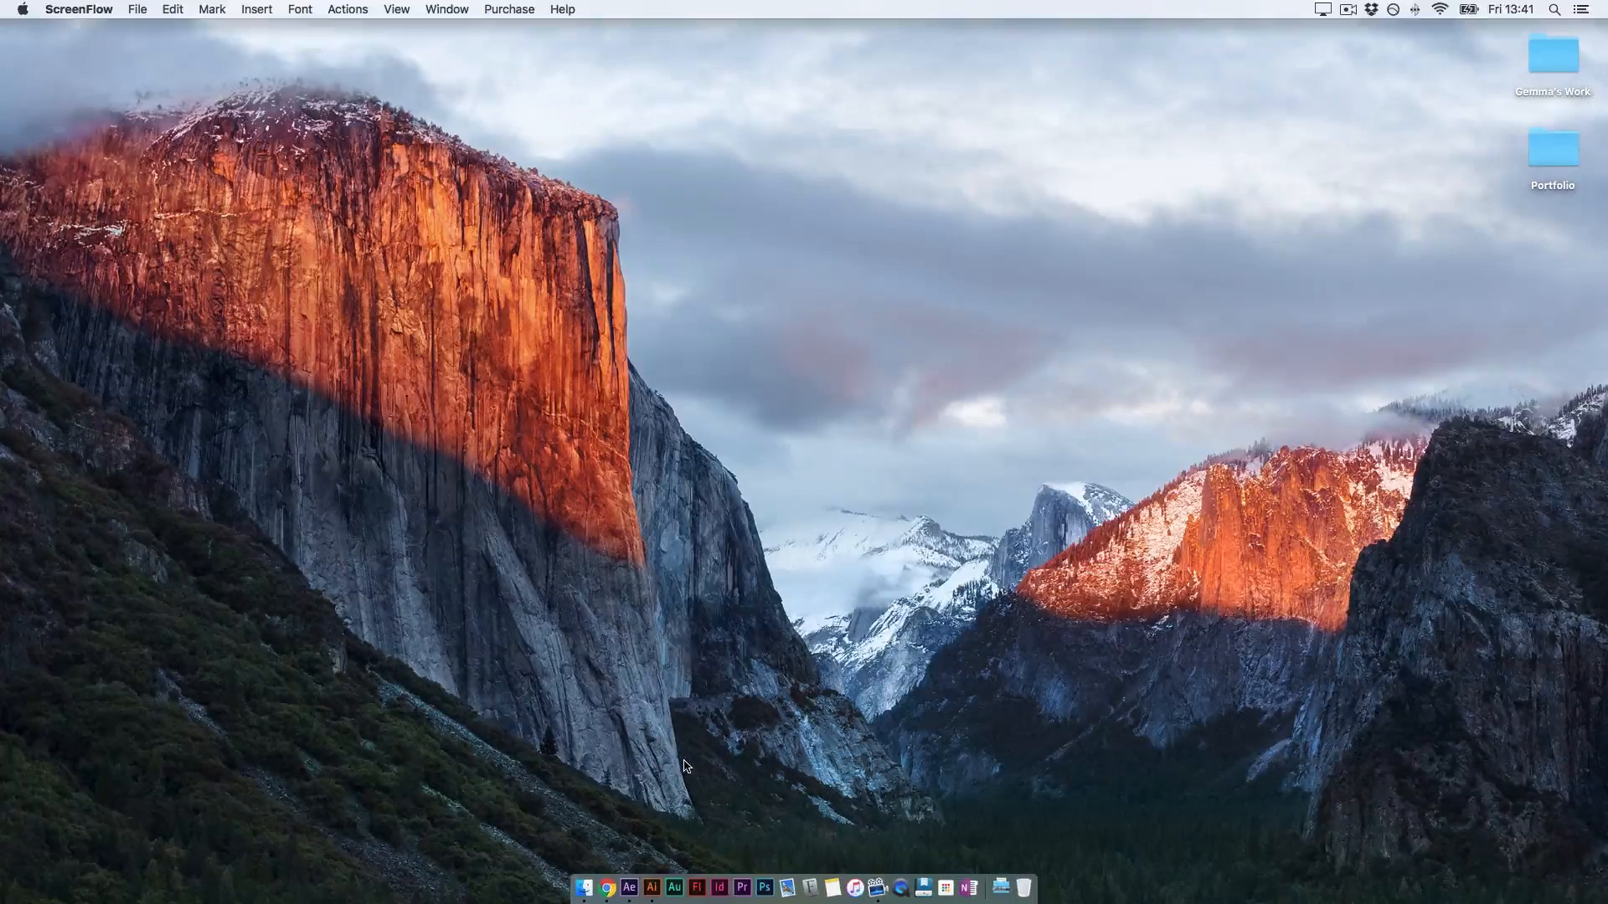
Switch to Chrome and look through the mwmotion.tv website, the linked Twitter profile and the Dribbble profile
click(609, 898)
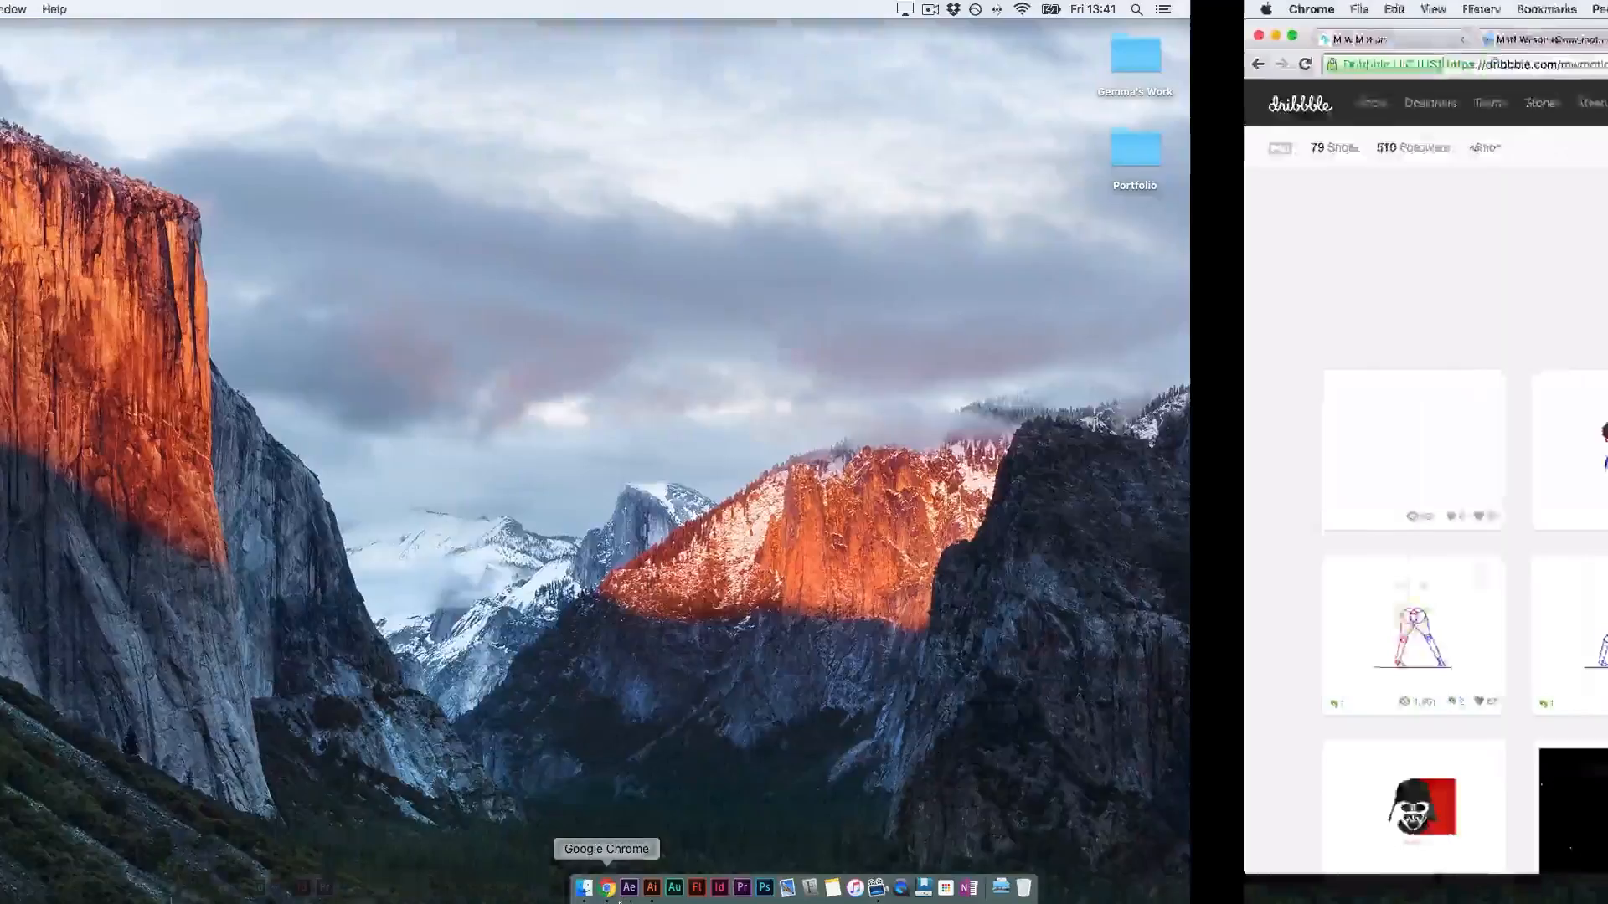
click(179, 44)
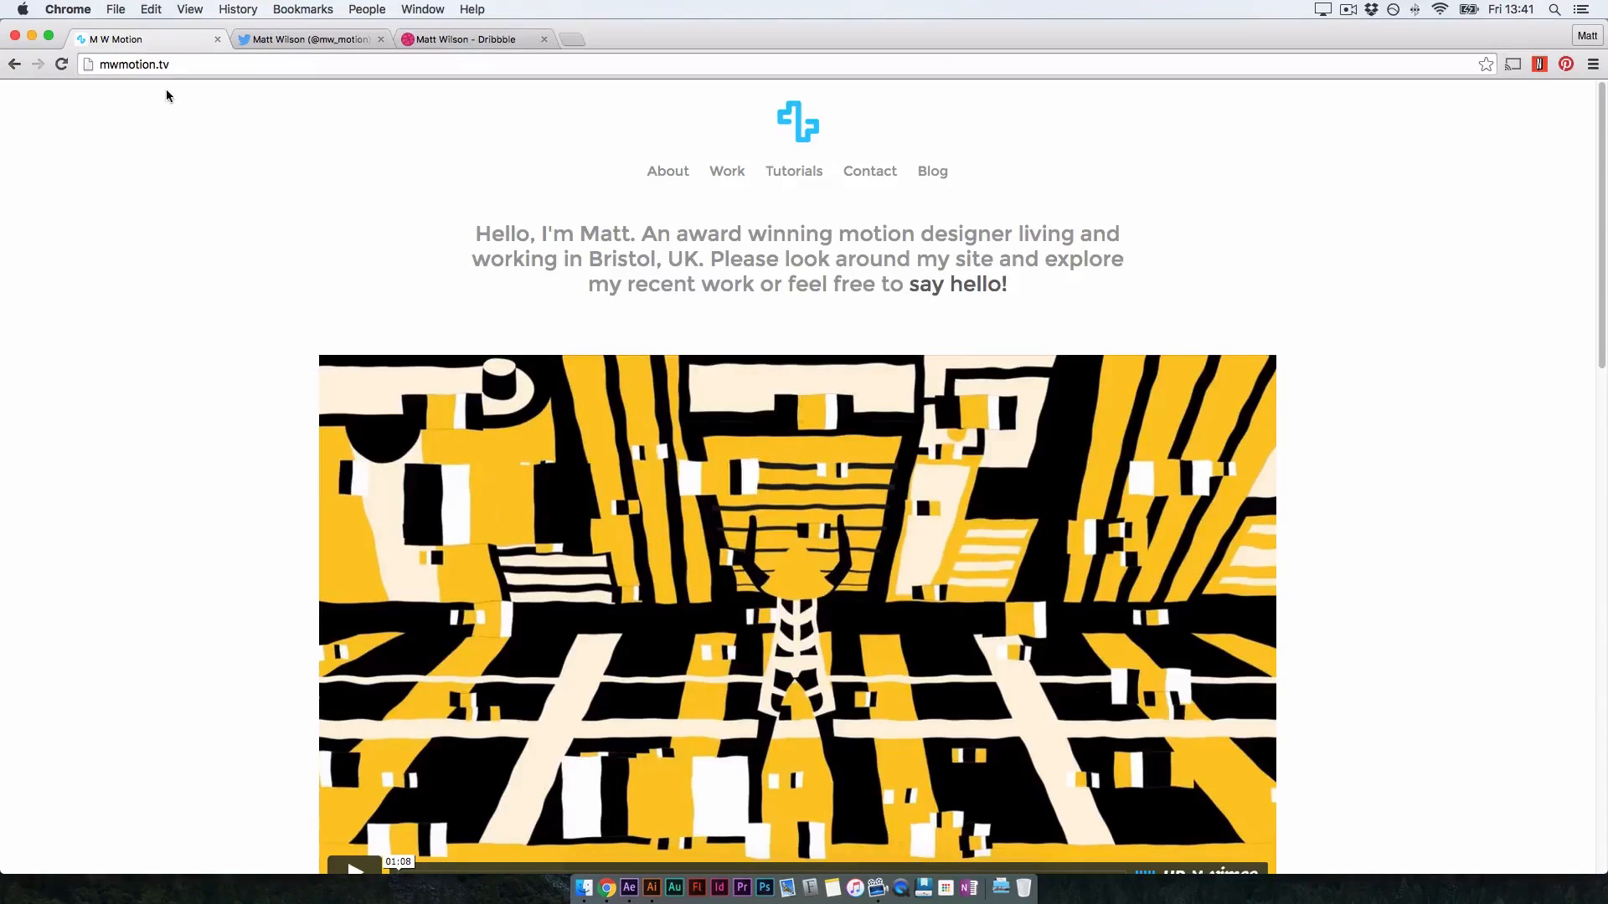
drag(1600, 216, 1504, 151)
click(344, 42)
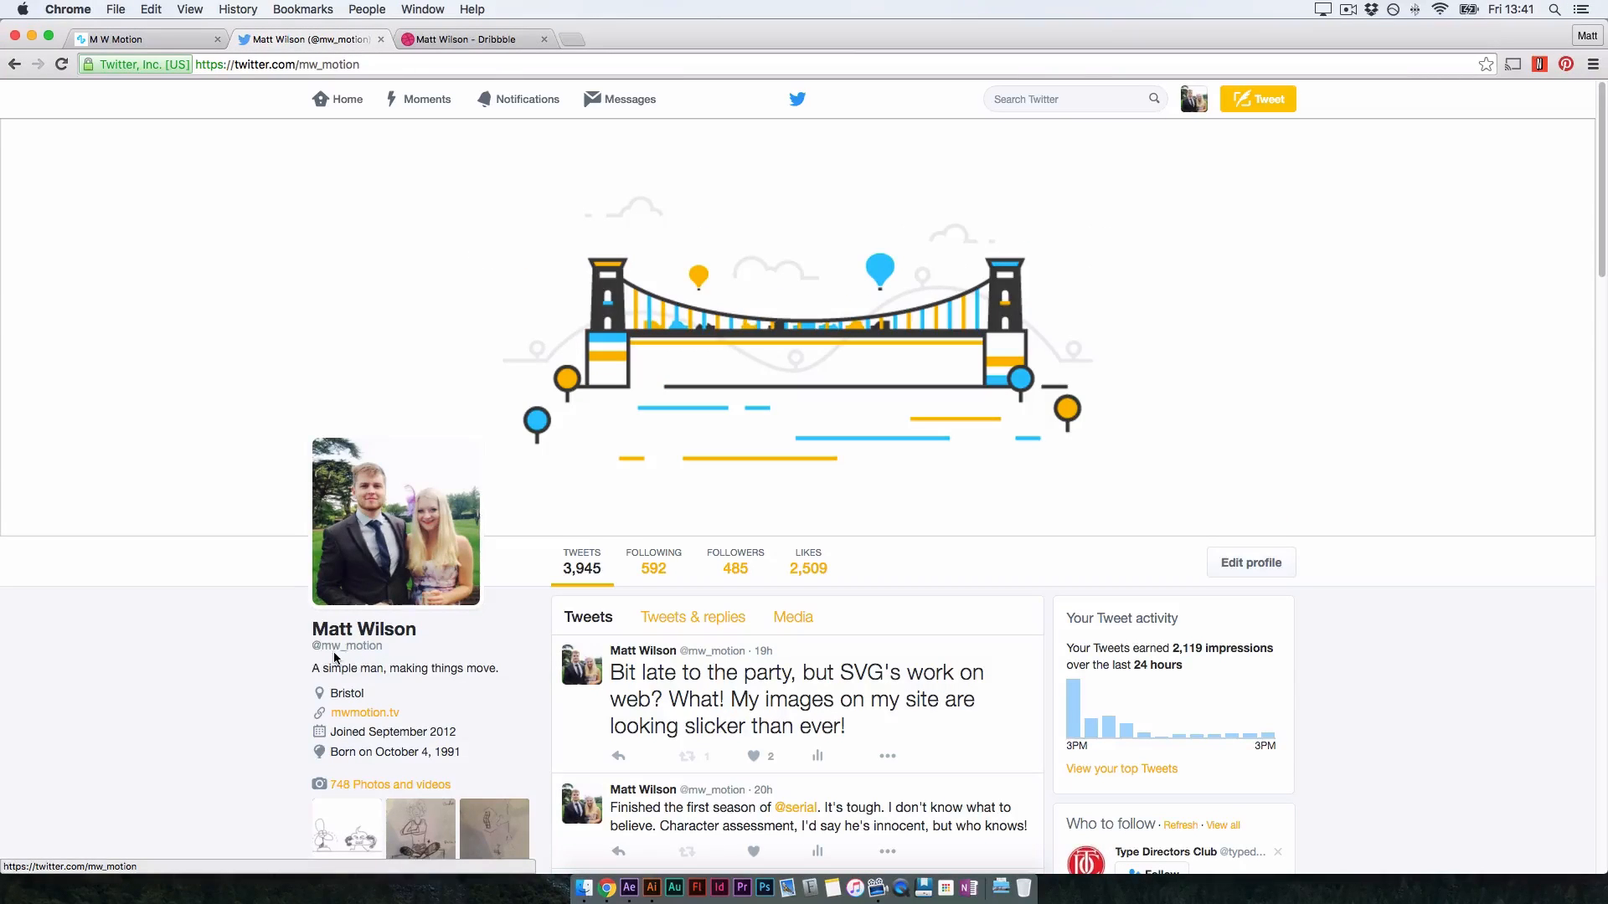
click(466, 40)
drag(374, 65, 319, 66)
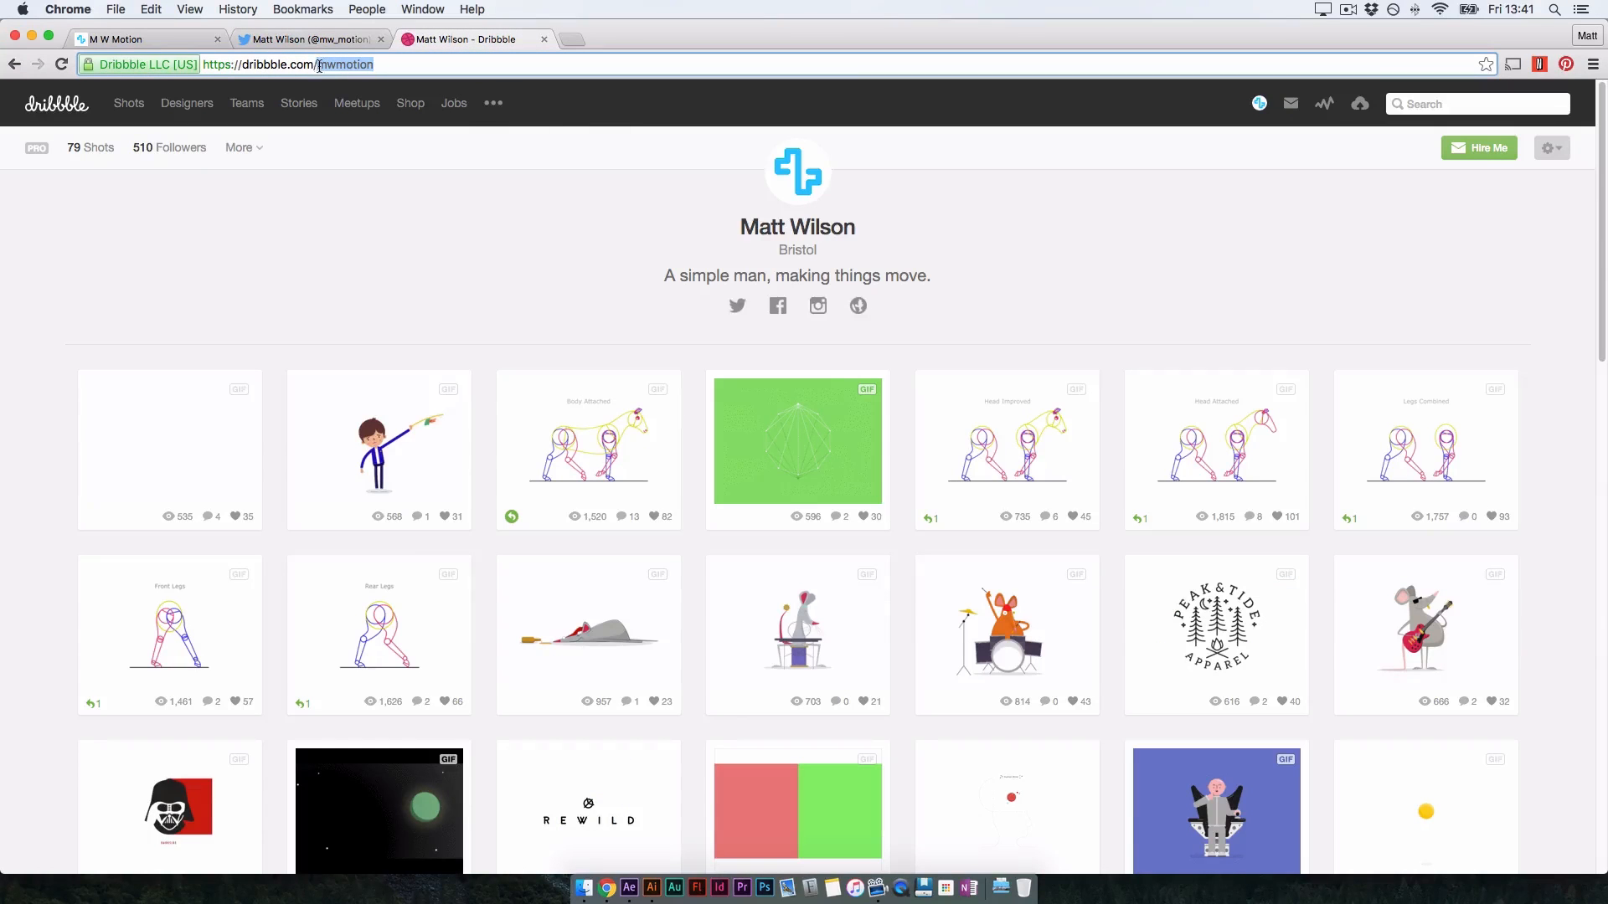
click(339, 239)
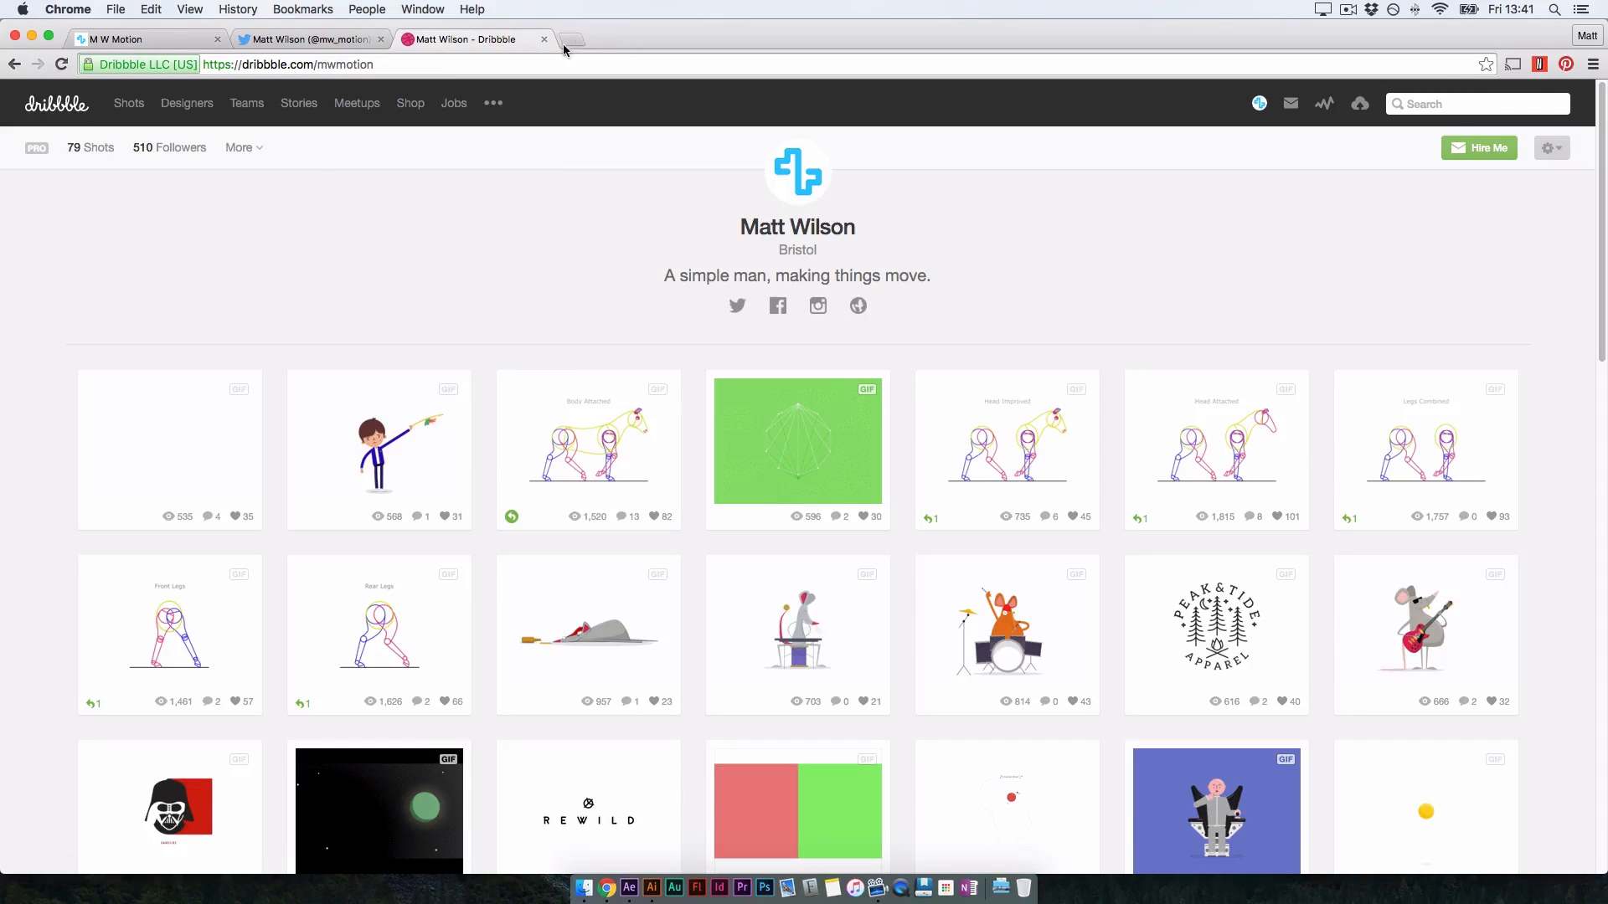
Revisit the mwmotion.tv website and the Twitter profile, ending on the website
click(183, 41)
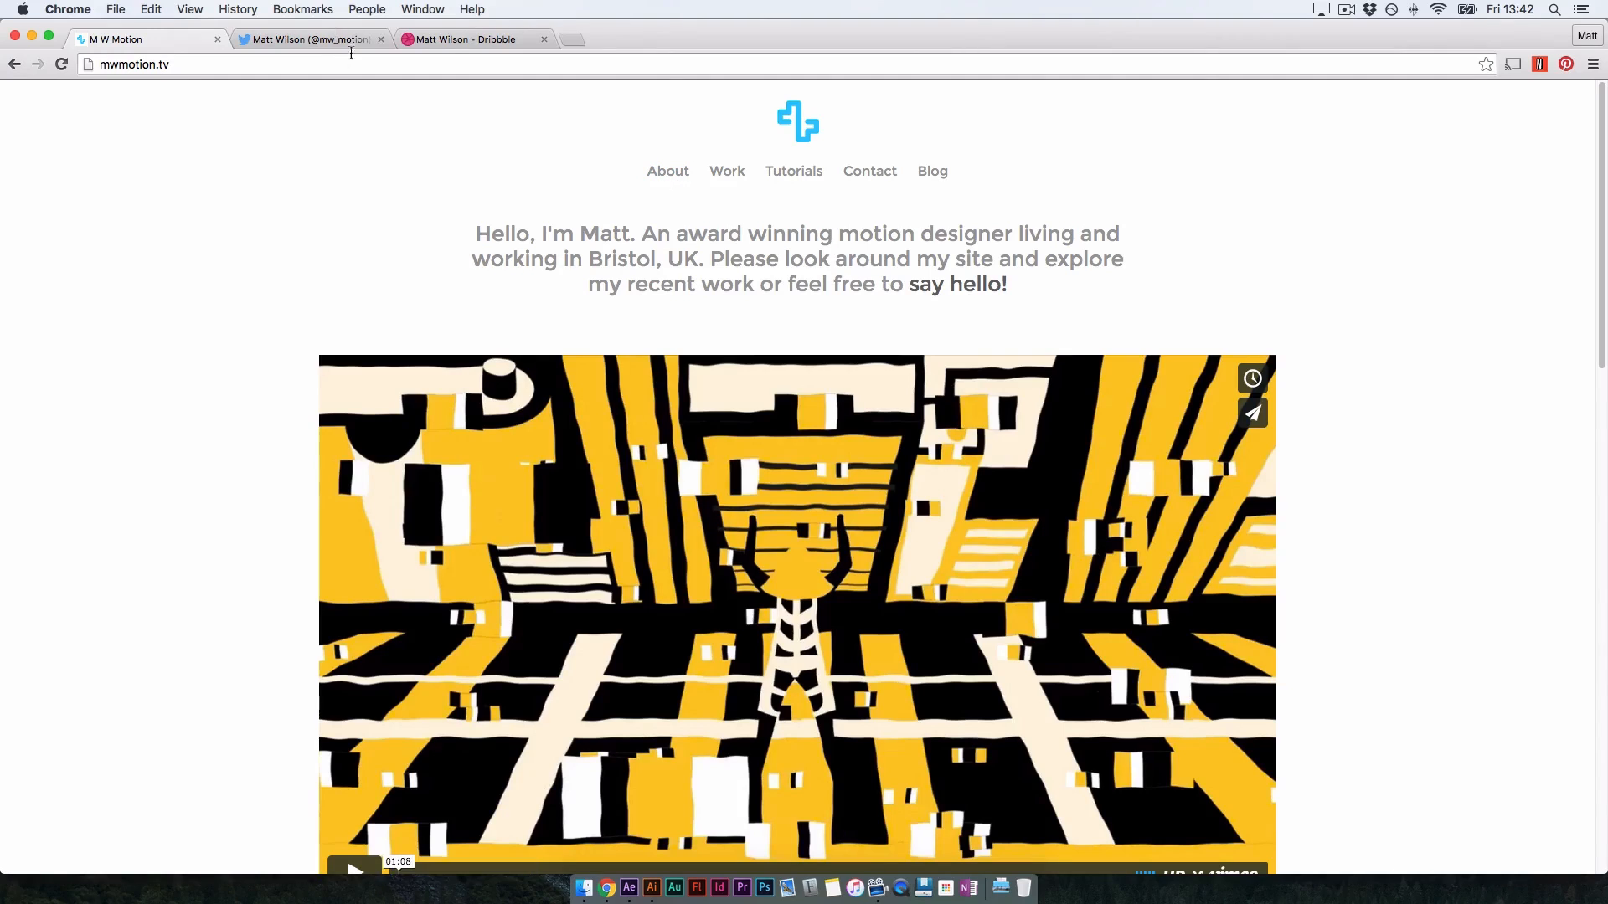
click(332, 41)
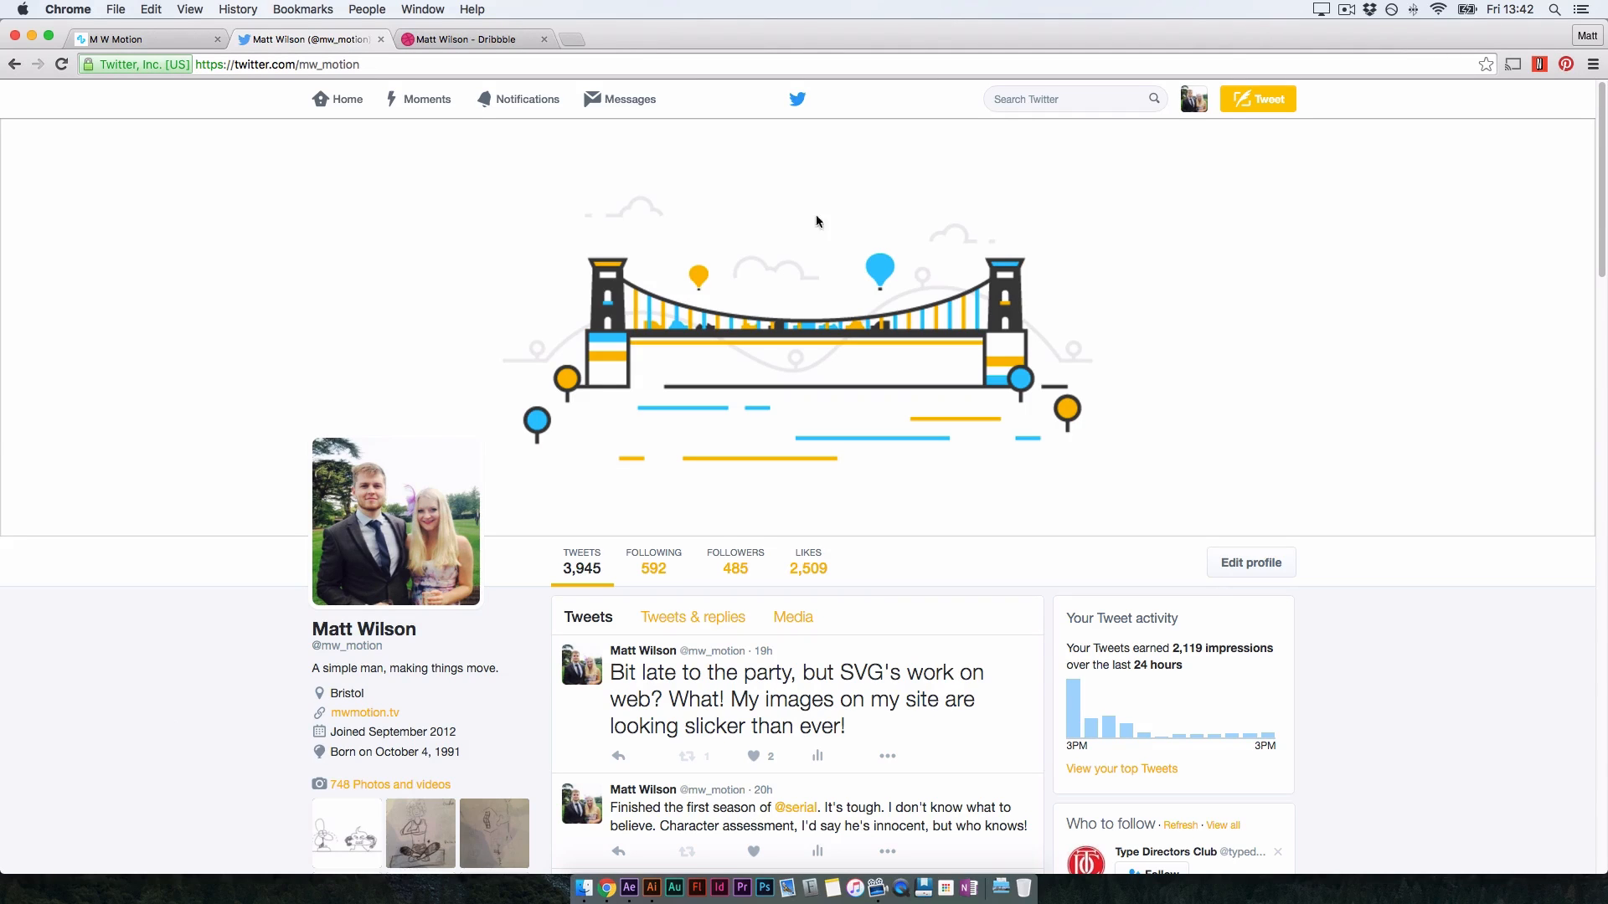
click(172, 45)
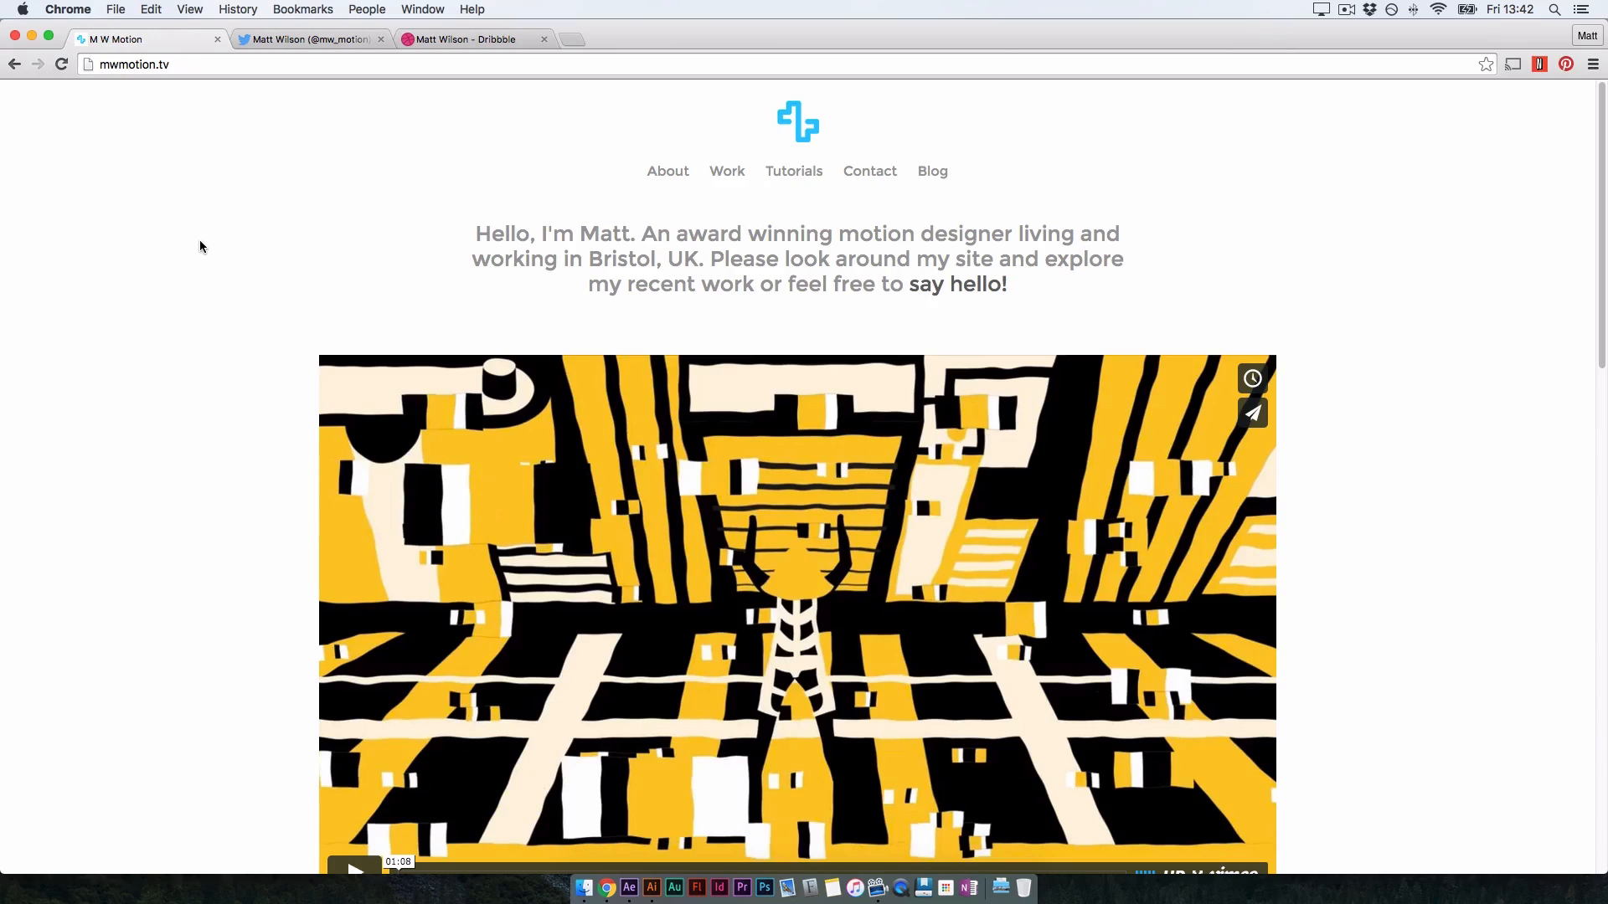
Switch to the Illustrator desktop and view the full character artwork in Character.ai
key(F4)
key(Escape)
key(ctrl+Up)
mouse_move(752, 26)
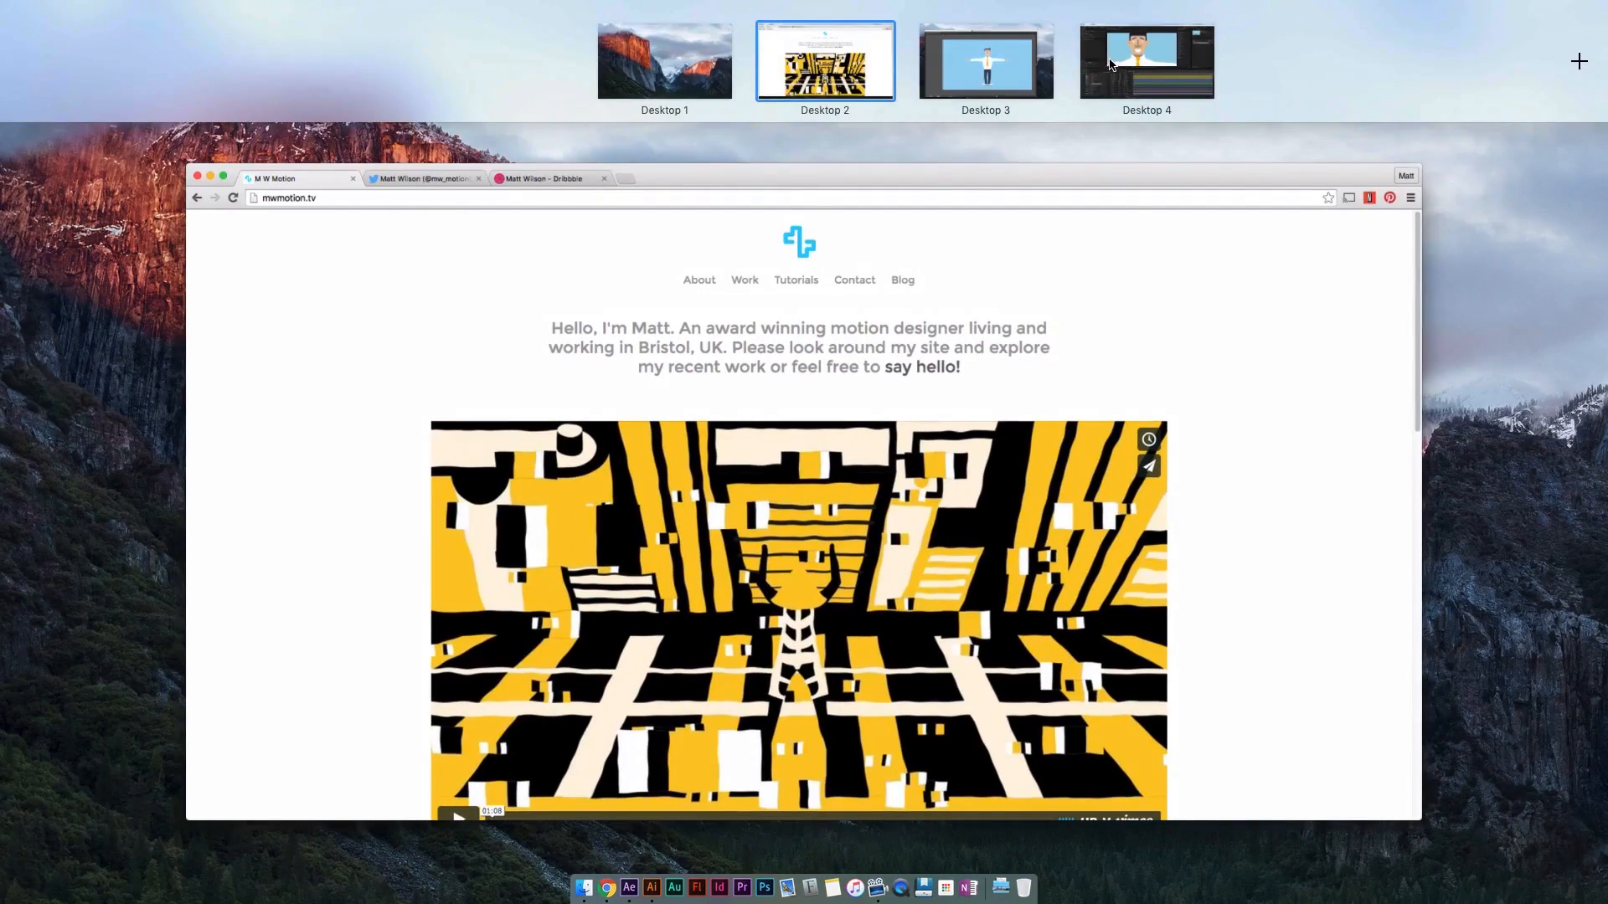
click(988, 65)
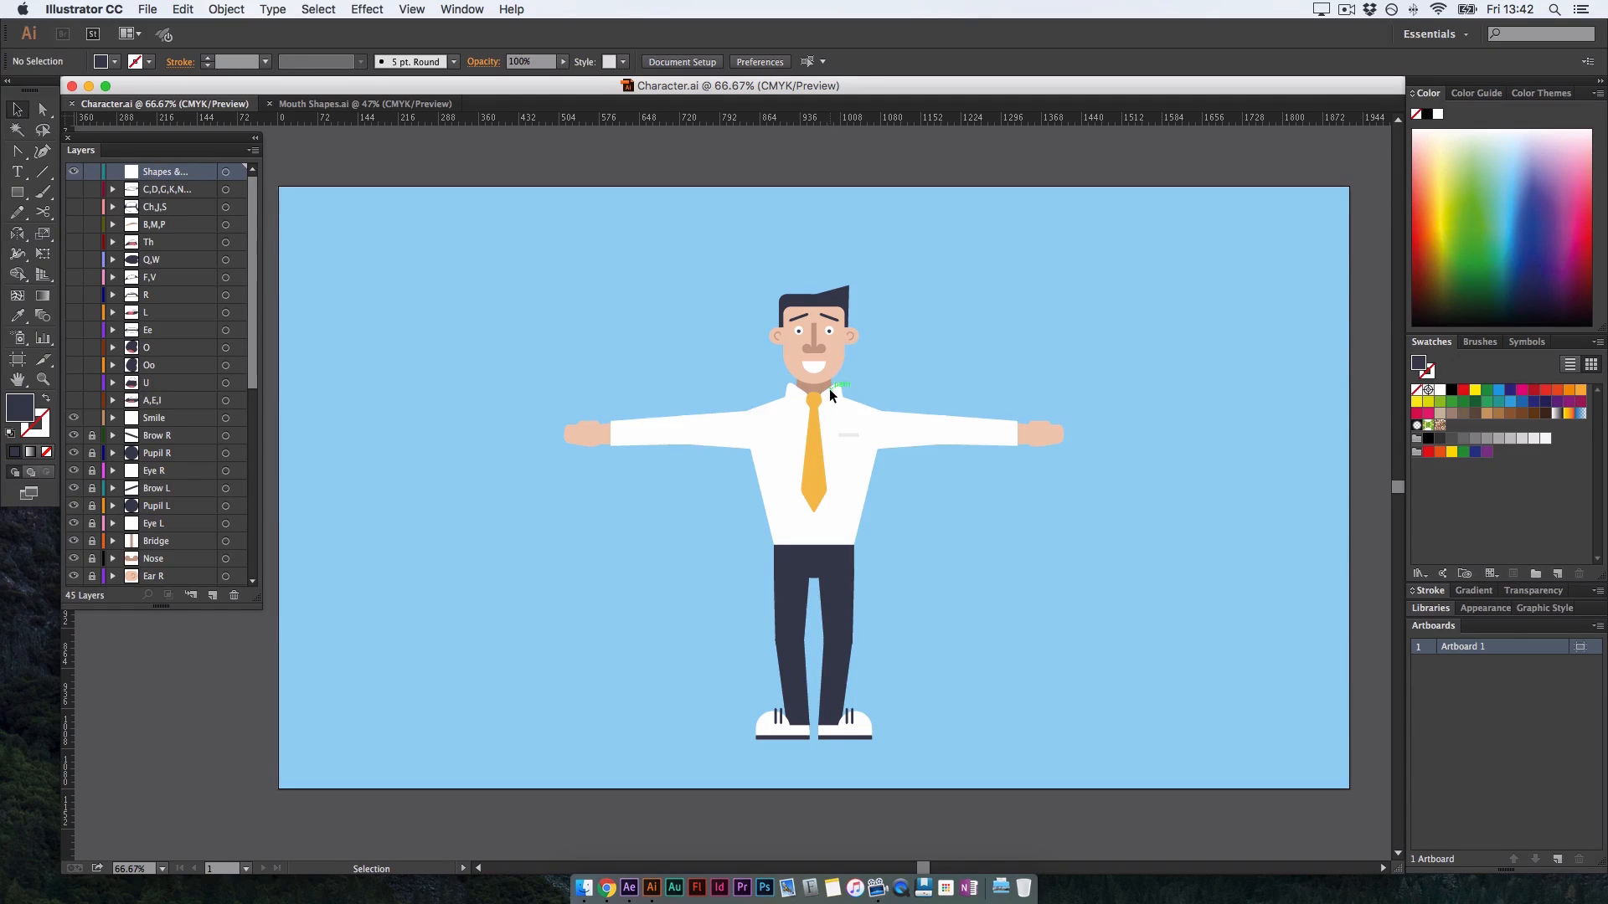
key(space)
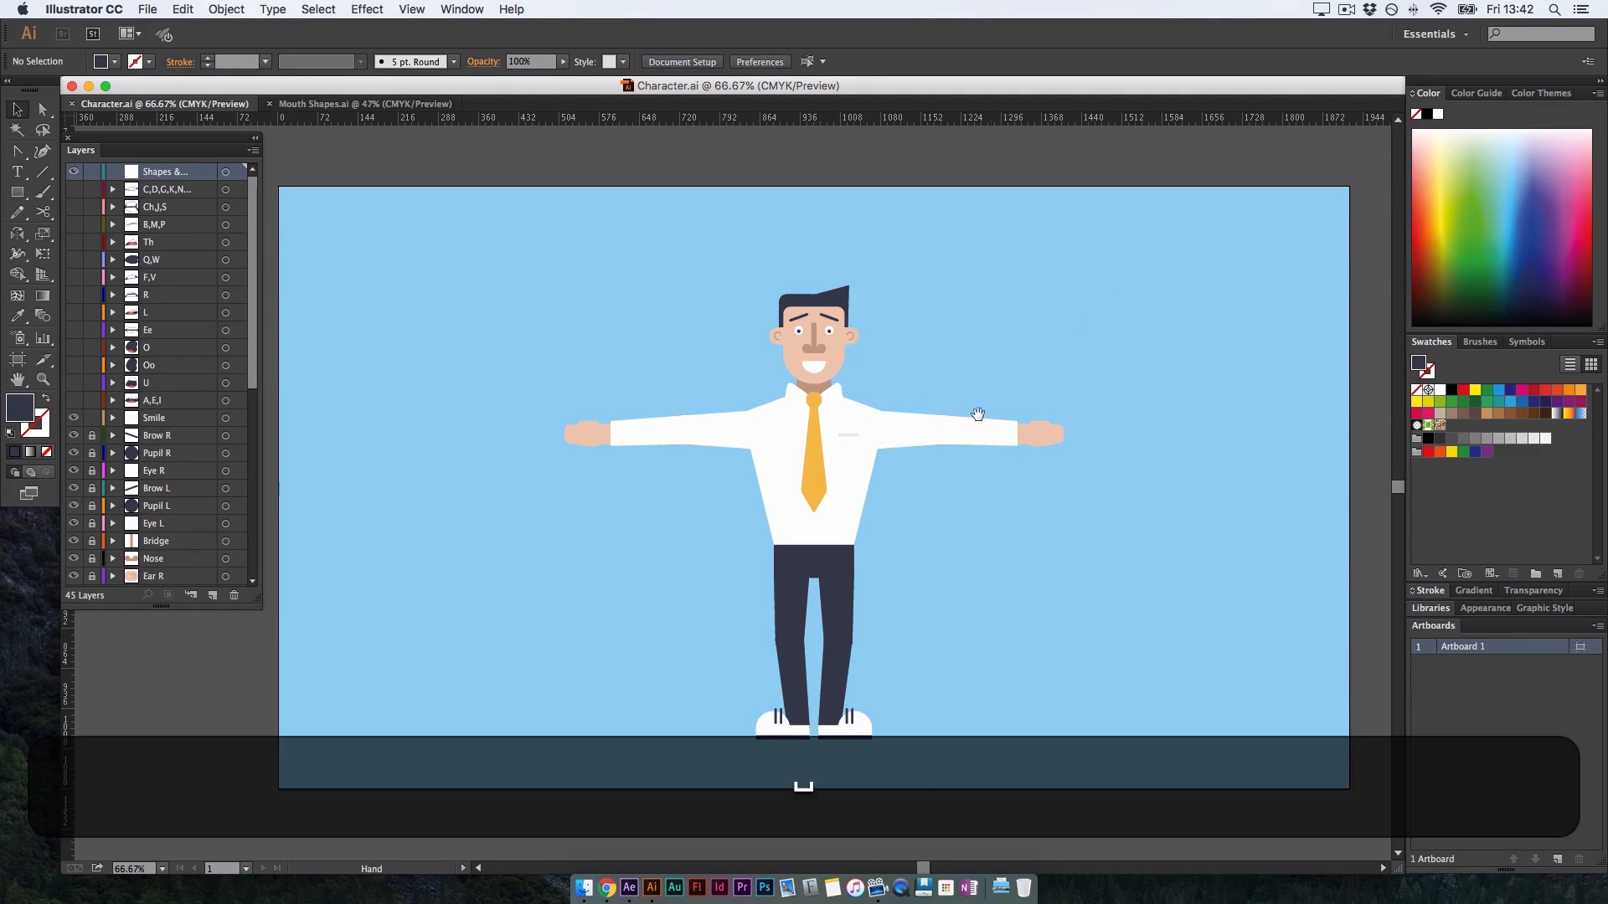
drag(1006, 438, 1001, 646)
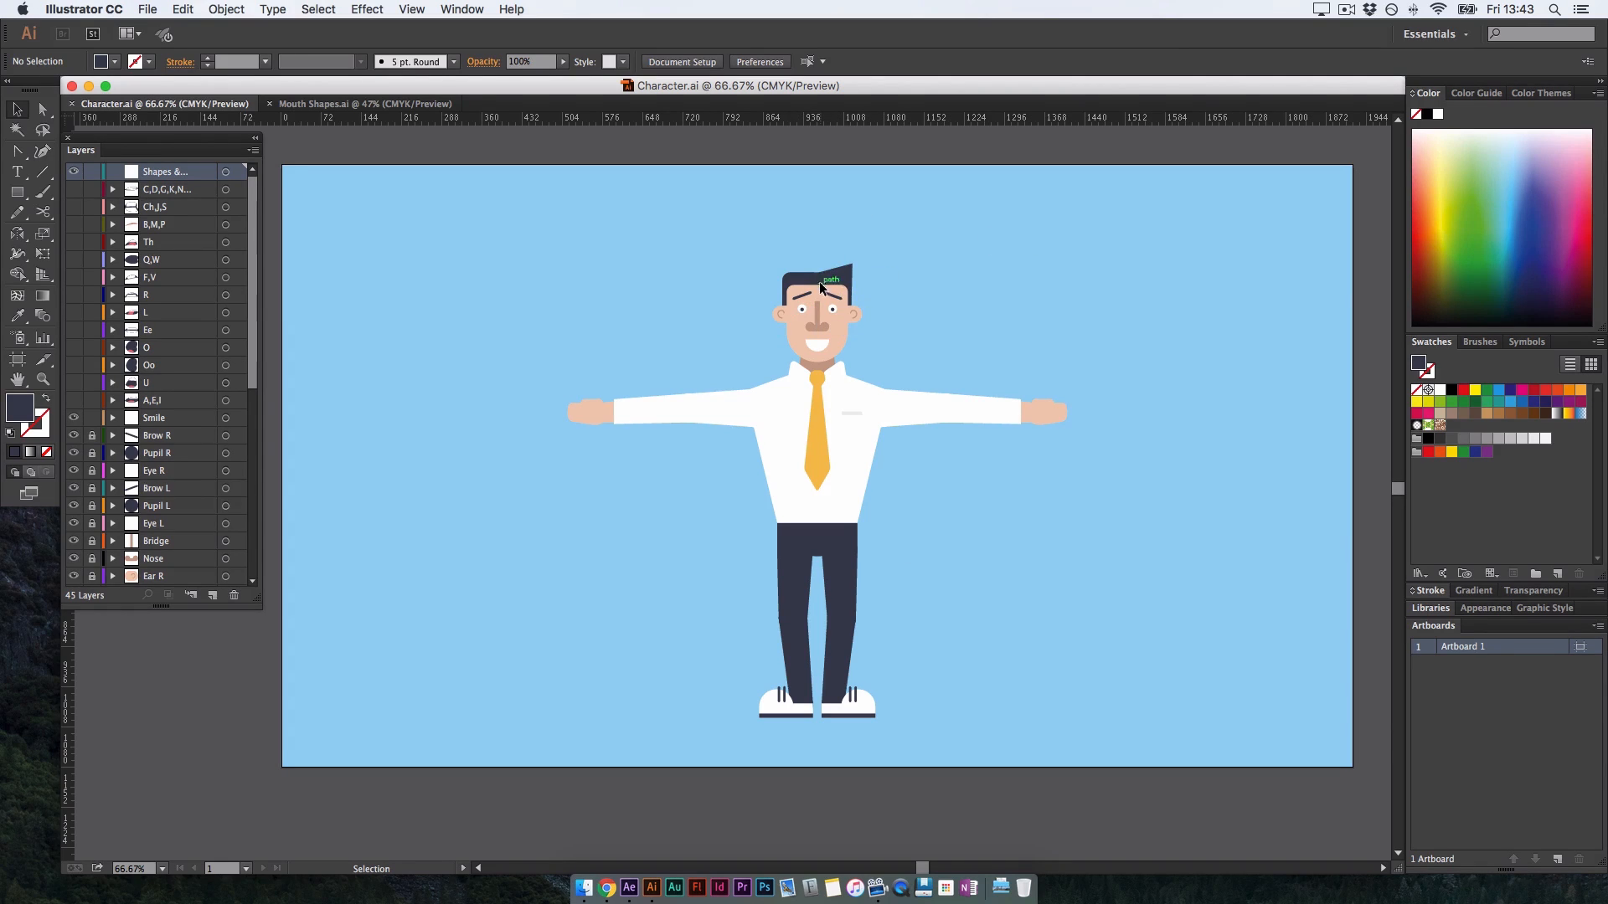
Bring up Mouth Shapes.ai and centre its artboard to examine the mouth shape for each group of sounds
click(356, 103)
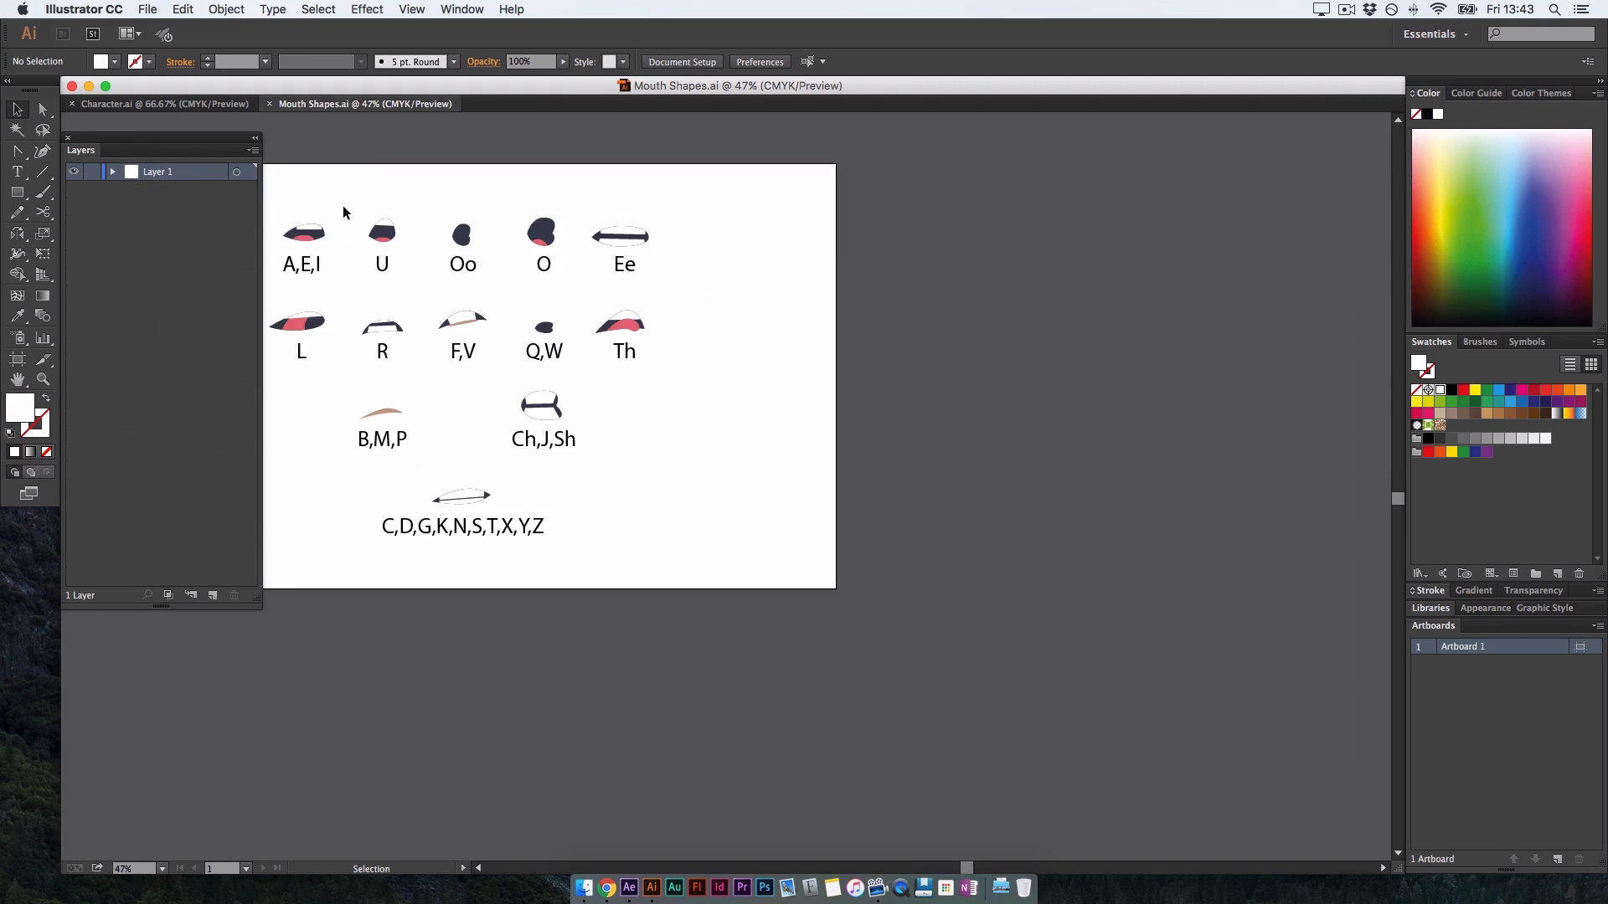
key(space)
drag(652, 288, 893, 300)
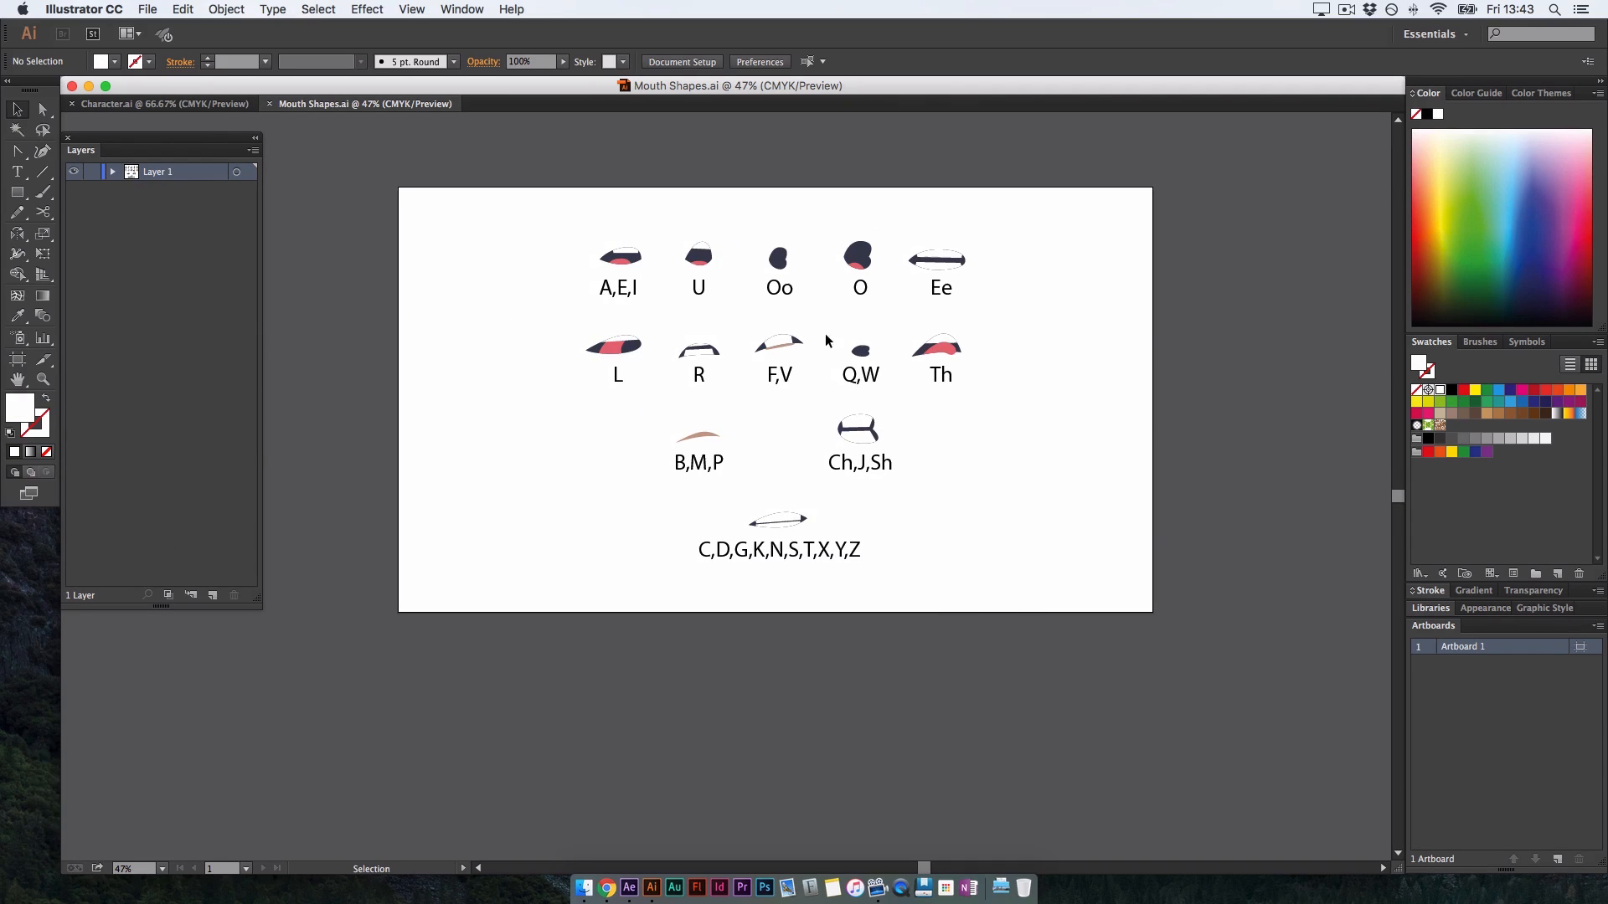
key(space)
drag(635, 463, 626, 512)
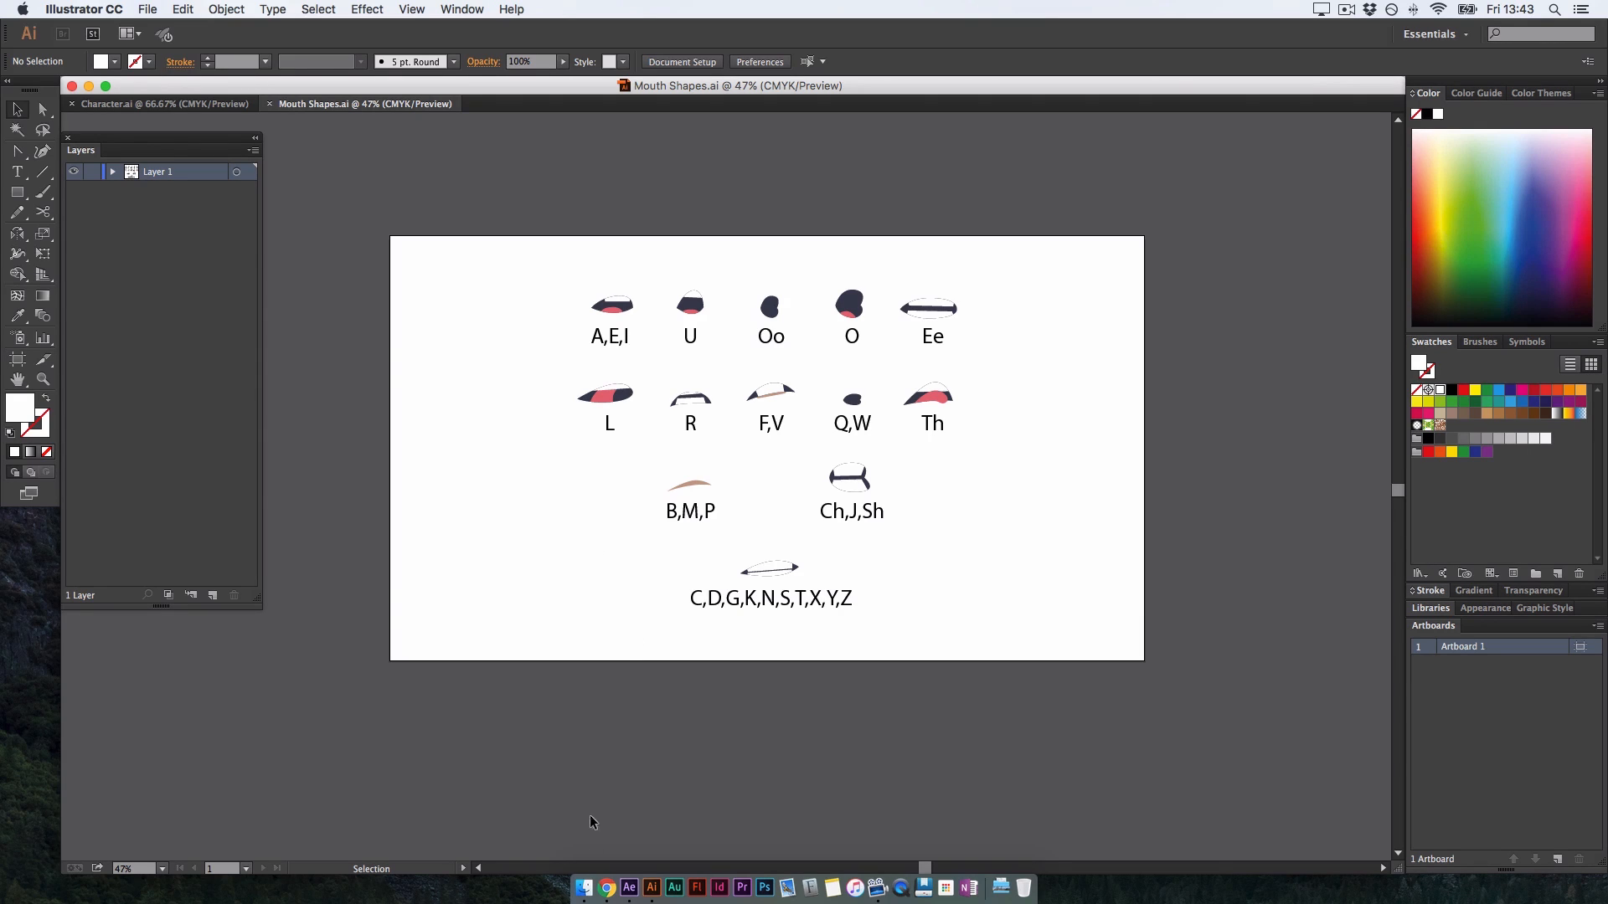
Look in the Downloads folder in Finder, close its window and return to Illustrator
click(584, 899)
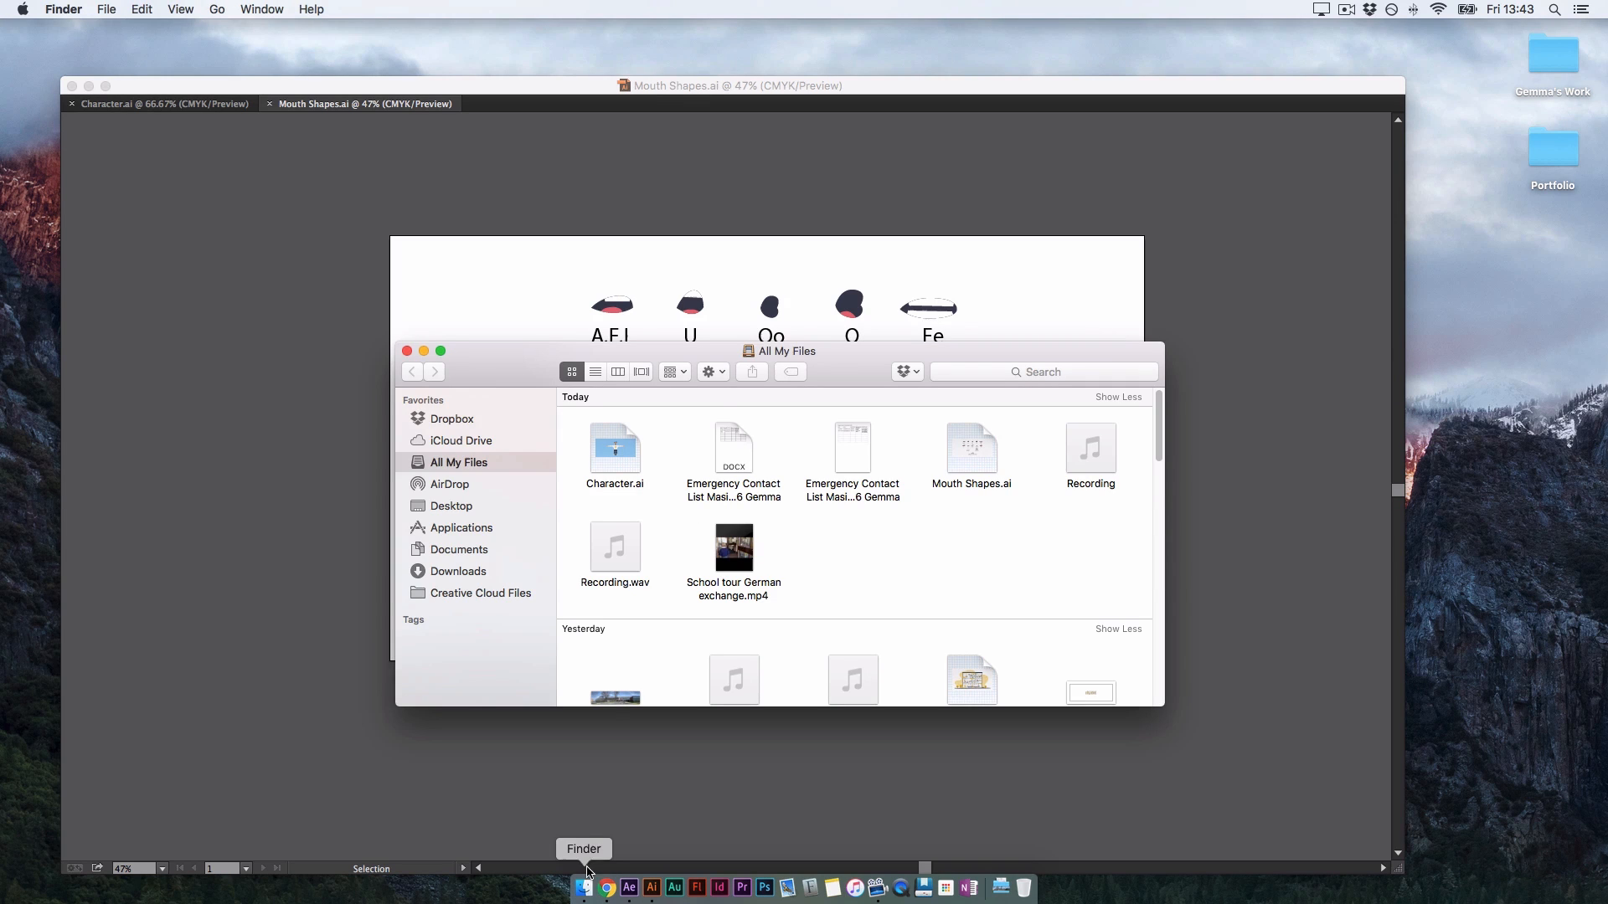
click(469, 571)
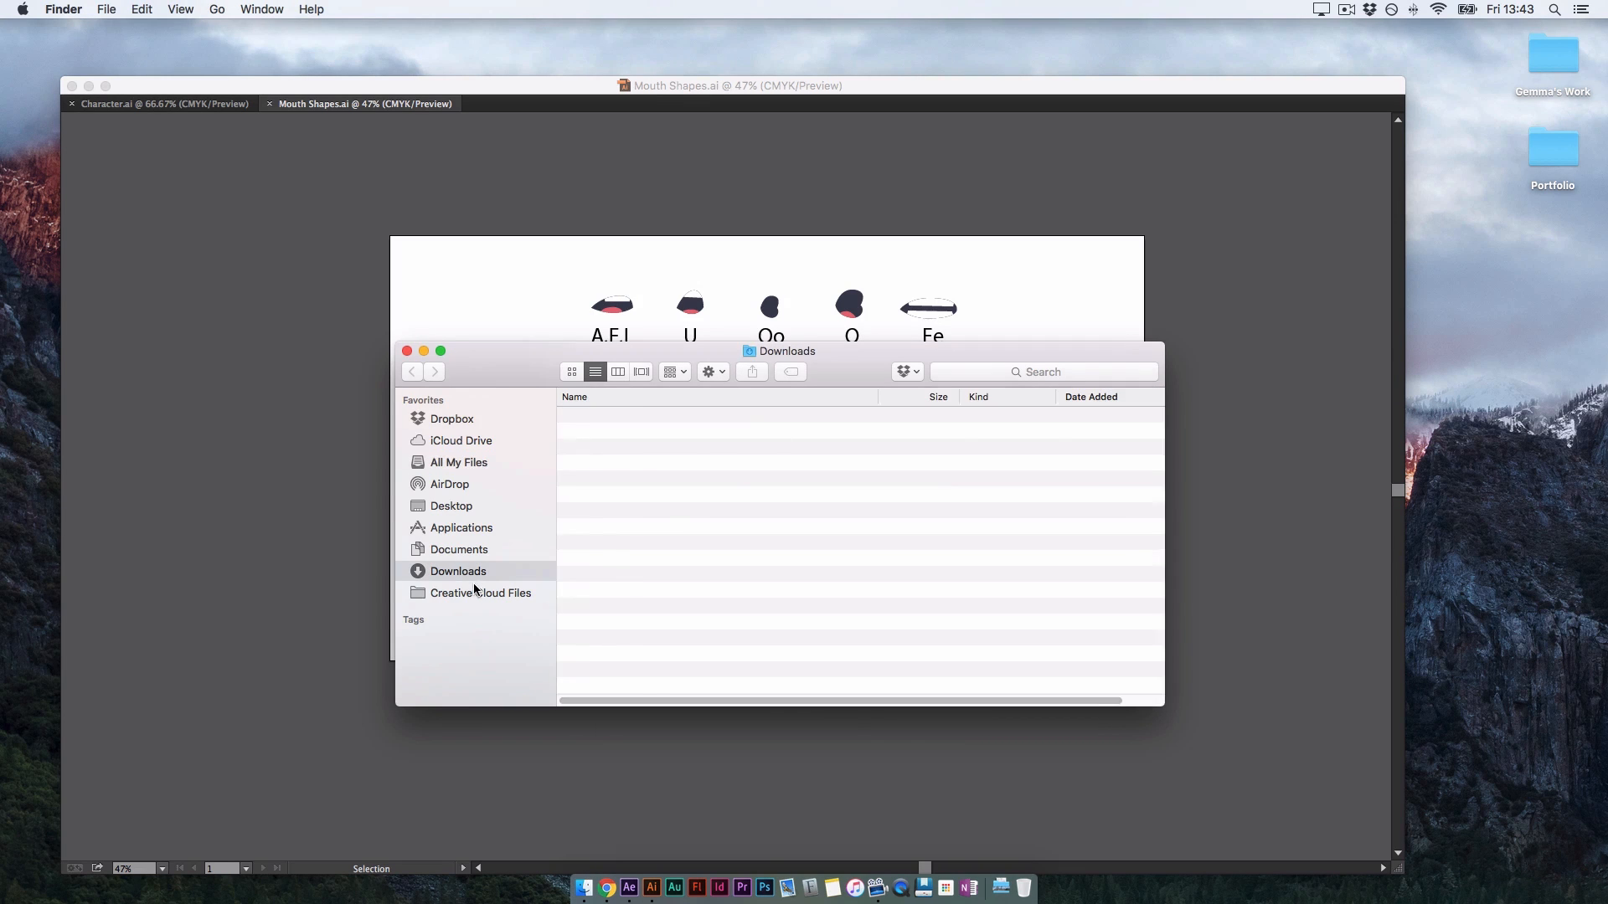
click(408, 353)
click(448, 220)
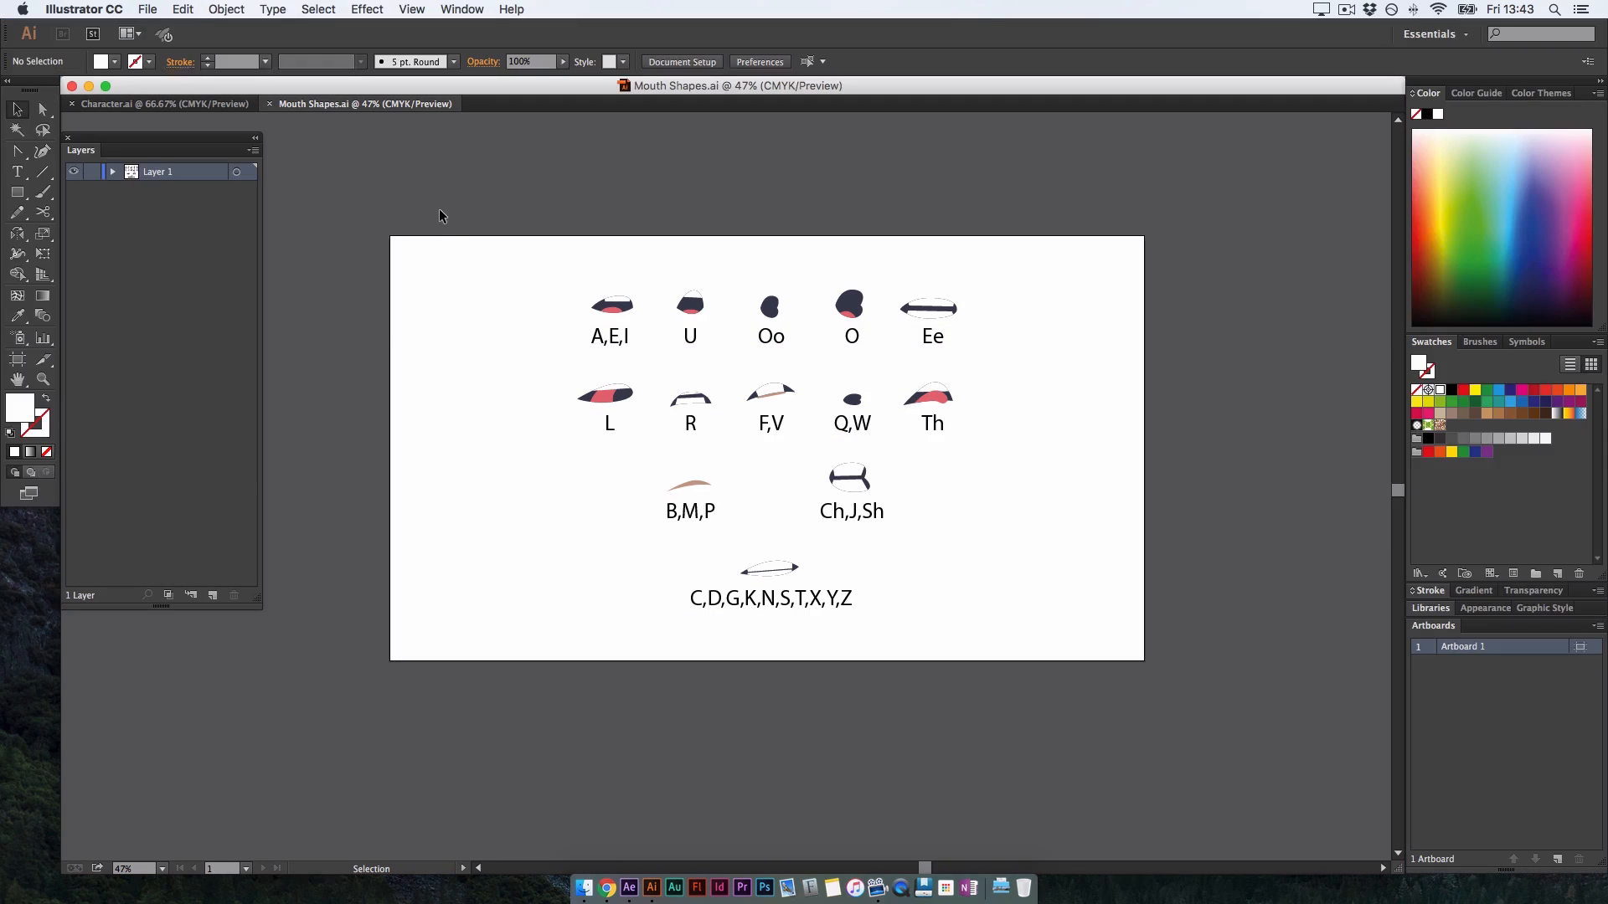
Go back to Character.ai and examine how the character is split into named layers, from BG and Calf R up to the facial features
click(208, 104)
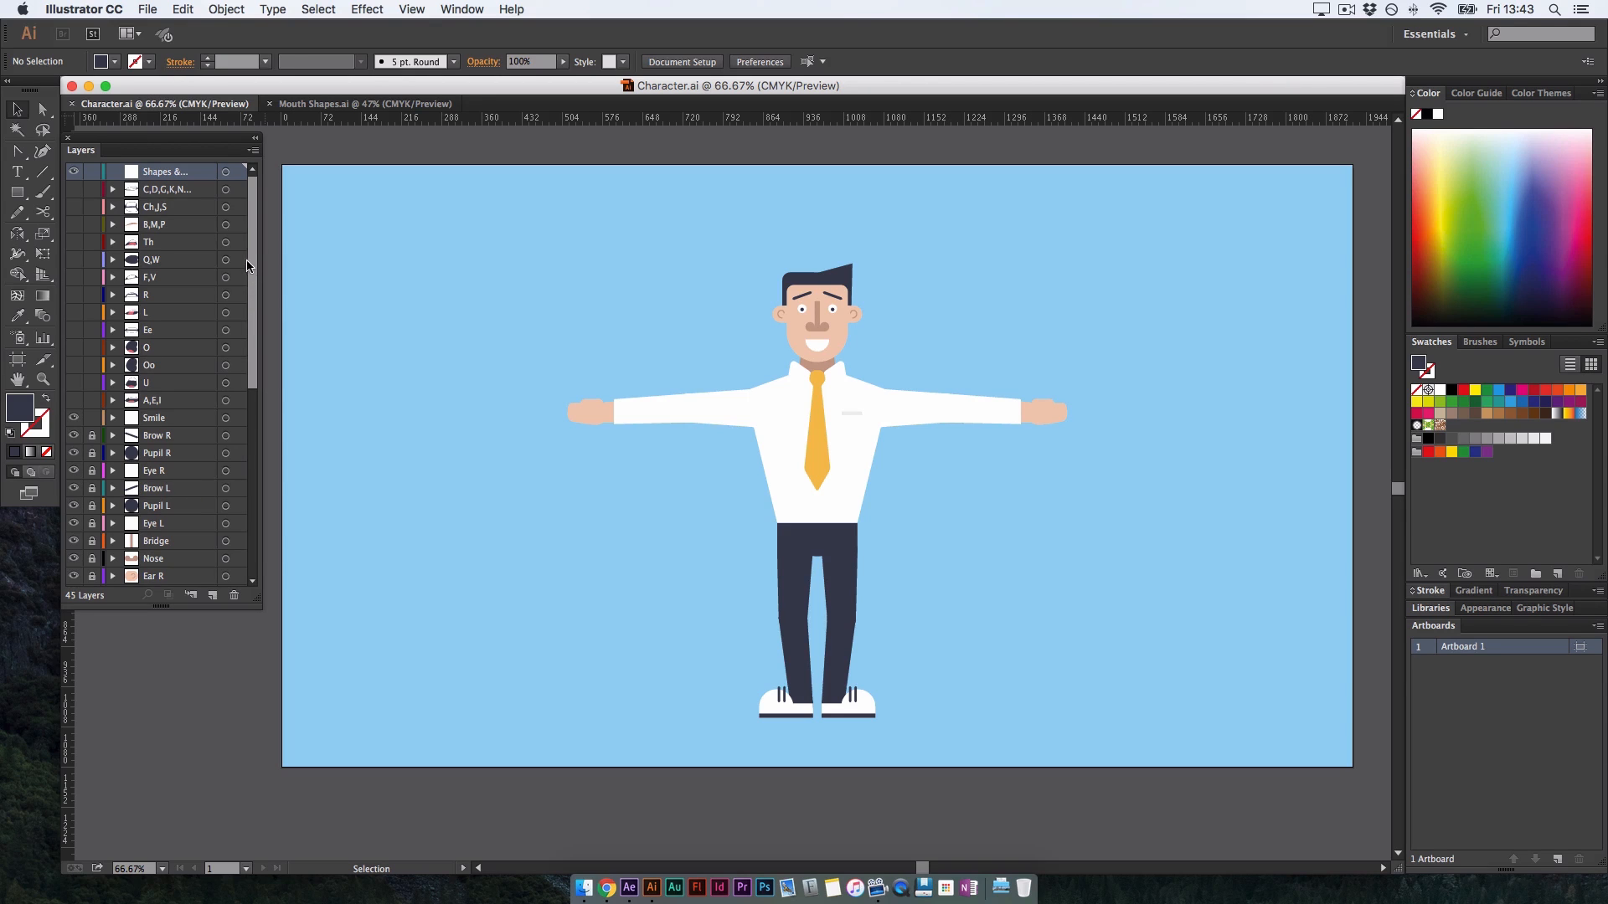
drag(251, 261, 237, 561)
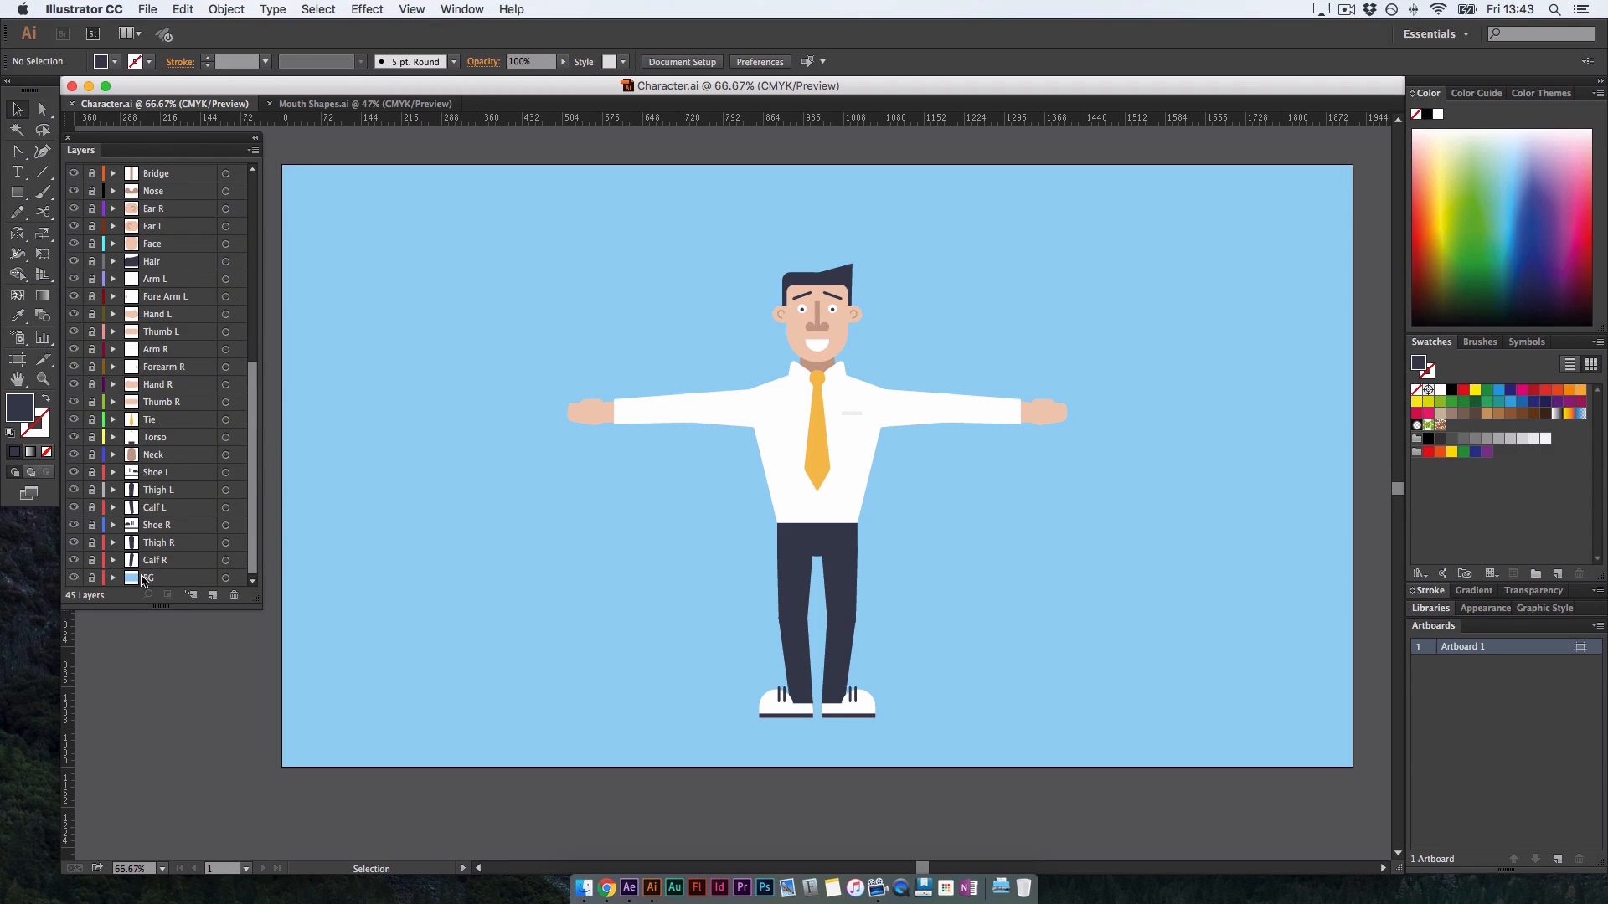
click(153, 577)
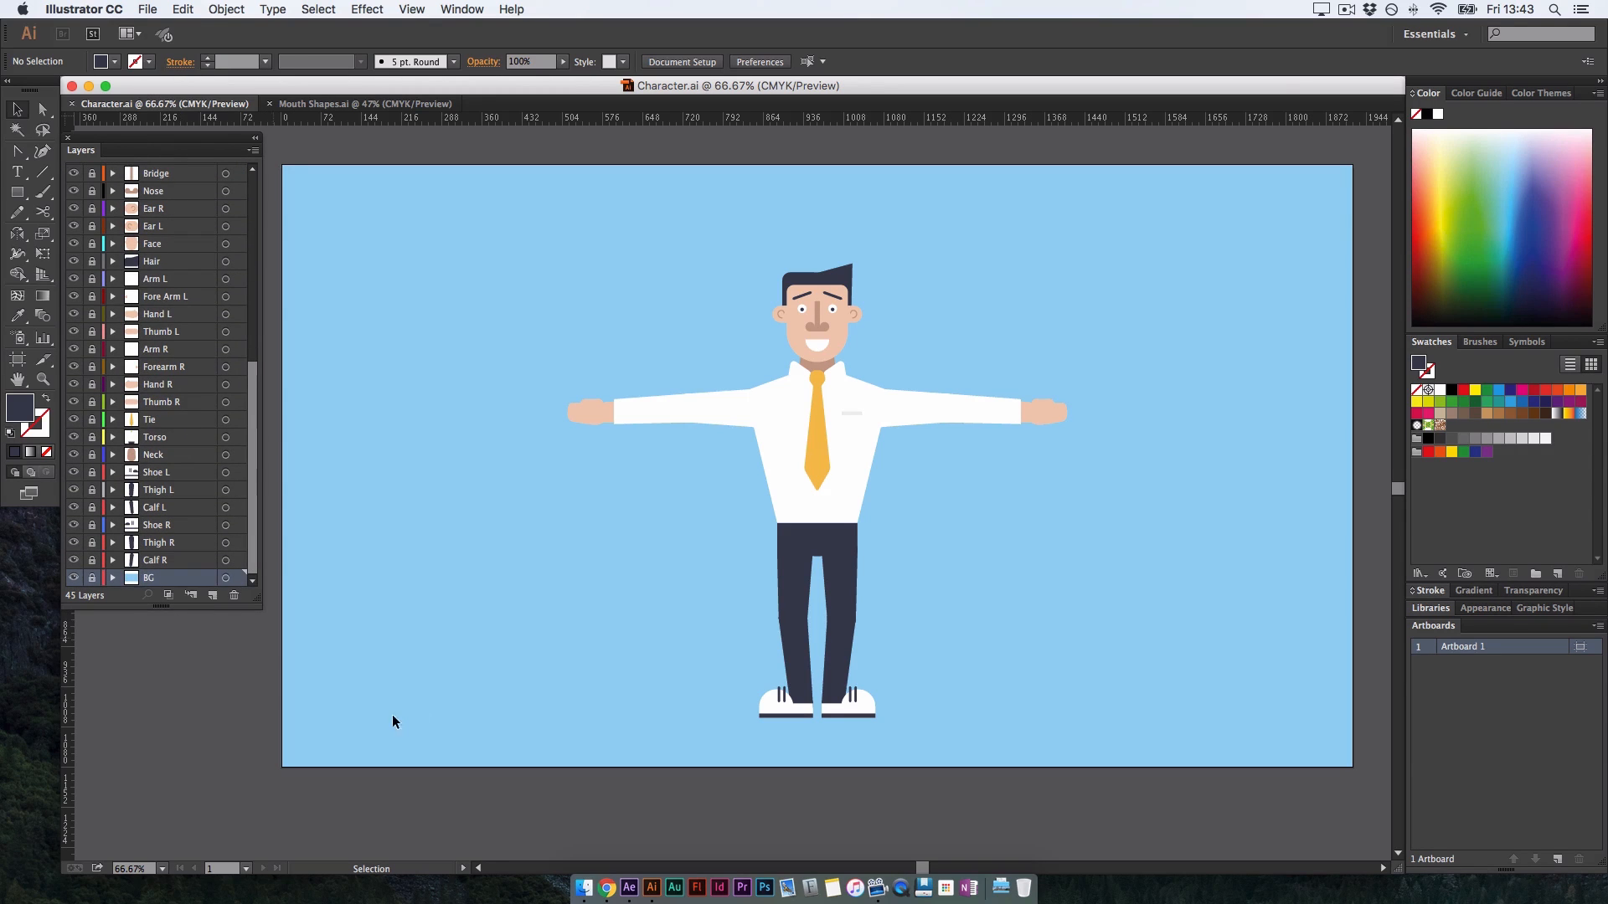
click(163, 562)
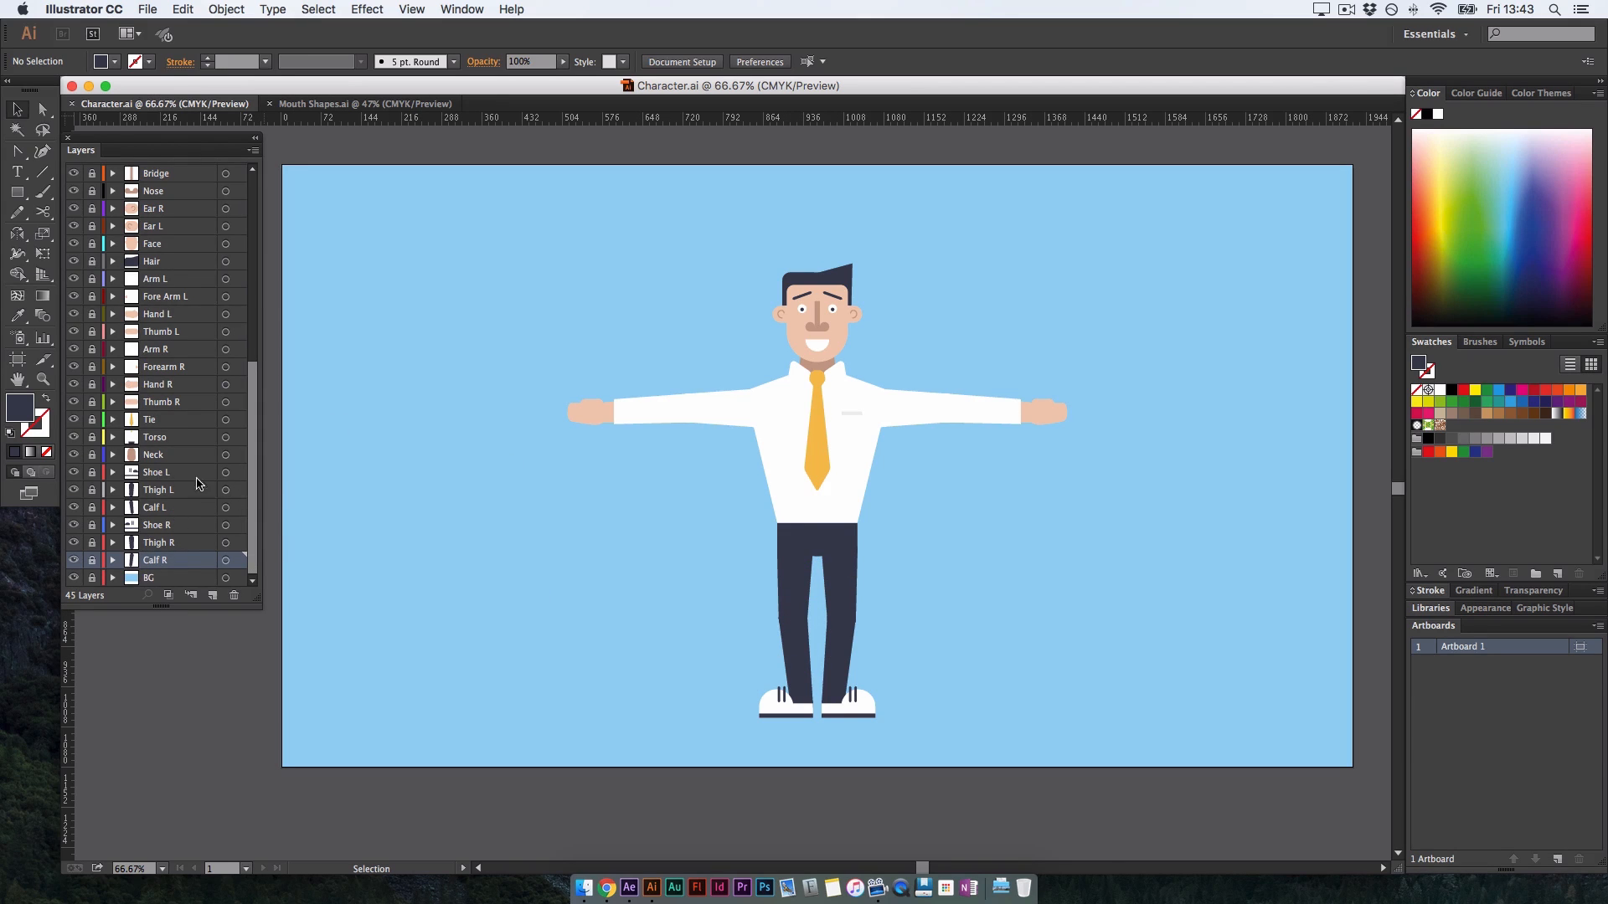
click(156, 455)
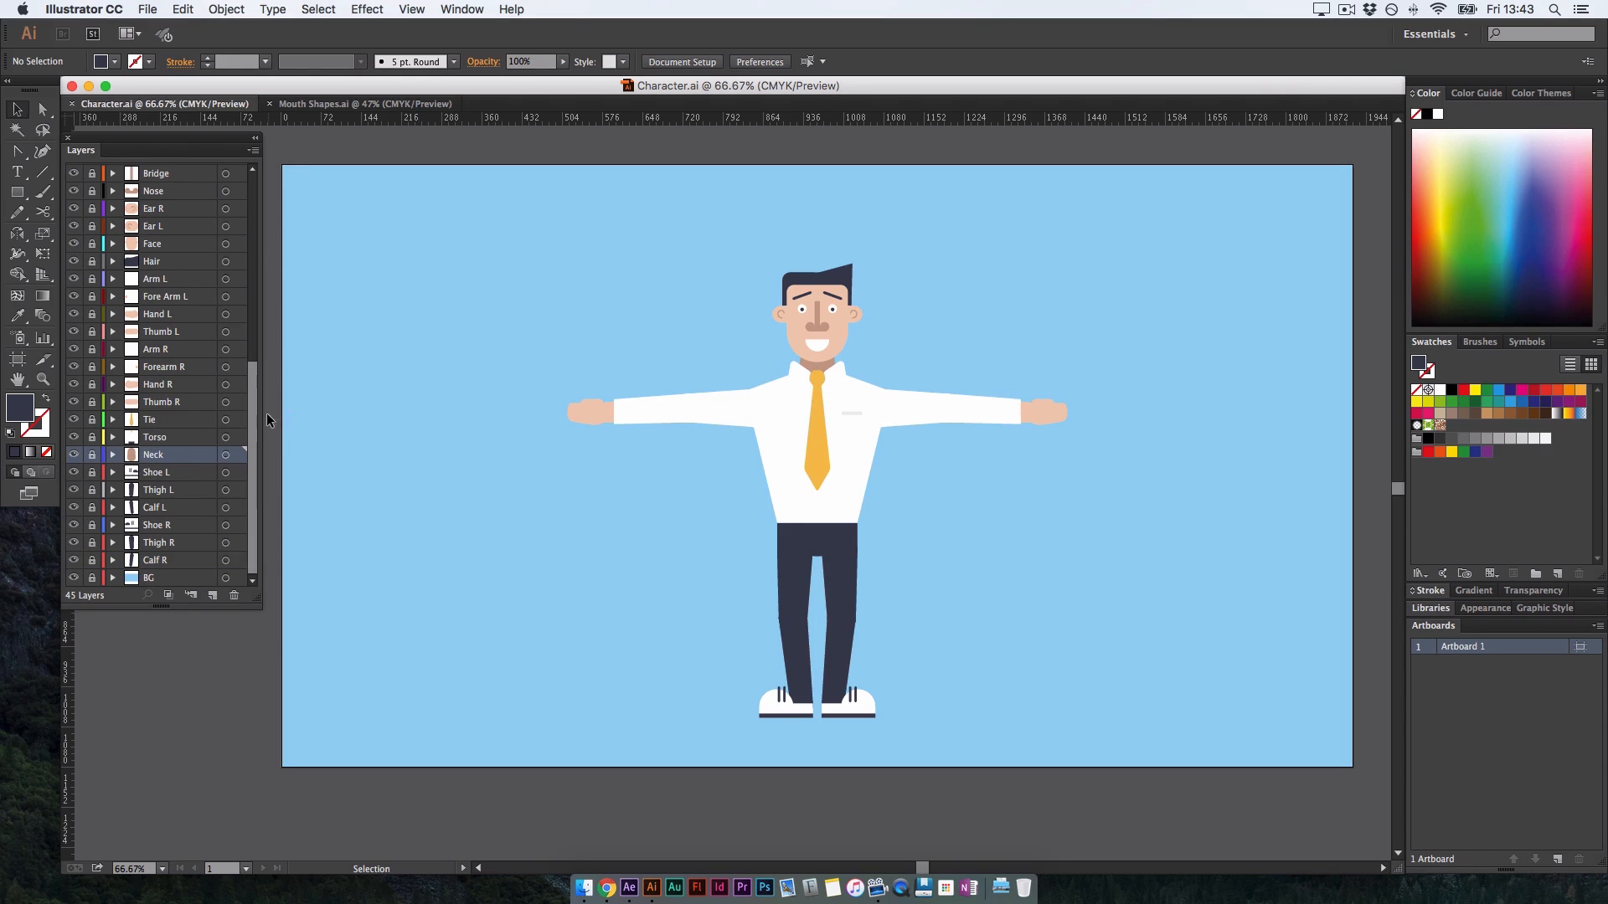
scroll(172, 439, up, 2)
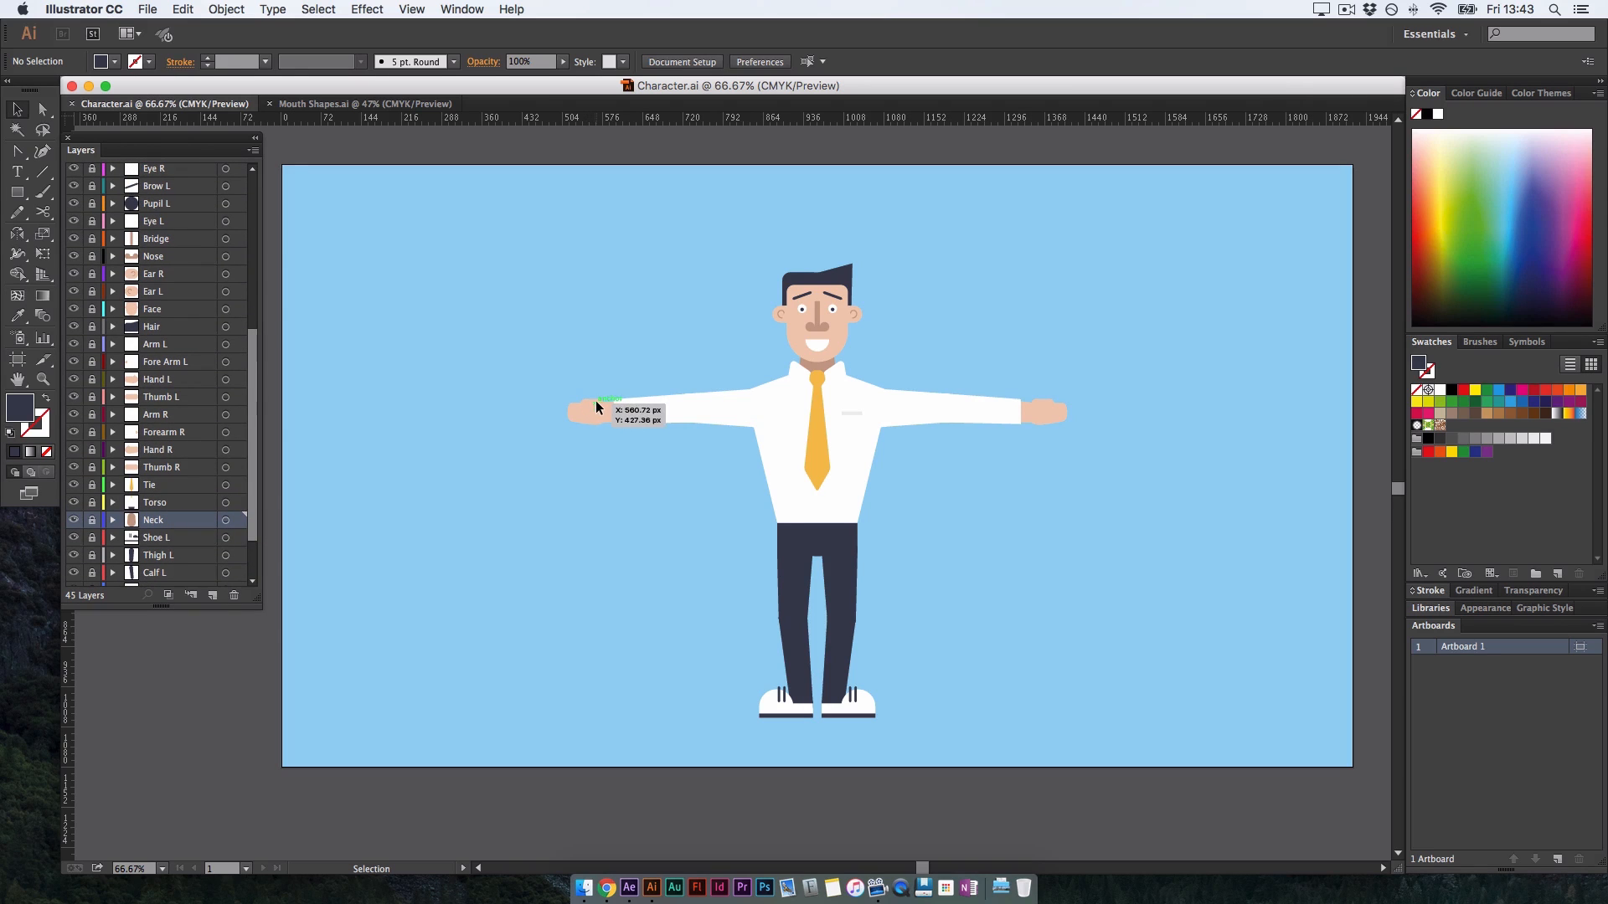
scroll(245, 400, up, 3)
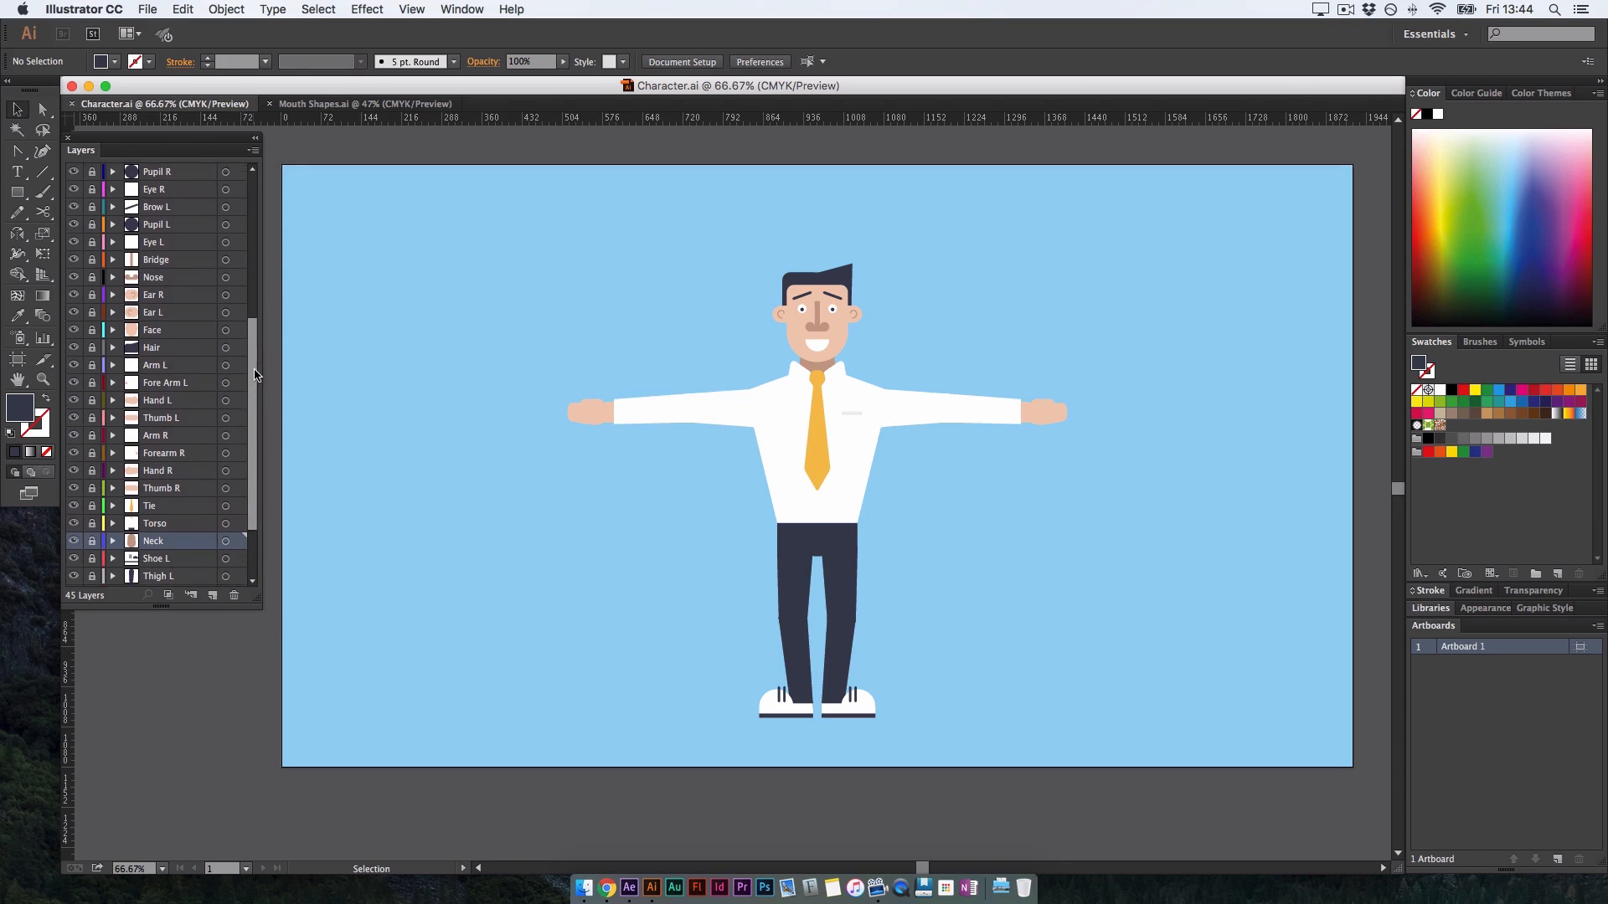
scroll(257, 335, up, 4)
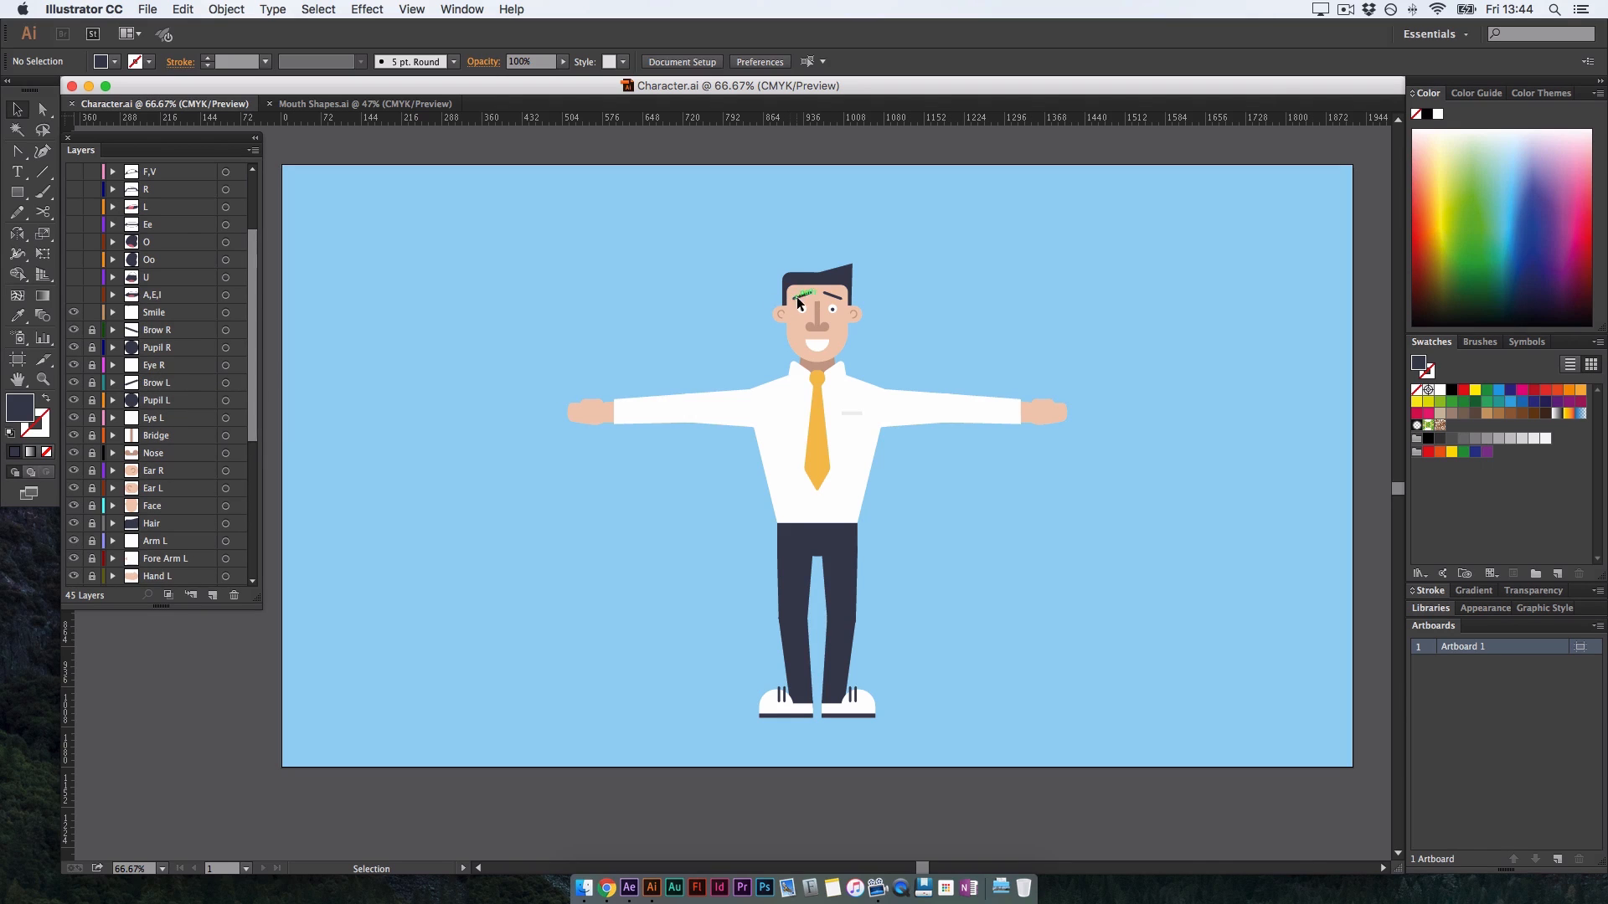
scroll(209, 352, down, 2)
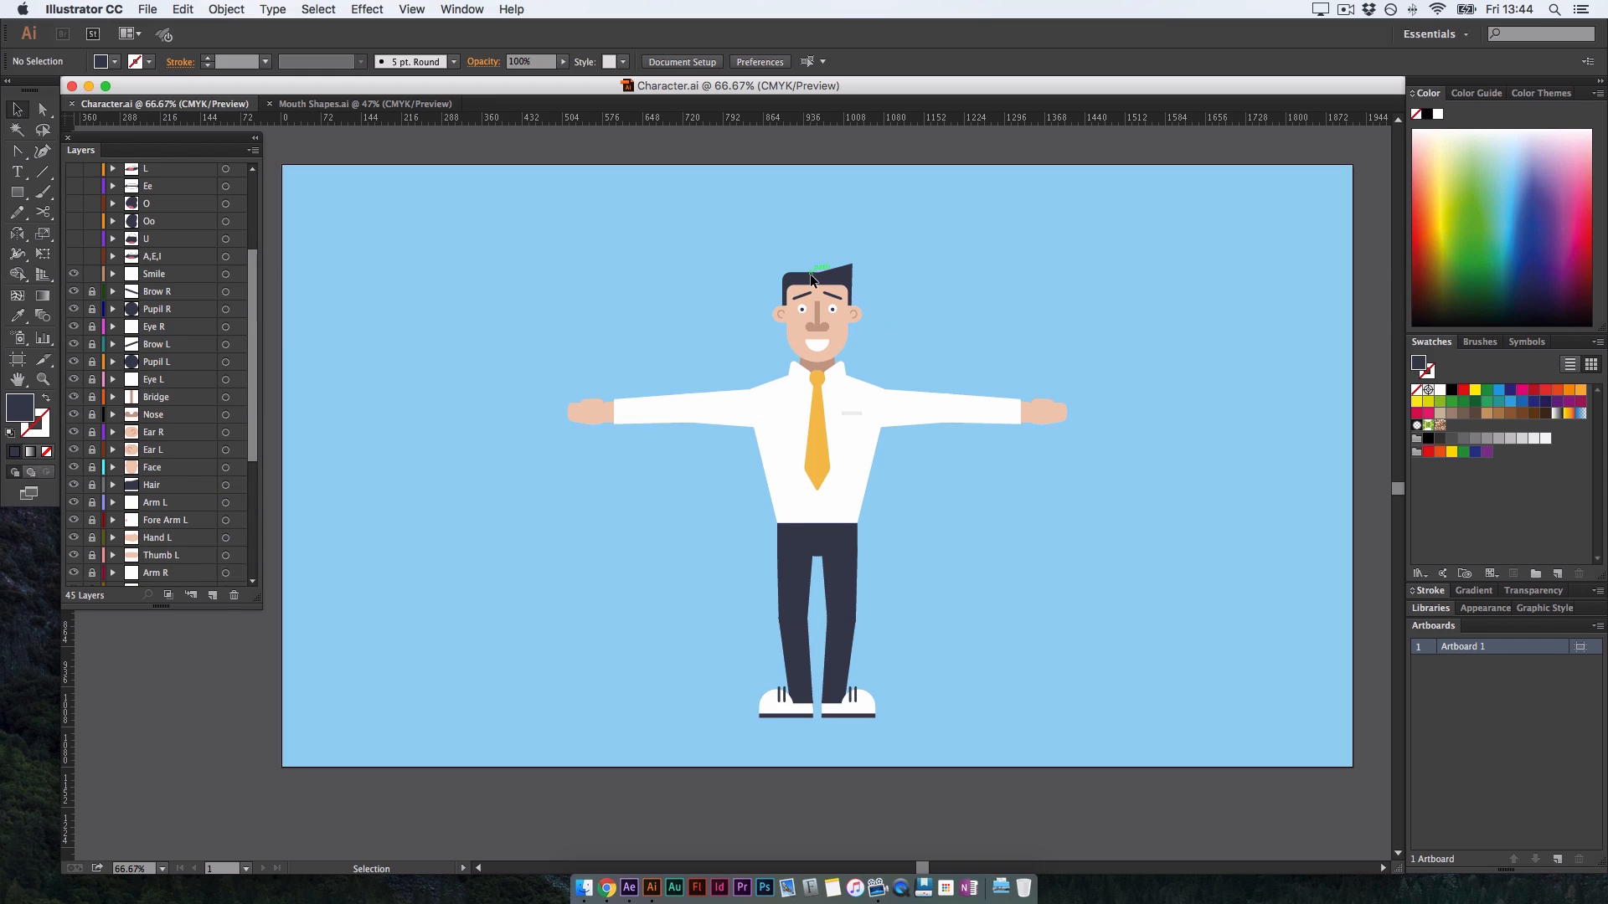
Preview the A,E,I, U, Oo and O mouth layers on the character's face at 200%, showing and hiding each one in turn
key(super+equal)
key(super+equal)
key(super+equal)
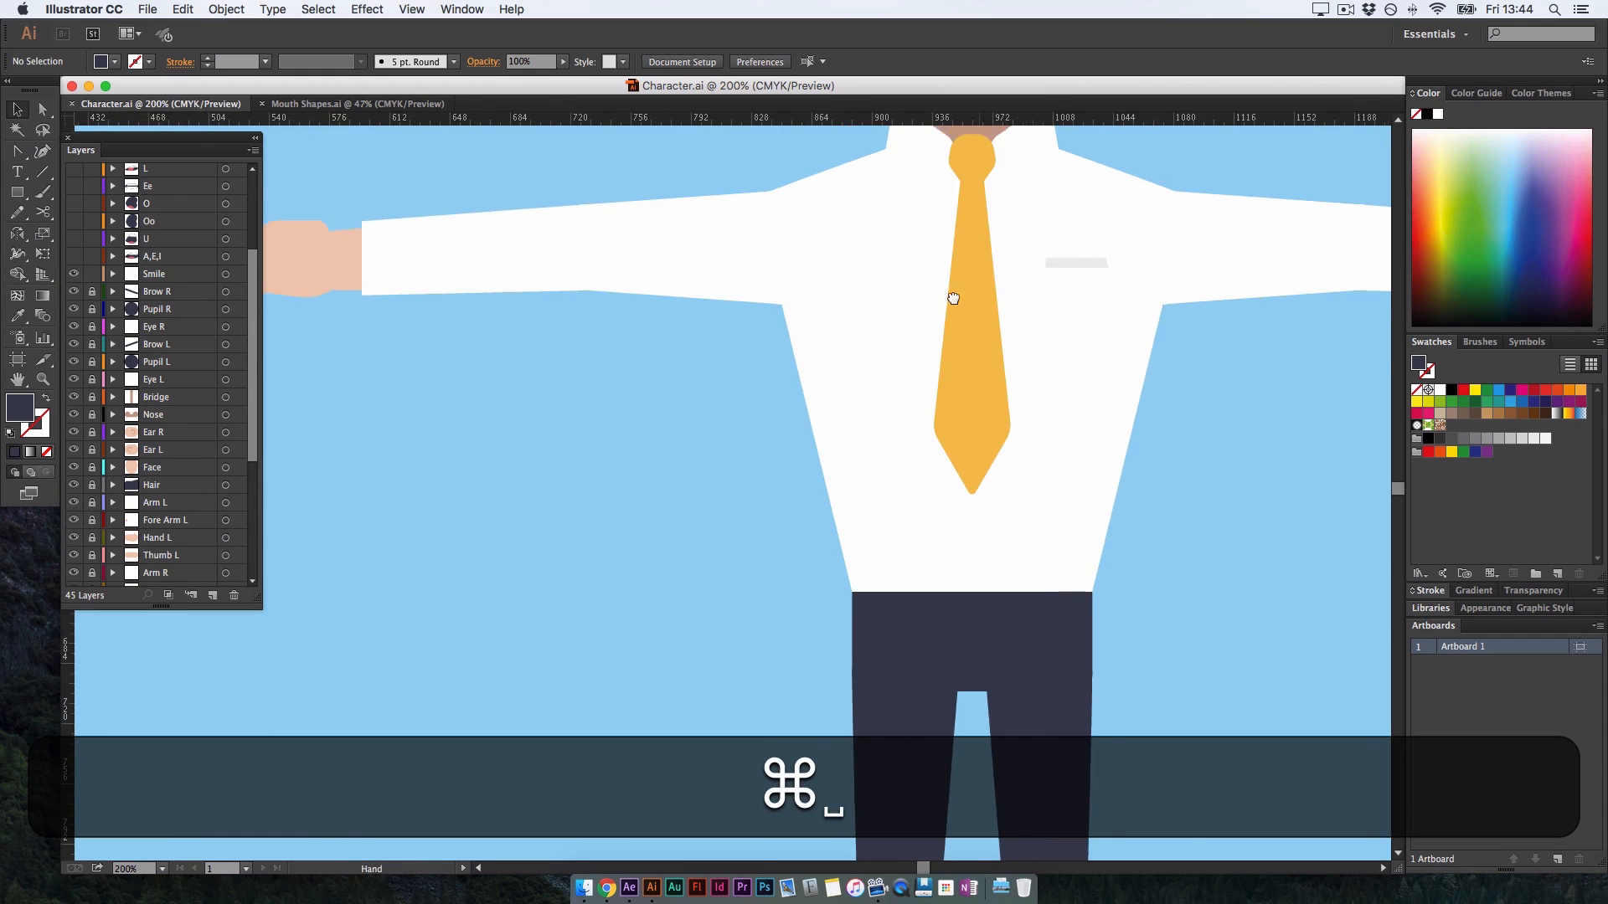
drag(953, 298, 809, 460)
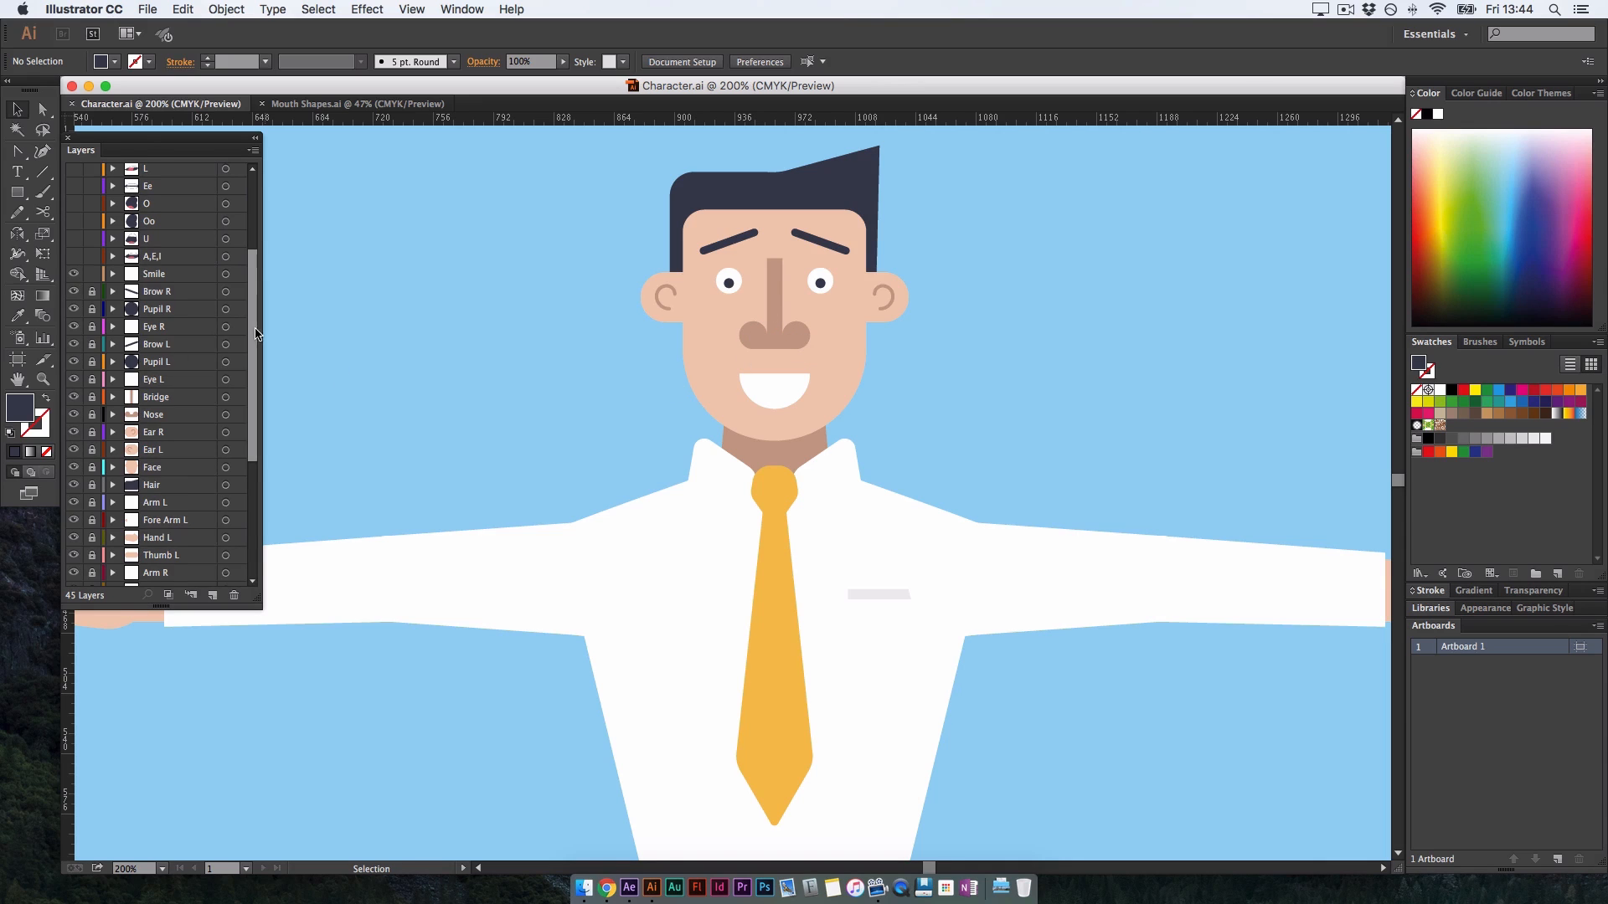
scroll(205, 423, up, 5)
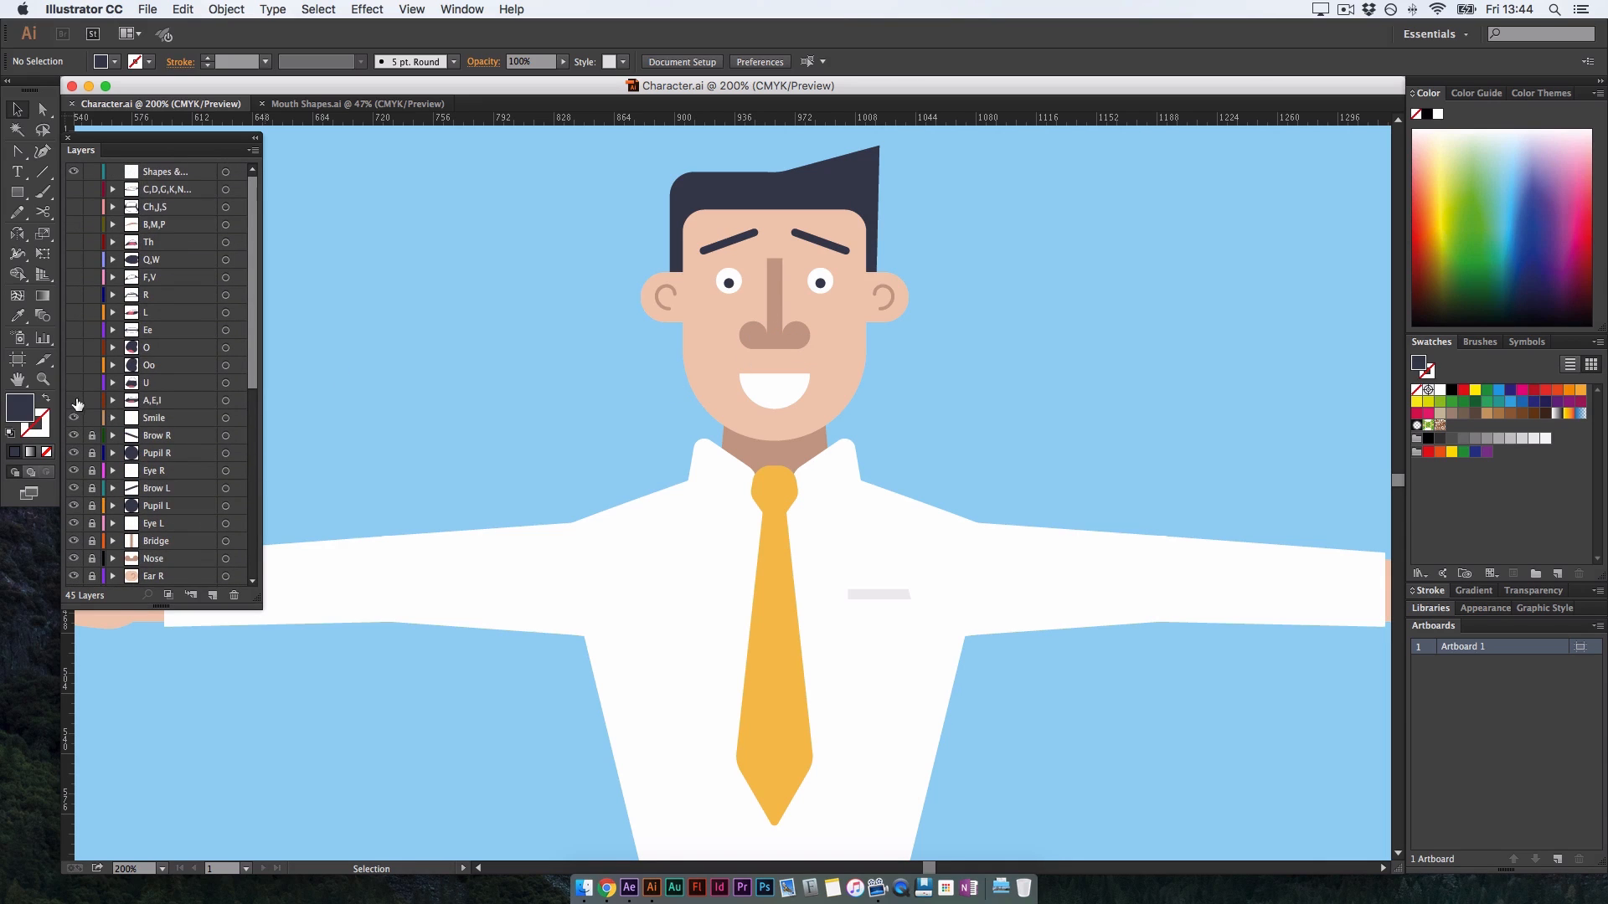
click(74, 400)
click(73, 400)
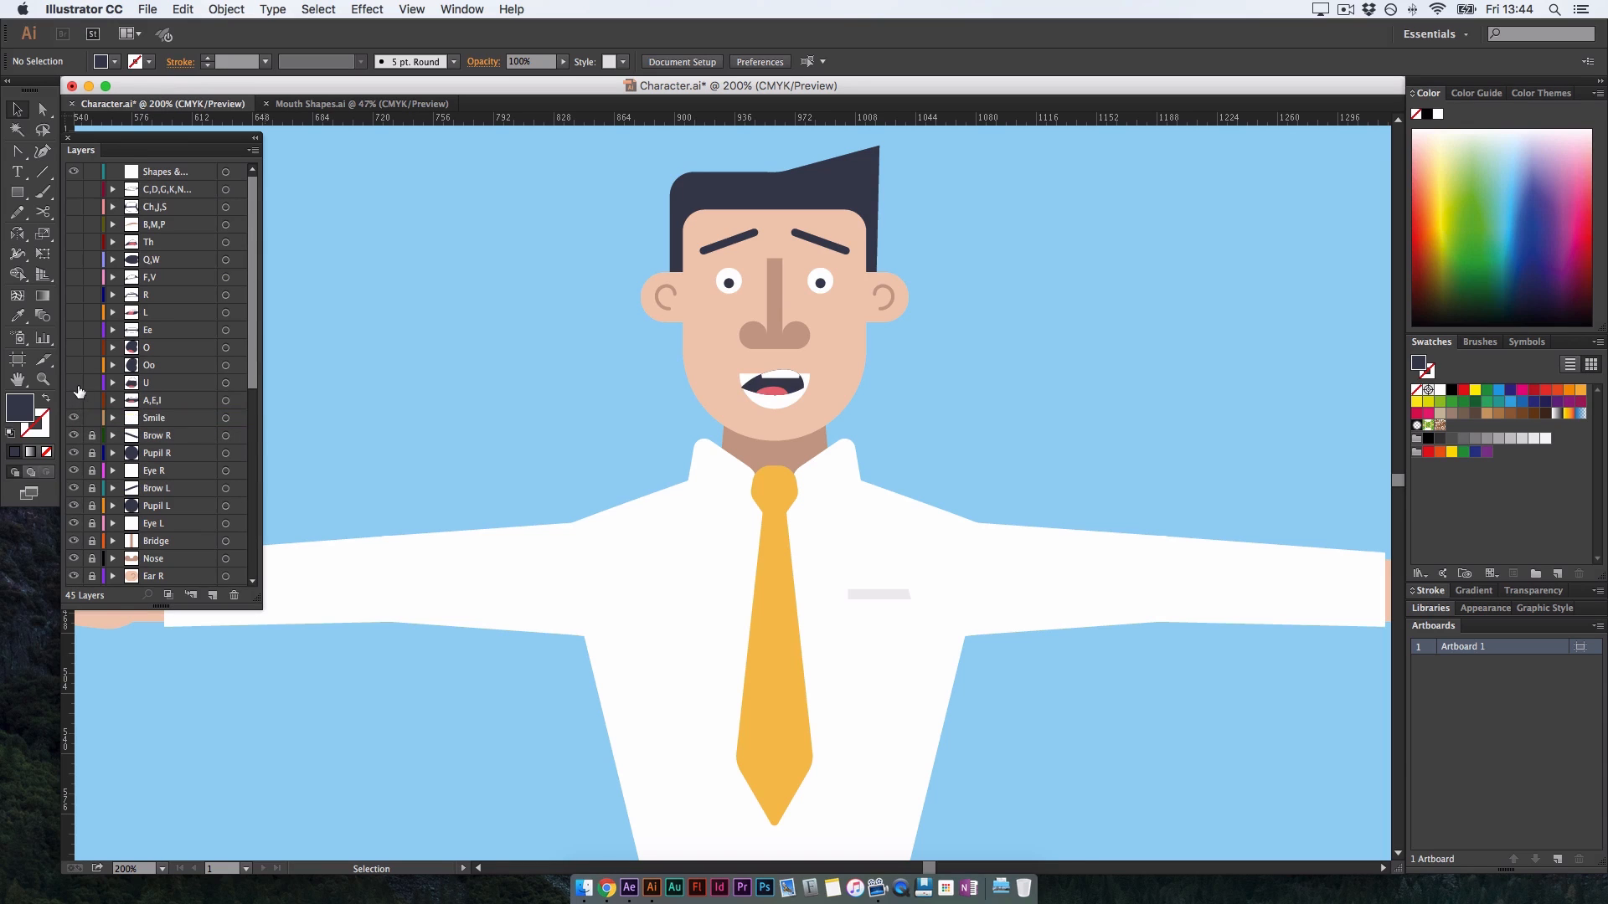
click(73, 383)
click(73, 383)
click(74, 365)
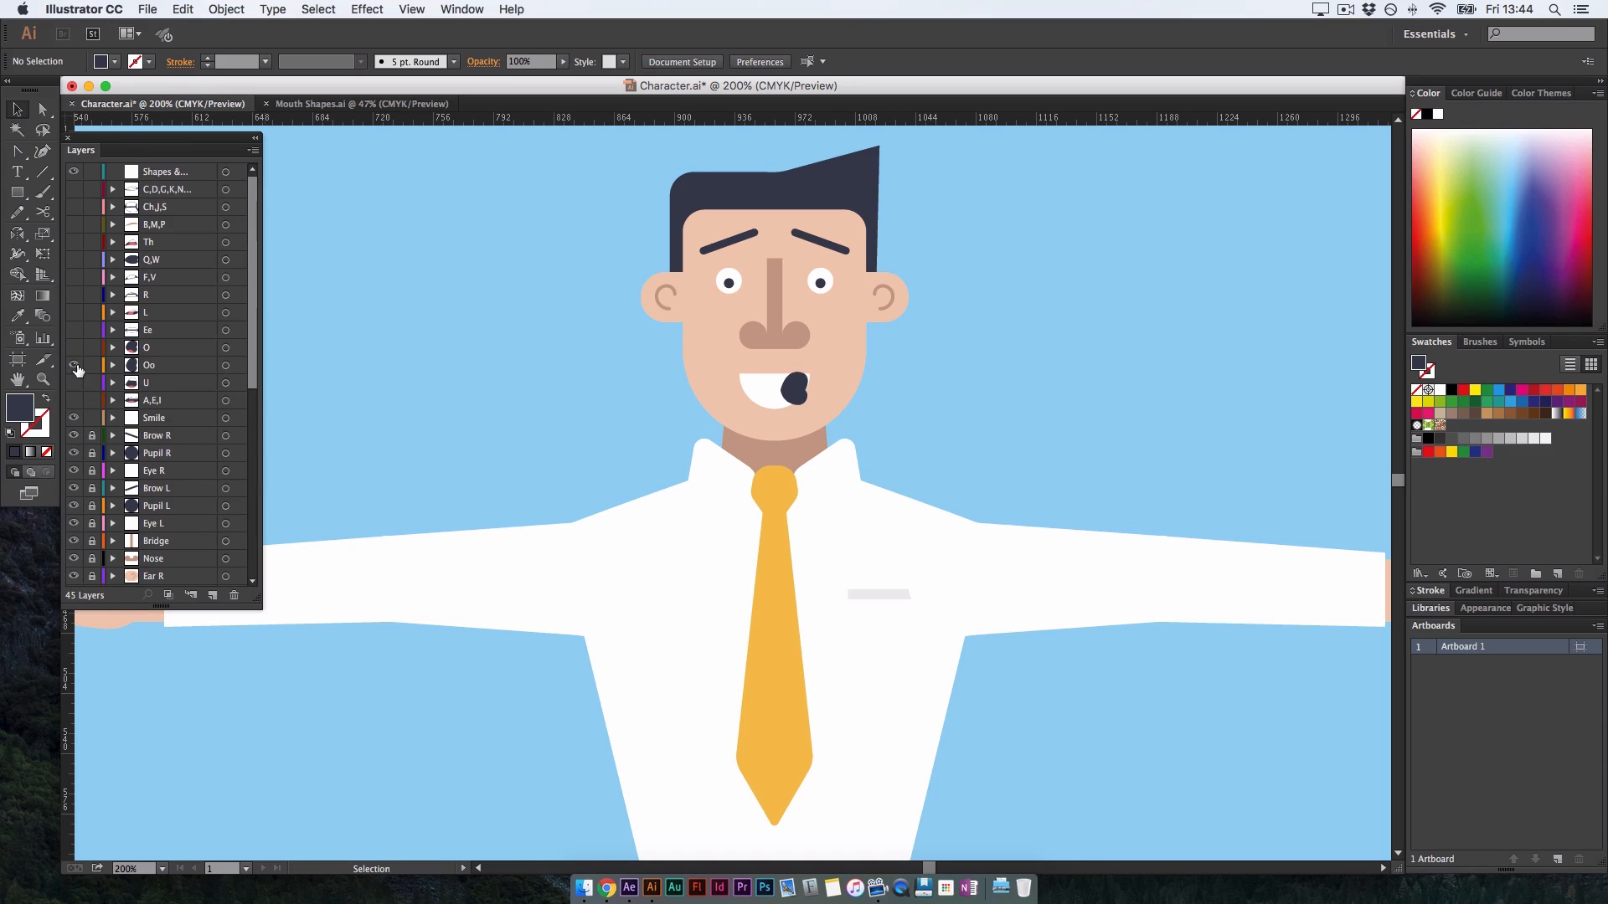
click(73, 365)
click(73, 347)
click(74, 347)
Switch to the After Effects desktop and set the Character composition view to 100%
key(F4)
key(F4)
key(F3)
mouse_move(1050, 25)
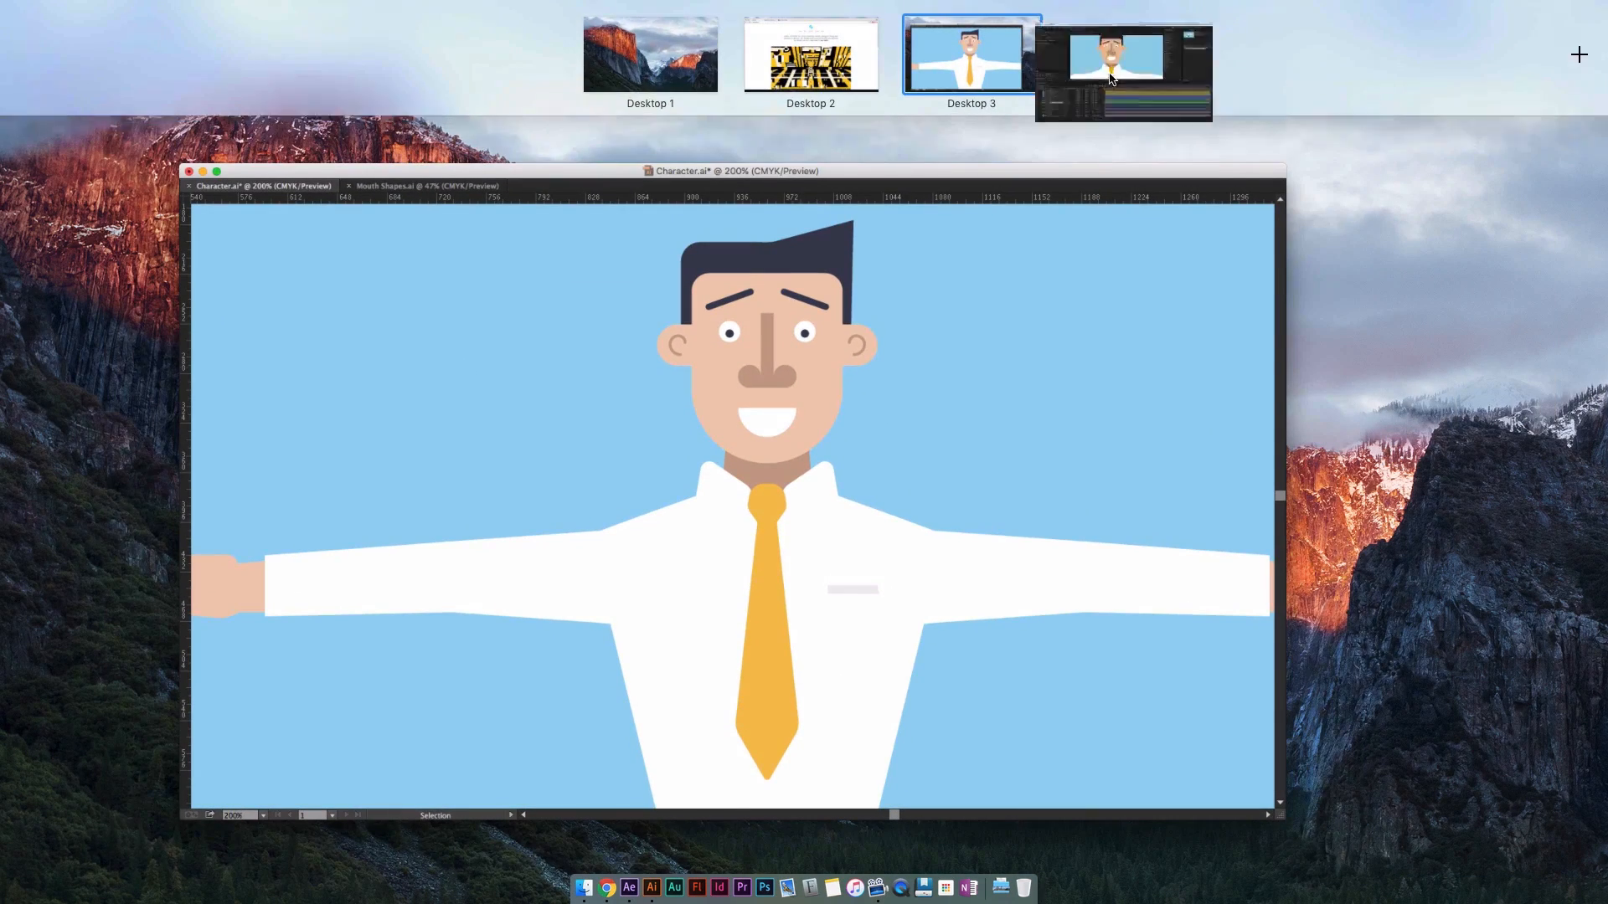
click(1089, 59)
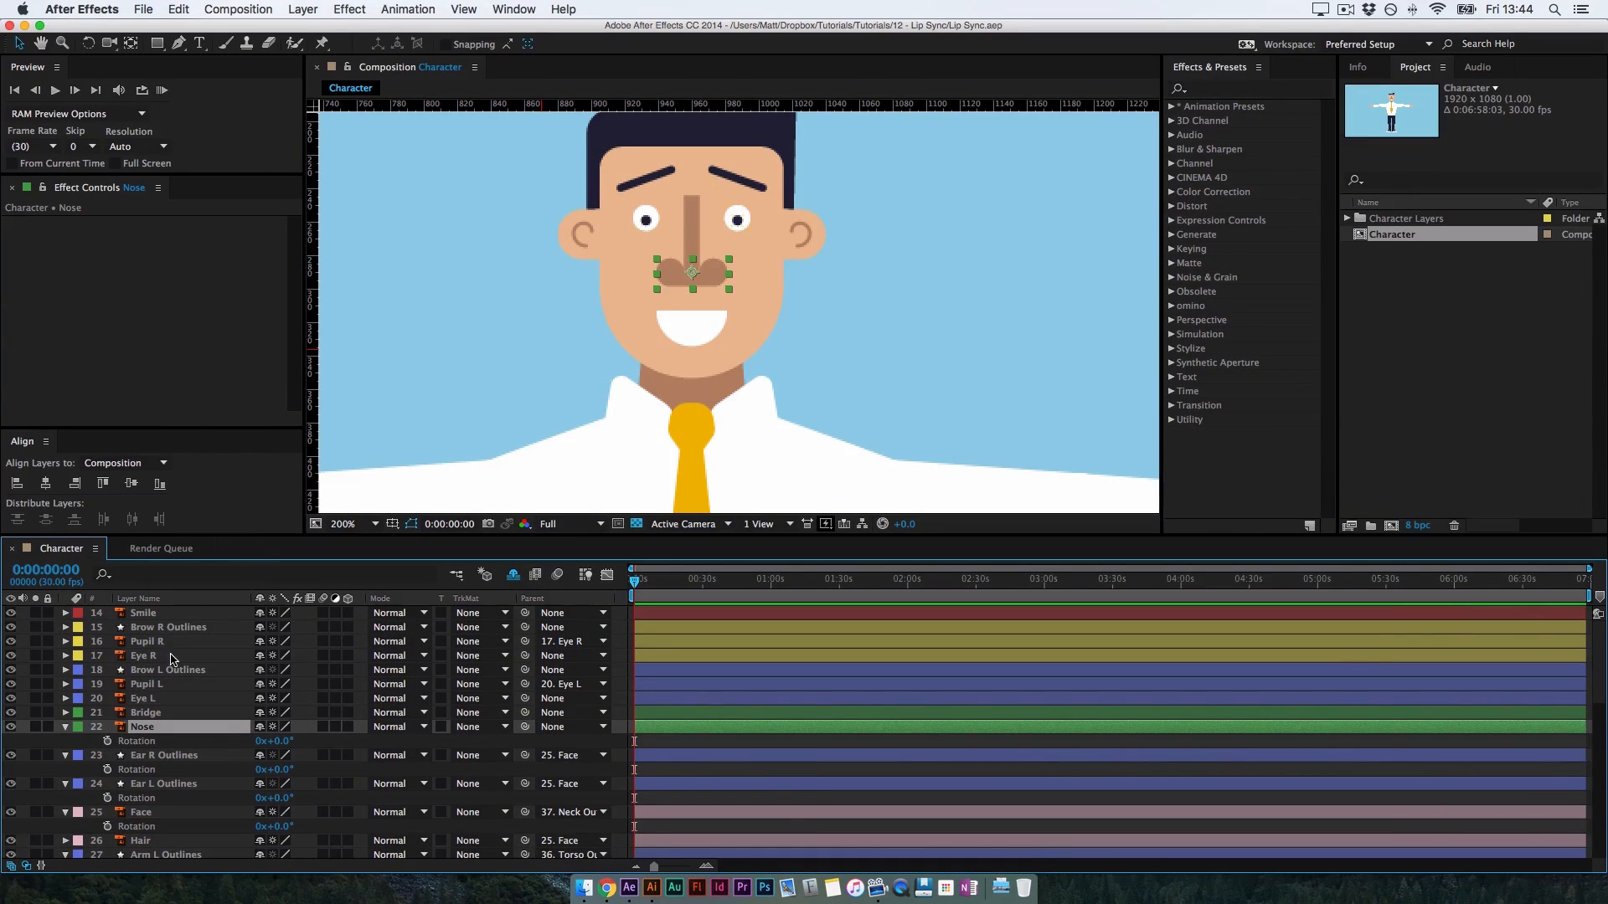
key(super+minus)
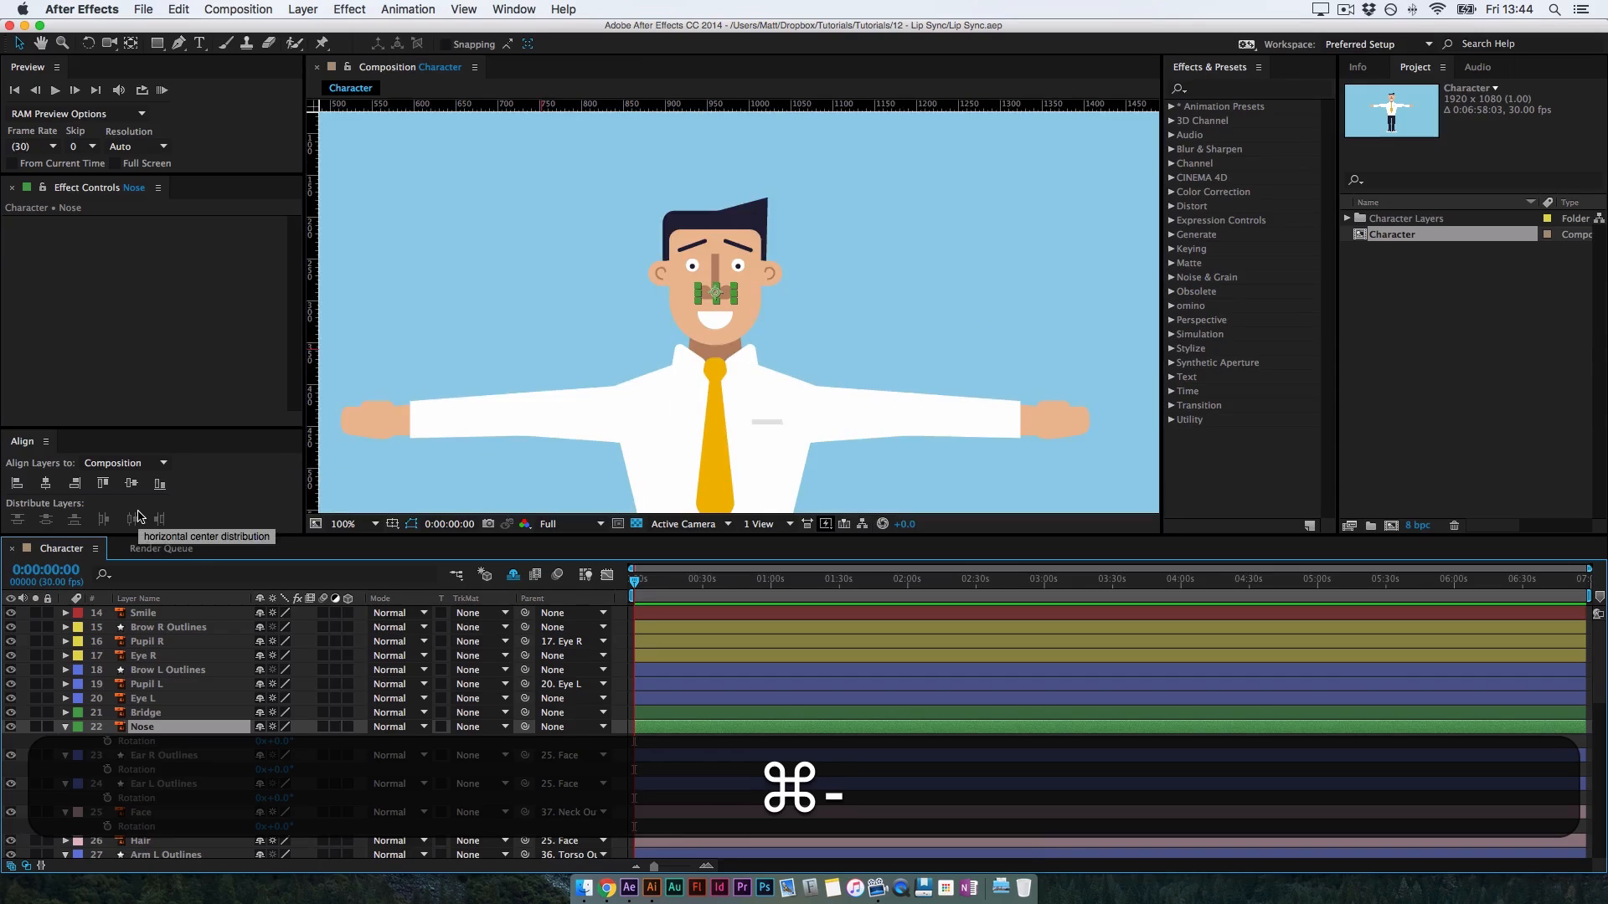
Rotate the Arm R Outlines layer to 57° and the Forearm R Outlines layer to 39° to lower the character's arm
key(super+minus)
key(space)
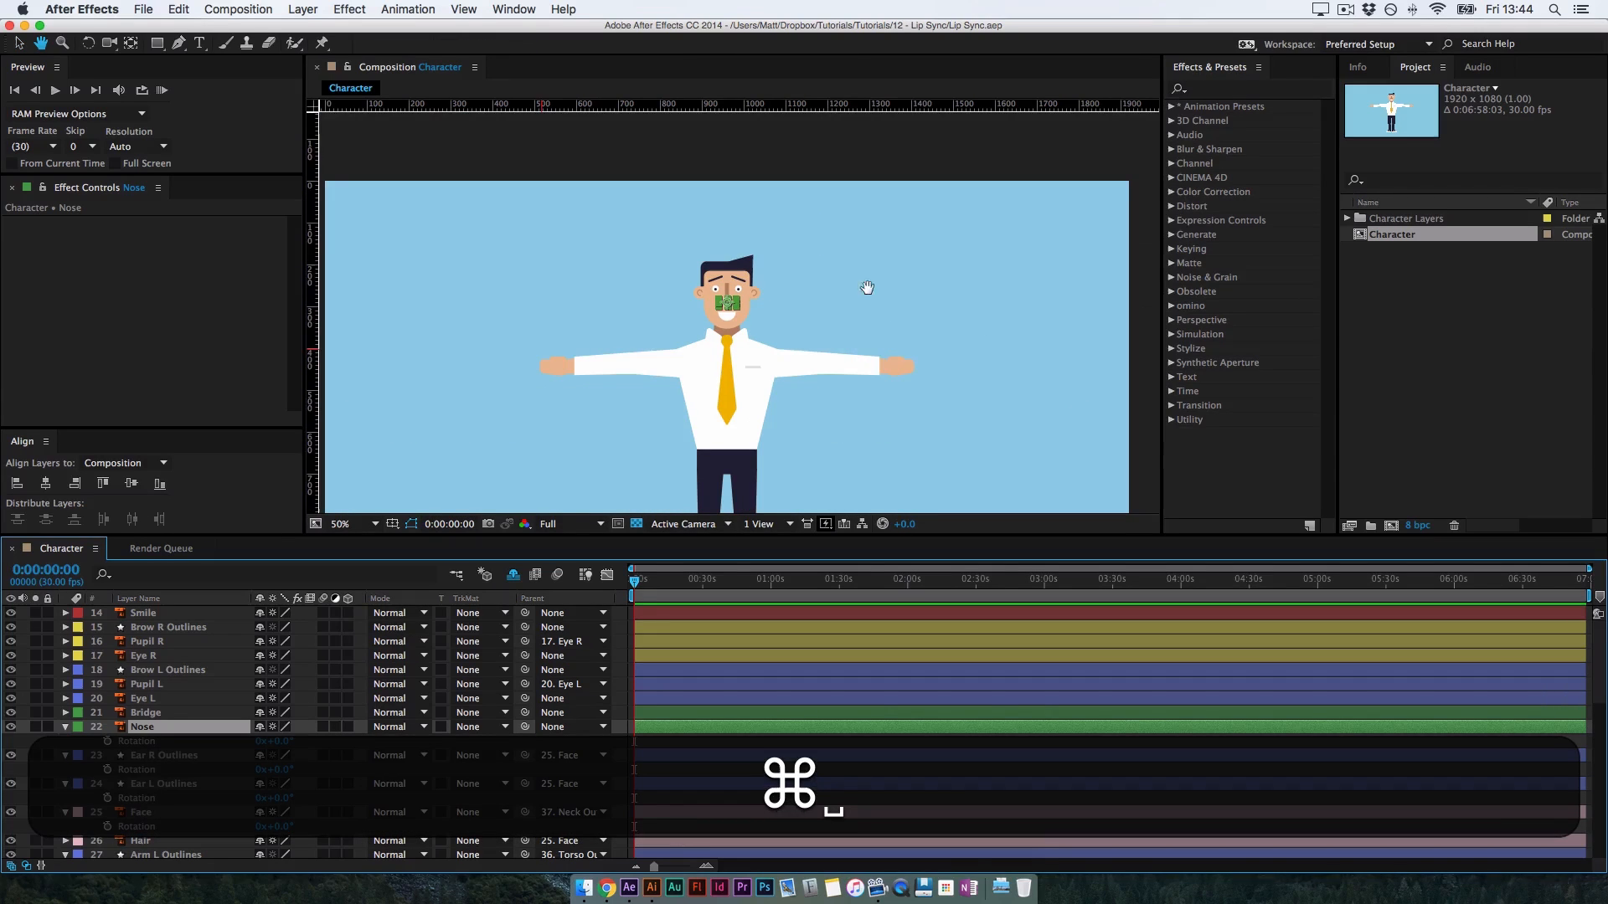
drag(863, 412, 857, 309)
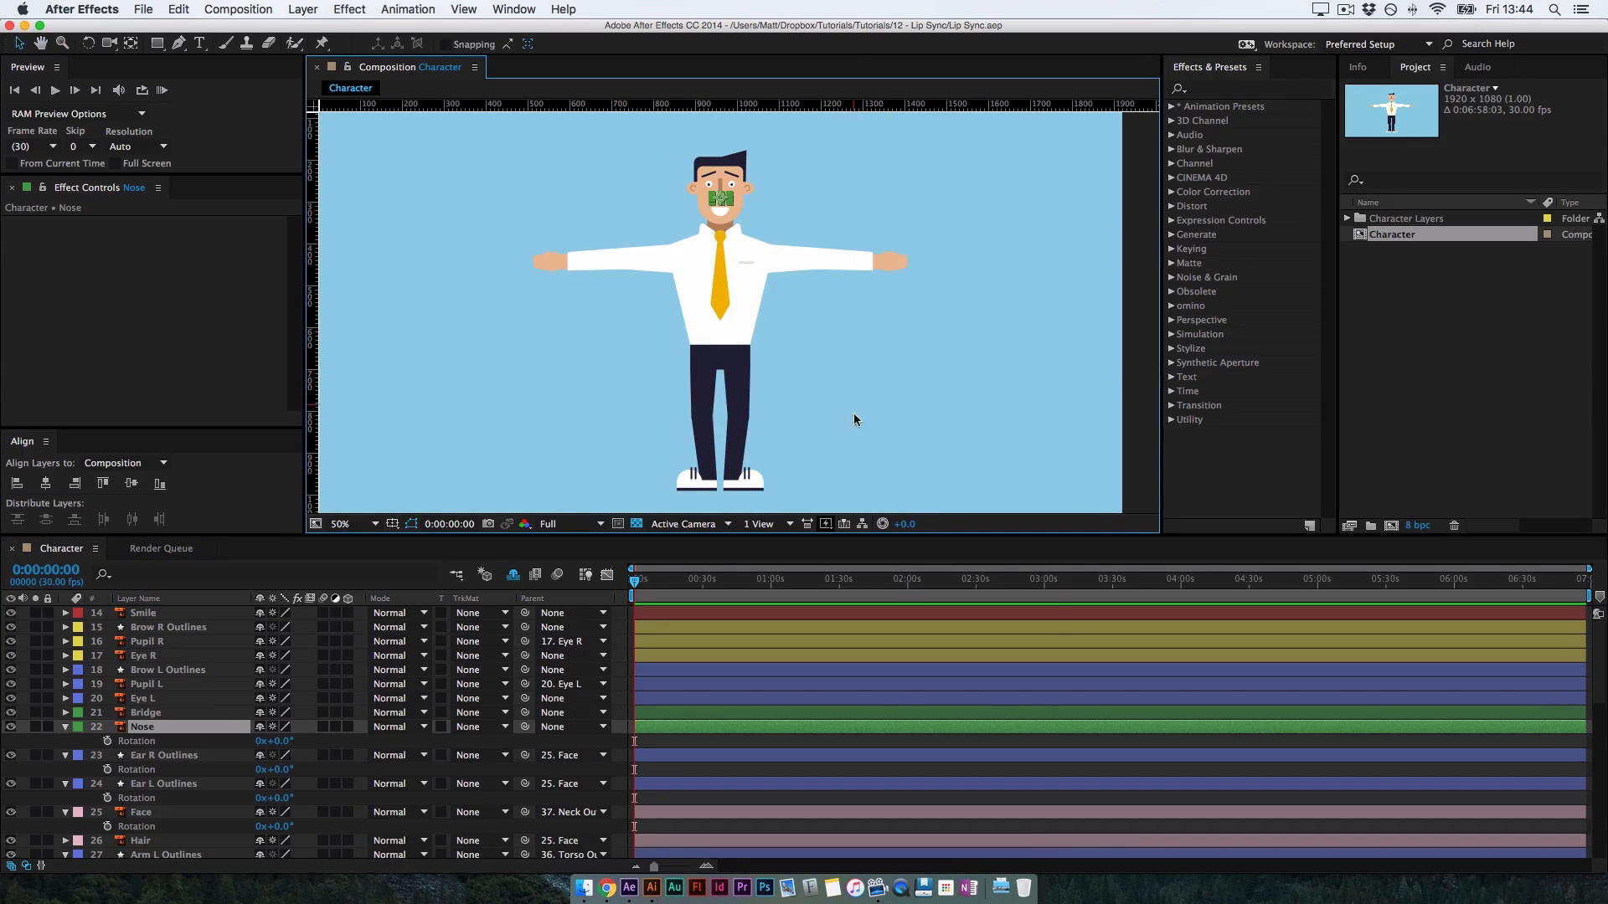
click(164, 760)
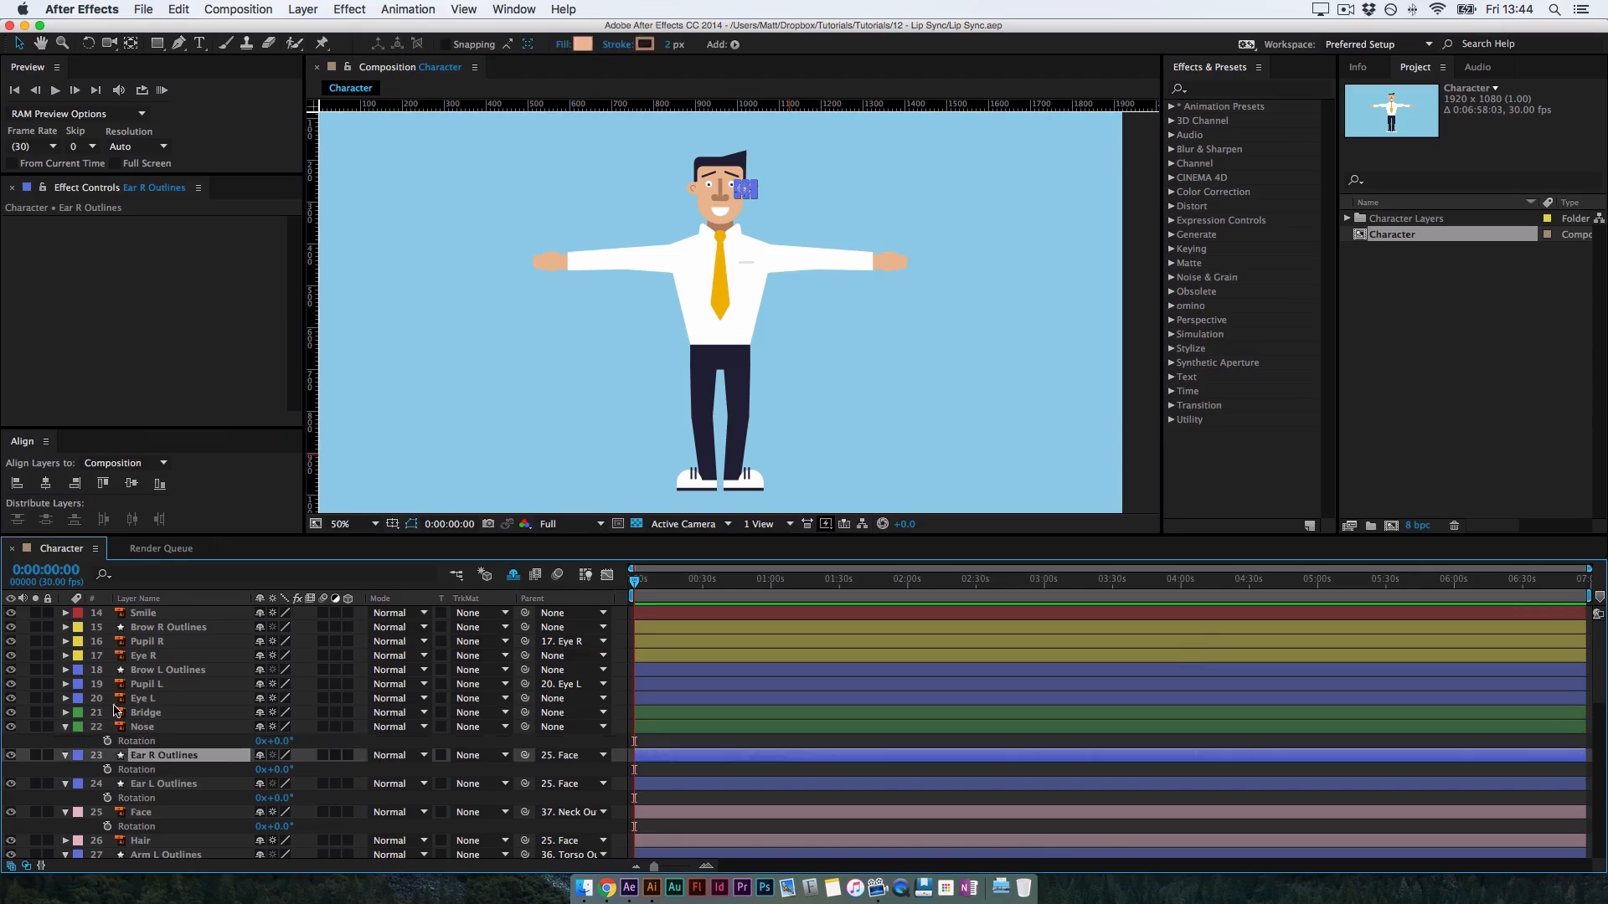
scroll(175, 795, down, 5)
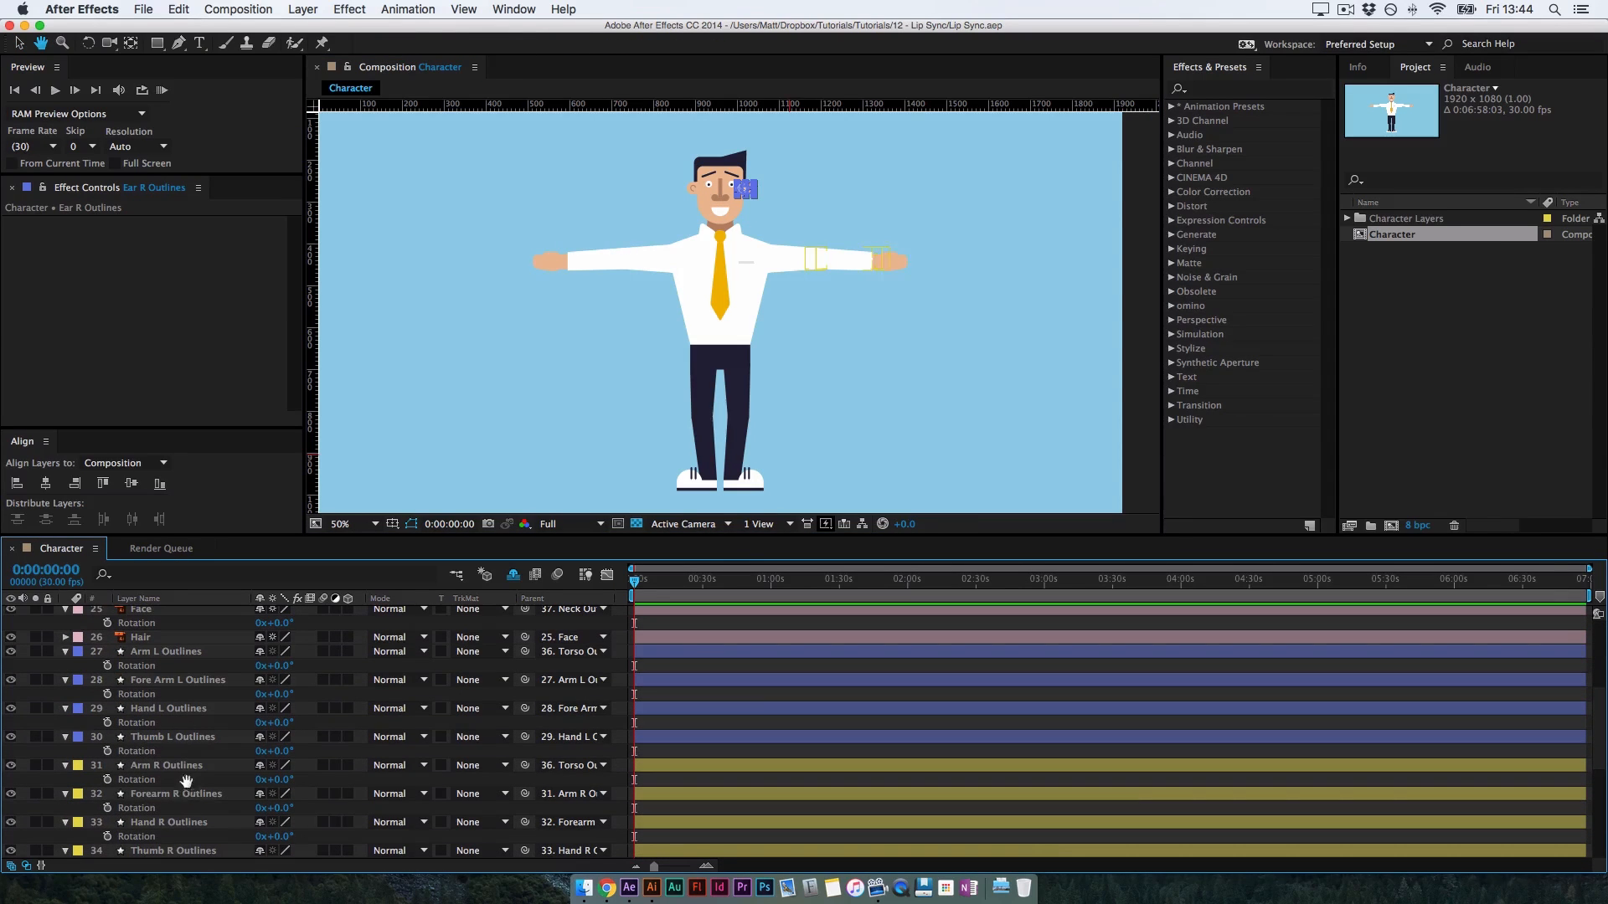
click(180, 766)
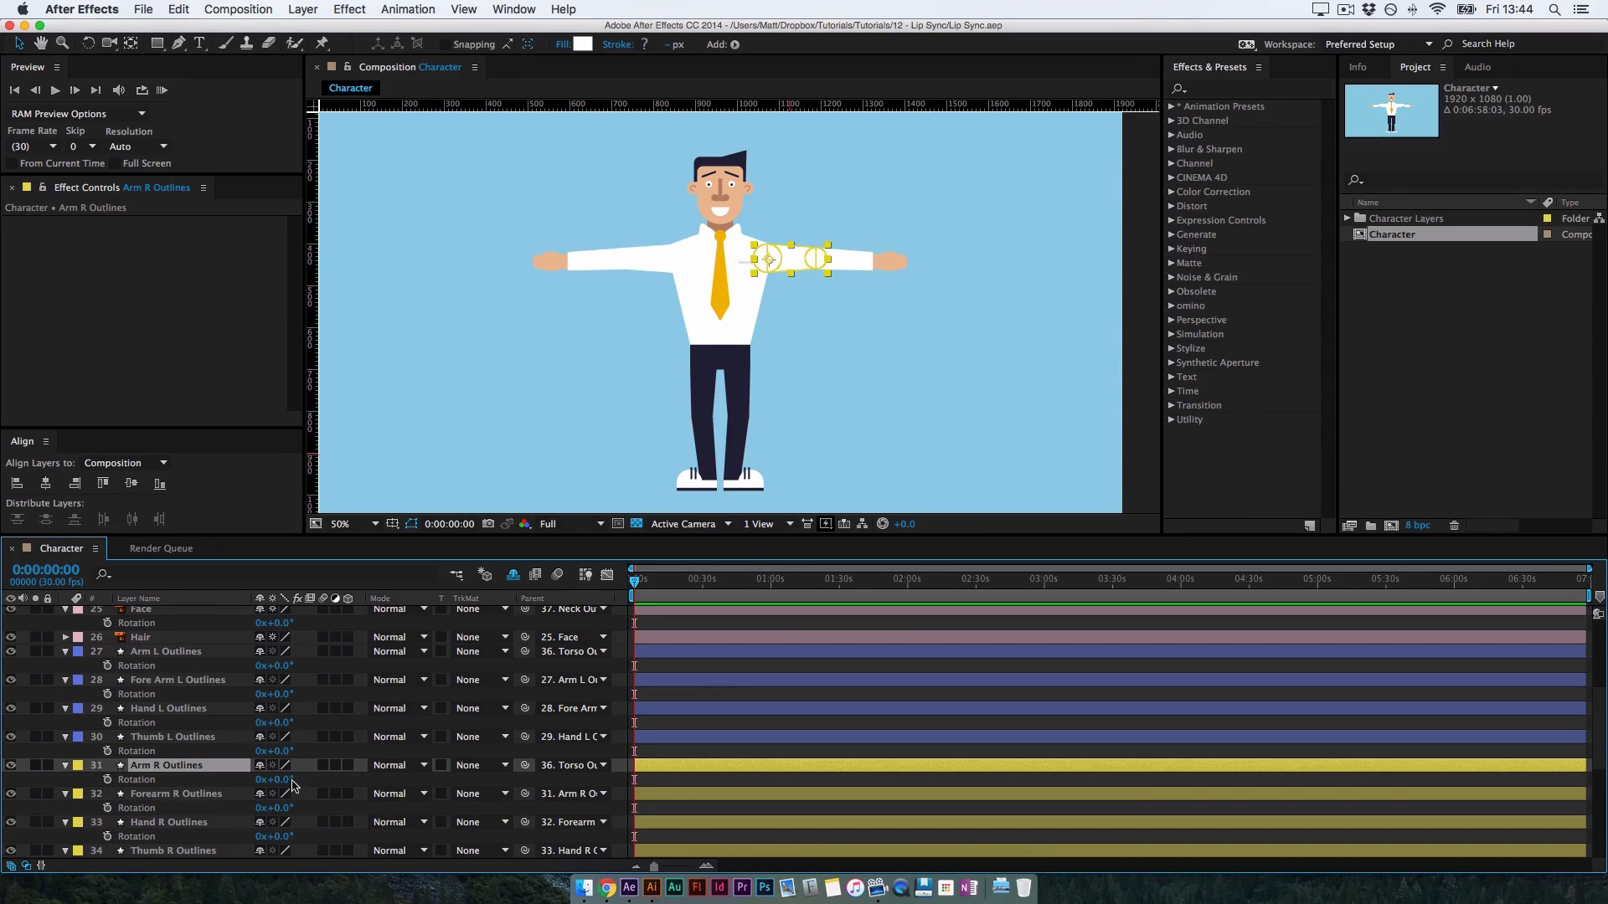
mouse_move(323, 783)
mouse_down()
mouse_move(337, 785)
mouse_move(281, 782)
mouse_move(335, 795)
mouse_move(306, 800)
mouse_move(352, 792)
mouse_move(113, 858)
mouse_move(340, 779)
mouse_up()
key(super+equal)
key(super+equal)
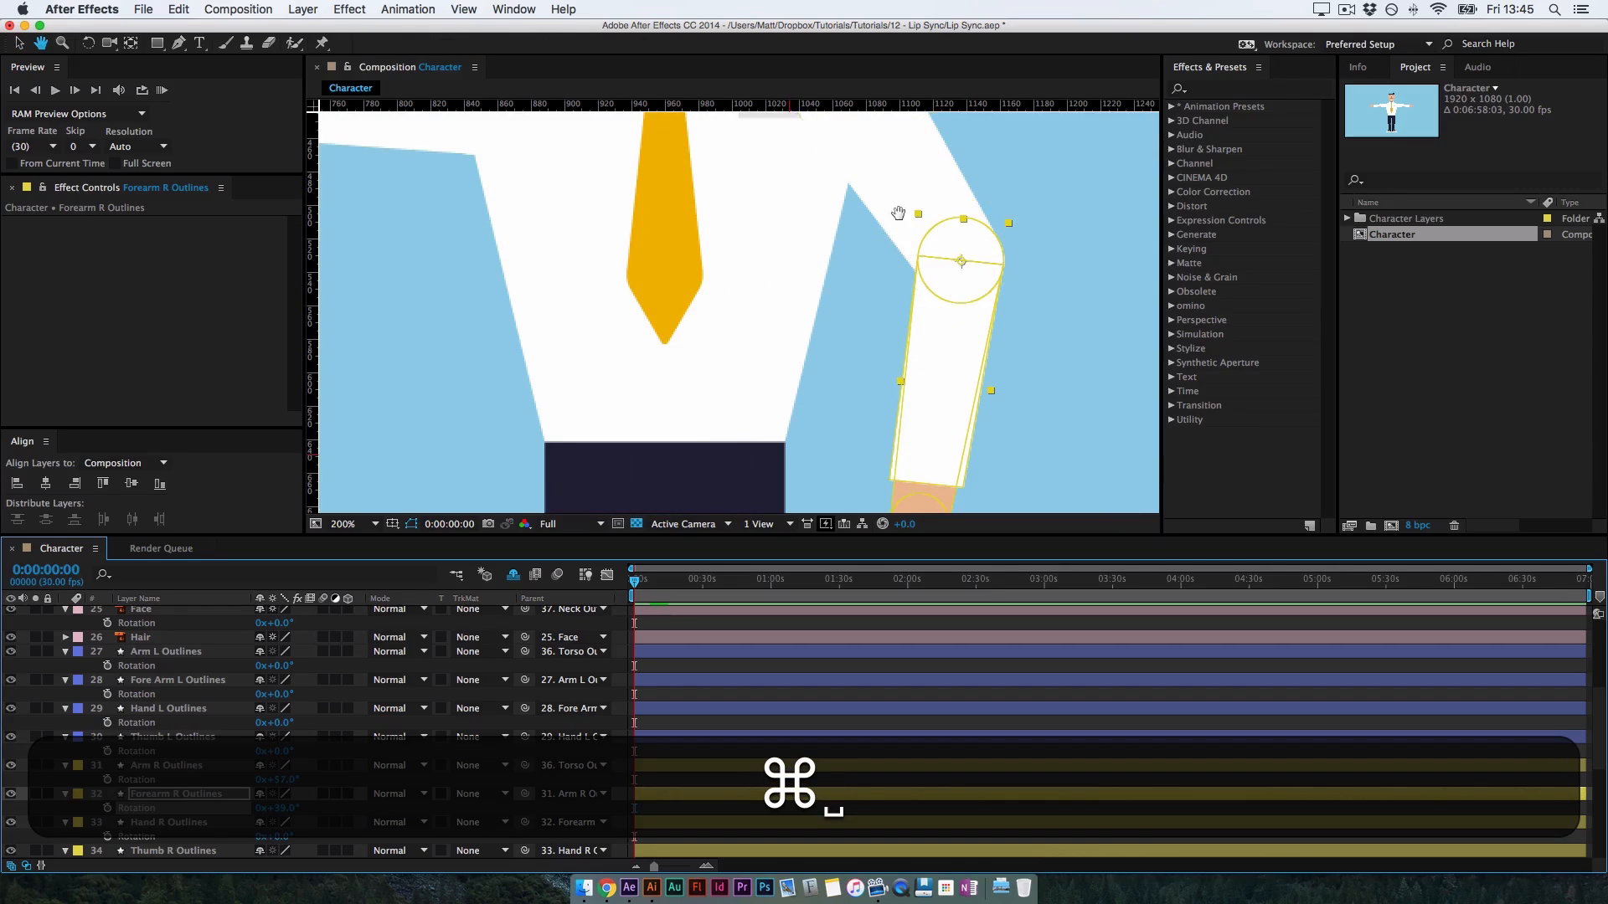
drag(969, 506, 924, 419)
drag(792, 386, 796, 315)
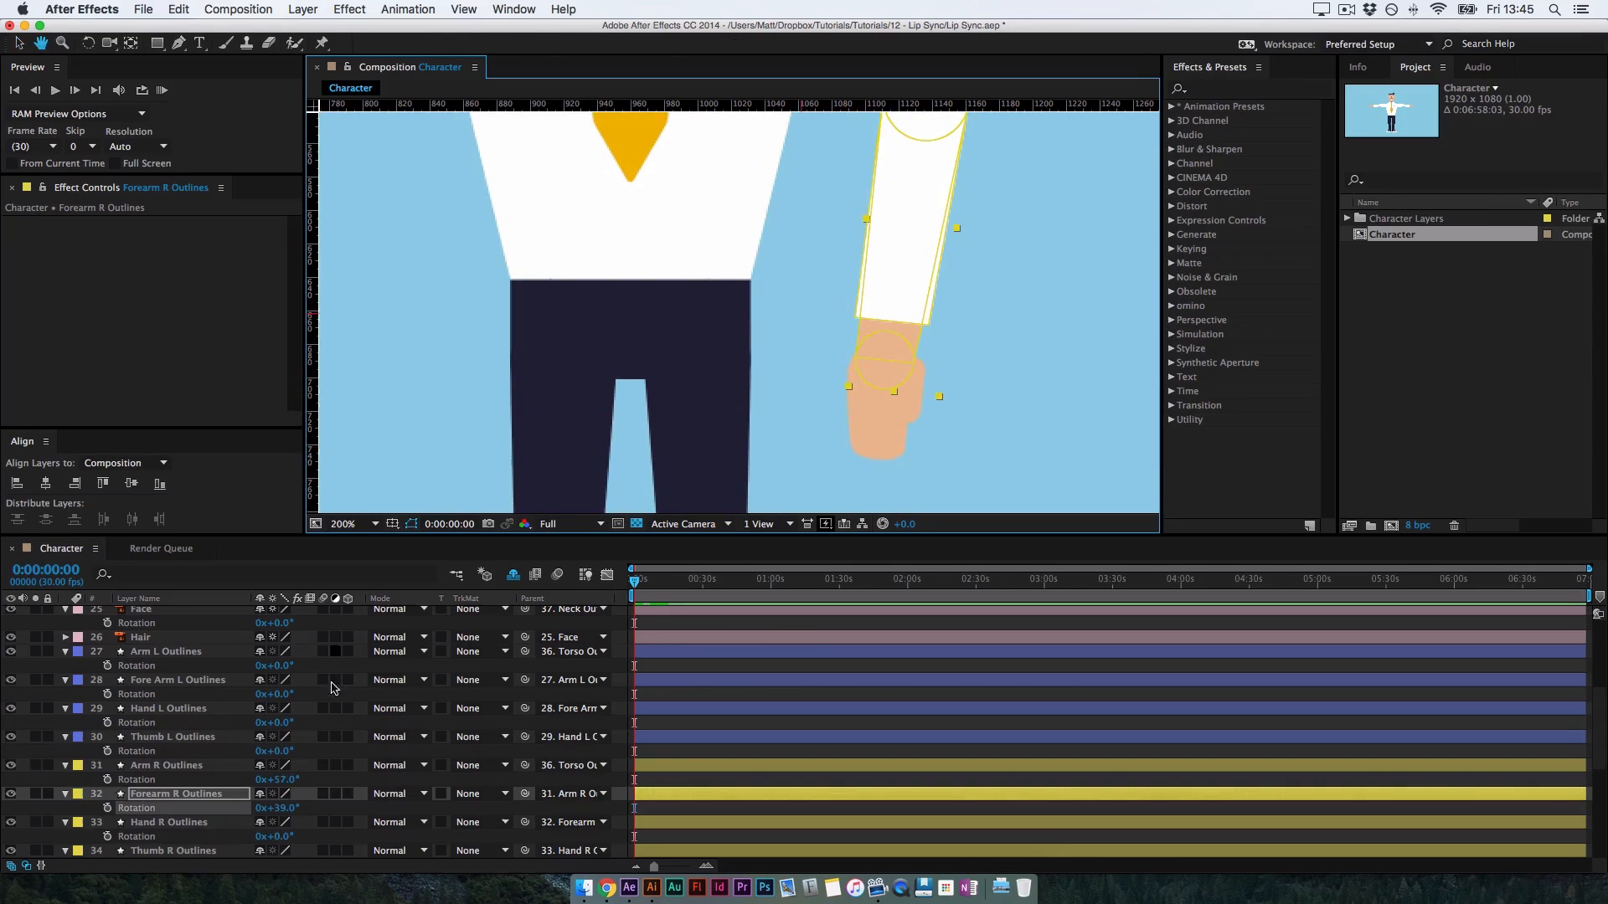
Rotate the Hand R Outlines layer to -2° and swing the Thumb R Outlines layer away from the hand
drag(282, 837, 338, 827)
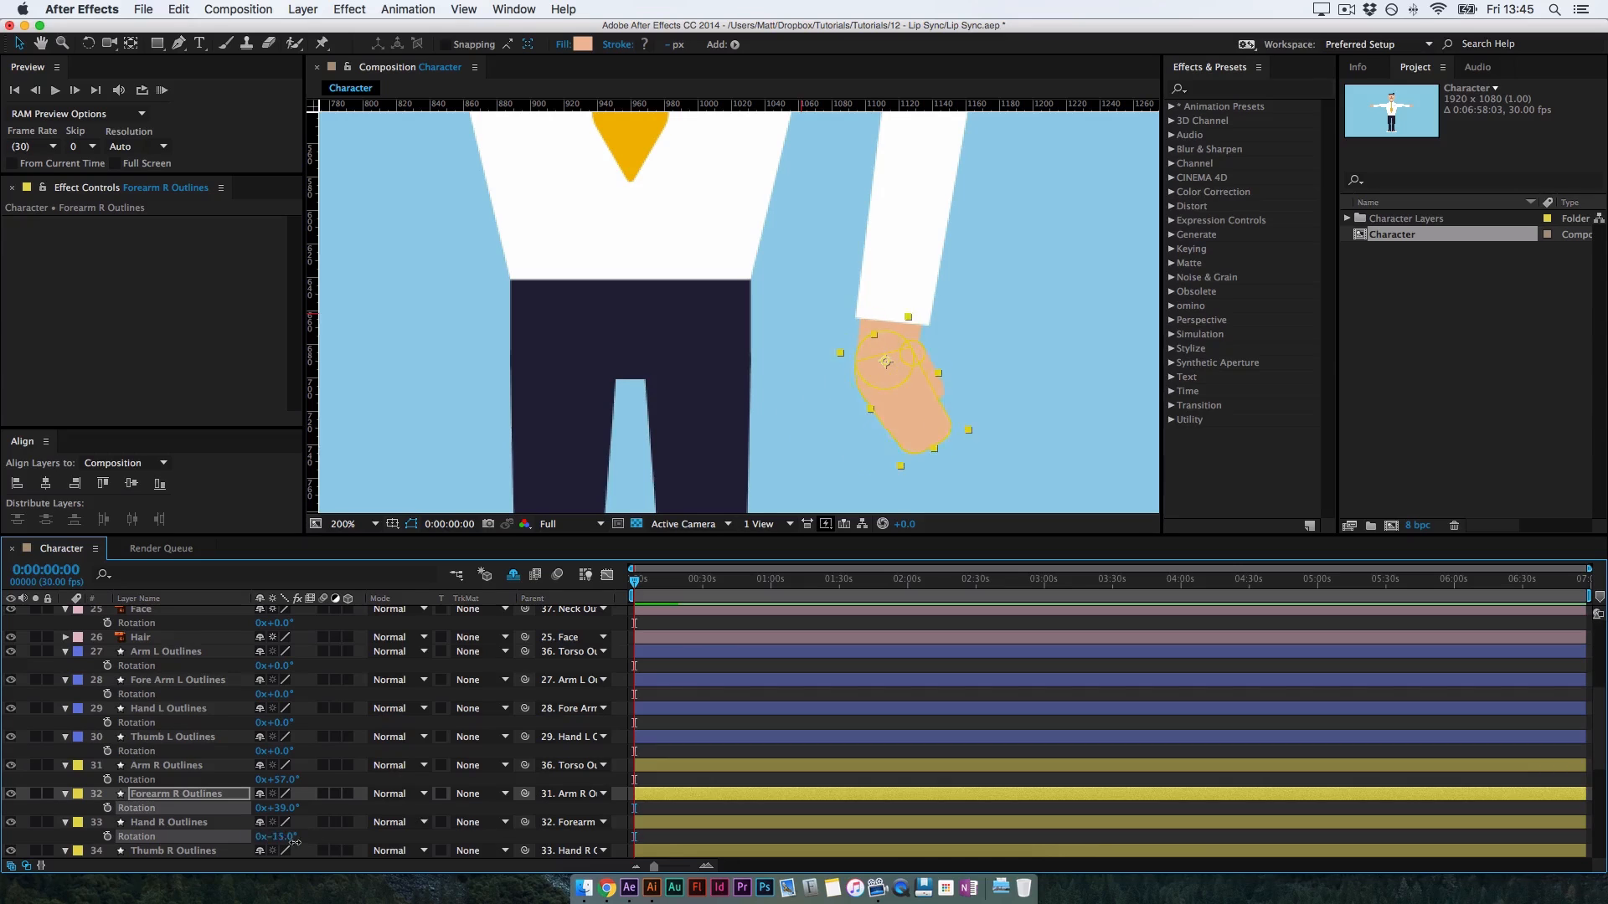
drag(265, 837, 165, 818)
scroll(281, 837, down, 1)
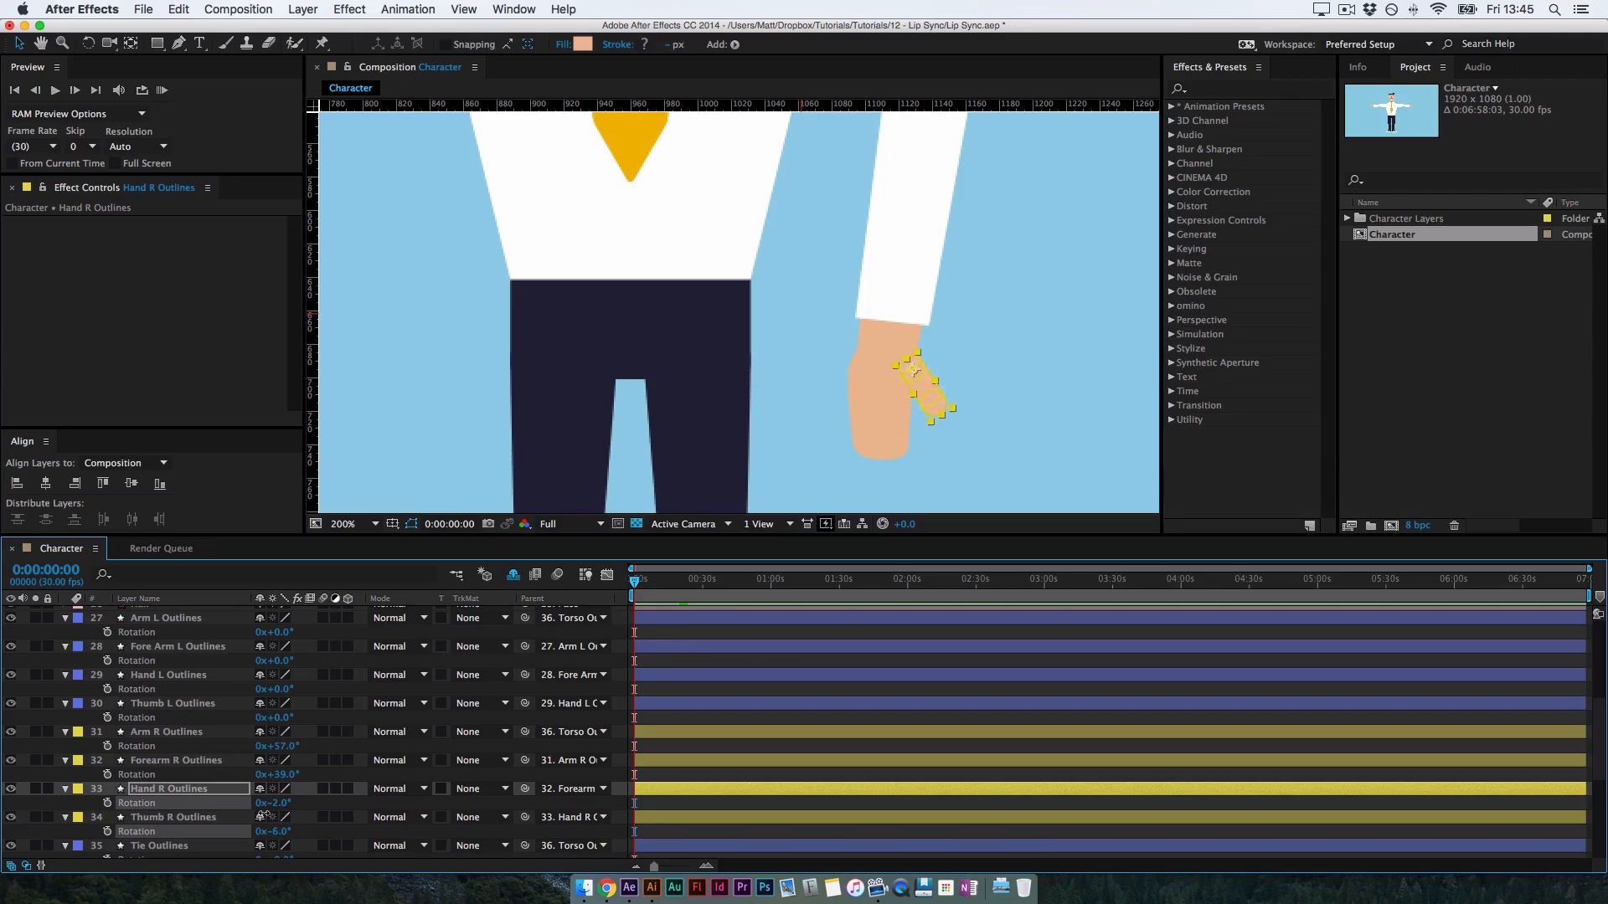
drag(241, 811, 192, 827)
click(237, 818)
Undo the thumb, hand, forearm and arm rotations, restoring the outstretched arm, and return the composition view to 50%
key(super+minus)
key(super+z)
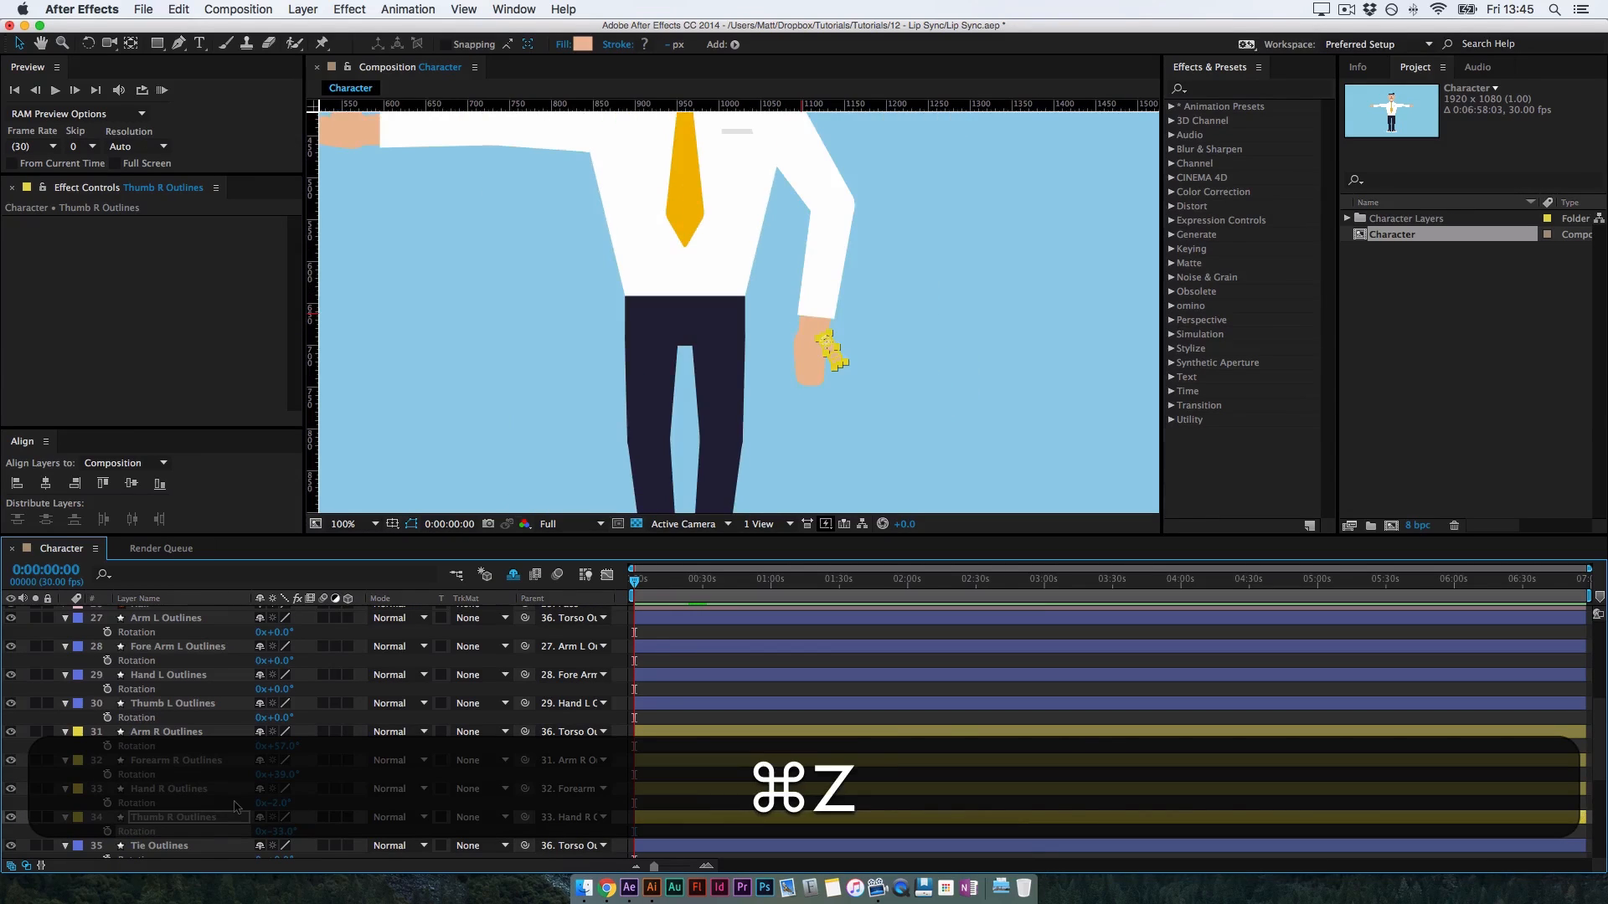
key(super+z)
key(super+z)
key(super+z)
key(super+z)
key(super+z)
key(super+z)
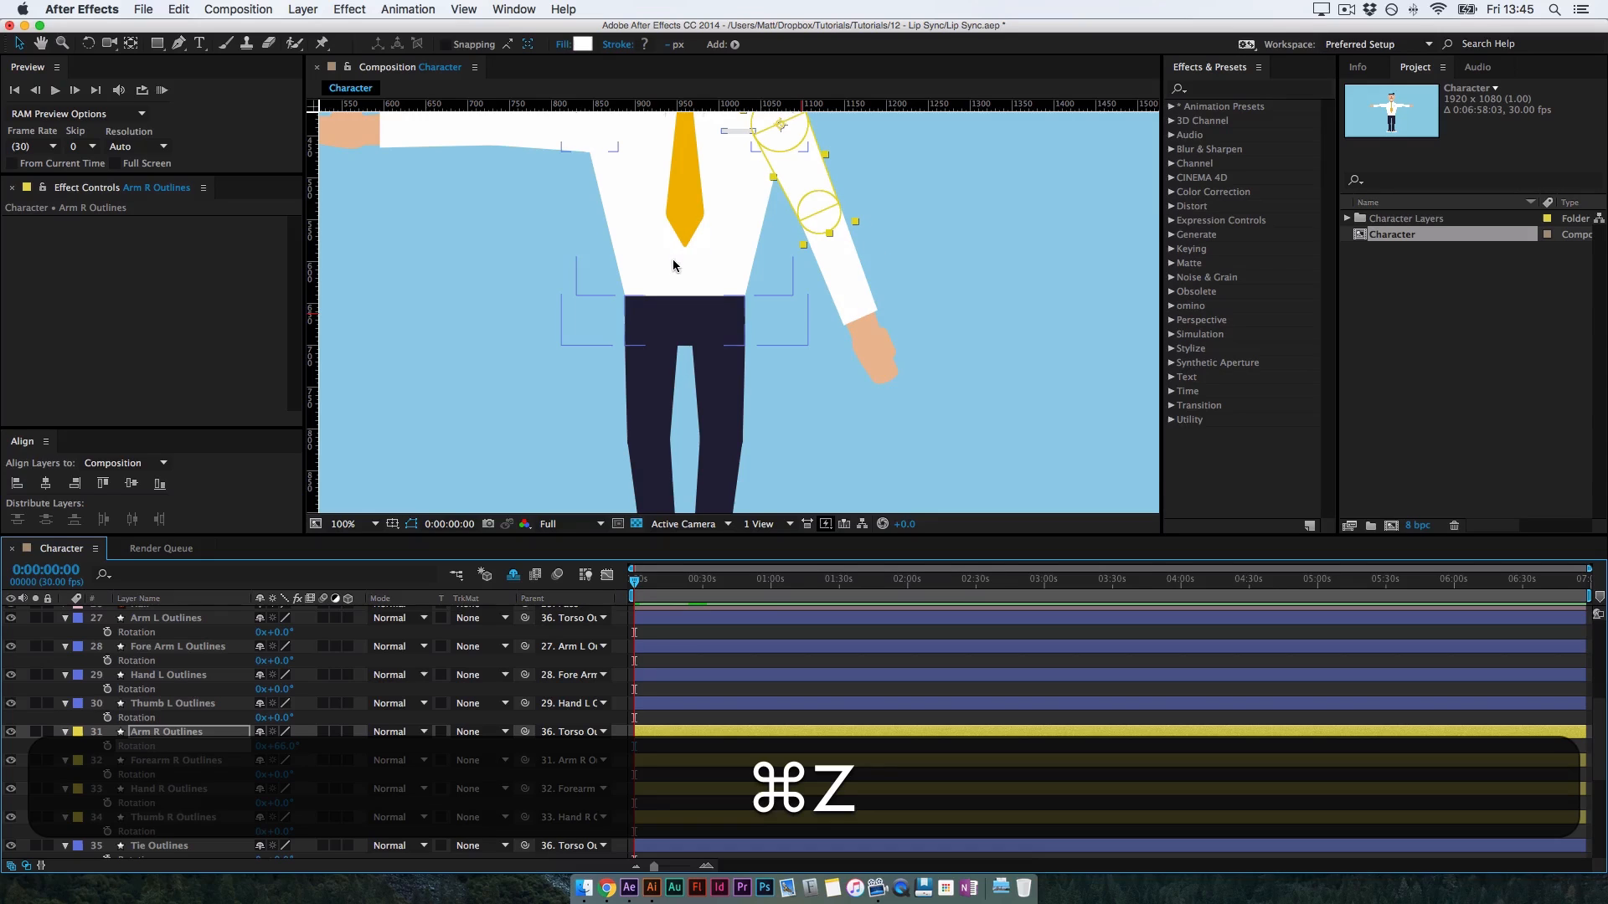
key(super+z)
key(super+minus)
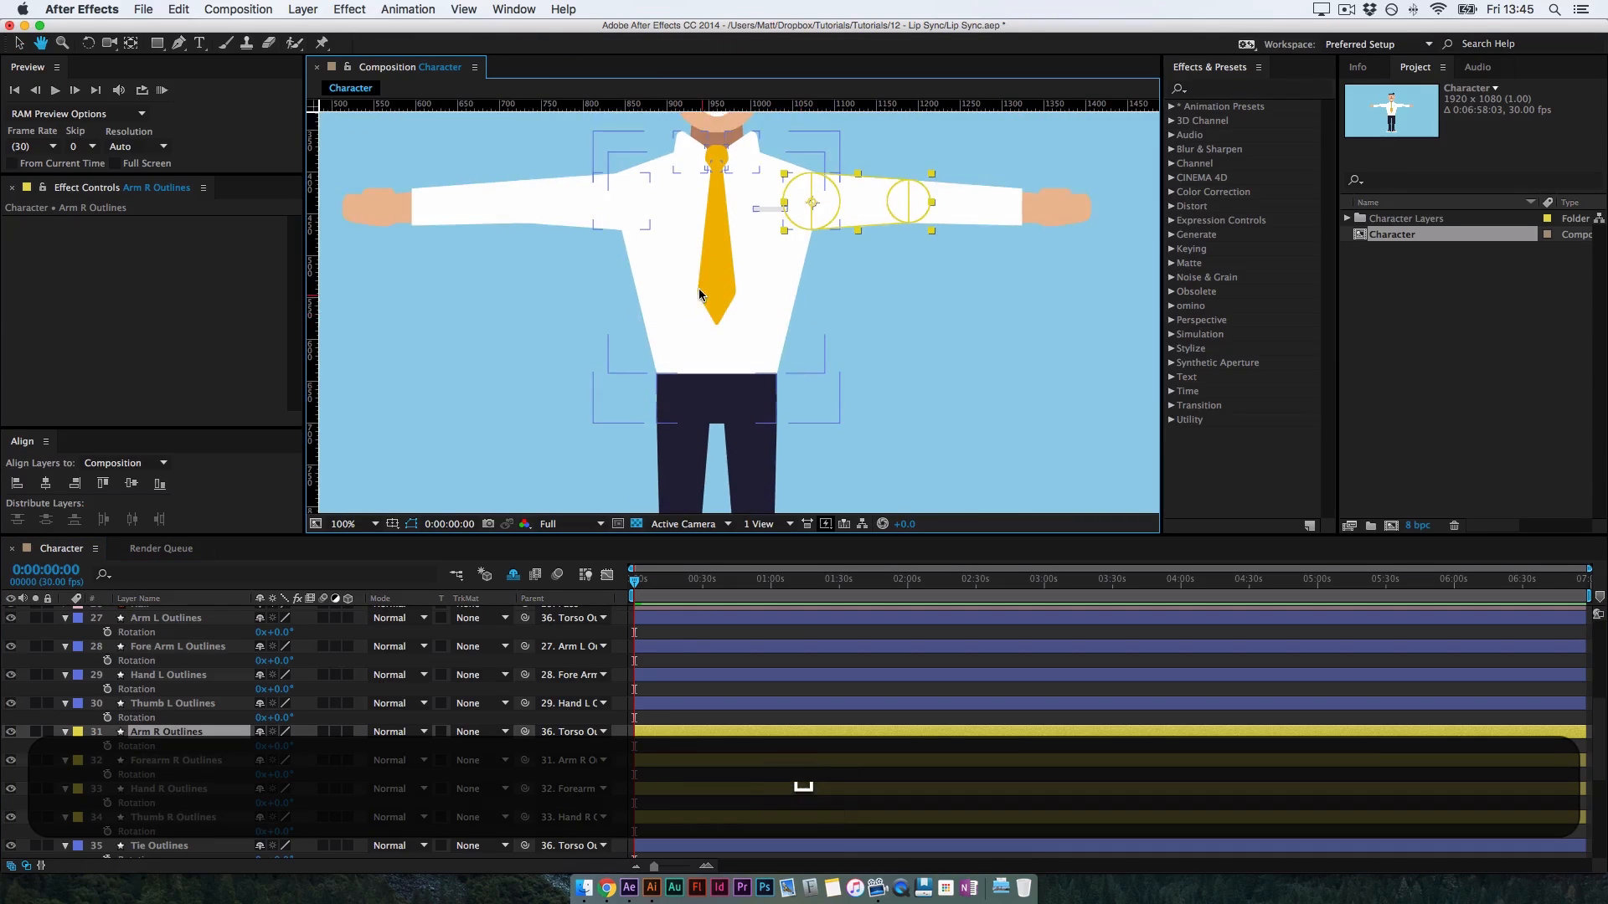
key(super+minus)
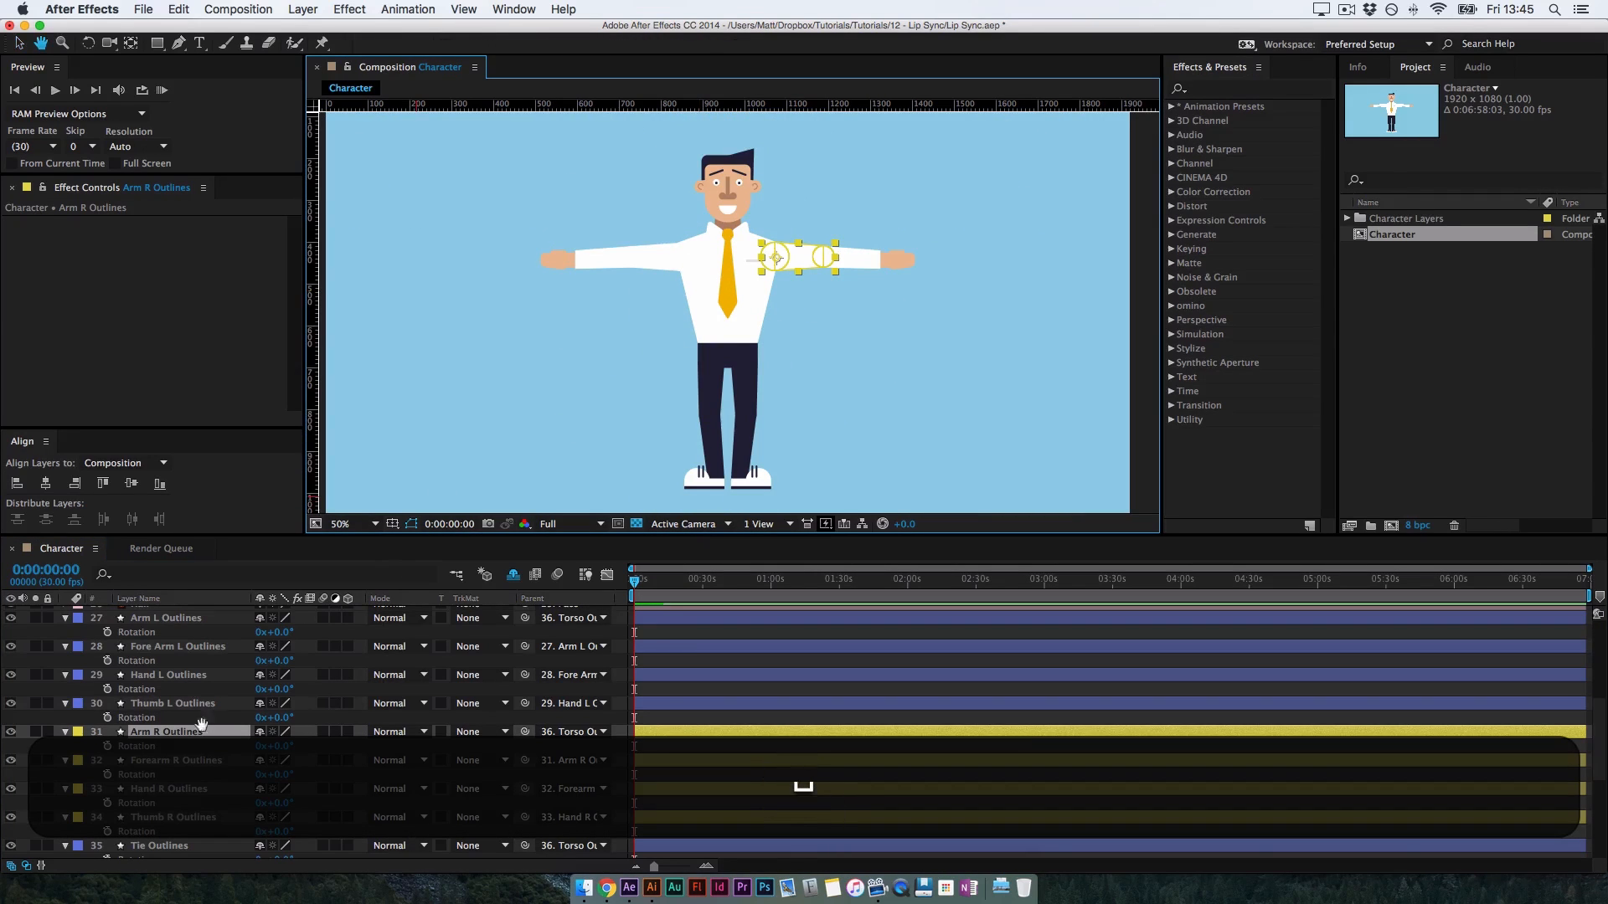
Try rotating the Torso Outlines layer to test the upper body's parenting, and undo the rotation
drag(221, 718, 220, 651)
scroll(213, 737, down, 5)
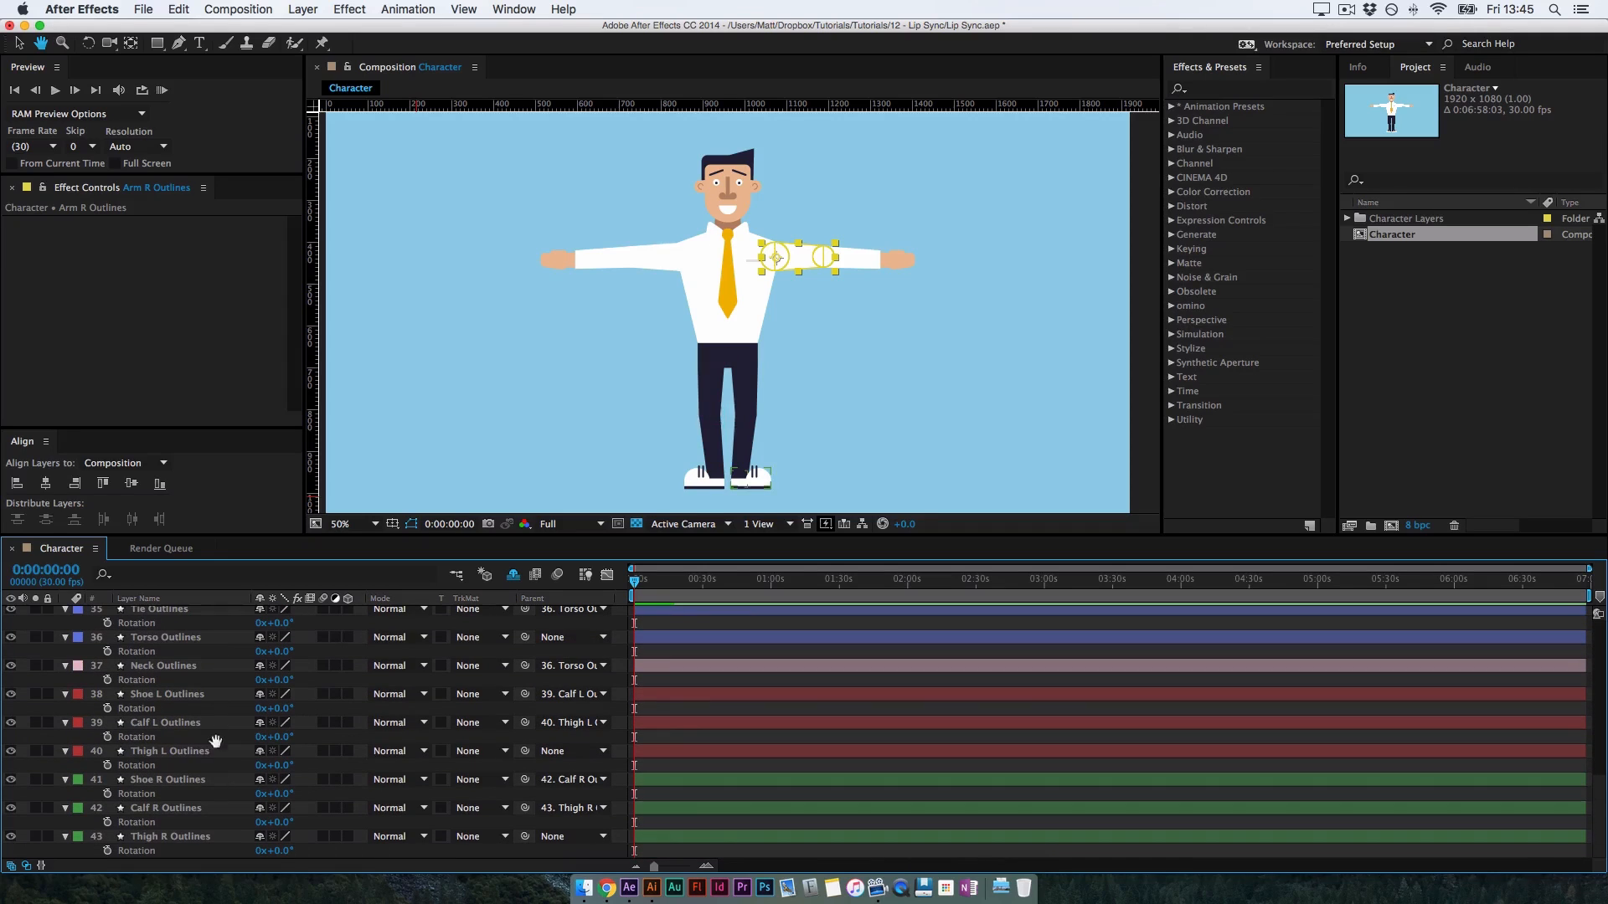
drag(212, 725, 212, 746)
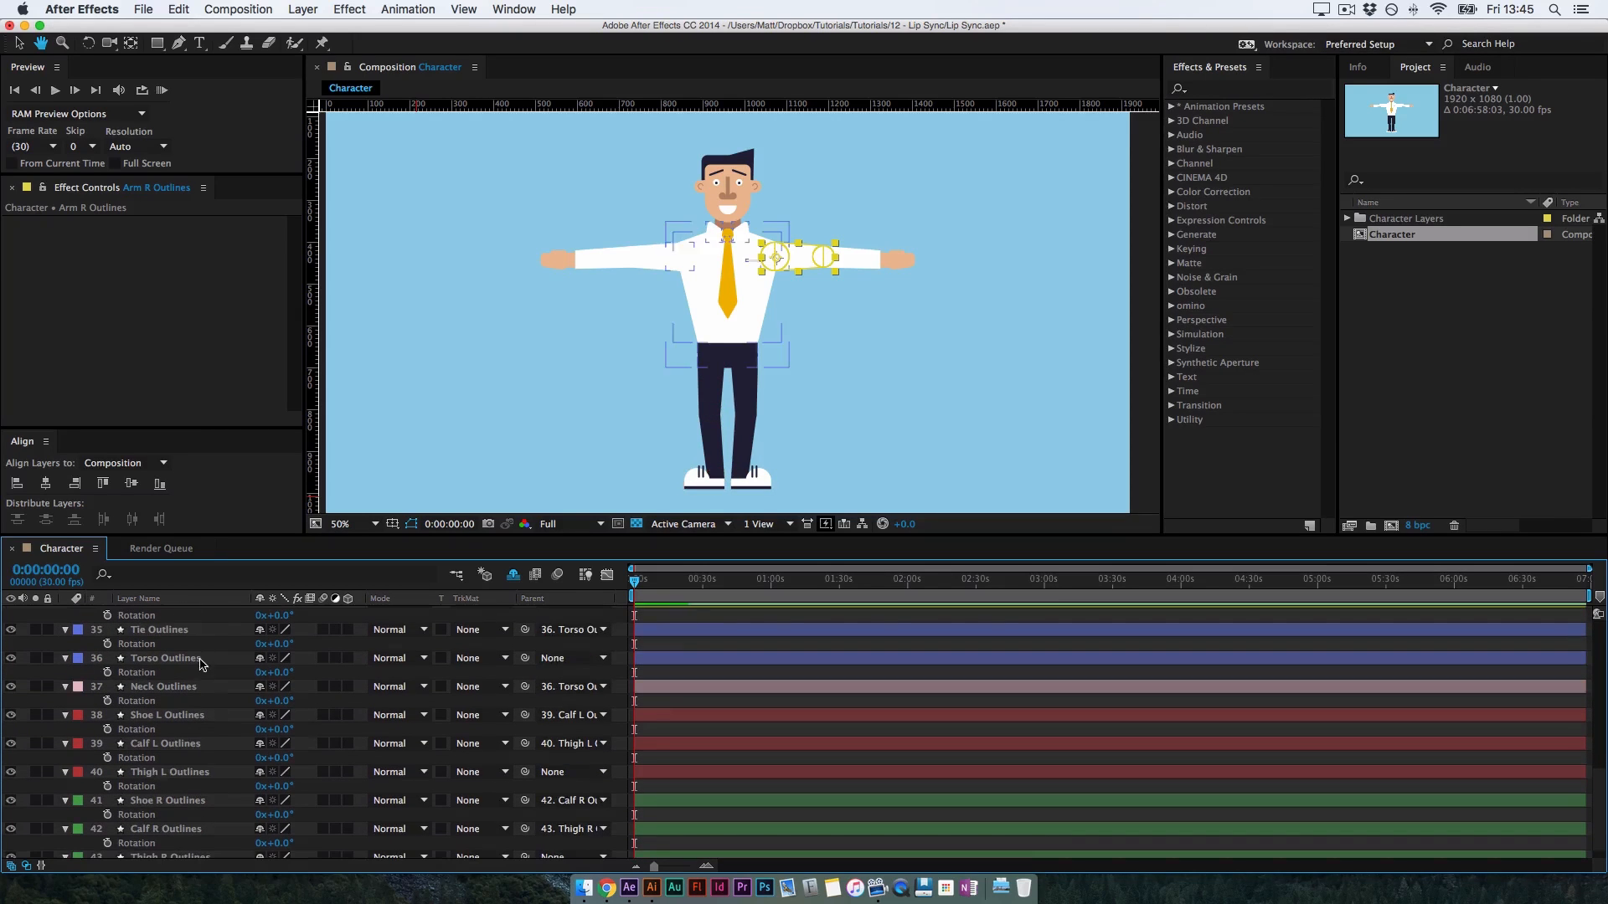
click(205, 660)
mouse_move(289, 673)
mouse_down()
mouse_move(222, 658)
mouse_move(294, 658)
mouse_move(253, 672)
mouse_move(289, 682)
mouse_up()
key(ctrl+z)
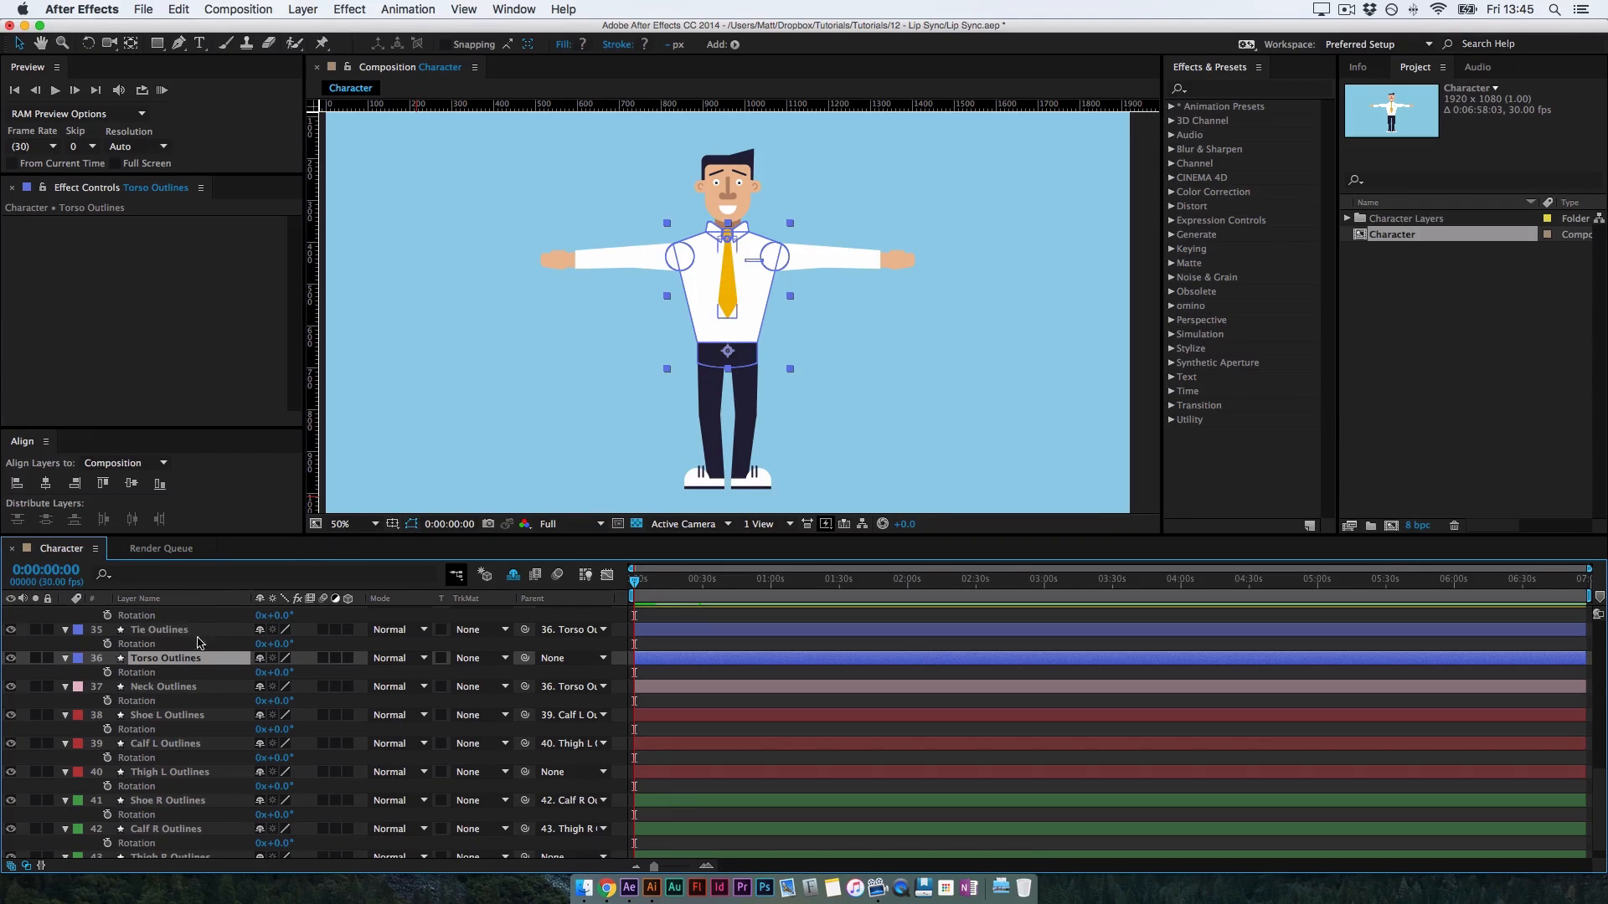
Show the shy mouth-shape layers above Smile in the Character timeline
key(space)
drag(184, 743, 185, 722)
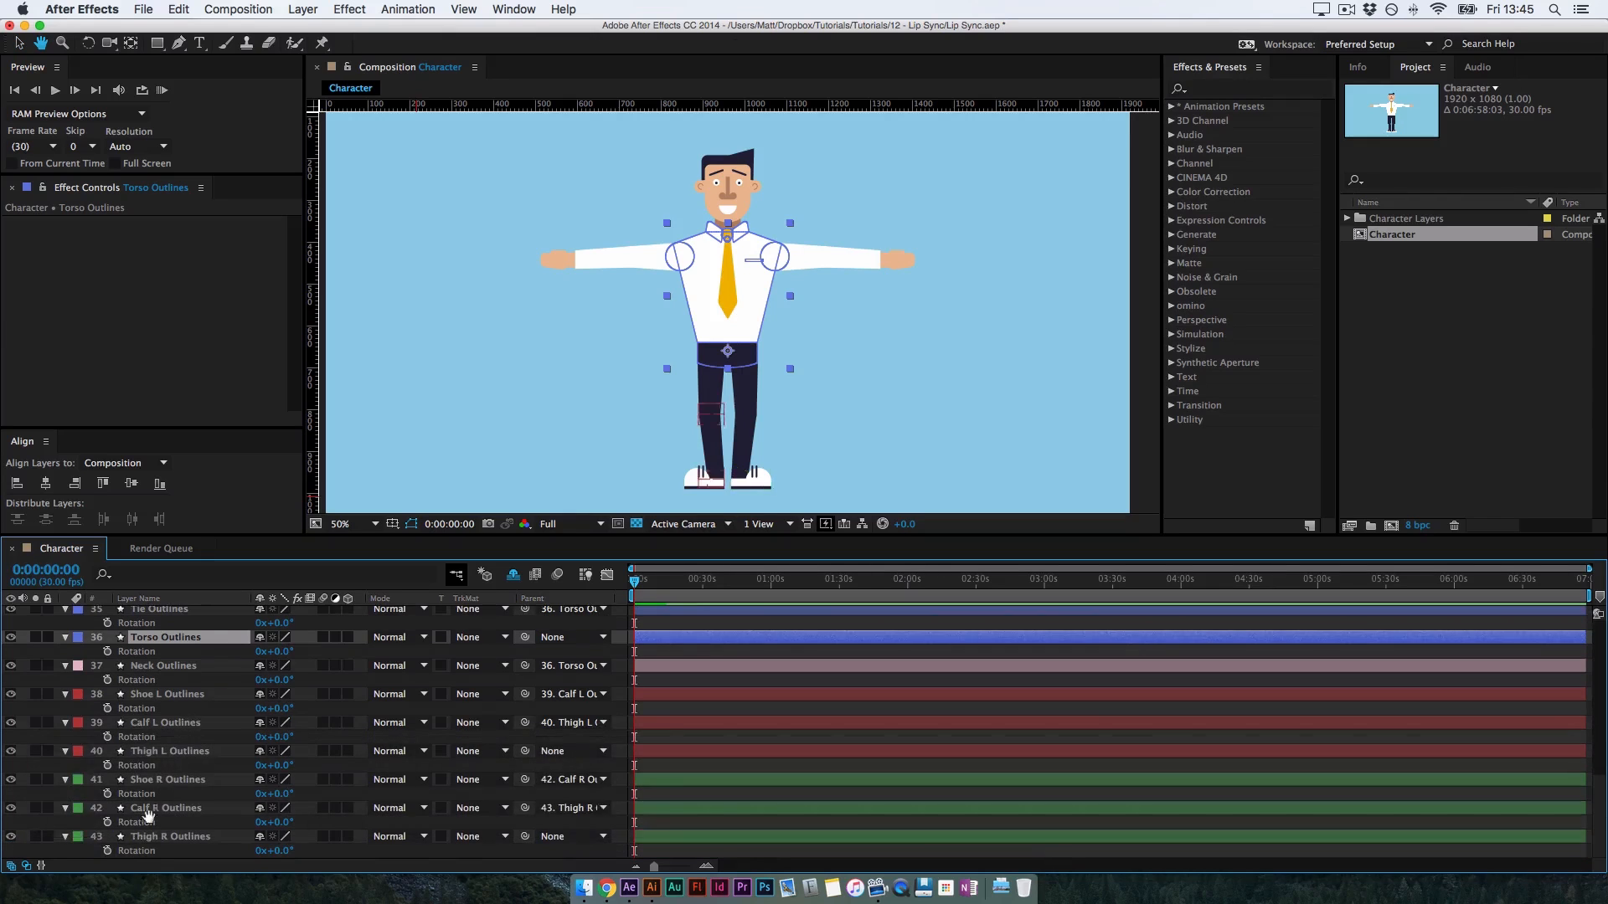
scroll(180, 703, up, 6)
scroll(178, 664, up, 8)
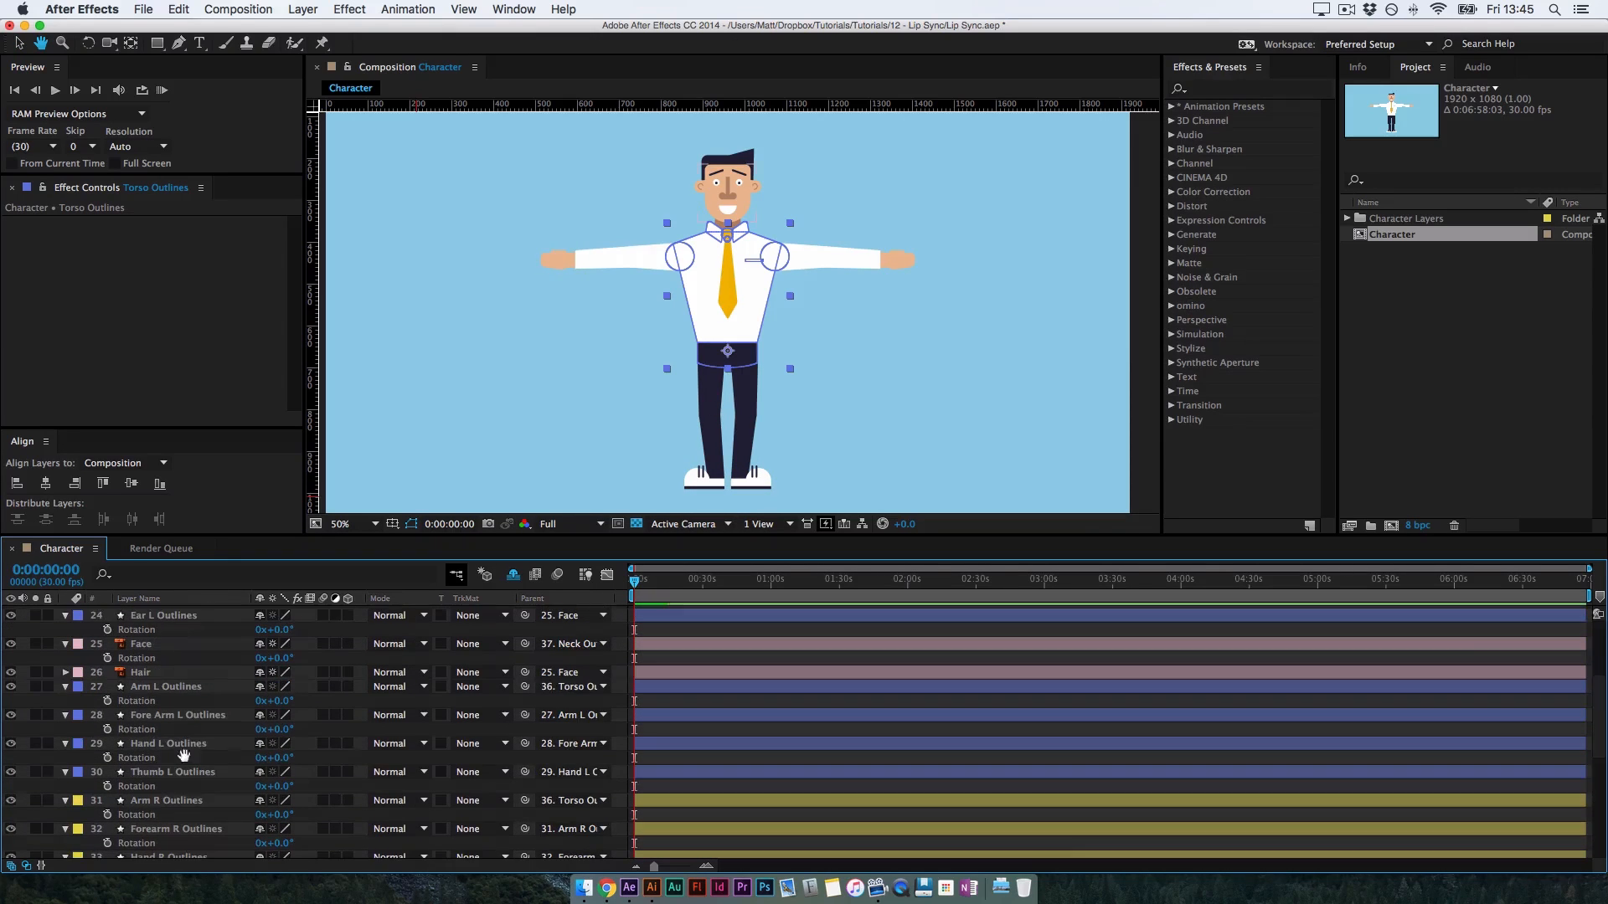
super+click(143, 727)
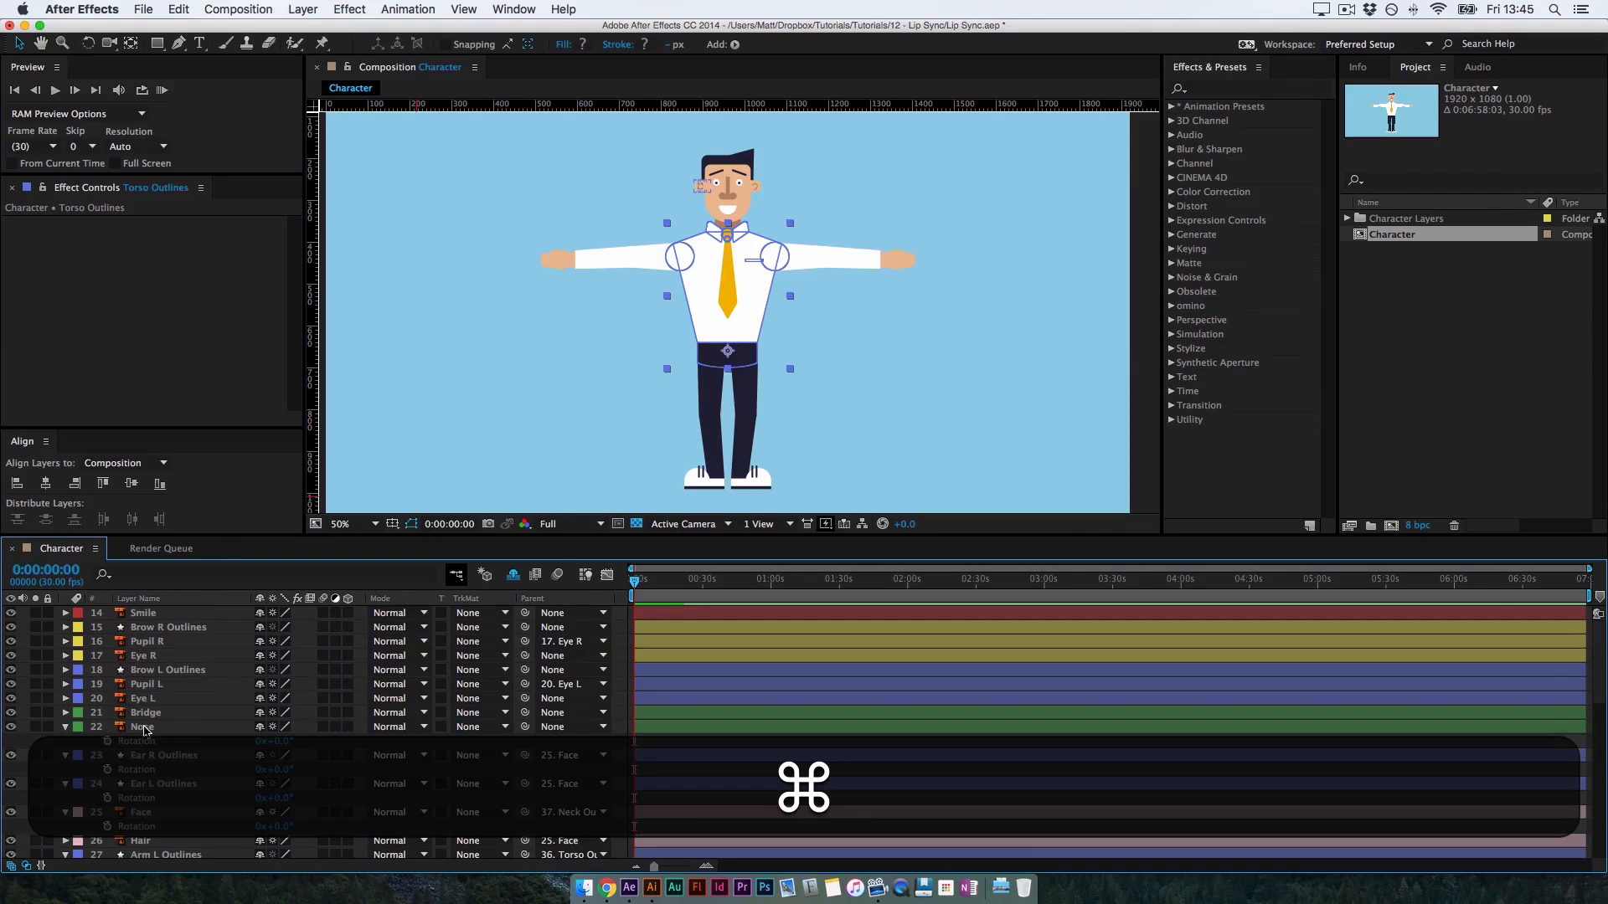
click(513, 576)
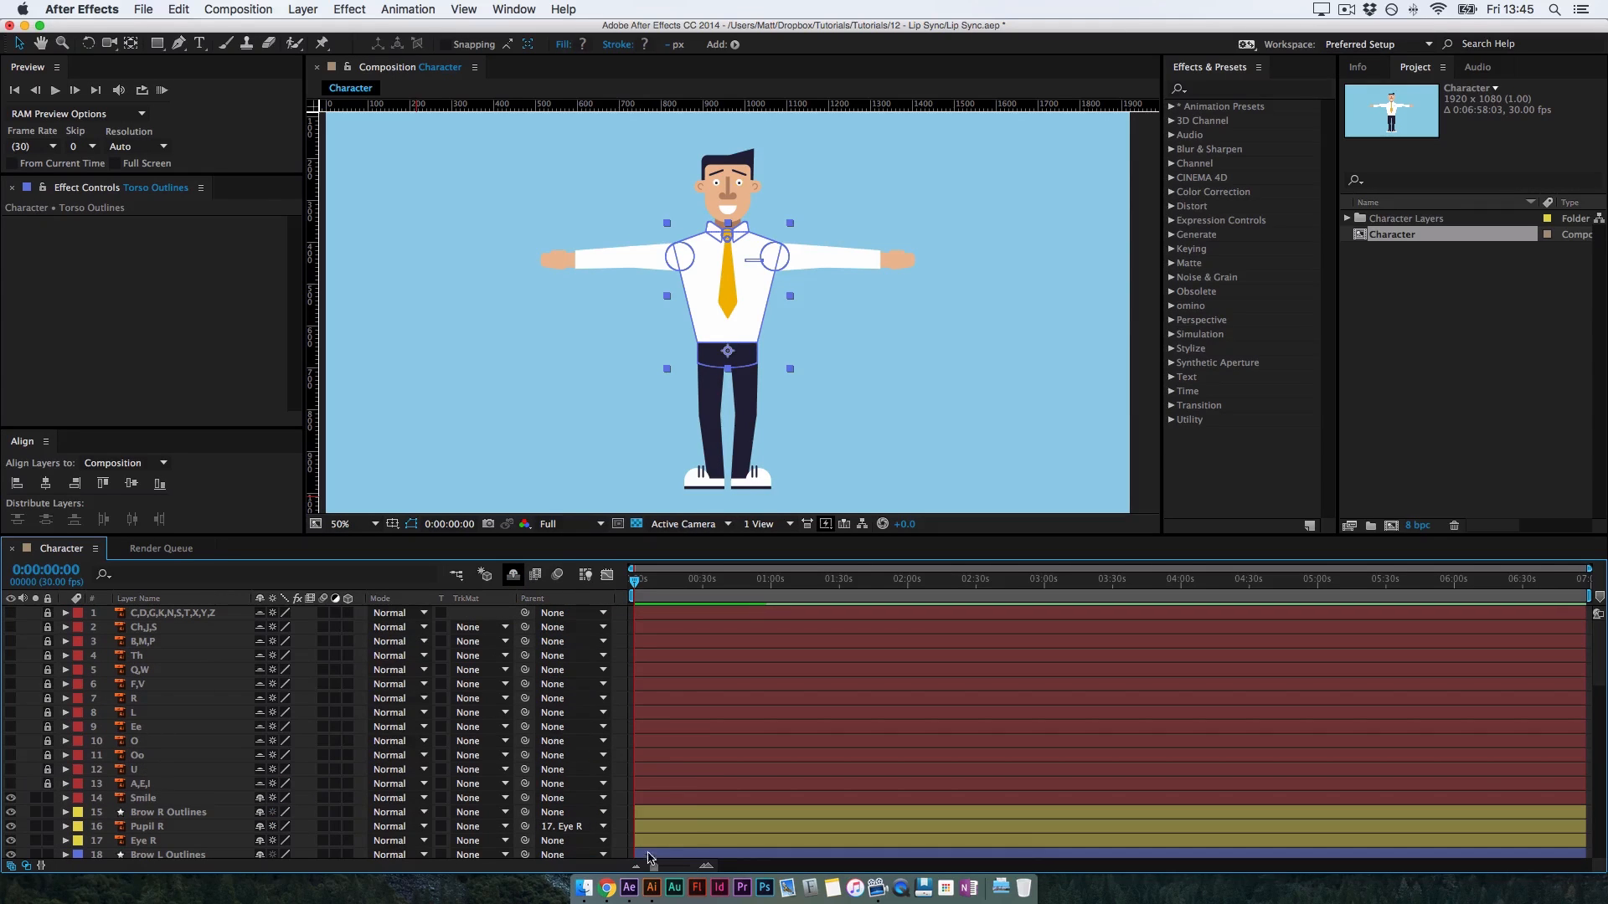
Switch to Illustrator to review the labelled mouths in Mouth Shapes.ai, and return to After Effects
click(652, 887)
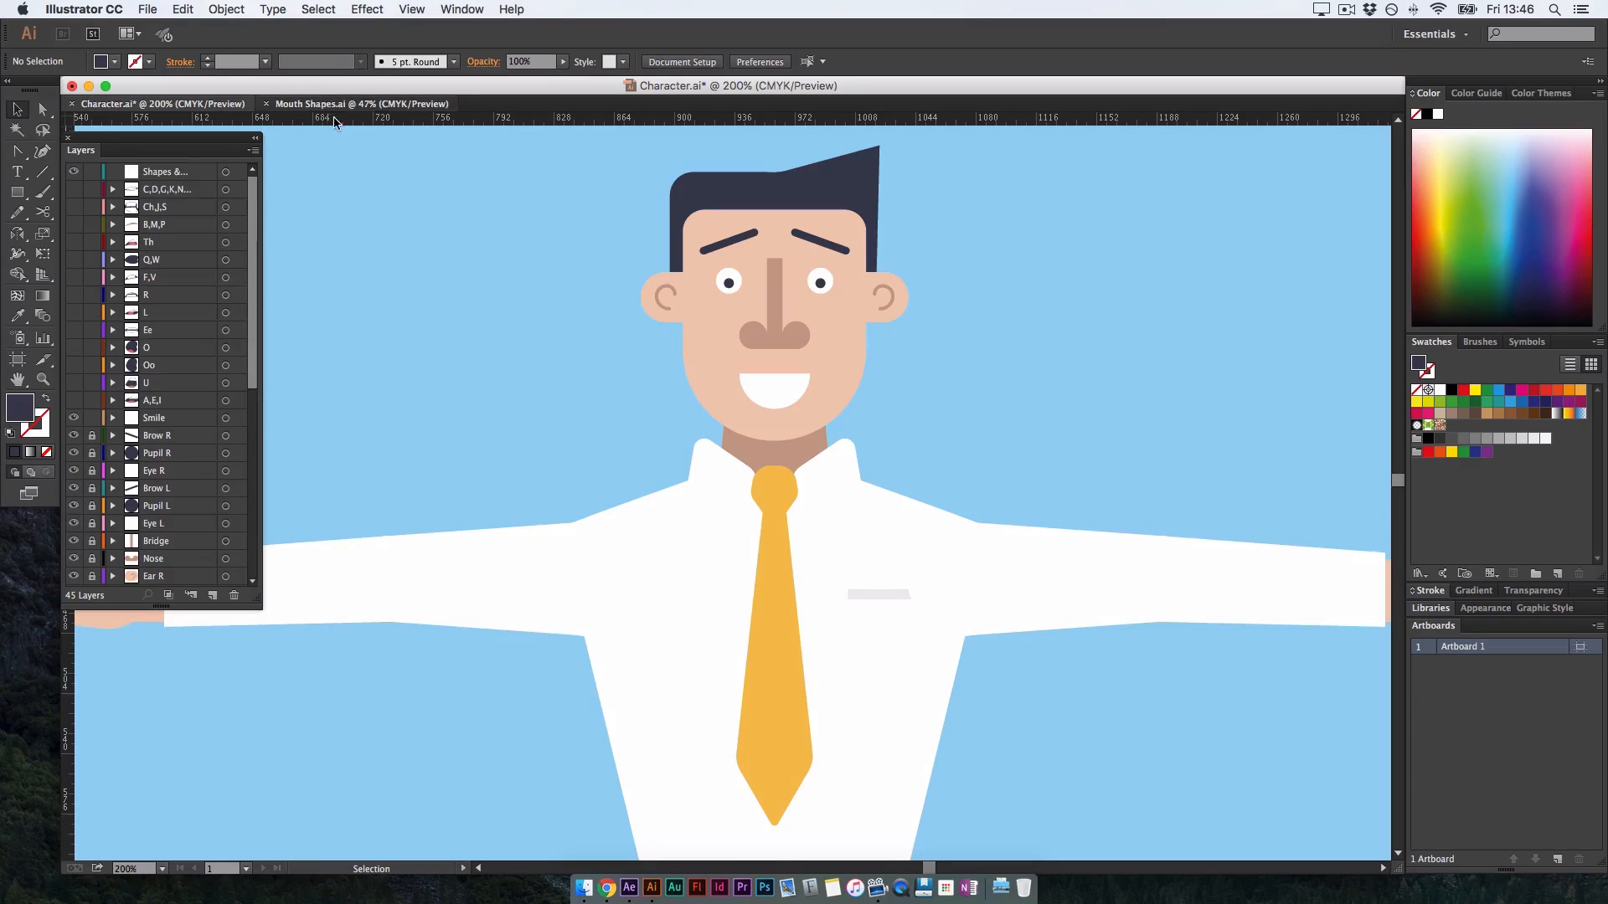
click(339, 107)
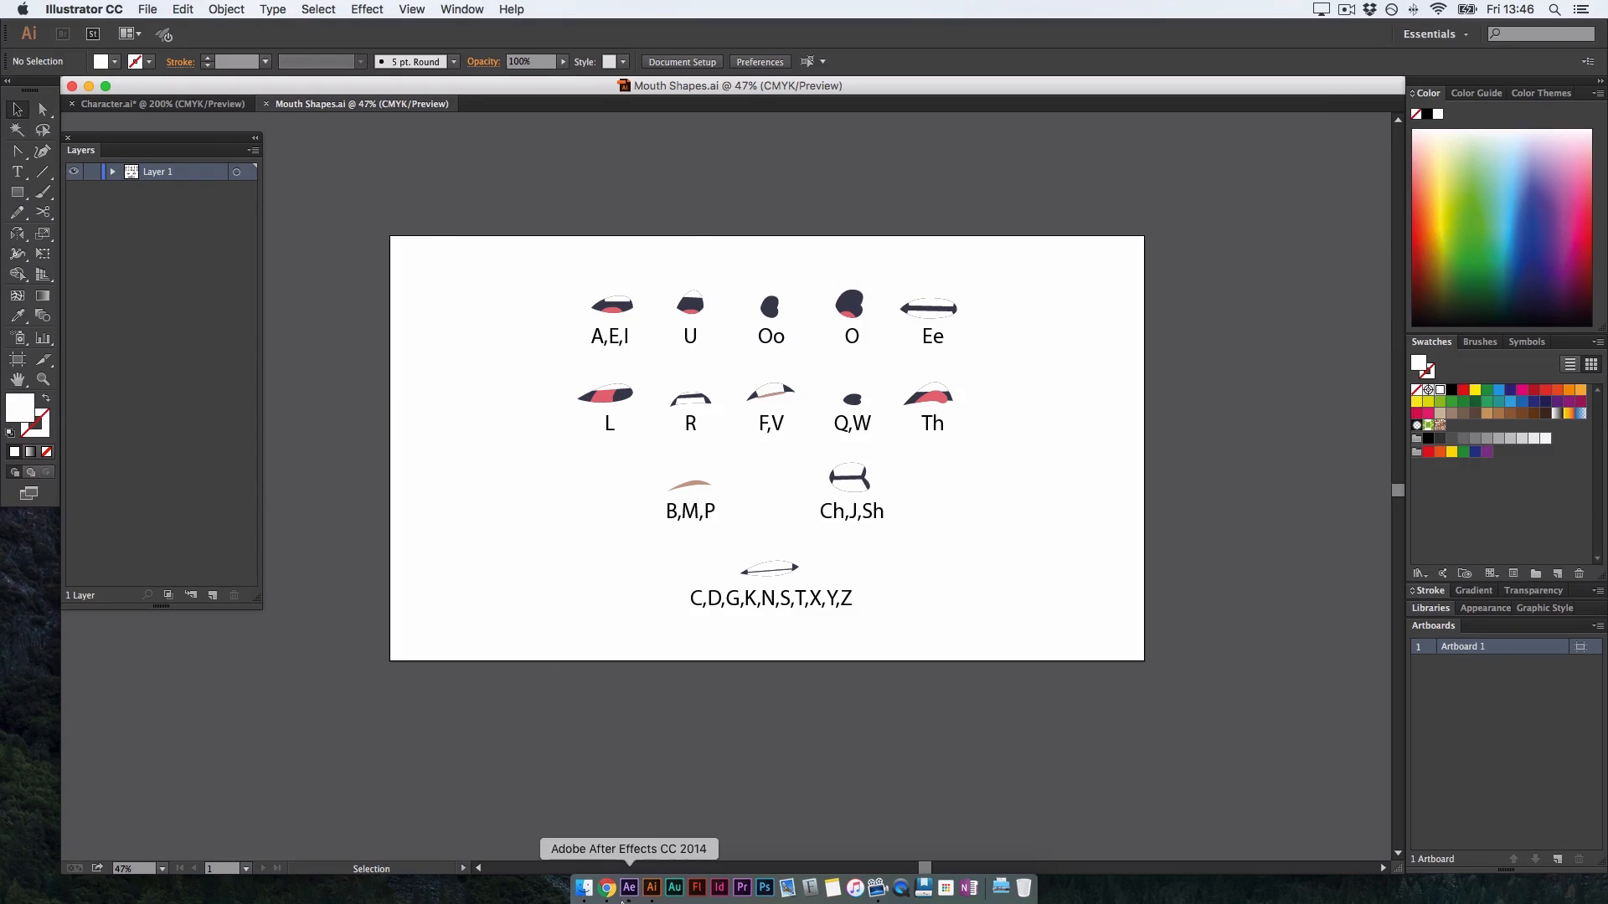
click(629, 888)
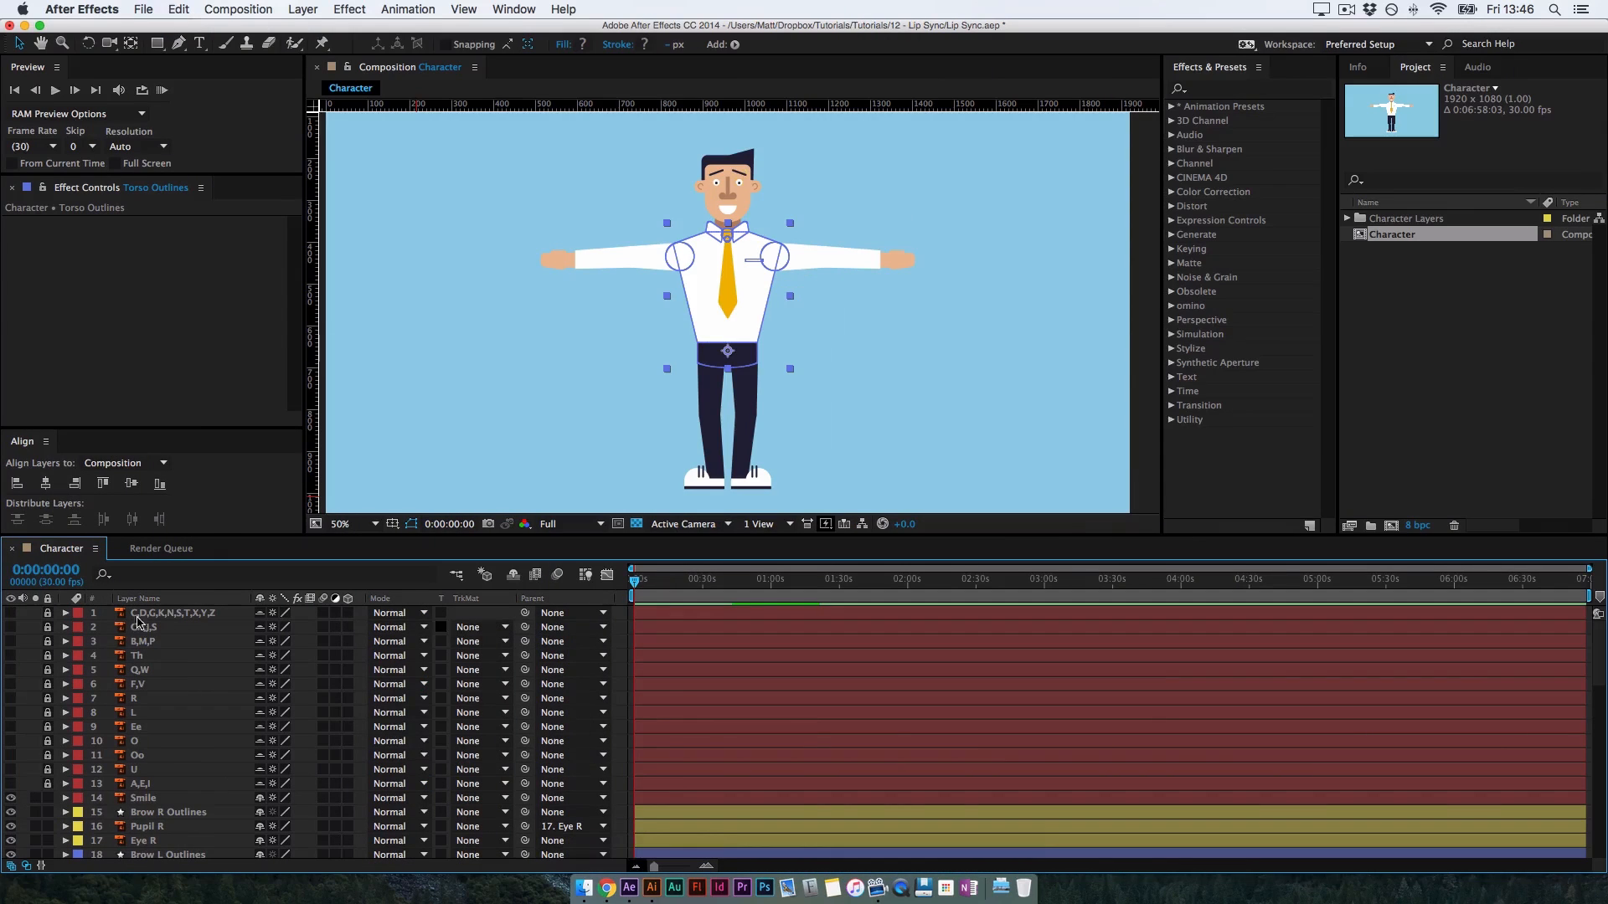
Unlock all the mouth-shape layers from C,D,G,K,N,S,T,X,Y,Z down to A,E,I and turn on their visibility
drag(48, 614, 54, 644)
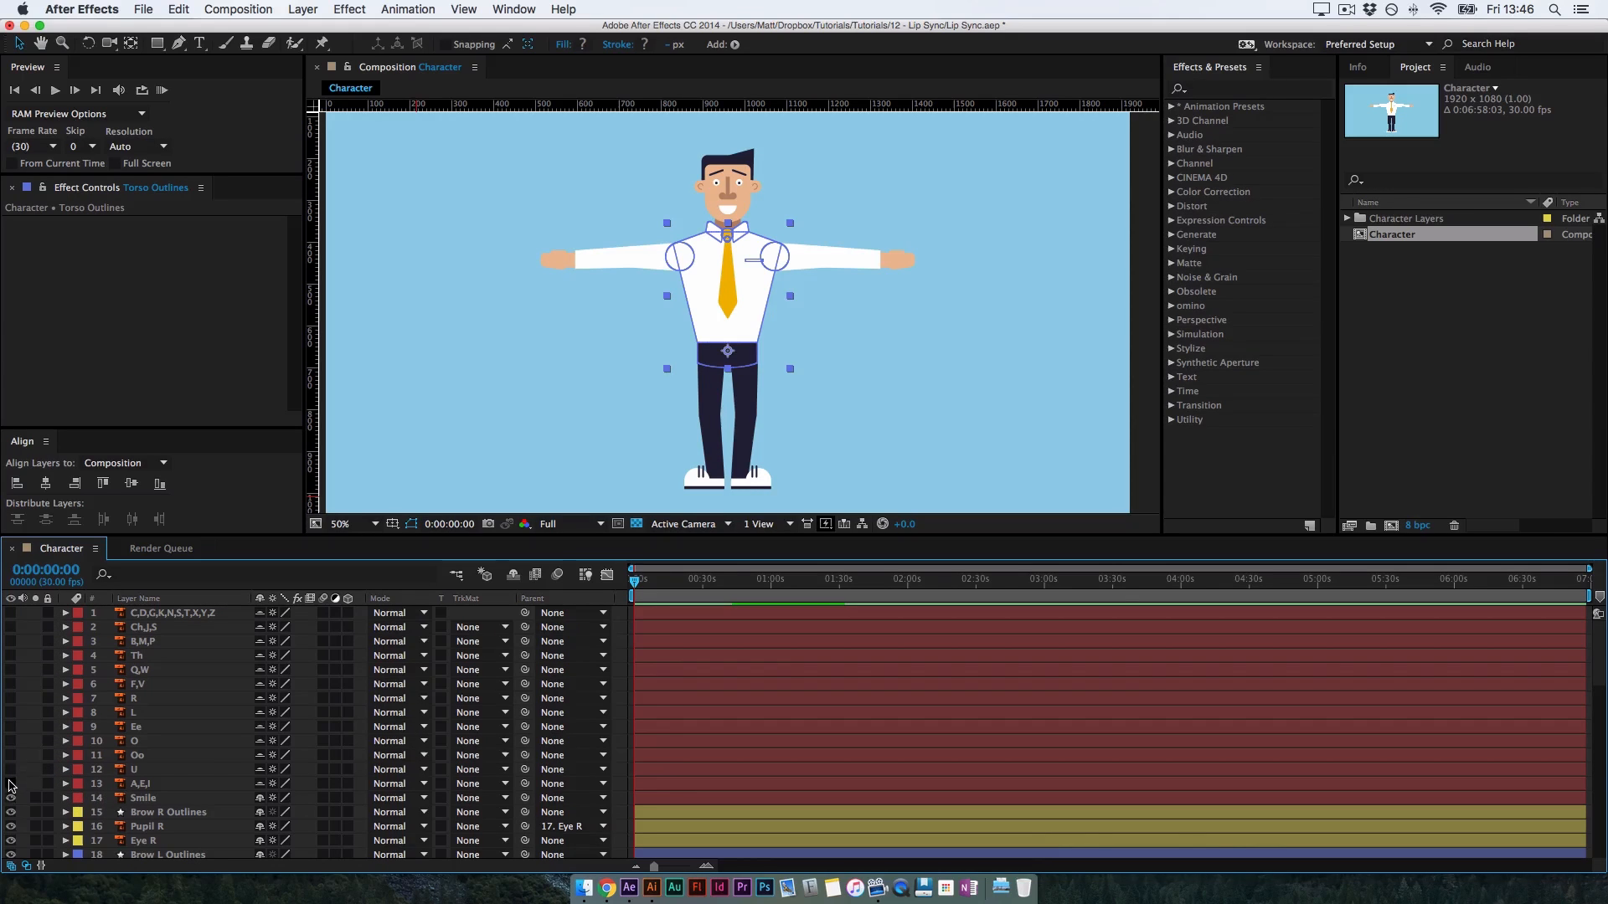
drag(11, 784, 16, 618)
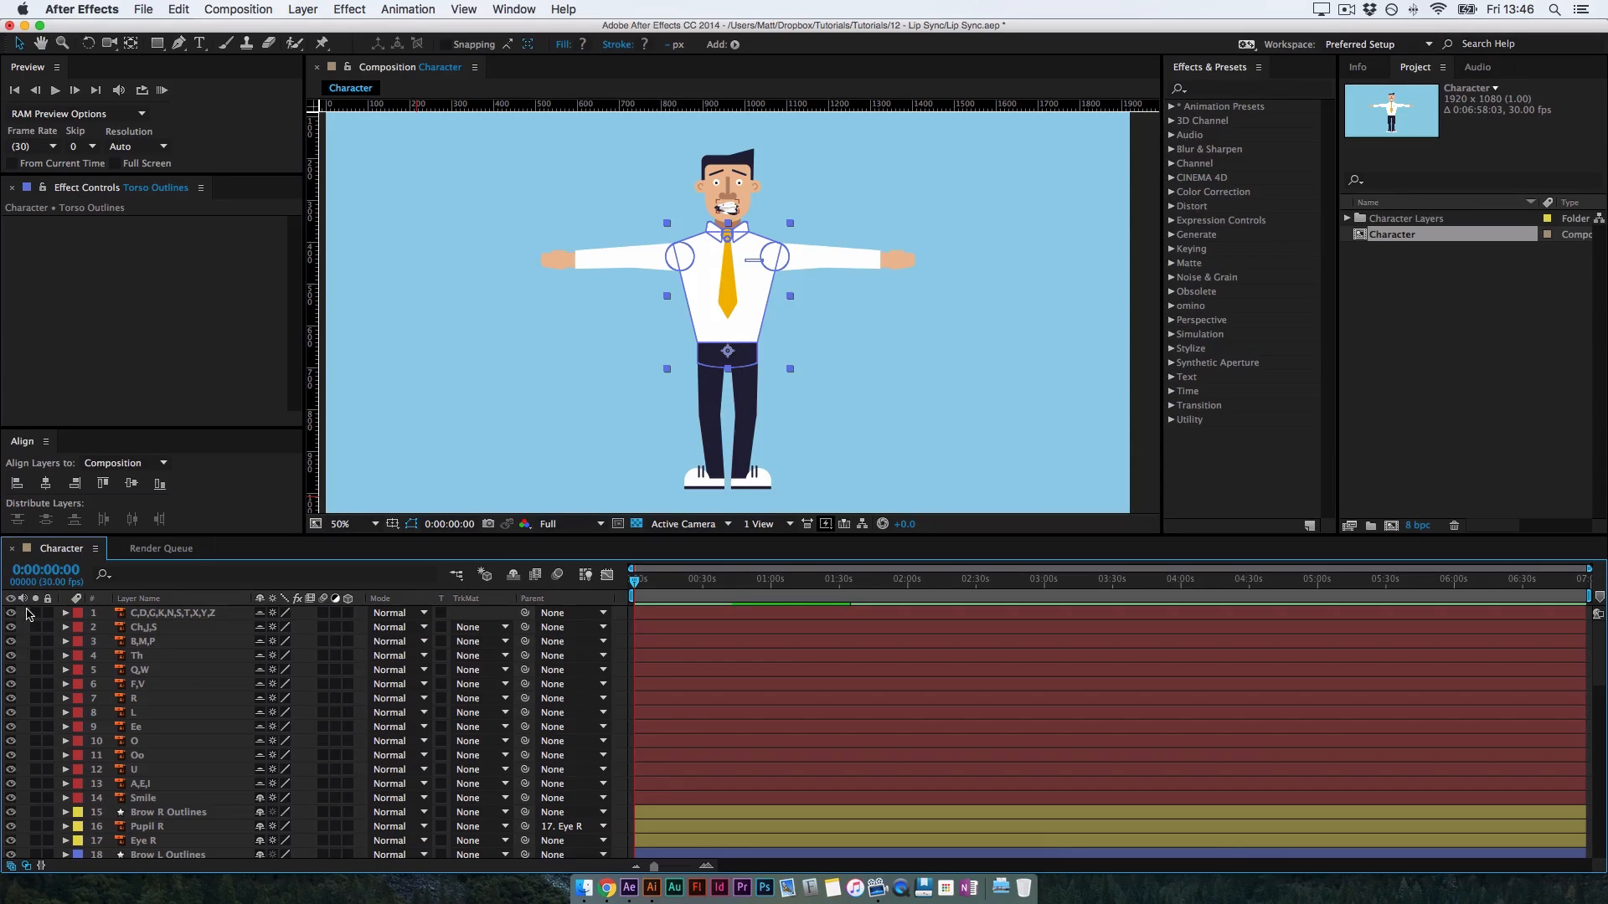
Solo the Smile layer to inspect it at 200% with the transparency grid off, and unsolo it again
click(143, 798)
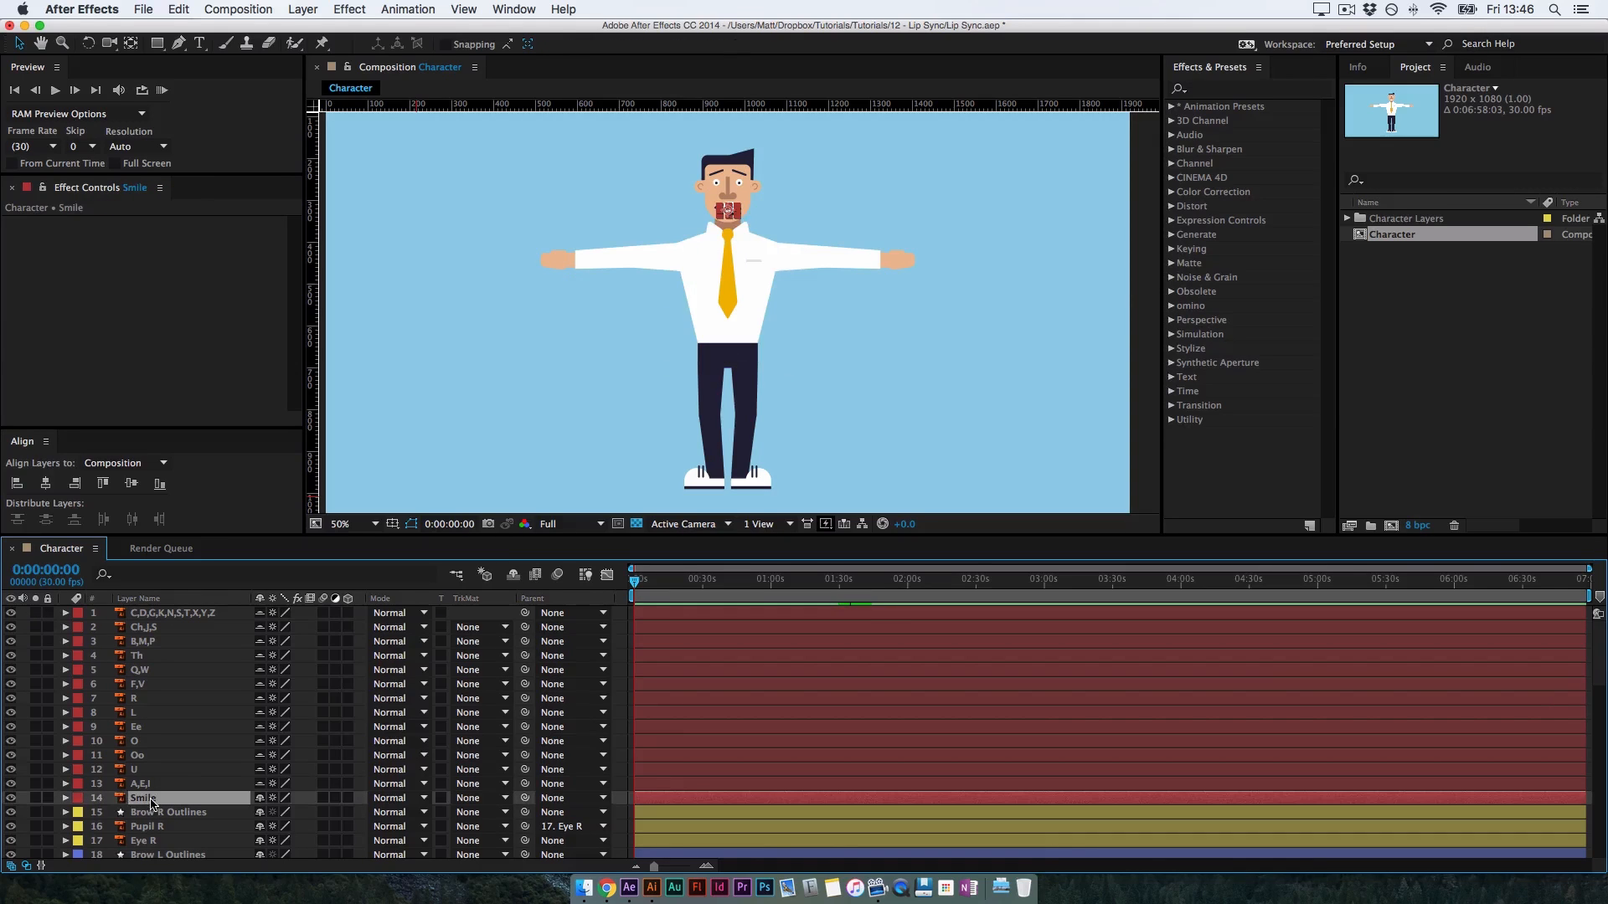
click(35, 798)
key(super+equal)
key(super+equal)
key(super+space)
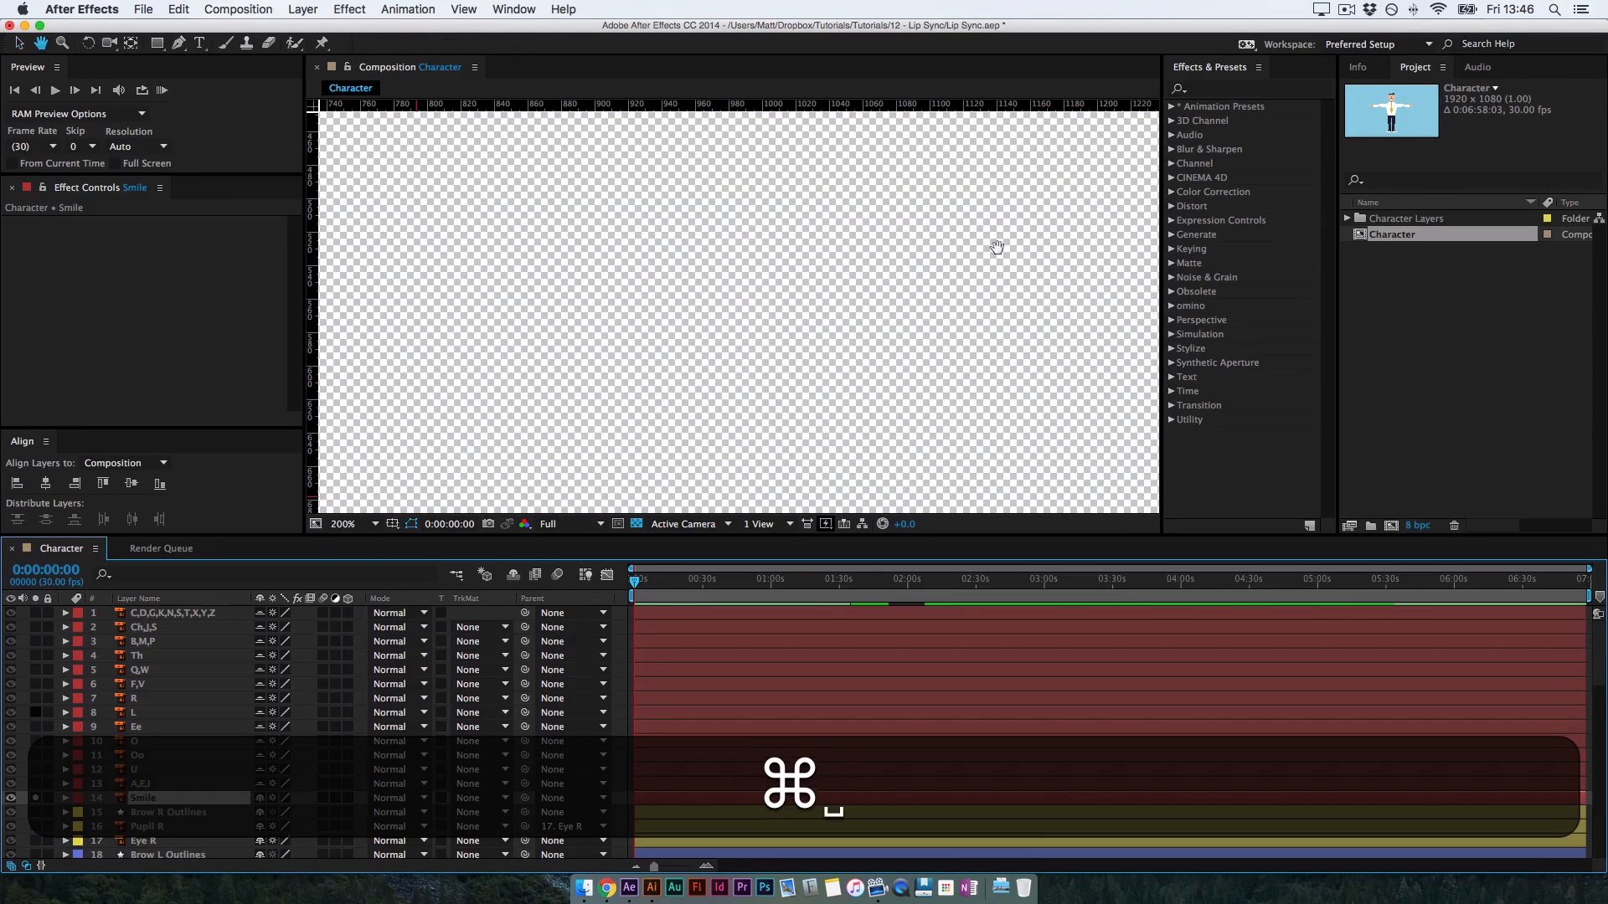
drag(996, 248, 957, 410)
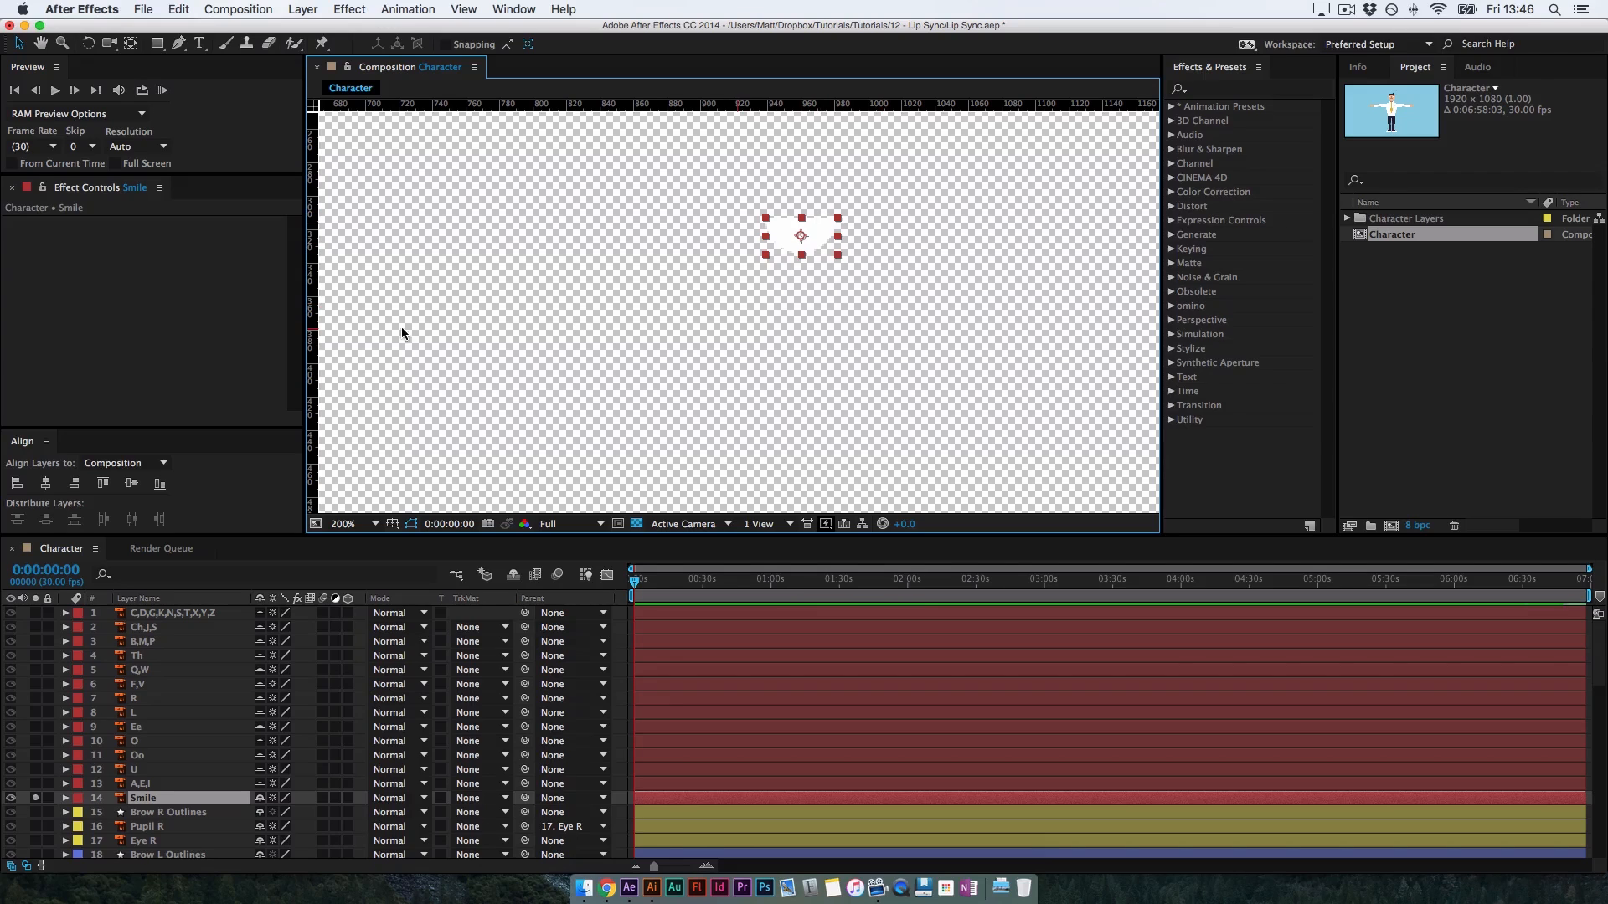
click(636, 524)
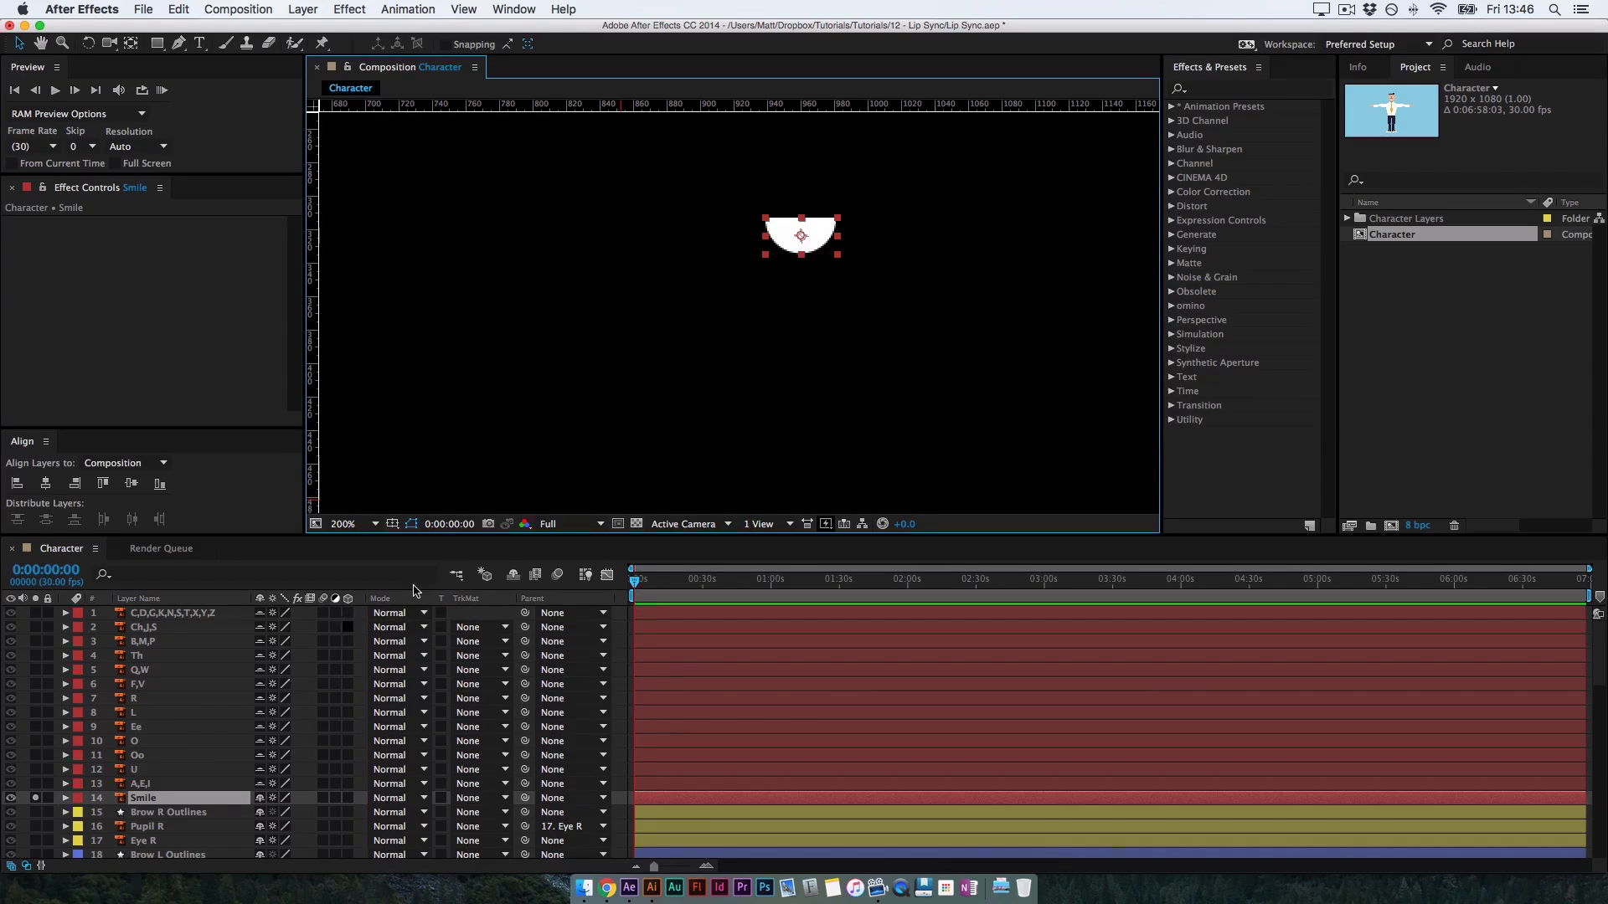
click(35, 798)
key(space)
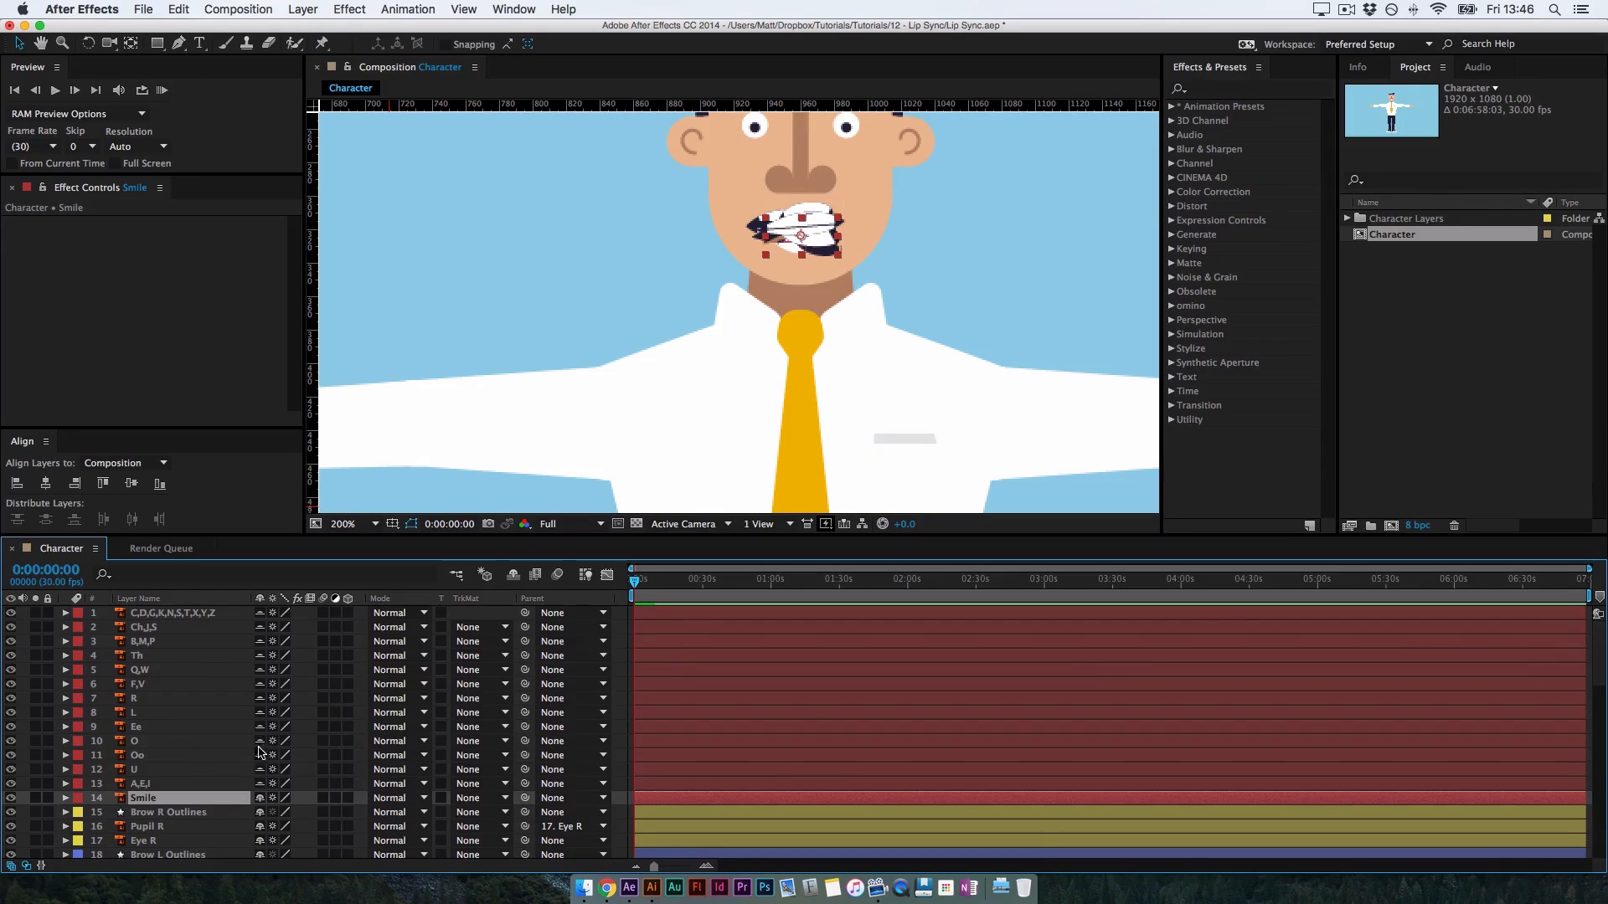
Pre-compose all mouth layers from Smile up to C,D,G,K,N,S,T,X,Y,Z into a new composition named Mouth, moving all attributes
key(shift)
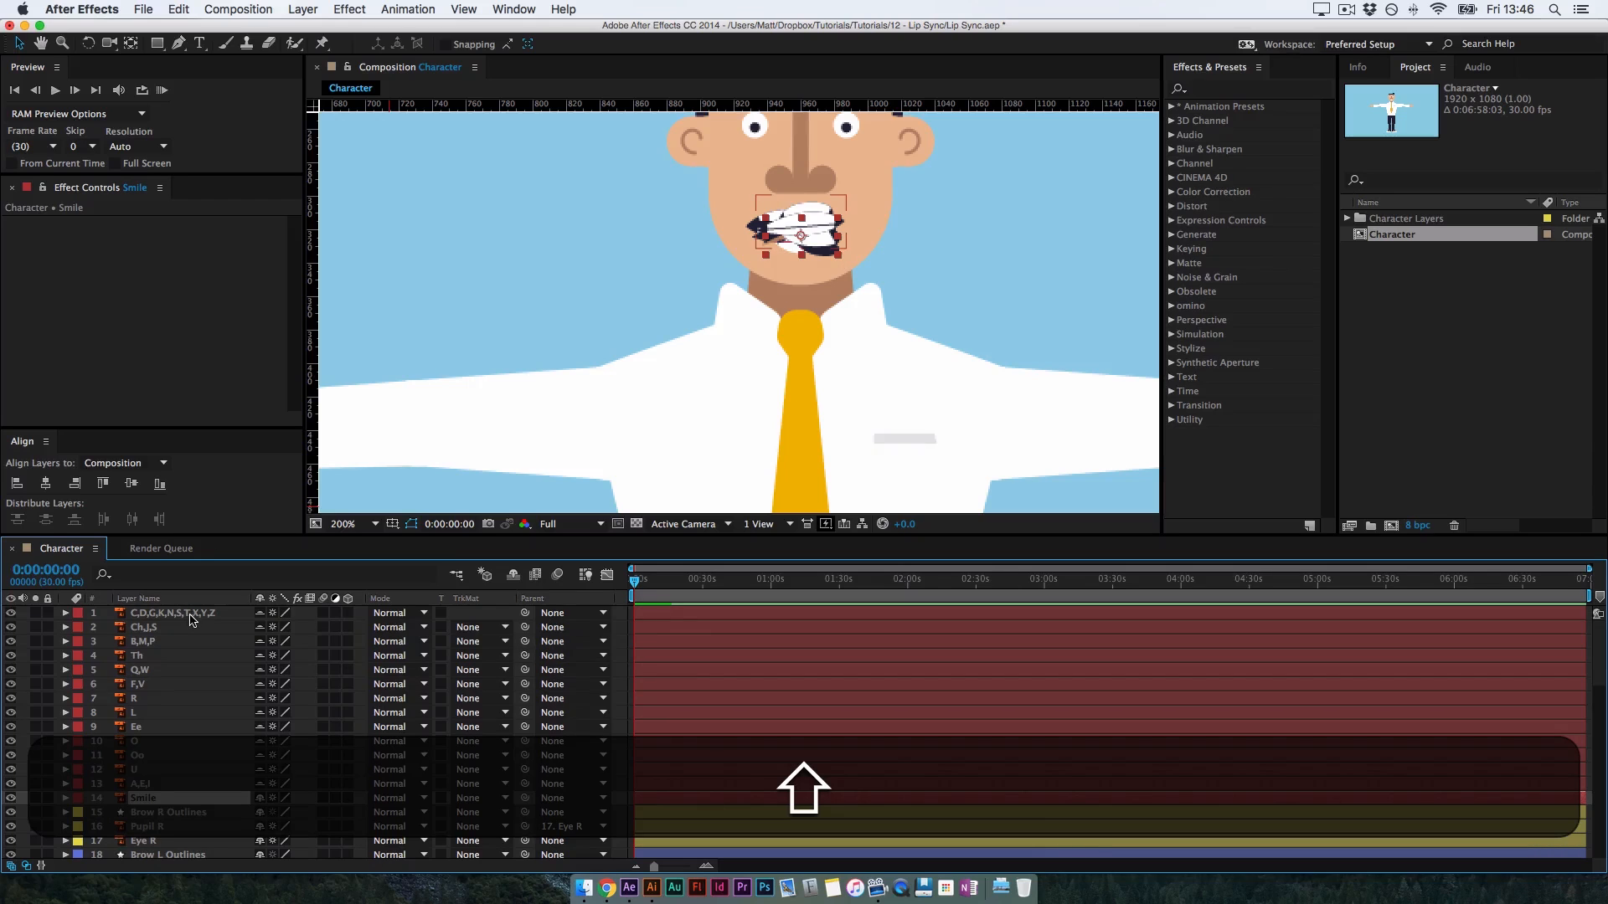
shift+click(192, 620)
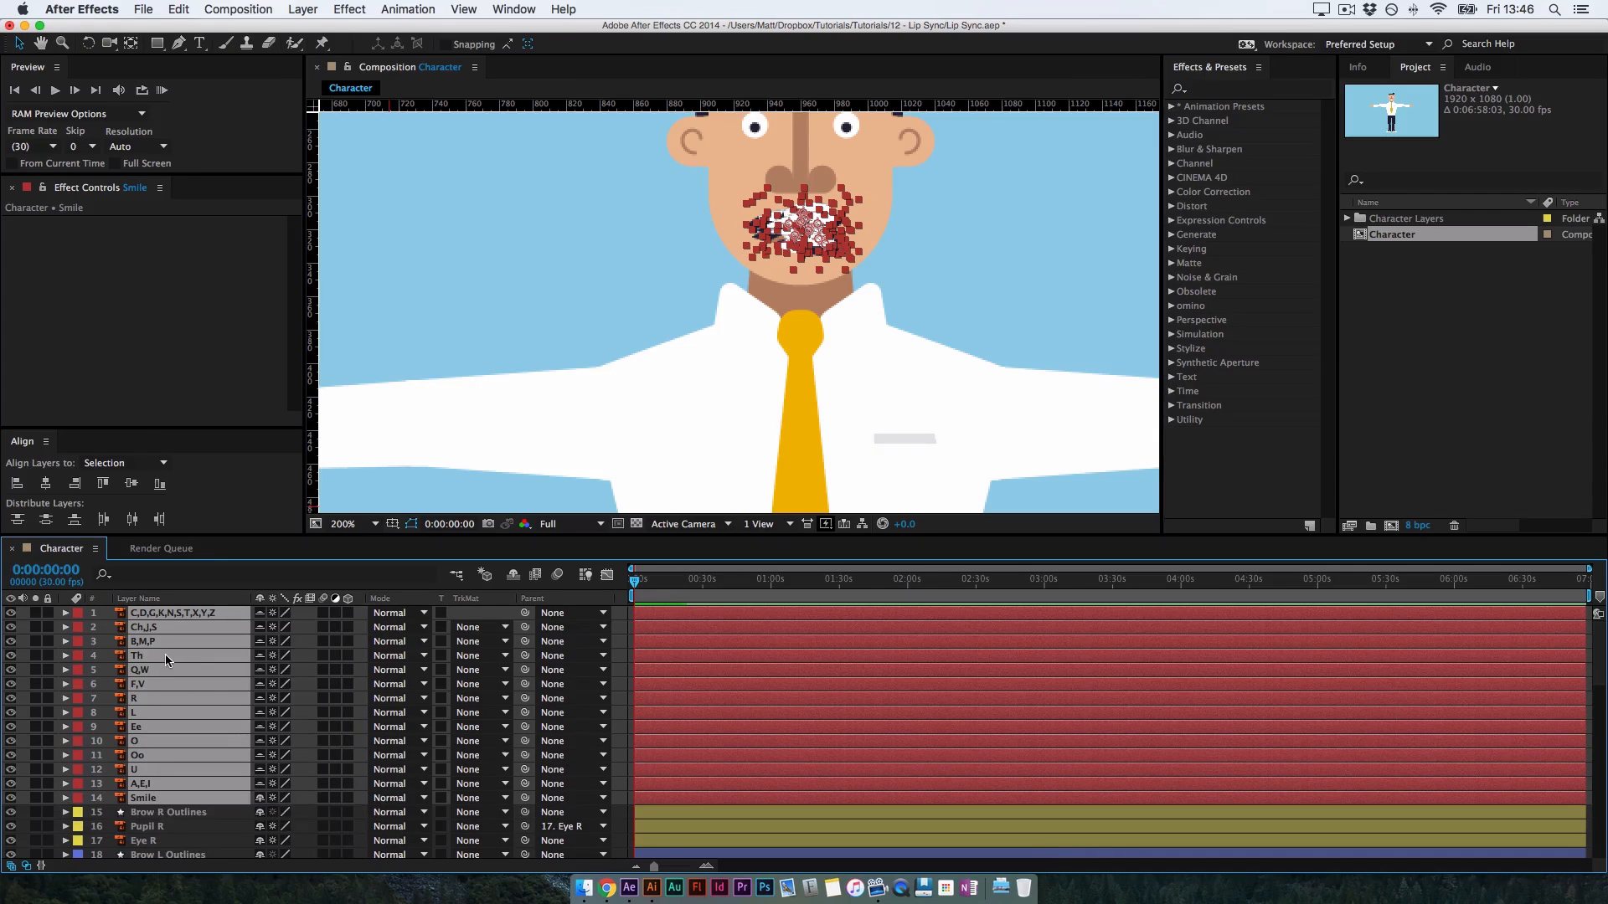
right_click(166, 660)
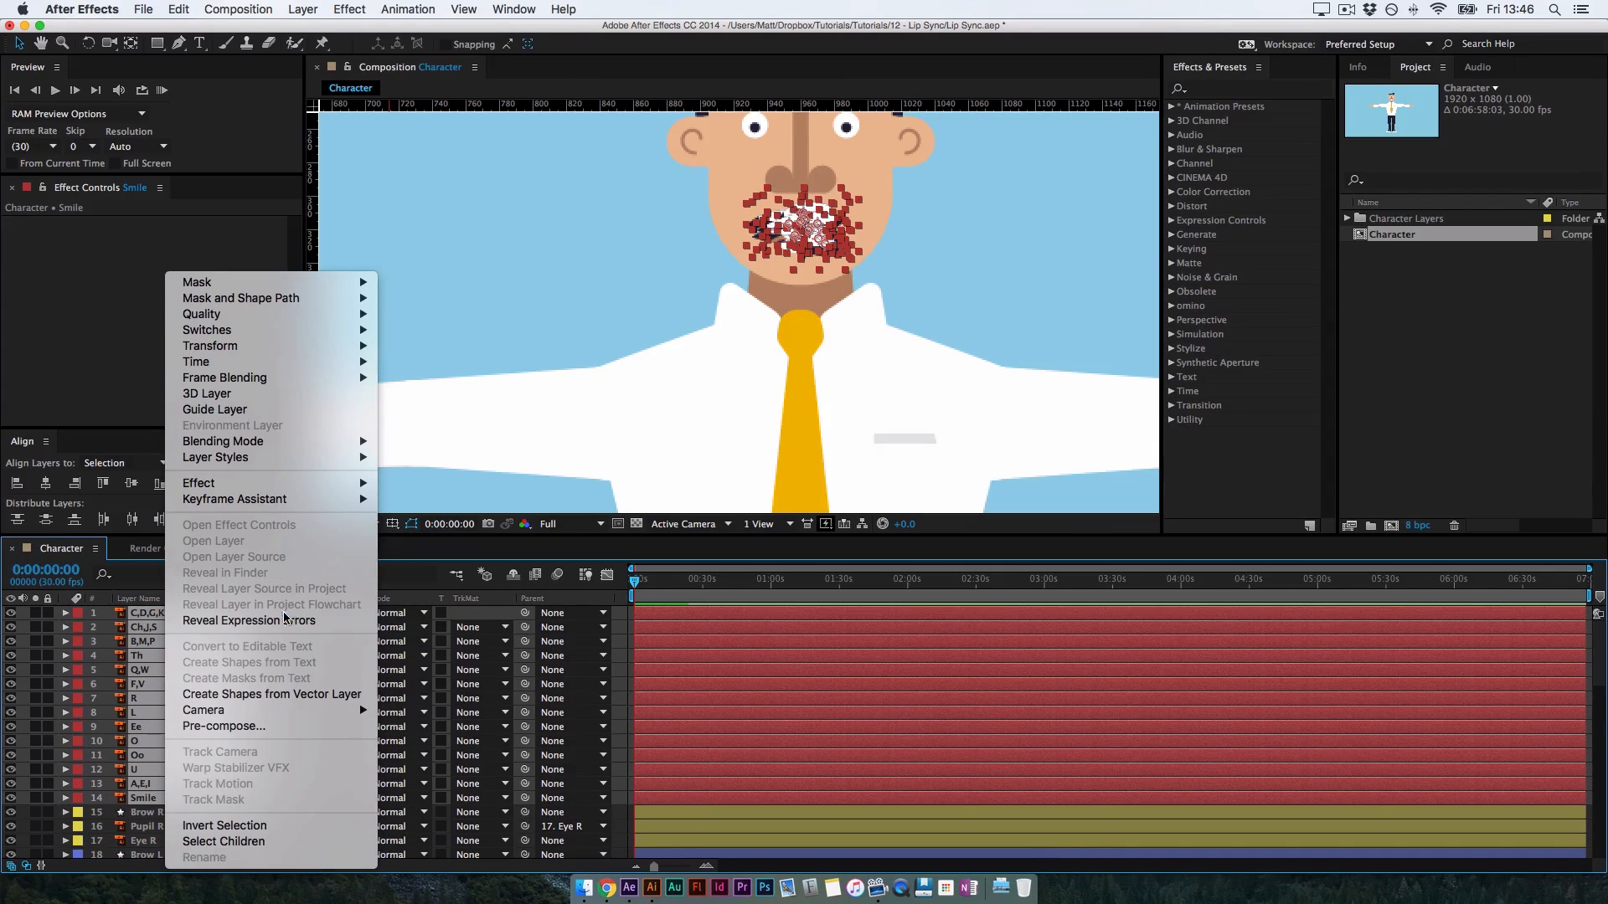
click(258, 727)
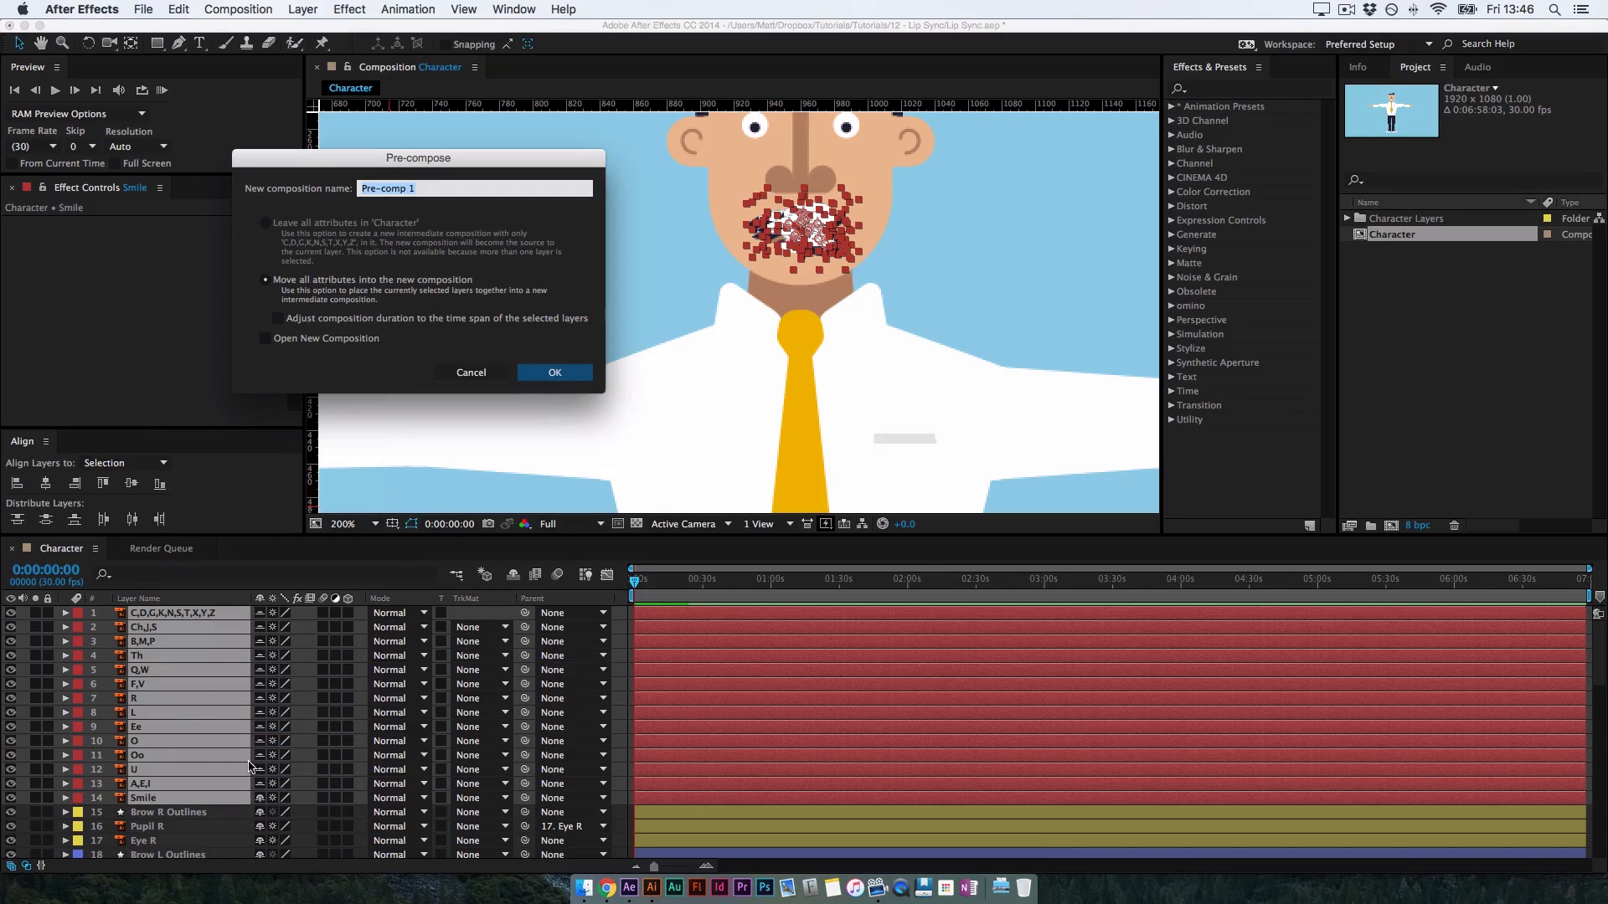
text(Mouth)
key(Return)
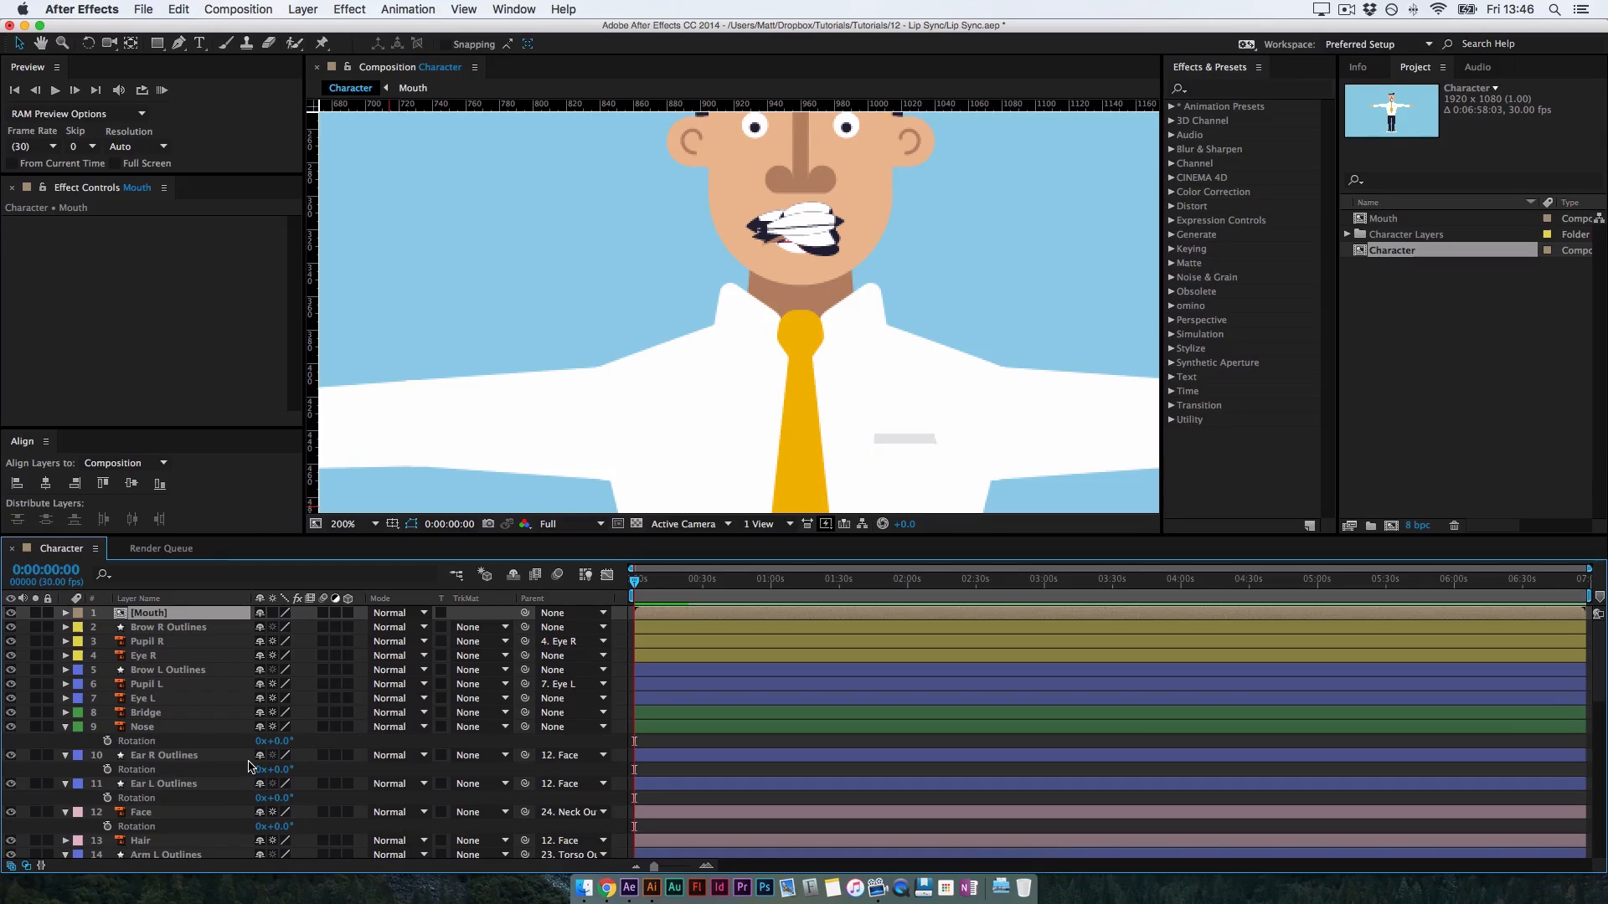
Turn on Collapse Transformations for the Mouth layer in the Character composition
click(273, 618)
scroll(595, 290, up, 4)
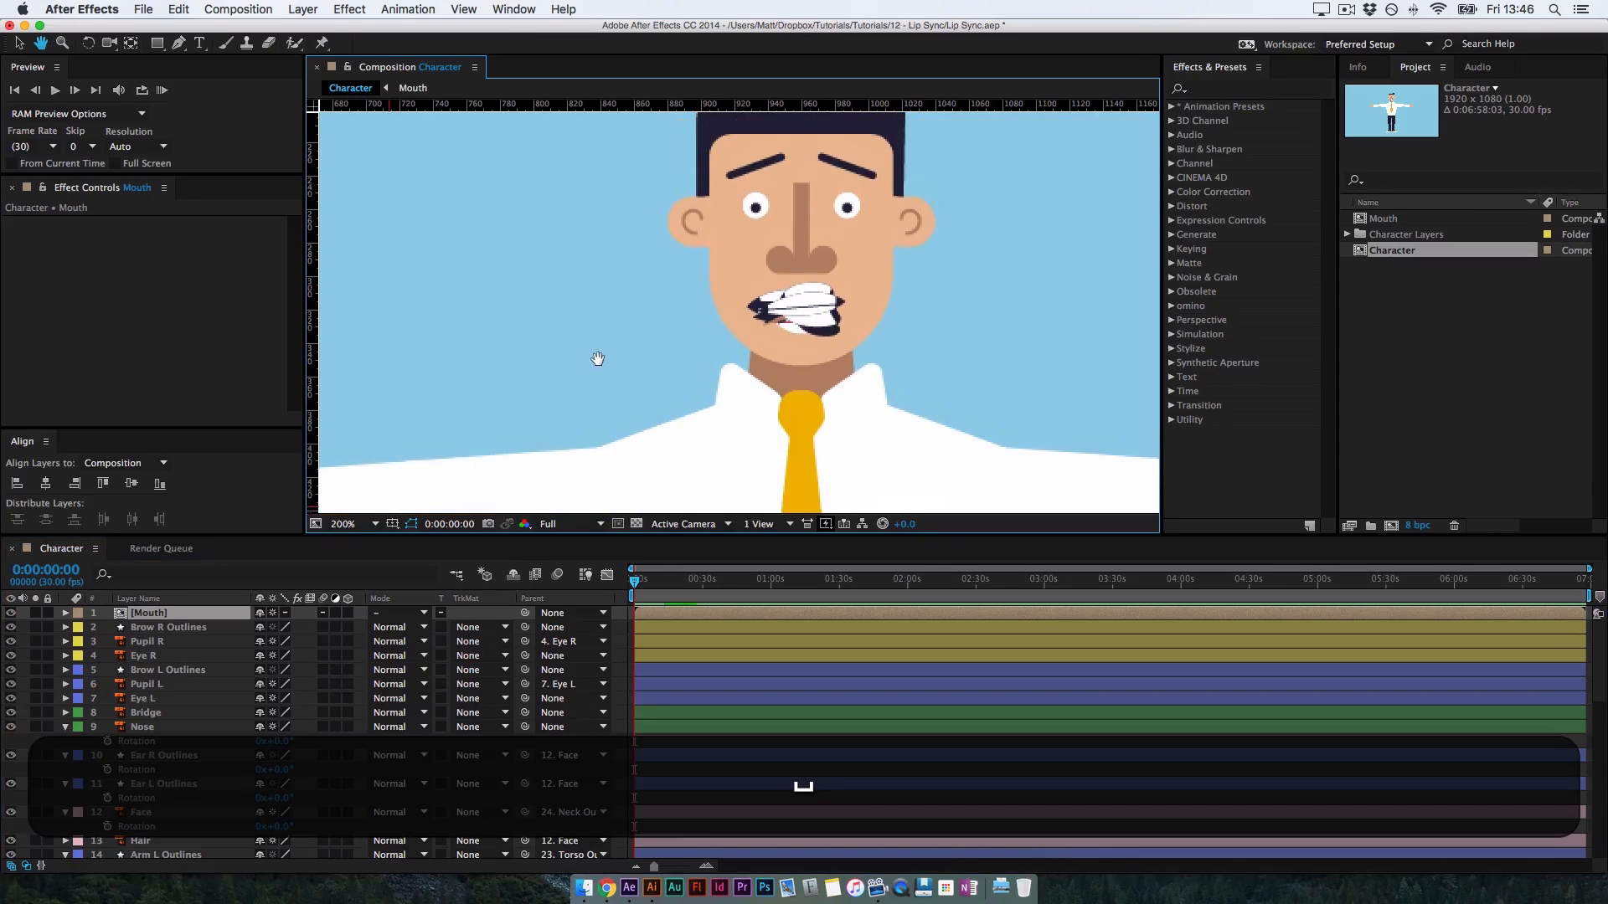
Test the pupil parenting by moving the Eye L layer slightly upward, and undo the move
click(177, 615)
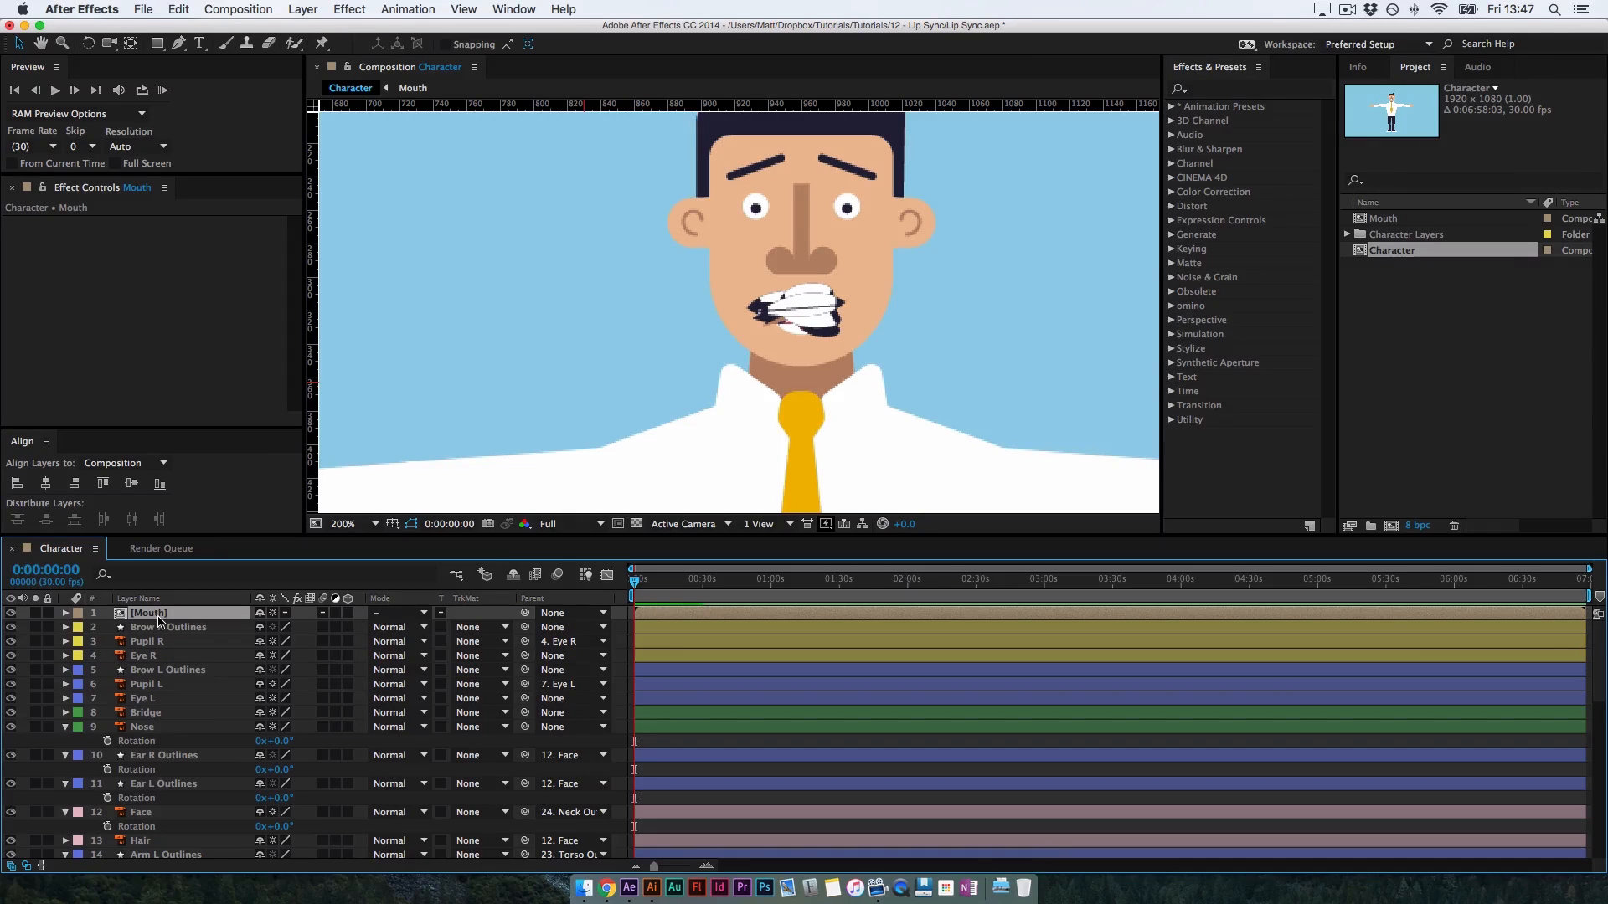
shift+click(159, 728)
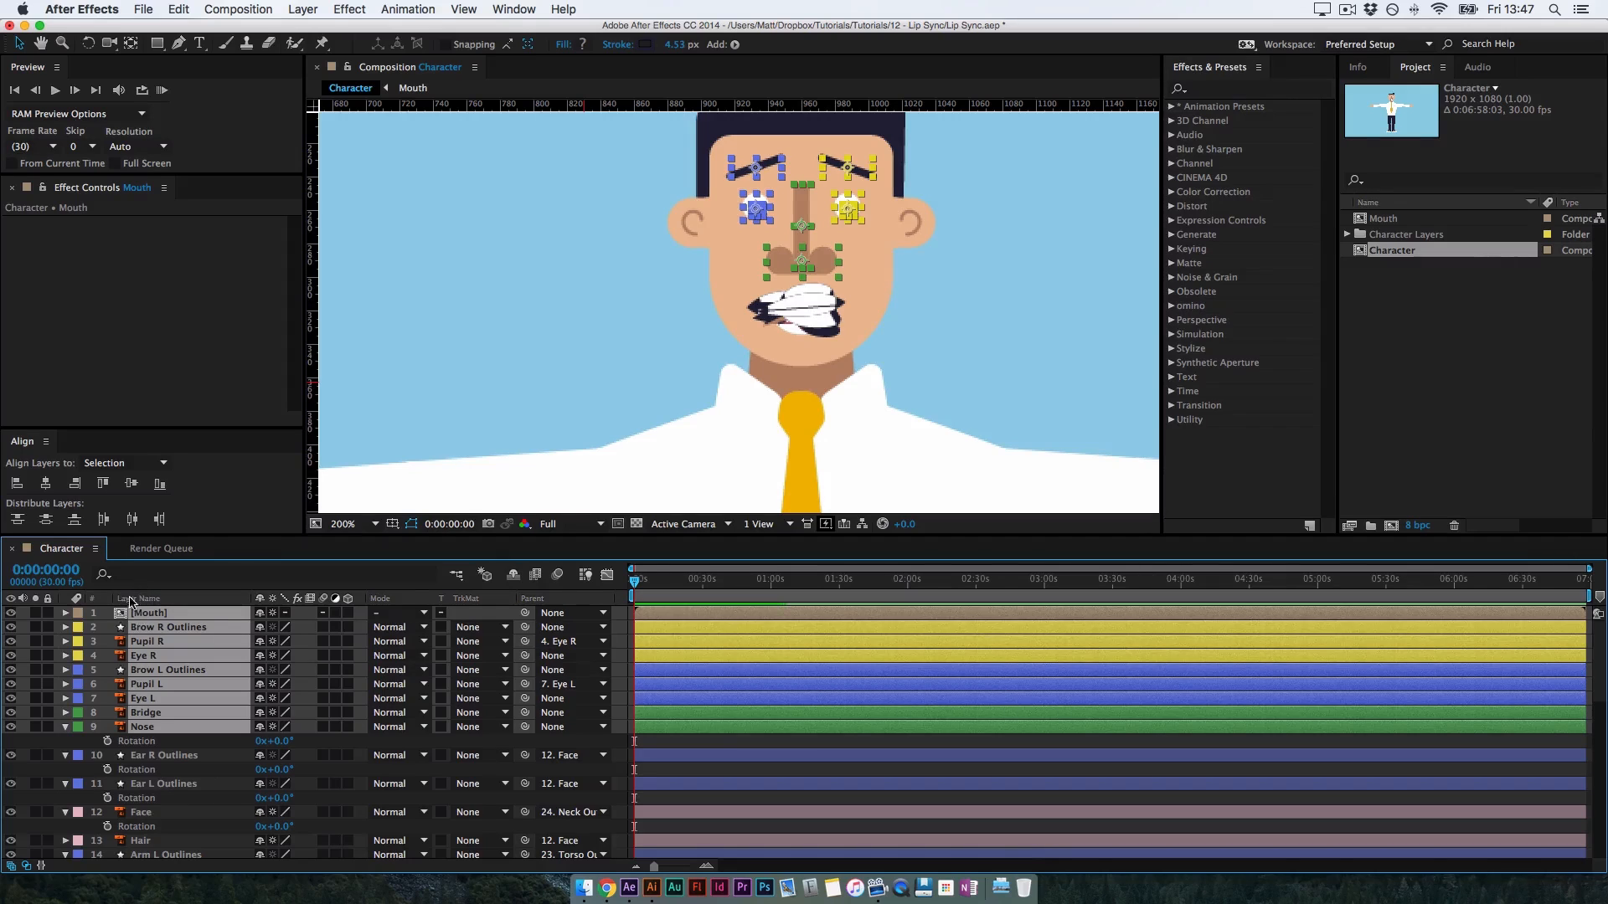
click(155, 756)
click(166, 728)
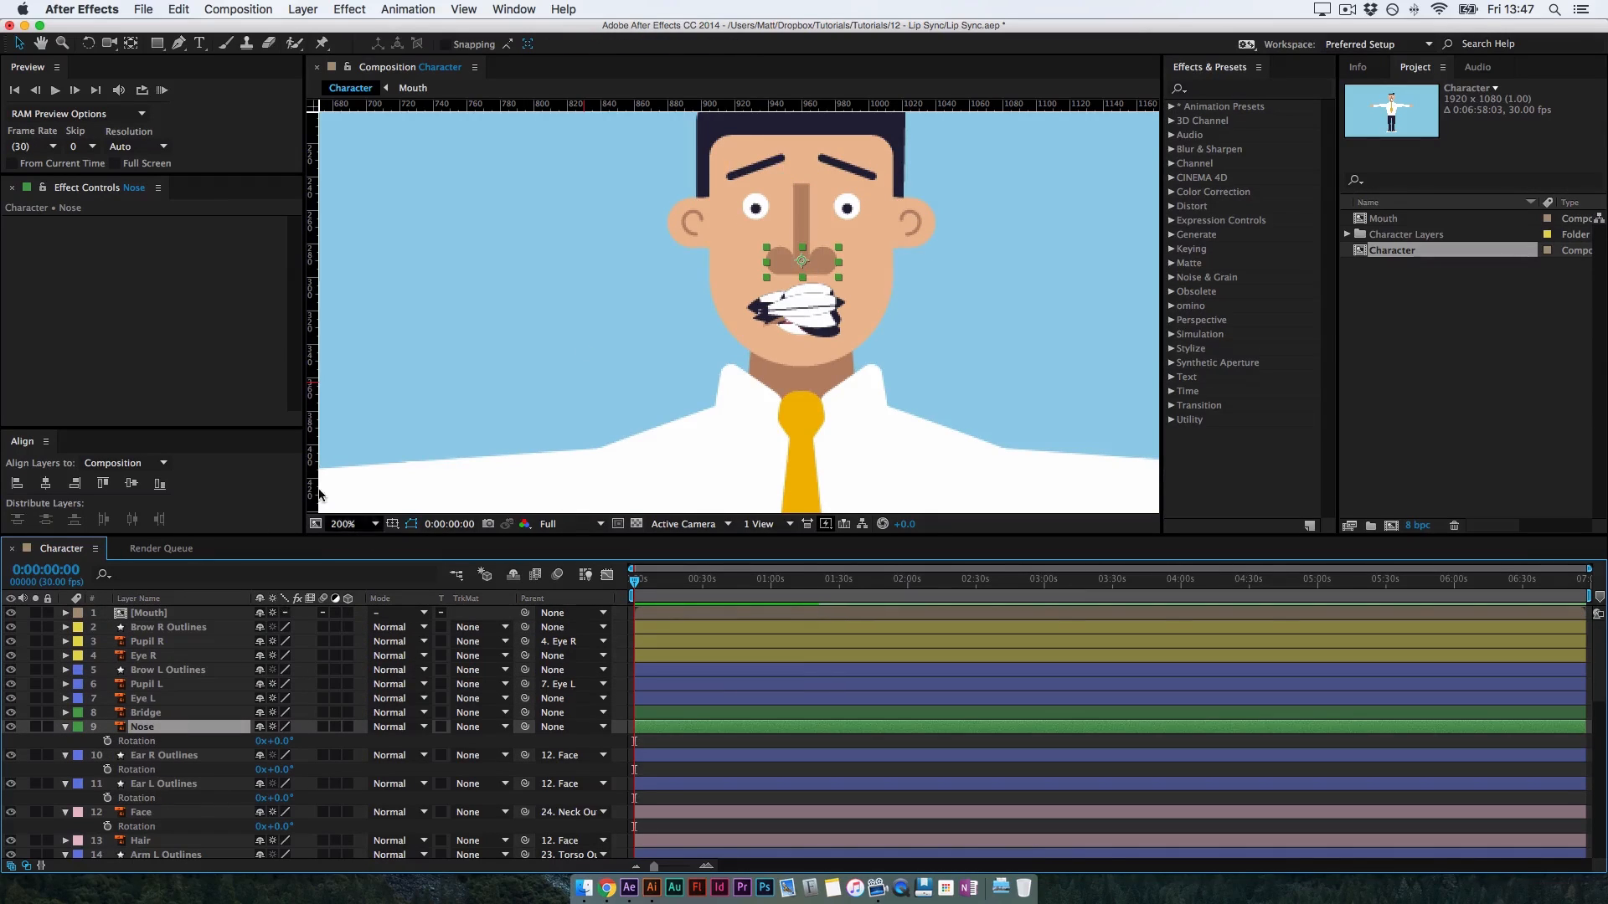
click(174, 686)
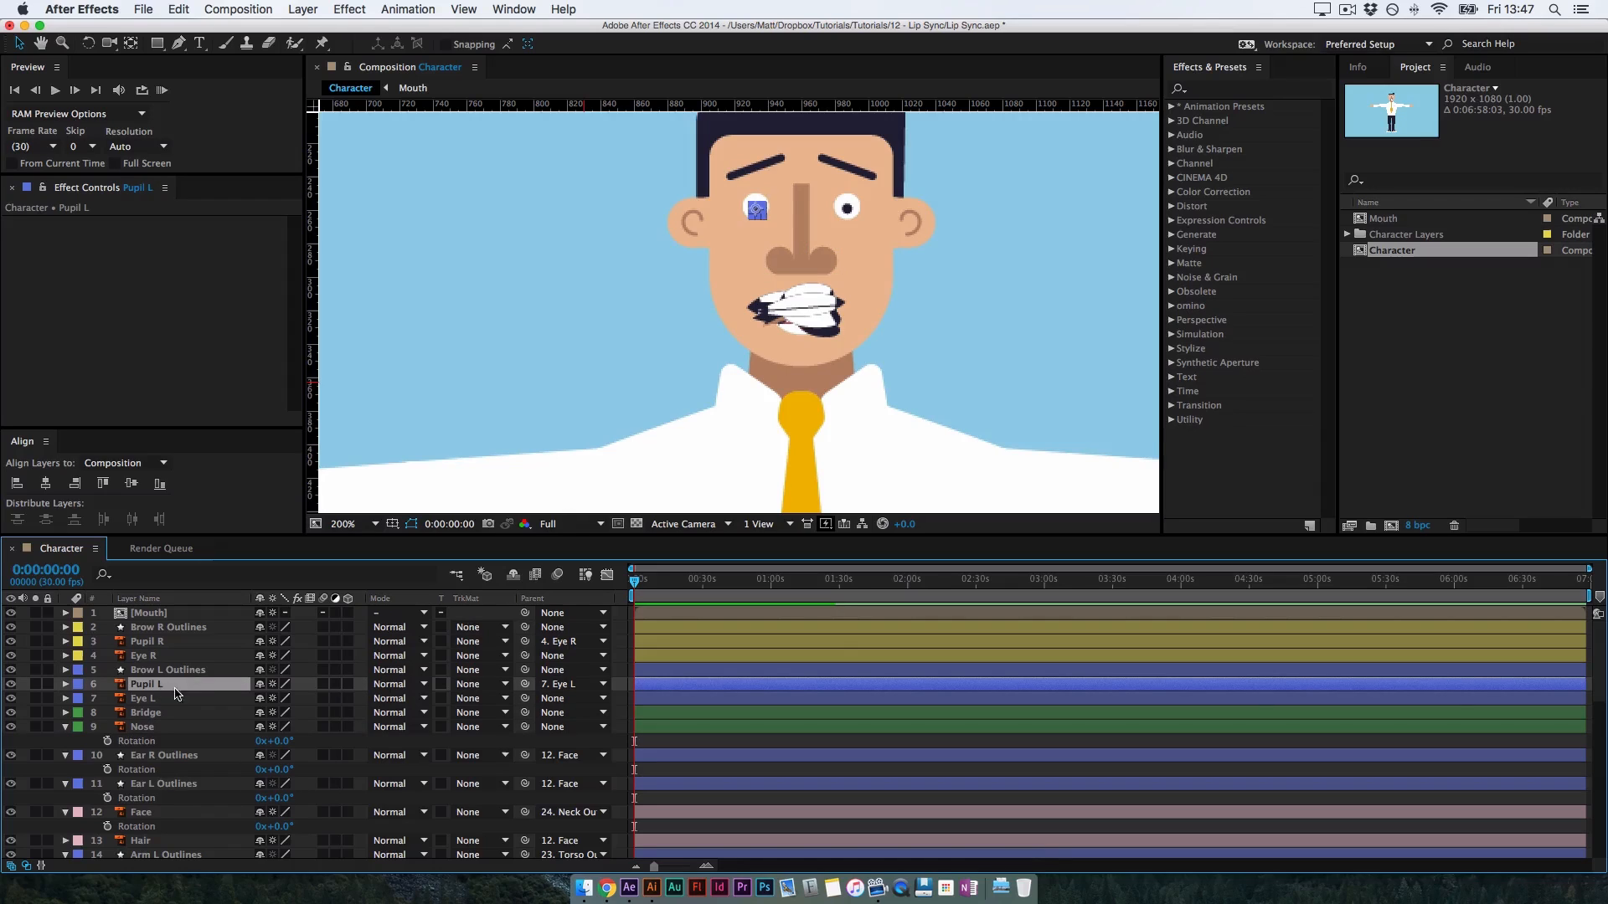
click(155, 701)
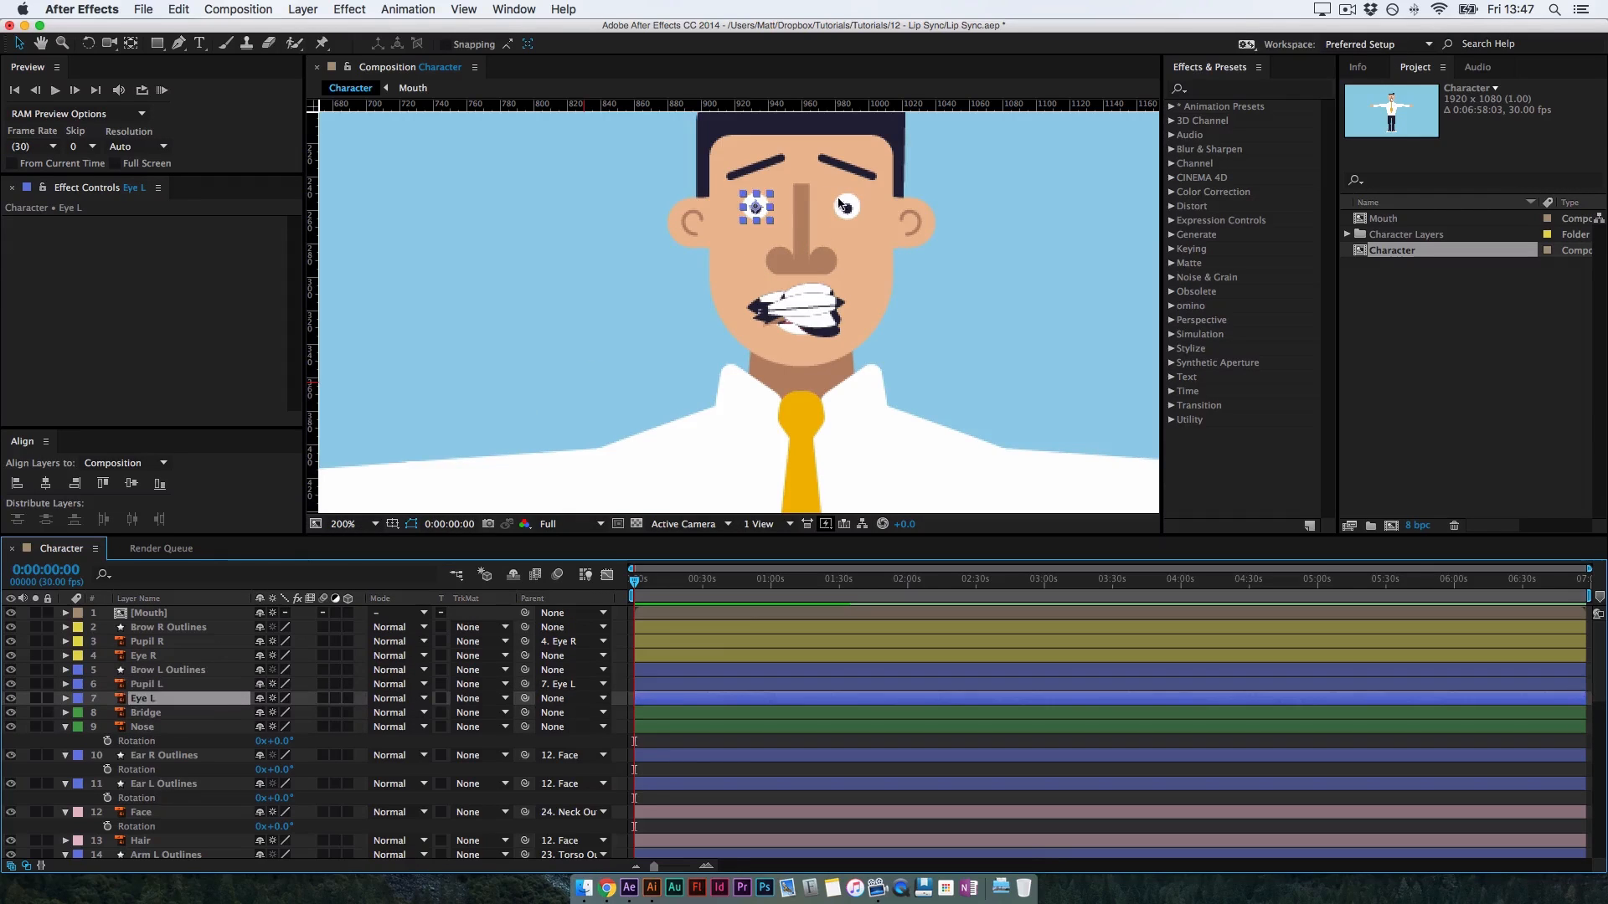
drag(778, 215, 778, 197)
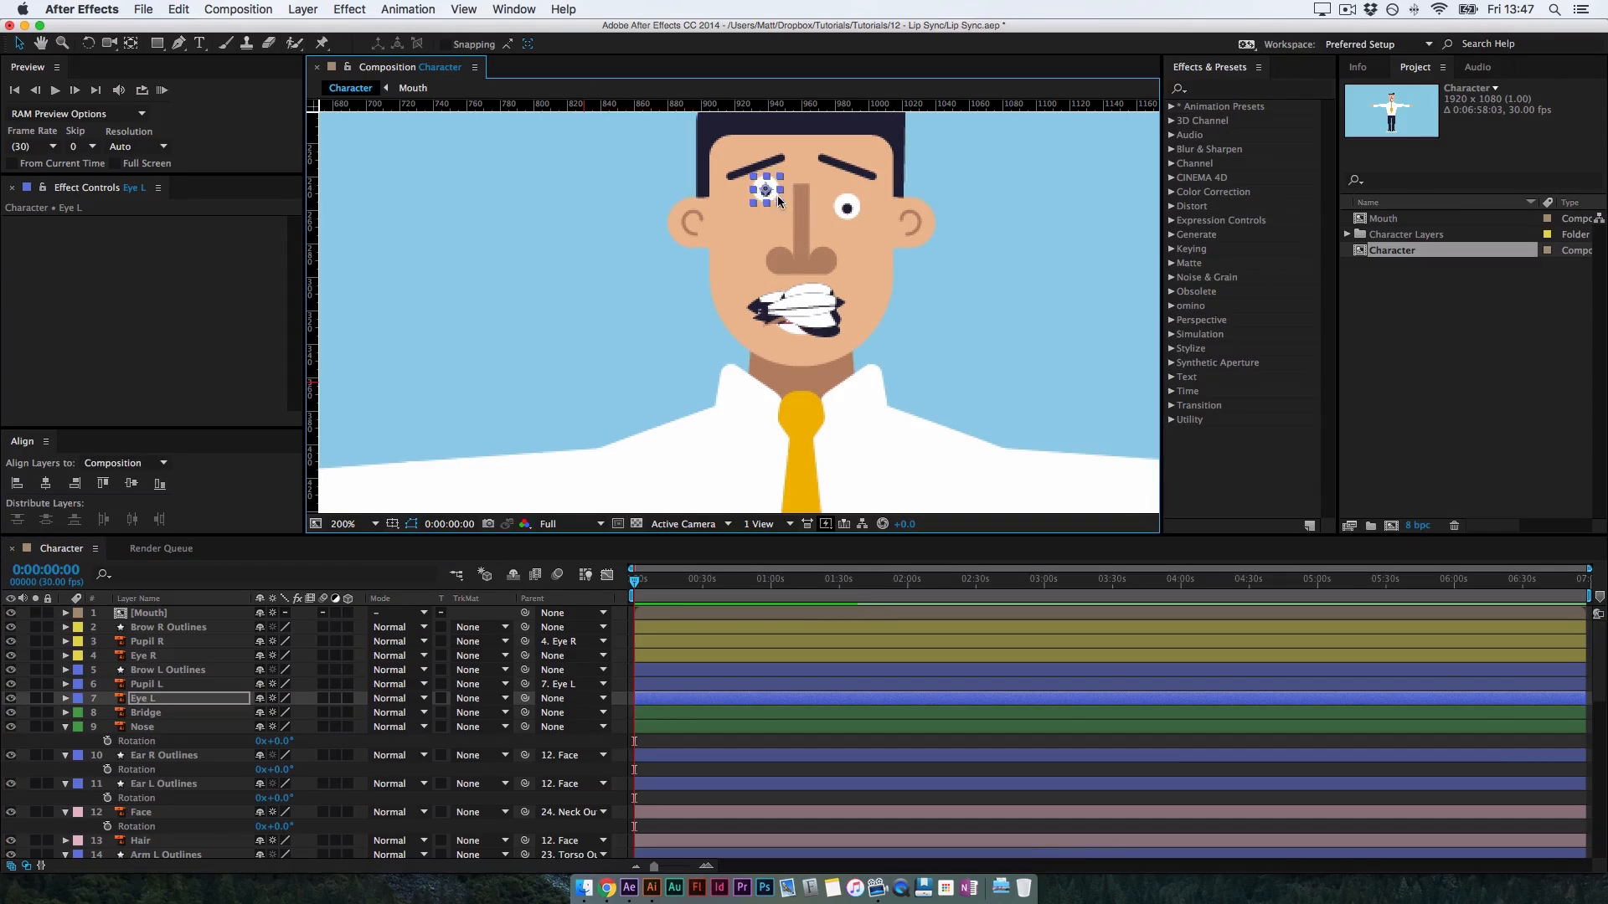
key(super+z)
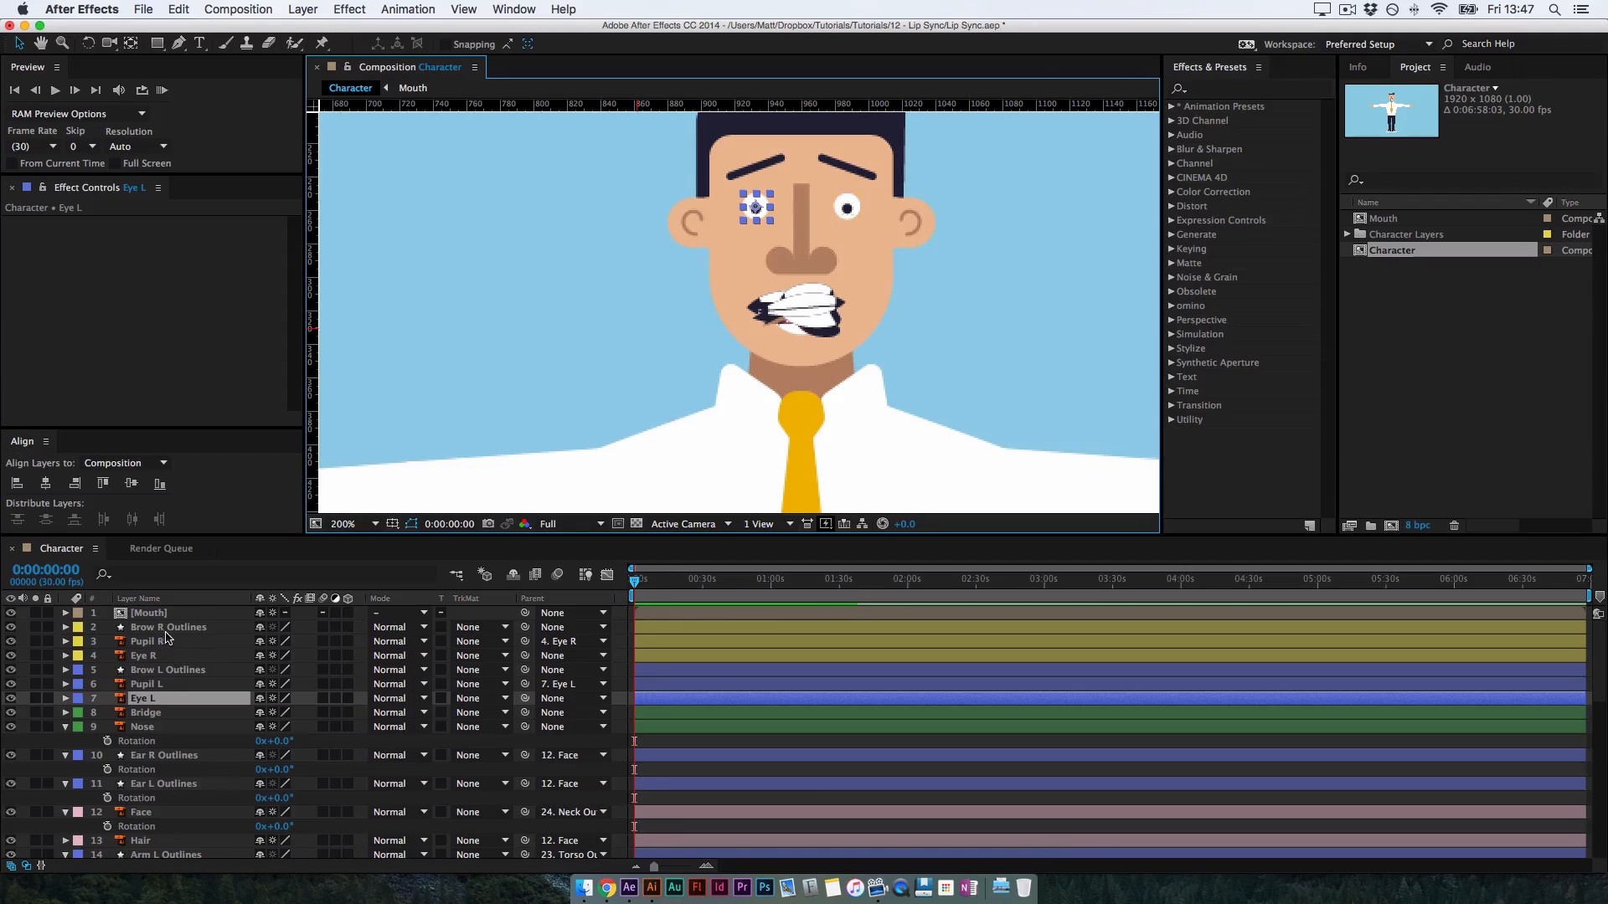
Parent the Mouth, brow, eye, Bridge and Nose layers to Face, leaving out Pupil R and Pupil L
click(161, 614)
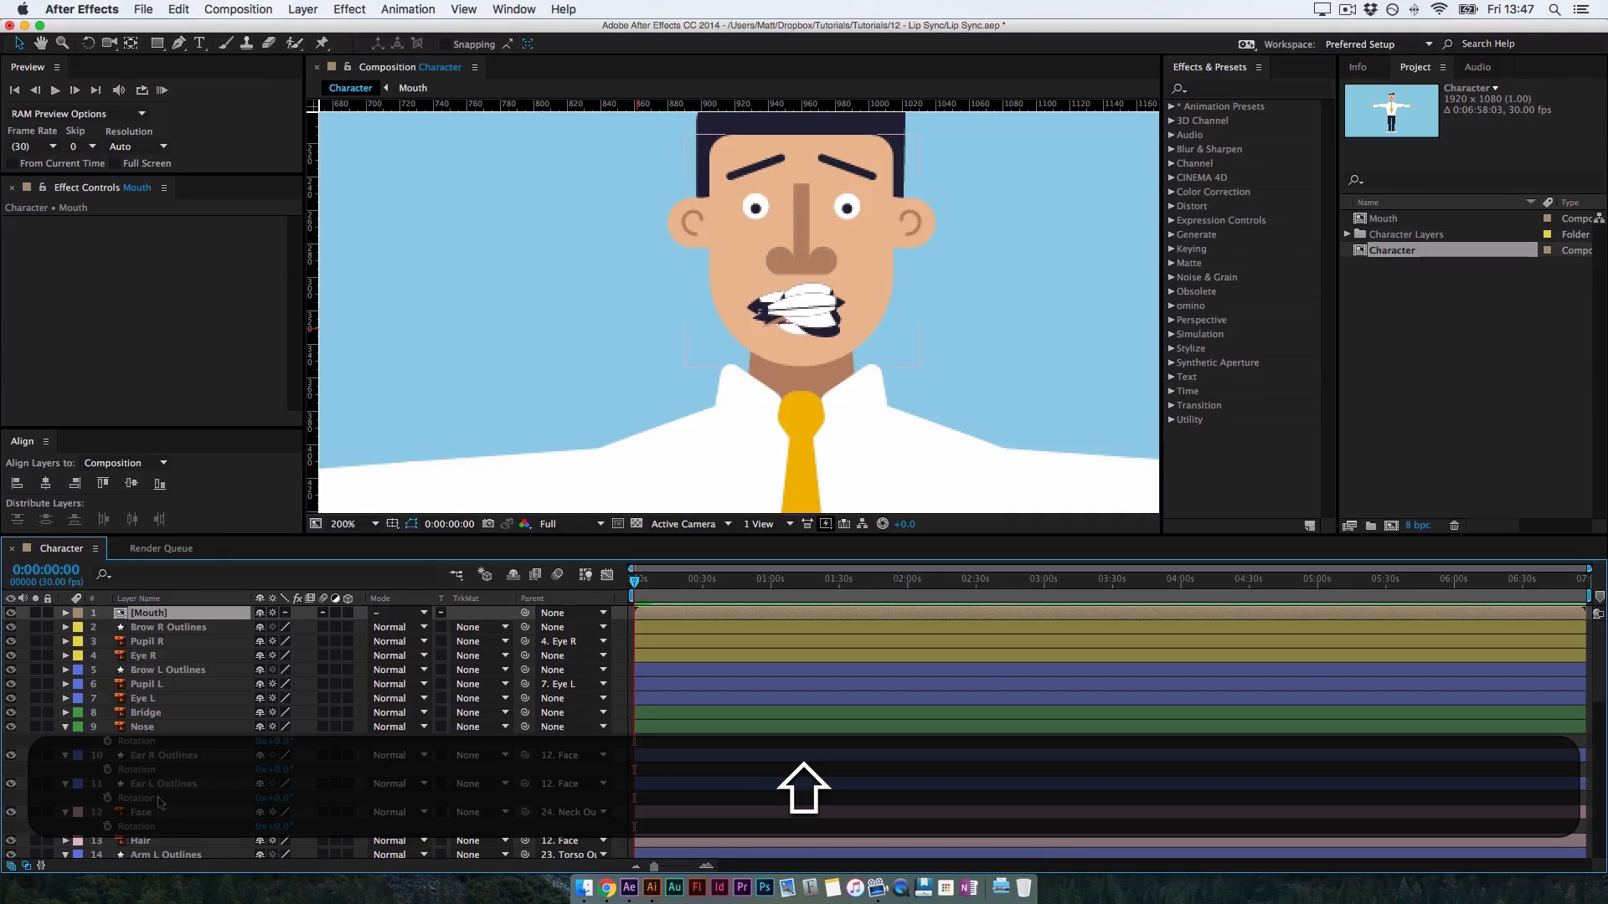
shift+click(158, 727)
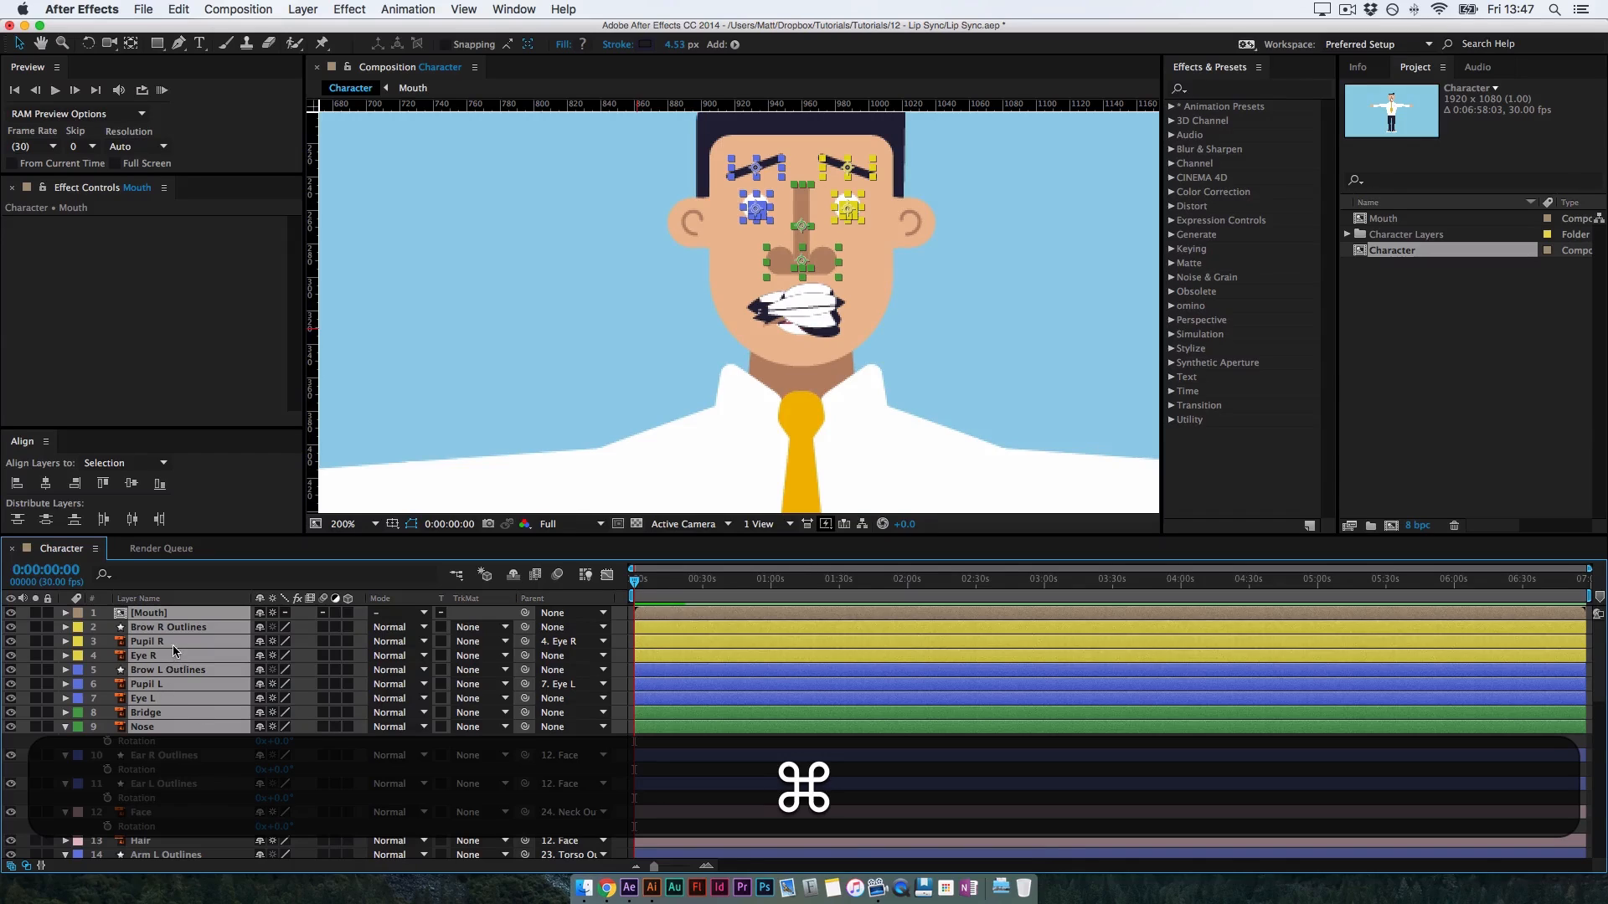
super+click(173, 642)
super+click(171, 685)
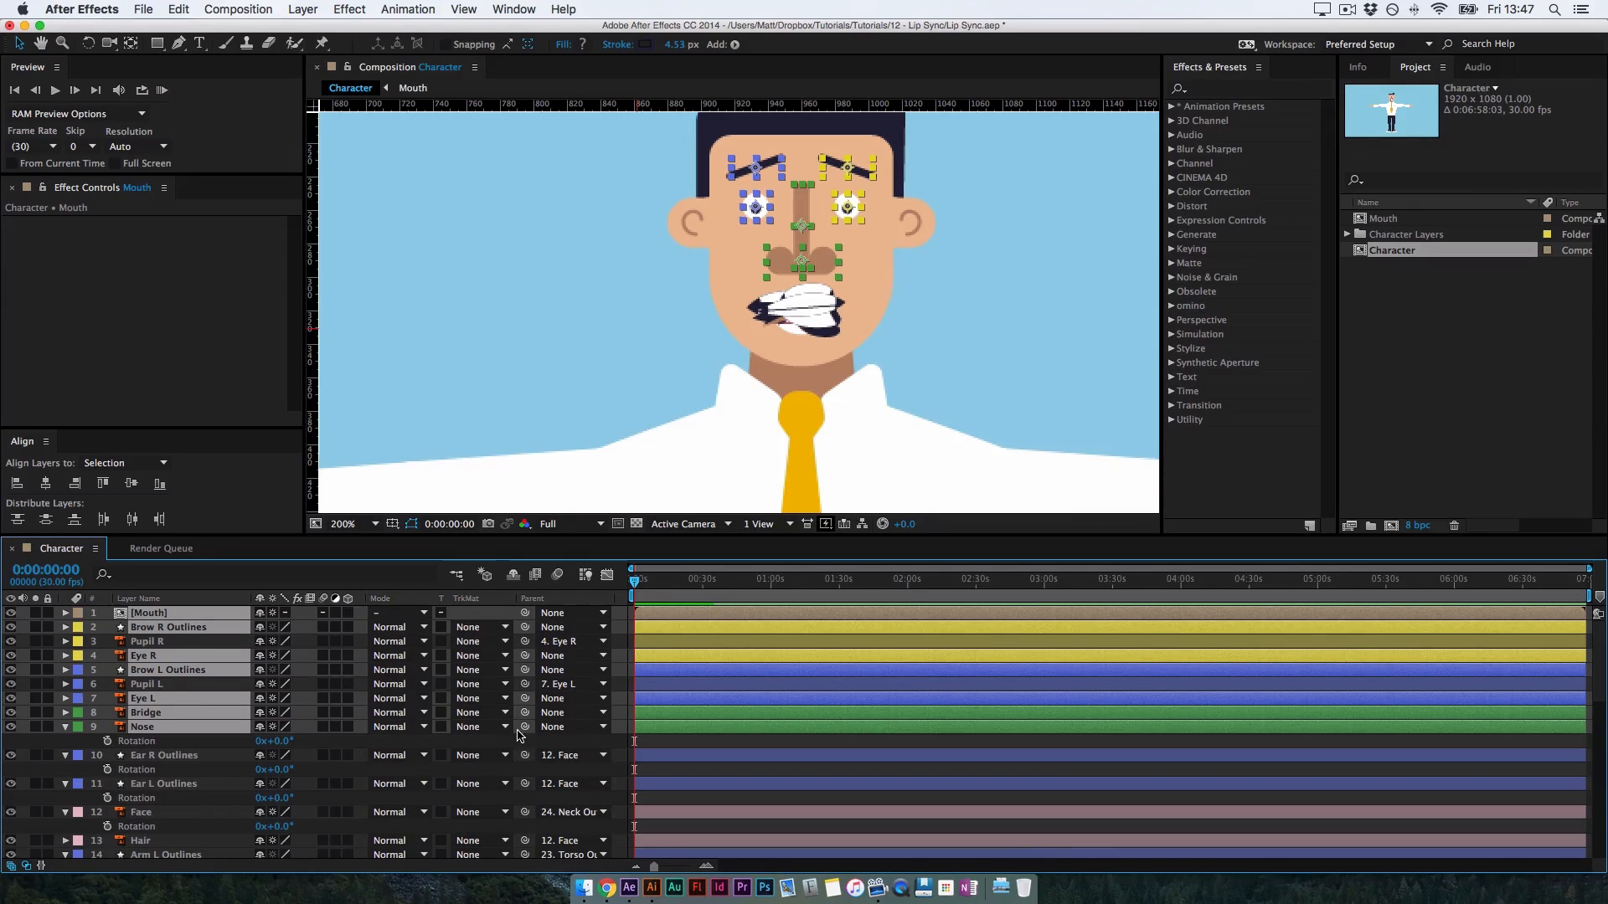
drag(525, 727, 164, 825)
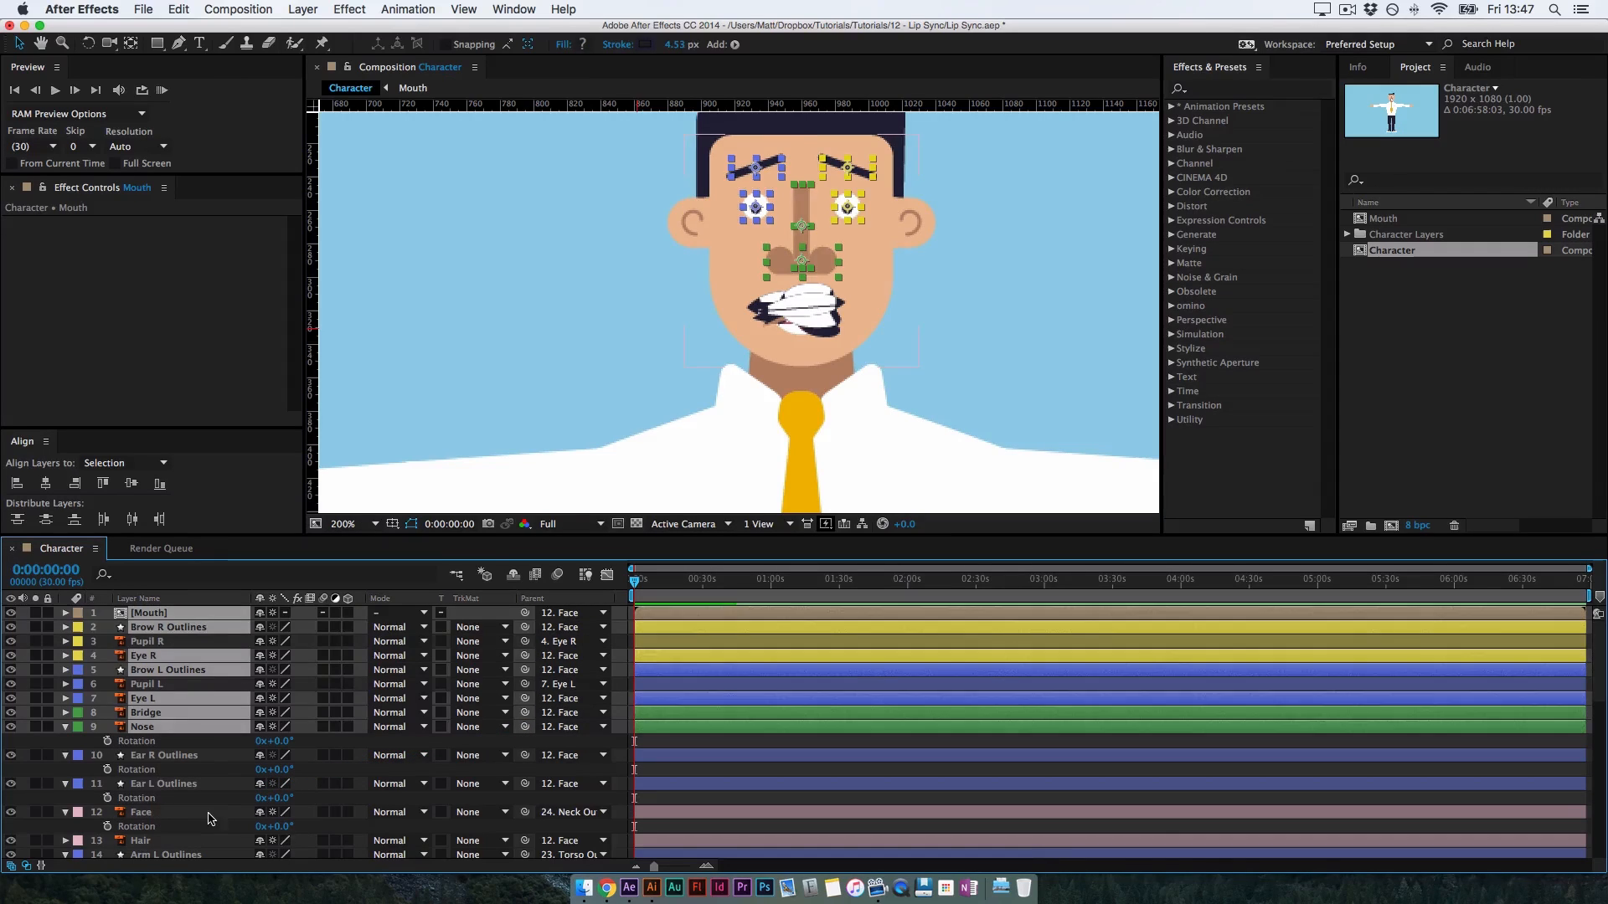
Test the head parenting by rotating the Face layer to 4°, and undo the rotation
click(260, 827)
mouse_move(283, 827)
mouse_down()
mouse_move(323, 827)
mouse_move(281, 829)
mouse_up()
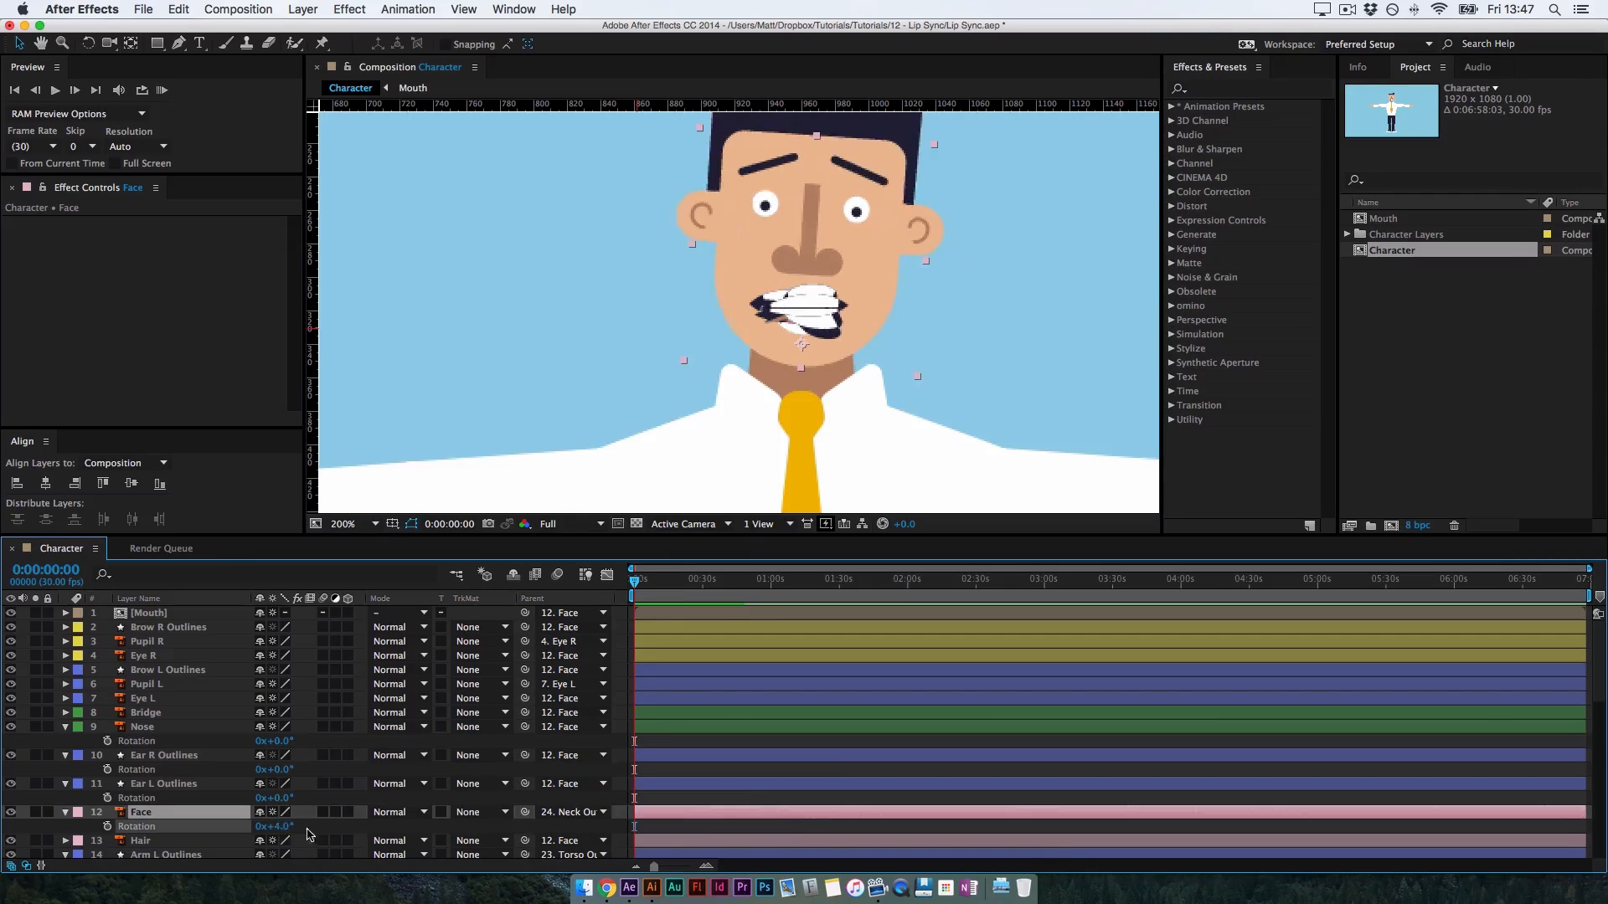
key(super+z)
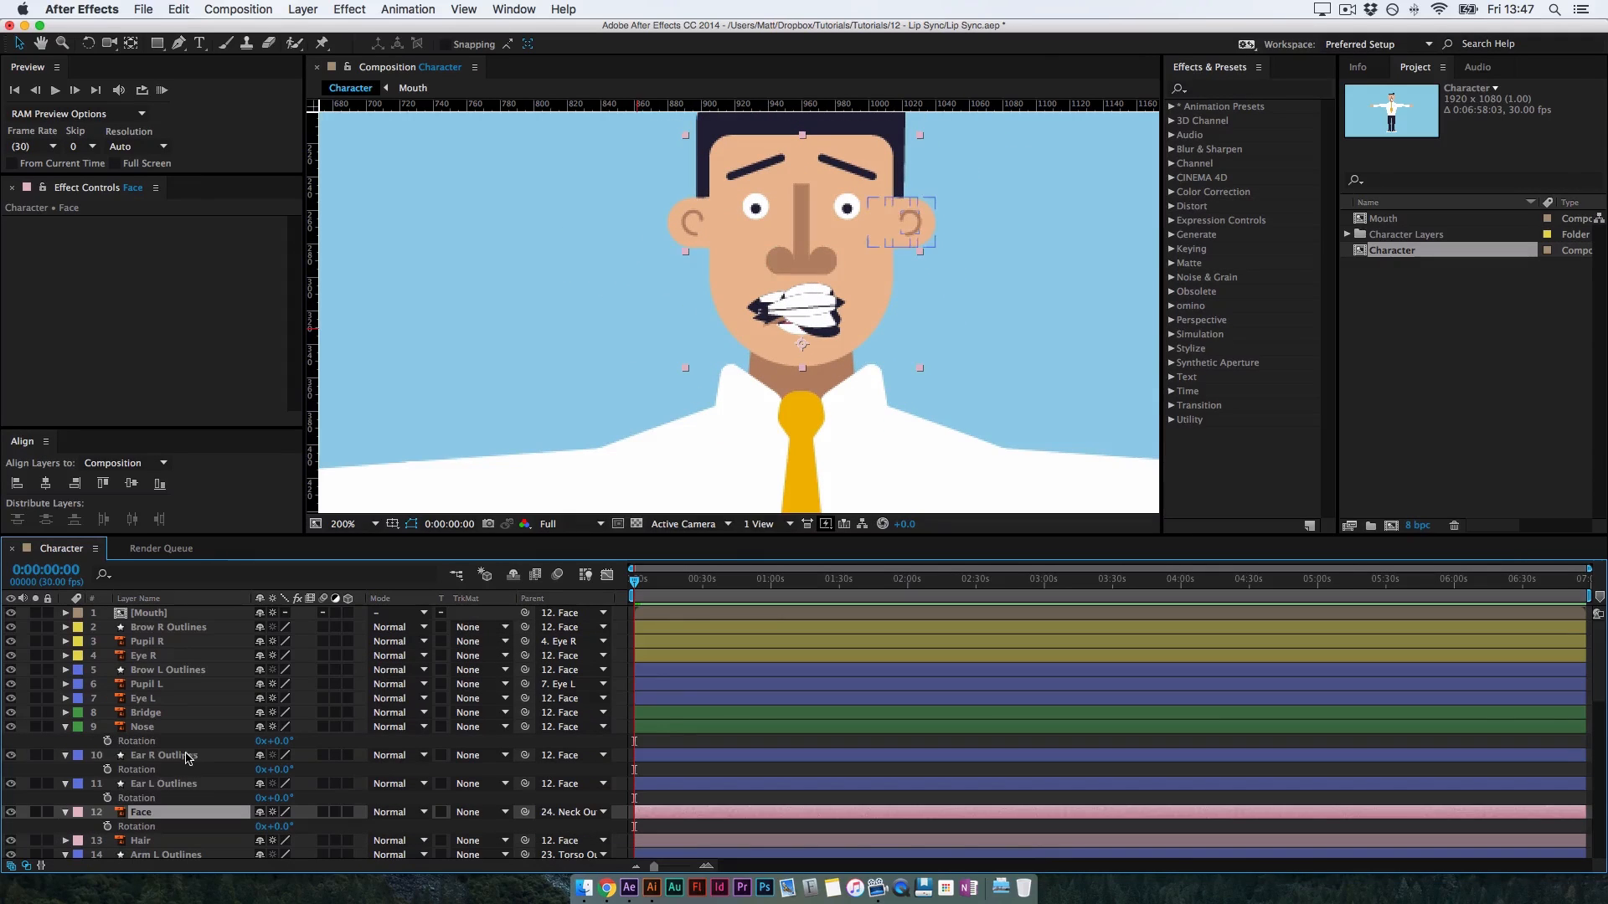
Try rotating the Ear R Outlines layer to check its pivot, and undo the rotation
click(194, 758)
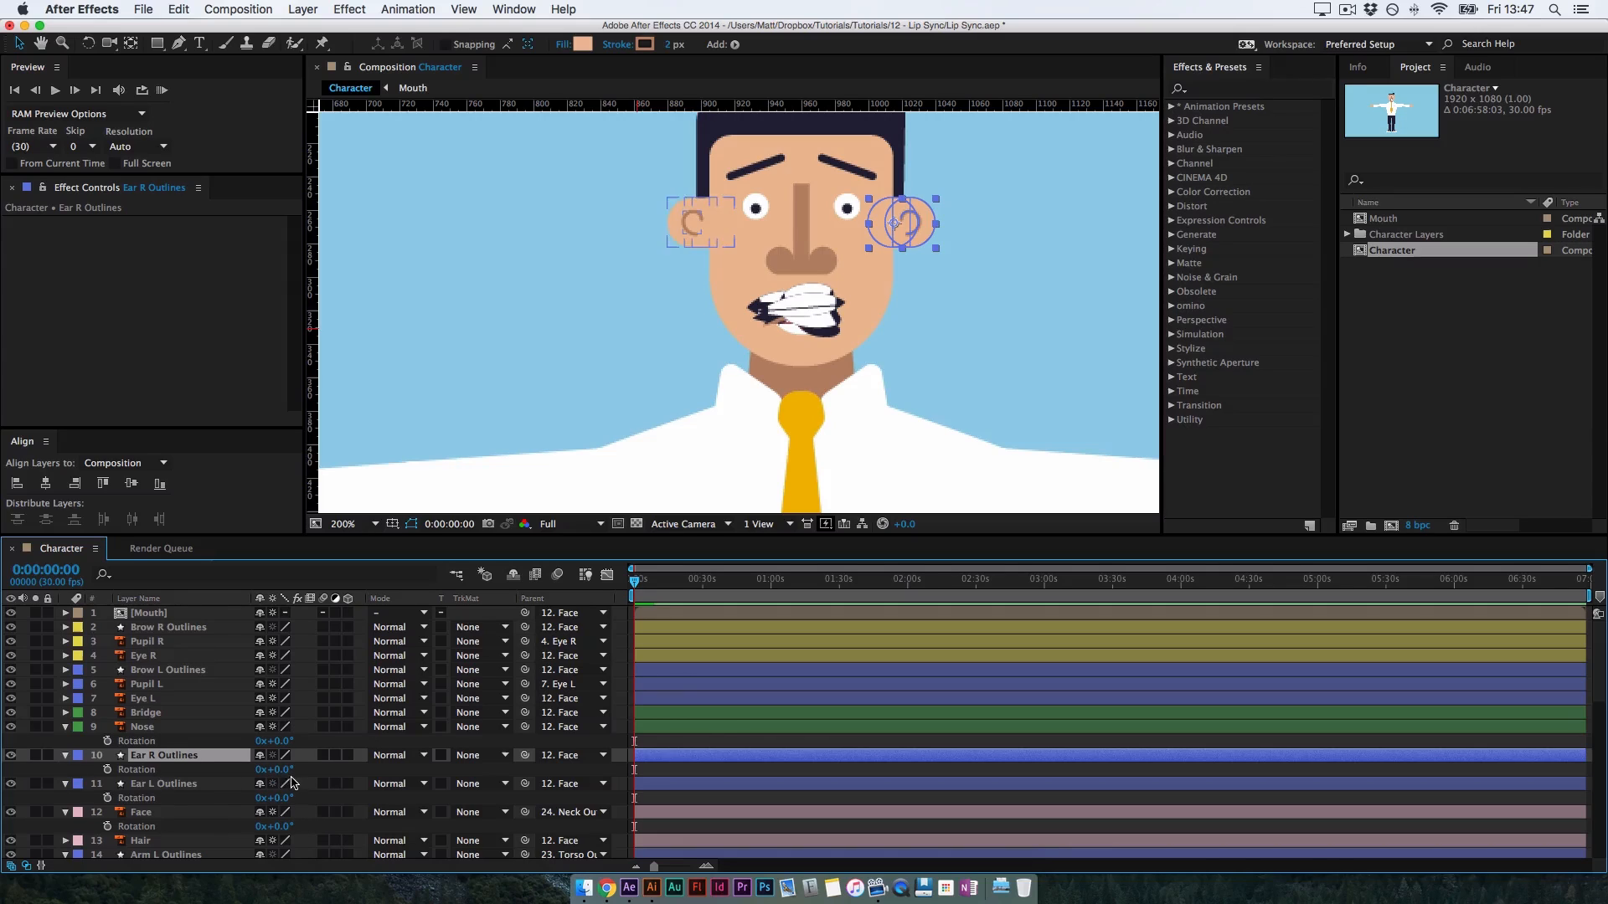
mouse_move(279, 770)
mouse_down()
mouse_move(320, 777)
mouse_move(278, 773)
mouse_move(293, 776)
mouse_up()
key(super+z)
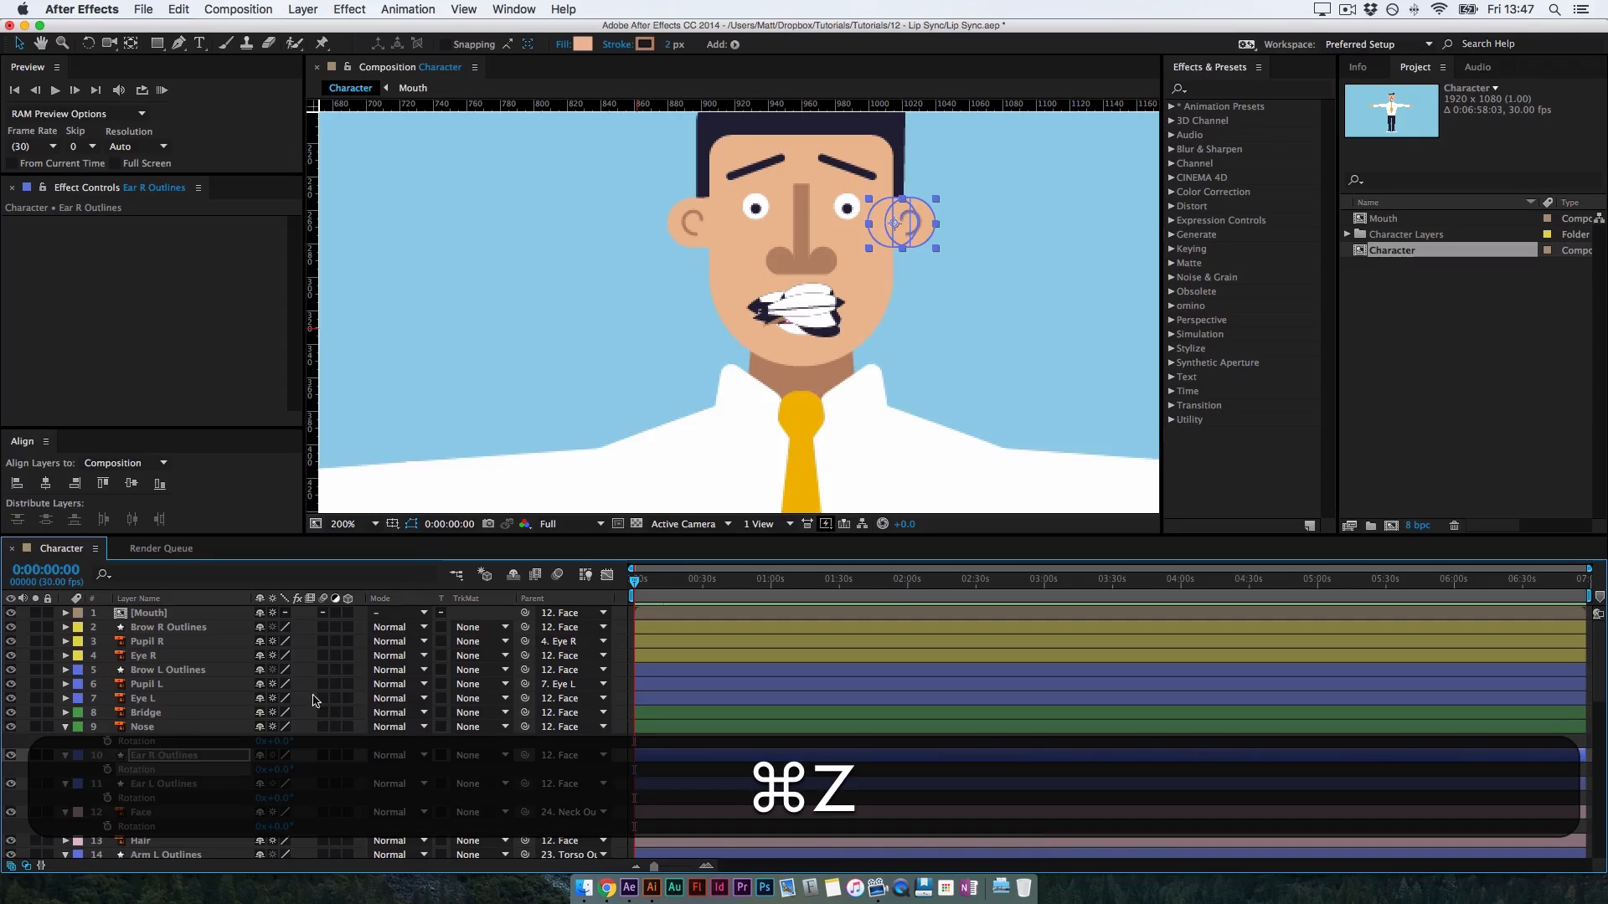
Solo Face and Ear R Outlines, test the ear joint at a rotation of -5°, undo it, and unsolo both layers
key(super+equal)
key(super+space)
drag(1018, 113, 883, 264)
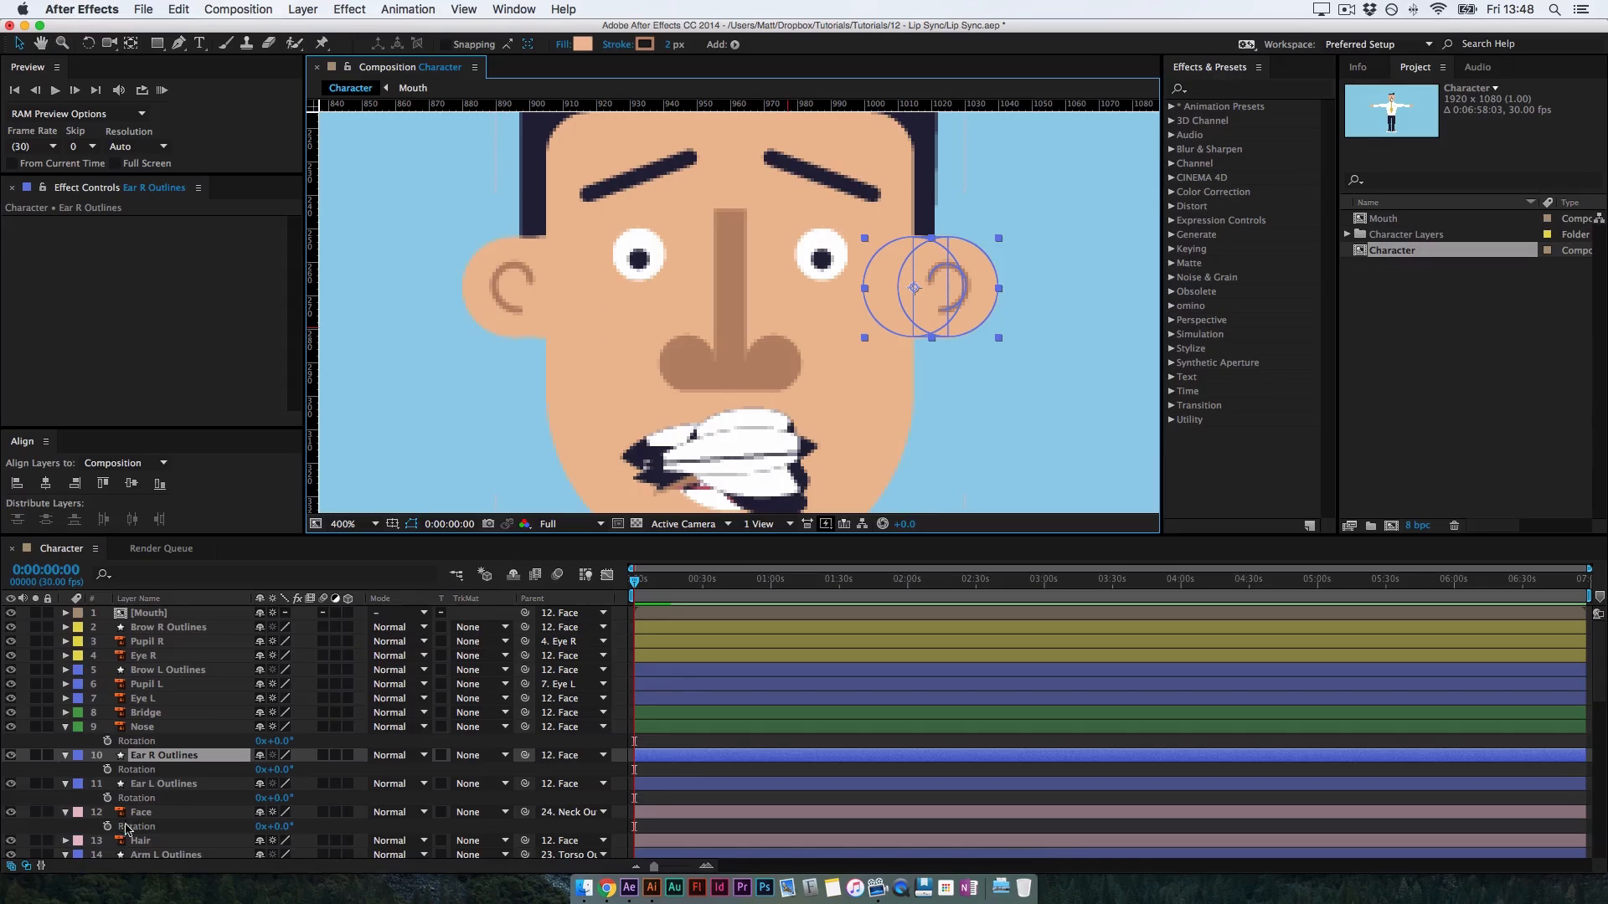
click(36, 812)
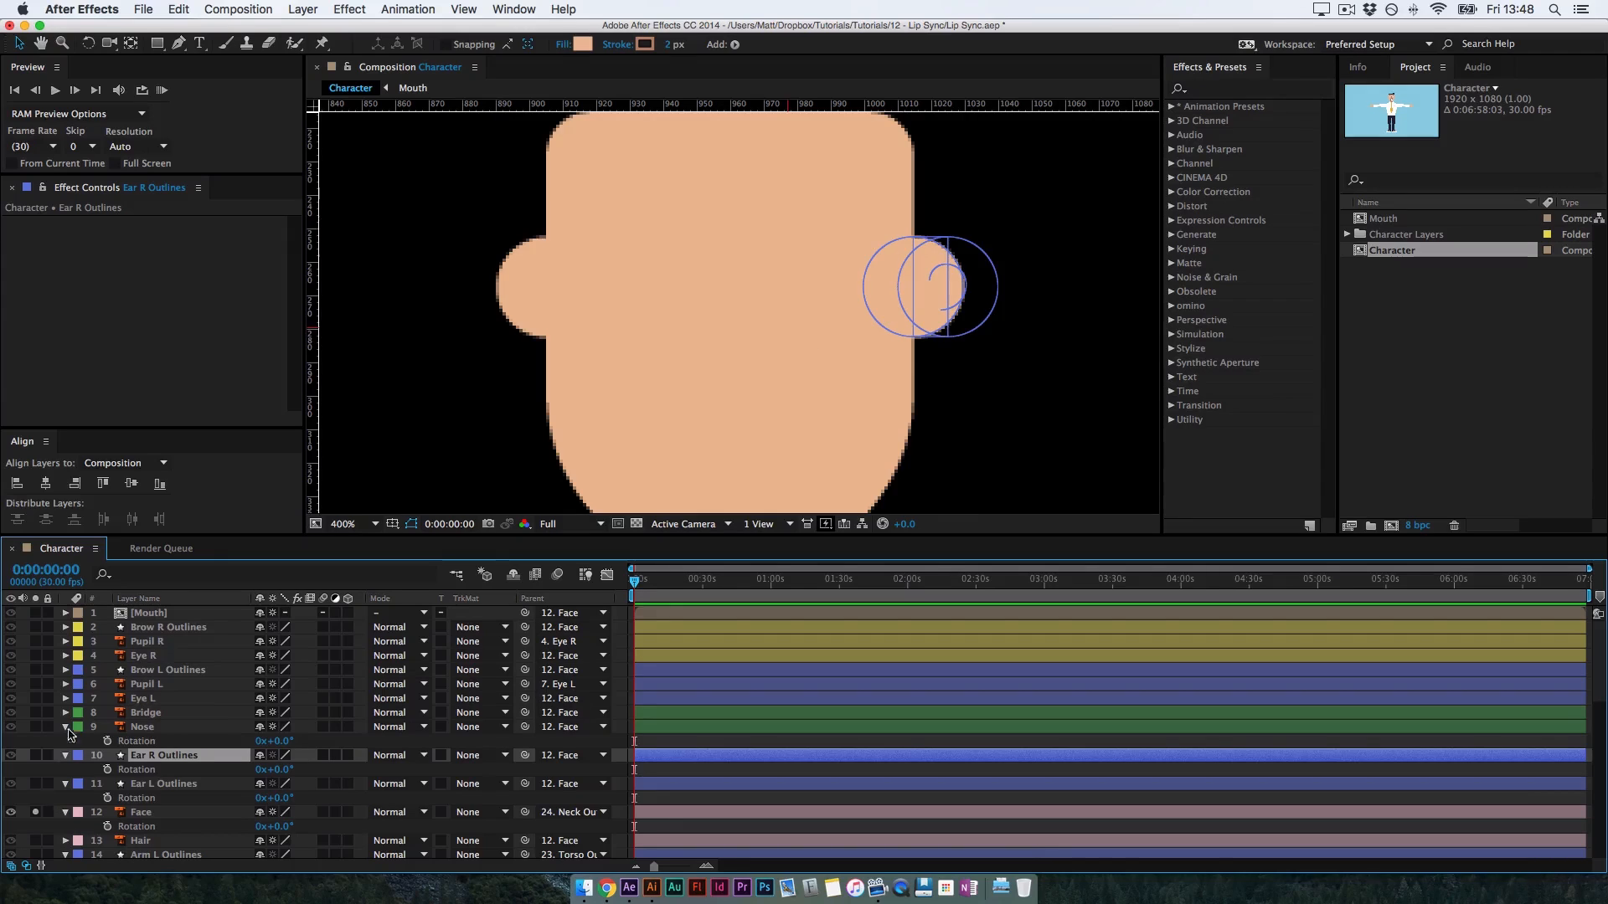
click(35, 755)
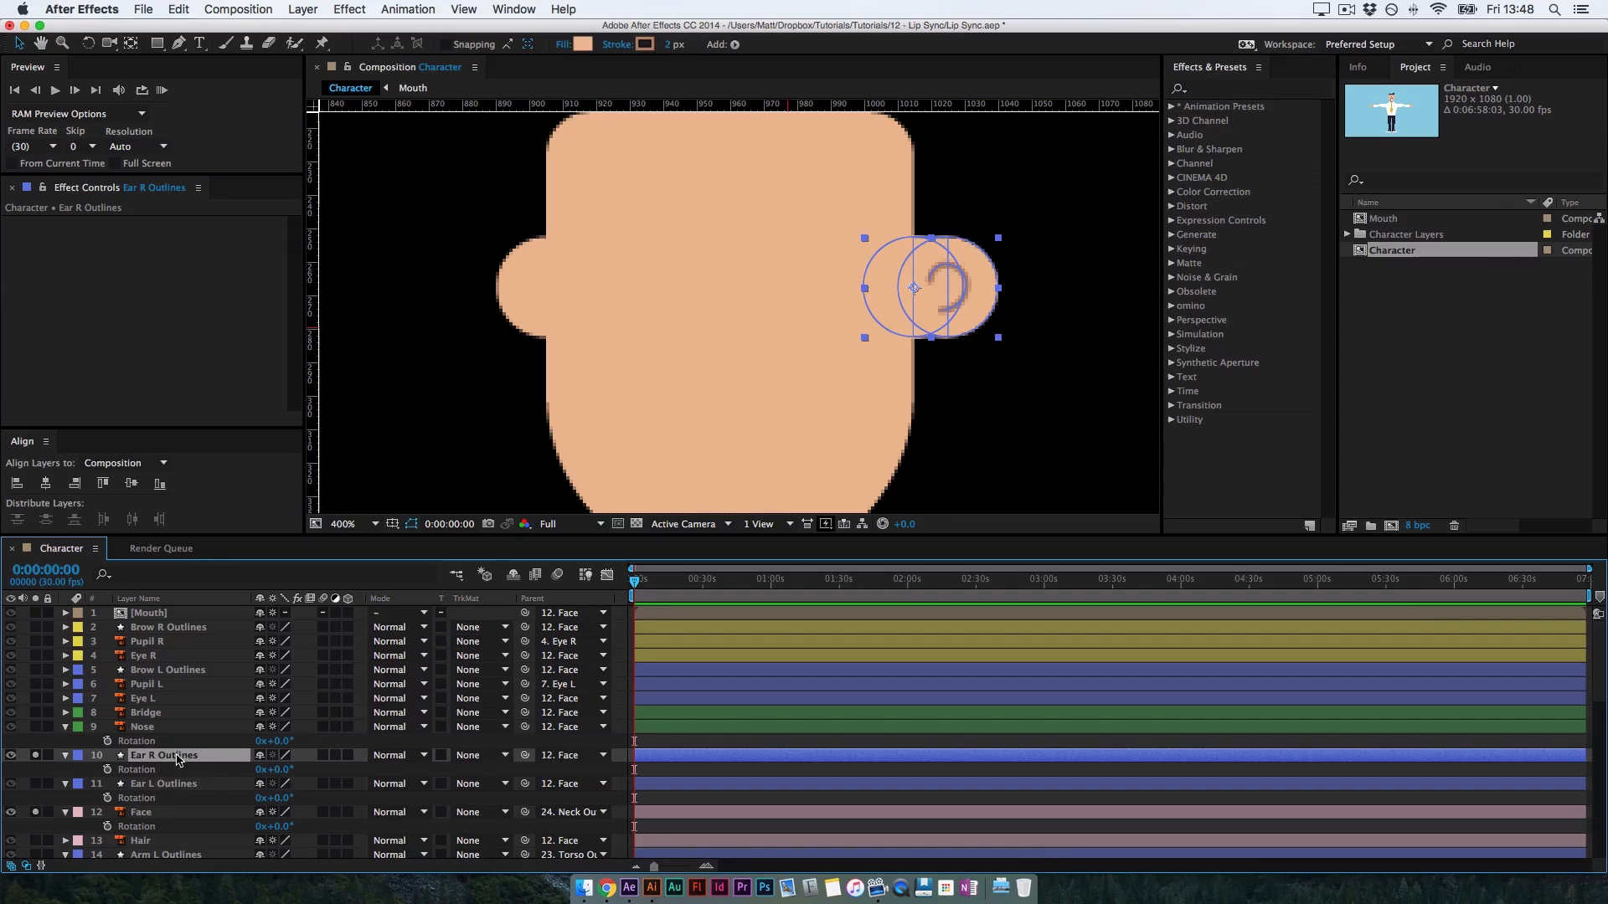
mouse_move(279, 771)
mouse_down()
mouse_move(307, 760)
mouse_move(279, 769)
mouse_up()
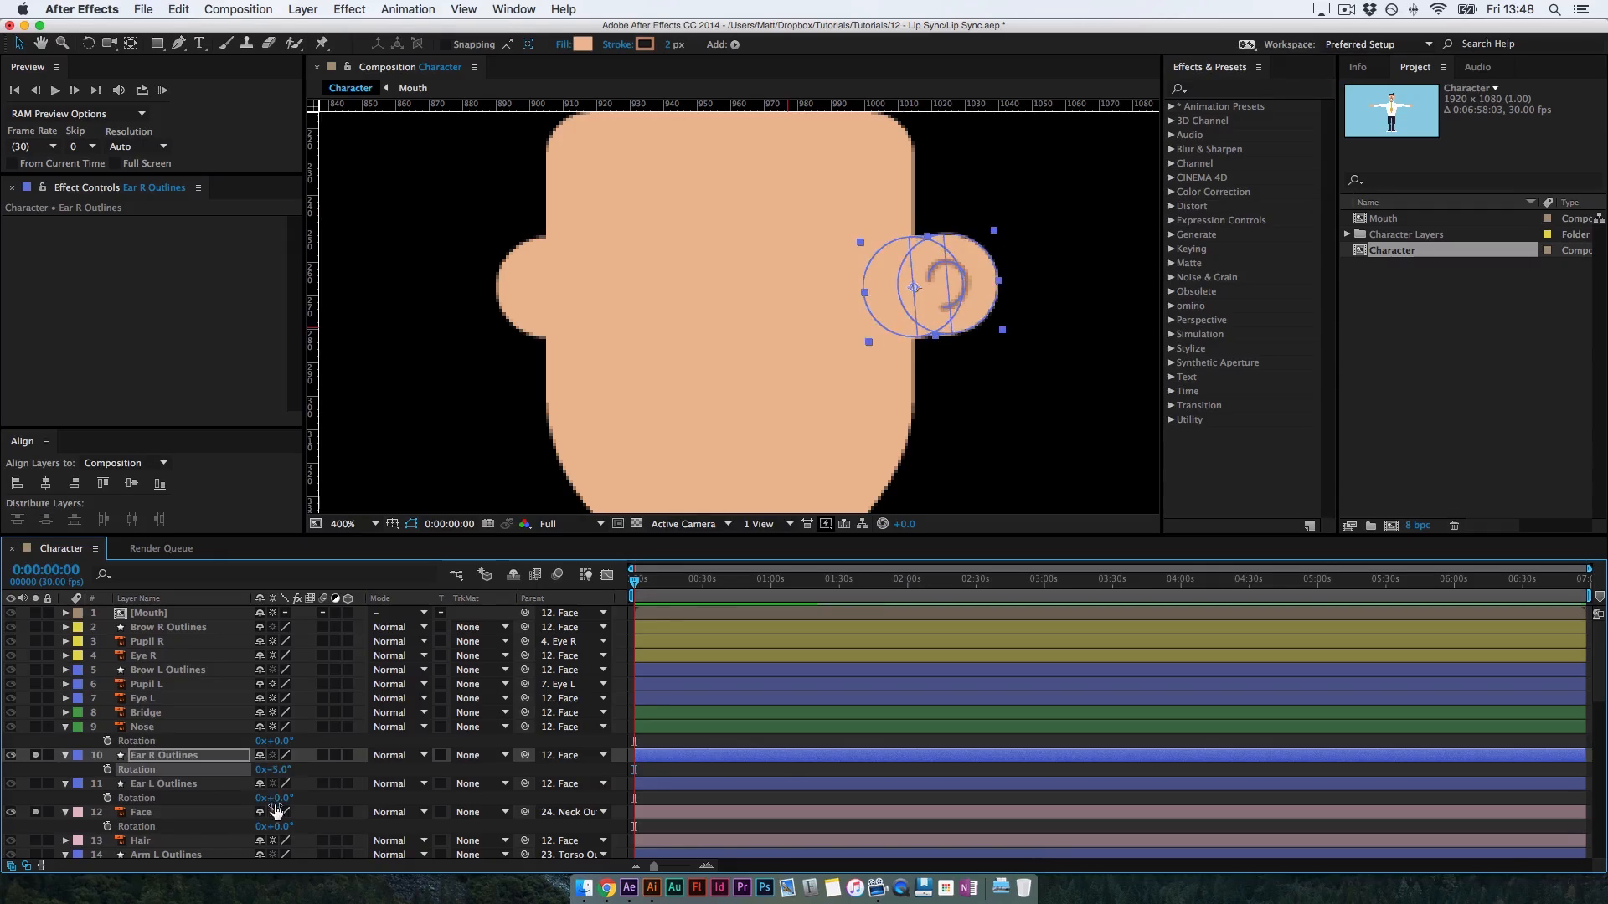
key(super+z)
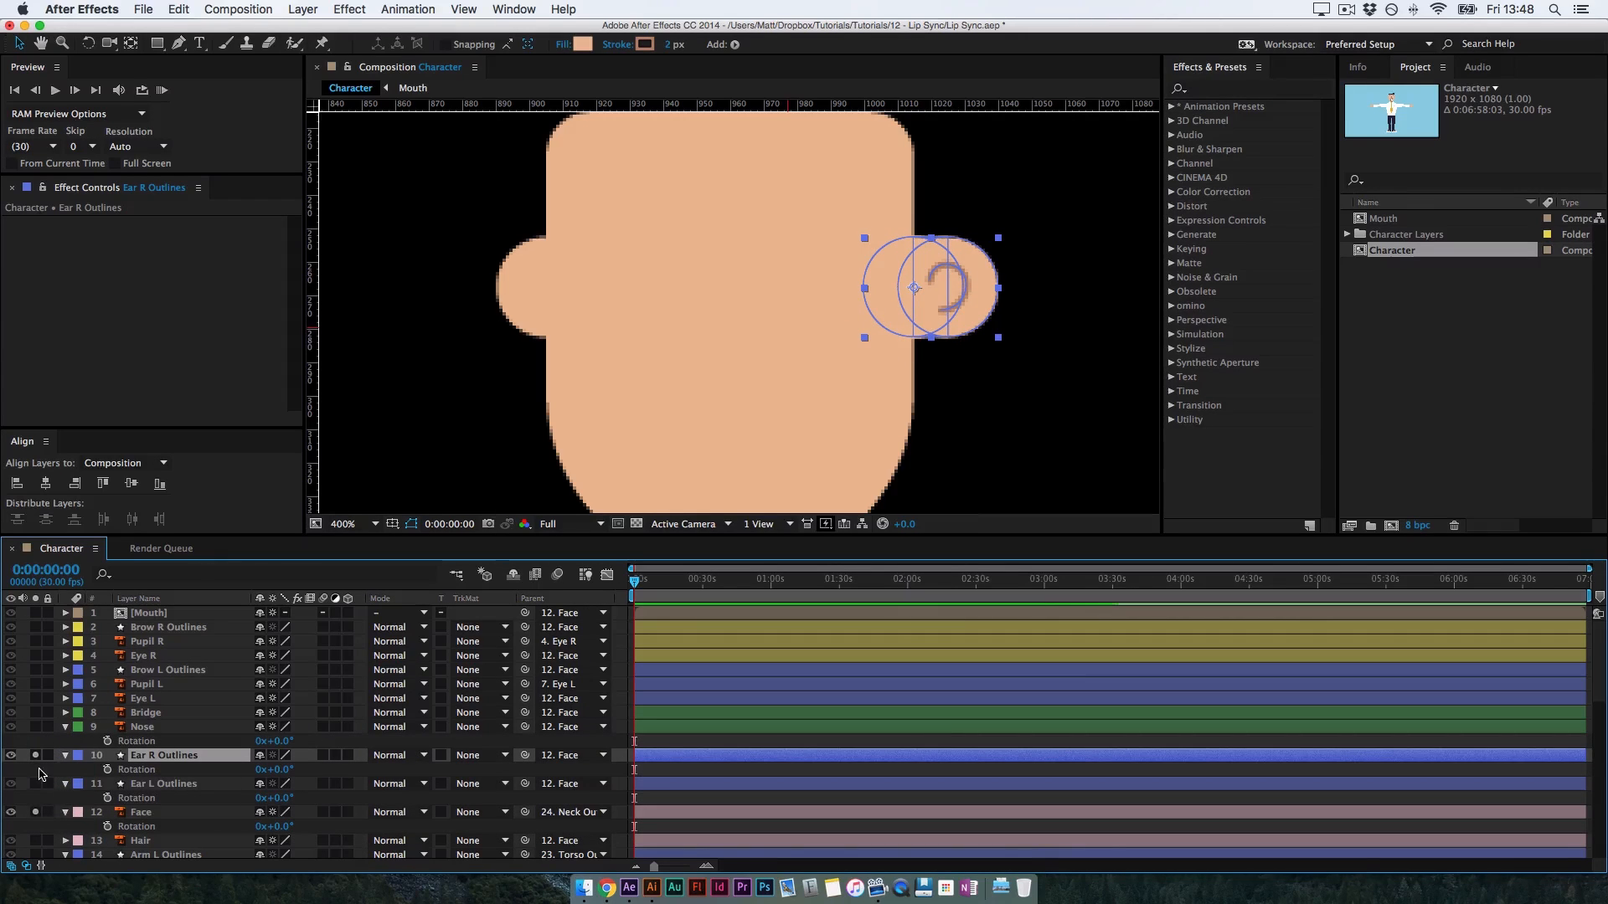
click(35, 756)
click(35, 812)
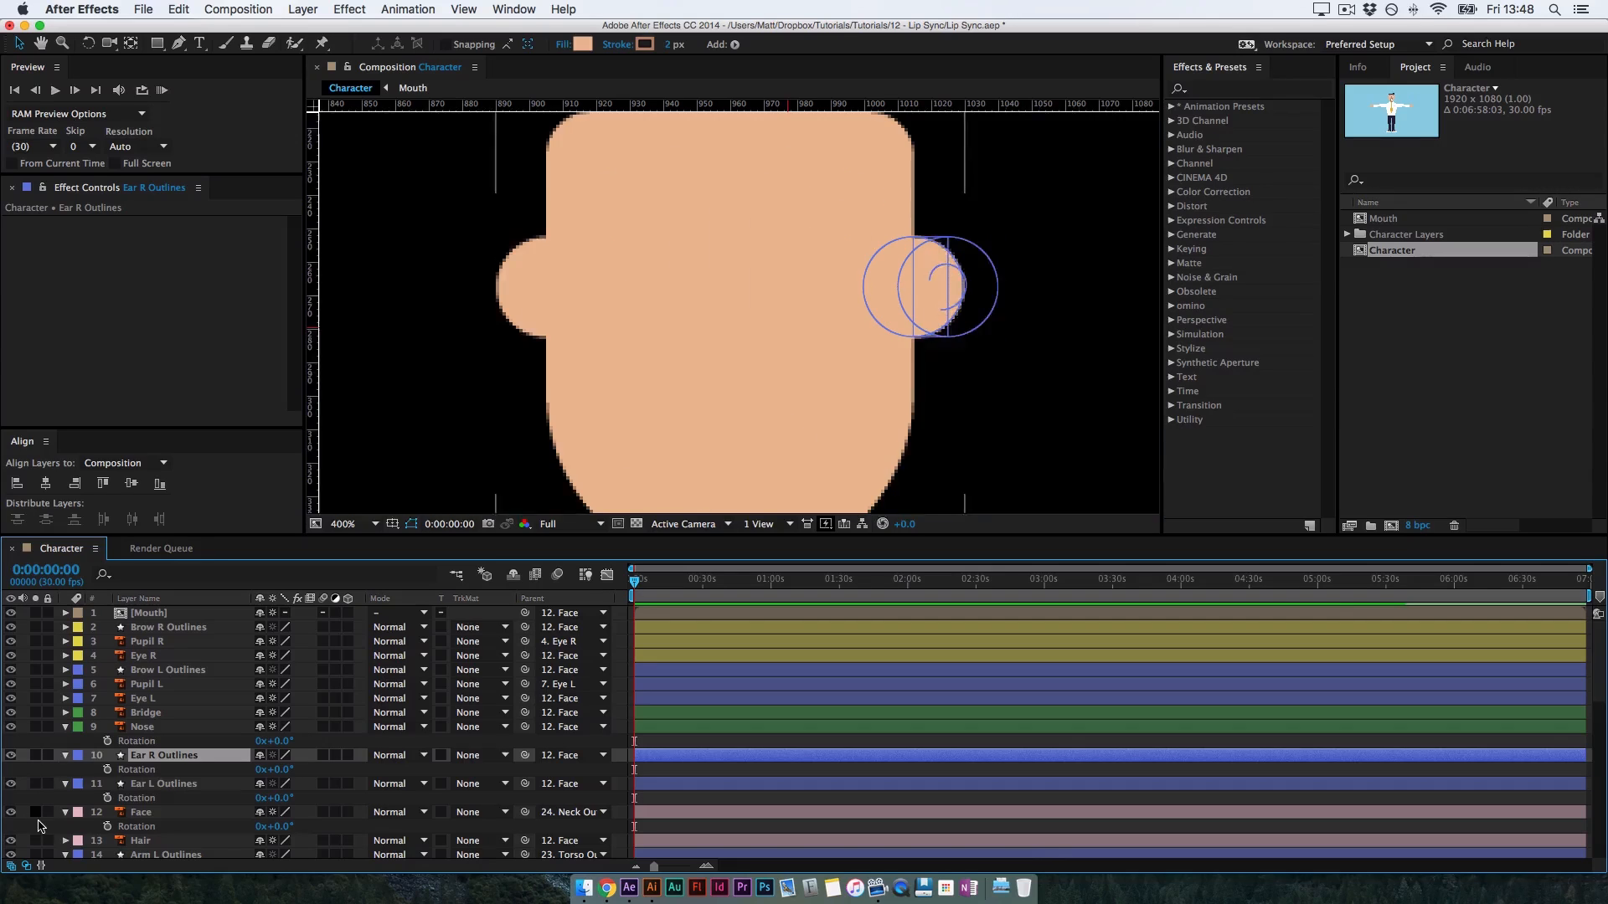
key(super+minus)
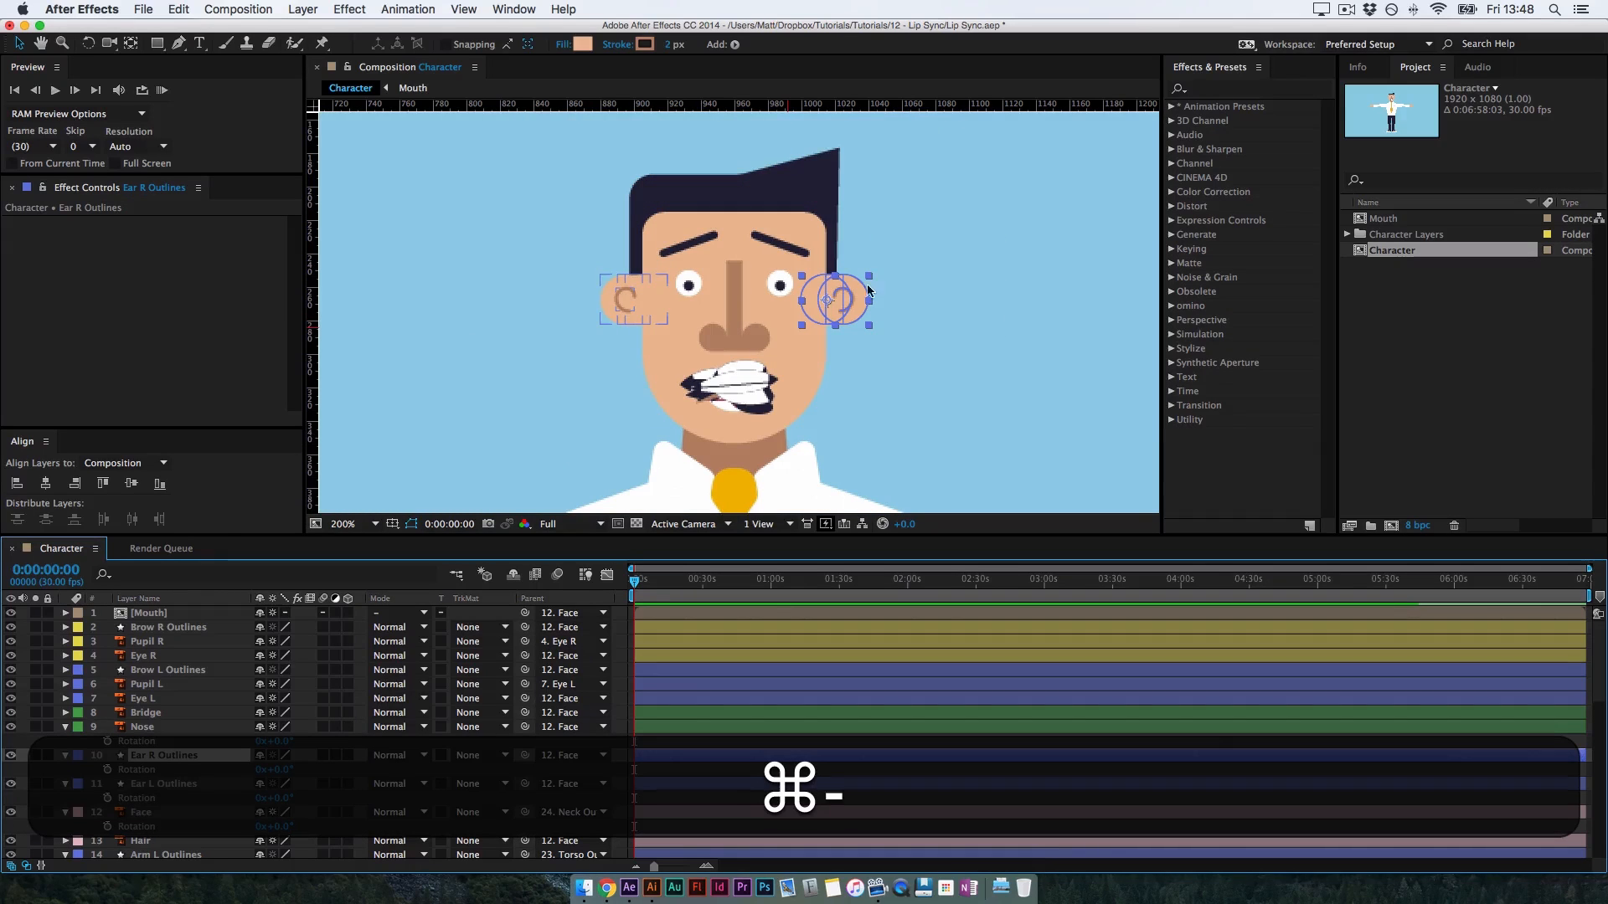
key(space)
click(668, 766)
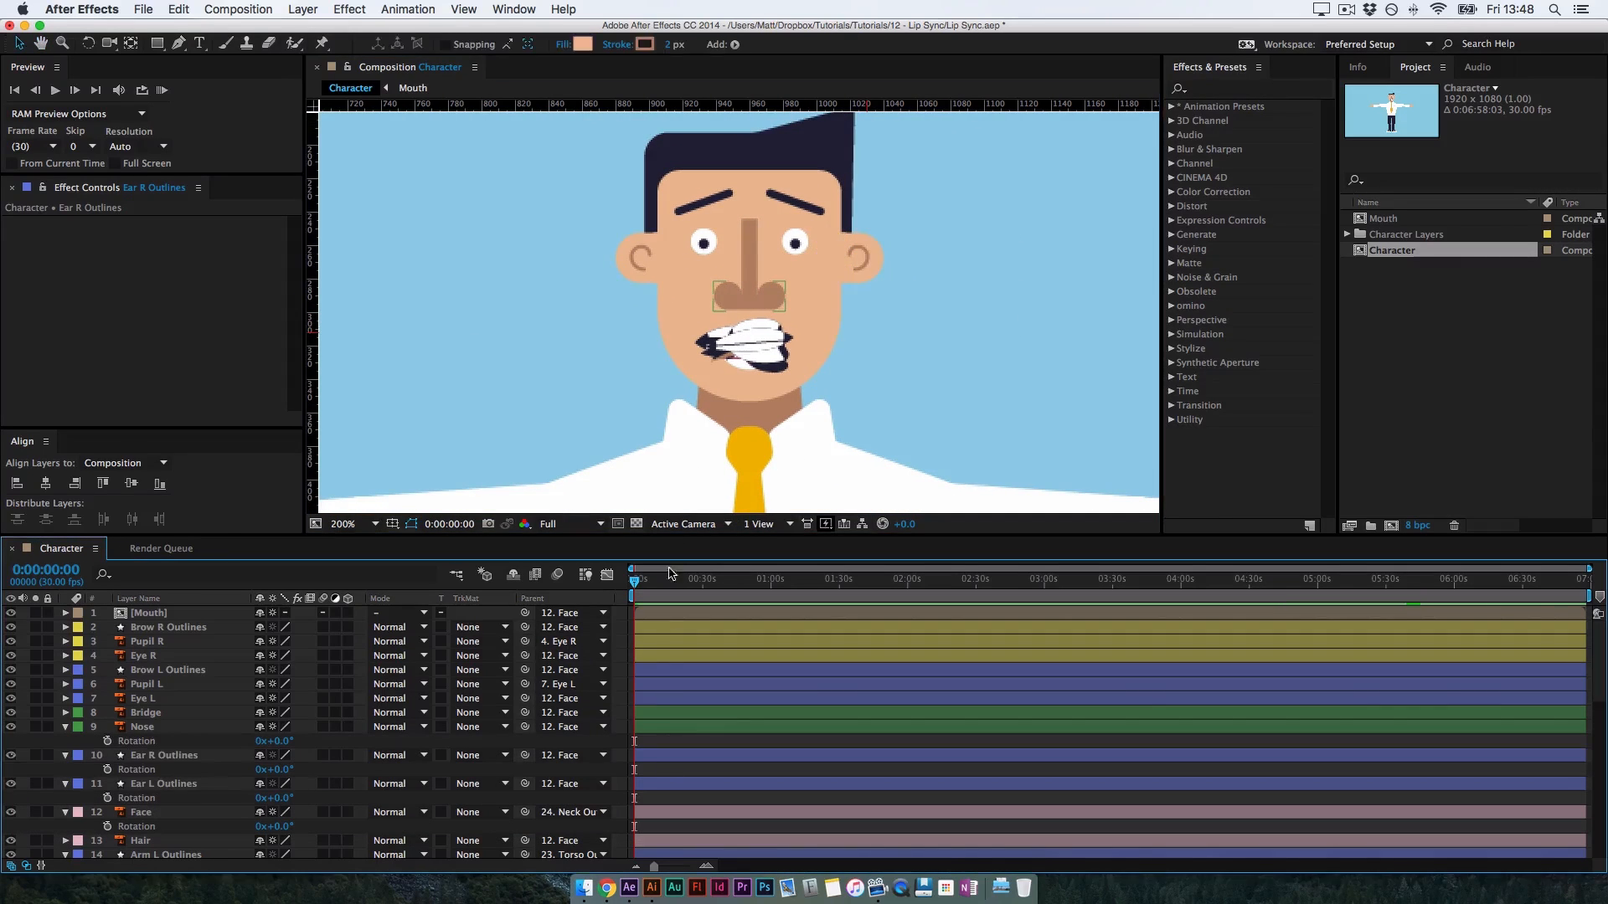
Open the Mouth composition, close the Render Queue, and turn on the transparency grid
double_click(155, 615)
click(156, 552)
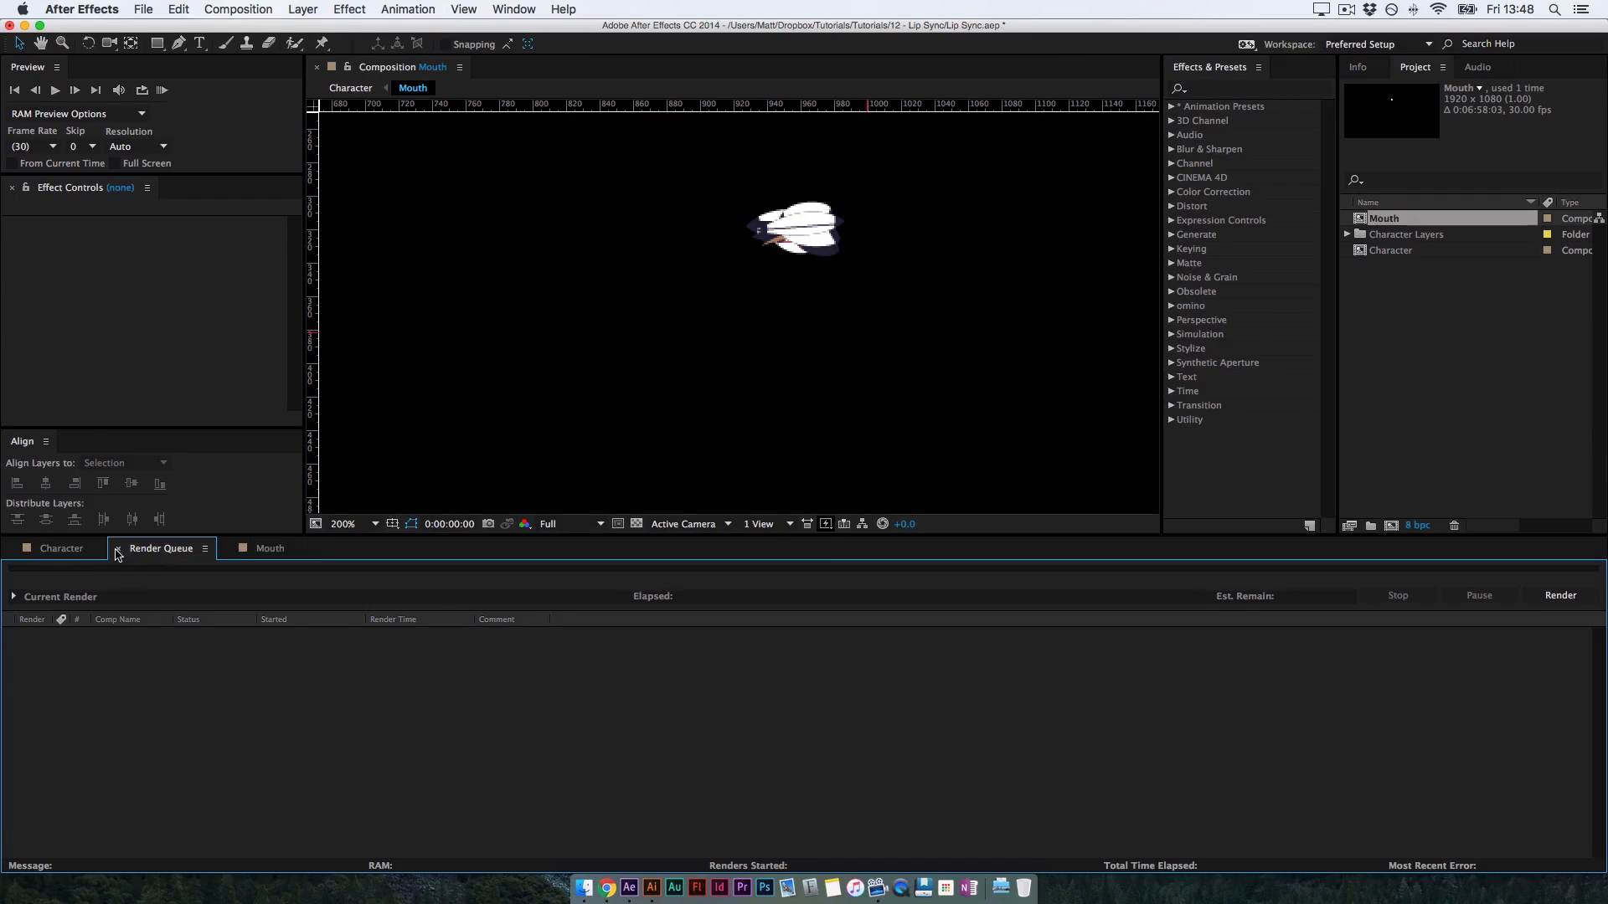
click(117, 549)
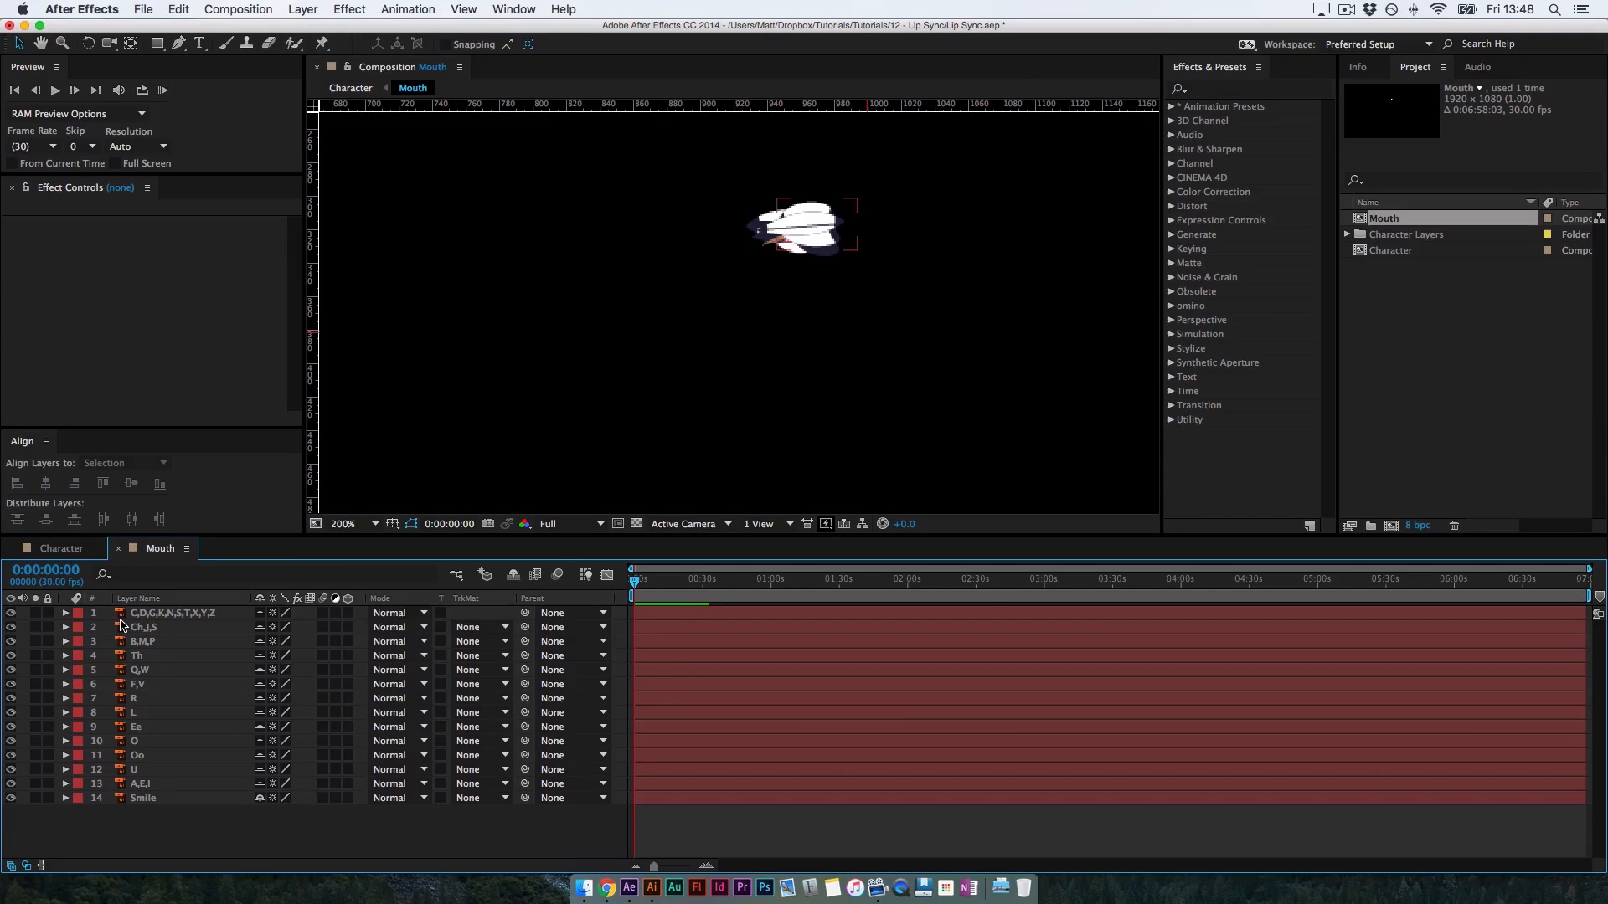
click(637, 524)
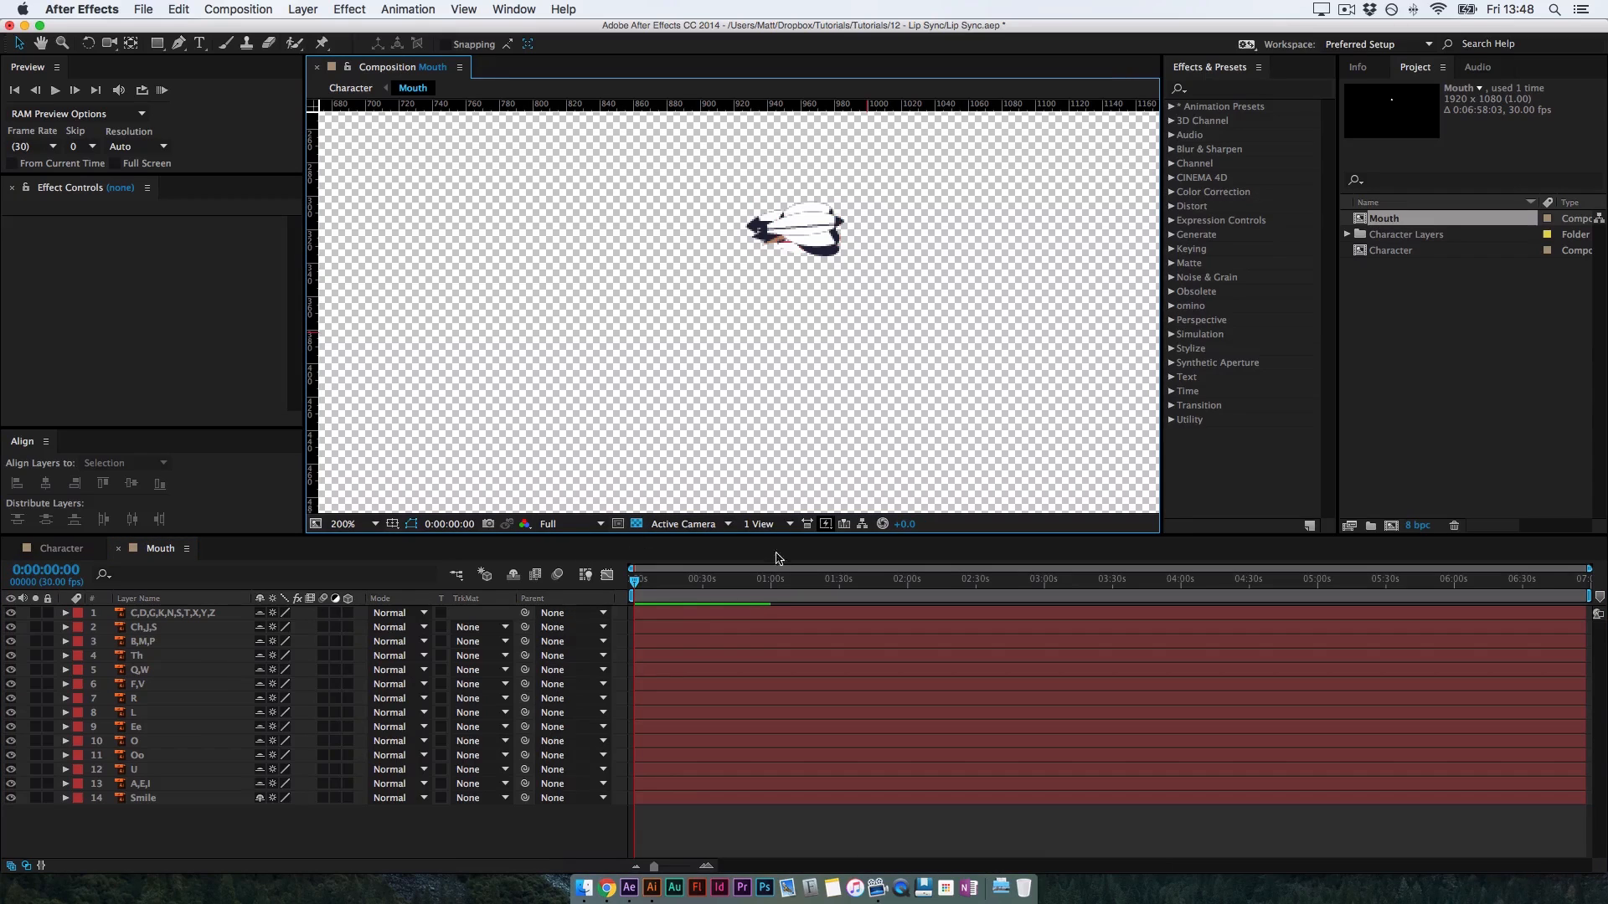
Trim all mouth layers in the Mouth composition to one frame long at 0:00:00:00, and check frames 1 and 0
key(equal)
key(equal)
key(equal)
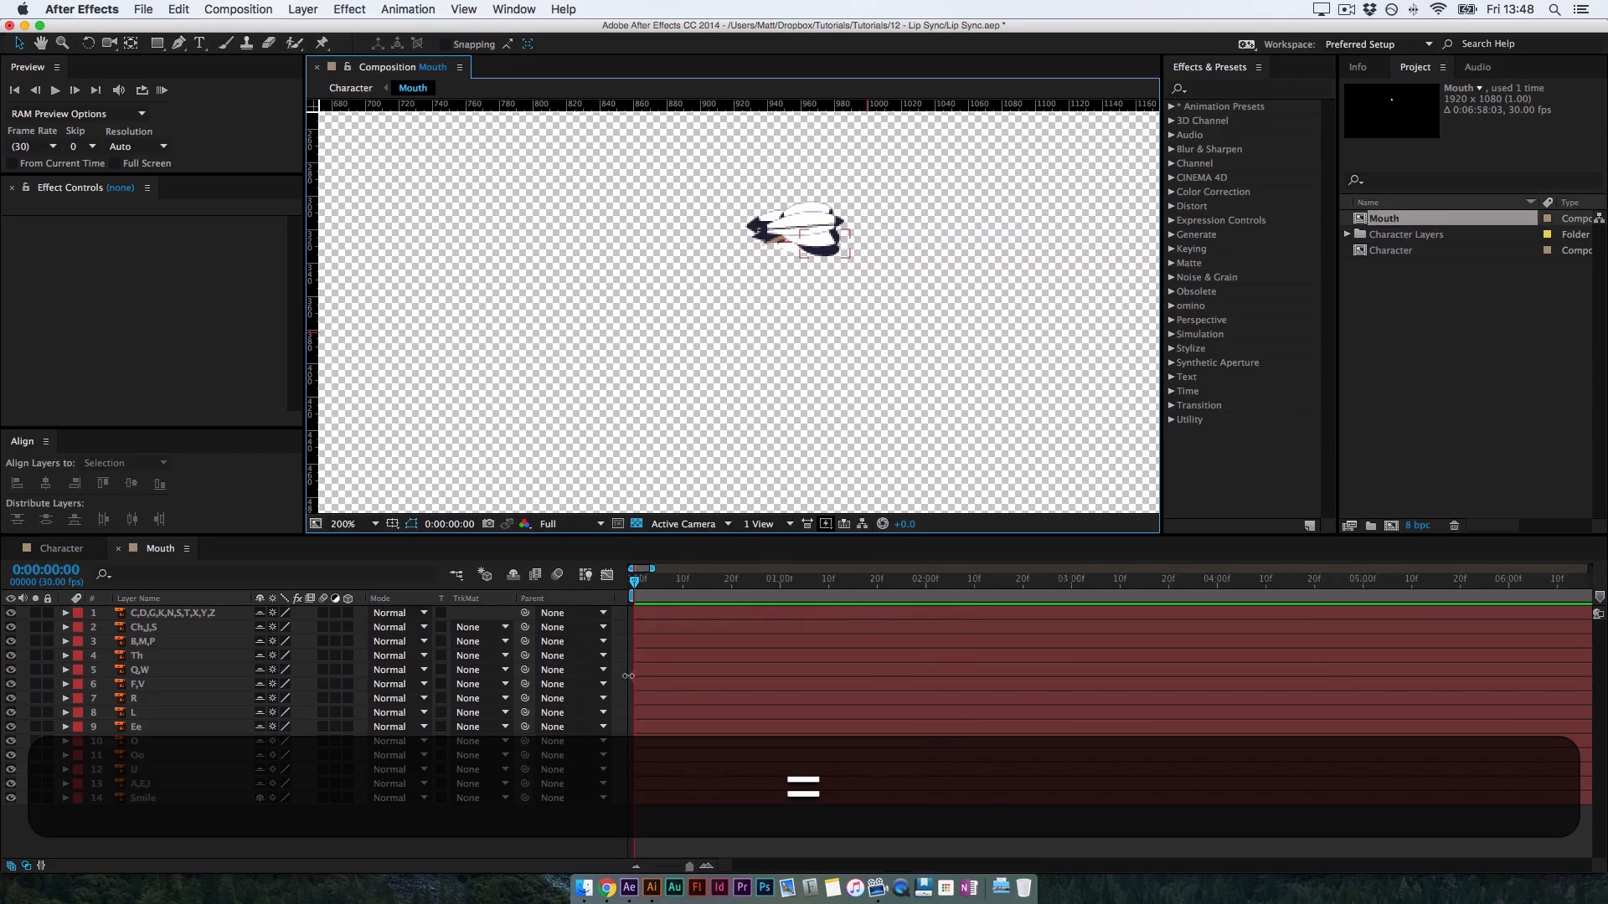
key(equal)
key(equal)
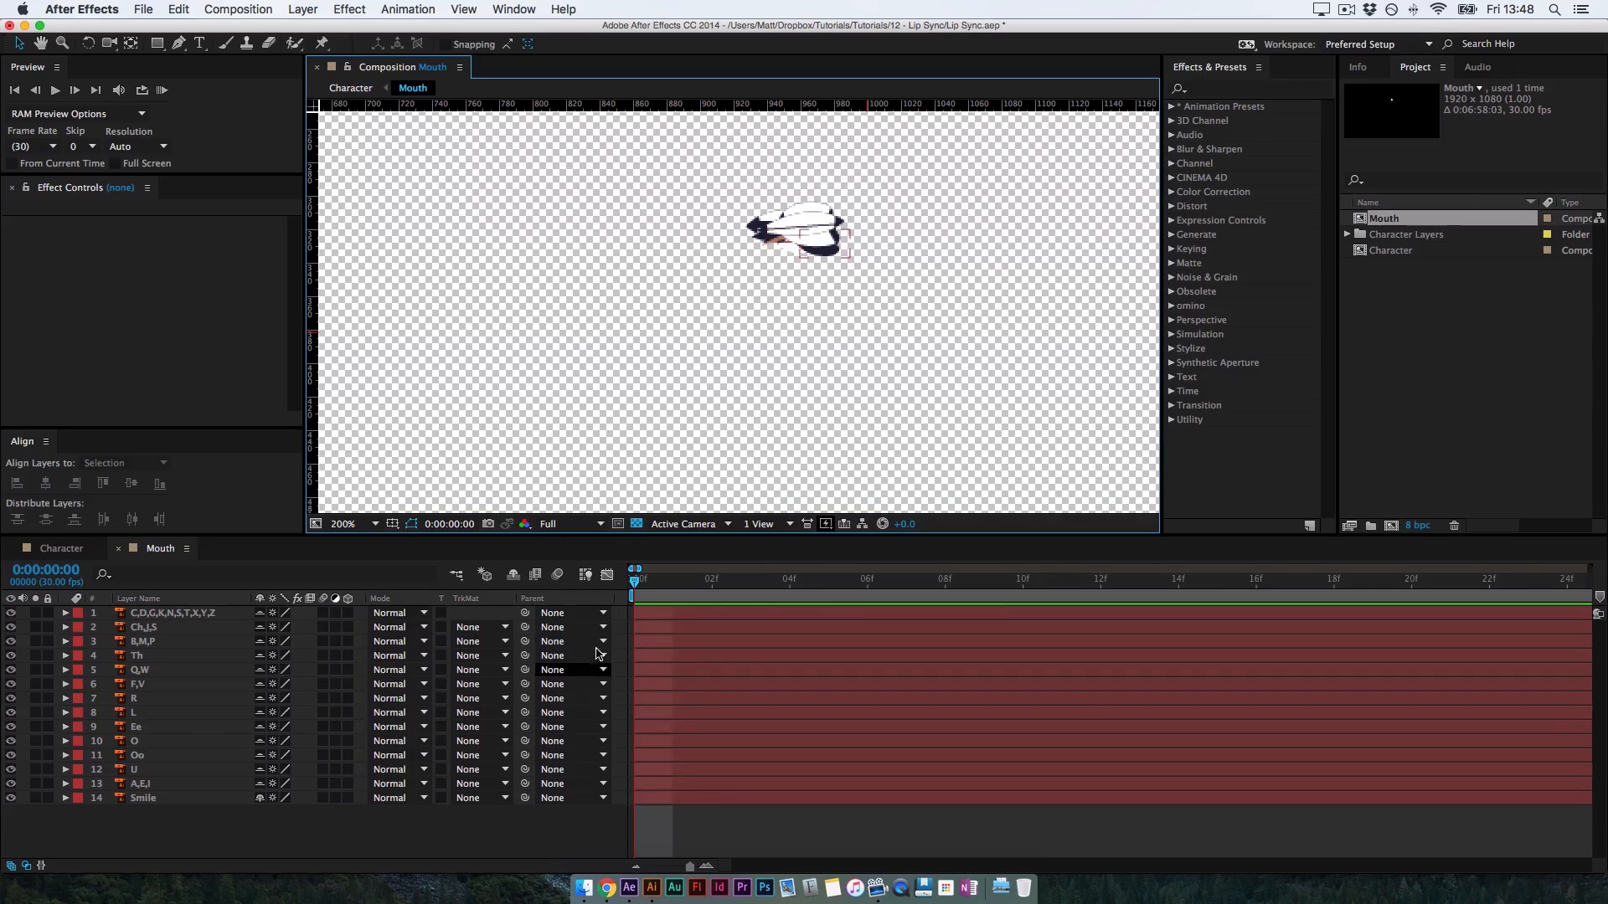
click(173, 617)
shift+click(176, 725)
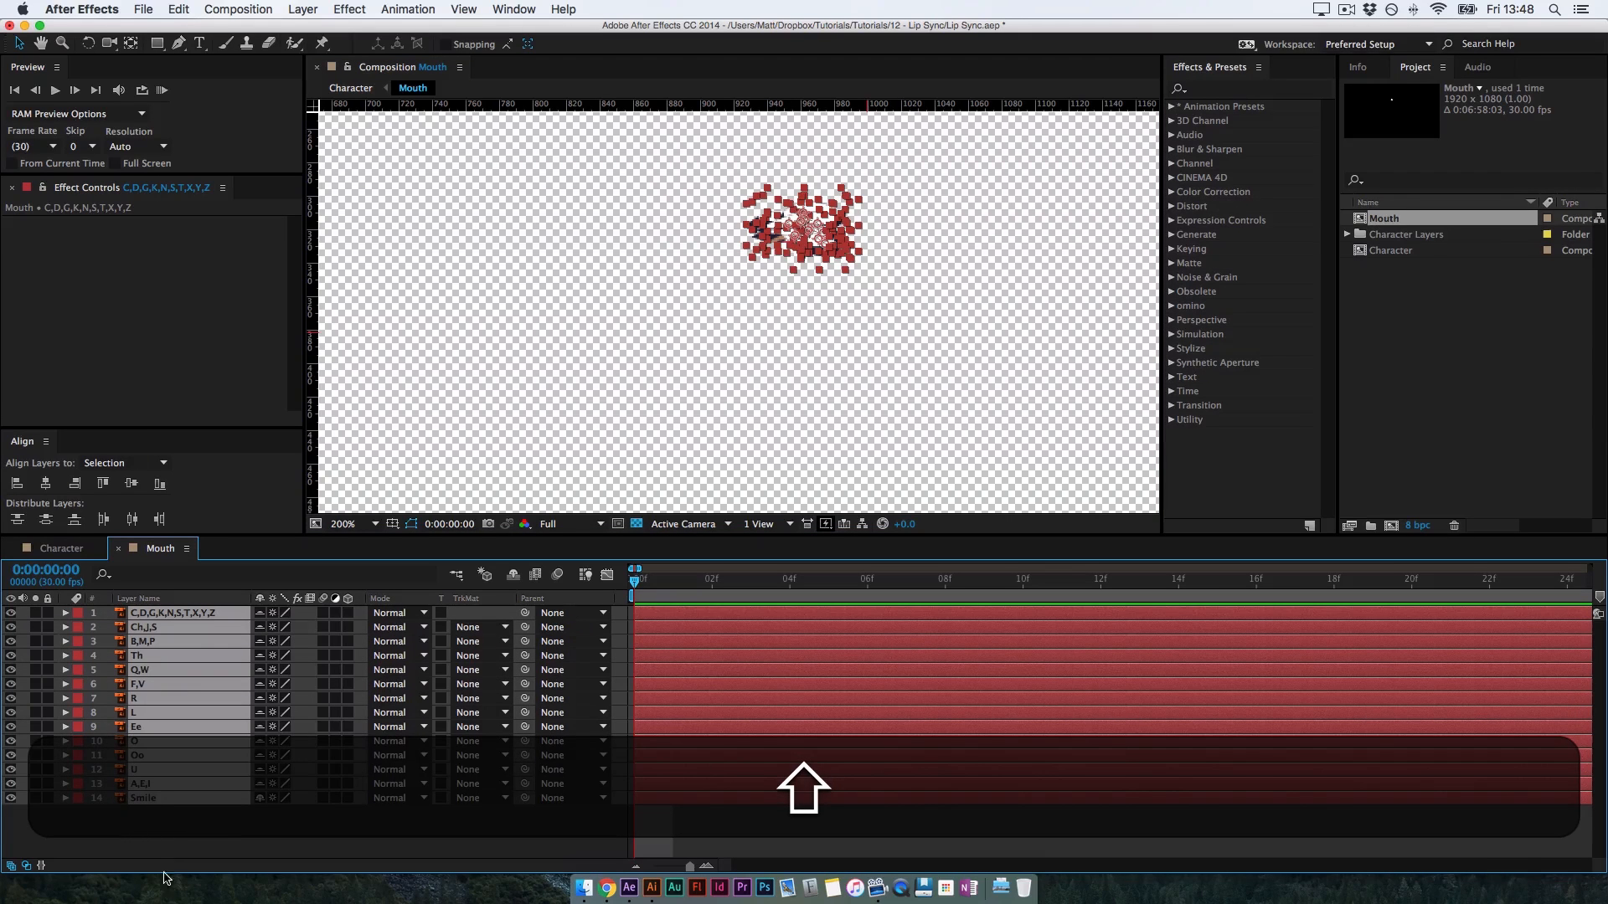
key(alt)
key(alt+bracketright)
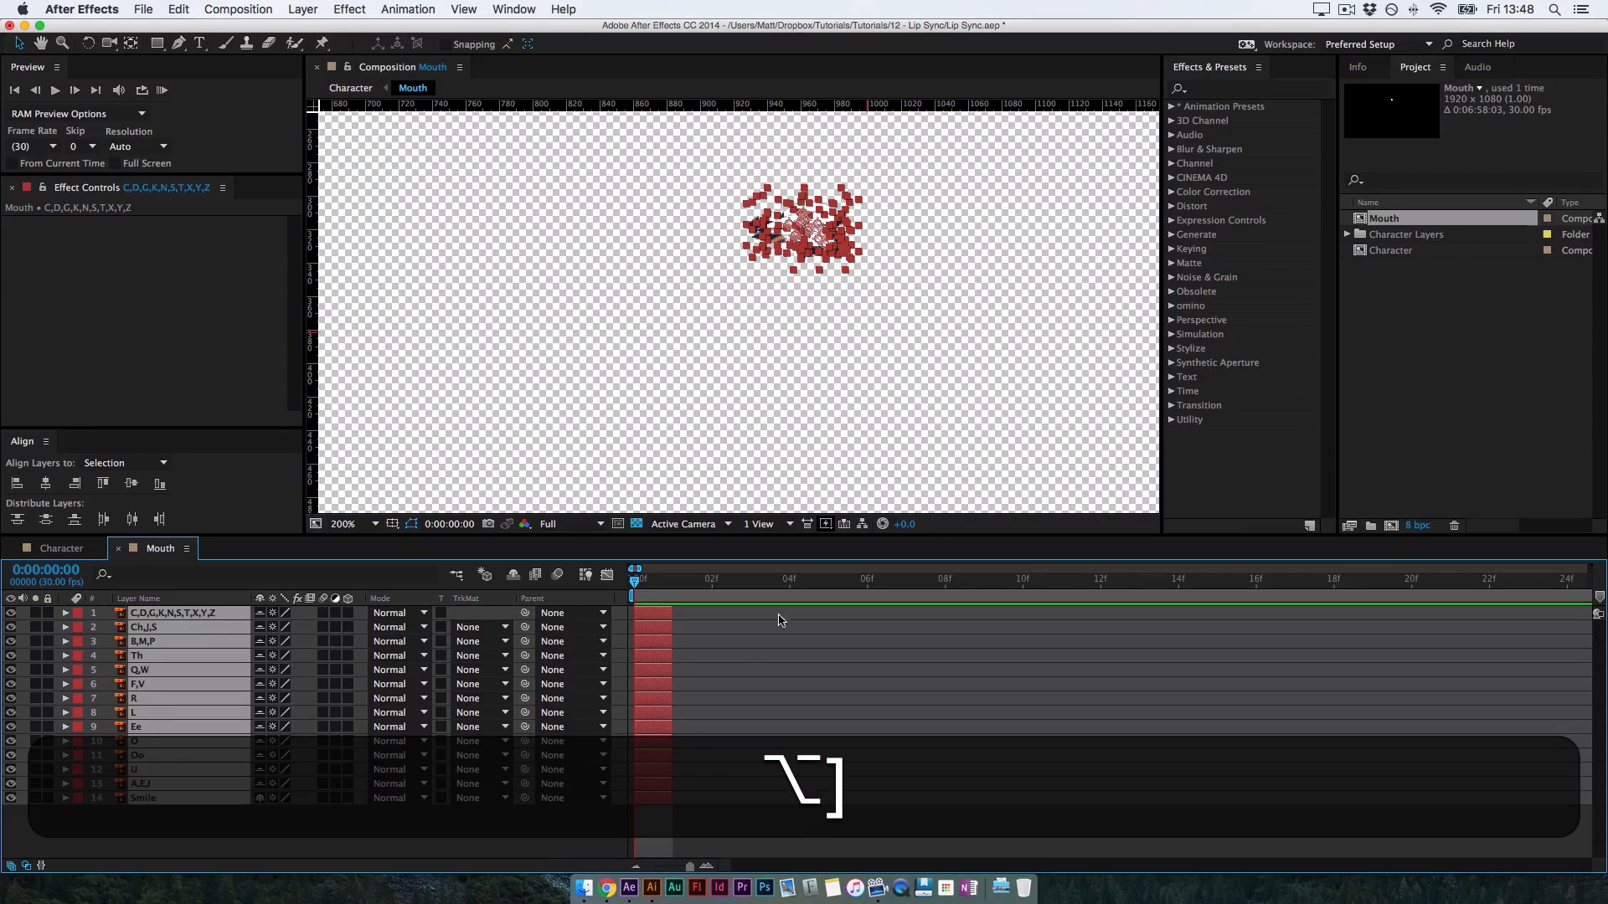
click(708, 824)
click(670, 585)
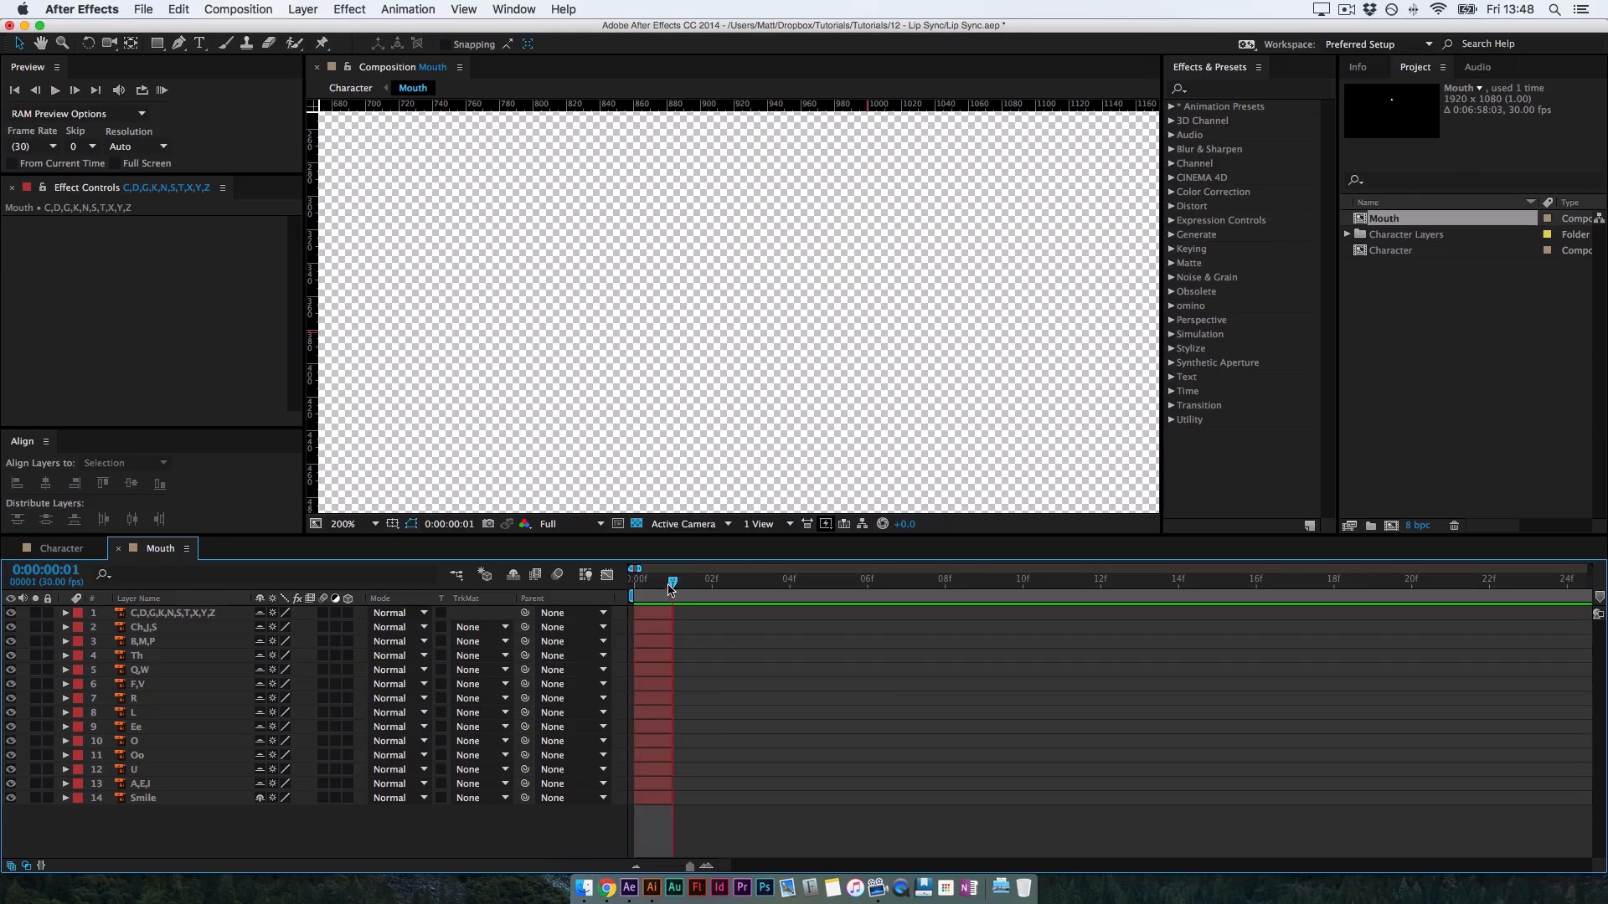
drag(671, 586, 637, 587)
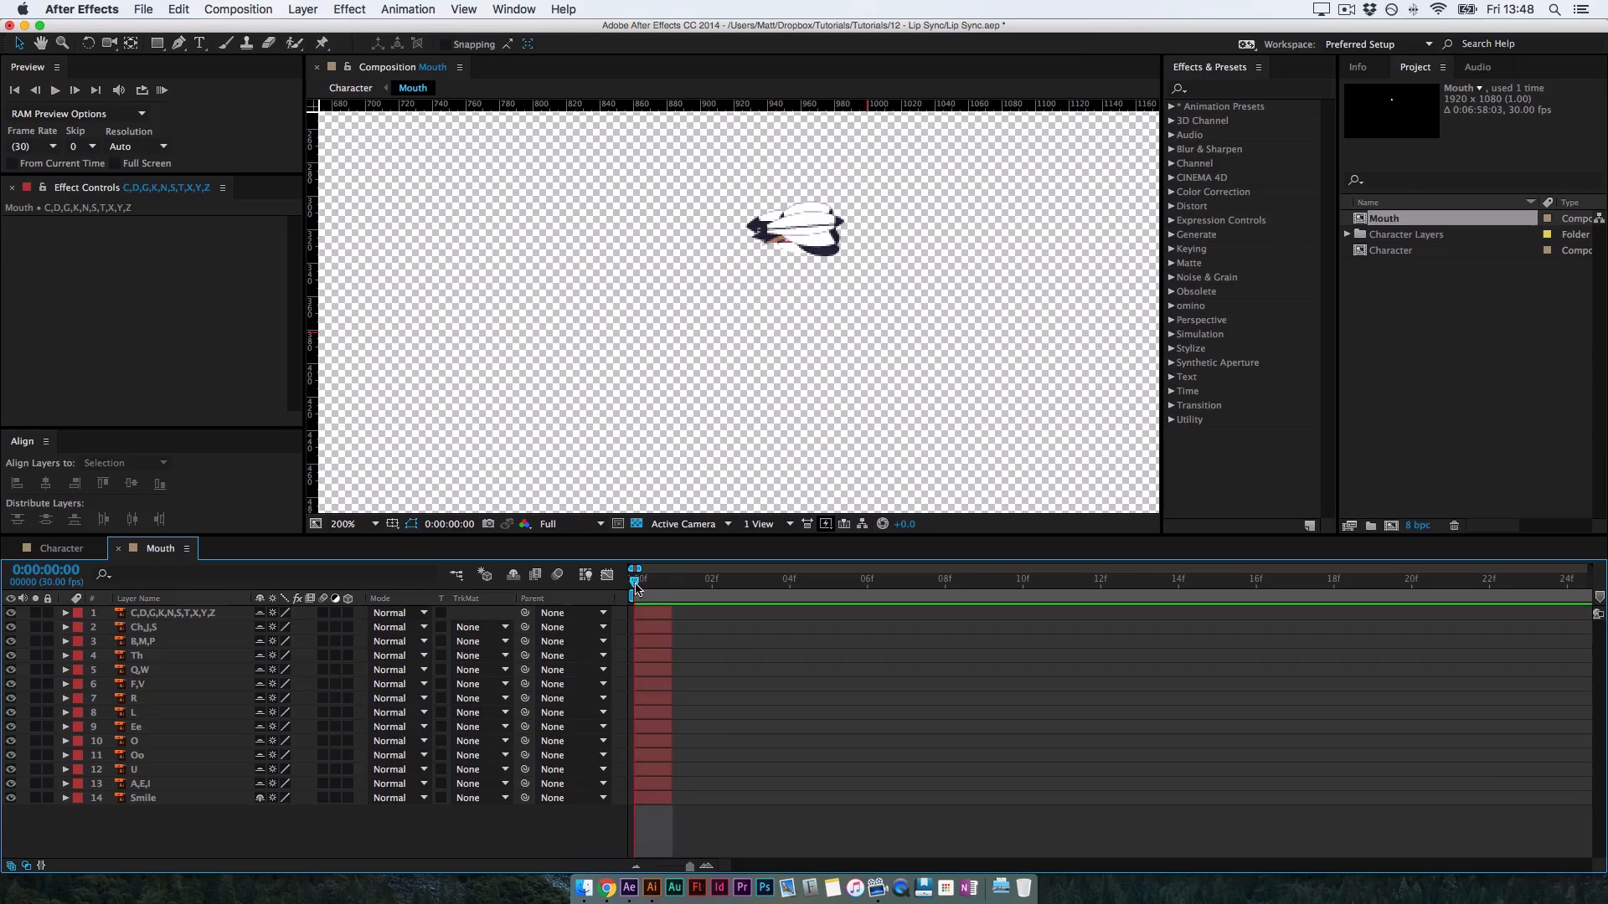
Select all mouth layers from Smile up to C,D,G,K,N,S,T,X,Y,Z and sequence them one after another without overlap
click(168, 800)
shift+click(163, 617)
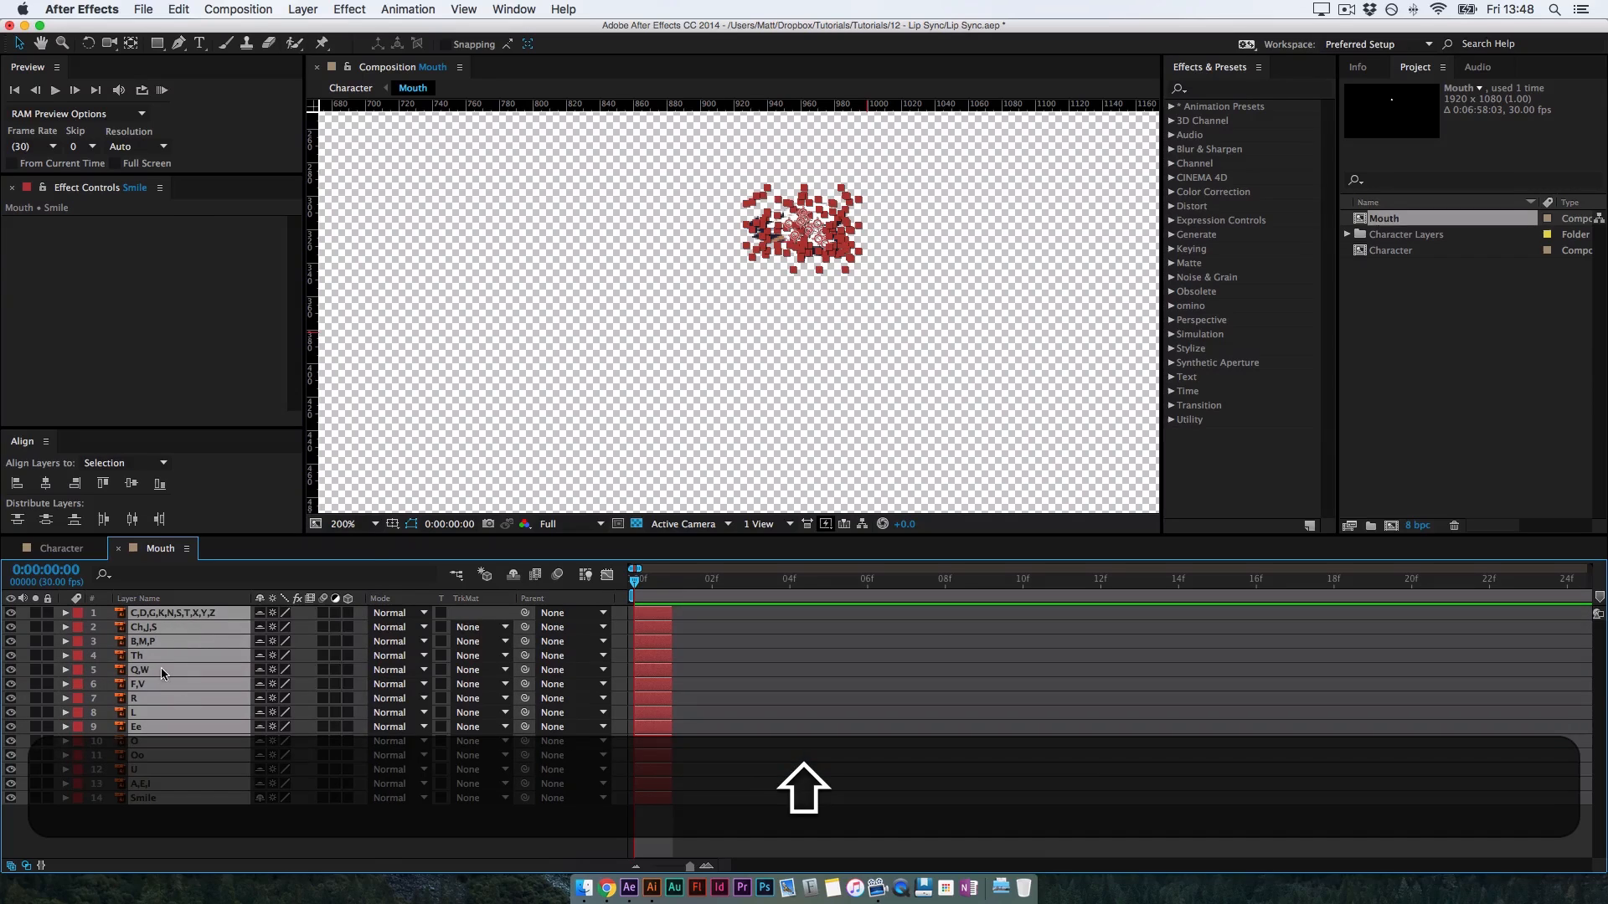
right_click(163, 673)
mouse_move(292, 709)
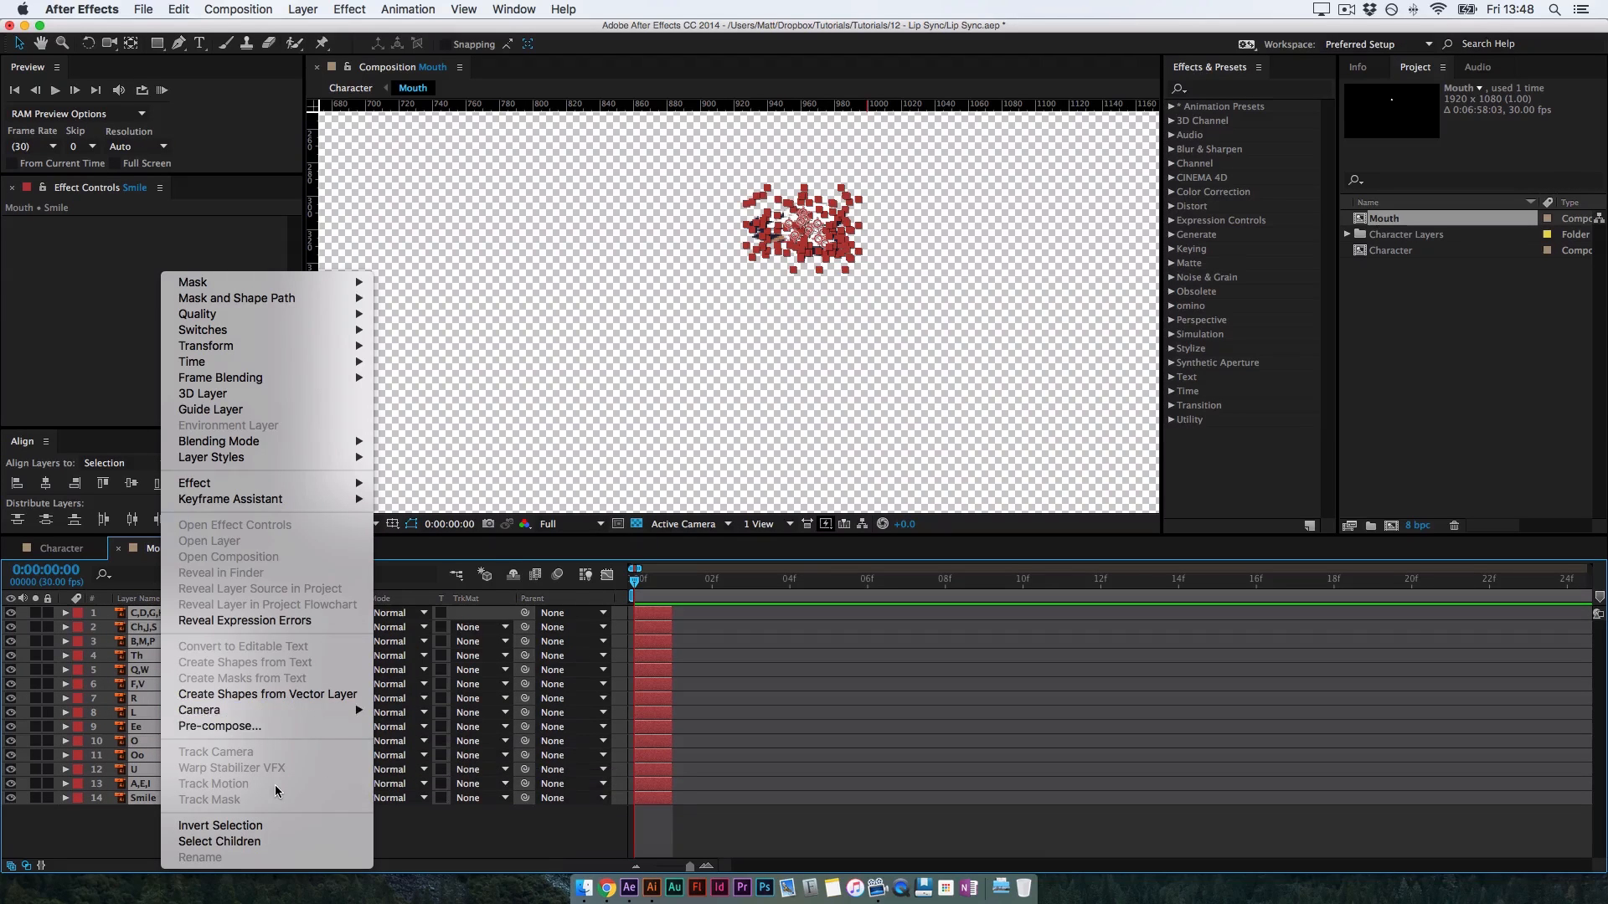
mouse_move(343, 501)
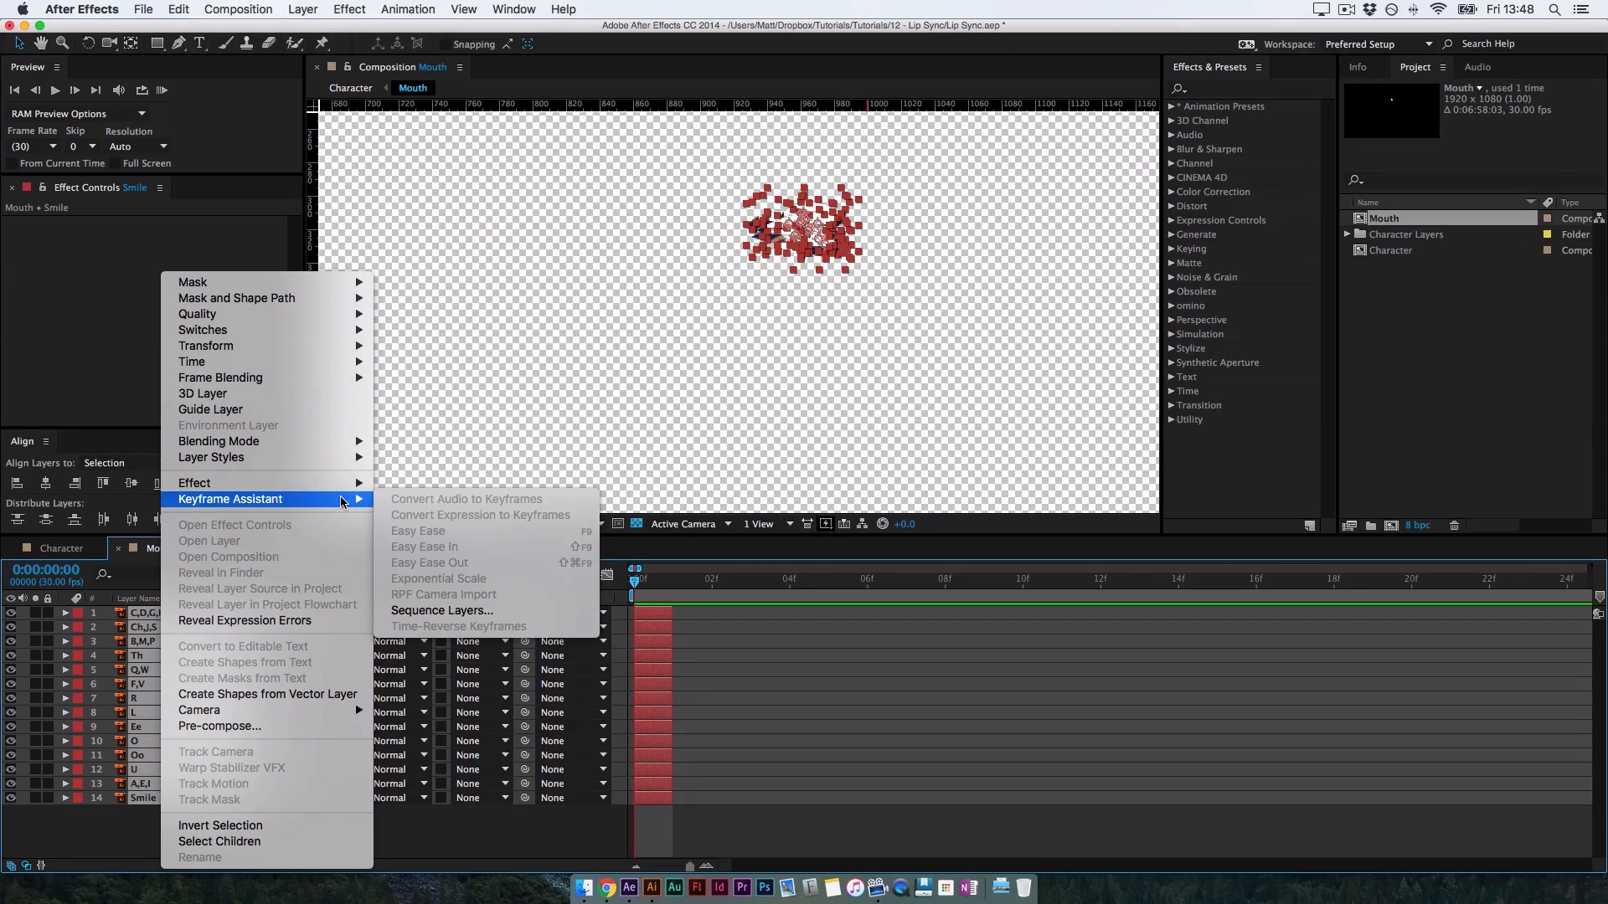
click(466, 612)
right_click(228, 670)
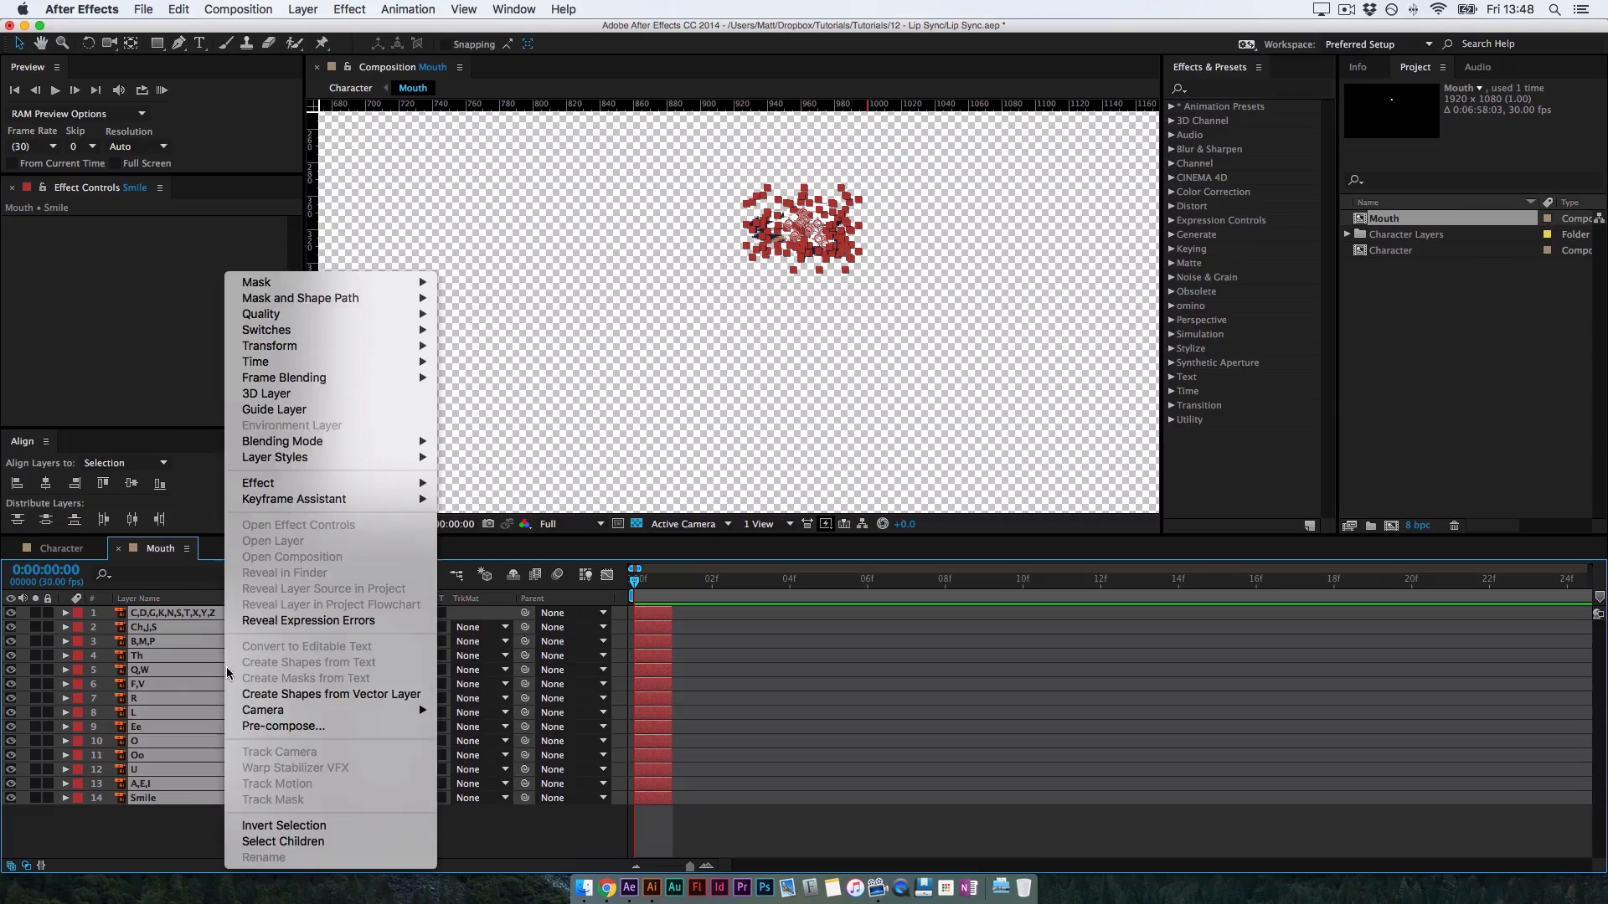
mouse_move(399, 502)
click(503, 616)
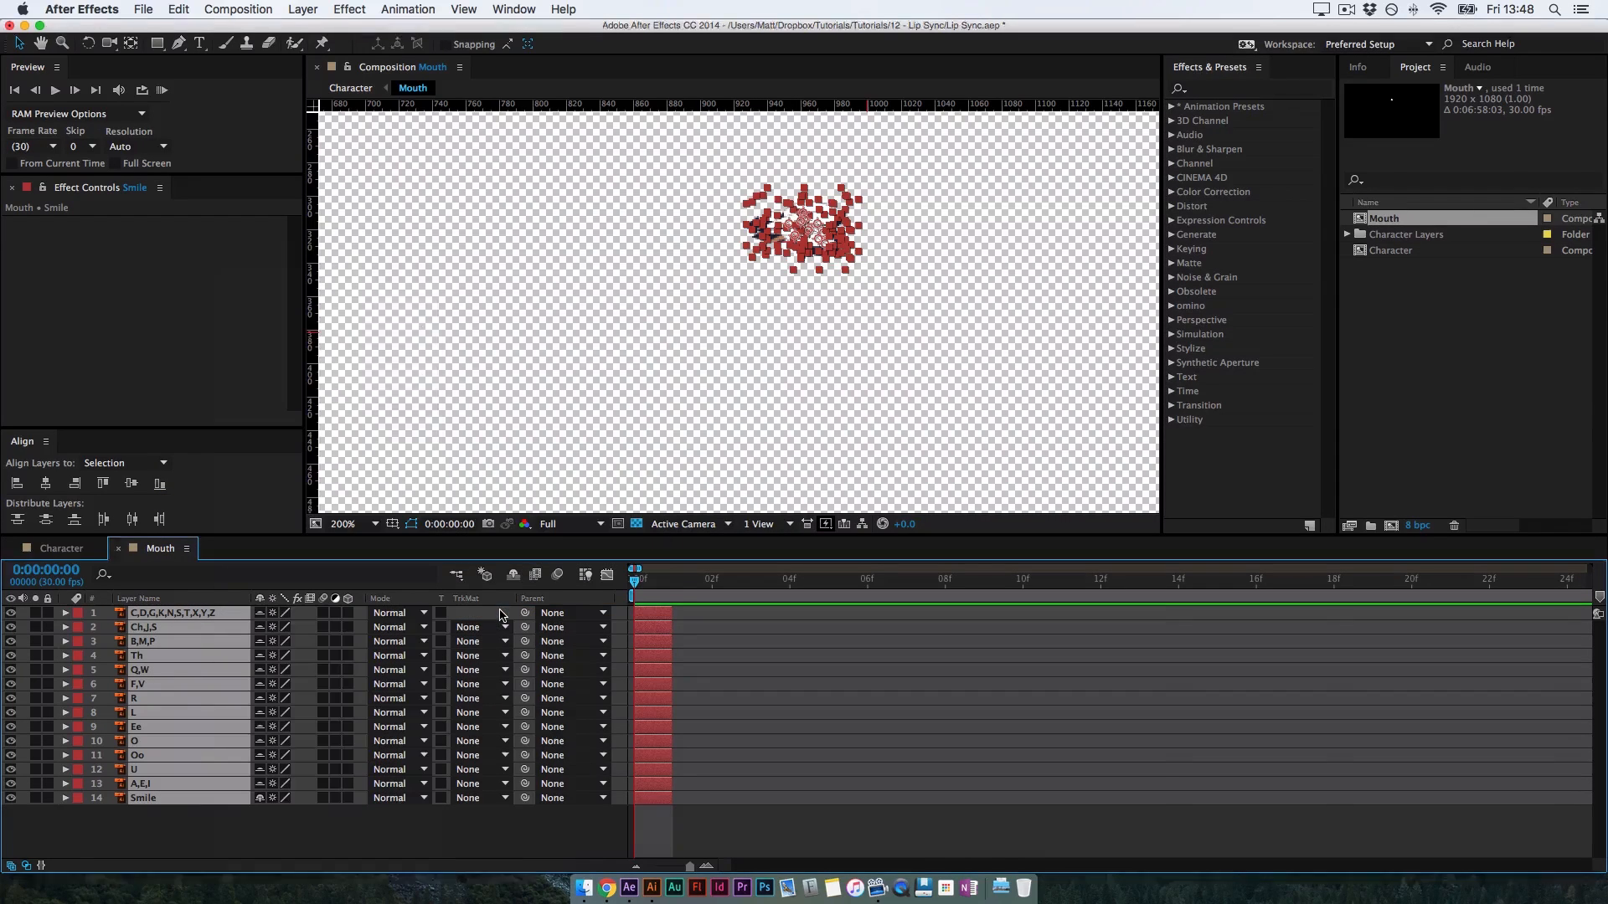
click(668, 395)
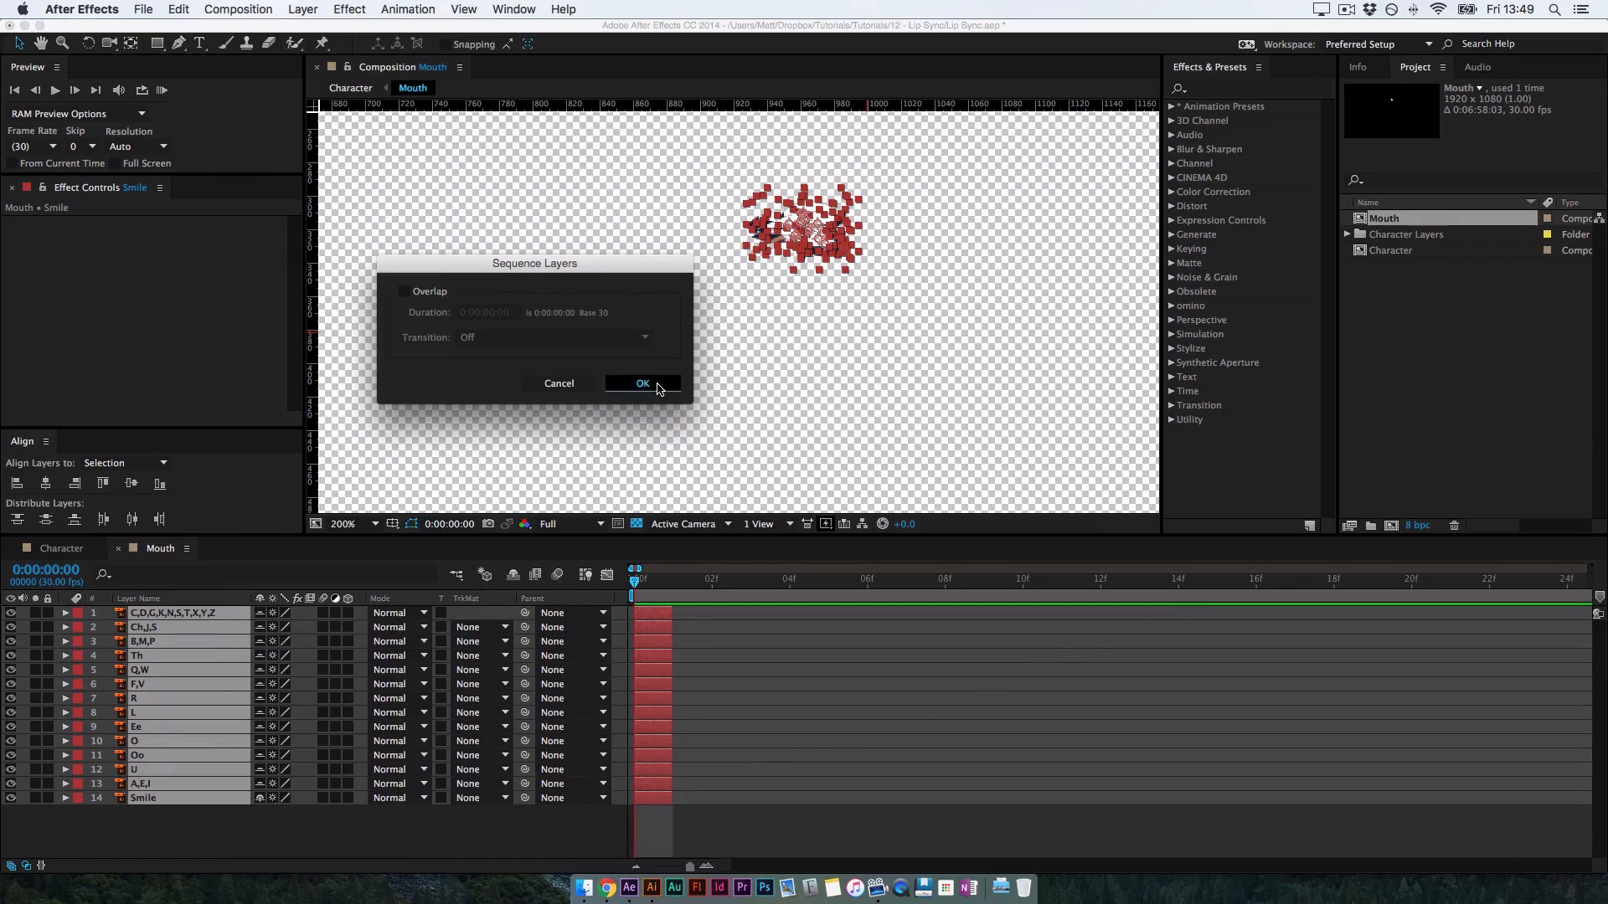
click(825, 805)
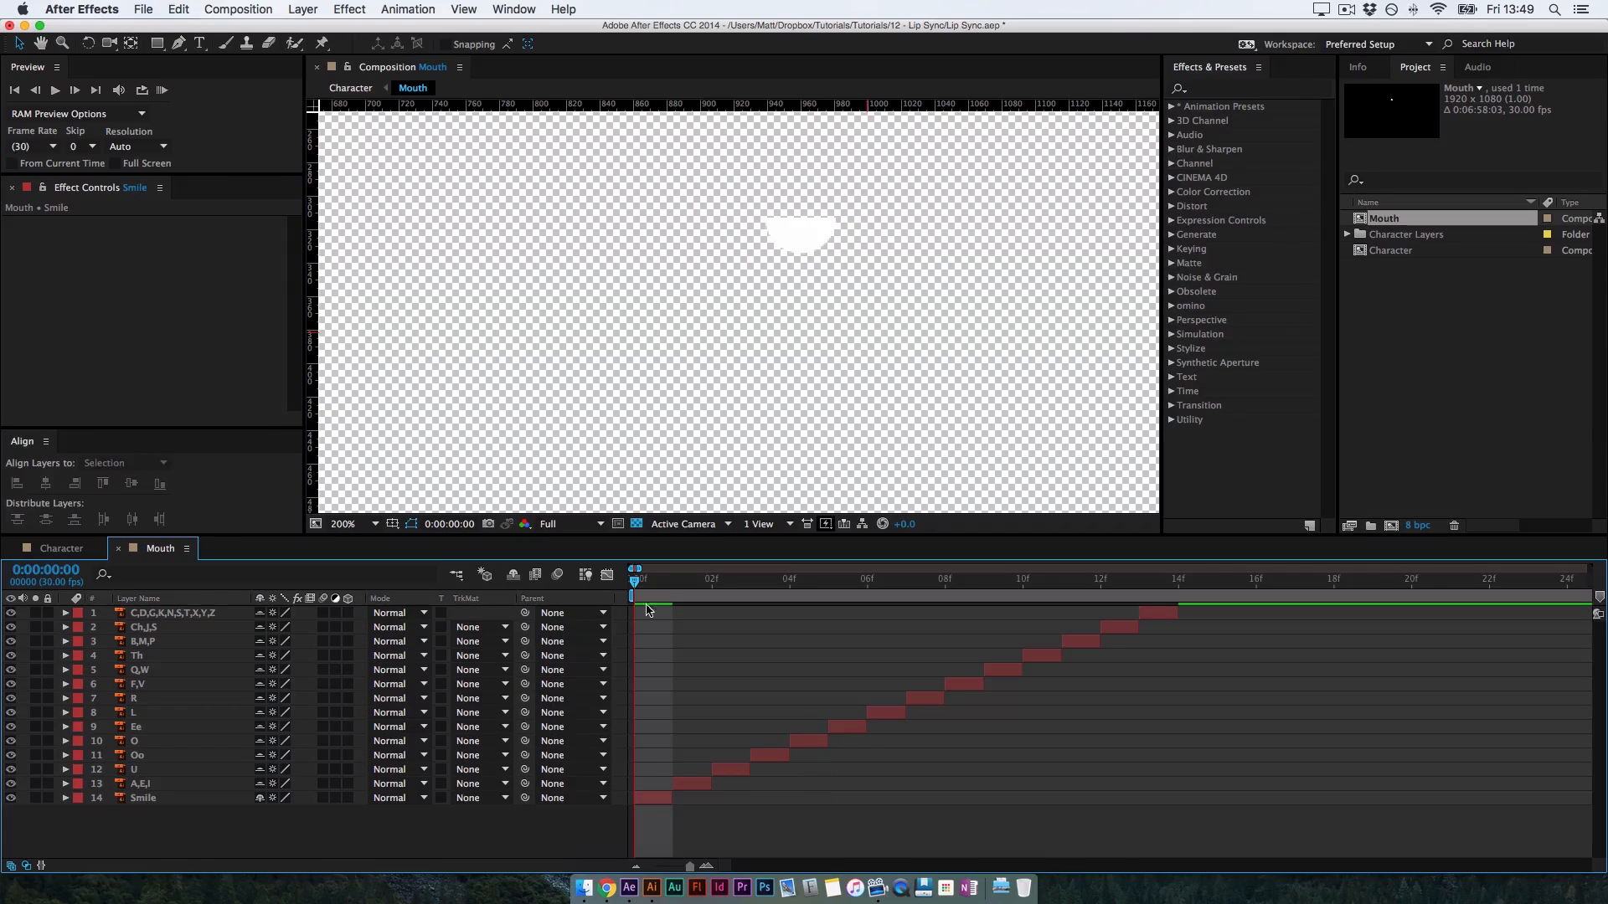
Scrub through the sequenced mouth shapes, end the work area at frame 13, and trim the Mouth composition to it
click(682, 591)
drag(682, 590, 1032, 693)
key(space)
drag(1128, 744, 1109, 746)
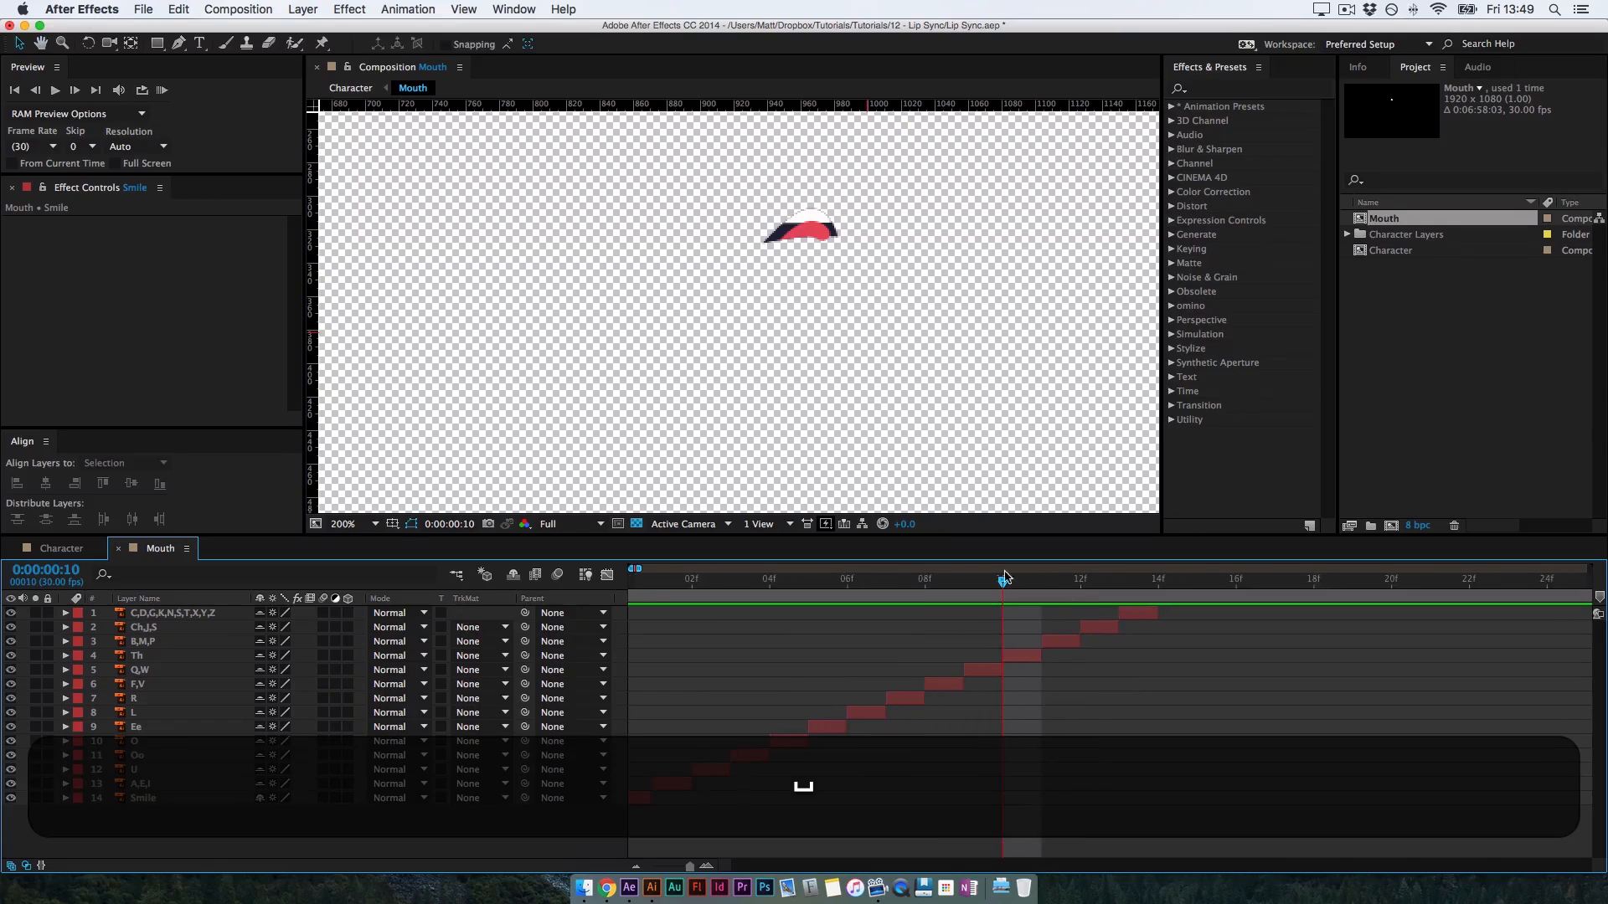
drag(1005, 580, 1118, 617)
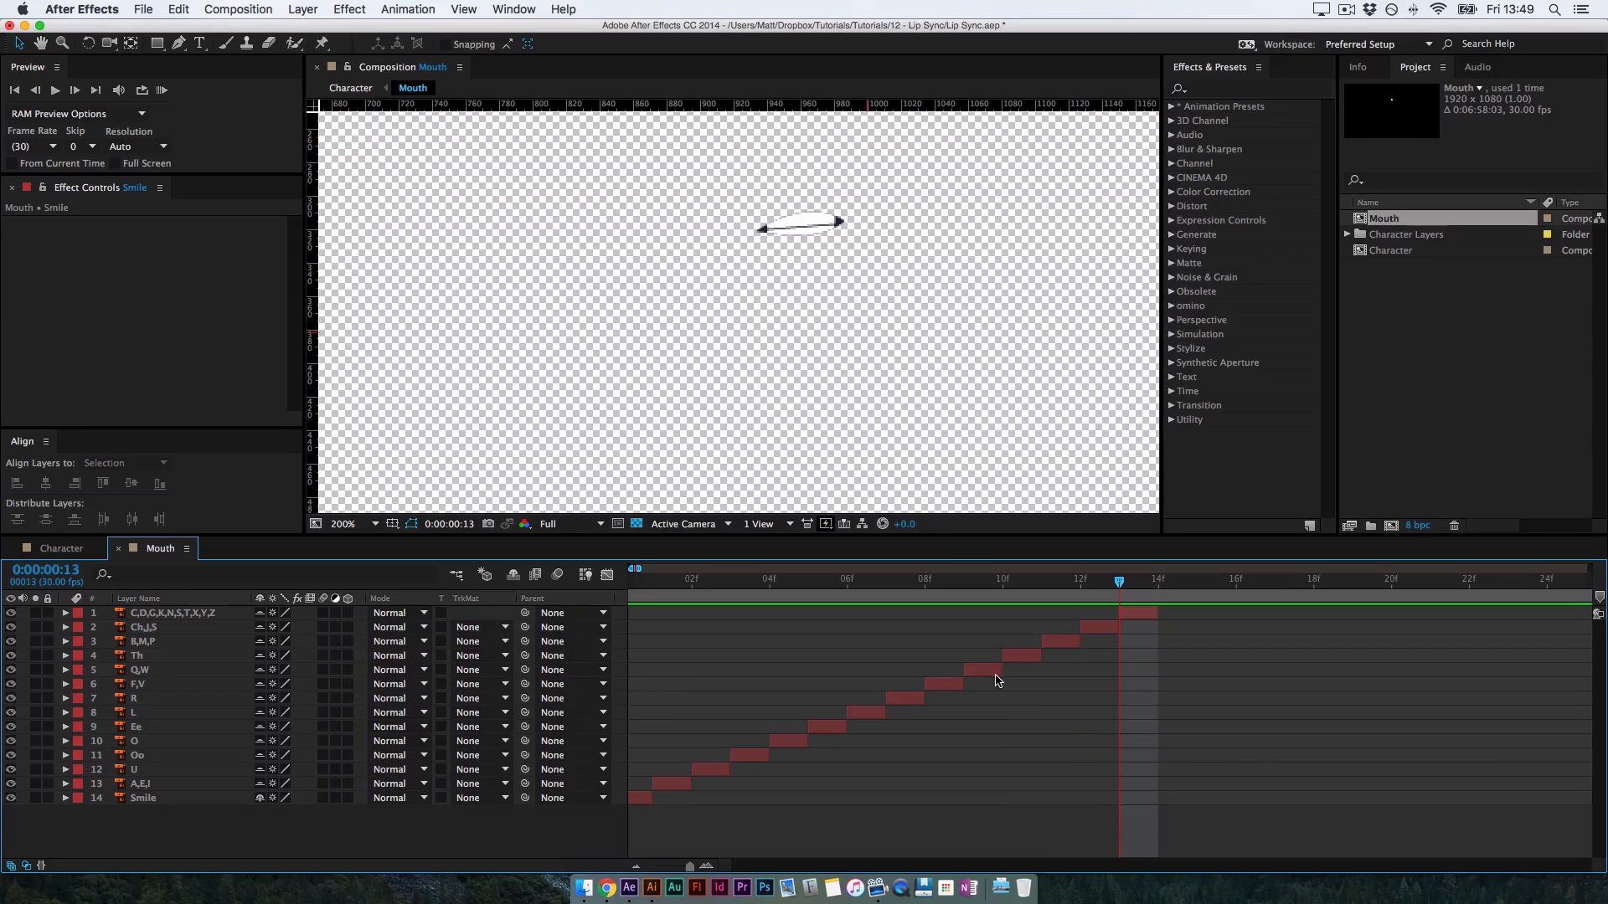
key(n)
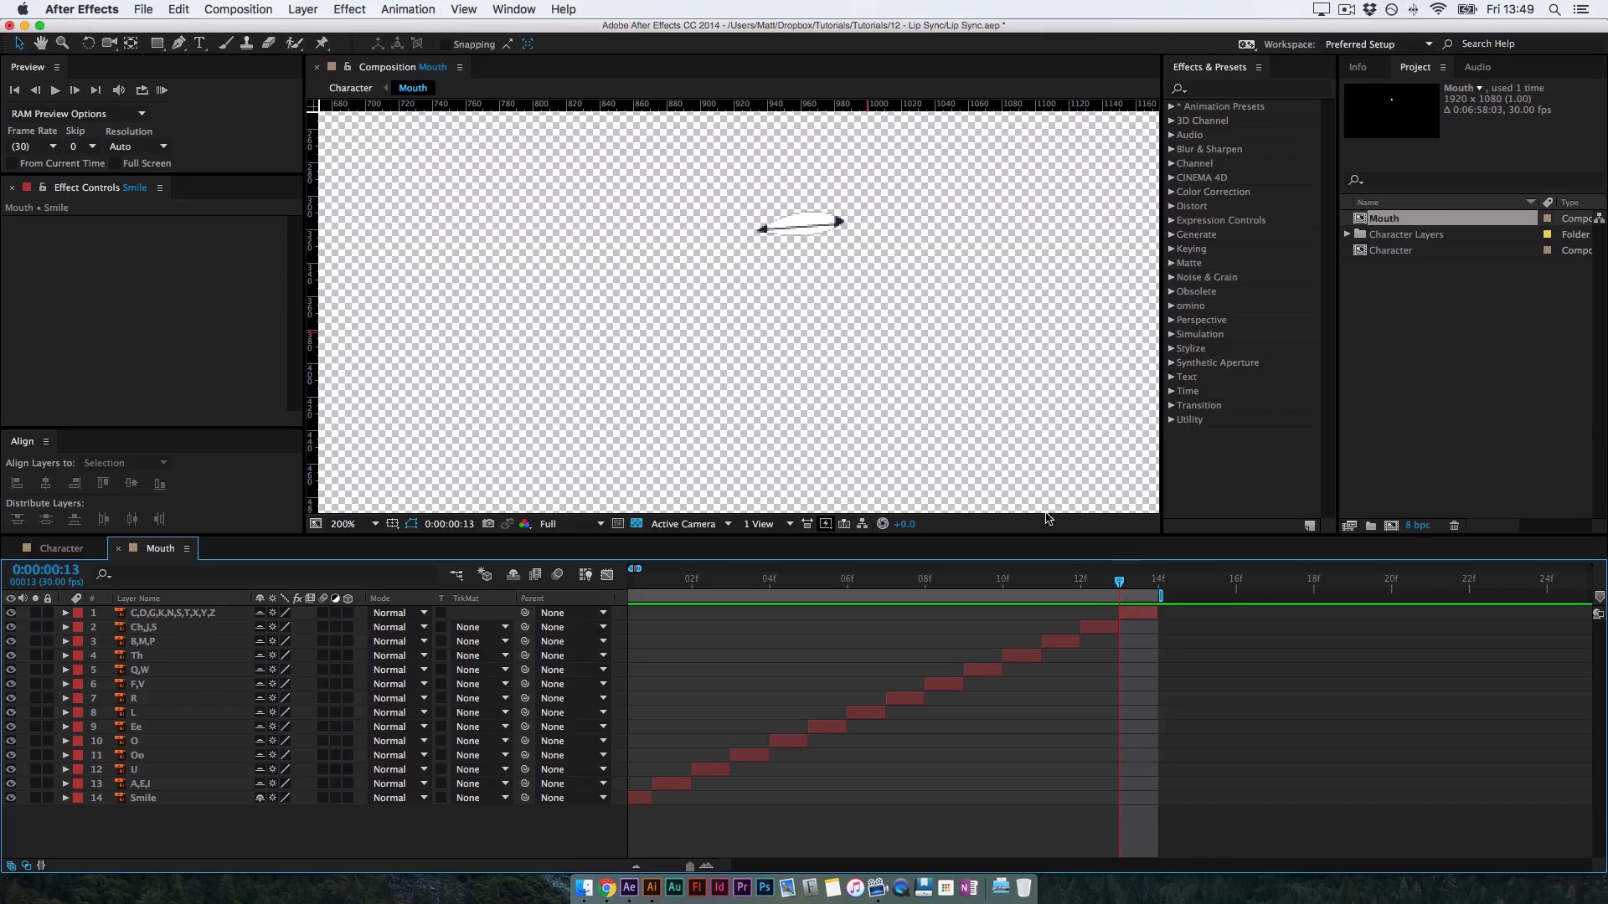
click(314, 11)
mouse_move(254, 7)
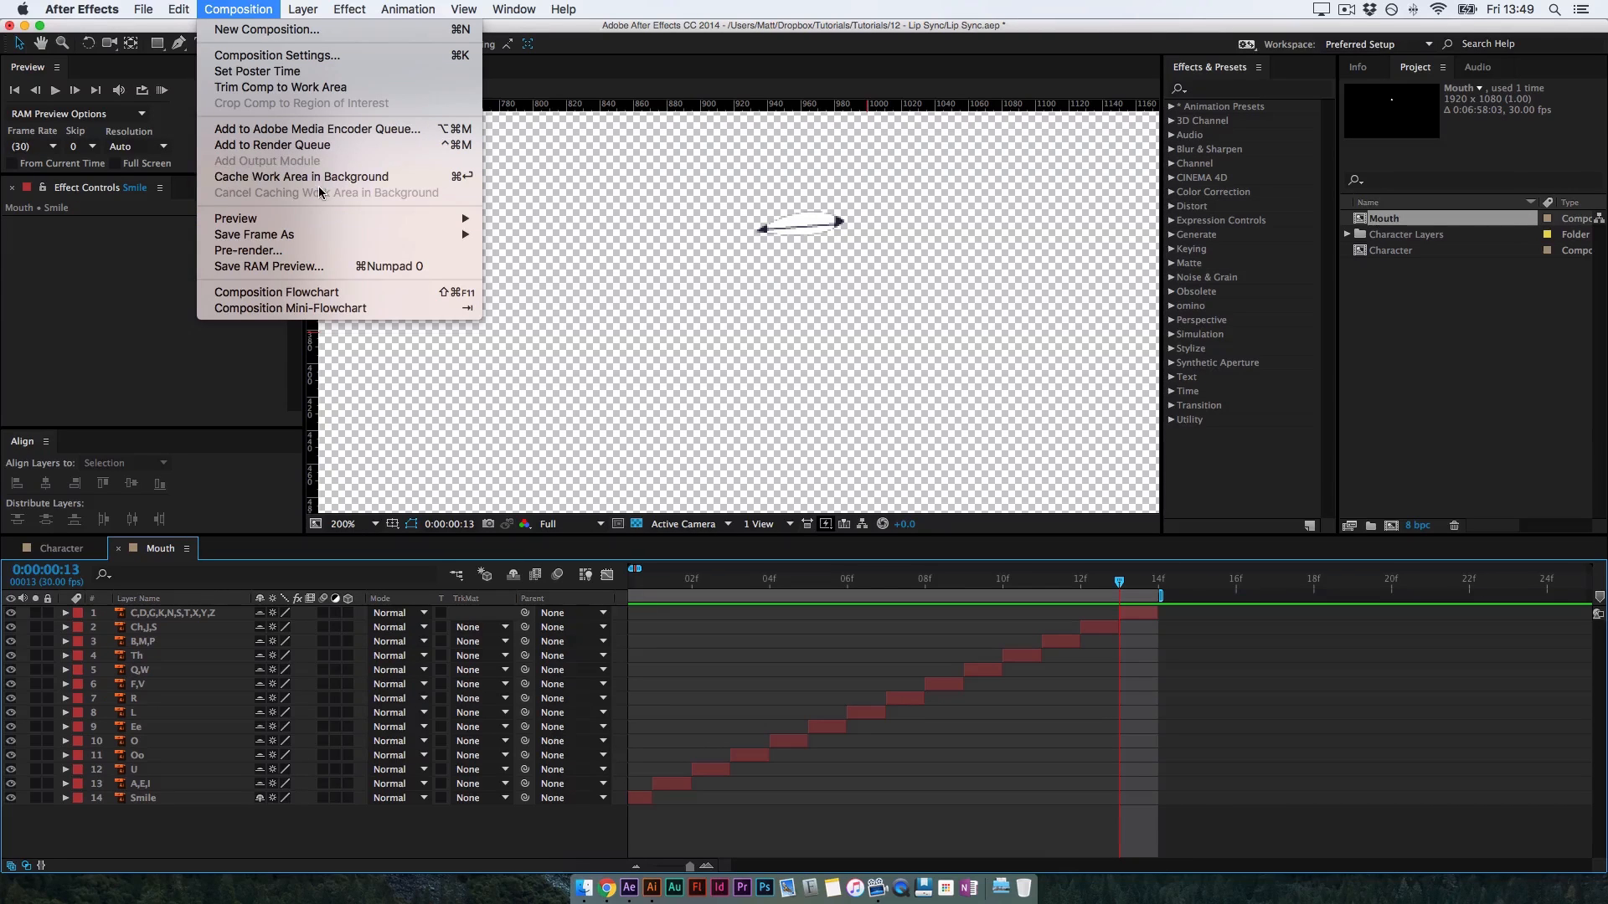
click(351, 87)
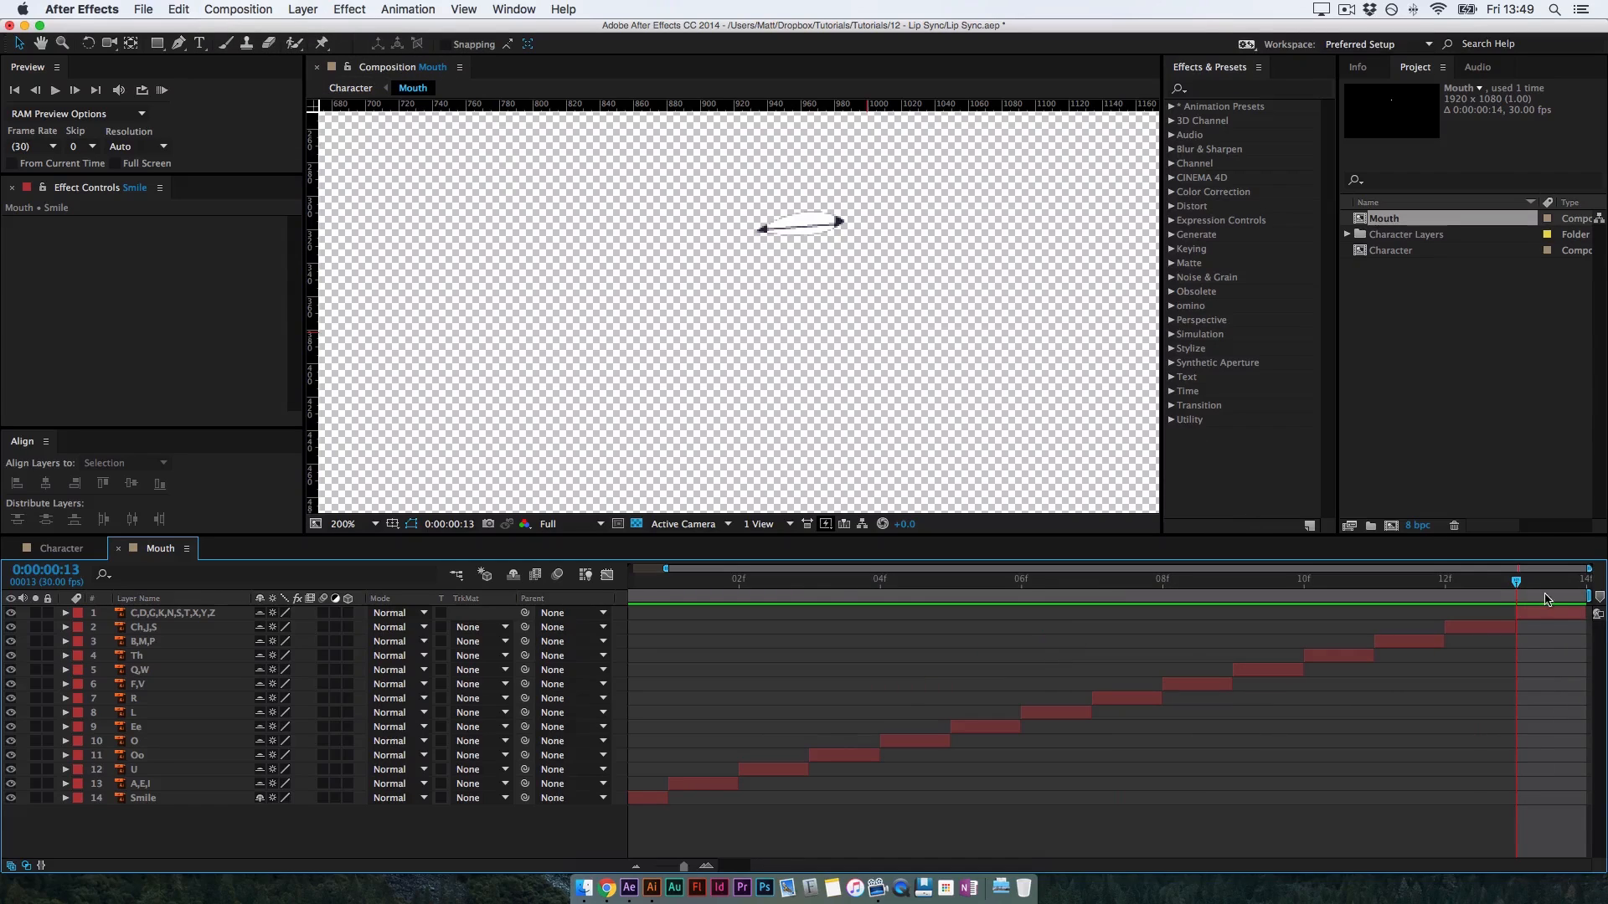
Undo the trim of the Mouth composition to its work area
key(space)
click(1532, 613)
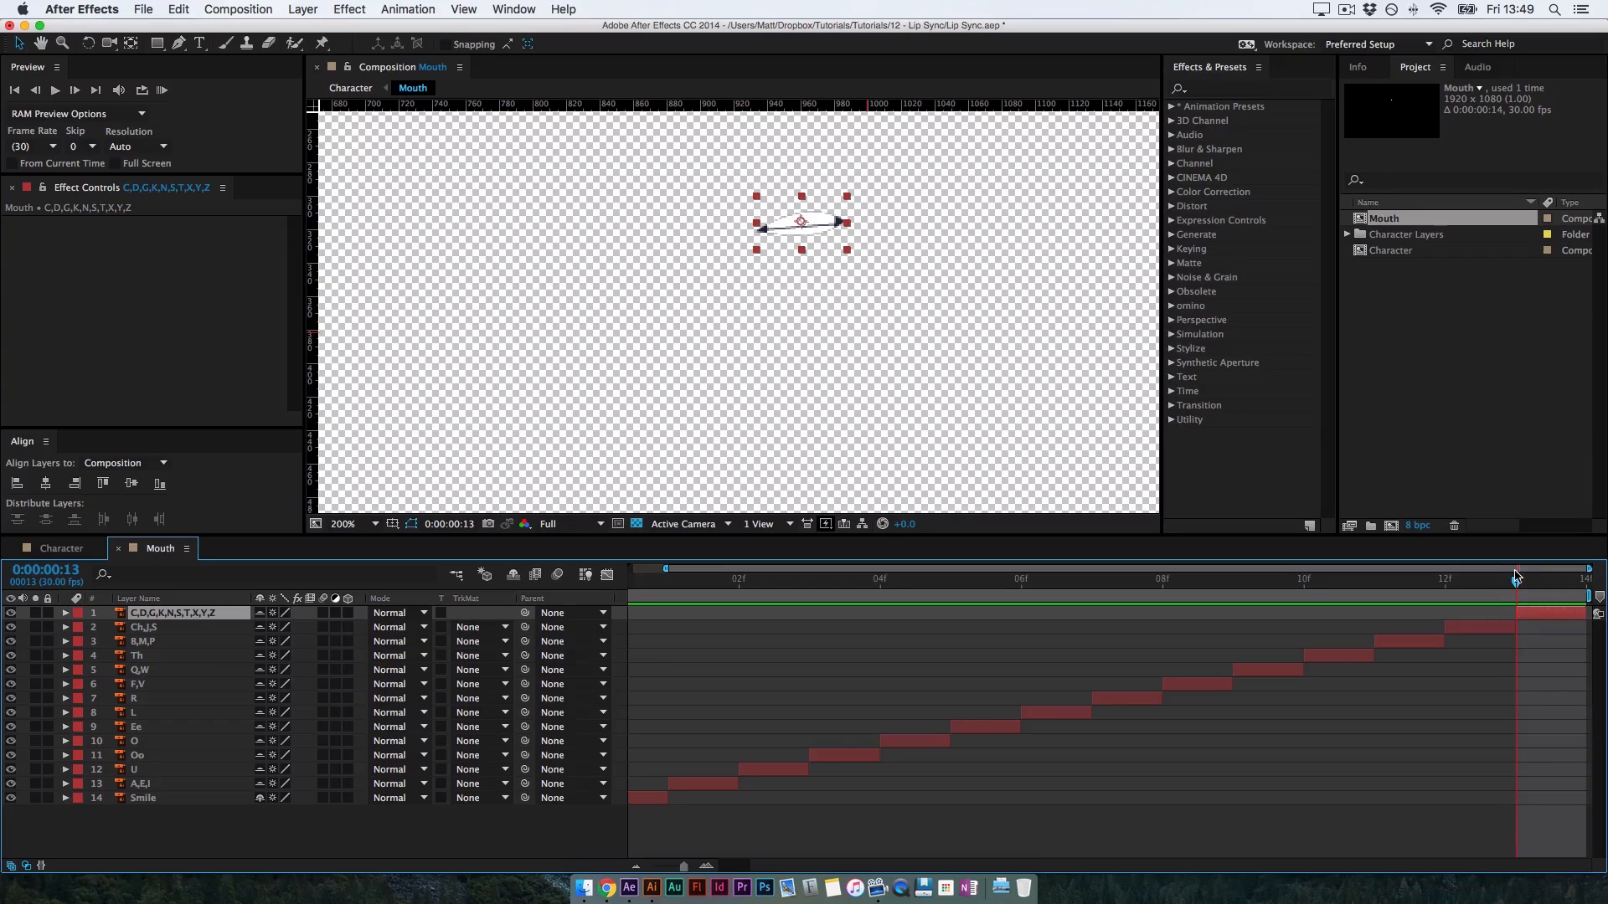
key(super+z)
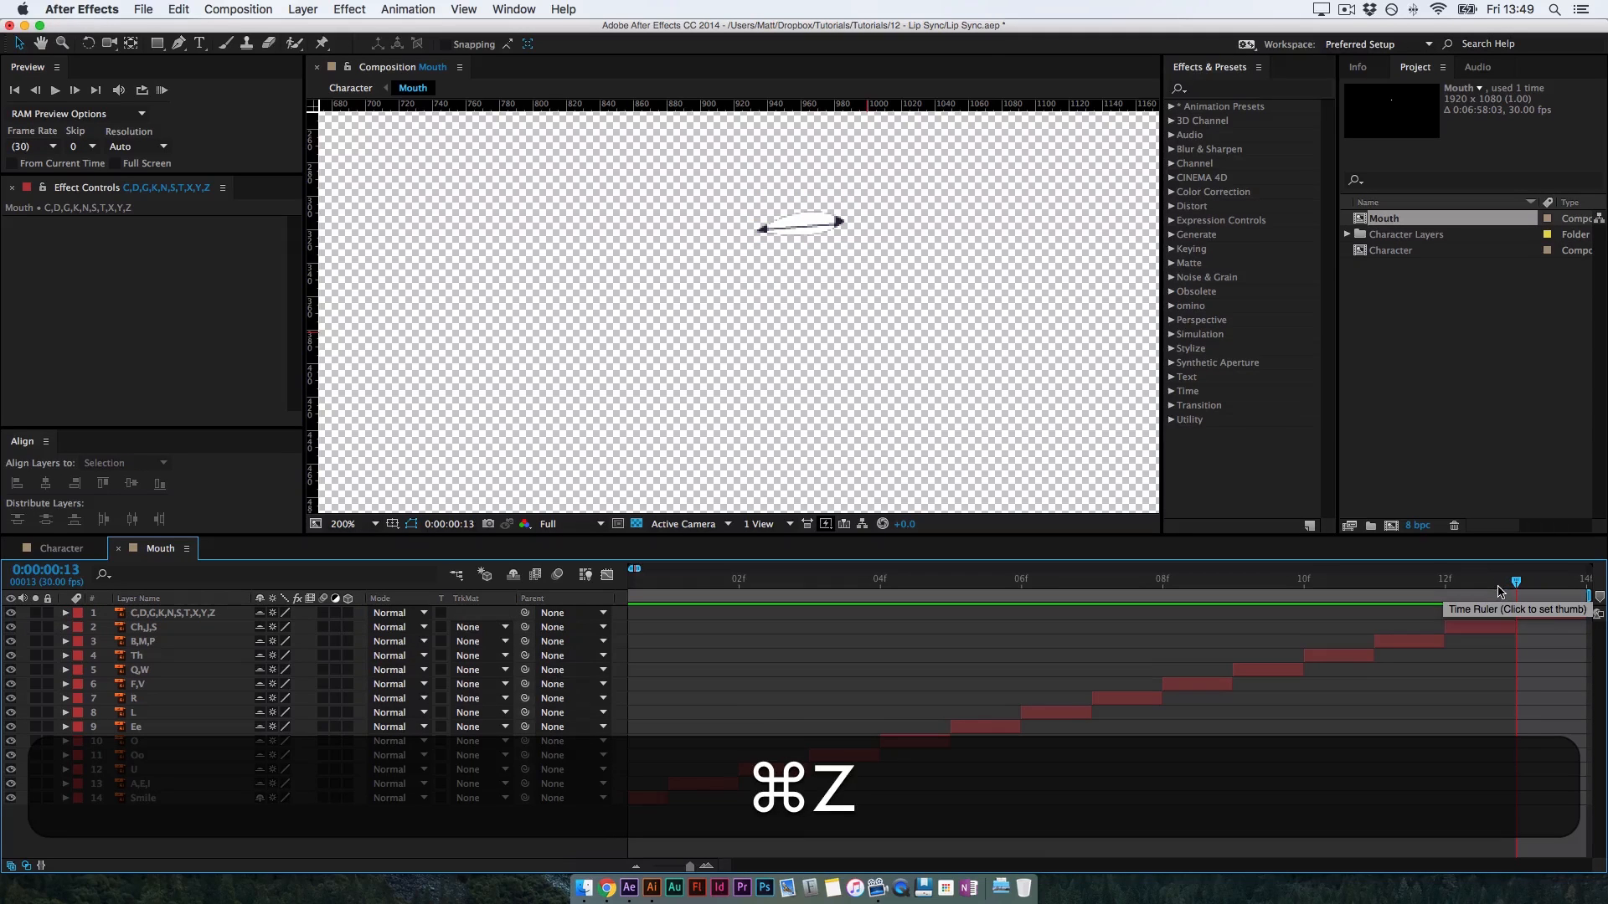
Extend the end of the C,D,G,K,N,S,T,X,Y,Z layer by one frame, past frame 14
key(space)
drag(1442, 720, 1014, 720)
click(1151, 591)
drag(1156, 597, 1229, 617)
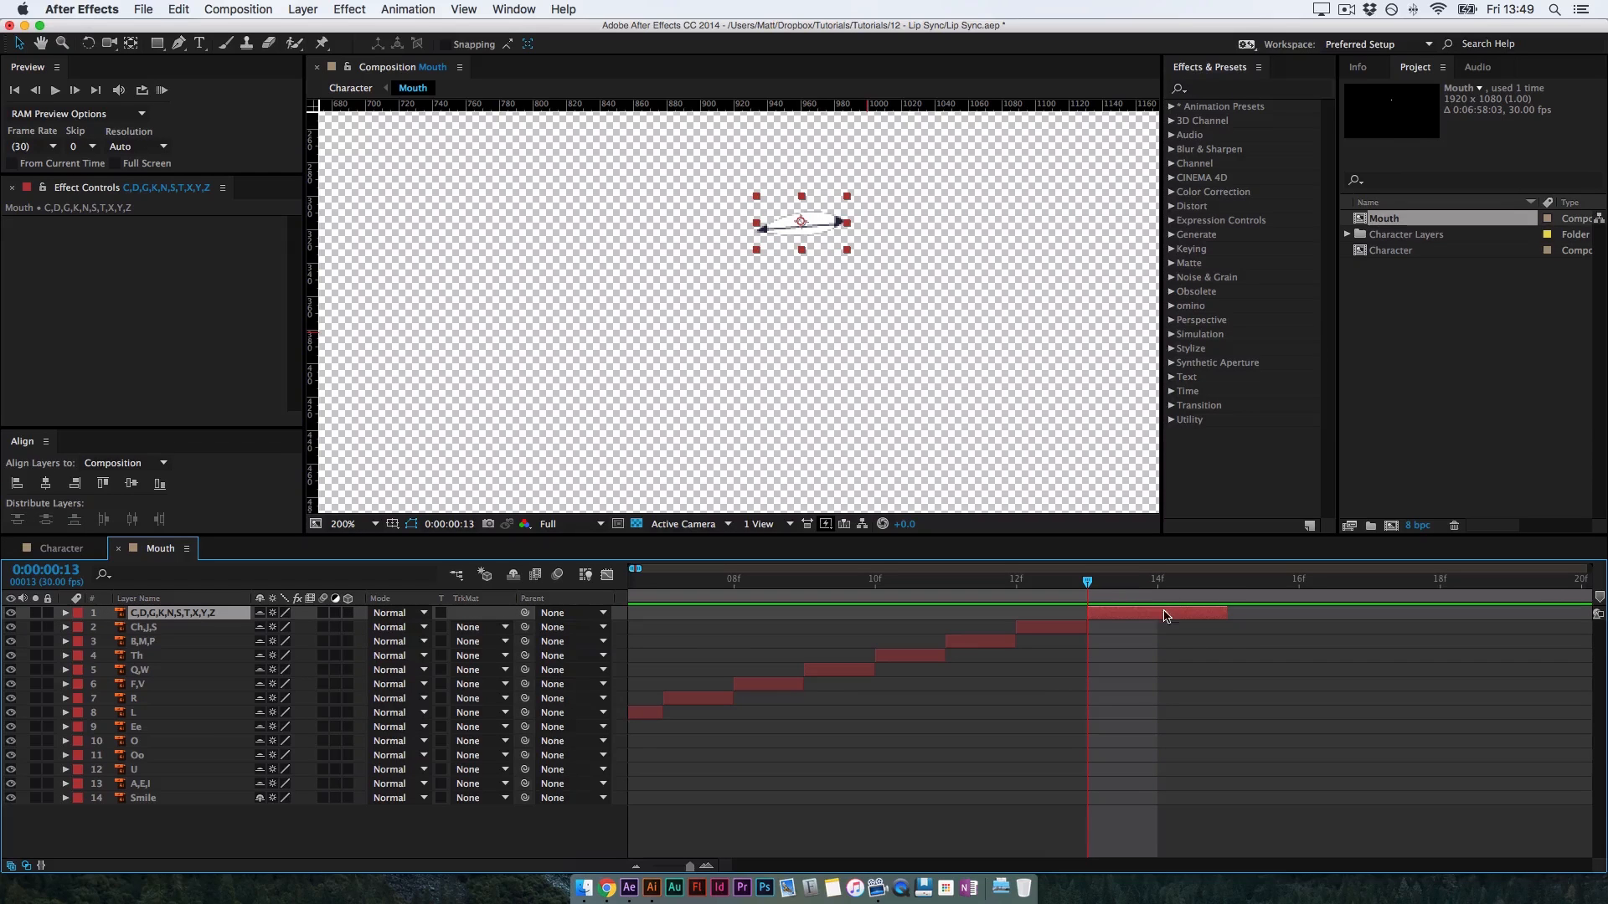
Try ending the Mouth composition's work area at frame 12
click(256, 10)
click(254, 9)
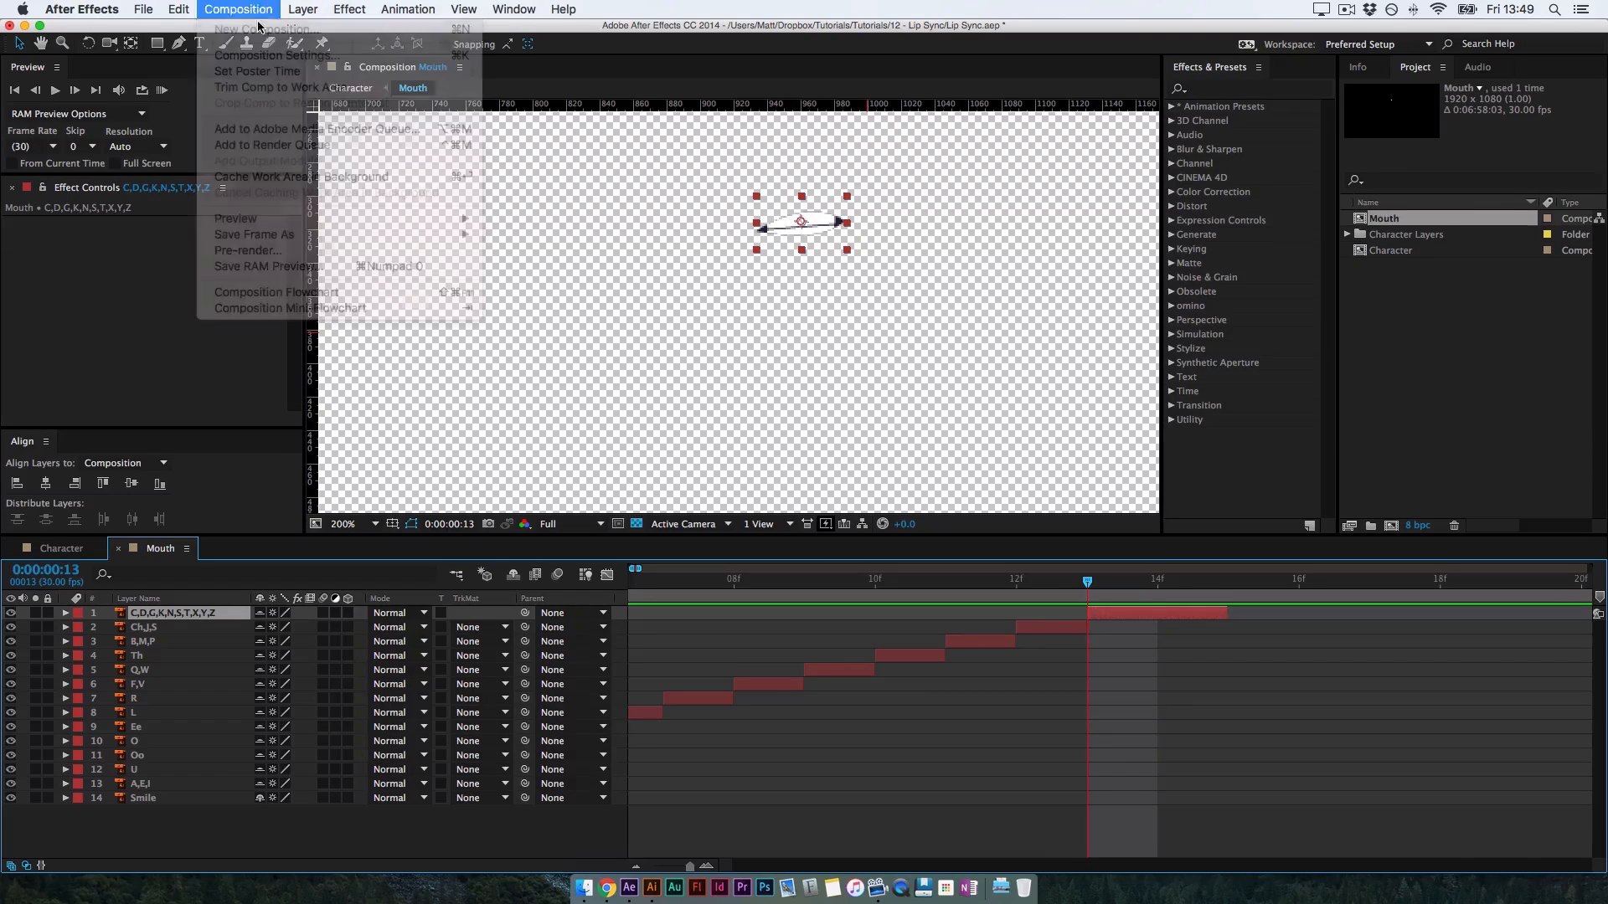
click(253, 9)
click(247, 8)
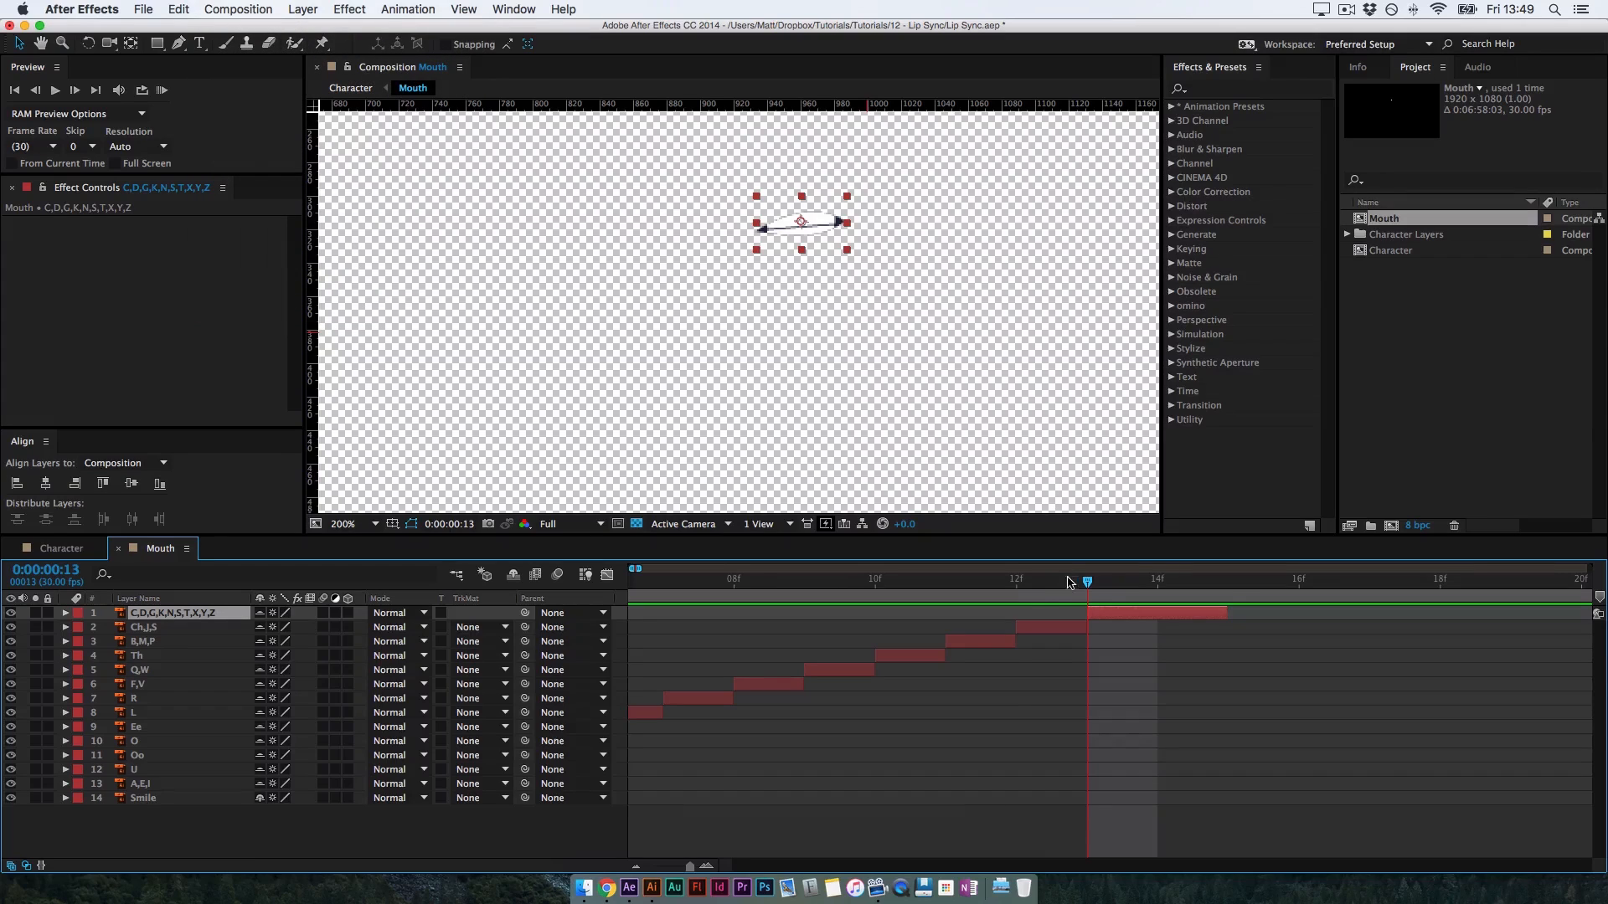
click(1029, 597)
key(n)
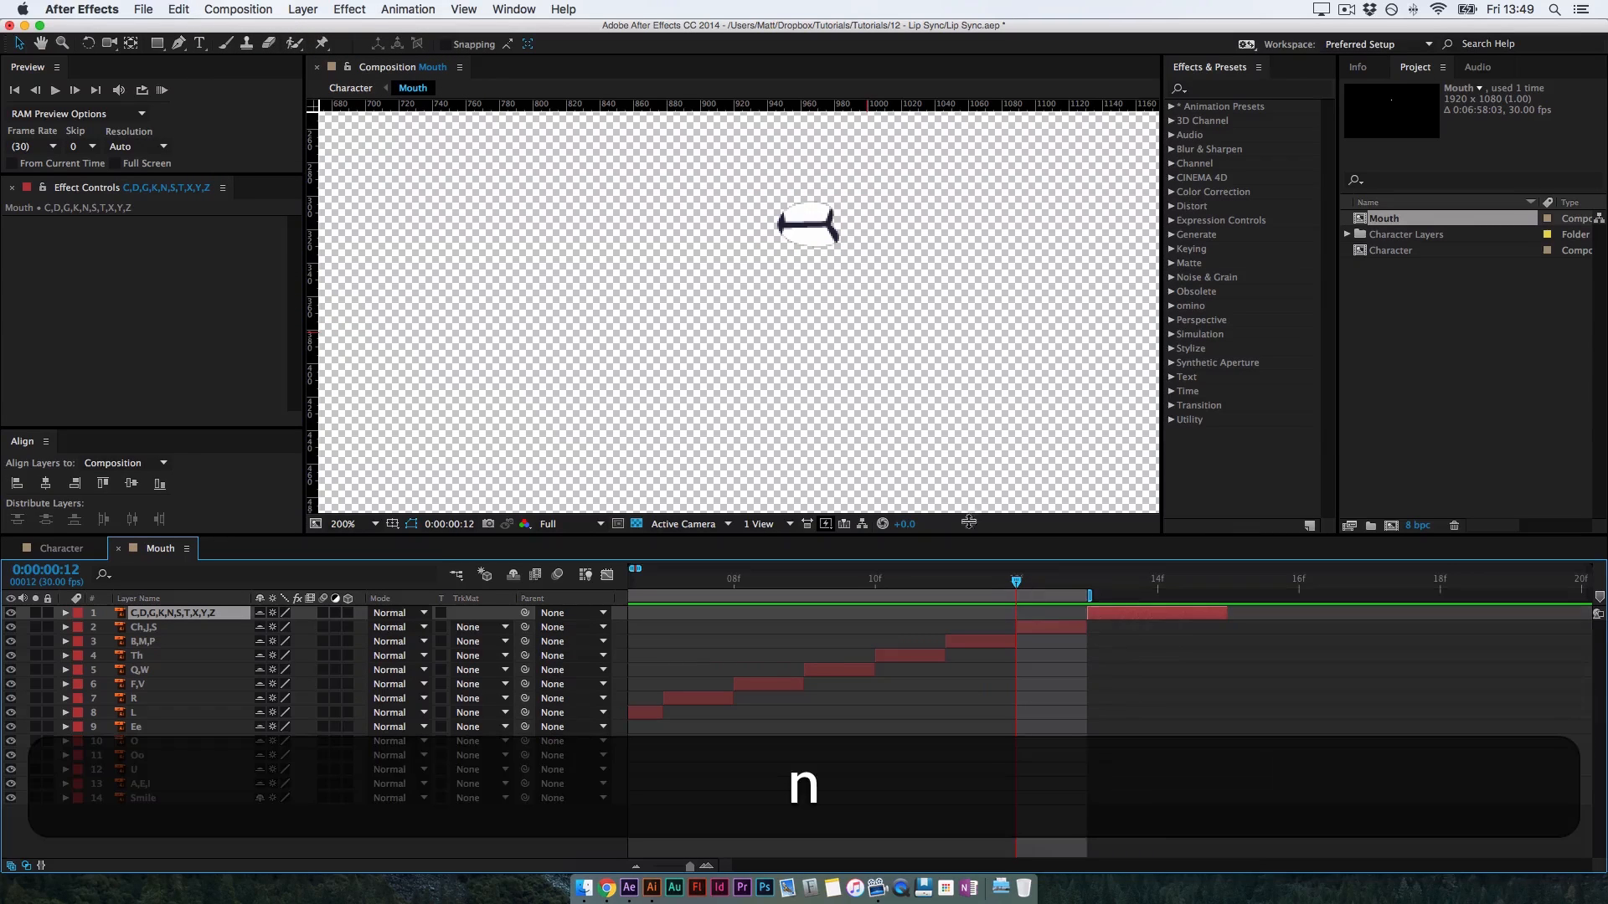
click(258, 7)
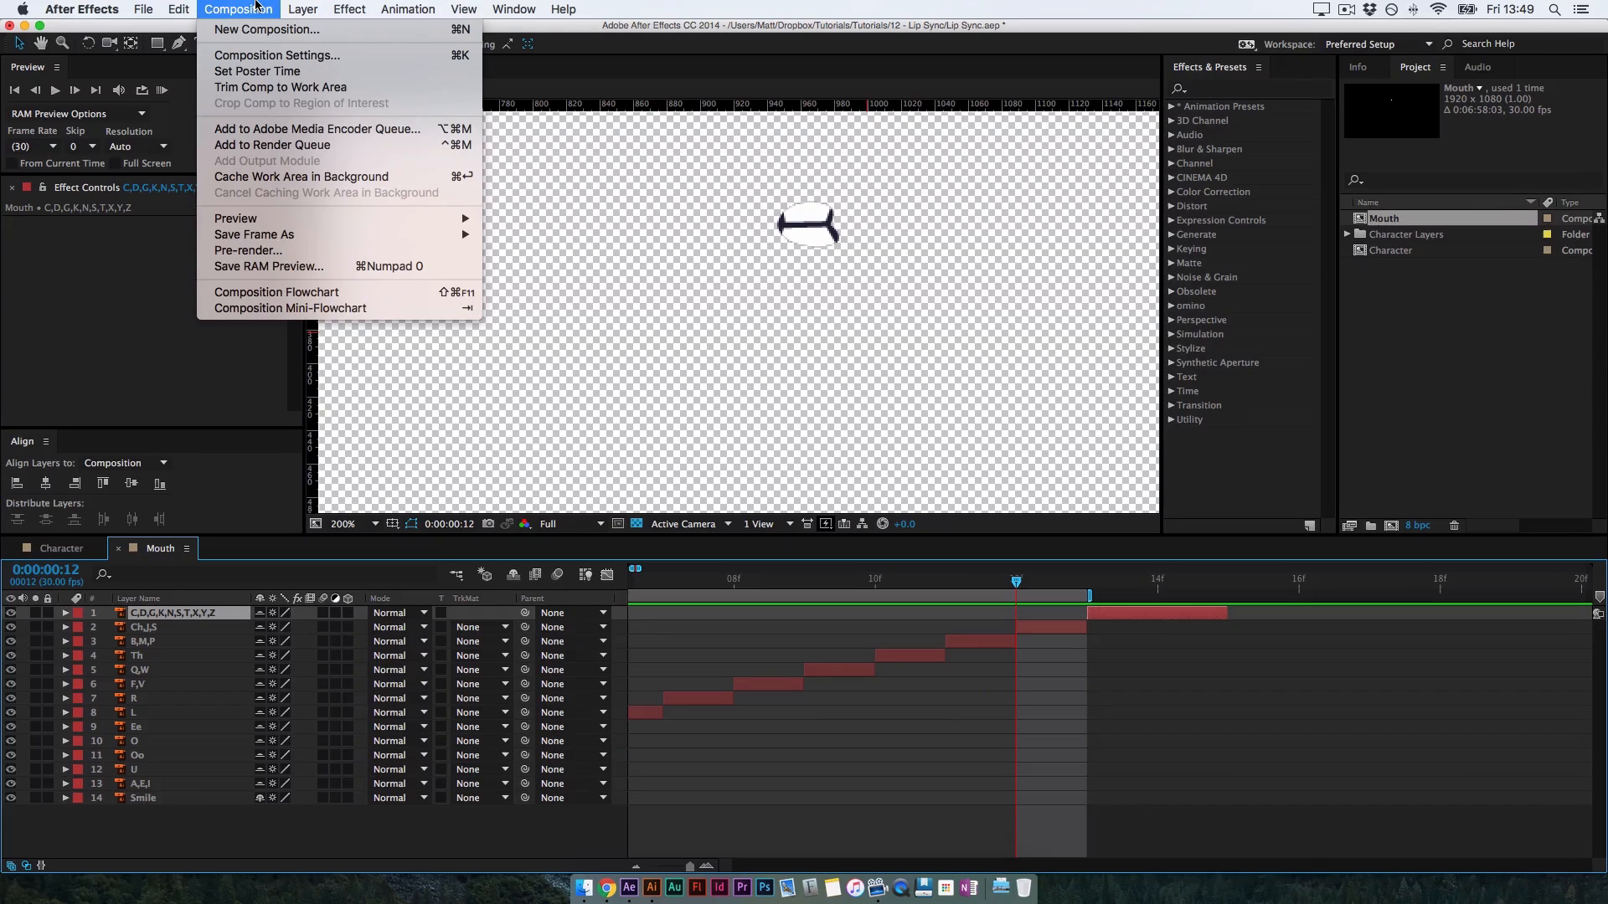
click(253, 6)
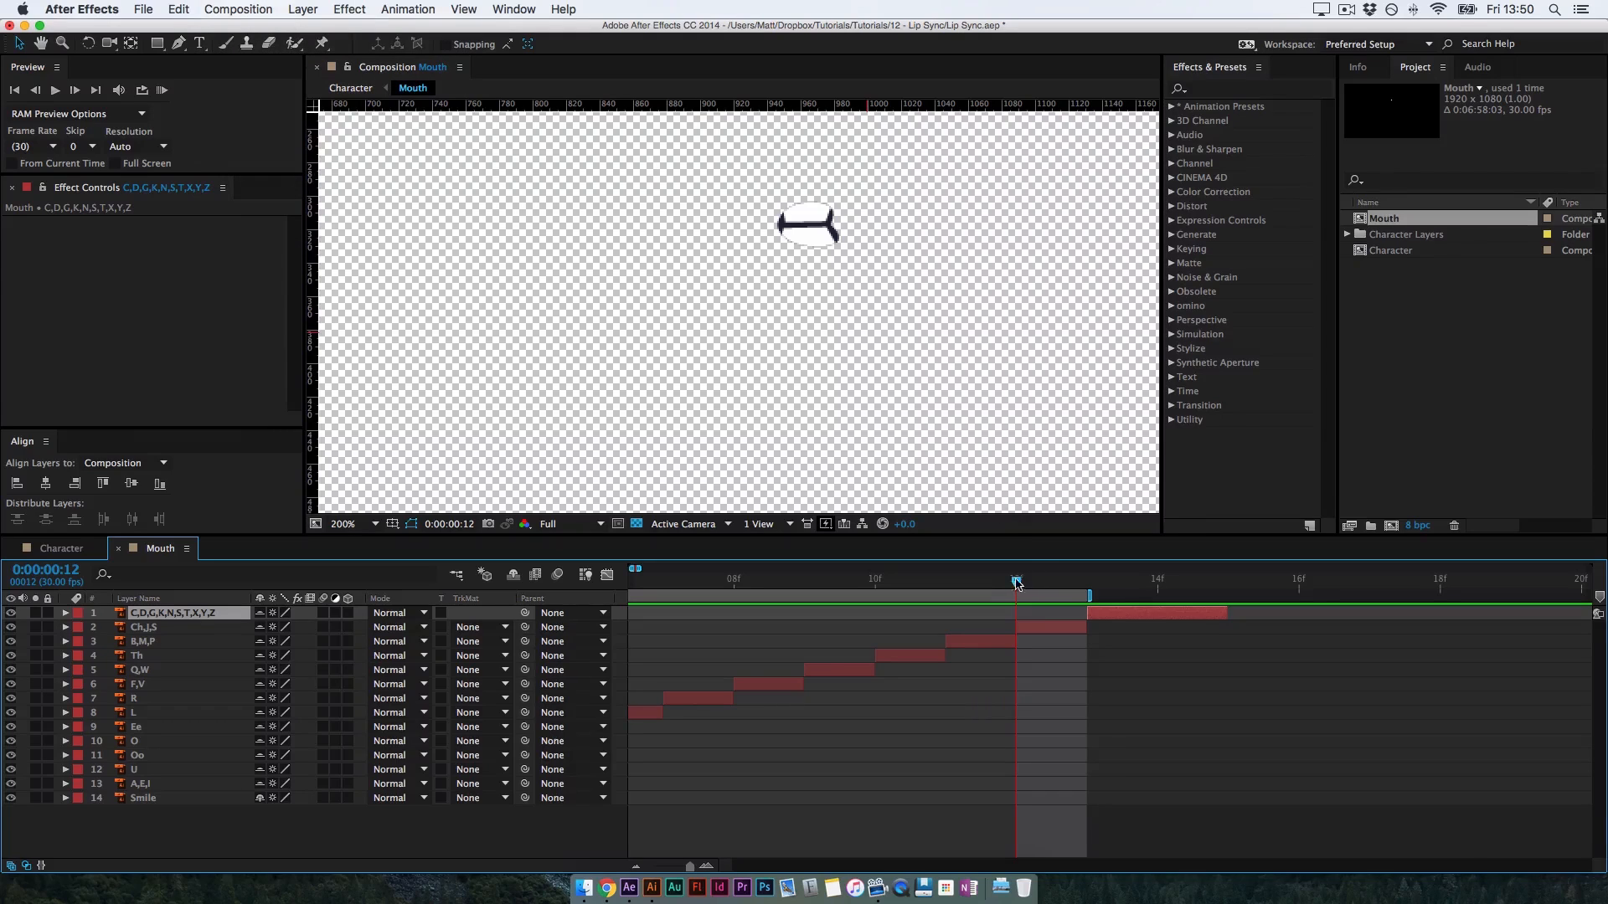
Set the work area to end at frame 13 and trim the Mouth composition to the work area
click(1088, 584)
key(n)
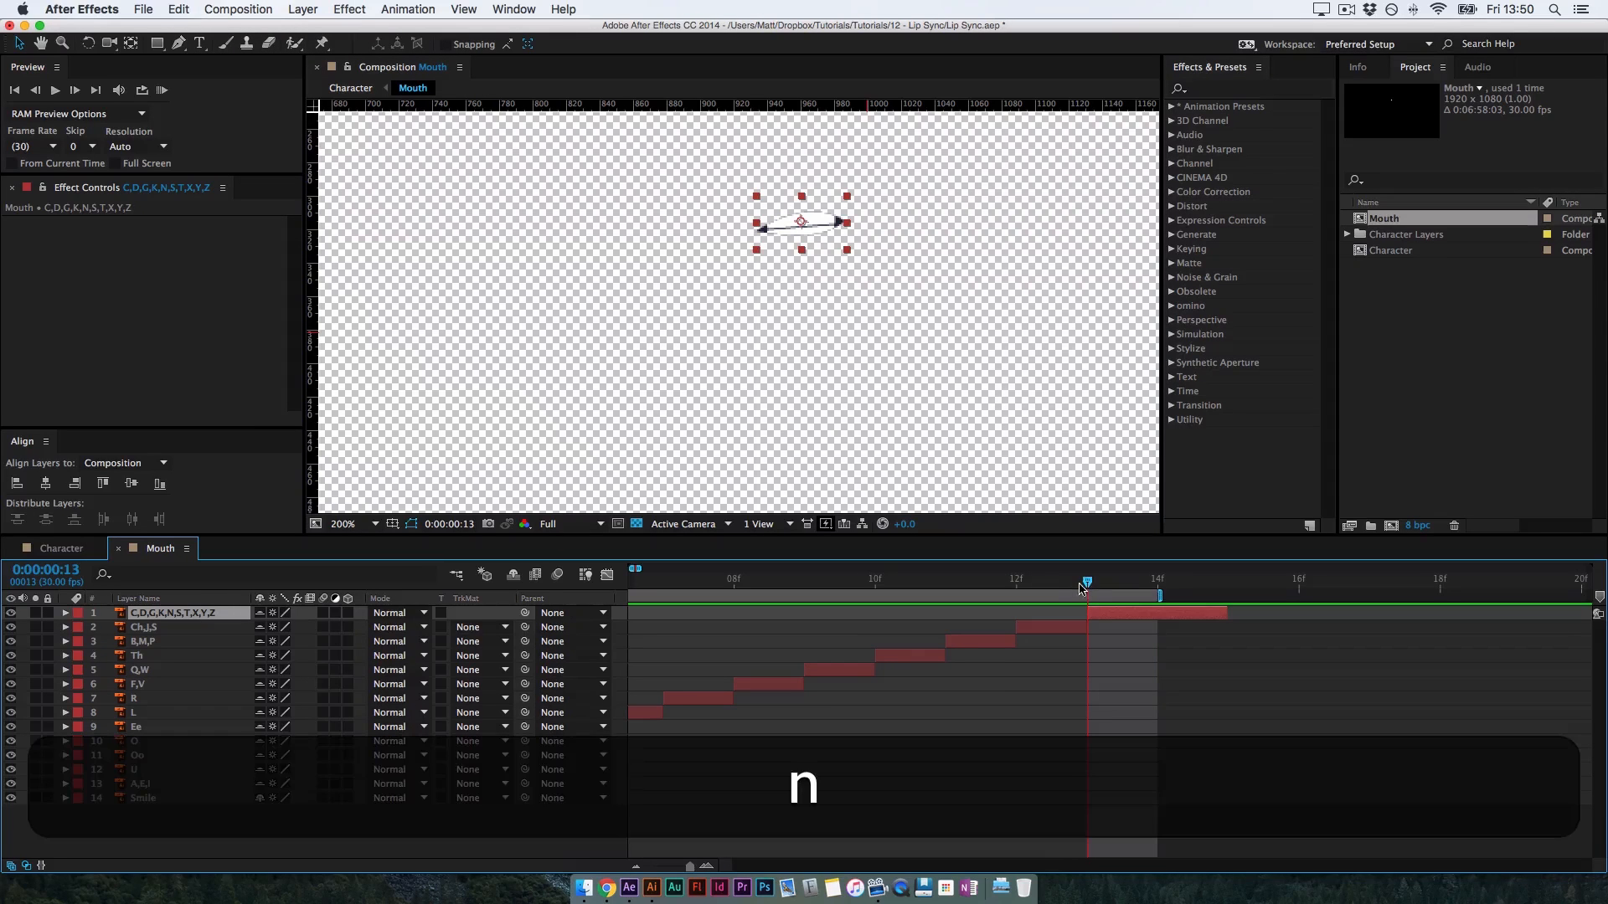
click(255, 11)
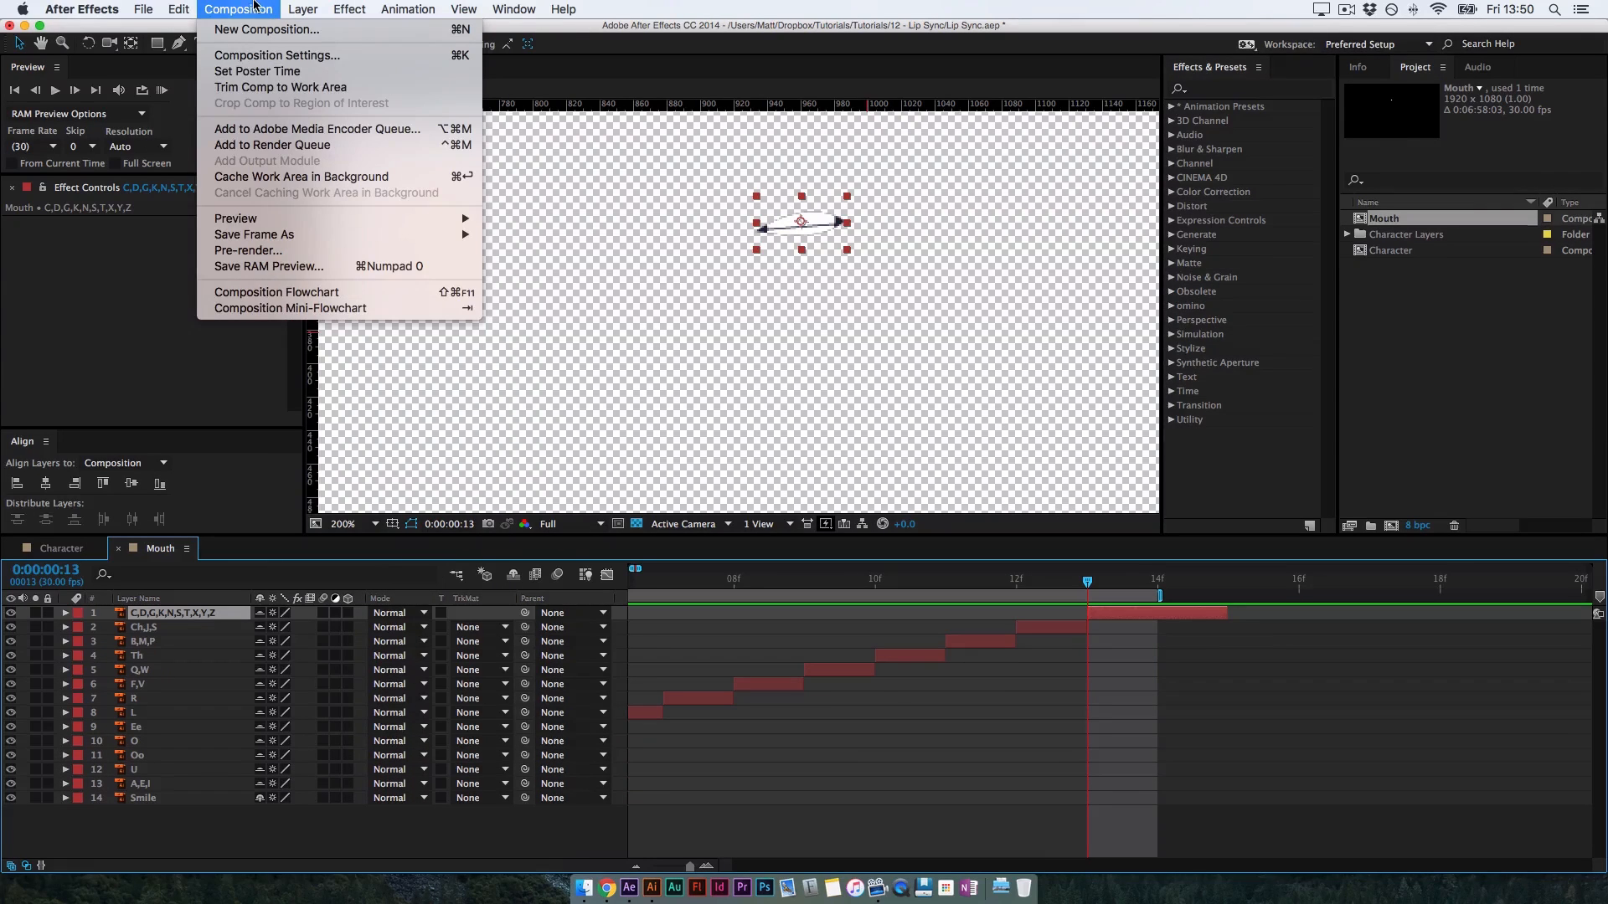
click(255, 6)
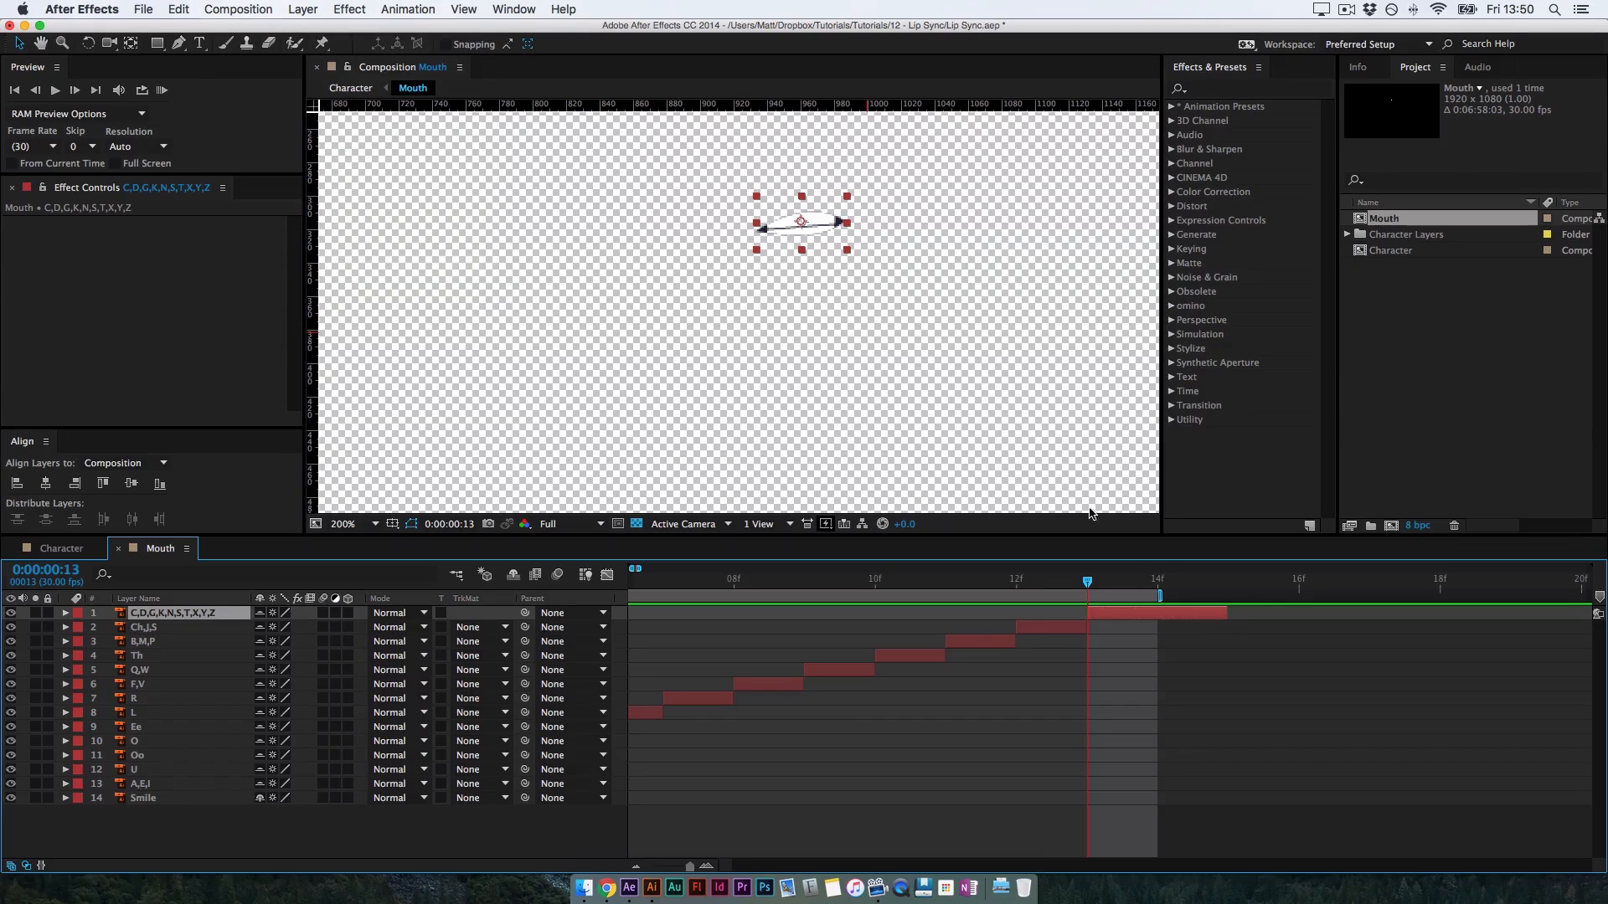
click(331, 9)
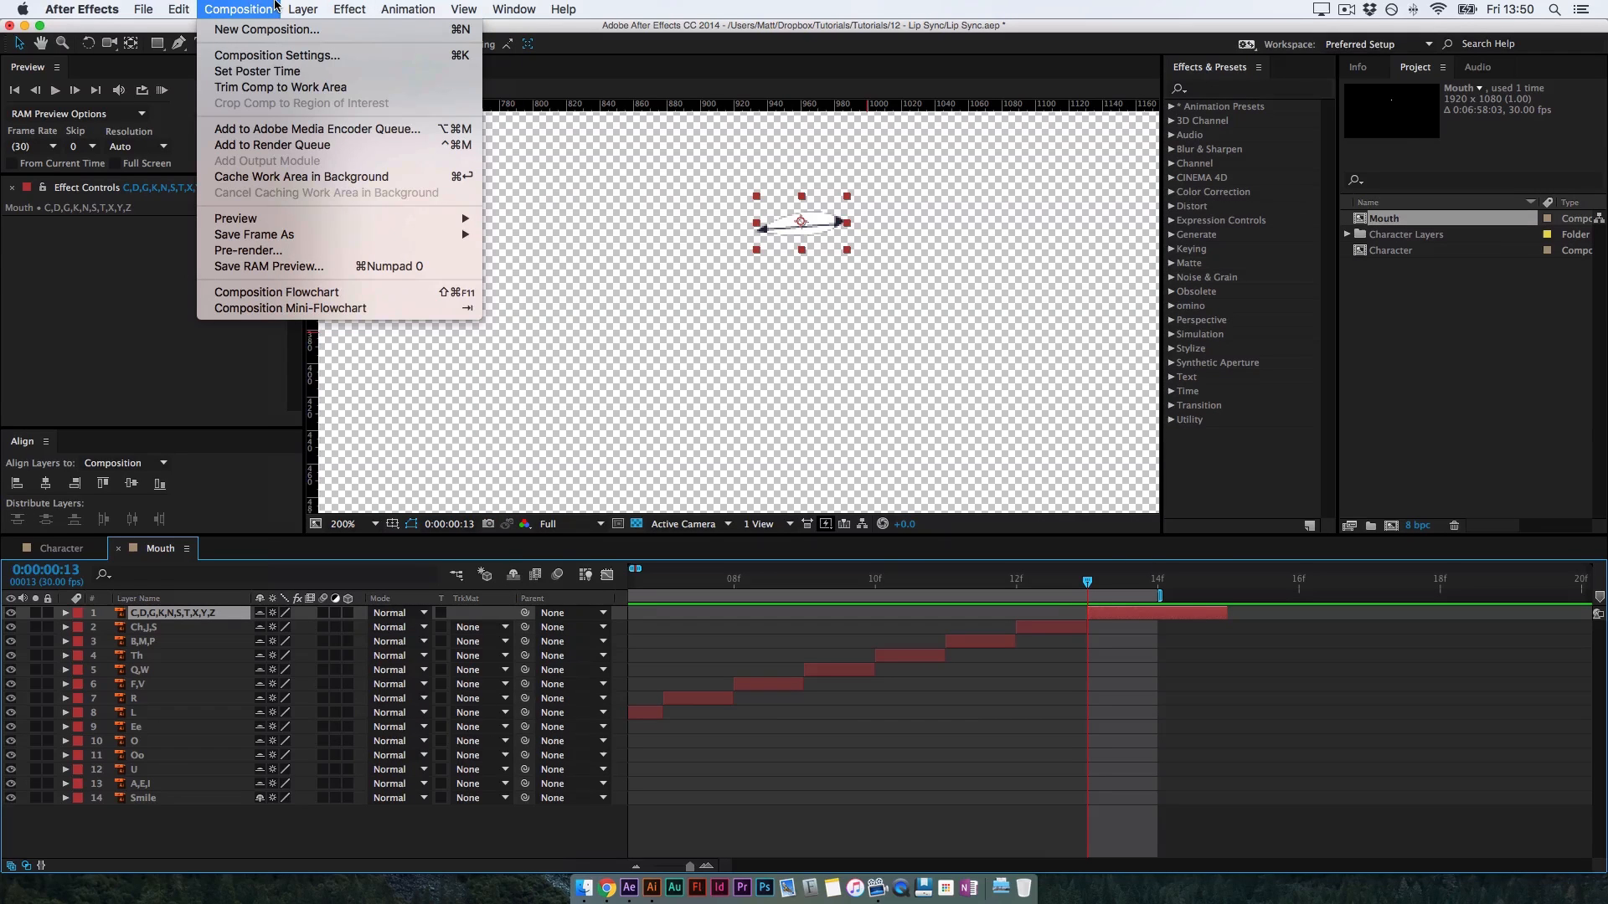
click(293, 87)
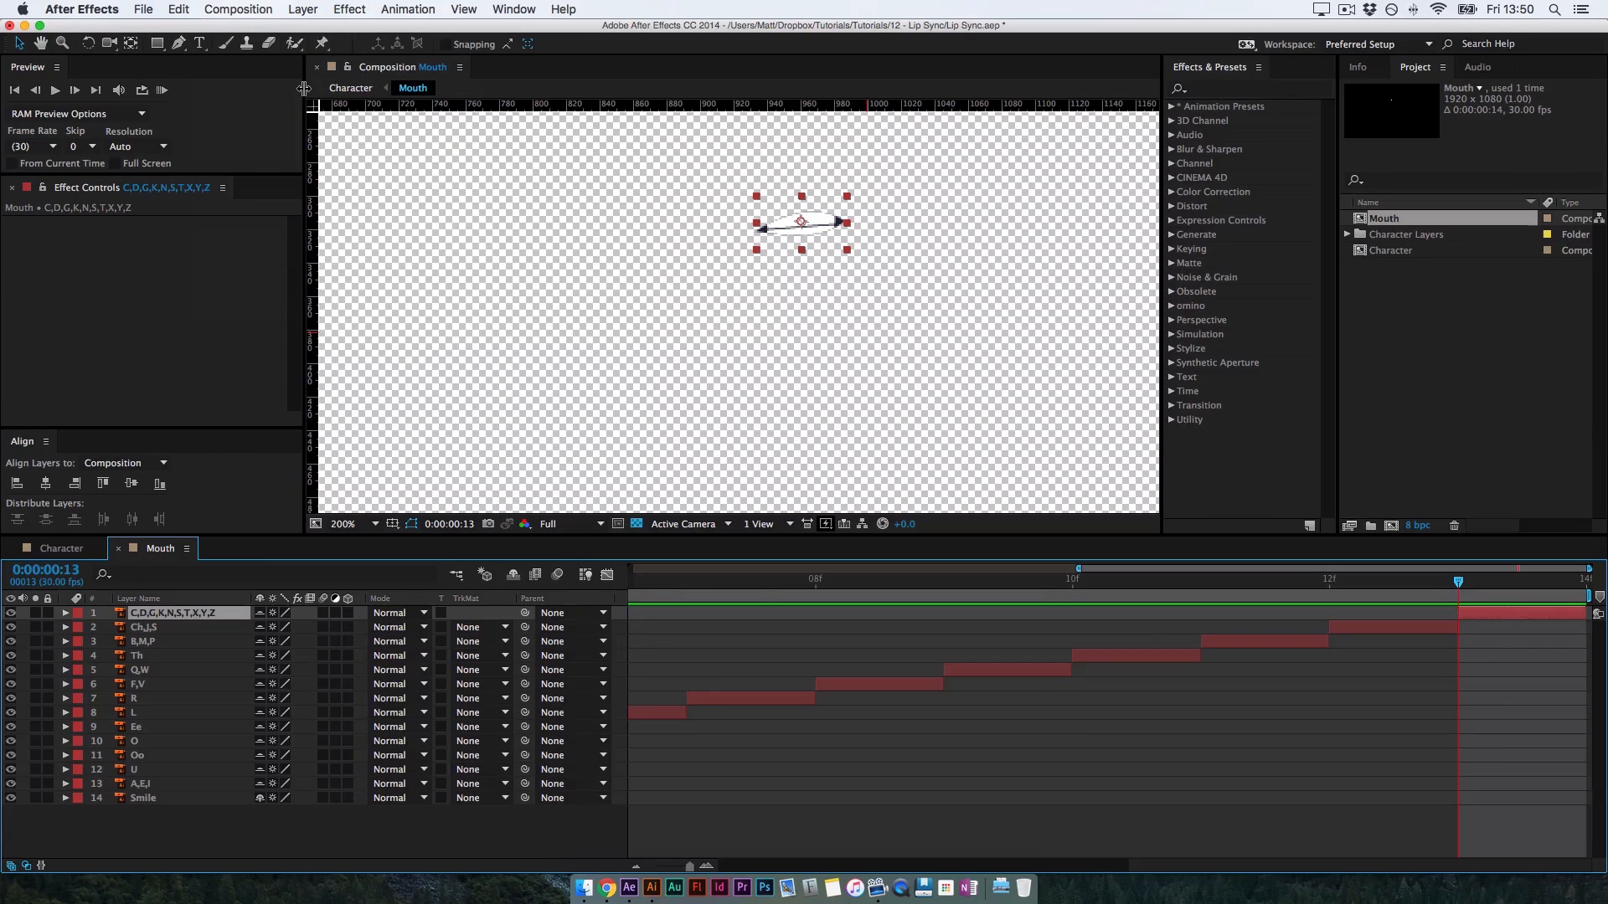
Preview the mouth shapes in the trimmed Mouth composition and deselect the layer
key(space)
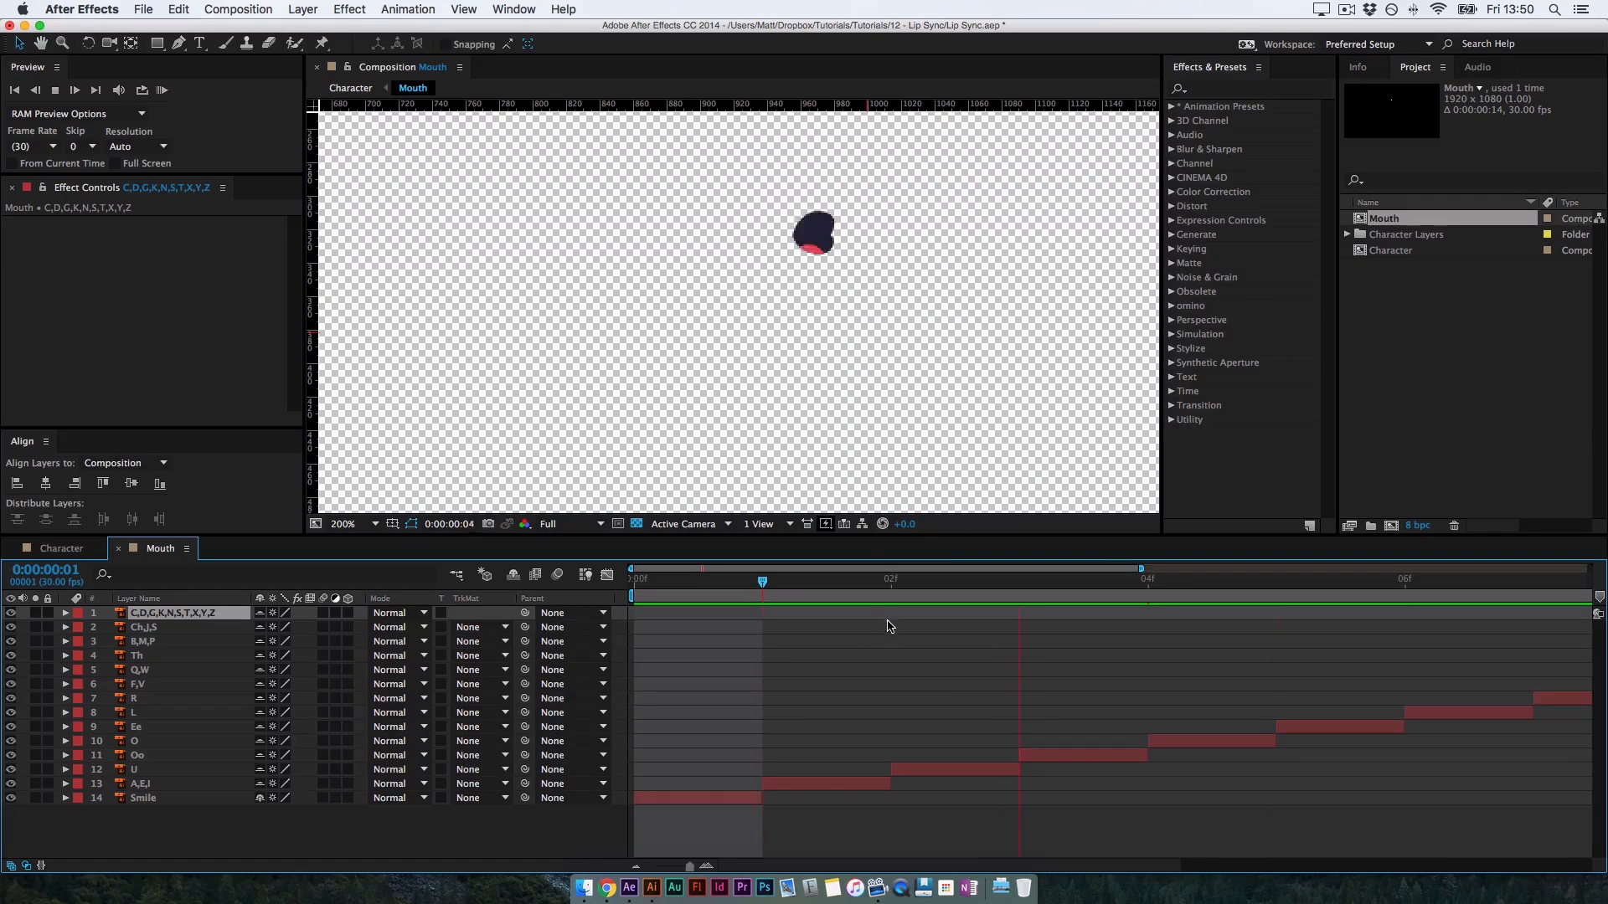
key(space)
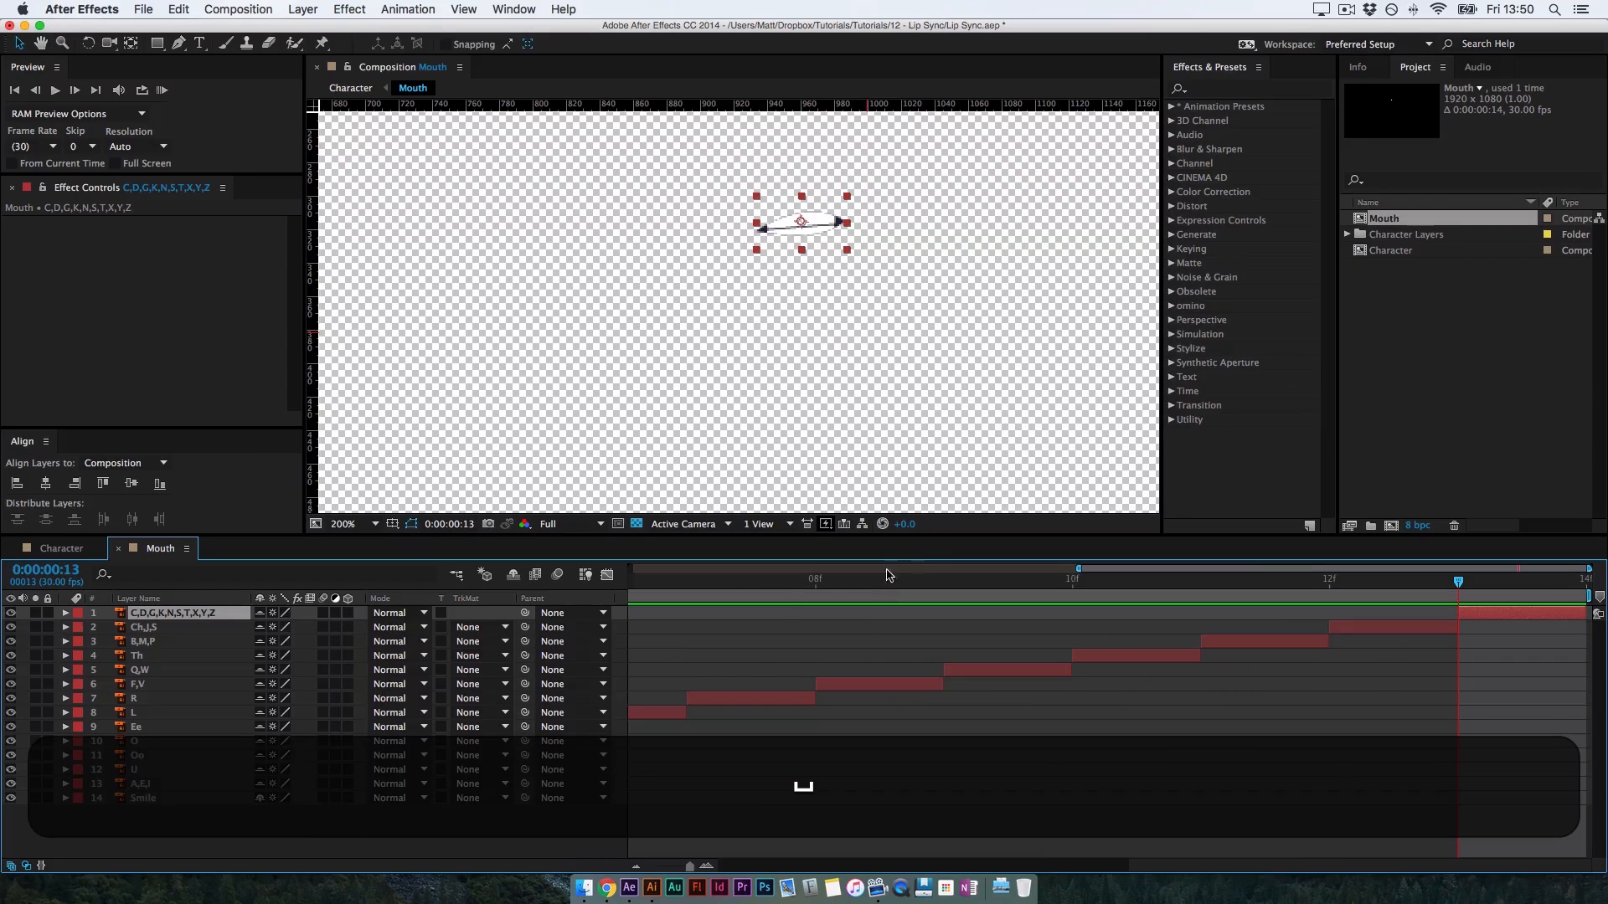
click(371, 840)
key(space)
drag(884, 725, 1415, 720)
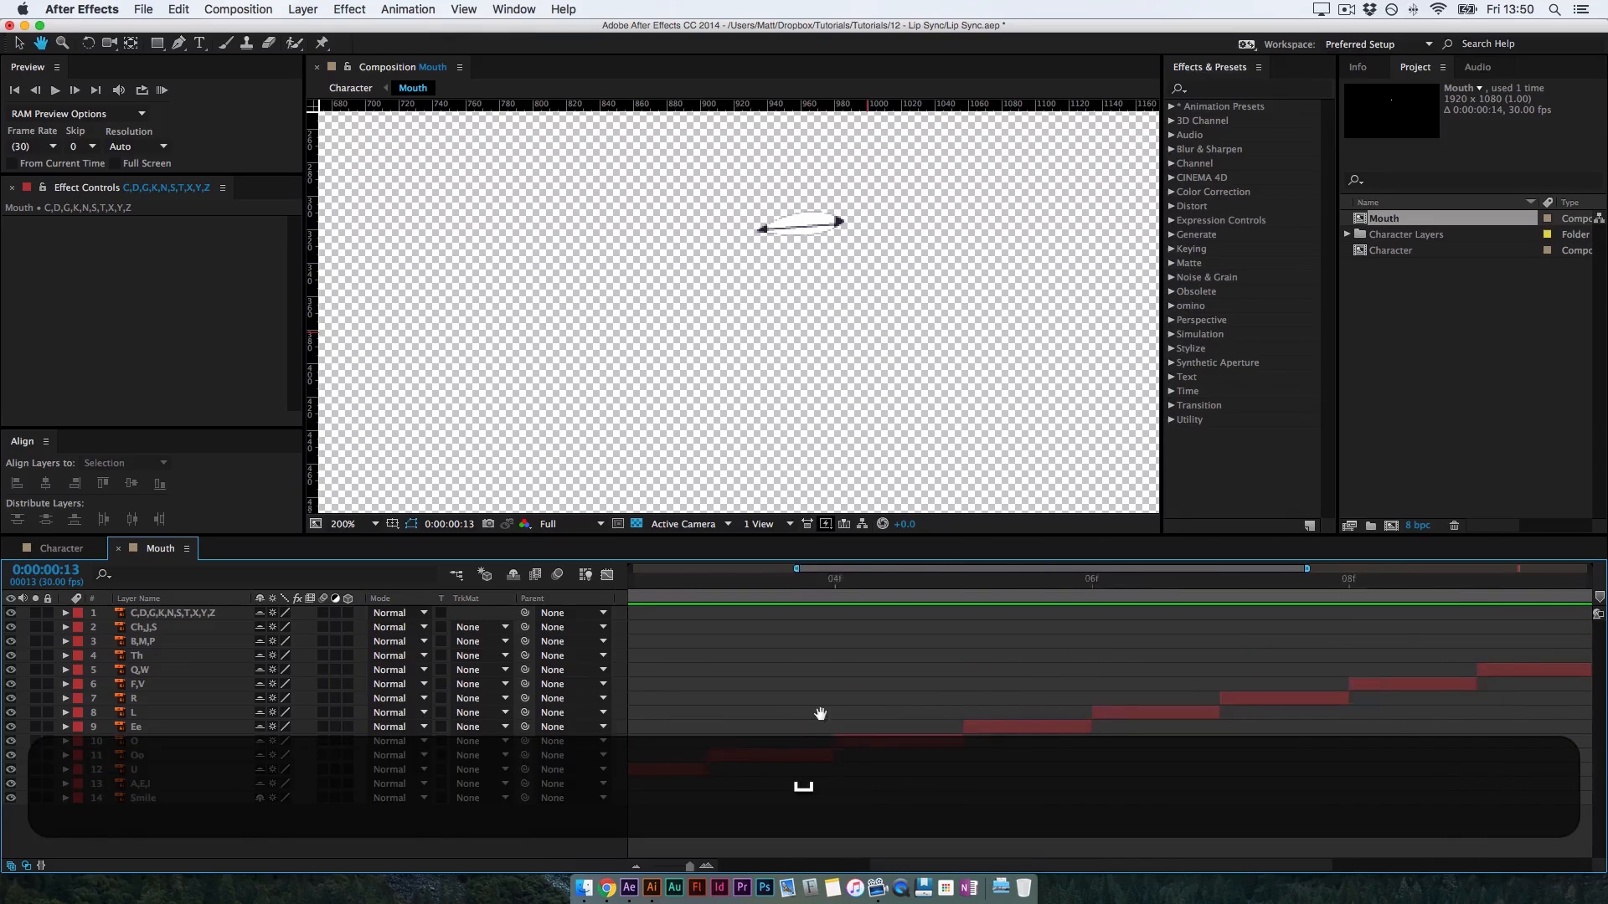
drag(820, 714, 1007, 638)
At frame 0, add the text label "Rest" centred beneath the Smile mouth and trim its layer to one frame
click(674, 581)
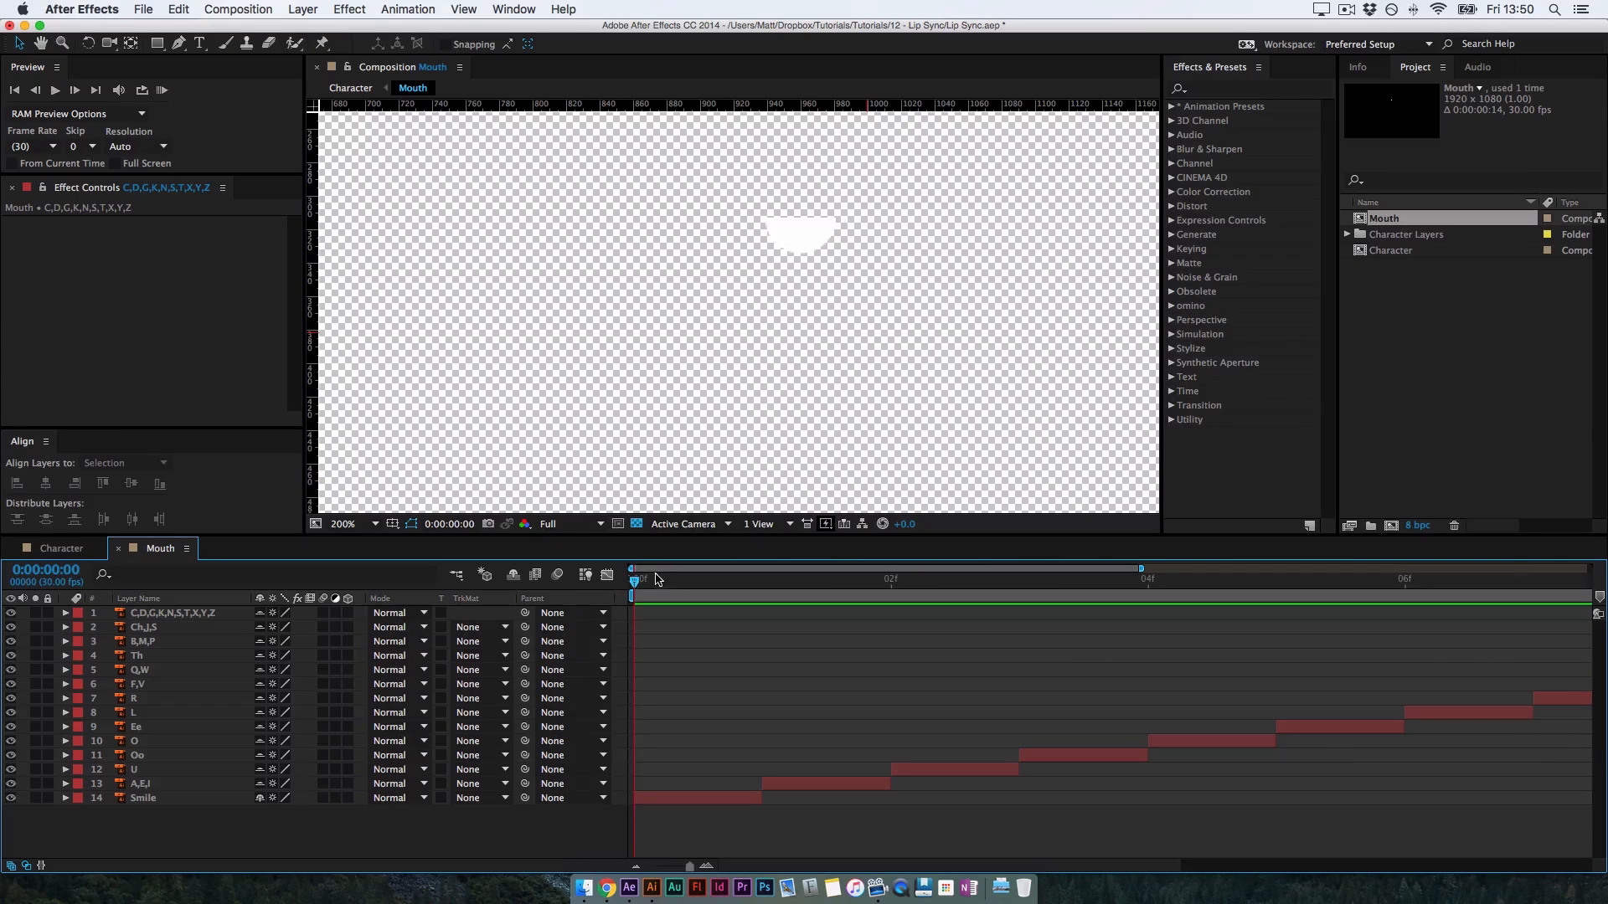
click(168, 800)
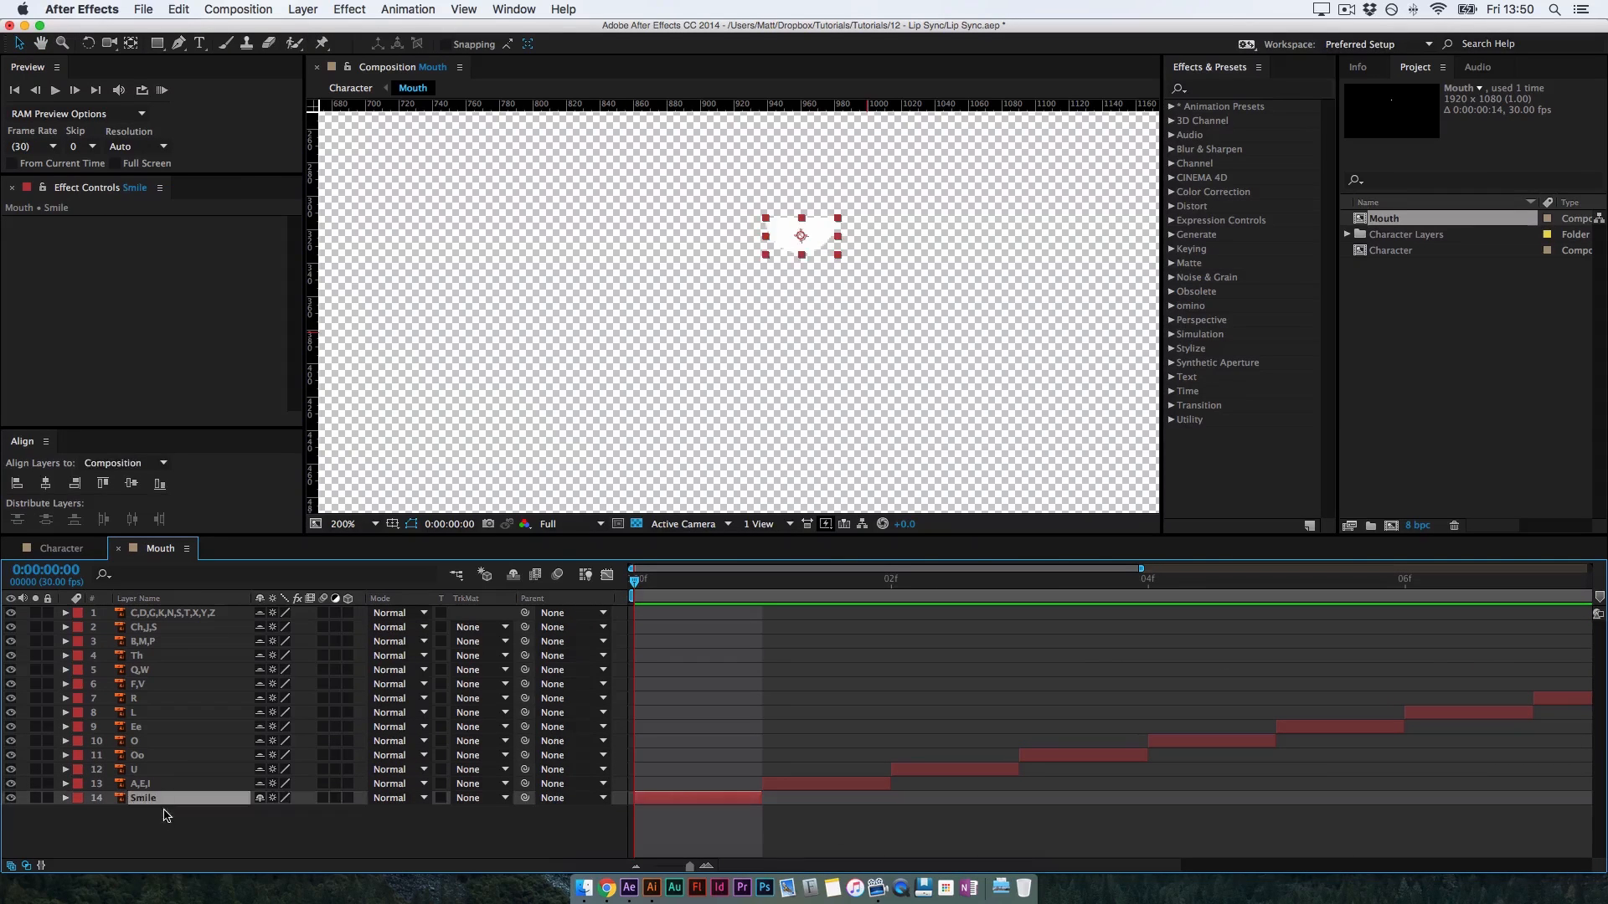
click(167, 835)
key(super+t)
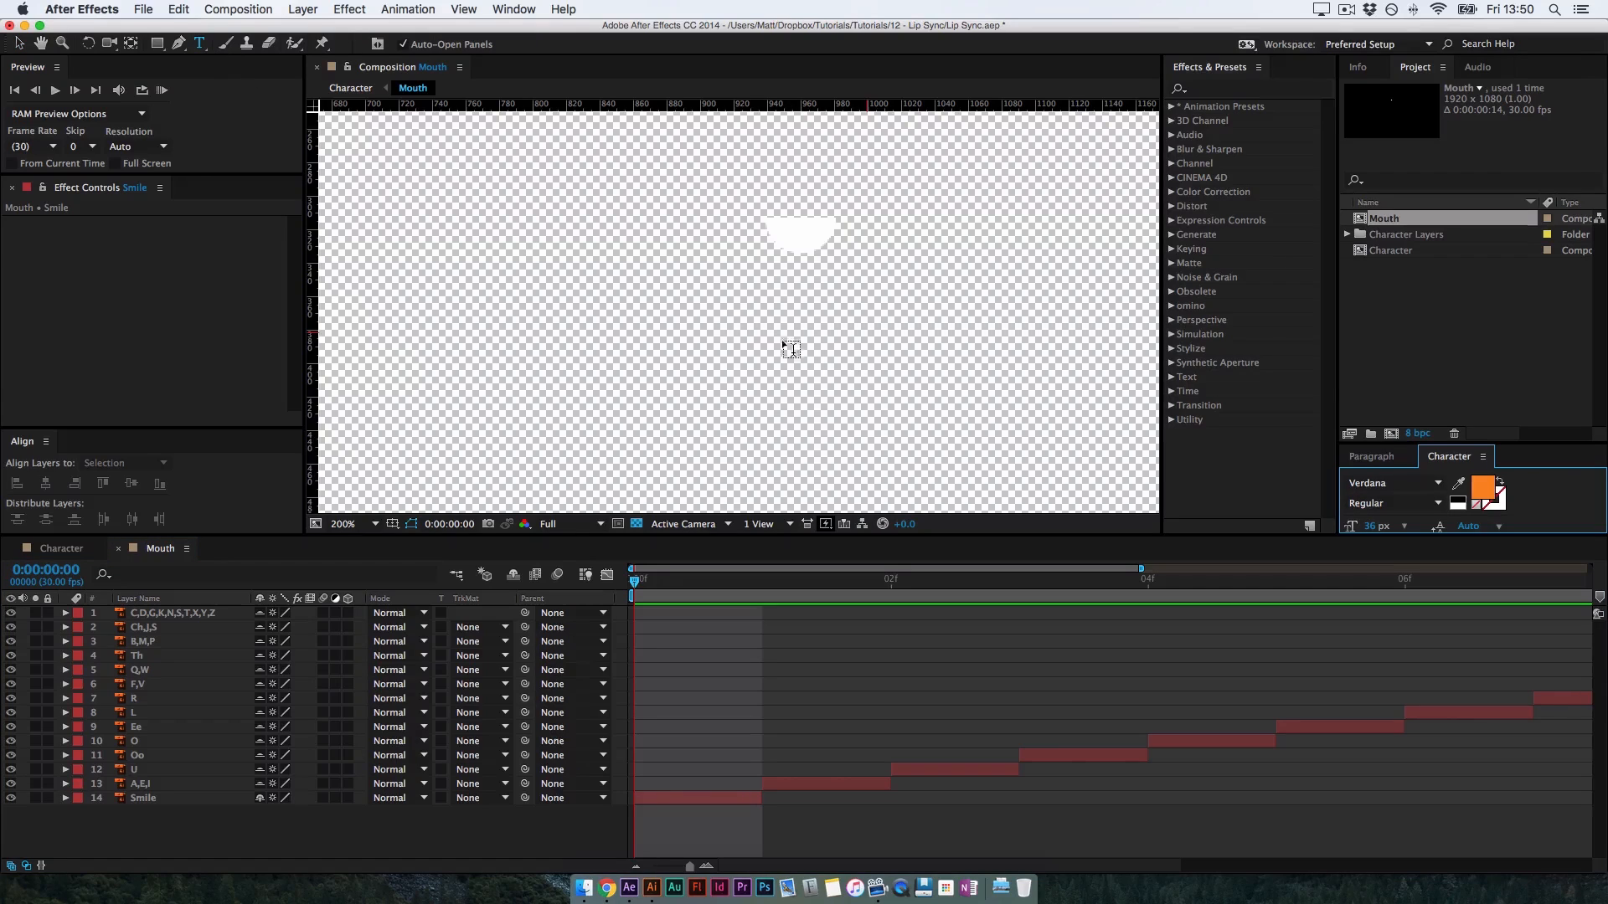
click(726, 382)
text(R)
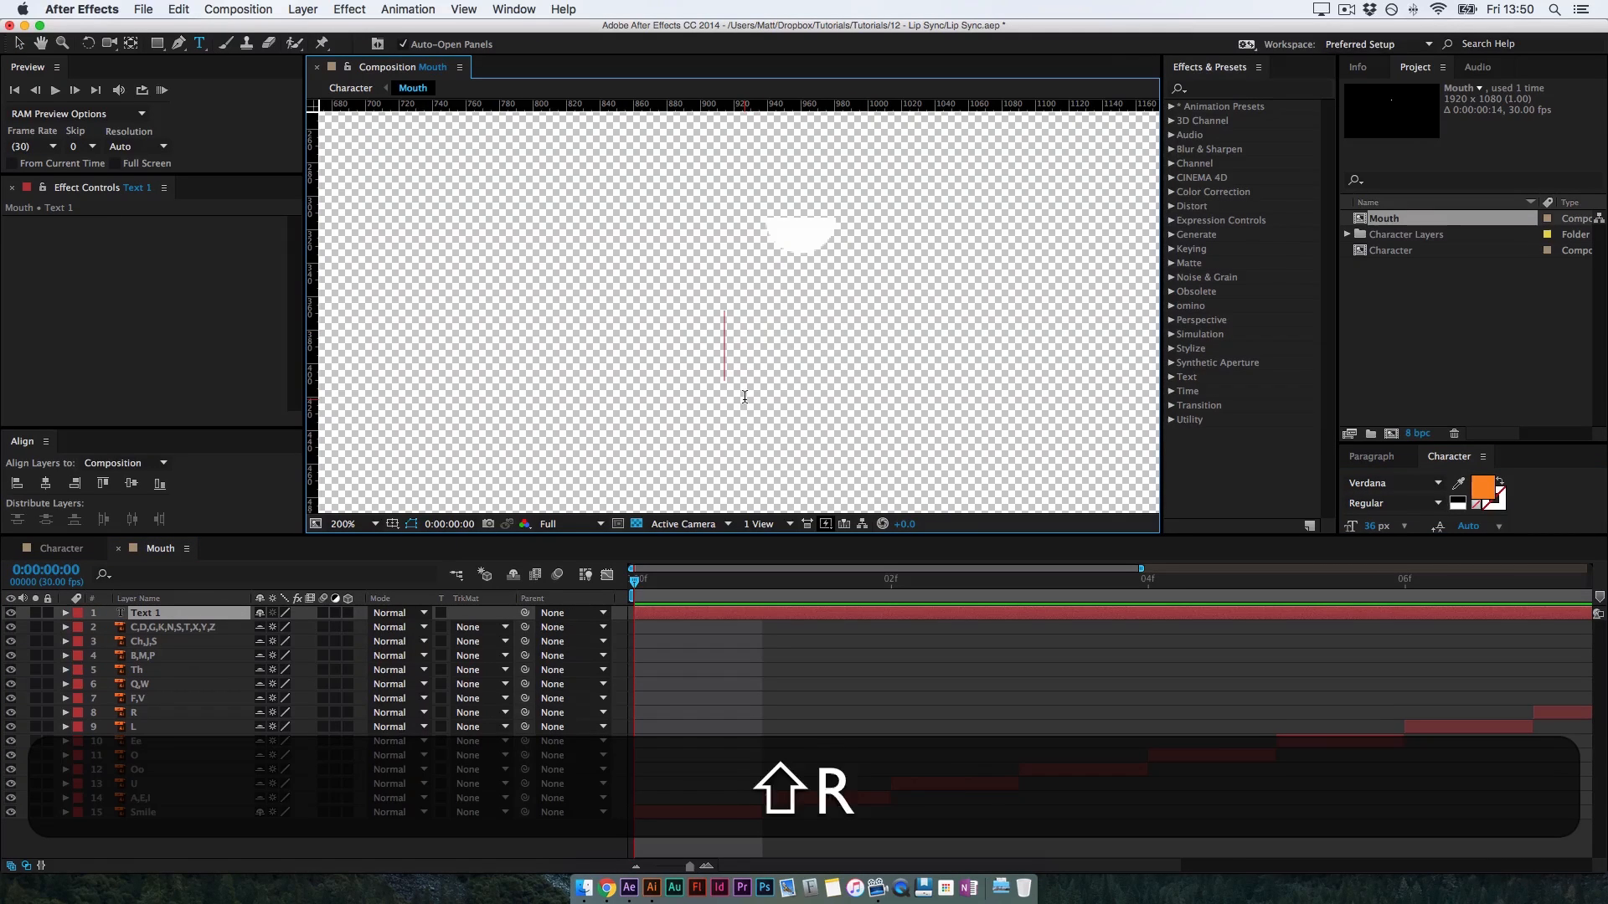
text(est)
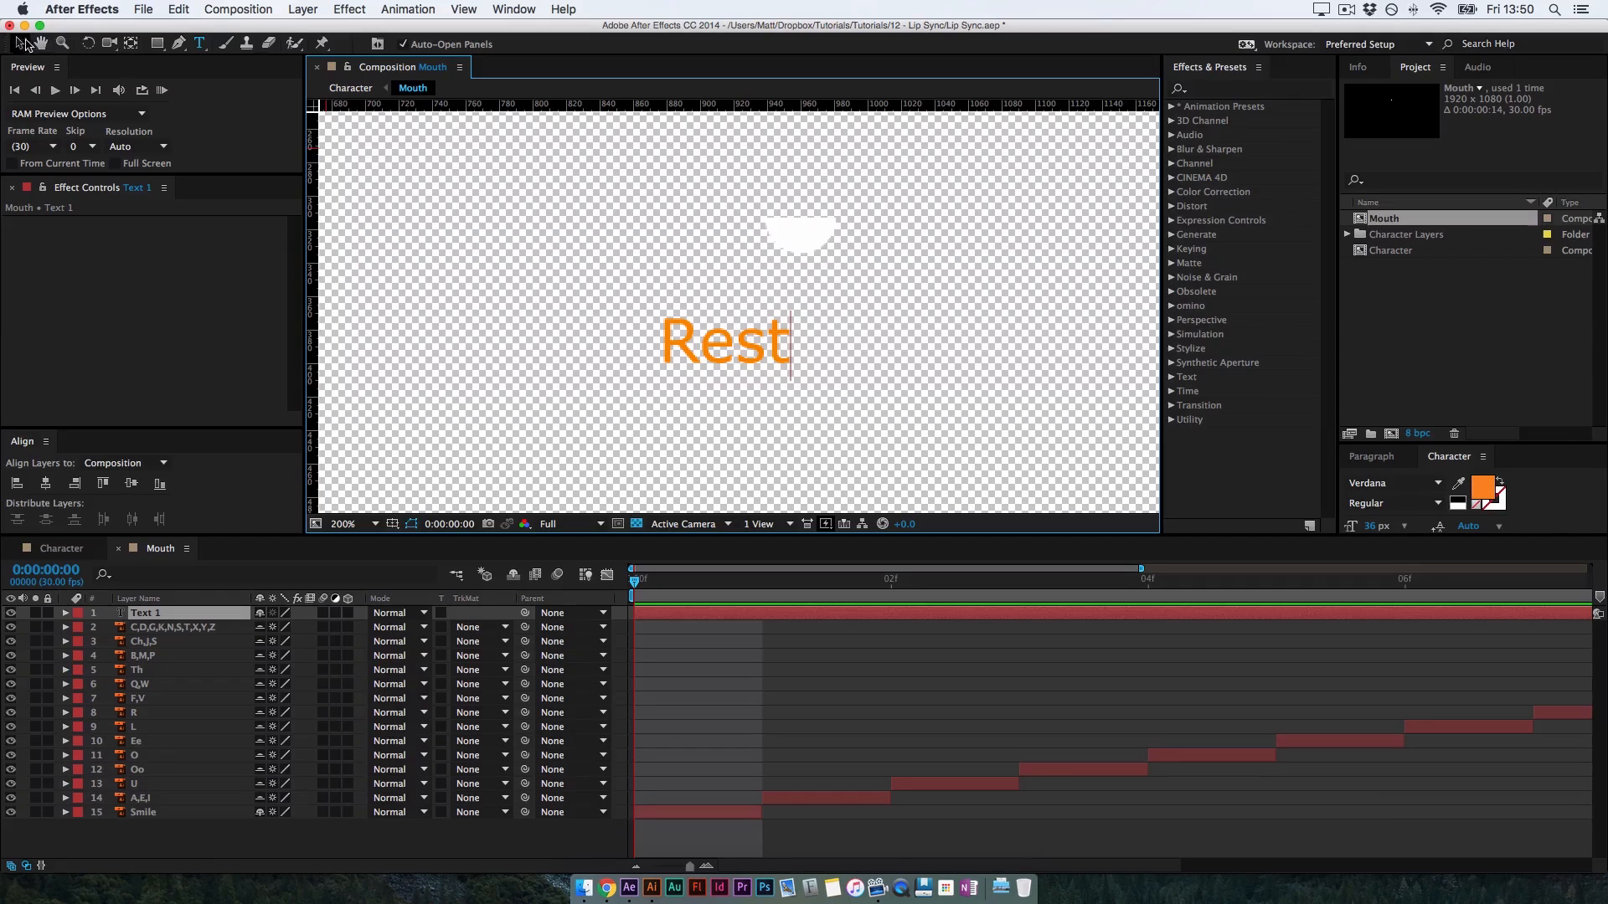
click(20, 44)
drag(746, 350, 819, 341)
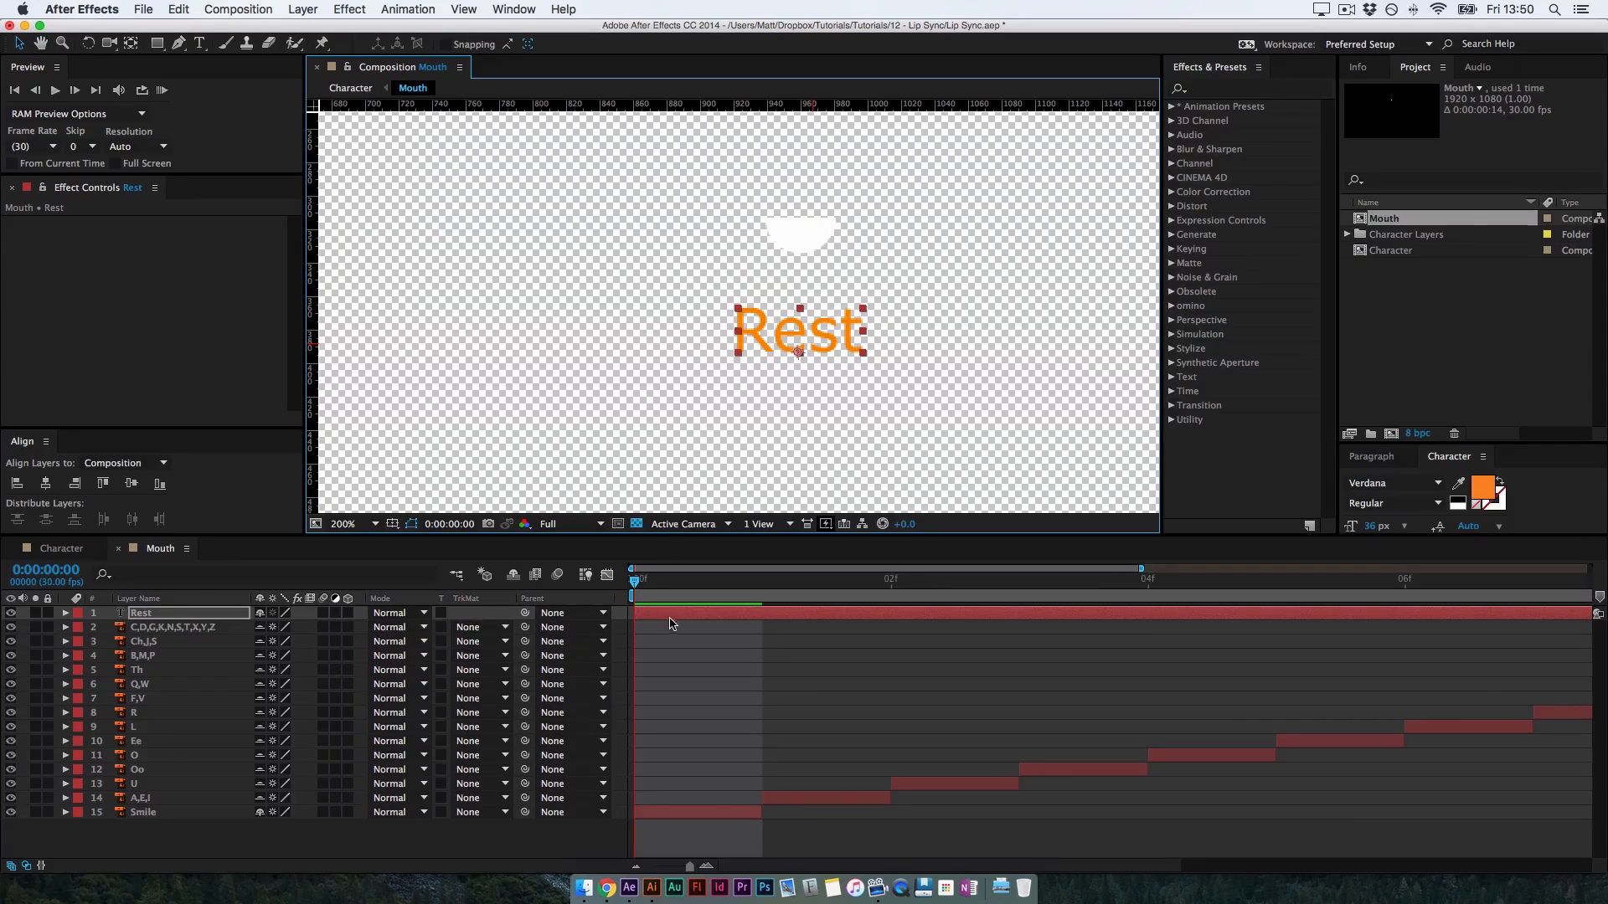
key(alt+bracketright)
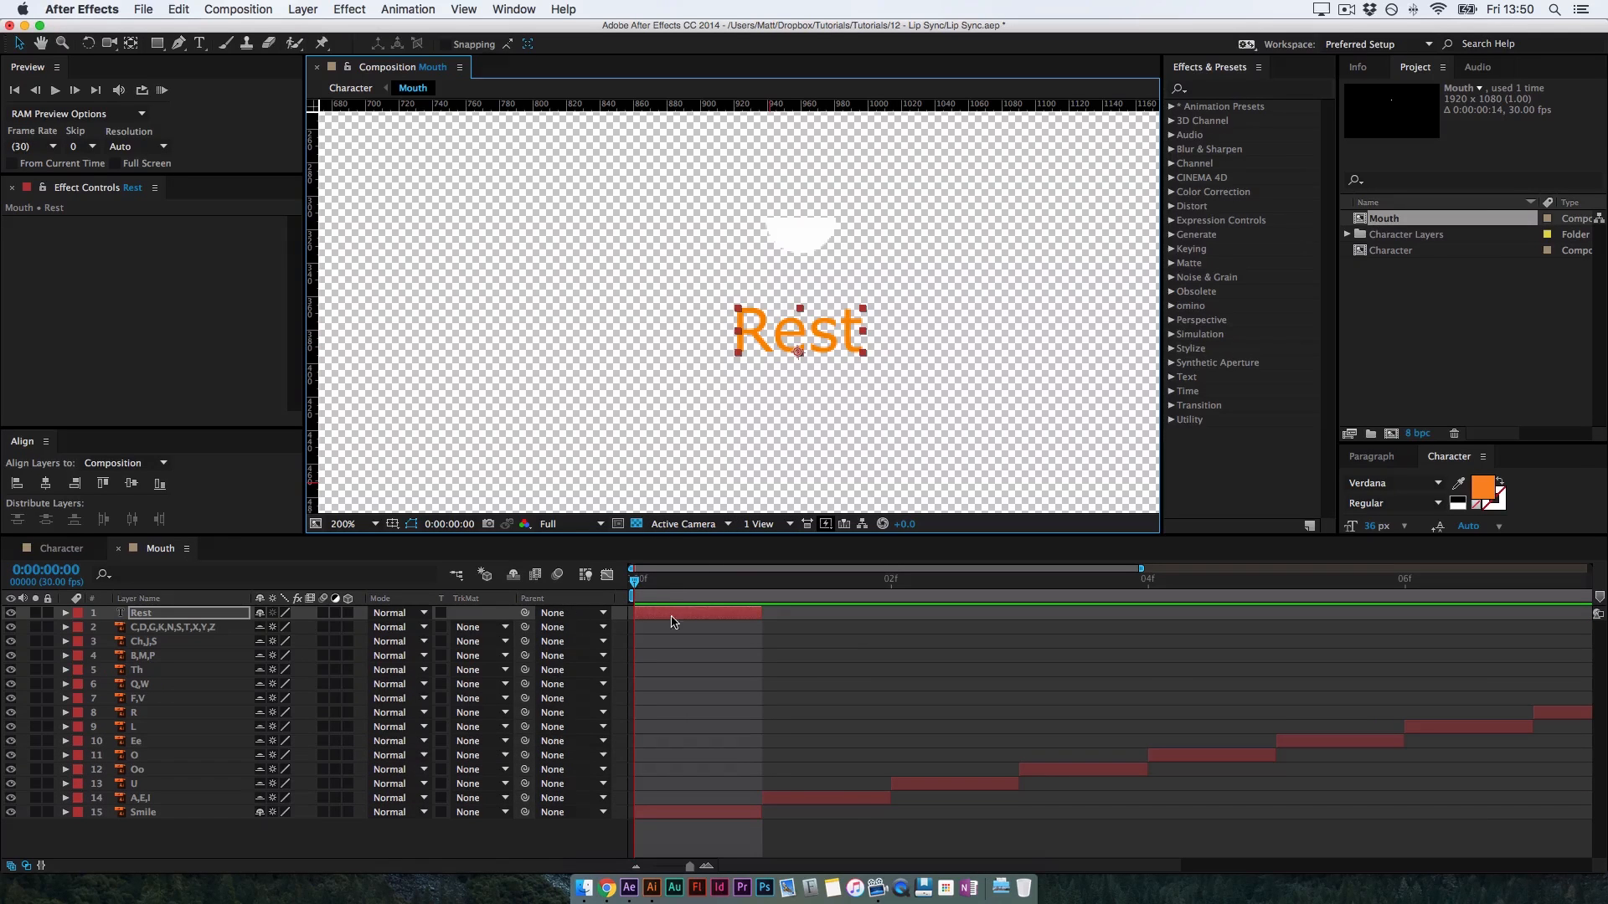
Duplicate the "Rest" label layer, shift the copy to frame 1 and change its text to "A,E,I"
key(super+d)
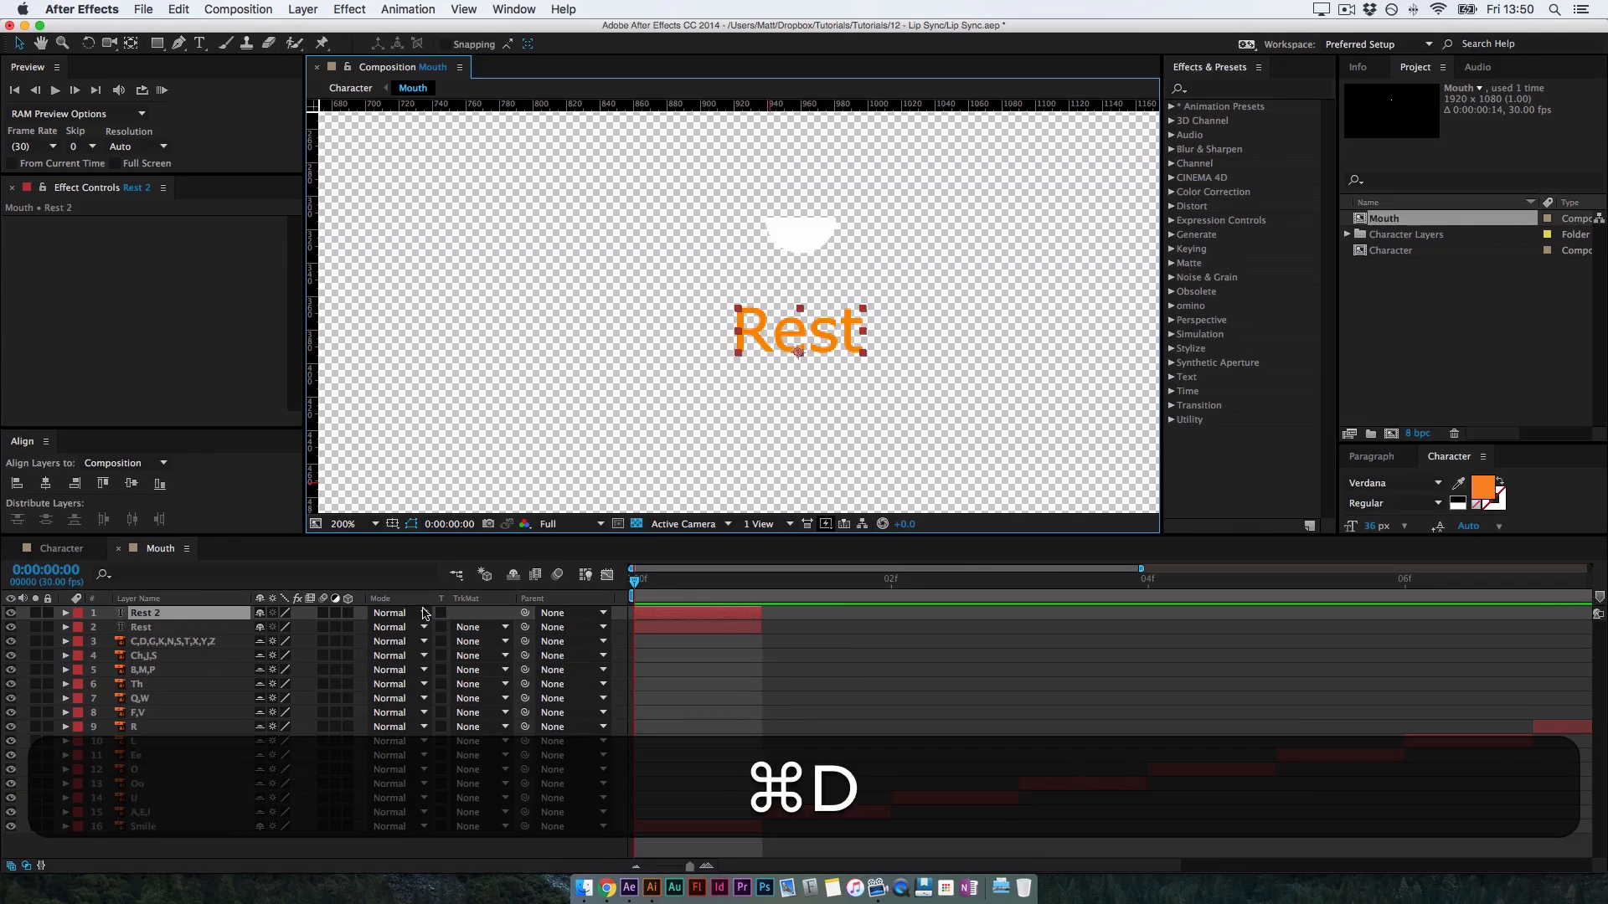
drag(711, 620, 807, 616)
click(784, 584)
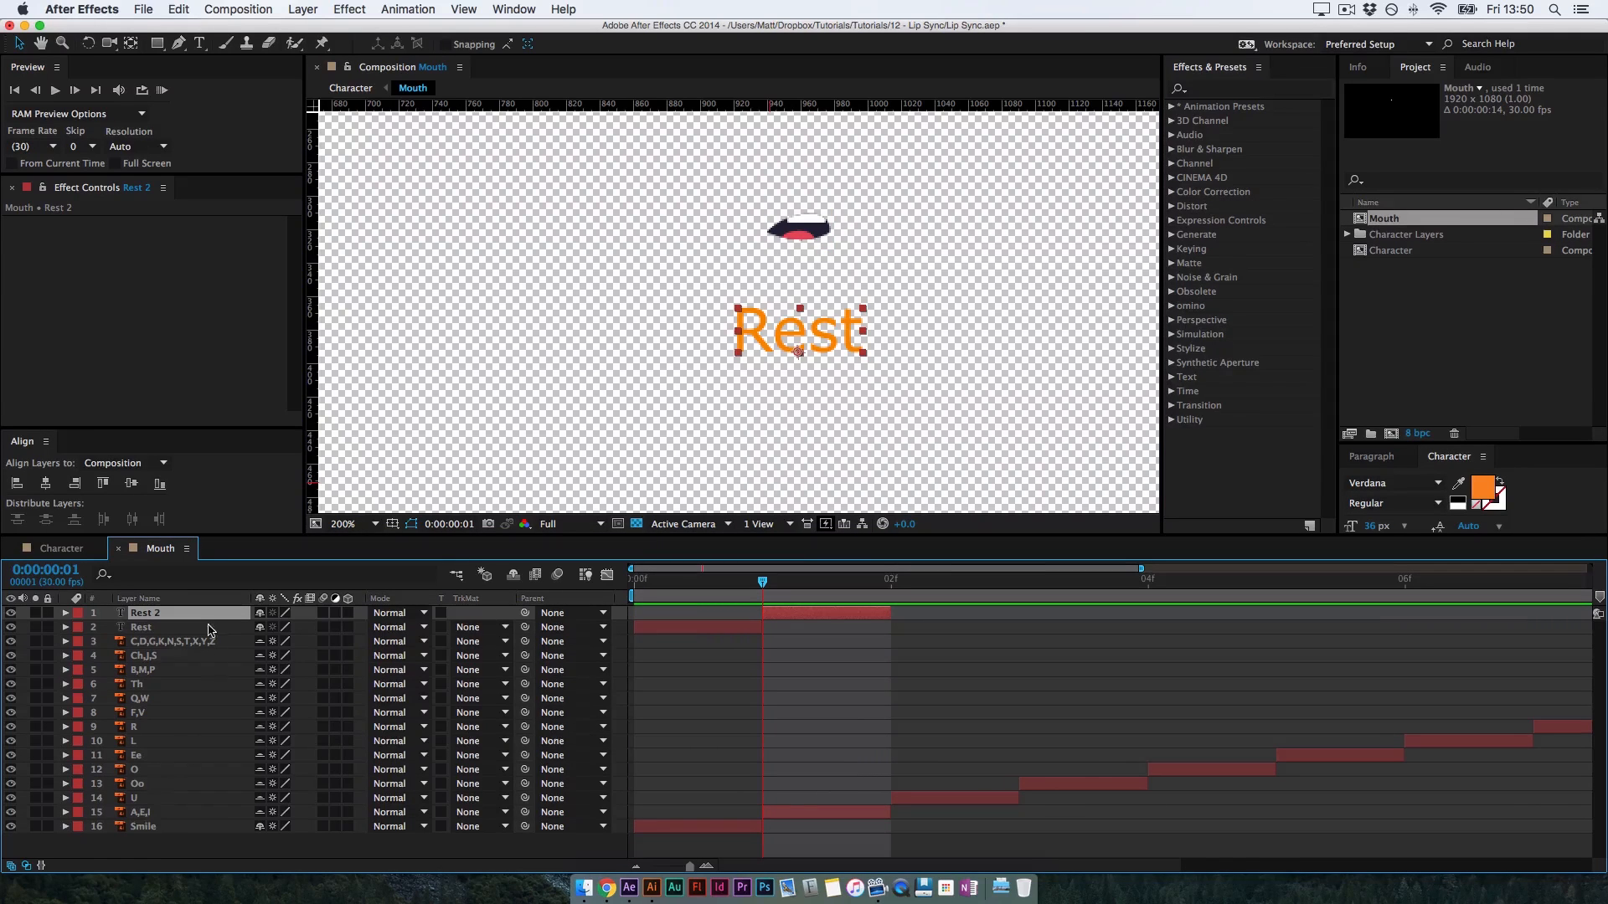
double_click(809, 329)
text(A,E,)
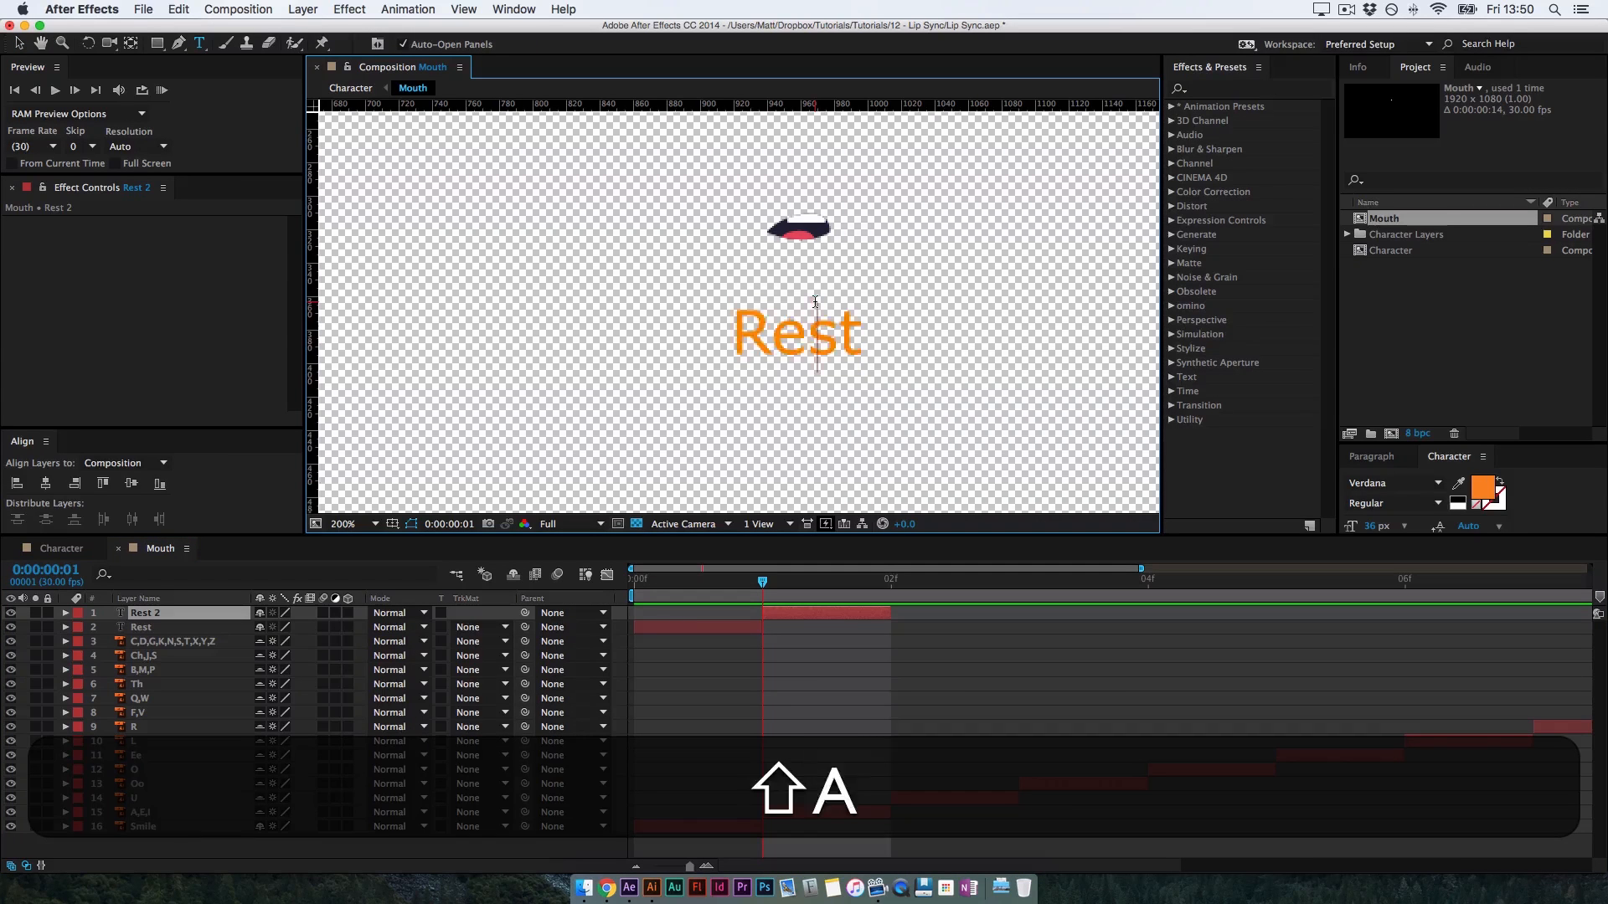
text(I)
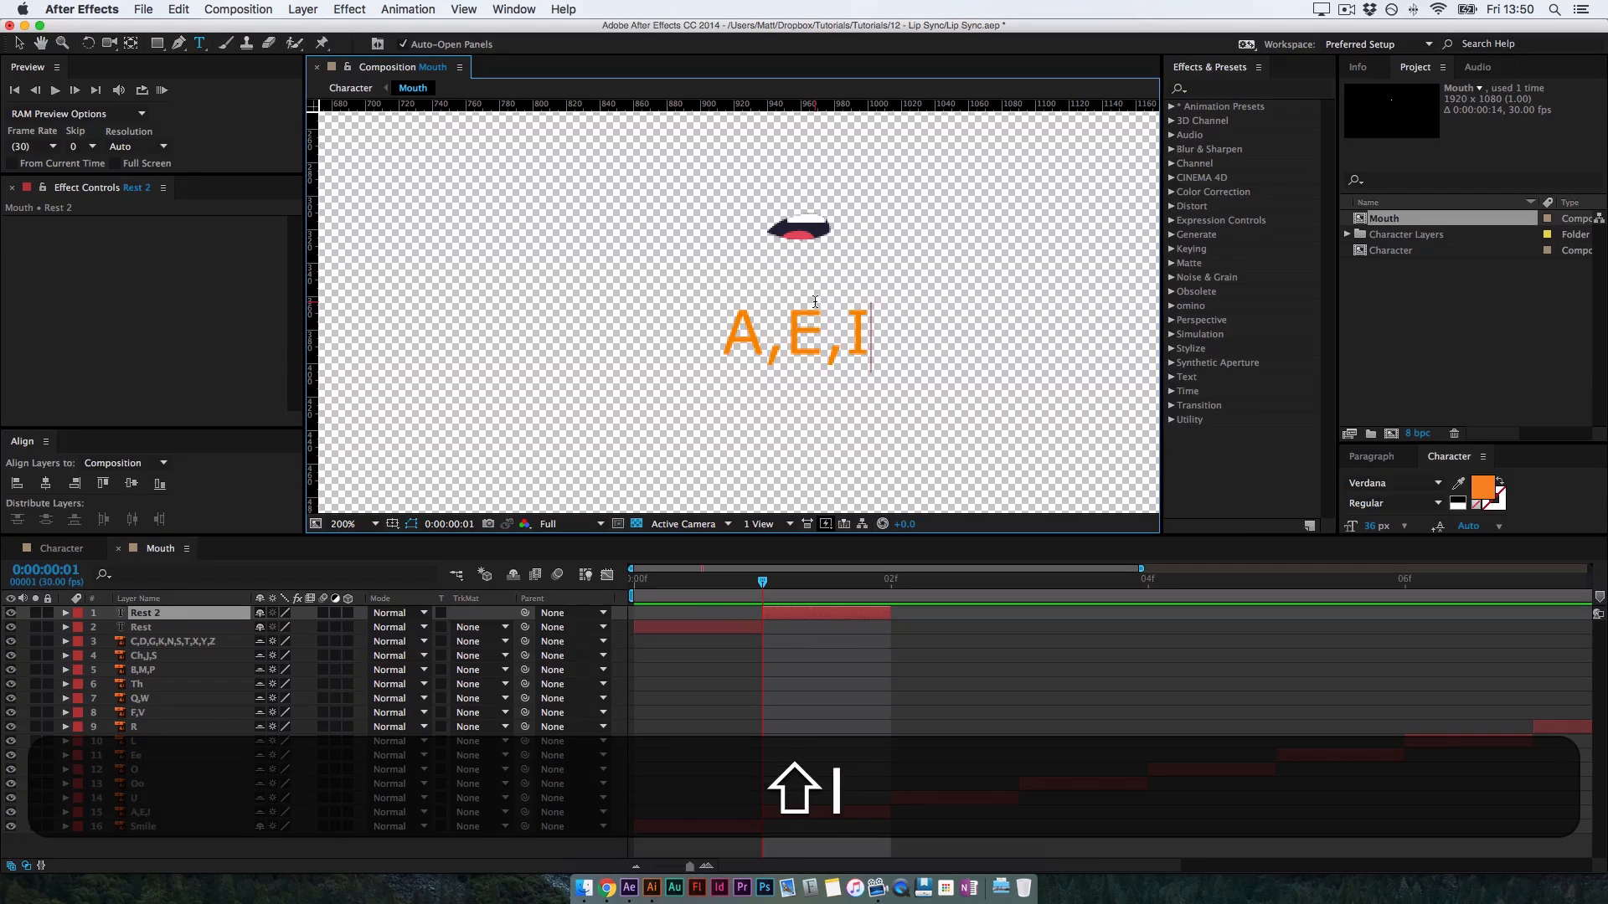
click(208, 829)
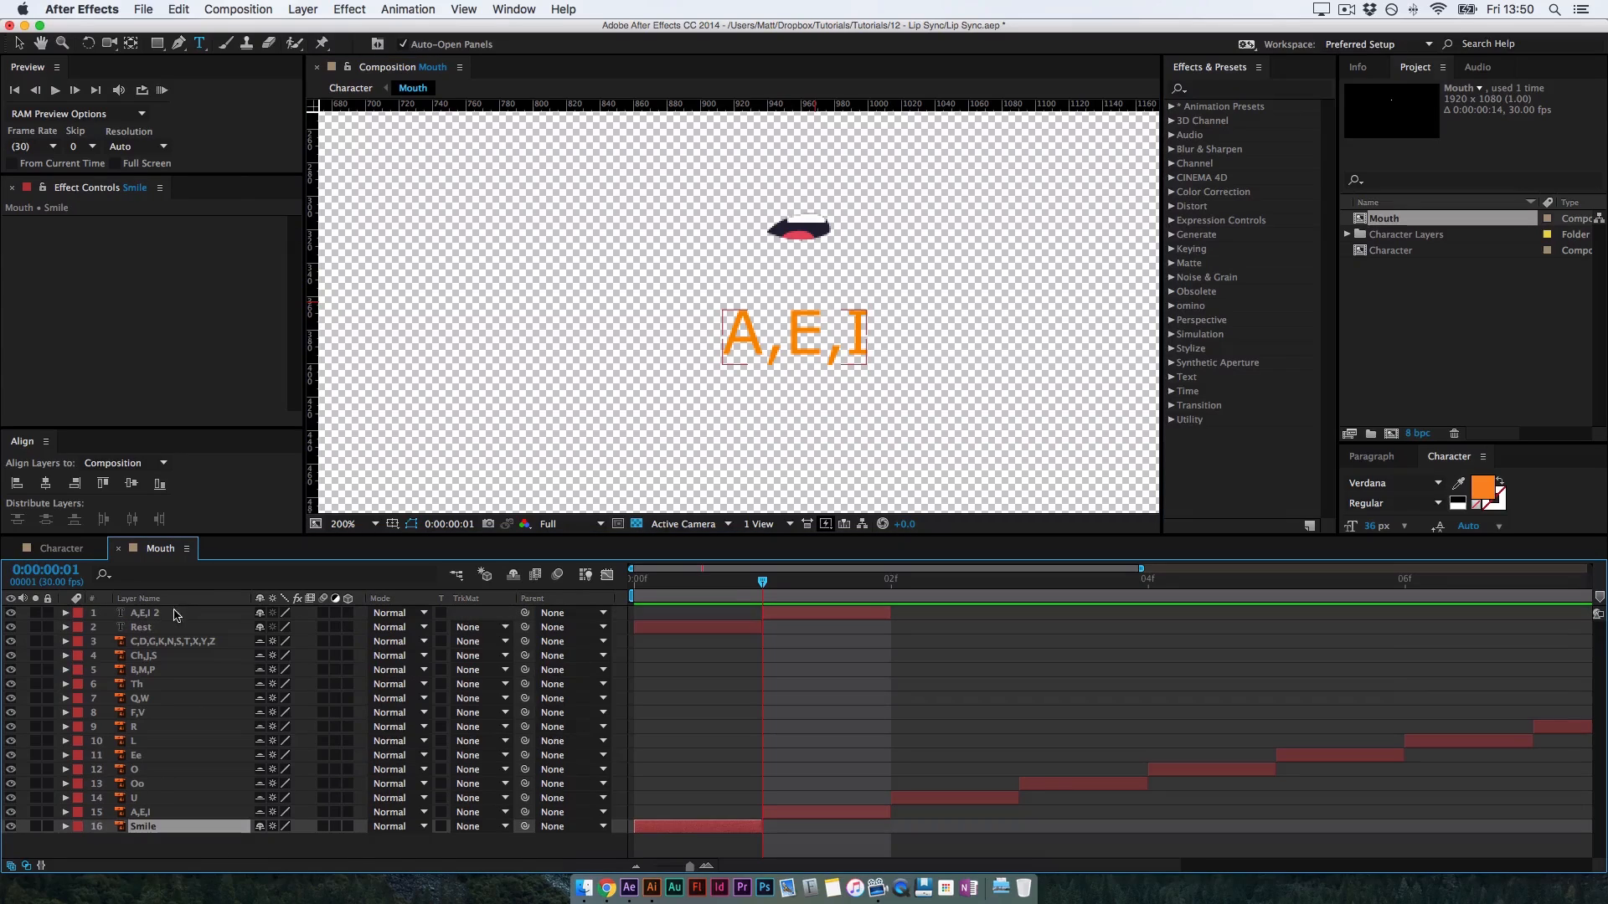
Duplicate the "A,E,I" label layer, move the copy to frame 2 and replace its text with "U"
click(173, 614)
key(super+d)
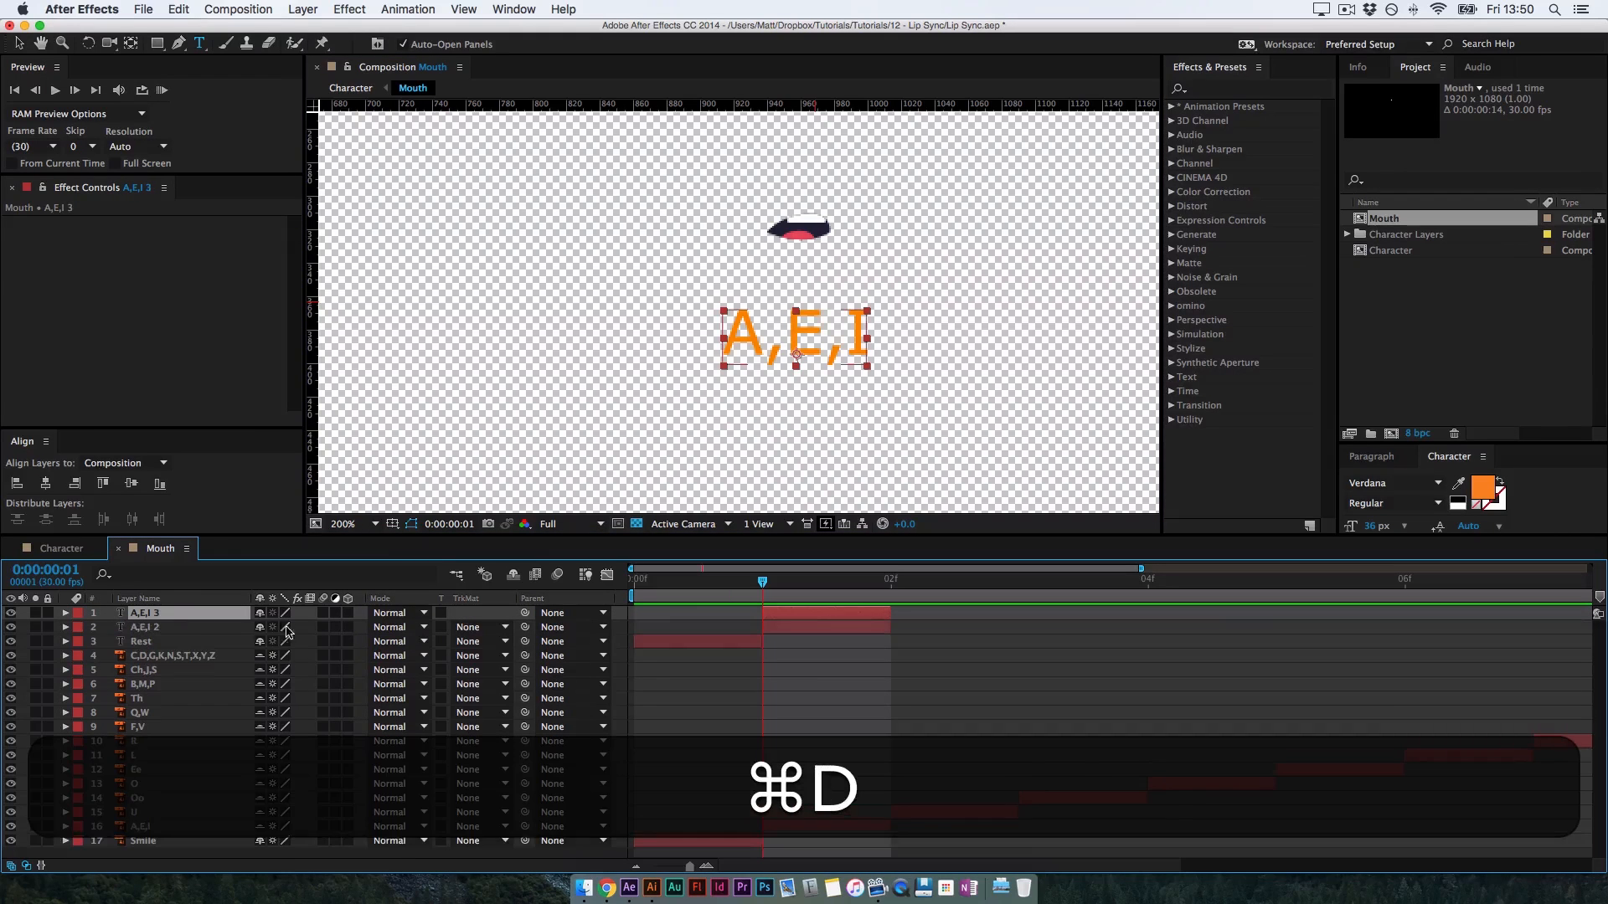
drag(861, 621, 935, 615)
click(901, 582)
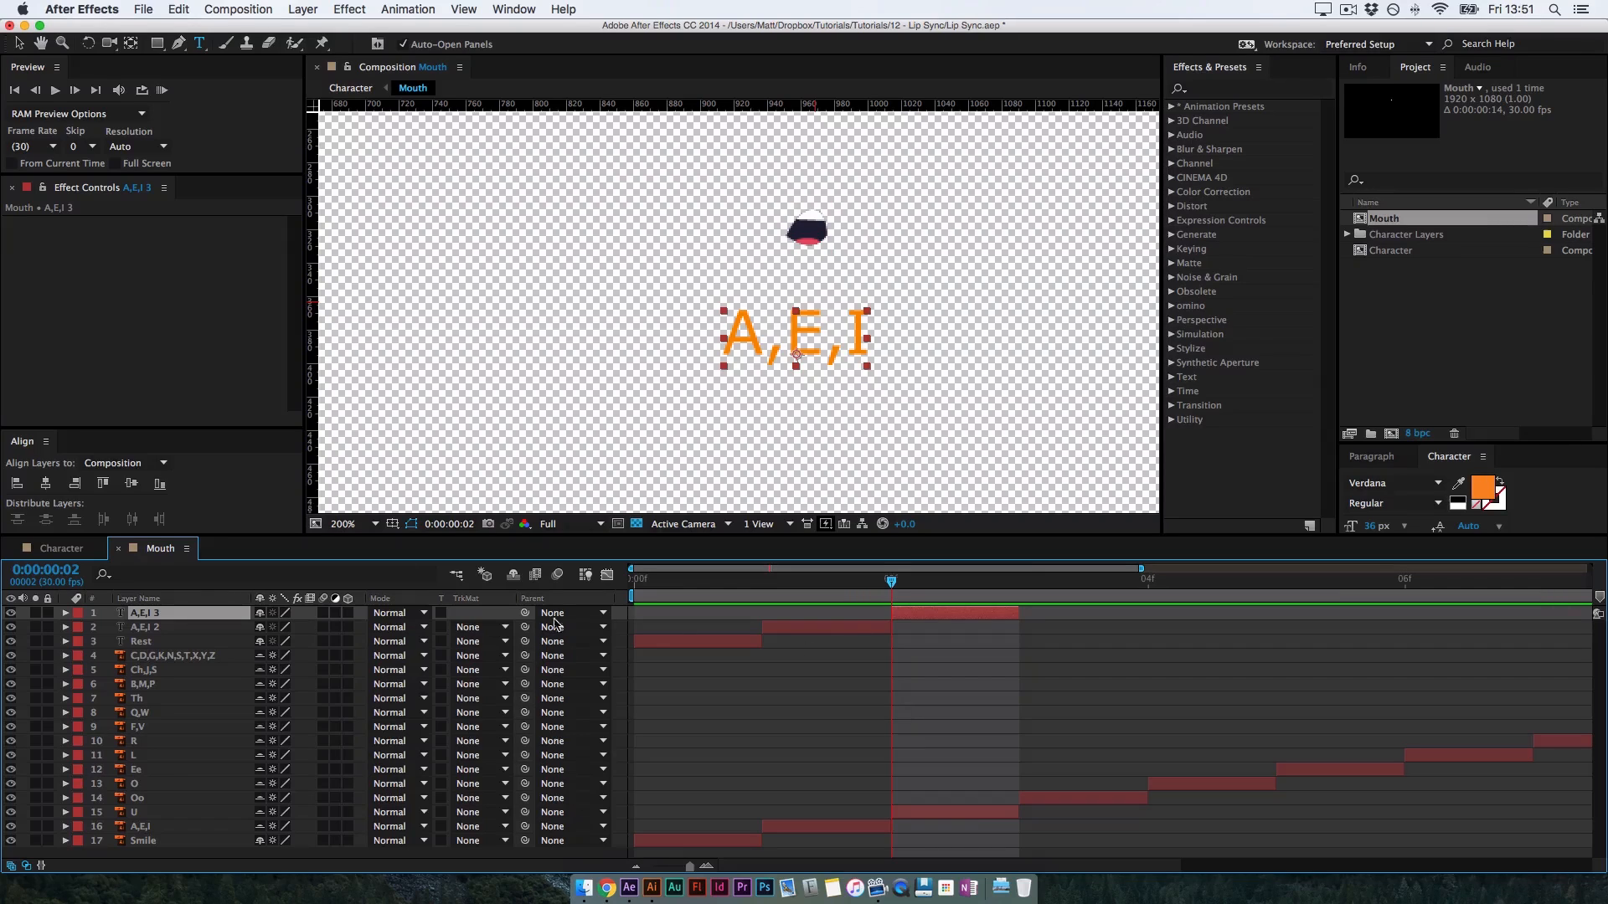
click(808, 343)
key(super+a)
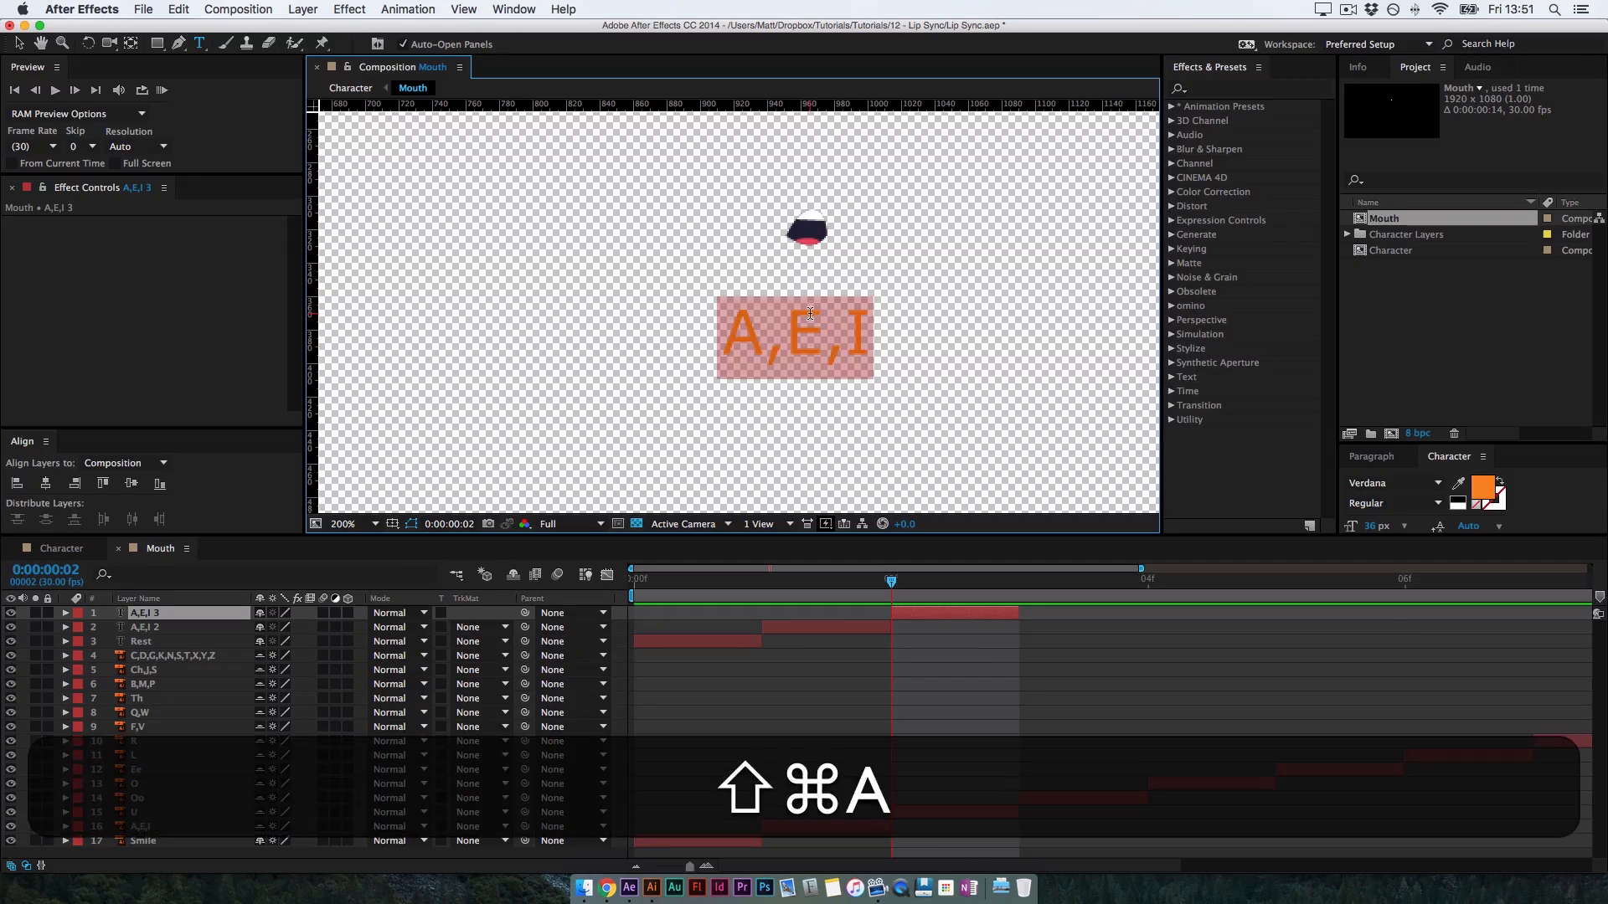
text(U)
click(157, 613)
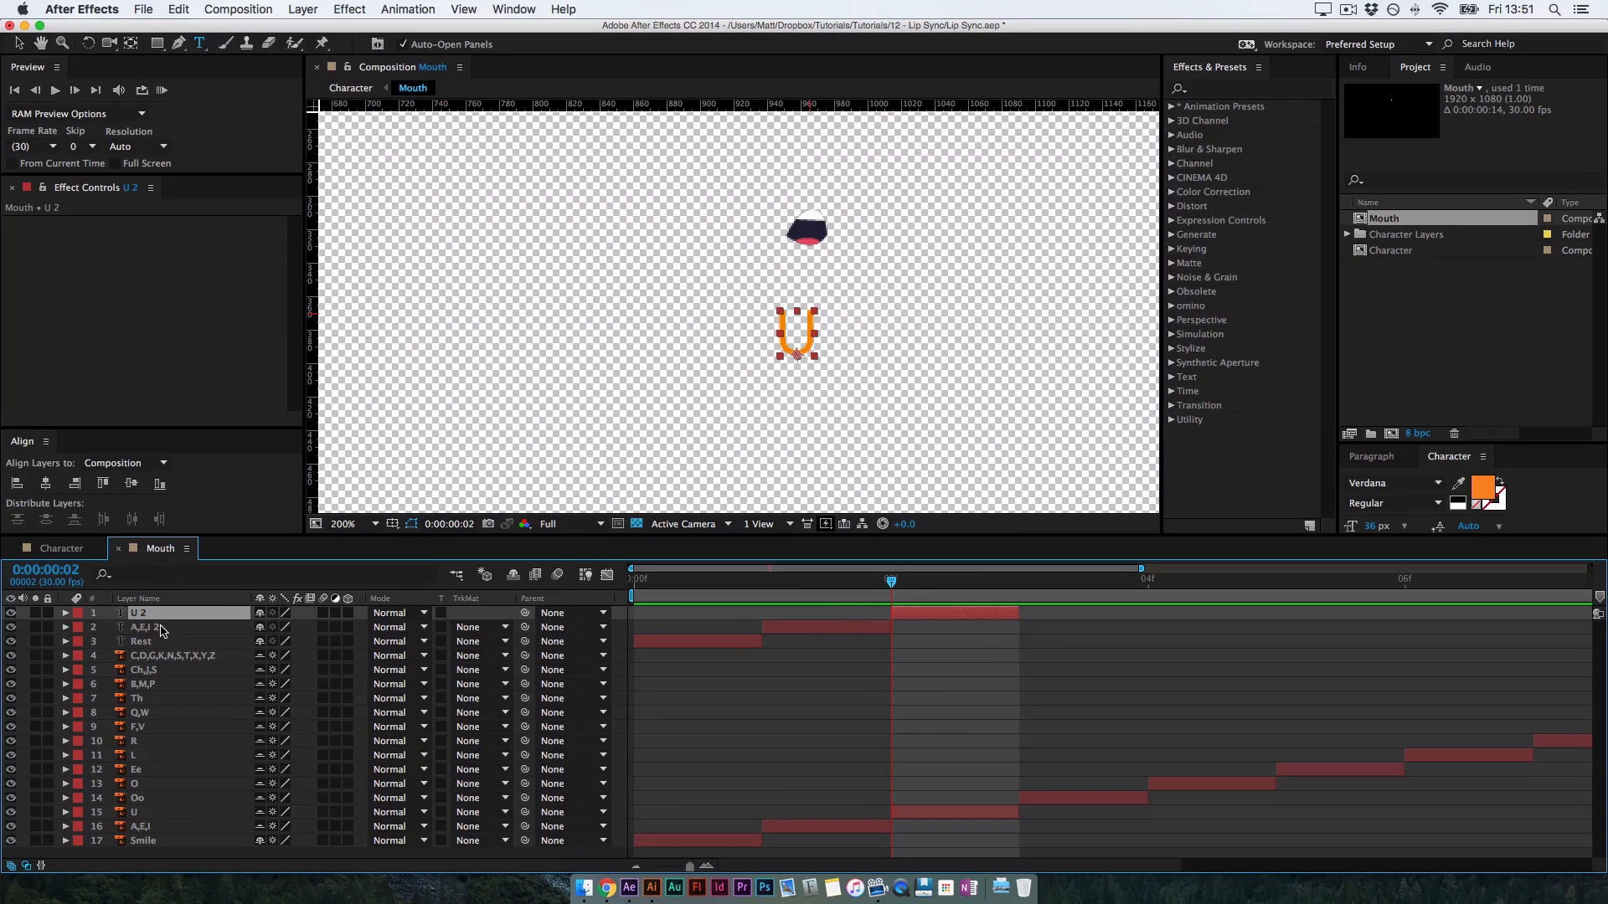
Create the frame 3 label from a copy of the "U" text layer, changing its text to "Oo"
key(super+d)
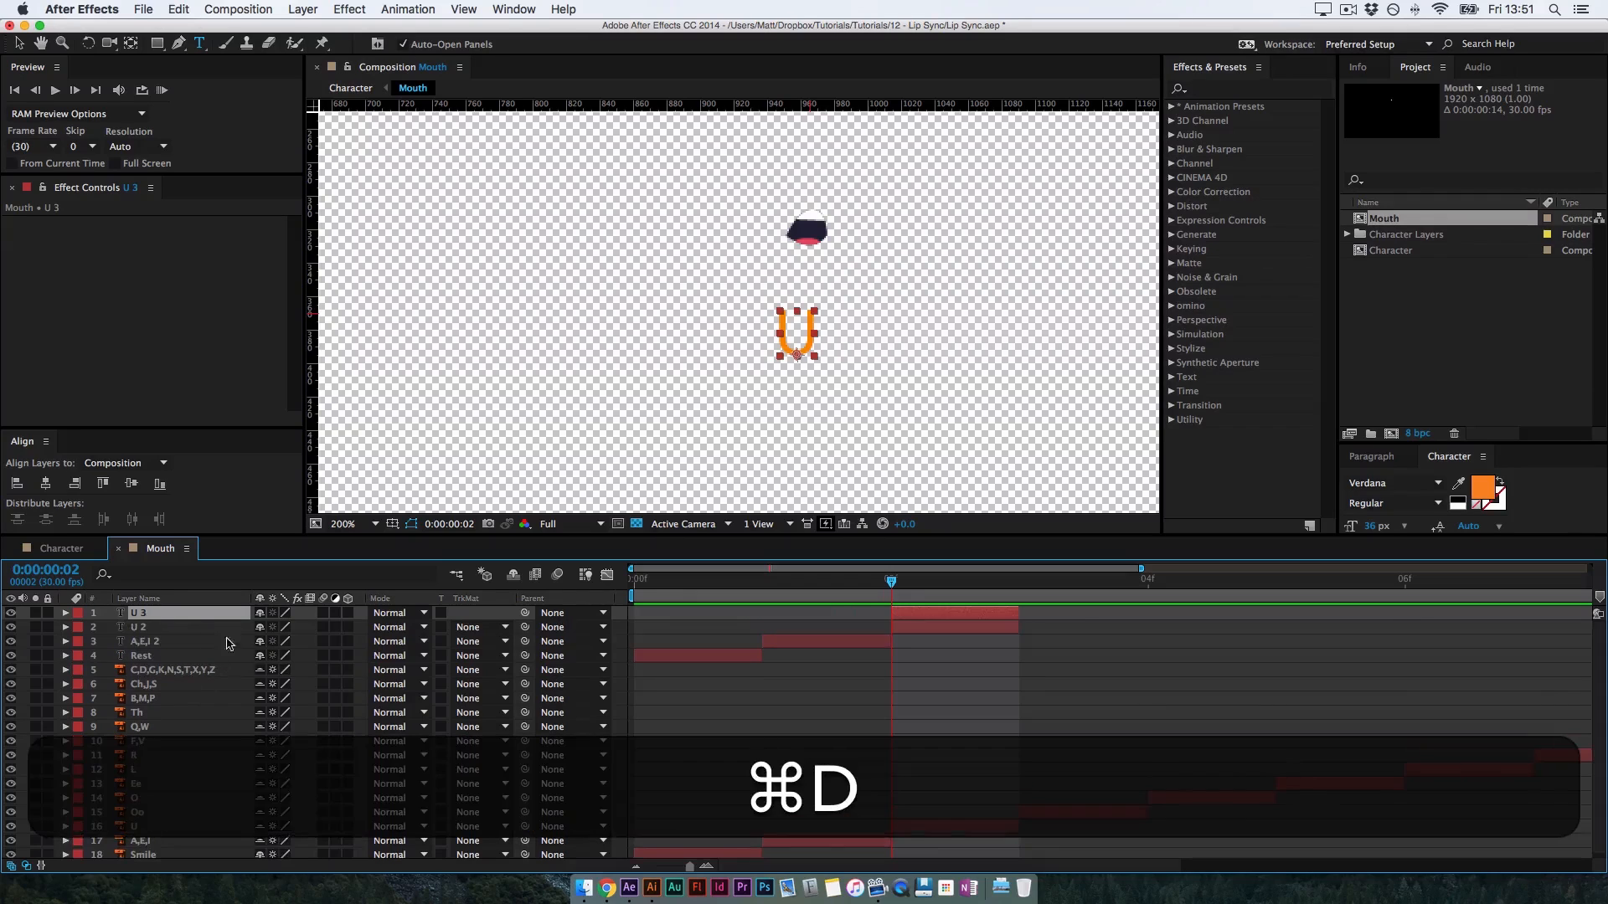
drag(975, 618, 1074, 617)
click(1043, 594)
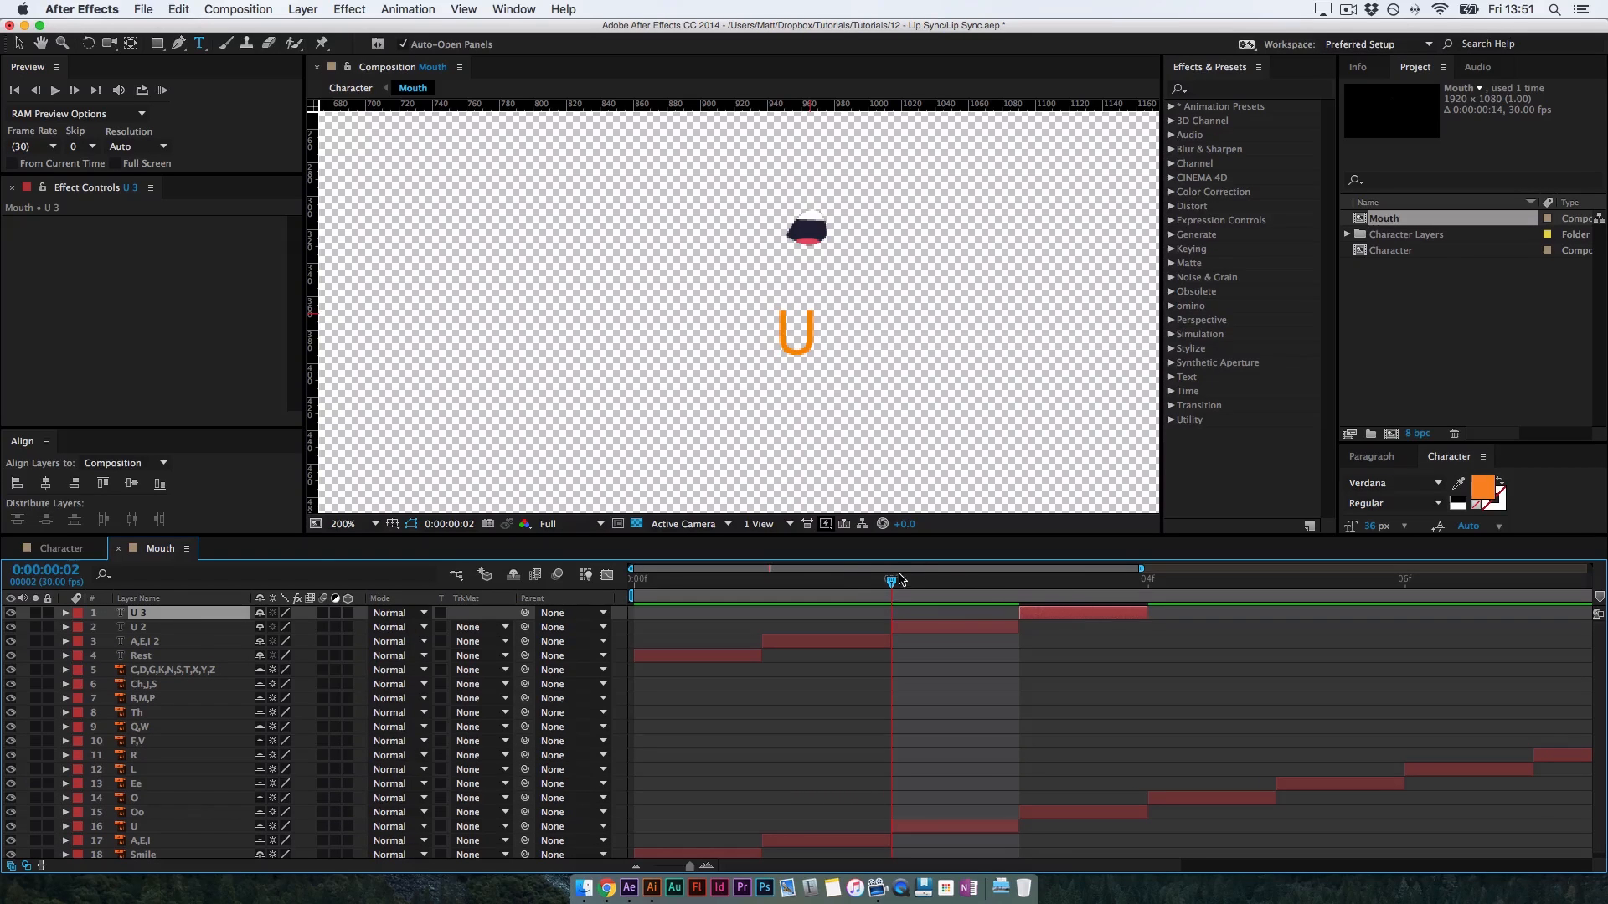
double_click(150, 617)
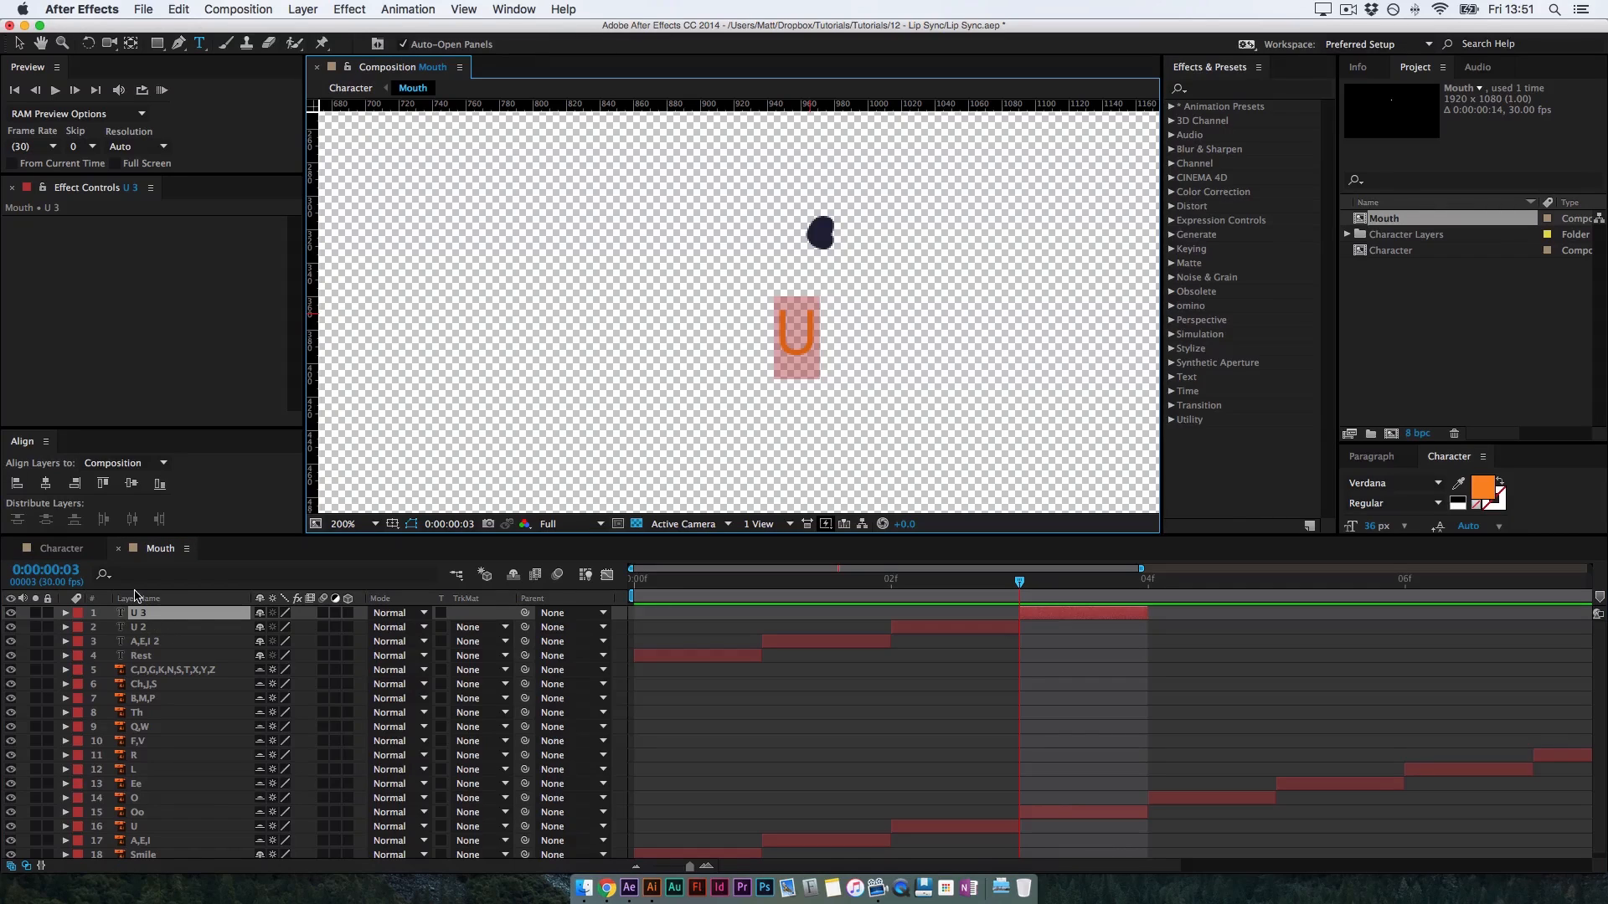
text(Oo)
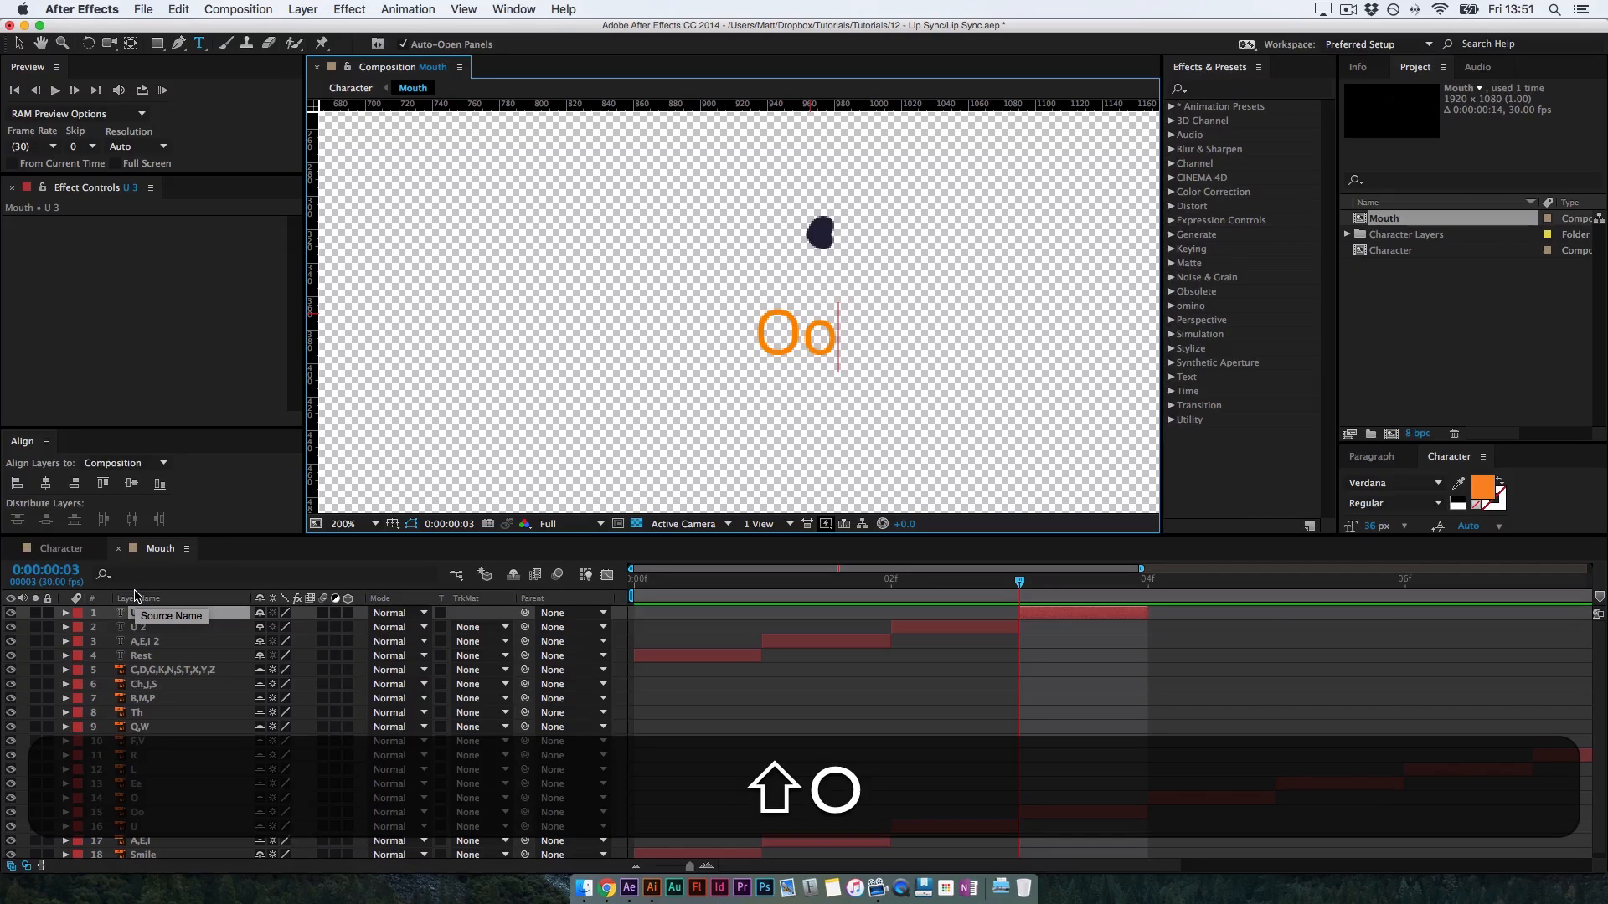
click(180, 628)
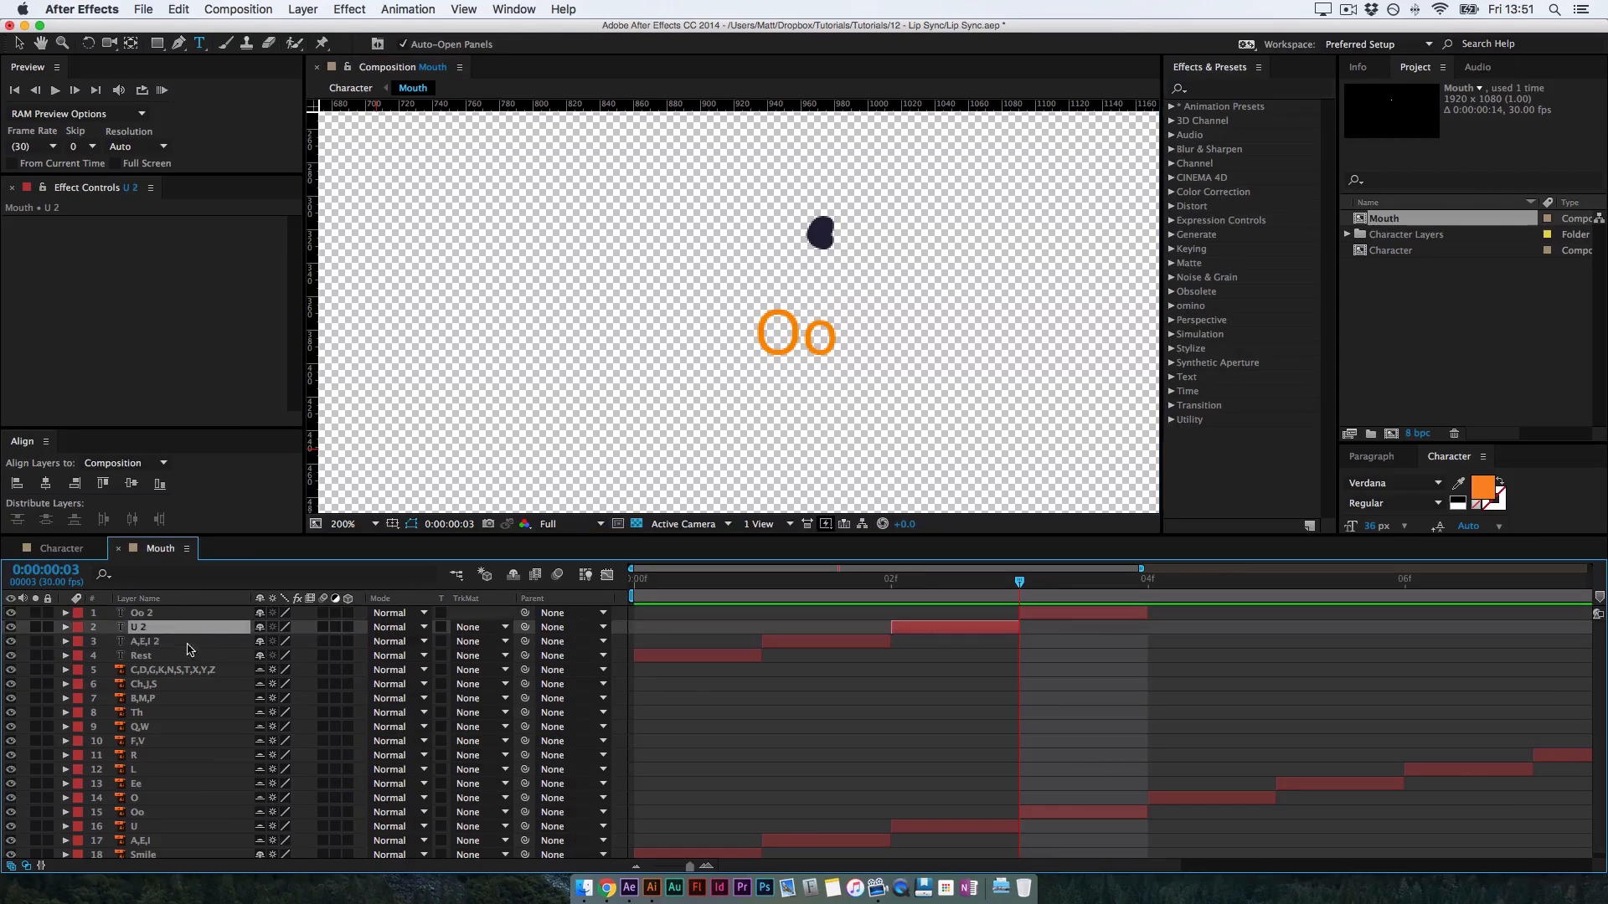
Duplicate the "Oo" label layer, shift the copy to frame 4 and change its text to "O"
click(1050, 616)
key(super+d)
drag(1084, 614, 1148, 612)
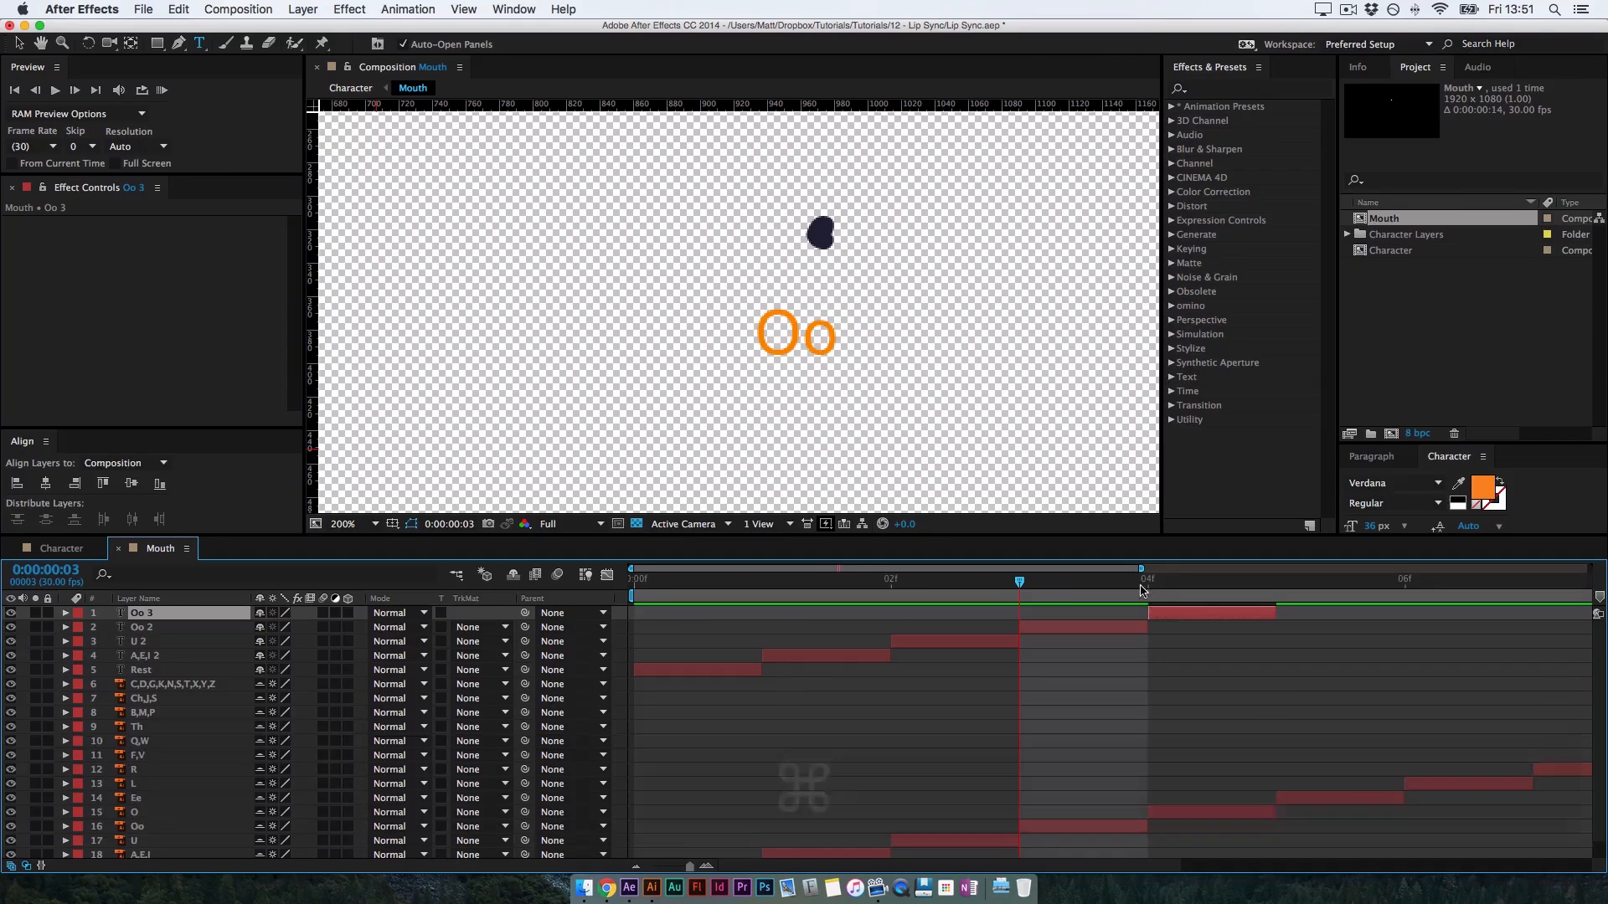
click(1149, 586)
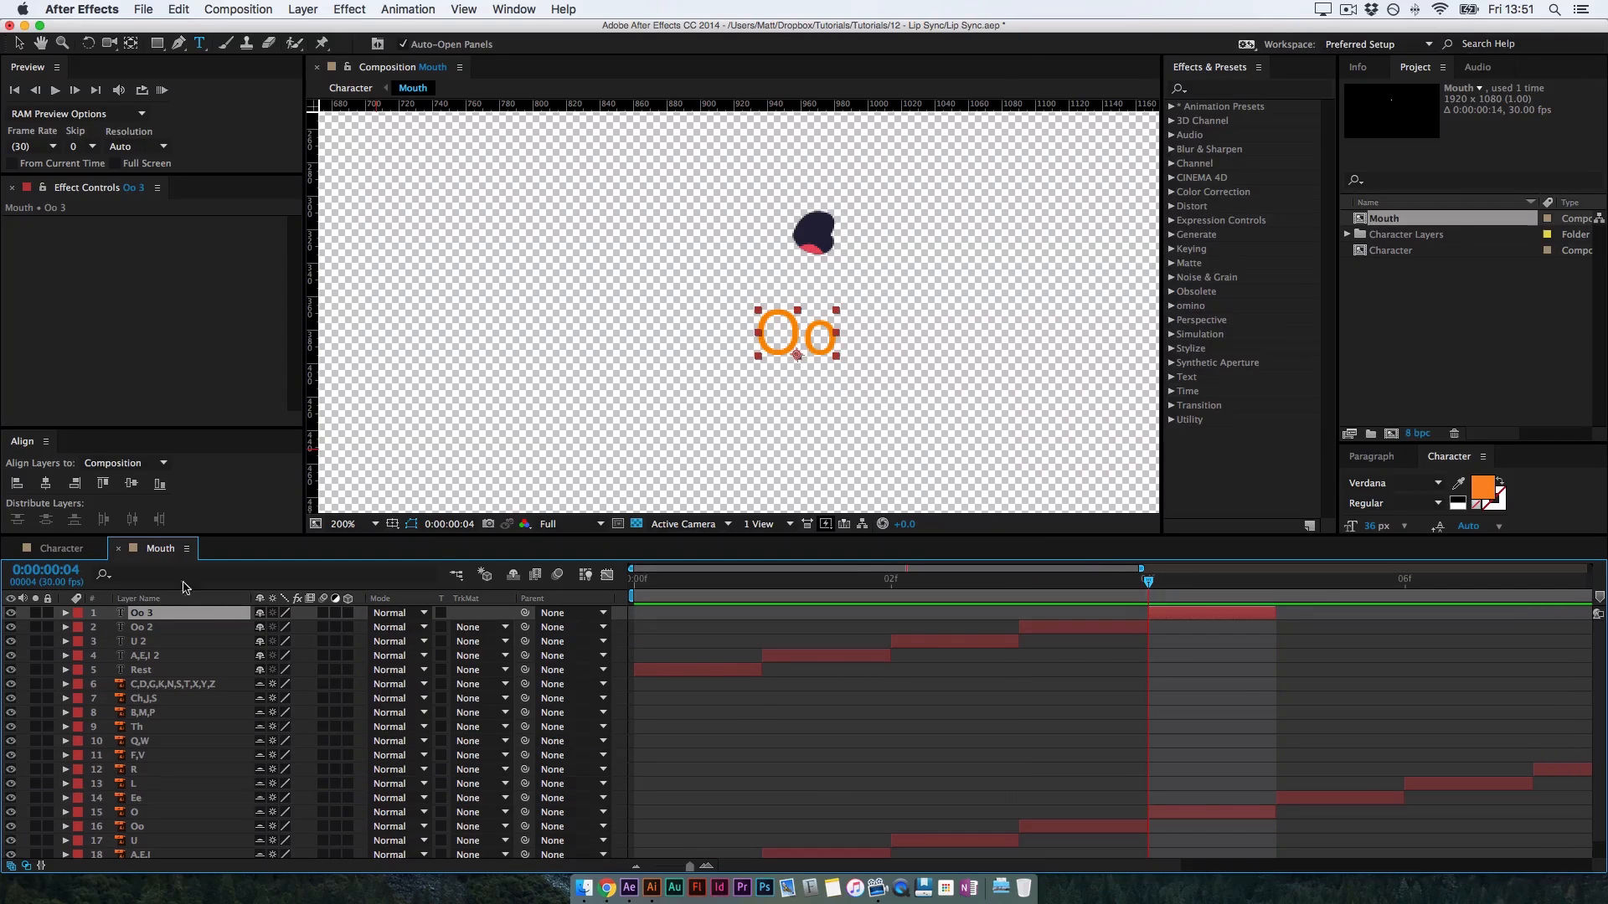
double_click(146, 618)
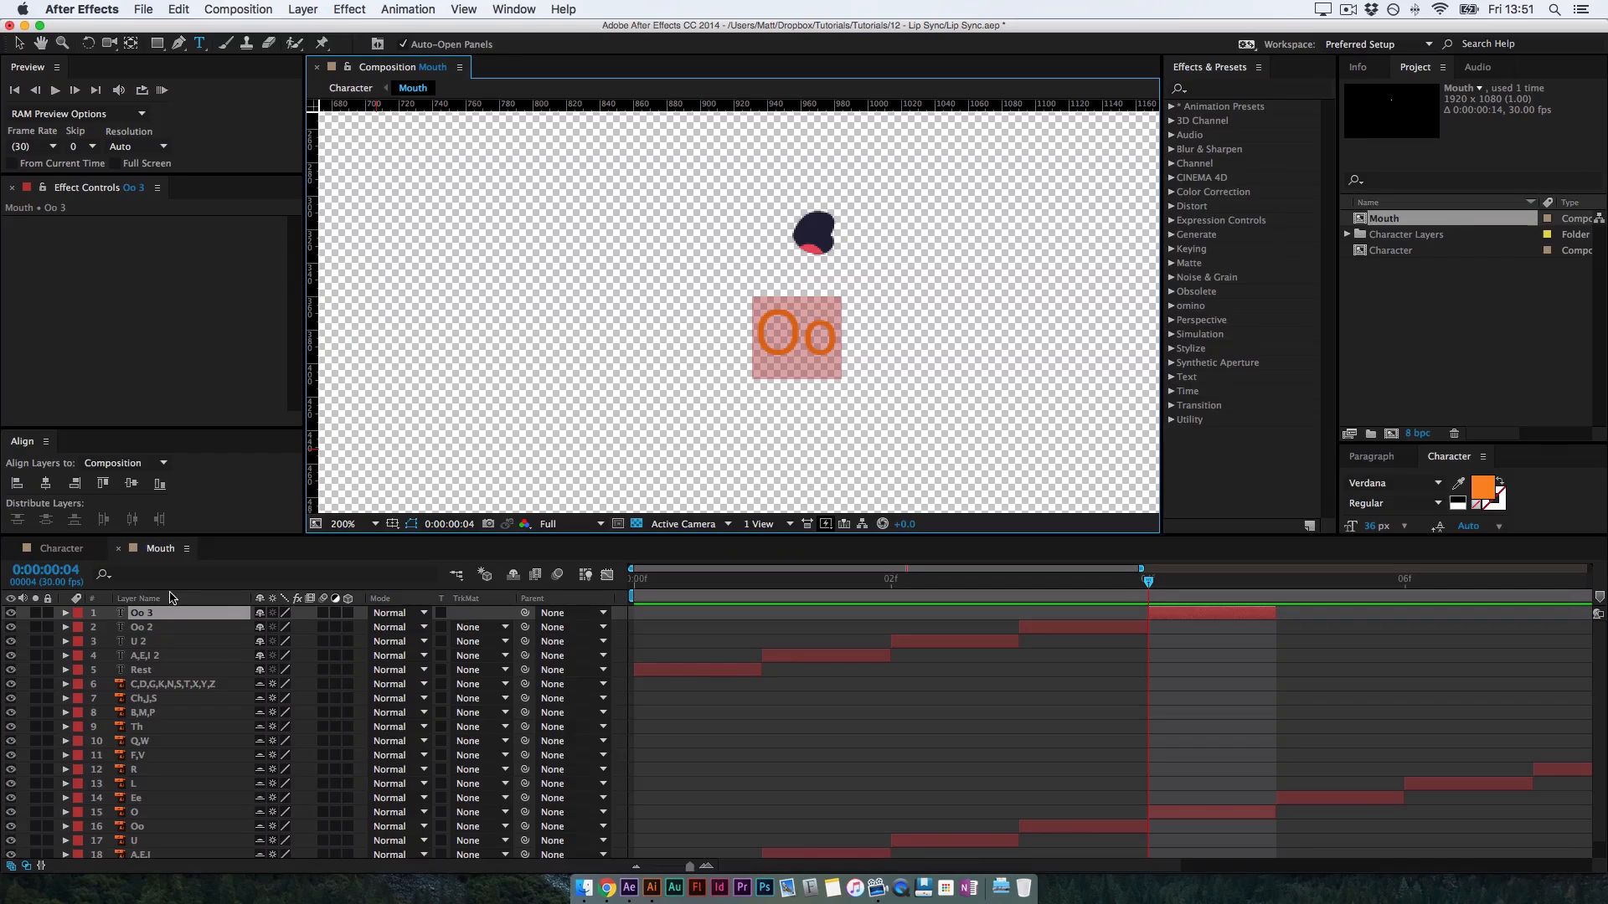
text(O)
key(shift+Return)
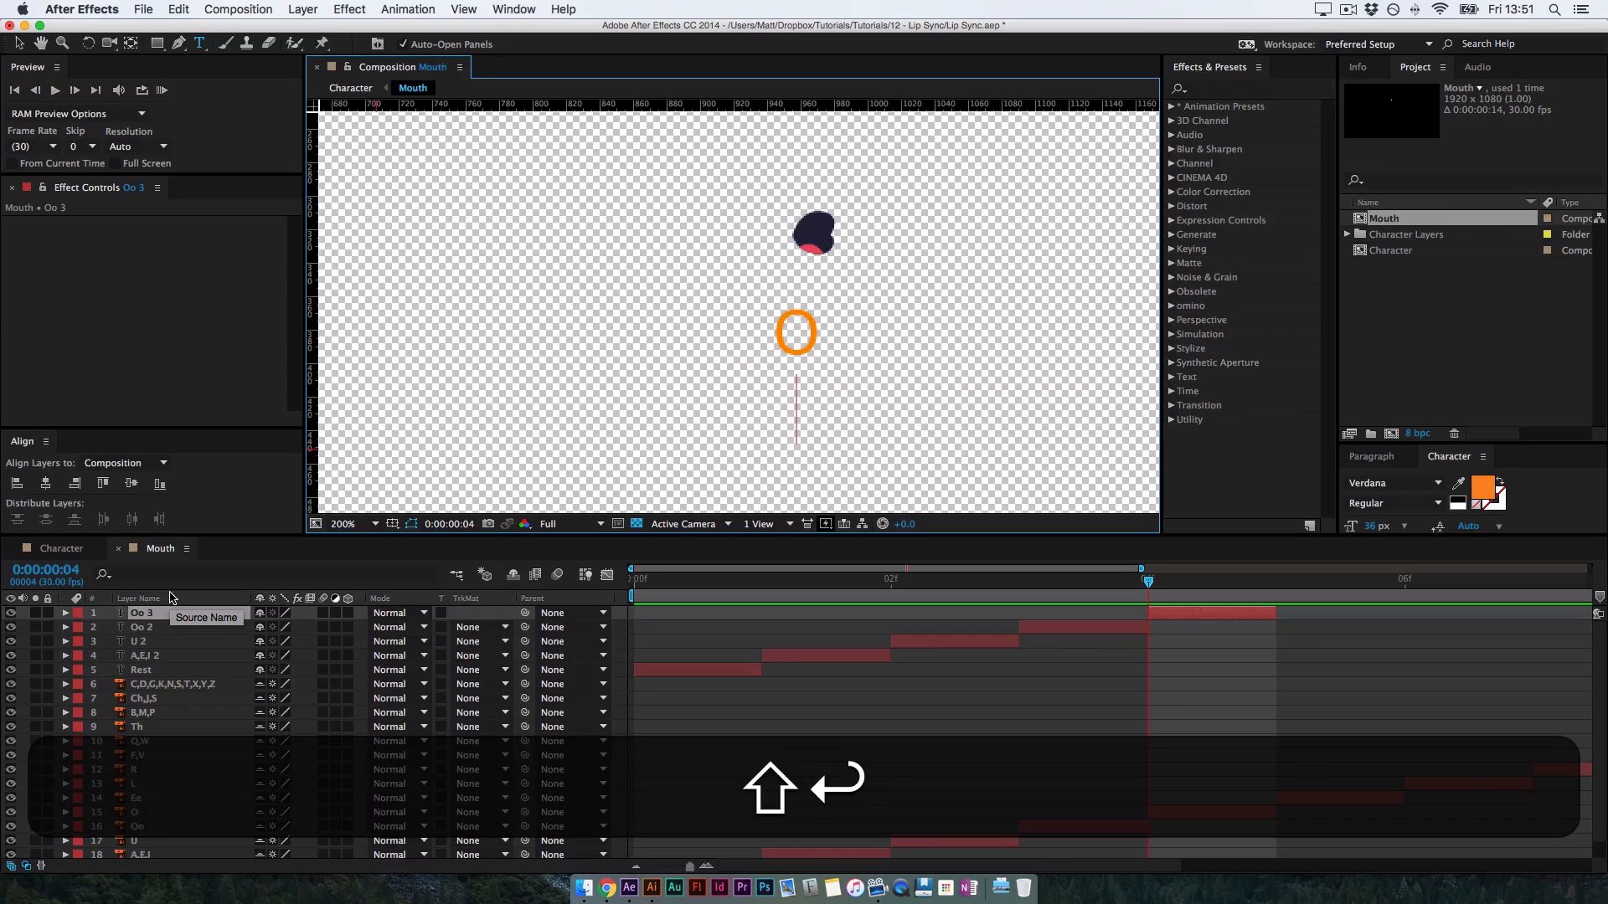
key(BackSpace)
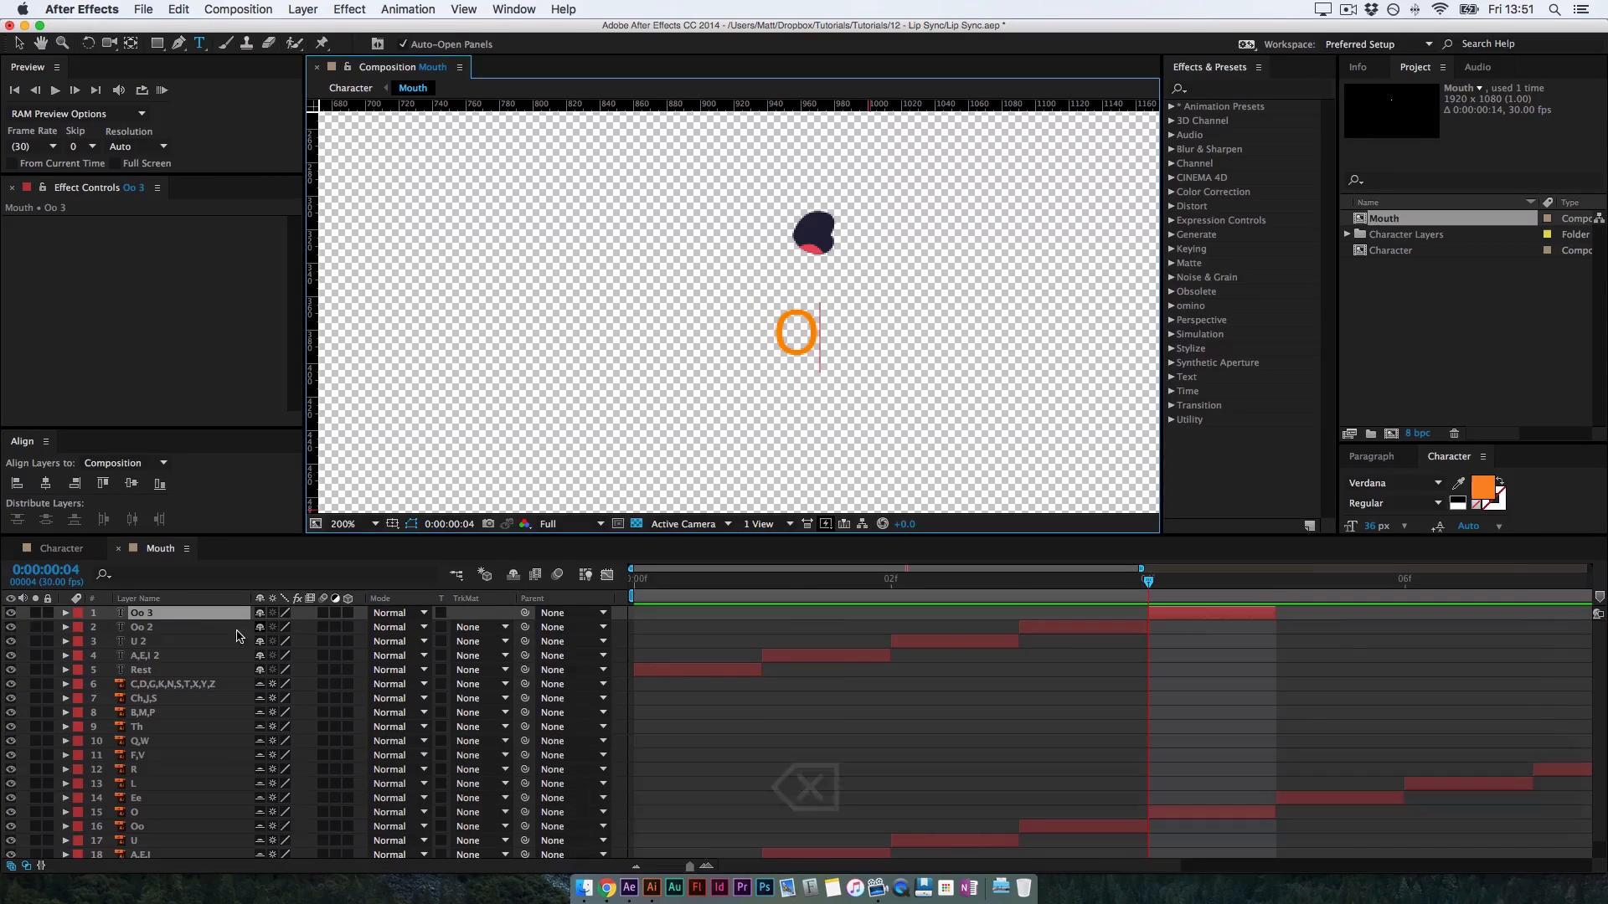
click(155, 629)
Duplicate the "O" label layer, place the copy at frame 5 and change its text to "Ee"
click(155, 616)
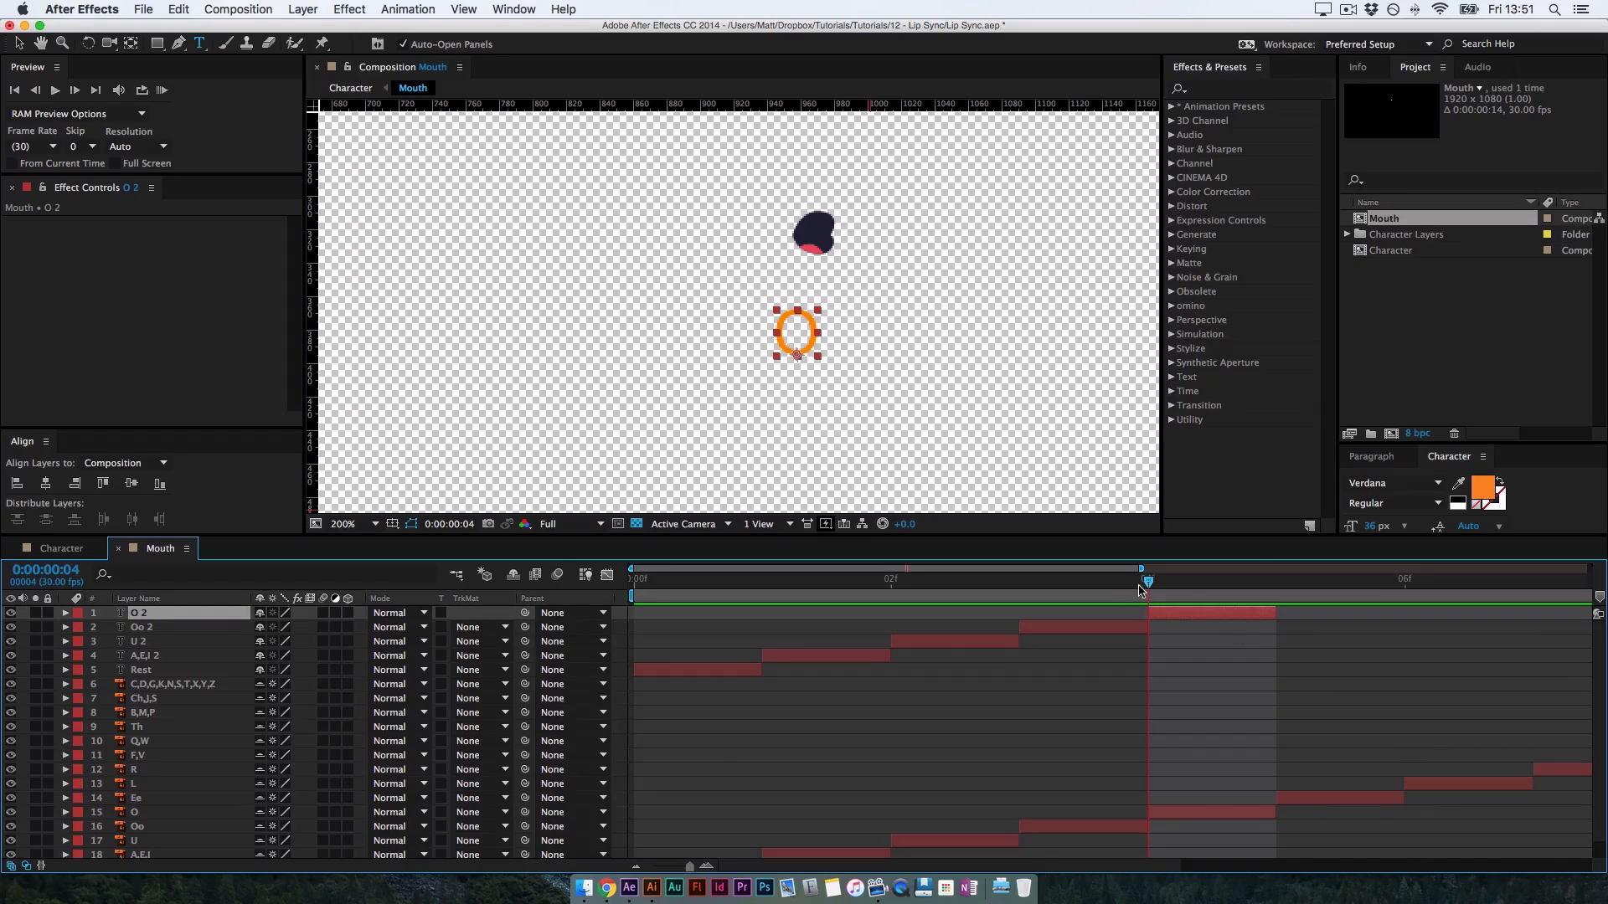
key(super+d)
drag(1216, 620, 1286, 621)
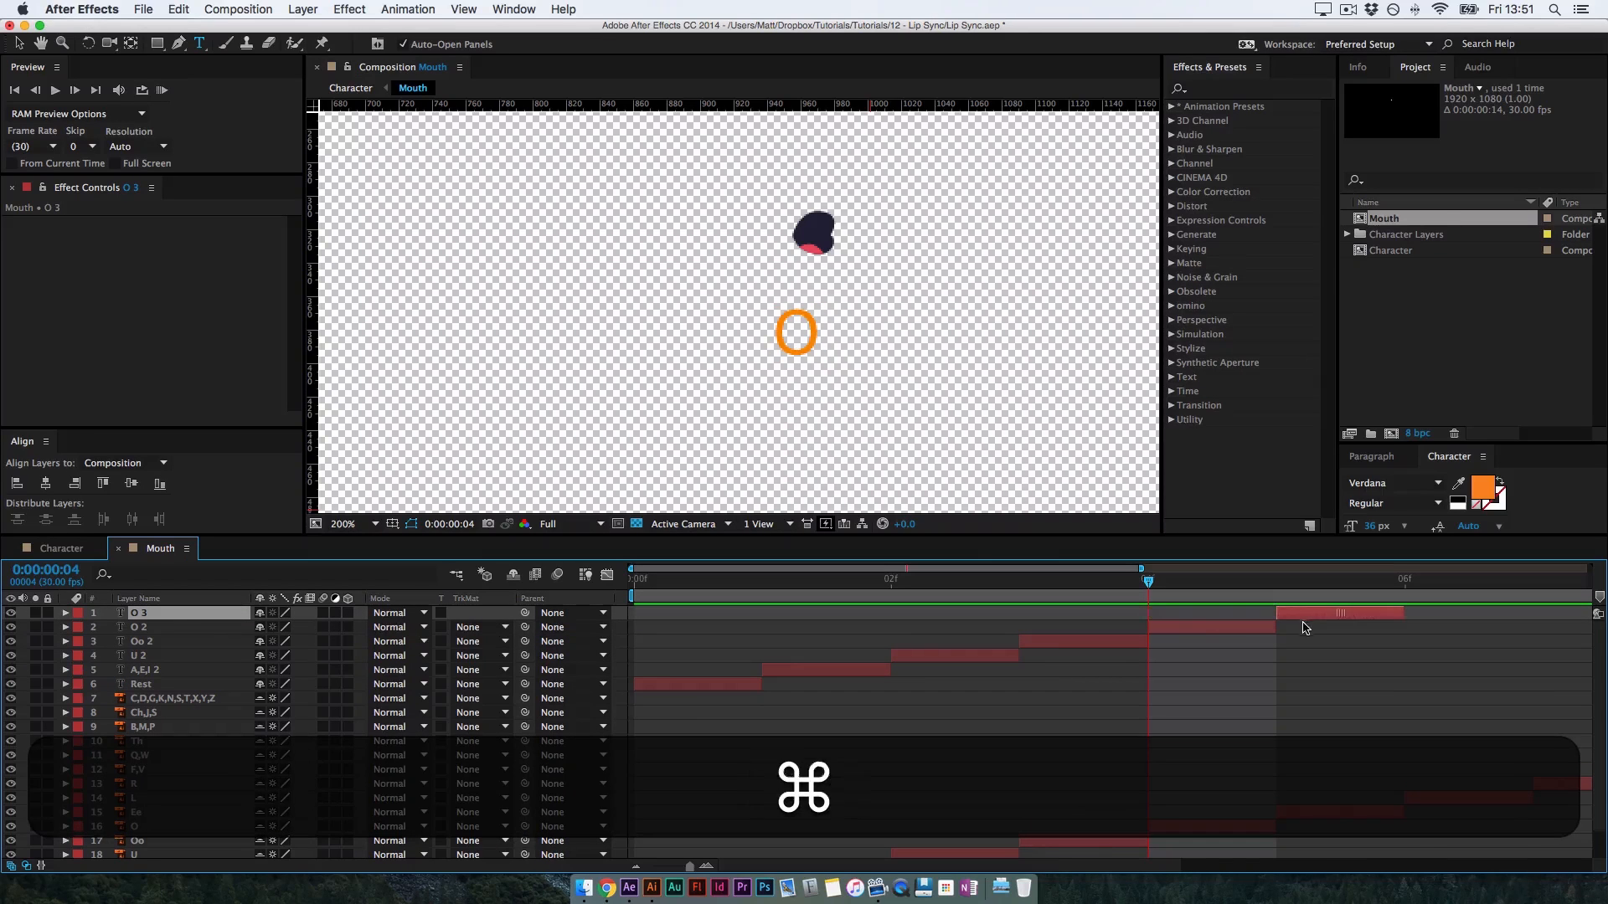
click(1250, 589)
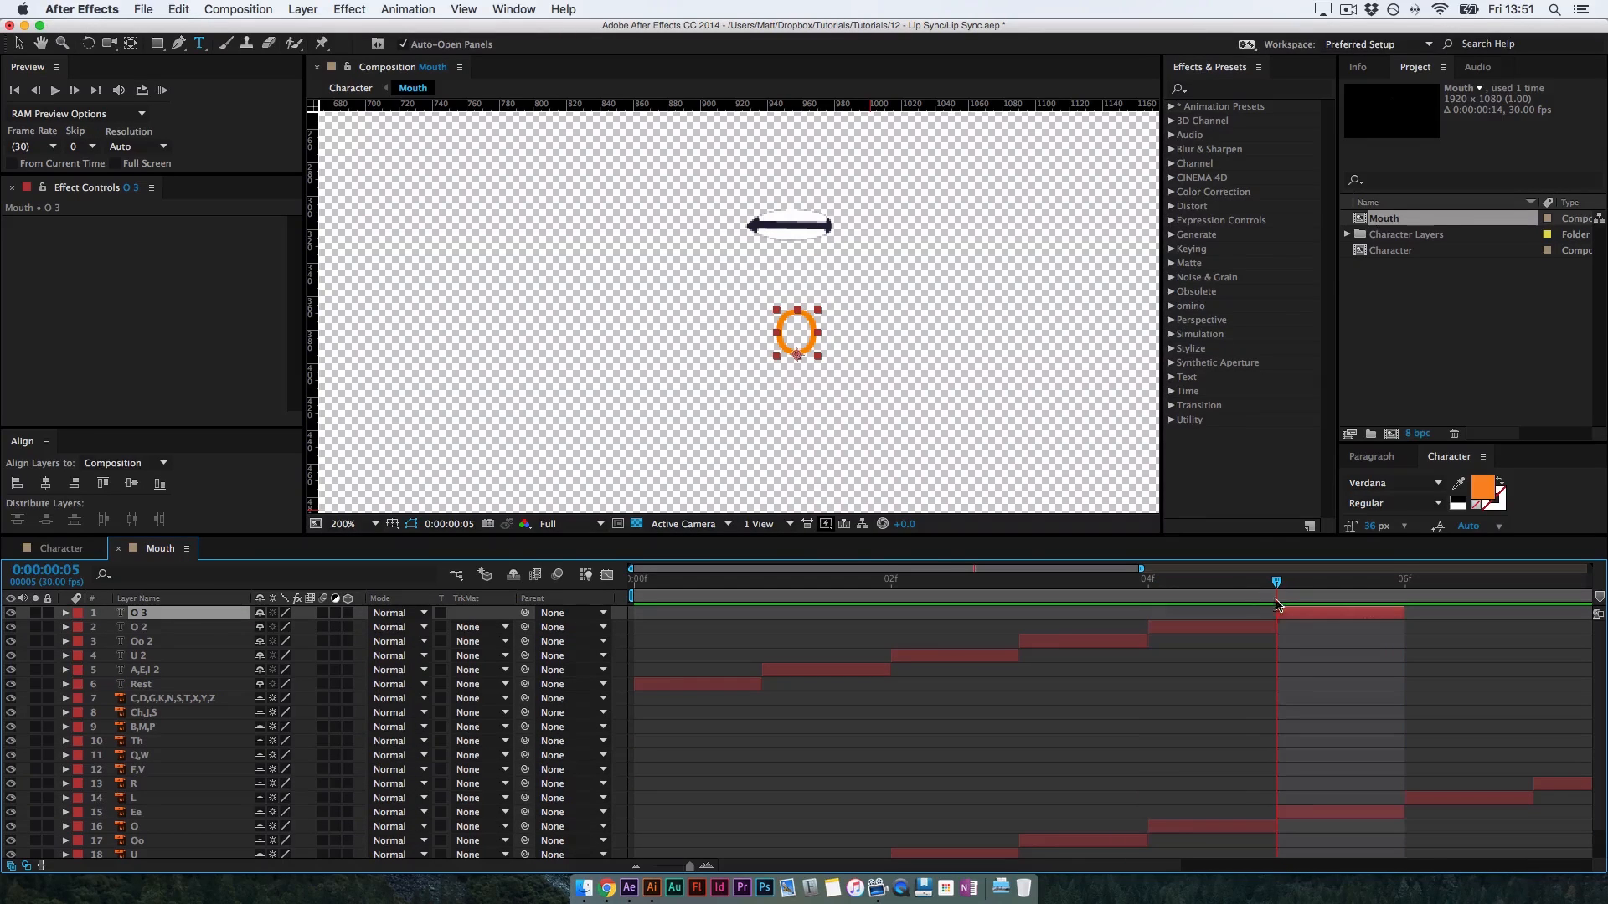
click(1308, 812)
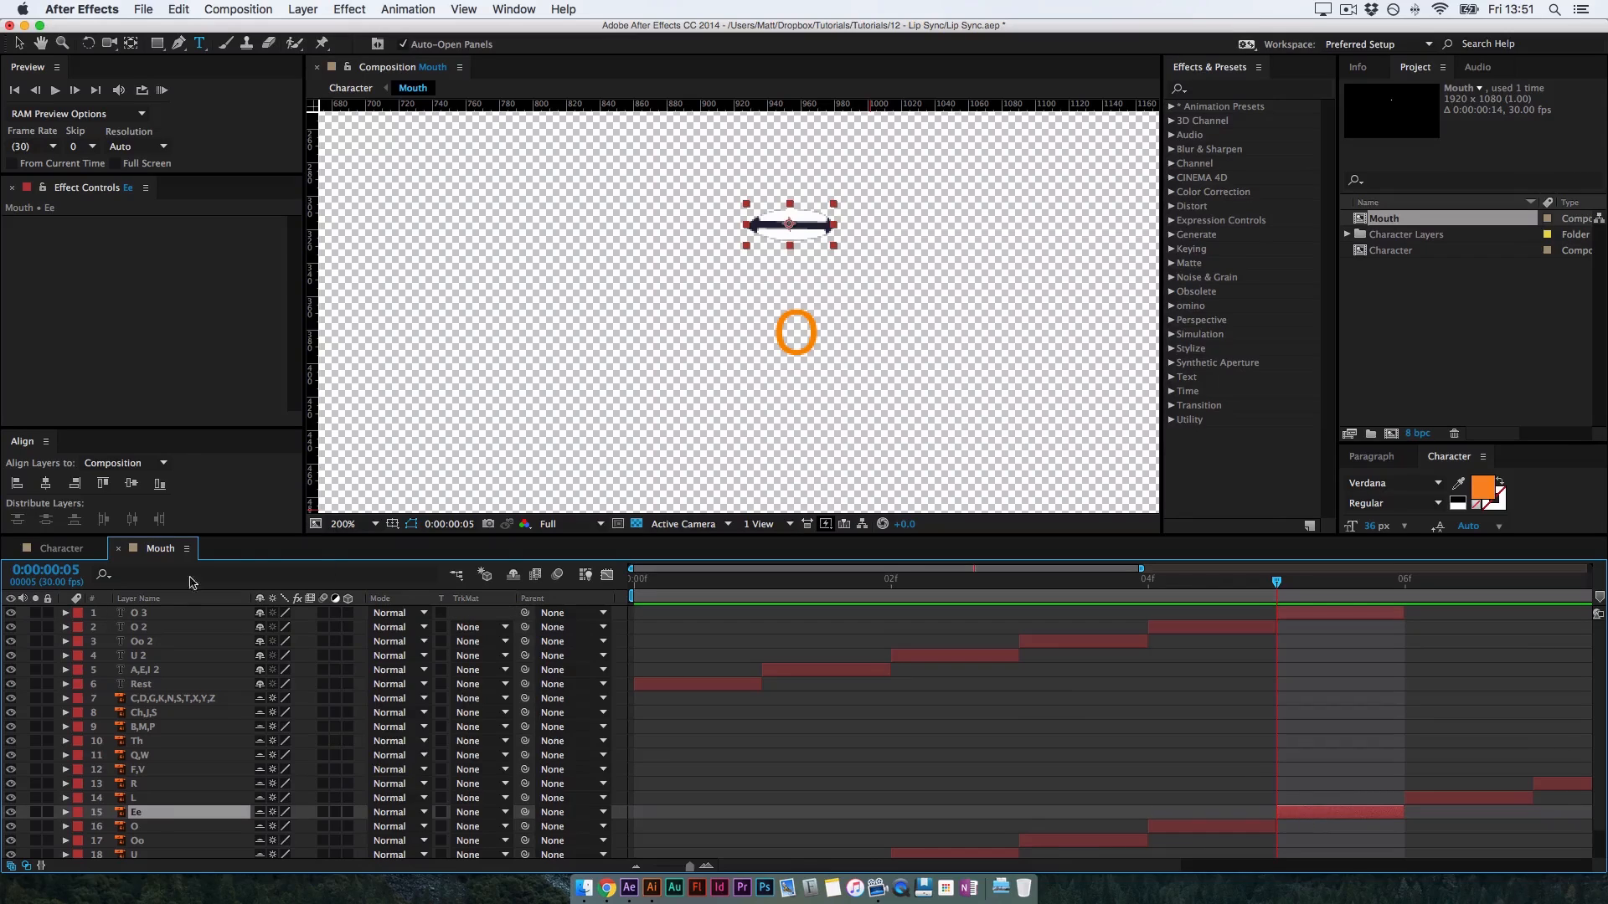
double_click(156, 612)
text(EE)
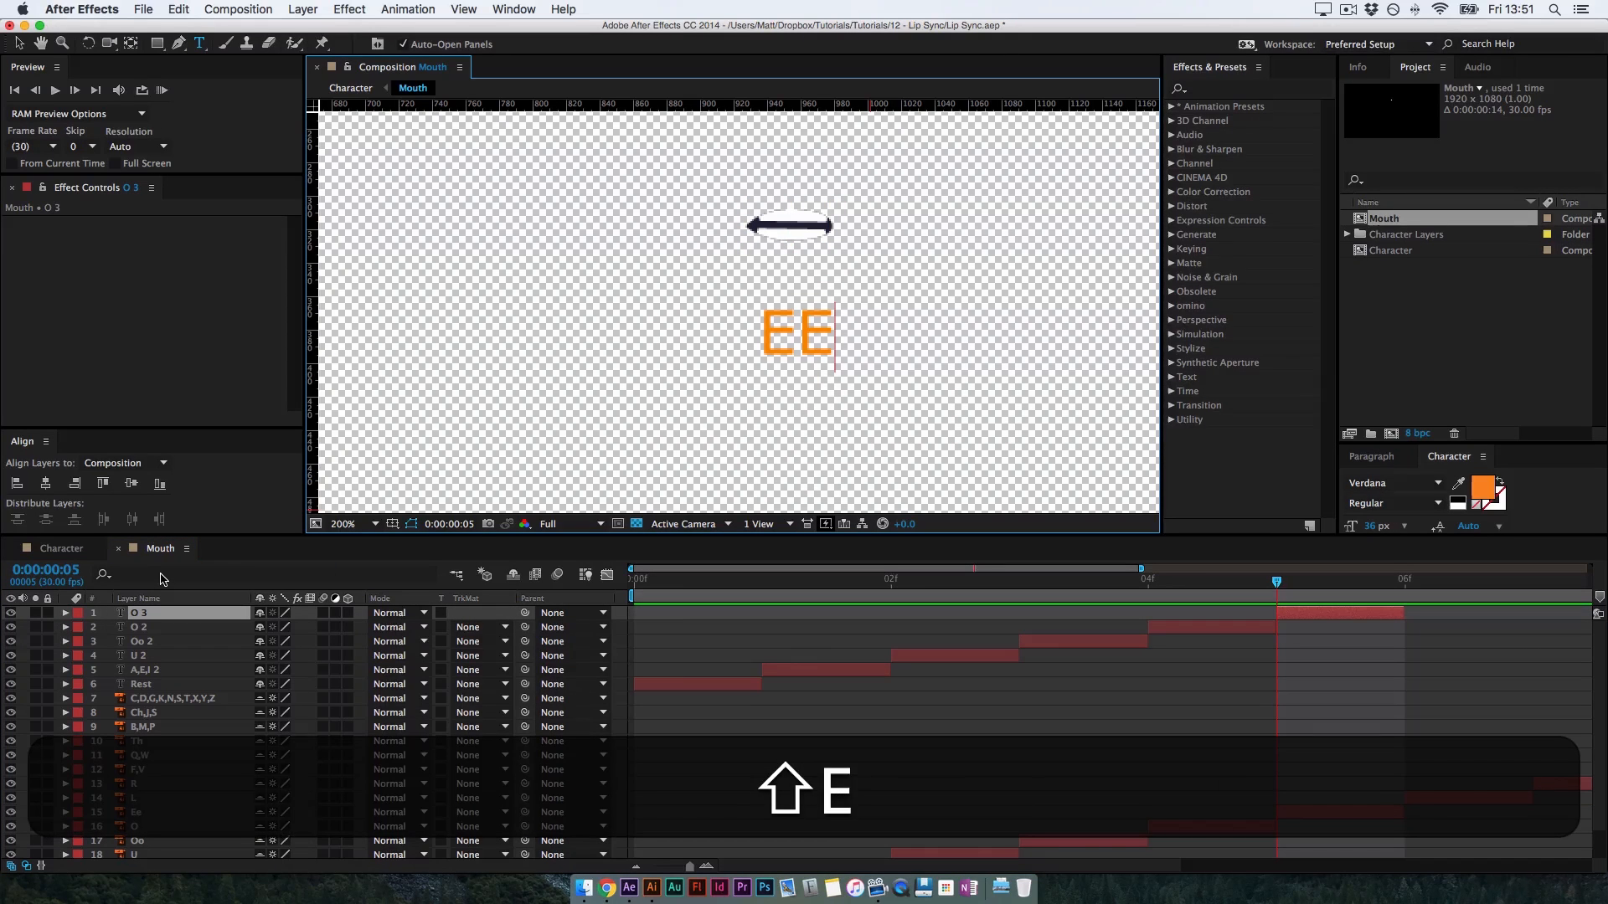
key(BackSpace)
text(e)
key(Return)
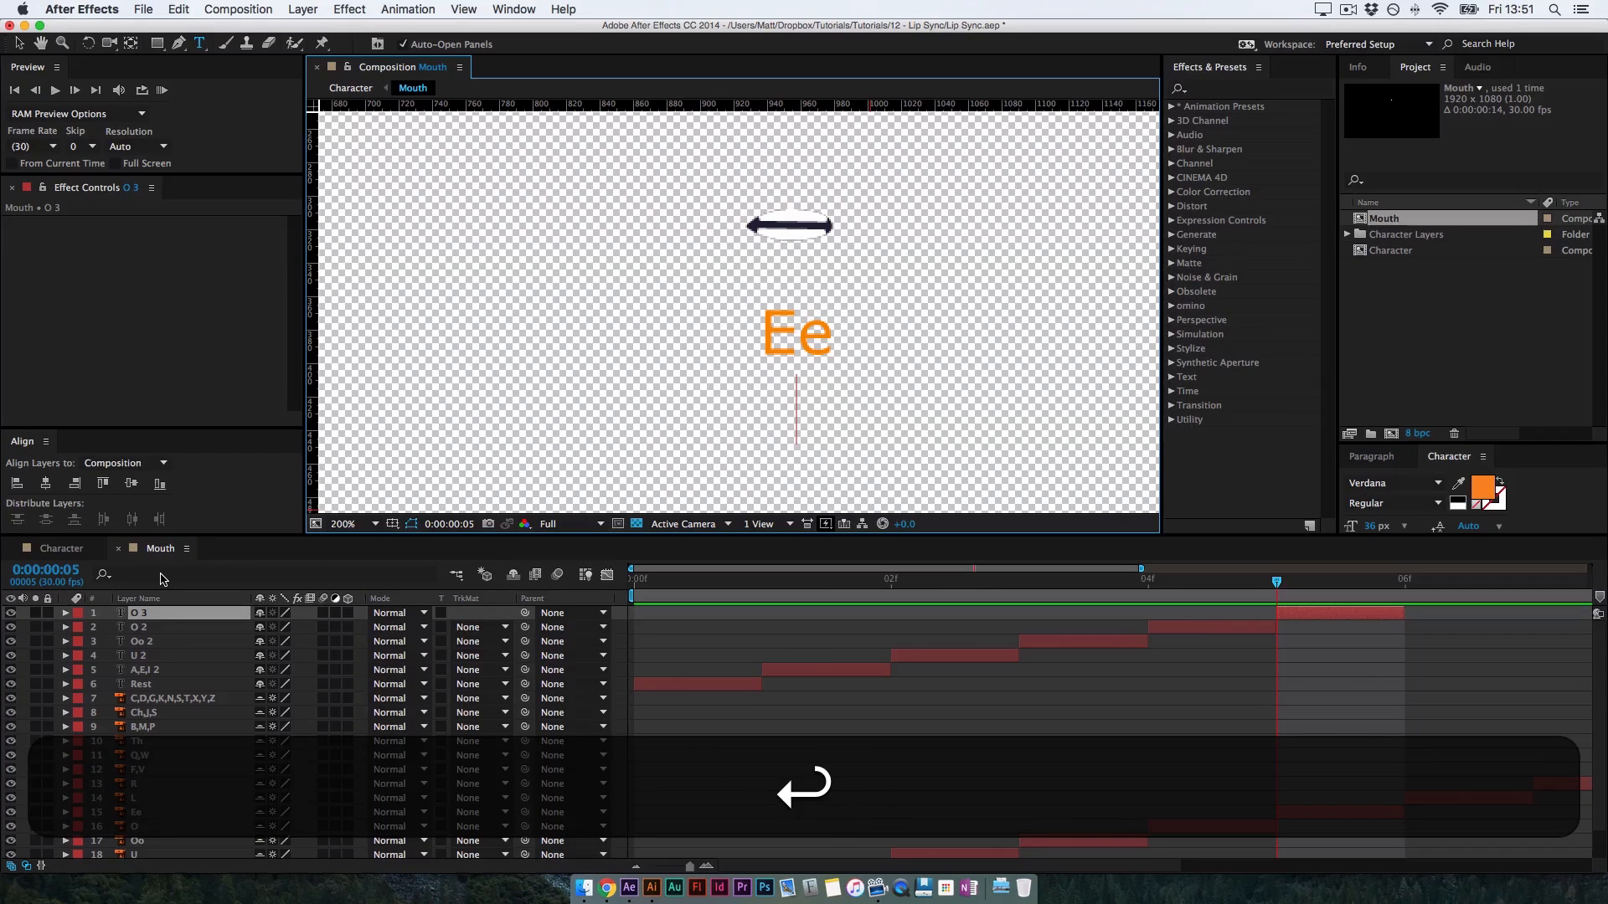
key(BackSpace)
click(173, 630)
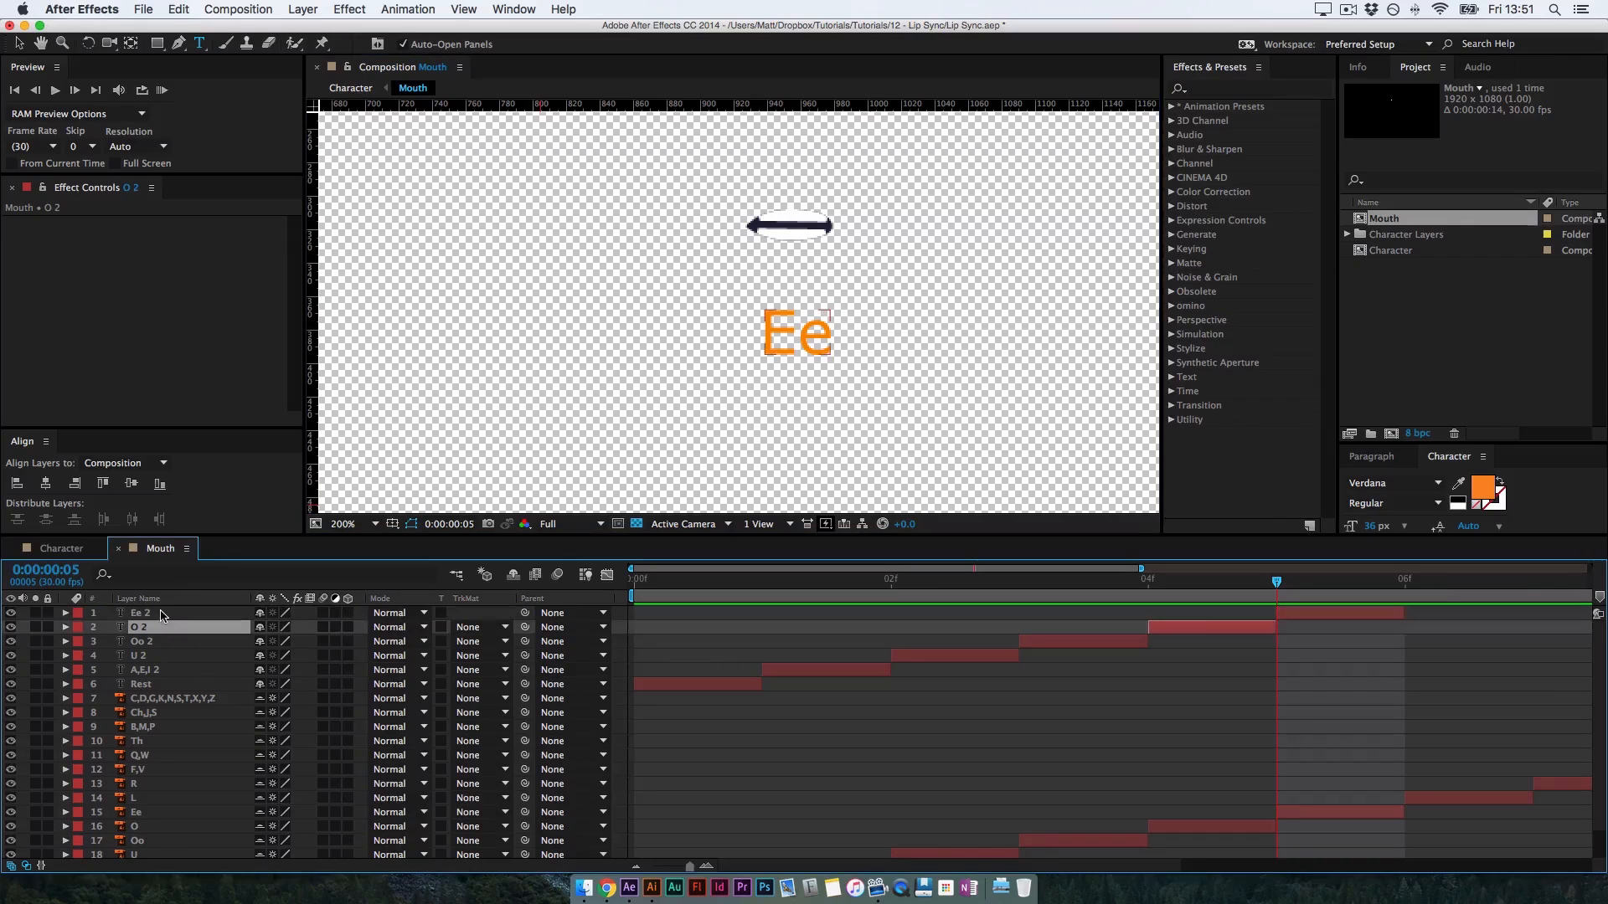
Duplicate the "Ee" label layer, move the copy to frame 6 and replace its text with "F,V"
click(160, 613)
key(super+d)
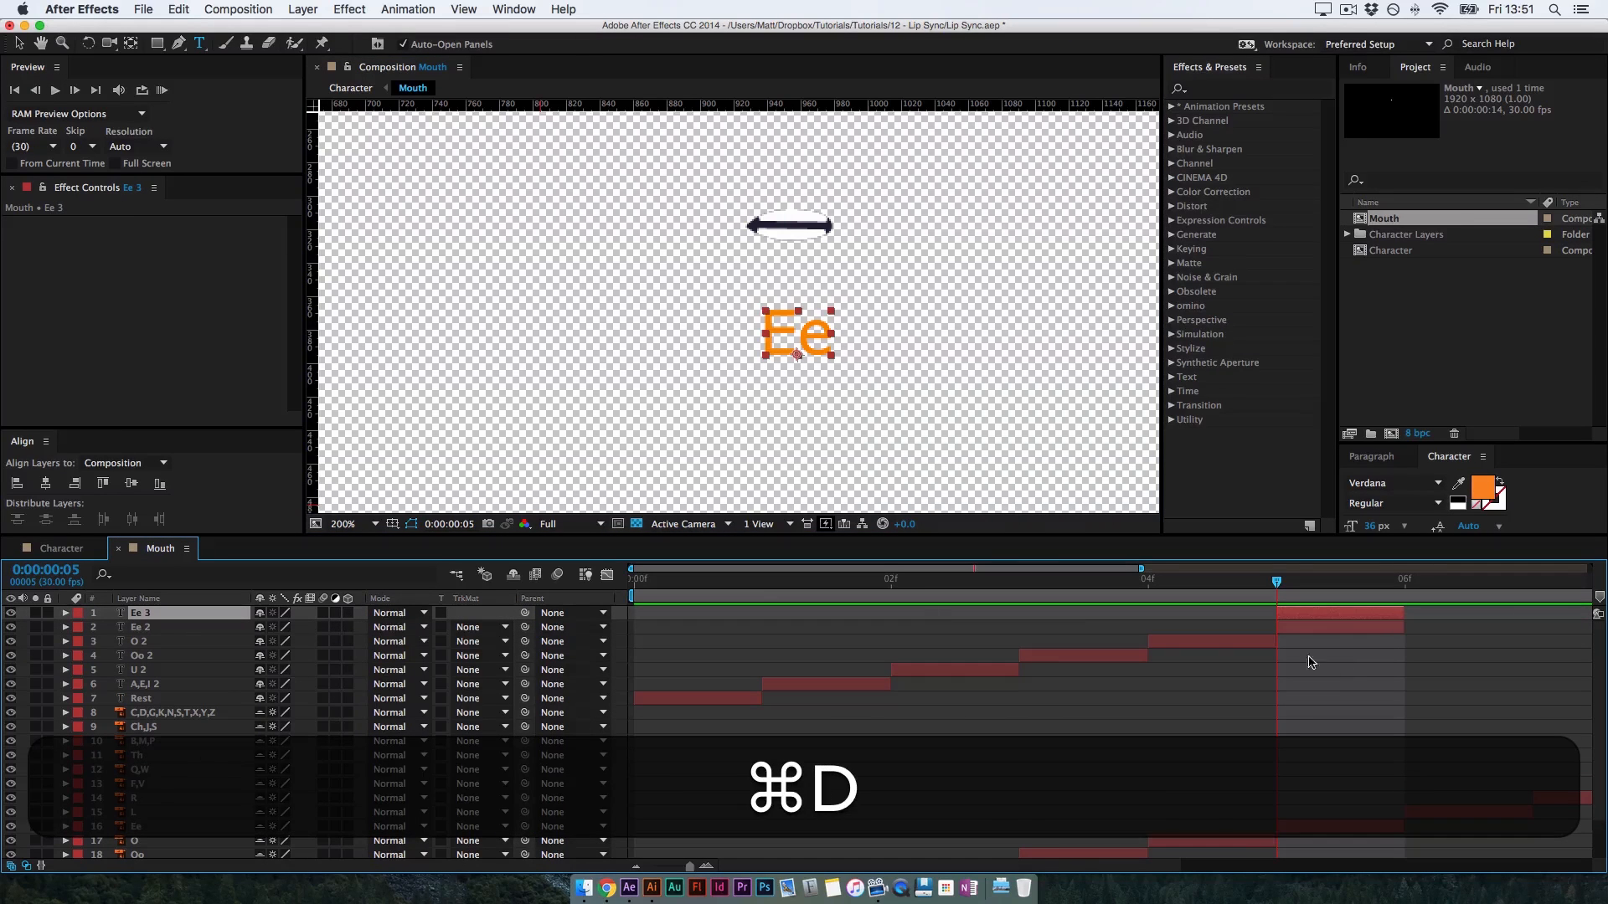
drag(1373, 617, 1501, 618)
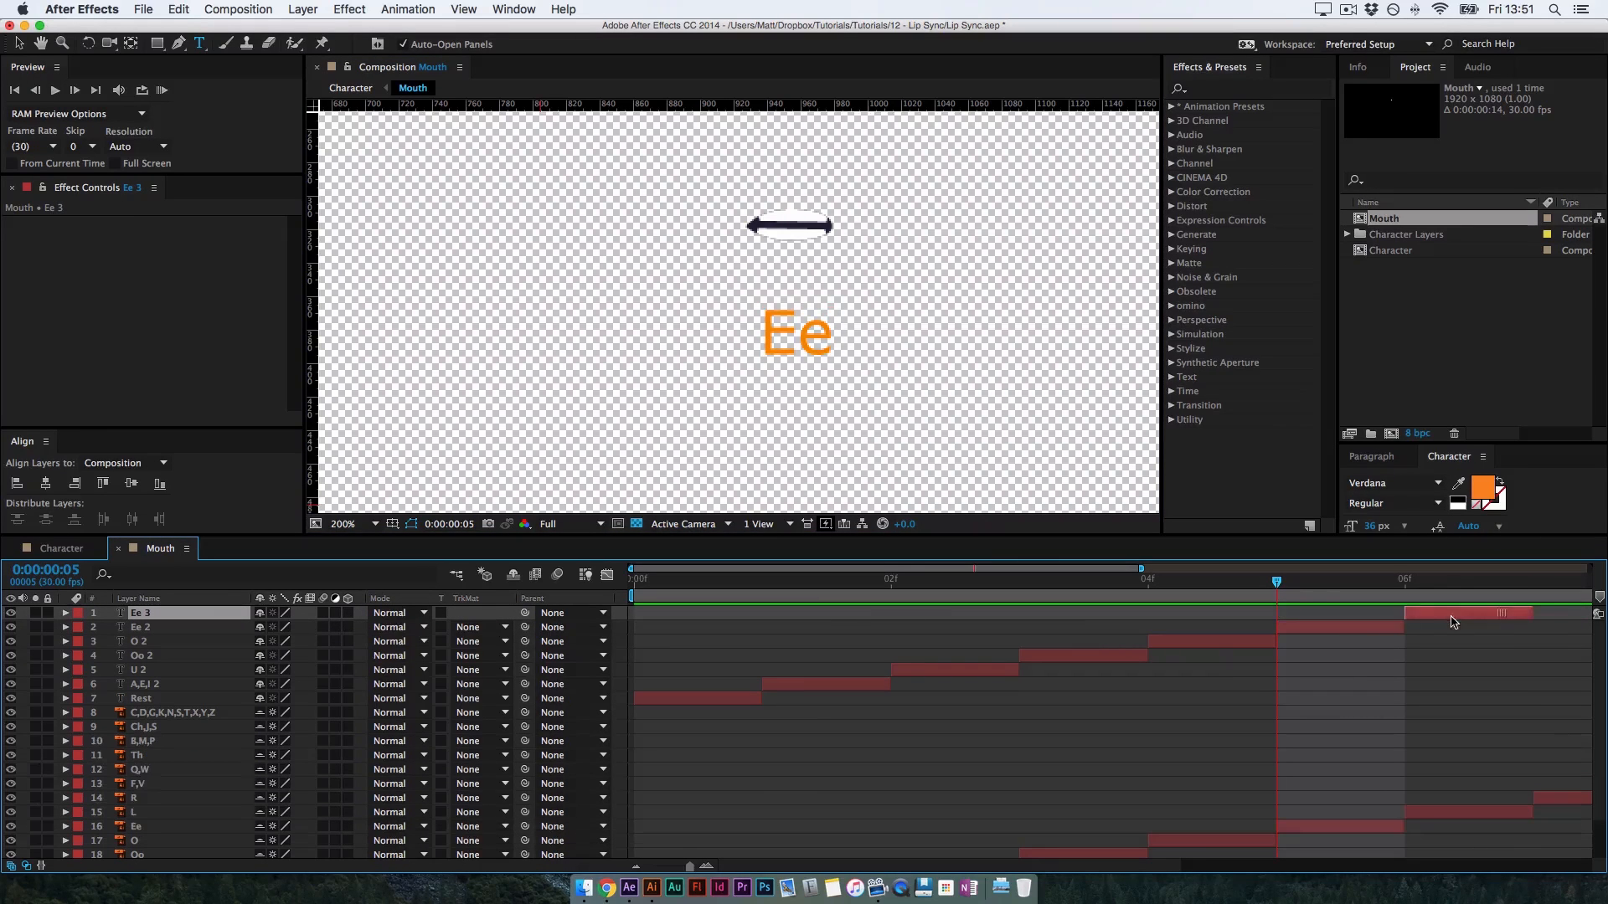
click(1380, 596)
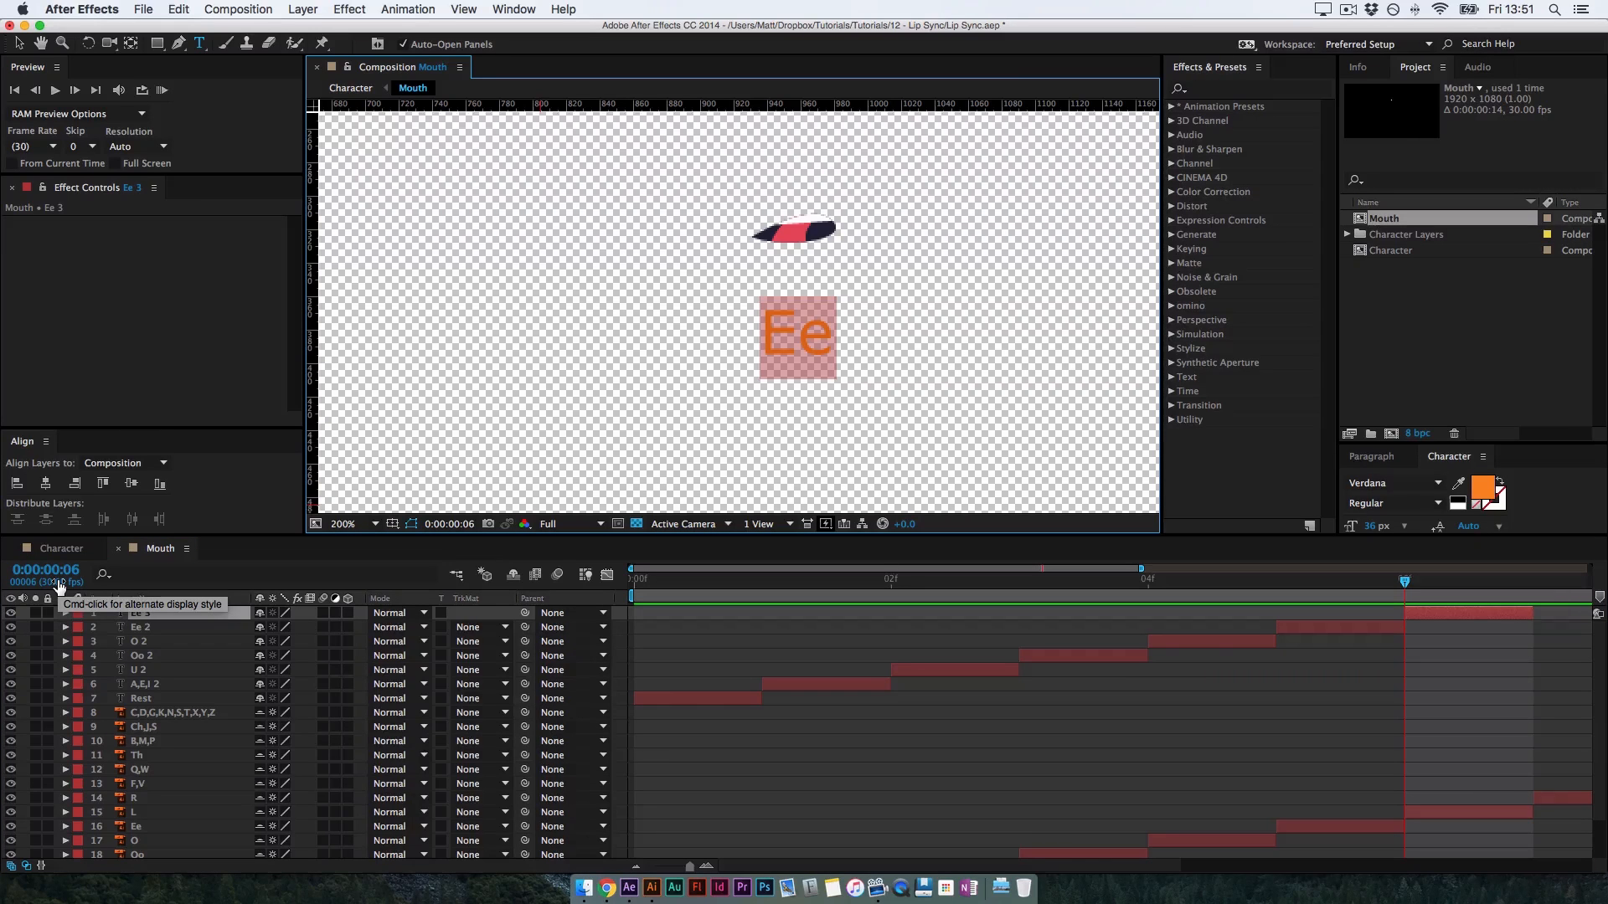
text(F)
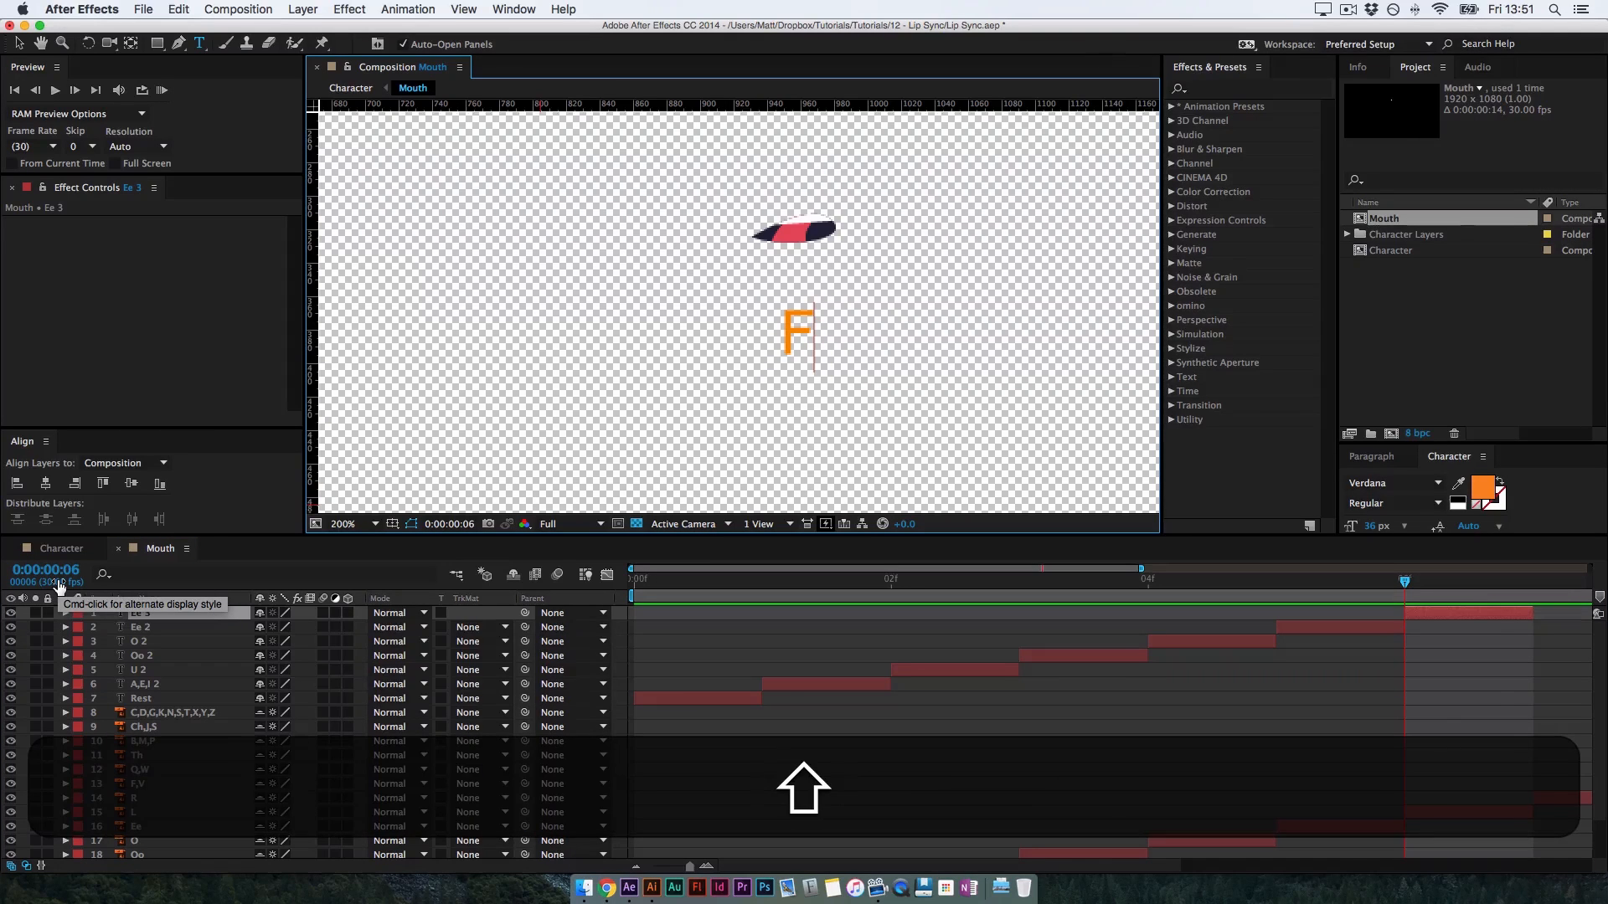
text(,V)
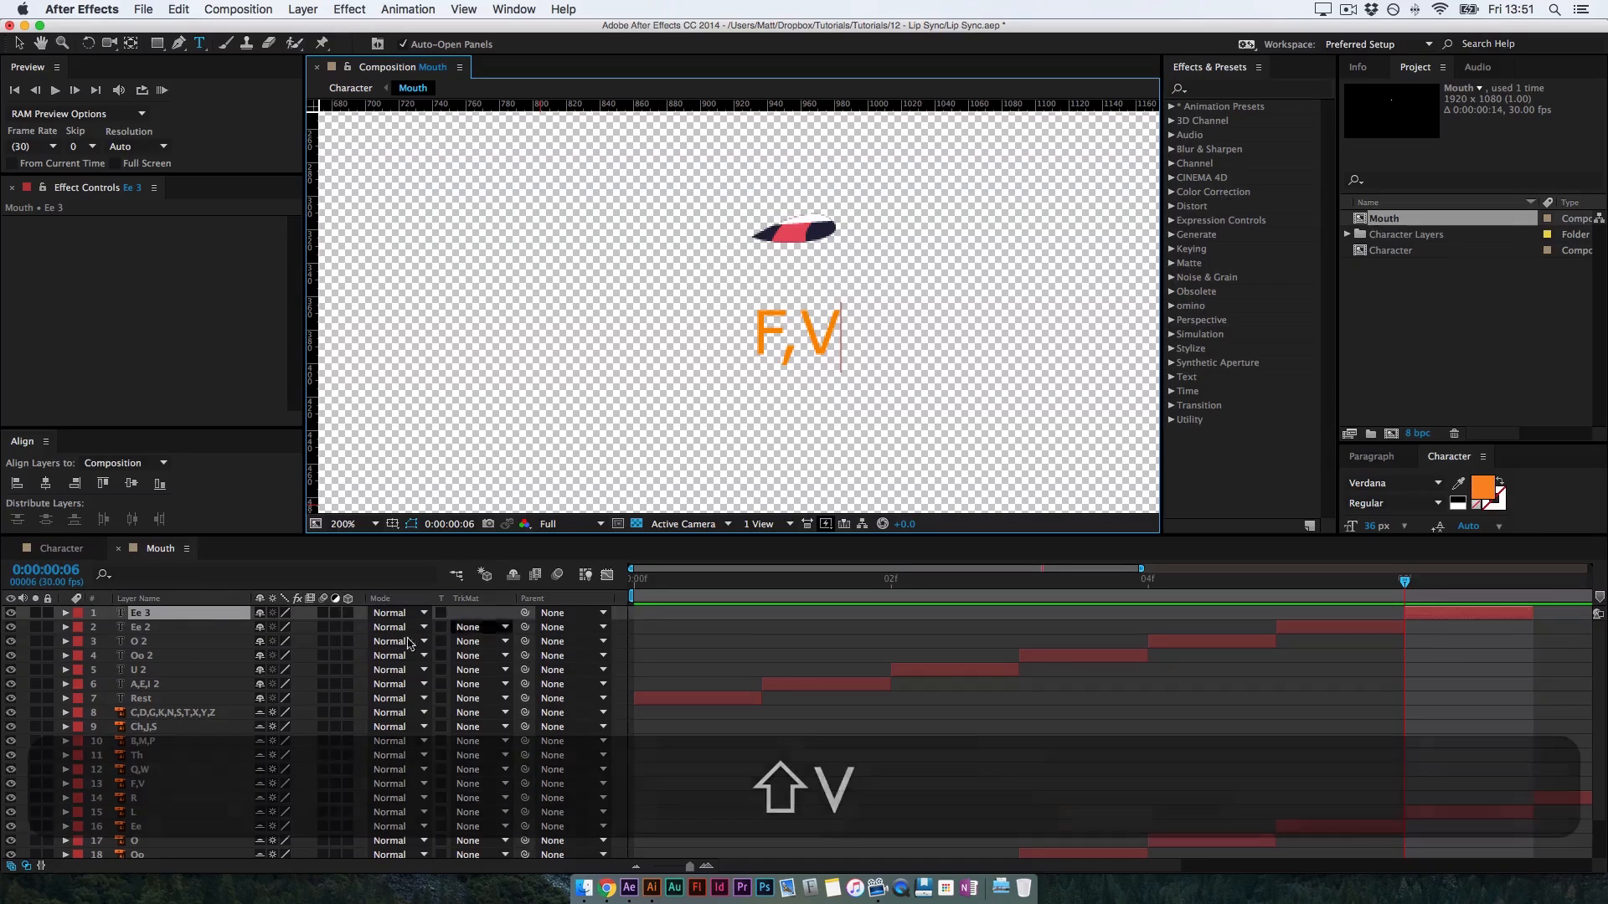
click(168, 618)
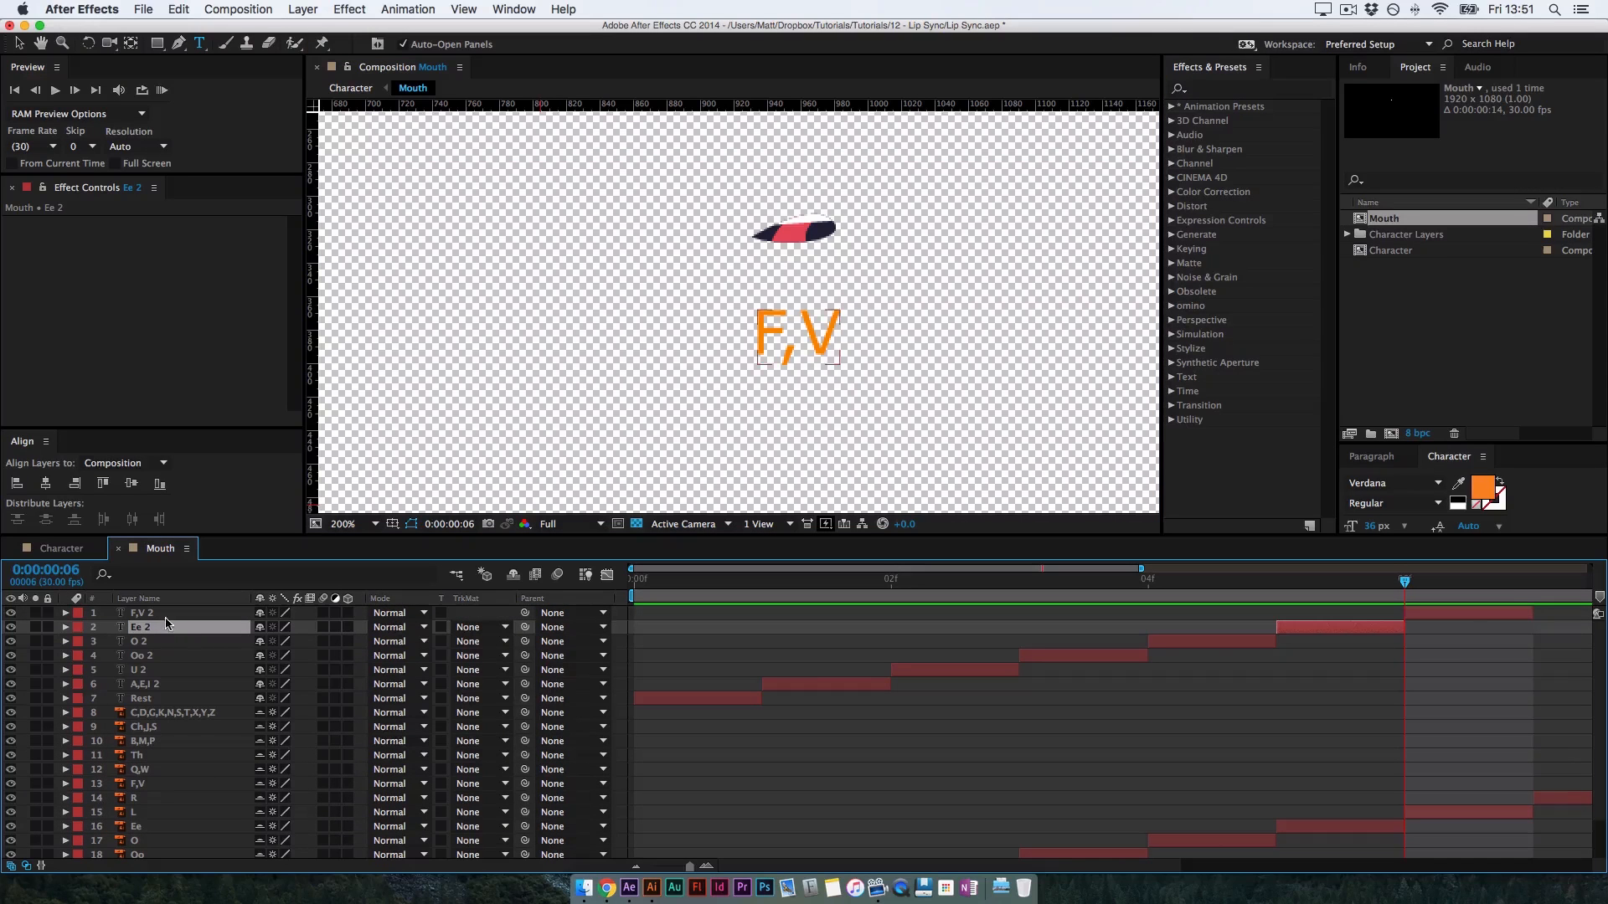
Set the label colour of all seven text layers, from "F,V" down to "Rest", to Yellow and deselect them
shift+click(173, 701)
click(78, 699)
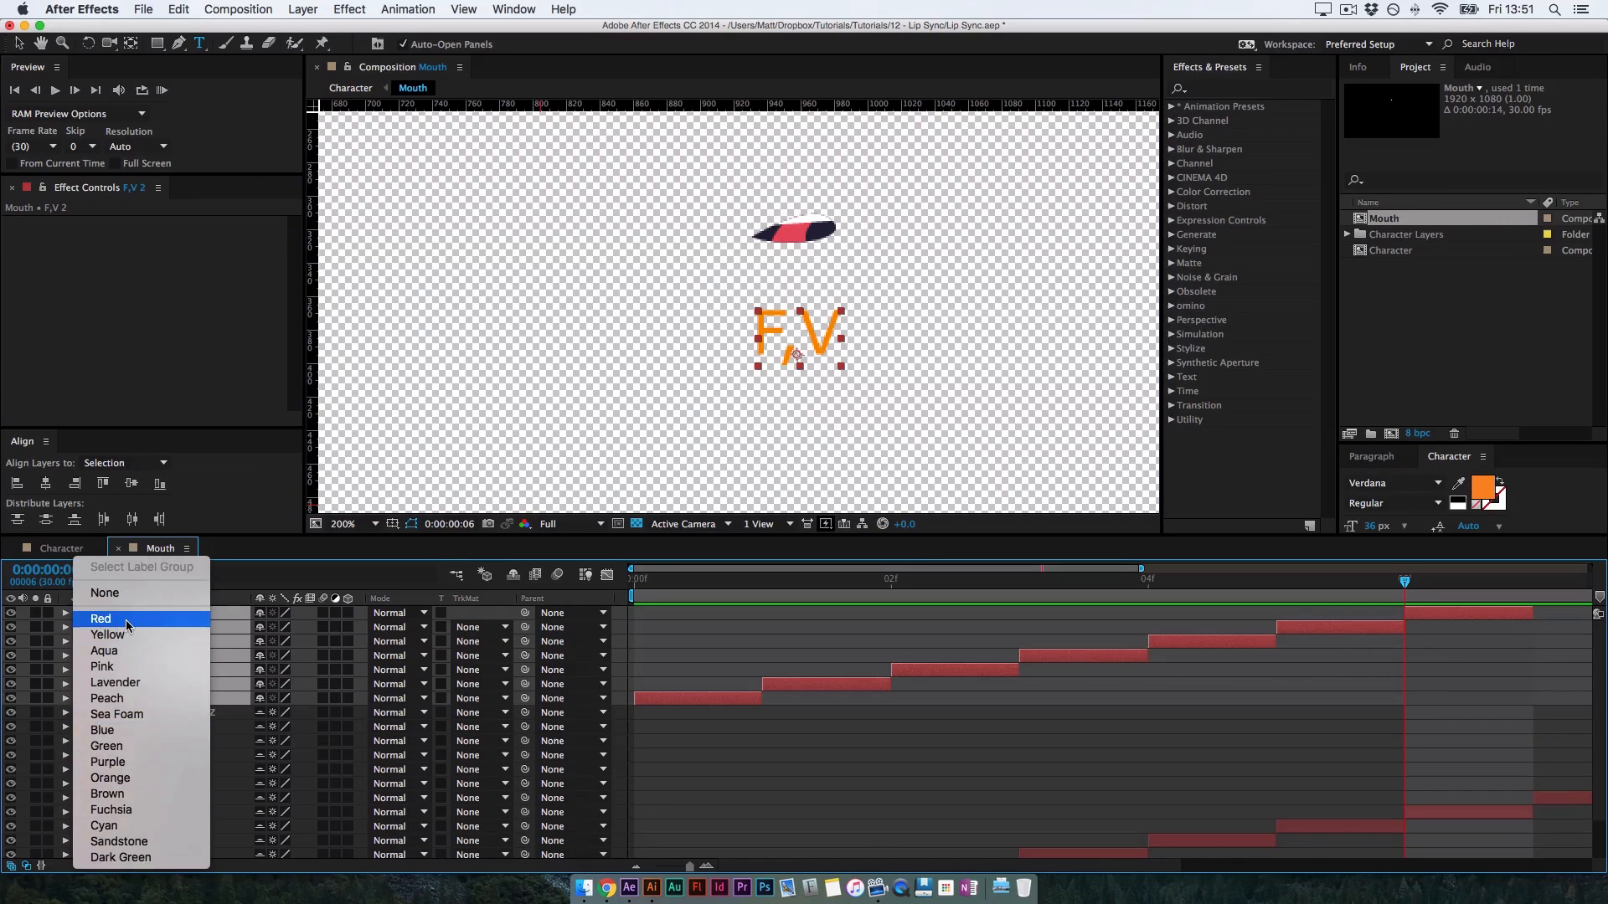
click(125, 636)
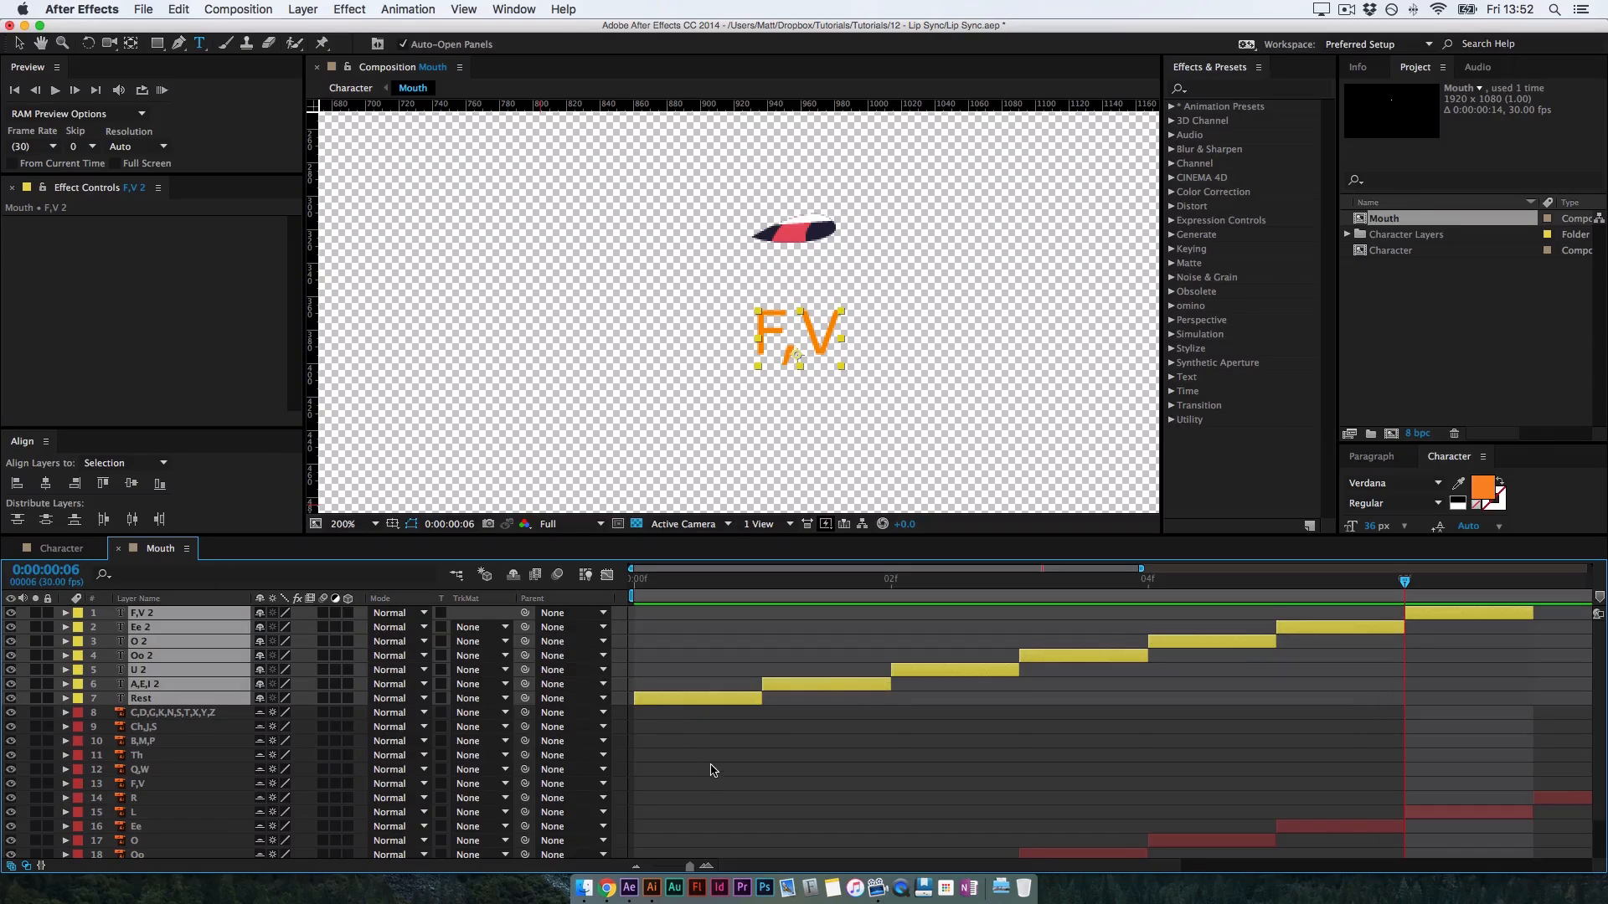
drag(711, 766, 763, 734)
drag(1332, 720, 872, 709)
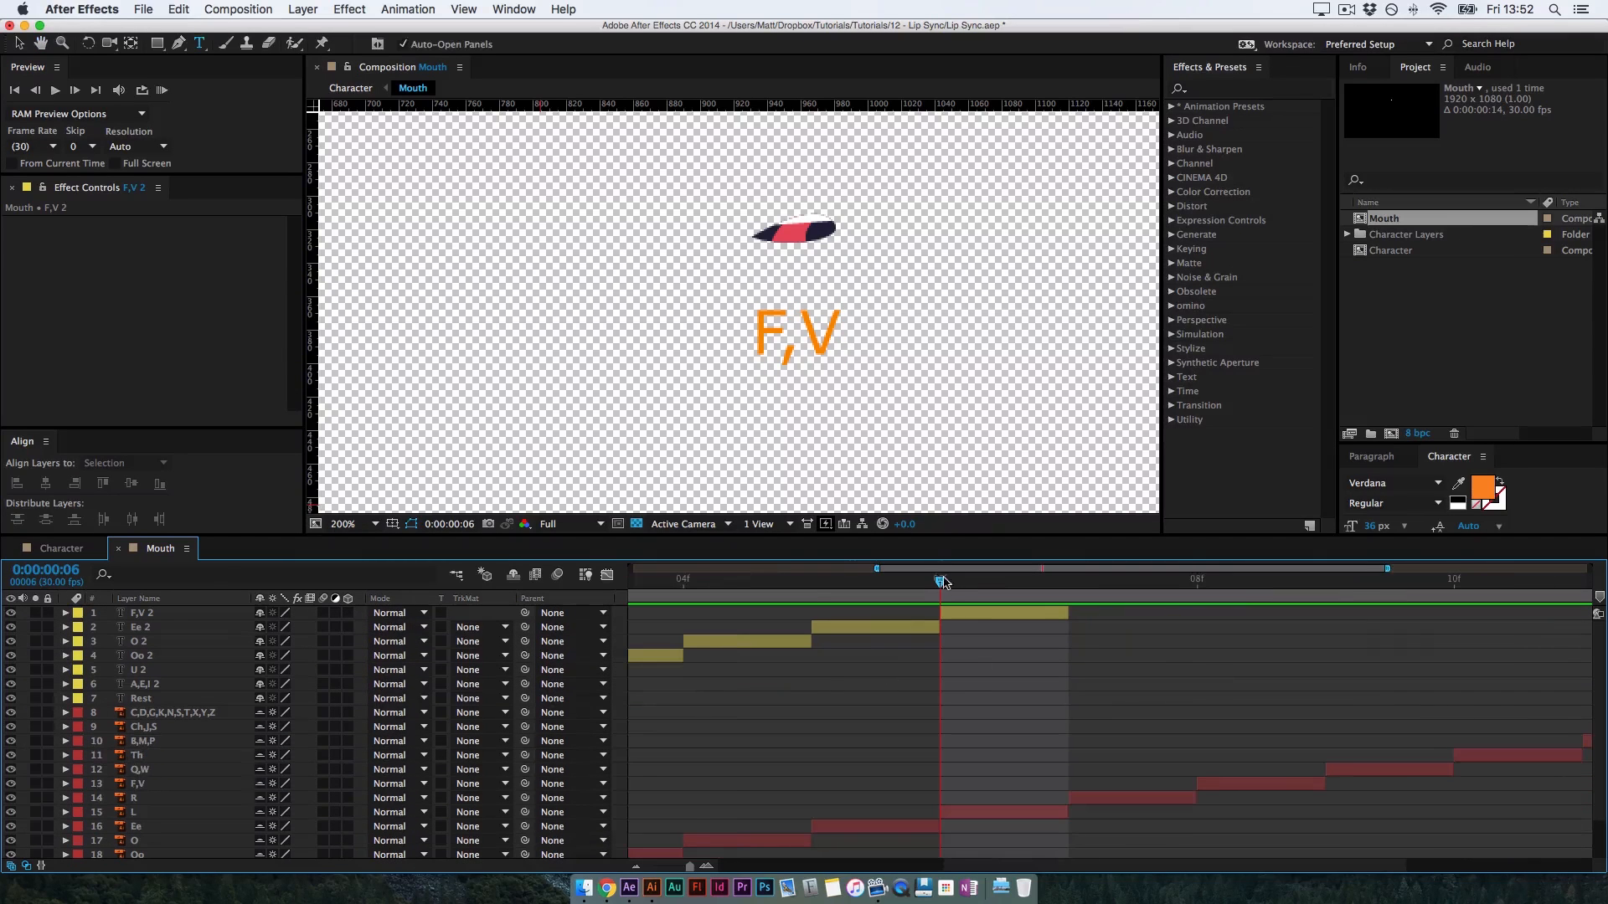
Duplicate the frame 6 "F,V" label layer, shift the copy to frame 7 and change its text to "R"
drag(944, 582, 1023, 586)
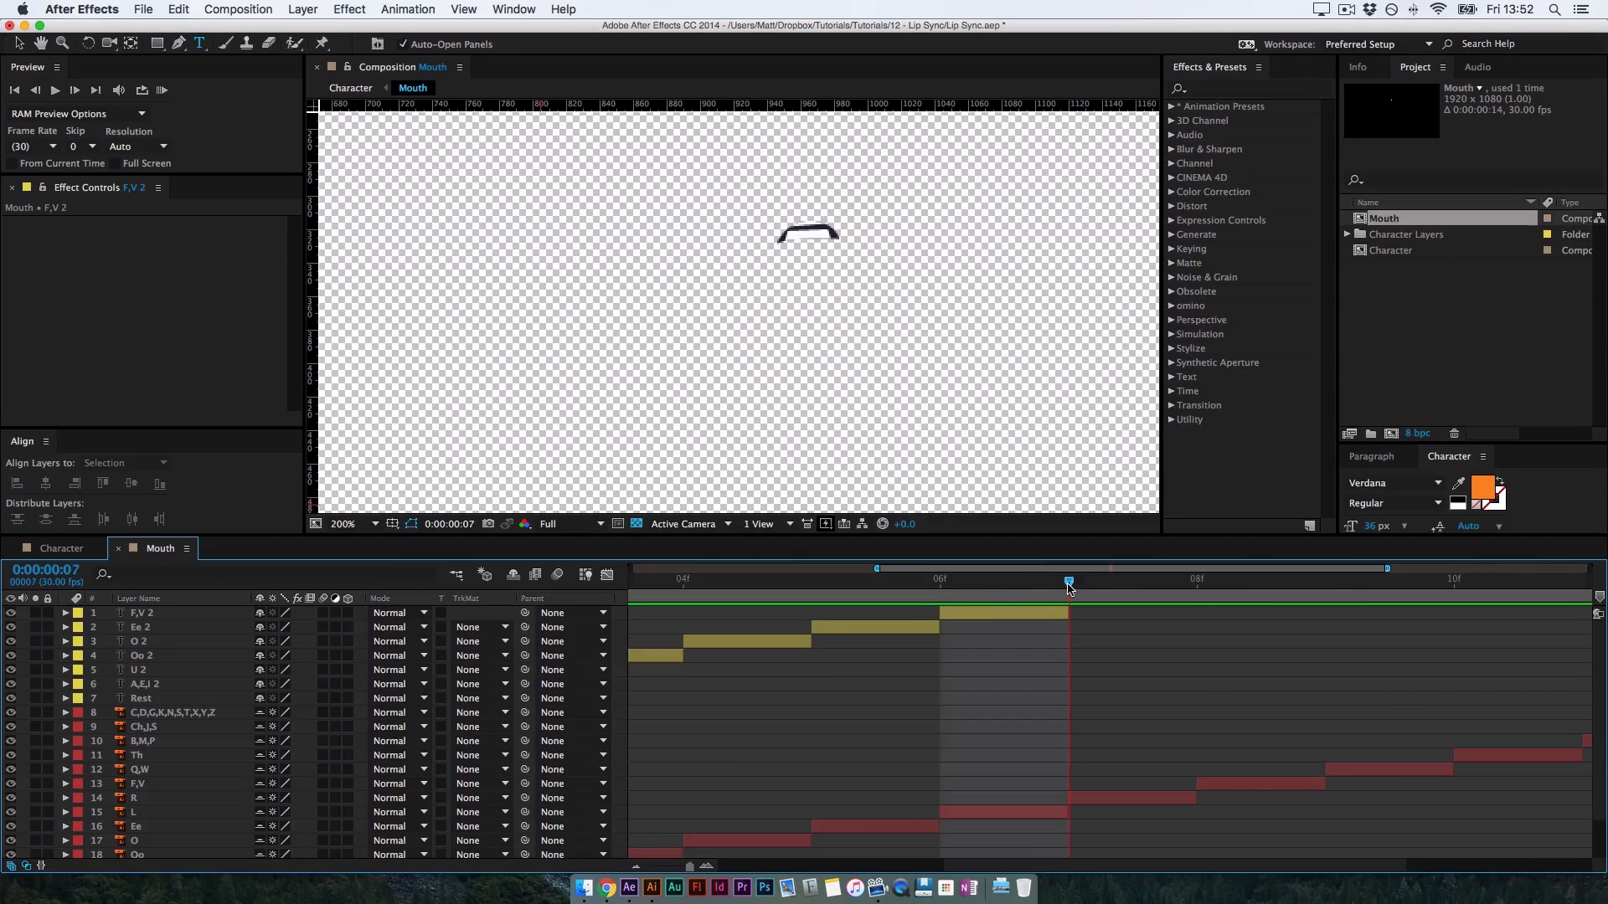
click(165, 620)
key(super+d)
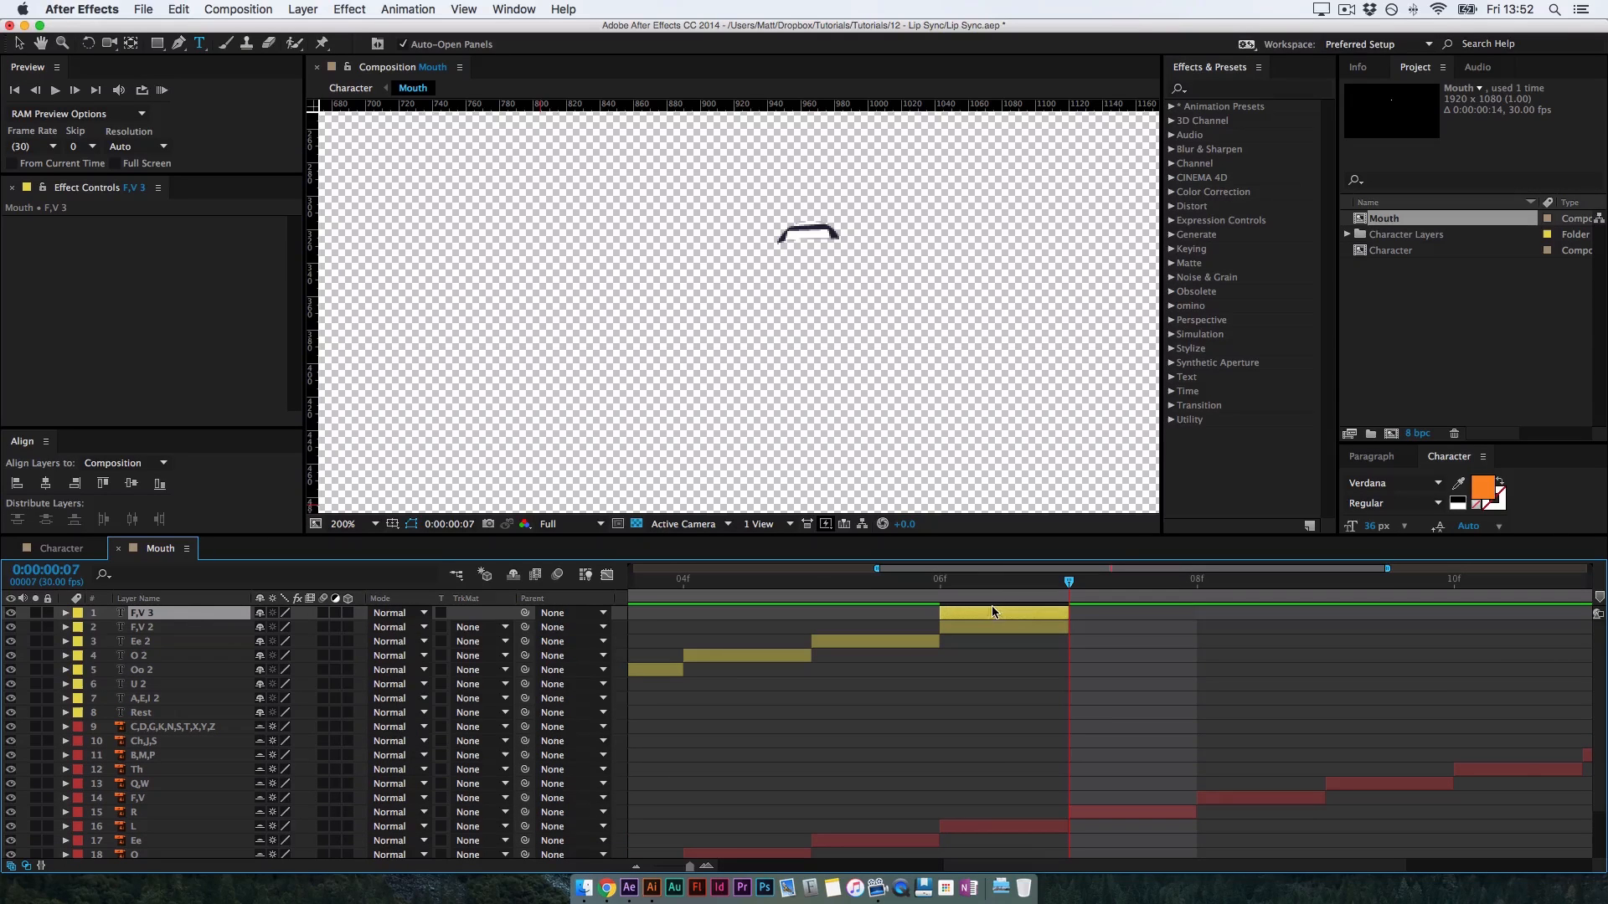
drag(993, 612, 1107, 621)
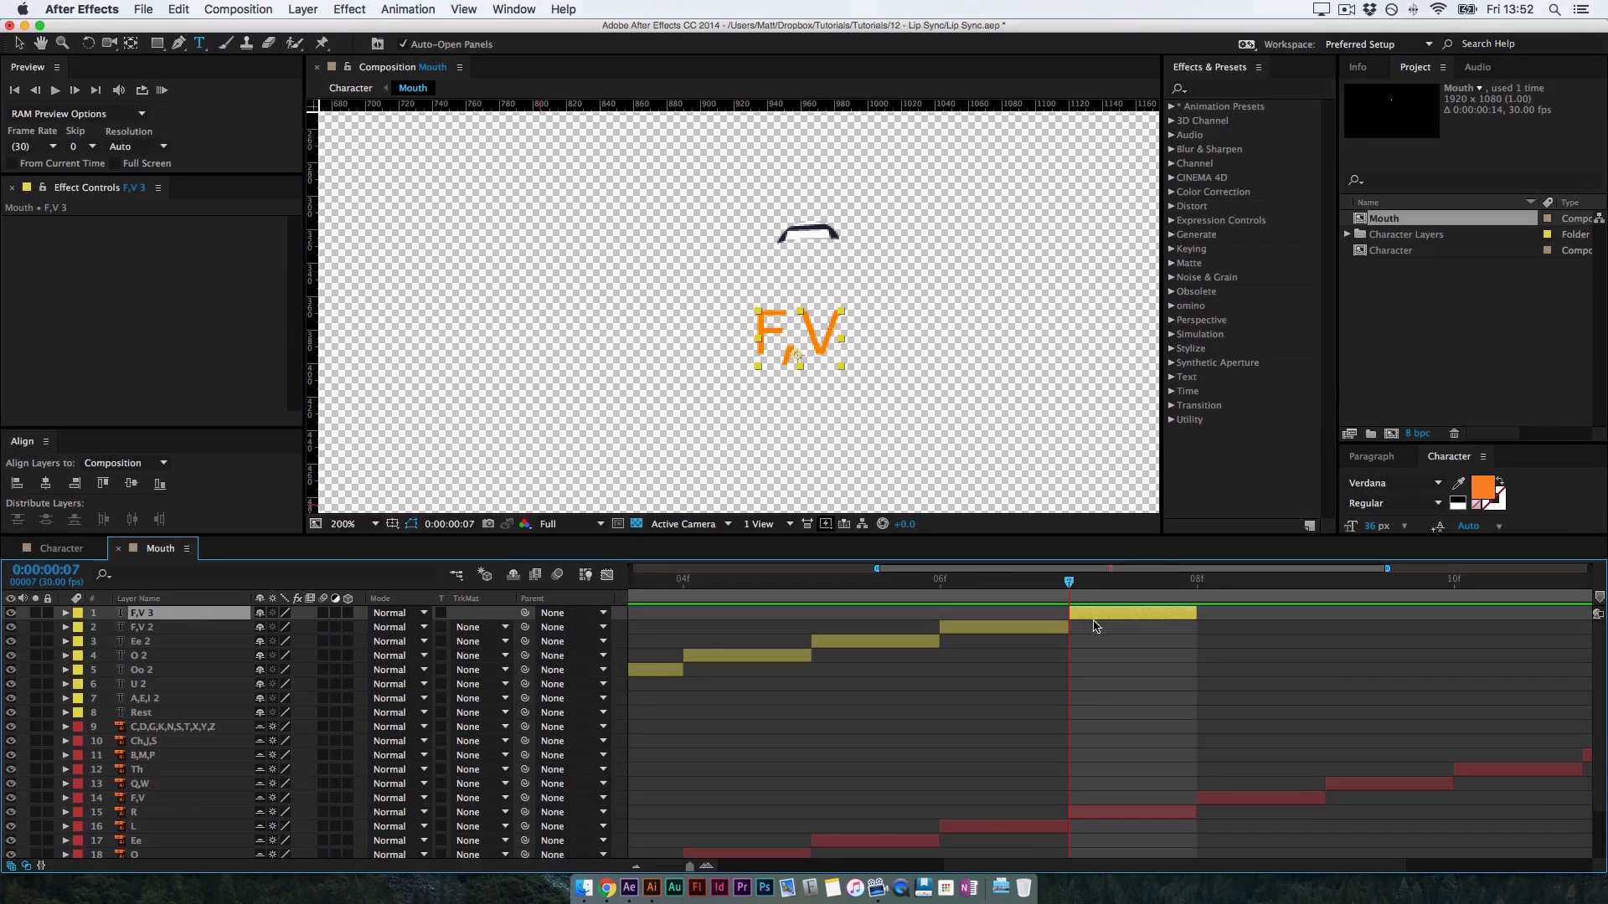
click(1105, 812)
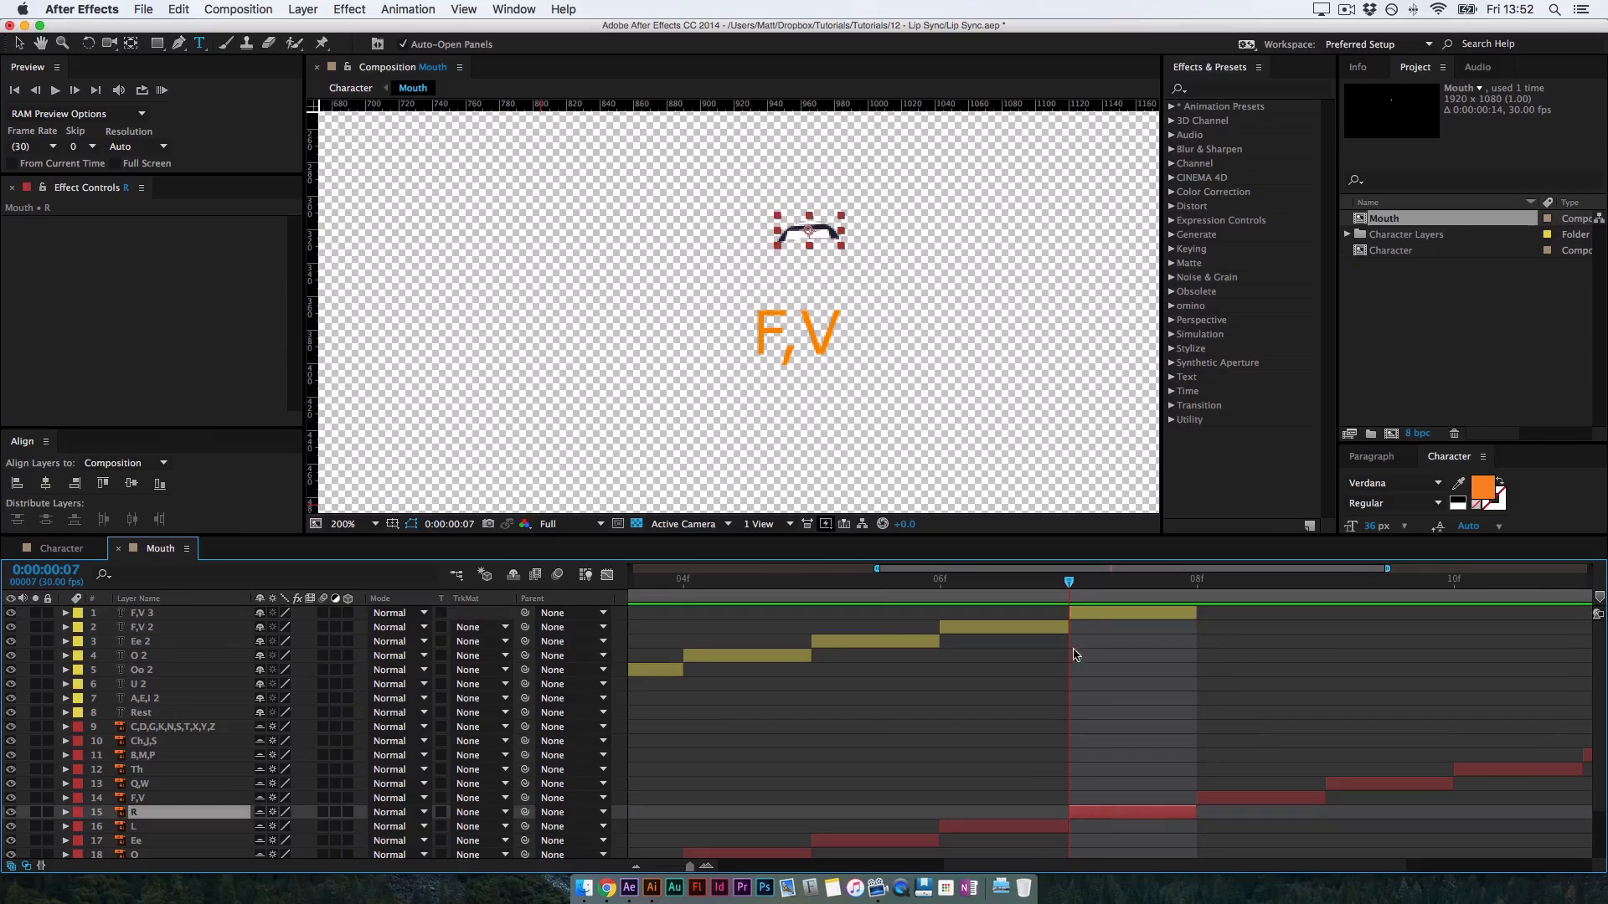
click(1090, 615)
double_click(156, 614)
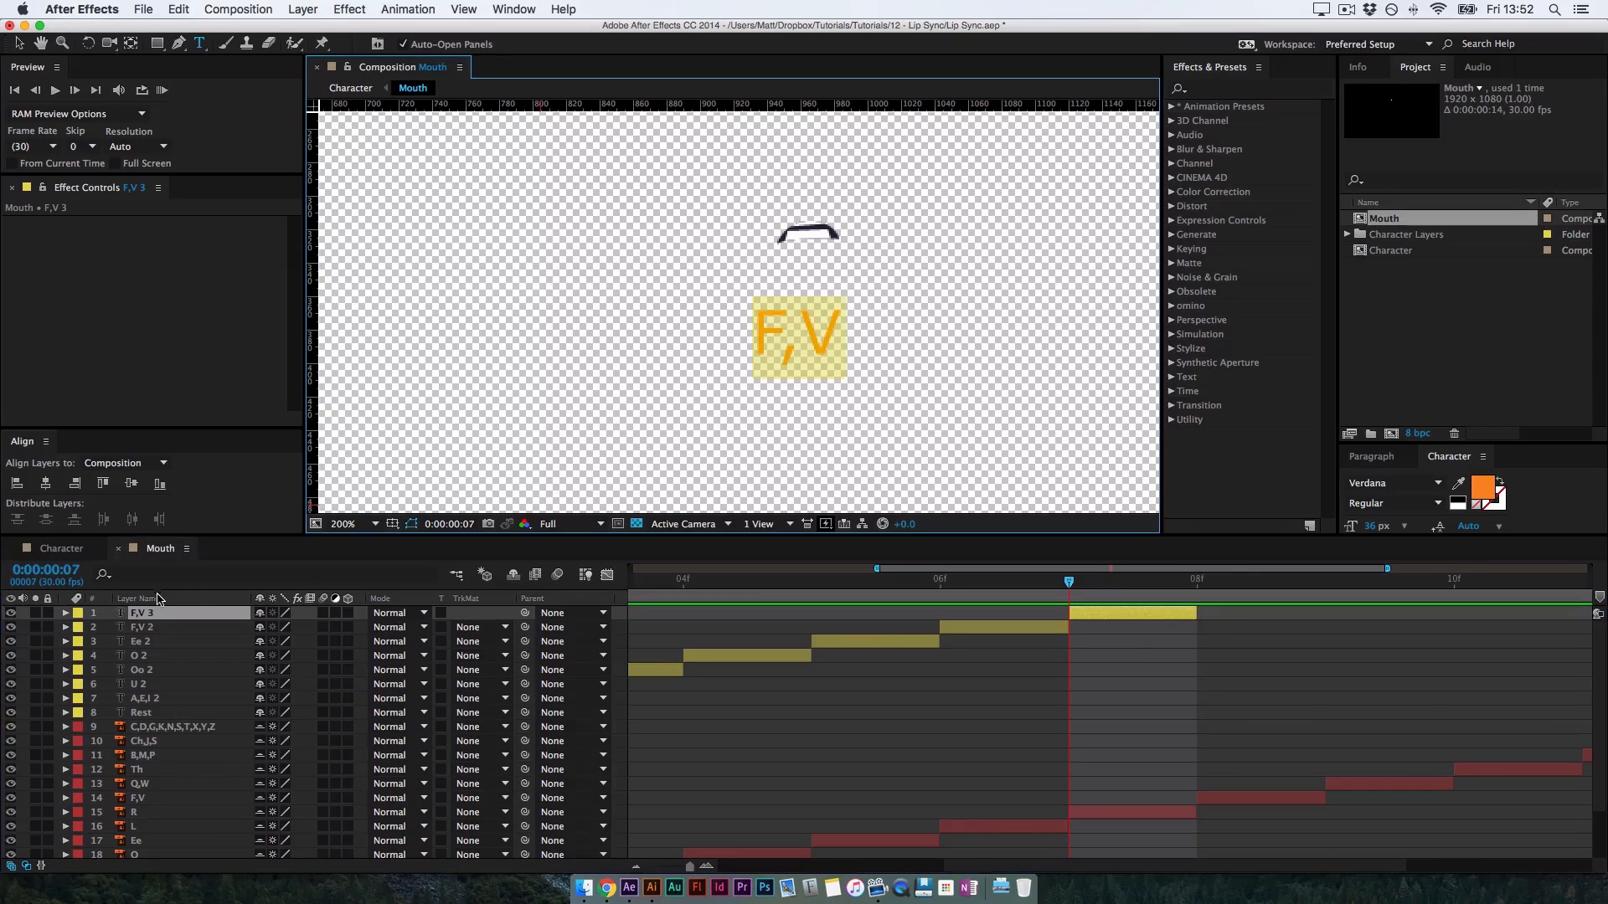
text(R)
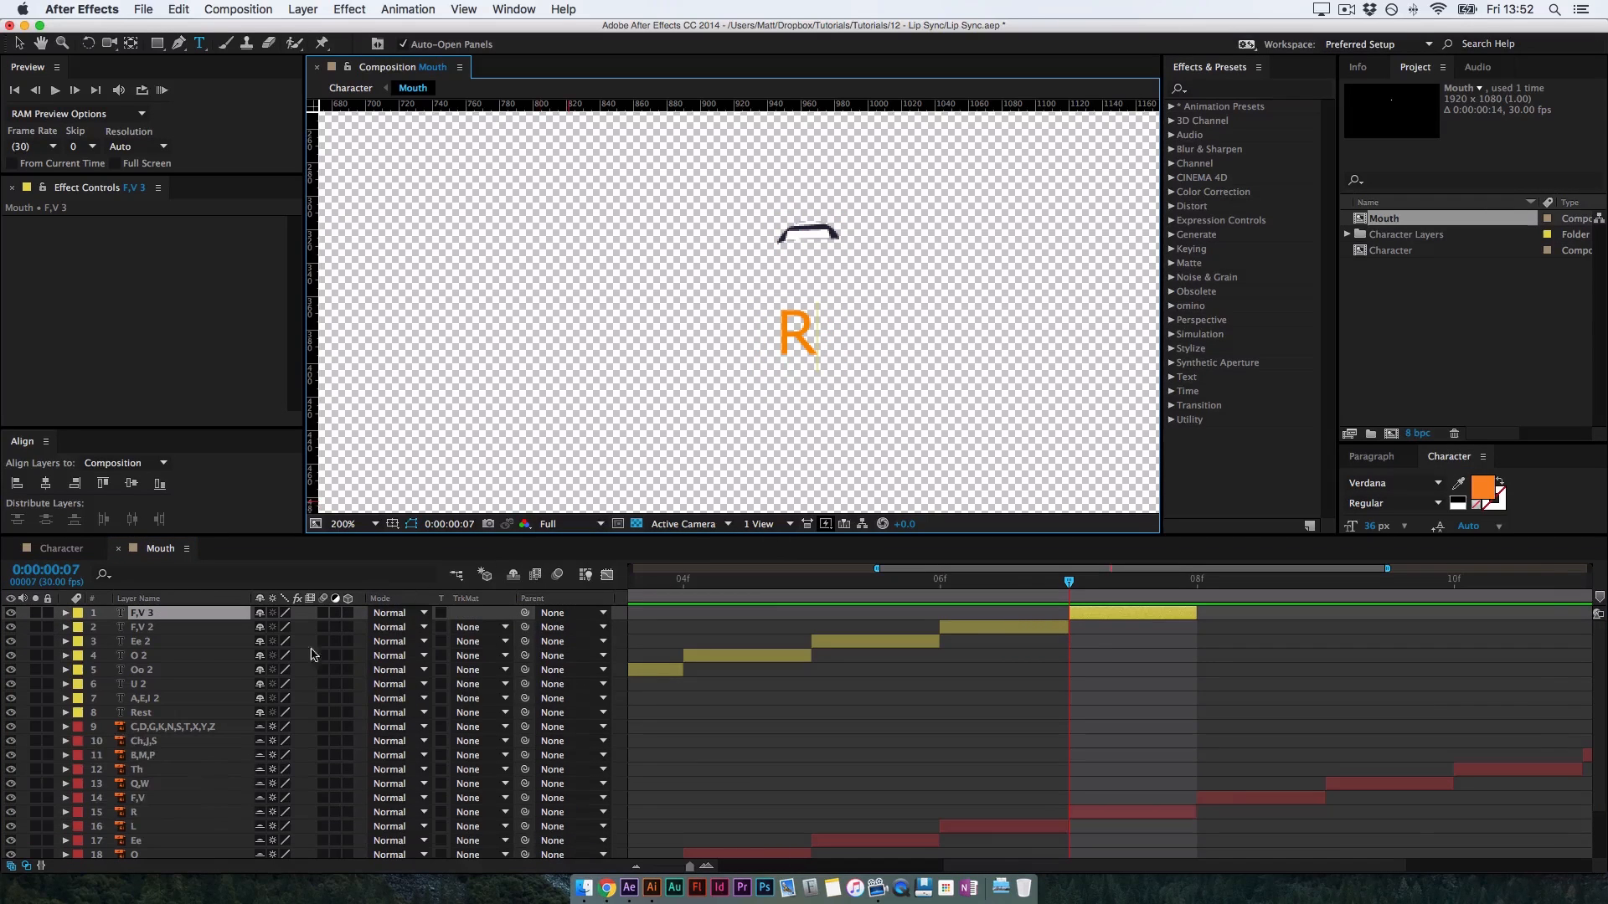
click(186, 631)
Duplicate the "R" label layer, move the copy to frame 8 and replace its text with "F,V"
click(1114, 616)
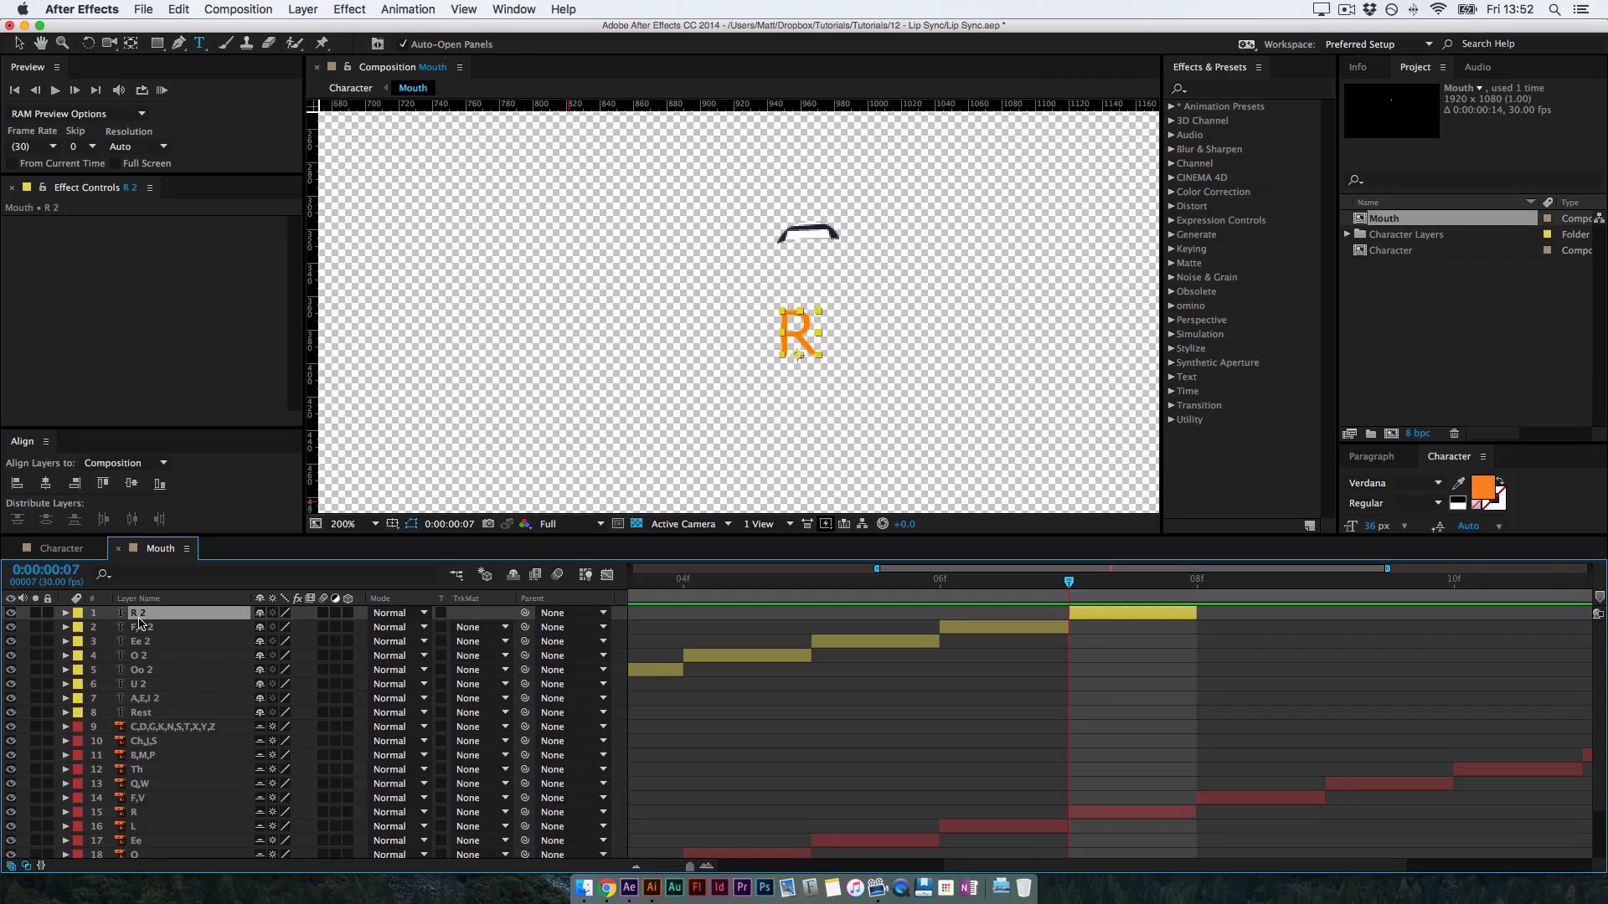
key(super+d)
drag(1112, 621, 1221, 620)
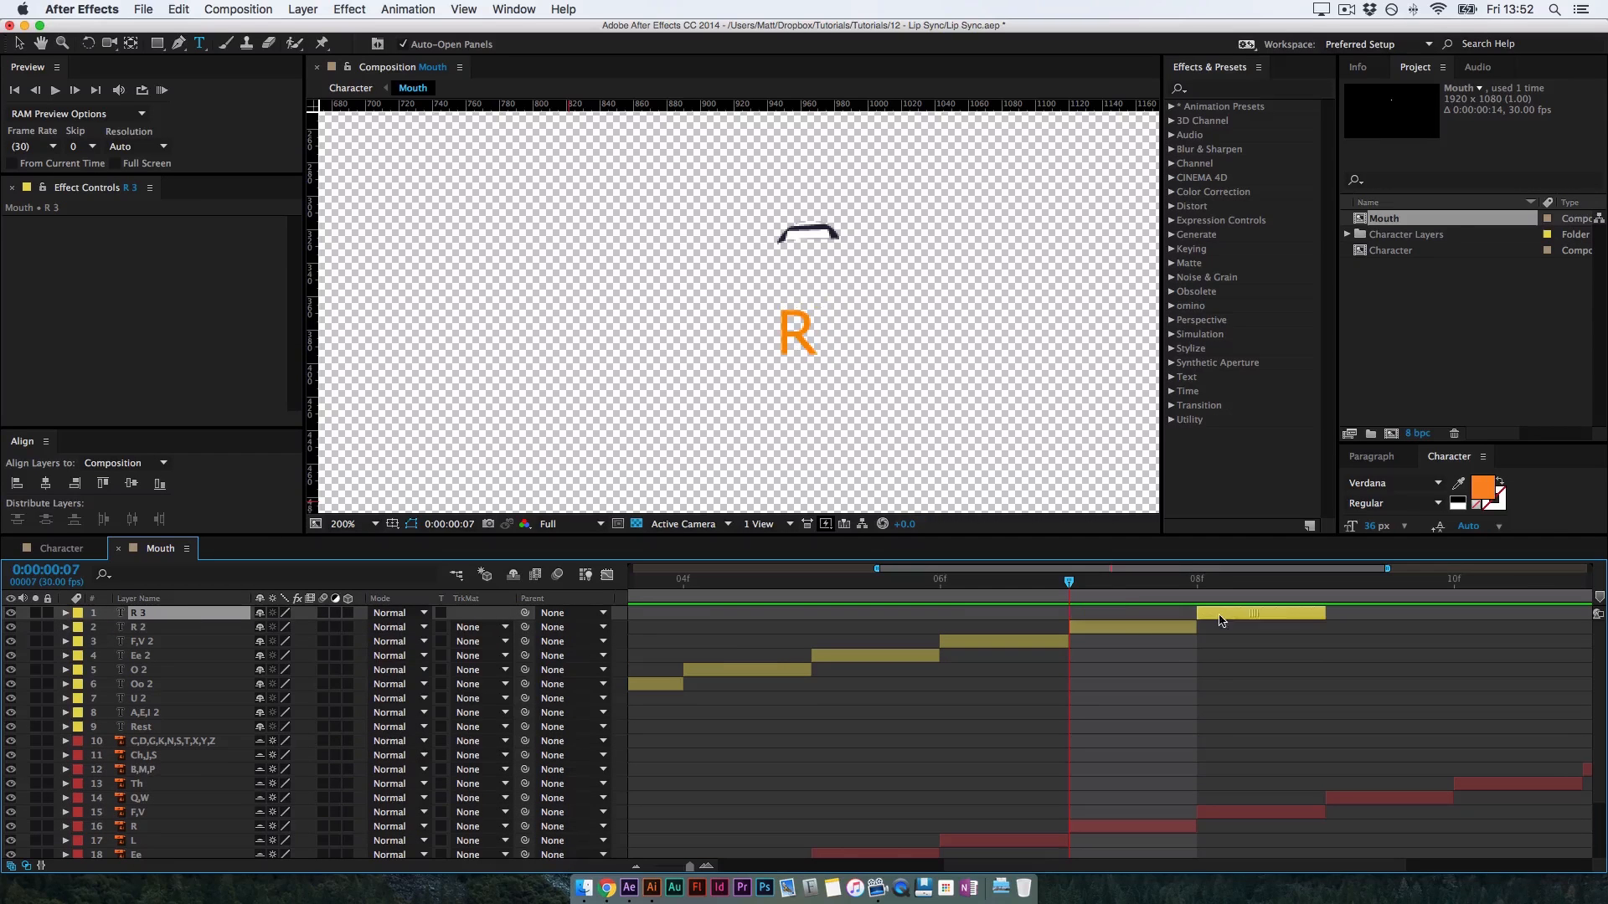
drag(1064, 578, 1157, 602)
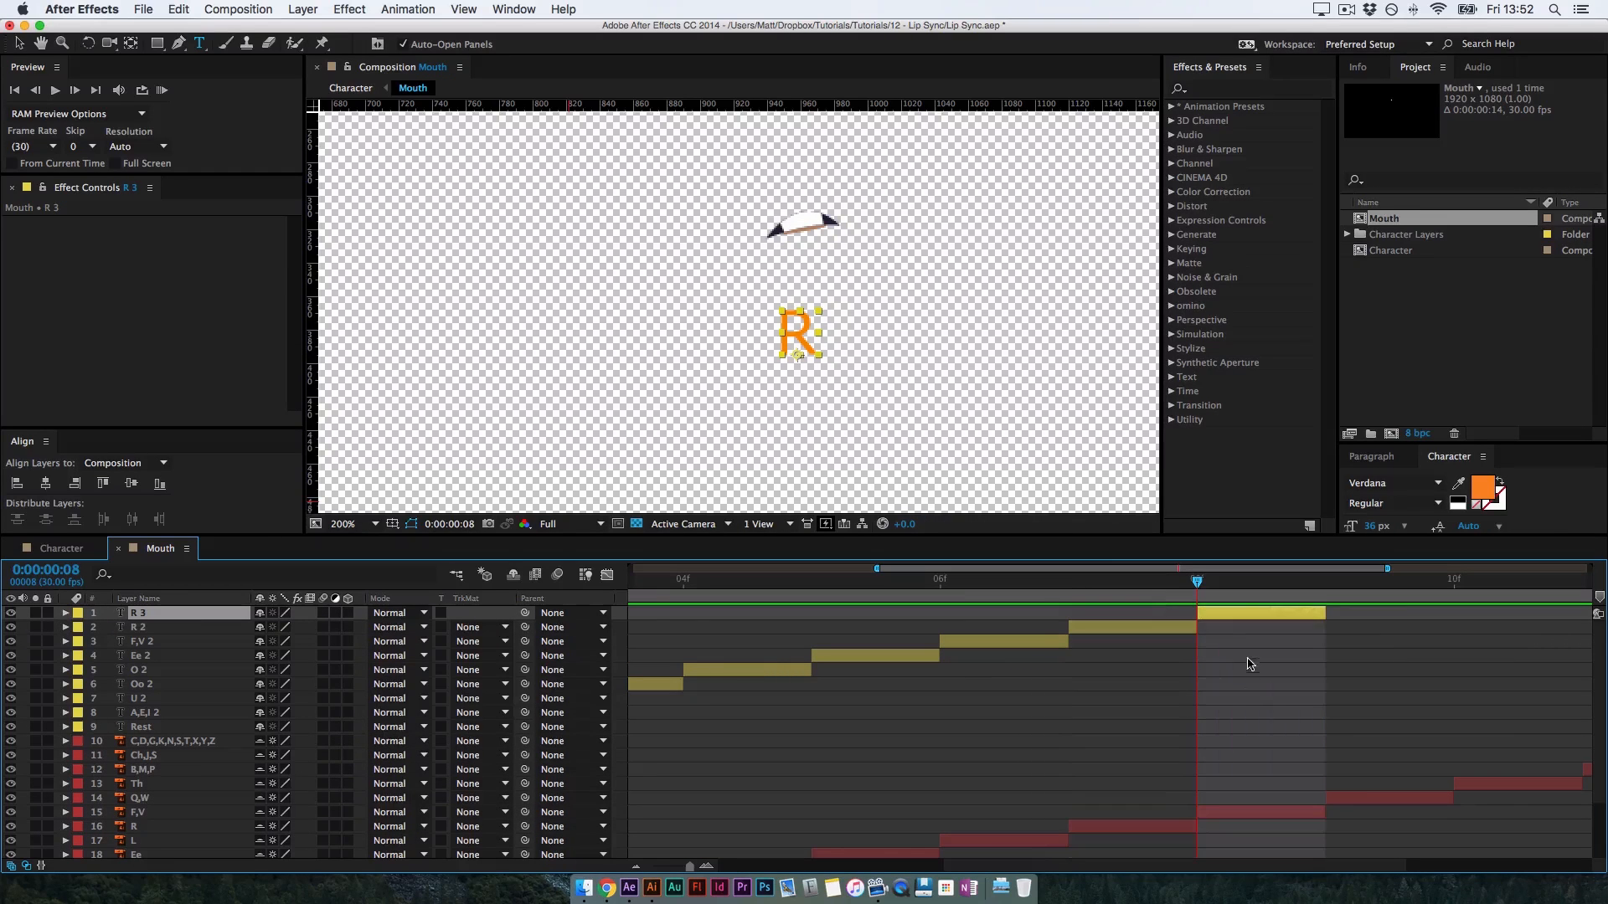
click(1216, 813)
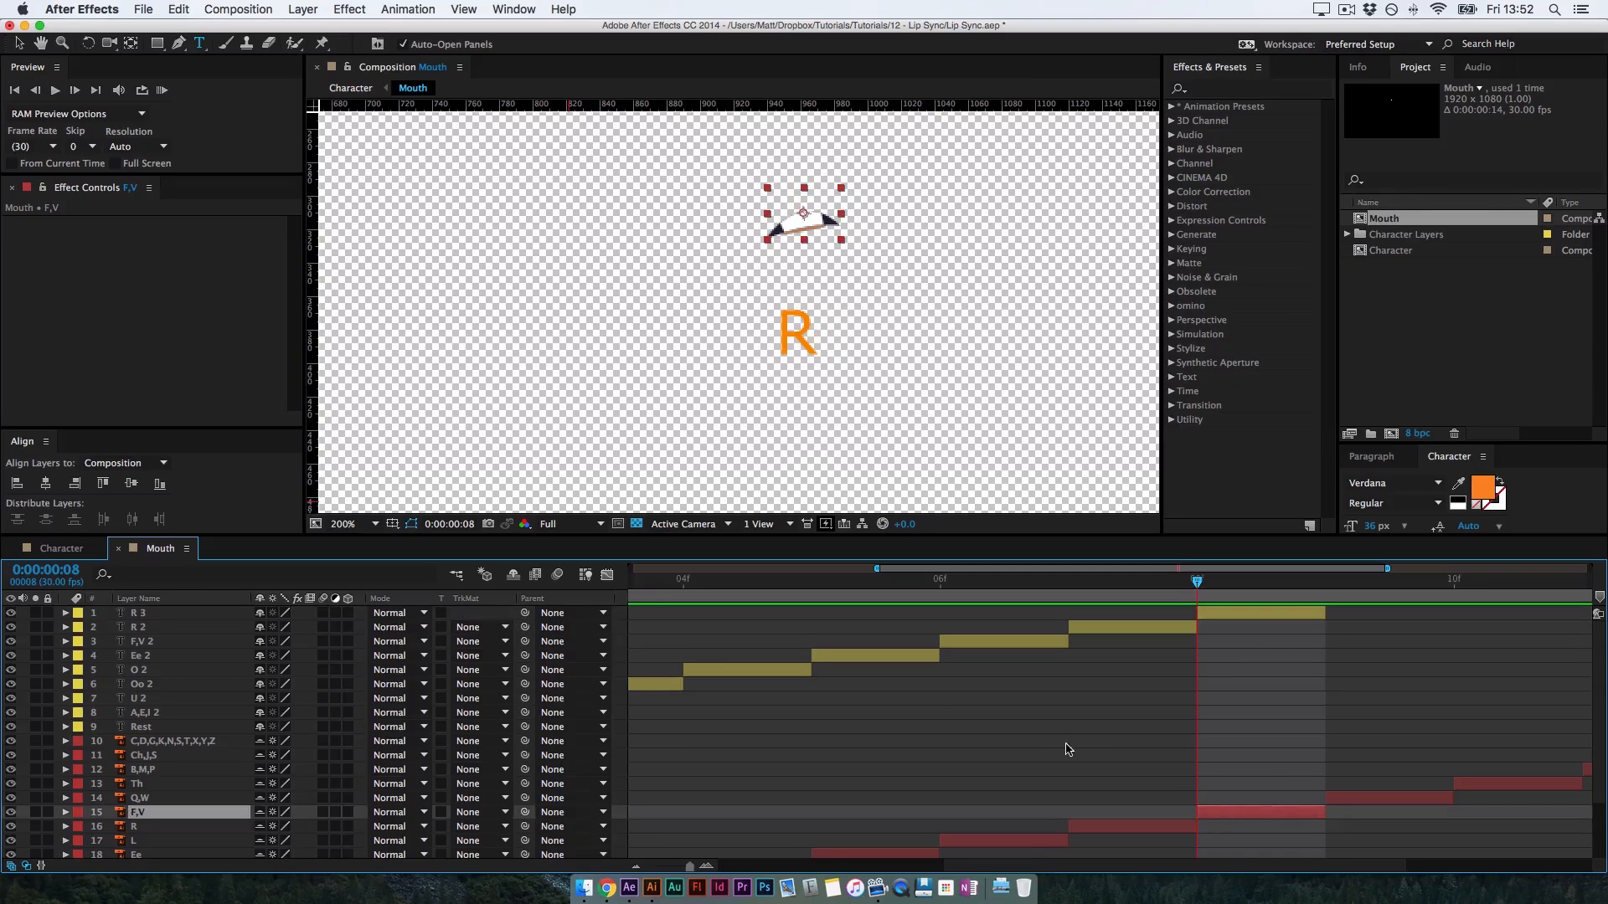
click(144, 617)
text(F,v)
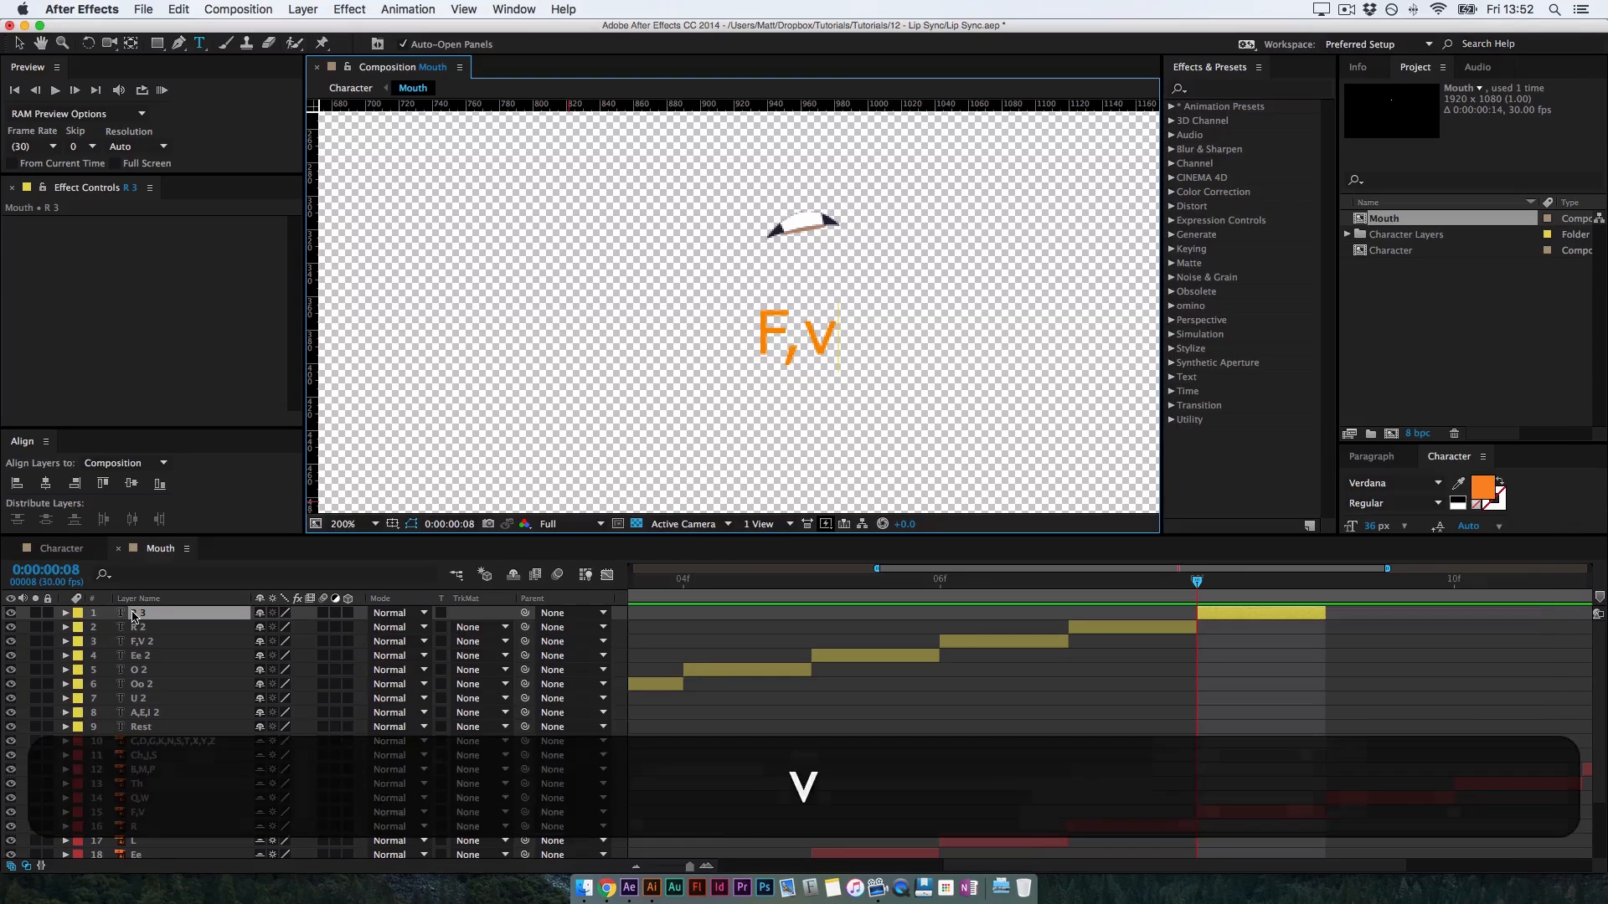
key(BackSpace)
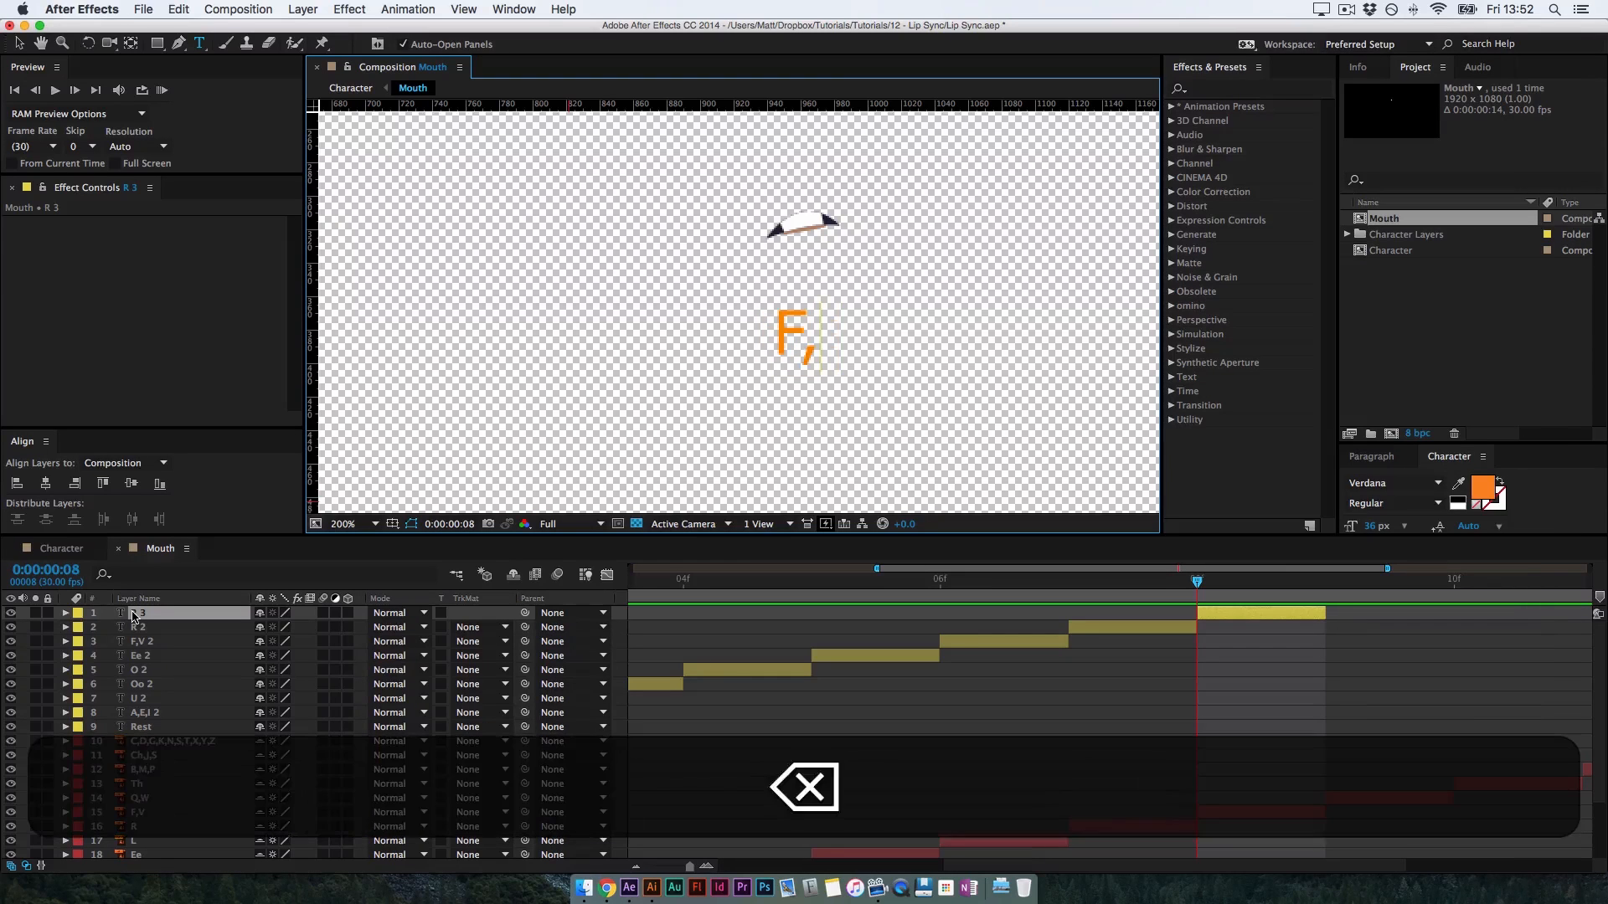
text(V)
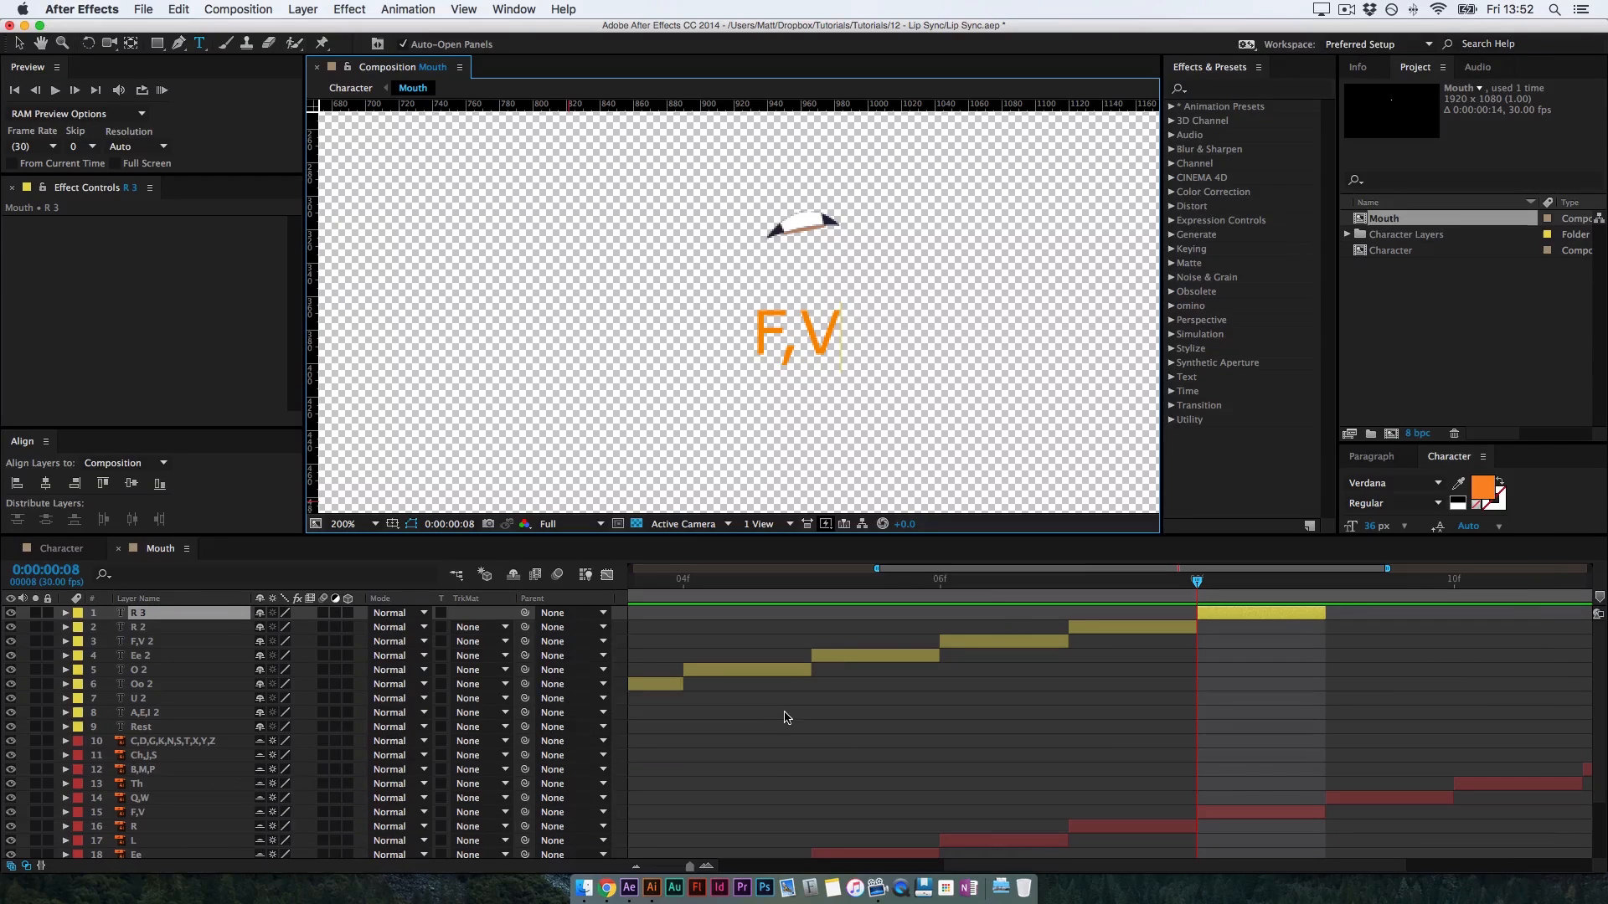
click(788, 725)
Correct the label text at frame 6 to "L" so it matches the mouth shape on that frame
key(space)
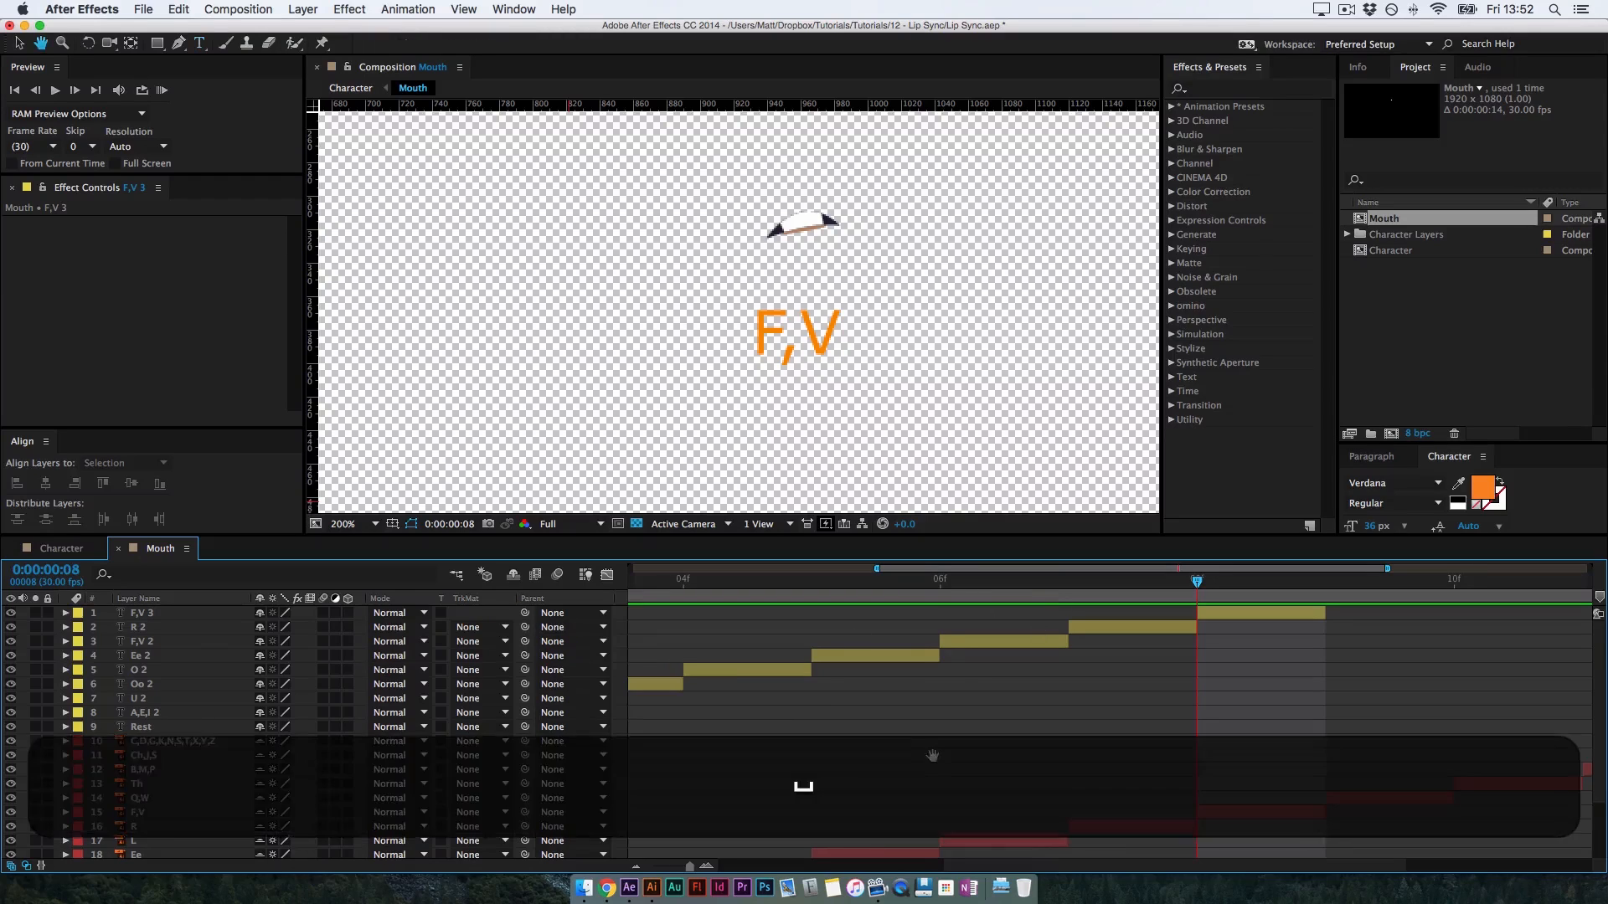
drag(932, 754, 941, 751)
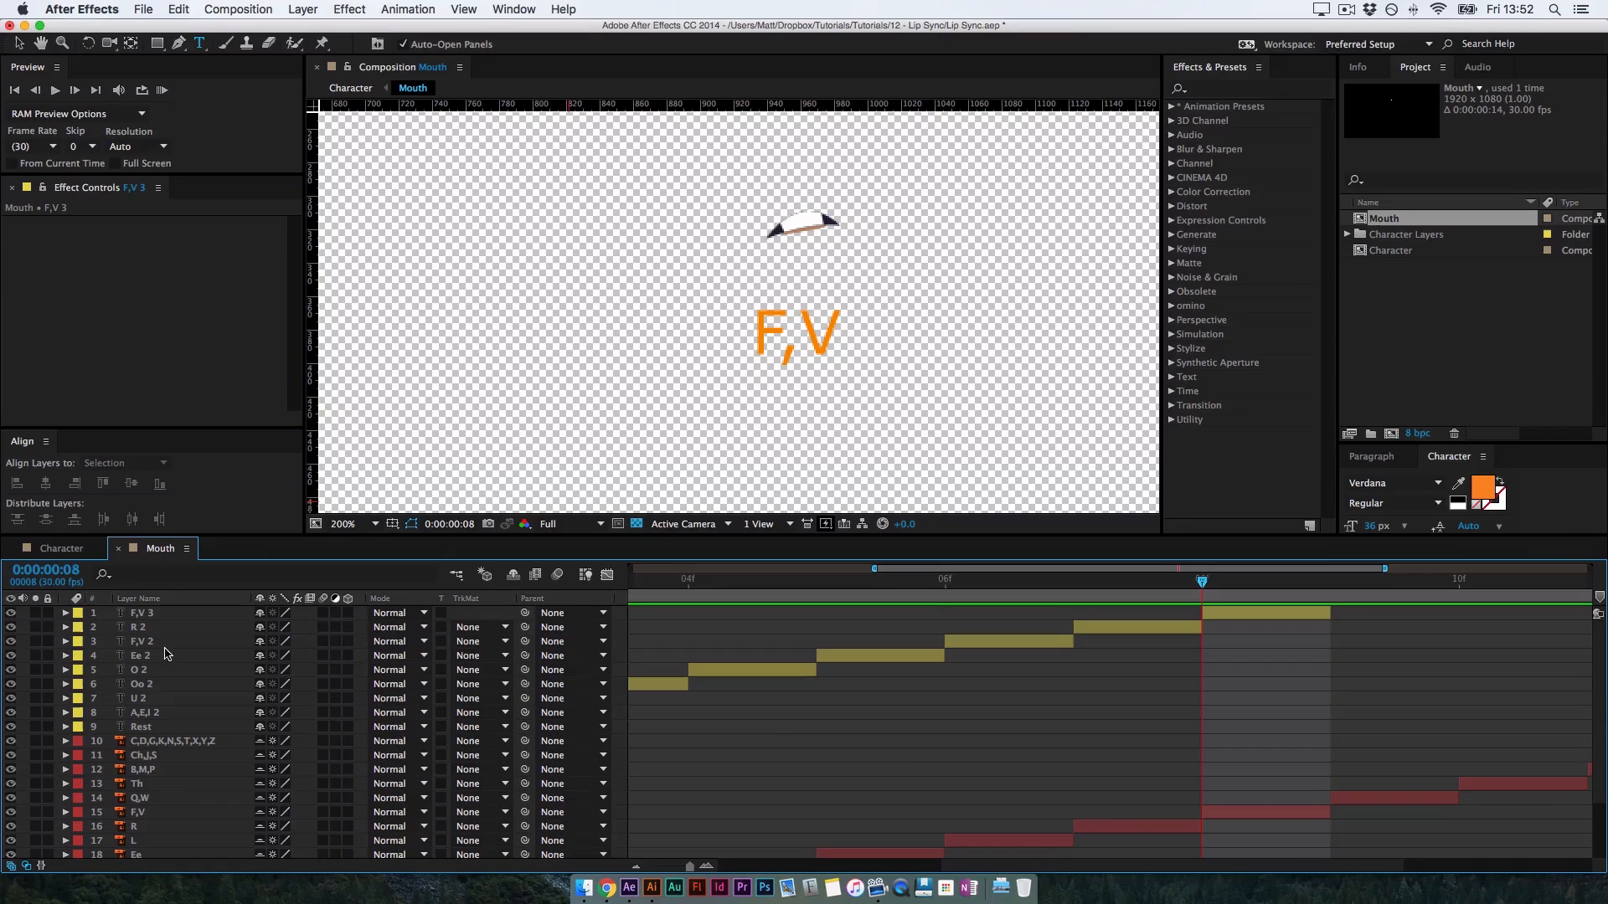
click(159, 643)
click(995, 582)
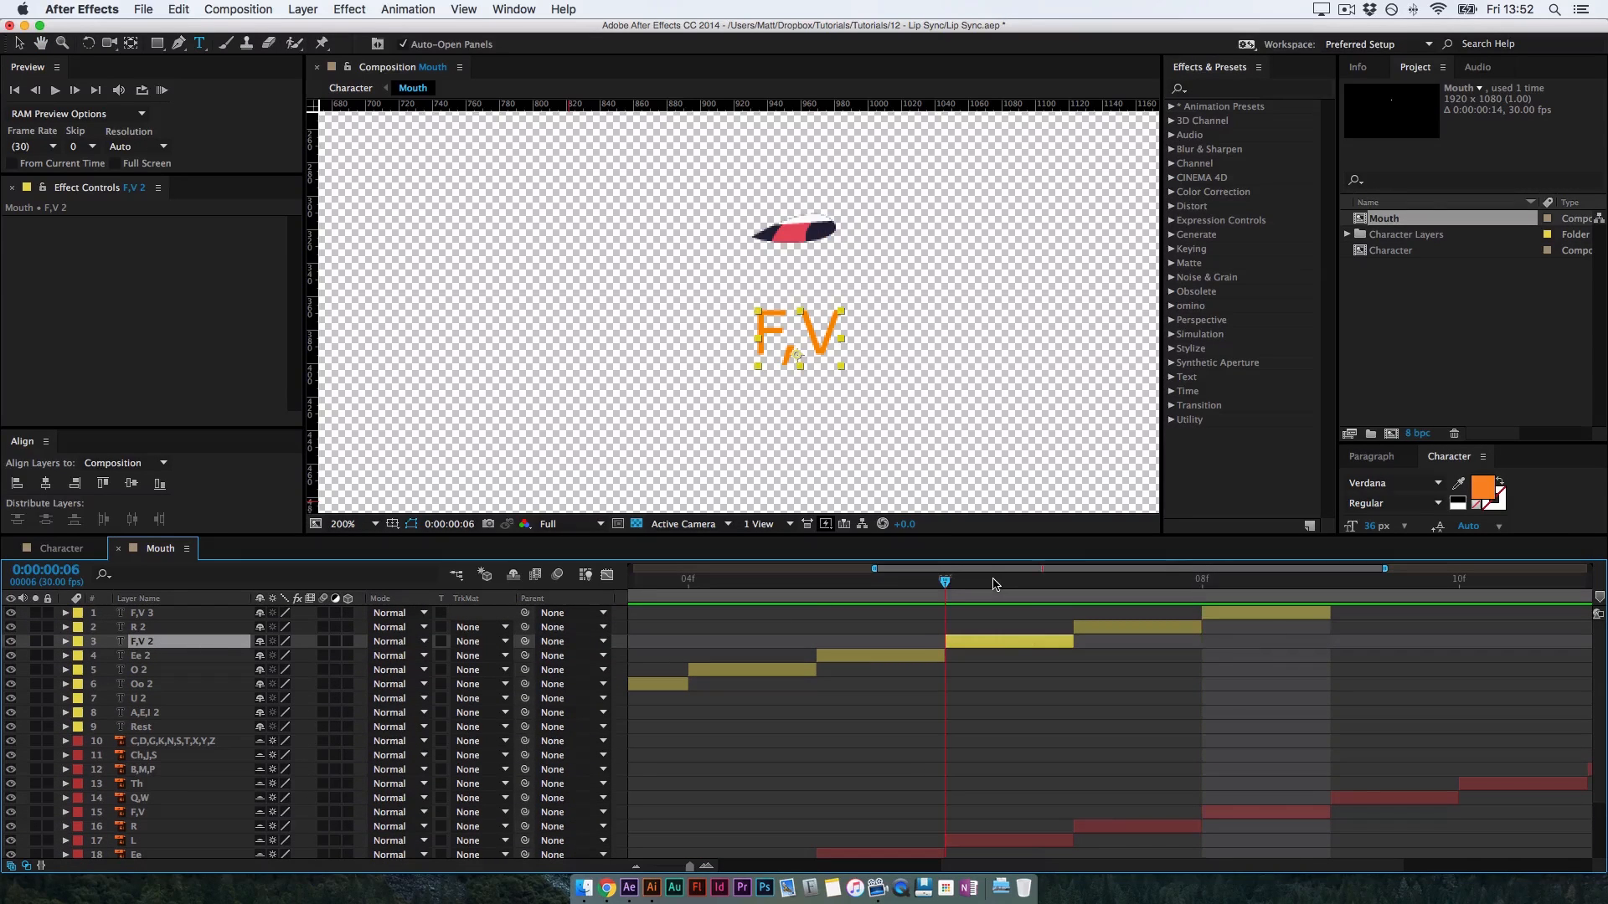
click(981, 841)
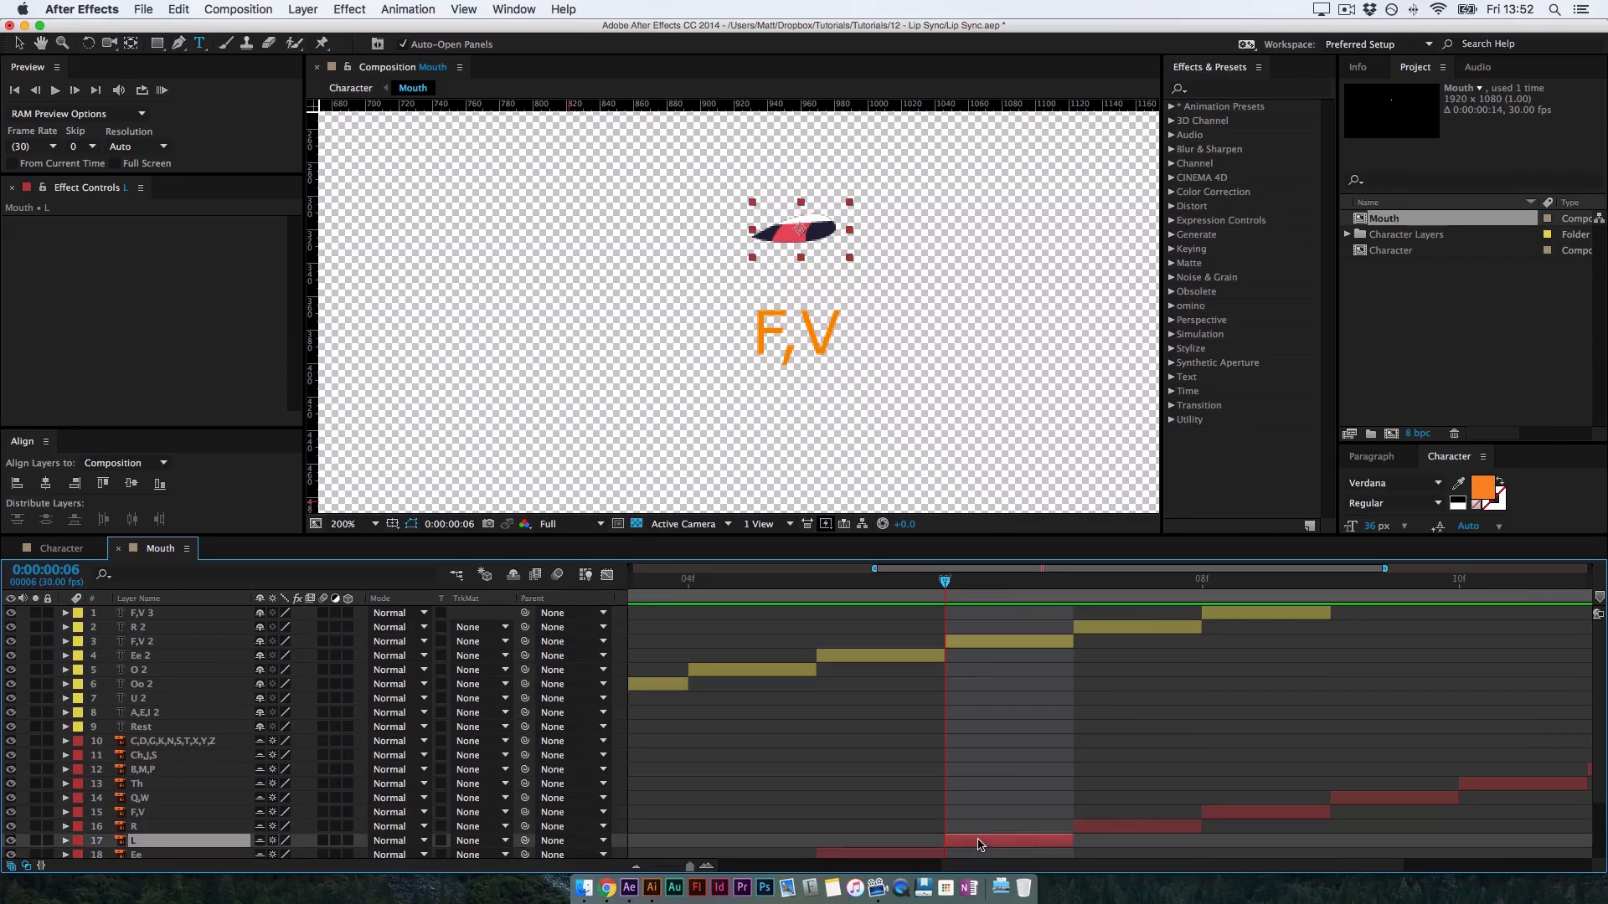
click(974, 642)
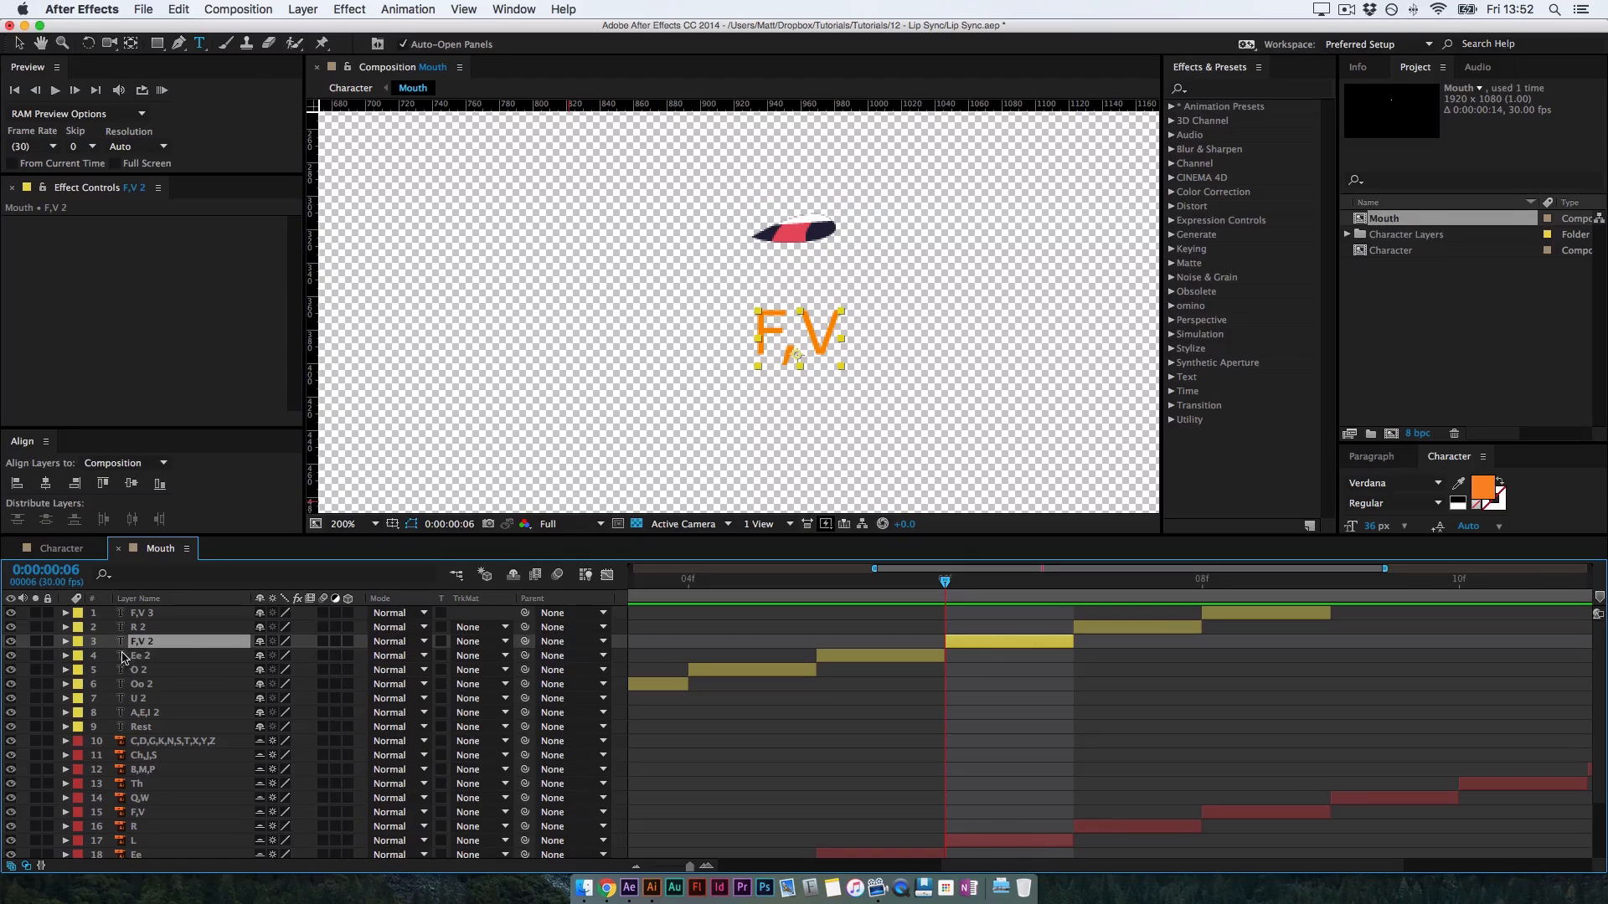
double_click(149, 643)
text(L)
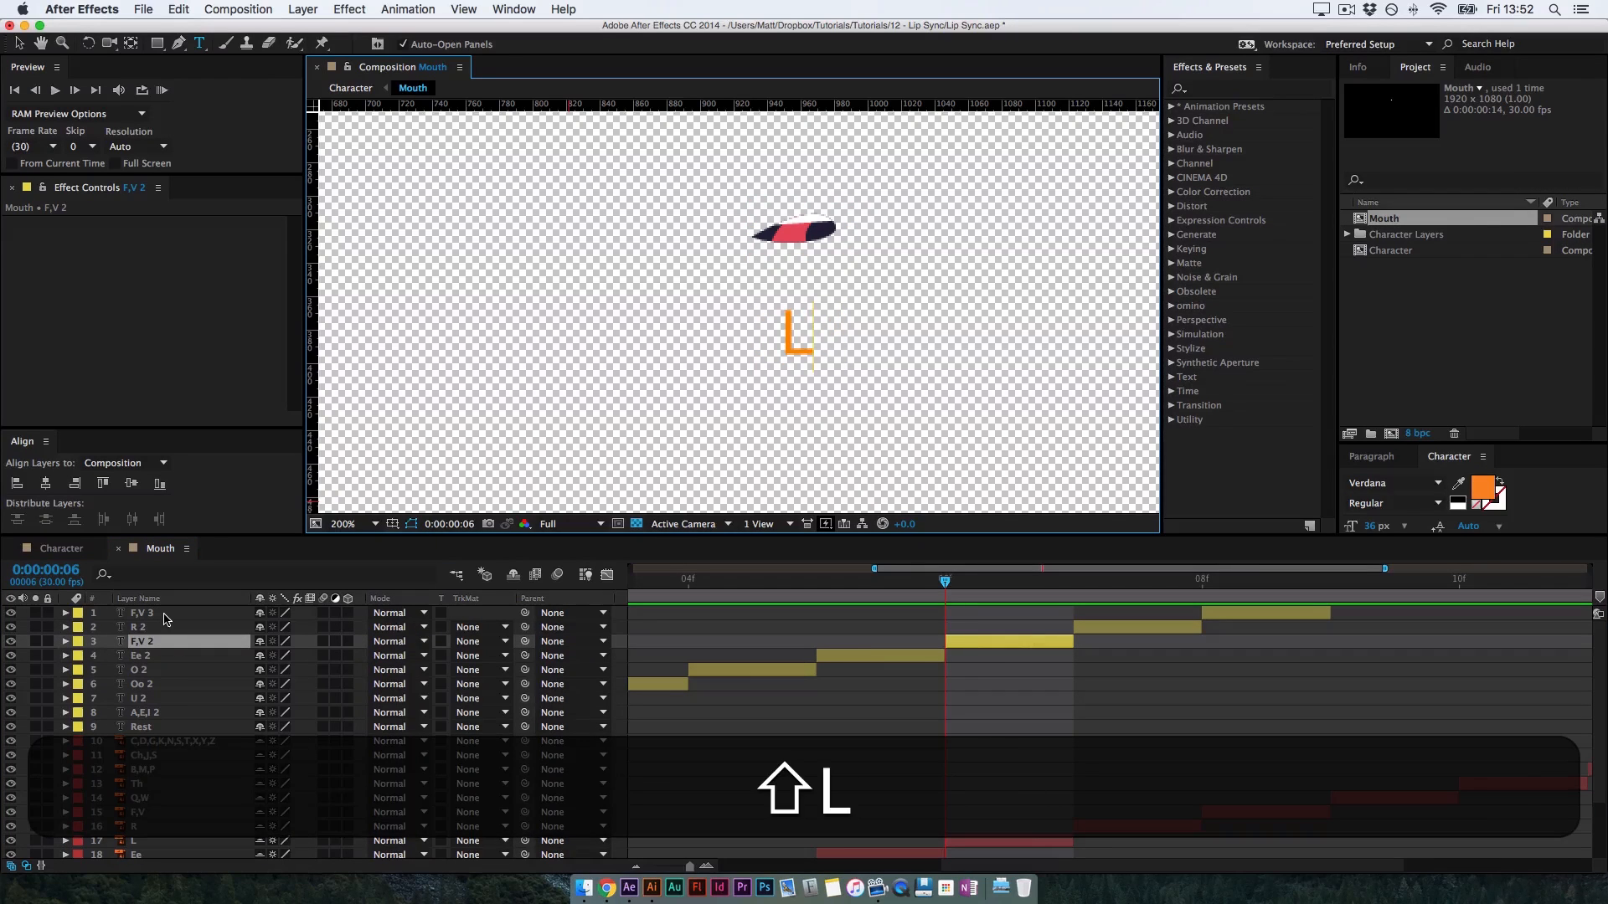
click(159, 655)
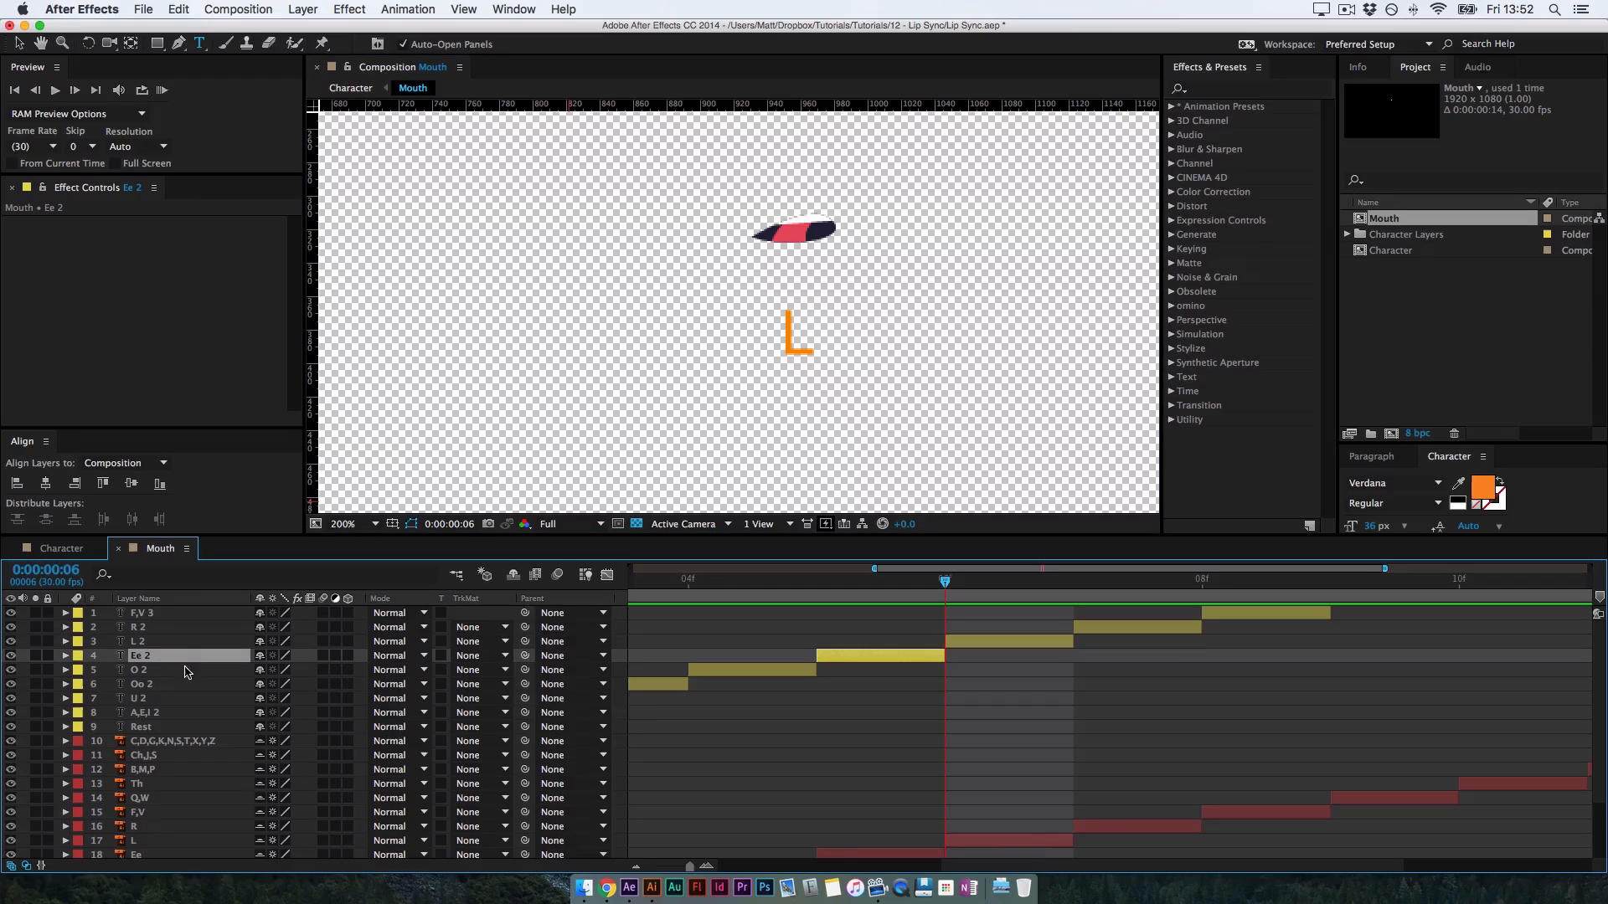
Reorder the label layers from "Rest" through "F,V" so each sits directly above its matching mouth shape layer
key(grave)
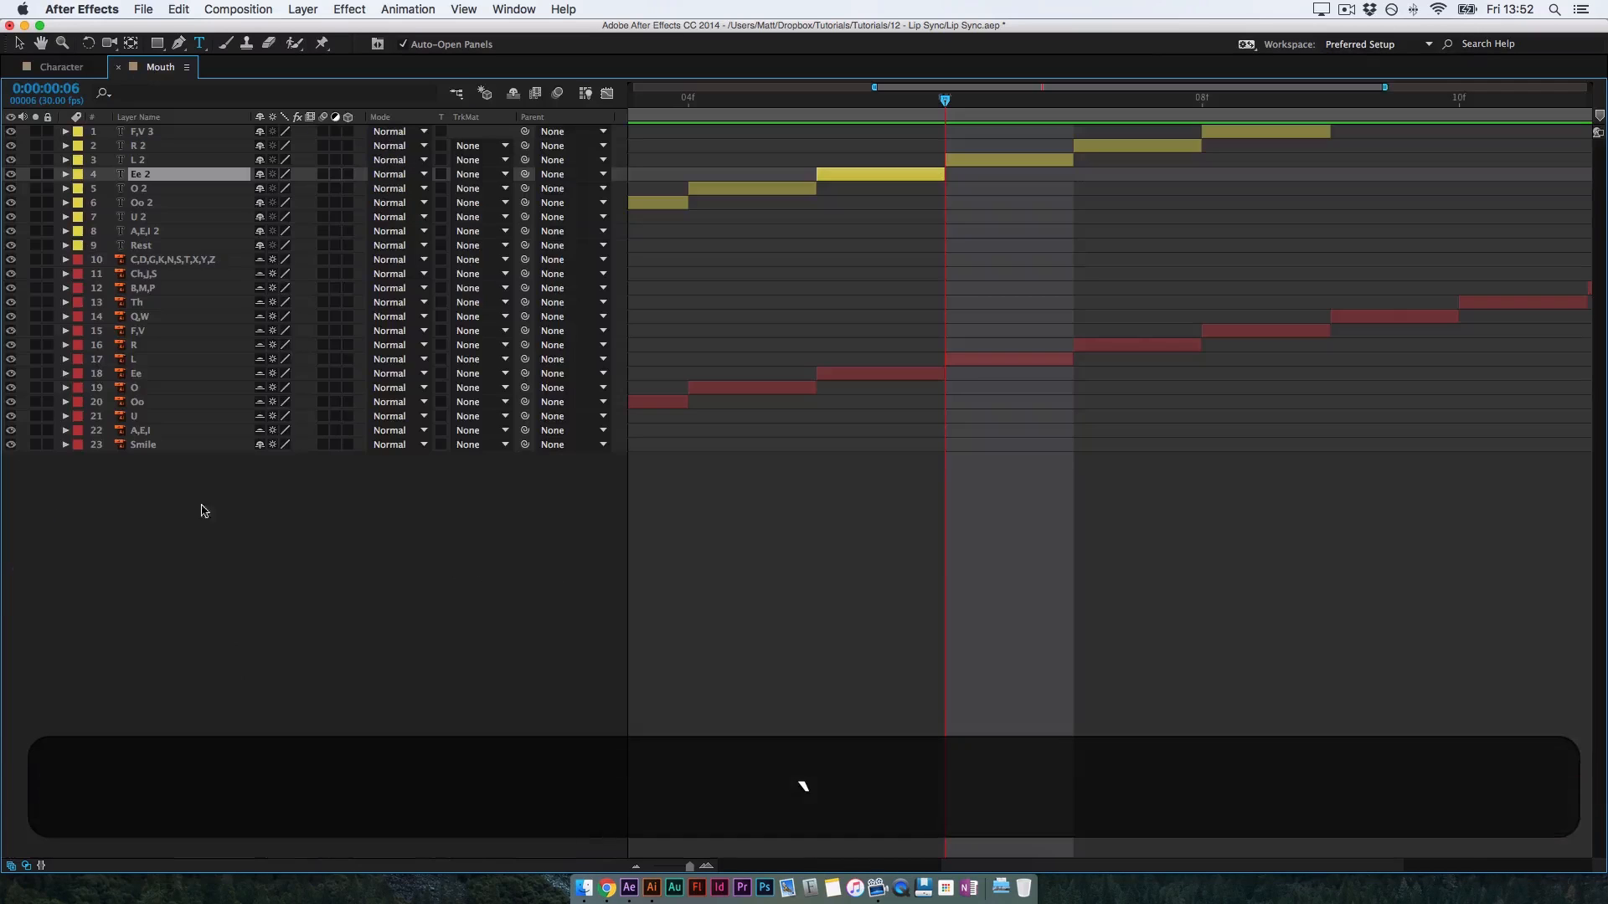
drag(142, 245, 168, 388)
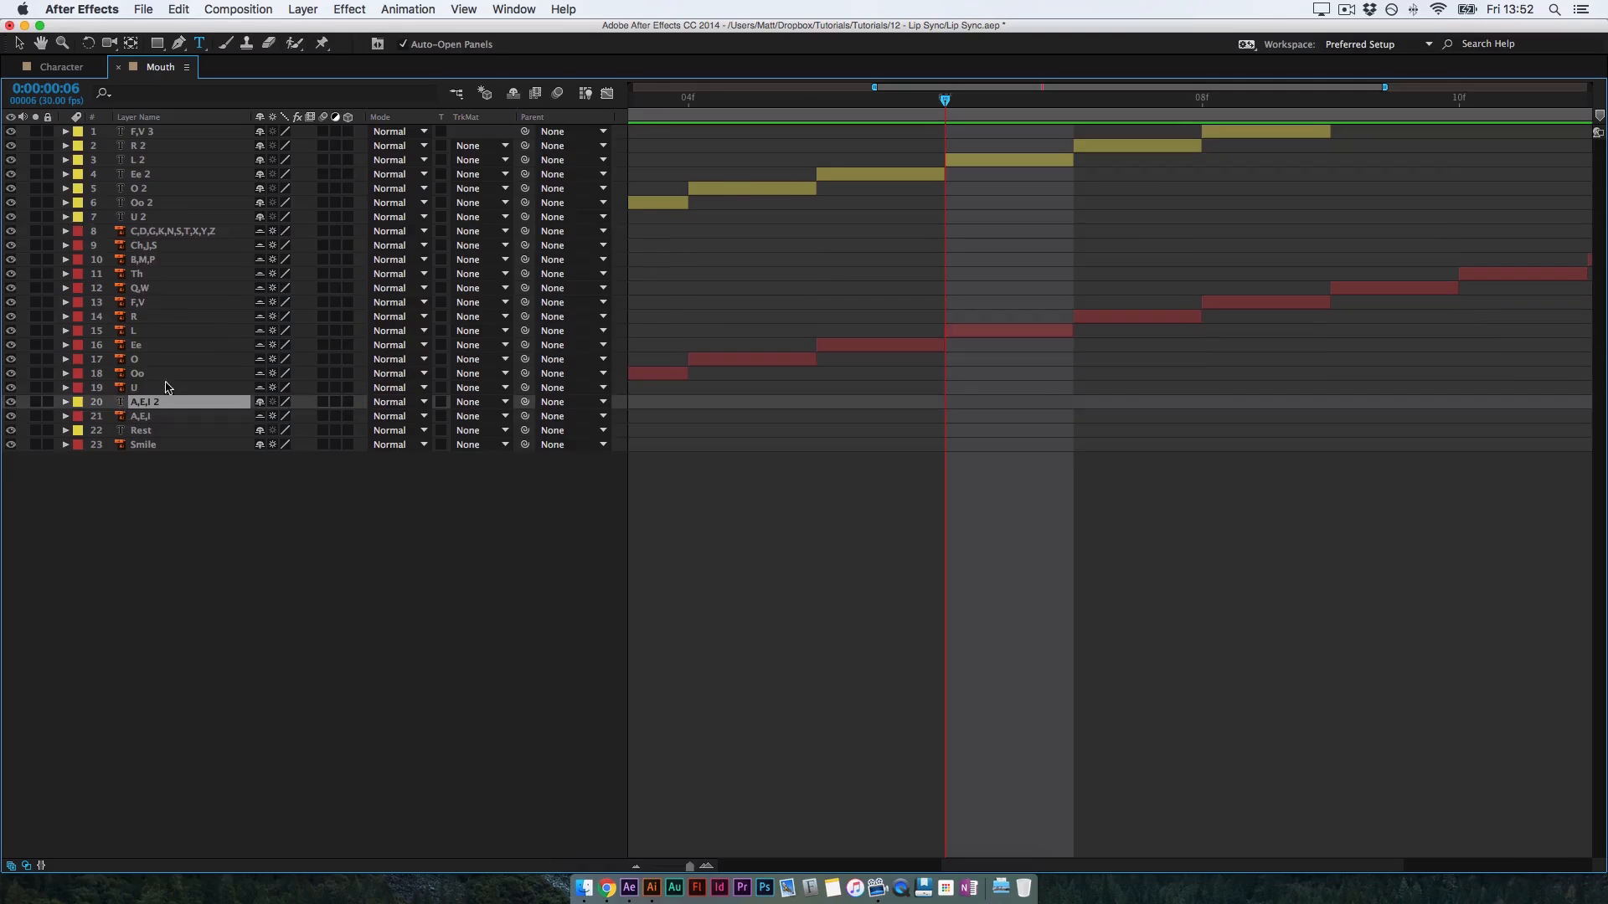
drag(153, 216, 158, 378)
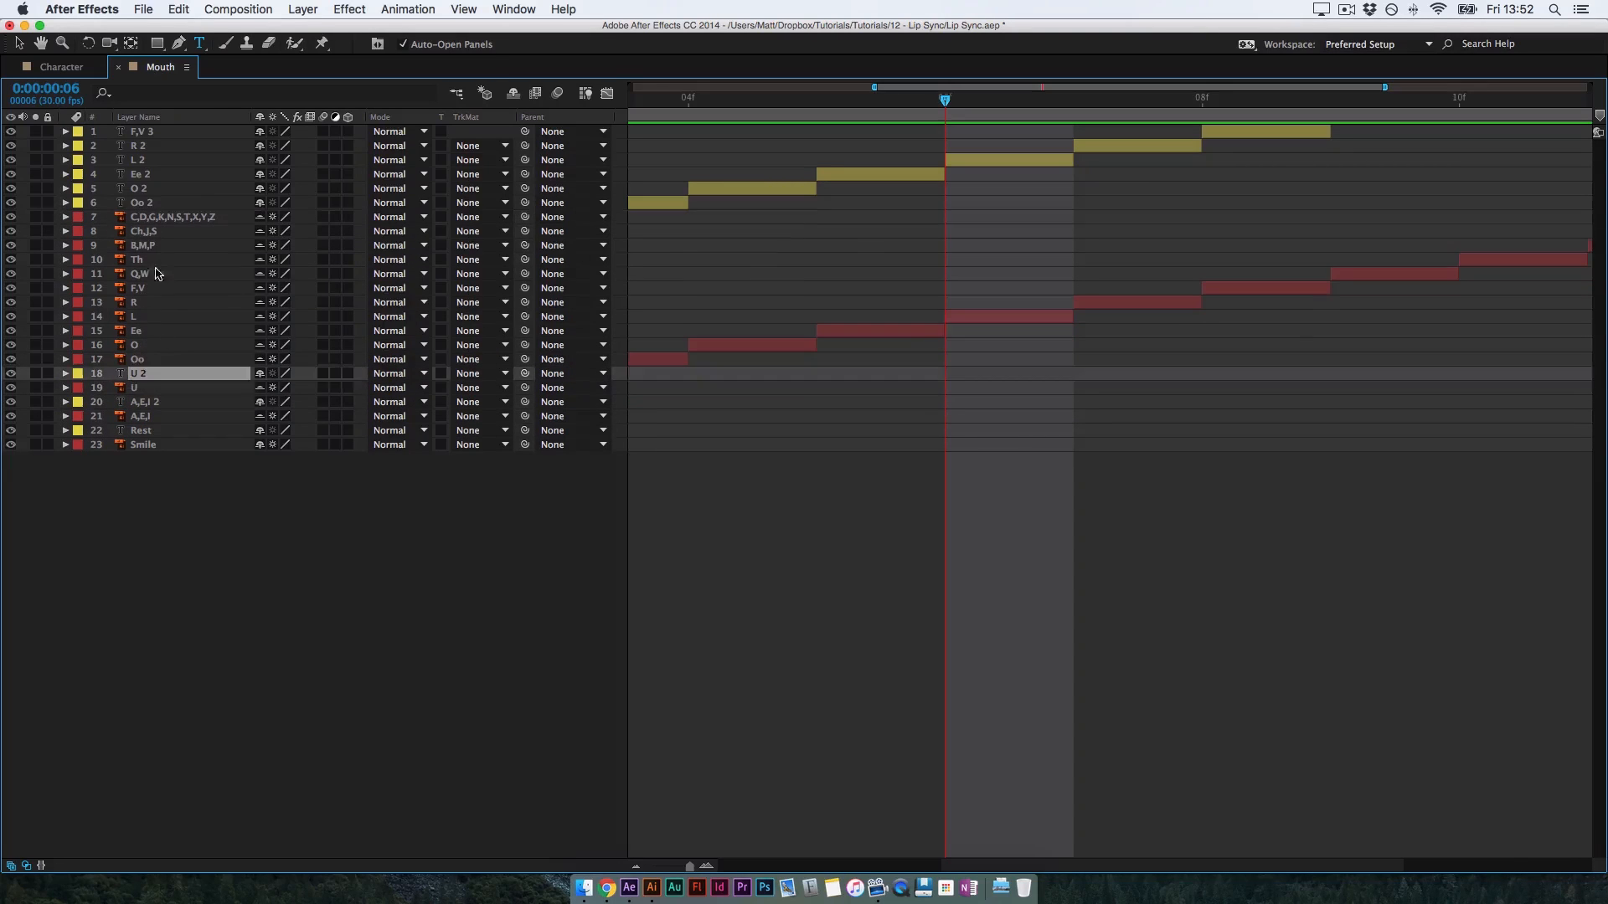
drag(154, 205, 163, 339)
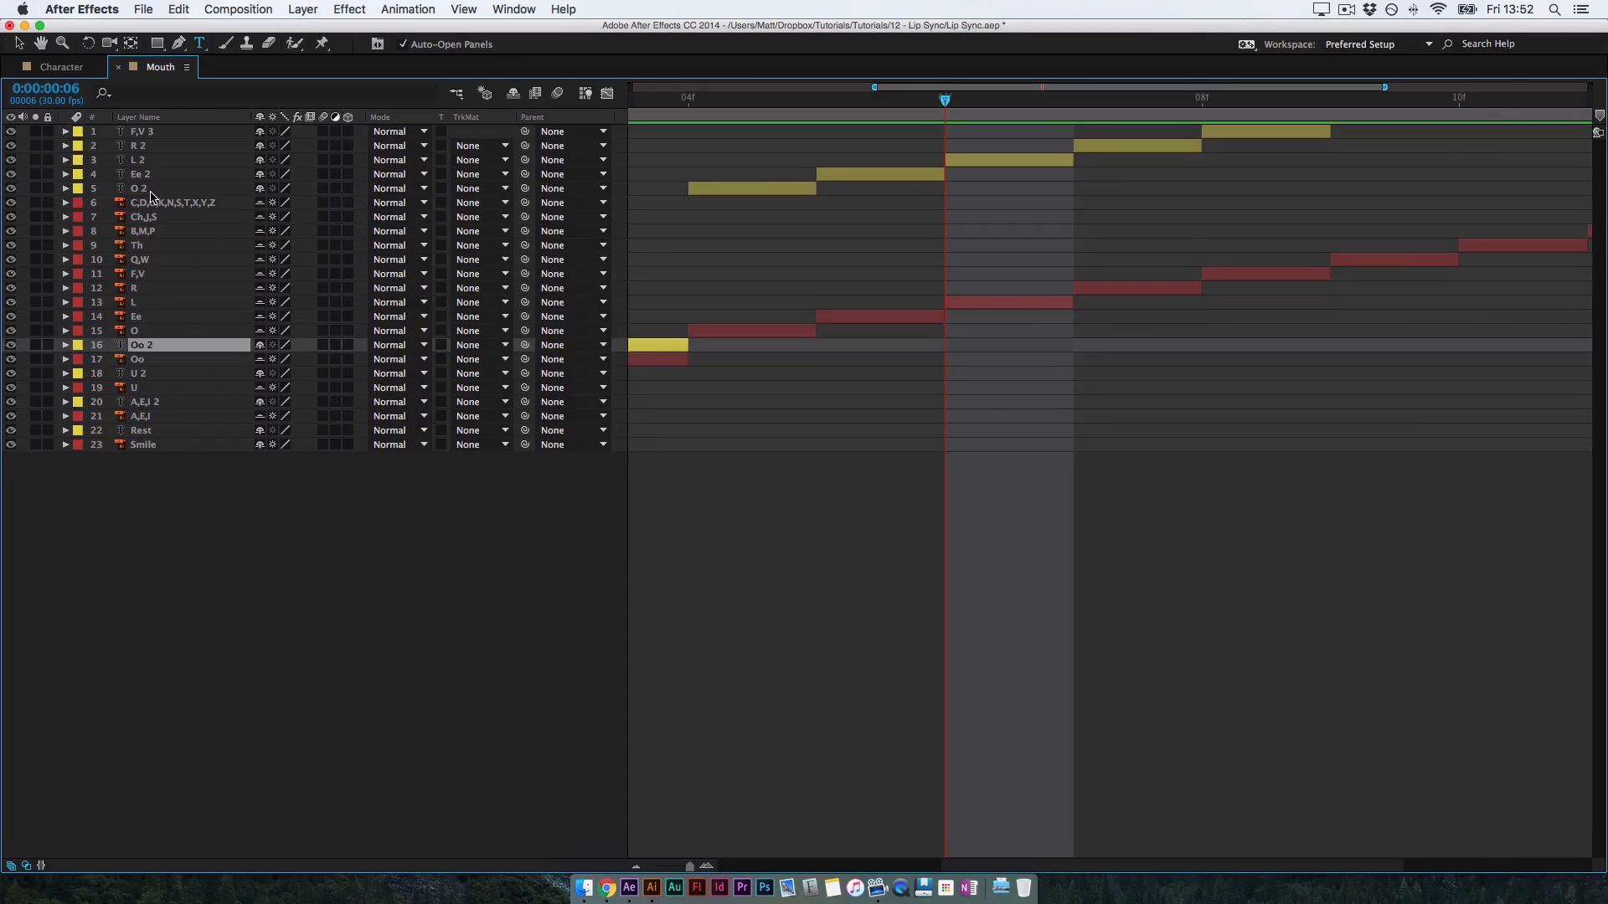
drag(152, 194, 160, 323)
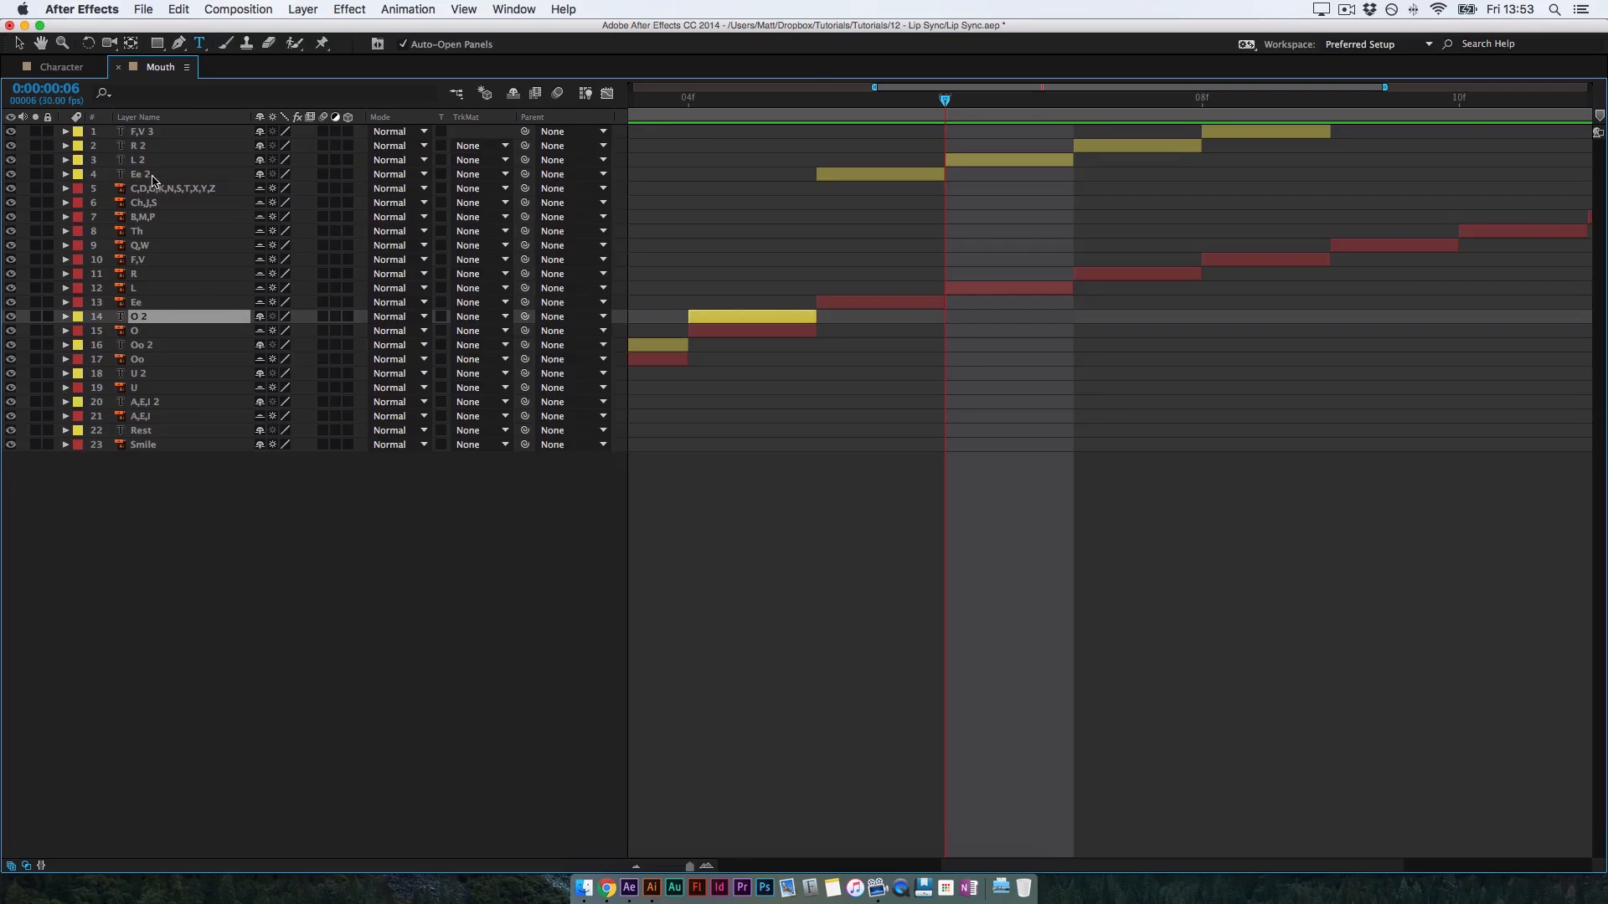
drag(153, 179, 160, 256)
drag(153, 149, 157, 219)
Duplicate the "F,V" label, place the copy above the Q,W mouth layer at frame 9 and change its text to "Q,W"
key(super+d)
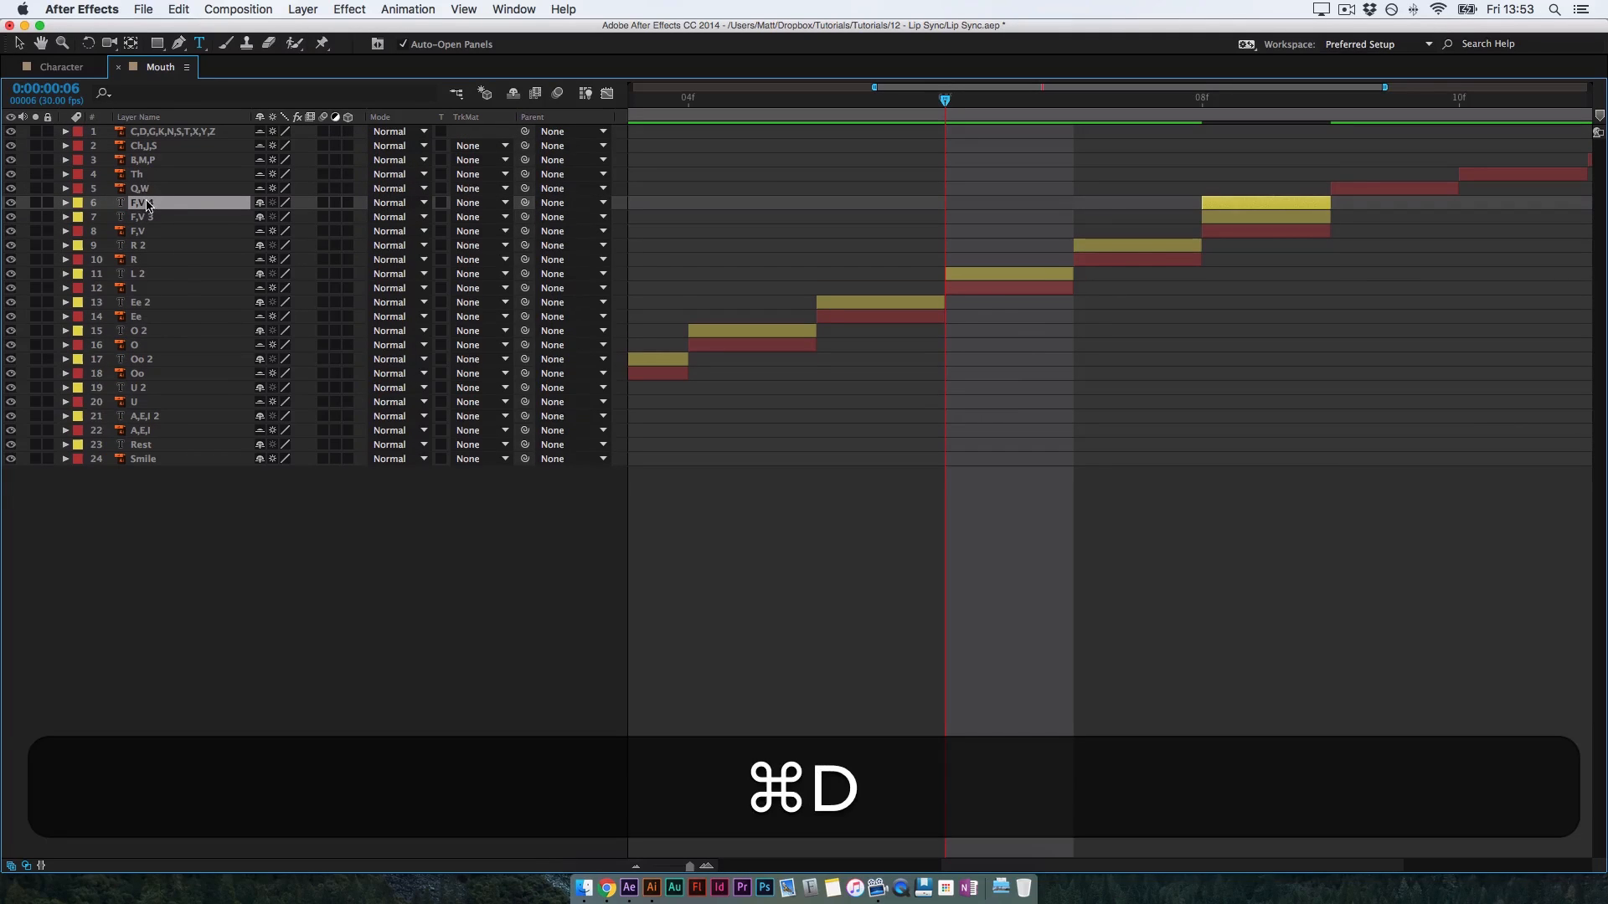
key(super+bracketright)
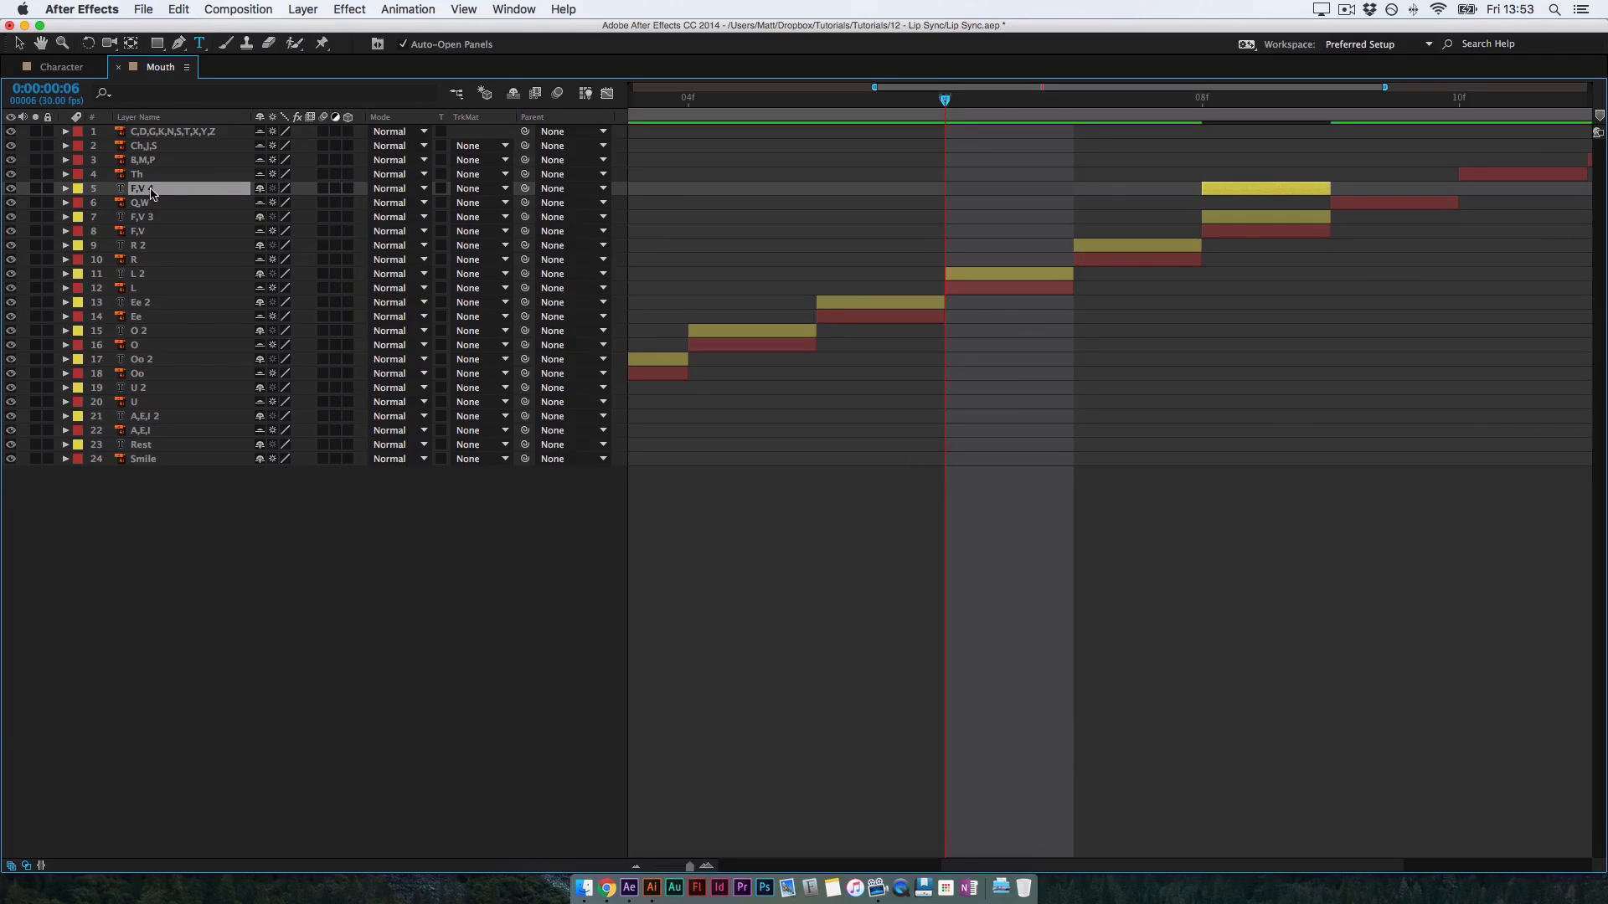
drag(1233, 189, 1304, 192)
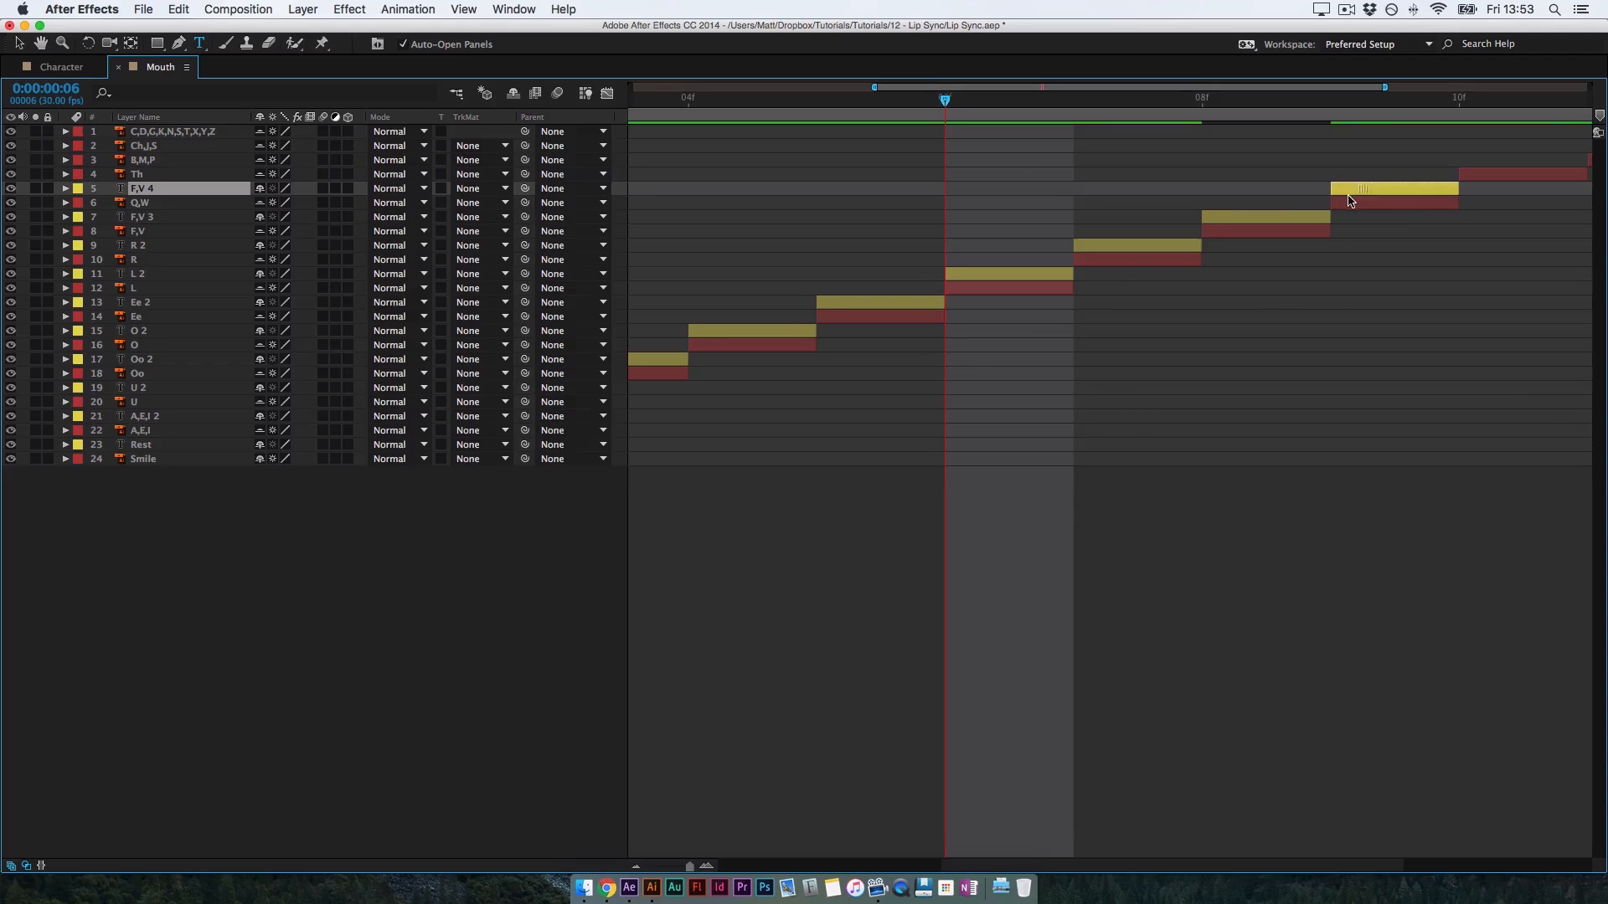
key(grave)
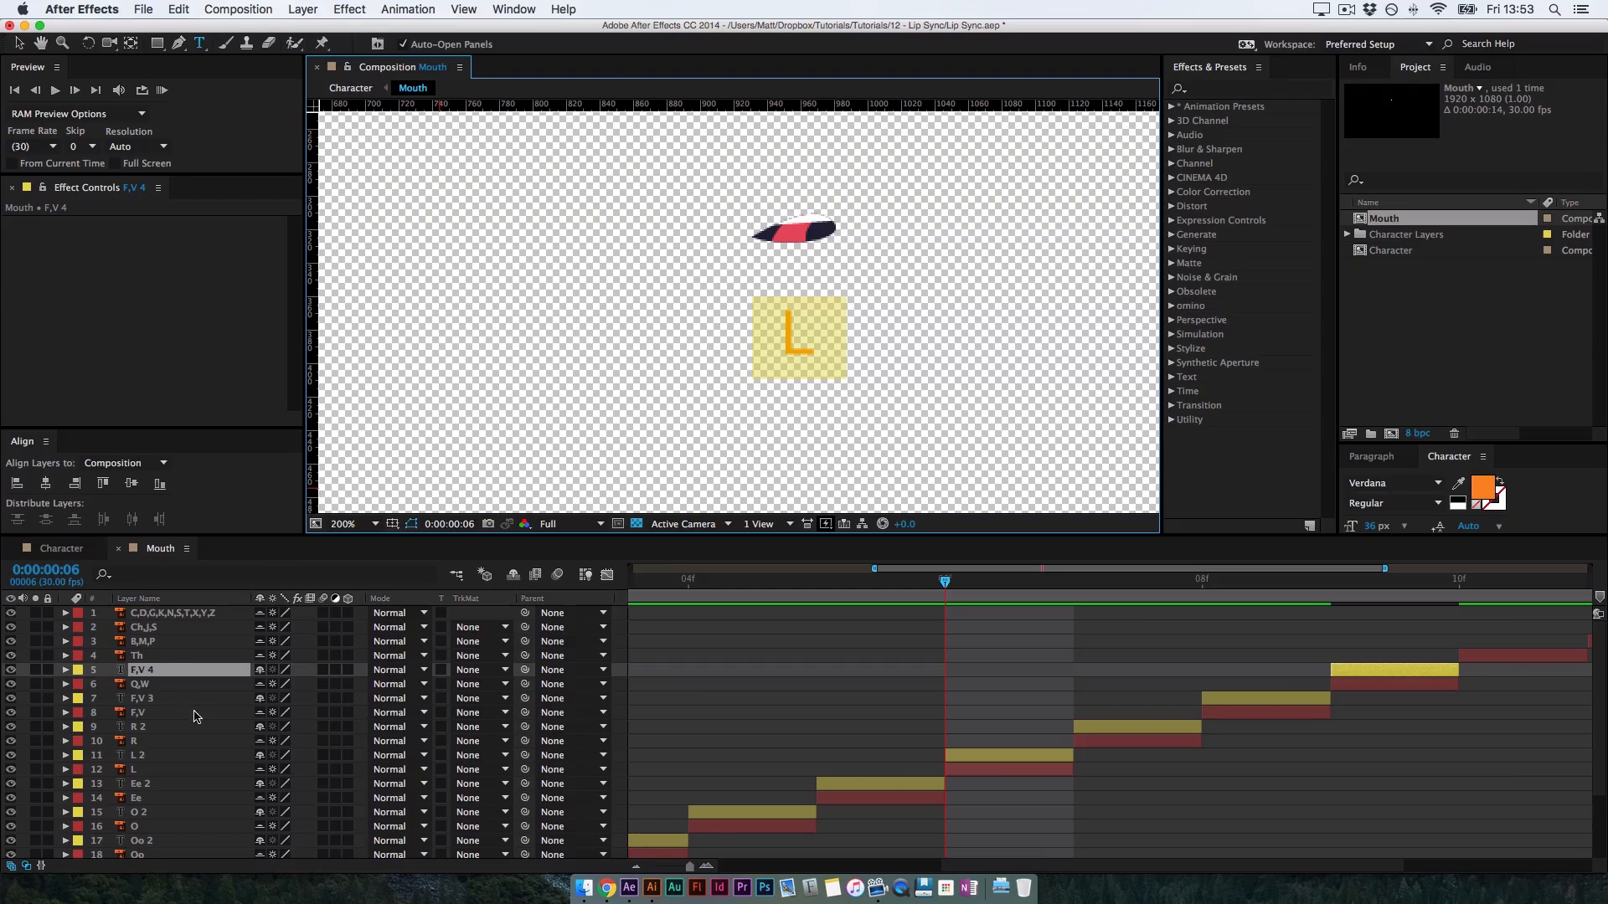
text(Q,W)
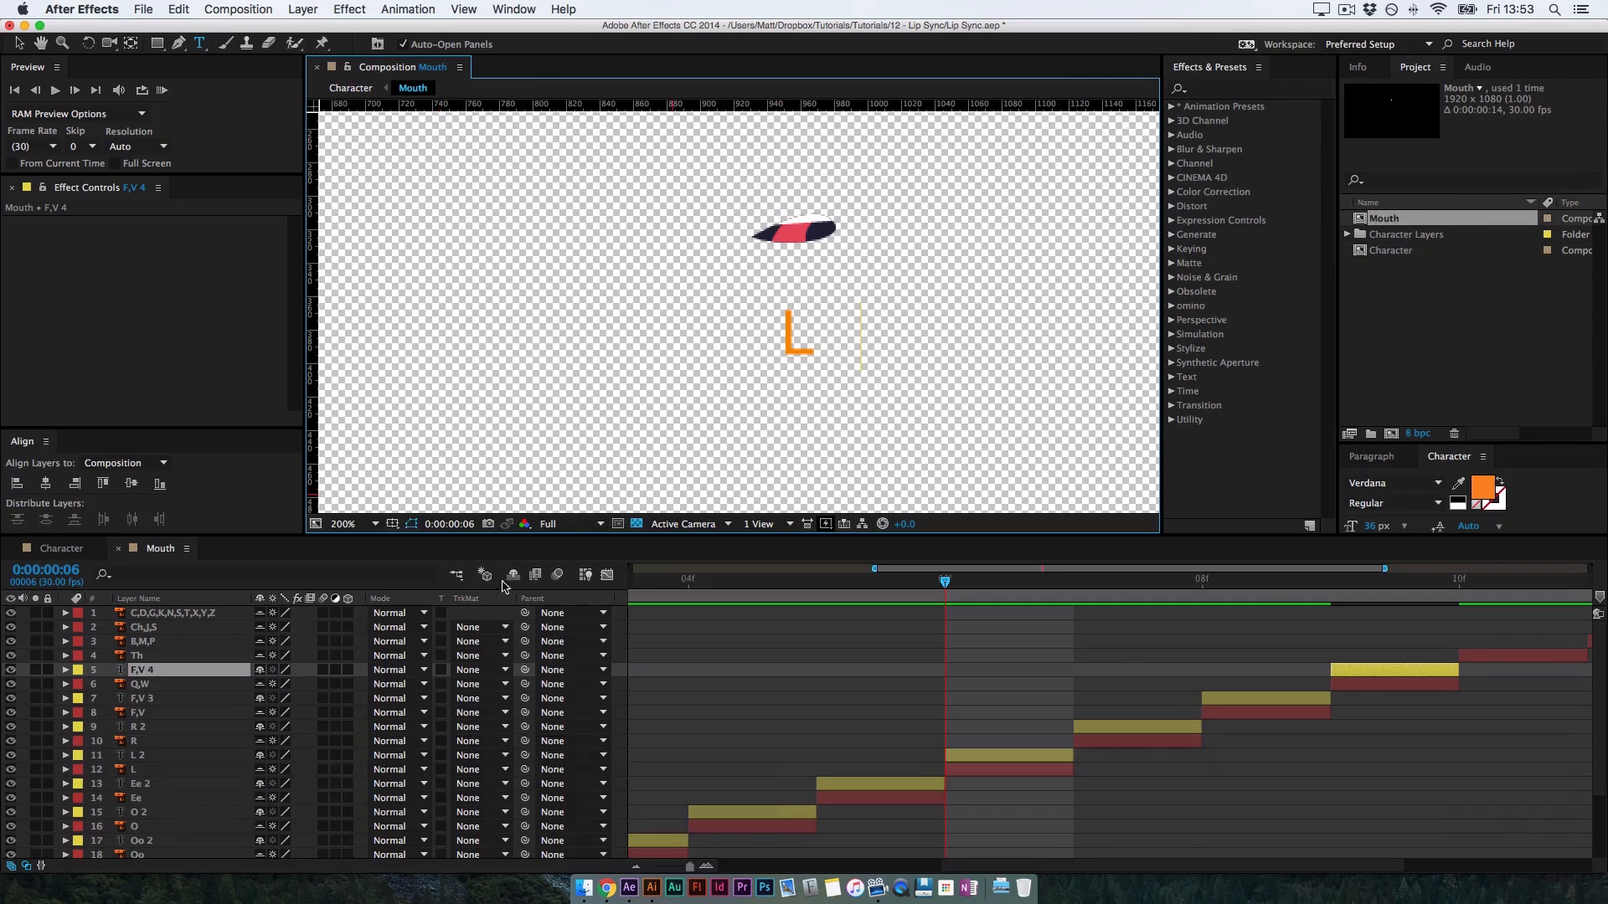
click(1355, 593)
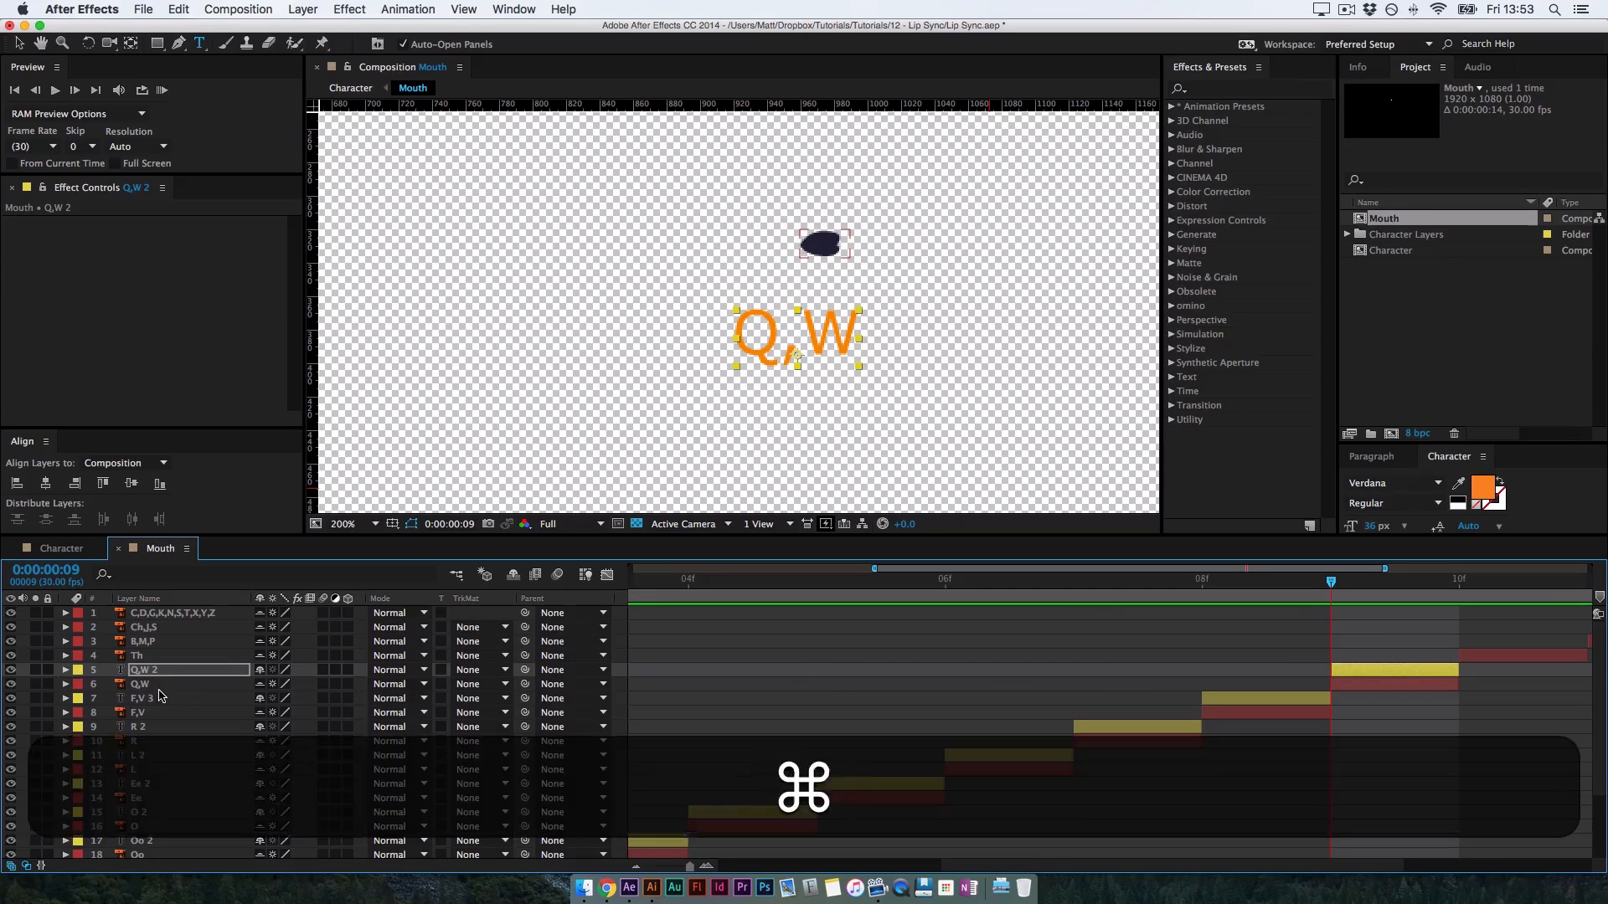
Duplicate the "Q,W" label, place the copy above the Th mouth layer at frame 10 and change its text to "Th"
key(super+d)
drag(153, 659, 155, 650)
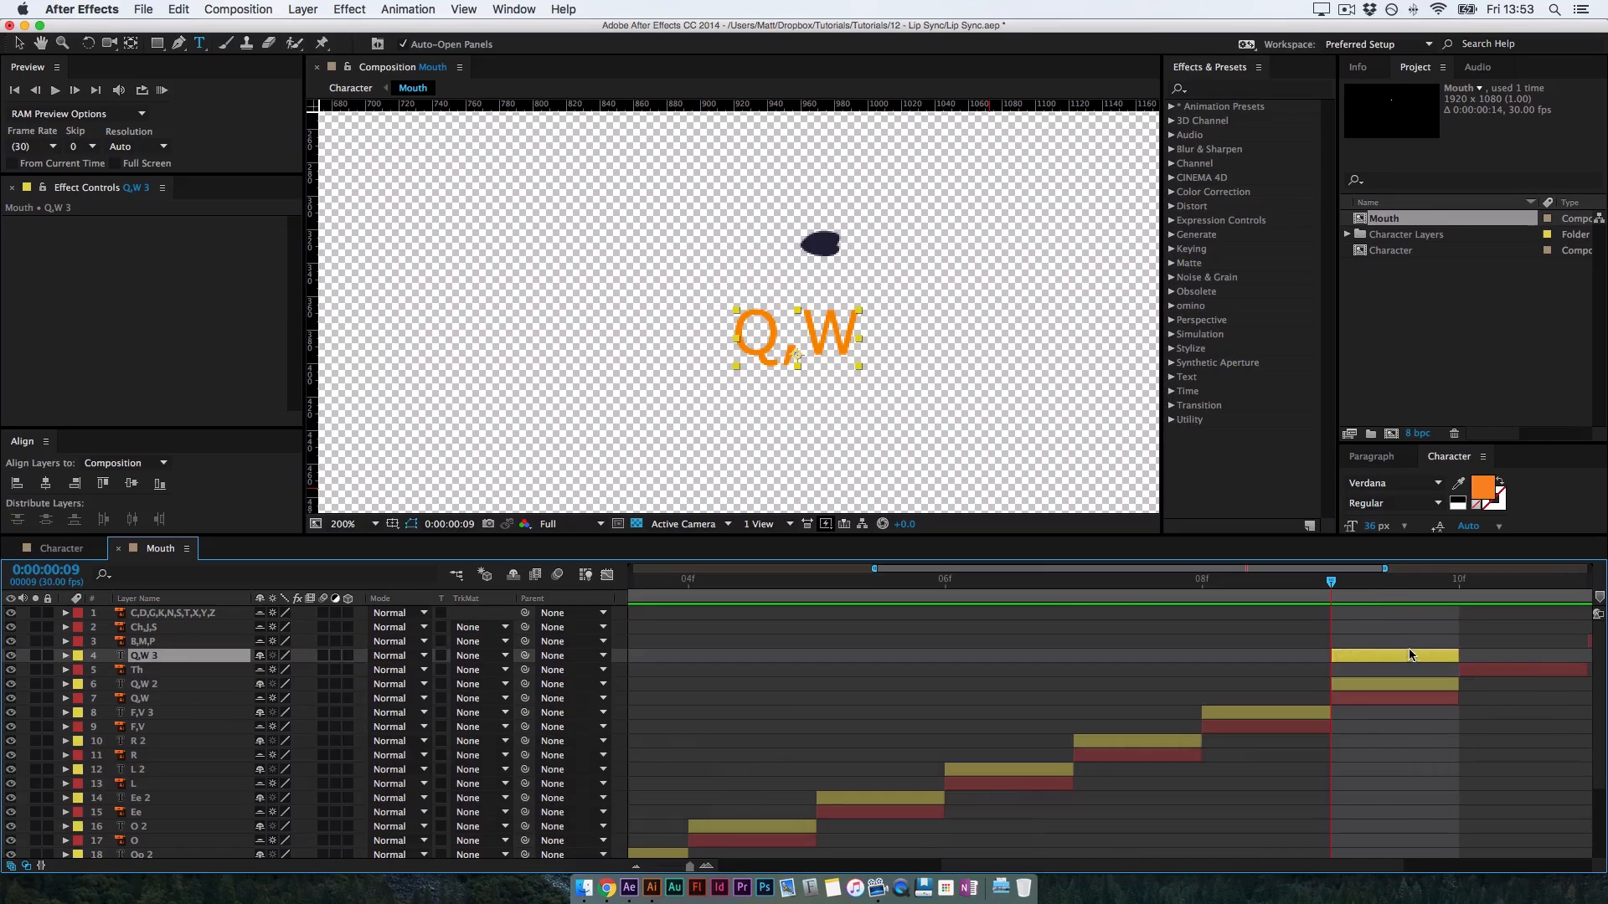
drag(1406, 656, 1532, 658)
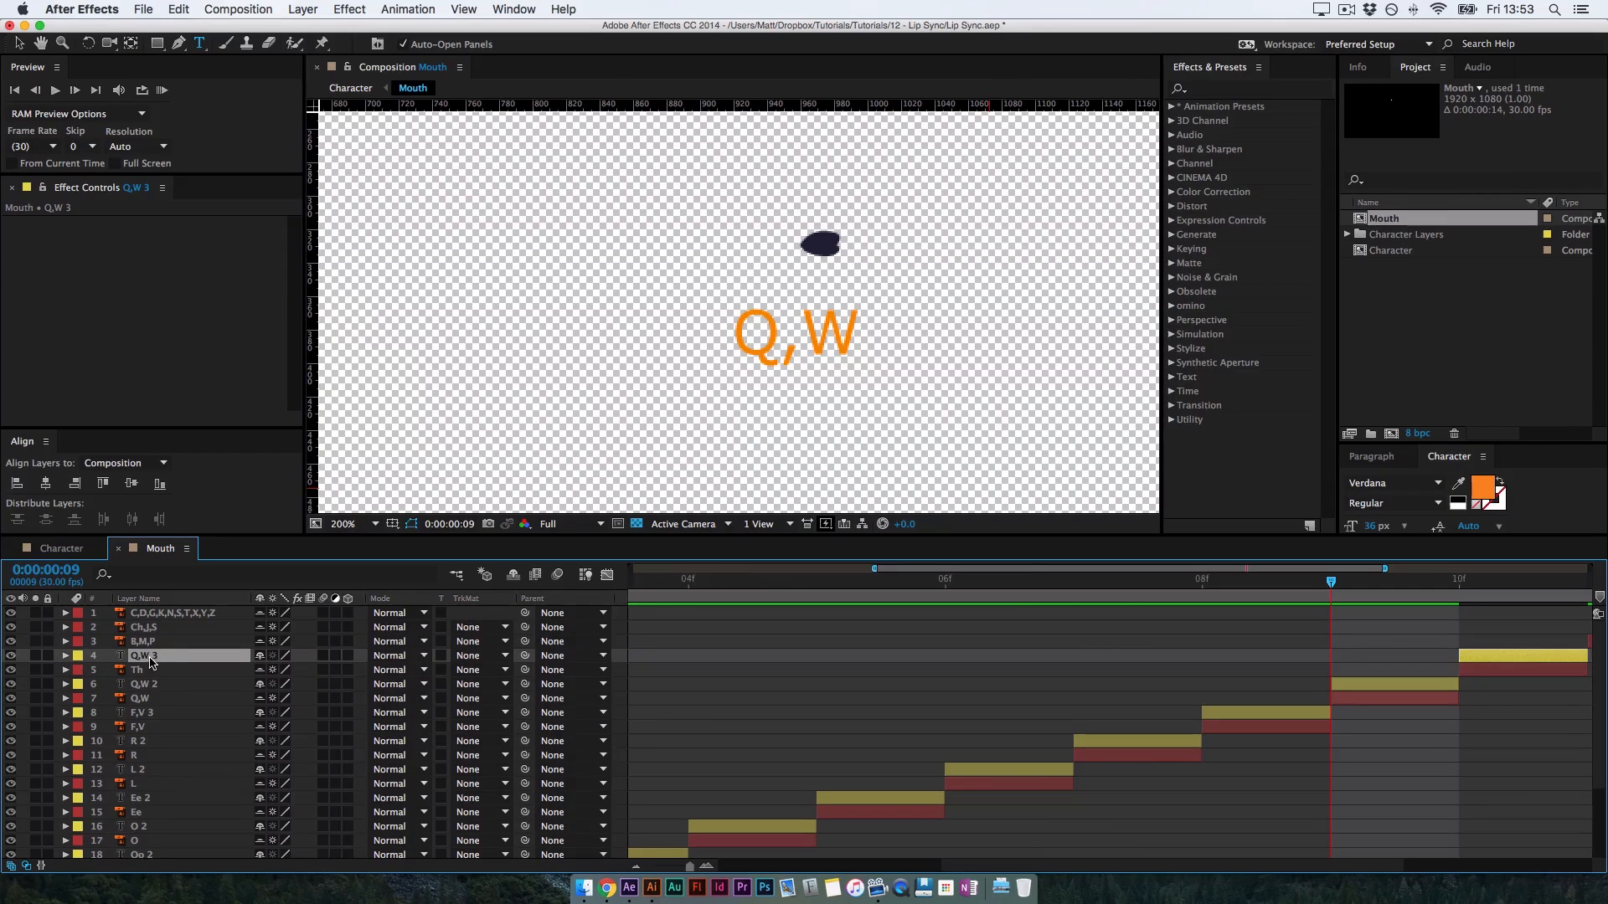
click(1490, 592)
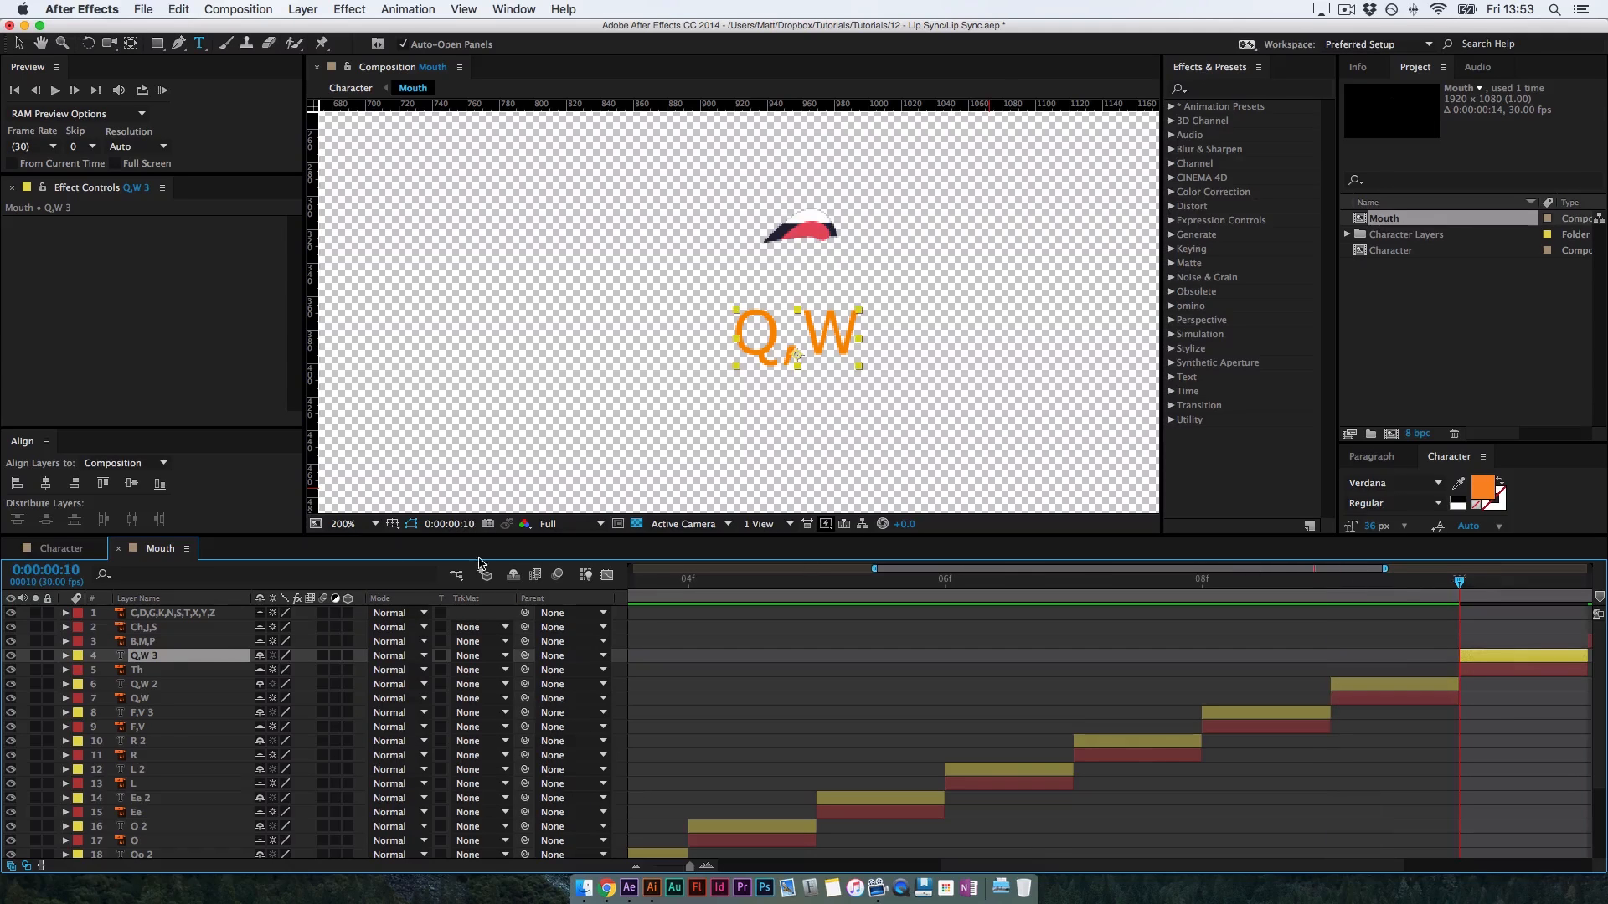
double_click(153, 656)
text(Th)
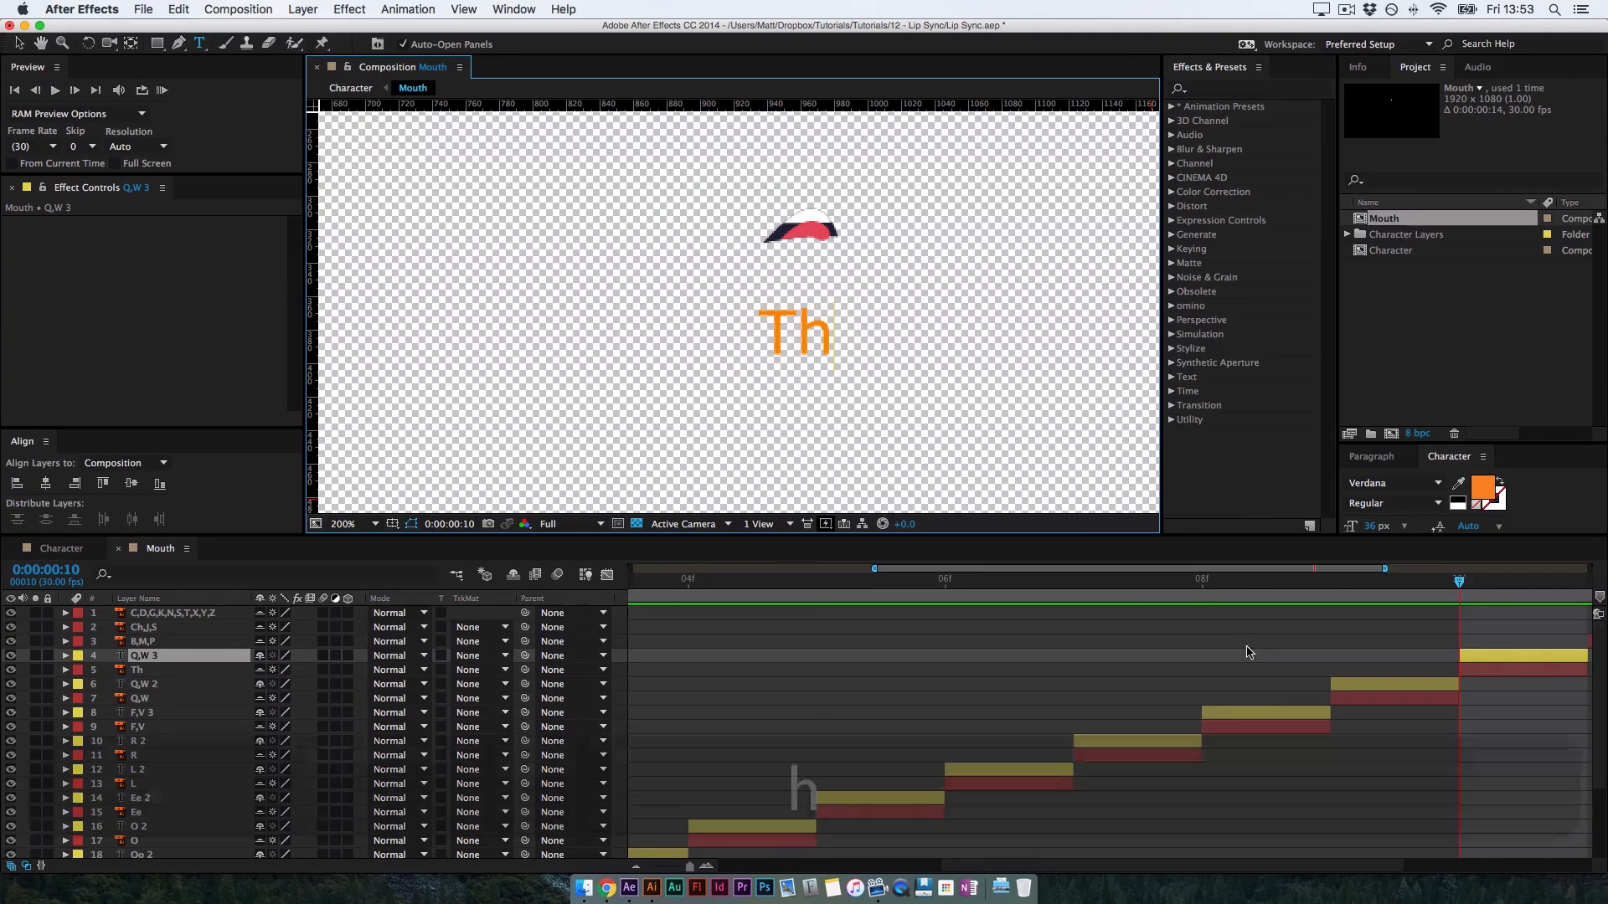
Duplicate the "Th" label, place the copy above the B,M,P mouth layer at frame 11 and change its text to "B,M,P"
click(1381, 665)
key(Page_Down)
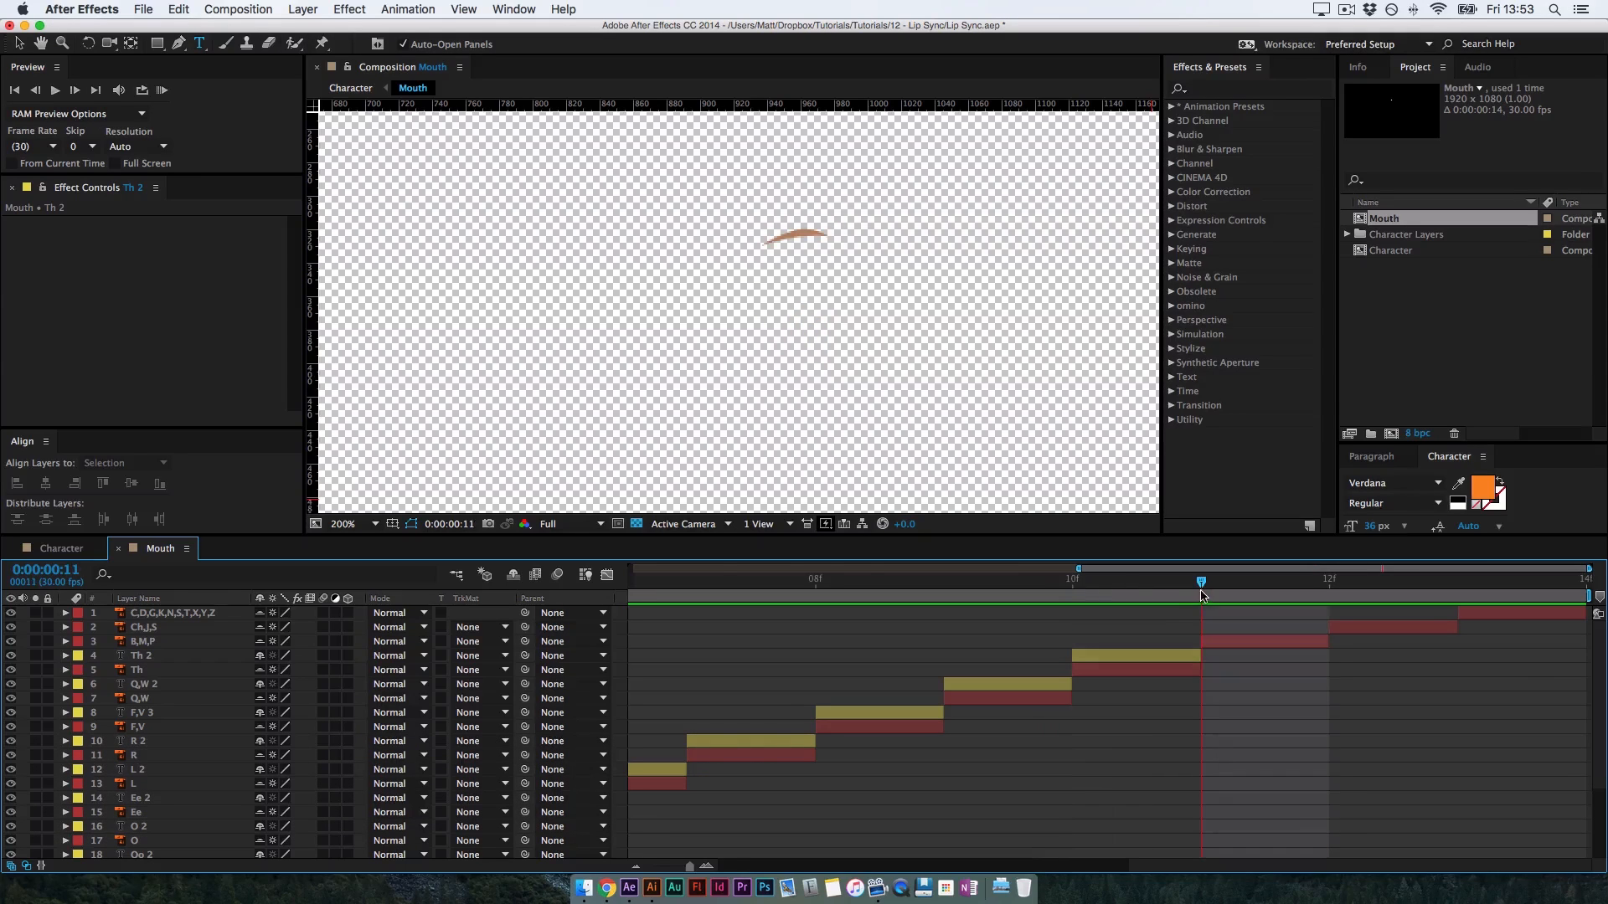
click(147, 656)
key(super+d)
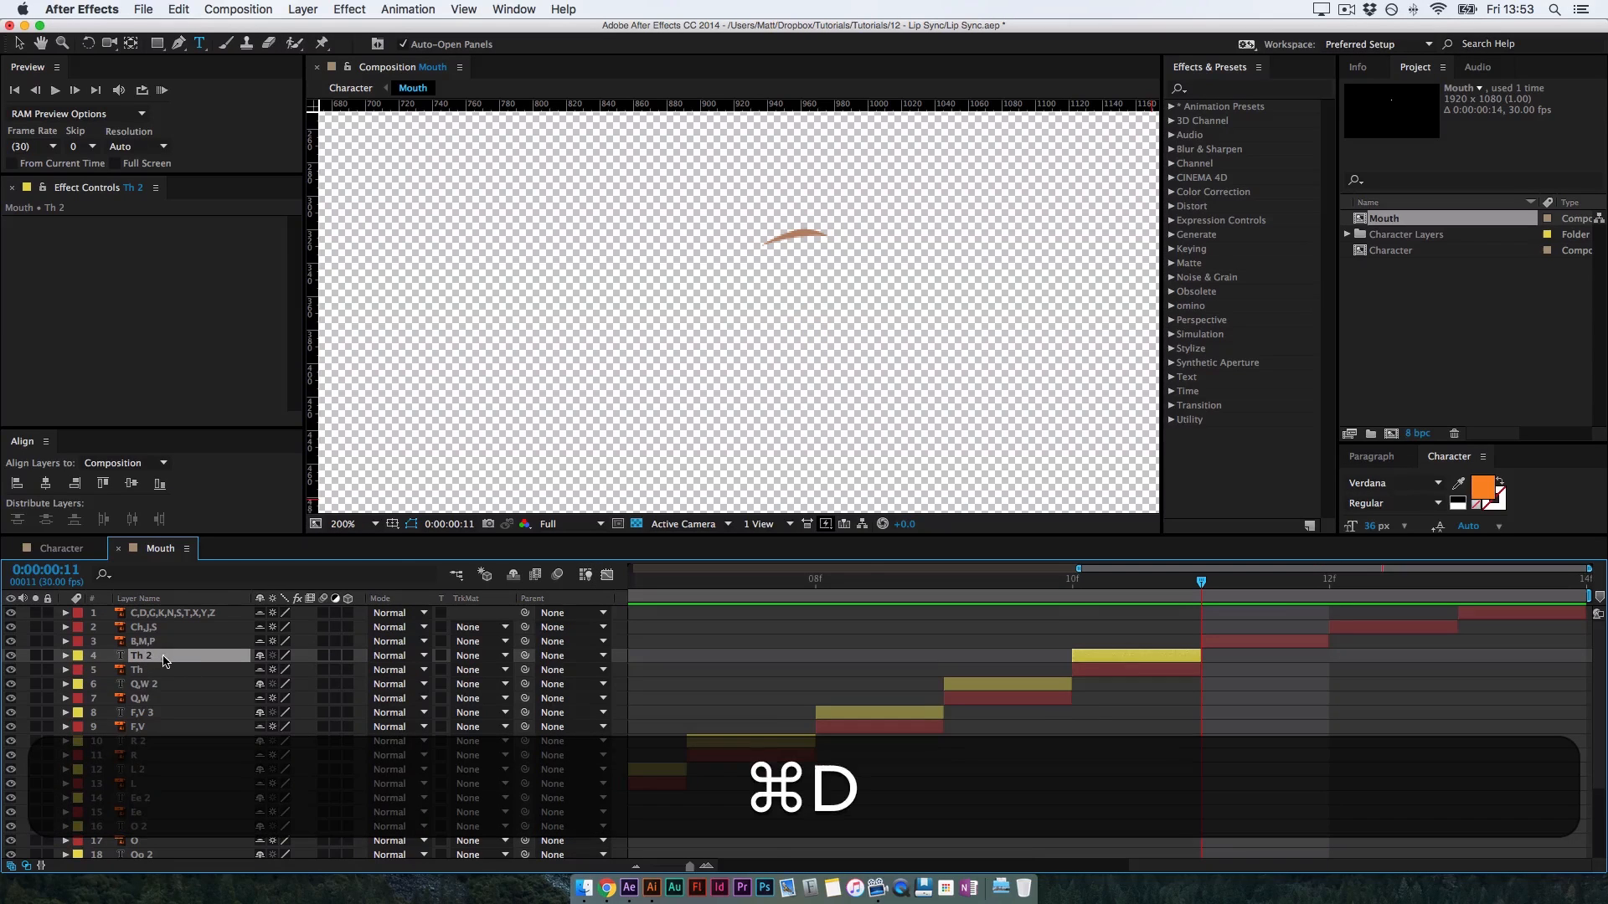
drag(154, 643, 154, 643)
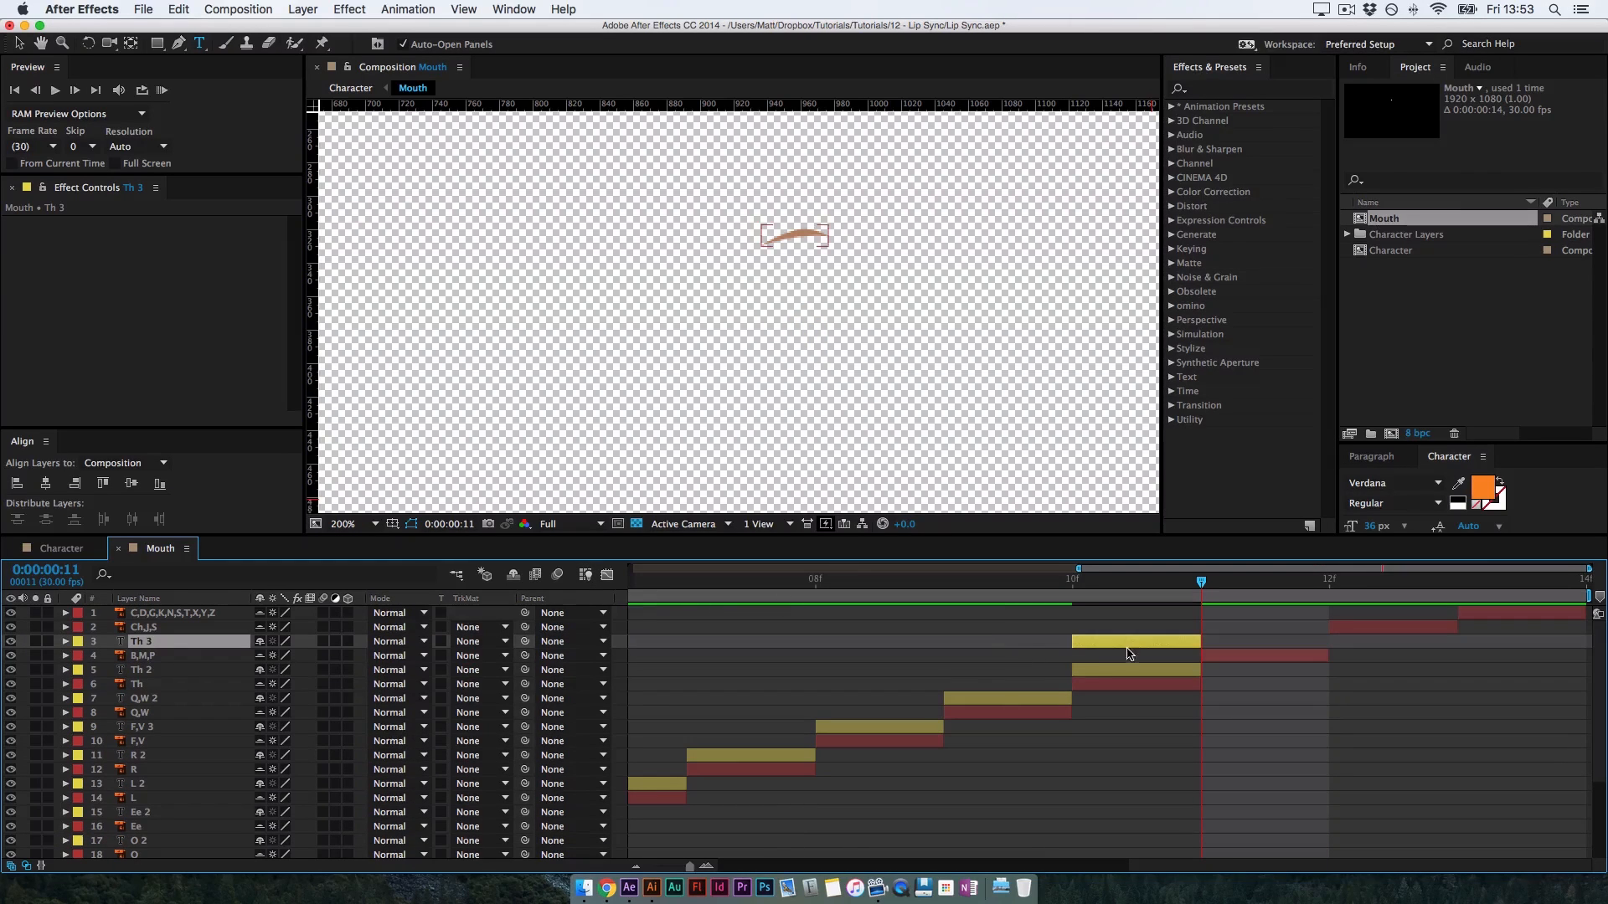
drag(1126, 642, 1239, 642)
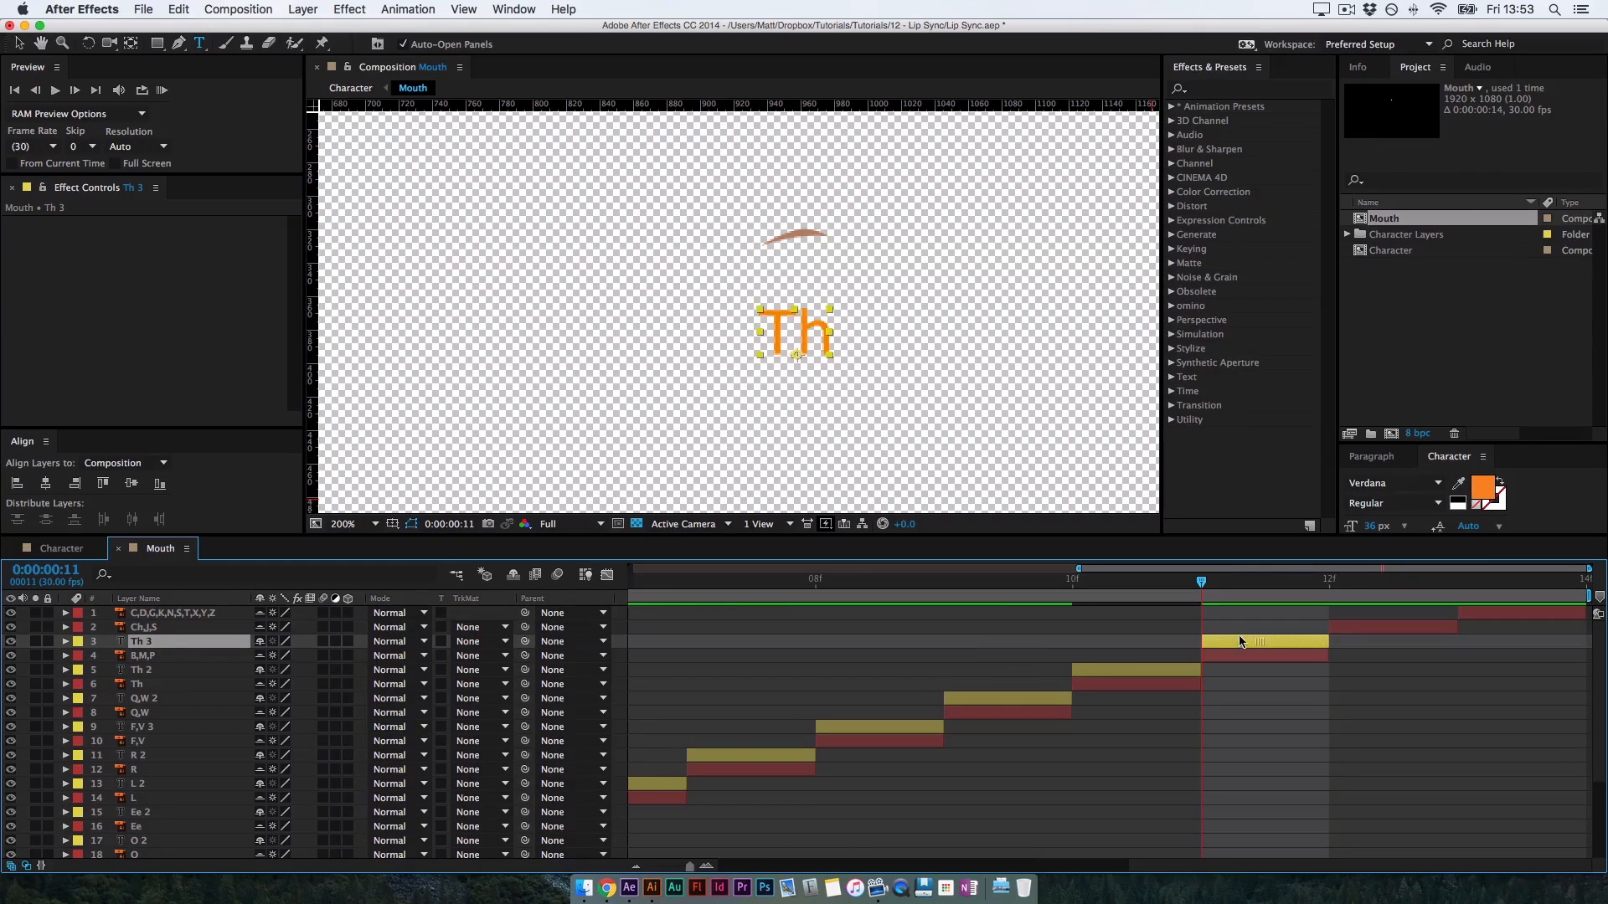
double_click(171, 645)
text(B)
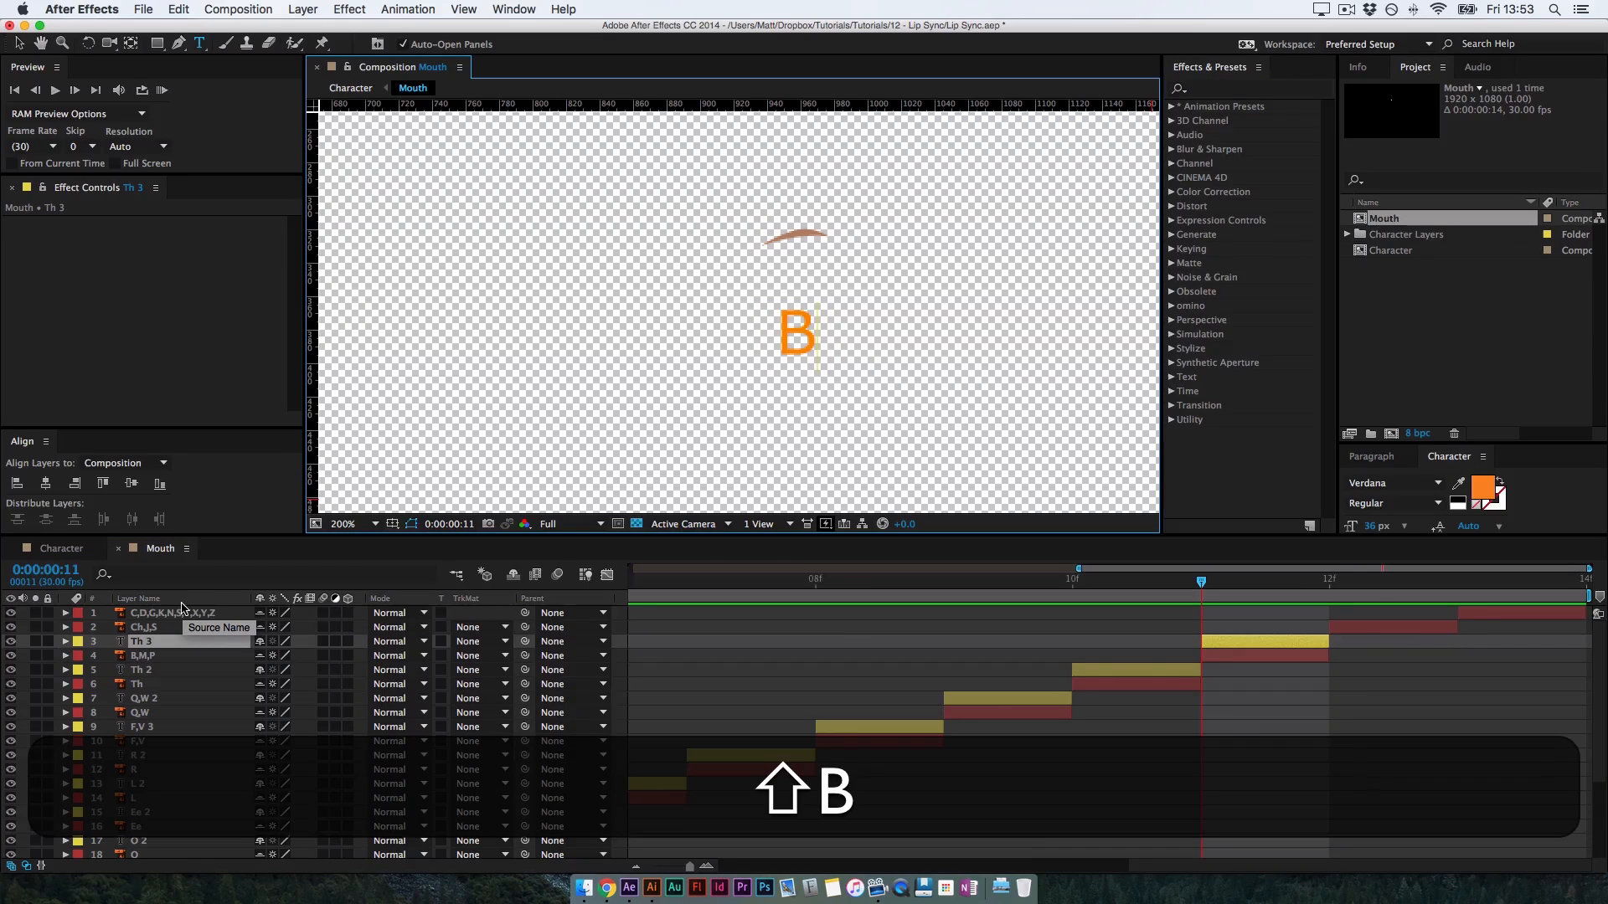
text(,M,P)
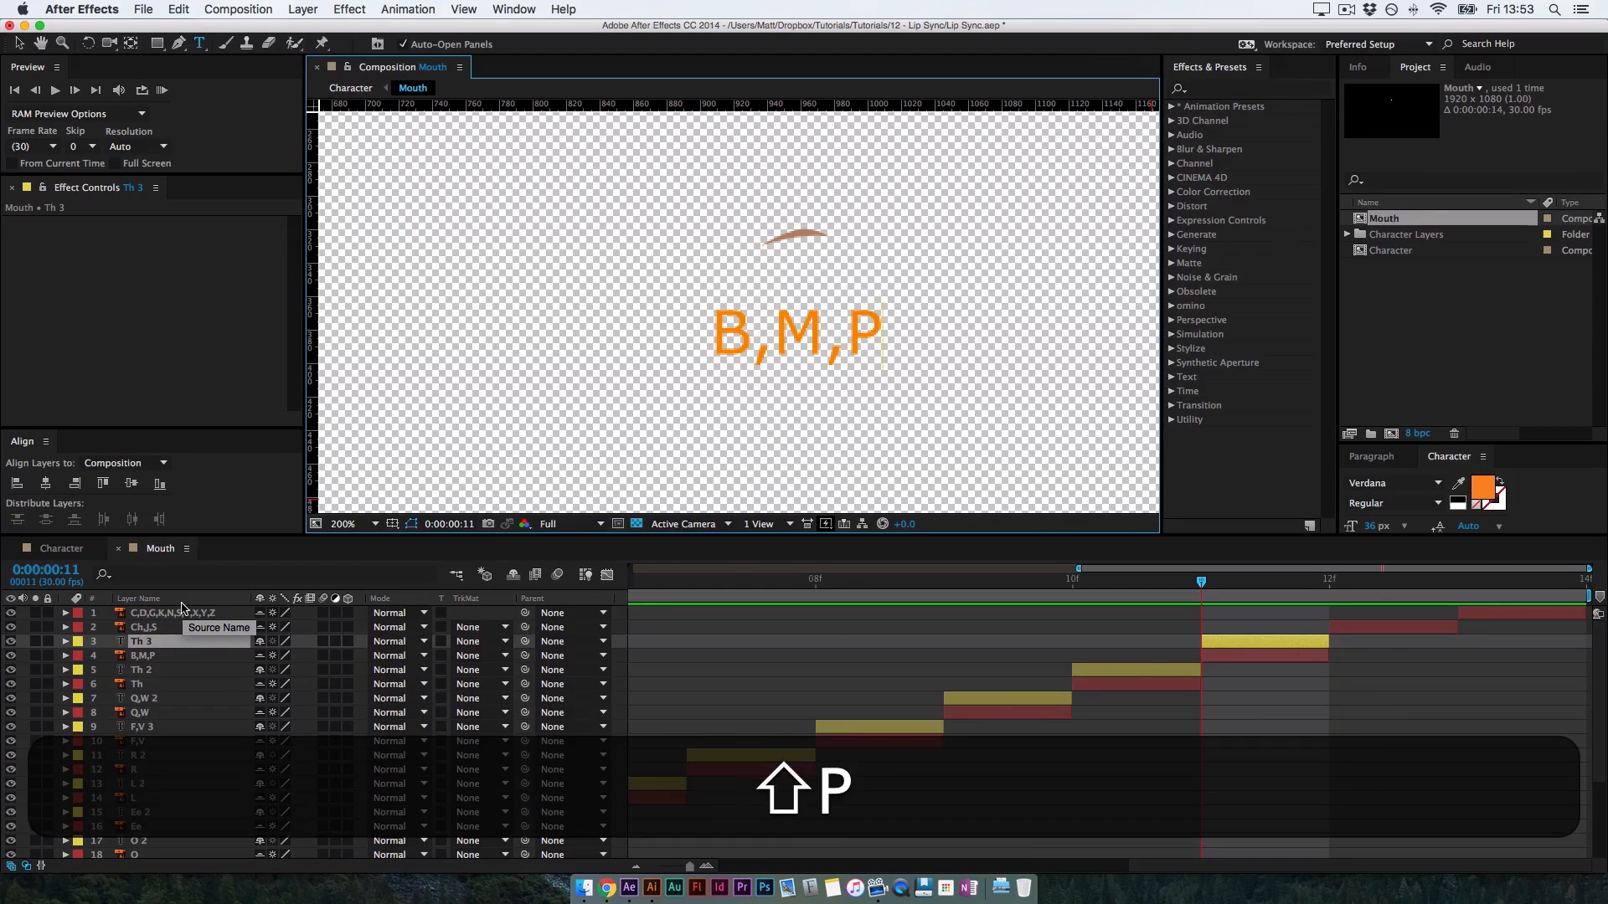
Duplicate the "B,M,P" label, place the copy above the Ch,J,S mouth layer at frame 12 and change its text to "Ch,J,S"
click(185, 644)
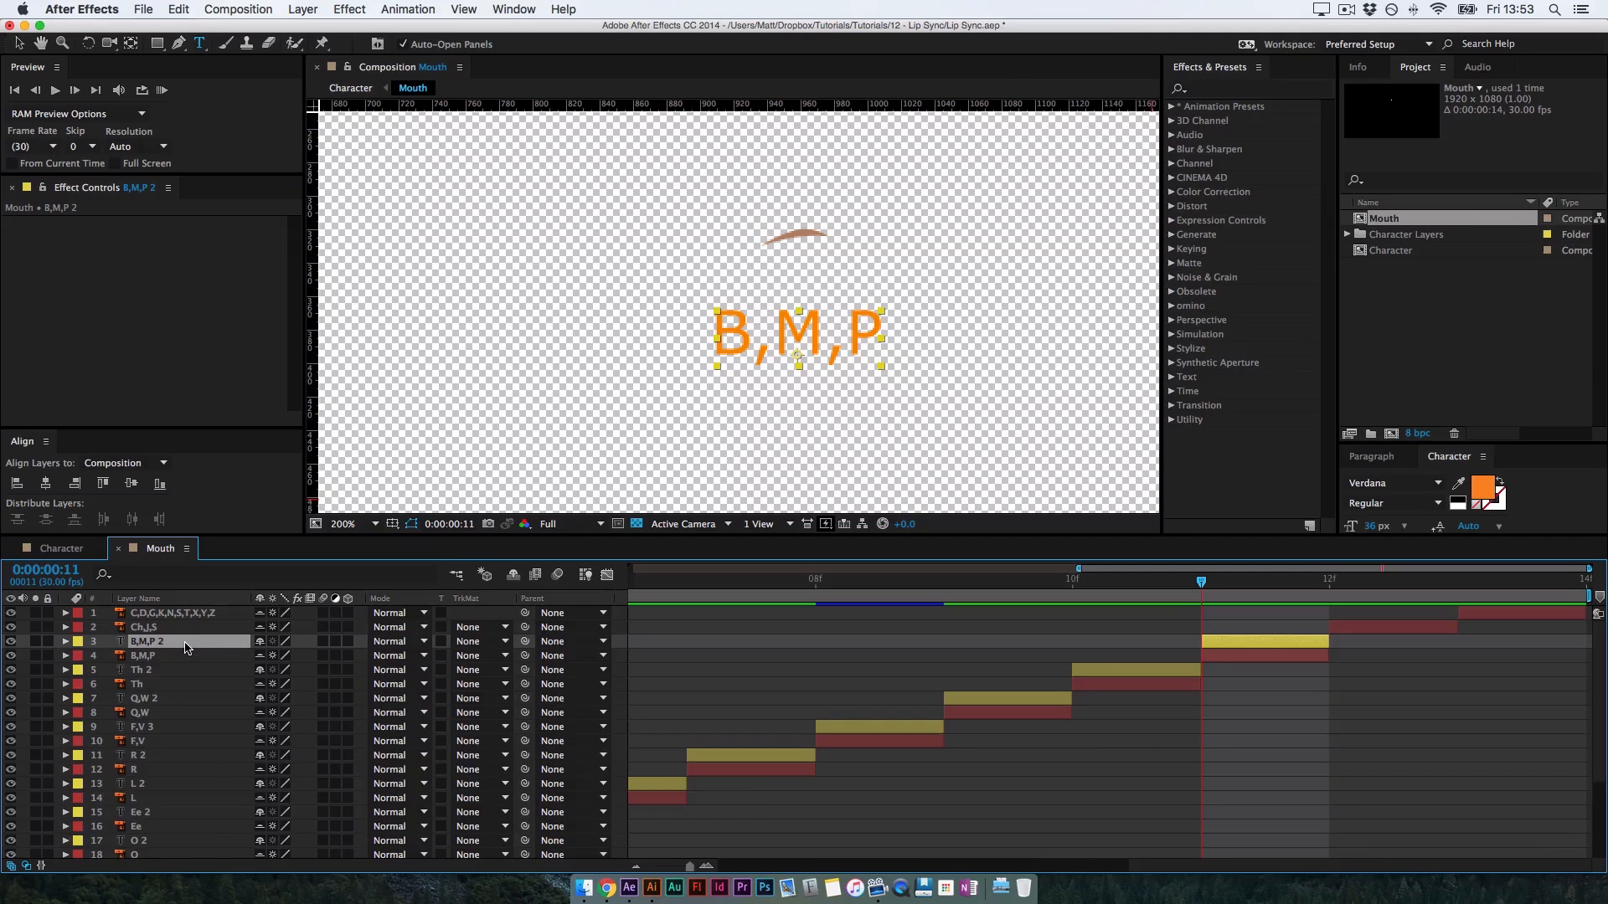
key(super+d)
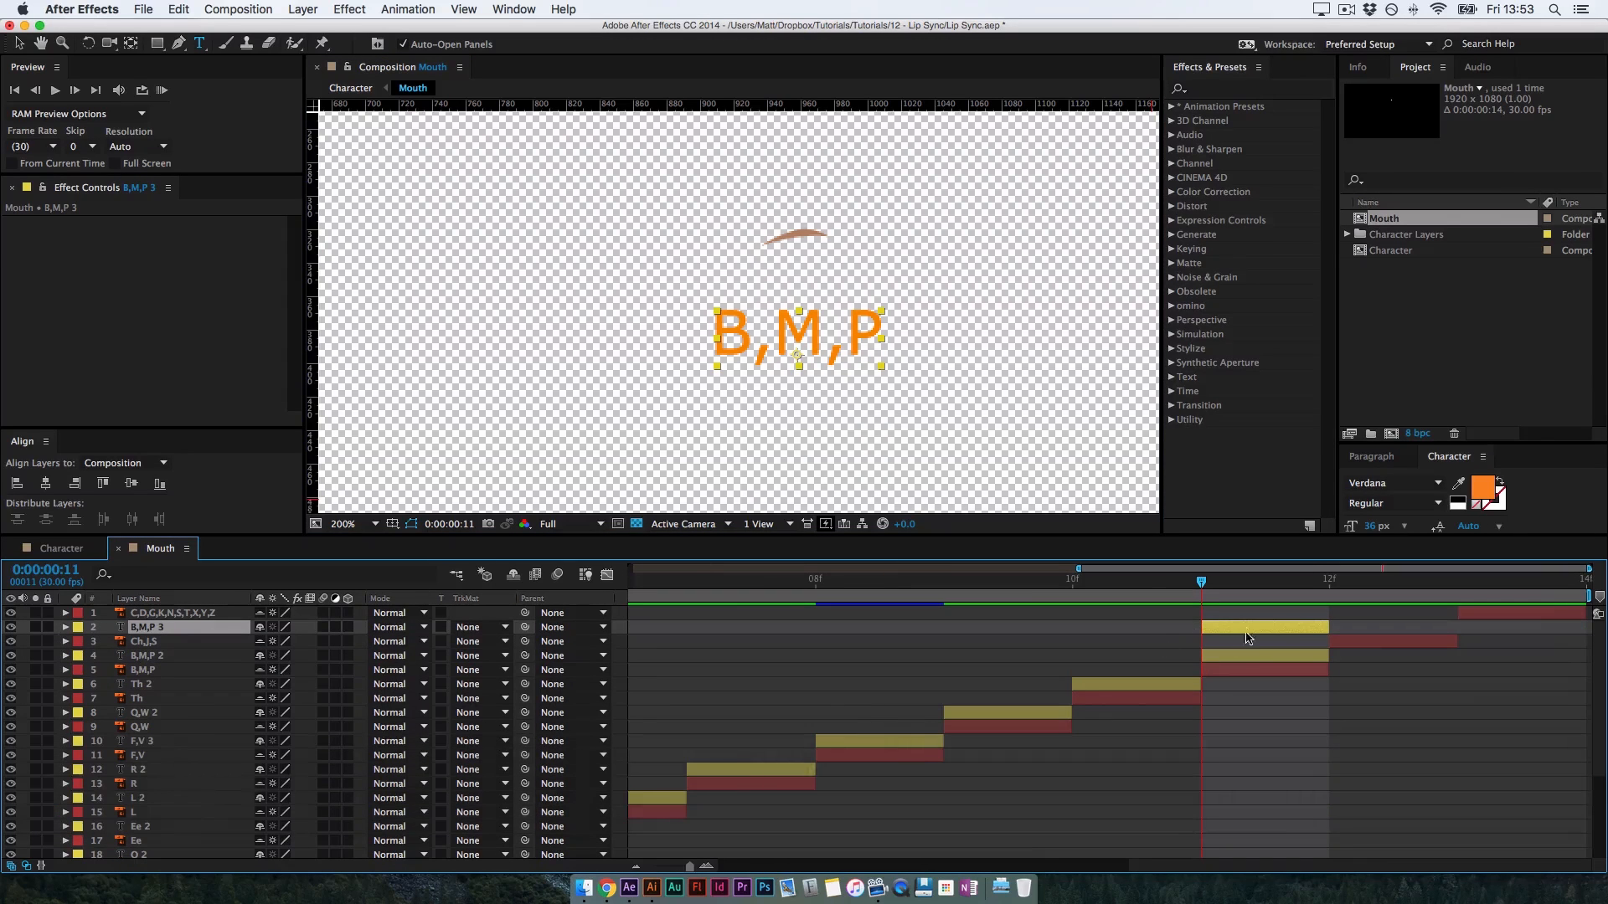
drag(1248, 638, 1366, 634)
click(1312, 586)
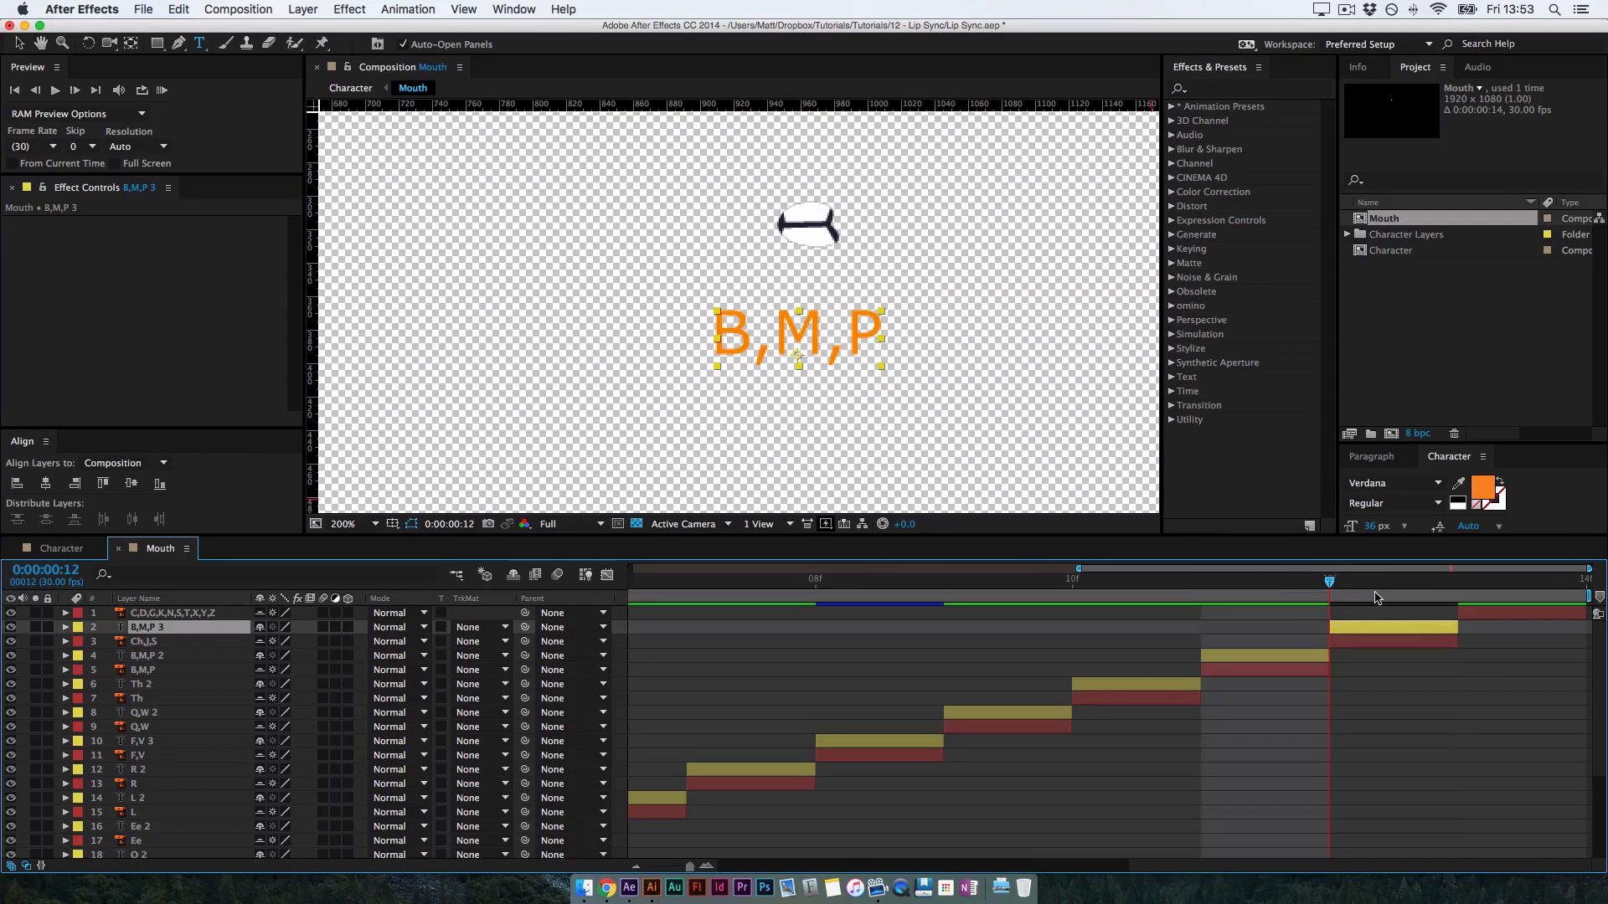
double_click(149, 628)
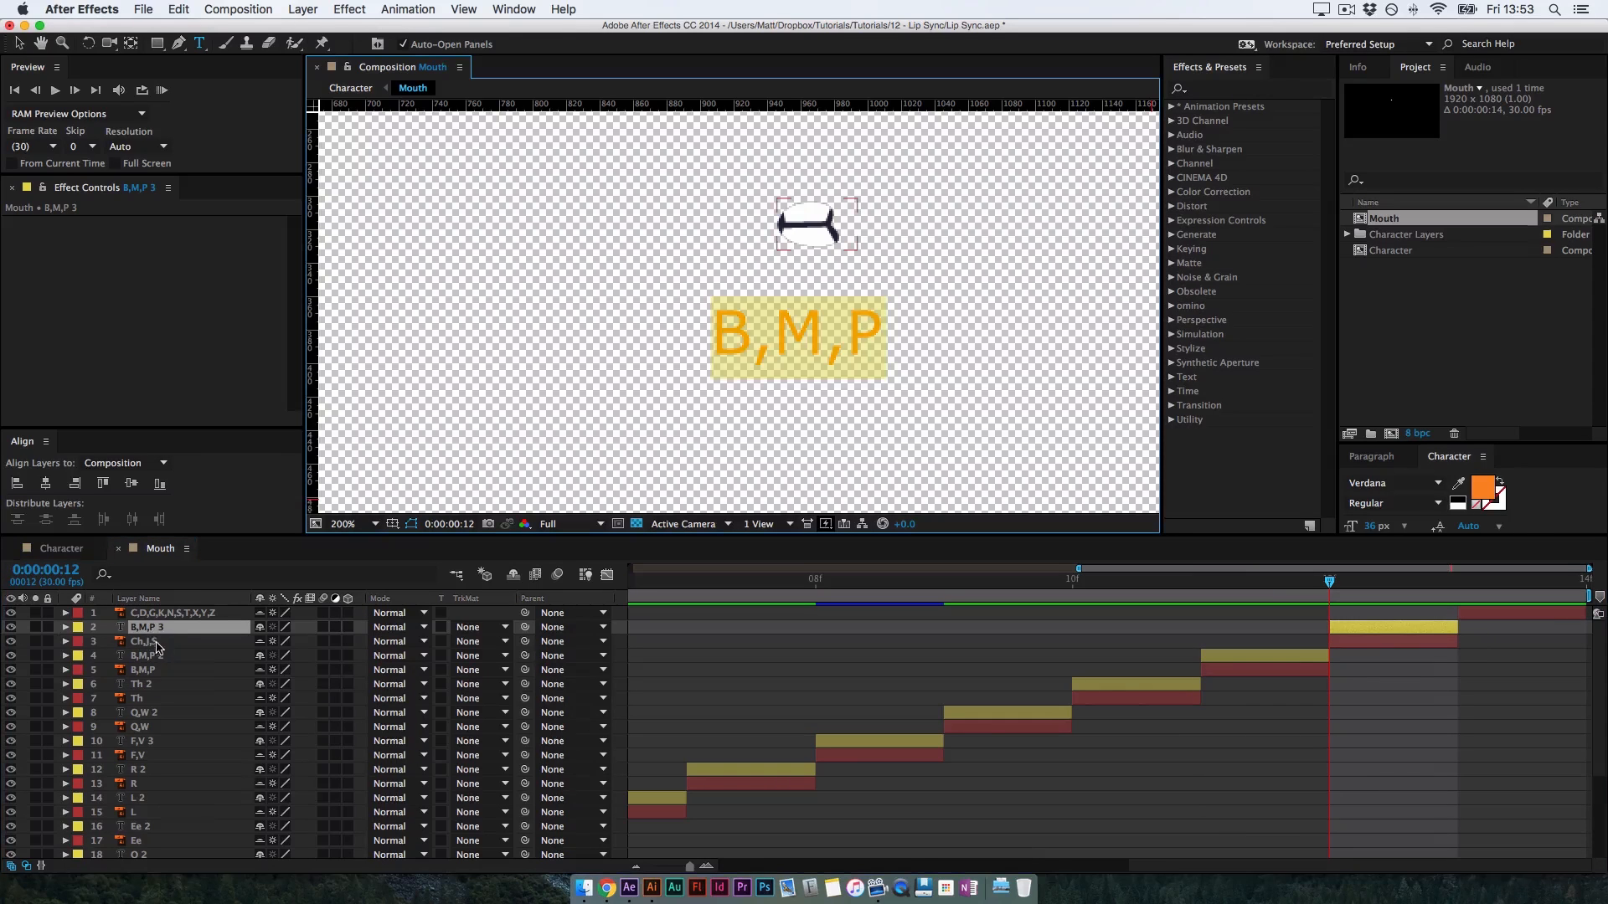
text(C)
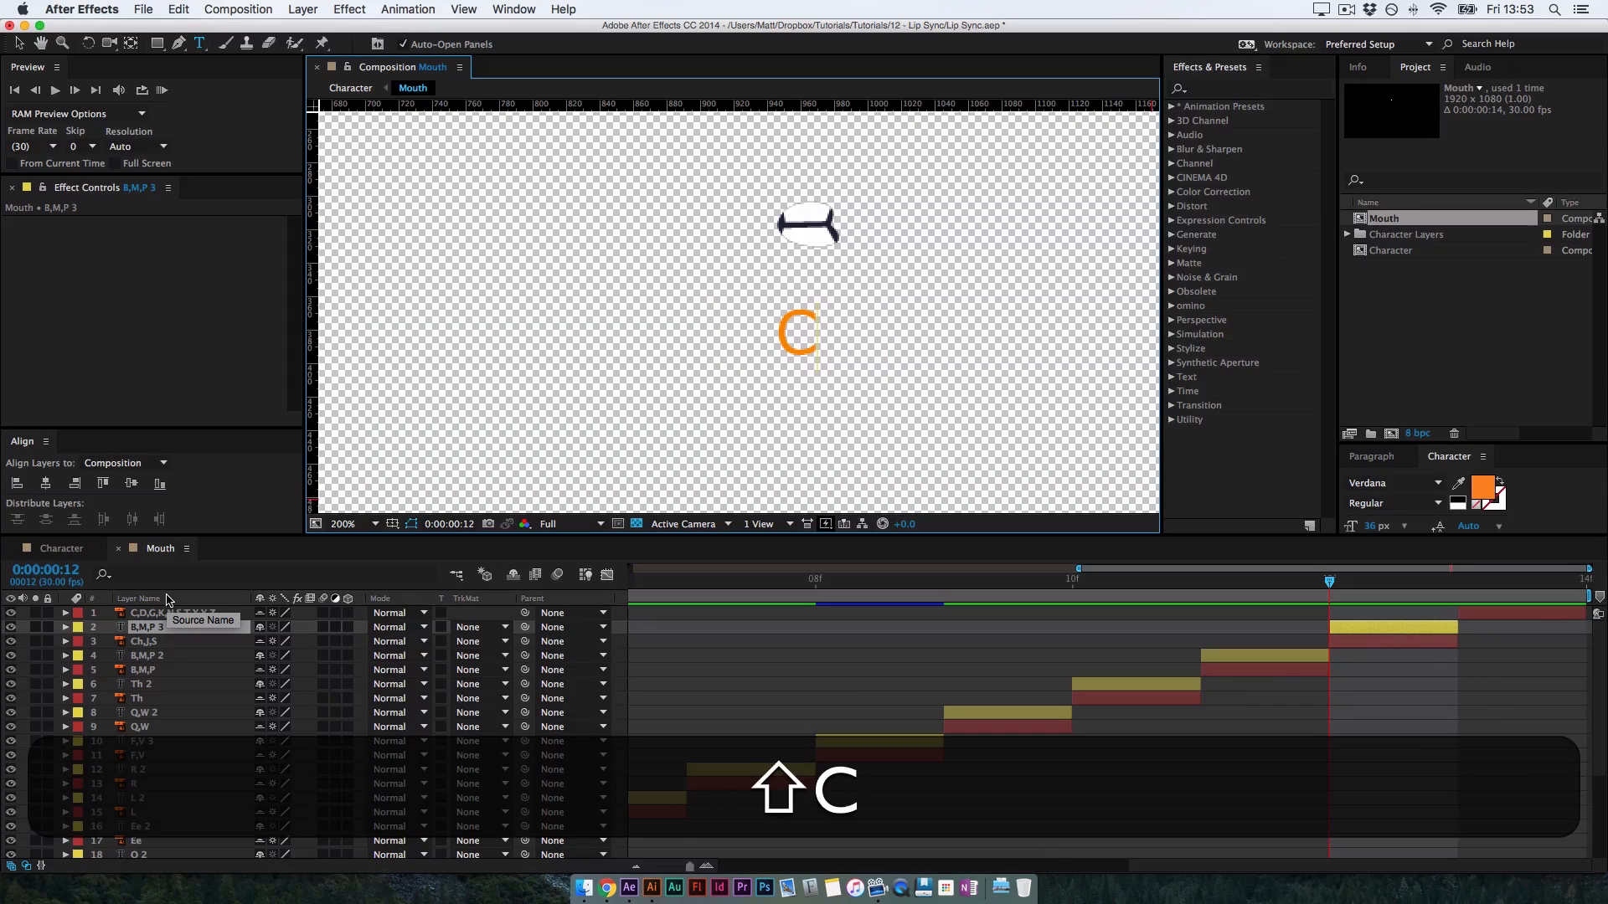
text(h,)
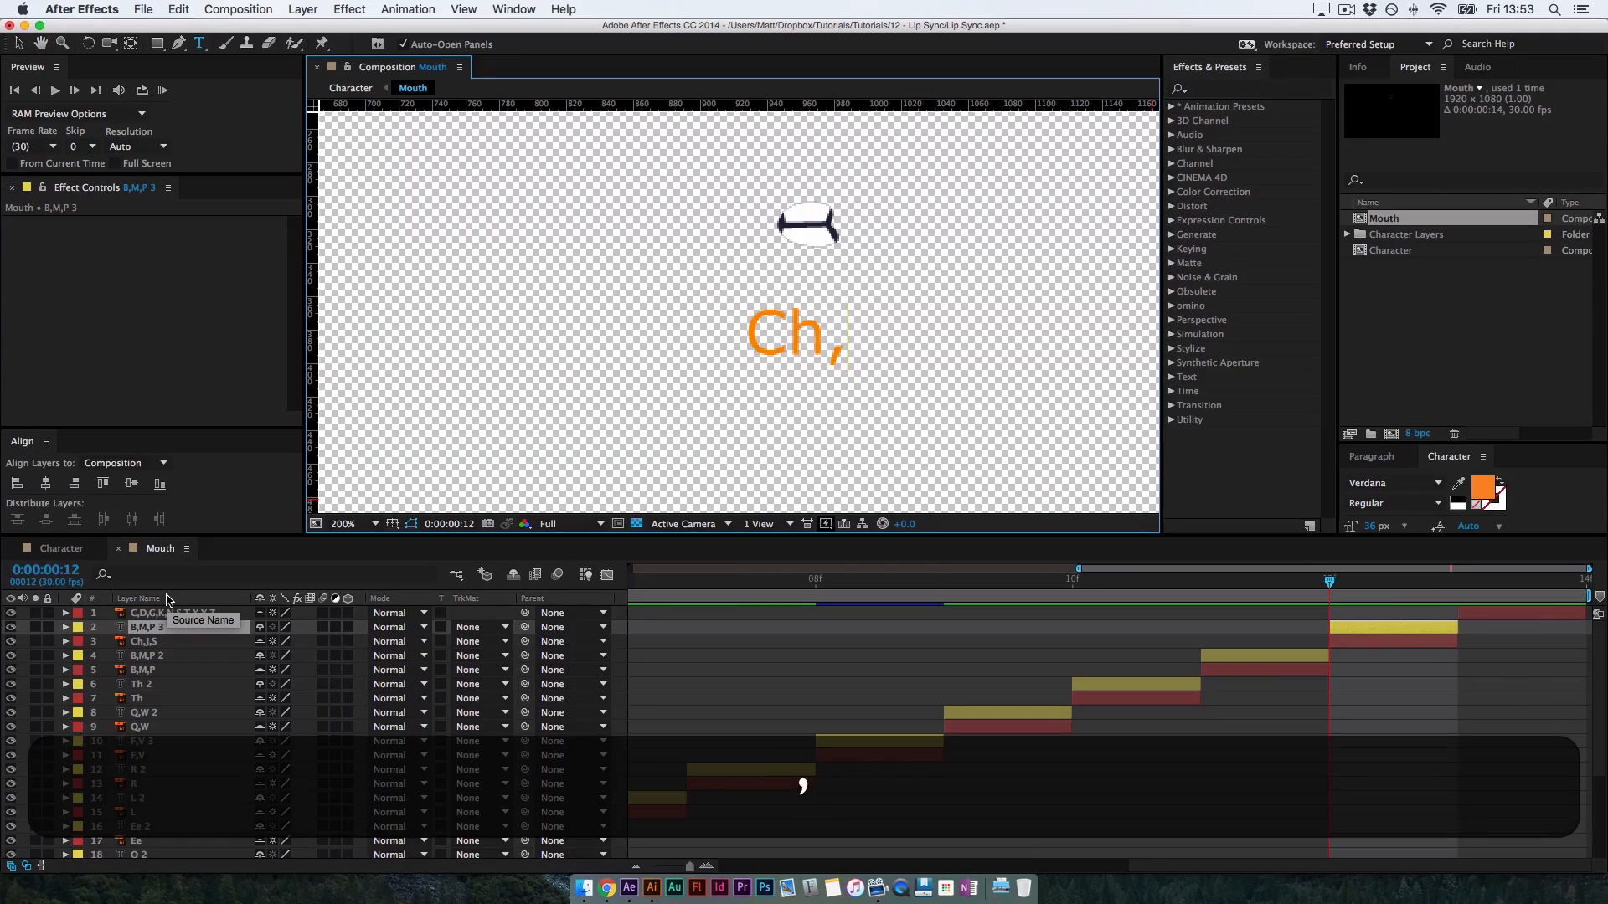
text(J,S)
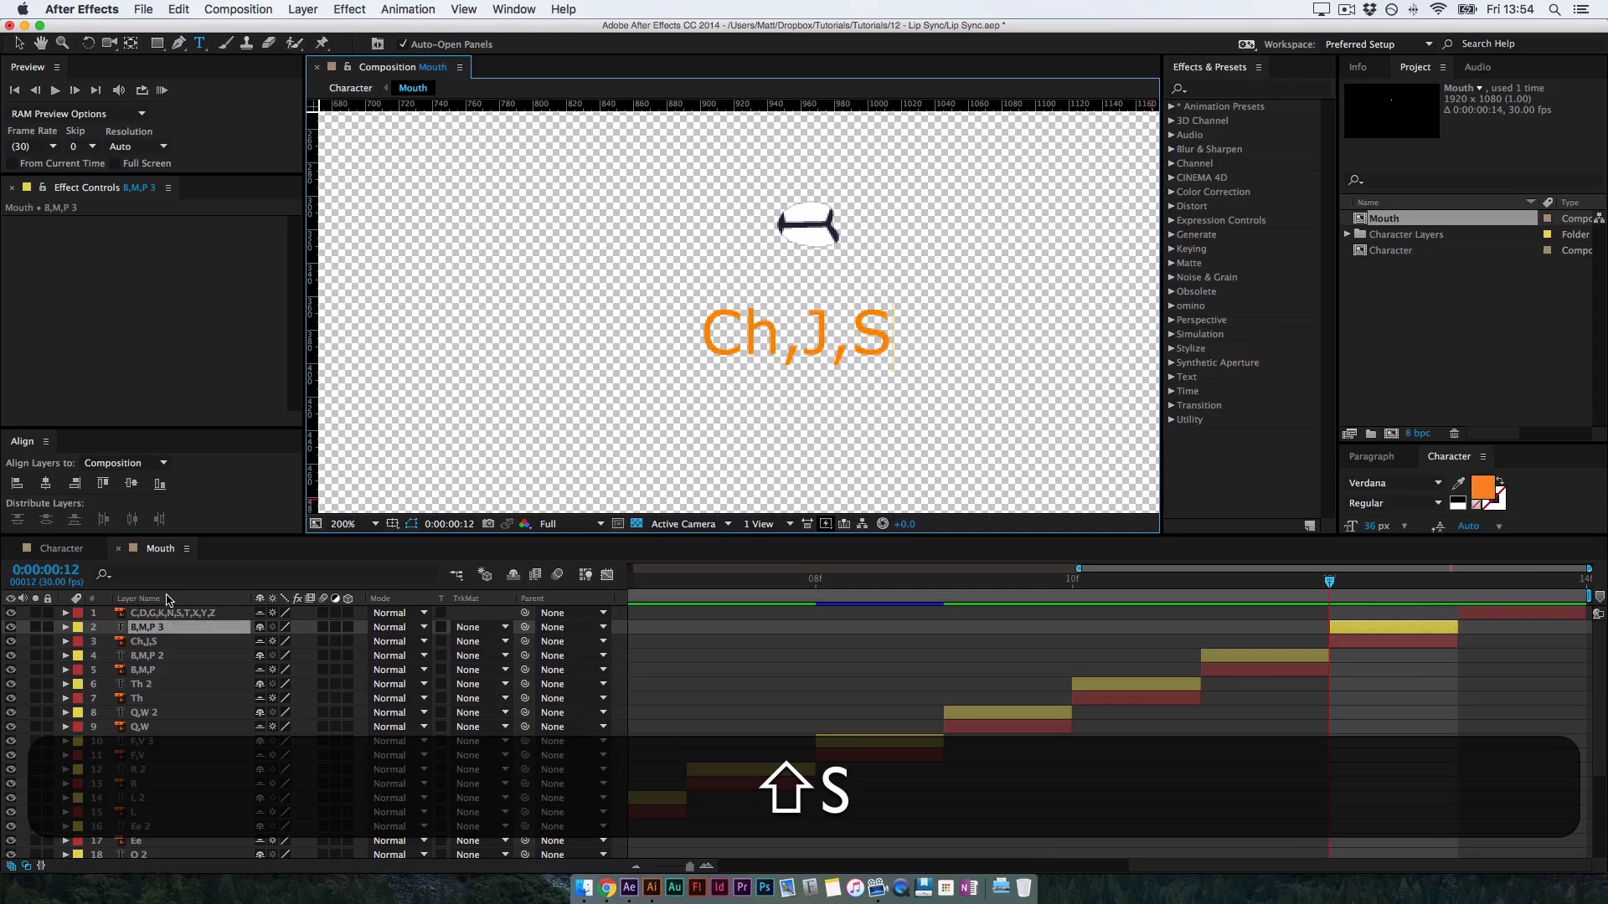
click(154, 643)
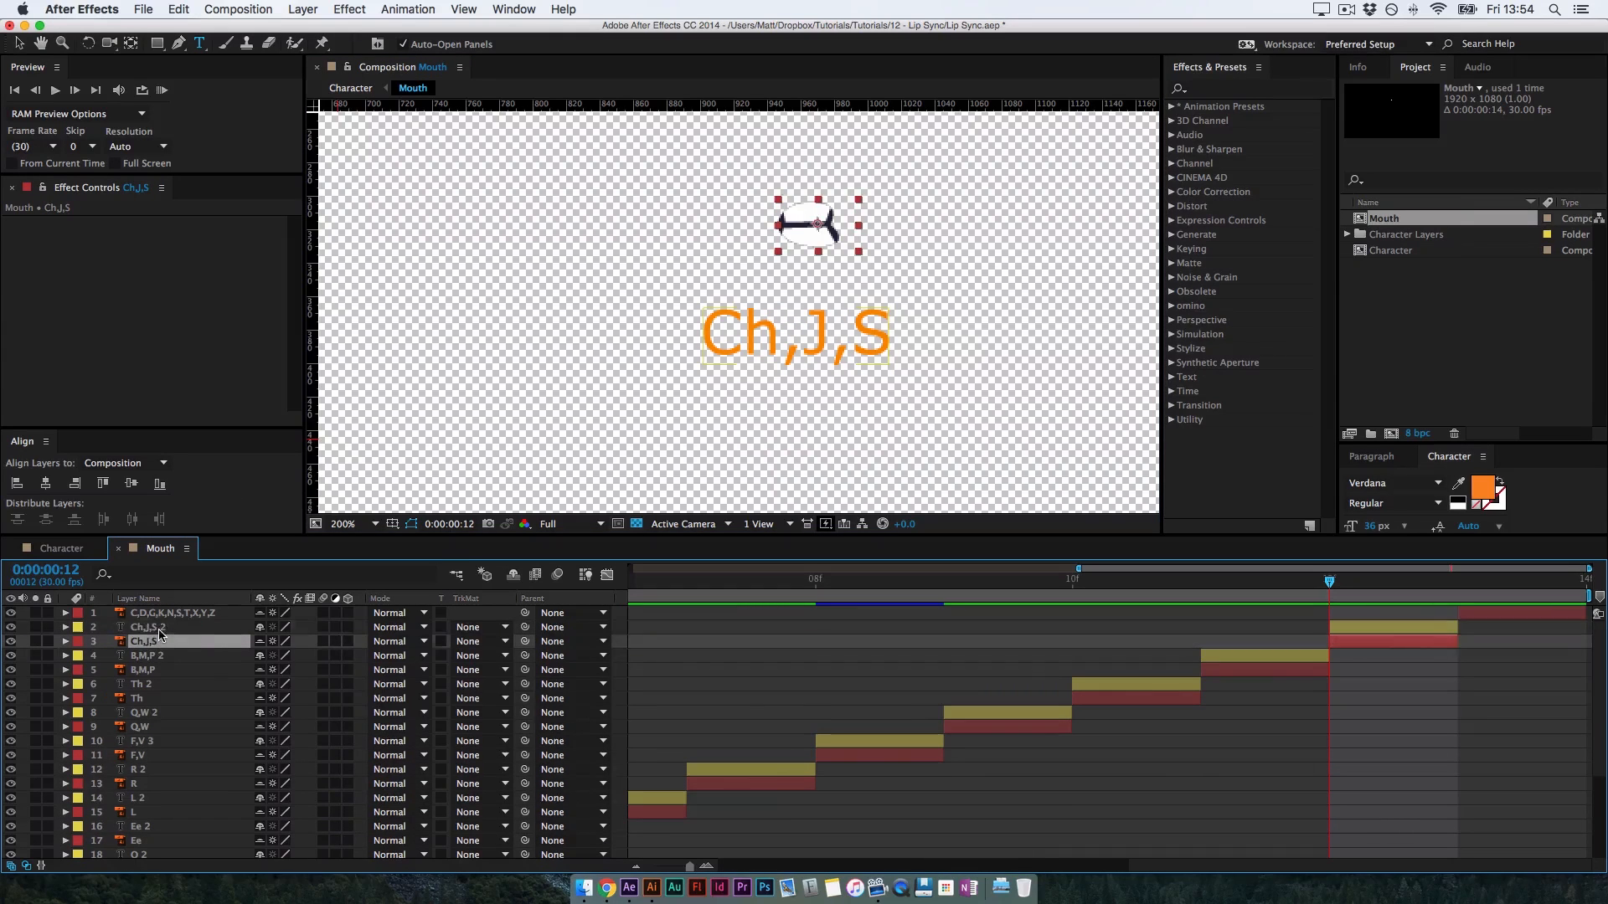
Duplicate the "Ch,J,S" label and place the copy at frame 13, at the top of the layer stack above the last mouth shape
click(156, 630)
key(super+d)
drag(1372, 628, 1451, 629)
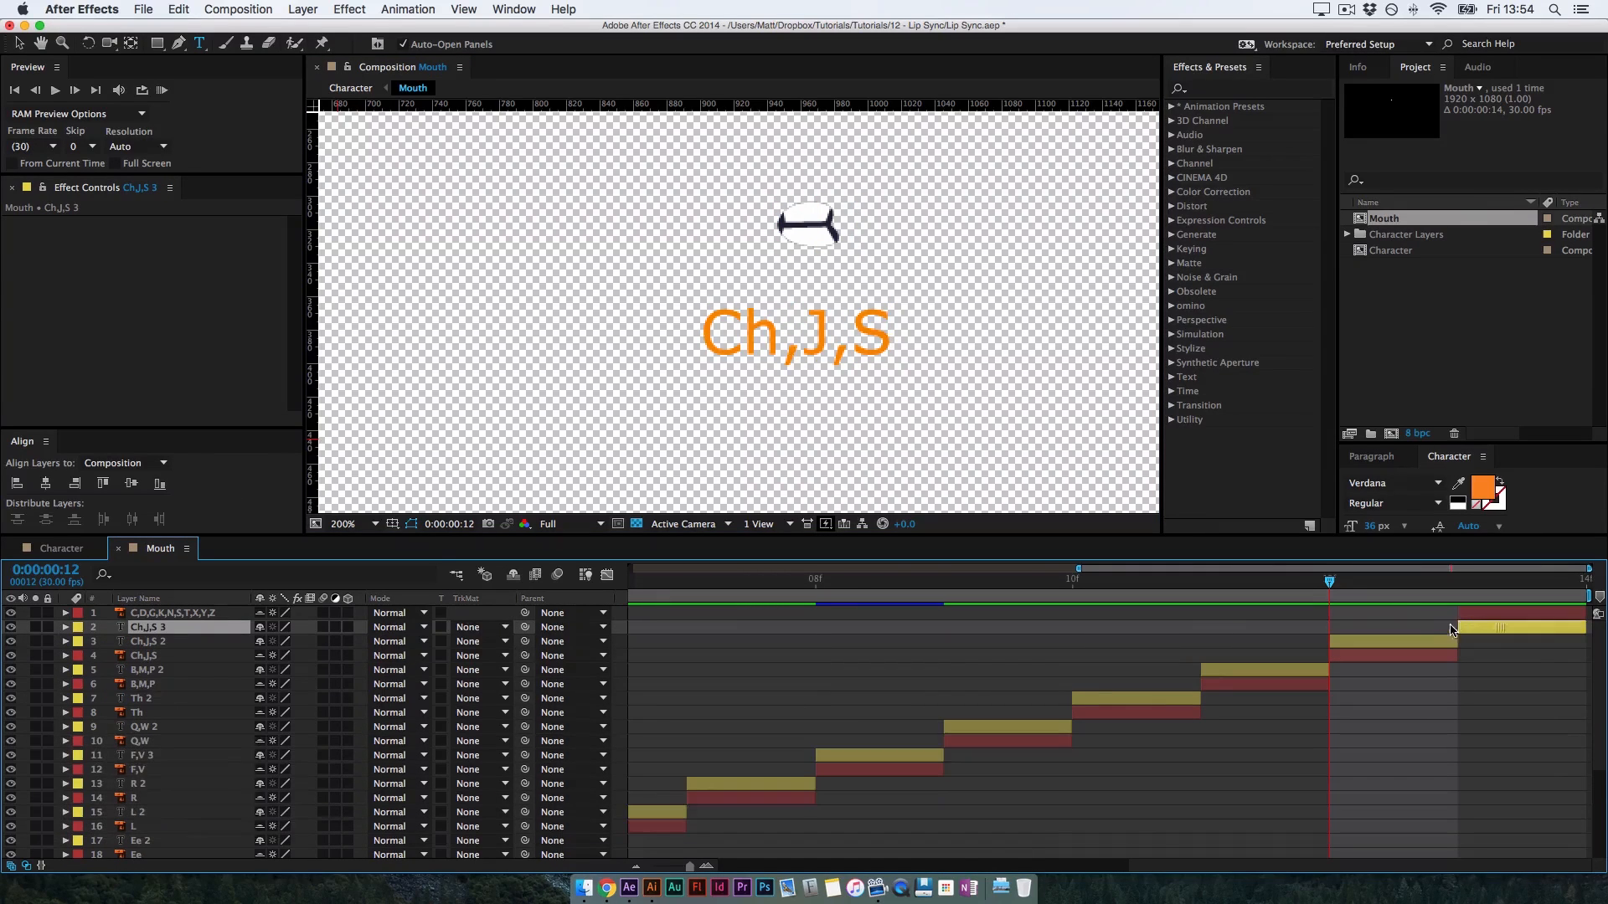
key(super+shift+bracketright)
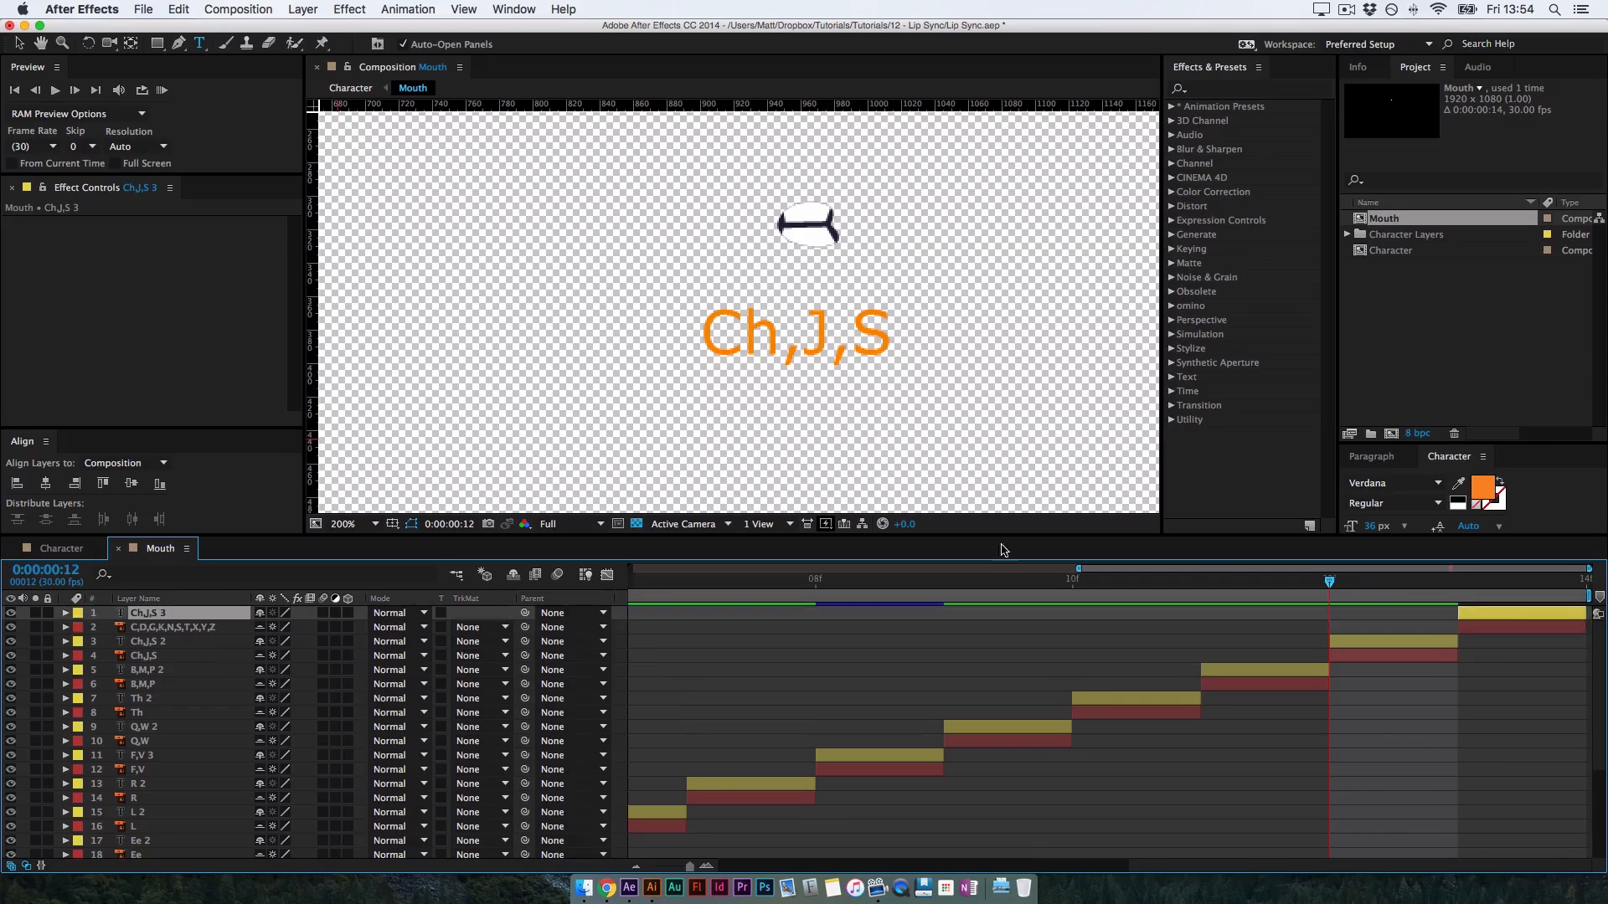
key(Page_Down)
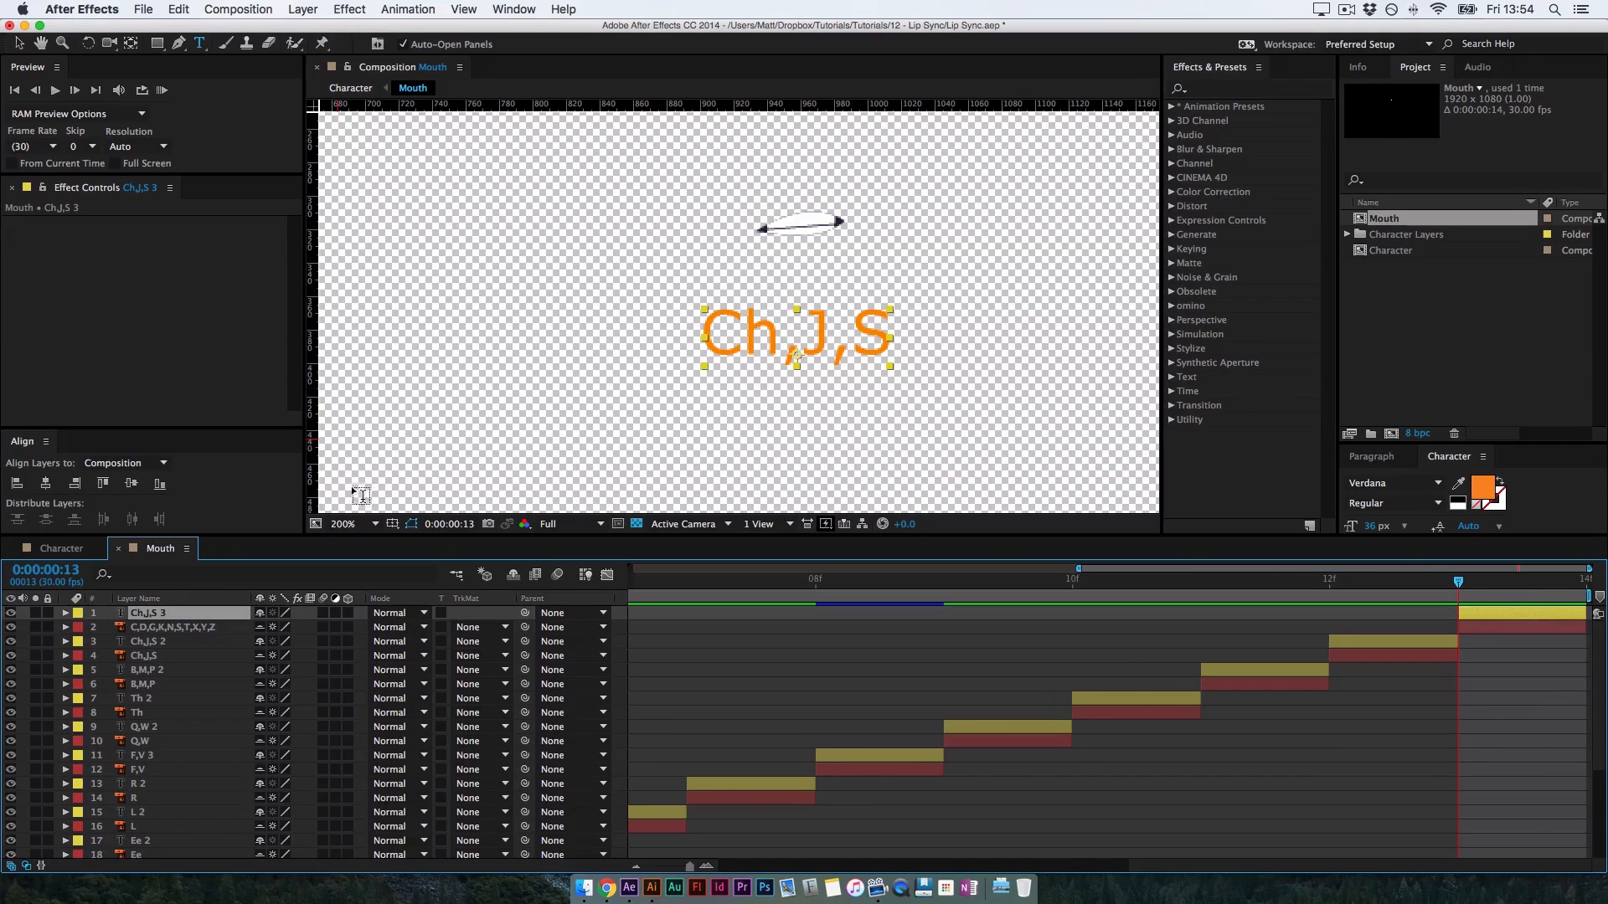
Change the text of the label at frame 13 to "C,D,G,K,N,S,T,X,Y,Z"
double_click(144, 613)
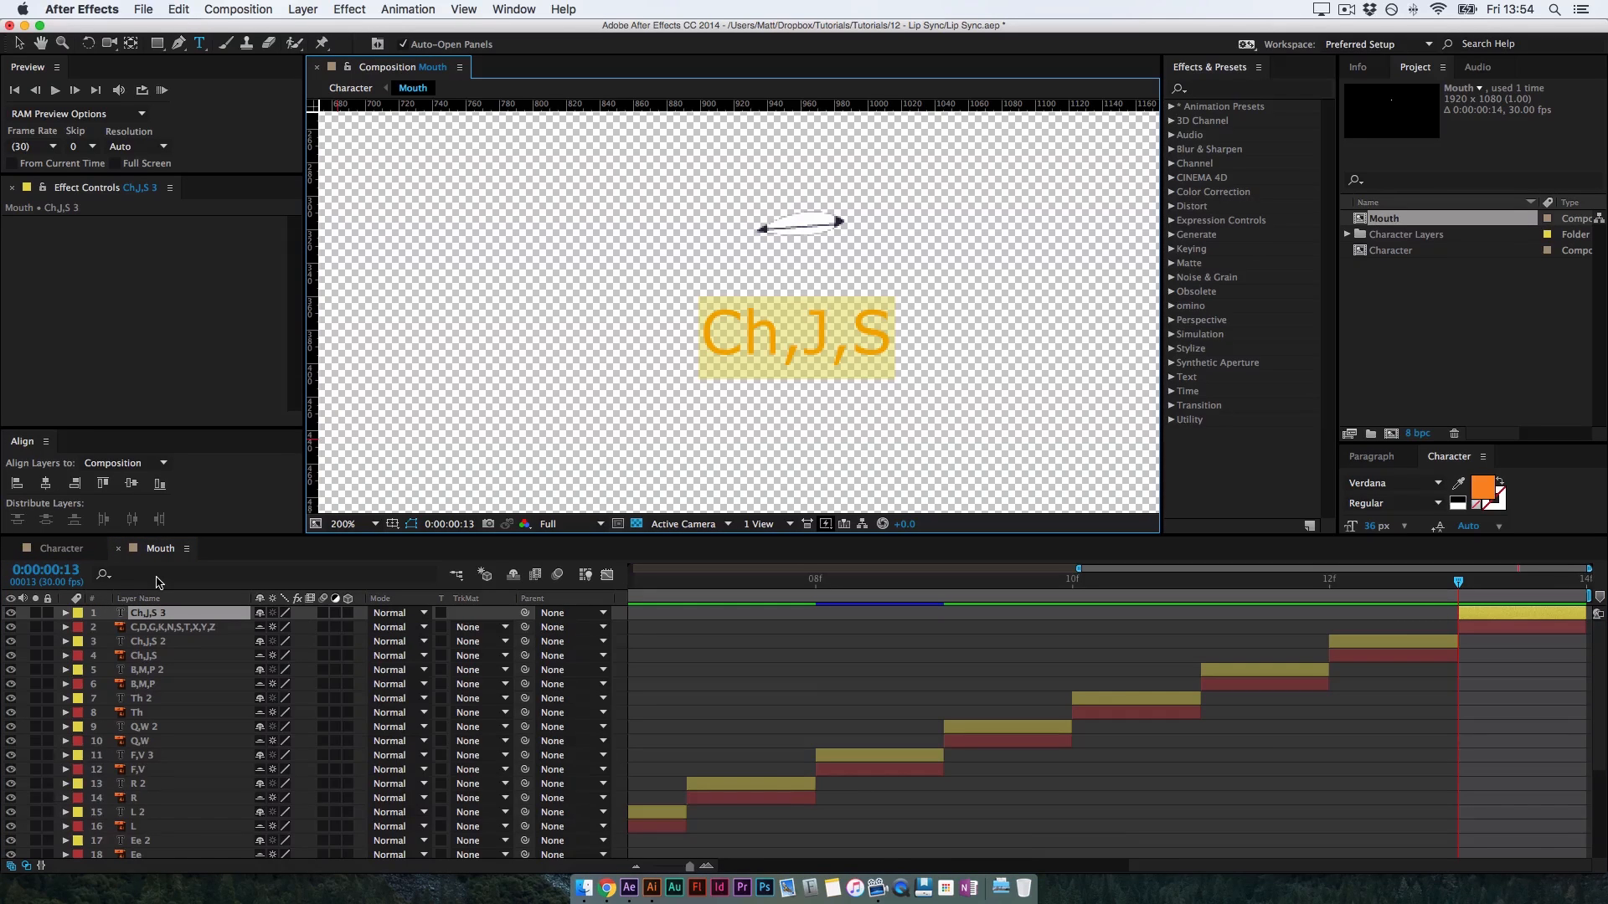
text(C,D)
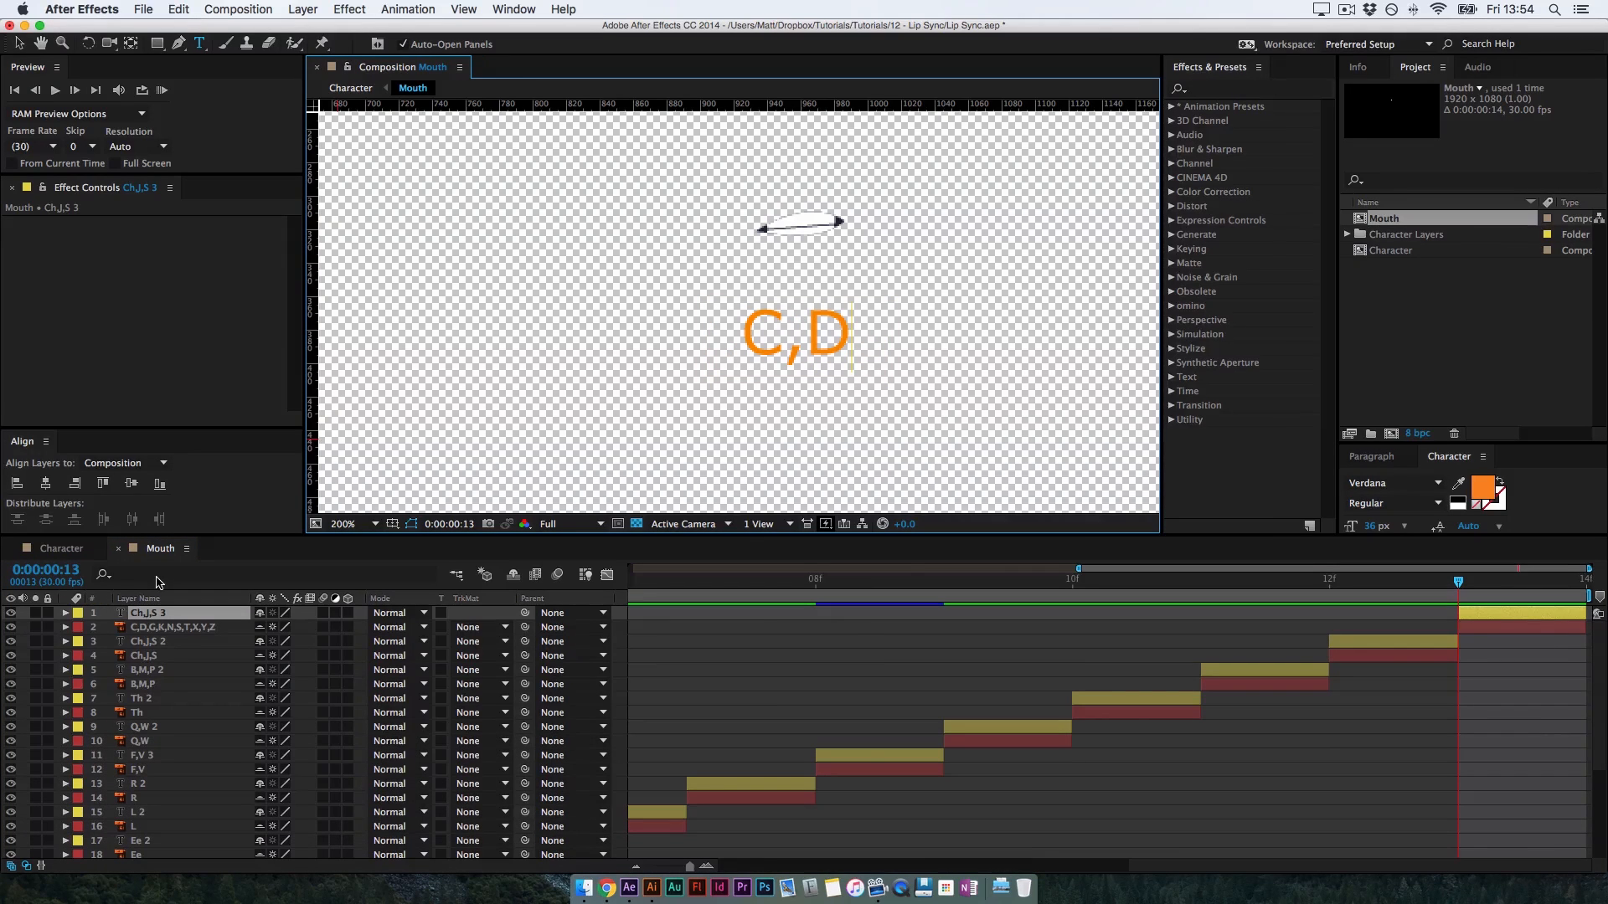
text(,G)
key(BackSpace)
text(,)
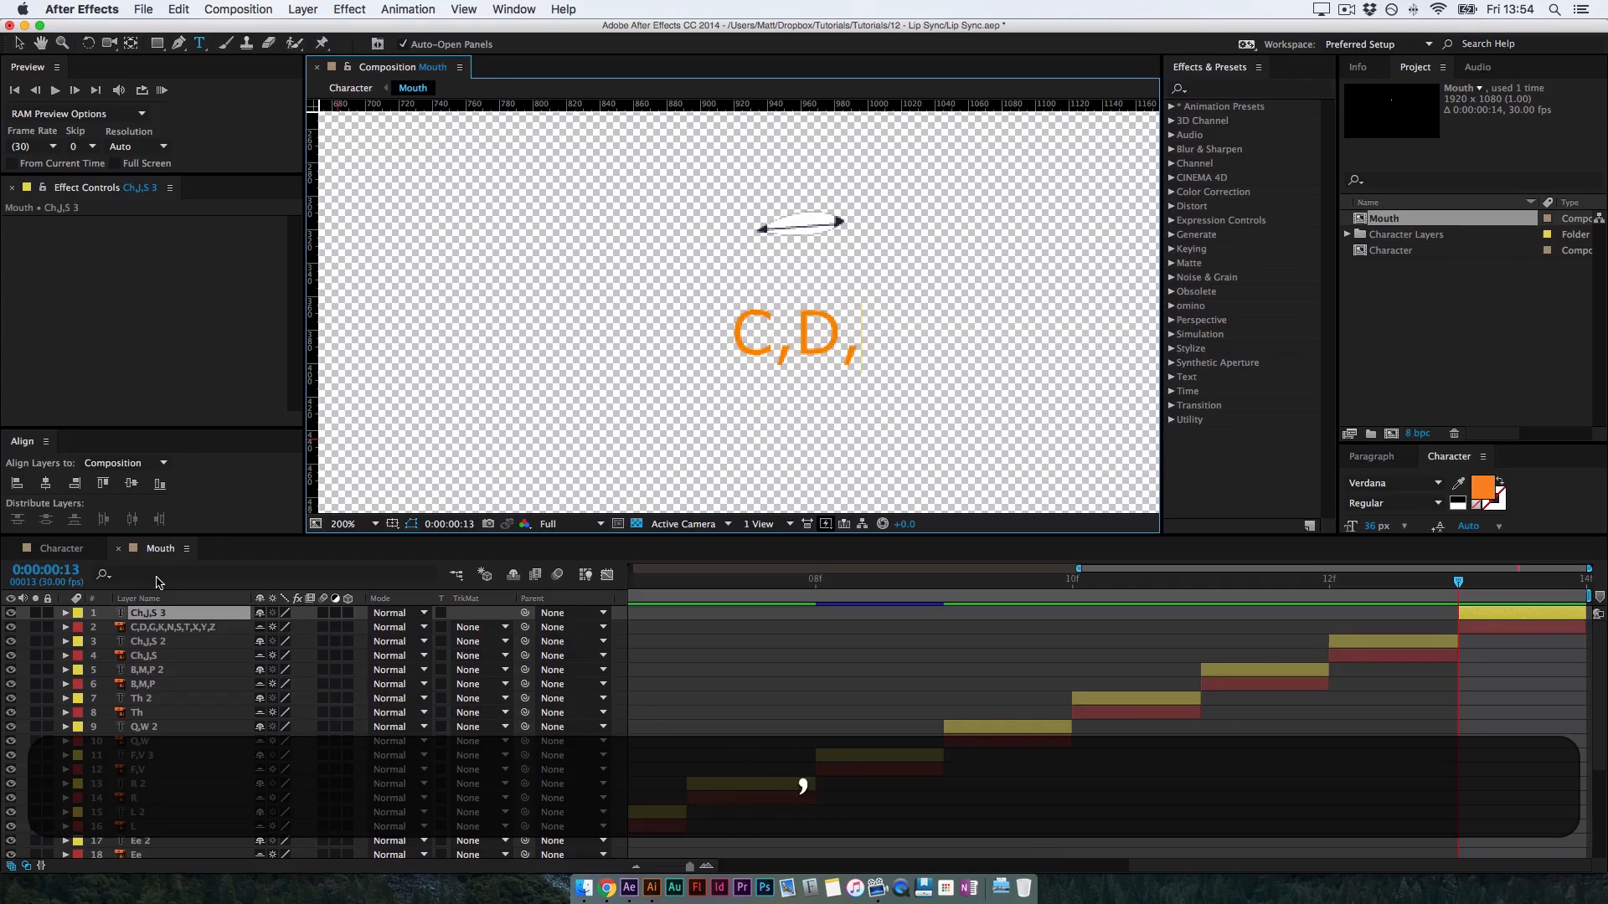
text(G)
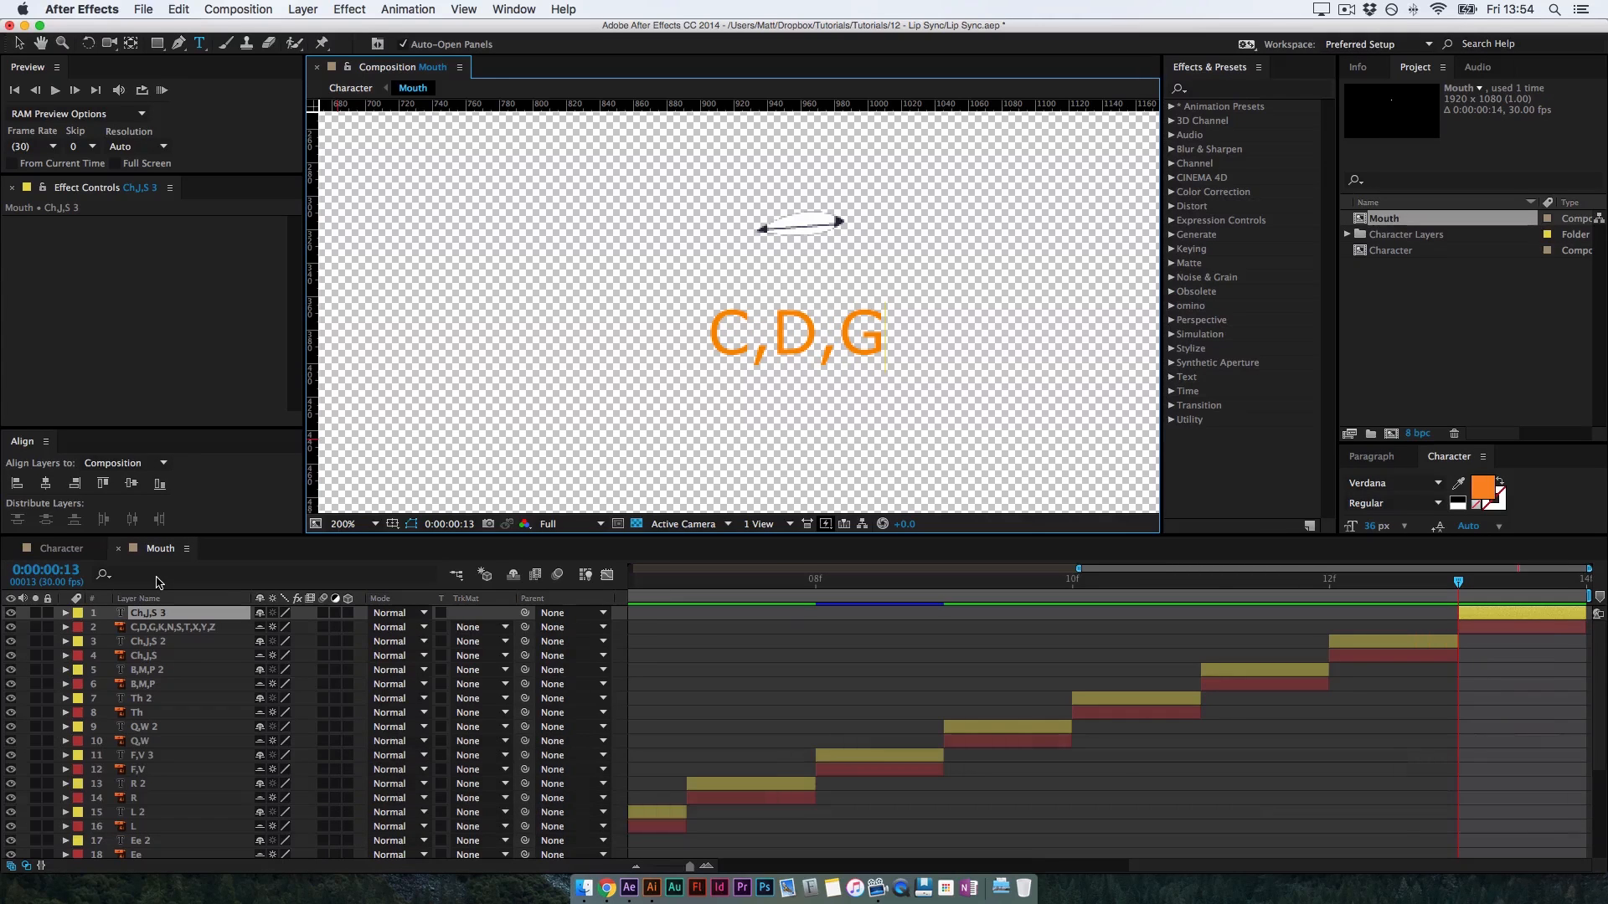
text(,)
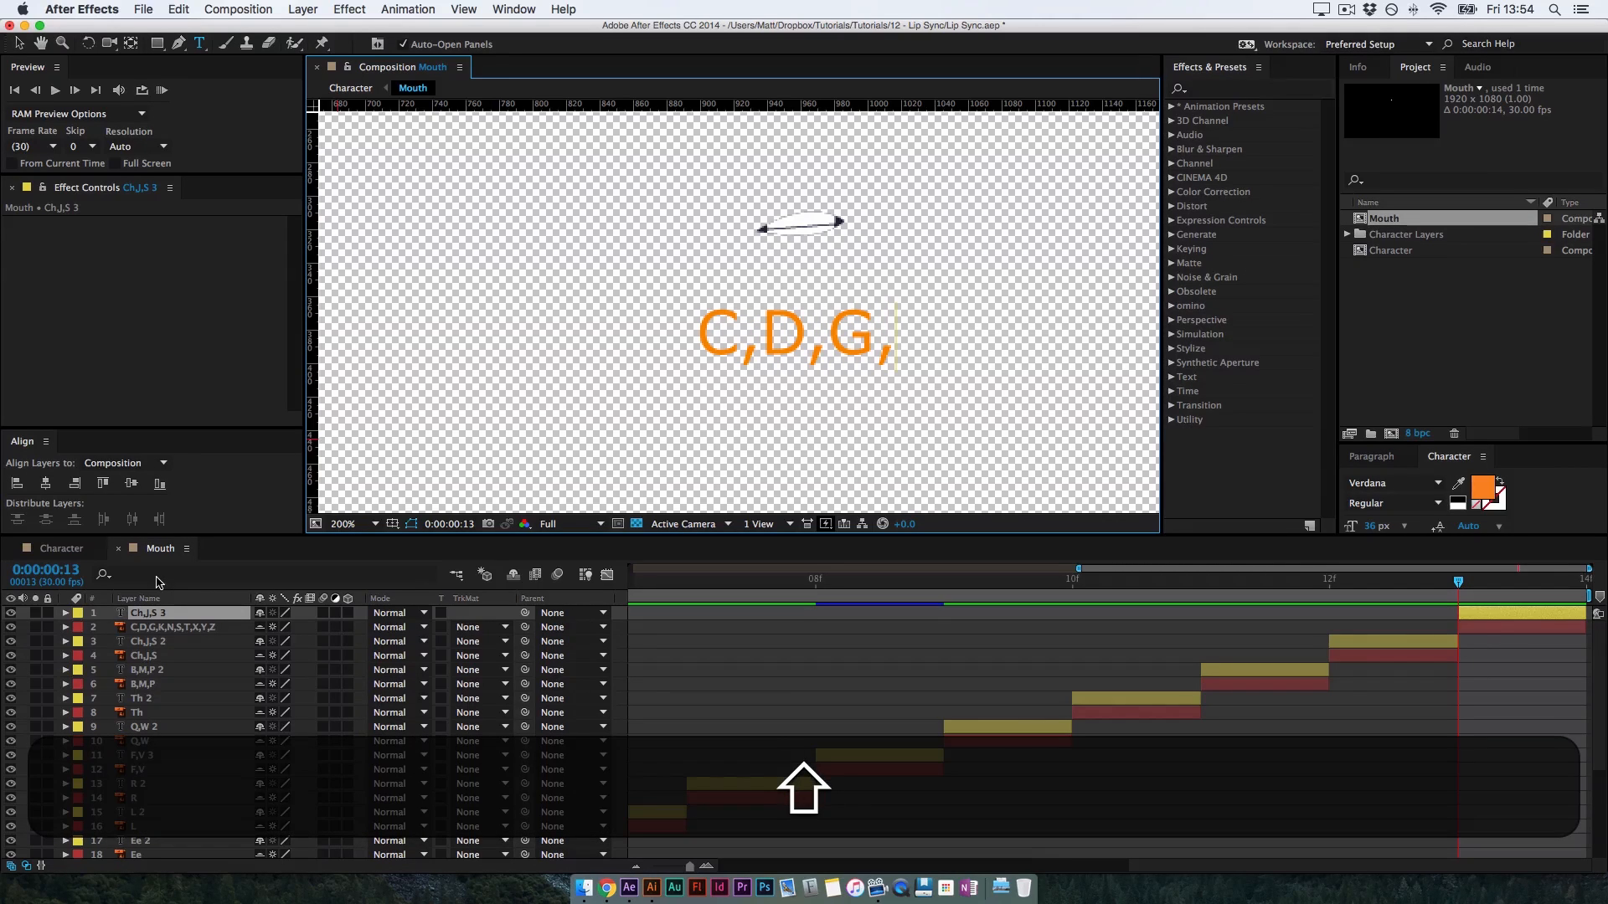
text(K,)
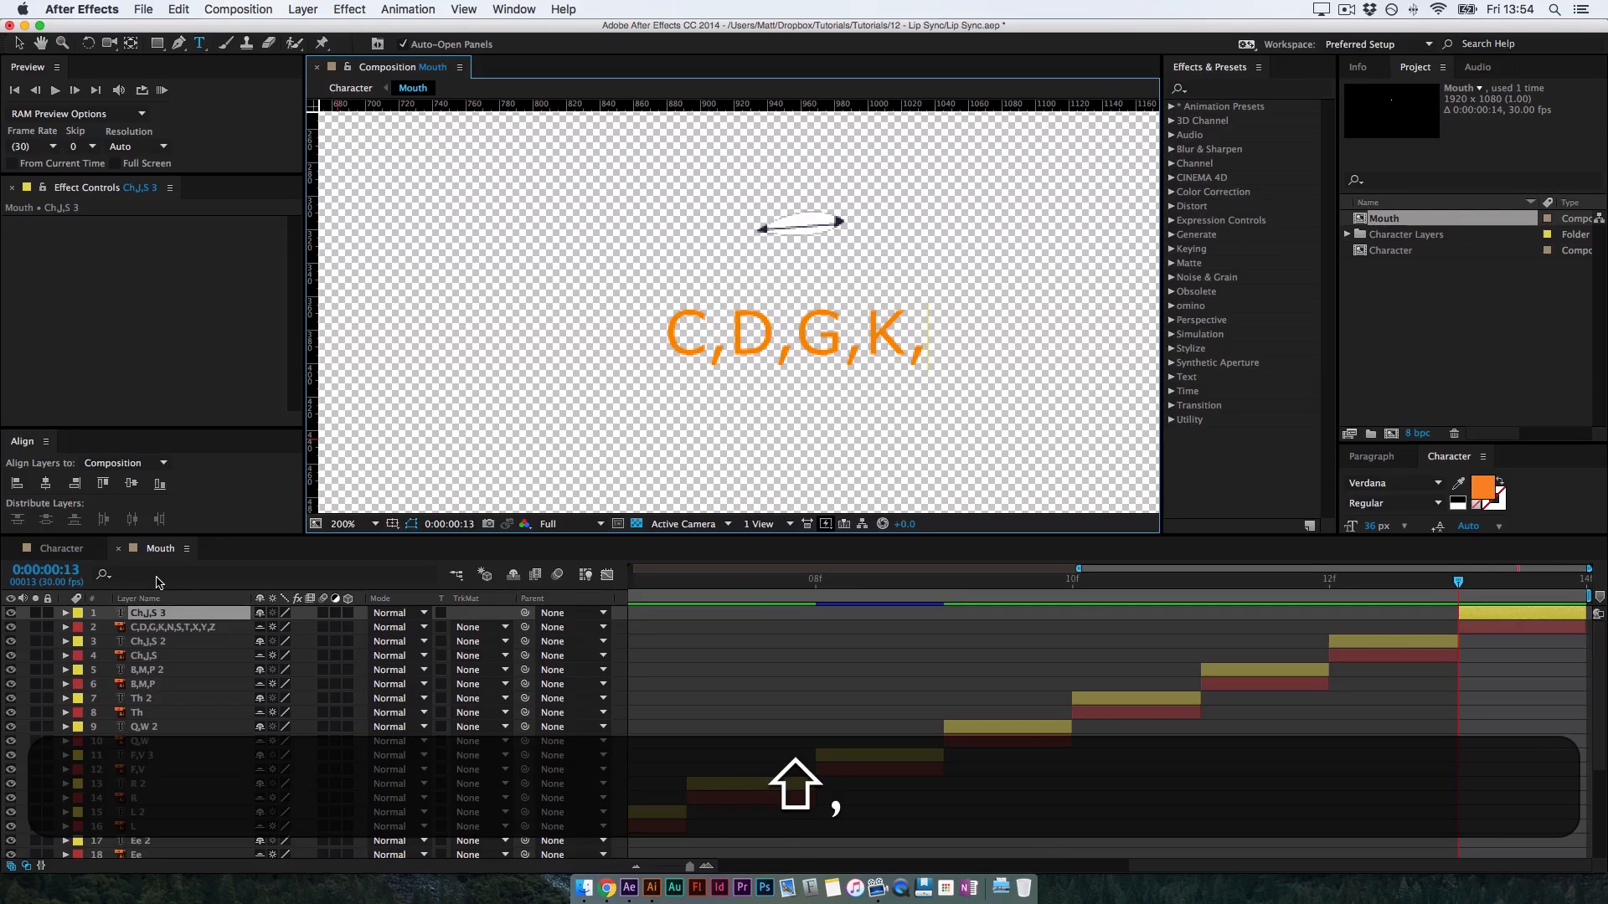
text(N,)
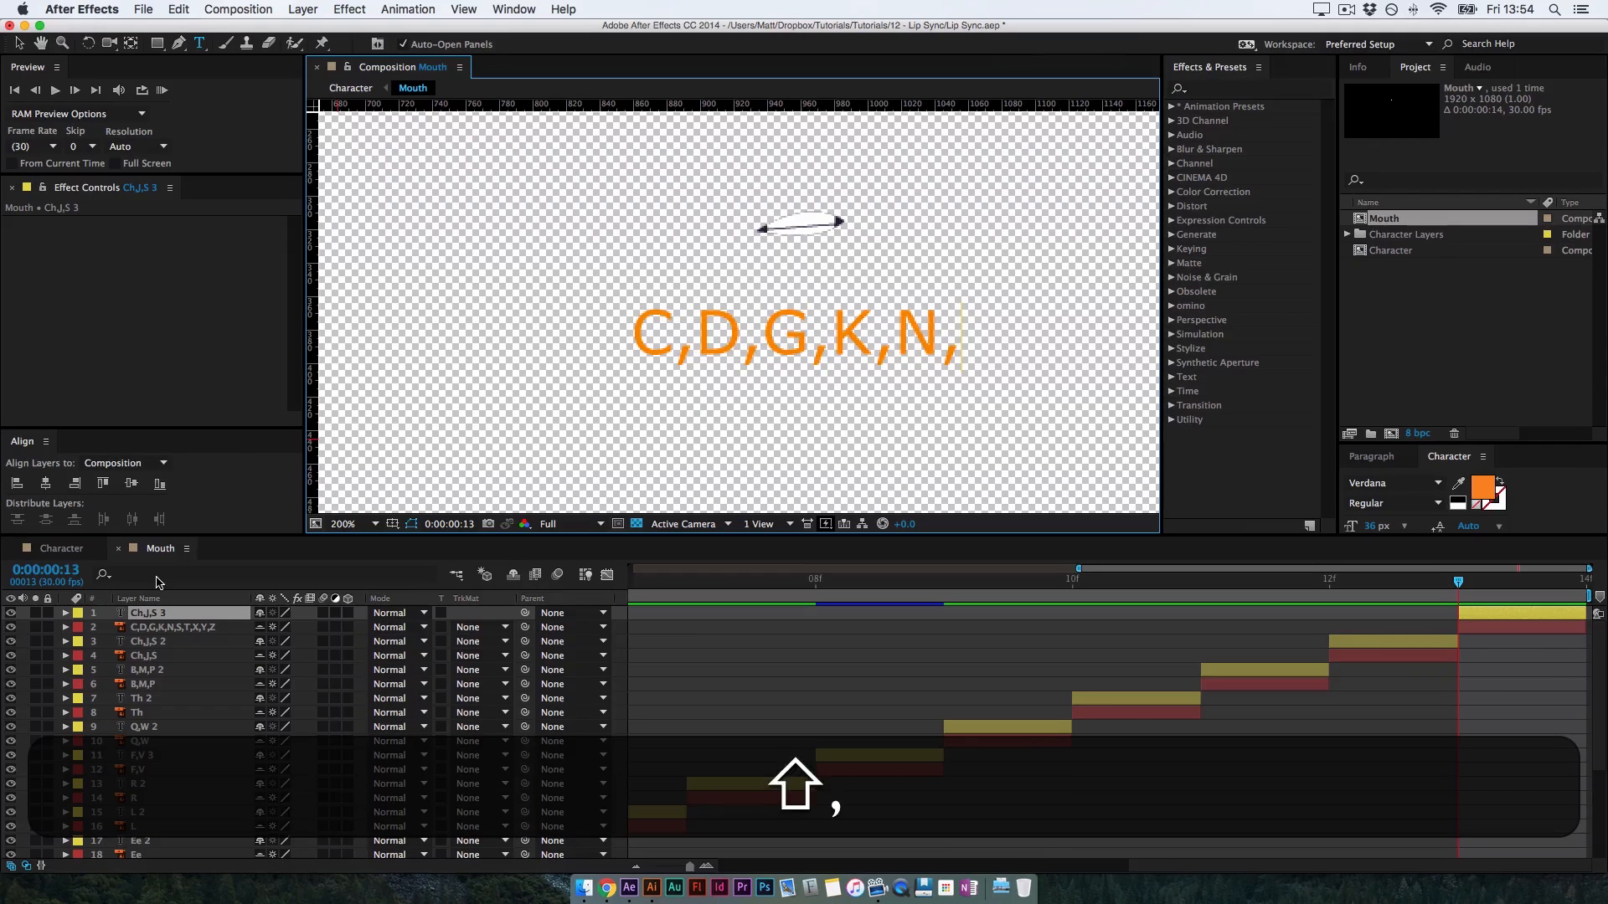
text(S,T)
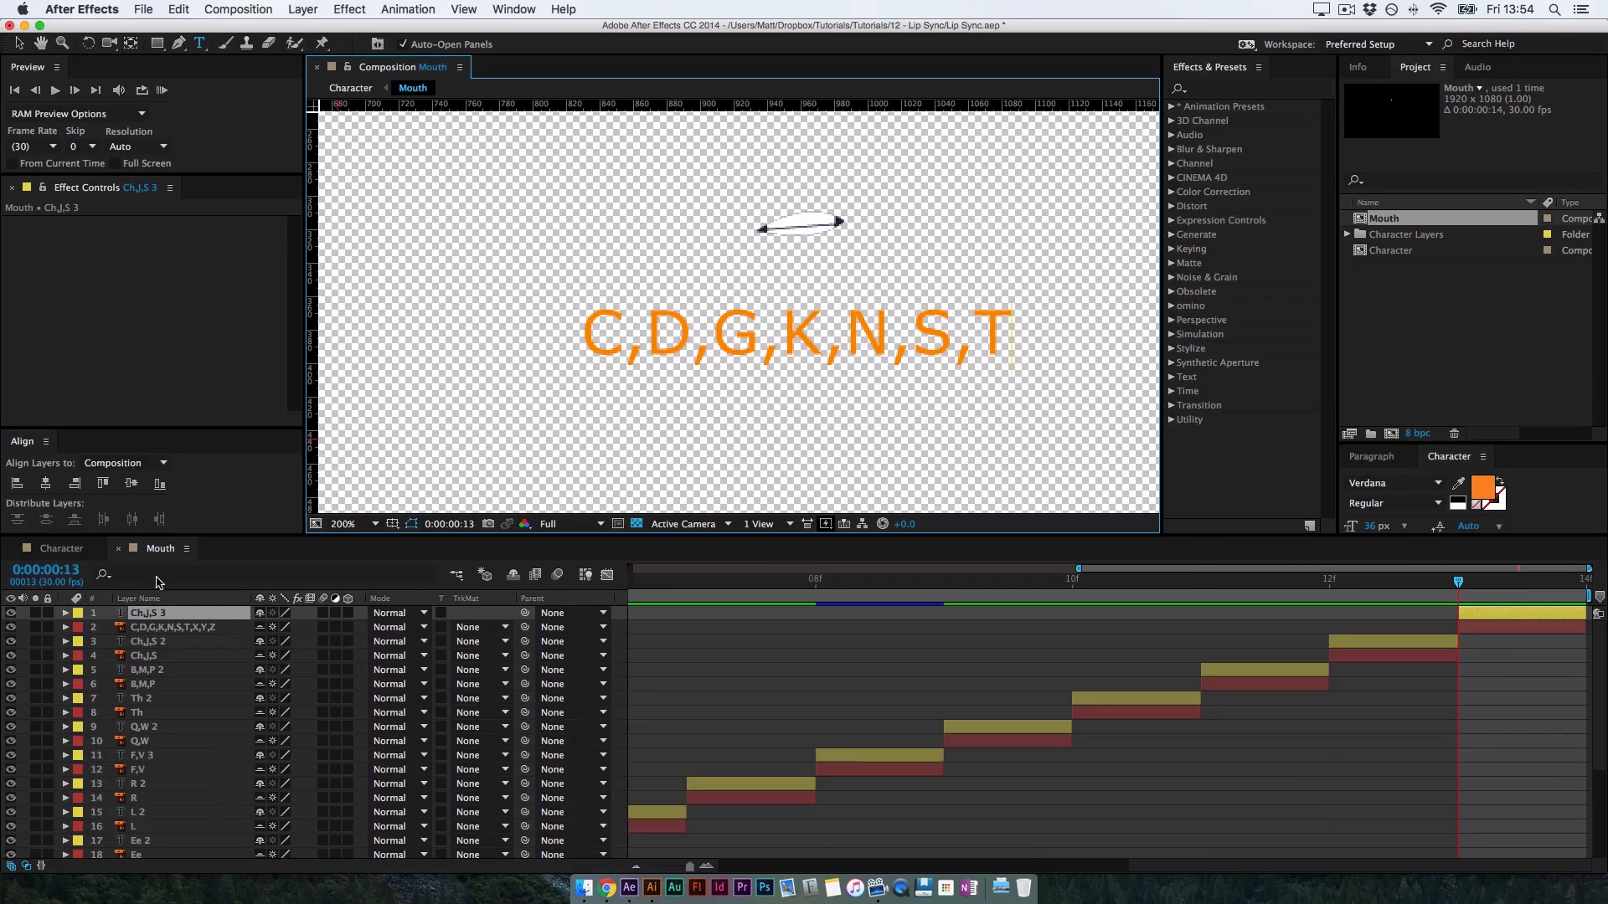
text(,X)
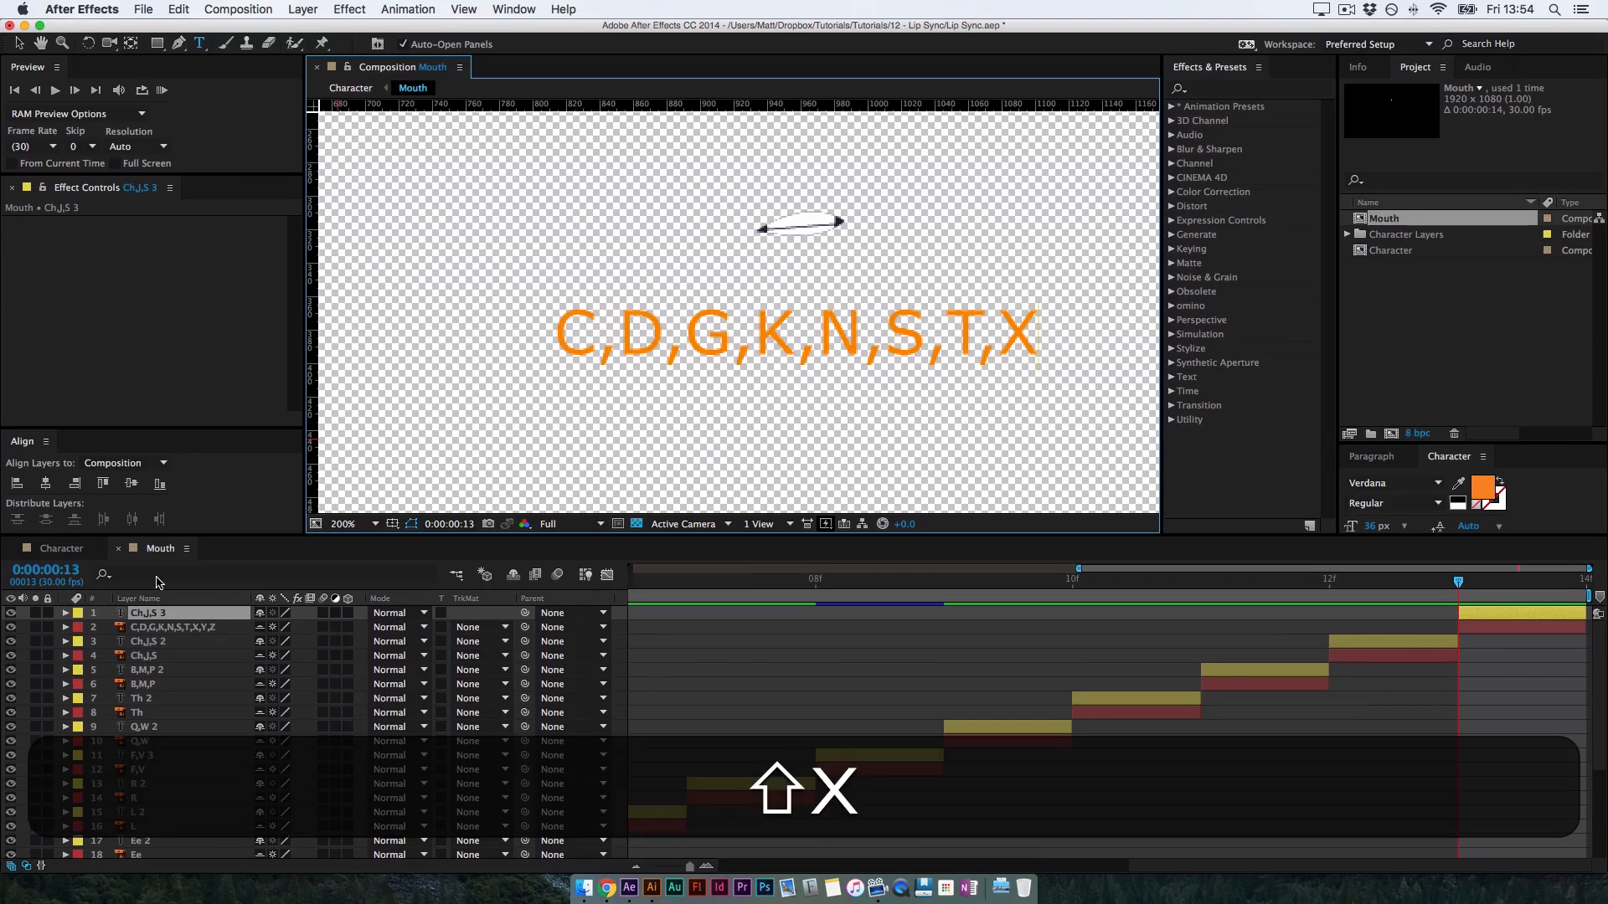
text(,Y,)
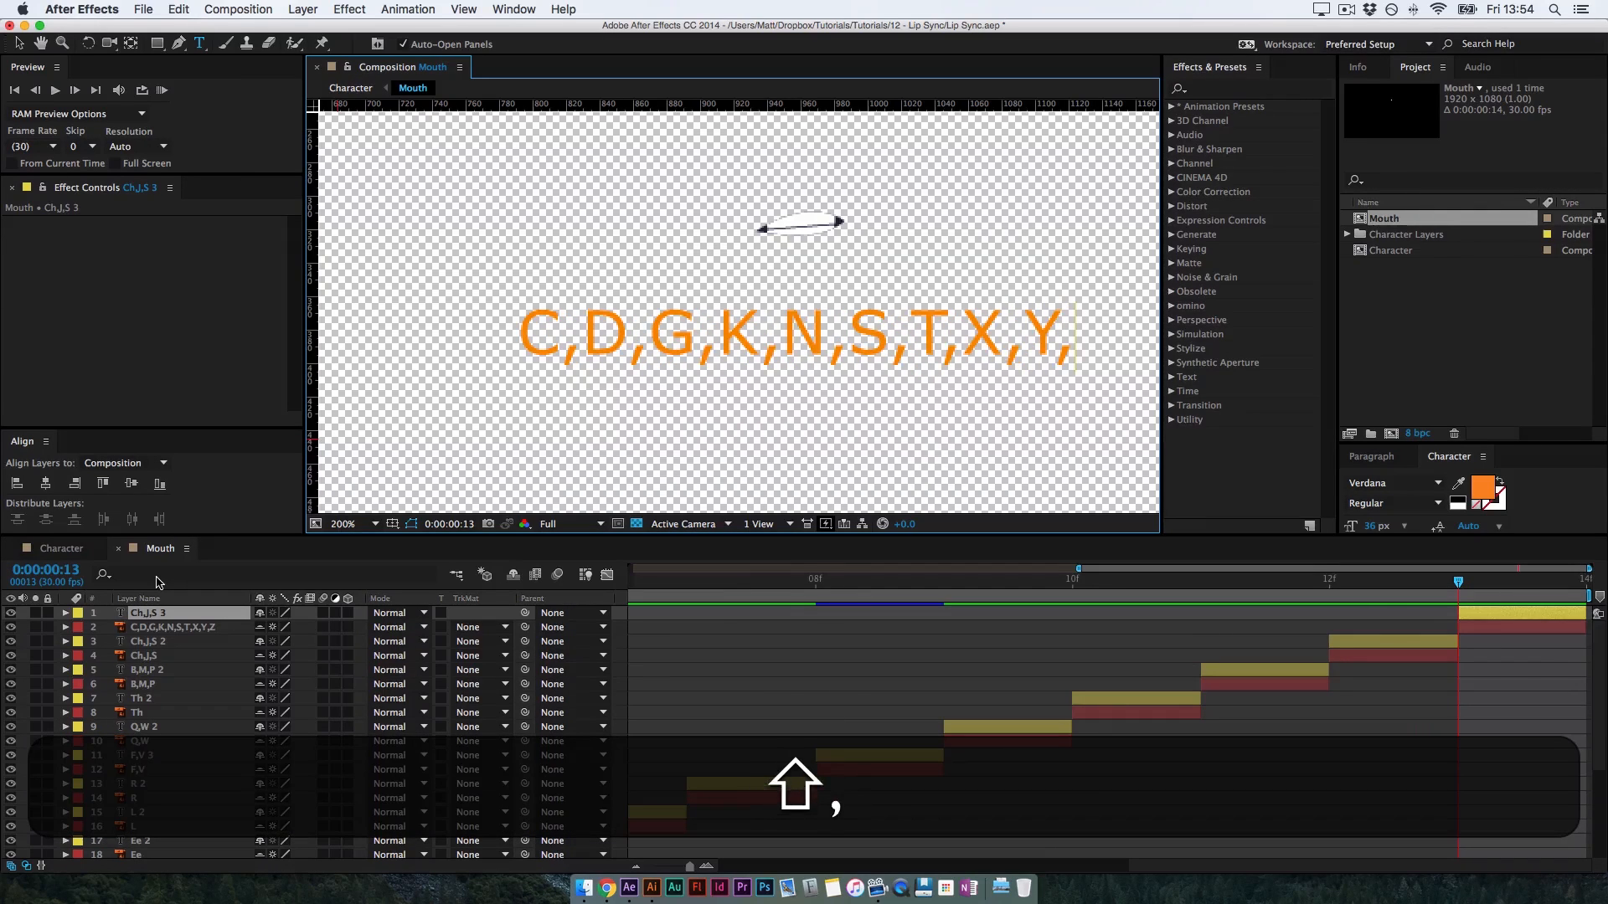
text(Z)
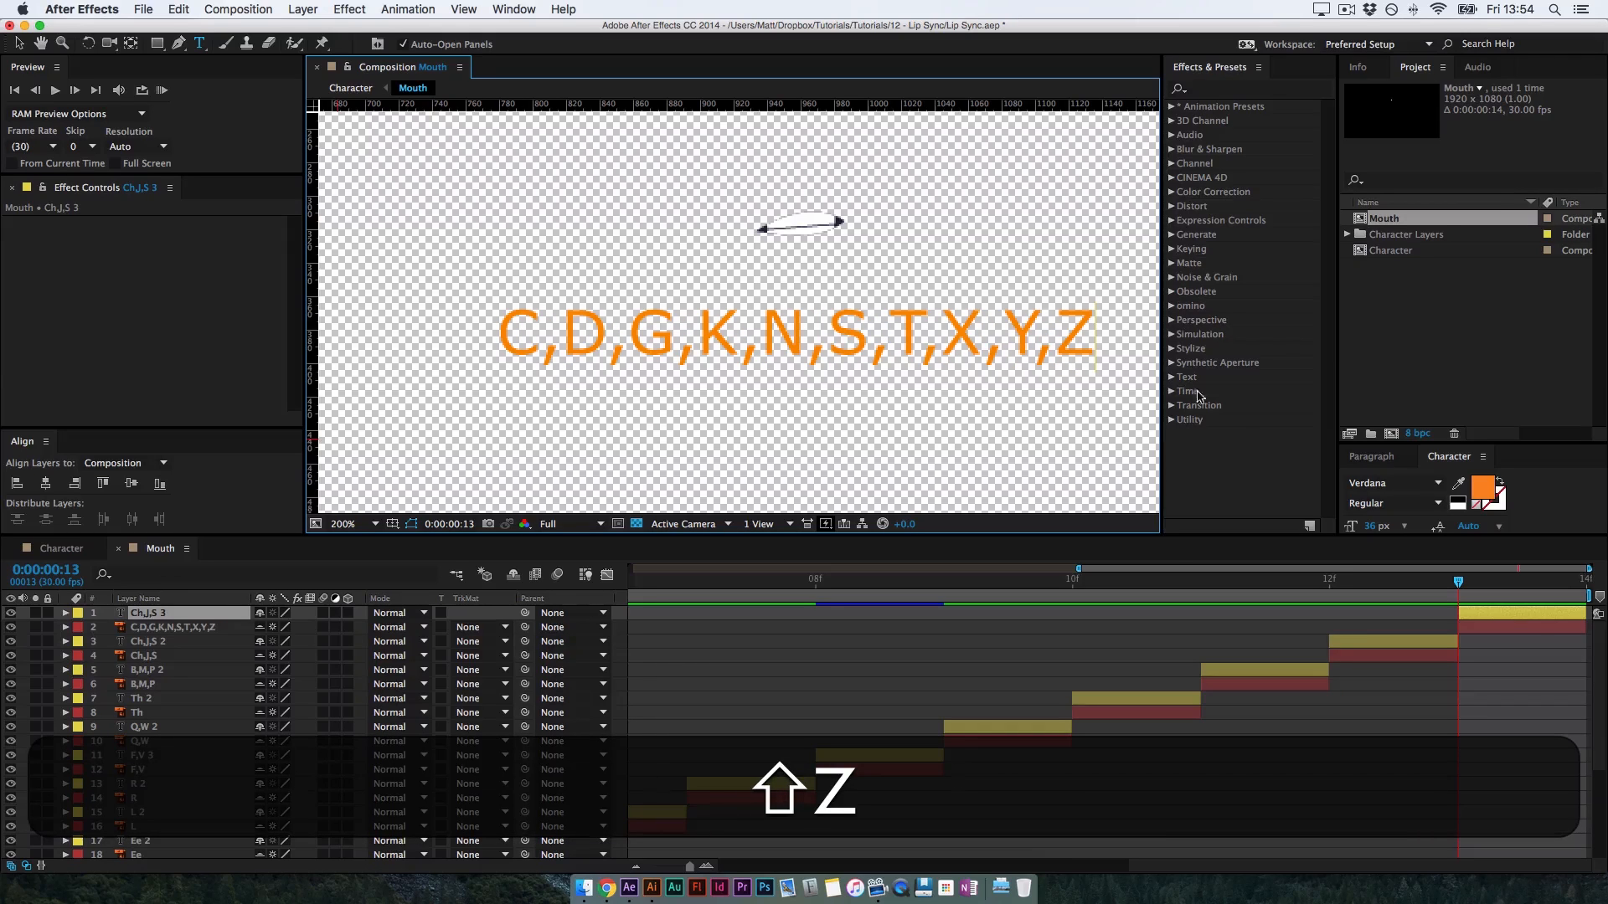
click(1481, 593)
Scrub through the labelled mouth shapes and examine how the label appears on the character in the Character composition
drag(1517, 592, 473, 589)
drag(589, 617, 1546, 568)
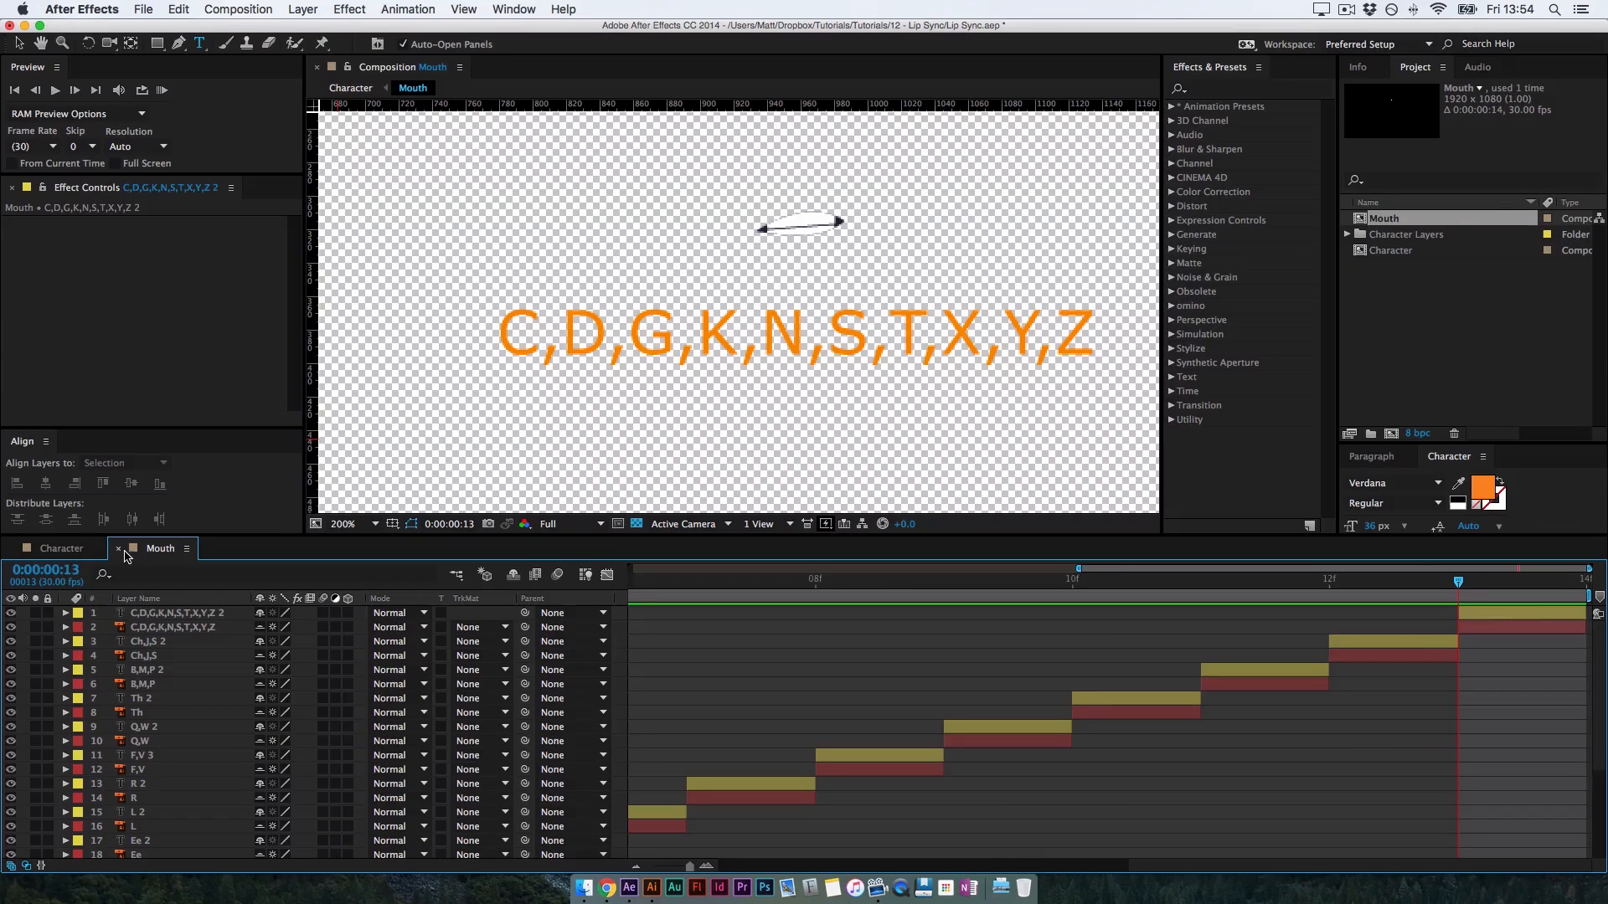
click(57, 552)
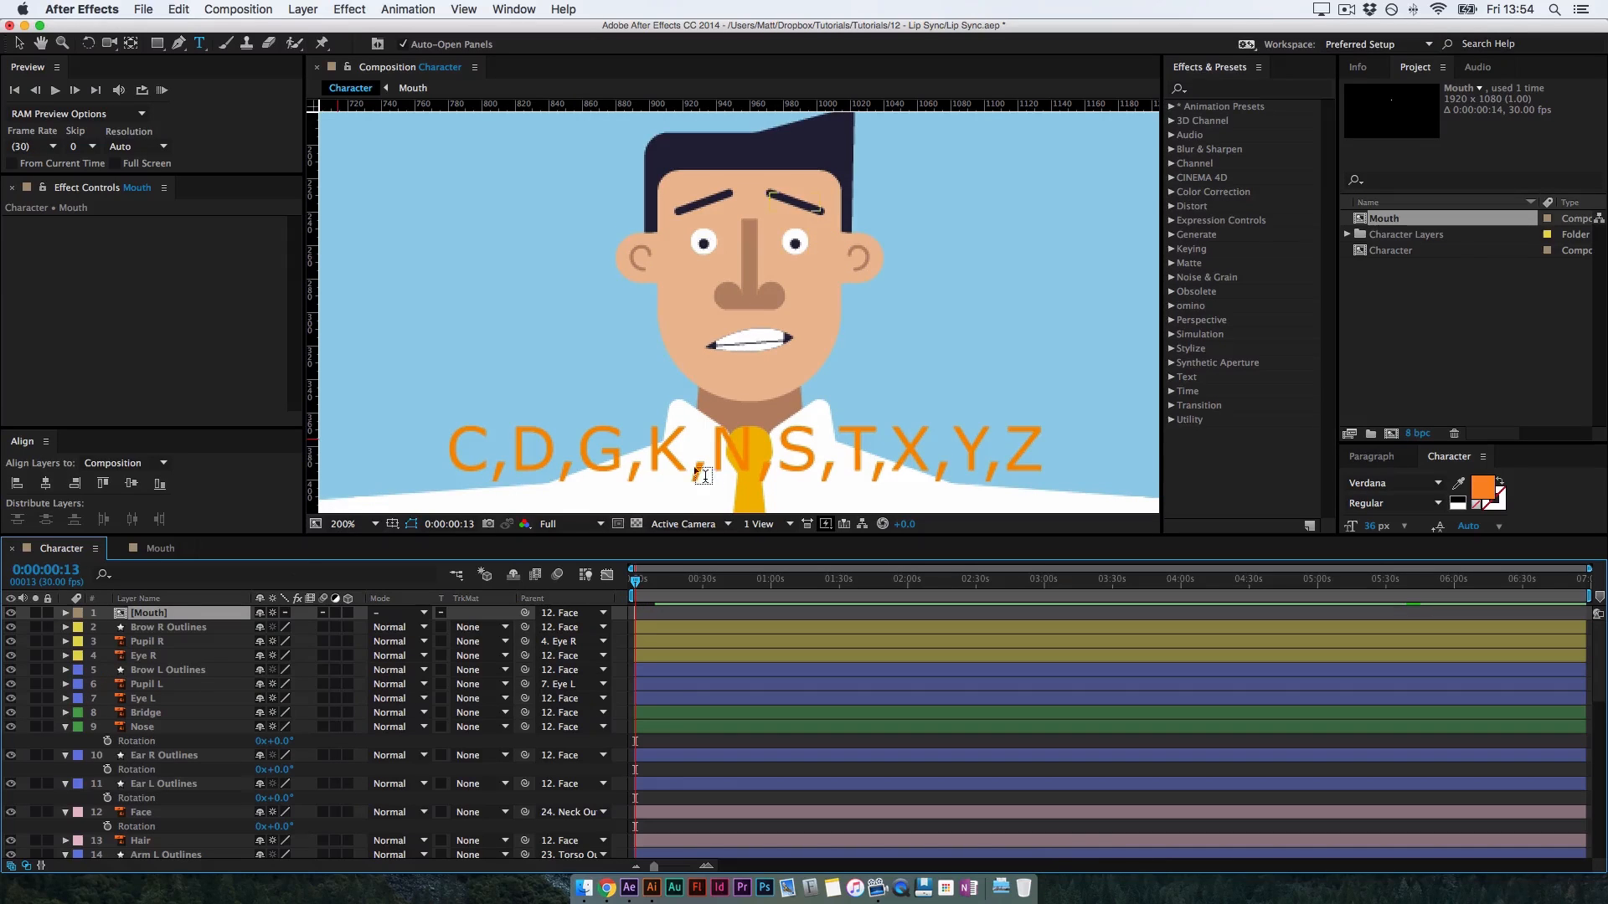
key(v)
key(super+minus)
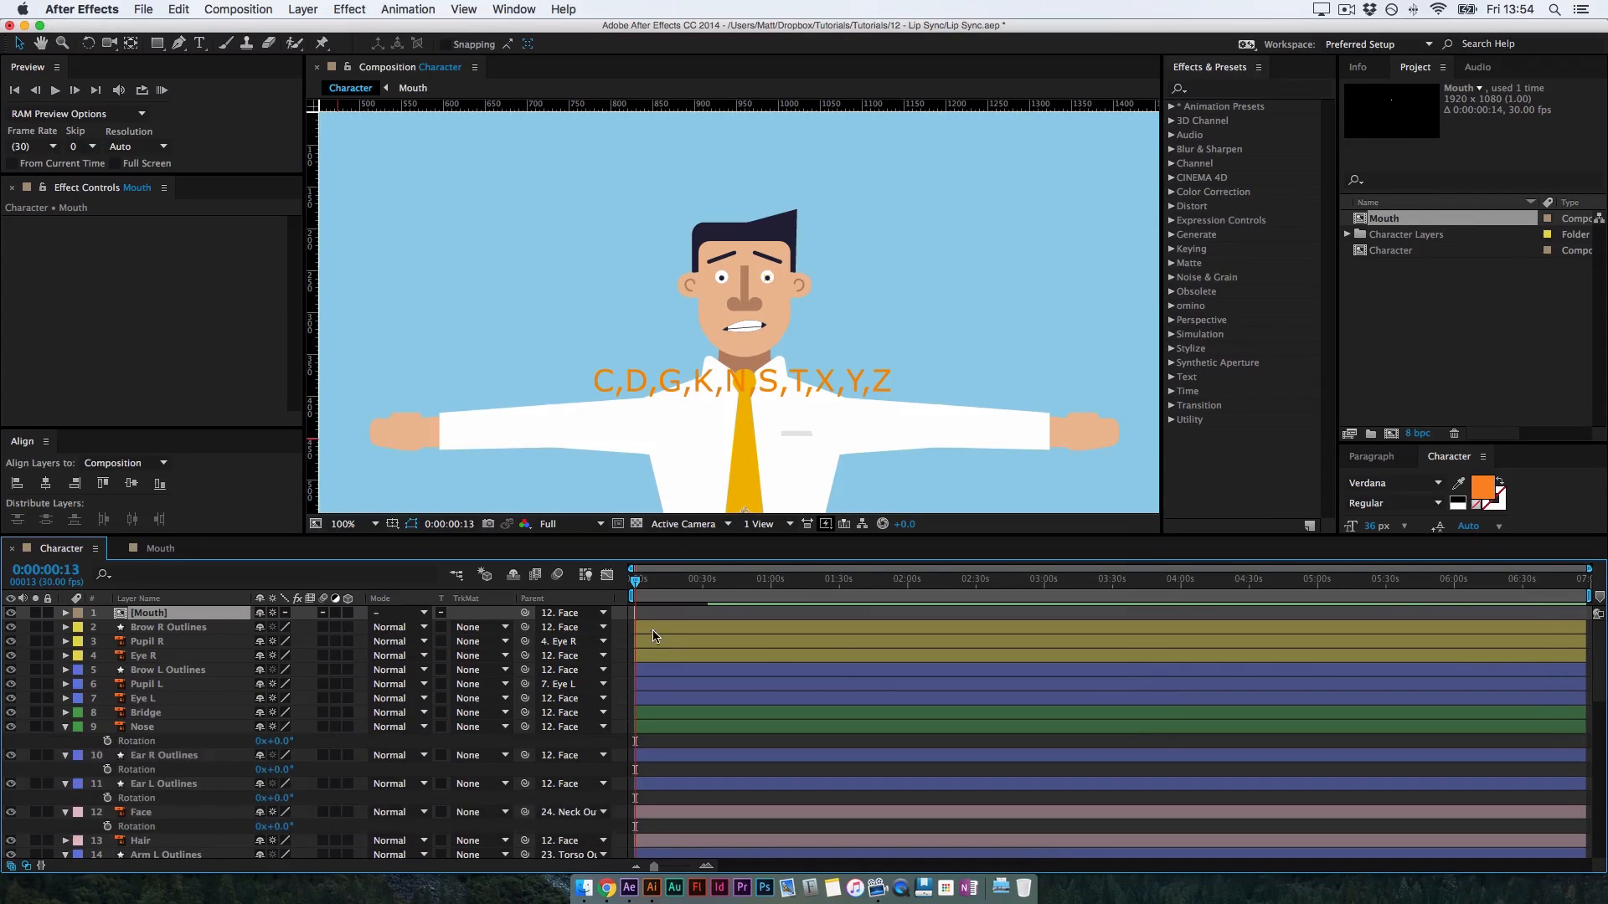
key(space)
drag(731, 351, 731, 304)
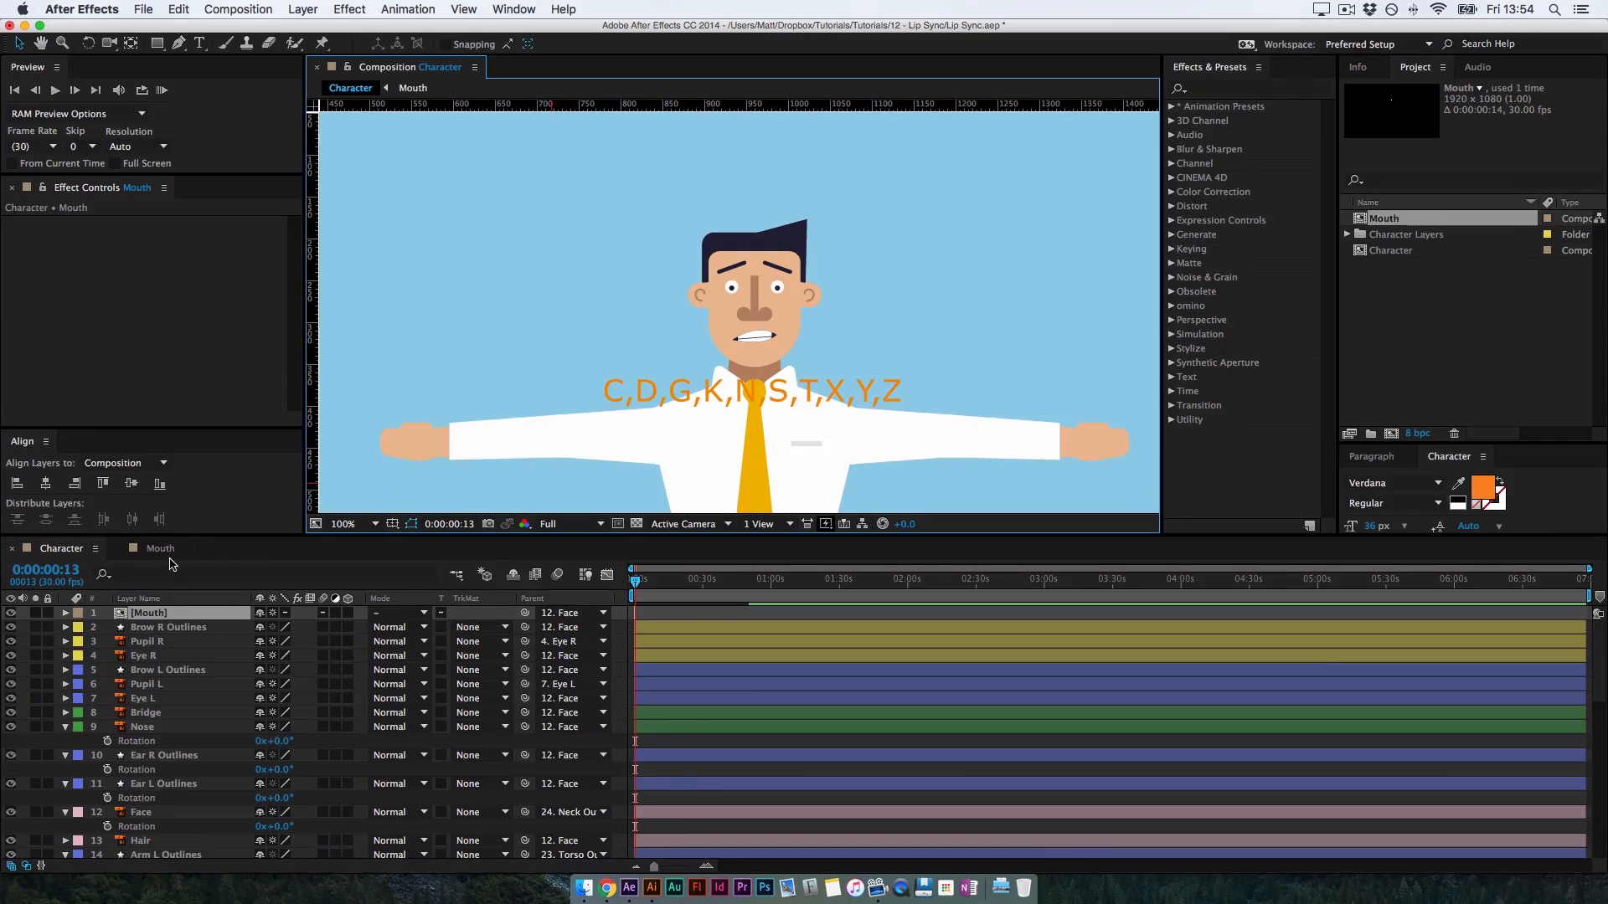
Reopen the Mouth composition and select all the yellow text label layers by their label group
double_click(167, 614)
click(176, 628)
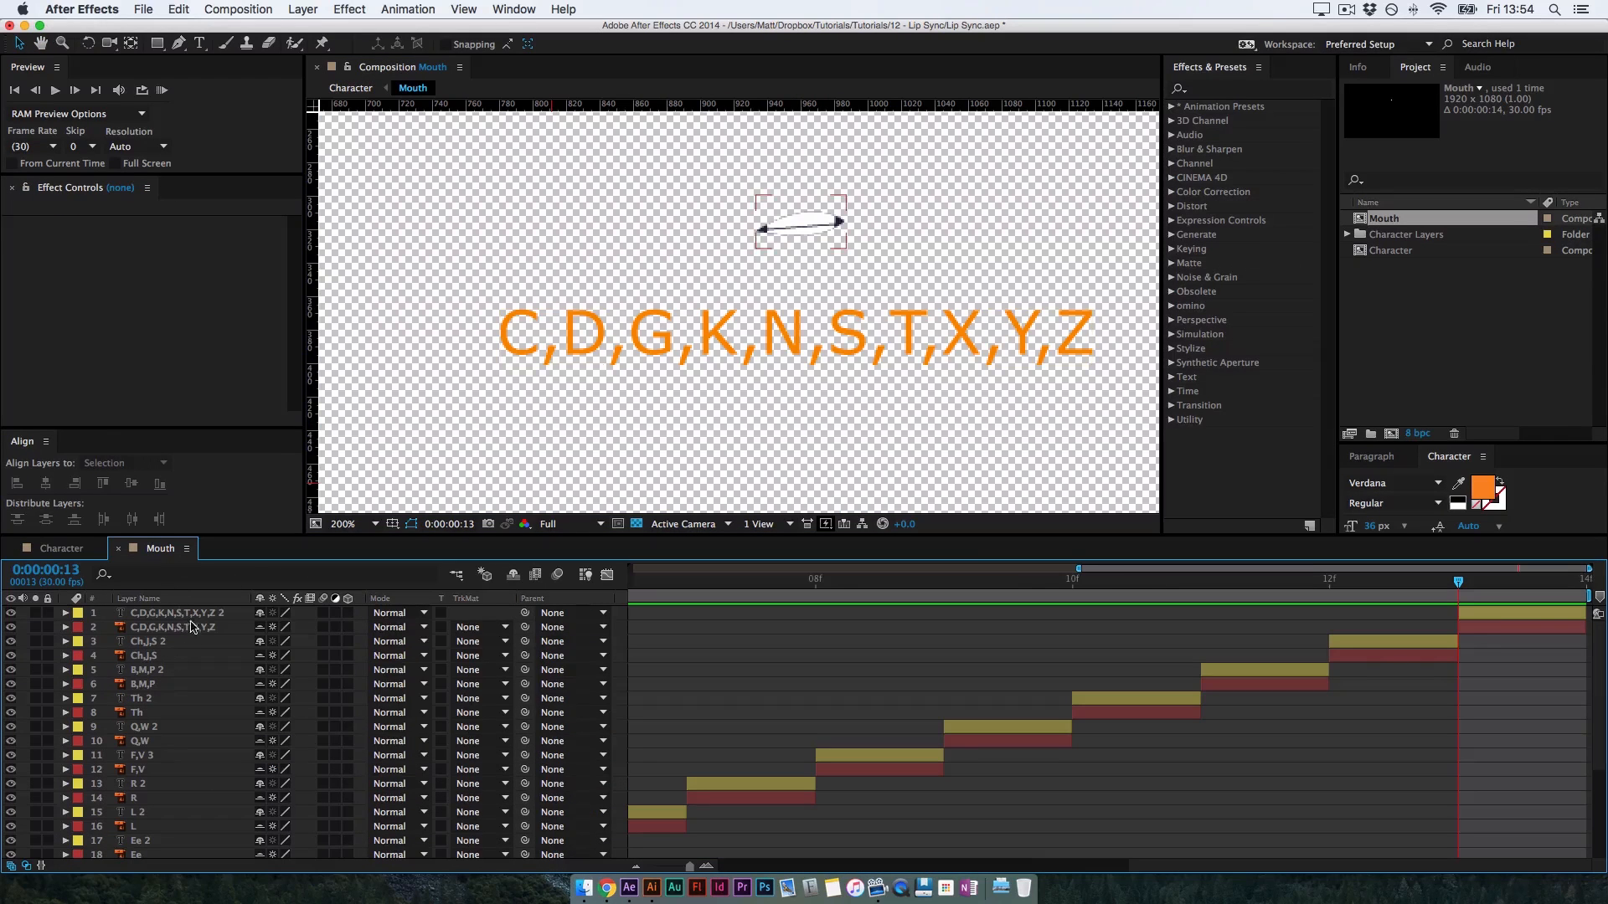
click(79, 614)
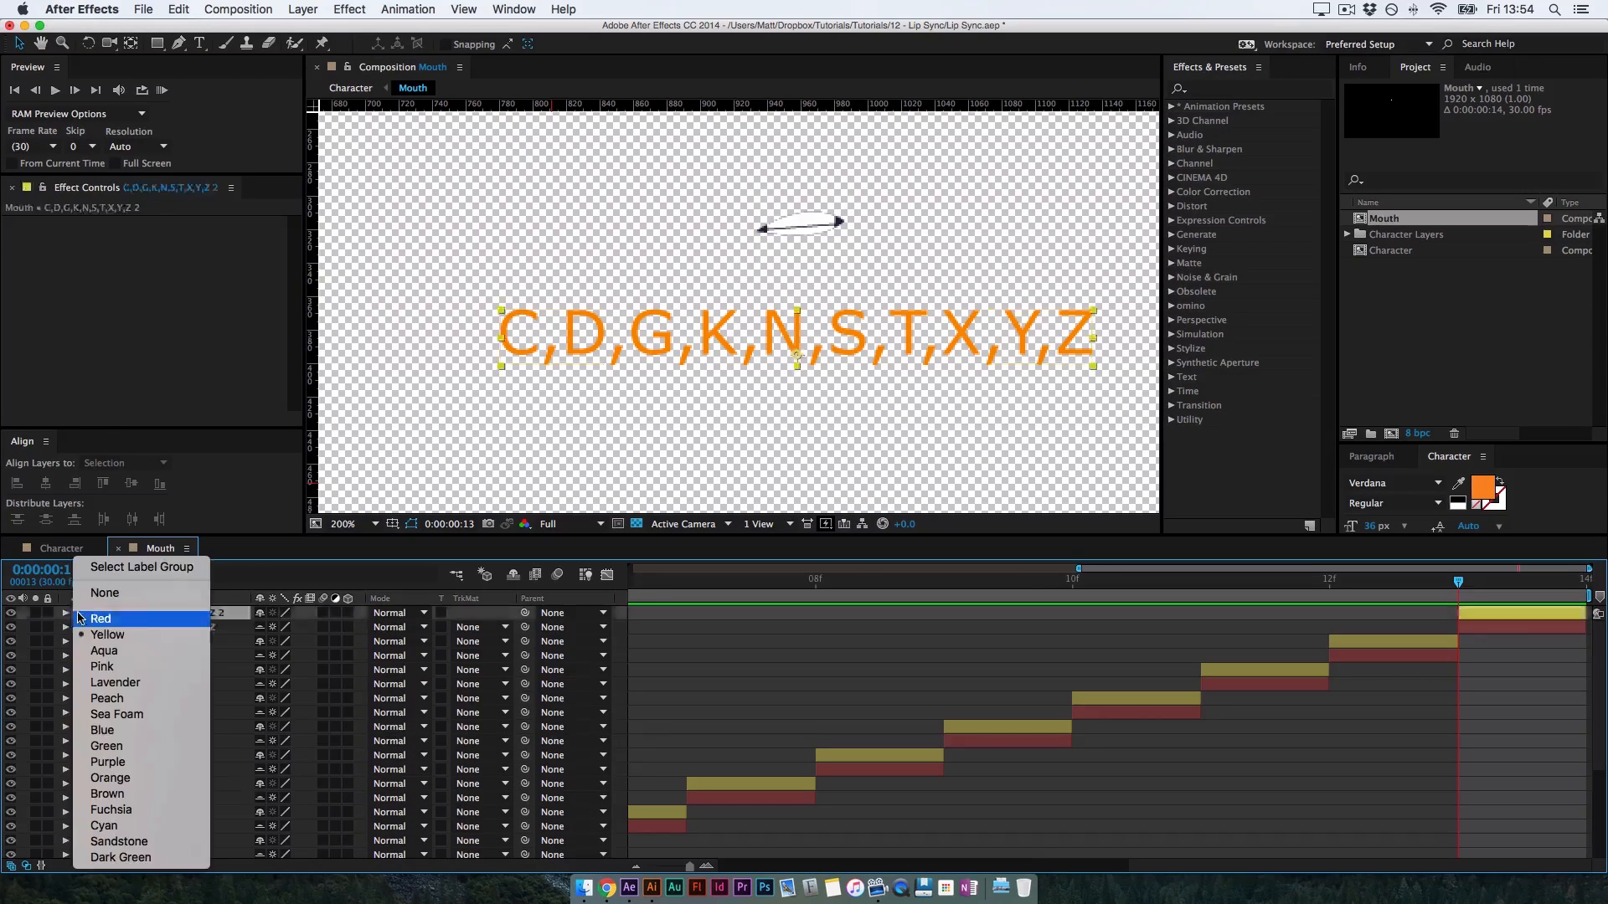
click(171, 567)
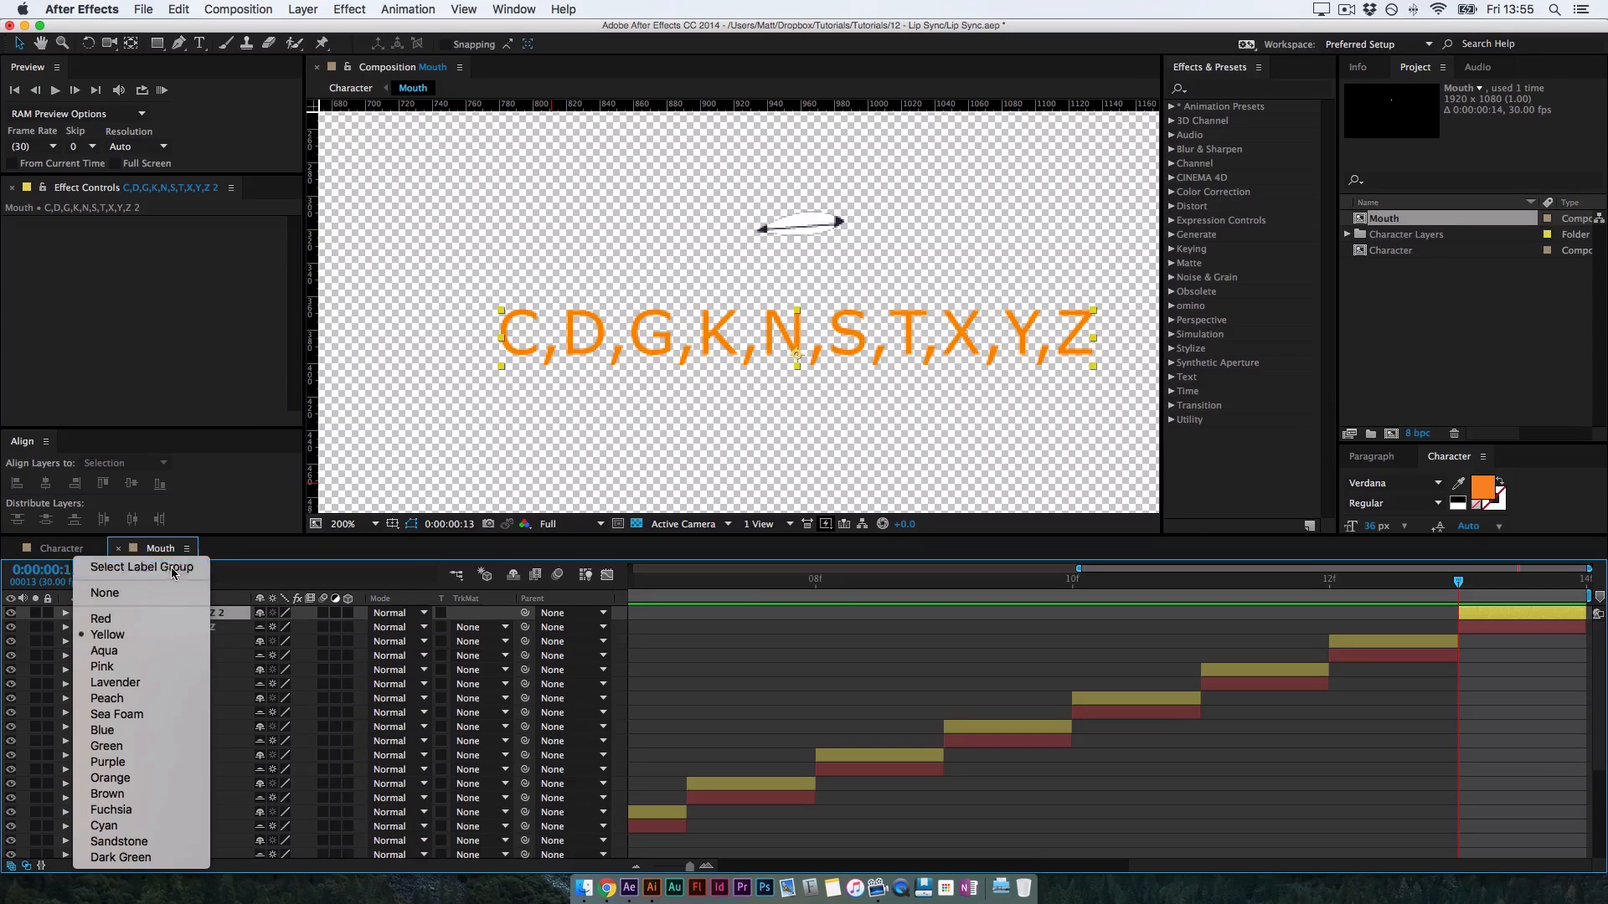
Try hiding all the selected text label layers together, and turn their visibility back on
click(11, 641)
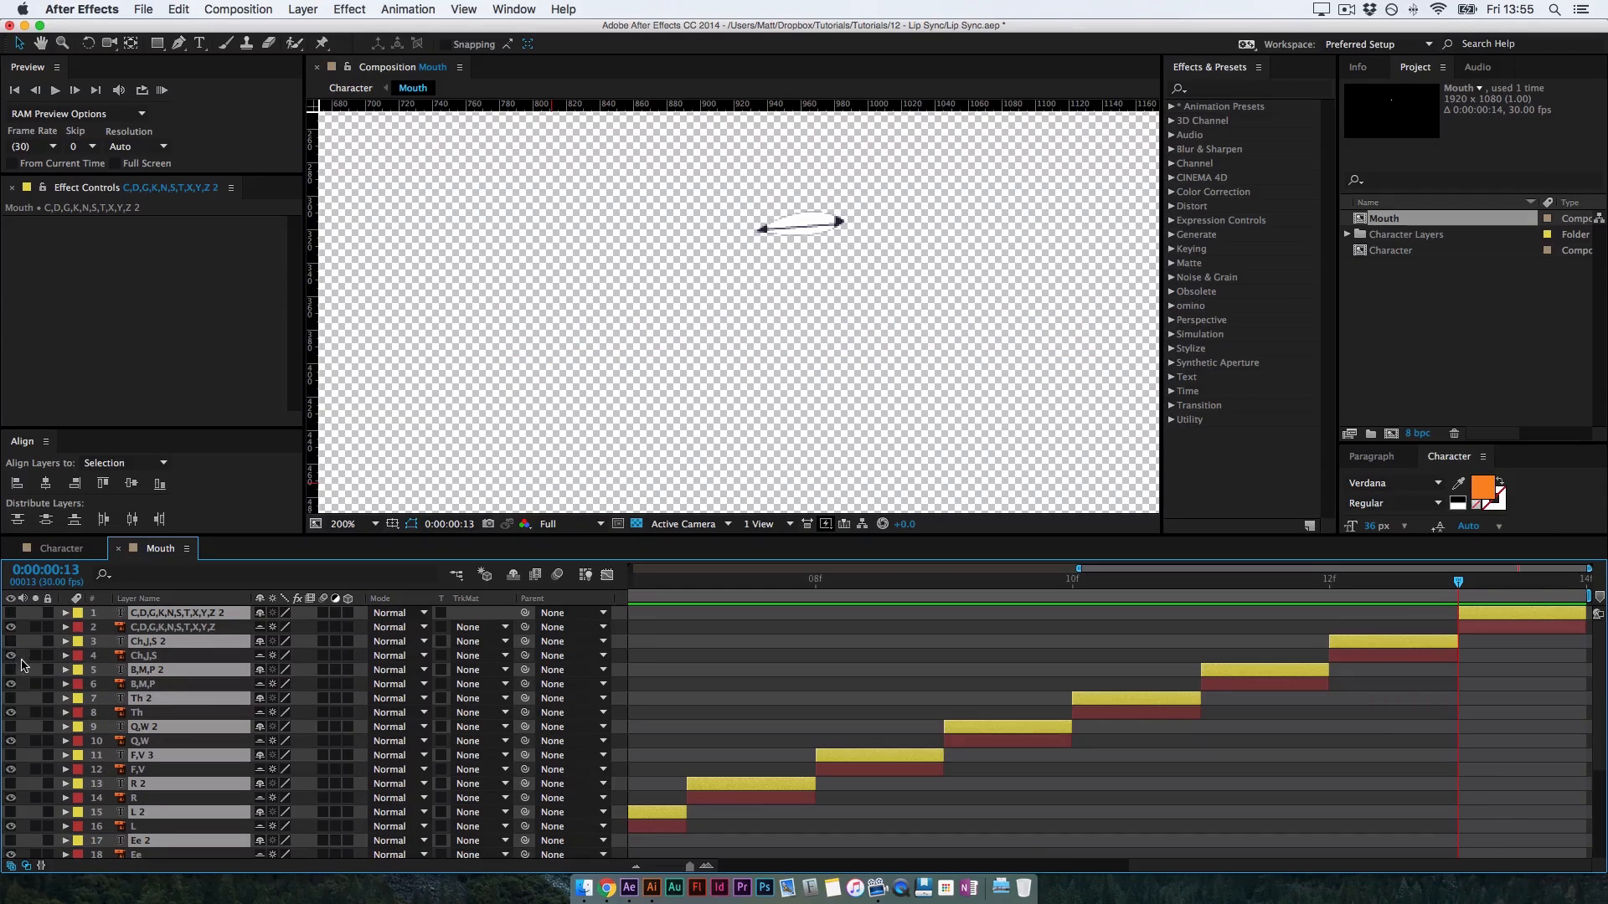
click(11, 641)
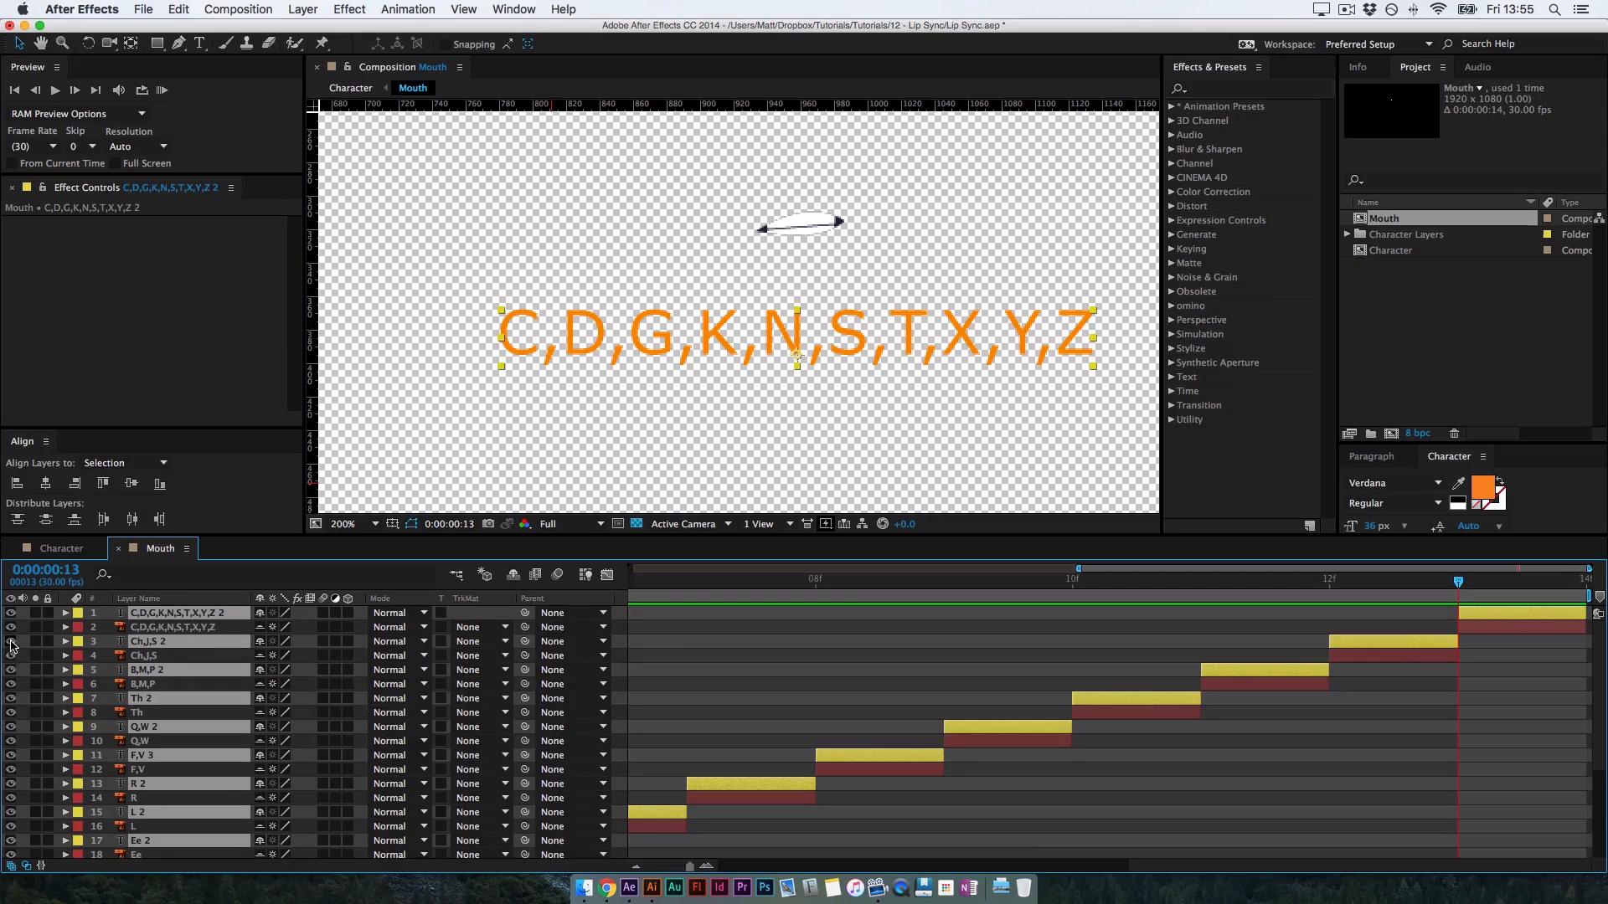
click(687, 640)
Return to the Character composition and scrub through the Mouth layer's frames to examine the labelled mouth shapes at frame-level zoom
click(66, 550)
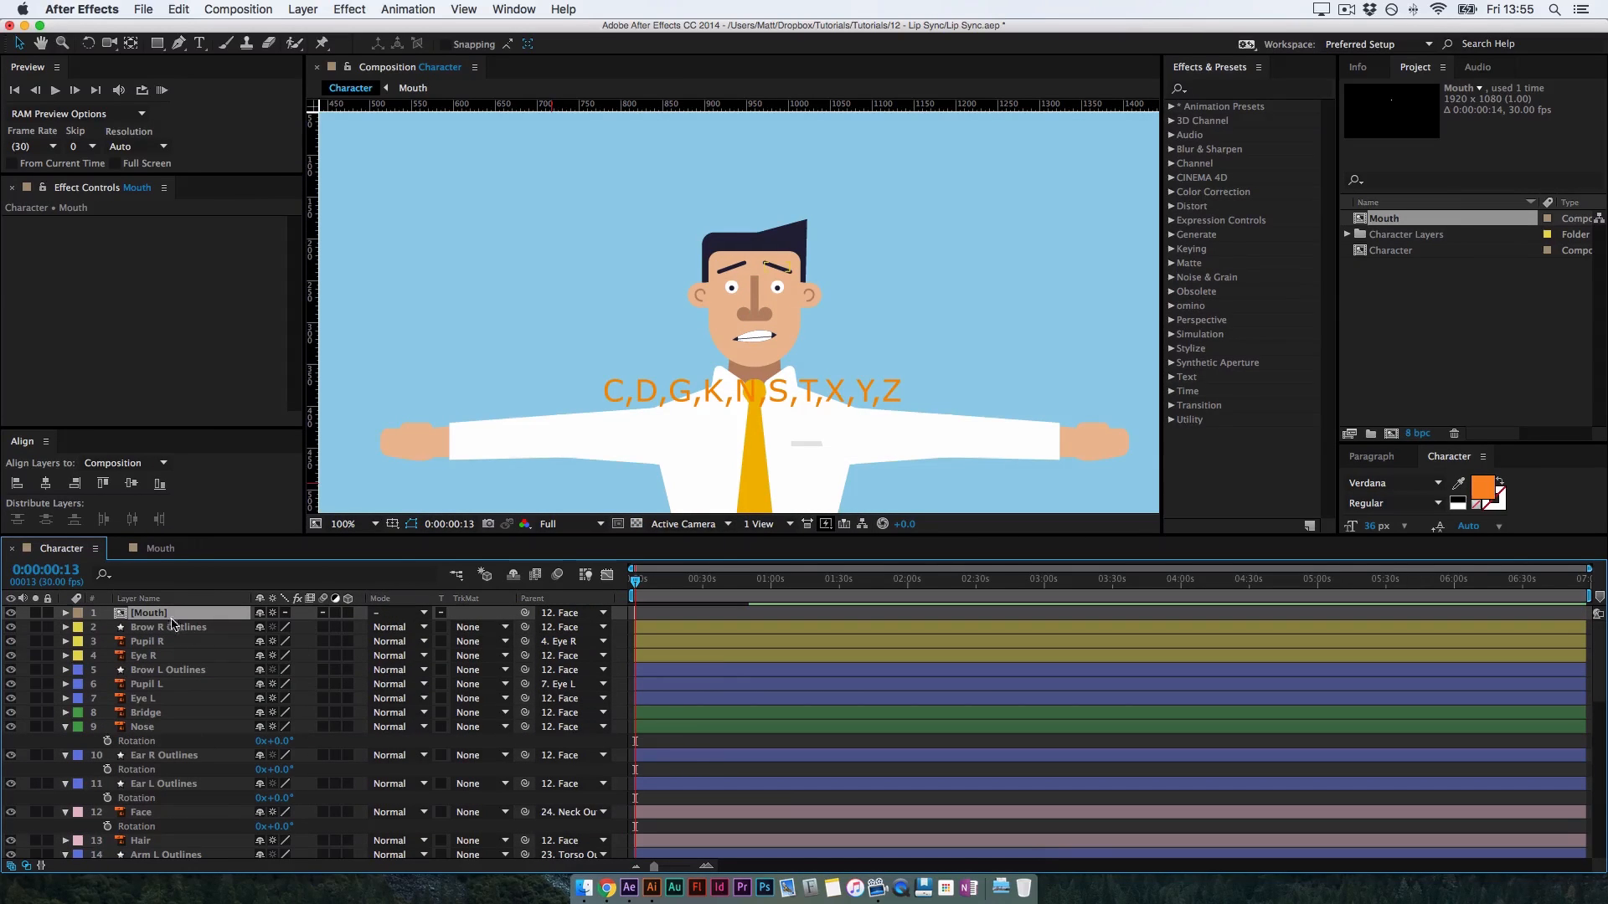
key(space)
key(equal)
key(equal)
key(equal)
key(equal)
key(equal)
key(equal)
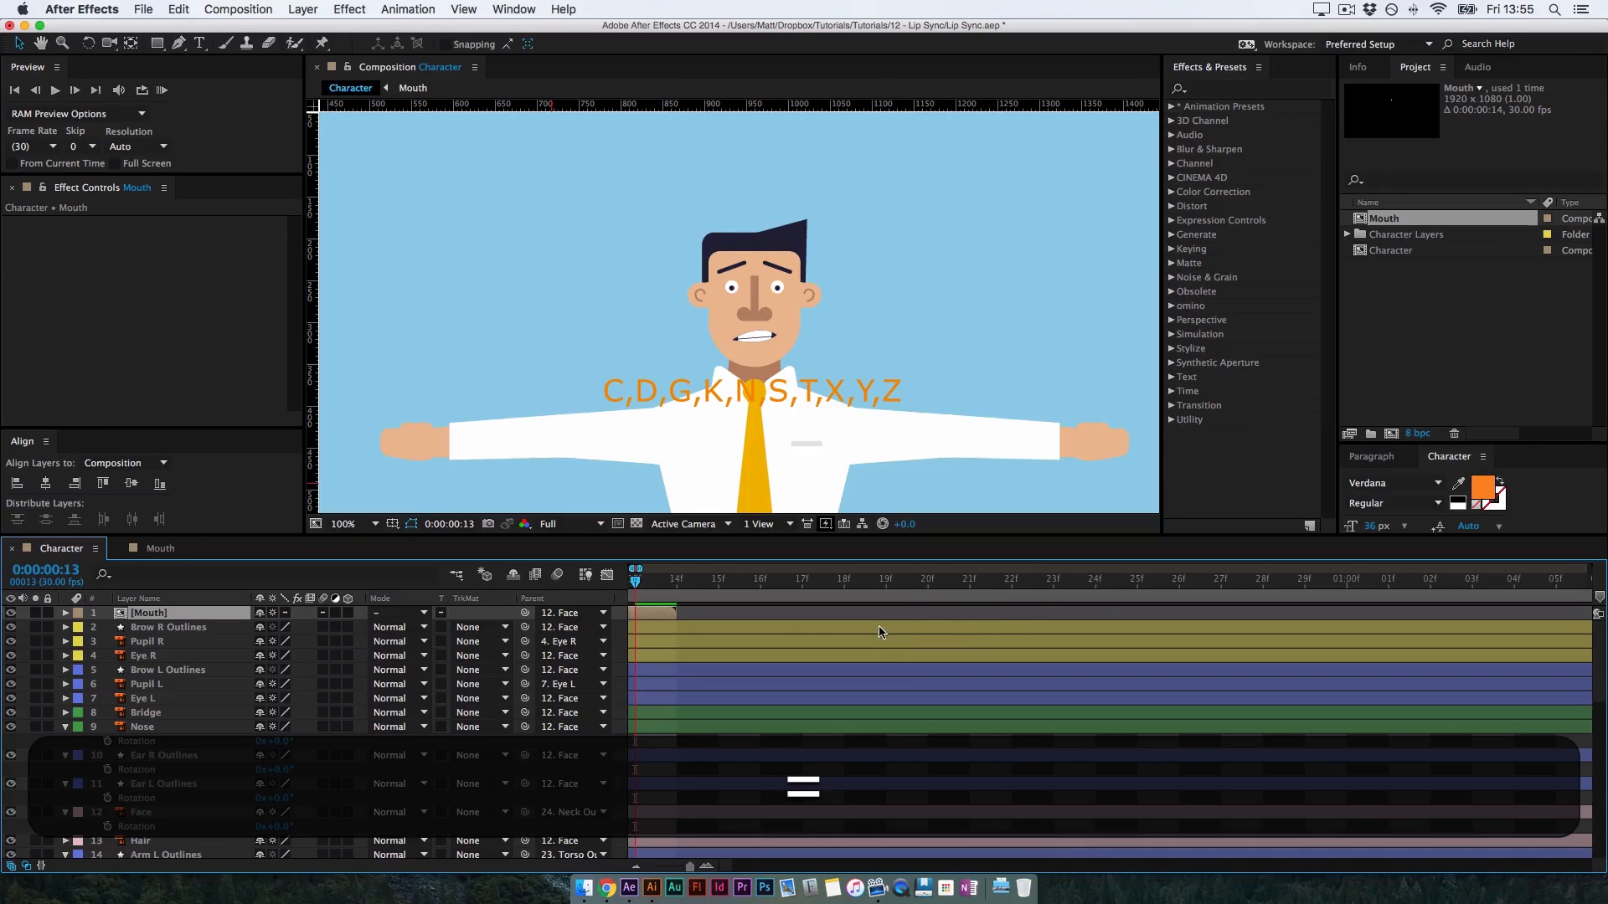
drag(737, 628, 1233, 678)
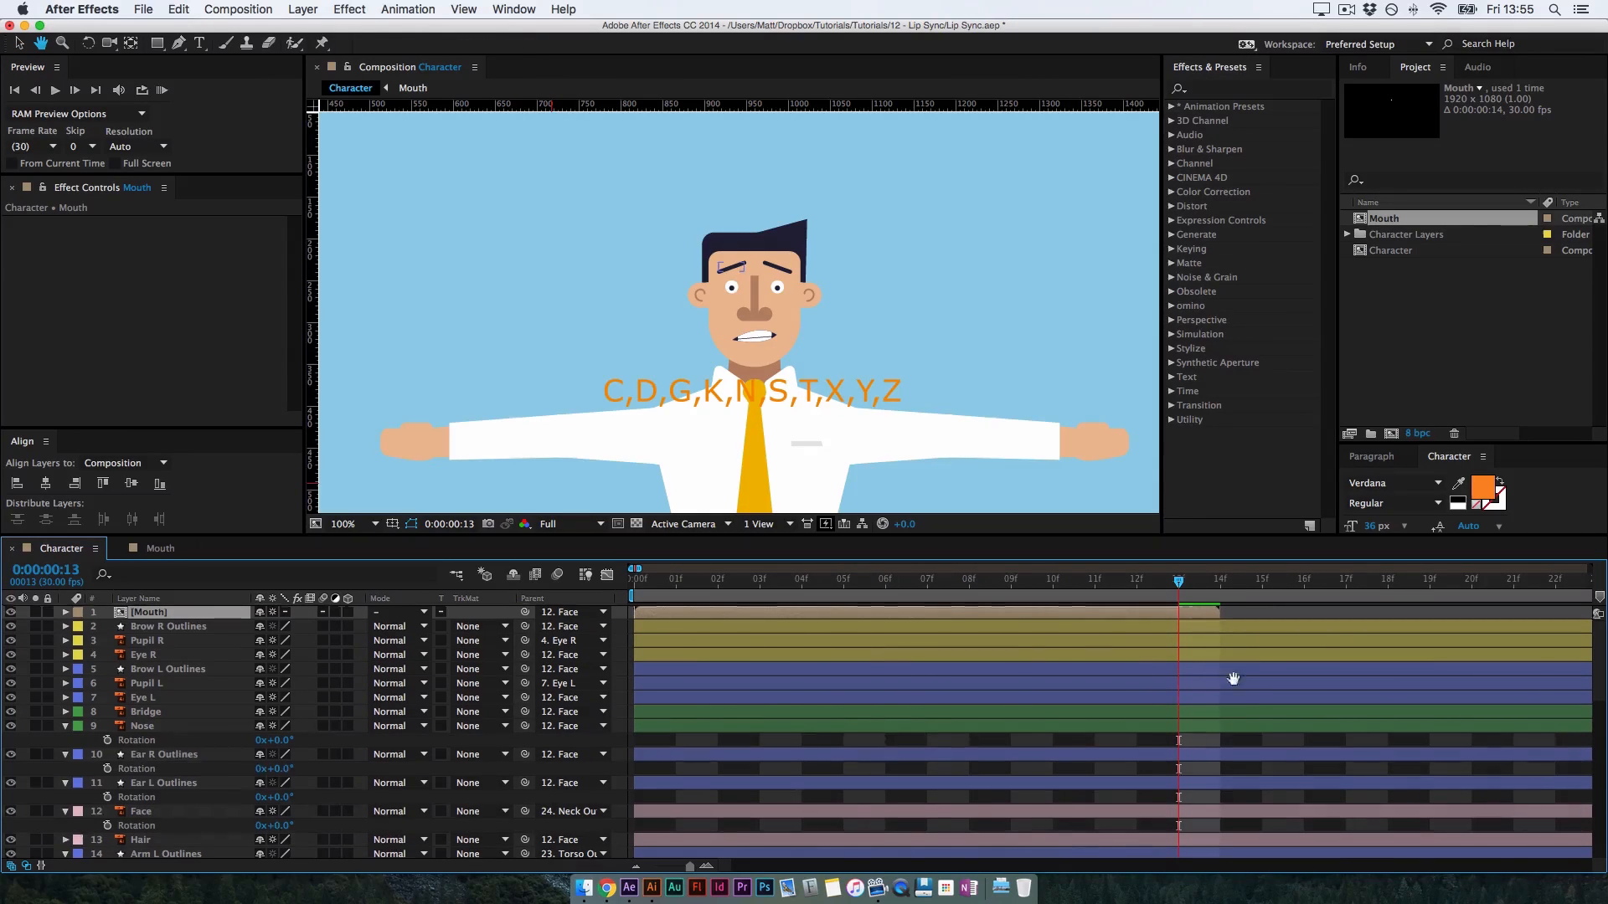
drag(1181, 582, 759, 582)
drag(975, 604, 1017, 600)
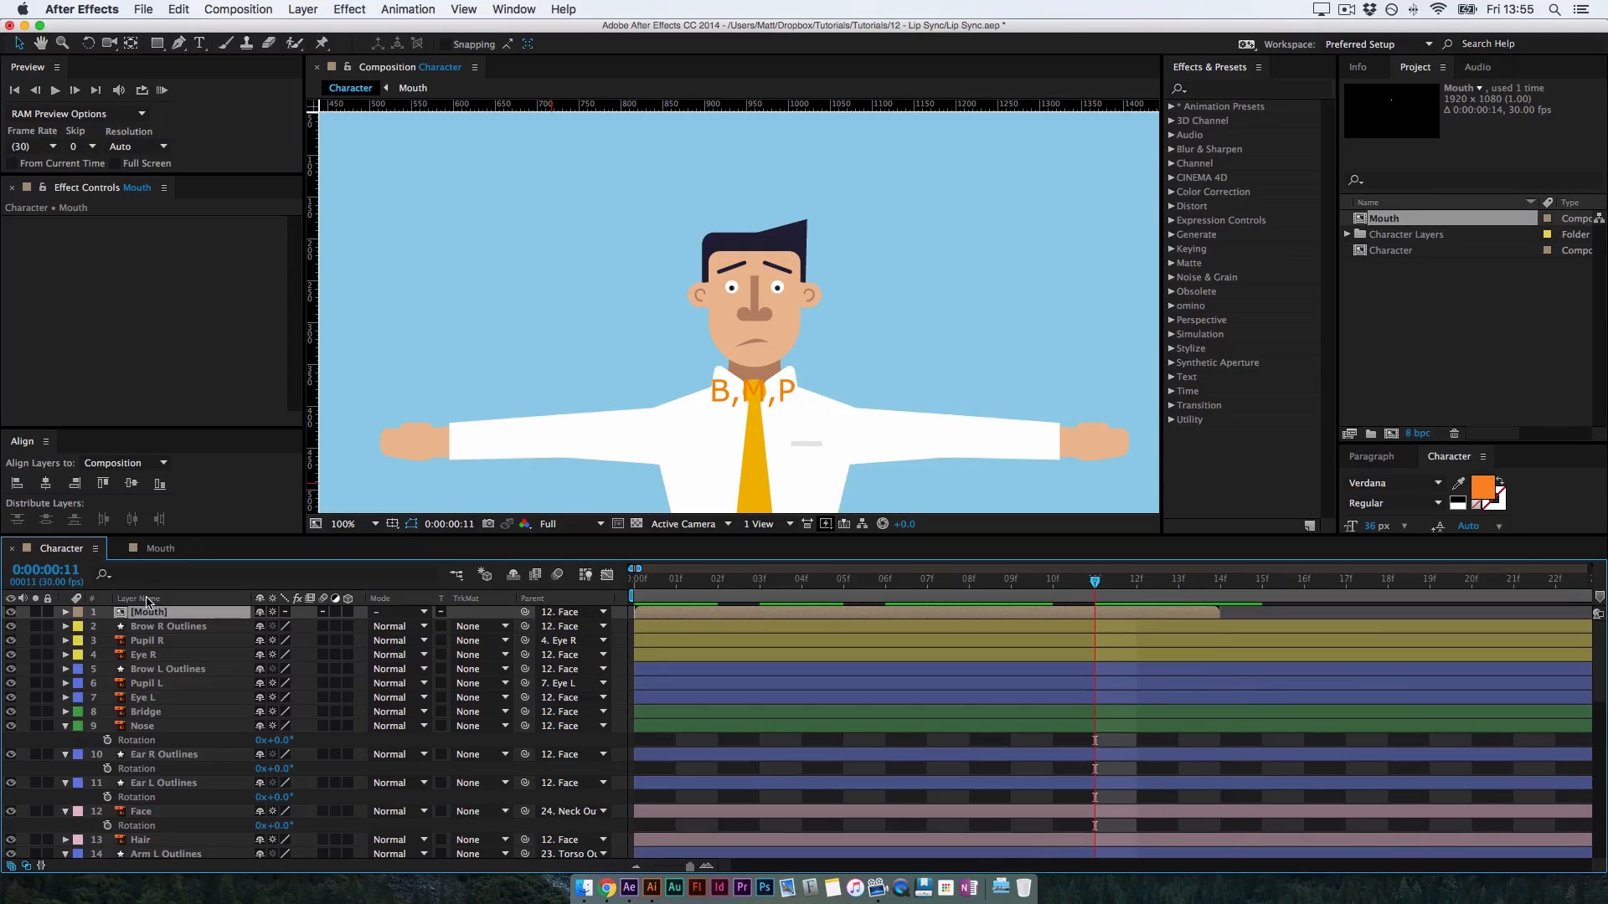
Enable time remapping on the Mouth layer in the Character composition
right_click(174, 613)
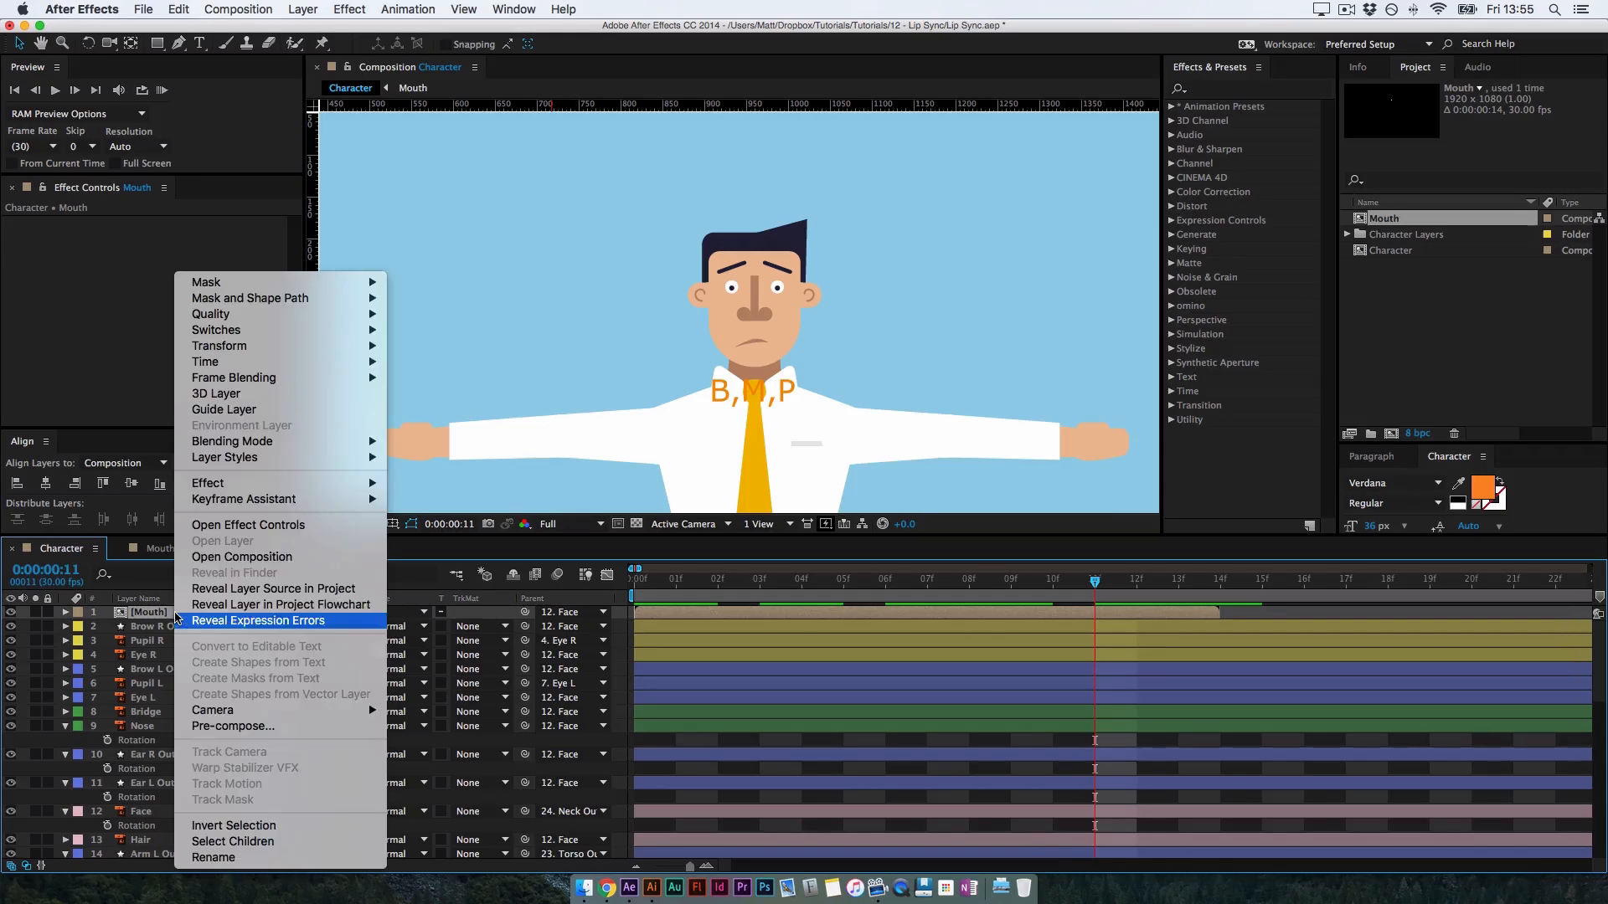
mouse_move(358, 370)
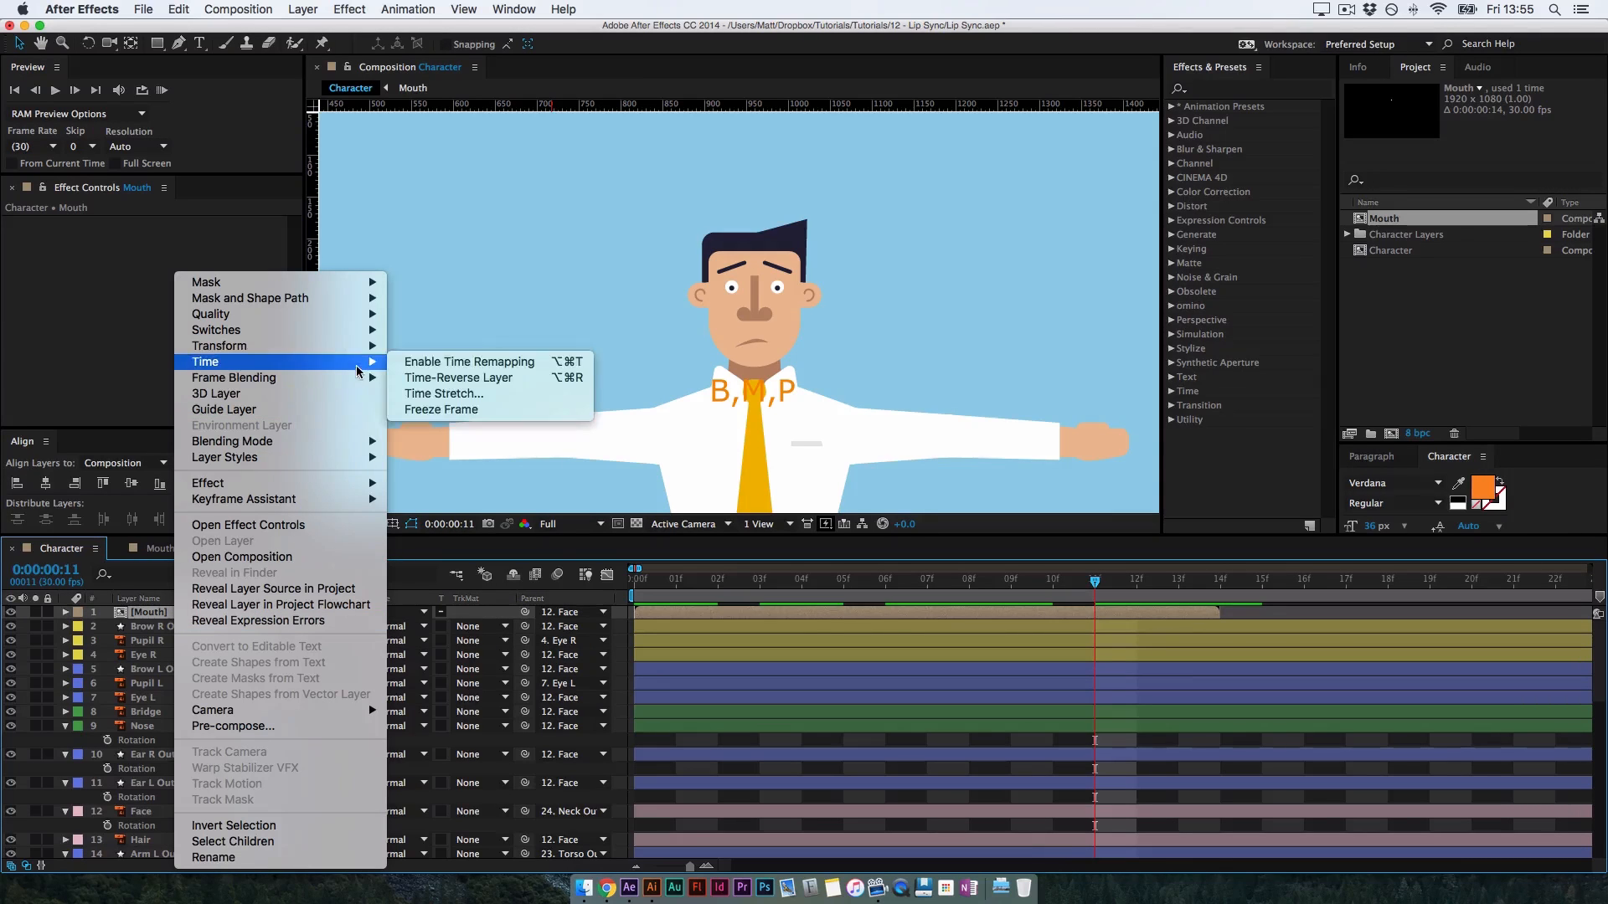
click(469, 361)
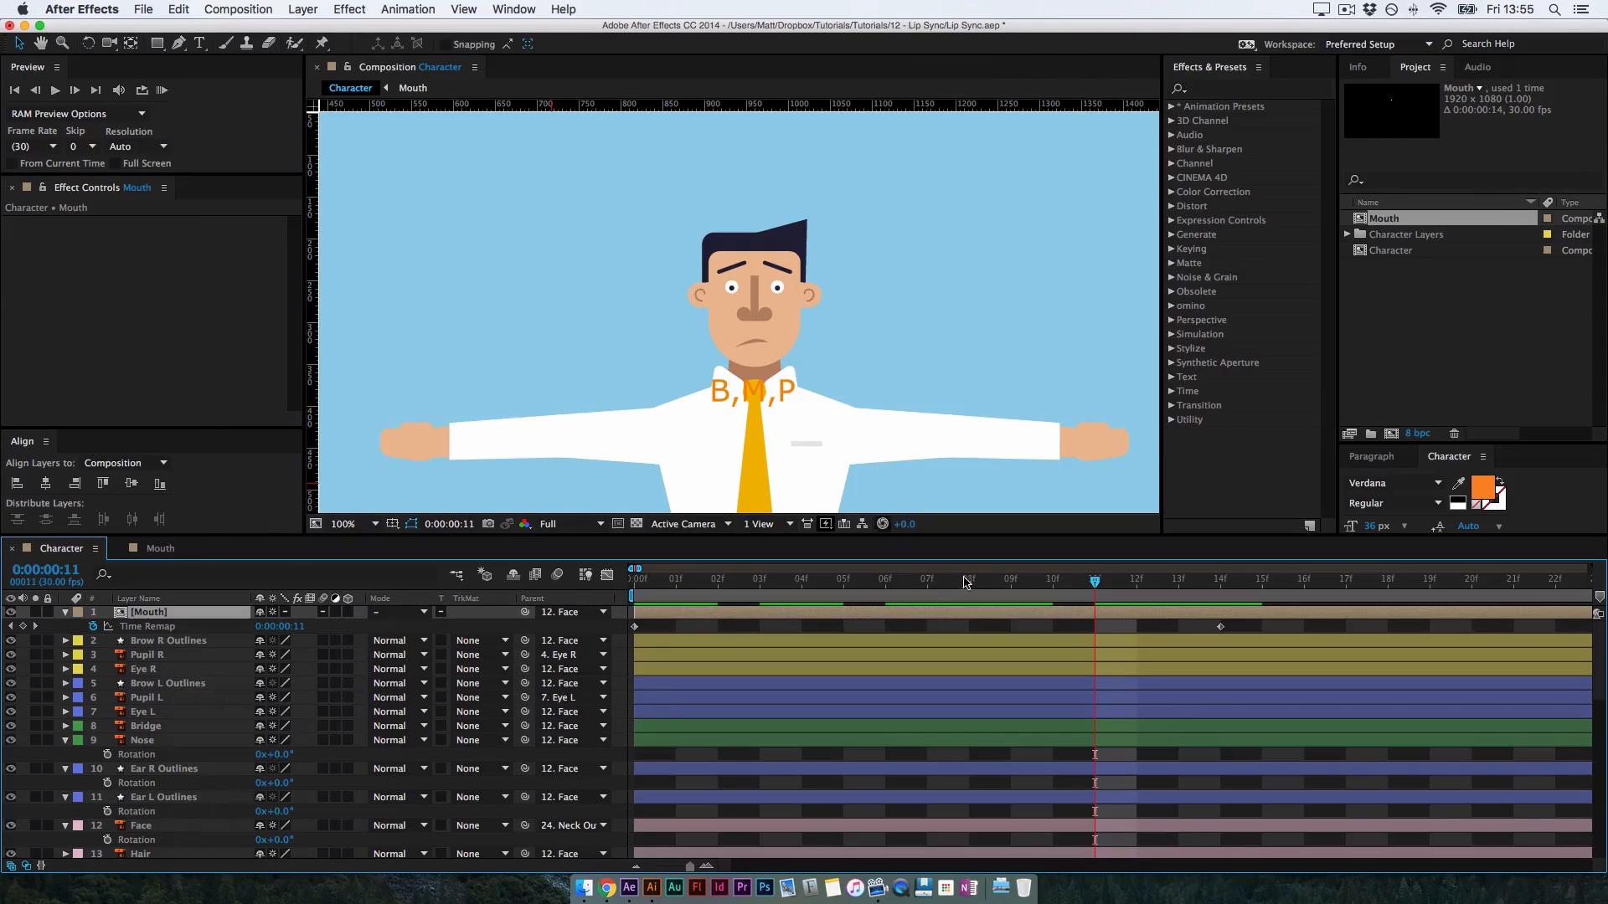
Extend the last mouth shape layer in the Mouth composition to cover frame 14, and return to the Character composition
drag(1099, 593, 1267, 605)
drag(1470, 580, 1220, 633)
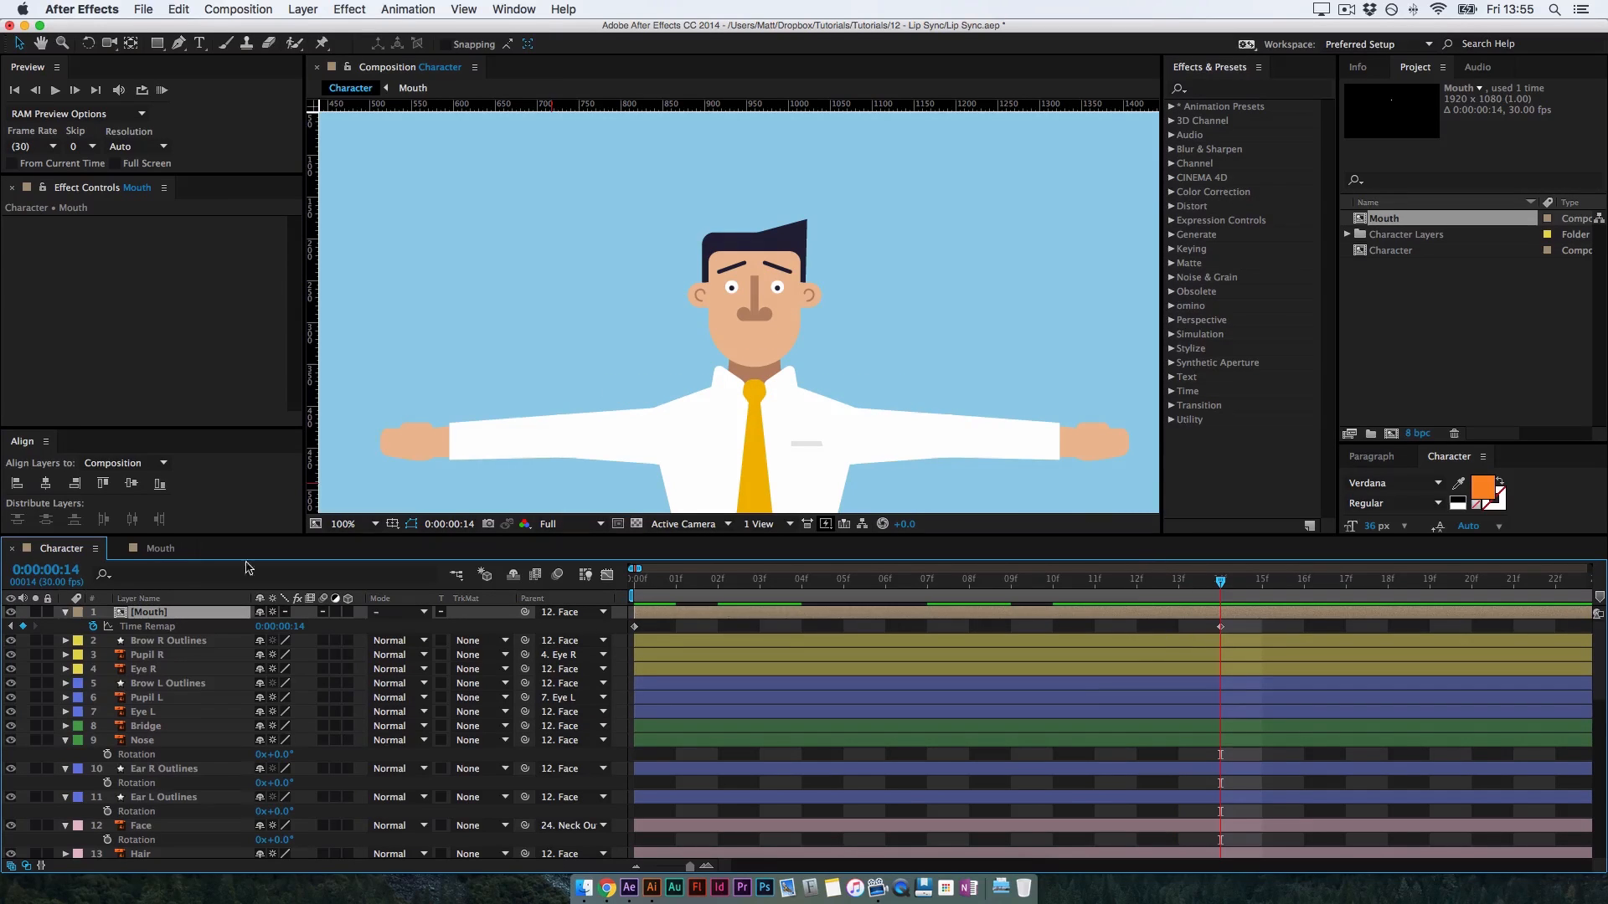
click(163, 549)
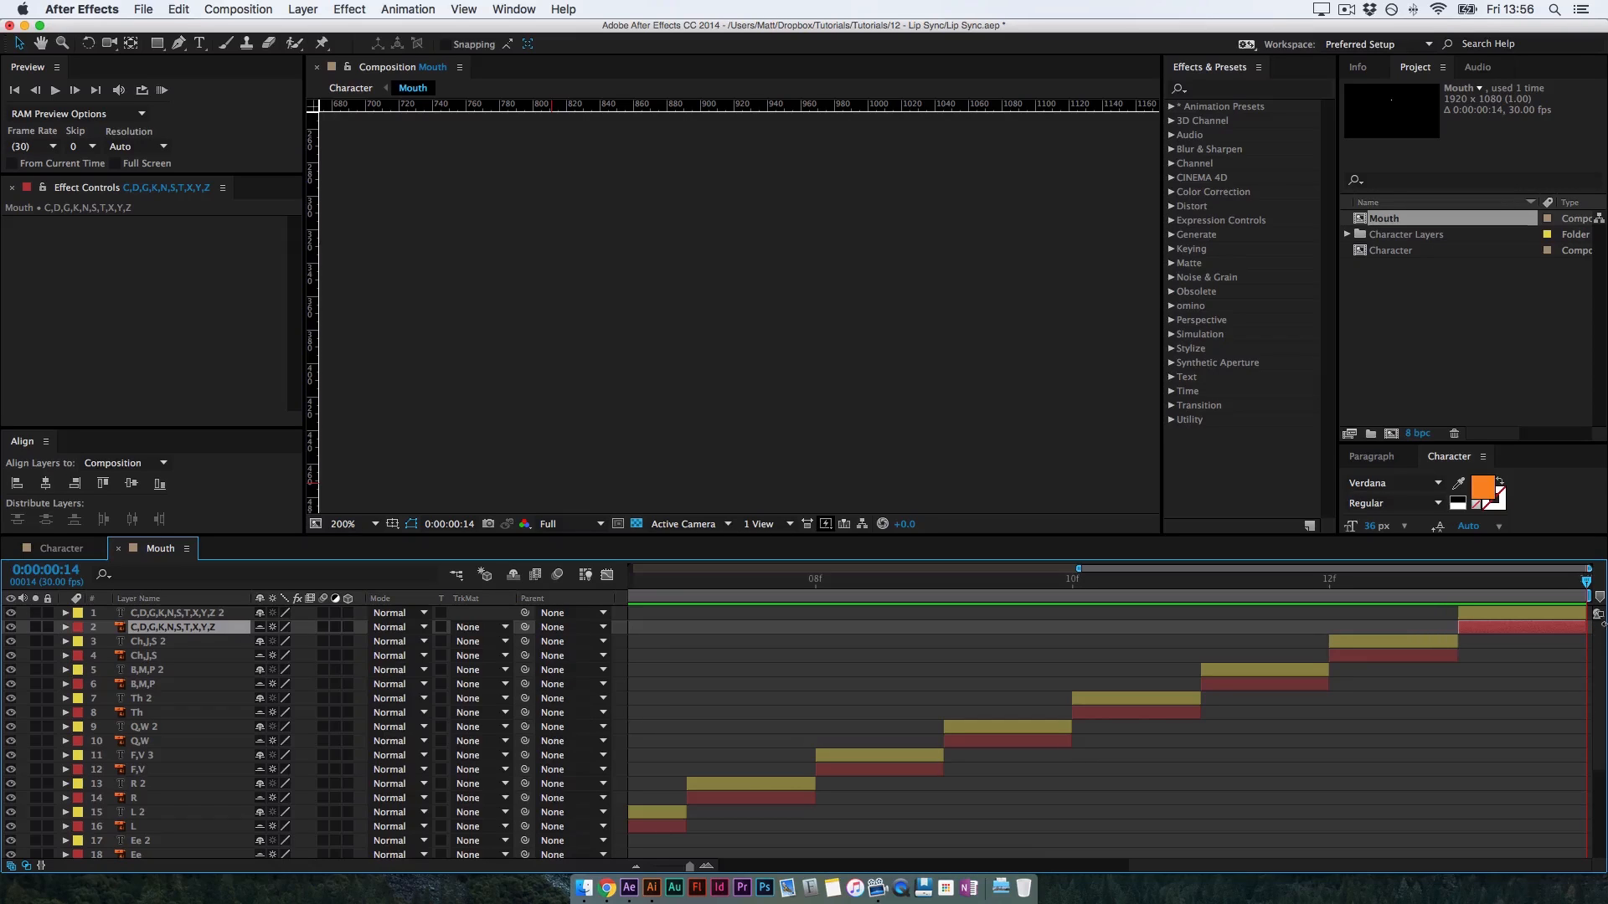
drag(1505, 633, 1461, 633)
click(73, 556)
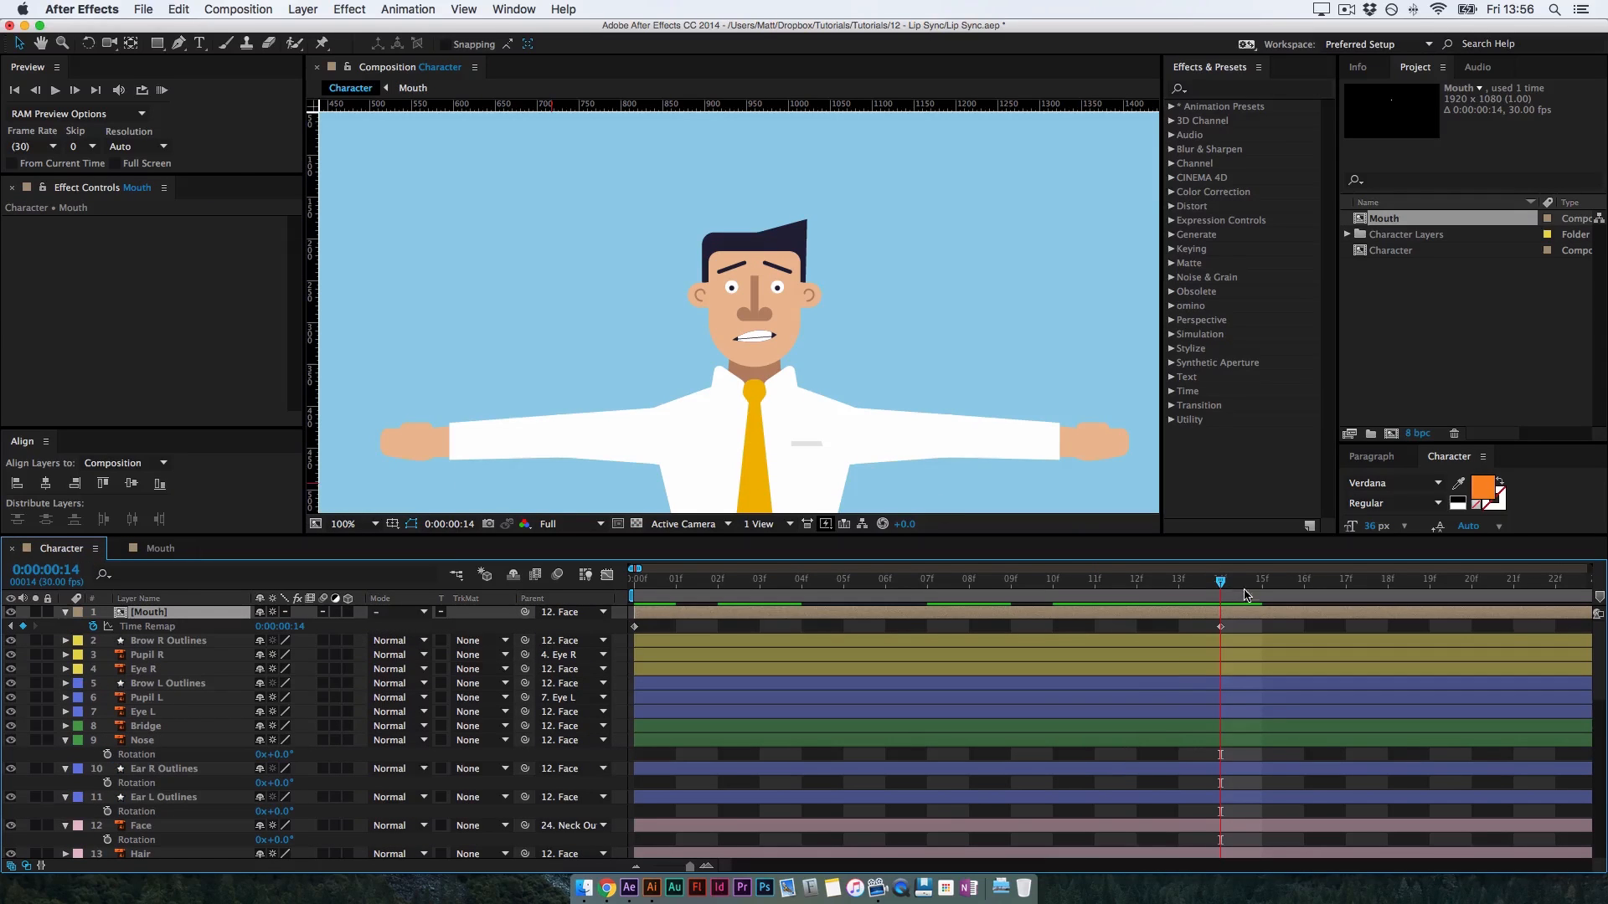
Scrub and play the time-remapped Mouth layer from the start to past its last keyframe to check the mouth shapes
mouse_move(1192, 590)
mouse_down()
mouse_move(558, 602)
mouse_move(1217, 574)
mouse_up()
key(Home)
drag(771, 580, 1166, 610)
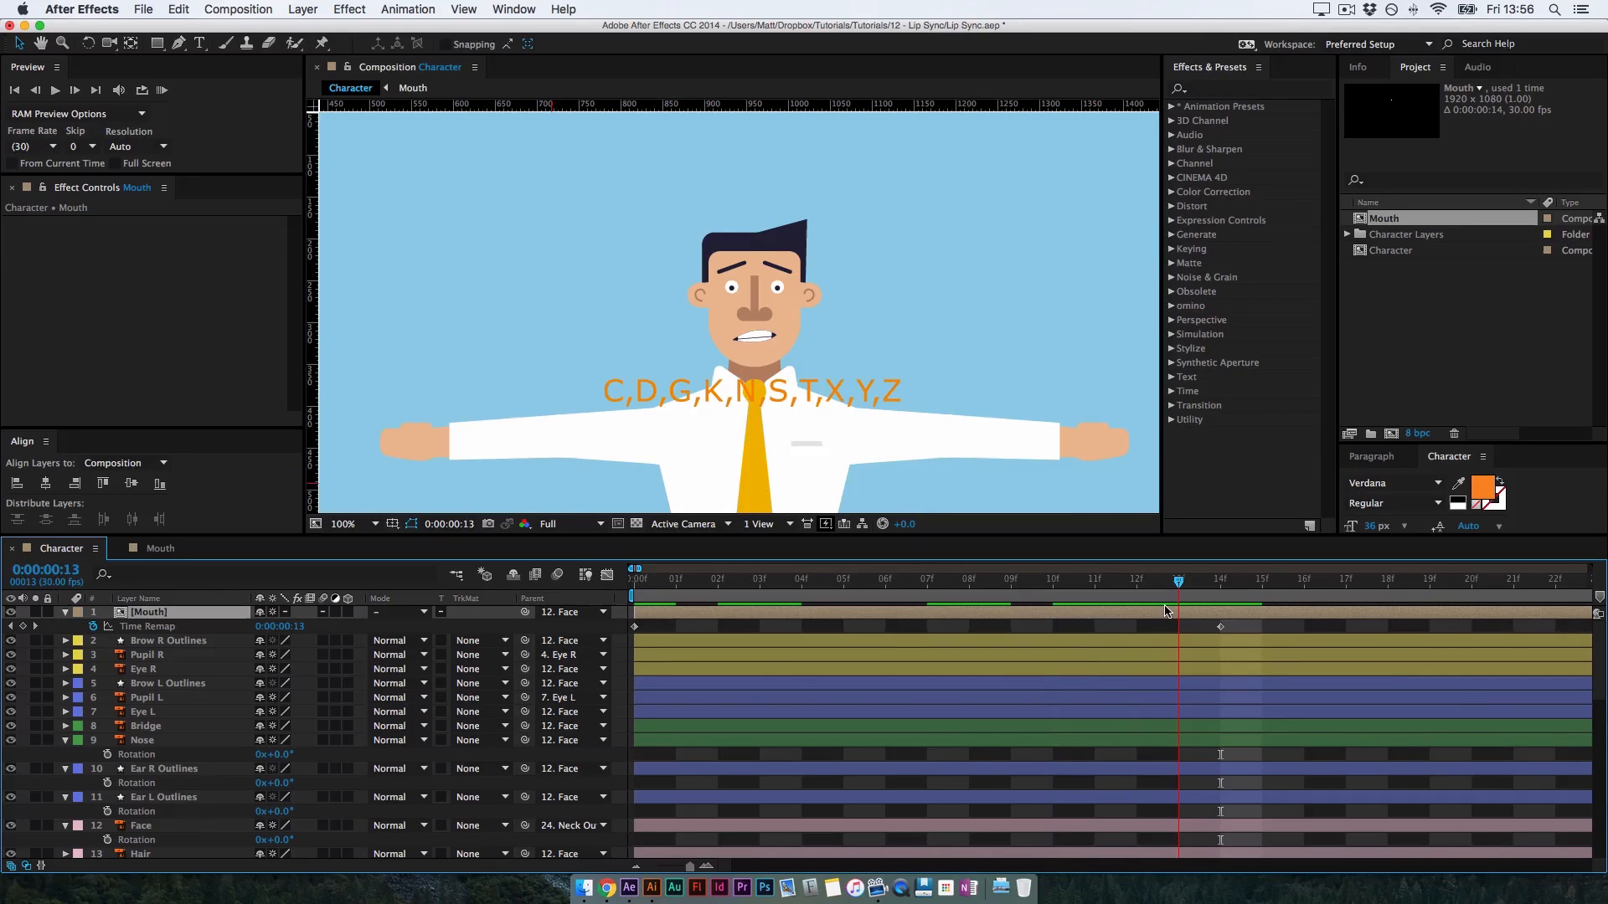
key(space)
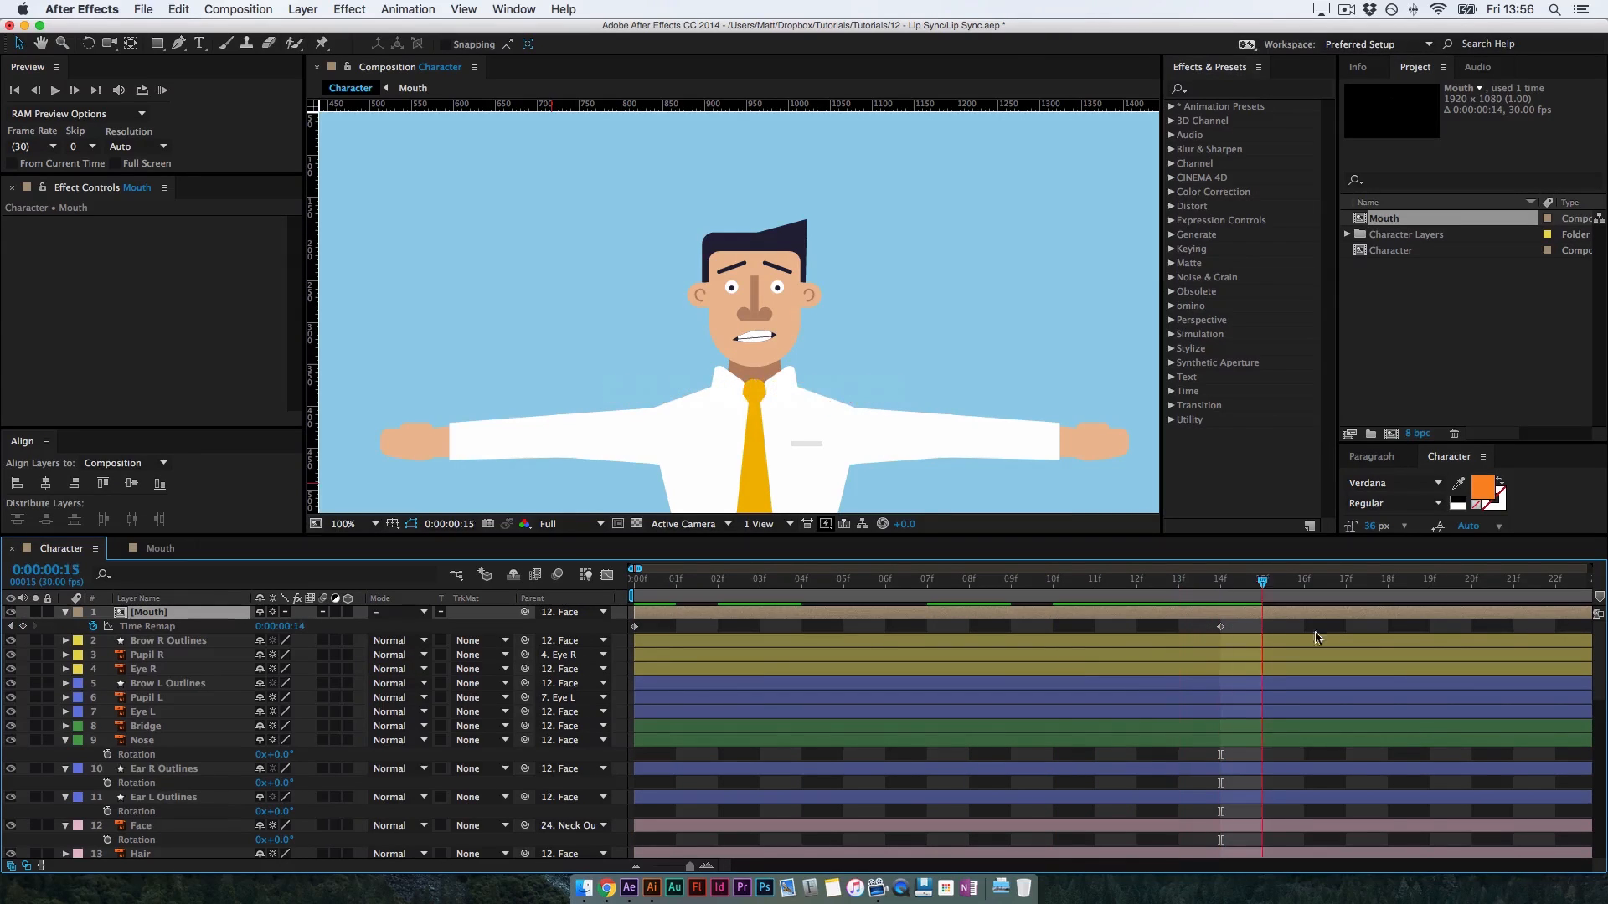
drag(407, 586, 387, 586)
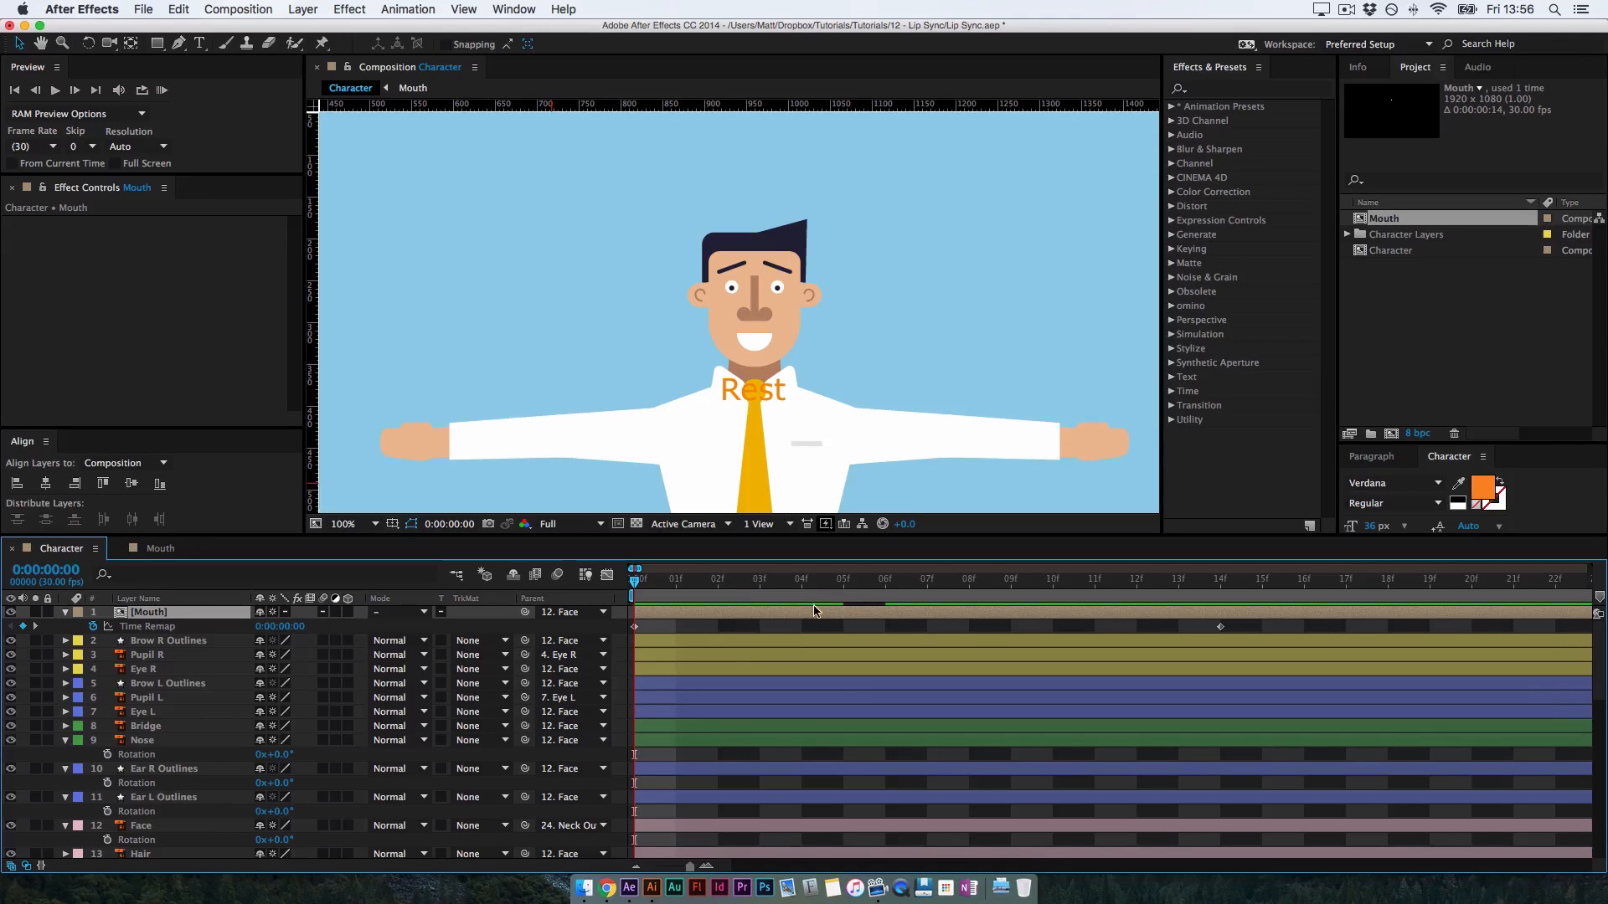
Add a Time Remap keyframe on the Mouth layer at frame 4 and set its value to 0:00:00:13
click(803, 581)
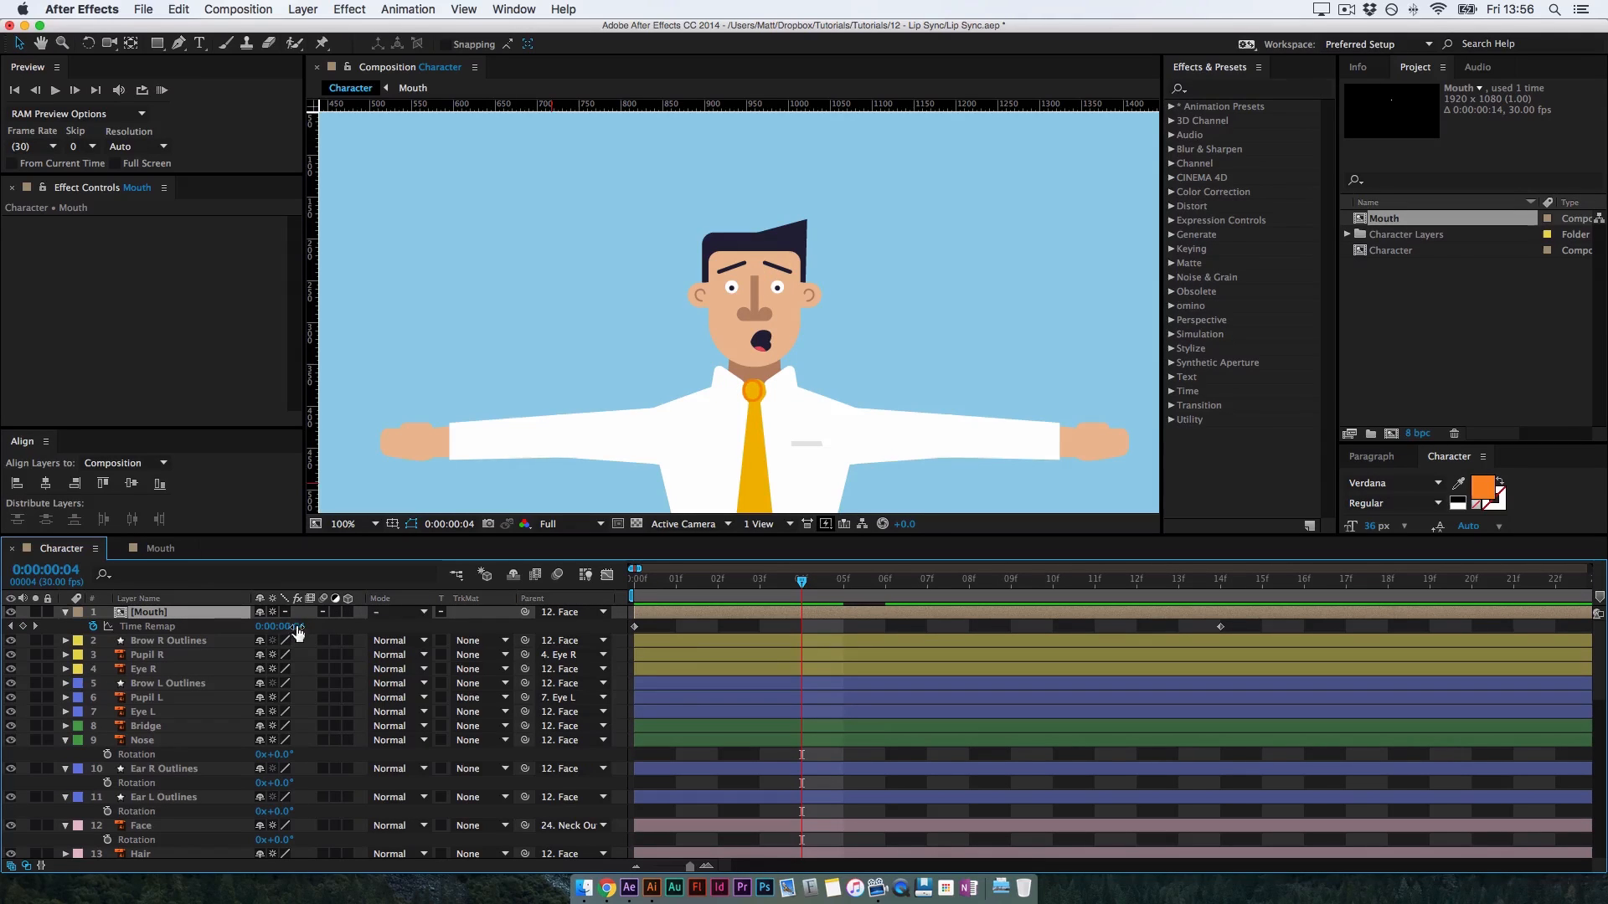
drag(296, 627, 331, 634)
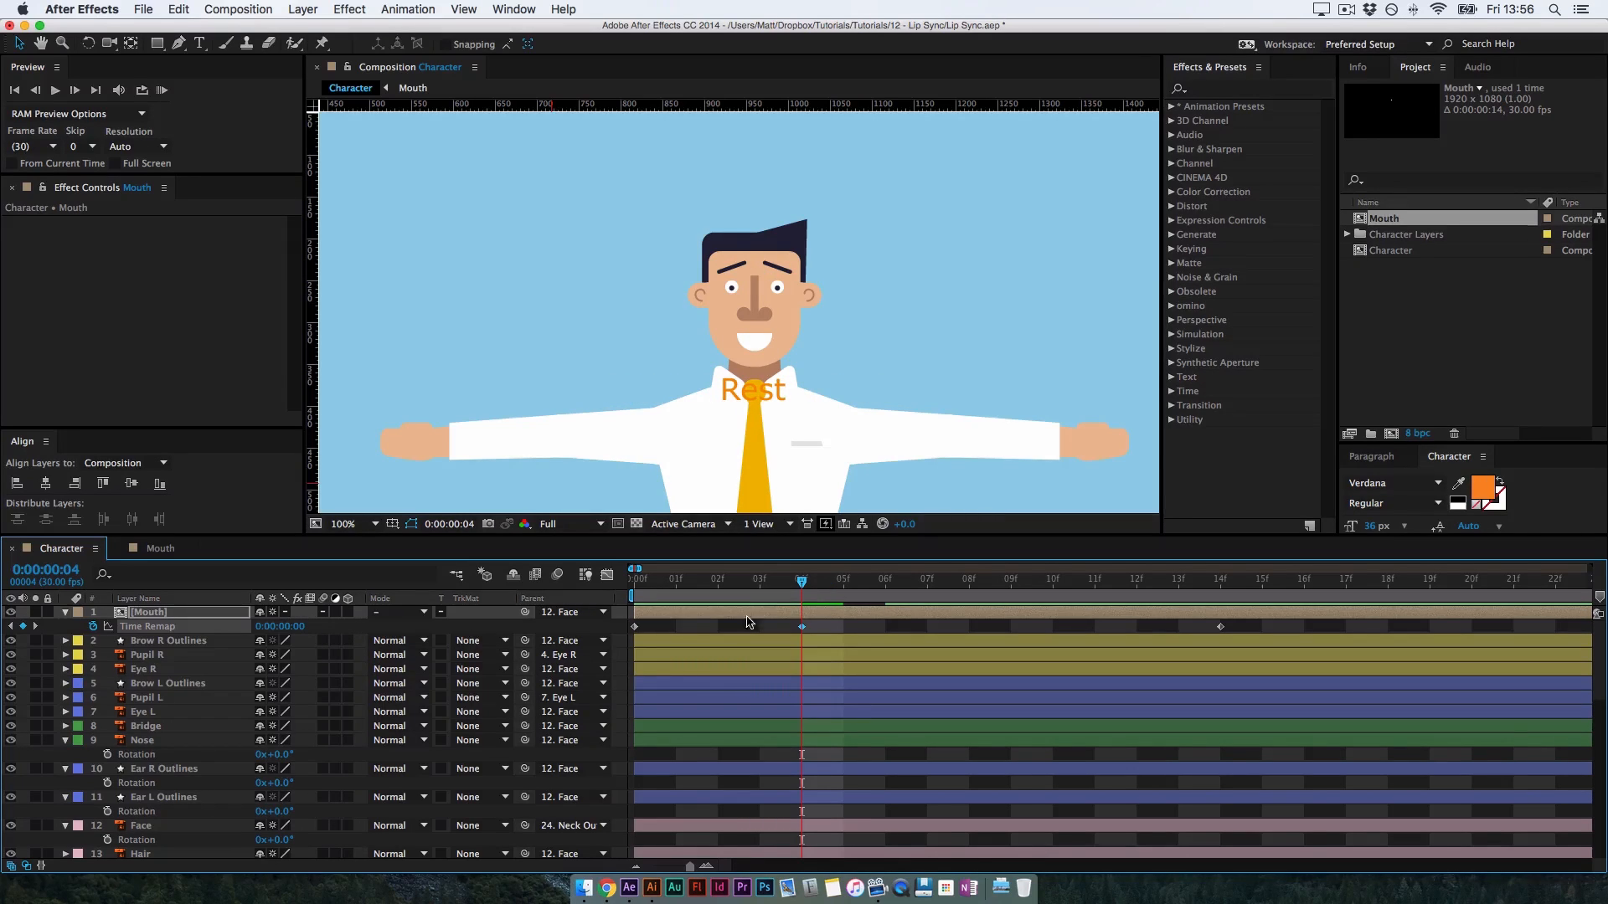
mouse_move(802, 586)
mouse_down()
mouse_move(638, 608)
mouse_move(801, 596)
mouse_up()
drag(306, 630, 318, 630)
Play and scrub the frames between the first two Time Remap keyframes to examine how the mouth shapes change
drag(801, 580, 709, 613)
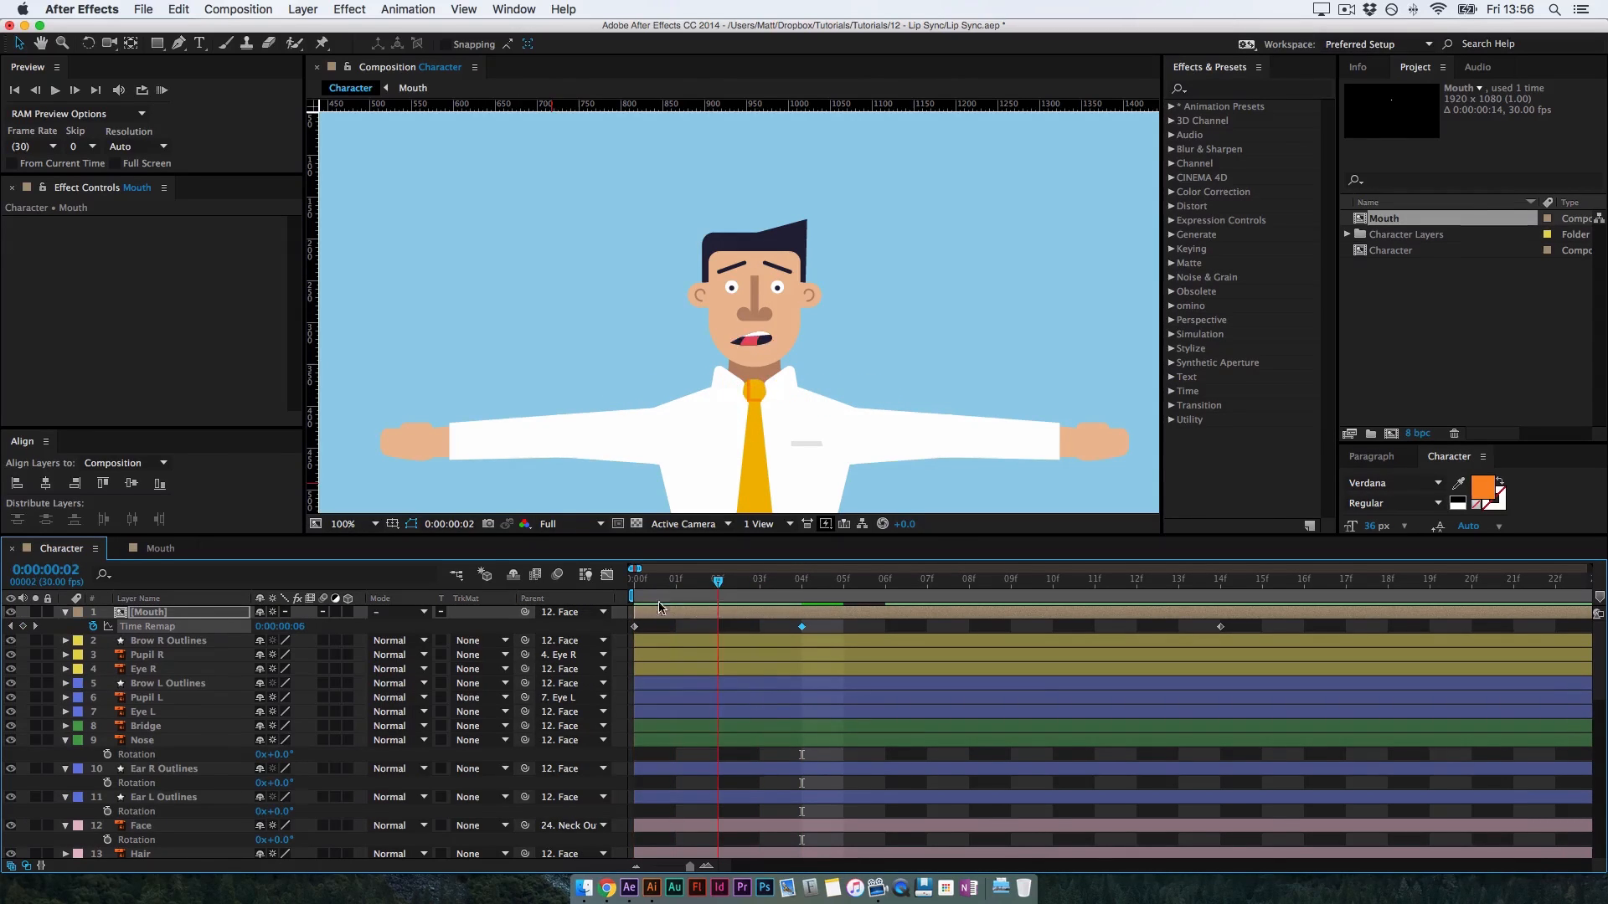
key(space)
drag(802, 579, 718, 587)
Convert all the Mouth layer's Time Remap keyframes to hold keyframes
drag(1245, 633, 620, 668)
right_click(635, 629)
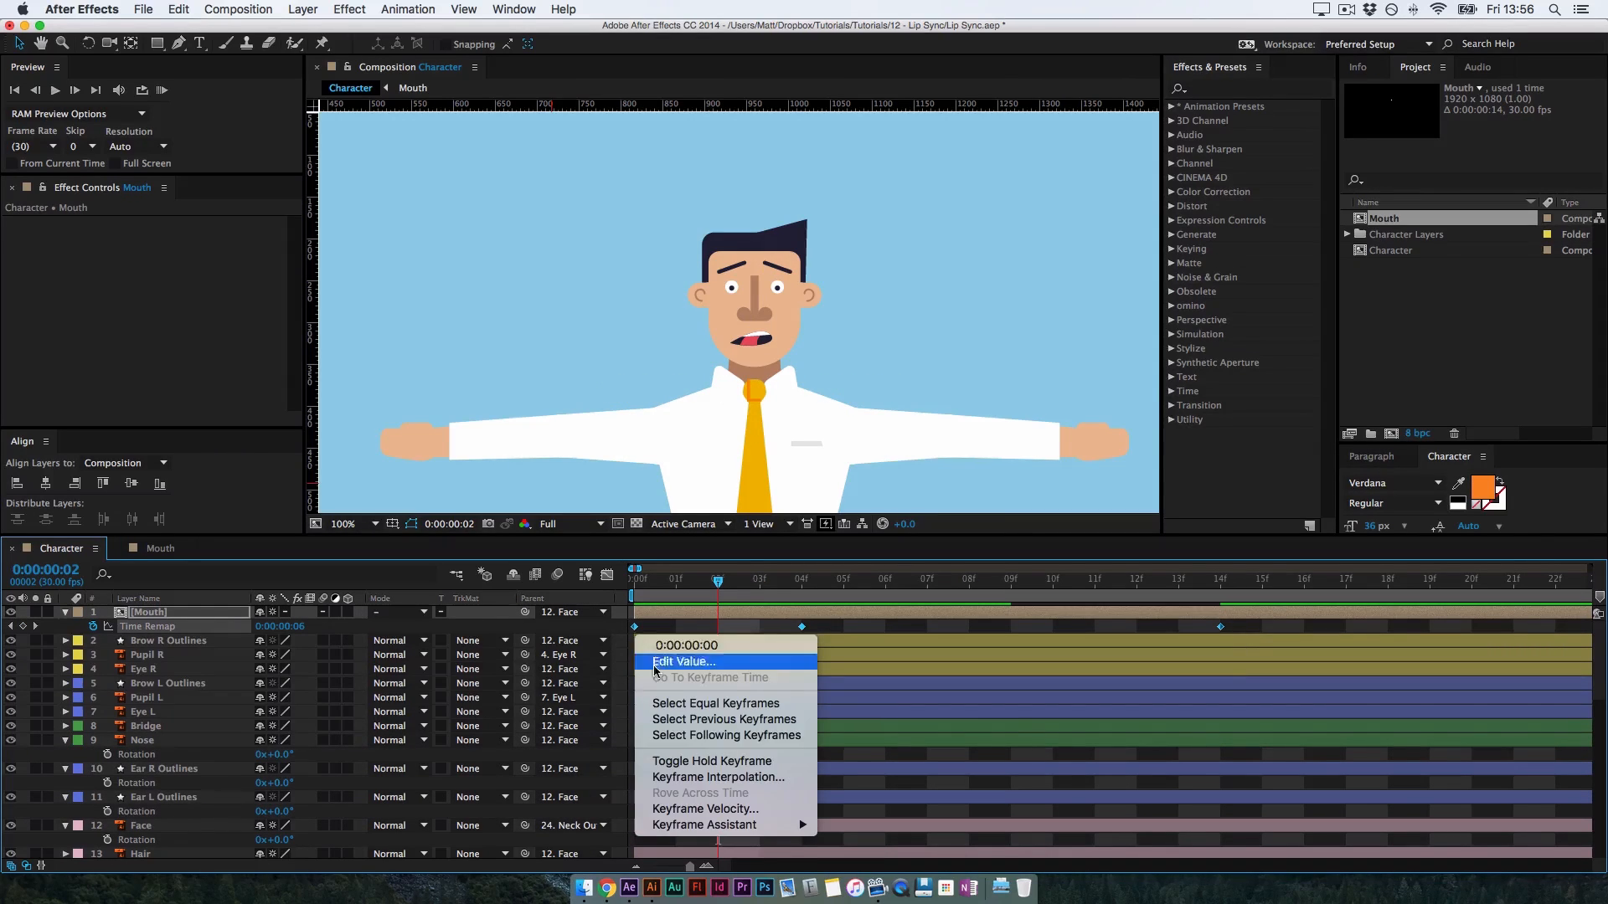
click(736, 762)
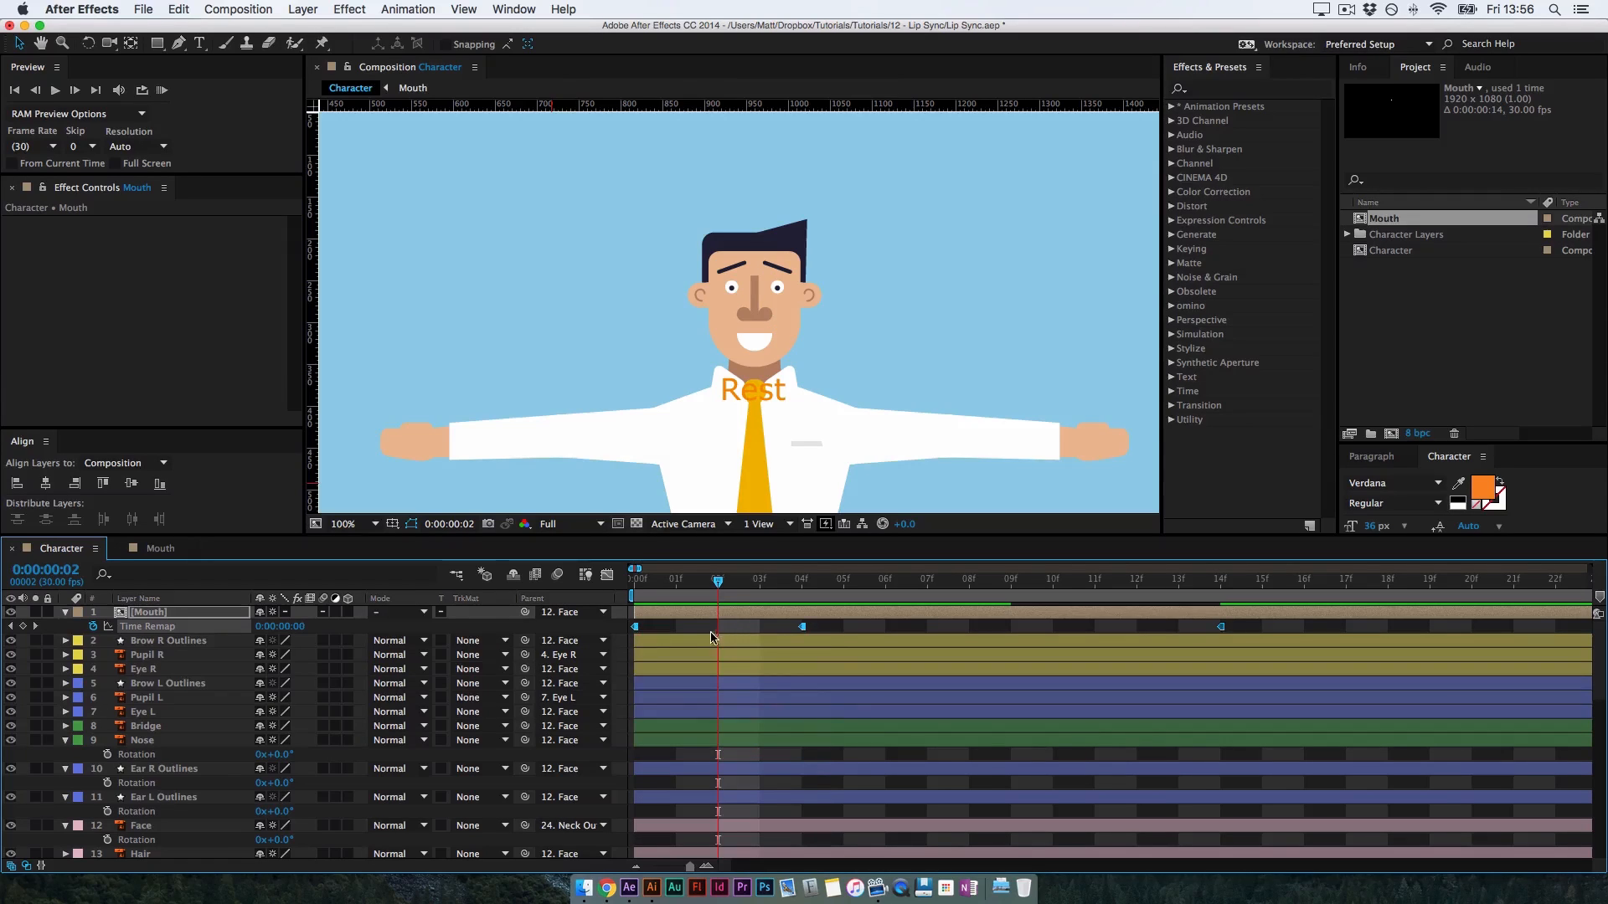
key(super+z)
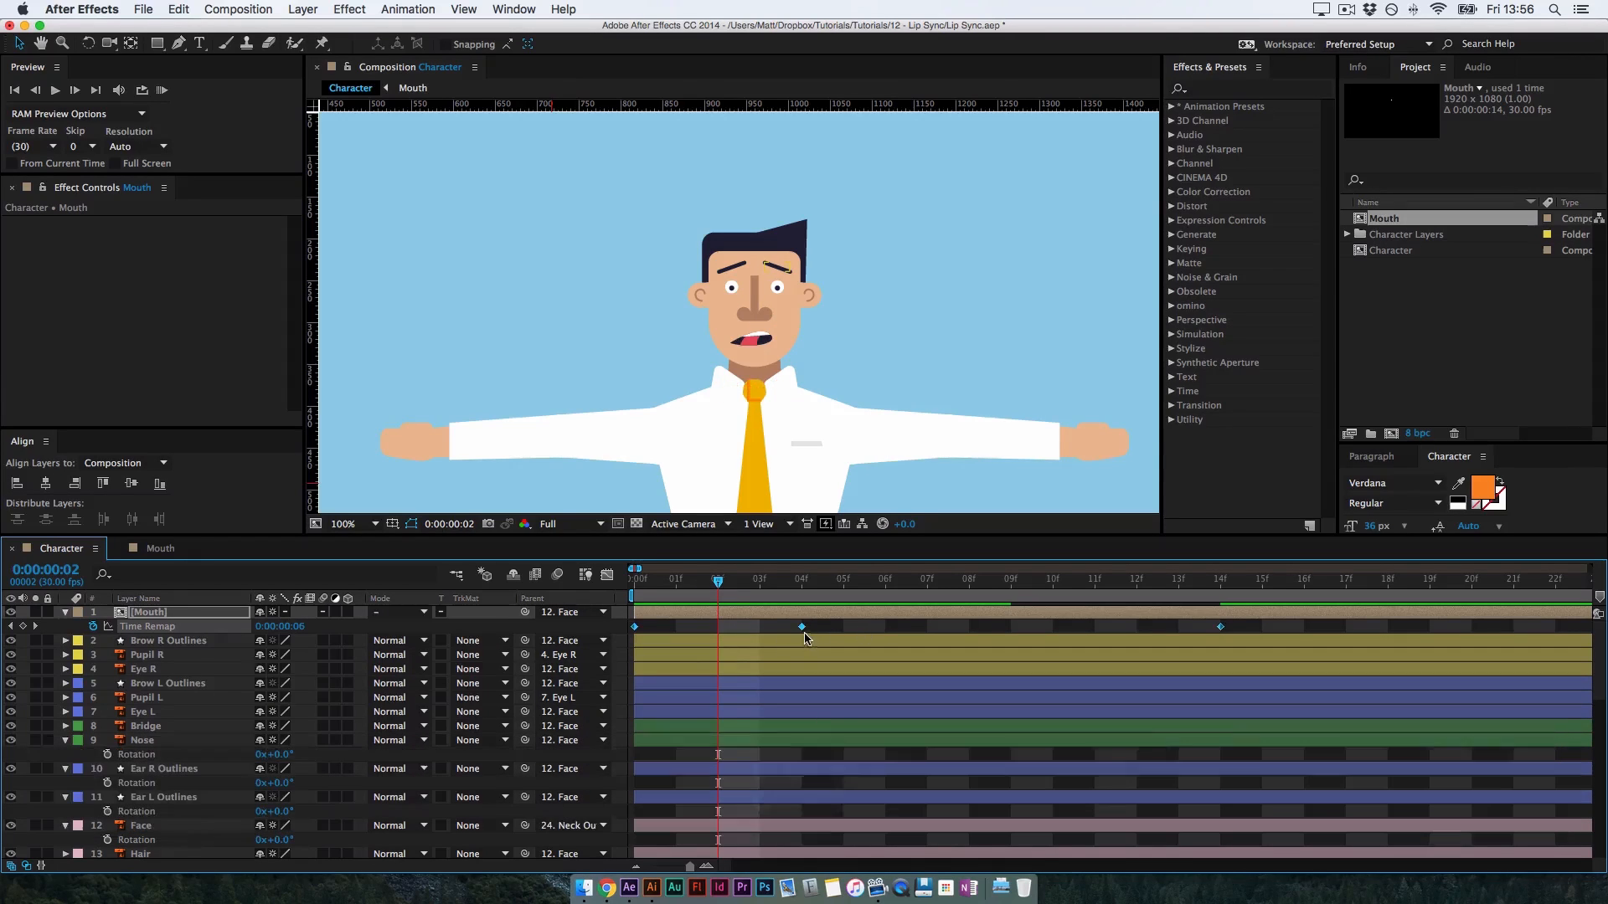
right_click(803, 628)
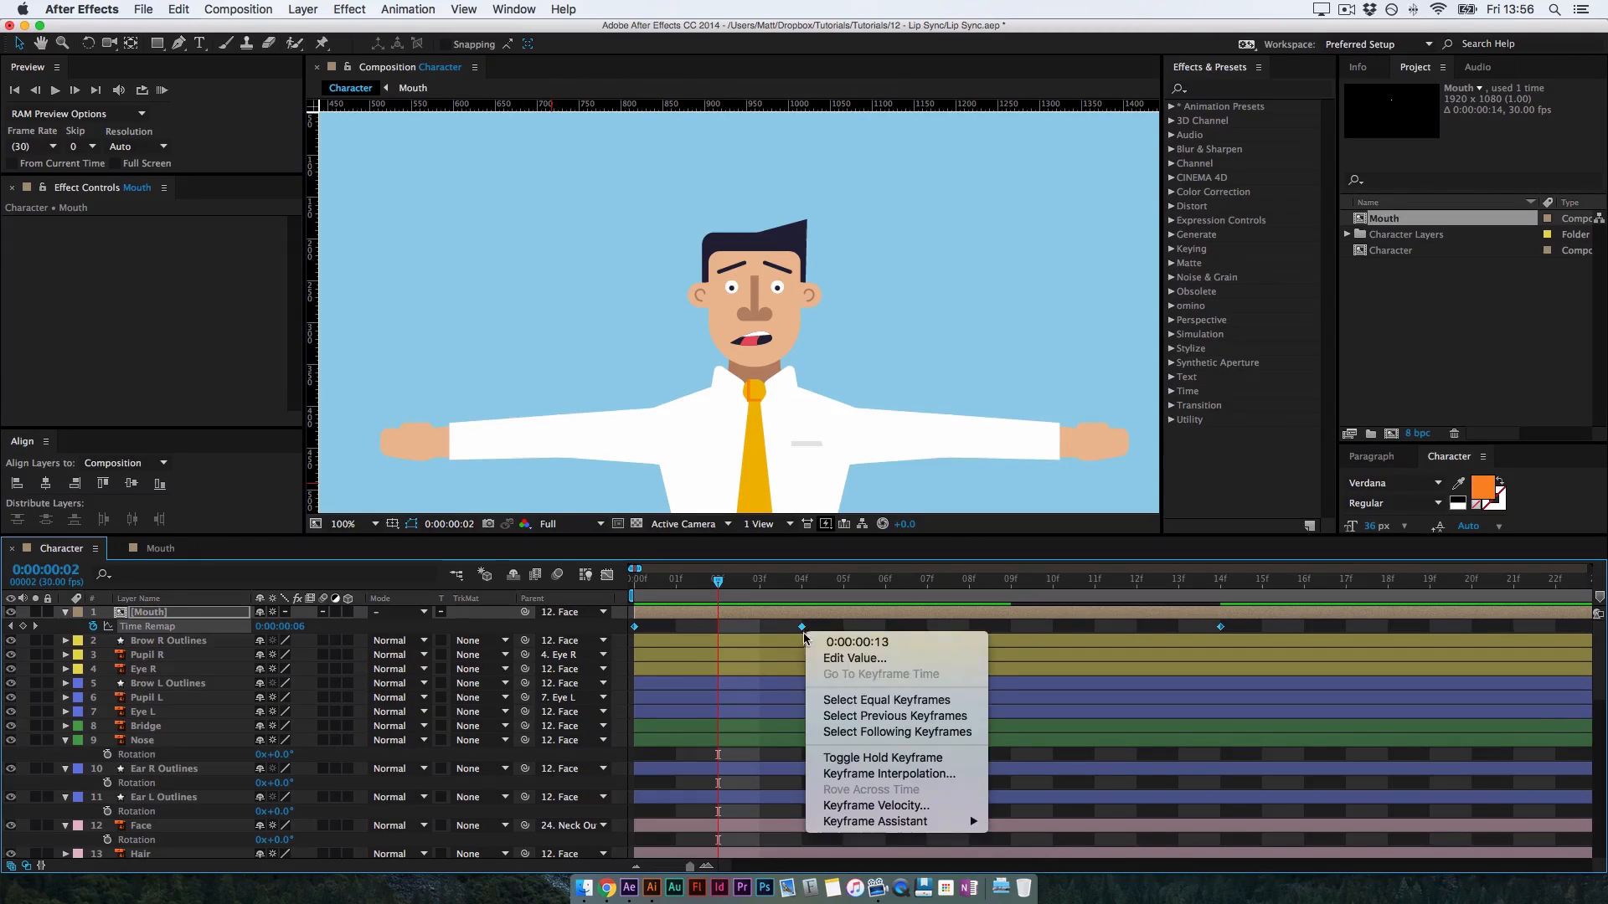
click(951, 760)
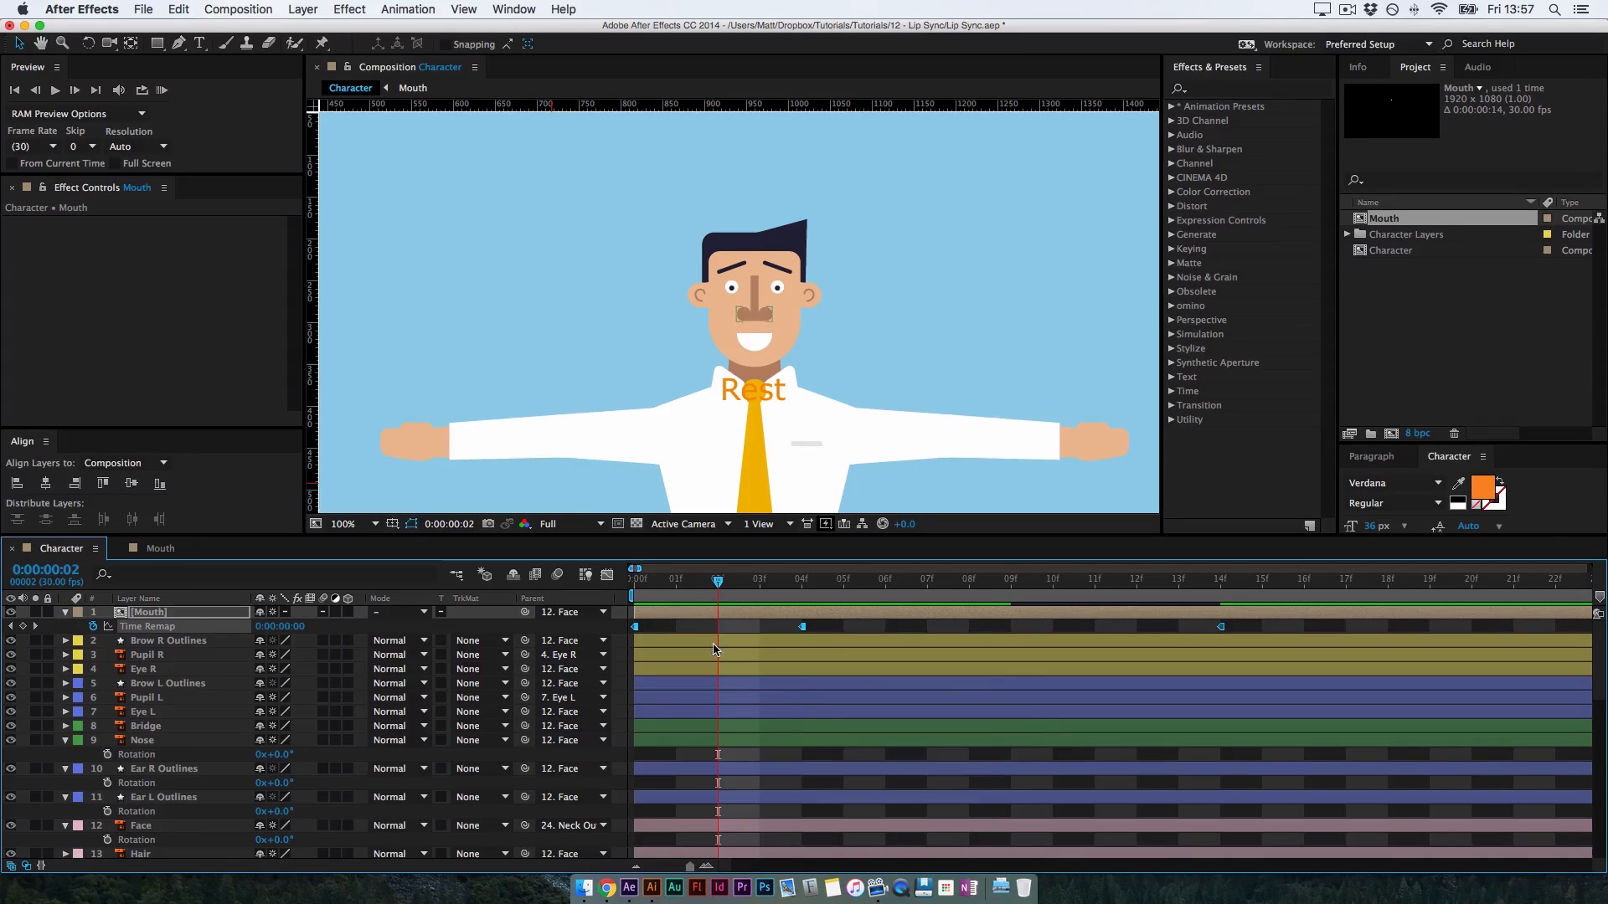
click(736, 628)
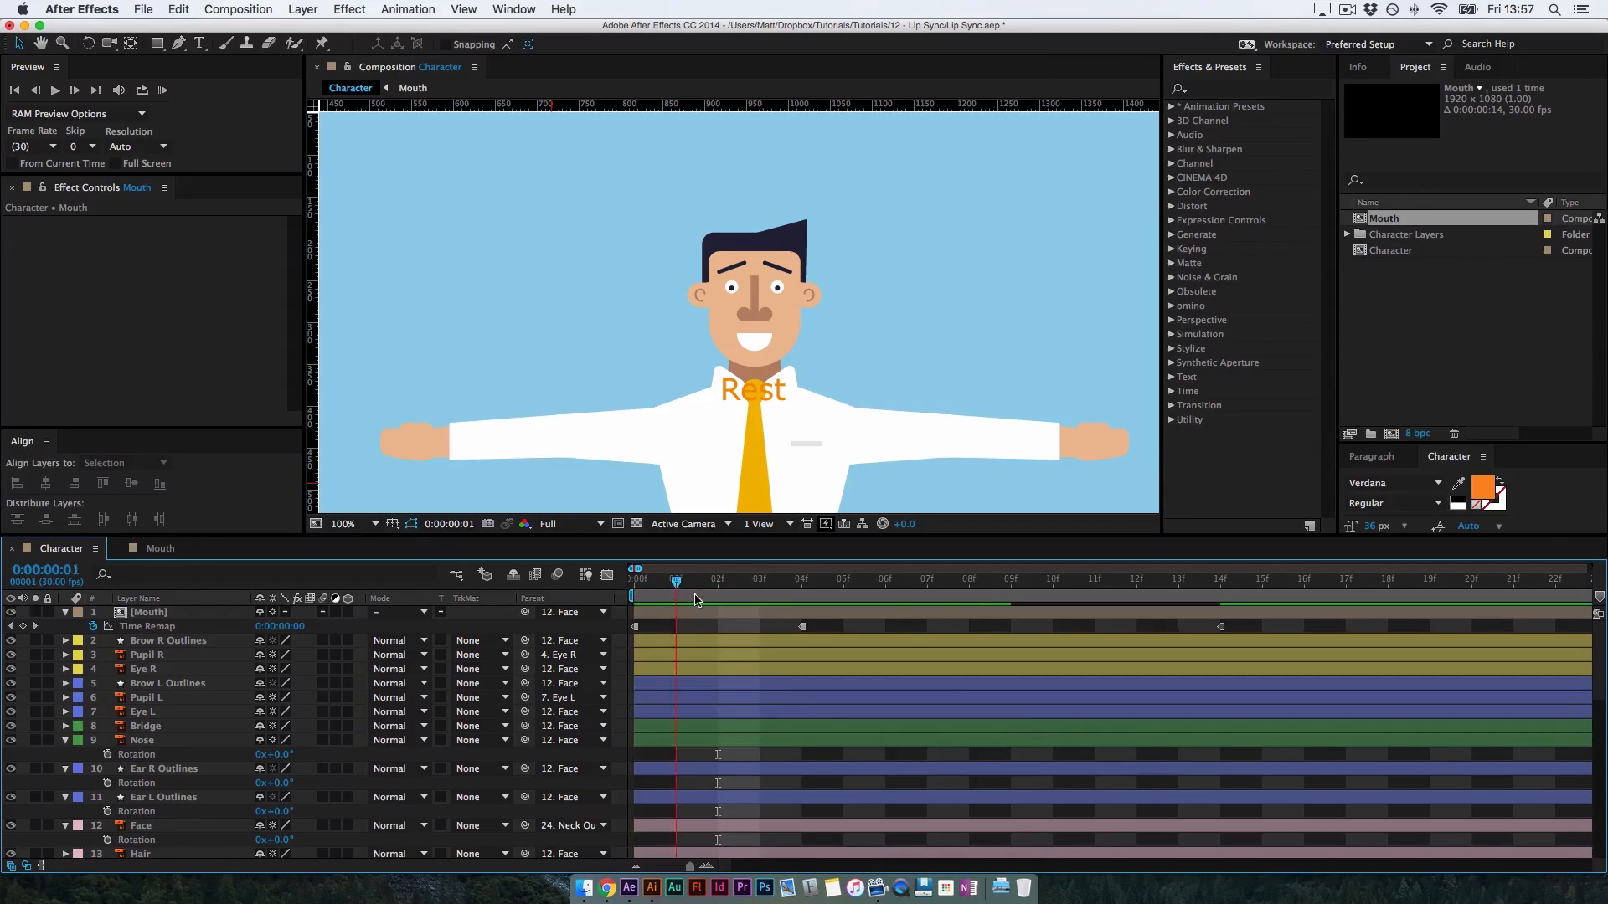
Add a Time Remap keyframe on the Mouth layer at frame 6 with the value 0:00:00:12
key(Page_Down)
key(Page_Up)
key(Page_Down)
key(Page_Down)
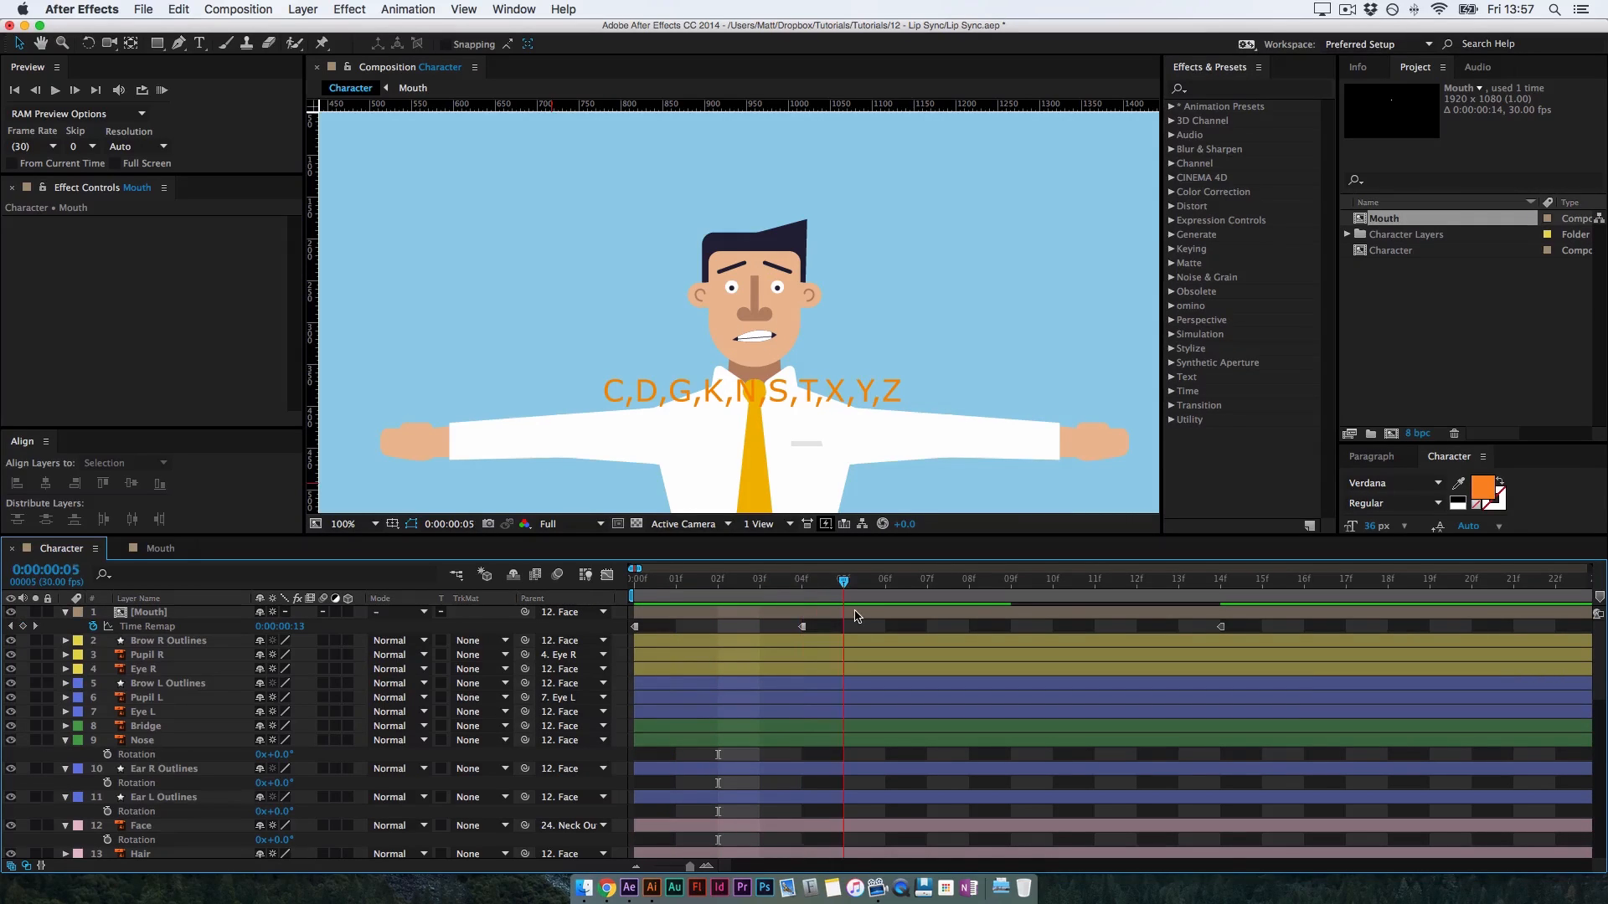
click(885, 580)
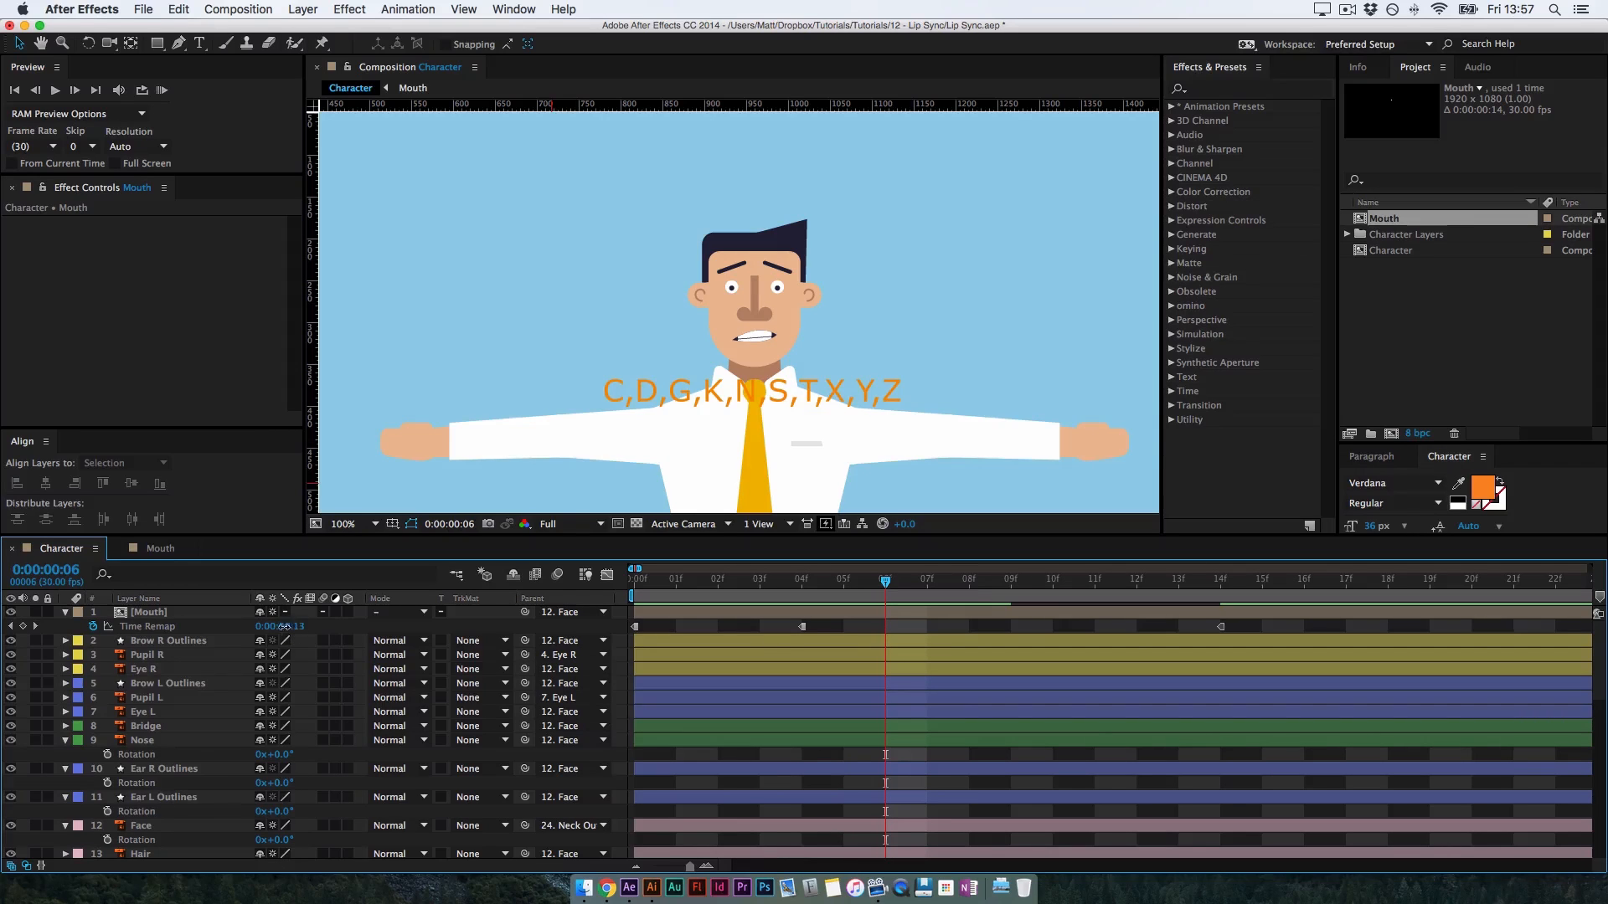
drag(290, 634, 287, 628)
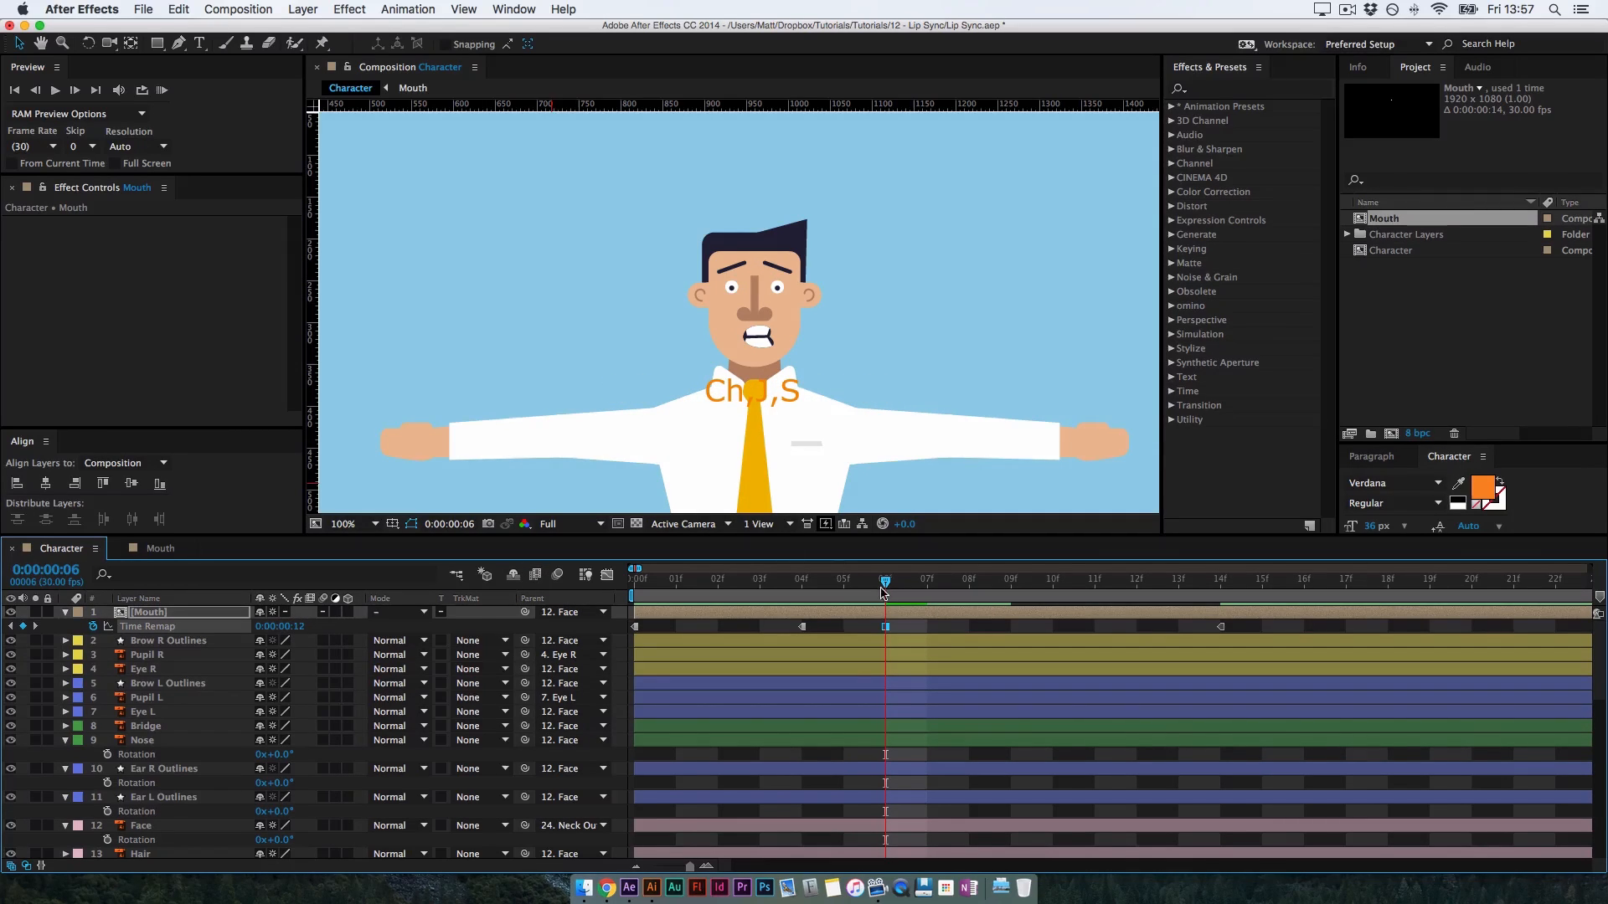
Play back and scrub the Character composition to review the switches between the held mouth shapes
drag(863, 589, 556, 540)
key(space)
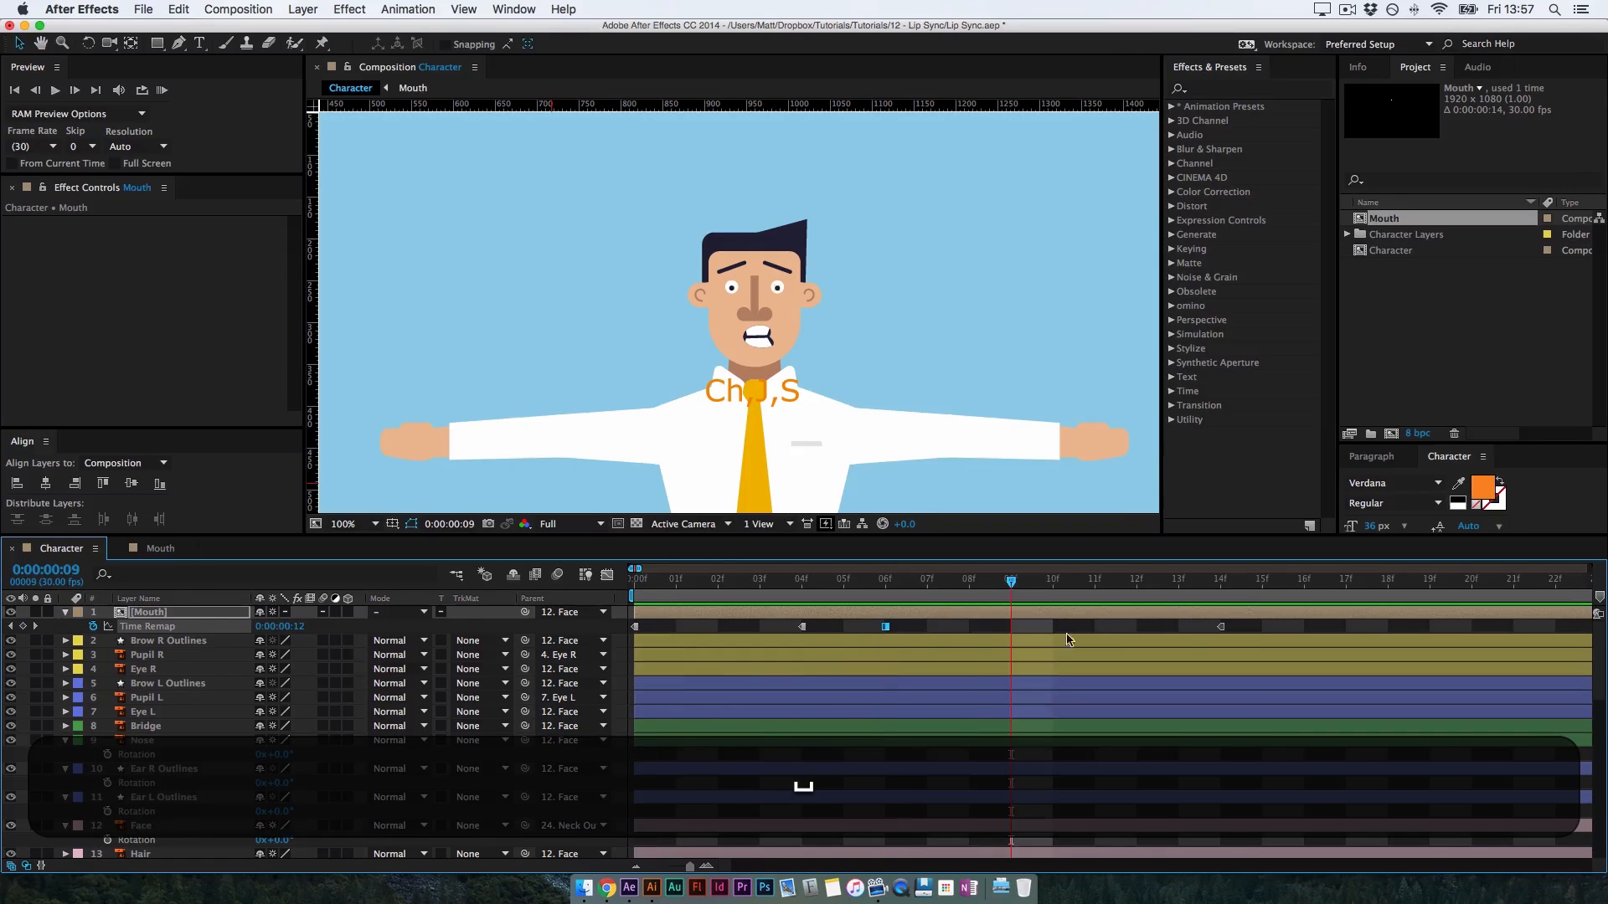
click(1070, 629)
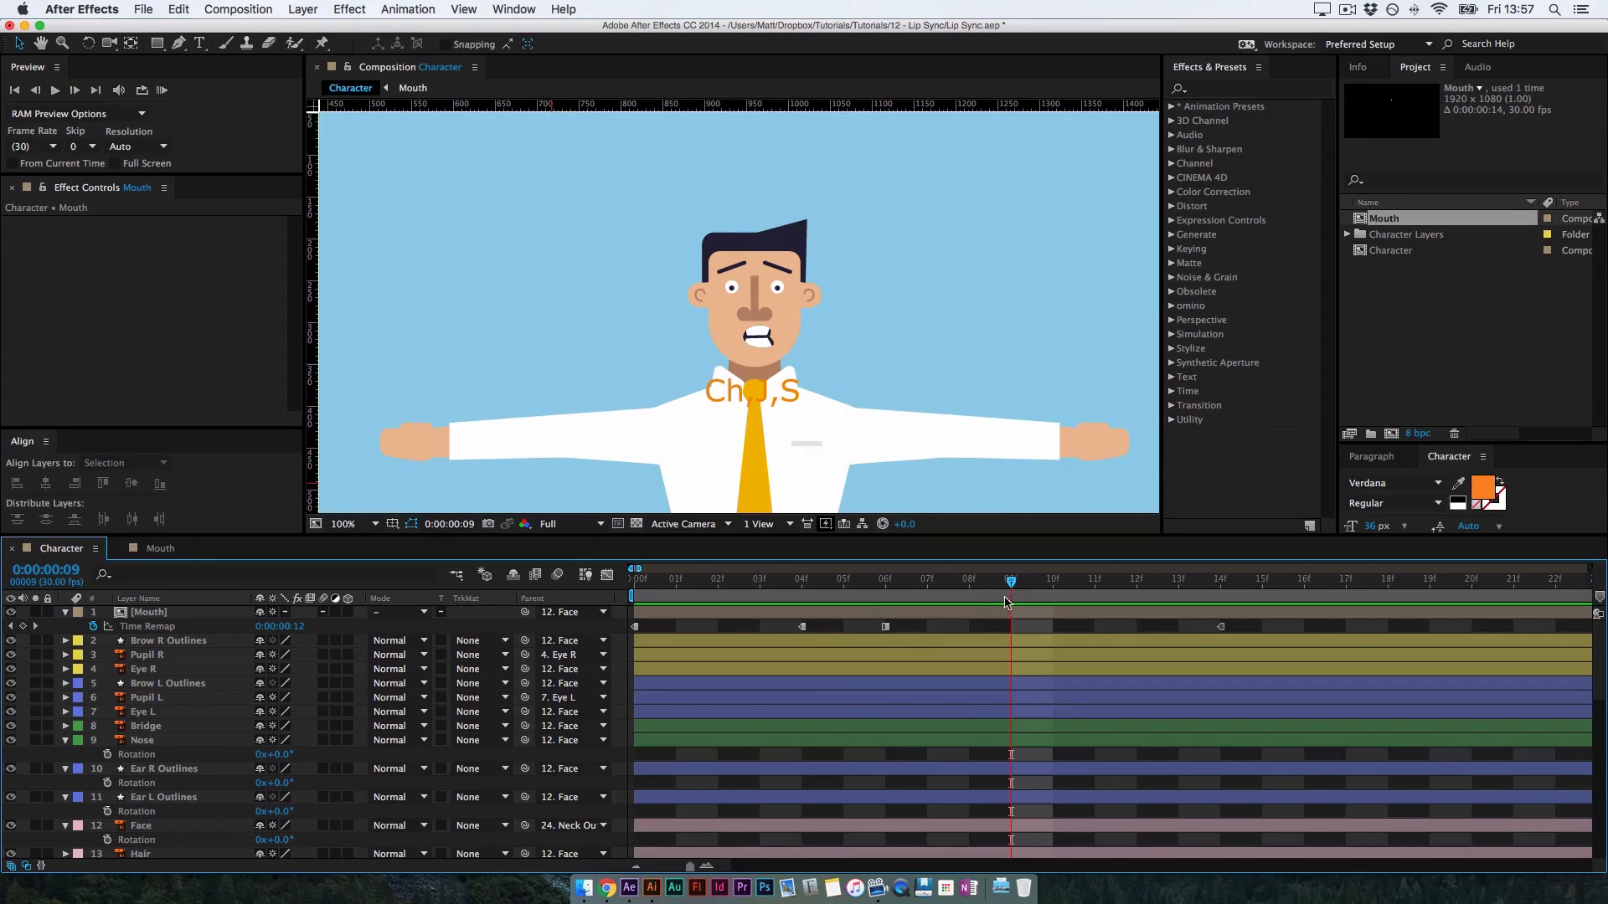
drag(1011, 584, 927, 591)
drag(827, 606, 1126, 603)
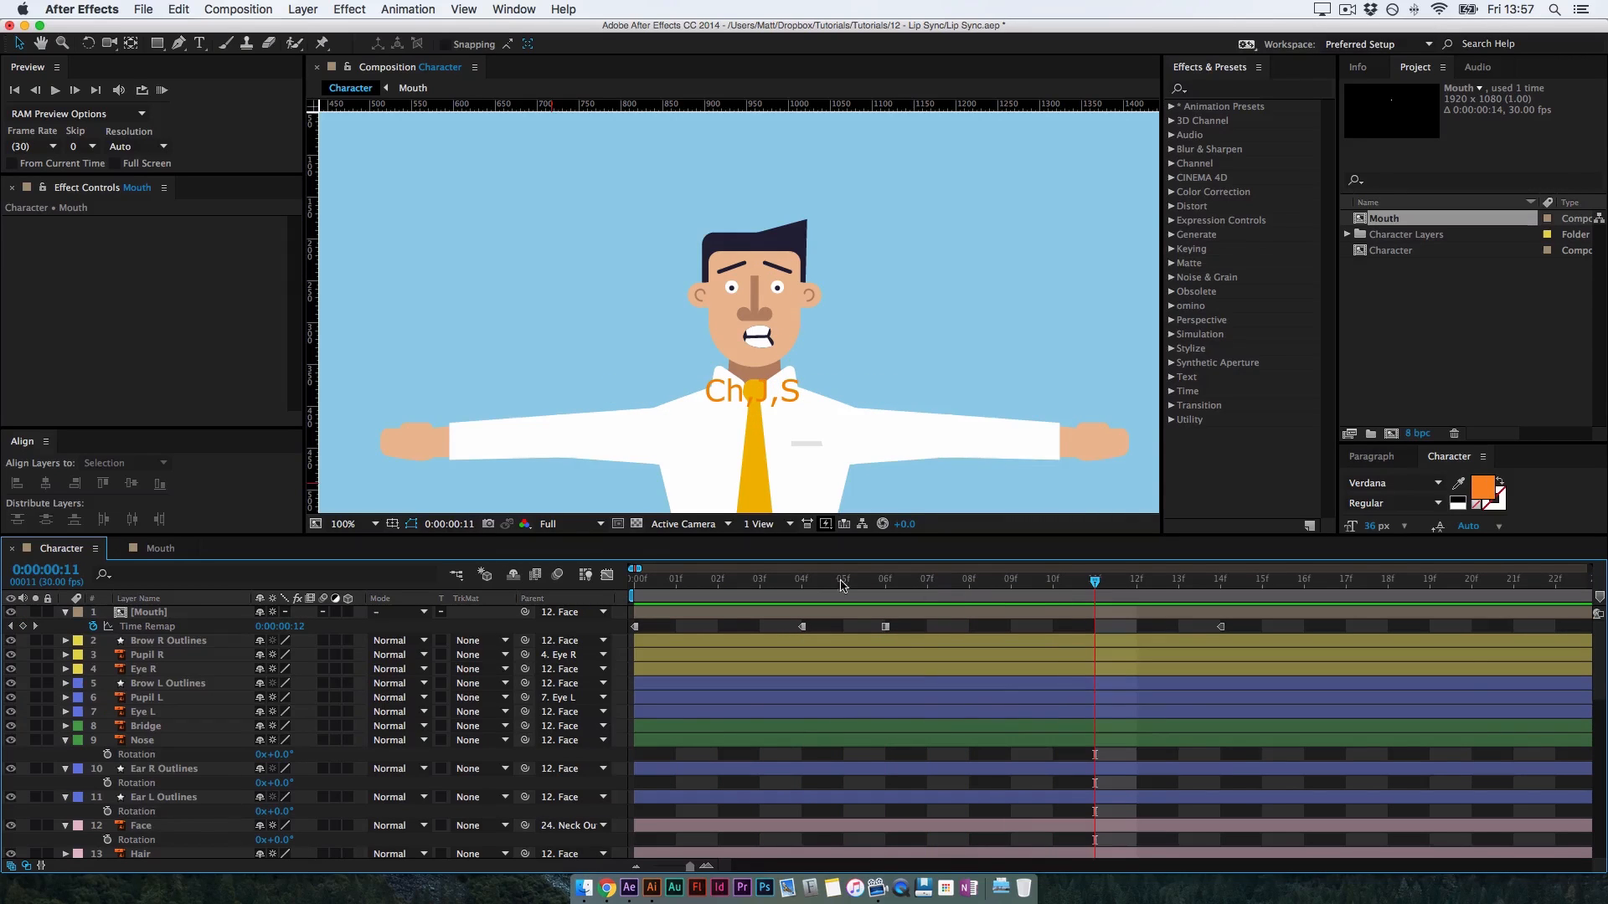
Import Recording.wav from the Assets folder into the project
click(1415, 304)
double_click(1419, 306)
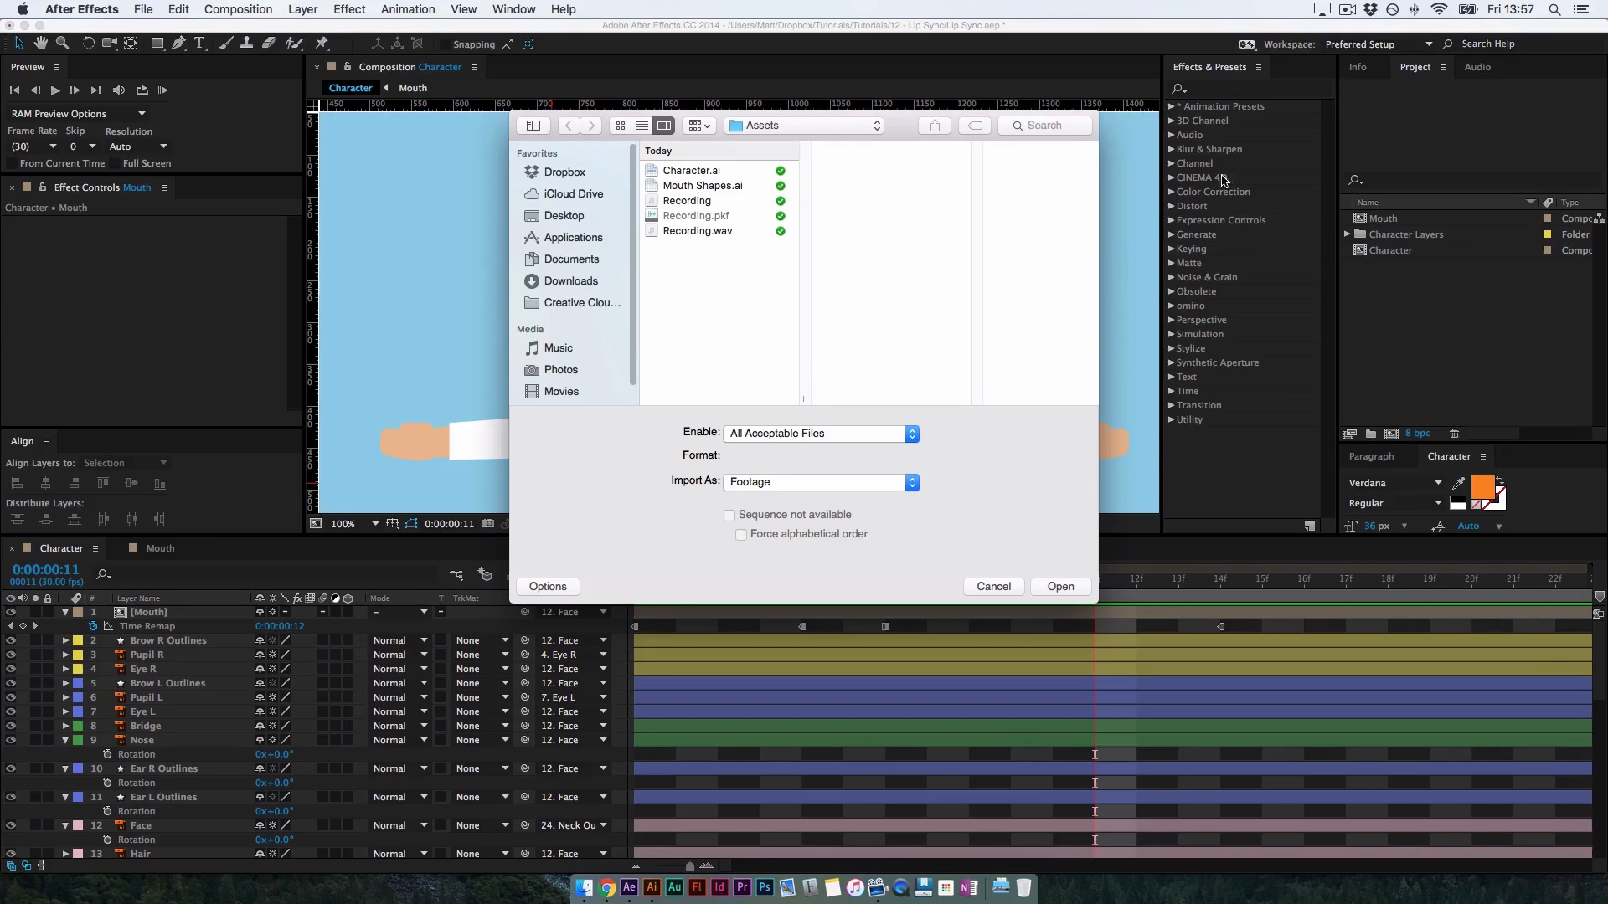
click(707, 233)
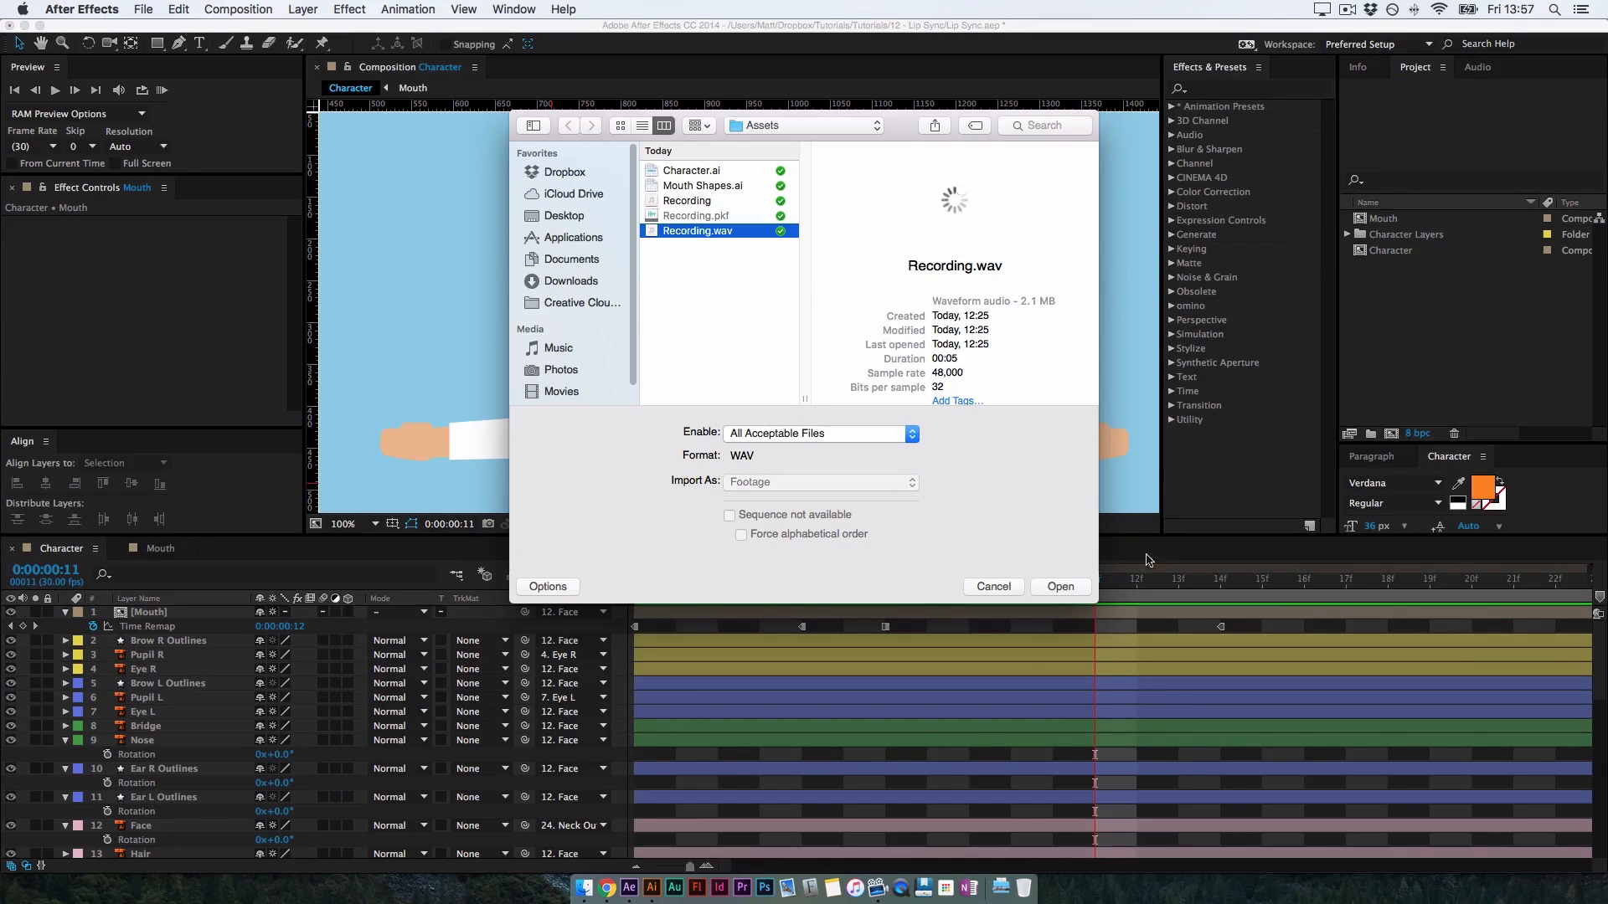
click(1059, 586)
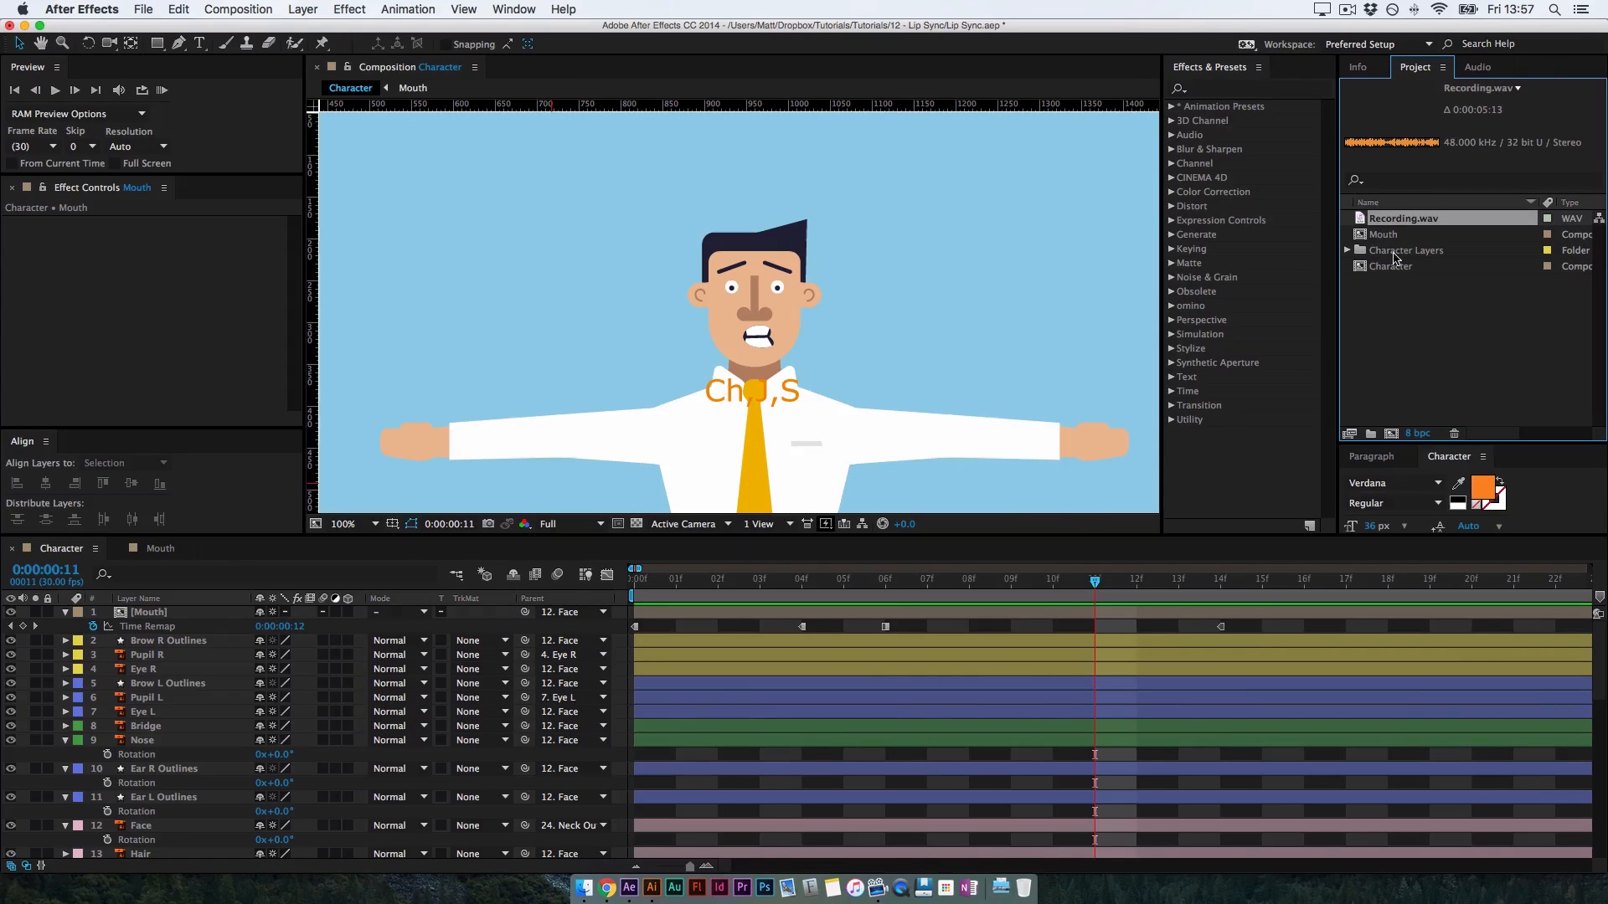
Add Recording.wav as the top layer of the Character composition and reveal its audio waveform
drag(1397, 224, 186, 624)
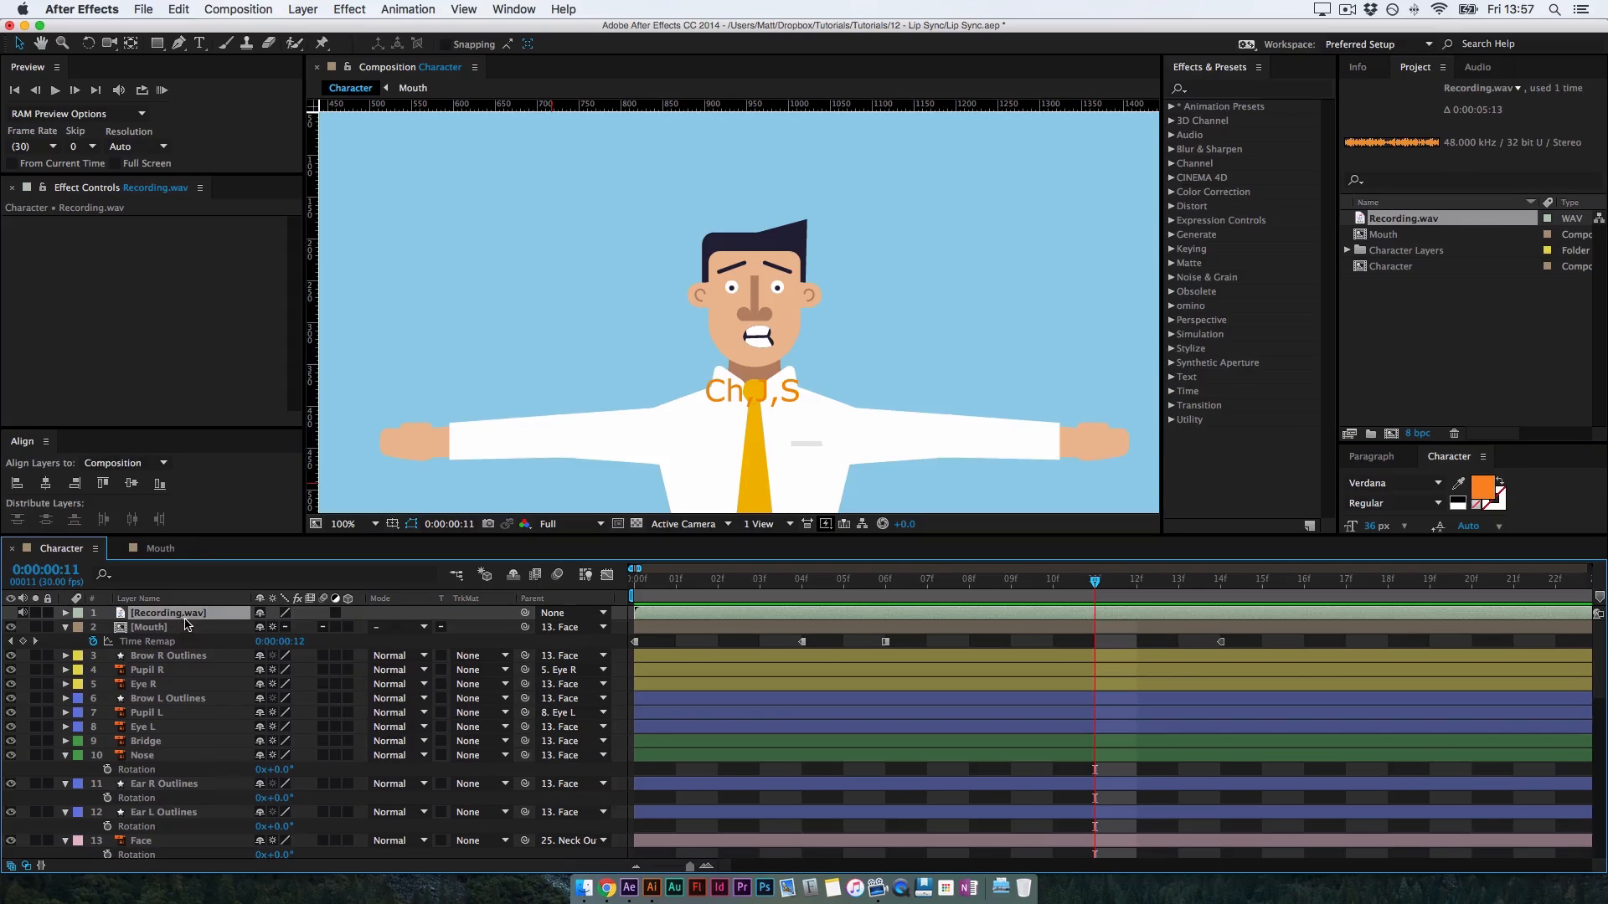
key(l)
key(l)
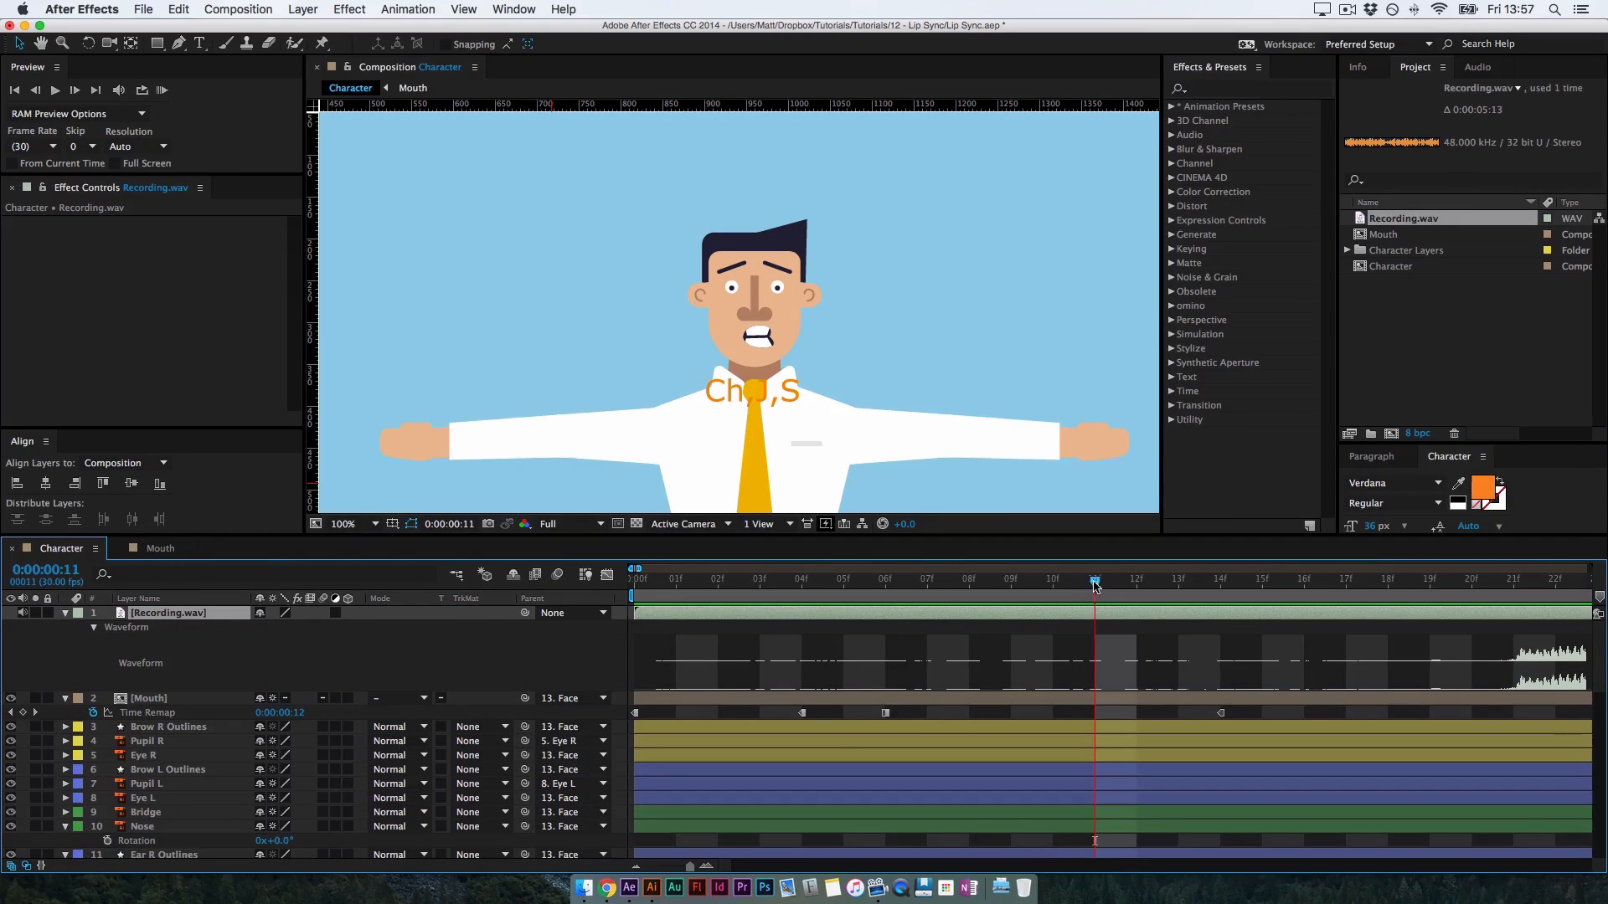
Fit the whole recording's waveform in the timeline view and set the current time to 0:00:05:03, past the end of the speech
drag(1095, 584, 617, 598)
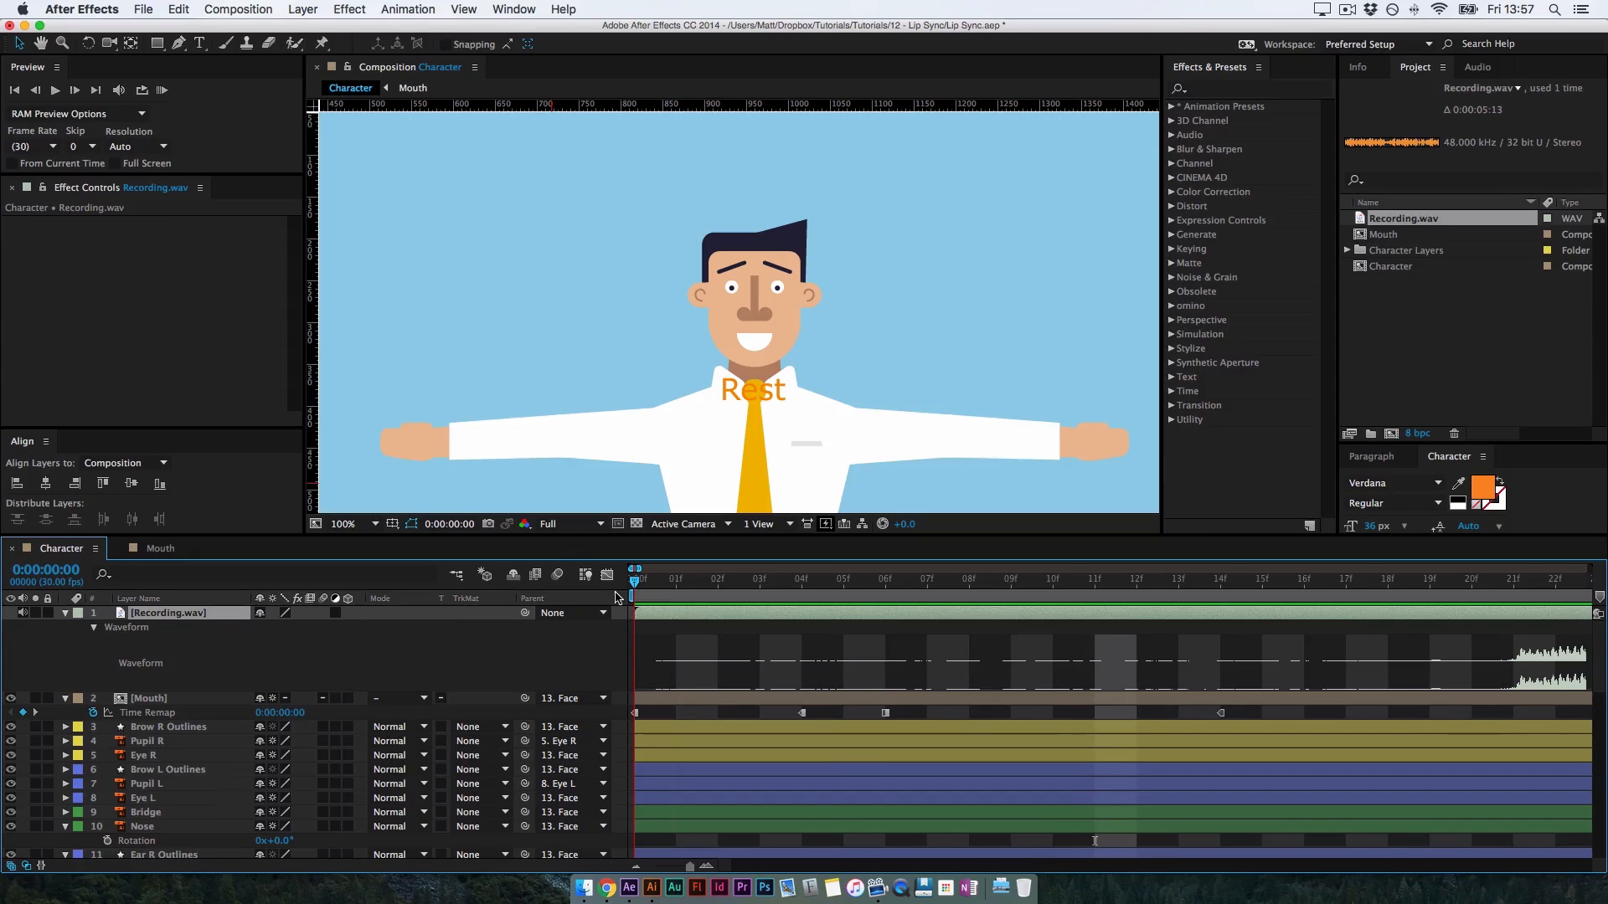
key(;)
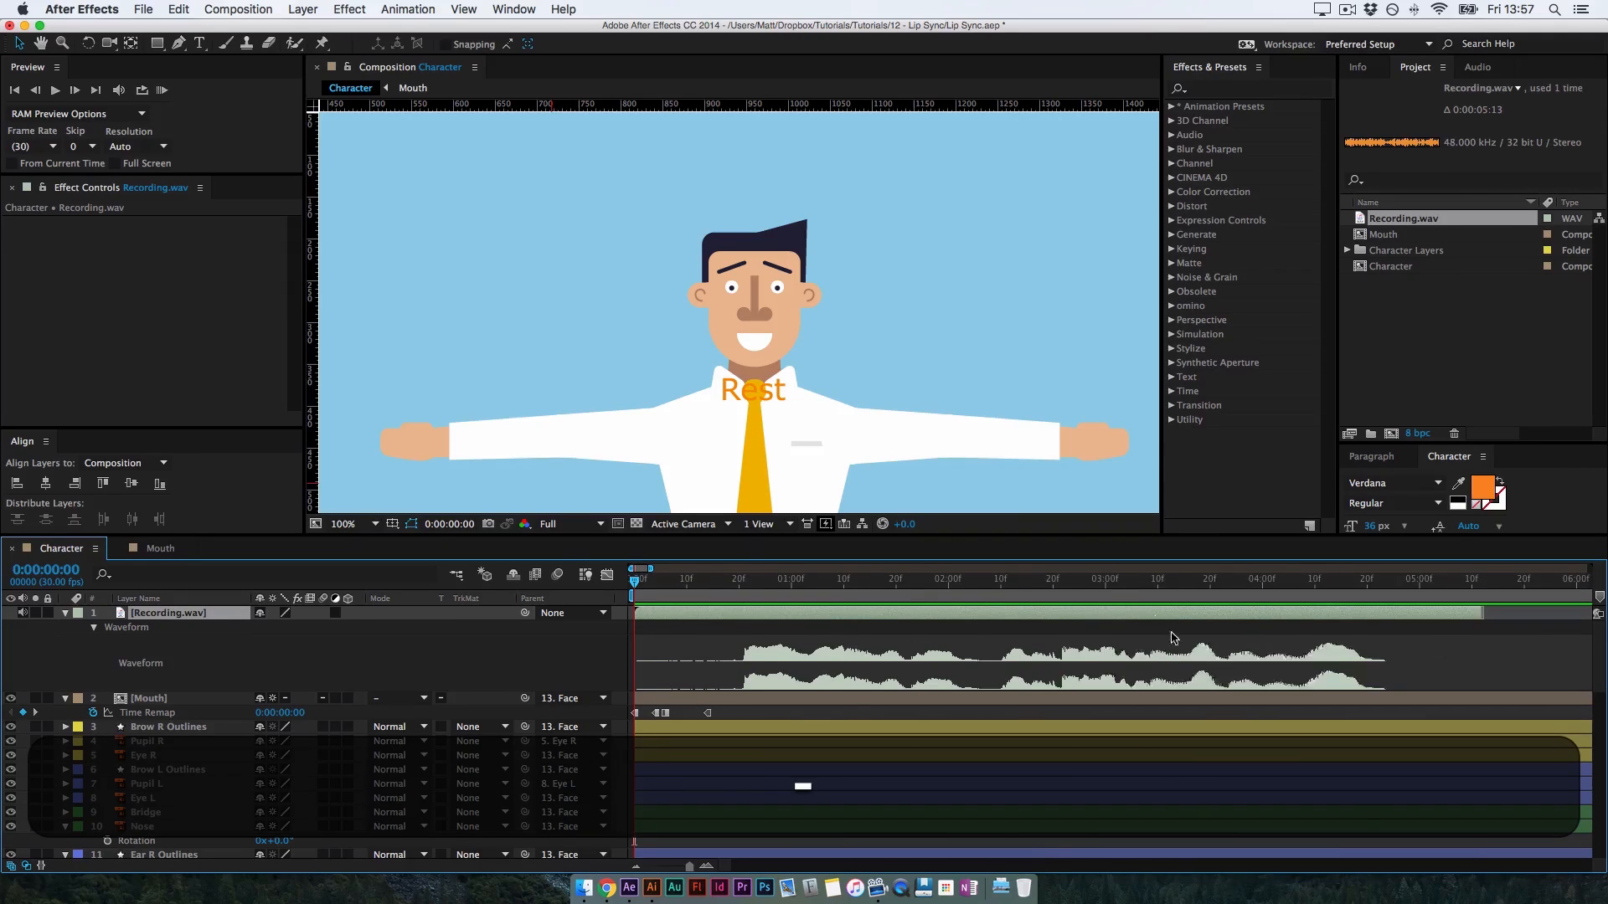
key(minus)
click(1032, 583)
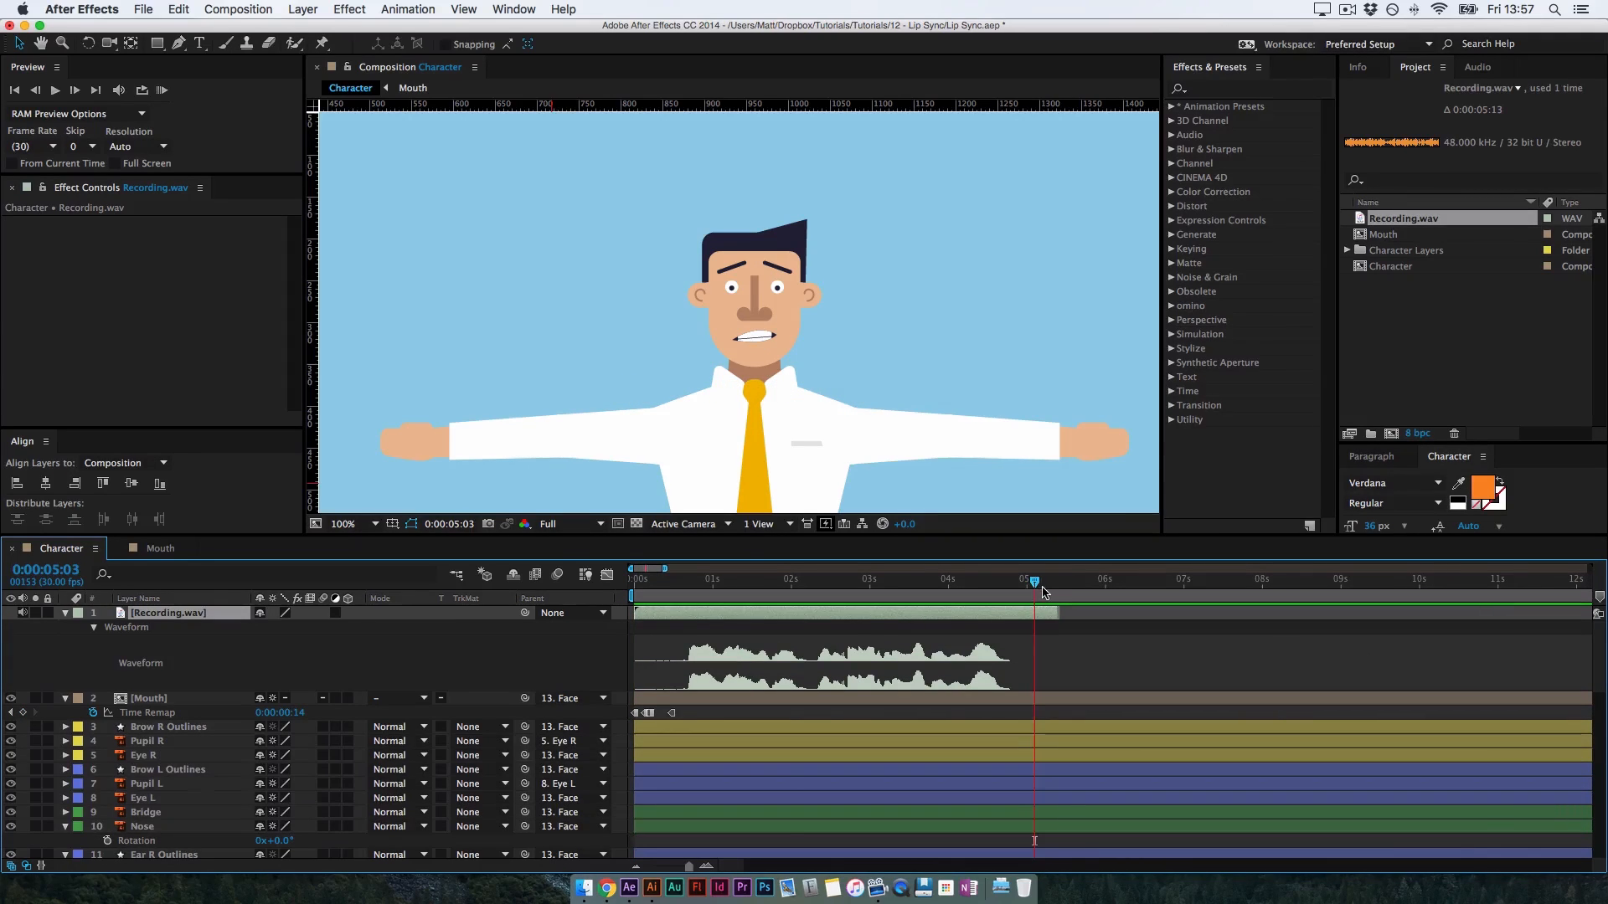
End the work area at 0:00:05:03 and RAM-preview the Recording.wav audio
key(n)
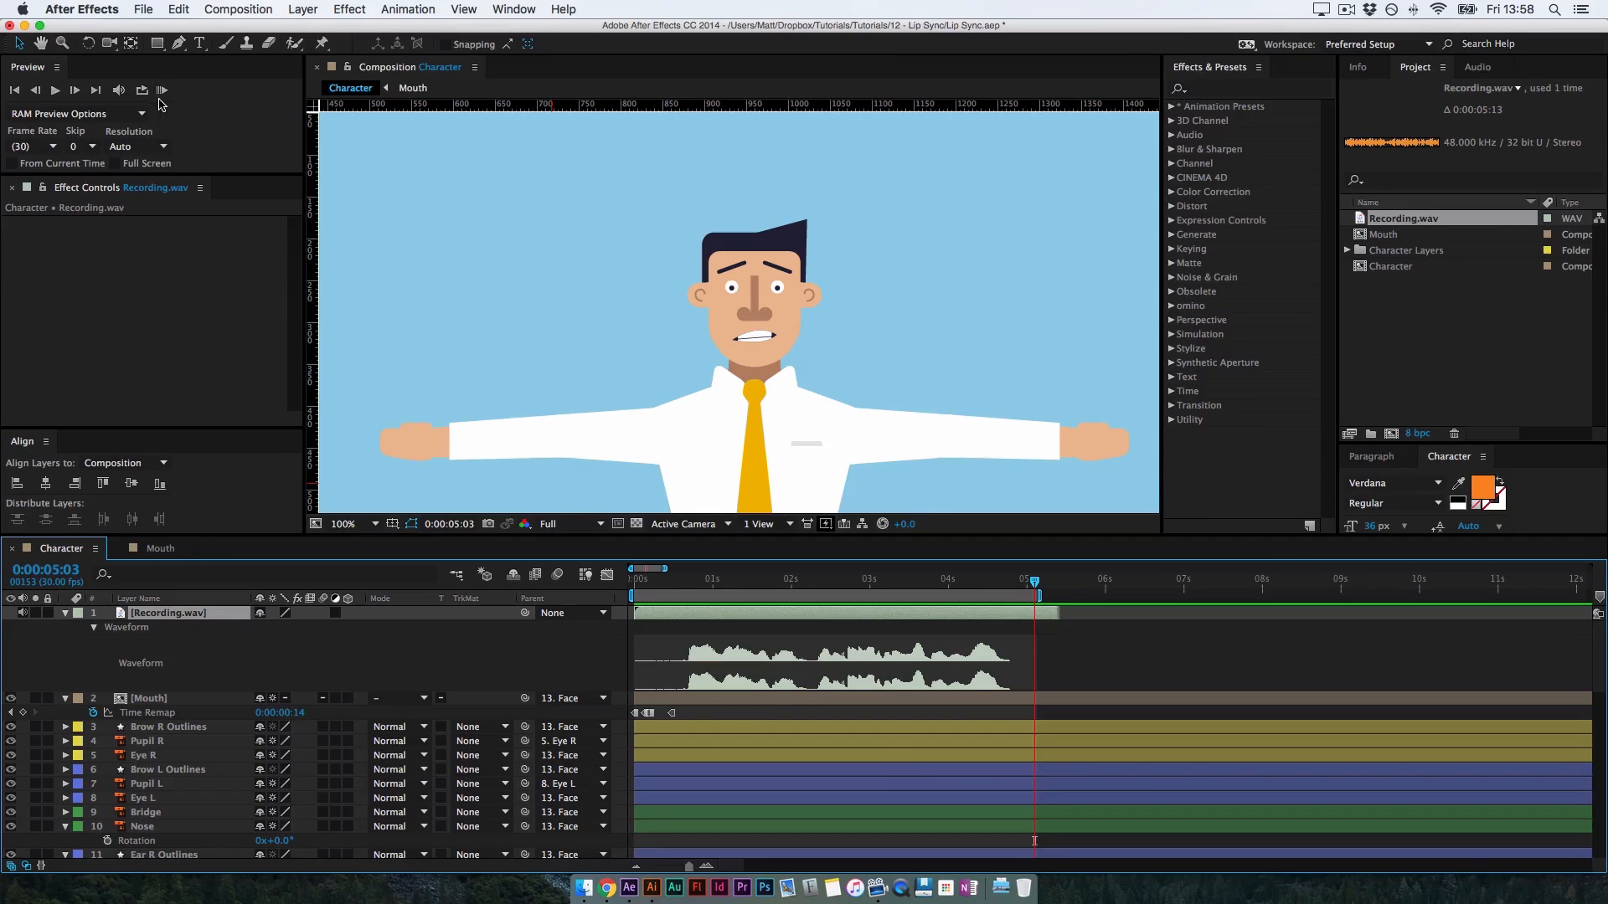
key(XF86AudioRaiseVolume)
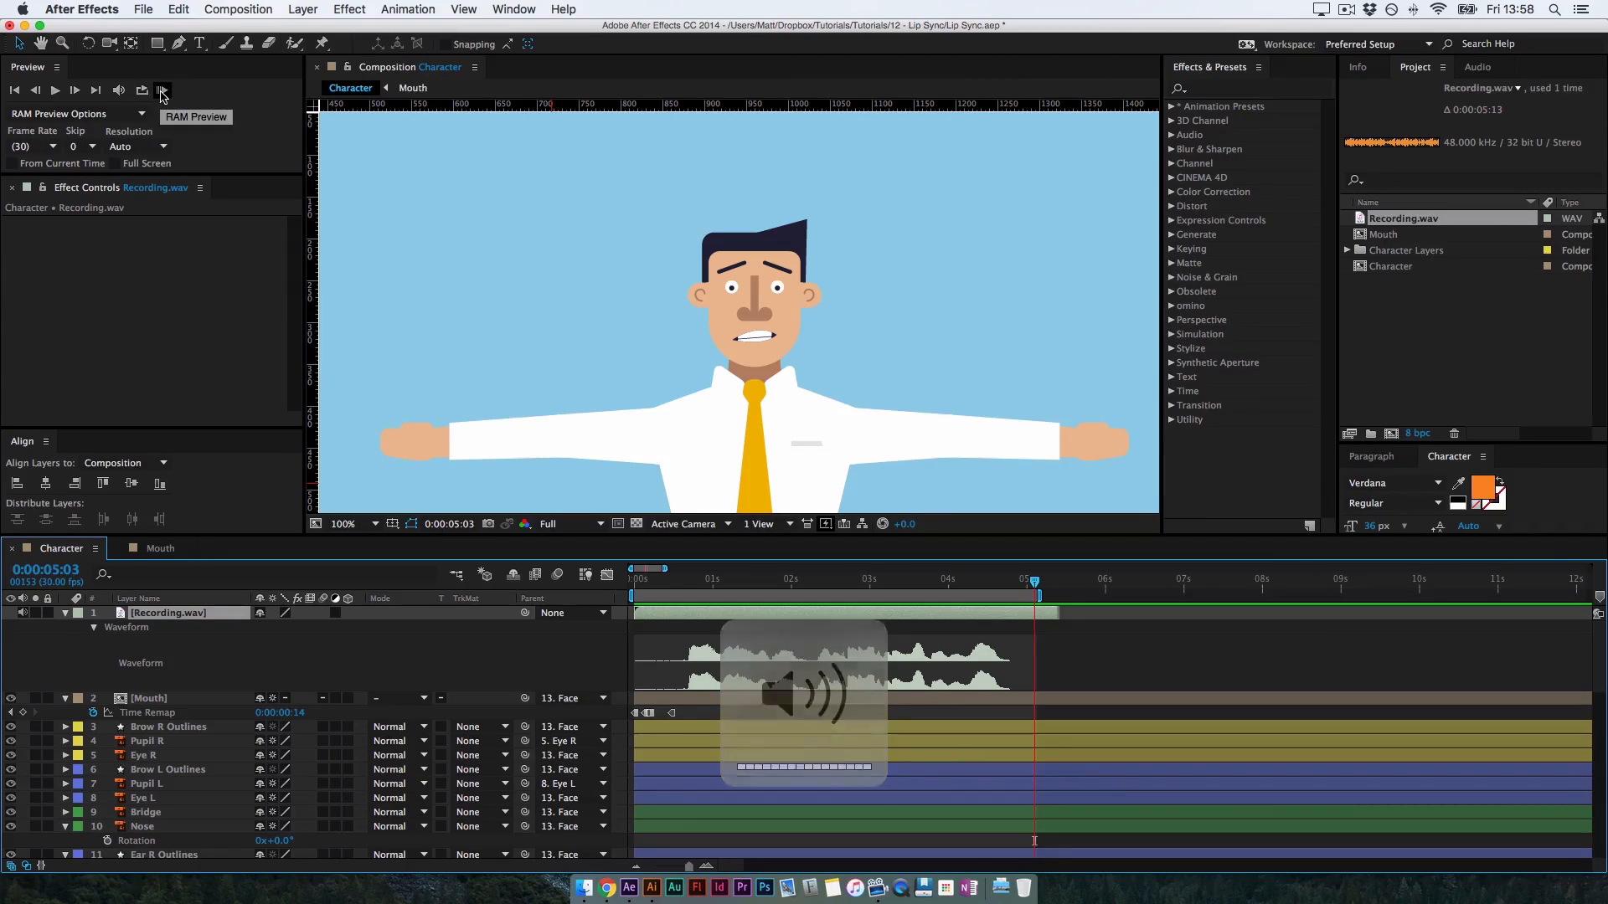
click(162, 91)
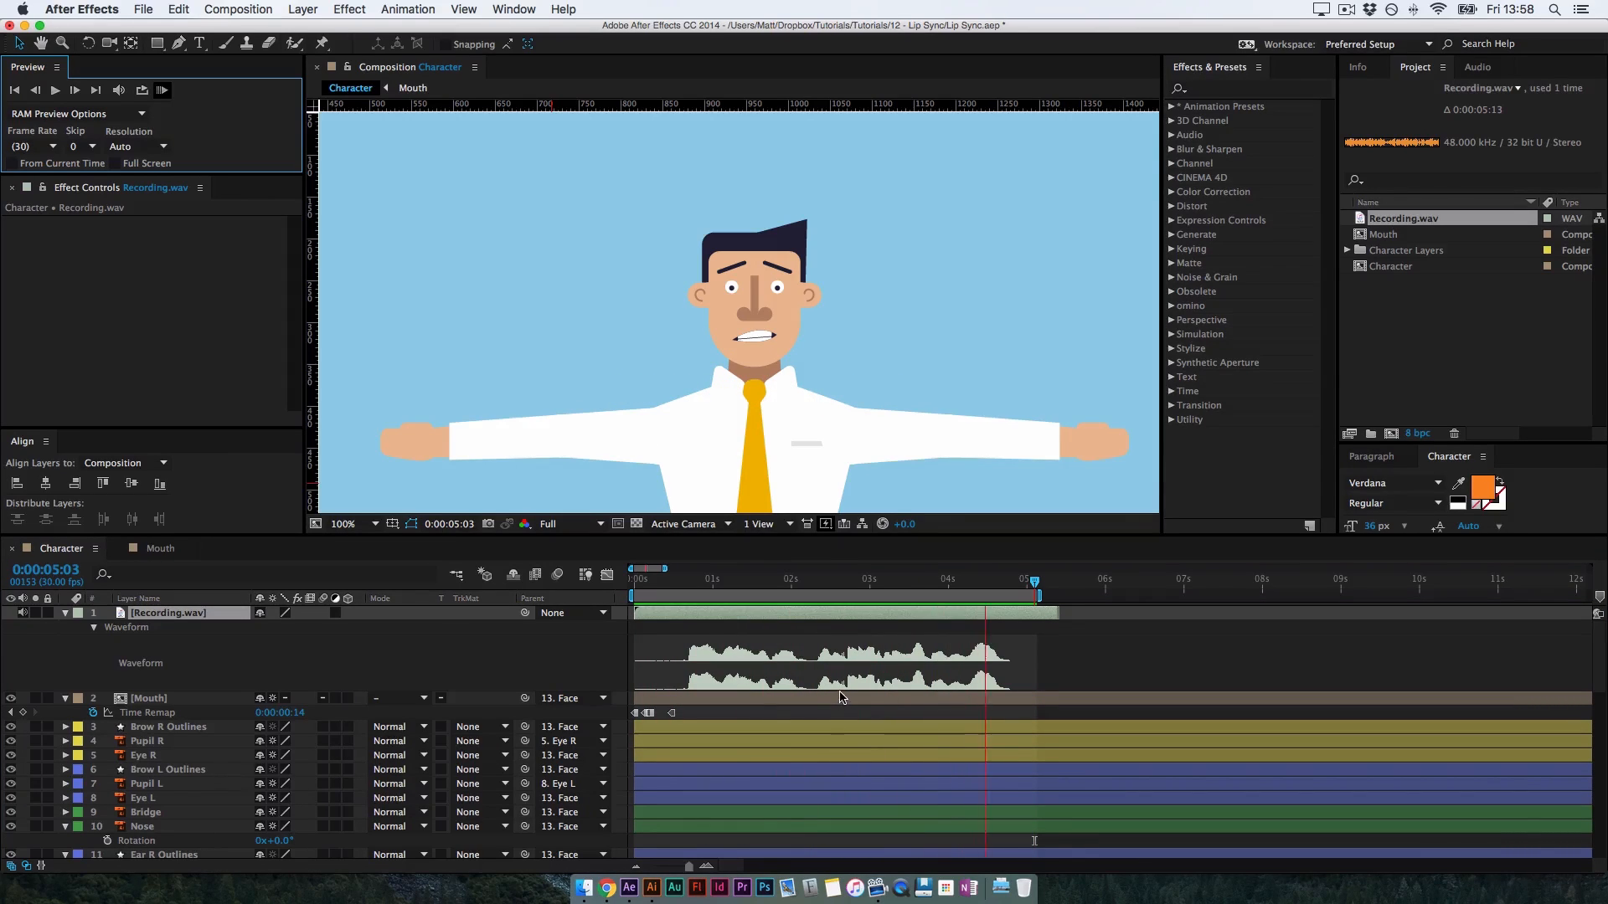
key(space)
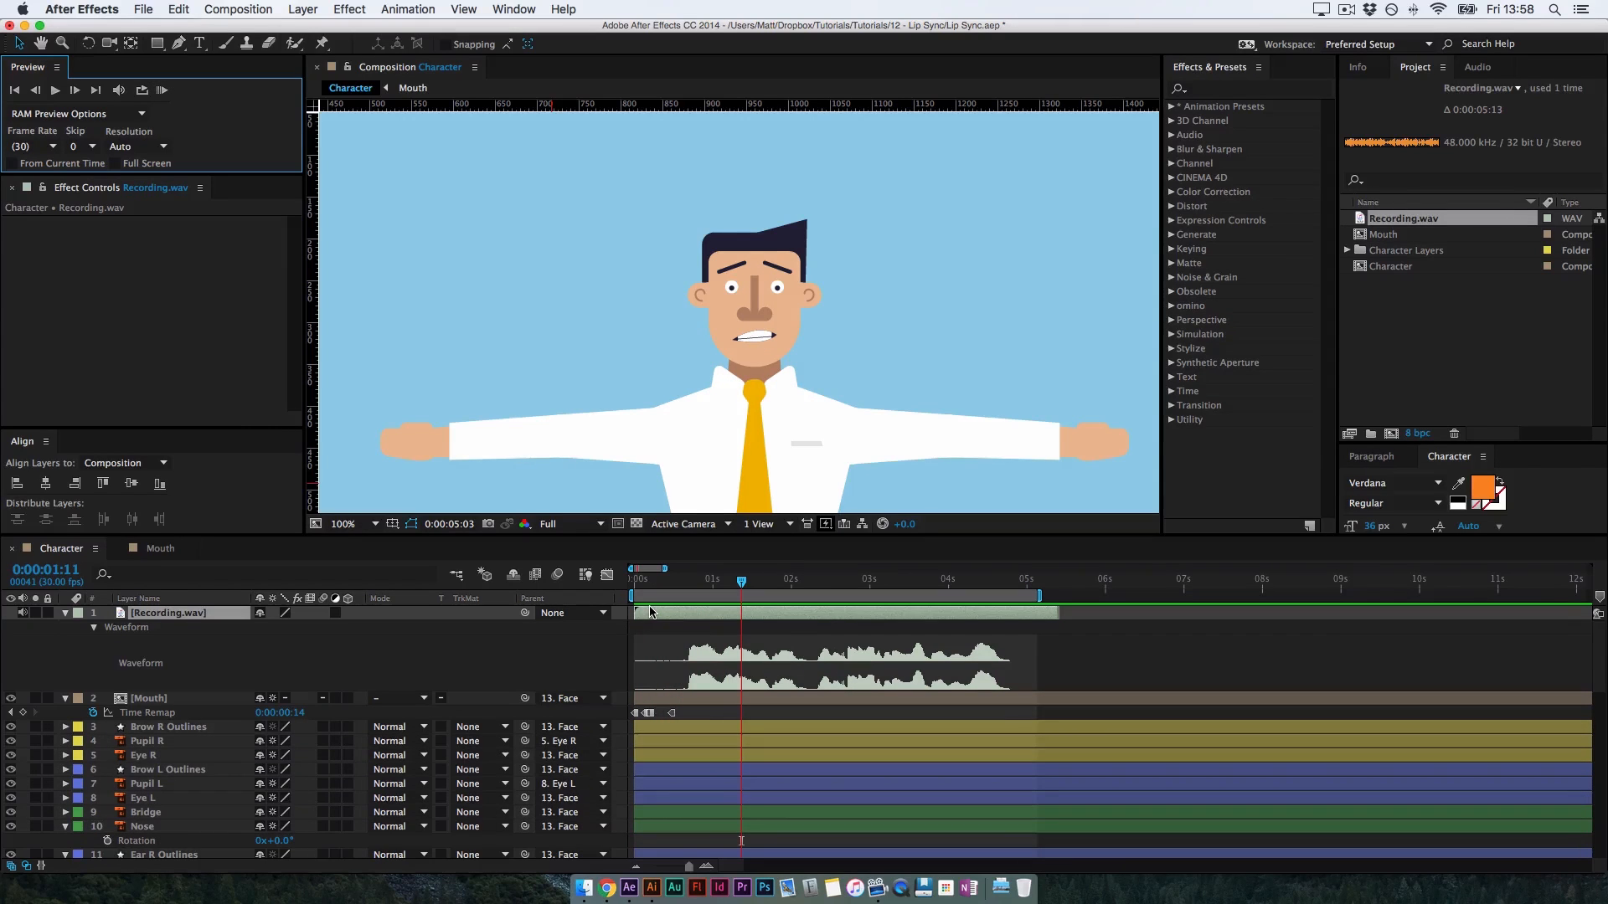
Scrub through the recording's audio from the start of the composition to 0:00:02:04 to hear the first word
key(equal)
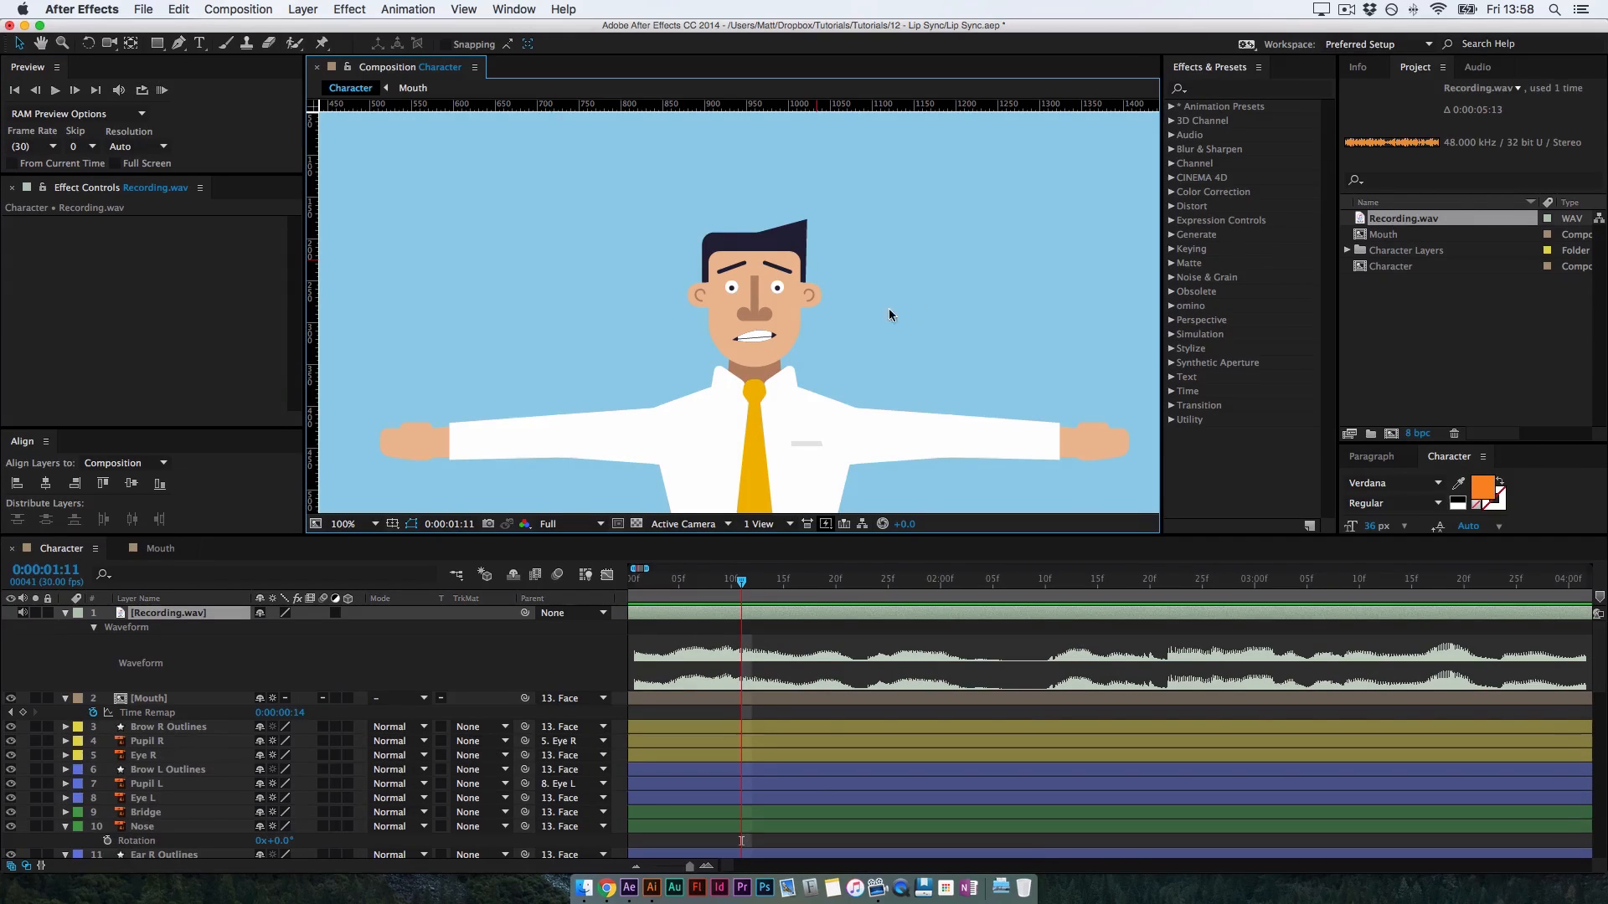
key(Home)
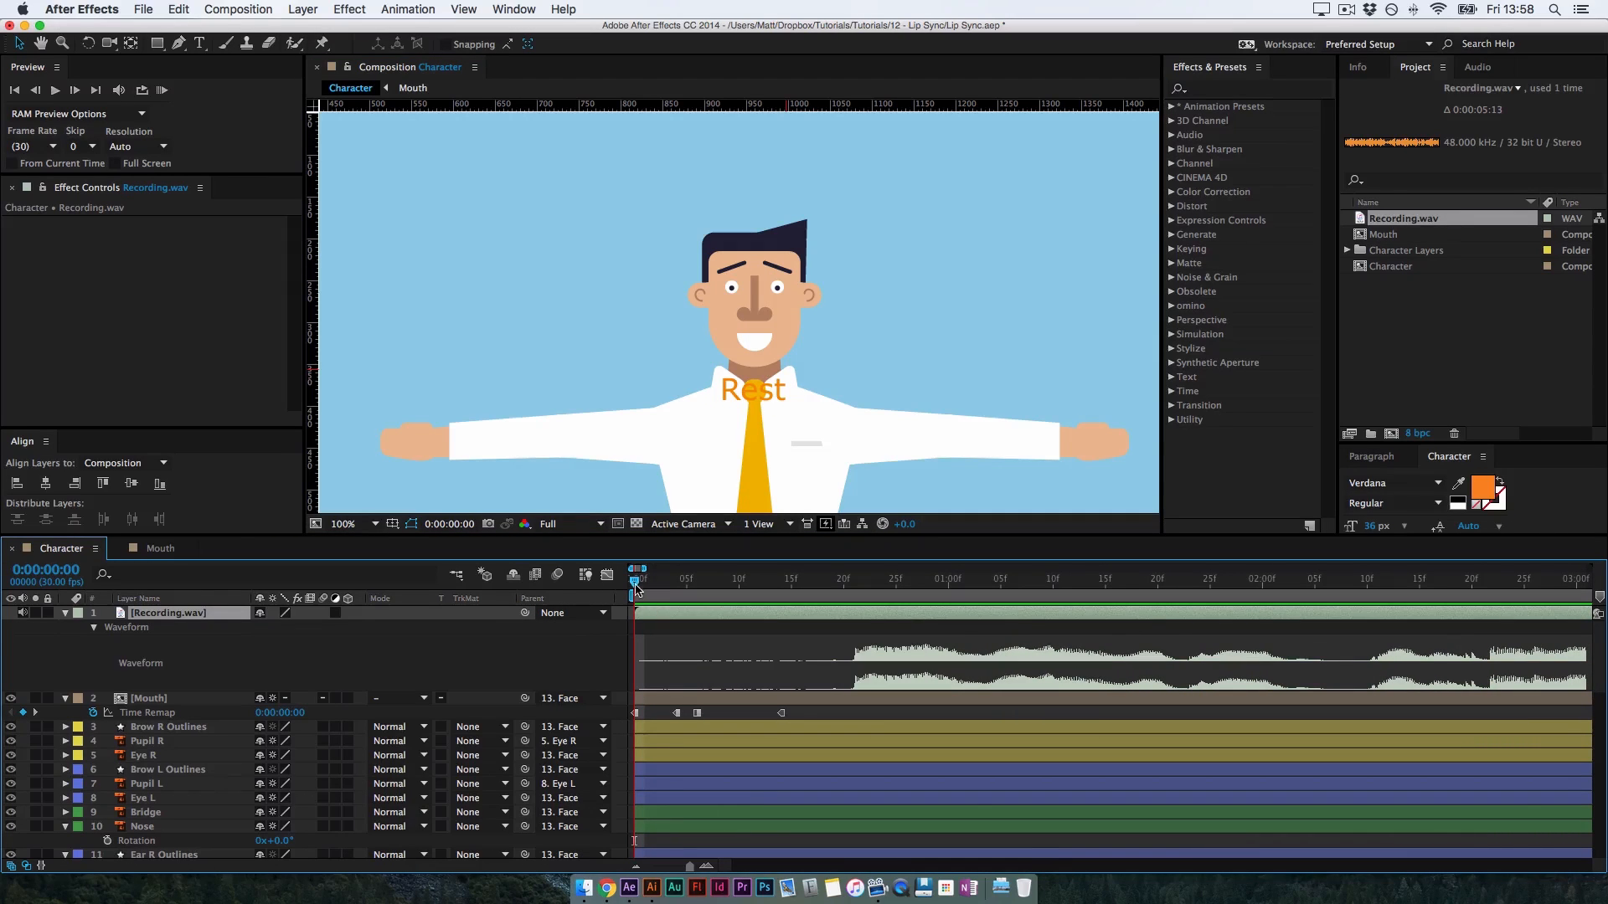
drag(638, 604, 853, 619)
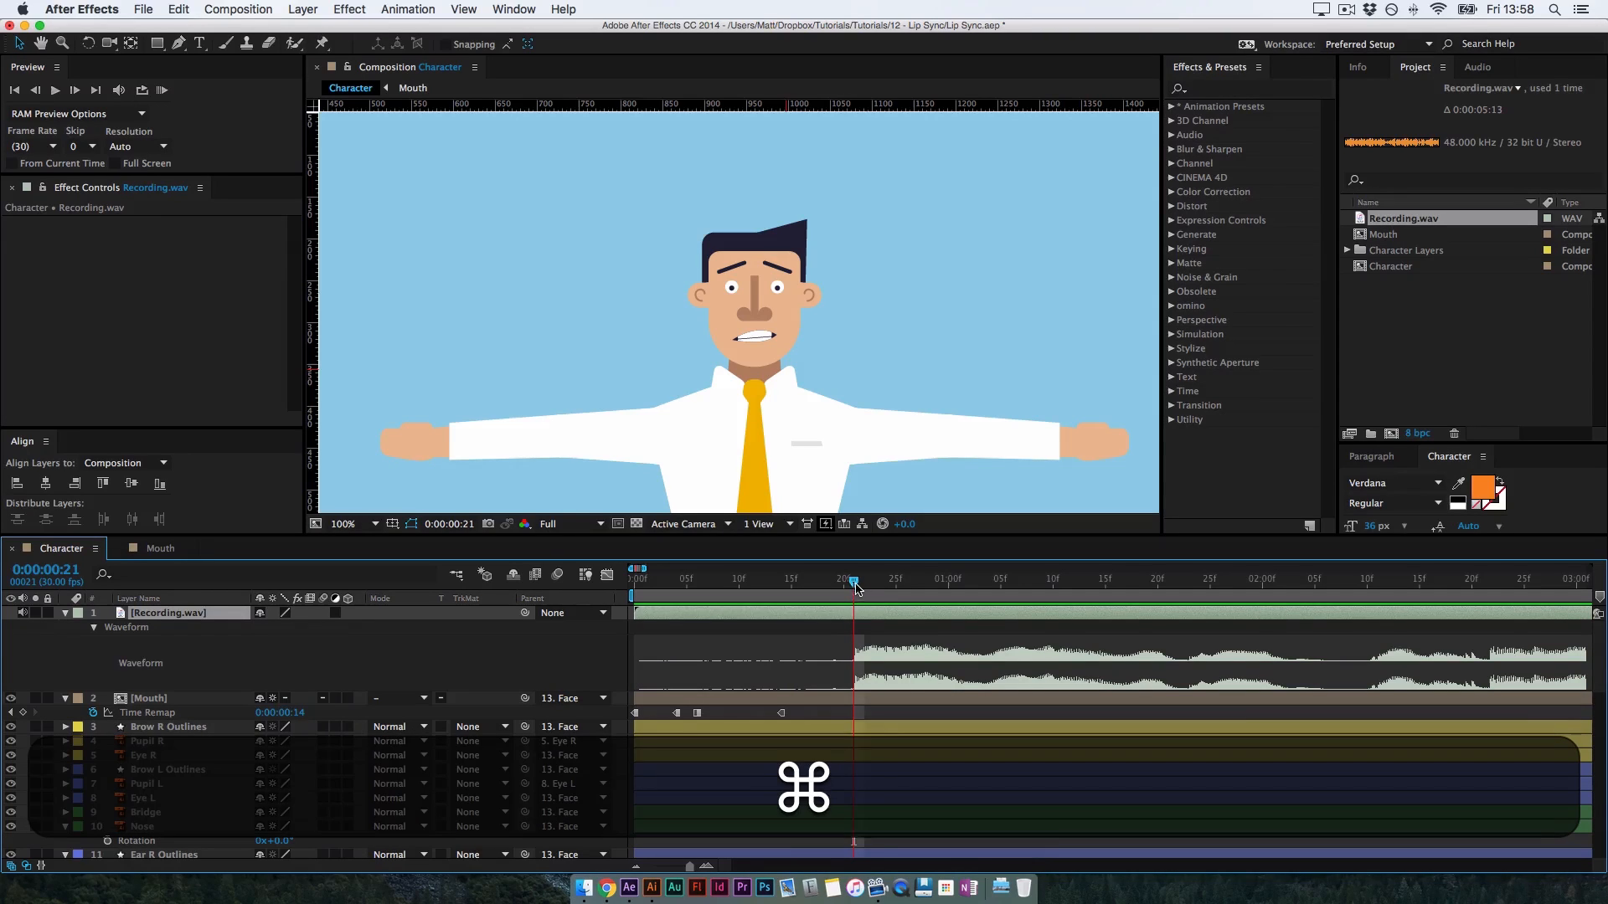
drag(851, 618, 1303, 620)
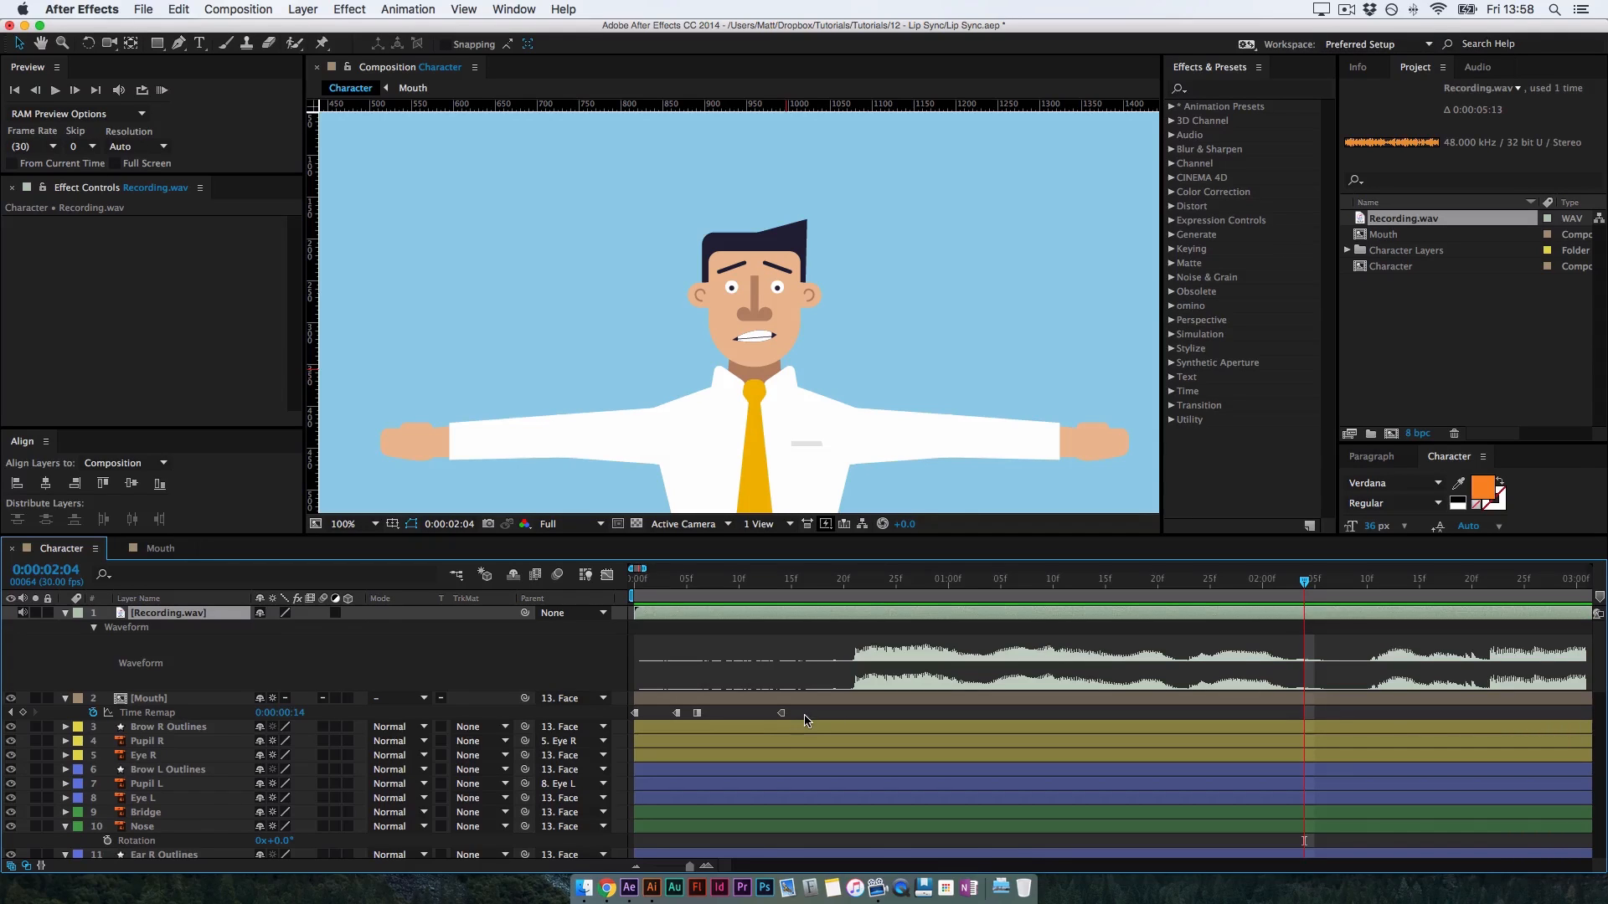
Delete every Time Remap keyframe on the Mouth layer except the first, and return to the start of the composition
drag(805, 720, 666, 737)
key(BackSpace)
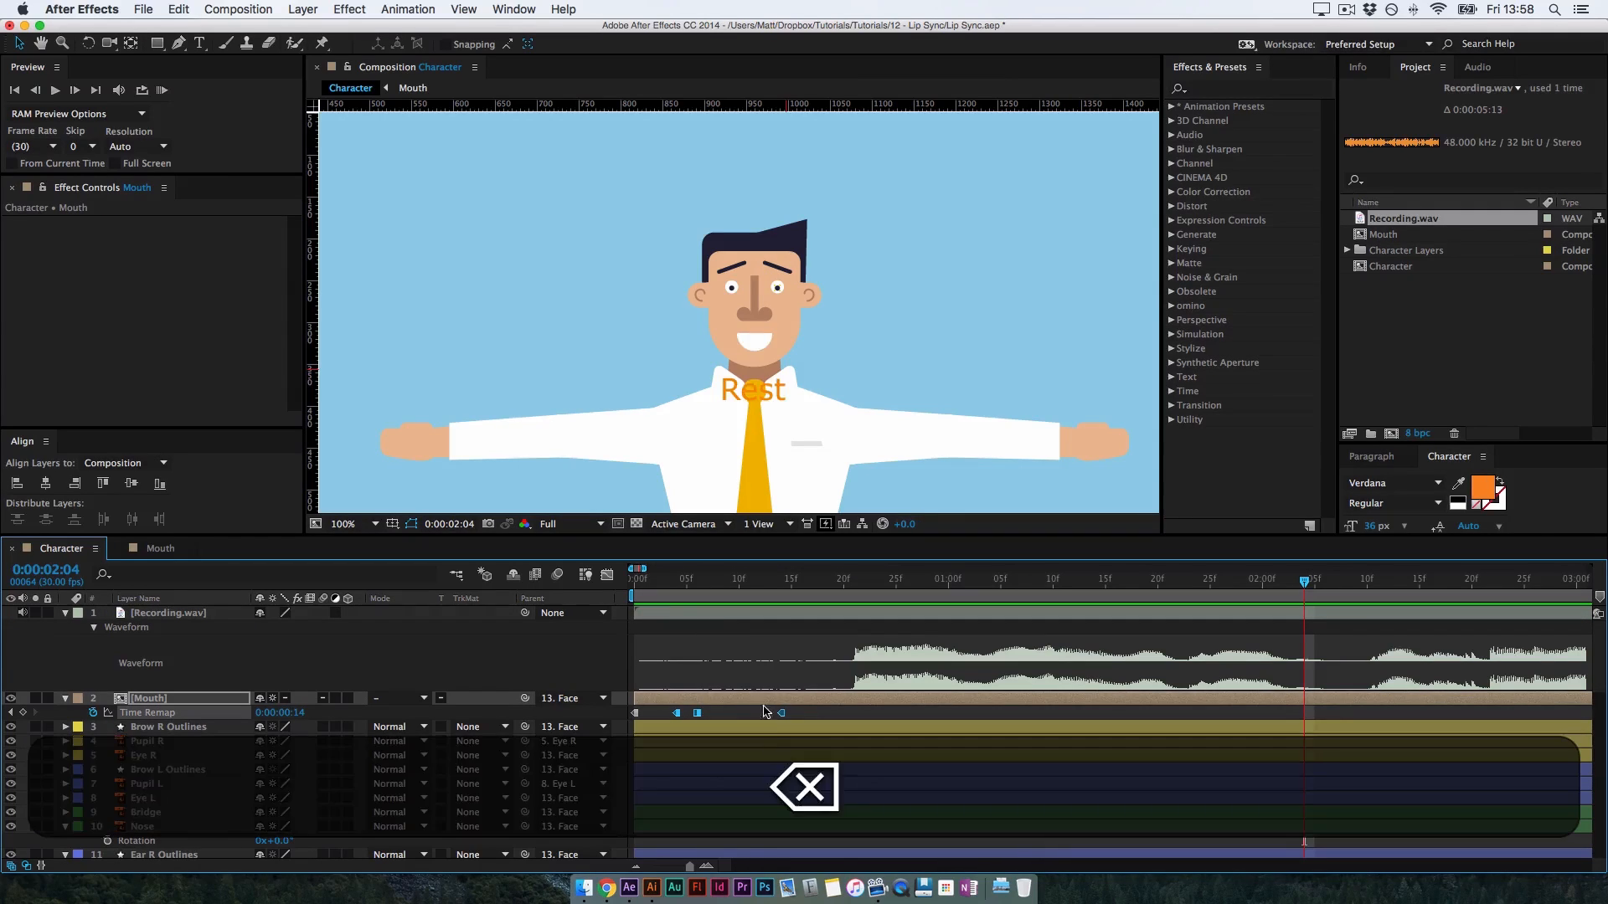
click(637, 580)
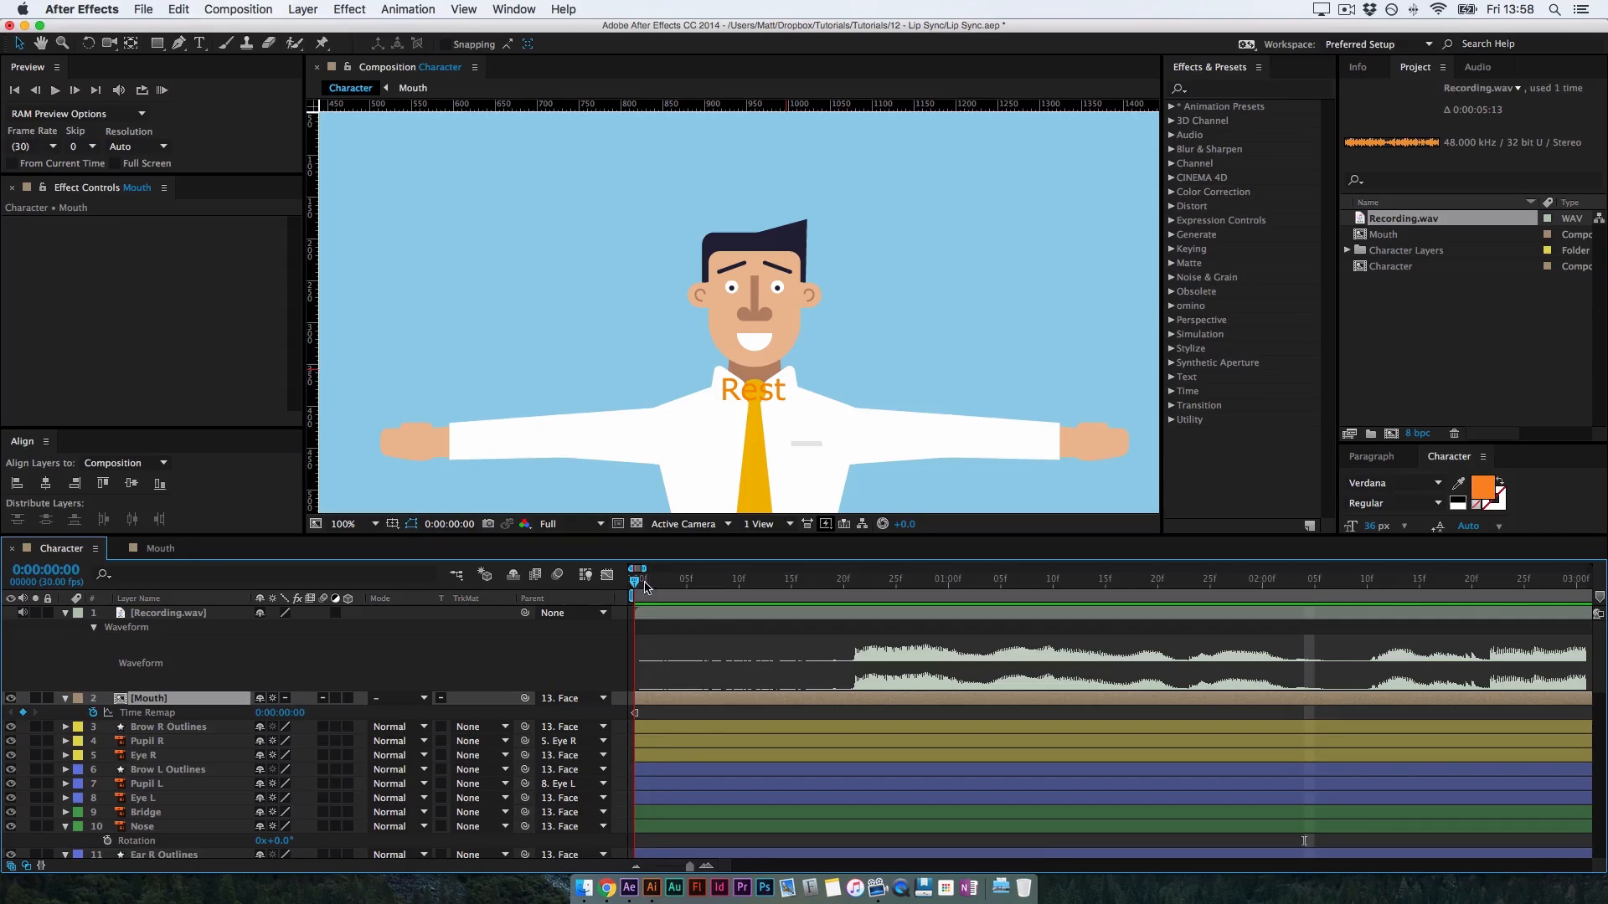
Add a Time Remap keyframe to the Mouth layer at 0:00:00:21, where the speech starts, and set it to 0:00:00:14
drag(645, 586, 853, 589)
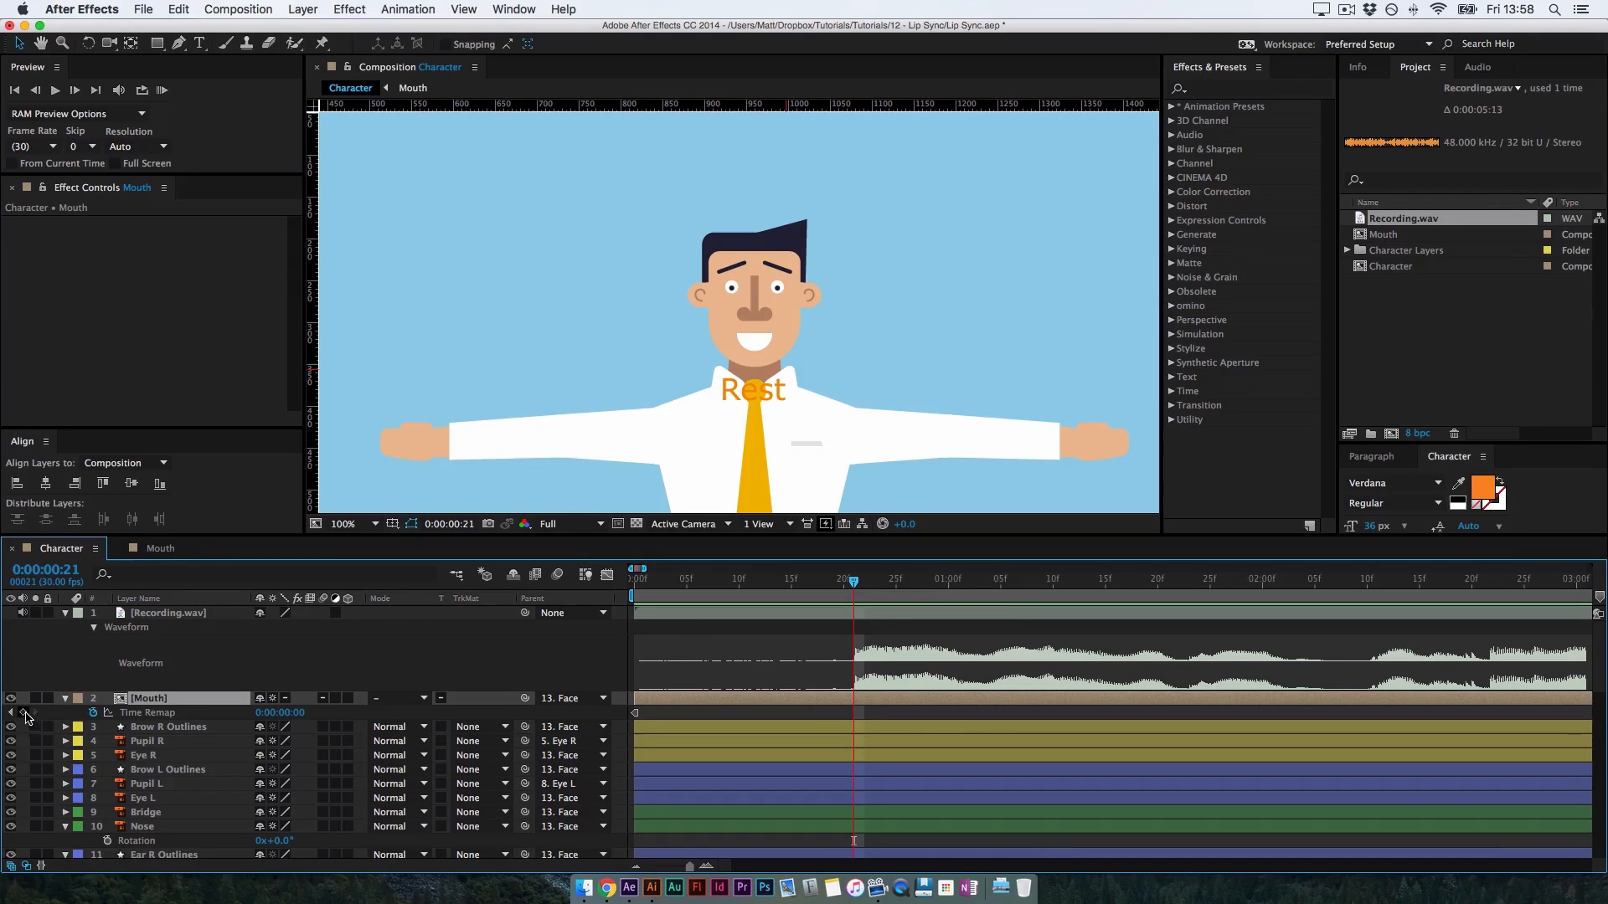
click(23, 712)
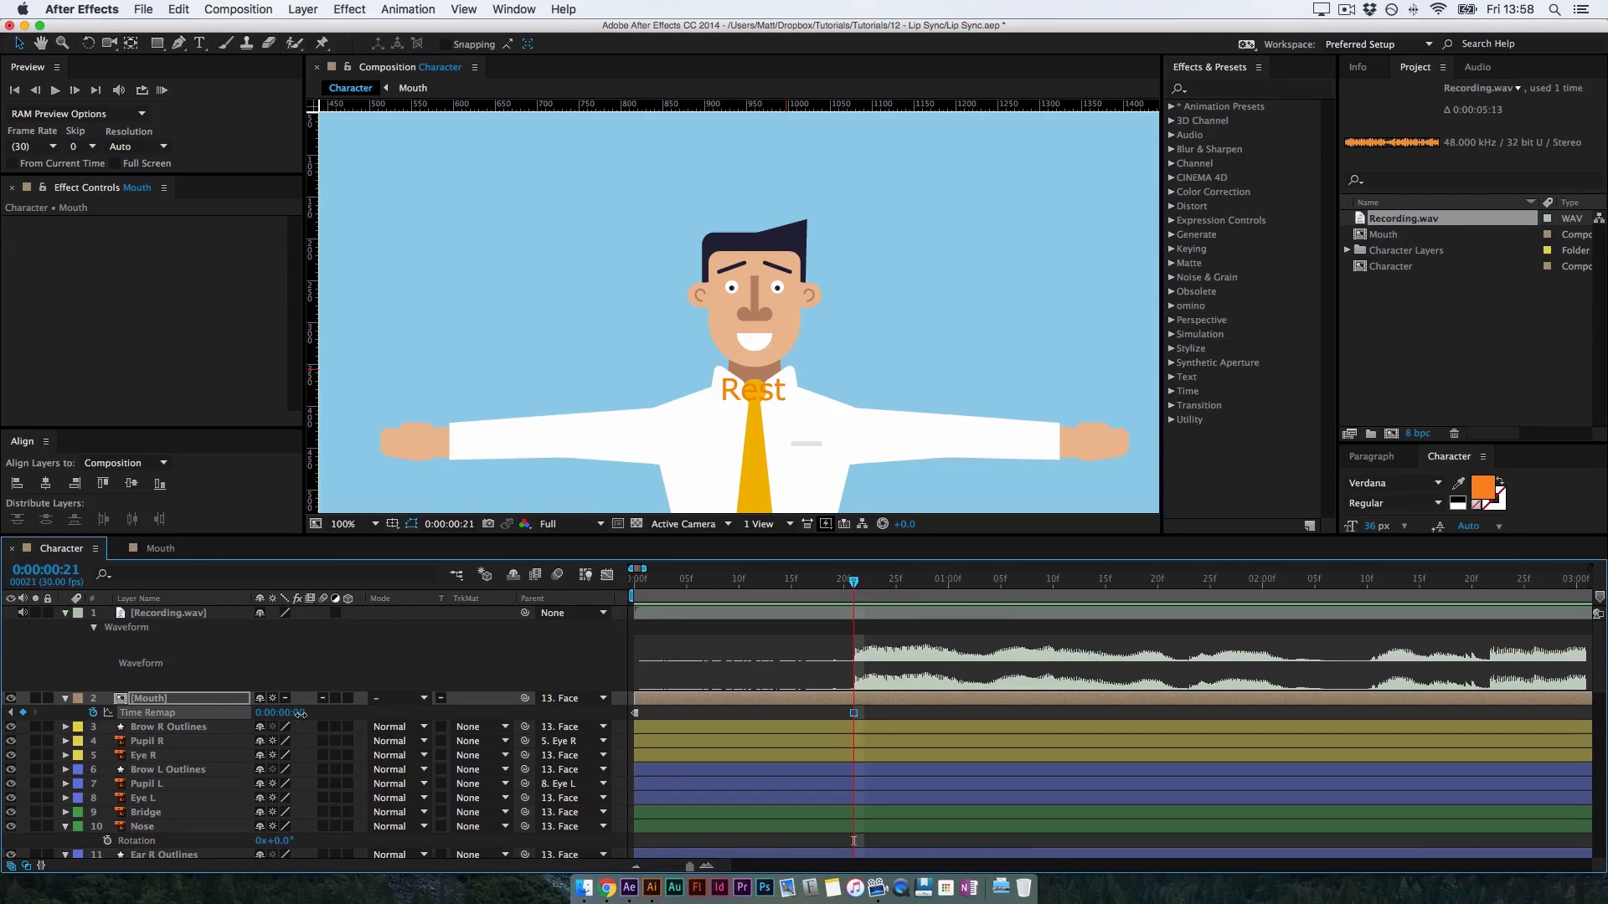
drag(300, 714, 302, 717)
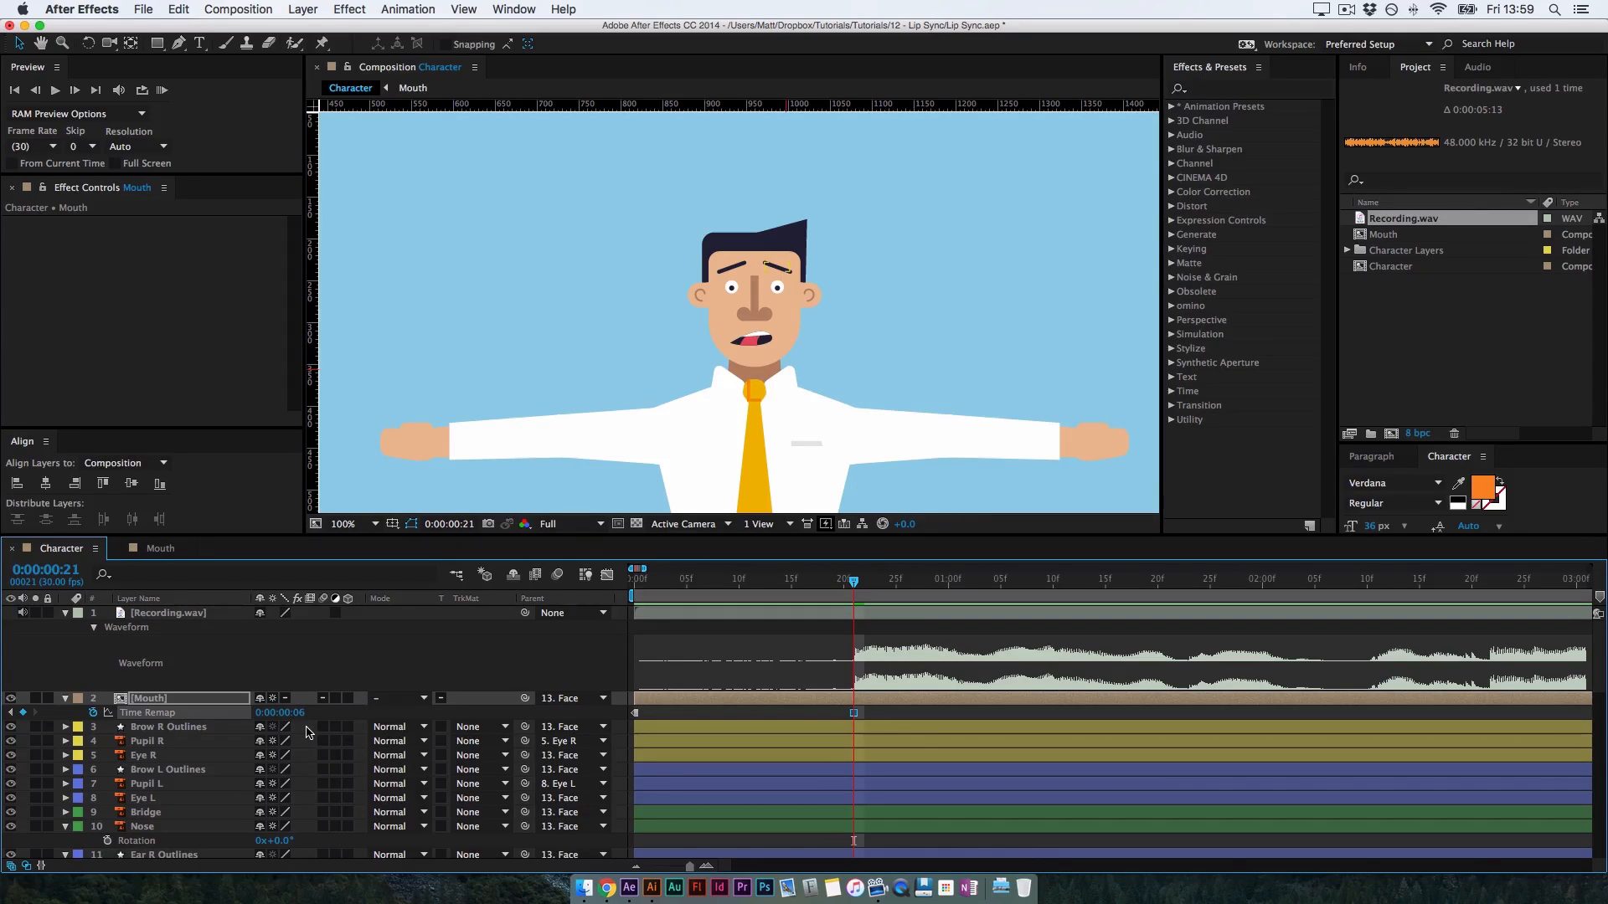
click(300, 714)
text(14)
key(Return)
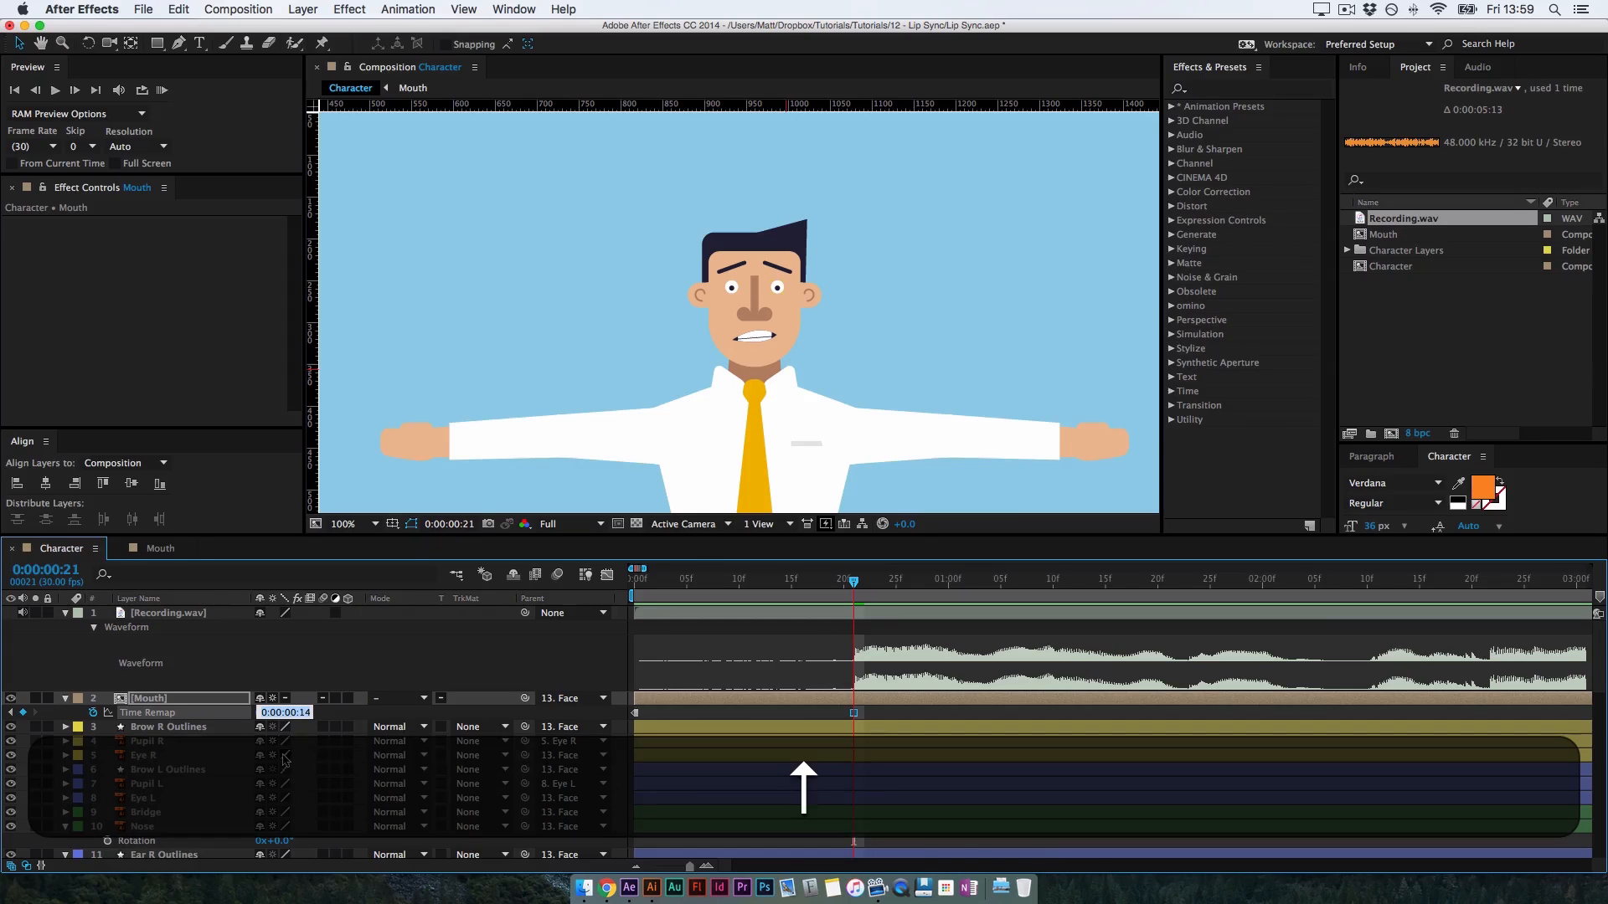
Compare mouth shapes at the 0:00:00:21 keyframe by switching its Time Remap value between 0 and 14, ending on 0
text(0)
key(Return)
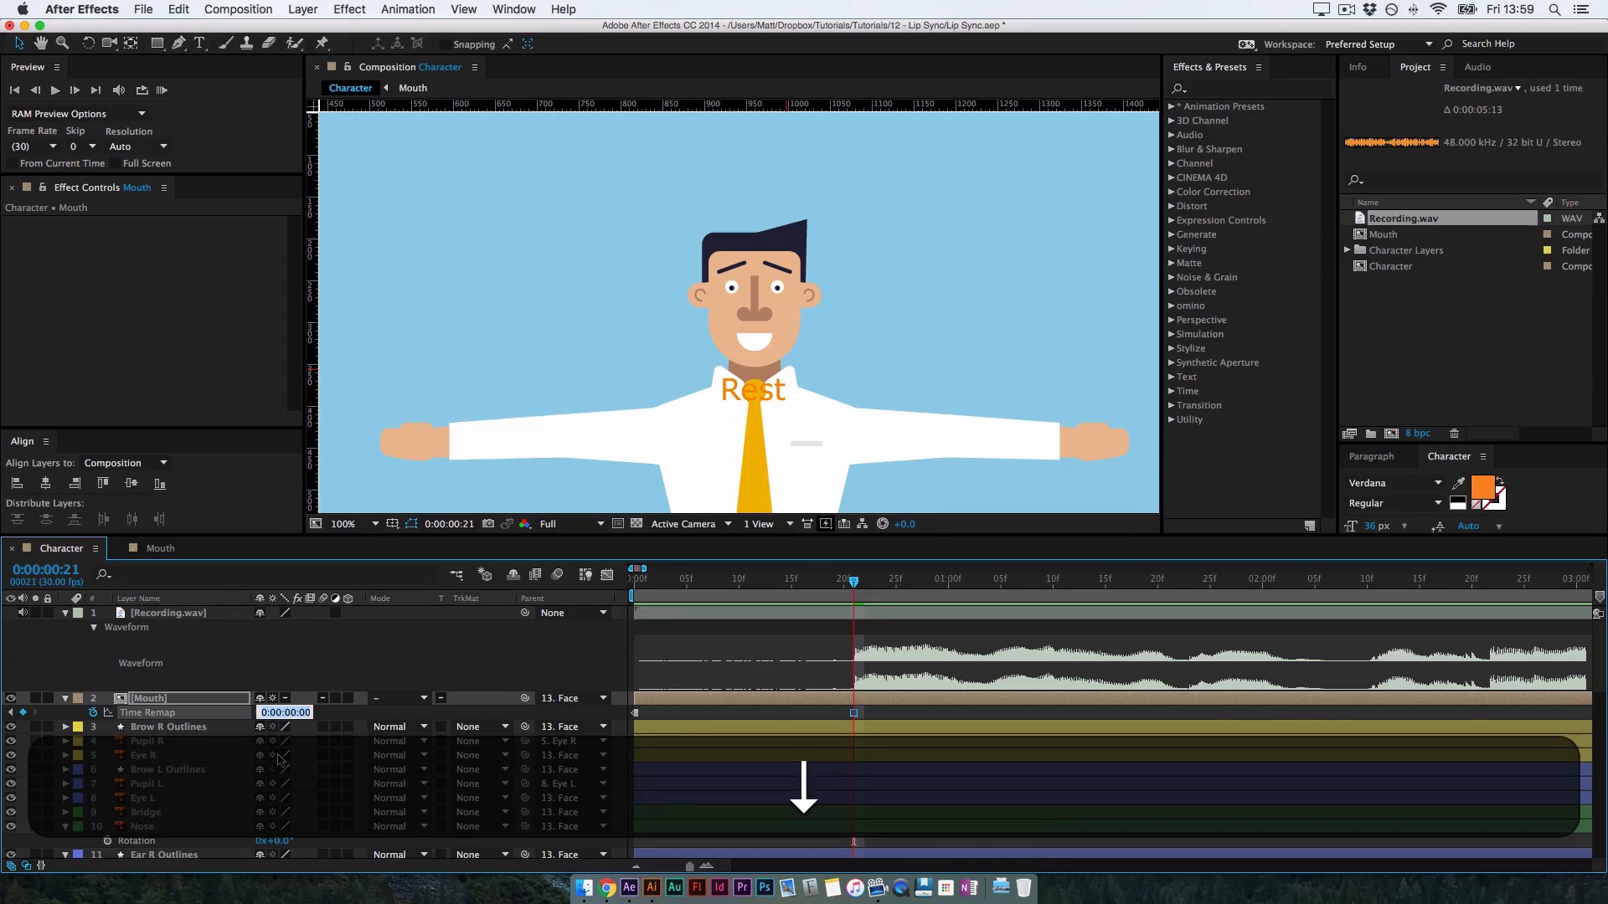
text(14)
key(Return)
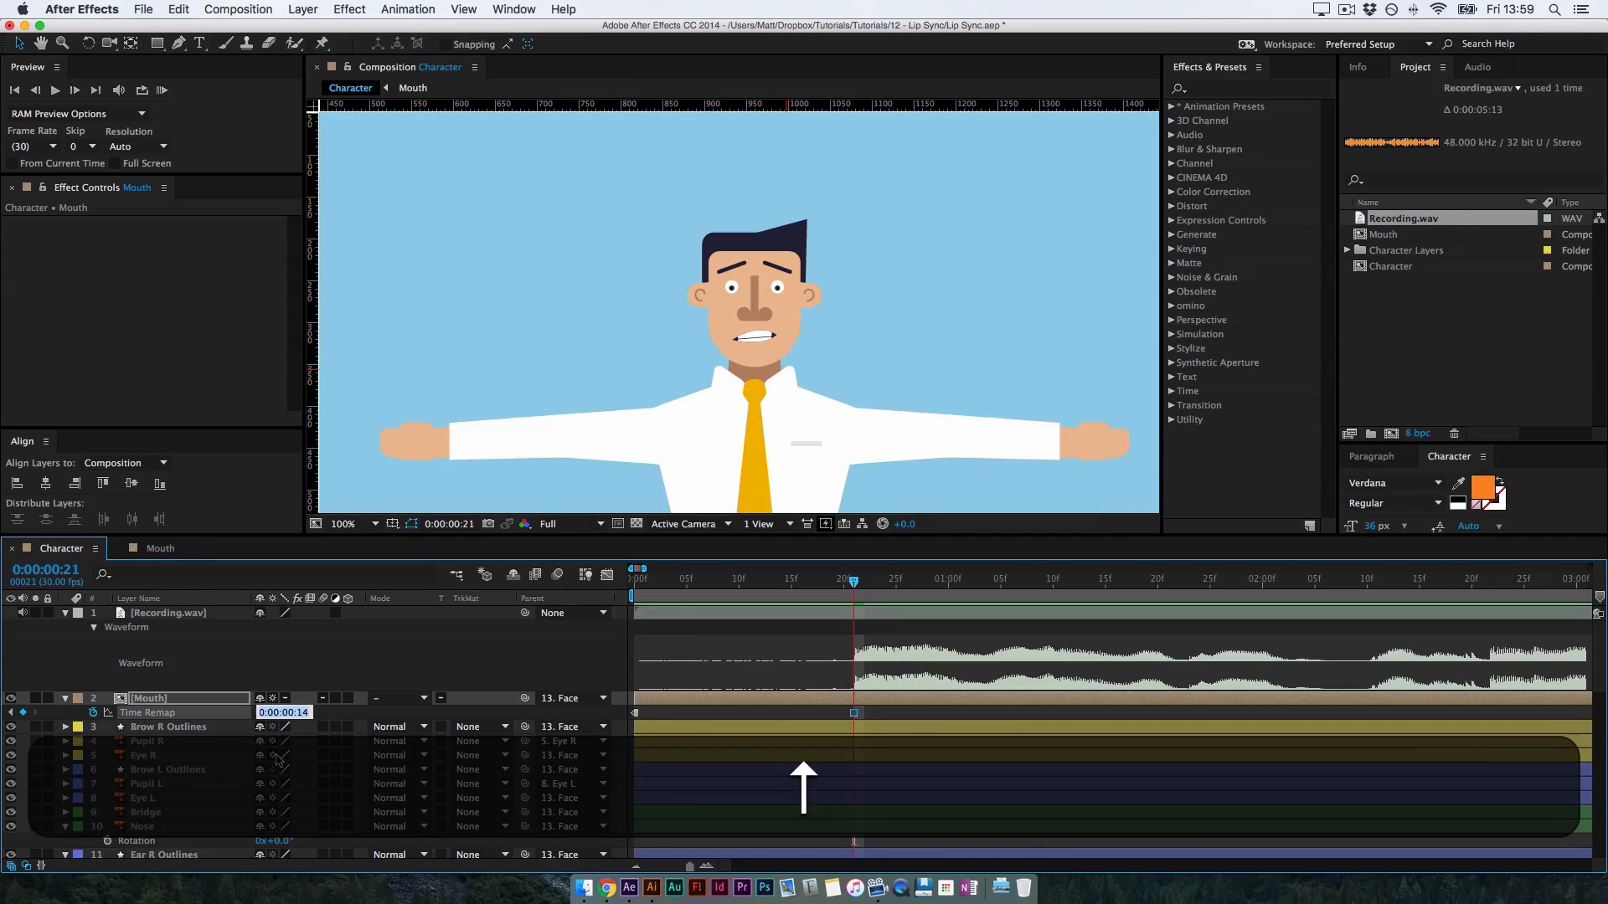
click(879, 718)
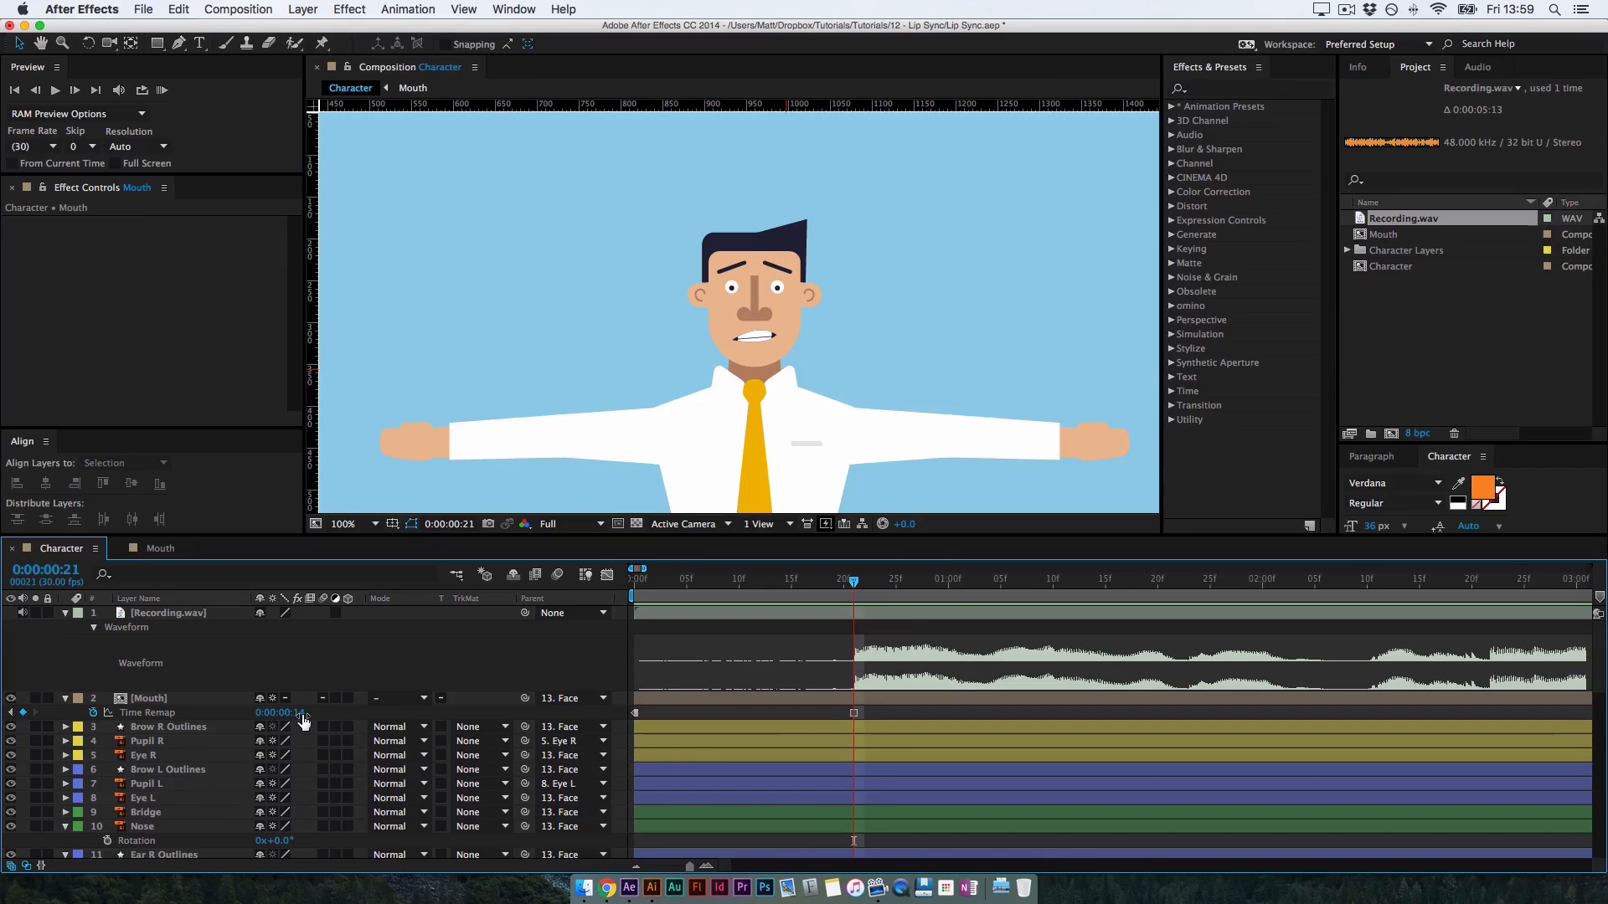
click(285, 712)
text(0)
key(Return)
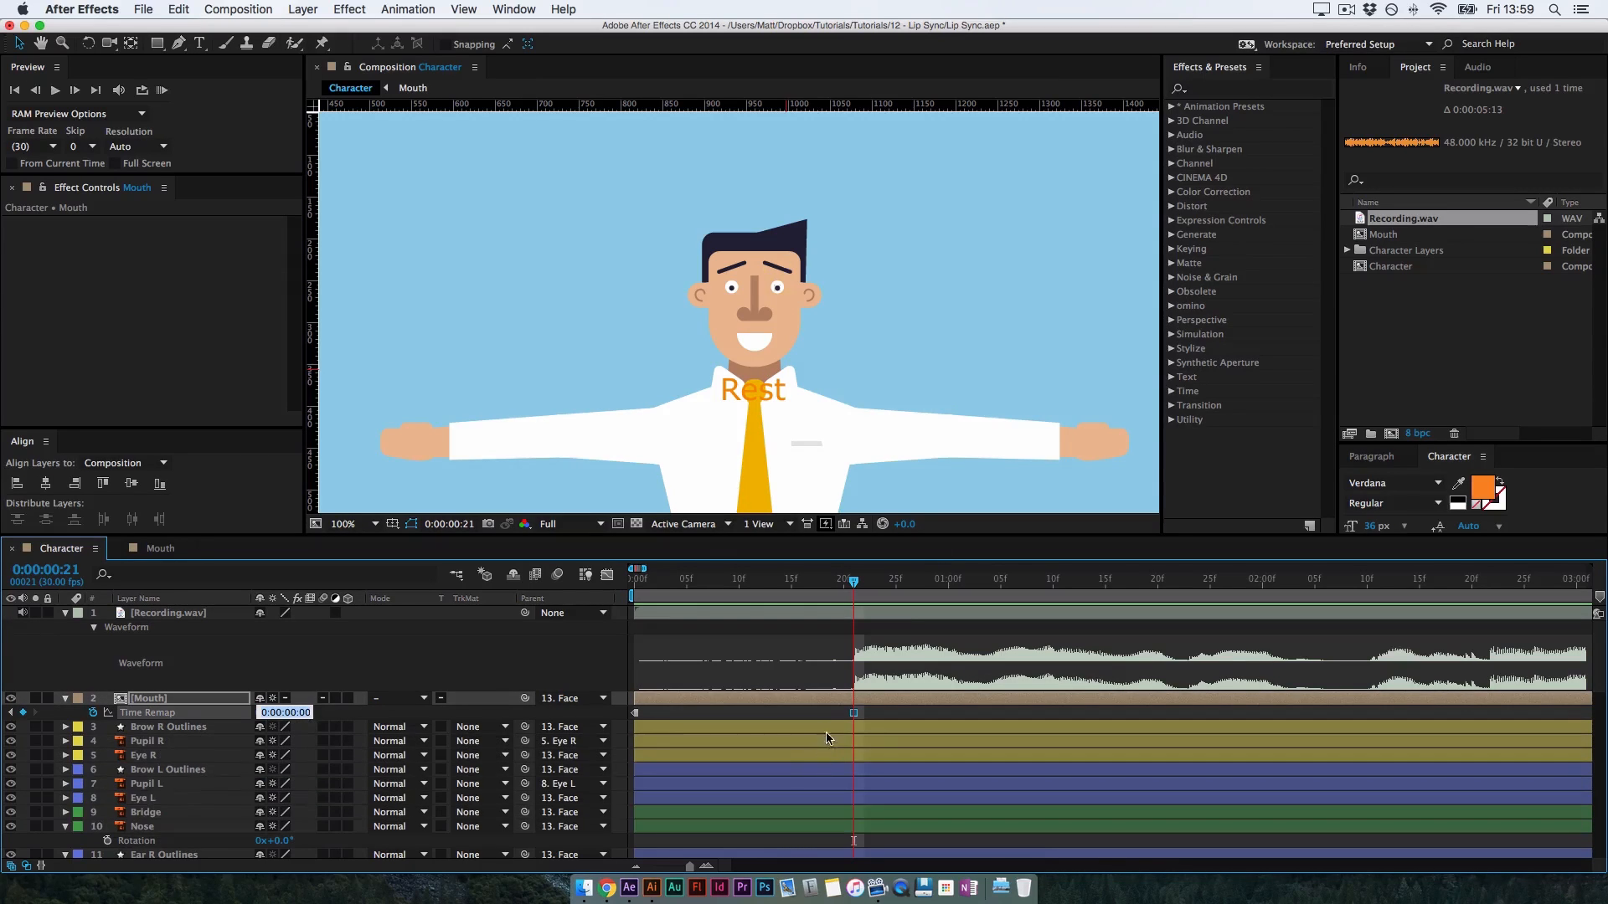
Set the Mouth keyframe's Time Remap value to 0:00:00:07 for the R shape and move the keyframe to 0:00:00:26
click(827, 721)
key(=)
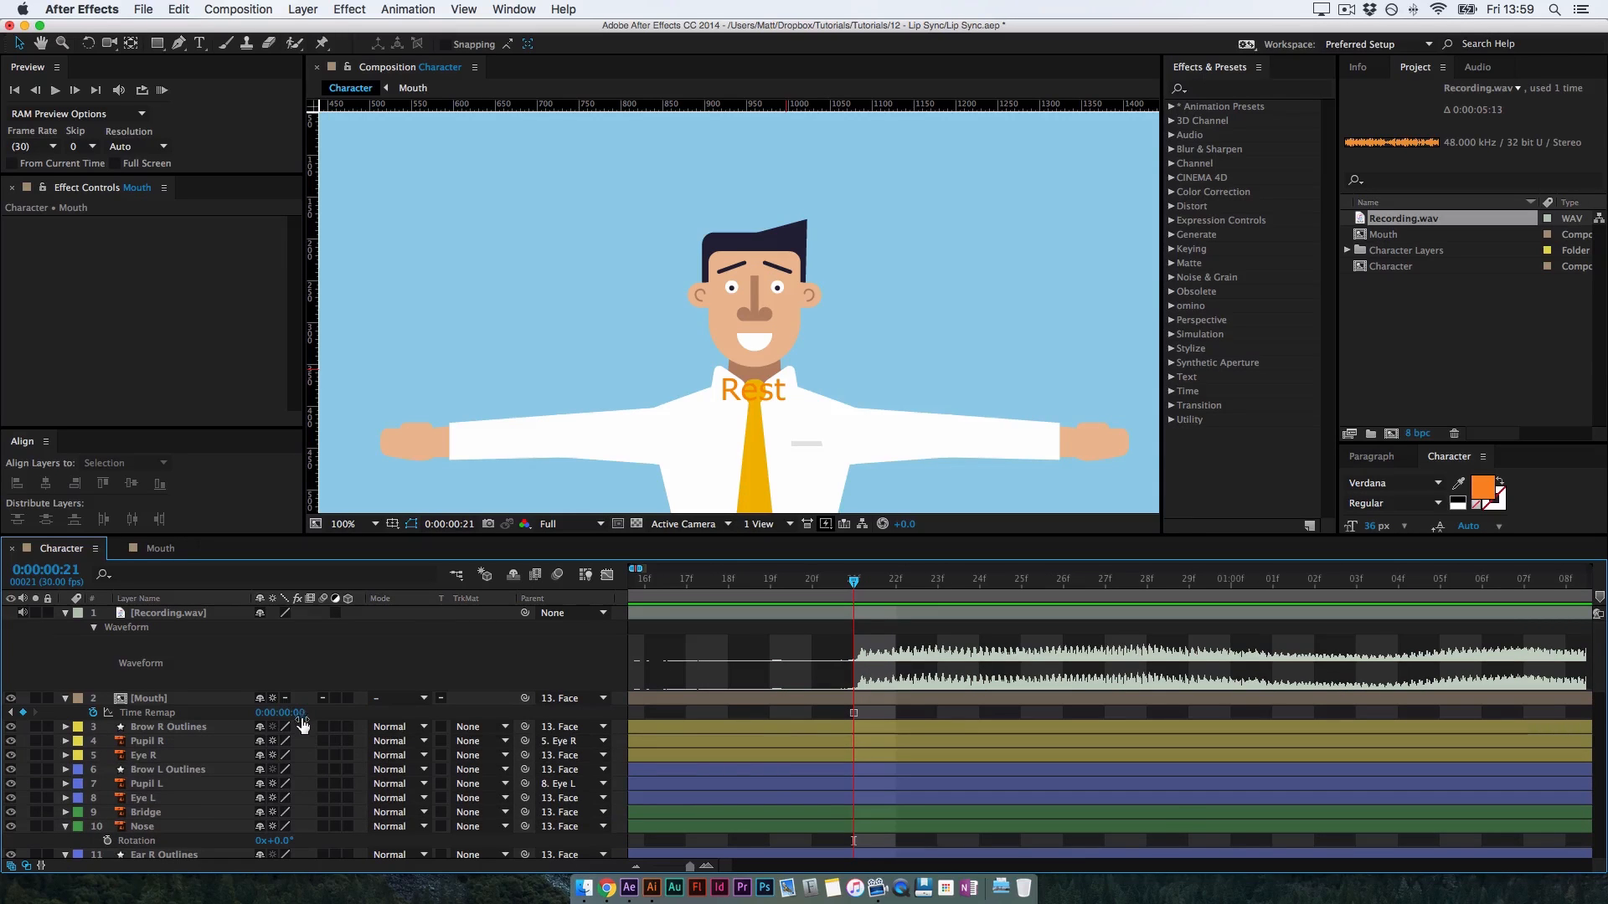
super+click(303, 725)
drag(304, 708, 338, 714)
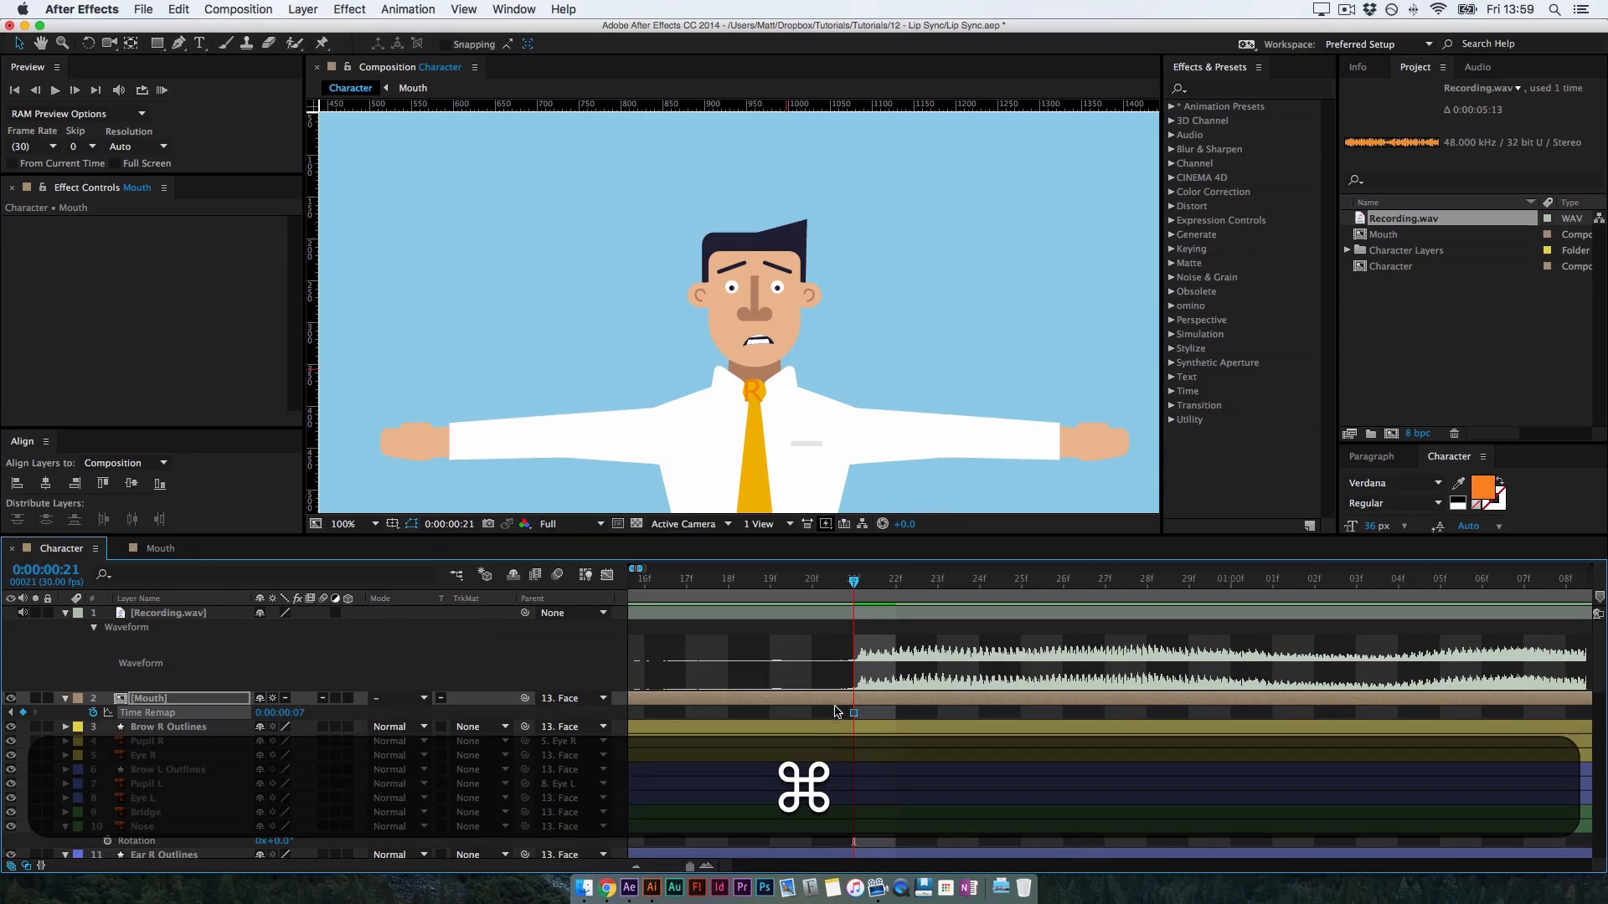
click(834, 712)
drag(852, 582, 1045, 659)
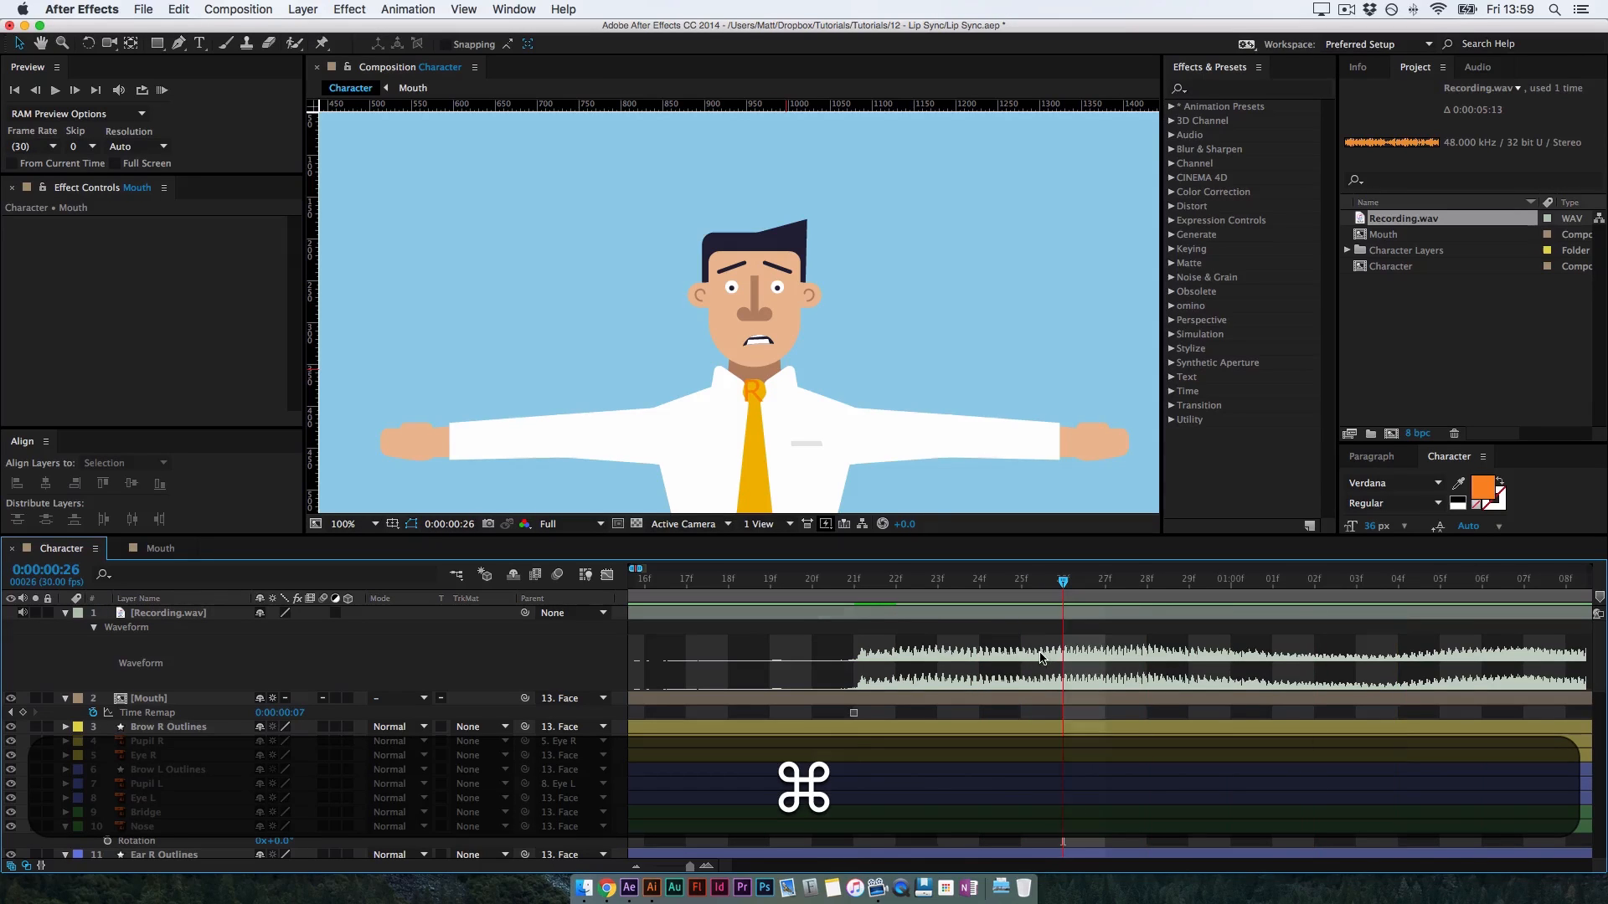
drag(855, 713, 1059, 722)
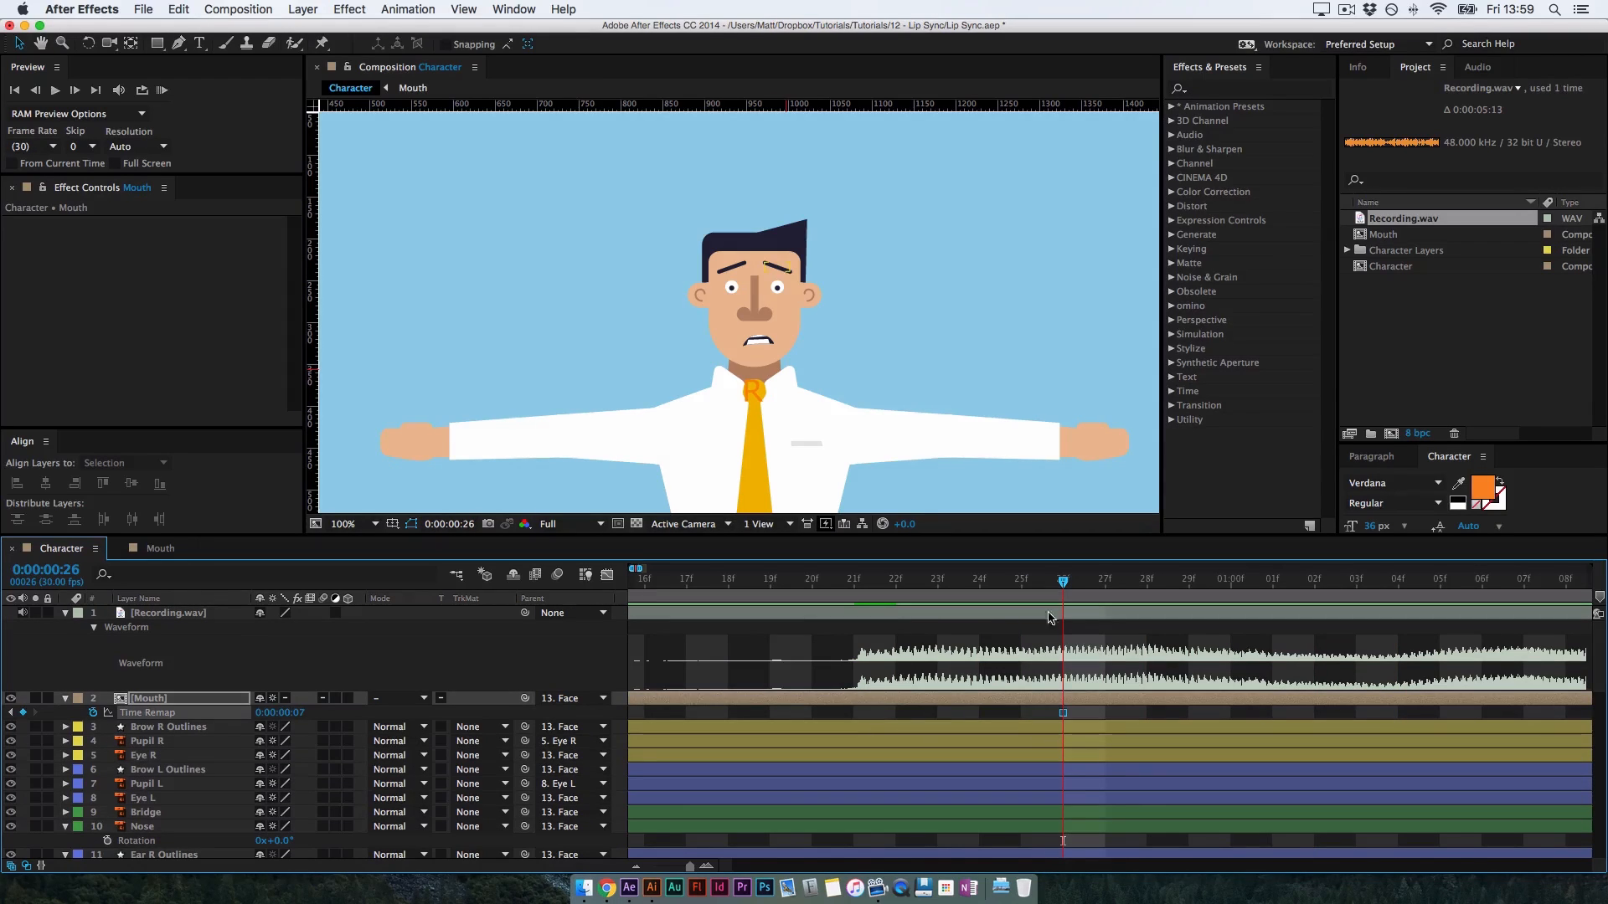
Step through the audio after 0:00:00:21 and add a Mouth Time Remap keyframe there set to 0:00:00:03, the Oo shape
drag(1063, 584, 854, 581)
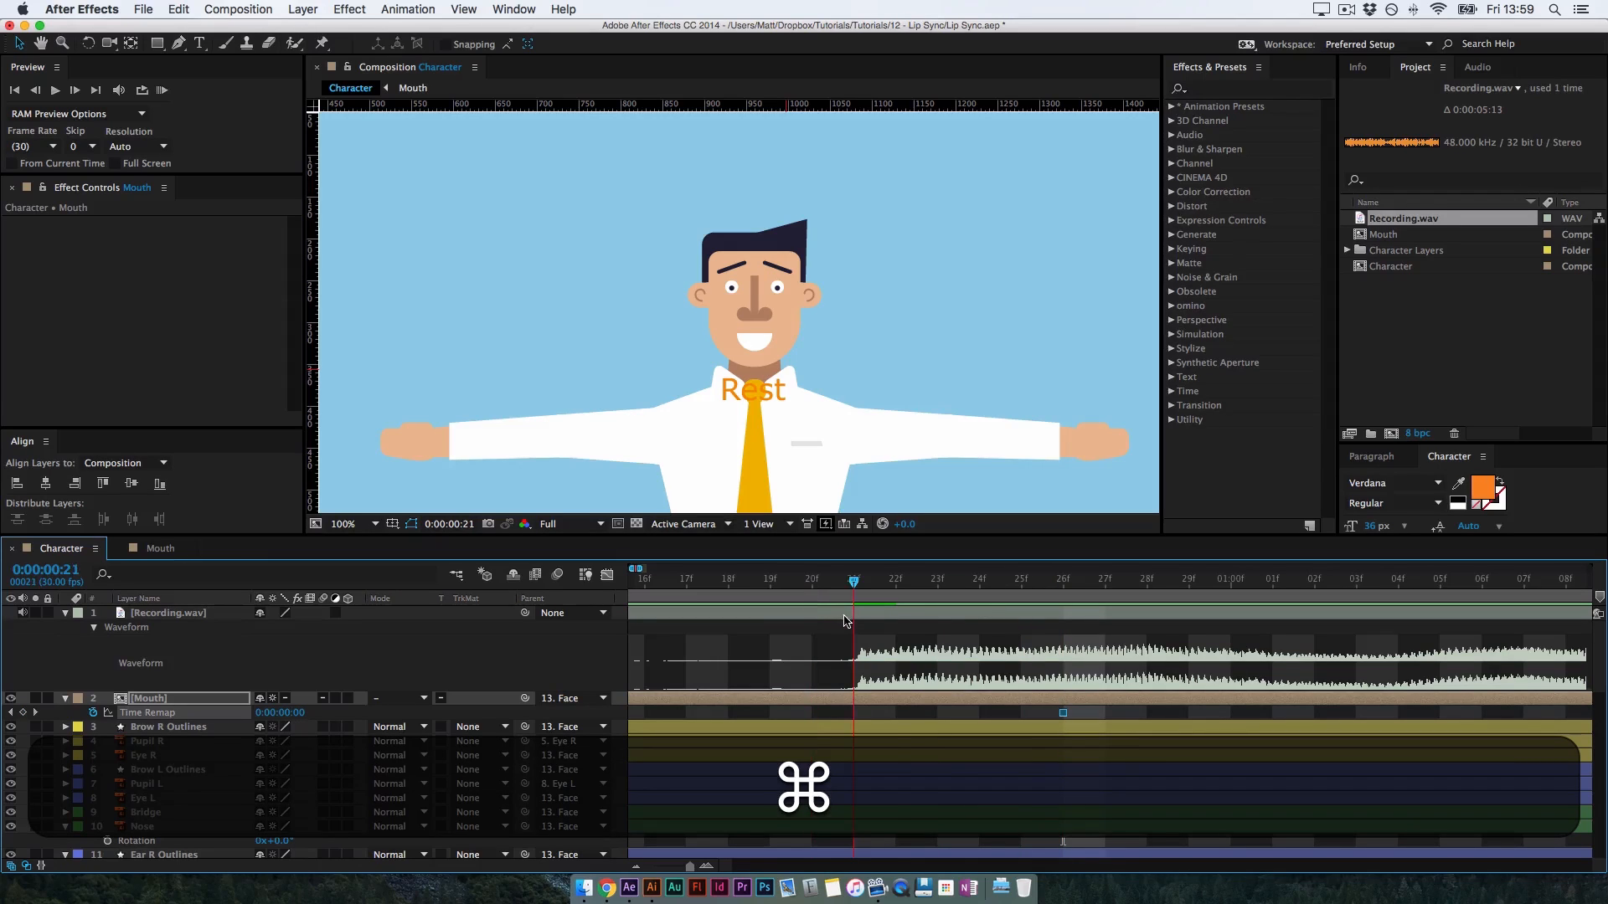
key(super+Right)
key(super+Right)
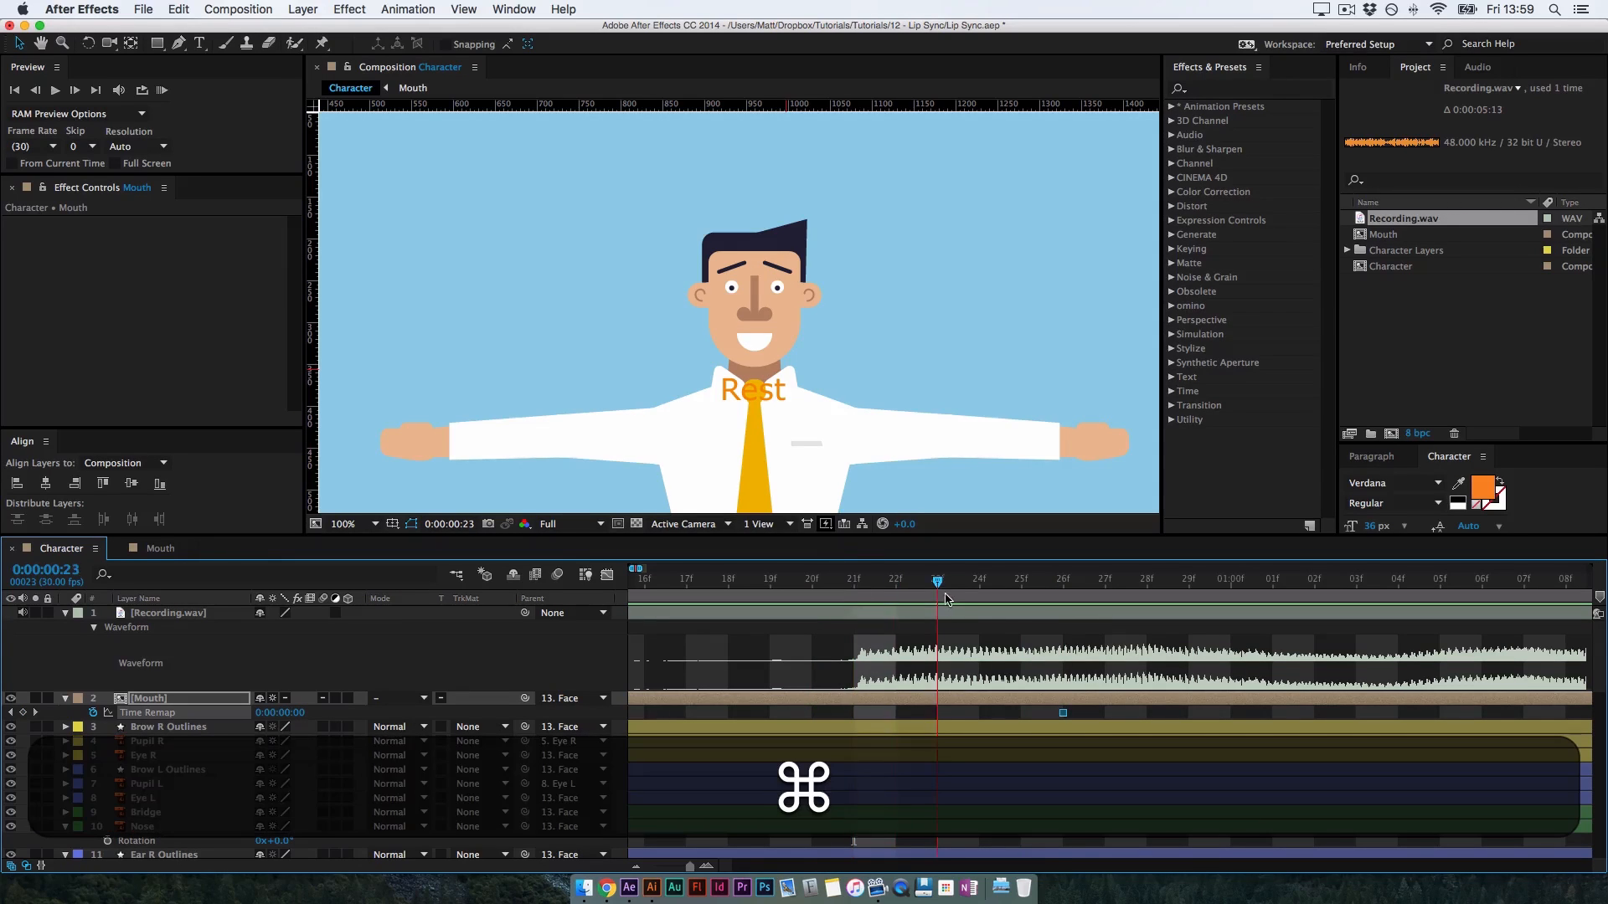
key(super+Left)
key(super+Left)
key(super+Right)
key(super+Right)
key(super+Right)
key(super+Right)
key(super+Right)
key(super+Left)
key(super+Left)
key(super+Left)
key(super+Left)
key(super+Left)
mouse_move(297, 715)
mouse_down()
mouse_move(282, 715)
mouse_move(306, 713)
mouse_up()
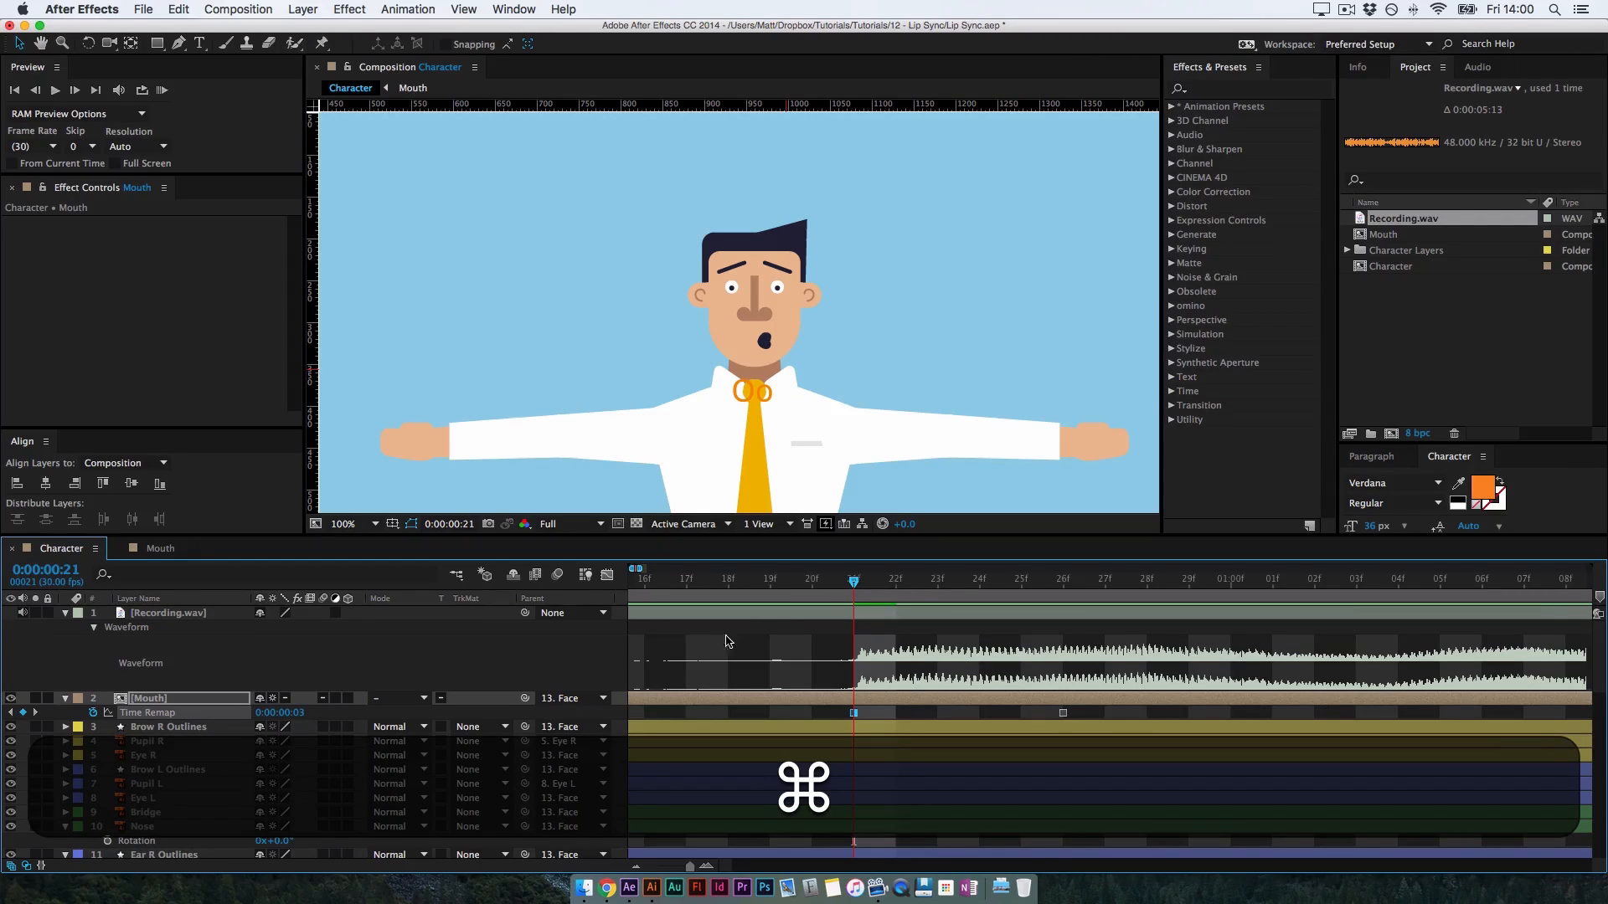
drag(306, 712, 319, 709)
Add Mouth Time Remap keyframes at 0:00:01:00 set to 0:00:00:13 and at 0:00:01:04 set to 0:00:00:05, the Ee shape
drag(854, 585, 1213, 647)
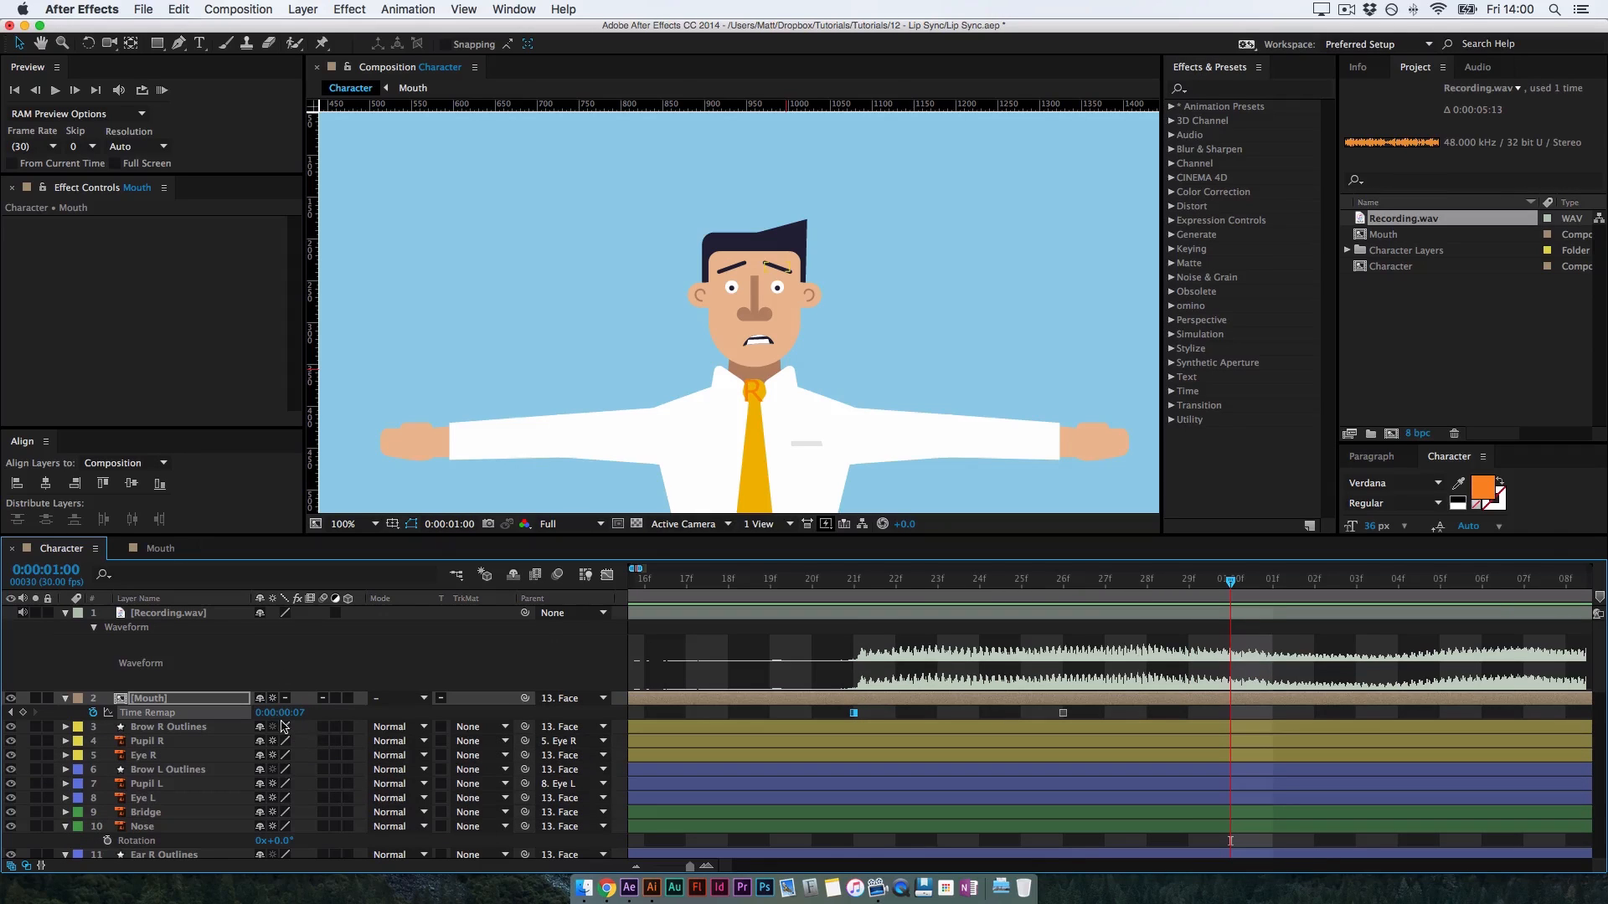
drag(301, 716, 346, 722)
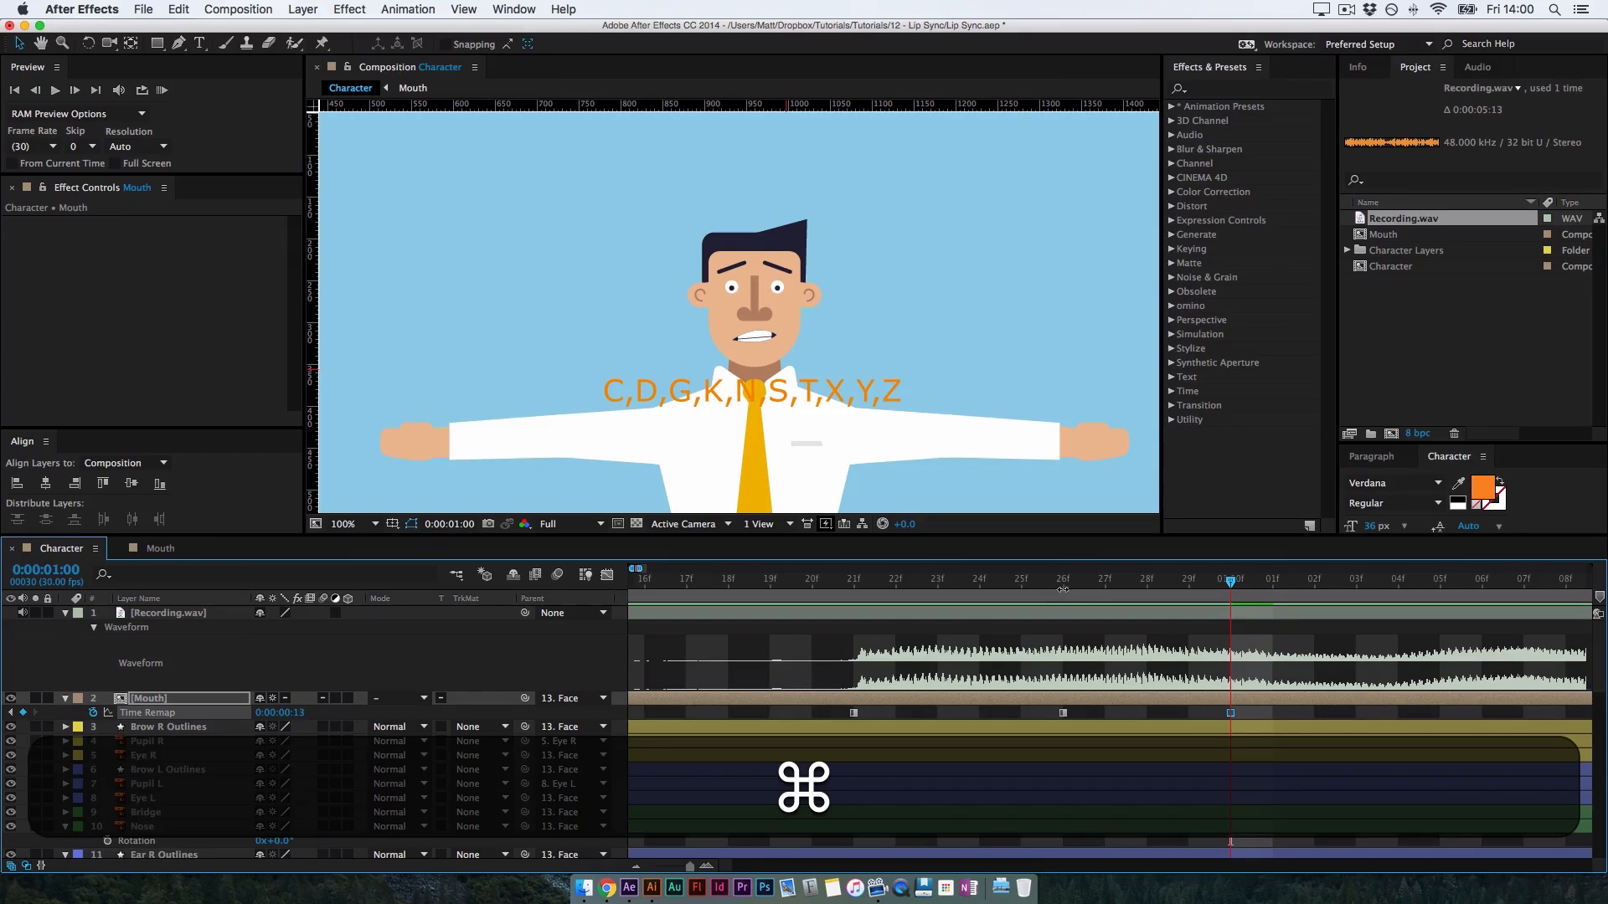
drag(1231, 587, 1342, 676)
scroll(1344, 695, right, 3)
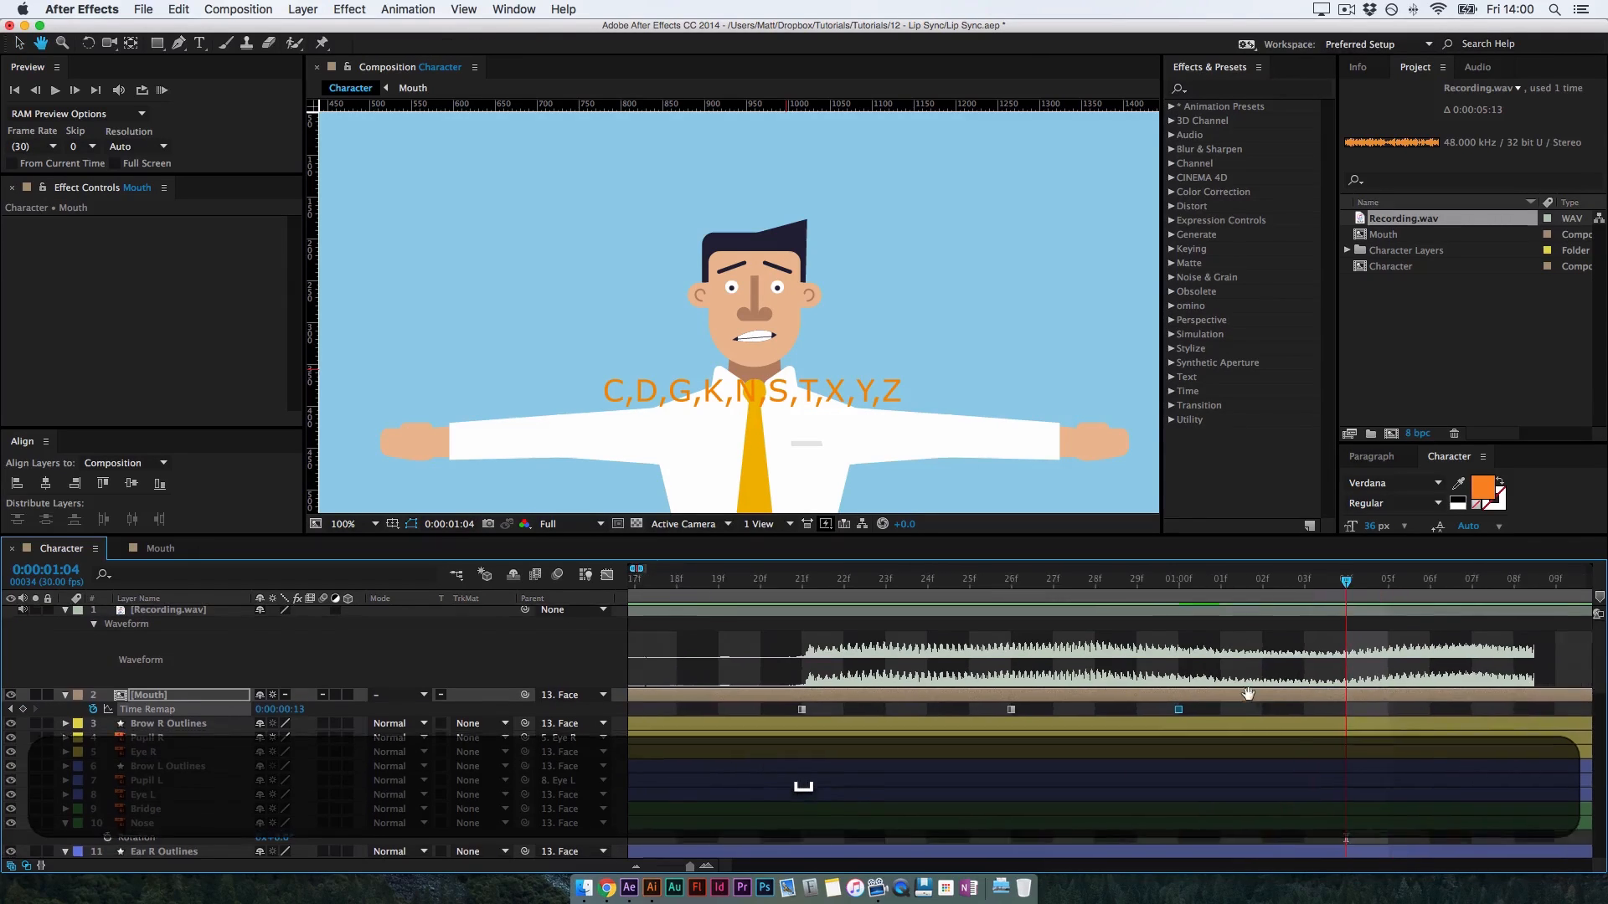
drag(300, 716, 255, 728)
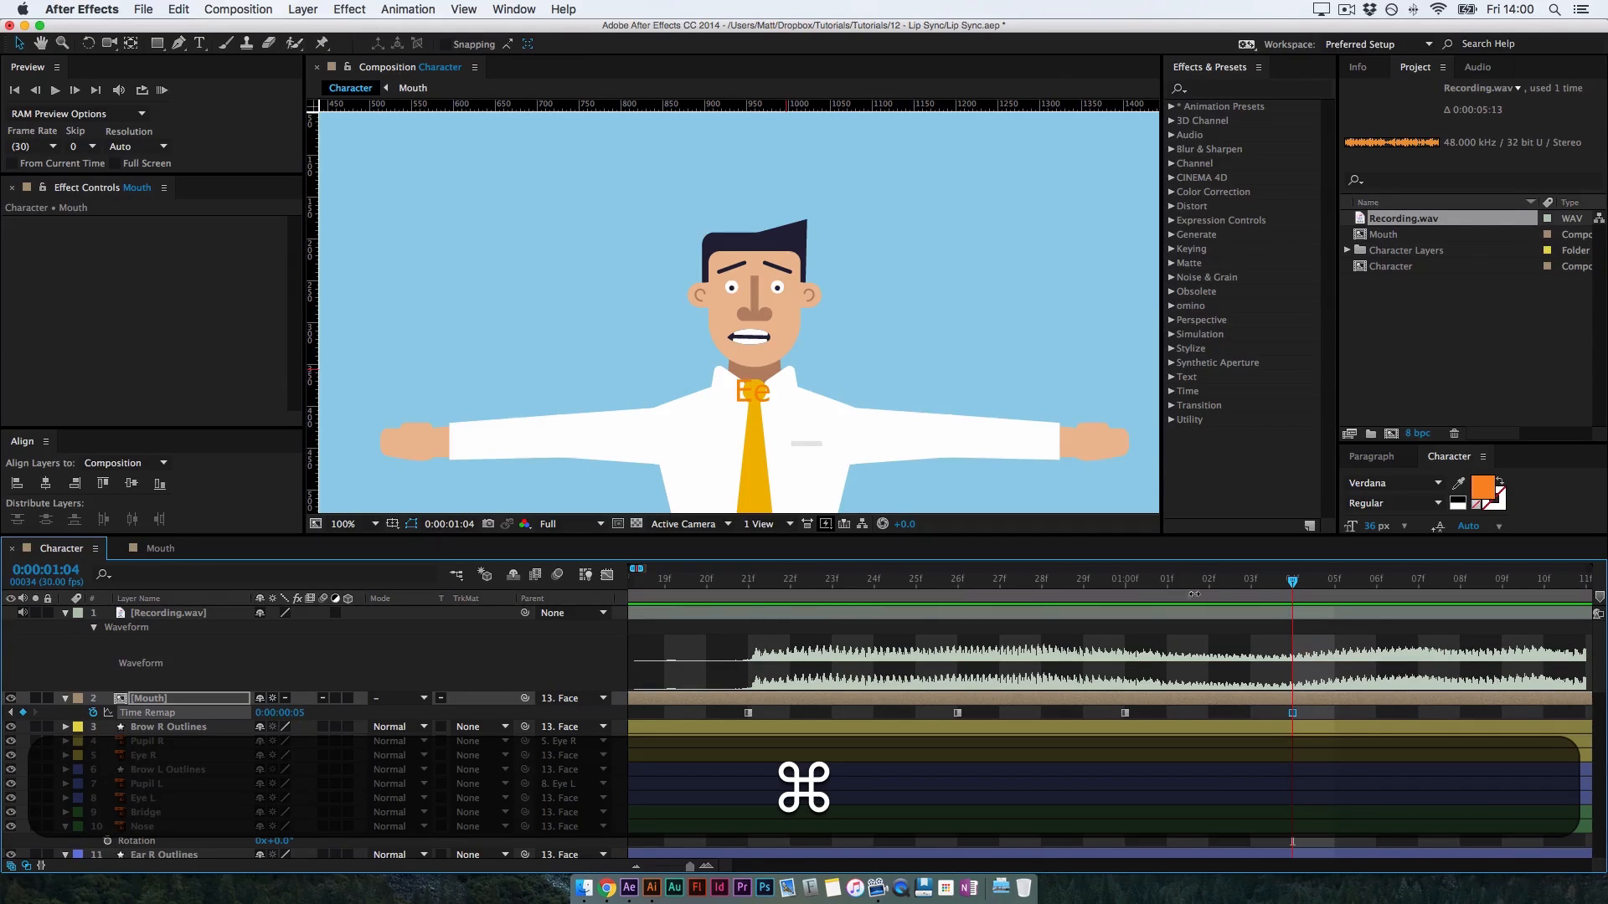
Add a Mouth Time Remap keyframe at 0:00:01:09 set to 0:00:00:12, the Ch,J,S shape
drag(1292, 580, 1531, 611)
drag(1264, 667, 694, 657)
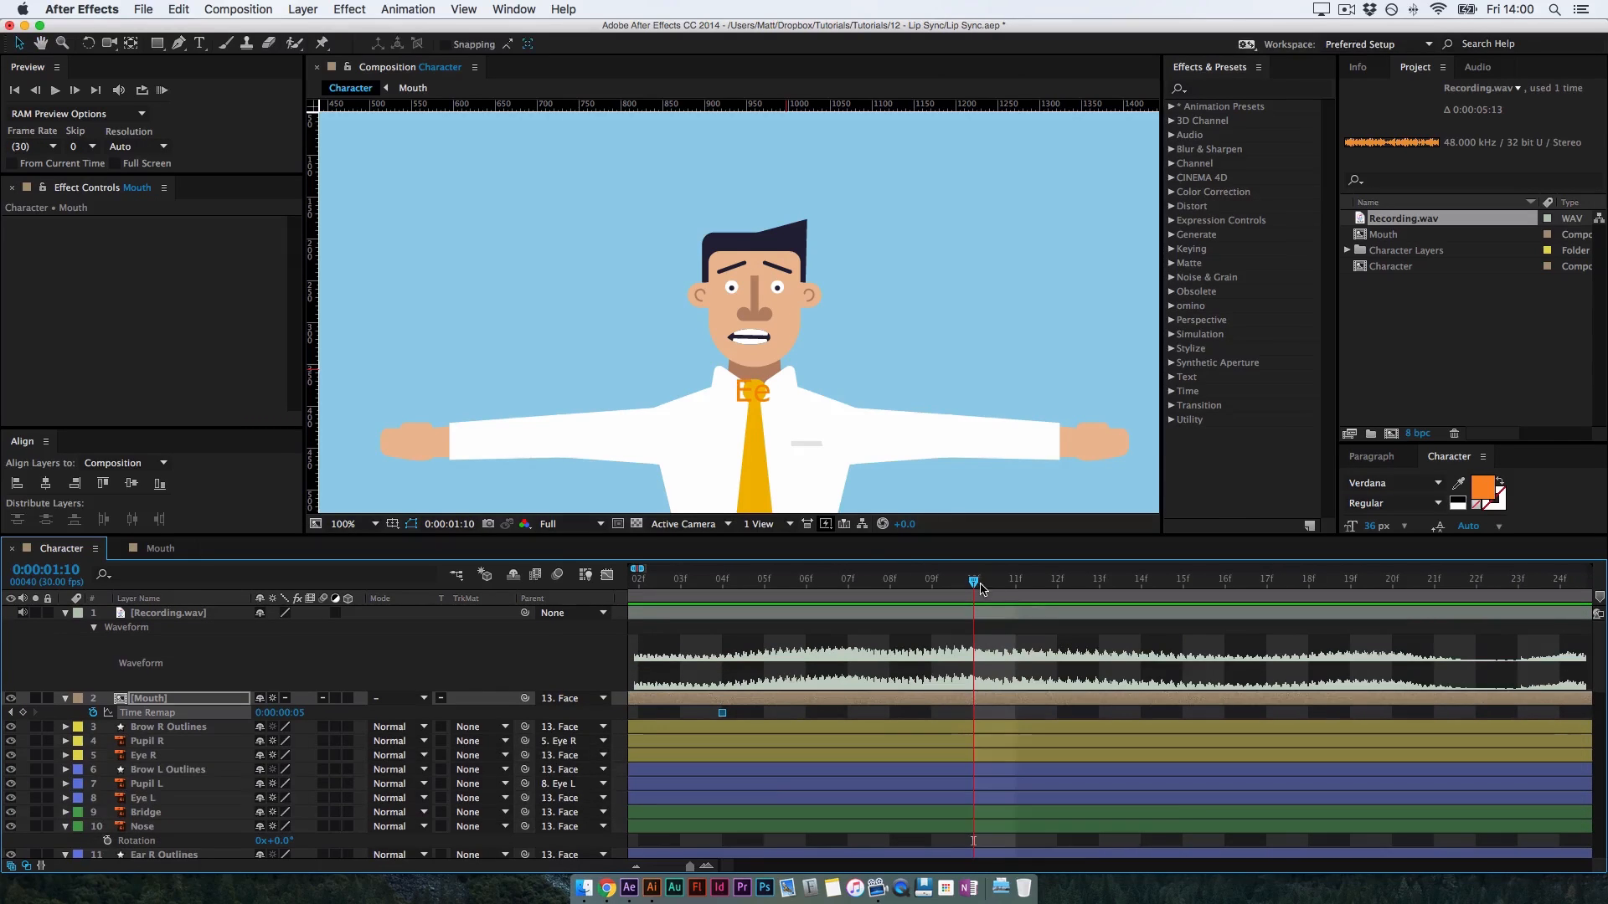
drag(980, 588, 918, 596)
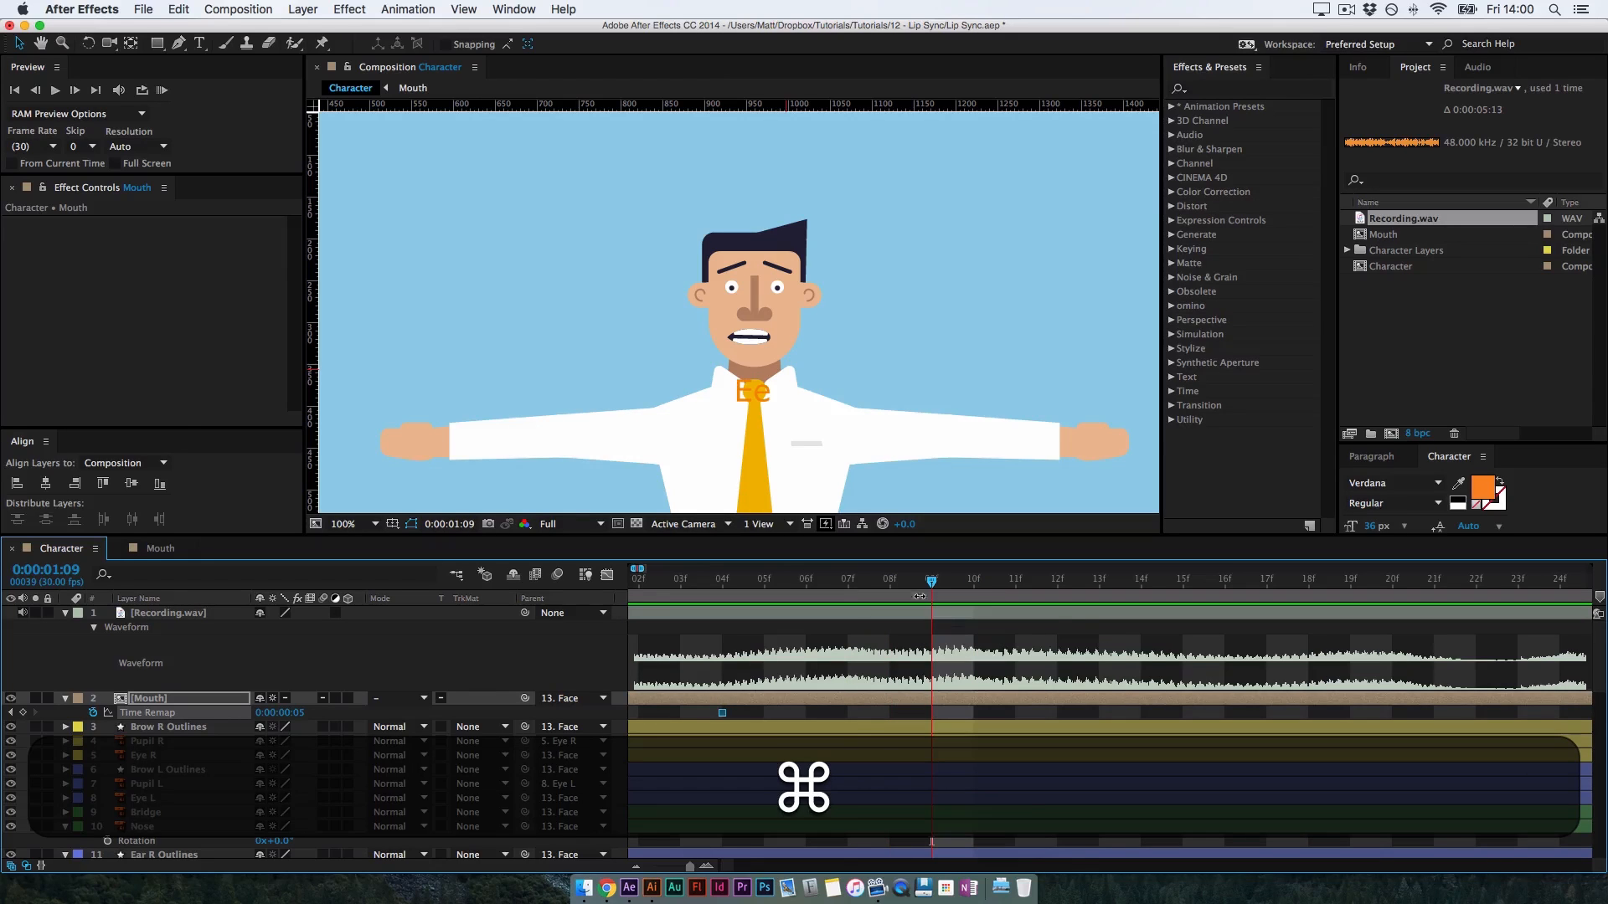
drag(256, 712, 356, 712)
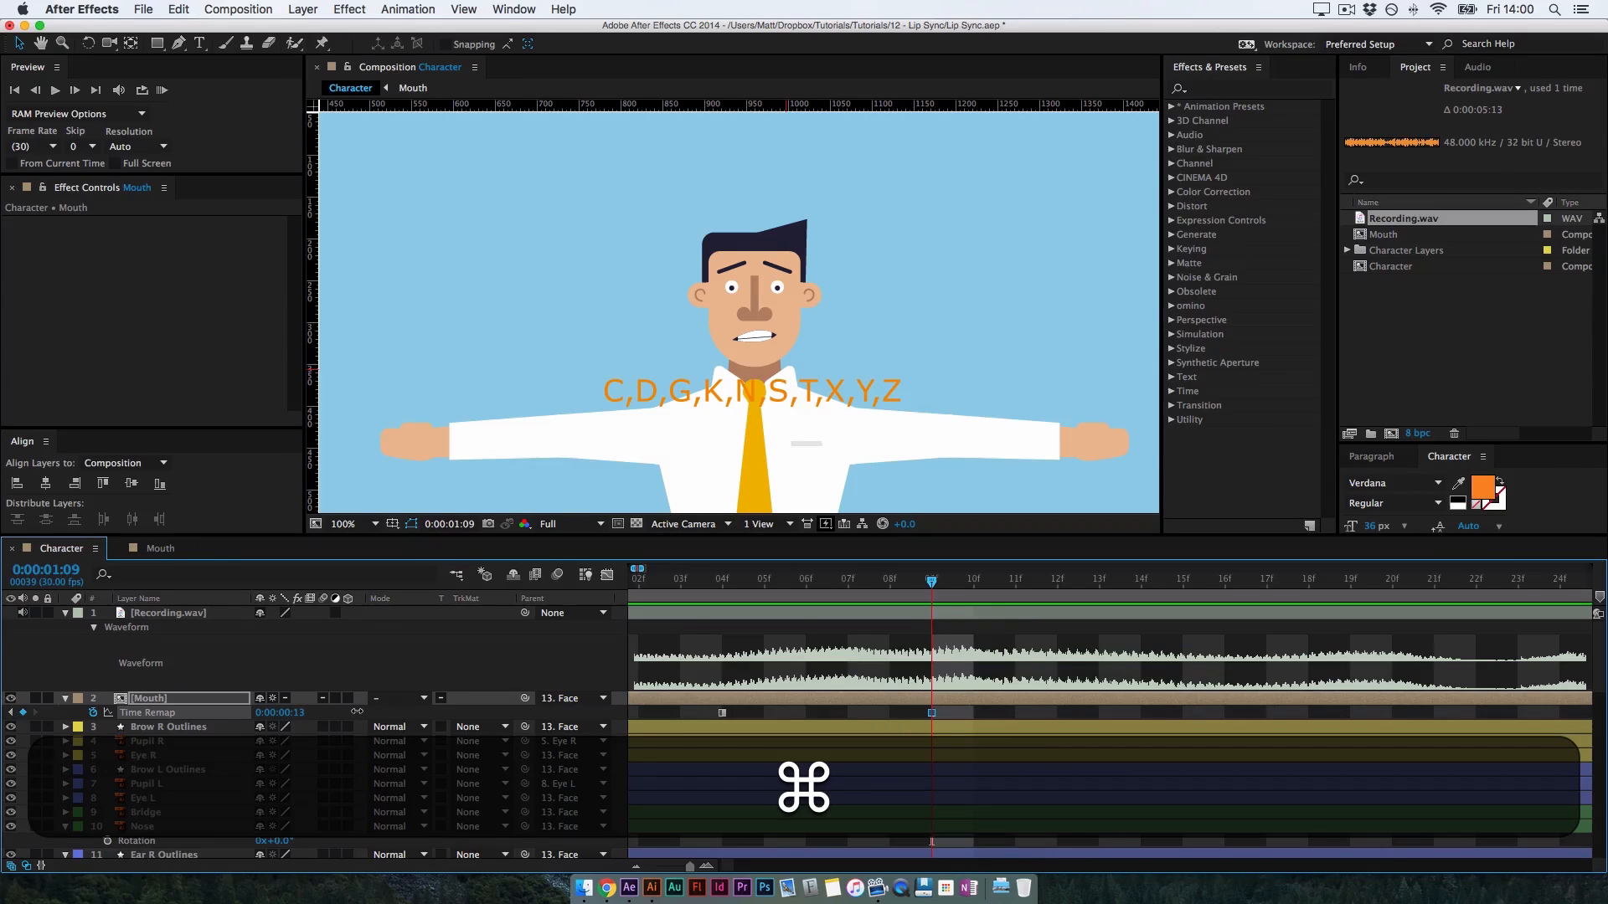
mouse_move(356, 712)
mouse_down()
mouse_move(252, 734)
mouse_move(346, 715)
mouse_move(332, 716)
mouse_up()
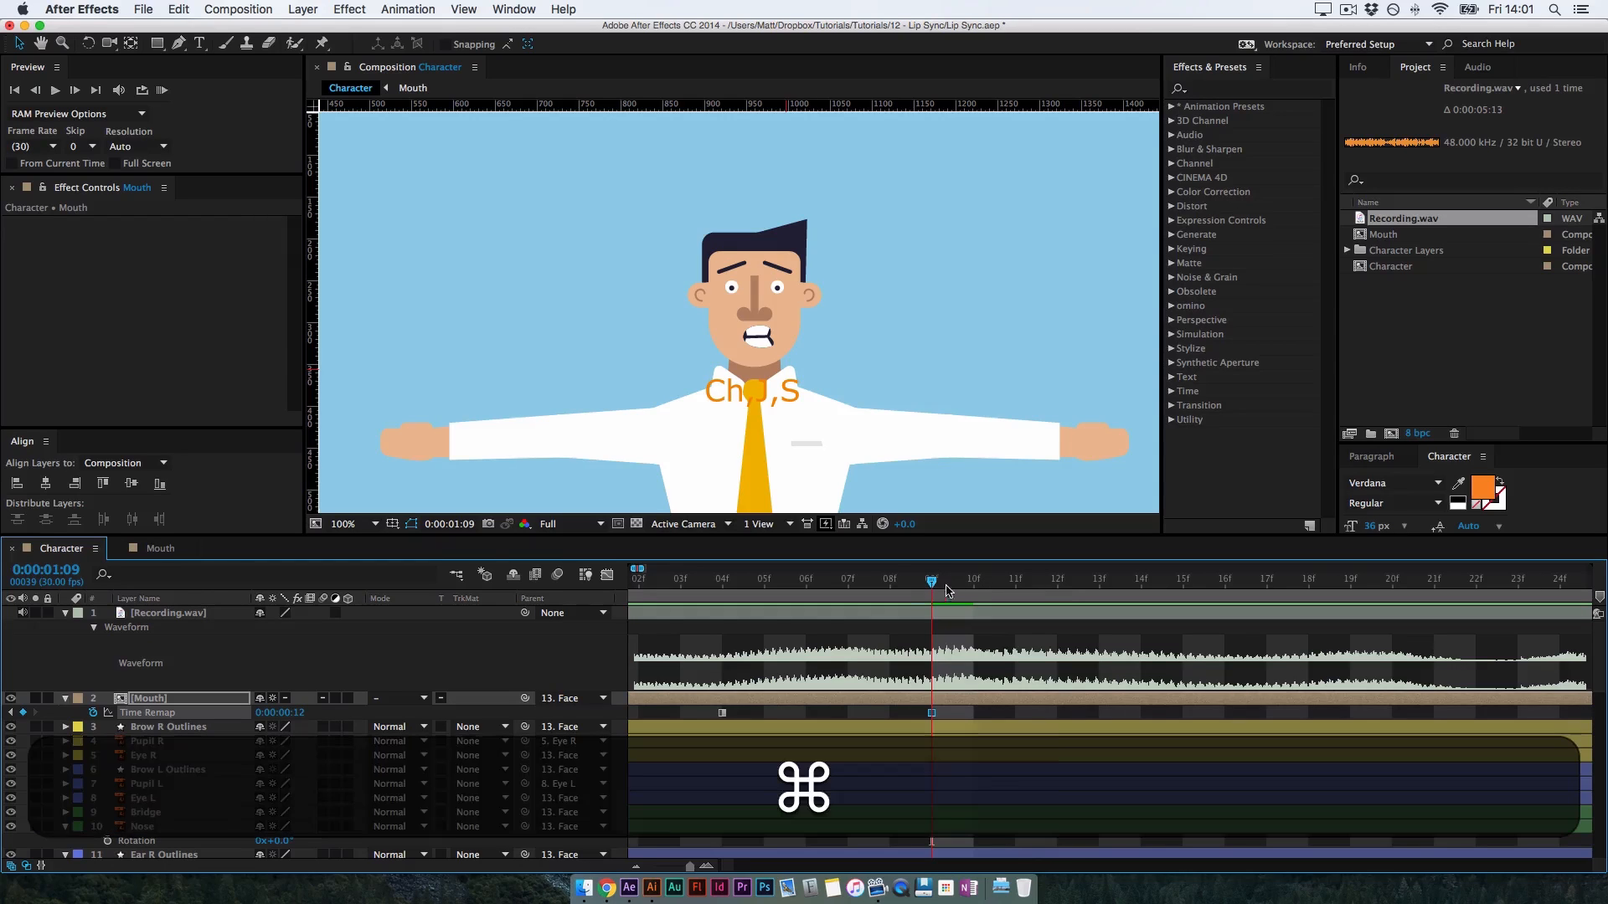
Scrub through the keyed word and end the work area at 0:00:01:11
drag(745, 599, 1410, 604)
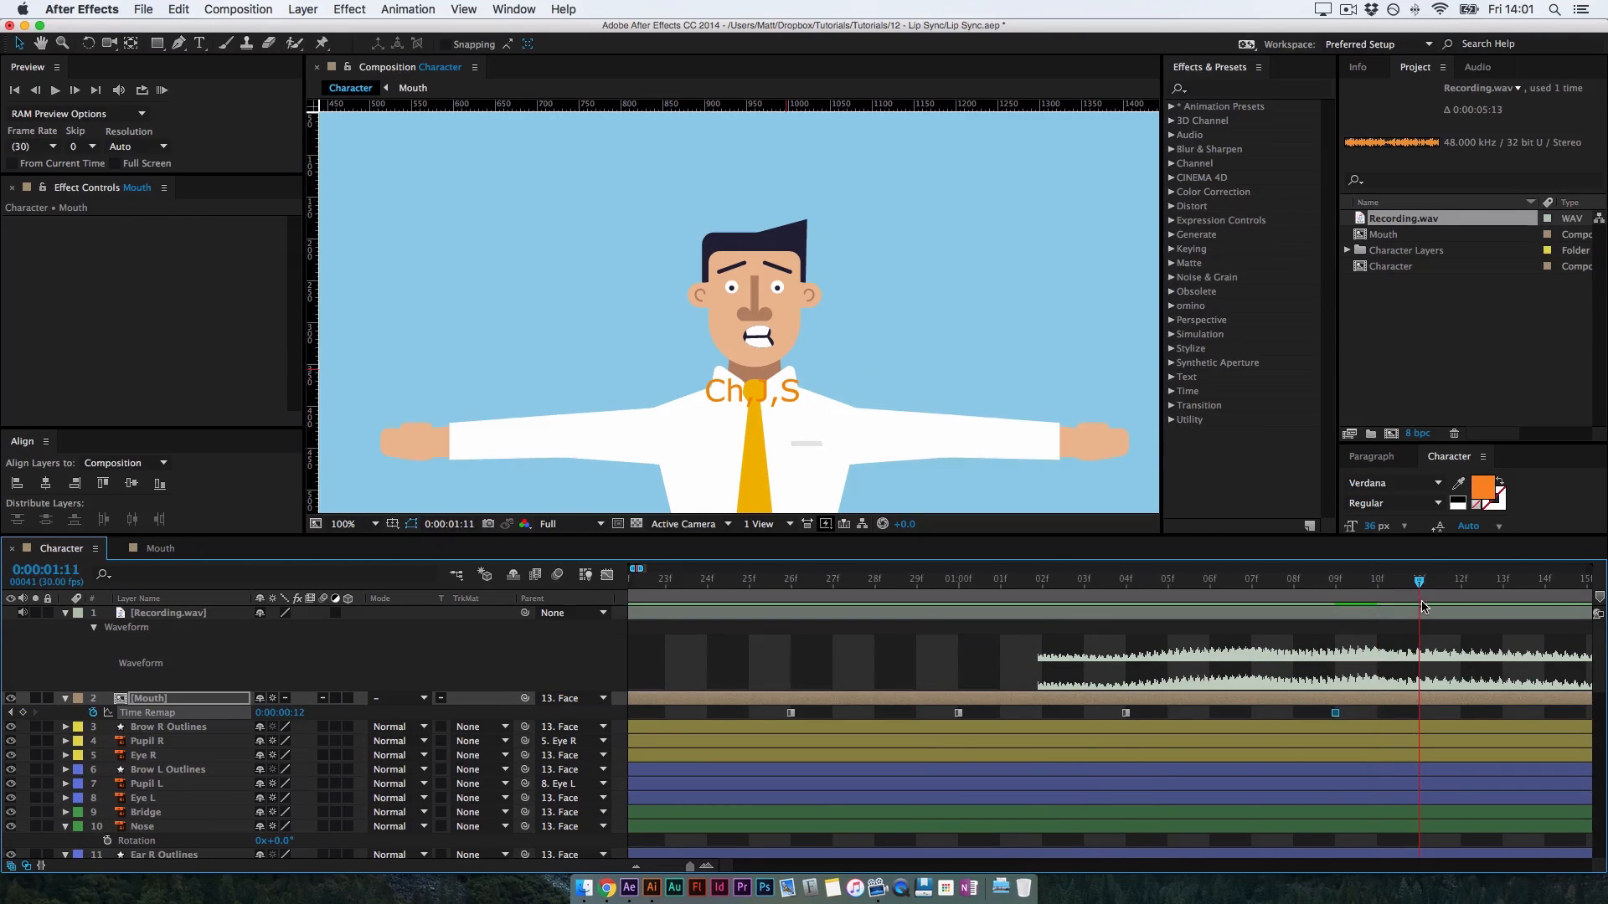
key(n)
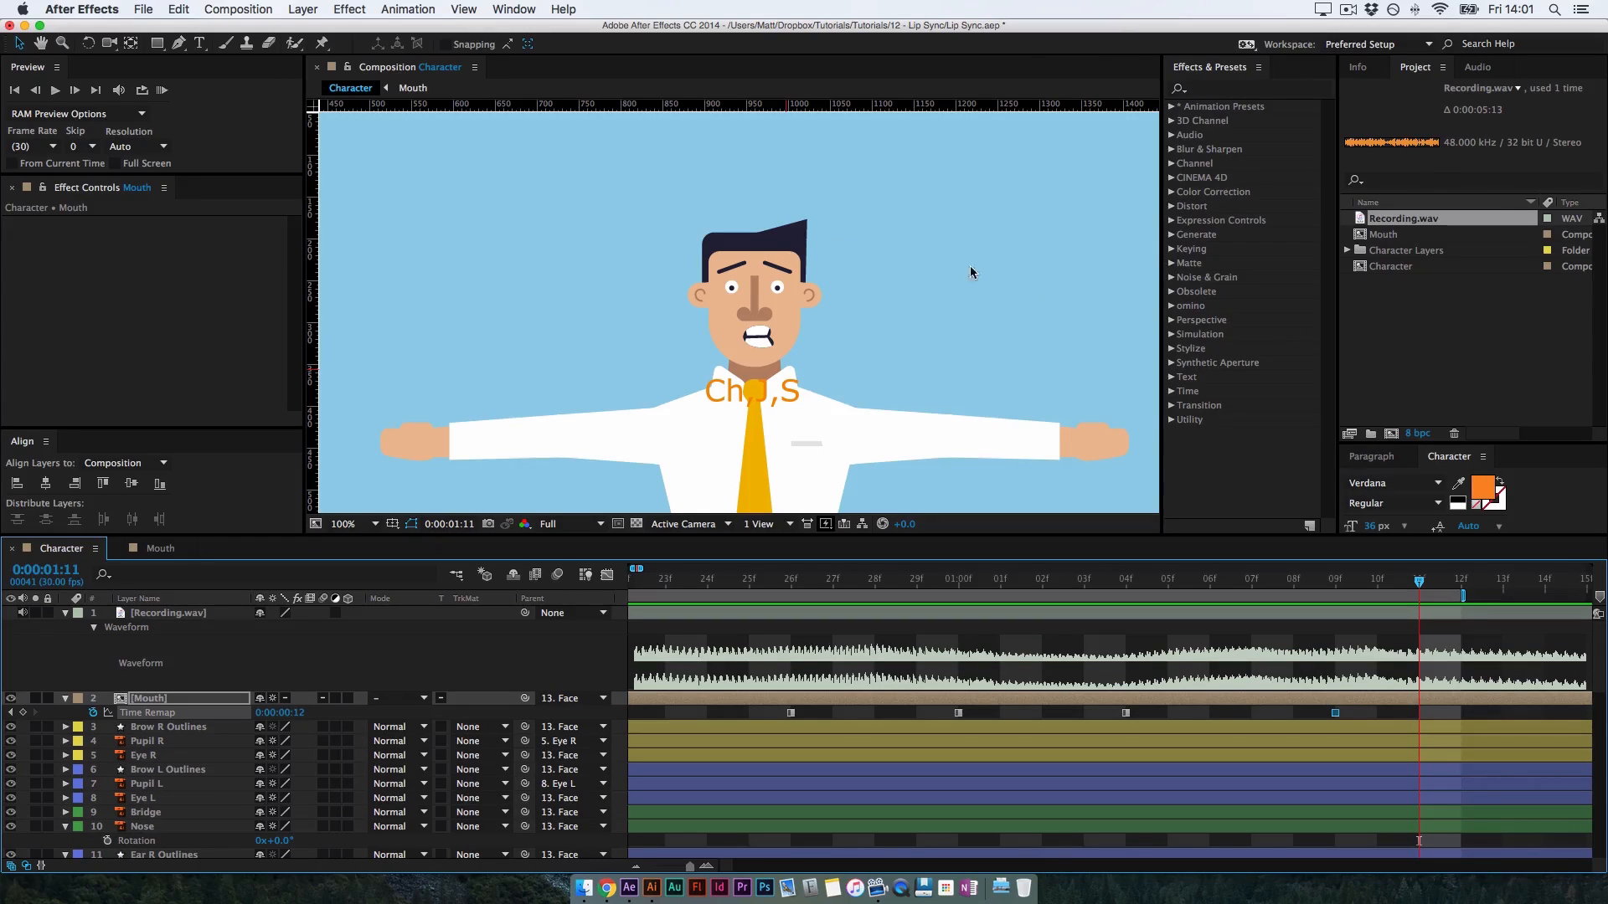
Preview the keyed word and add a Mouth Time Remap keyframe at 0:00:01:12 set to 0:00:00:01, the A,E,I shape
click(164, 91)
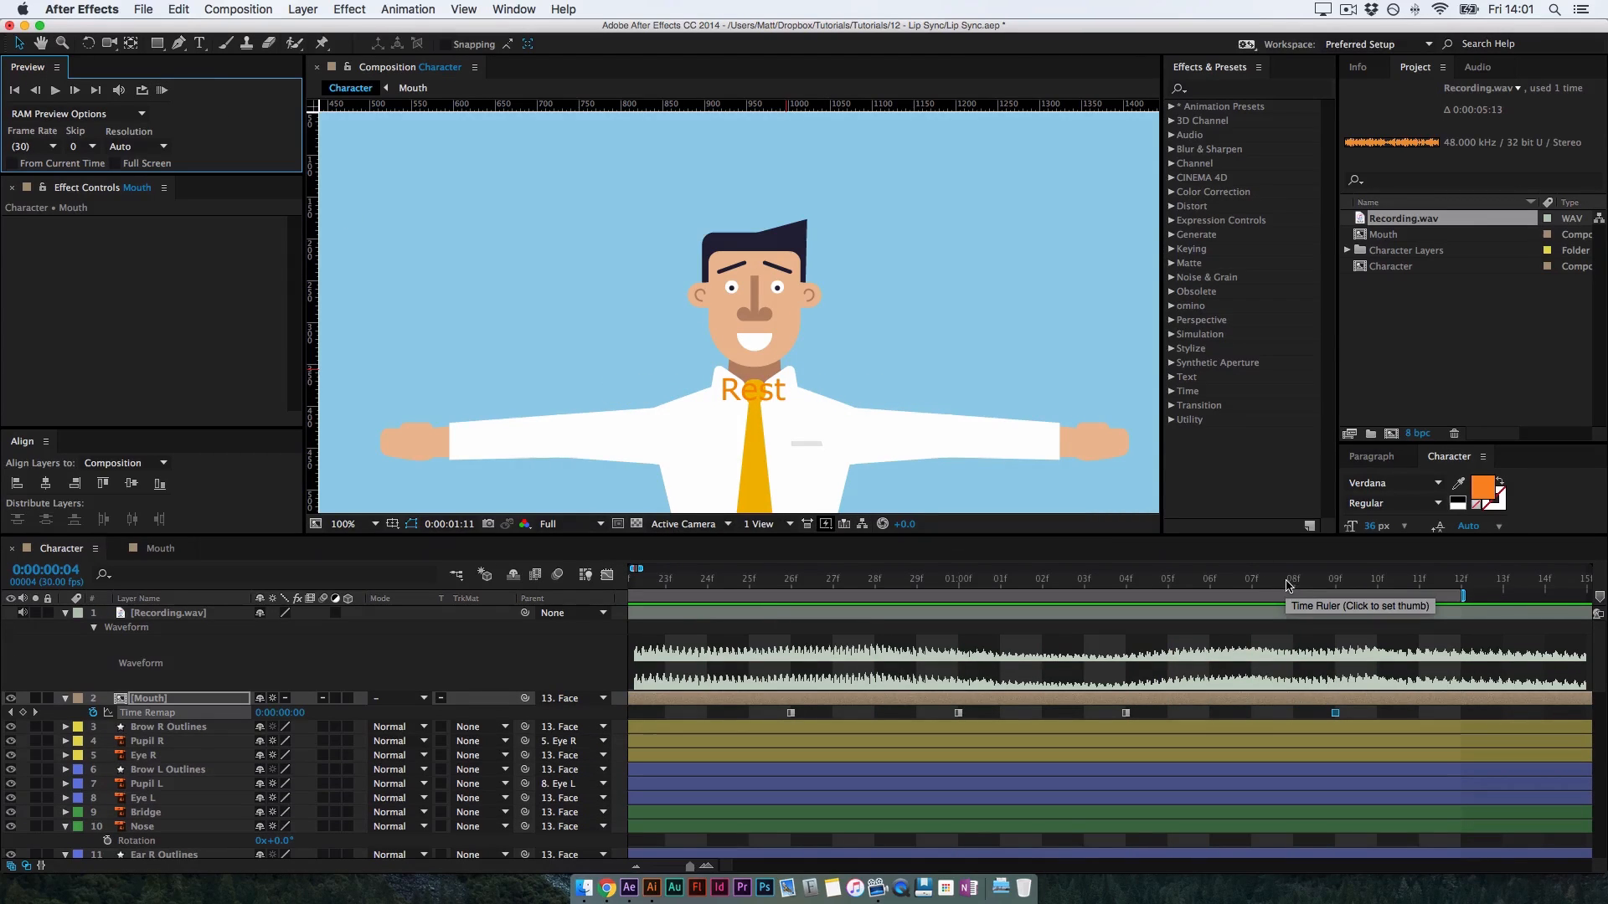
super+click(652, 577)
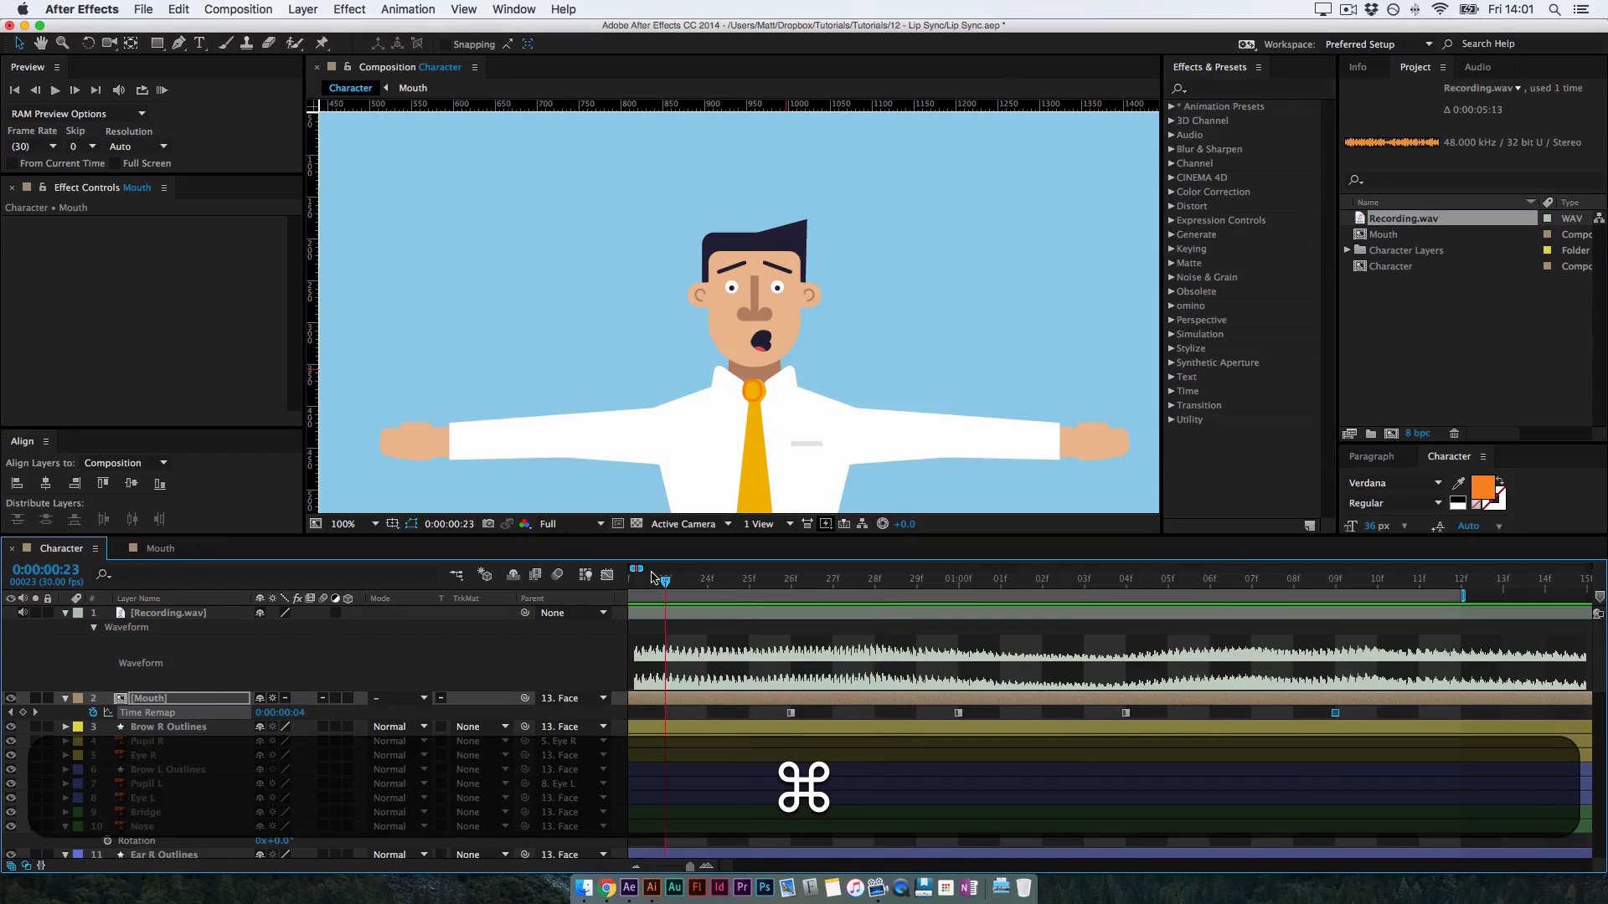
drag(615, 584, 1394, 611)
drag(1497, 616, 1378, 614)
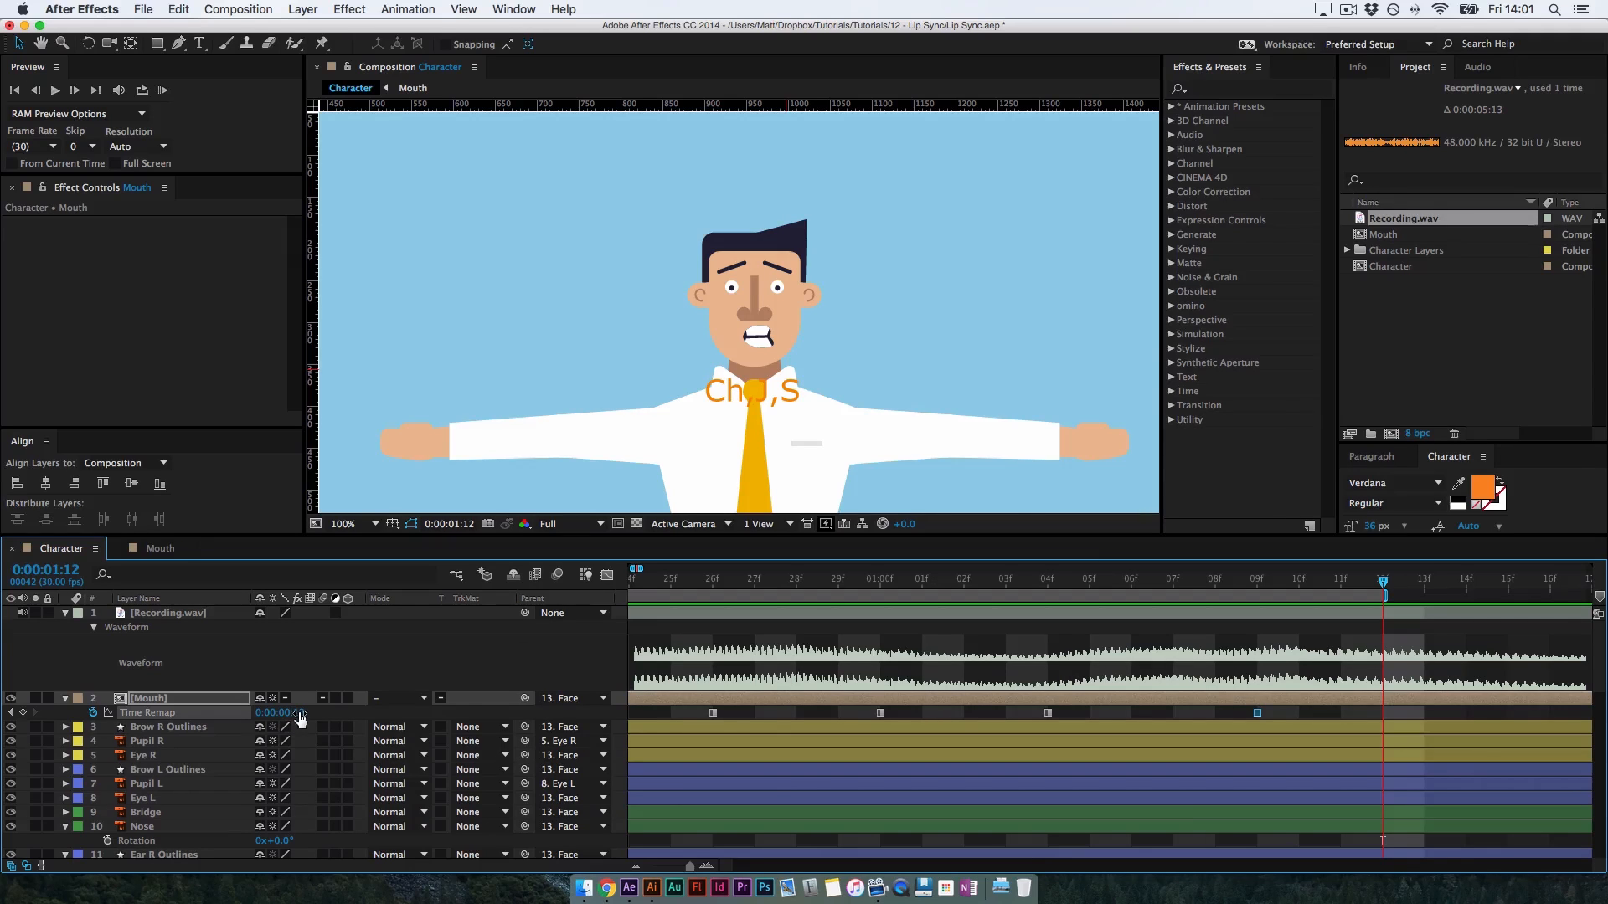
drag(303, 718, 229, 729)
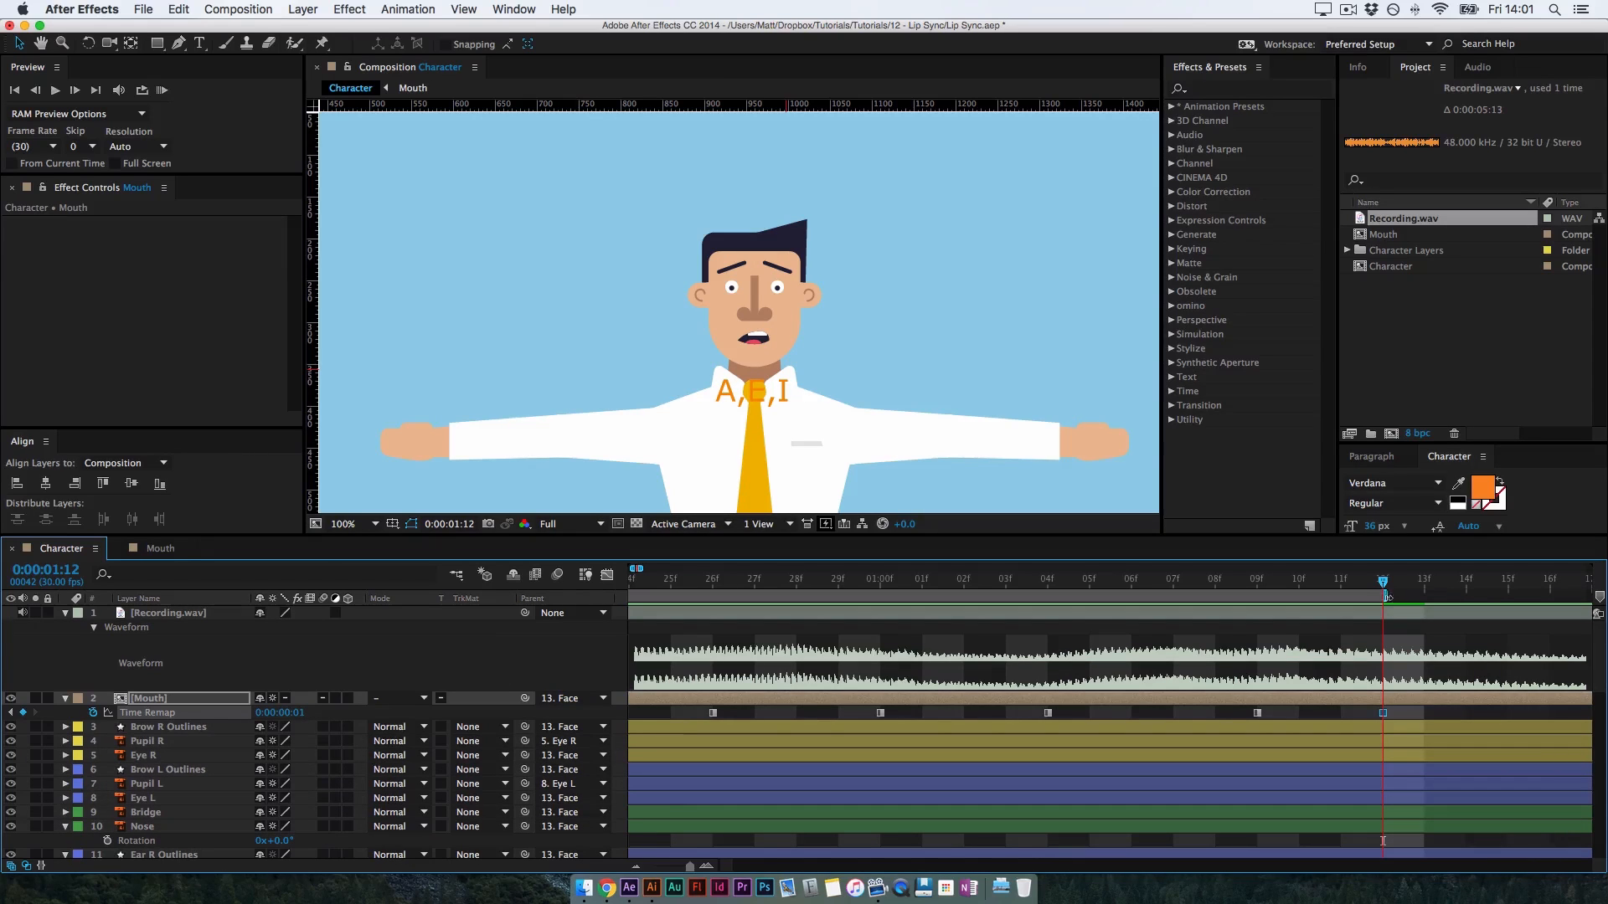
Extend the work area end to about 0:00:01:16 and preview the lip sync
drag(1512, 599, 1552, 598)
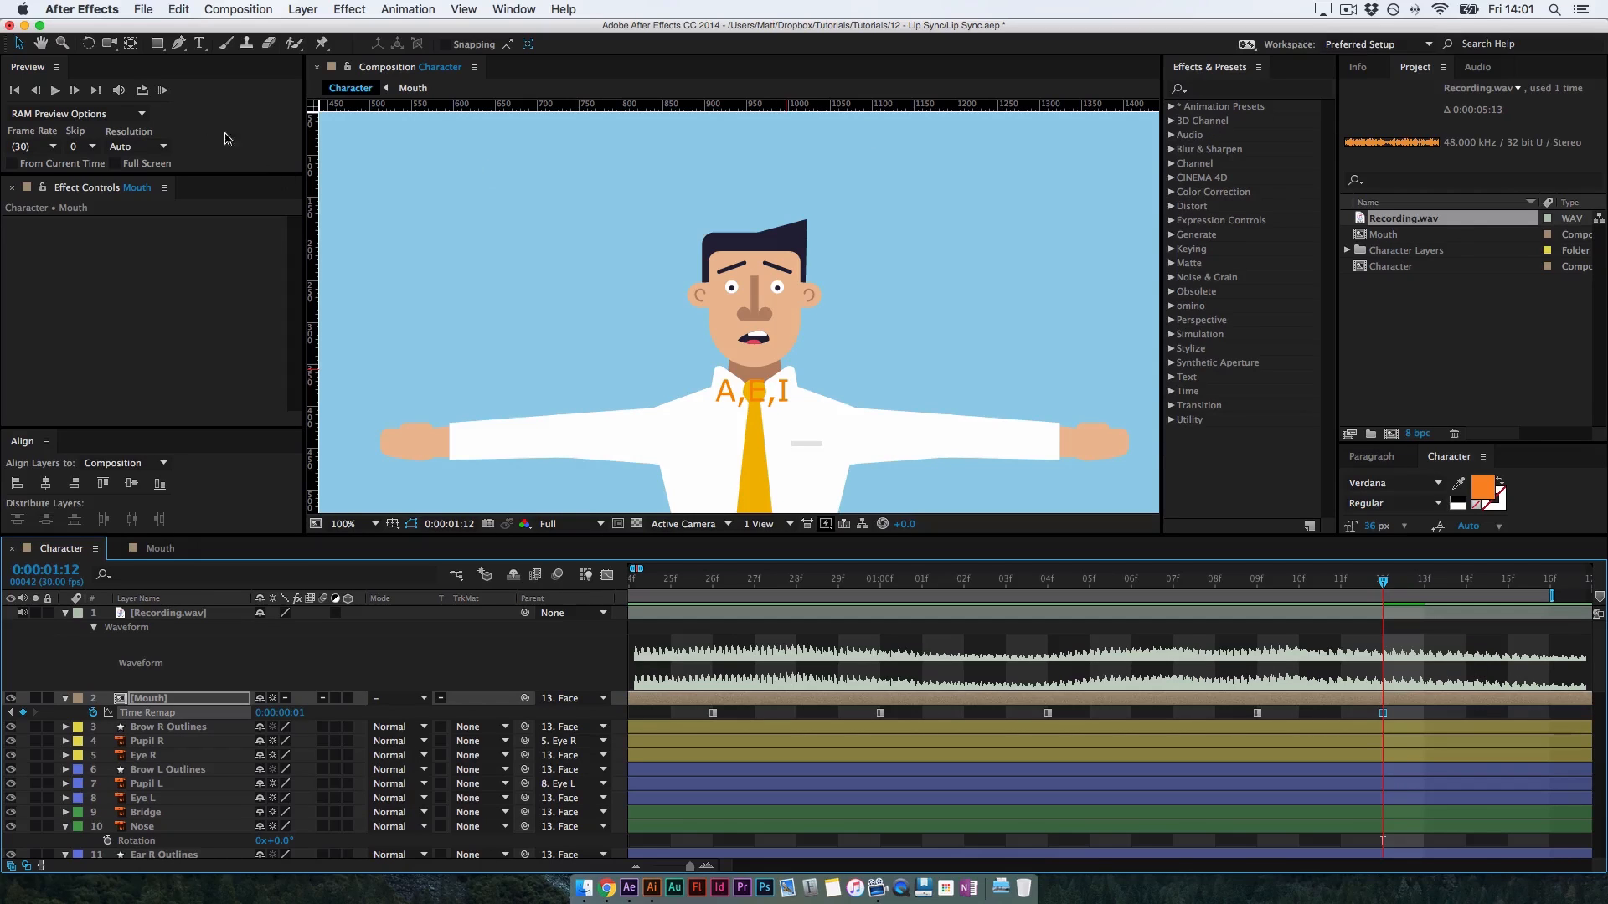
click(164, 93)
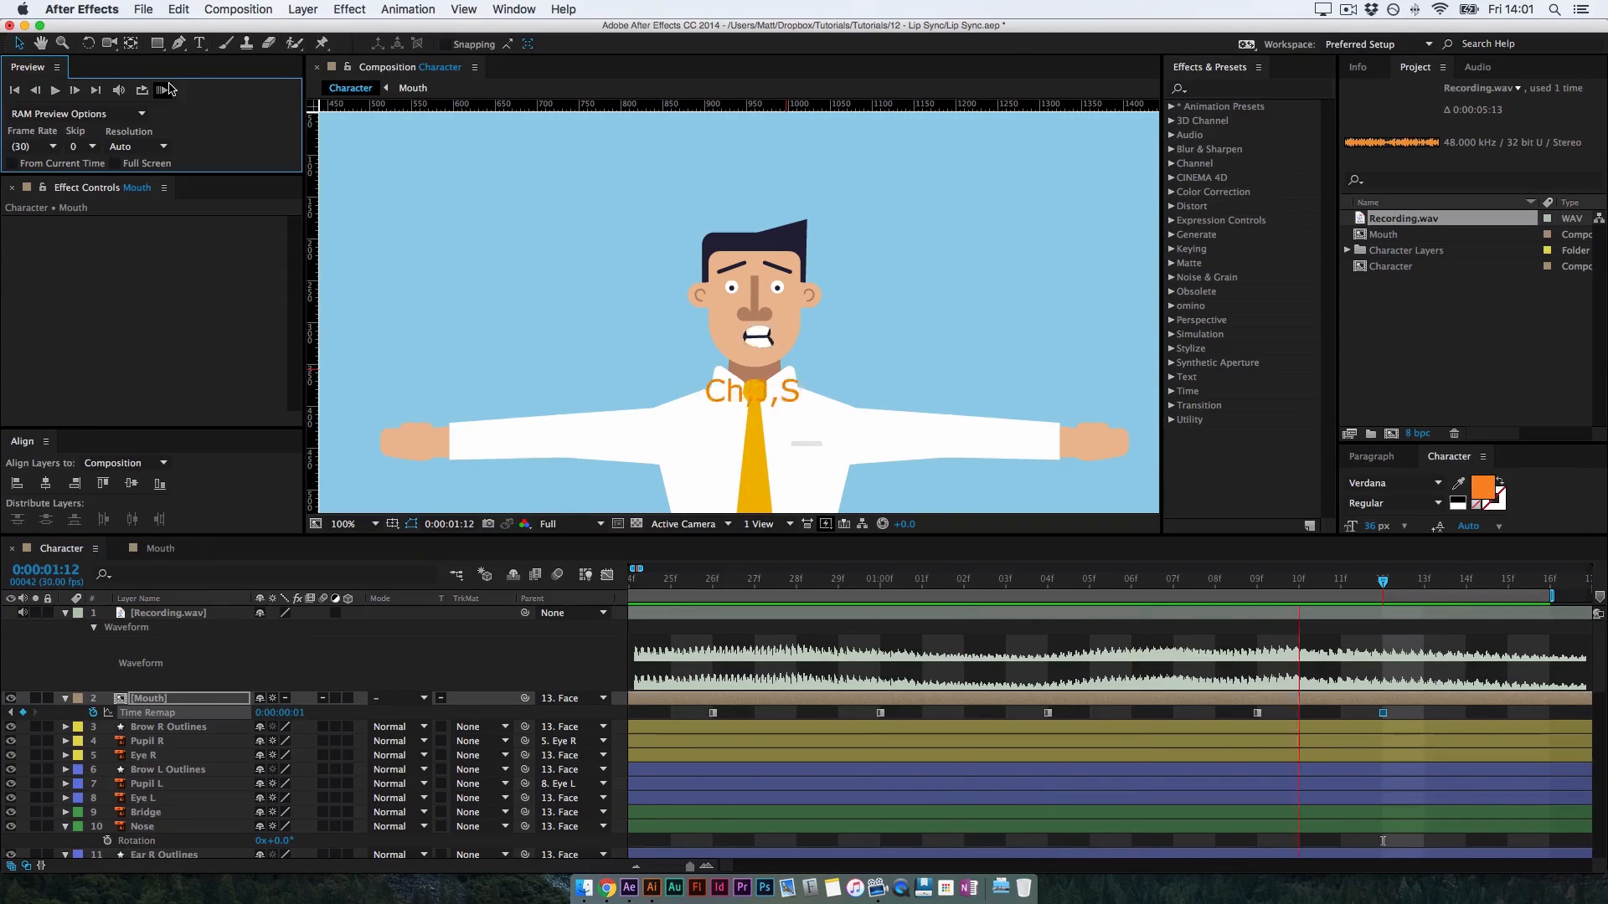
key(space)
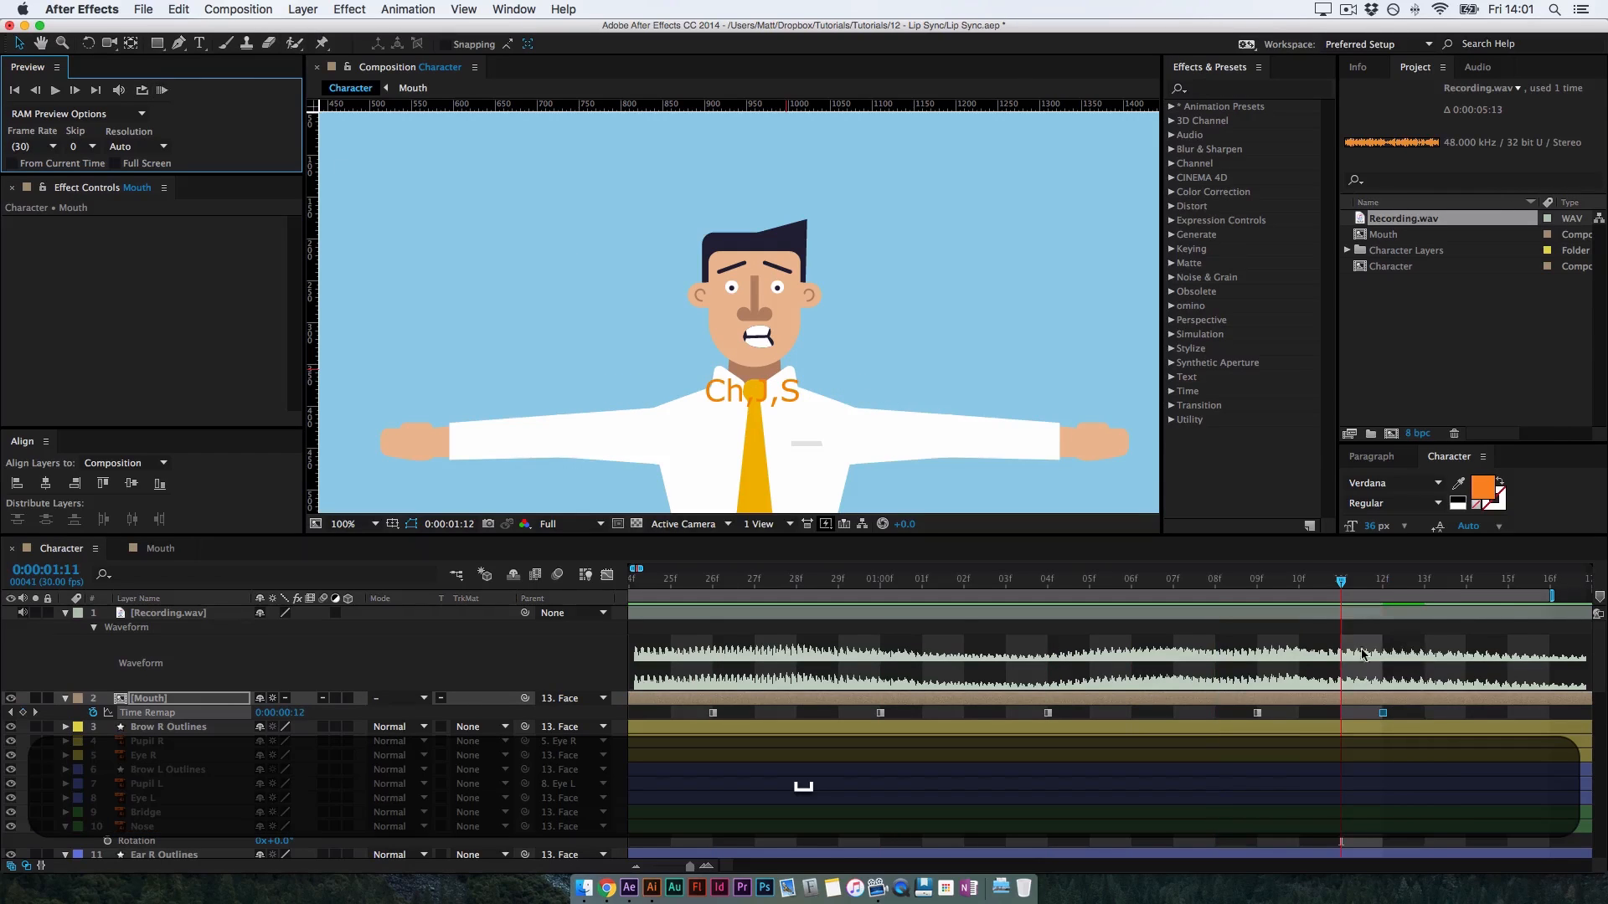
Step through the audio to 0:00:01:16 and add a Mouth Time Remap keyframe set to 0:00:00:13, the C,D,G,K,N,S,T,X,Y,Z shape
scroll(1184, 658, right, 5)
key(super+Right)
key(super+Right)
key(super+Right)
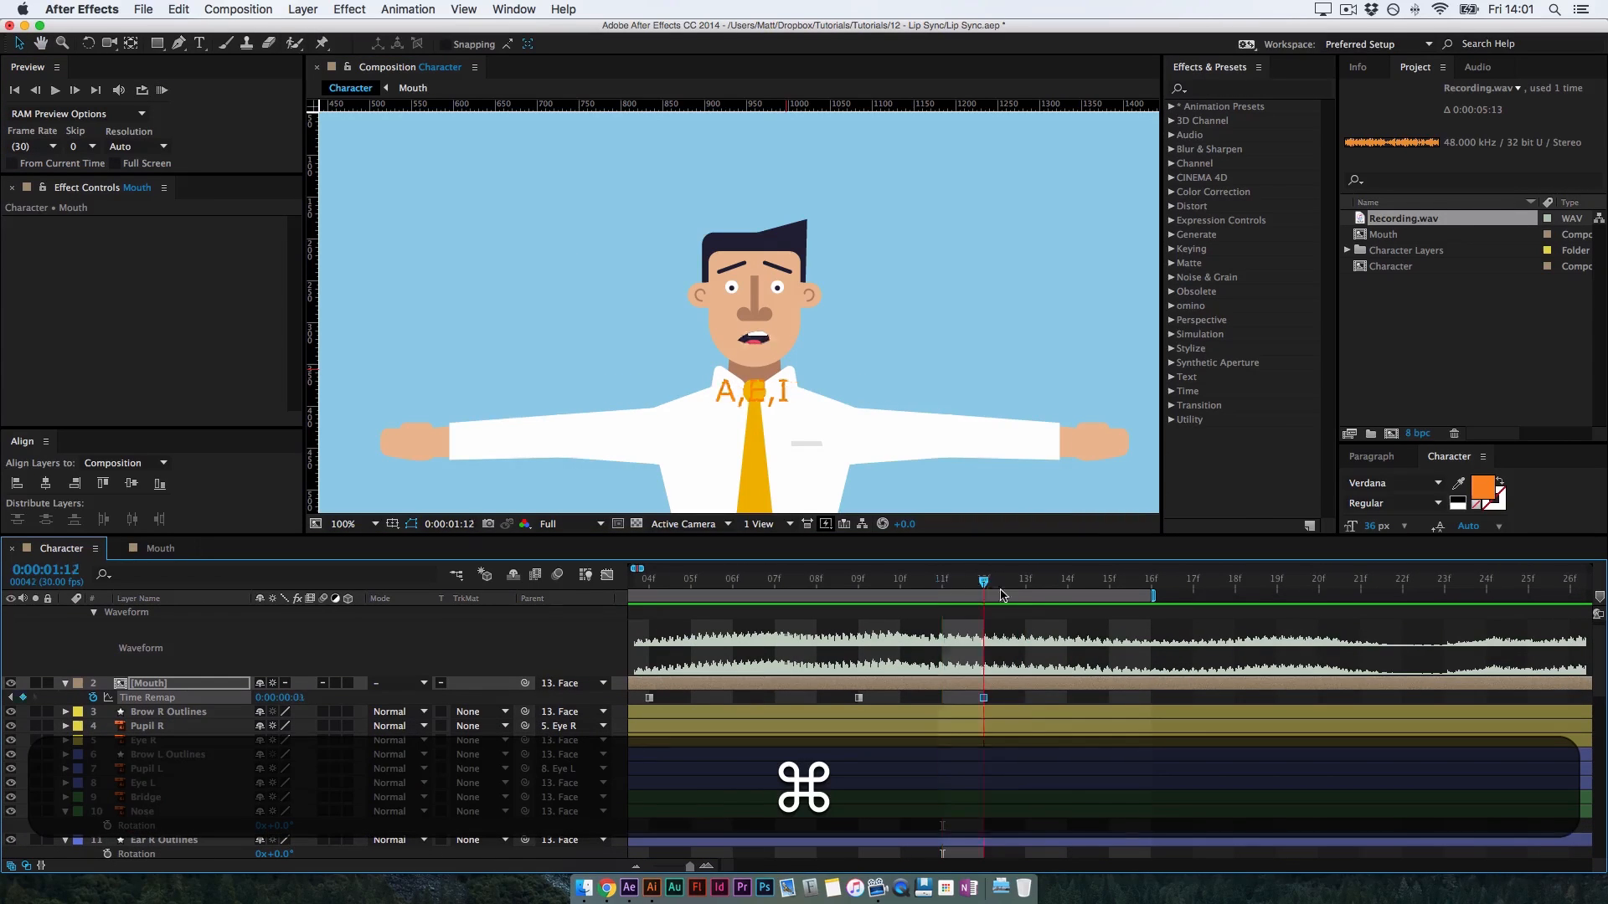
key(super+Right)
key(super+Right)
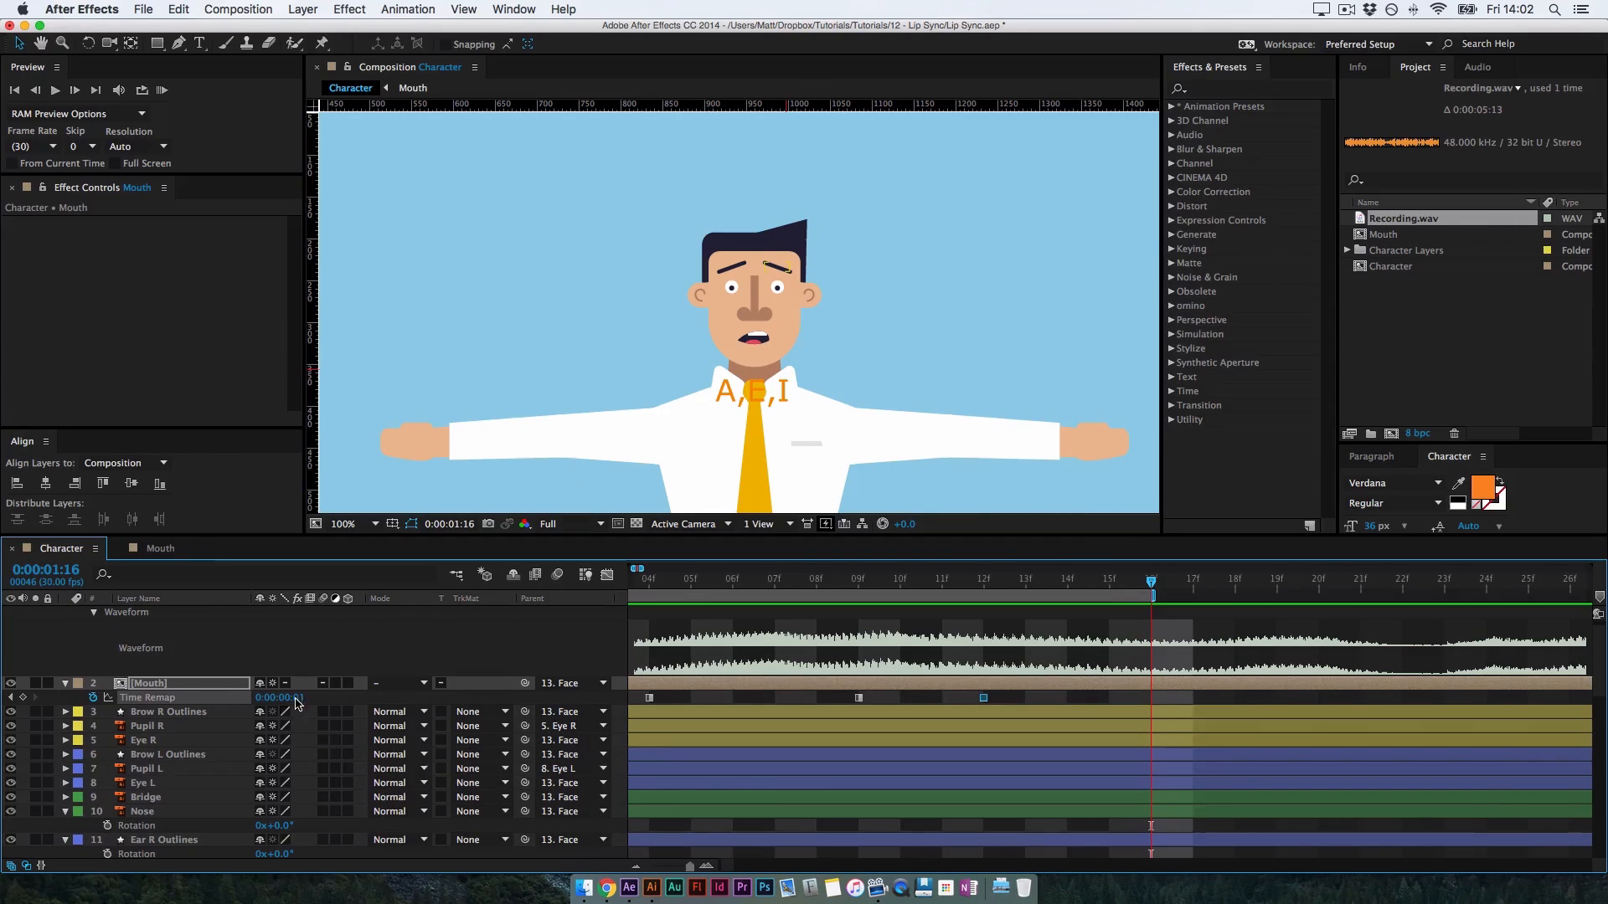
drag(297, 703, 433, 701)
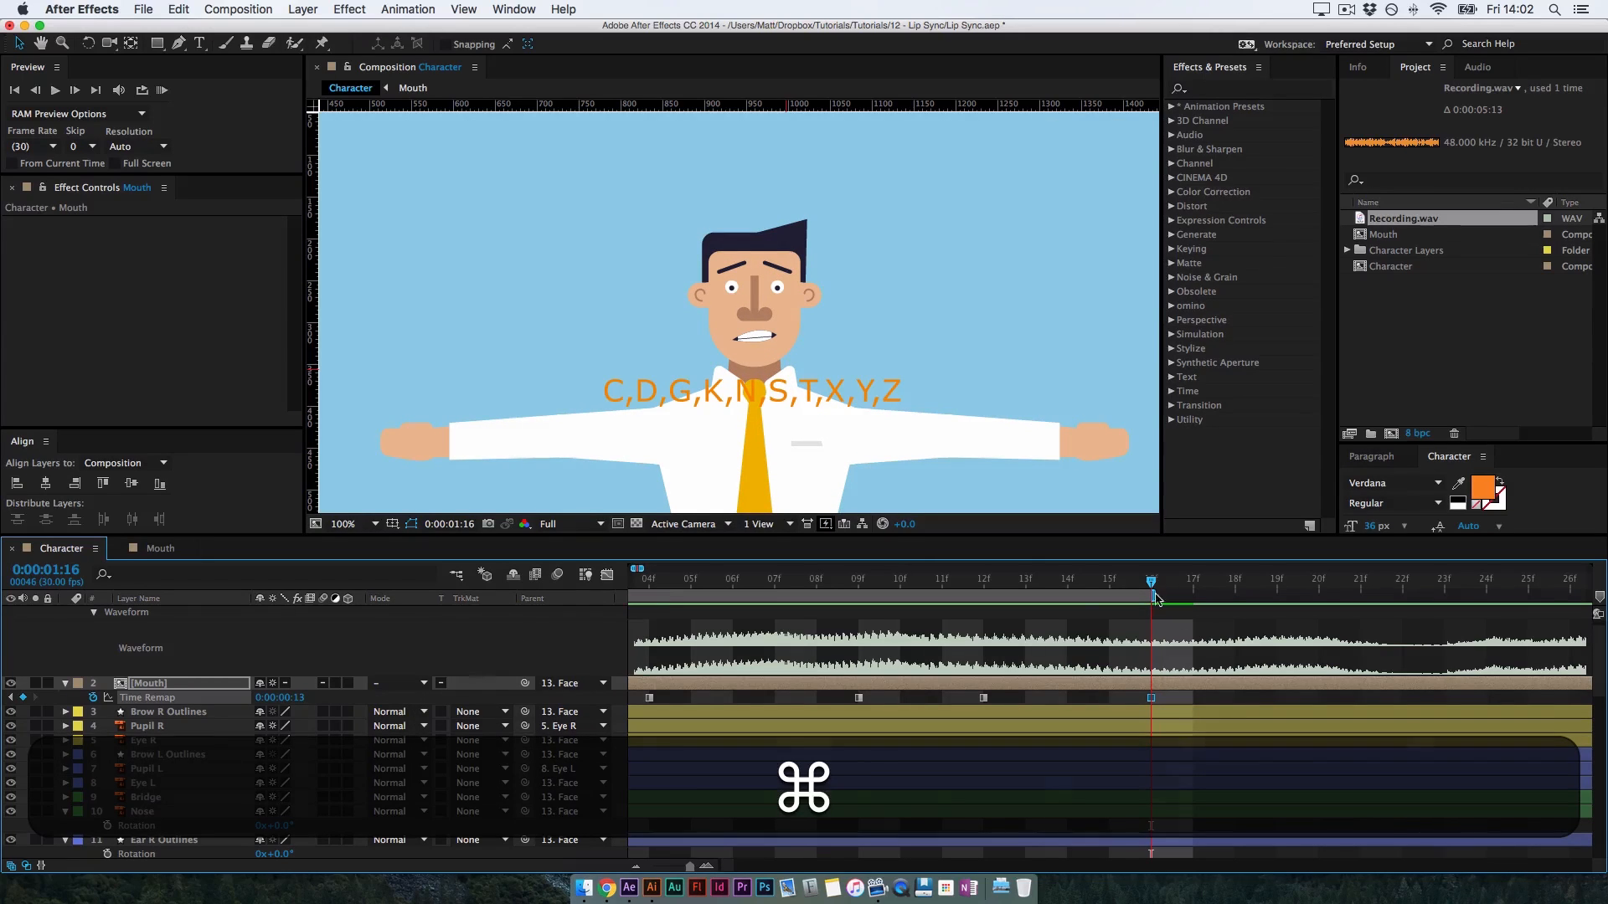
Add Mouth Time Remap keyframes at 0:00:01:19 set to 0:00:00:03, the Oo shape, and at 0:00:01:23 set to 0:00:00:13
drag(1153, 596, 1262, 603)
drag(299, 702, 224, 710)
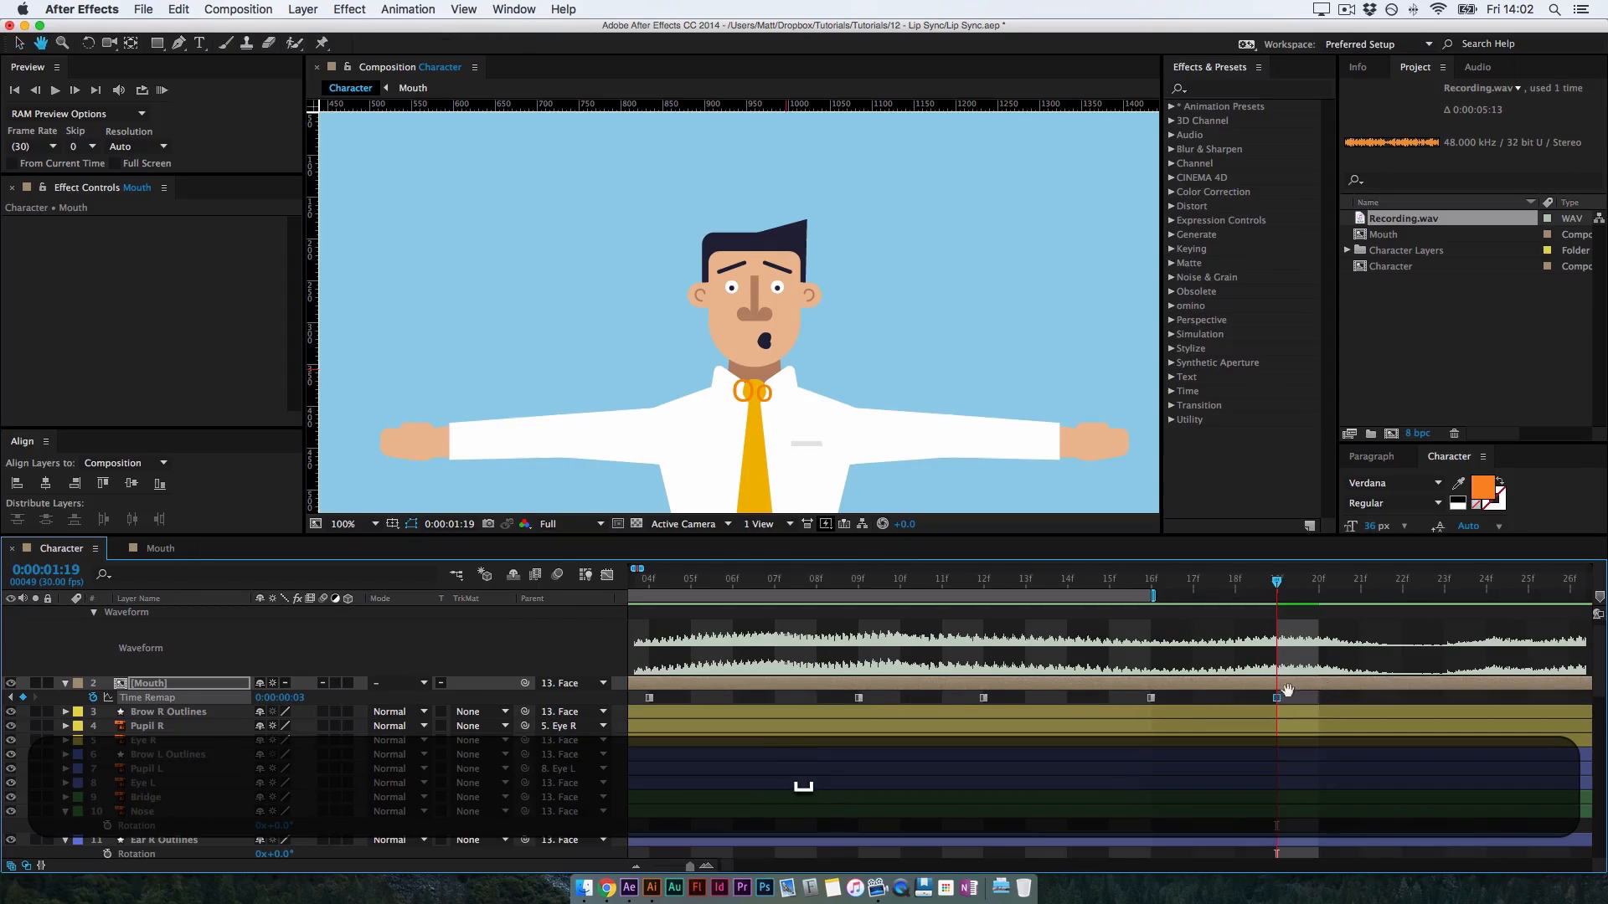
drag(1289, 692, 975, 700)
drag(963, 585, 1127, 621)
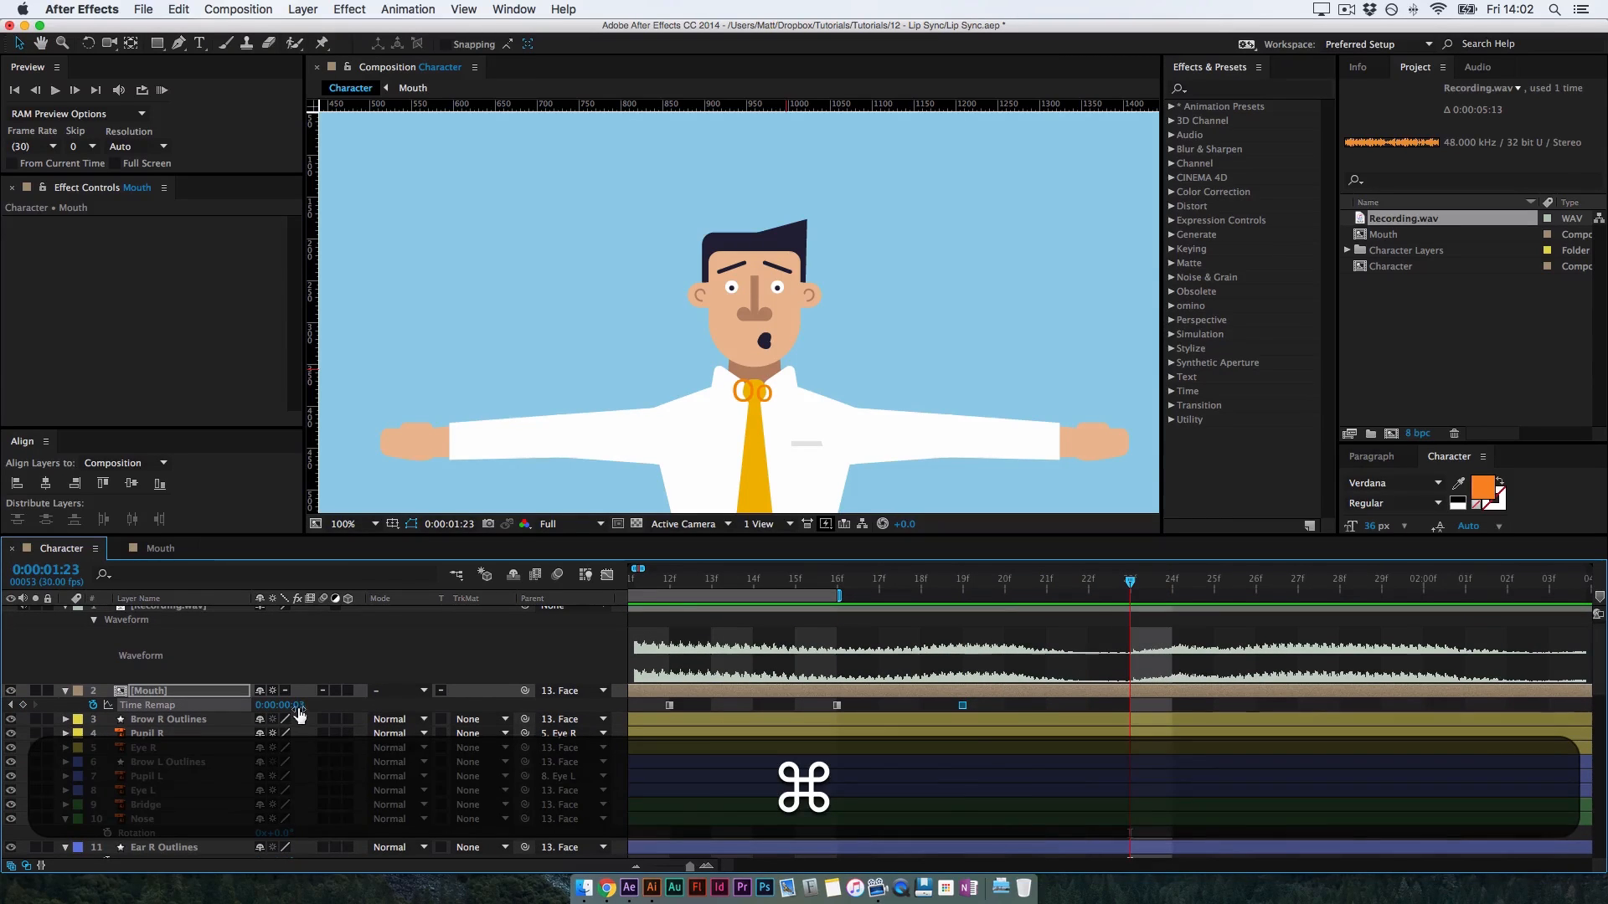
drag(300, 715, 372, 703)
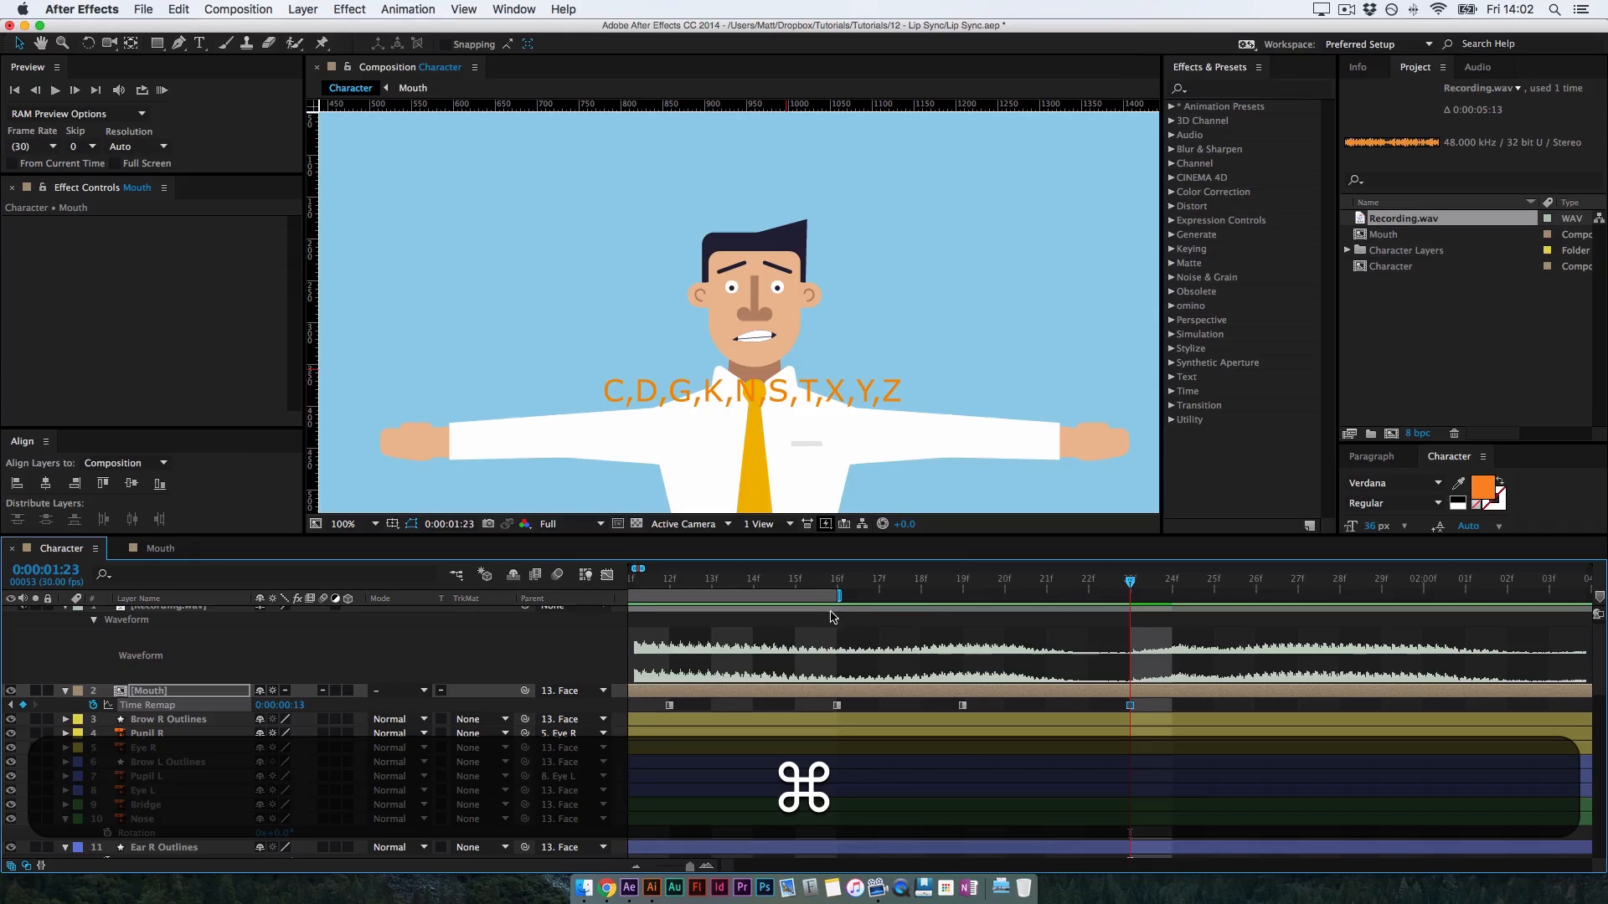
Extend the work area end to about 0:00:01:27 and add a Mouth Time Remap keyframe at 0:00:01:27 set to 0:00:00:02
drag(839, 597, 1320, 628)
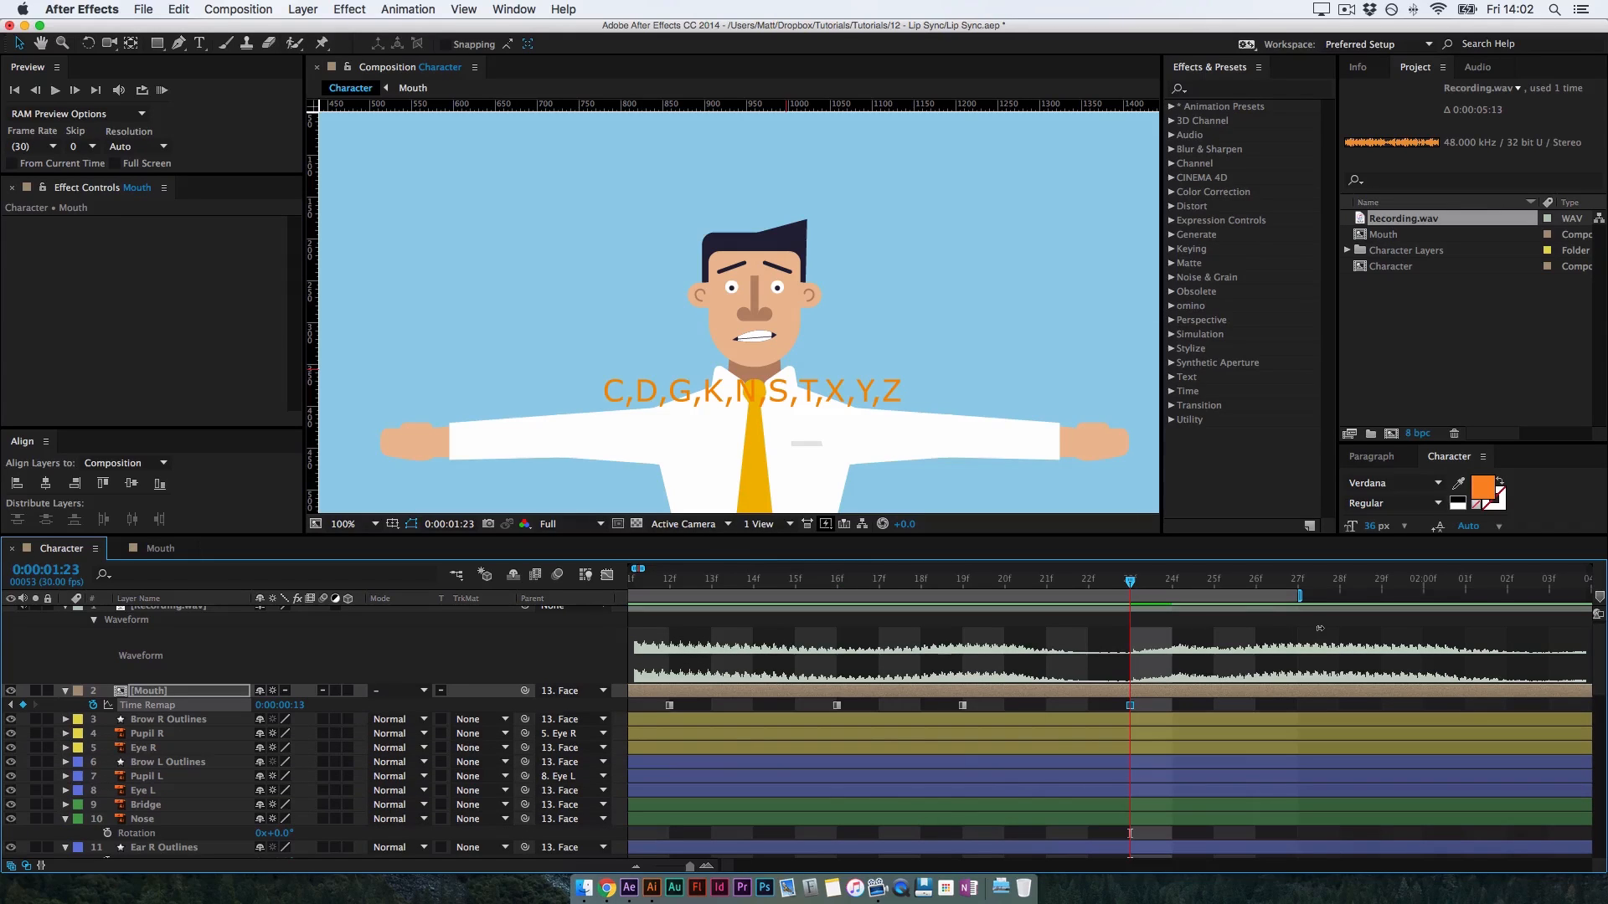
click(163, 92)
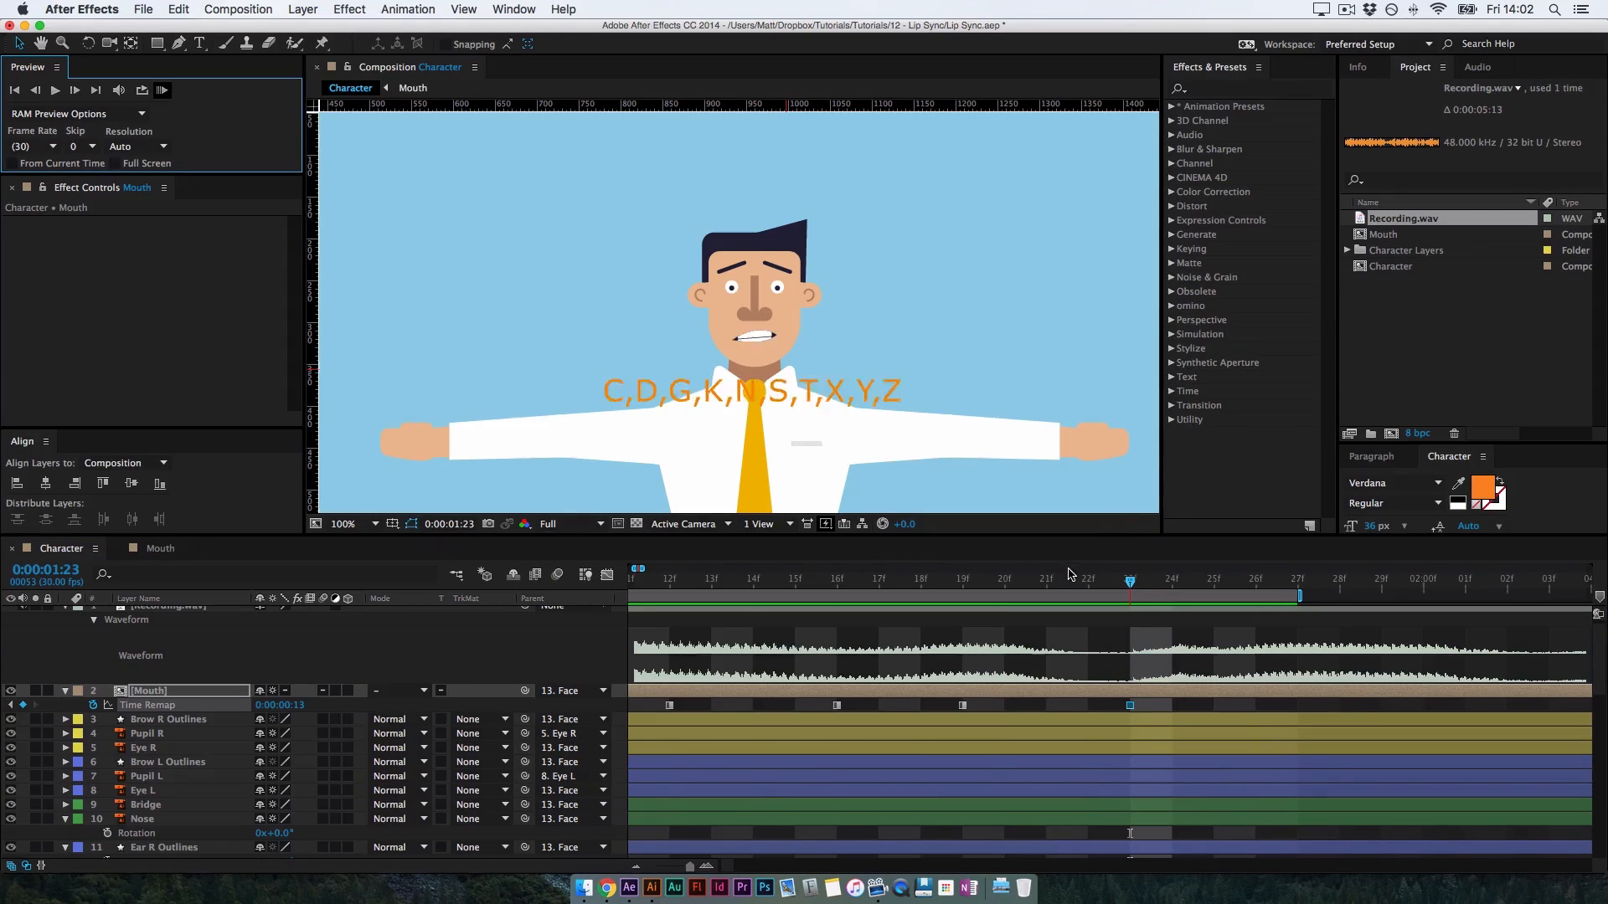
key(space)
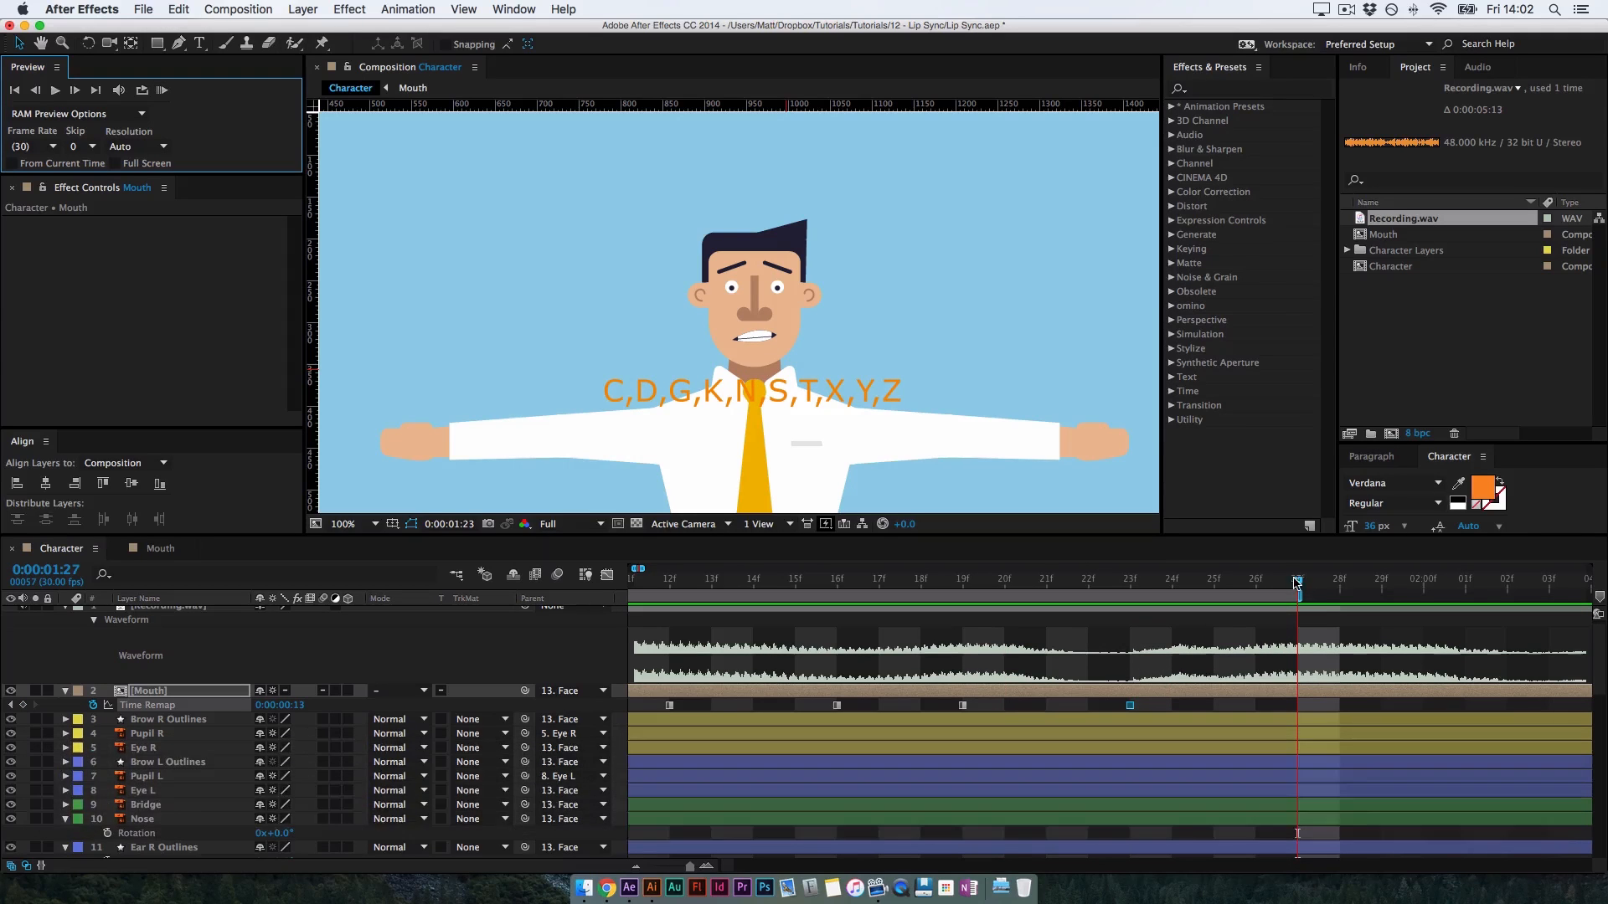
drag(1297, 582, 1379, 584)
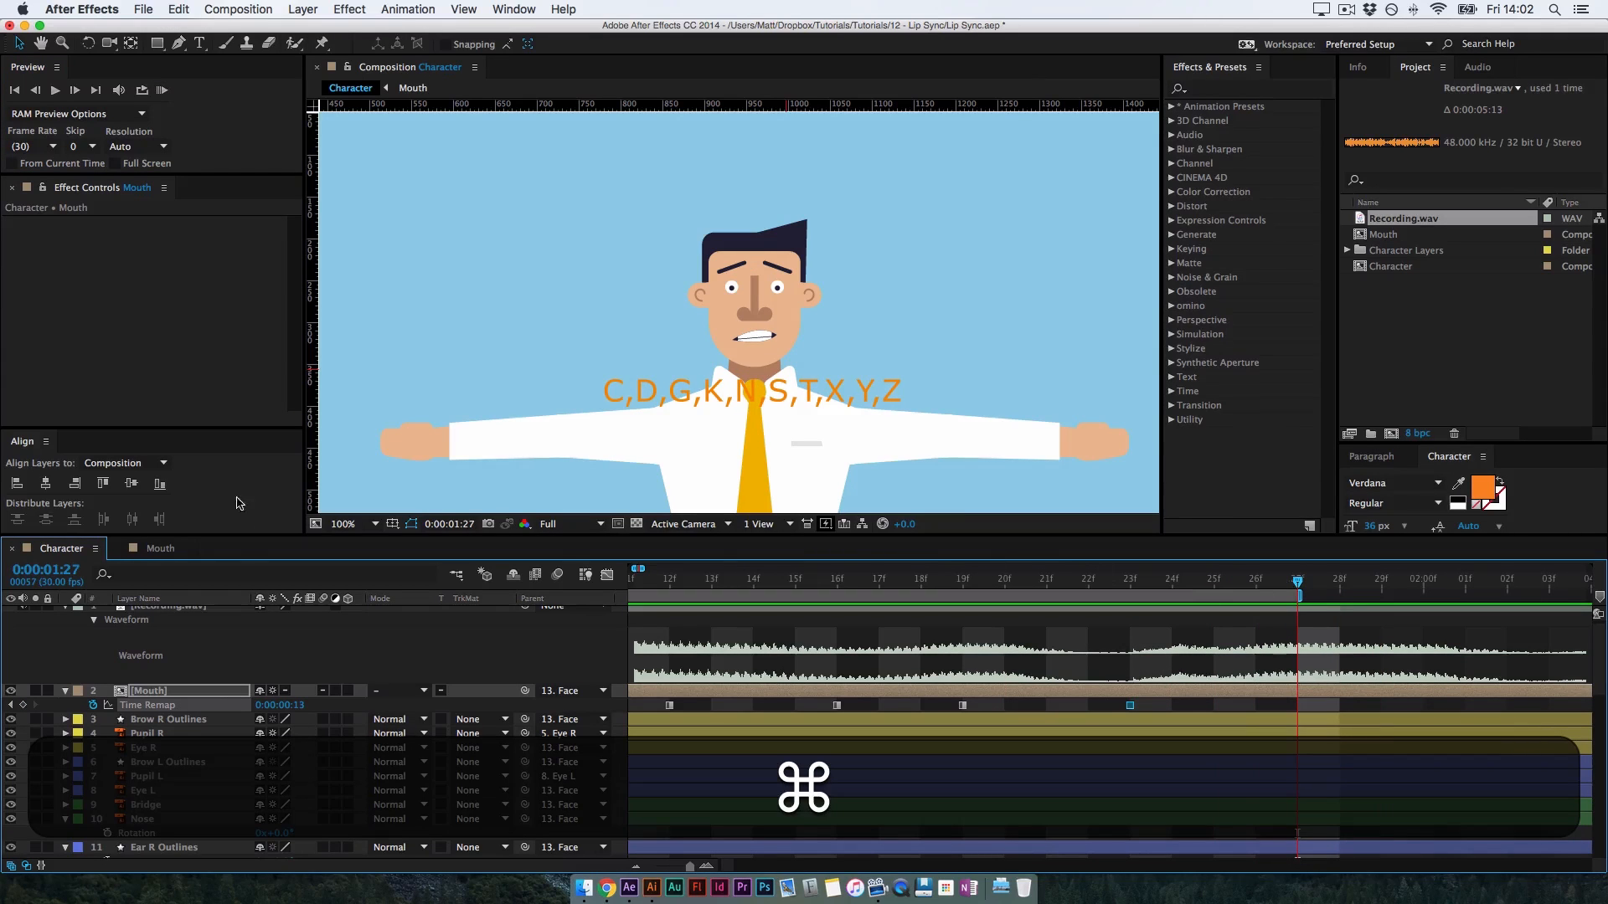
drag(289, 705, 213, 716)
Extend the work area end to about 0:00:02:07 and add a Mouth Time Remap keyframe at 0:00:02:02 set to 0:00:00:11, the B,M,P shape
scroll(1112, 656, right, 5)
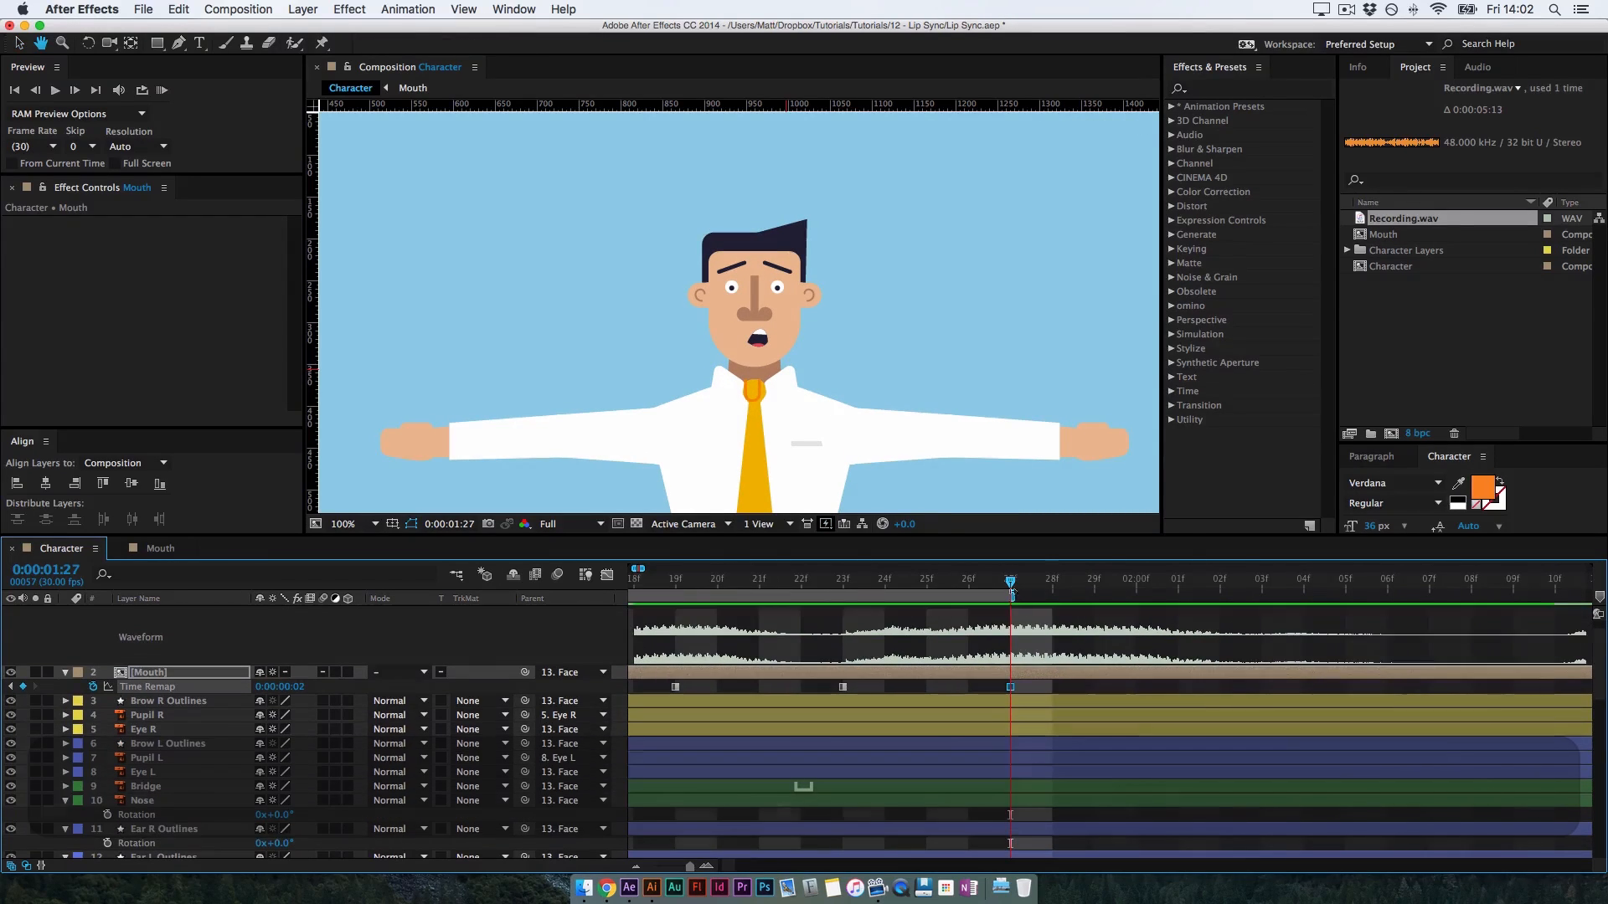
drag(1012, 595, 1417, 611)
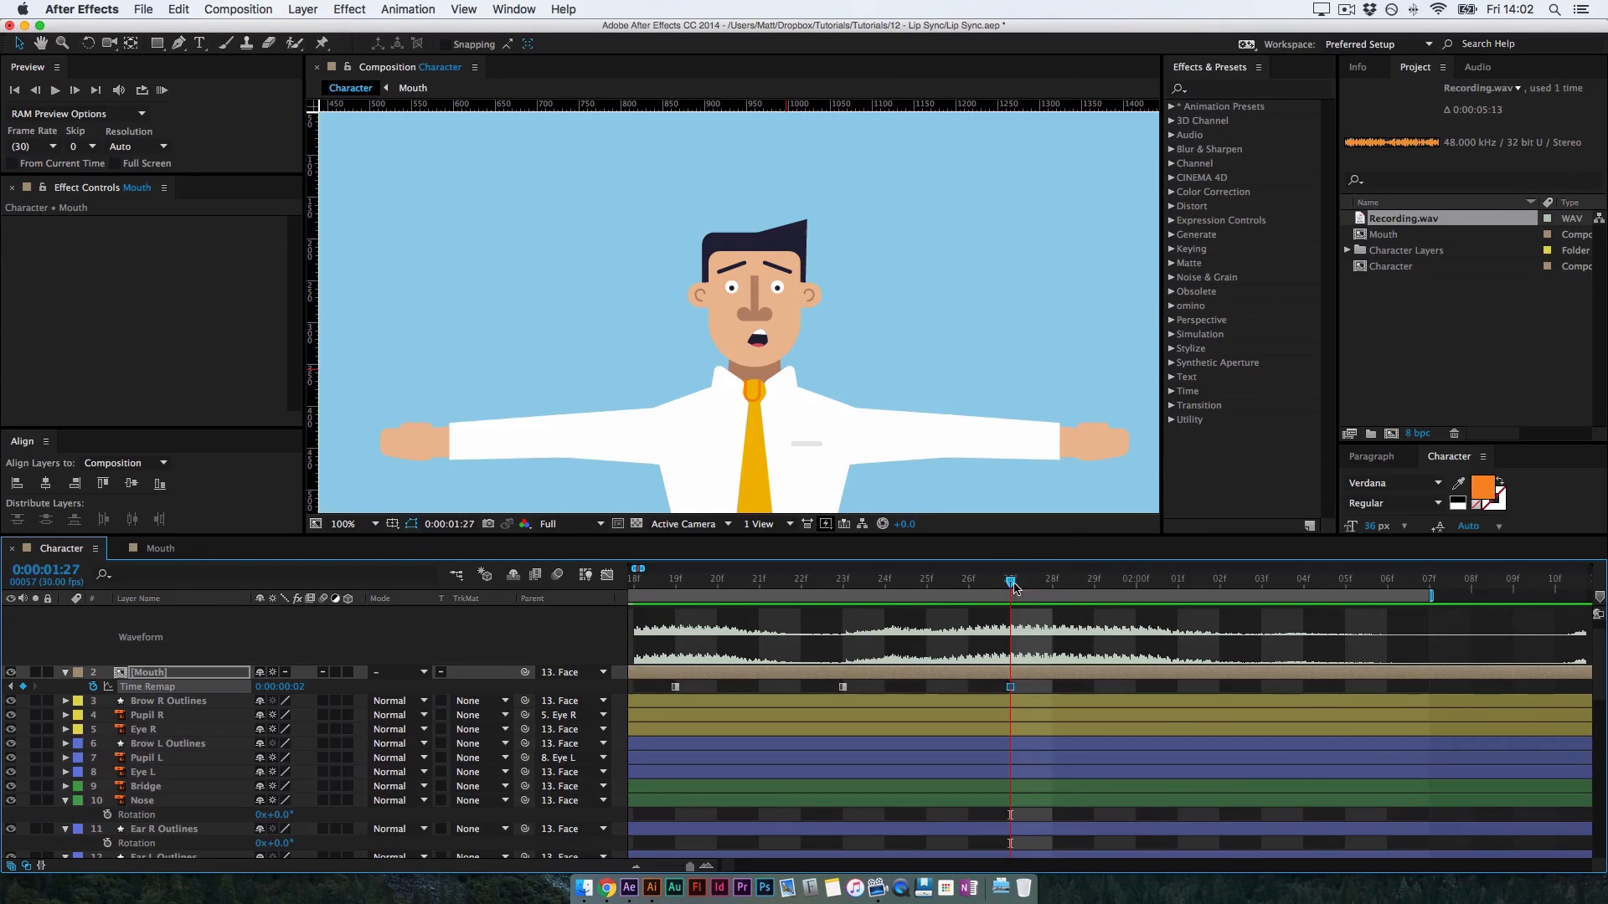
drag(1013, 587, 1070, 591)
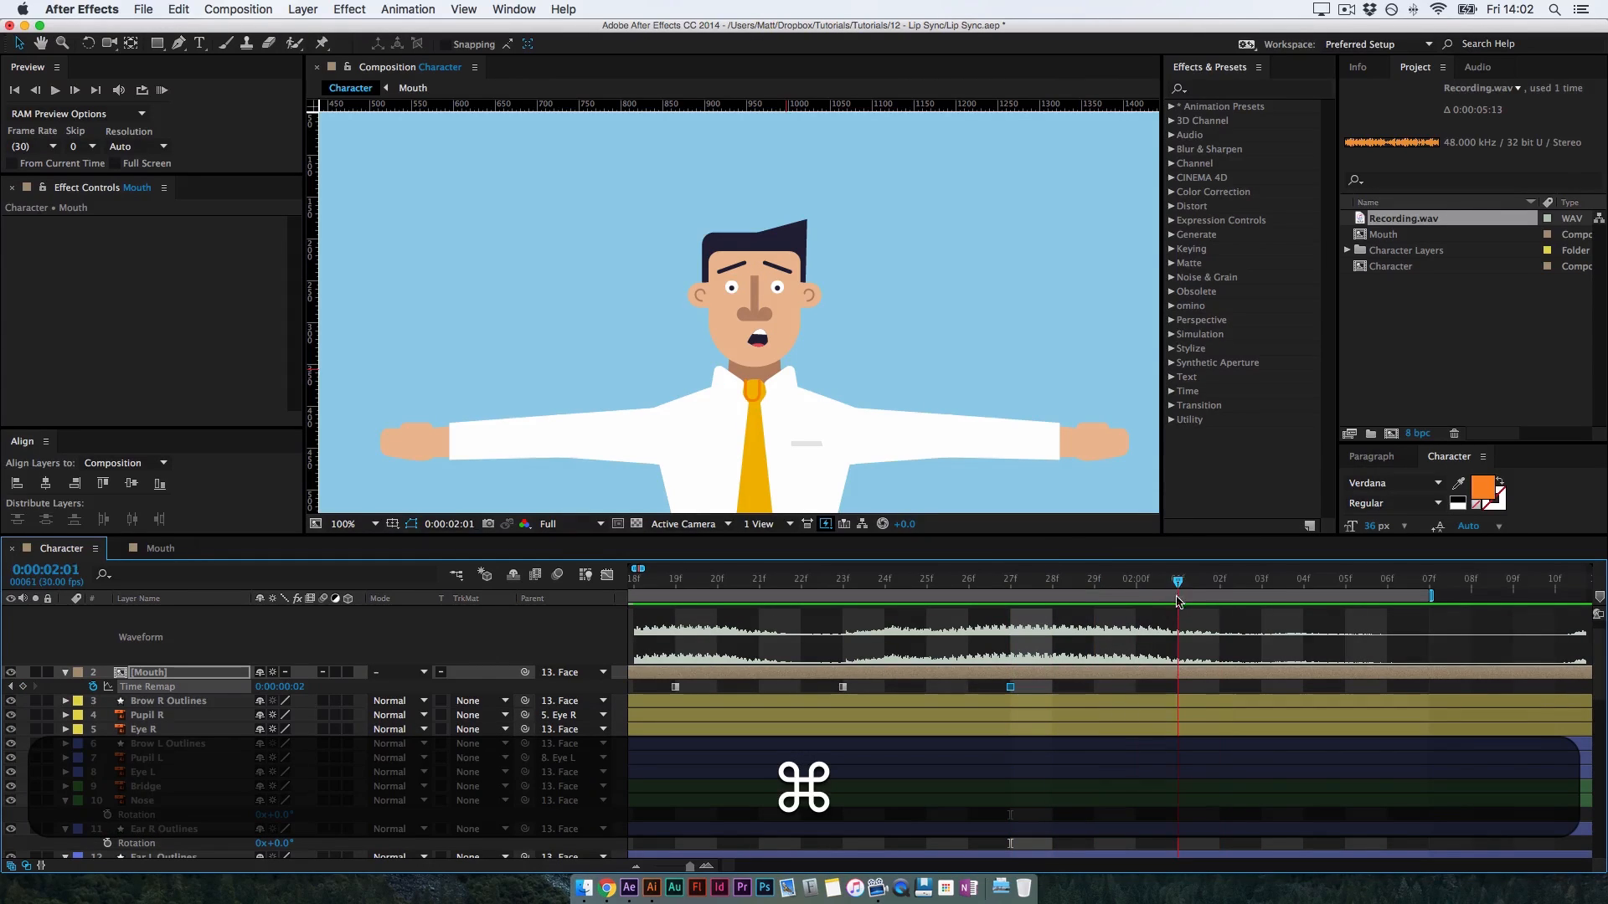
key(super+Right)
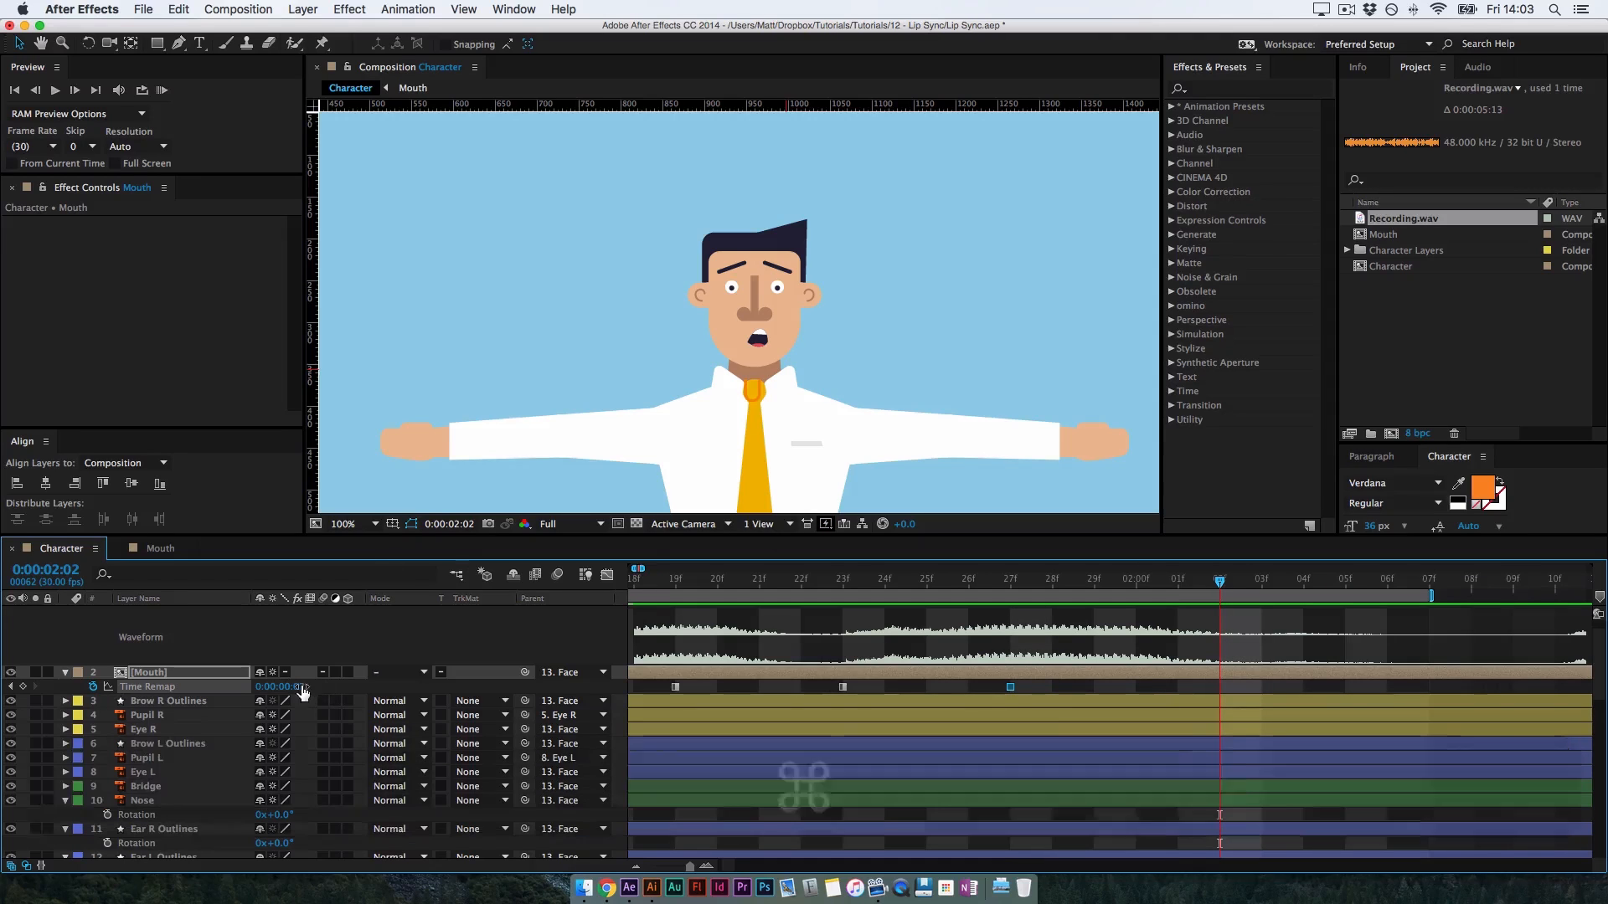
drag(304, 692, 286, 698)
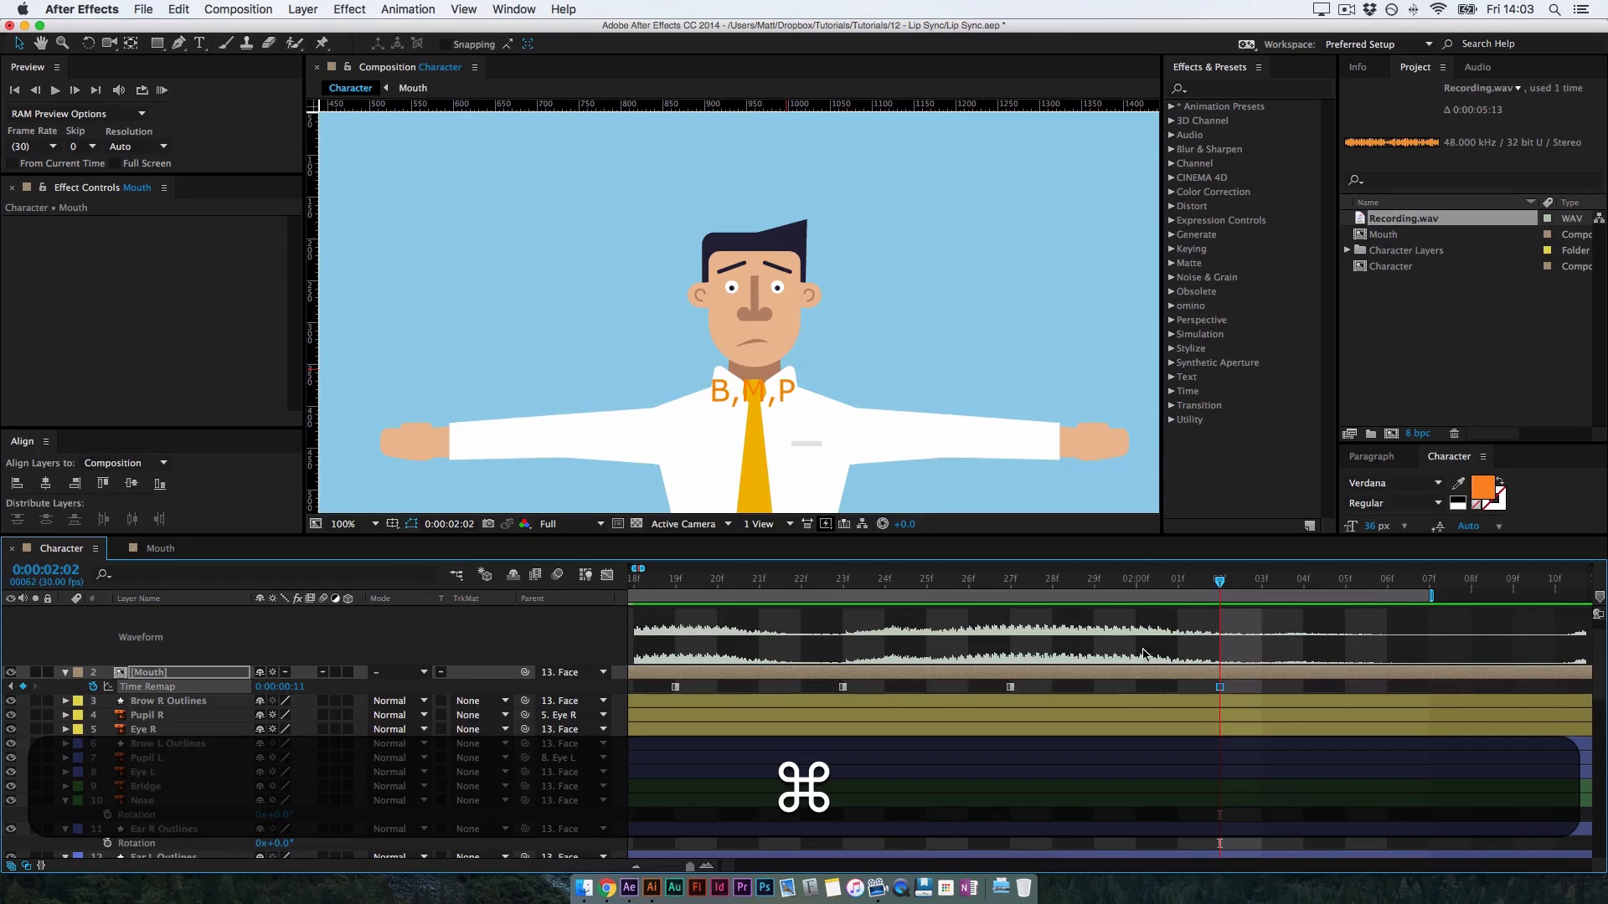
Preview the end of the phrase and add a Mouth Time Remap keyframe at 0:00:02:06 set to 0:00:00:00, the Rest shape
key(super+Right)
key(super+Right)
drag(1449, 591, 1315, 626)
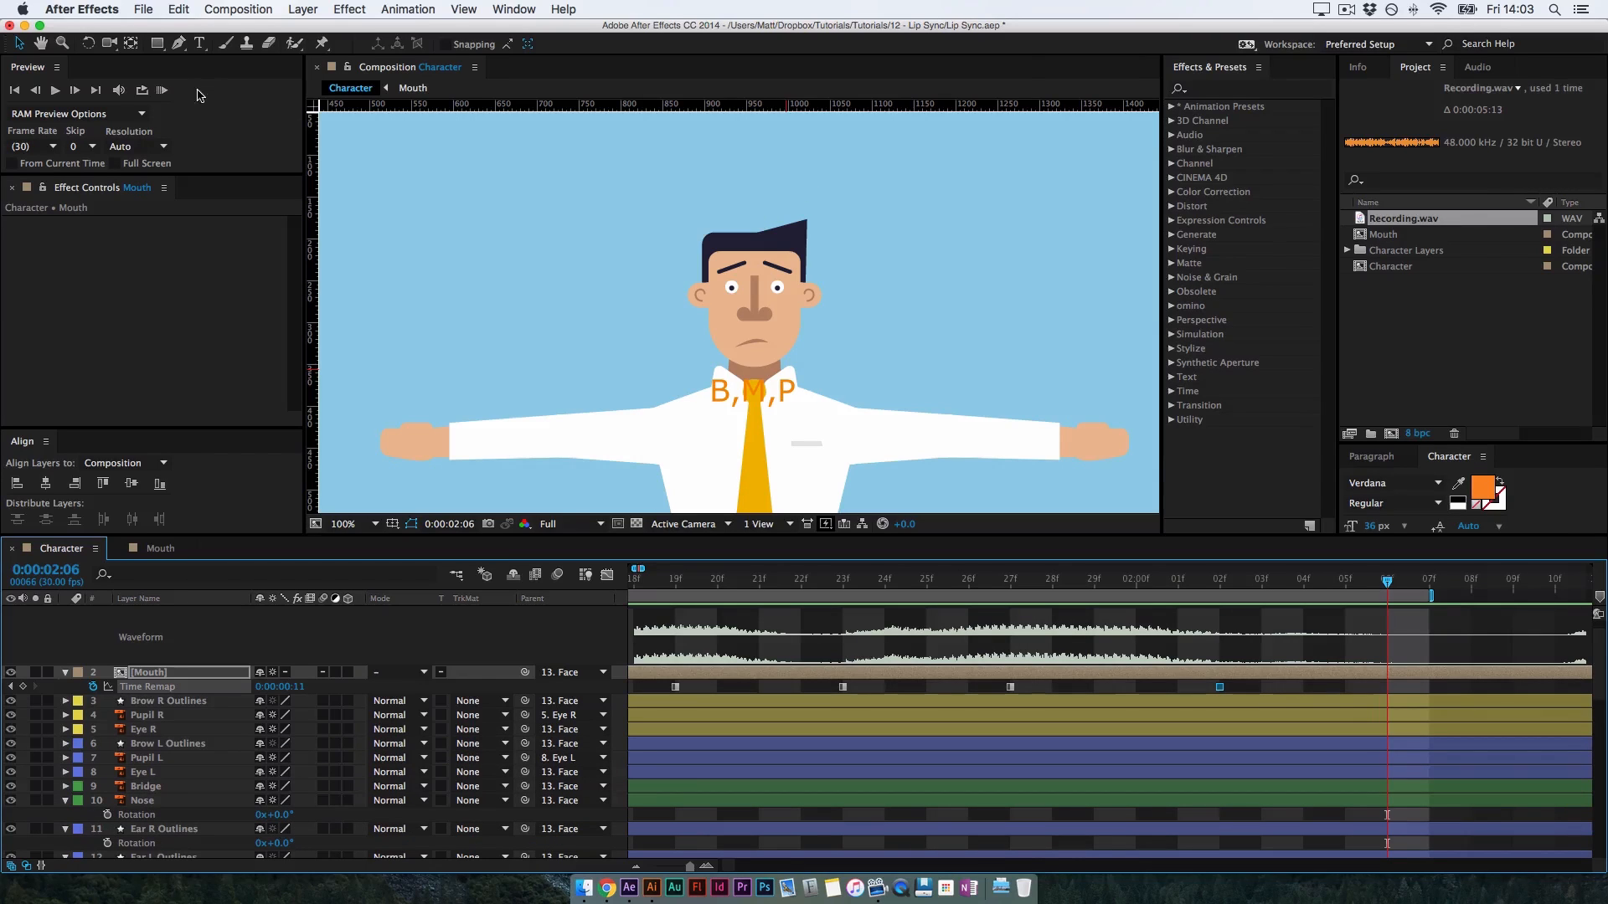
click(163, 90)
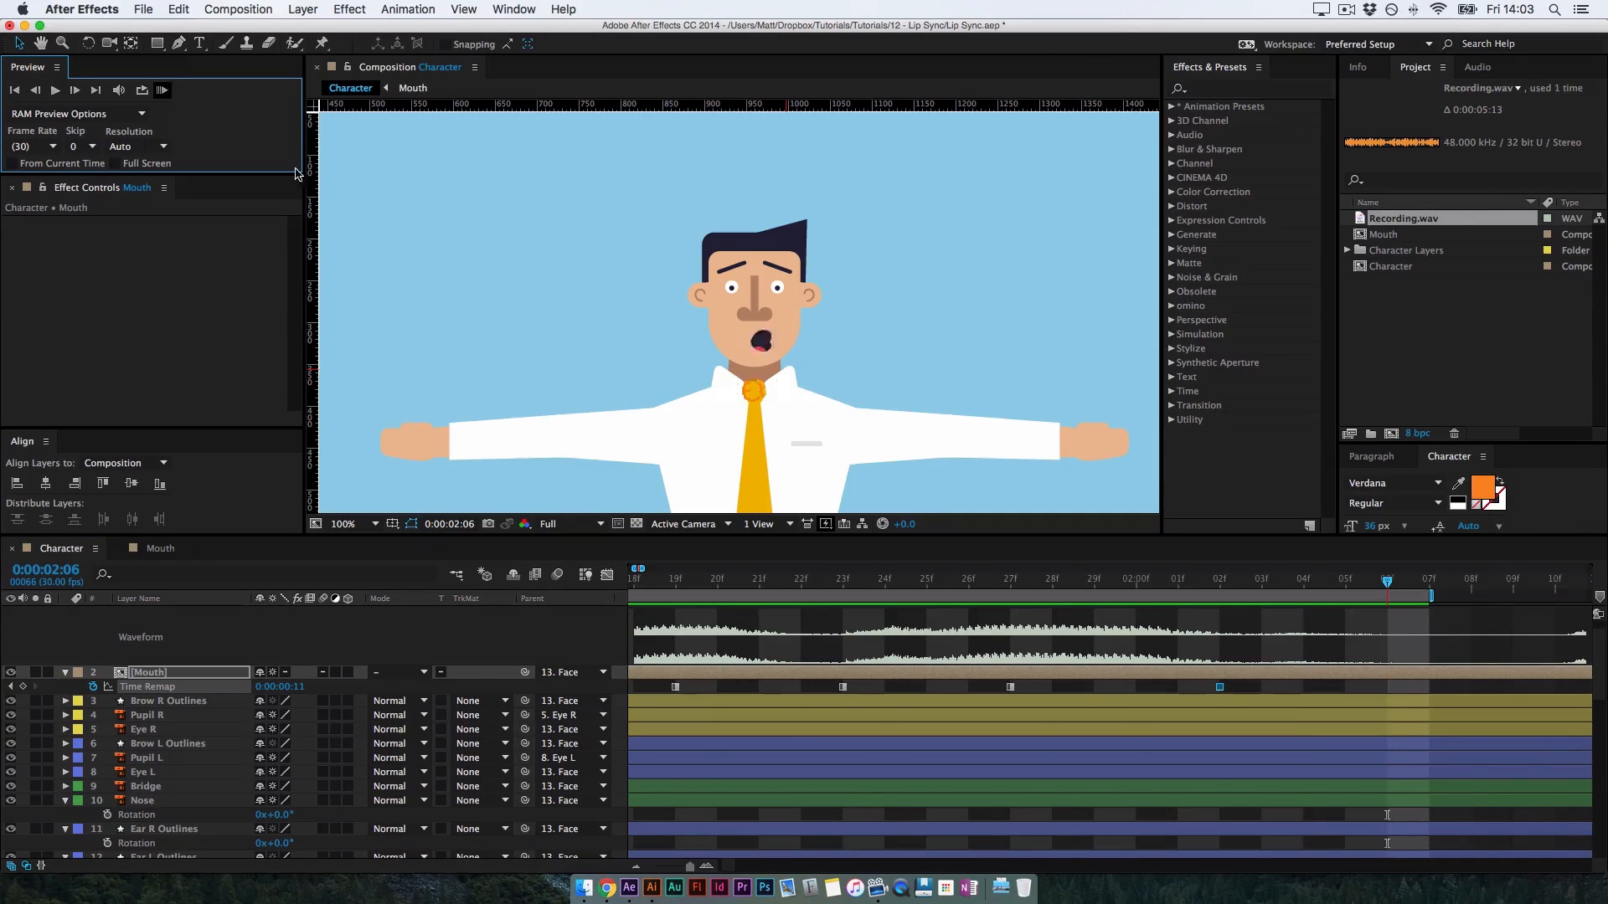
key(space)
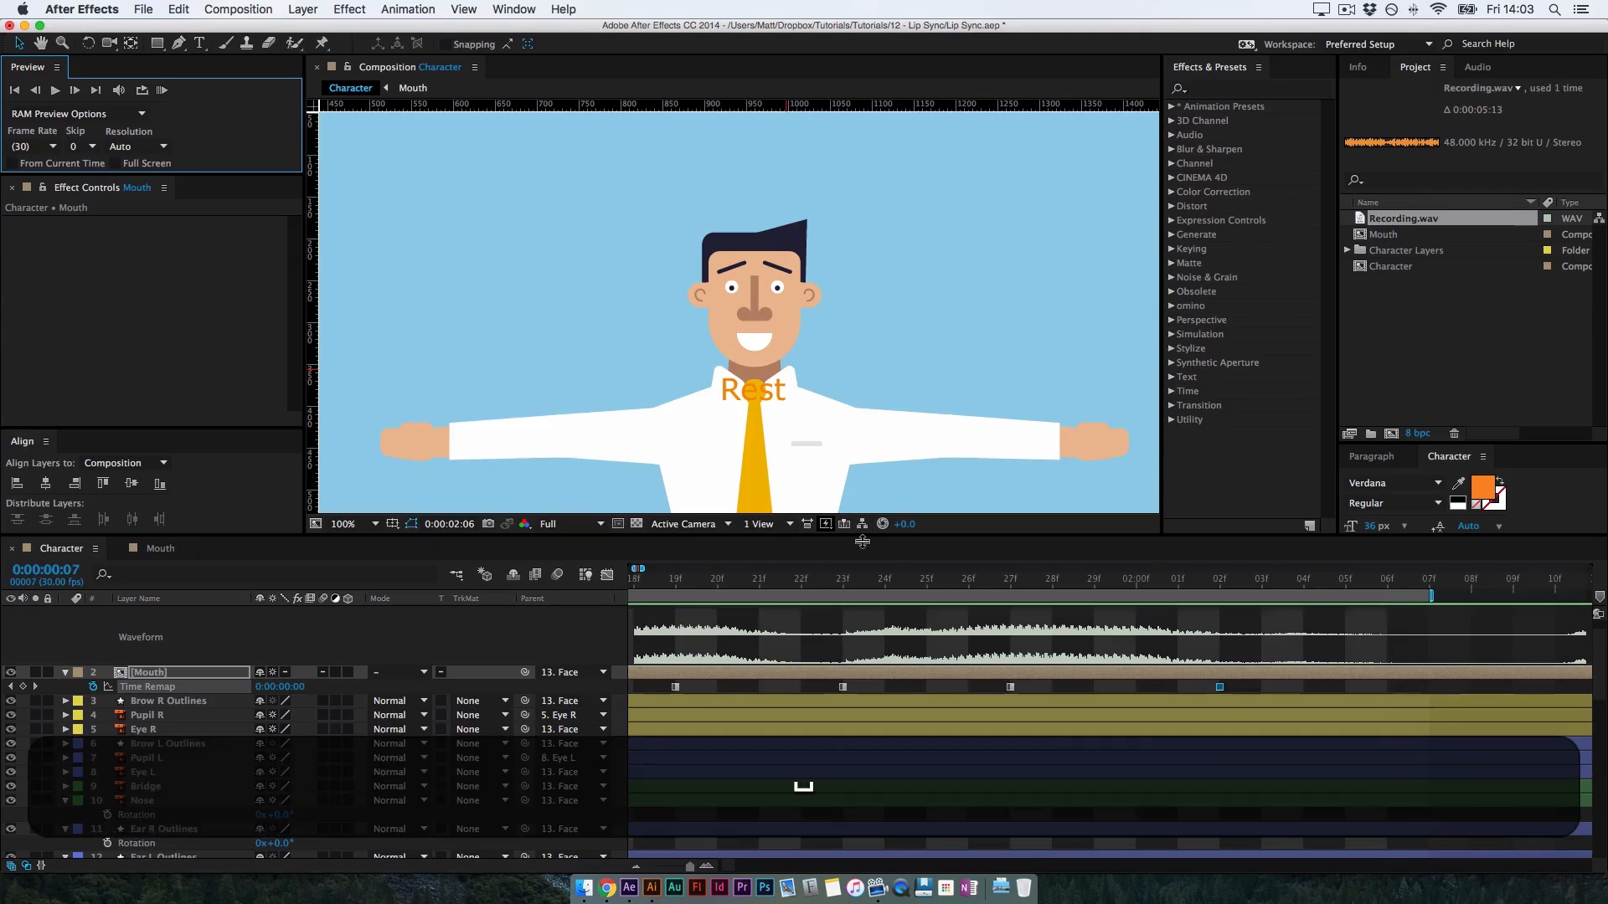
drag(1219, 580, 1357, 584)
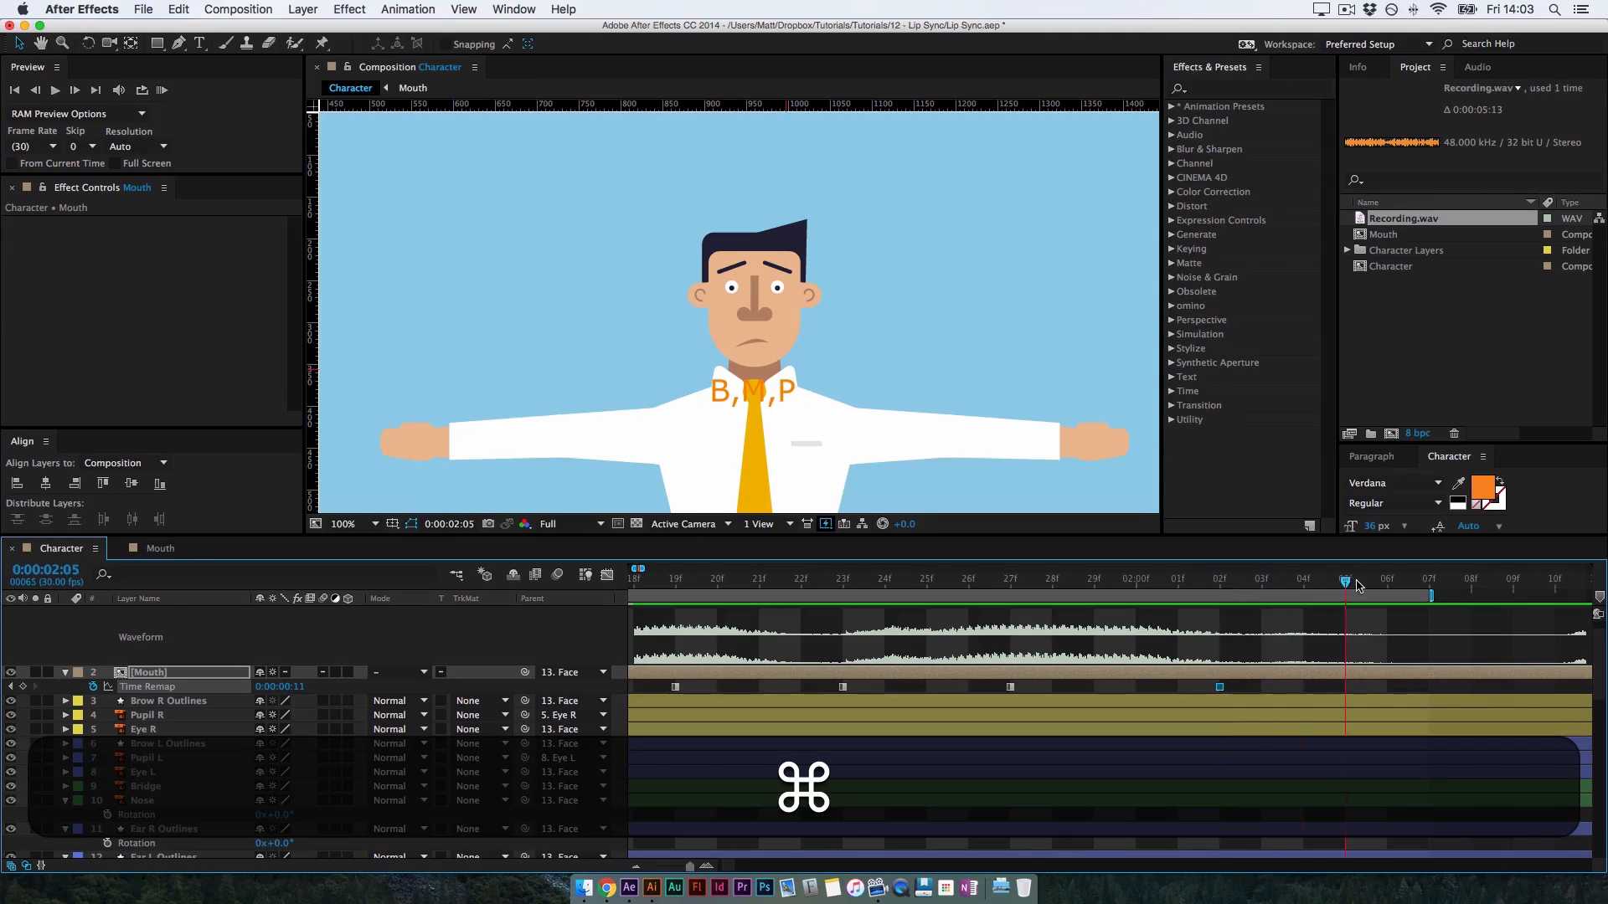
key(cmd+Right)
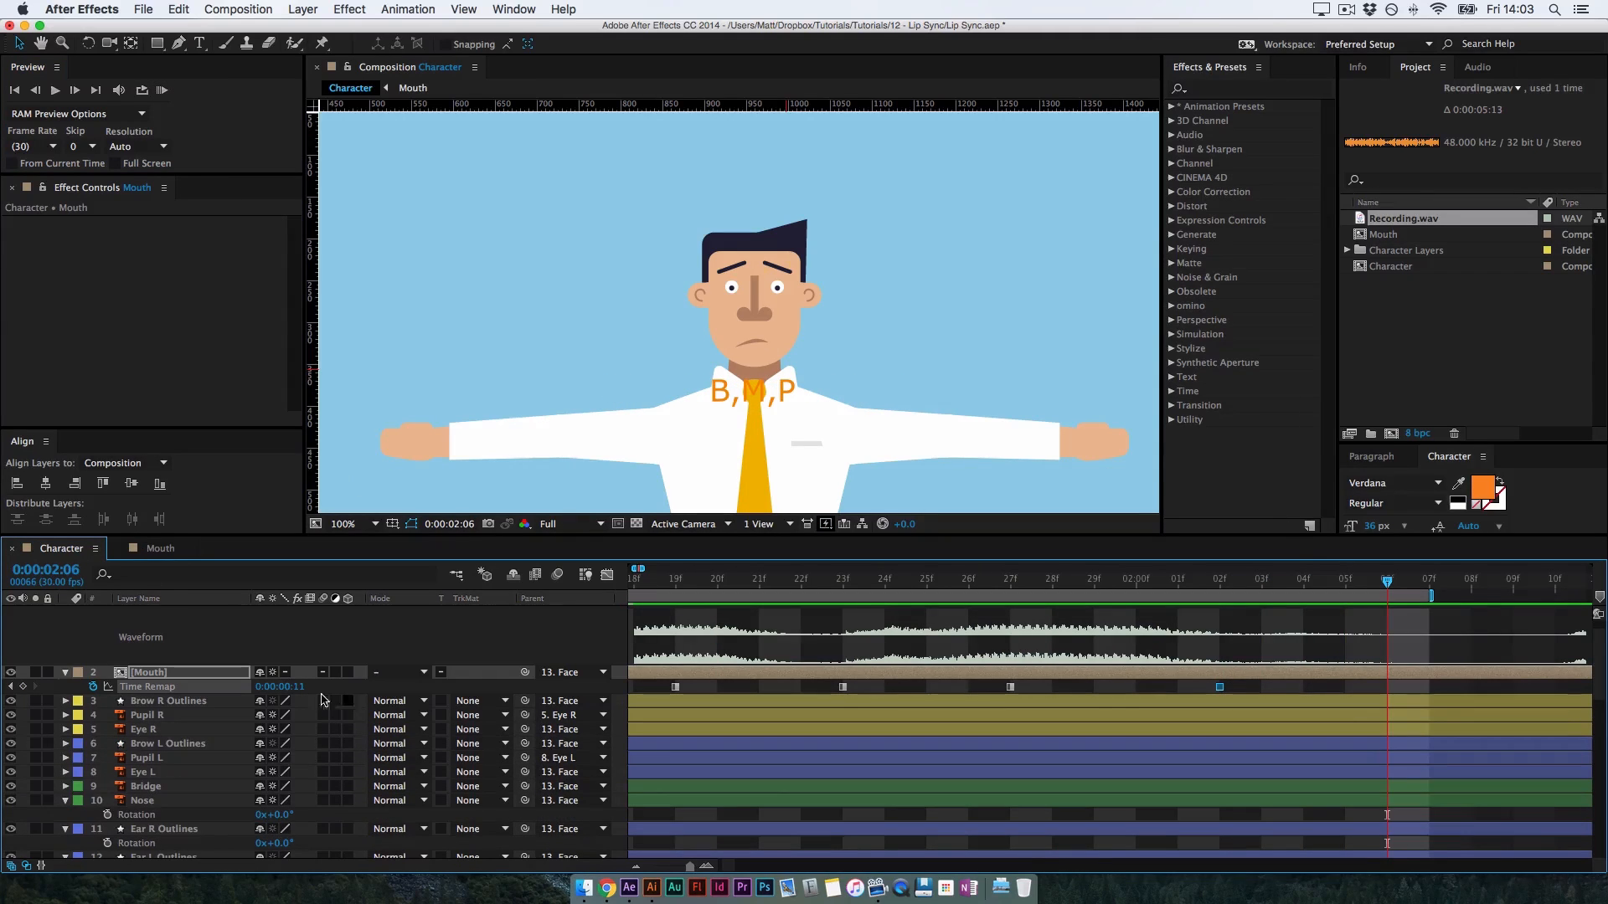
drag(299, 690, 186, 705)
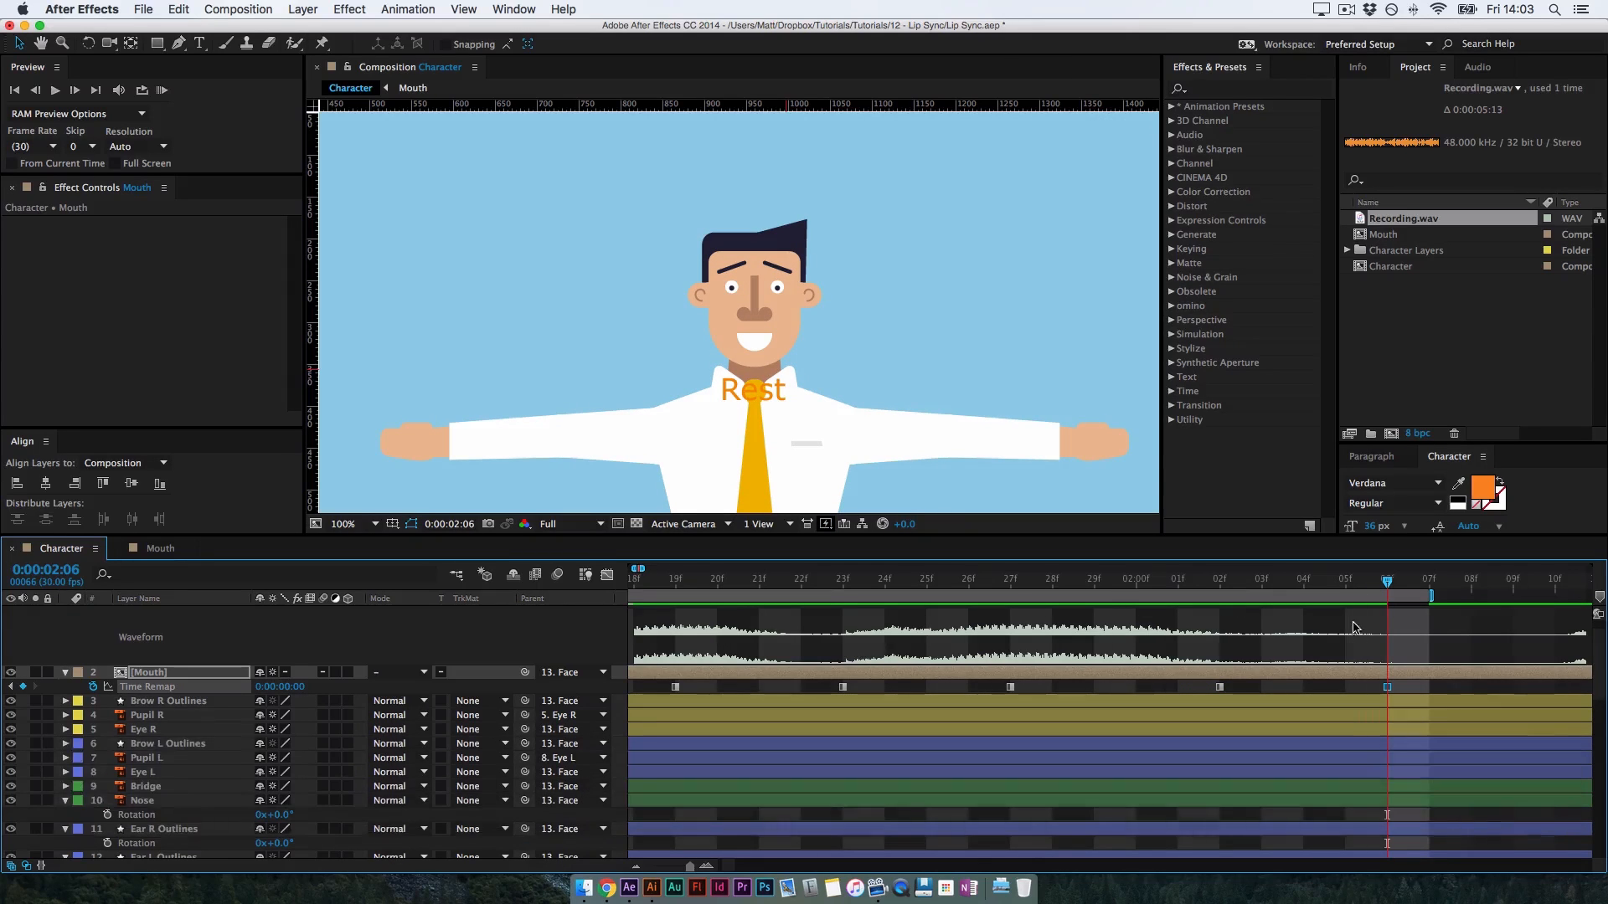
Set the work area from 0:00:00:19 to about 0:00:02:10 and preview the lip-synced phrase
key(minus)
key(minus)
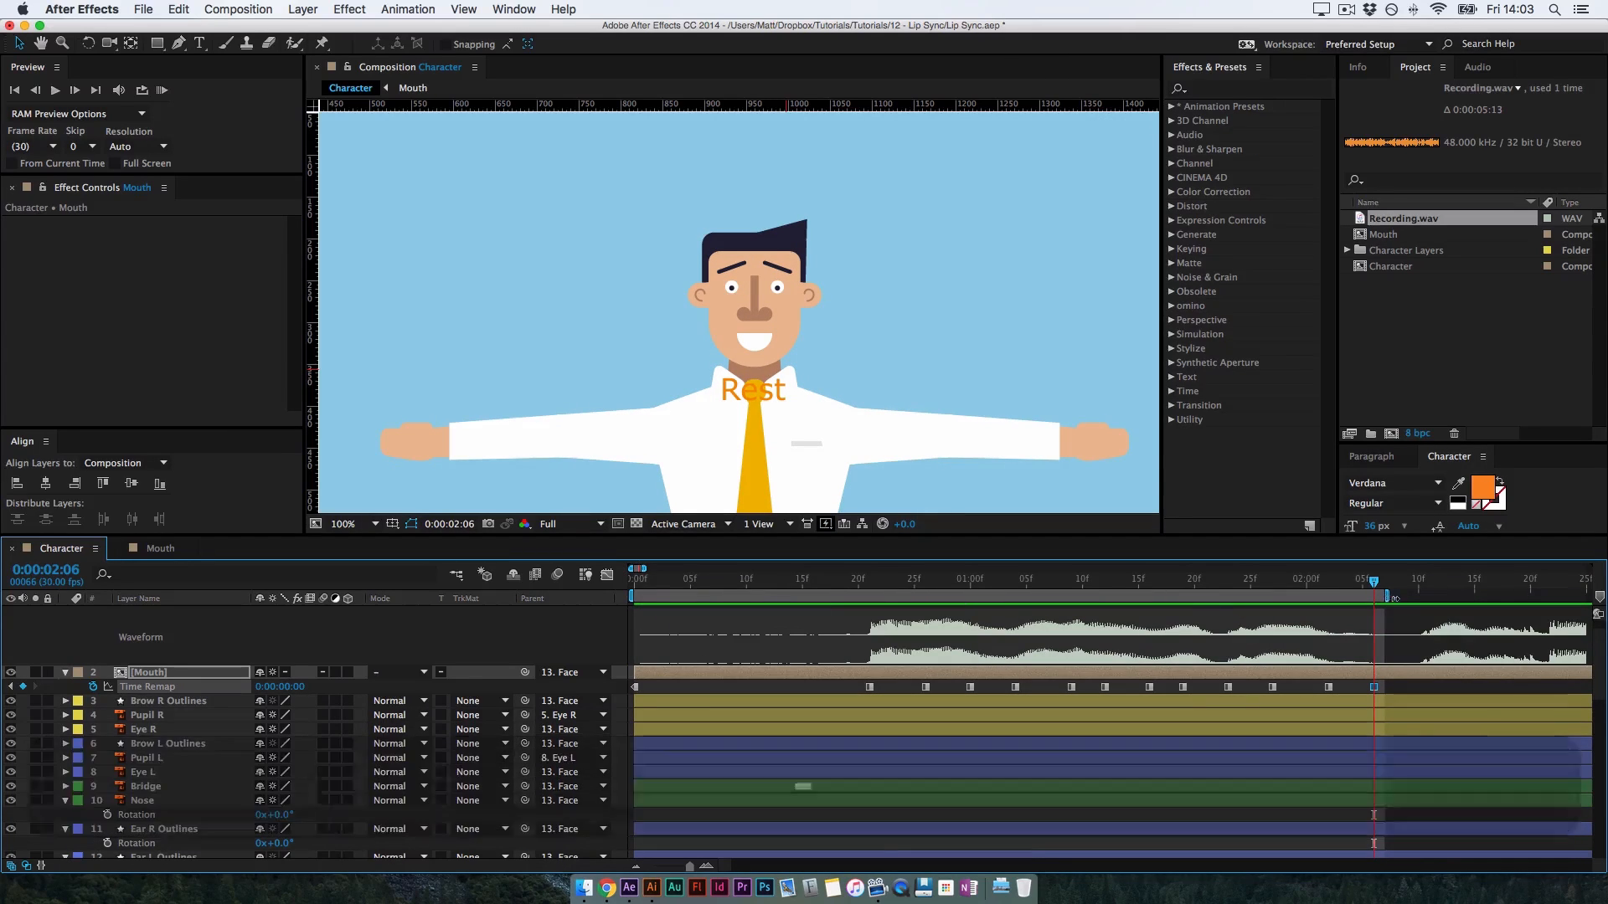
click(847, 579)
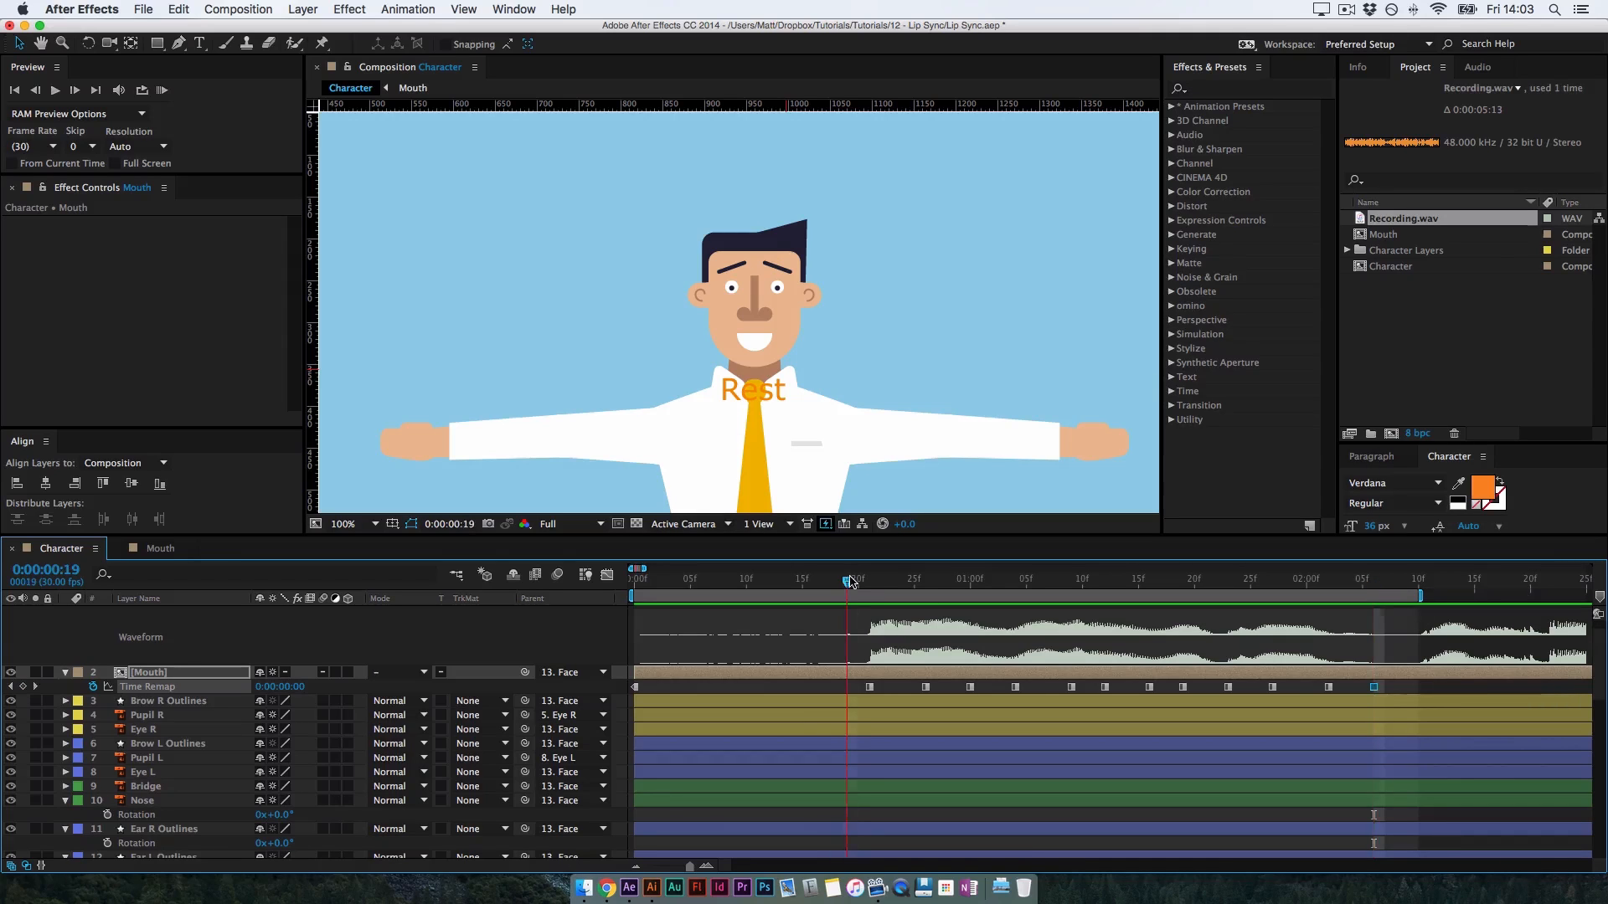
key(b)
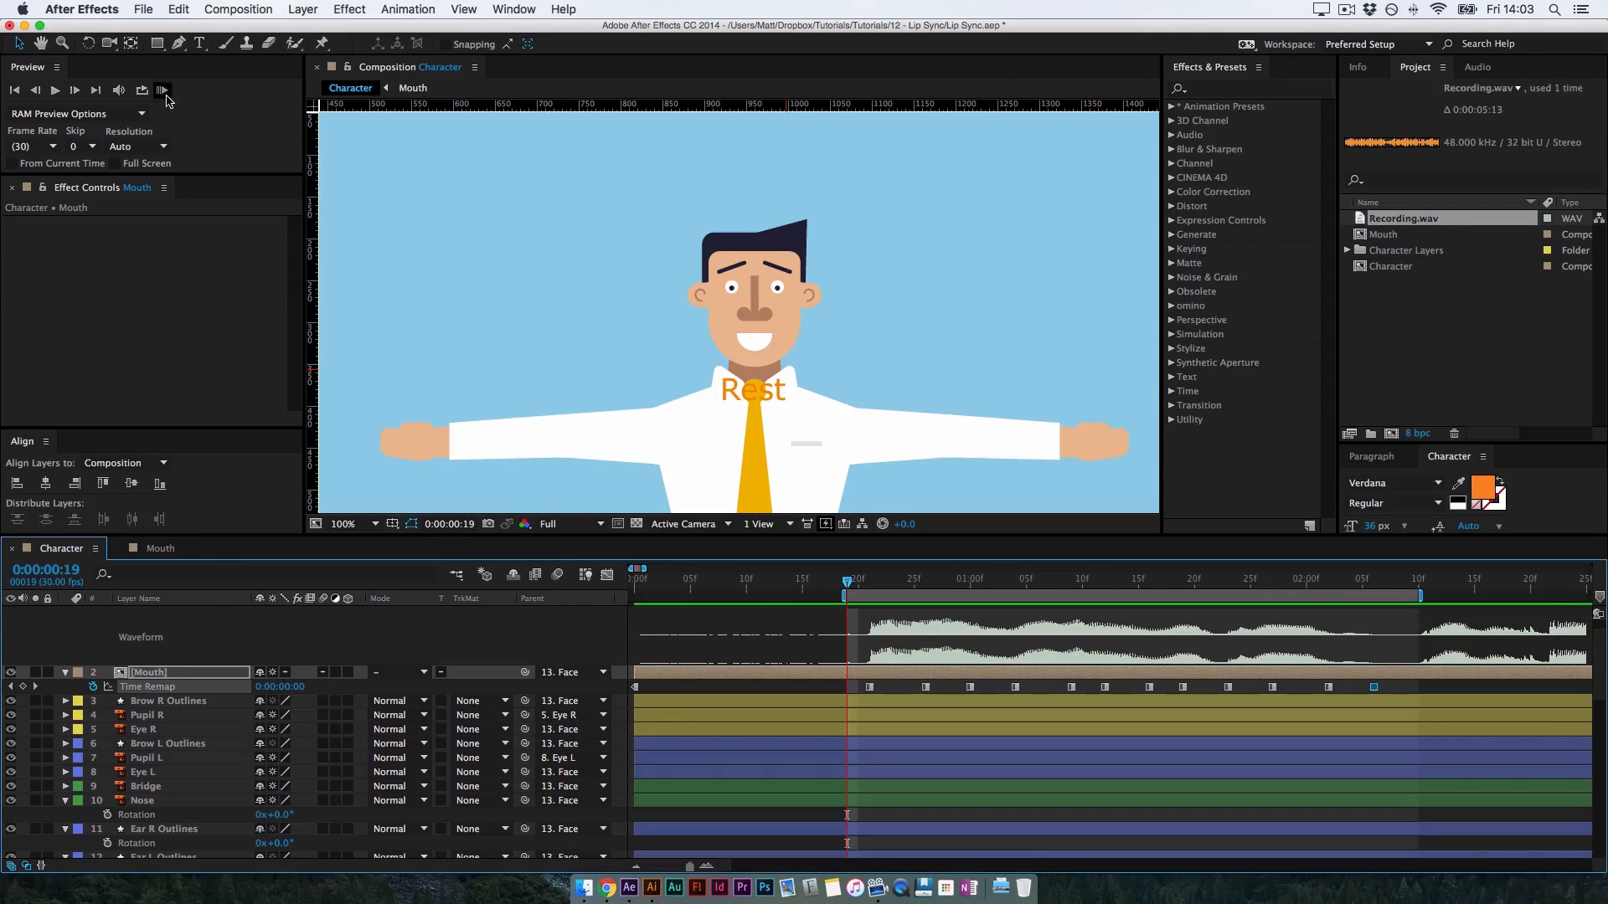
click(161, 91)
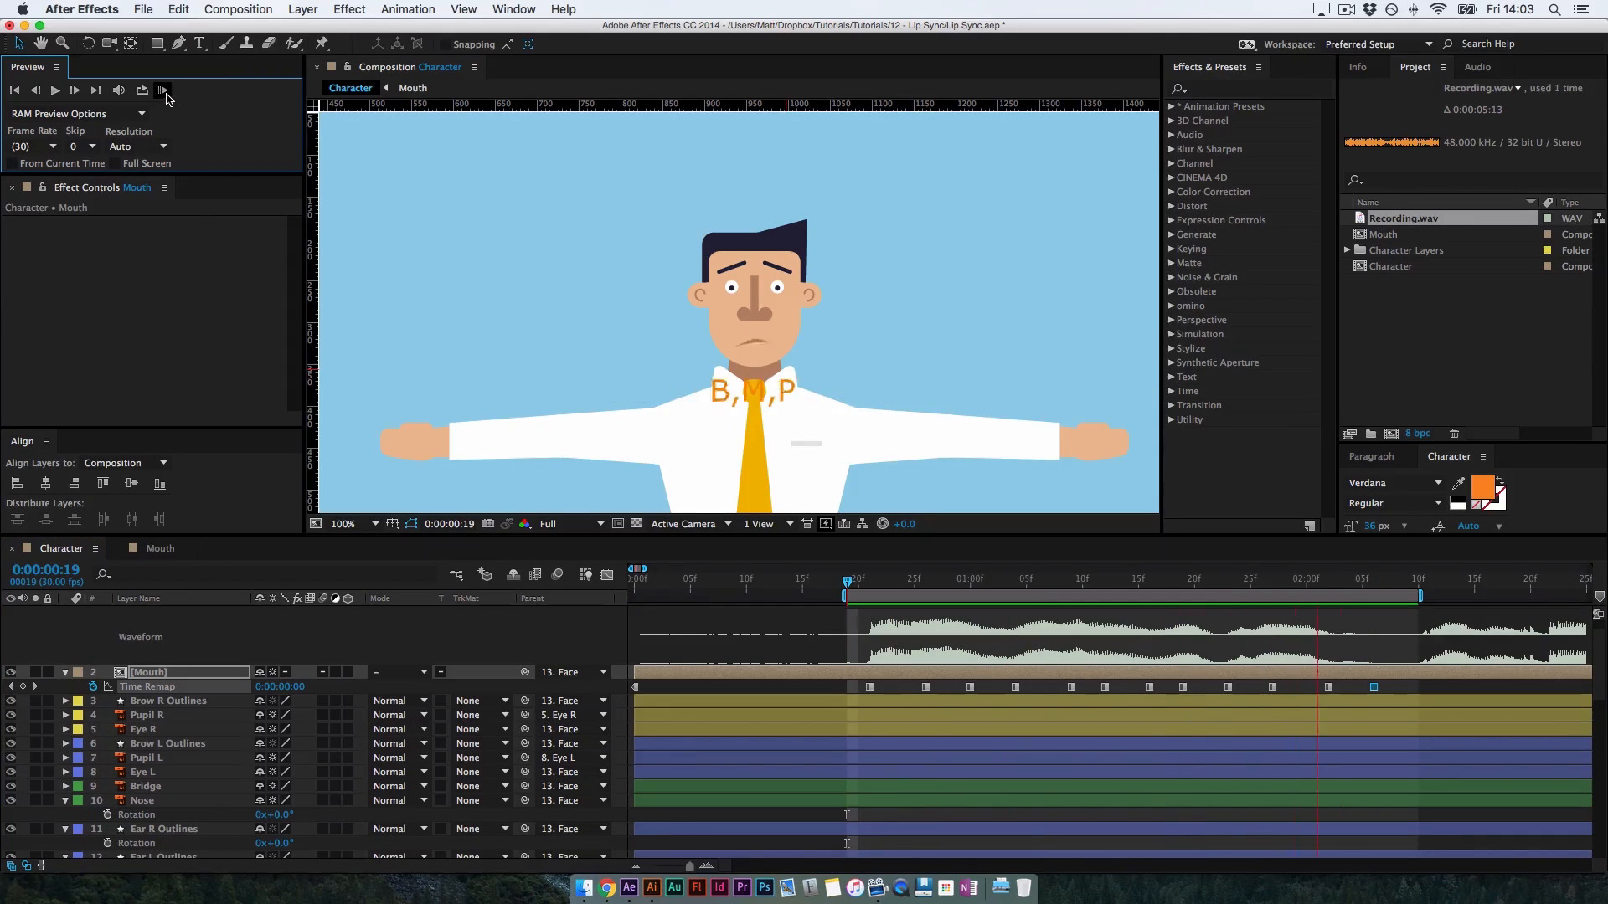
key(space)
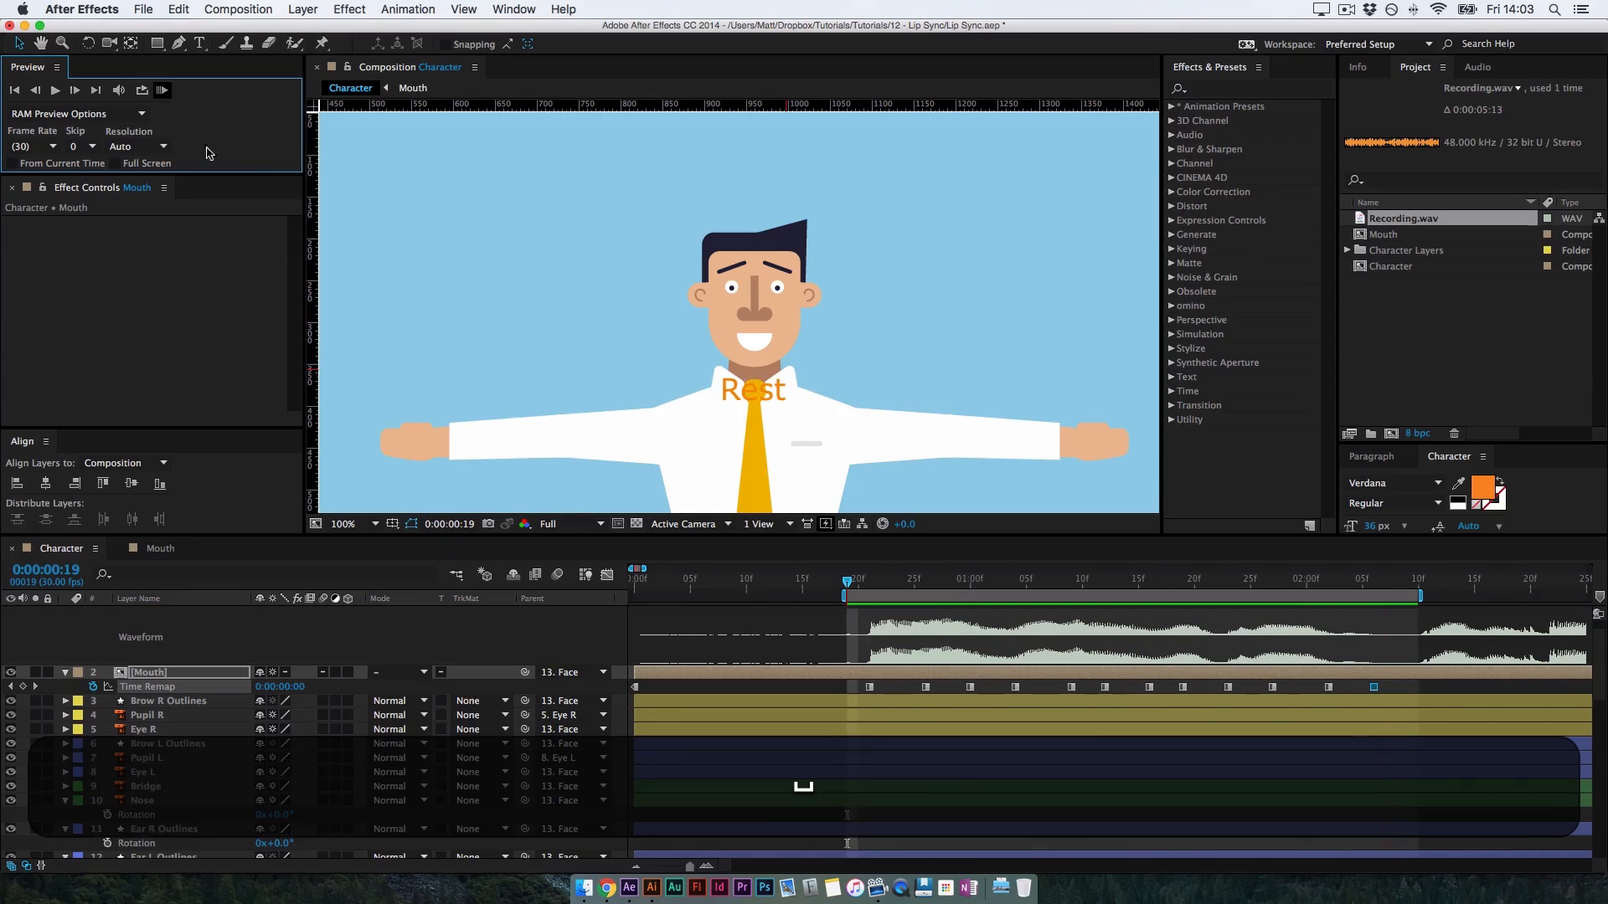
Scrub around the Rest keyframe and shift the work area to the next phrase, from about 0:00:02:11 to 0:00:04:02
click(1397, 580)
key(space)
drag(1318, 641, 1006, 677)
drag(1135, 670, 1063, 694)
drag(1020, 582, 787, 675)
key(space)
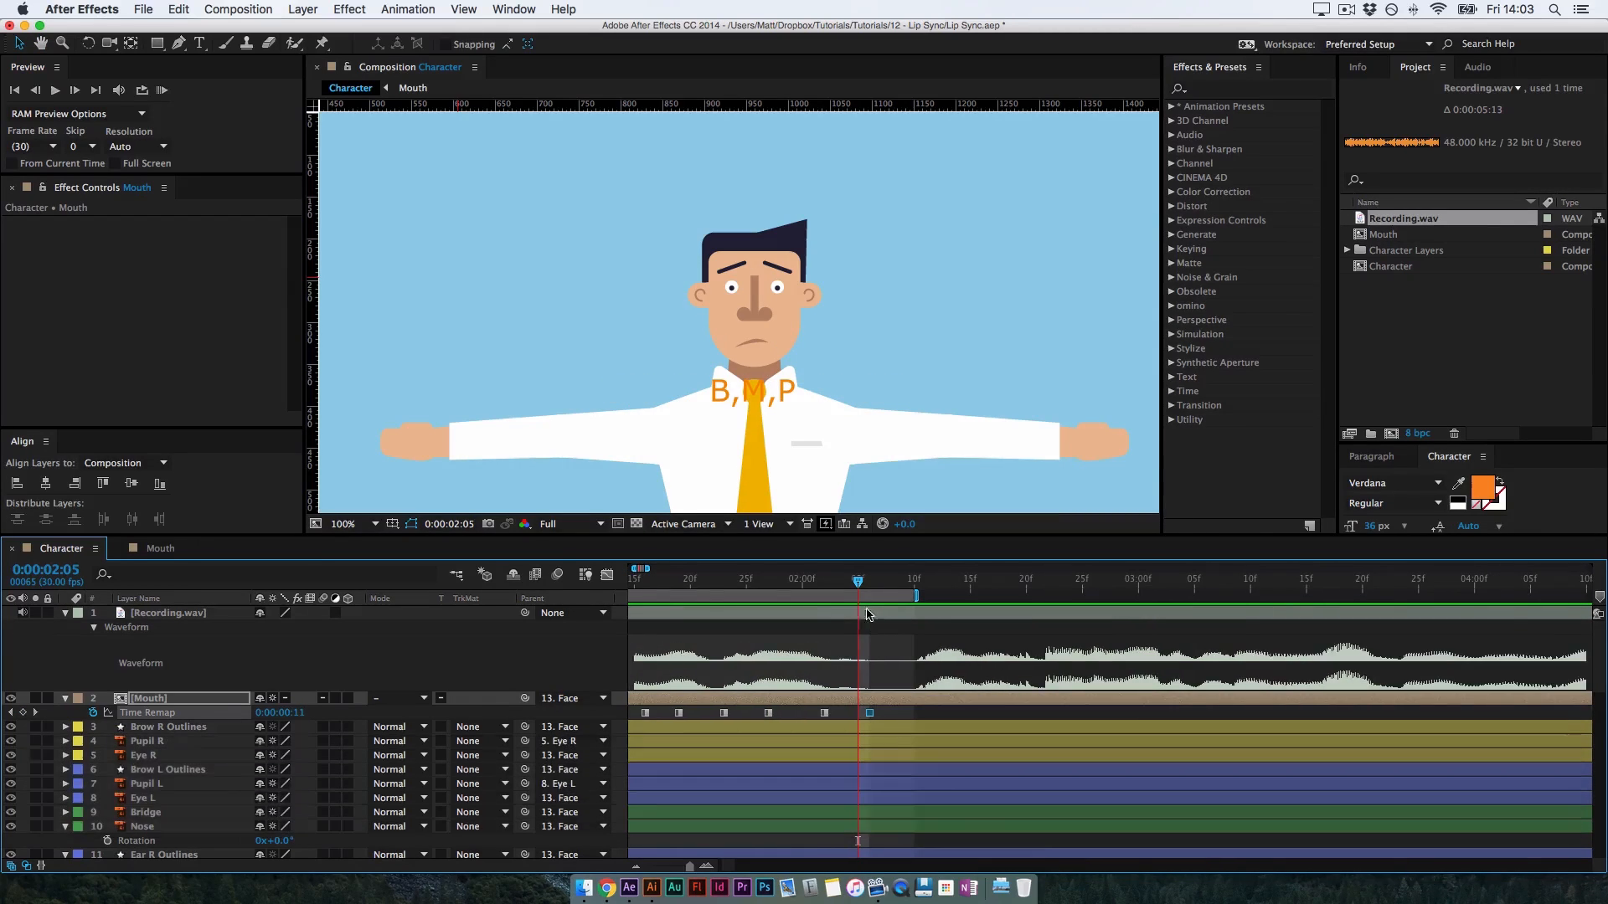
drag(915, 595, 1475, 594)
key(space)
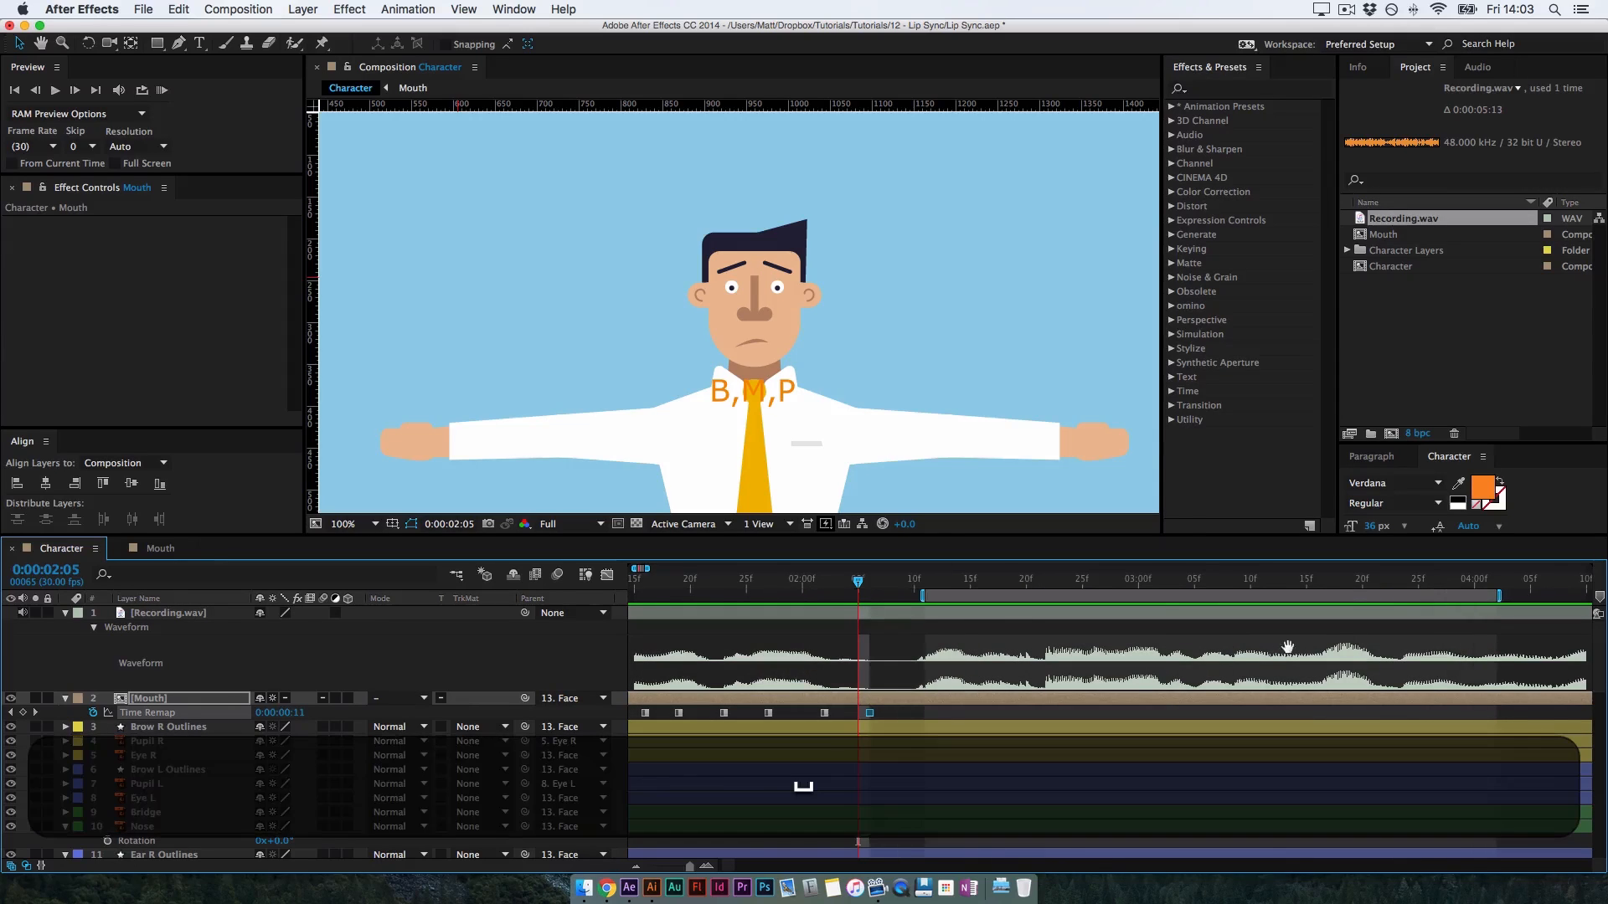
Shift the work area to start at about 0:00:02:09 and add a Mouth Time Remap keyframe at 0:00:02:10 set to 0:00:00:09, the Q,W shape
drag(1288, 646, 1073, 643)
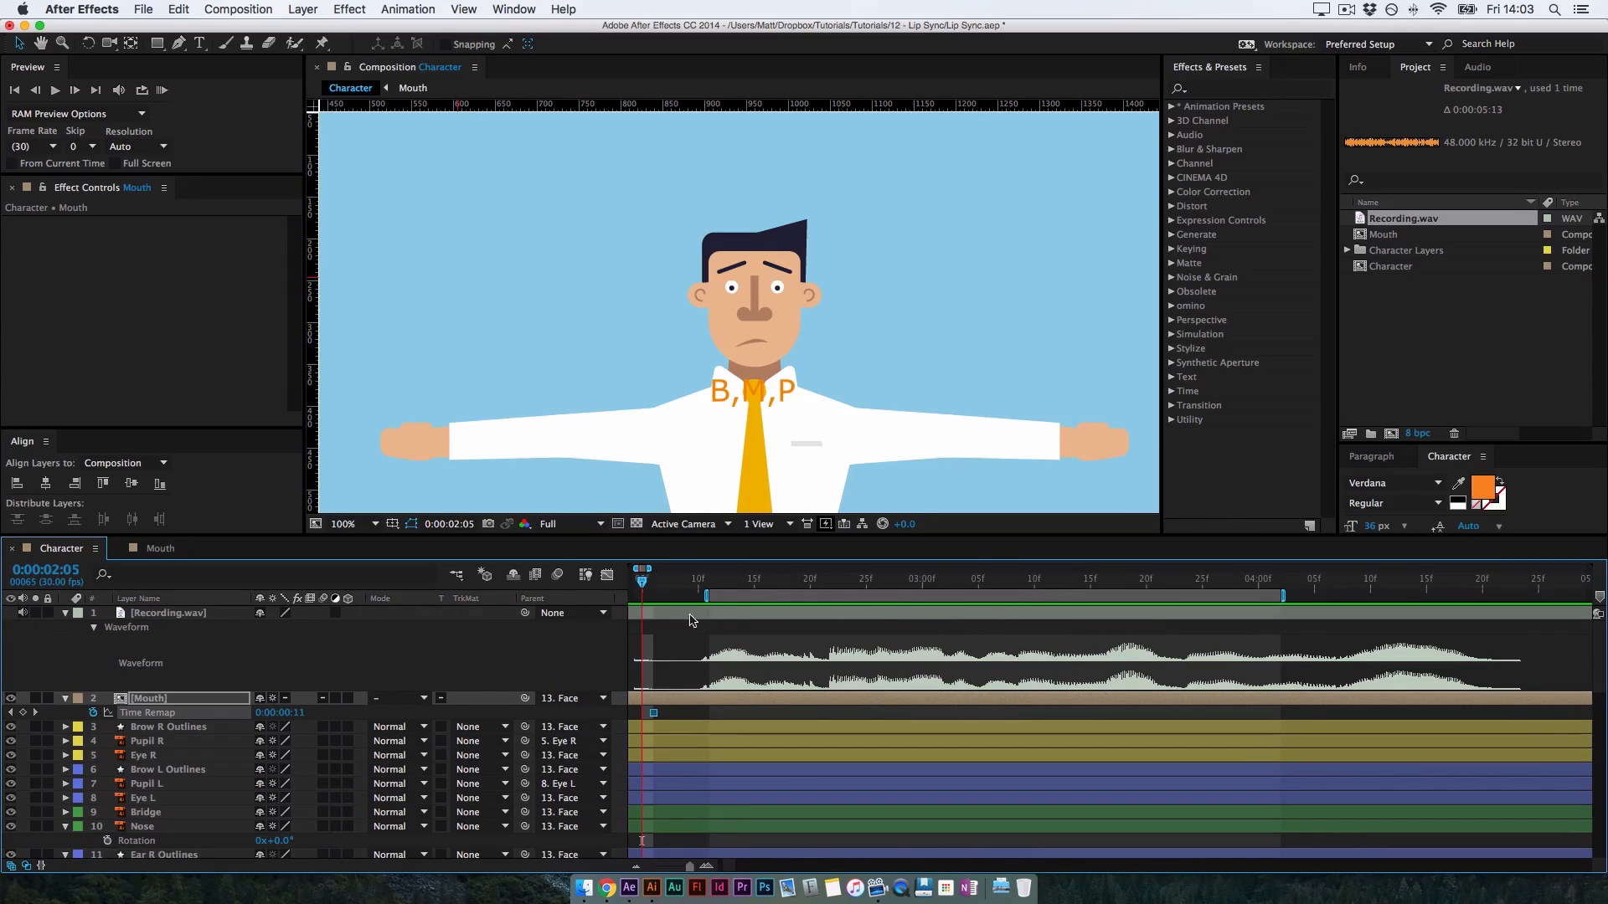
drag(730, 592, 710, 595)
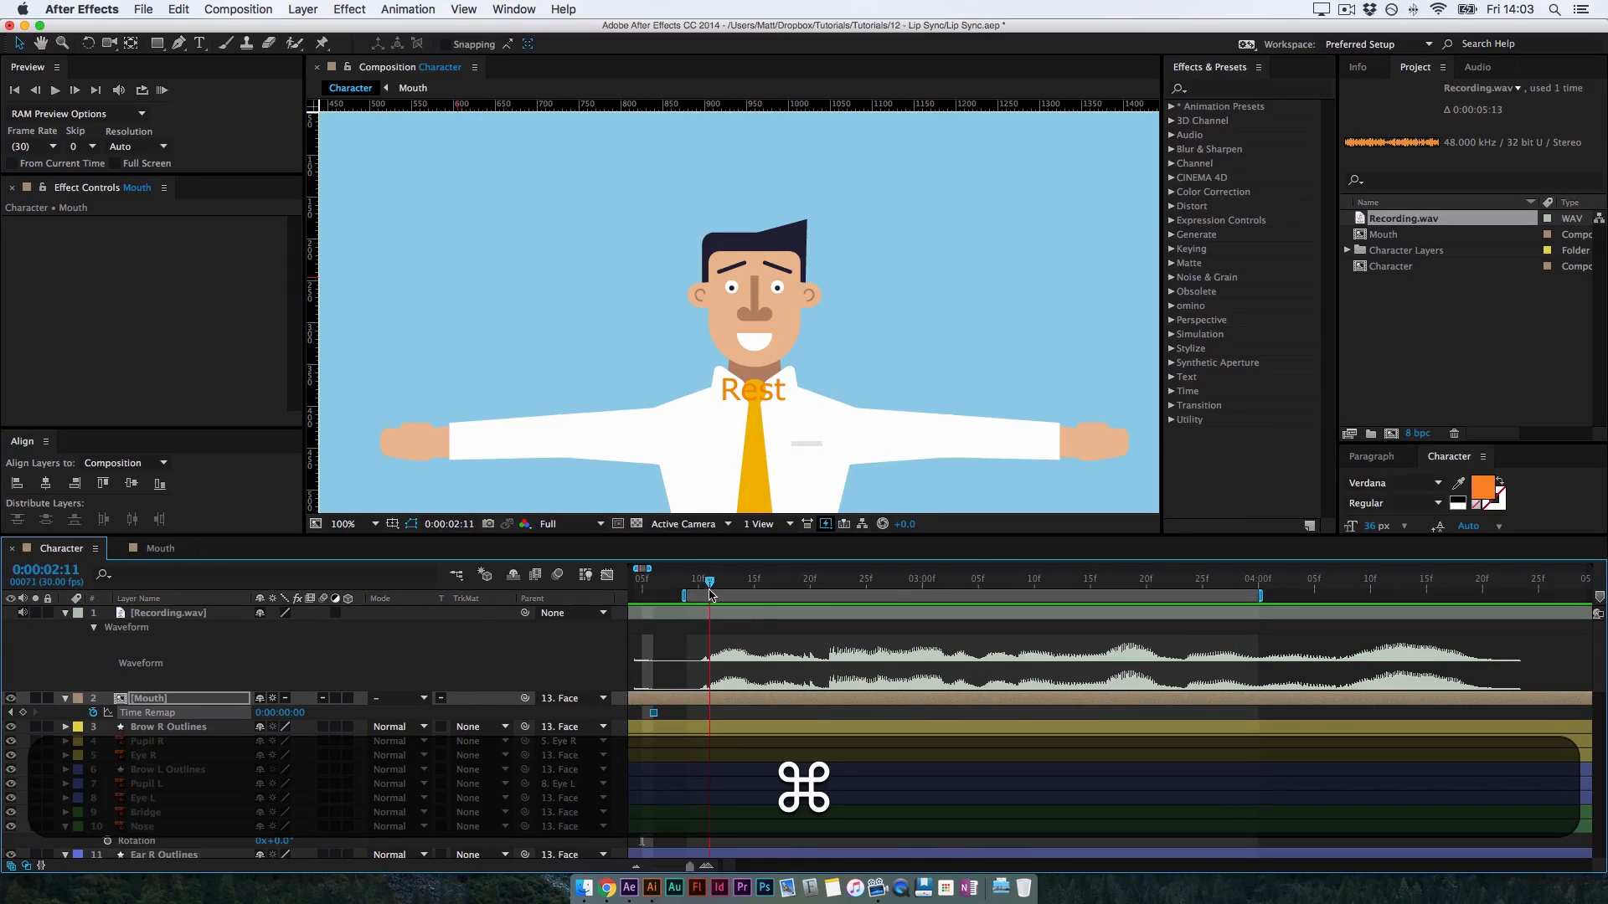
key(super+Left)
key(super+Left)
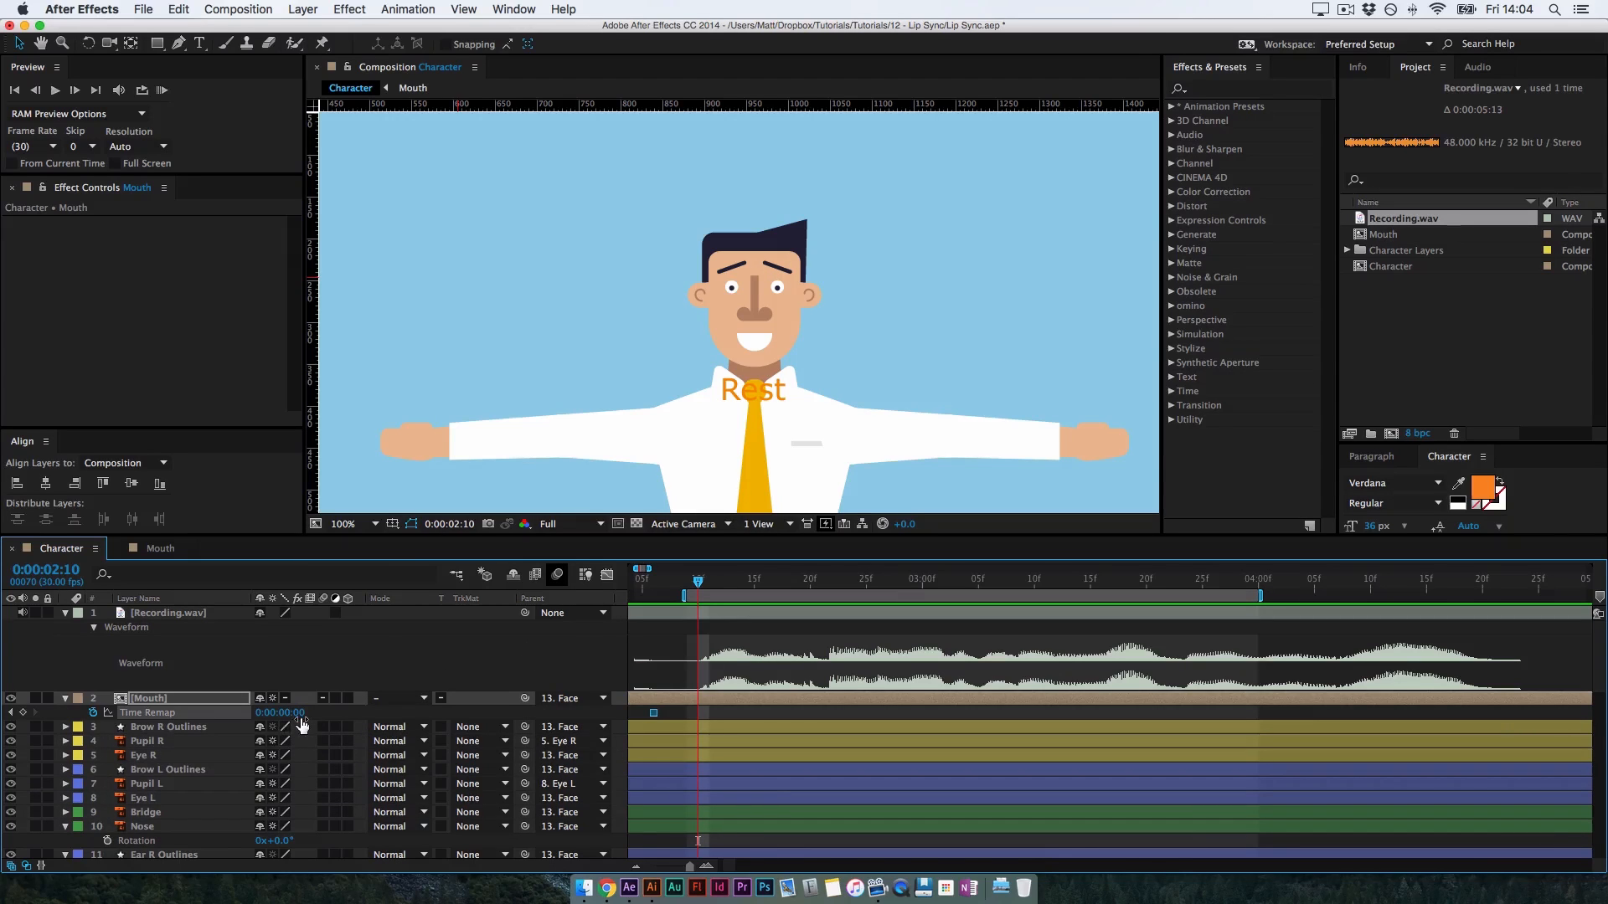
drag(303, 712, 377, 708)
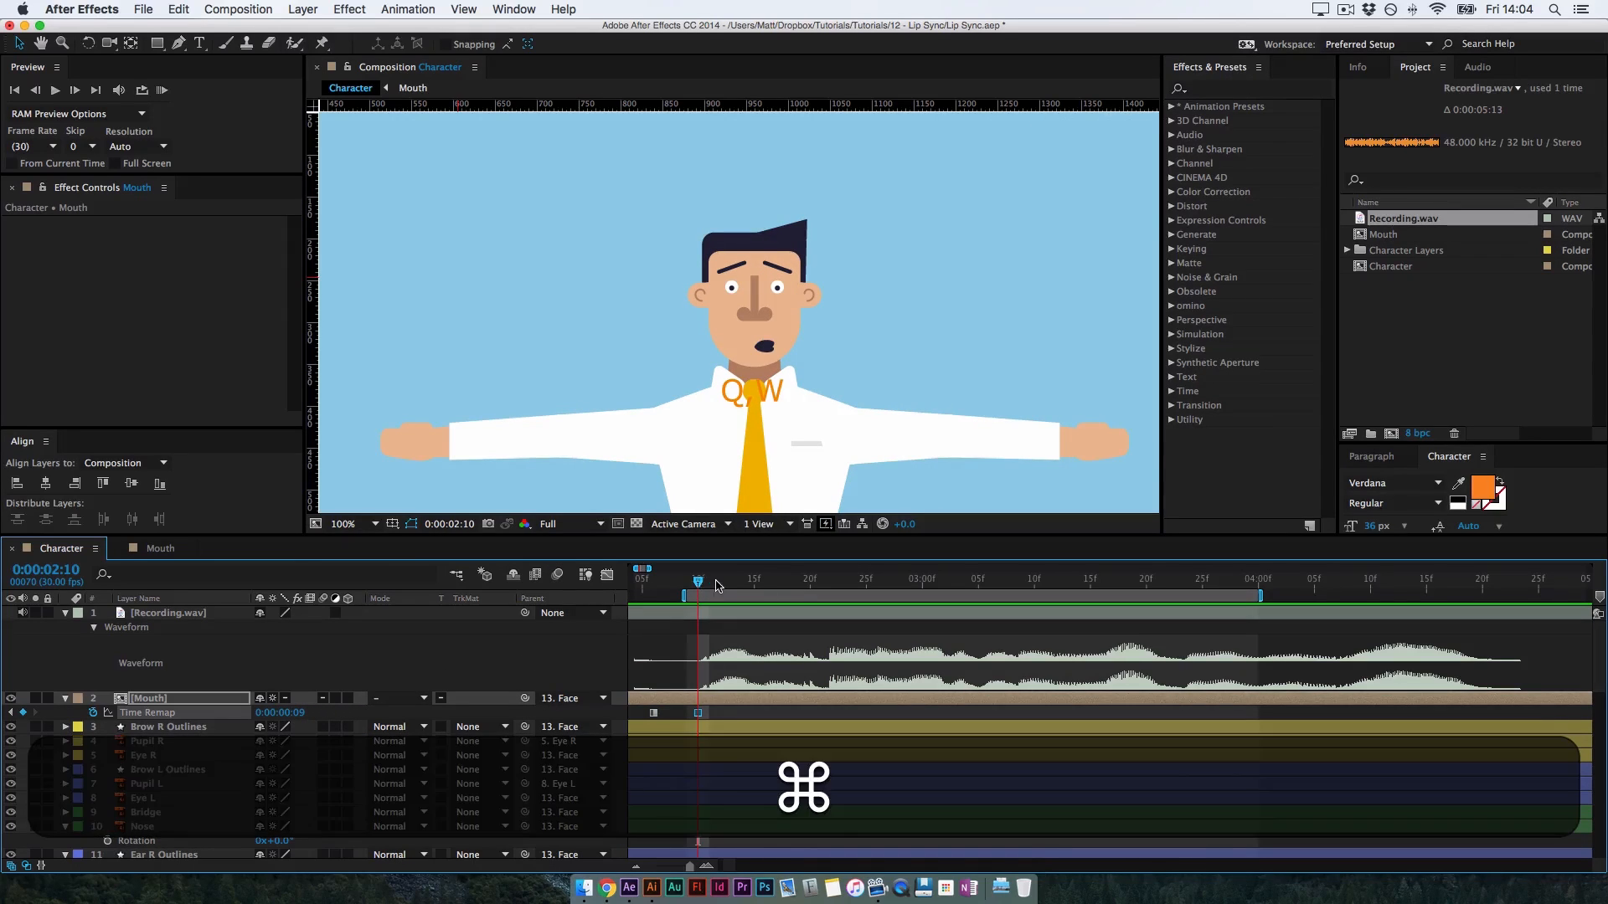
Add a Mouth Time Remap keyframe at 0:00:02:14 set to 0:00:00:05, the Ee shape, and extend the work area end toward the recording's end
drag(715, 584, 751, 586)
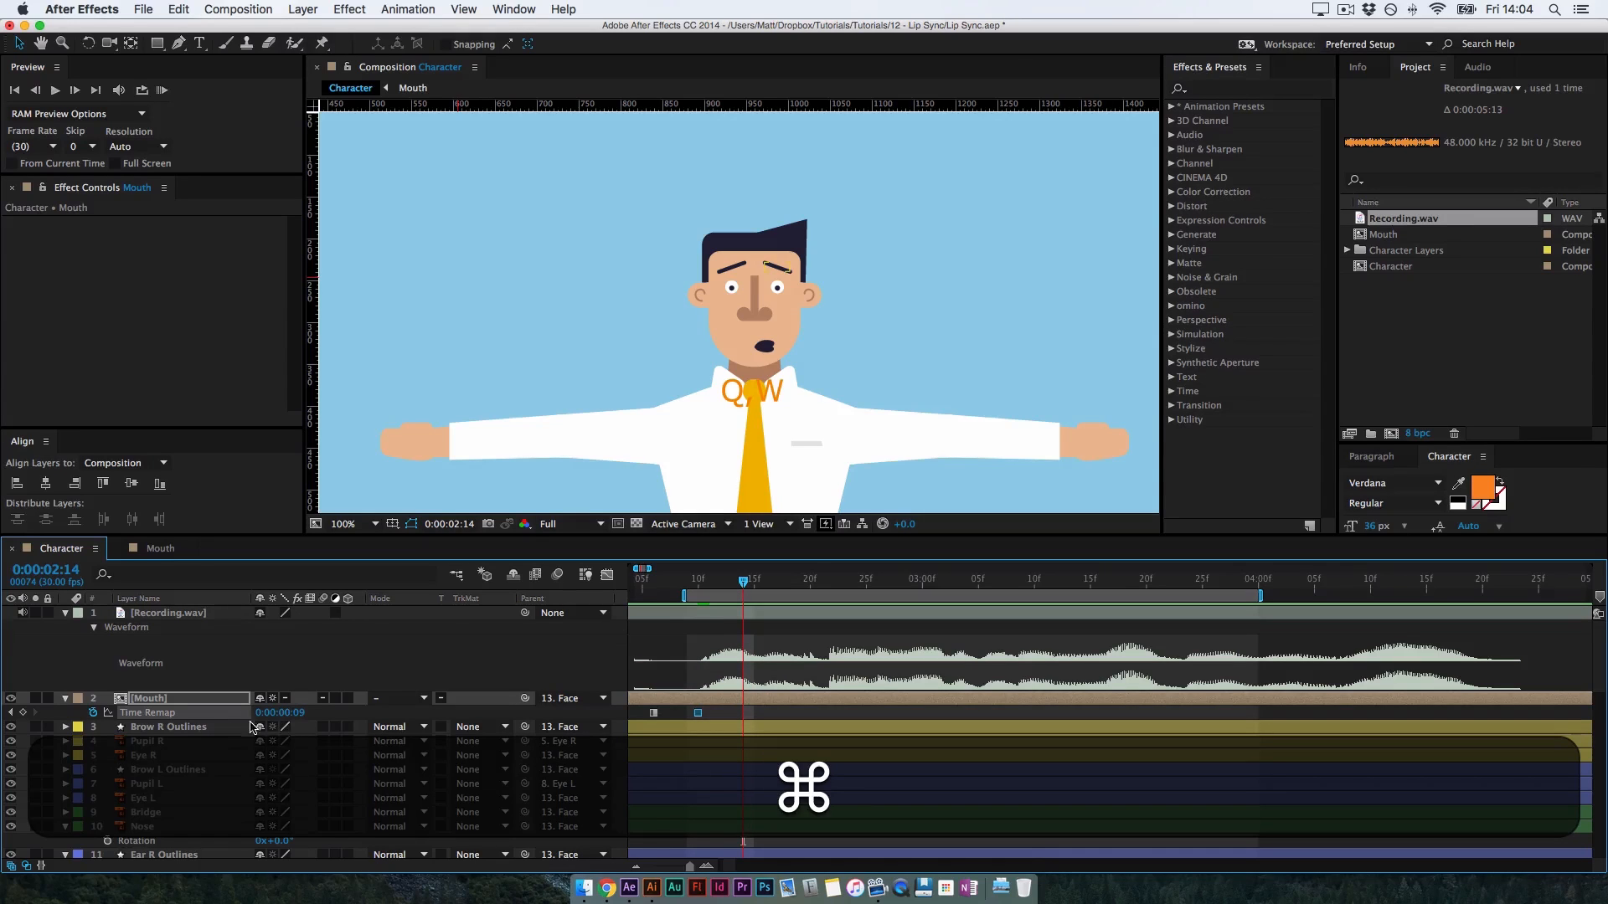
mouse_move(280, 712)
mouse_down()
mouse_move(315, 706)
mouse_move(265, 719)
mouse_up()
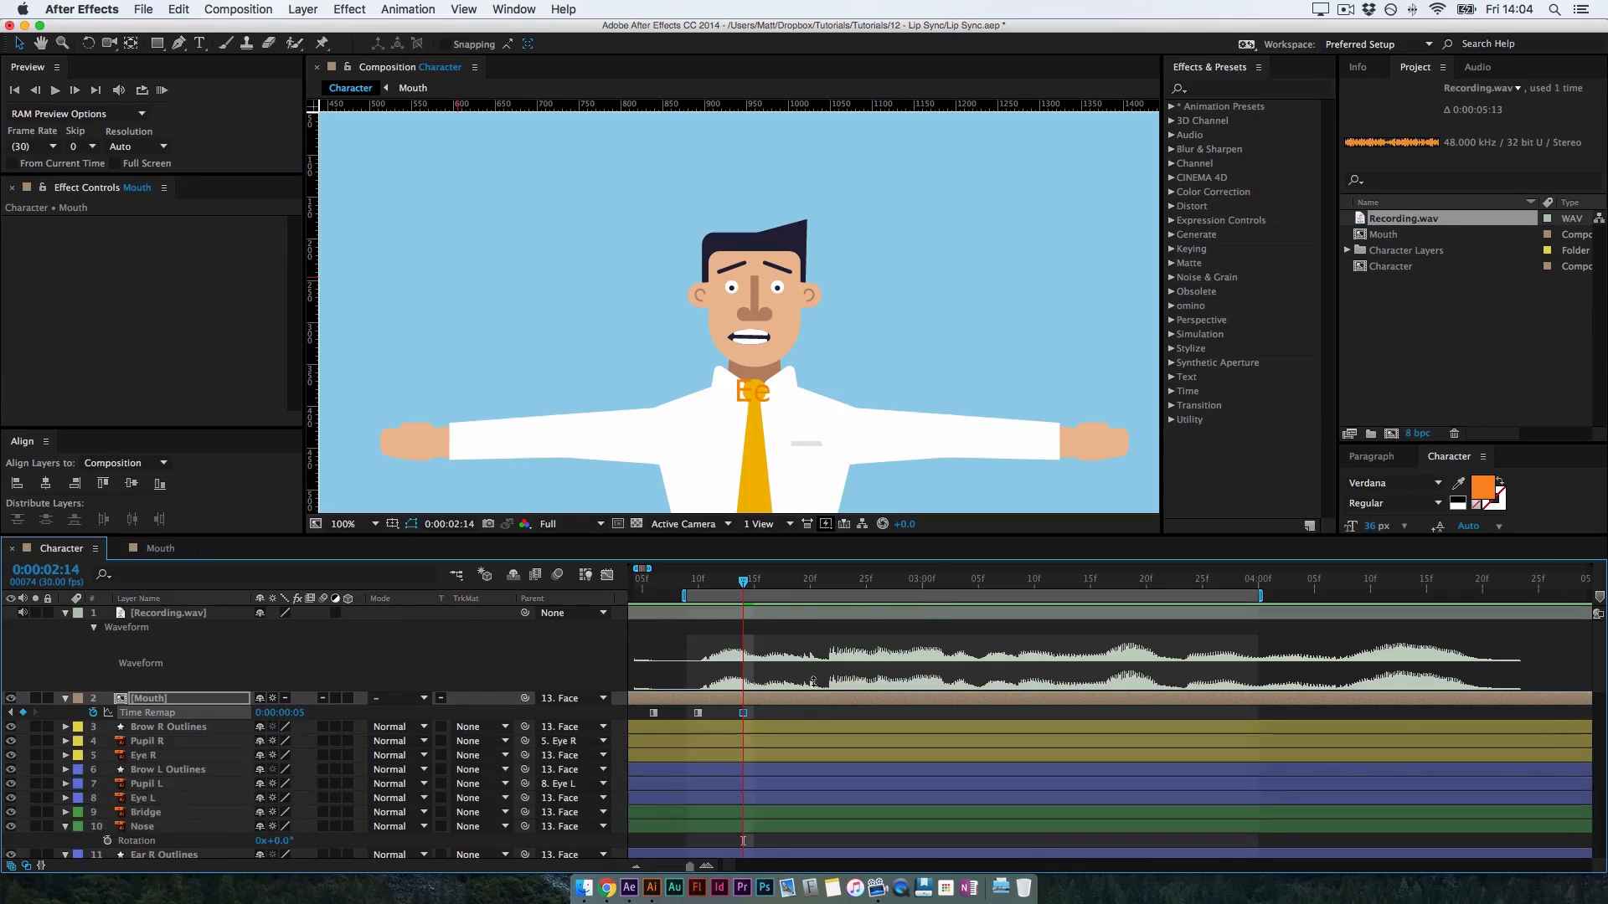
scroll(848, 617, left, 5)
scroll(848, 617, left, 5)
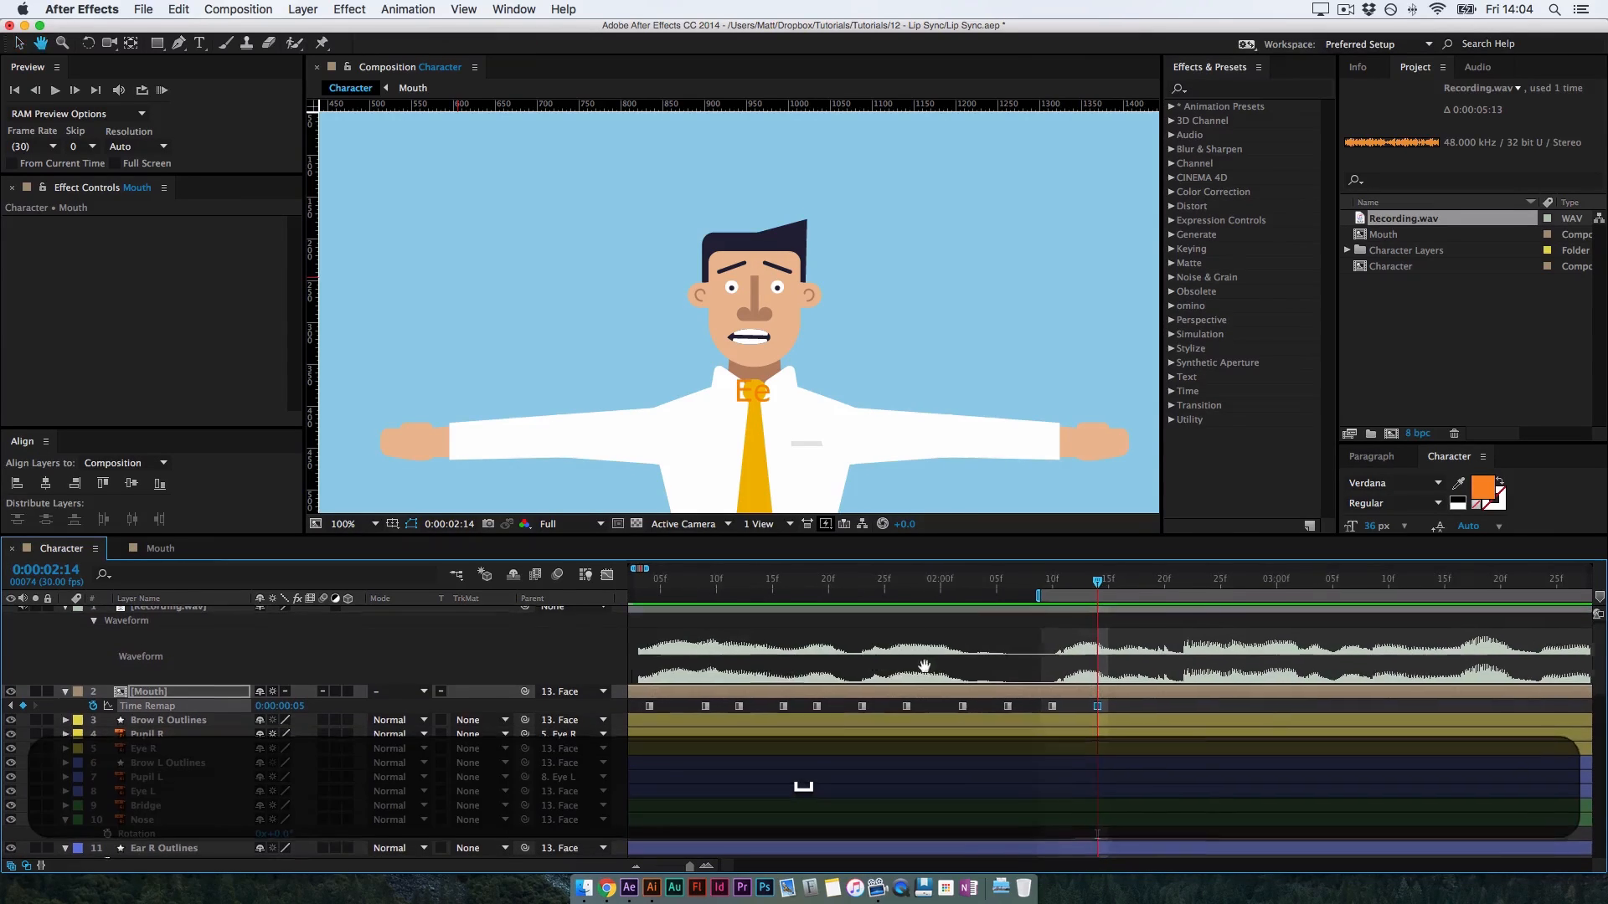
drag(947, 644, 879, 617)
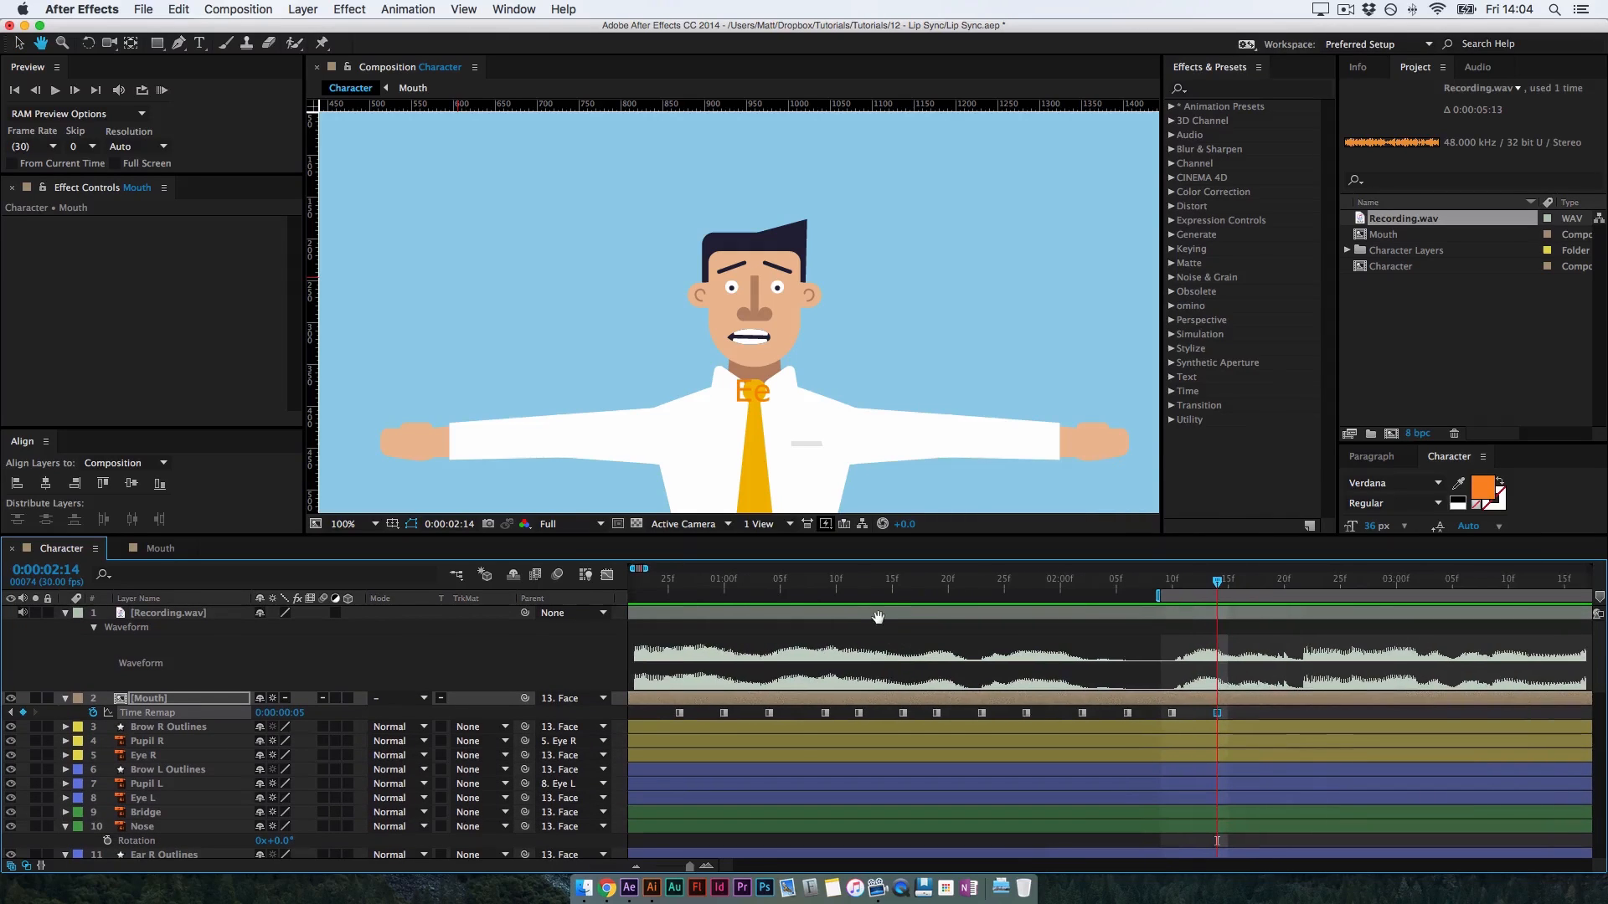
drag(1185, 684, 960, 641)
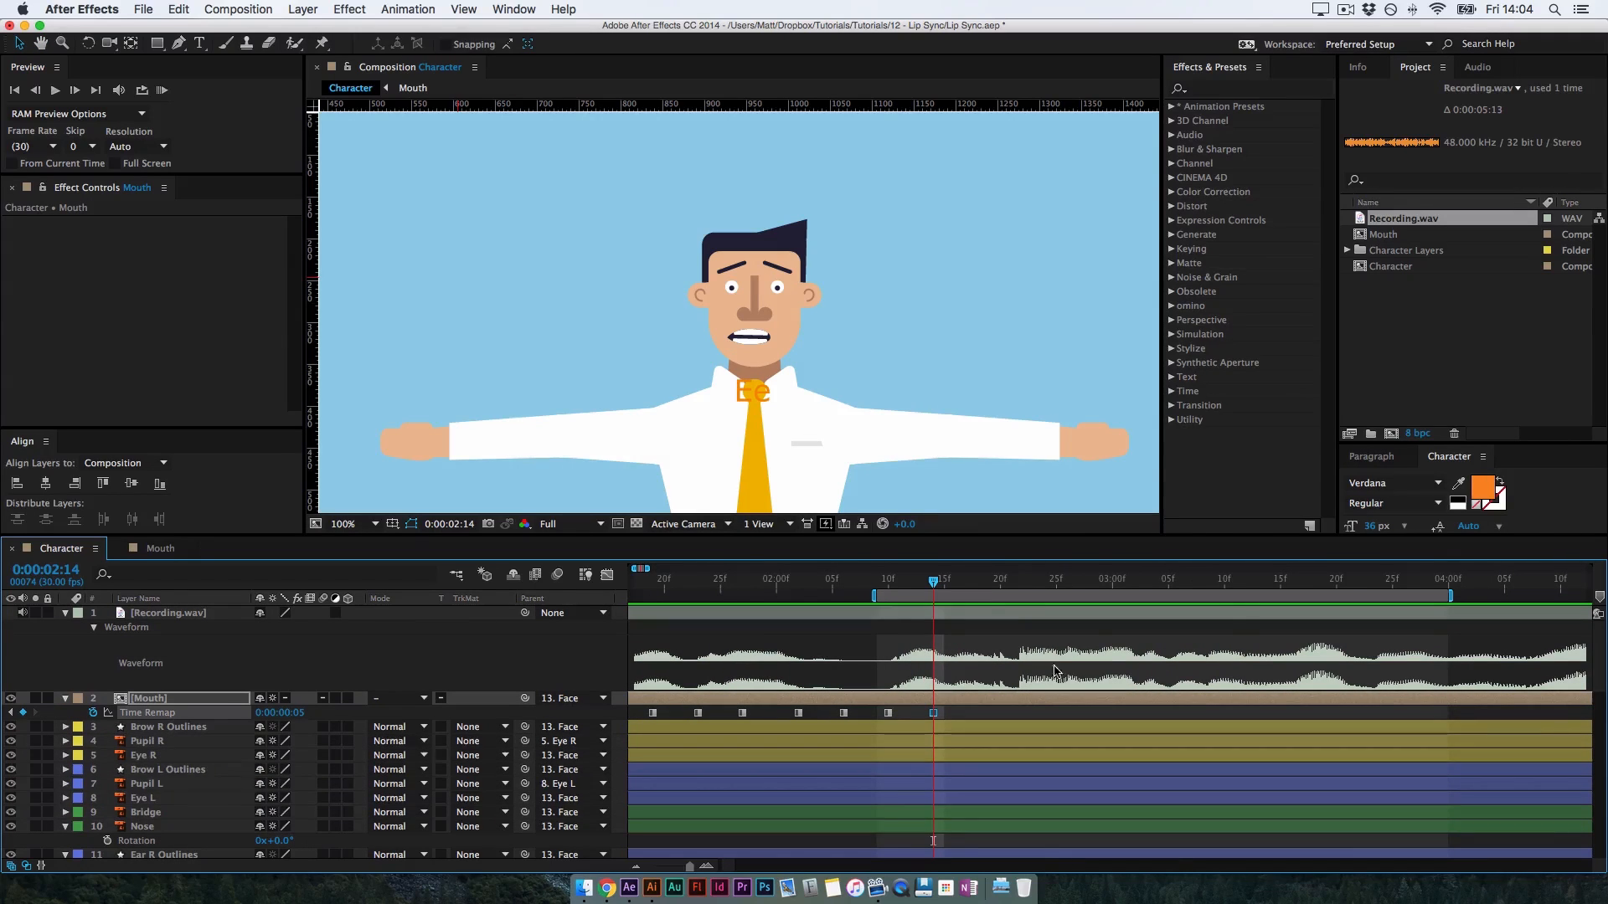
drag(1057, 672, 771, 663)
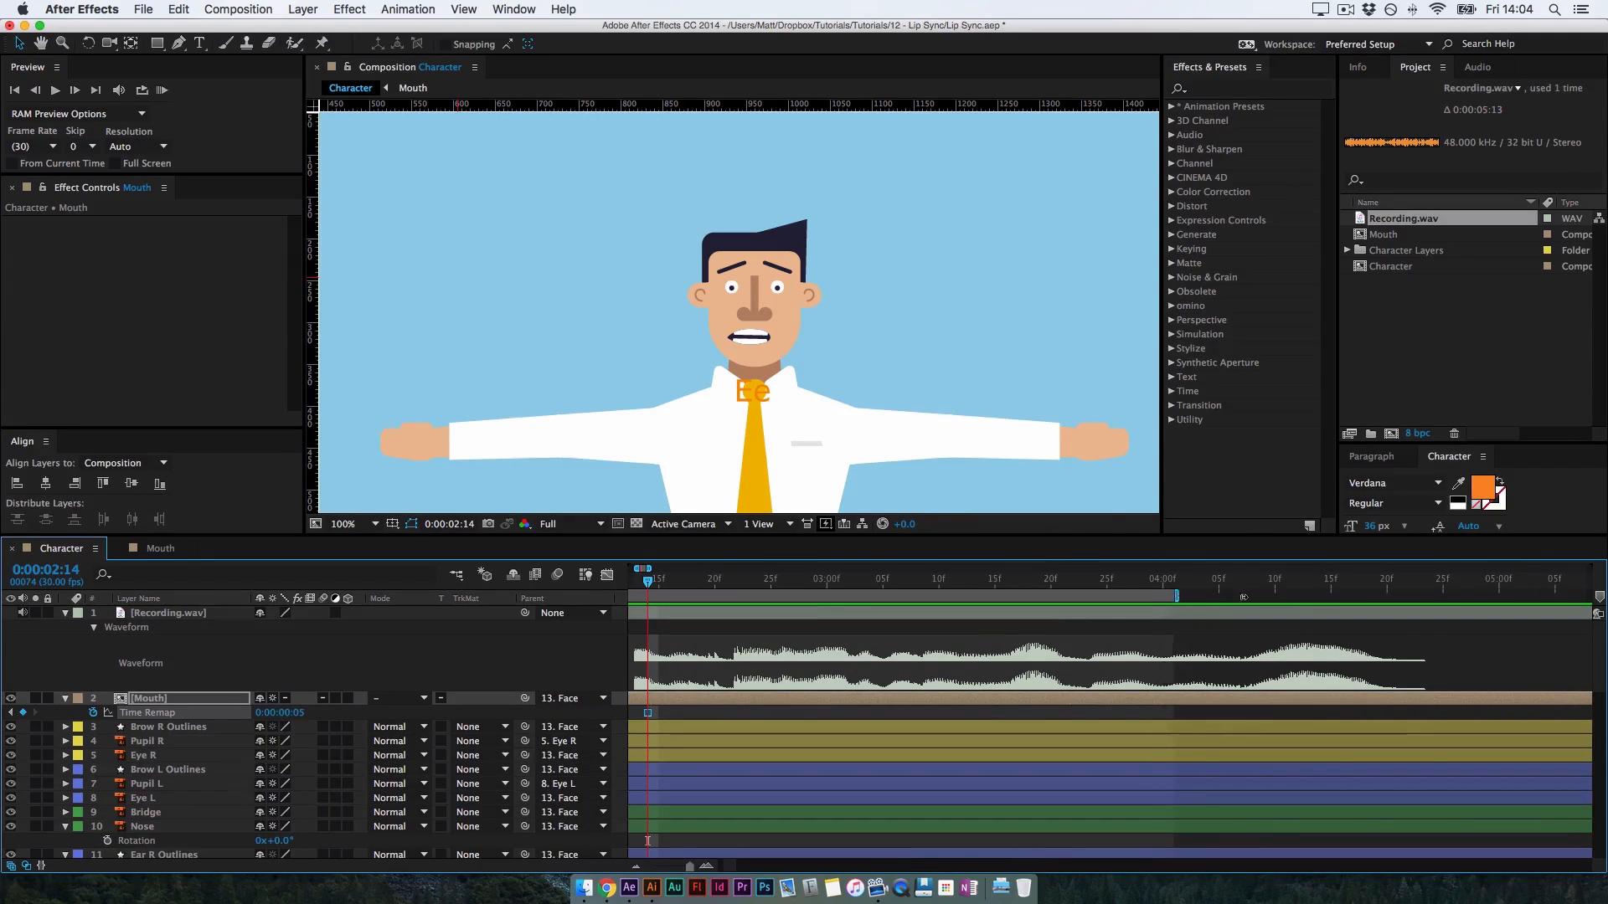
drag(1244, 597, 1463, 604)
drag(881, 650, 1102, 639)
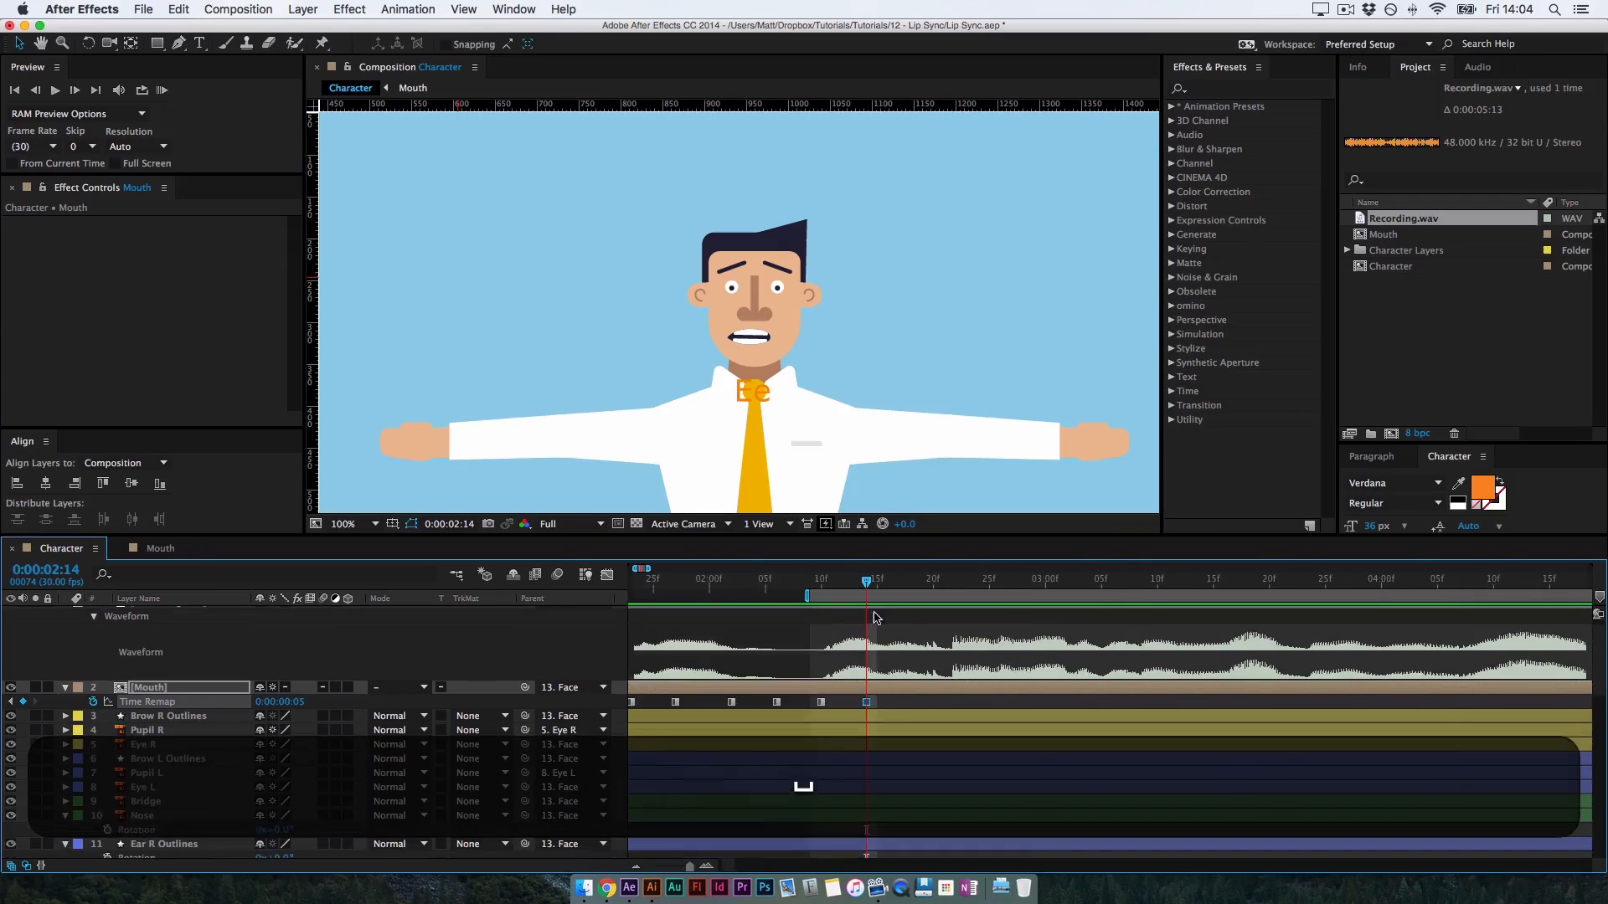
Add a Mouth Time Remap keyframe set to 0:00:00:12, the Ch,J,S shape, and place it at 0:00:02:15
mouse_move(866, 583)
mouse_down()
mouse_move(827, 587)
mouse_move(946, 596)
mouse_move(868, 601)
mouse_up()
drag(298, 702, 367, 714)
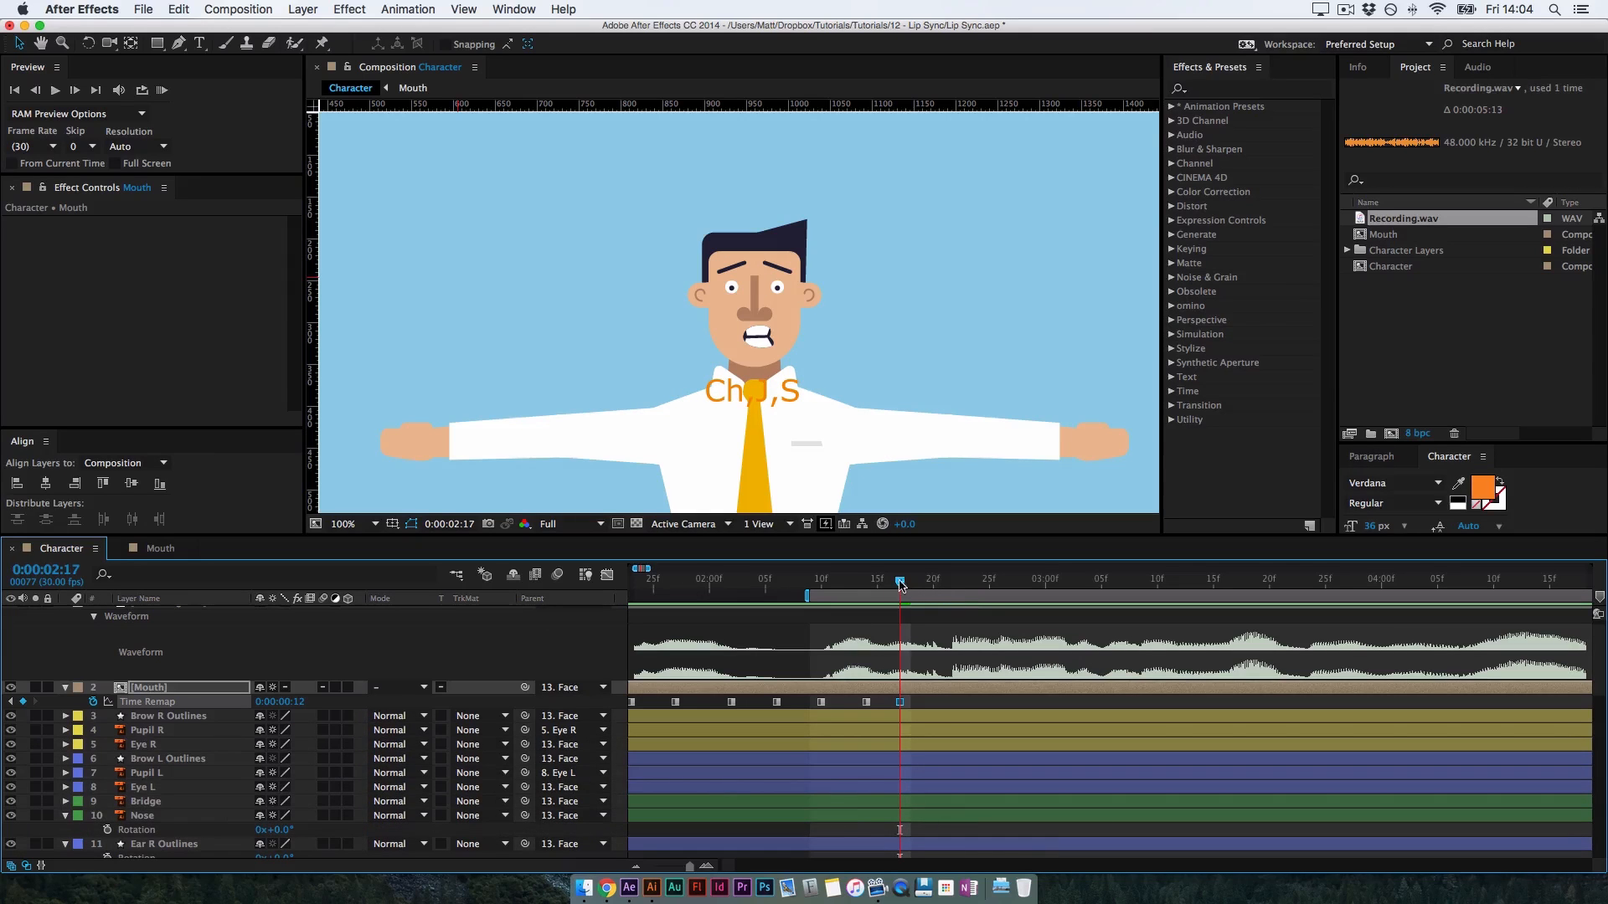
drag(901, 584, 874, 626)
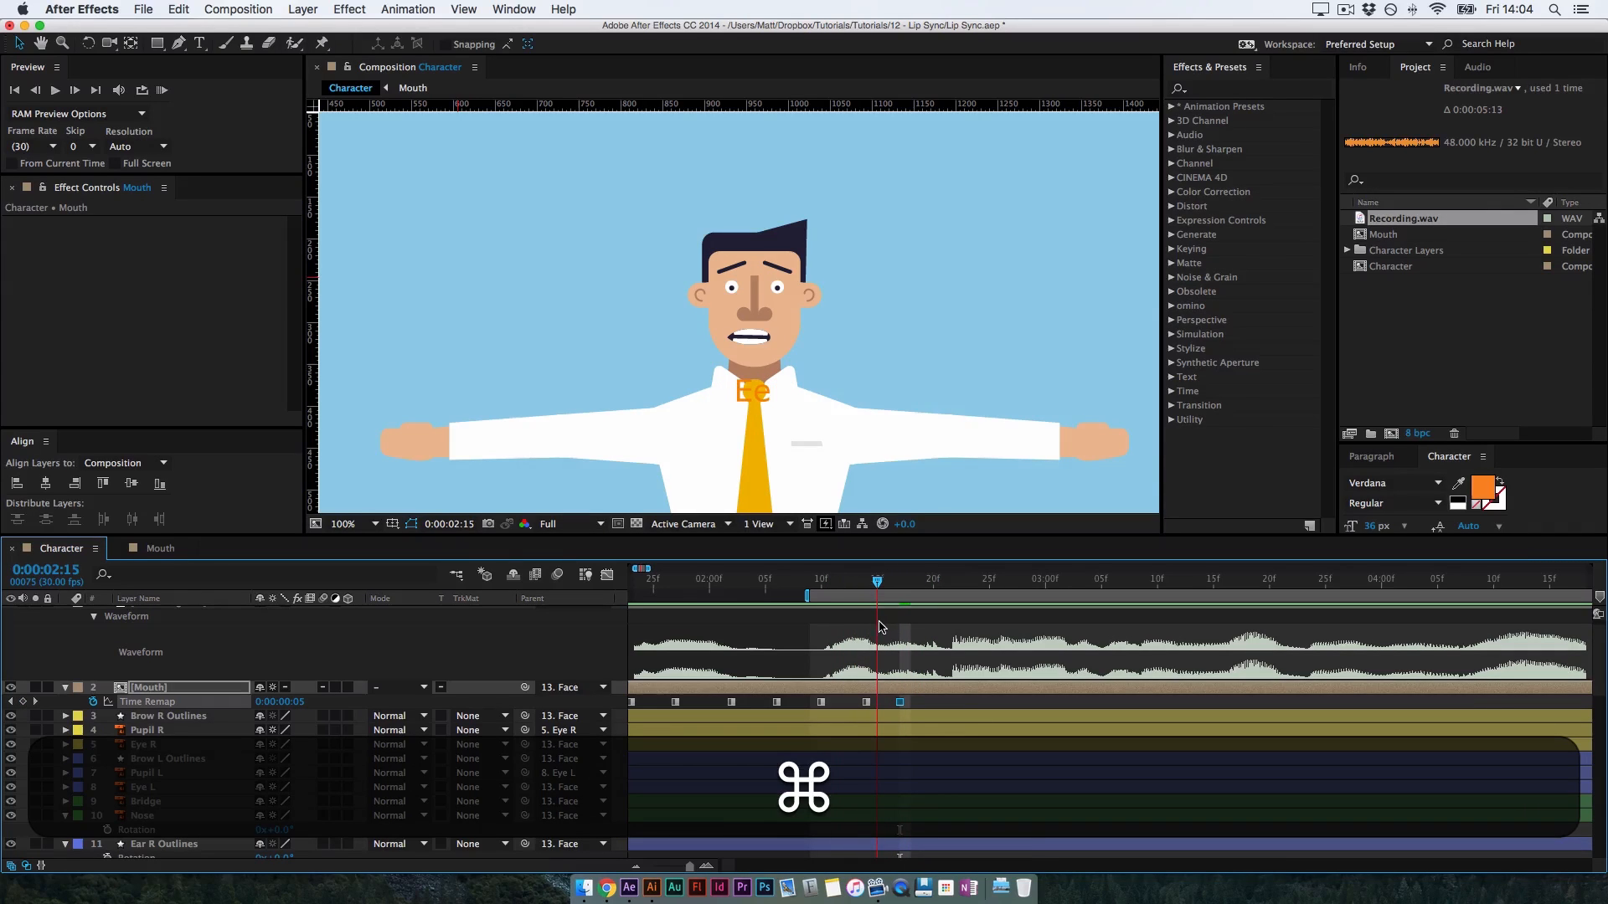
key(super+s)
key(super+equal)
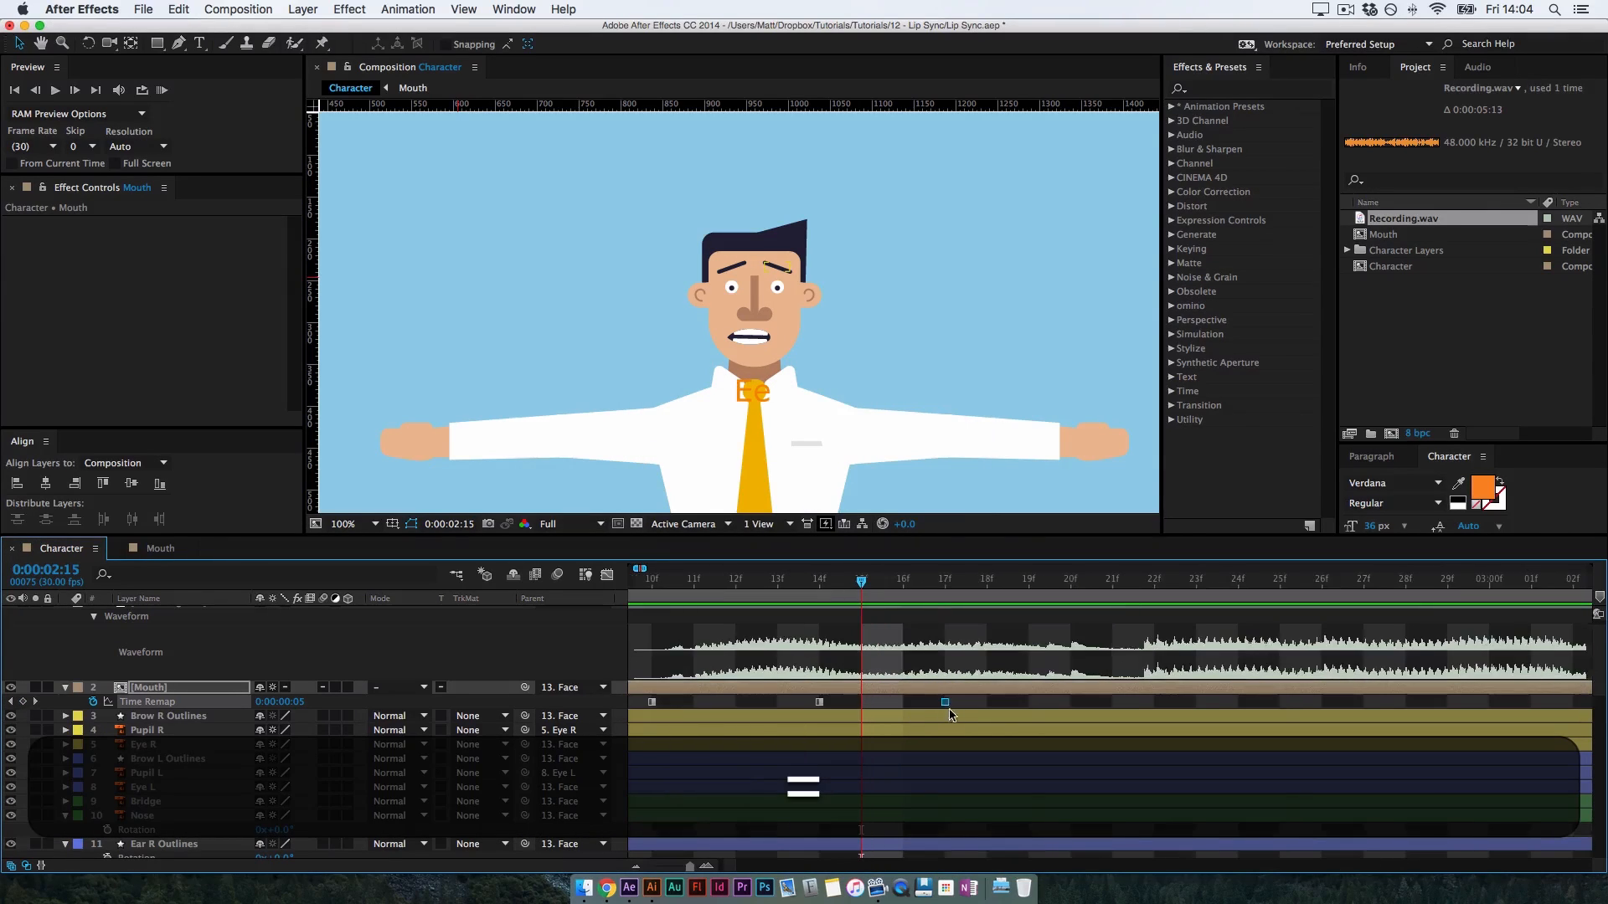
drag(947, 706, 871, 711)
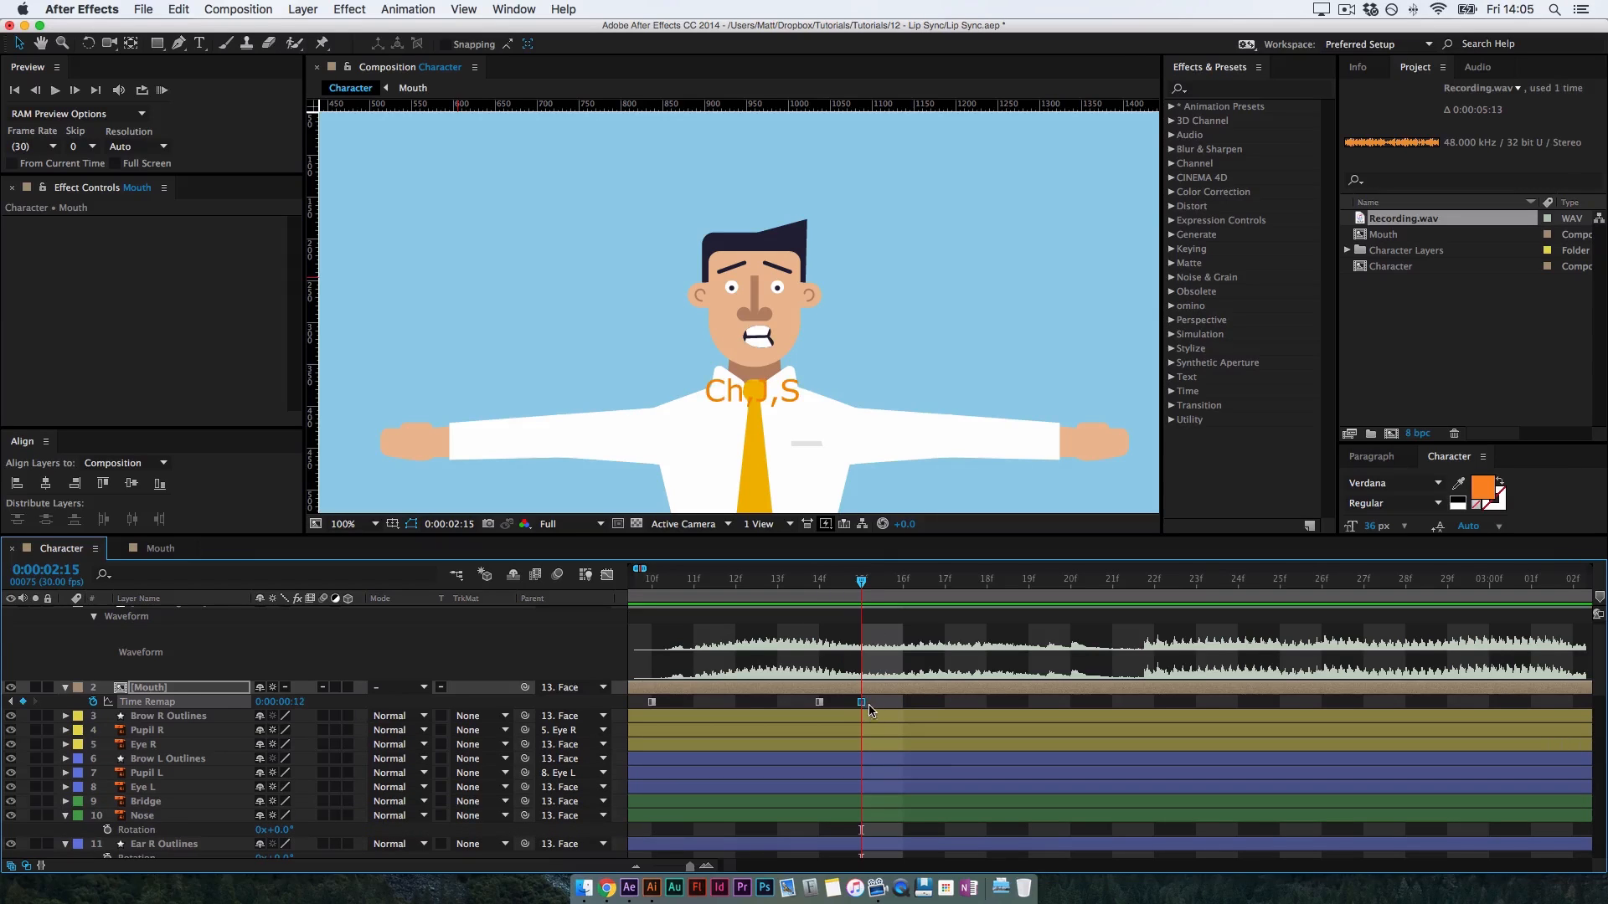
Add Mouth Time Remap keyframes at 0:00:02:18 set to 0:00:00:02, the O shape, and at 0:00:02:19 set to 0:00:00:13, the C,D,G,K,N,S,T,X,Y,Z shape
drag(863, 583, 986, 627)
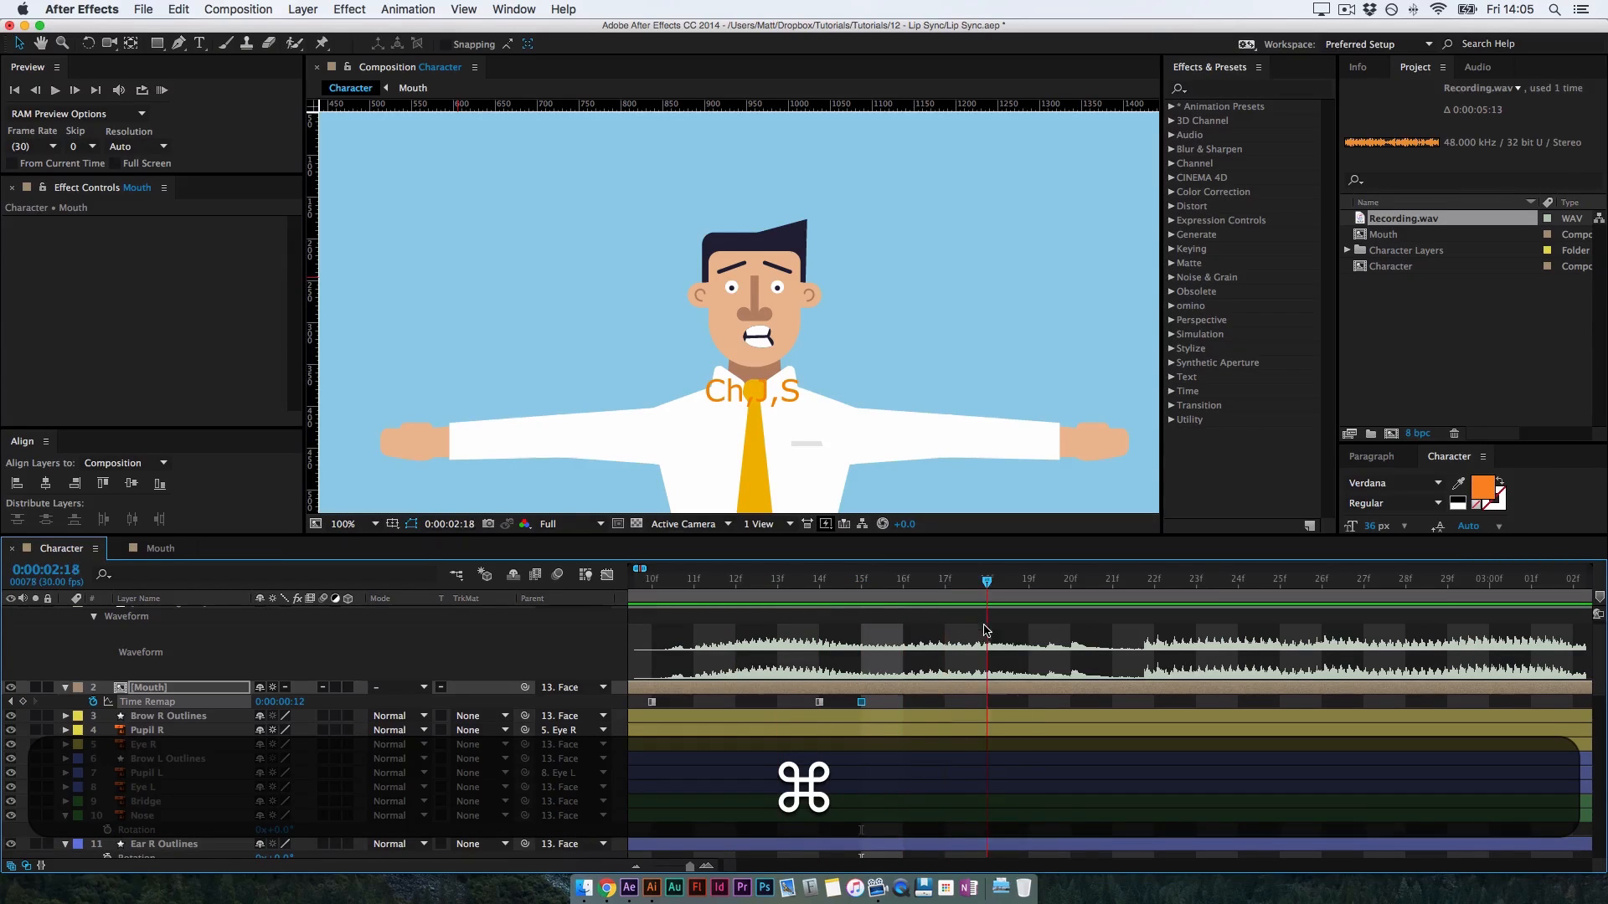
drag(294, 704, 317, 713)
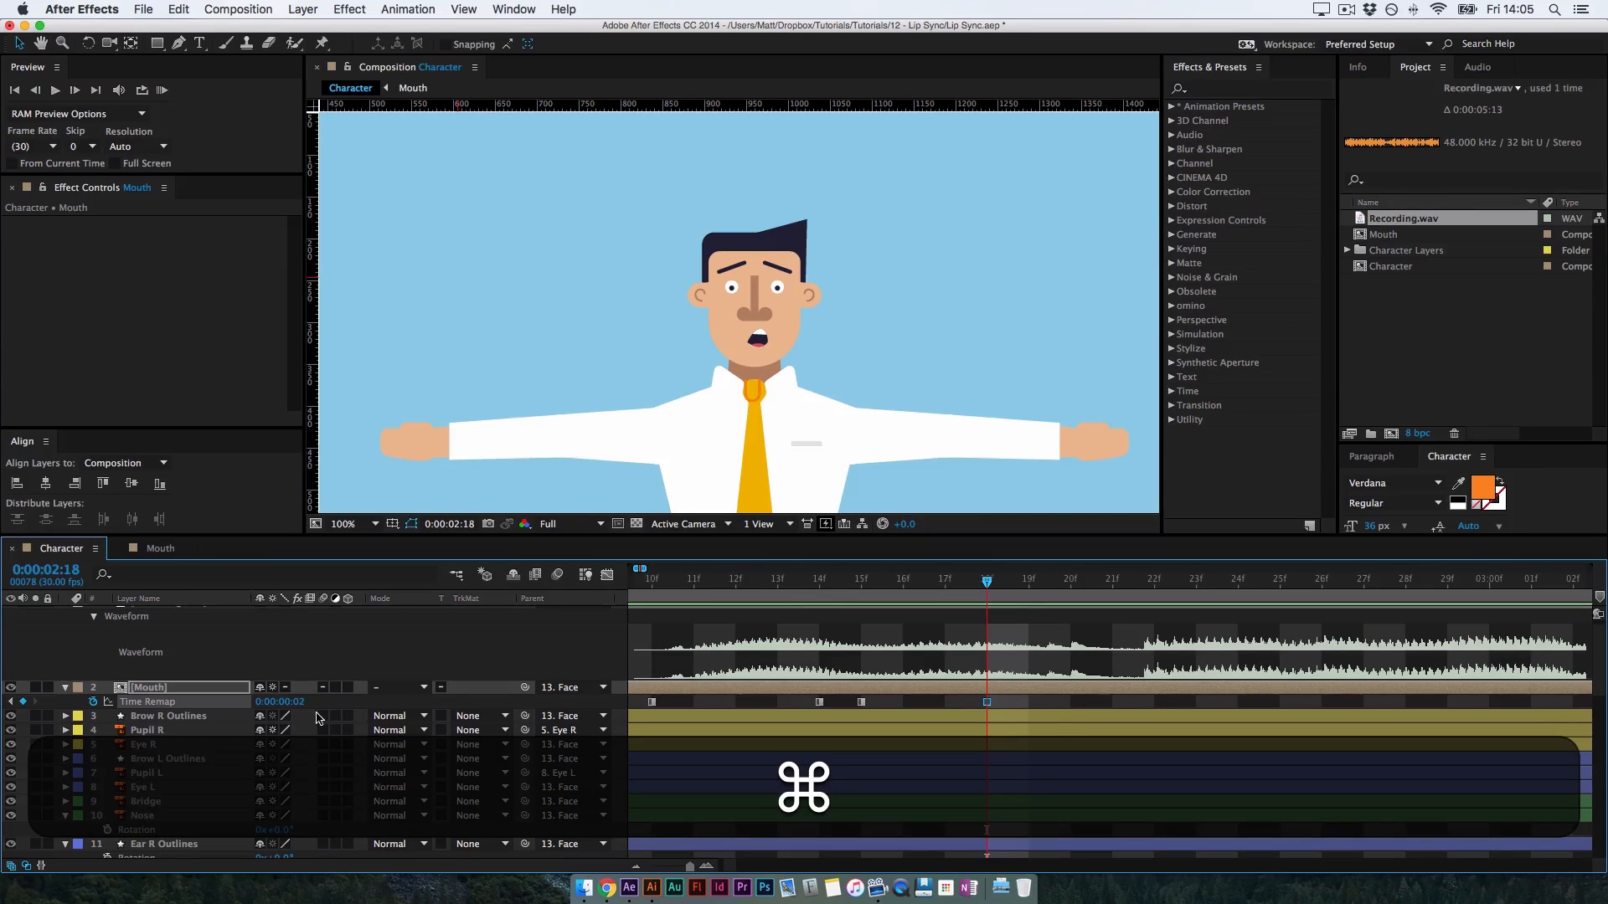
drag(1009, 605, 1001, 647)
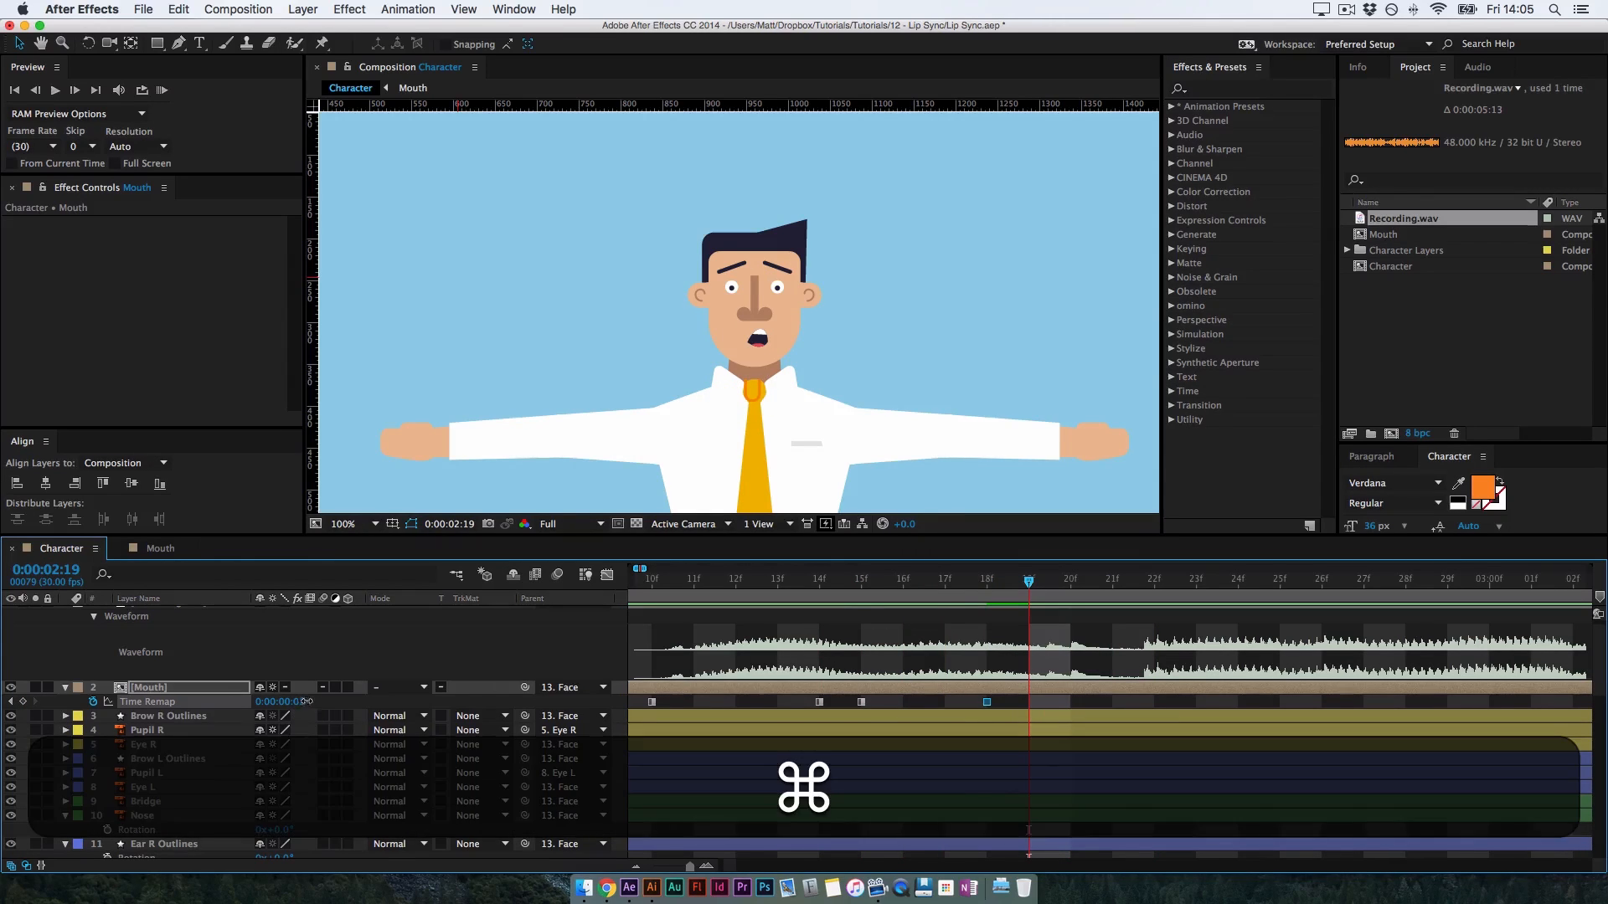
drag(306, 701, 388, 708)
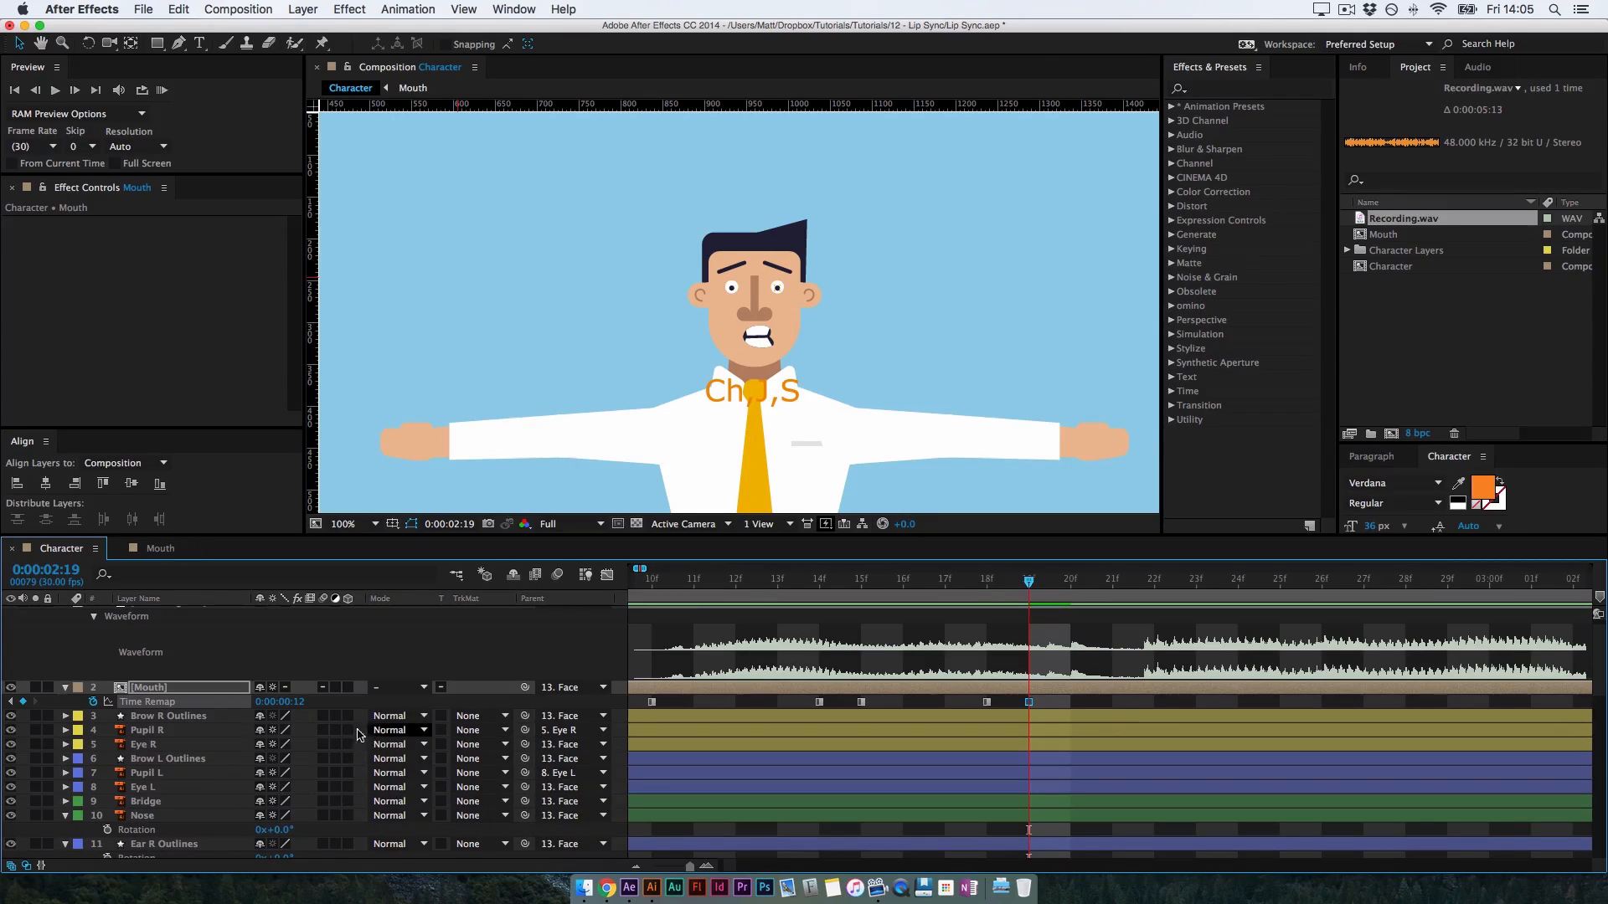
drag(296, 704, 307, 702)
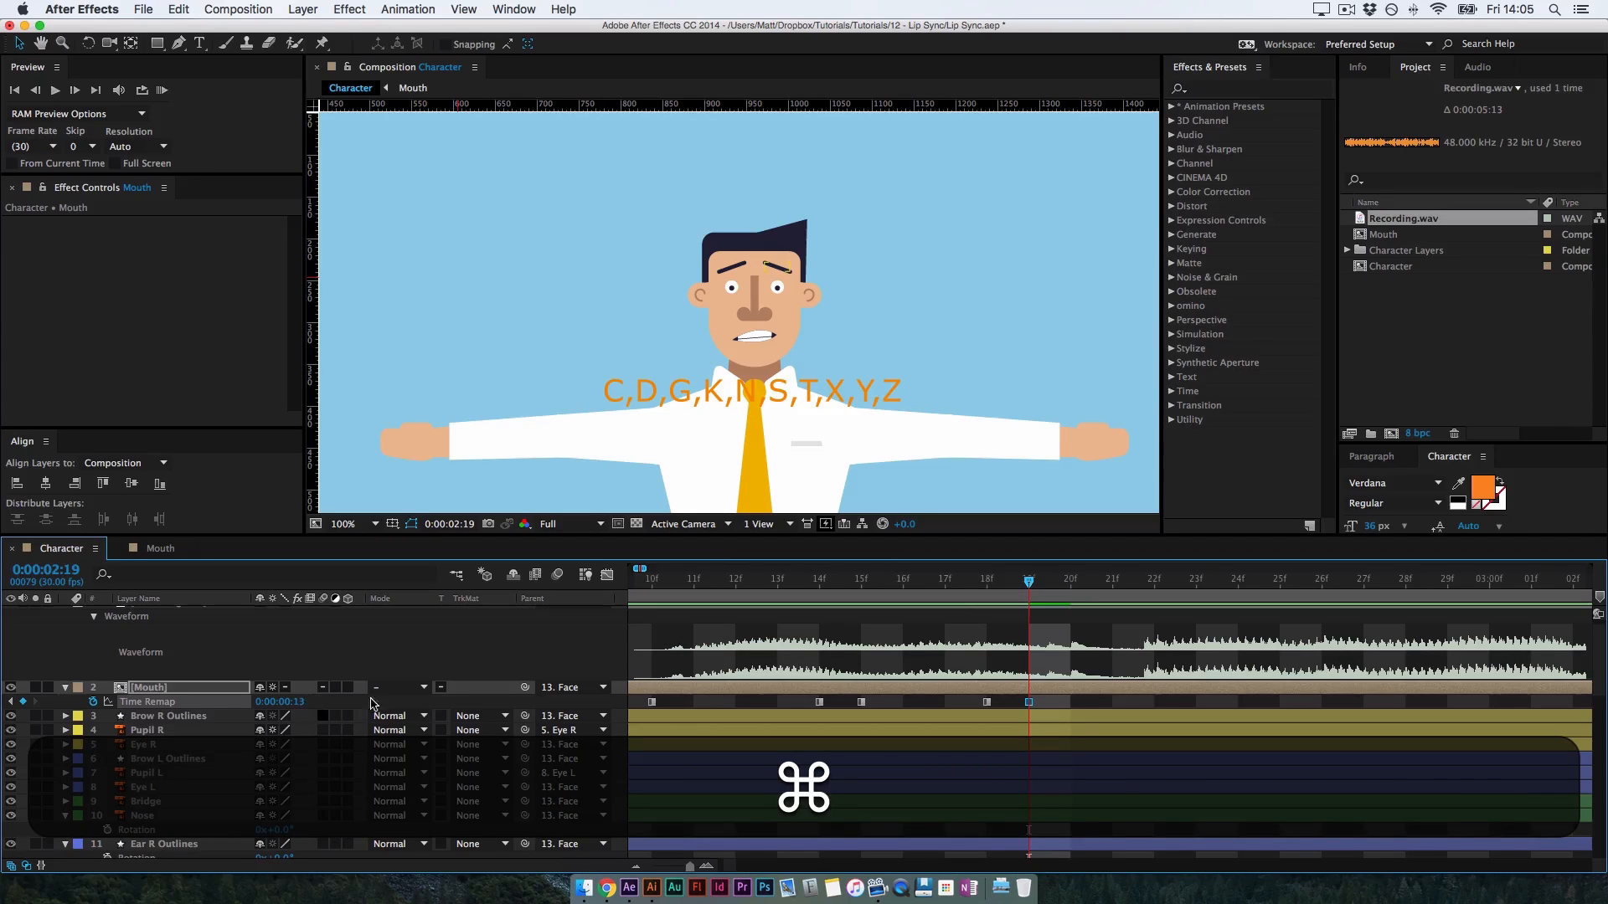
Add Mouth Time Remap keyframes at 0:00:02:21 set to 0:00:00:01, the A,E,I shape, and at 0:00:02:24 set to 0:00:00:13, the C,D,G,K,N,S,T,X,Y,Z shape
drag(1027, 582, 1249, 588)
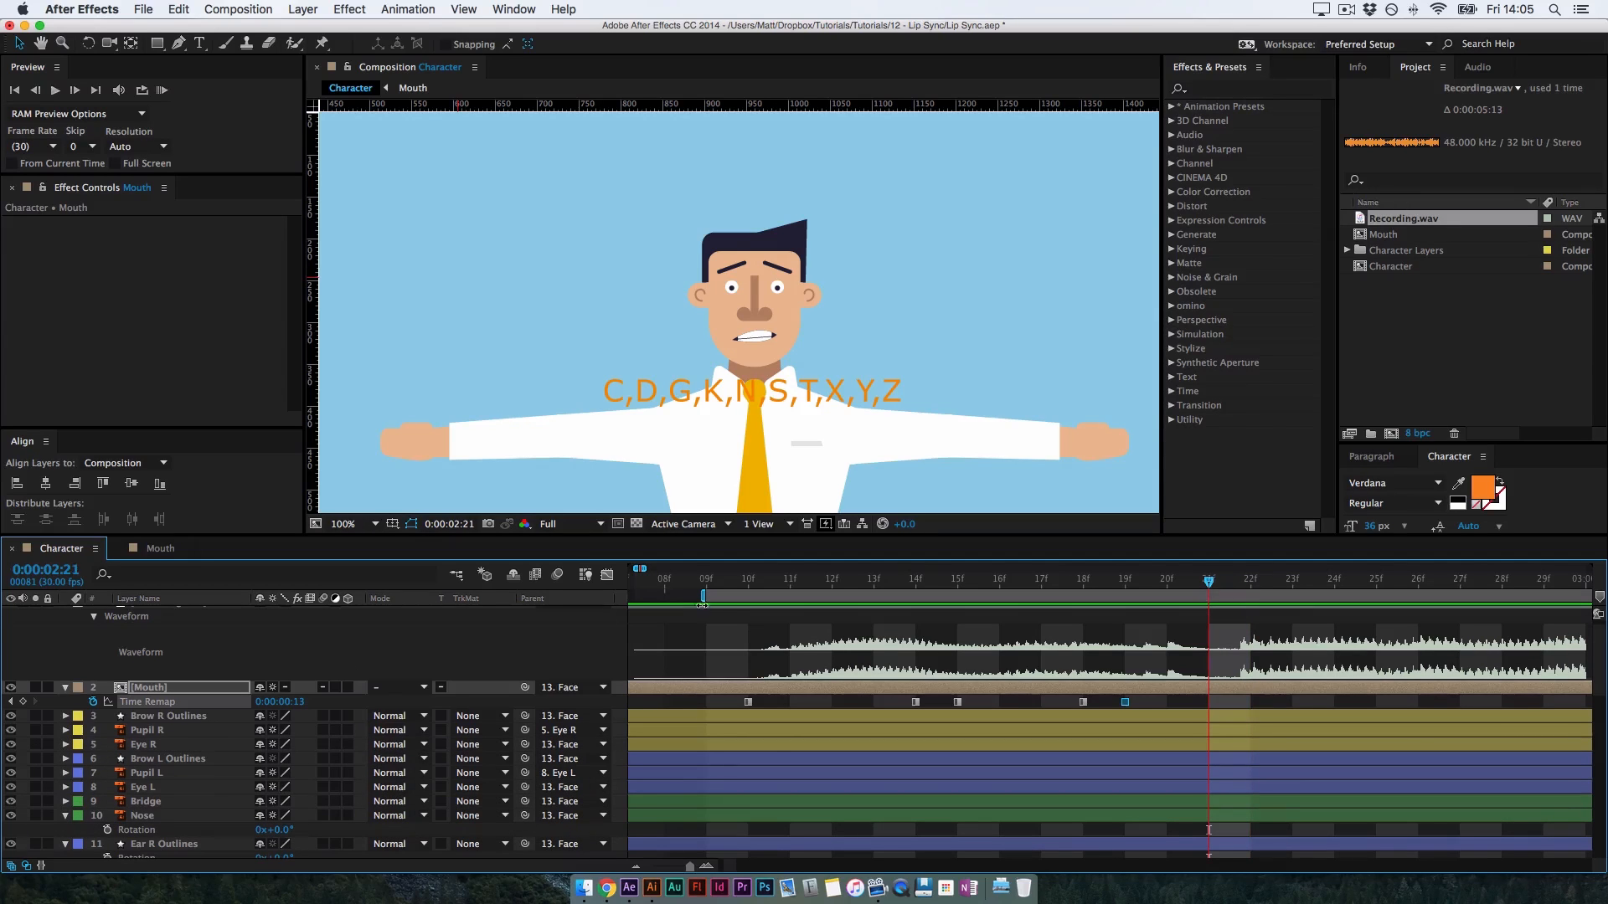
mouse_move(306, 706)
mouse_down()
mouse_move(204, 720)
mouse_move(307, 700)
mouse_up()
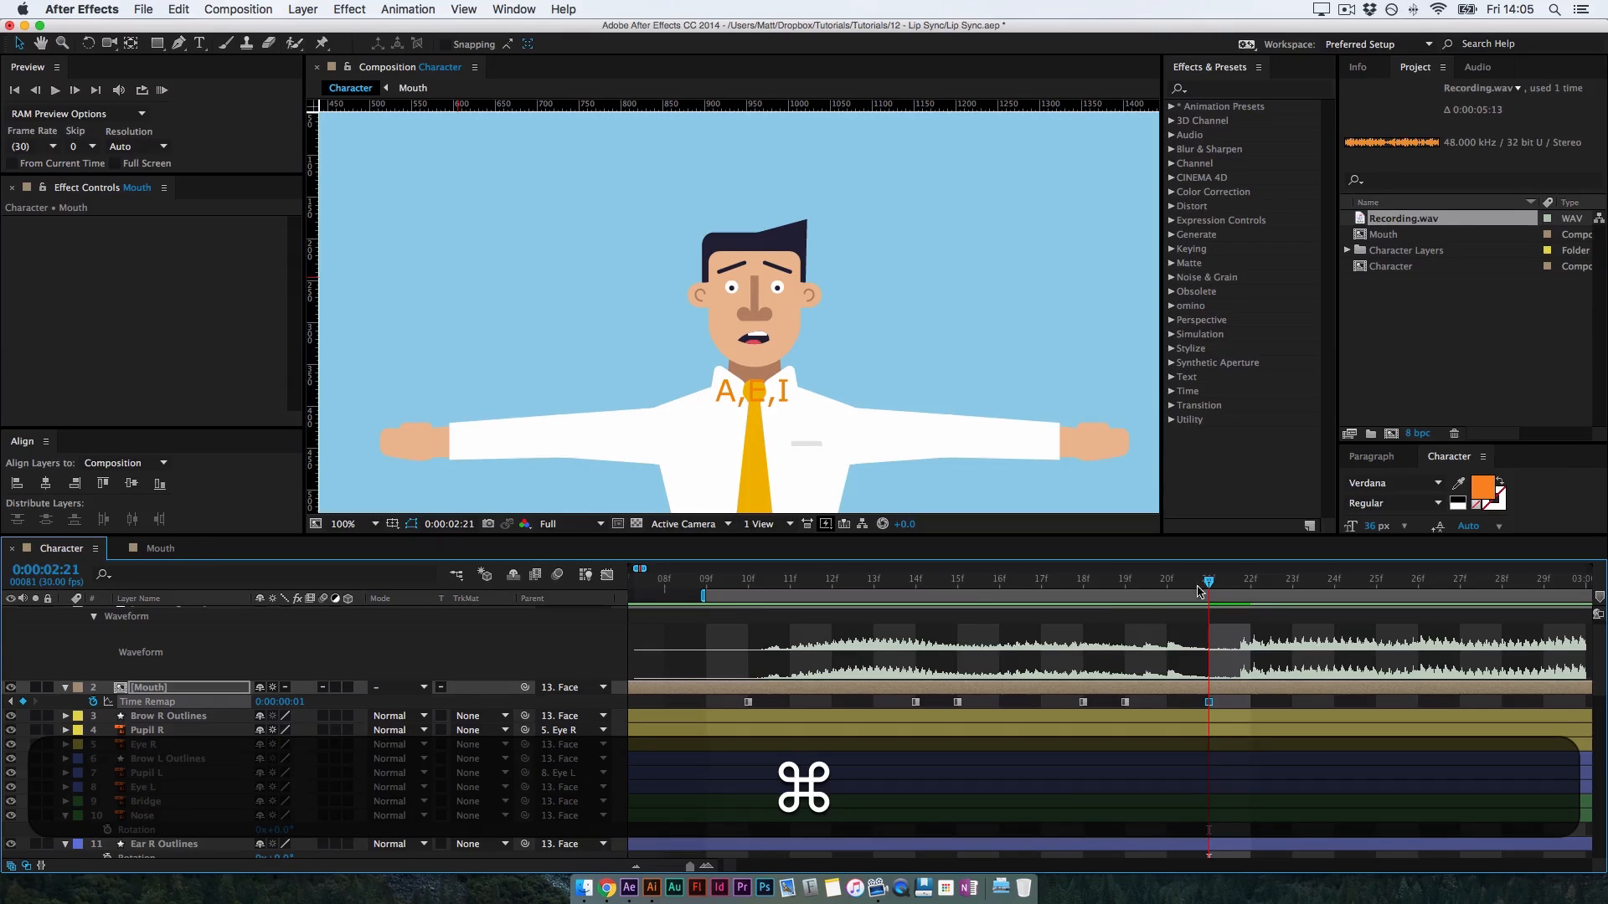
drag(1199, 591, 1323, 595)
key(space)
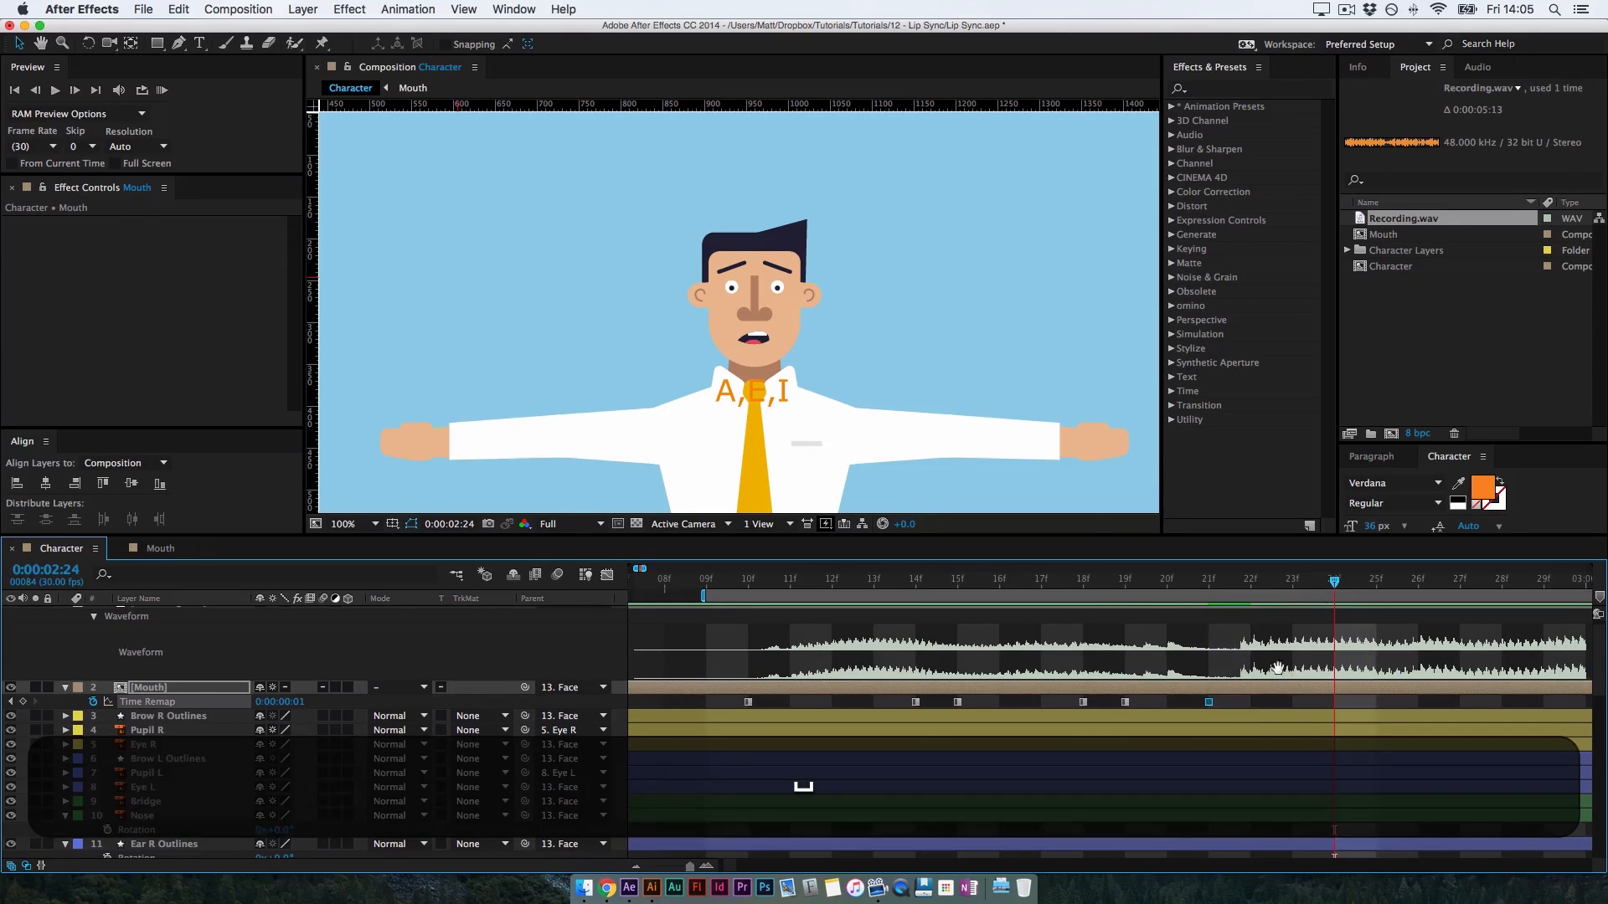
drag(1273, 669, 898, 682)
key(super)
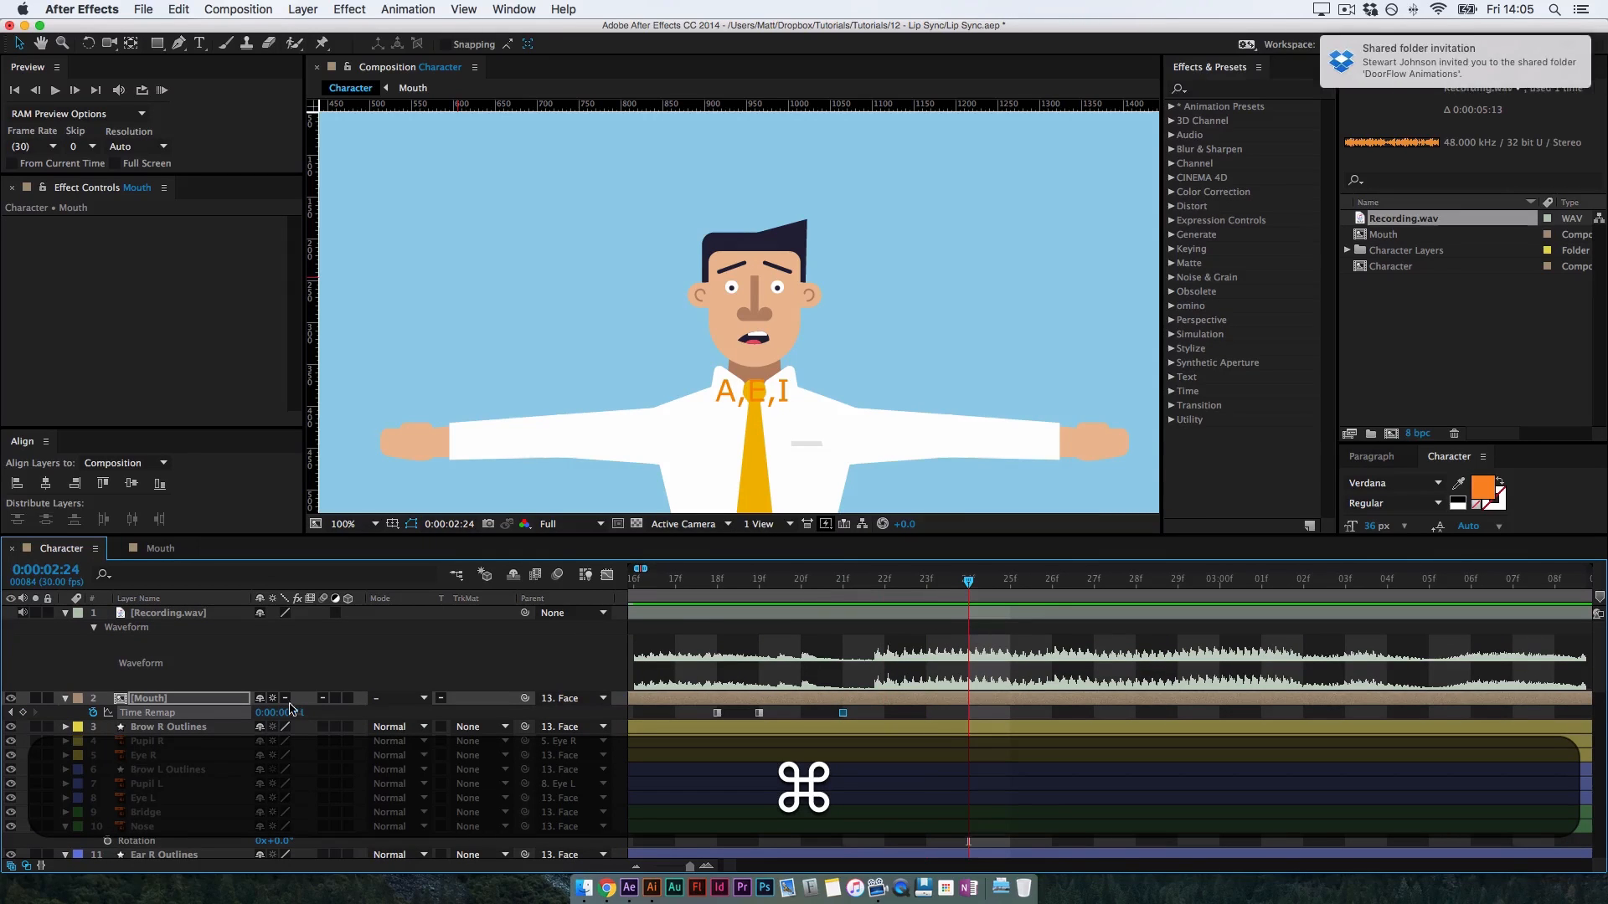
drag(300, 713, 404, 709)
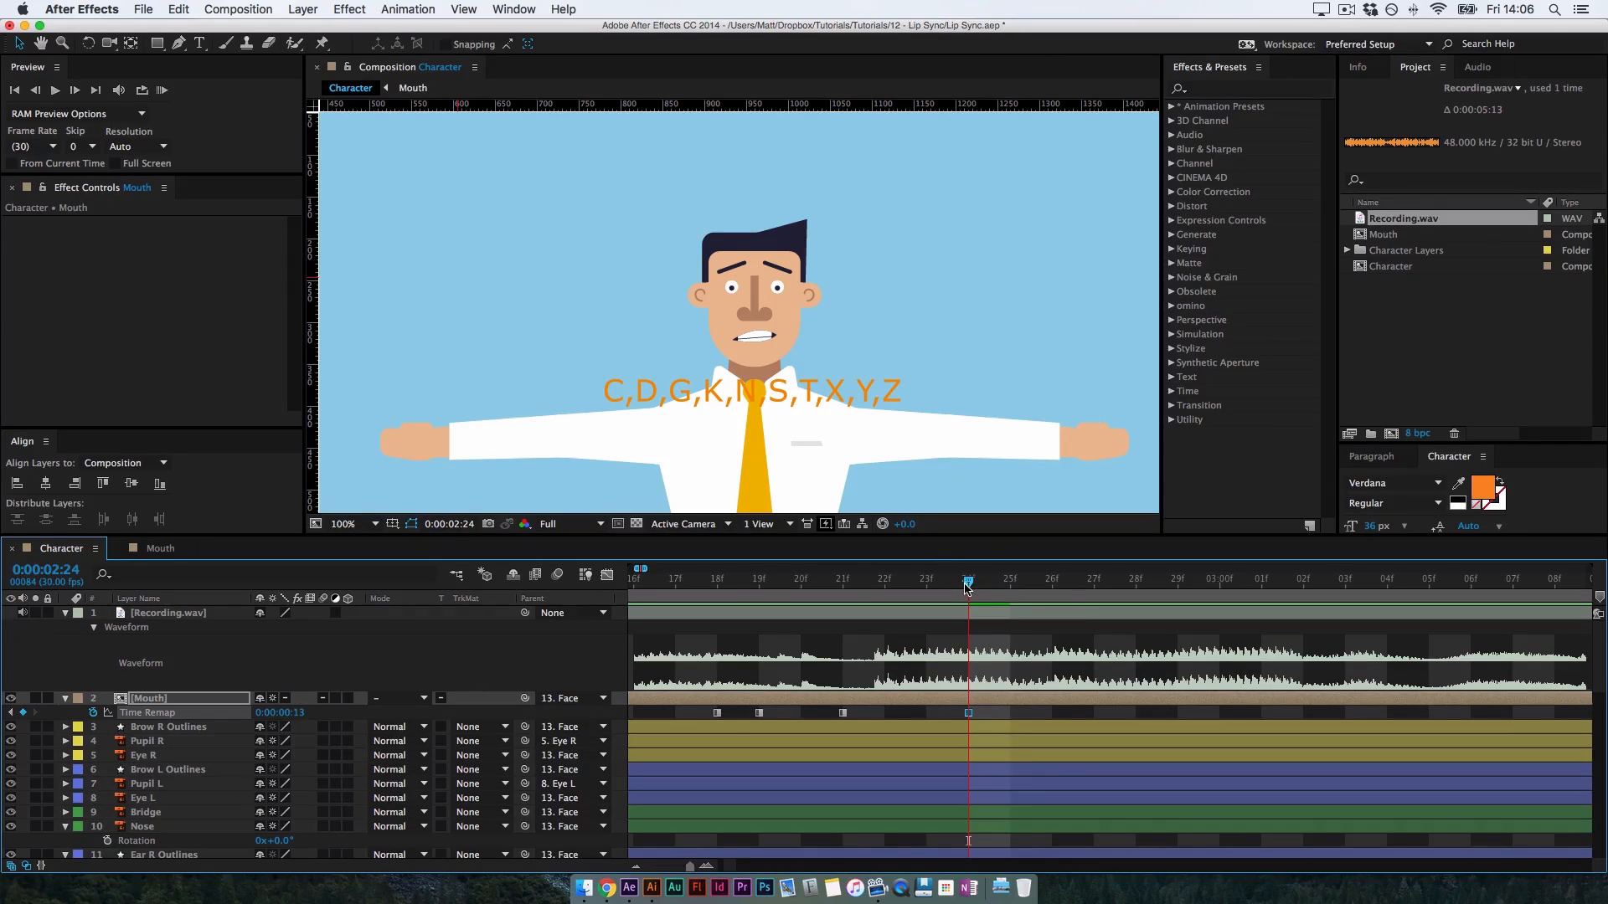
Listen to the frames after 0:00:02:24 and add a Mouth Time Remap keyframe at 0:00:02:26 set to 0:00:00:01, the A,E,I shape
key(super+Right)
key(super+Right)
key(super+Right)
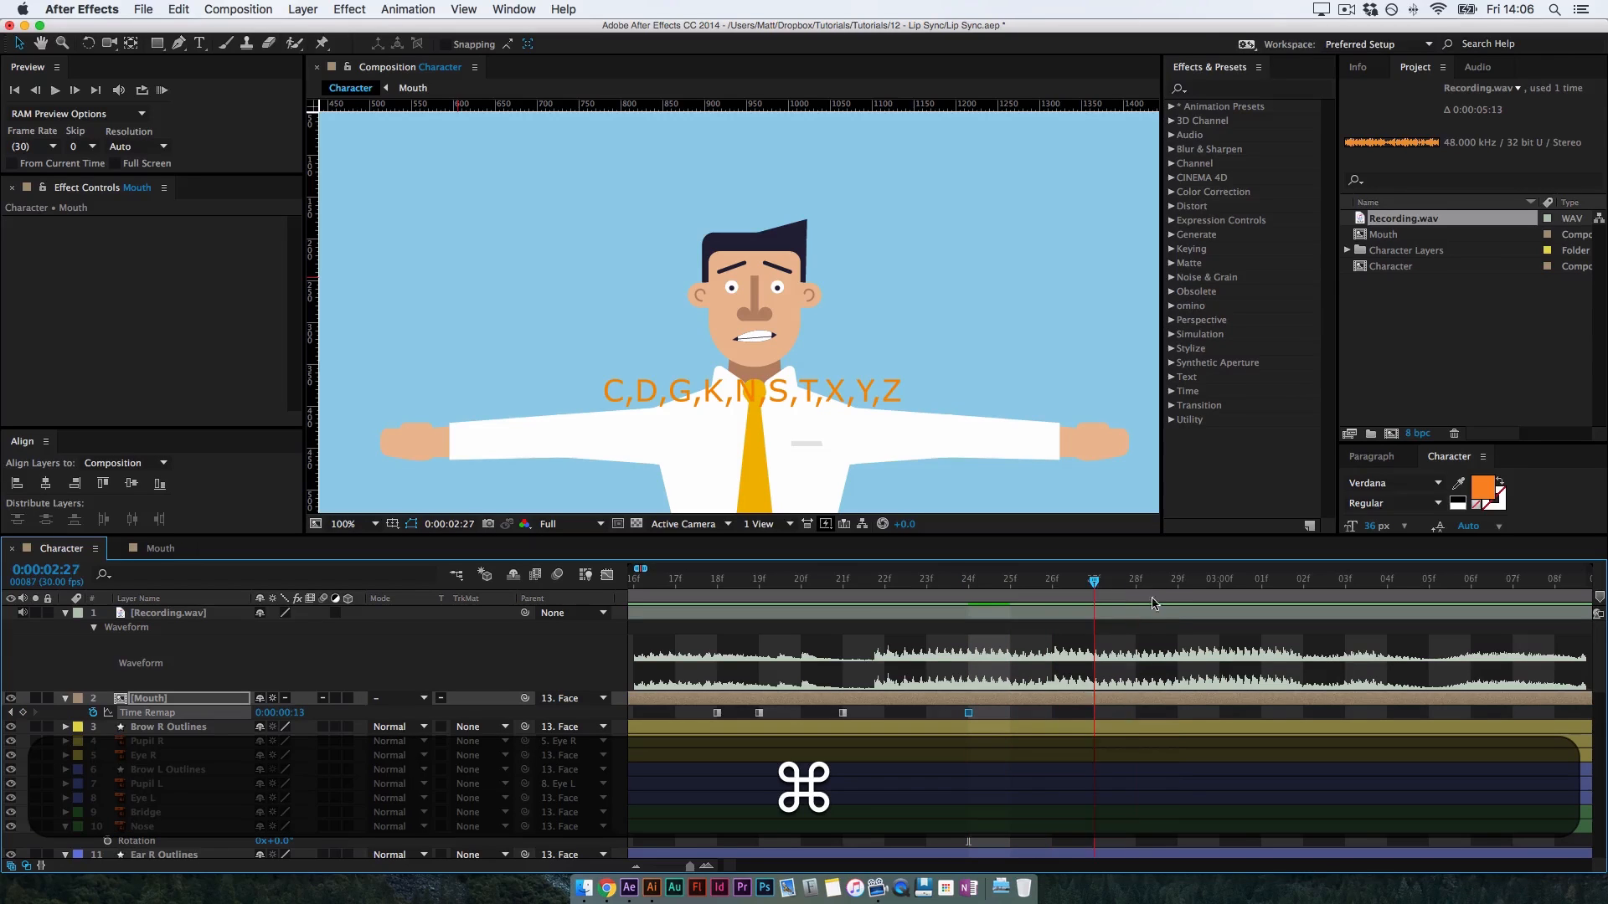
key(super+Left)
key(super+Left)
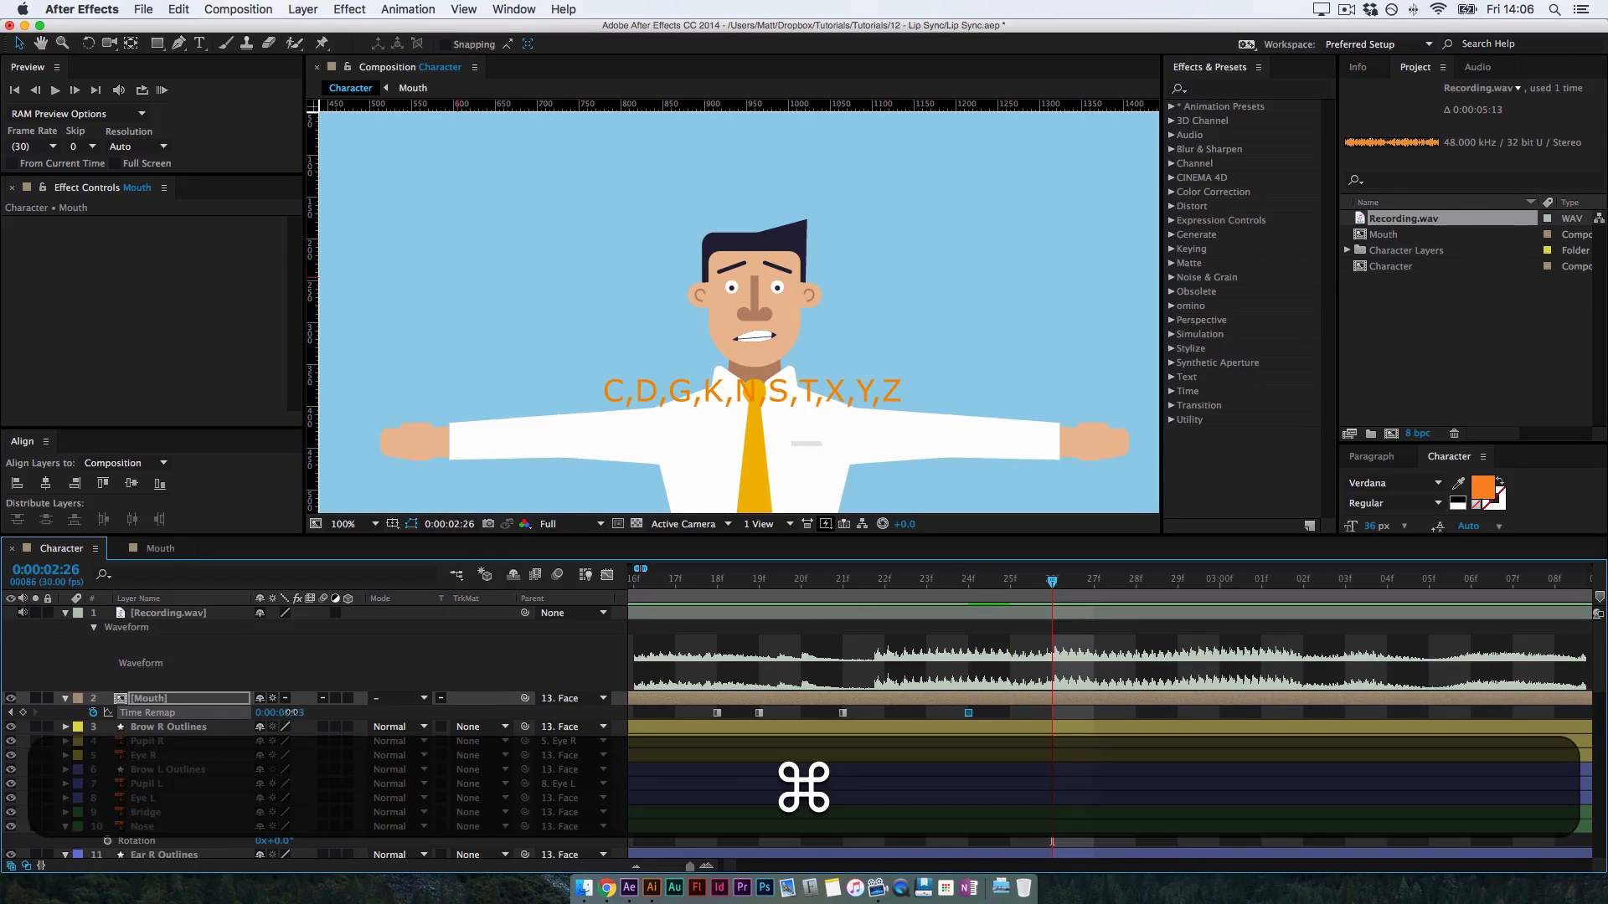
drag(291, 712, 217, 737)
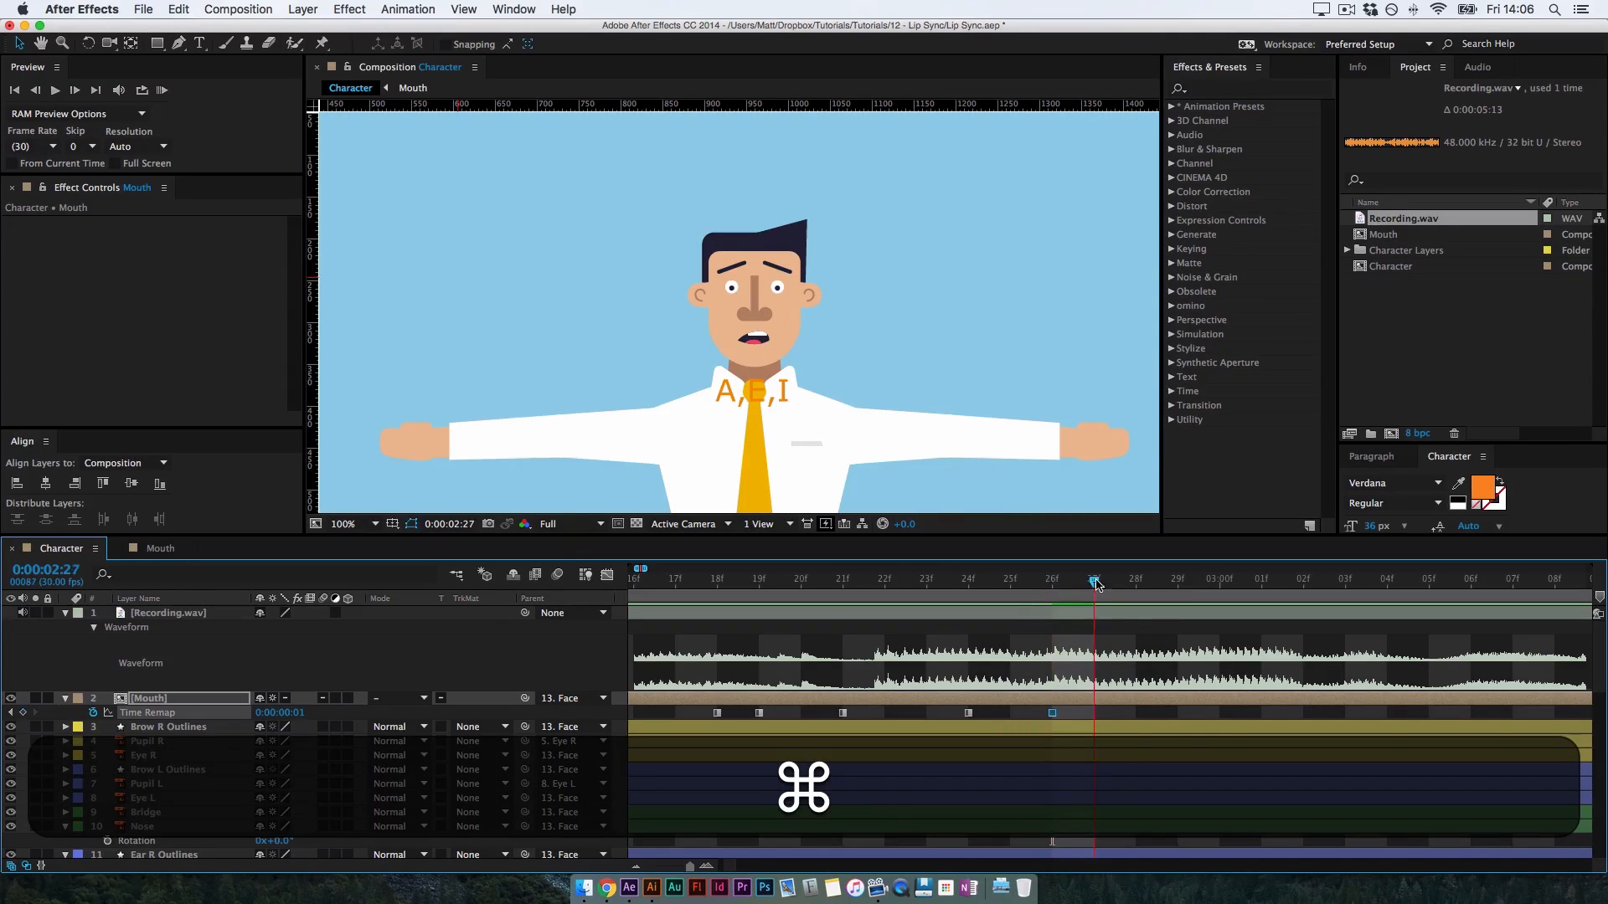
Add Mouth Time Remap keyframes at 0:00:02:28 set to 0:00:00:11, the B,M,P shape, and at 0:00:02:29 set to 0:00:00:01, the A,E,I shape
drag(1096, 583, 1132, 594)
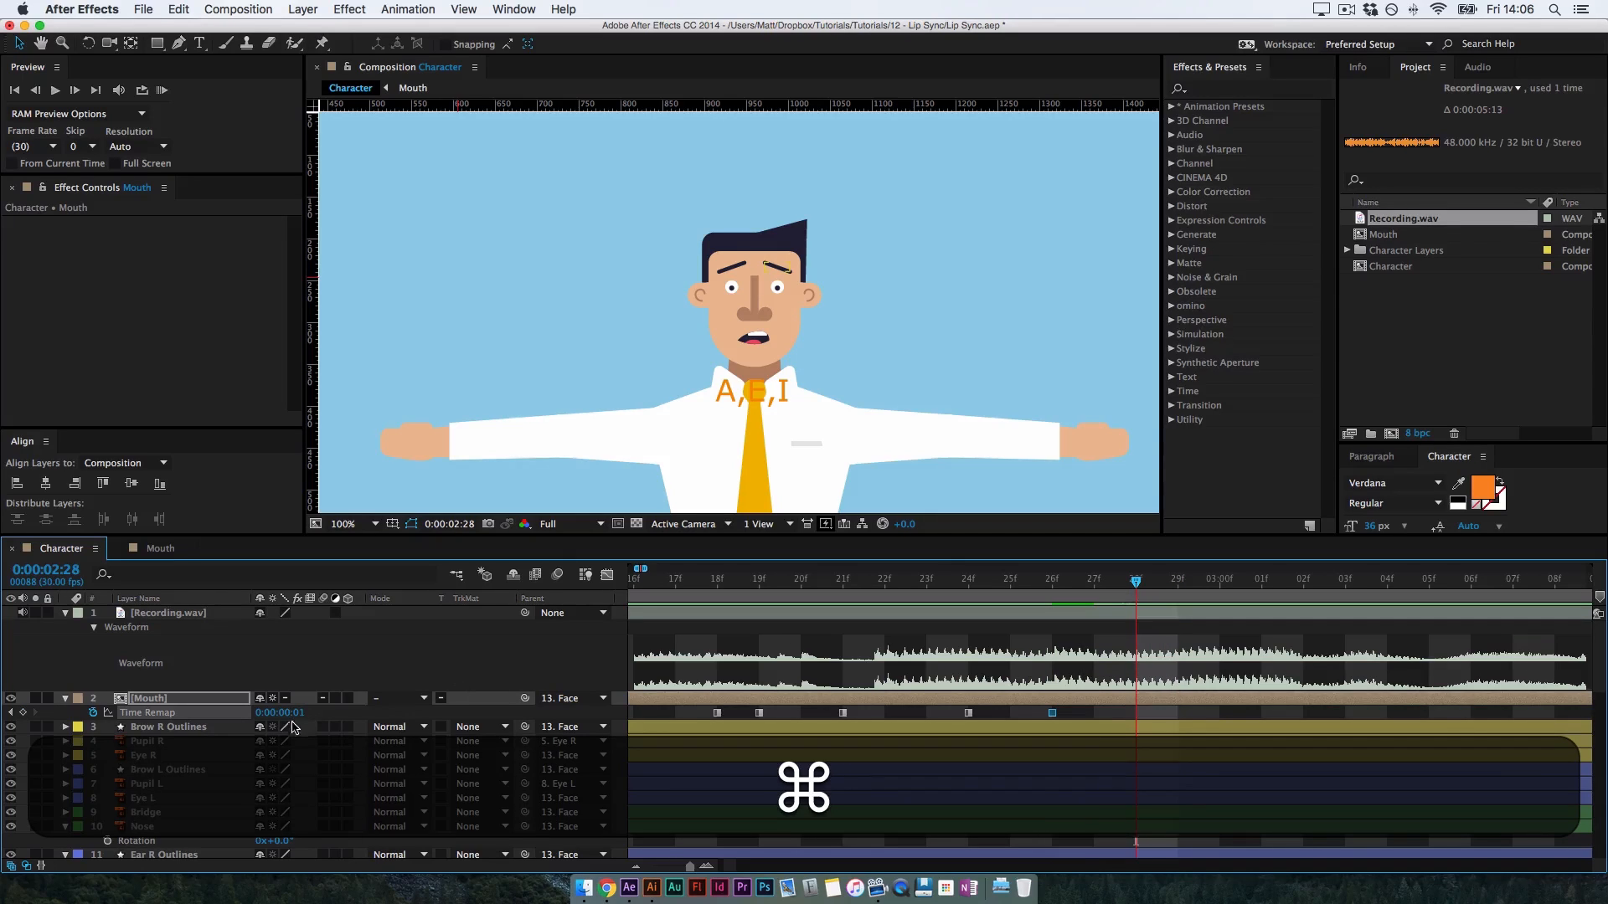
drag(306, 712, 379, 712)
mouse_move(1193, 582)
mouse_down()
mouse_move(1258, 588)
mouse_move(1175, 593)
mouse_up()
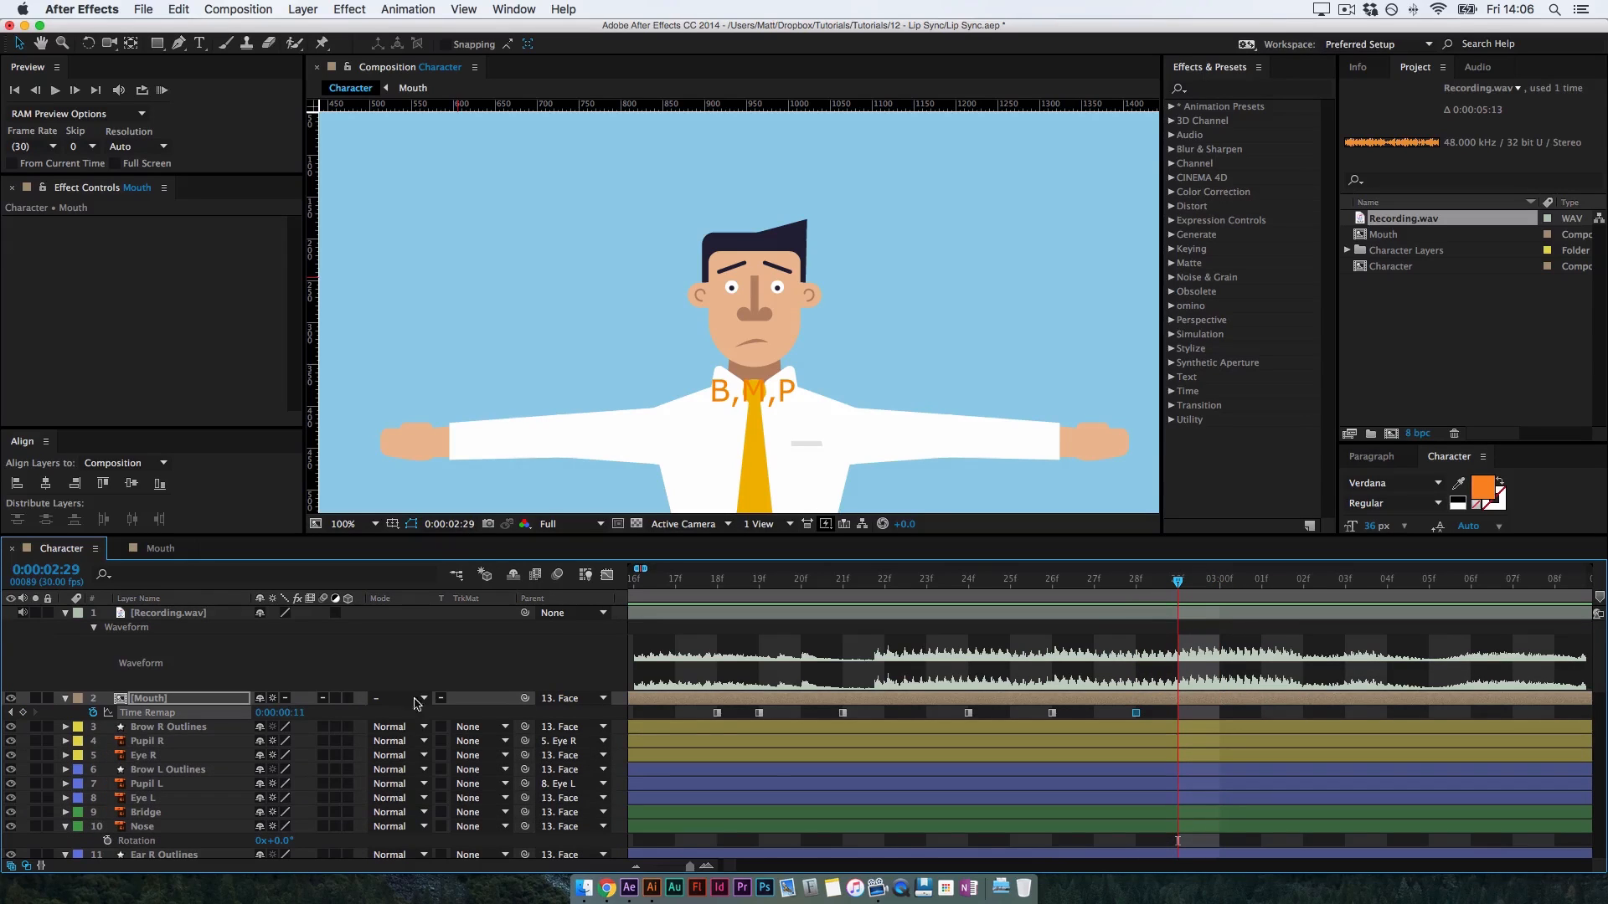
drag(303, 722, 231, 730)
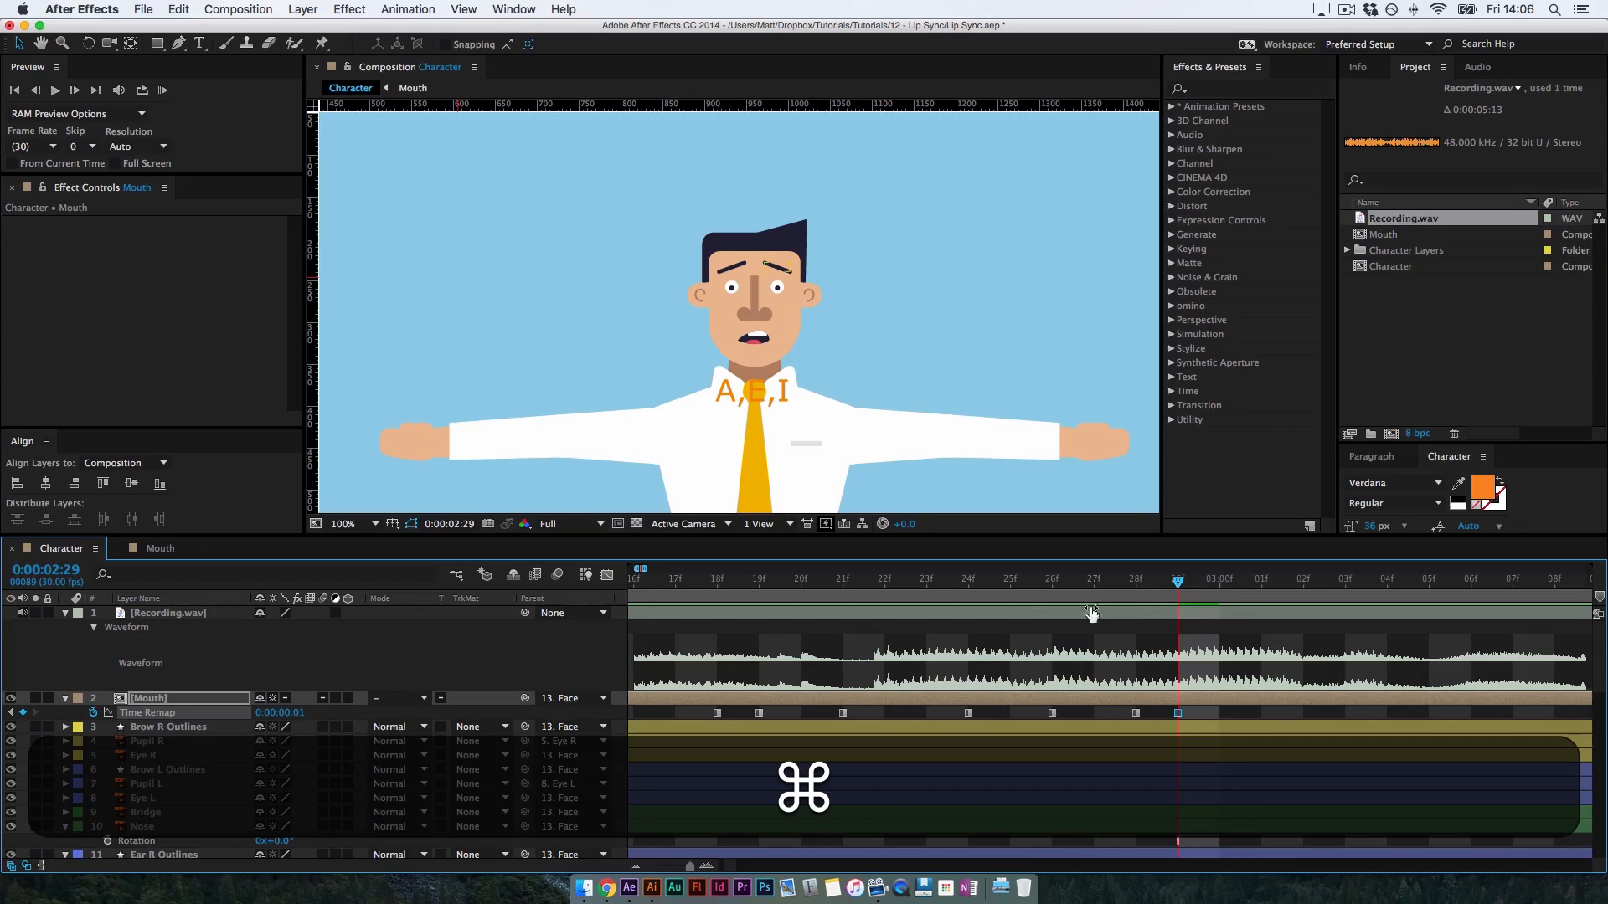
Add a Mouth Time Remap keyframe at 0:00:03:03 set to 0:00:00:13, the C,D,G,K,N,S,T,X,Y,Z shape, and end the work area at 0:00:03:05
drag(1175, 586, 1356, 606)
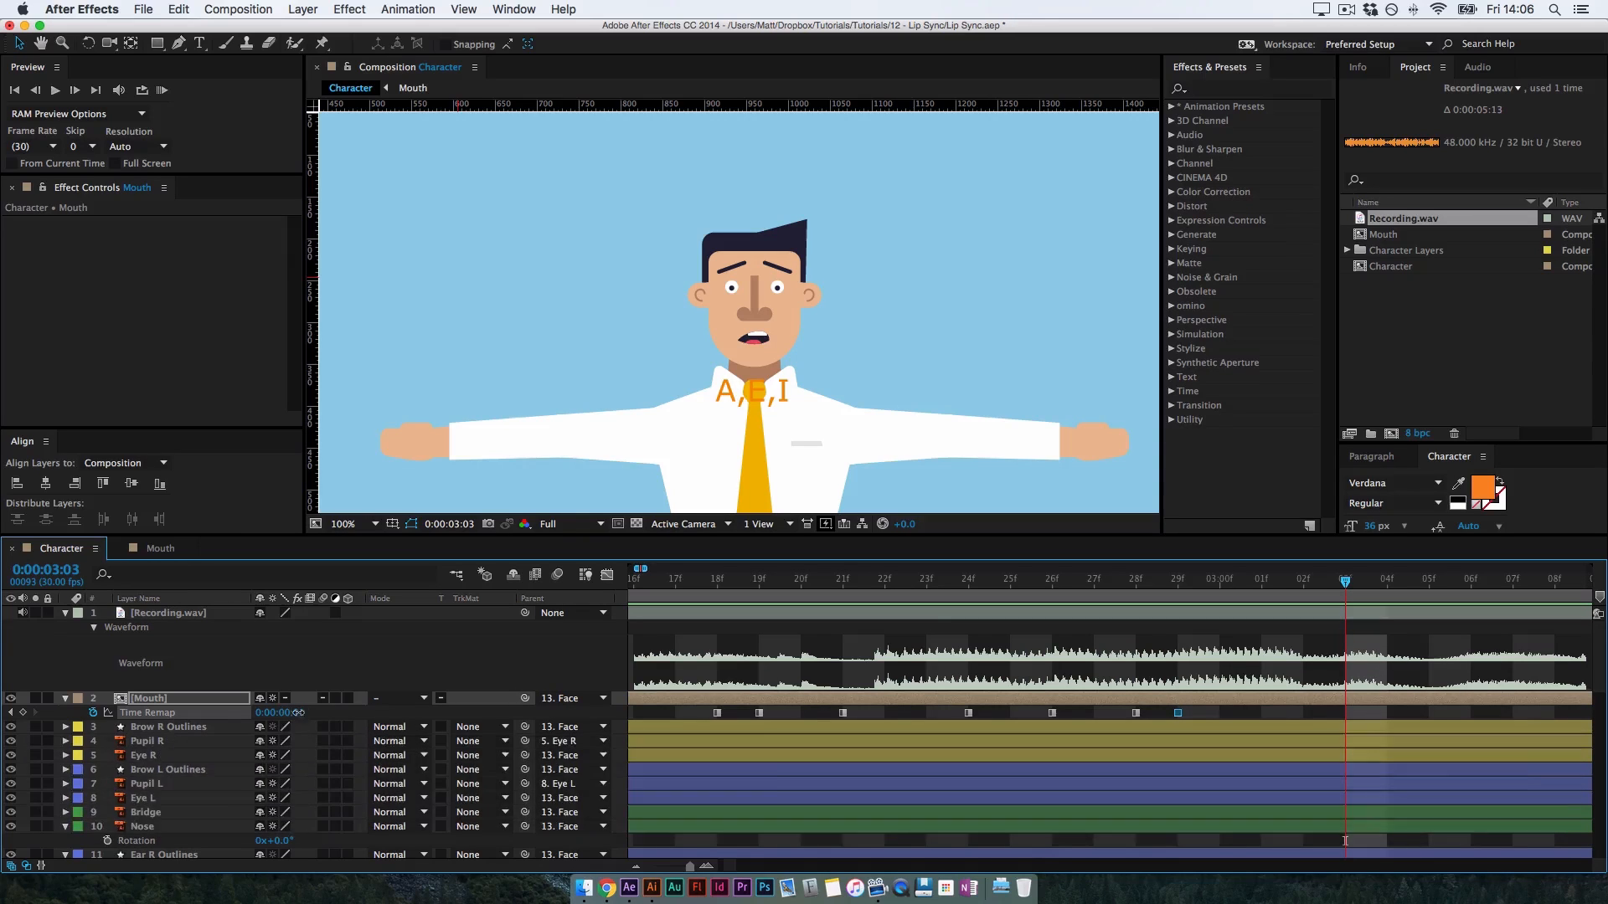
drag(299, 712, 400, 711)
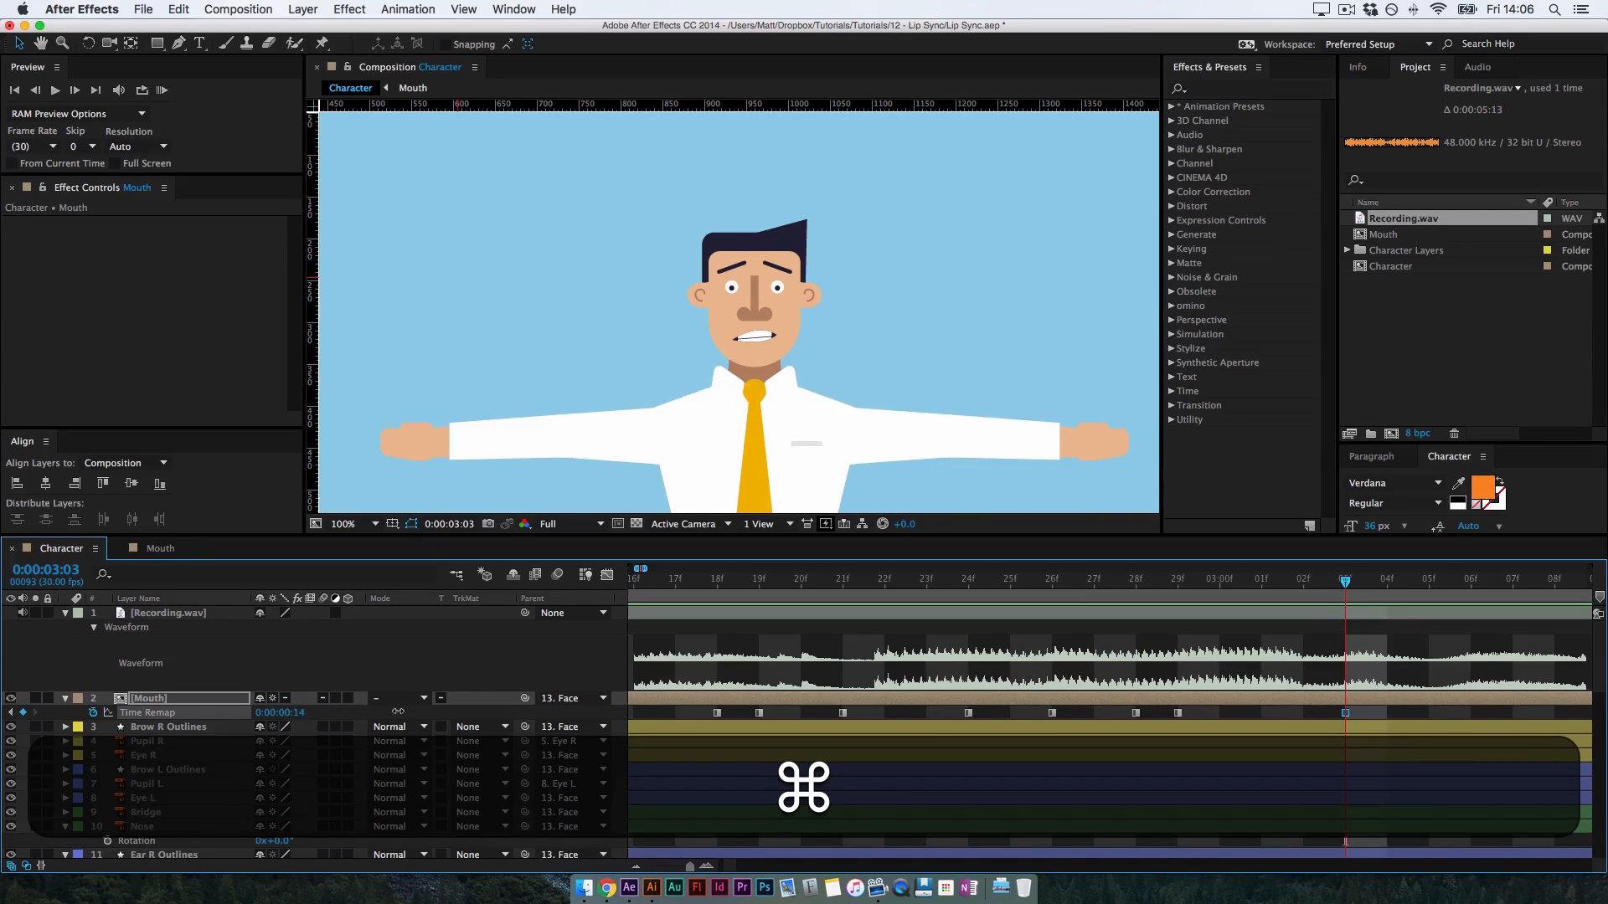
drag(1348, 583, 1475, 595)
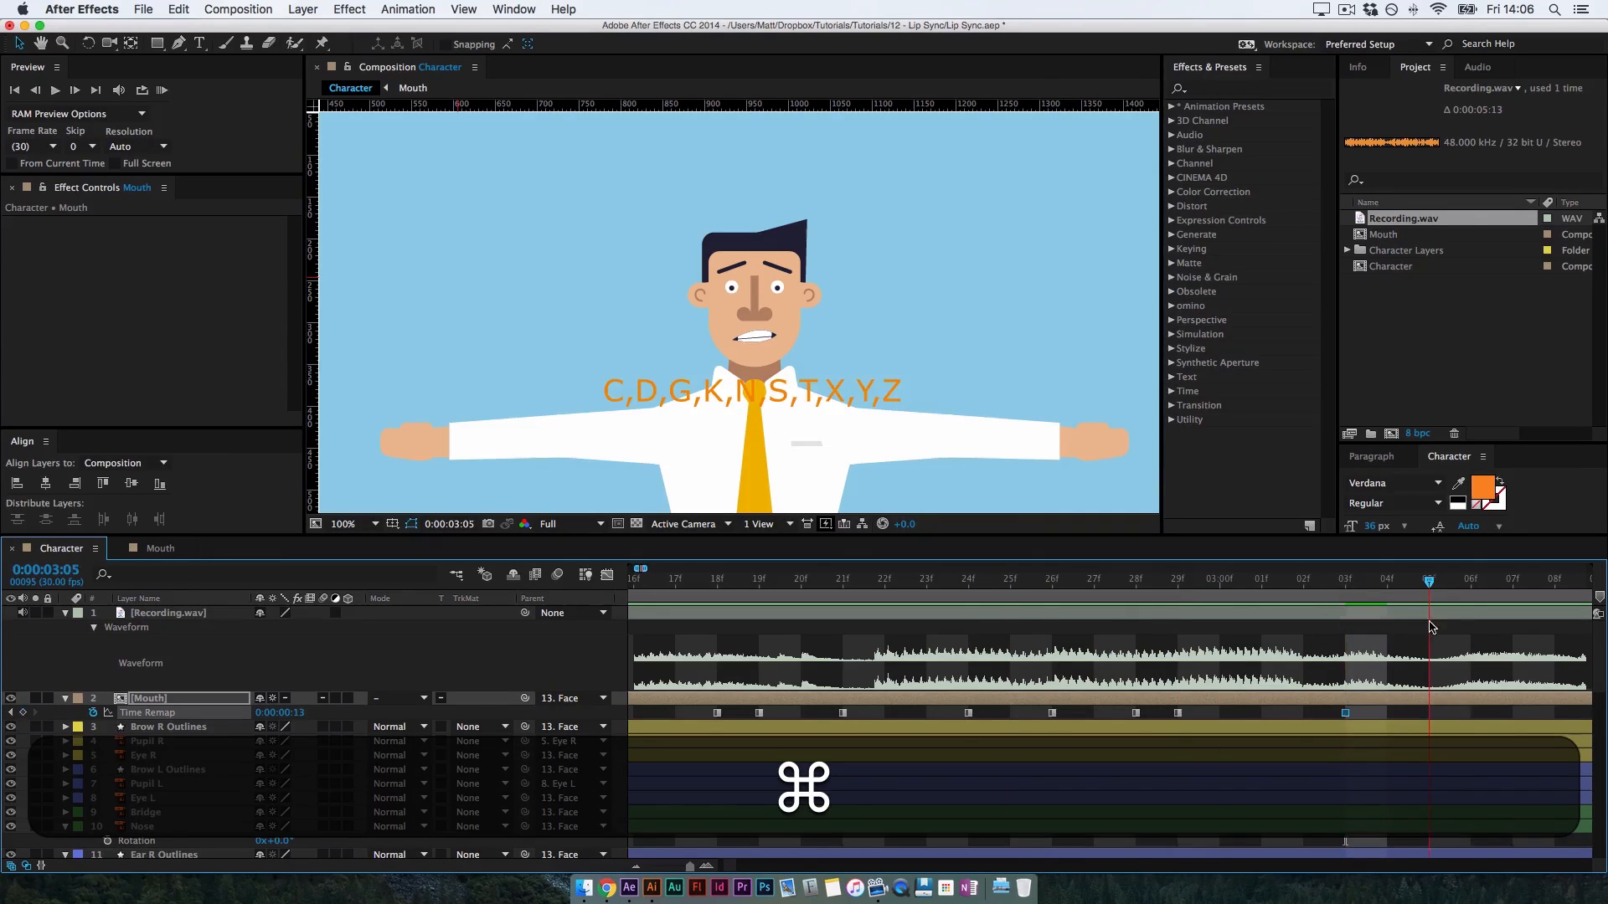
key(super+Right)
key(super+Right)
key(n)
key(n)
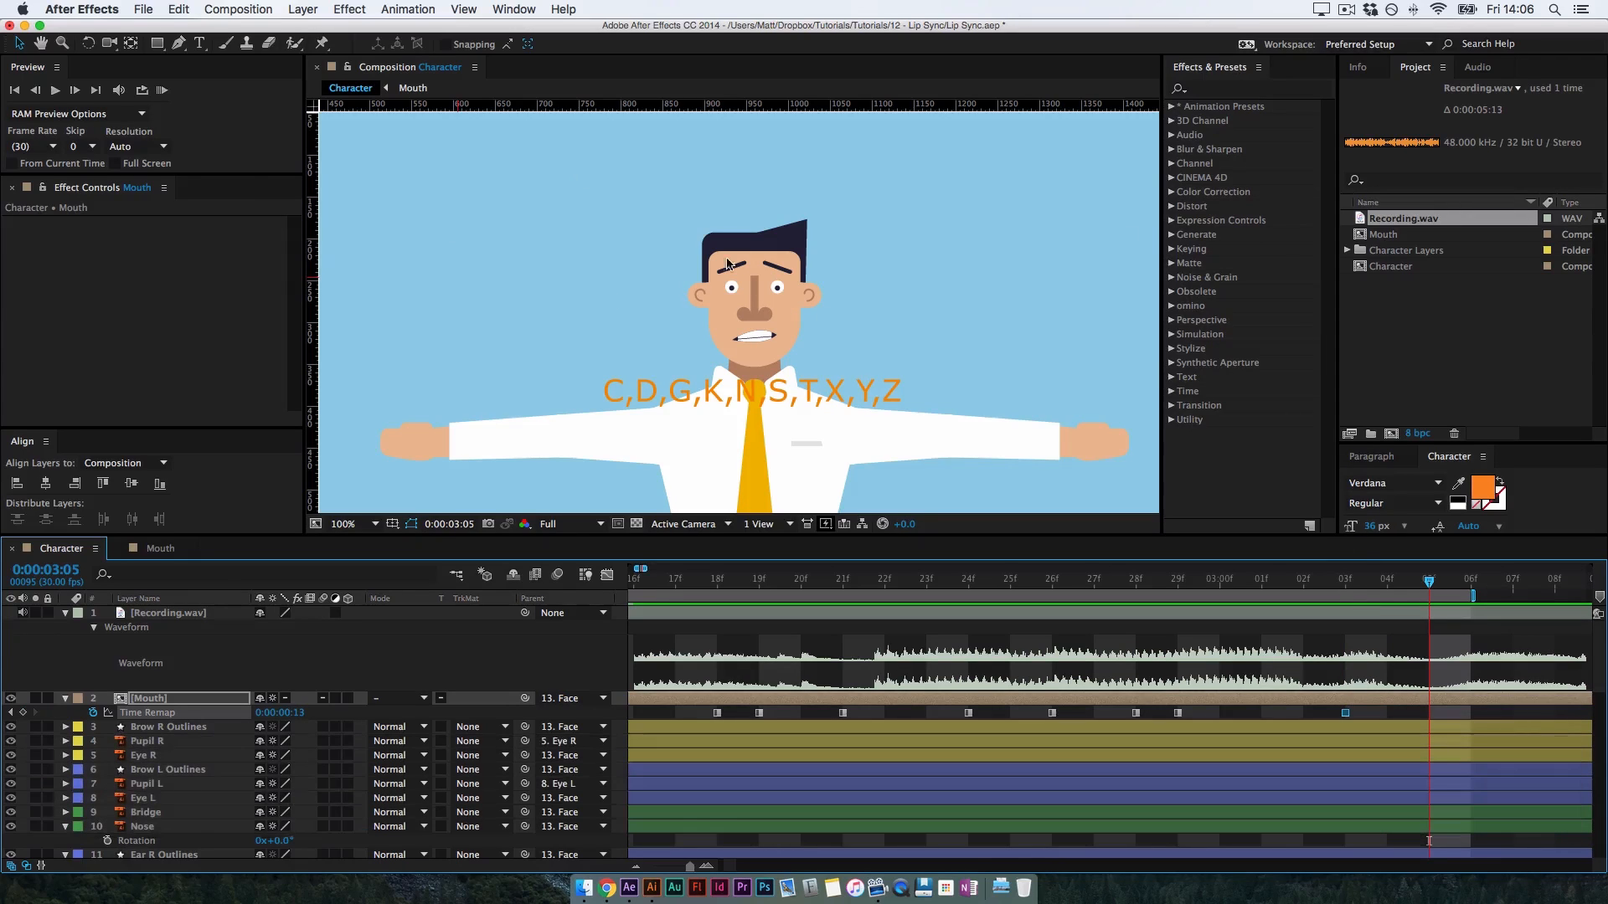
Preview the phrase, then move the last Mouth Time Remap keyframe one frame earlier to 0:00:03:02 and listen again
click(162, 90)
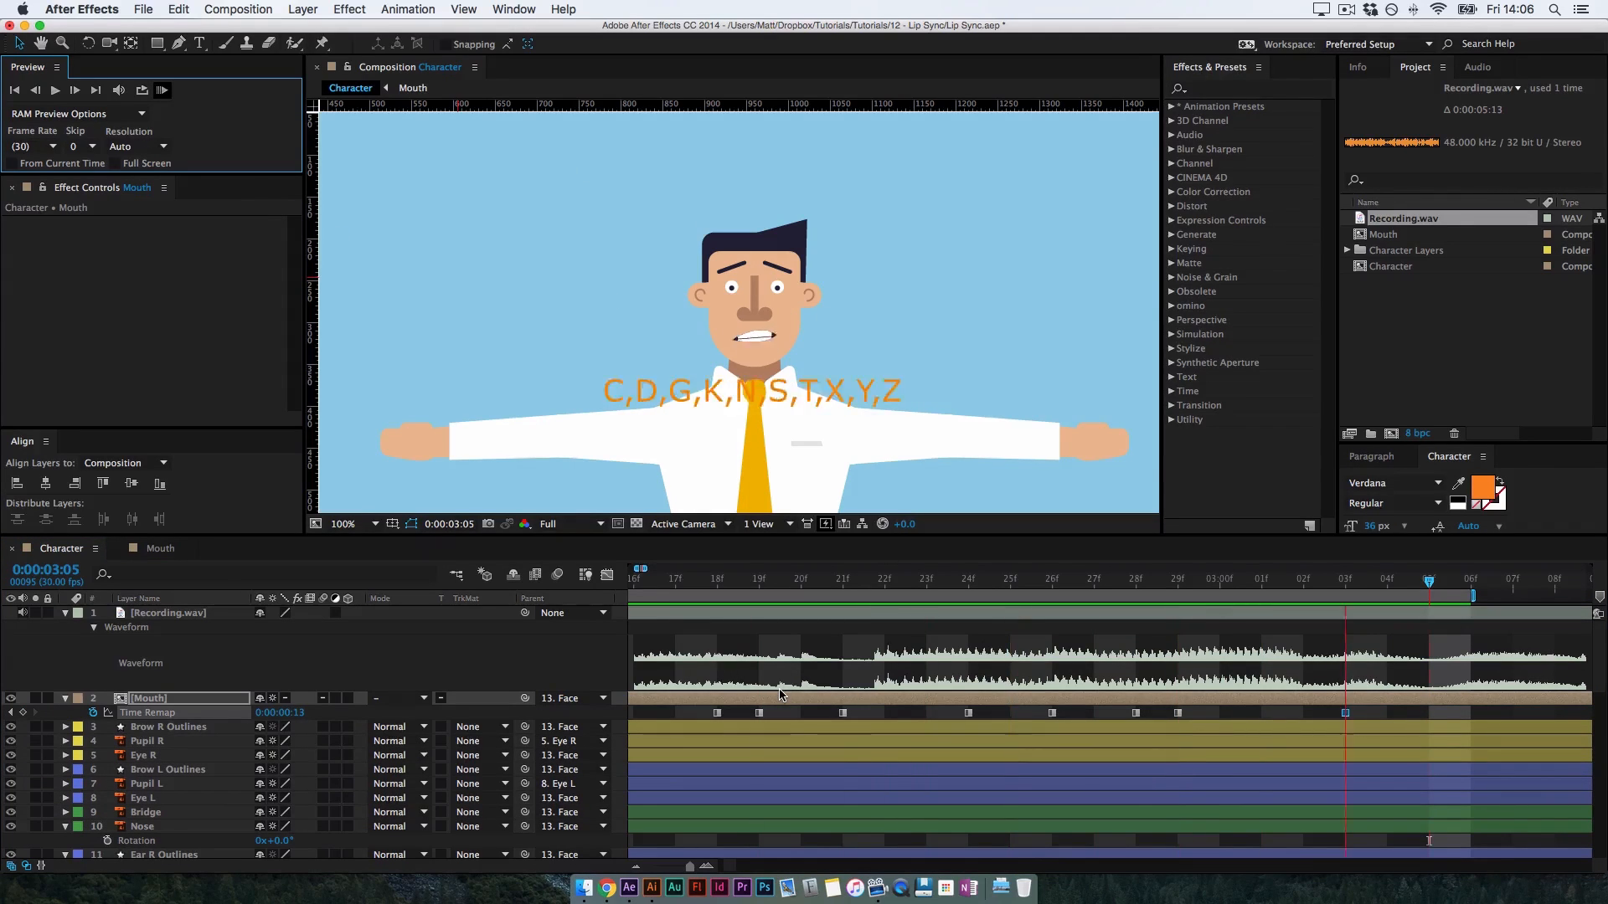
key(space)
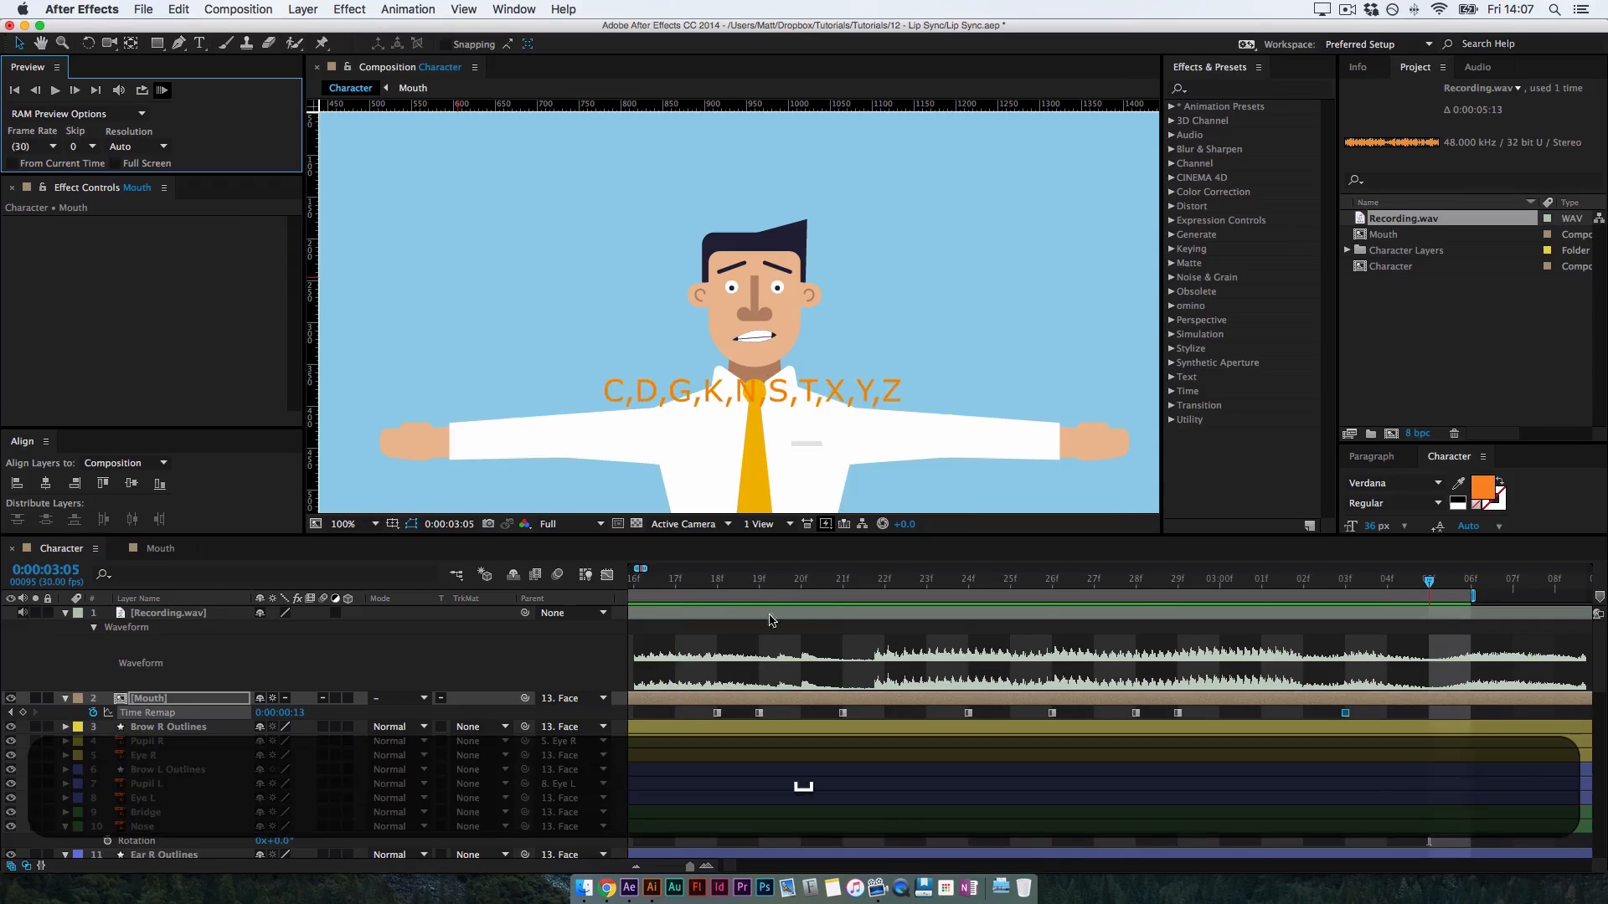
scroll(1189, 606, right, 5)
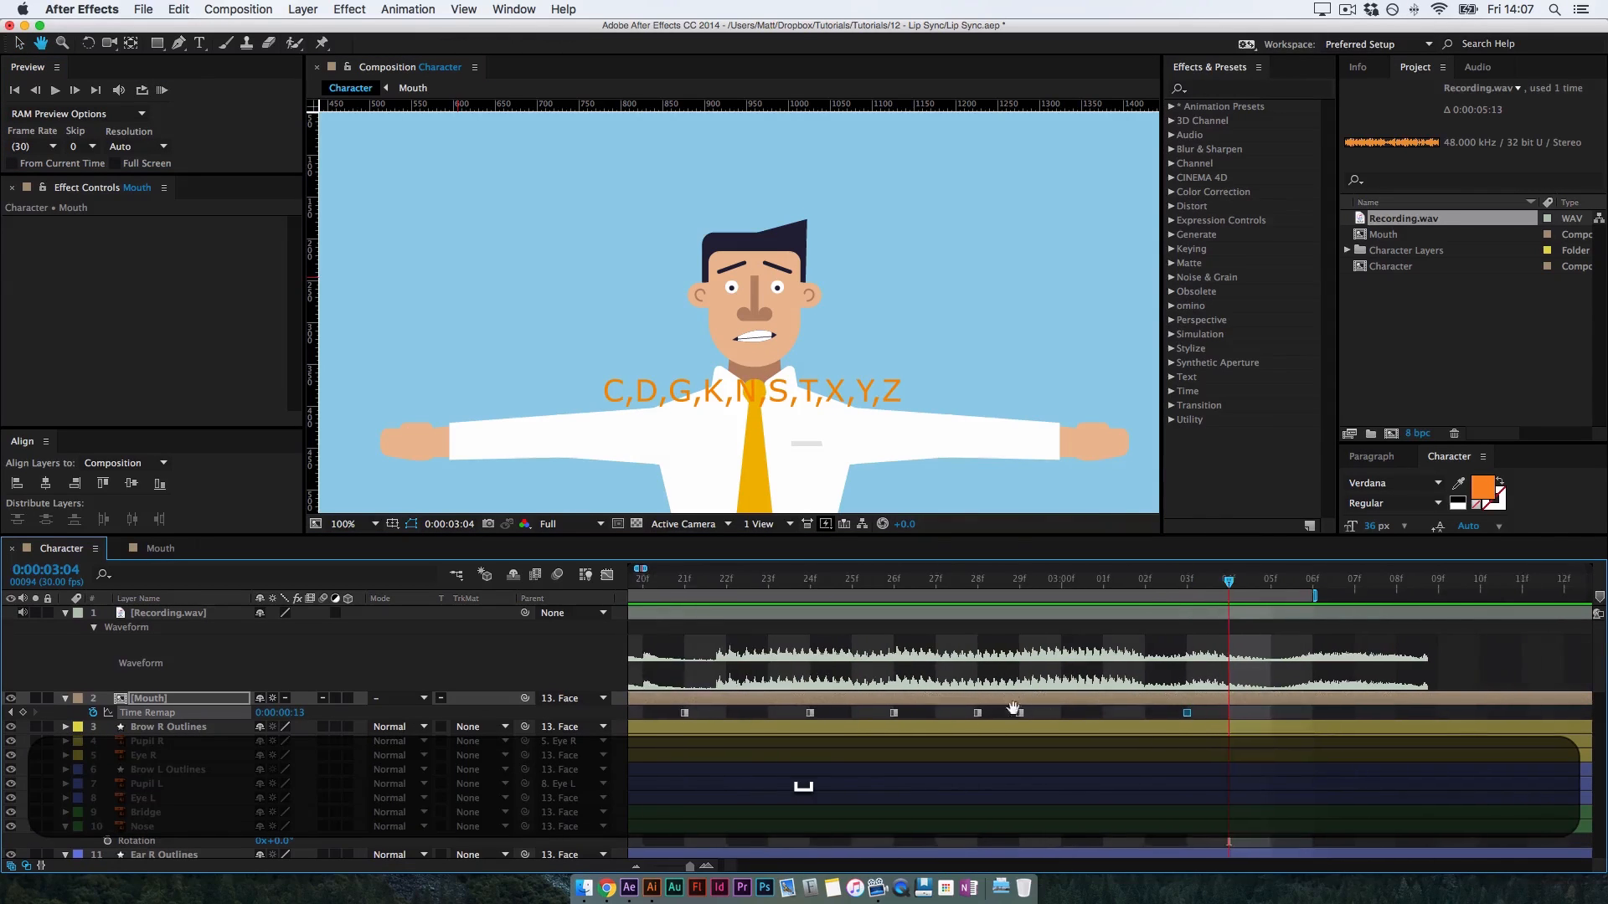
drag(1130, 604, 1003, 641)
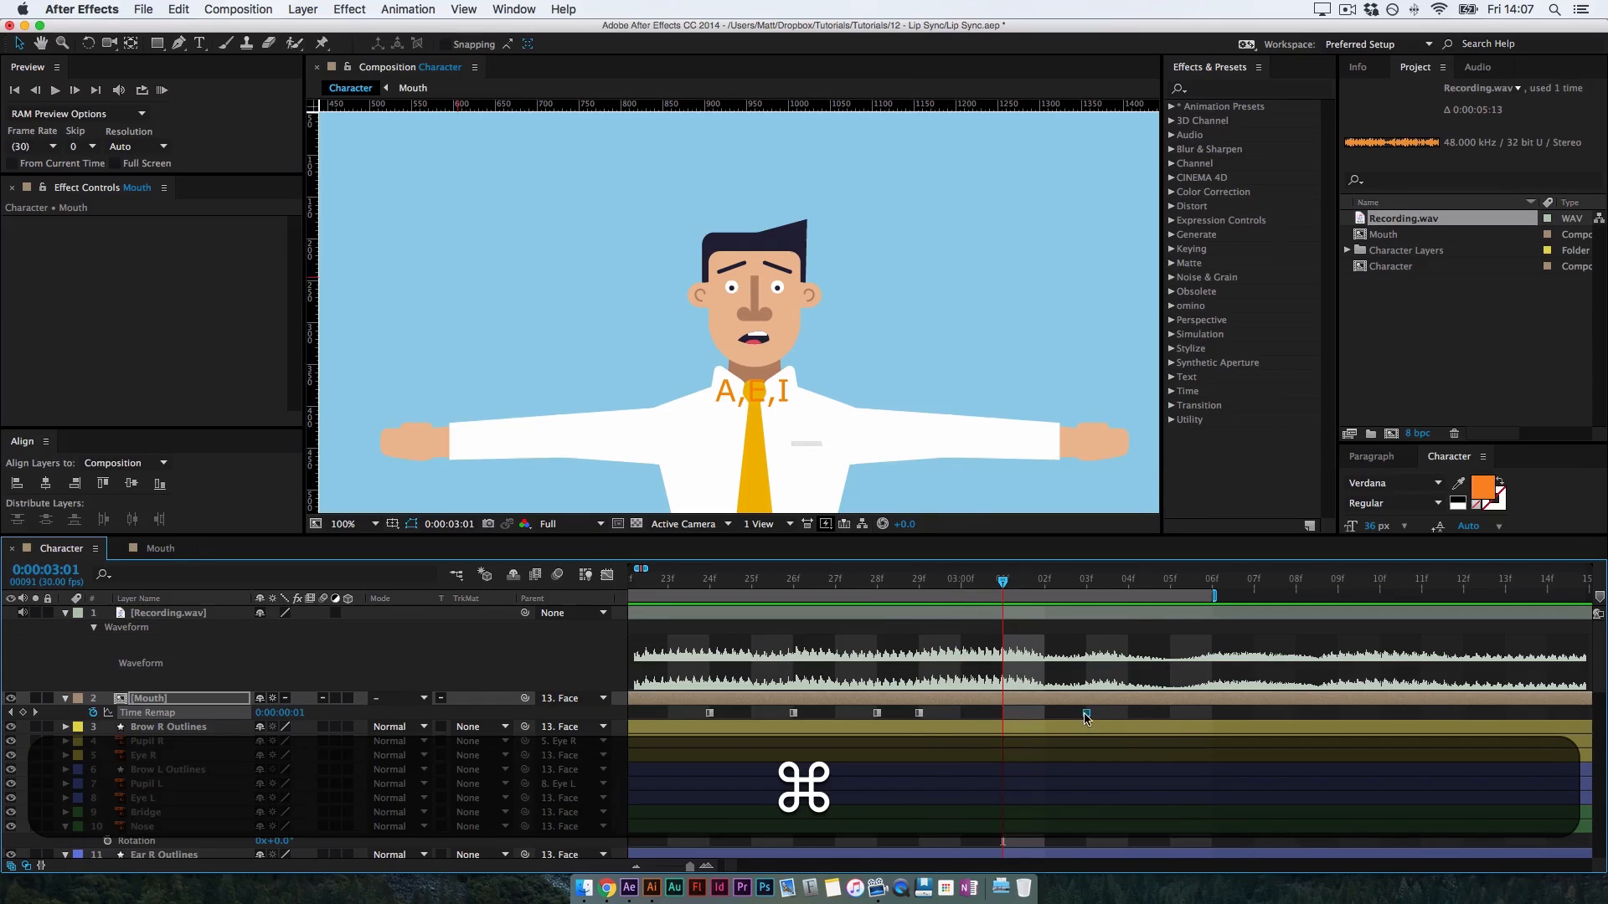
drag(1086, 712, 1044, 712)
drag(1009, 589, 1169, 614)
drag(1052, 618, 1163, 633)
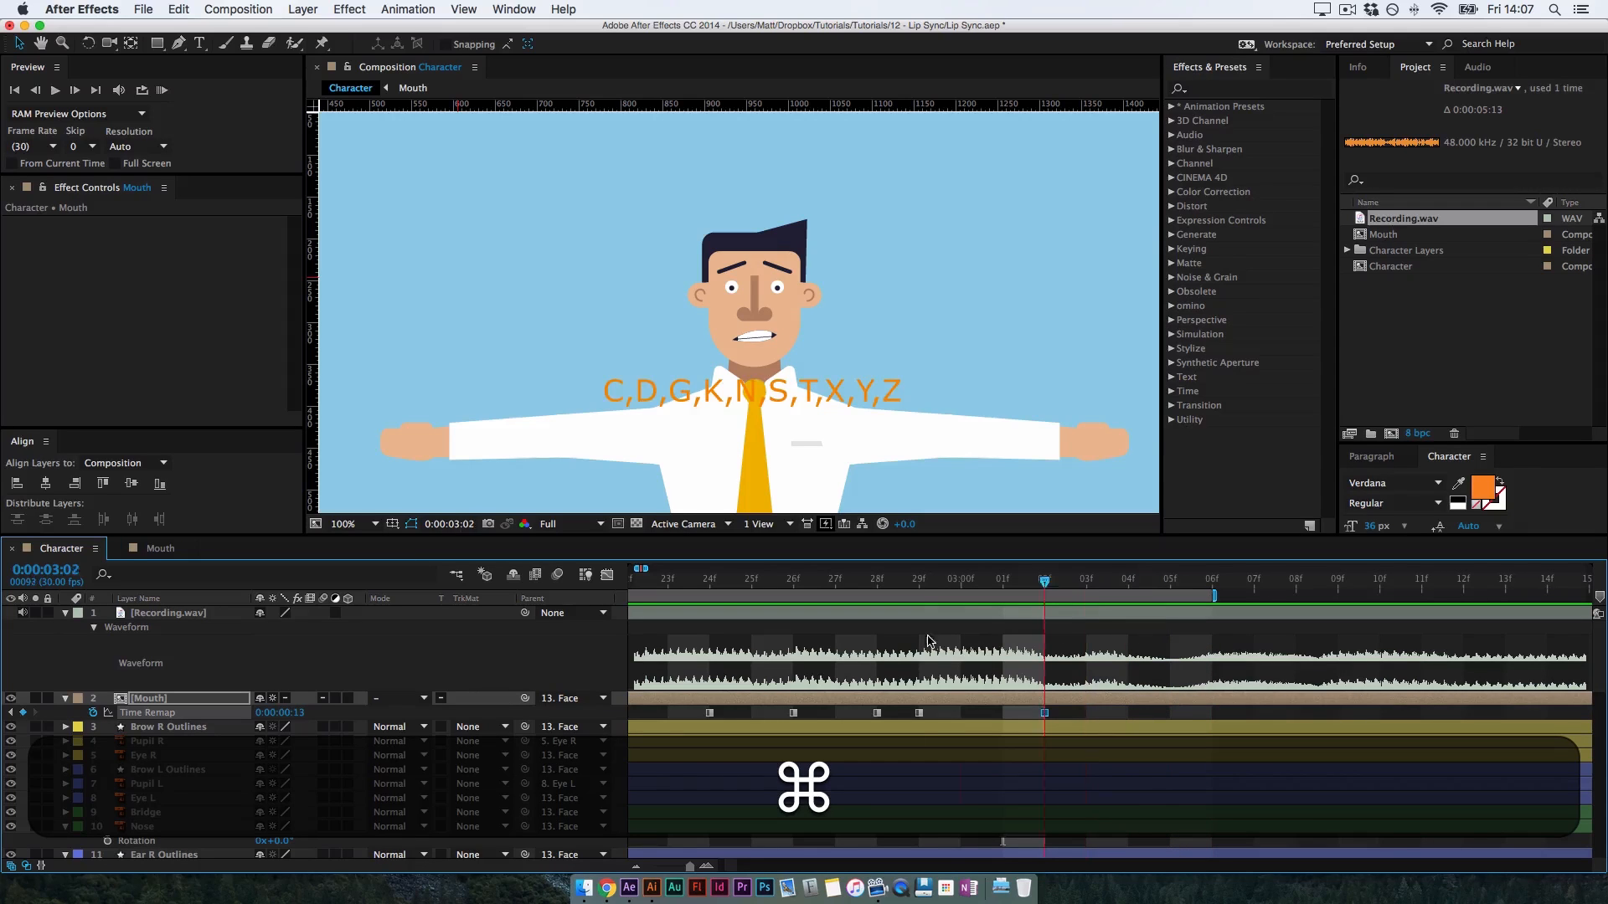
Add Mouth Time Remap keyframes at 0:00:03:03 set to 0:00:00:05, the Ee shape, and at 0:00:03:04 set to 0:00:00:13, the C,D,G,K,N,S,T,X,Y,Z shape
drag(927, 642, 1092, 656)
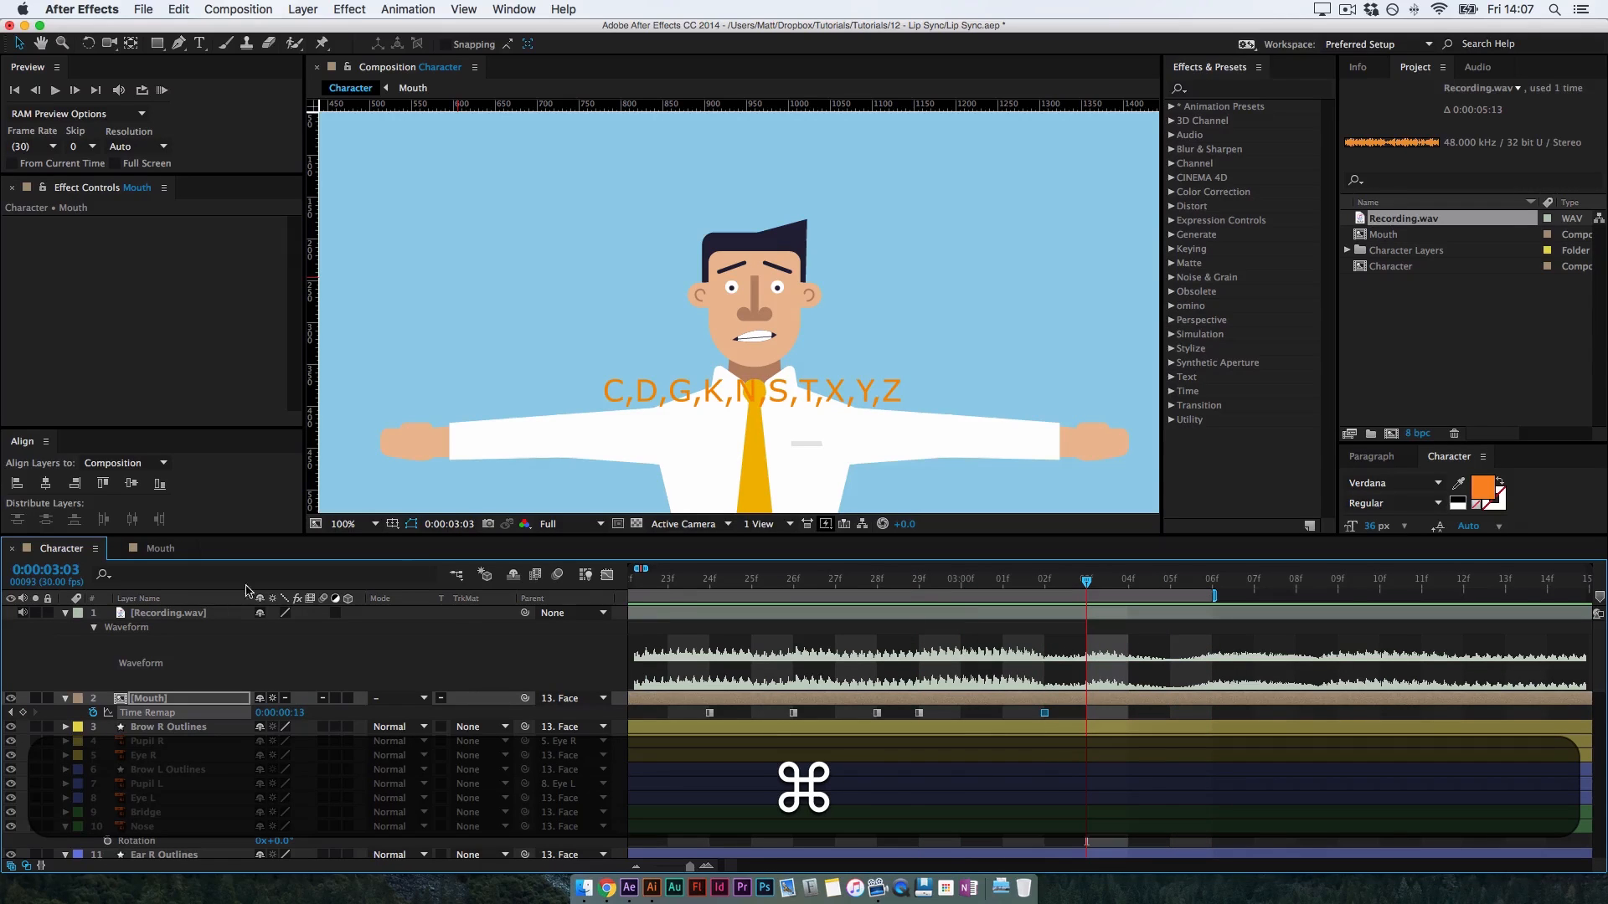
drag(297, 713, 248, 726)
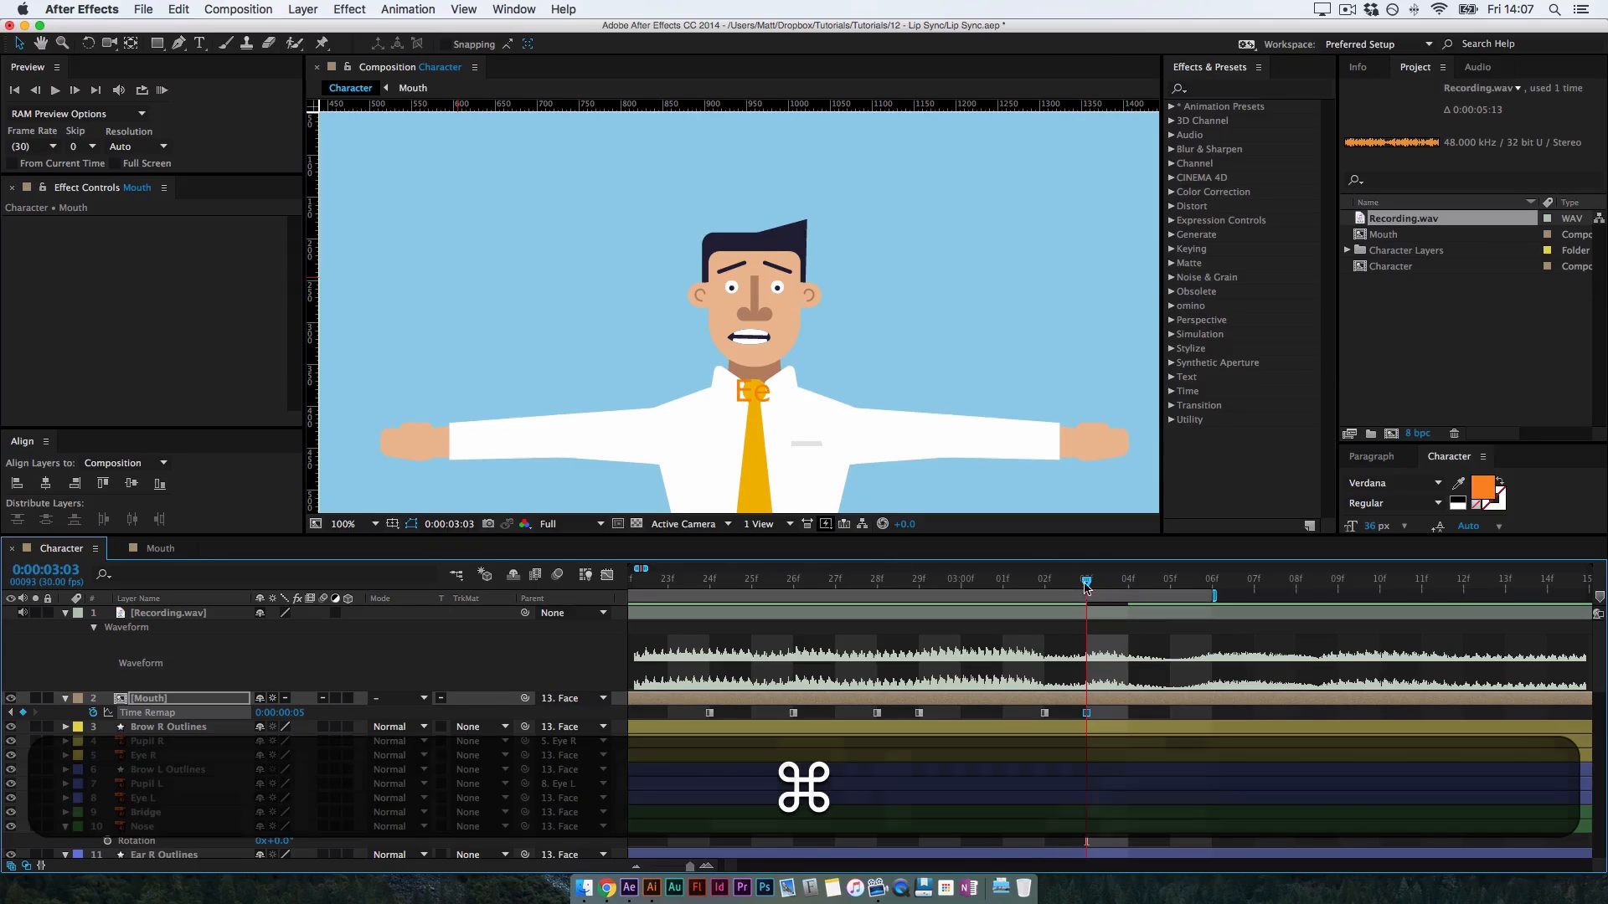
key(super+Right)
drag(293, 717, 369, 714)
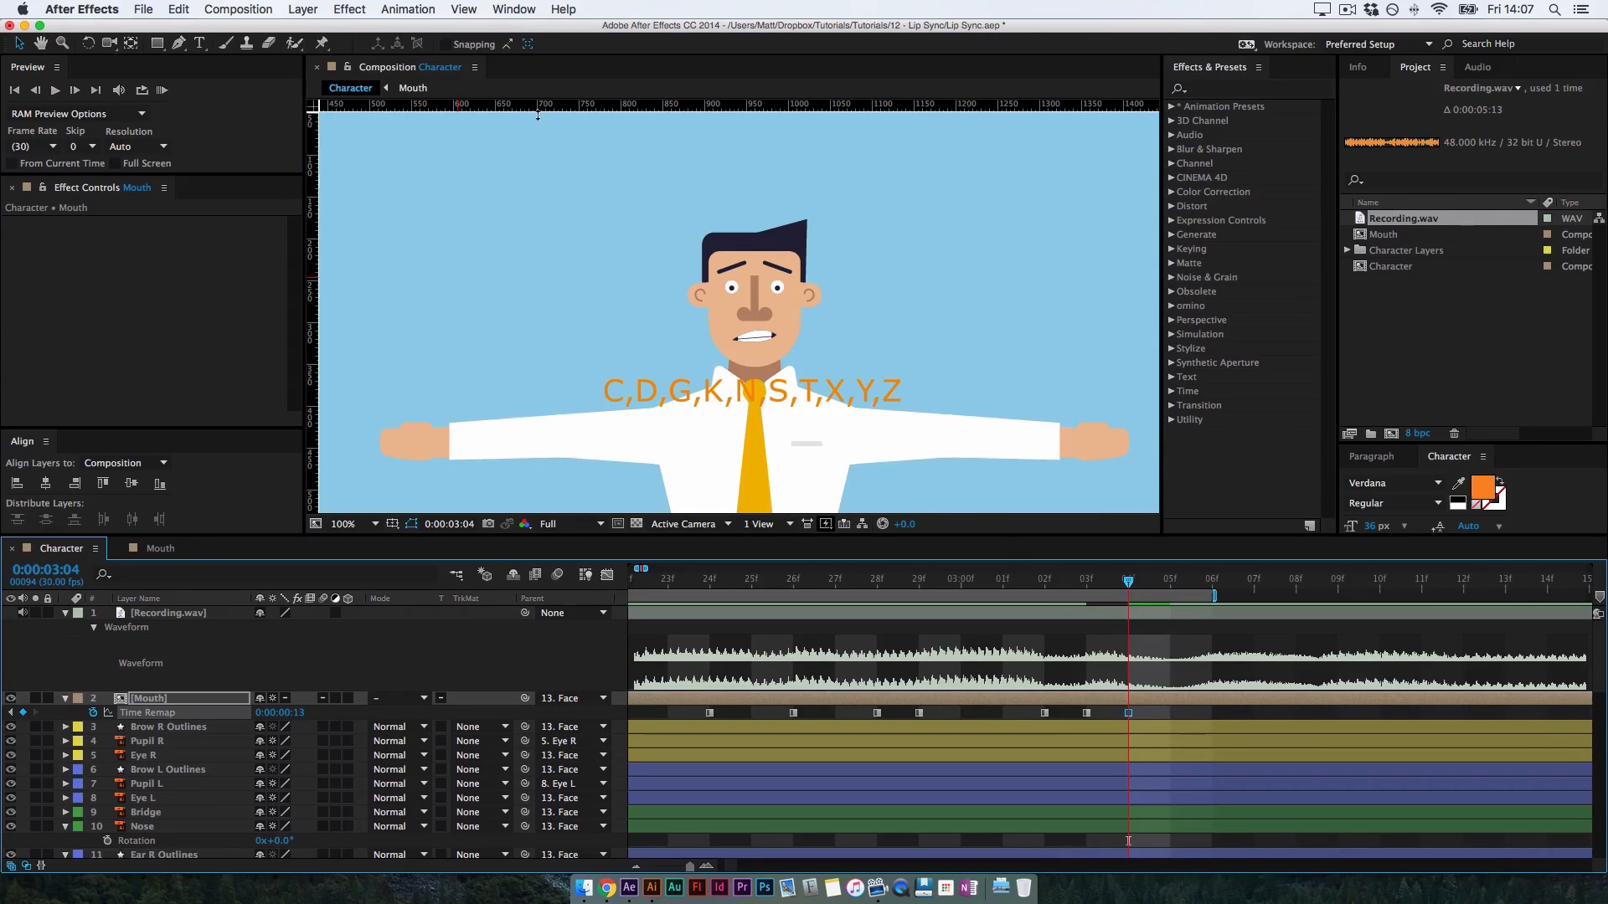
Preview the phrase and add a Mouth Time Remap keyframe at 0:00:03:06 set to 0:00:00:13, the C,D,G,K,N,S,T,X,Y,Z shape
click(162, 90)
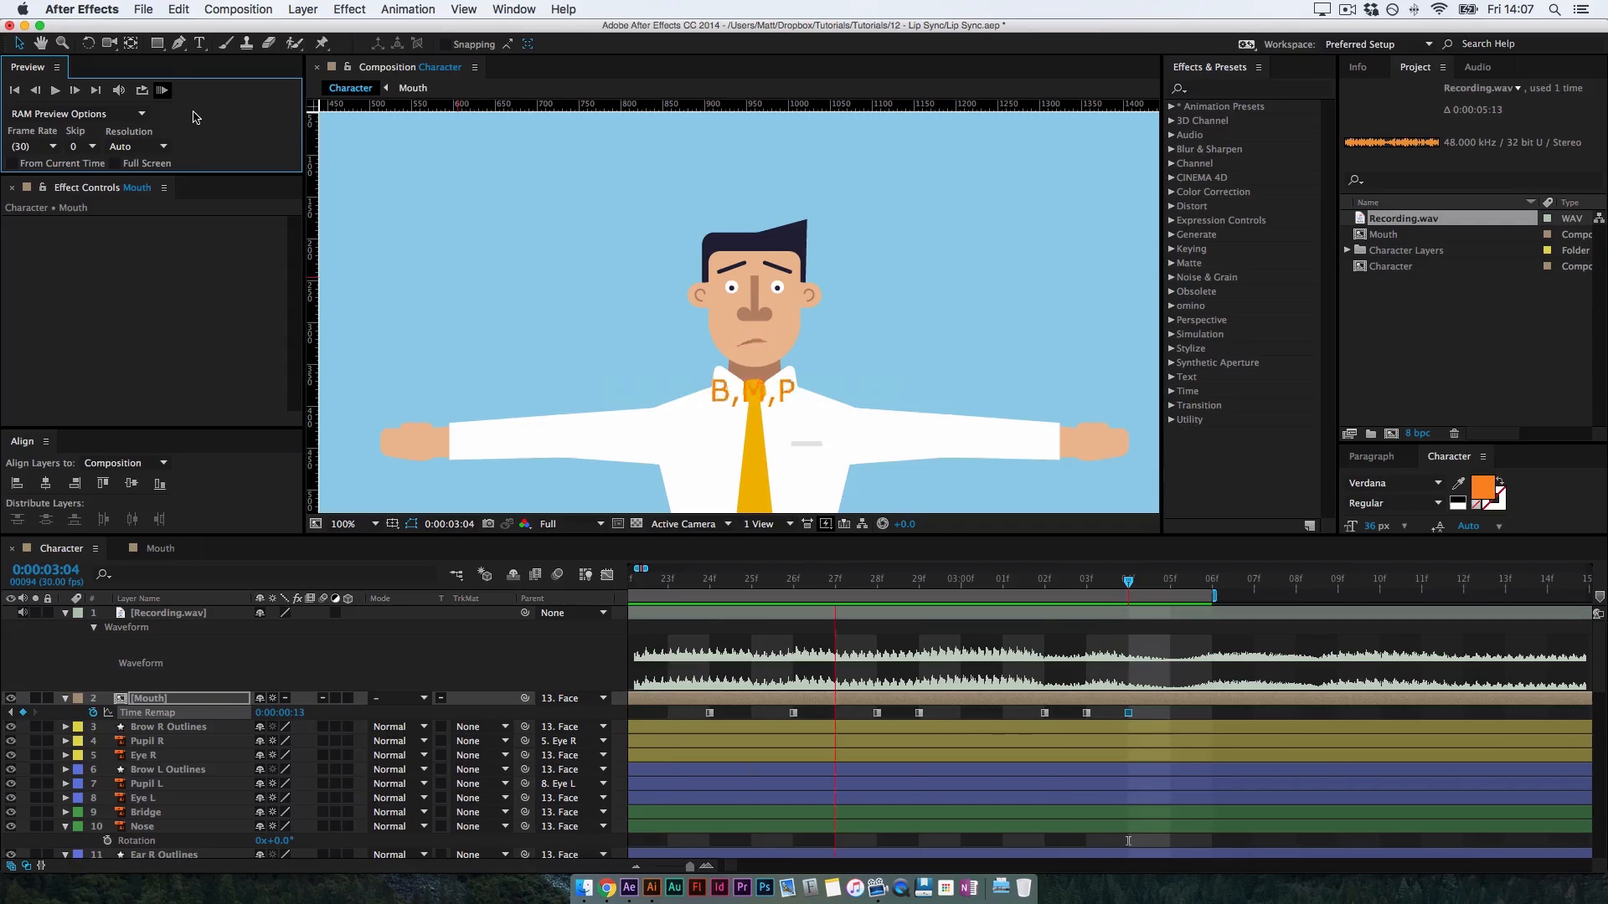
key(space)
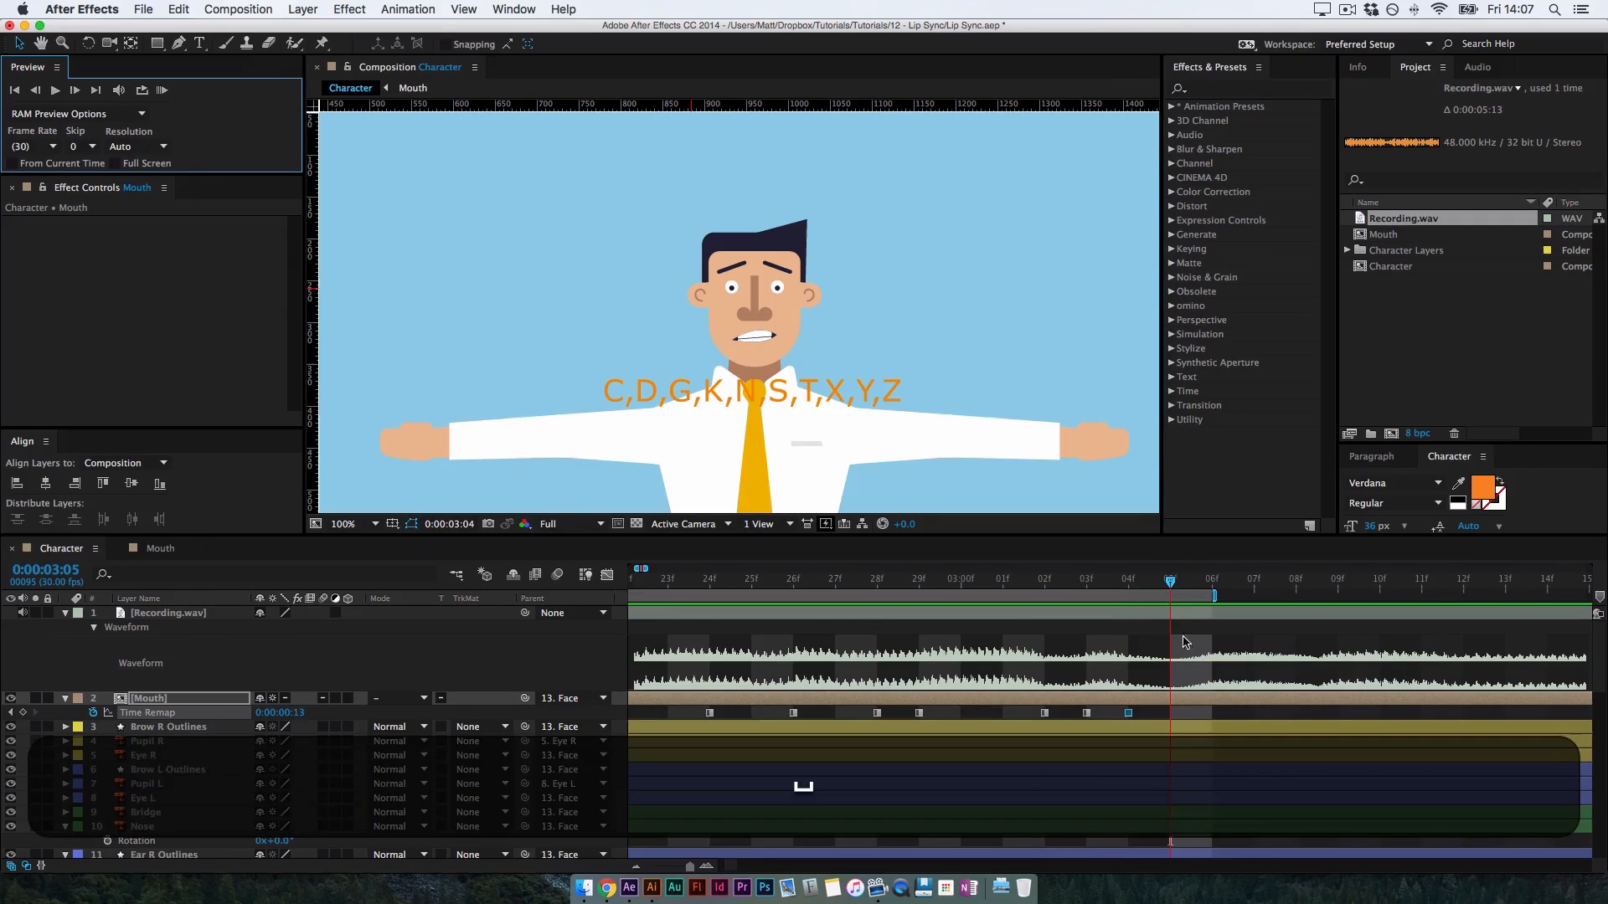
drag(1172, 586, 1210, 591)
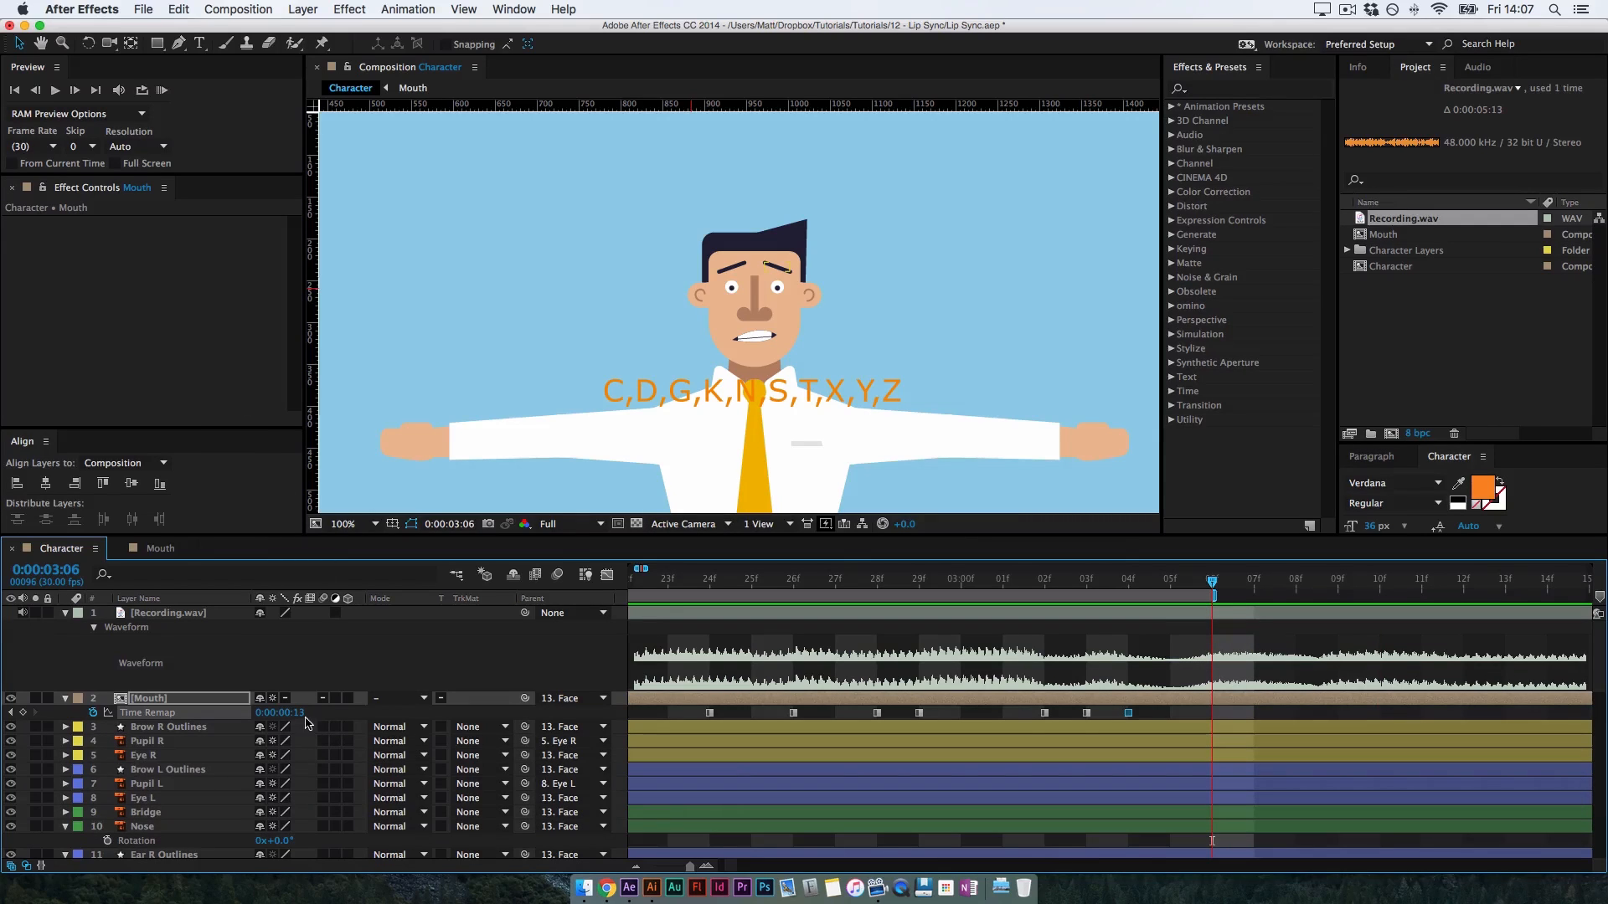
drag(303, 720, 332, 712)
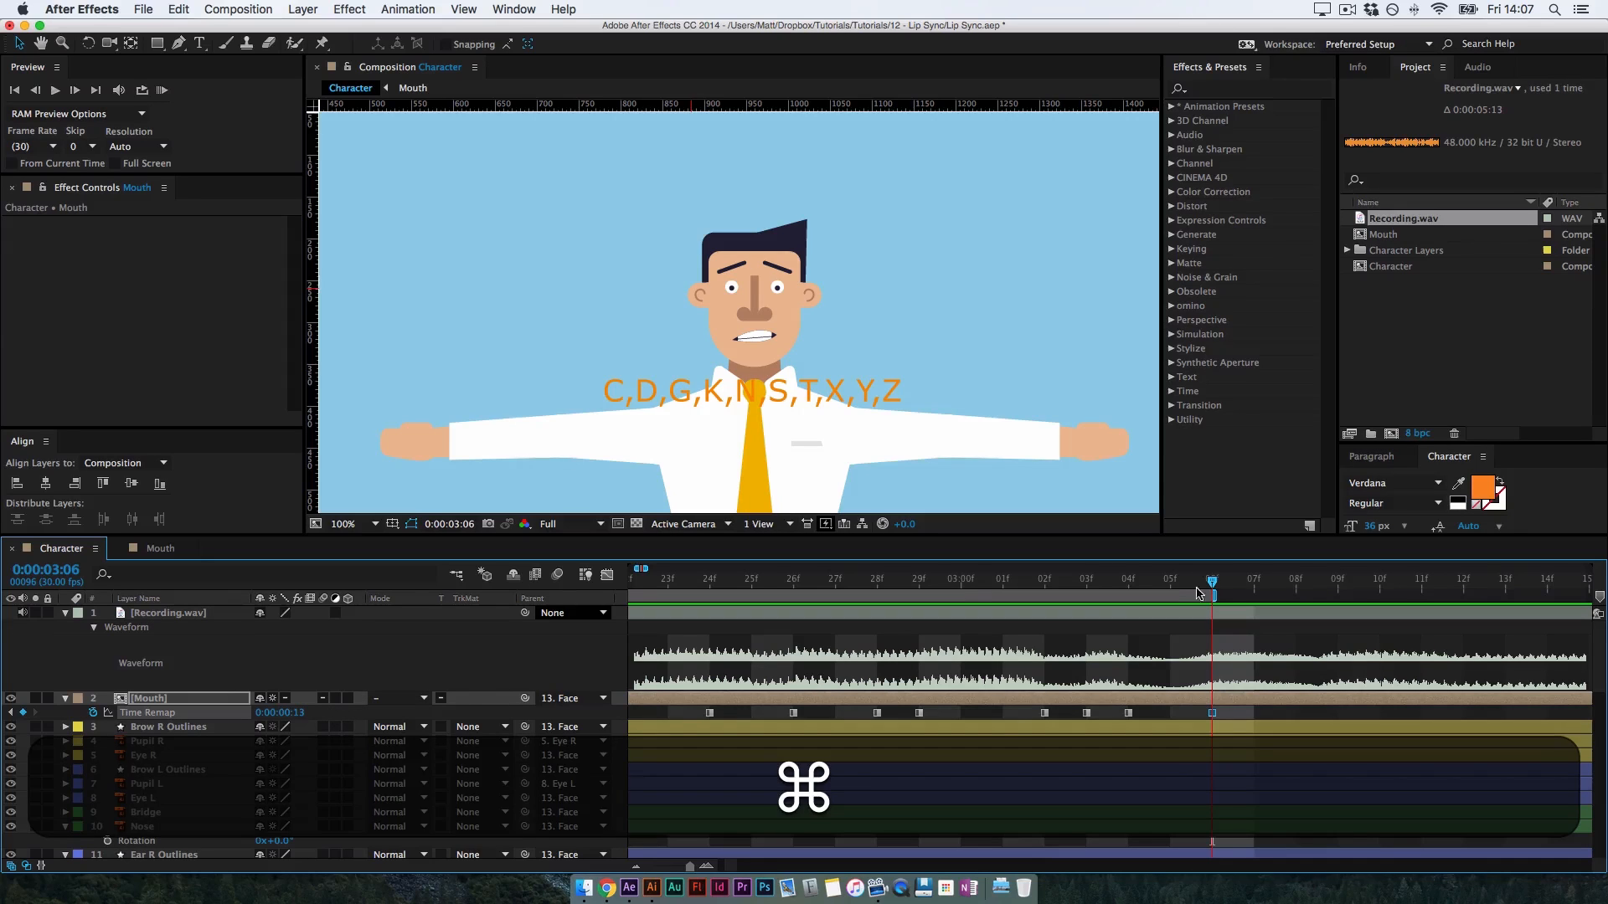
Listen back over the preceding frames and add a Mouth Time Remap keyframe at 0:00:03:05 set to 0:00:00:00, the Rest shape
click(1170, 584)
mouse_move(1143, 591)
mouse_down()
mouse_move(1098, 594)
mouse_move(1136, 604)
mouse_up()
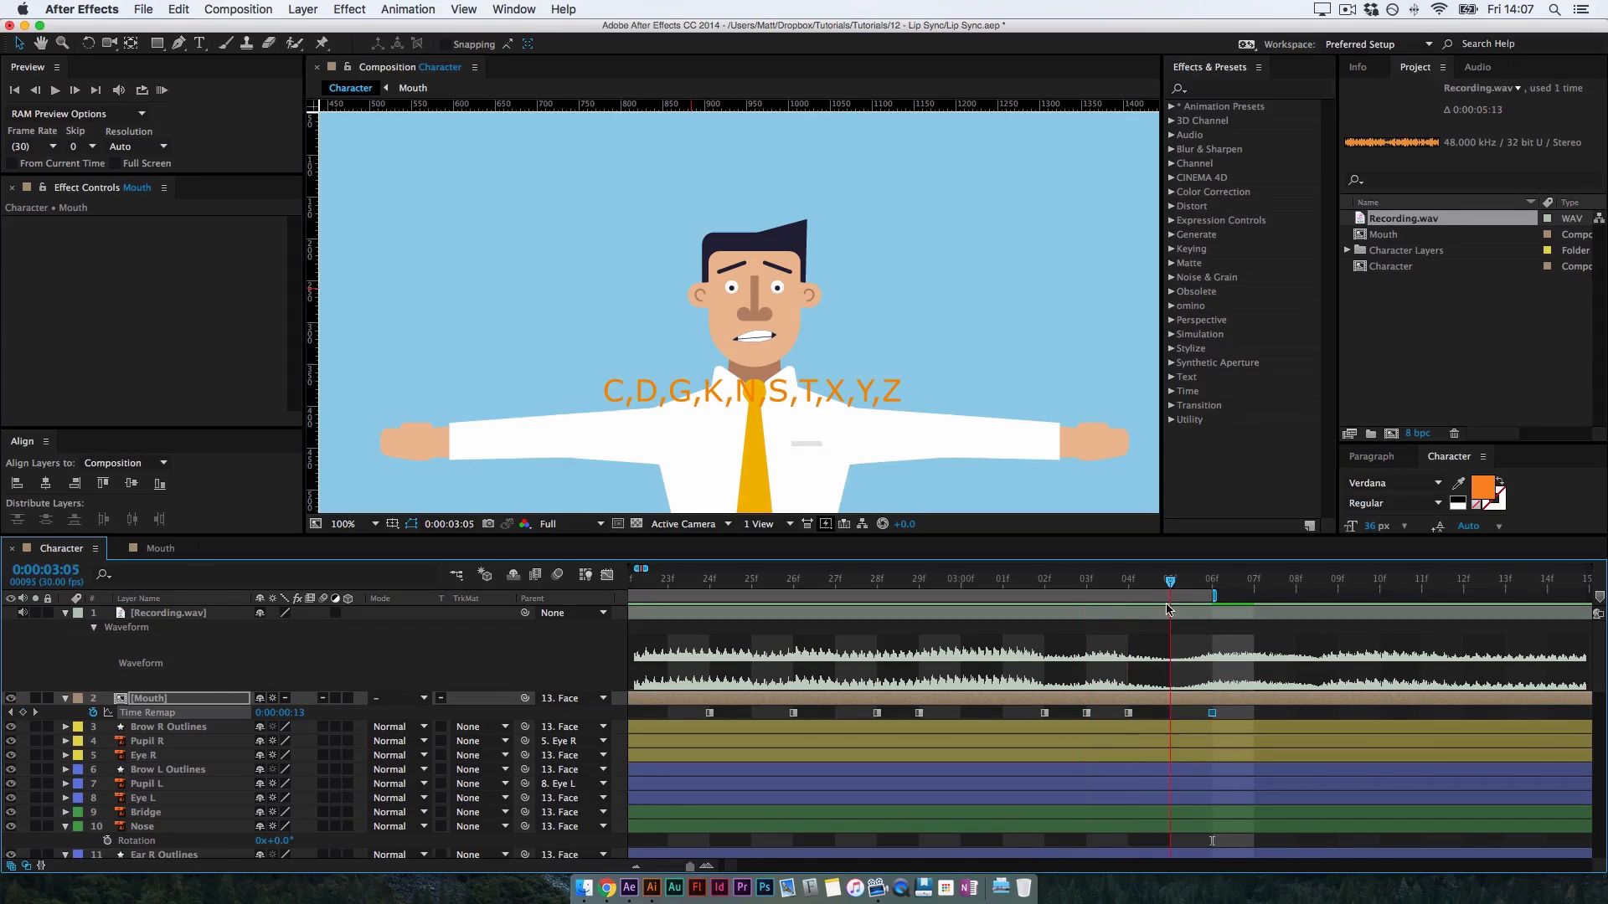
key(super)
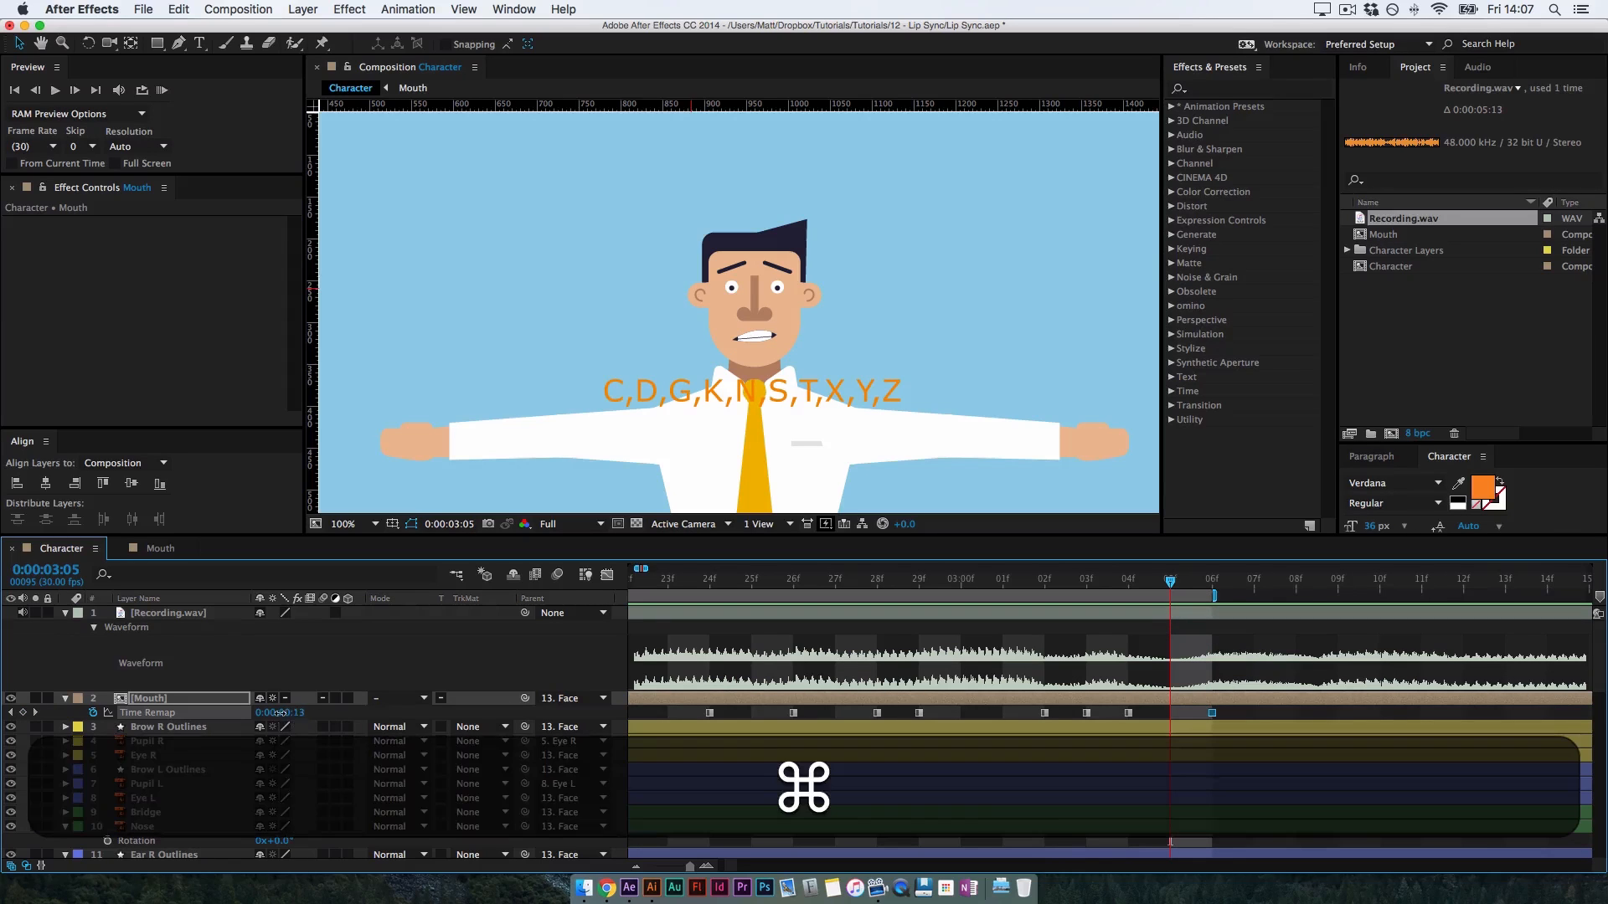
drag(279, 713, 189, 725)
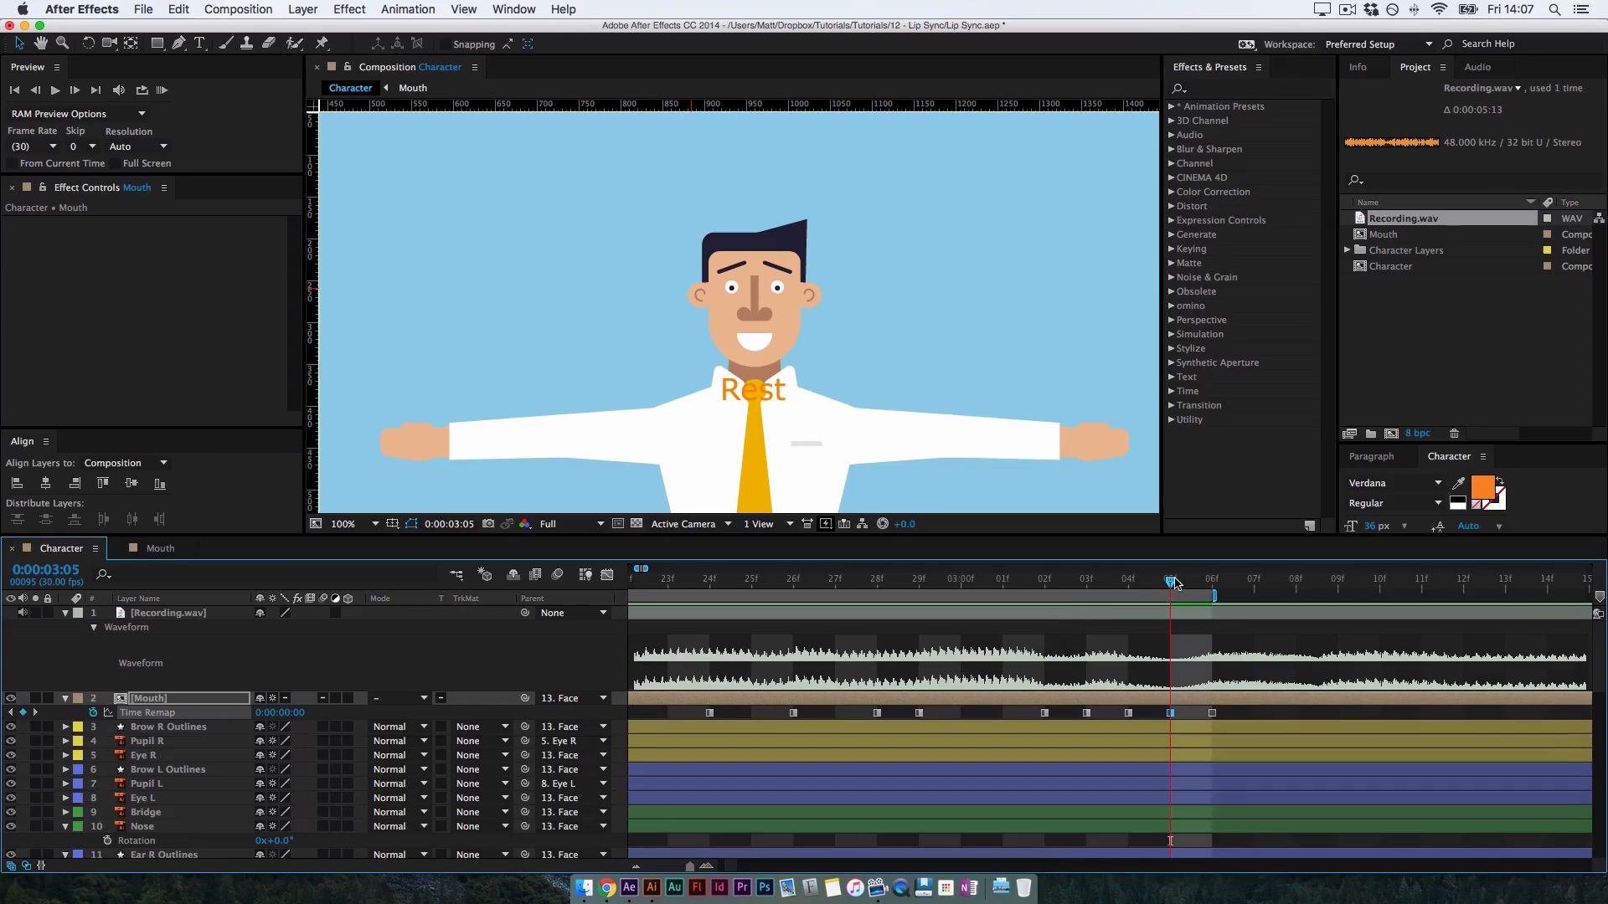
Add Mouth Time Remap keyframes at 0:00:03:08 set to 0:00:00:04, the O shape, and at 0:00:03:10 set to 0:00:00:11, the B,M,P shape
drag(1172, 586, 1291, 623)
drag(295, 713, 244, 726)
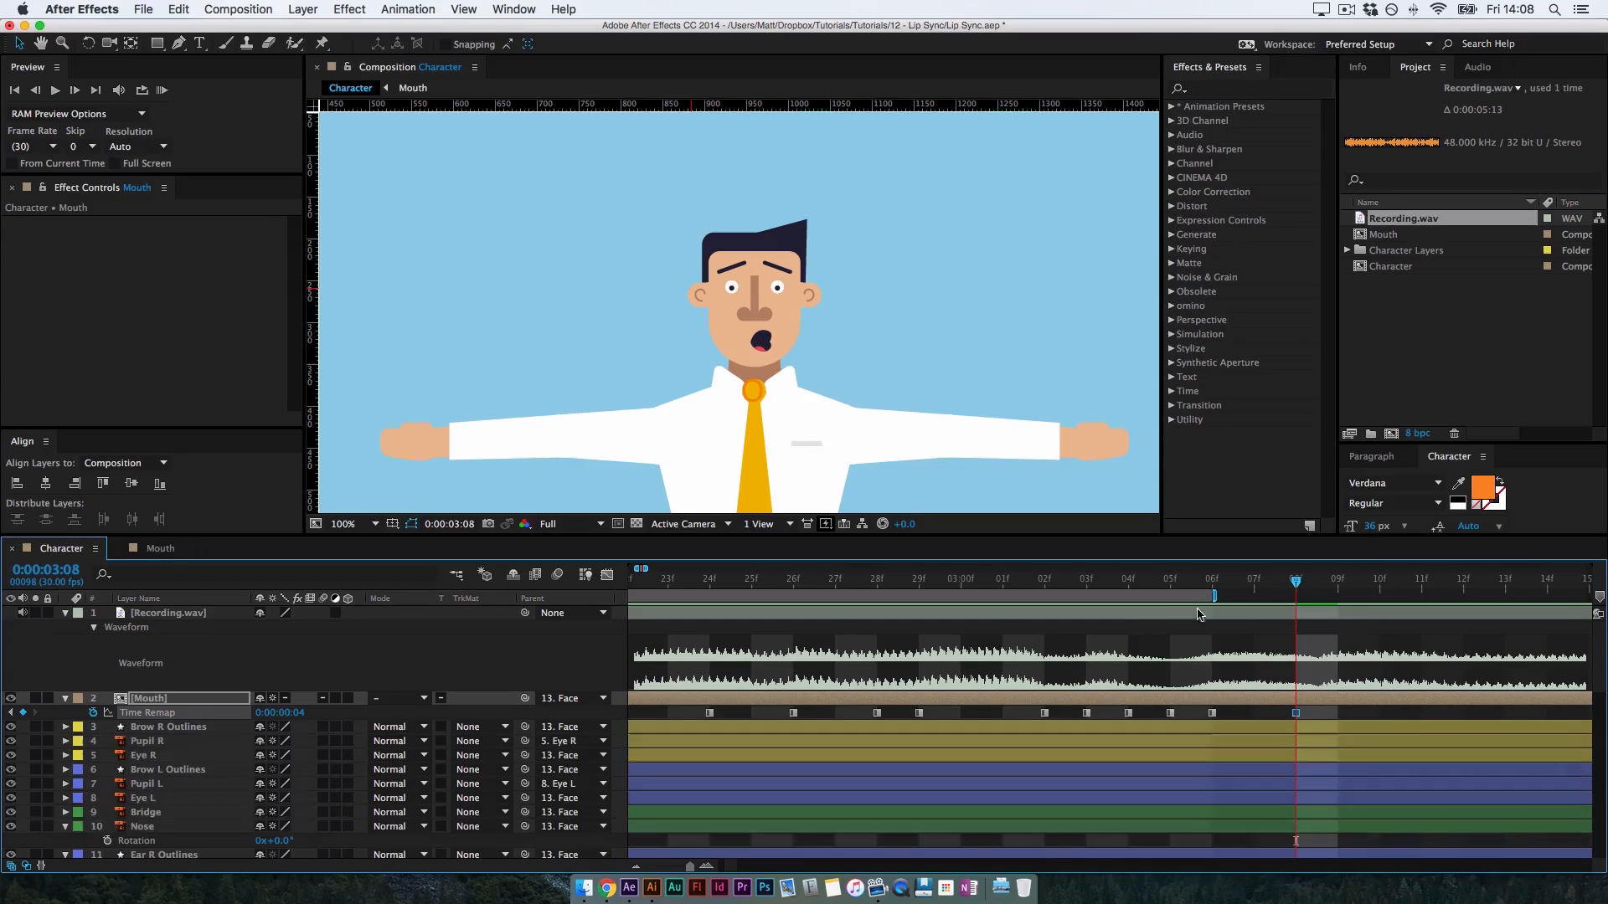
key(space)
drag(1290, 636, 892, 603)
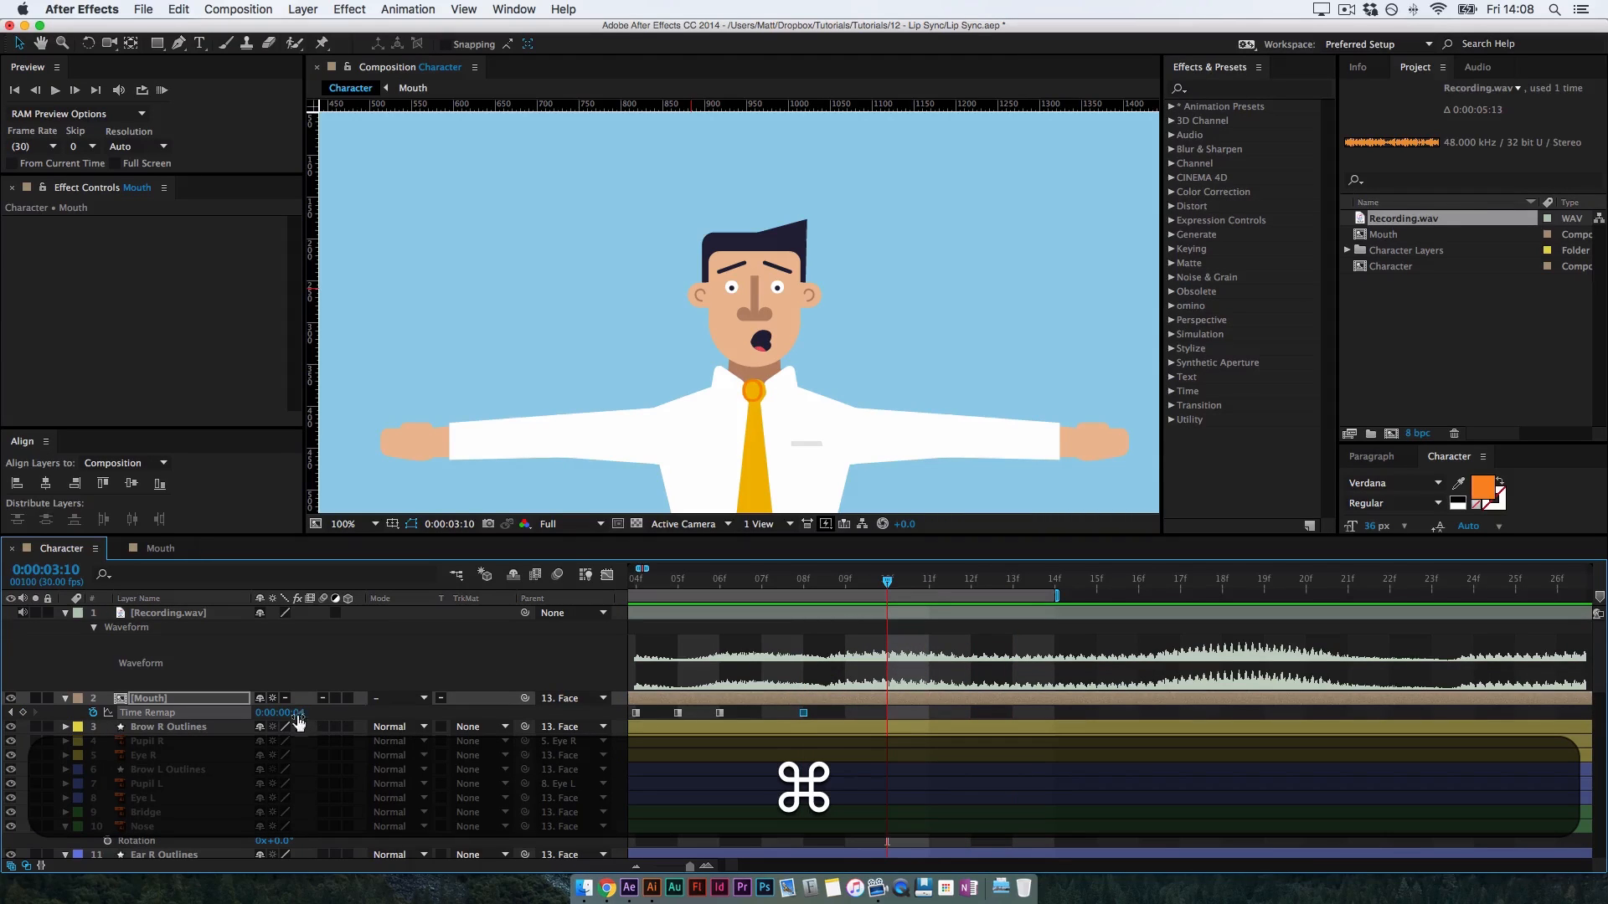
mouse_move(299, 721)
mouse_down()
mouse_move(365, 717)
mouse_move(294, 718)
mouse_up()
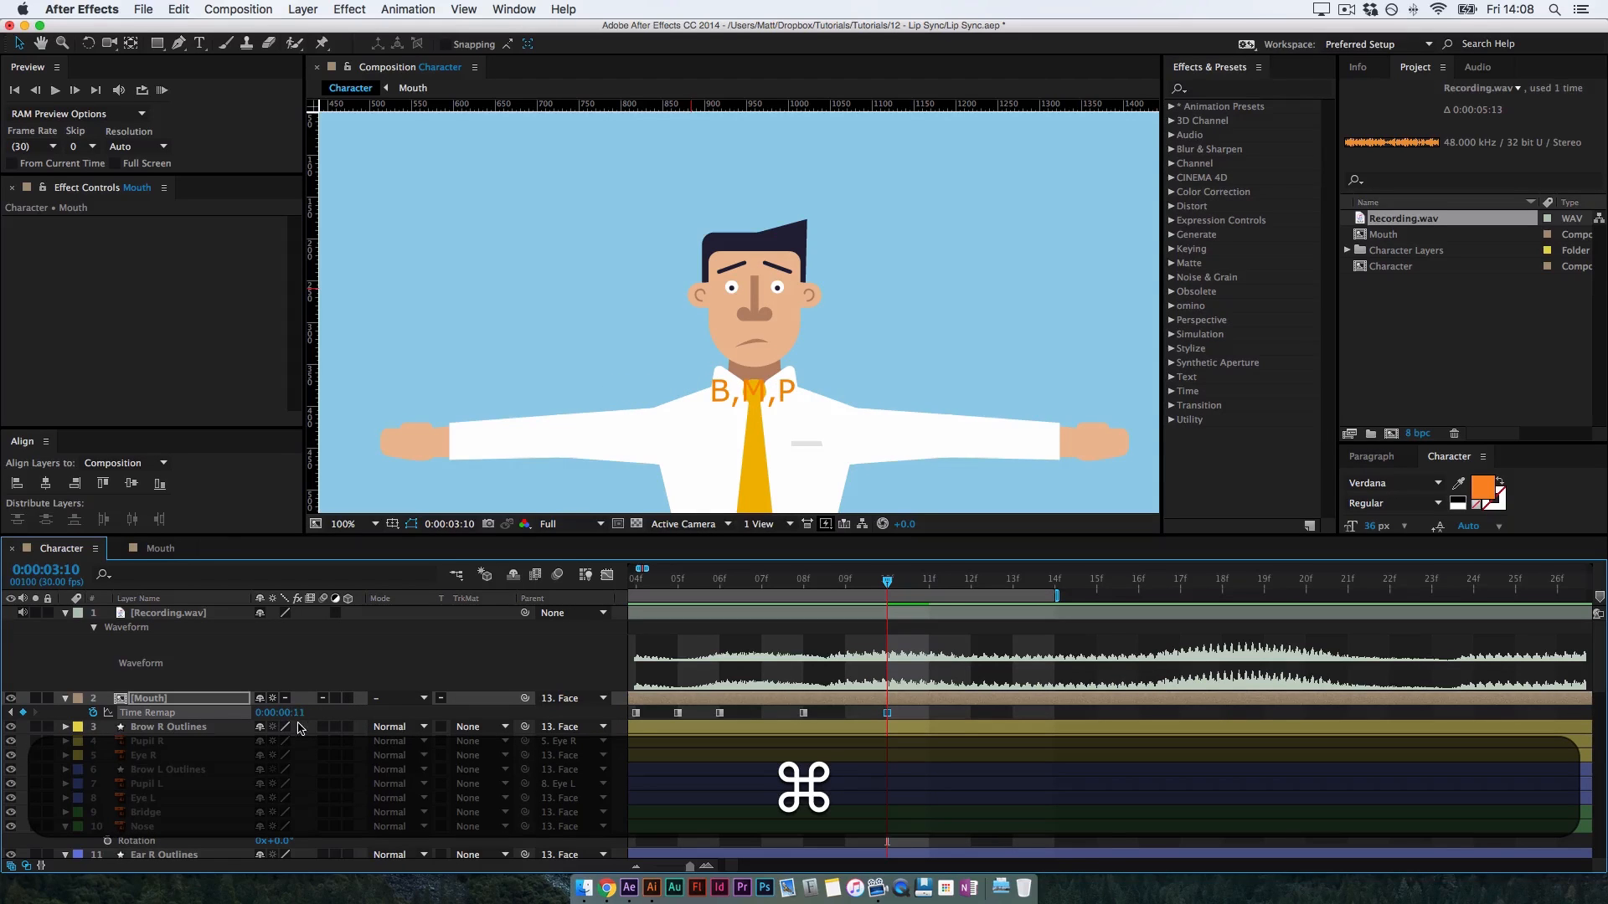
Add a Mouth Time Remap keyframe at 0:00:03:16 set to 0:00:00:04, the O shape, and extend the work area to about 0:00:03:22
drag(888, 583, 1094, 677)
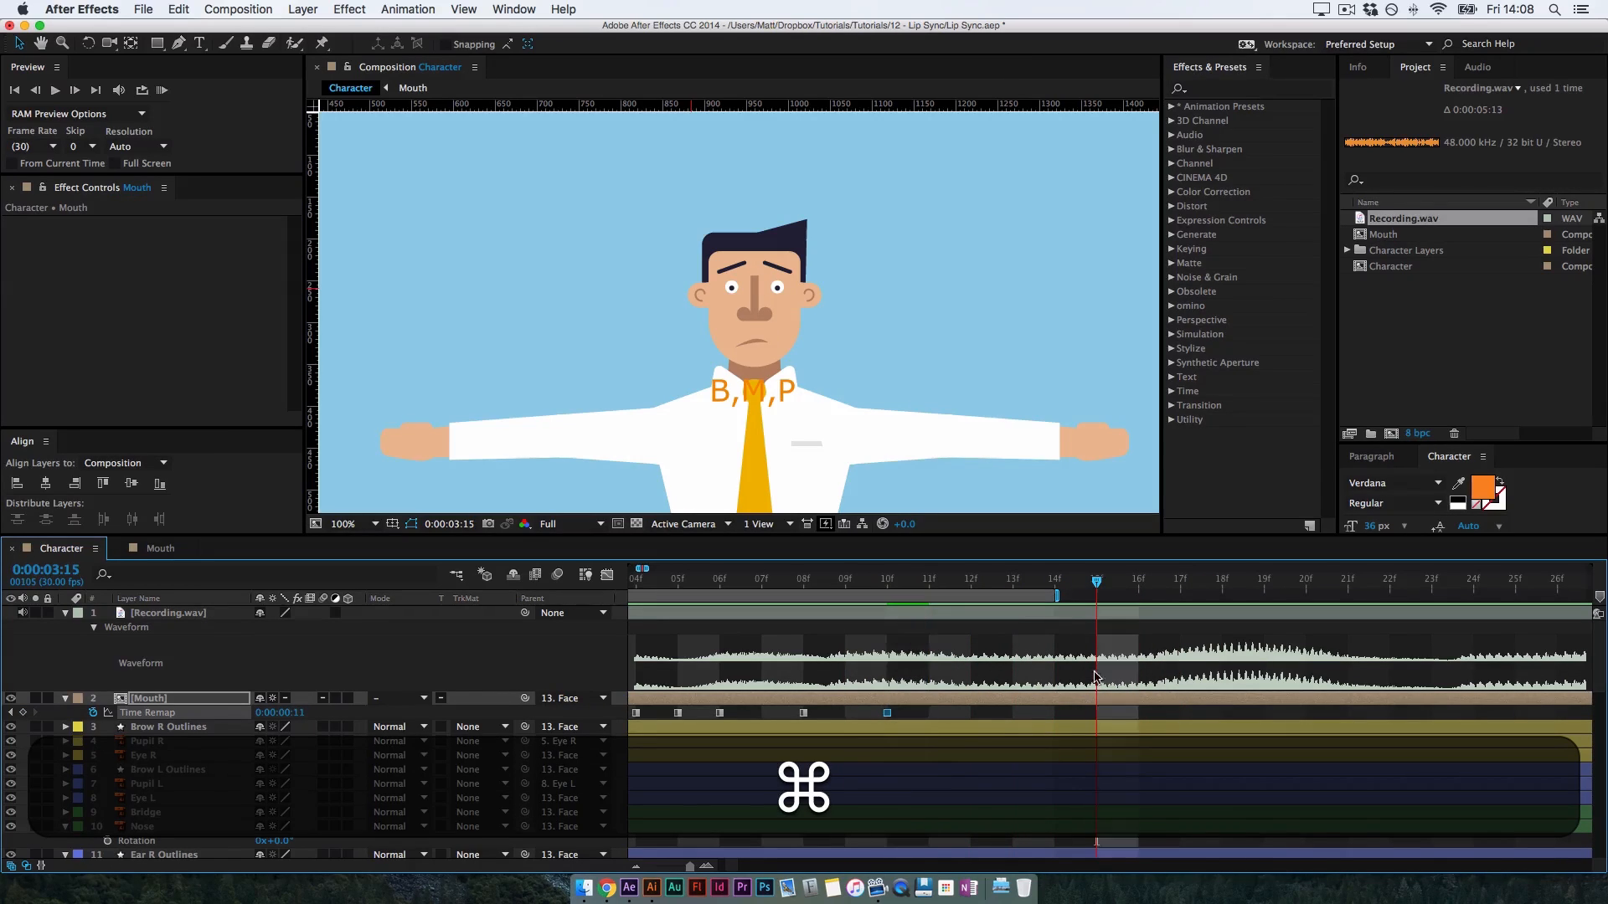
drag(1097, 585, 1131, 596)
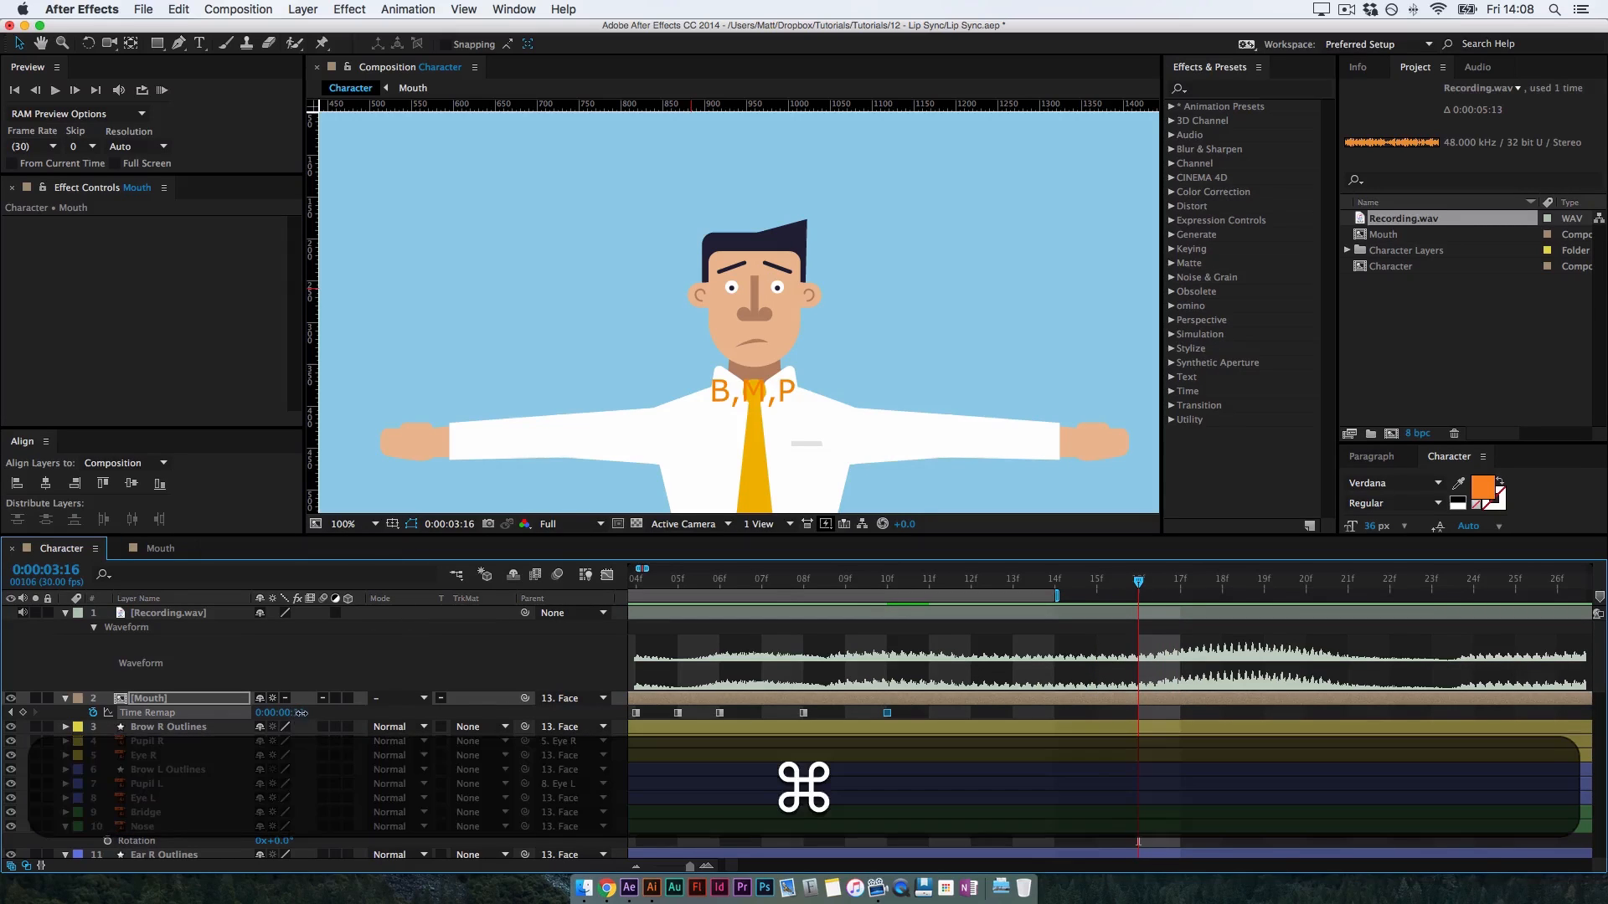
mouse_move(289, 713)
mouse_down()
mouse_move(319, 713)
mouse_move(251, 727)
mouse_move(297, 714)
mouse_up()
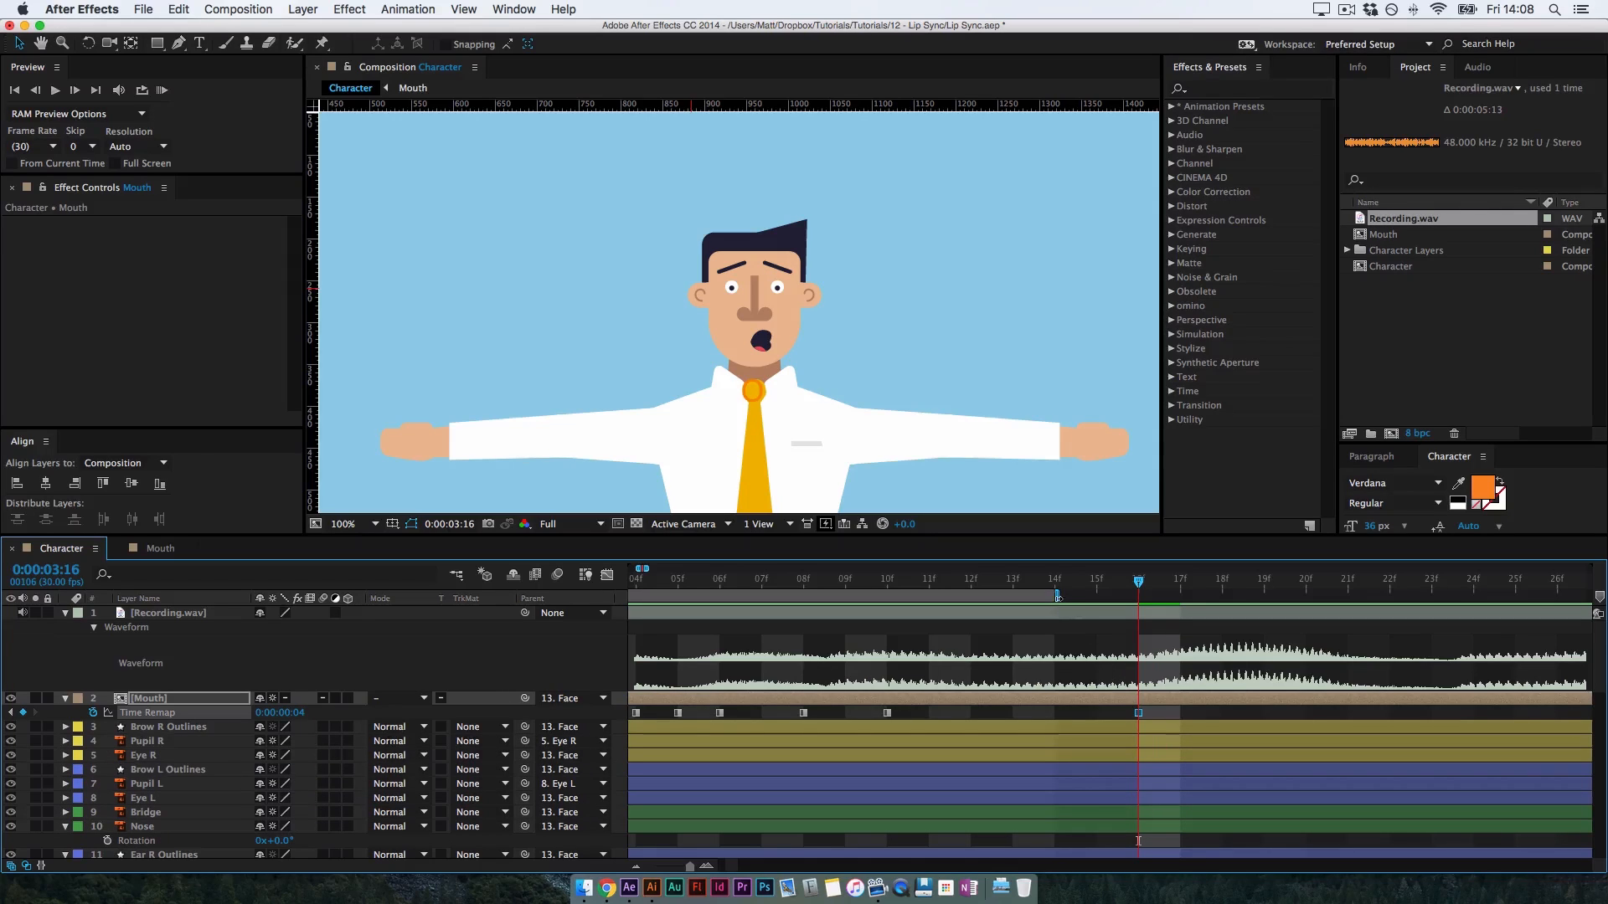
drag(1065, 599, 1400, 600)
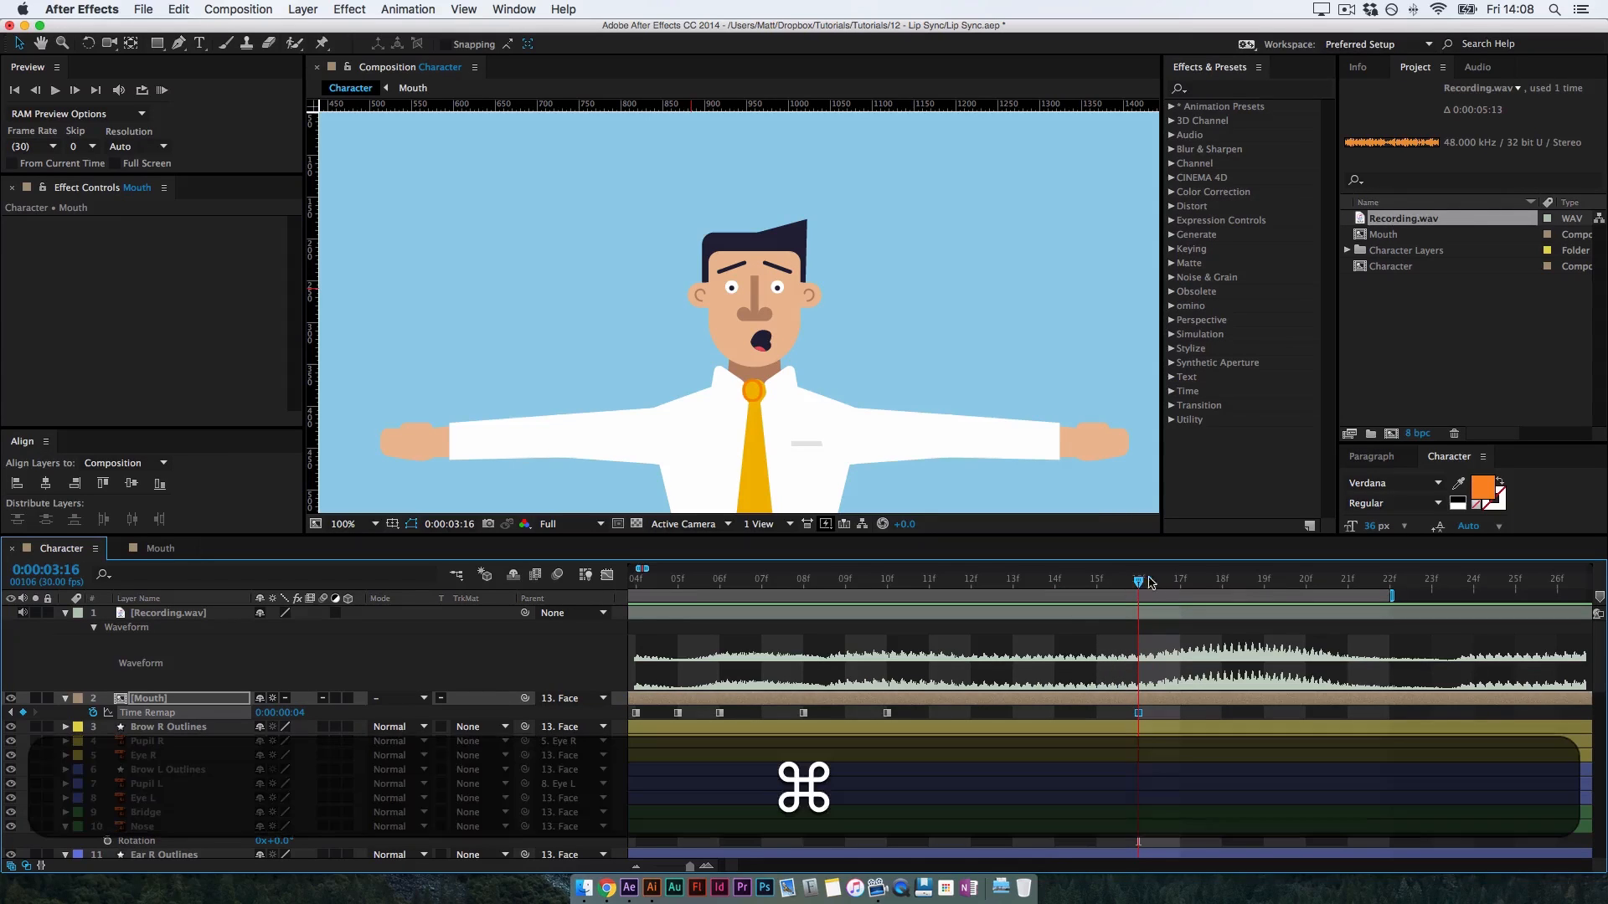
Add Mouth Time Remap keyframes at 0:00:03:18 set to 0:00:00:03, the Oo shape, and at 0:00:03:20 set to 0:00:00:10, the Th shape
key(super+Right)
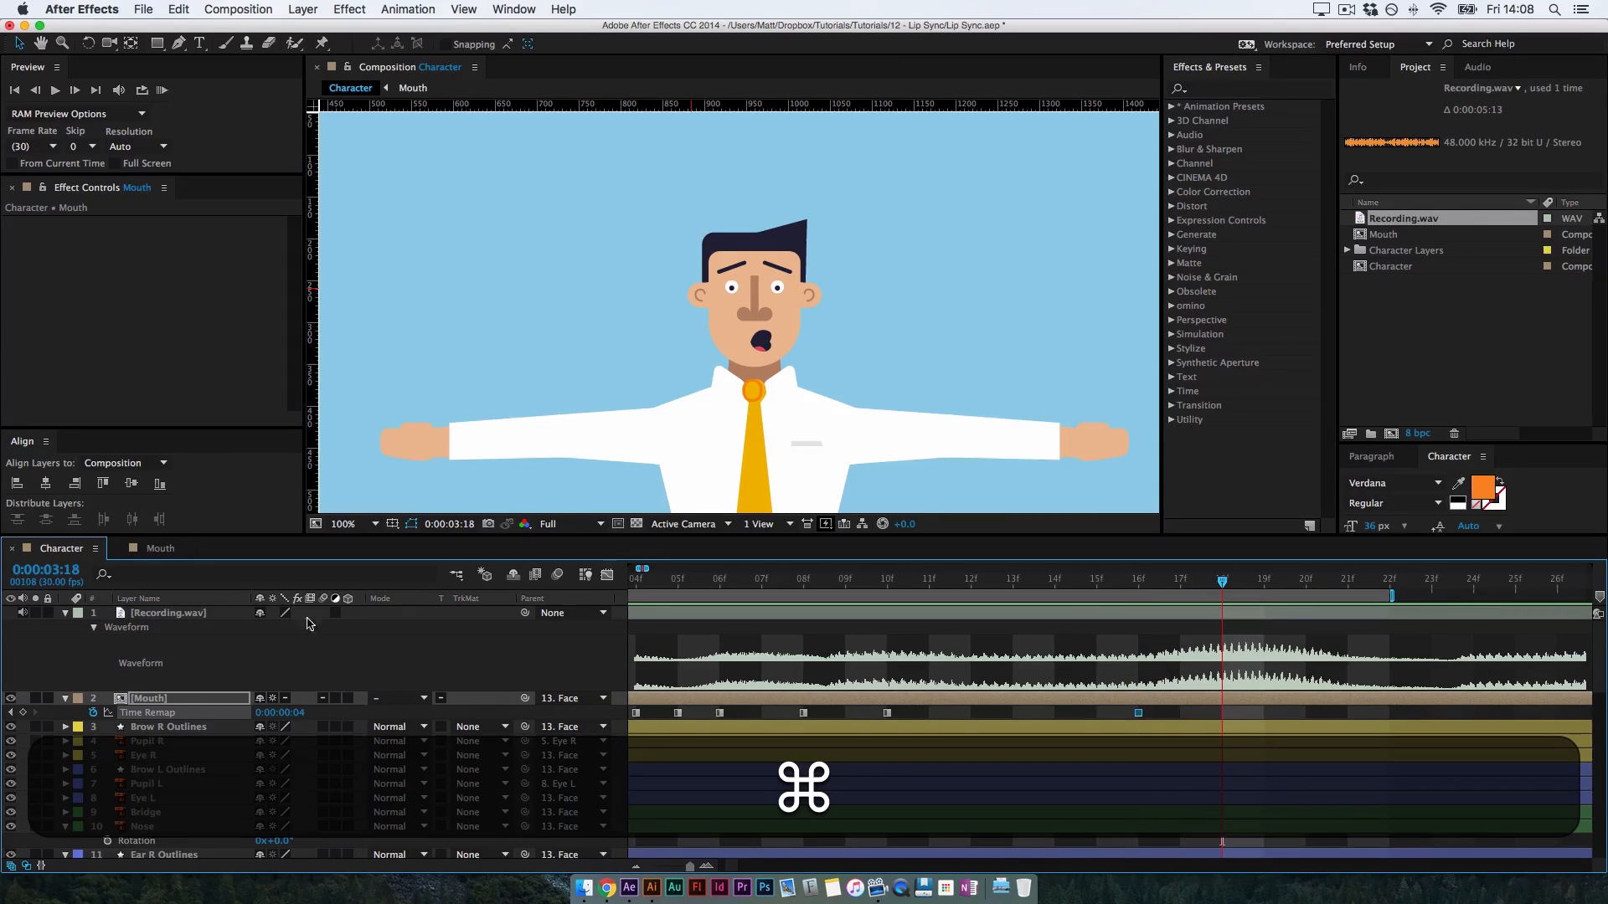
mouse_move(304, 719)
mouse_down()
mouse_move(349, 707)
mouse_move(296, 717)
mouse_up()
drag(1222, 585, 1295, 592)
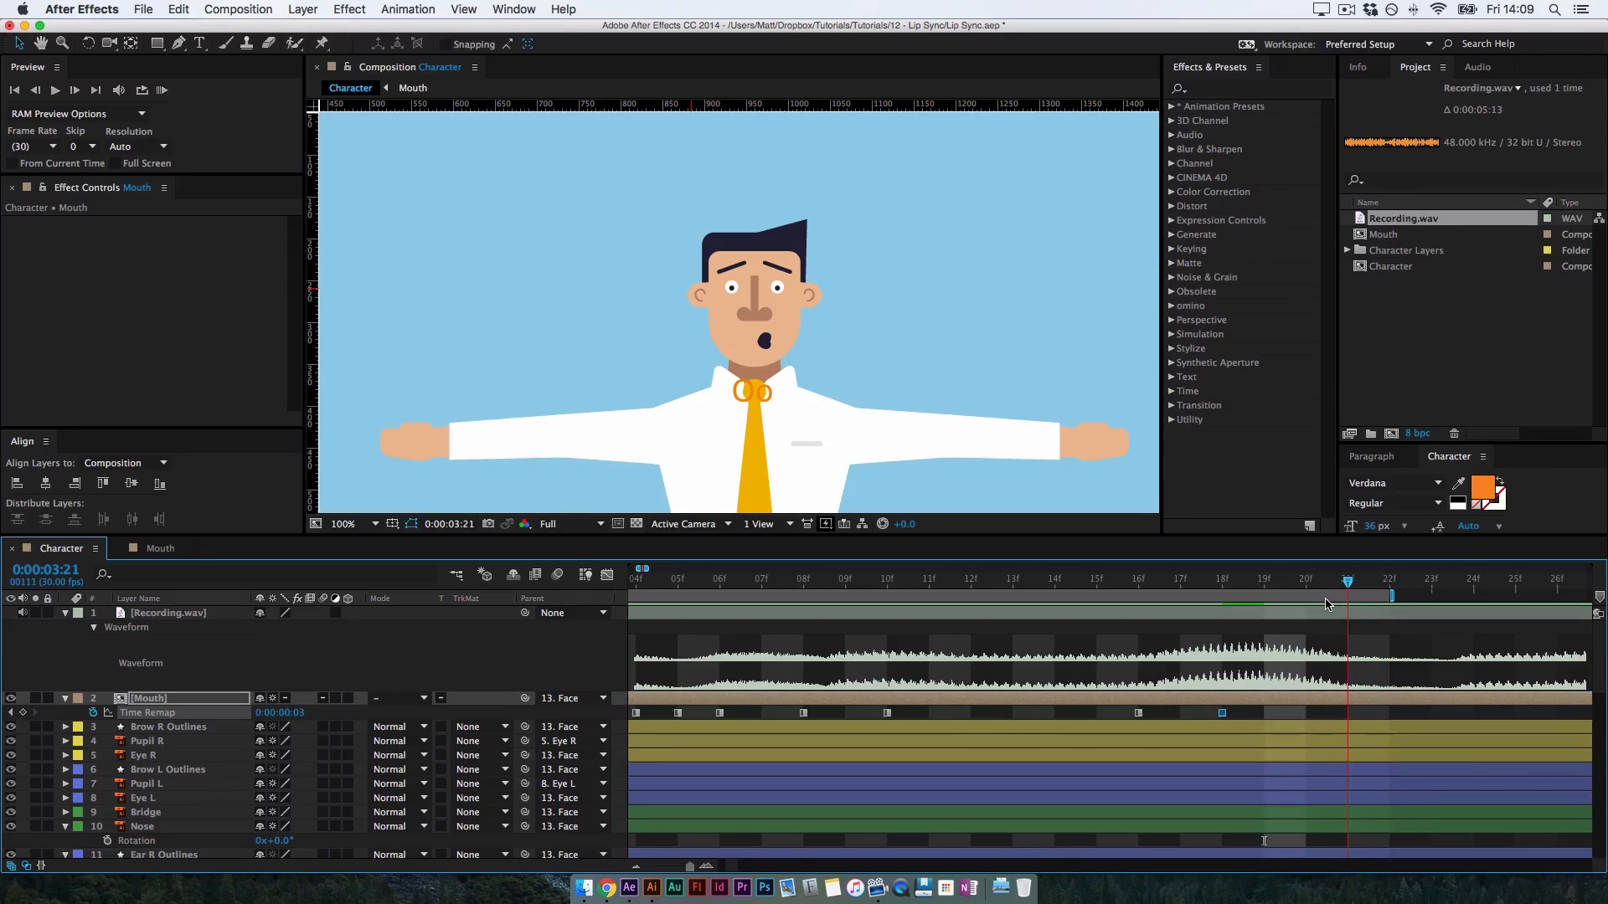
drag(285, 713, 355, 711)
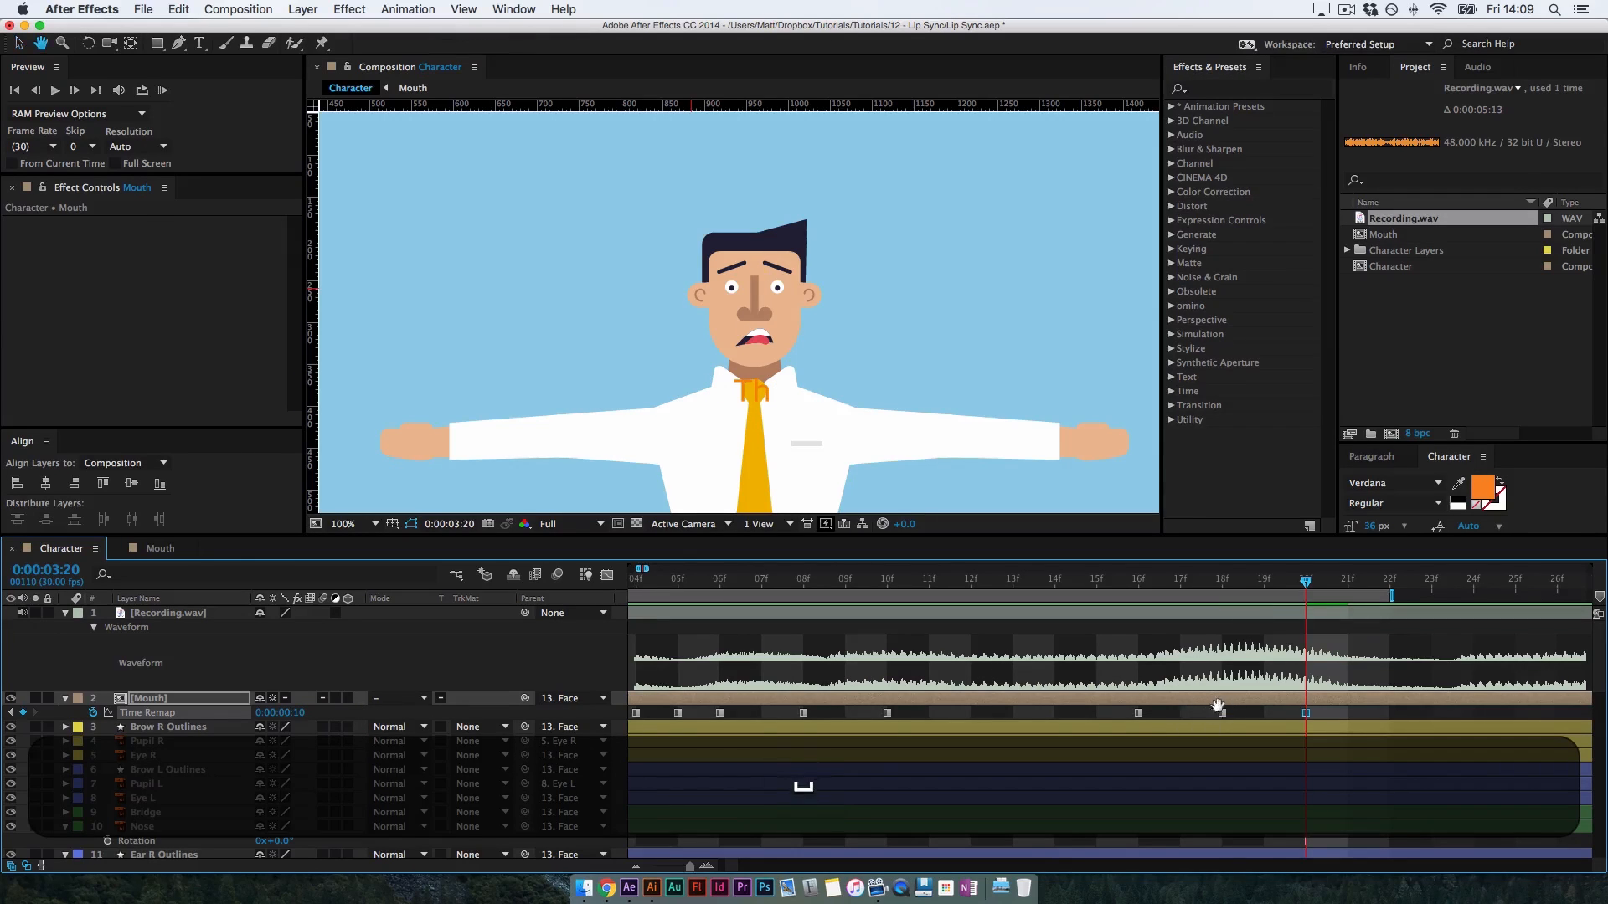
Listen to the frames after 0:00:03:20 and add a Mouth Time Remap keyframe at 0:00:03:23 set to 0:00:00:11, the B,M,P shape
scroll(1213, 707, right, 5)
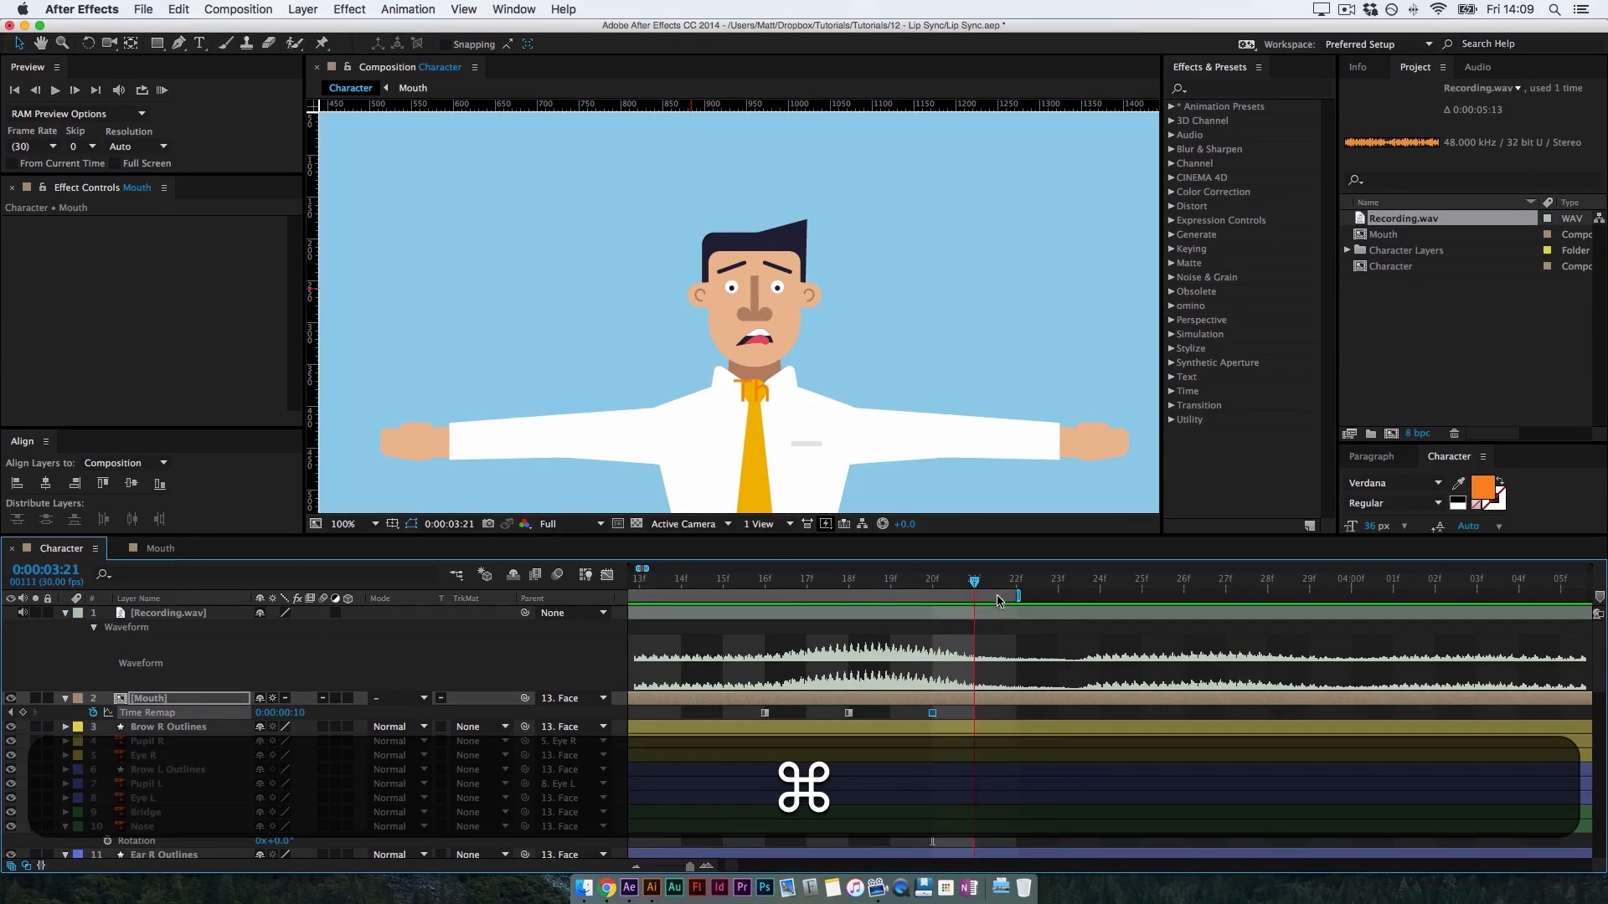
drag(997, 599, 1062, 596)
mouse_move(297, 724)
mouse_down()
mouse_move(252, 728)
mouse_move(314, 723)
mouse_up()
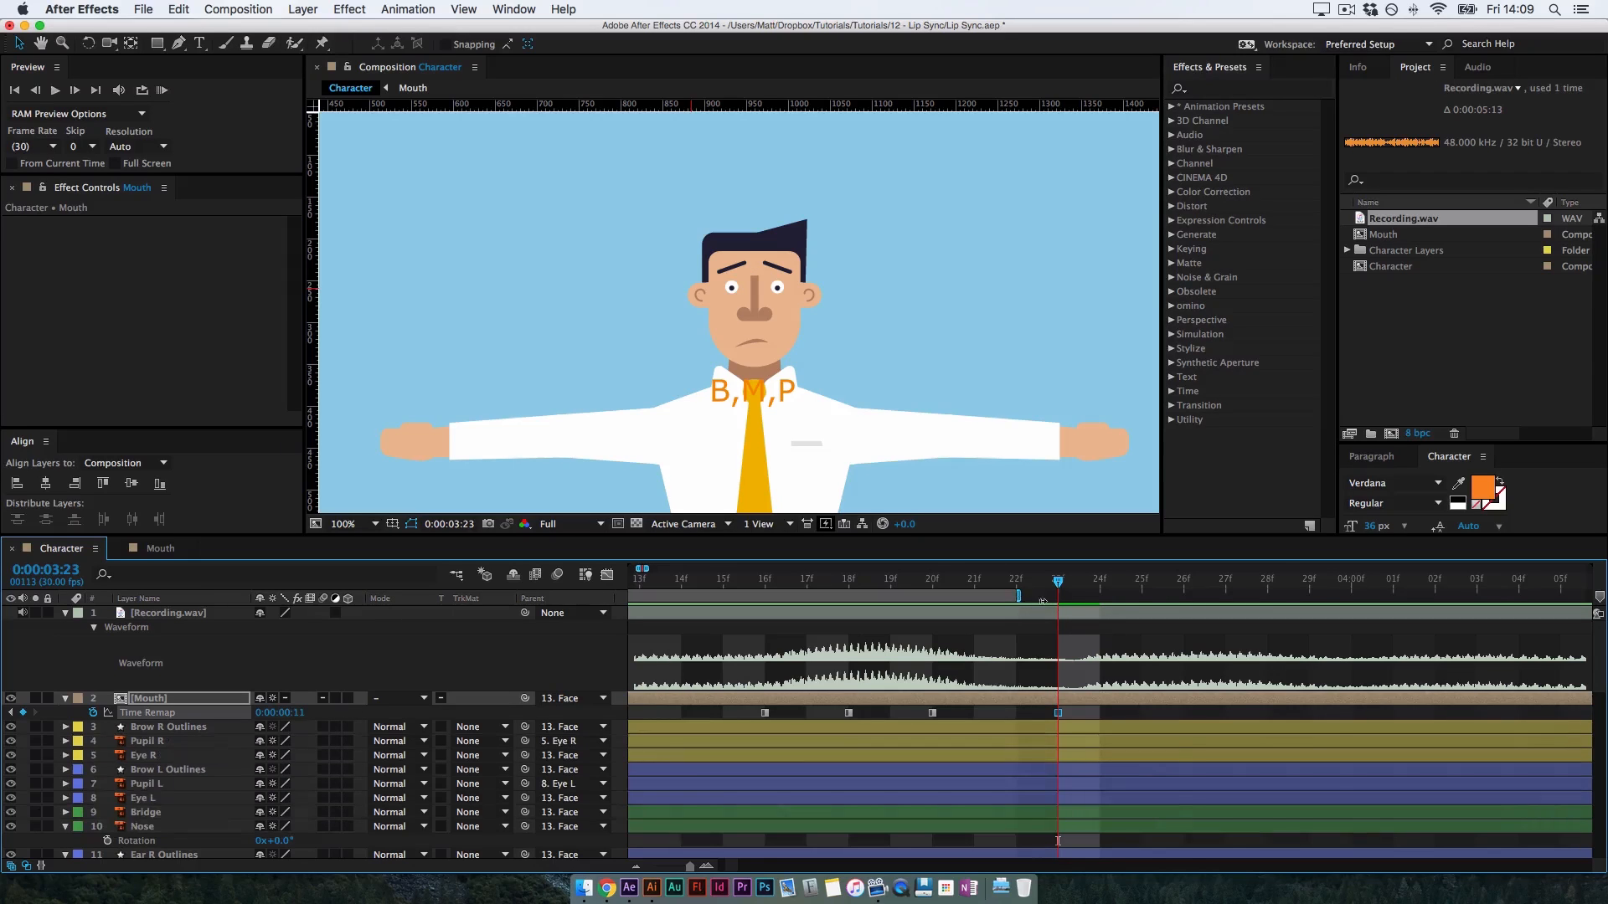
Set the work area from about 0:00:02:09 to about 0:00:03:27 and preview the lip sync of that section
drag(1018, 597, 1227, 596)
key(minus)
key(minus)
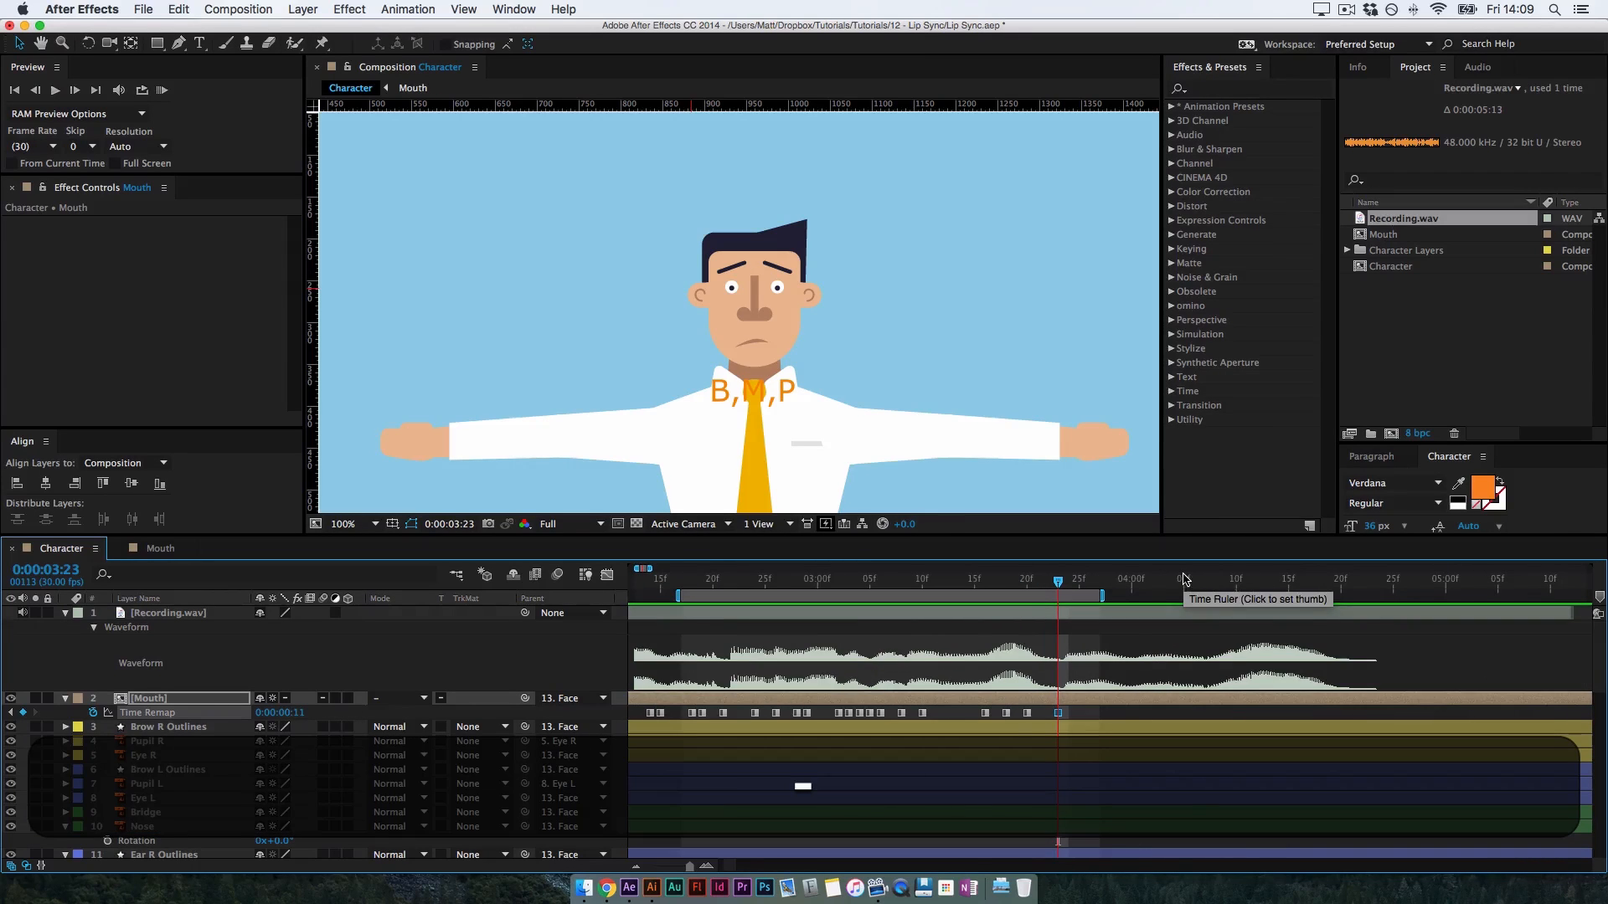
key(space)
drag(893, 649, 1185, 646)
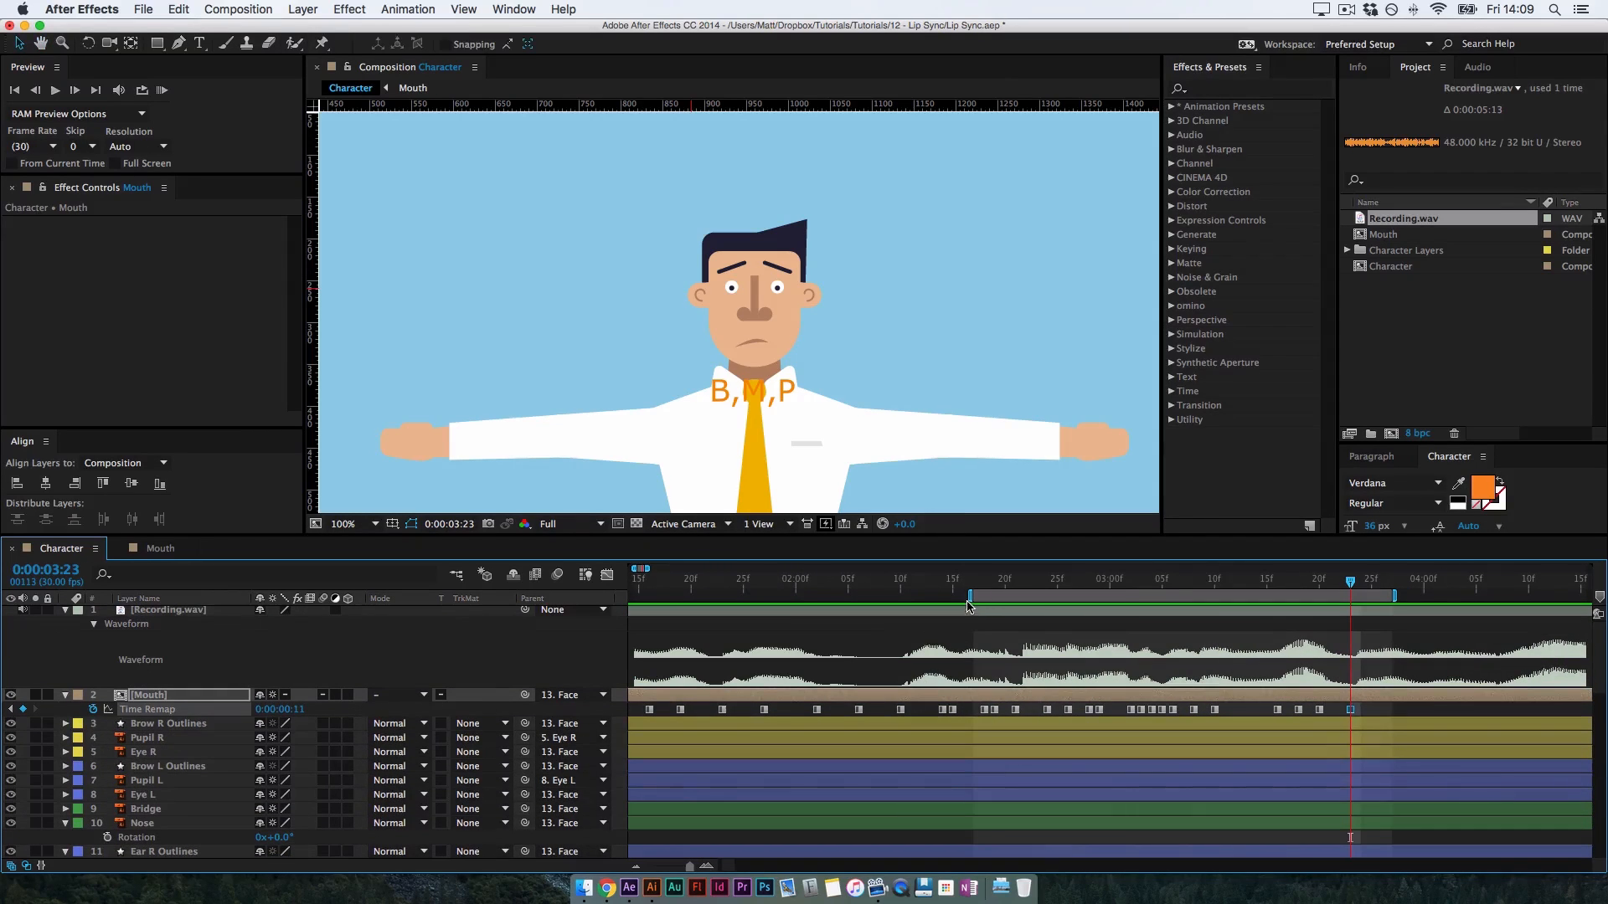
drag(970, 596, 887, 596)
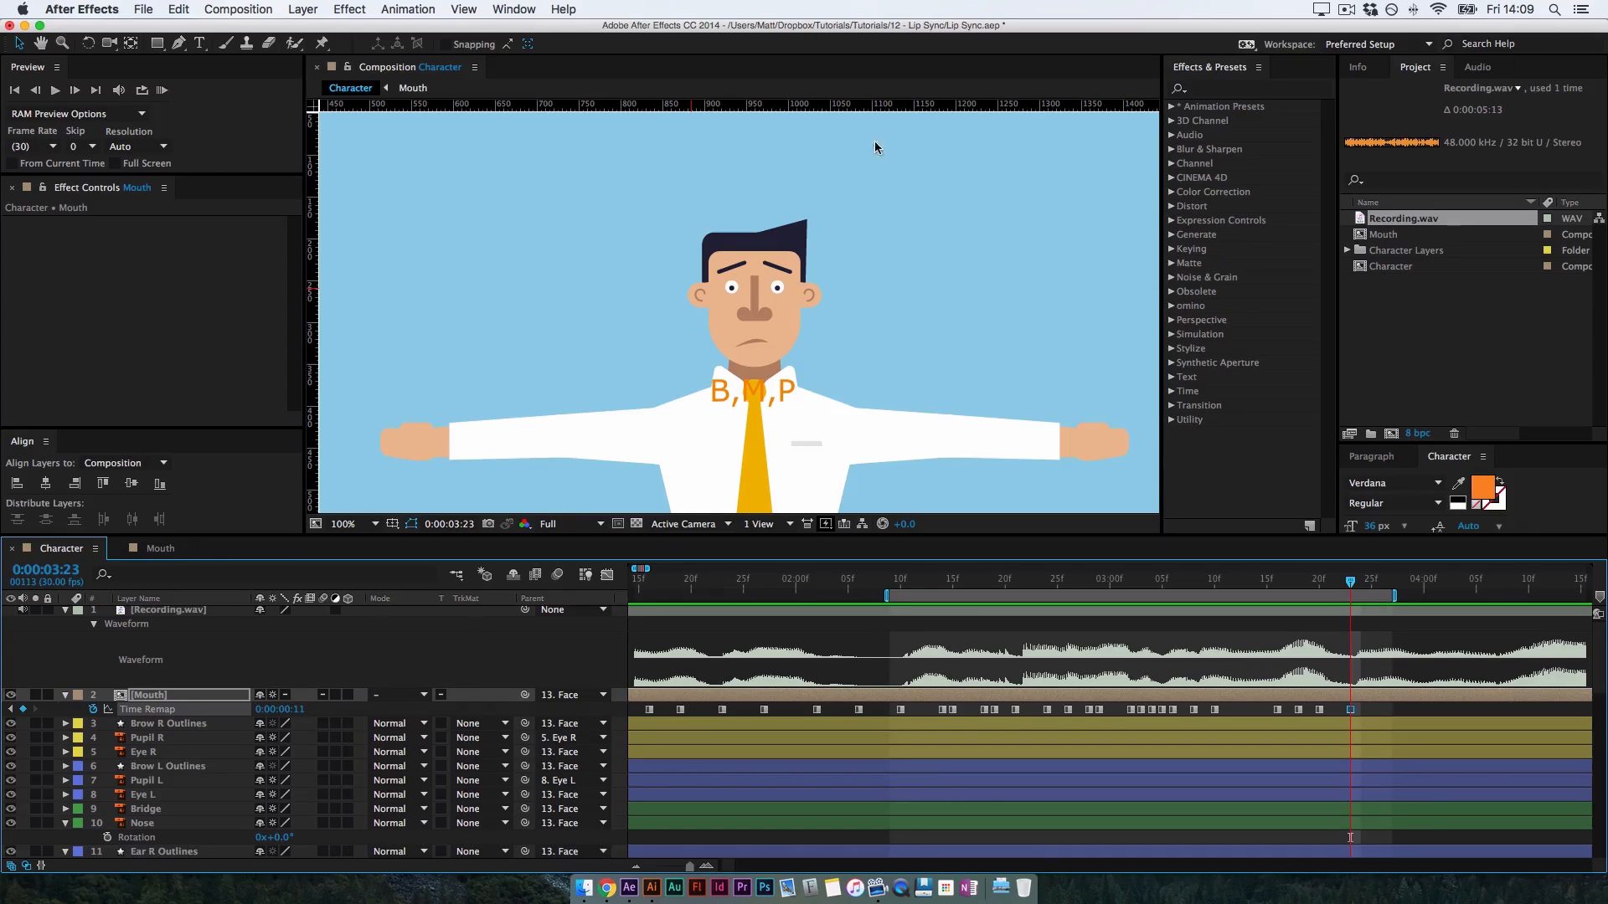
click(162, 90)
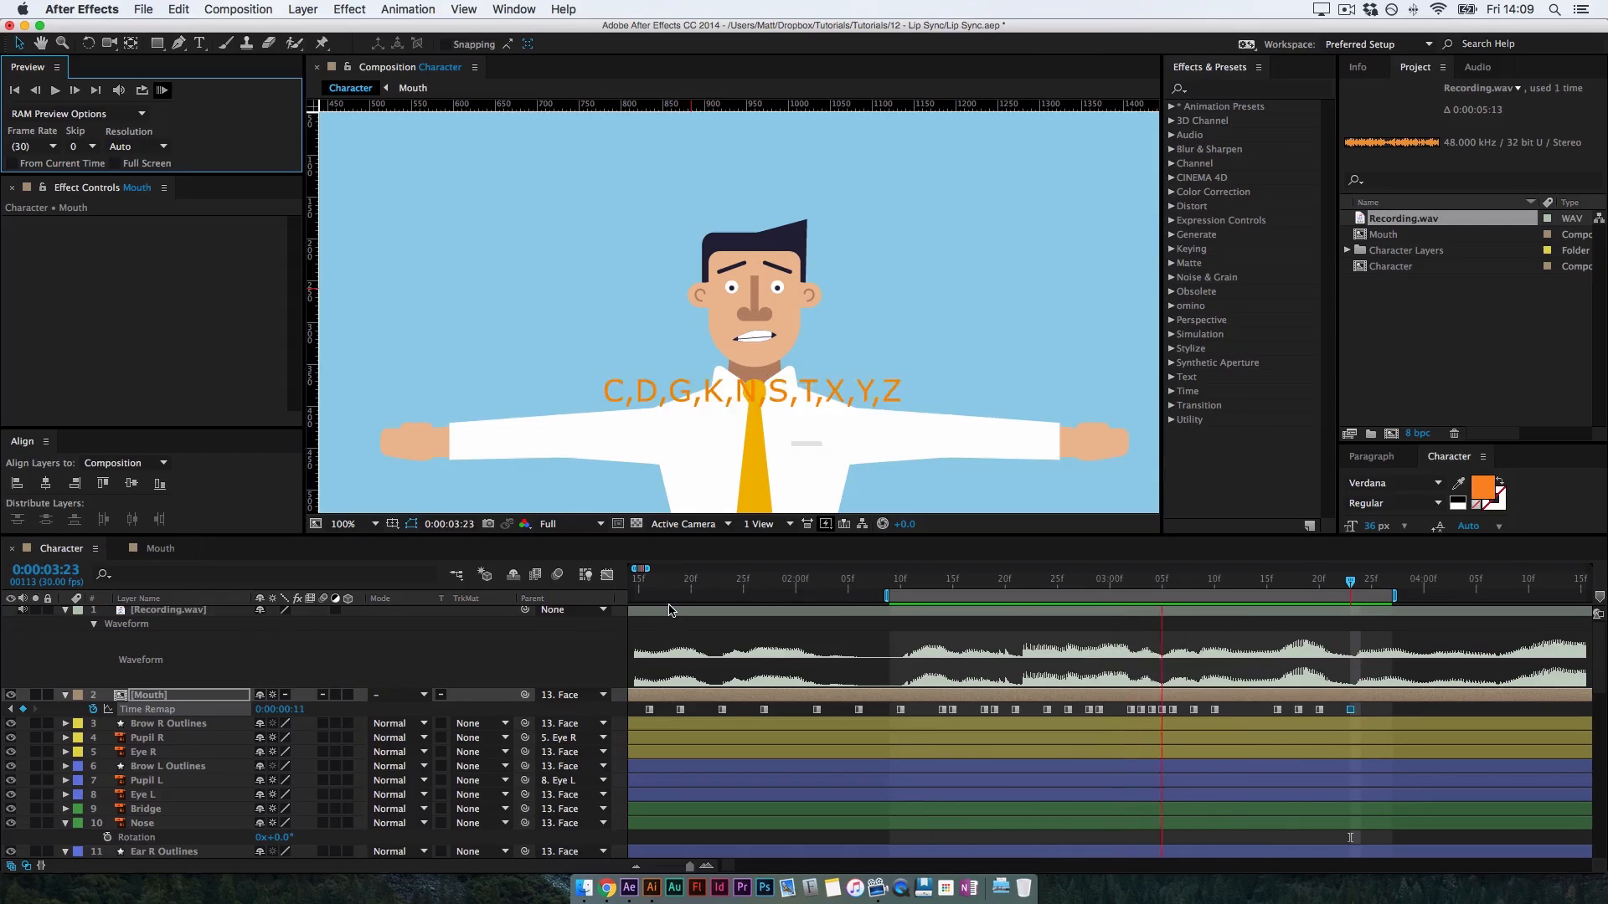
key(space)
Extend the work area to about 0:00:05:10 and scrub through the audio after 0:00:03:20 to hear the next phrase
drag(1101, 658, 767, 650)
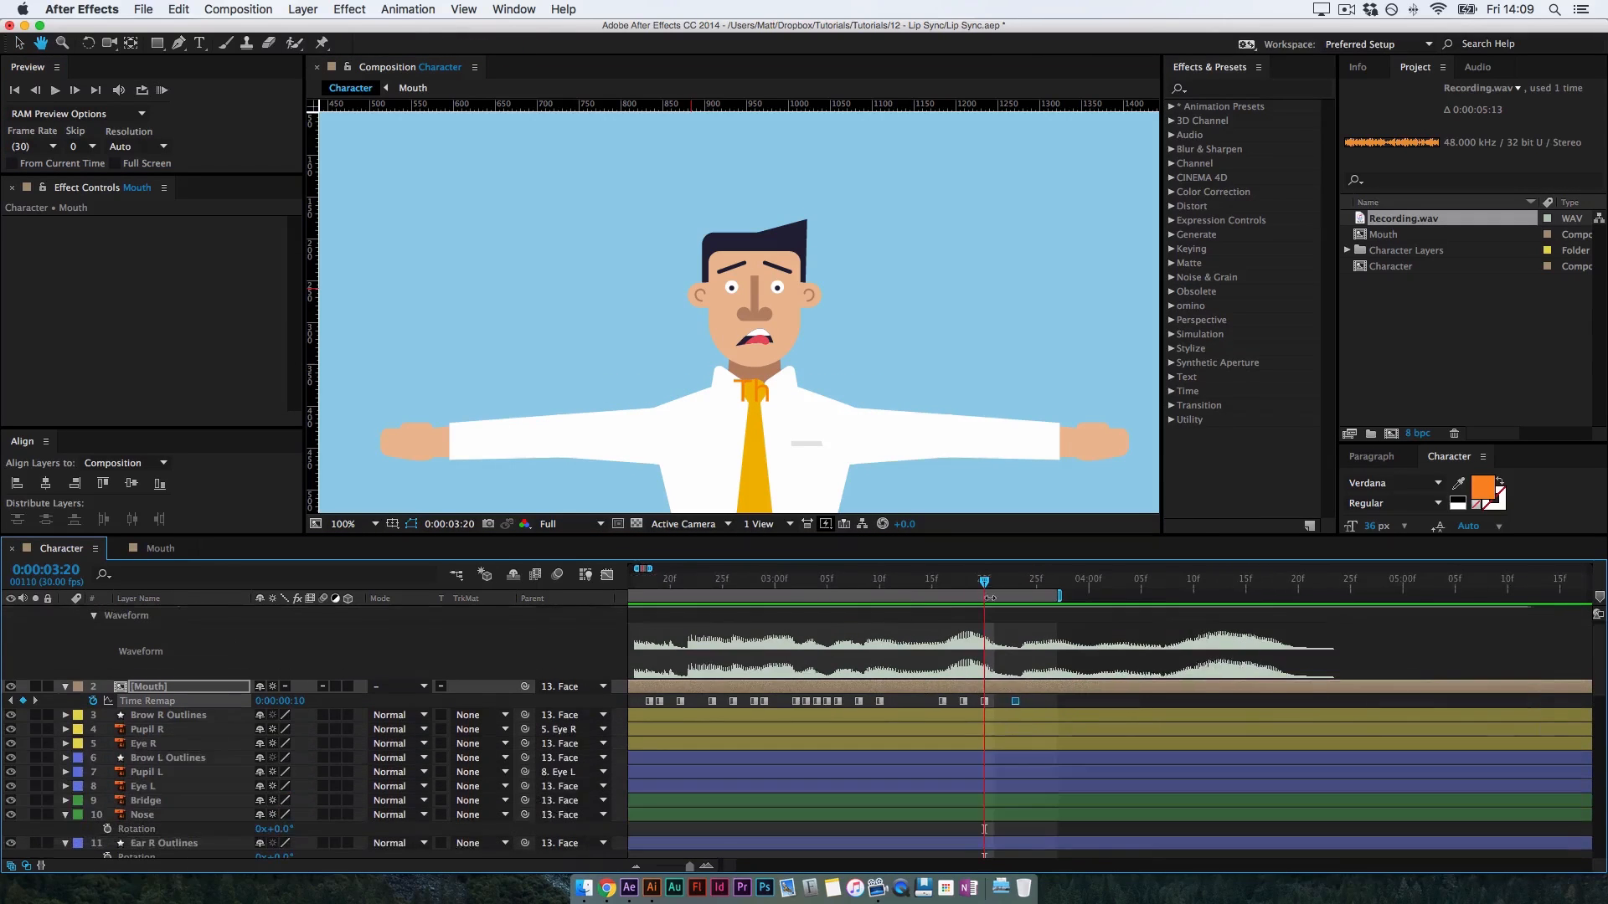
drag(987, 585, 1036, 585)
key(space)
drag(1113, 633, 974, 646)
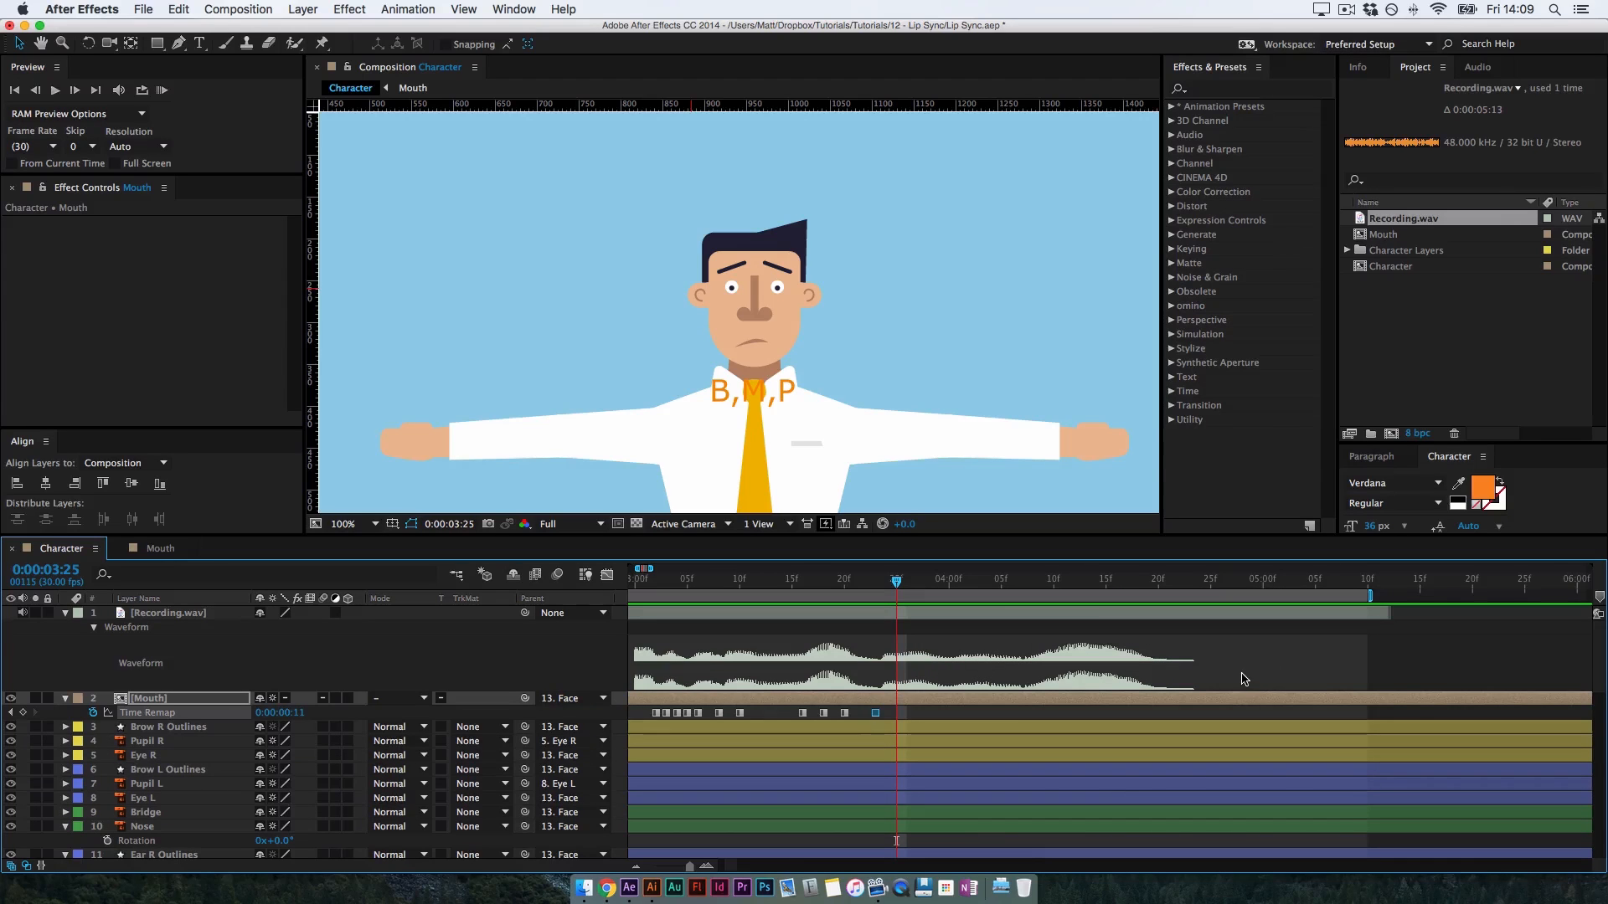
drag(896, 583, 1200, 583)
click(917, 581)
key(equal)
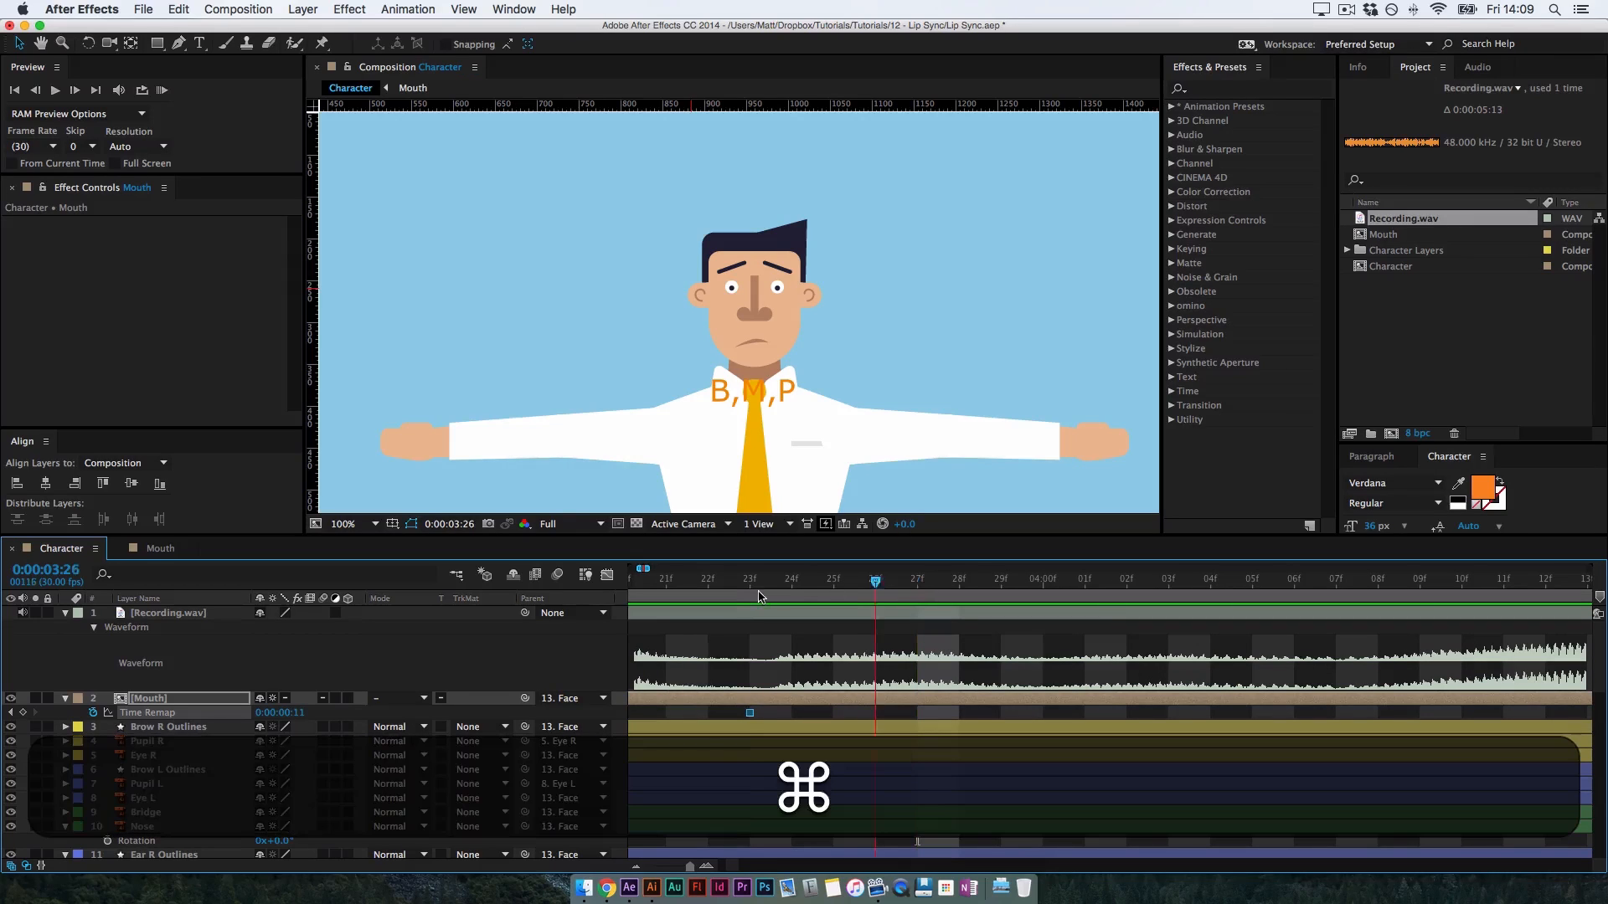
Add Mouth Time Remap keyframes at 0:00:03:24 set to 0:00:00:11, the B,M,P shape, and at 0:00:03:25 set to 0:00:00:03, the Oo shape
drag(917, 584, 757, 626)
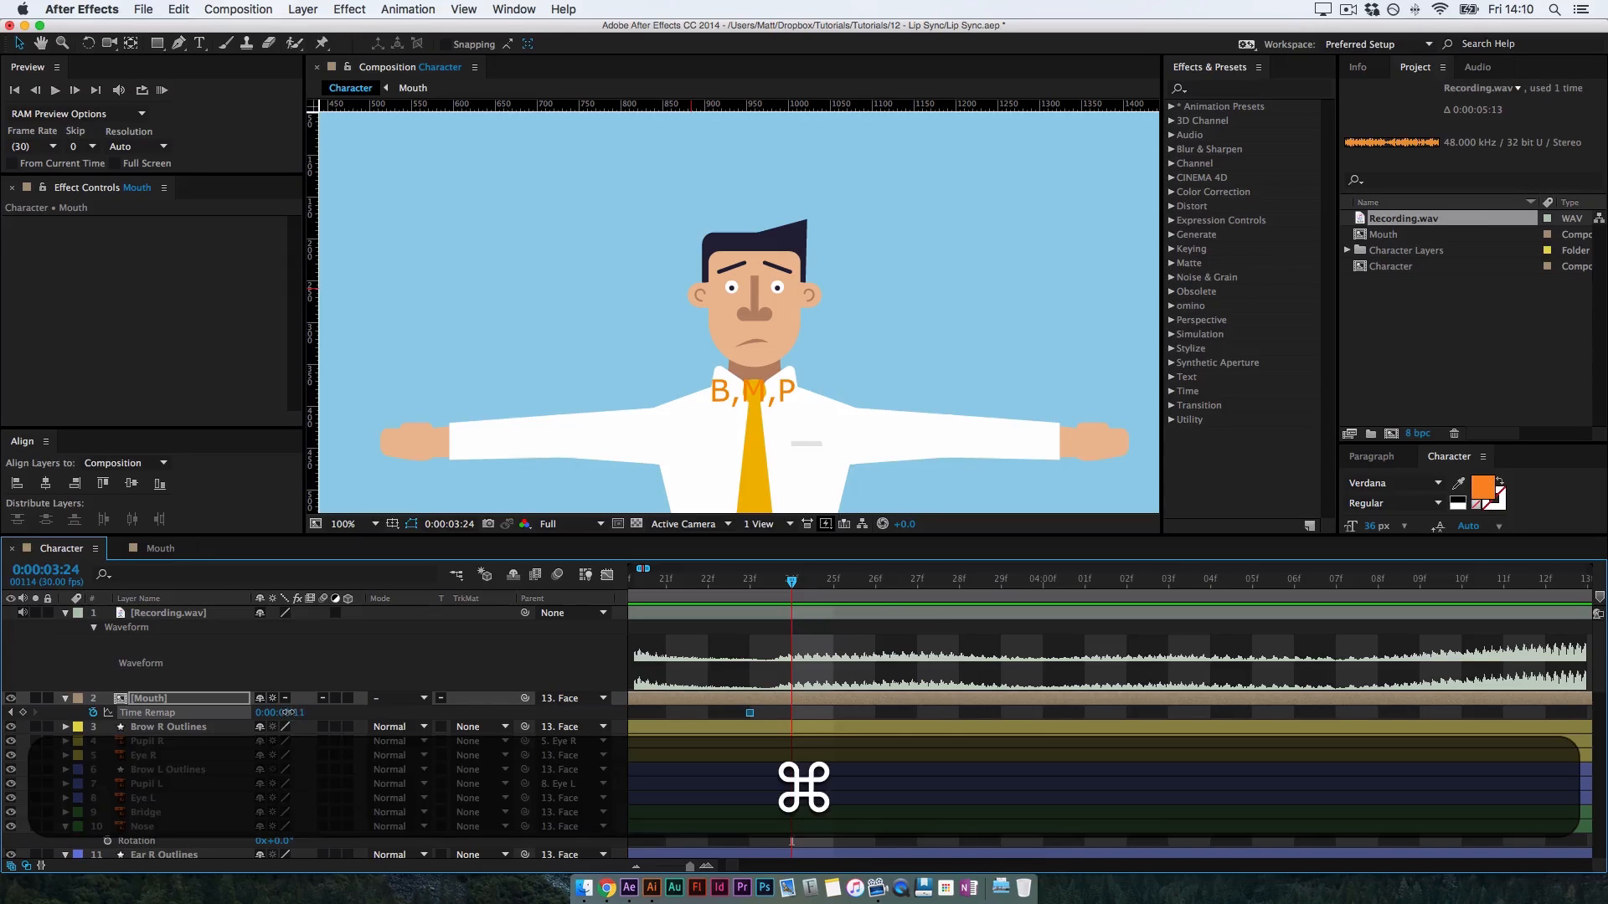
drag(293, 713, 452, 645)
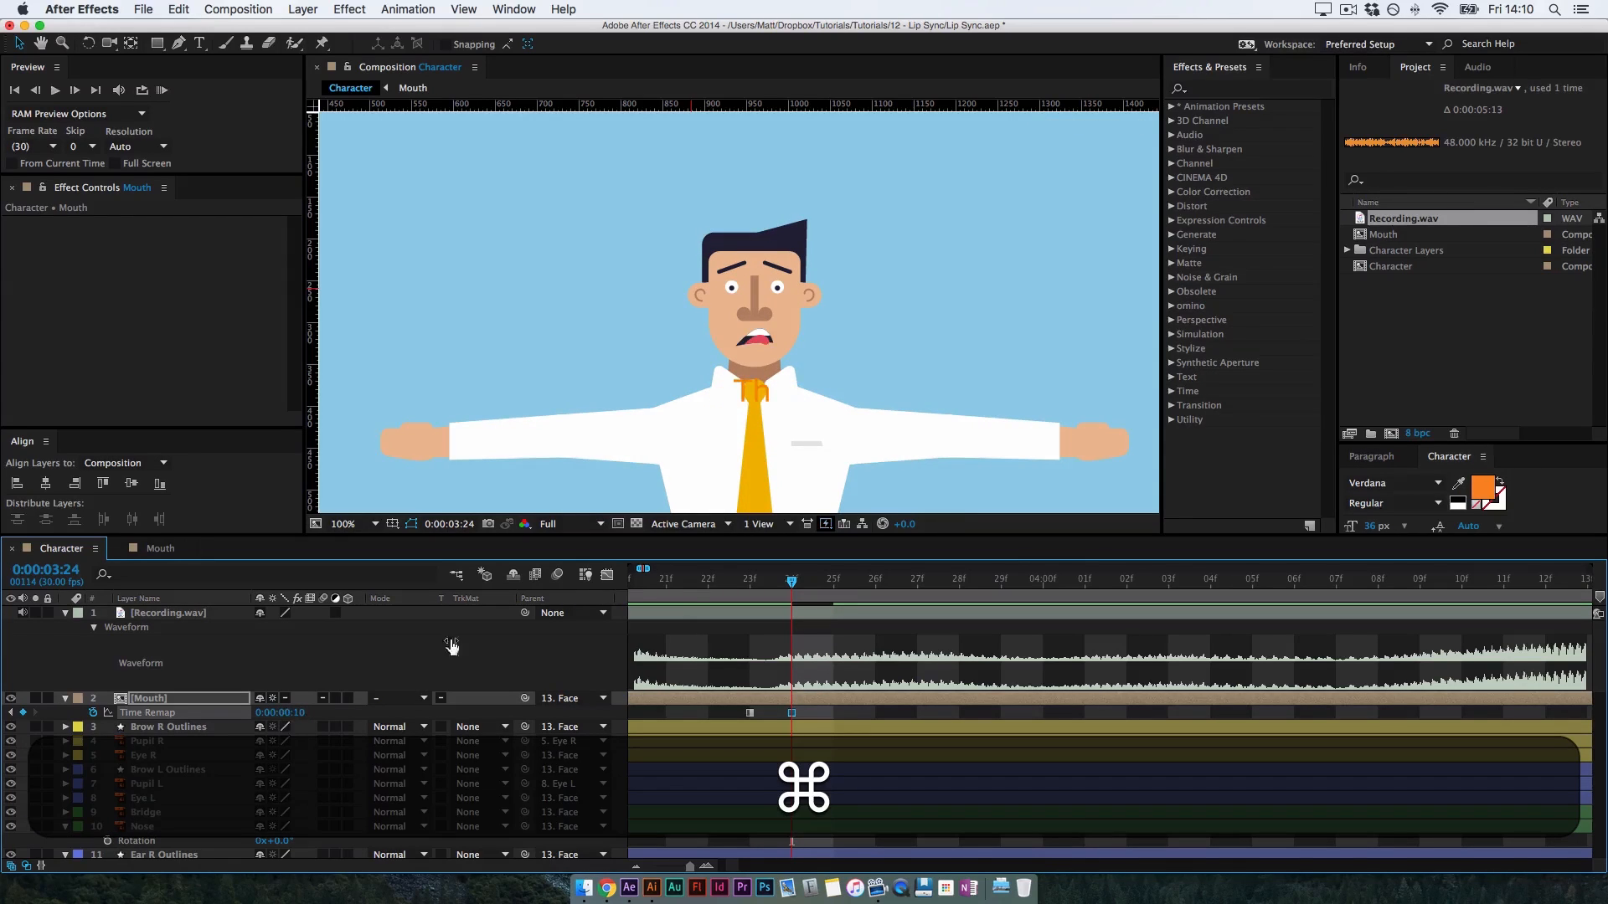
click(831, 586)
drag(291, 713, 308, 717)
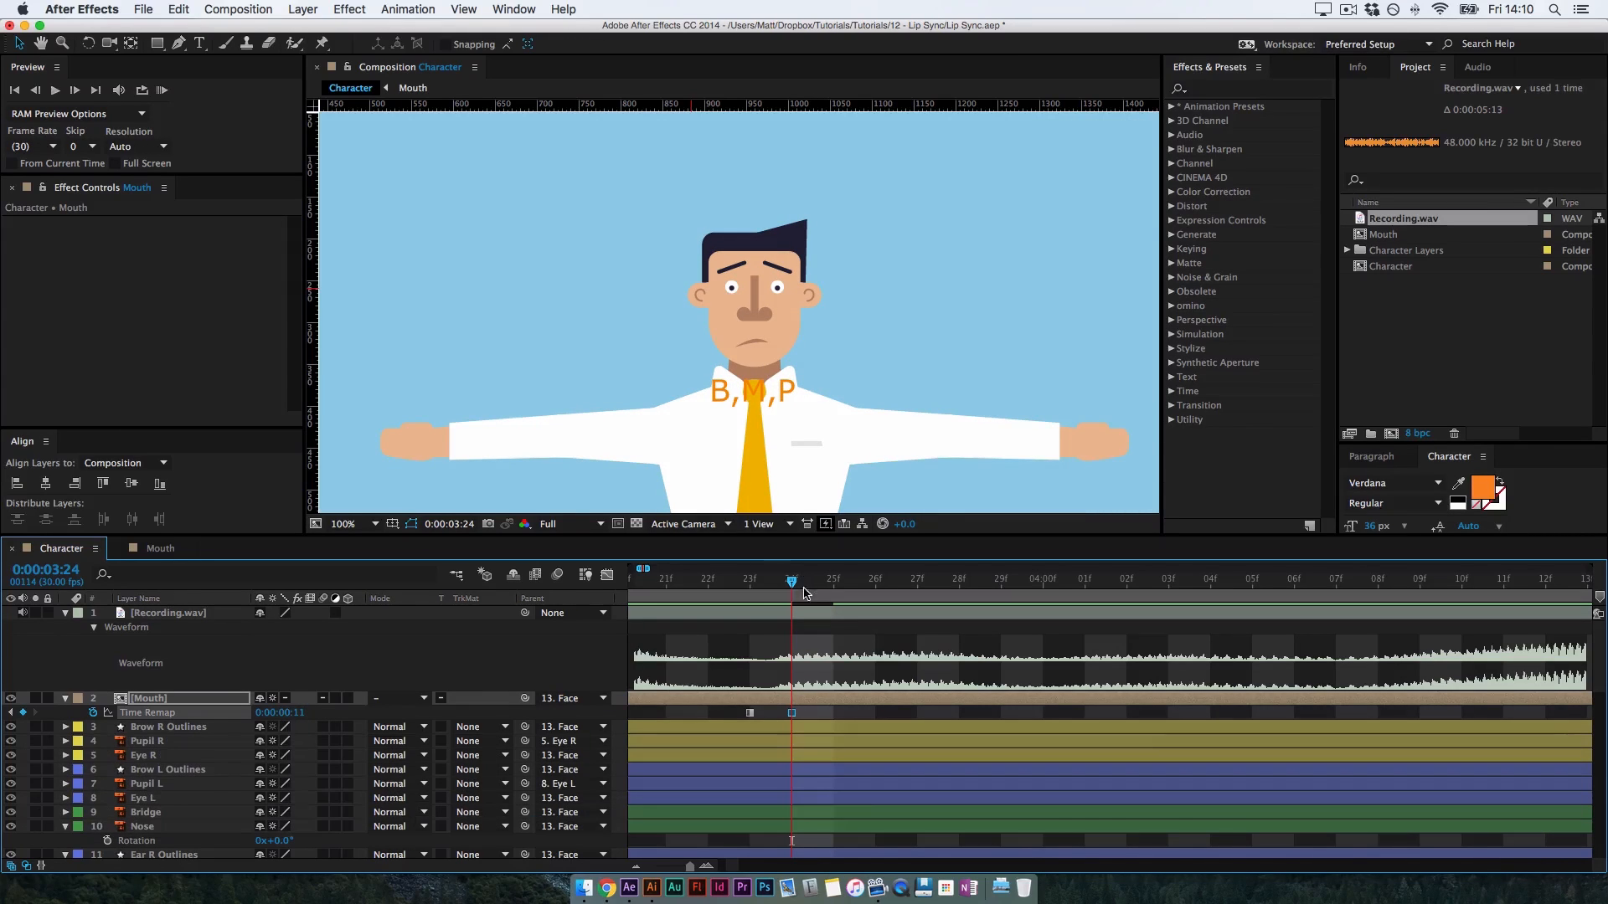
drag(792, 581, 834, 583)
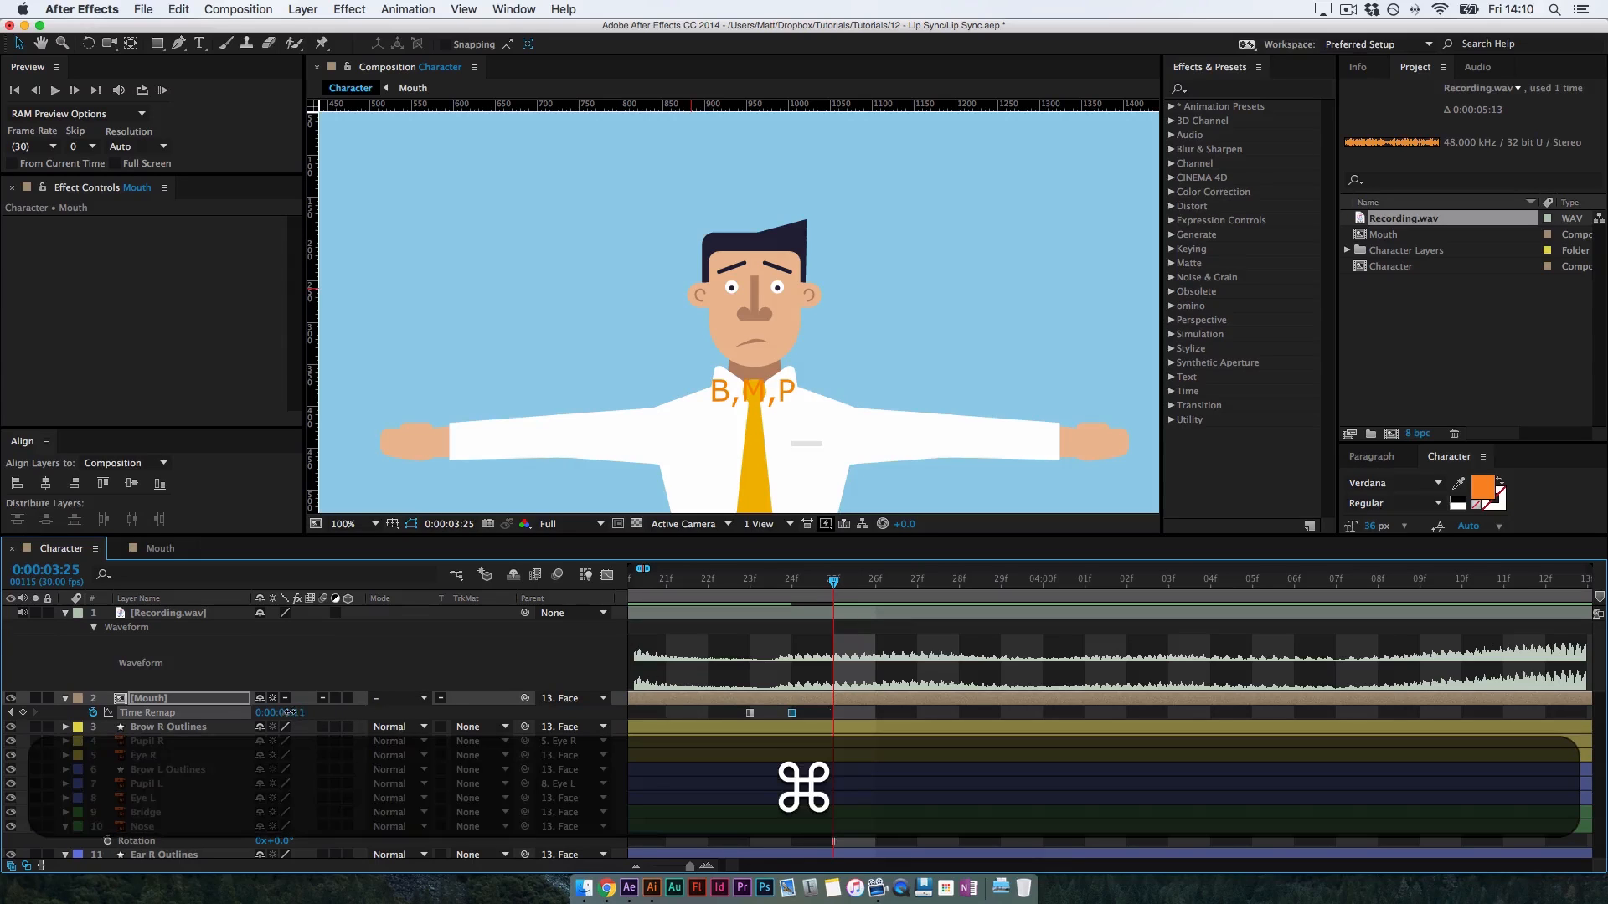
mouse_move(300, 717)
mouse_down()
mouse_move(246, 718)
mouse_move(288, 712)
mouse_up()
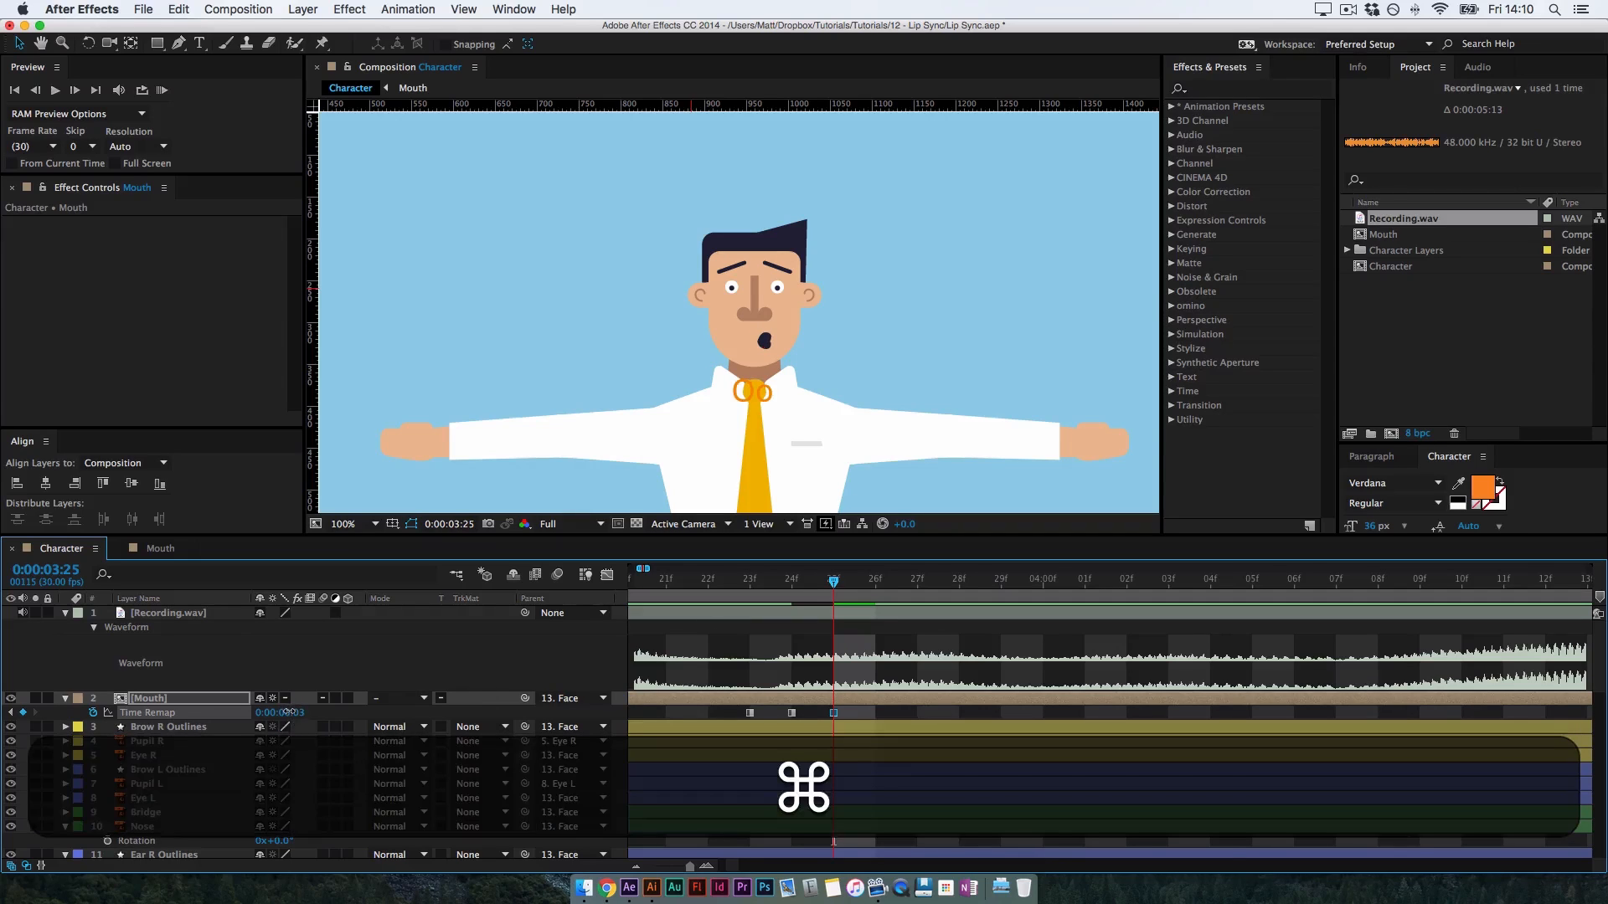
Add Mouth Time Remap keyframes at 0:00:03:27 set to 0:00:00:08, the F,V shape, and at 0:00:04:01 set to 0:00:00:11, the B,M,P shape
drag(831, 587, 917, 607)
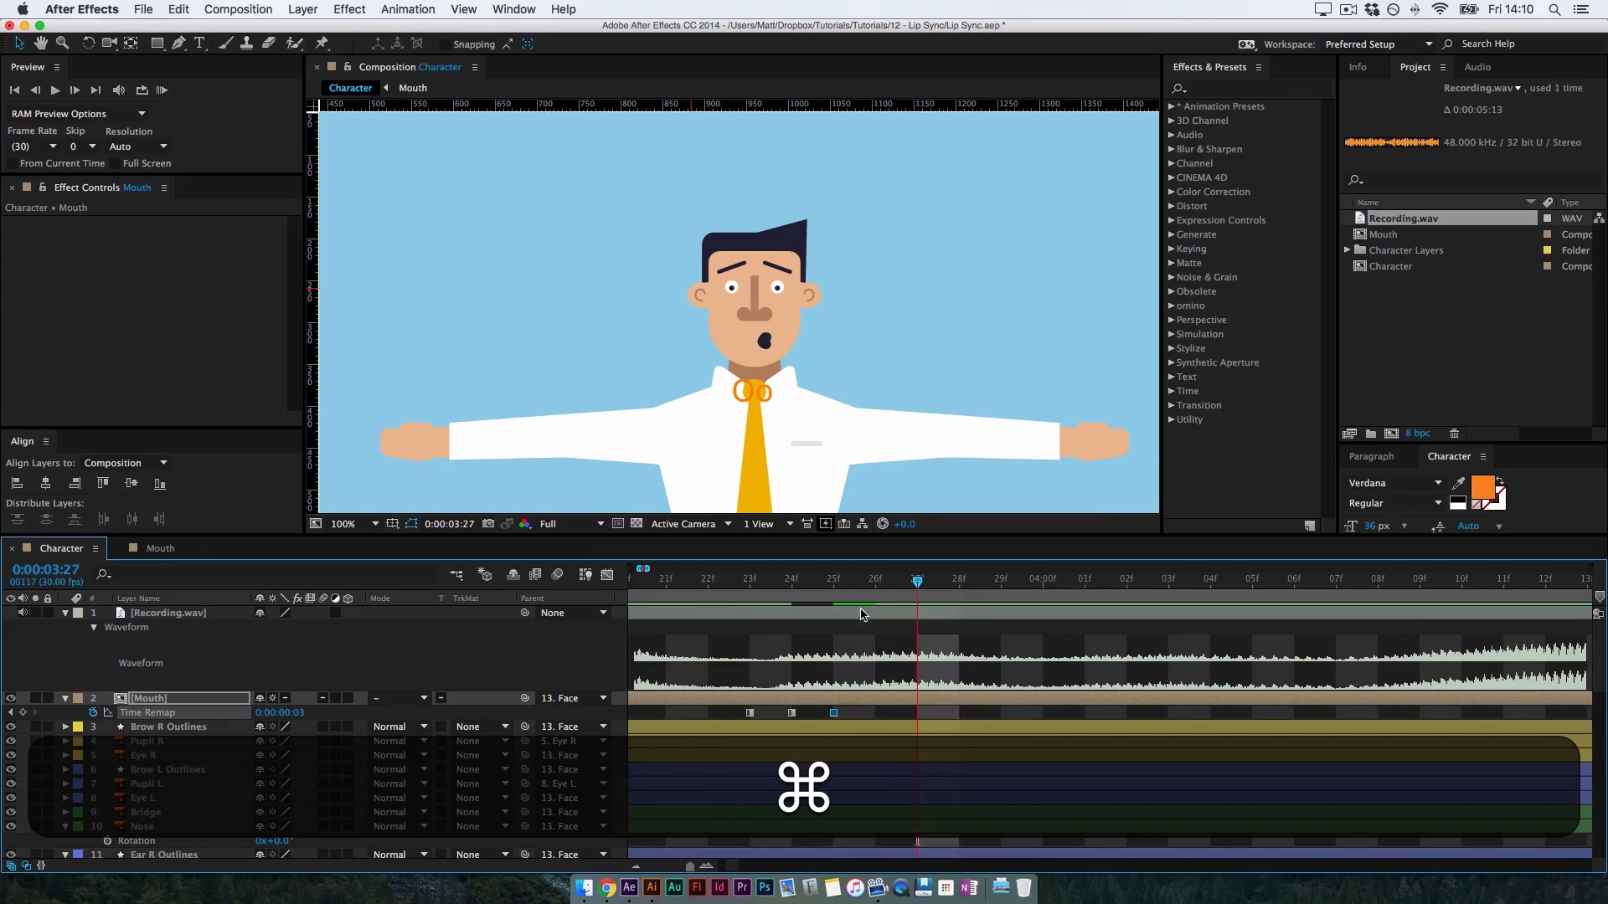
drag(297, 712, 345, 713)
drag(1005, 591, 1068, 600)
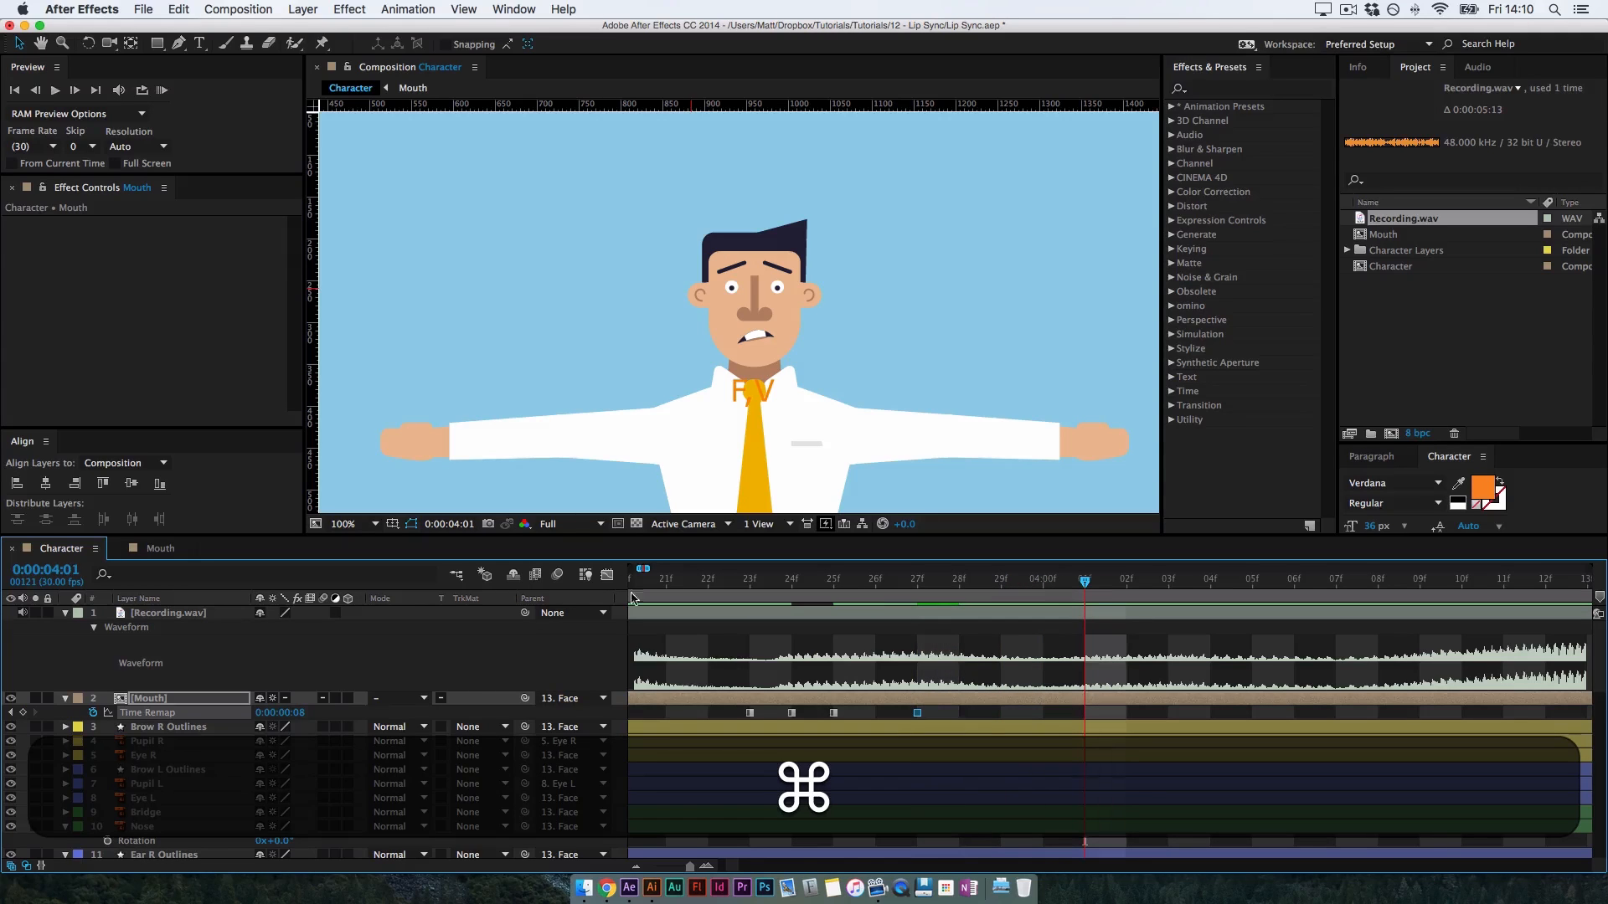
drag(302, 718, 320, 709)
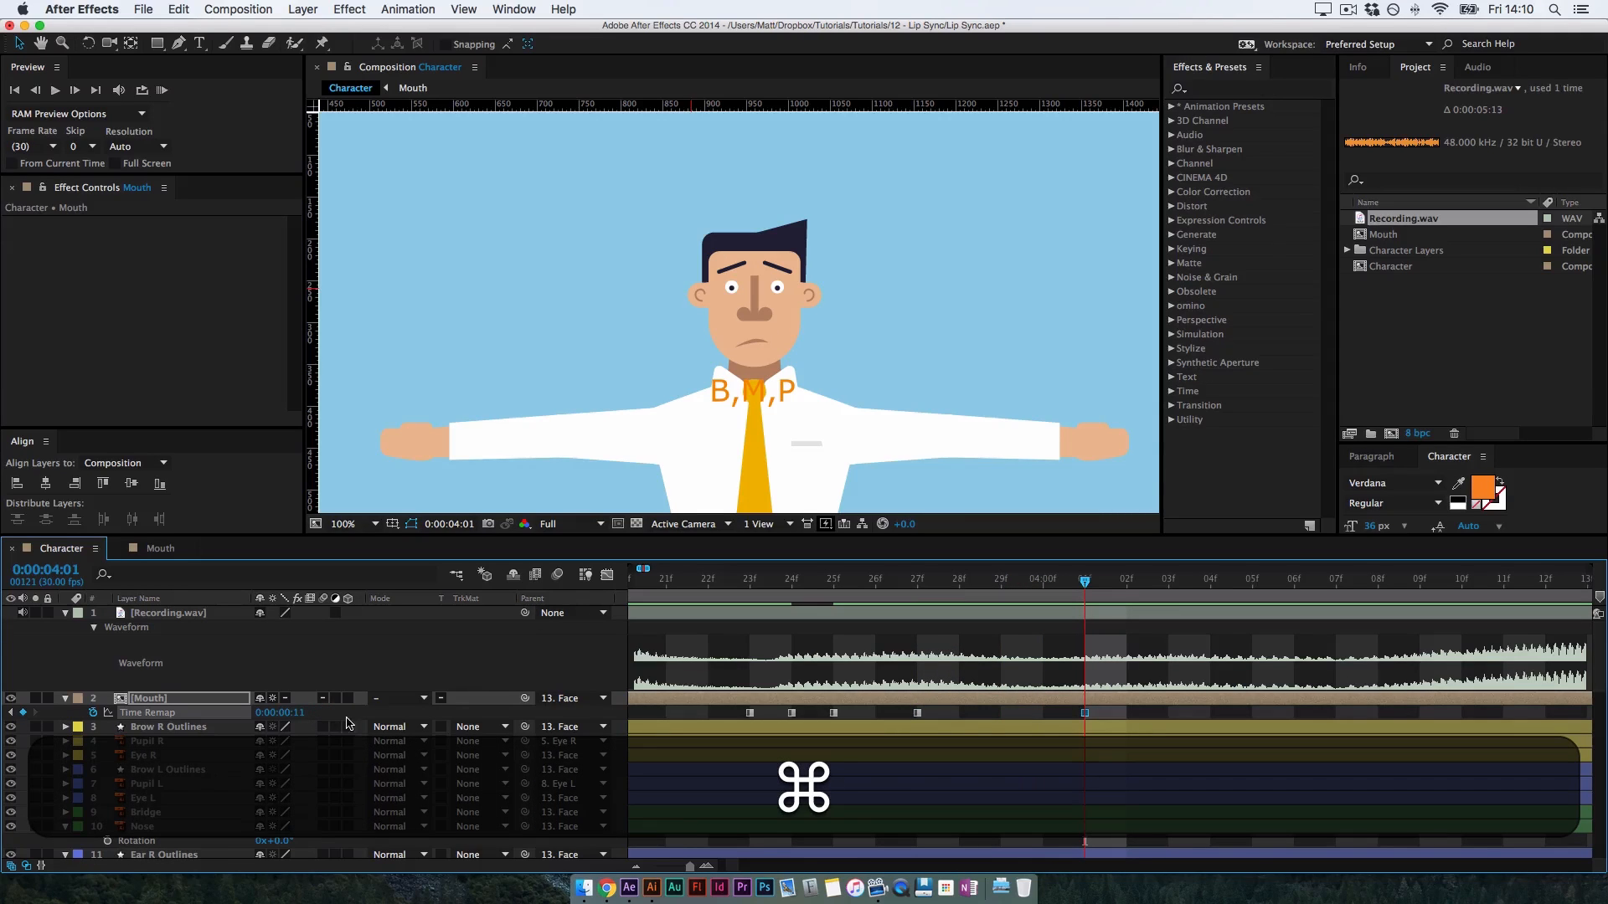
Add Mouth Time Remap keyframes at 0:00:04:03 set to 0:00:00:05, the Ee shape, and at 0:00:04:06 set to 0:00:00:13, the C,D,G,K,N,S,T,X,Y,Z shape
drag(1082, 598, 1173, 594)
drag(297, 718, 254, 725)
drag(1170, 589, 1298, 598)
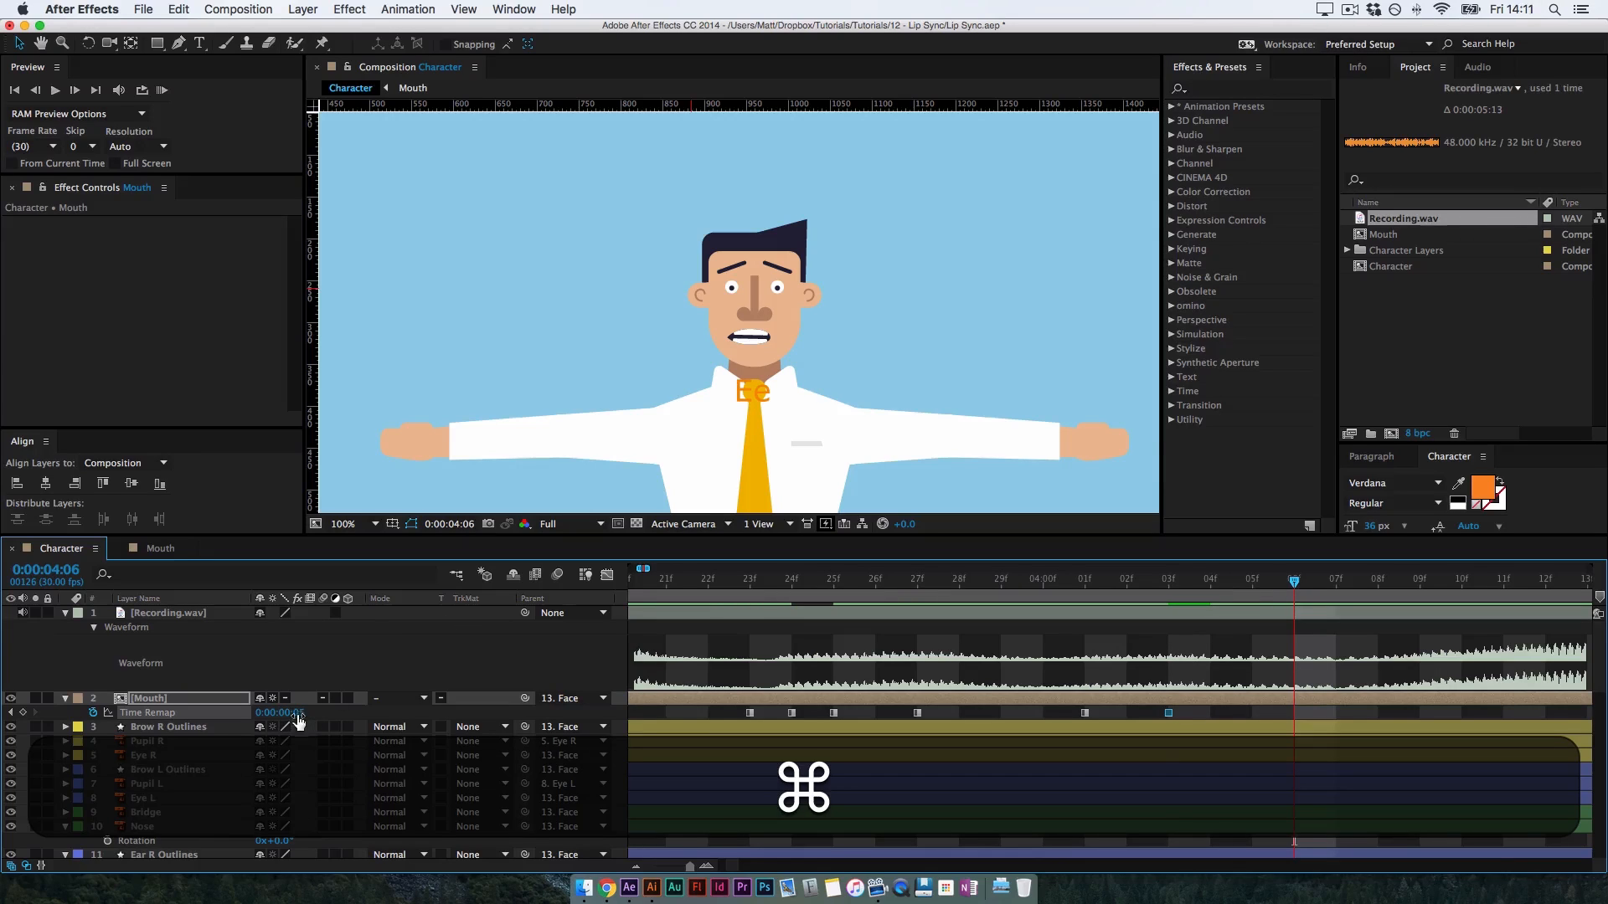
drag(295, 712, 393, 710)
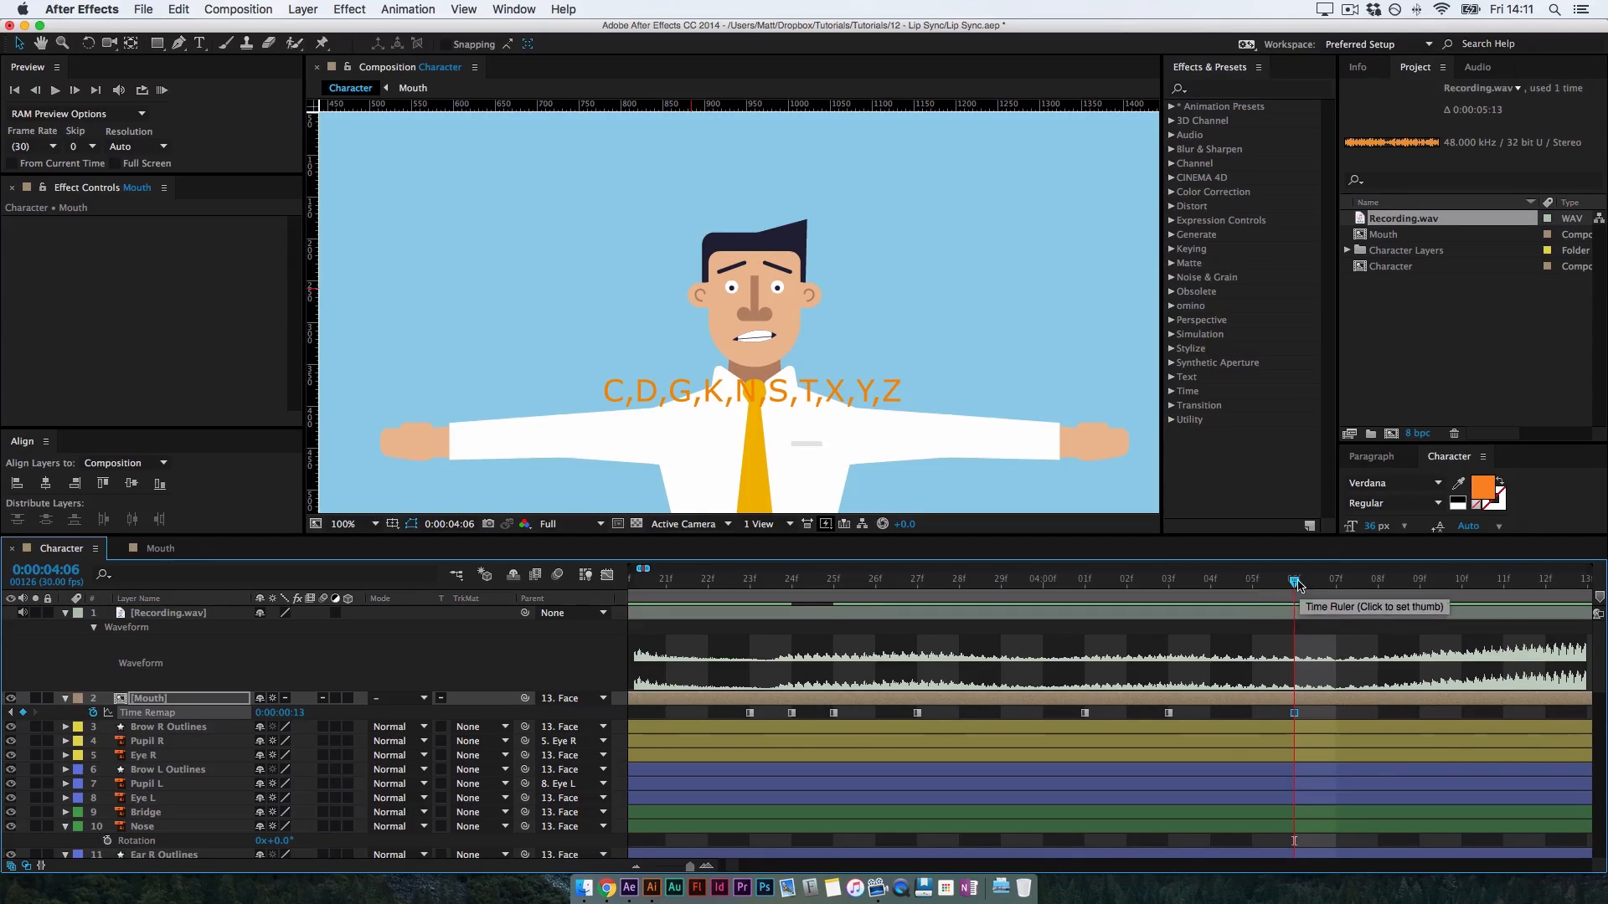
Add Mouth Time Remap keyframes at 0:00:04:08 set to 0:00:00:05, the Ee shape, and at 0:00:04:09 set to 0:00:00:13
key(super)
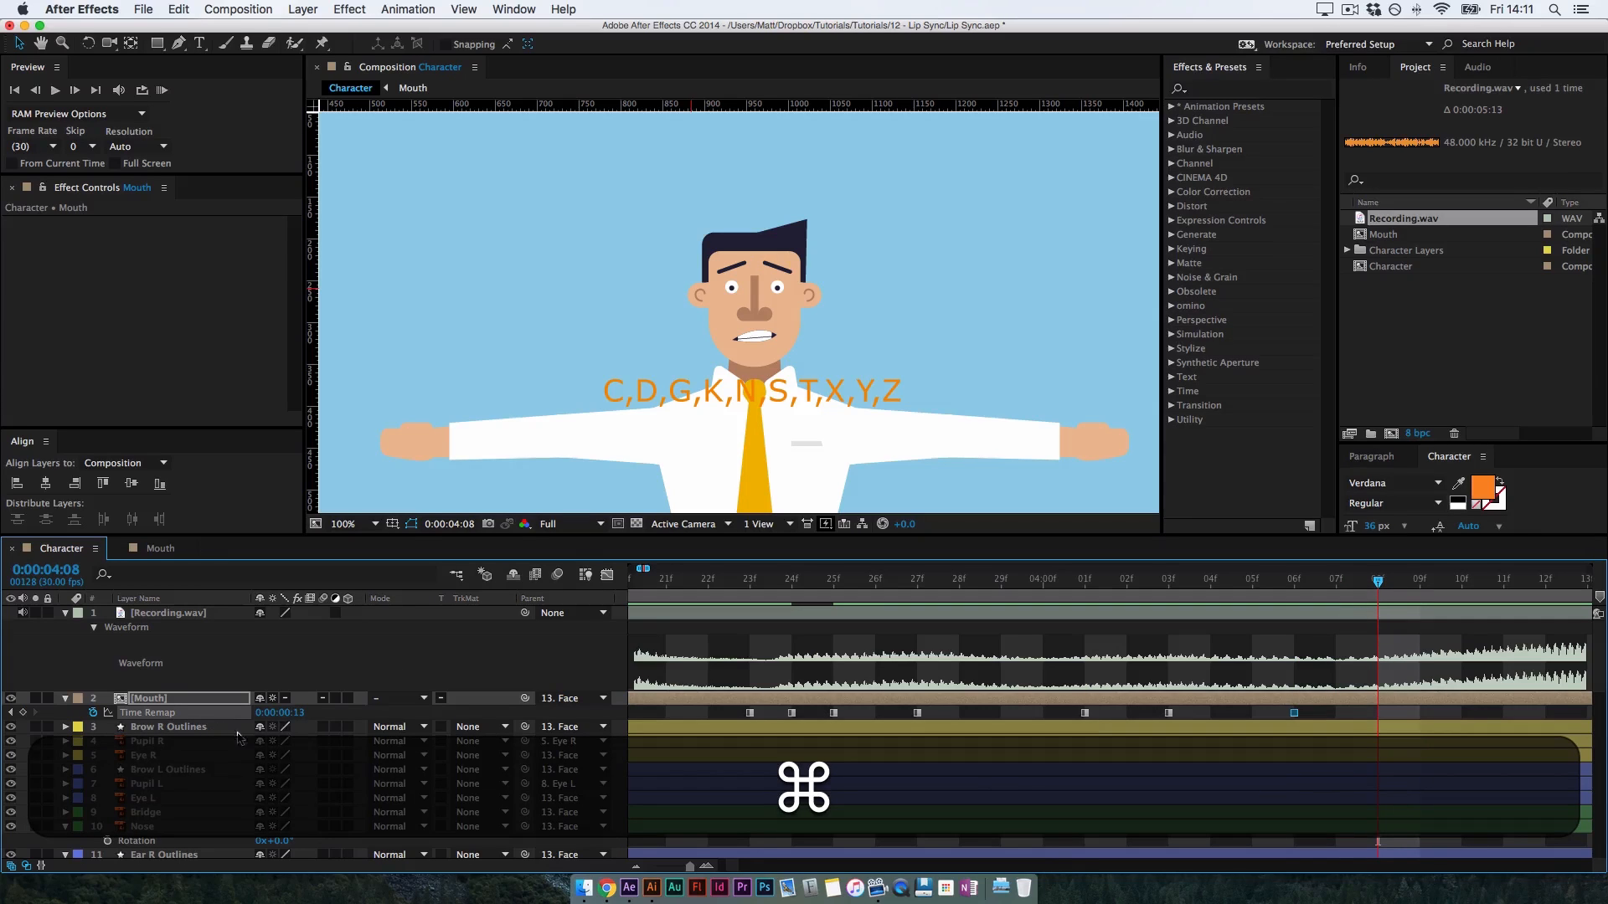
drag(285, 712, 242, 721)
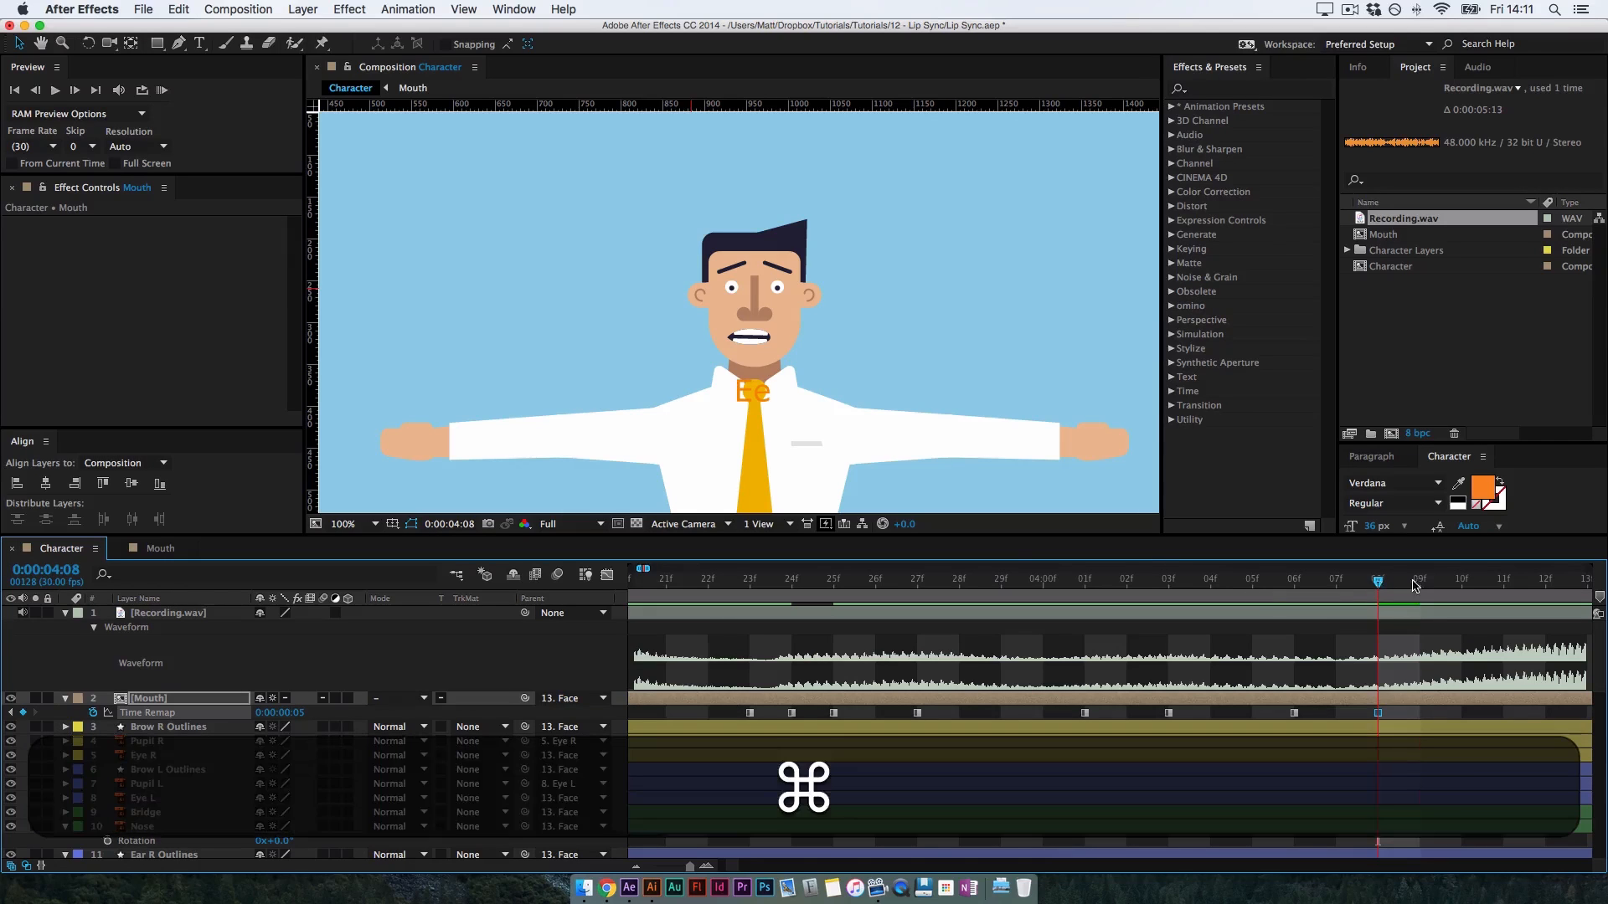
drag(1377, 581, 1466, 589)
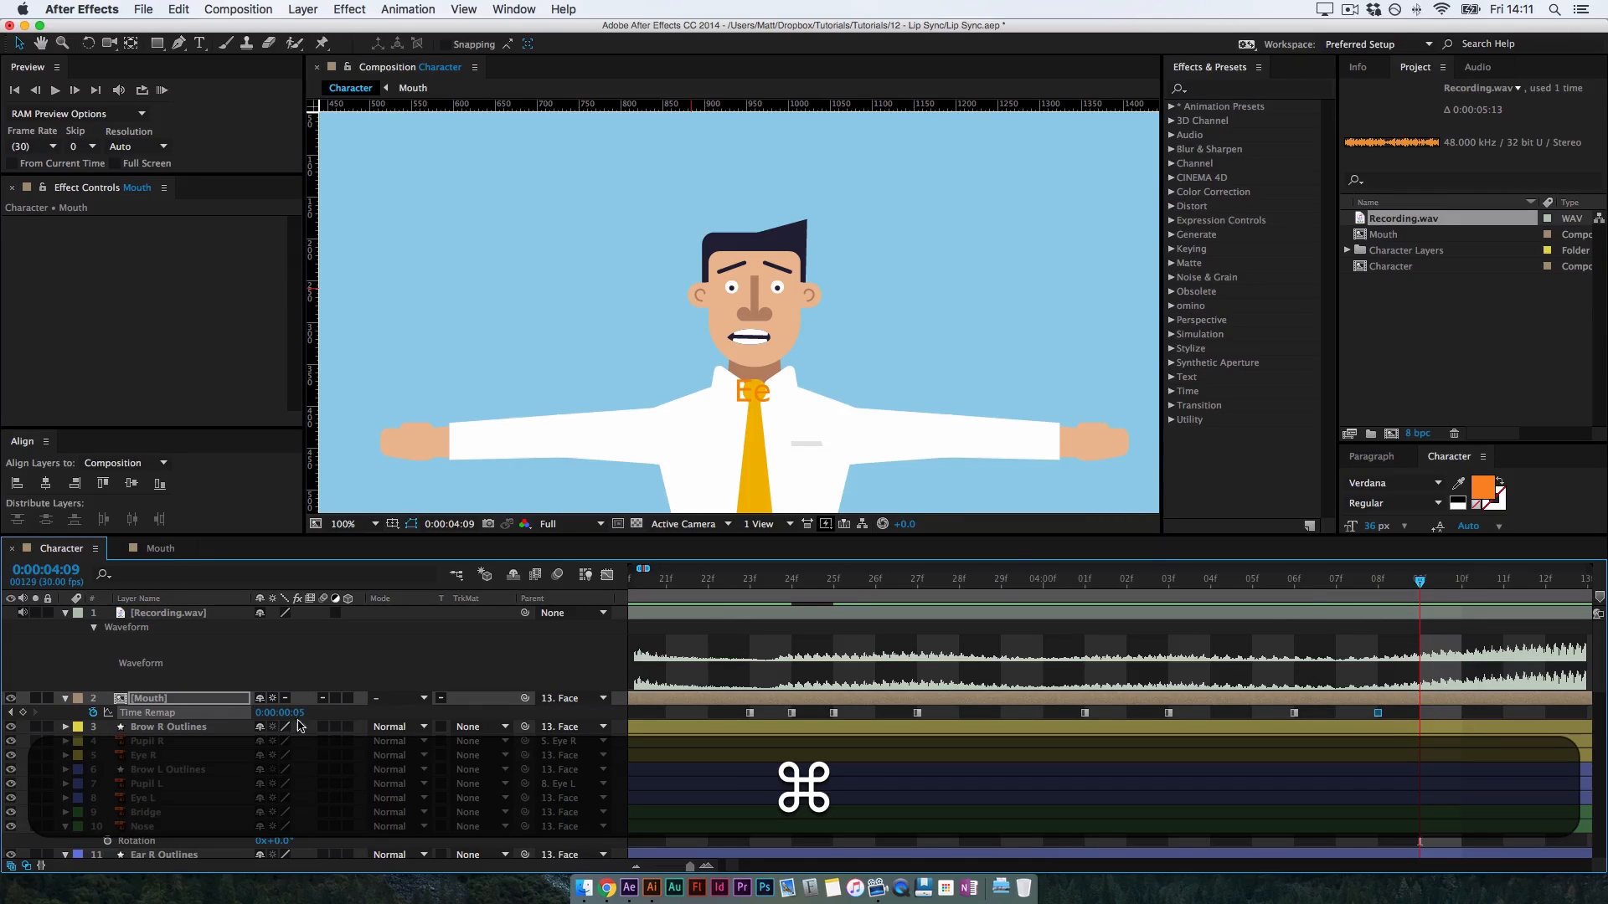
drag(298, 725, 368, 711)
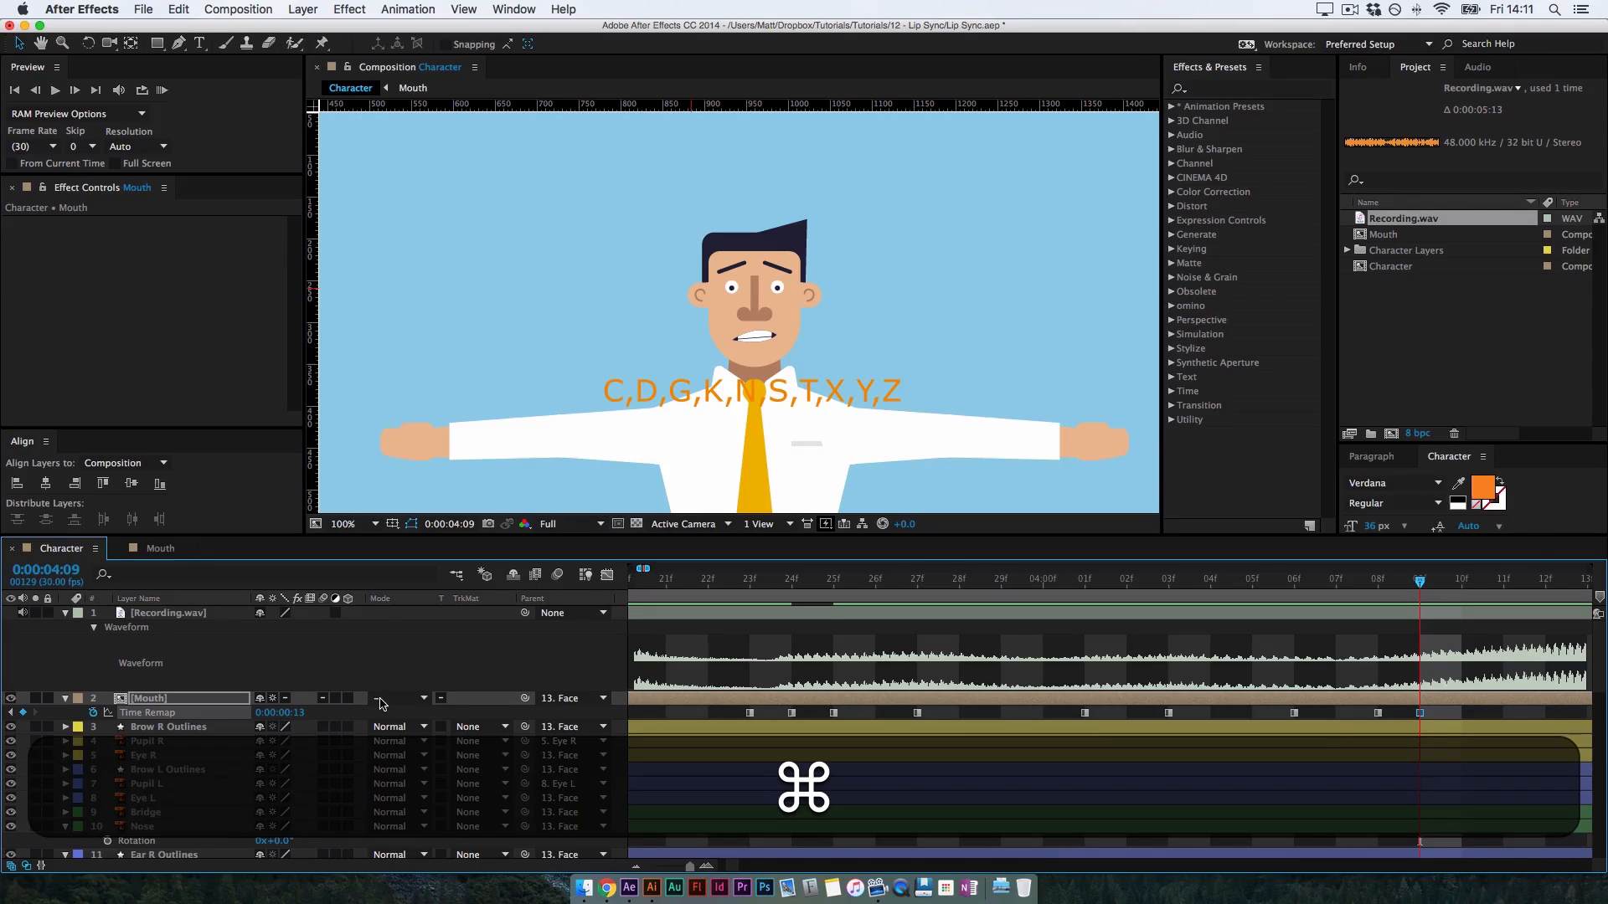
Shift the last three Mouth Time Remap keyframes one frame earlier, to 0:00:04:05, 0:00:04:07 and 0:00:04:08, and preview the lip sync
click(1358, 719)
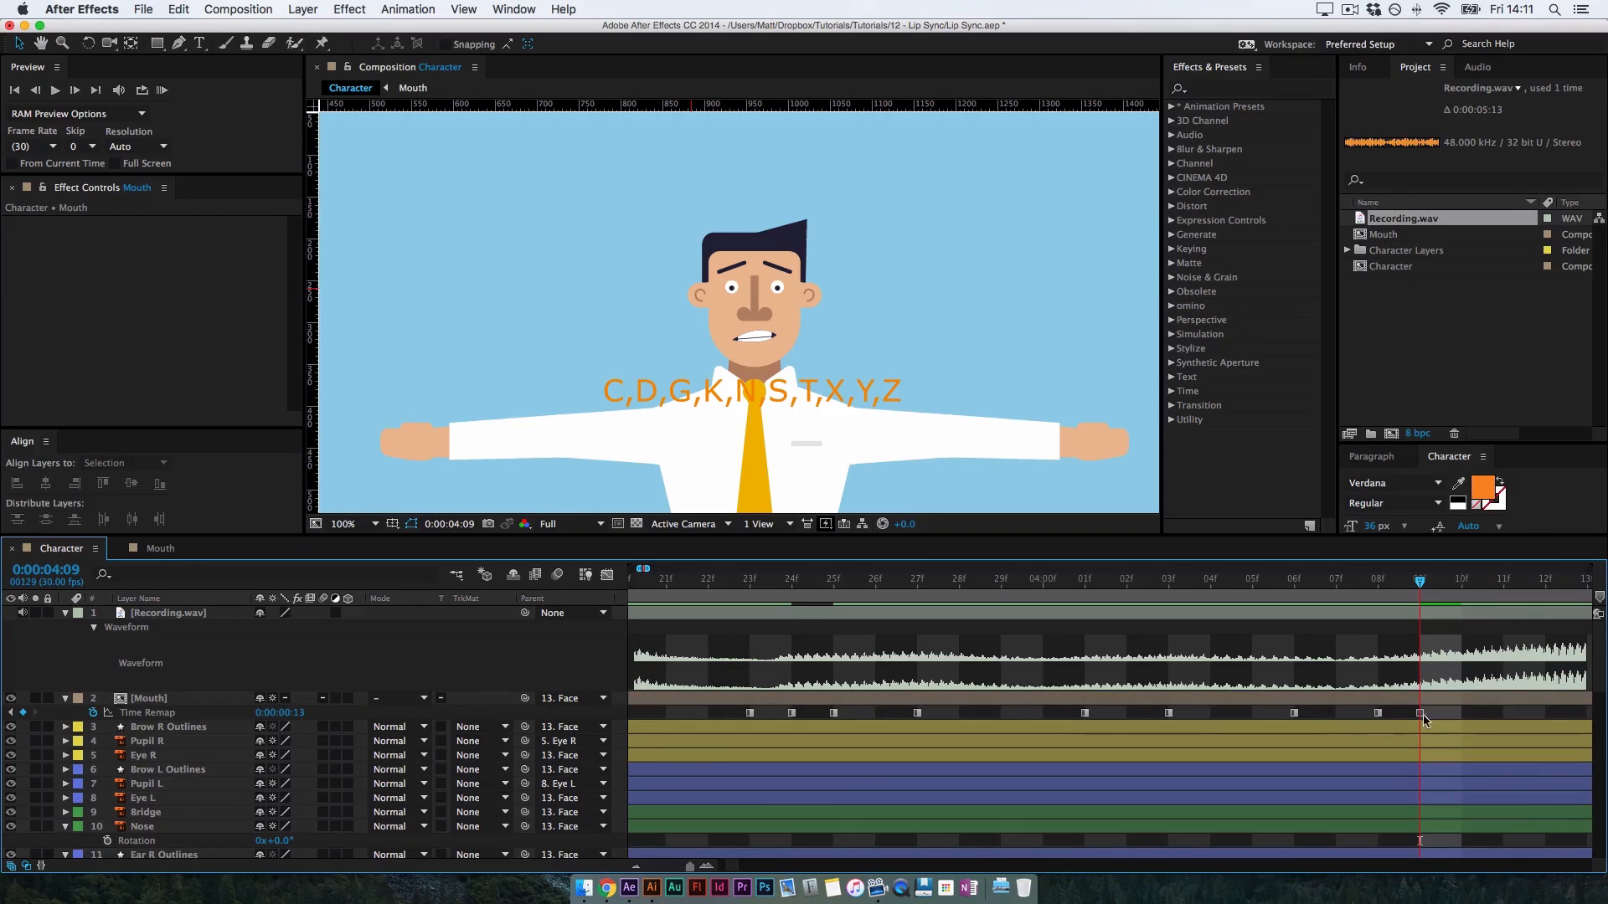
drag(1440, 710, 1371, 724)
drag(1378, 715, 1336, 719)
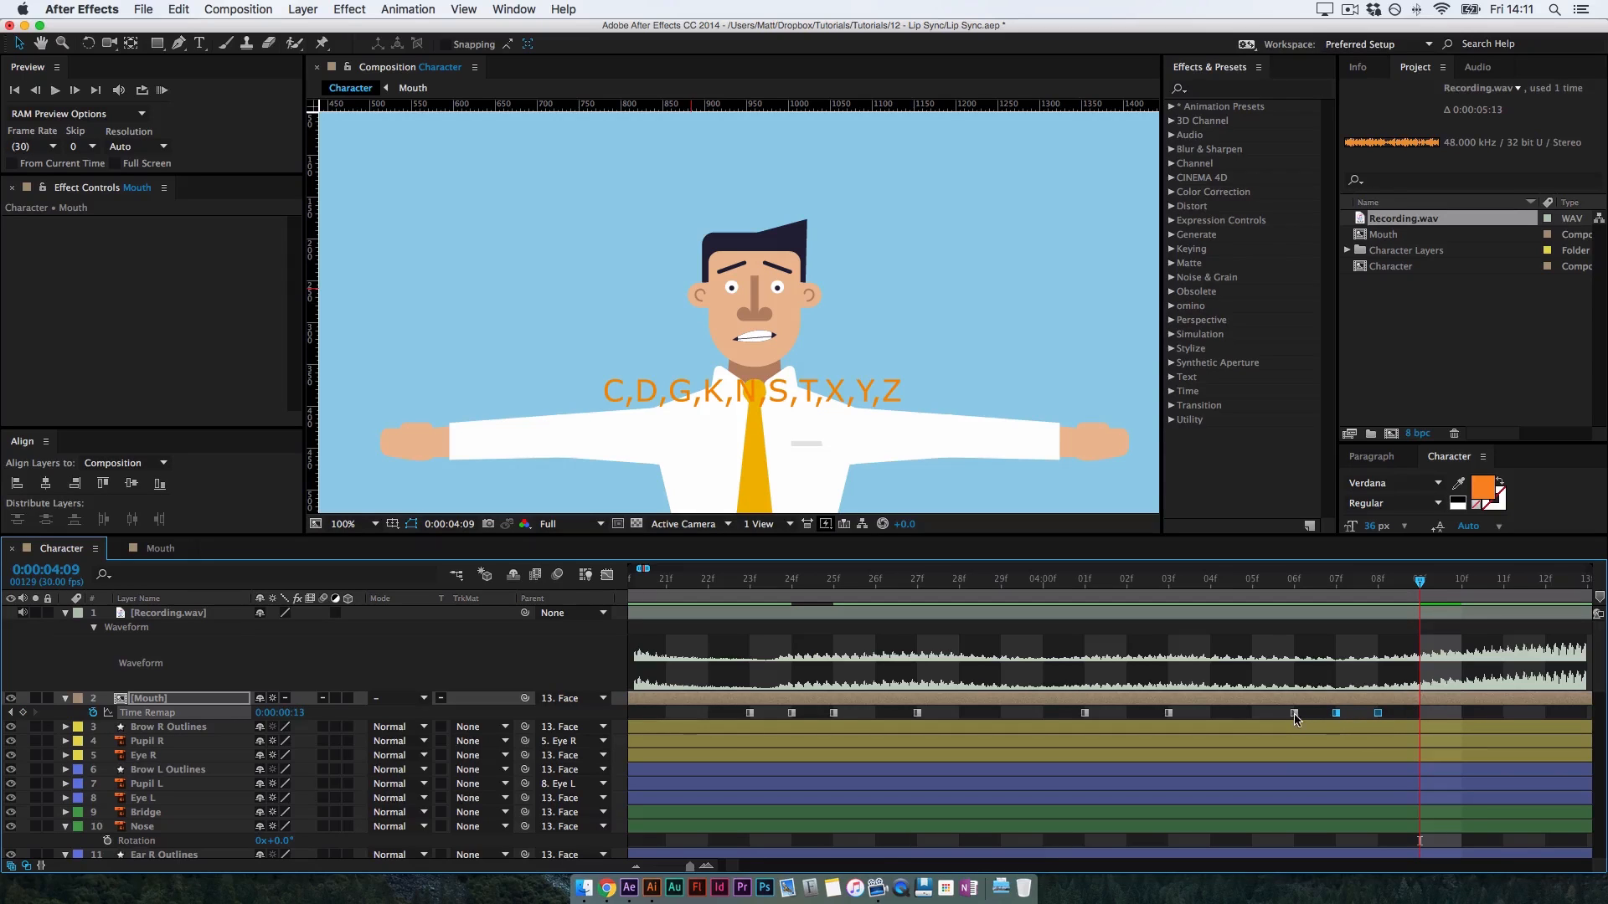
click(163, 94)
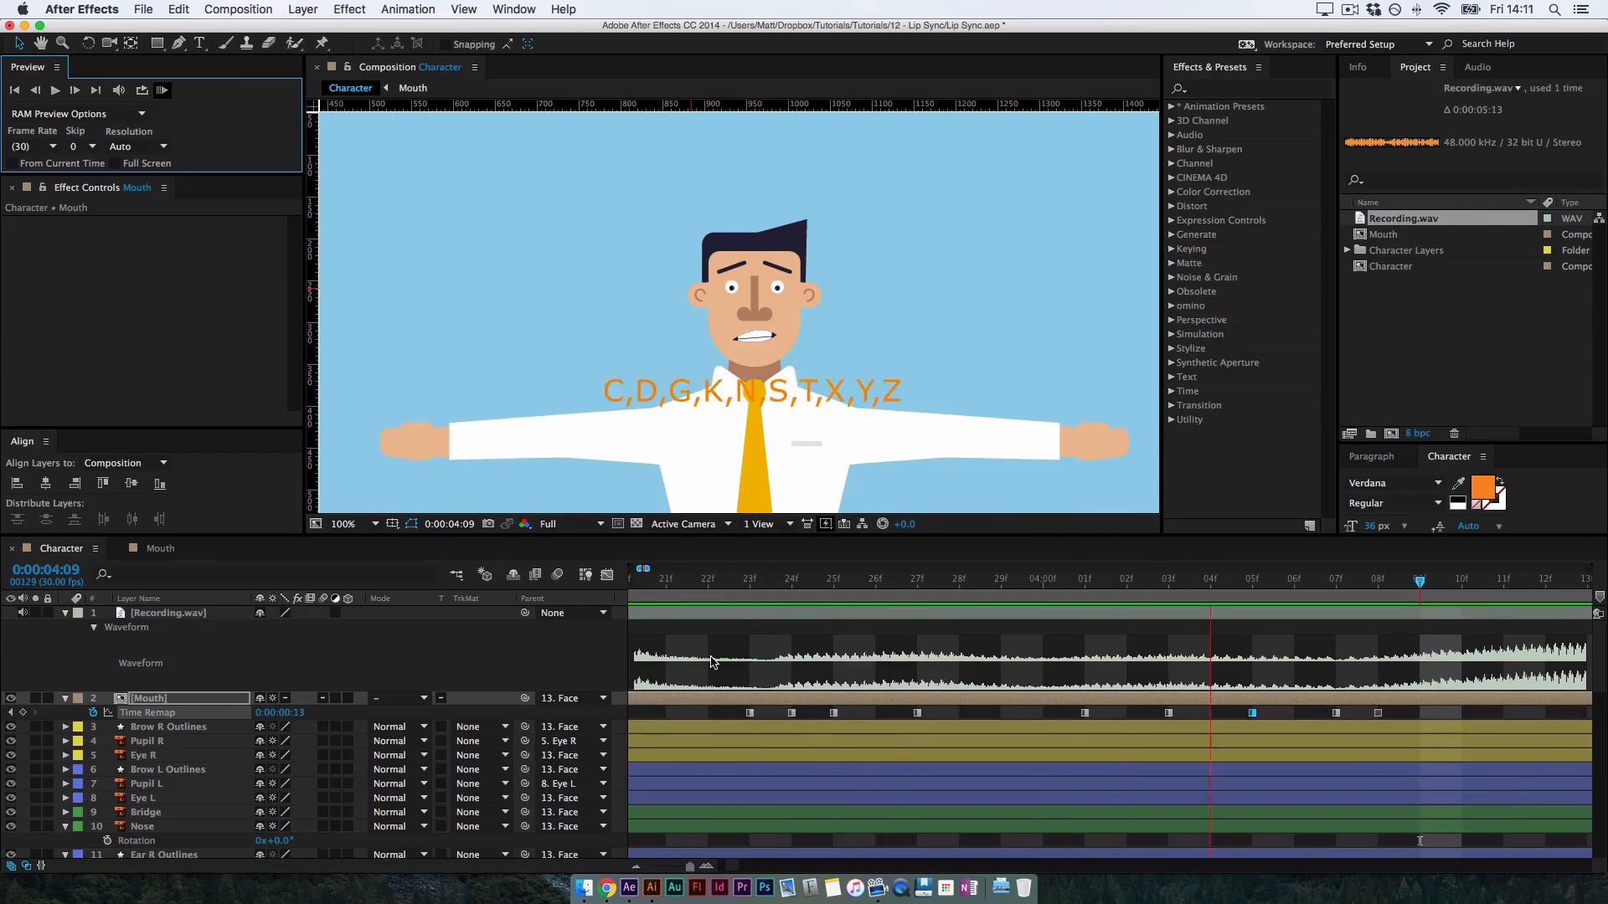
key(space)
Add Mouth Time Remap keyframes at 0:00:04:09 set to 0:00:00:13 and at 0:00:04:10 set to 0:00:00:01, the A,E,I shape
drag(1292, 700, 1045, 694)
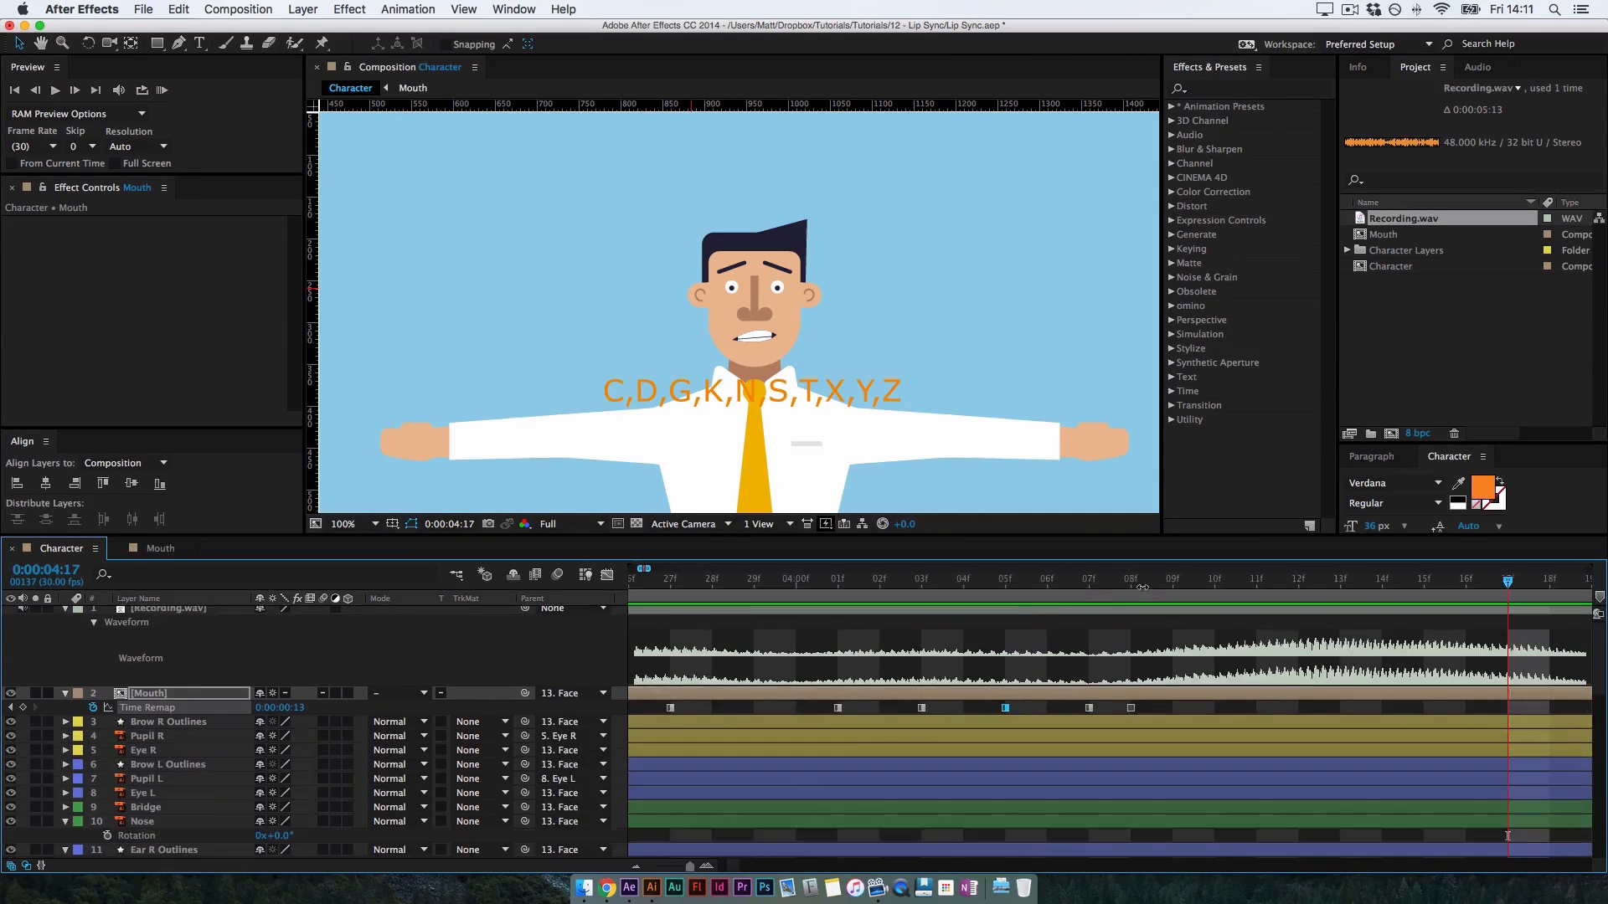
drag(1142, 582, 1171, 581)
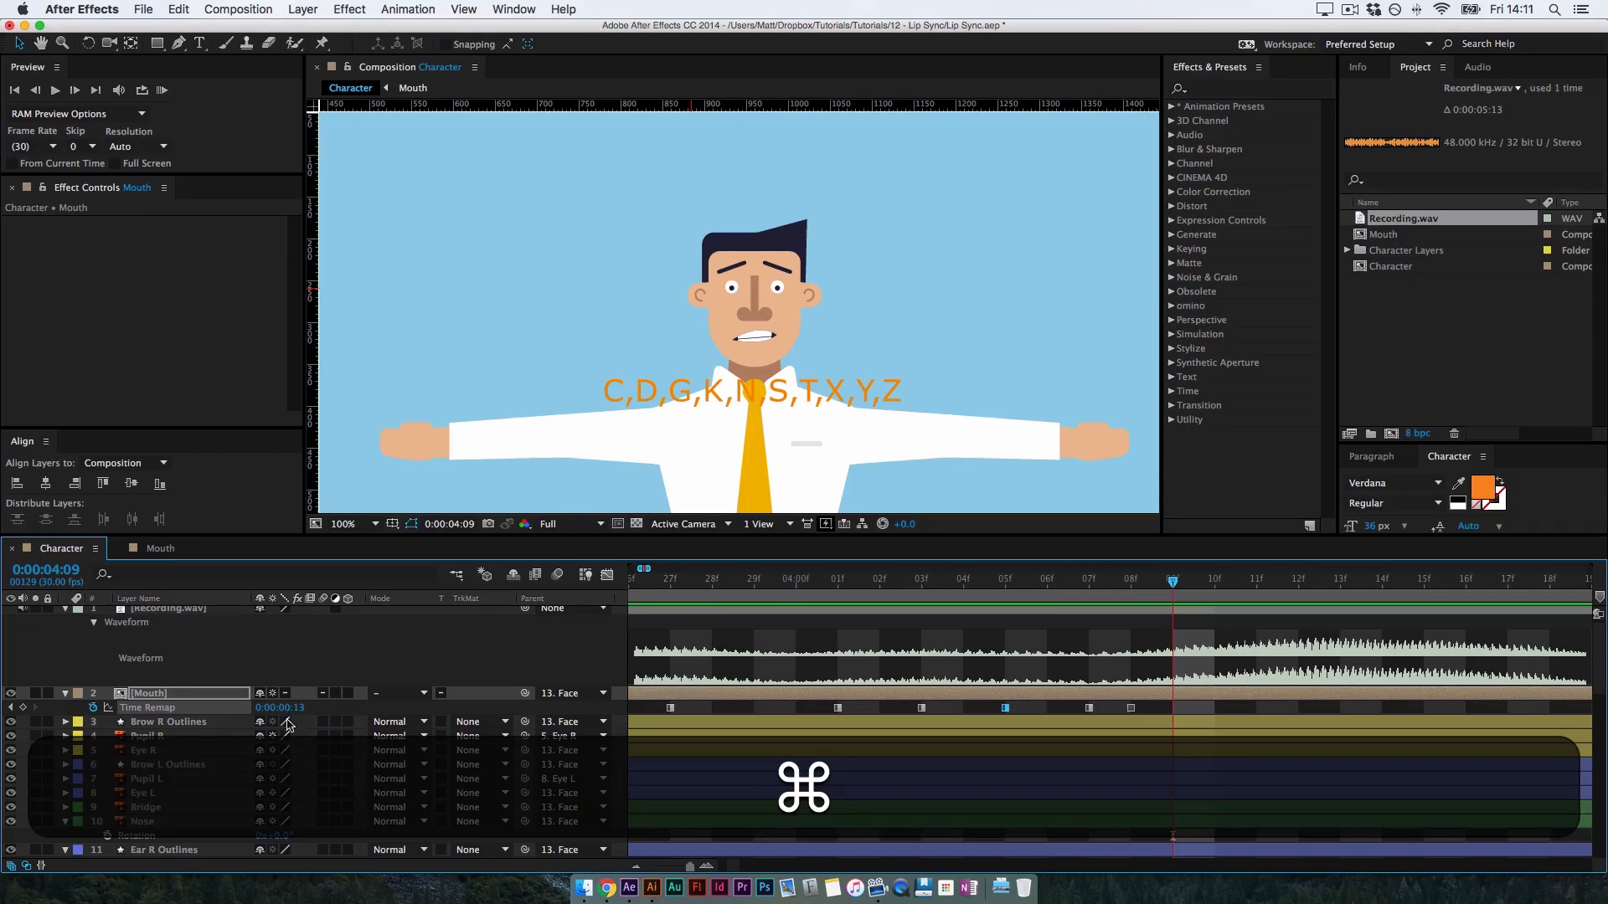
drag(295, 705, 322, 725)
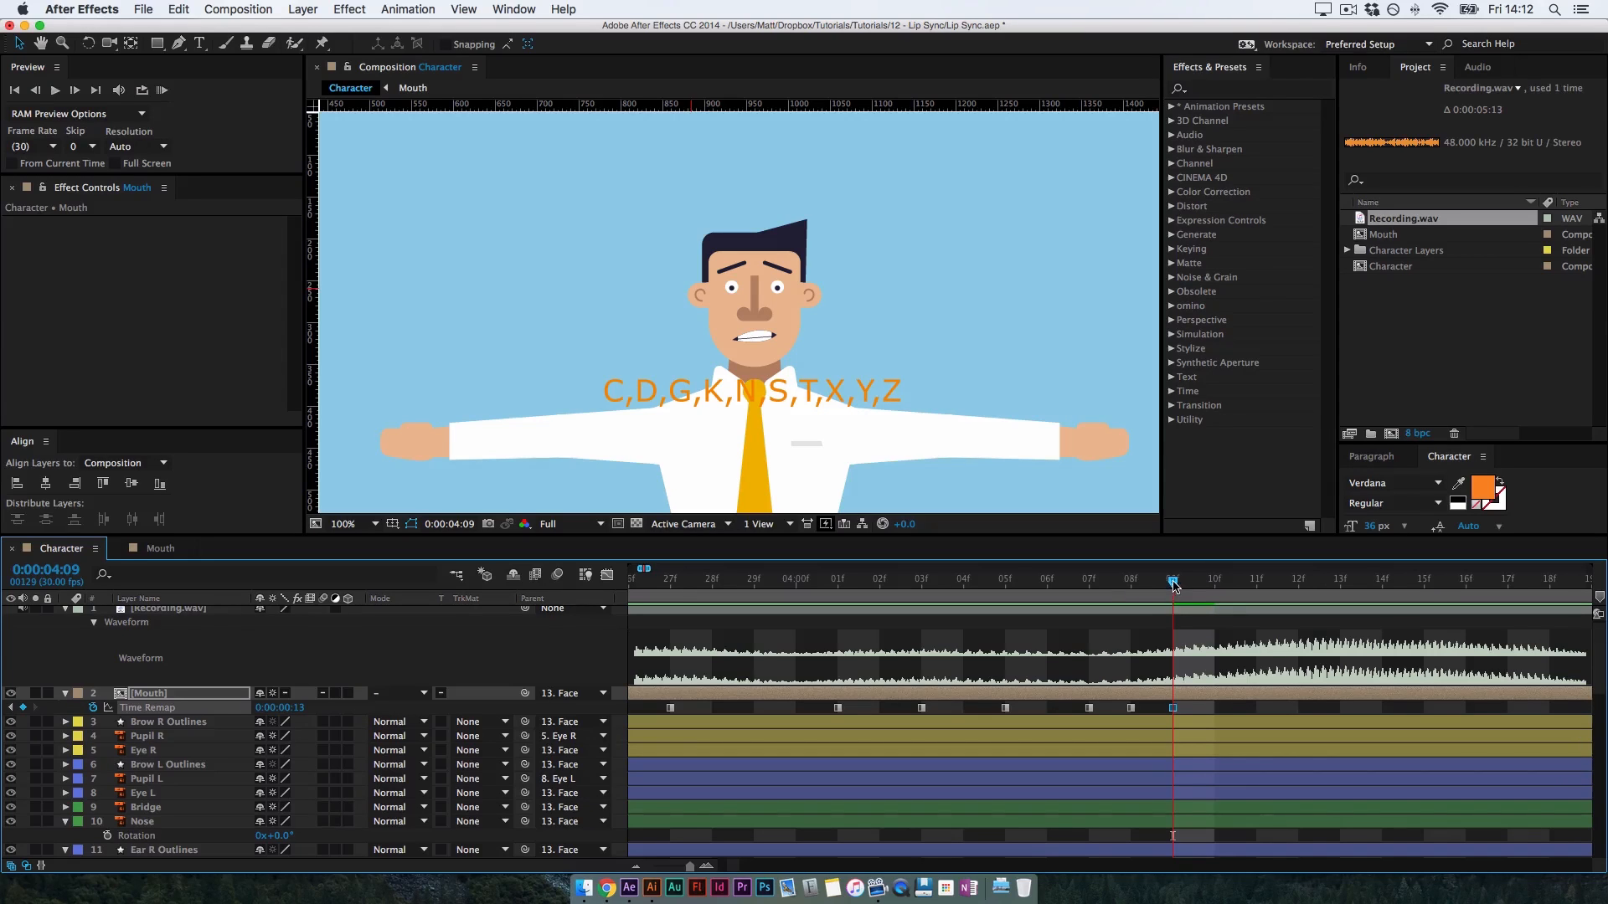
key(super+Right)
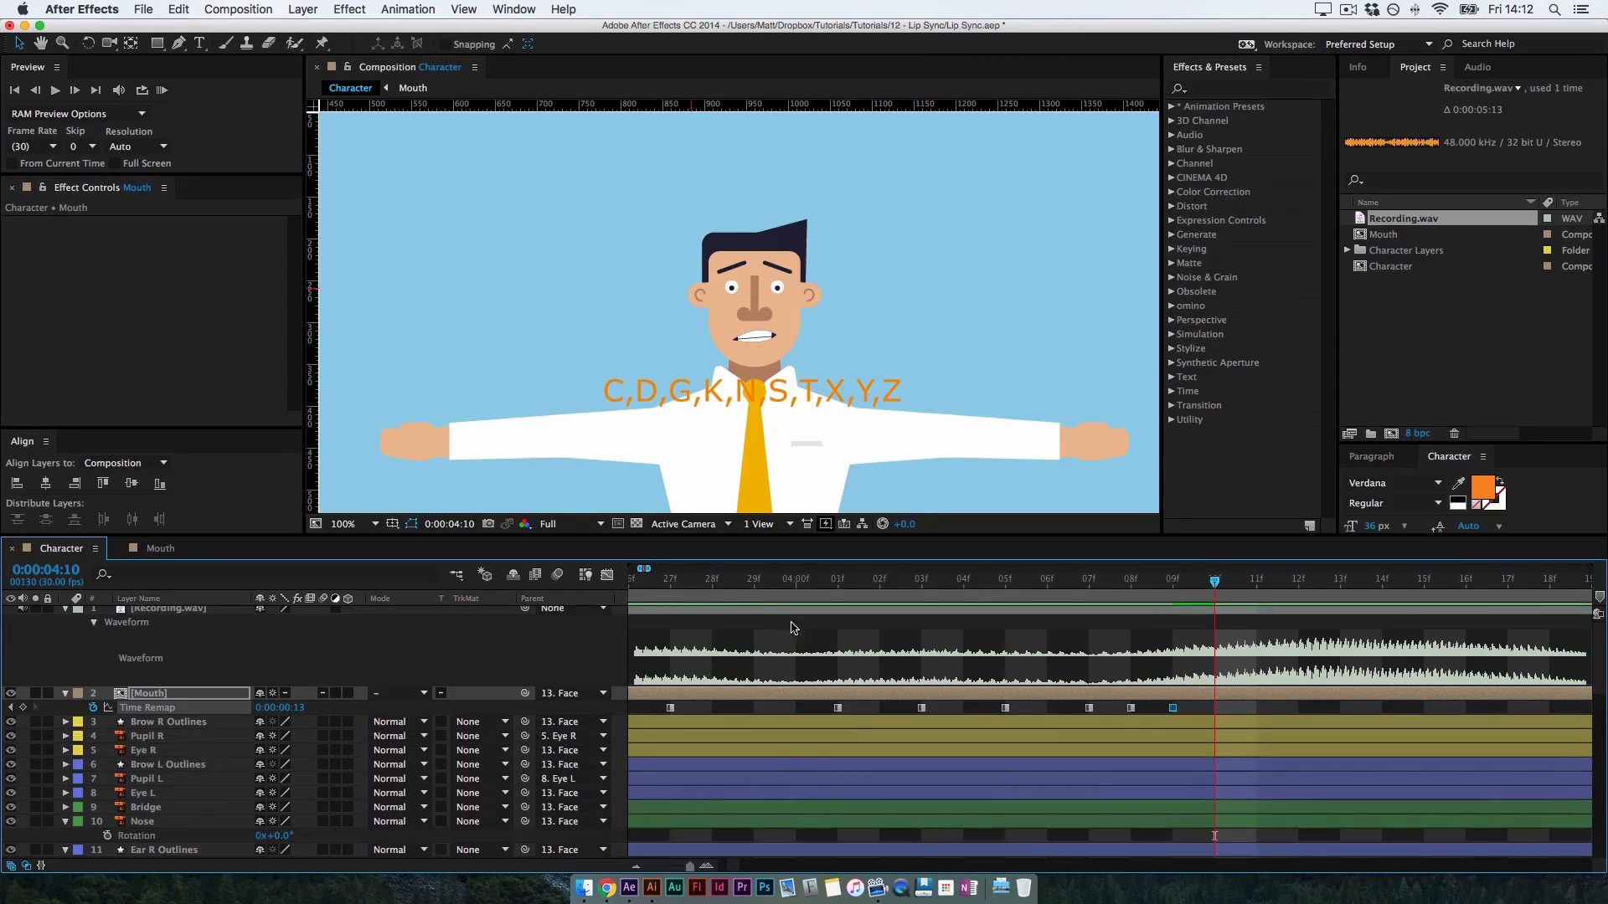
drag(295, 708, 202, 722)
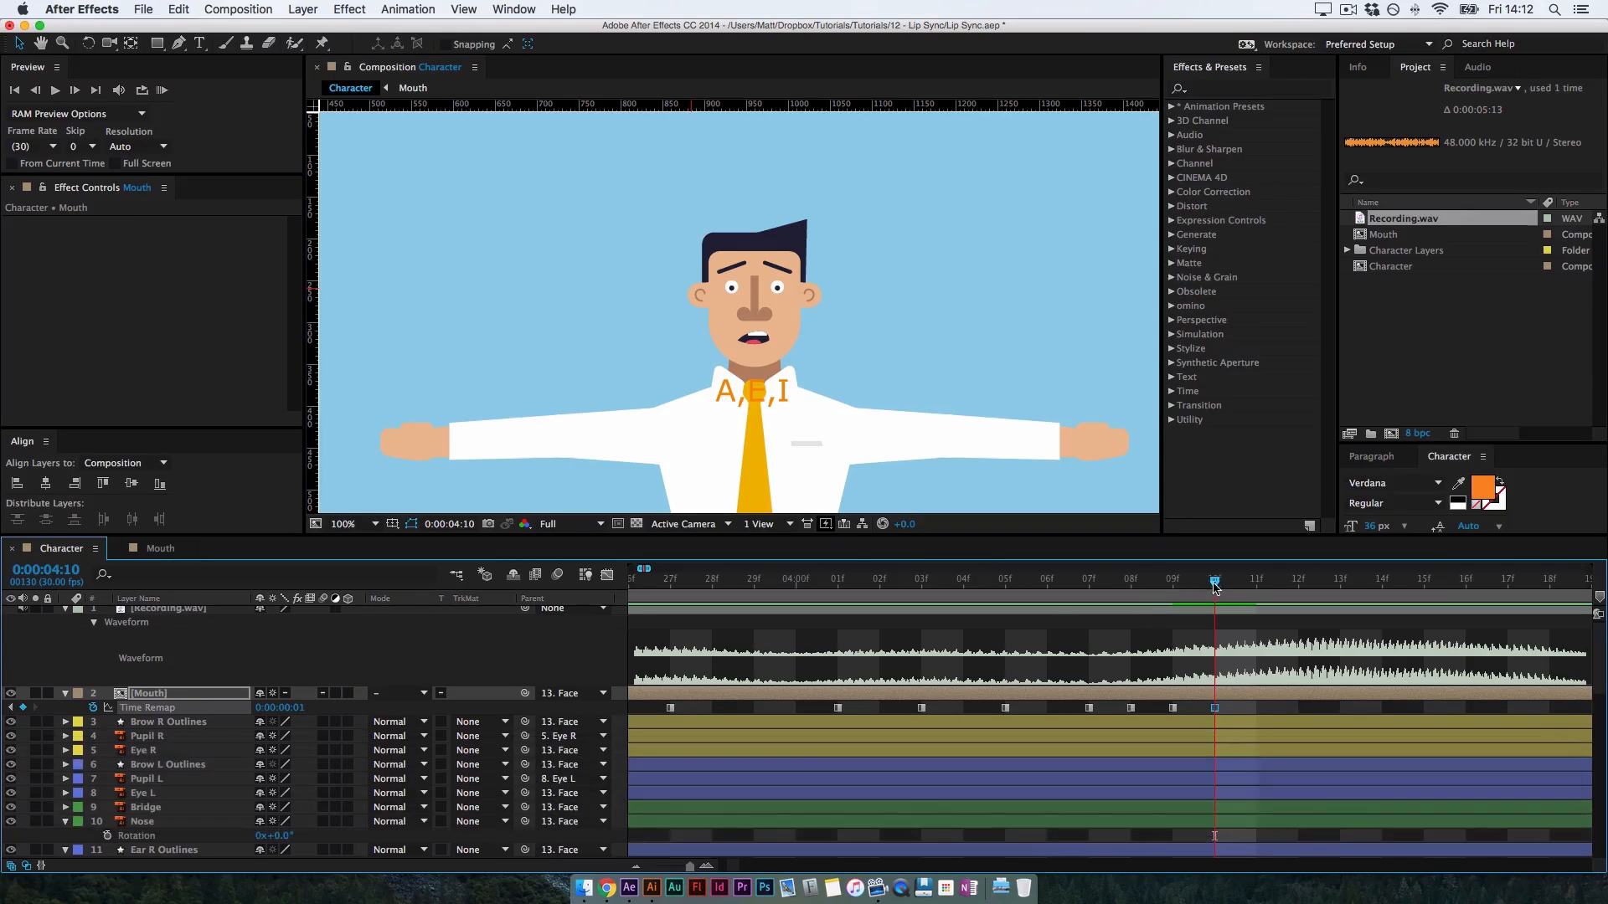
Add Mouth Time Remap keyframes at 0:00:04:12 set to 0:00:00:07, the R shape, and at 0:00:04:14 set to 0:00:00:06
drag(1215, 581, 1298, 582)
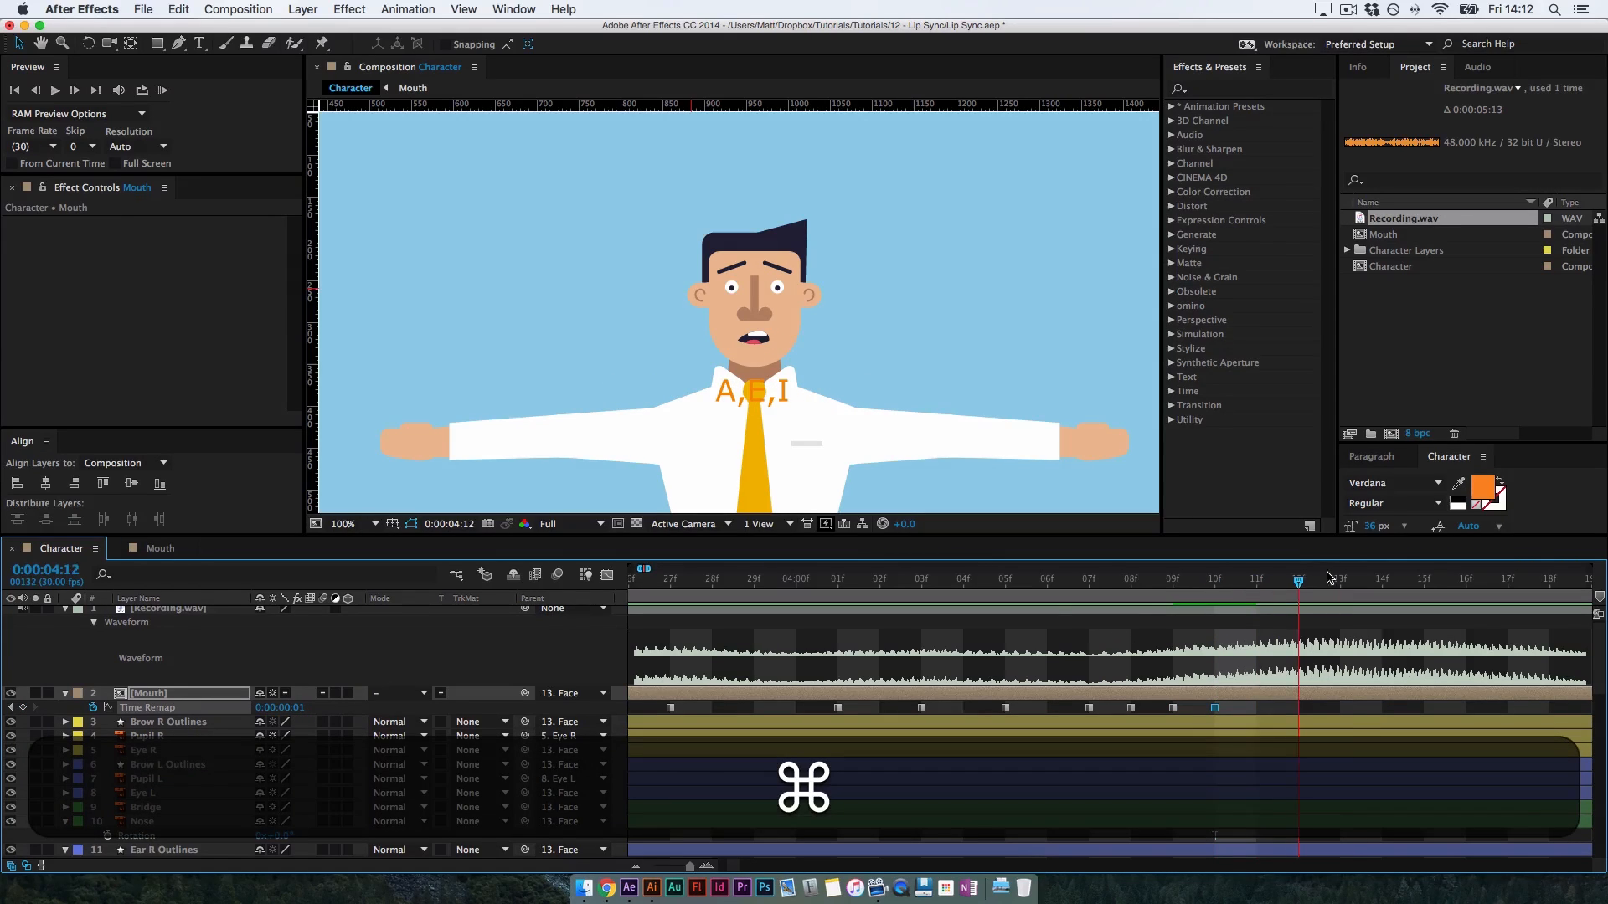
drag(318, 711, 360, 714)
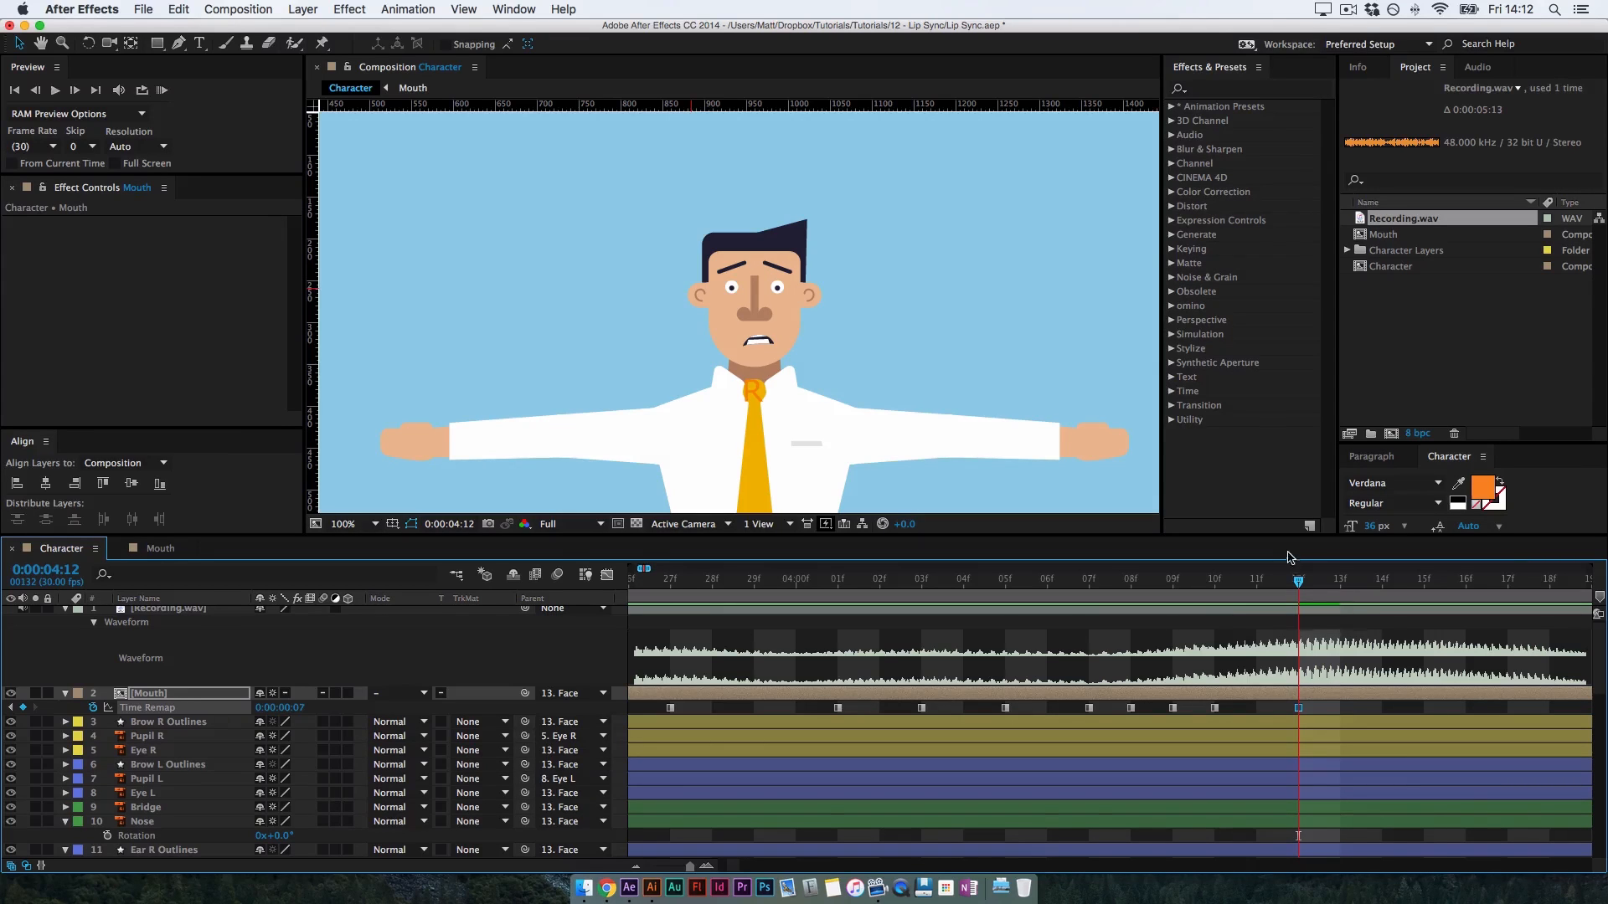
scroll(1343, 709, right, 3)
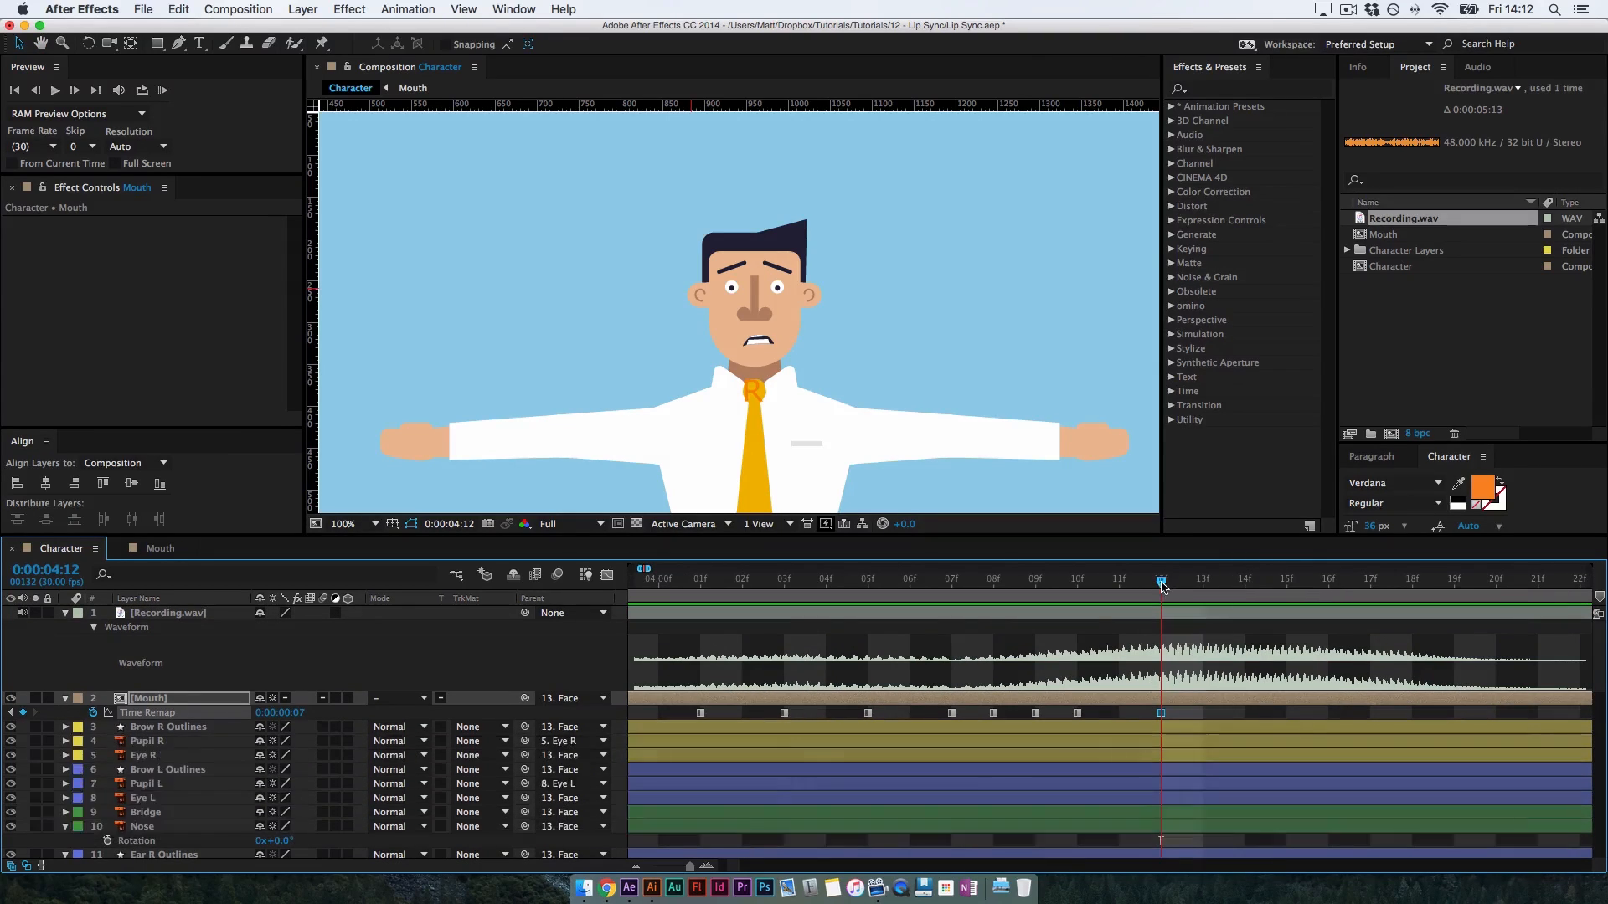
drag(1184, 589, 1245, 596)
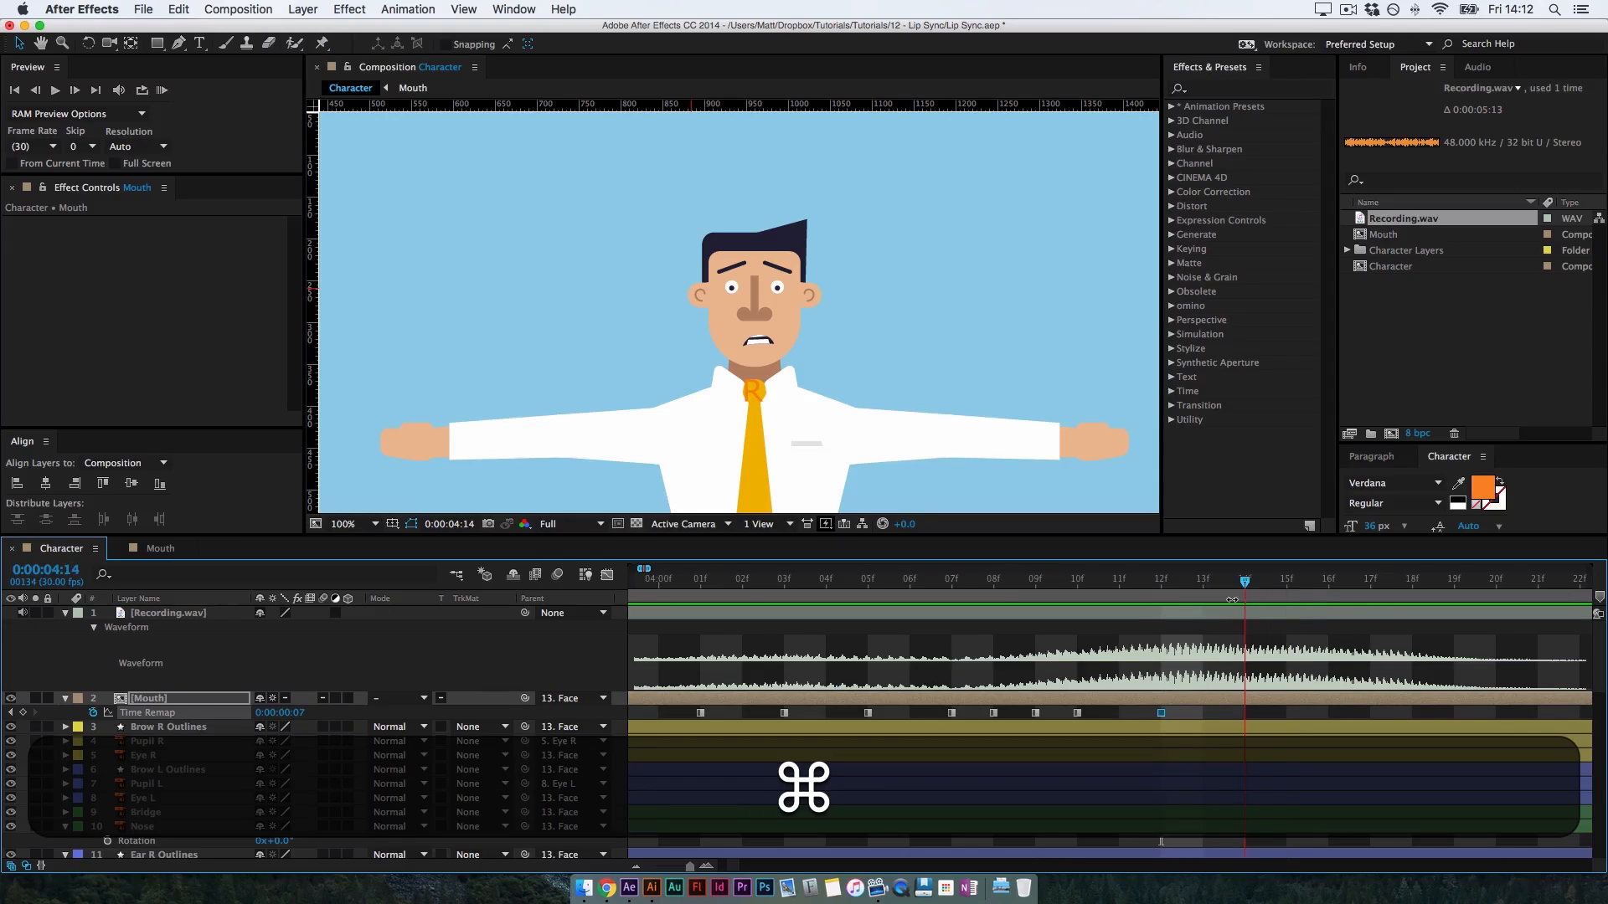
mouse_move(289, 712)
mouse_down()
mouse_move(261, 725)
mouse_move(297, 712)
mouse_up()
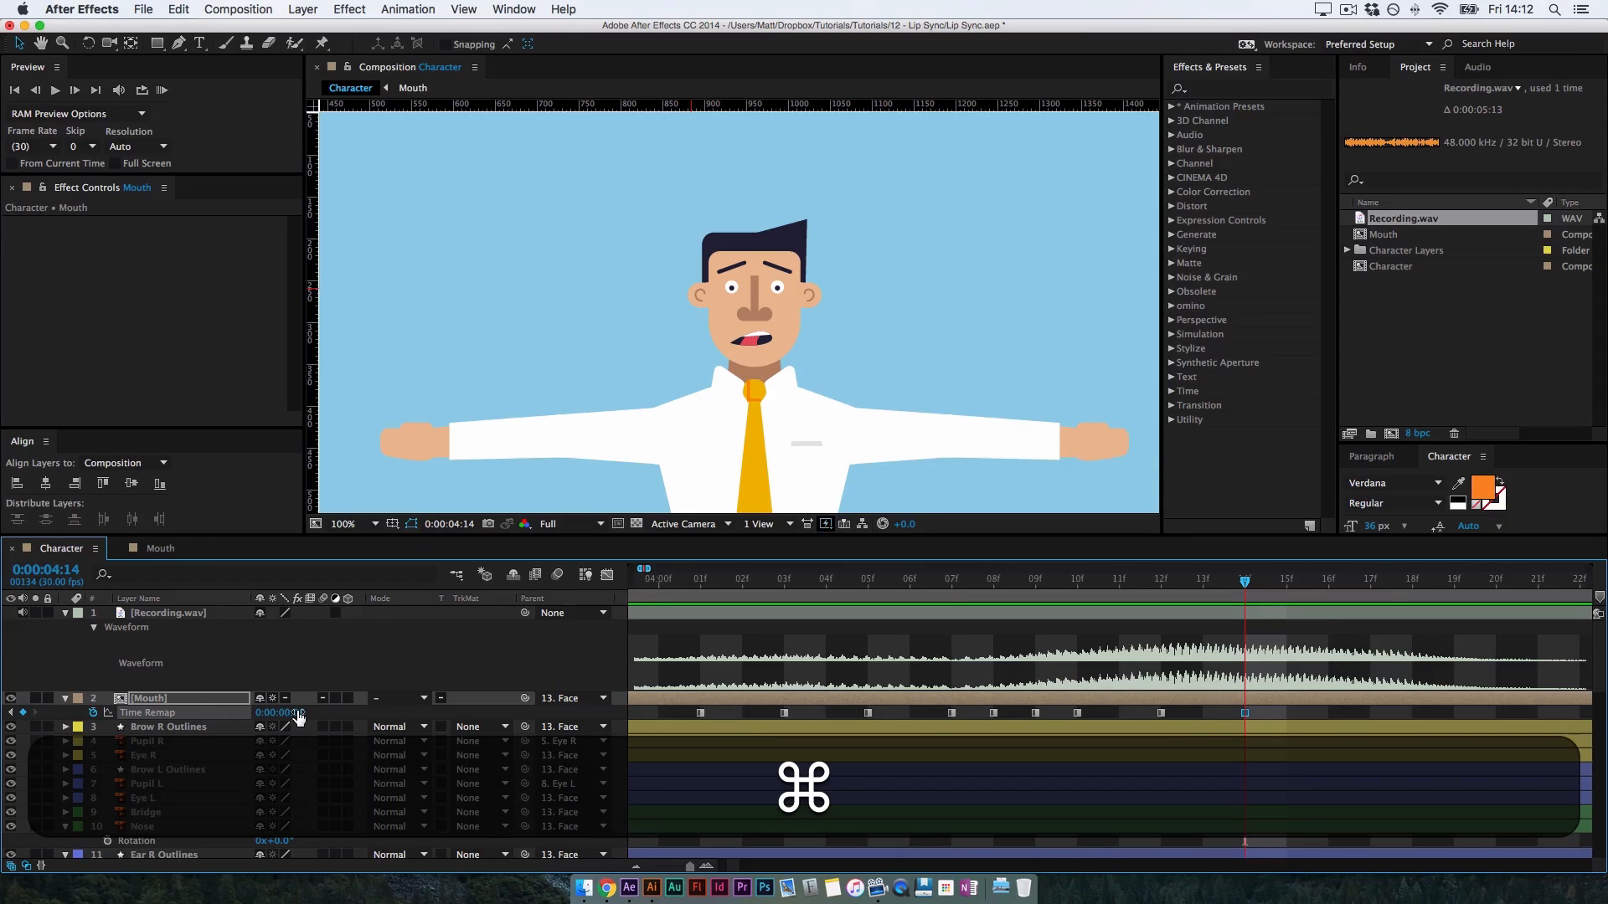
Listen to the end of the recording and add a Mouth Time Remap keyframe at 0:00:04:20 set to 0:00:00:00, the Rest shape
click(1297, 595)
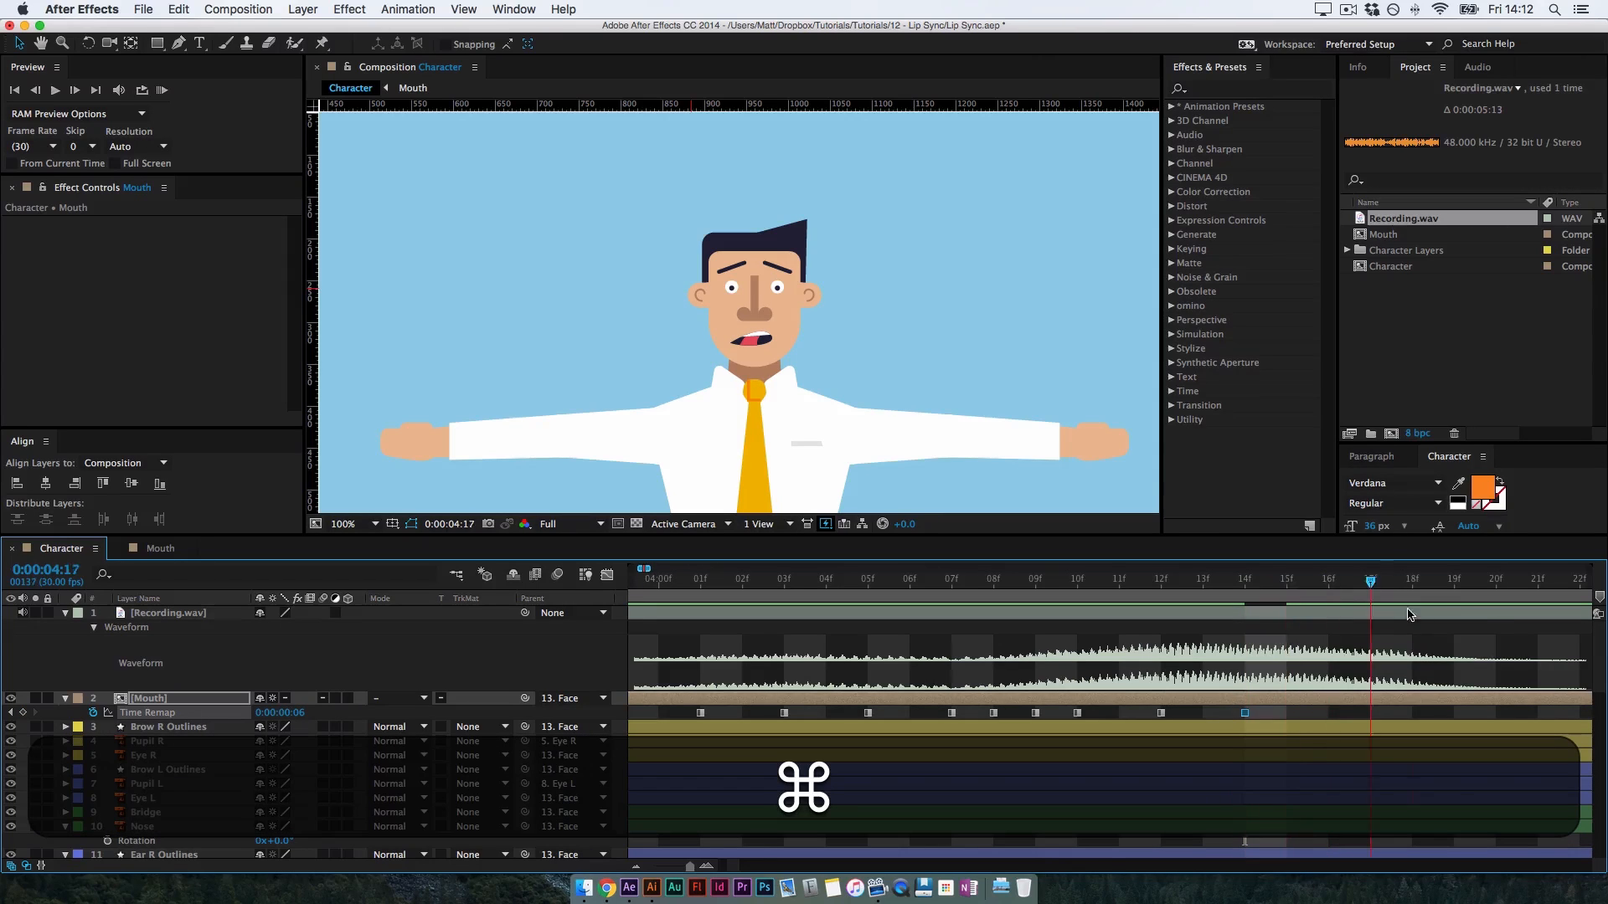
key(super+Right)
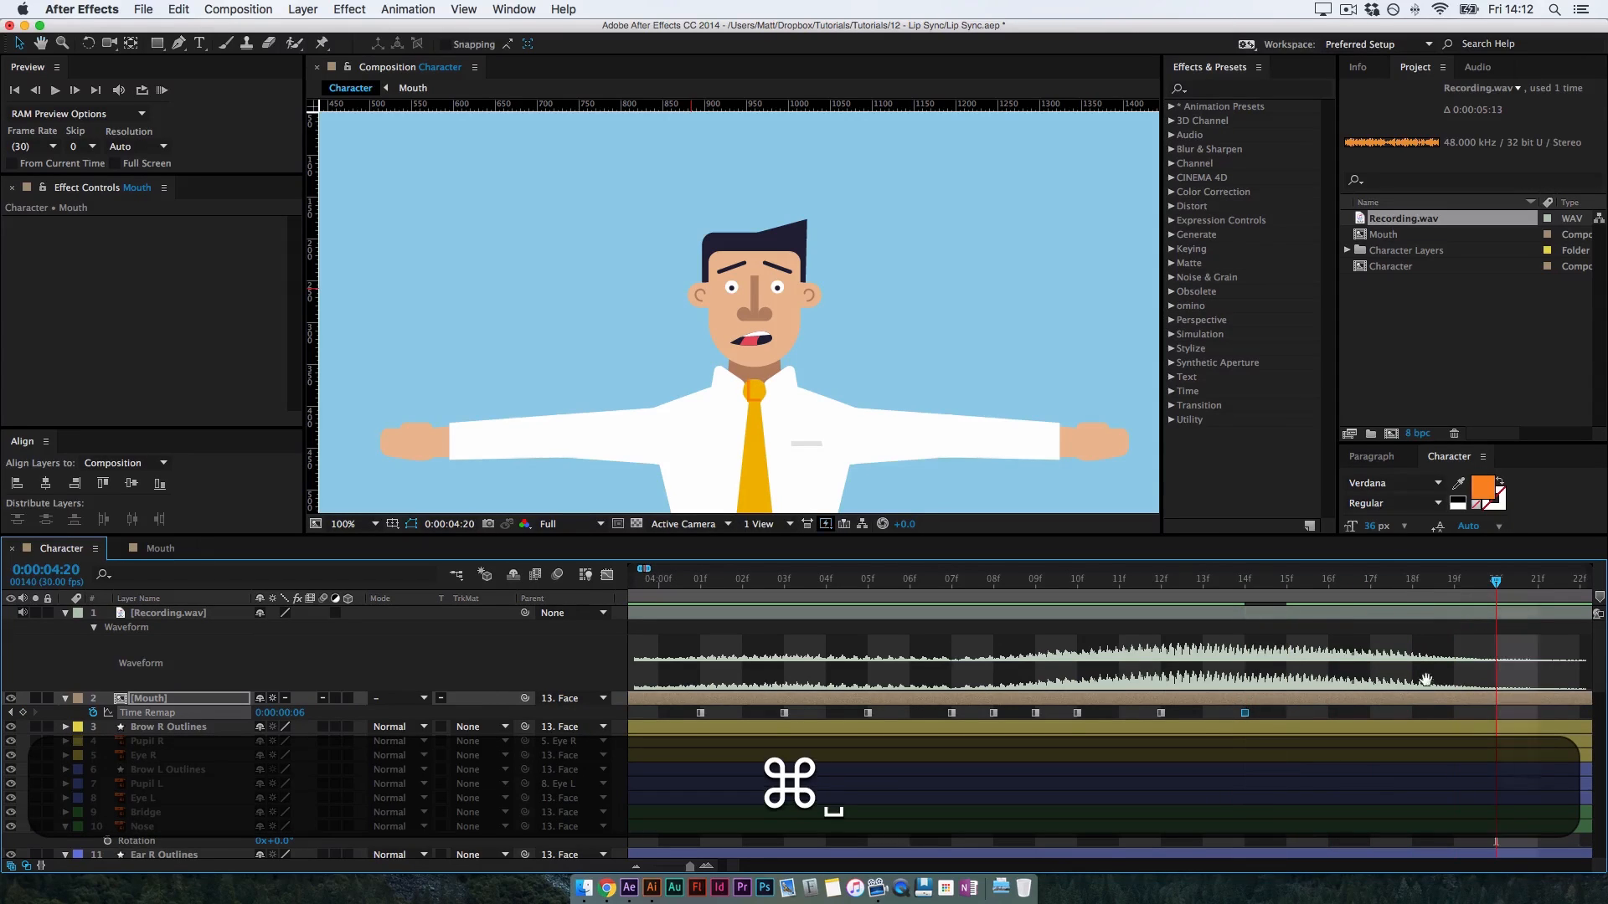
drag(1424, 681, 1227, 621)
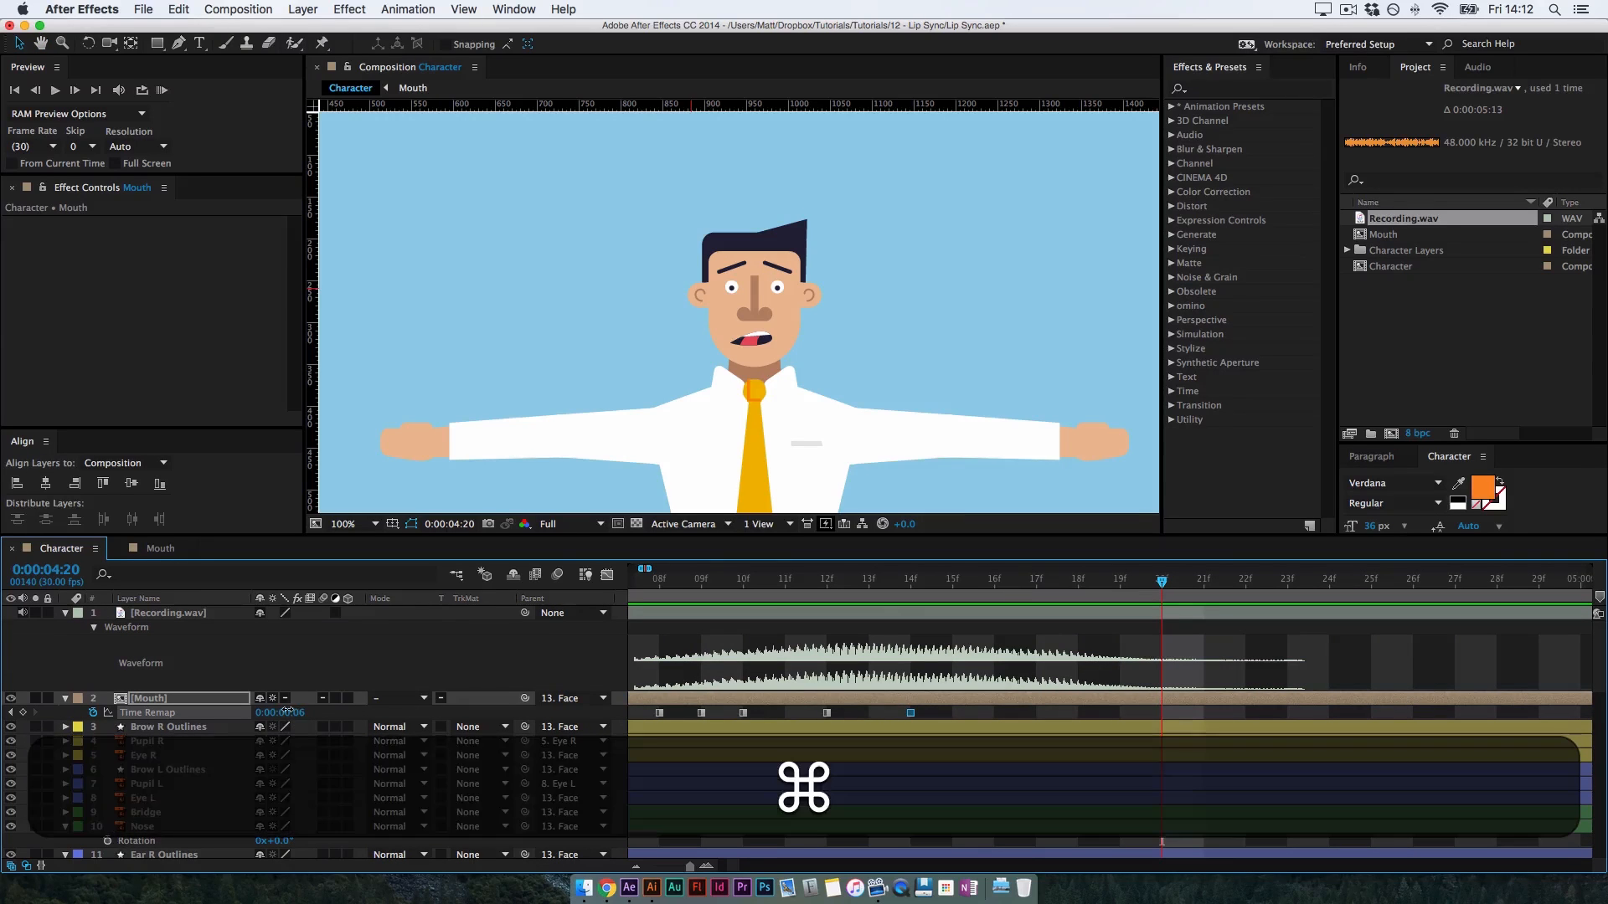
drag(290, 713, 190, 734)
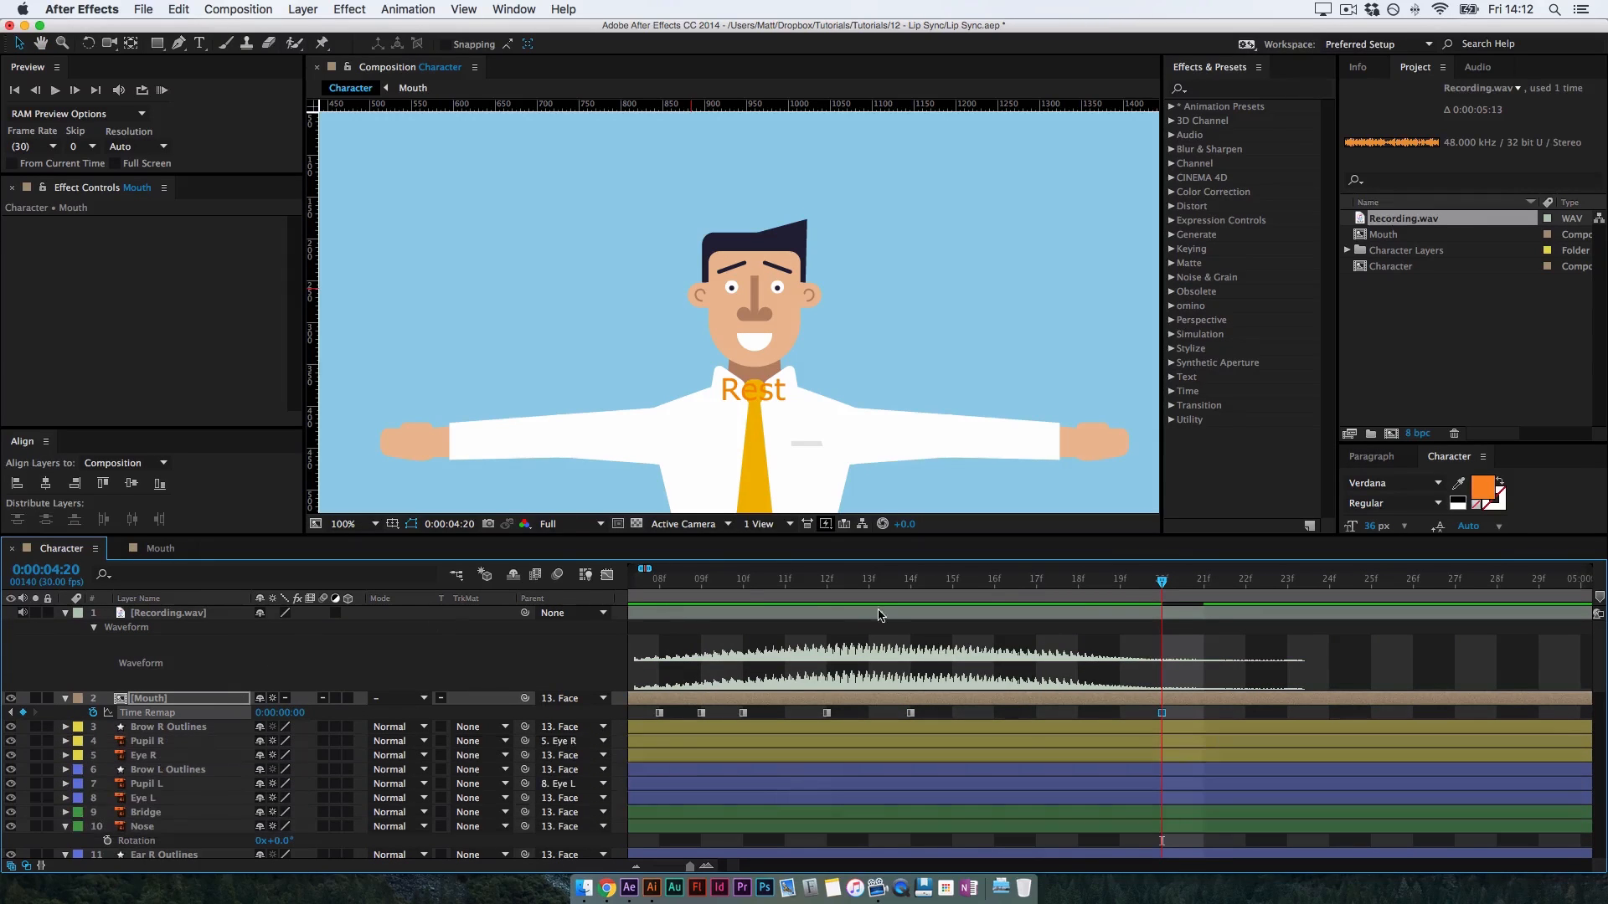
key(minus)
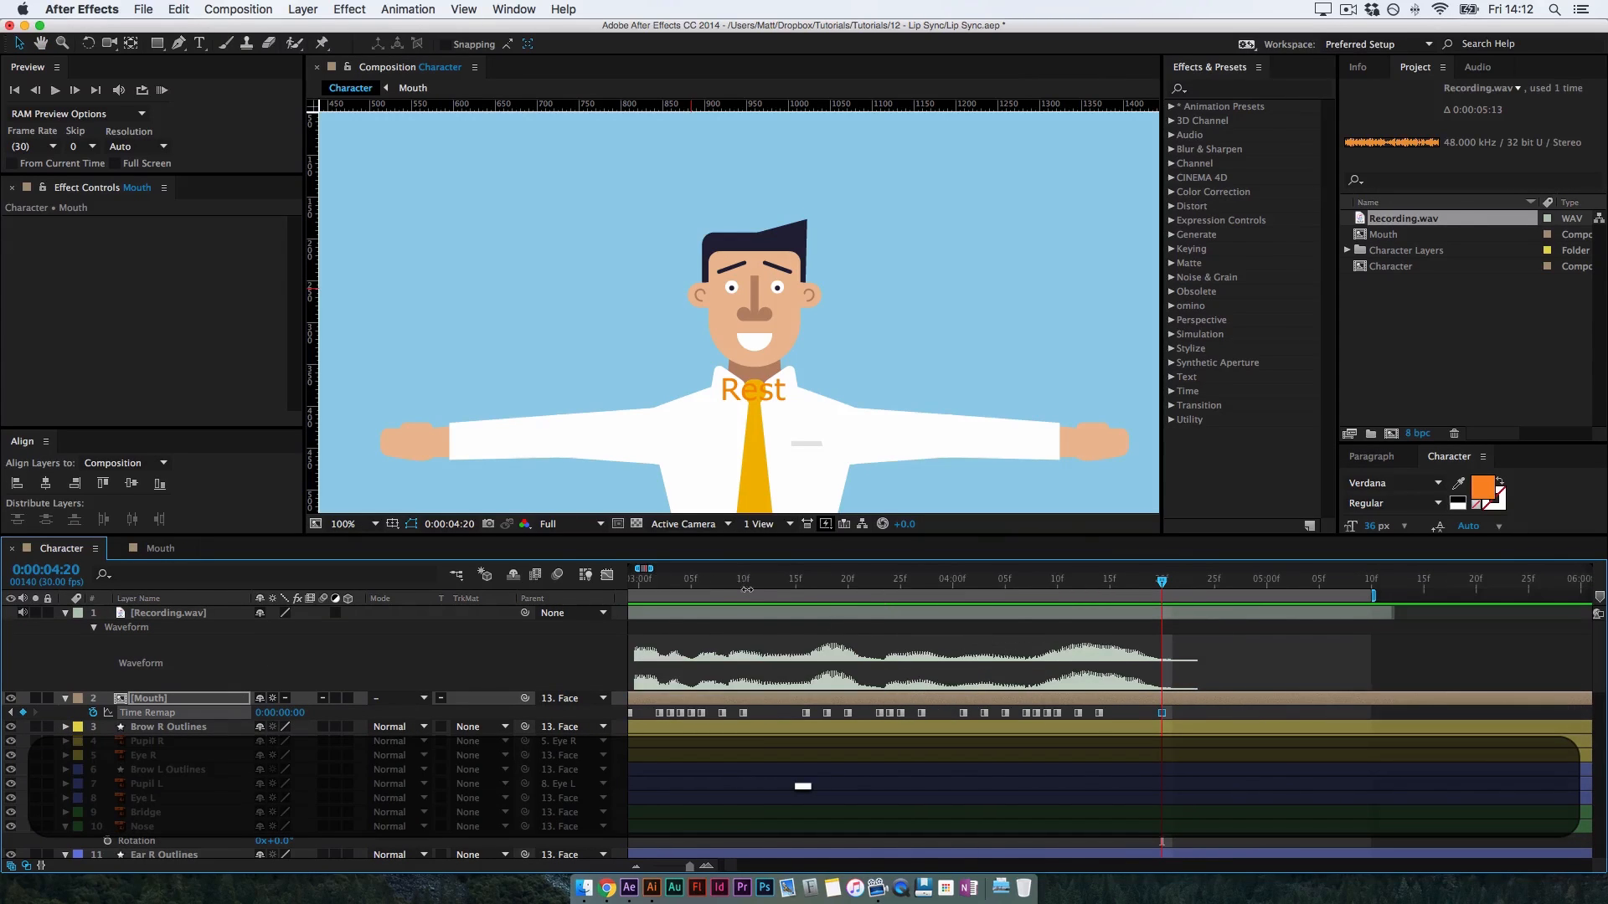
Set the work area to start at 0:00:00:00 and preview the complete lip sync
key(minus)
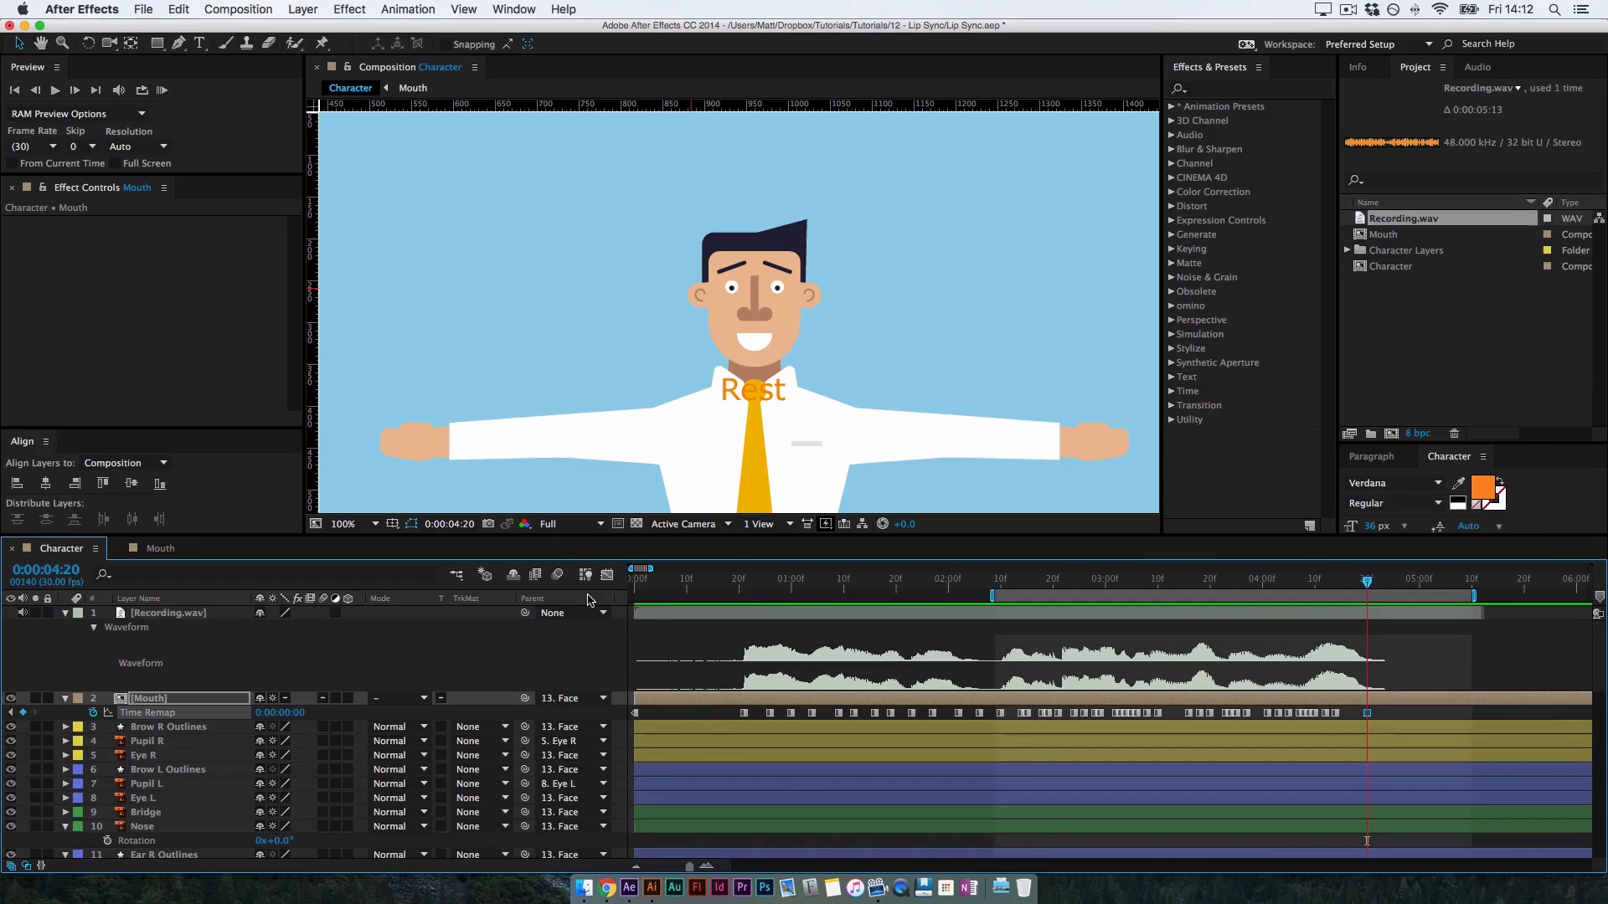
key(Home)
key(b)
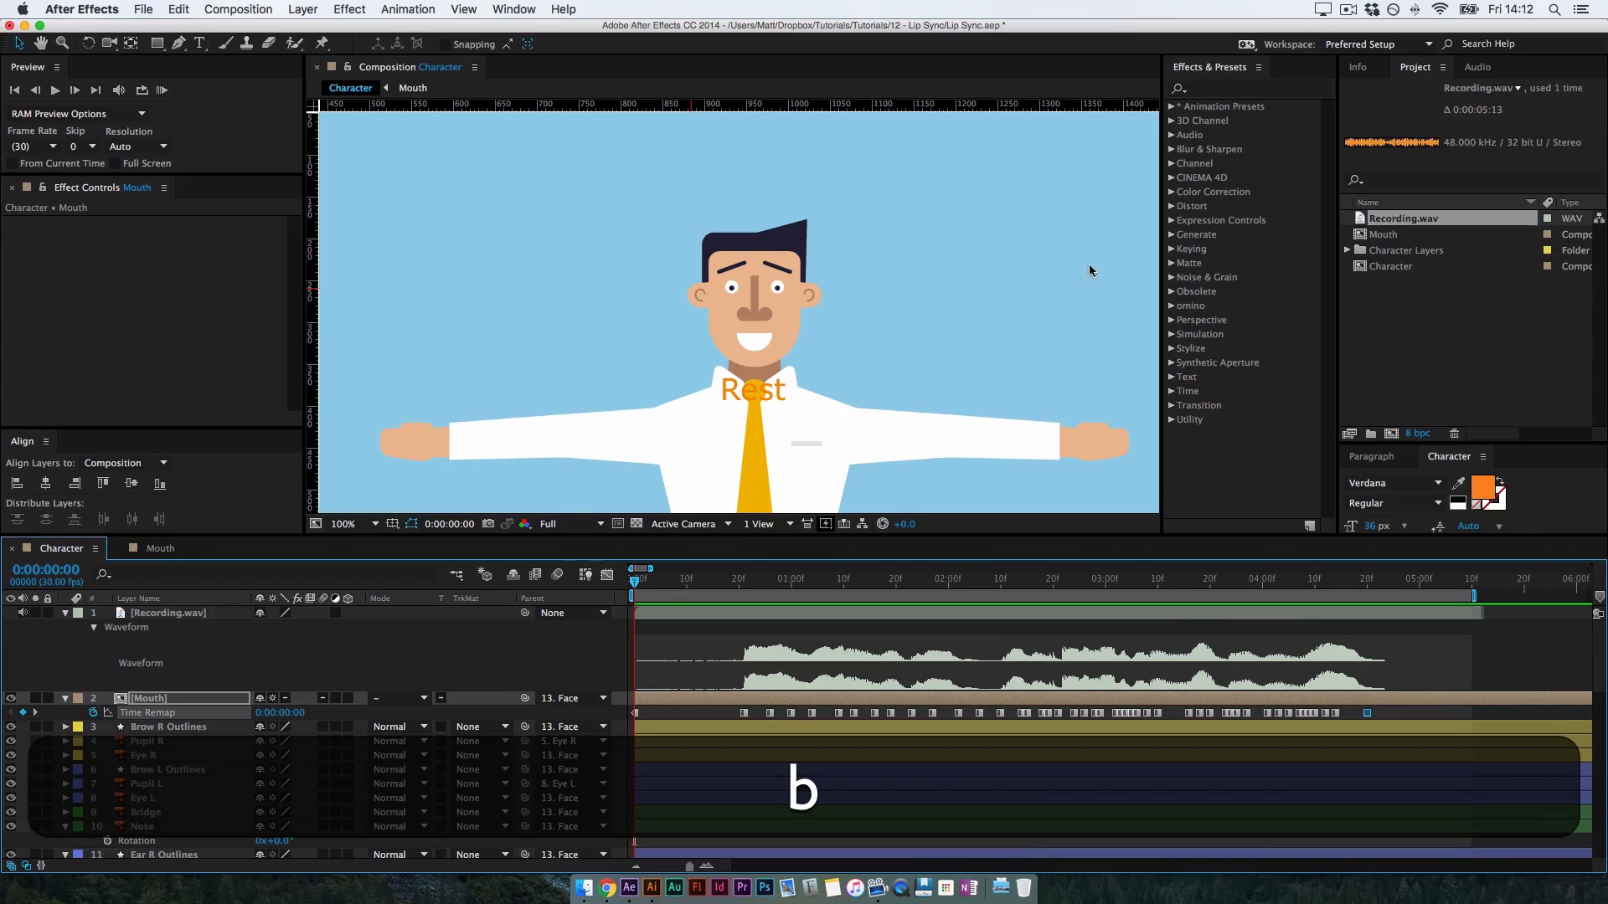
click(162, 89)
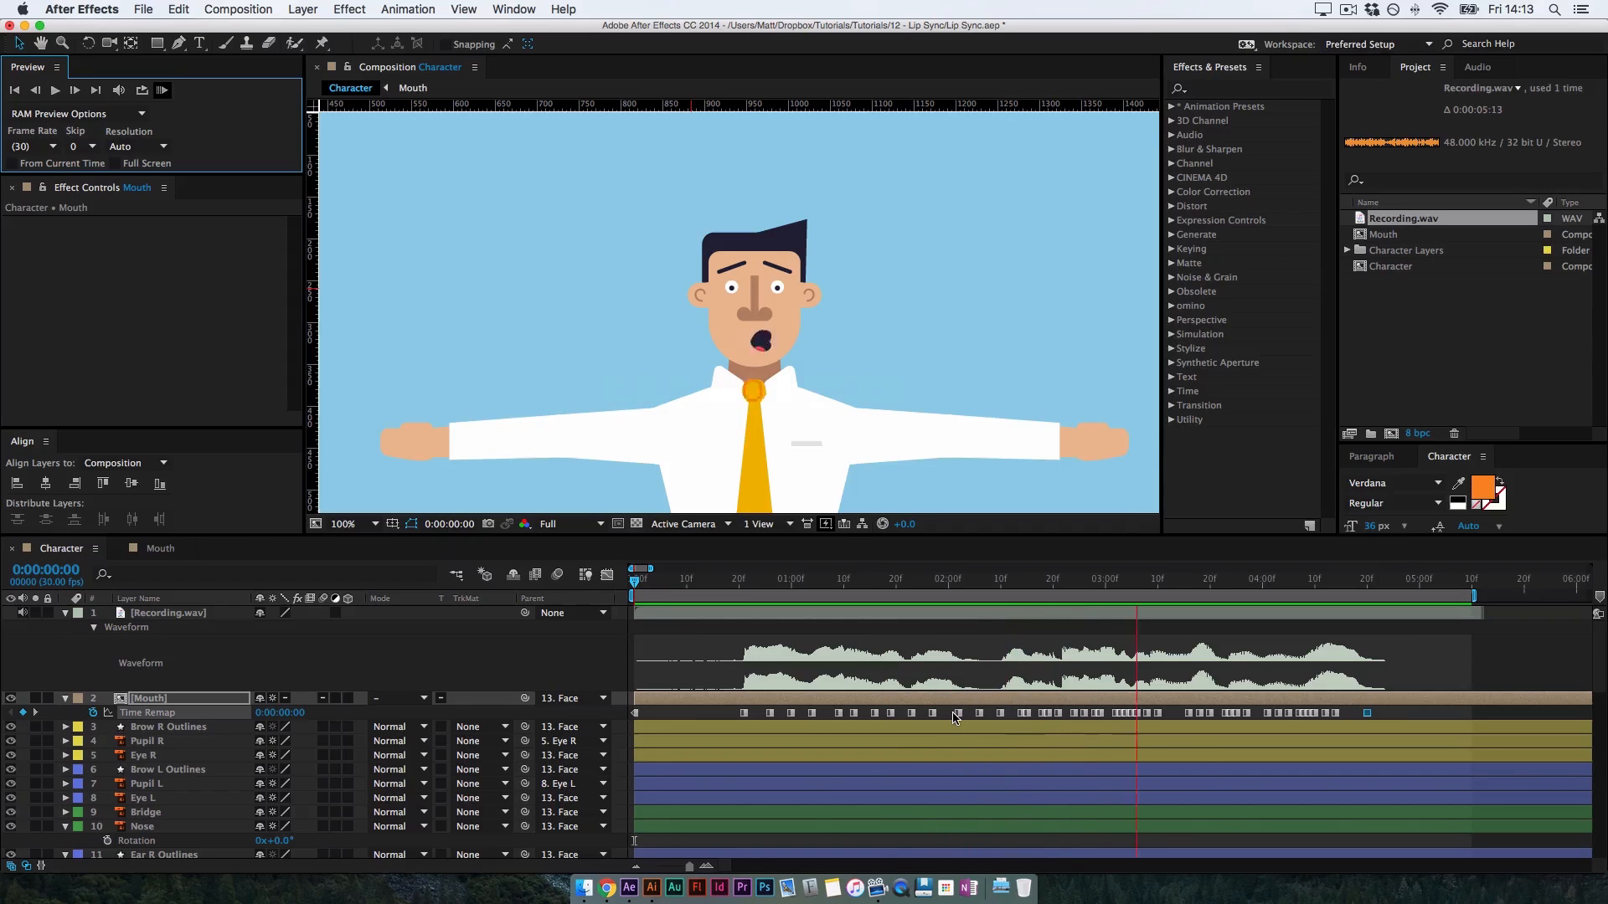
key(space)
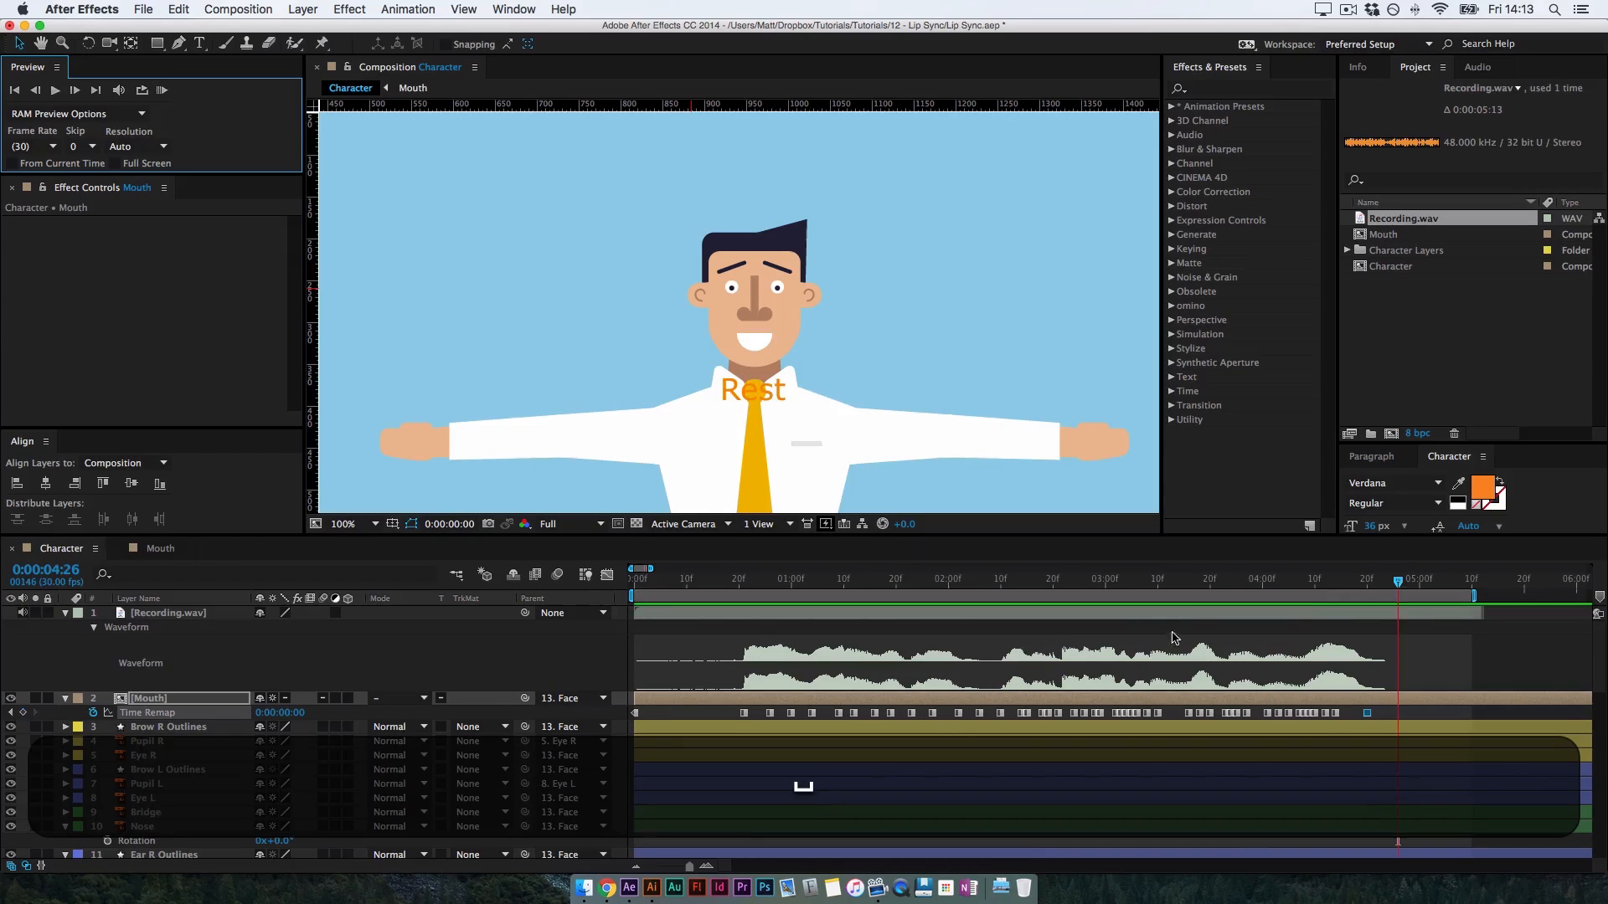
drag(1215, 583, 1370, 617)
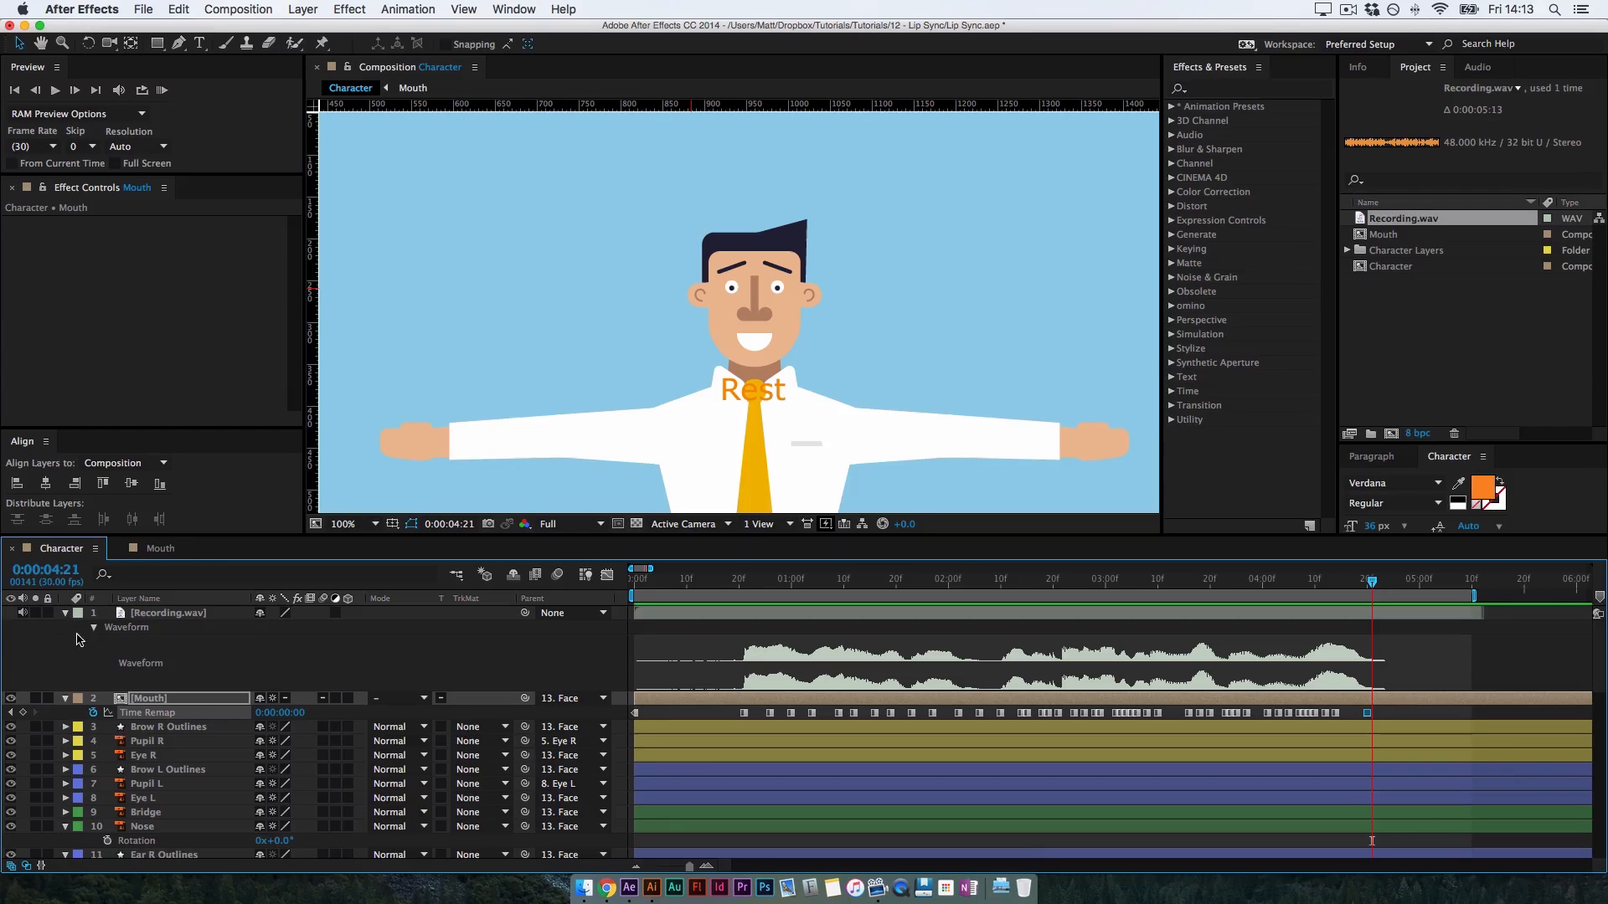
Start animating the Neck Outlines layer's Rotation with a 0° keyframe at 0:00:00:22
click(74, 715)
click(145, 699)
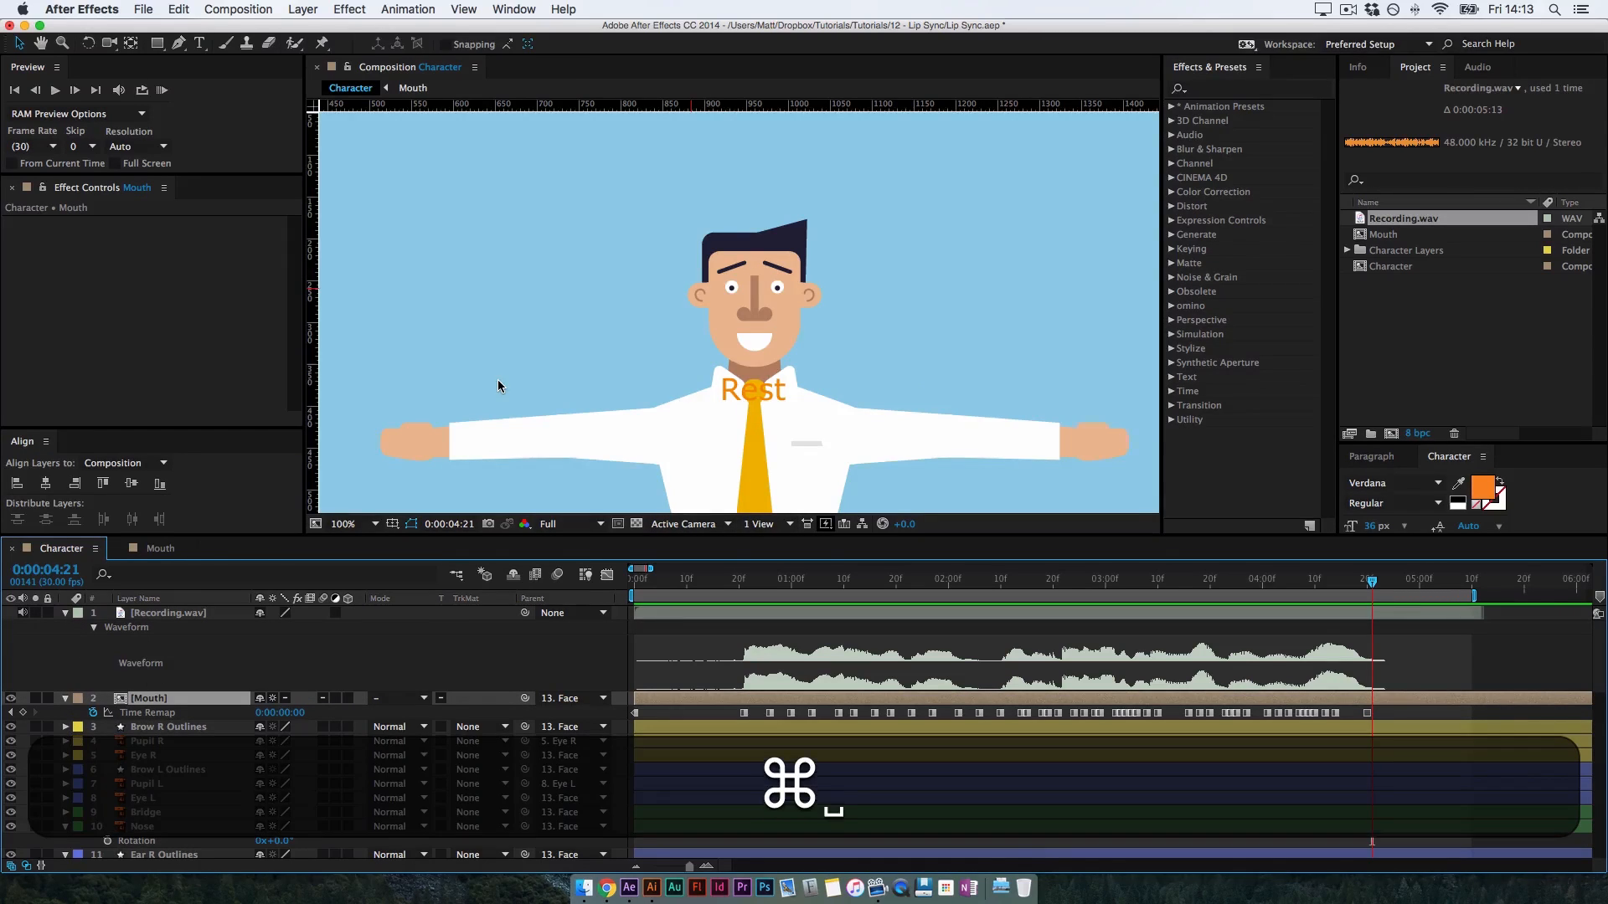
scroll(865, 236, down, 1)
drag(787, 311, 801, 223)
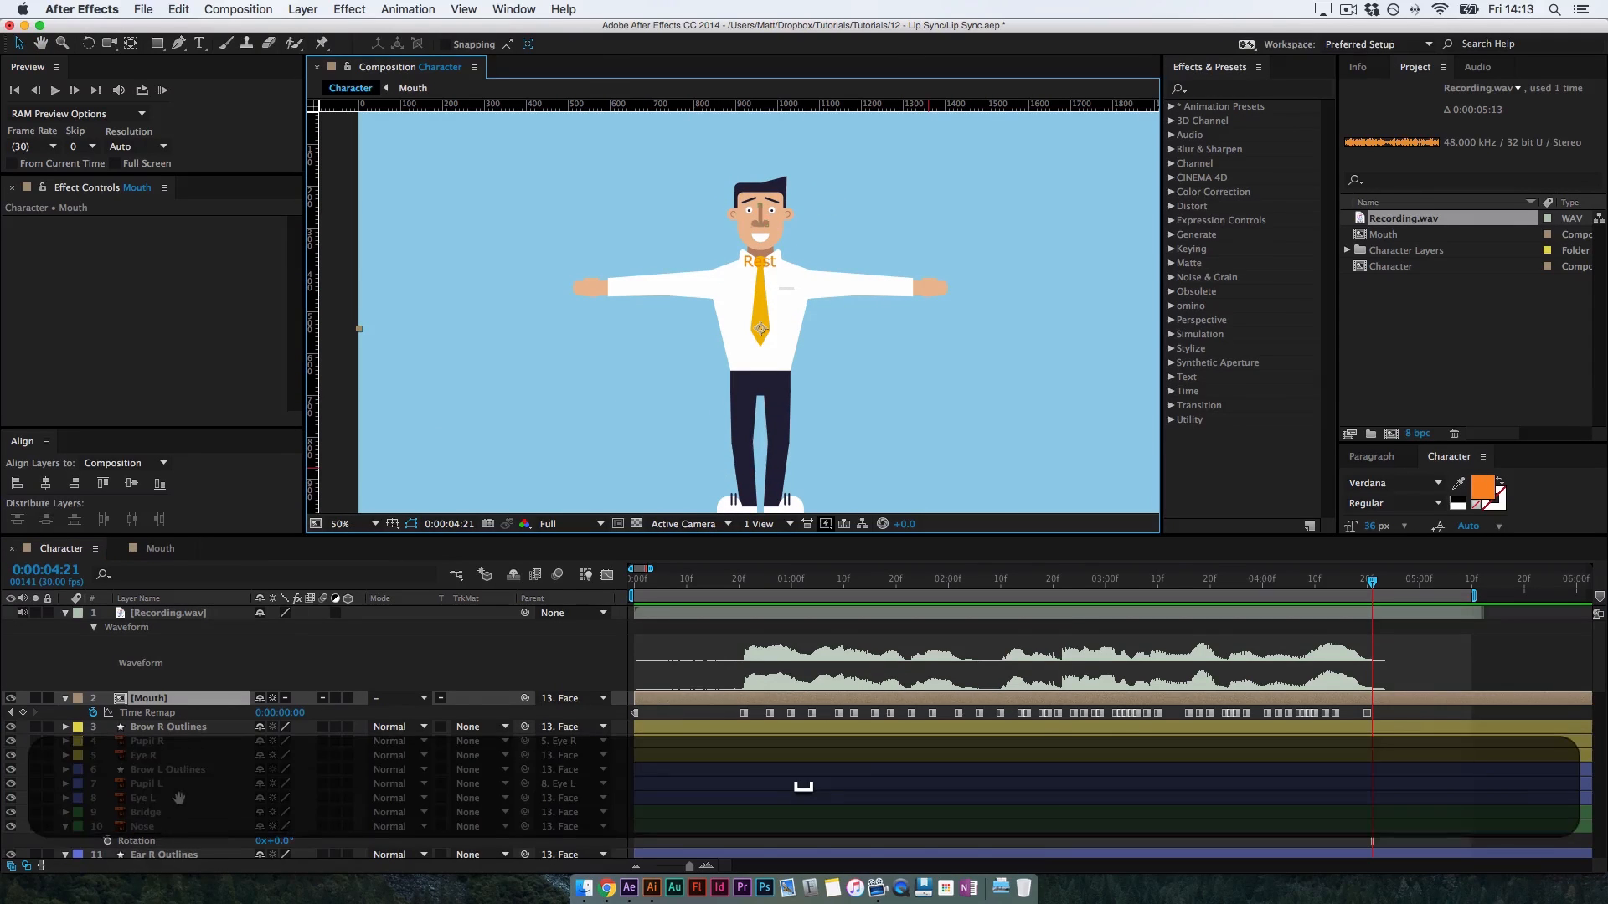
scroll(185, 805, down, 2)
scroll(180, 827, down, 14)
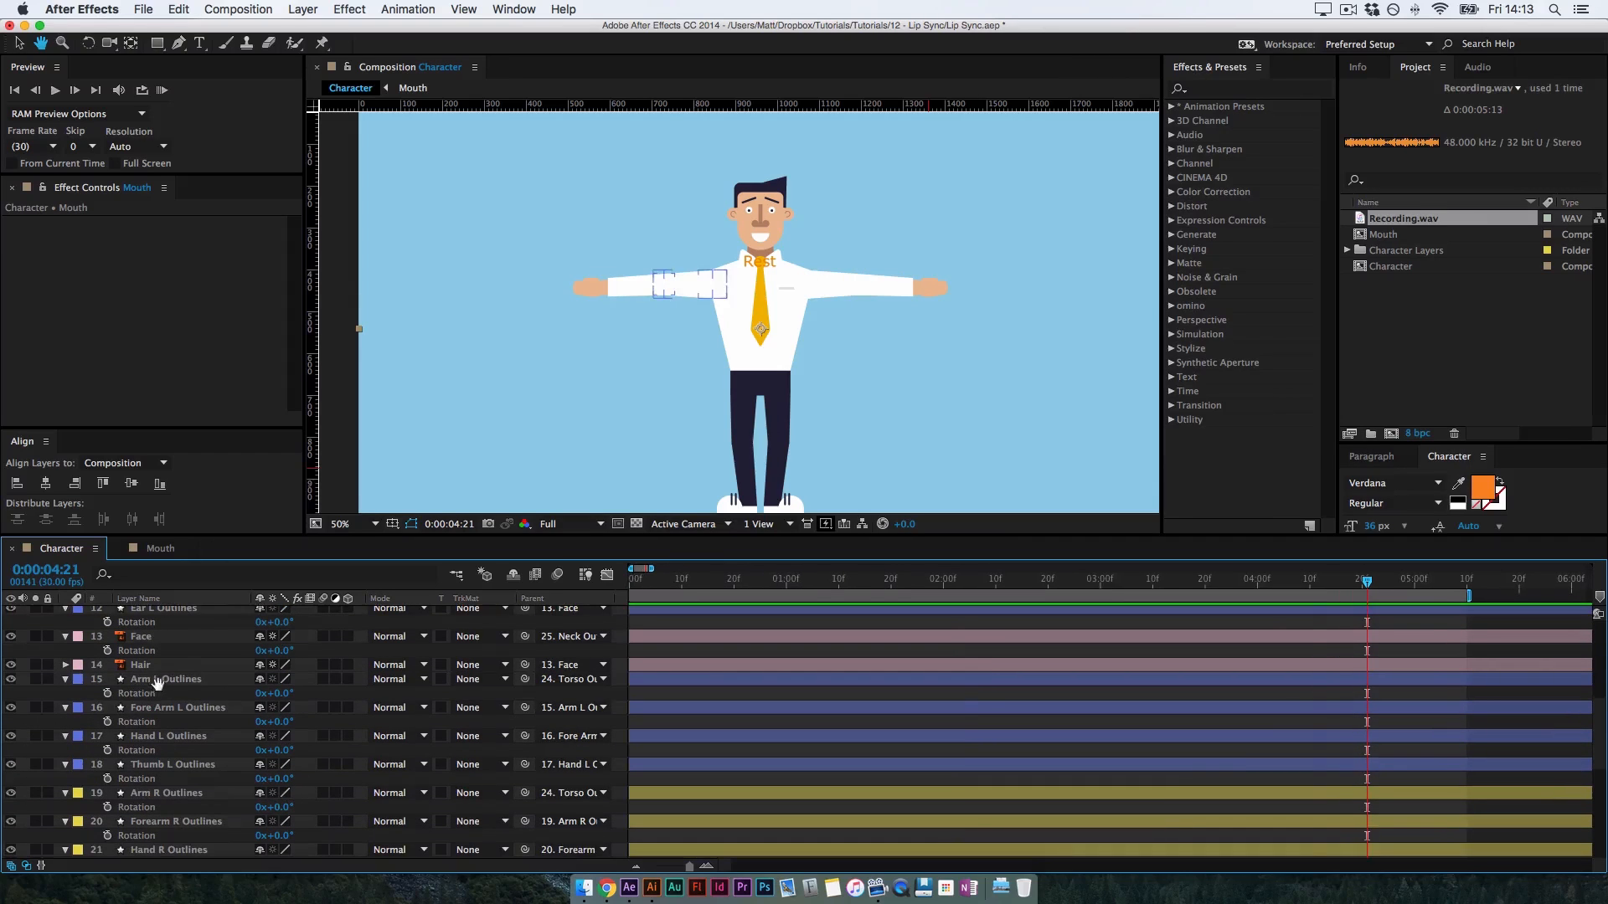
scroll(172, 794, down, 5)
scroll(167, 787, down, 12)
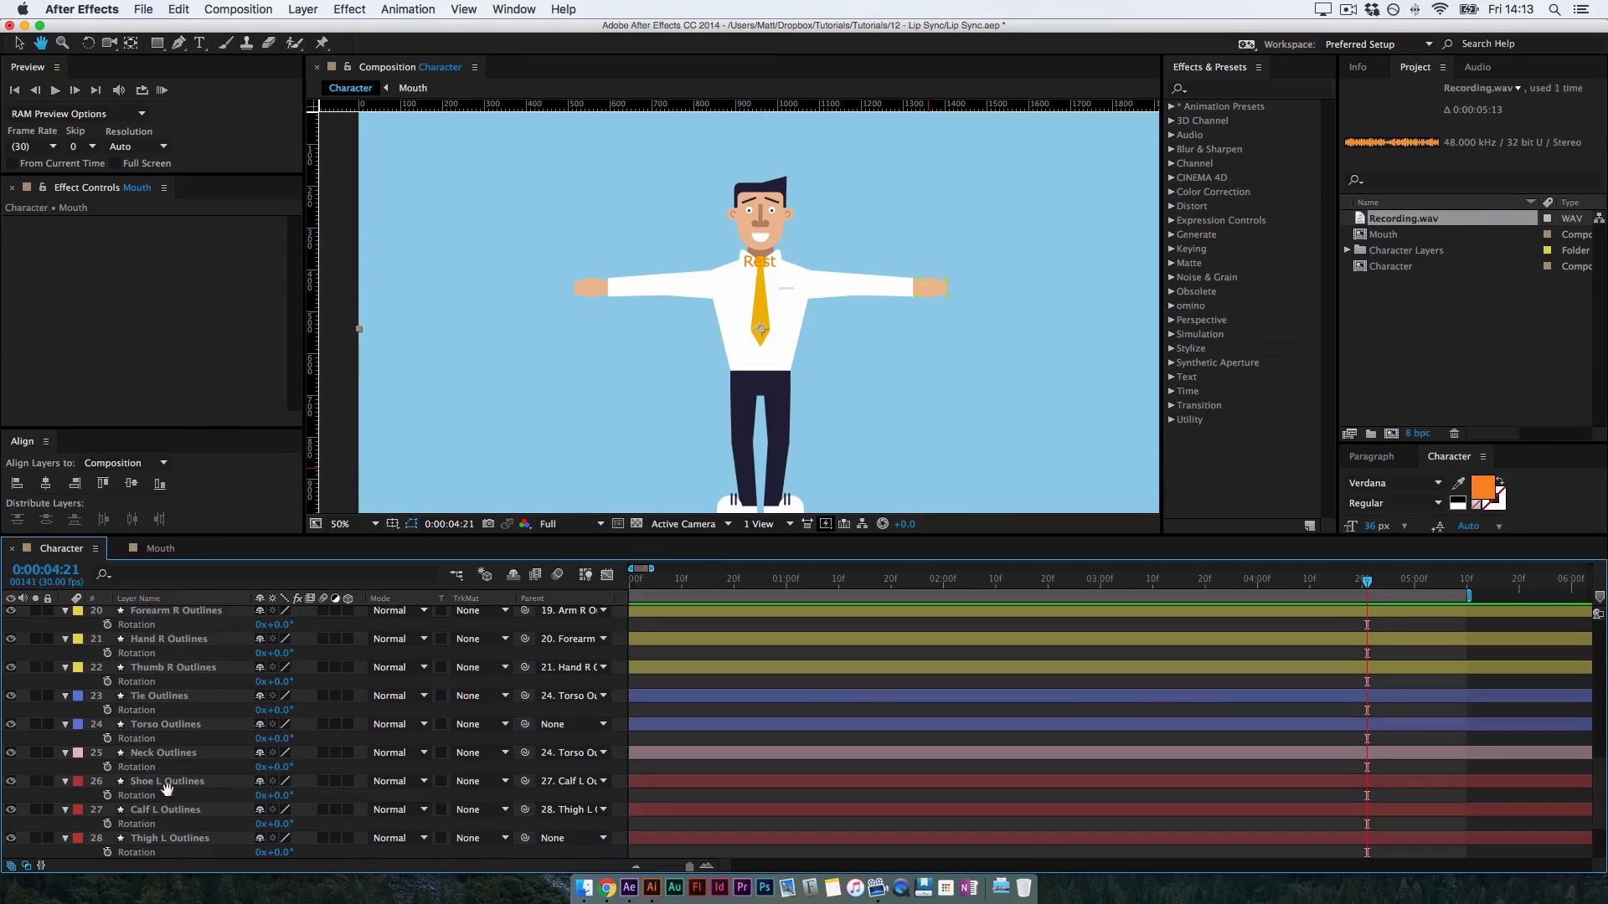
click(160, 652)
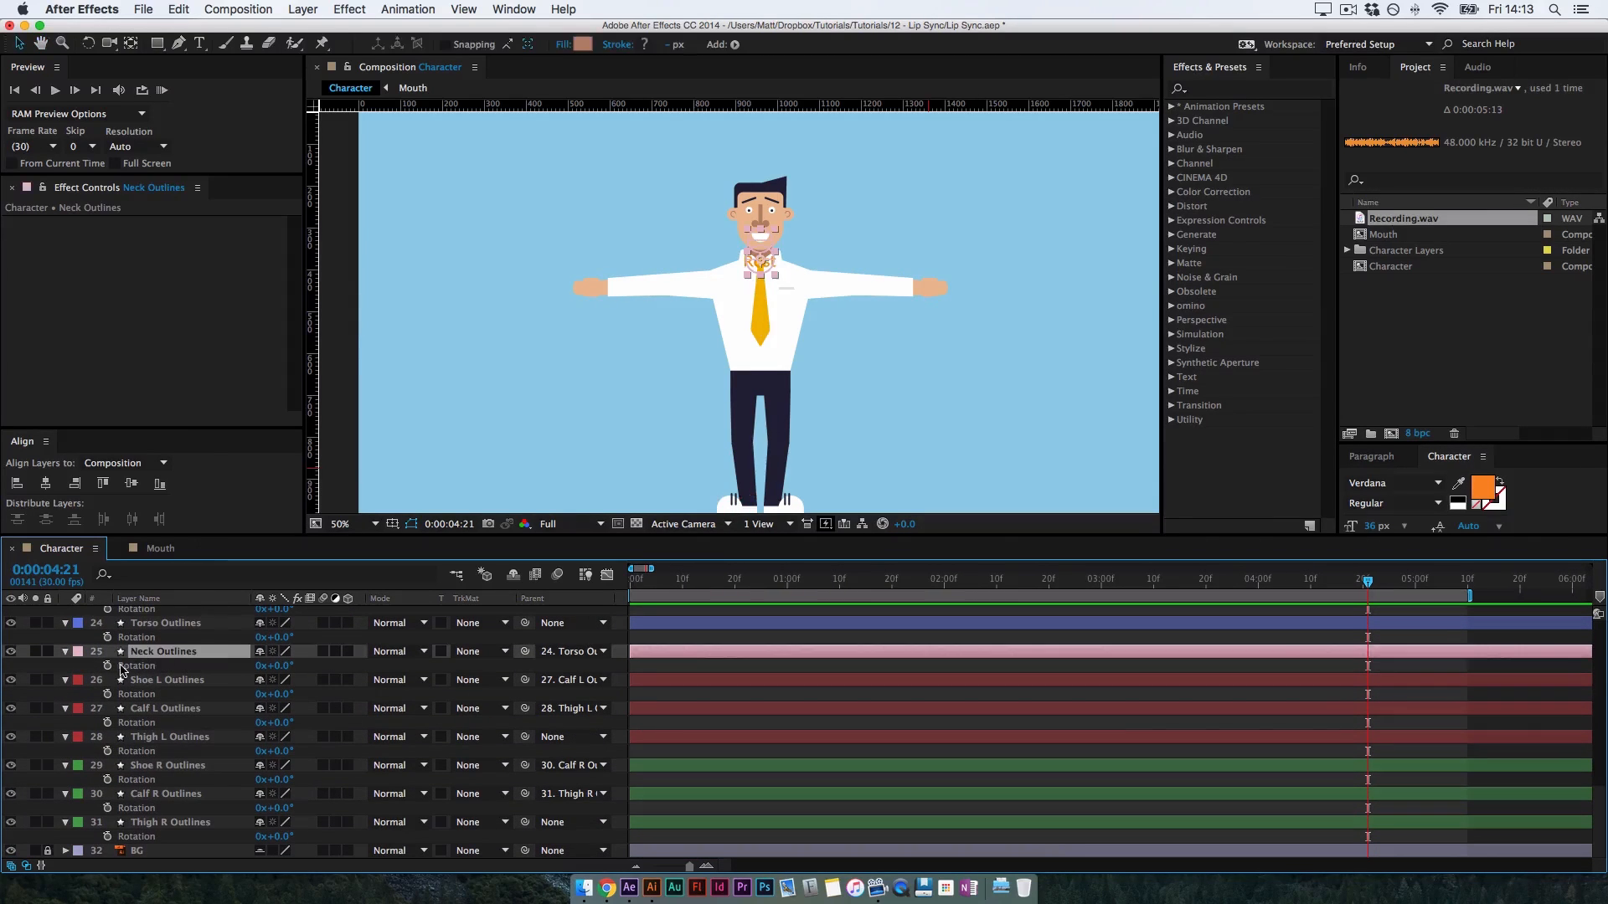
key(Home)
key(space)
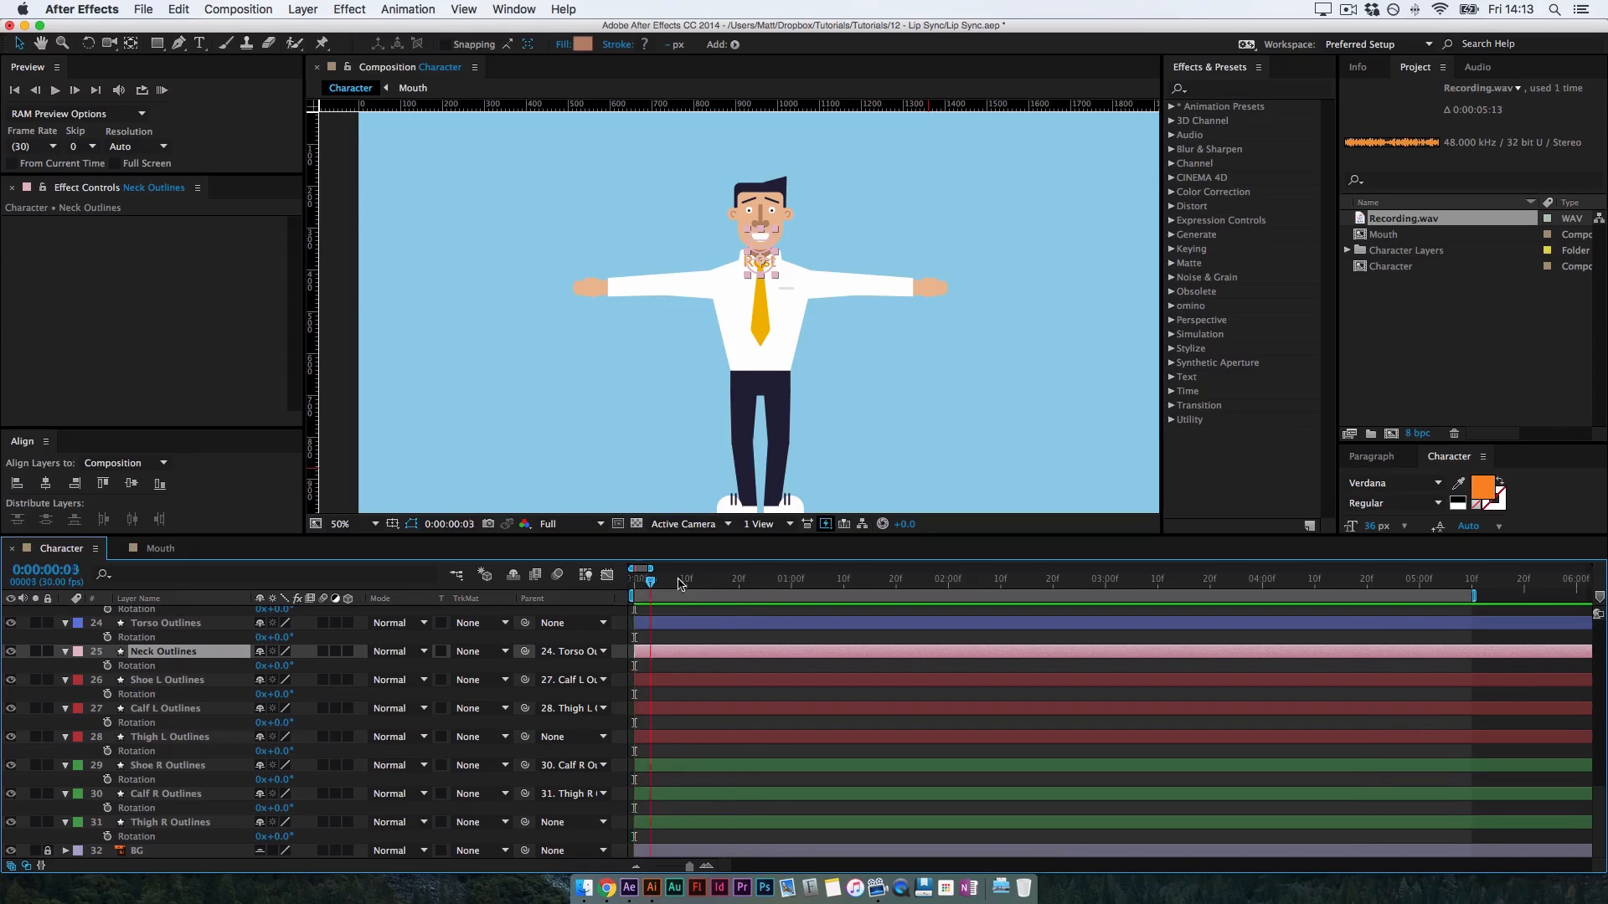
mouse_move(763, 588)
mouse_down()
mouse_move(737, 591)
mouse_move(756, 589)
mouse_up()
click(108, 666)
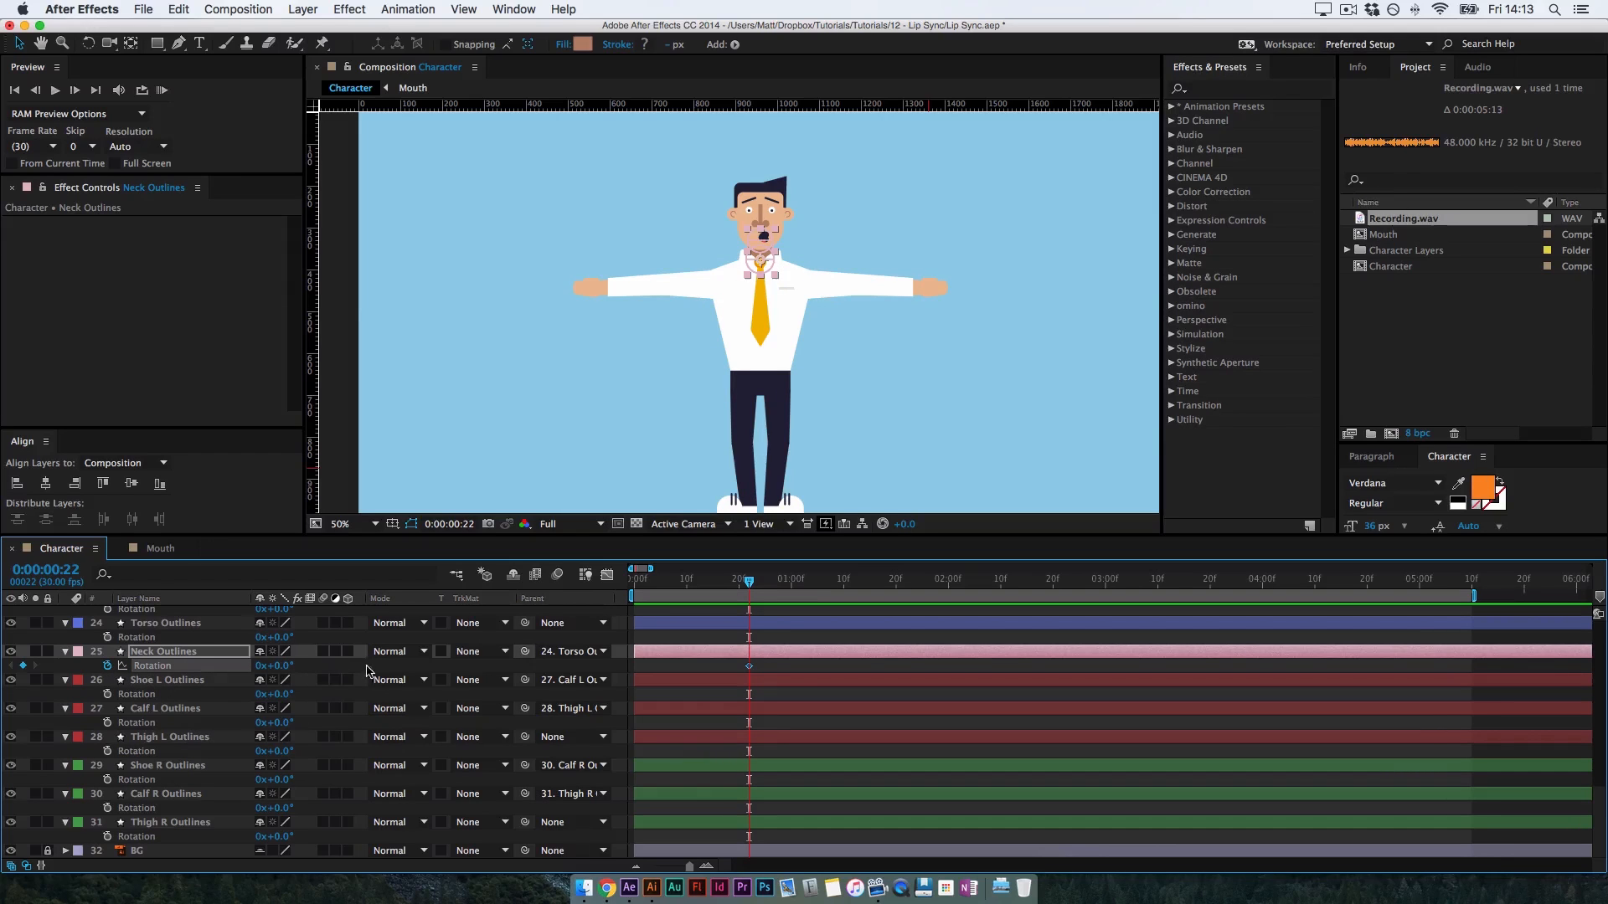
Set the Neck Outlines Rotation to 12° at 0:00:00:26 and inspect the neck and collar up close
key(super+Right)
key(super+Right)
key(super+Right)
key(super+Right)
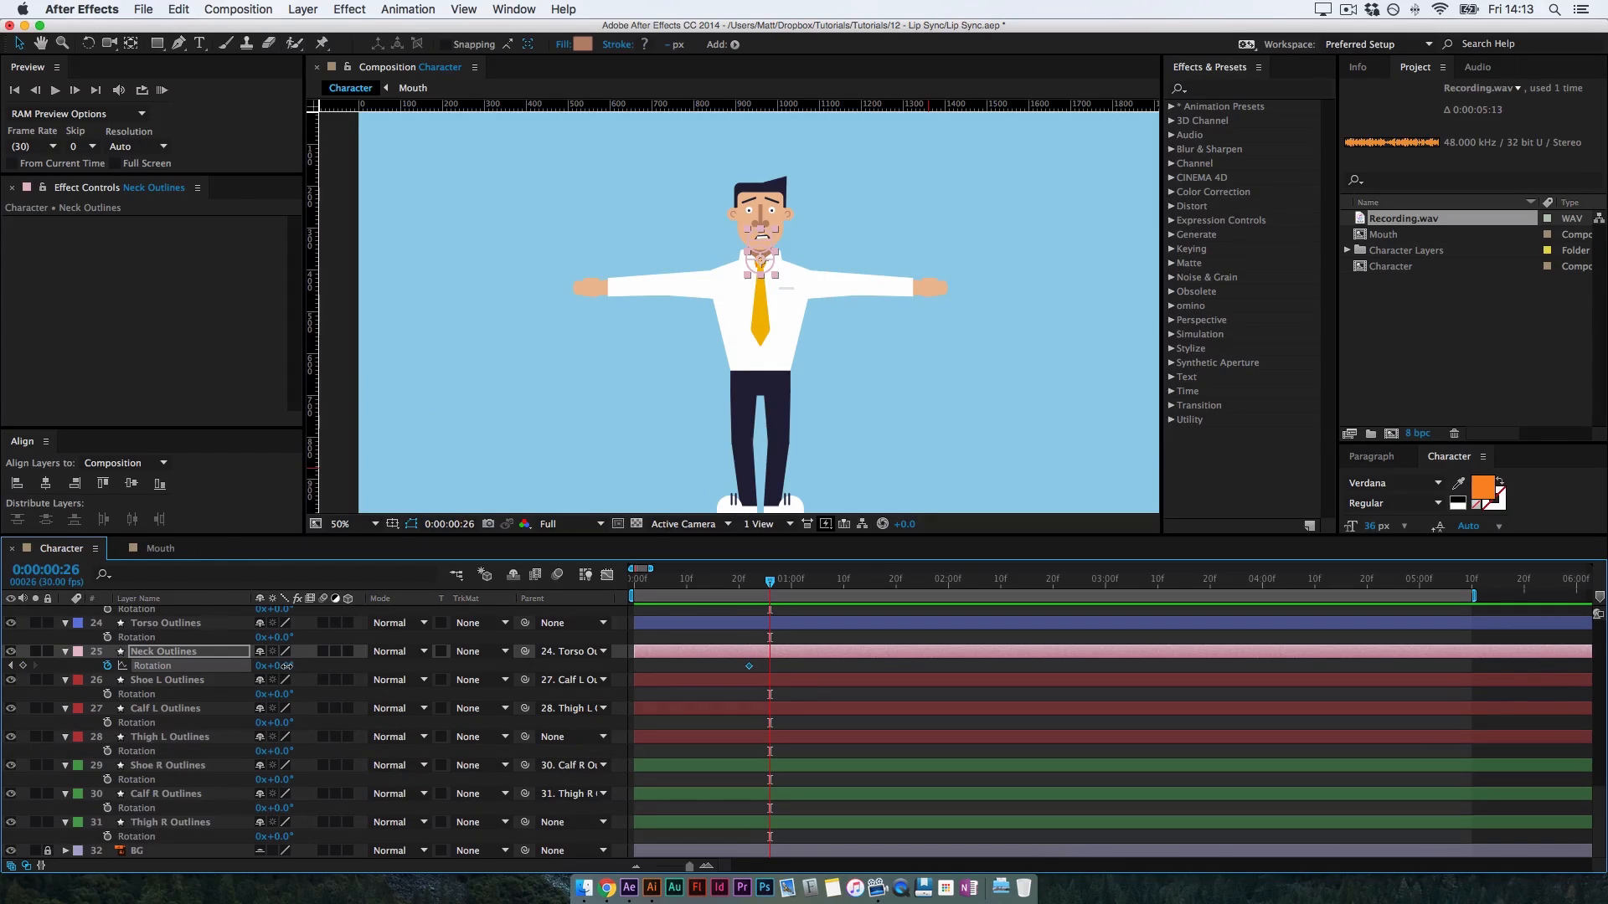
drag(286, 666, 298, 665)
key(super+equal)
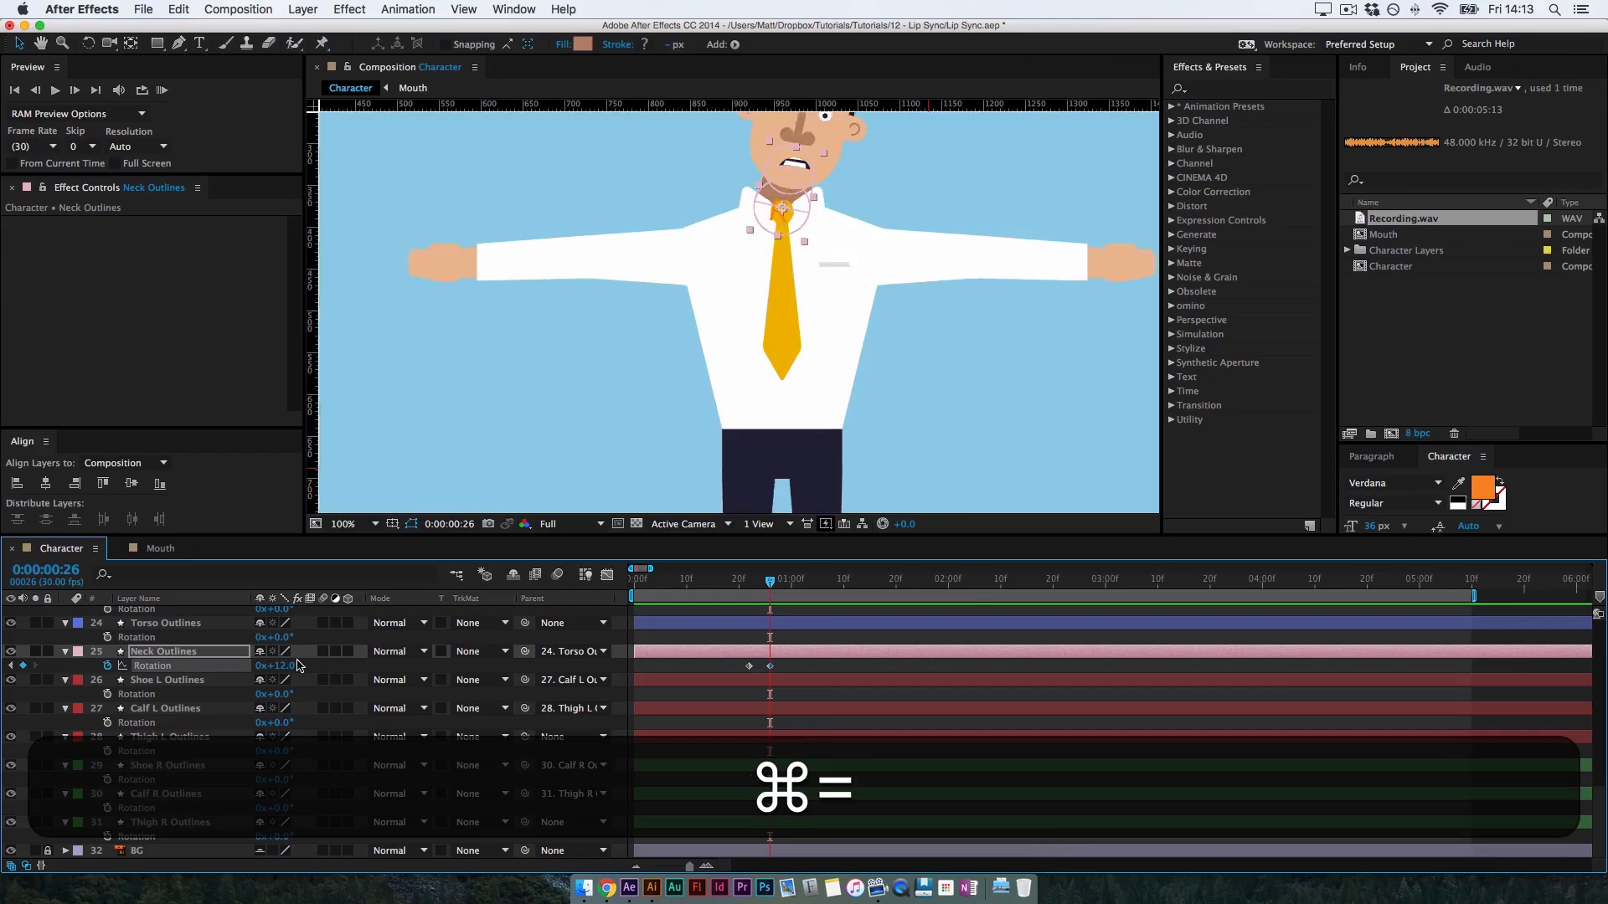
key(super+equal)
drag(940, 244, 907, 405)
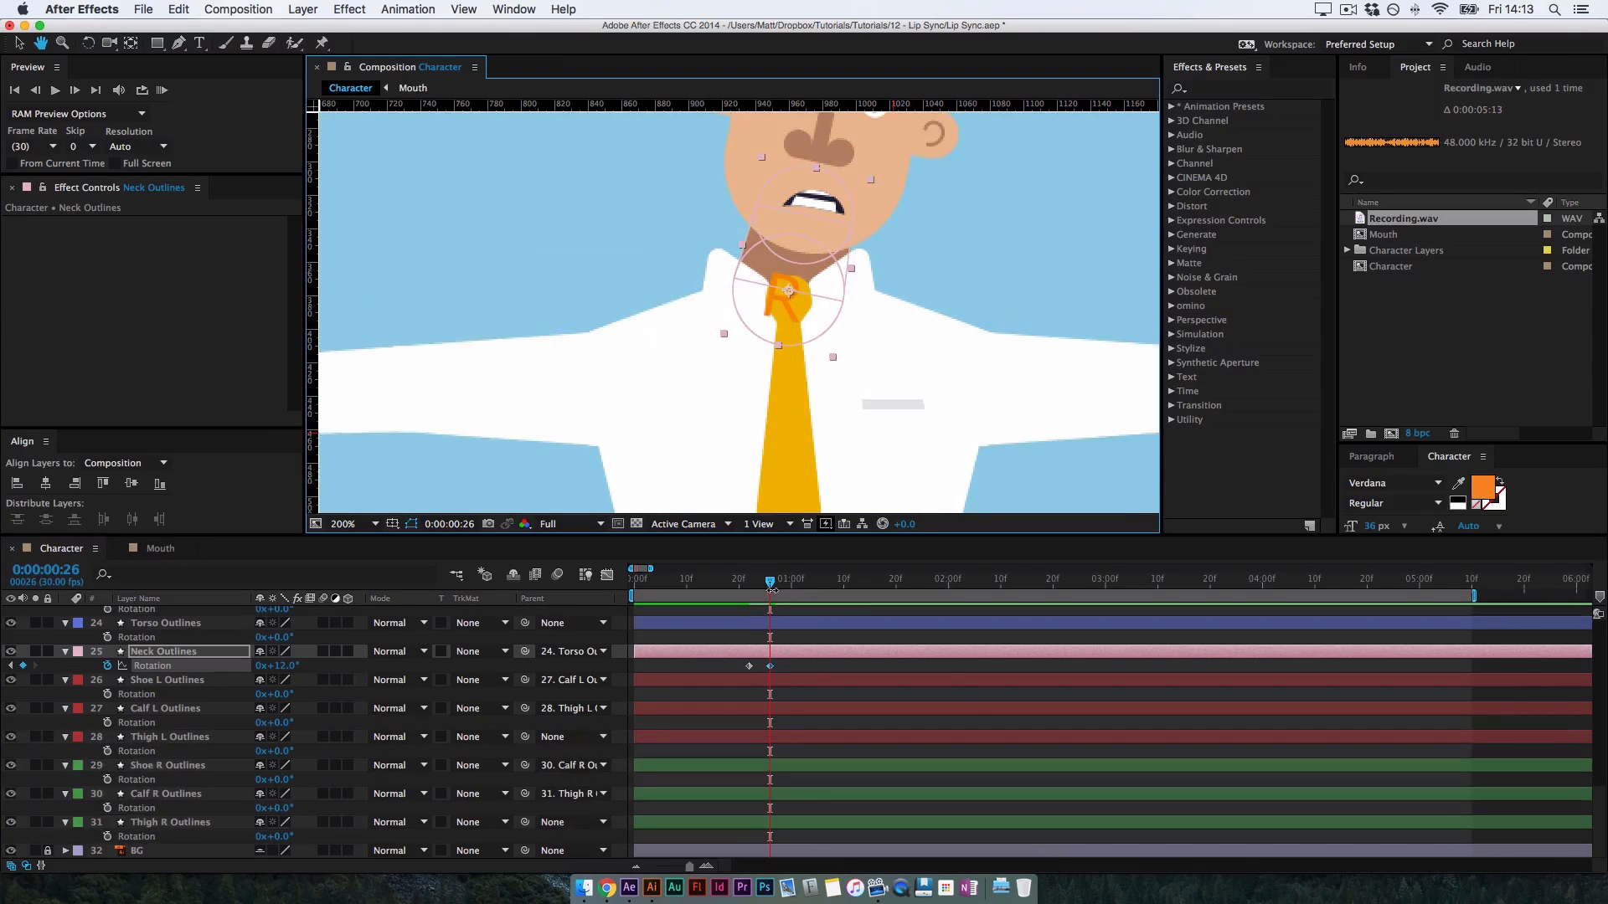
Check the timing against the waveform and move the Neck Outlines' 12° Rotation keyframe to 0:00:01:02
scroll(768, 677, up, 3)
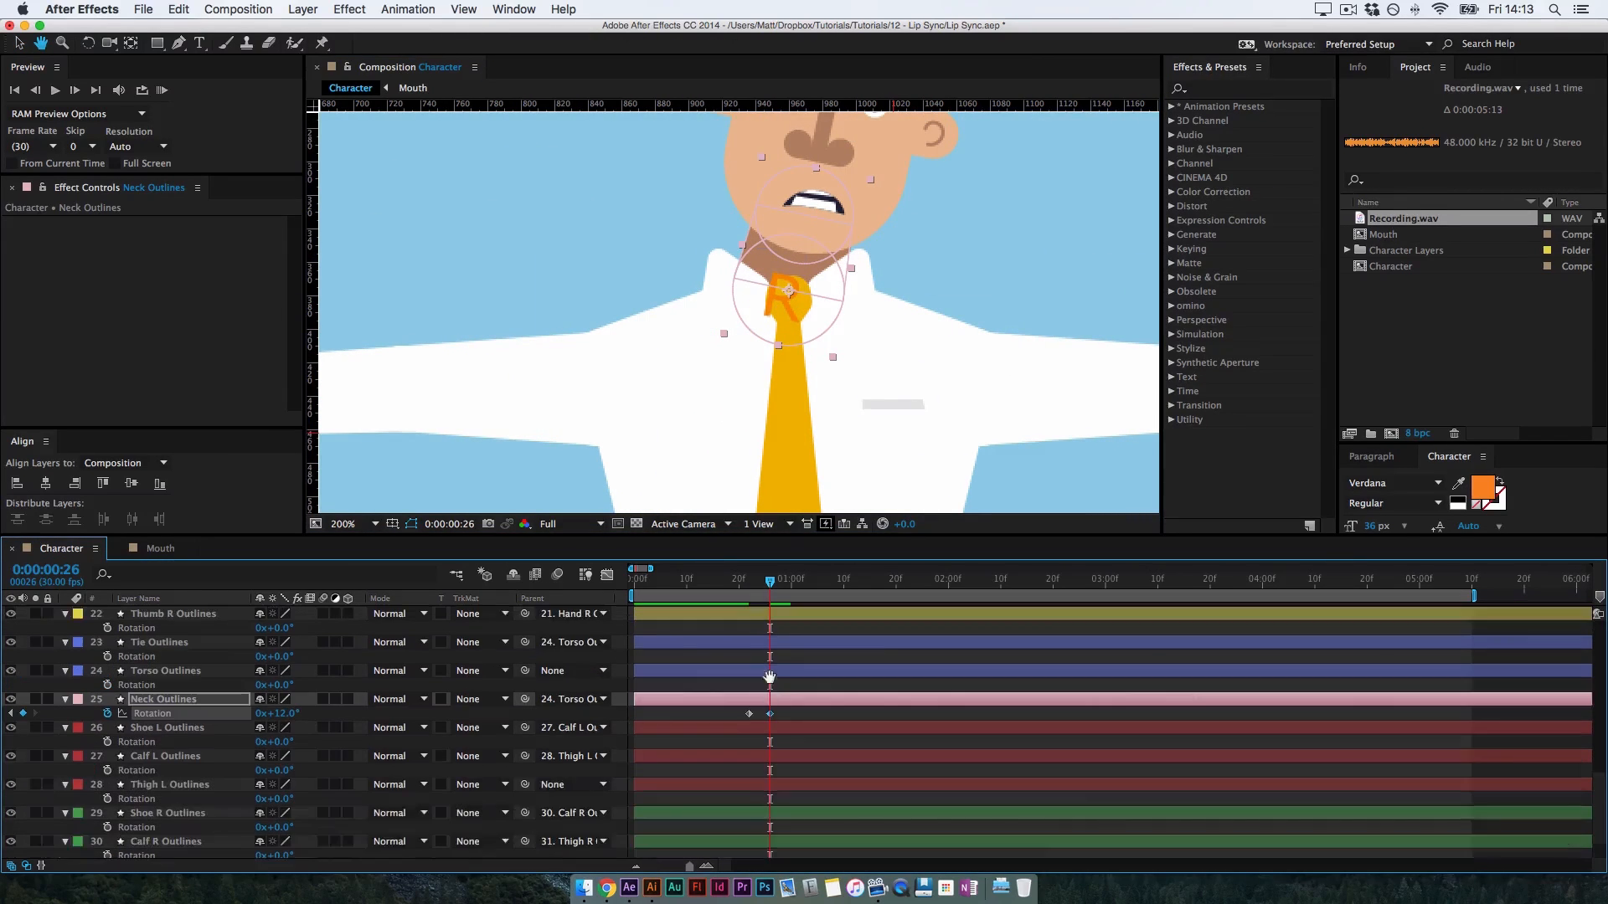
scroll(768, 676, up, 15)
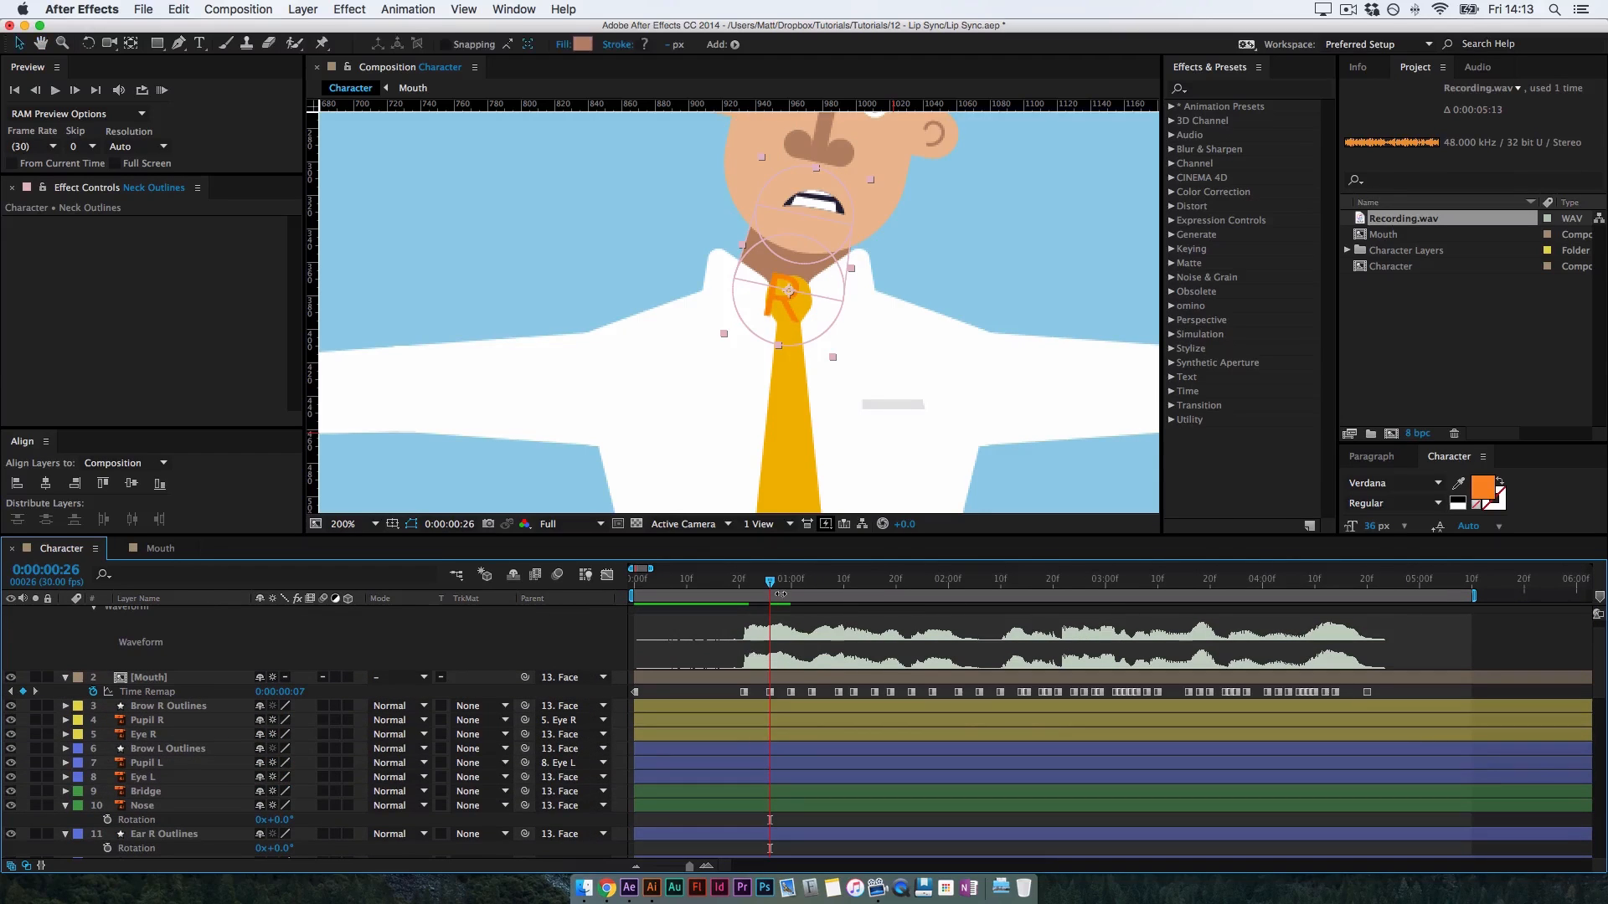
mouse_move(771, 582)
mouse_down()
mouse_move(825, 587)
mouse_move(739, 590)
mouse_move(801, 586)
mouse_up()
drag(789, 737, 768, 618)
drag(806, 798, 818, 742)
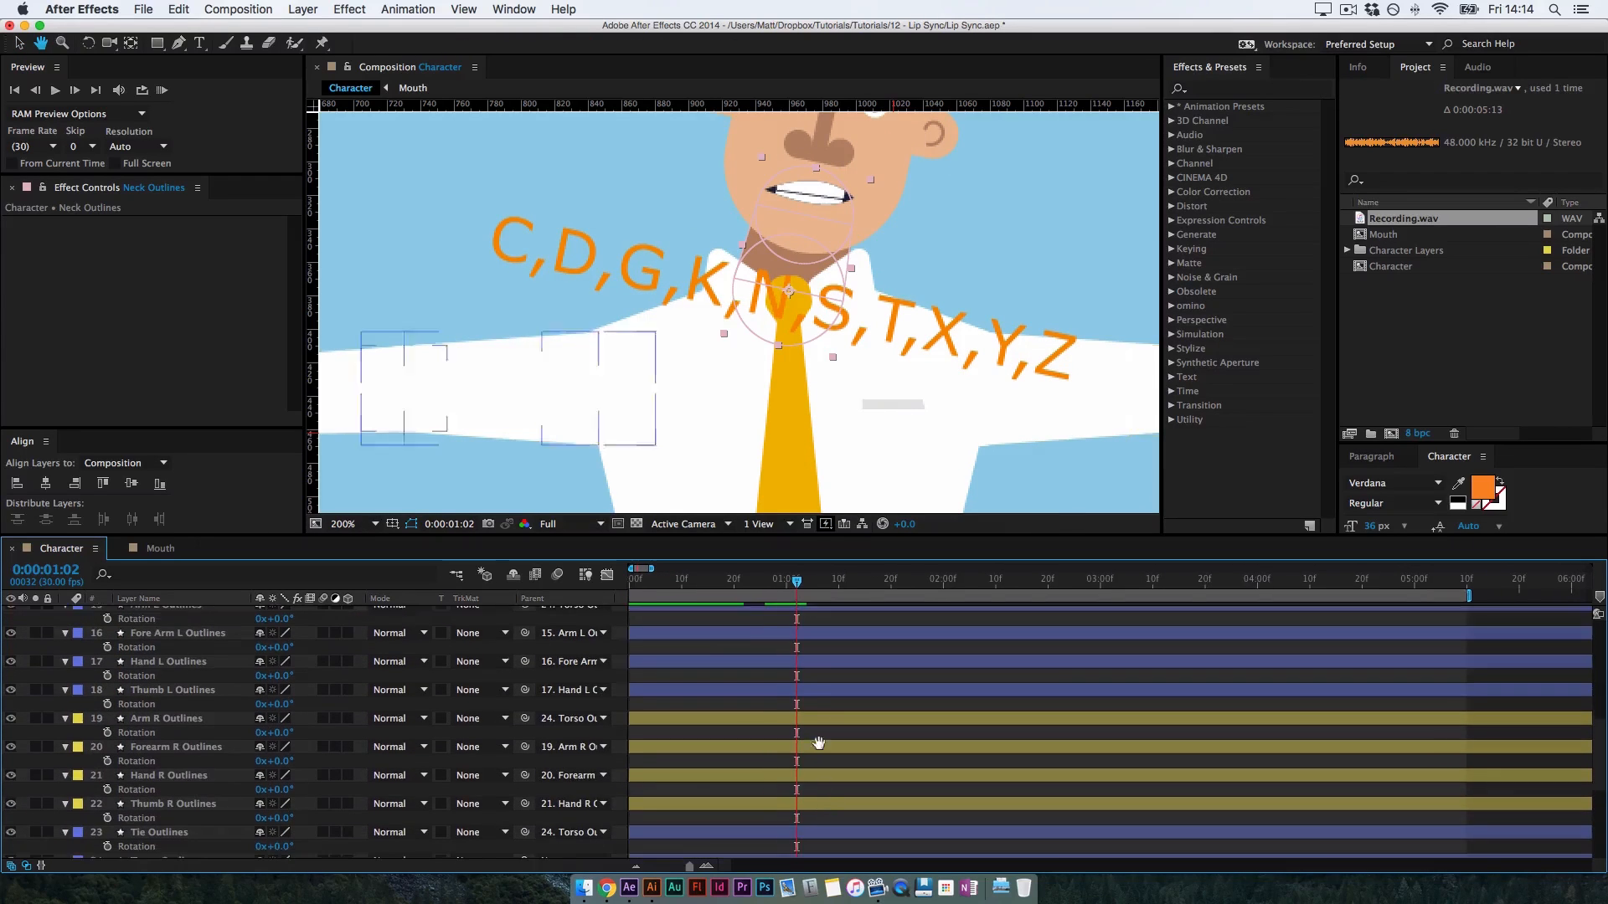
drag(812, 830, 814, 620)
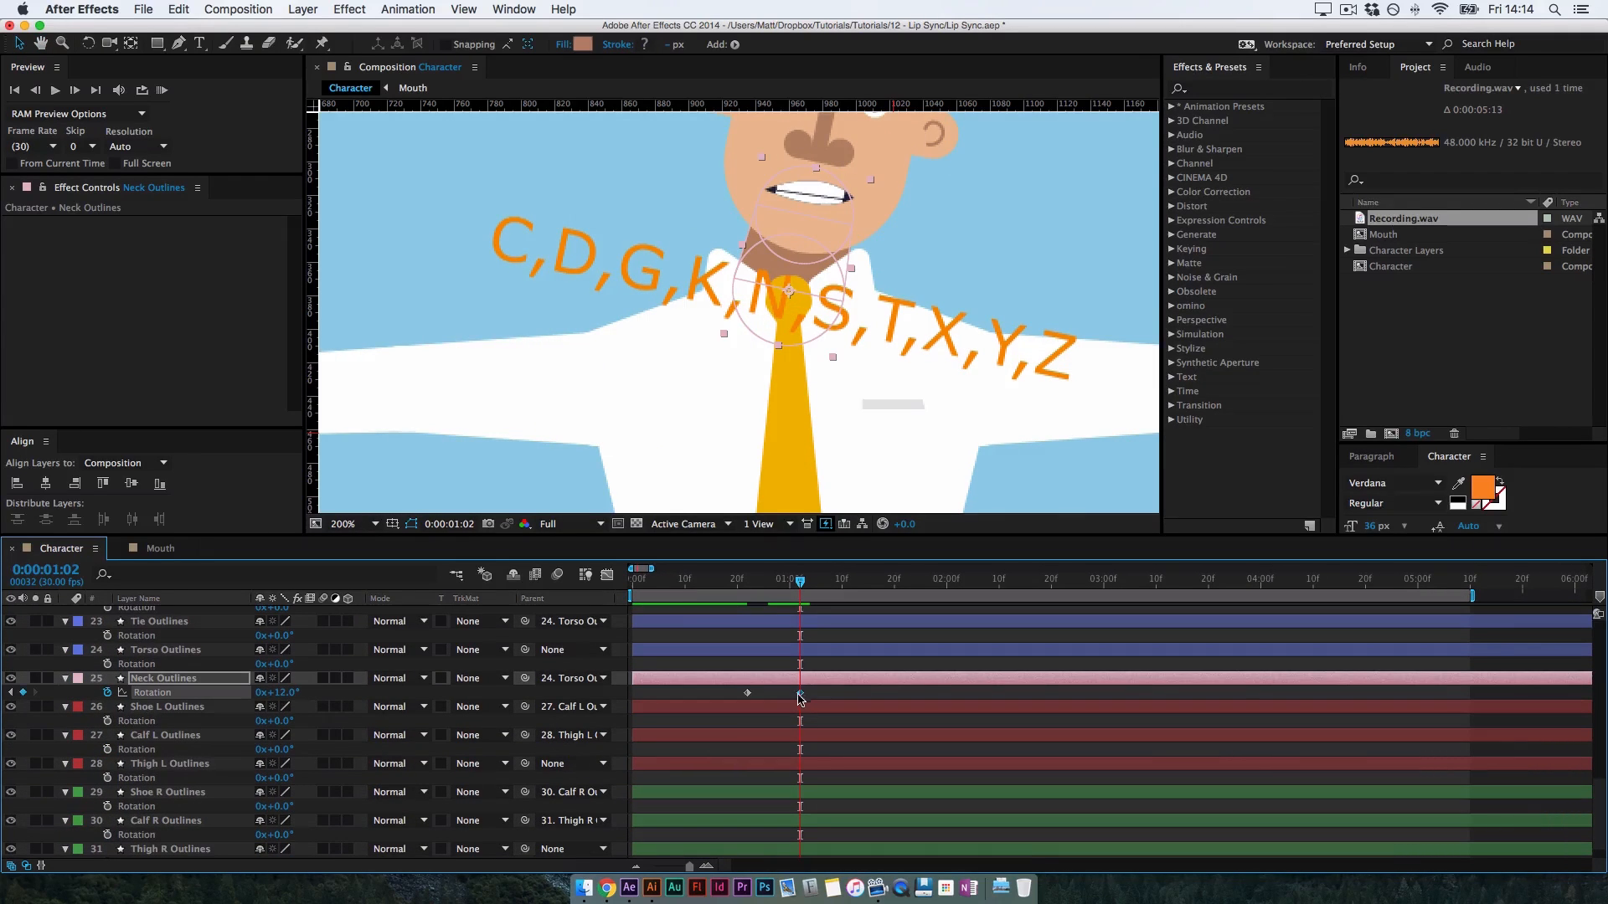
Keyframe the Face layer's Rotation at 0° at 0:00:00:23 and at -20° at 0:00:01:02
drag(764, 661, 757, 774)
drag(756, 624, 762, 780)
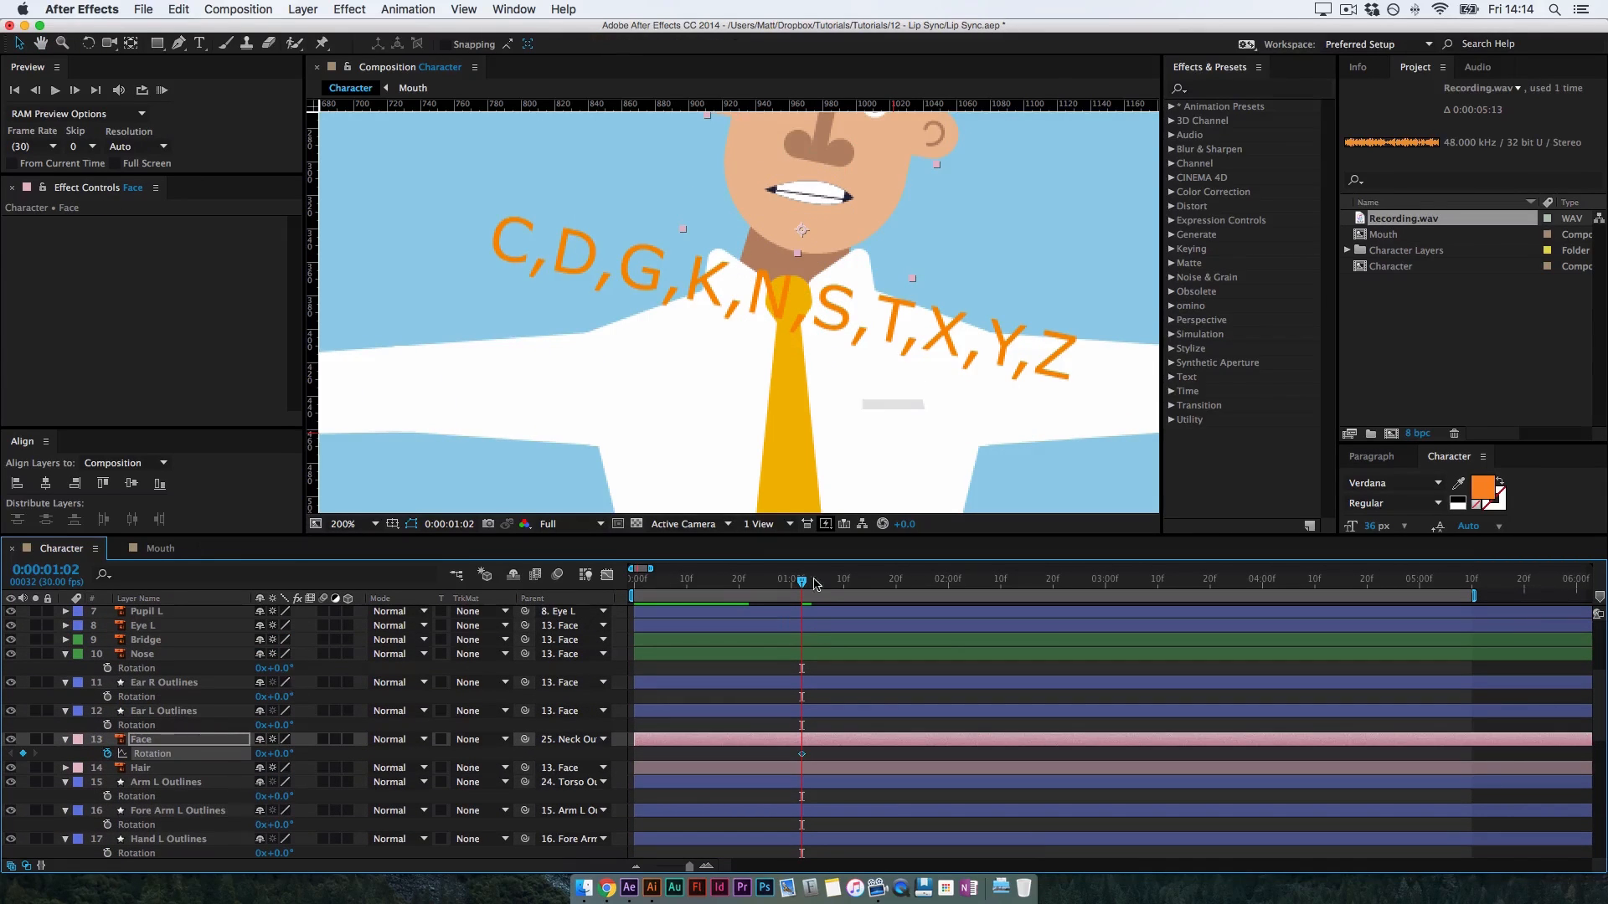
drag(796, 581, 754, 587)
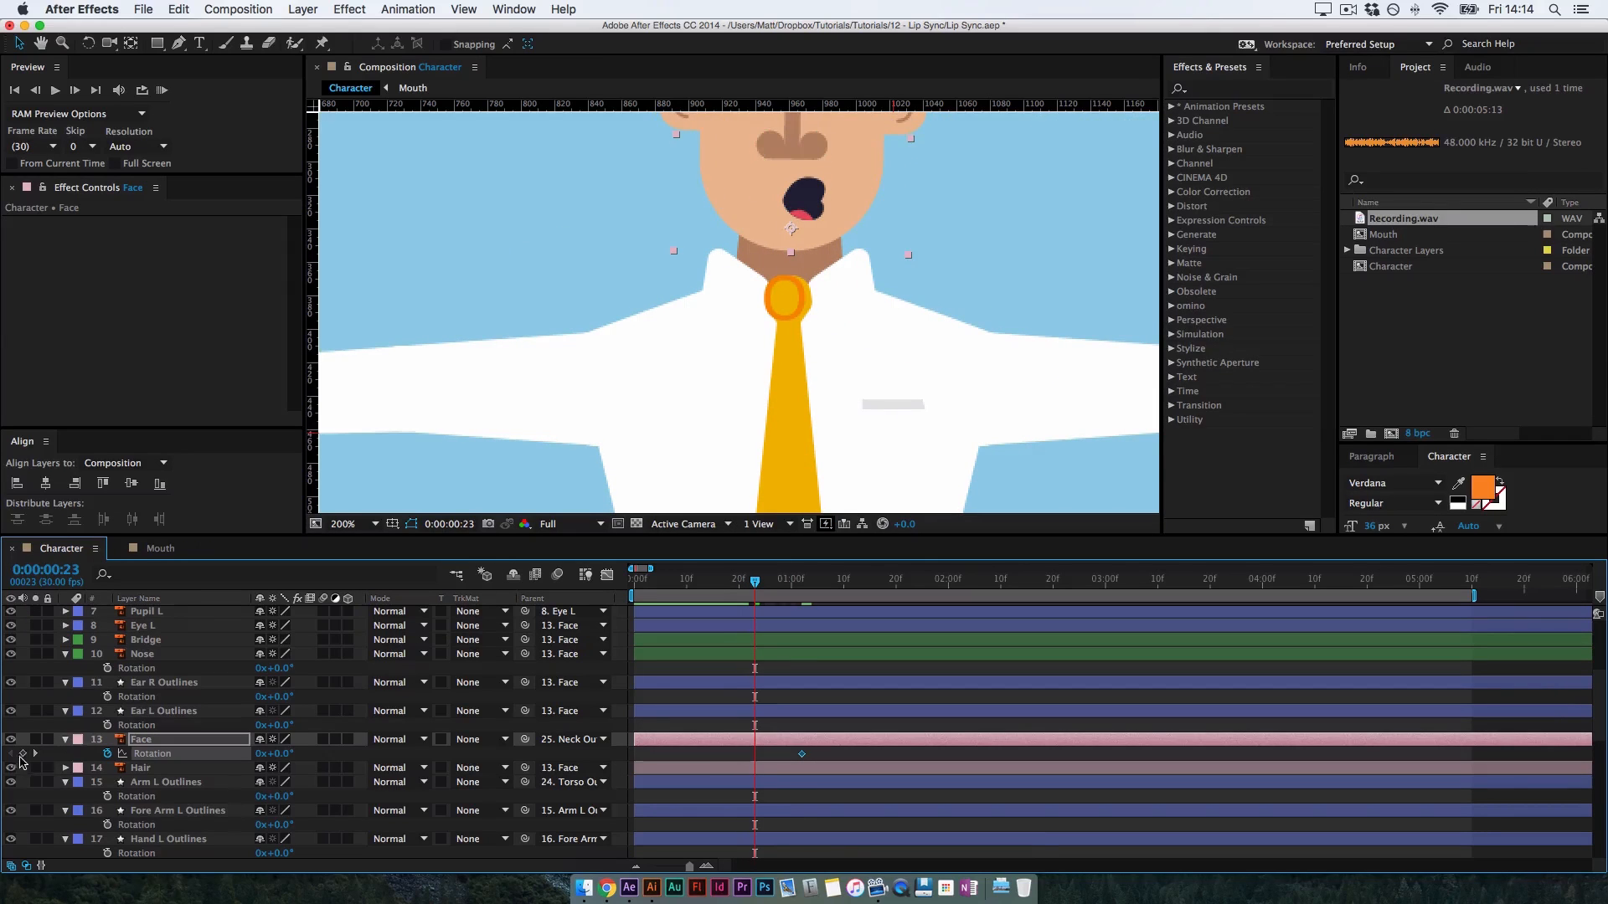
click(34, 754)
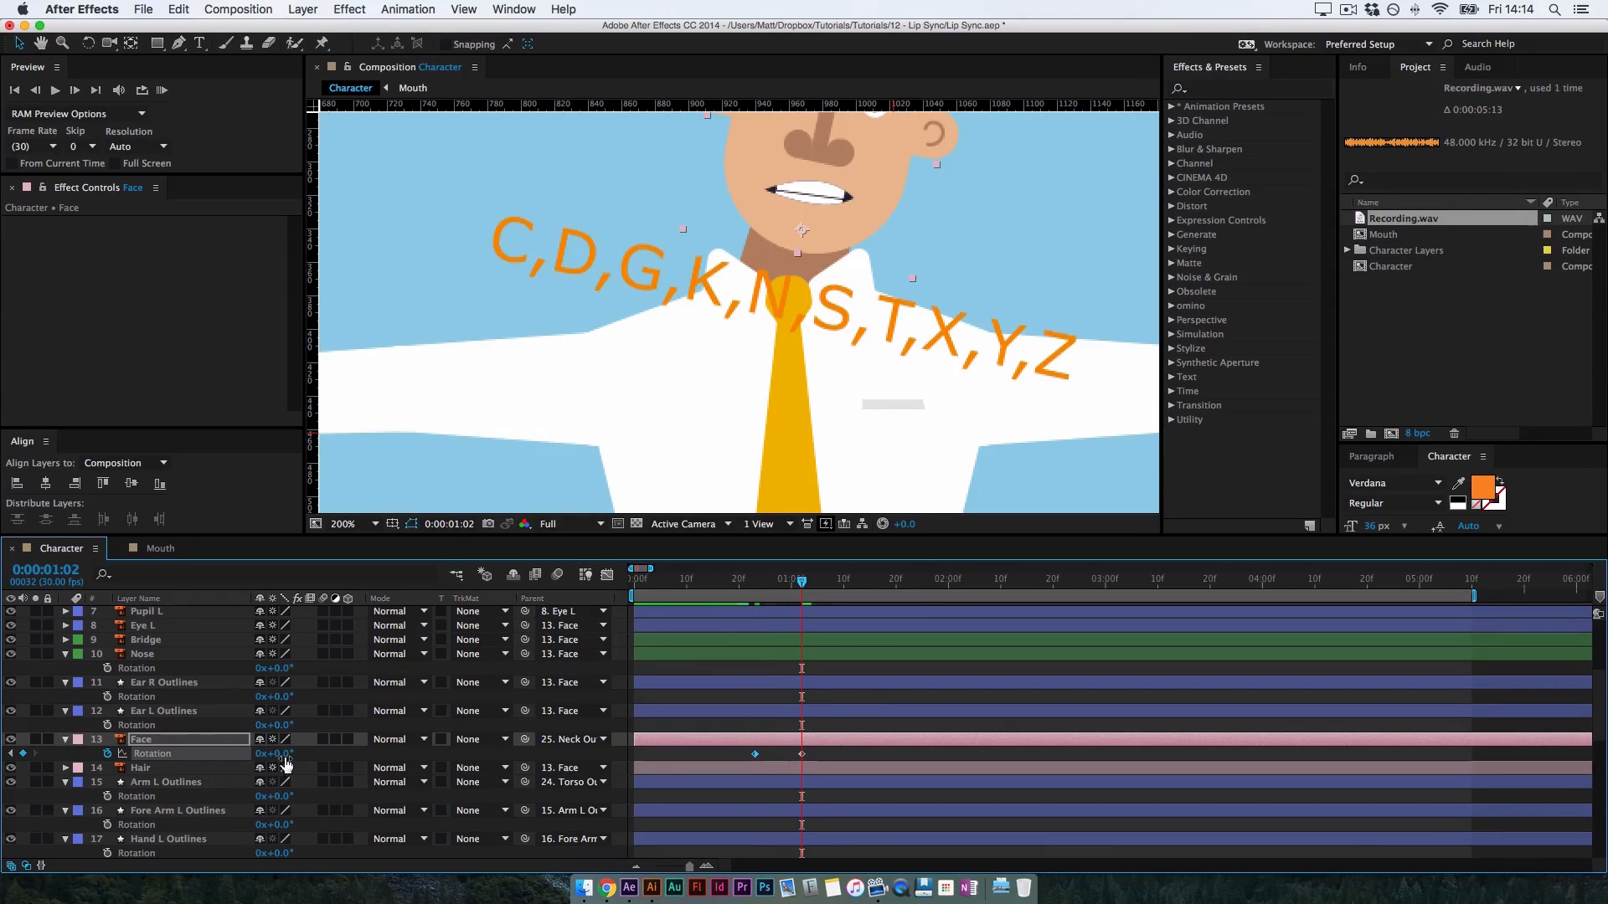
drag(284, 757, 270, 758)
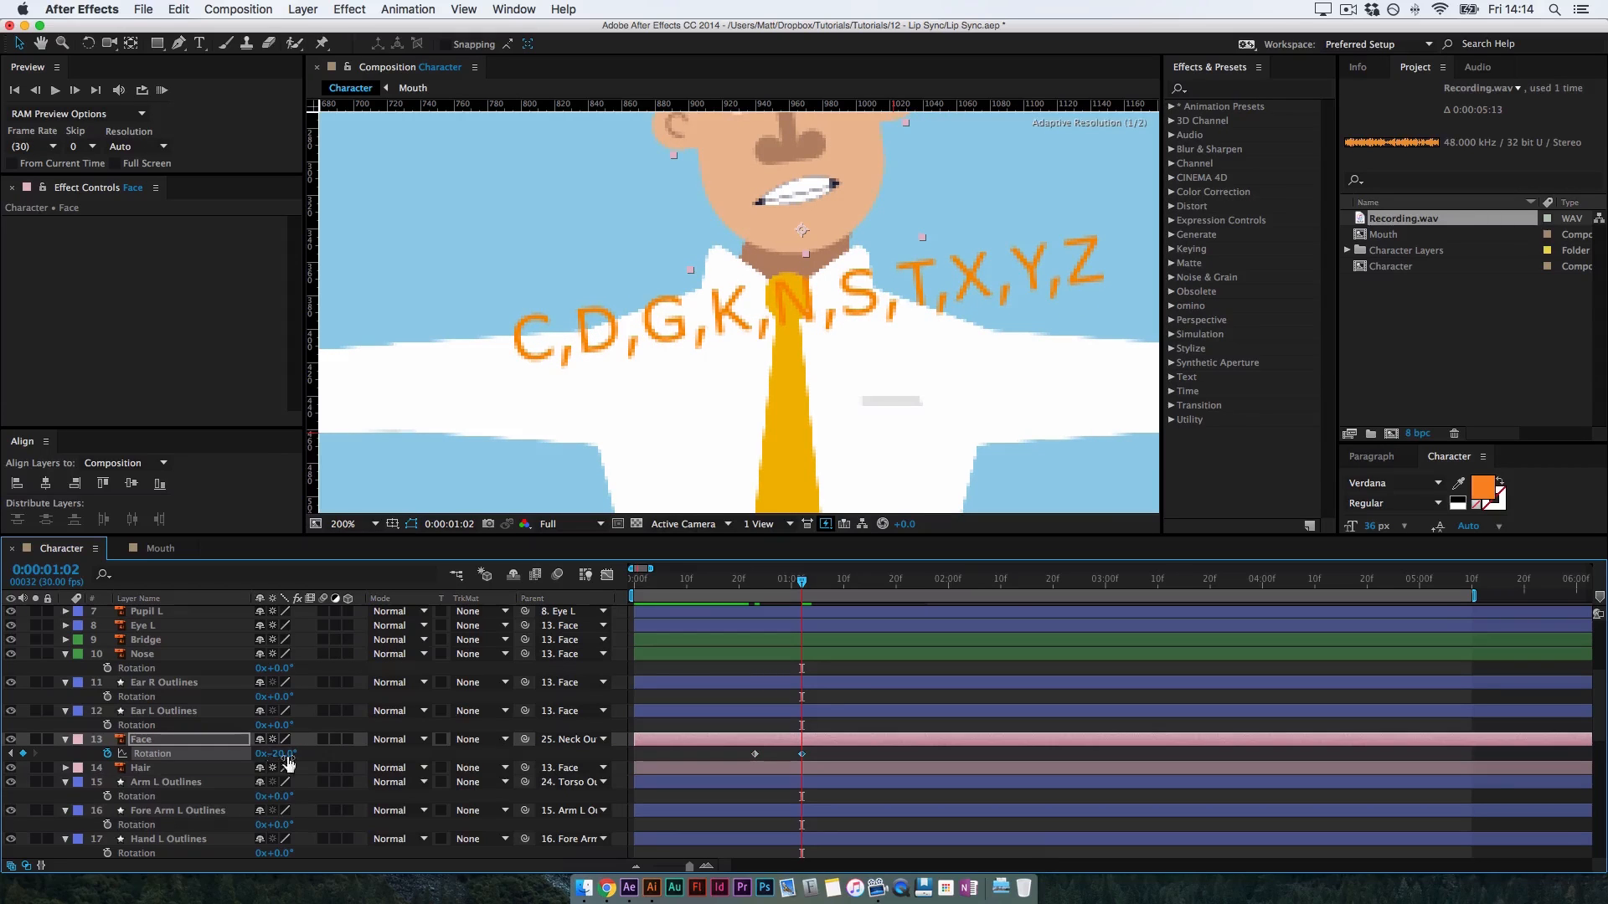
Add a Face Rotation keyframe at 0:00:01:14 that tilts the head the opposite way
key(space)
drag(781, 278, 807, 374)
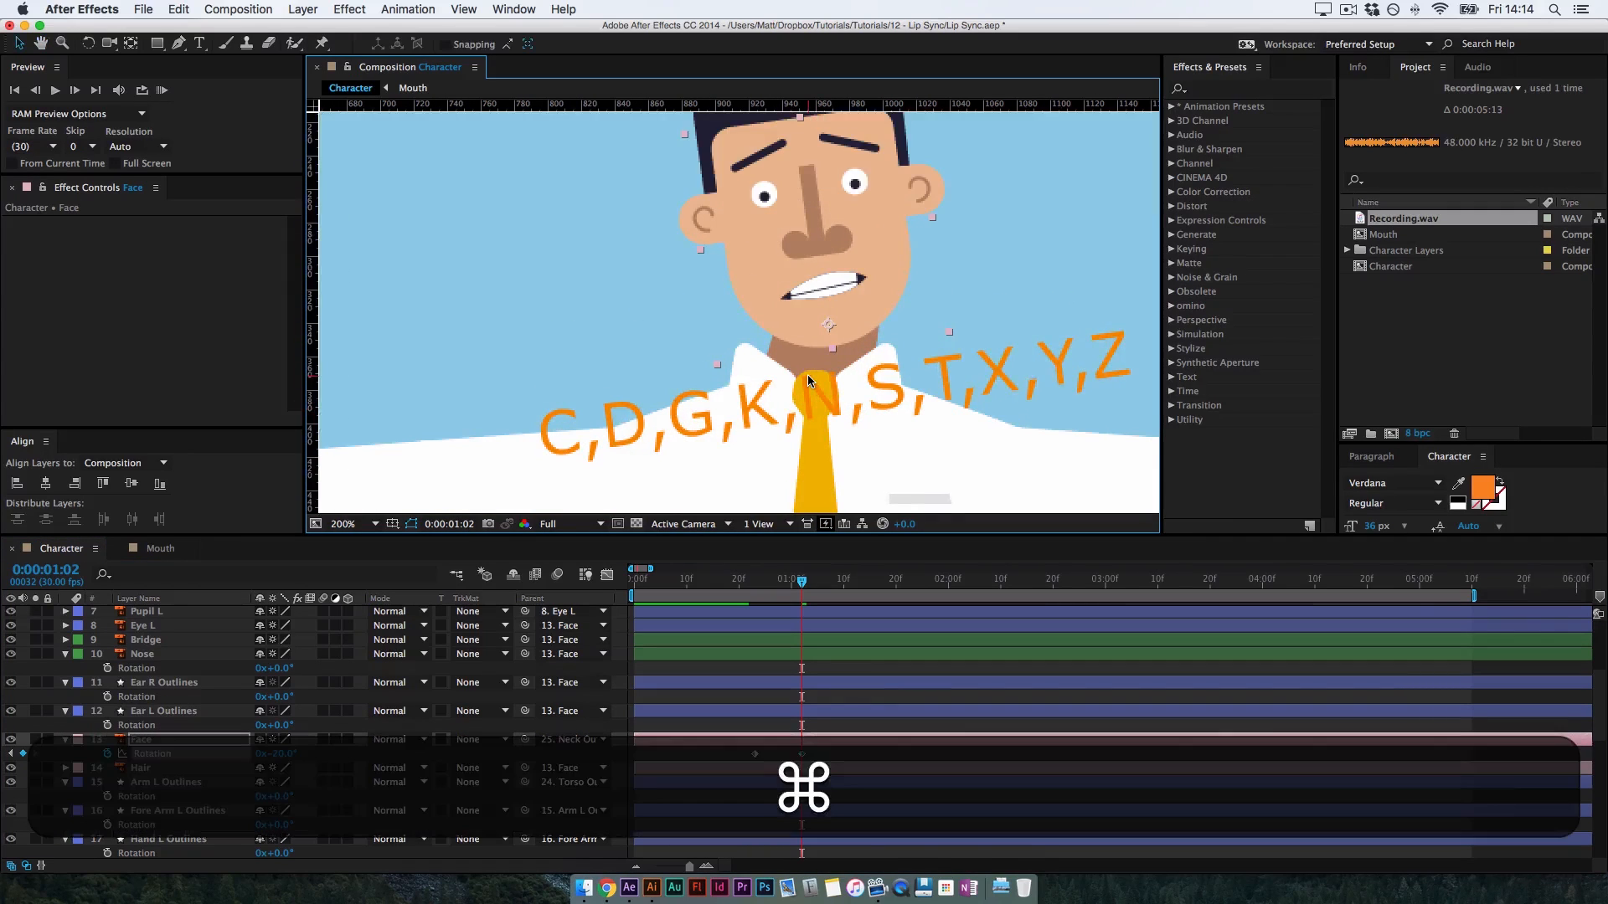
key(super+0)
key(super+0)
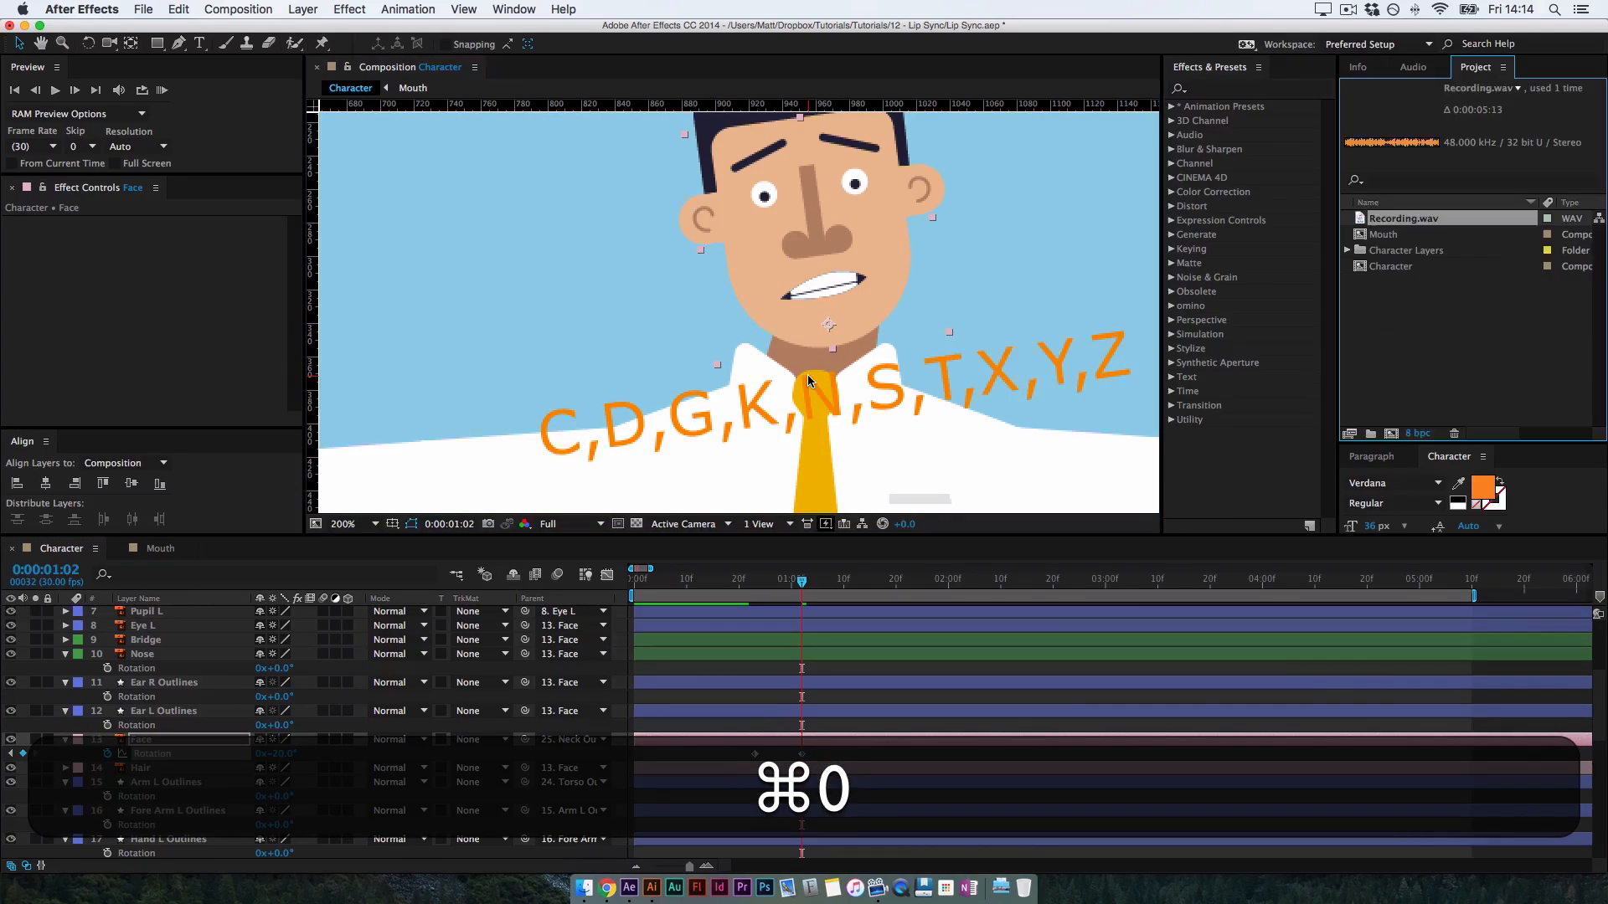
key(super+minus)
key(super+minus)
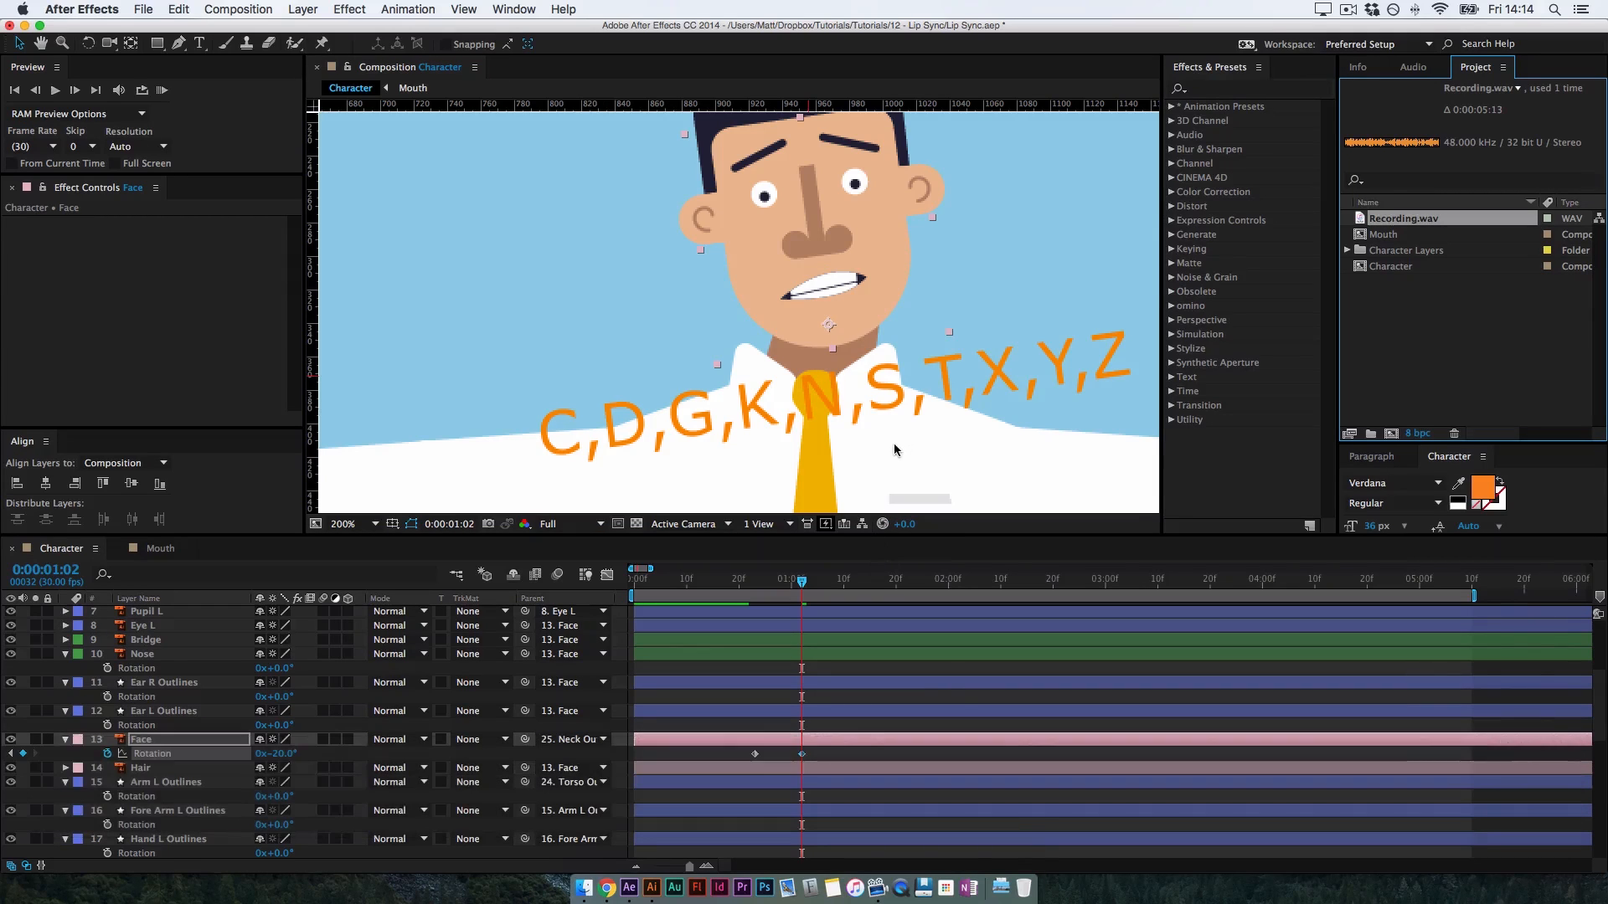
click(898, 442)
key(super+minus)
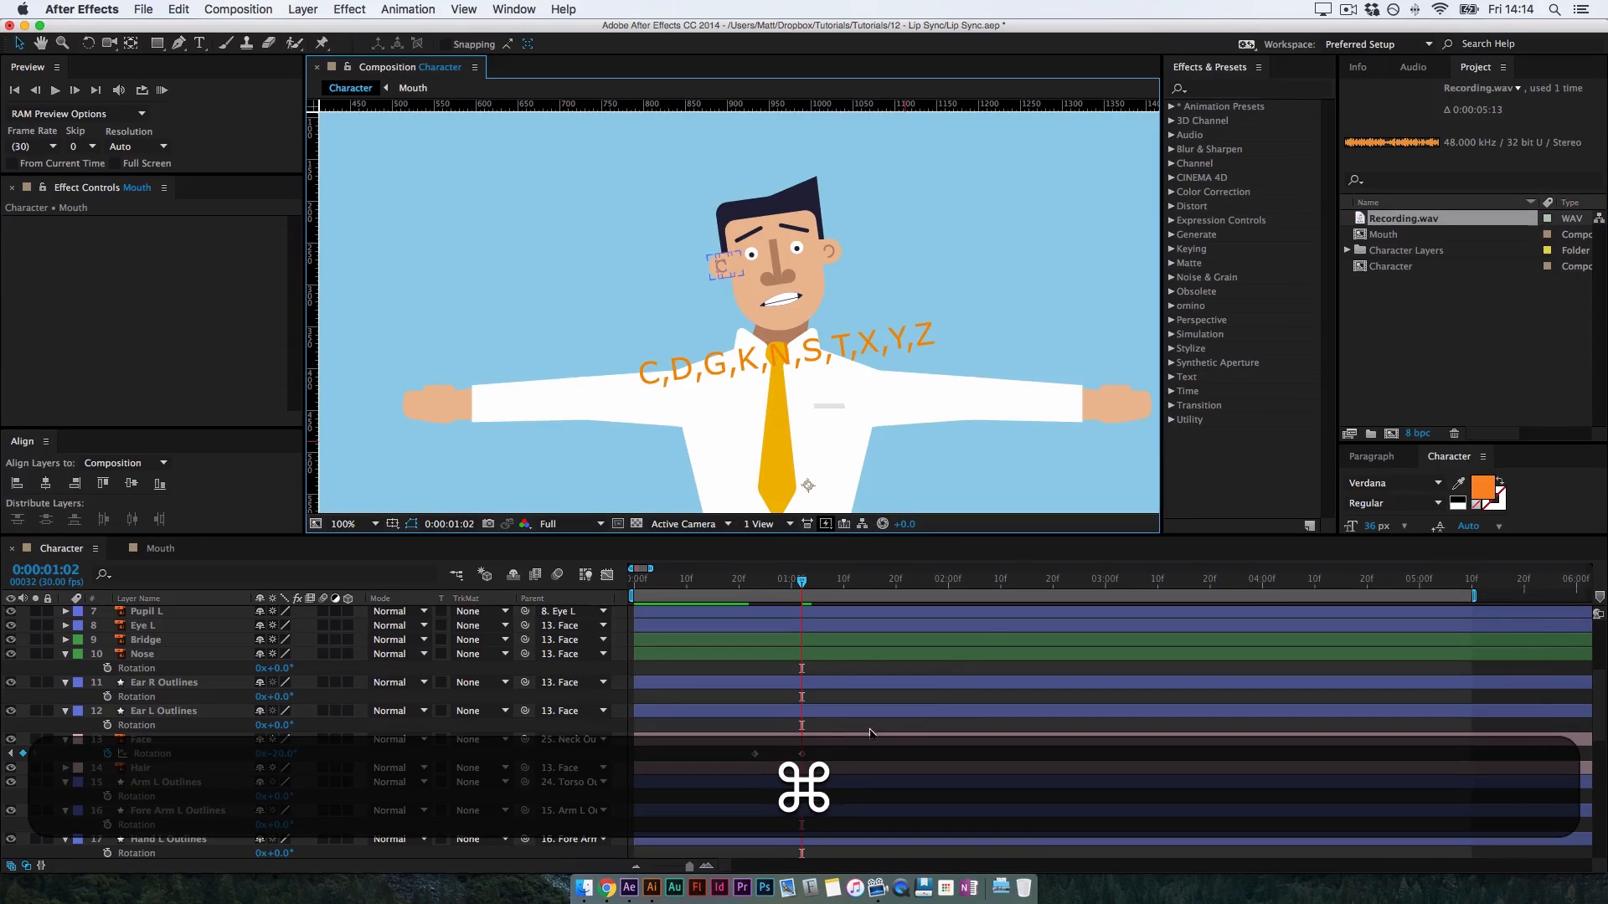
click(832, 695)
drag(801, 586, 865, 623)
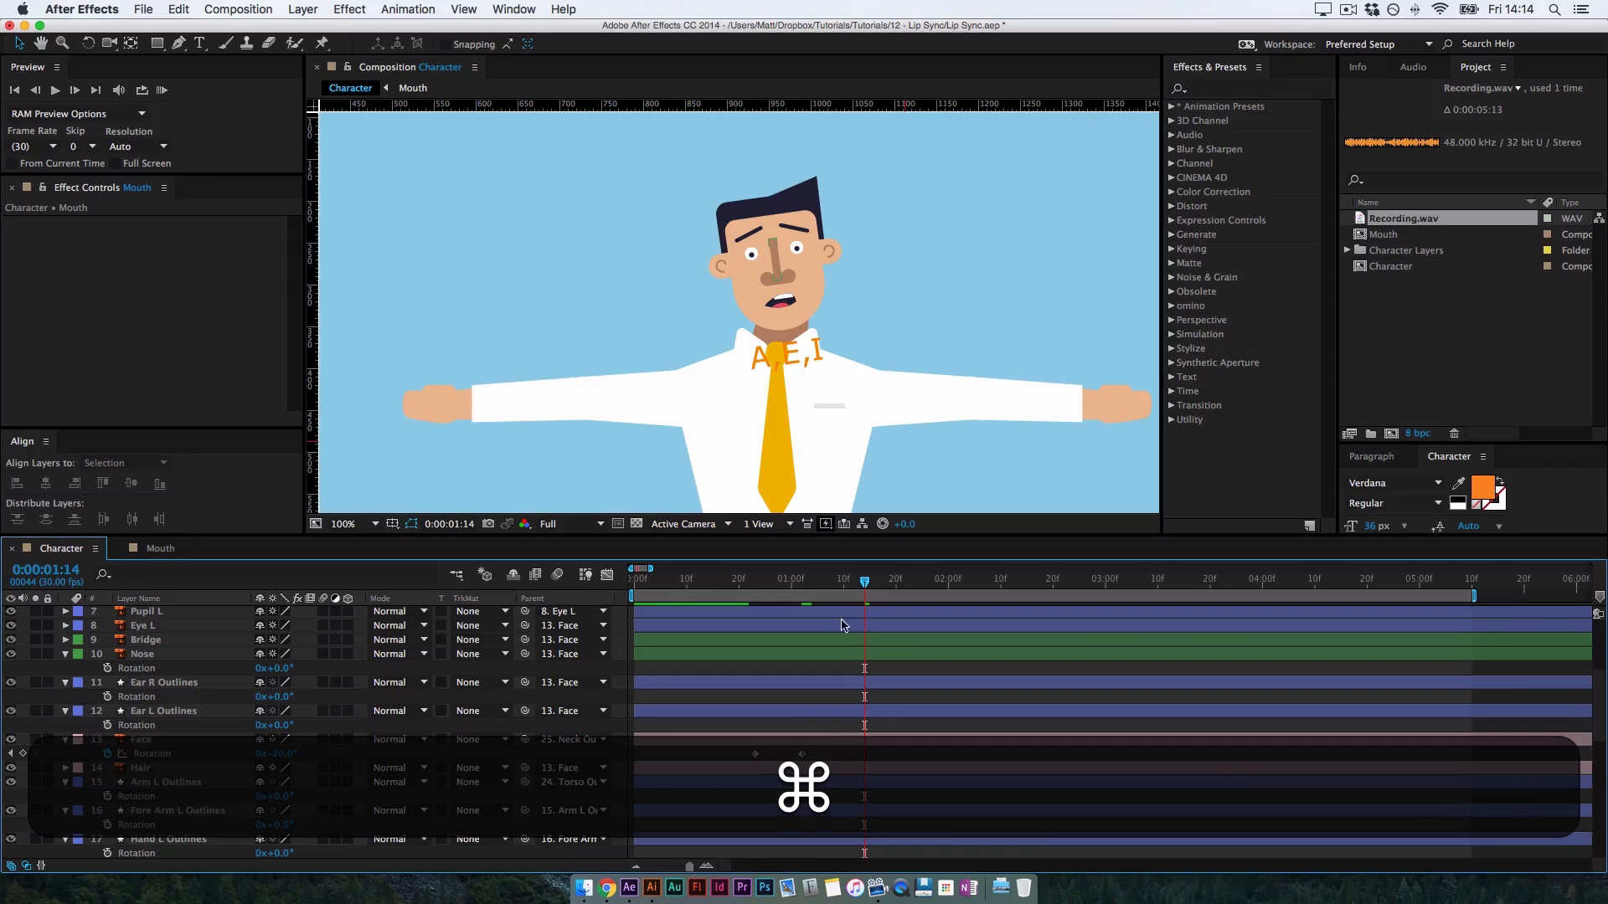
drag(292, 751, 326, 703)
Add a Neck Outlines Rotation keyframe of -14° at 0:00:01:14
key(space)
drag(326, 821, 309, 718)
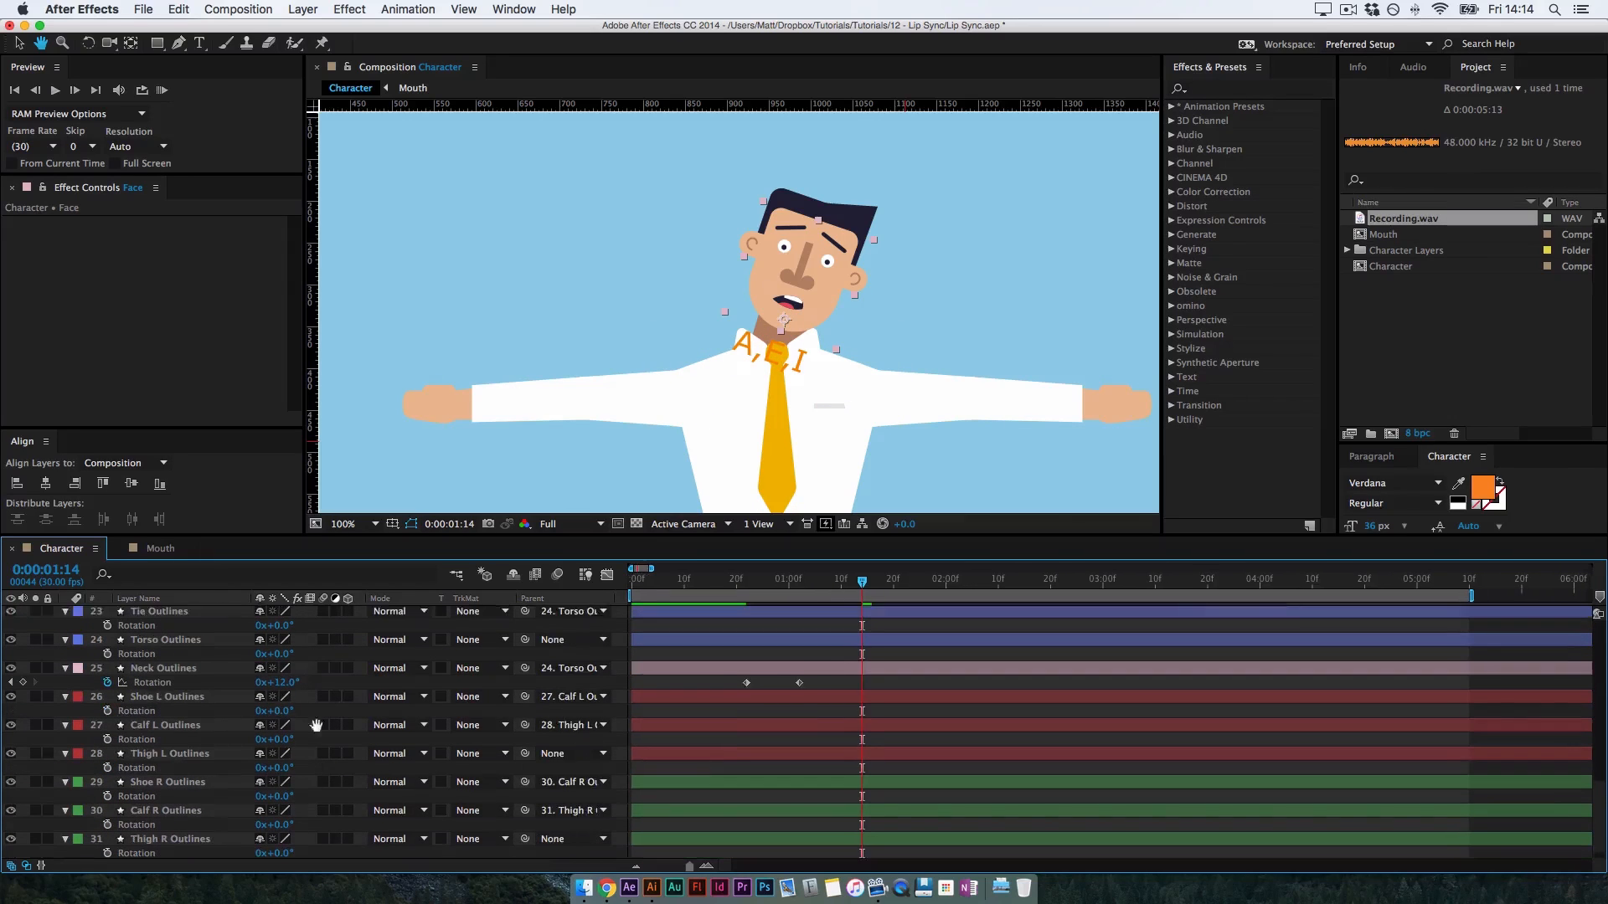
drag(312, 779, 311, 720)
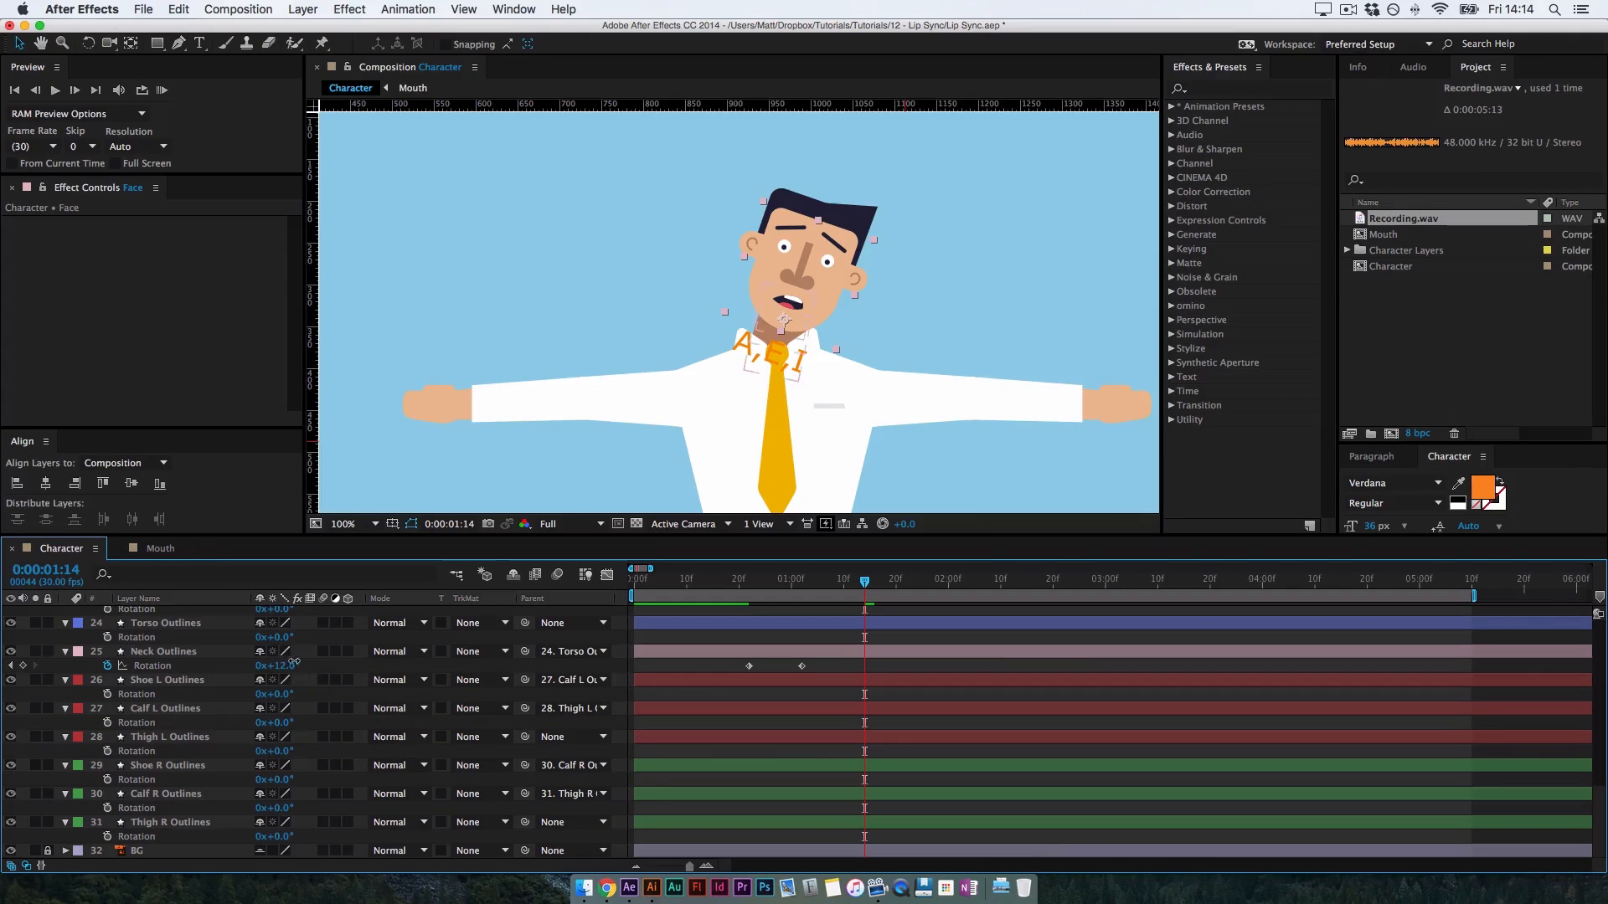
drag(294, 662, 266, 668)
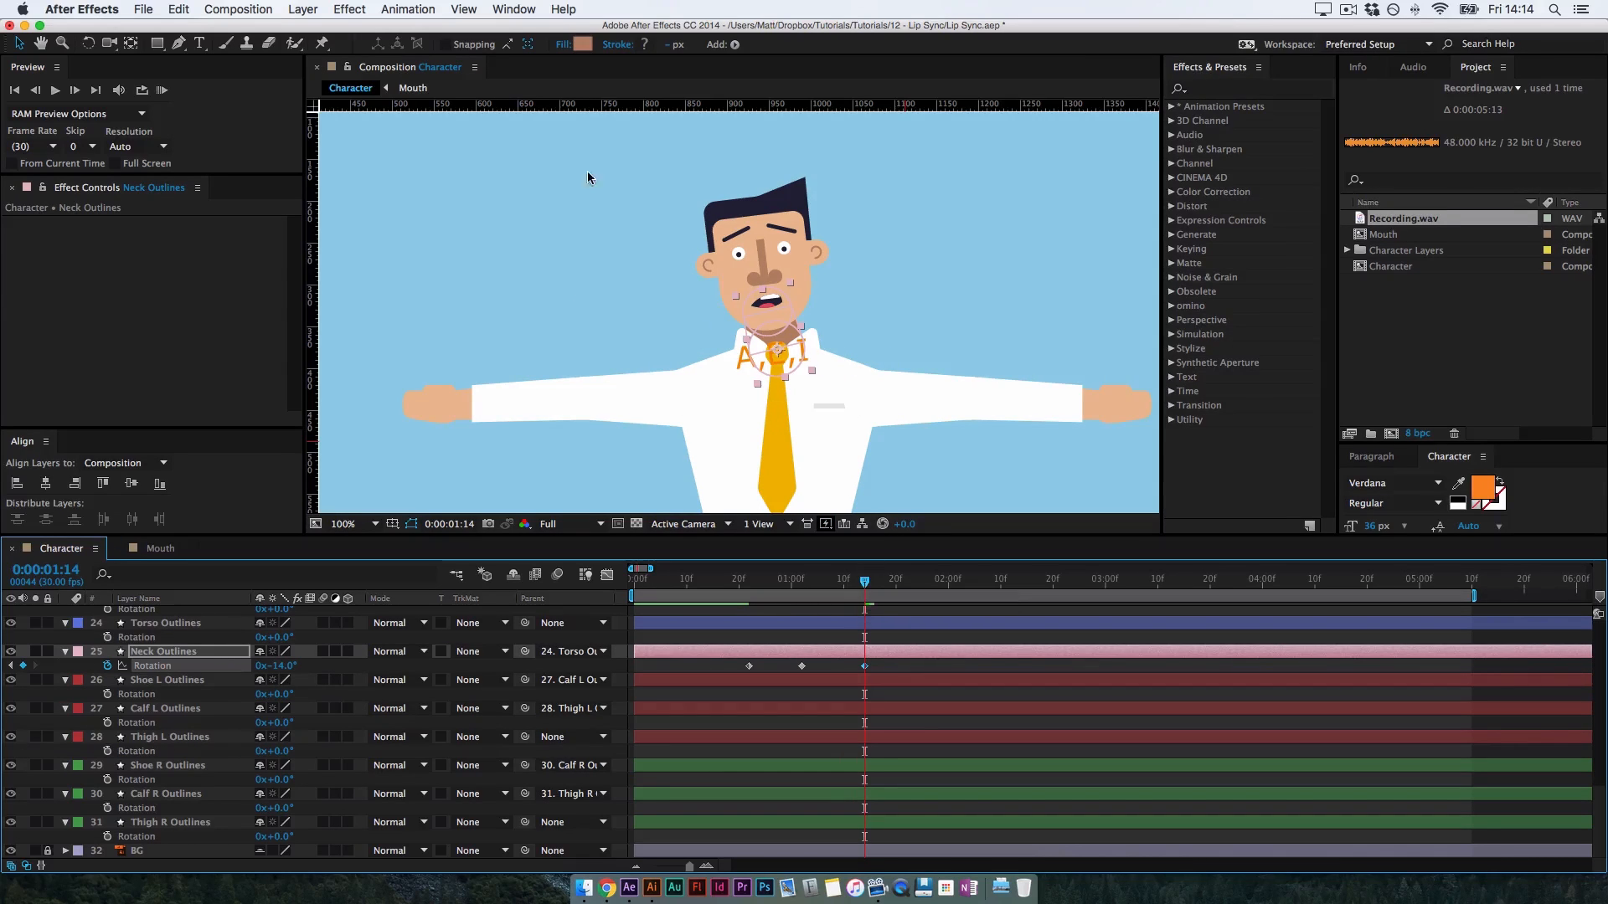
Preview the head and neck movement with the lip sync and return to 0:00:01:14
click(164, 92)
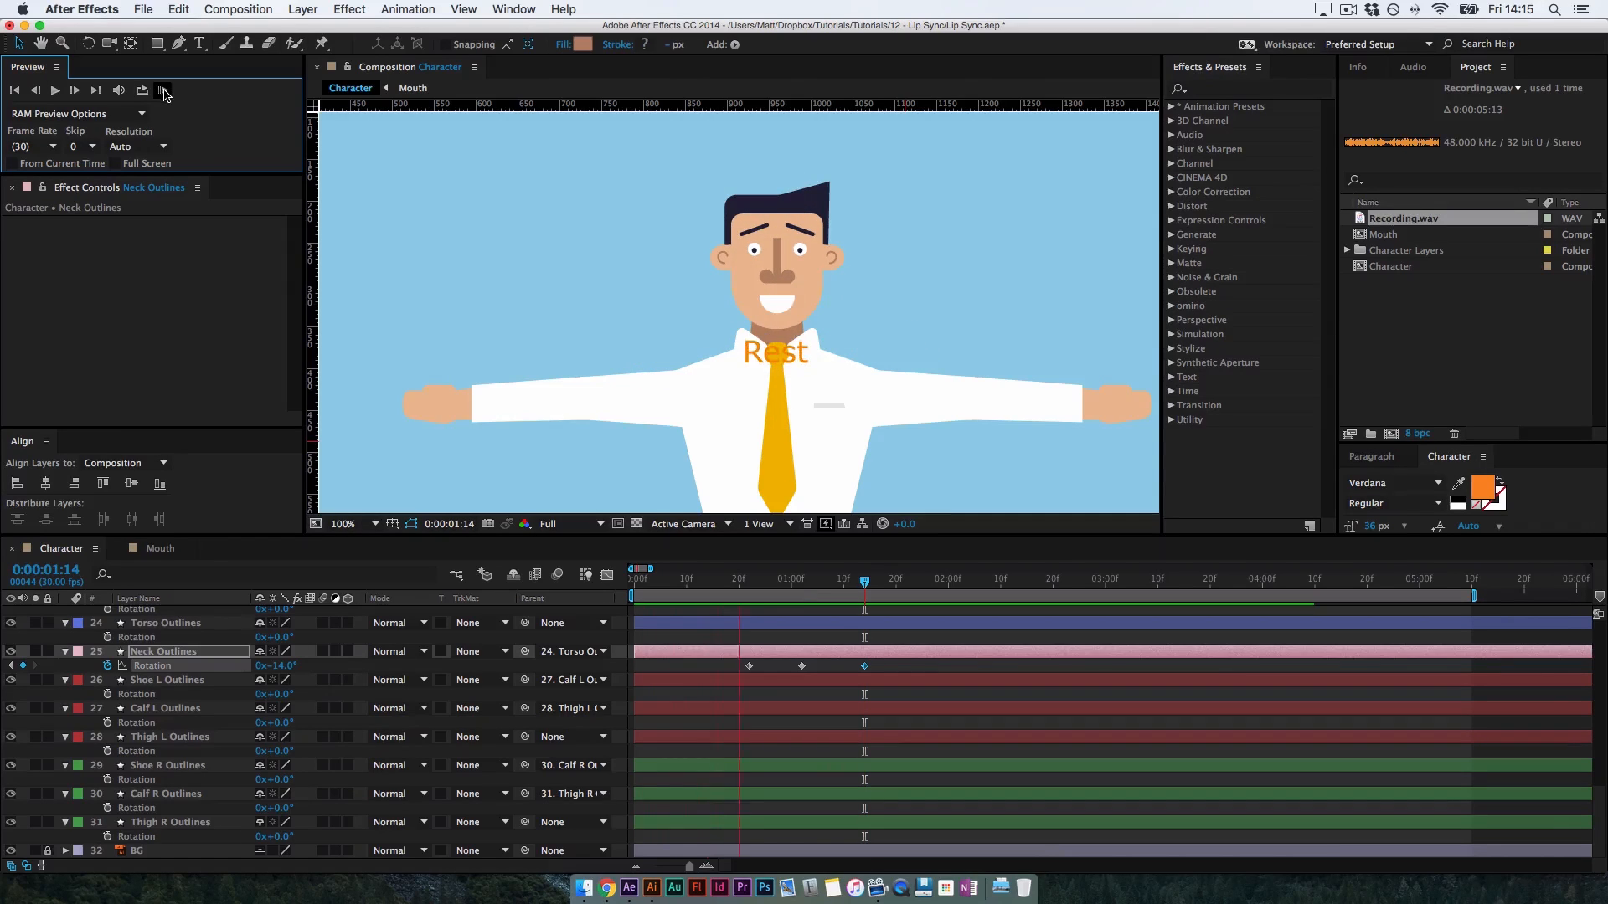
click(884, 581)
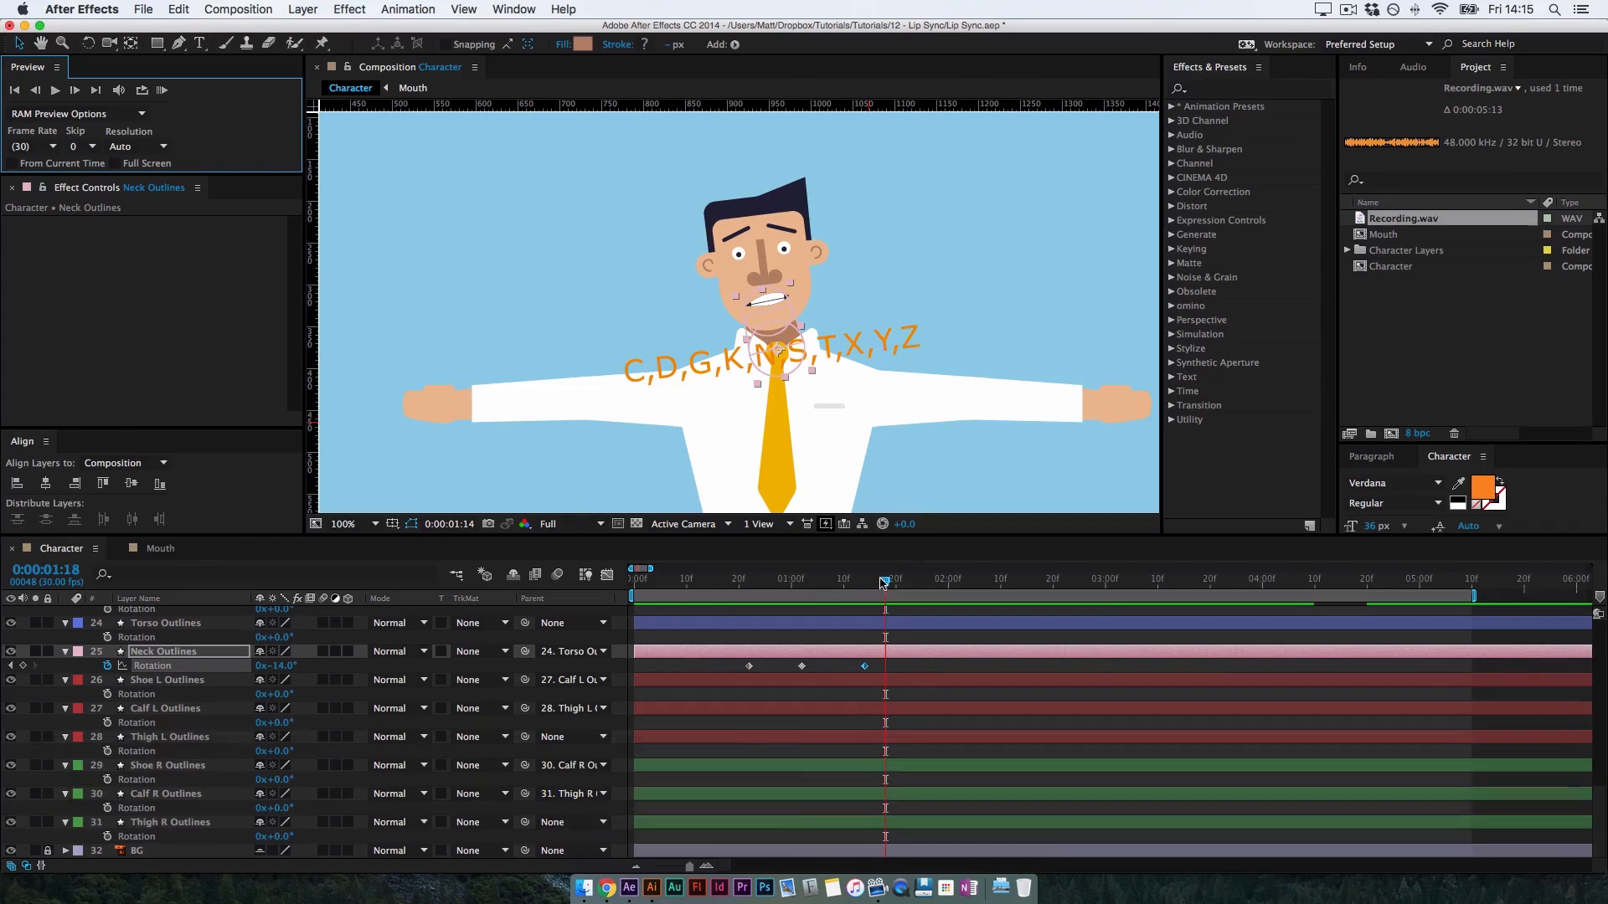
mouse_move(883, 581)
mouse_down()
mouse_move(775, 581)
mouse_move(864, 597)
mouse_up()
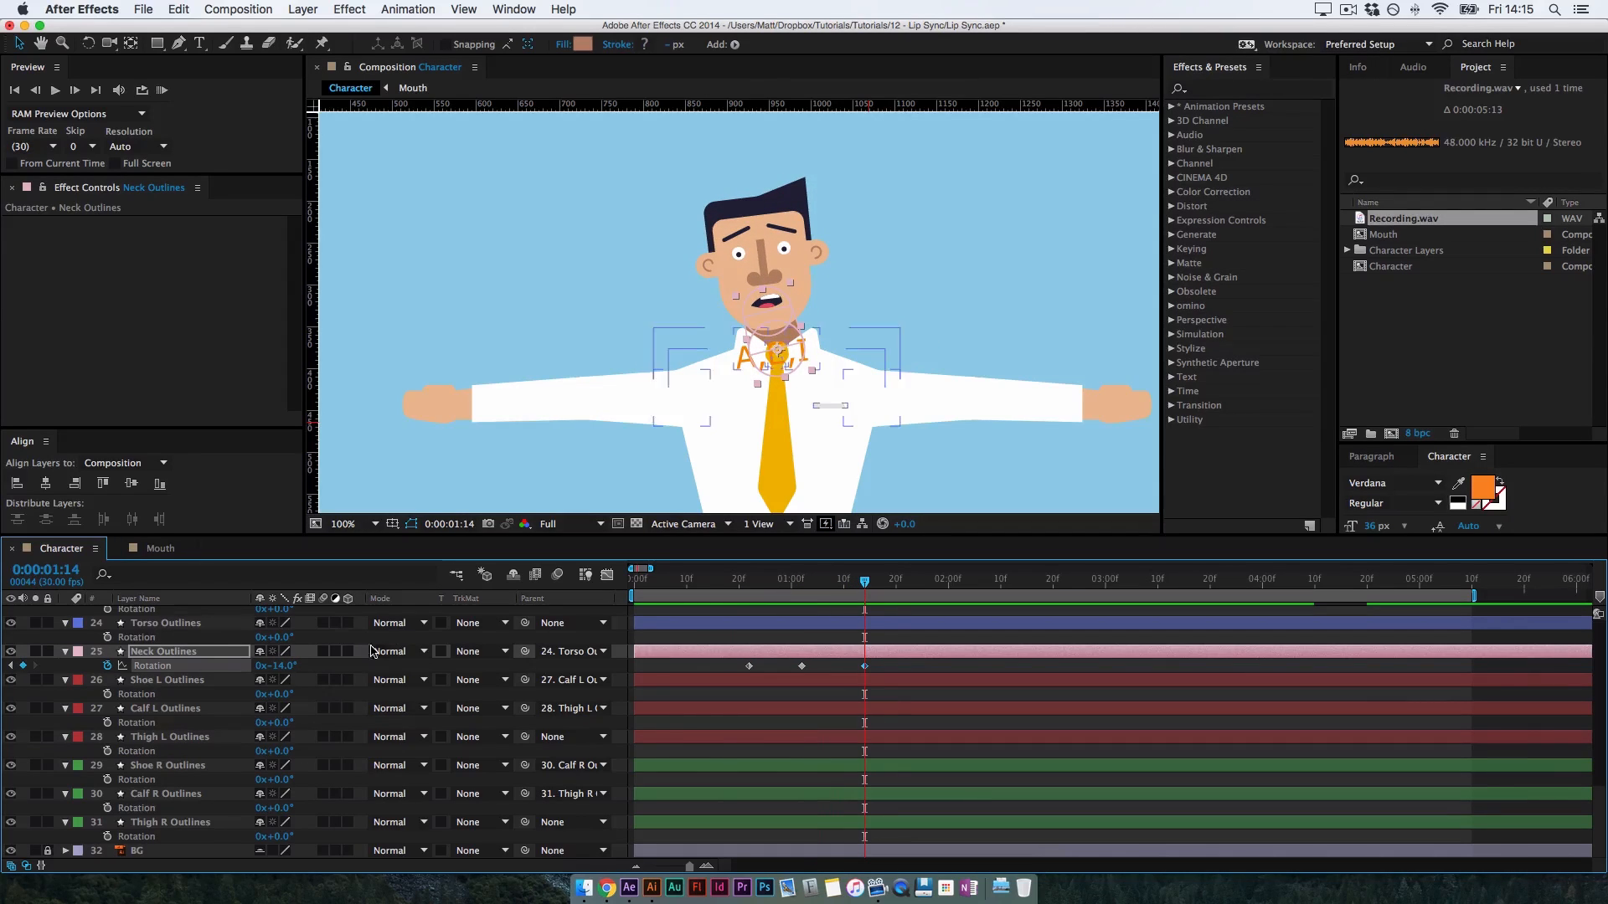
Hide all the yellow-labelled letter text layers in the Mouth composition and return to the Character composition
click(161, 548)
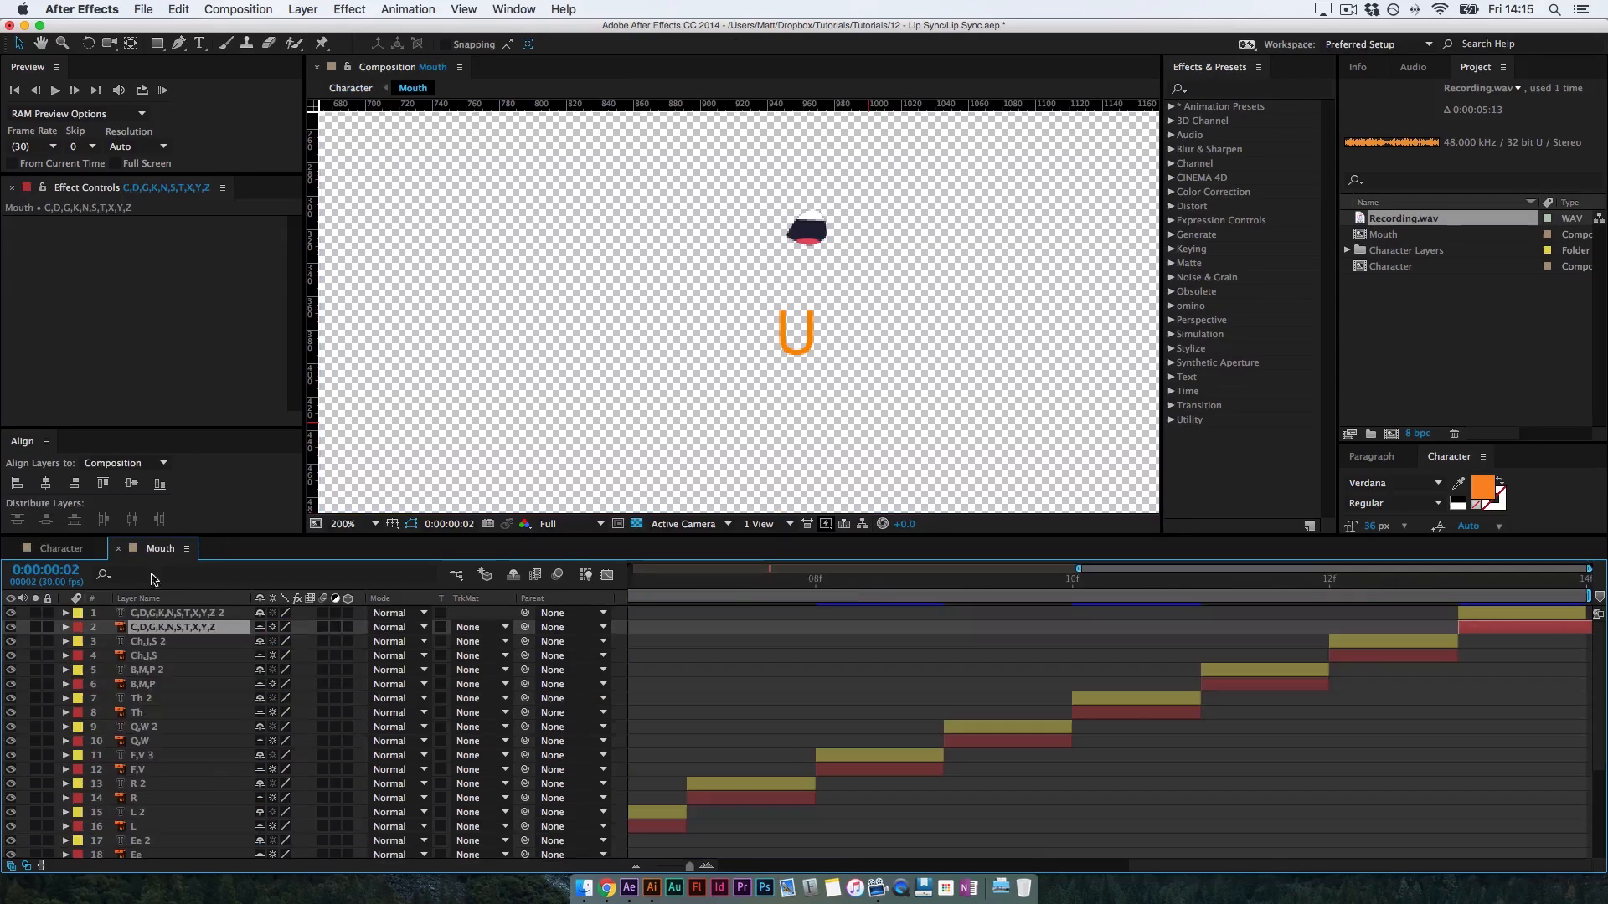
click(79, 615)
click(124, 571)
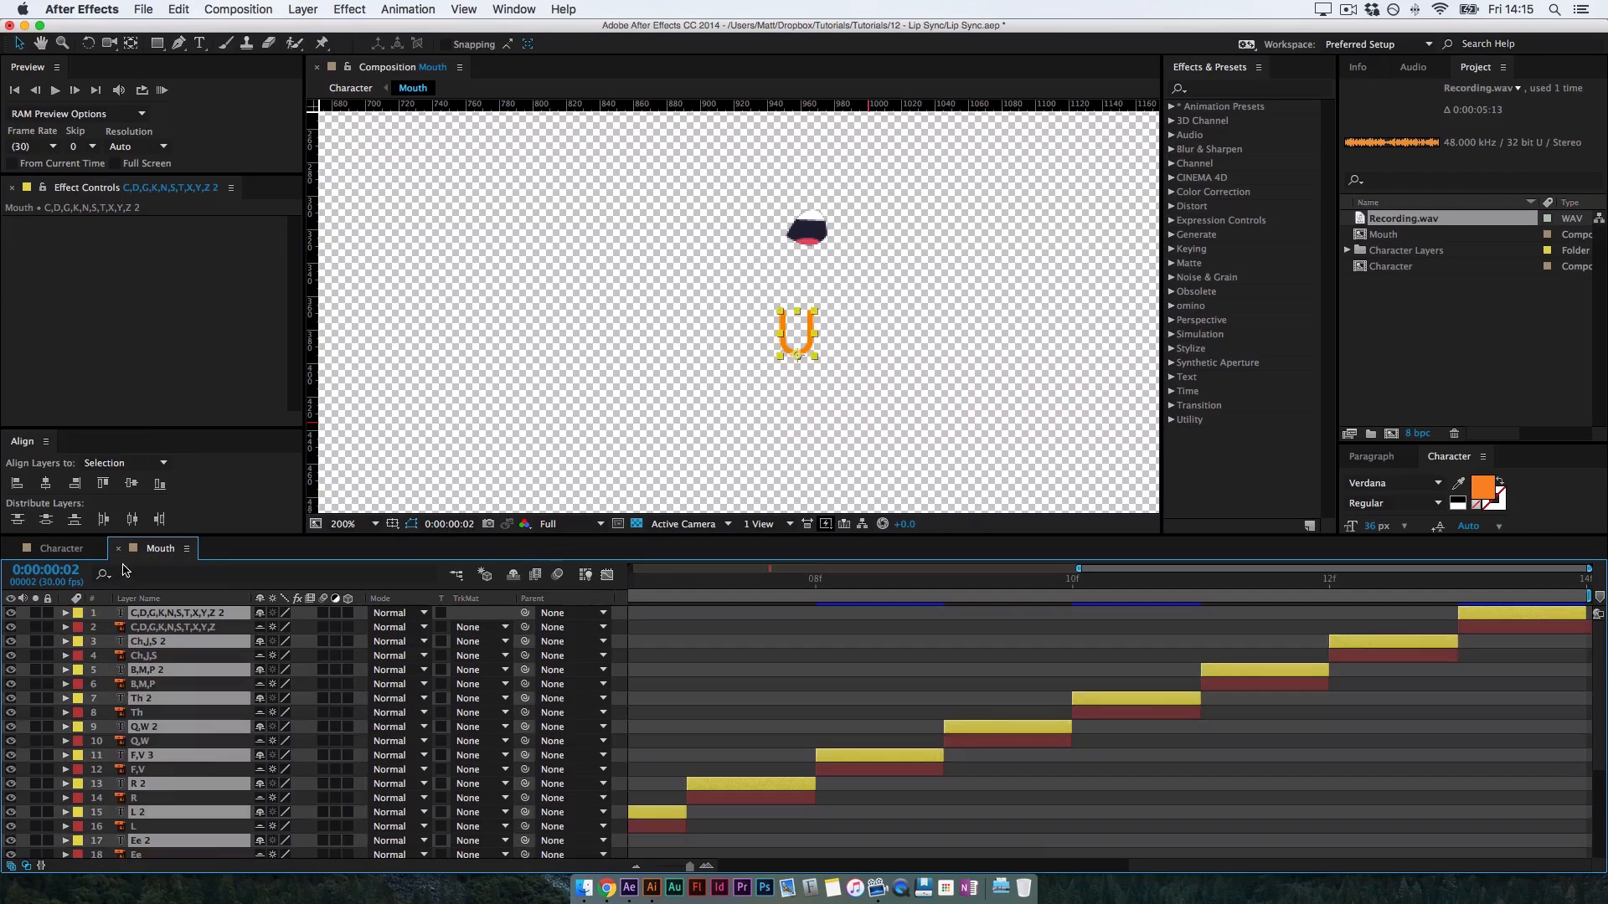
click(11, 615)
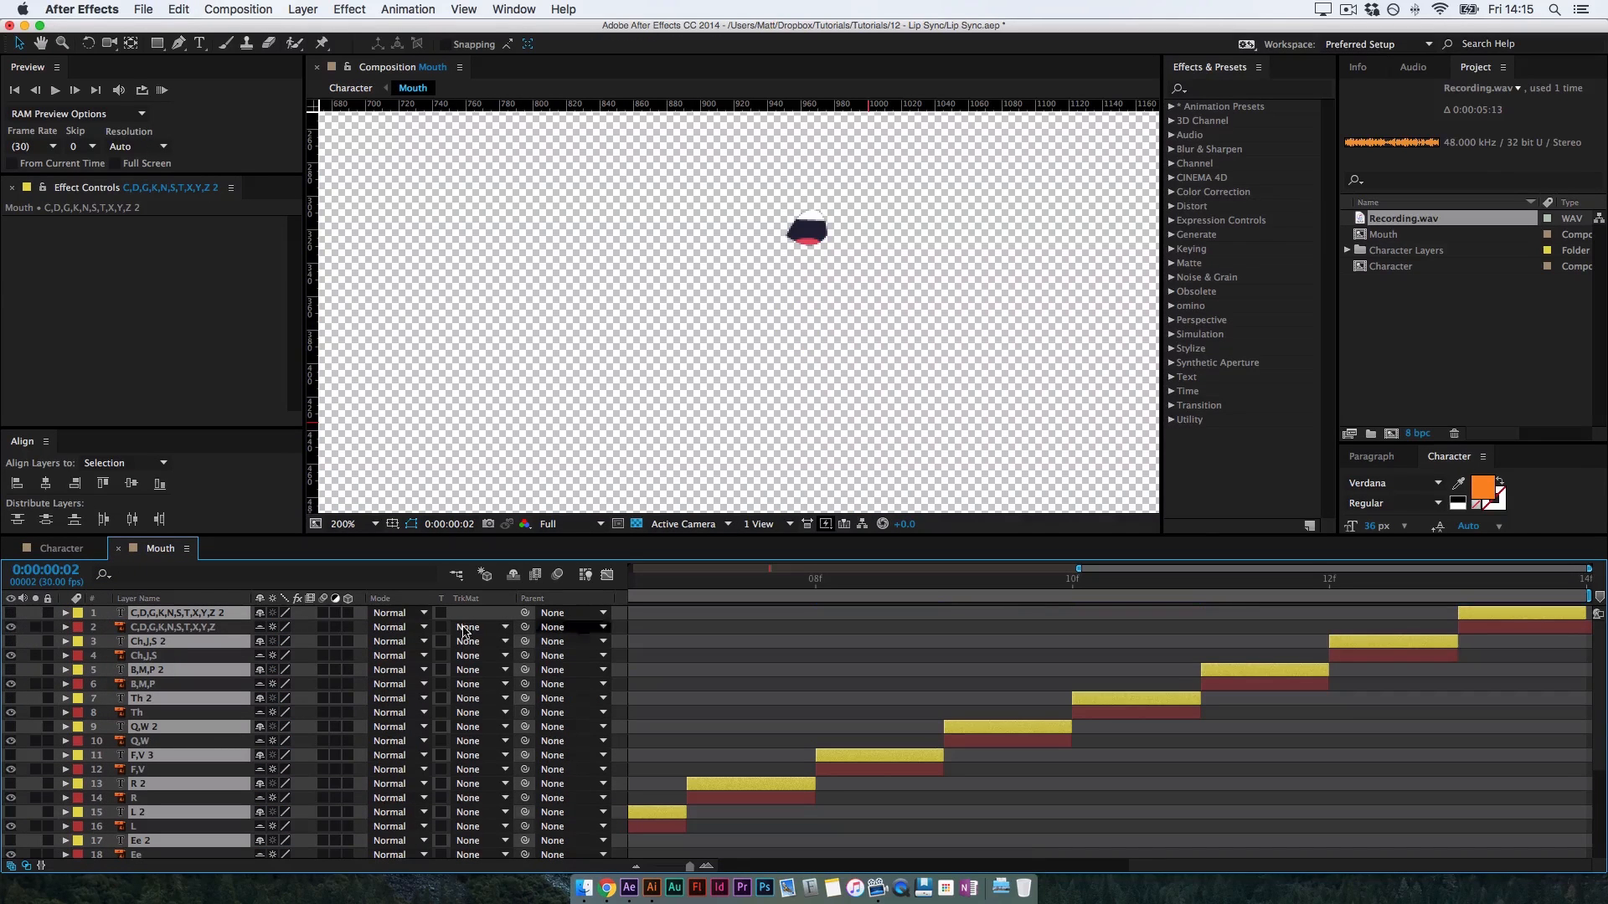
click(63, 548)
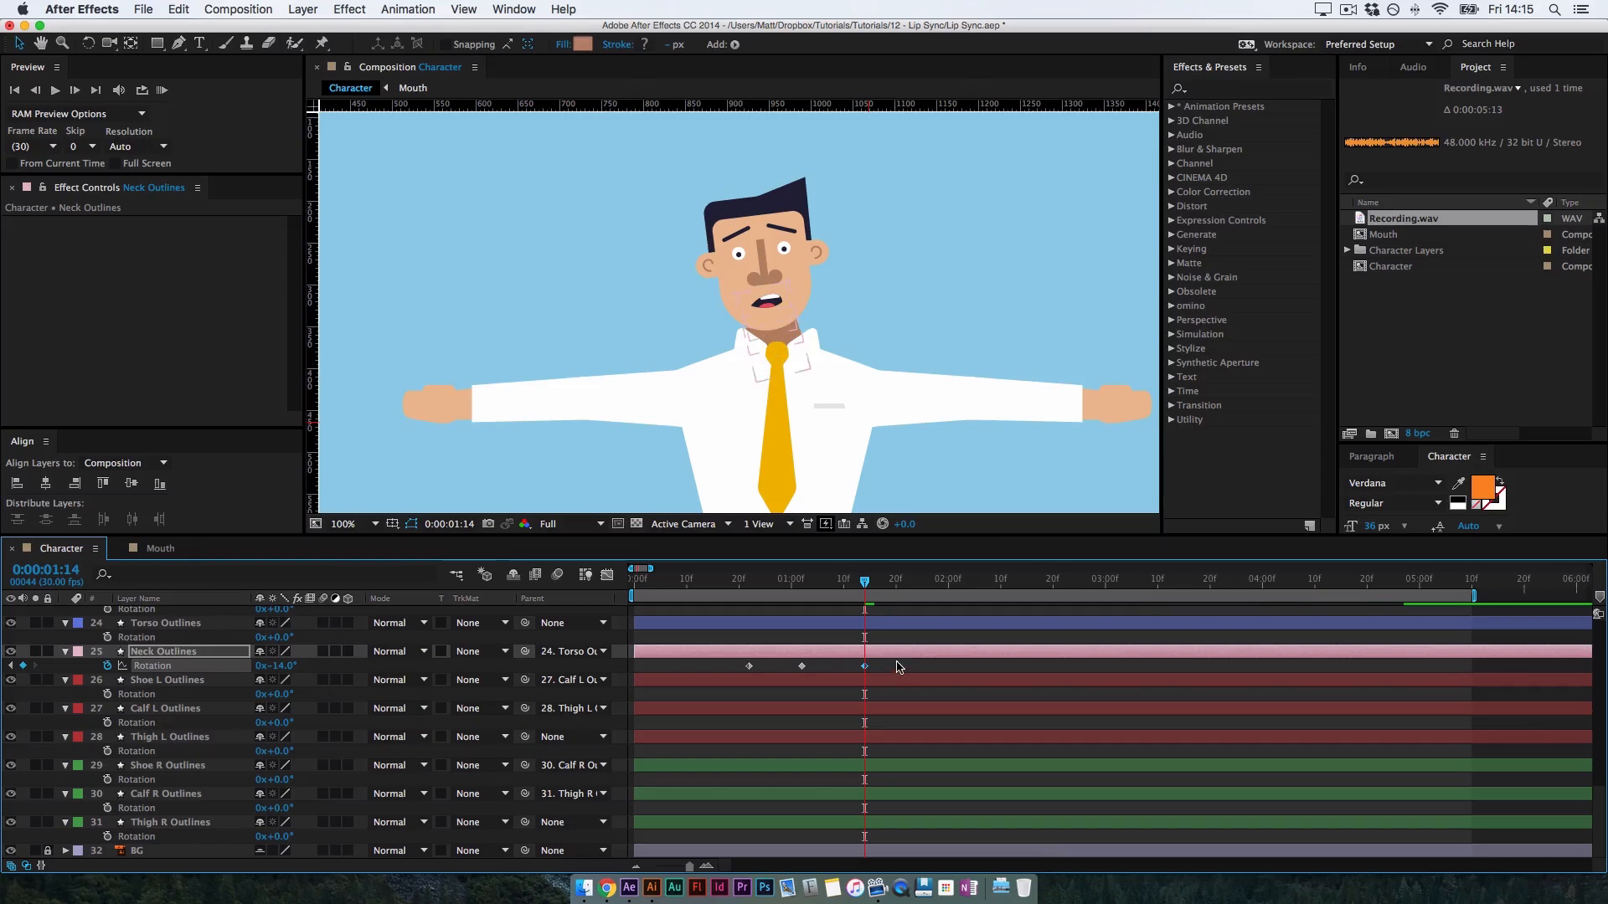
Keyframe Torso Outlines Rotation at 0° at 0:00:00:22 and about 5.6° at 0:00:01:02, reducing Neck Outlines Rotation there to about 2.3°
drag(838, 586, 746, 583)
key(space)
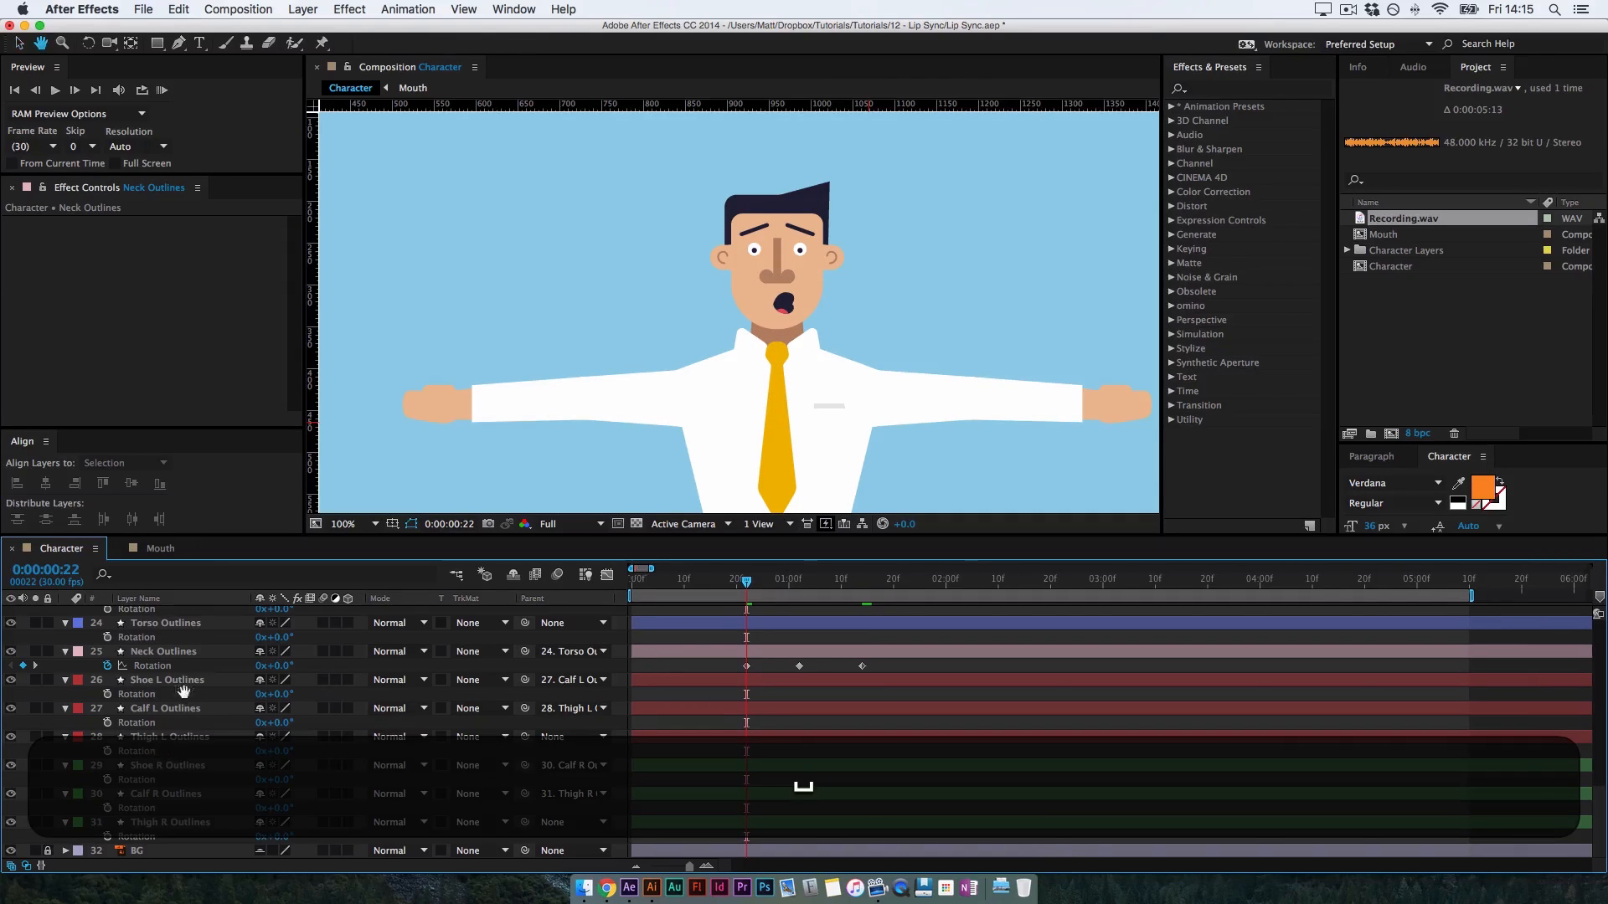
scroll(184, 712, up, 3)
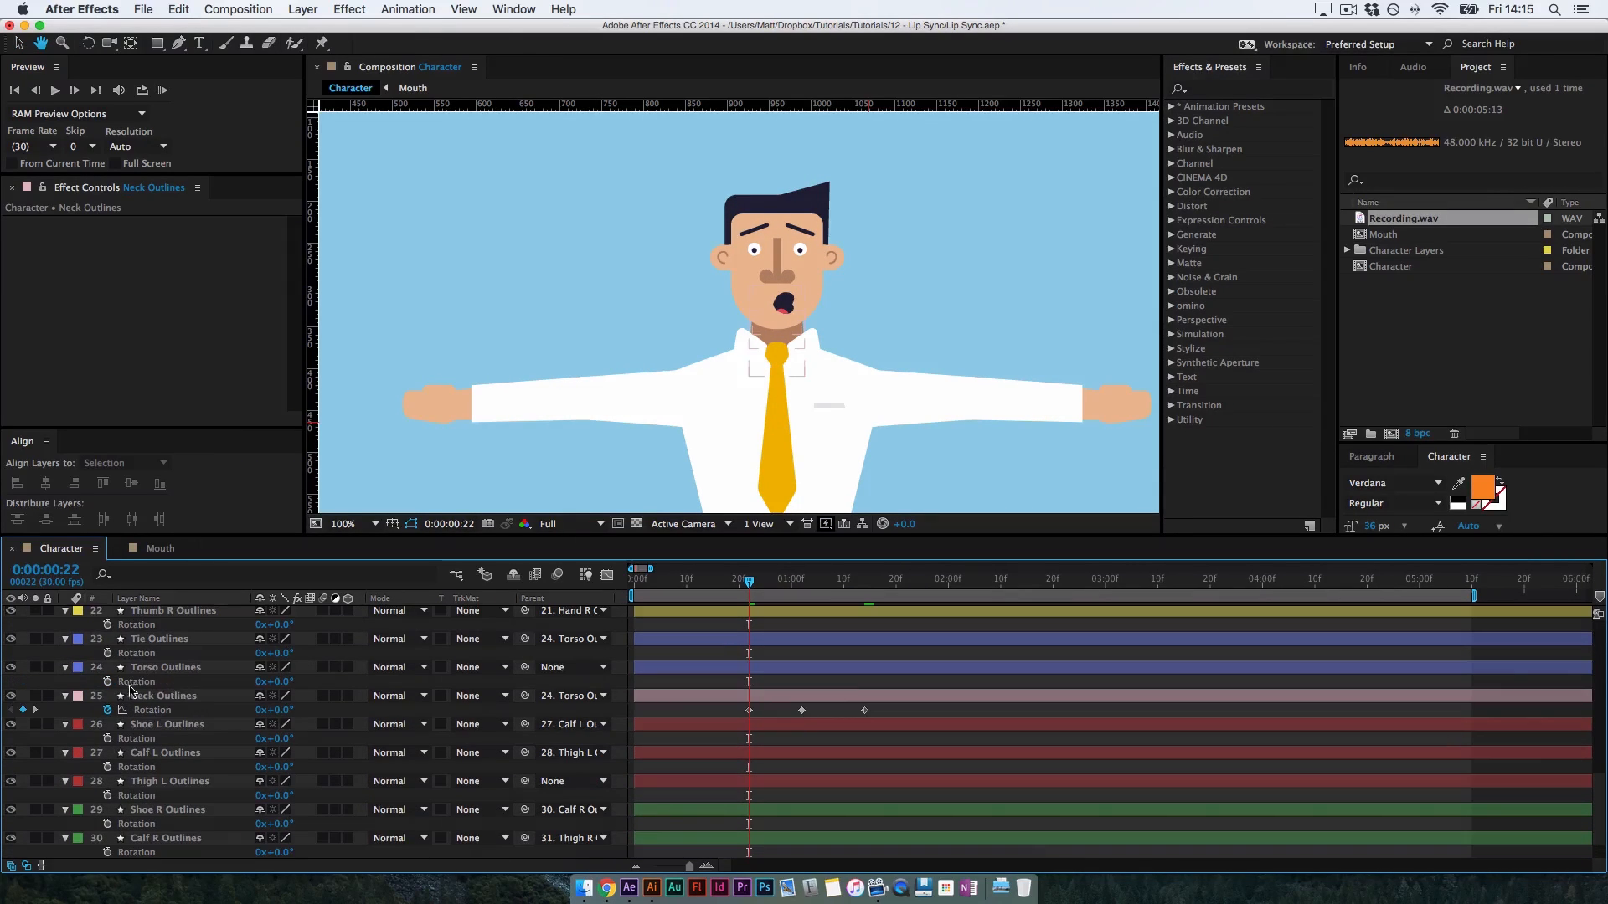
click(107, 682)
drag(754, 583, 802, 584)
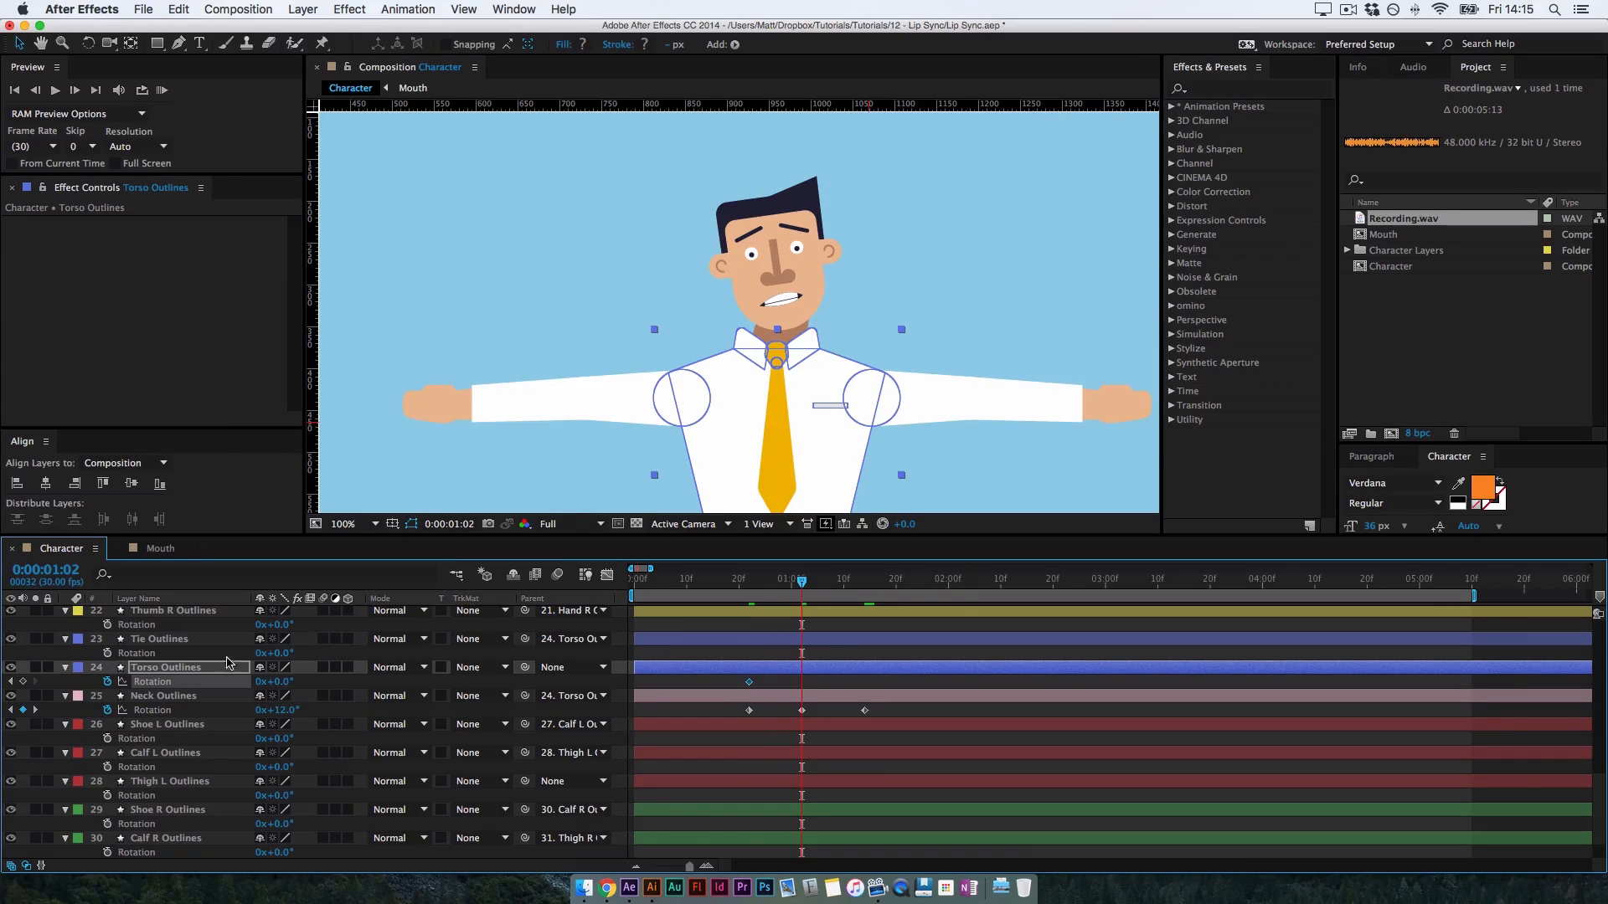
drag(291, 680, 228, 729)
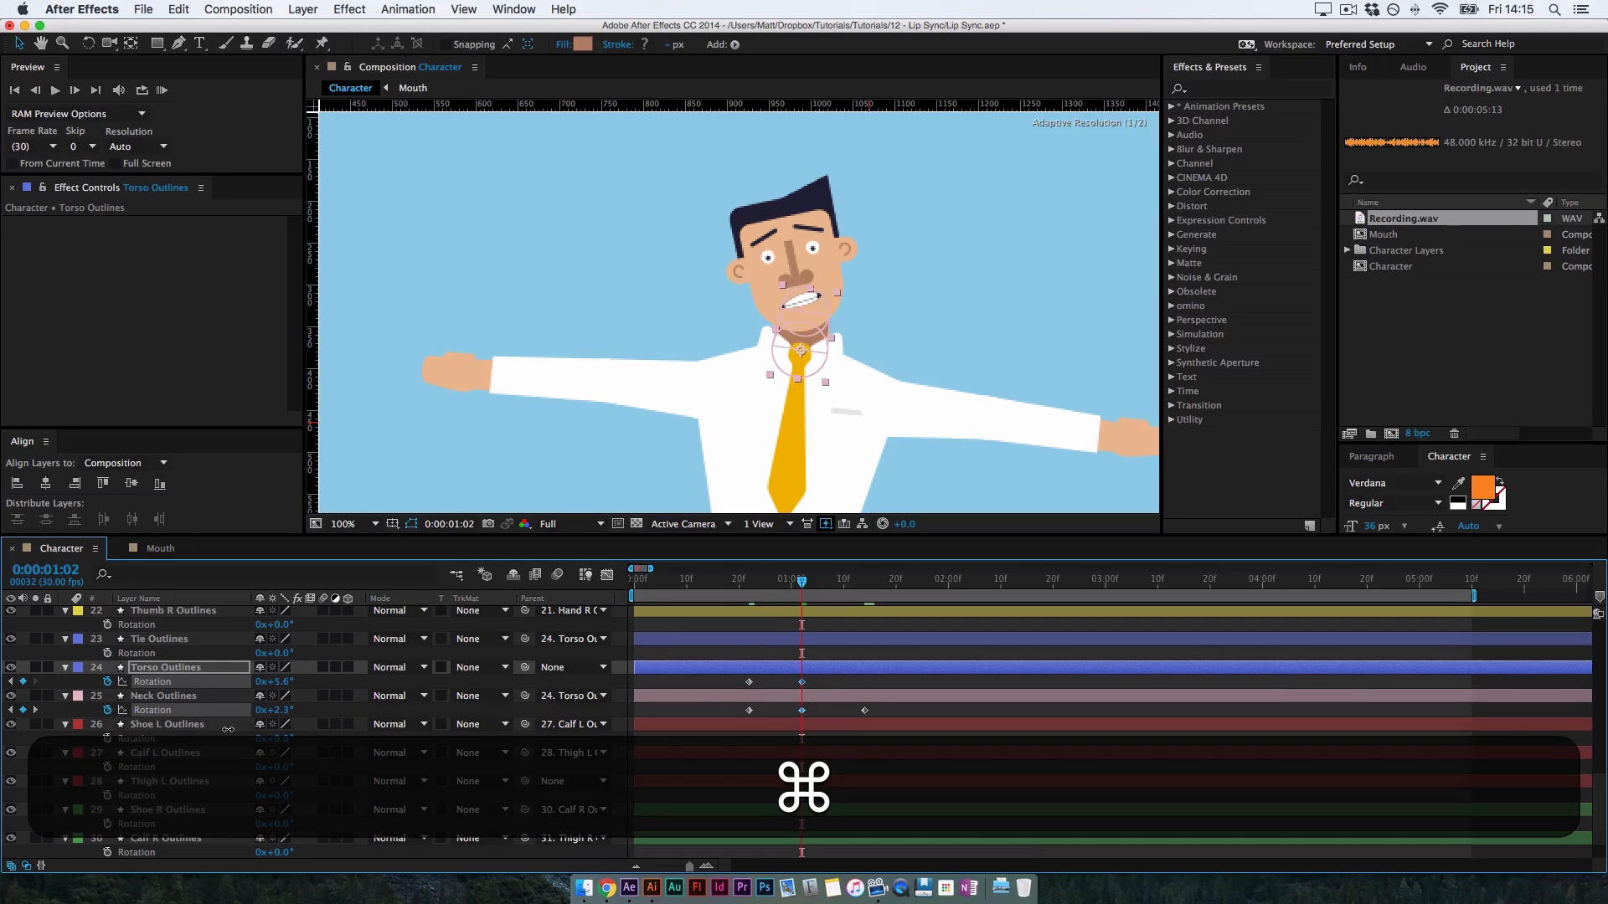
At 0:00:01:14, keyframe the Torso Outlines Rotation at -12.4° and set the Neck Outlines Rotation to 8°
drag(802, 580, 852, 601)
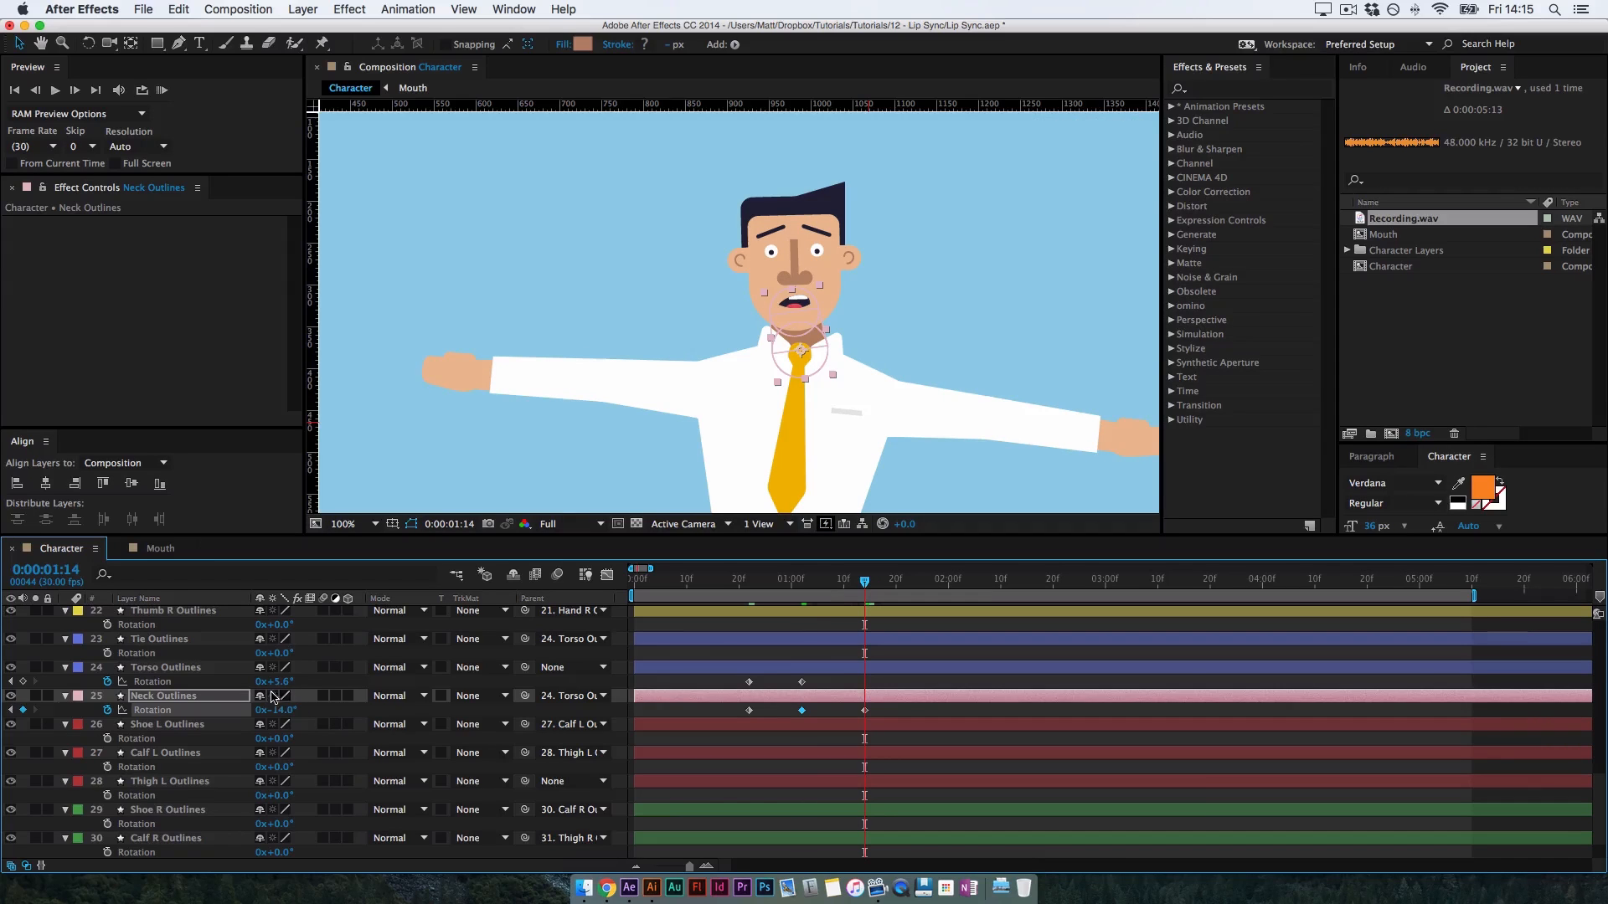
mouse_move(290, 717)
mouse_down()
mouse_move(352, 704)
mouse_move(273, 691)
mouse_move(313, 709)
mouse_up()
key(super+z)
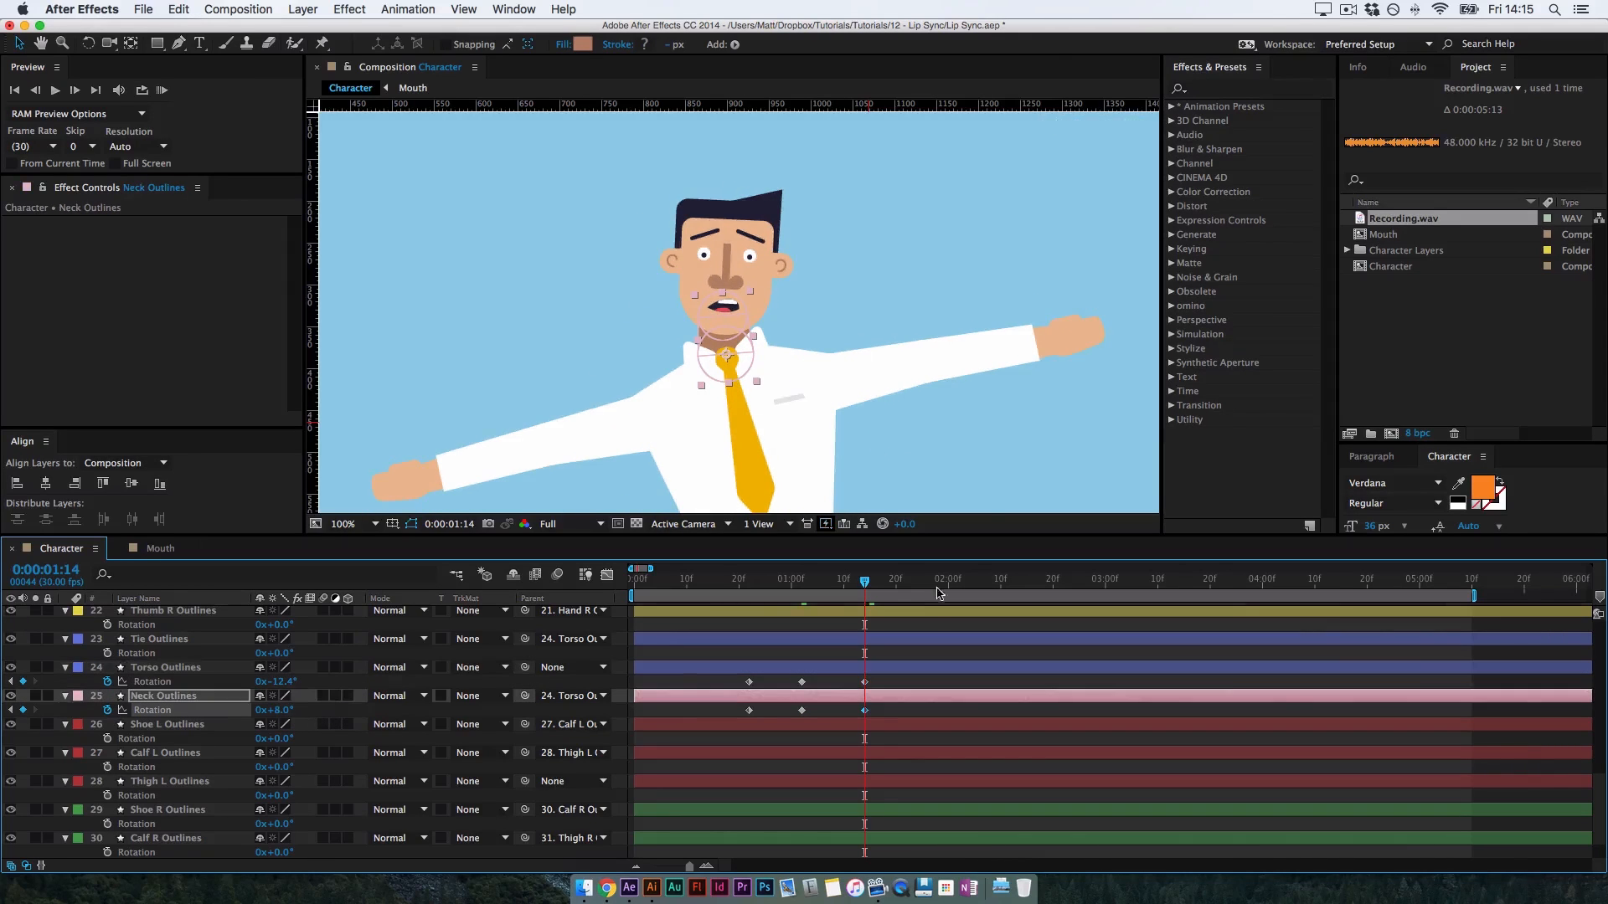
Preview the torso, neck and head movement on the whole character and return to 0:00:01:14
drag(865, 585, 860, 638)
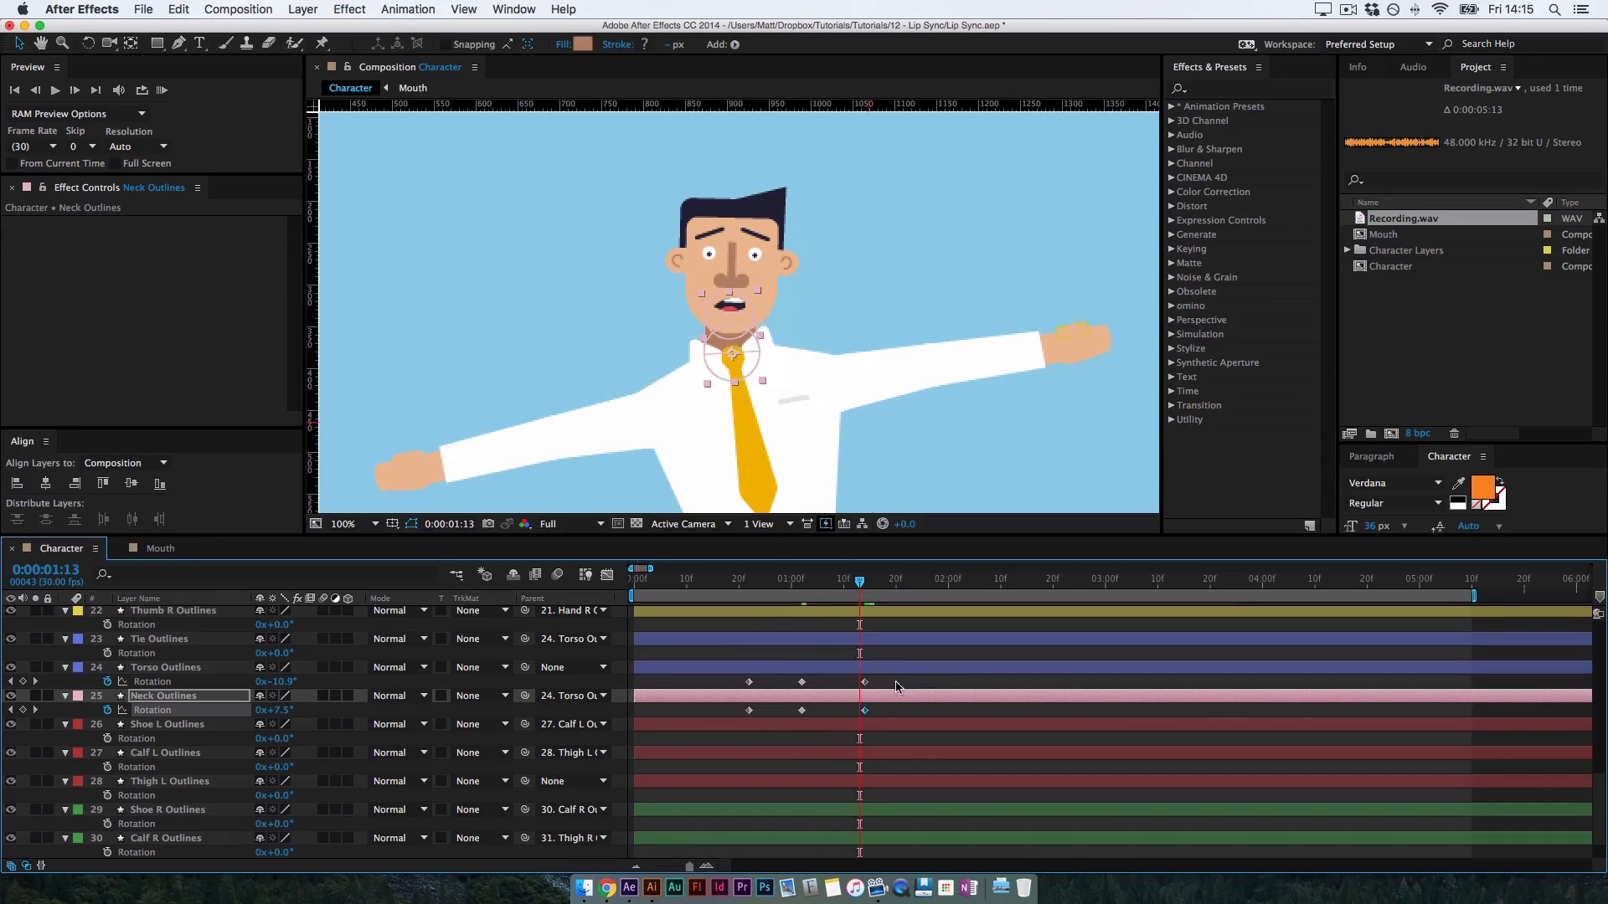
click(892, 681)
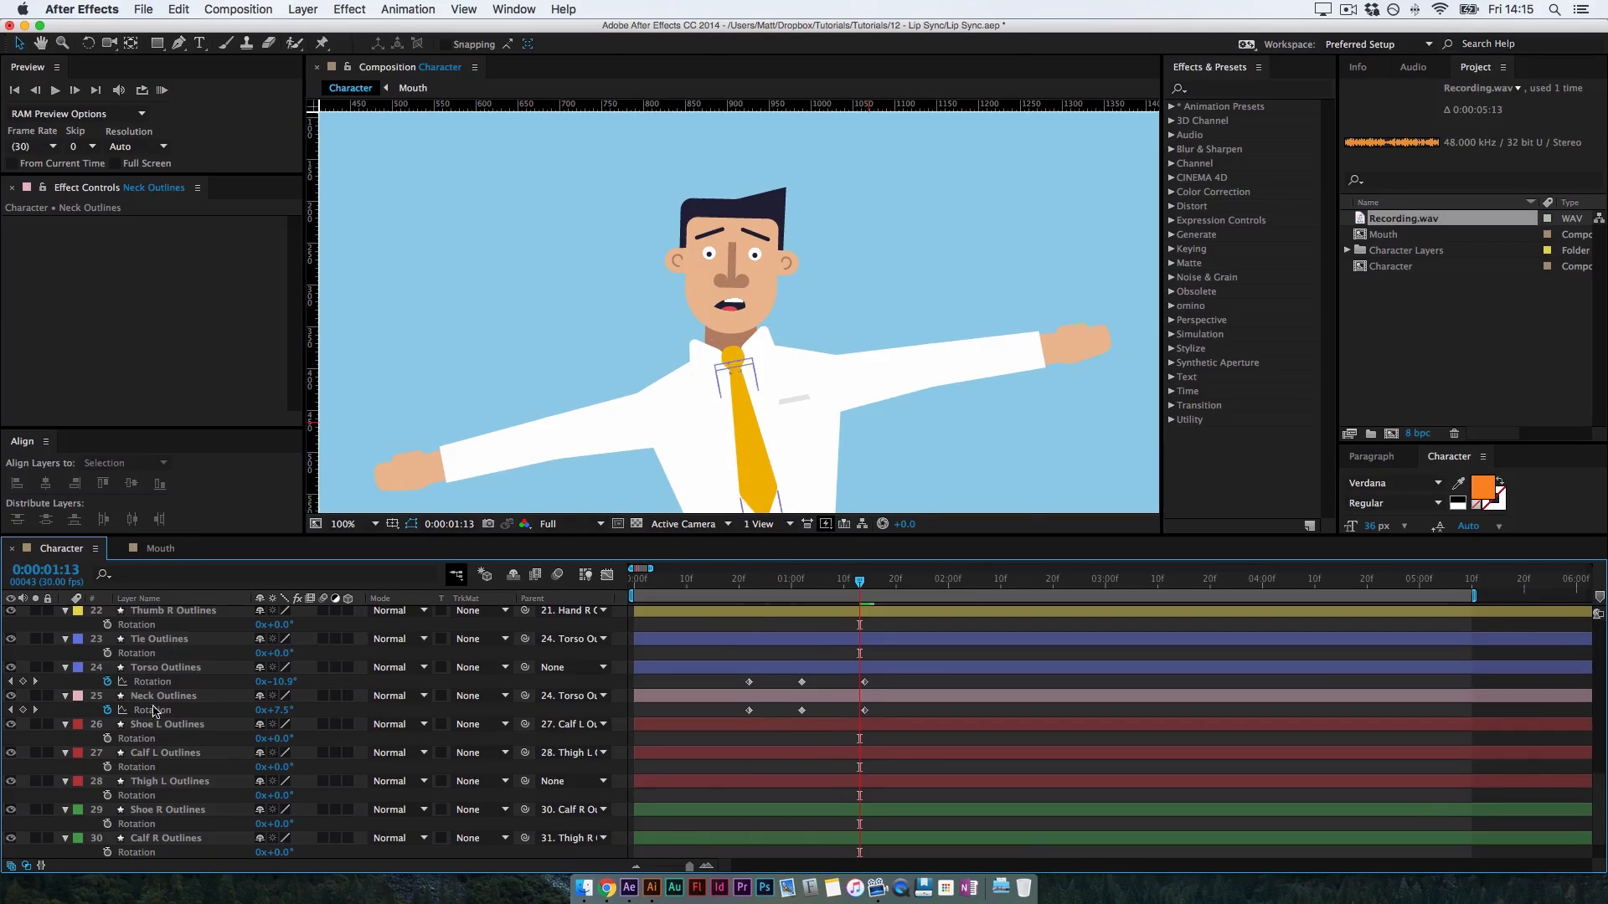
key(space)
drag(213, 696, 211, 729)
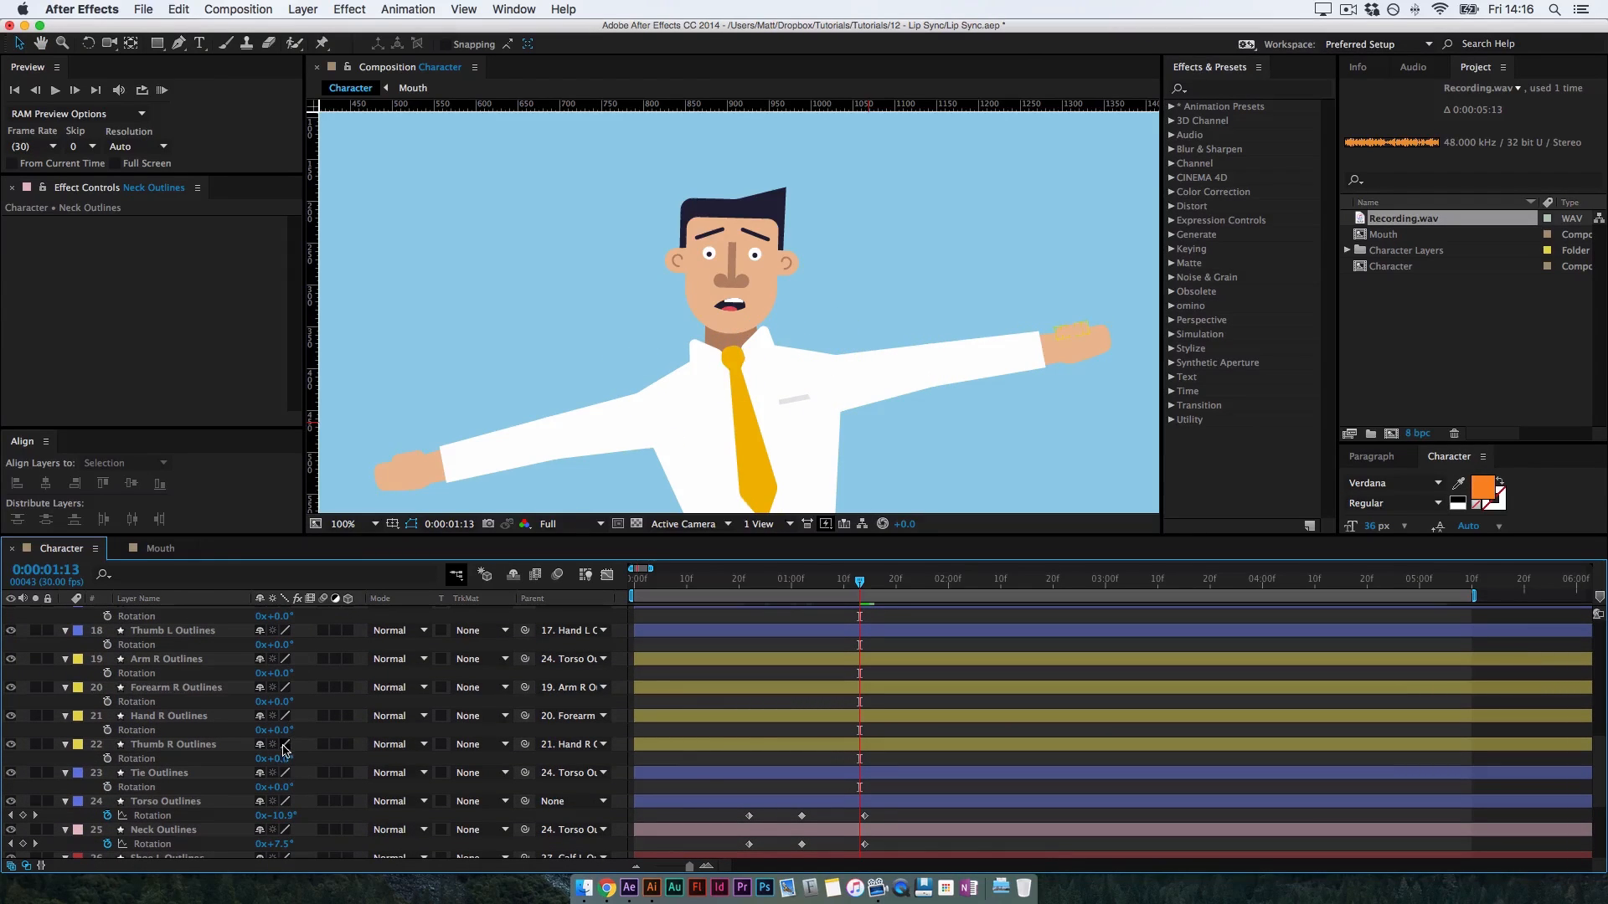
key(super+minus)
key(space)
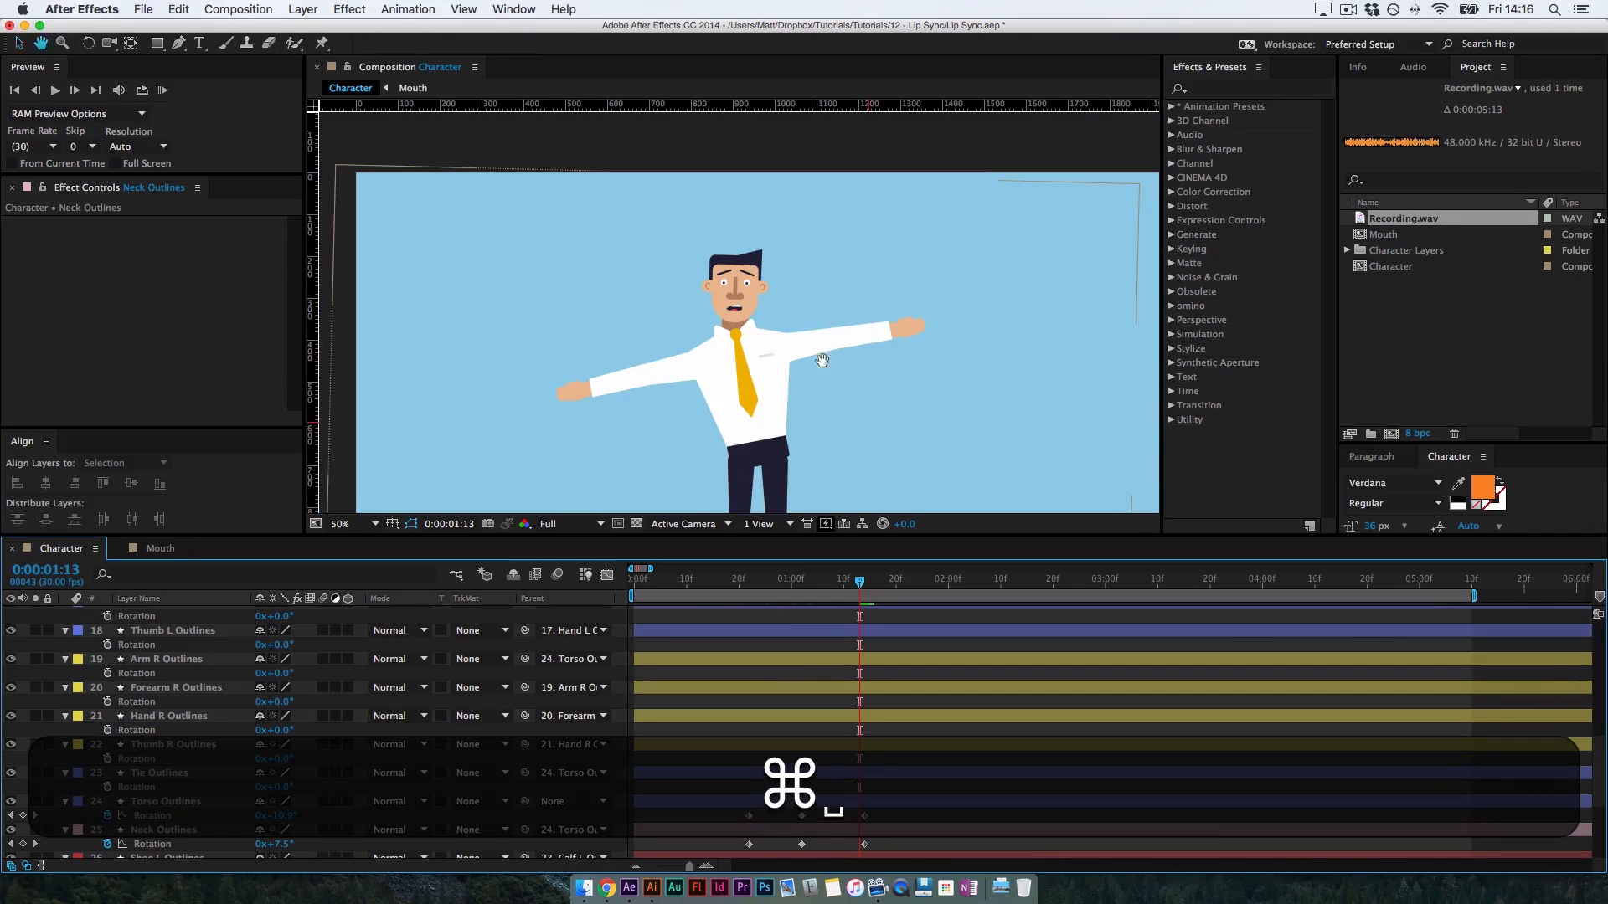
drag(822, 395, 802, 313)
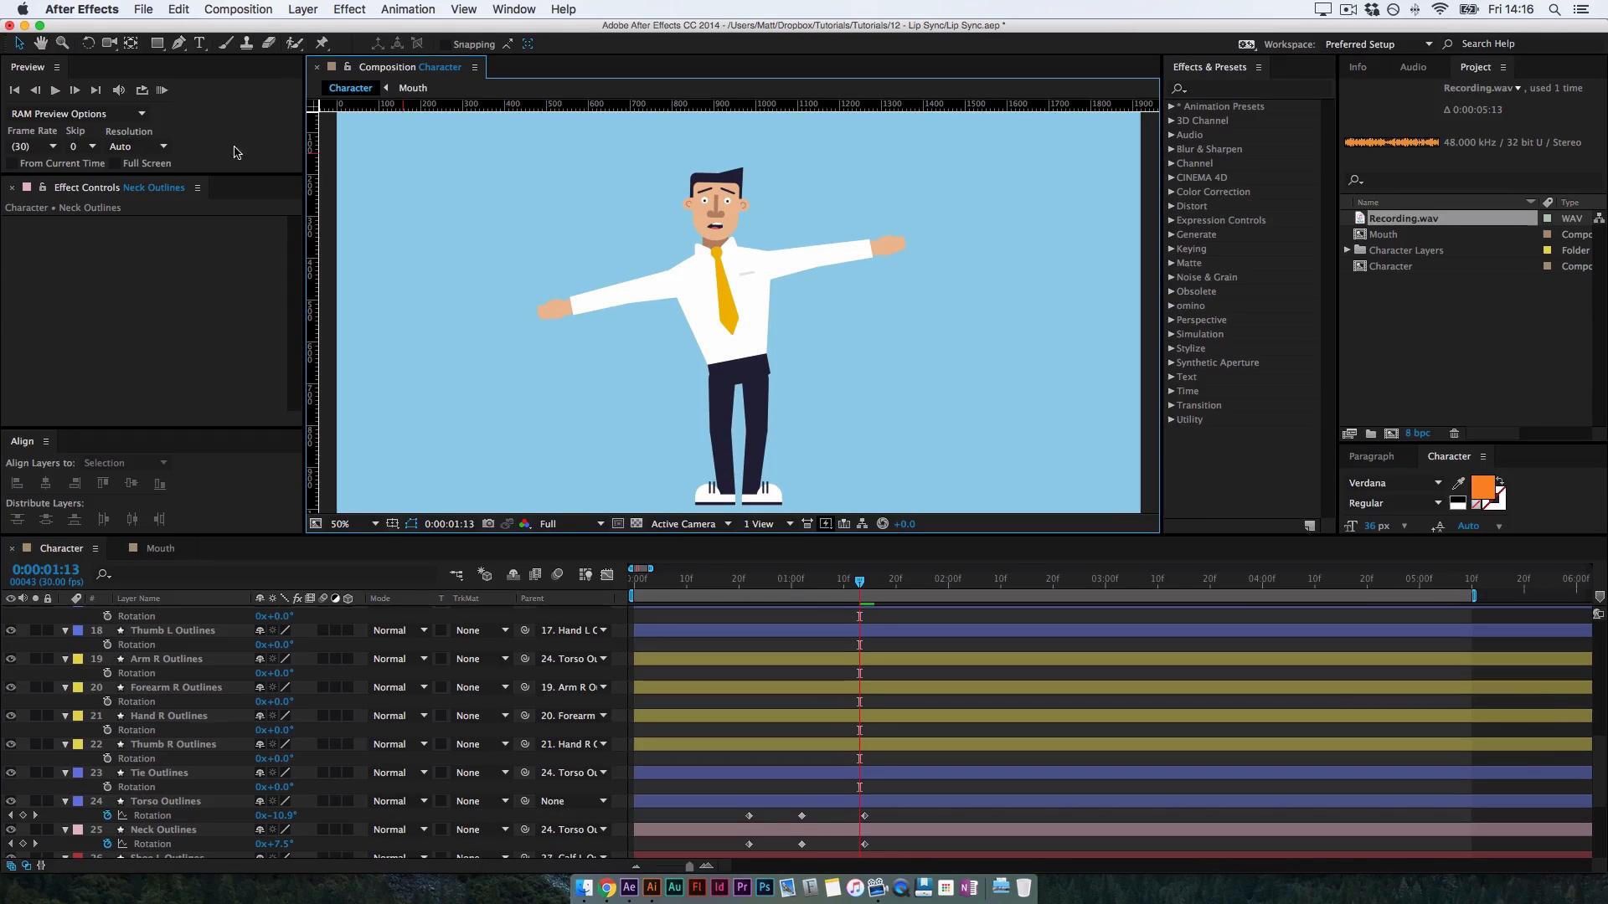
click(163, 91)
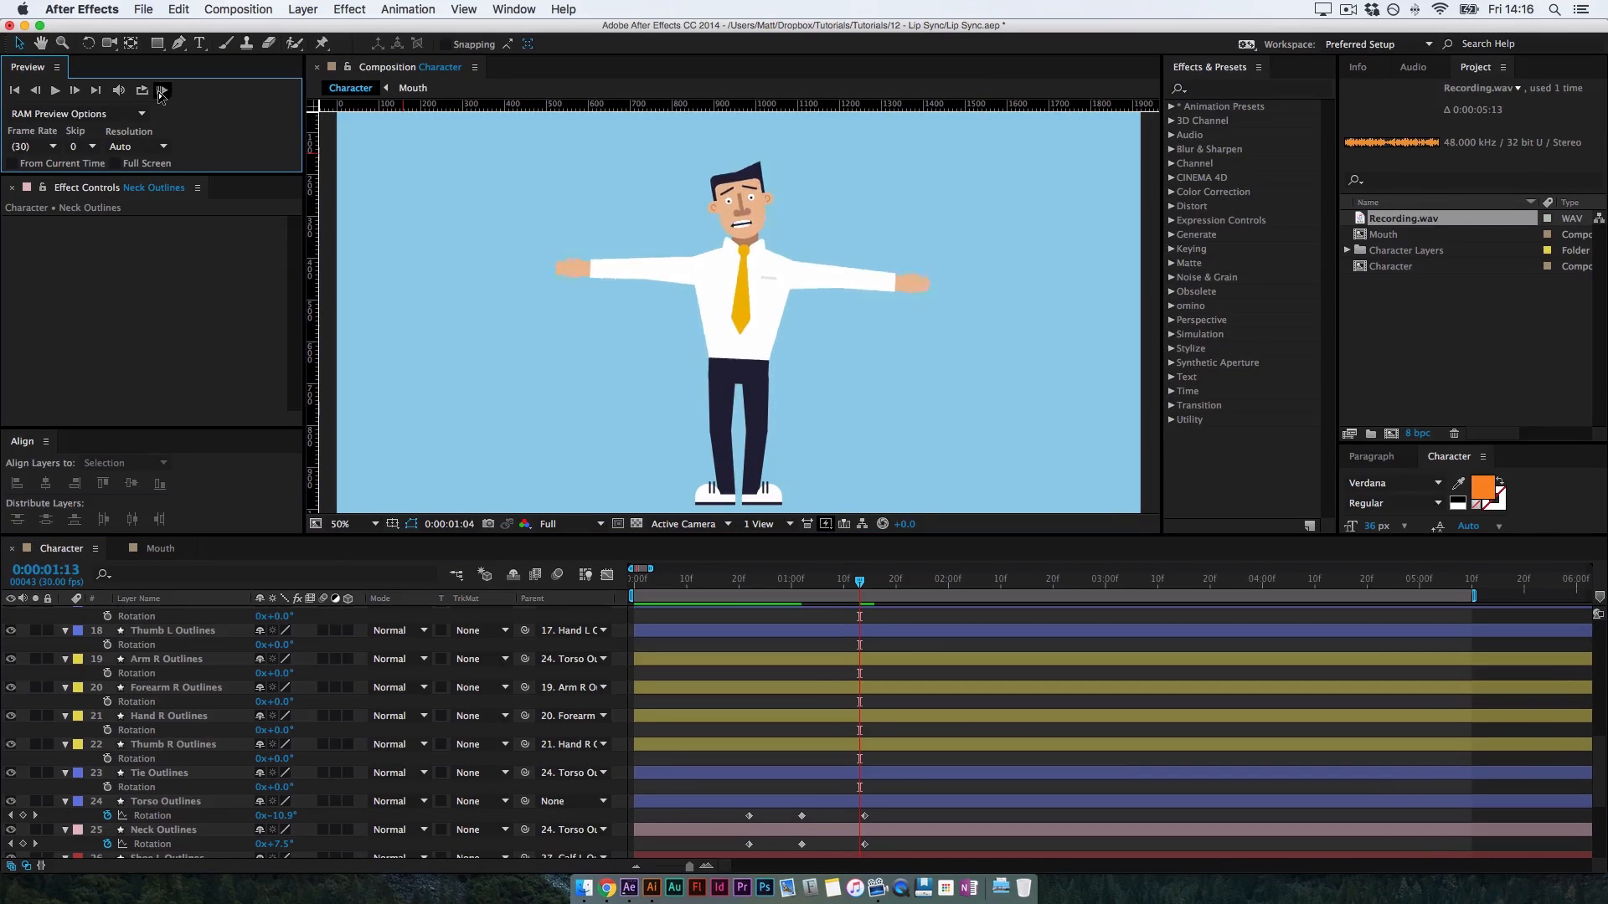
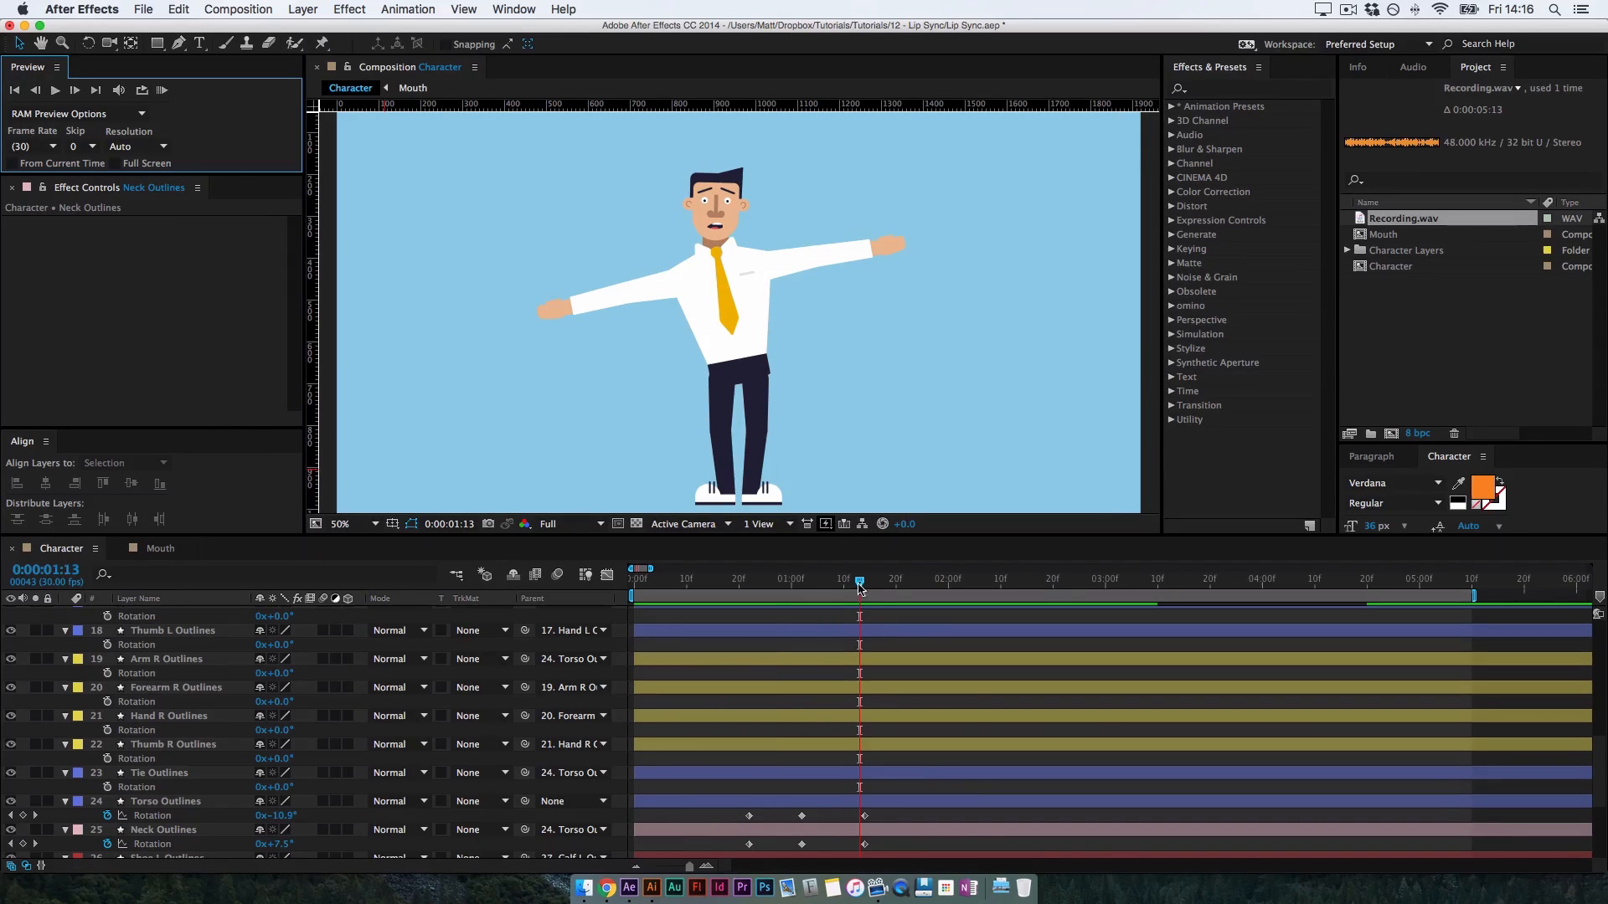
click(776, 579)
drag(817, 590, 866, 604)
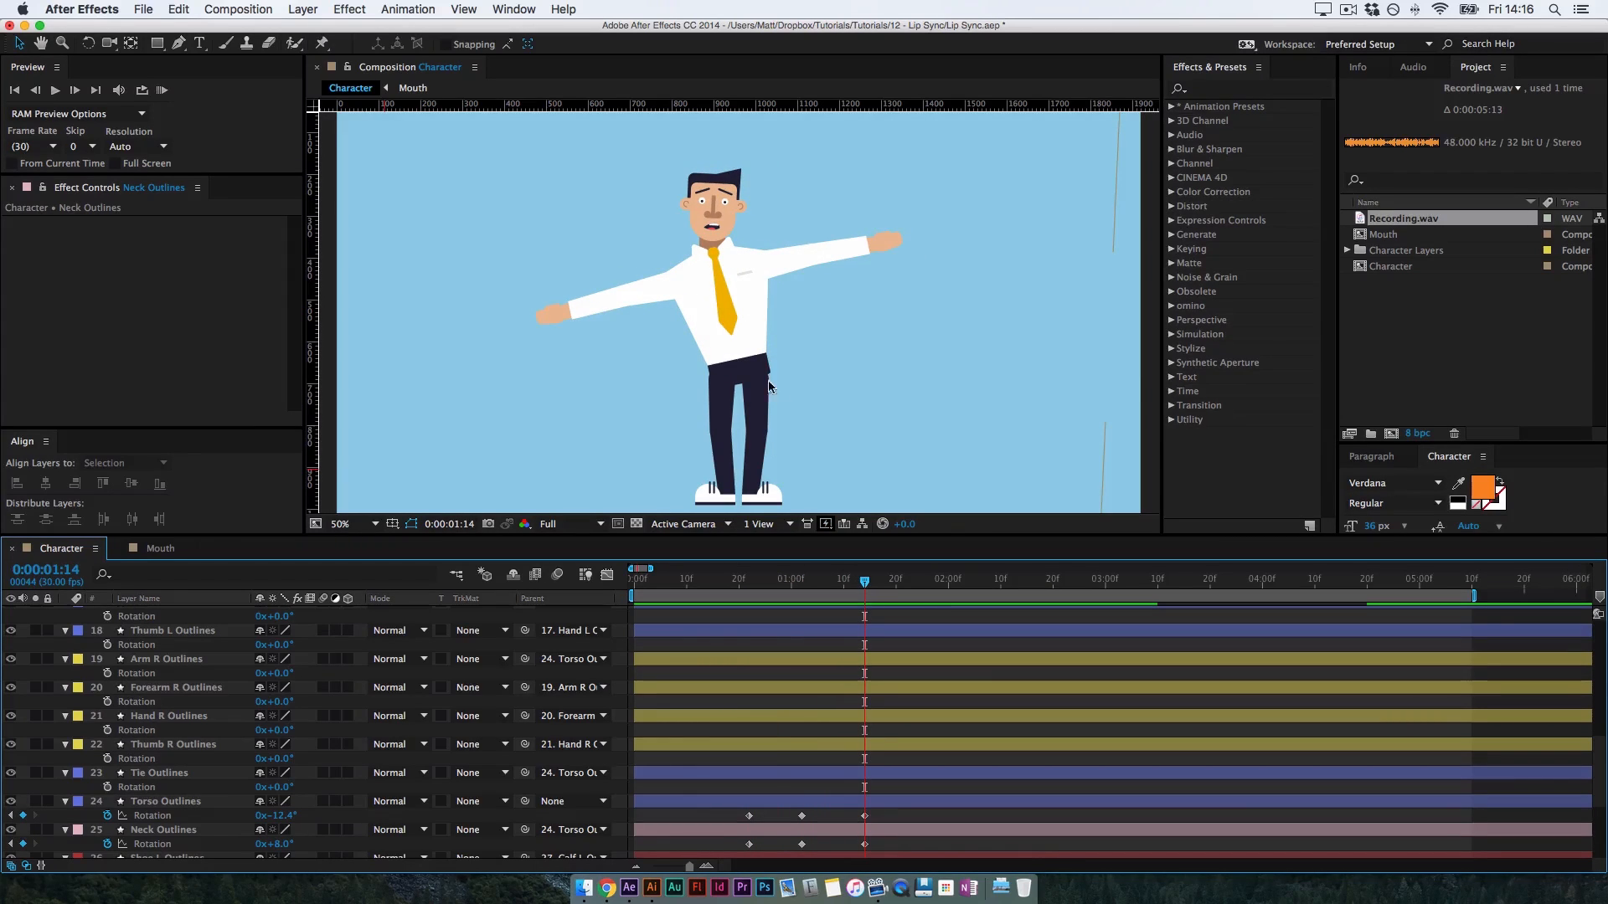
key(super+=)
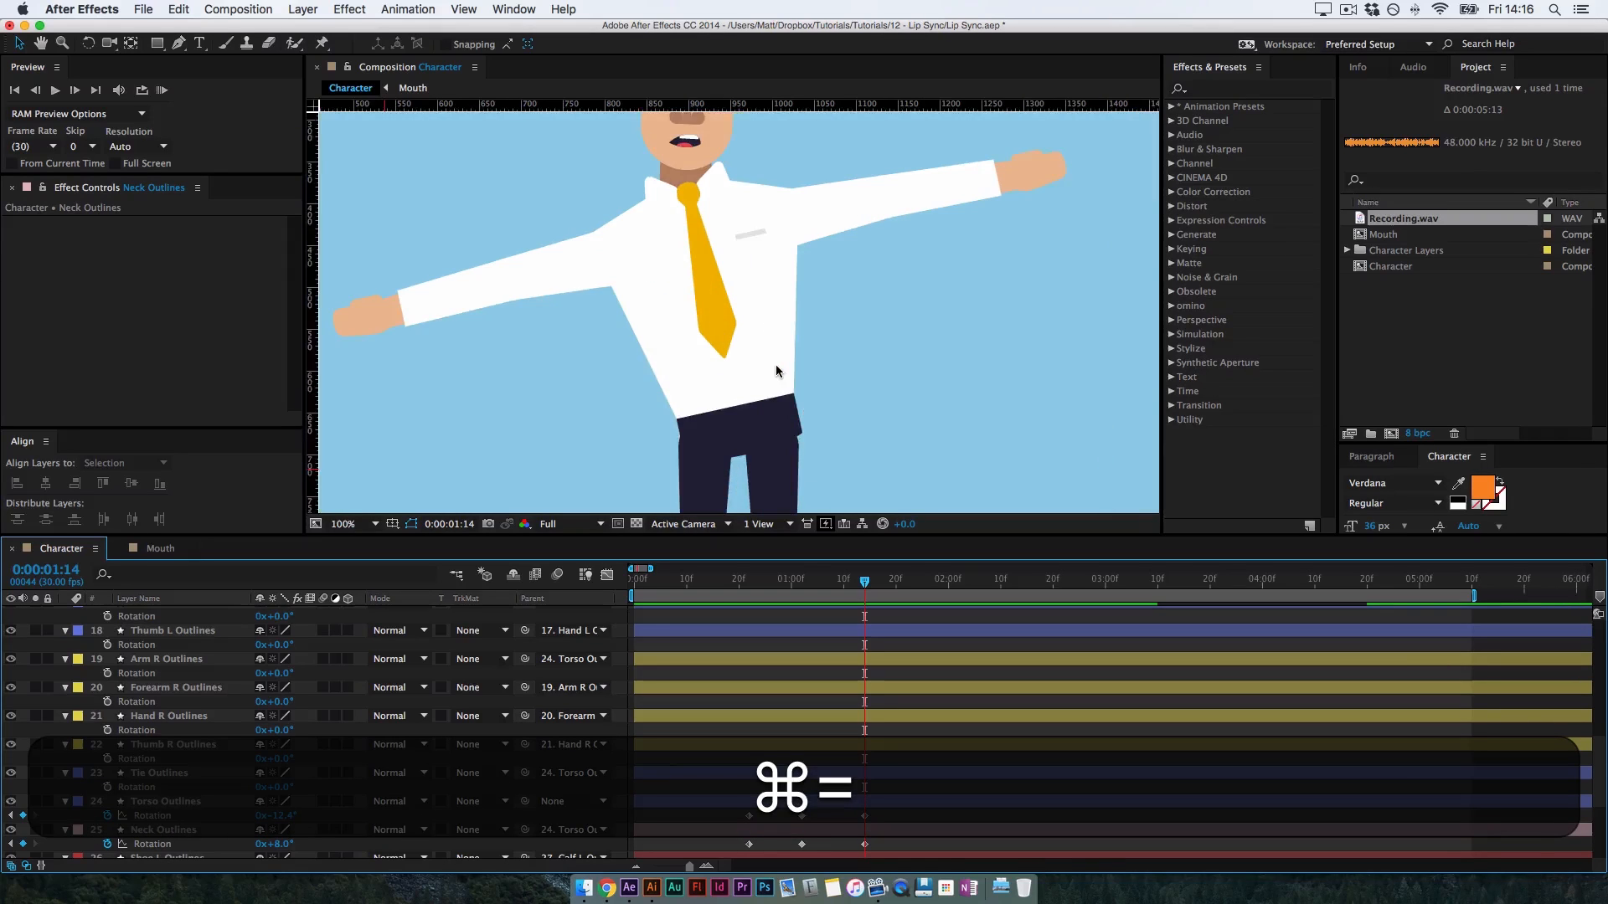
key(space)
drag(763, 220, 833, 373)
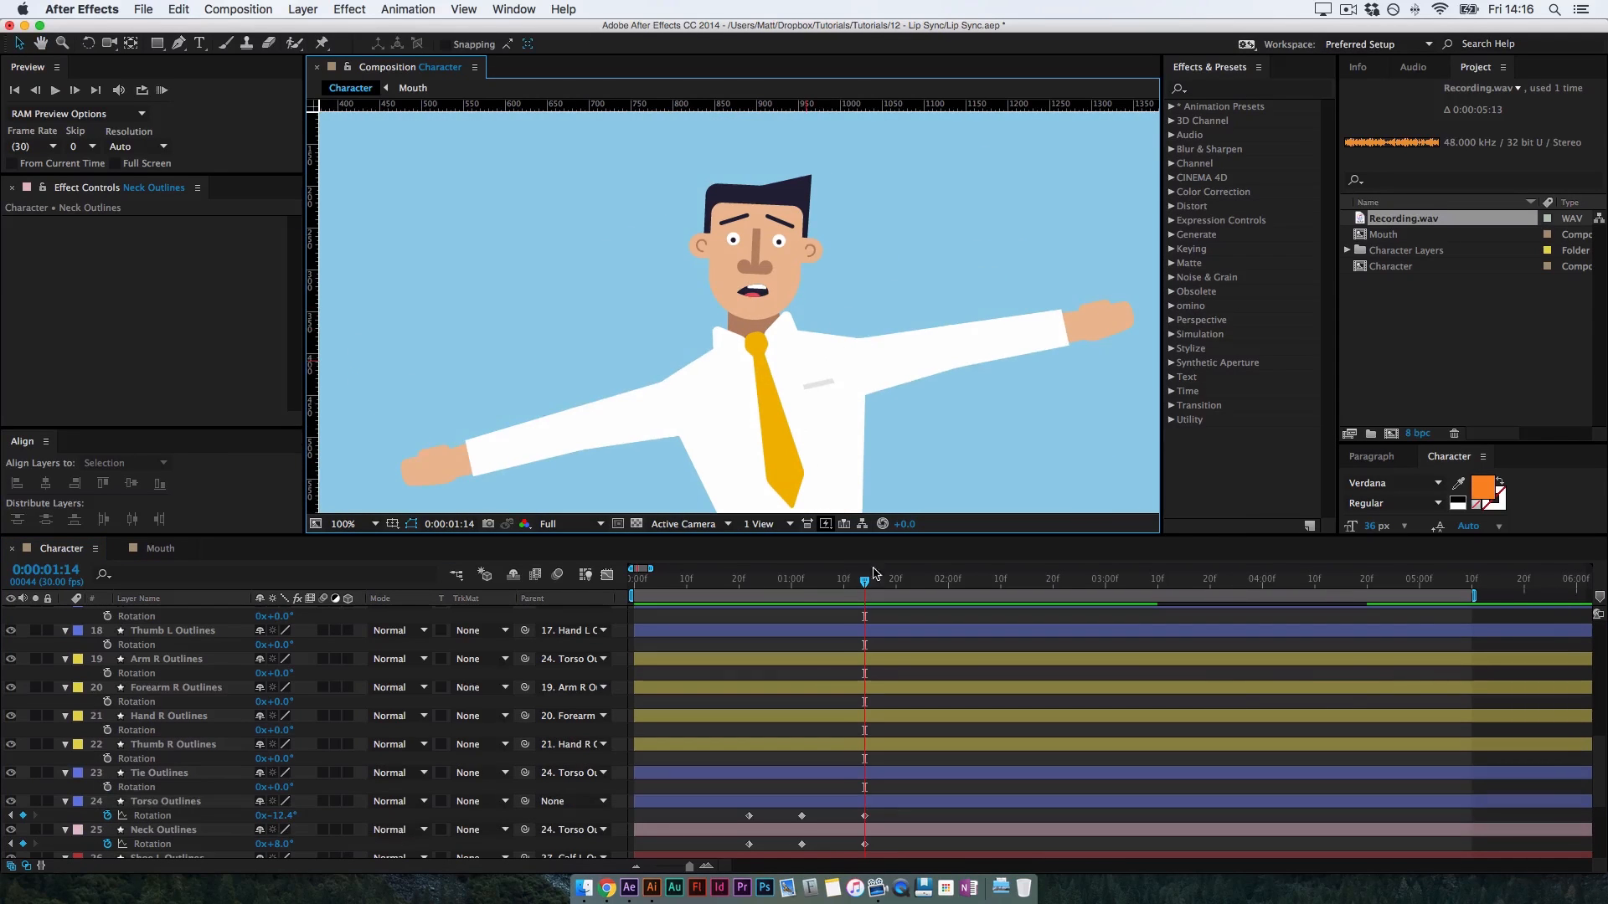
drag(826, 588, 859, 619)
Select the Brow L Outlines layer and move the current time to 0:00:01:17 with the face in close view
scroll(771, 710, up, 10)
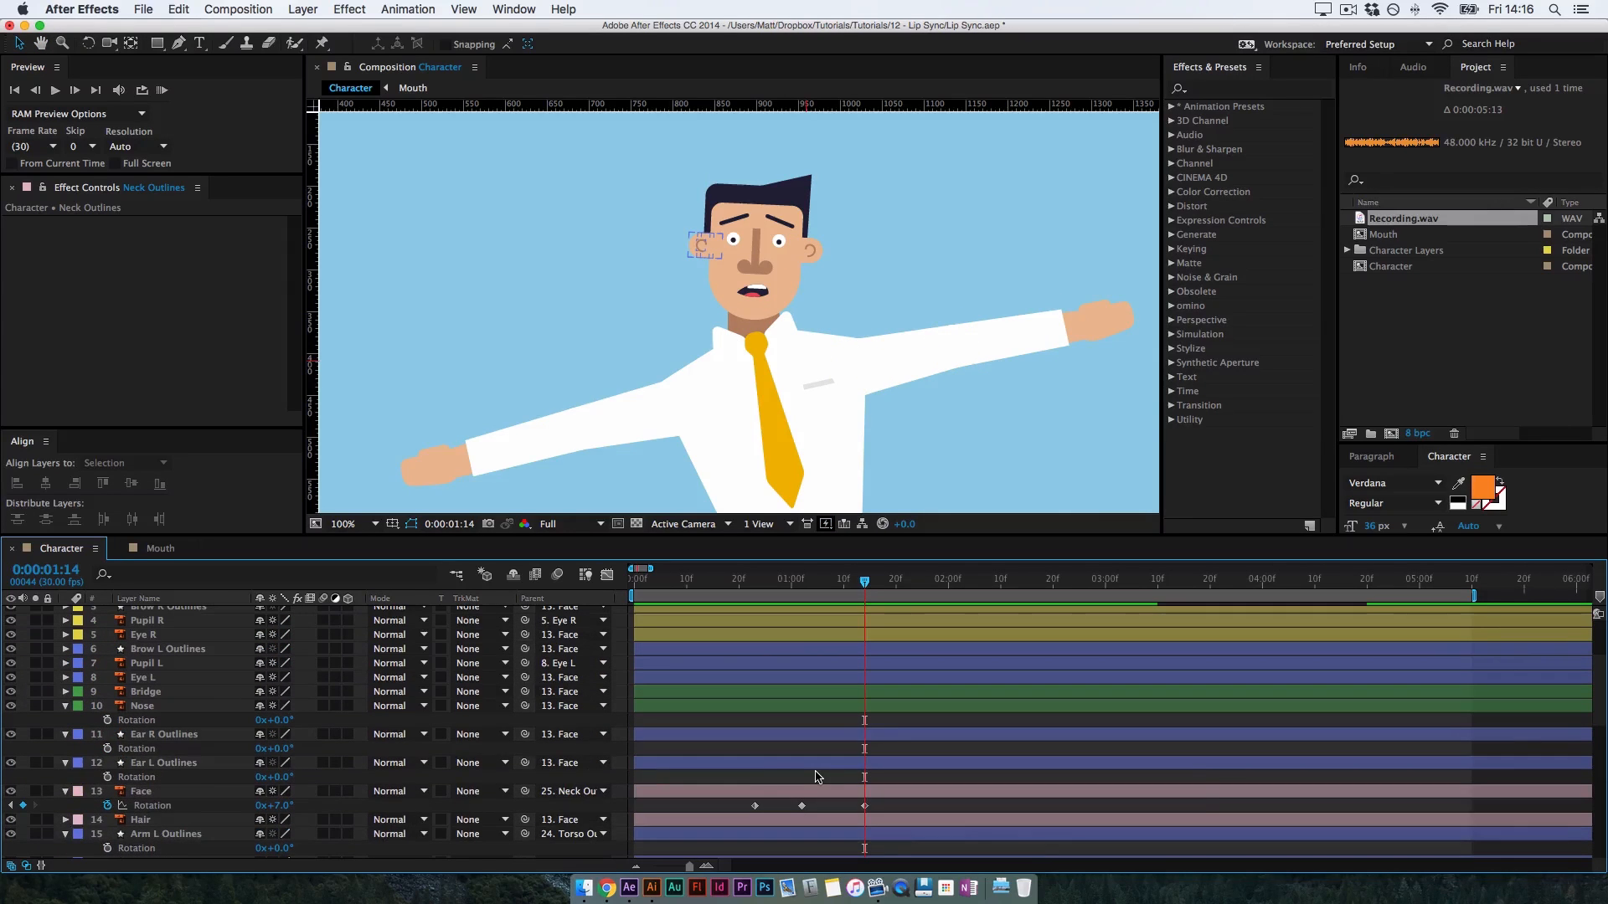
key(super+equal)
key(space)
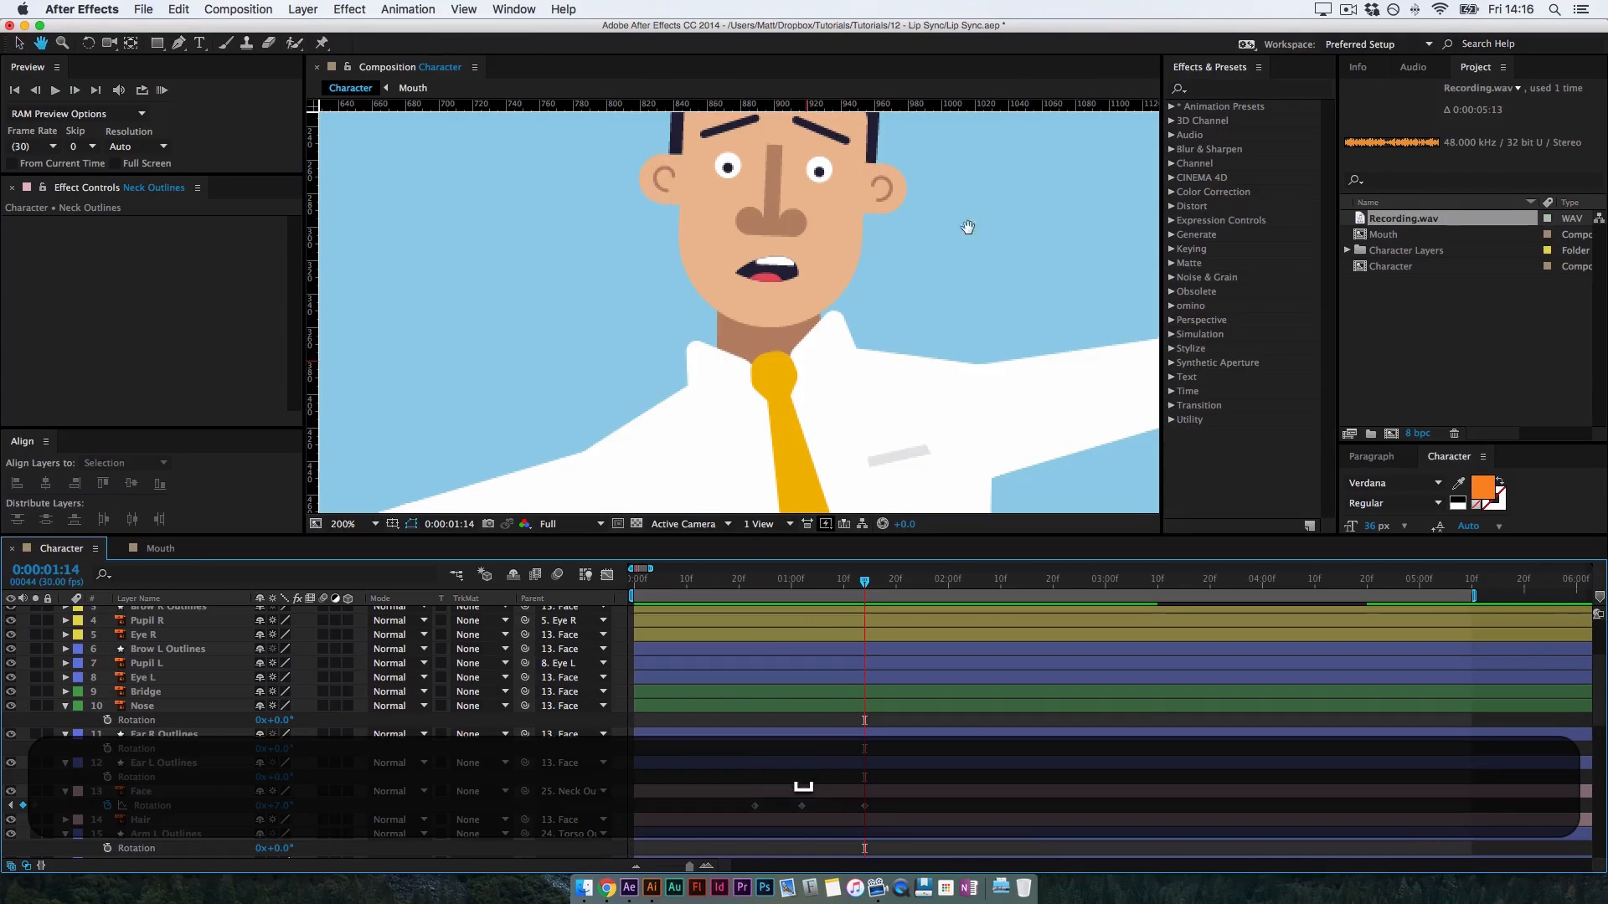
drag(937, 272, 931, 345)
drag(252, 706, 257, 753)
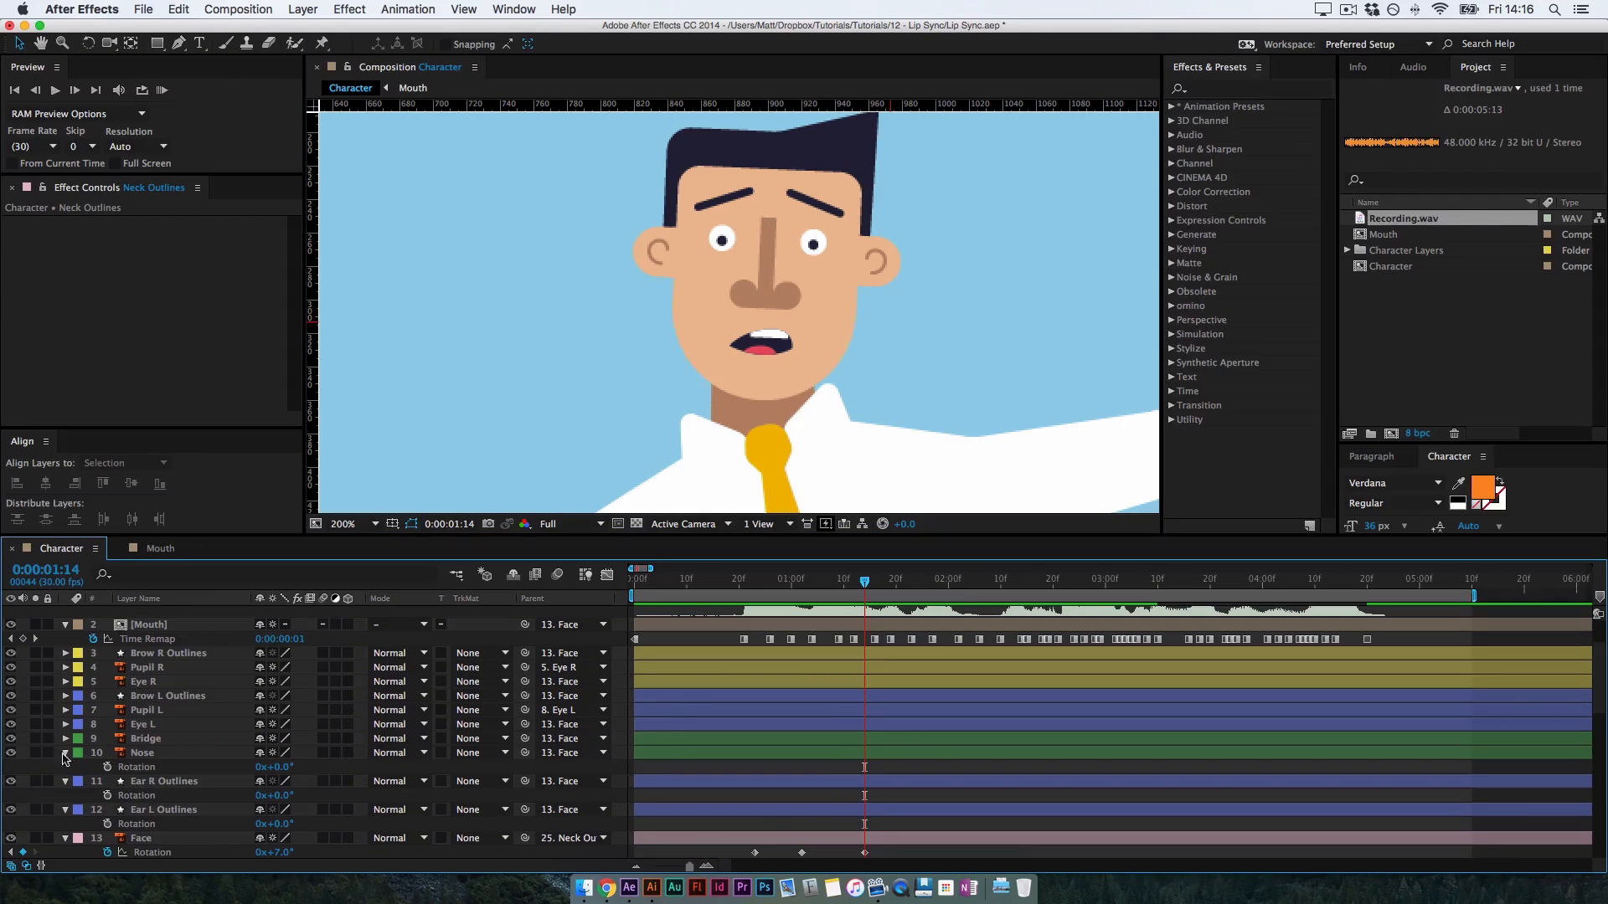
click(161, 696)
key(super+equal)
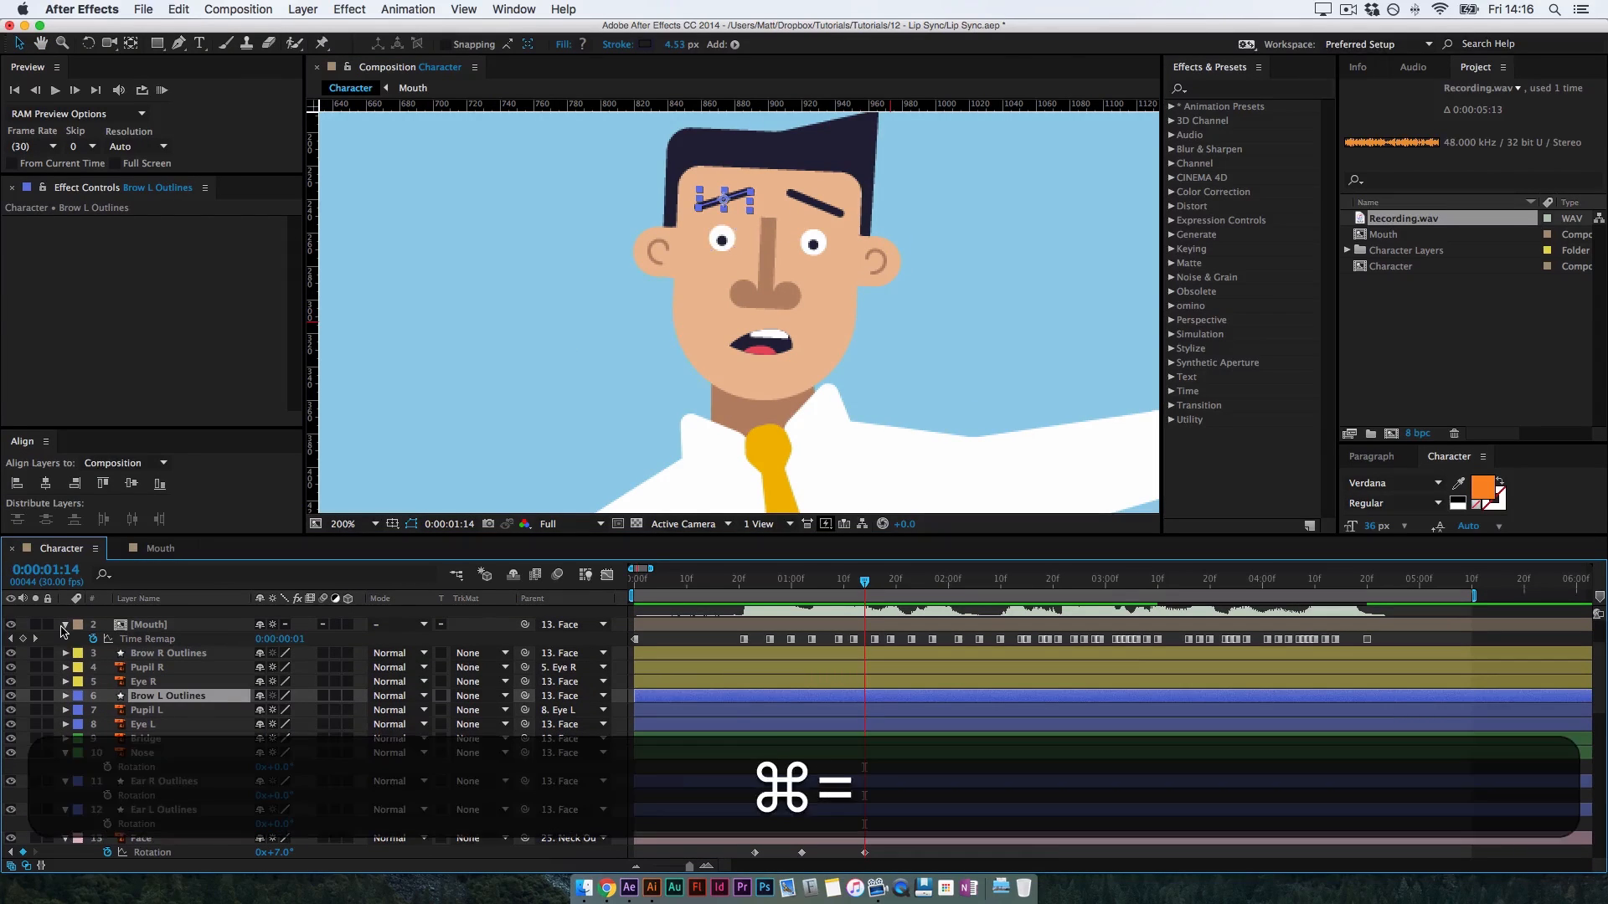
key(space)
drag(821, 277, 804, 356)
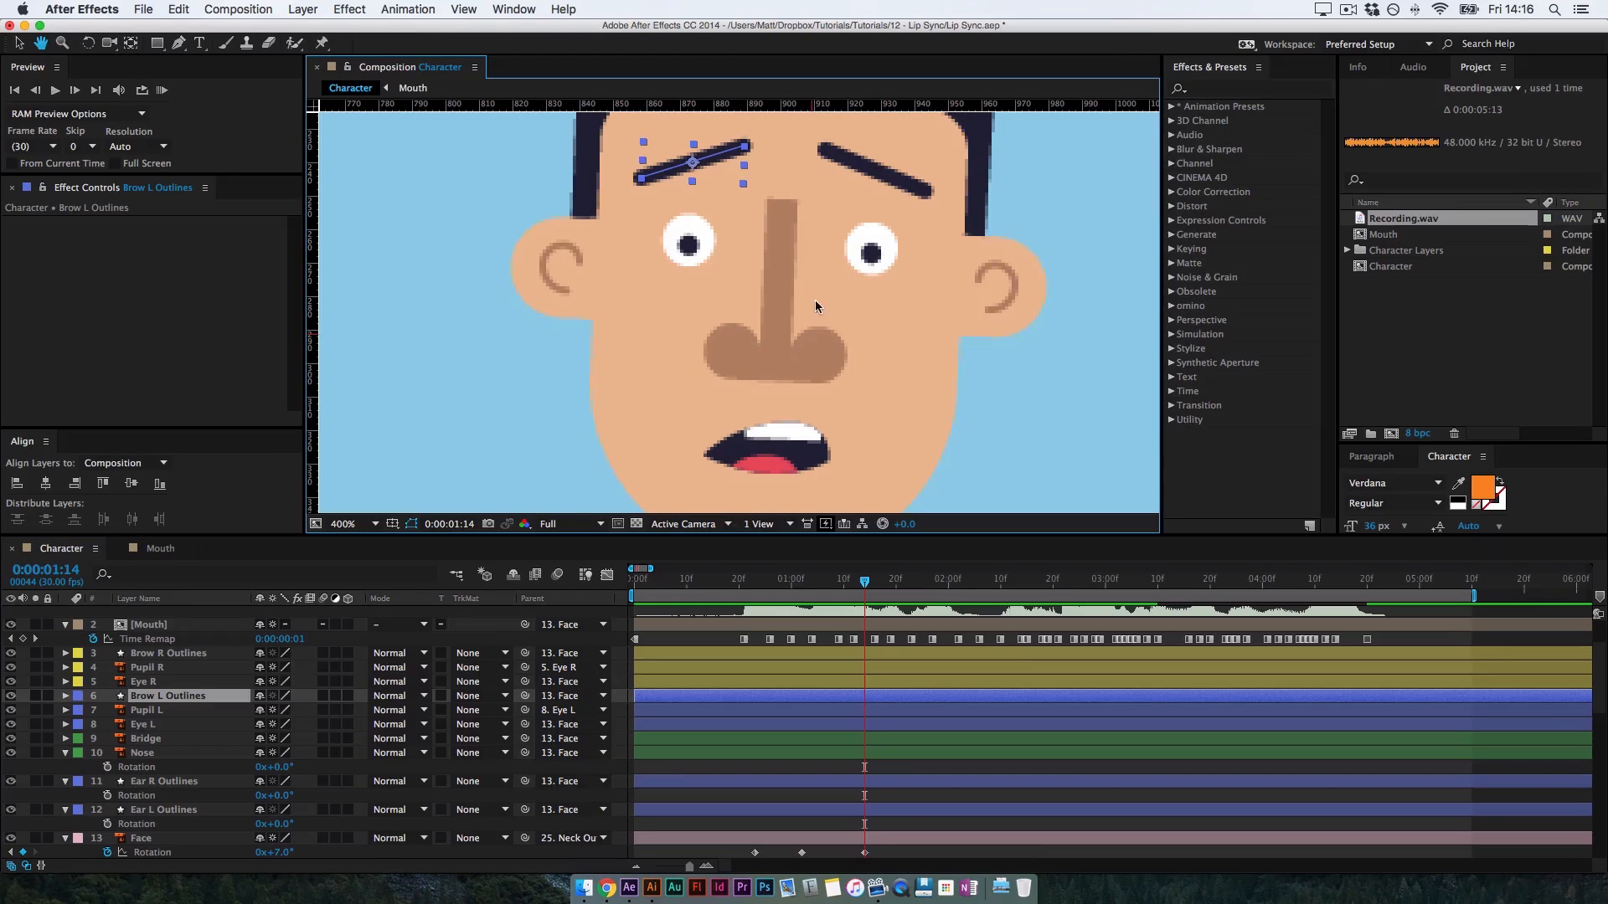
drag(864, 584, 880, 589)
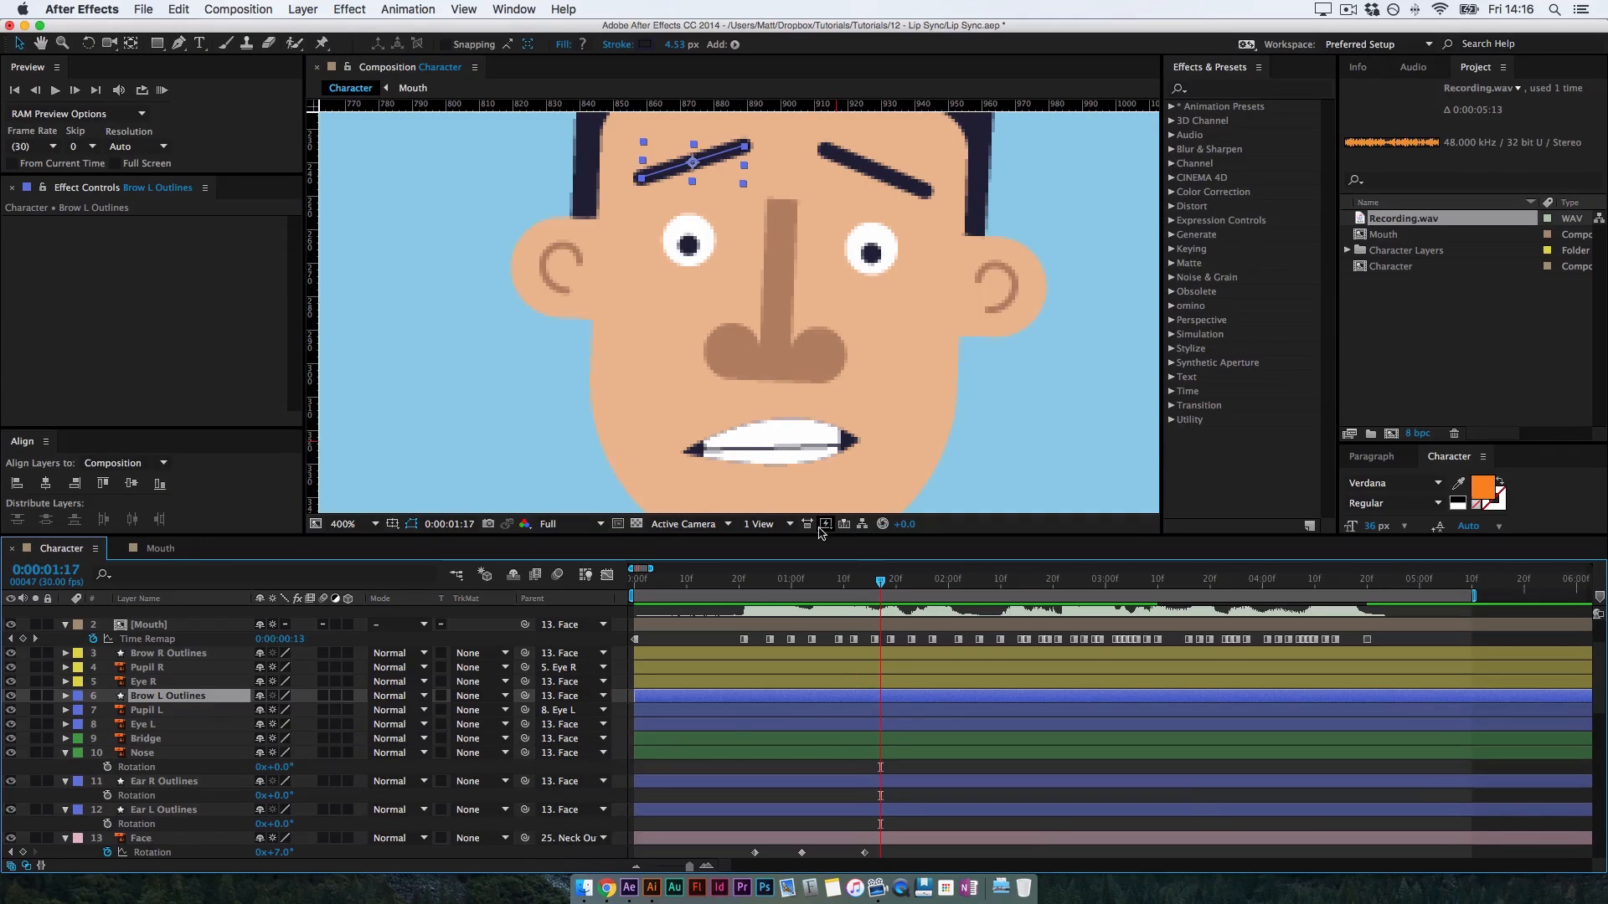
key(super)
key(super+minus)
key(space)
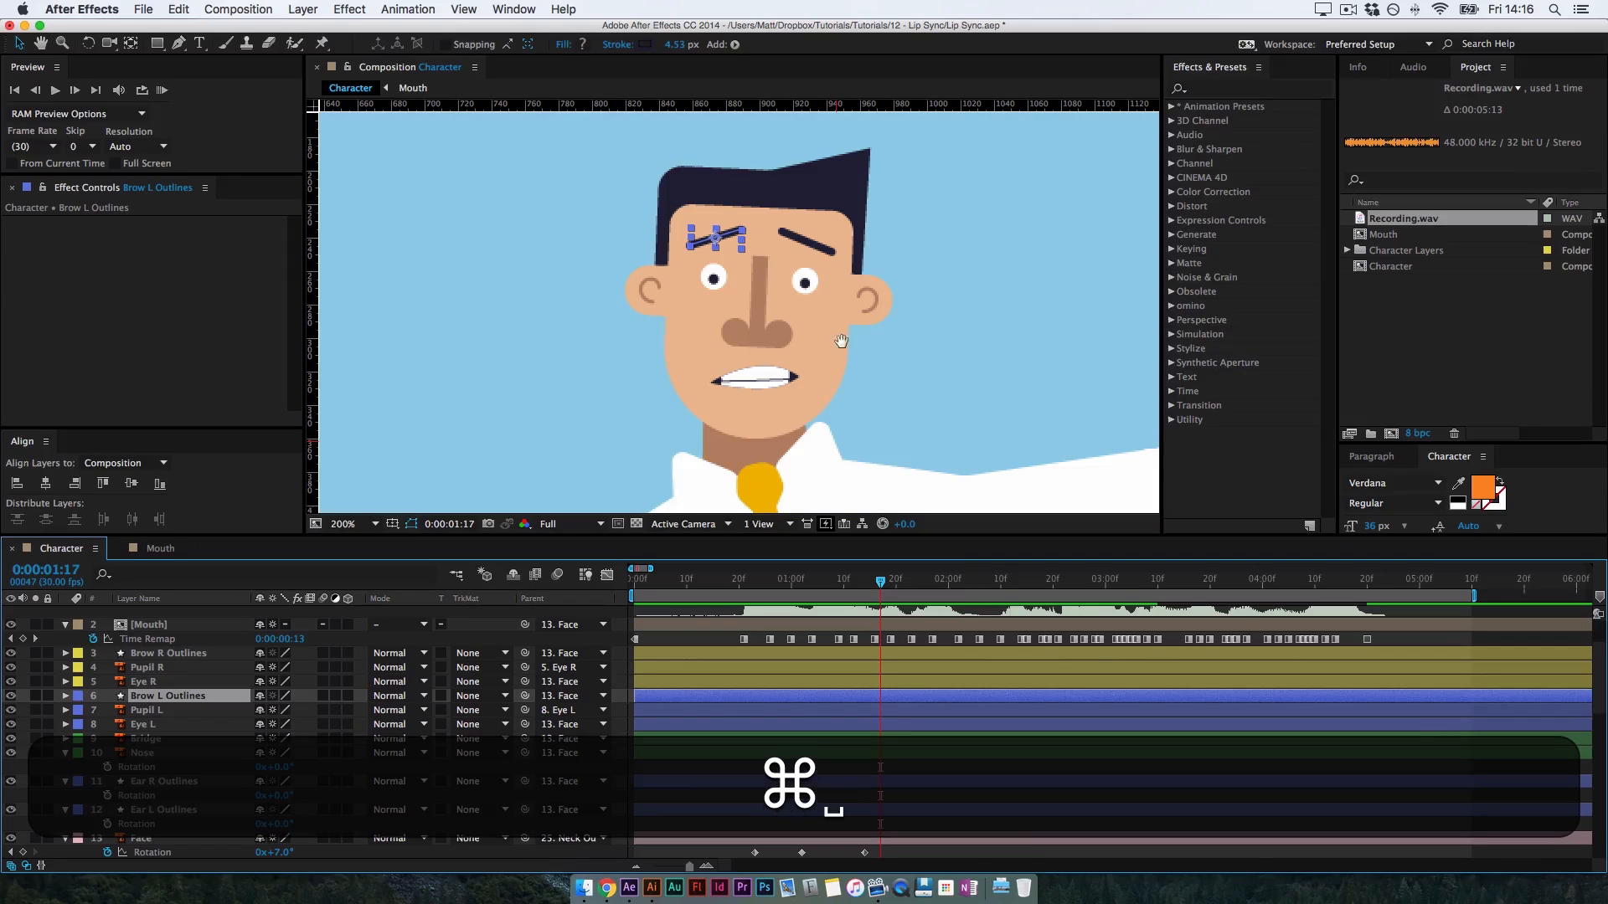
drag(842, 340, 845, 369)
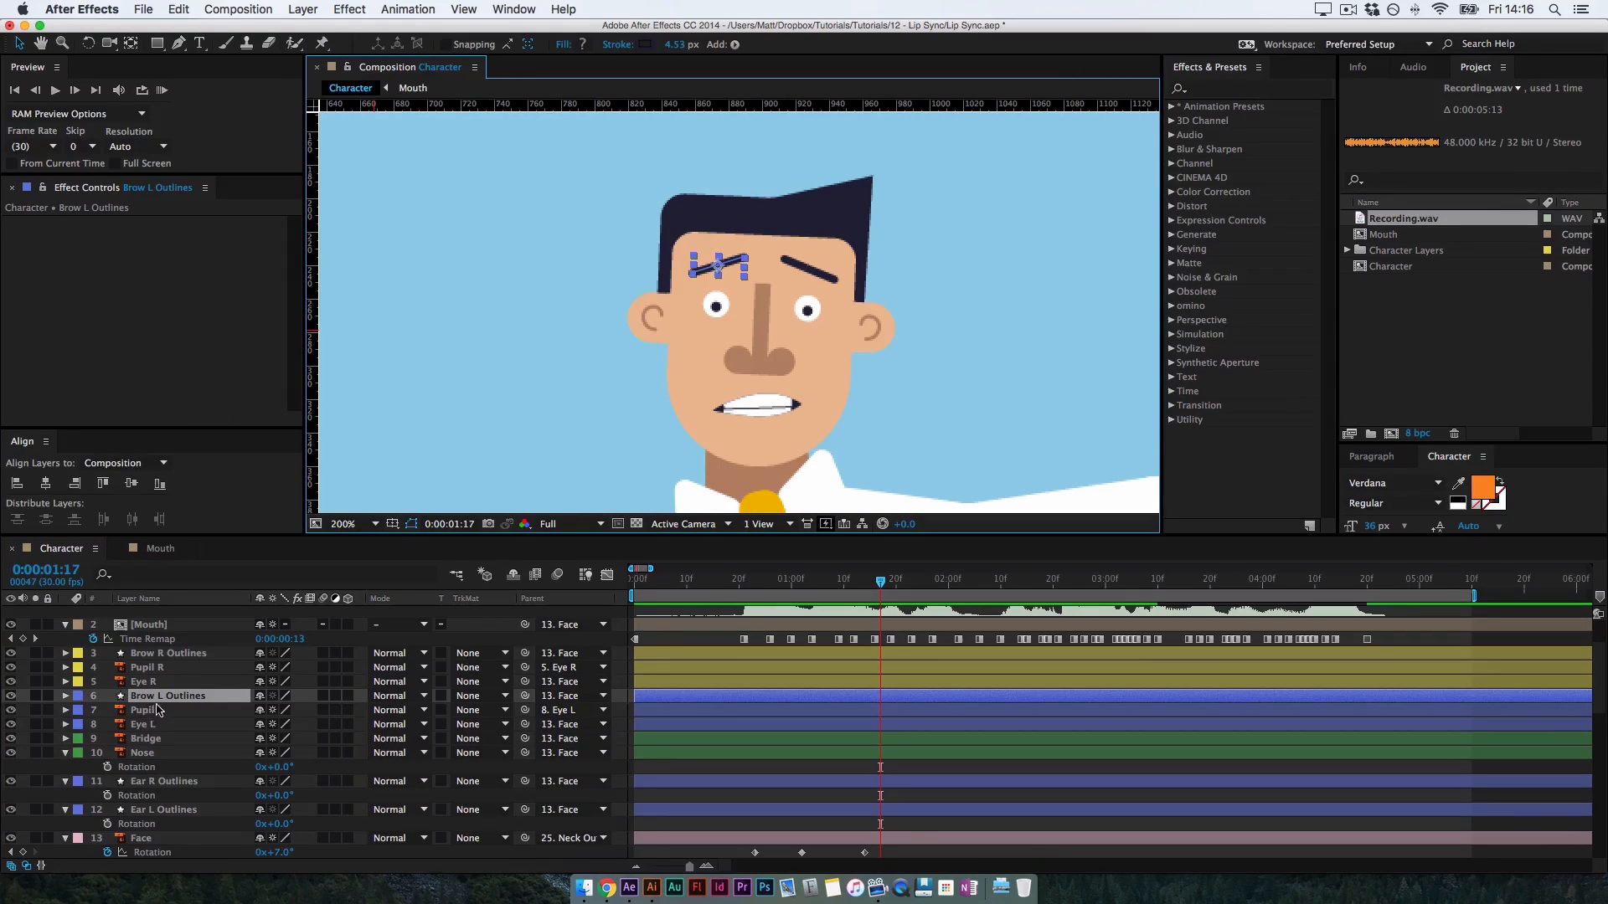
Add a Path keyframe to Path 1 of Brow L Outlines at 0:00:01:17 and show only the layer's keyframed properties
click(70, 697)
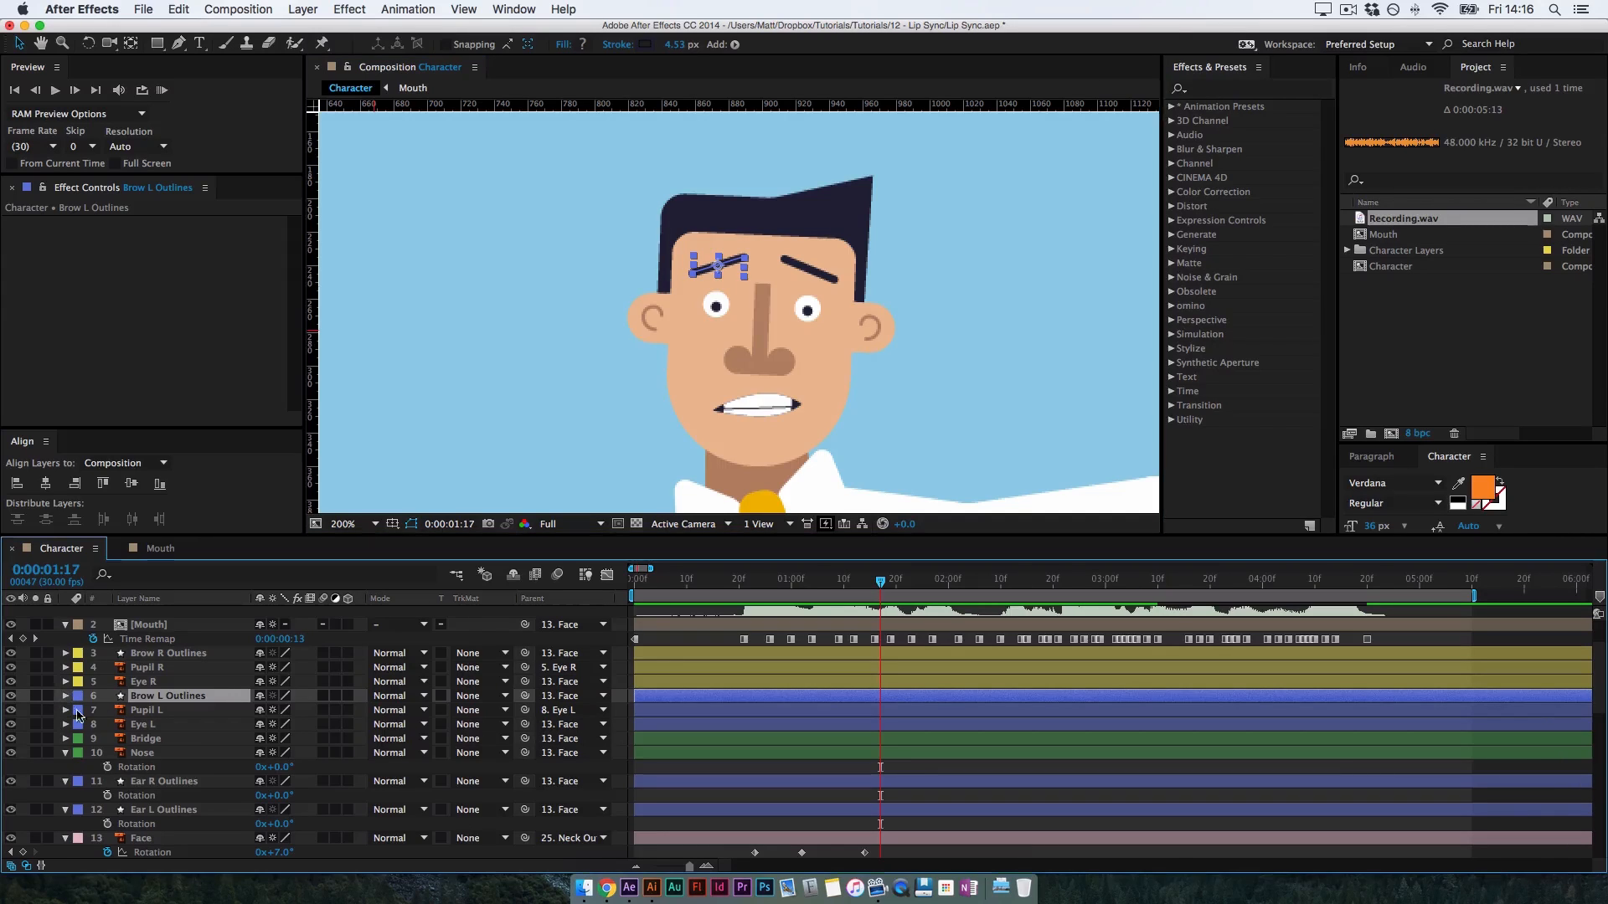
click(66, 697)
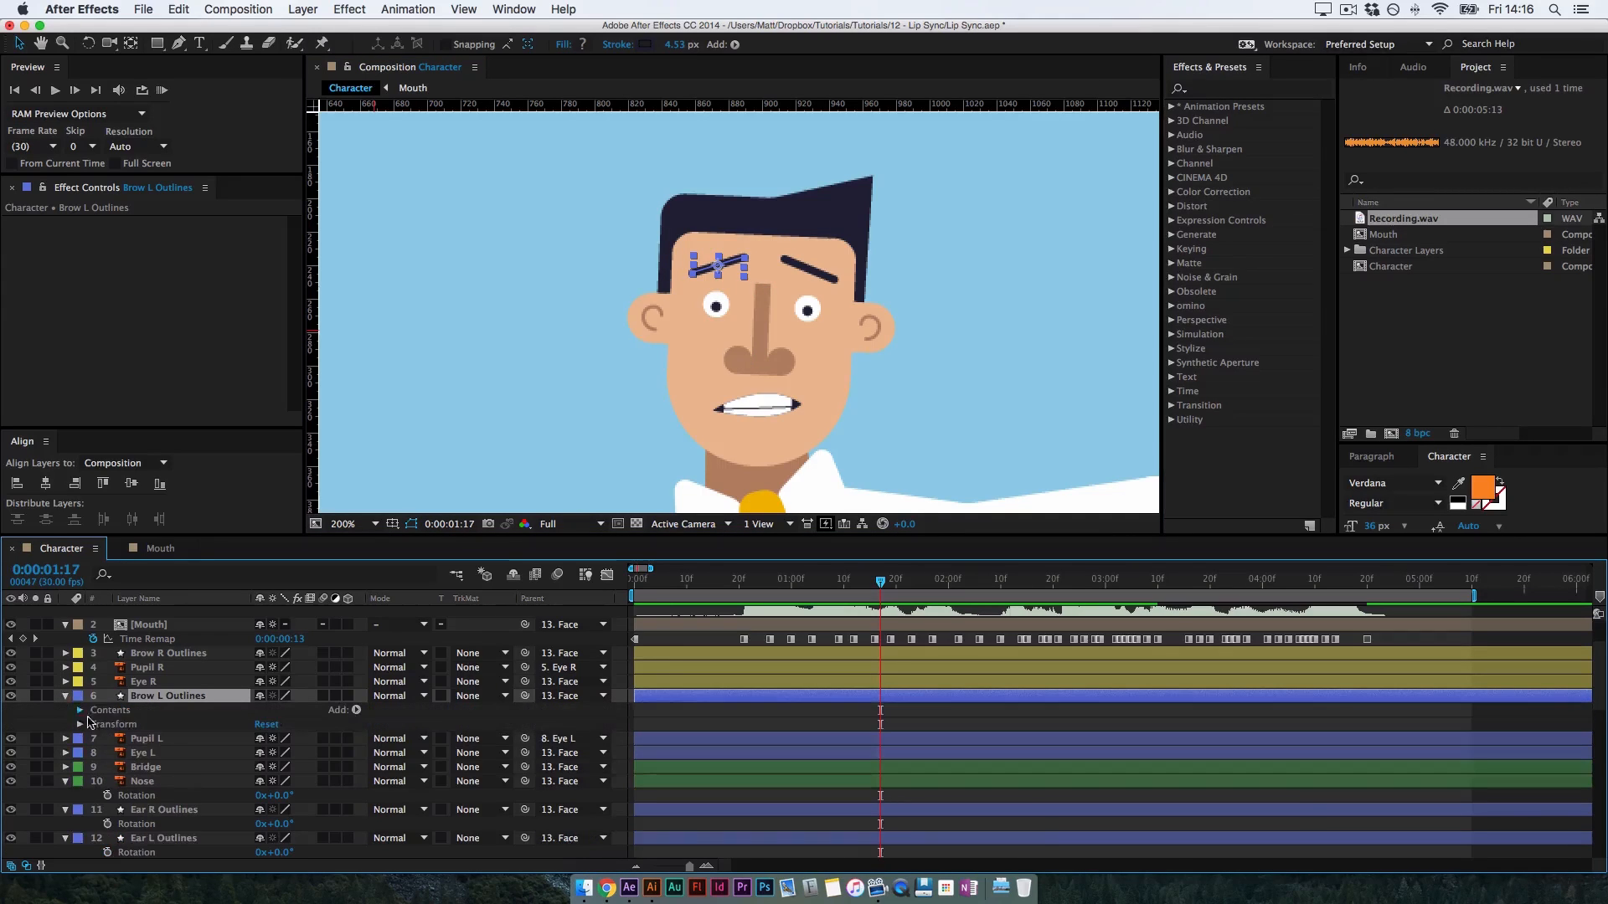
click(81, 710)
click(95, 724)
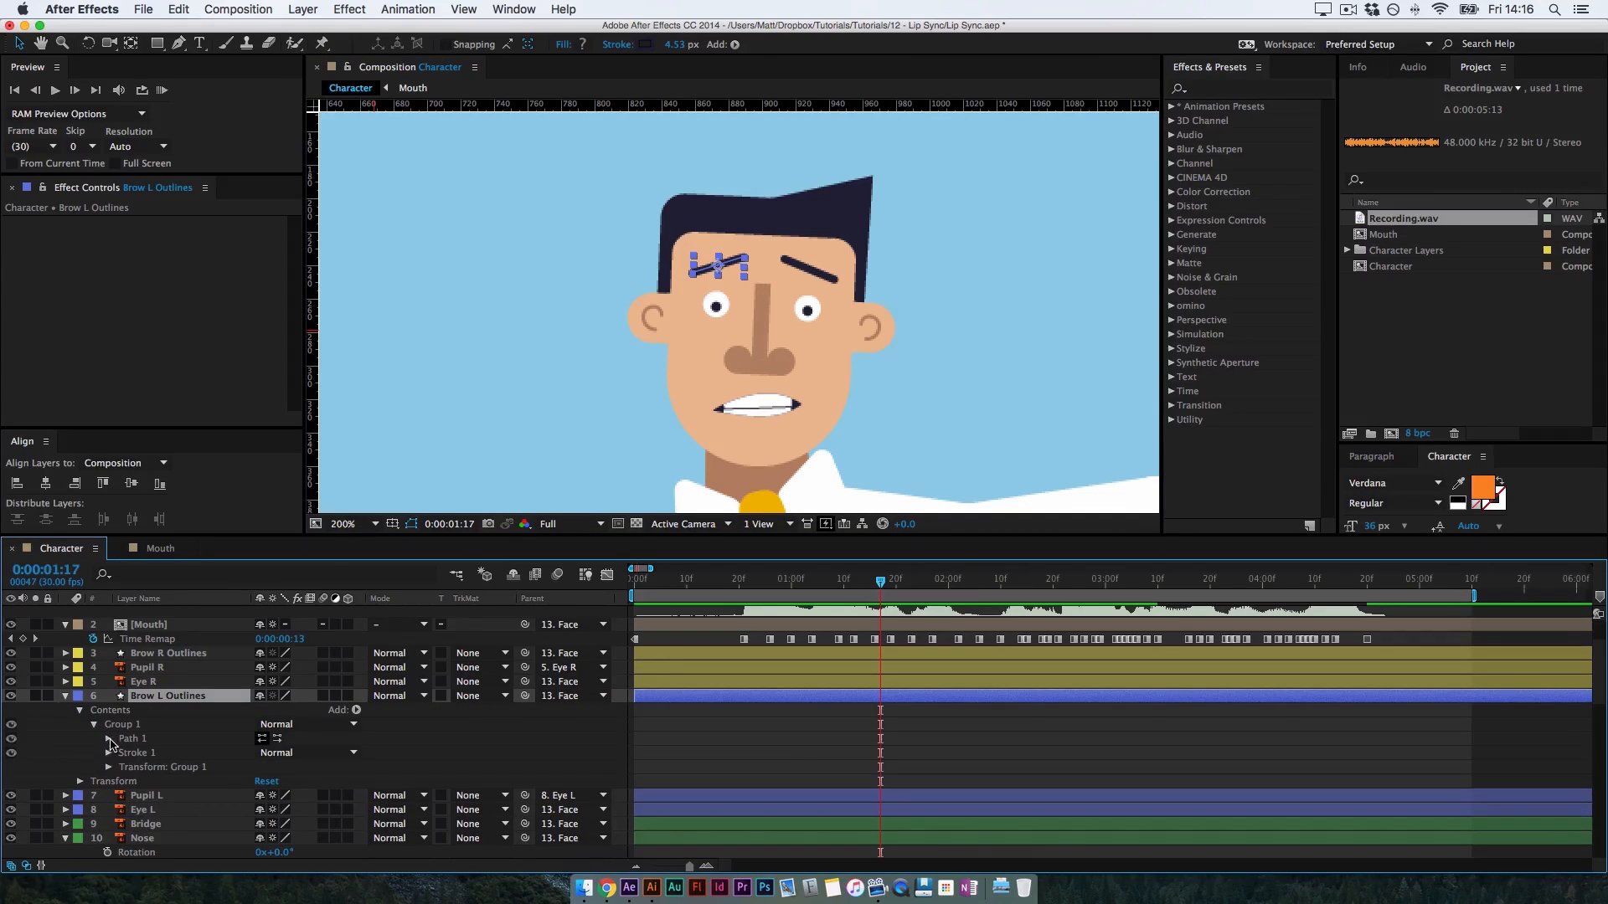
click(109, 739)
click(136, 753)
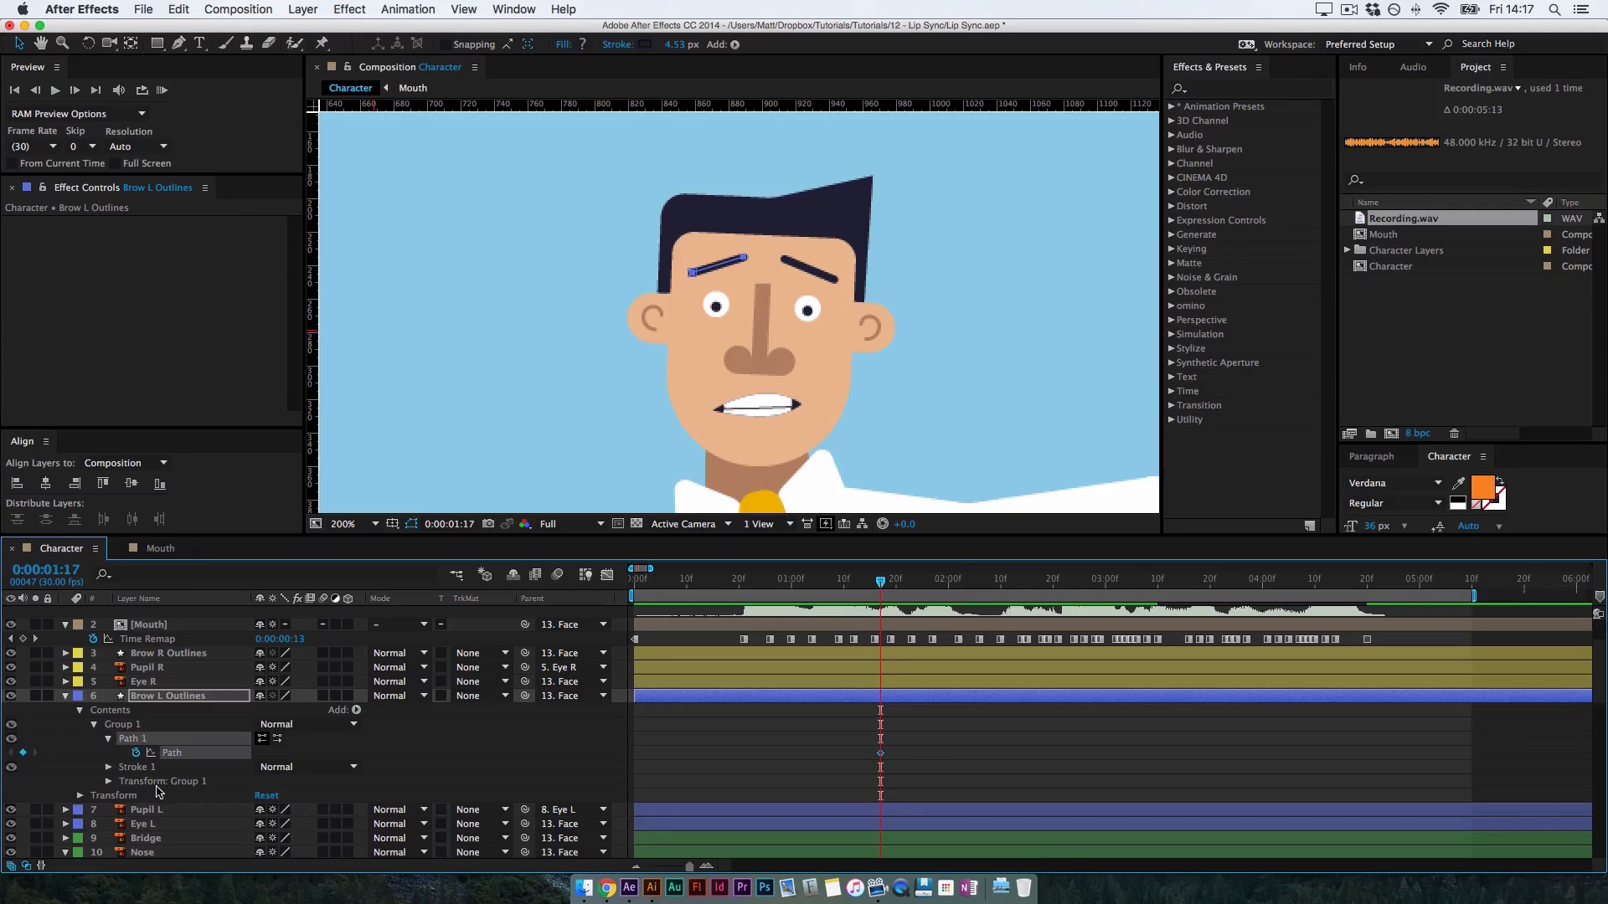
key(u)
Reshape the Brow L Outlines path at 0:00:01:17 so the eyebrow slopes down towards the nose
key(super+equal)
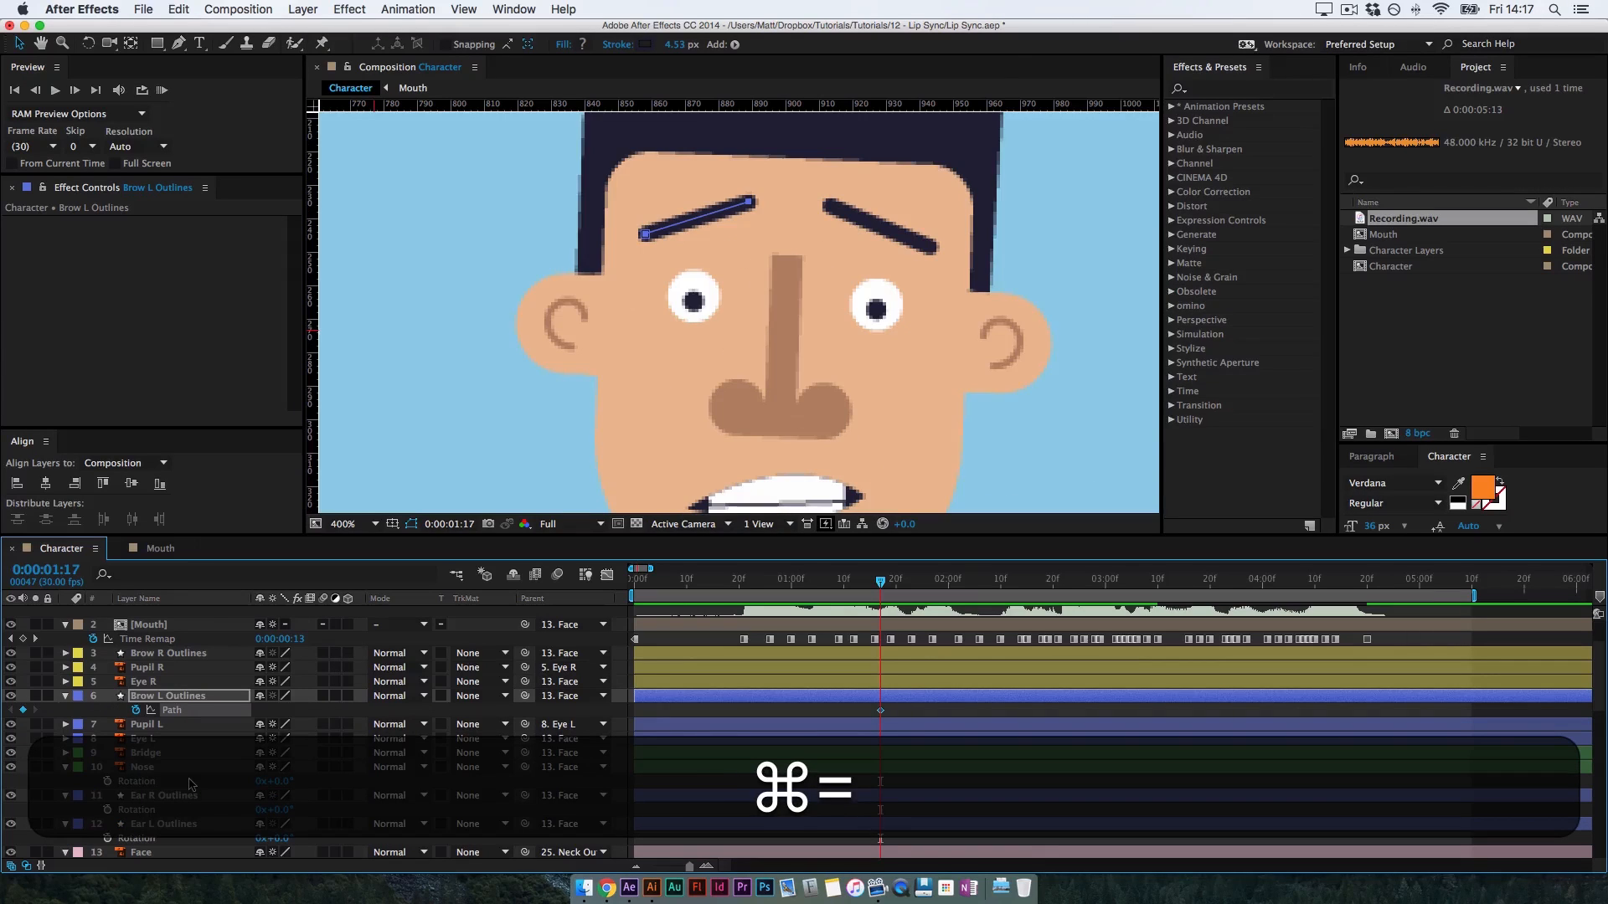
key(super+space)
drag(896, 309, 884, 243)
key(super+minus)
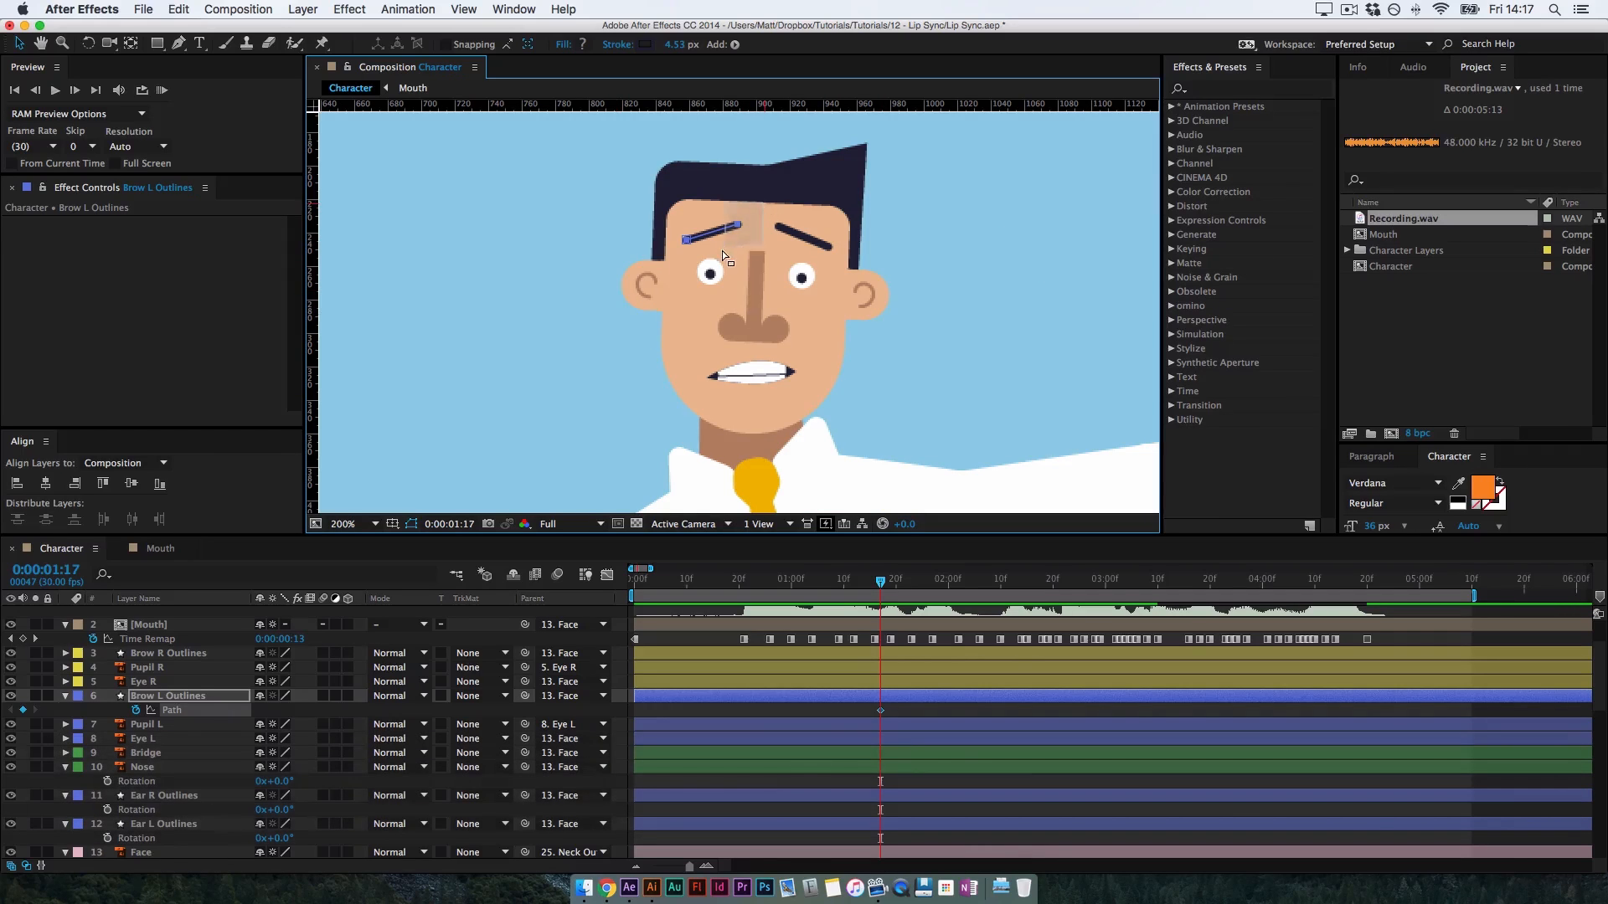
drag(739, 224, 688, 225)
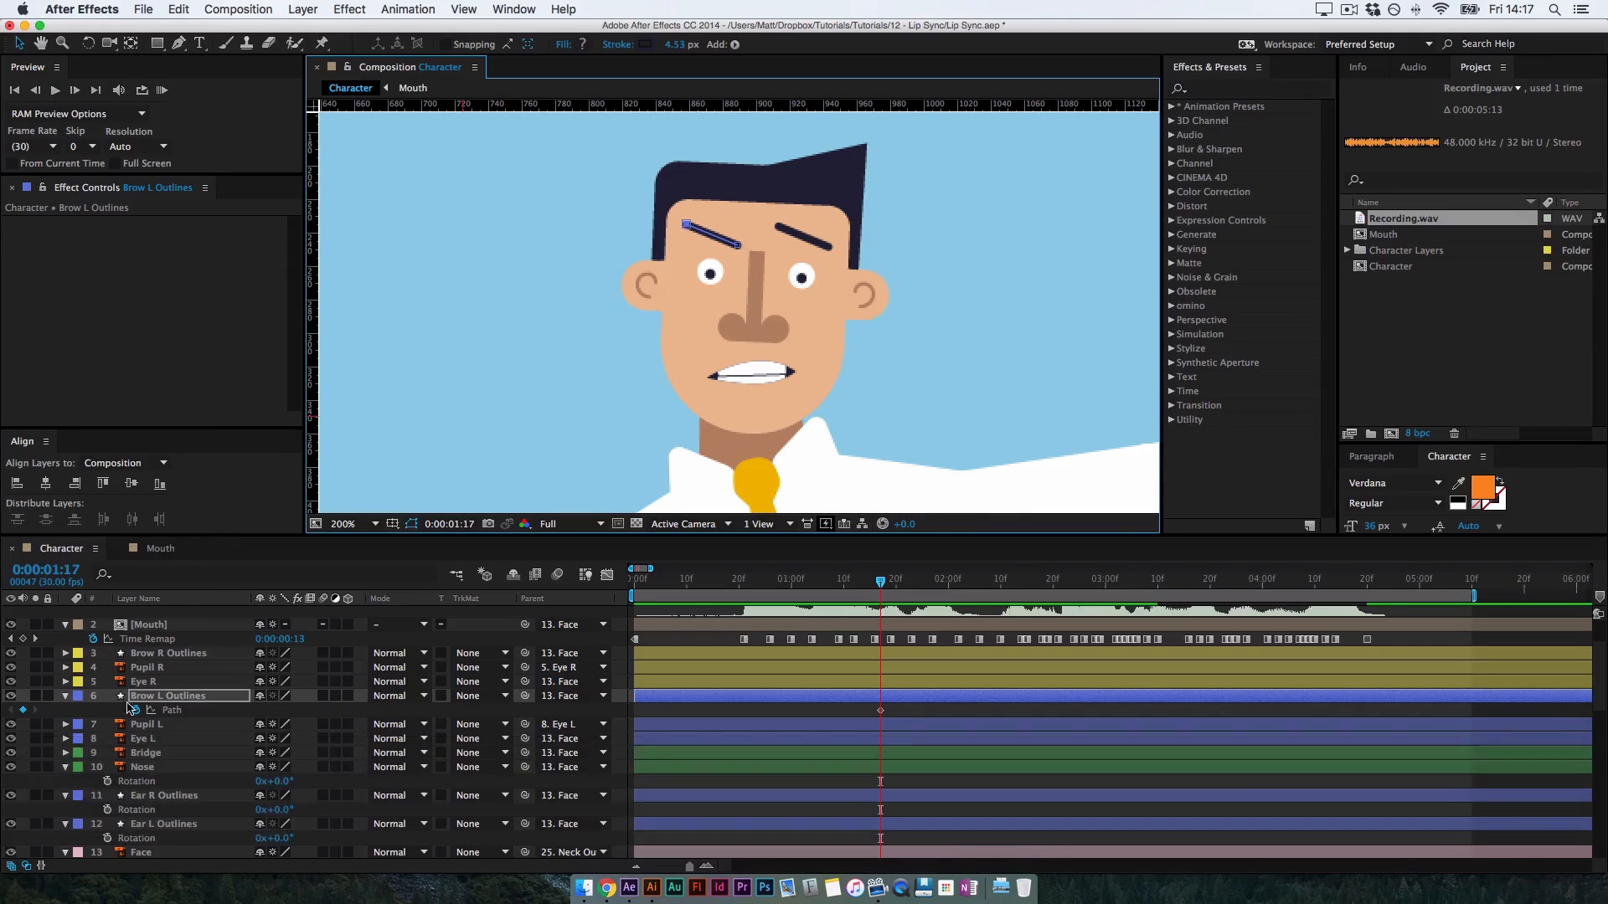
Add a Path keyframe to Path 1 of Brow R Outlines at 0:00:01:17 and slope that eyebrow down towards the nose
drag(179, 690, 197, 785)
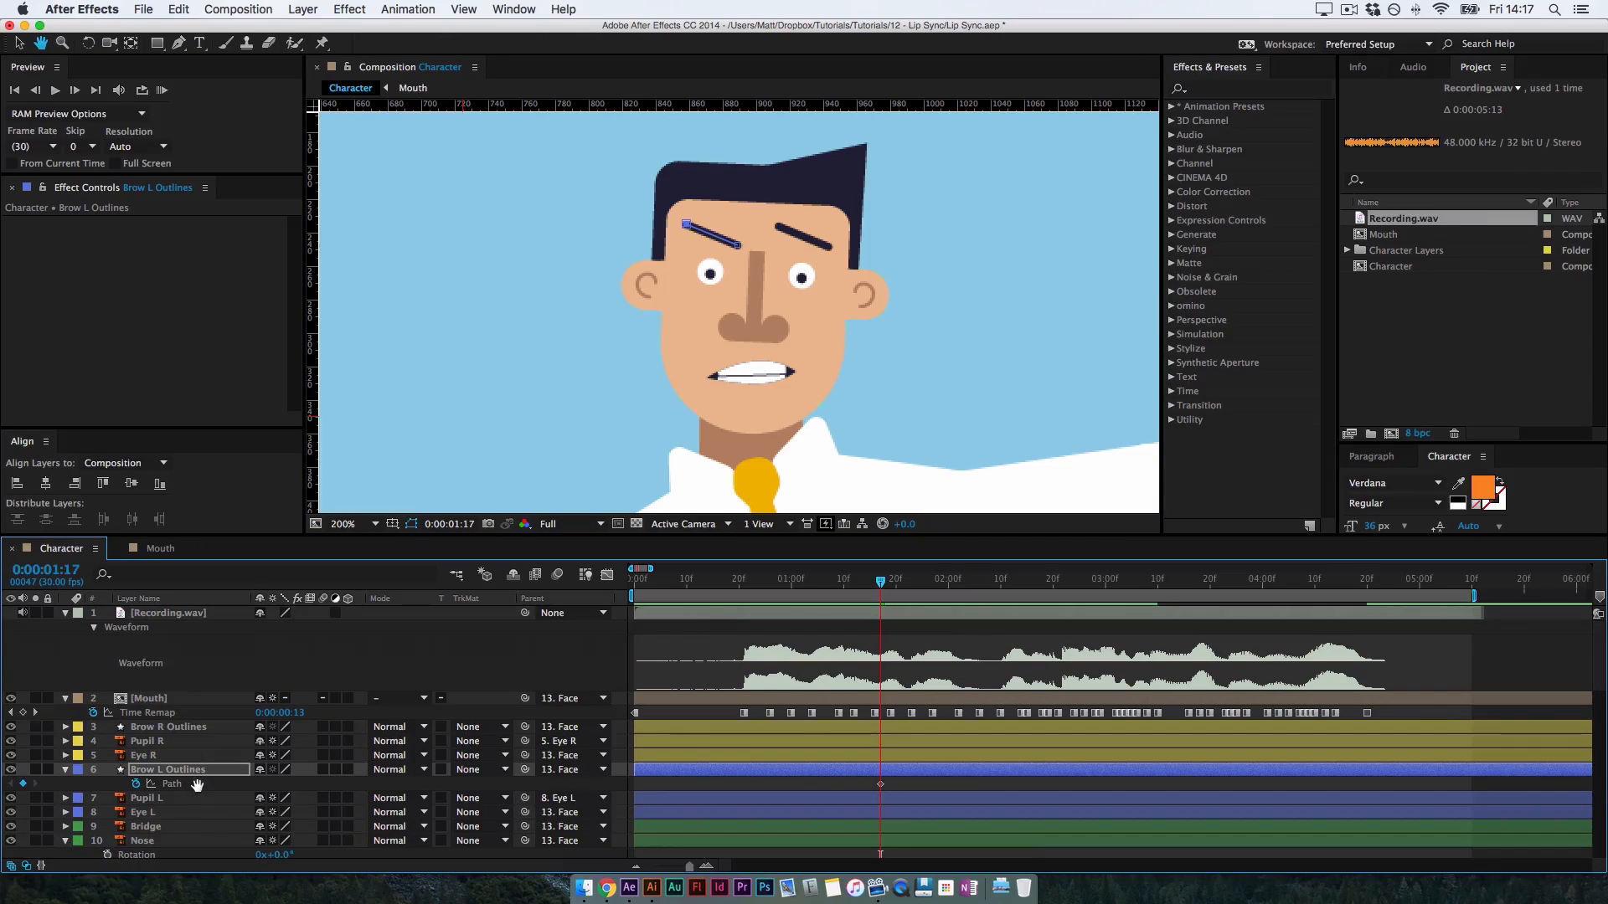
scroll(192, 778, down, 3)
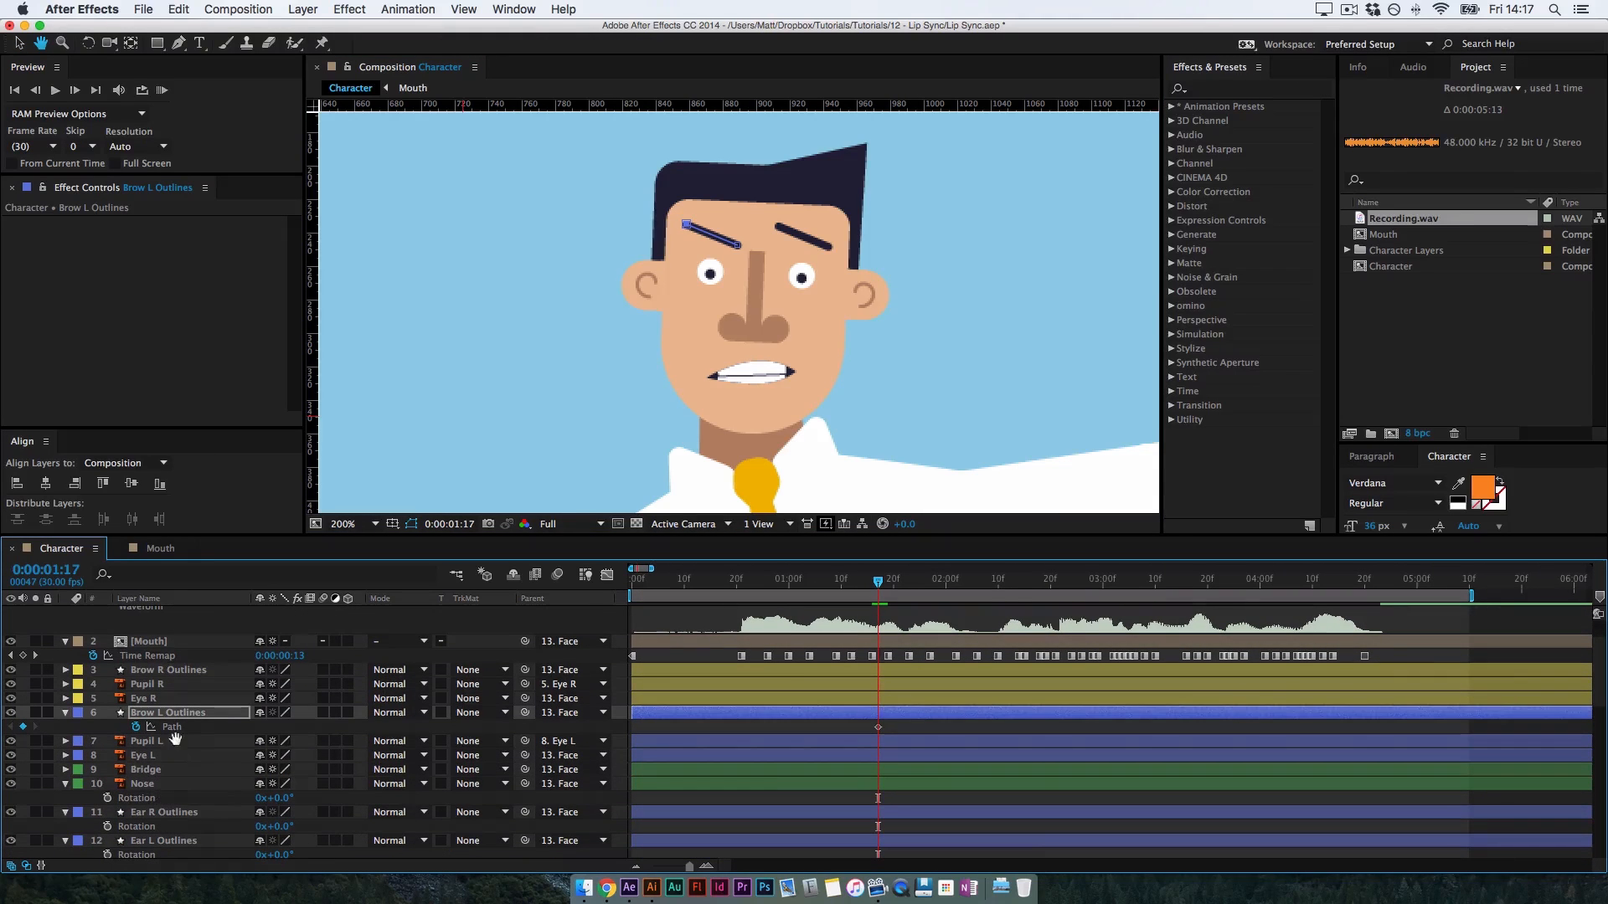
click(66, 670)
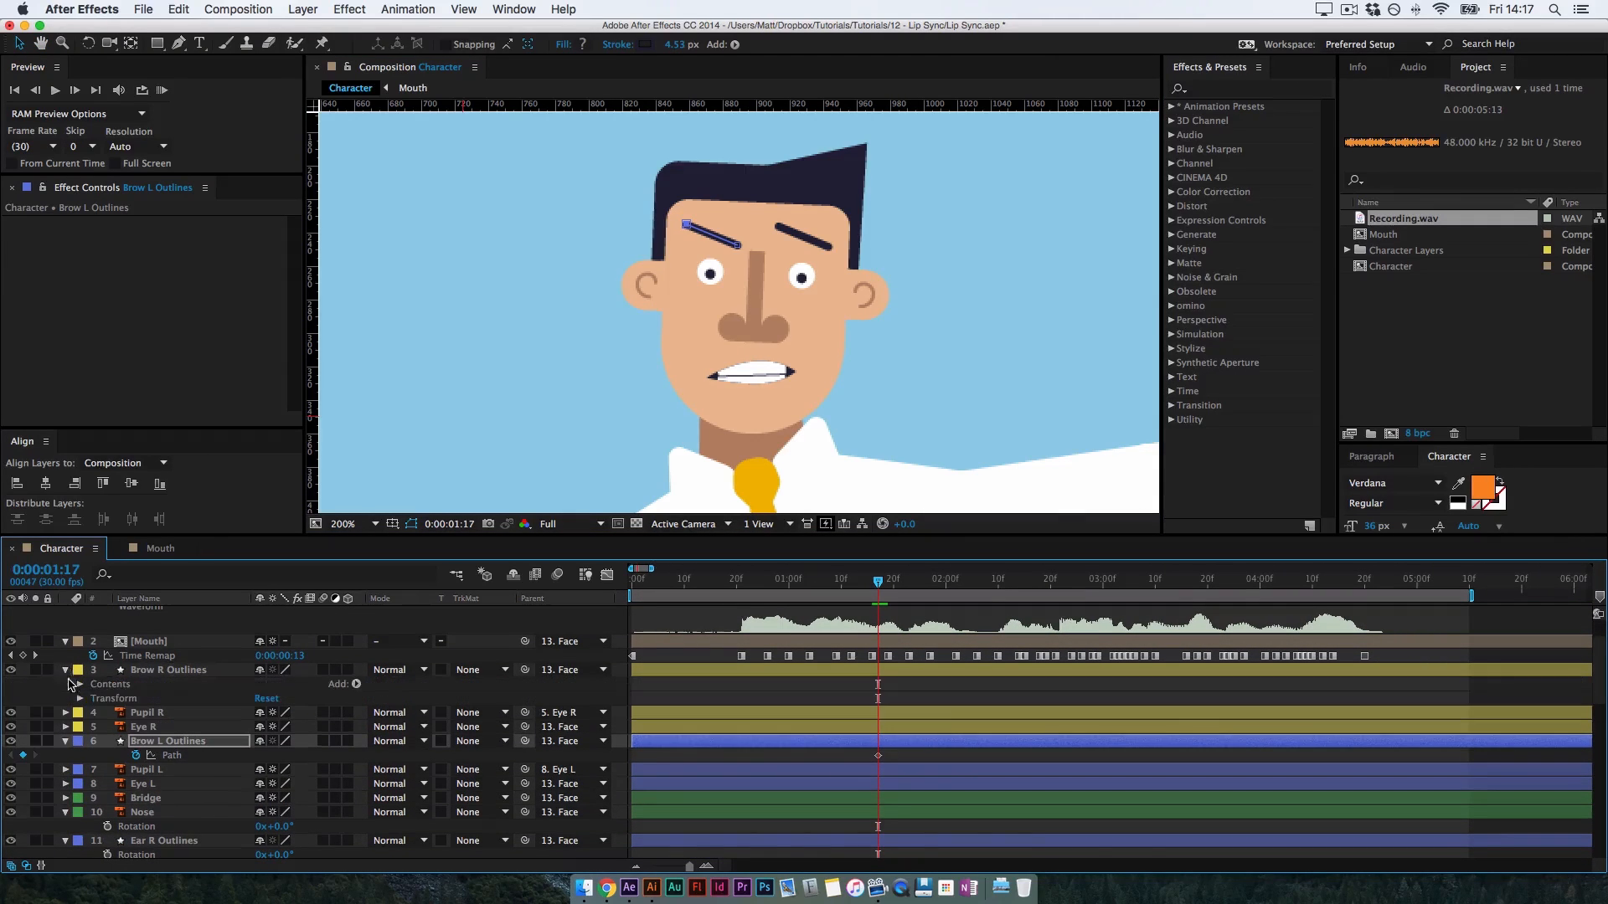
click(80, 684)
click(93, 699)
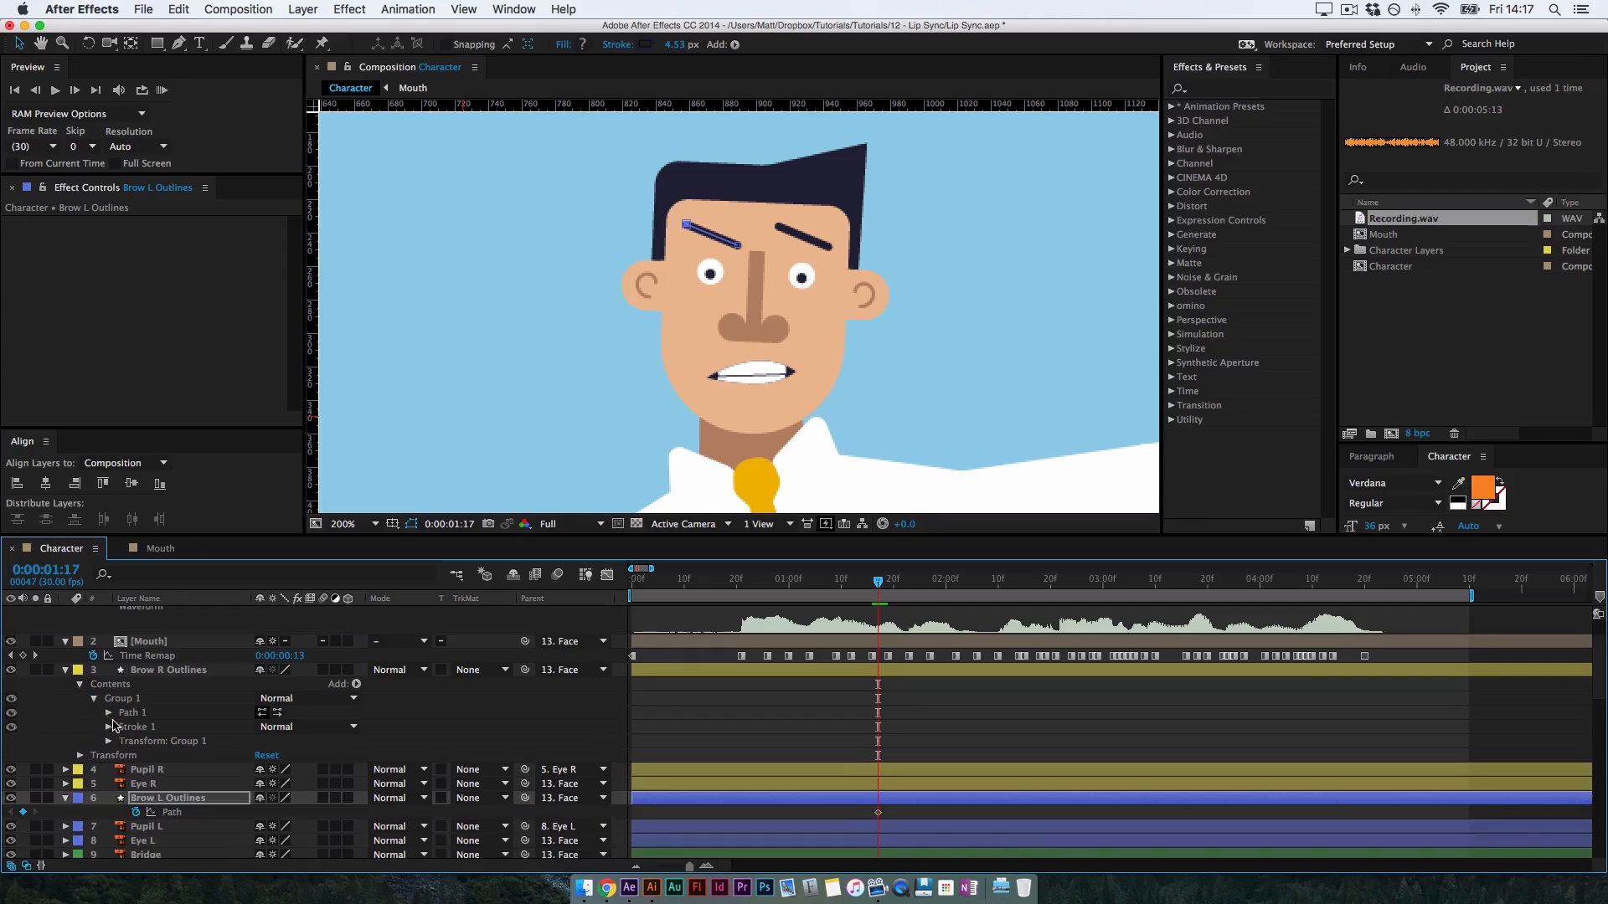
click(108, 713)
click(135, 727)
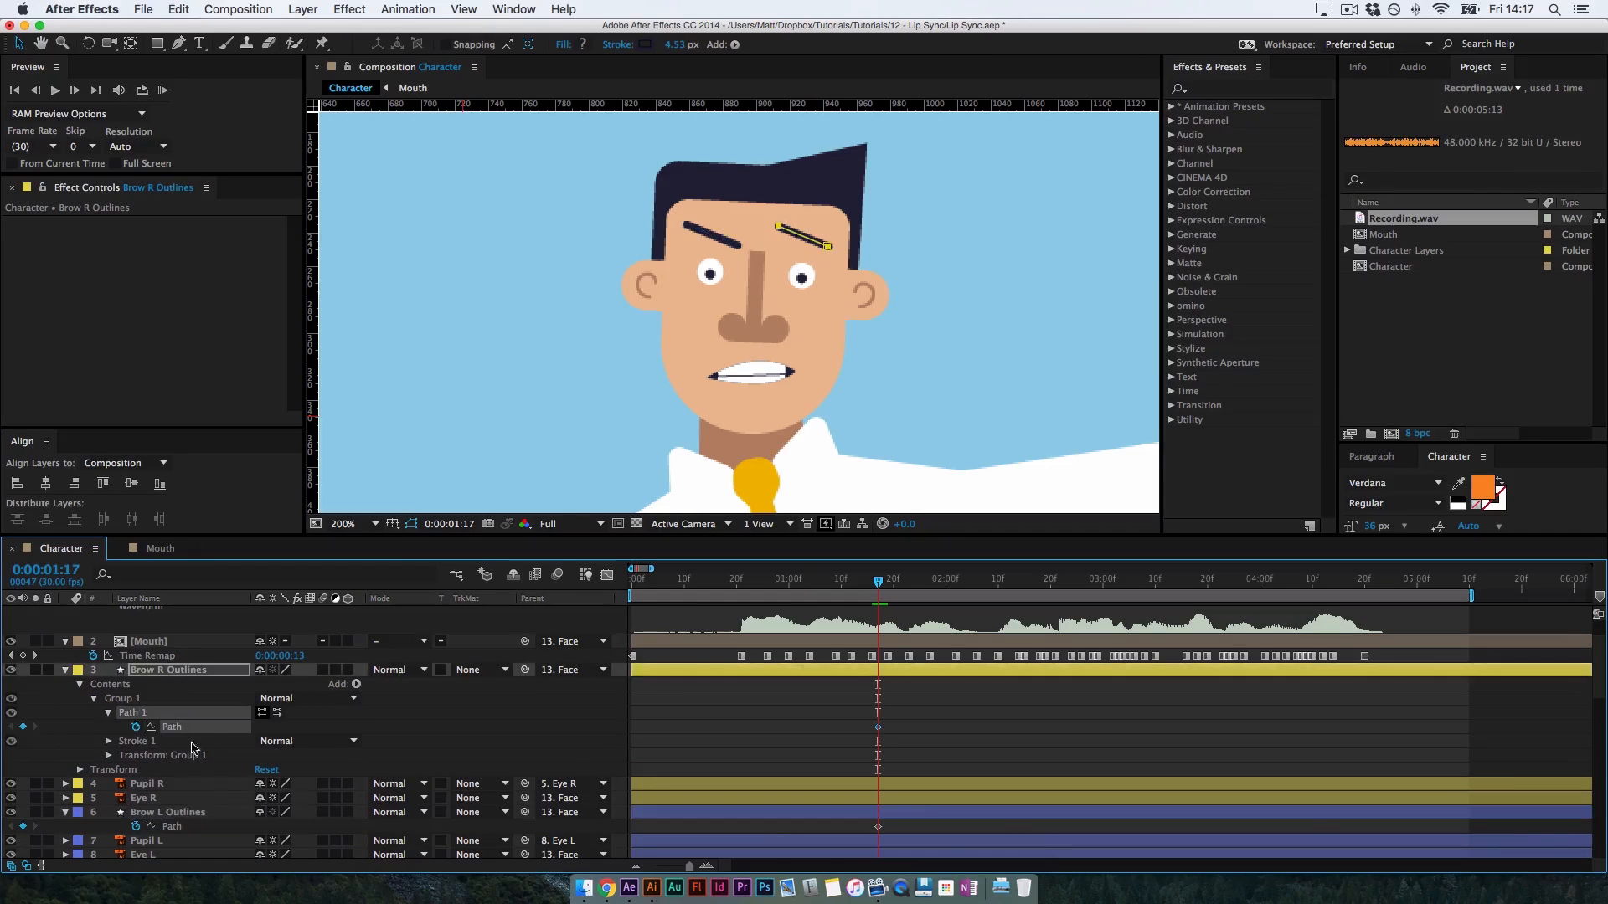
key(u)
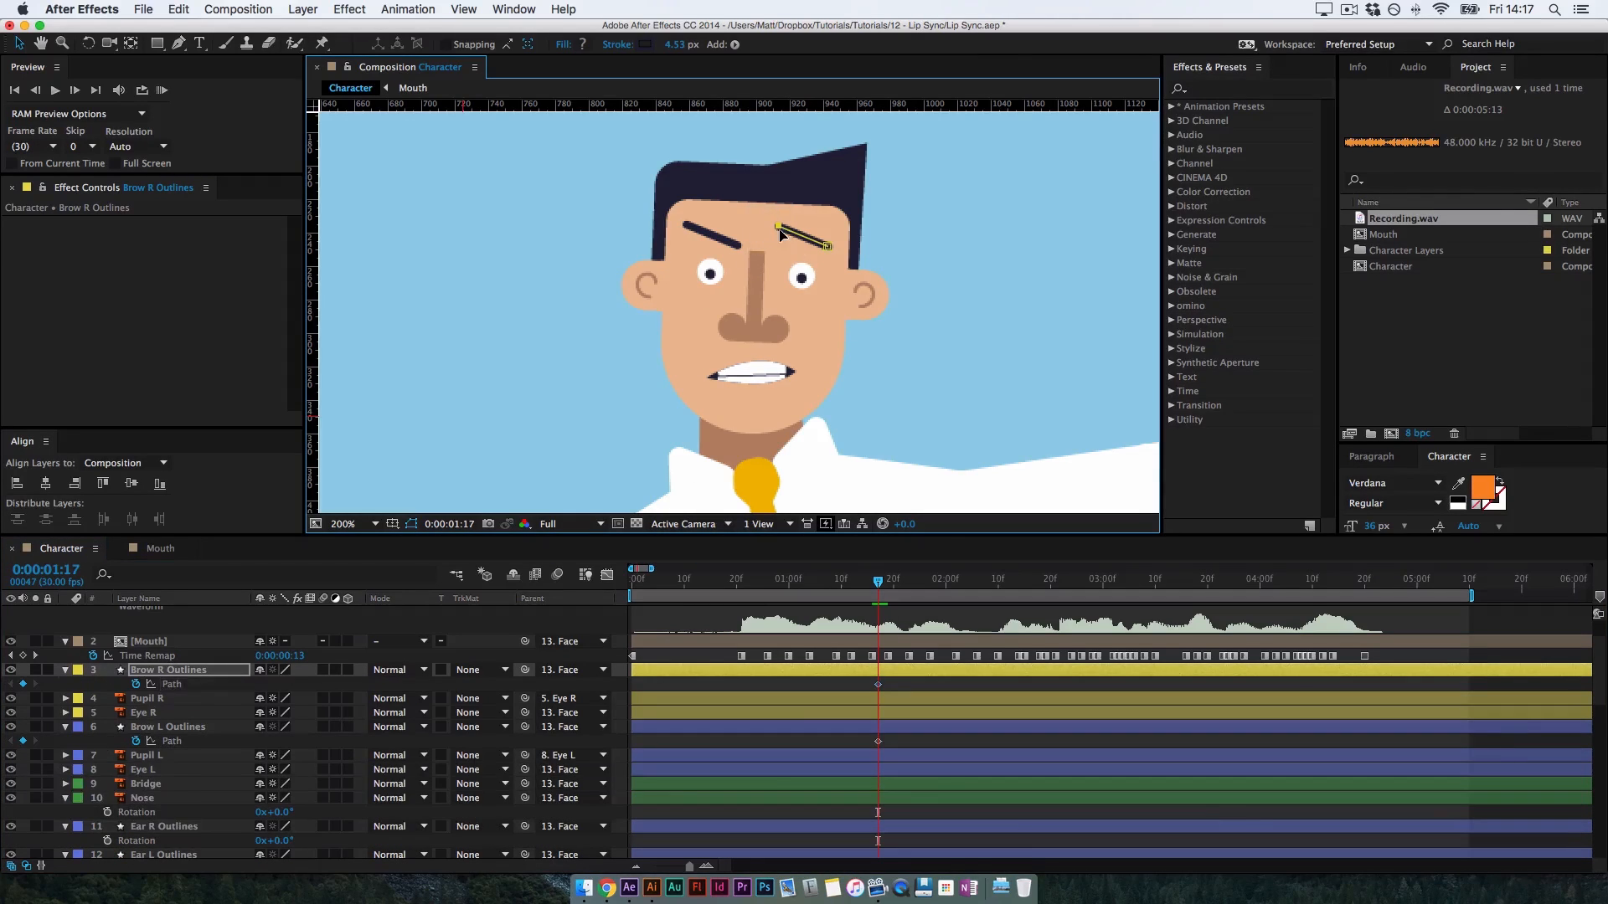
drag(780, 230, 829, 229)
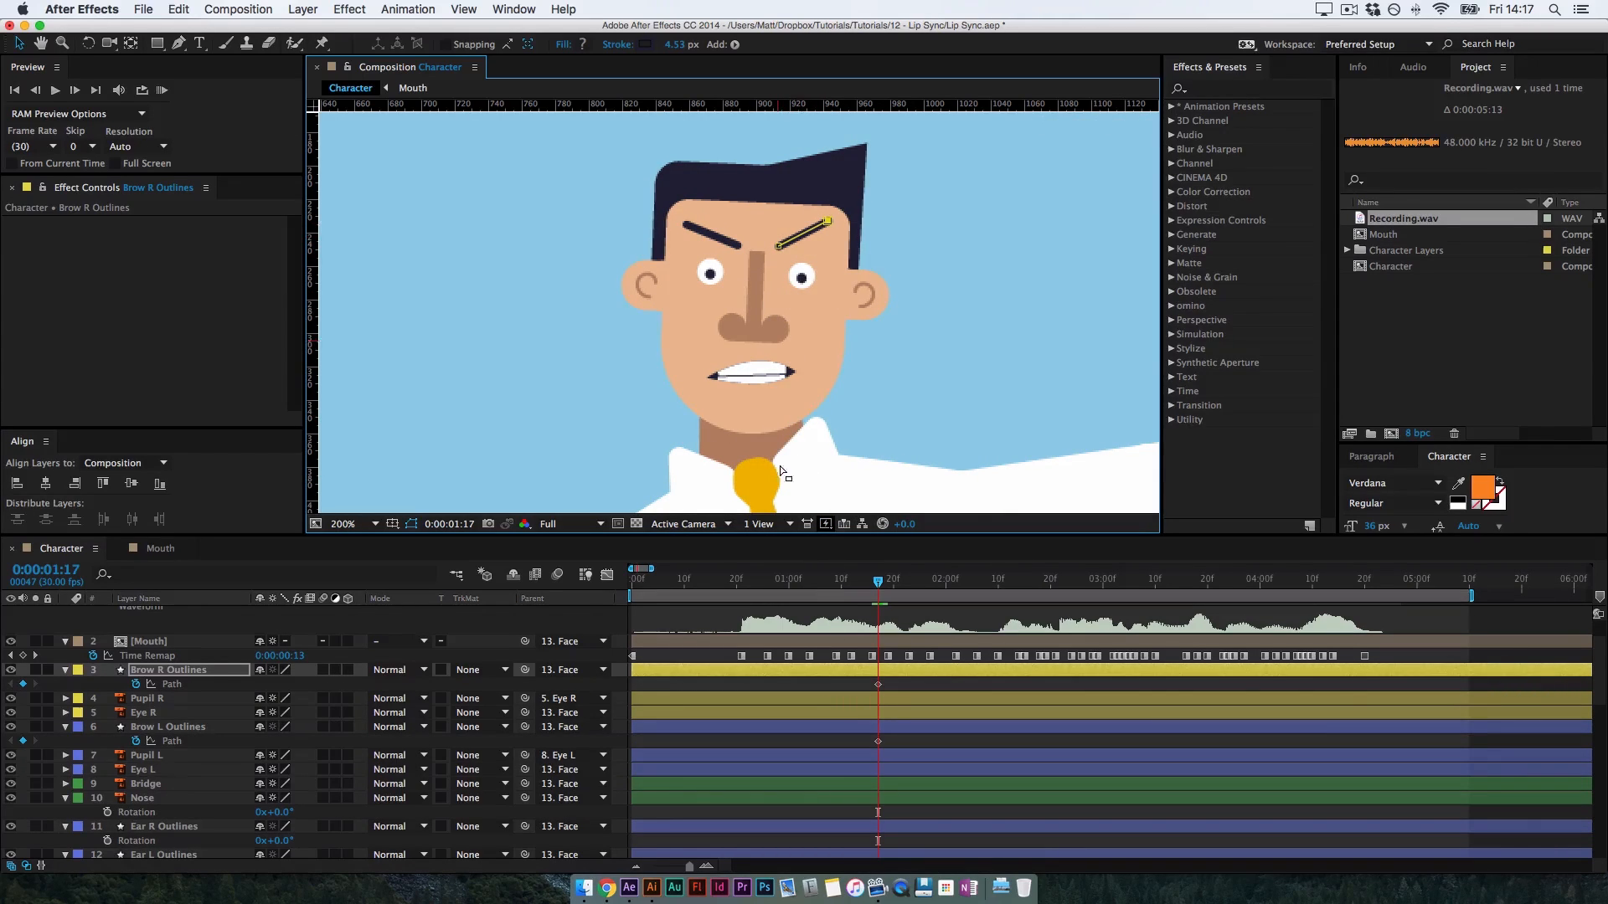
Keyframe both eyebrow paths at 0:00:01:23 with their inner ends raised and their outer ends lowered
drag(879, 579, 887, 579)
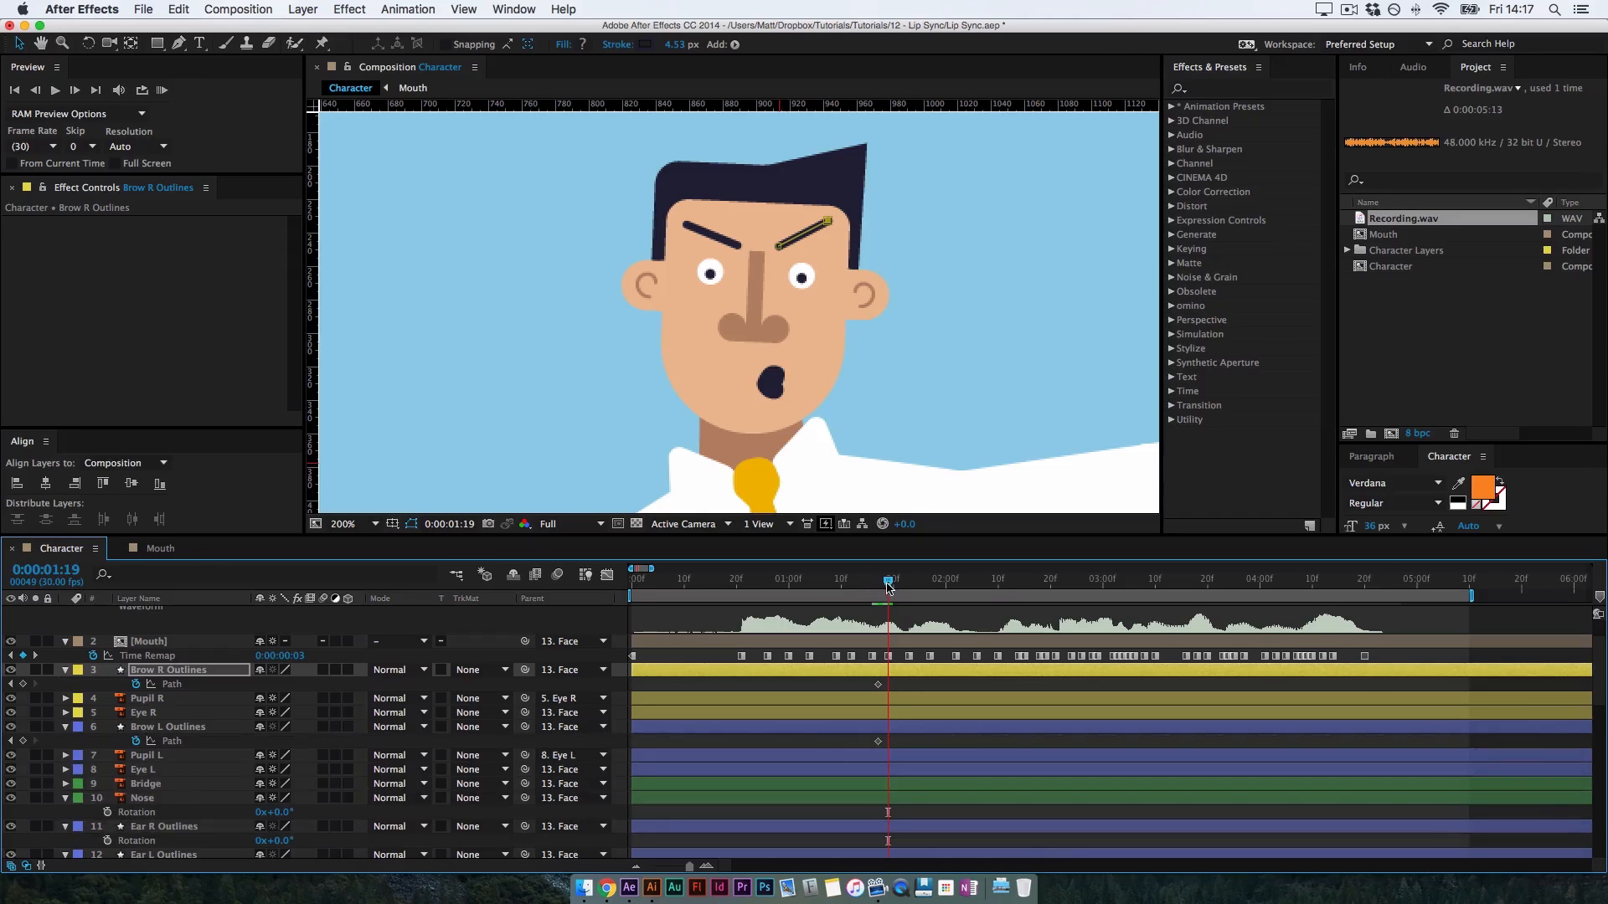
drag(888, 585, 909, 587)
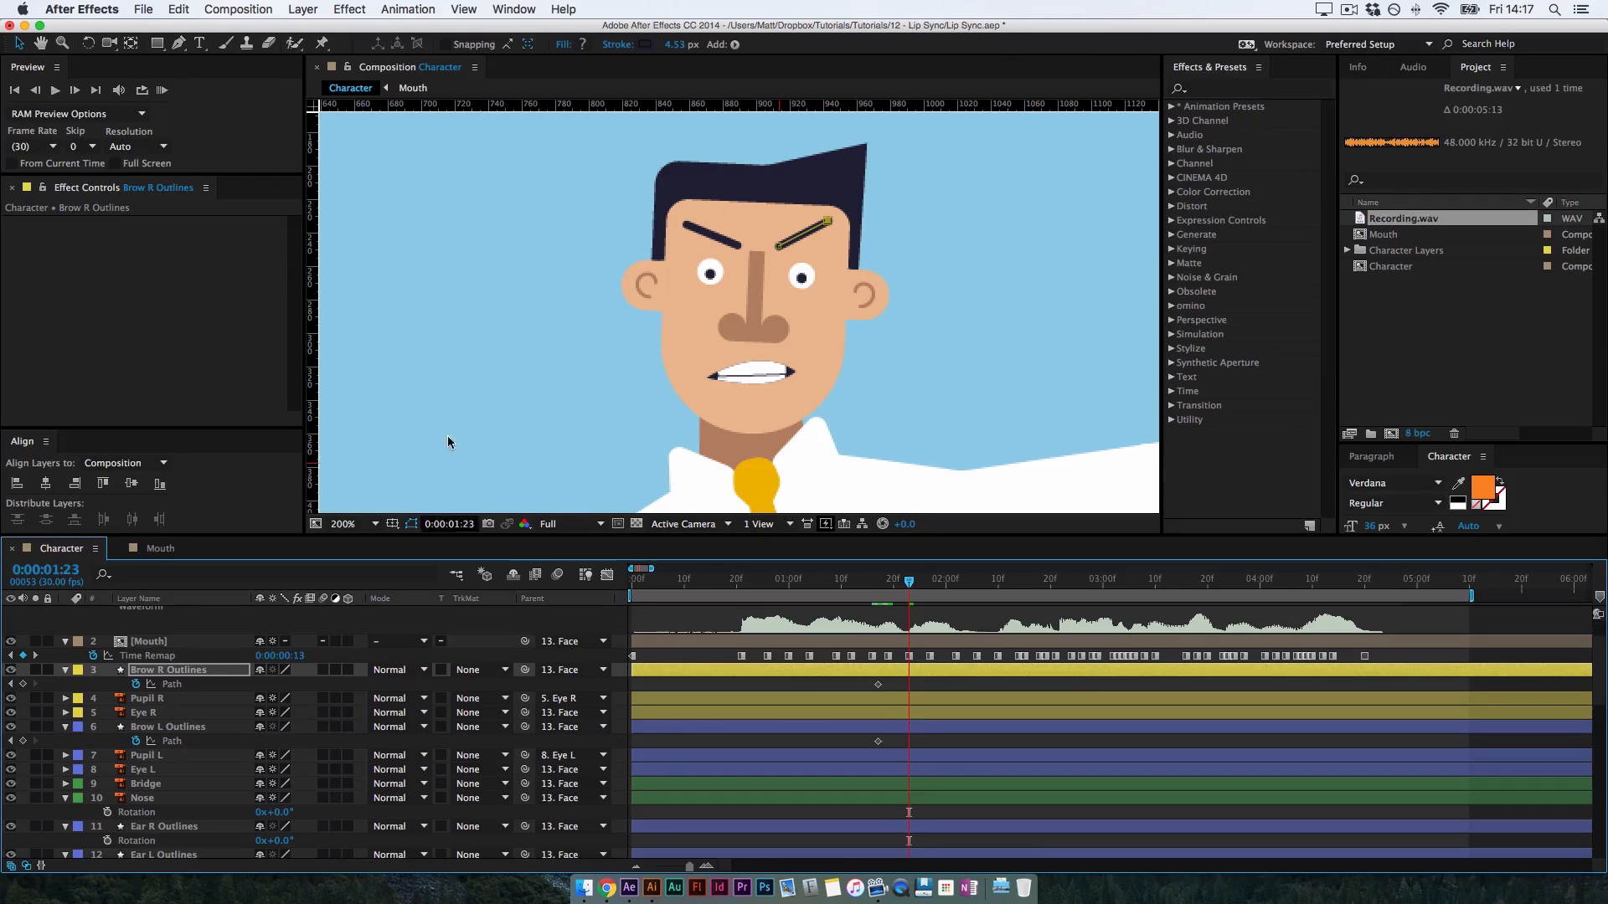
click(828, 246)
drag(828, 221, 783, 210)
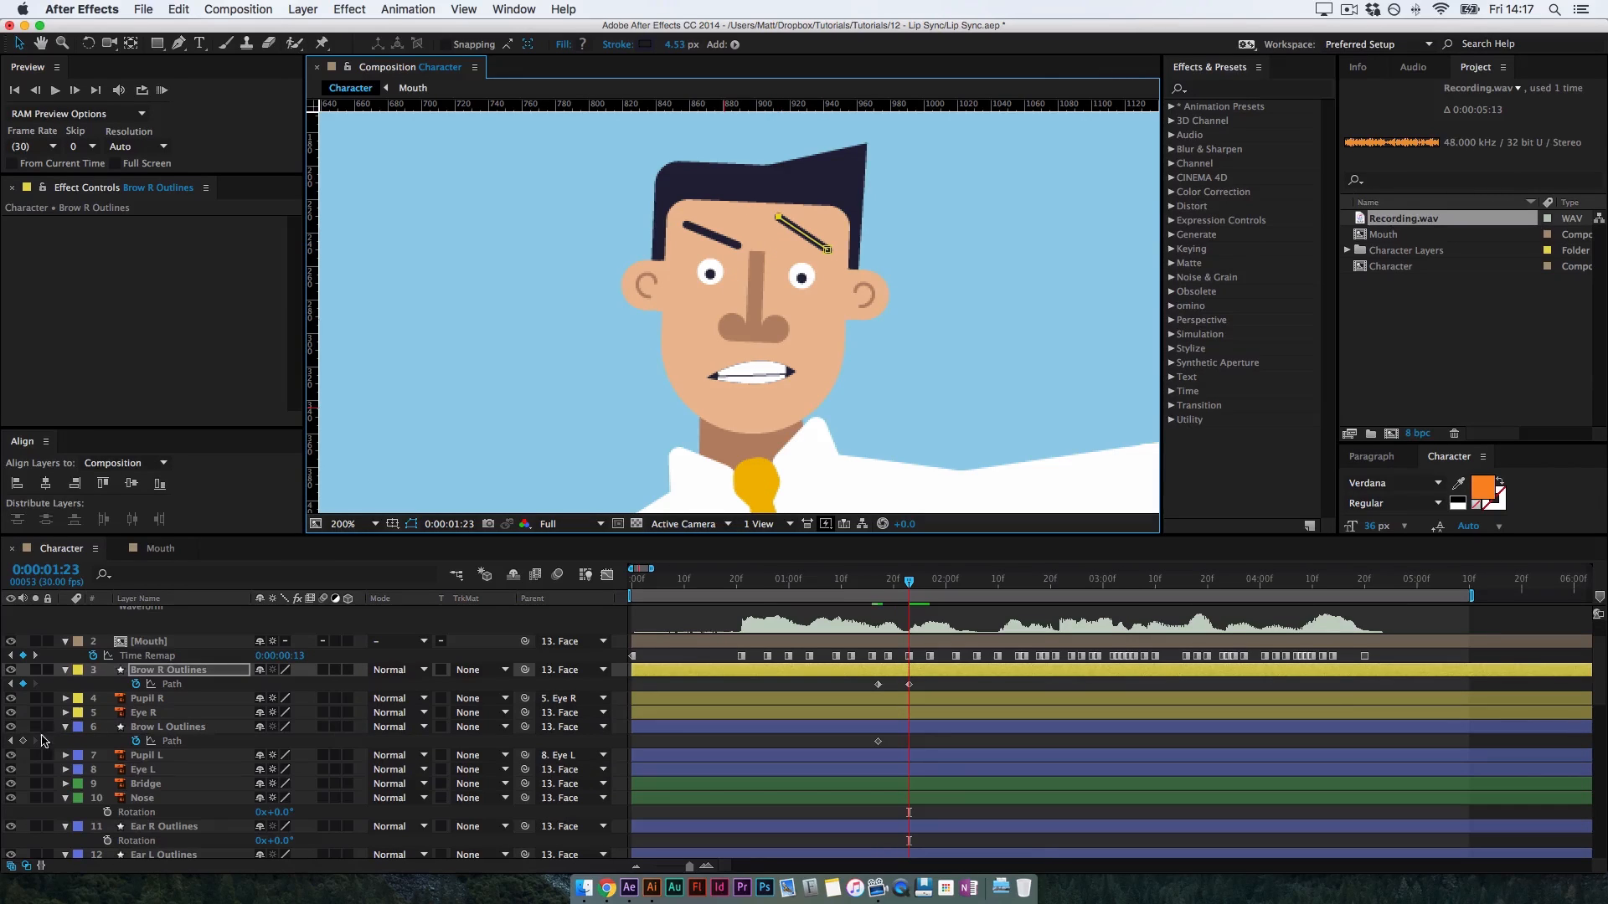
click(23, 741)
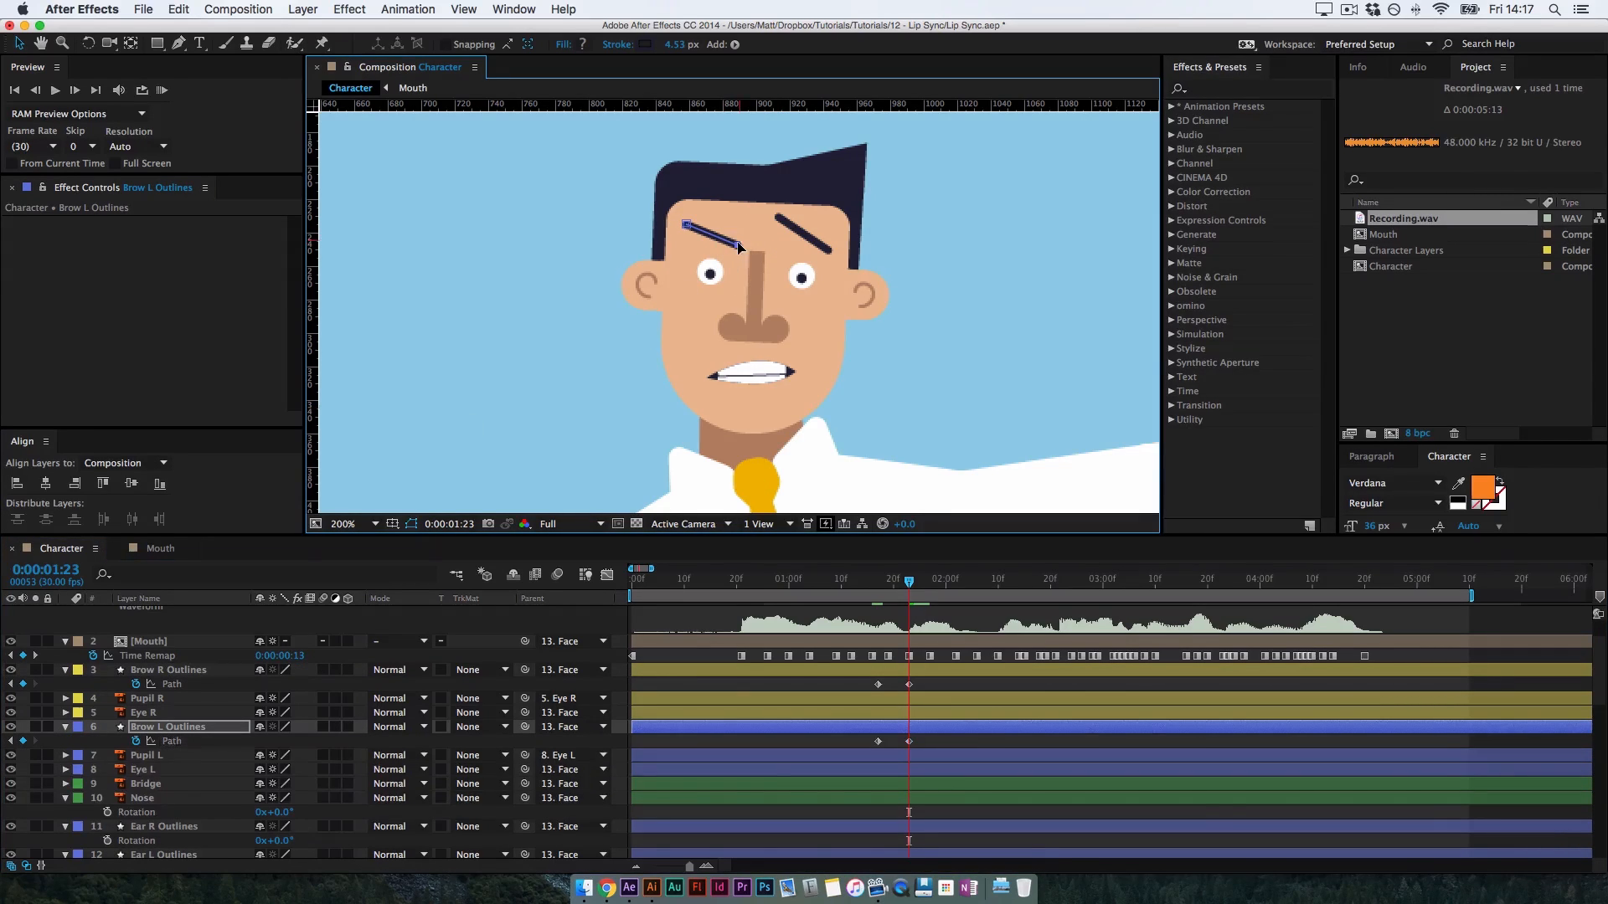
mouse_move(740, 243)
mouse_down()
mouse_move(740, 225)
mouse_move(686, 245)
mouse_move(740, 215)
mouse_up()
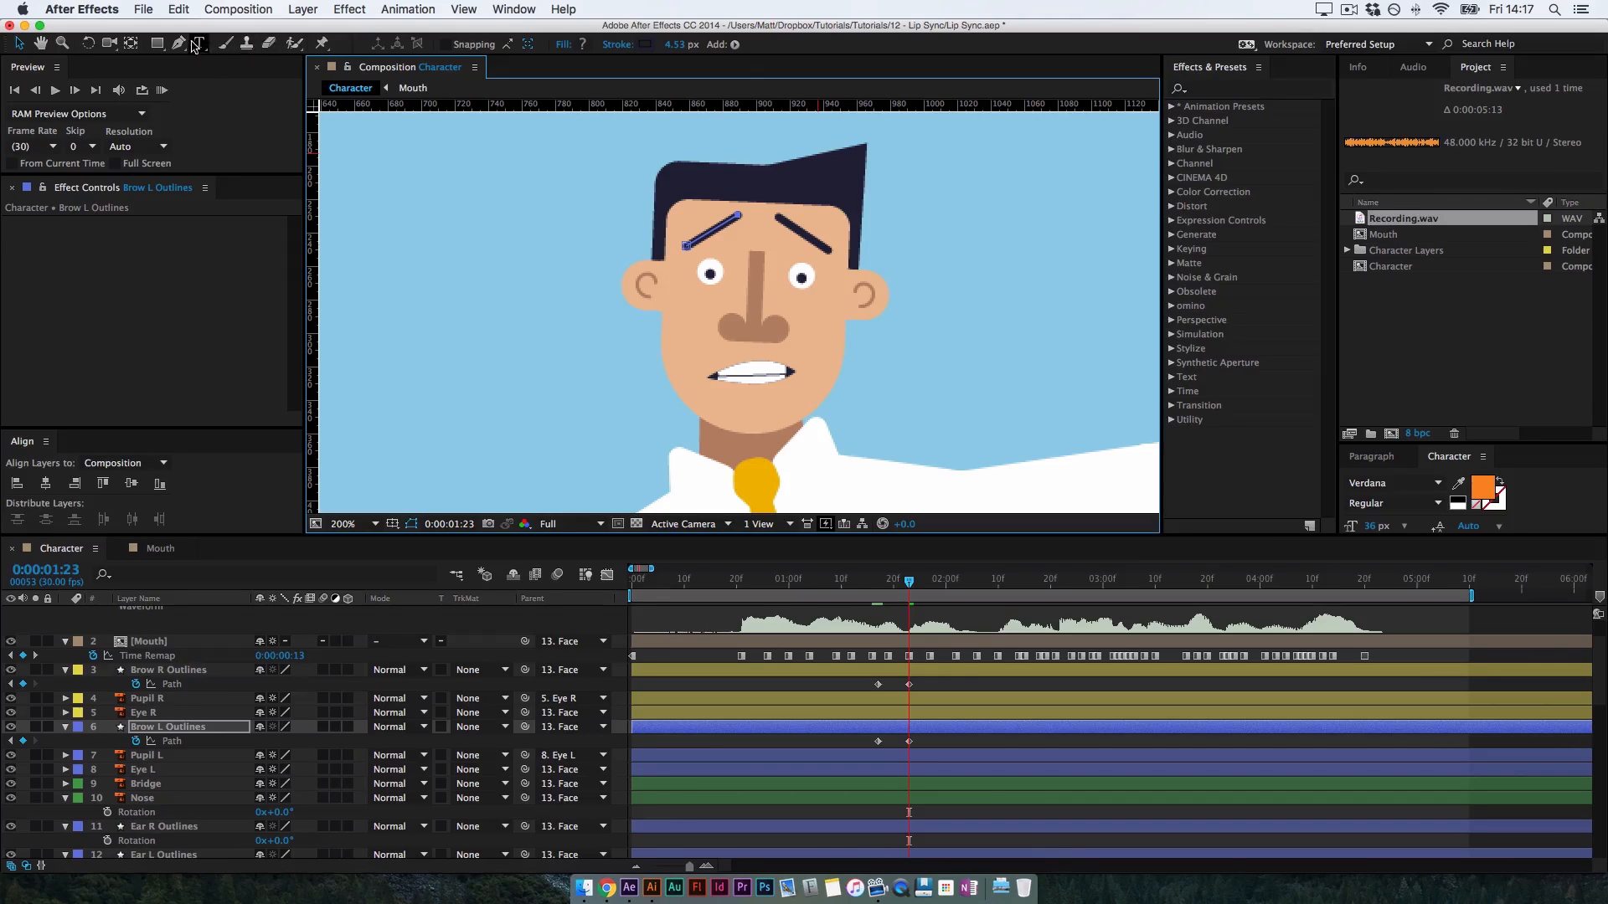
Curve both eyebrow paths into rounded arches at 0:00:01:25 by converting their inner vertices to smooth points
drag(911, 584, 922, 584)
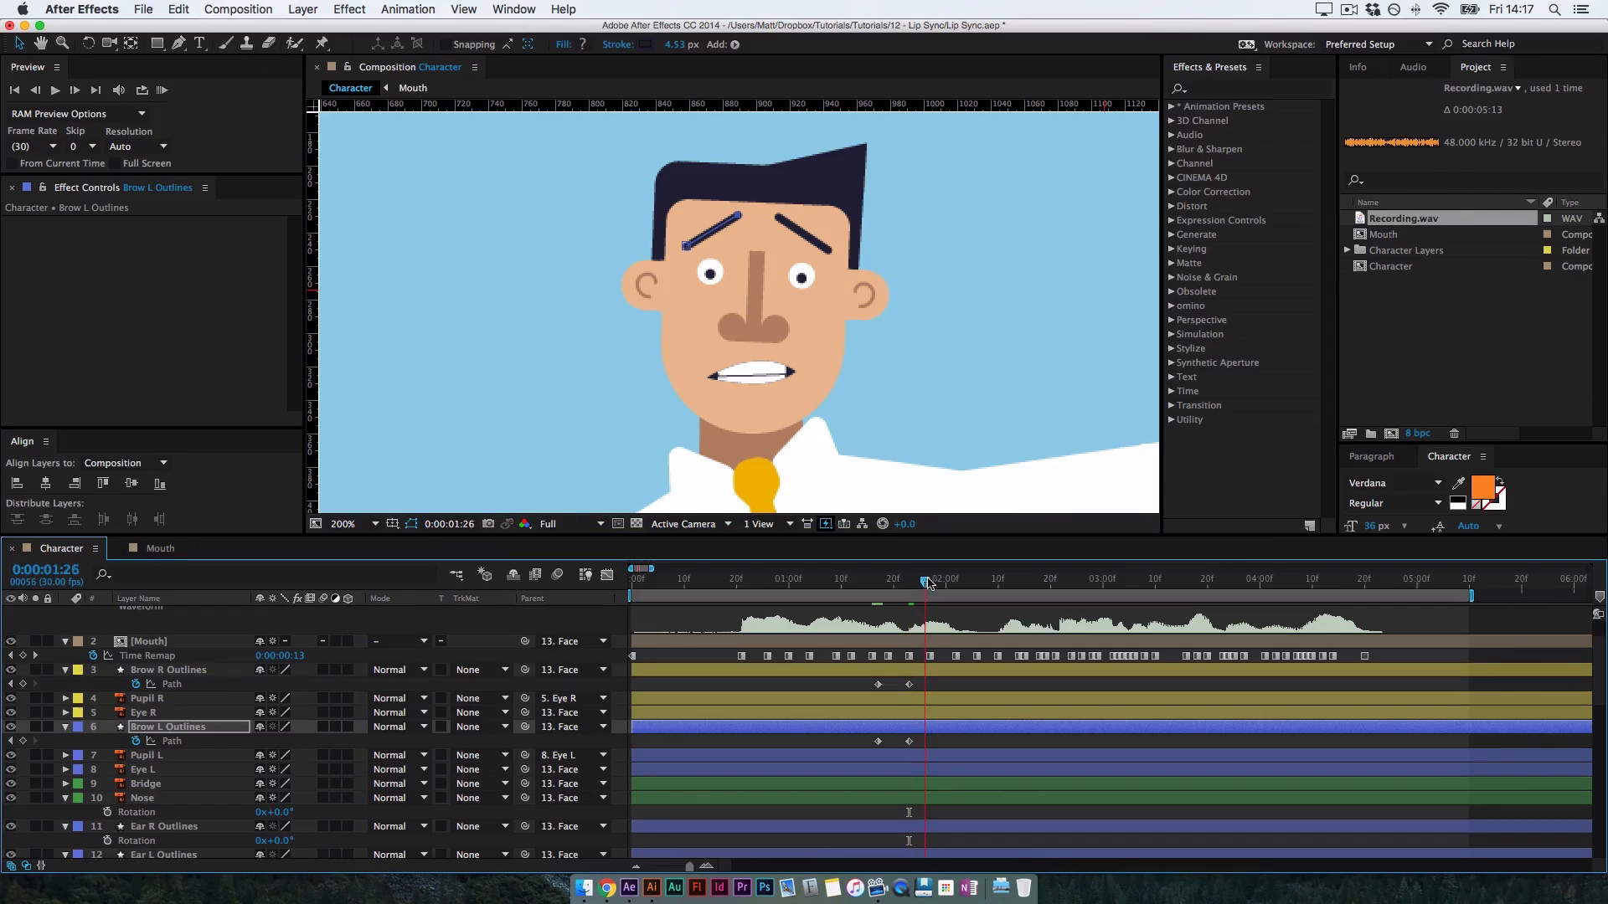
drag(186, 55, 238, 102)
key(super+equal)
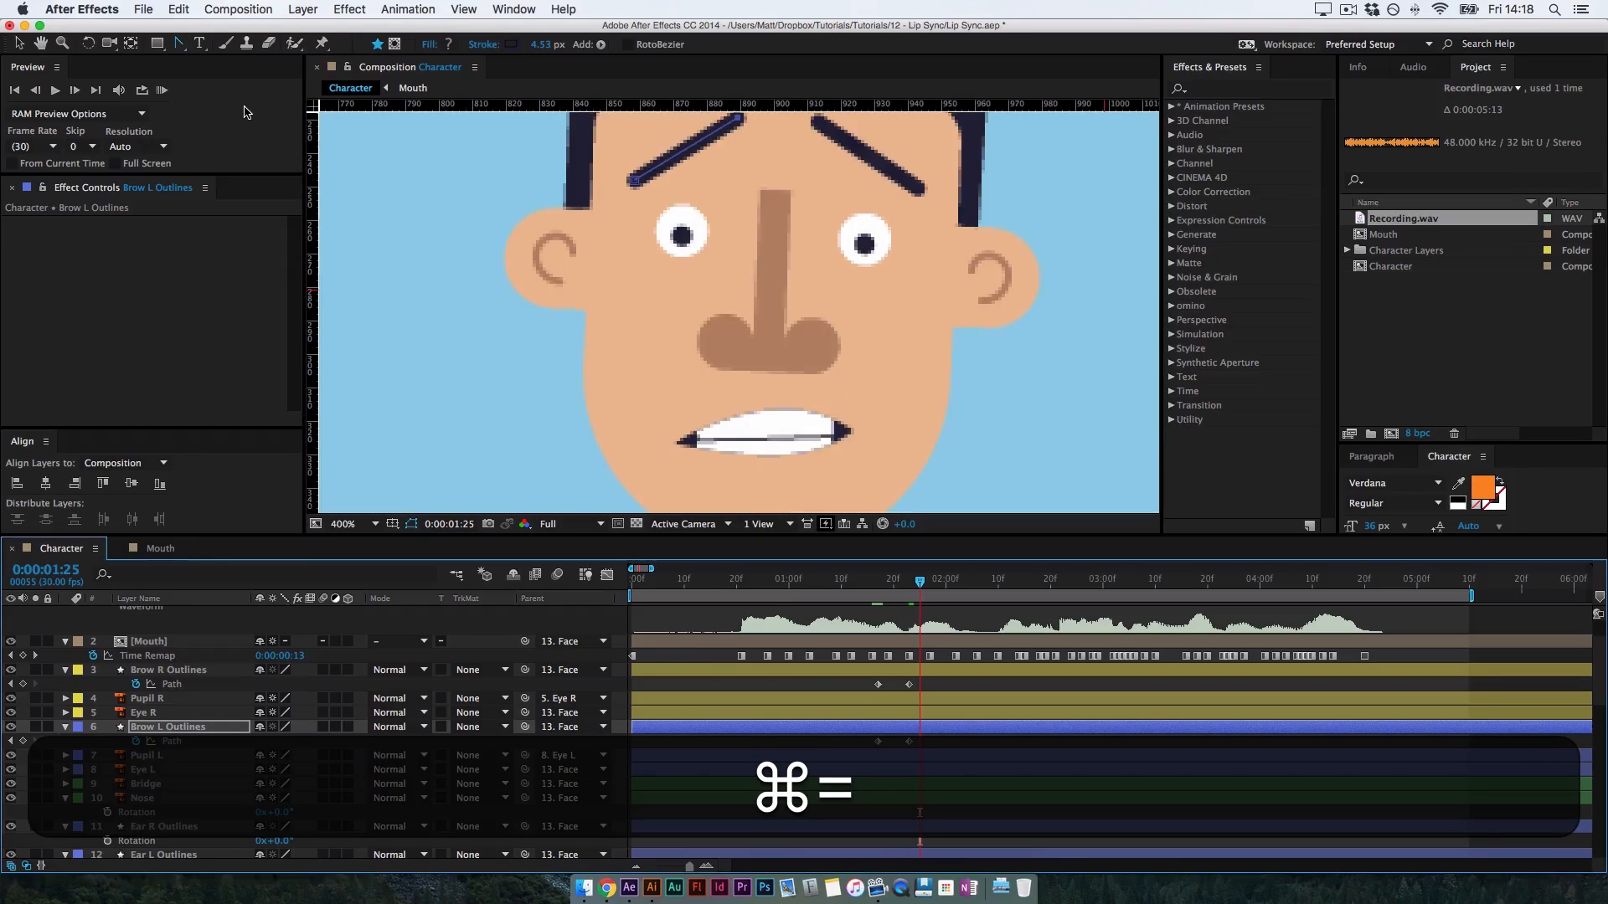
key(space)
drag(179, 43, 251, 98)
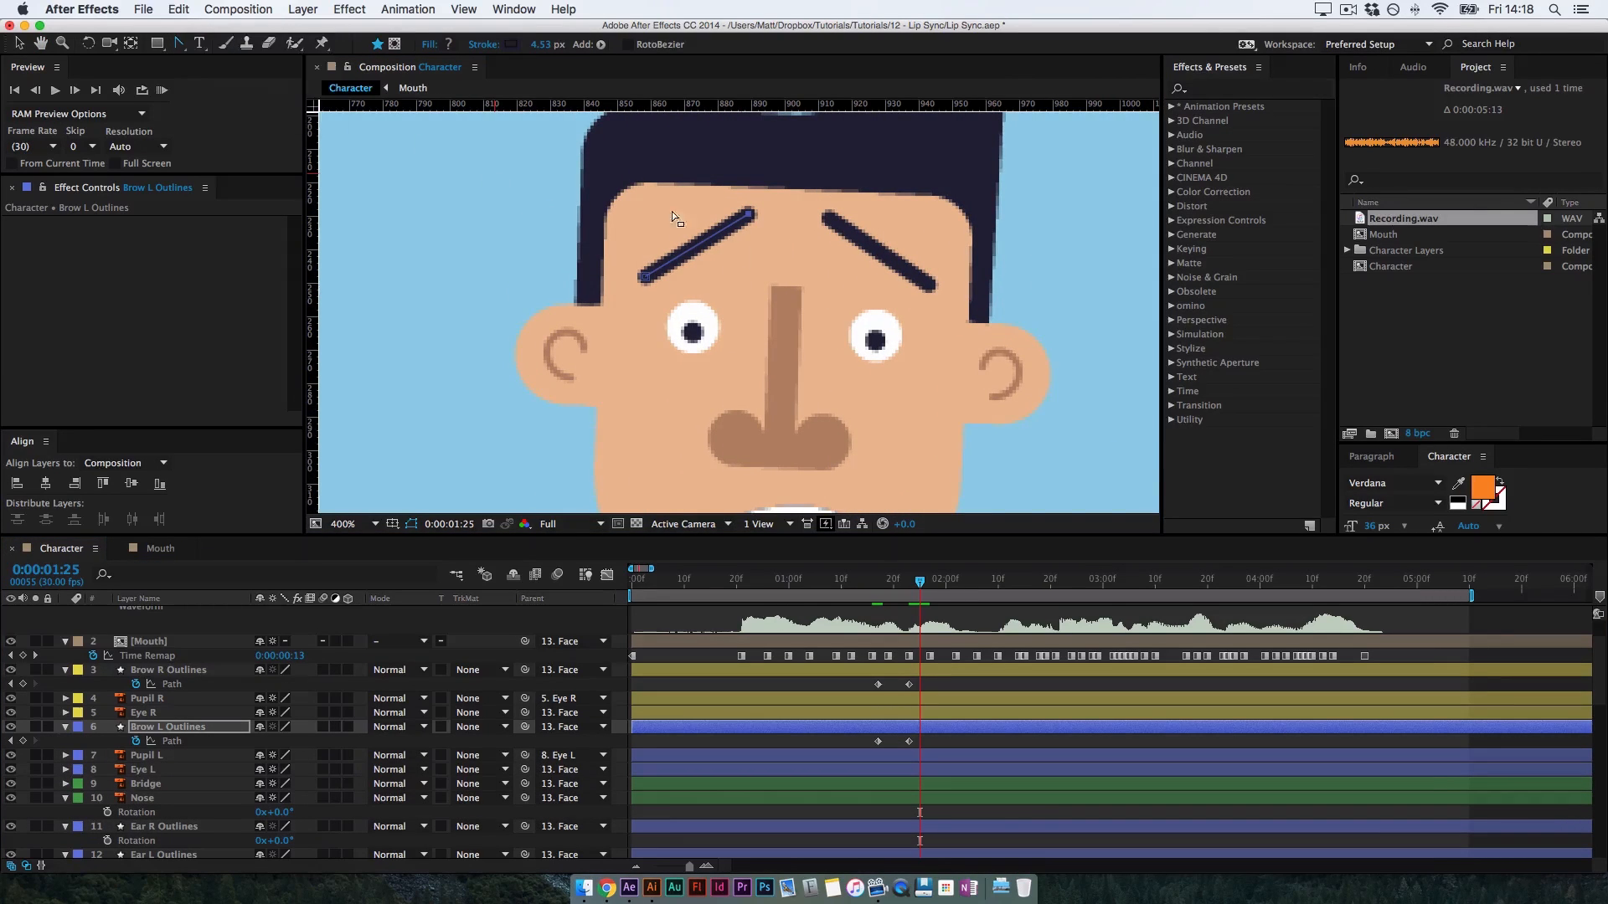
drag(748, 215, 824, 217)
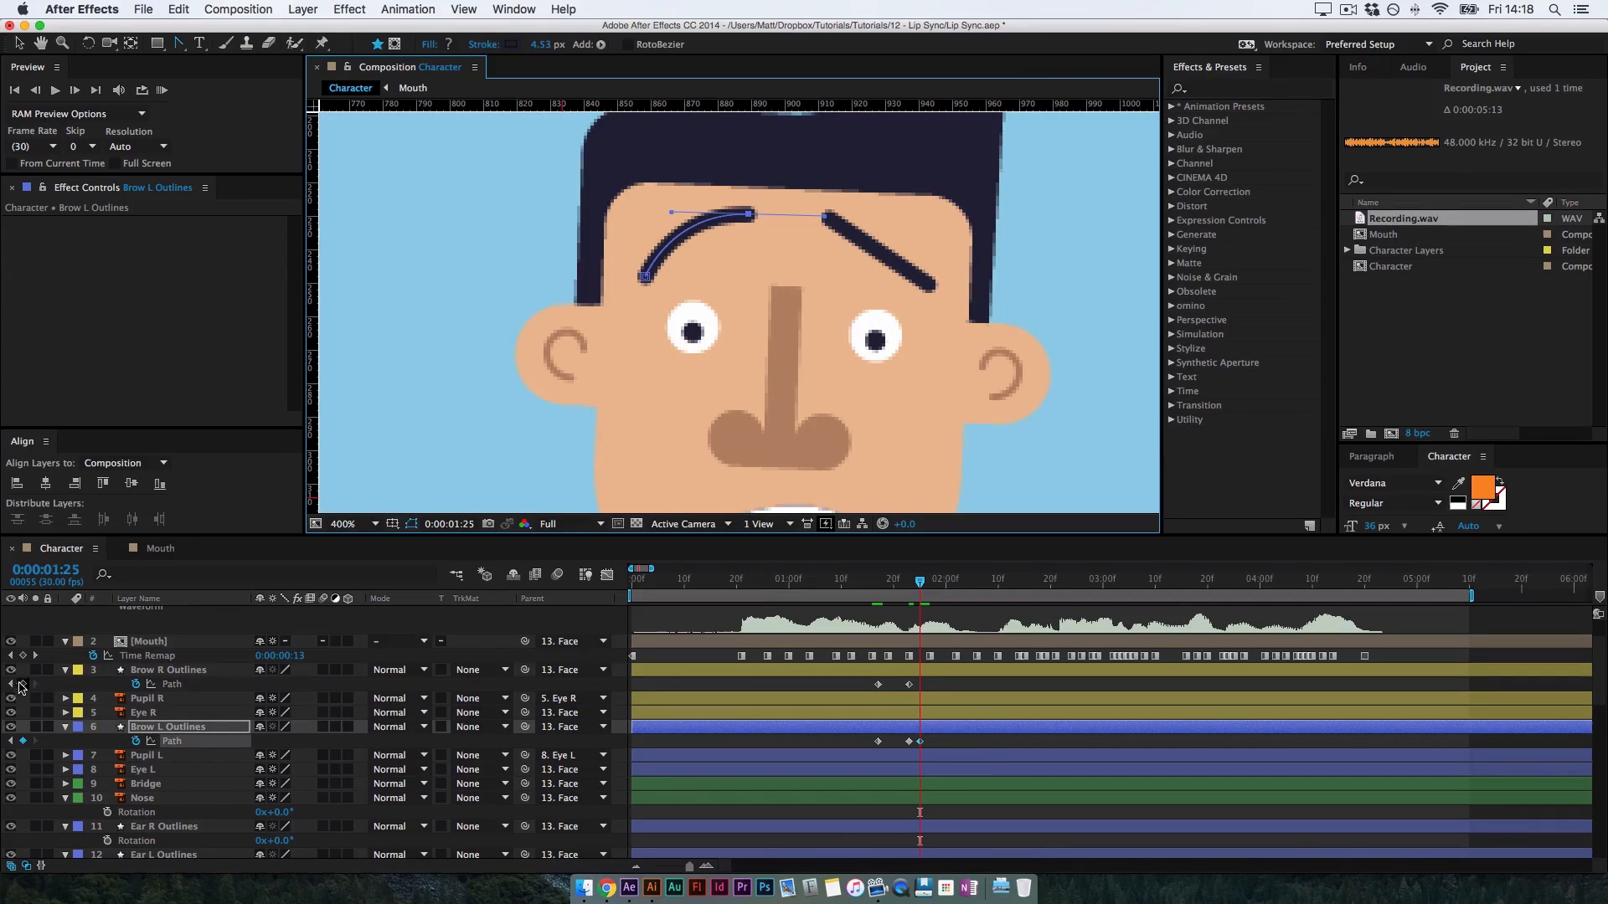
click(22, 684)
drag(827, 219, 749, 221)
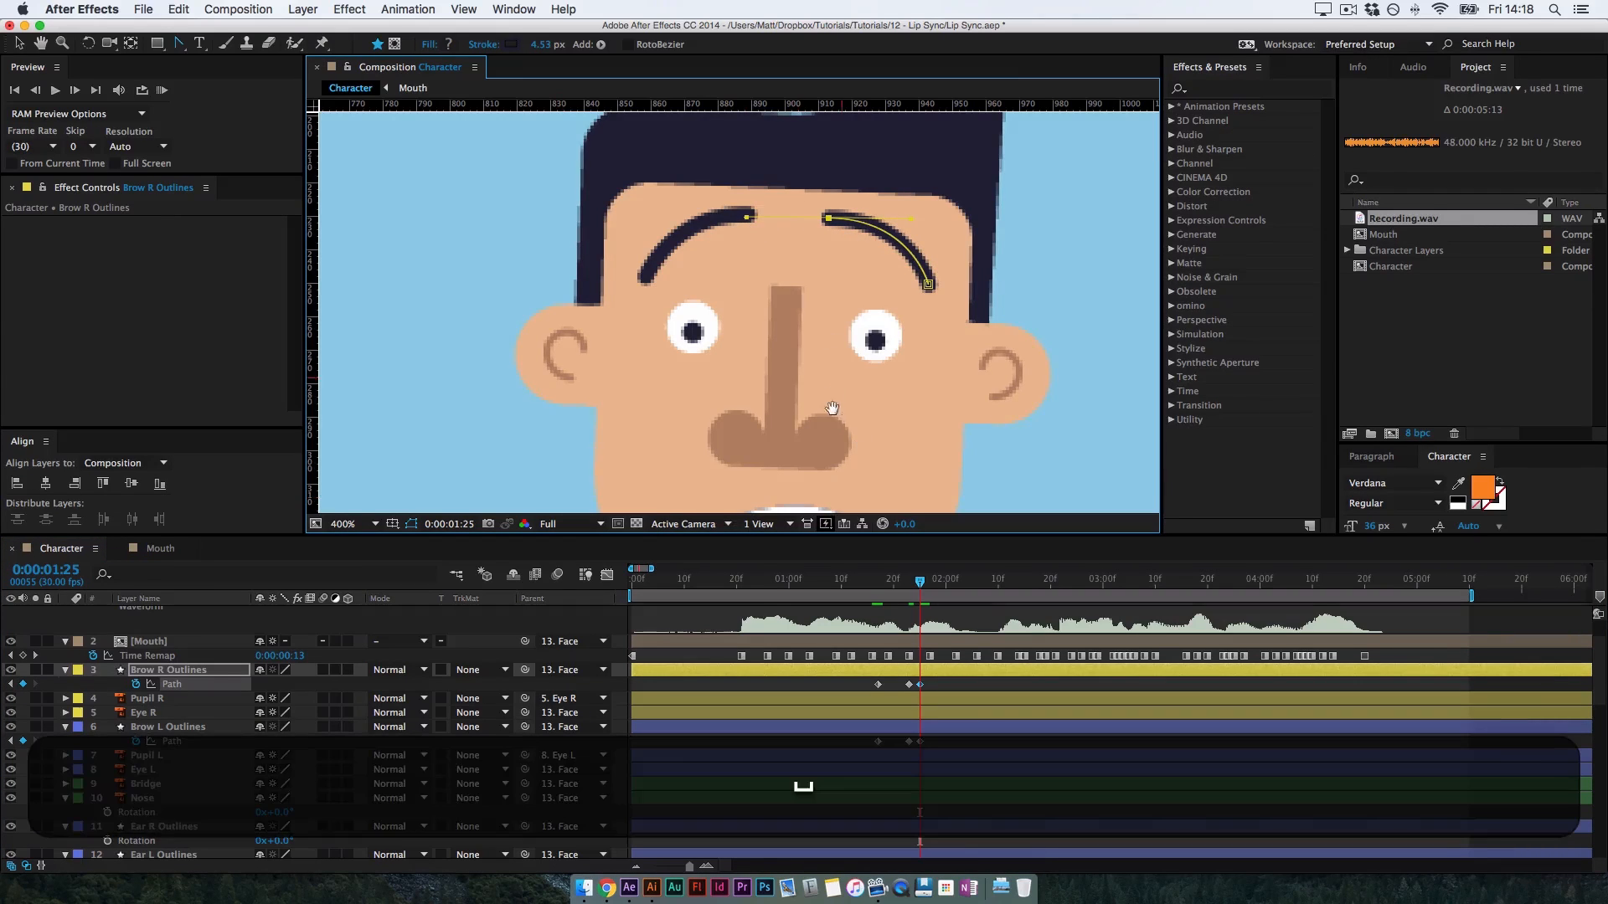
drag(832, 406, 810, 296)
key(super+minus)
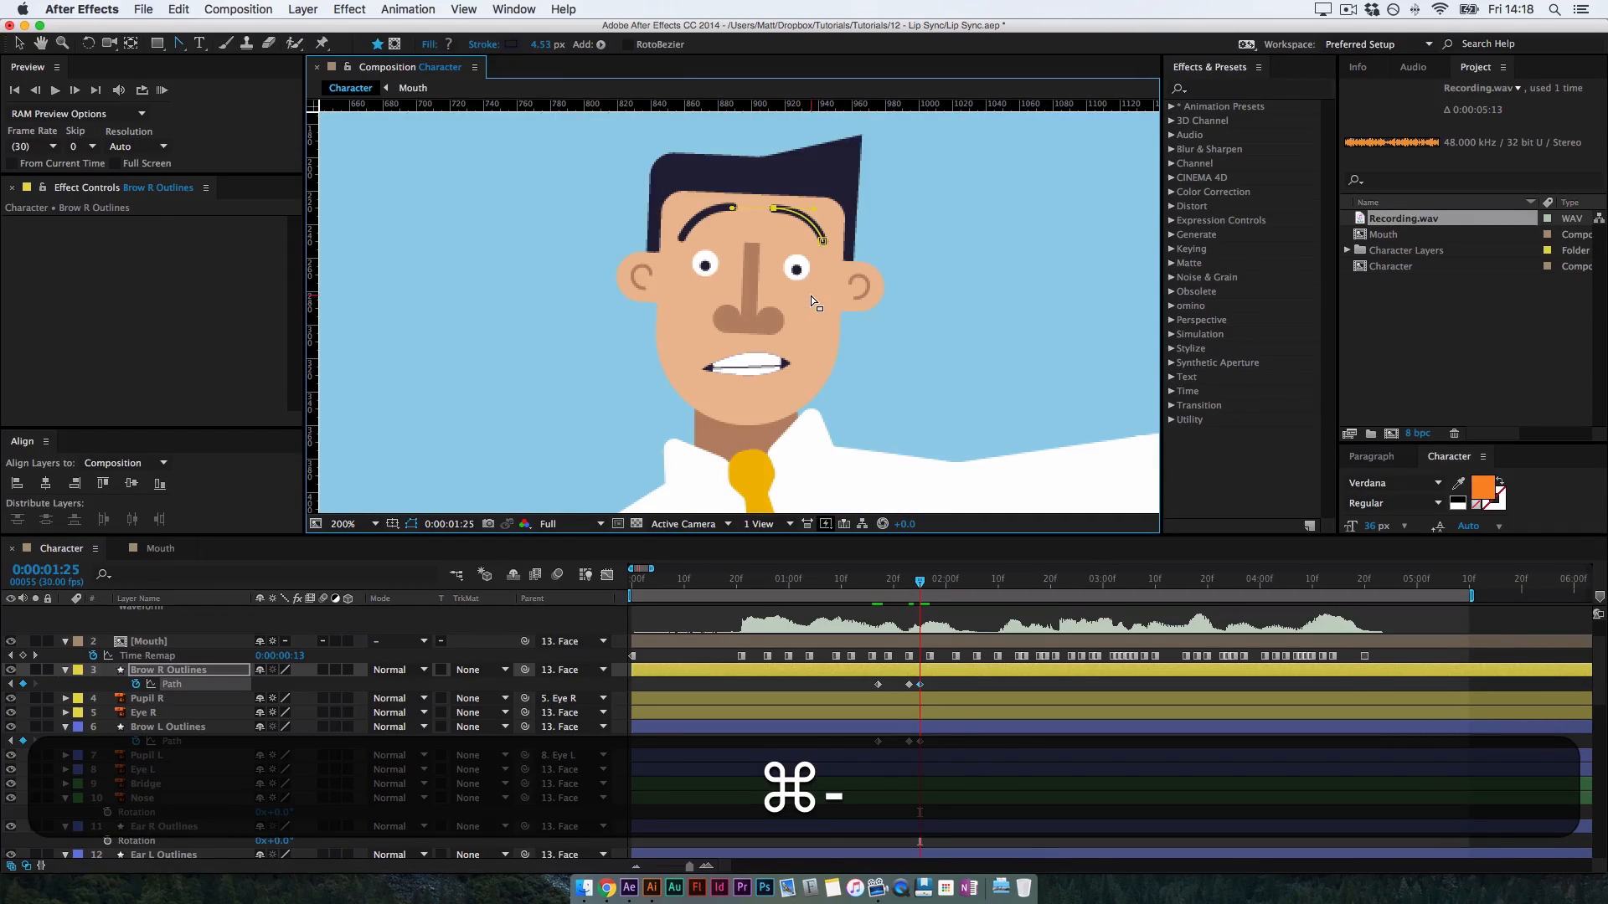
click(938, 683)
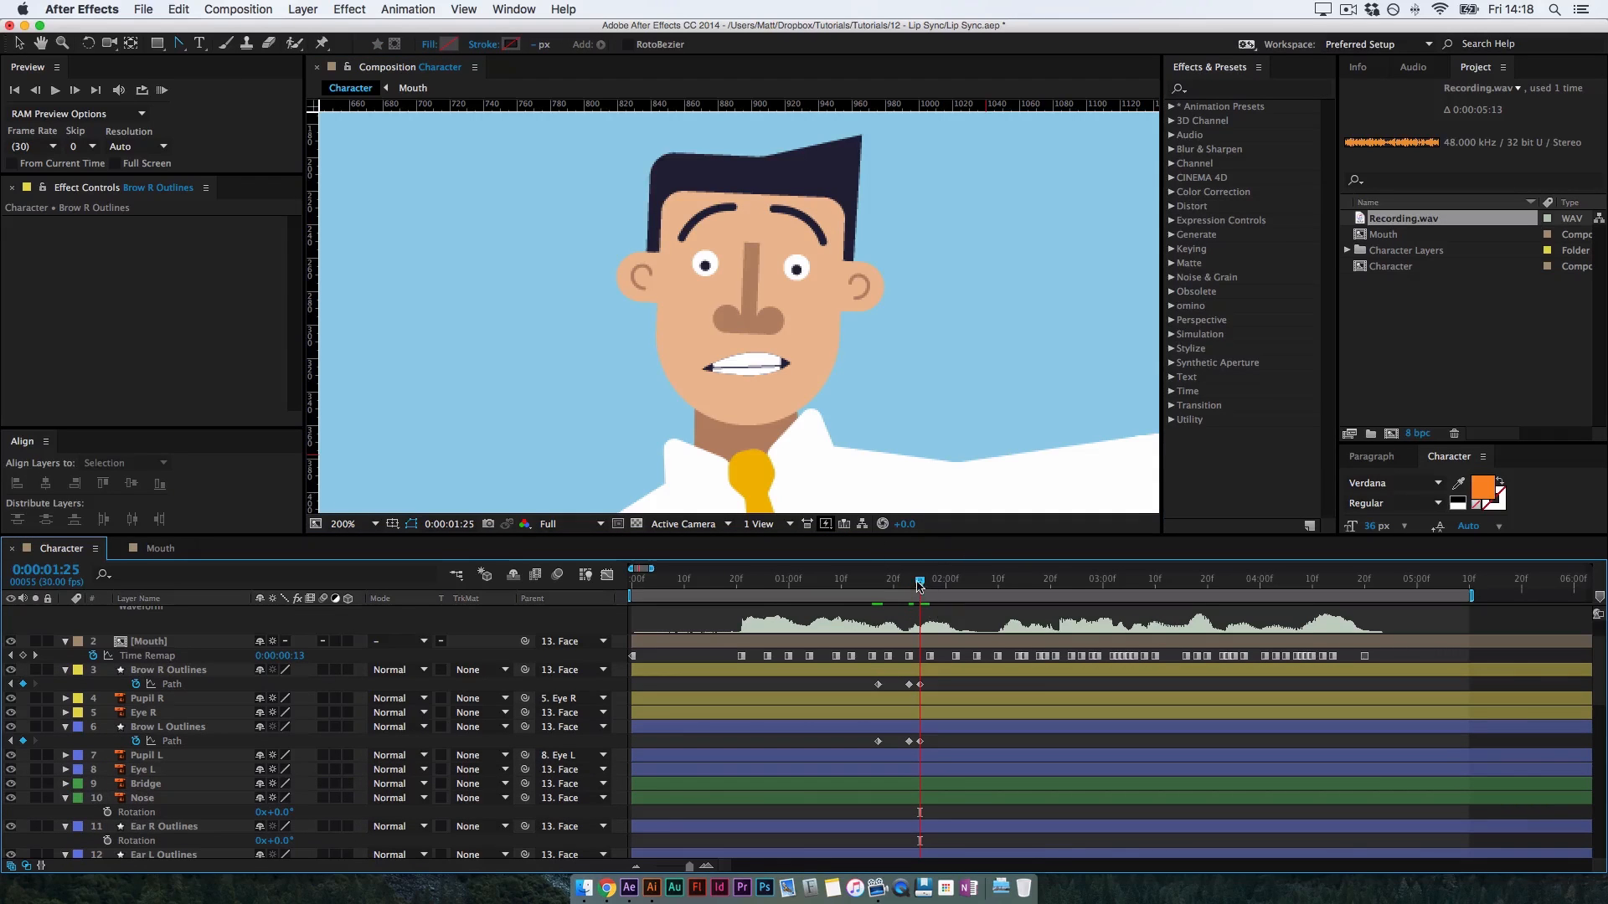
Bend both eyebrow paths into S-curves at 0:00:01:27 by converting their outer vertices to smooth points
mouse_move(919, 585)
mouse_down()
mouse_move(855, 593)
mouse_move(935, 612)
mouse_up()
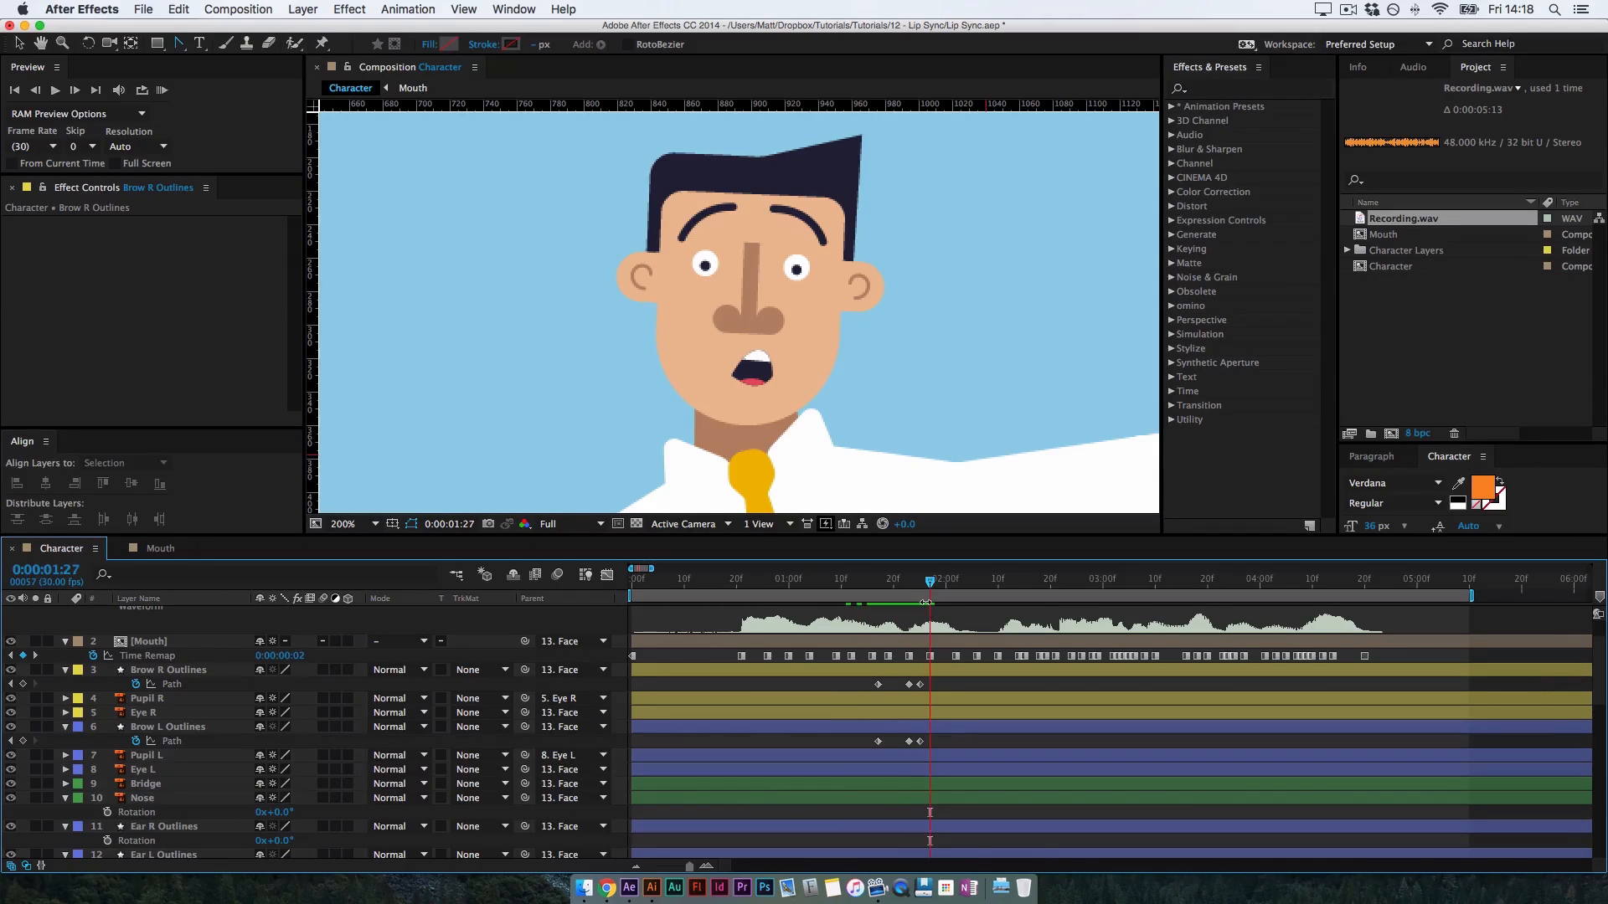
key(super+equal)
key(super+equal)
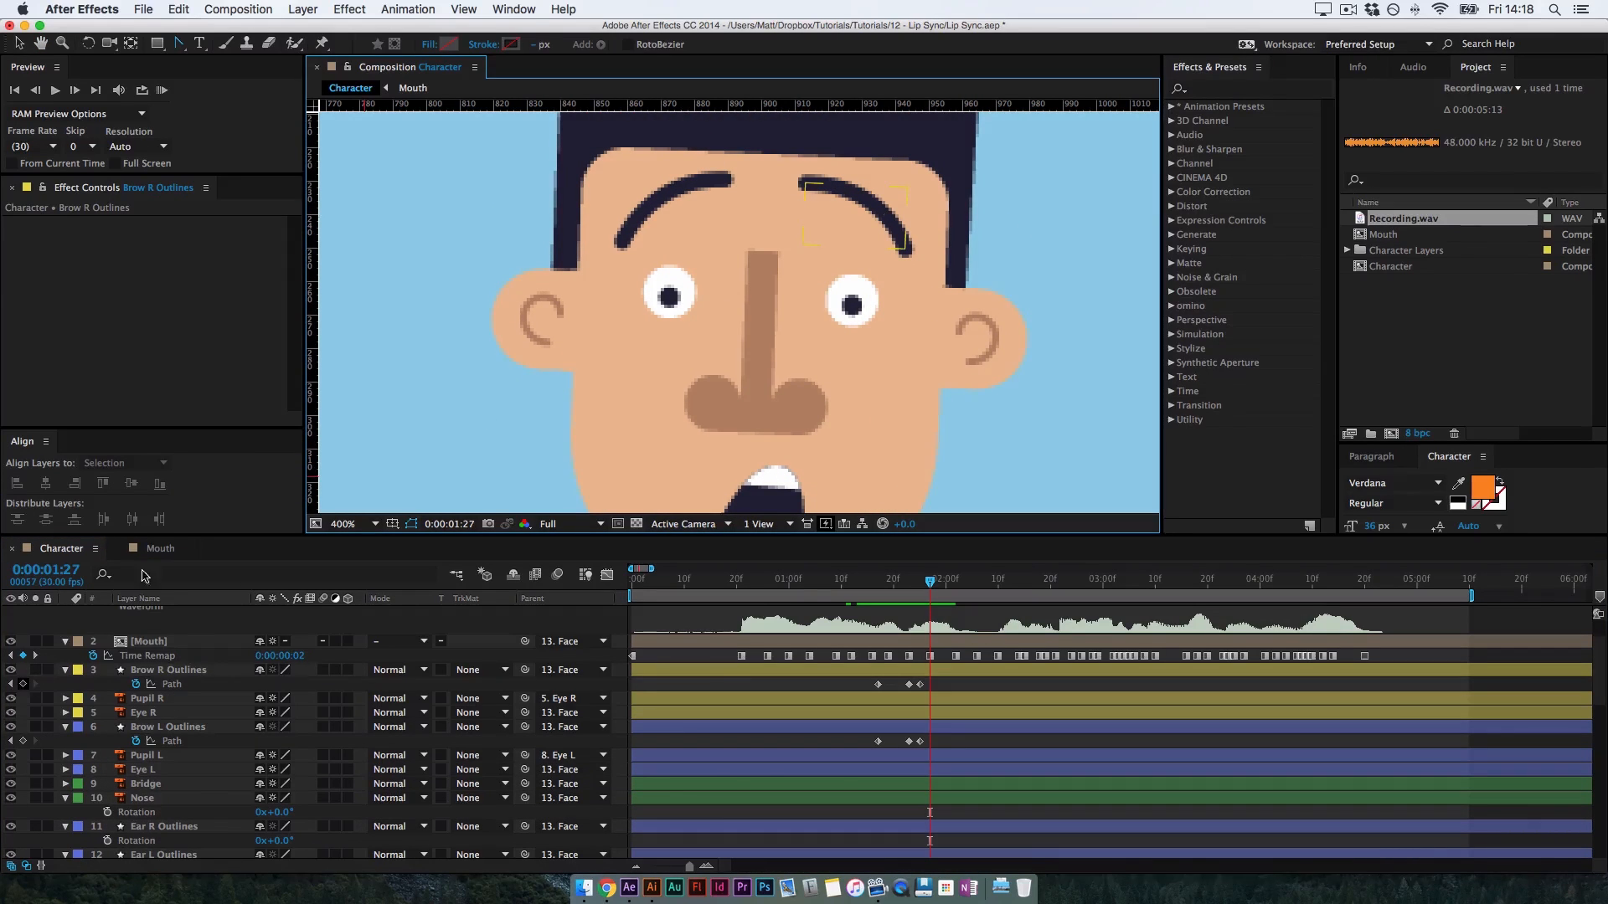
click(816, 214)
drag(806, 183, 726, 198)
drag(908, 251, 833, 266)
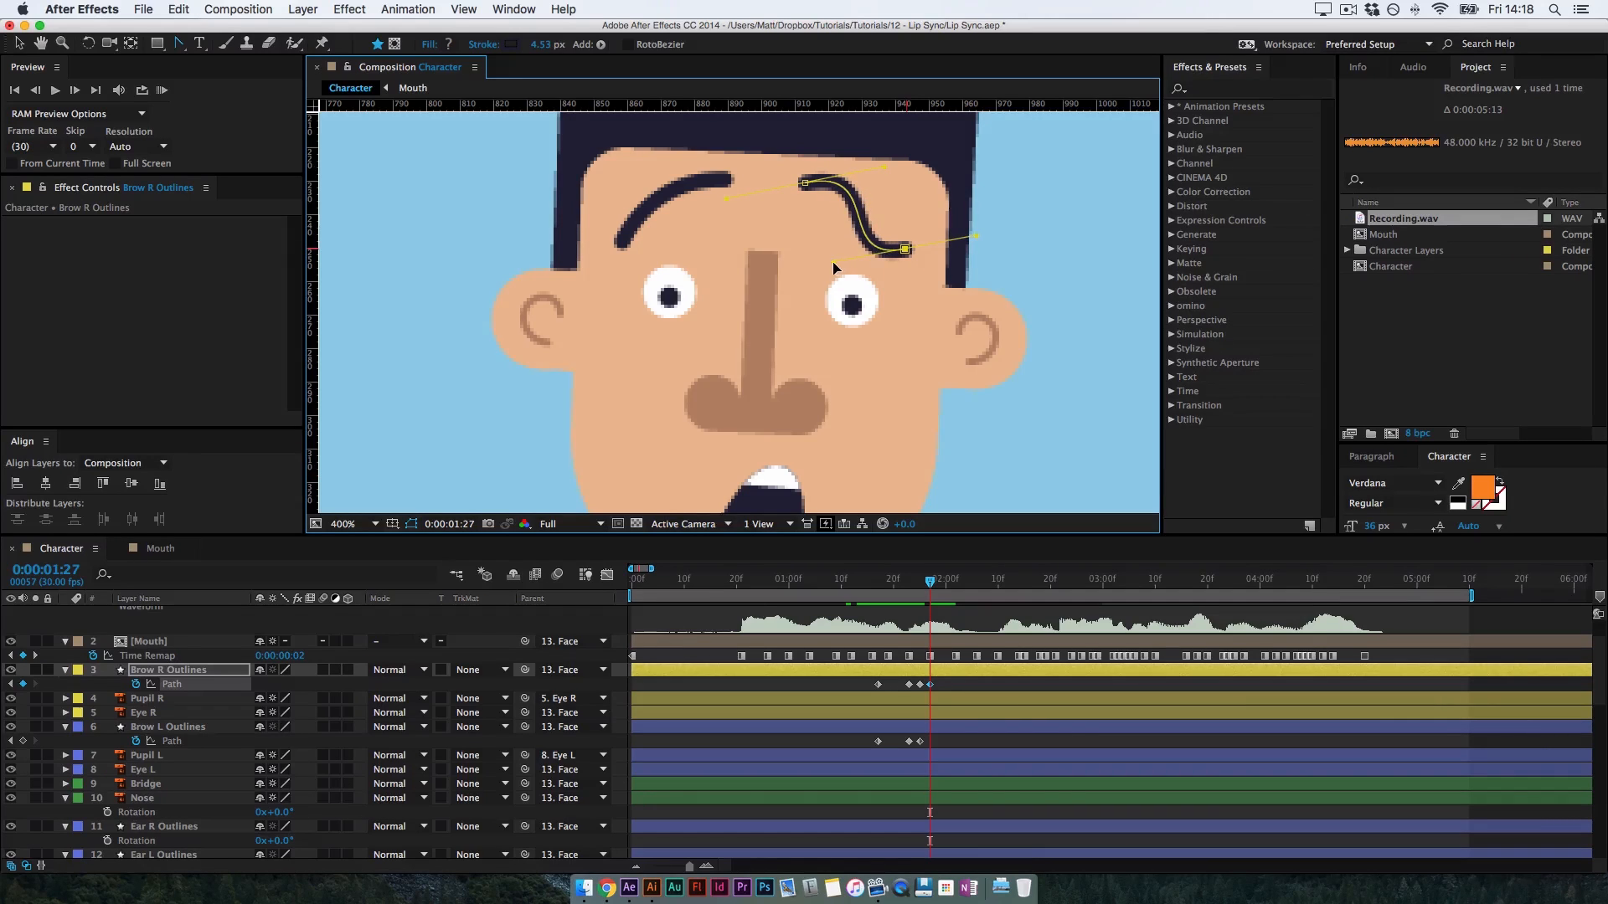
click(23, 741)
drag(622, 245, 692, 248)
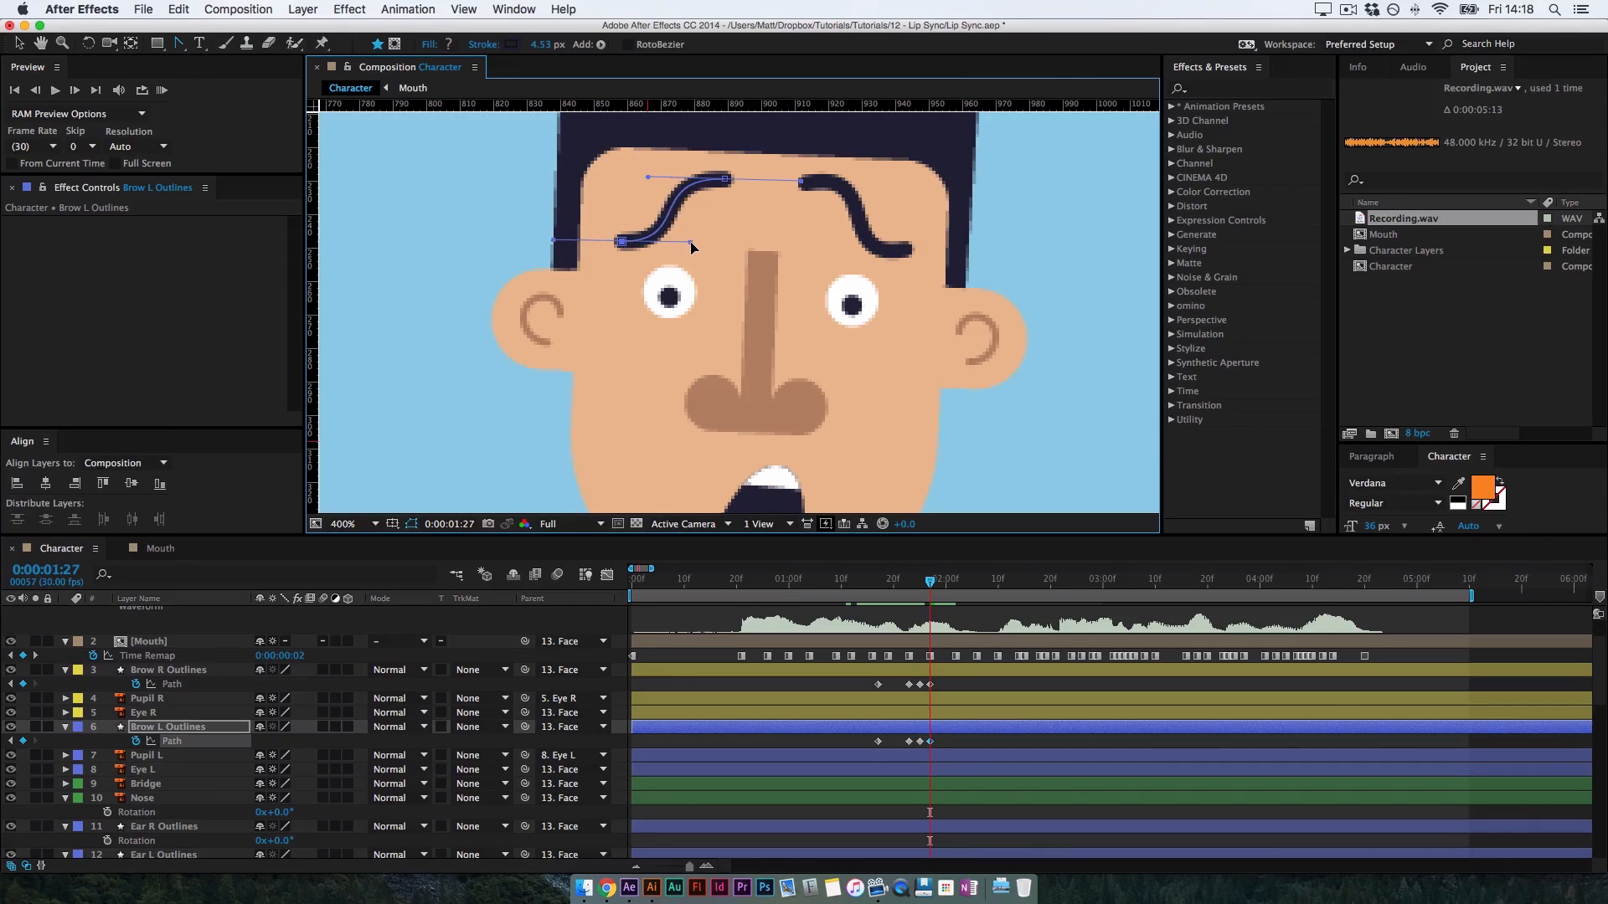
Keyframe both S-shaped eyebrow paths at 0:00:02:00 so that they slope down towards the nose
drag(930, 581, 947, 585)
key(v)
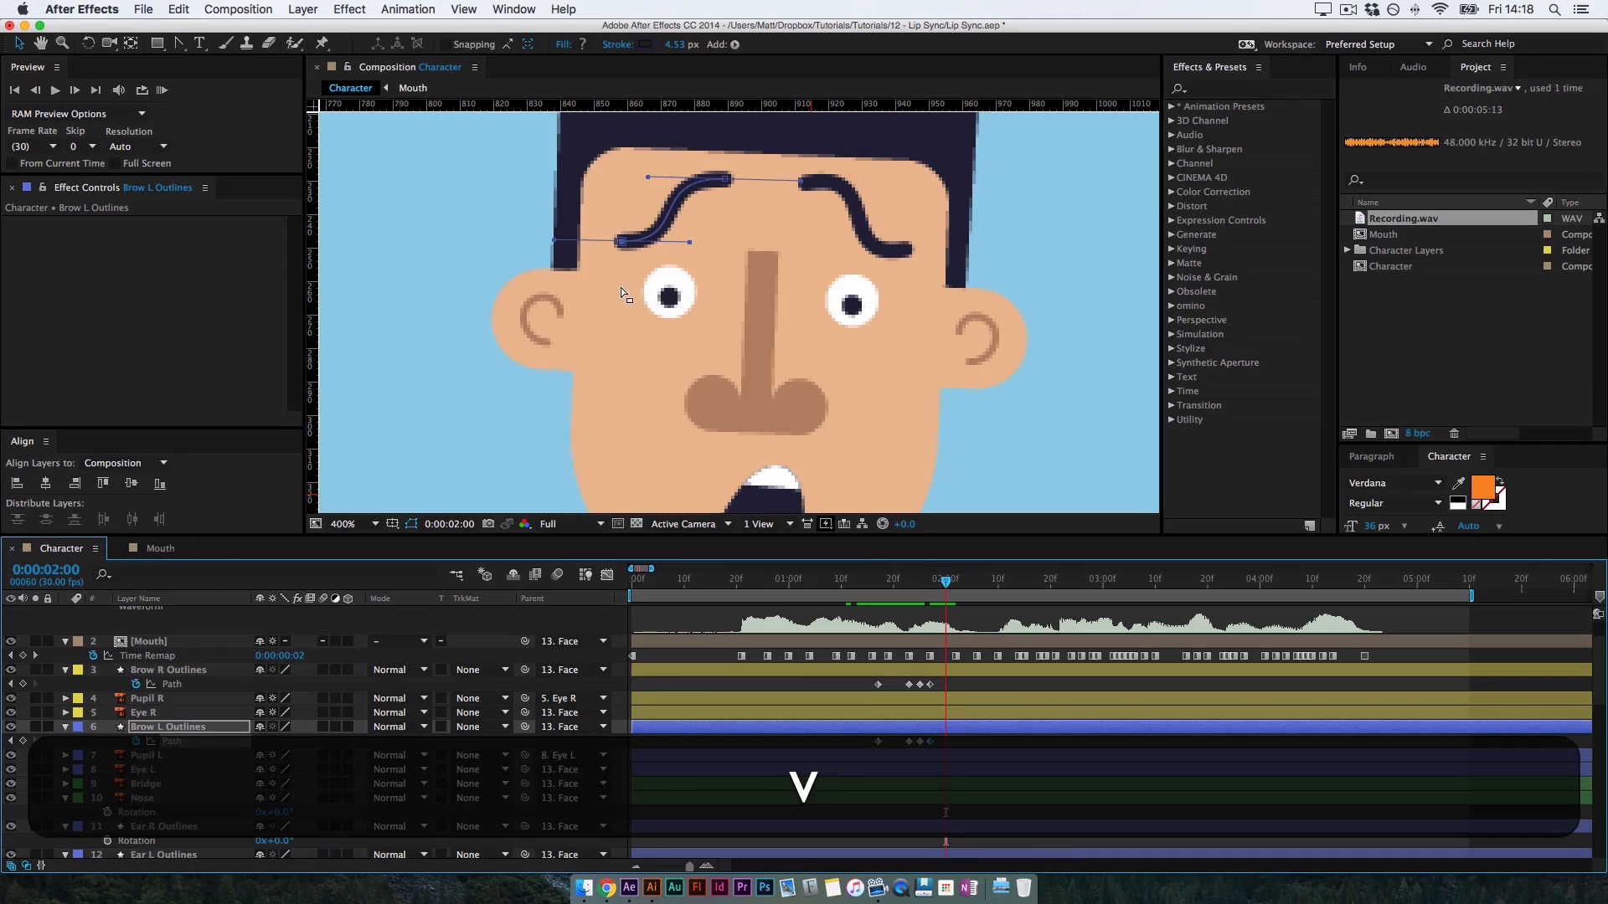
drag(674, 241, 726, 246)
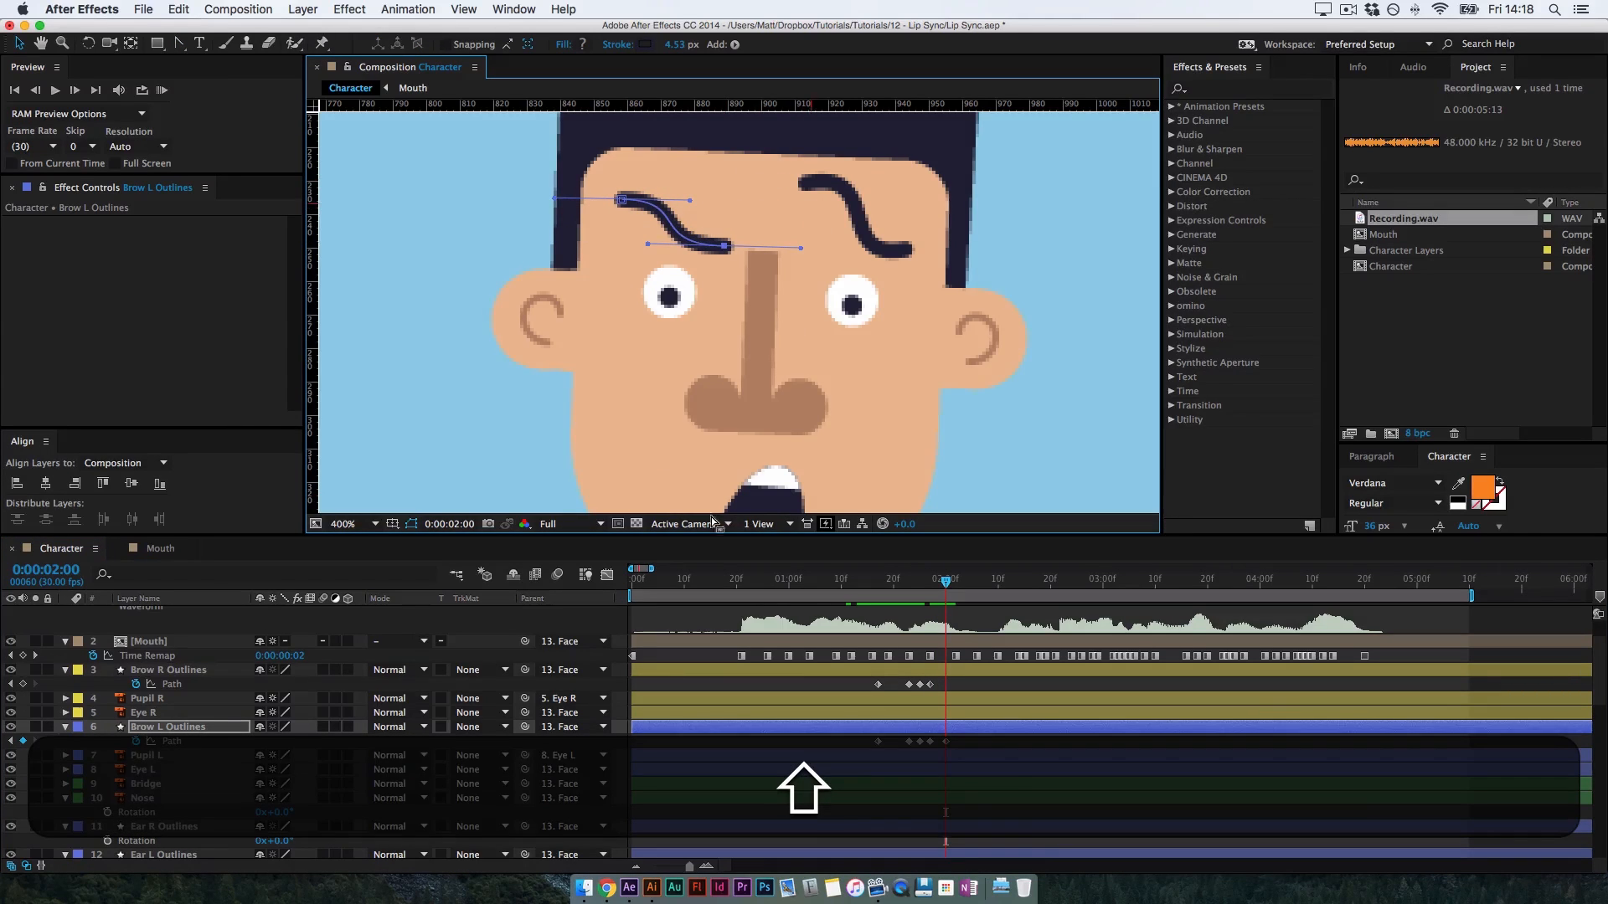
click(23, 685)
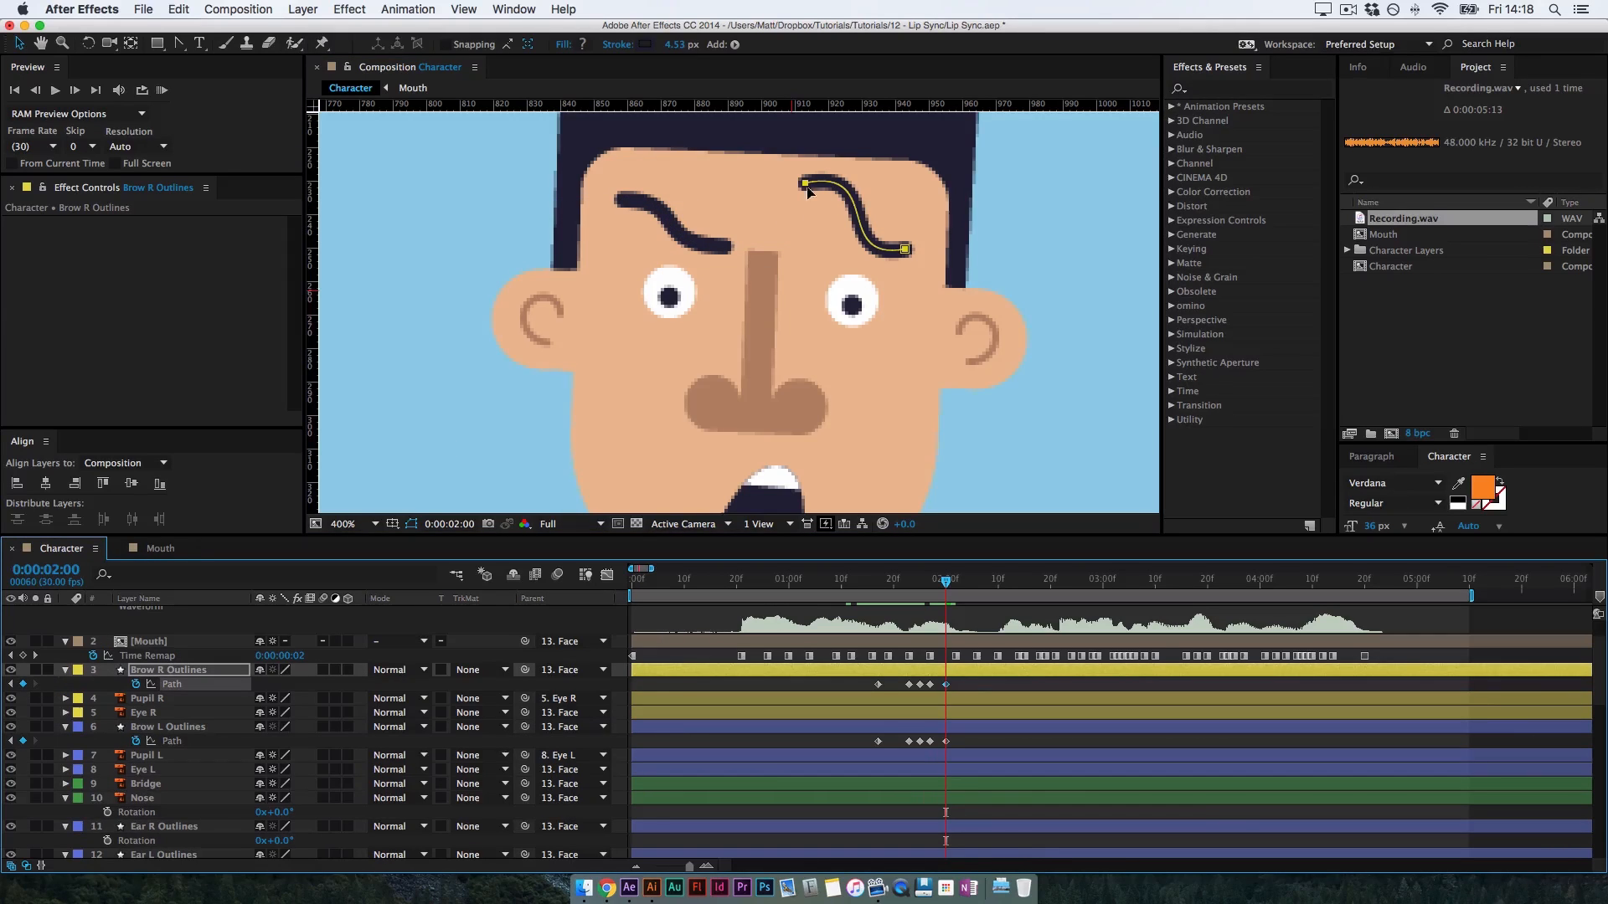
drag(805, 184, 806, 243)
key(super+z)
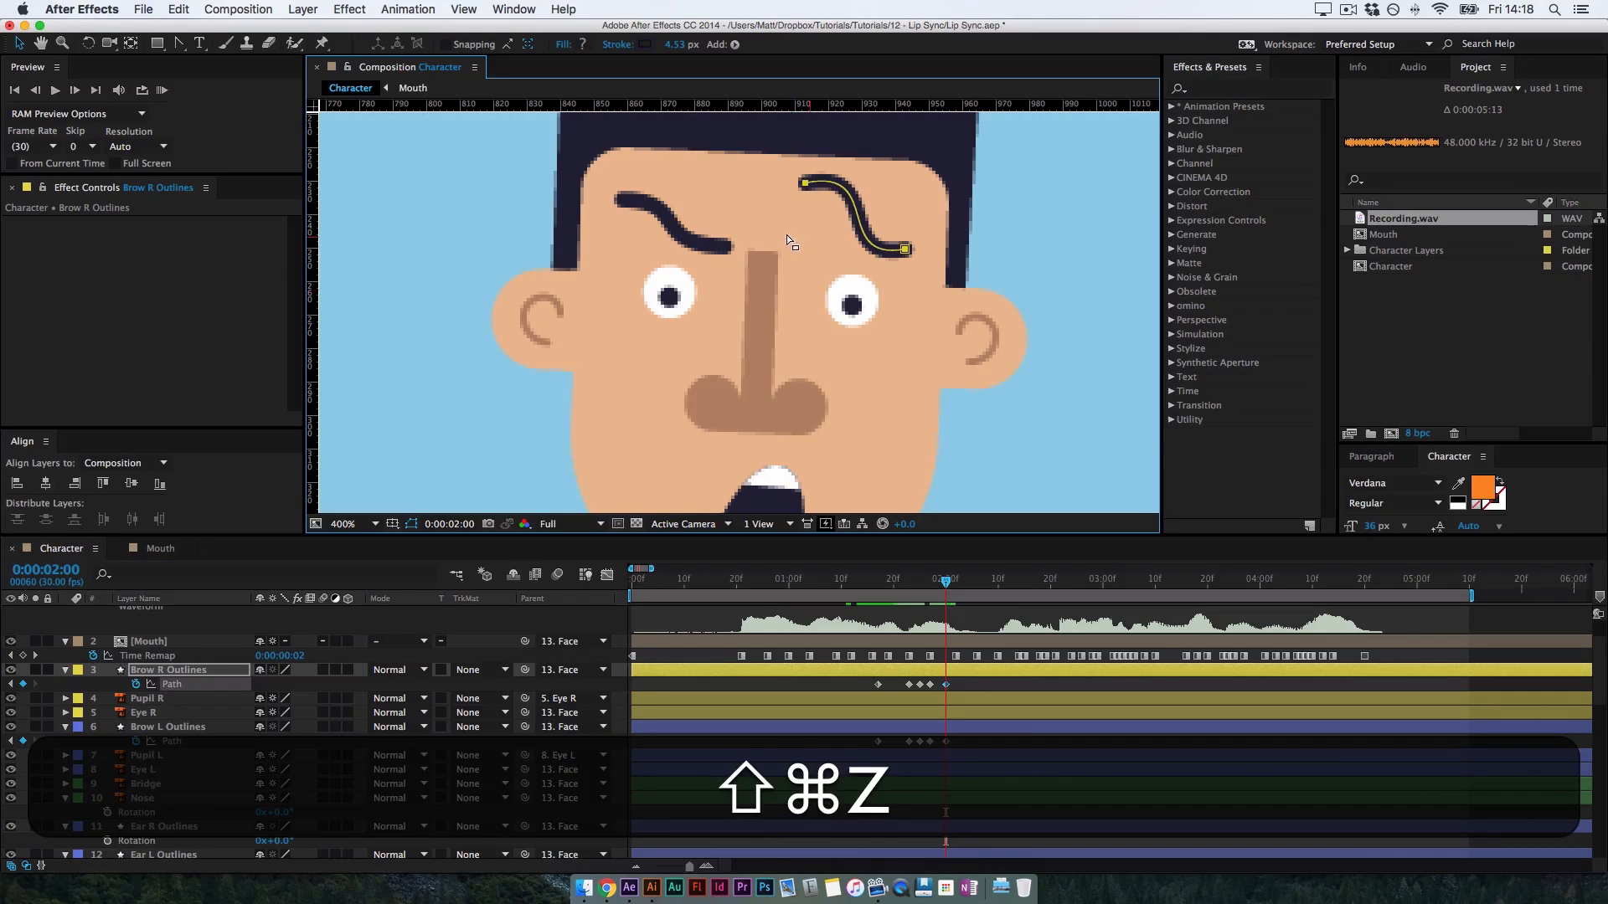
key(shift+super+z)
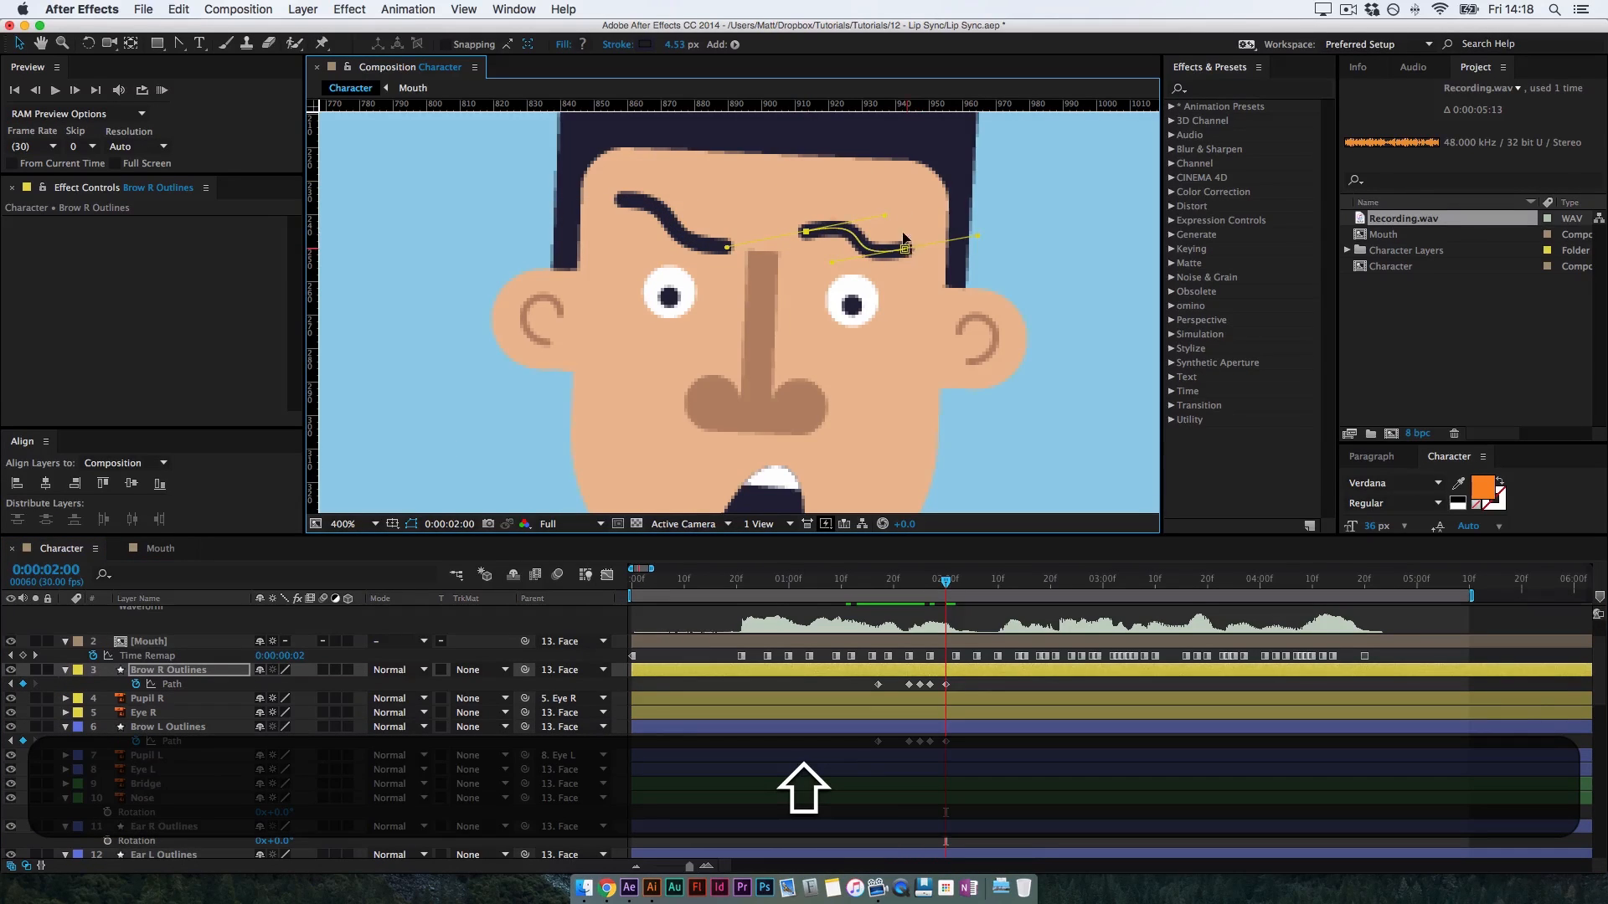
drag(904, 247, 903, 176)
drag(806, 239, 805, 239)
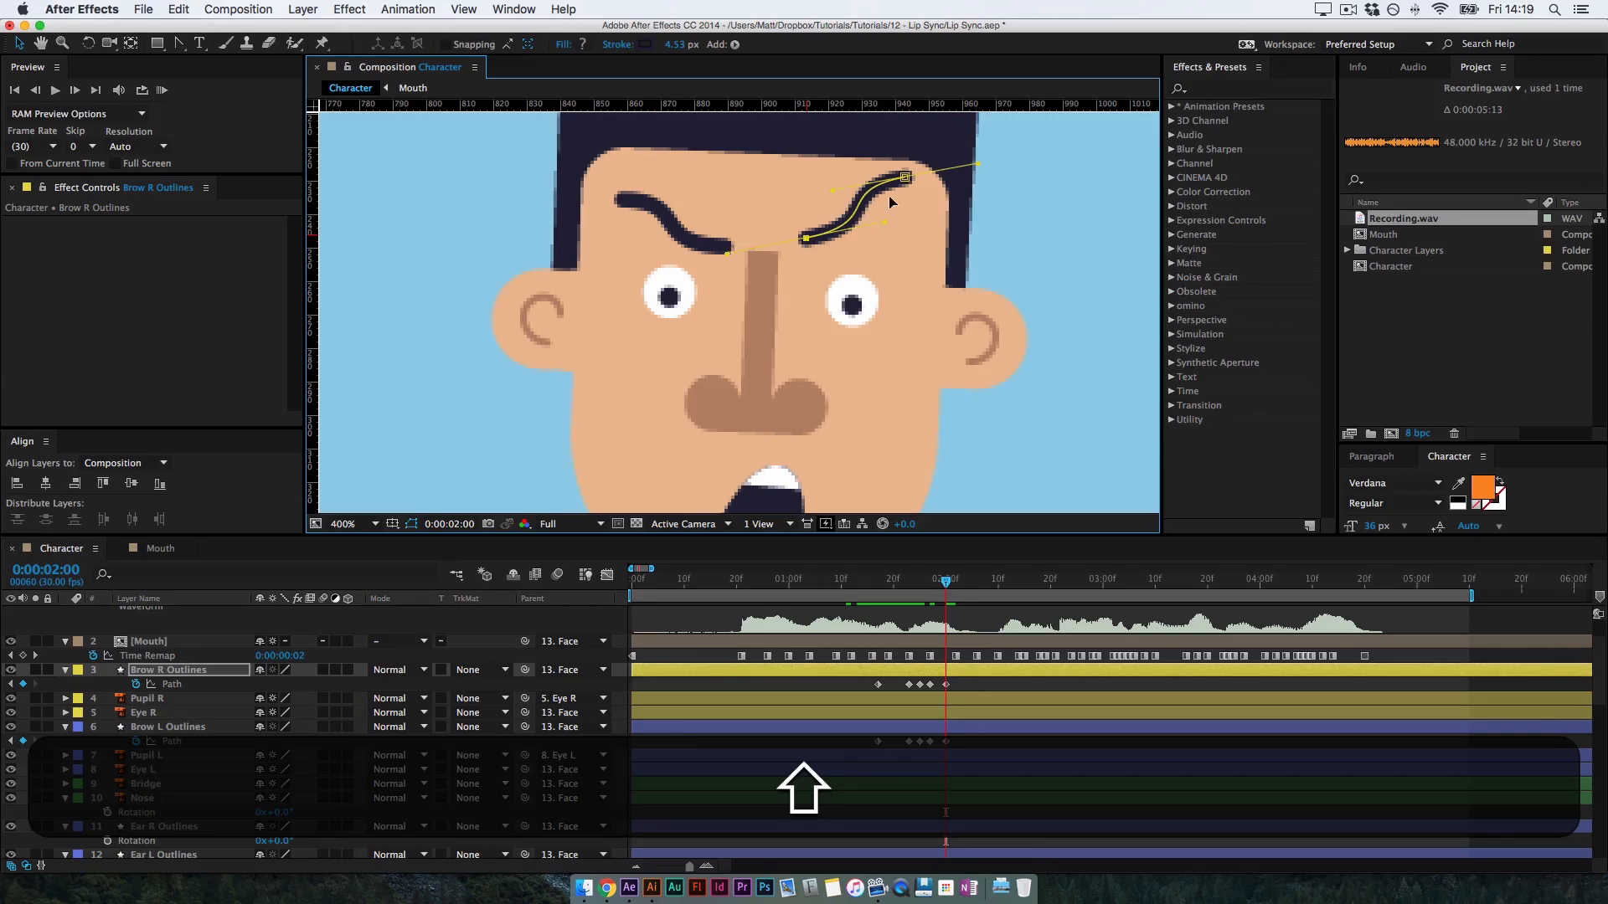
Reshape the Brow R Outlines path at 0:00:02:00 into a symmetrical arch above the eye
key(space)
drag(795, 407, 818, 369)
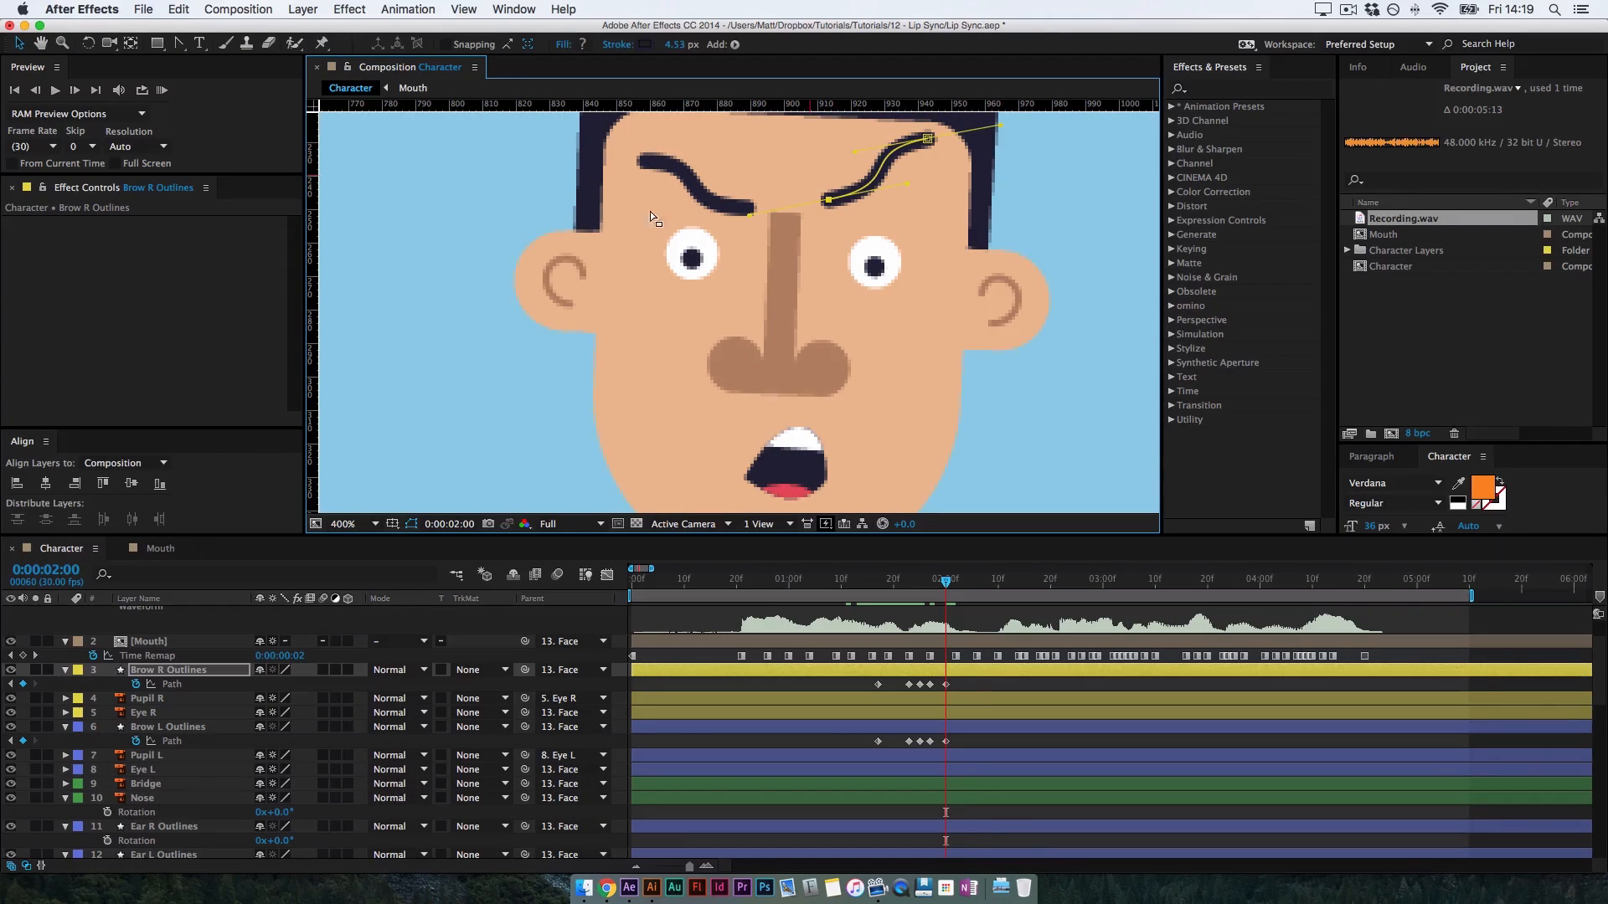
key(space)
drag(751, 216, 773, 290)
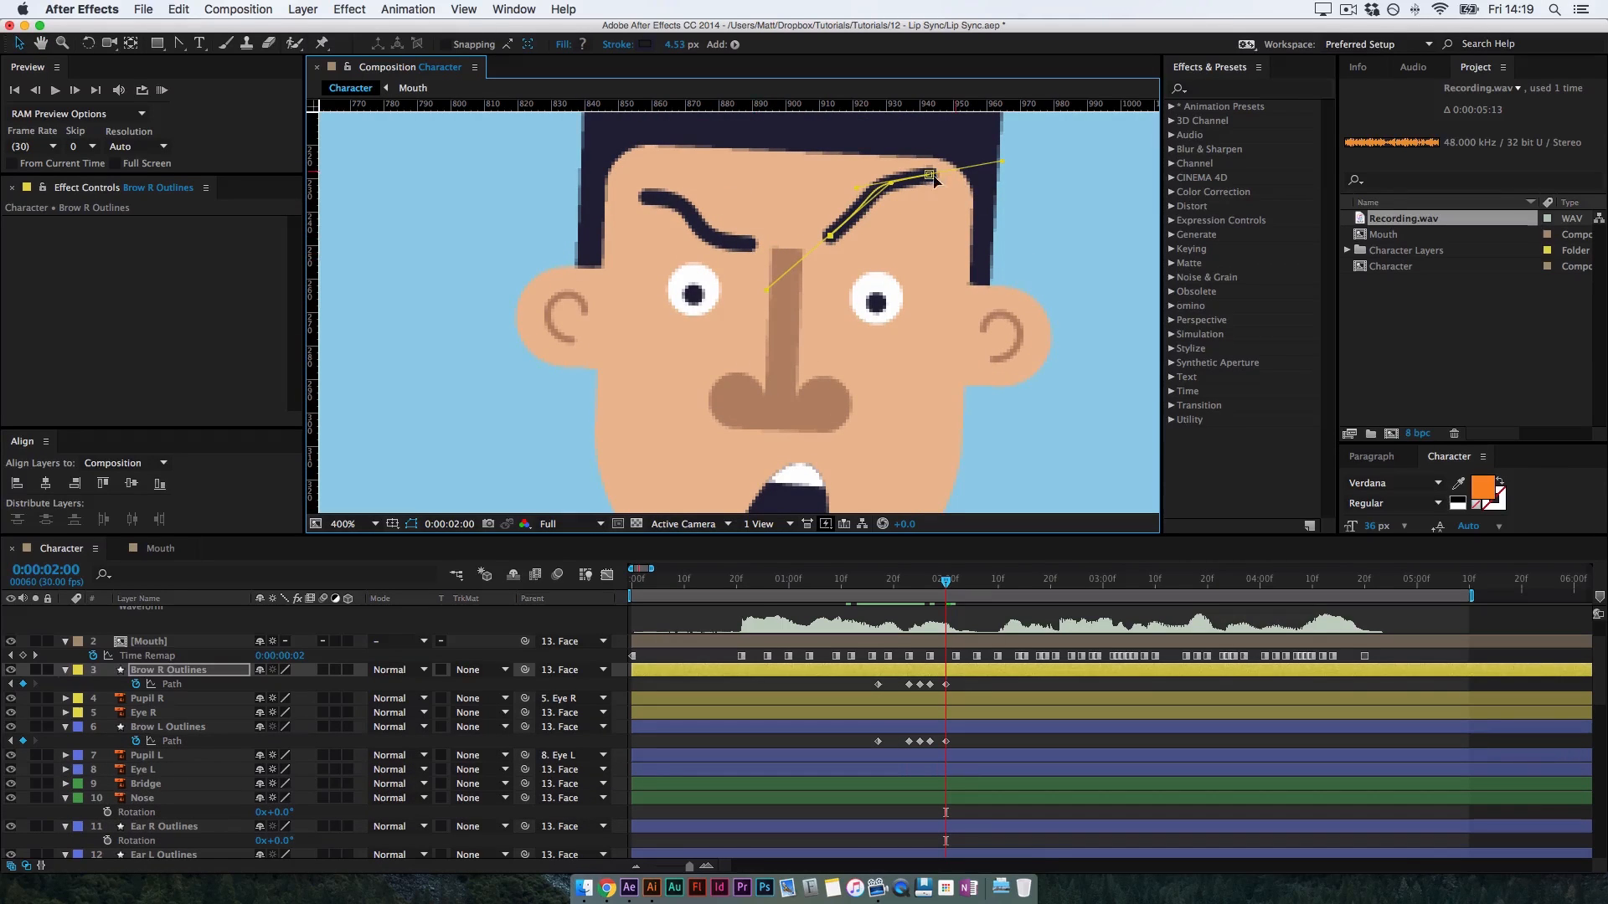
mouse_move(933, 177)
mouse_down()
mouse_move(932, 229)
mouse_move(857, 200)
mouse_move(932, 236)
mouse_up()
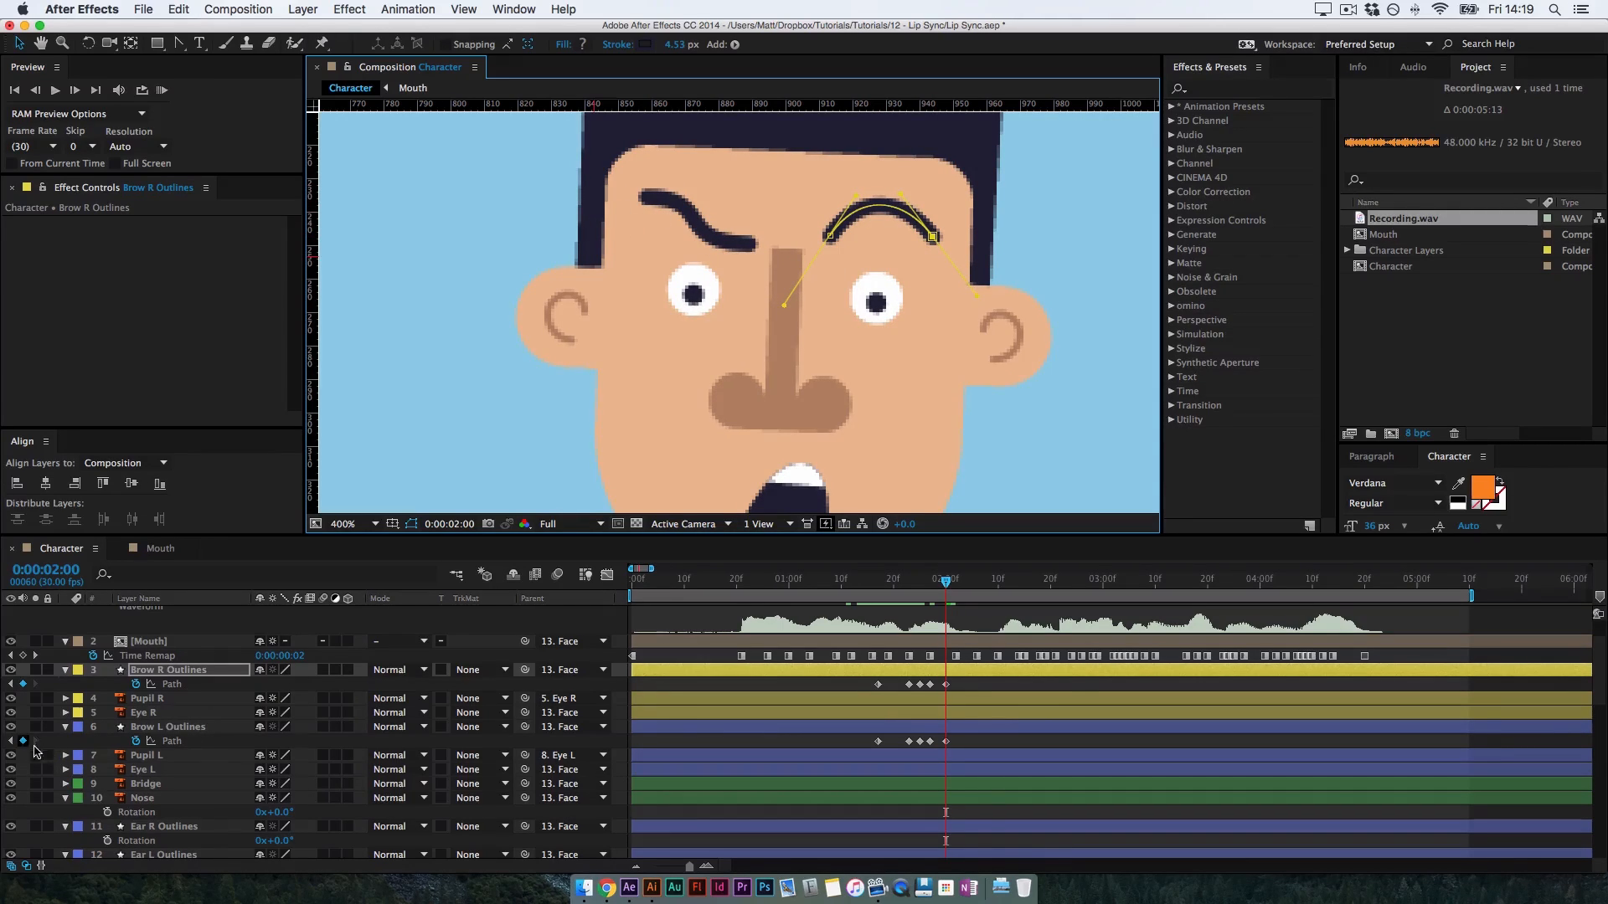
Flatten the Brow L Outlines path at 0:00:02:00 into a nearly horizontal straight line above the eye
click(958, 729)
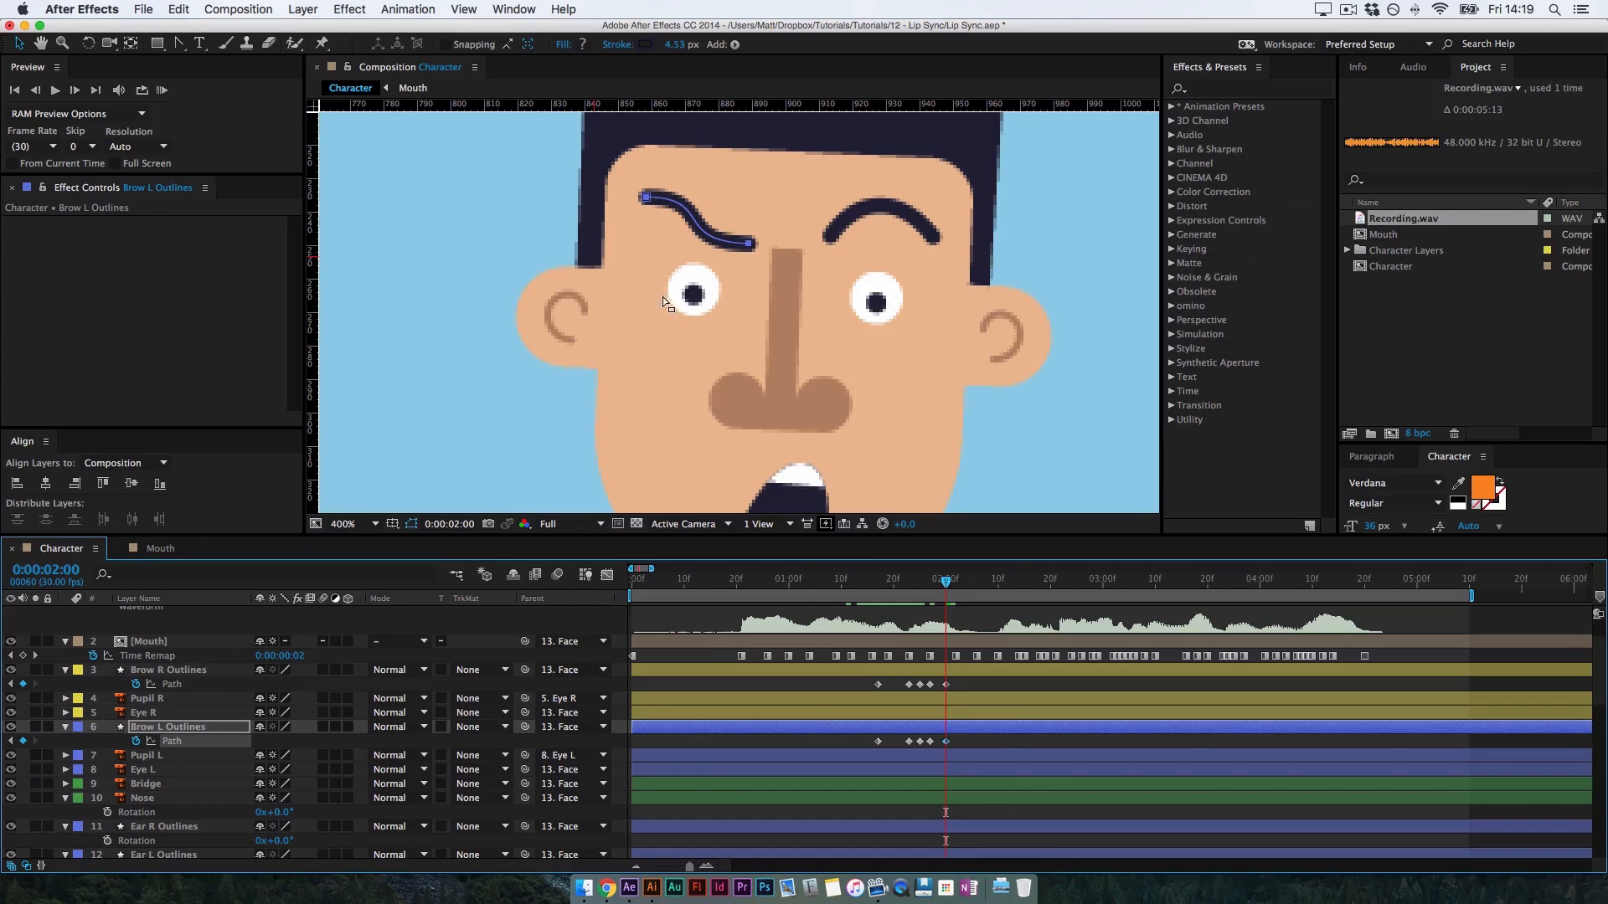
drag(663, 298, 765, 241)
drag(646, 198, 712, 246)
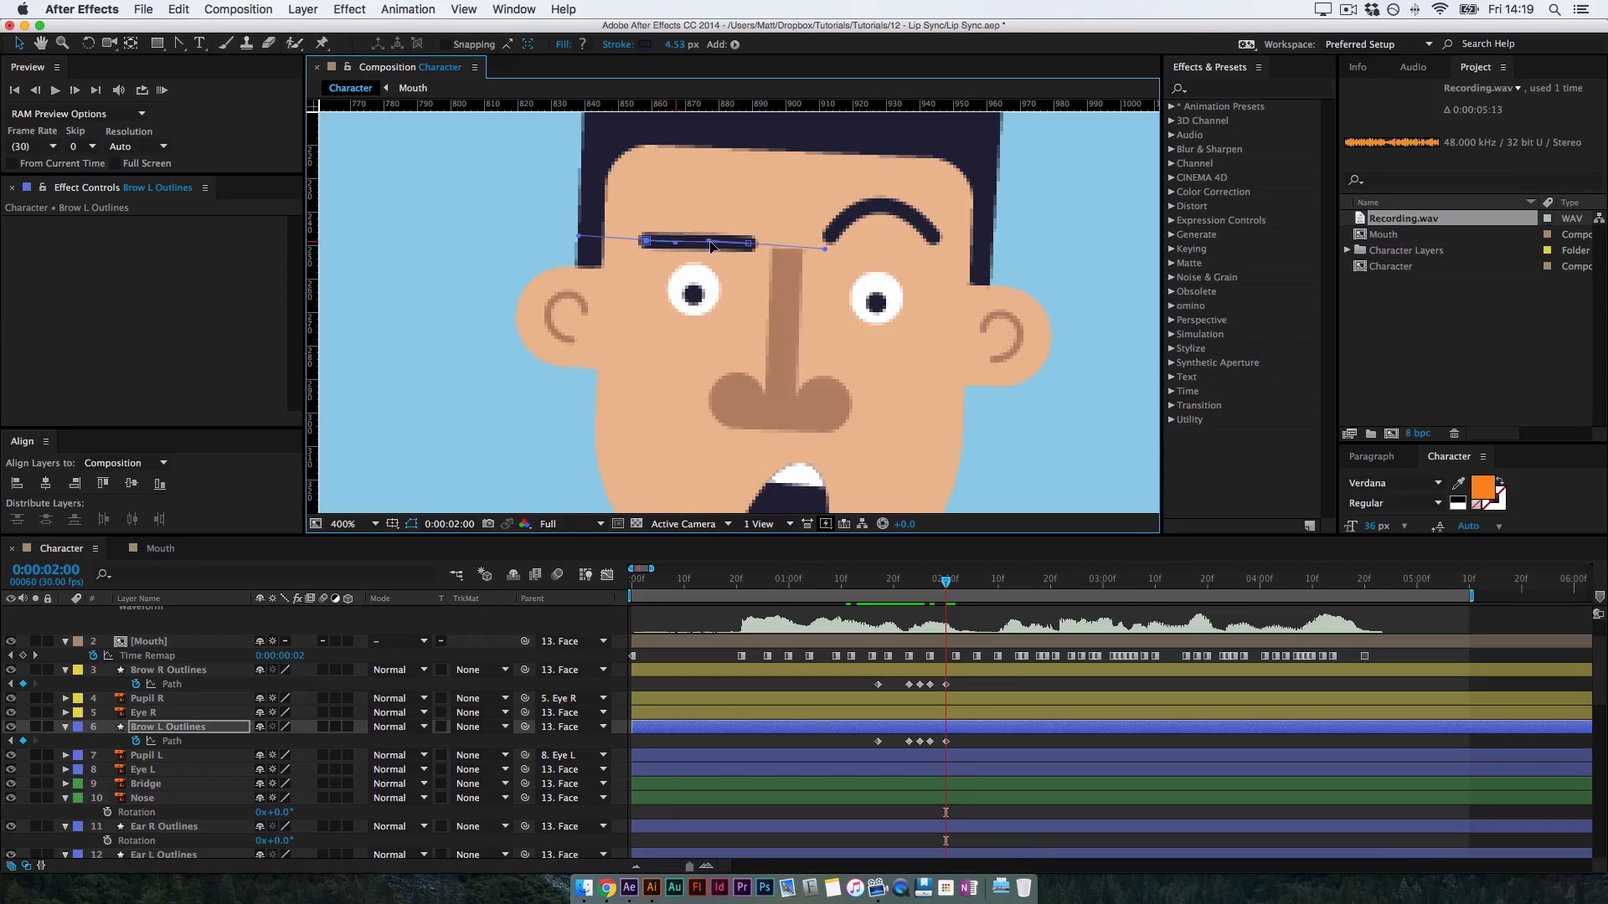
key(space)
drag(819, 312, 813, 240)
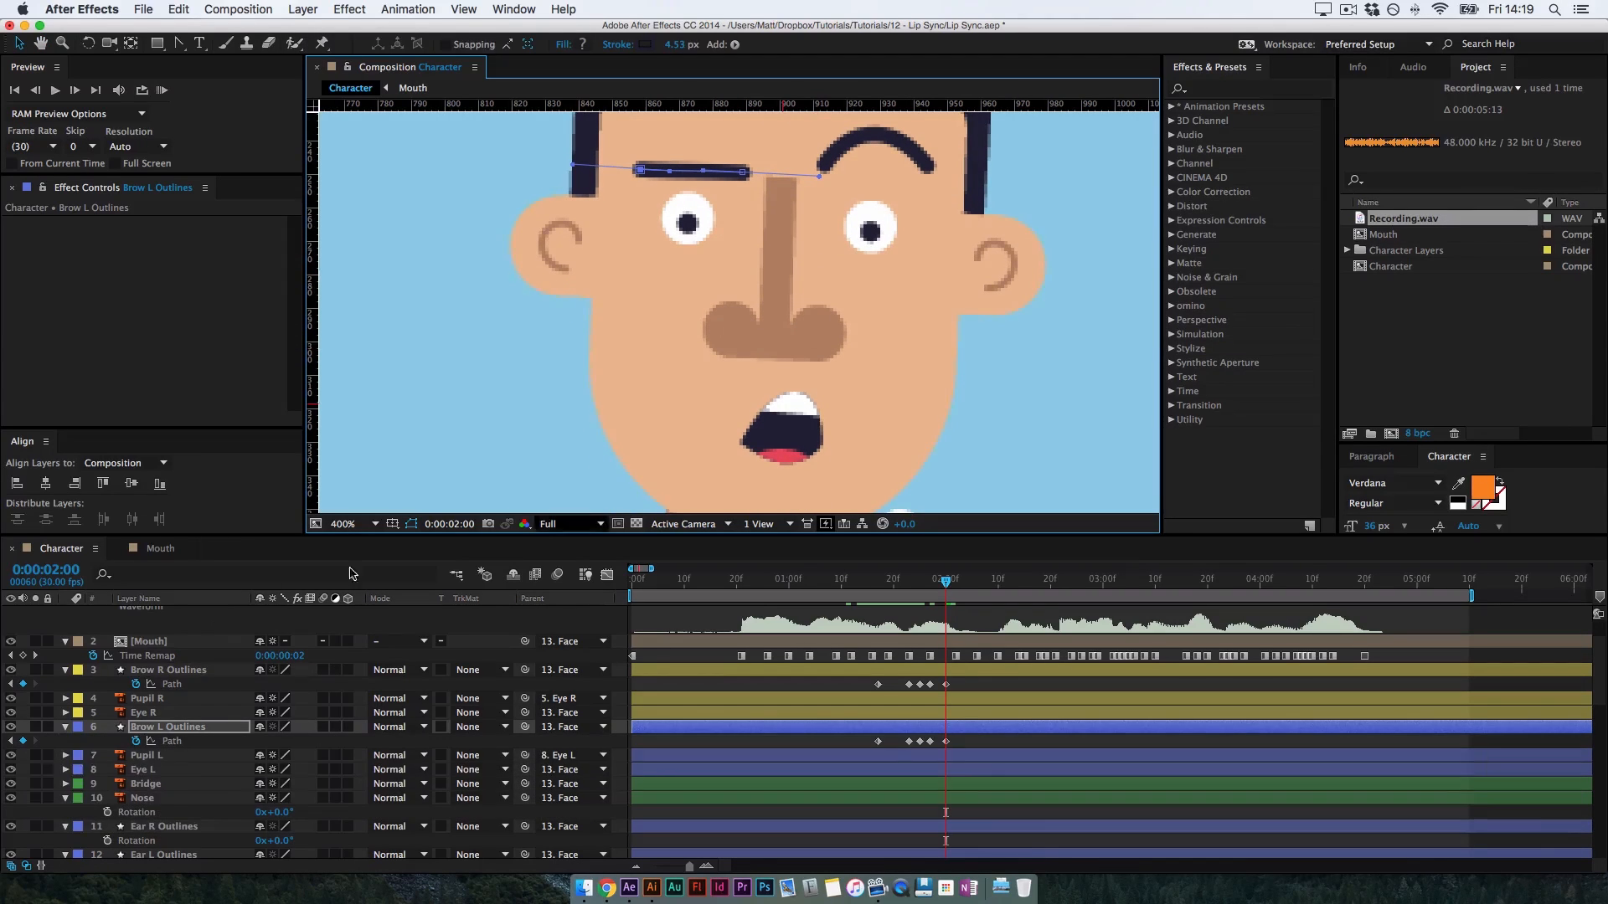
Start animating the Nose layer's Rotation with a 0° keyframe a few frames before 0:00:02:00
key(space)
scroll(263, 751, up, 1)
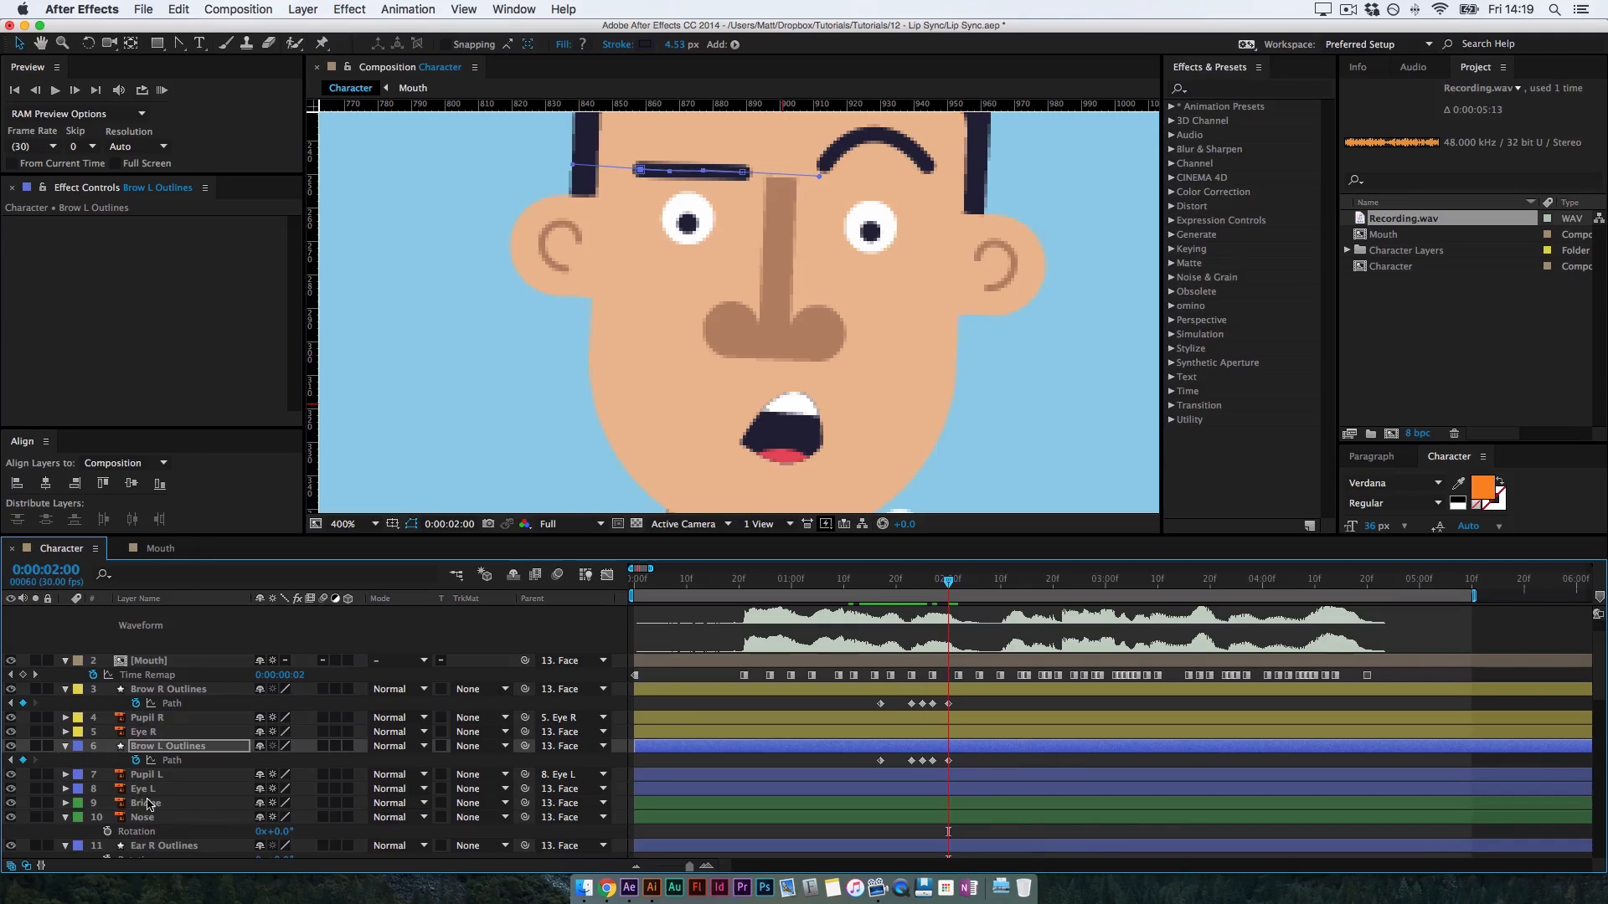
click(154, 824)
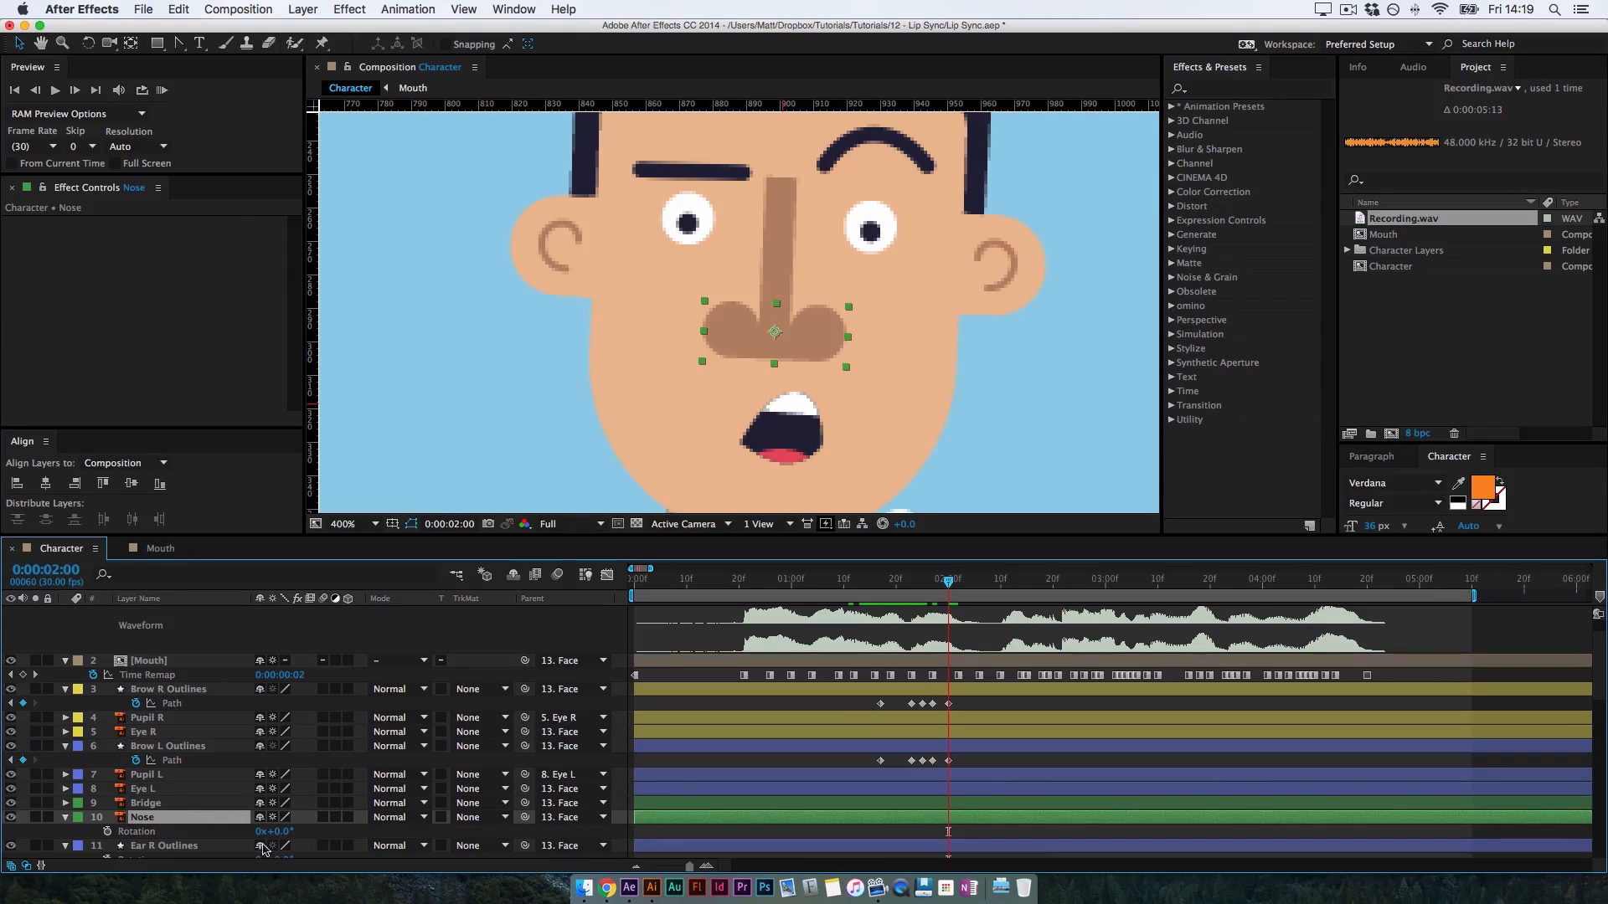
click(107, 831)
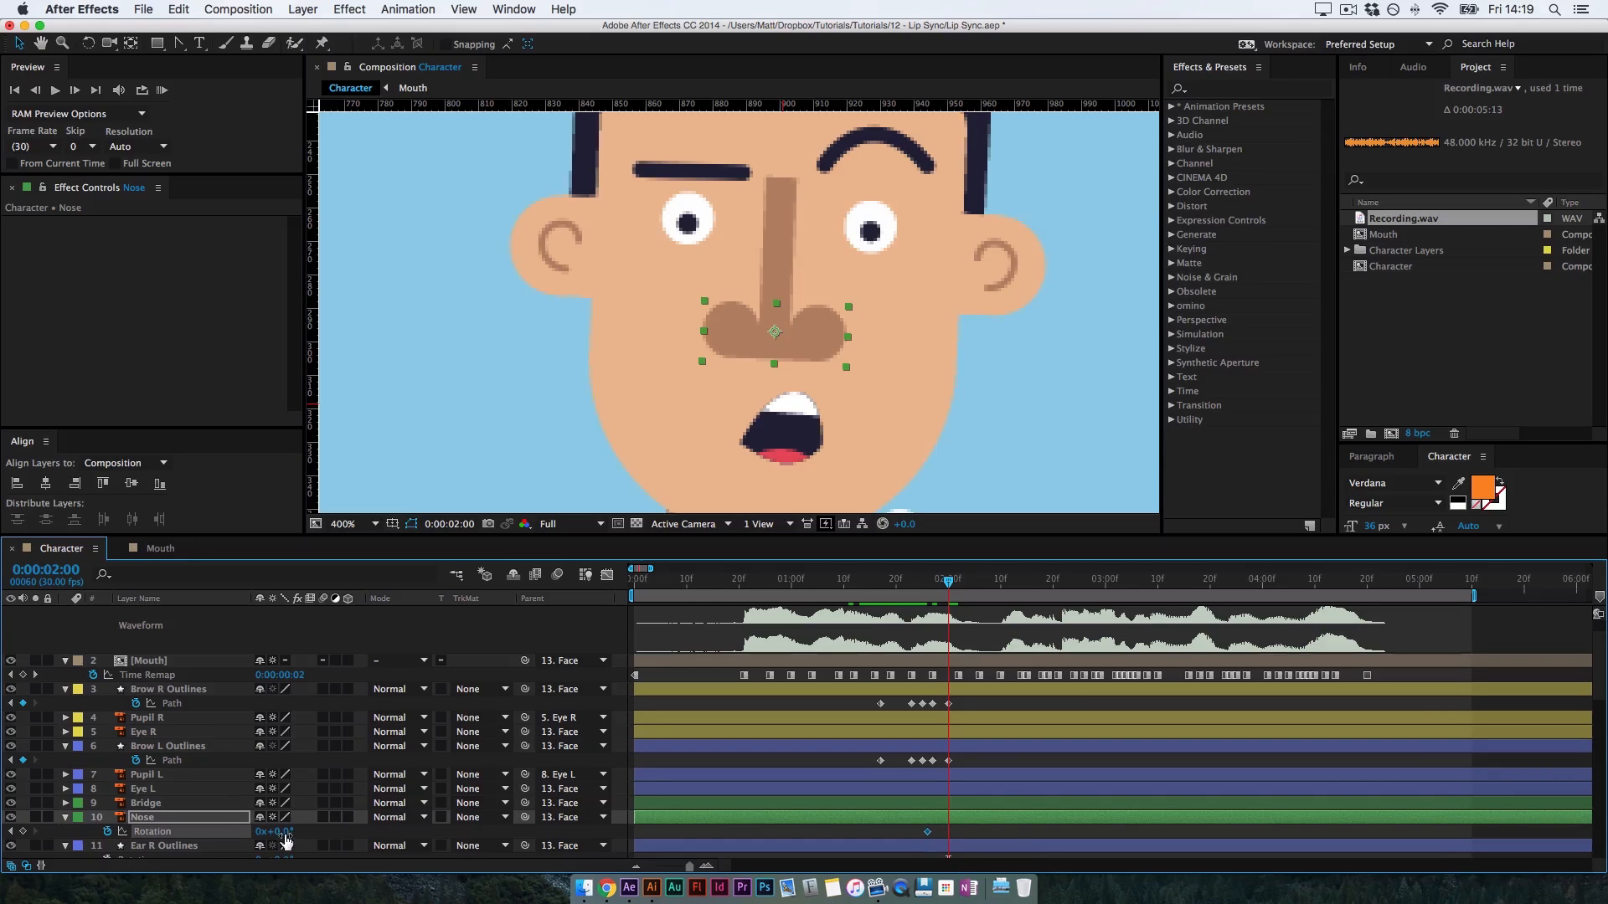
Keyframe the Nose layer's Rotation at -18.1° at 0:00:02:00 so that the nose tilts with the raised eyebrow
drag(281, 832, 266, 840)
key(space)
drag(822, 333, 794, 314)
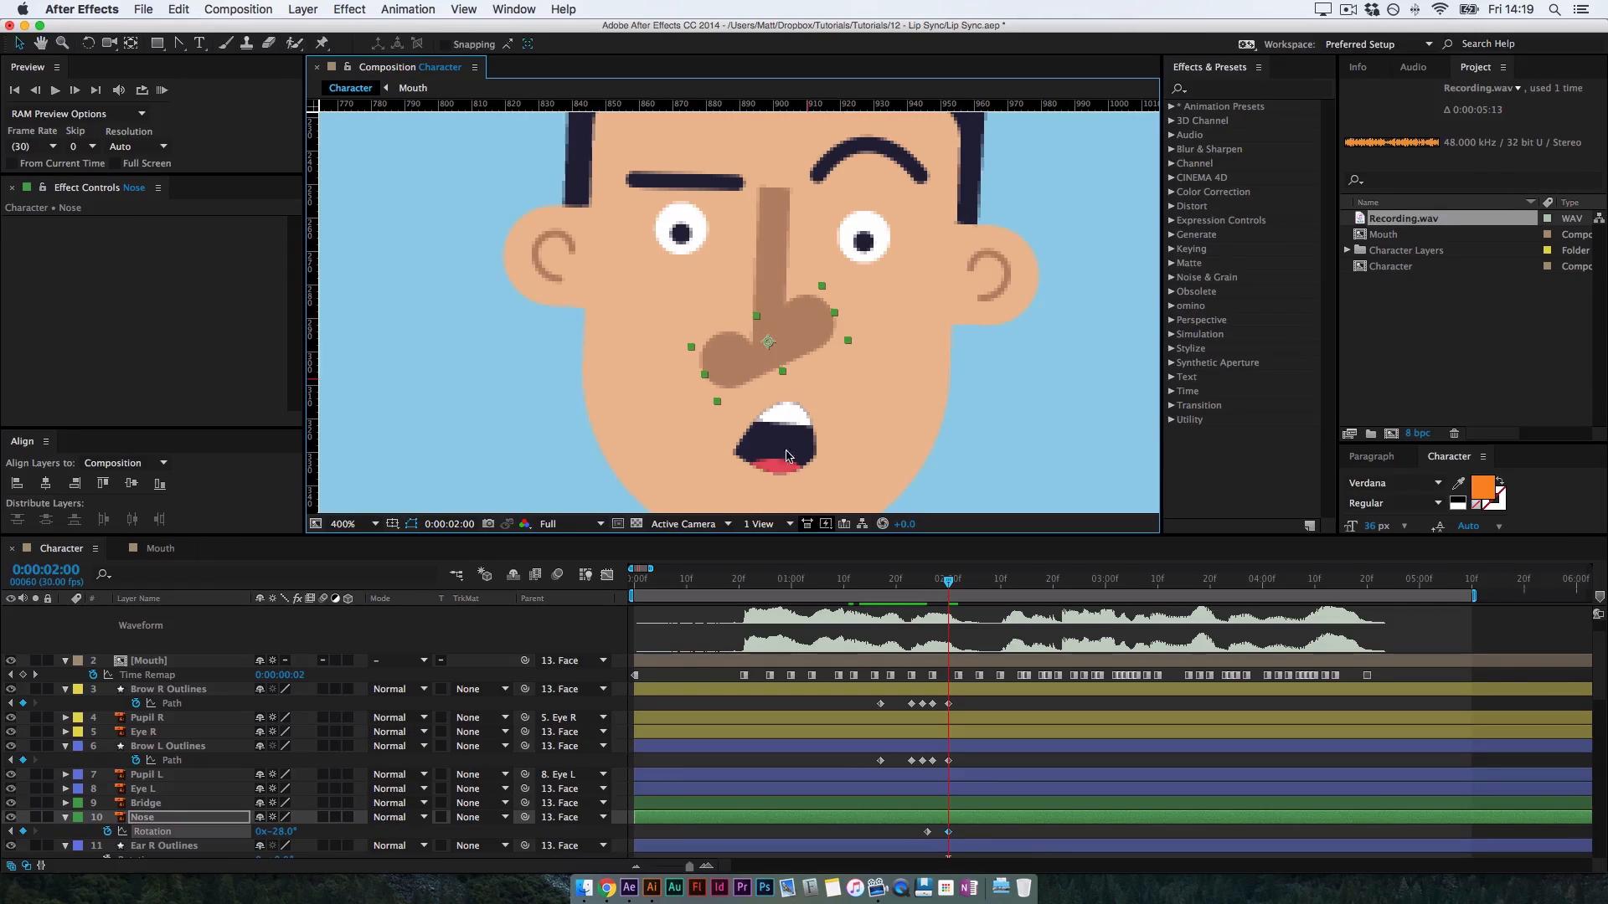
drag(293, 831, 368, 820)
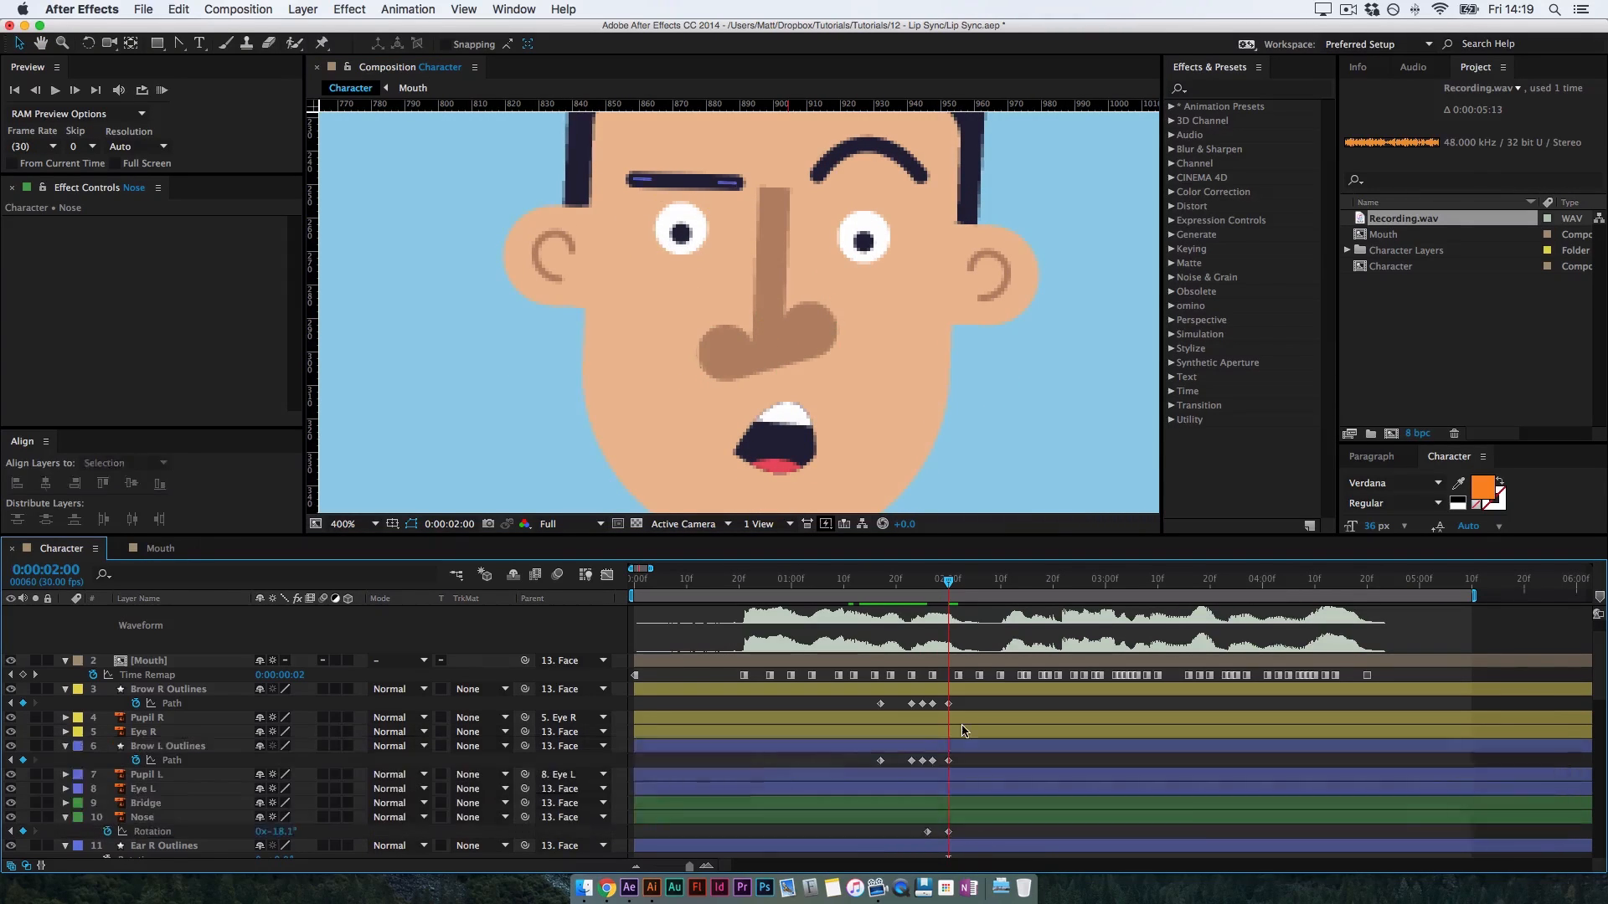
key(super+minus)
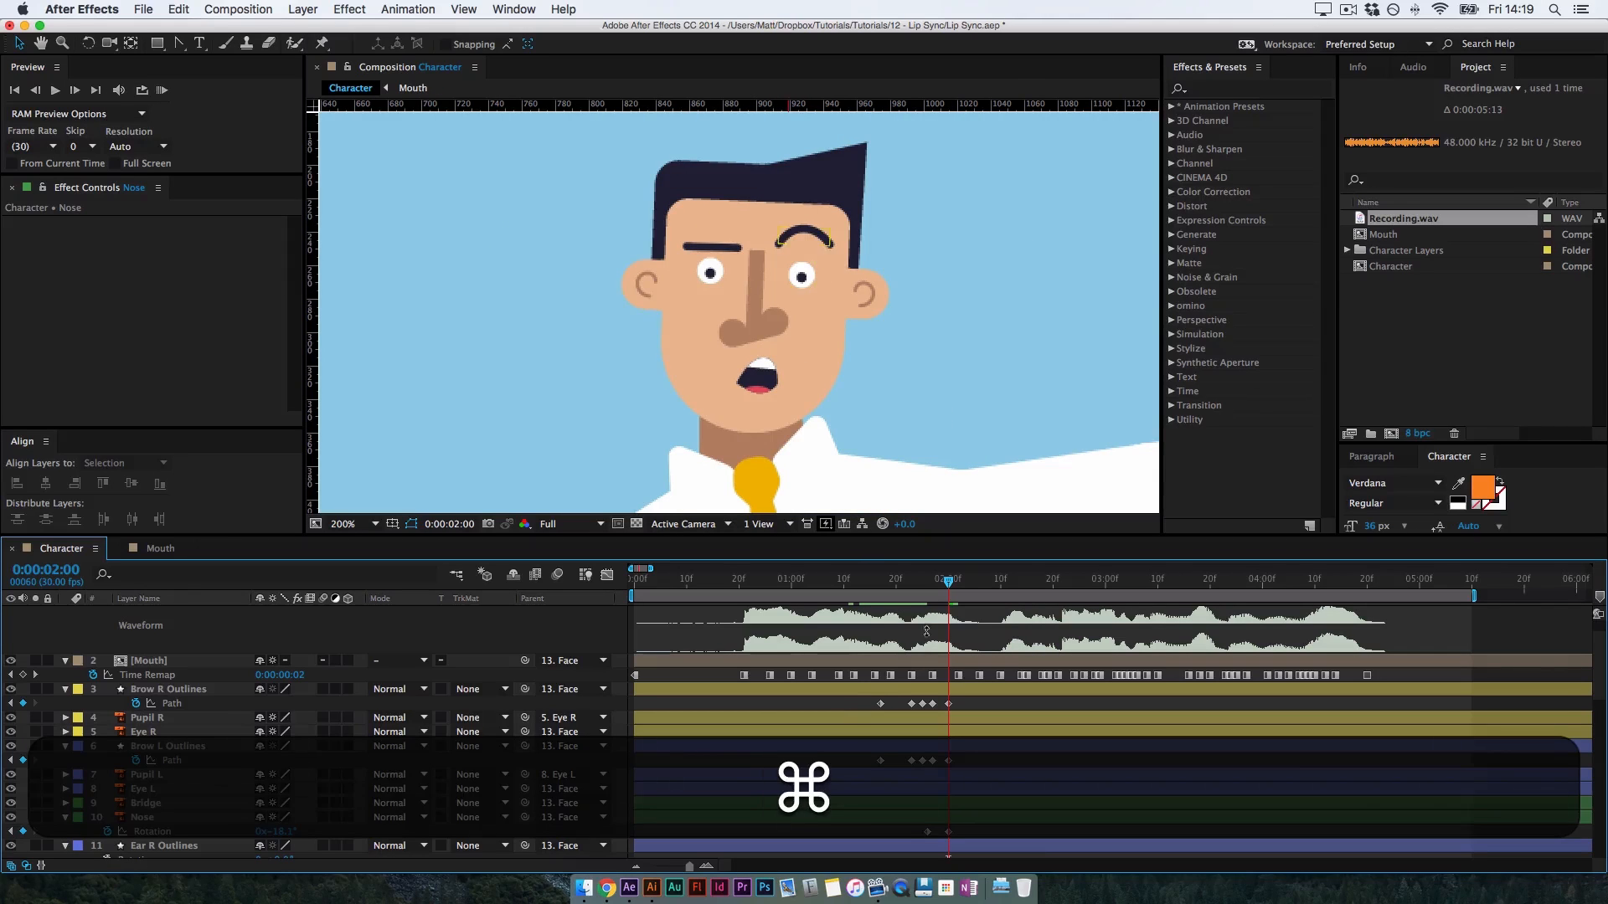
Add Position keyframes to the Pupil R and Pupil L layers at 0:00:01:27
mouse_move(943, 588)
mouse_down()
mouse_move(930, 597)
mouse_move(957, 604)
mouse_move(924, 609)
mouse_up()
key(super+equal)
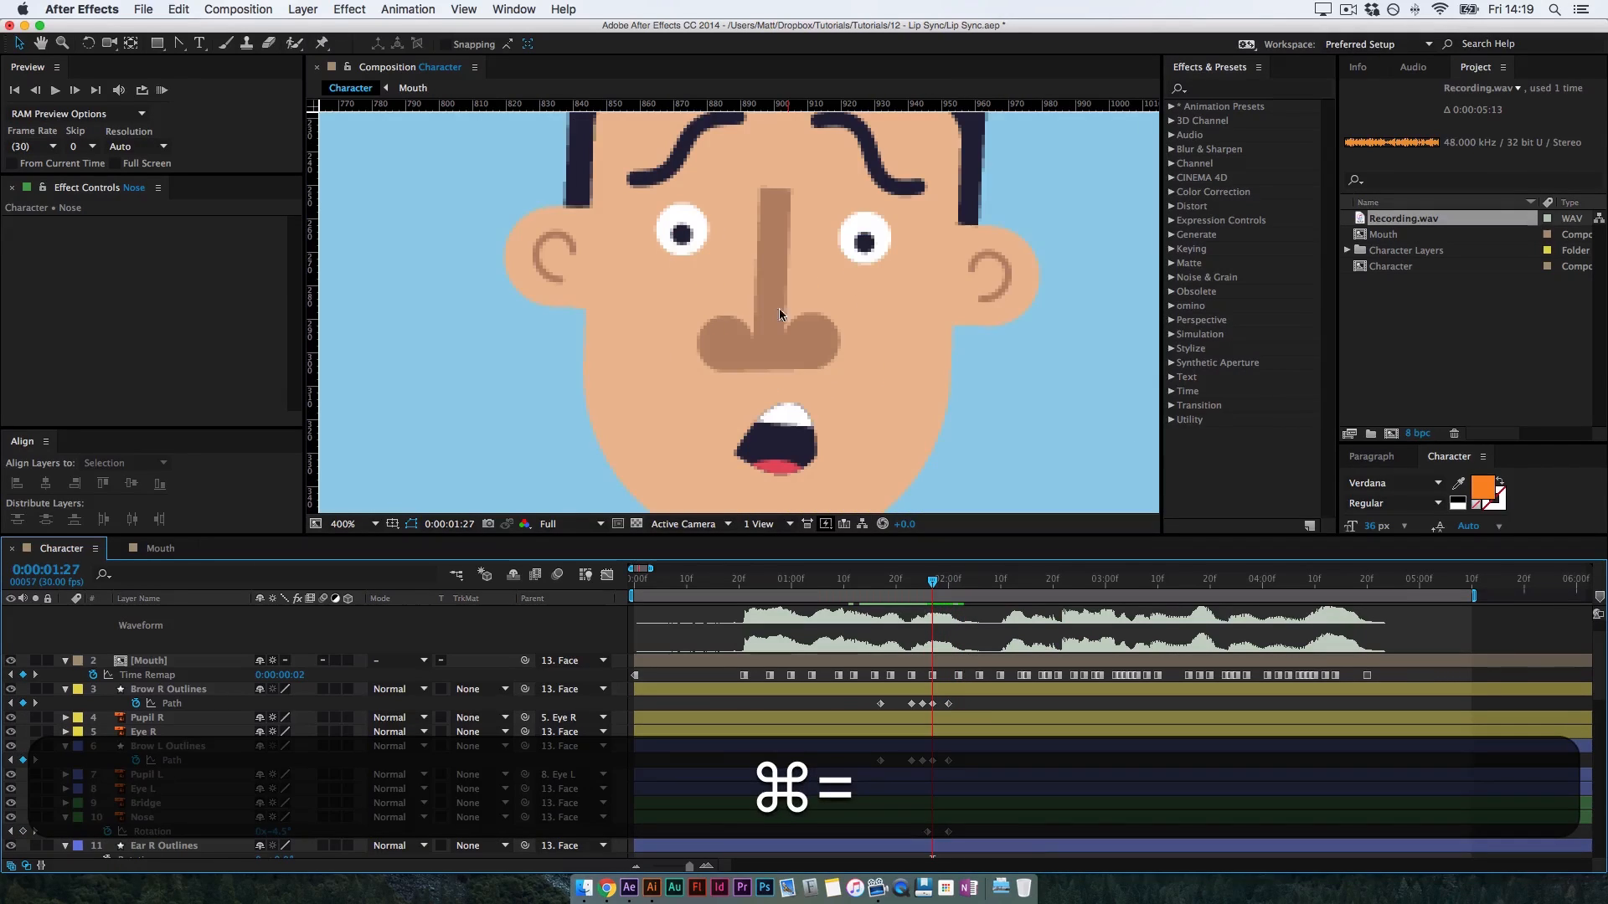
scroll(174, 744, up, 2)
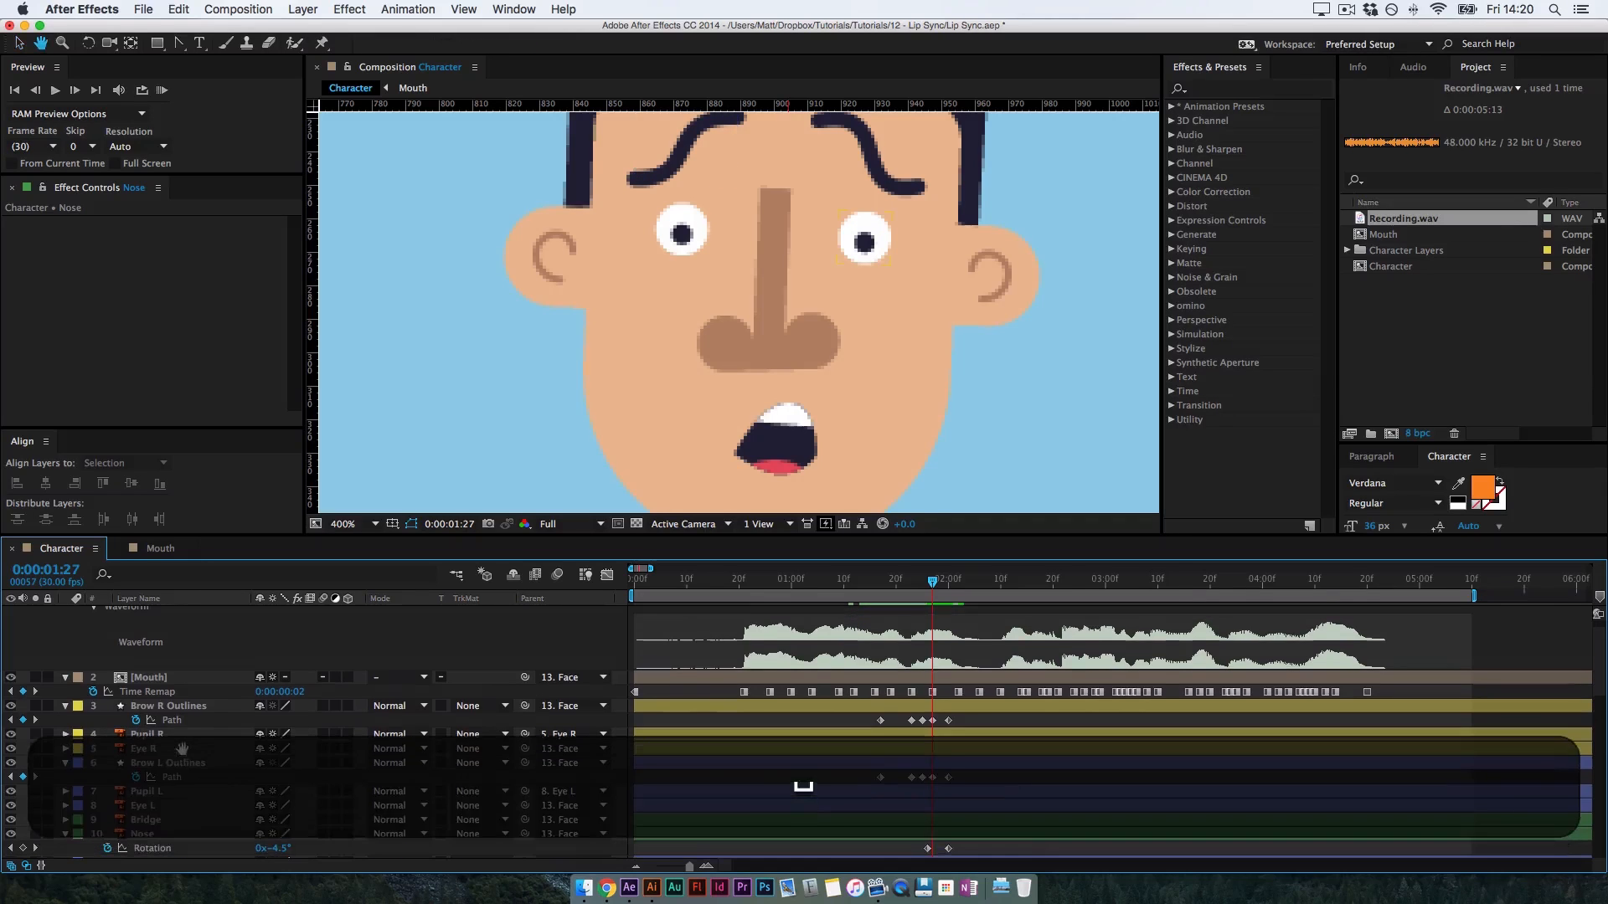
click(182, 735)
scroll(186, 737, up, 1)
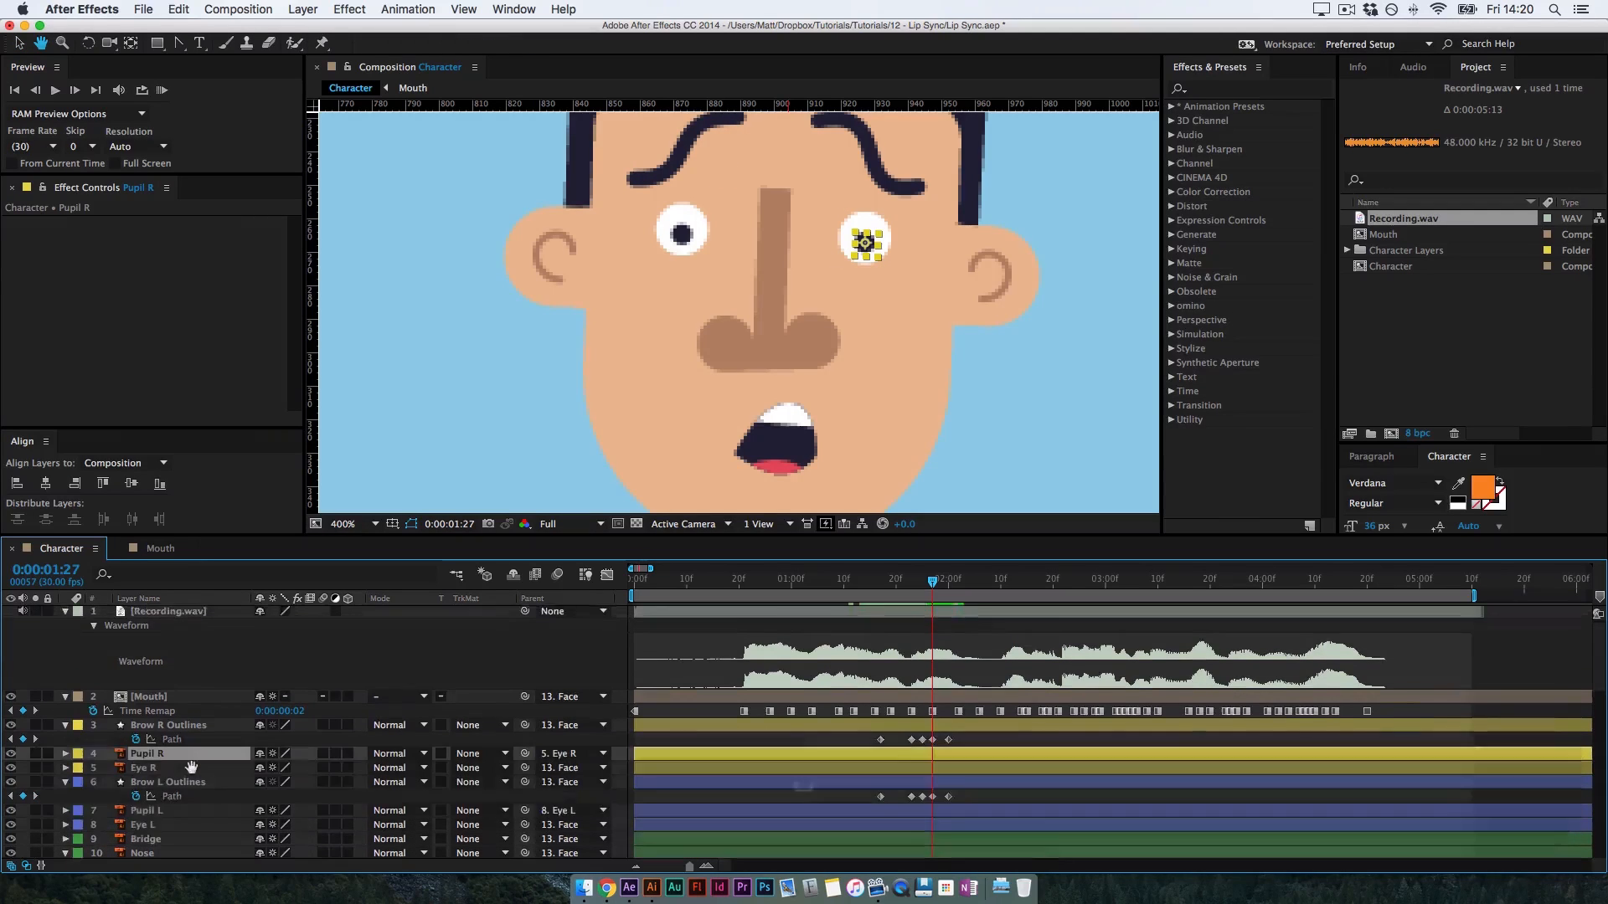
scroll(163, 774, down, 2)
super+click(152, 776)
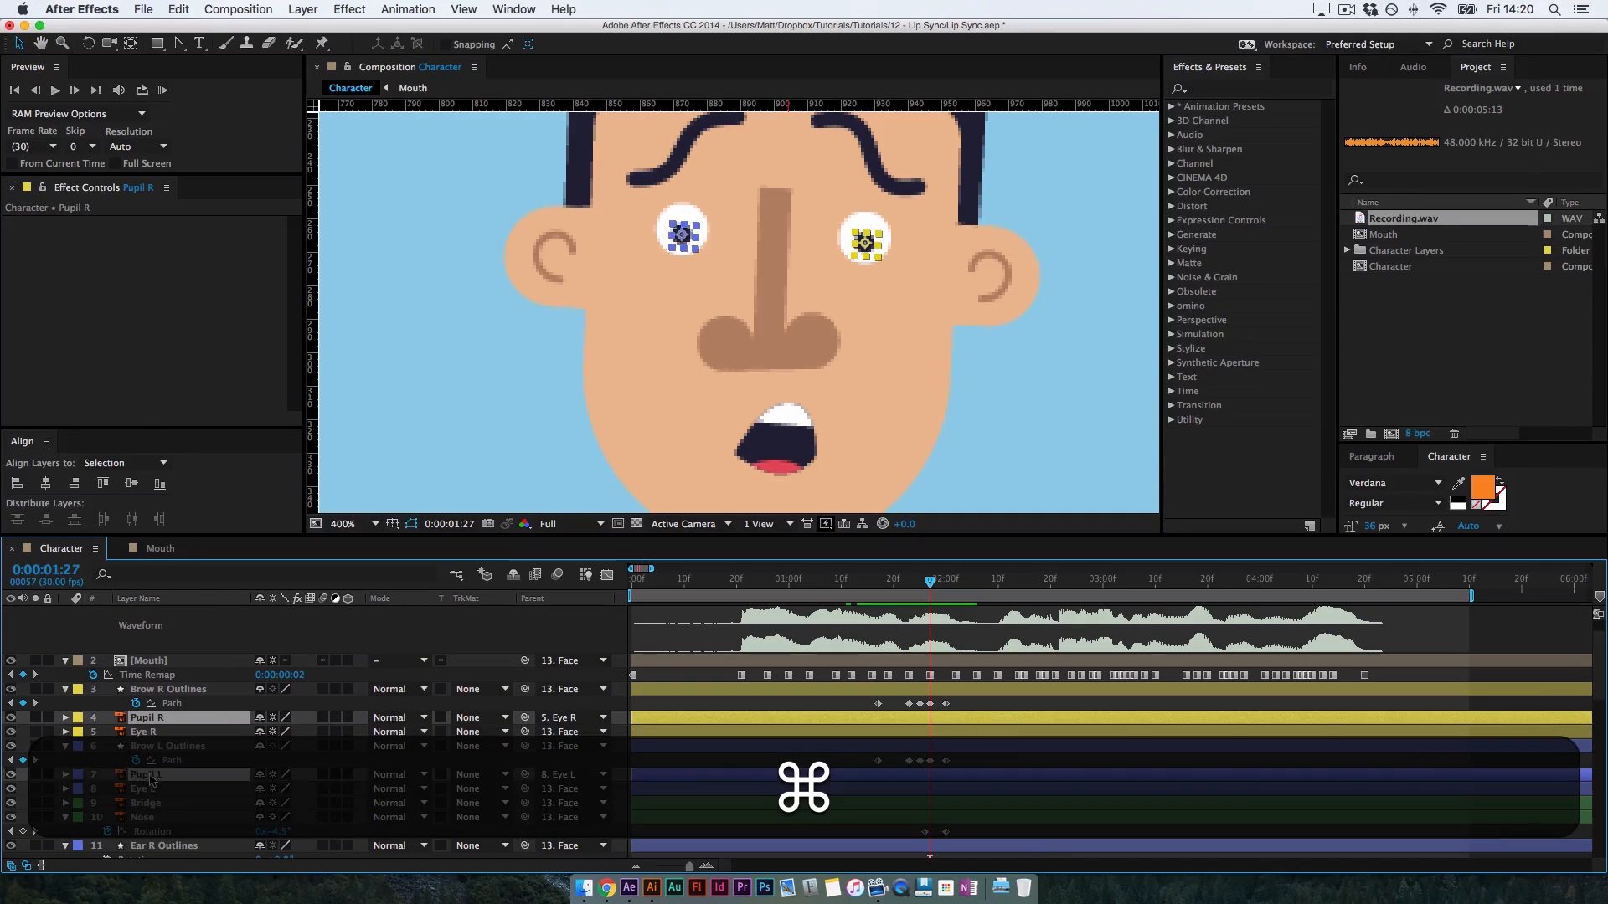
key(p)
click(107, 732)
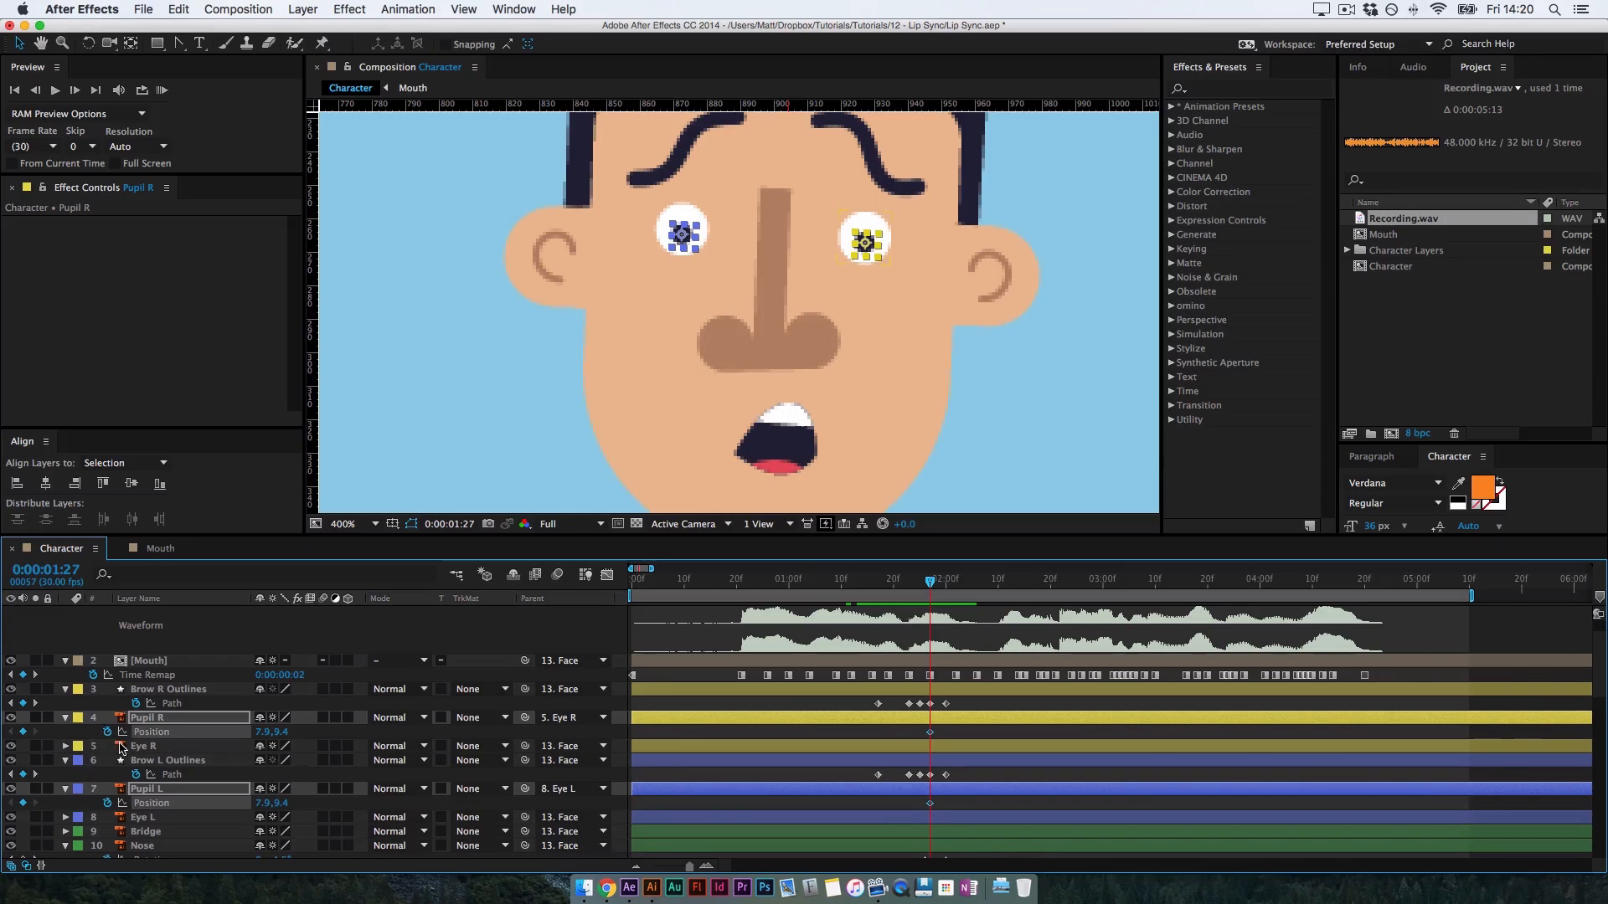
At 0:00:02:00, shift both pupils up toward the raised eyebrow's side, to Position about 10.2, 5.3
key(super+Right)
key(super+Right)
key(super+Right)
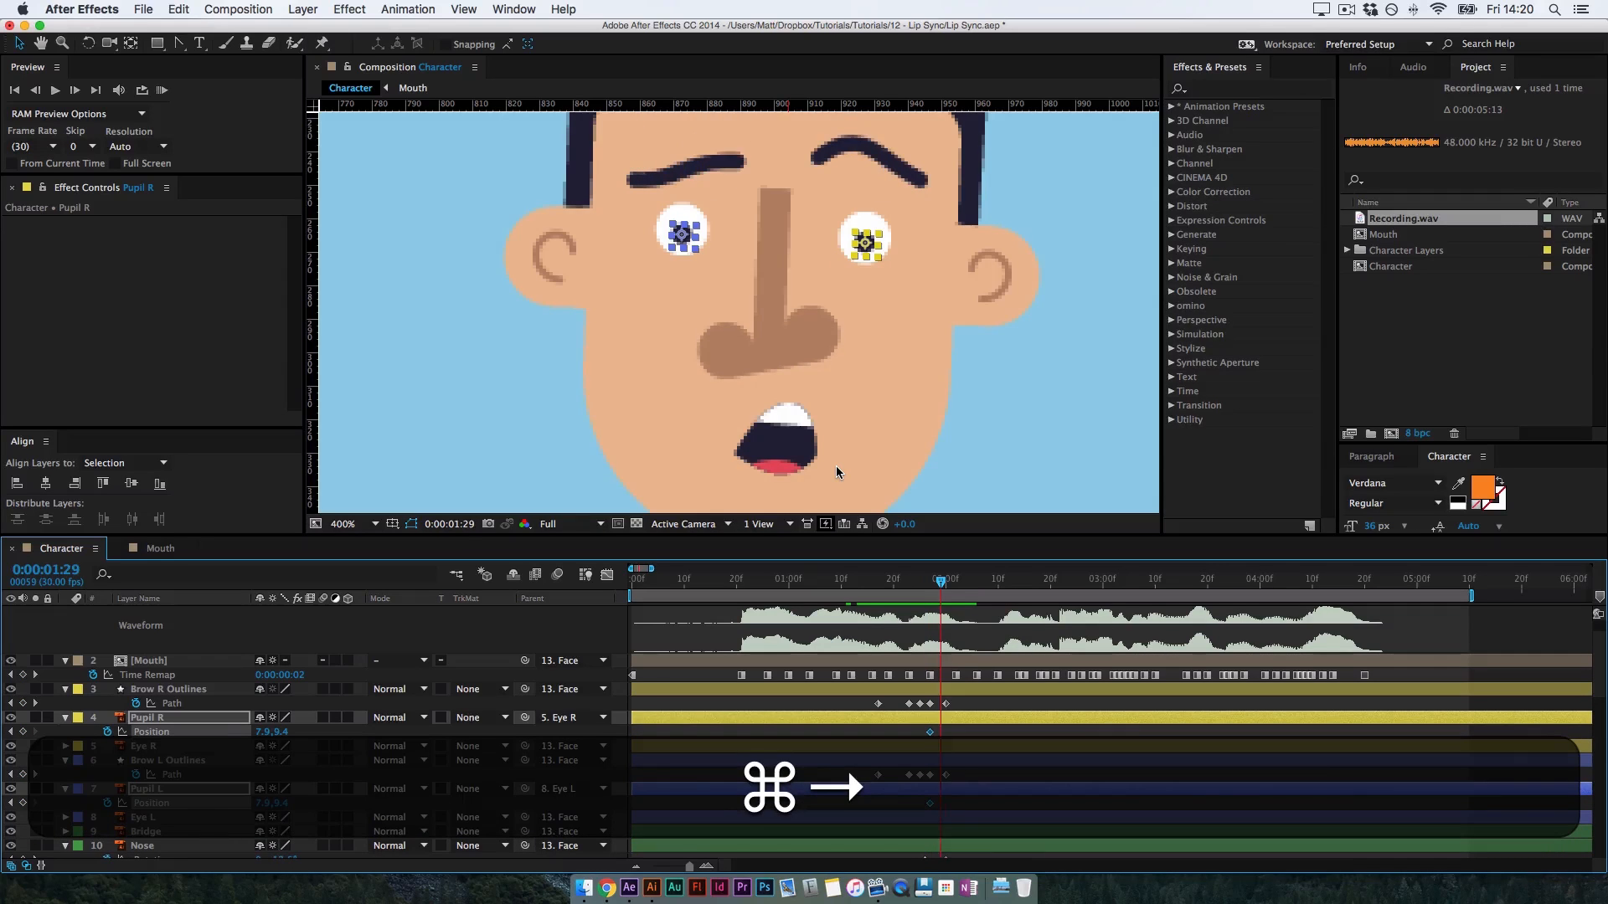
drag(868, 249, 874, 236)
click(968, 732)
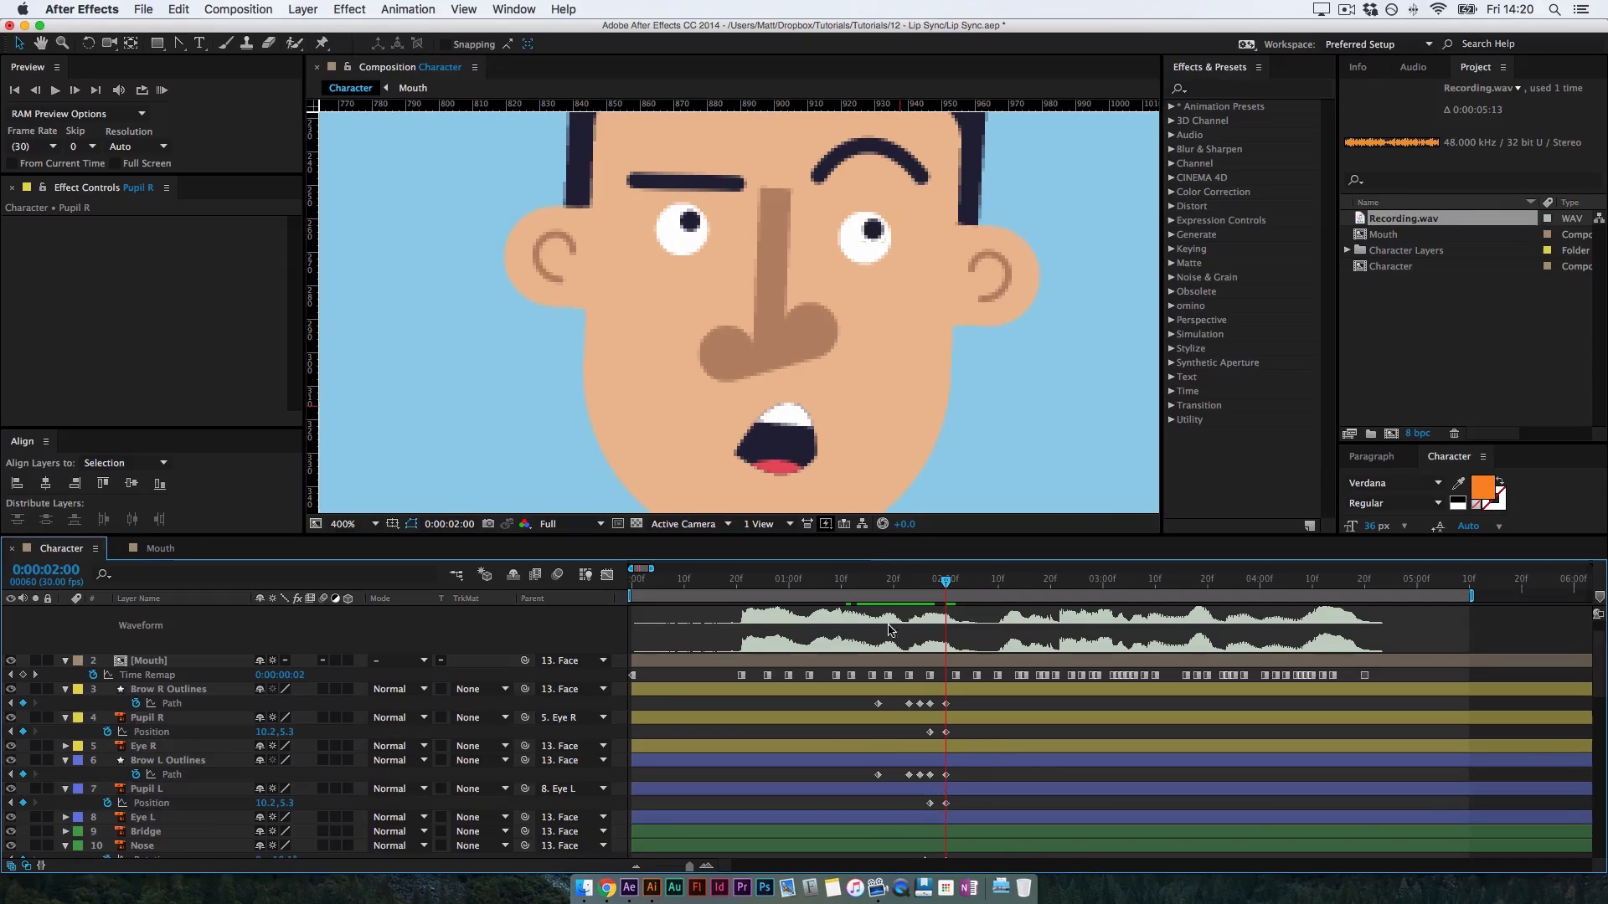
Advance the current time to 0:00:02:02 and leave no layer selected
key(space)
drag(861, 272, 765, 266)
key(super+Right)
key(super+Right)
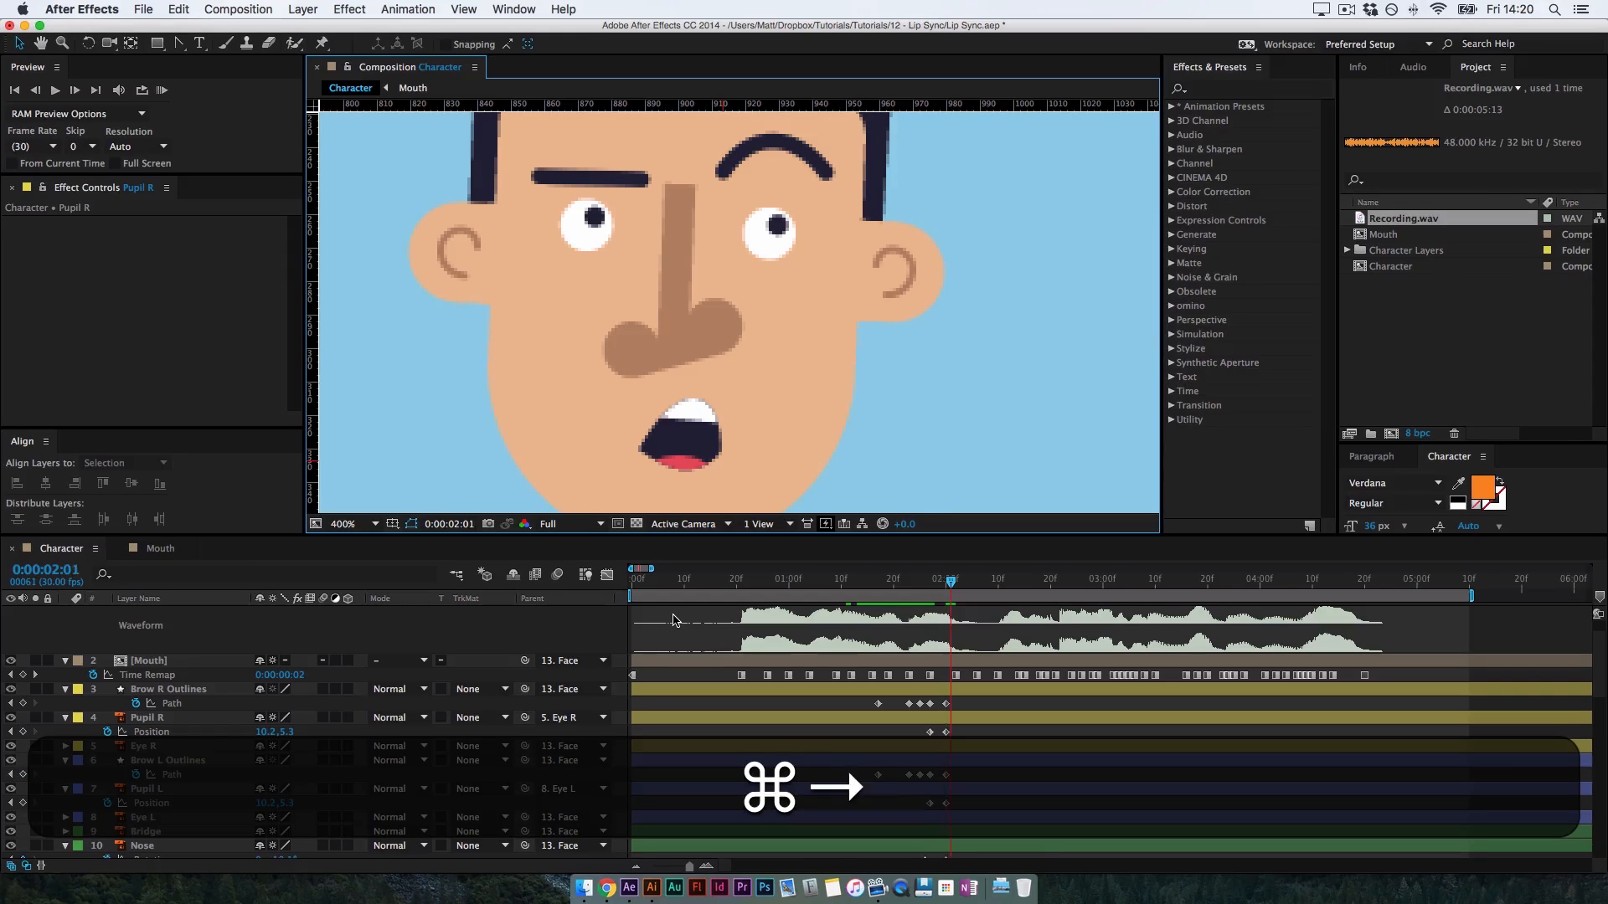
click(167, 719)
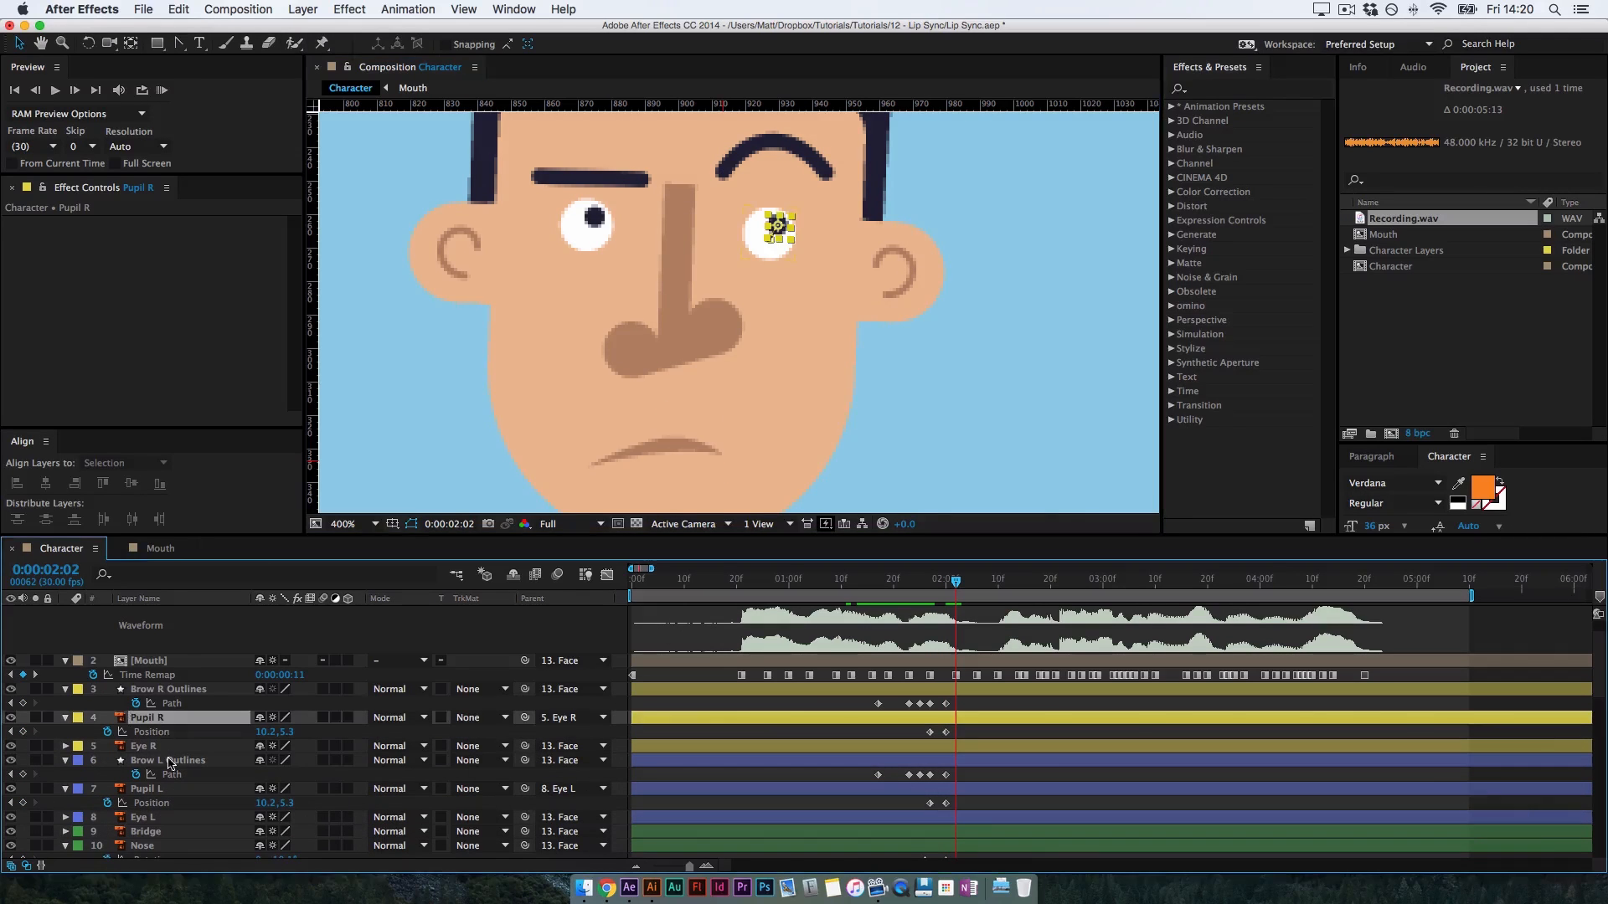
super+click(166, 794)
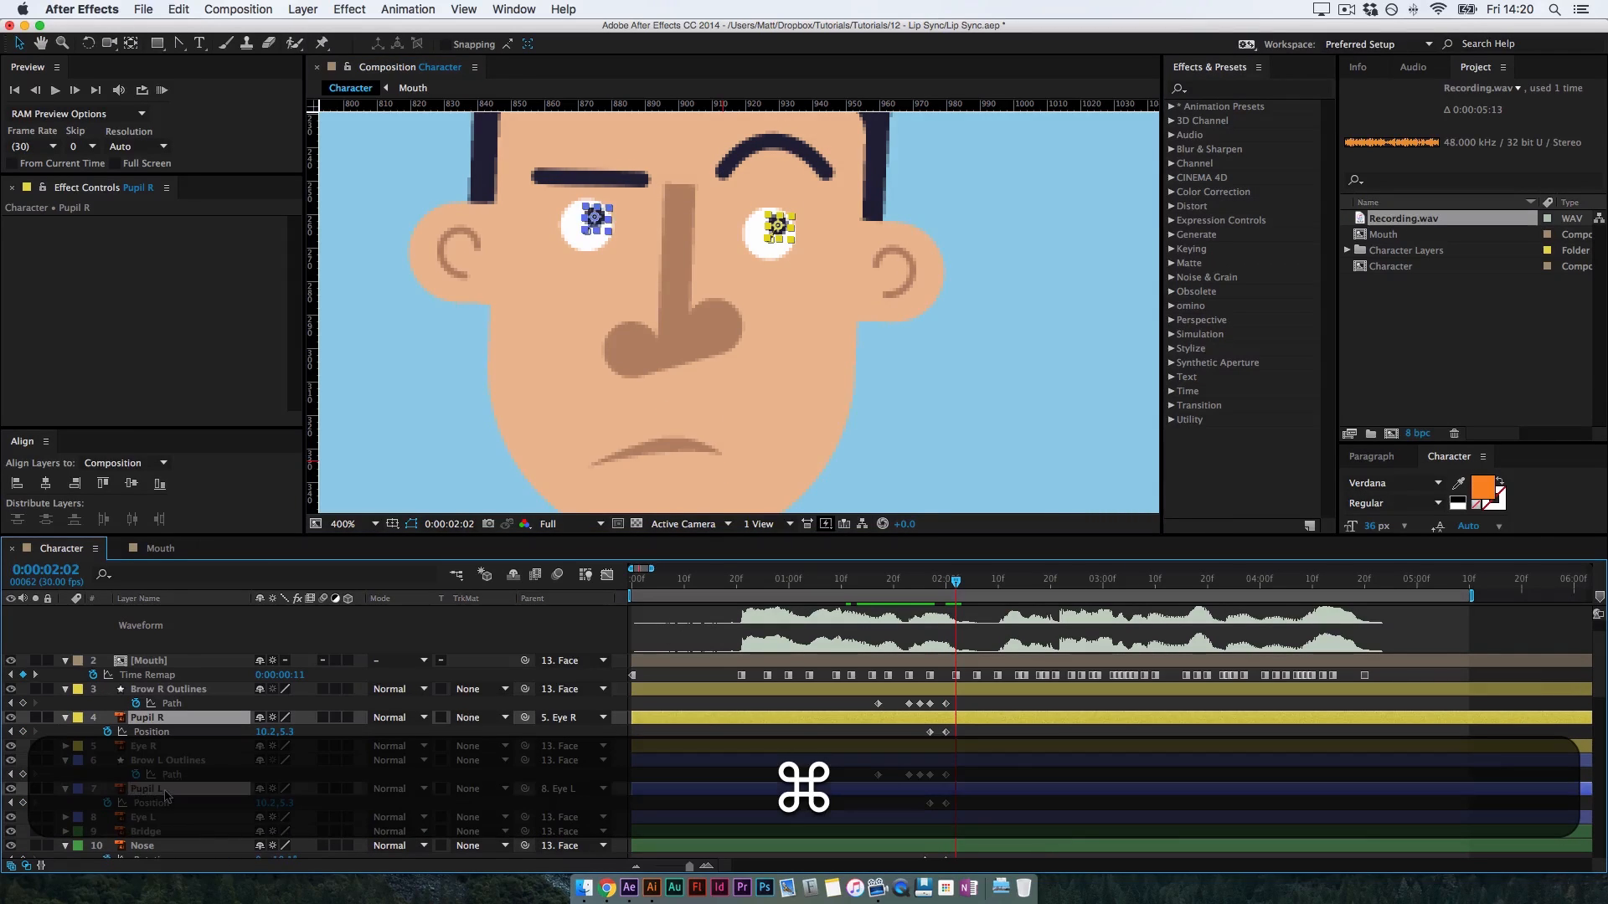
click(981, 776)
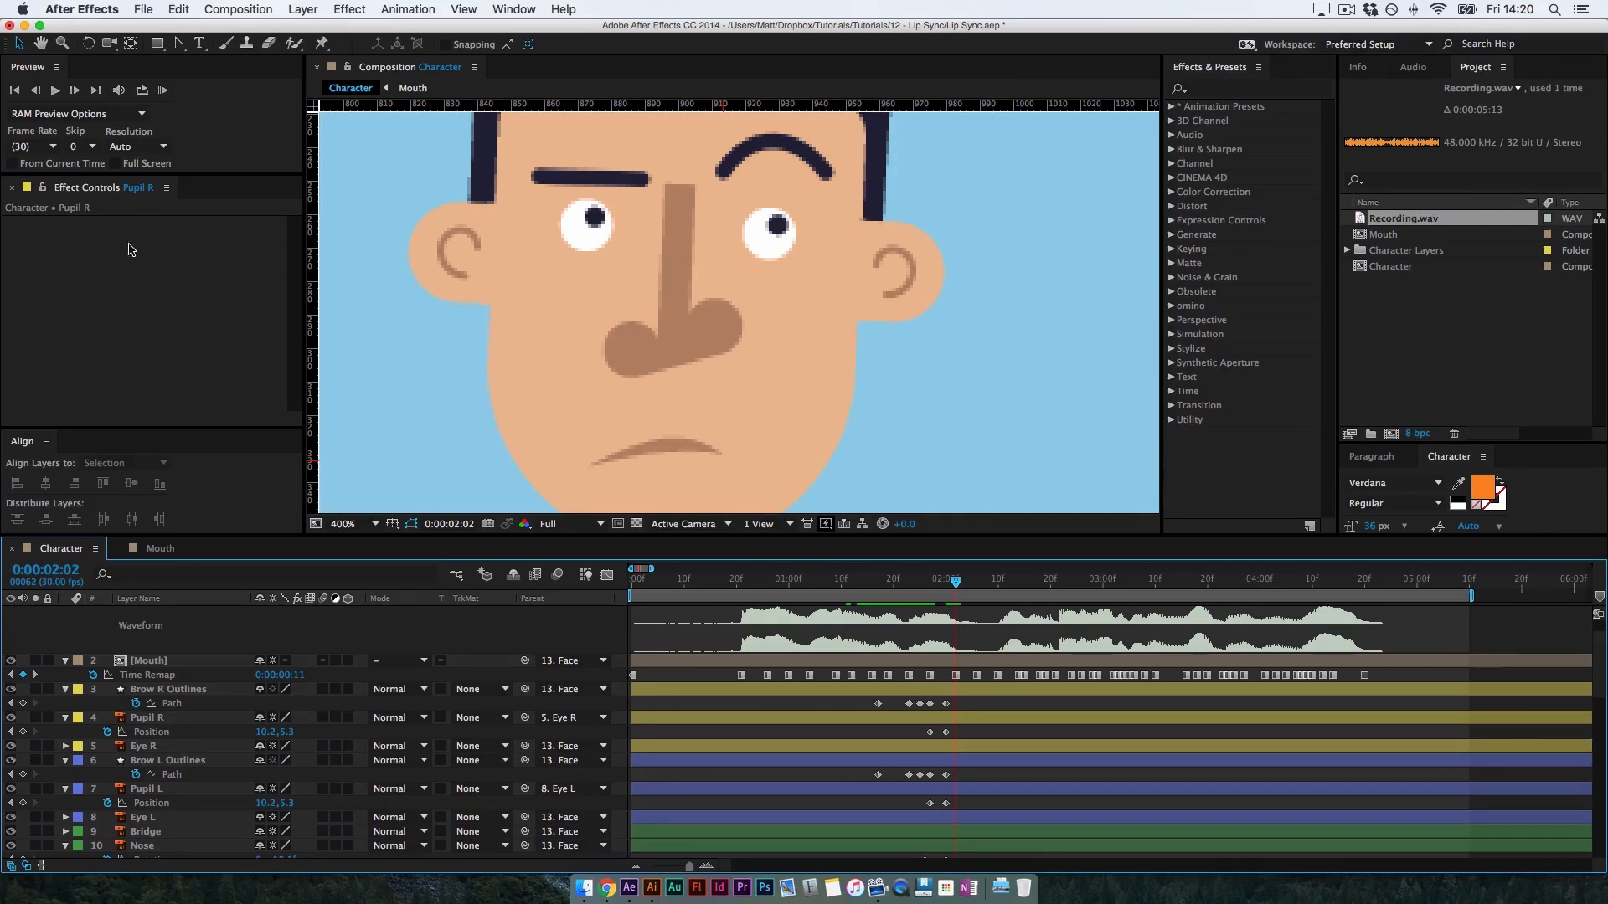
Add a new null object layer to the Character composition
click(303, 10)
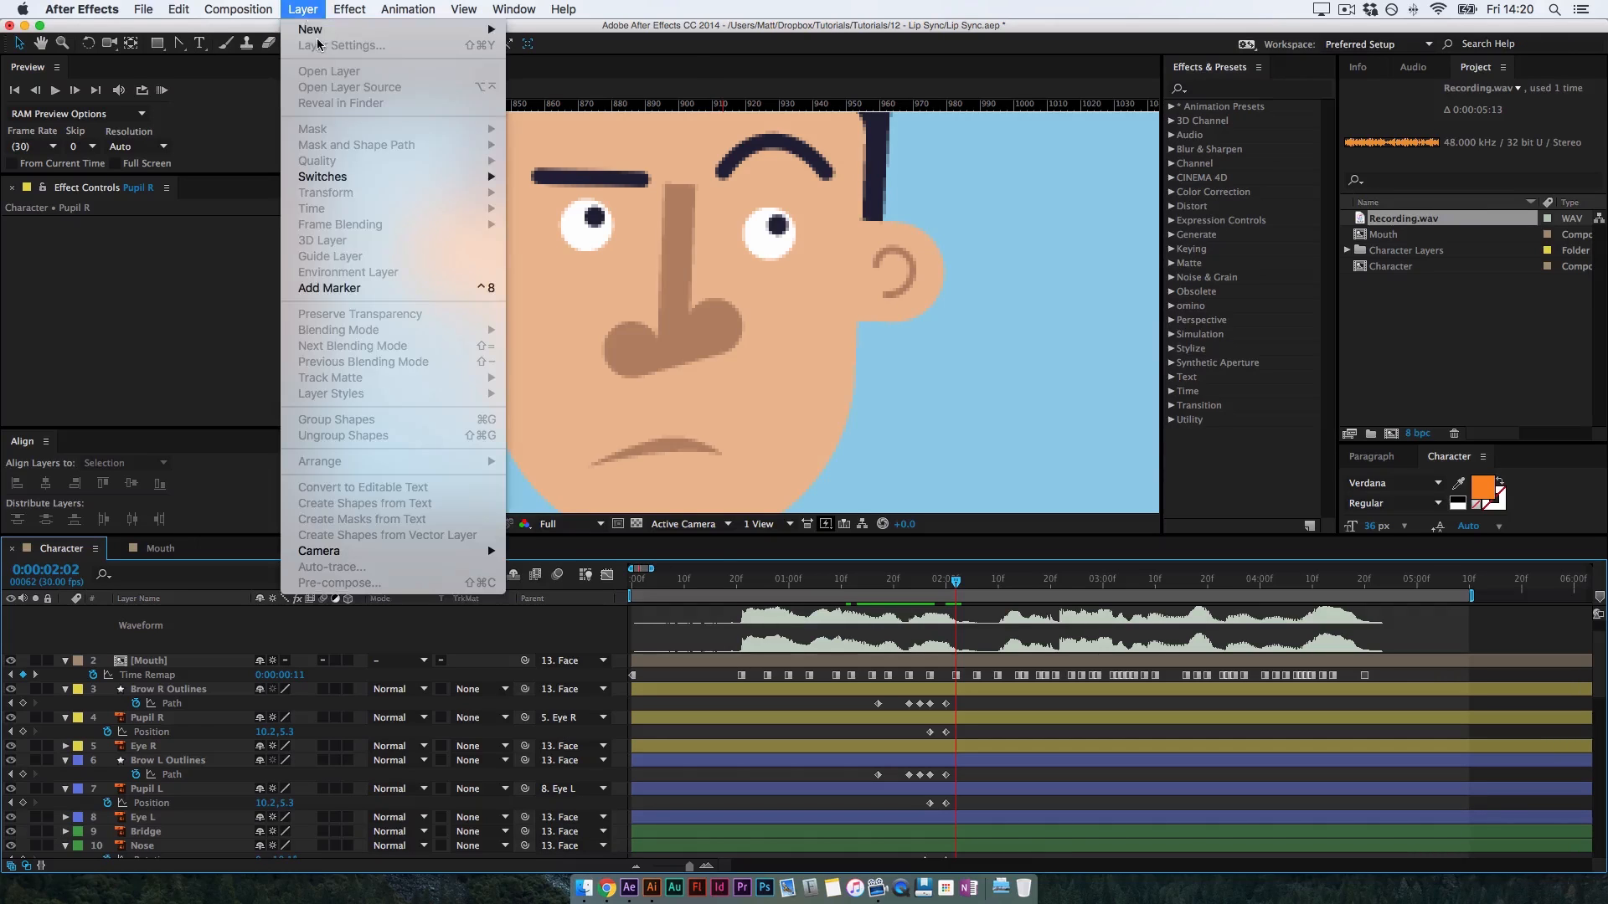
mouse_move(316, 30)
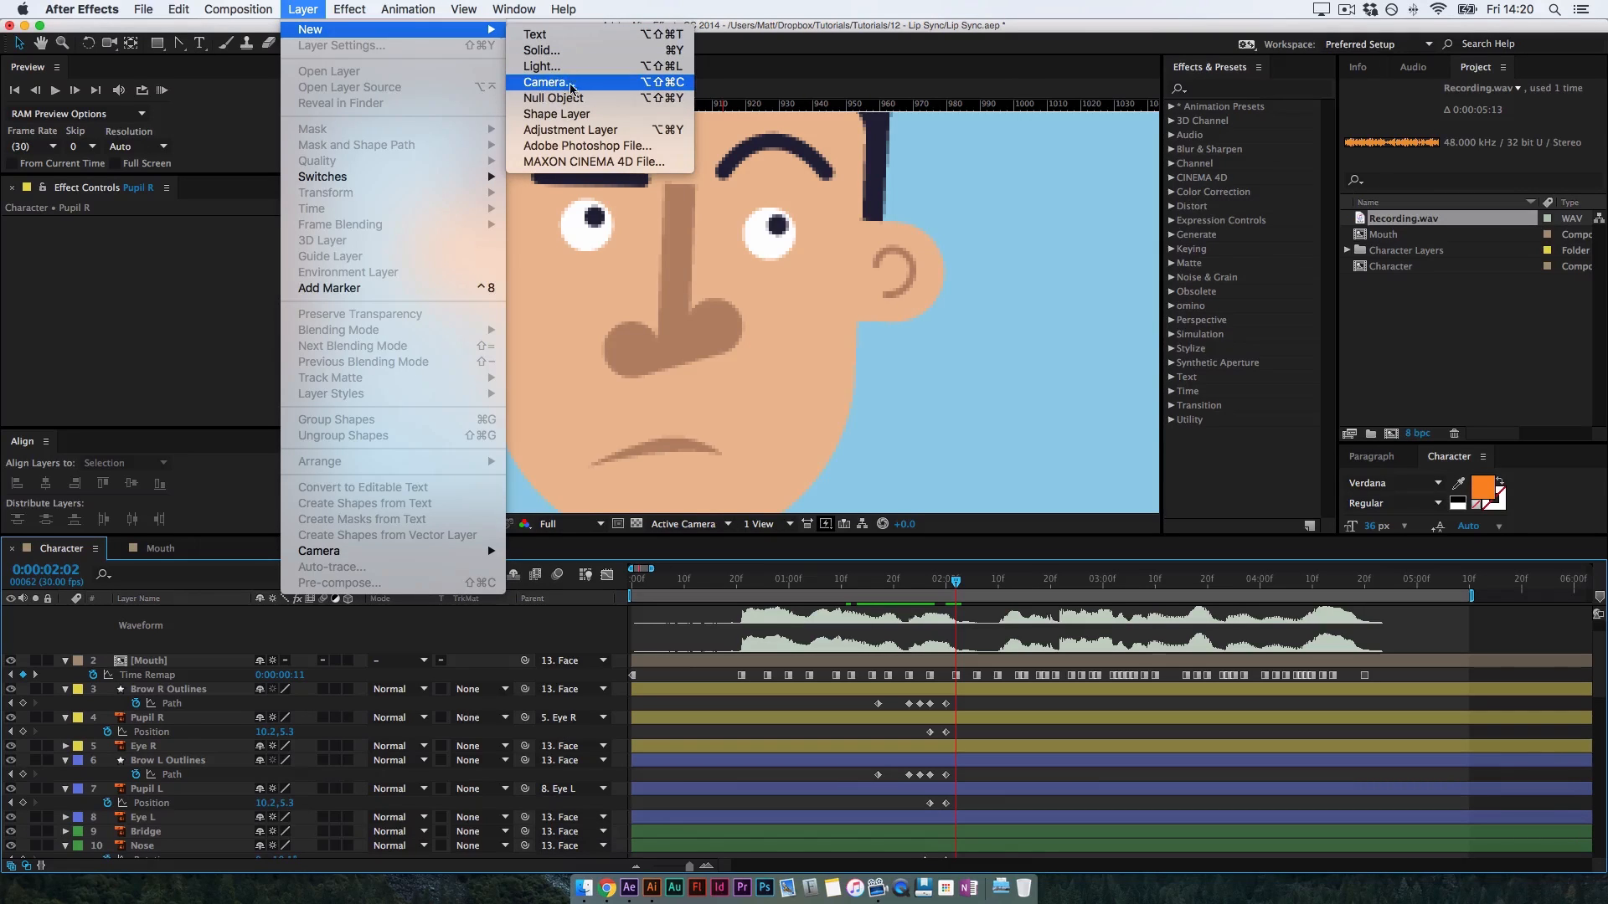
click(563, 98)
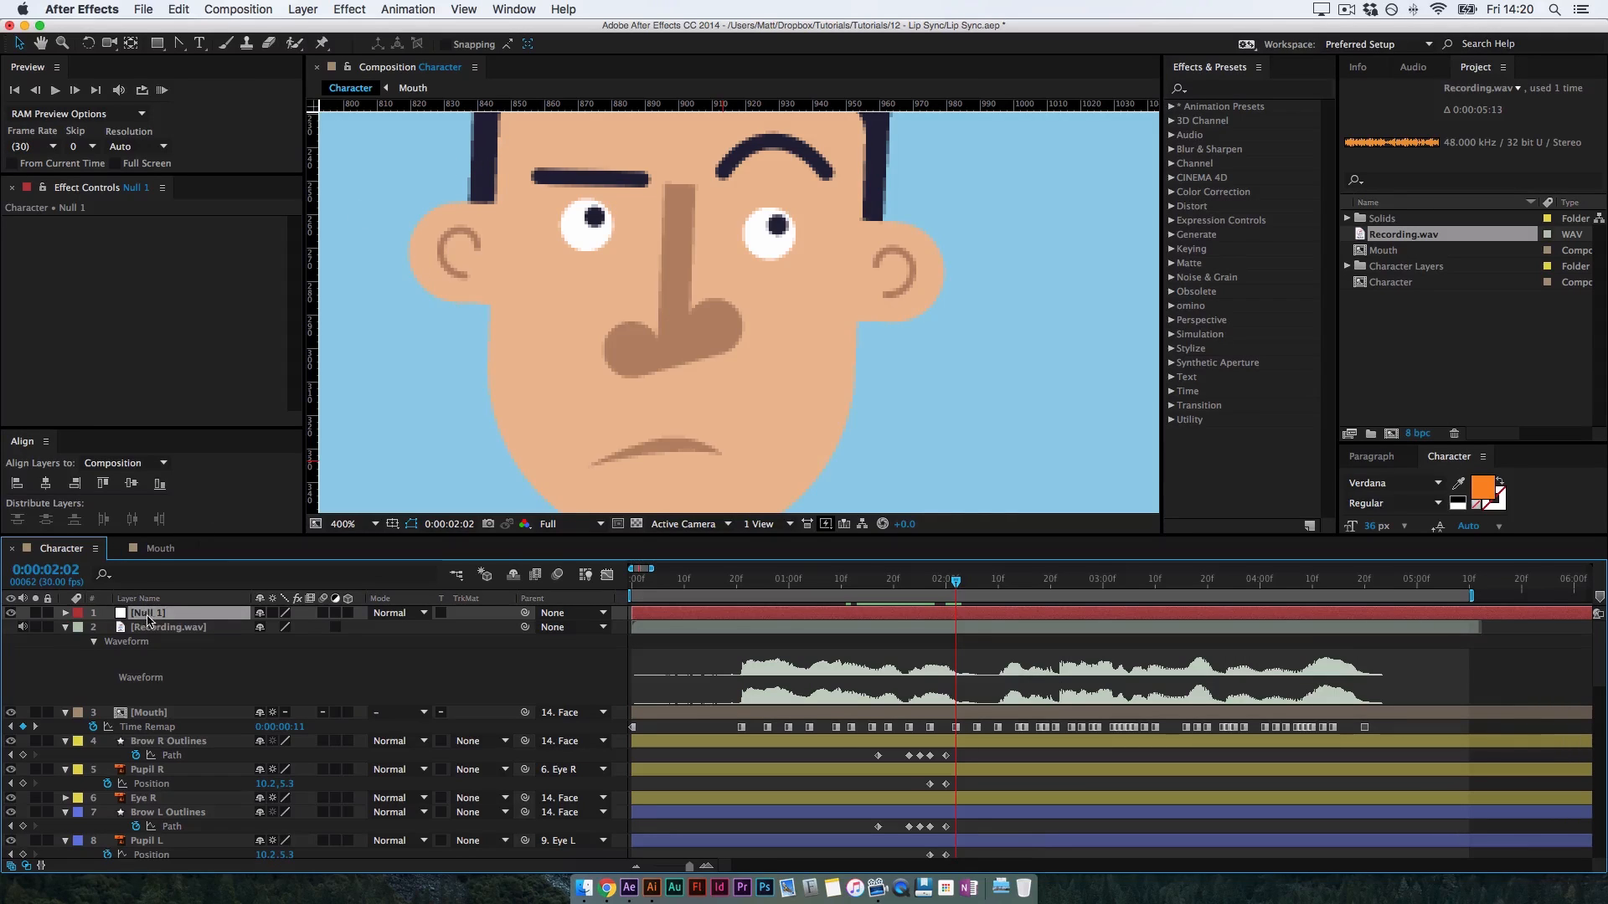
Move the null object from the torso onto the character's face so its frame surrounds the eyes and nose
key(super+minus)
key(super+minus)
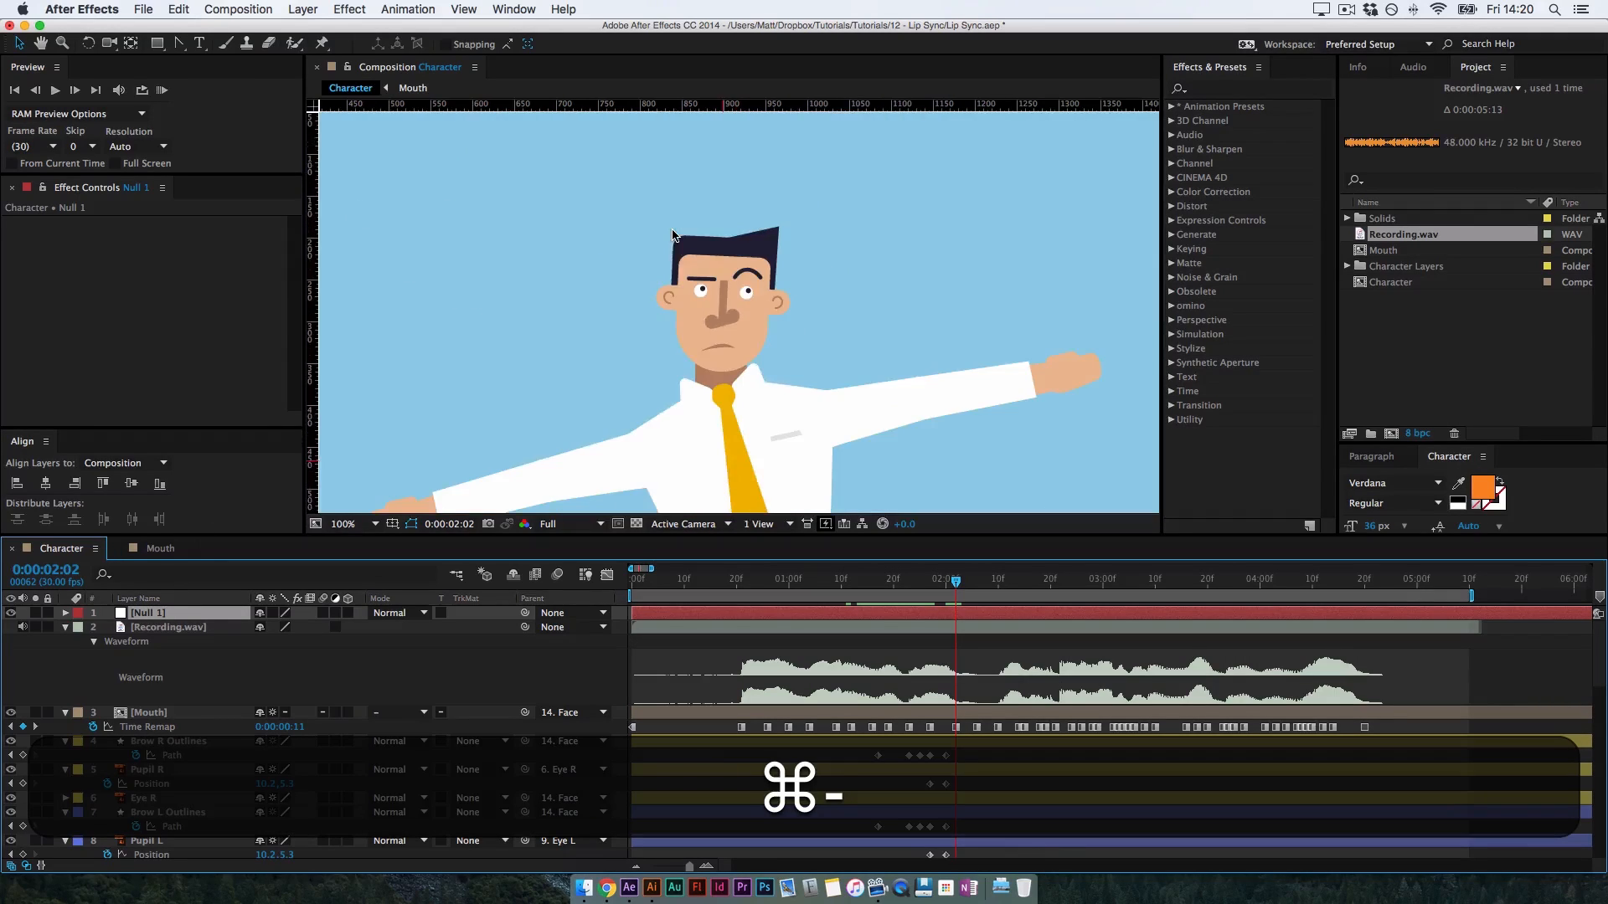
key(space)
drag(762, 357, 825, 198)
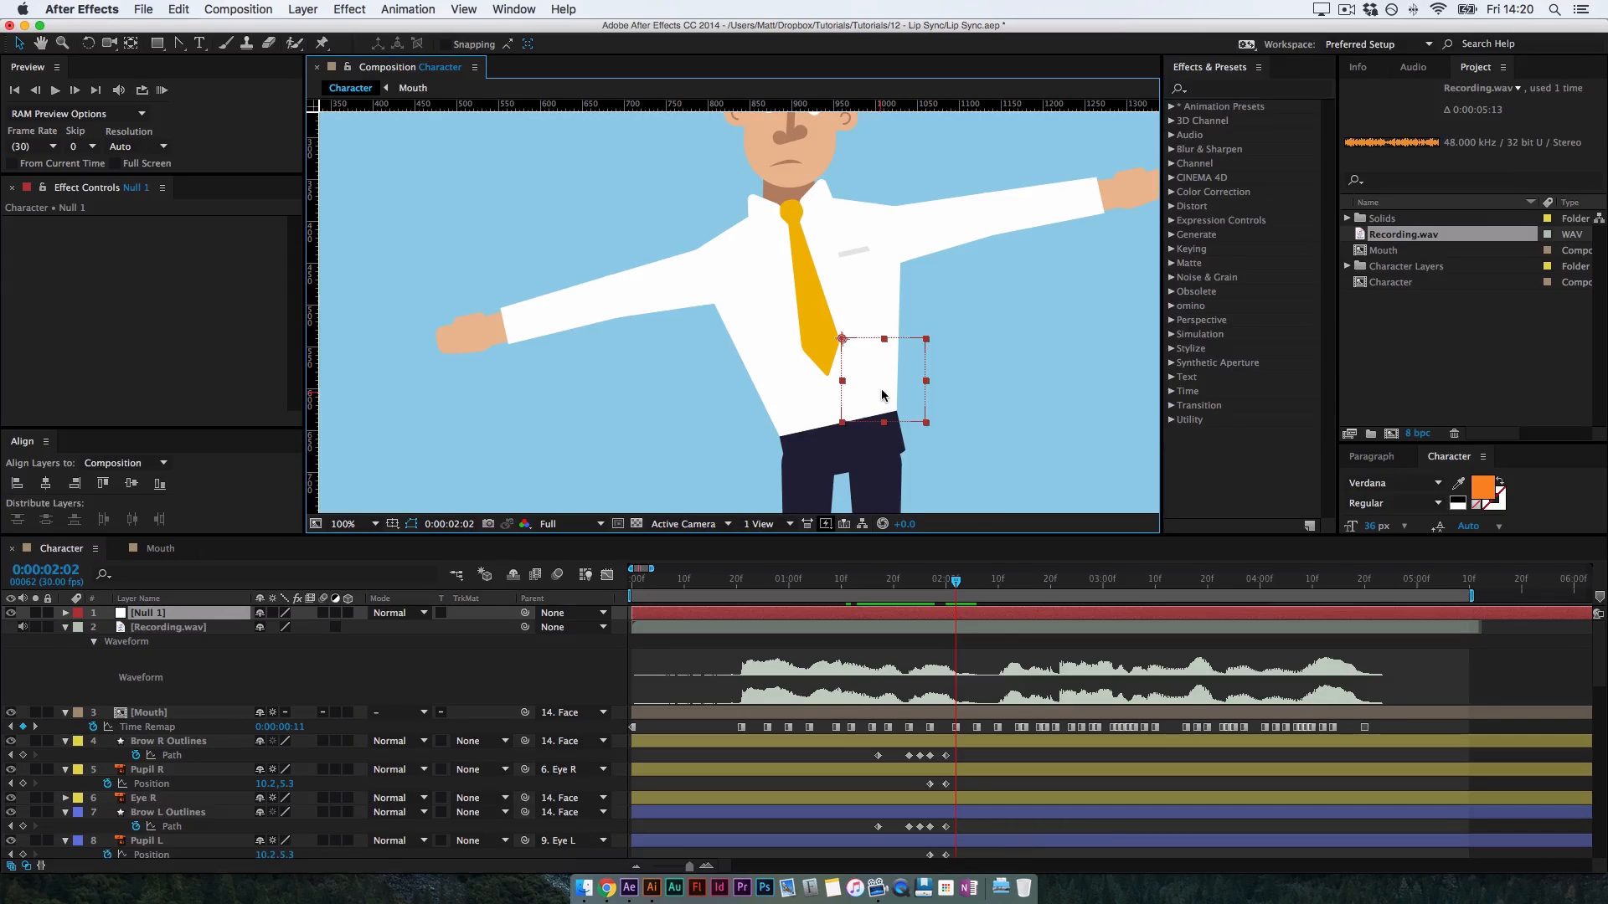
drag(866, 386, 775, 389)
key(space)
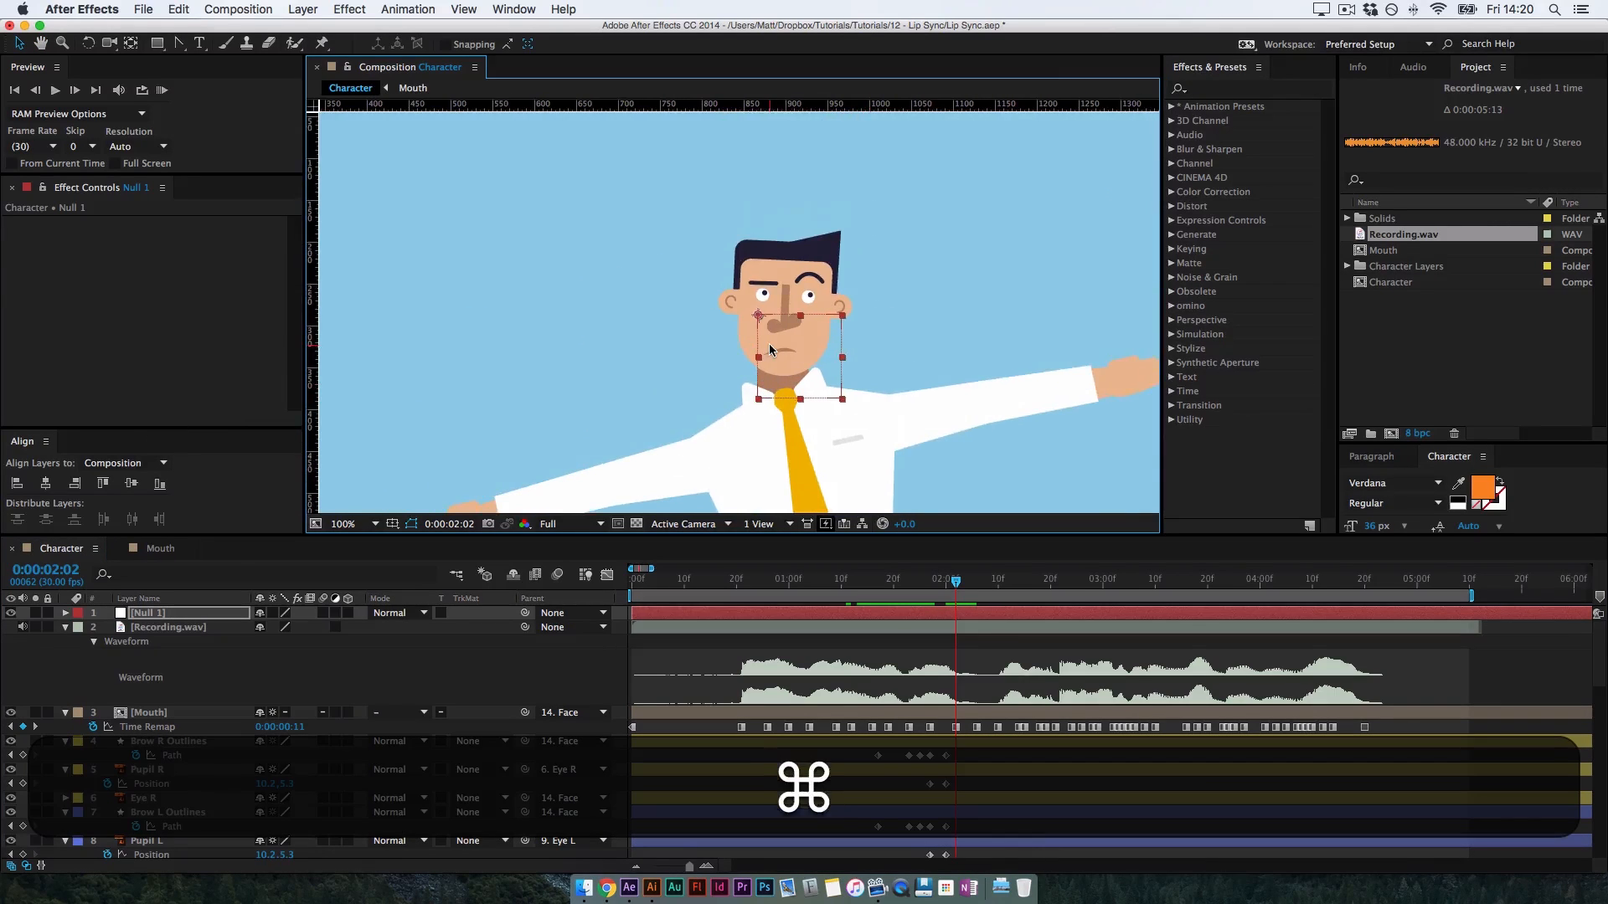
key(super+equal)
key(super+equal)
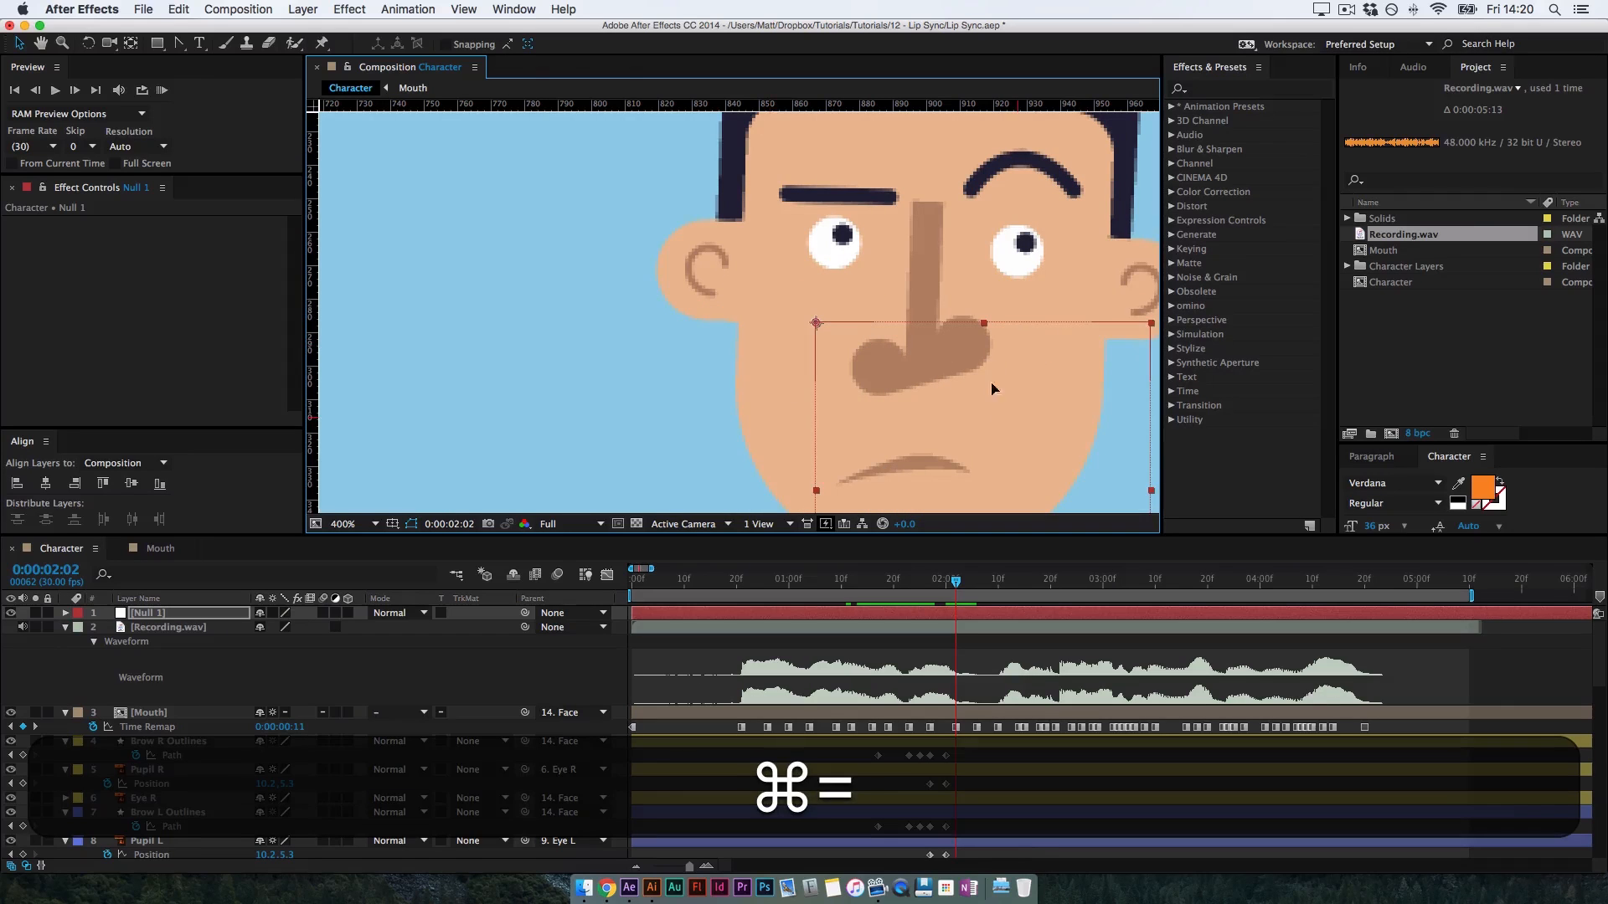
drag(992, 389, 951, 255)
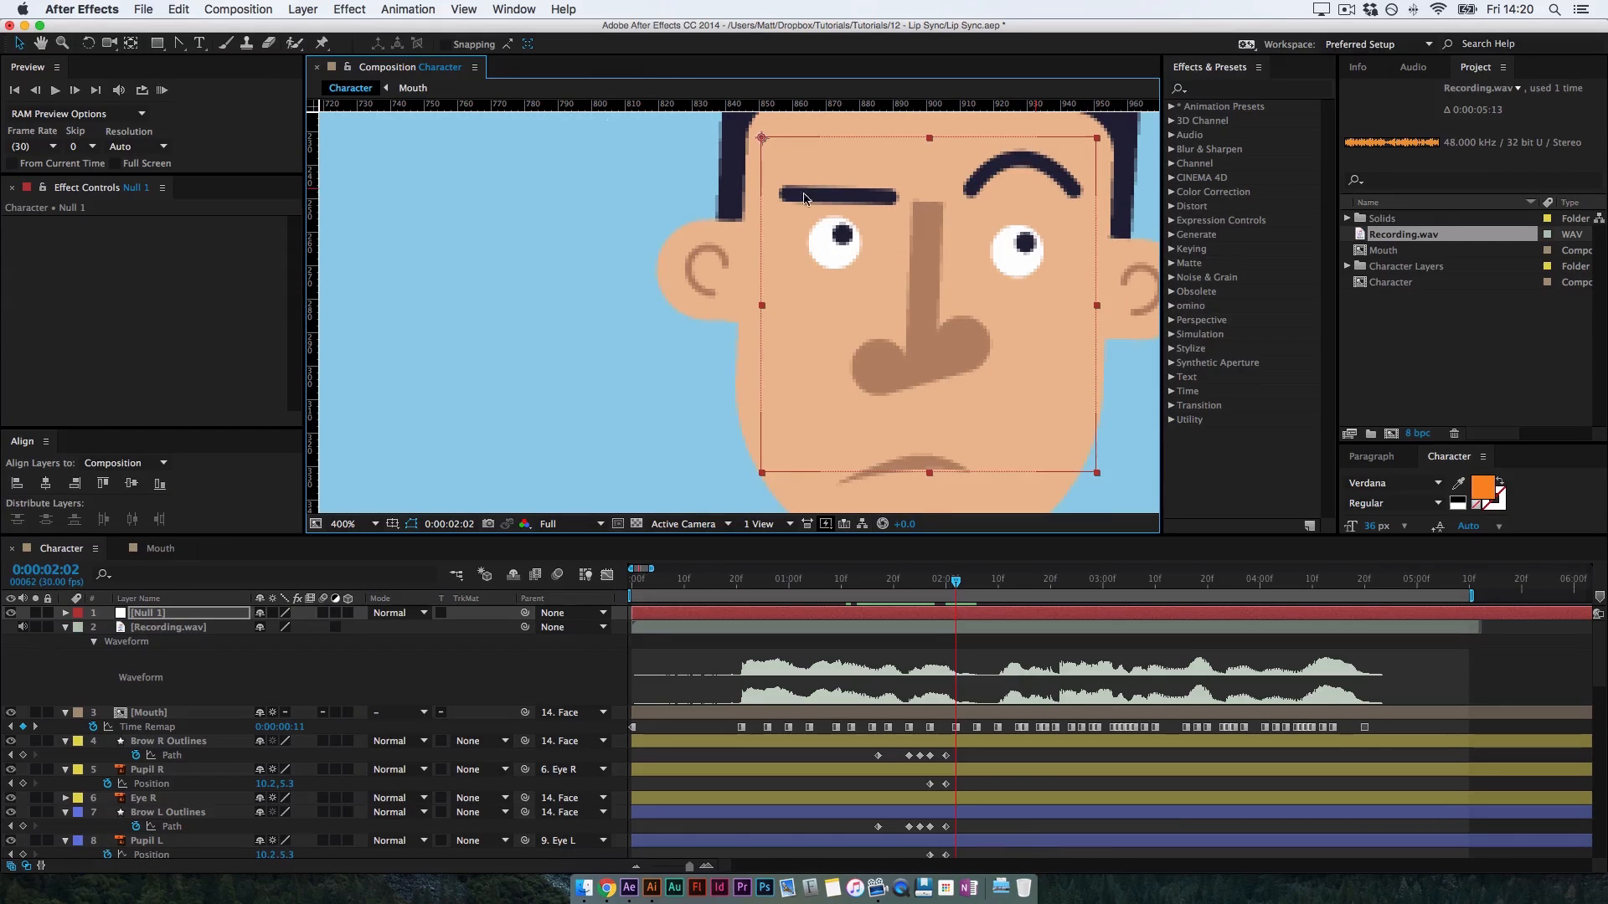
Open the Motion 2 script with enough room for its controls and centre the null's anchor point
click(408, 9)
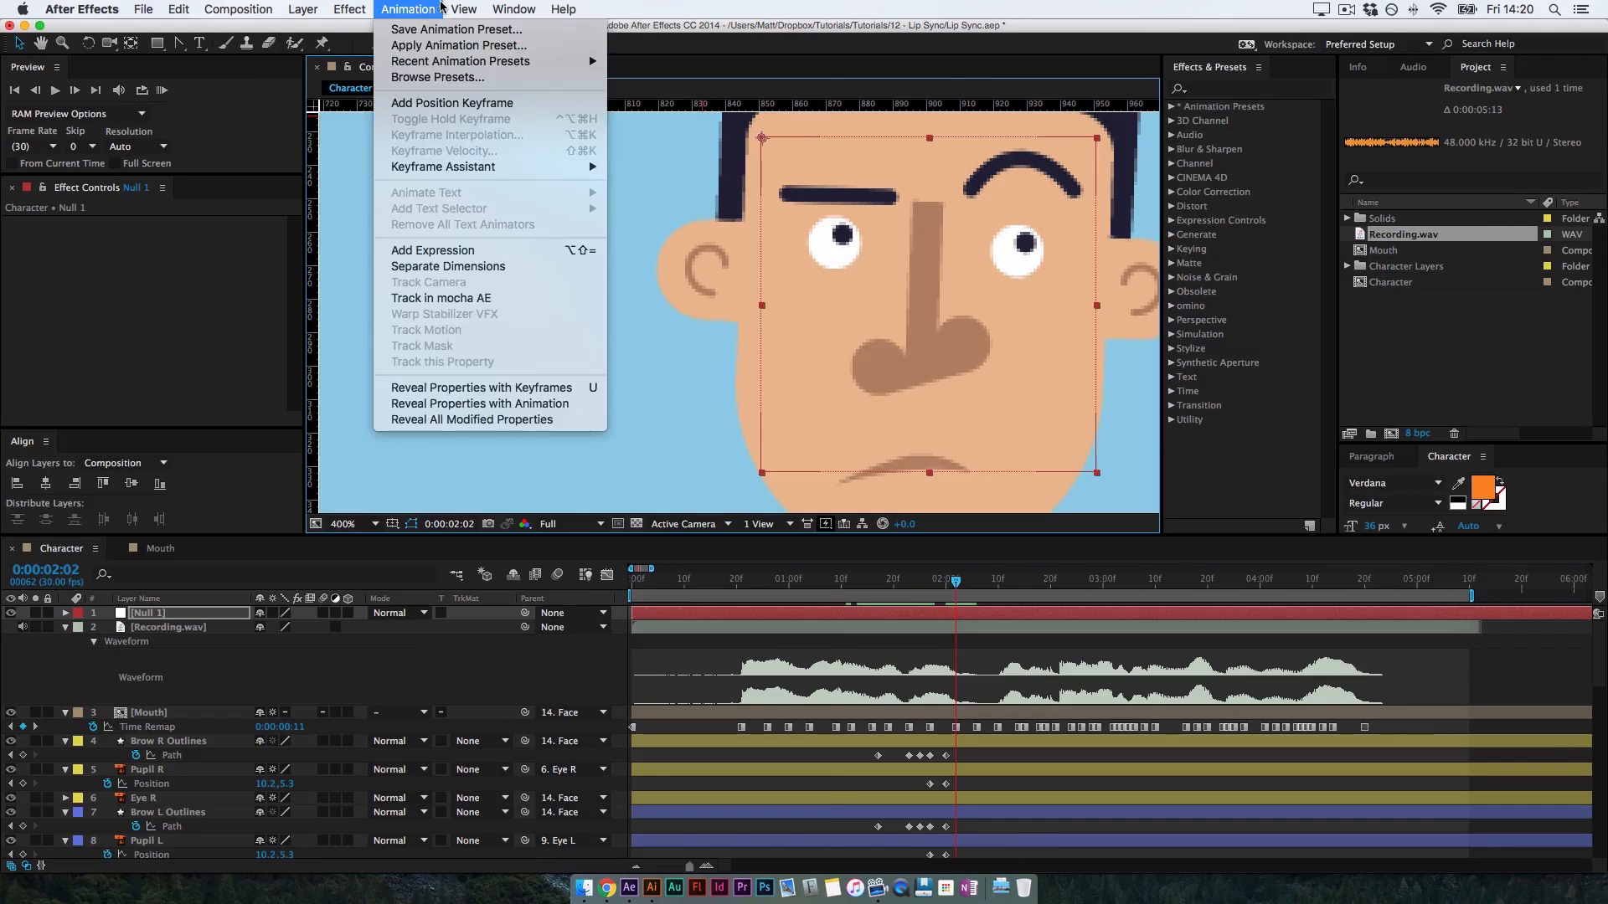
mouse_move(511, 9)
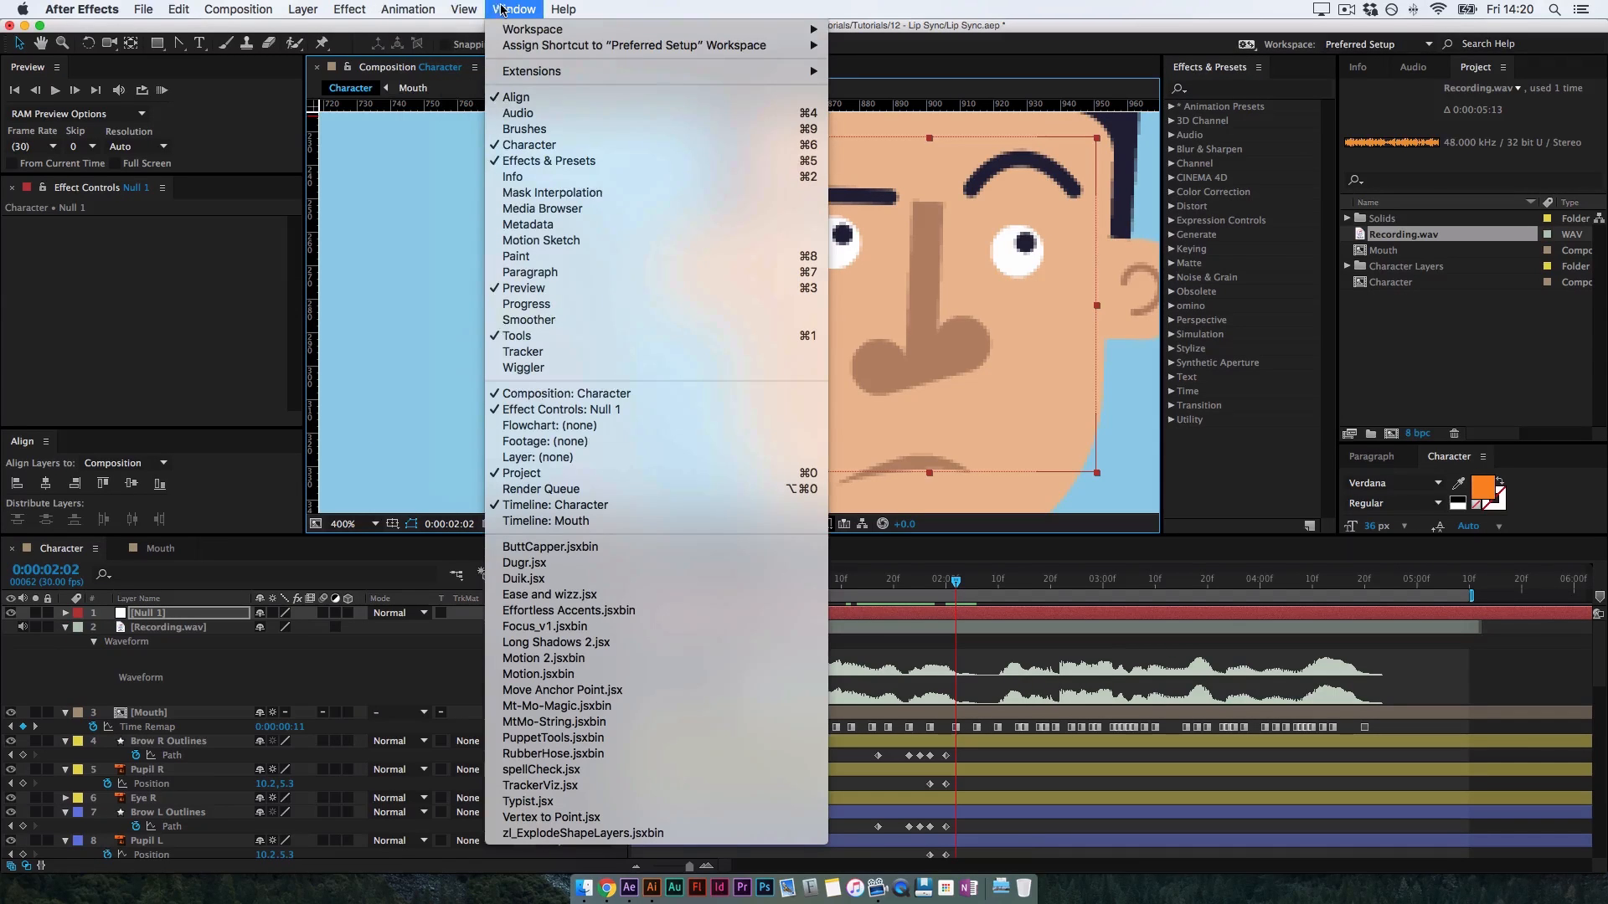
click(533, 659)
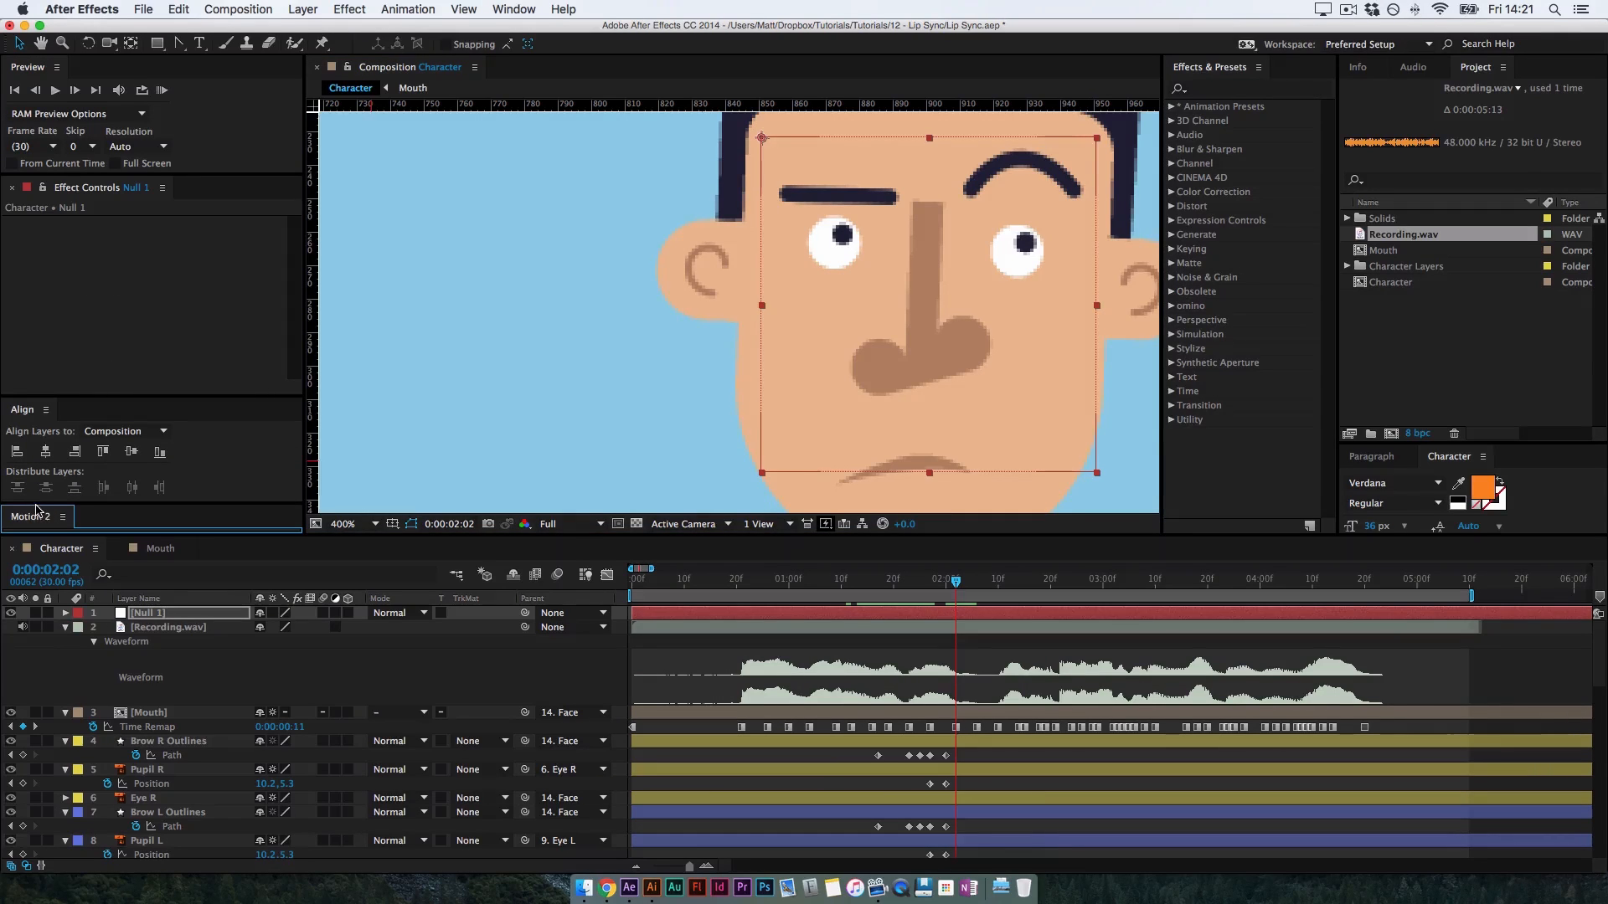
drag(37, 504, 63, 334)
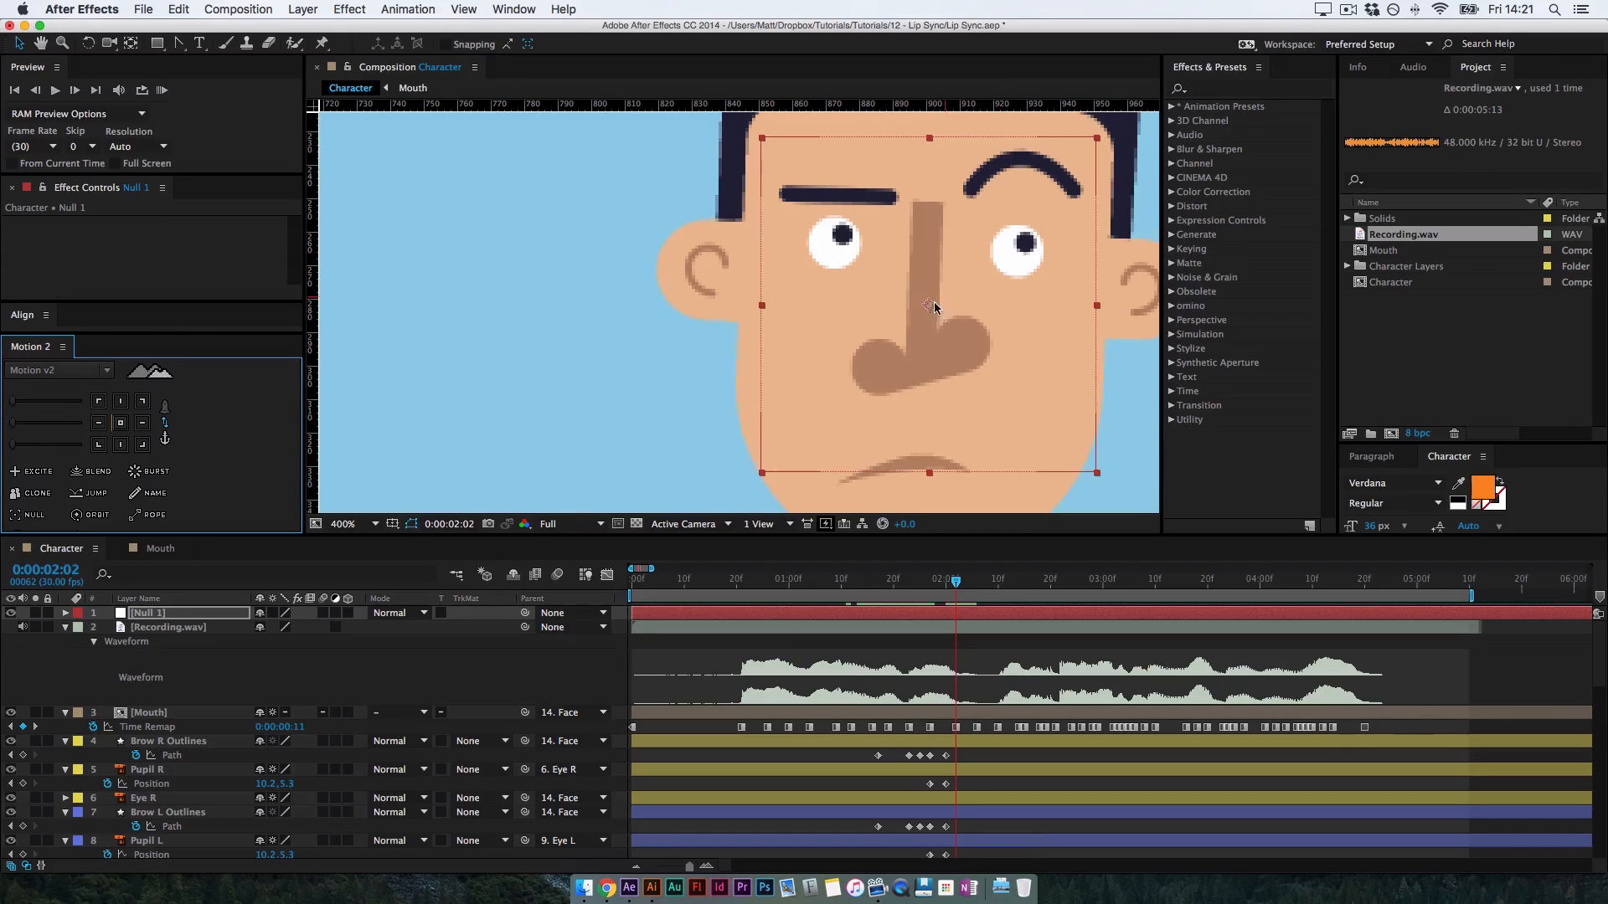
Raise the null so its anchor sits between the eyes, and set its Scale to 60%
drag(934, 307, 934, 254)
key(s)
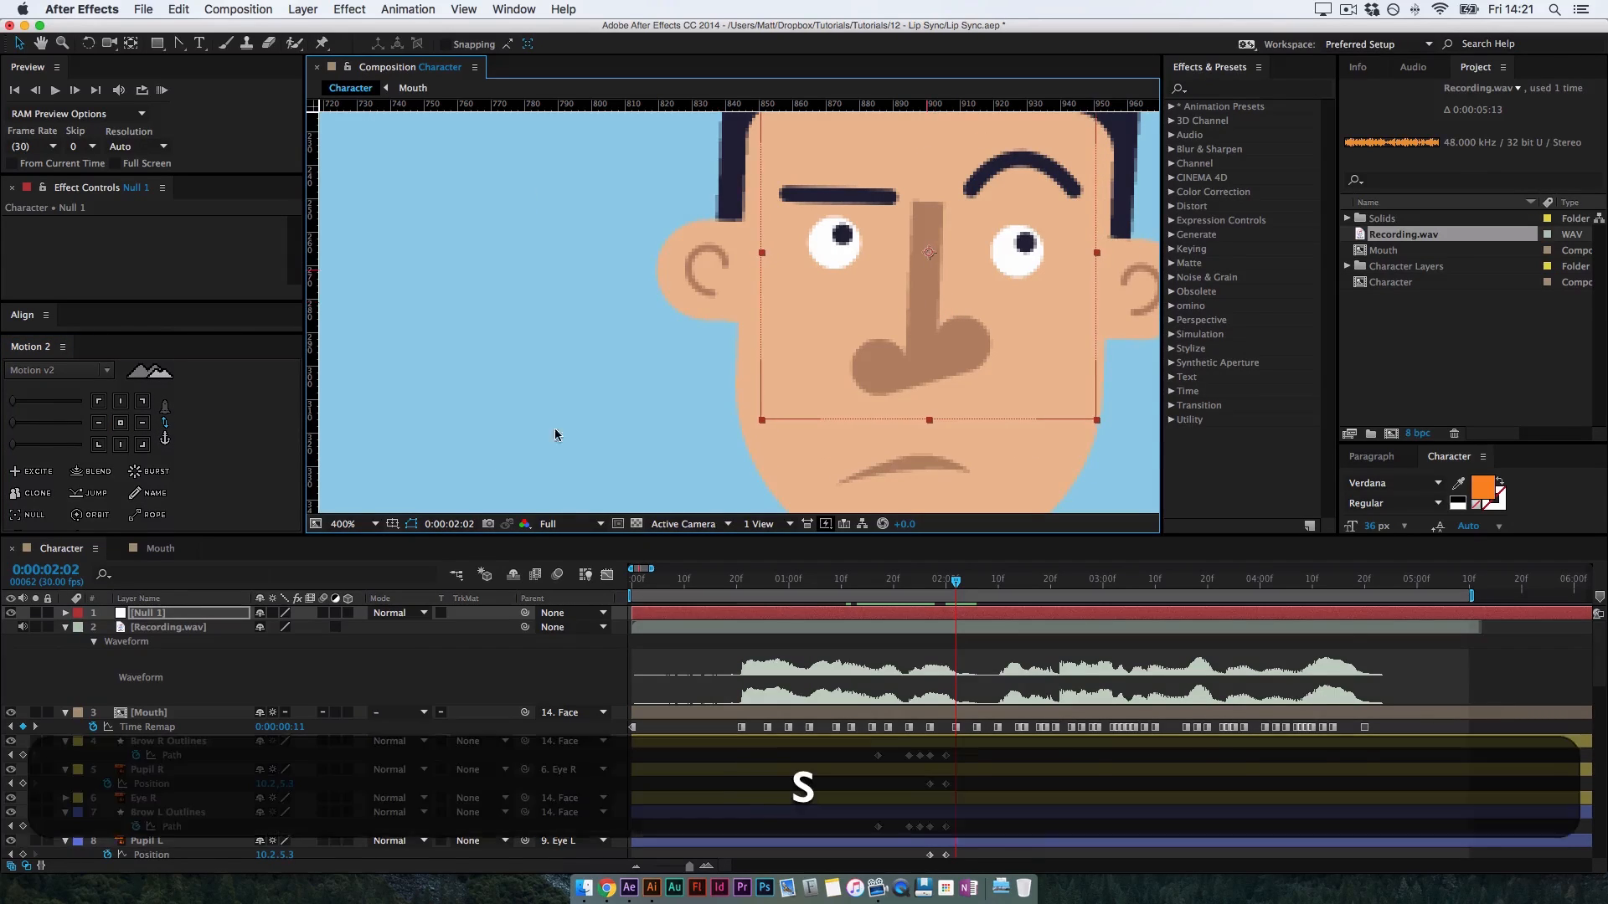
drag(320, 628, 286, 628)
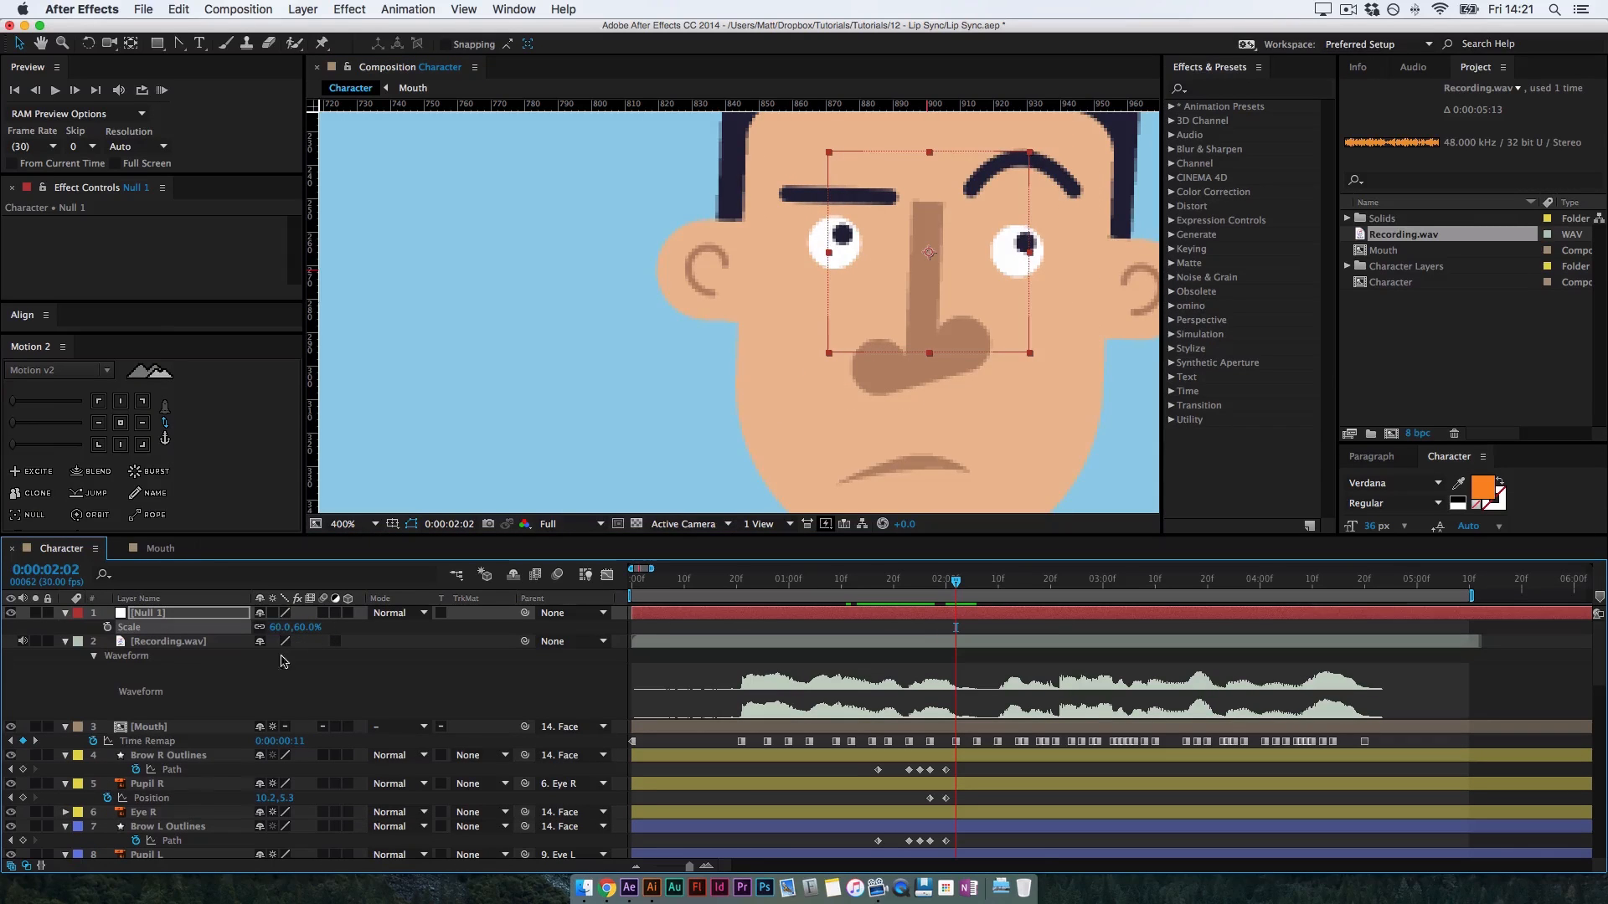
Parent the Pupil R and Pupil L layers to Null 1
click(176, 789)
scroll(175, 788, down, 2)
super+click(174, 819)
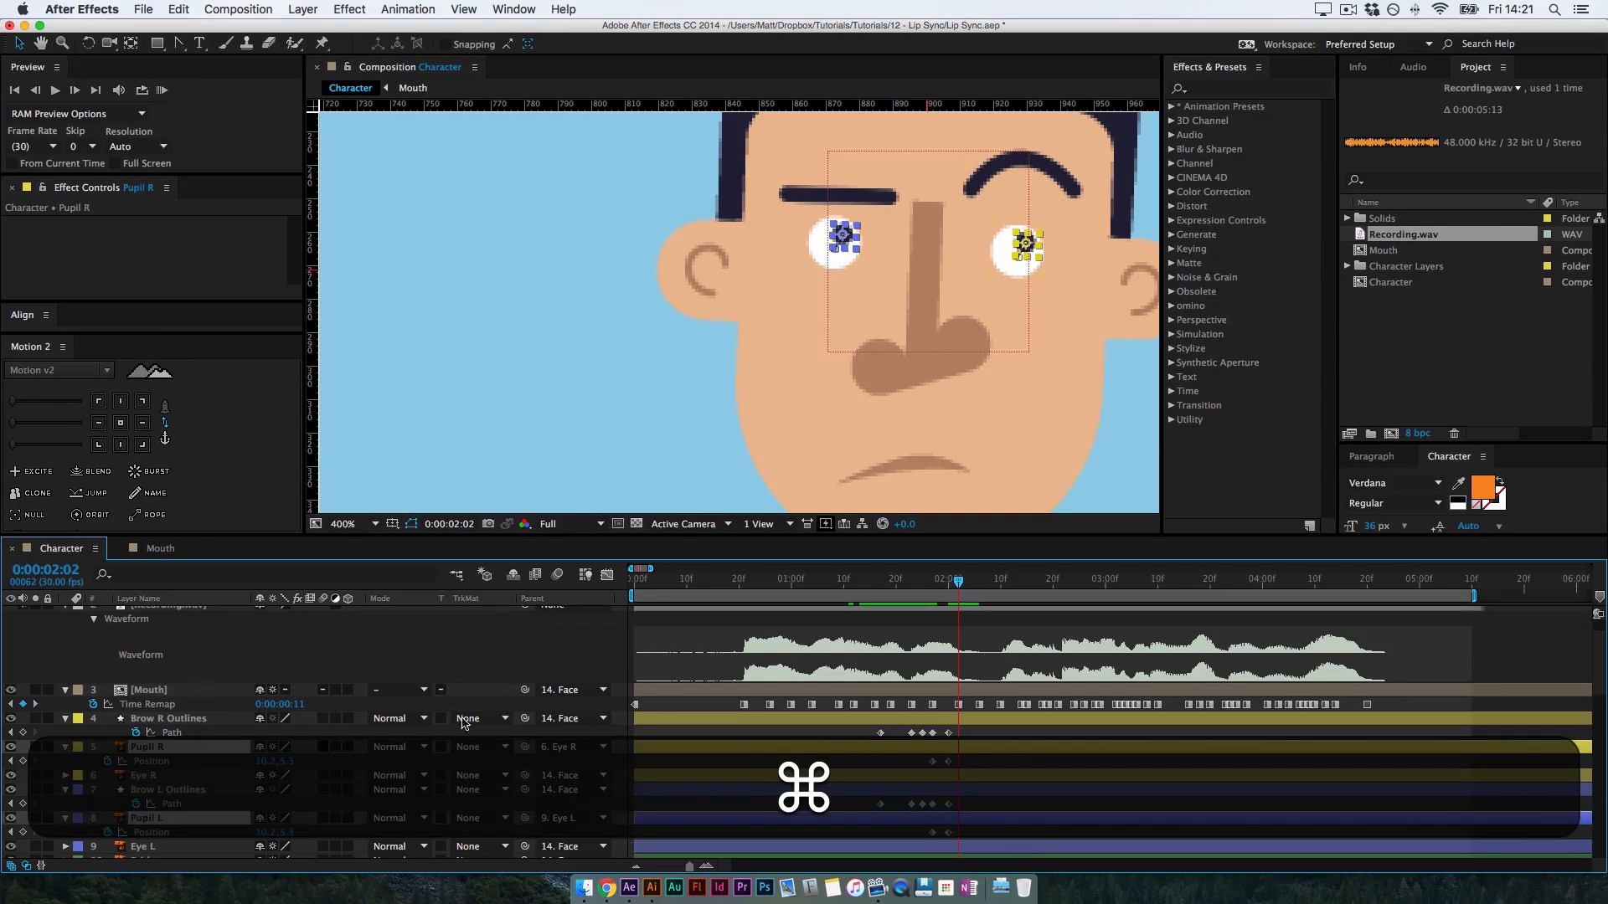
drag(525, 747, 171, 617)
Place Null 1 directly above the Brow R Outlines layer and rename it Pupil Controller
click(167, 614)
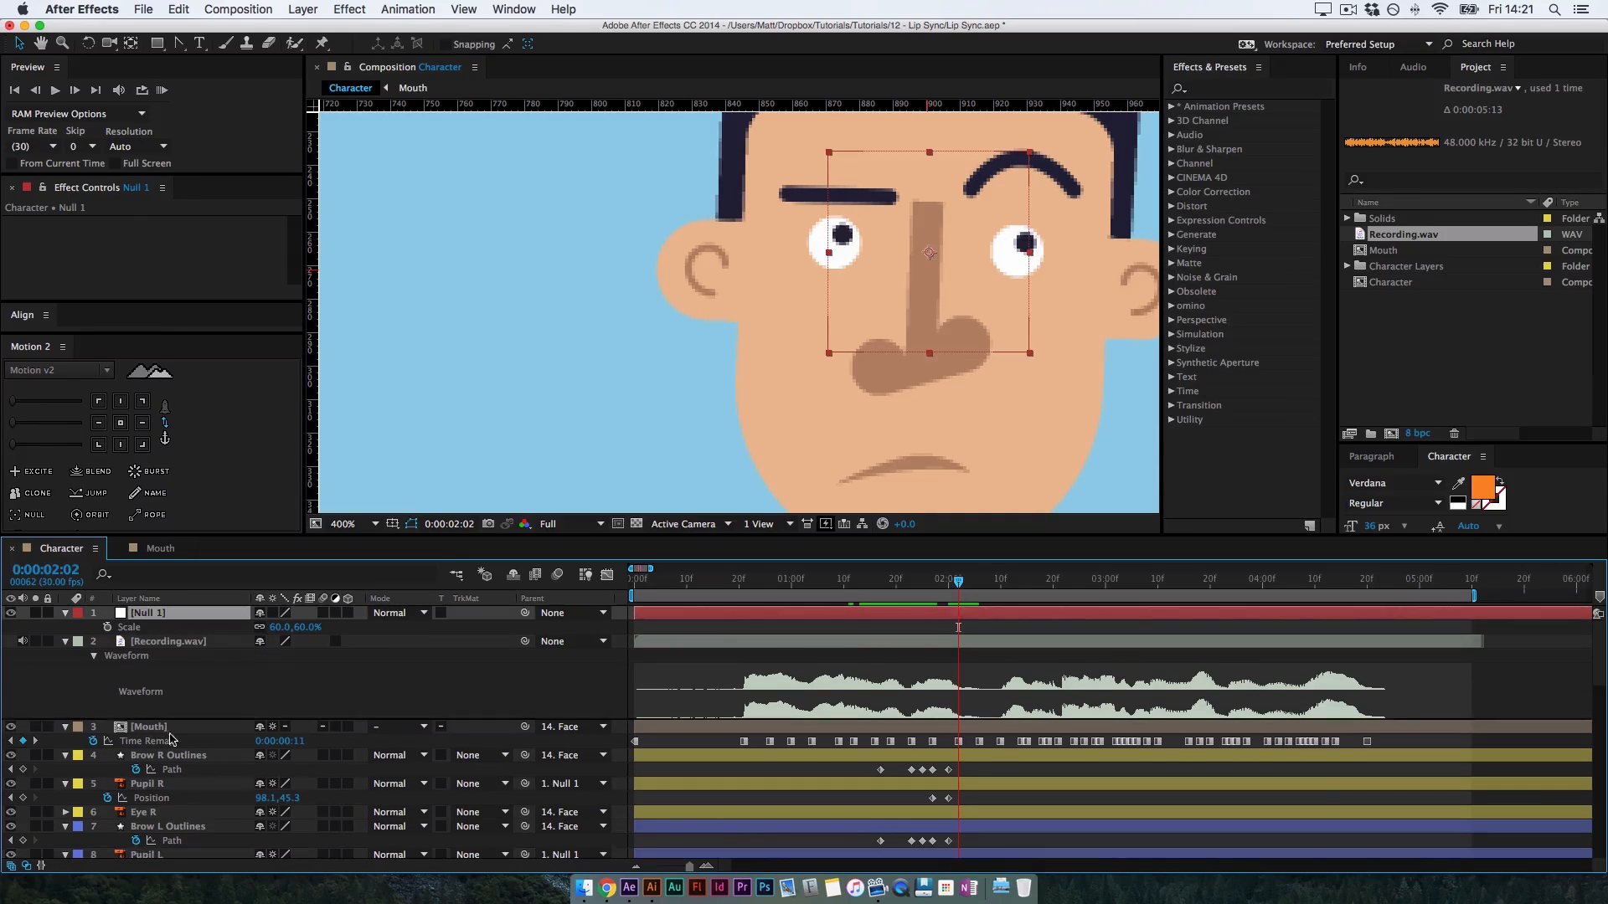
drag(170, 769, 172, 750)
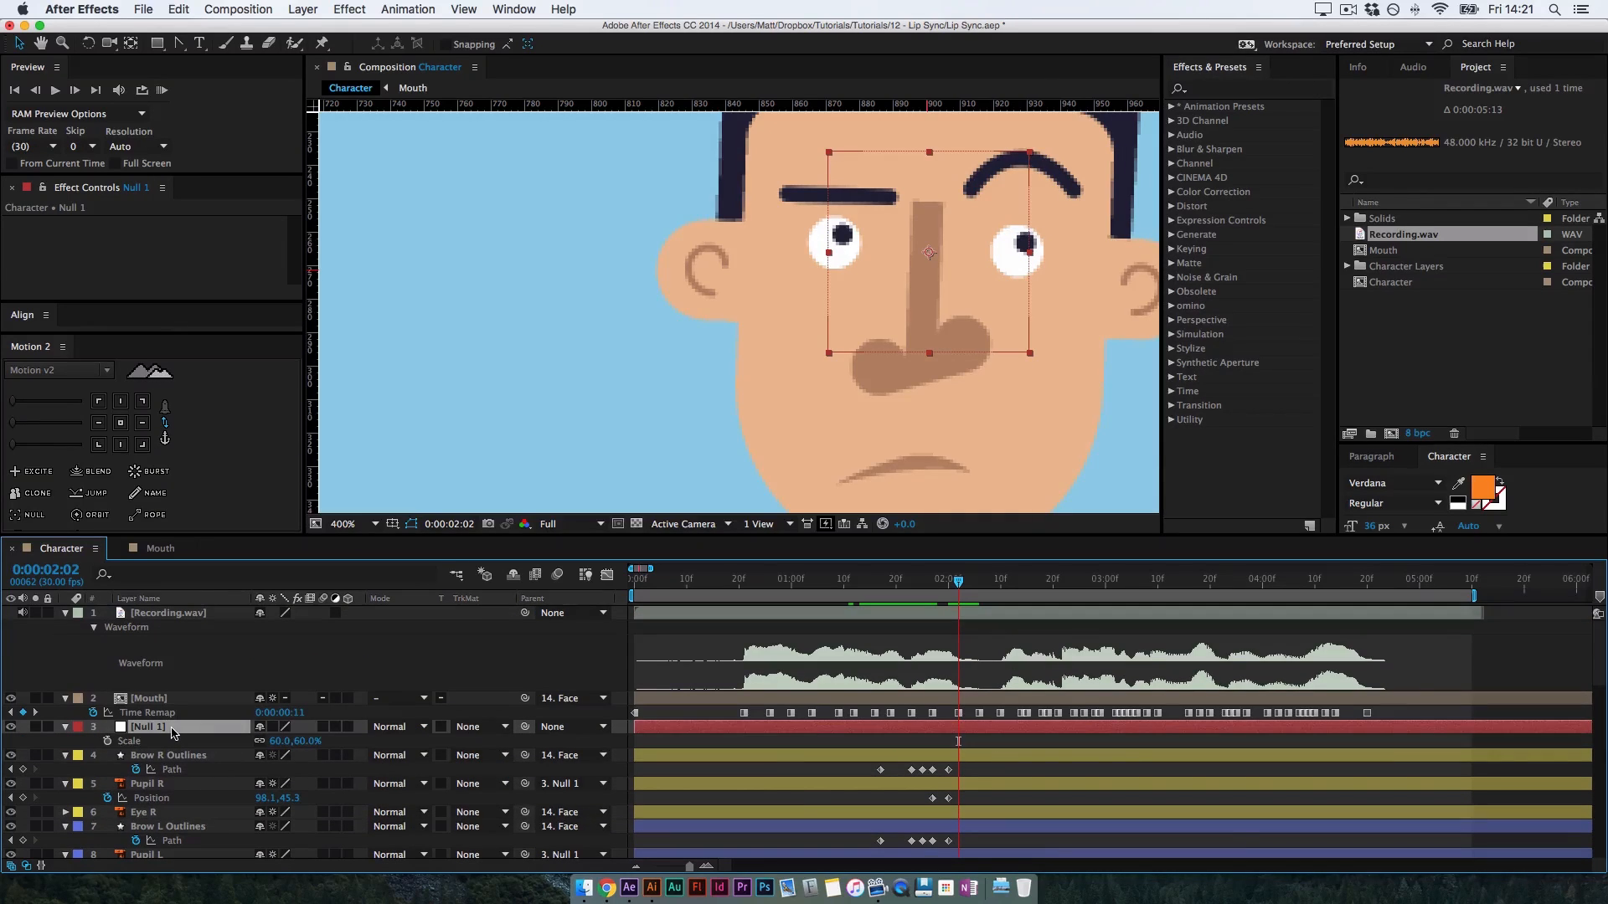
key(Return)
text(Pupil )
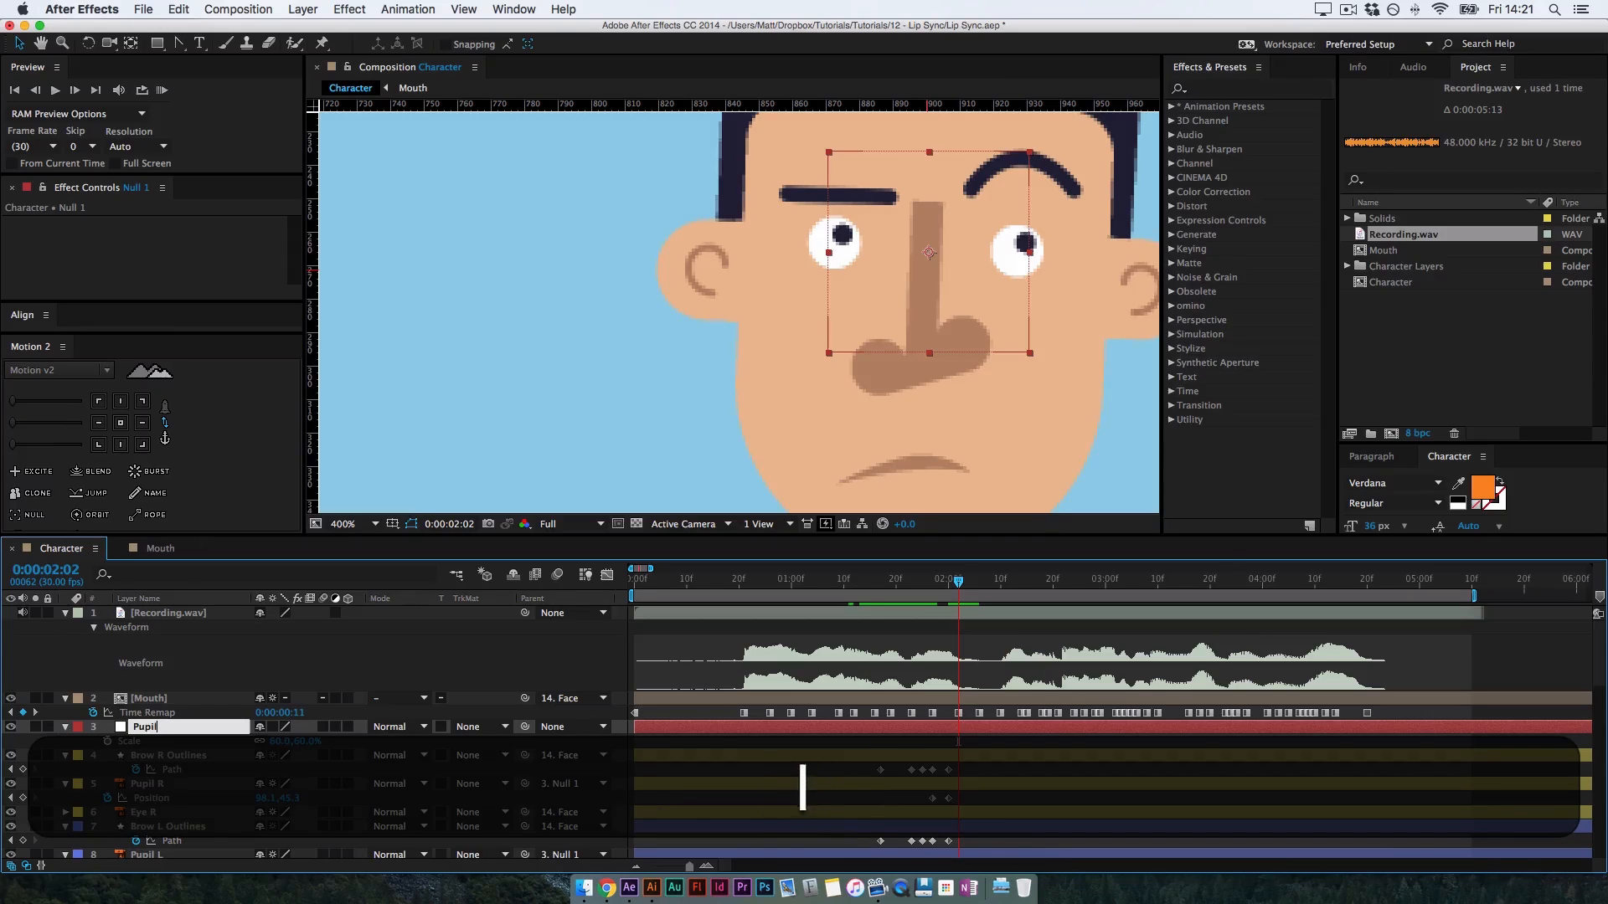
text(Controller)
key(Return)
Move the Pupil Controller to centre both pupils in the eyes, and remove all Position keyframes from Pupil R and Pupil L
key(v)
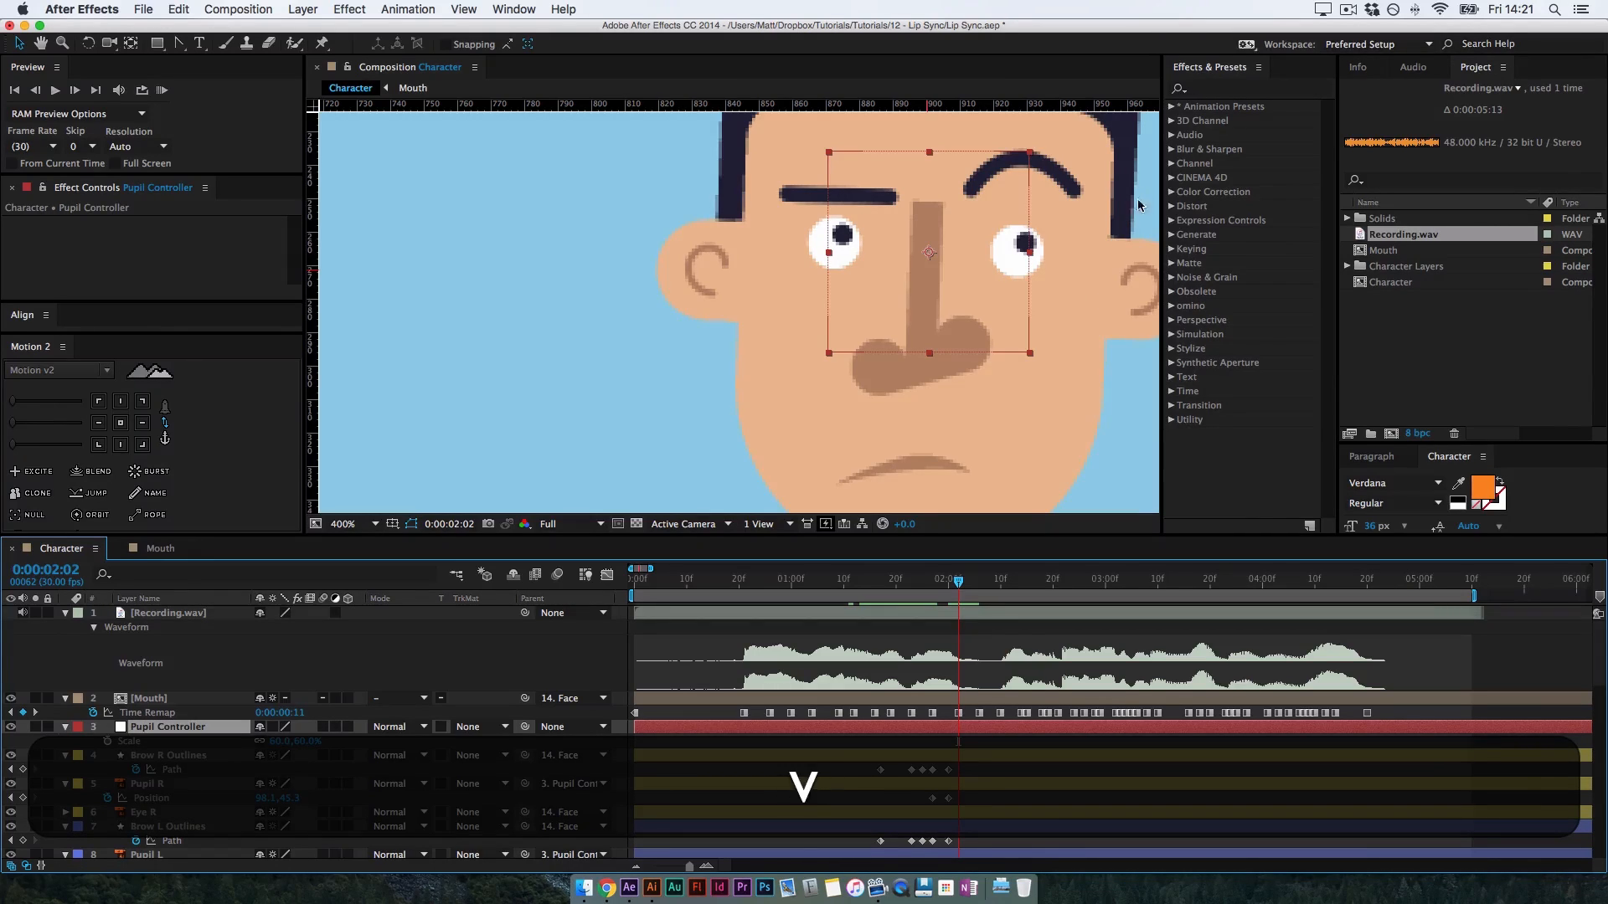
mouse_move(947, 311)
mouse_down()
mouse_move(927, 328)
mouse_move(951, 304)
mouse_move(938, 317)
mouse_up()
scroll(219, 762, down, 1)
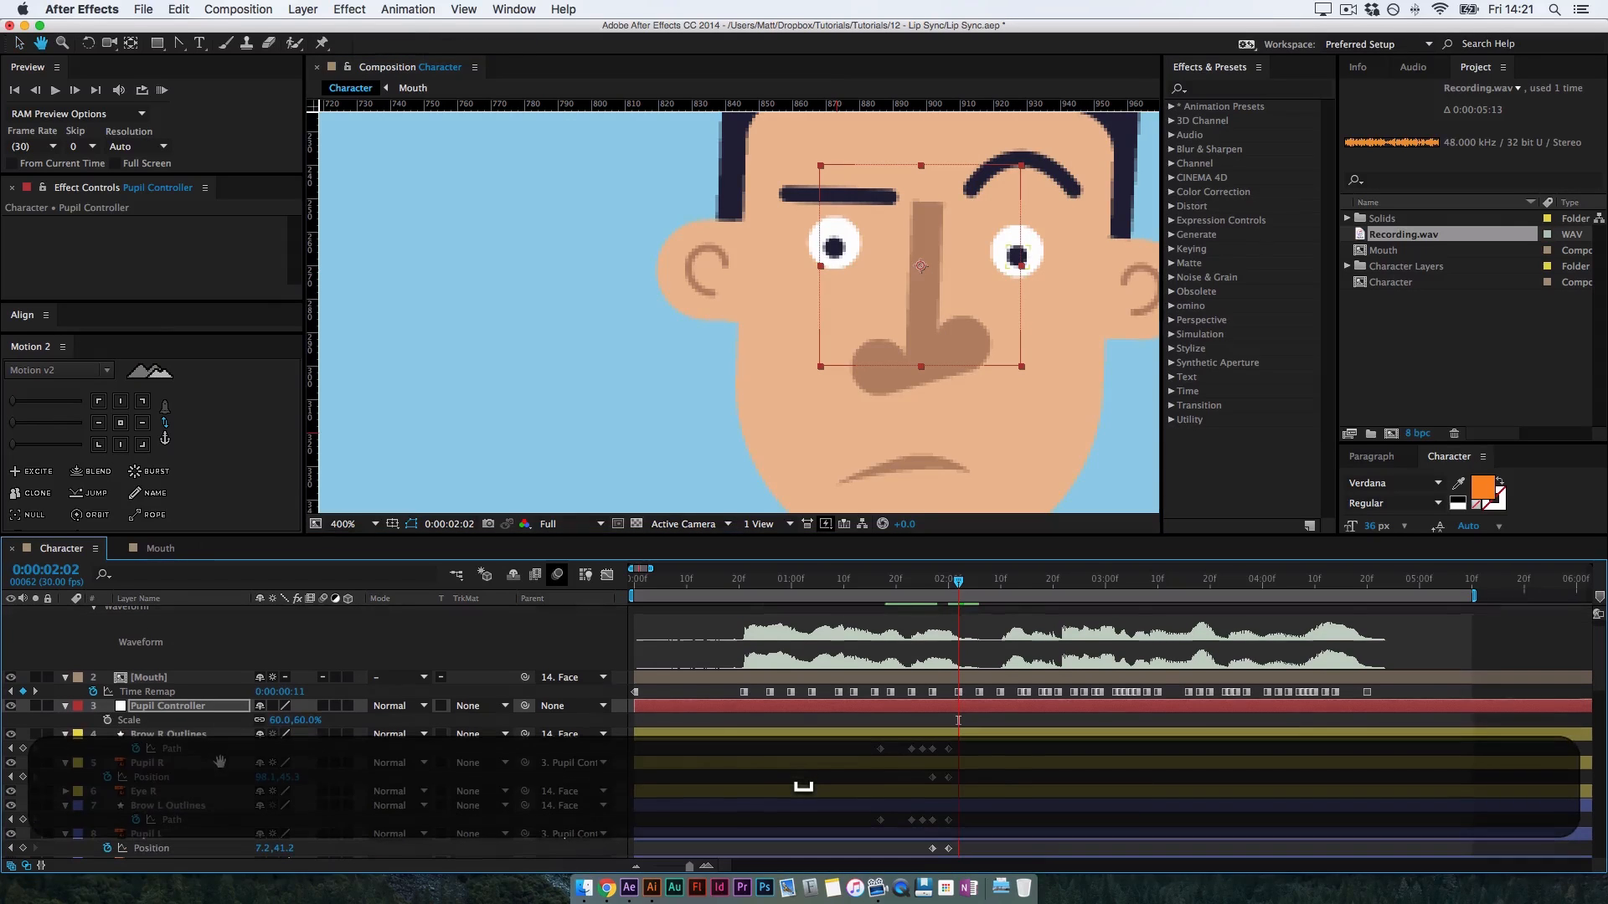
click(107, 777)
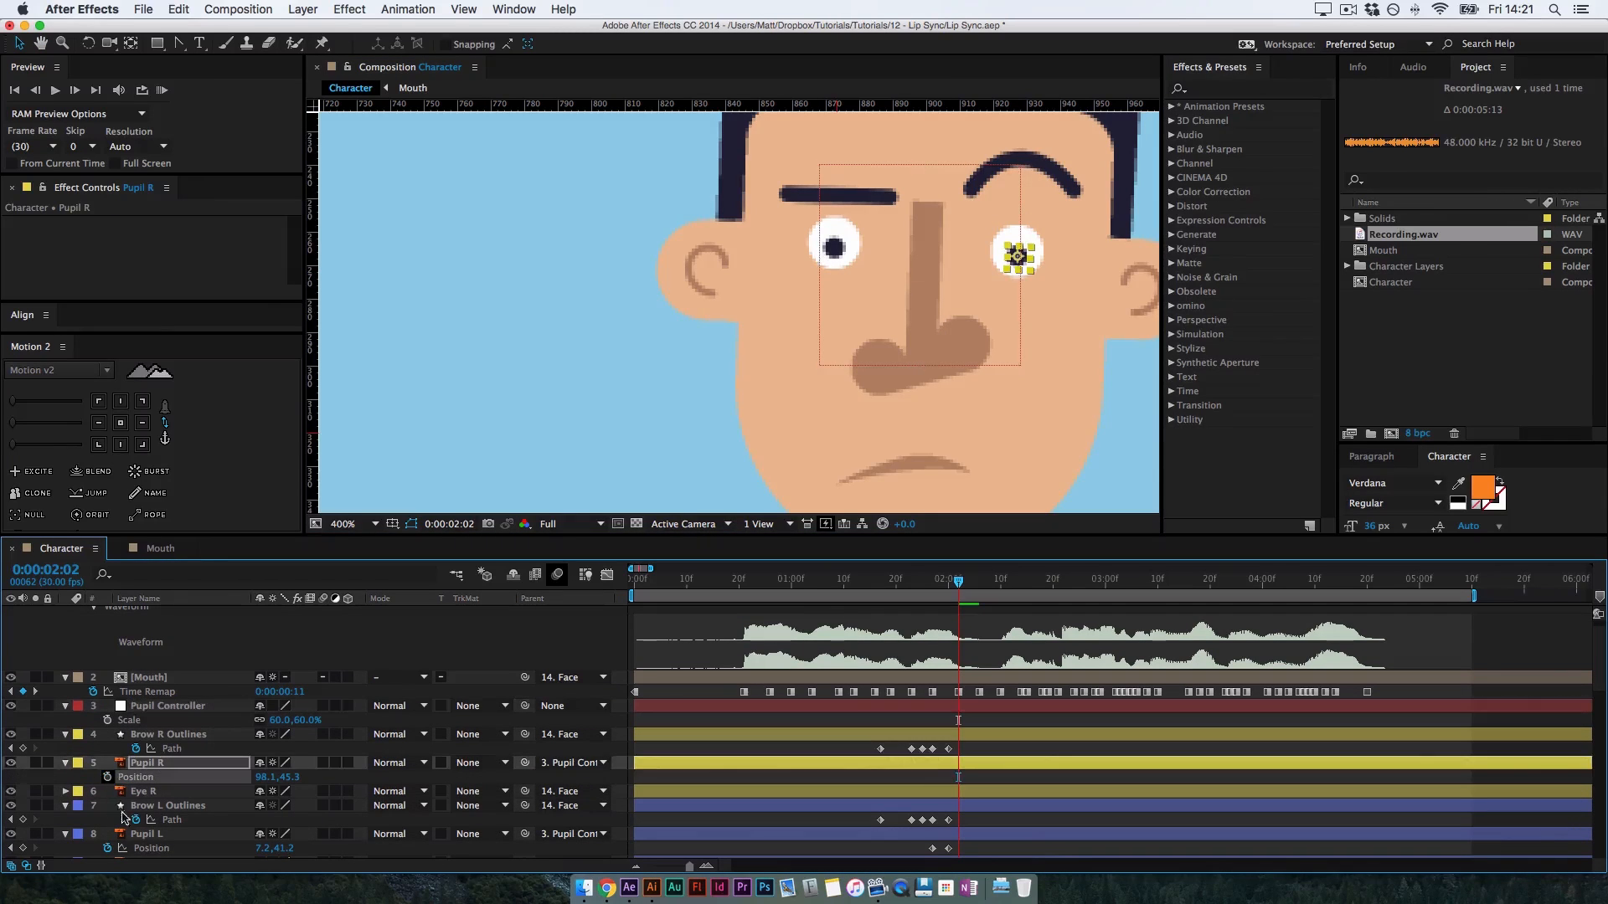
click(107, 848)
Start Position keyframing on the Pupil Controller at 0:00:02:02 and shift it sideways to about 902.5, 268.5
click(176, 713)
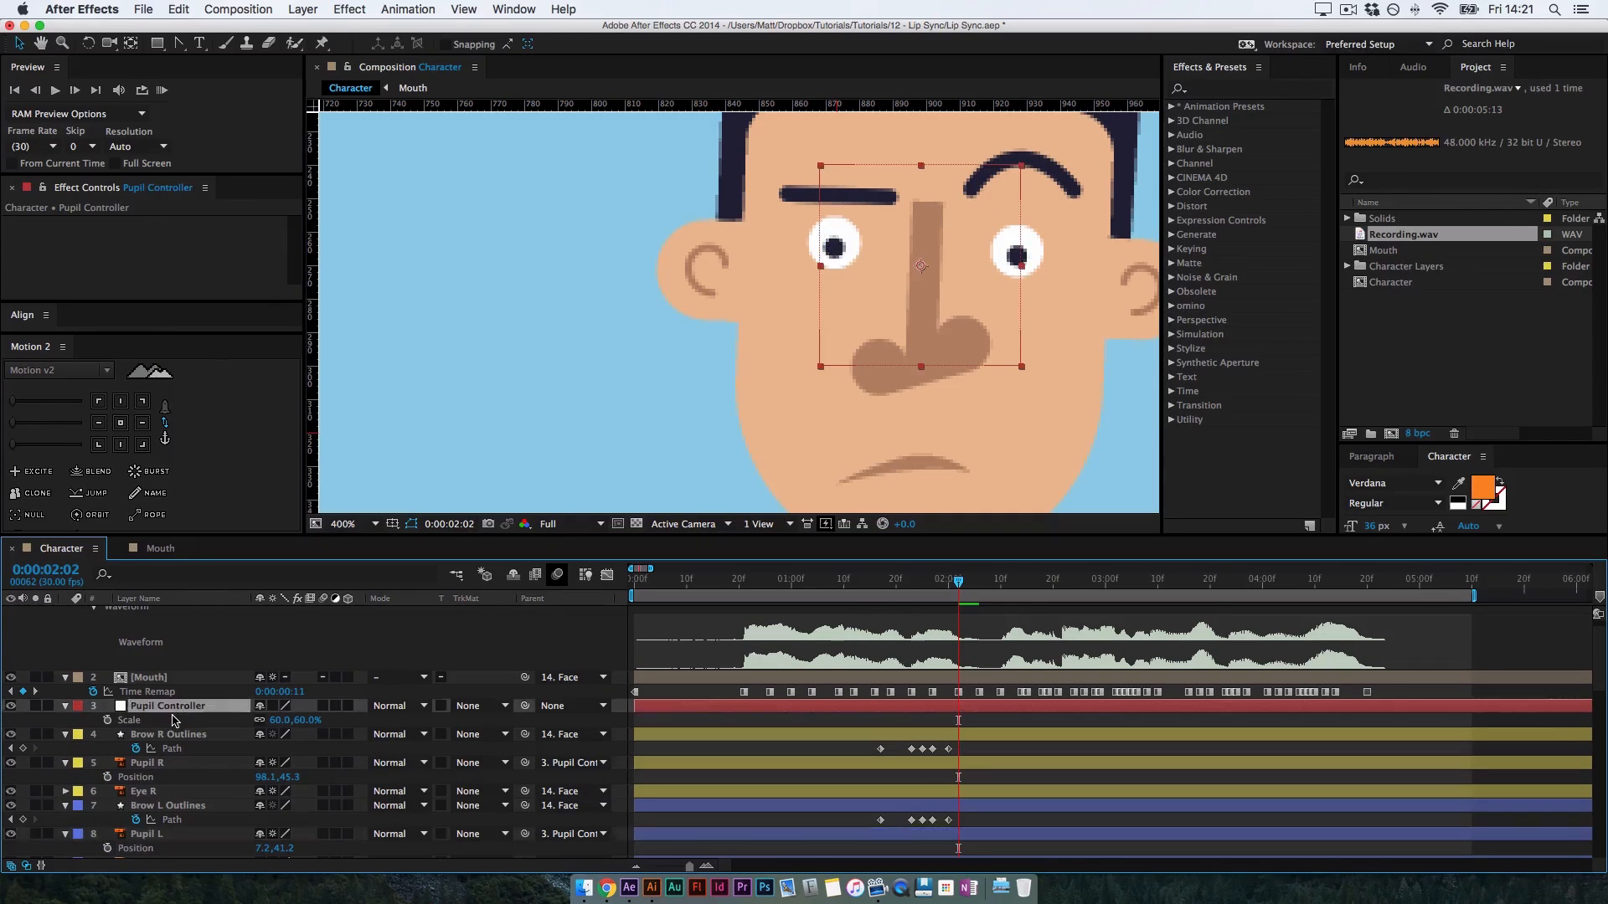
key(p)
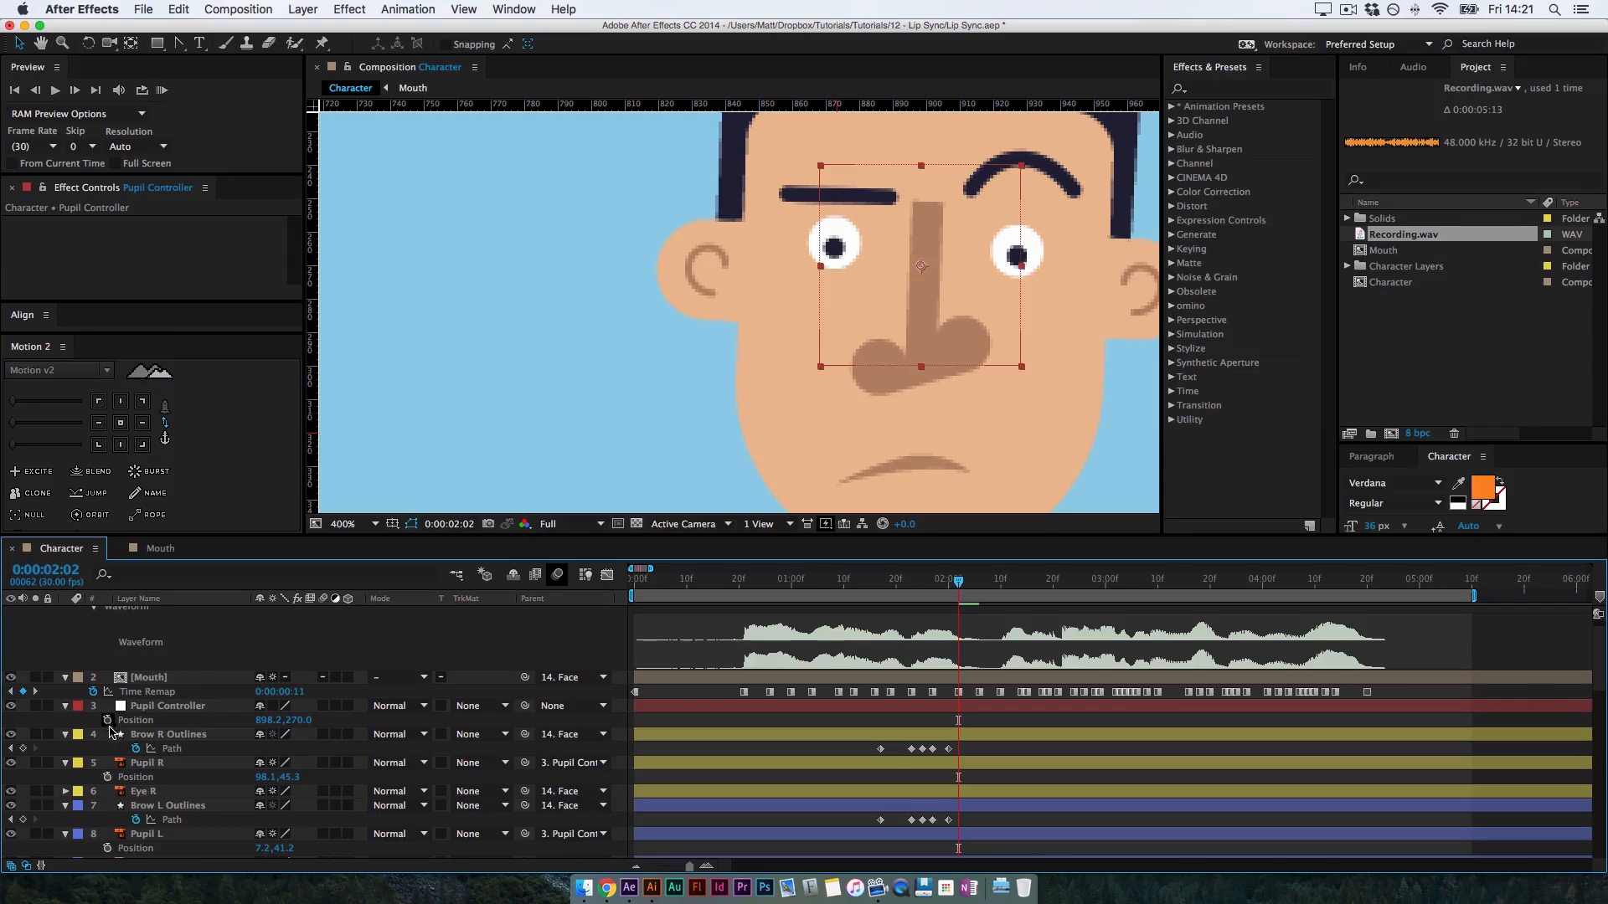
click(107, 720)
drag(917, 328, 929, 318)
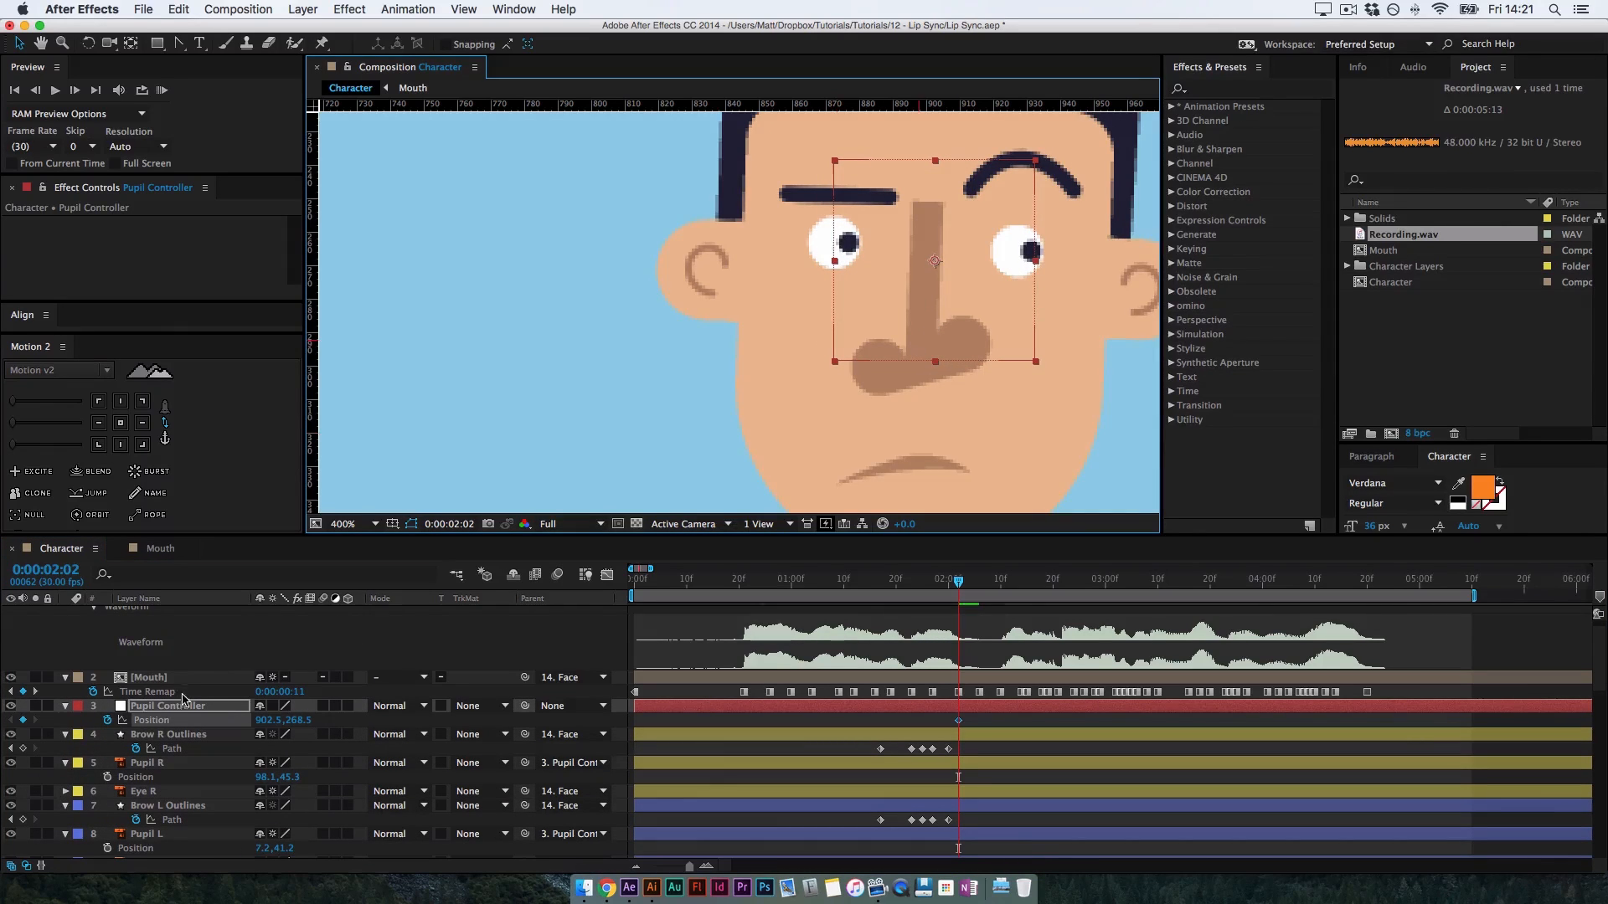
Add a Pupil Controller Position keyframe at 0:00:02:04 with the gaze shifted to about 894, 267.8, and delay that keyframe by two frames
key(super+Right)
key(super+Right)
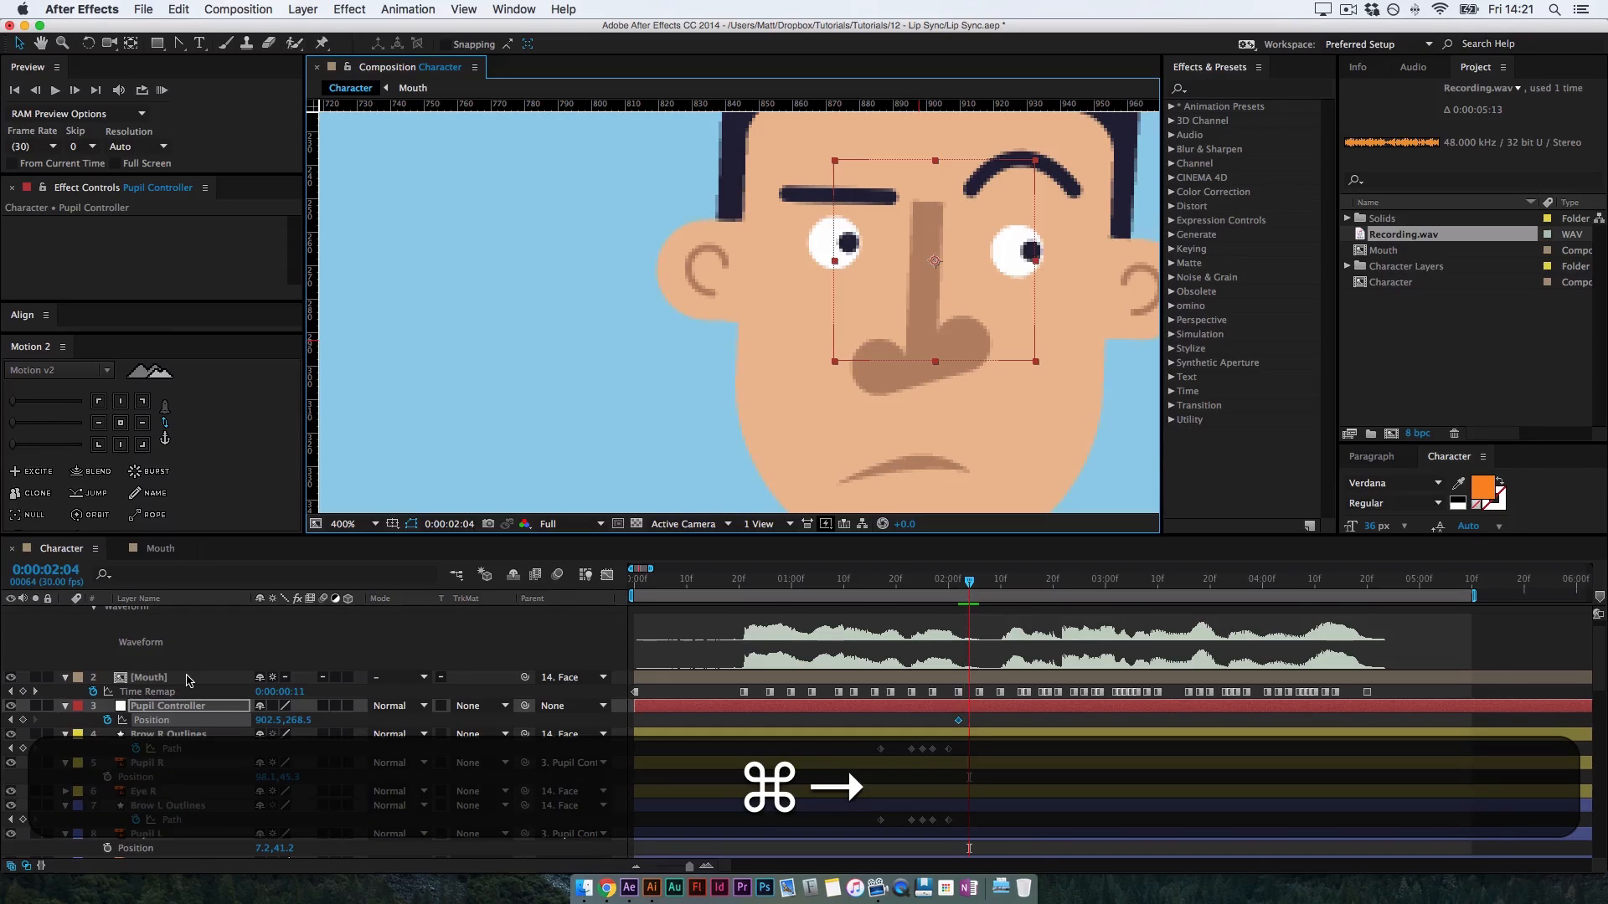
drag(966, 298, 892, 303)
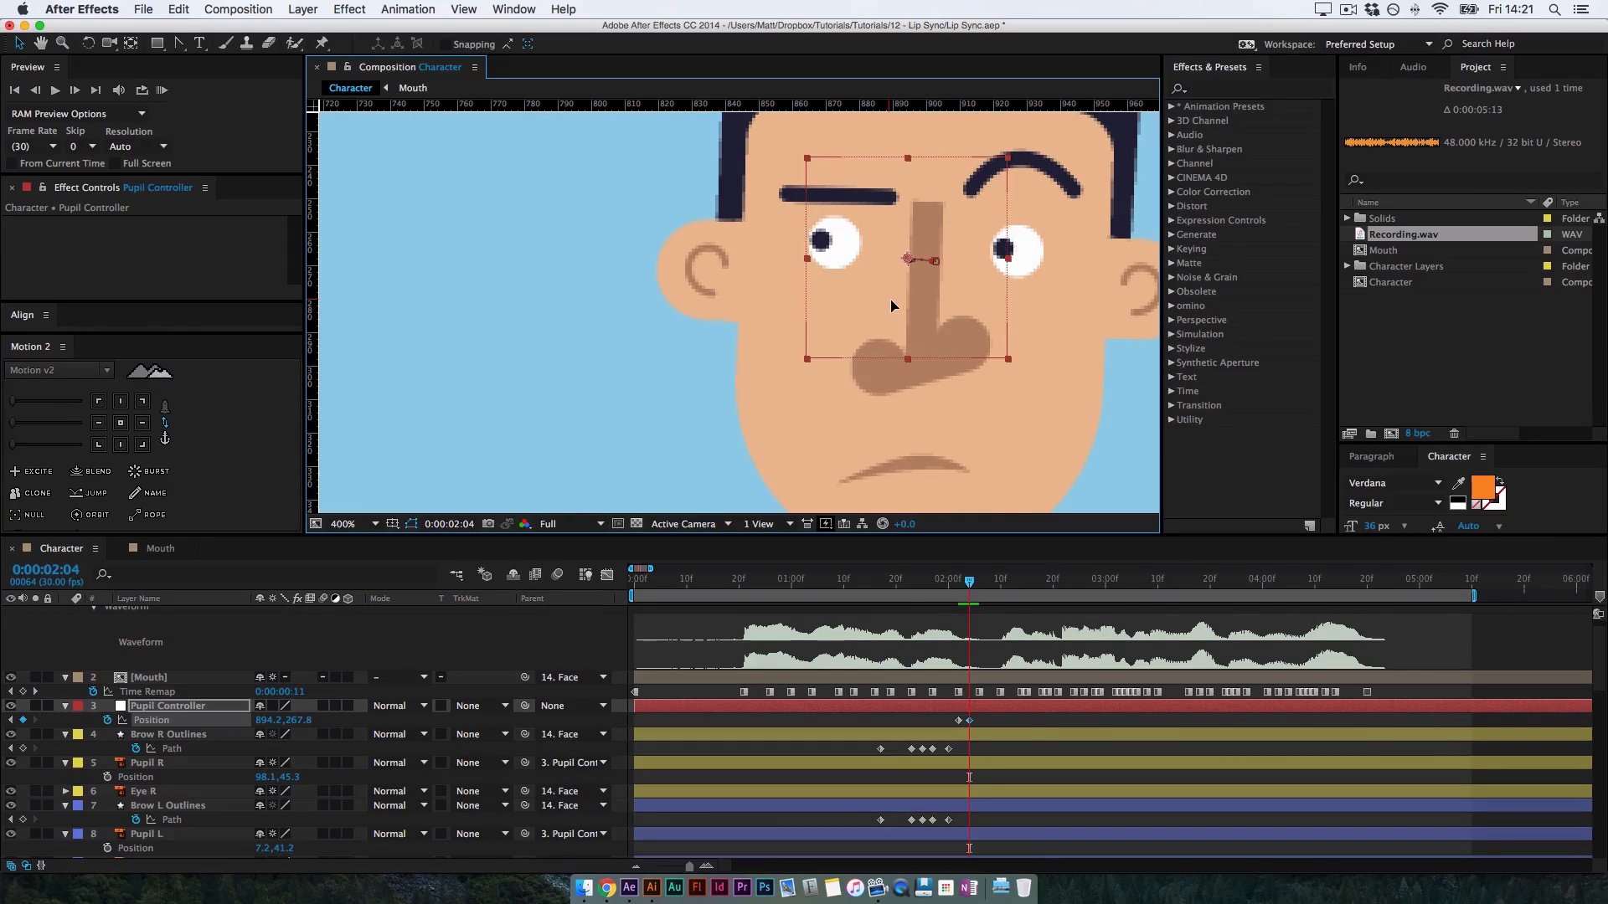
key(equal)
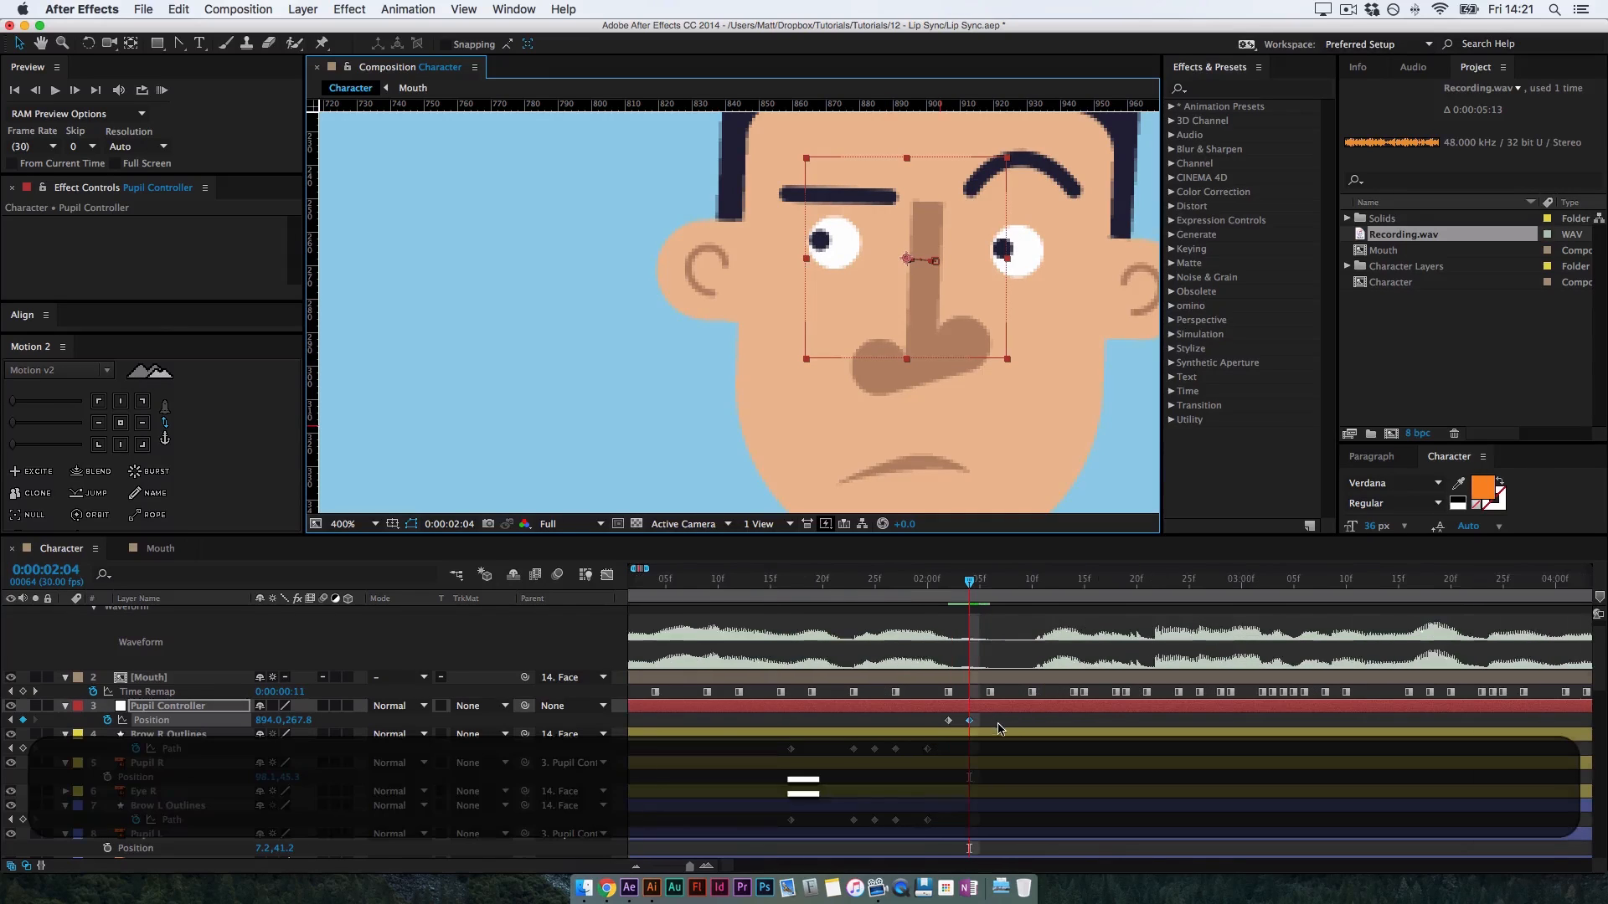
drag(971, 721, 998, 724)
click(1009, 721)
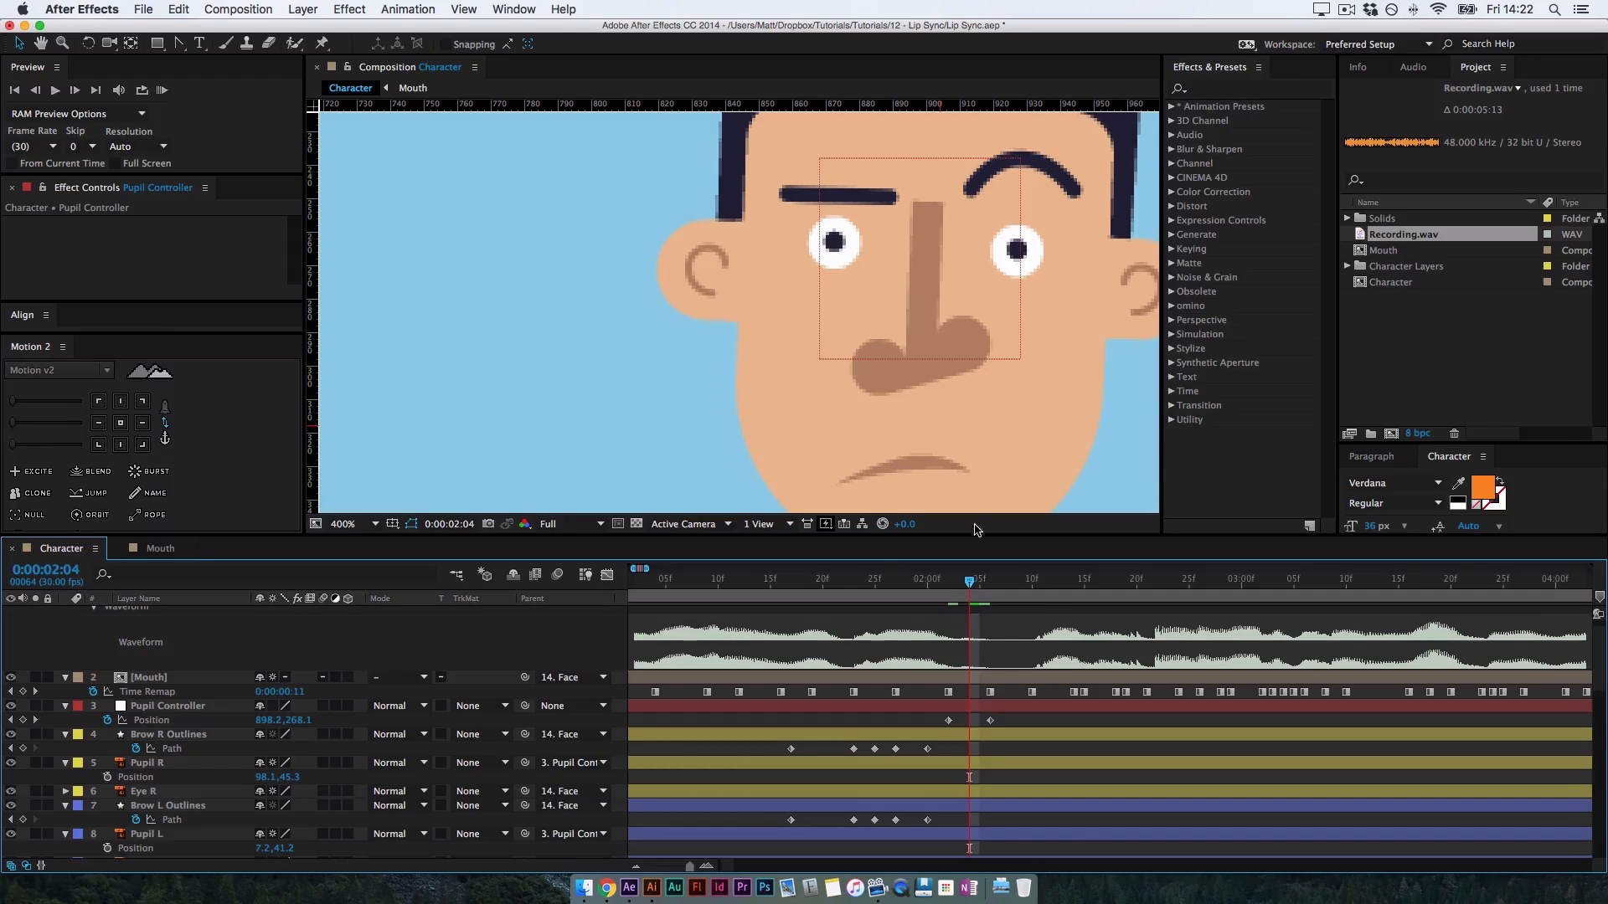
At 0:00:02:02, duplicate Eye R, place the copy directly above Pupil R, and set it as Pupil R's alpha matte
drag(969, 584, 946, 601)
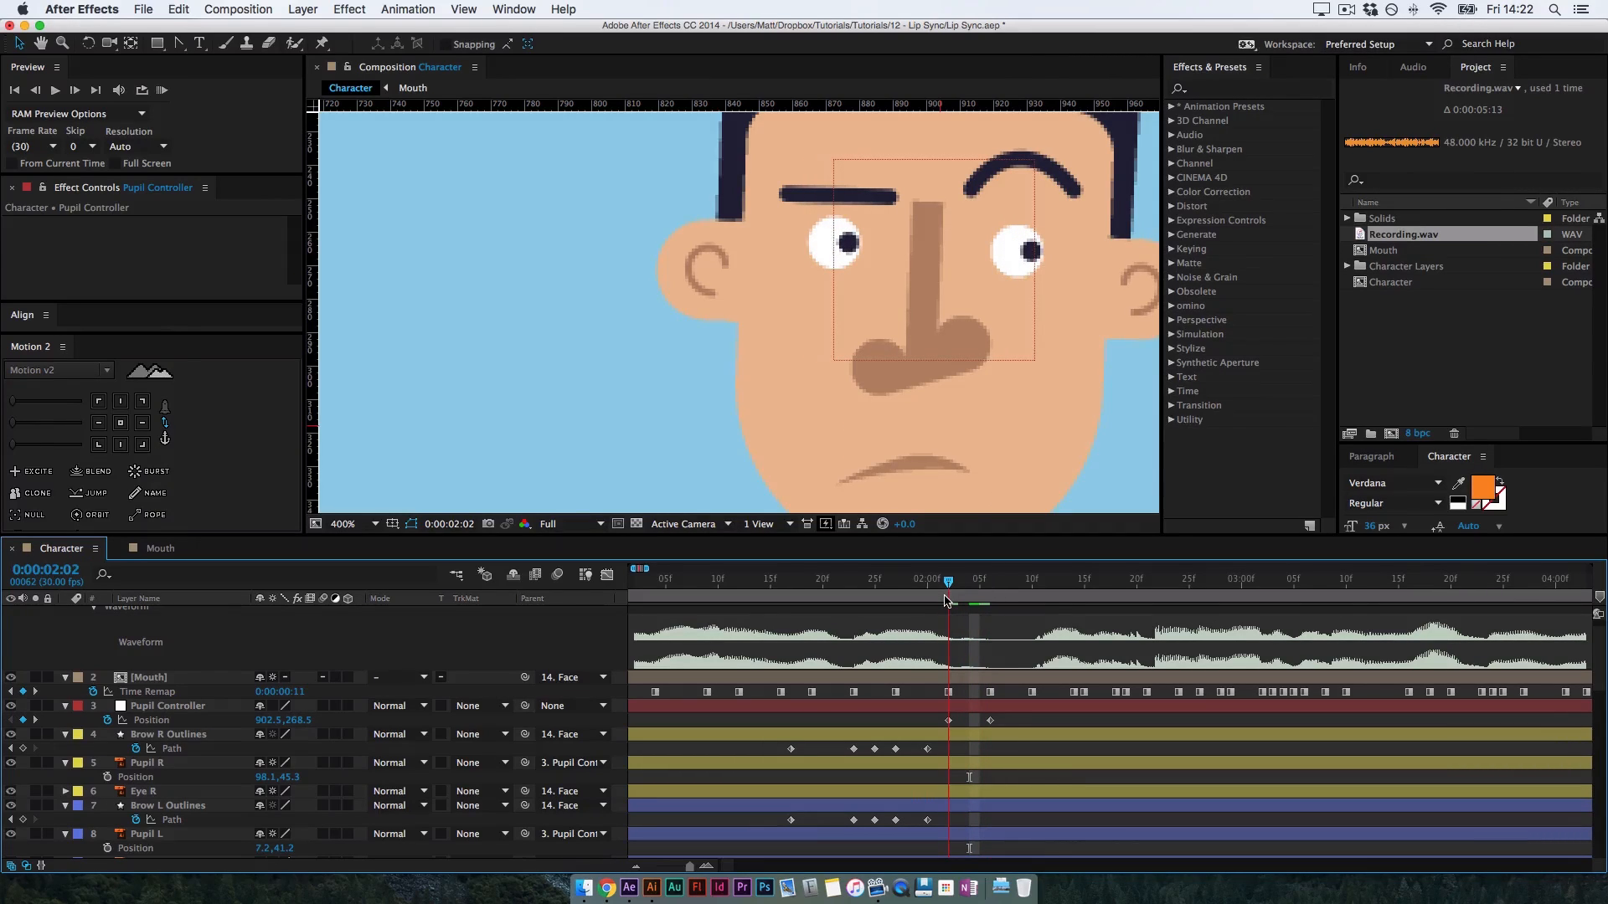
key(space)
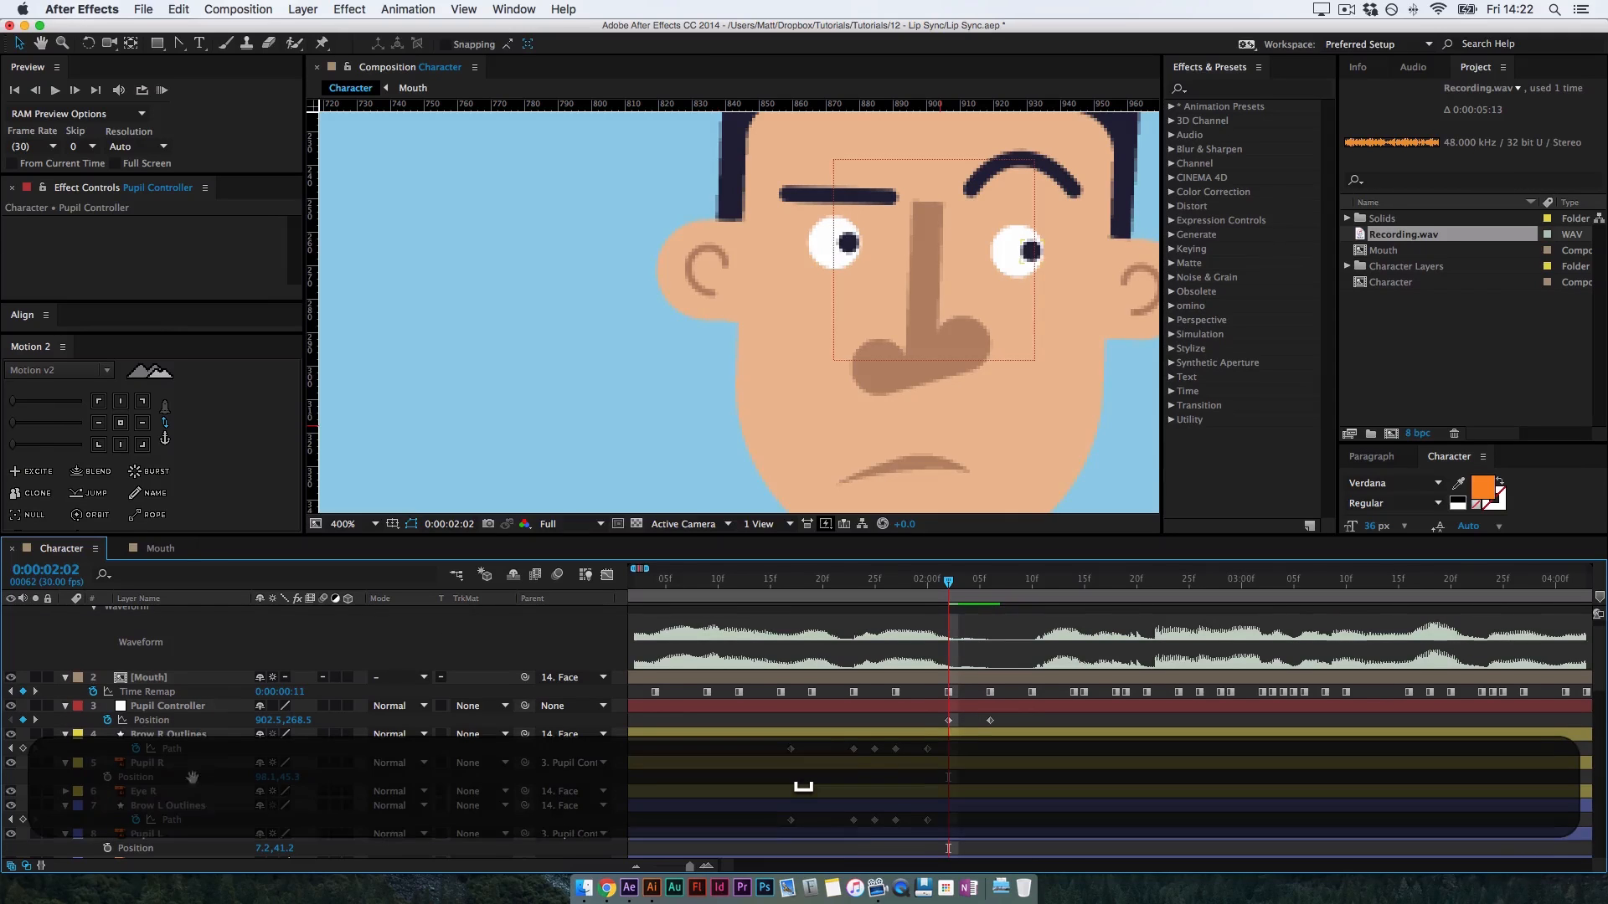
drag(197, 772, 197, 770)
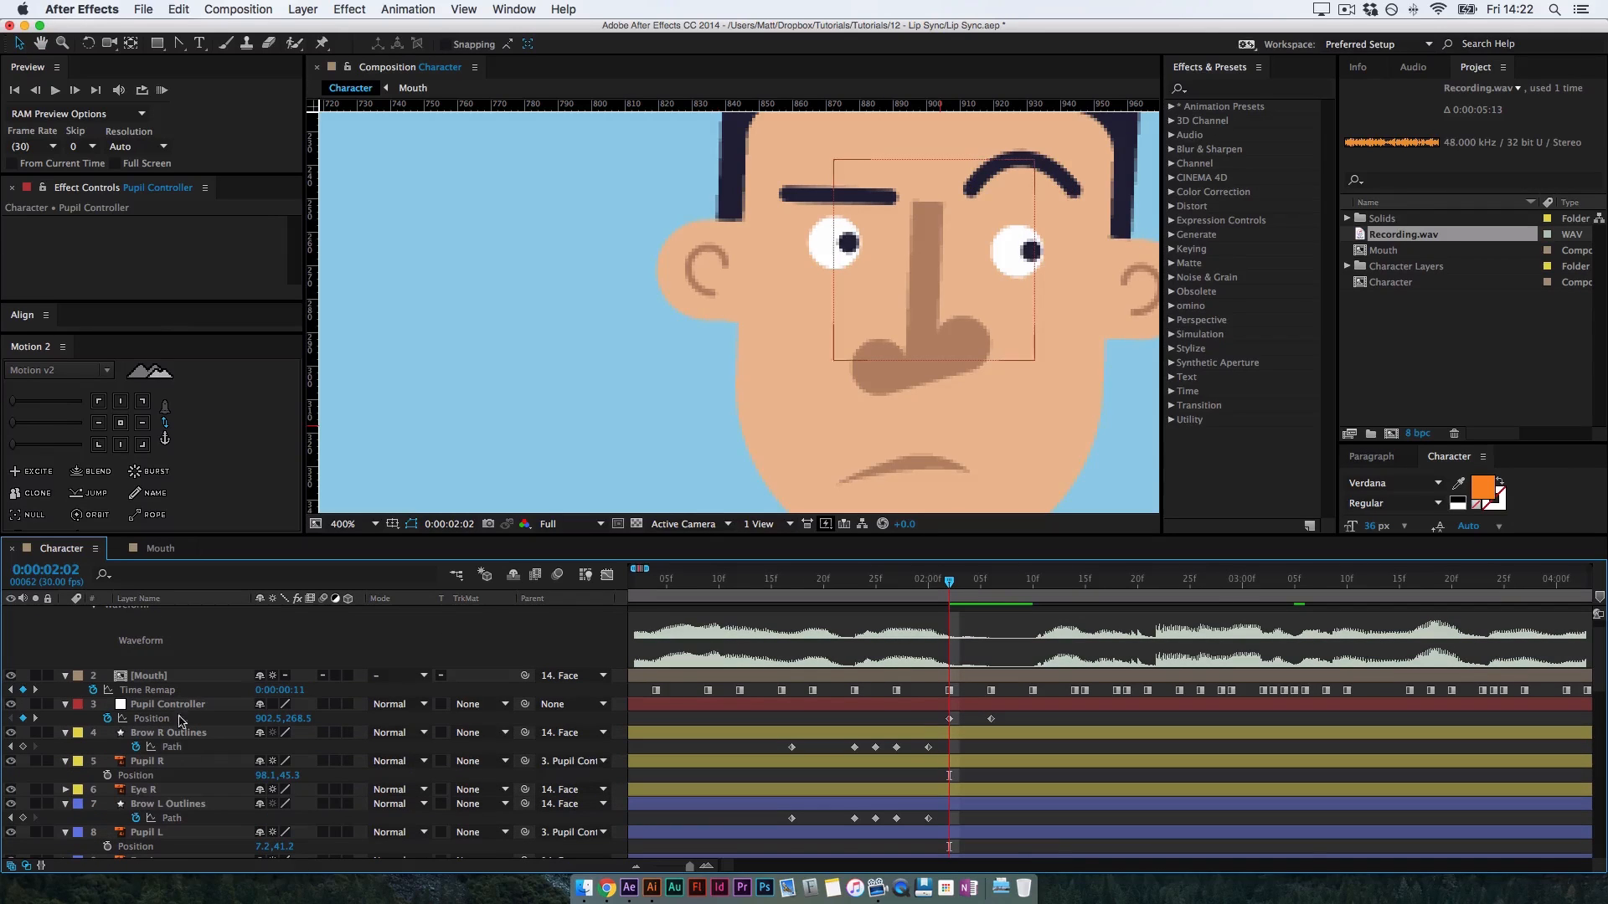
click(157, 791)
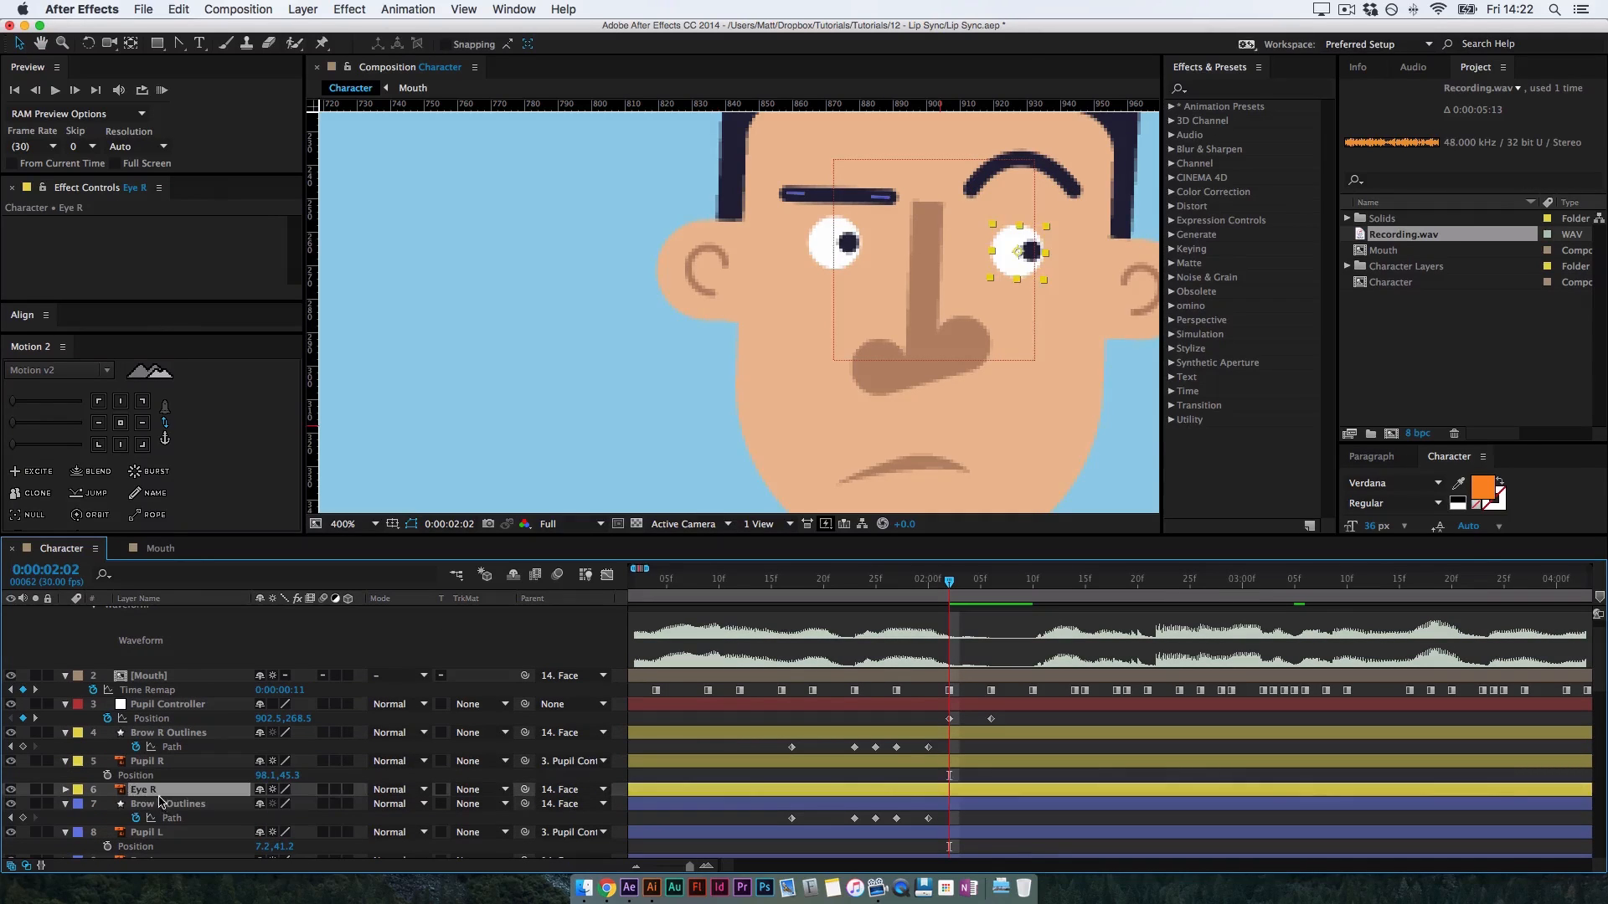
key(super+d)
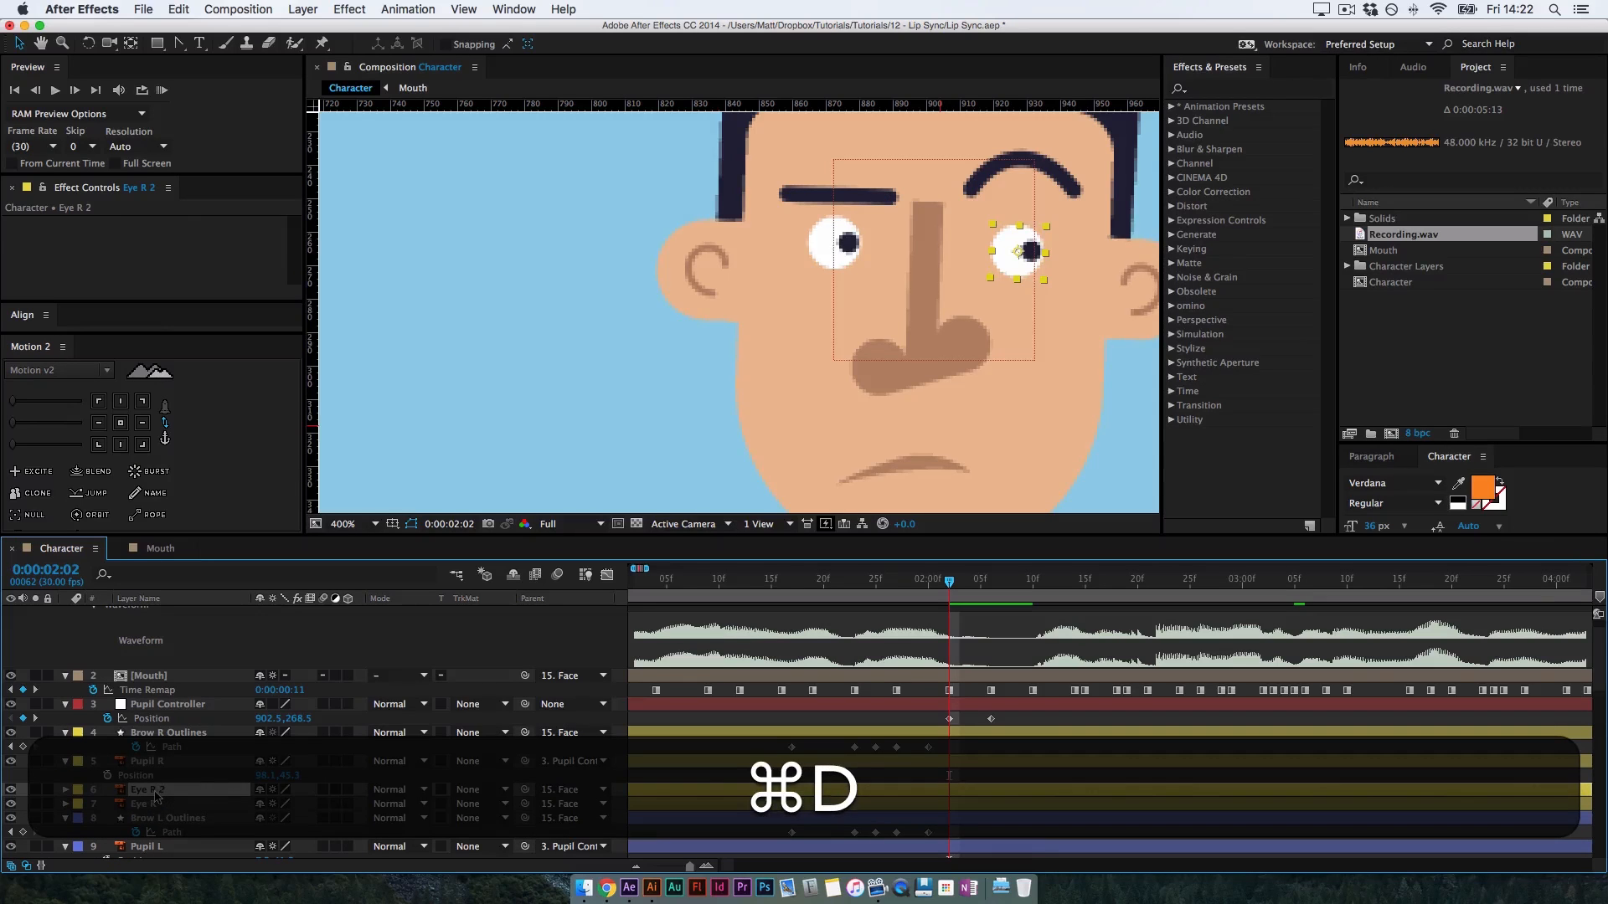
drag(151, 790, 152, 756)
click(156, 776)
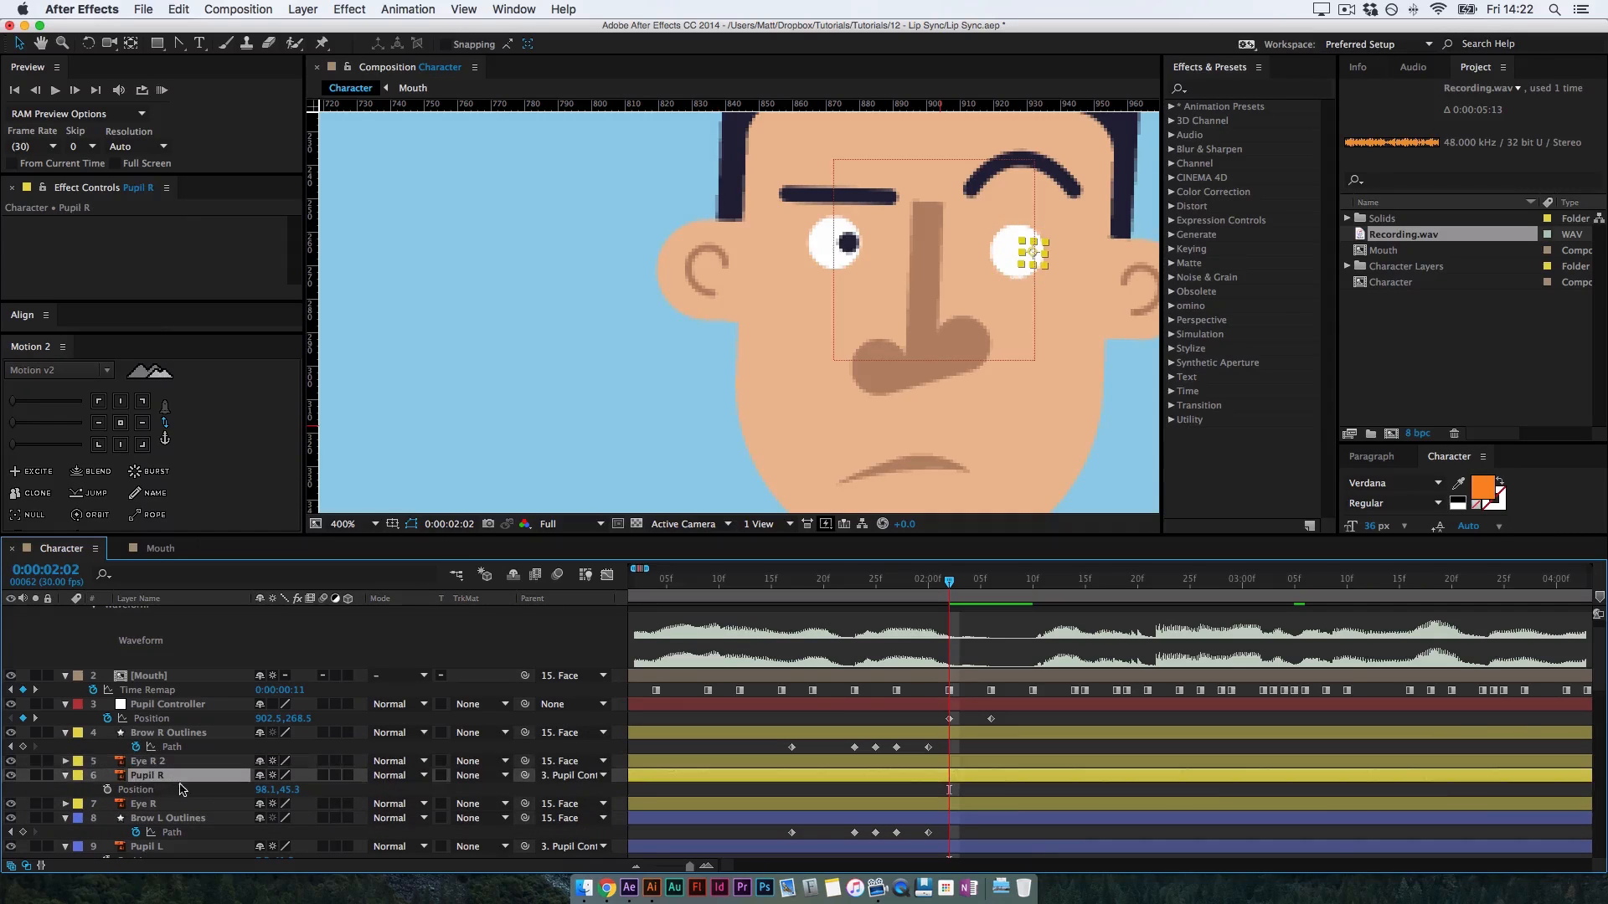
click(492, 779)
click(503, 800)
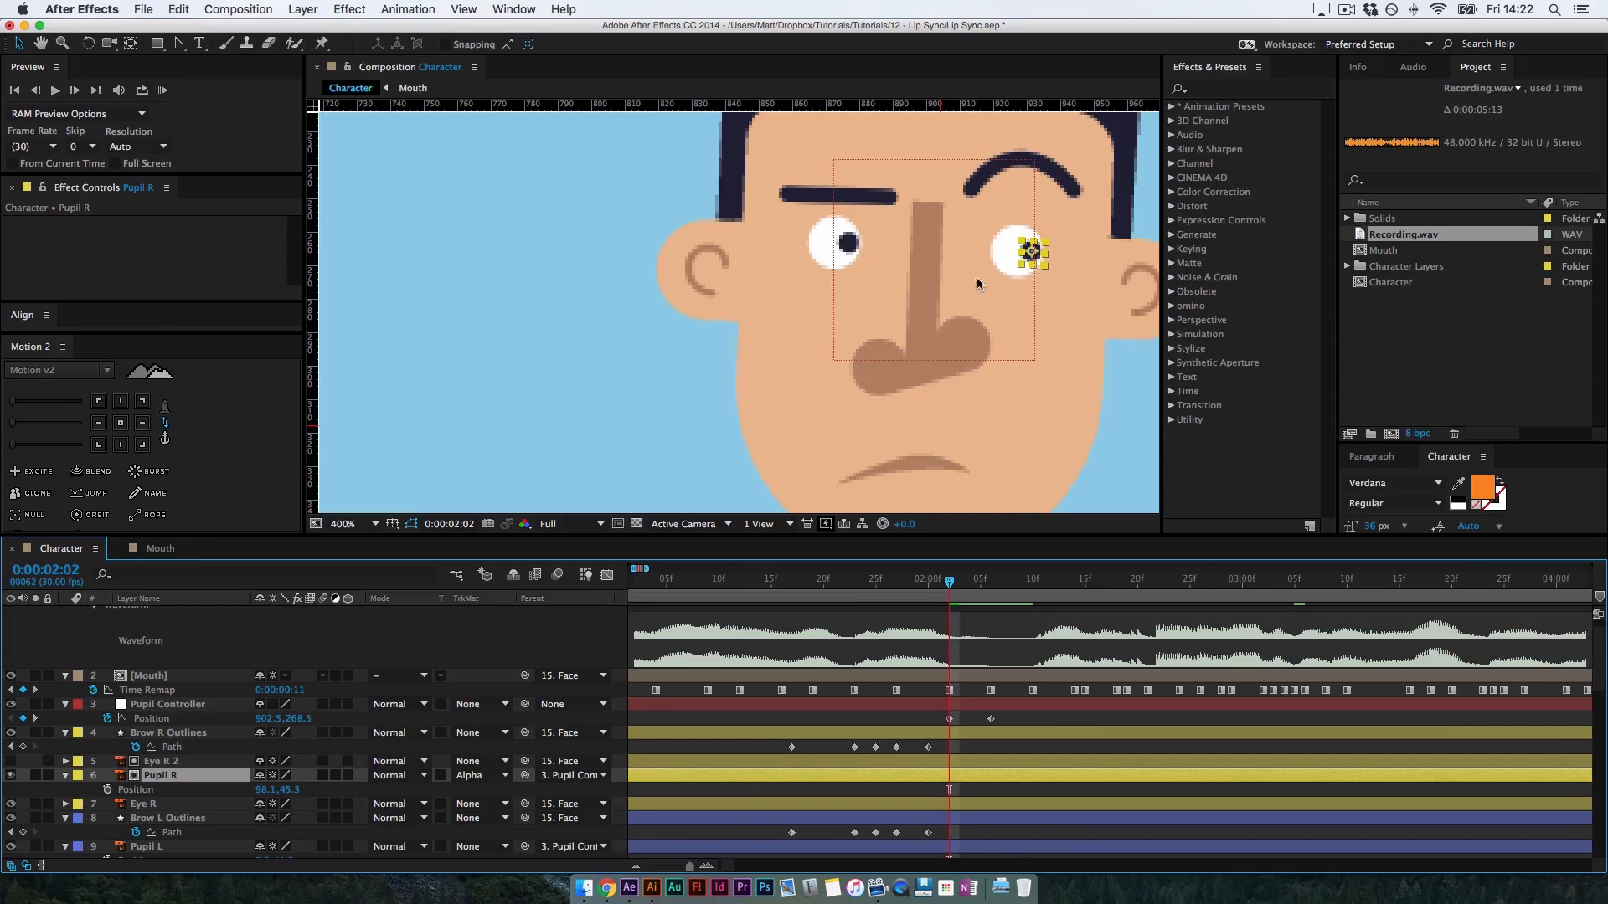
Try rescaling the Eye R 2 matte layer and undo the change
click(159, 761)
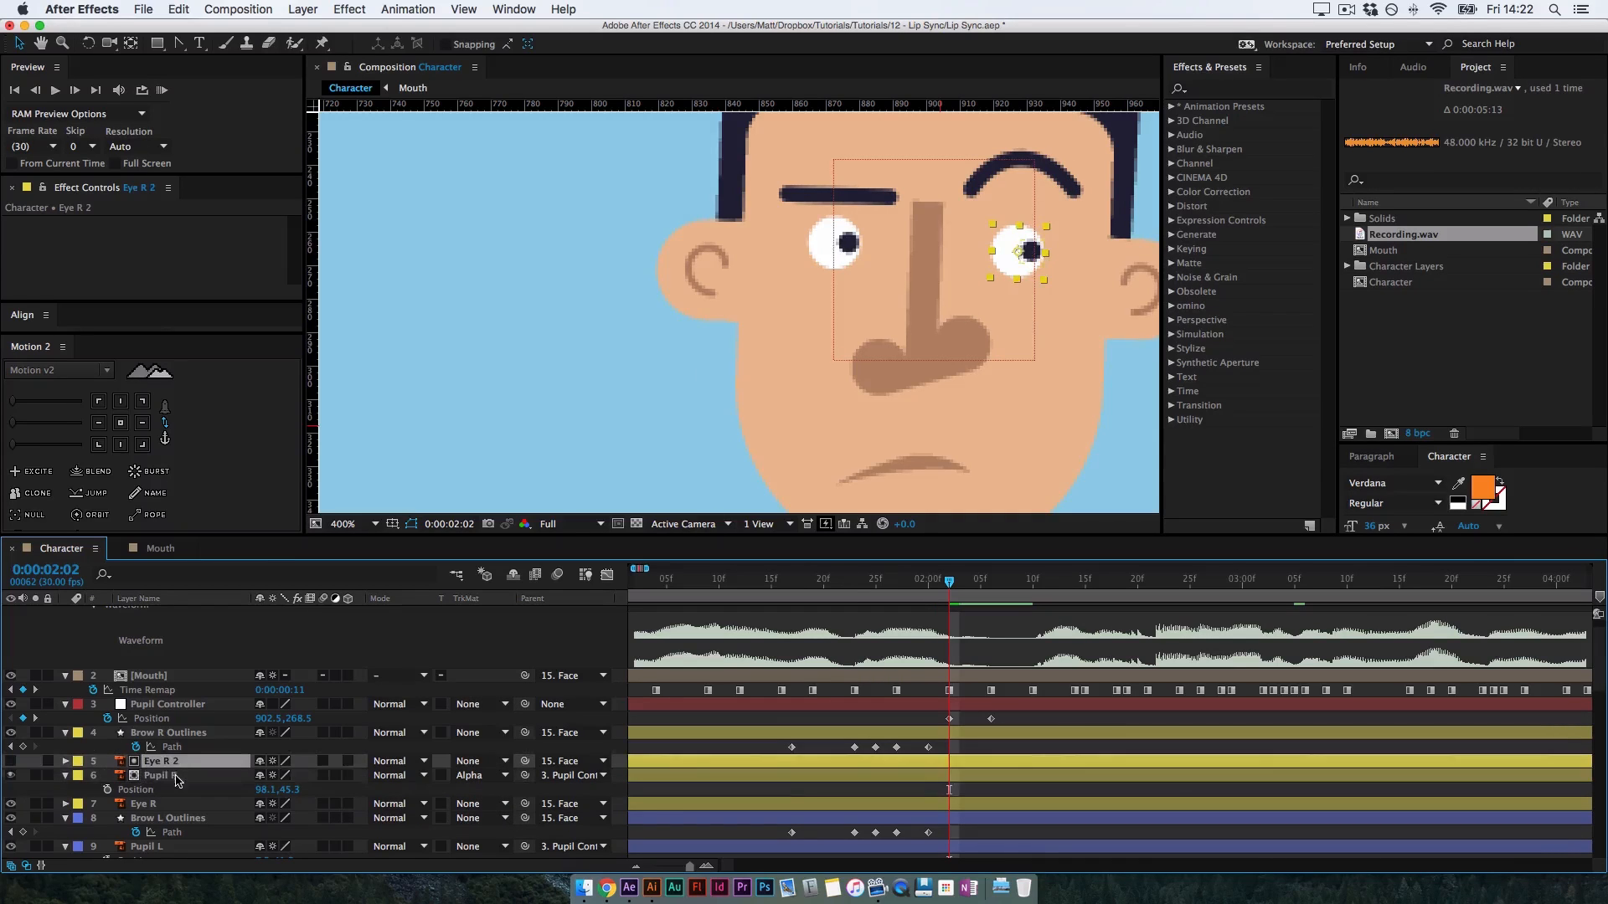
key(s)
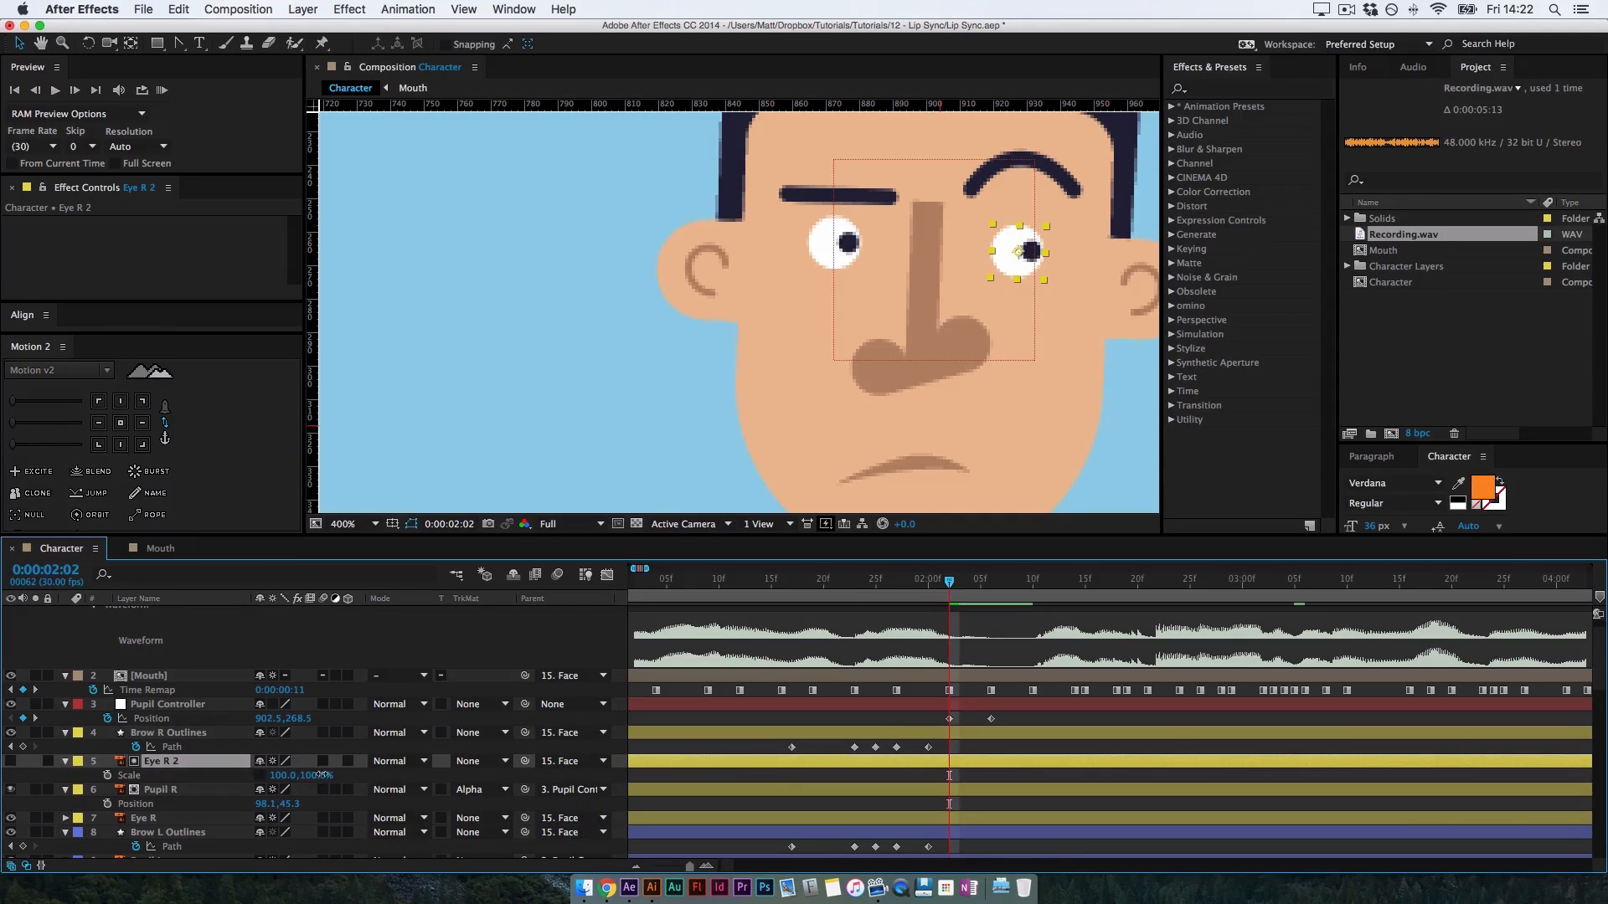
drag(312, 775, 173, 782)
key(super+z)
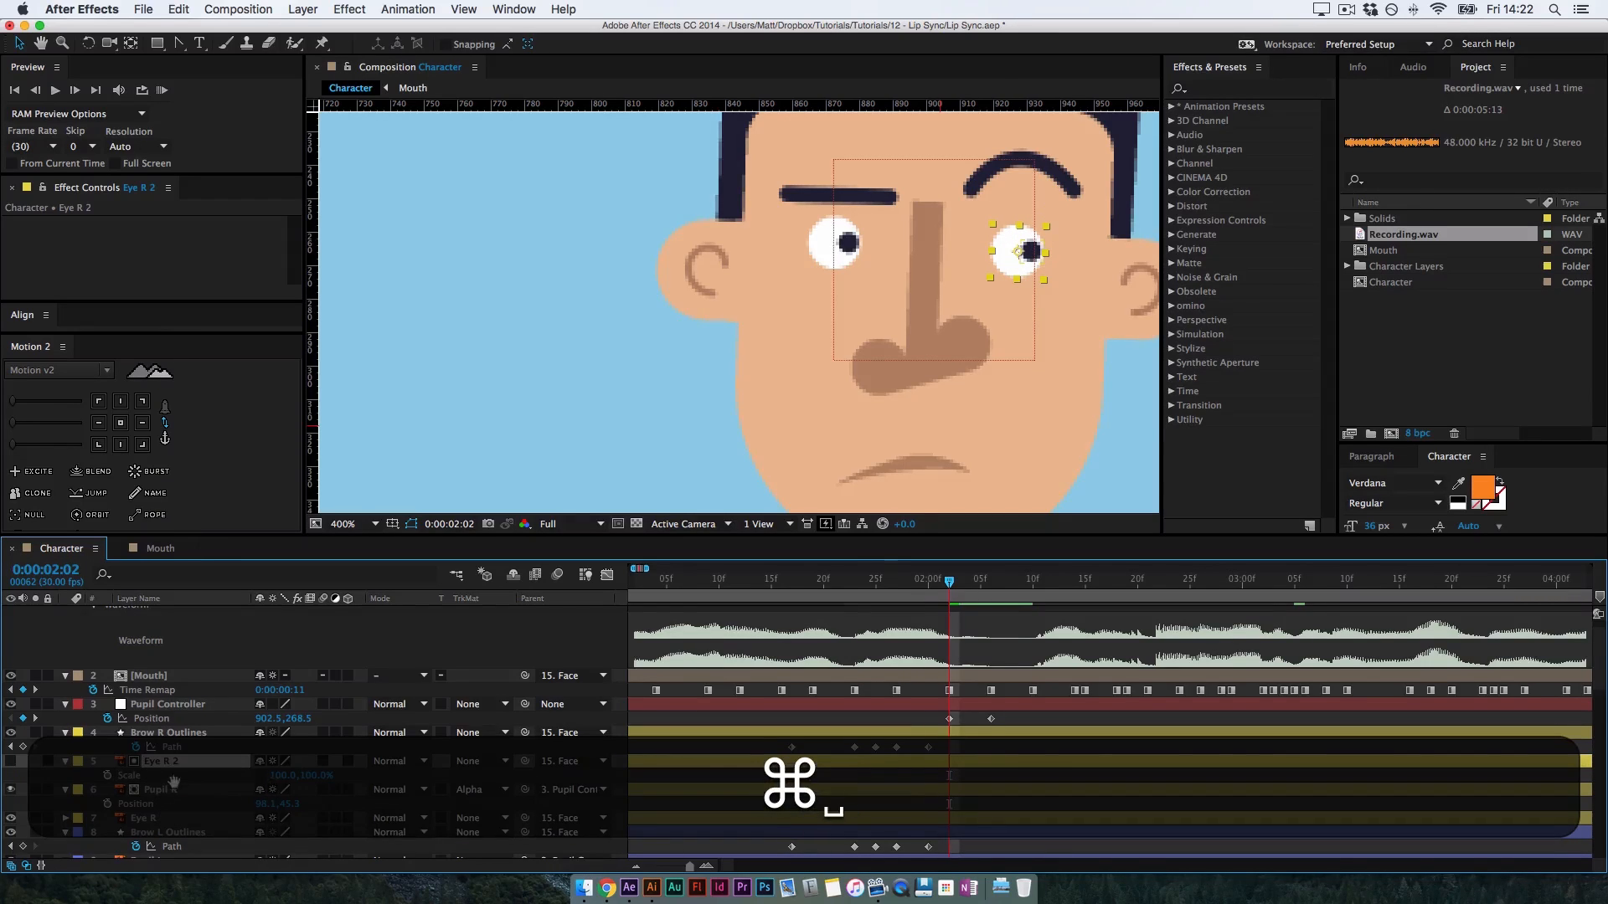
Link the Scale of Eye R 2 to the Scale of Eye R with an expression
click(173, 800)
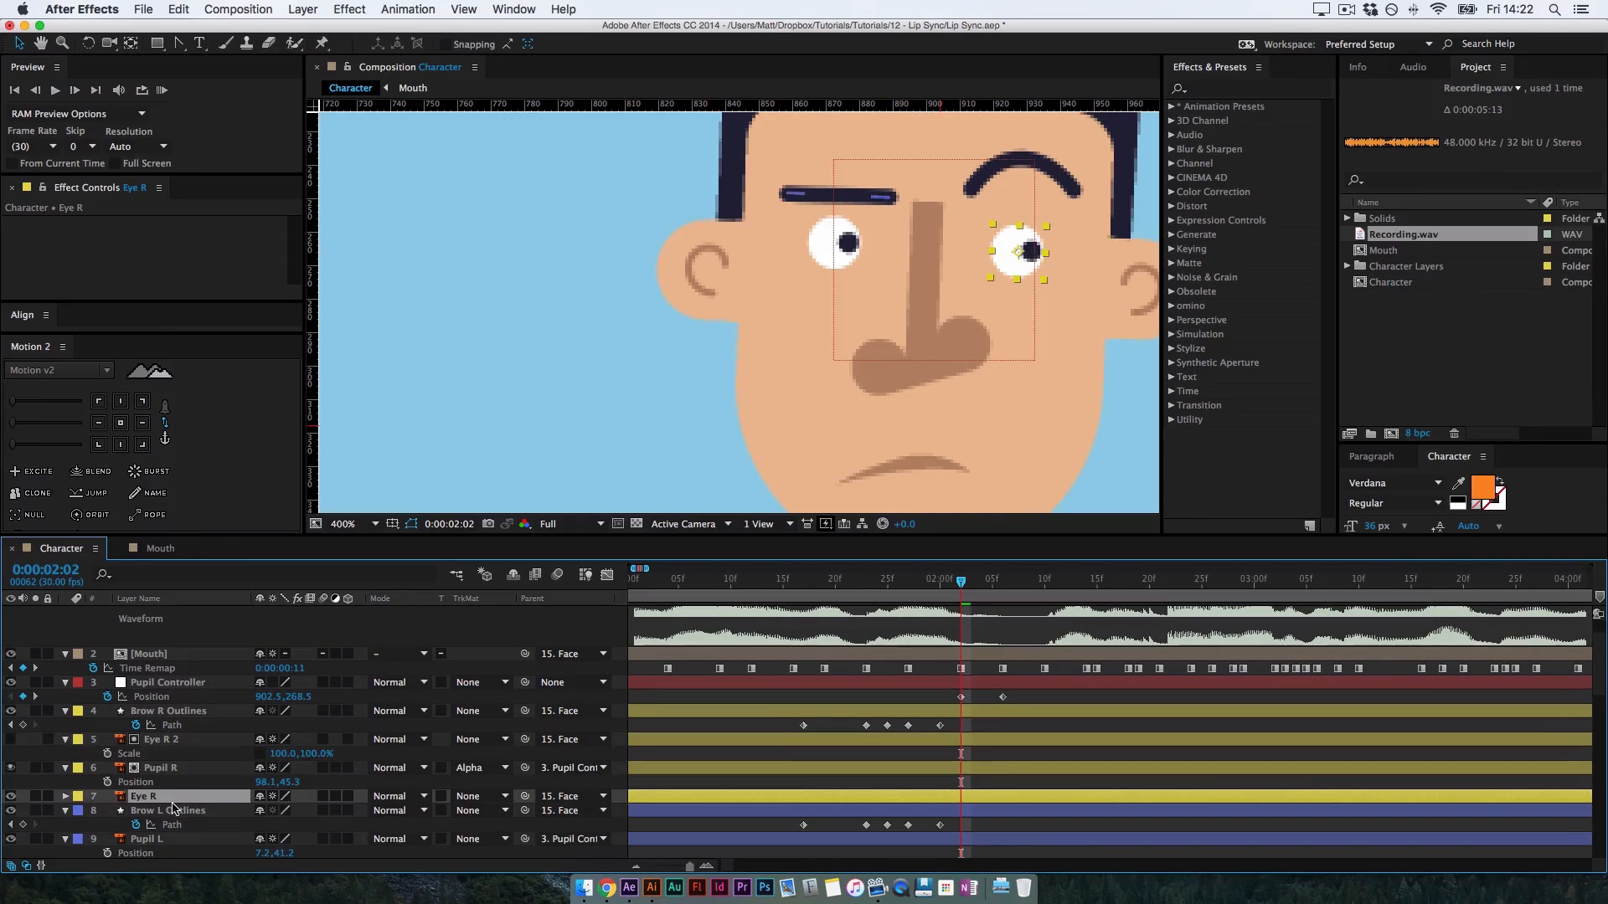
key(s)
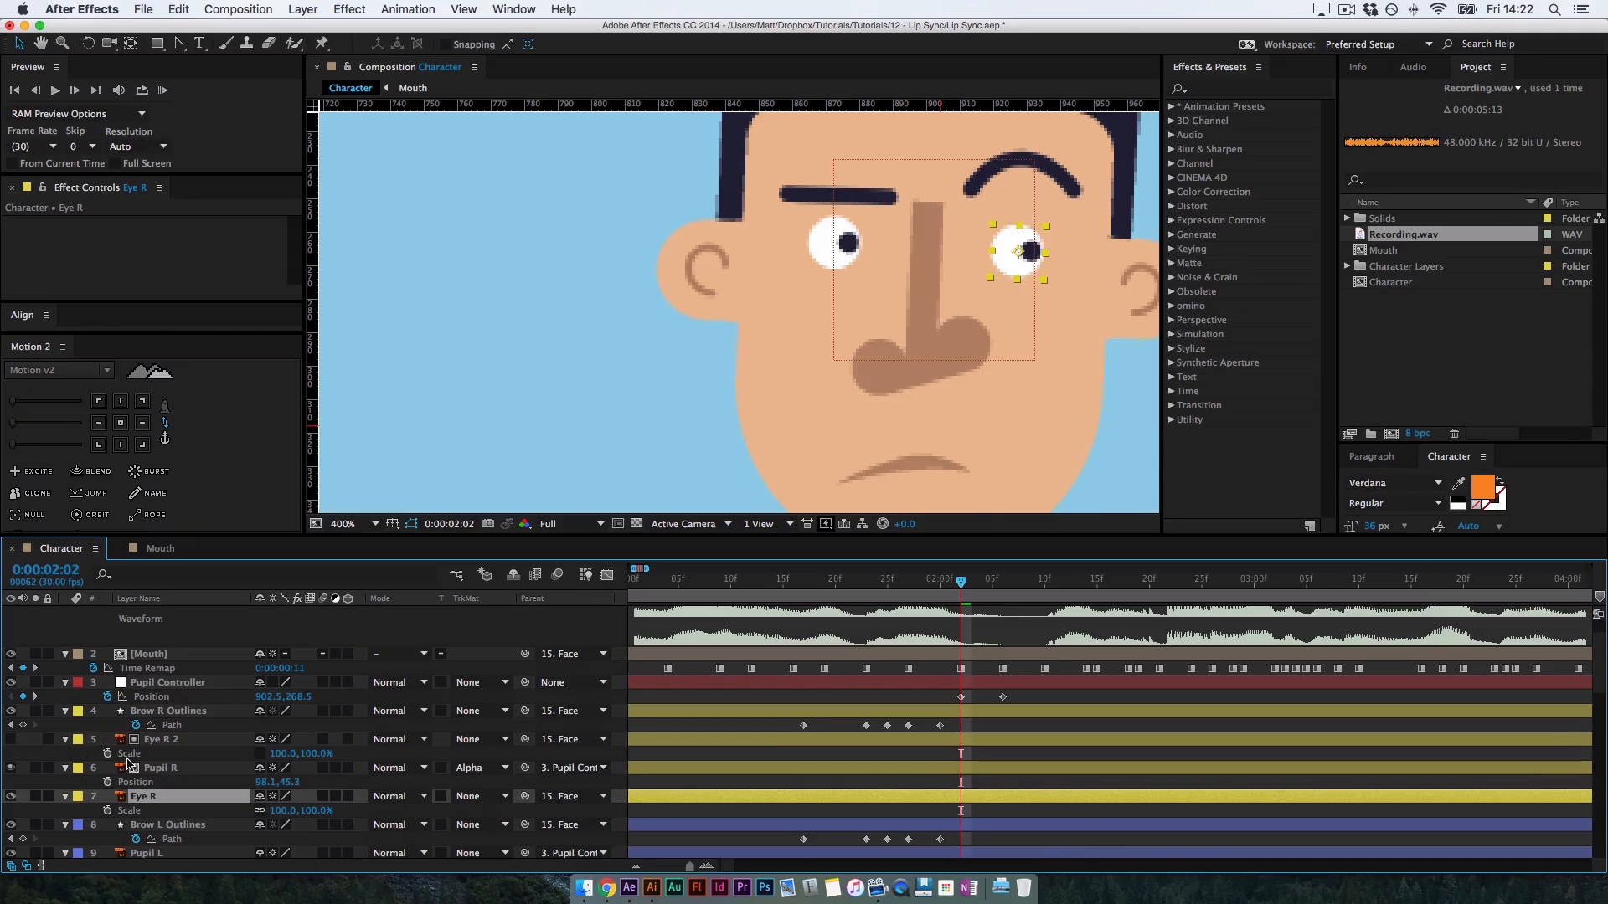
key(alt)
alt+click(107, 753)
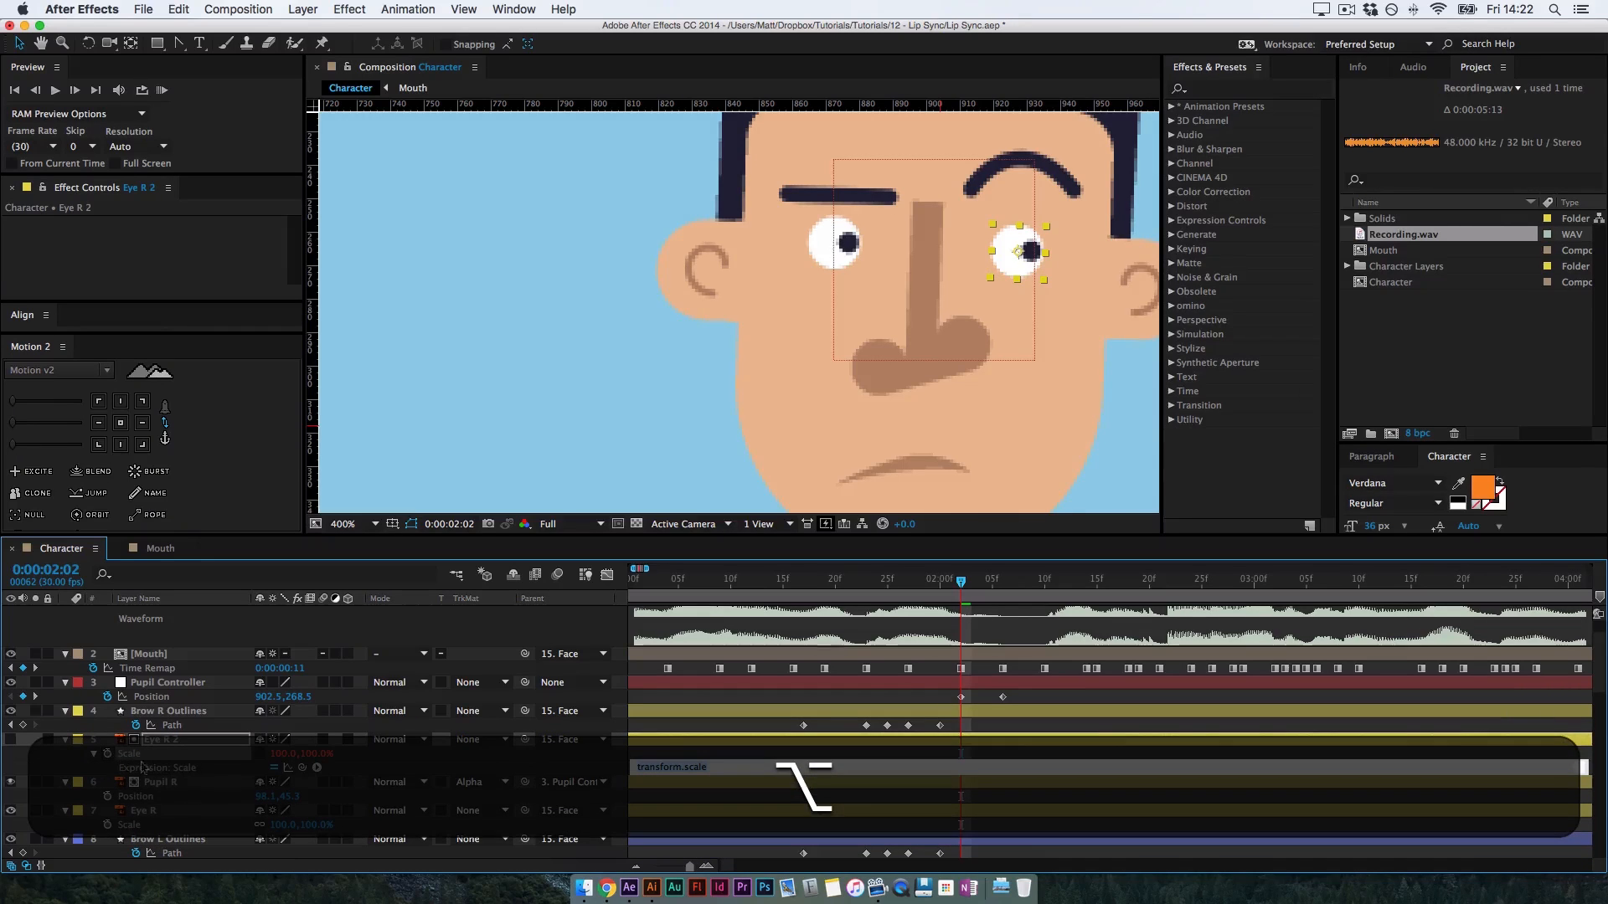
drag(303, 768, 134, 826)
Unlink Eye R's Scale proportions, test the blink by squashing its height to 4%, and undo the squash
click(282, 829)
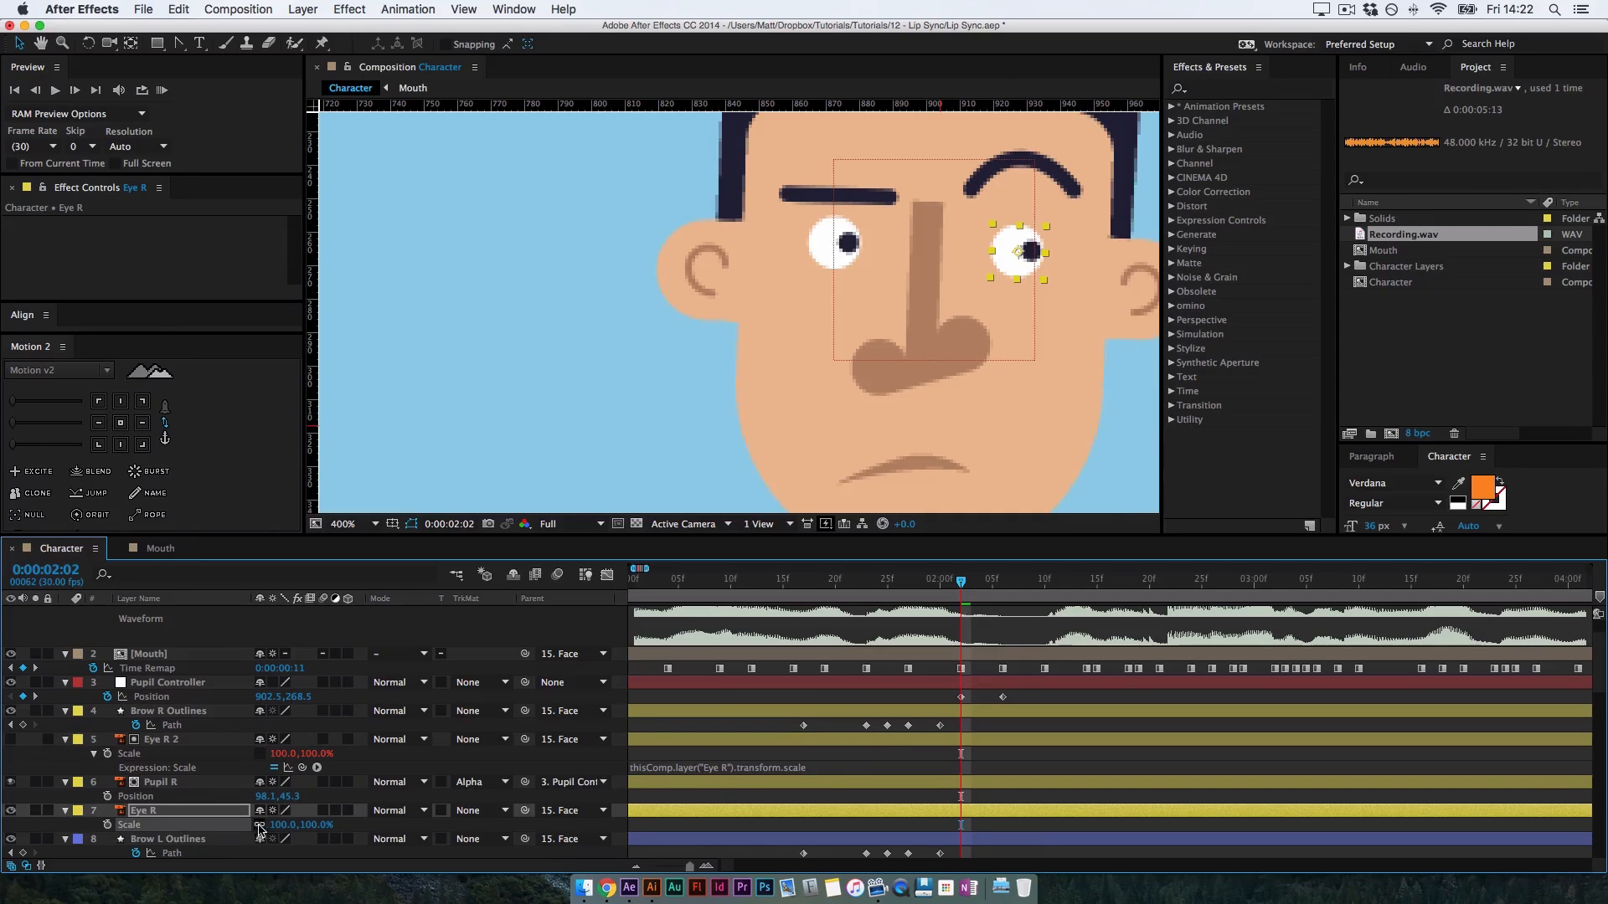
drag(320, 825, 200, 900)
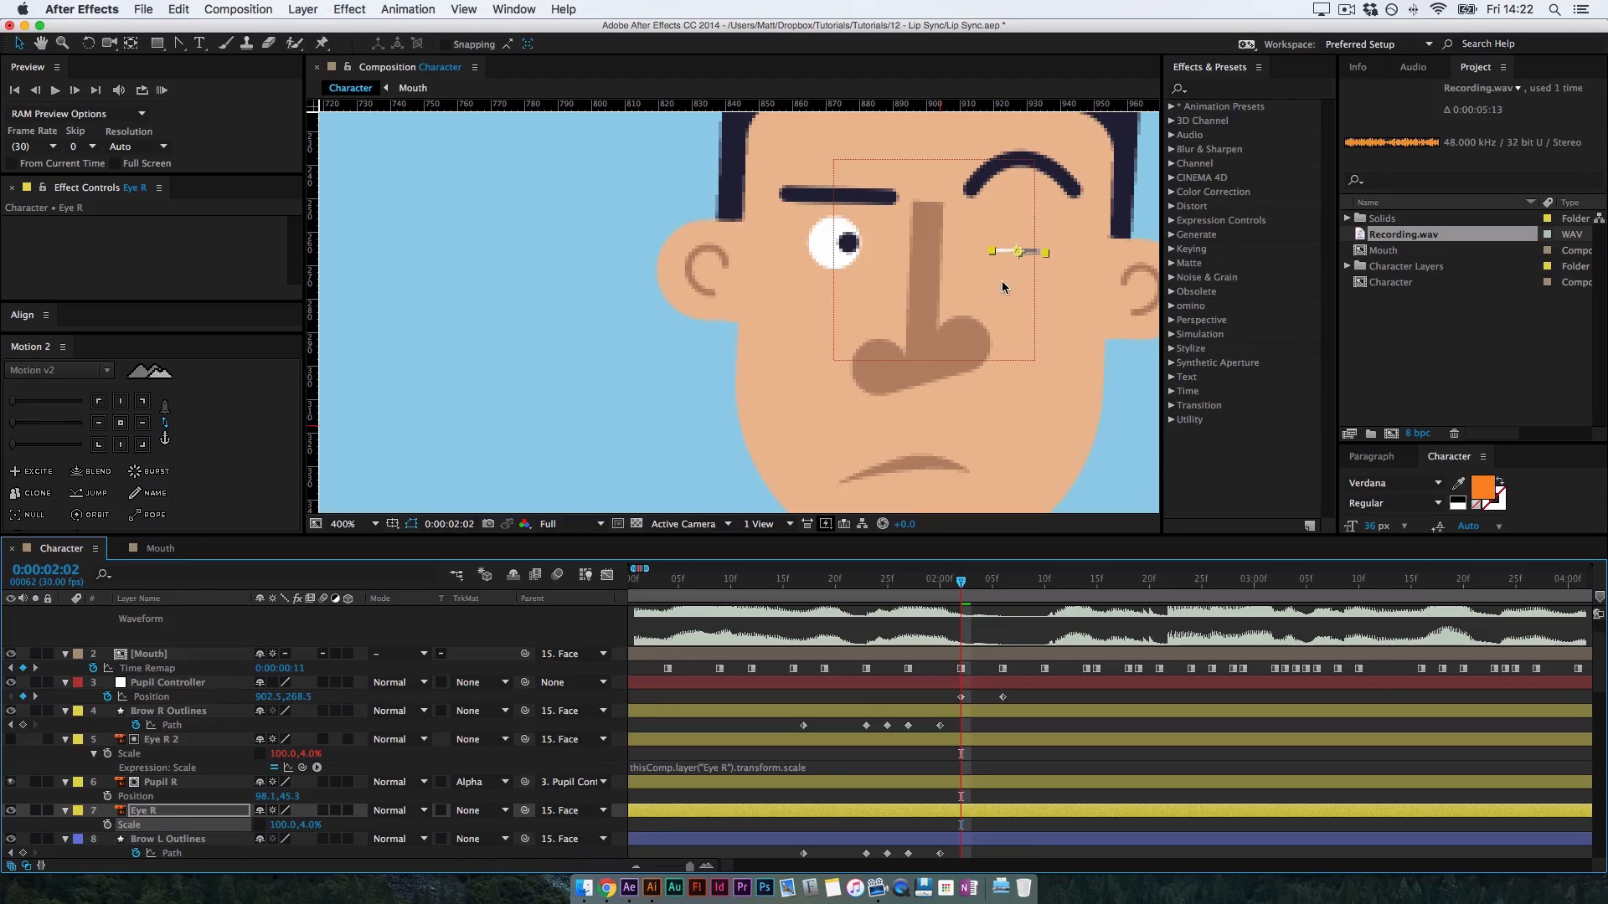
key(super+z)
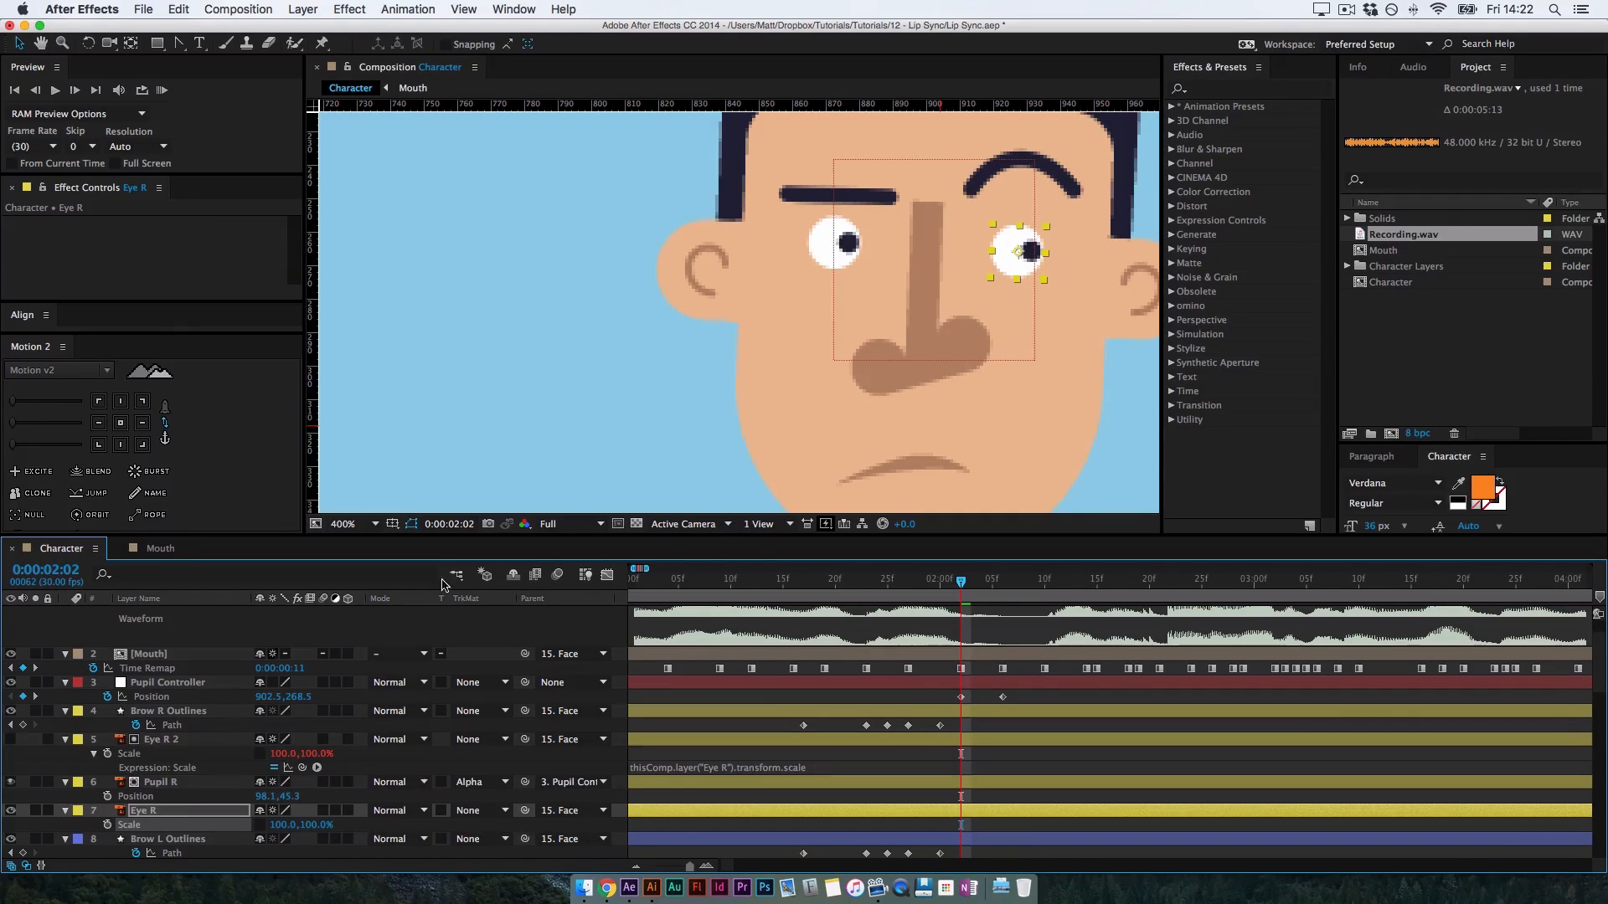
Start Scale keyframing on Eye R at 0:00:02:02, and collapse and lock the Eye R 2 layer
scroll(796, 774, down, 2)
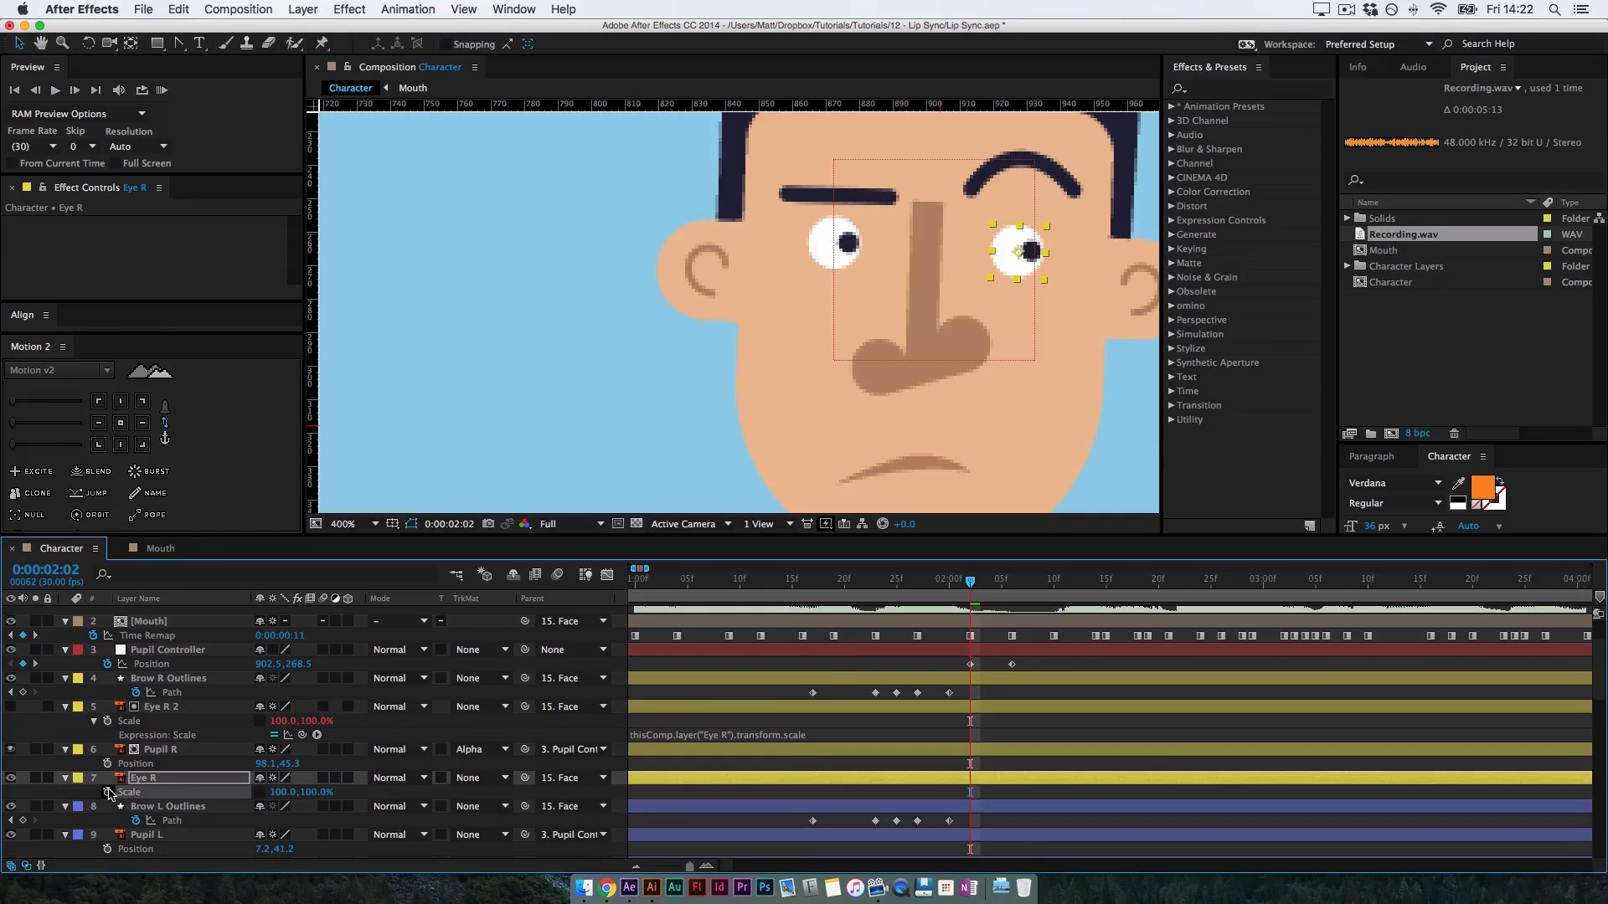
click(107, 792)
click(66, 708)
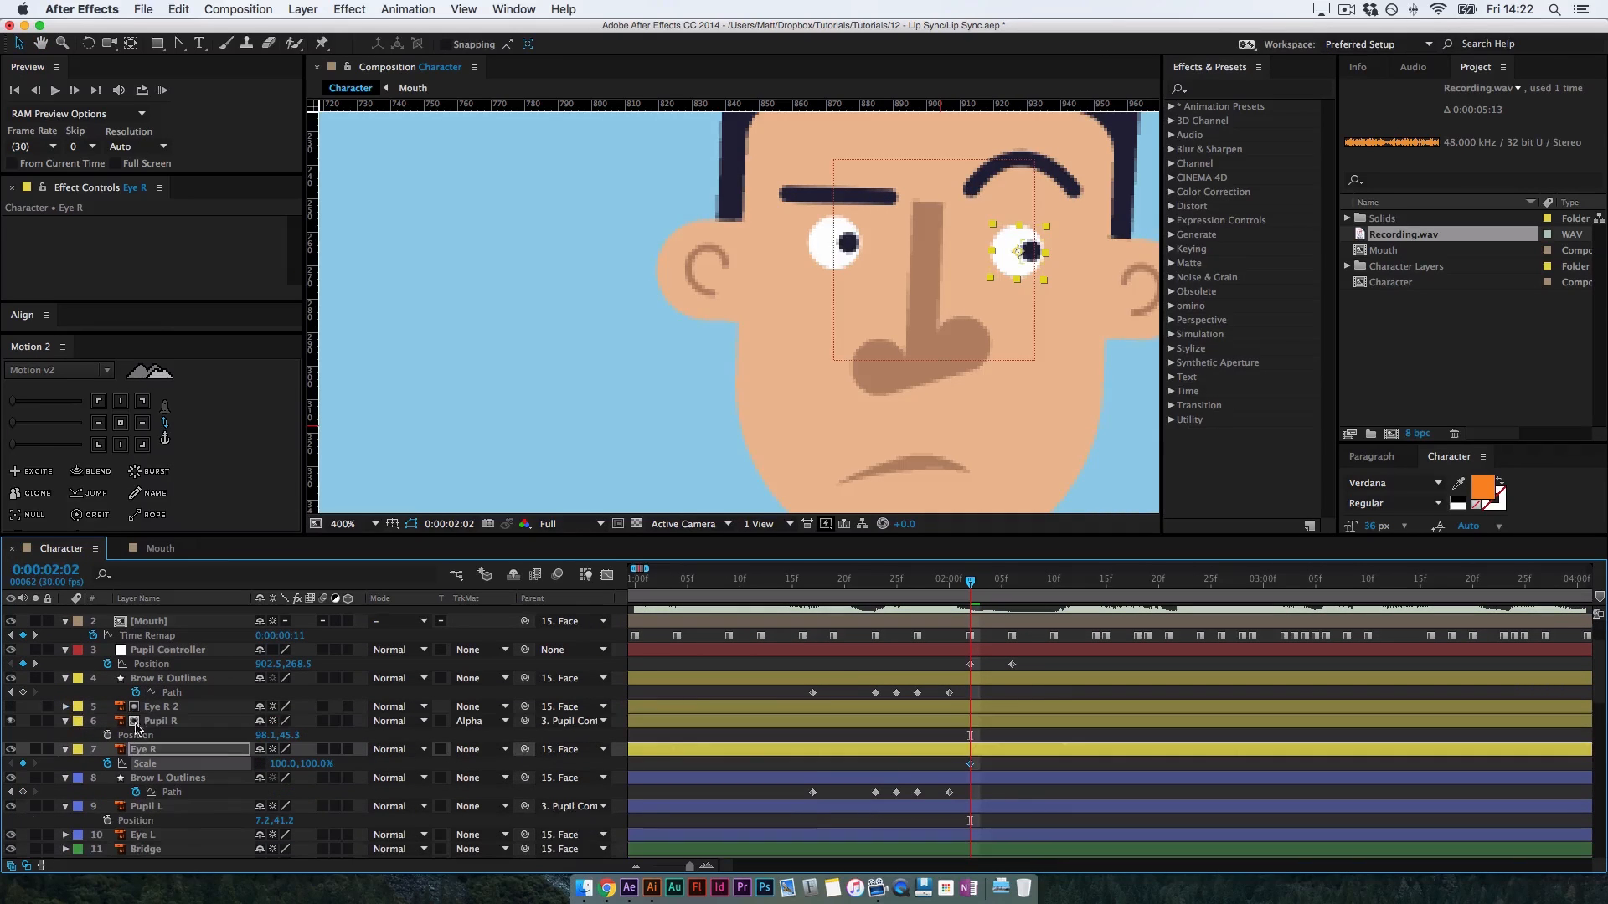
click(151, 709)
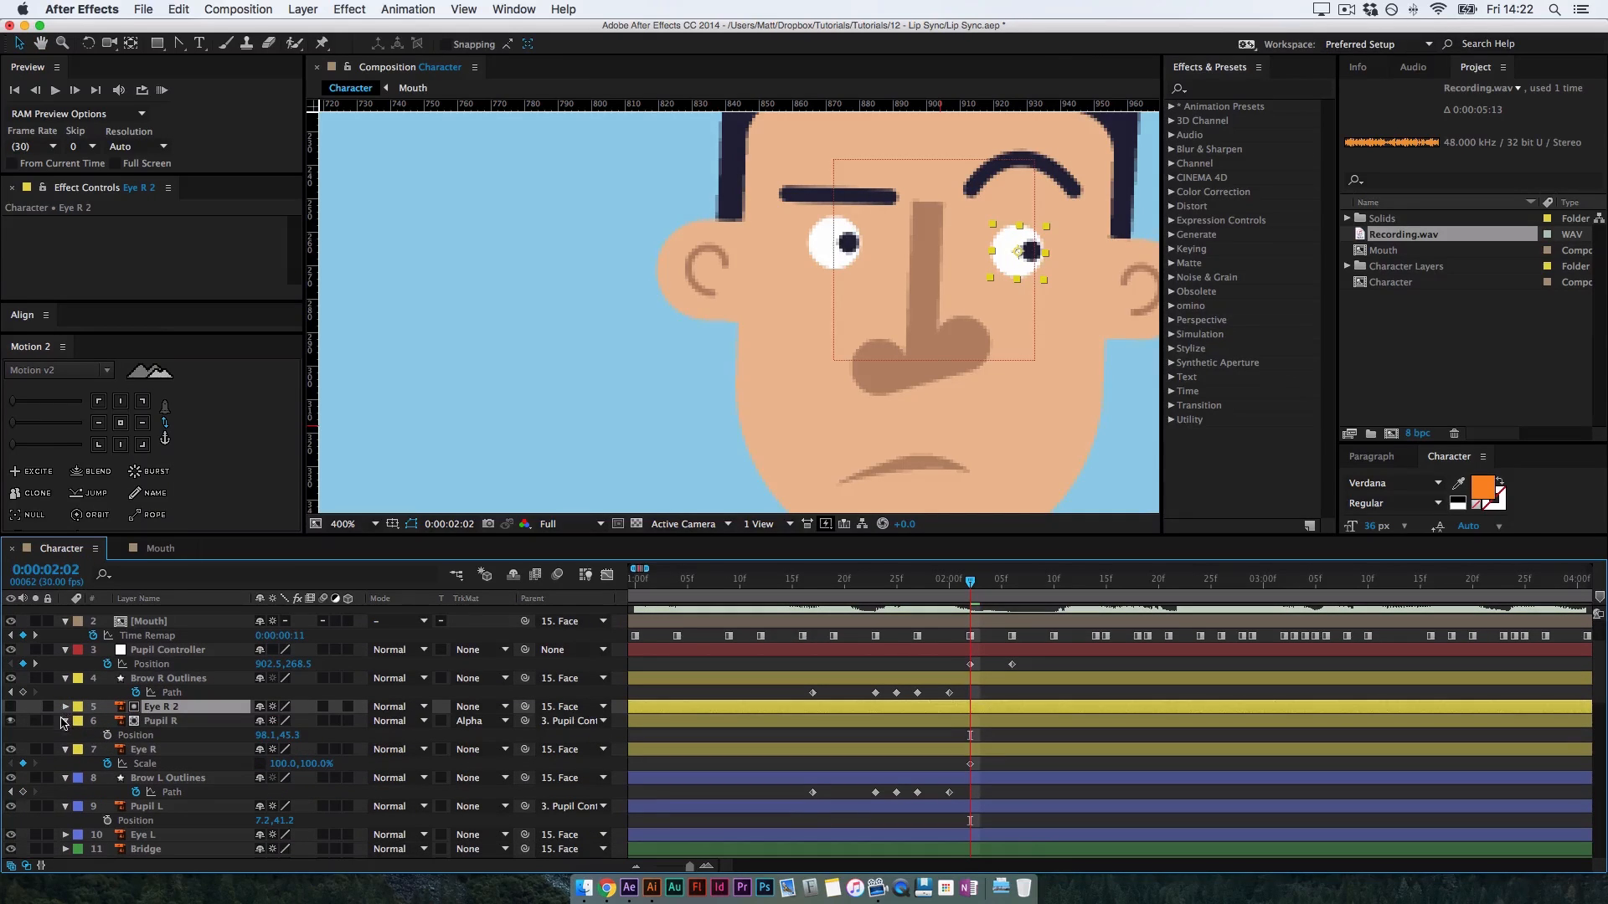
click(48, 708)
click(151, 751)
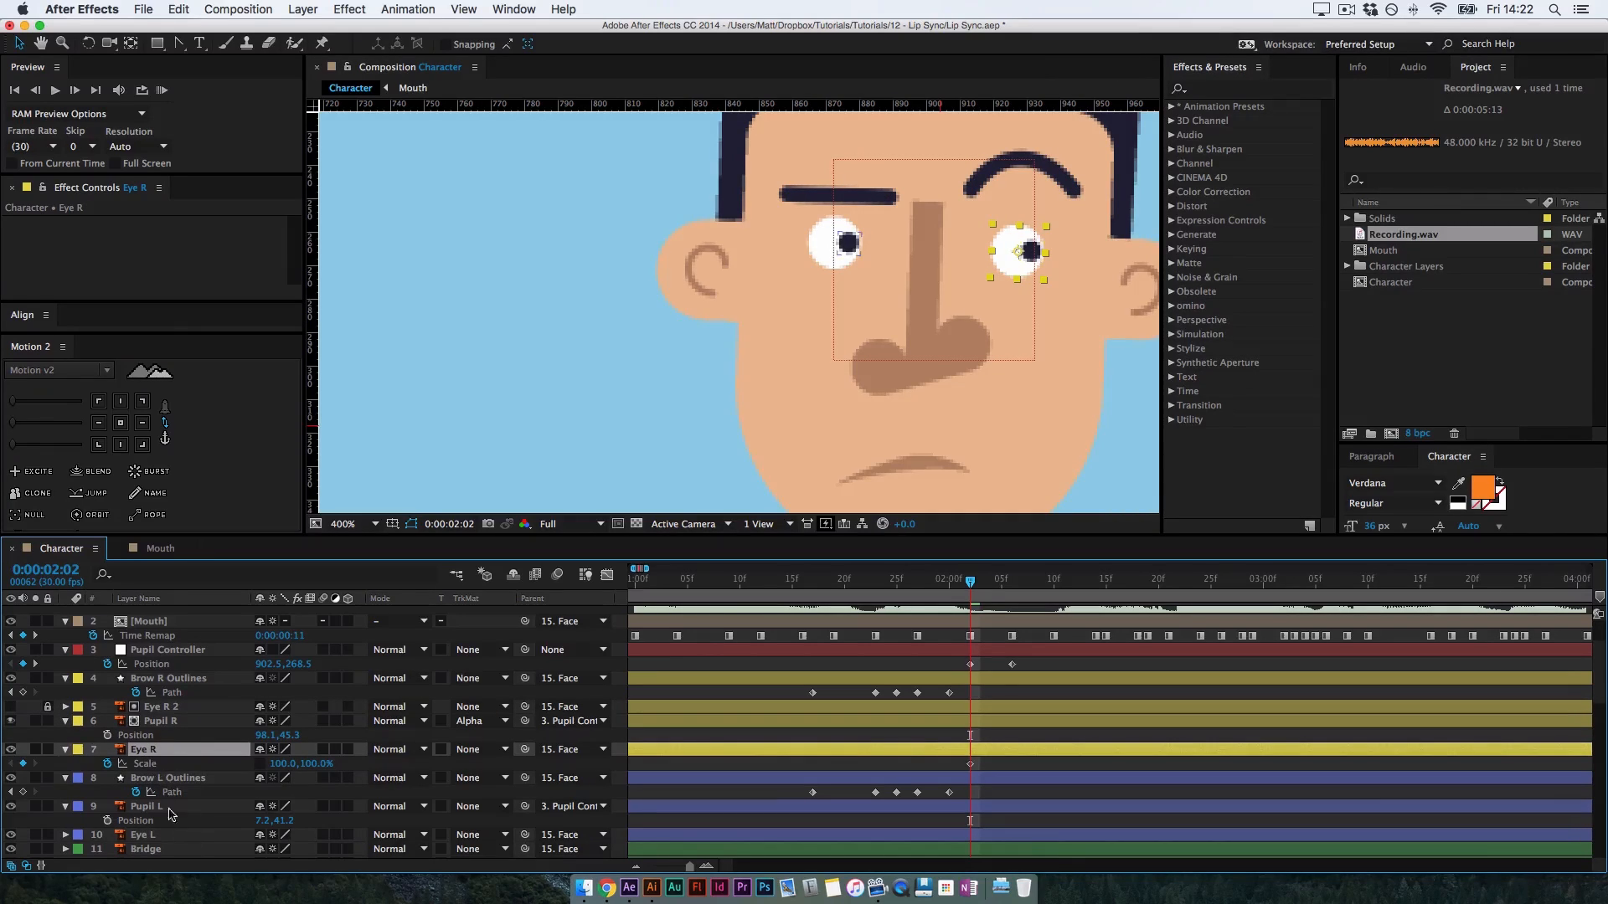
Duplicate Eye L, place the copy directly above Pupil L, and set it as Pupil L's alpha matte
key(space)
drag(179, 718, 188, 659)
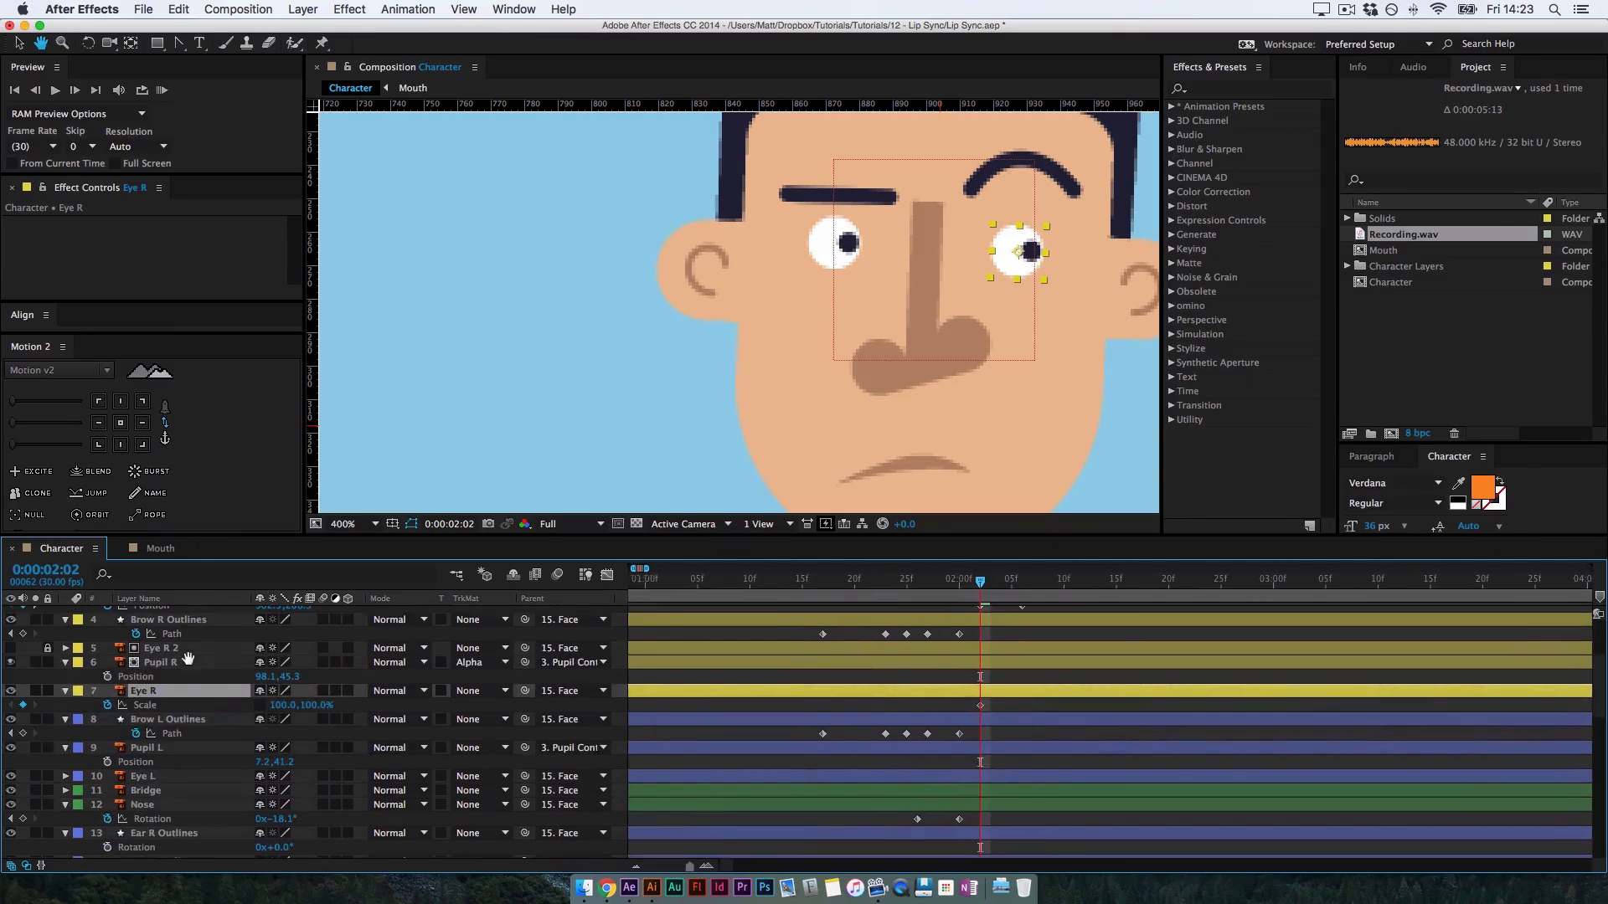
click(155, 778)
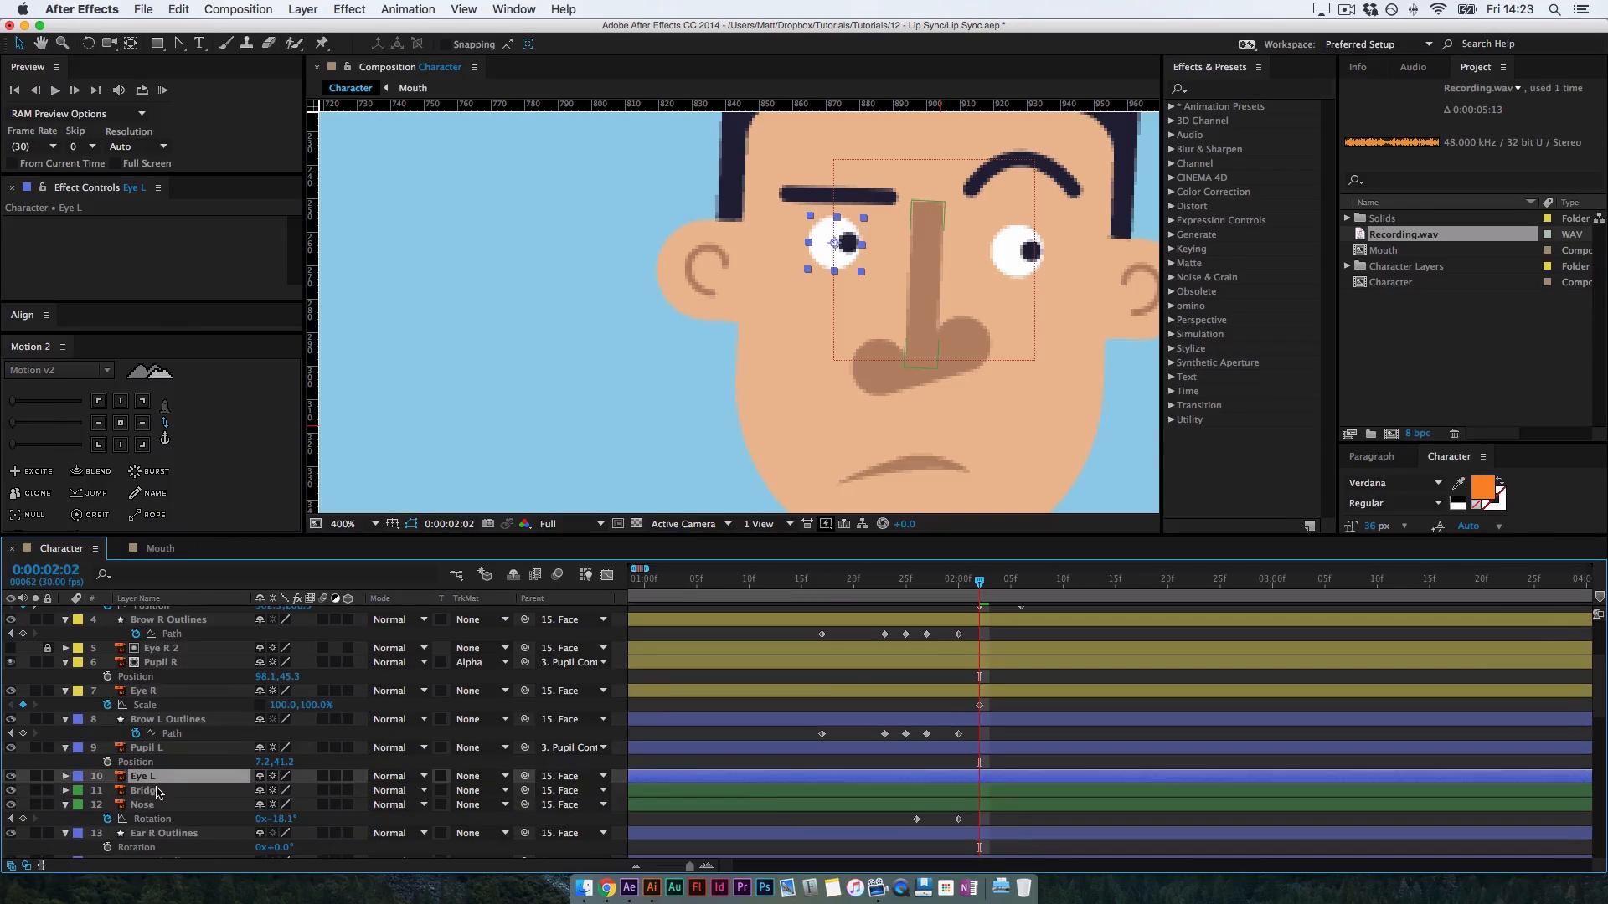
key(super+d)
drag(153, 778, 159, 751)
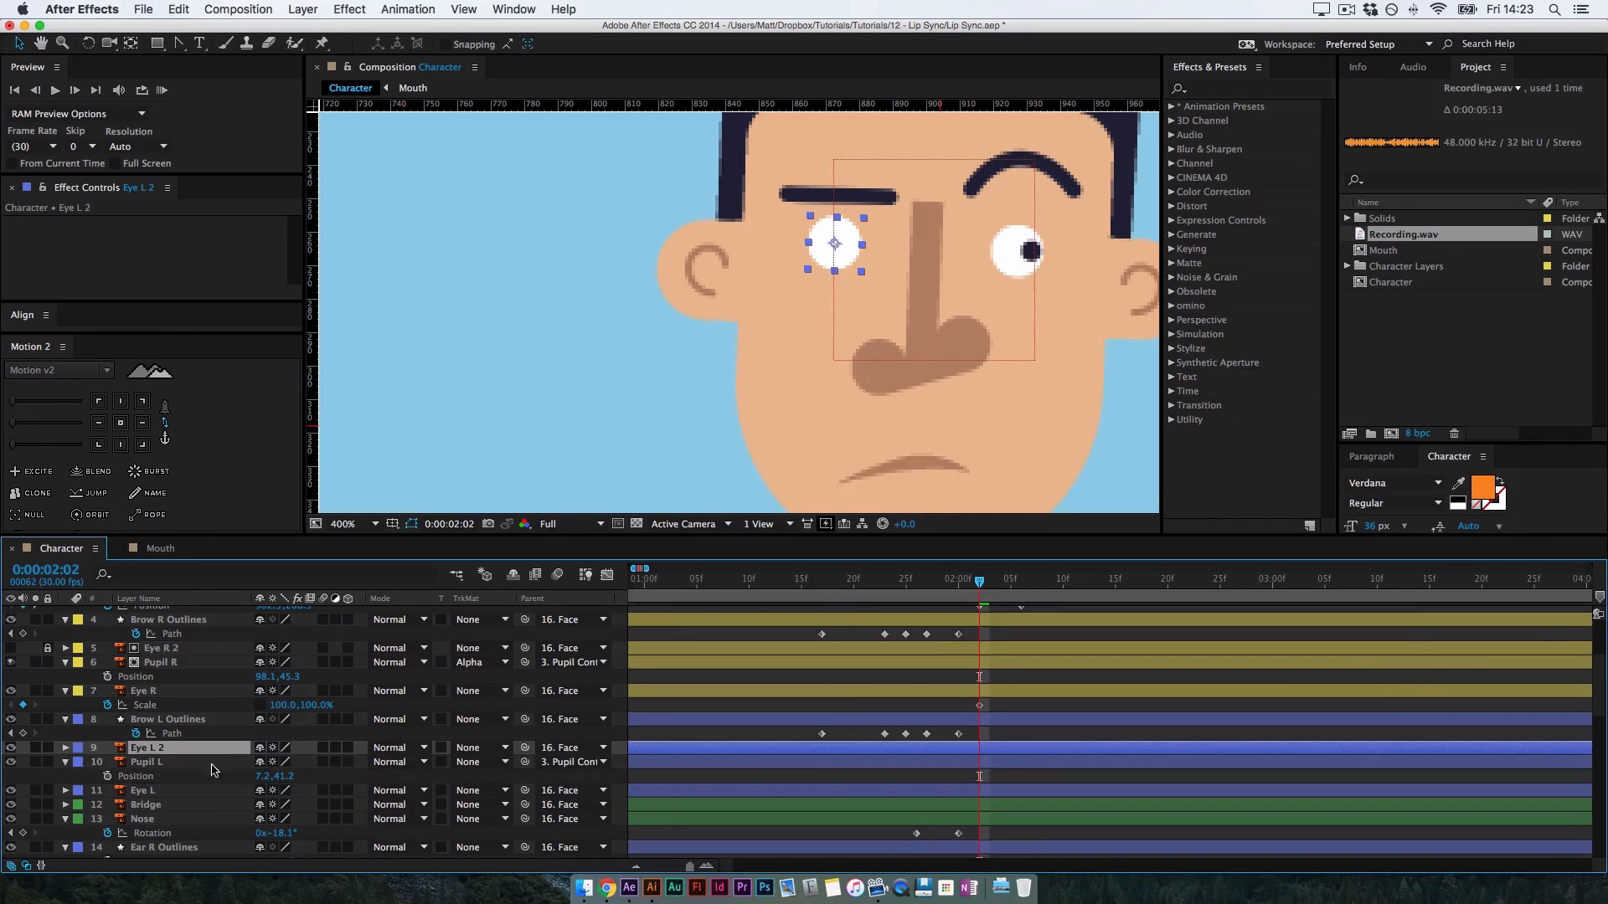
click(470, 762)
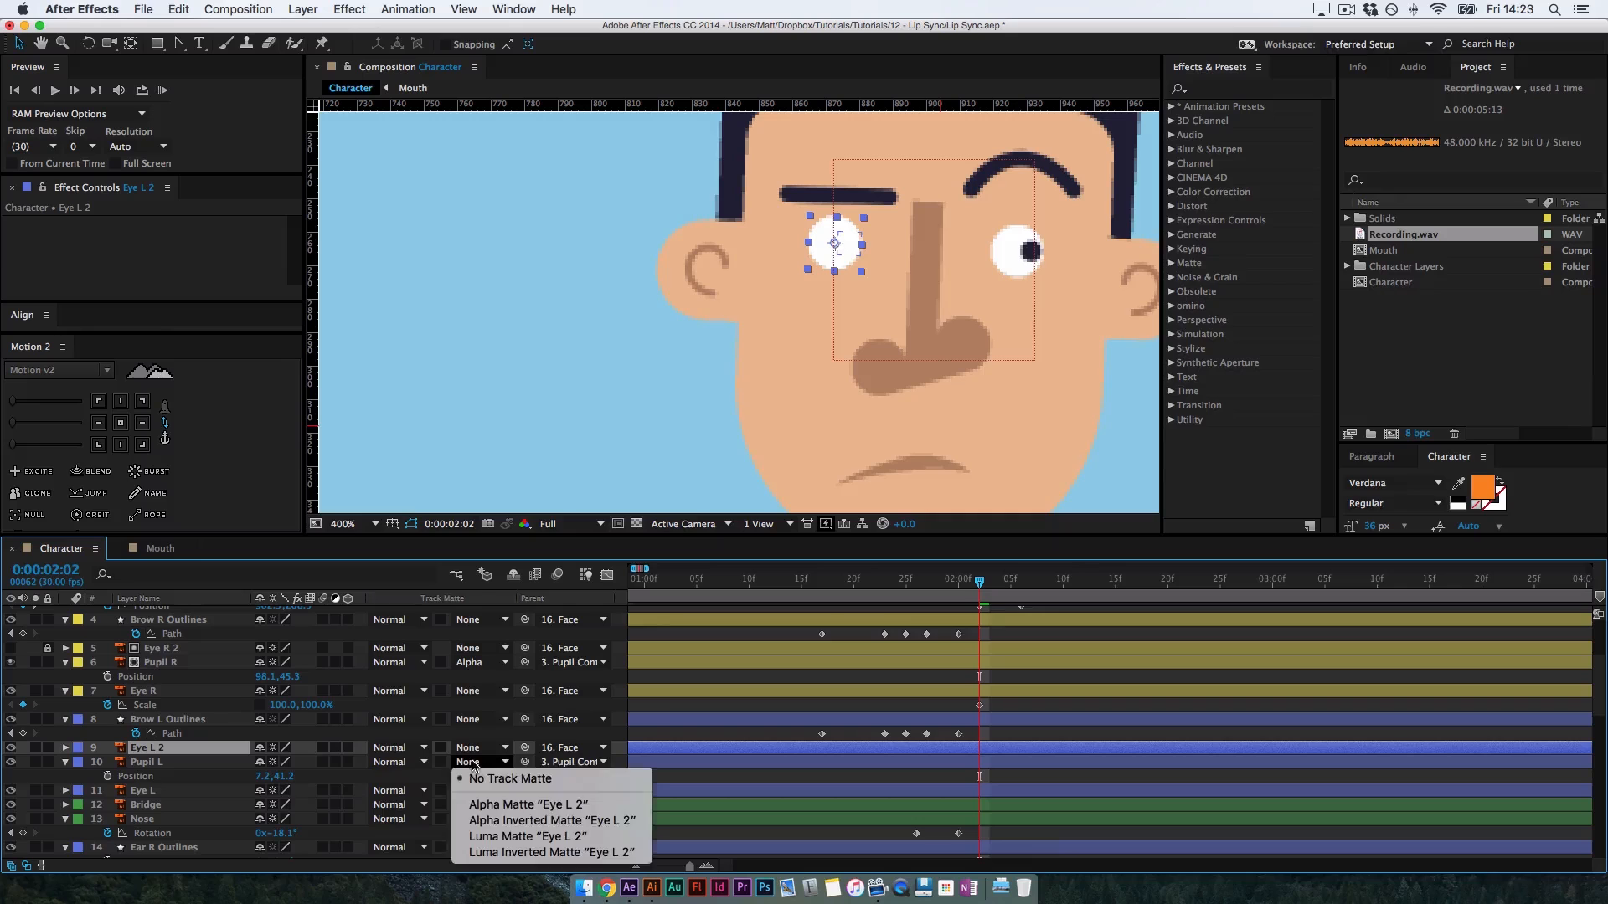
click(515, 807)
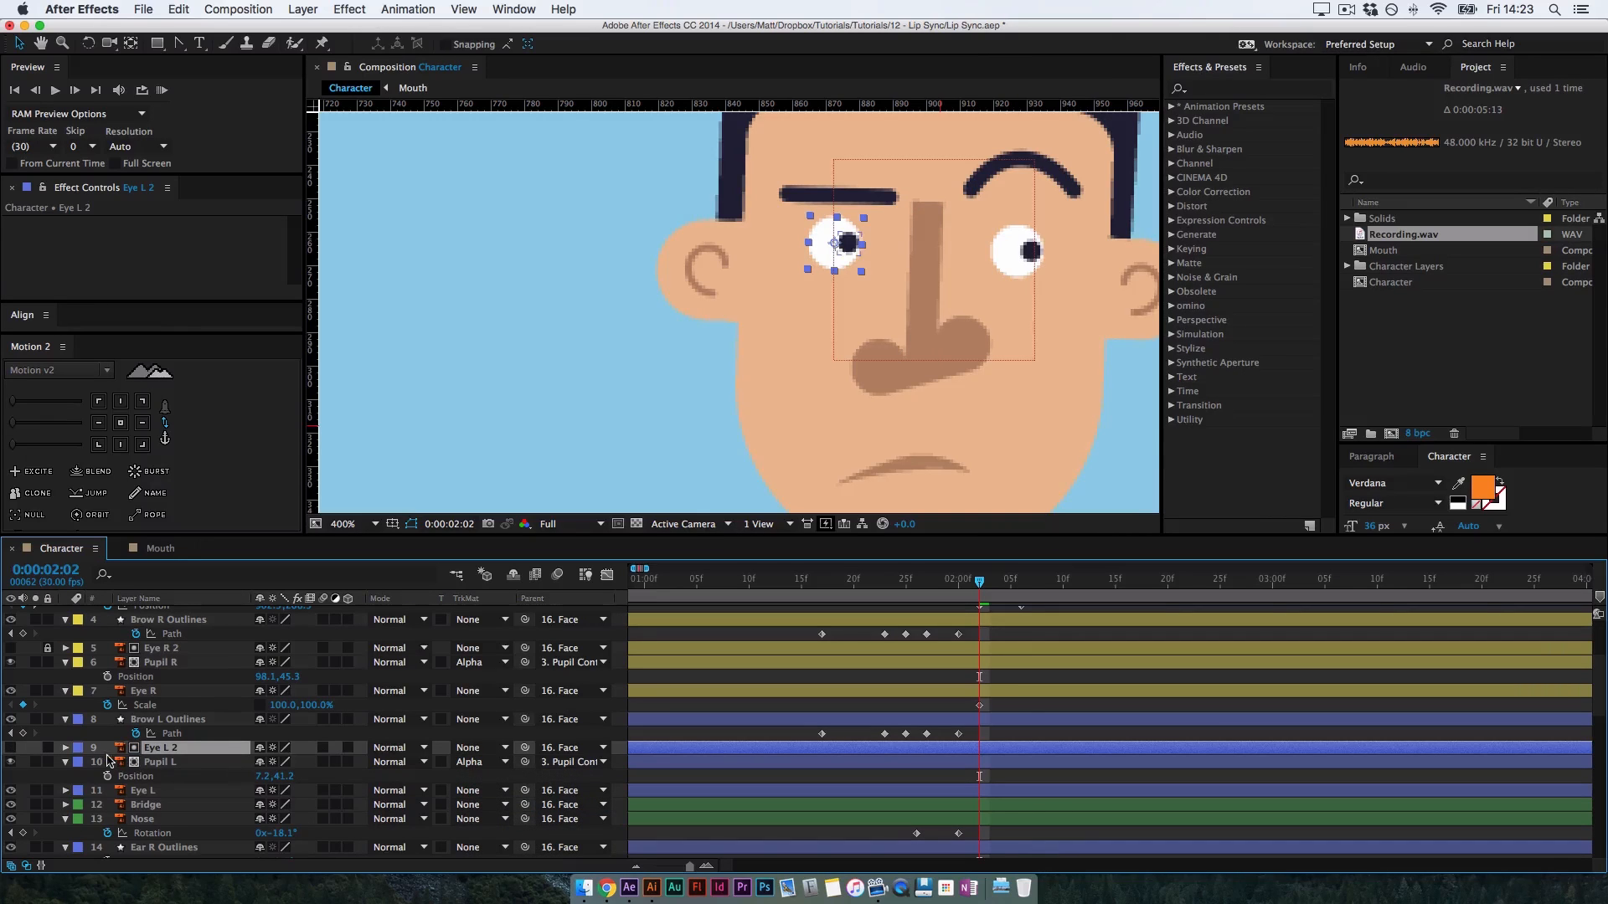
Link the Scale of Eye L 2 to the Scale of Eye L with an expression
key(s)
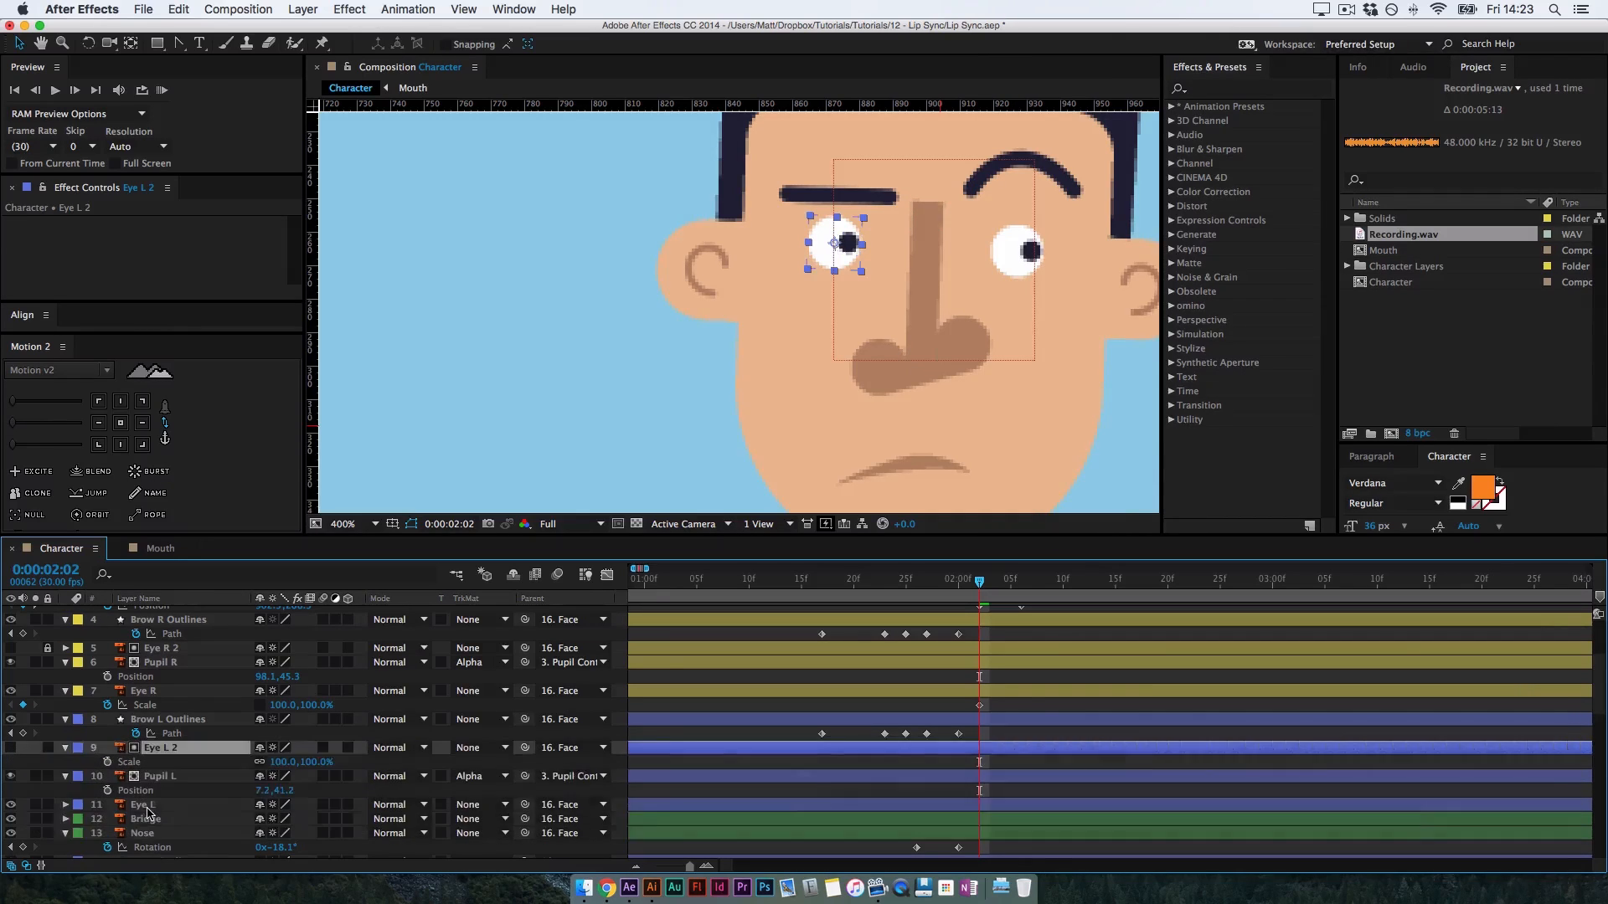
click(151, 807)
key(s)
alt+click(107, 761)
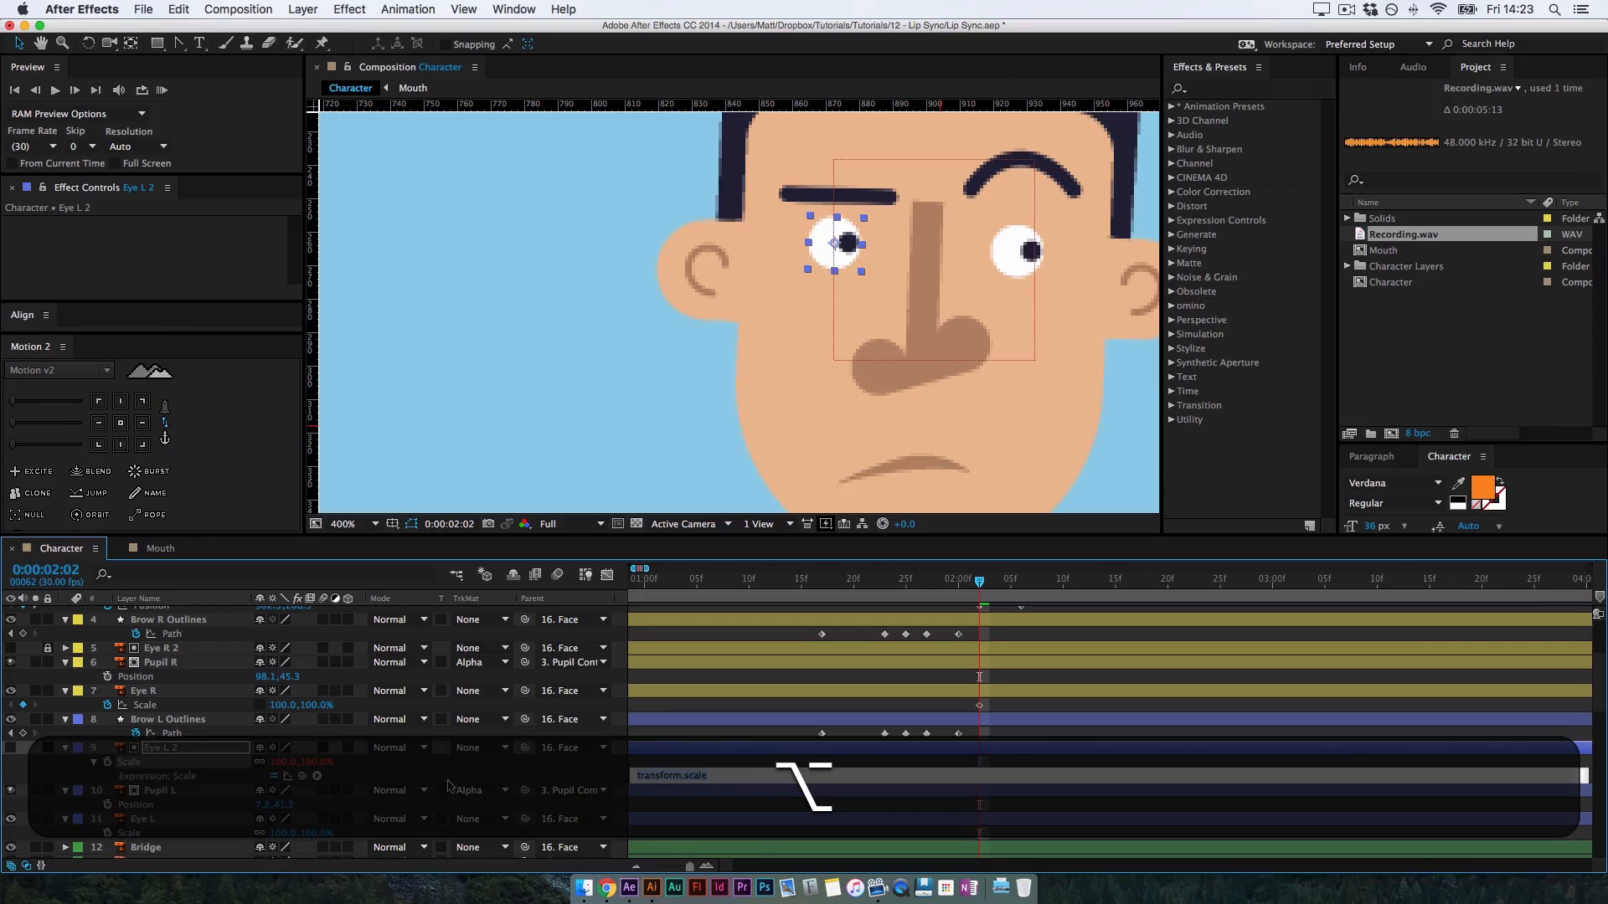
drag(293, 775, 153, 829)
click(152, 825)
Parent Eye L 2 to Eye L and the unlocked Eye R 2 to Eye R, and lock Eye R 2 again
click(171, 748)
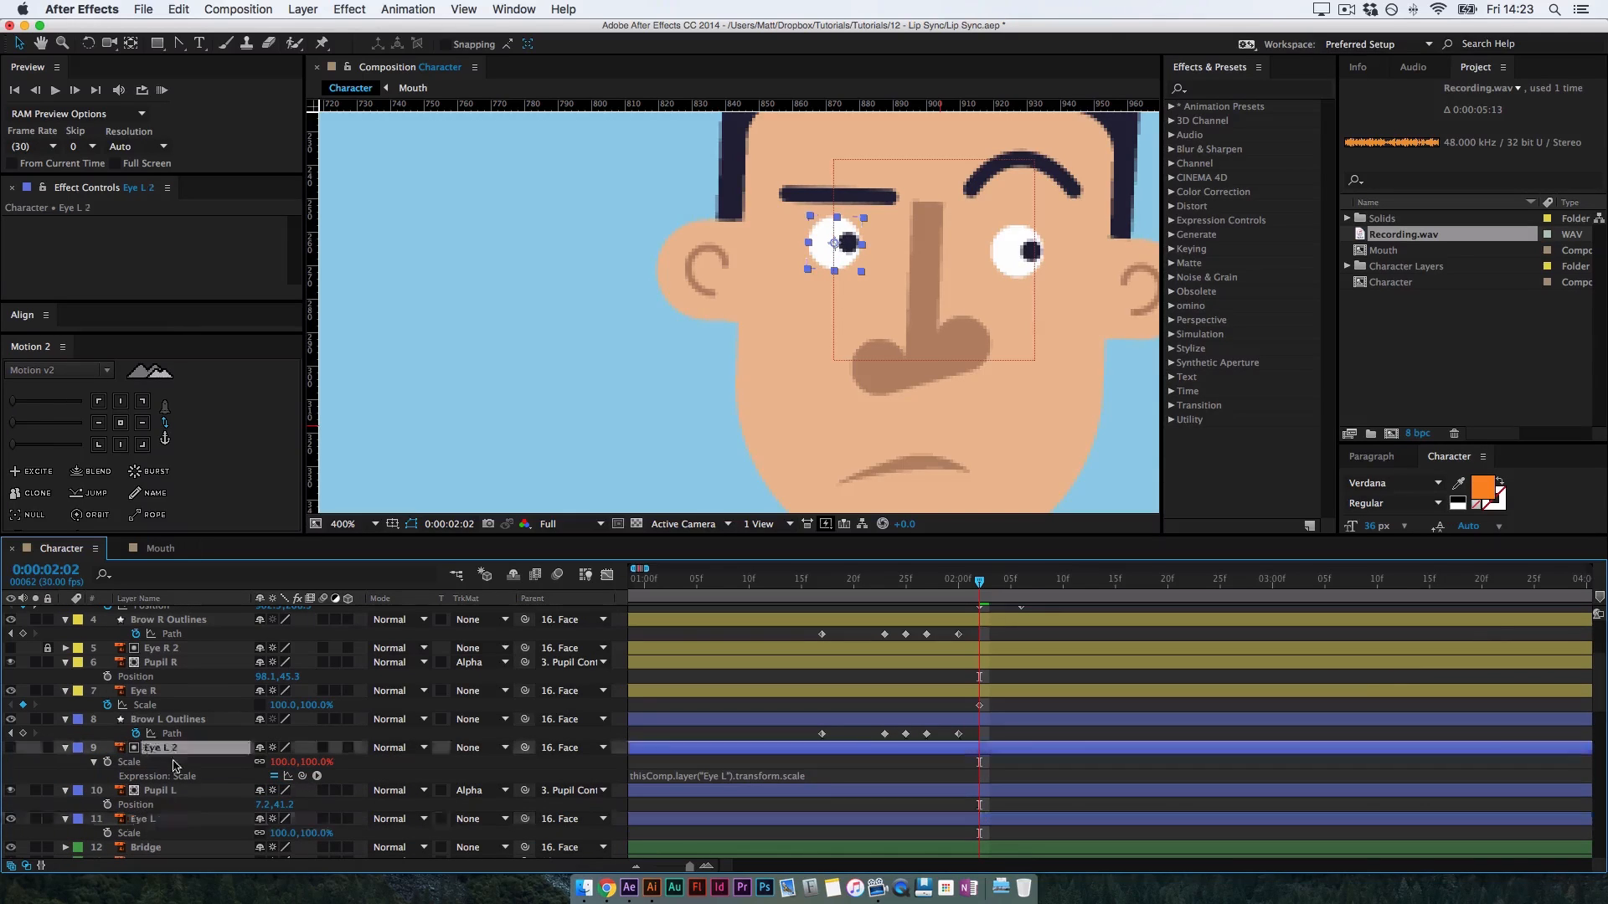
drag(525, 748, 155, 821)
click(159, 649)
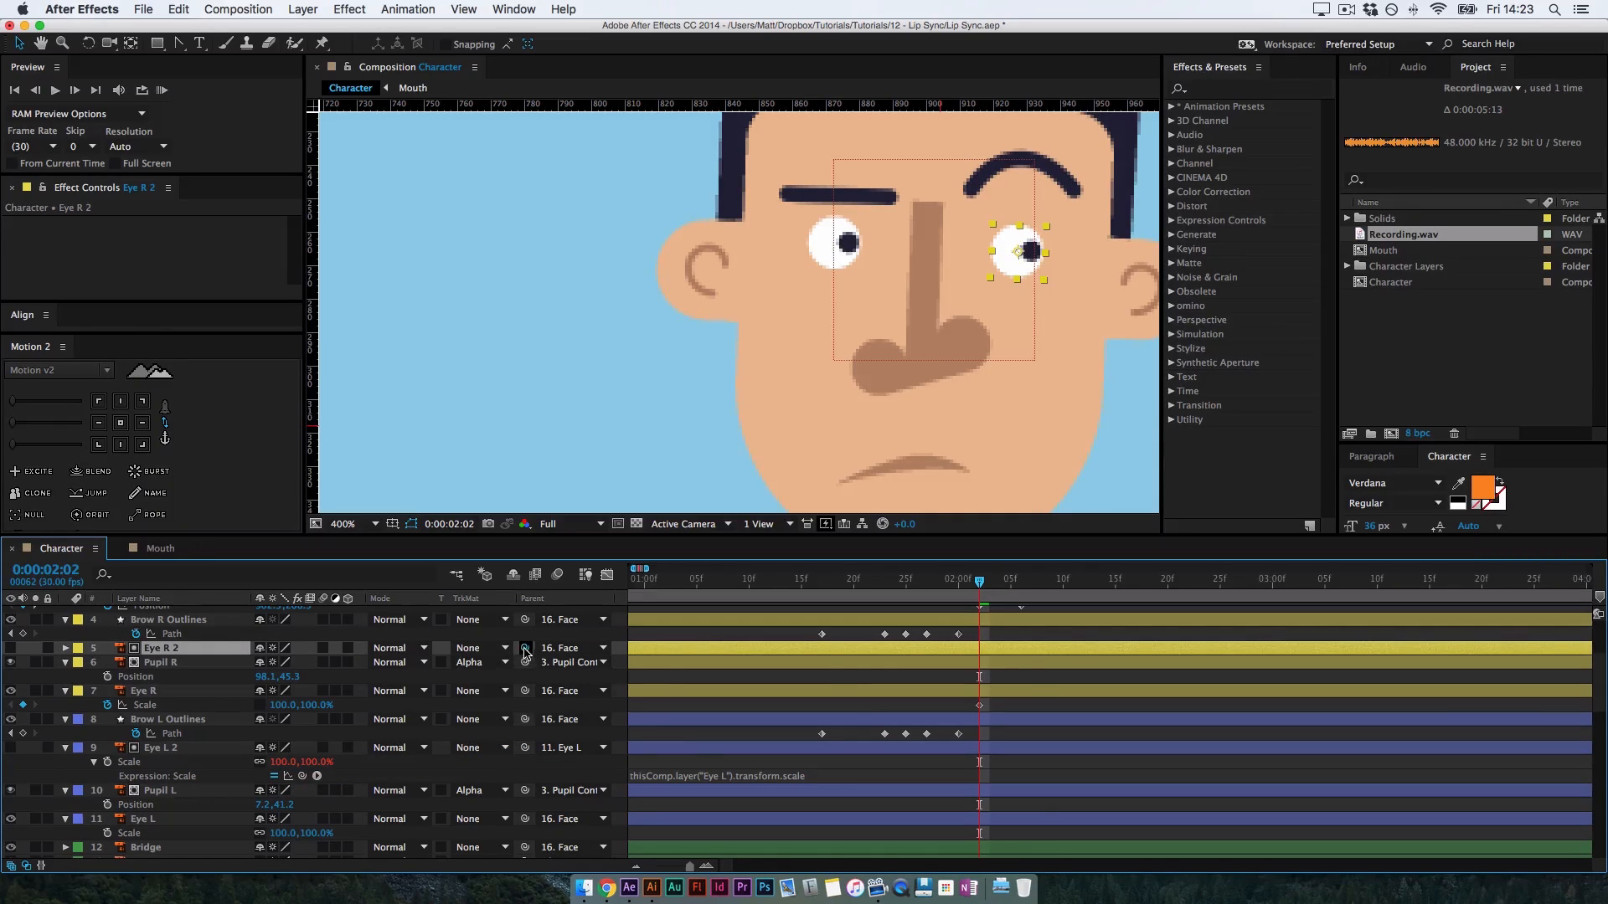
drag(525, 652, 184, 694)
click(48, 650)
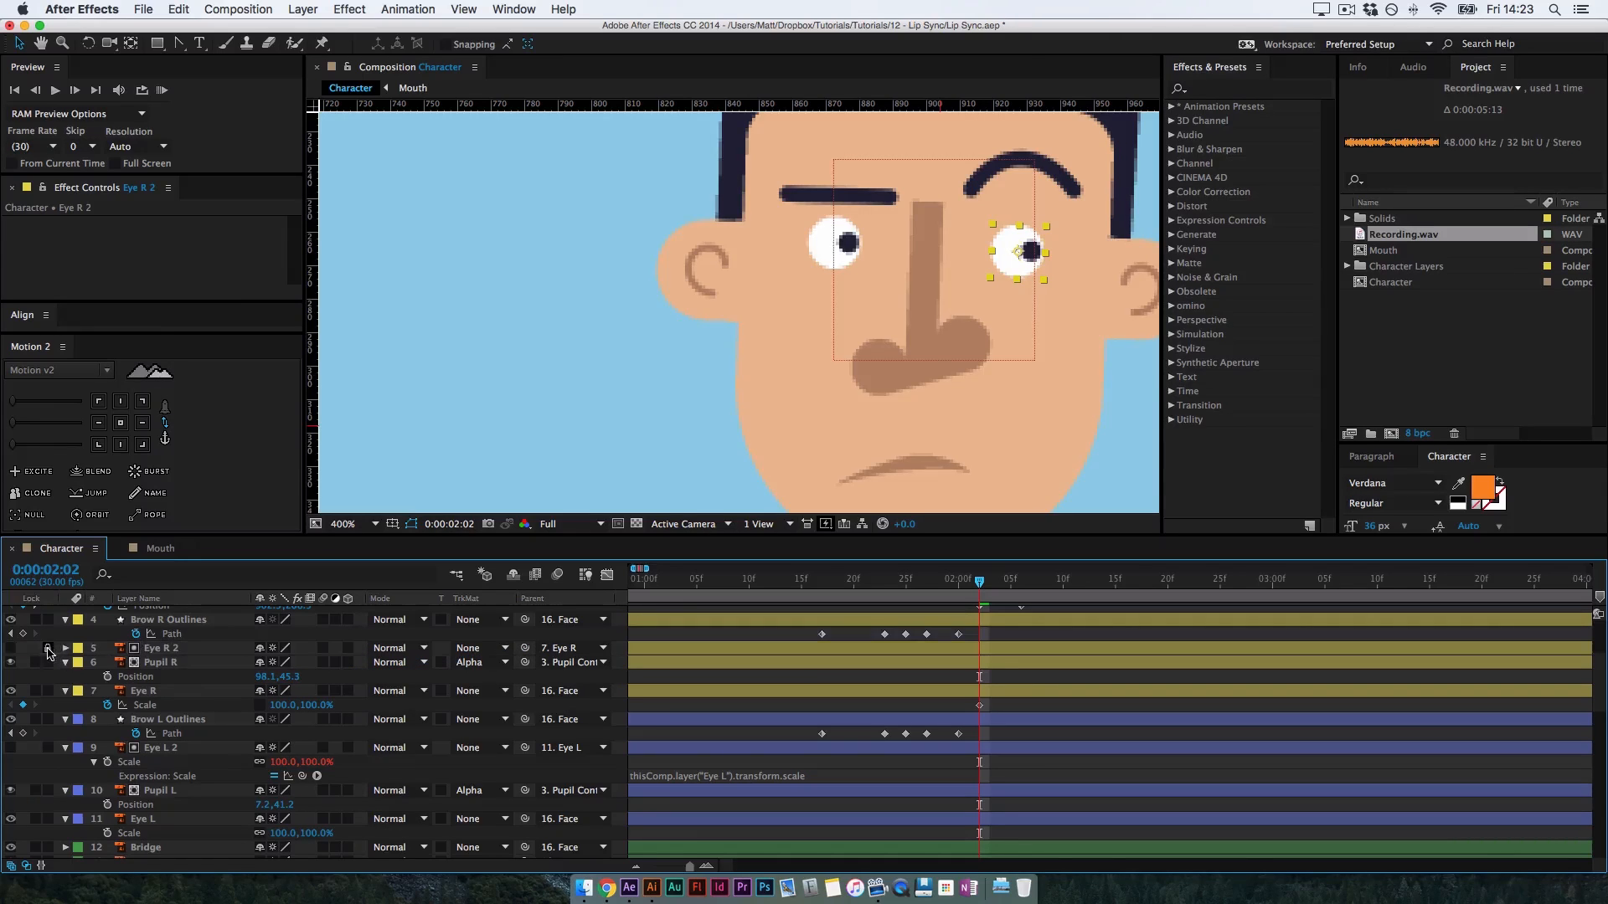
Lock the Eye L 2 matte layer
click(161, 749)
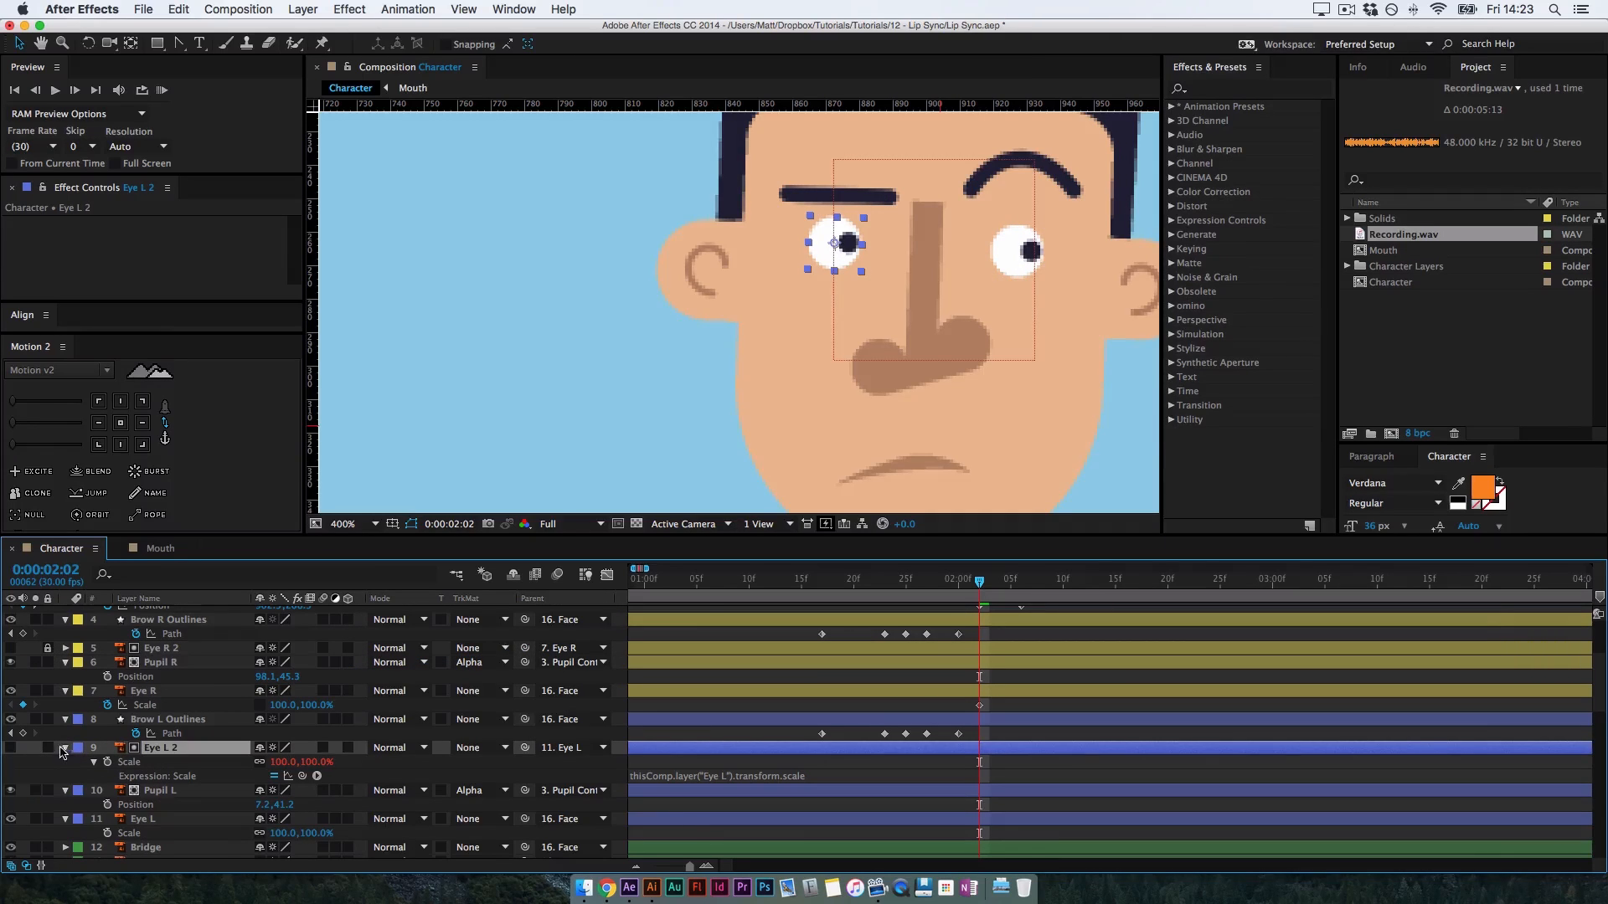
click(47, 748)
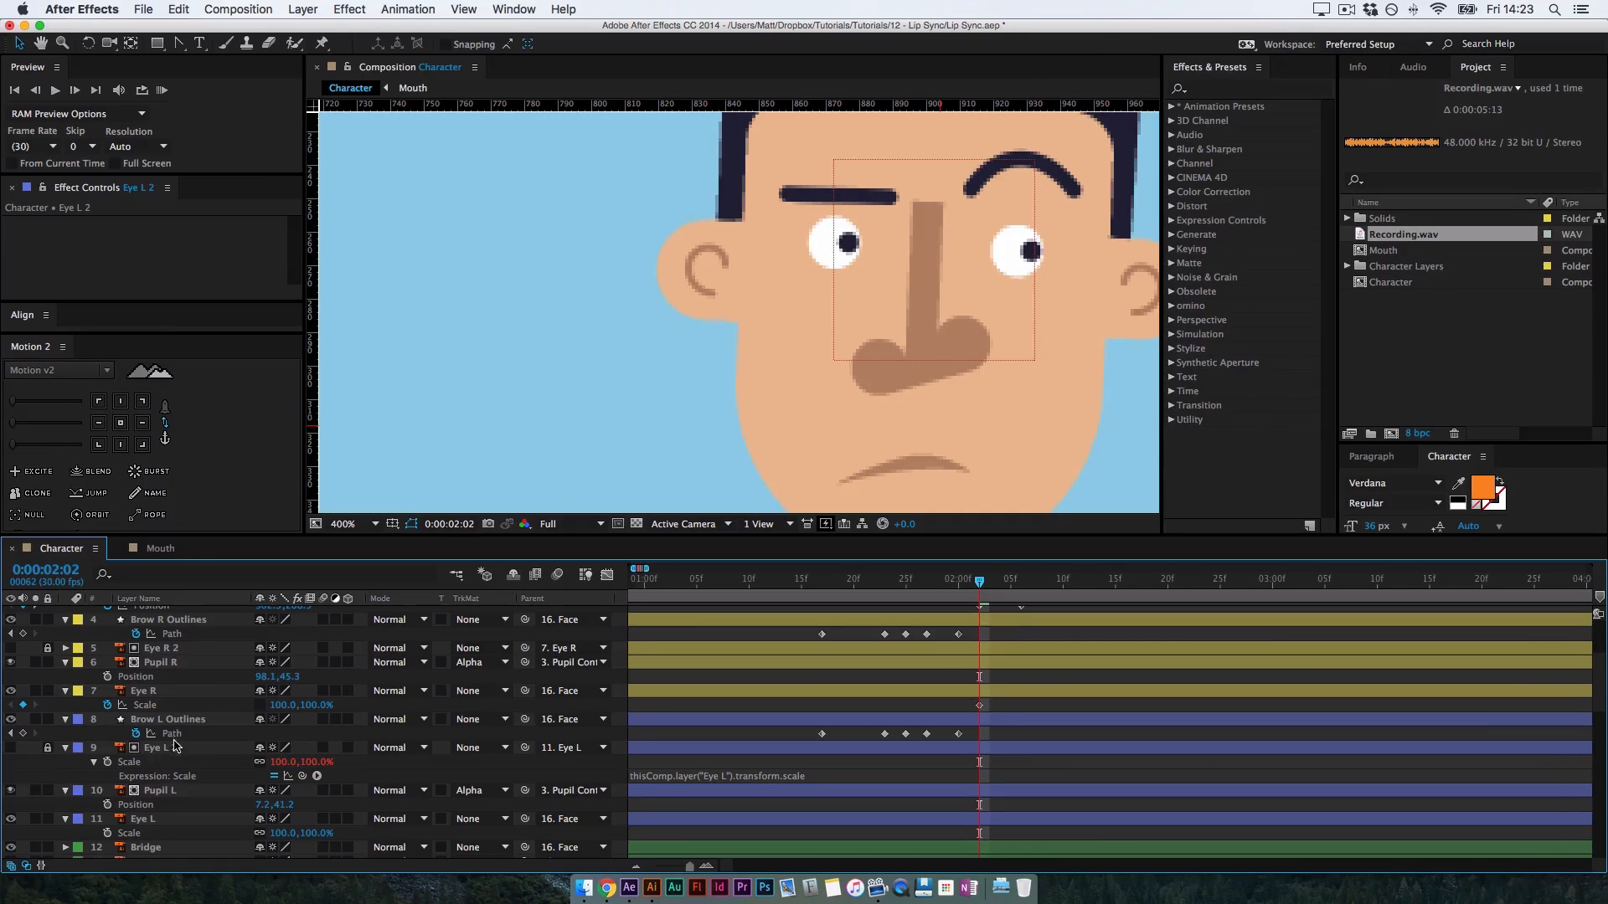
Try moving Eye L slightly toward the nose to test the pupil matte, and undo the move
click(163, 791)
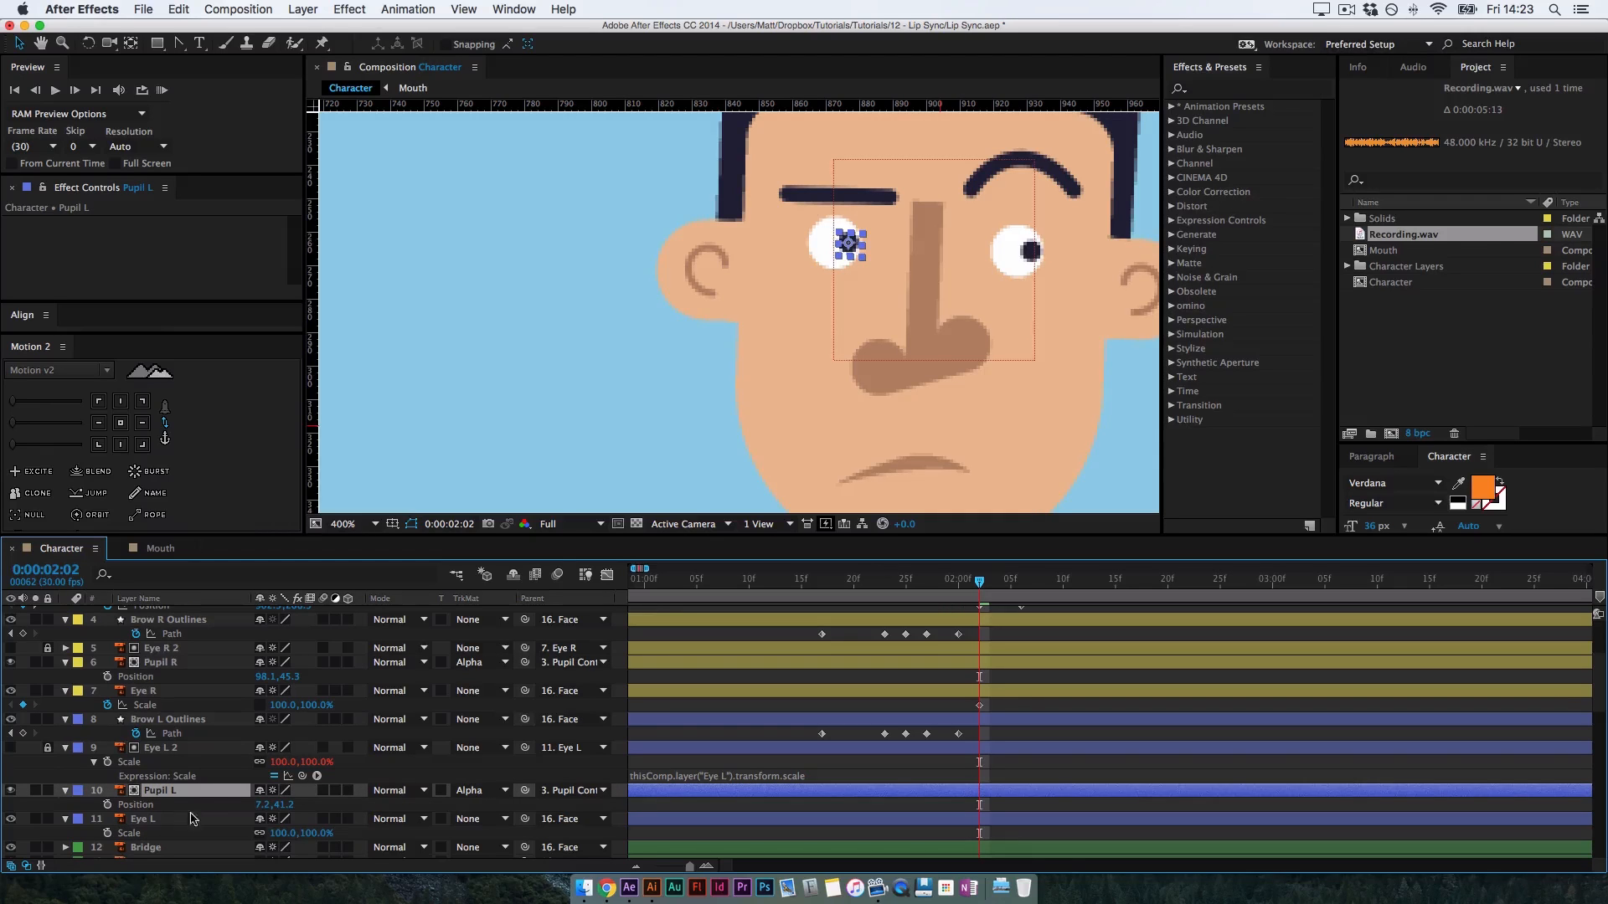
click(160, 820)
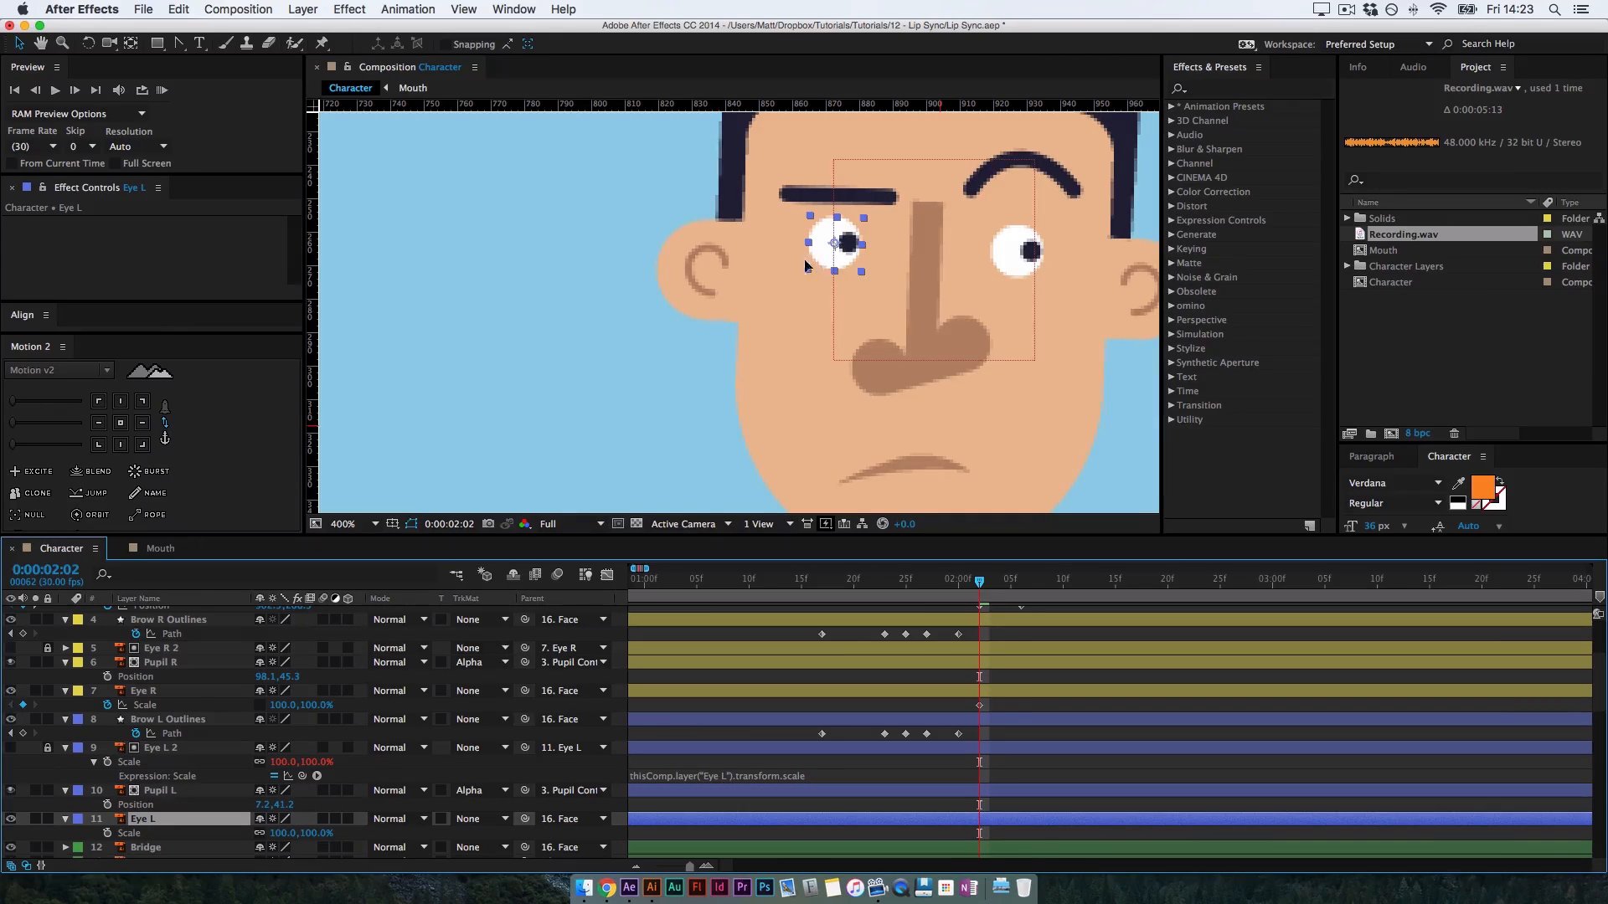
mouse_move(806, 266)
mouse_down()
mouse_move(742, 270)
mouse_move(822, 268)
mouse_up()
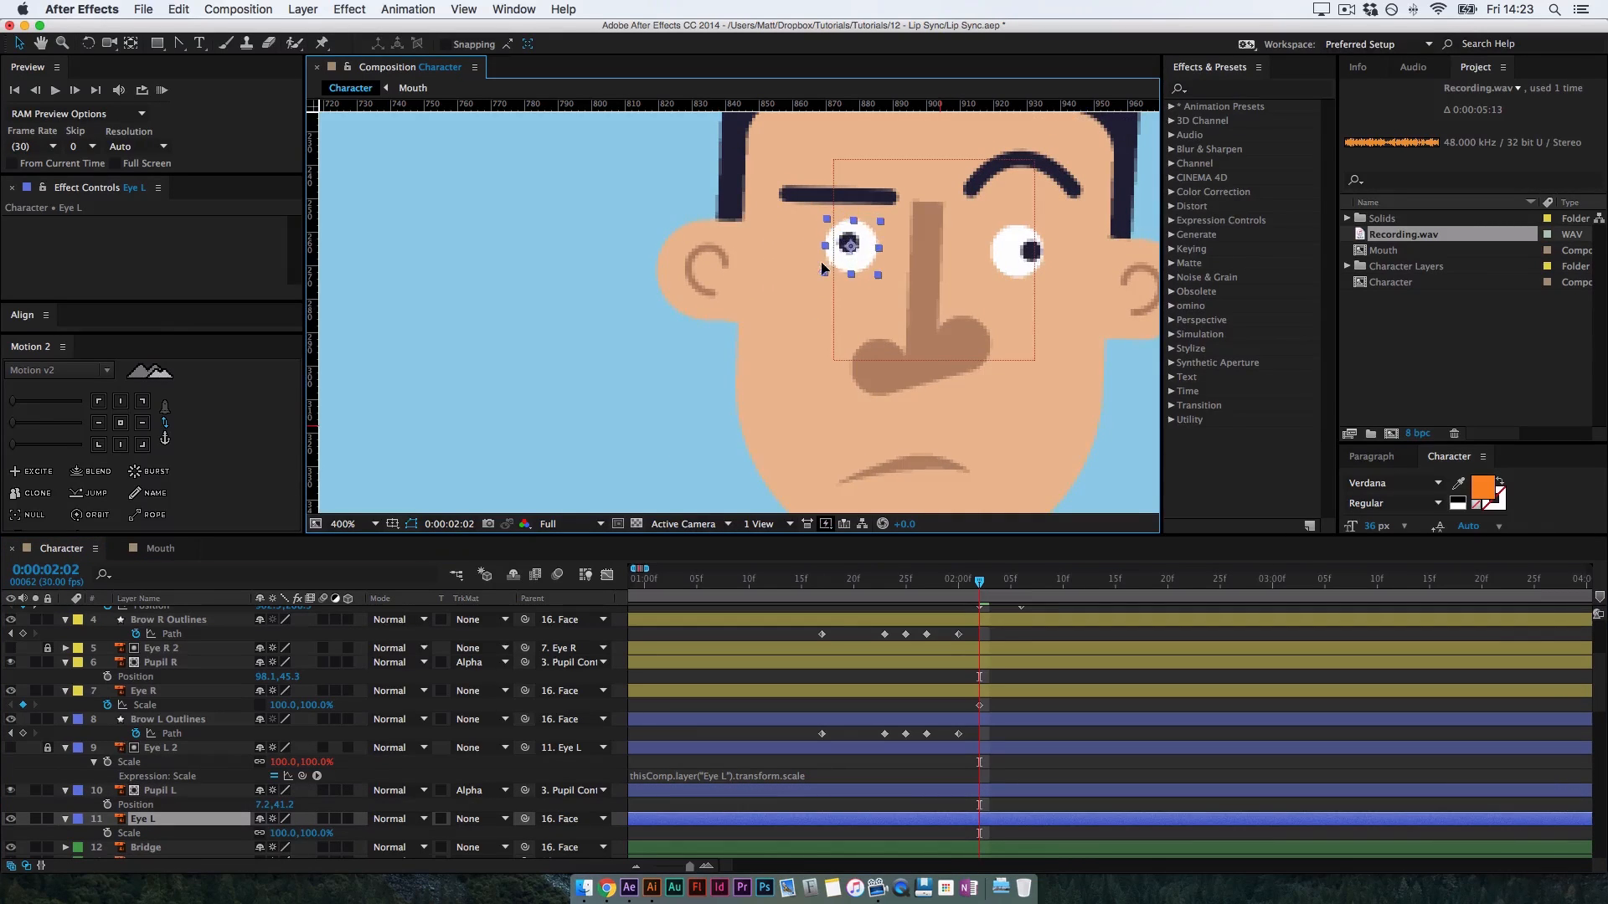
key(super+z)
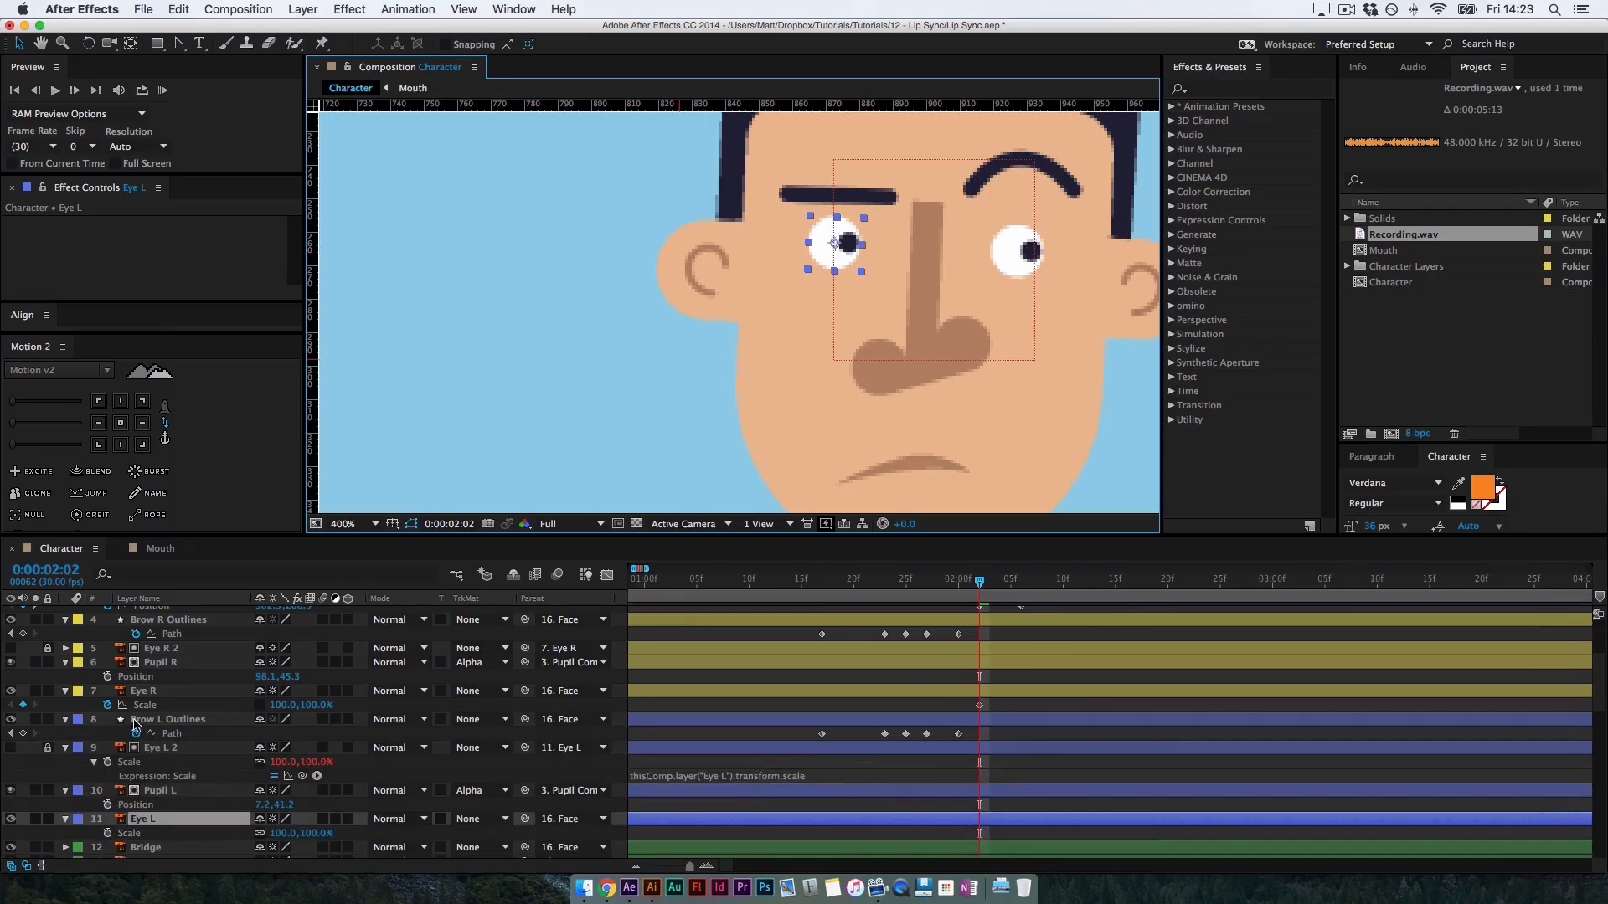
Select Eye L and Eye R together and set Scale keyframes for them at 0:00:02:02
click(153, 825)
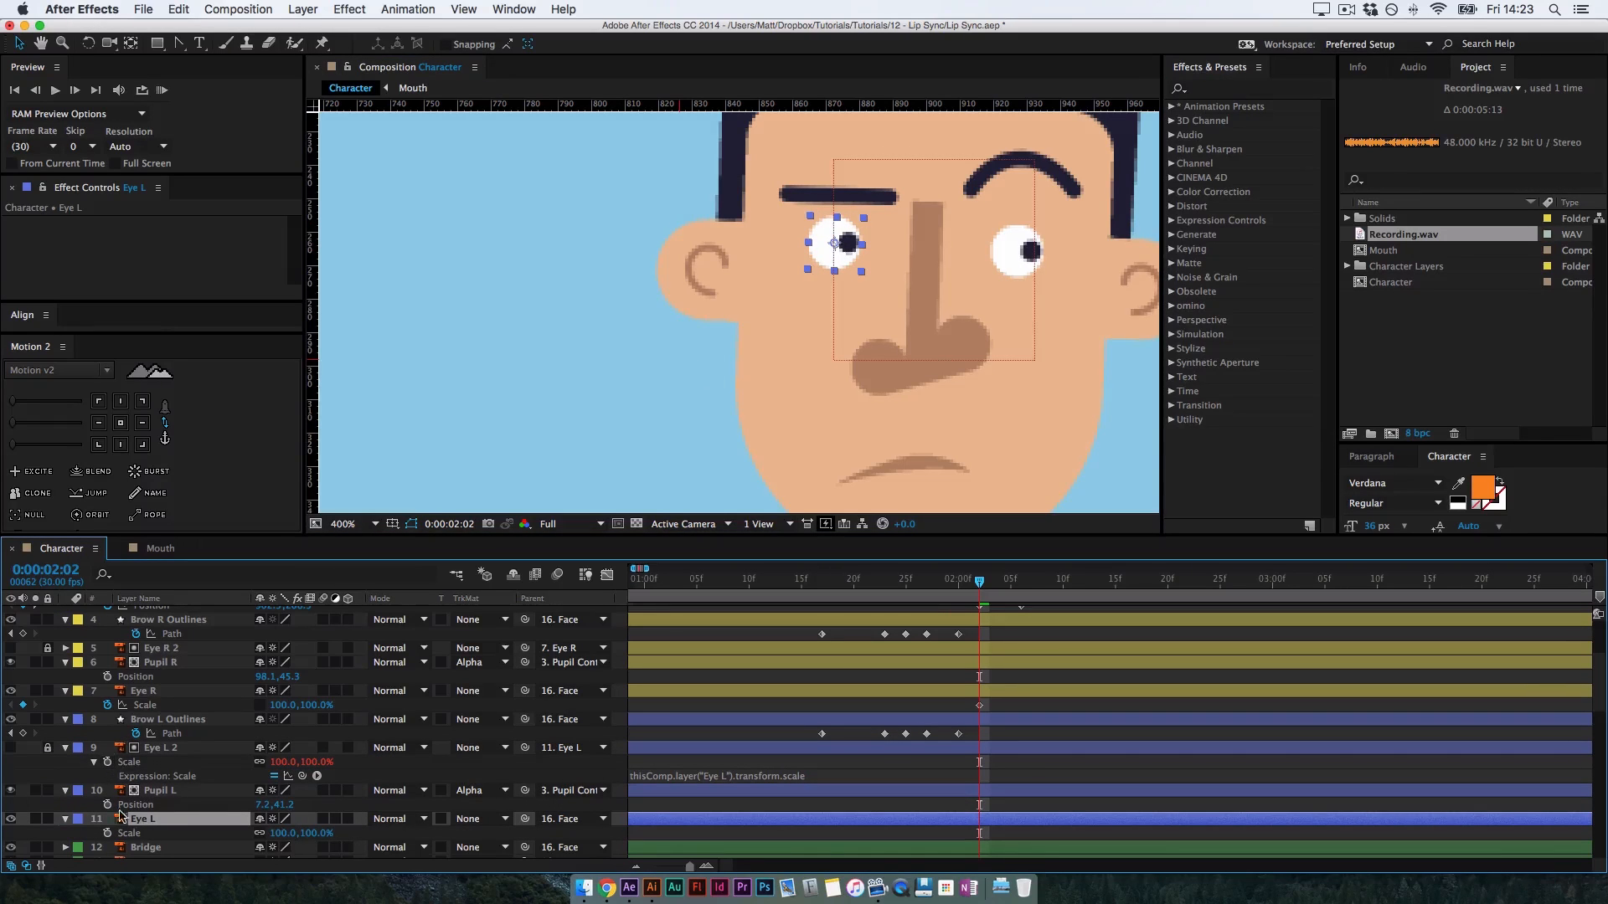
super+click(163, 718)
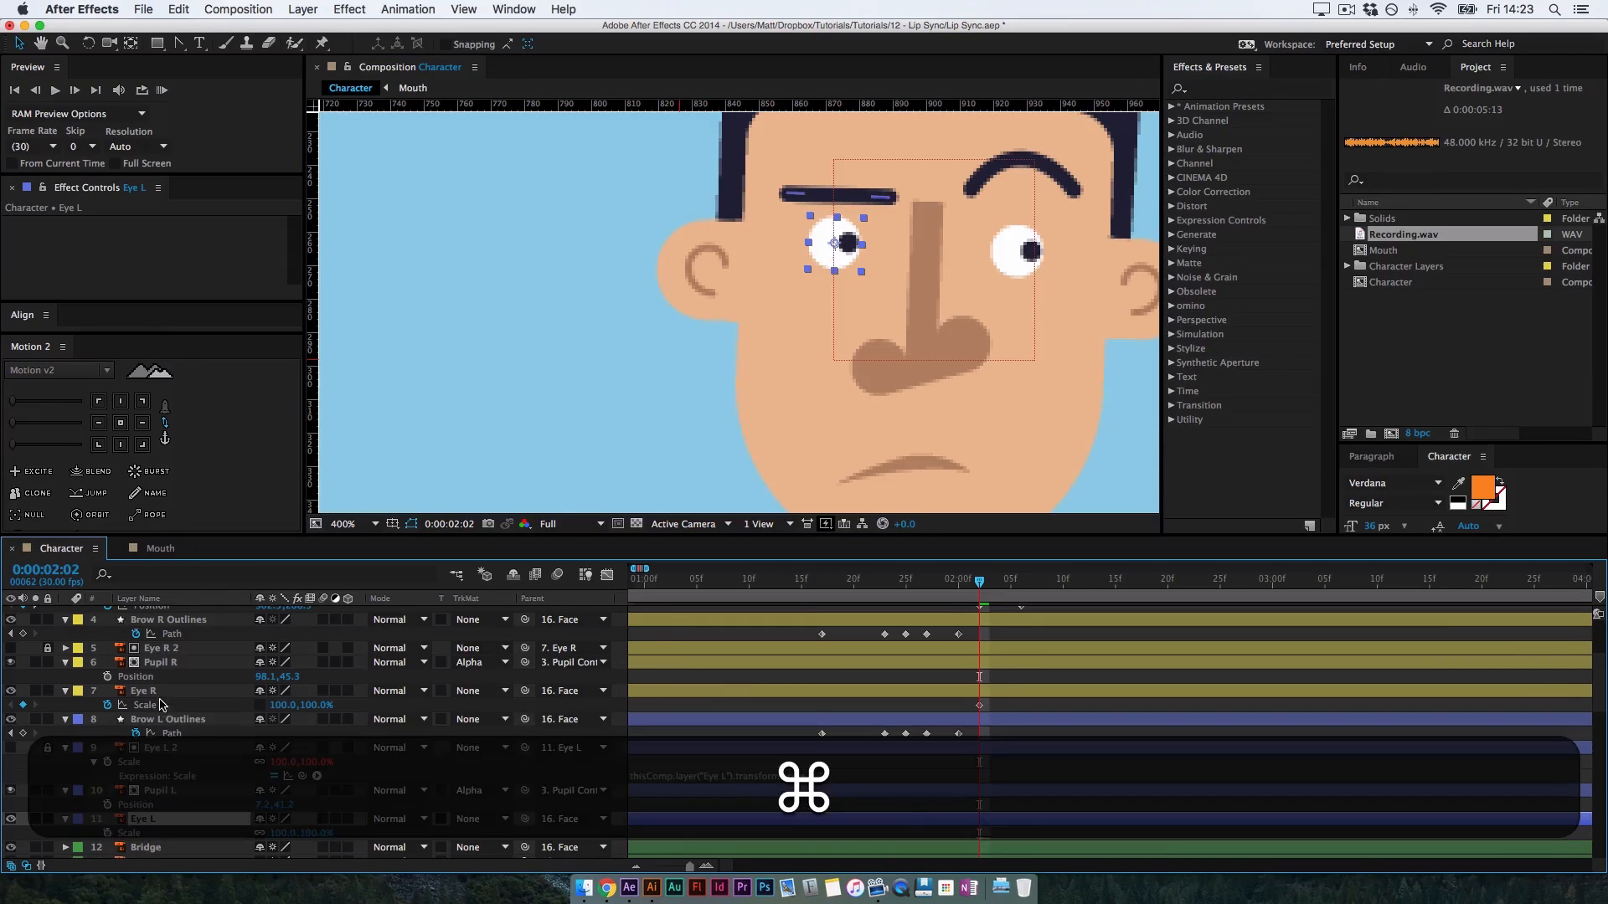
super+click(156, 692)
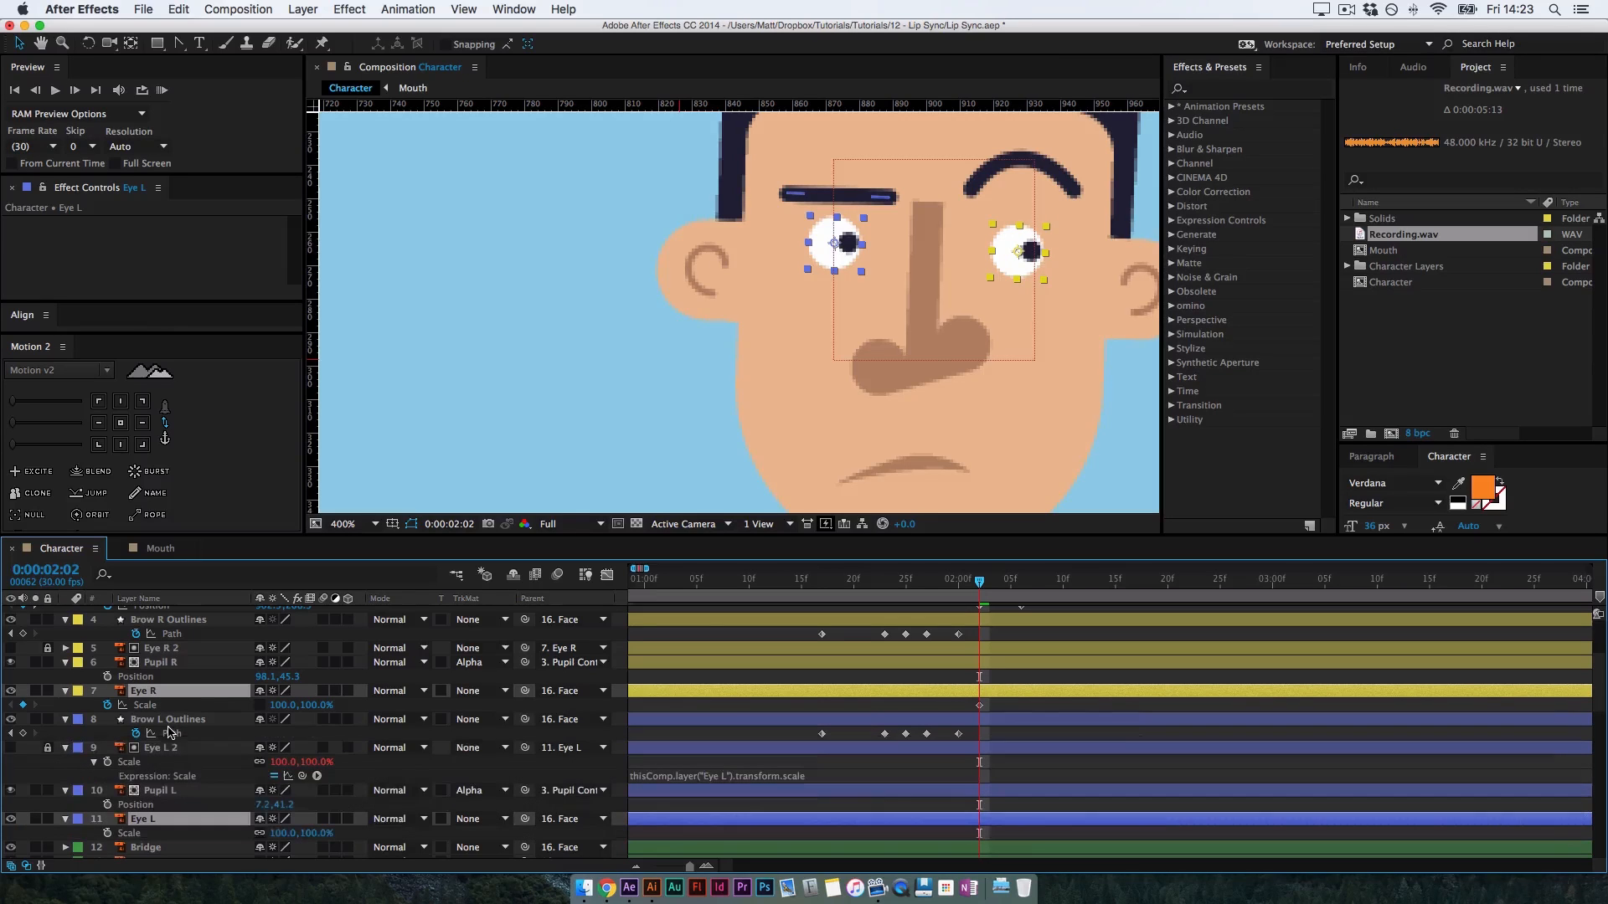
key(alt+shift+s)
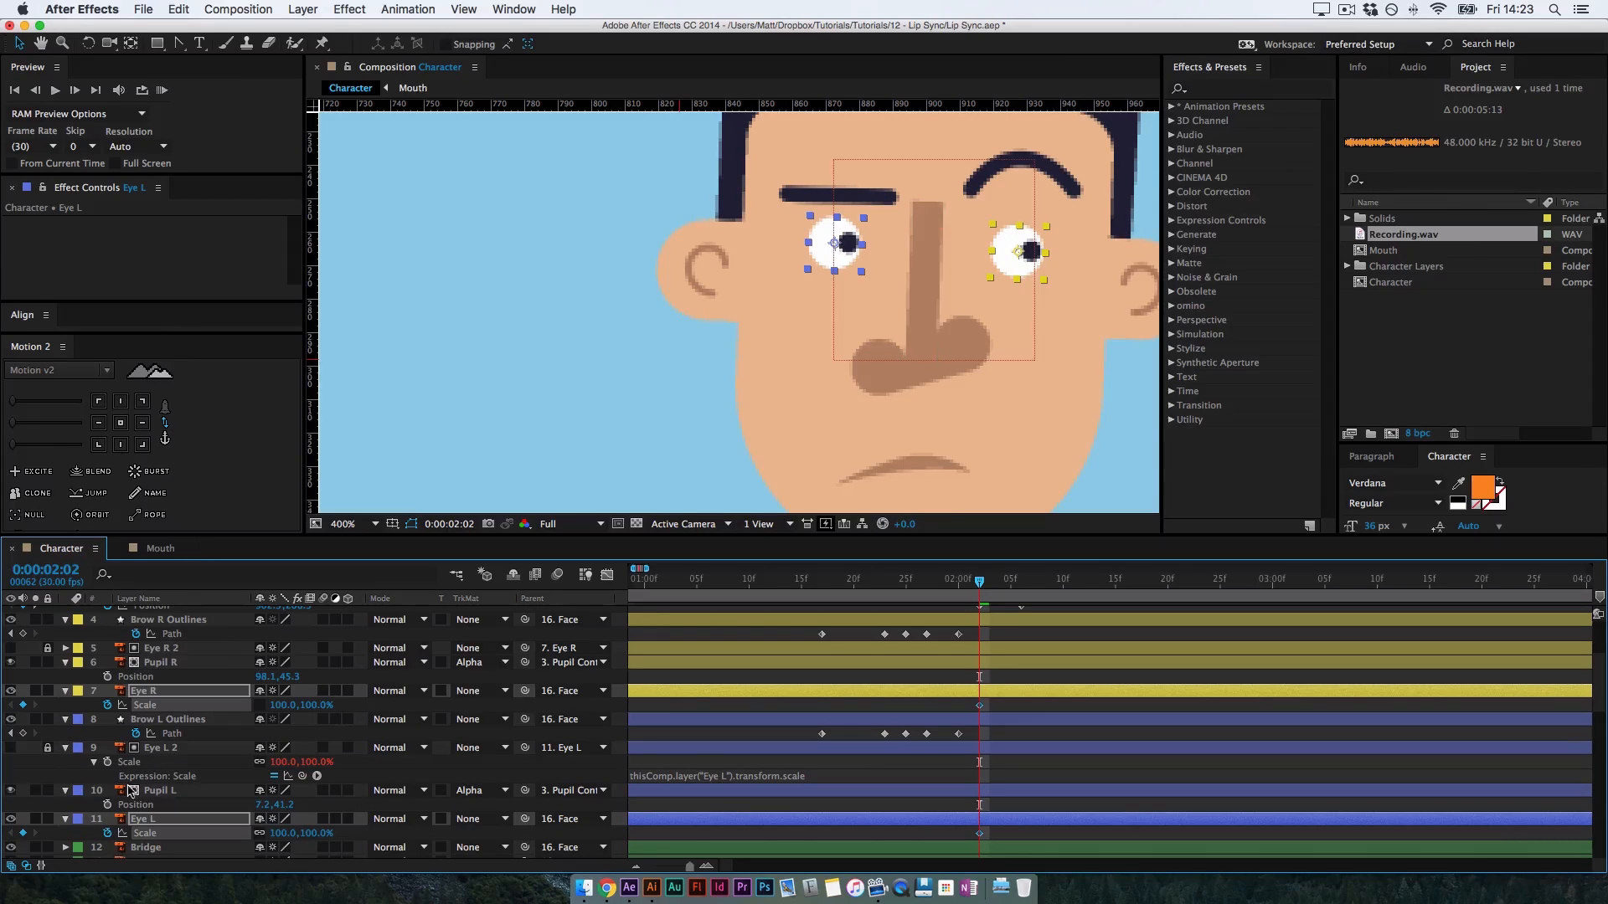
Advance two frames to 0:00:02:04 and set the horizontal Scale of both Eye R and Eye L to -100%
key(super+Right)
key(super+Right)
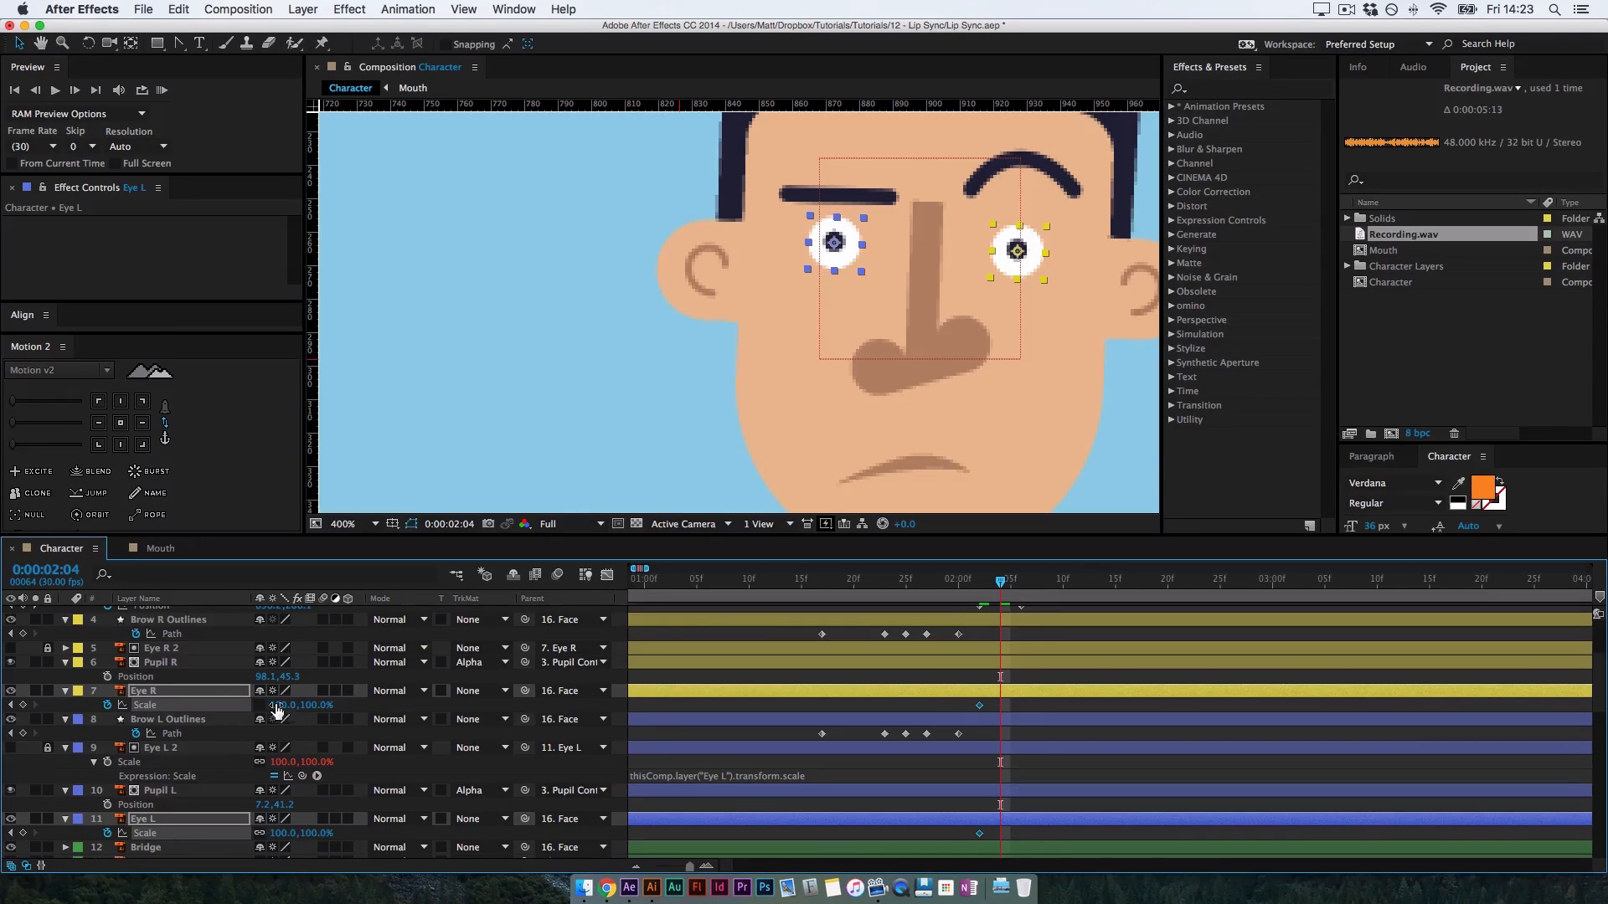
click(283, 705)
text(-100)
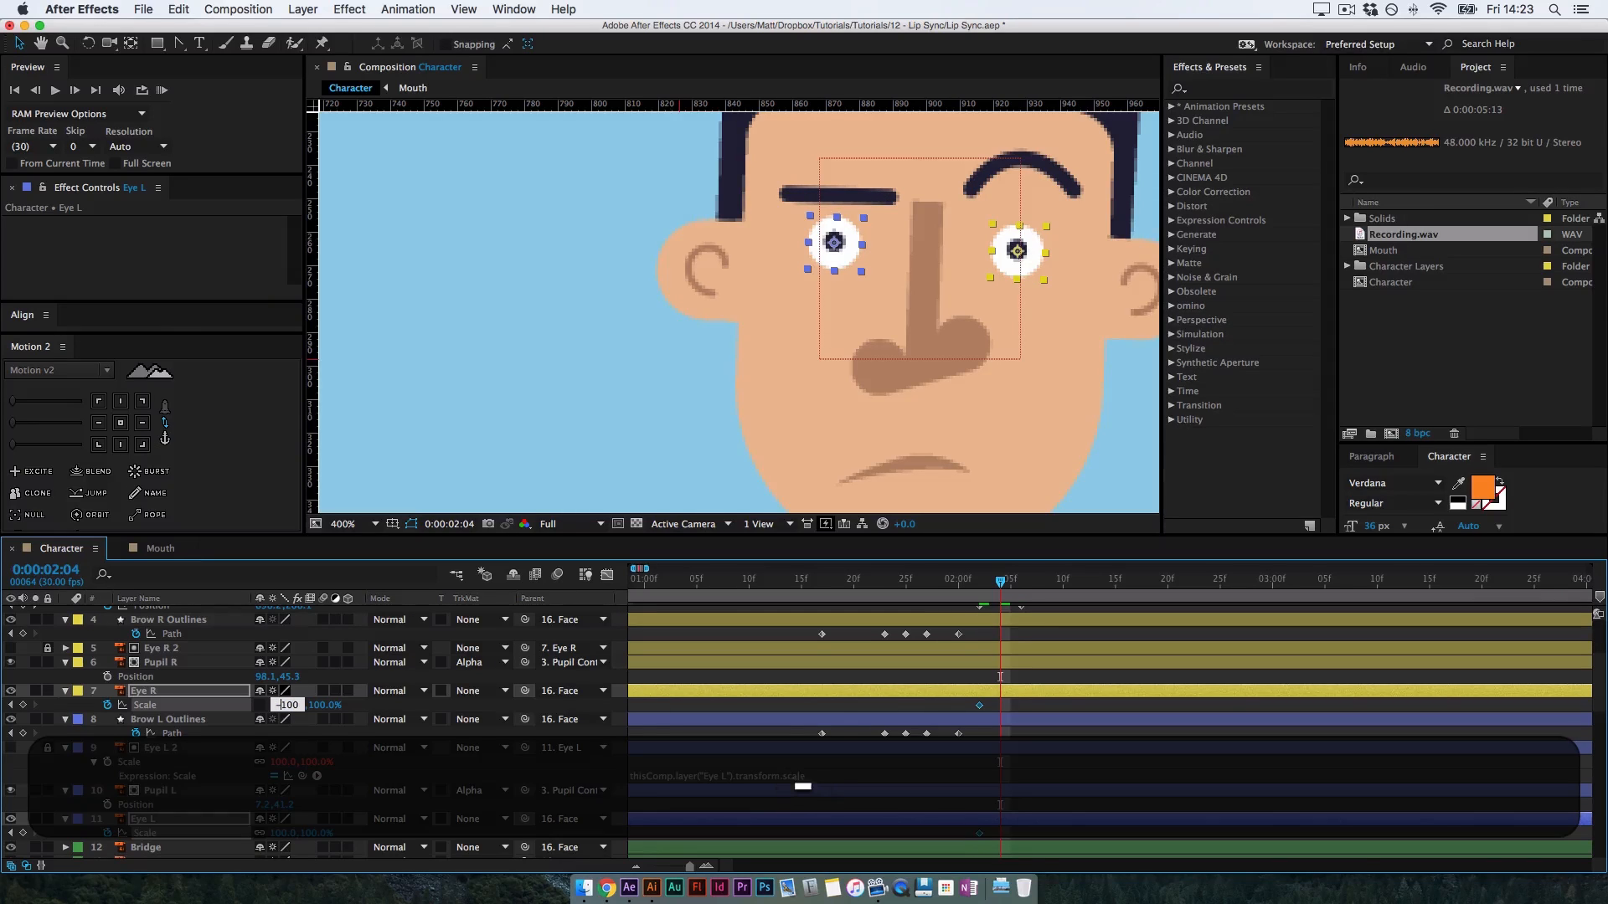
key(Return)
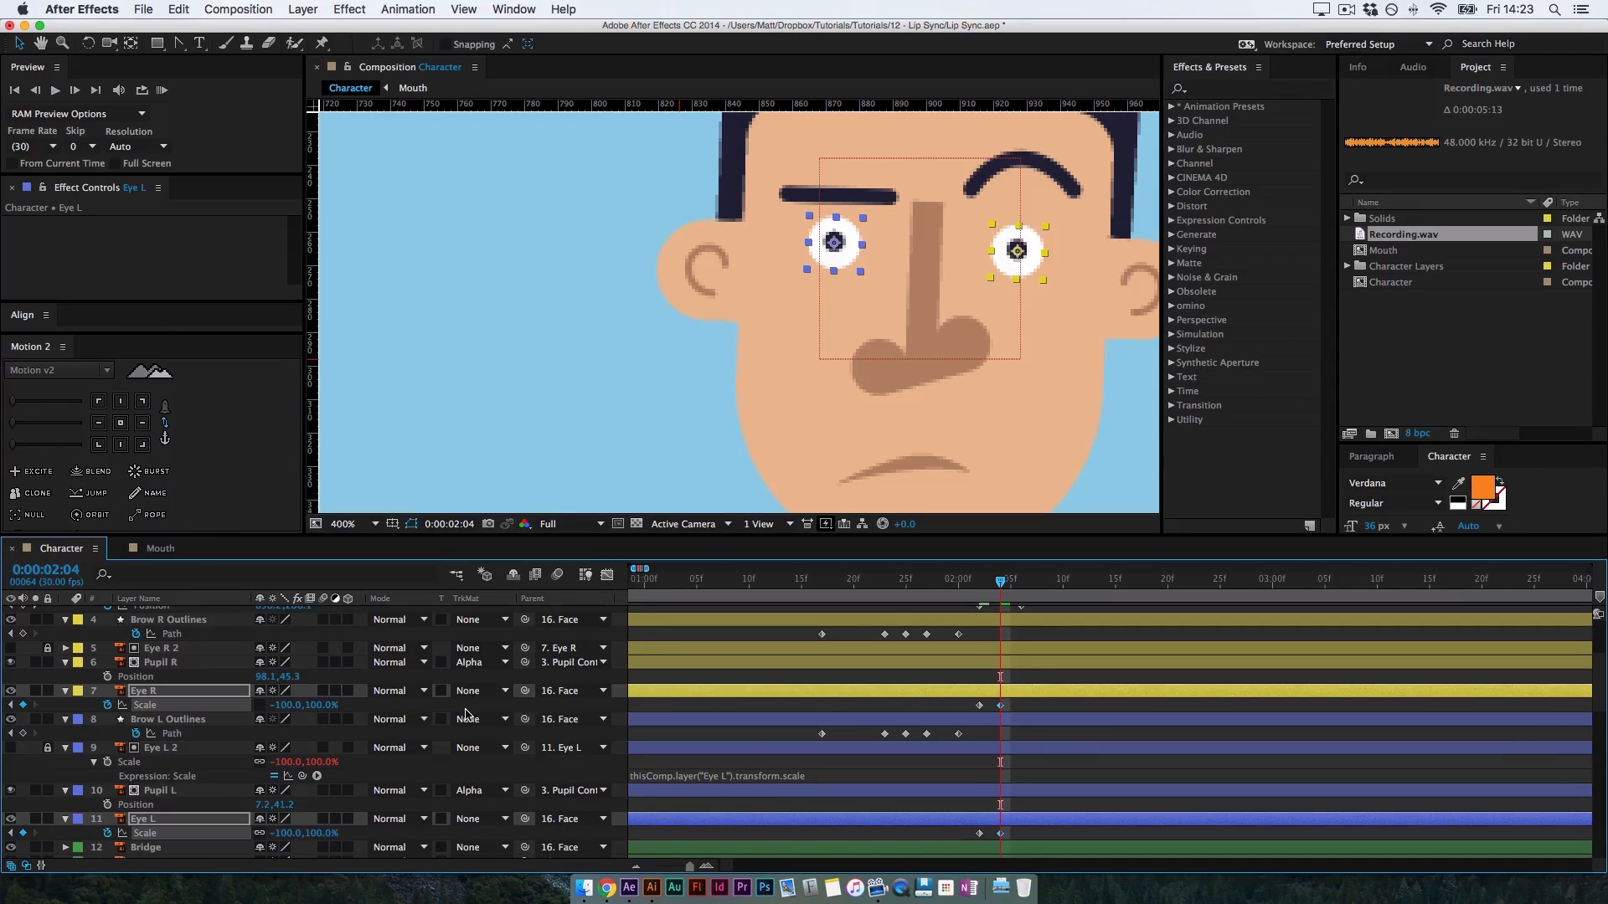
Select only Eye R and set its Scale at 0:00:02:04 to 100% horizontally and 0% vertically
key(F2)
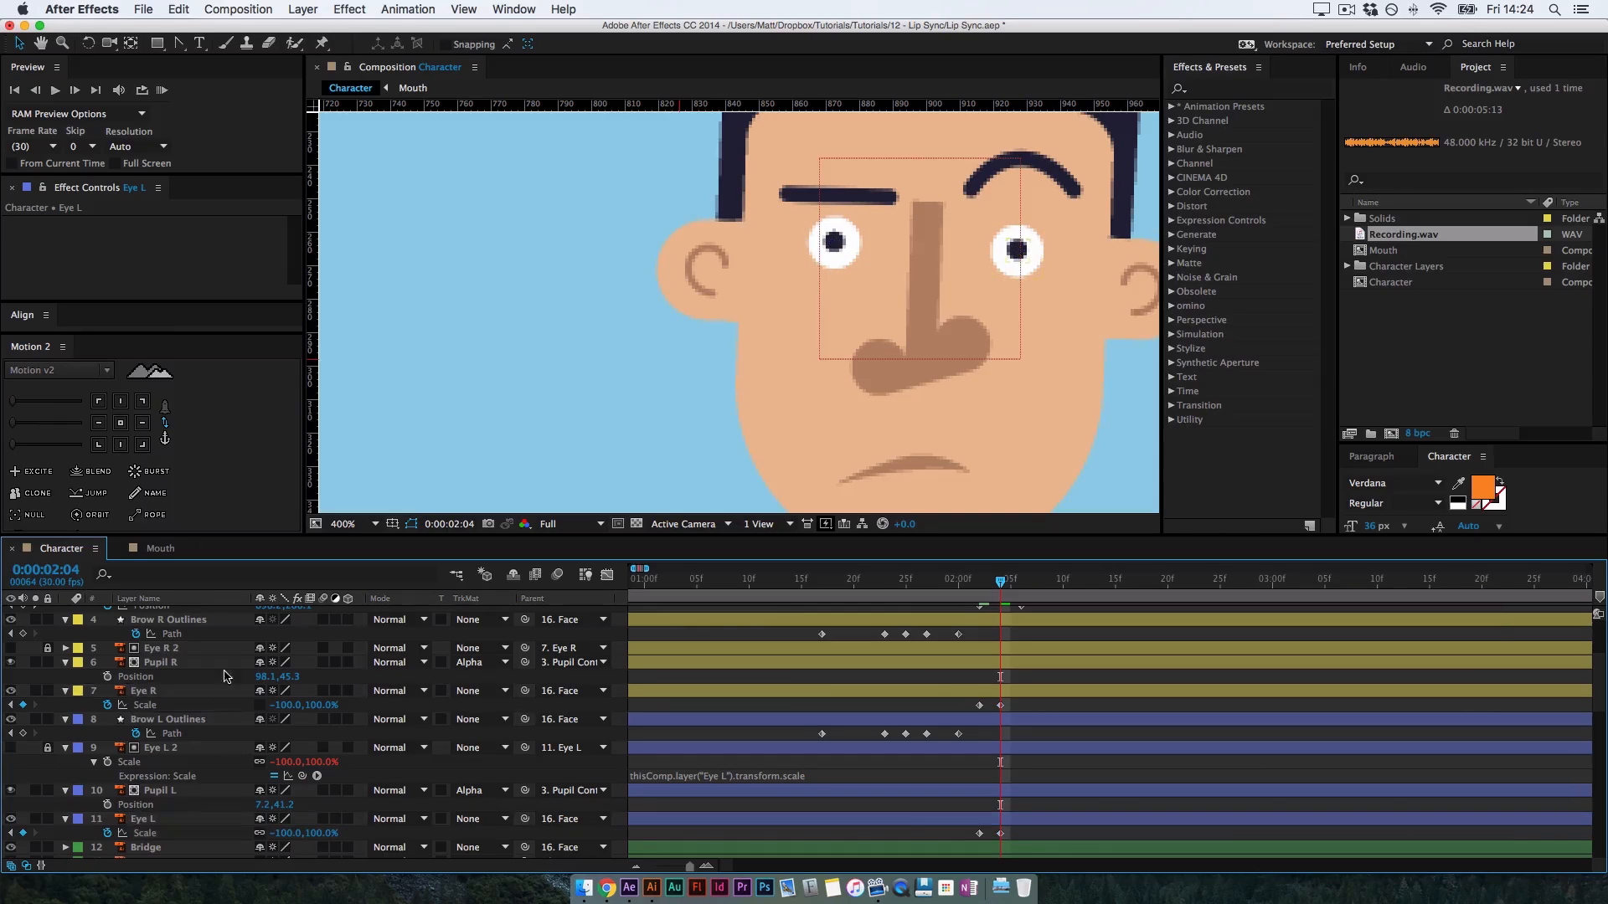
click(157, 694)
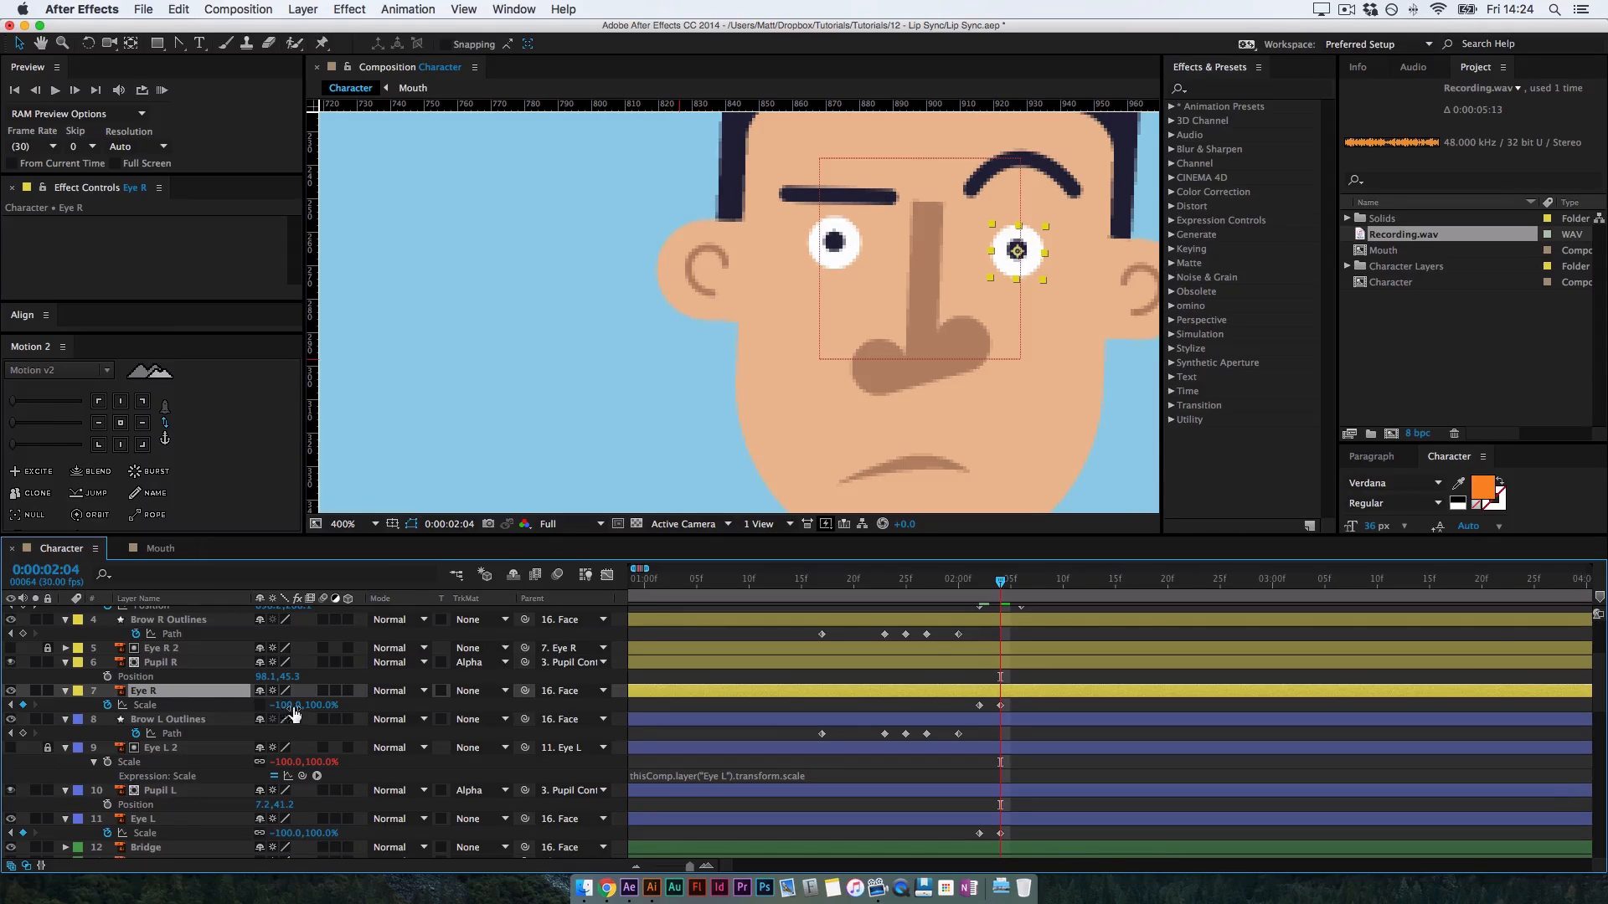
drag(287, 706, 329, 706)
key(super+z)
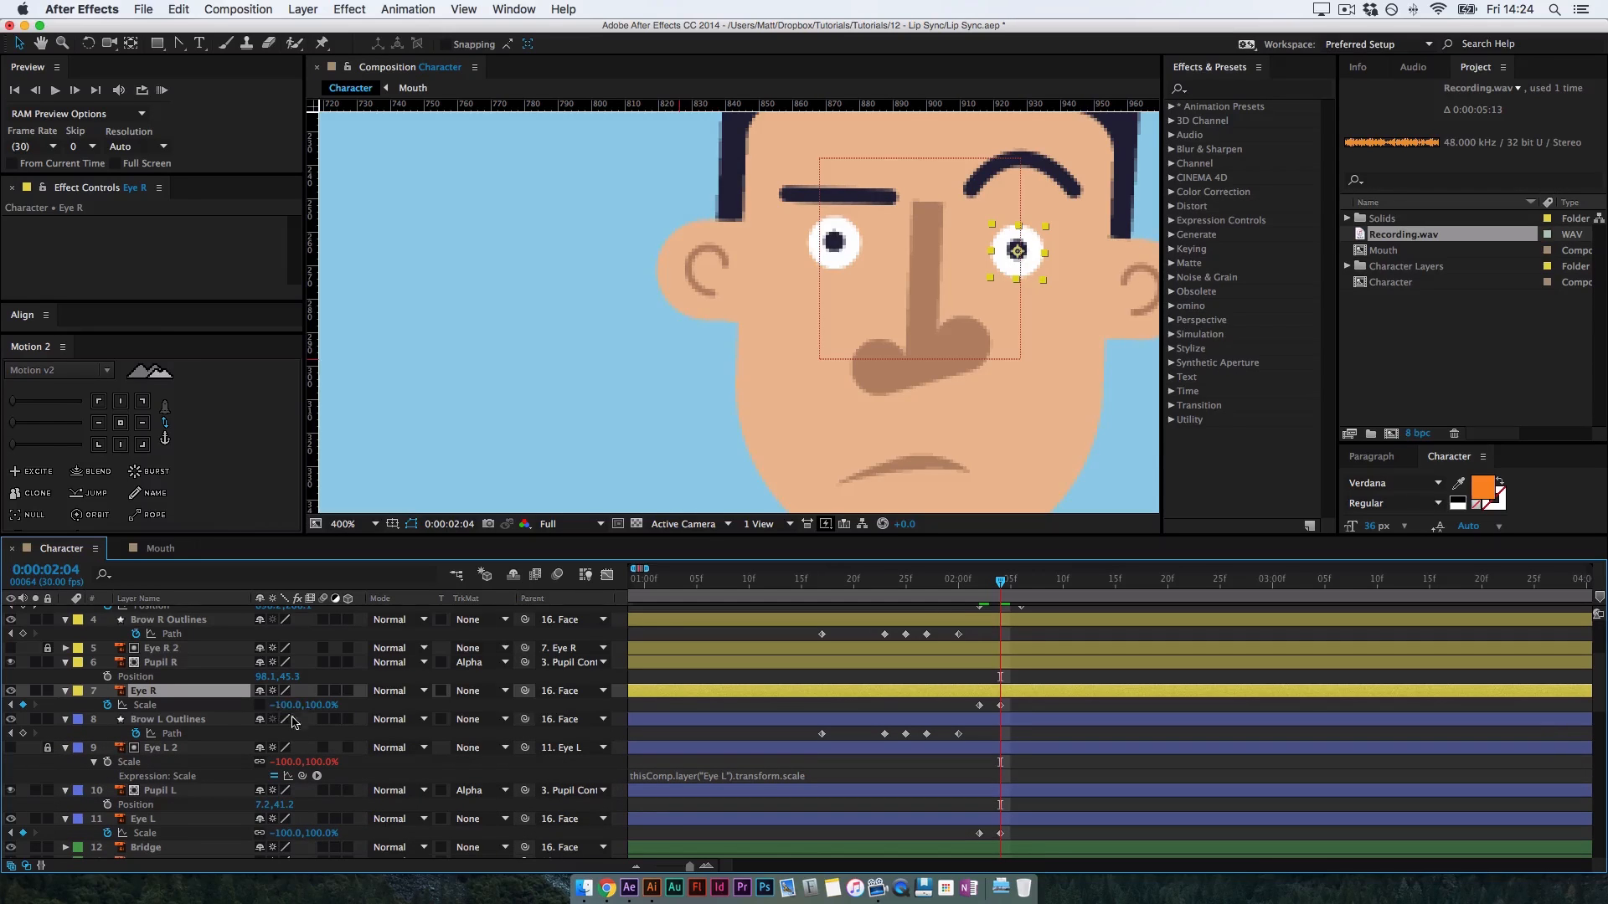
key(BackSpace)
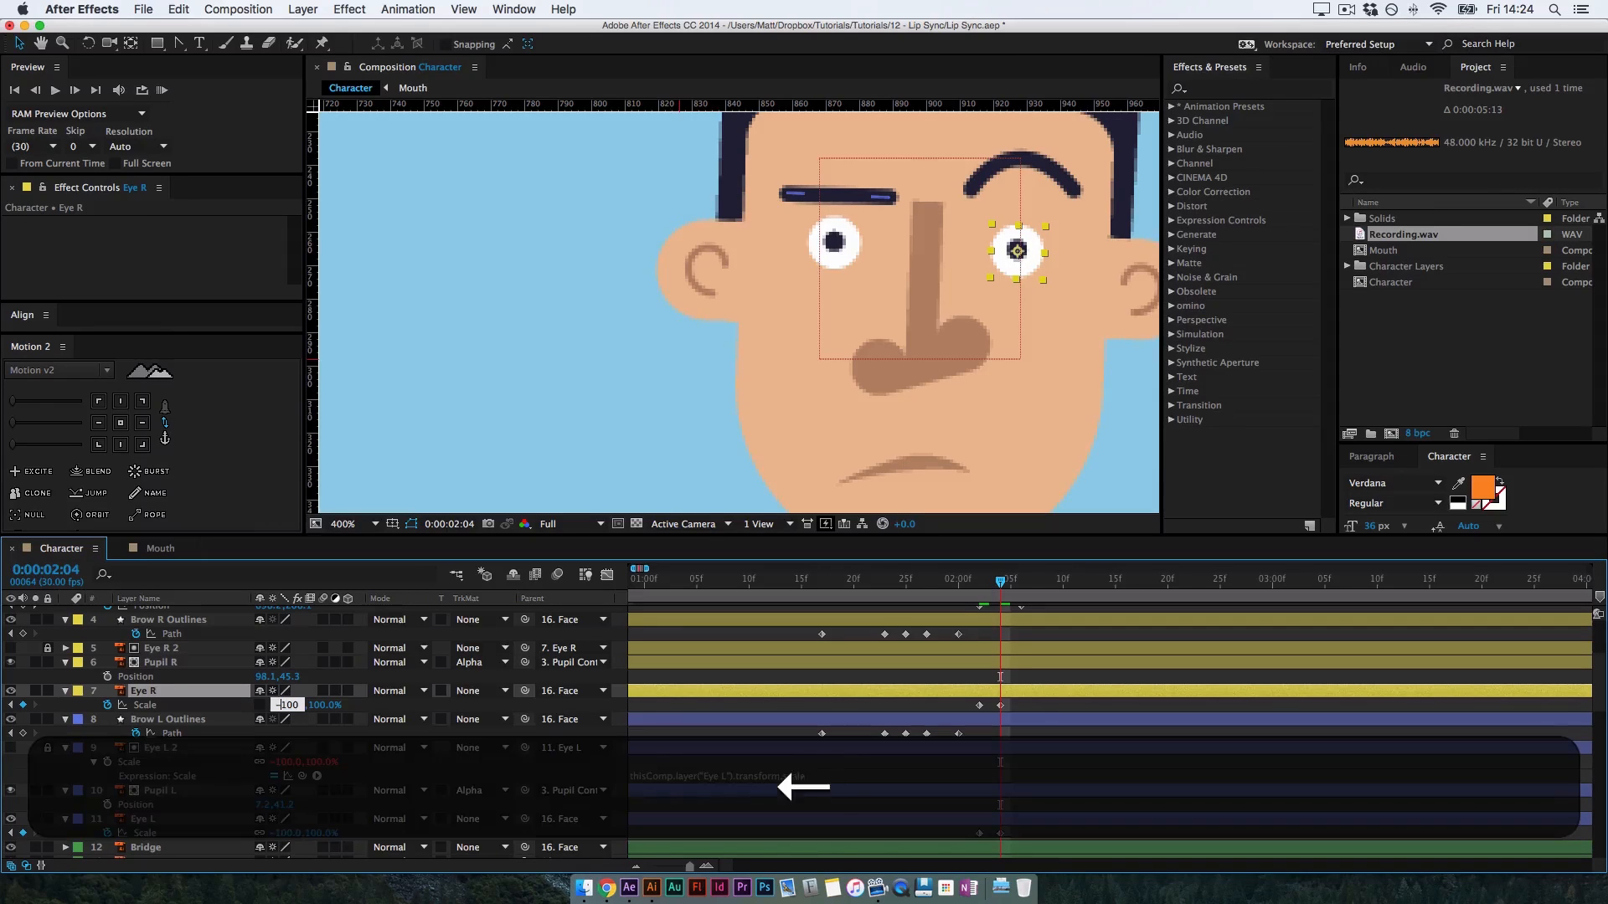
key(Return)
click(322, 706)
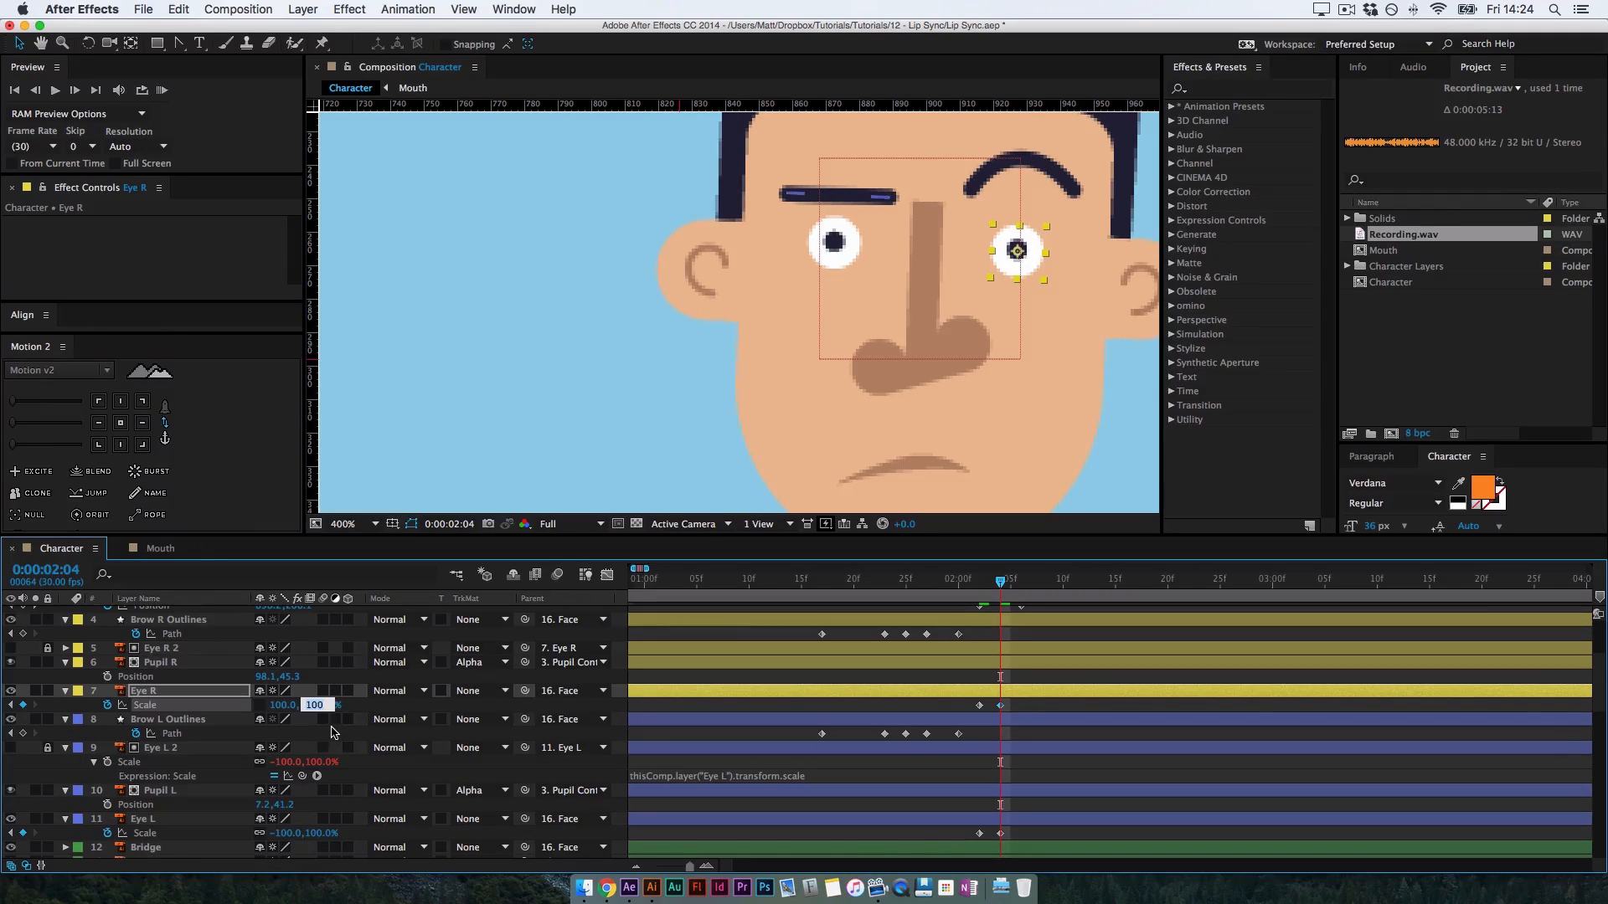
text(0)
key(Return)
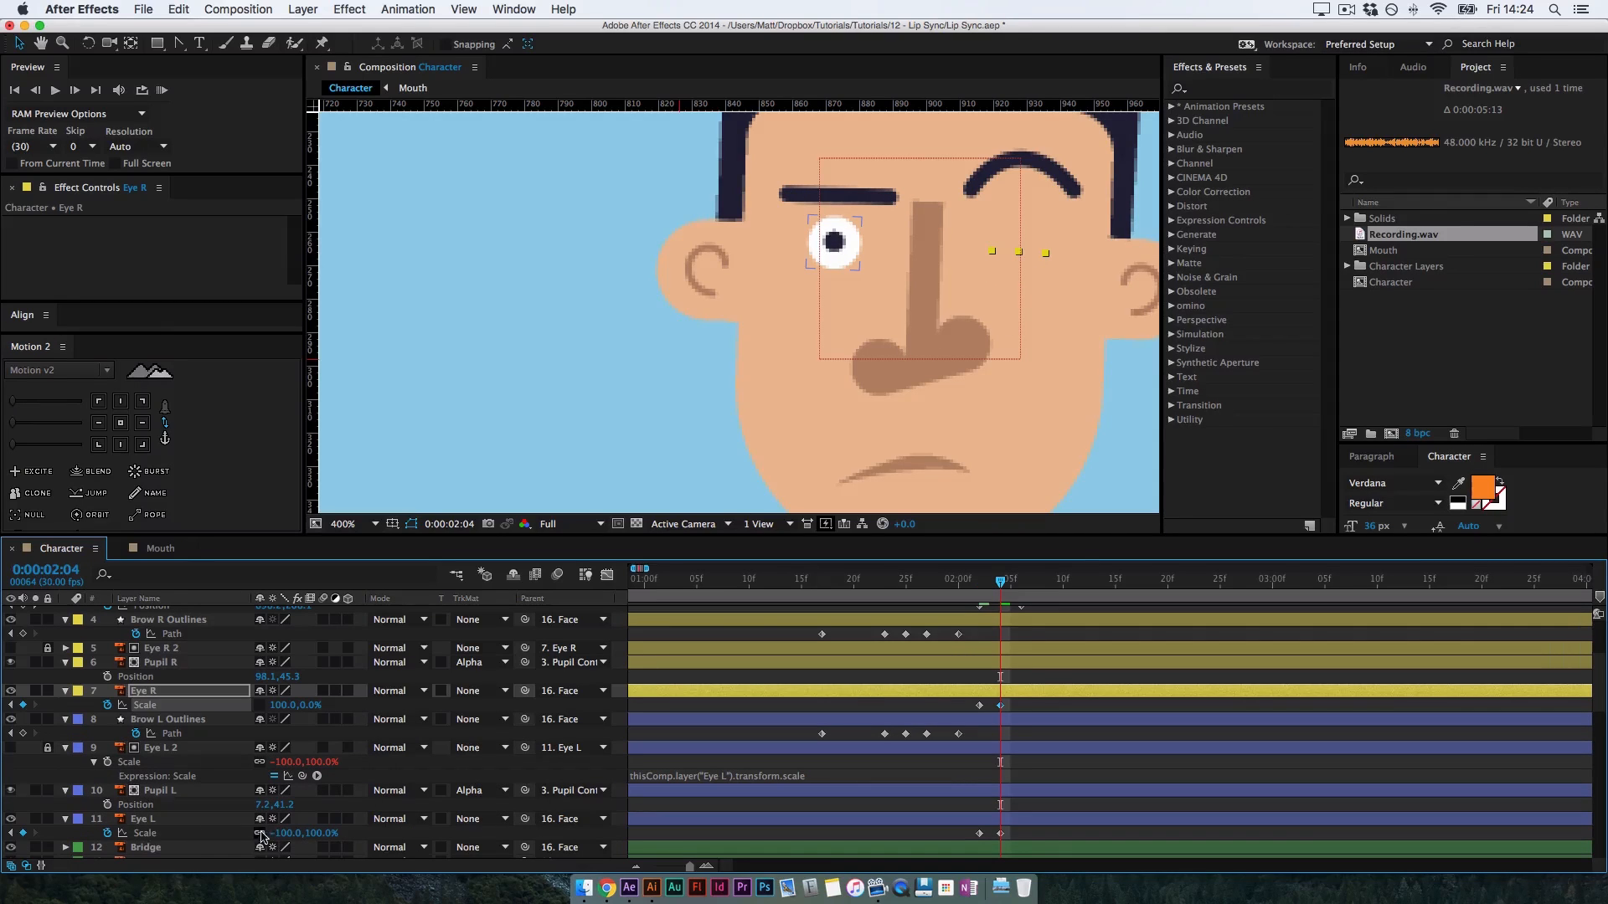
Set the vertical Scale of Eye L to 0% at 0:00:02:04
click(314, 835)
key(Left)
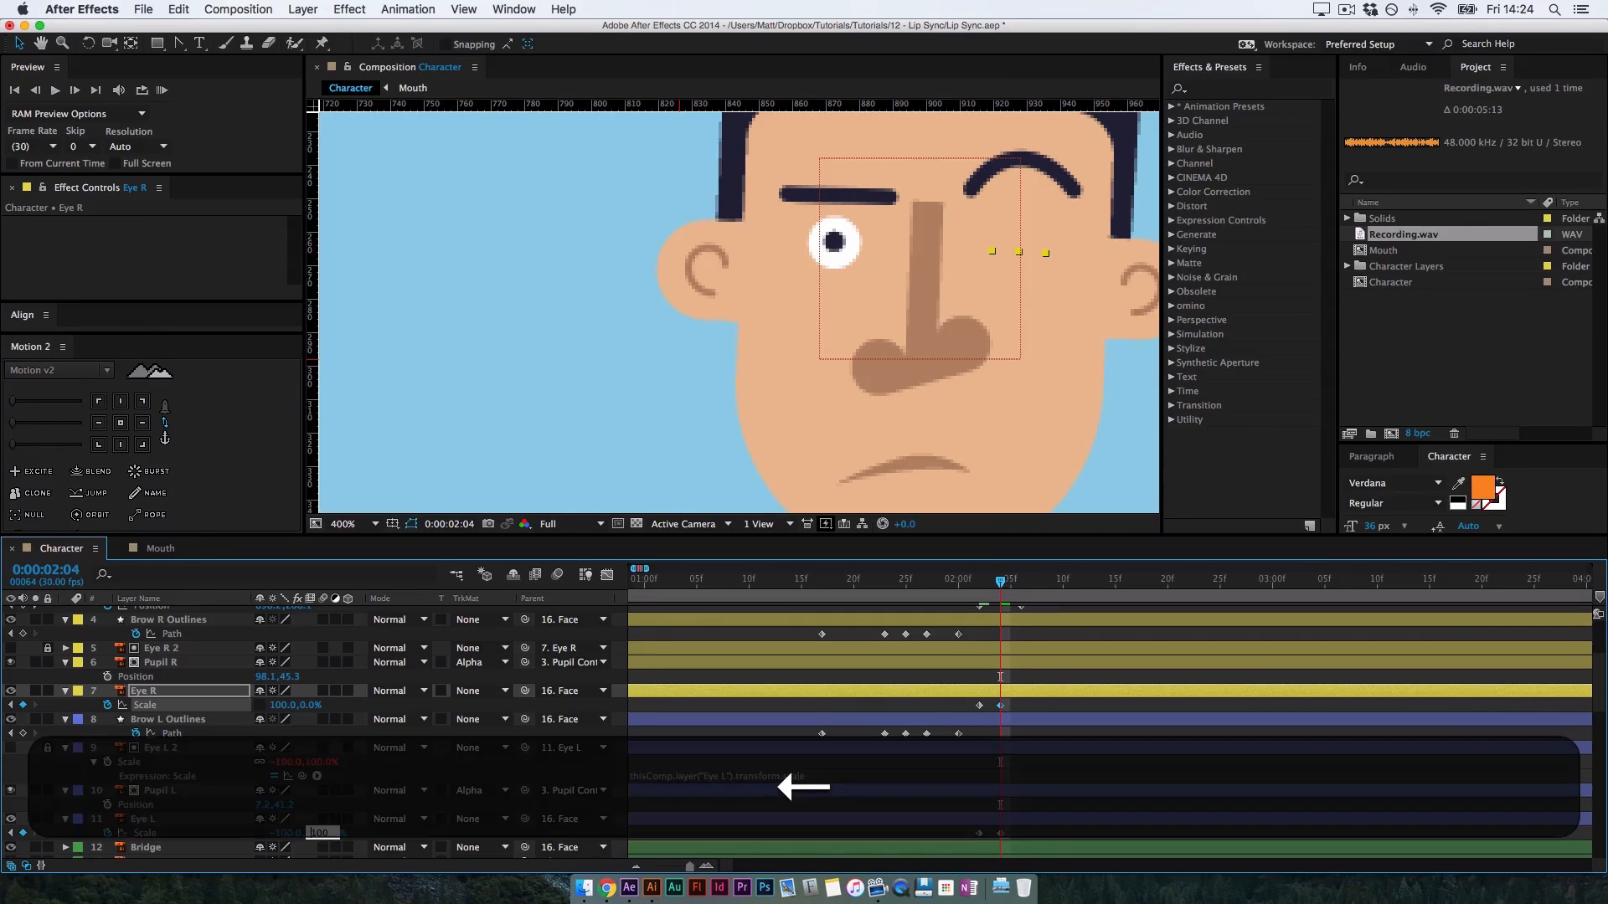
key(Right)
key(BackSpace)
key(BackSpace)
key(BackSpace)
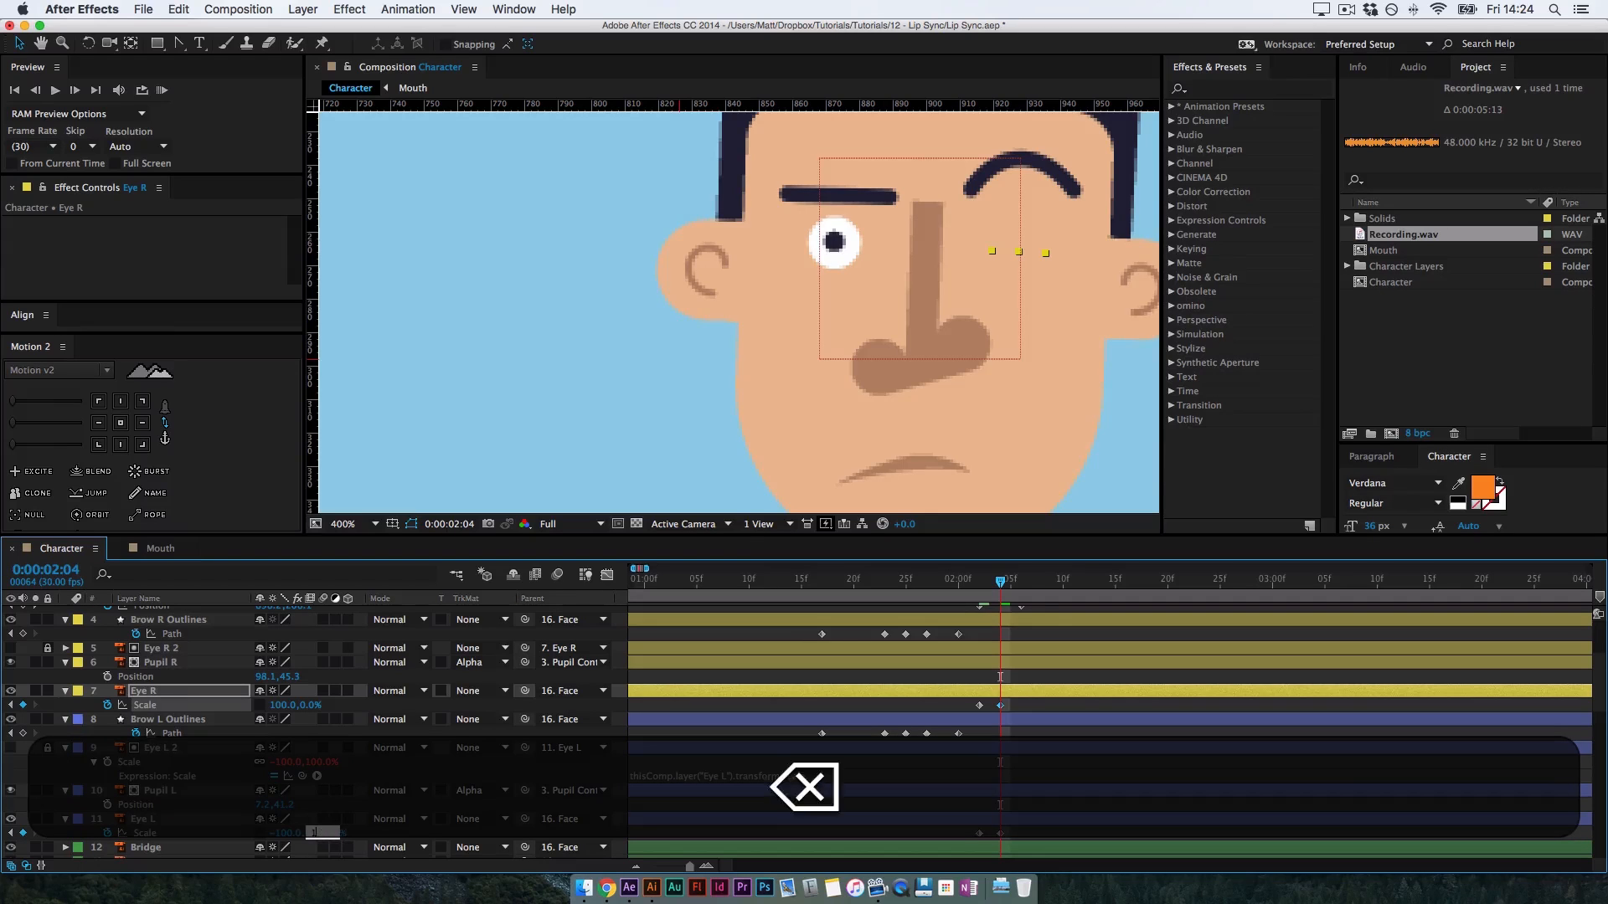
text(0)
key(Return)
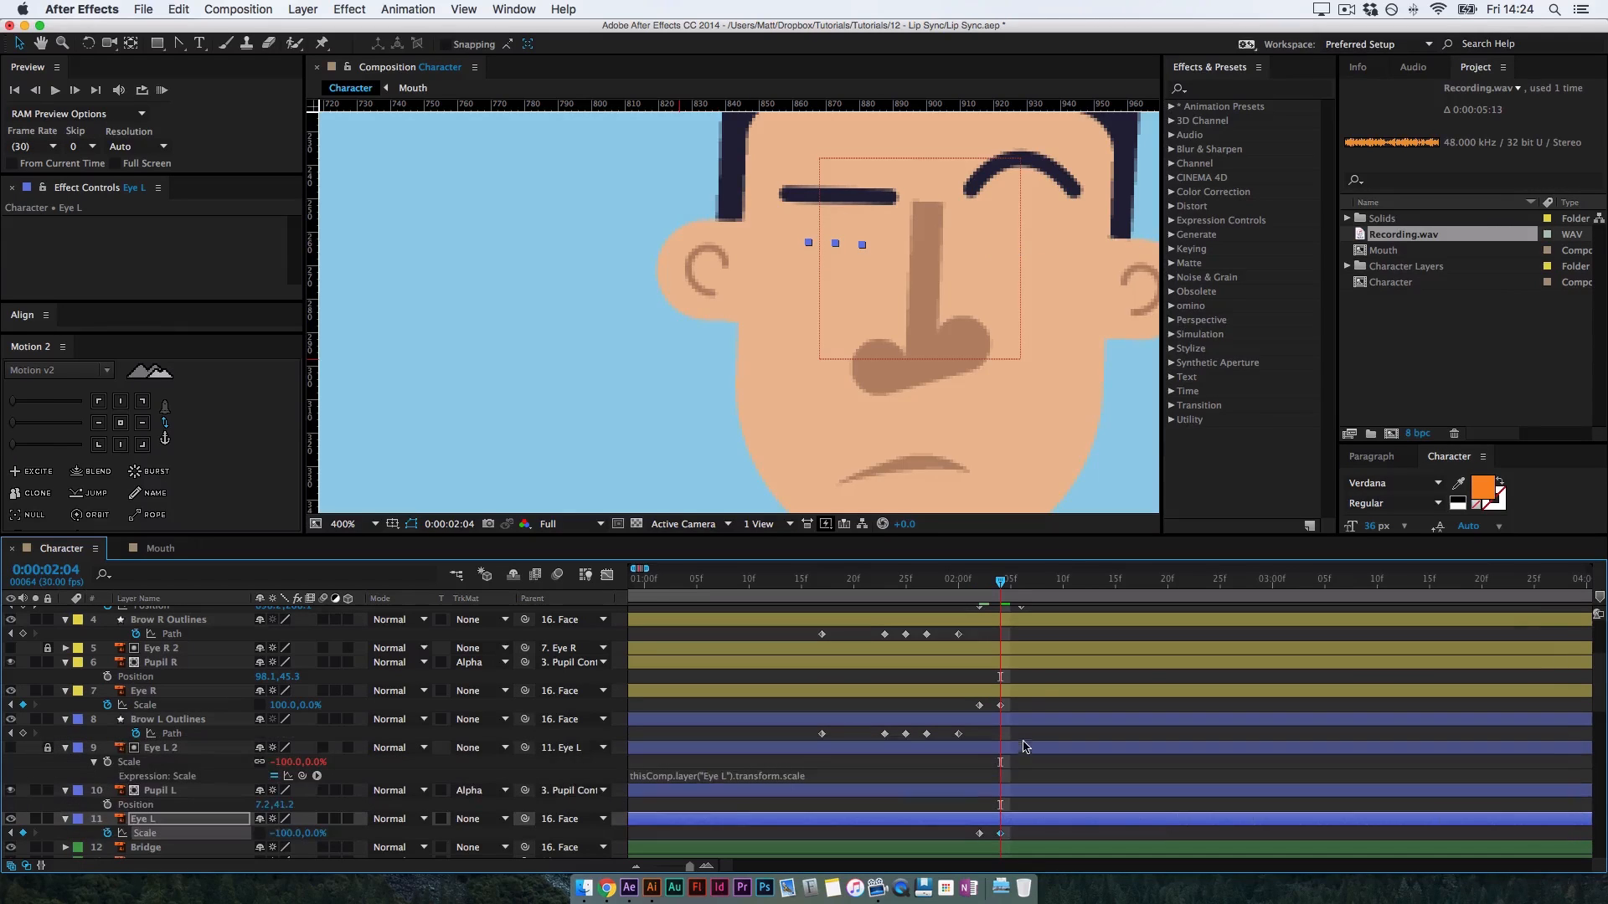
Paste copies of the first Scale keyframes of Eye L and Eye R at 0:00:02:06, and play back the blink
drag(1001, 582, 1021, 582)
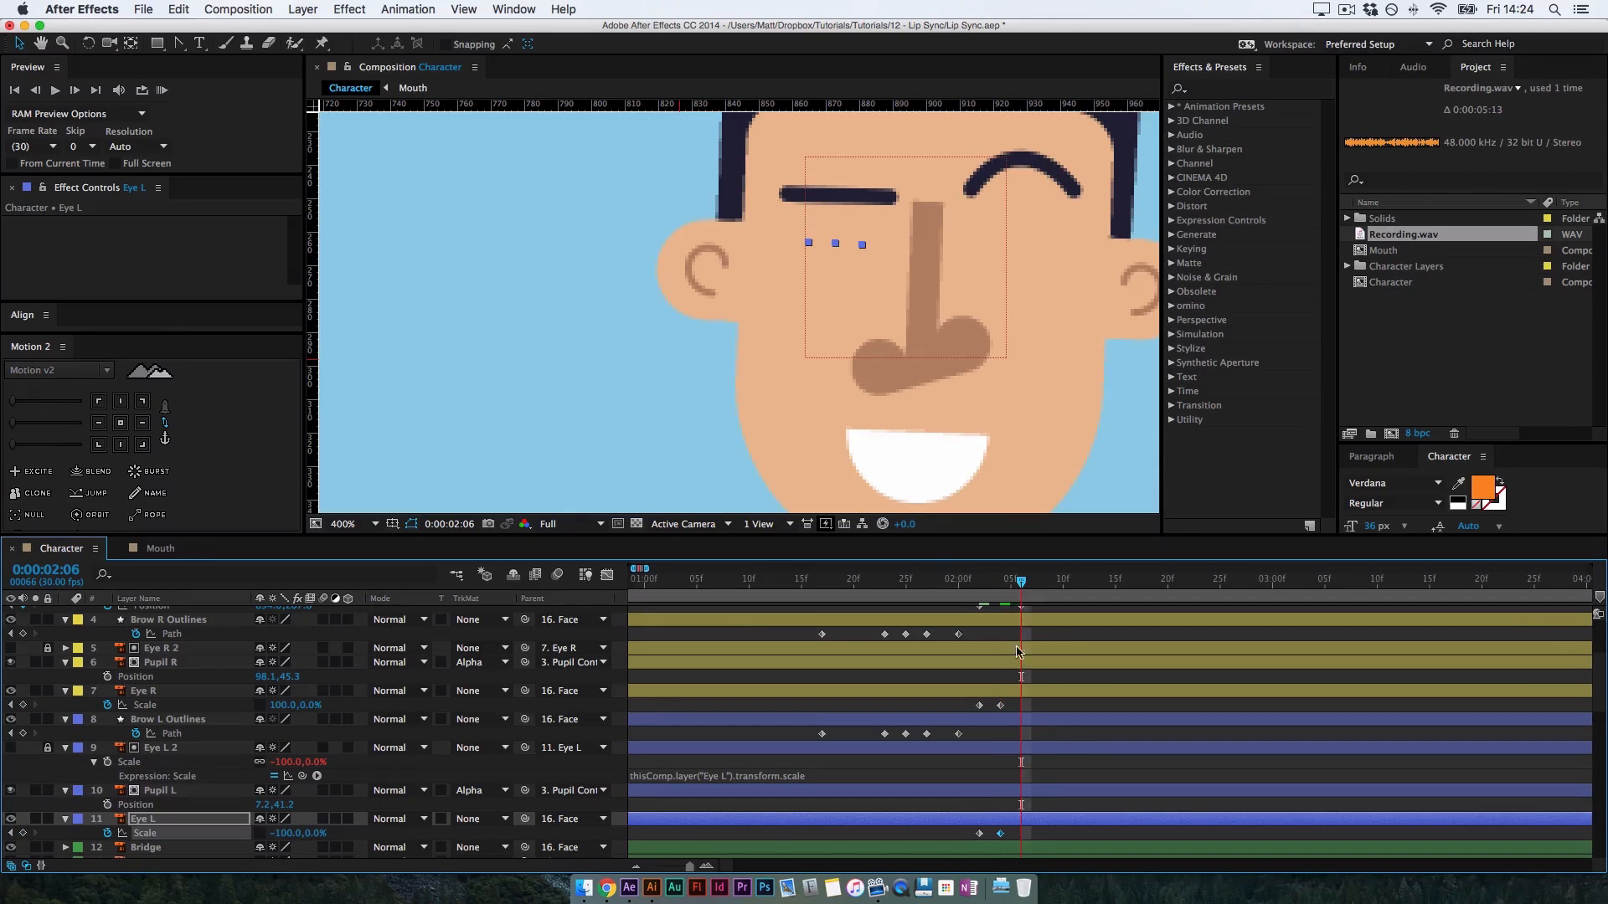
key(cmd+v)
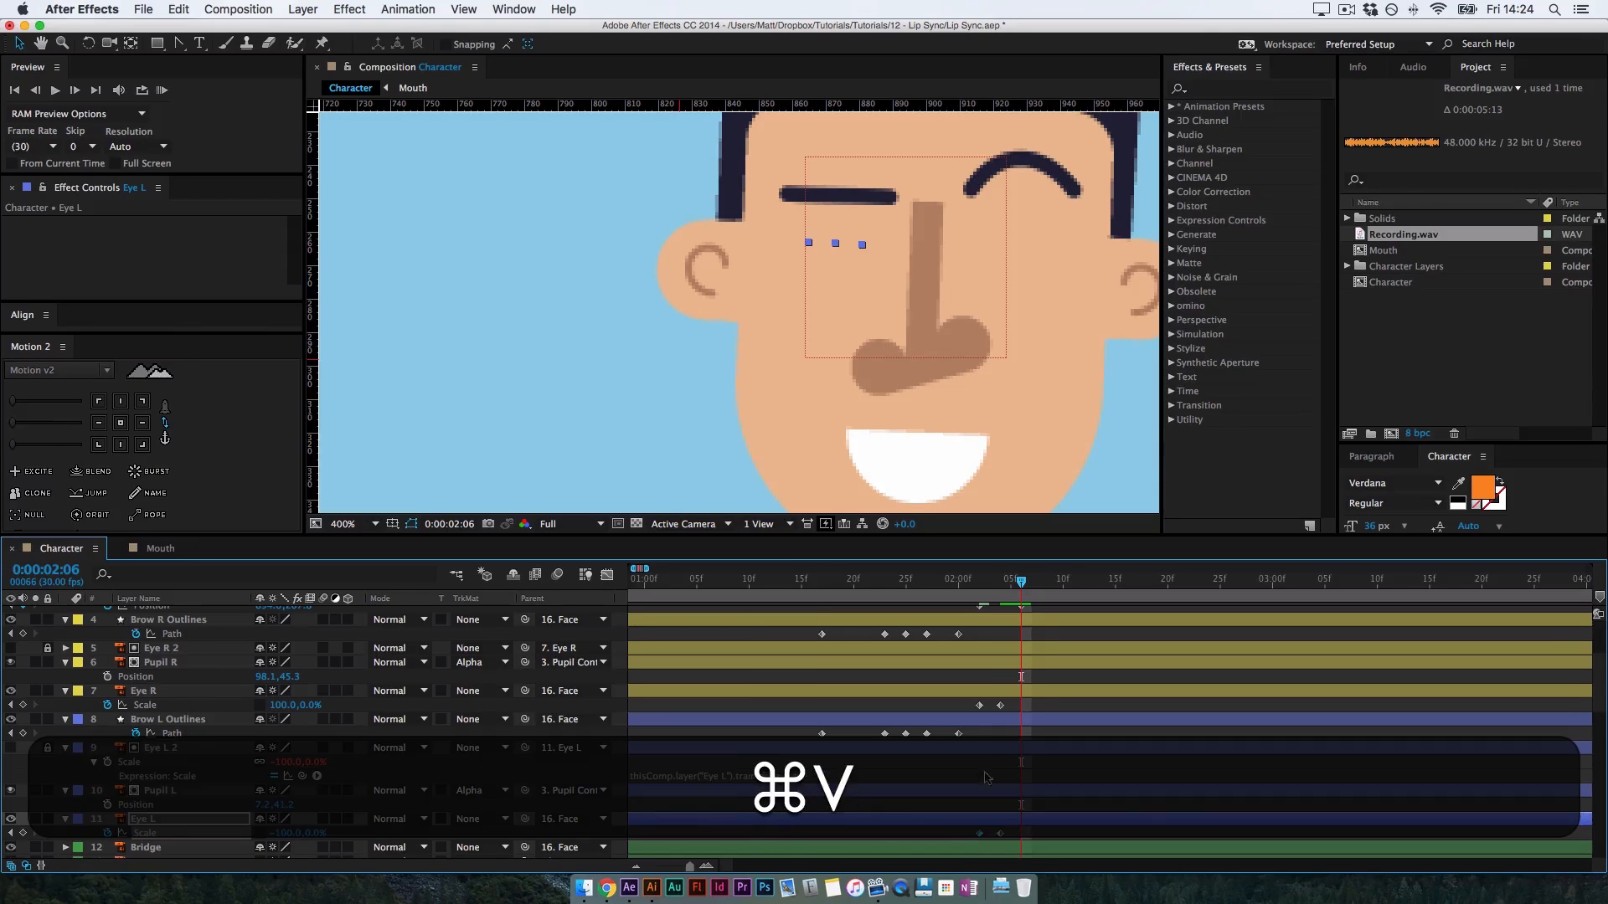
click(979, 705)
key(cmd+v)
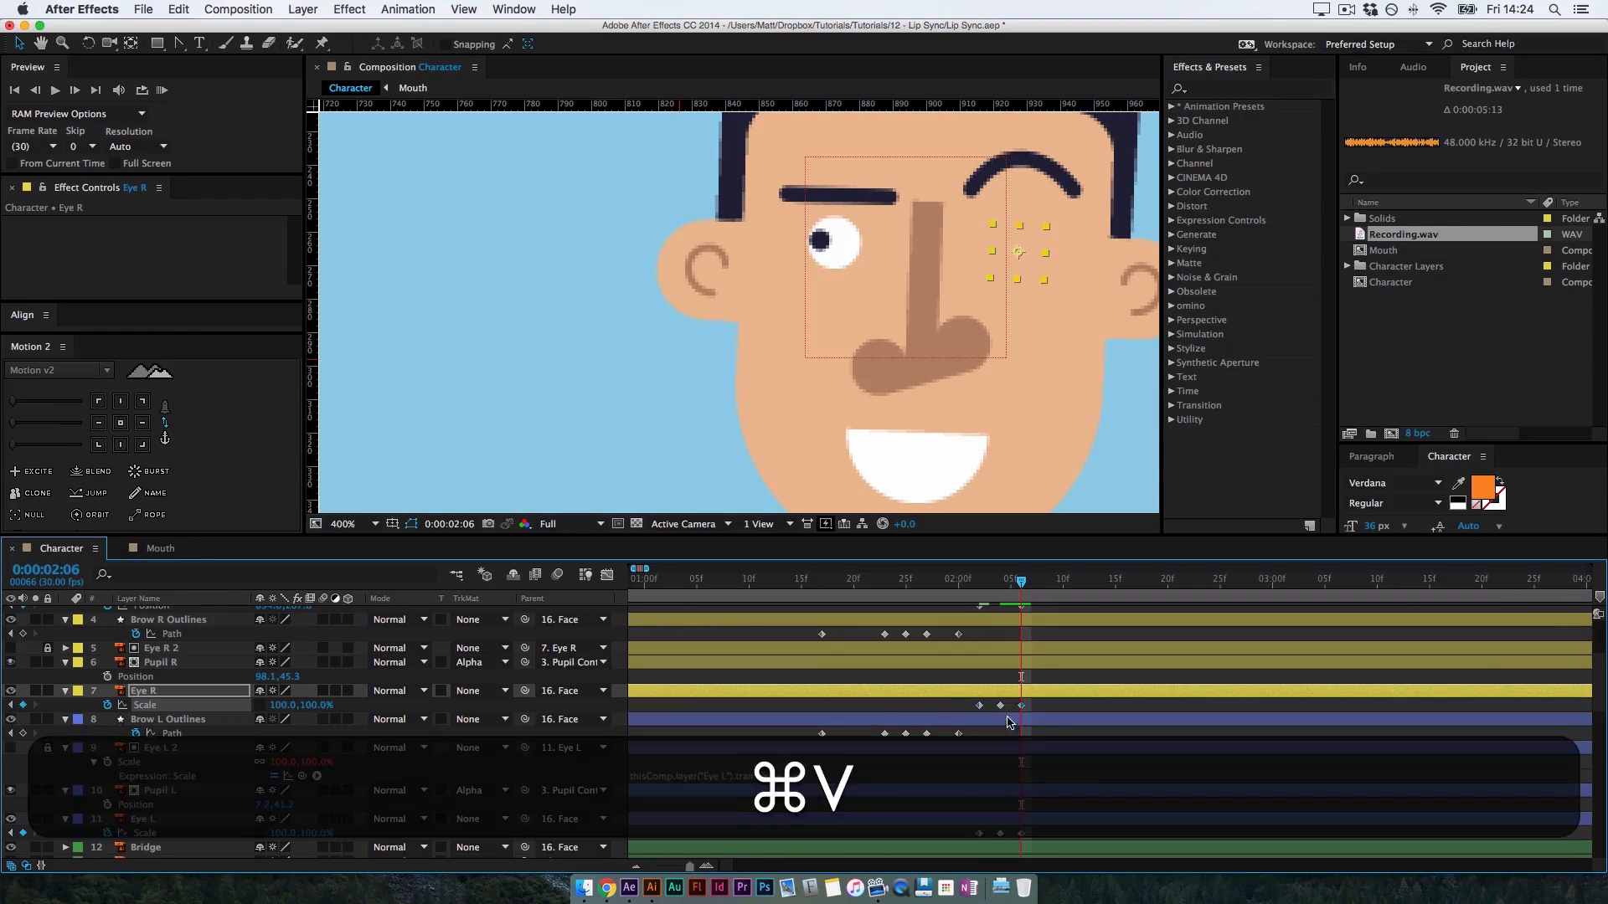
click(1057, 678)
drag(1021, 582, 978, 583)
key(space)
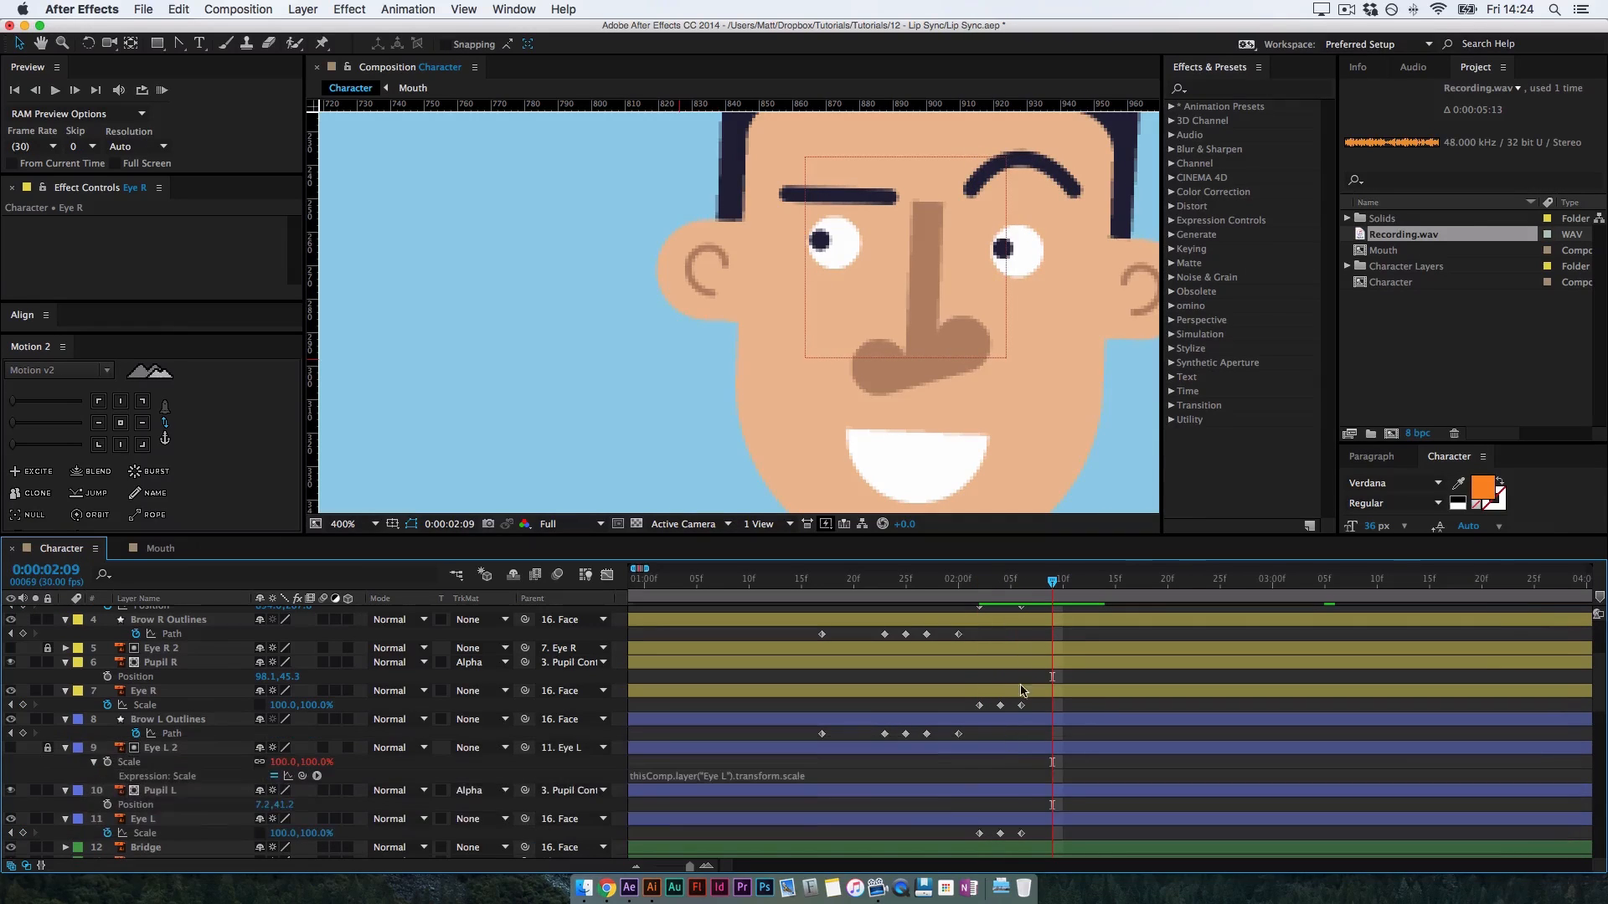
Return to the closed-eye keyframe at 0:00:02:04 and set the horizontal Scale of Eye L to 100%
mouse_move(1024, 592)
mouse_down()
mouse_move(984, 600)
mouse_move(1000, 597)
mouse_up()
click(285, 834)
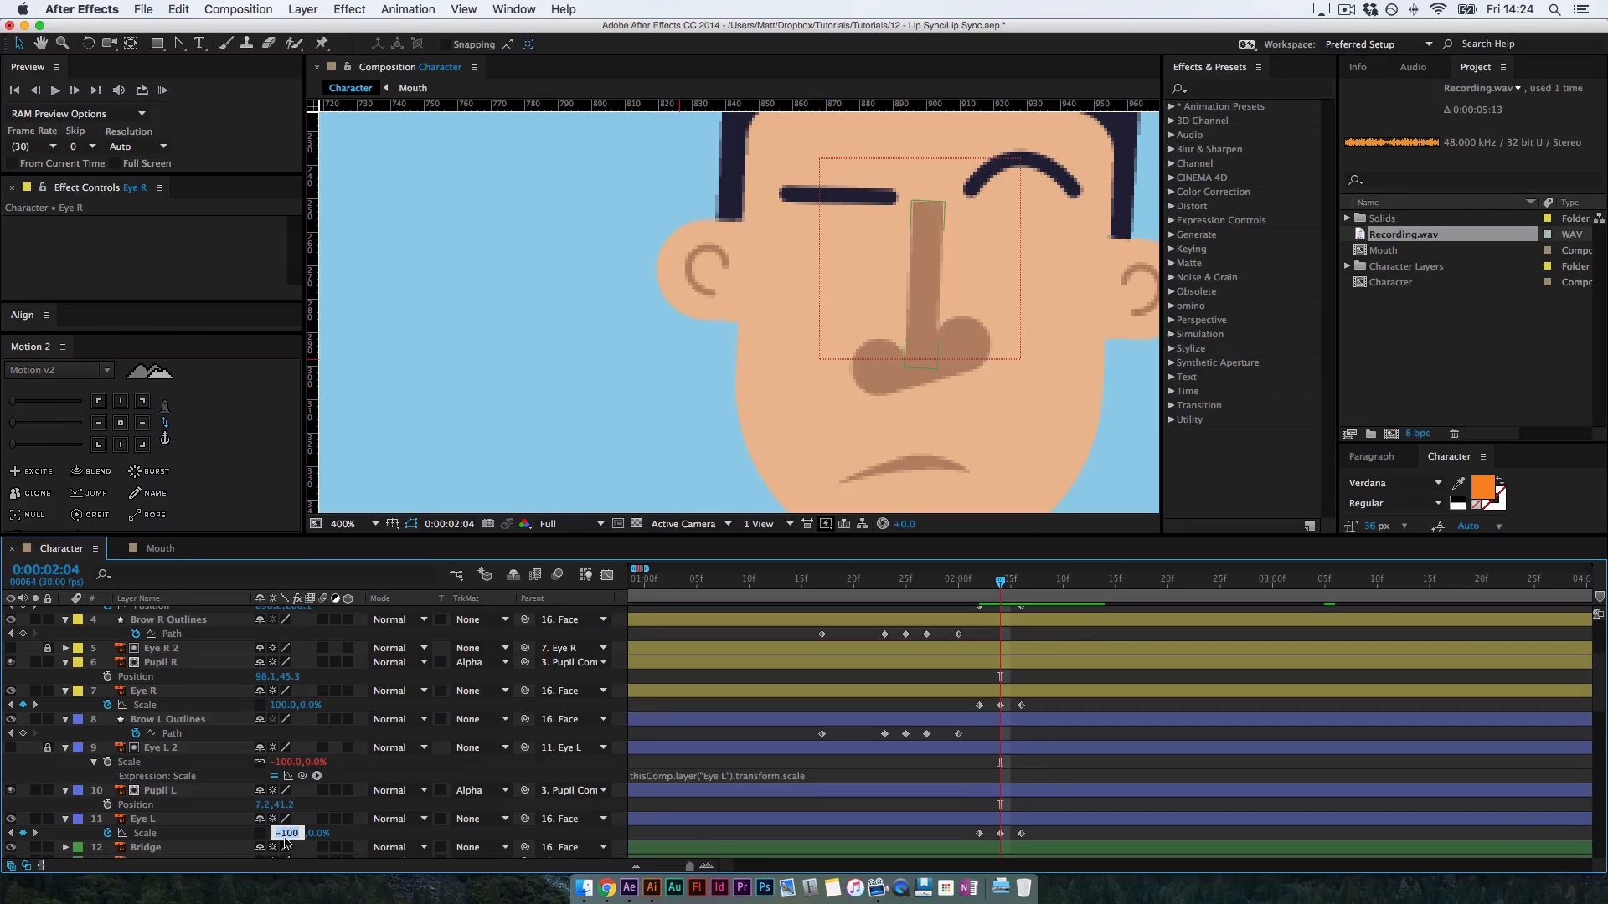
text(100)
key(Return)
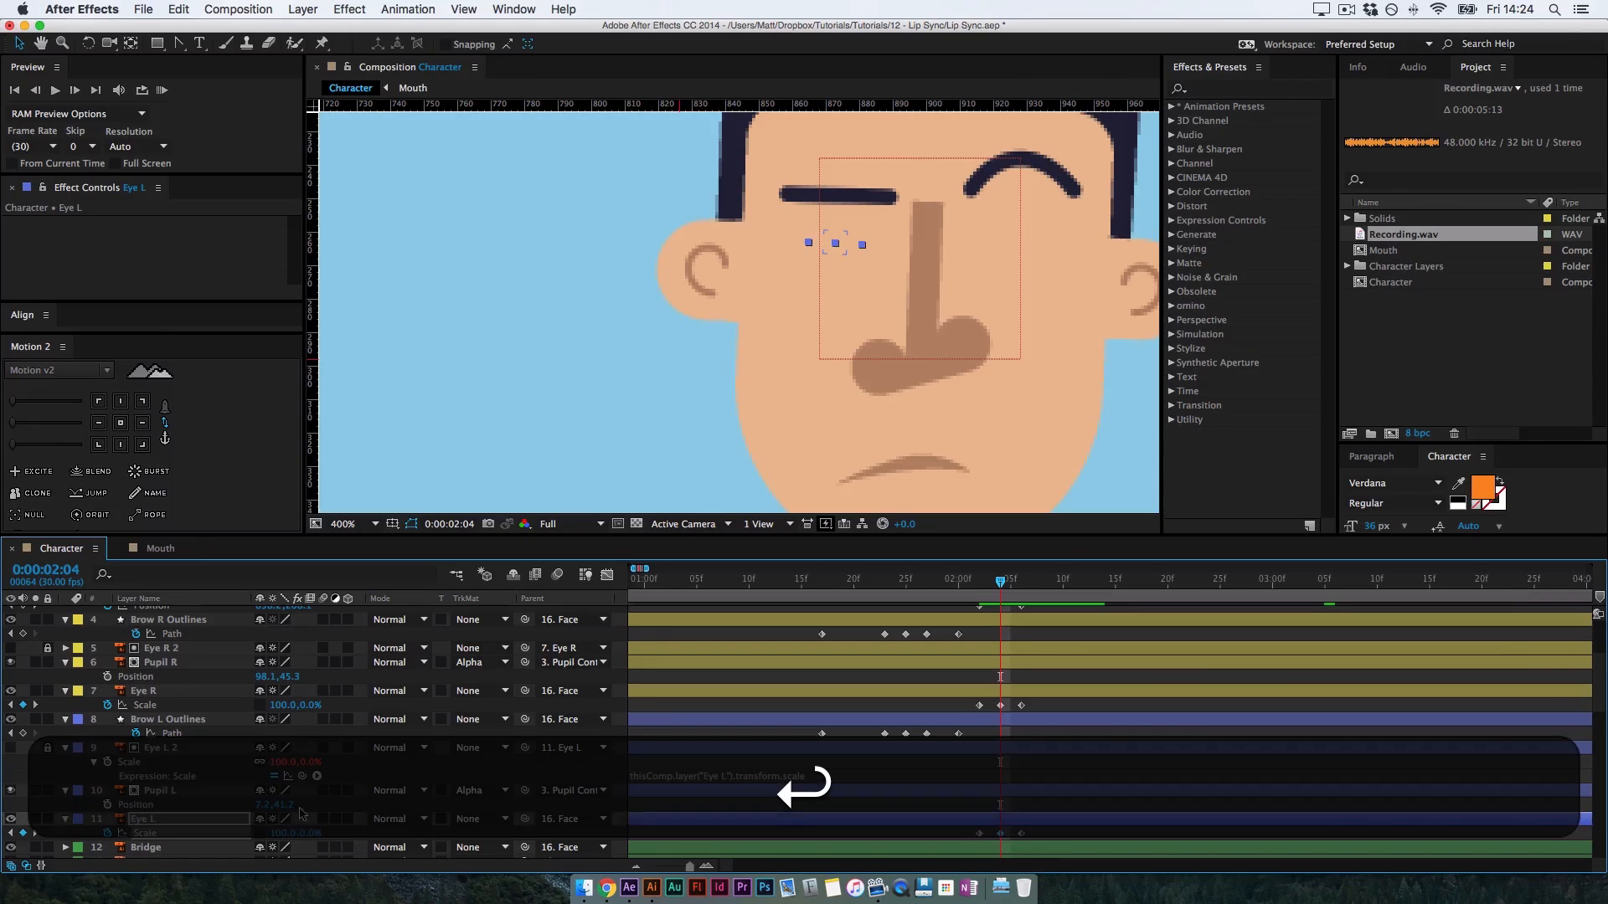
Play back and scrub through the frames around the blink to check the motion of the eyes and pupils
drag(1001, 588, 968, 594)
key(space)
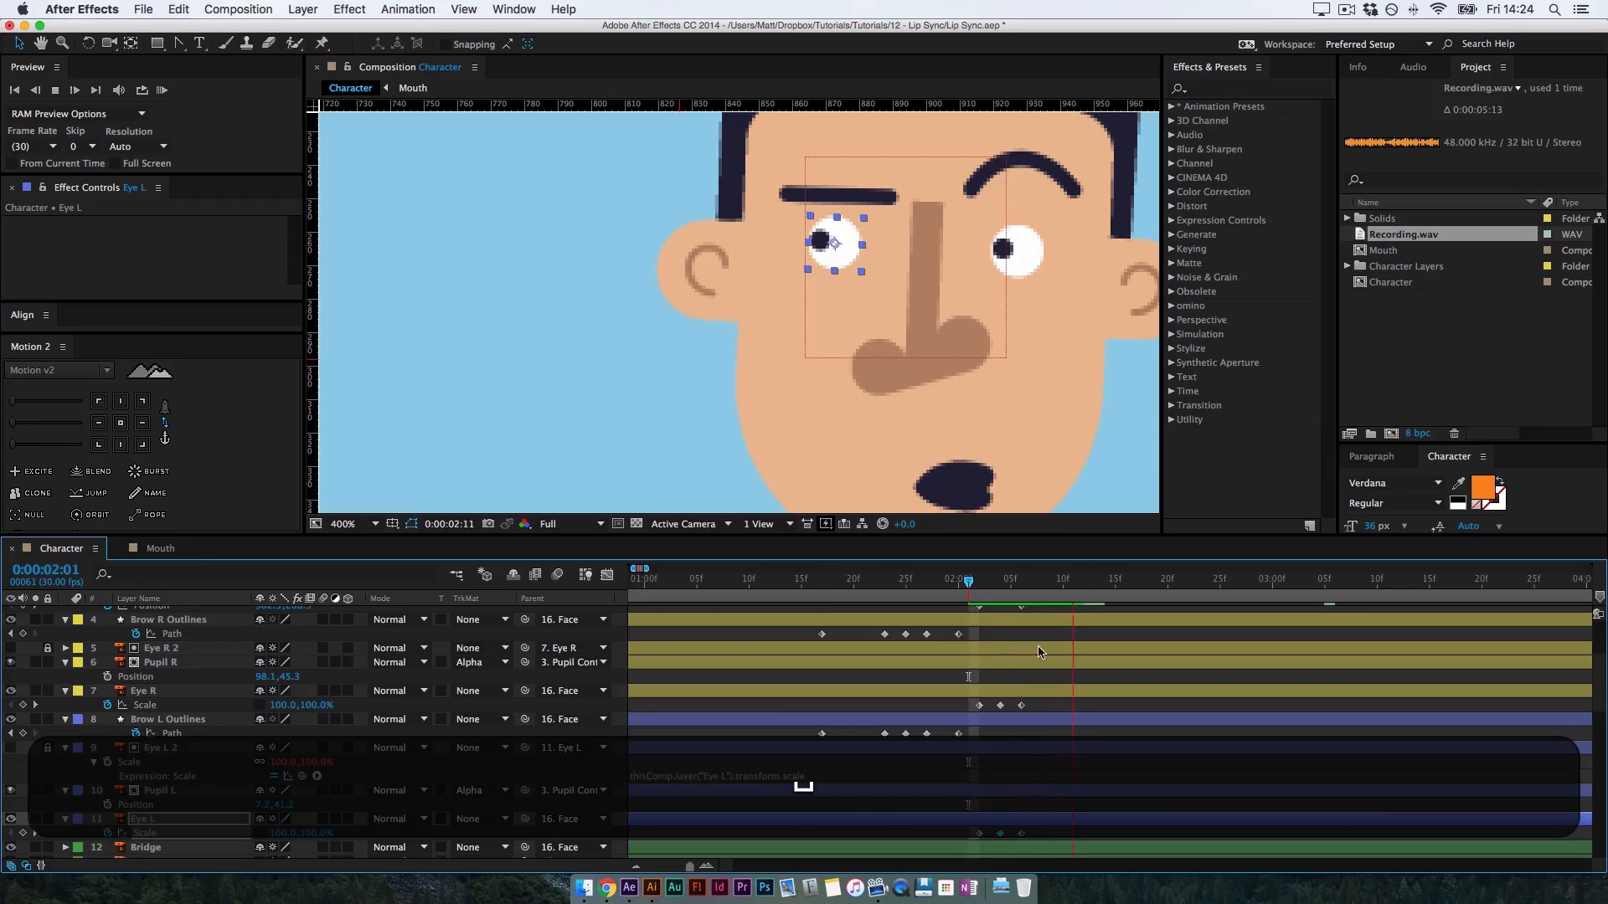
key(space)
drag(1074, 588, 948, 594)
key(space)
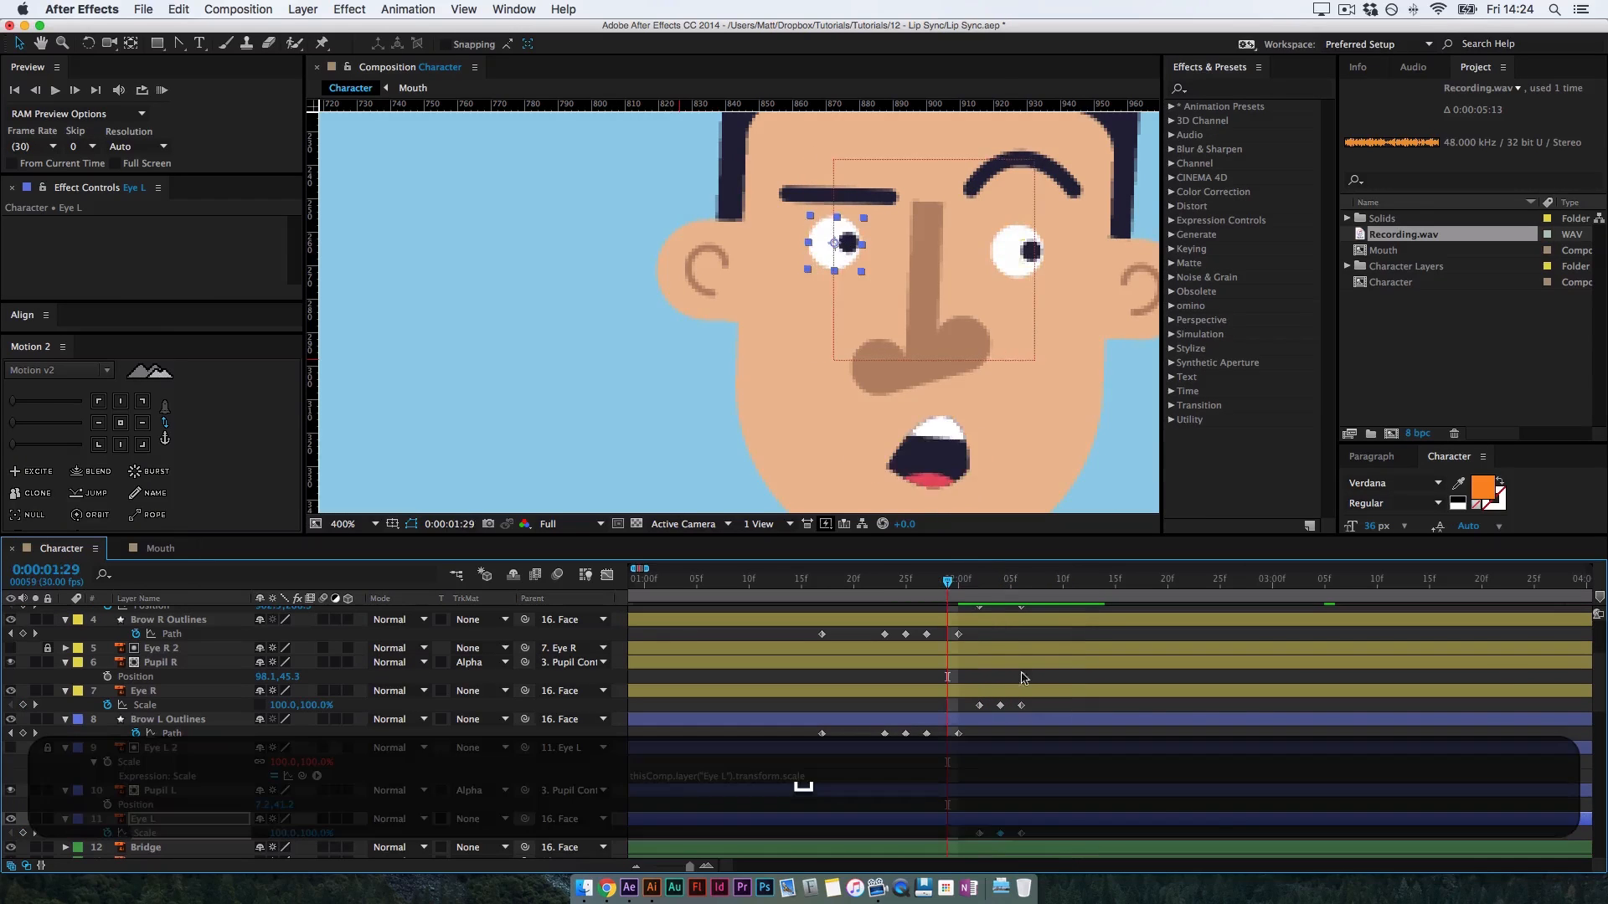
key(space)
click(1072, 708)
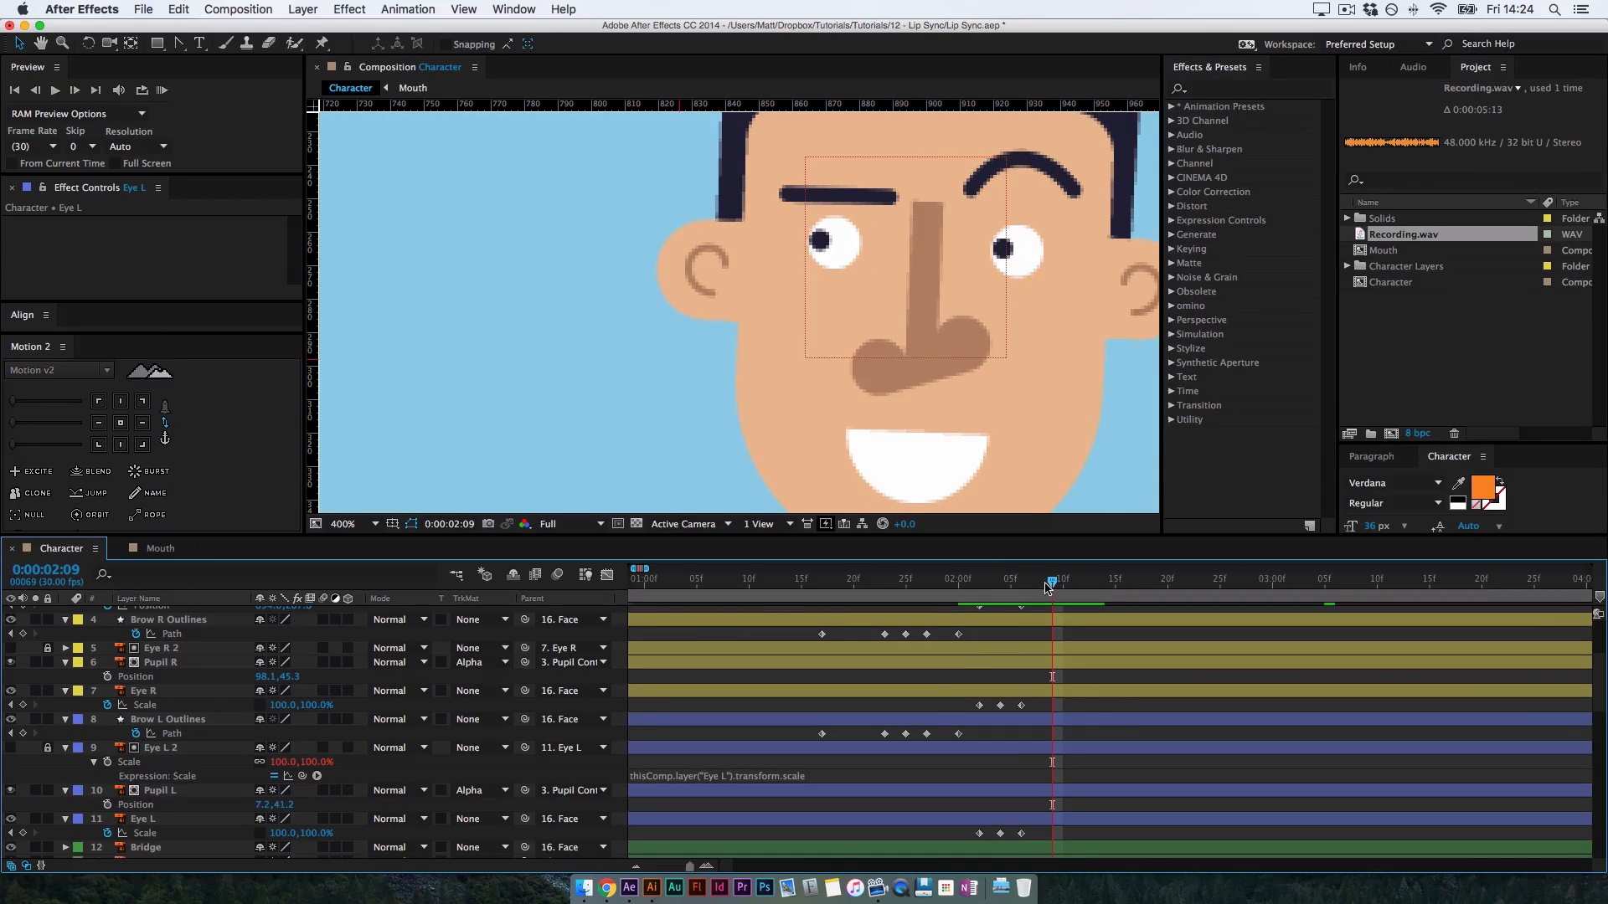
drag(1002, 591, 1028, 669)
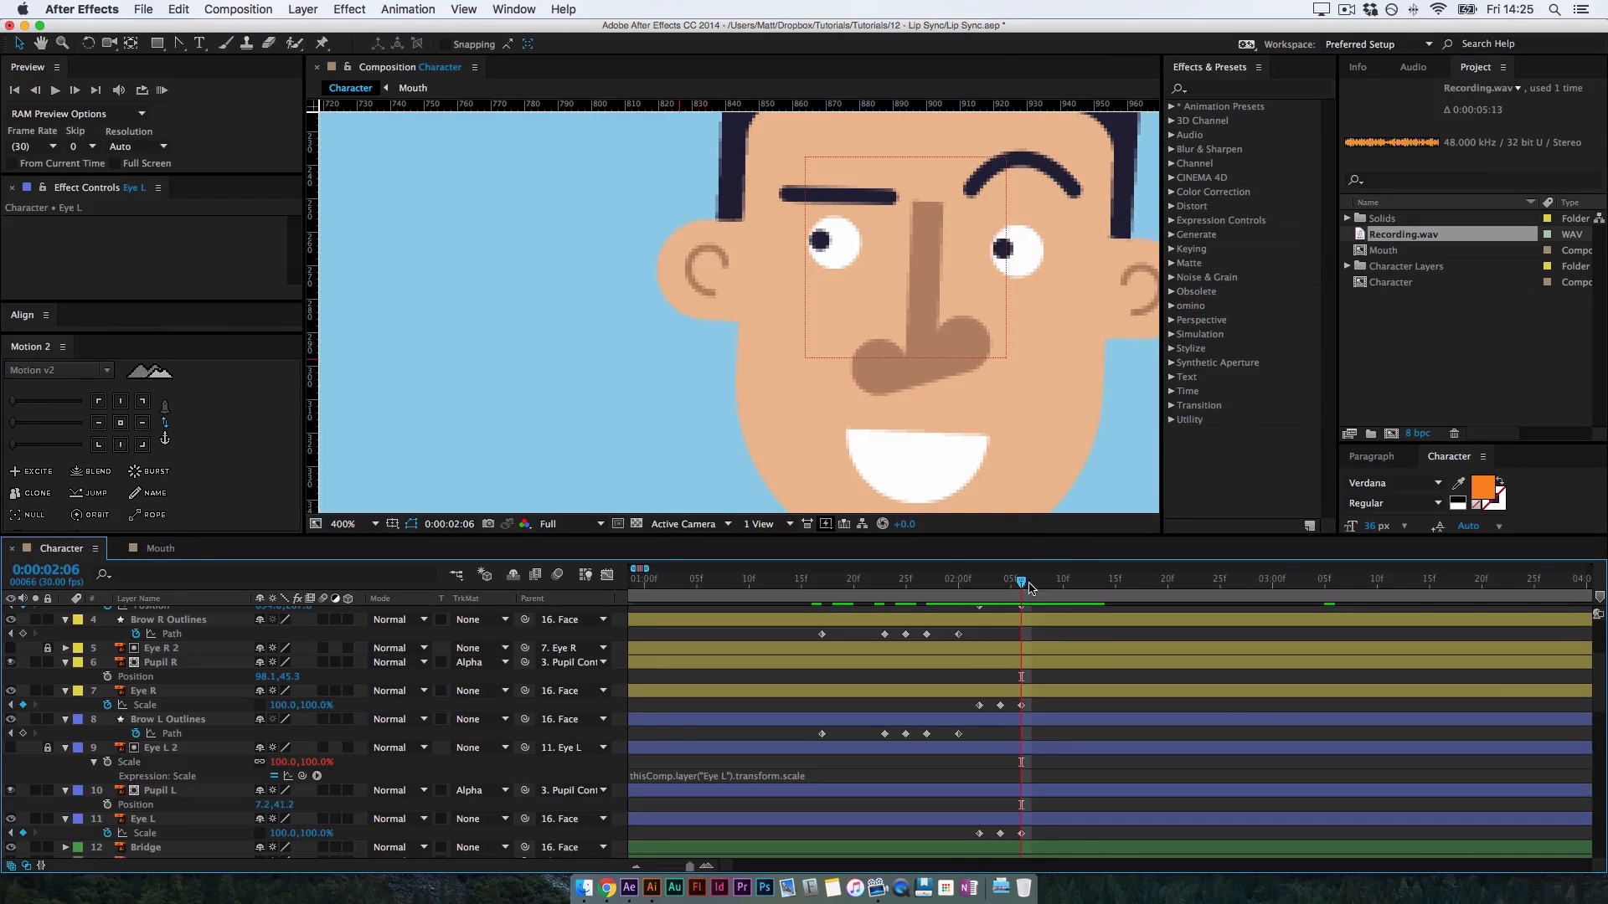
drag(1022, 582, 1056, 628)
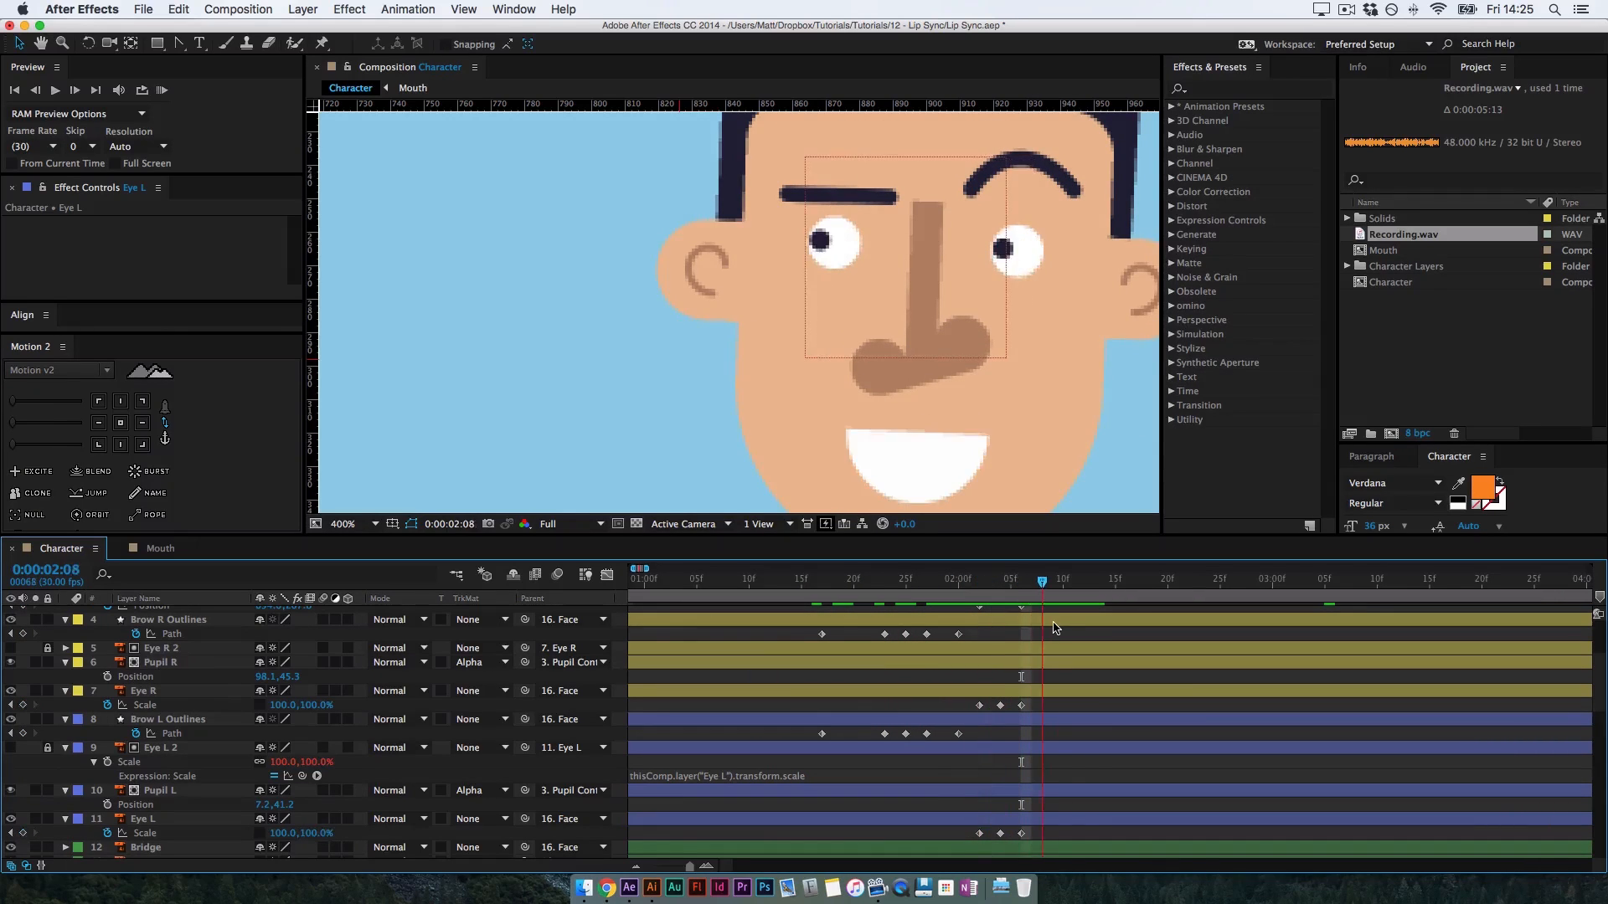
key(space)
Keyframe the Pupil Controller at 0:00:02:09, moving it right to about 898.2, 268.5 so both pupils sit centred in the eyes
drag(936, 705, 929, 750)
click(201, 640)
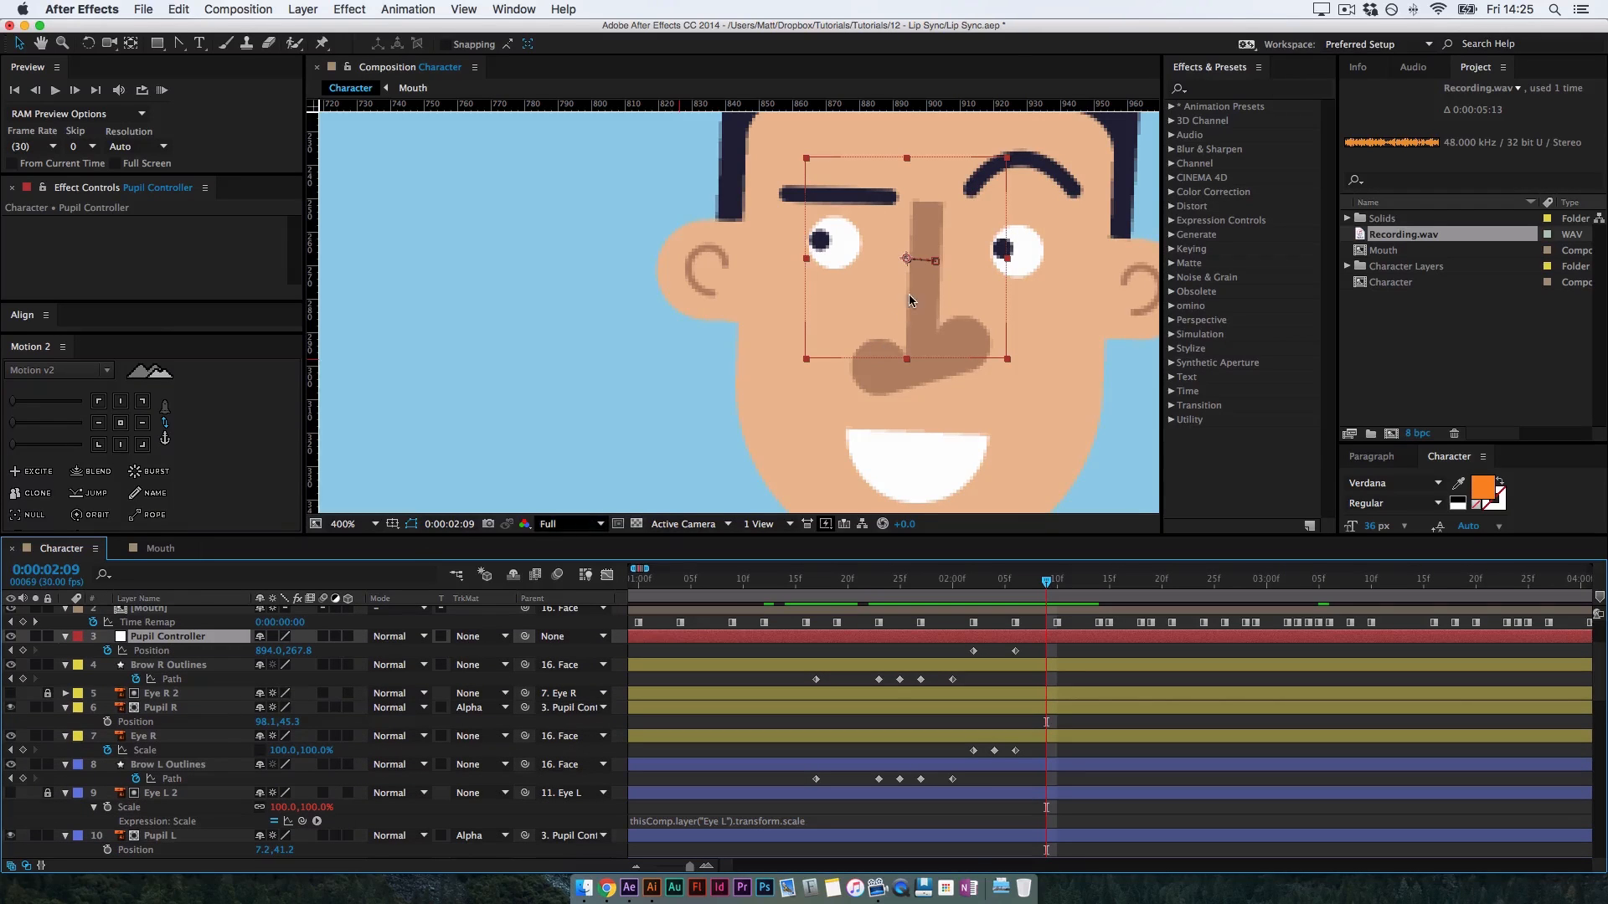
click(925, 309)
drag(925, 310, 927, 299)
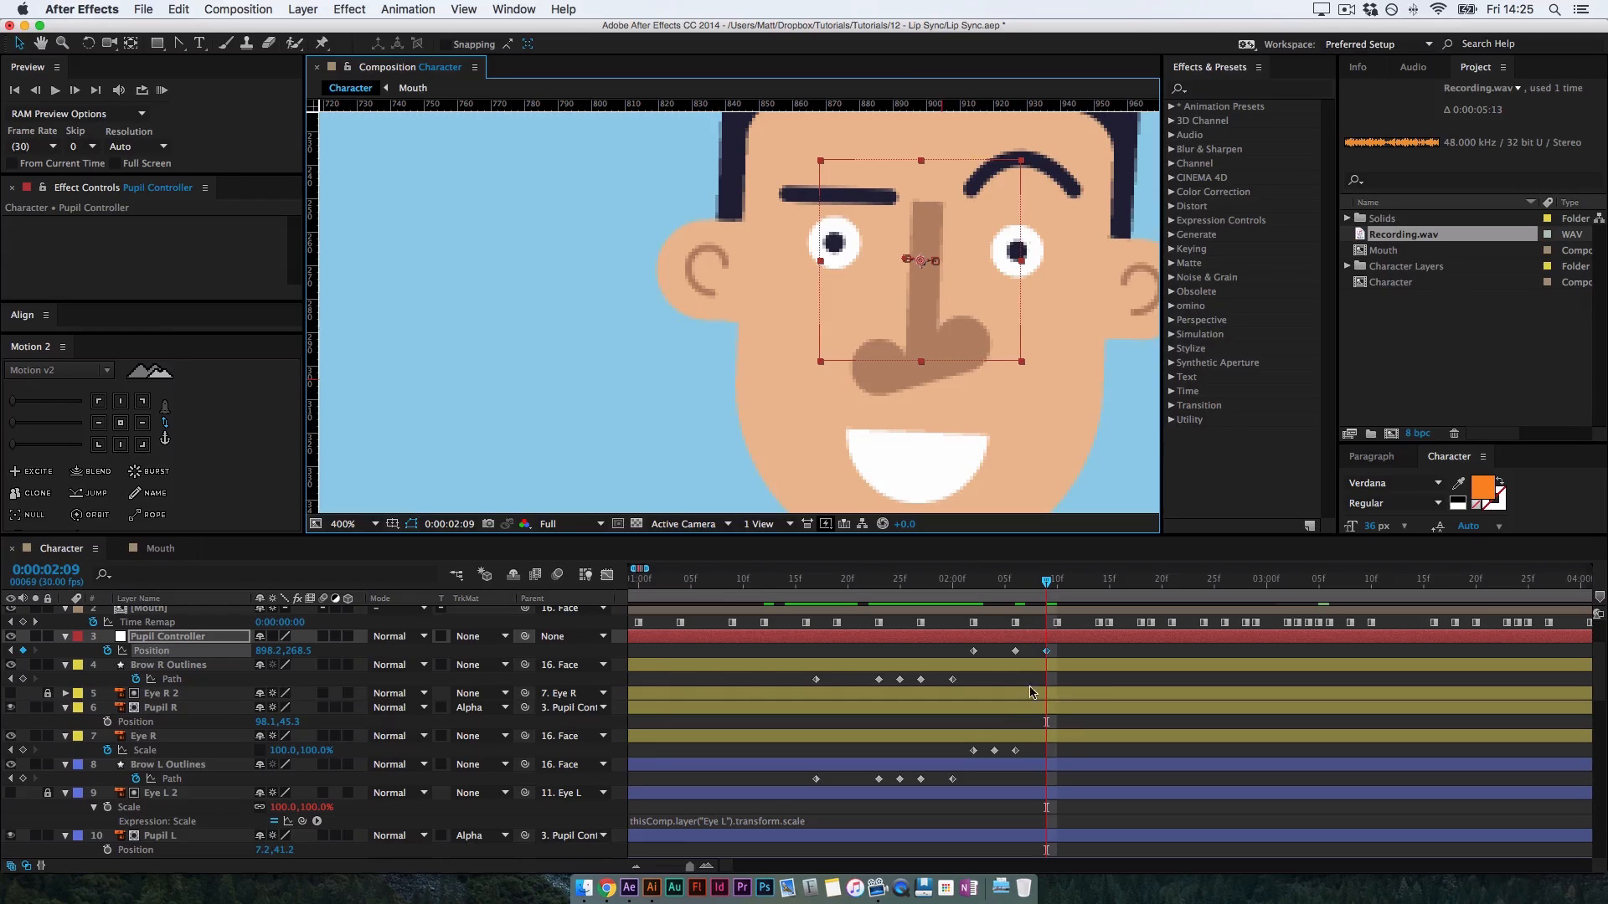
Add Scale keyframes to the Eye R and Eye L layers at 0:00:02:09
click(1063, 755)
key(space)
drag(1059, 765, 1059, 758)
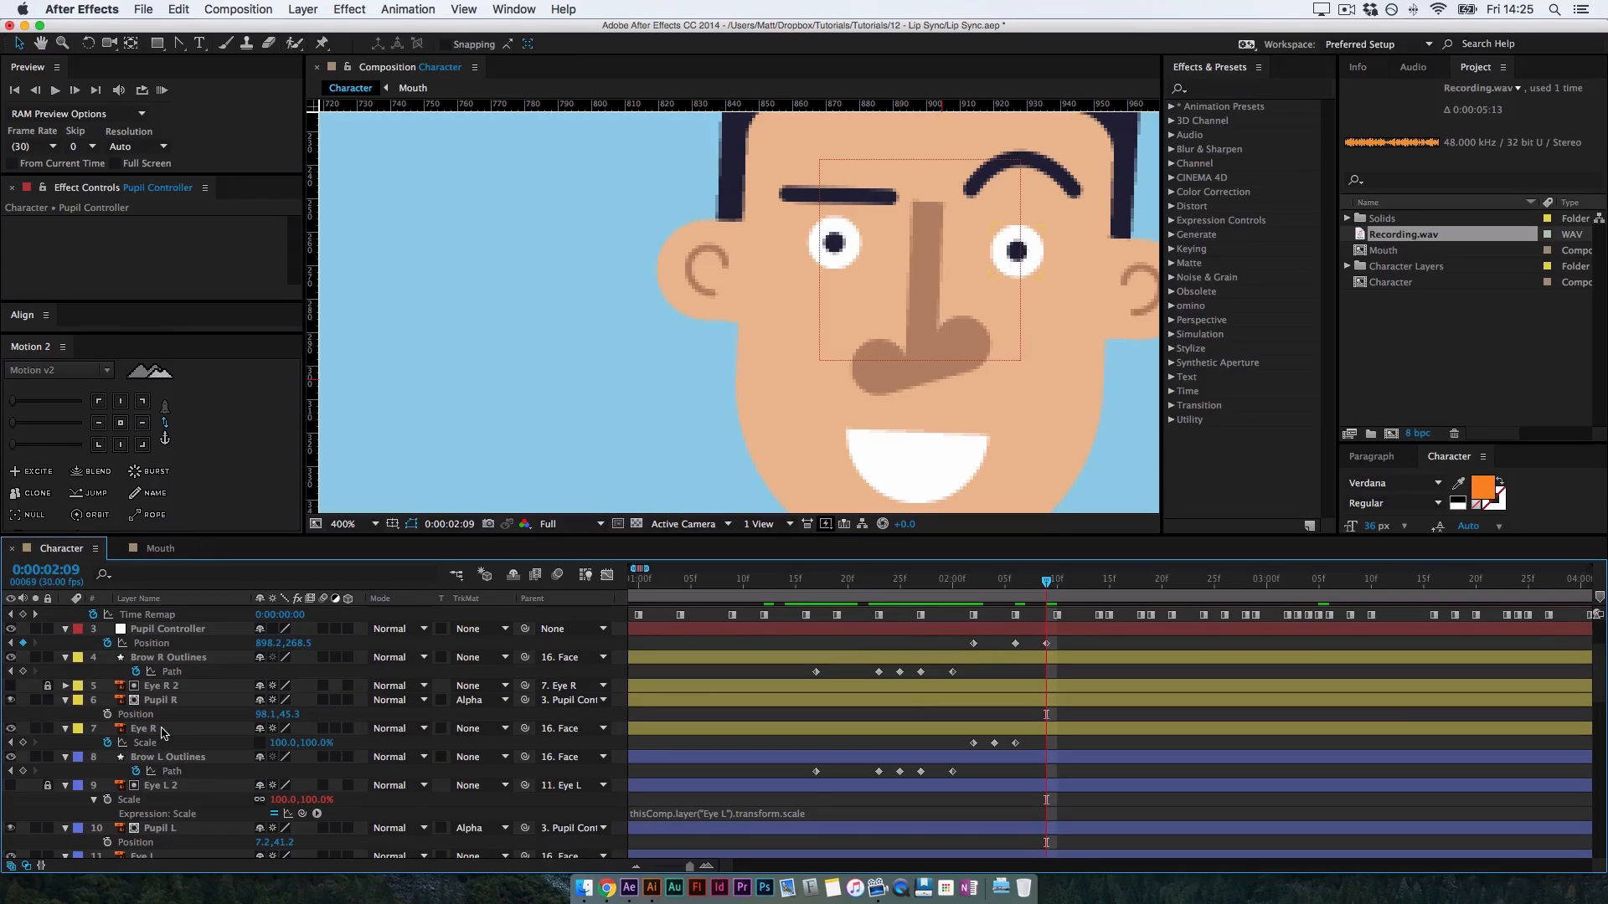
click(164, 733)
scroll(176, 703, down, 1)
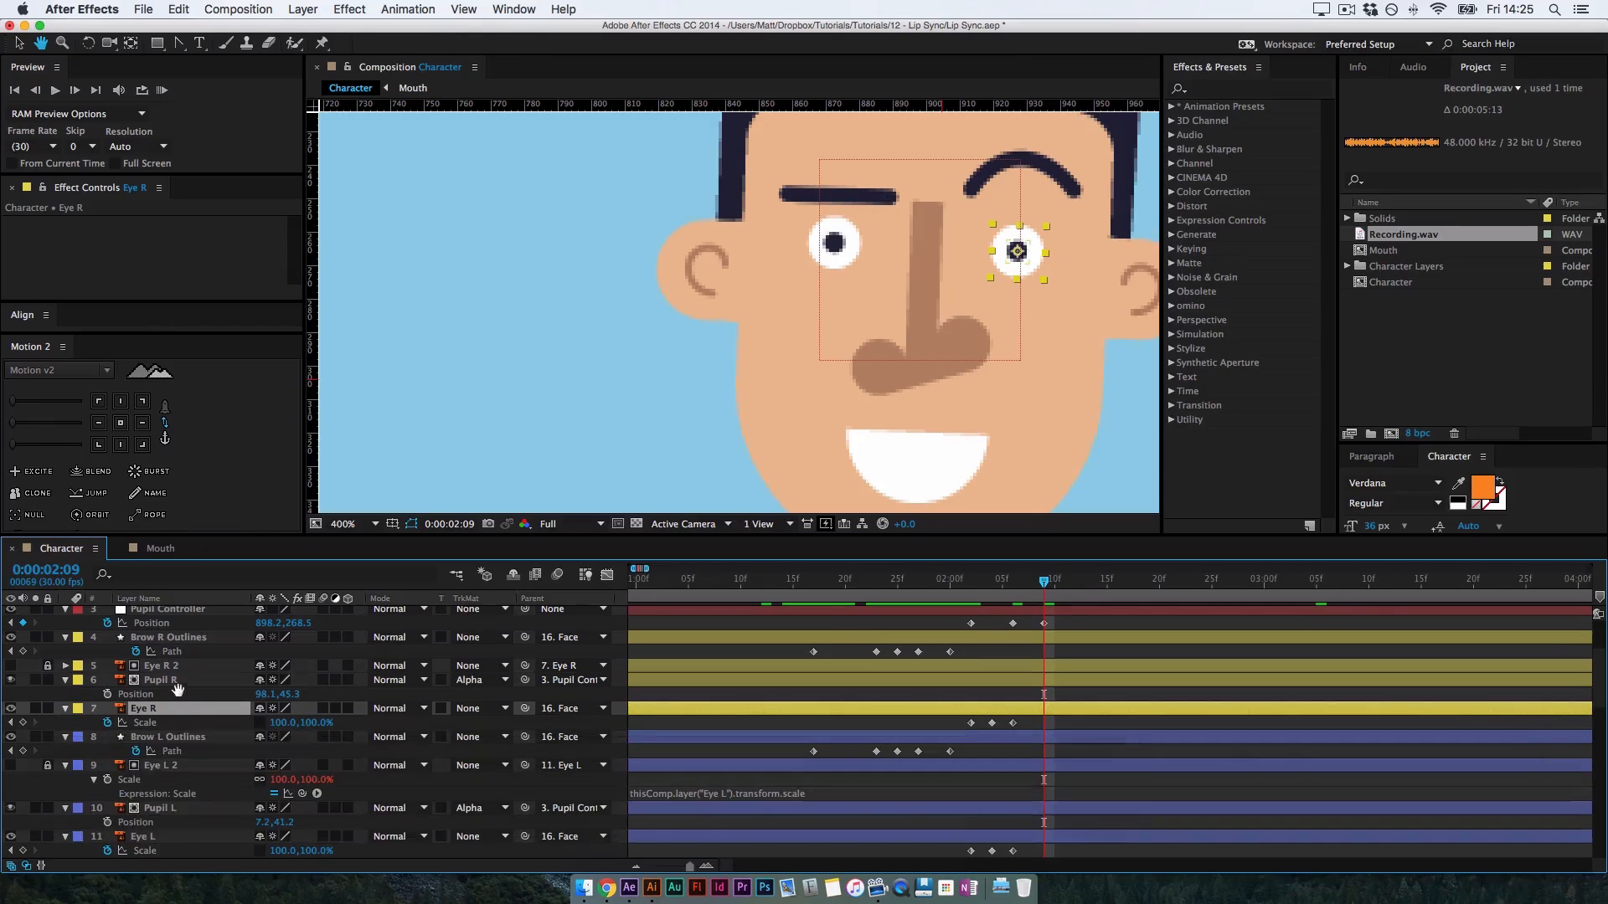
scroll(185, 745, down, 1)
super+click(169, 809)
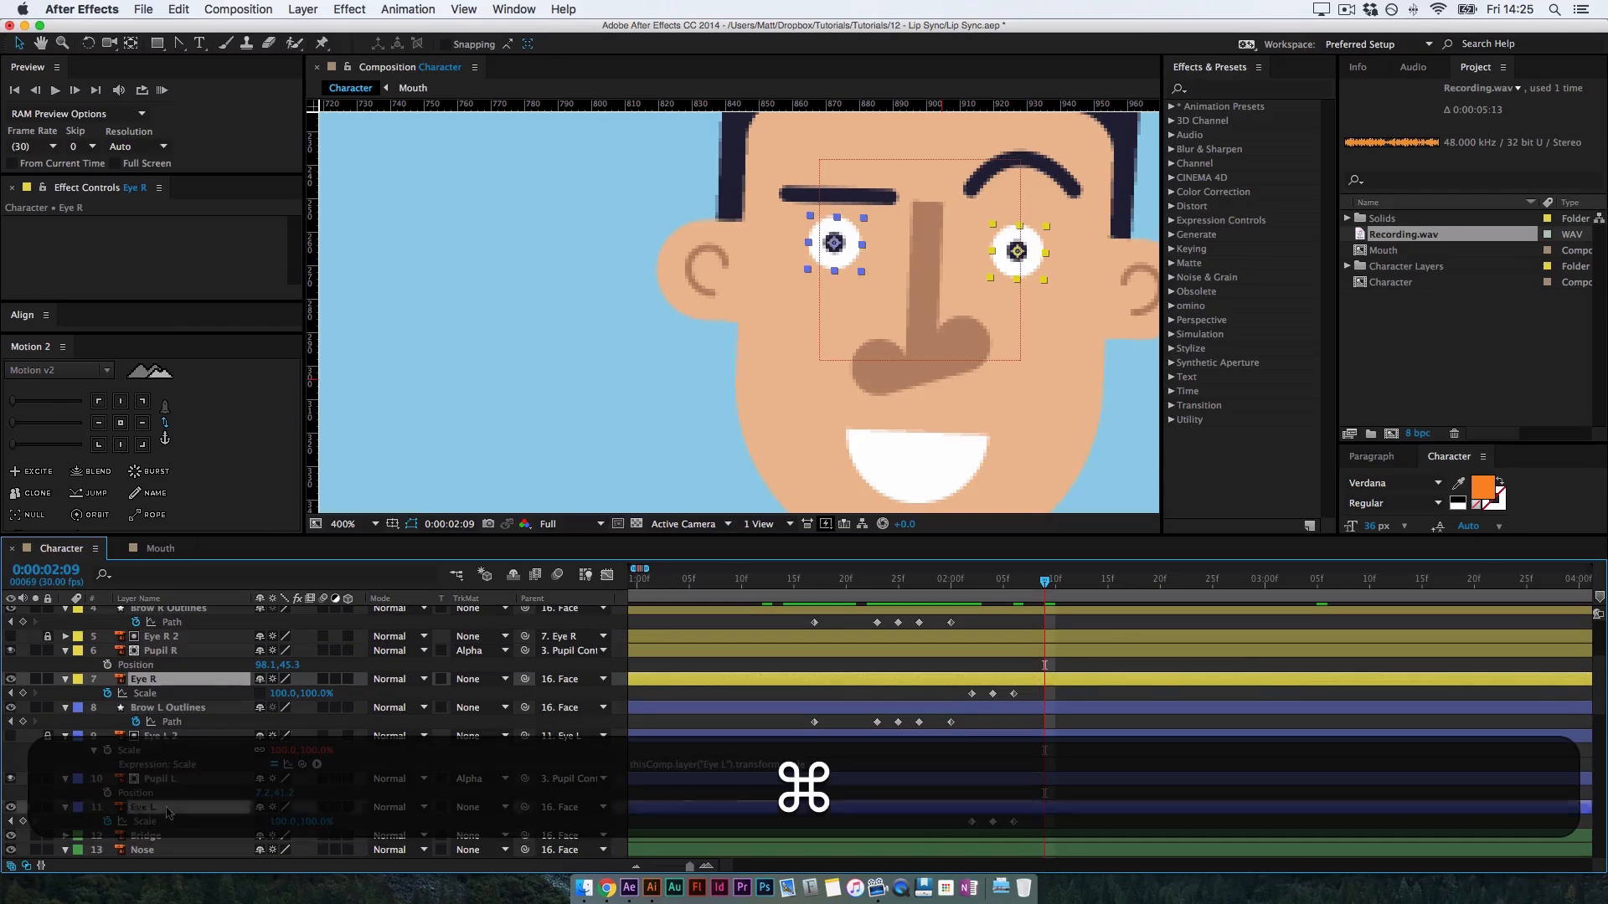
click(23, 821)
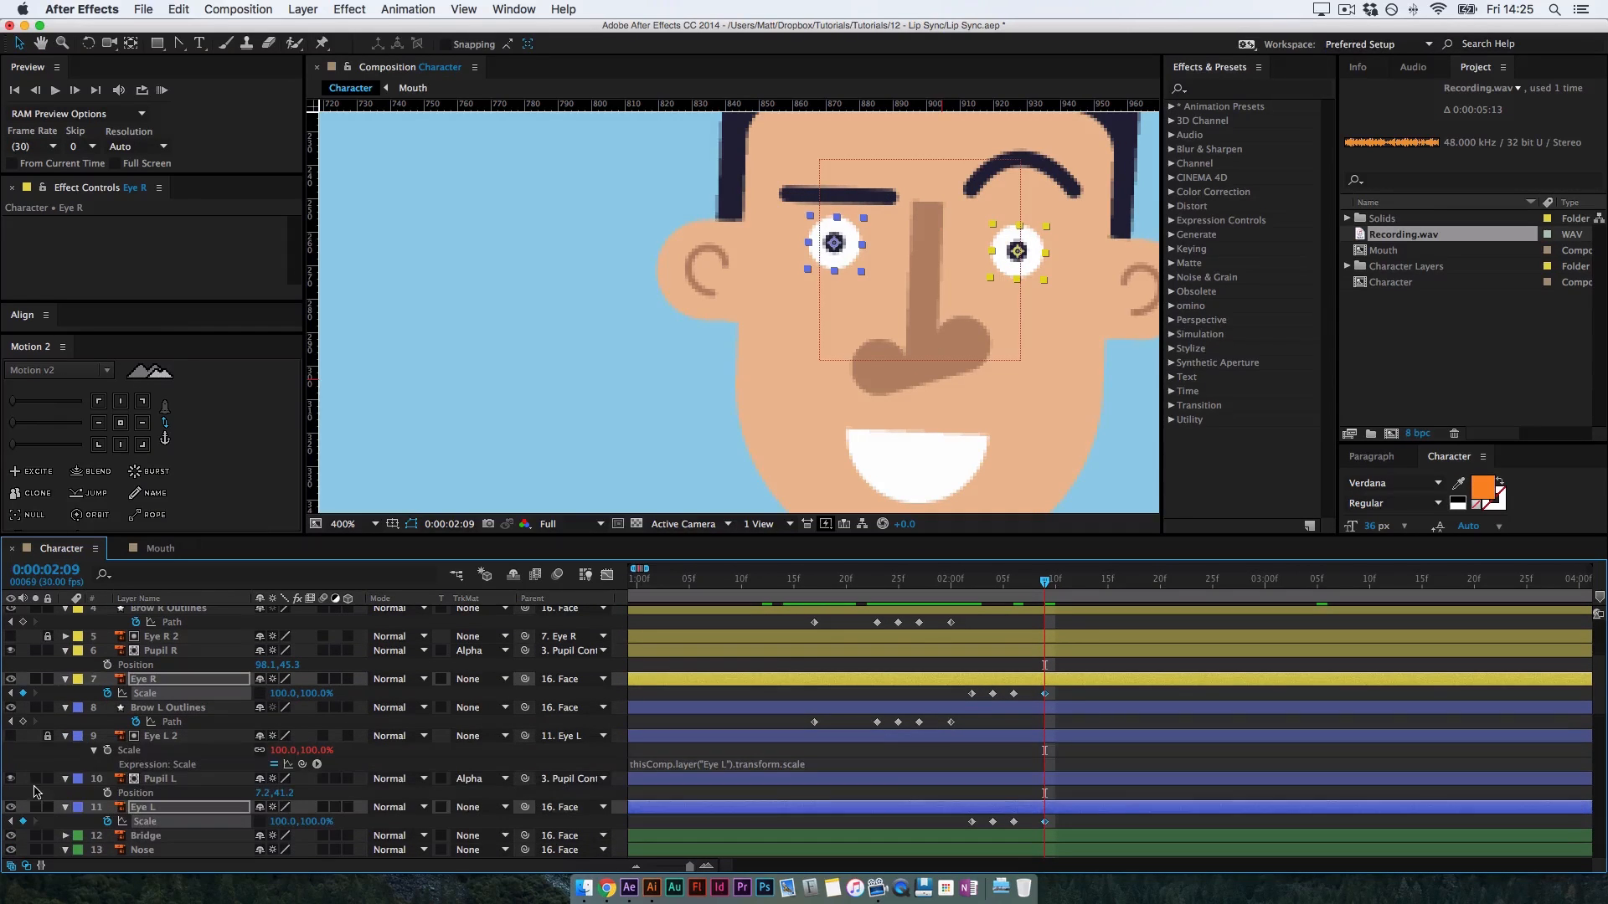
At 0:00:02:11, stretch Eye R and Eye L vertically to 275% Scale, keeping the horizontal Scale at 100%
key(super+Right)
key(super+Right)
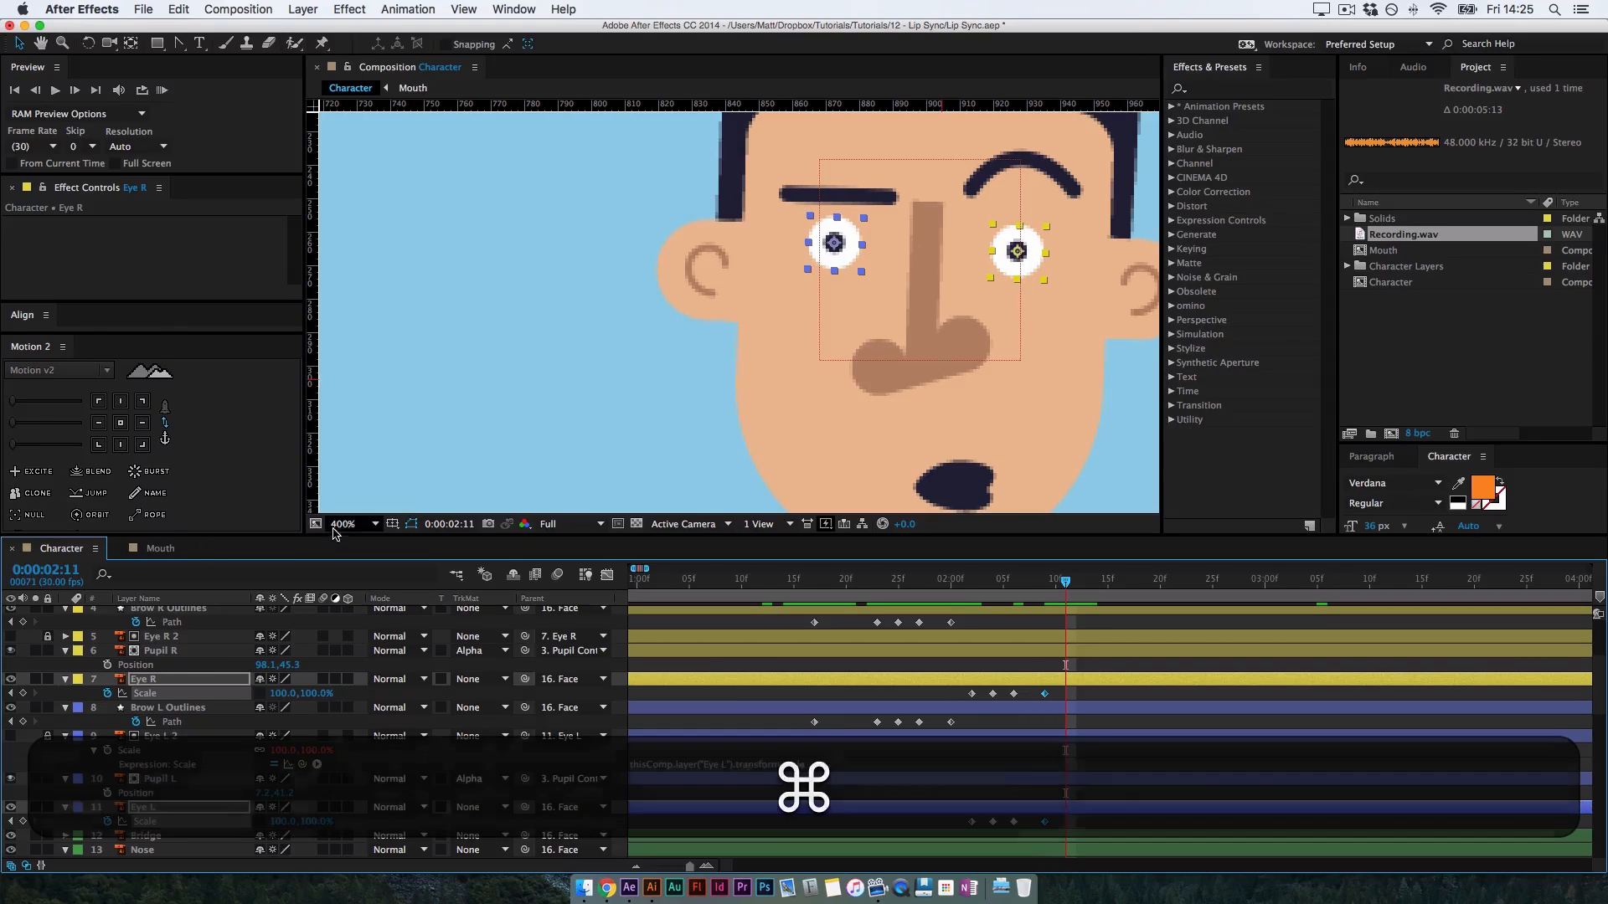
drag(320, 694, 415, 663)
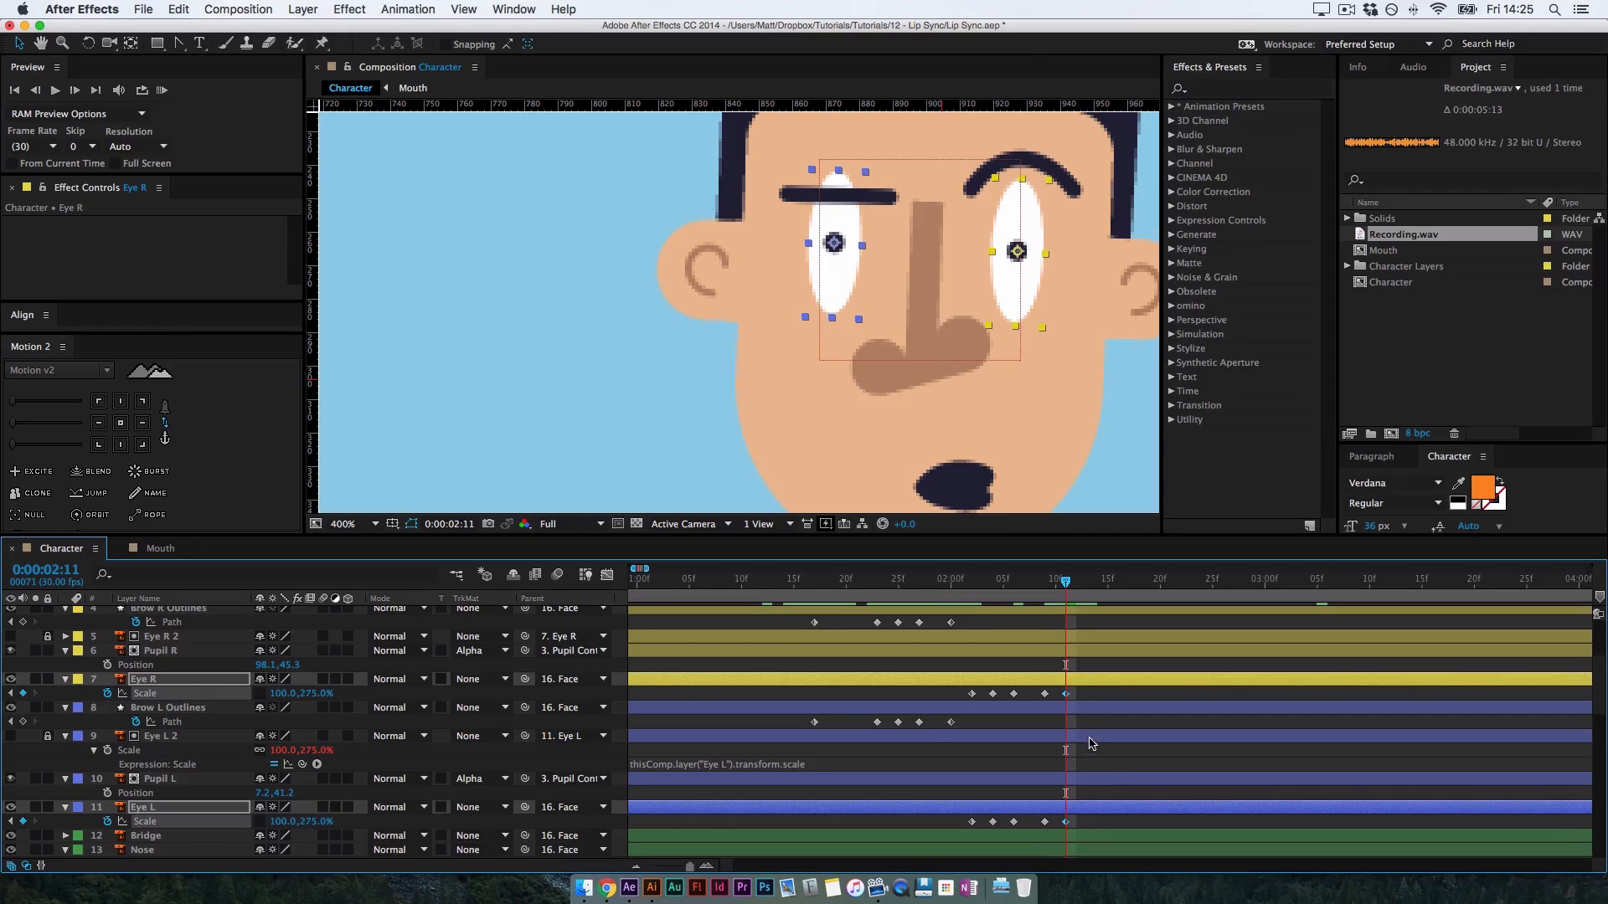
click(1074, 749)
Copy the 0:00:02:09 Scale keyframes of Eye R and Eye L and paste each onto its own layer at 0:00:02:12
key(super+minus)
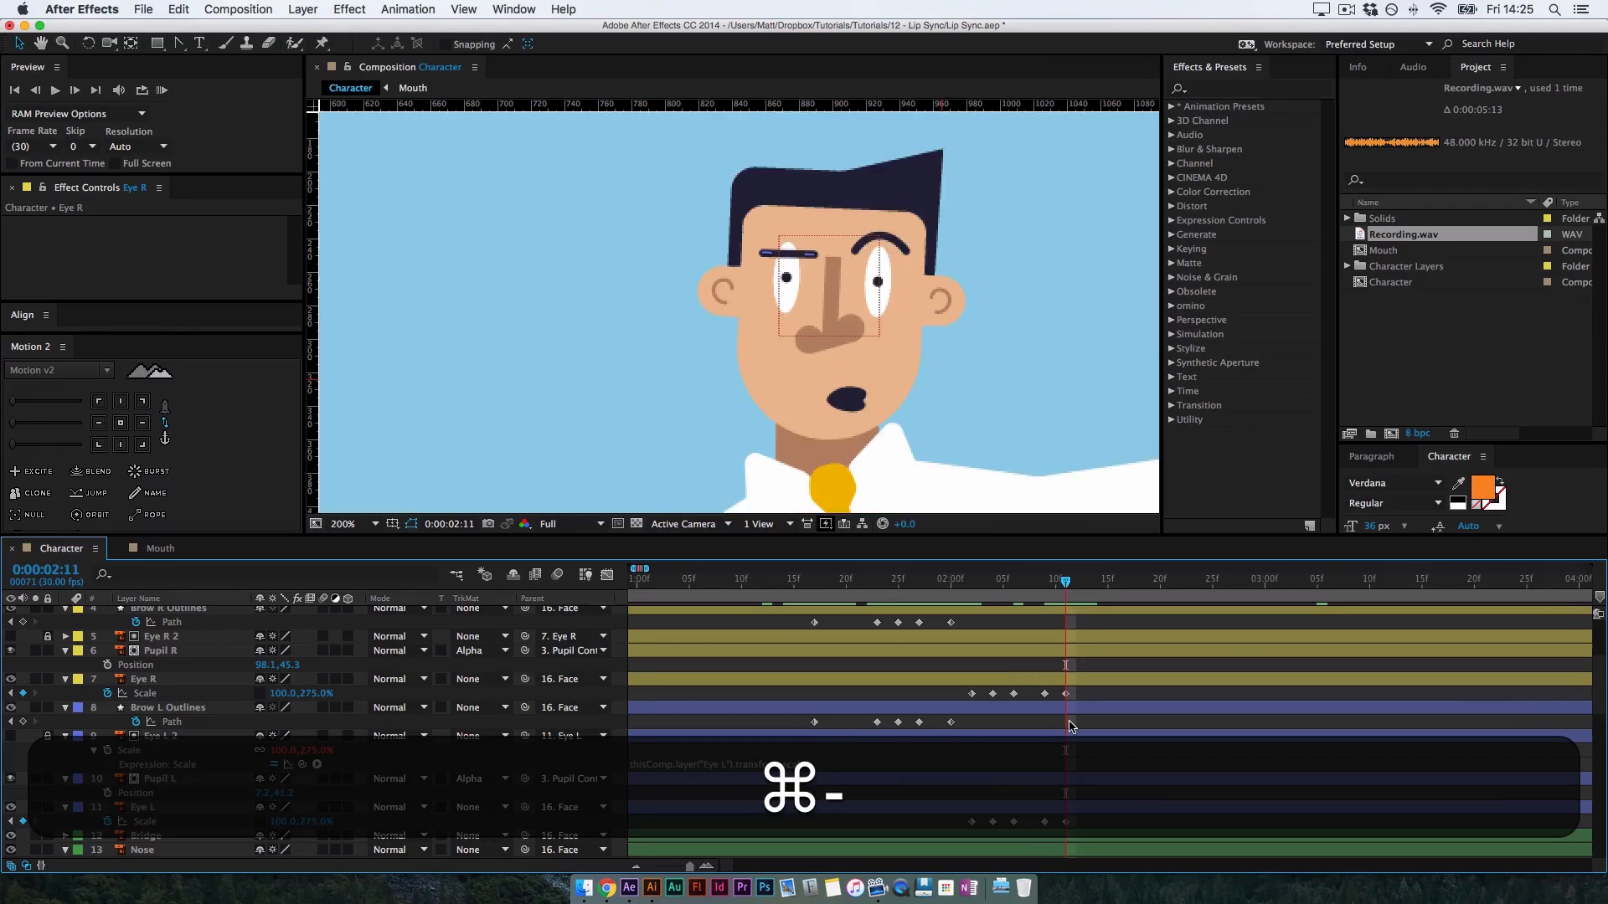
key(super+minus)
key(super+equal)
key(super+space)
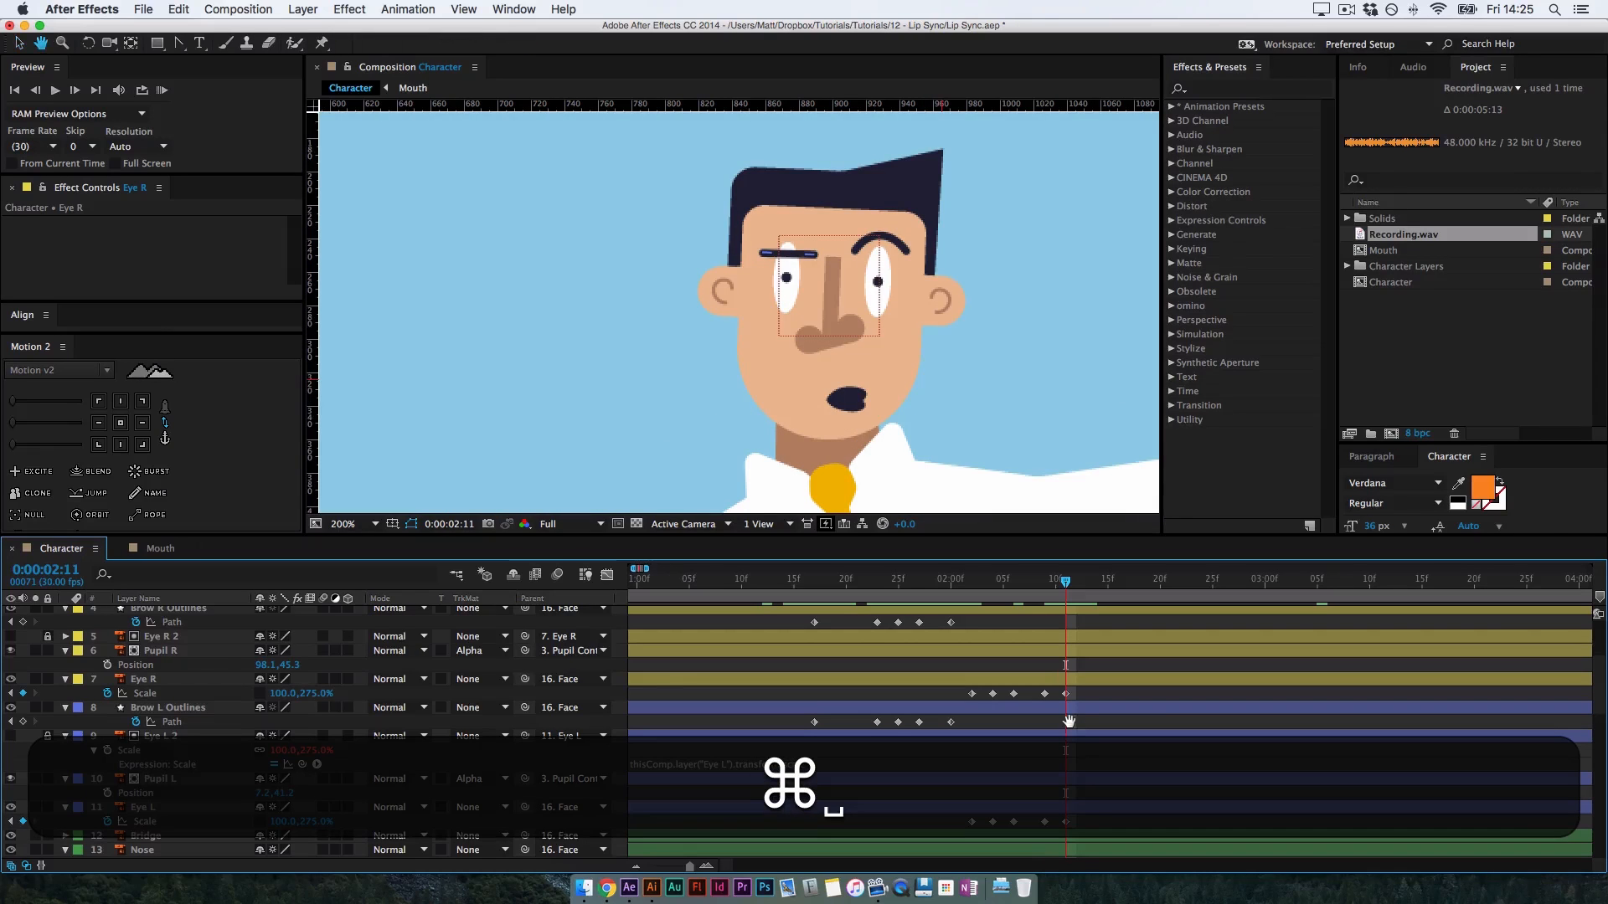
drag(913, 346, 880, 336)
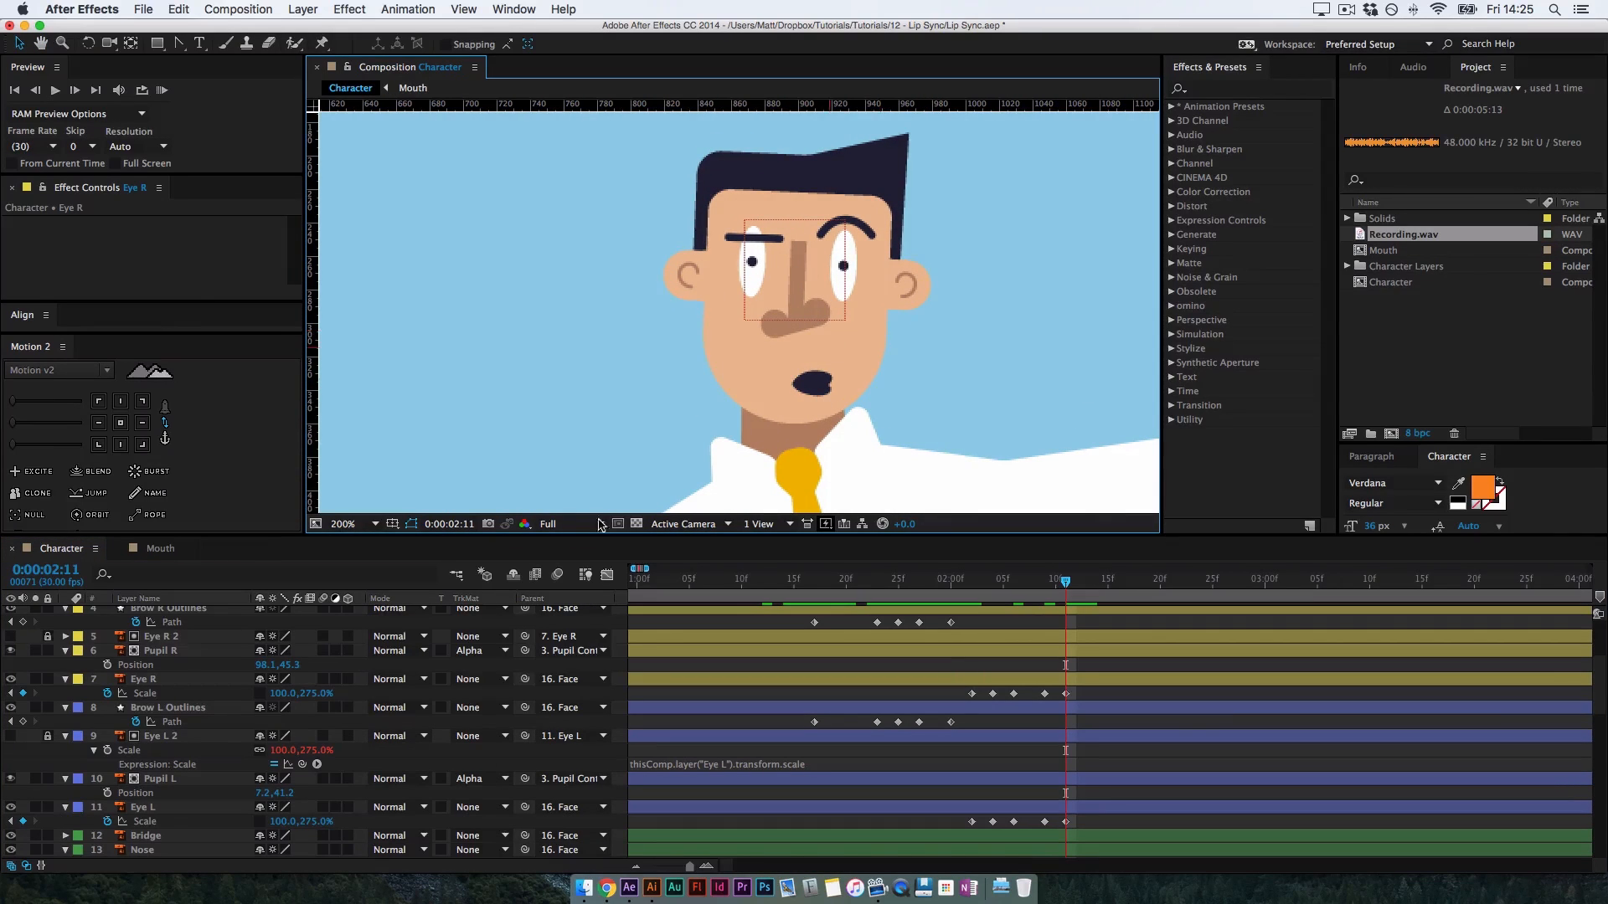
mouse_move(1063, 586)
mouse_down()
mouse_move(1049, 589)
mouse_move(1069, 596)
mouse_up()
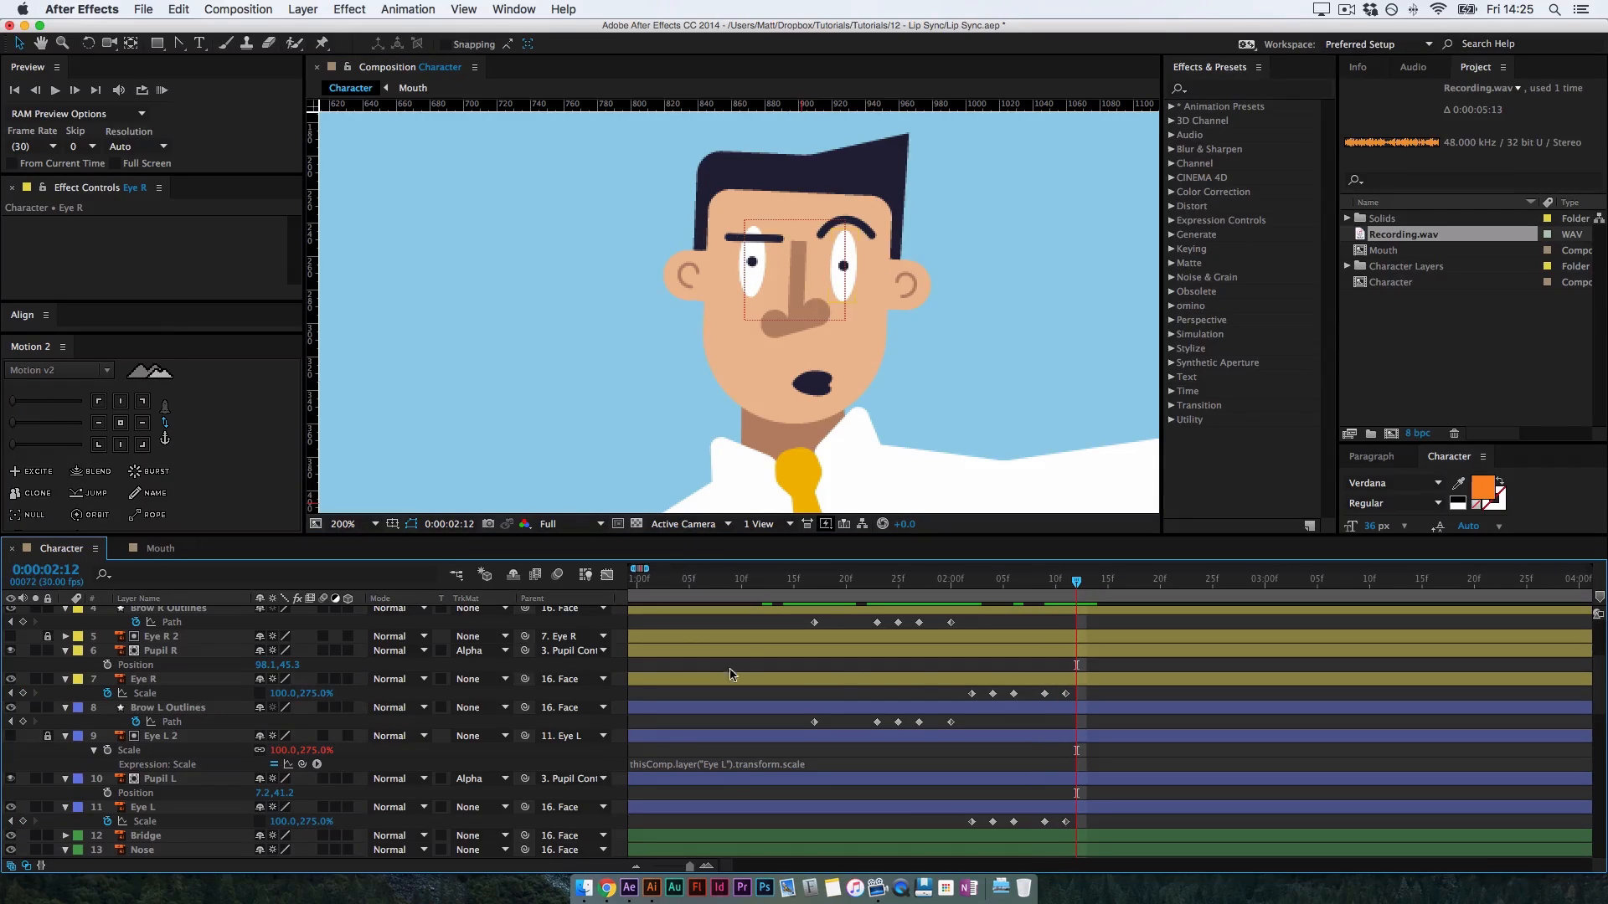
click(1044, 694)
key(cmd+c)
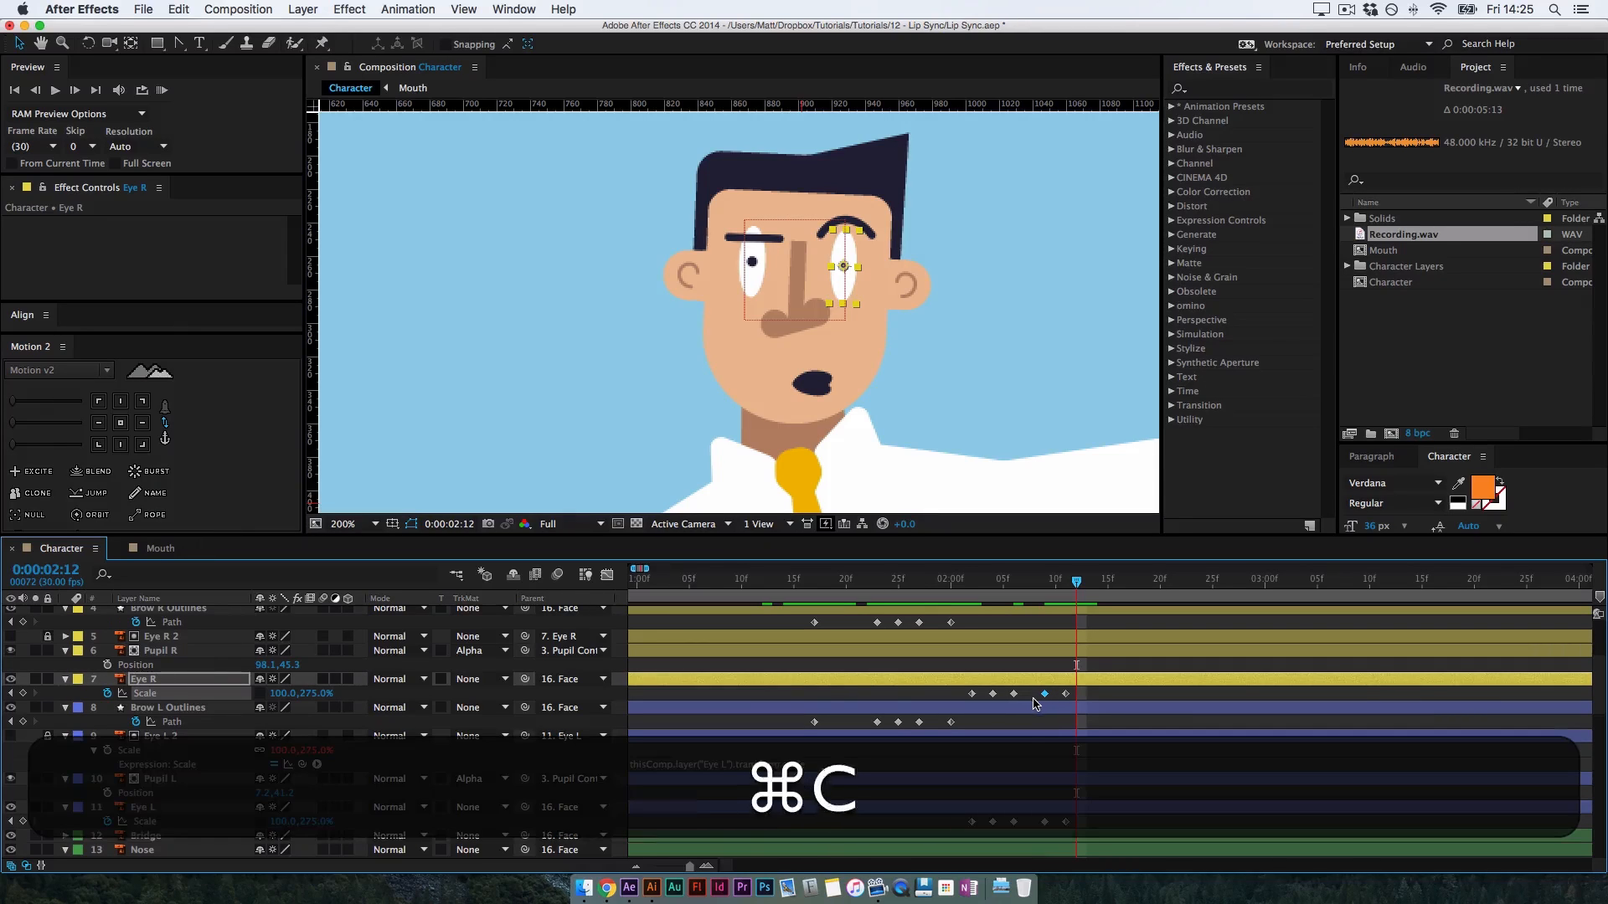
key(cmd+v)
click(1044, 821)
key(cmd+c)
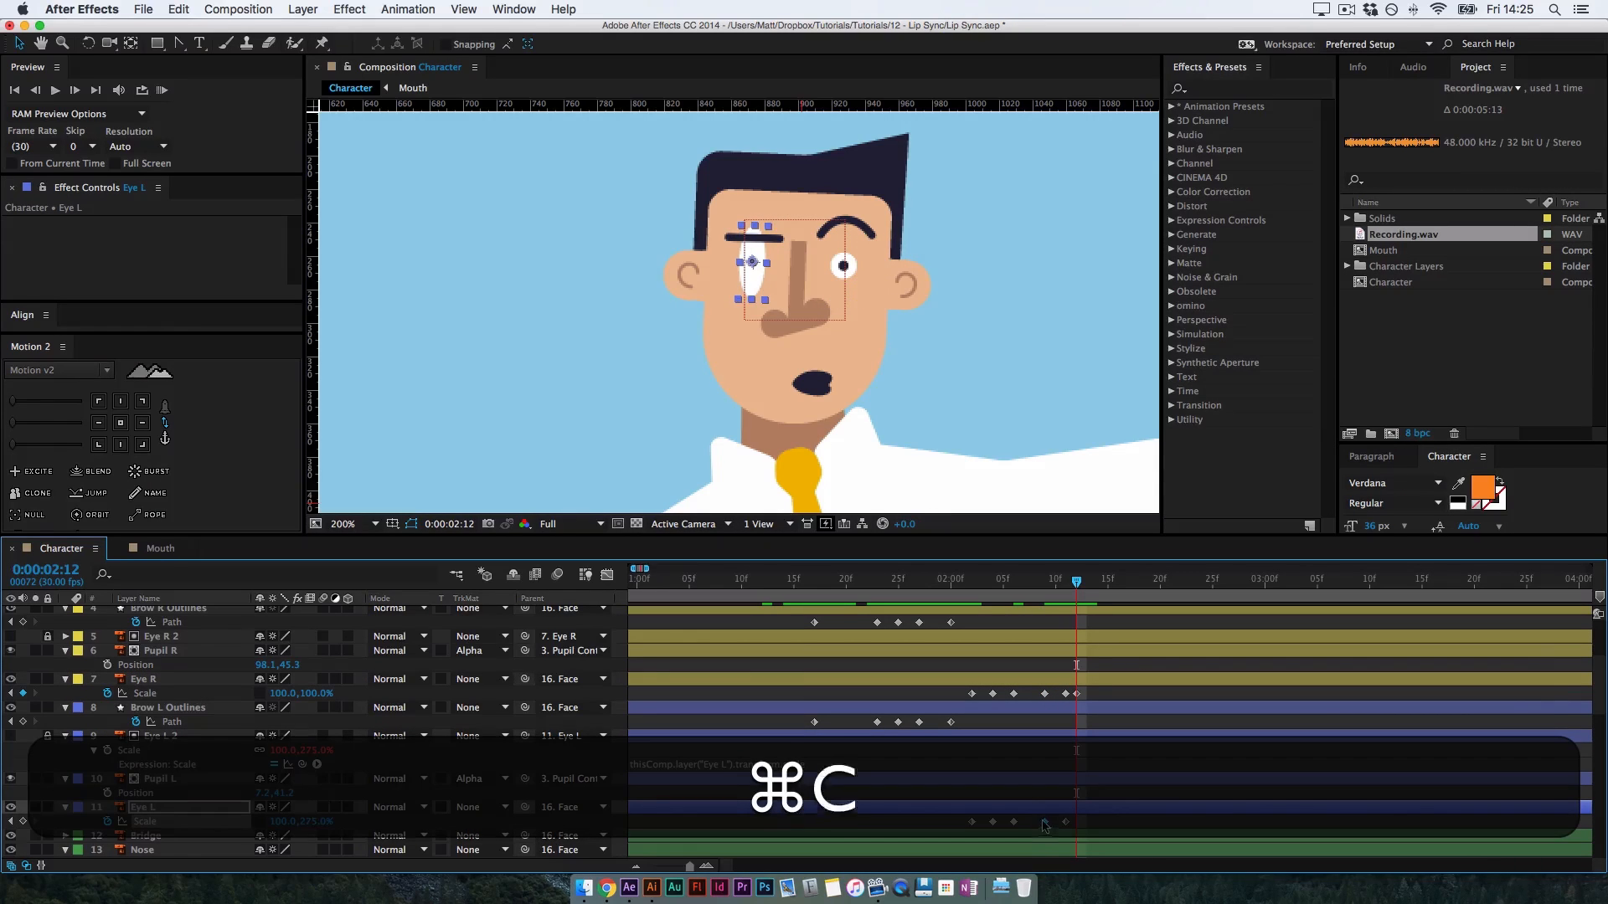
key(cmd+v)
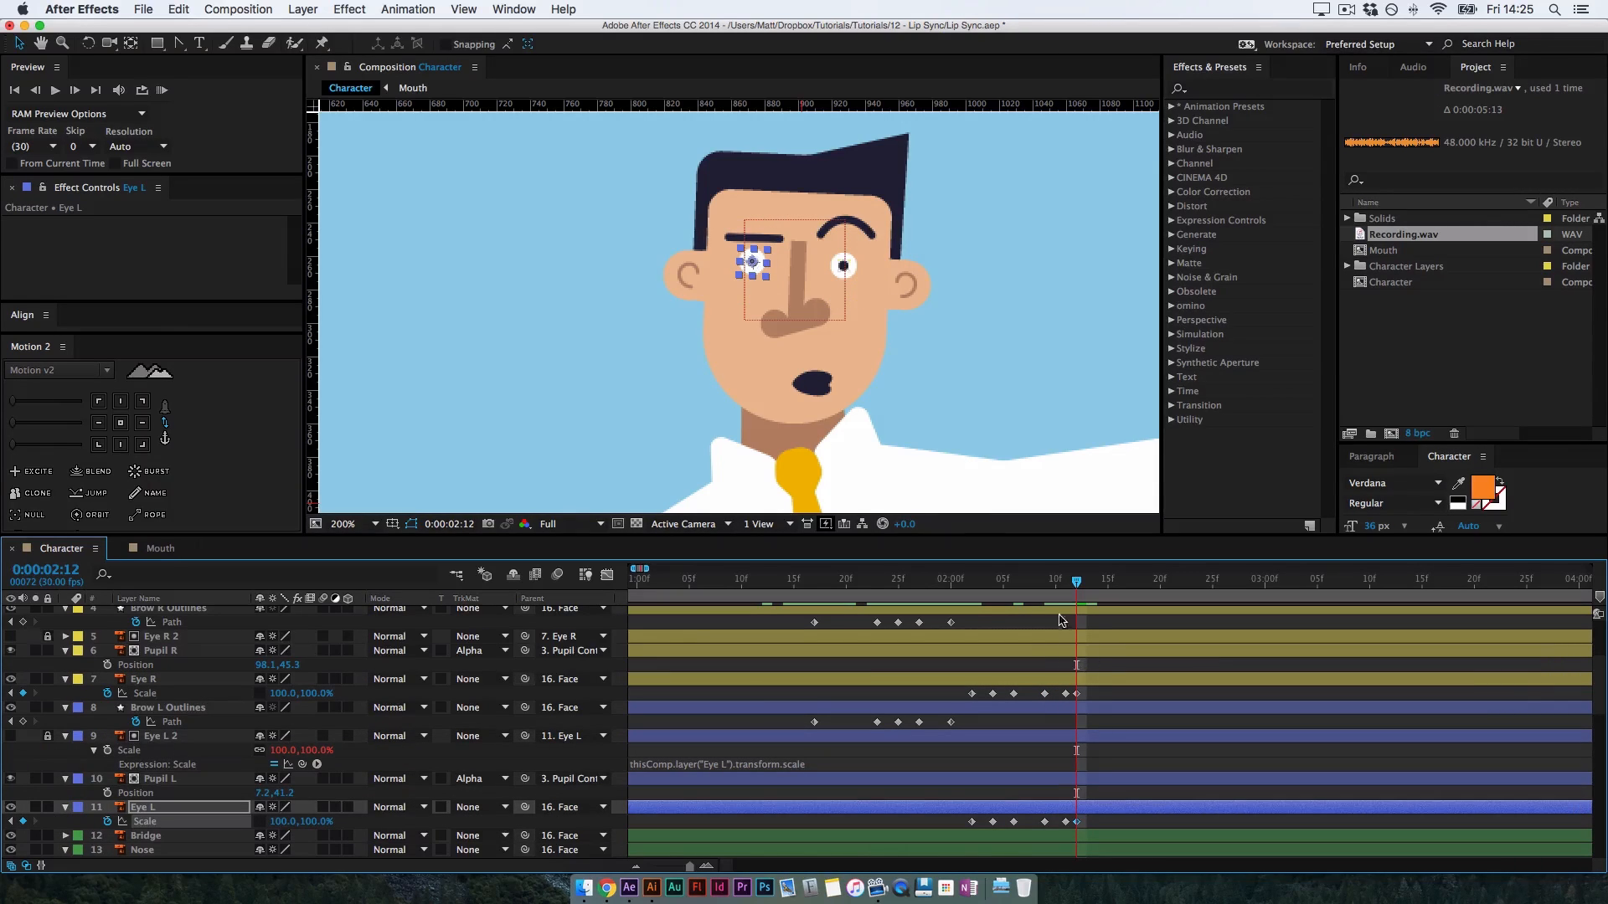
Play back the frames around 0:00:02:09 to check the eye-widening motion
drag(1076, 585, 1045, 588)
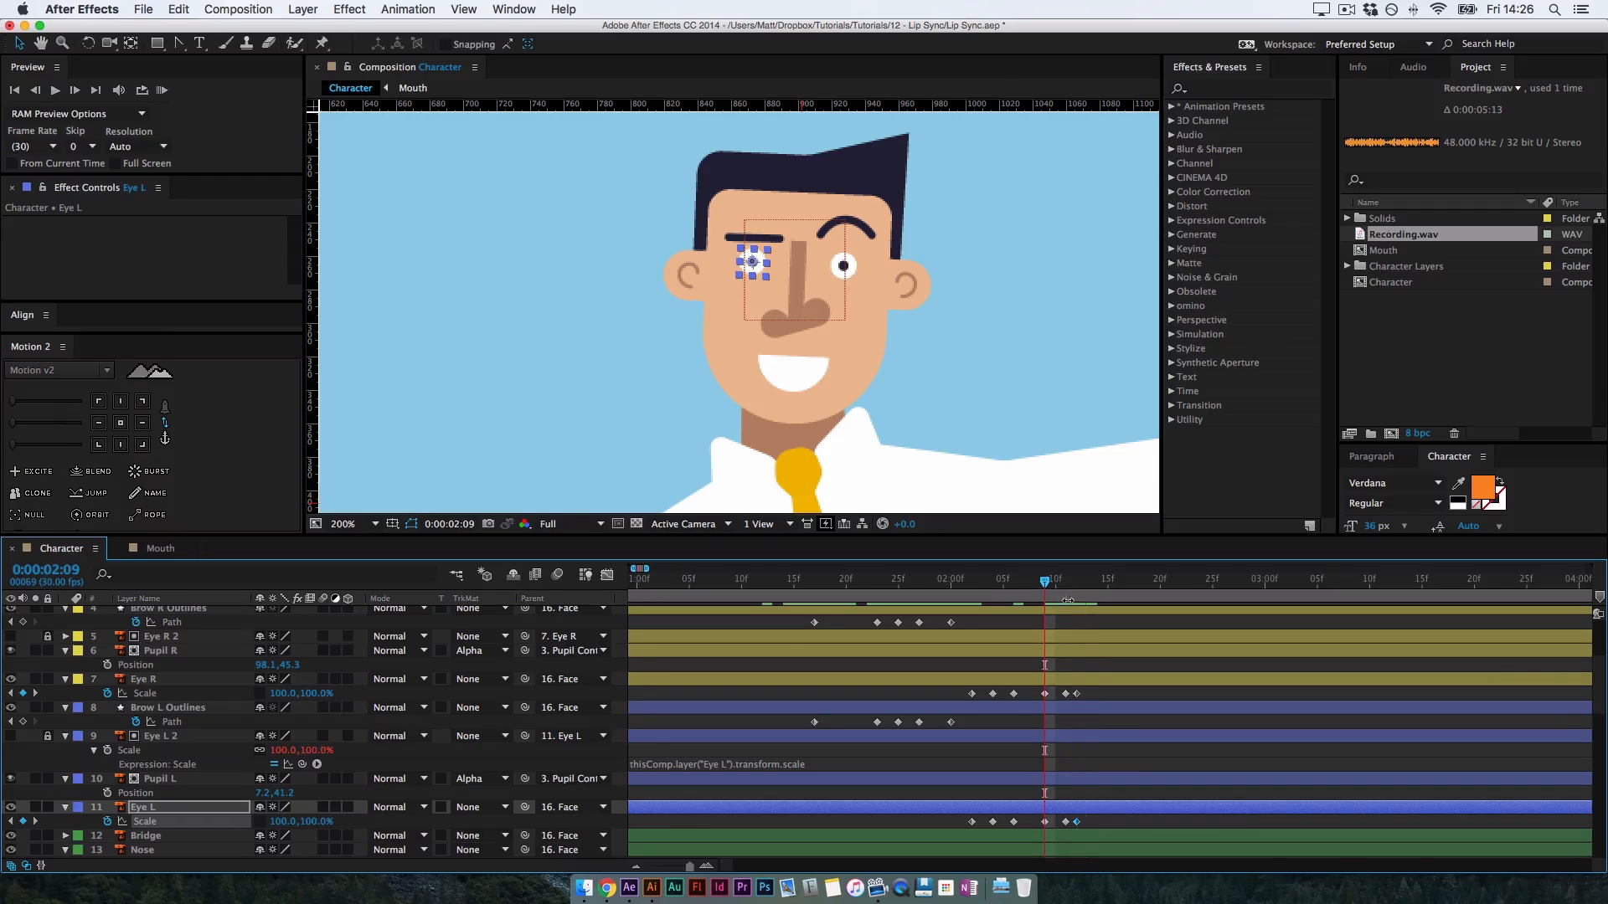
key(space)
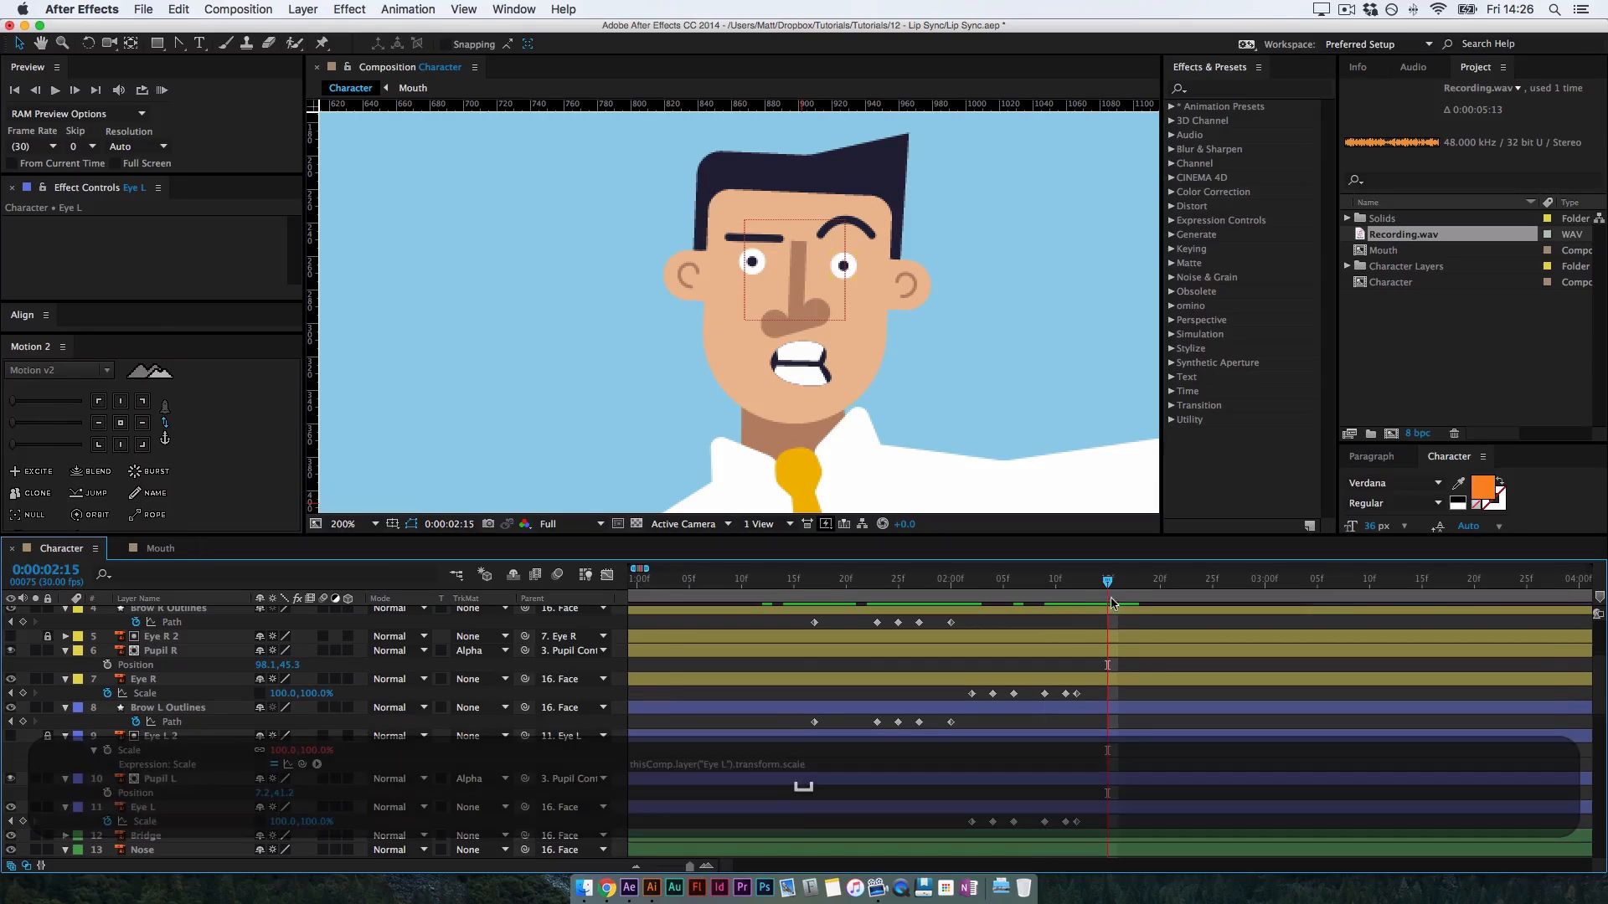
key(space)
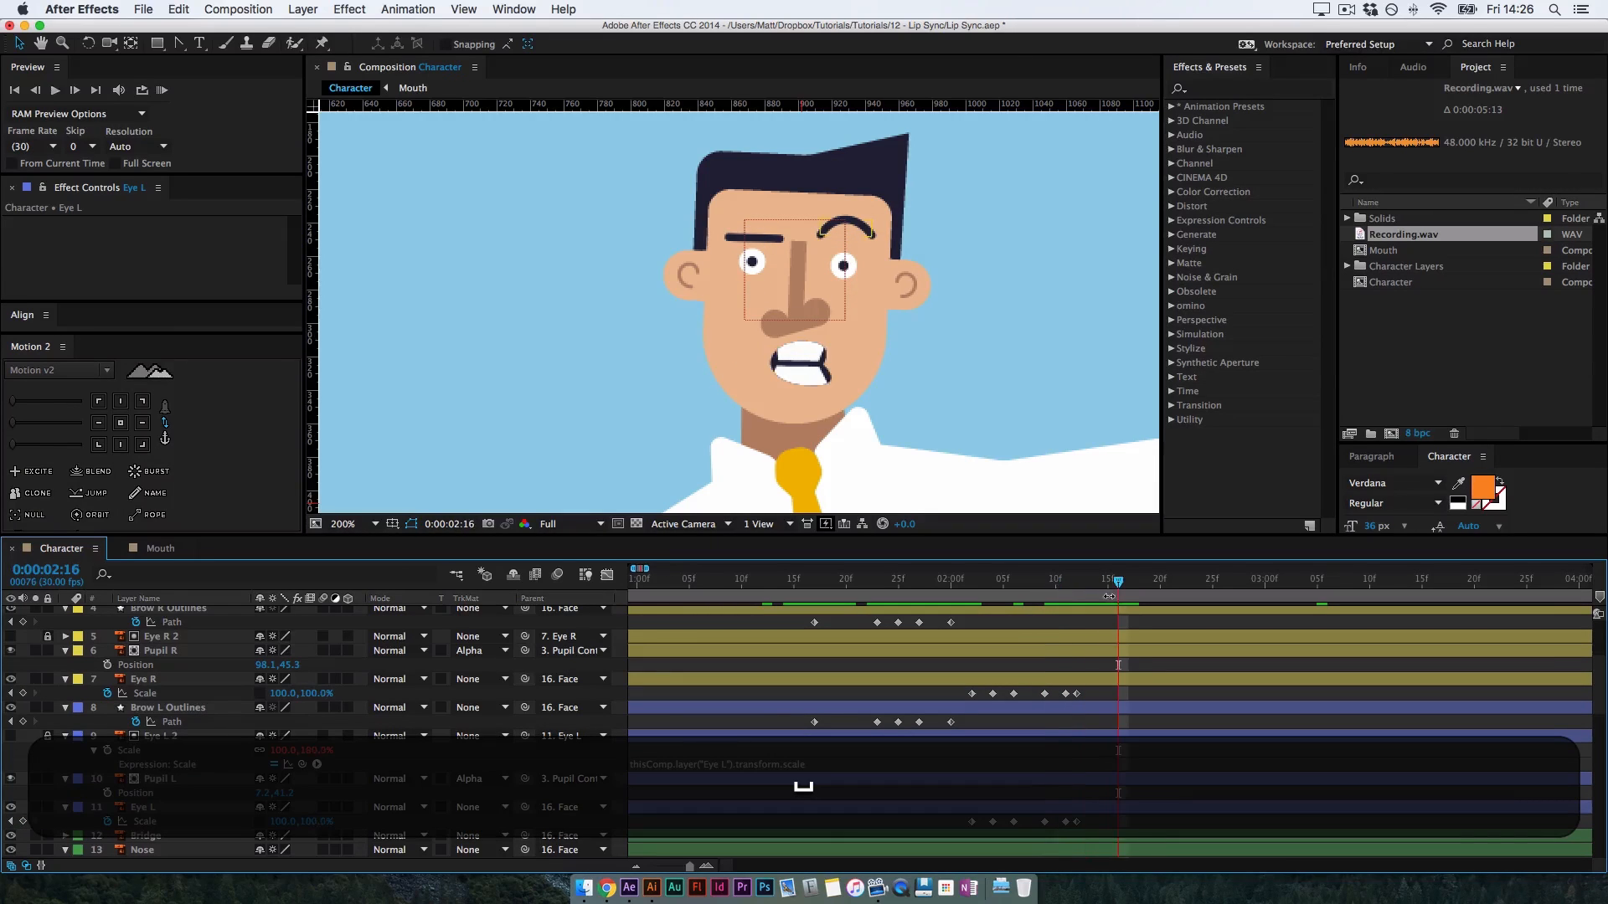
key(space)
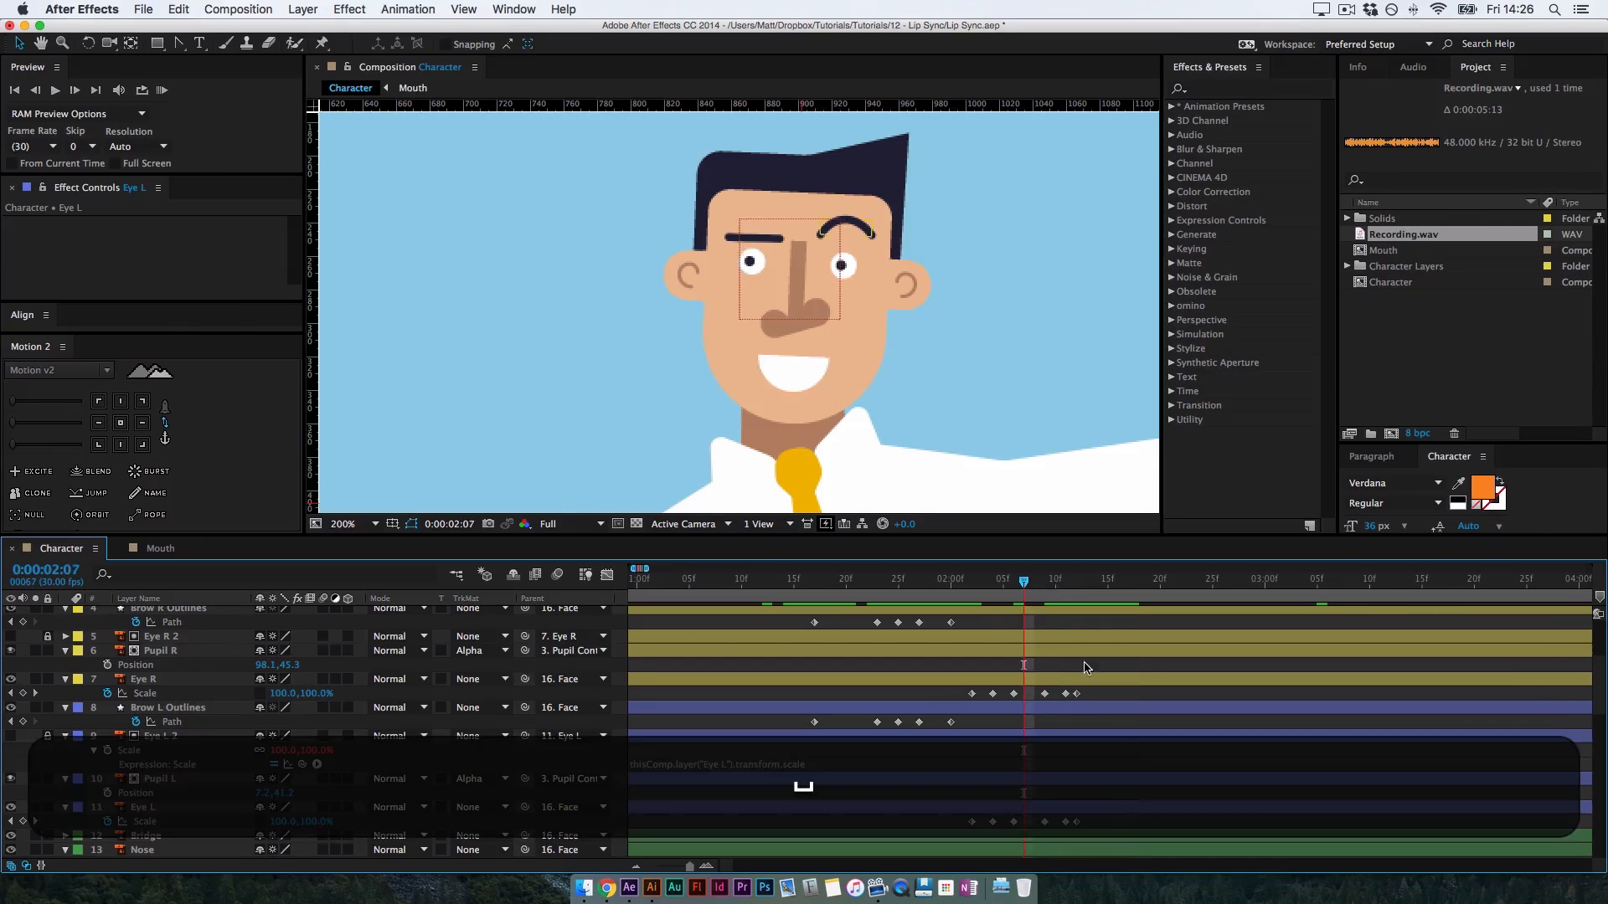
key(space)
Go to 0:00:02:18 and set the Bridge layer's anchor point to its top centre
mouse_move(1128, 585)
mouse_down()
mouse_move(1185, 591)
mouse_move(1139, 591)
mouse_up()
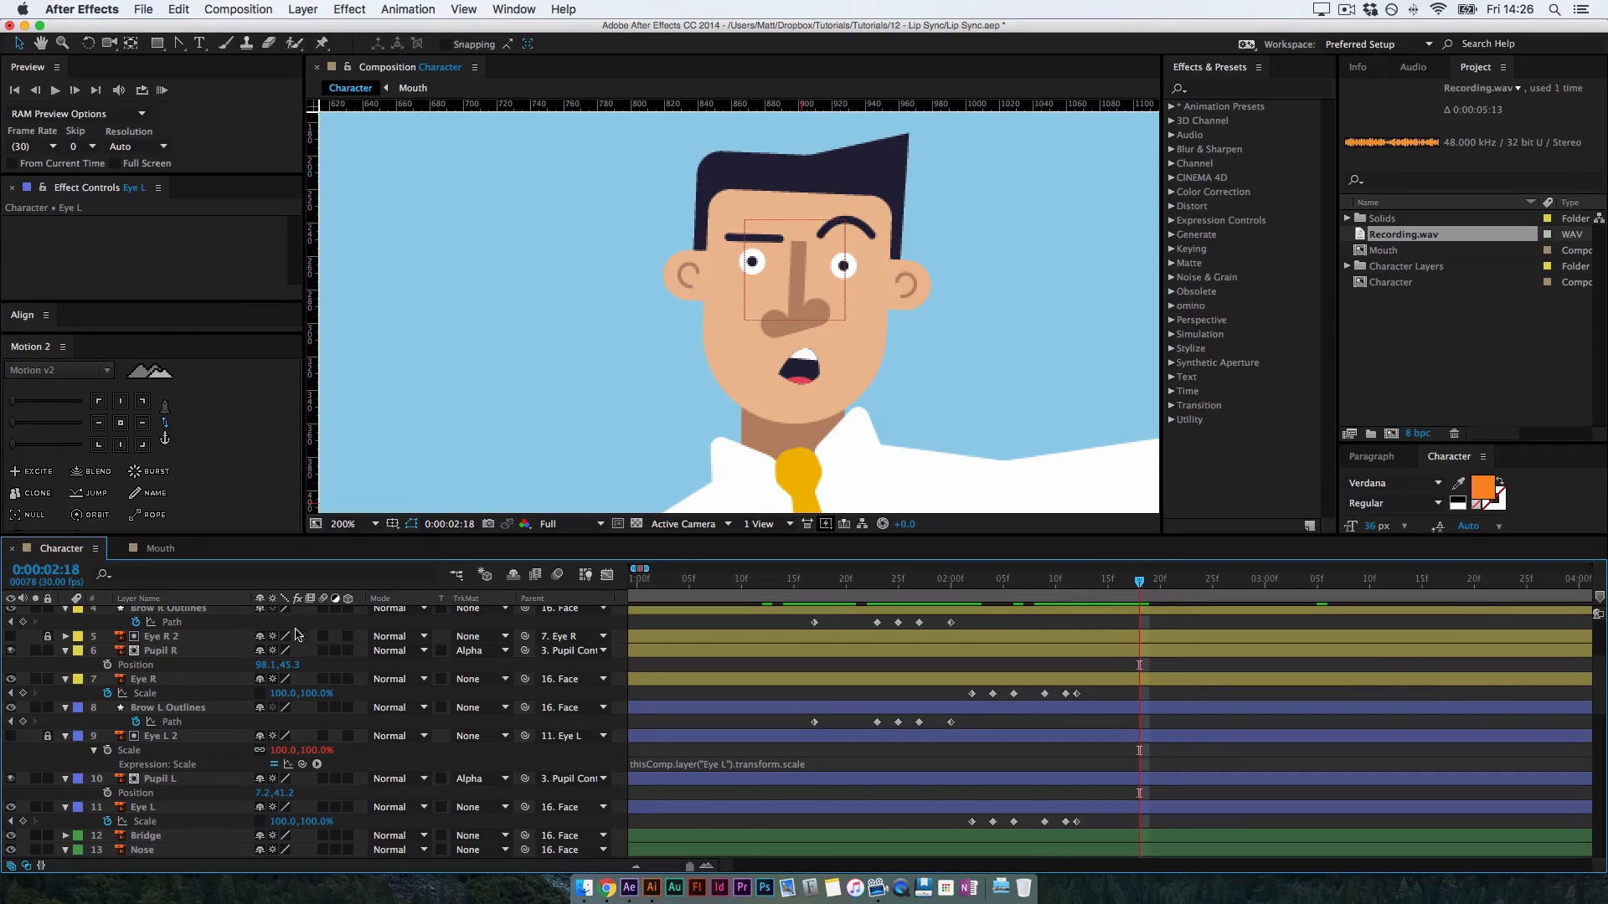
scroll(201, 729, up, 5)
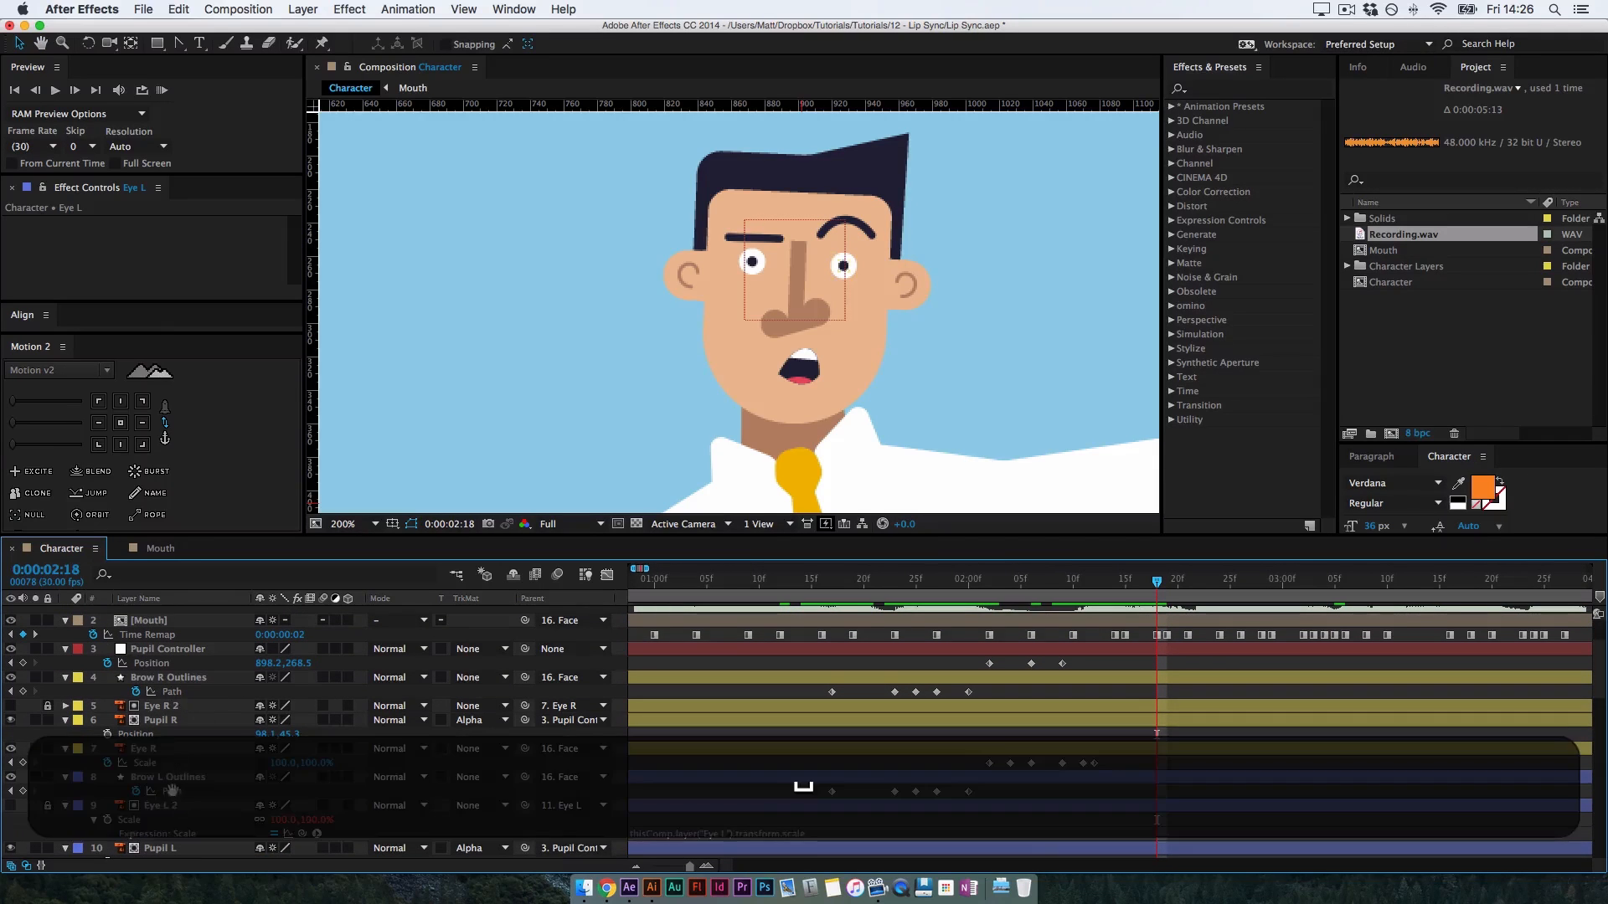
scroll(180, 711, up, 1)
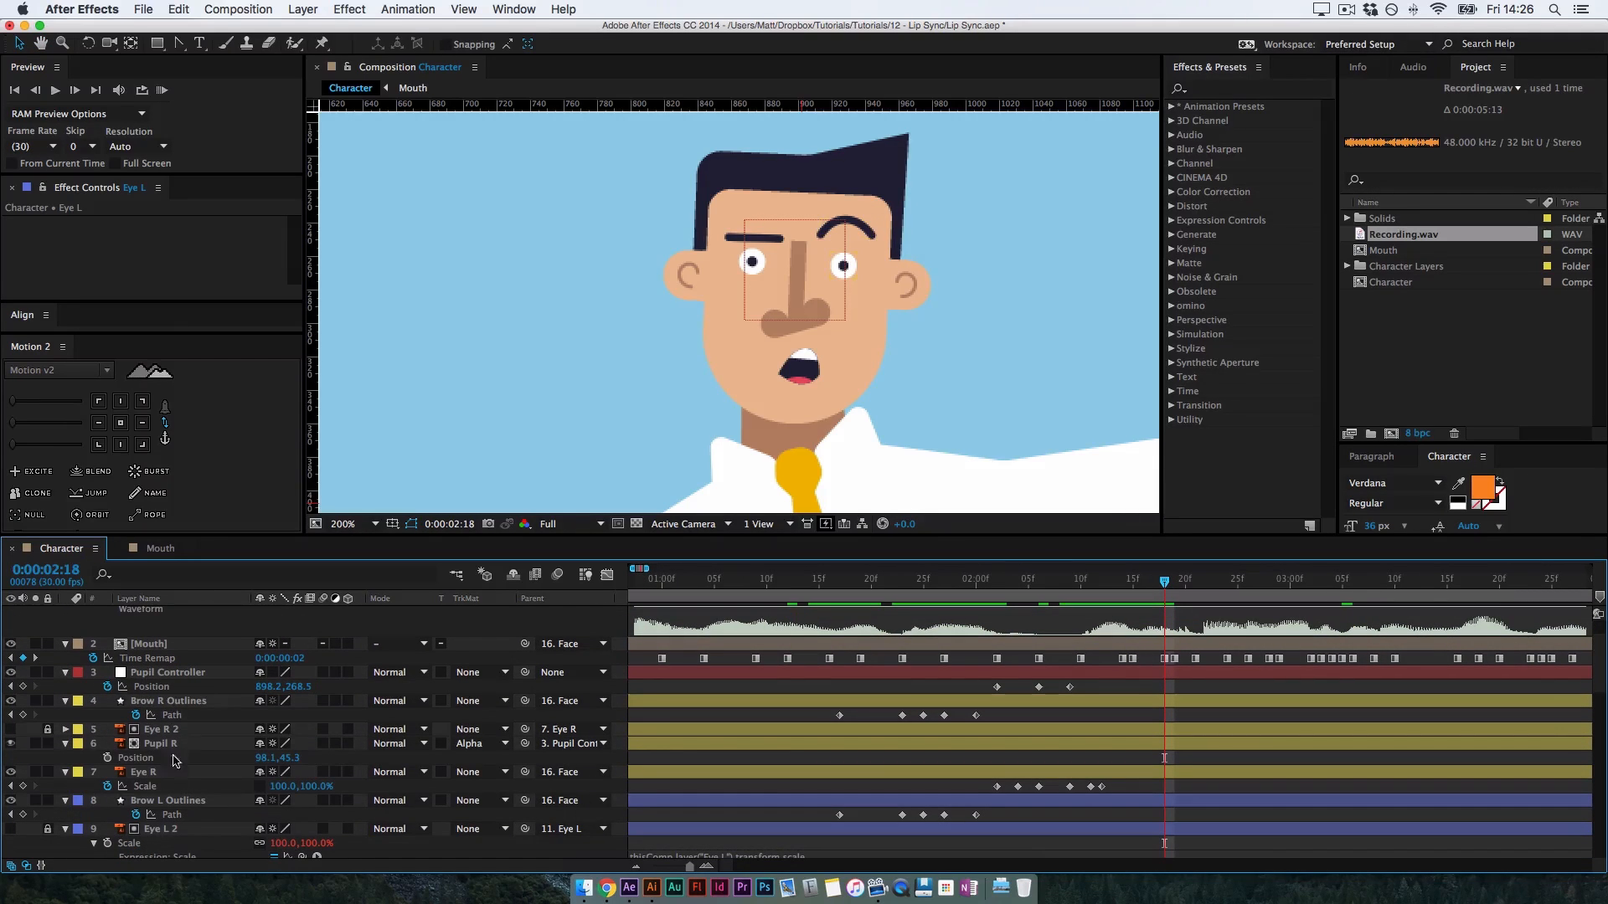
scroll(178, 762, down, 8)
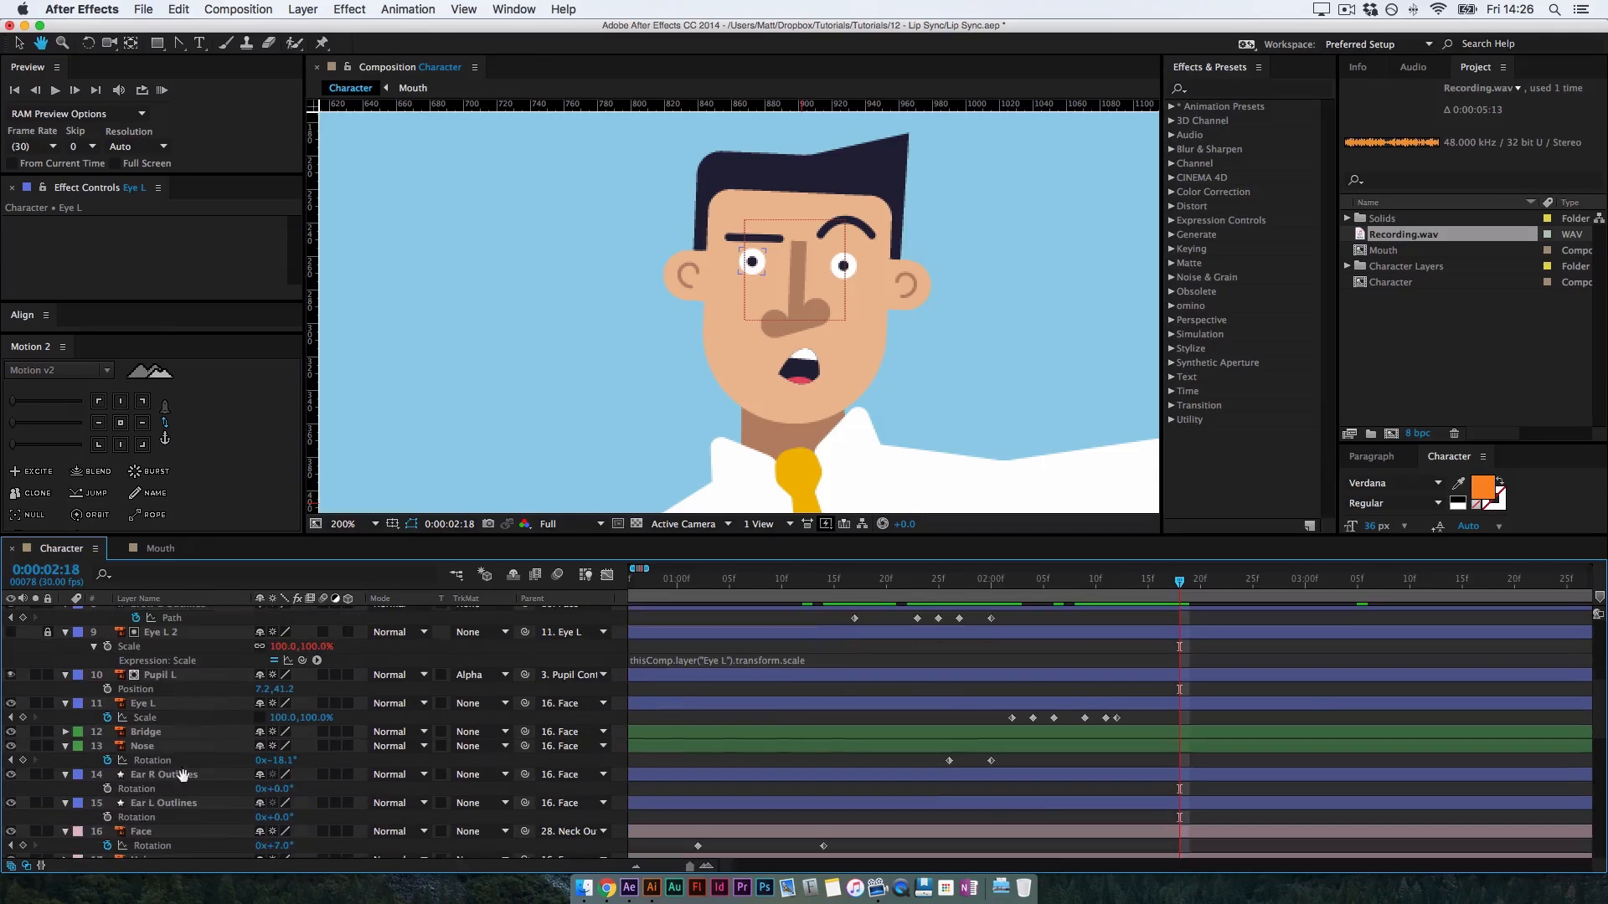
click(172, 732)
drag(791, 287, 779, 245)
key(super+z)
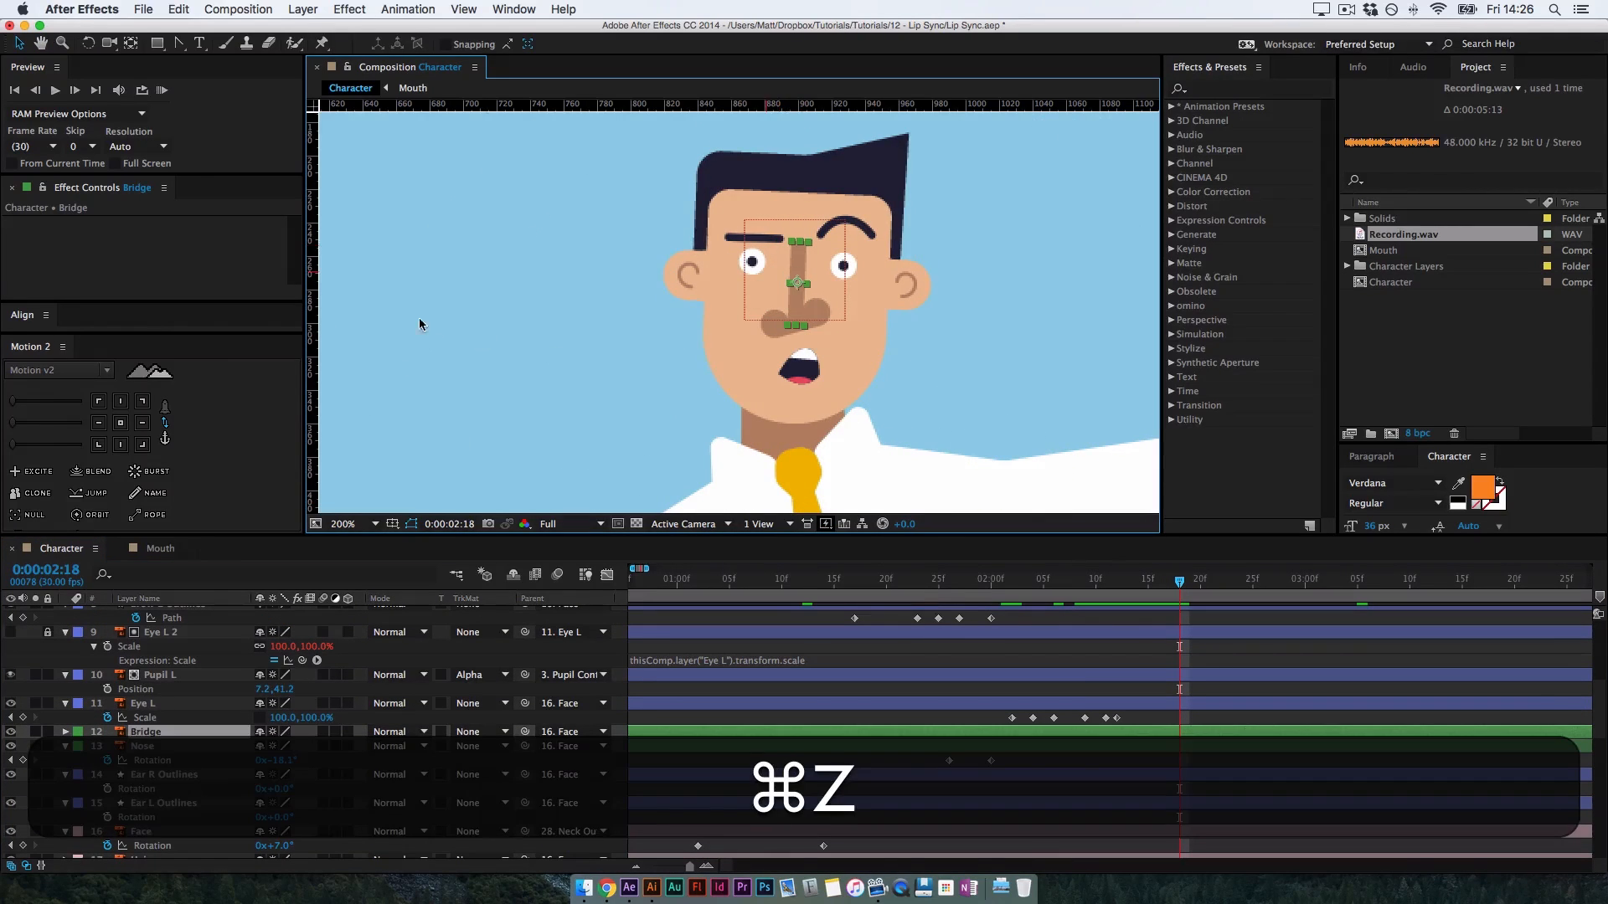
click(122, 403)
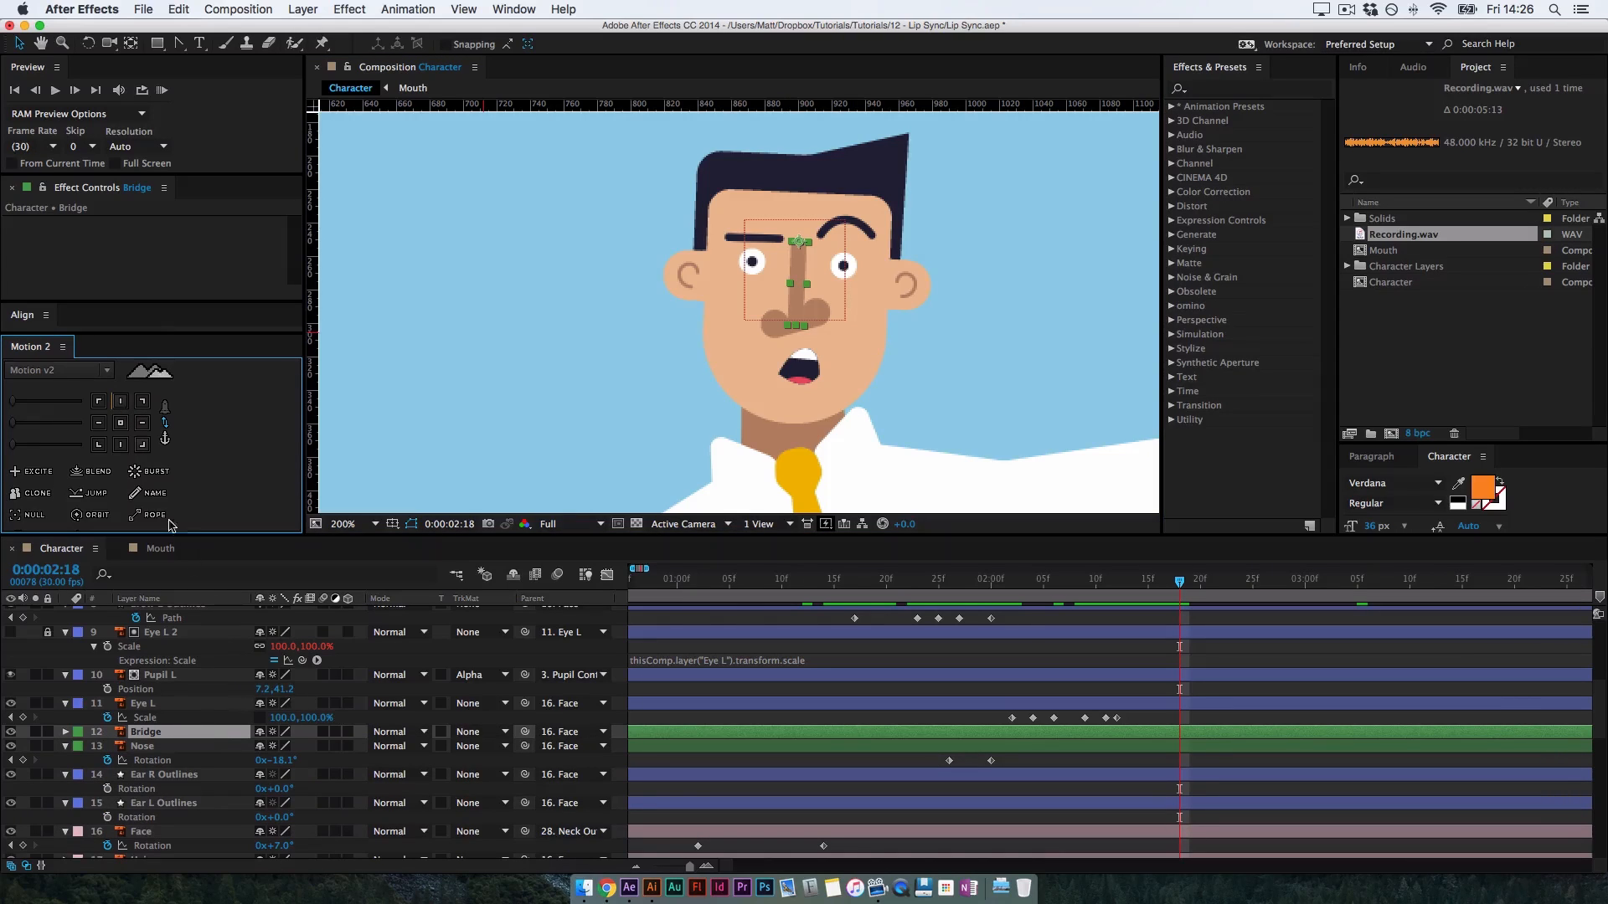
Shorten the Bridge to about 51% vertical Scale with unlinked proportions and keyframe its Scale at 0:00:02:18
key(s)
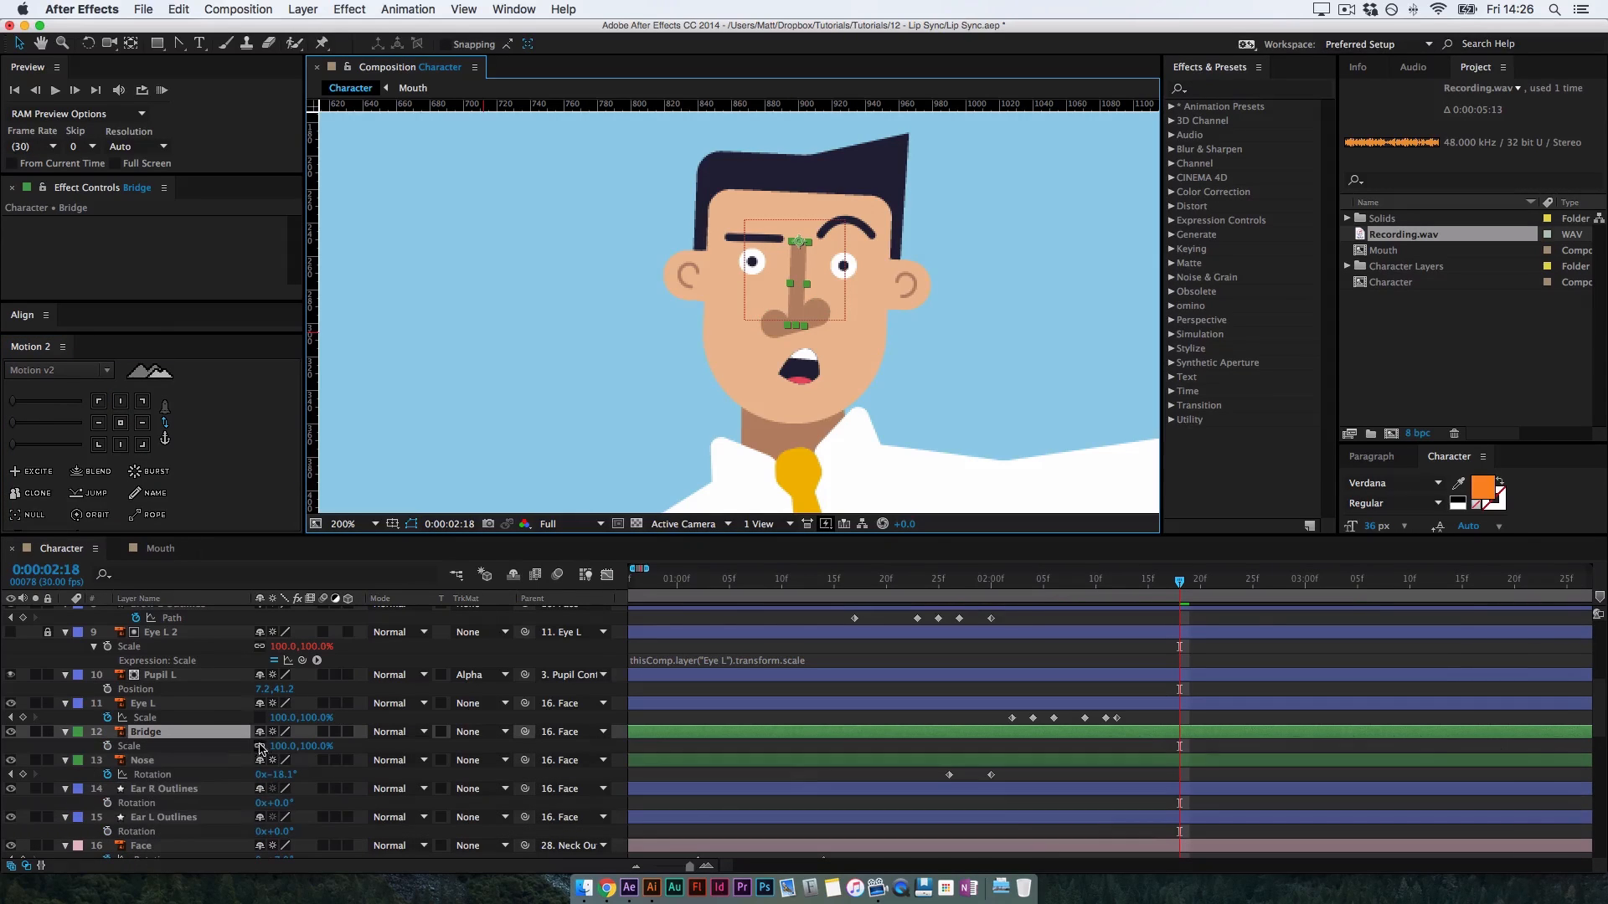
drag(306, 752, 269, 748)
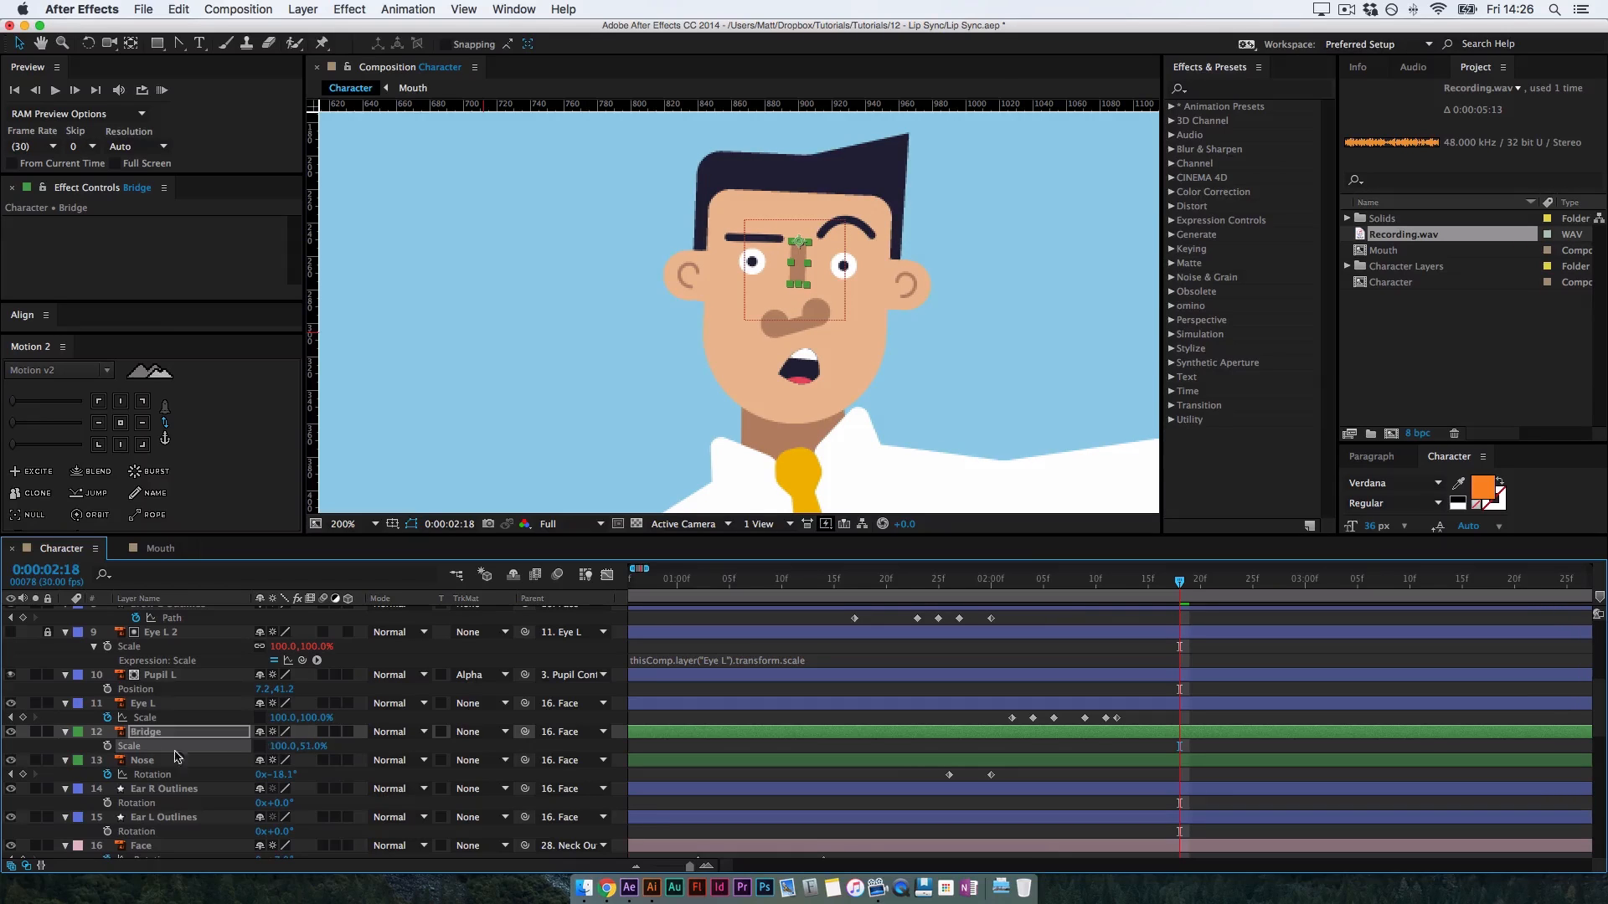
click(107, 746)
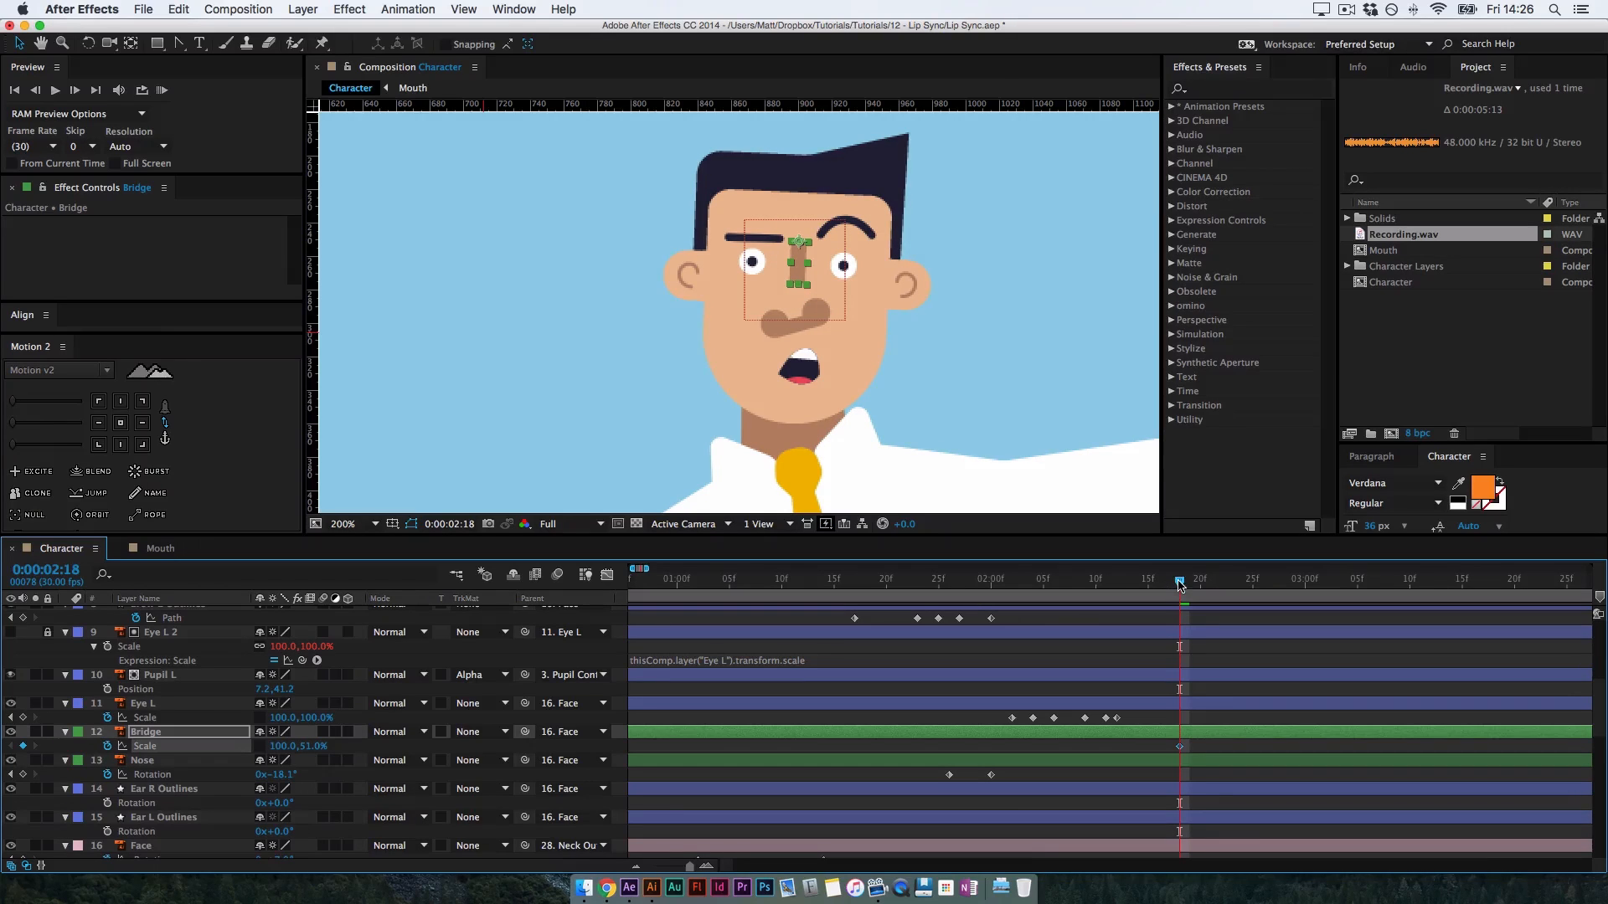
Keyframe the Bridge's vertical Scale at 100% at 0:00:02:16
drag(1179, 583, 1160, 584)
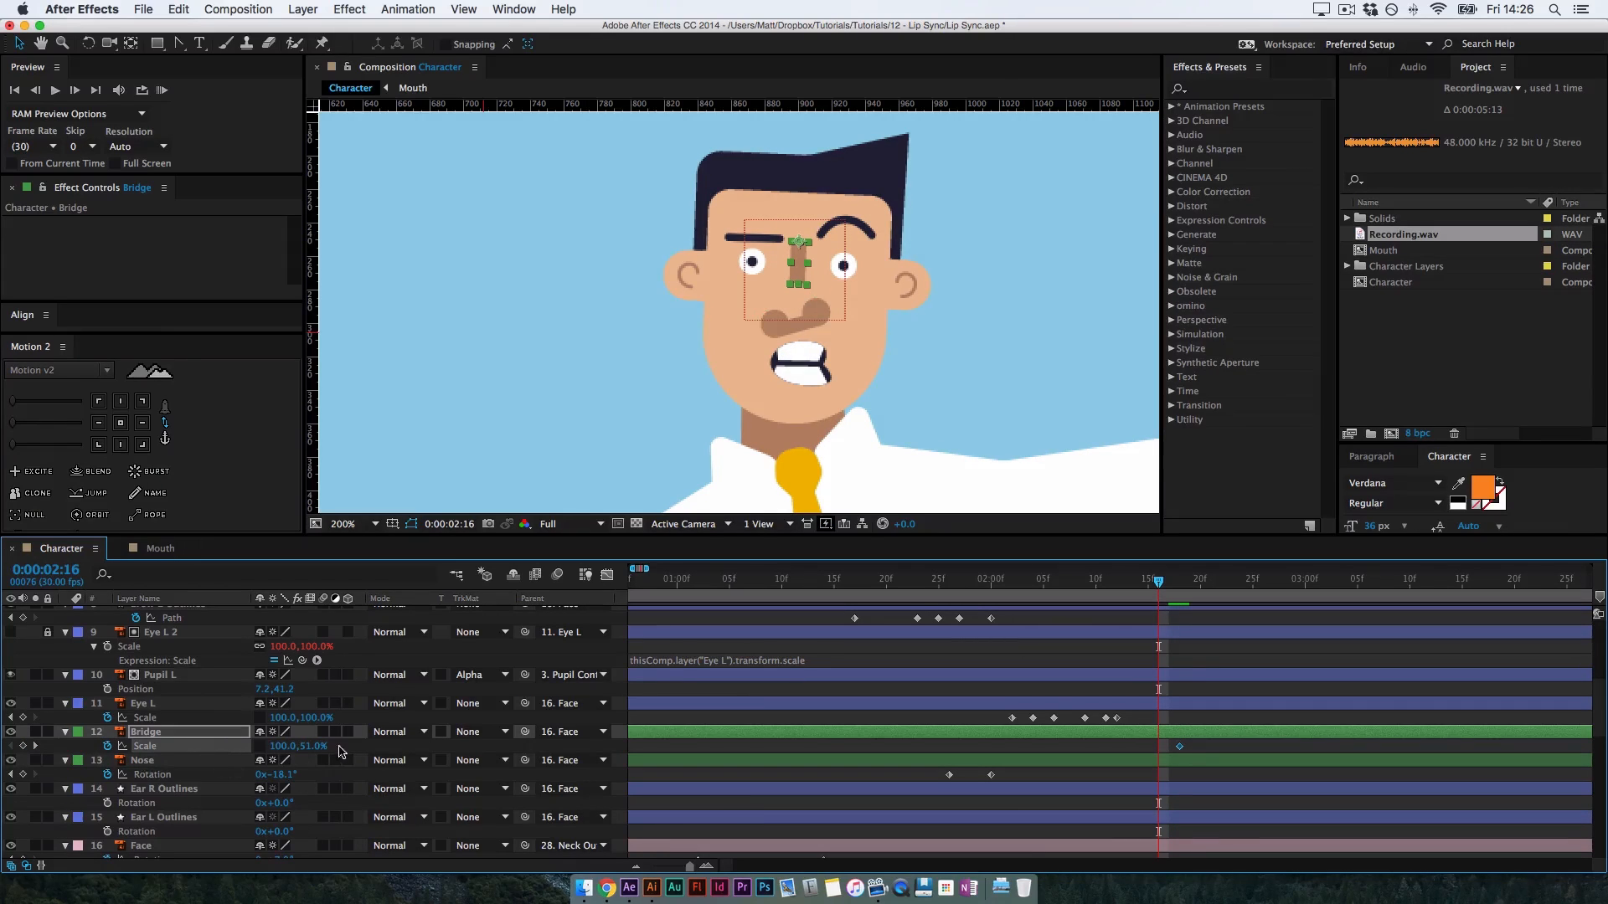
click(318, 746)
text(100)
key(Return)
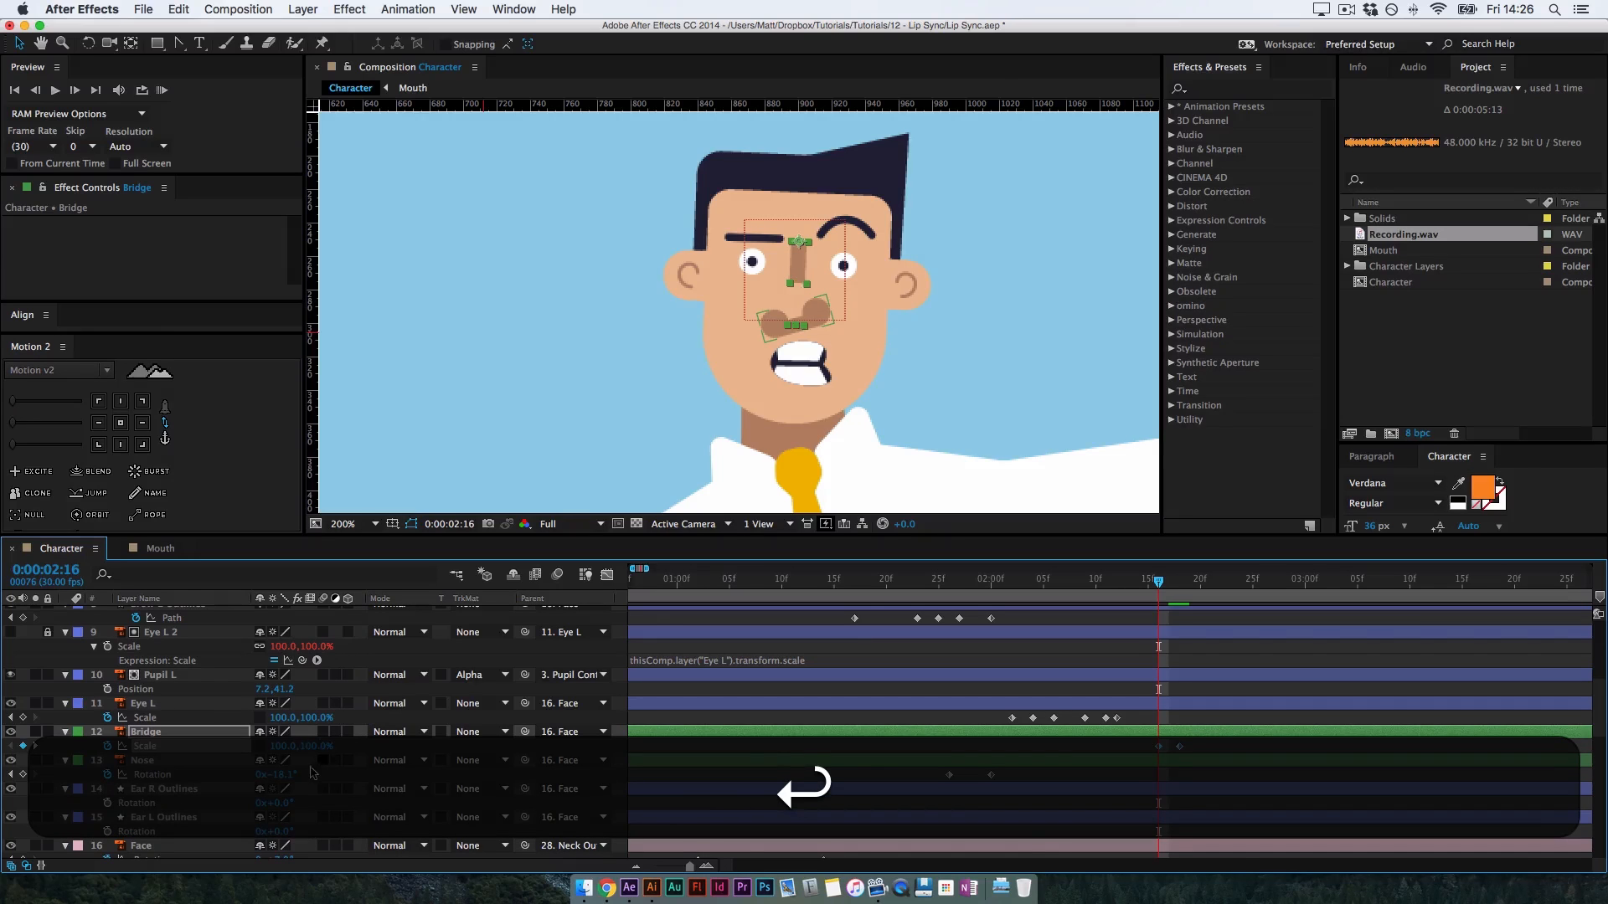
Add Position and Rotation keyframes to the Nose layer at 0:00:02:16
click(144, 760)
key(shift+p)
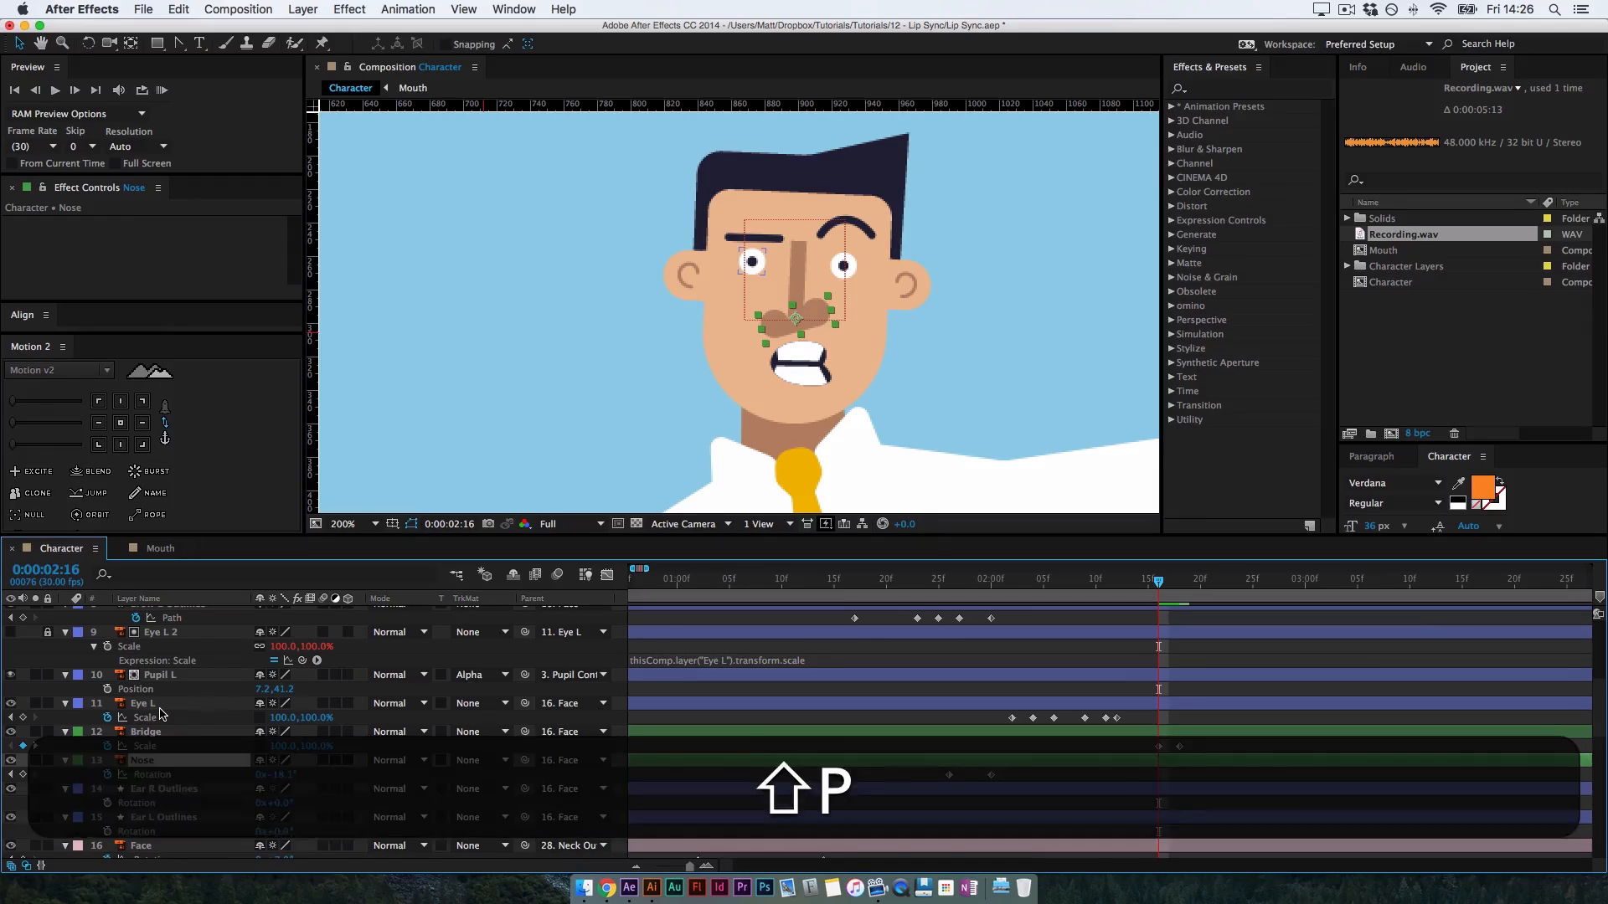
click(134, 774)
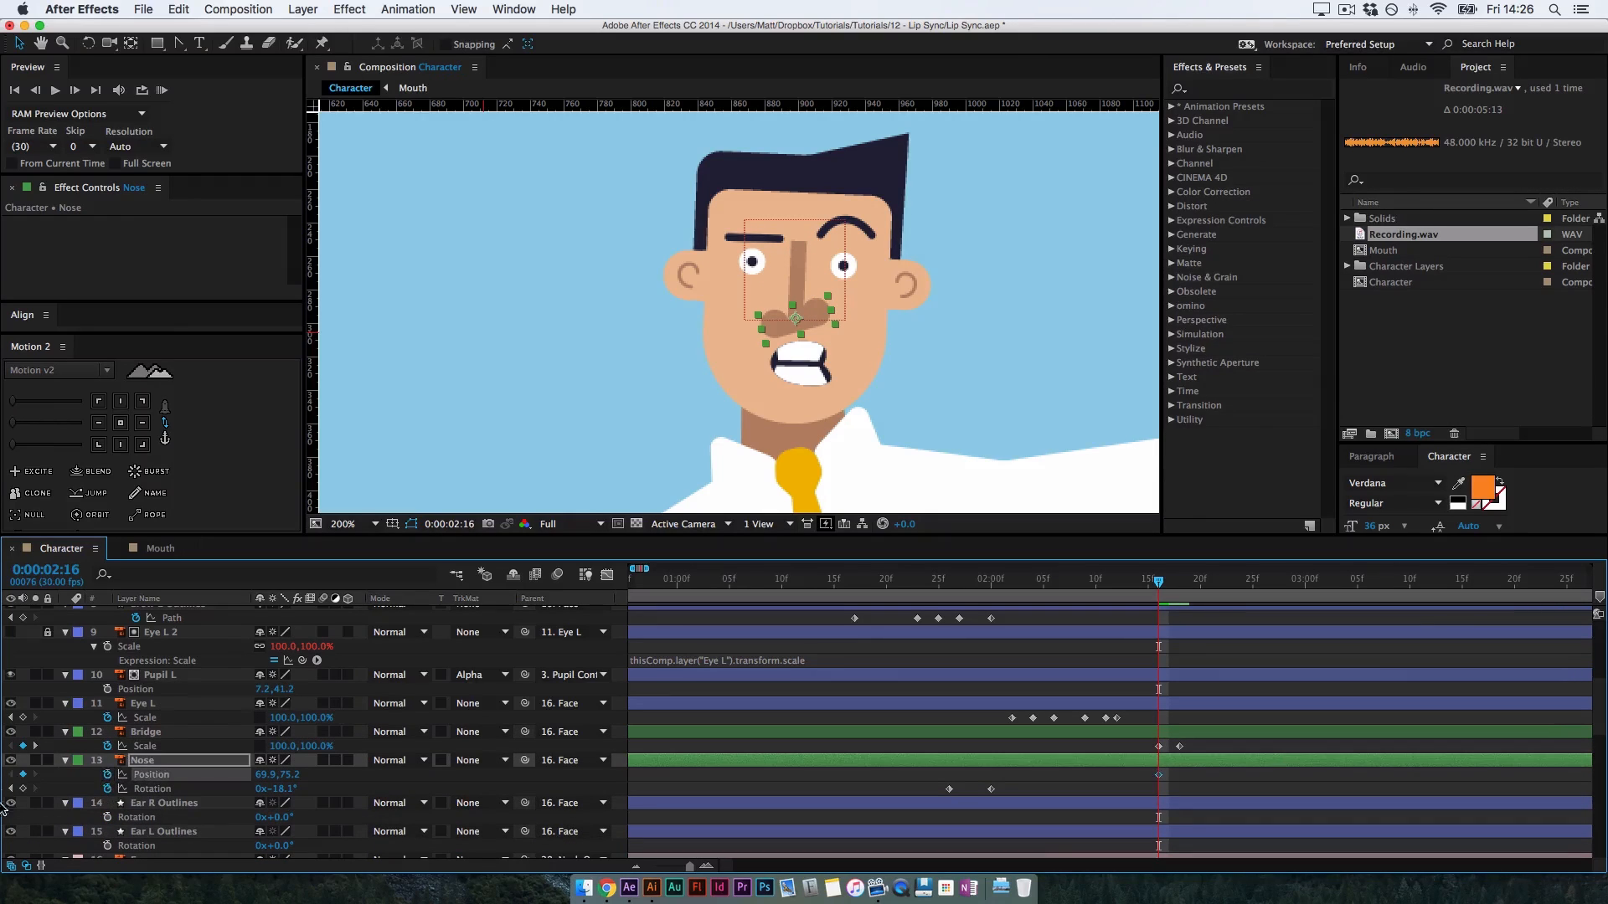
click(22, 788)
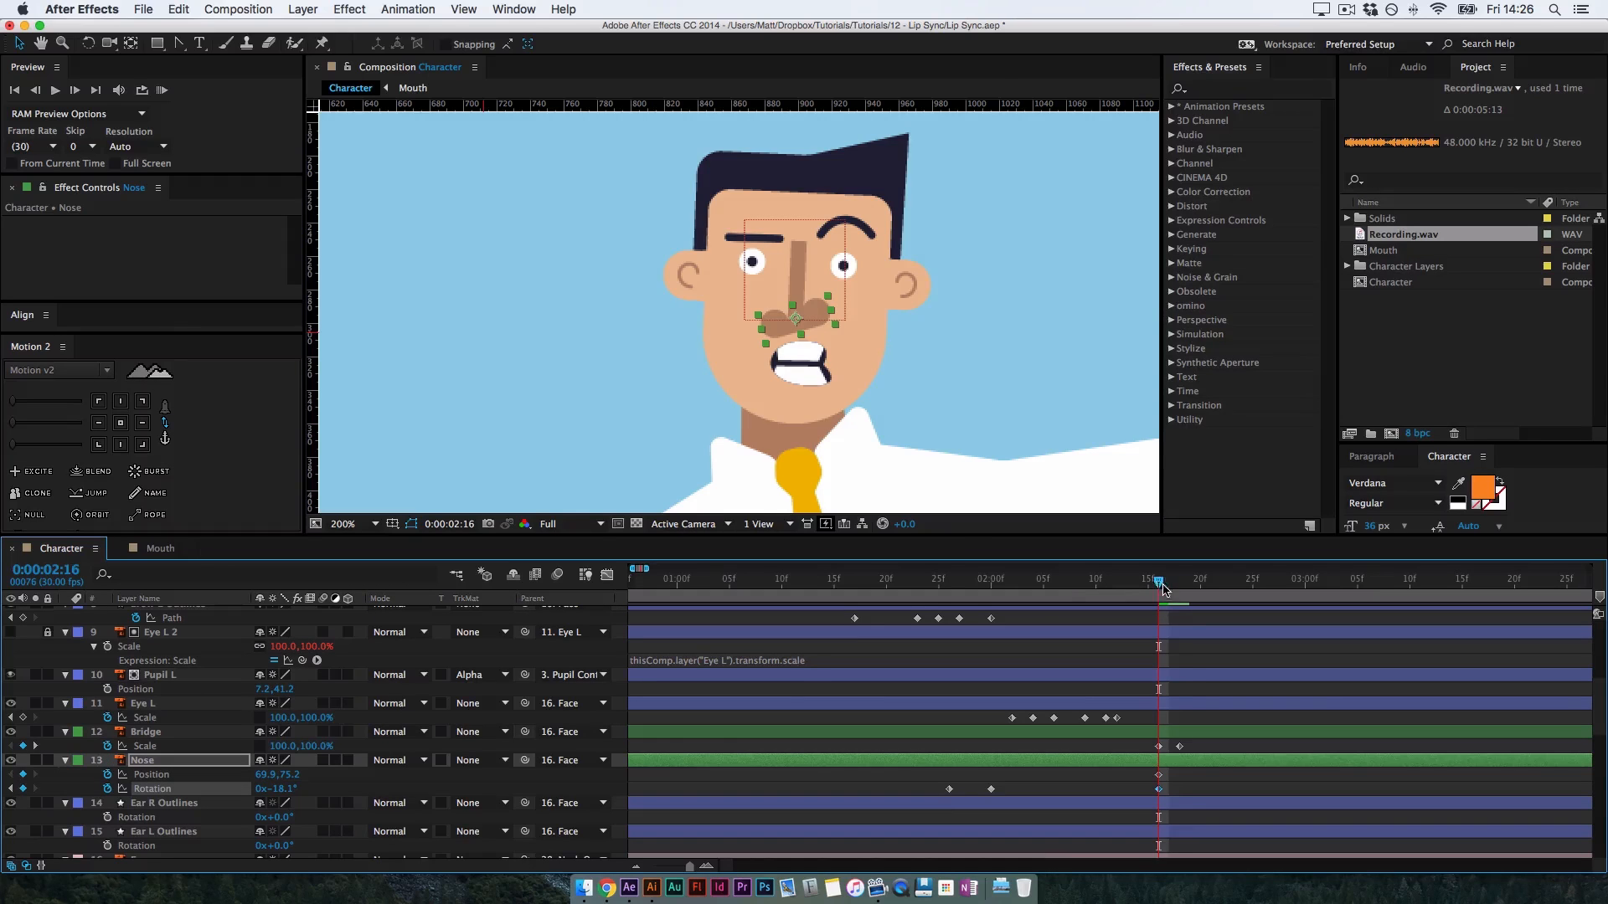
At 0:00:02:18, raise the Nose to about 68.9, 64.3 and set its Rotation to 0°
drag(1162, 589, 1180, 589)
key(super+equal)
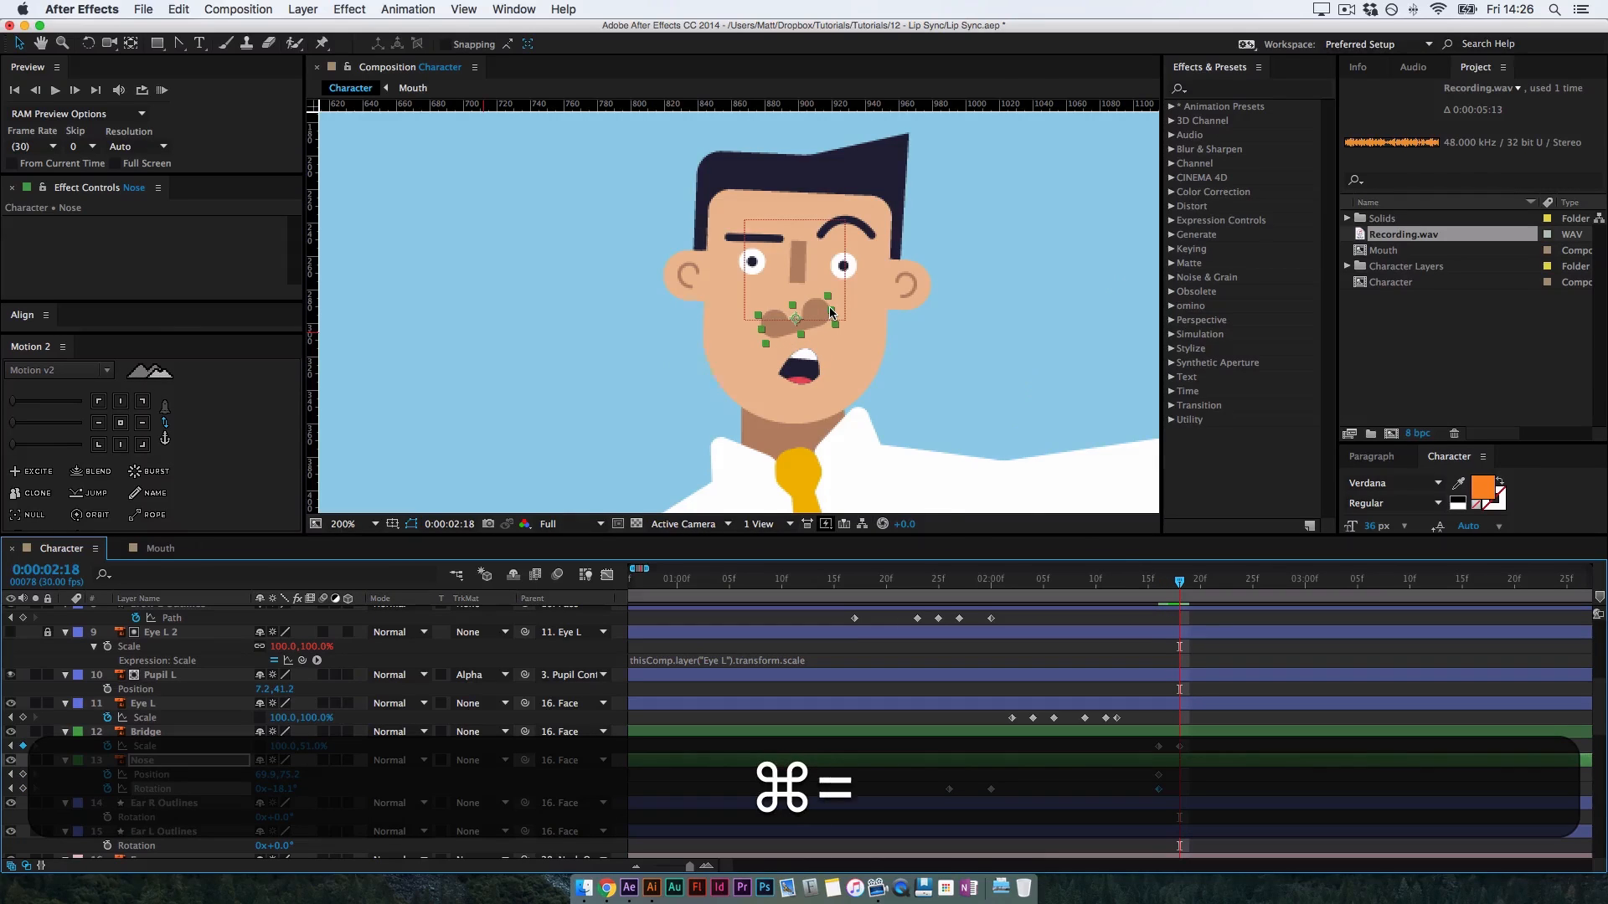
mouse_move(904, 303)
mouse_down()
mouse_move(901, 252)
mouse_move(889, 305)
mouse_up()
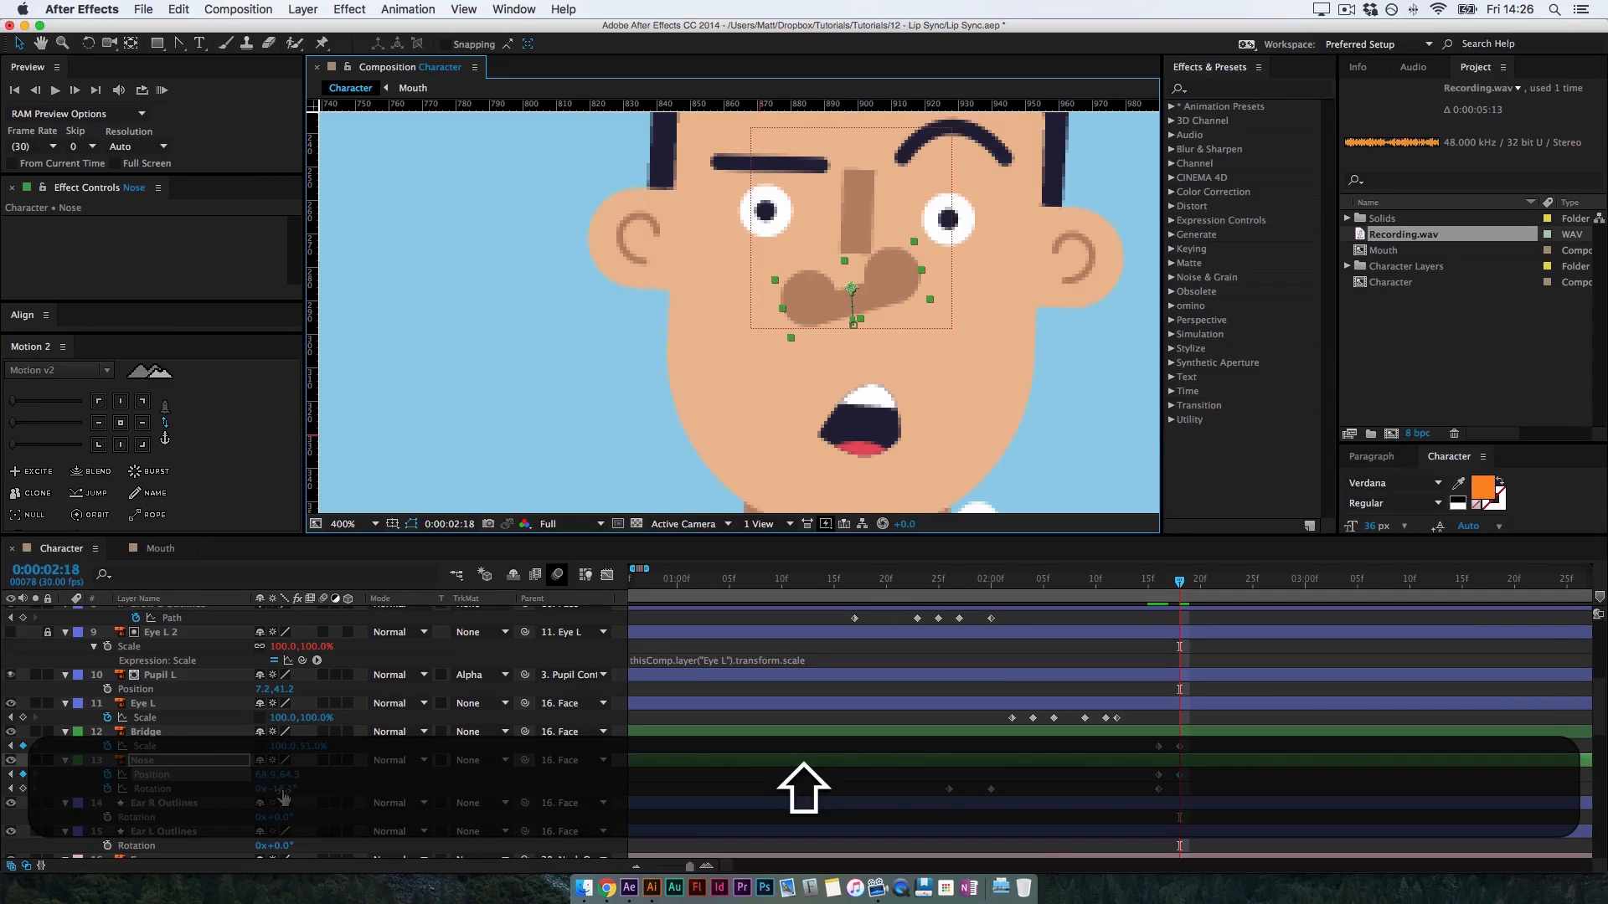
click(276, 790)
text(0)
key(Return)
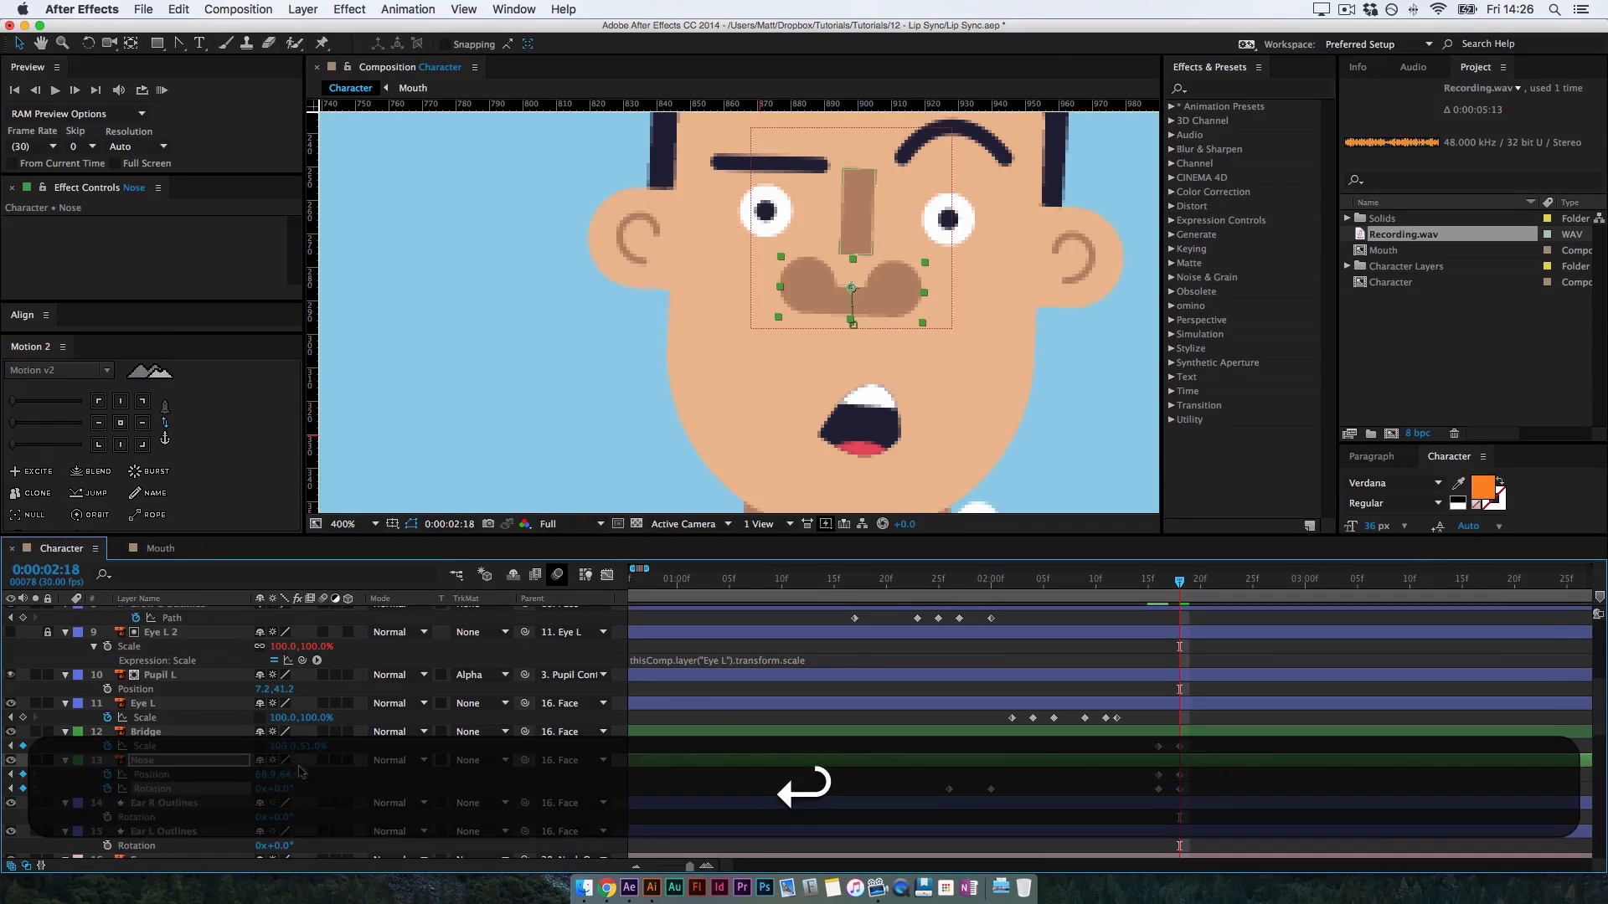
Adjust the Bridge's vertical Scale at 0:00:02:18 to 76% so it meets the raised nose
drag(313, 746, 330, 740)
click(1214, 726)
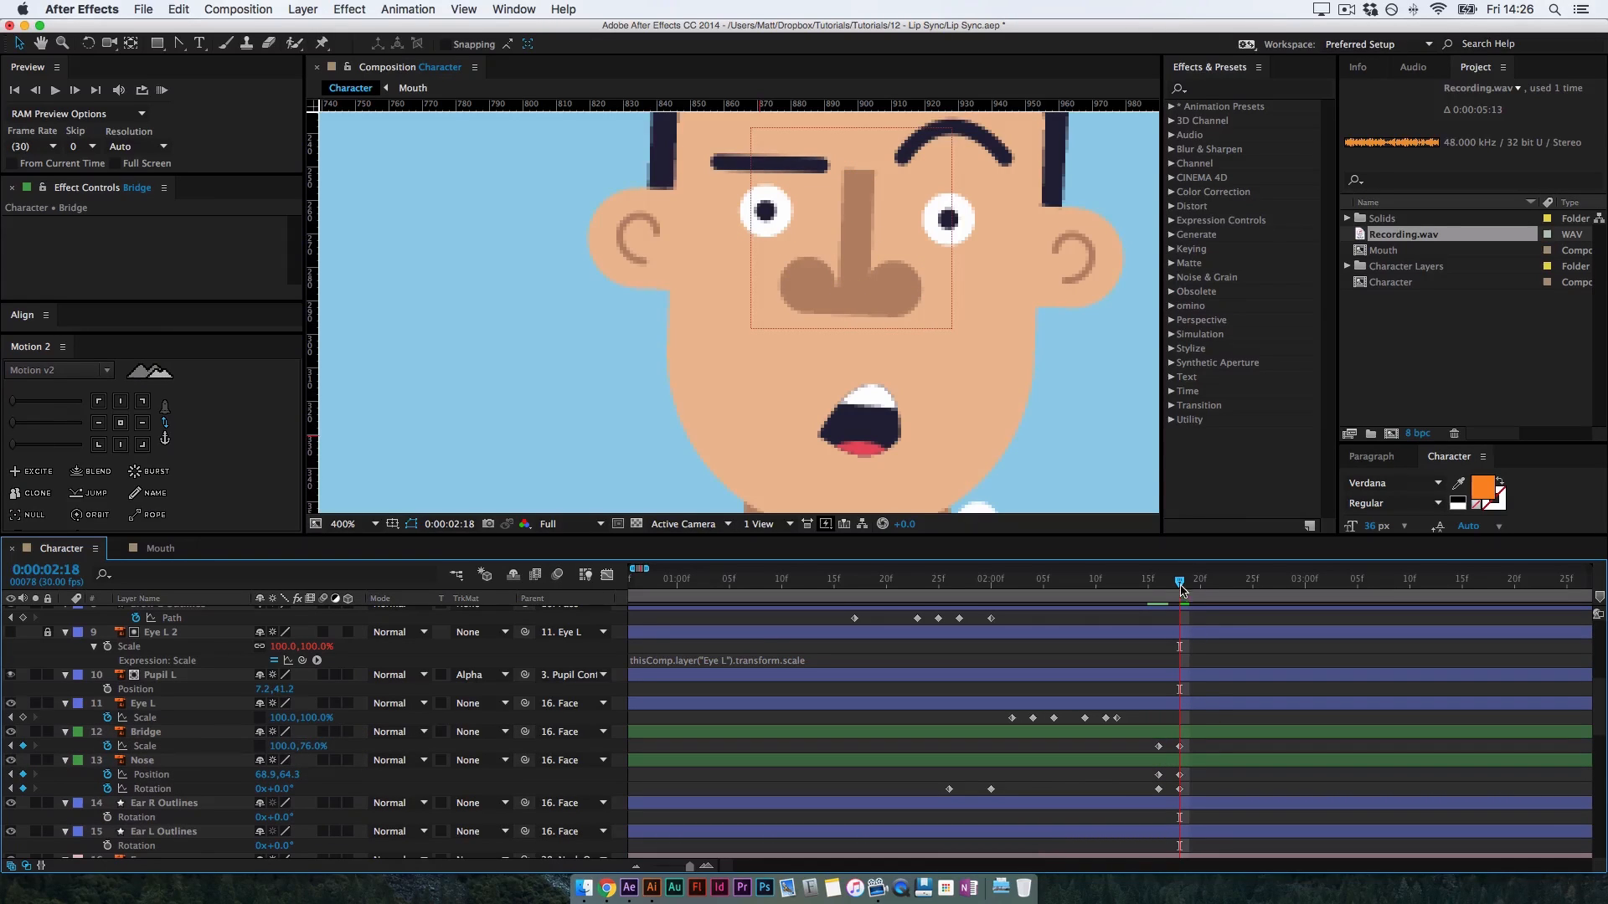
Add a Position keyframe to the Mouth layer at 0:00:02:15, undoing any trial move of the mouth
drag(1178, 582, 1147, 606)
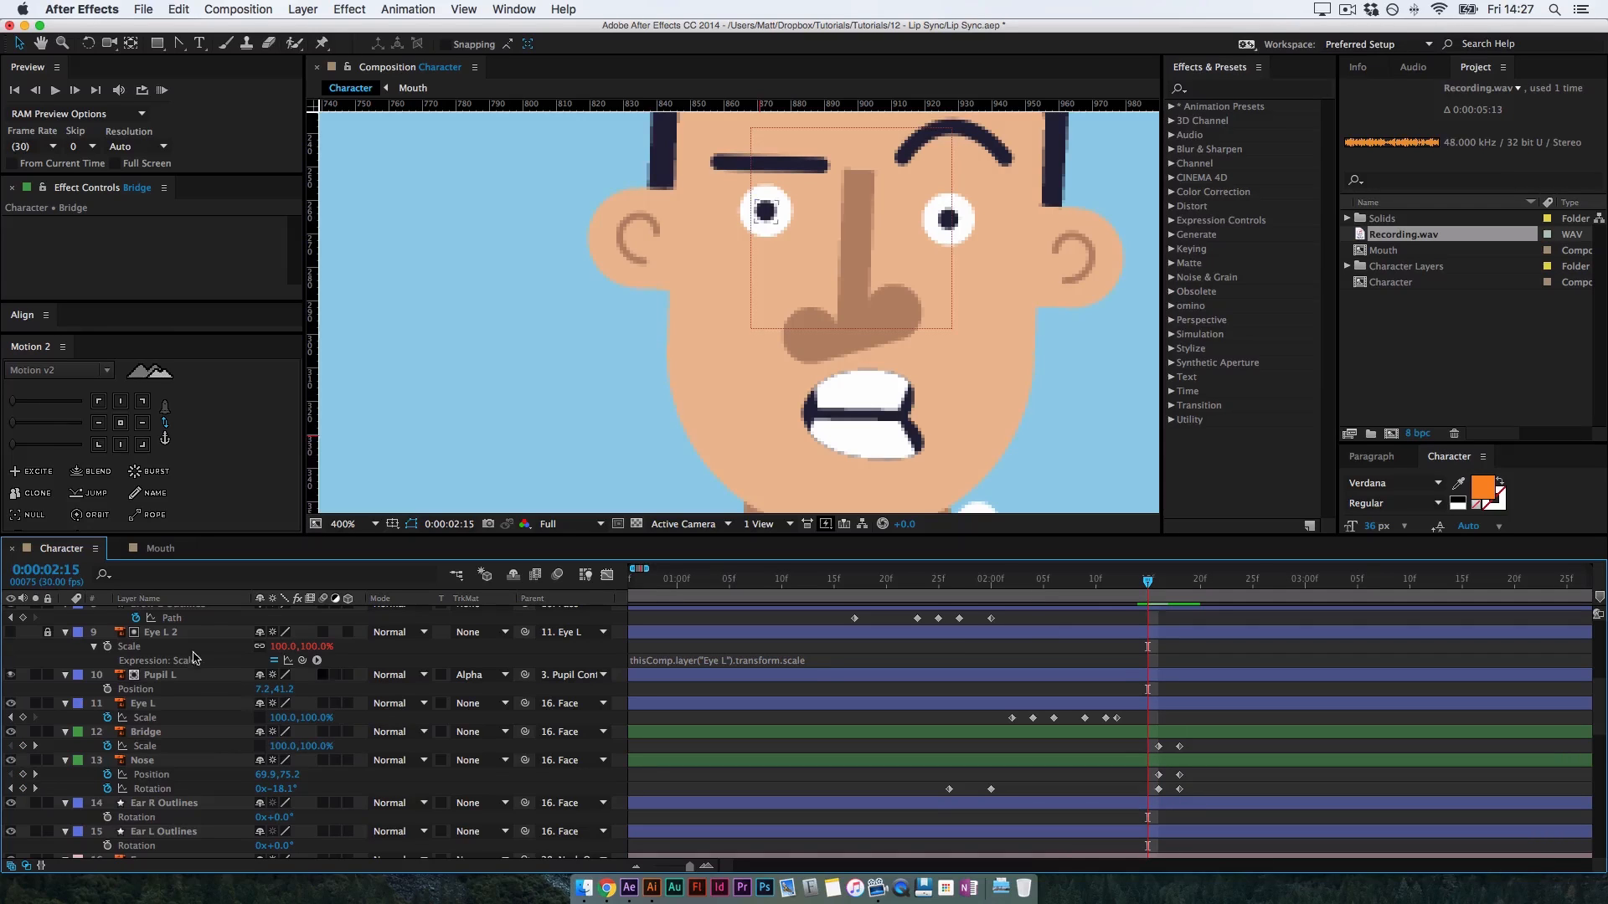
scroll(190, 658, up, 10)
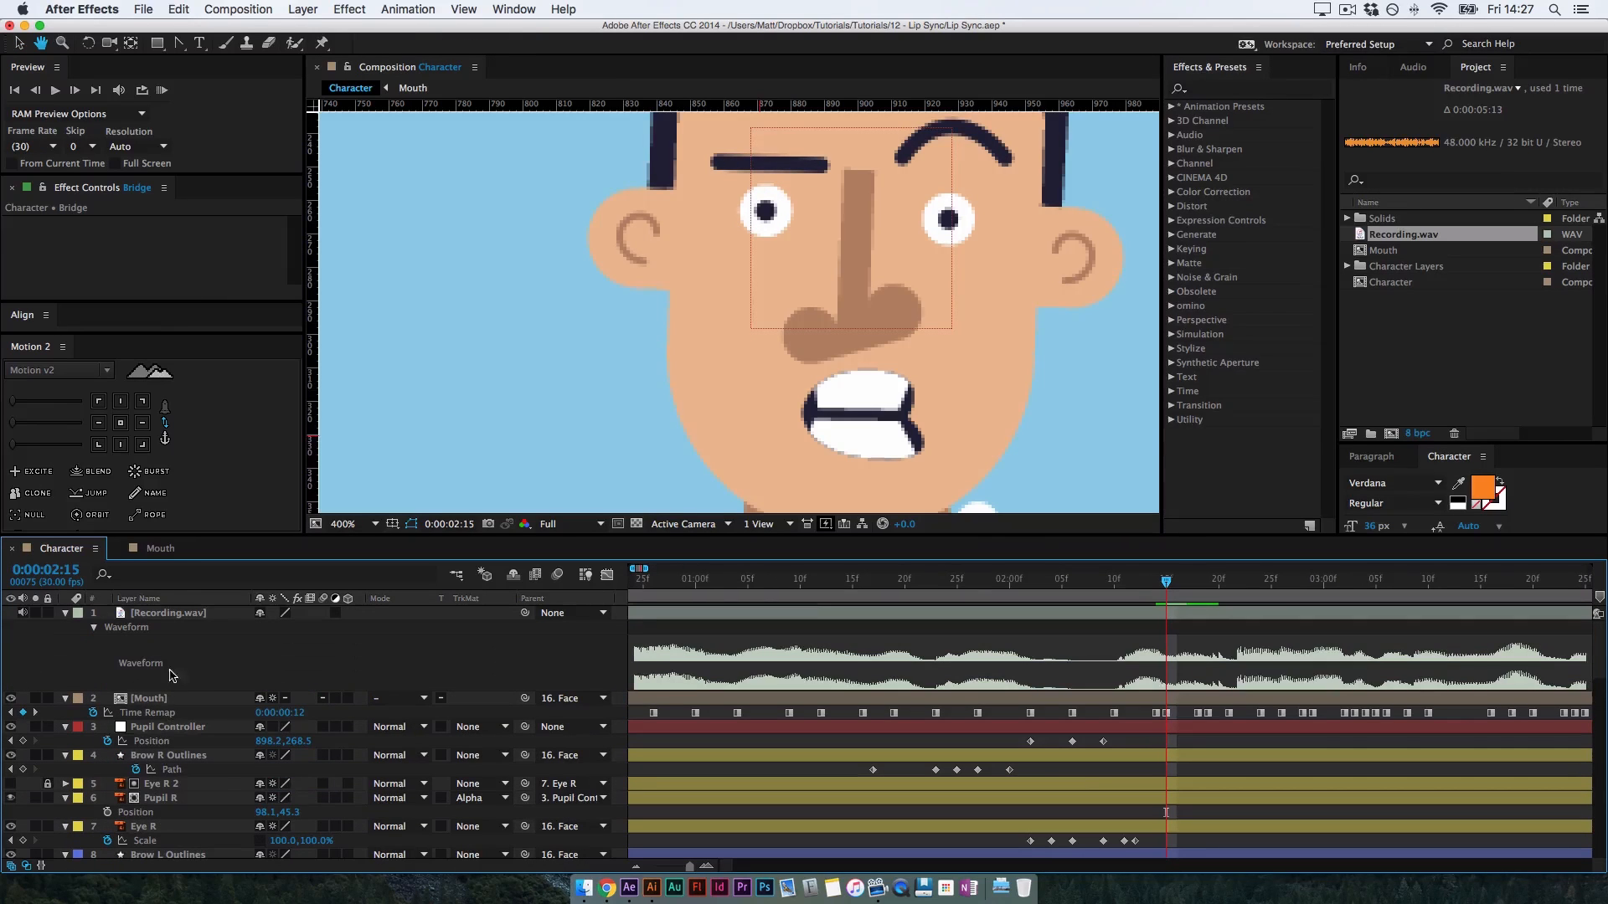
click(167, 699)
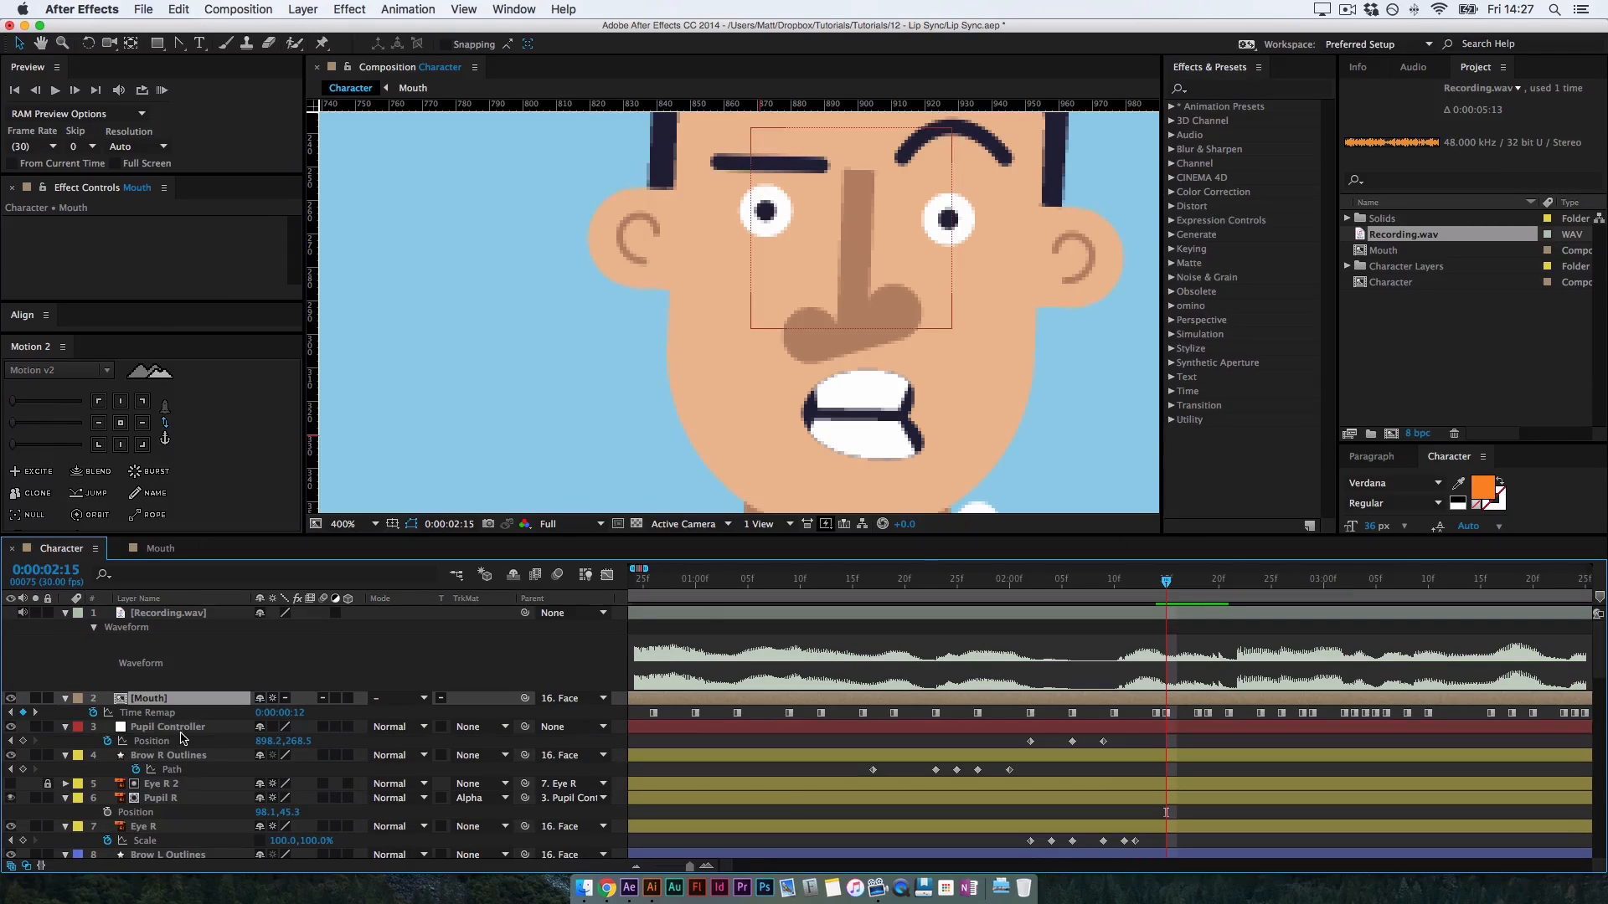
key(p)
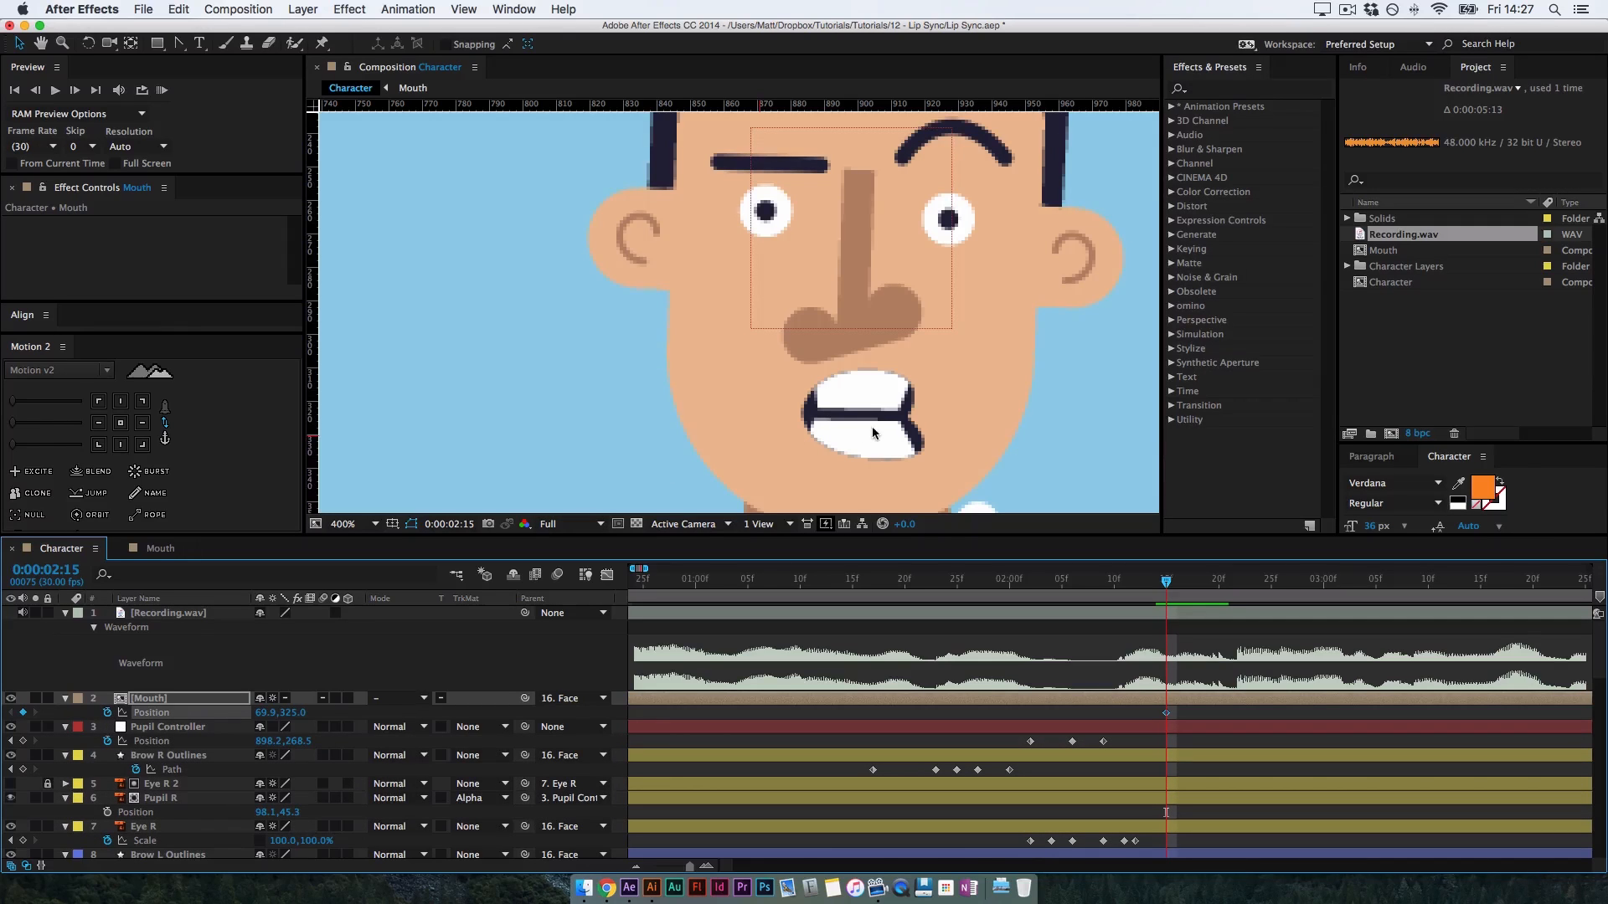
mouse_move(878, 421)
mouse_down()
mouse_move(896, 360)
mouse_move(827, 440)
mouse_move(854, 435)
mouse_up()
key(super+z)
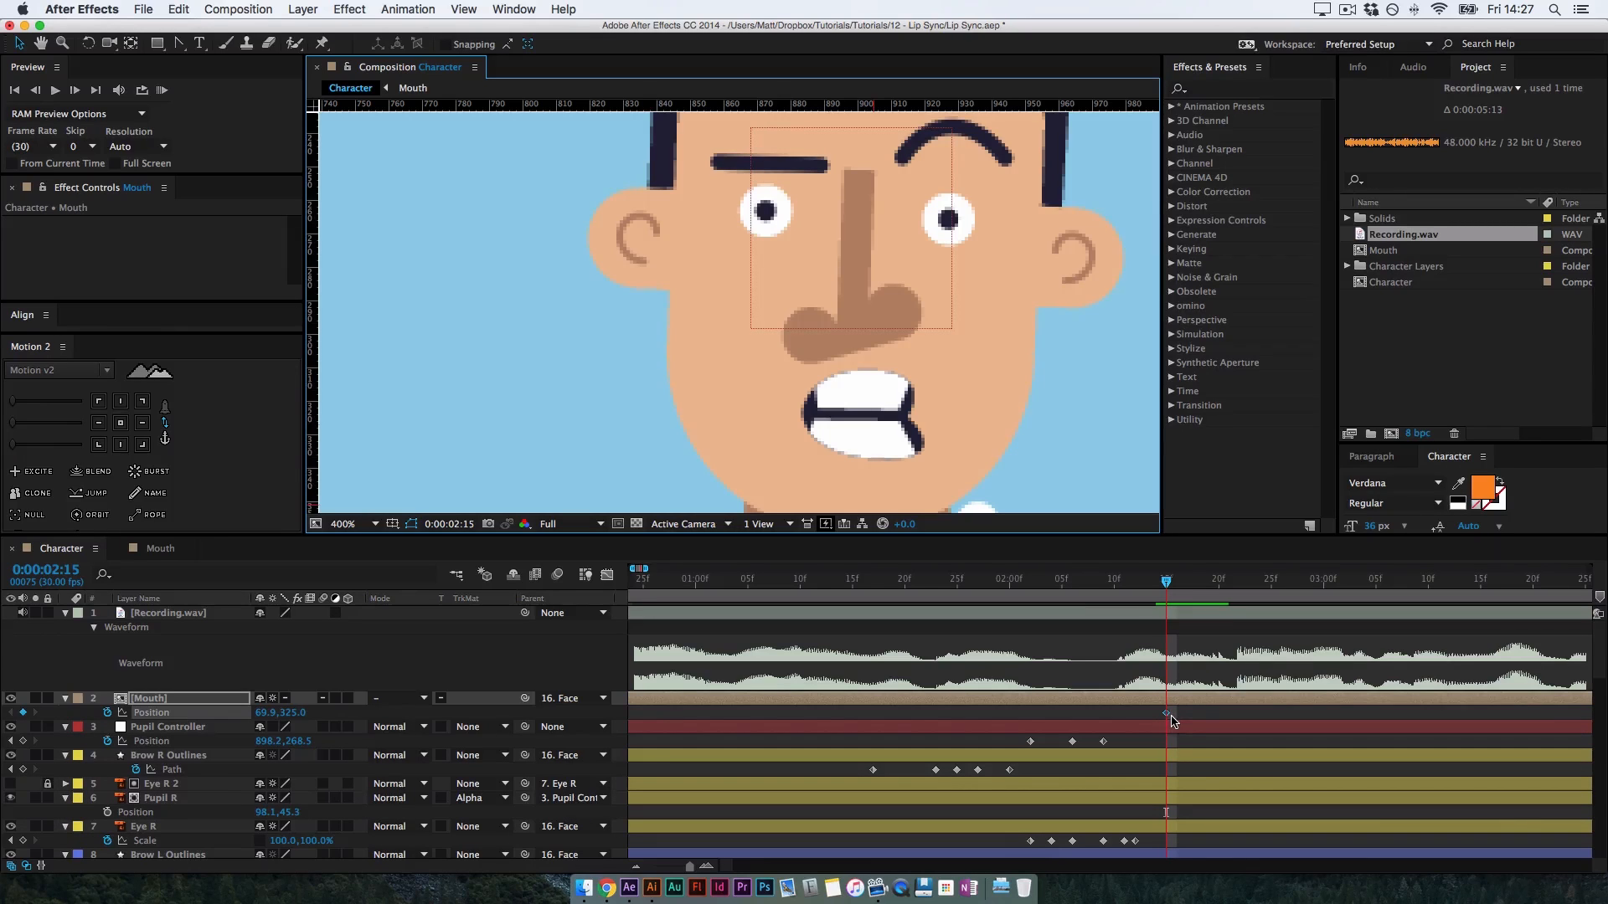
At 0:00:02:18, raise the Mouth to about 69.4, 313.5 so it follows the raised nose
drag(1166, 580, 1197, 585)
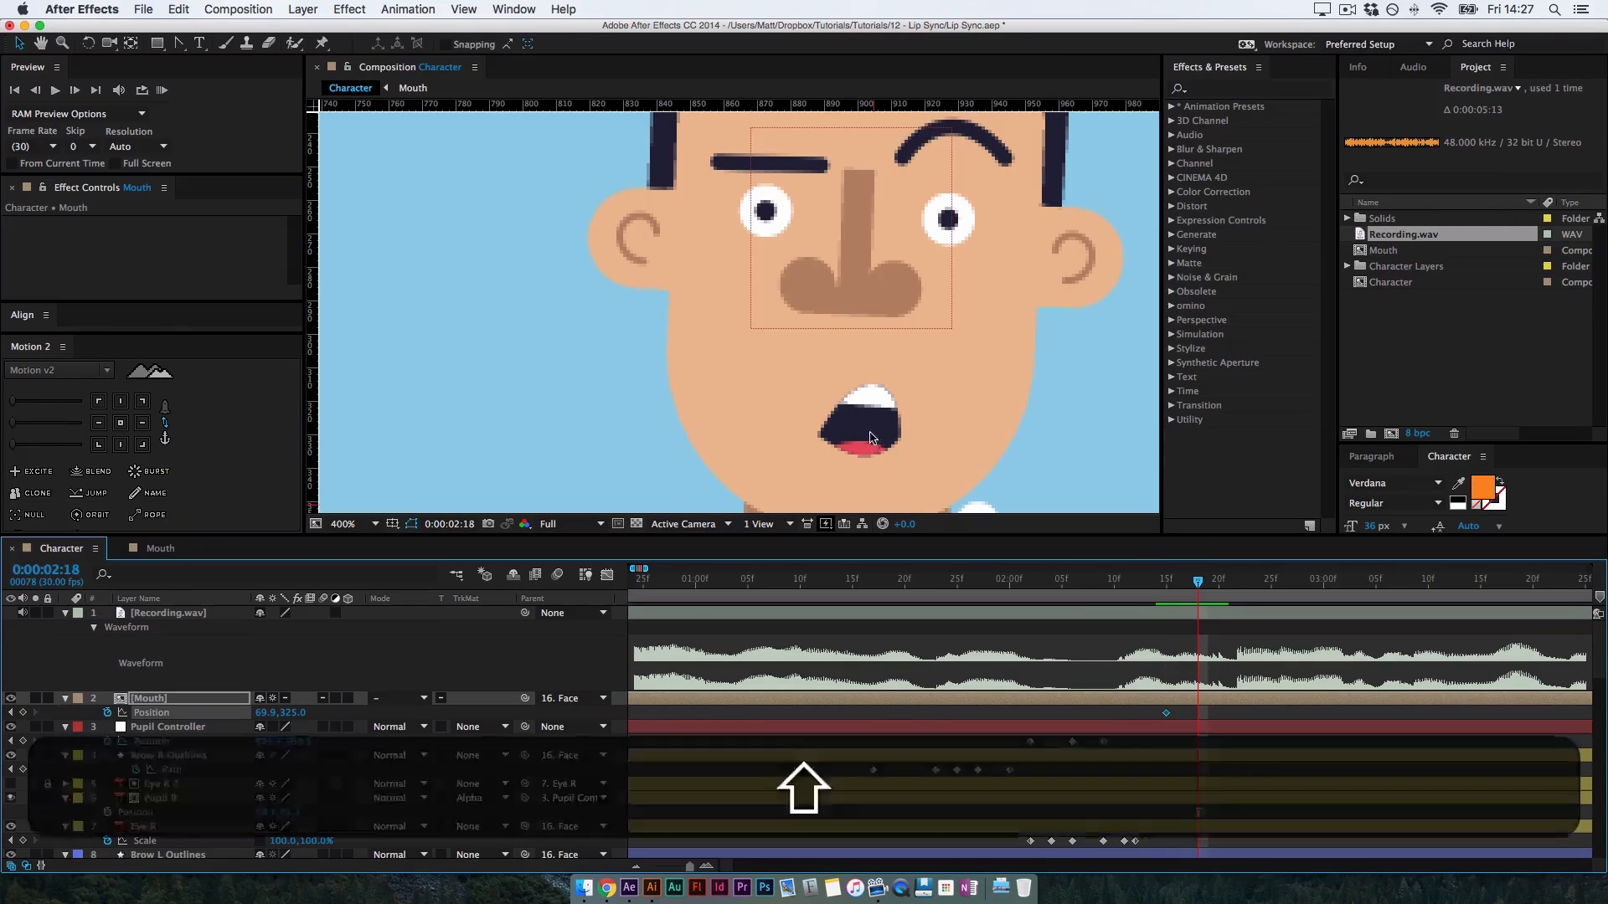
drag(871, 445, 871, 407)
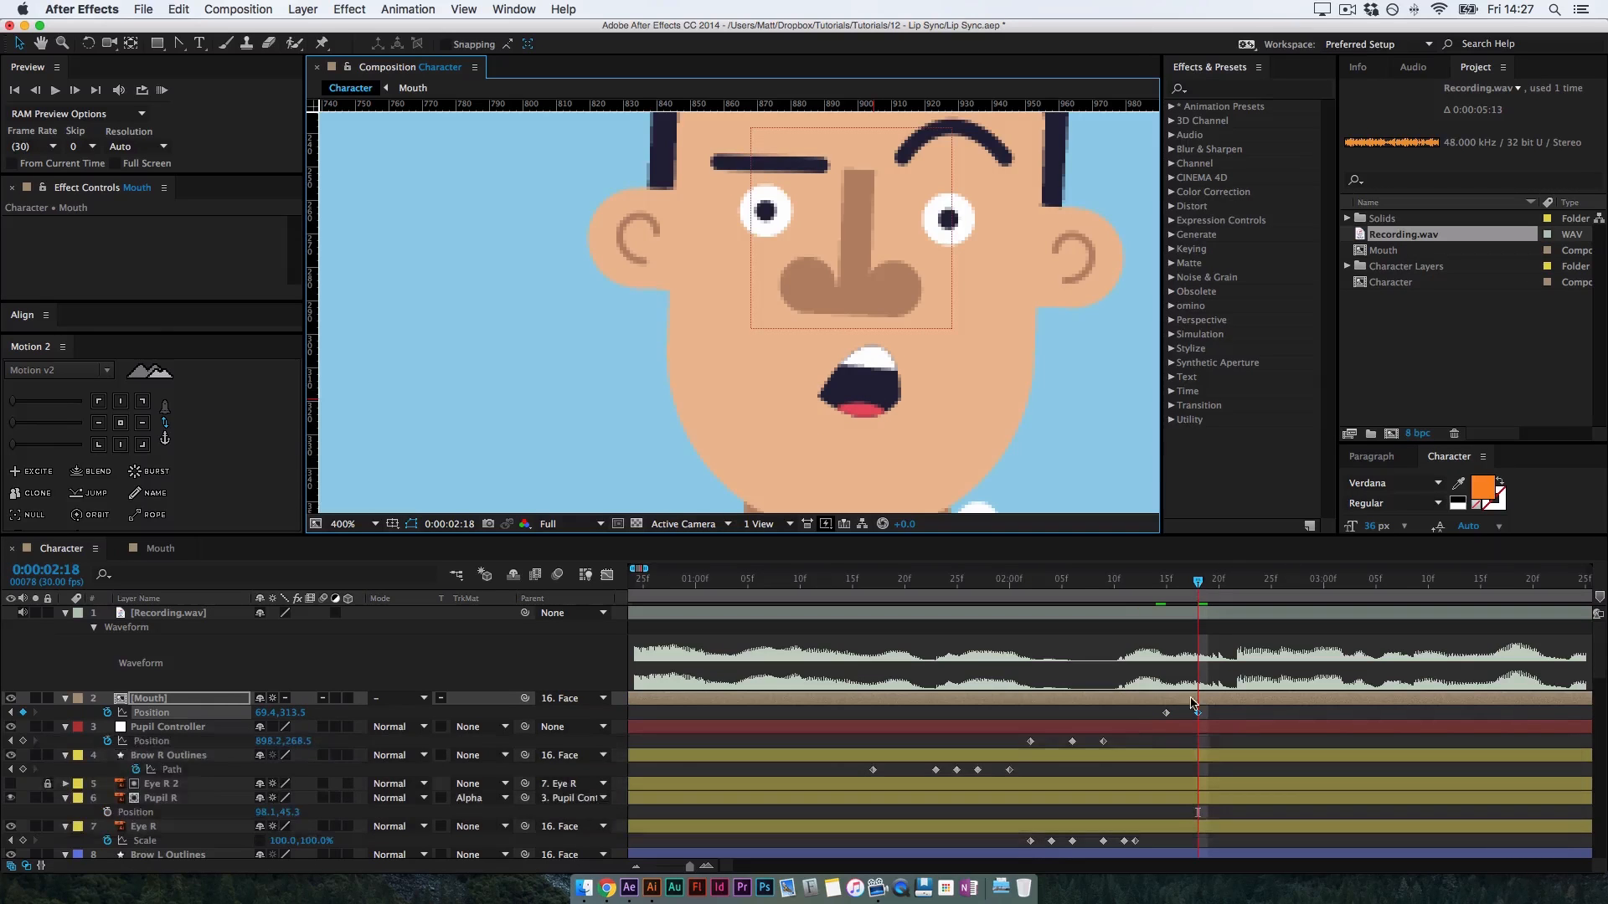
scroll(1204, 617, down, 4)
drag(1204, 617, 1199, 634)
key(minus)
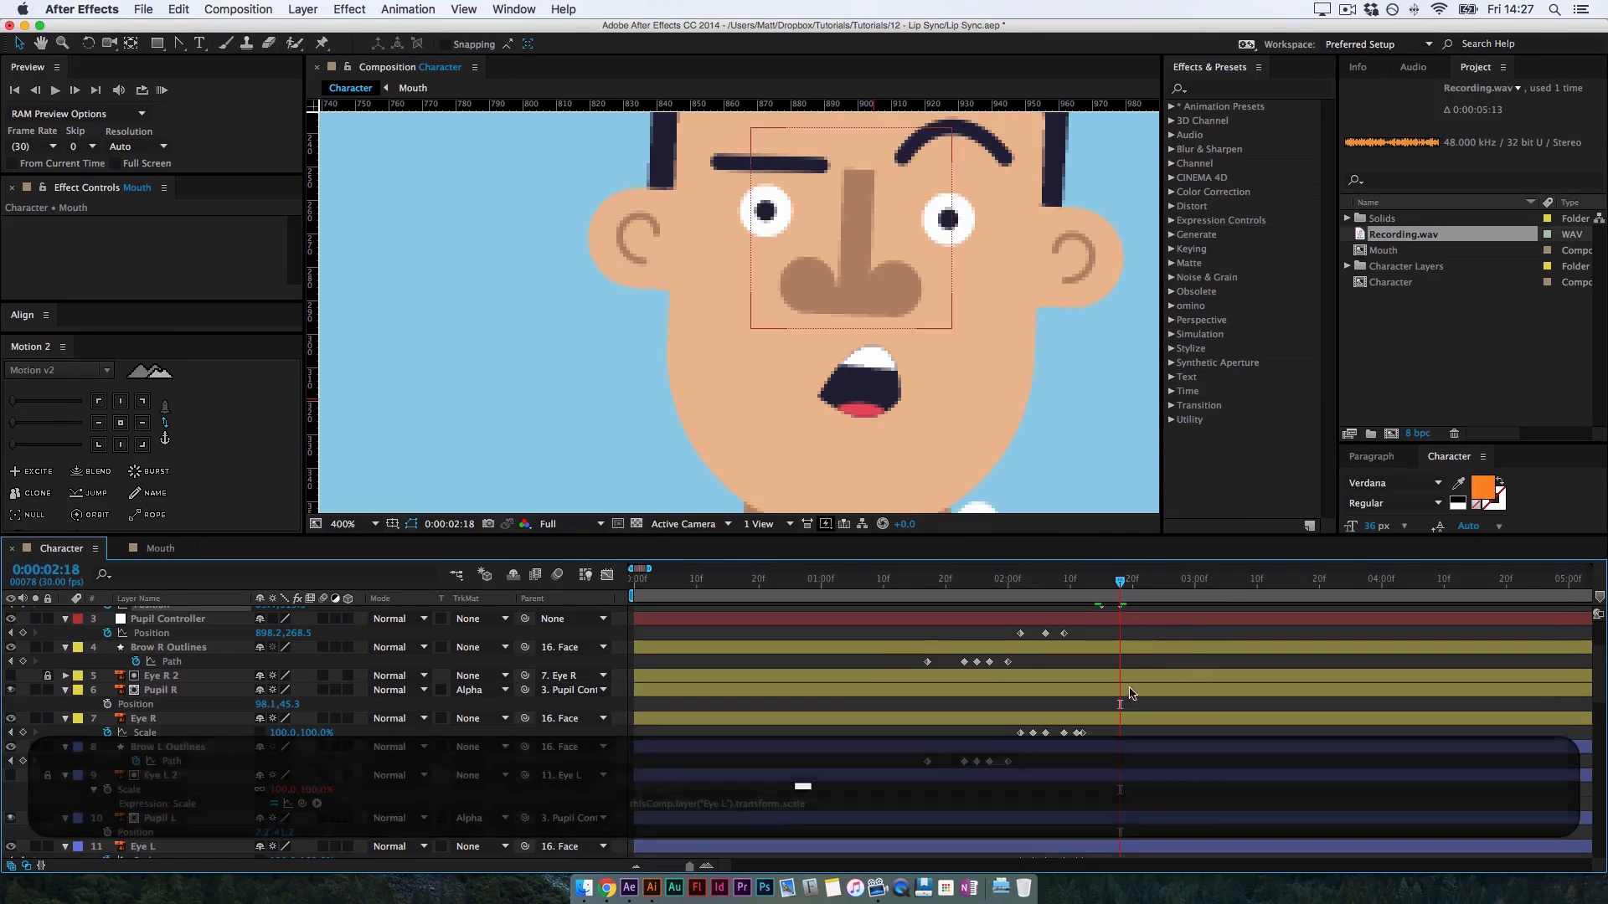
scroll(1127, 693, down, 5)
scroll(1127, 694, up, 6)
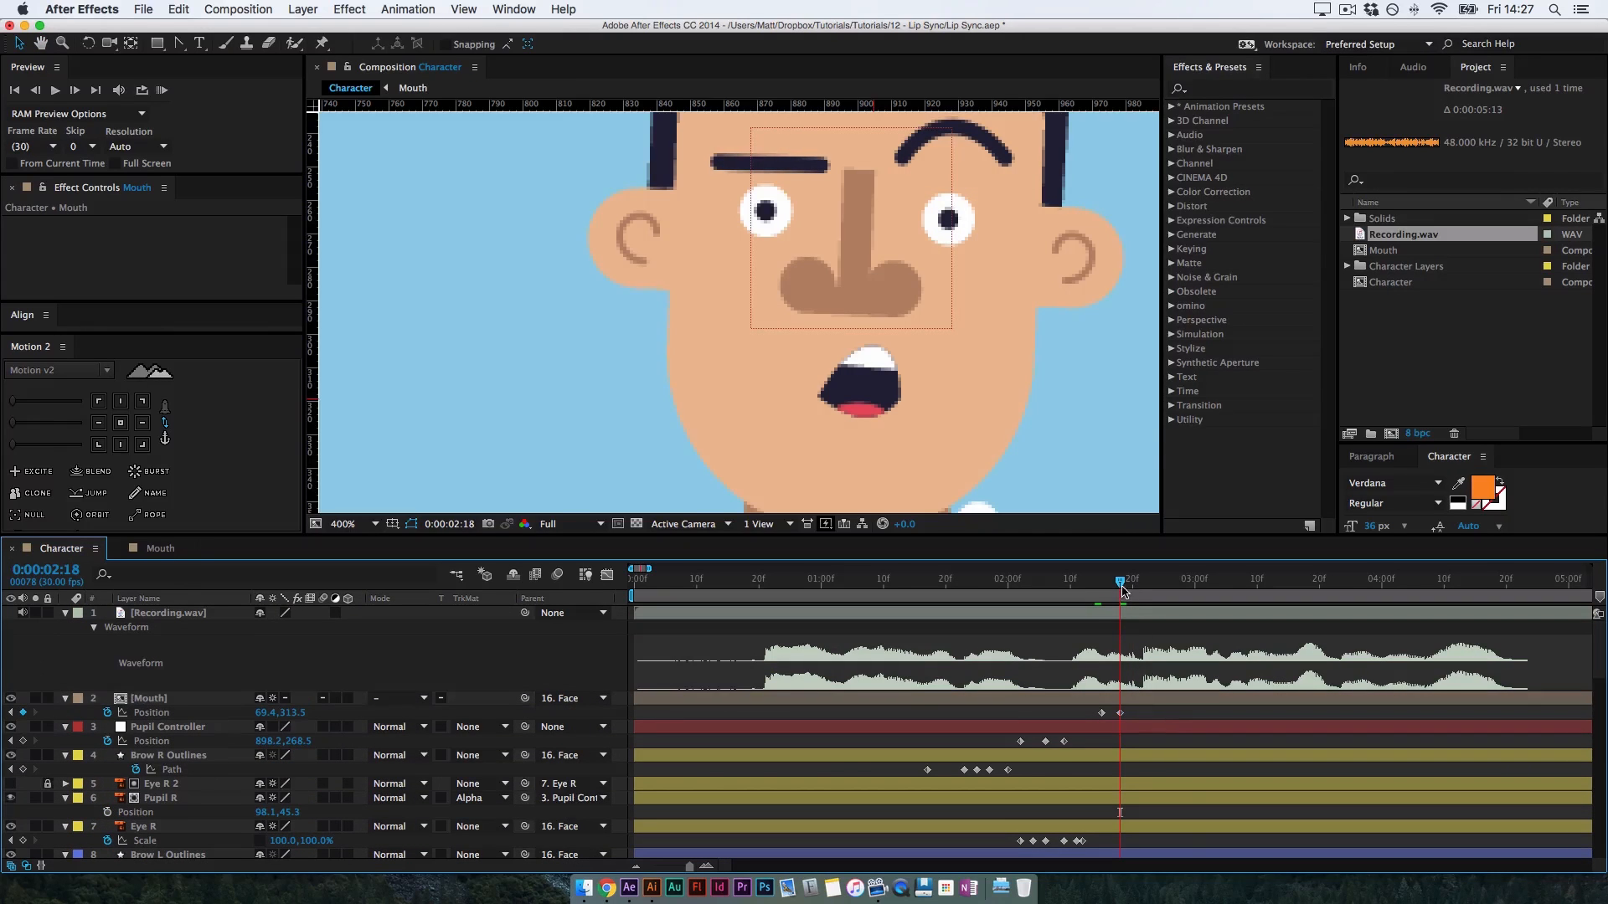
Parent the Pupil Controller to the Face layer and scrub through the timeline to check that the pupils follow the head
mouse_move(1120, 593)
mouse_down()
mouse_move(1088, 596)
mouse_move(1130, 609)
mouse_up()
drag(1124, 609, 1069, 639)
key(super+minus)
key(super+space)
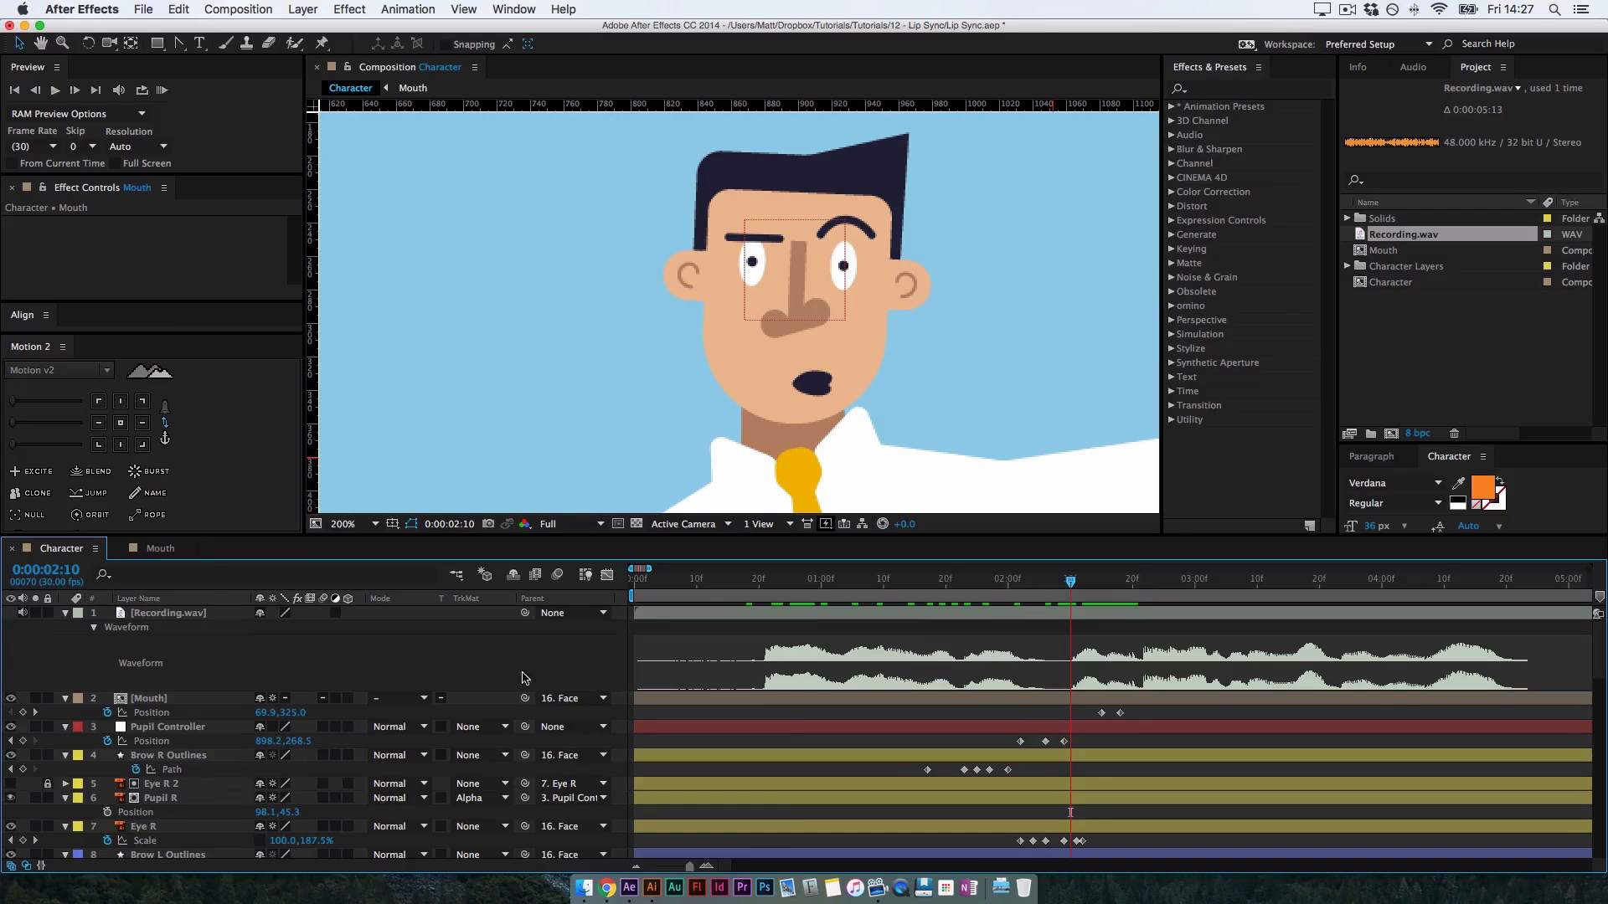
scroll(522, 677, down, 1)
click(536, 716)
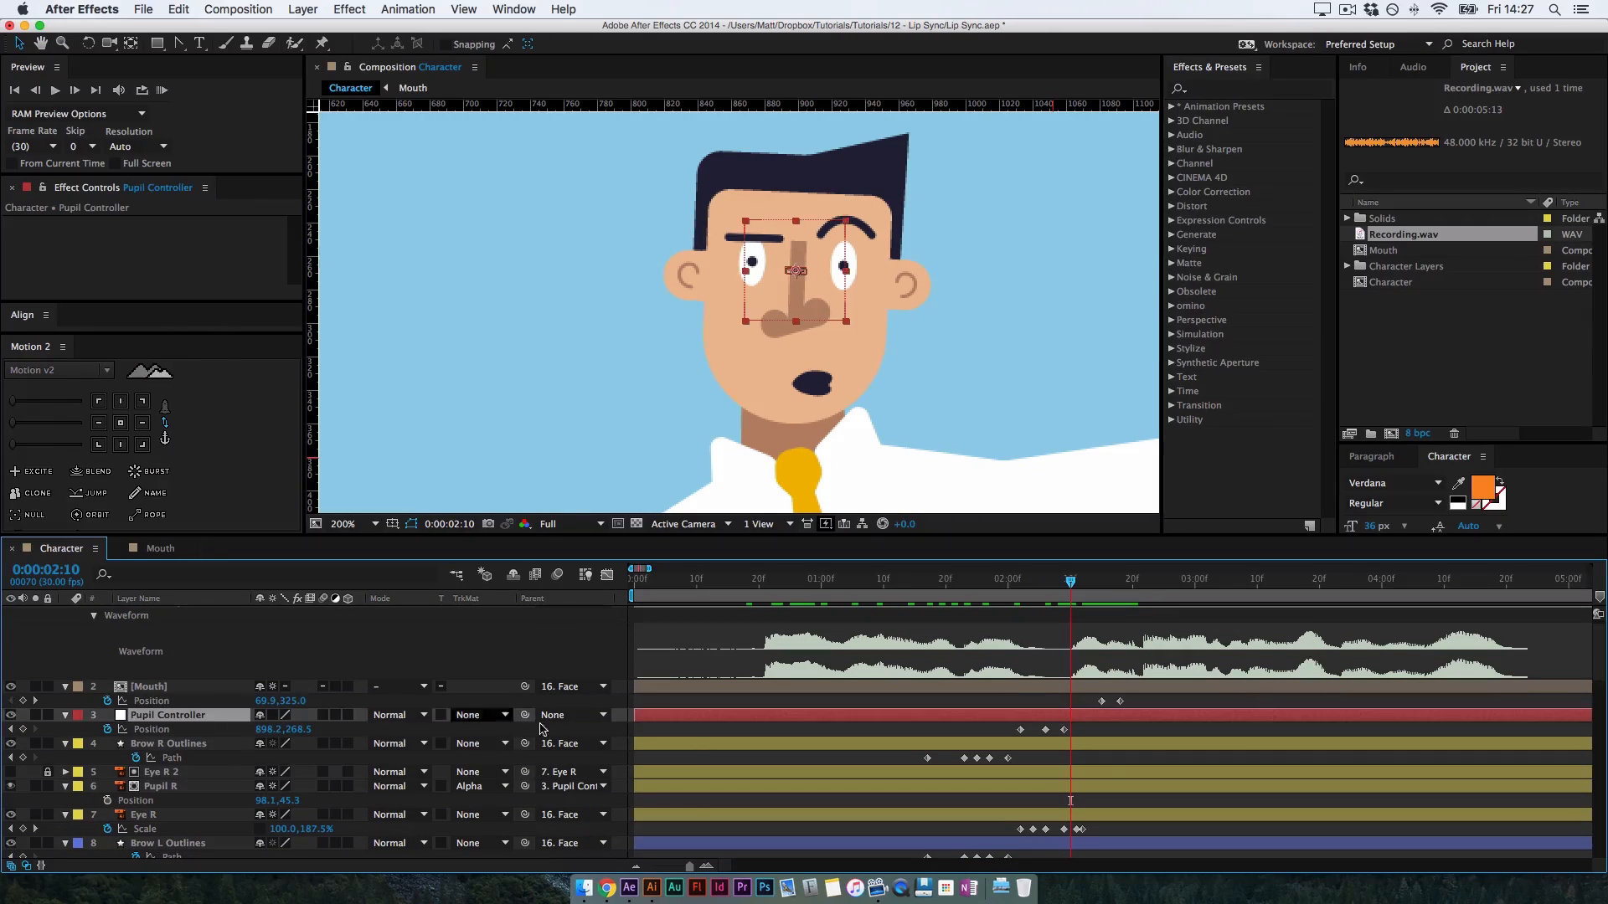
click(565, 716)
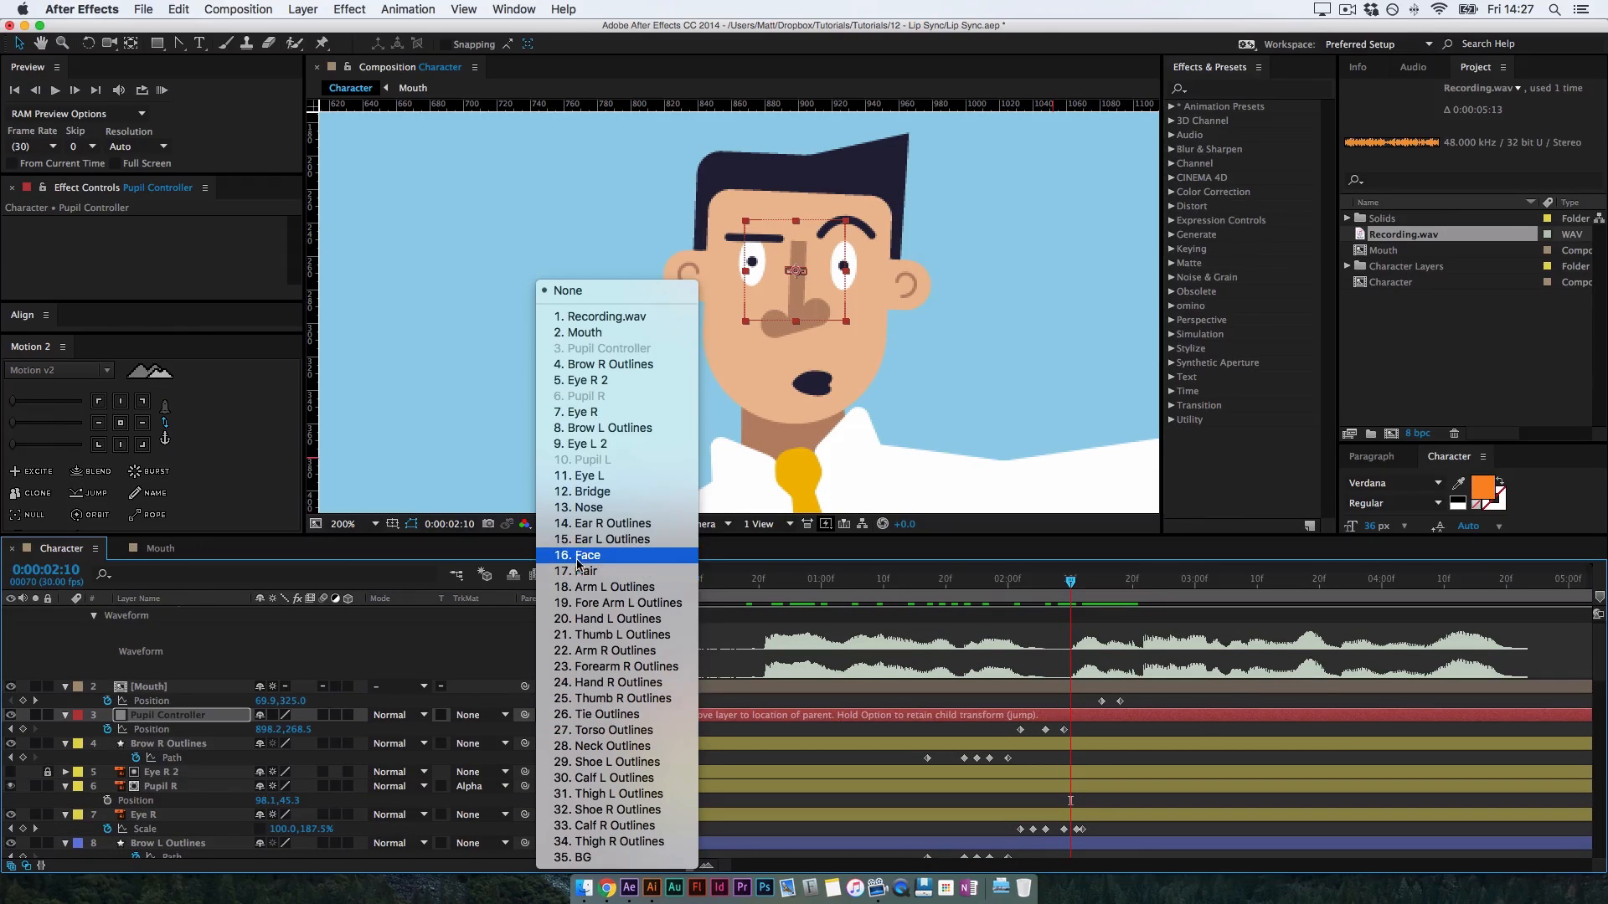
click(580, 555)
click(1057, 608)
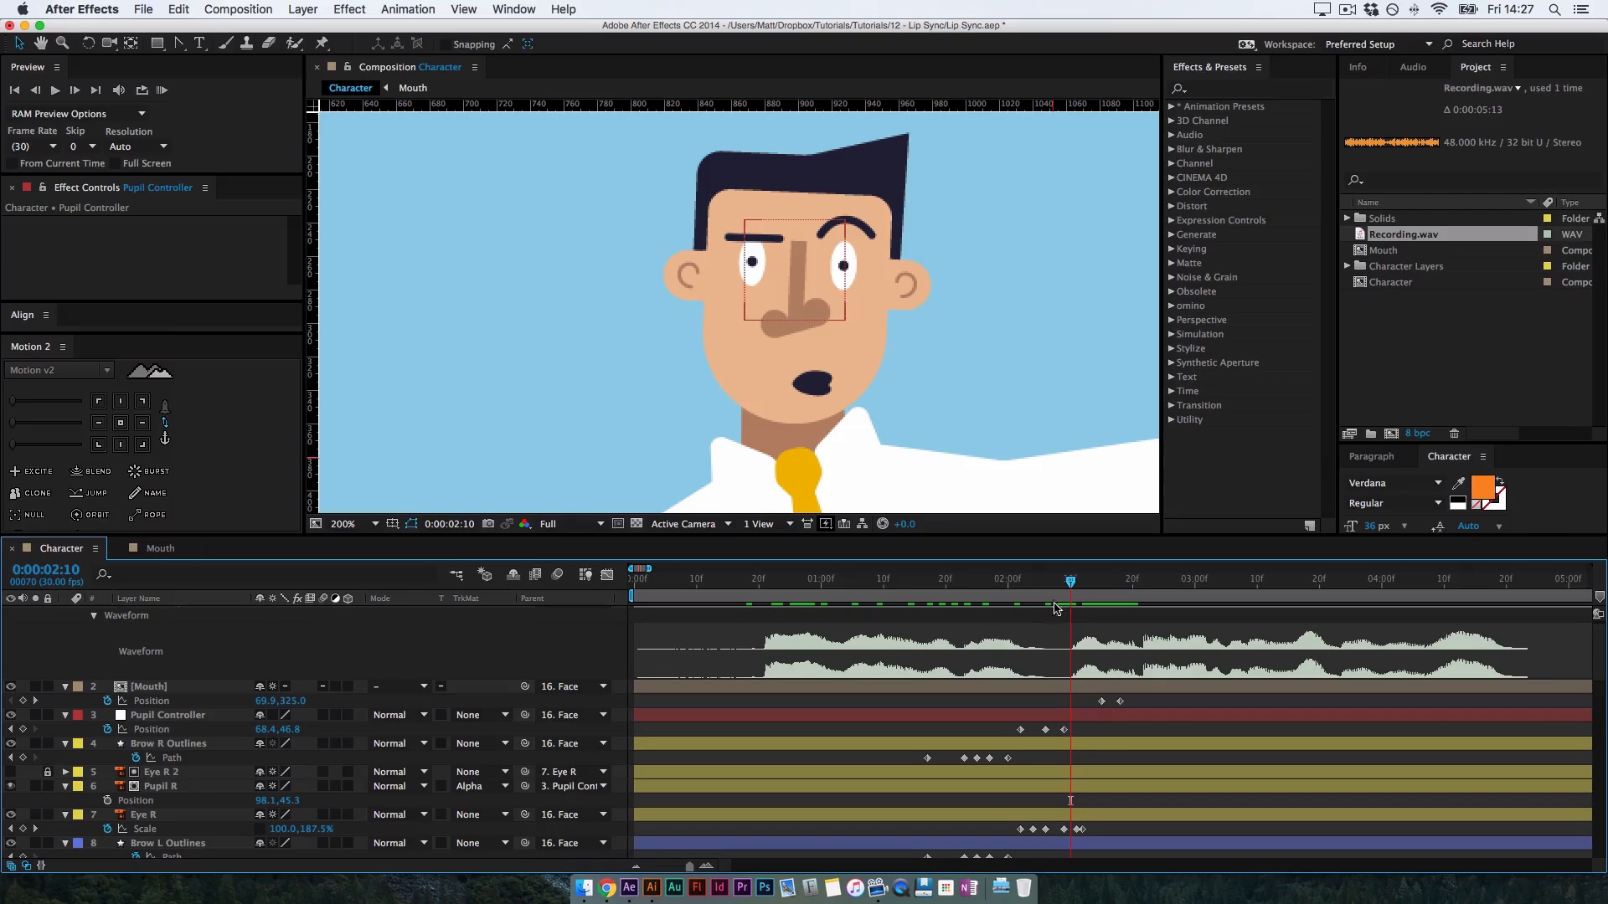
drag(1069, 585, 615, 563)
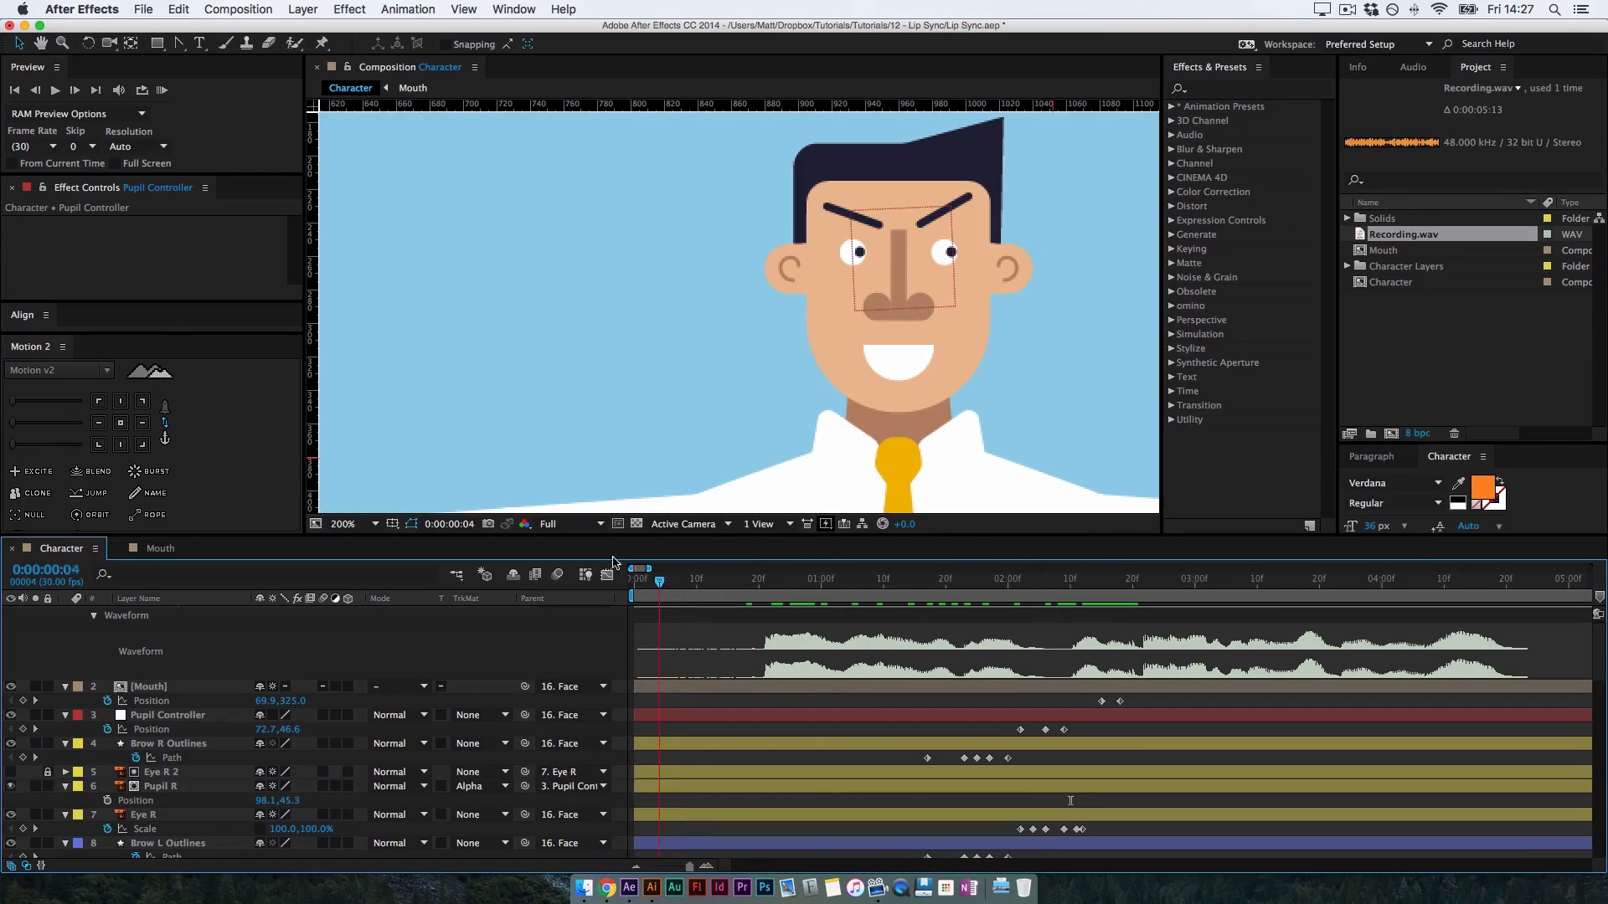
drag(748, 601, 1182, 649)
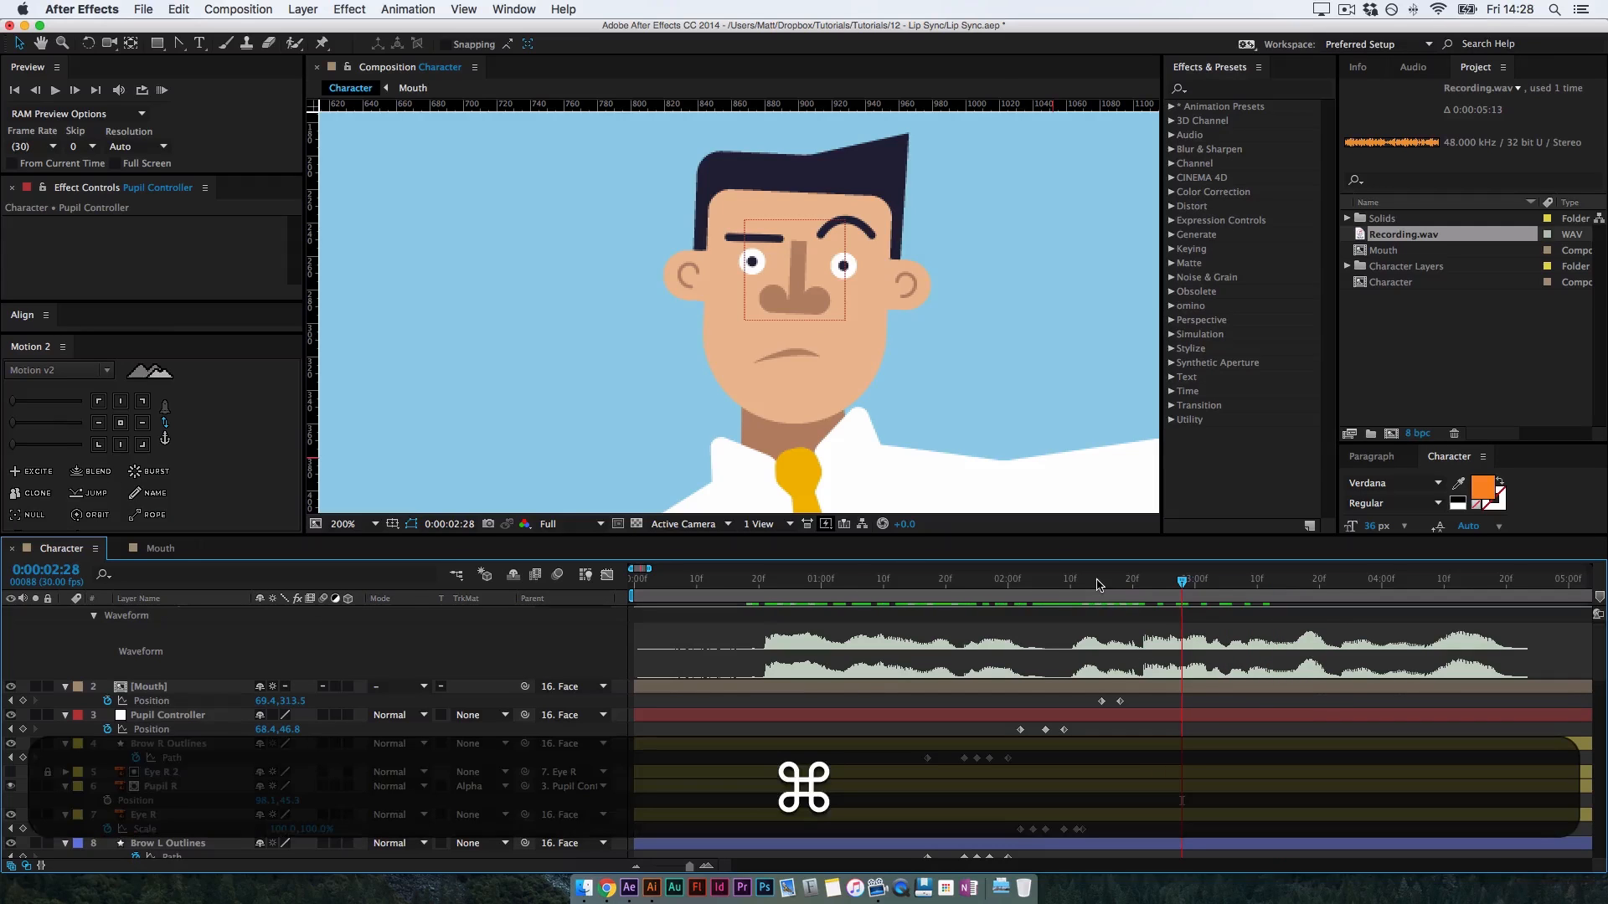
Pose the character's left arm raised by setting Rotation to 46° on Arm L, 89° on Fore Arm L and -54° on Hand L
key(super+minus)
key(space)
drag(834, 268, 867, 281)
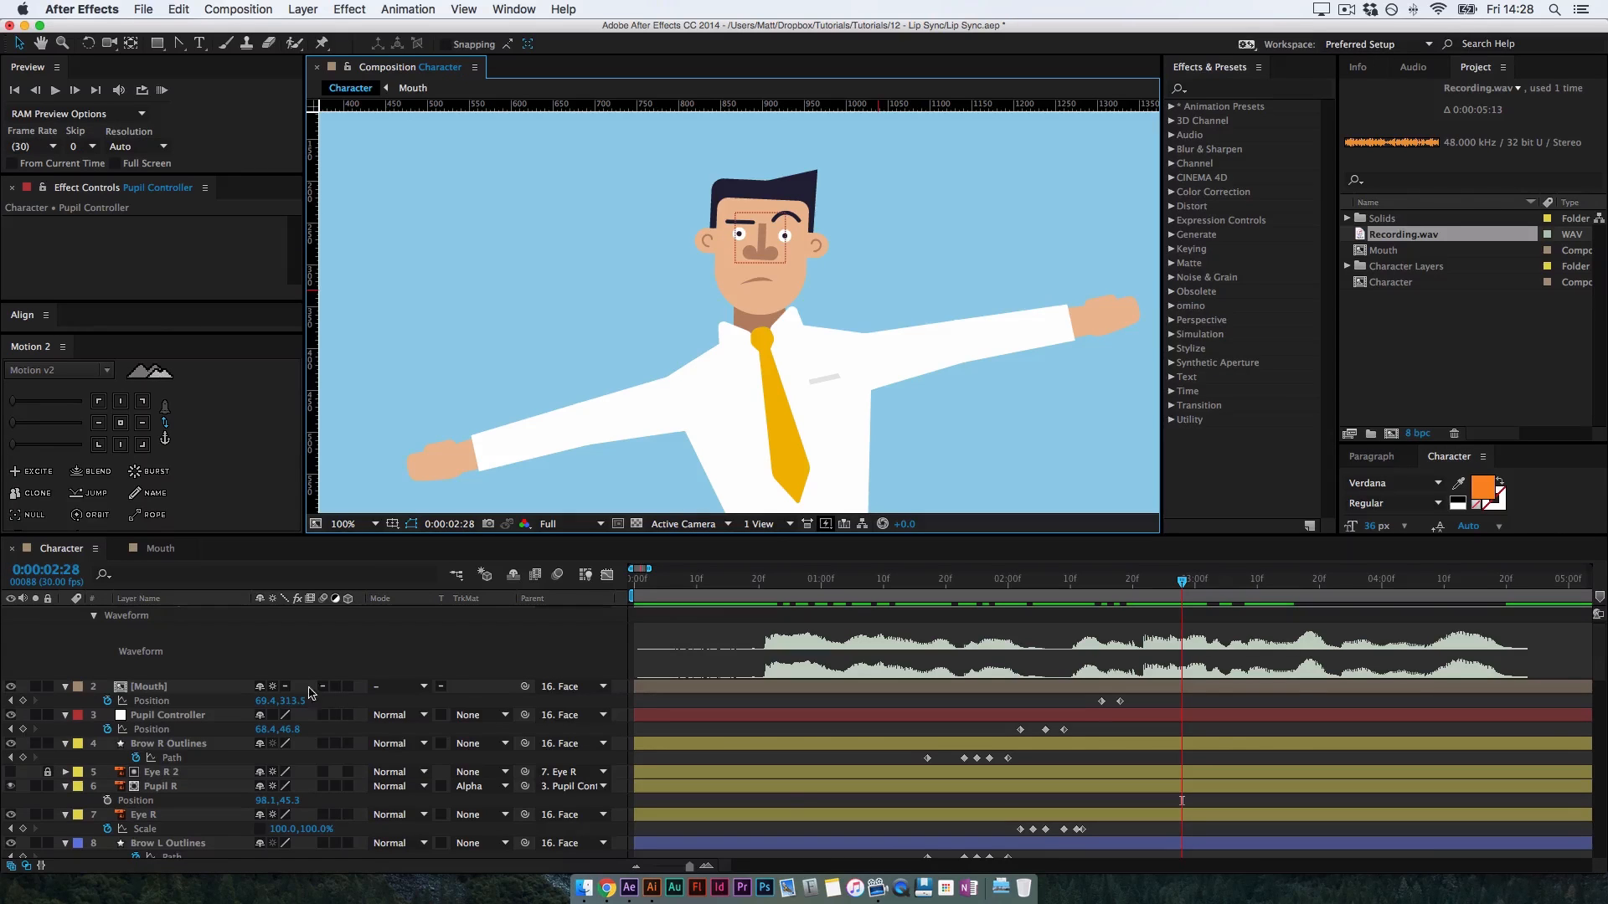
scroll(182, 766, down, 10)
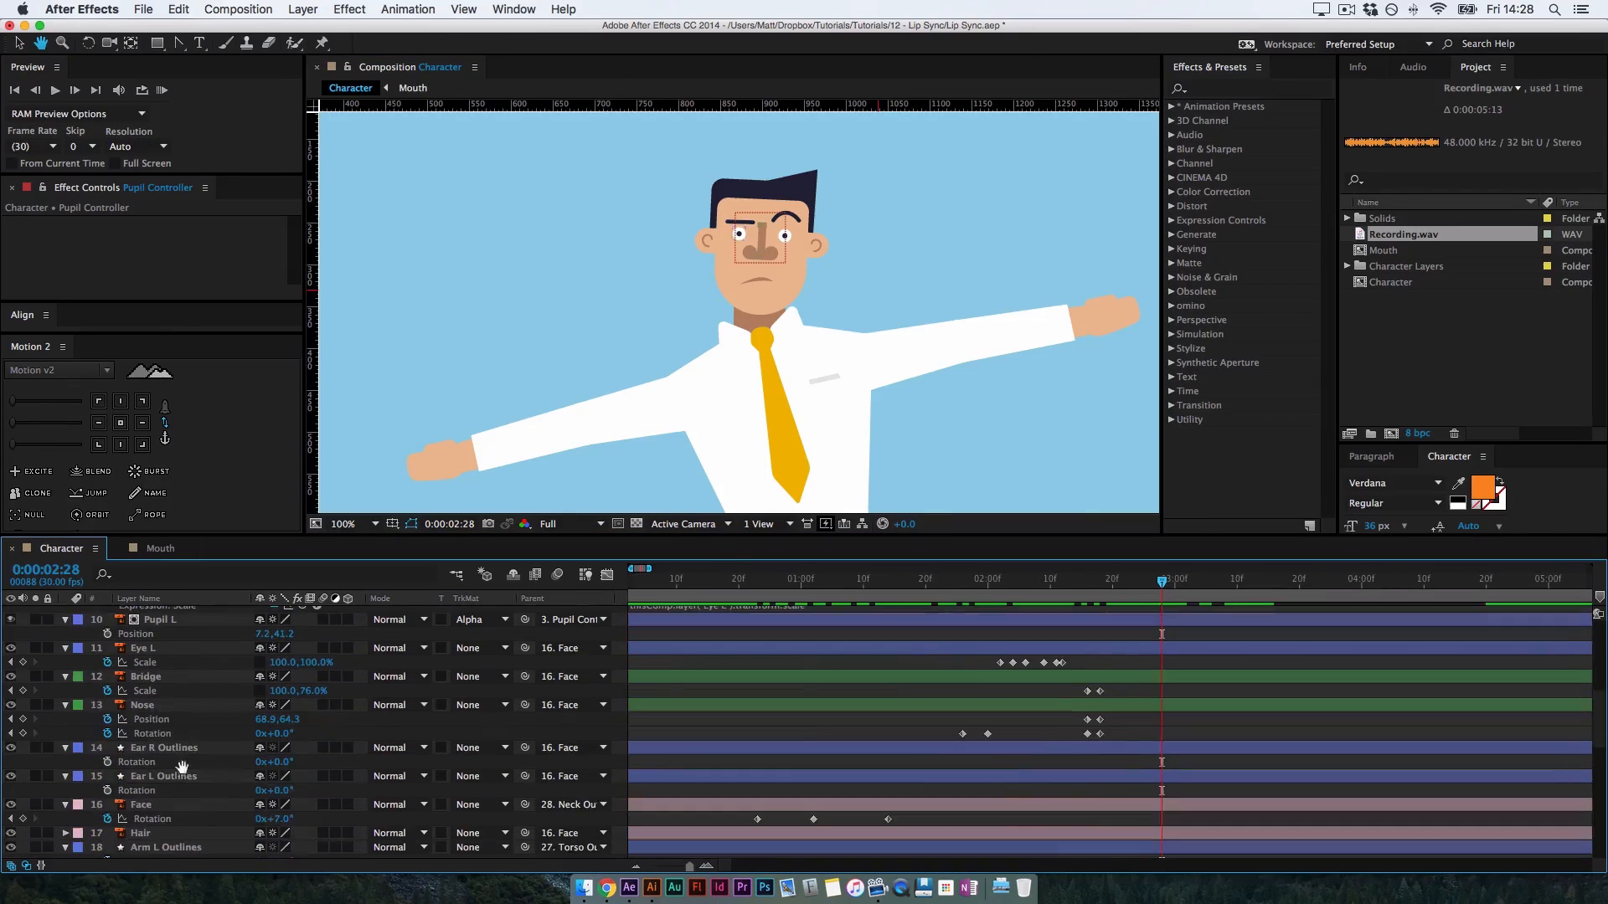
drag(198, 802, 198, 718)
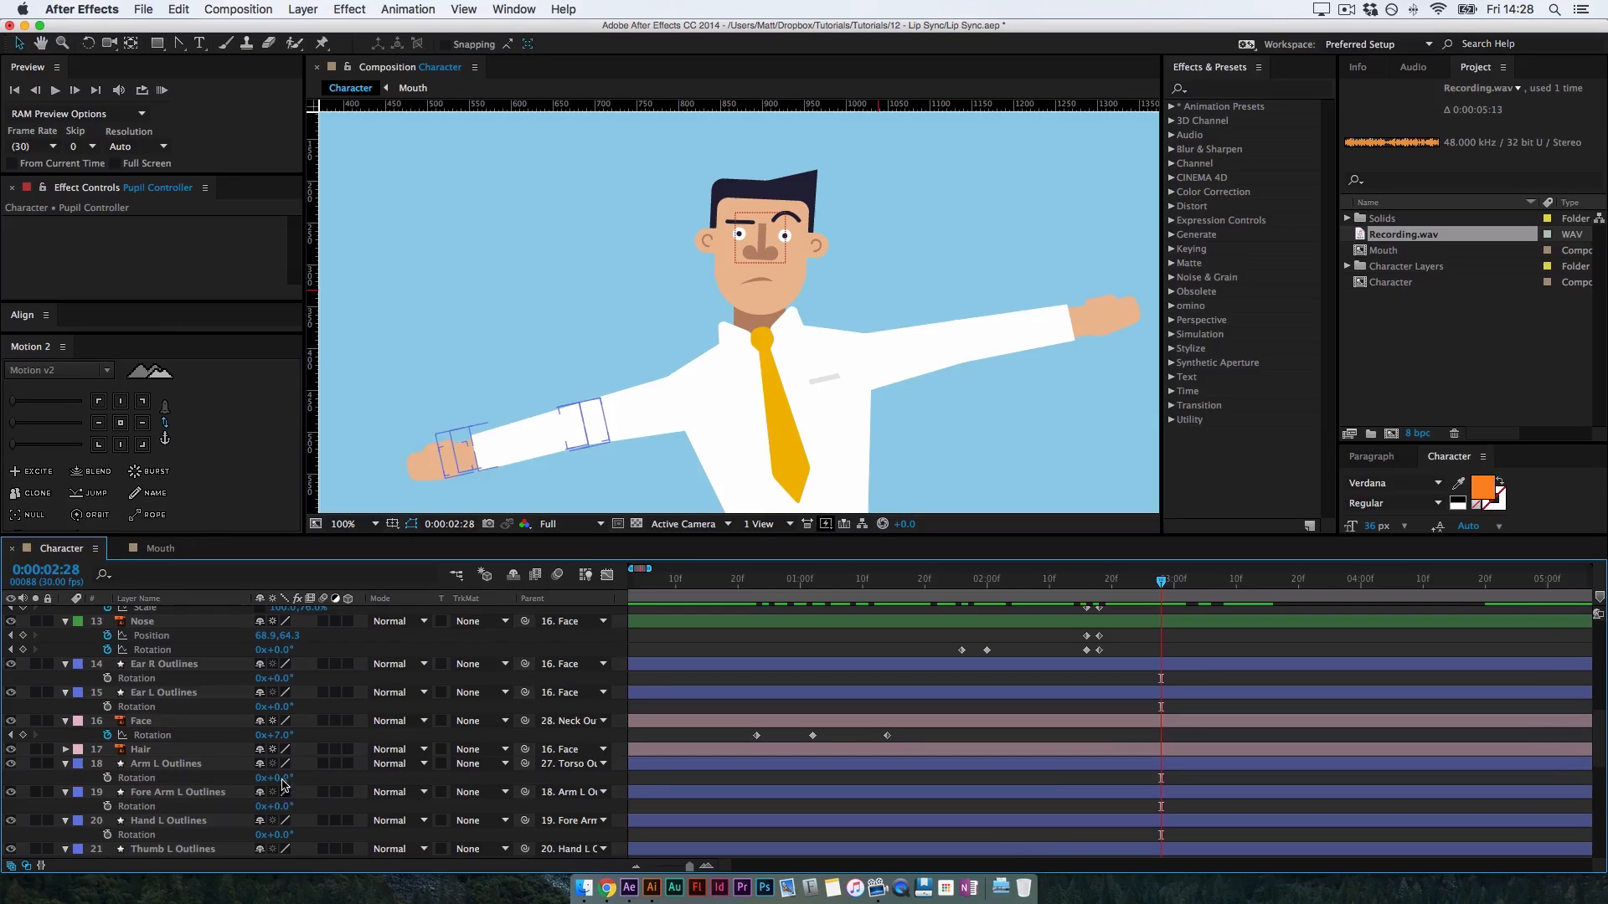
drag(282, 784, 344, 791)
drag(289, 837, 247, 834)
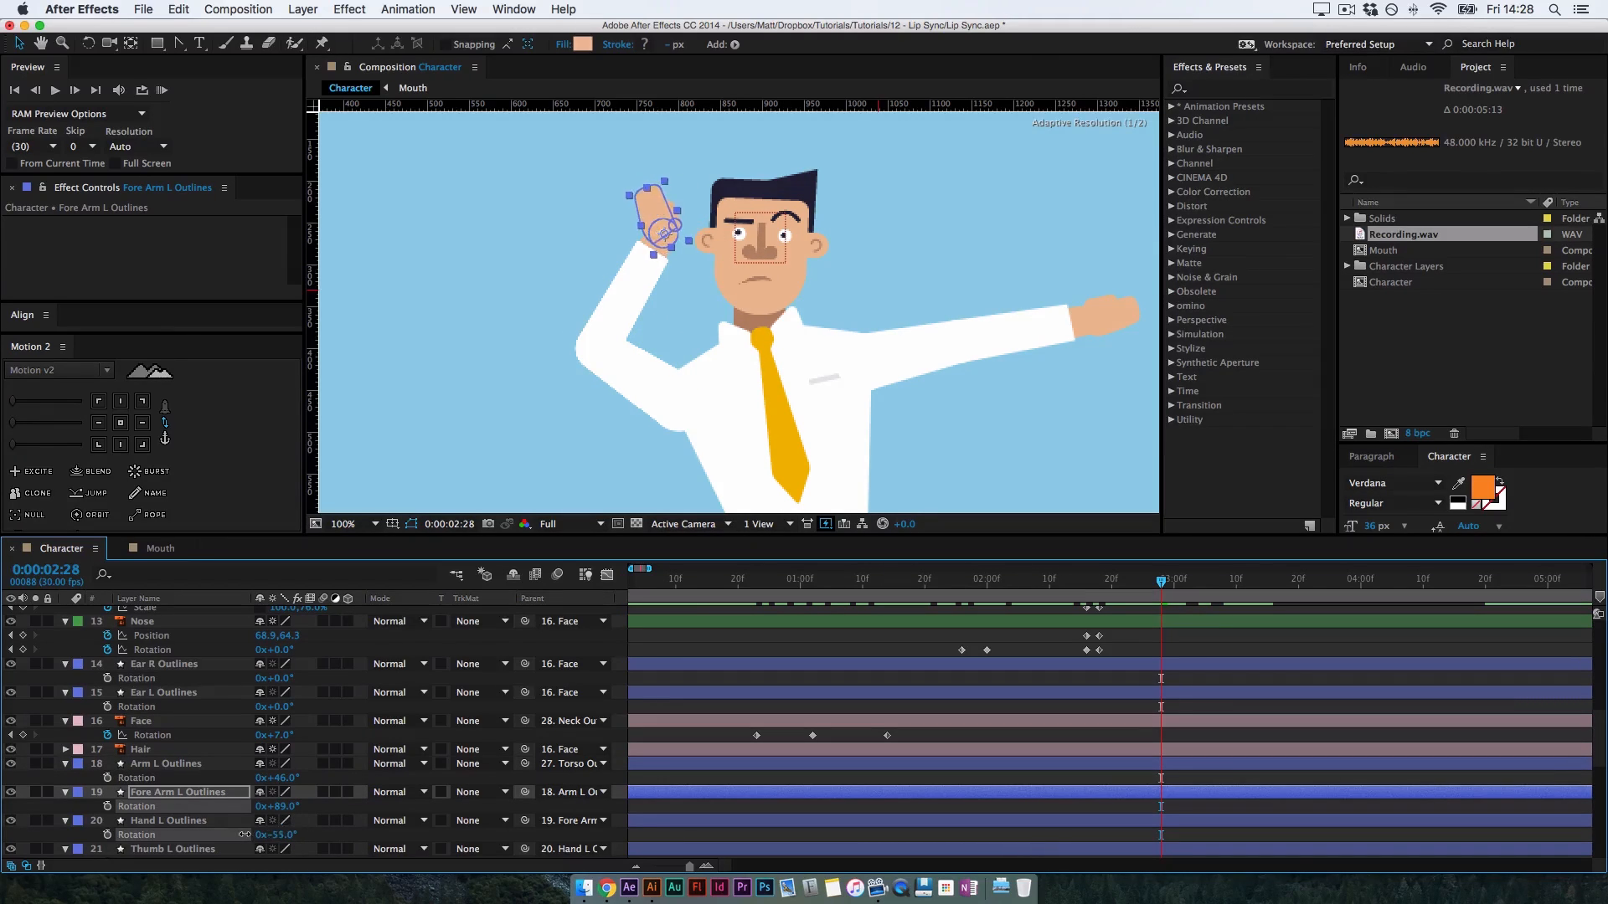
click(1102, 686)
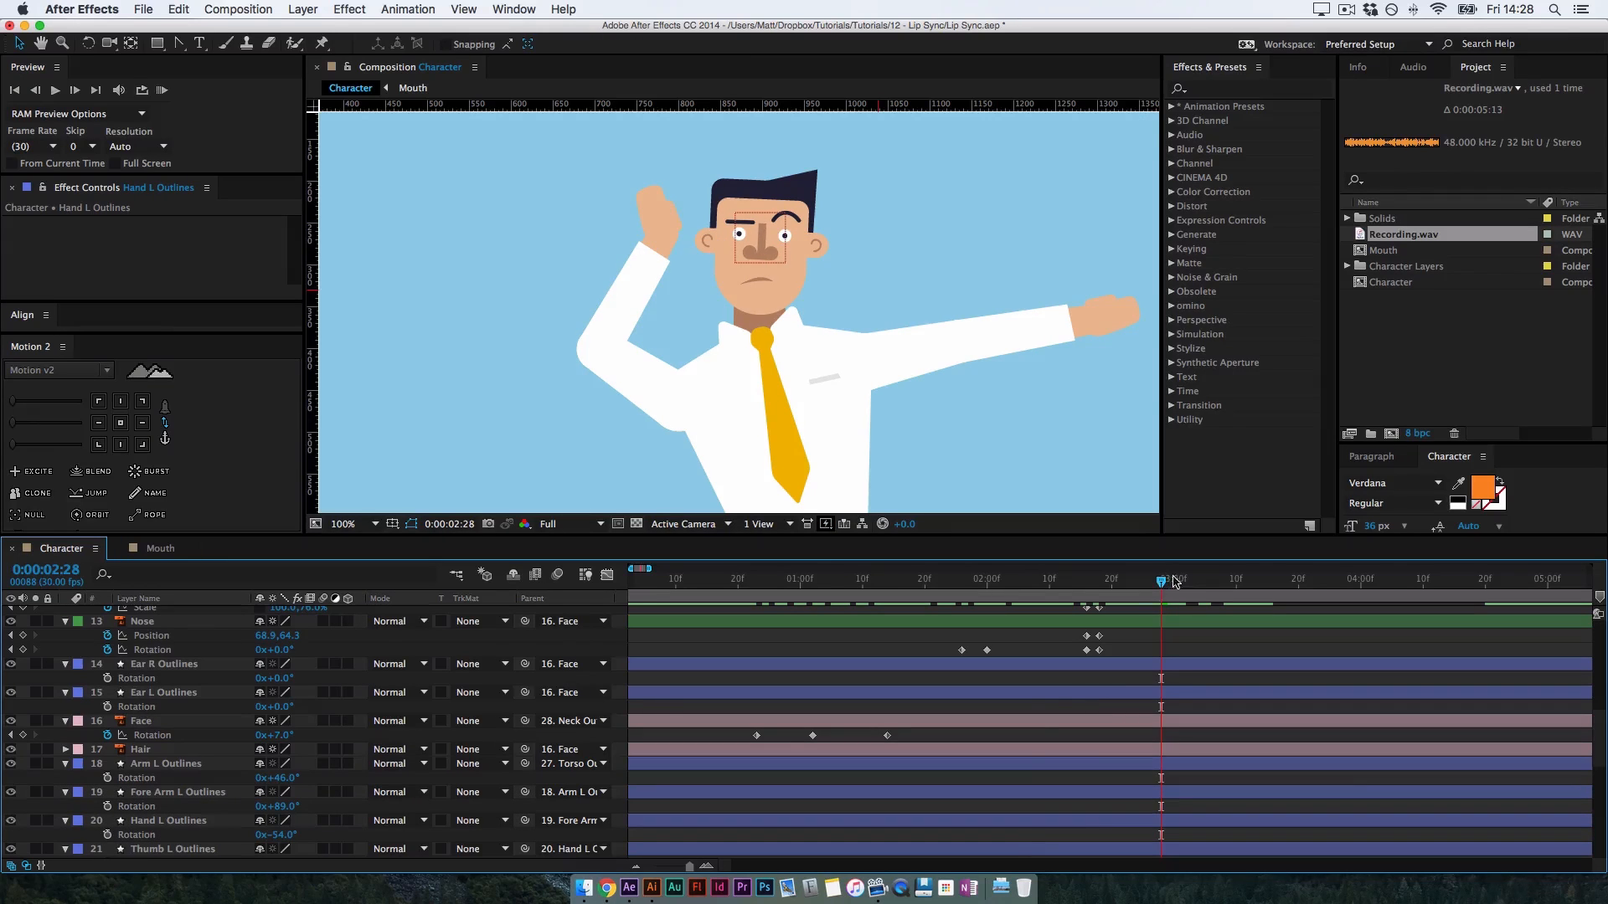
Try rotating Ear R Outlines to 18° and Ear L Outlines to -35° at 0:00:02:16
drag(1176, 581, 1086, 623)
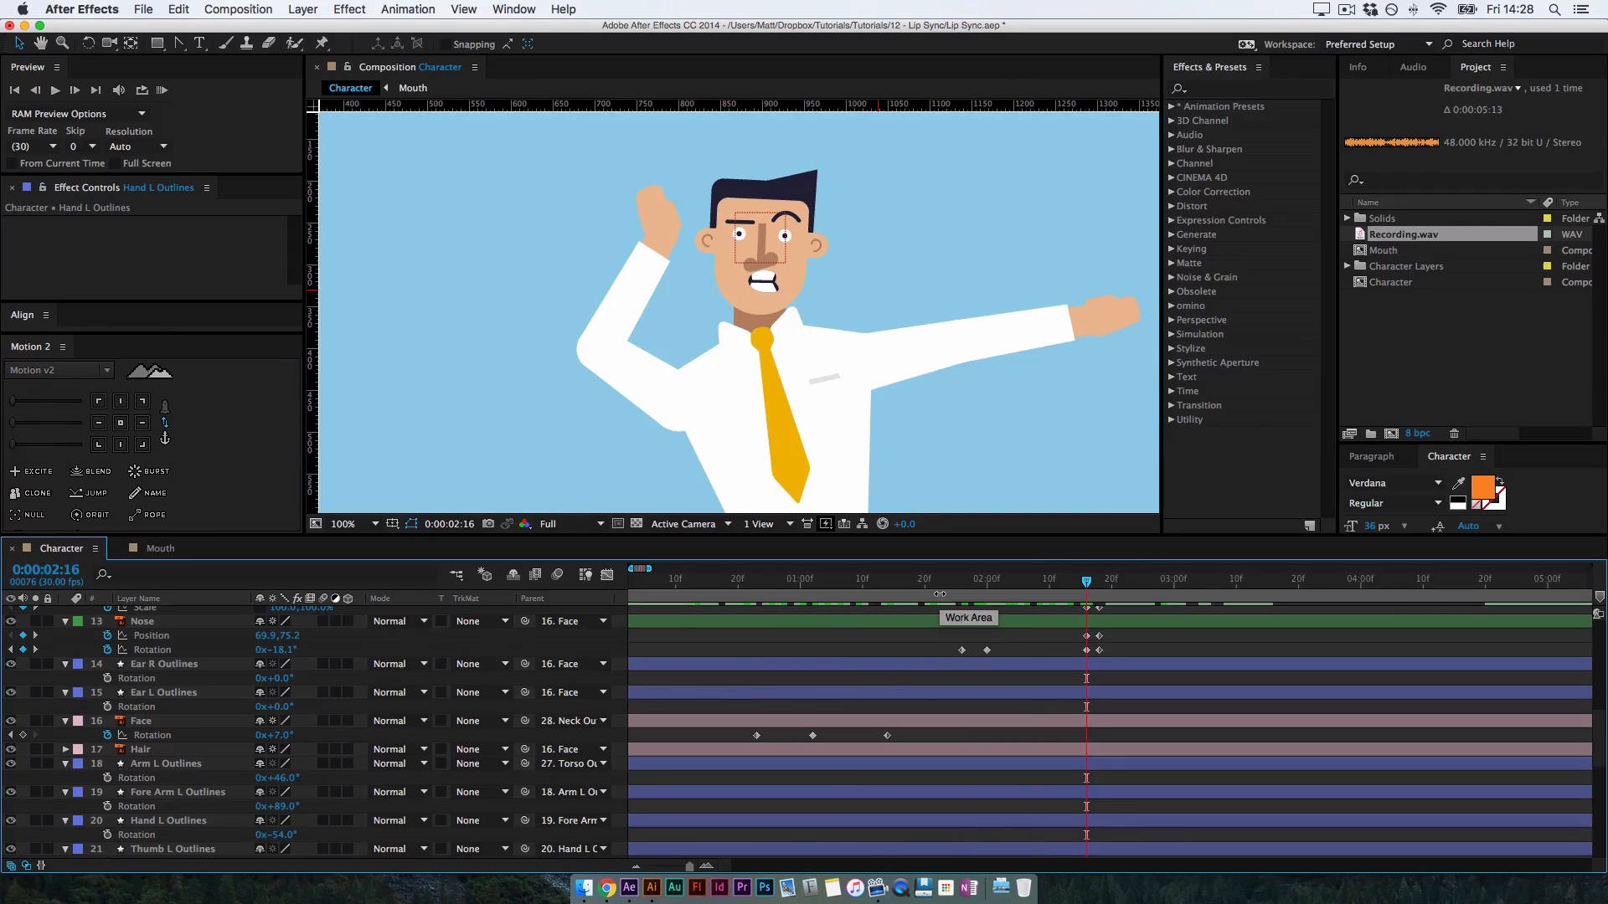
drag(871, 660, 880, 825)
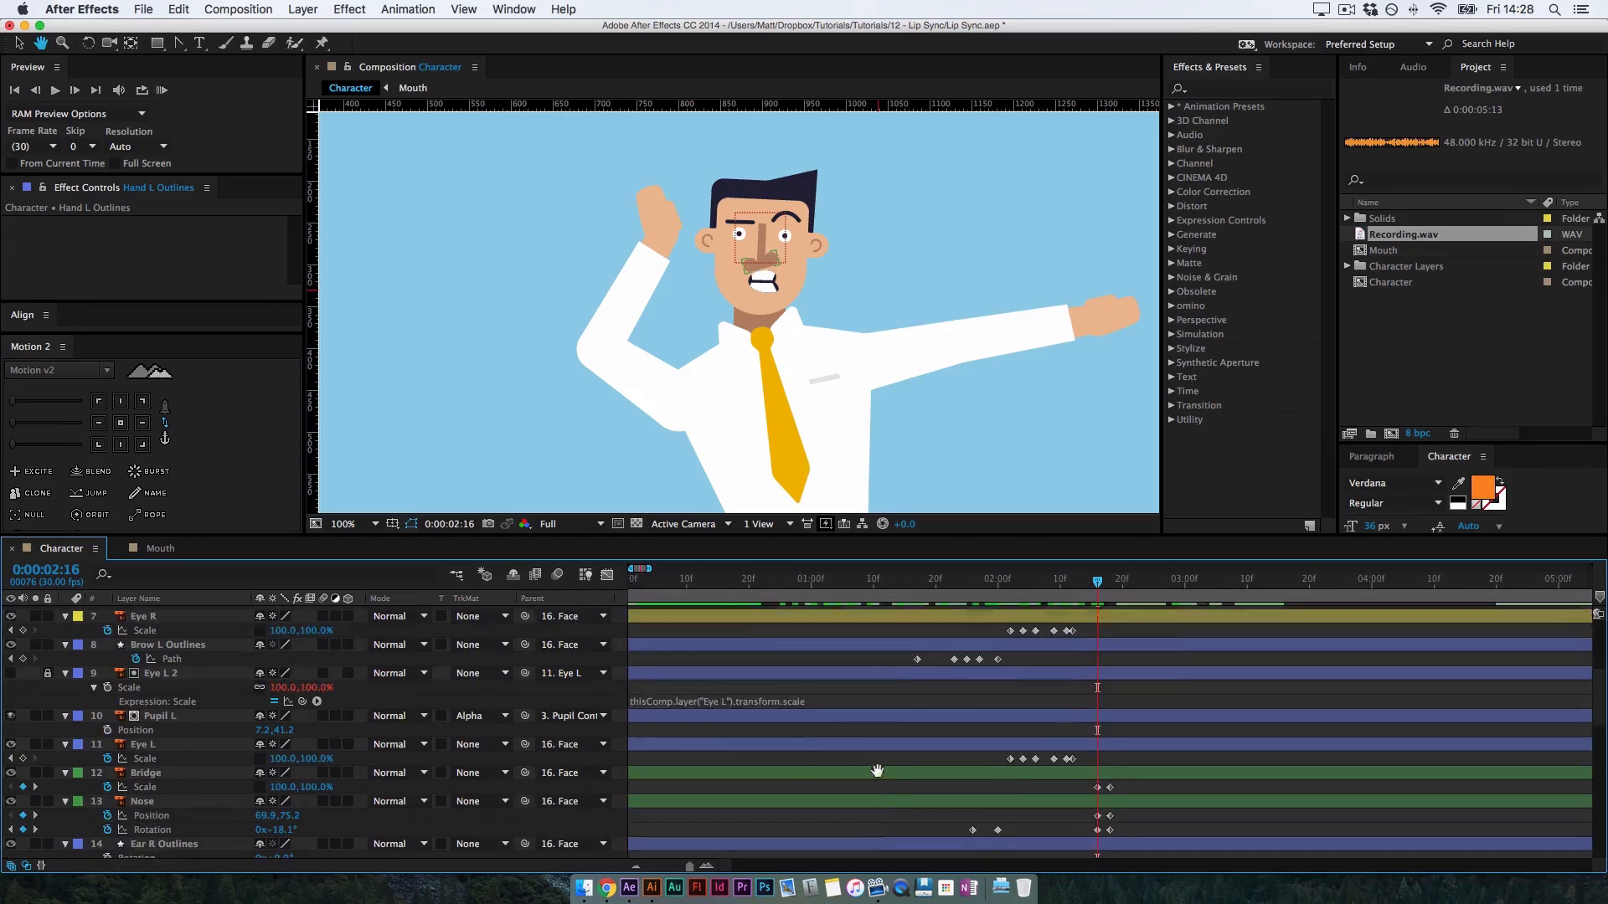
drag(896, 737, 889, 822)
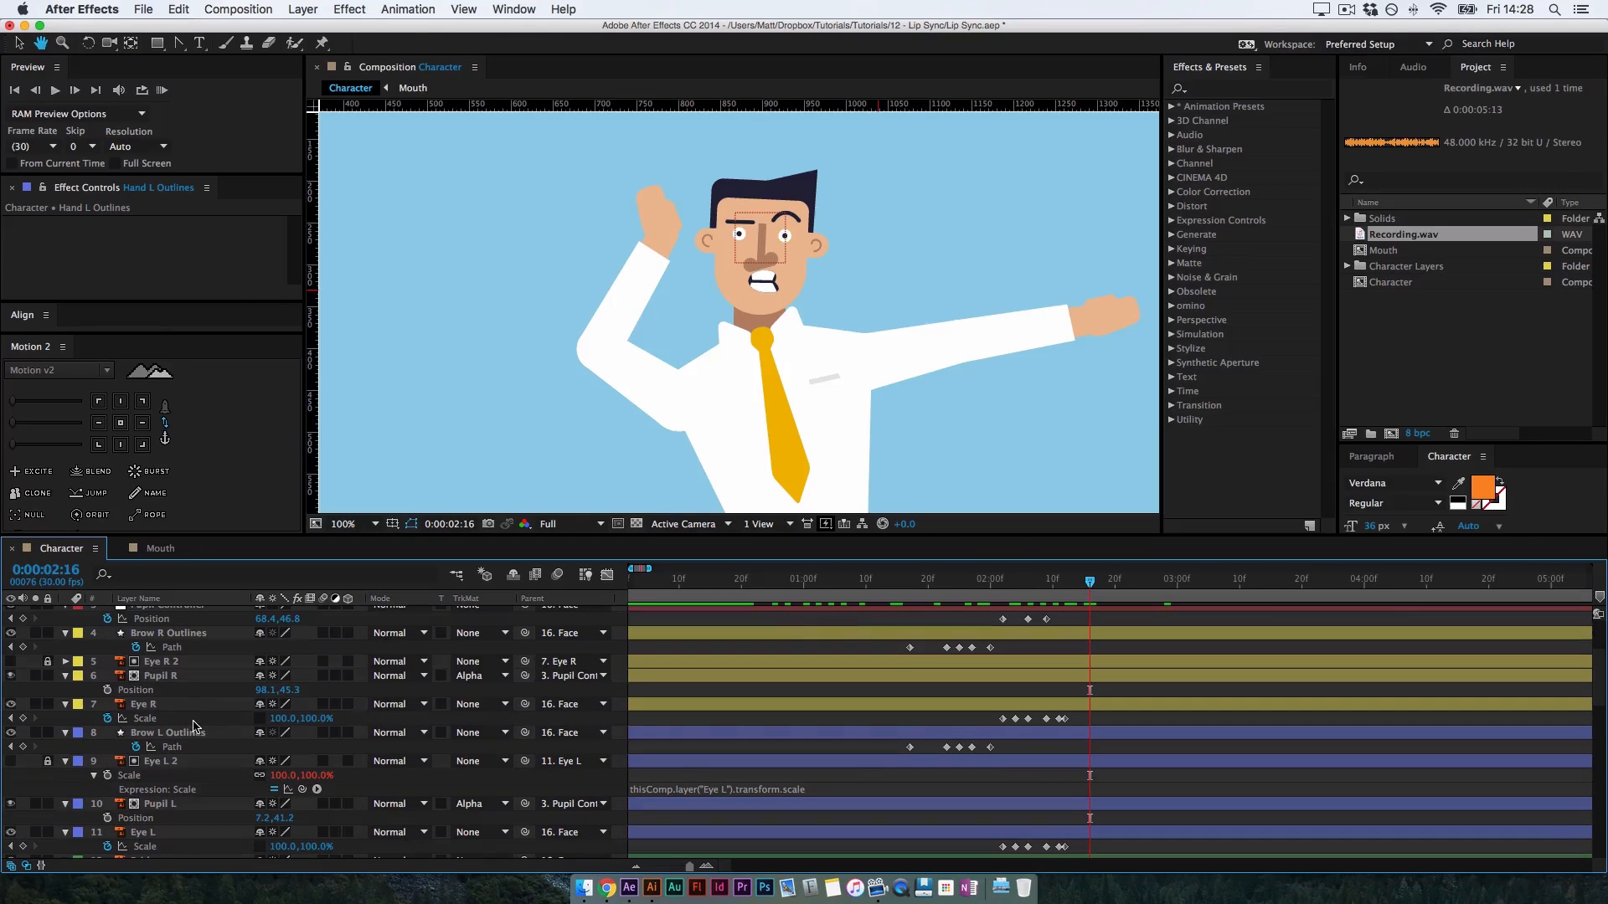
mouse_move(191, 693)
mouse_down()
mouse_move(178, 810)
mouse_move(173, 699)
mouse_up()
drag(158, 794, 173, 734)
drag(190, 829, 190, 721)
click(188, 758)
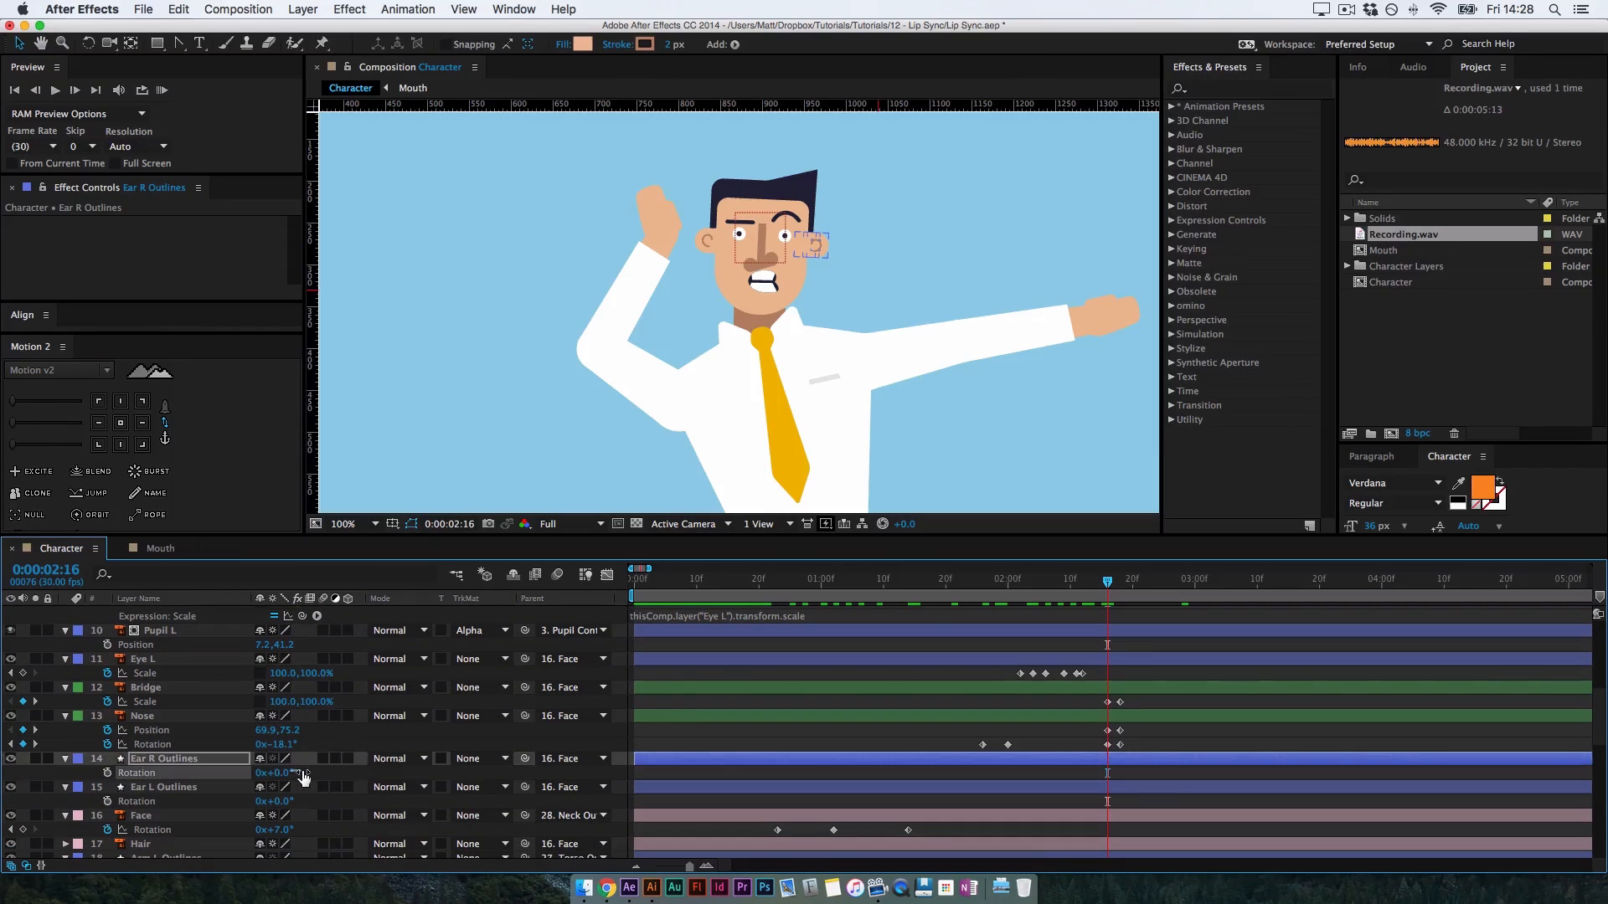
drag(308, 774, 261, 813)
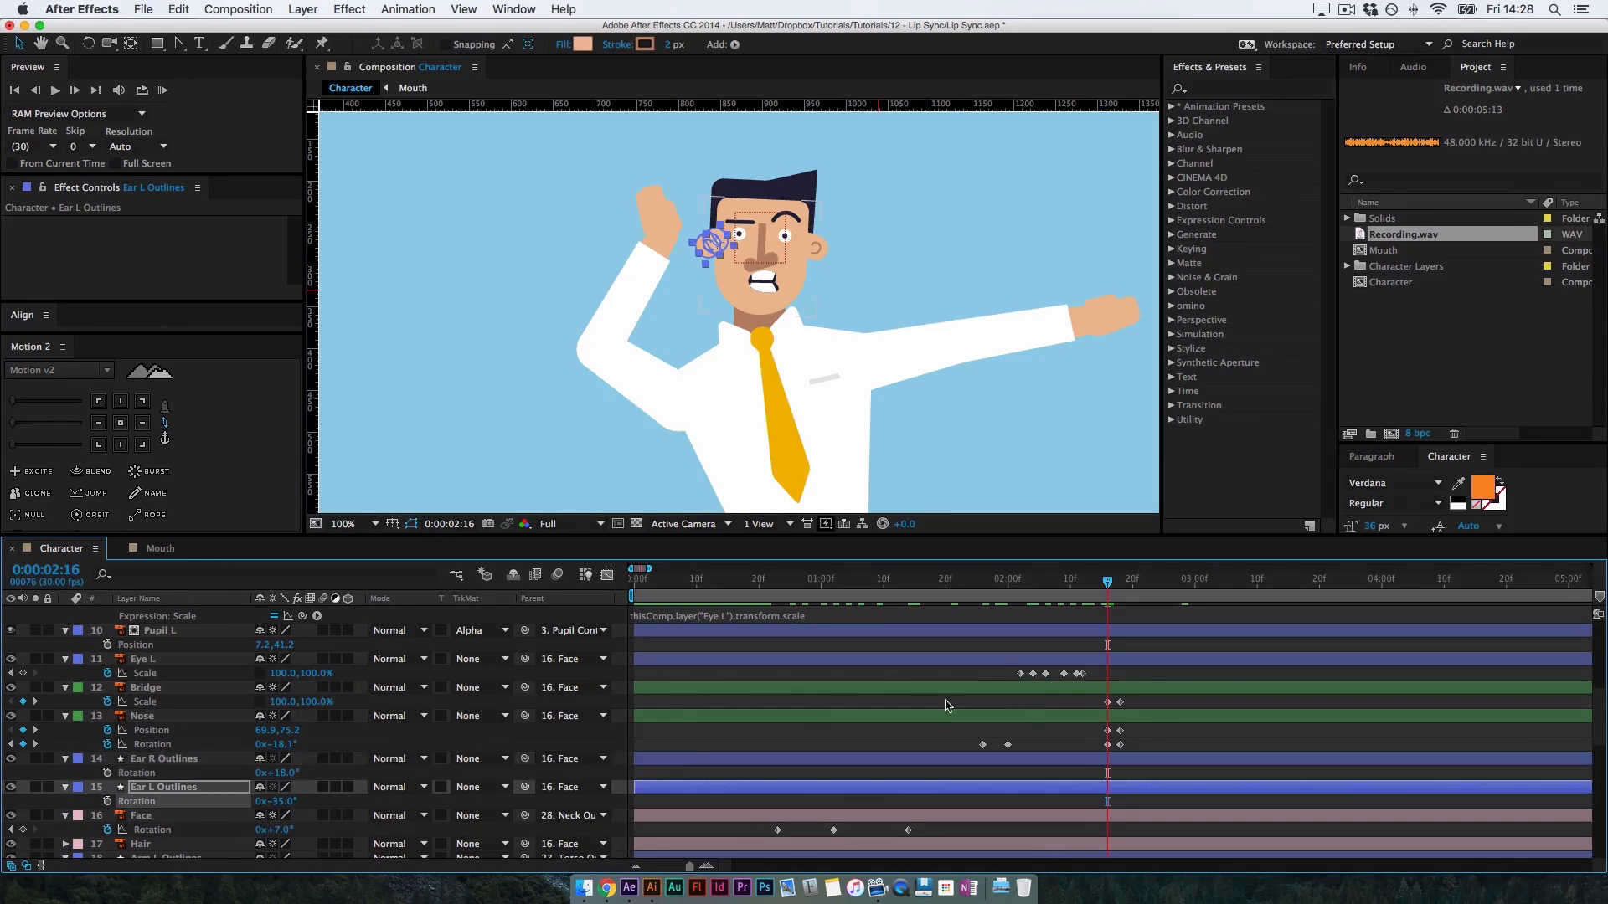
click(1146, 735)
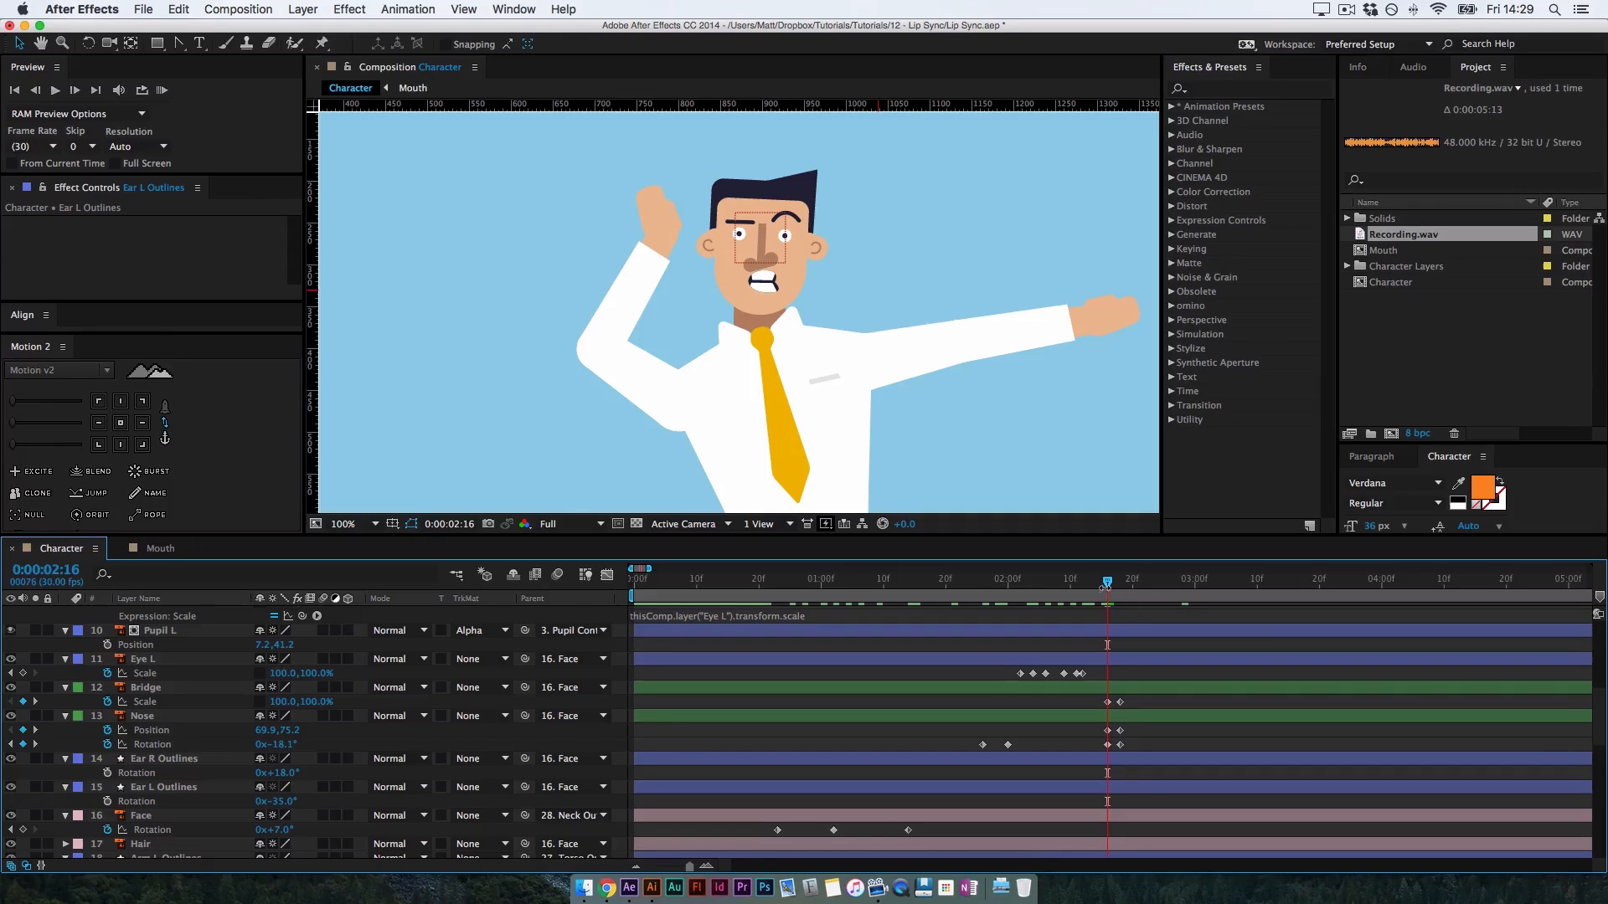
At 0:00:00:22, set the Rotation of Ear R Outlines and Ear L Outlines to 0° and keyframe both
drag(1106, 584, 812, 648)
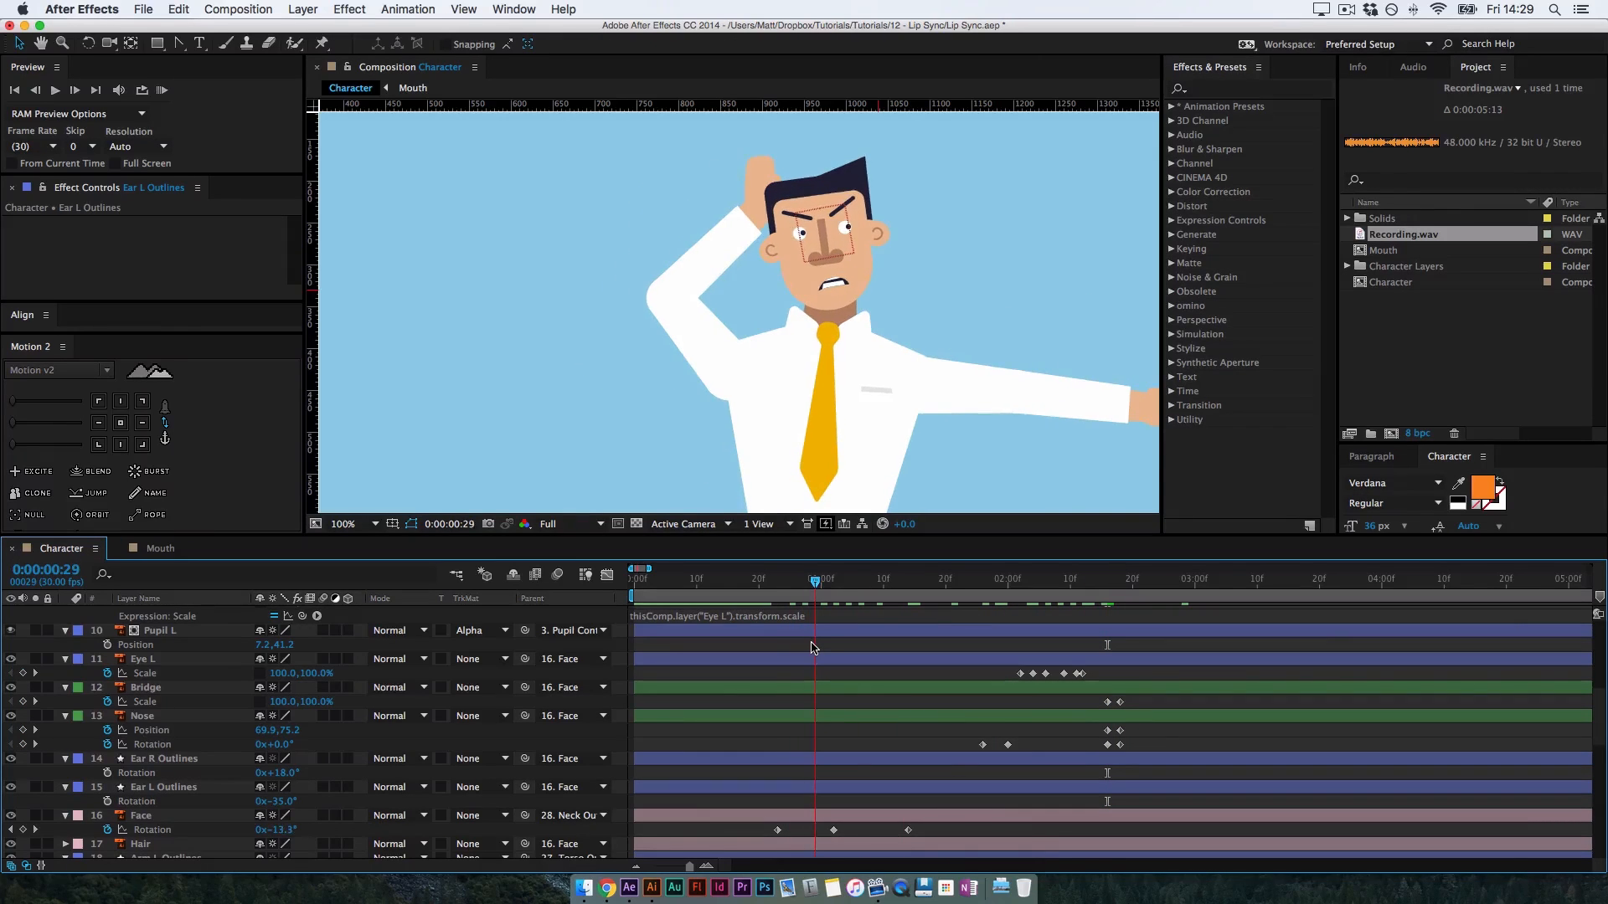
drag(813, 584, 771, 583)
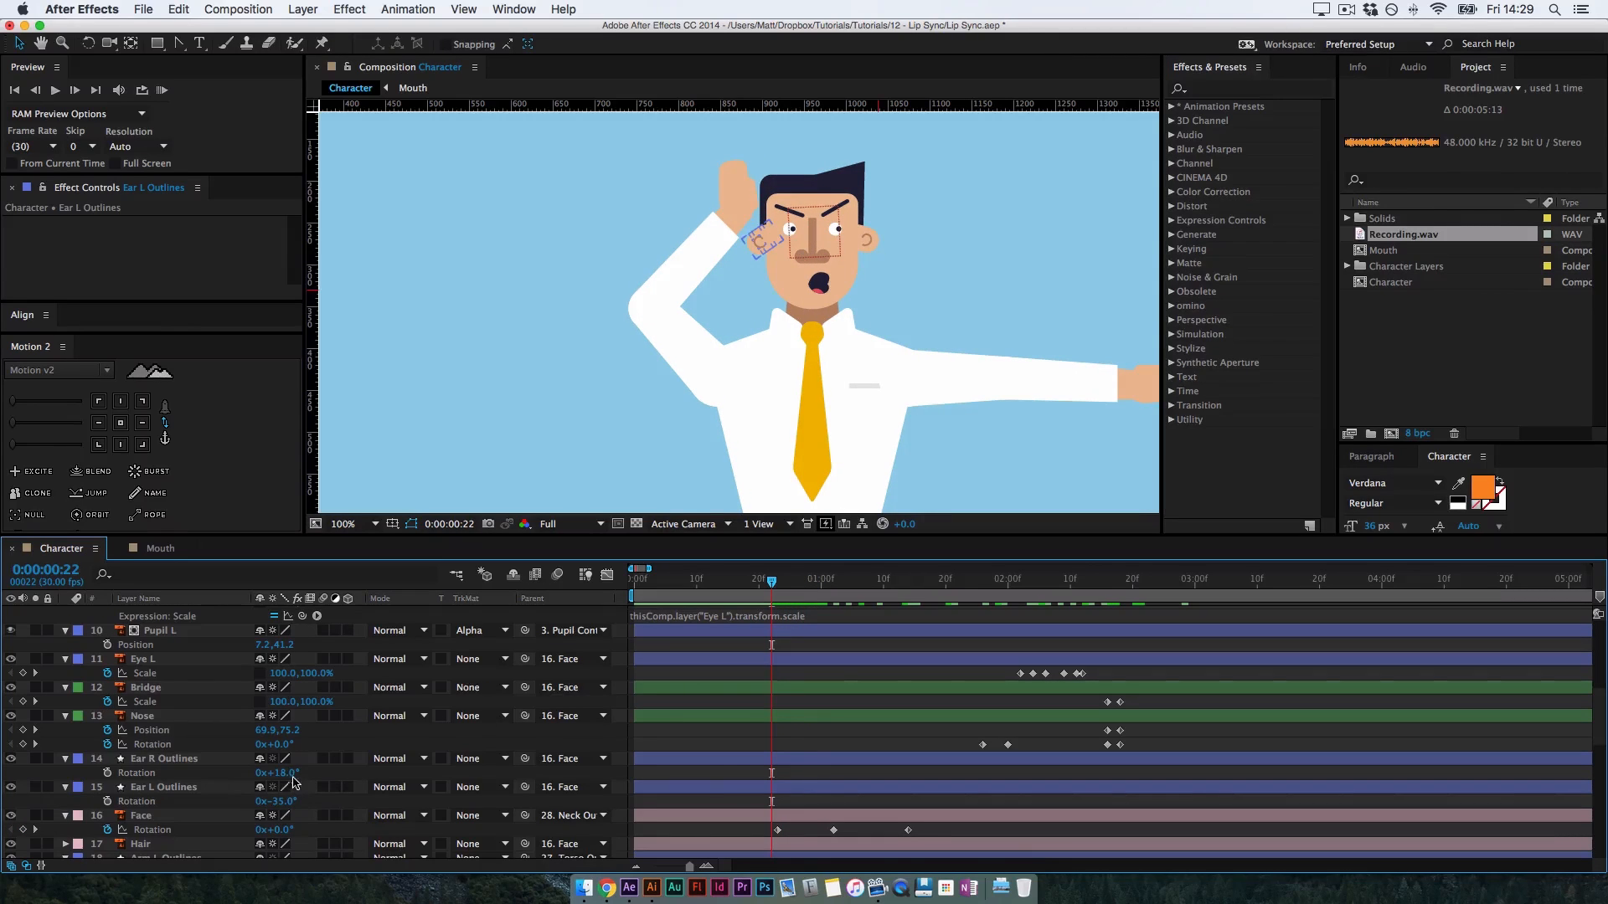
click(289, 772)
text(0)
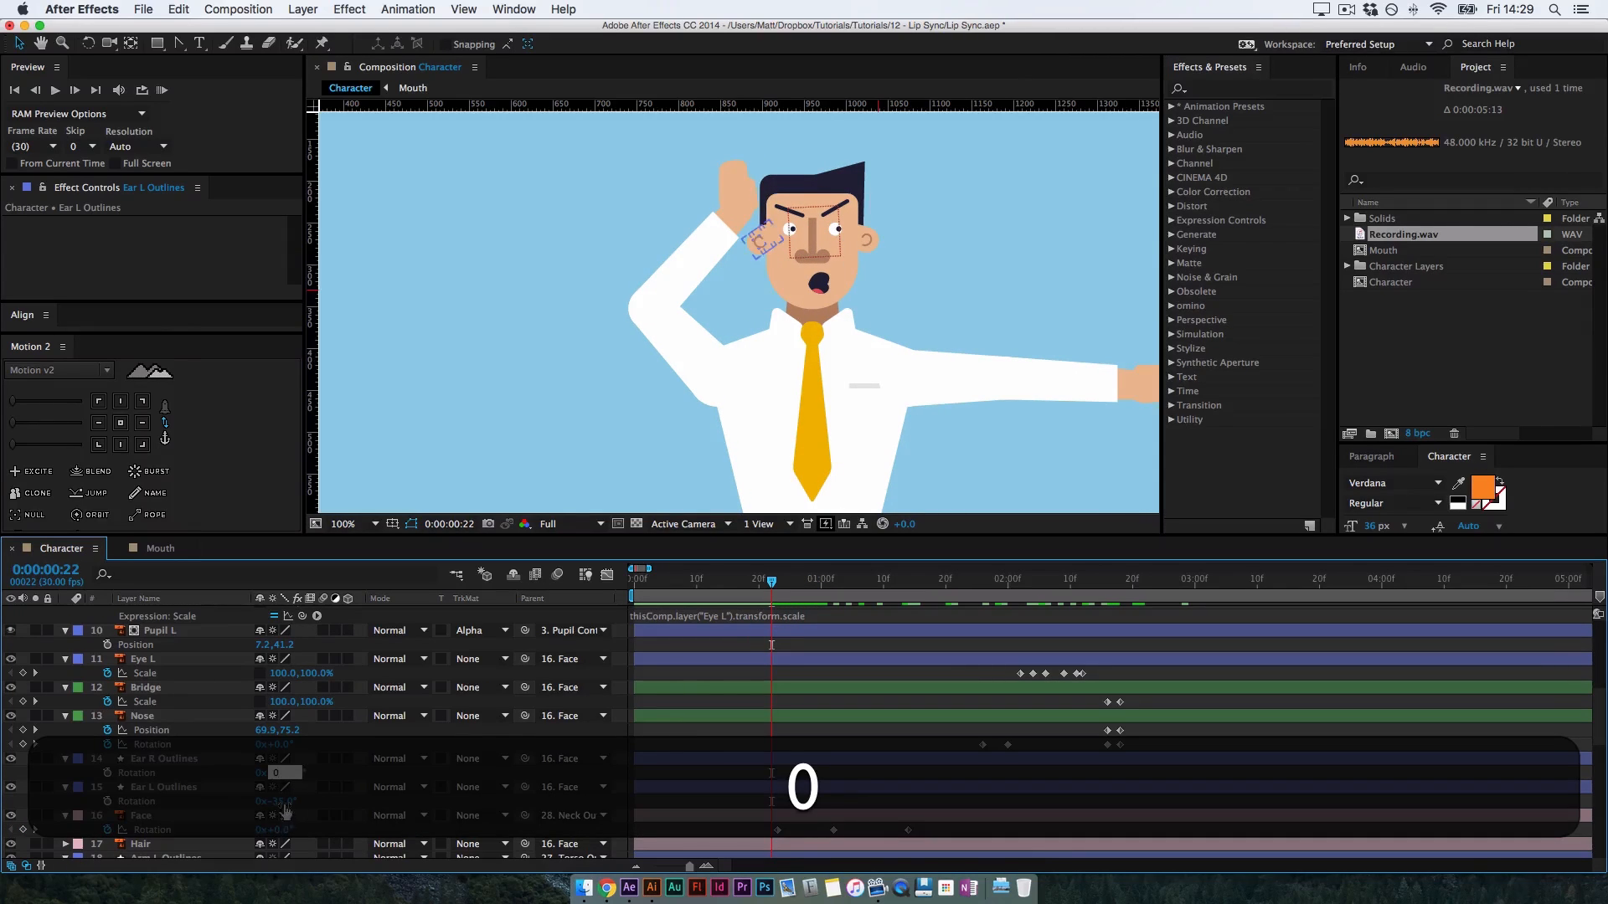
key(Return)
click(283, 802)
text(0)
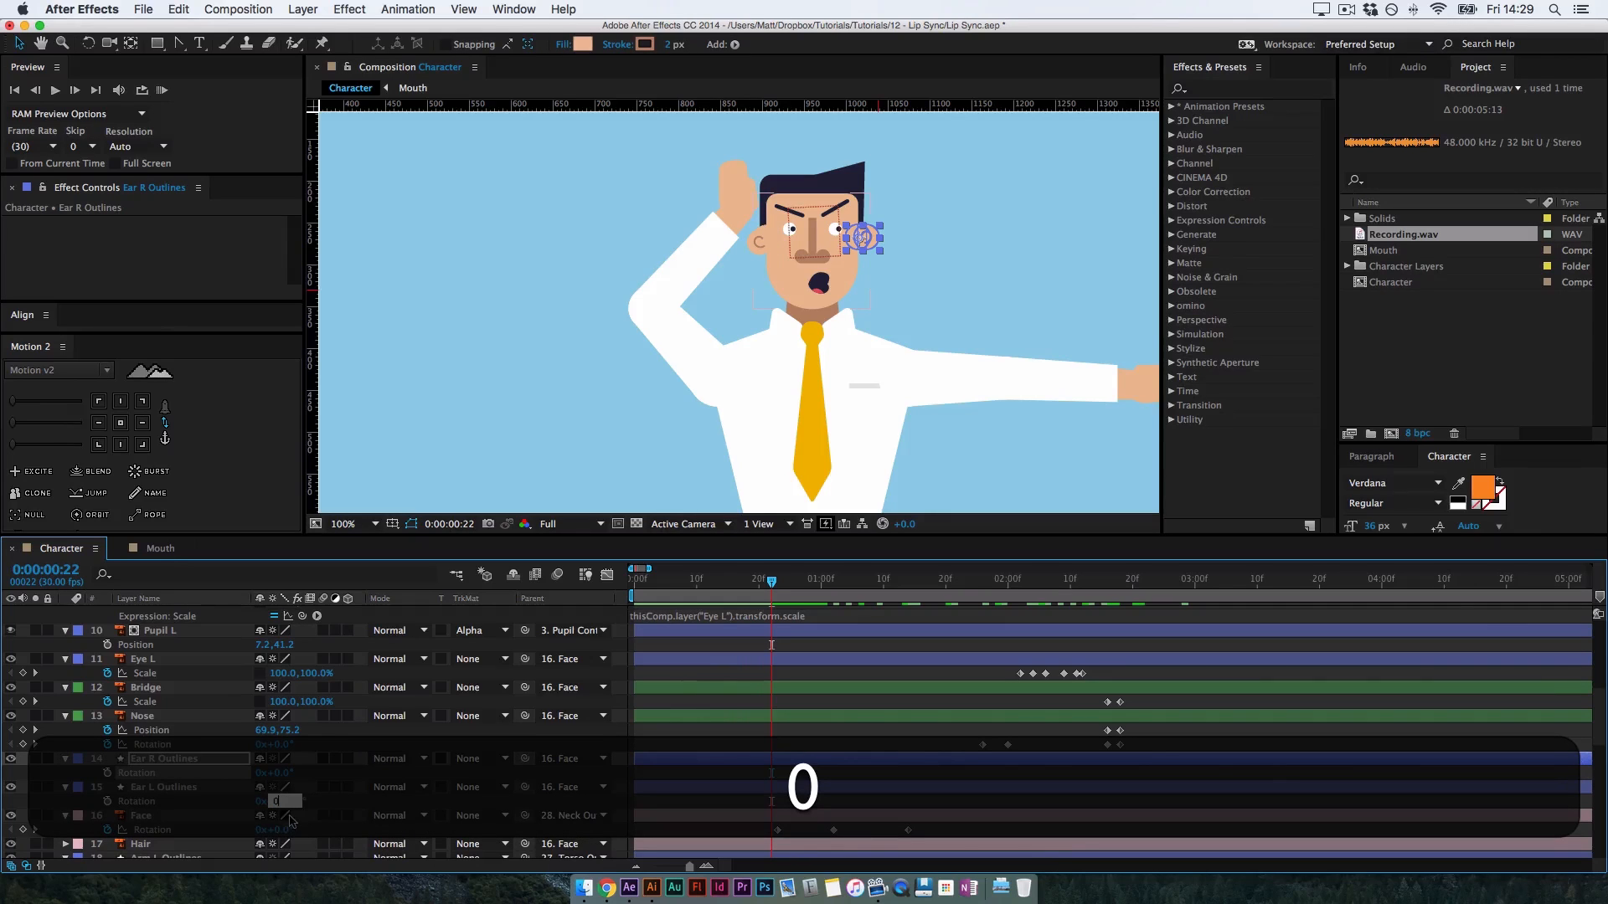
key(Return)
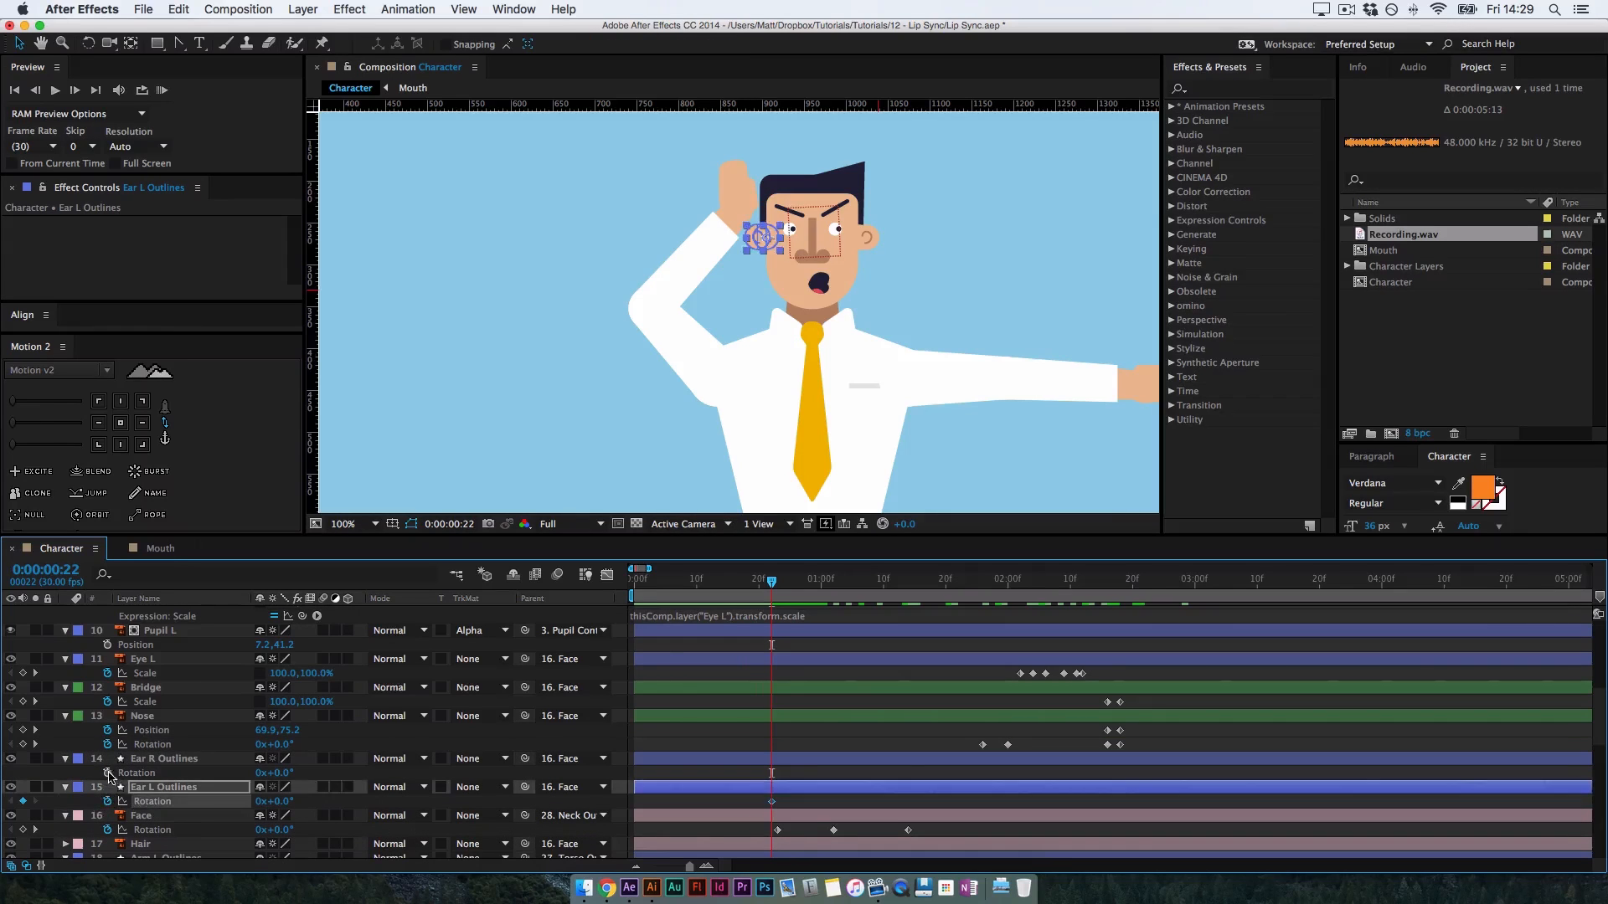
At 0:00:01:02, keyframe Ear R Outlines Rotation at 12° and Ear L Outlines Rotation at -11°
drag(774, 582, 835, 603)
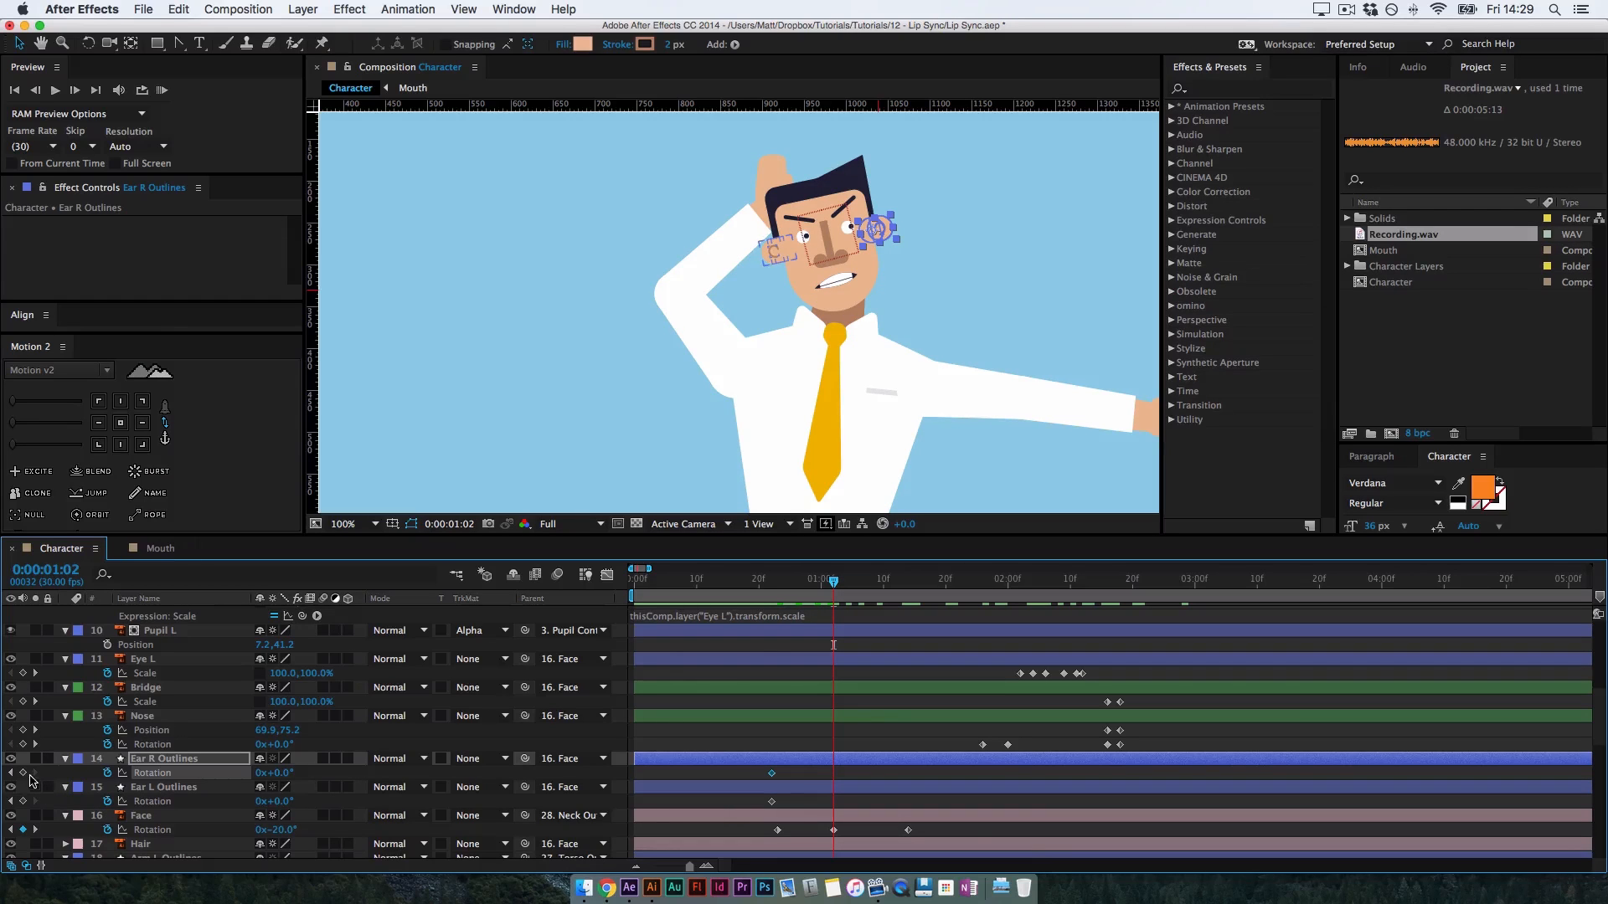
click(23, 802)
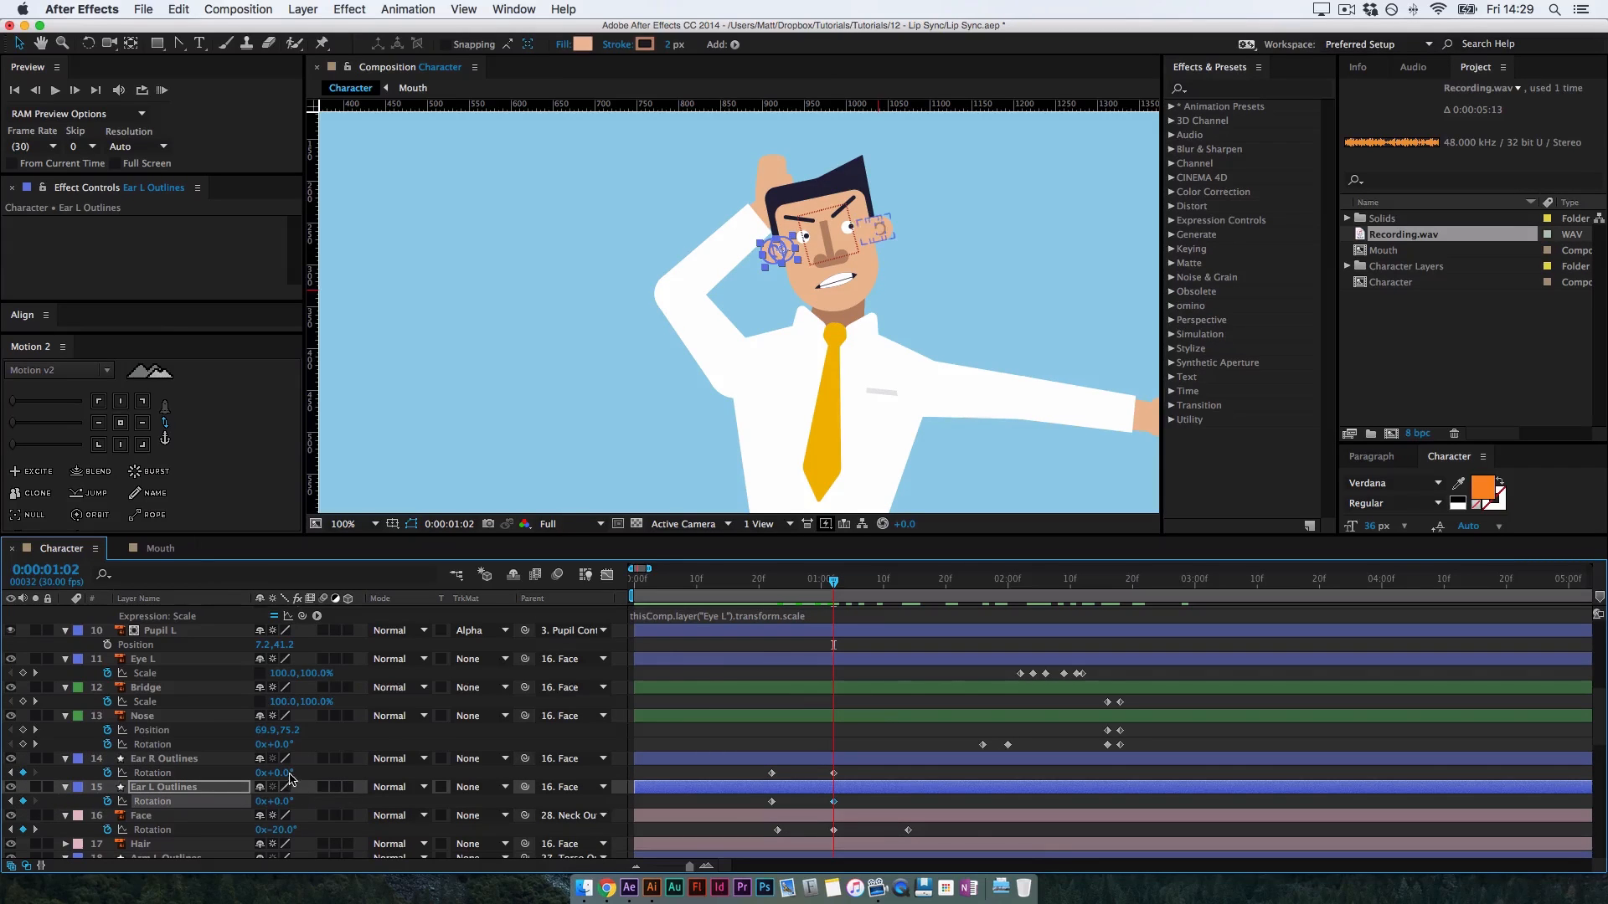
click(281, 773)
drag(278, 773, 279, 806)
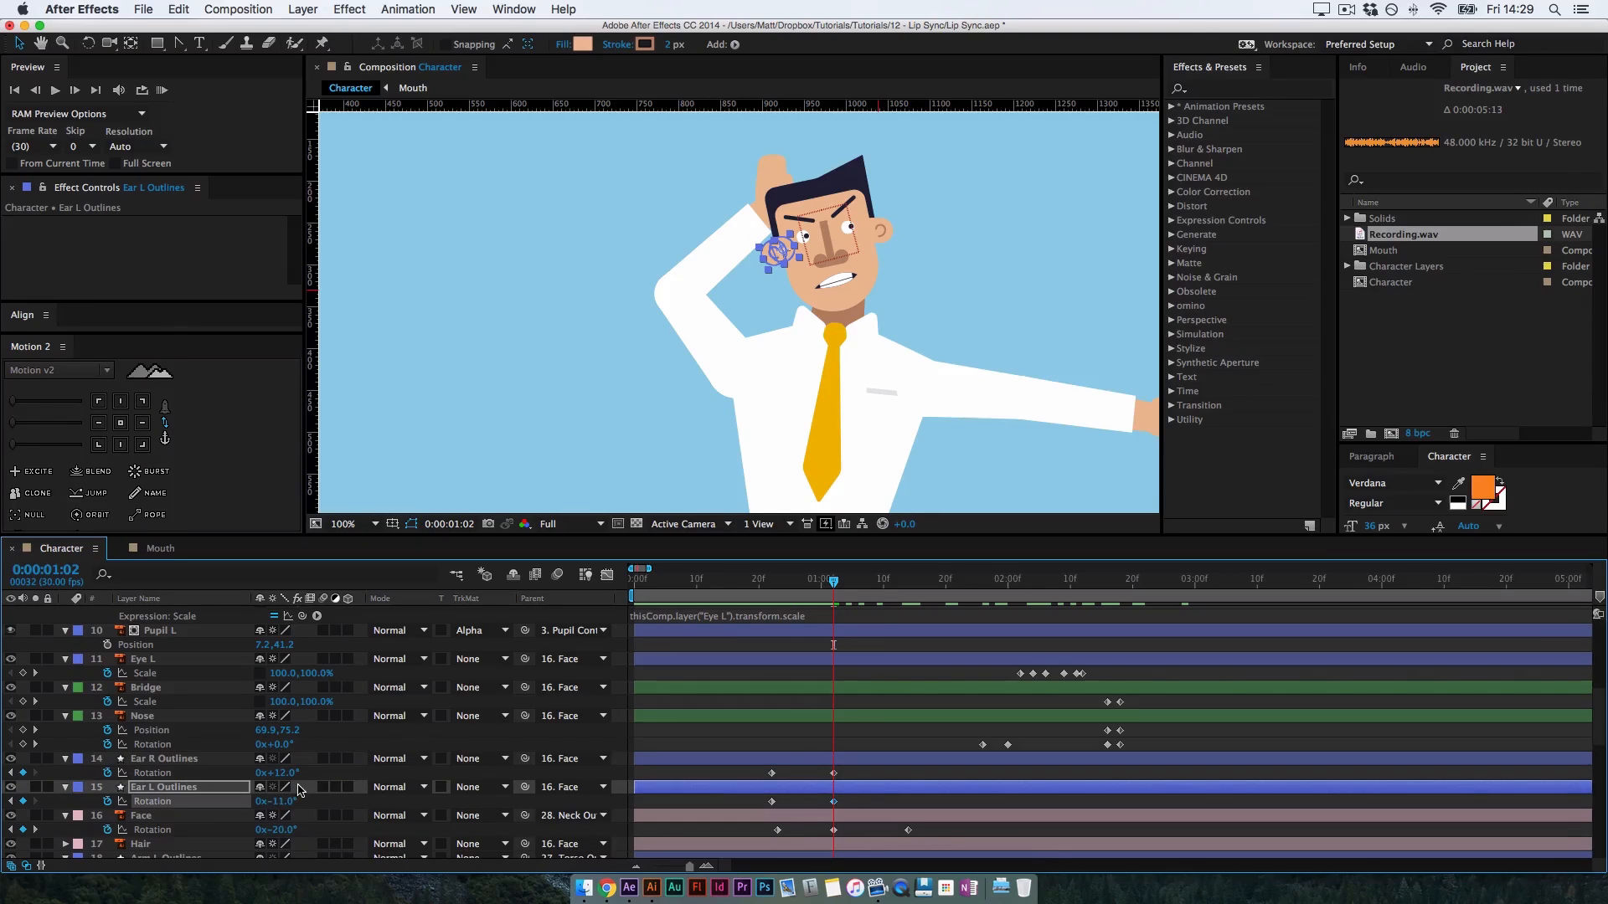
At 0:00:01:04, keyframe Ear R Outlines Rotation at -14° and Ear L Outlines Rotation at 15°
key(super+Right)
key(super+Right)
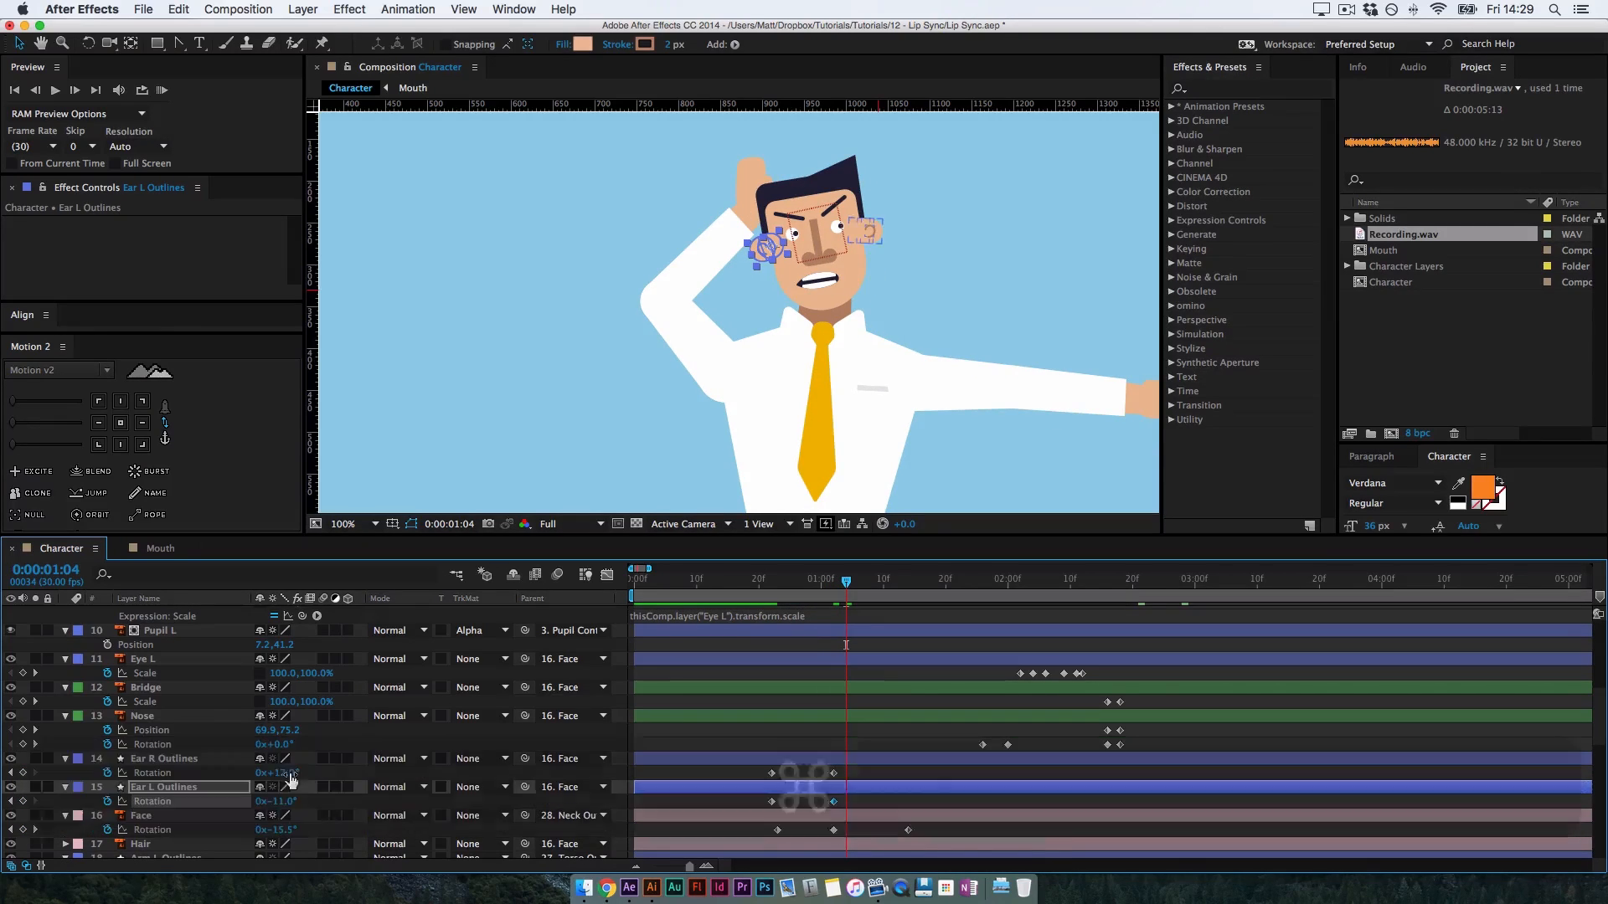
click(281, 772)
click(311, 773)
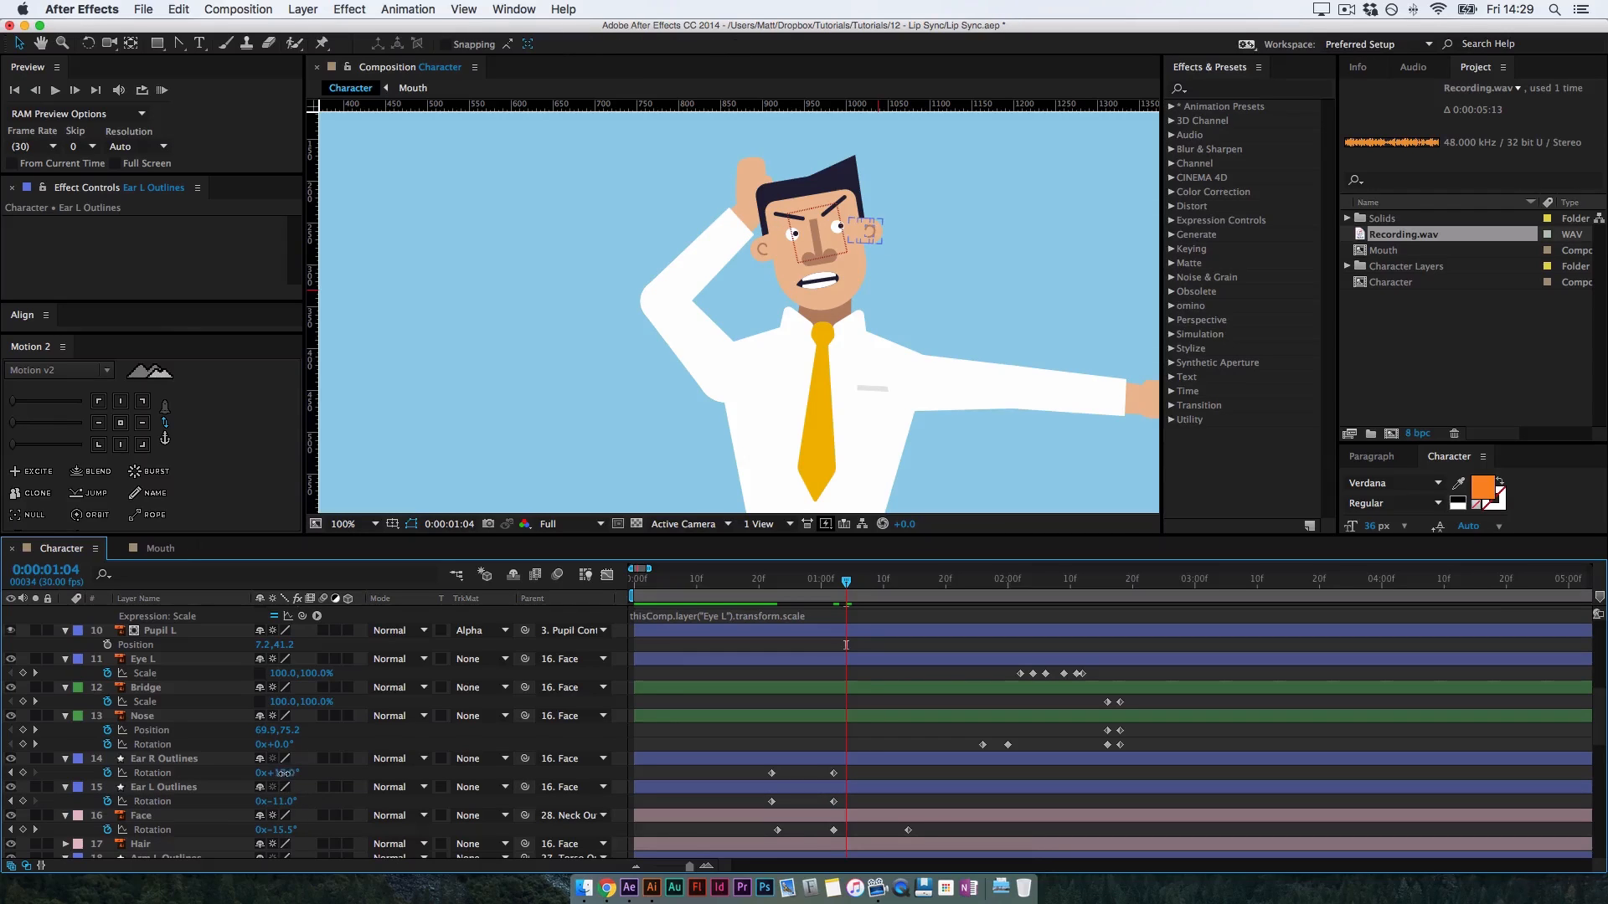
drag(283, 773, 311, 804)
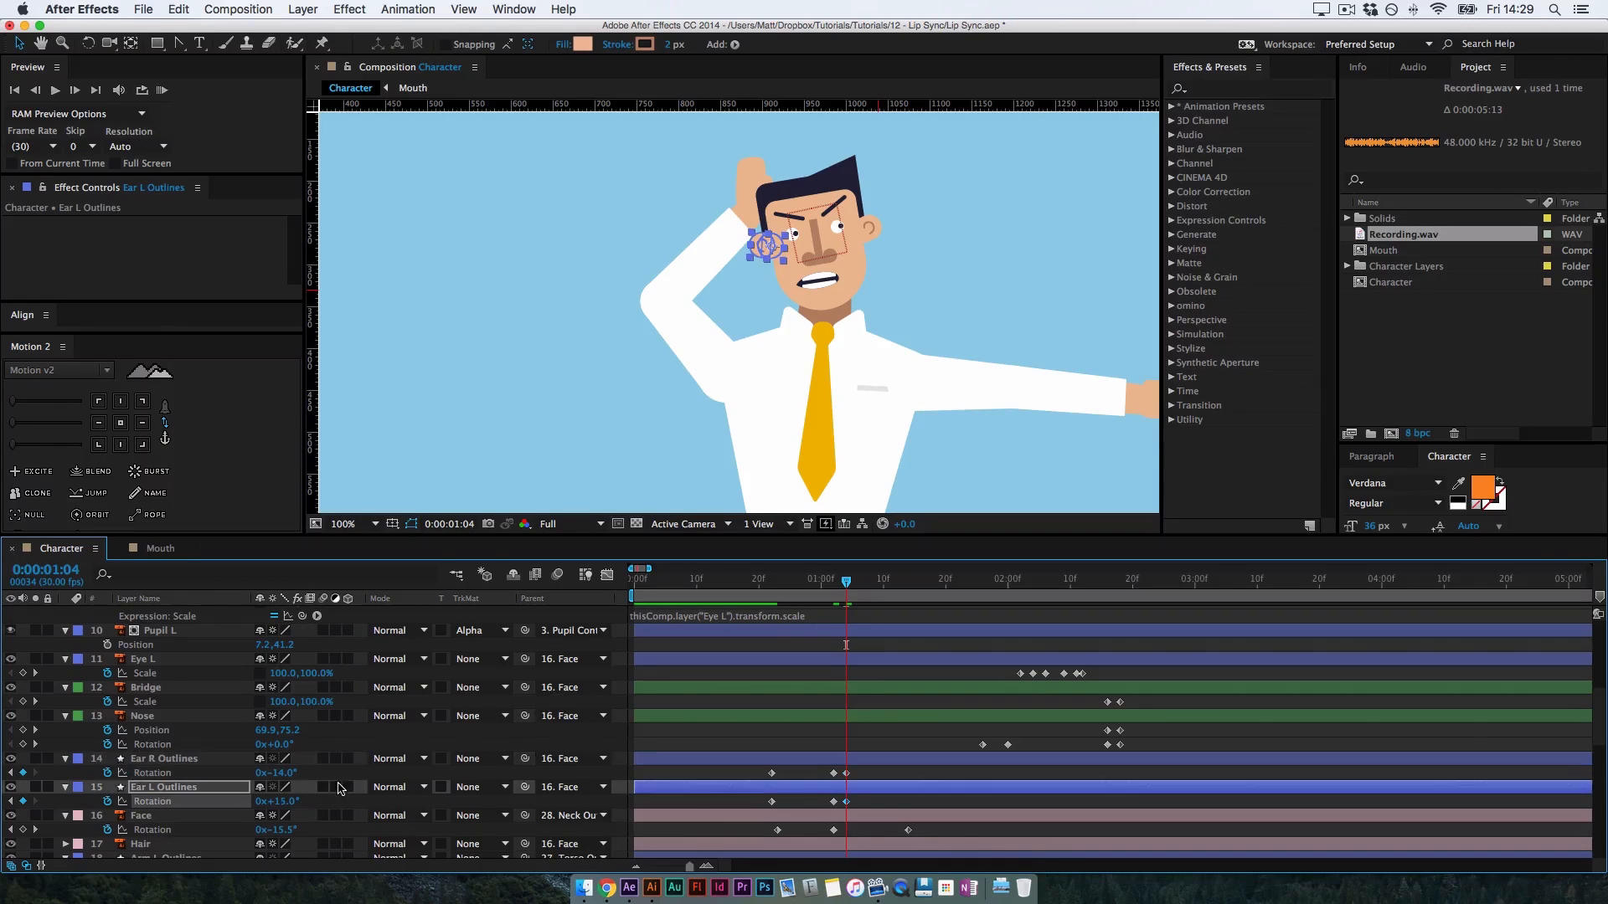
Copy the first 0° Rotation keyframes of both ear layers and paste them at 0:00:01:06
drag(846, 583, 859, 589)
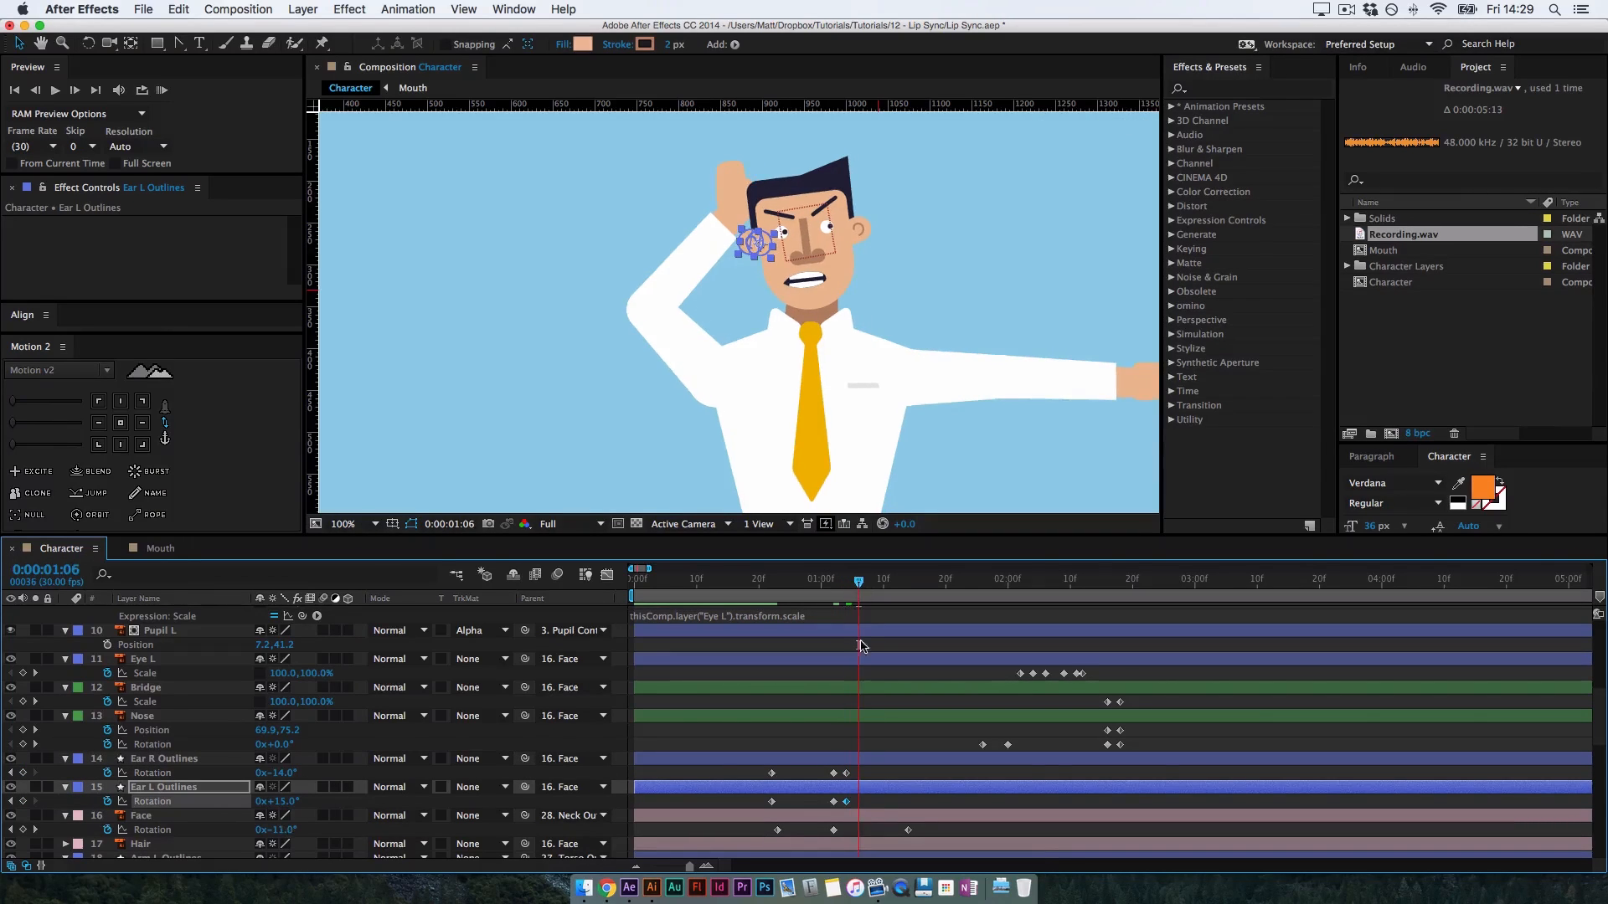
drag(779, 771, 764, 804)
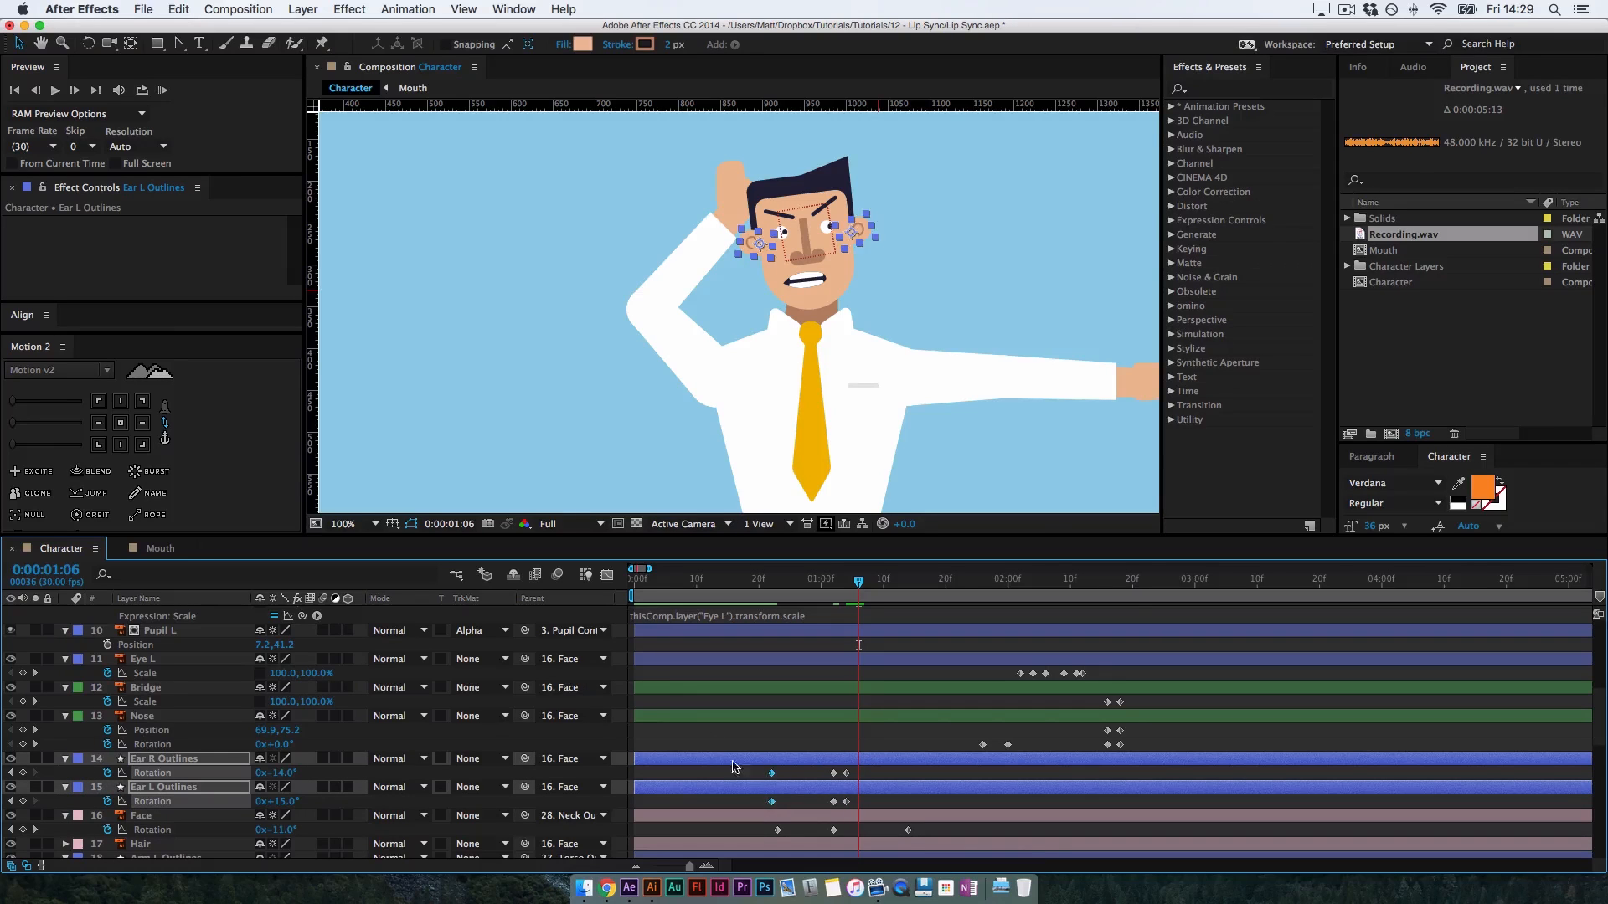
click(41, 494)
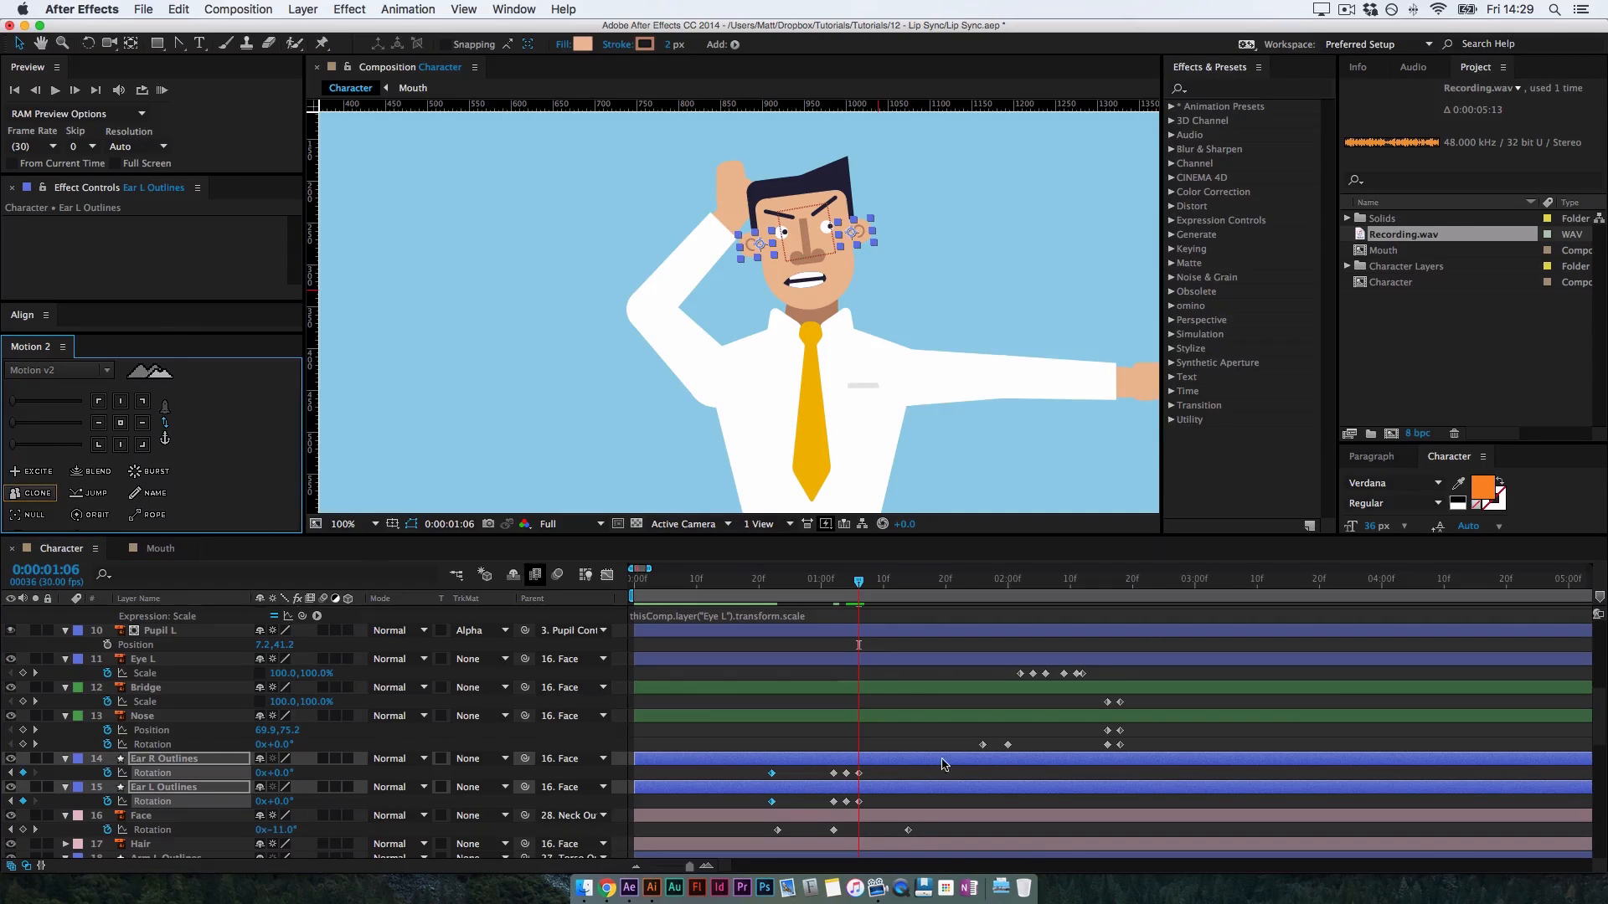
click(881, 760)
click(873, 730)
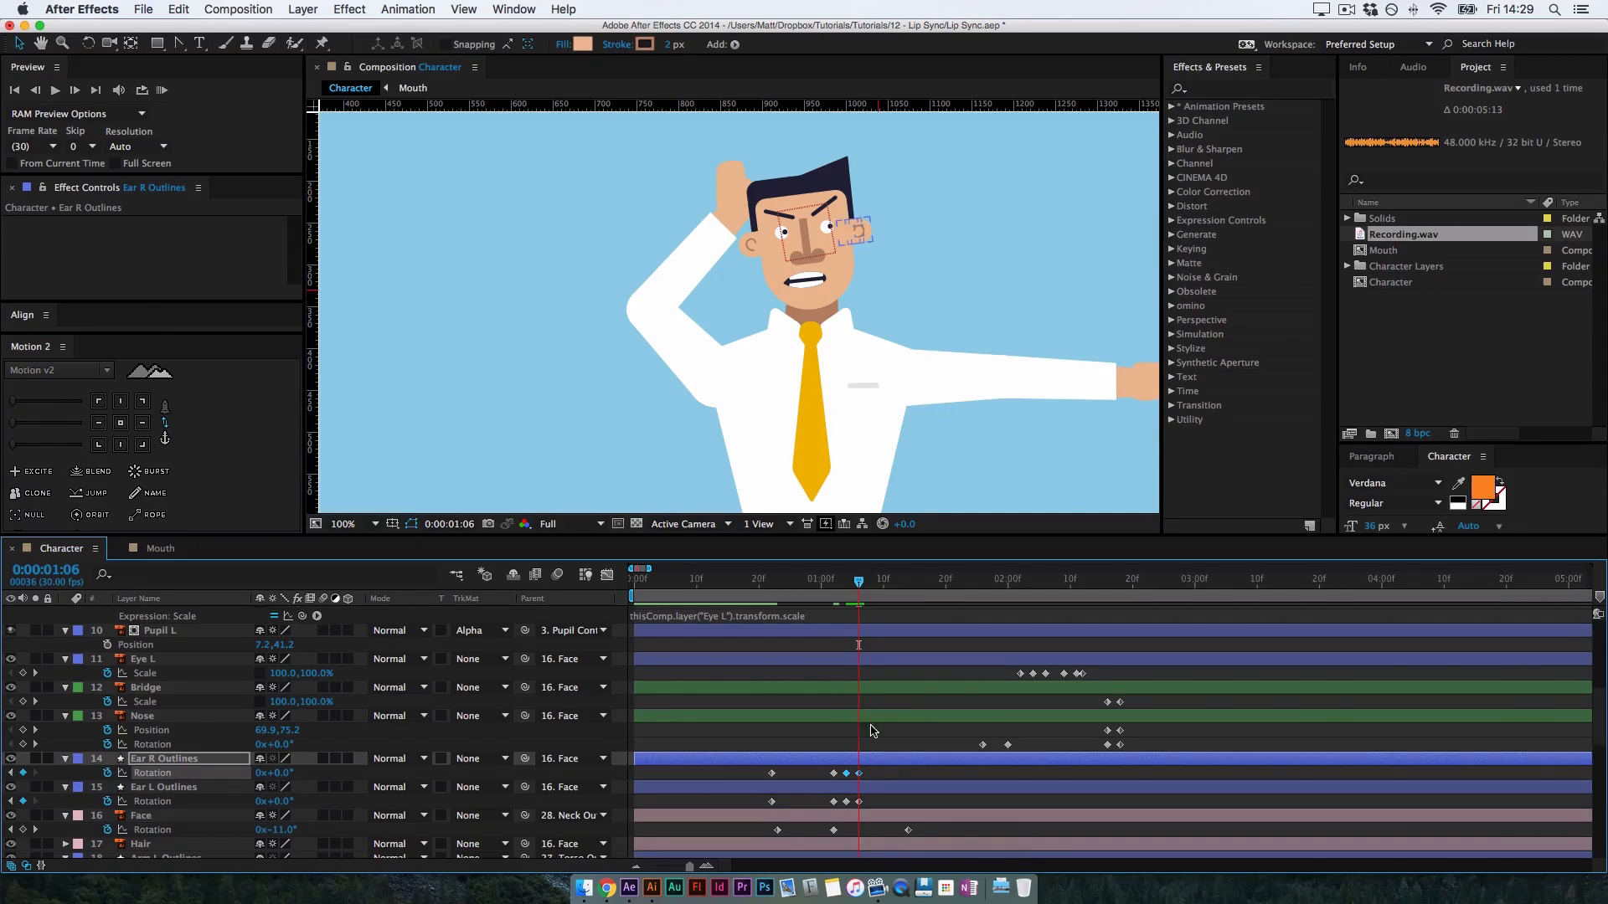
Try shifting the first Rotation keyframes of both ears to 0:00:01:00
drag(857, 584, 828, 609)
drag(784, 772, 765, 808)
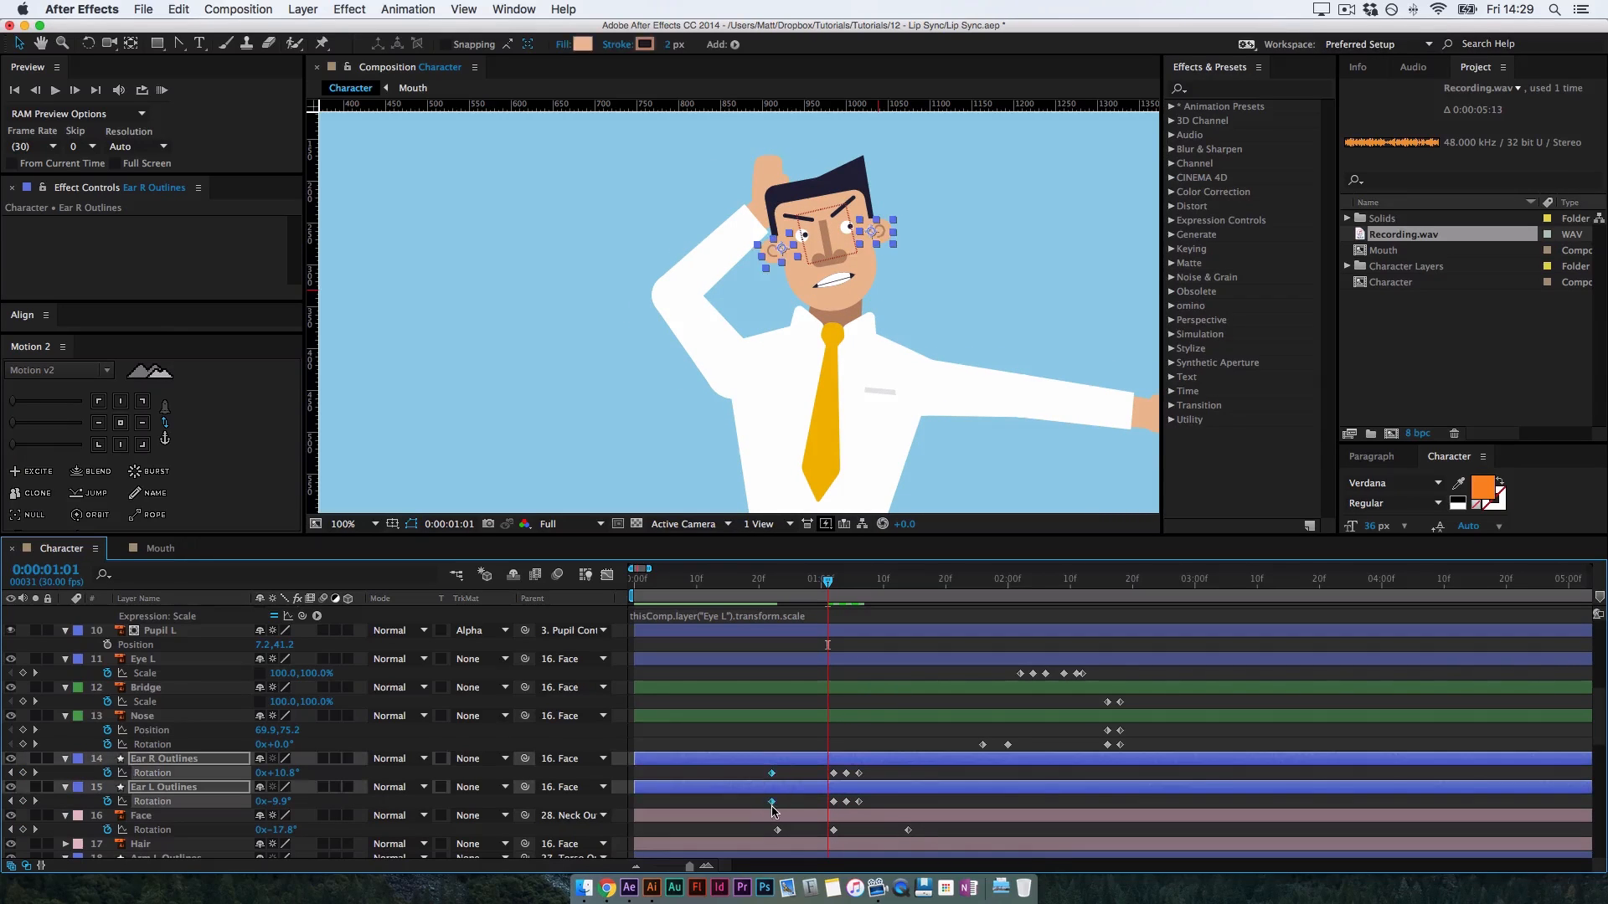
click(825, 681)
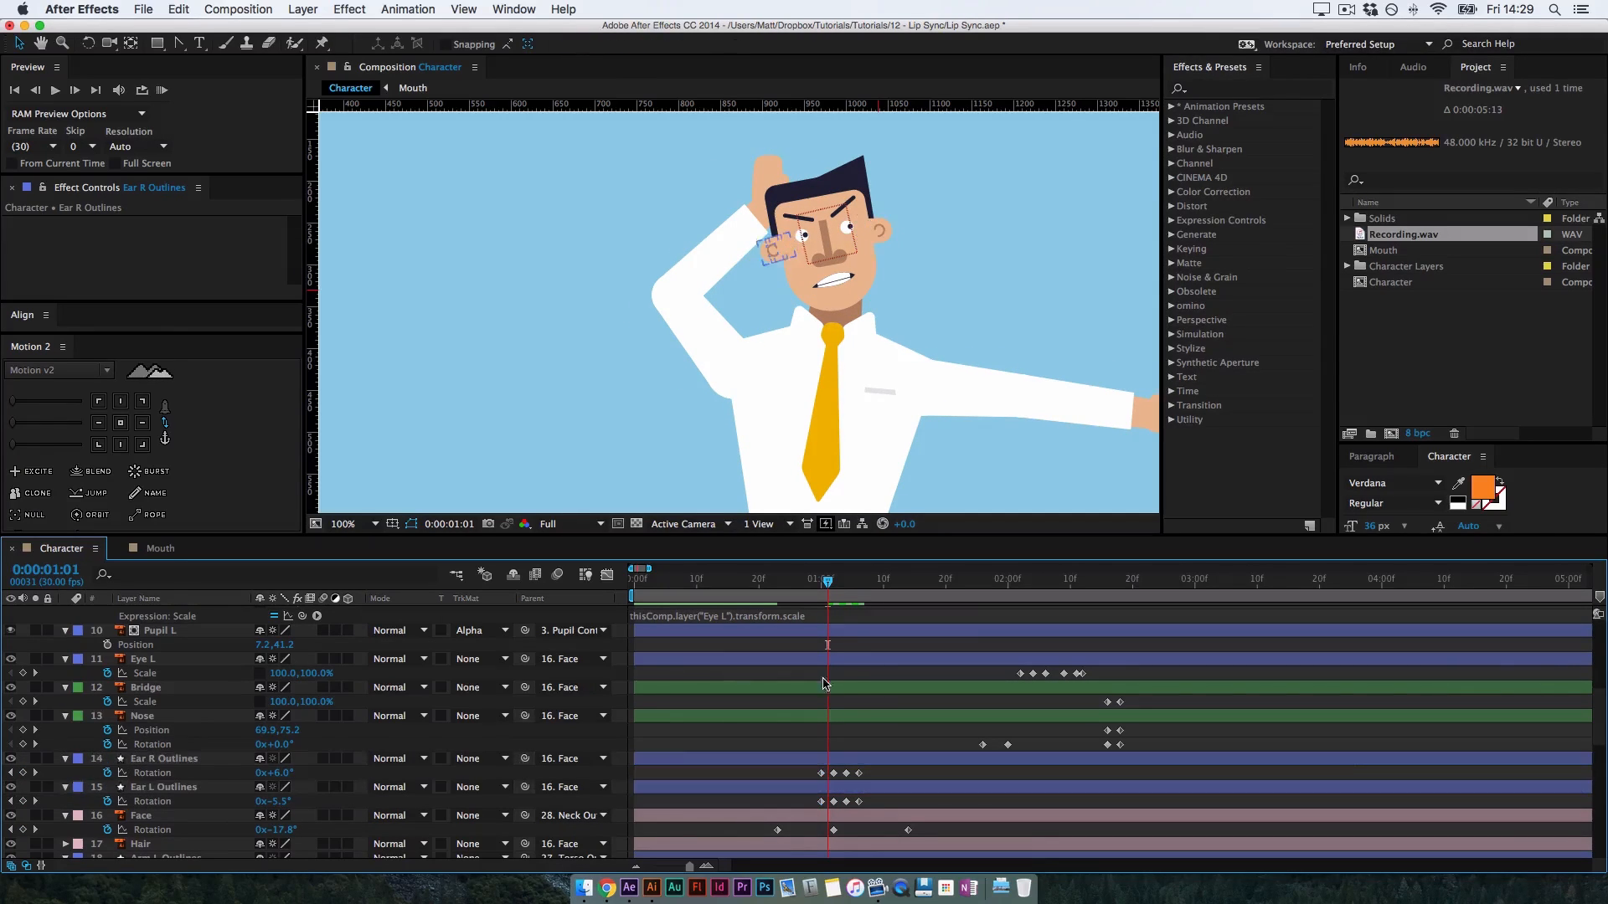
Move the first Rotation keyframes of Ear R Outlines and Ear L Outlines to 0:00:00:23, in line with the first Face keyframe
drag(817, 582, 777, 596)
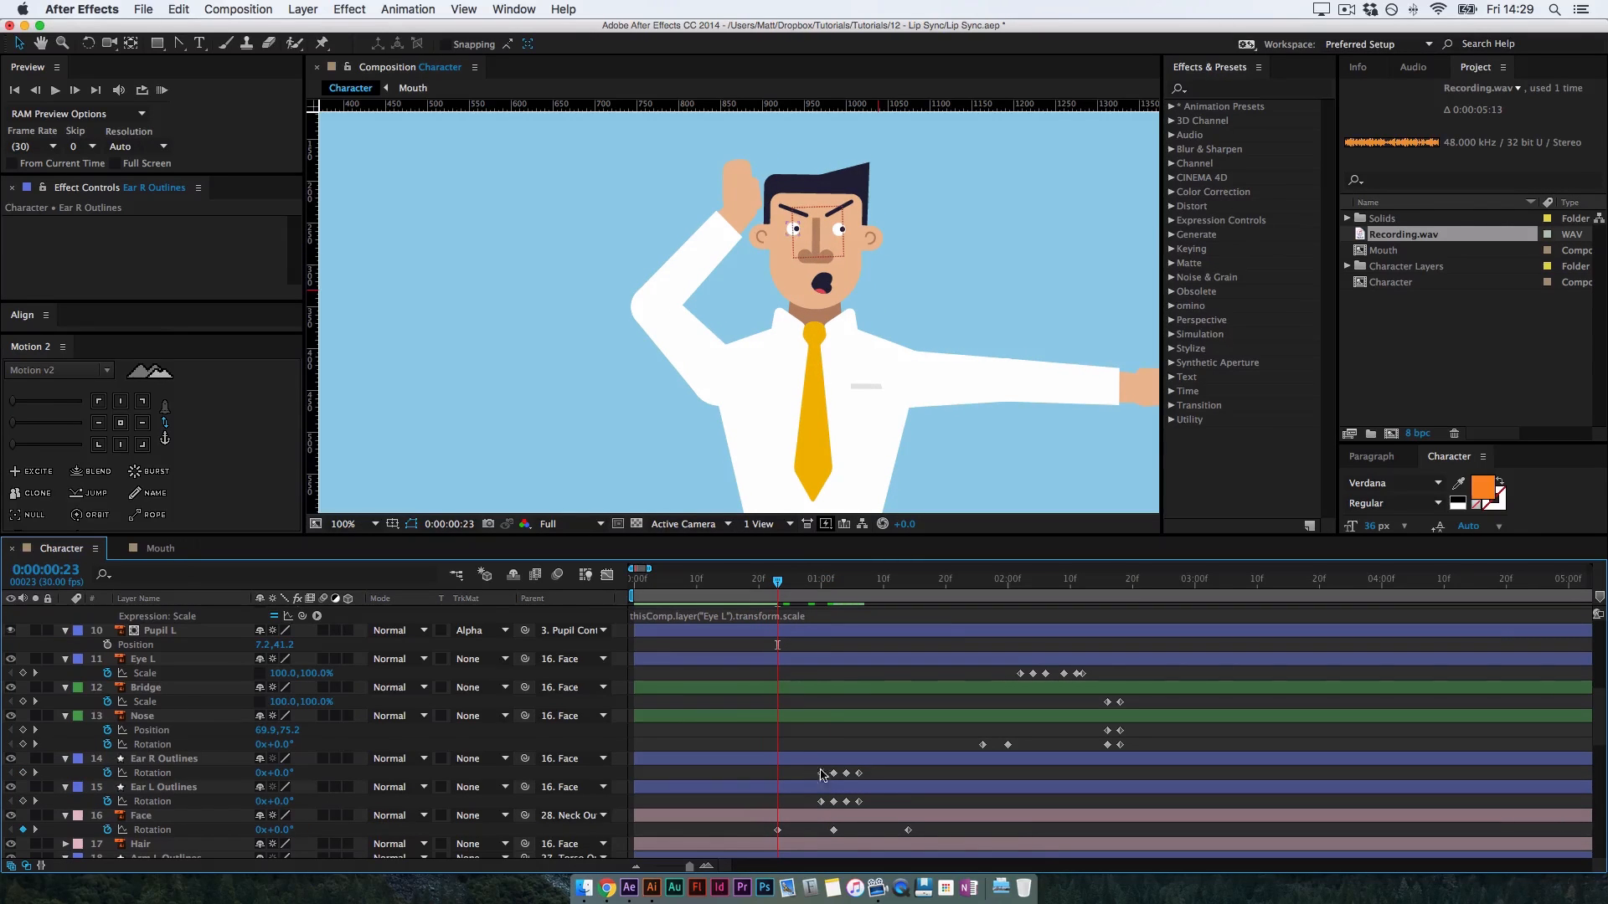
drag(810, 768, 821, 806)
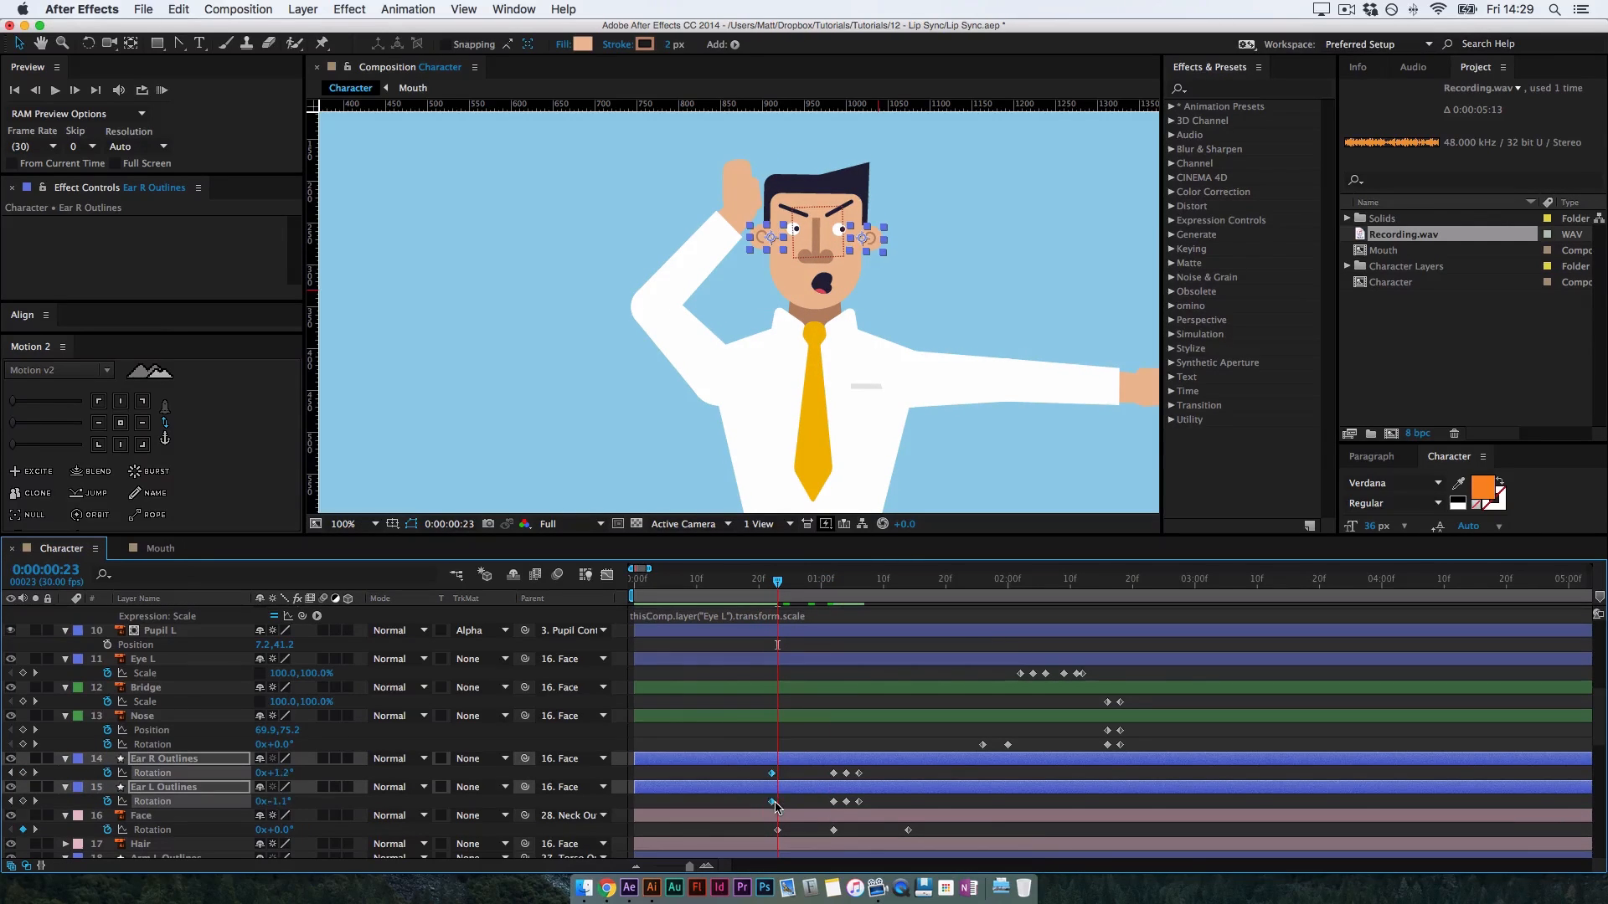
drag(777, 584, 802, 590)
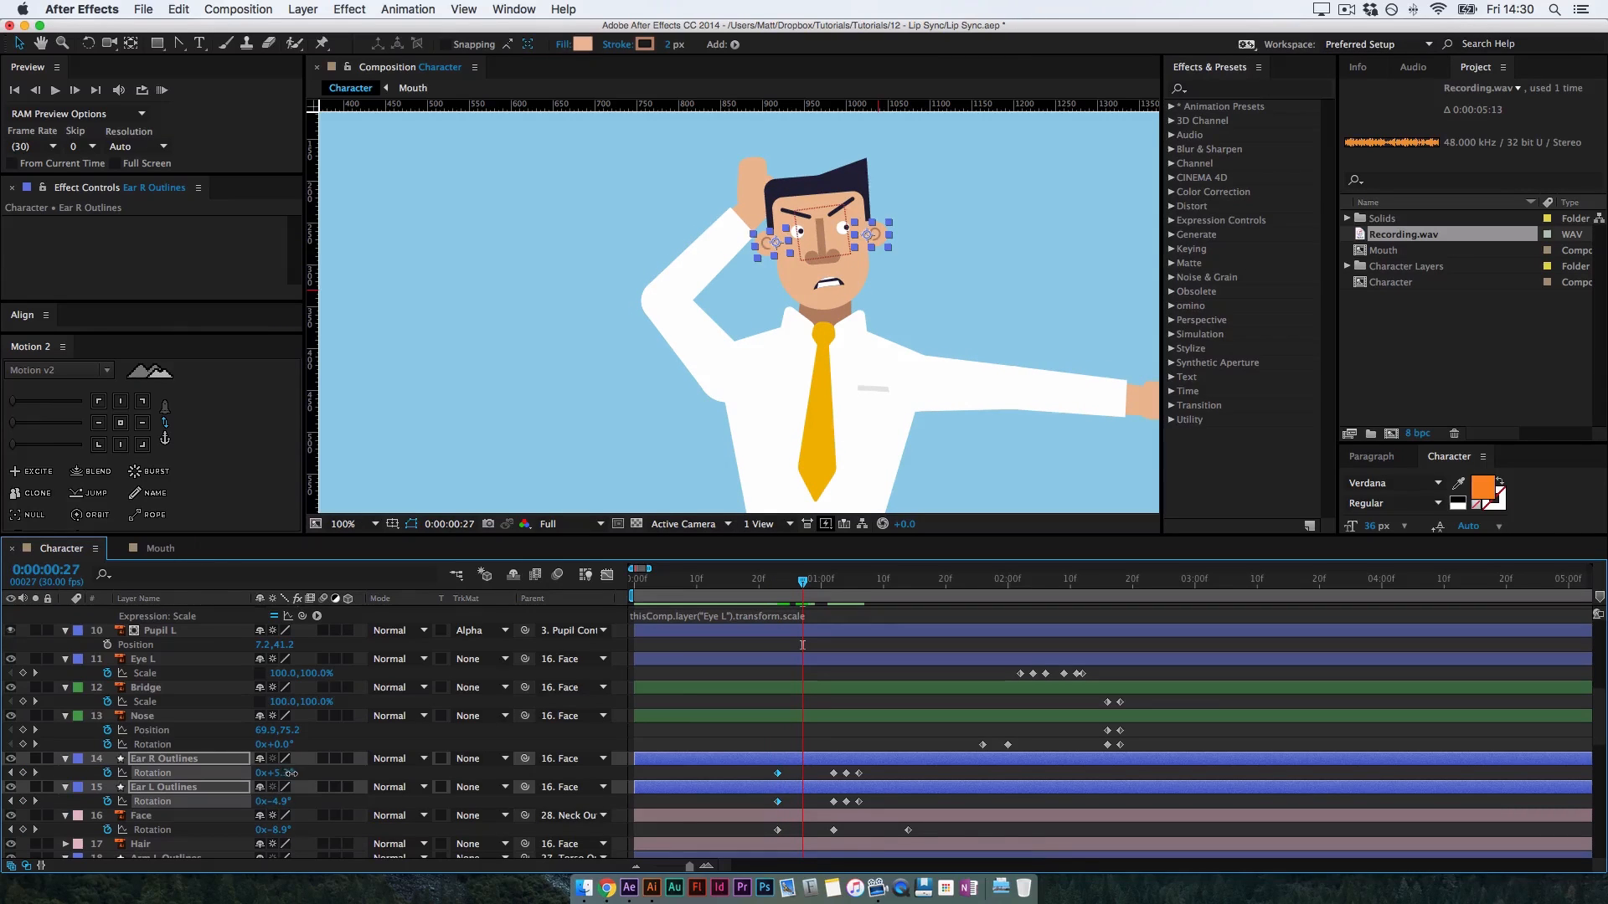
Try adding intermediate Rotation keyframes on both ear layers around 0:00:01:00, and delete them
drag(291, 772, 263, 807)
click(307, 803)
mouse_move(820, 771)
mouse_down()
mouse_move(793, 807)
mouse_move(823, 777)
mouse_up()
drag(803, 582, 832, 621)
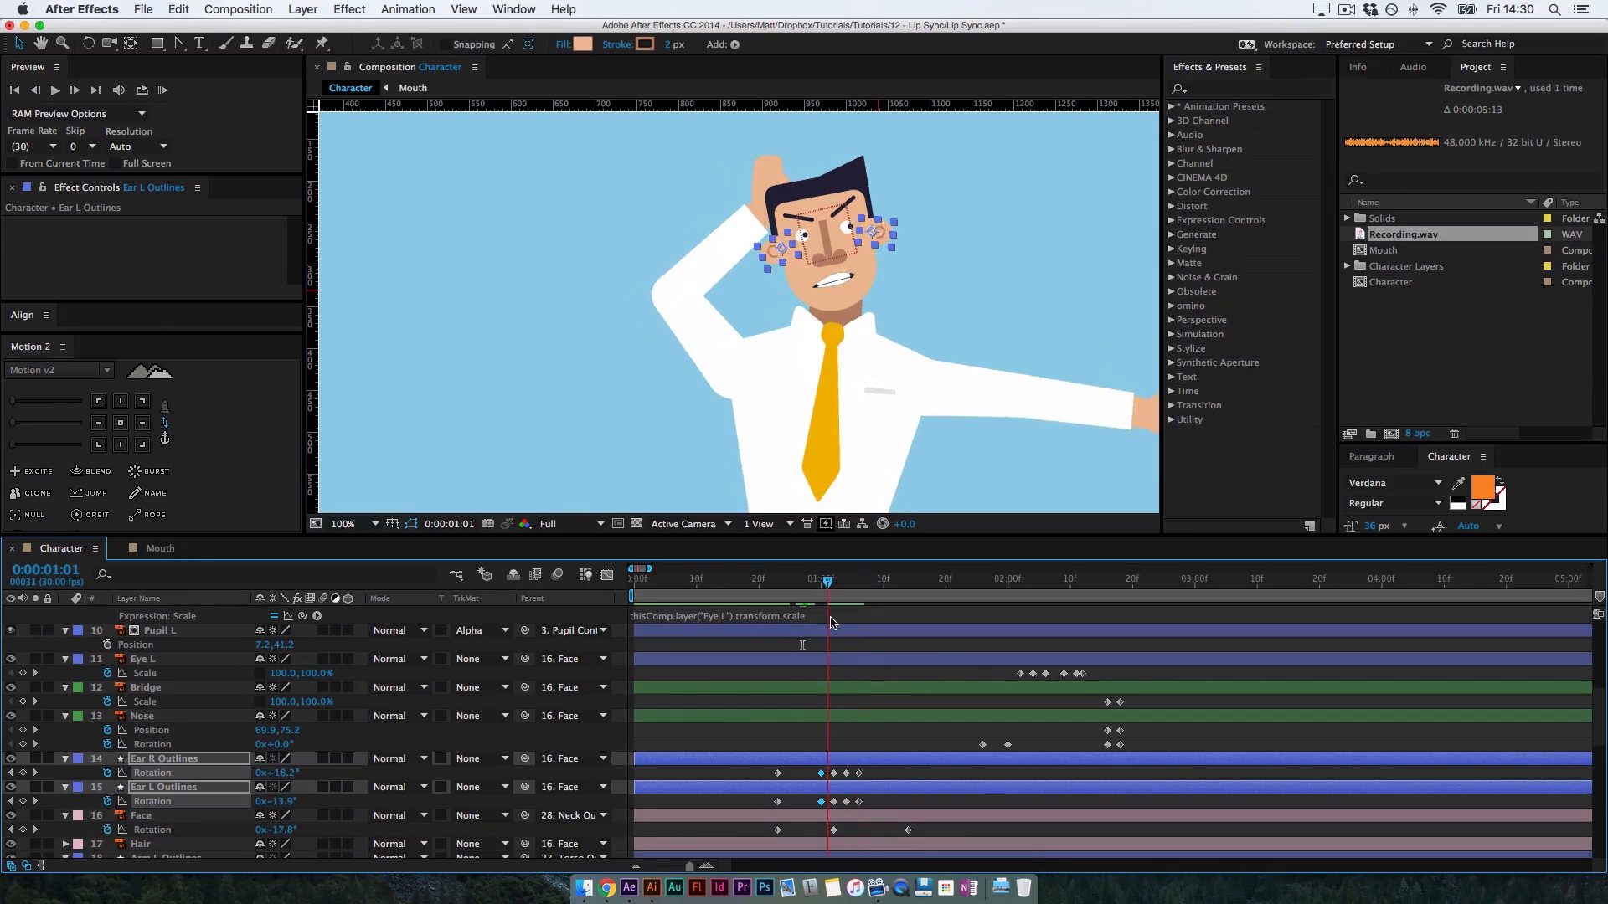
click(833, 621)
mouse_move(813, 770)
mouse_down()
mouse_move(824, 806)
mouse_move(829, 772)
mouse_up()
click(820, 772)
Set the work area from 0:00:00:18 to 0:00:01:09 and run a RAM preview of the ear movement
drag(830, 581, 874, 576)
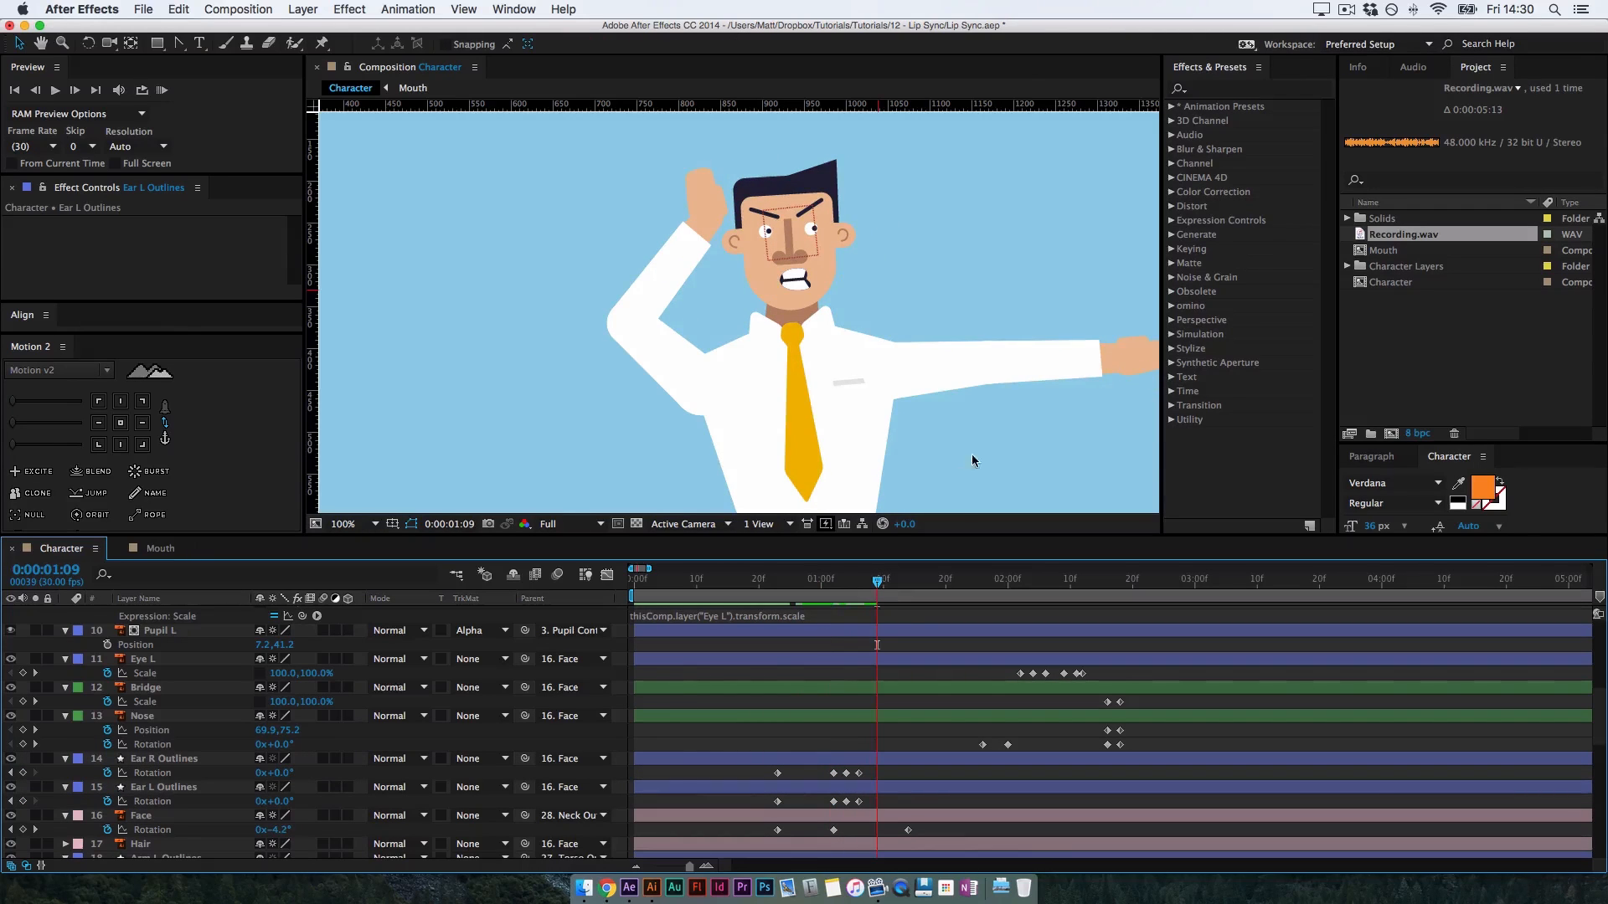
key(n)
key(space)
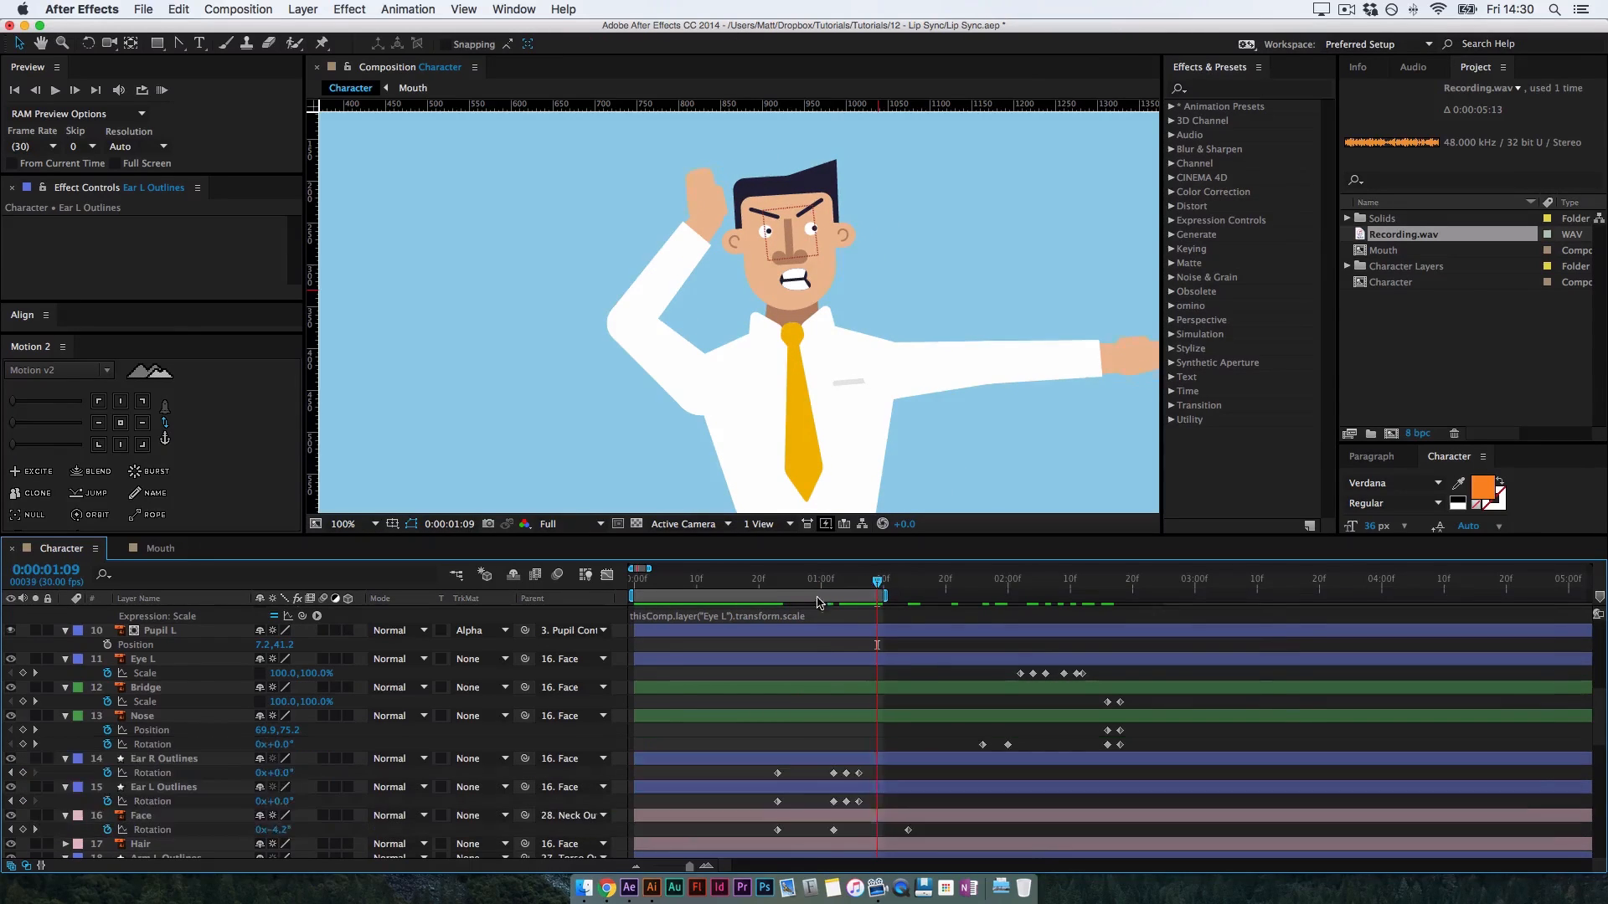
key(b)
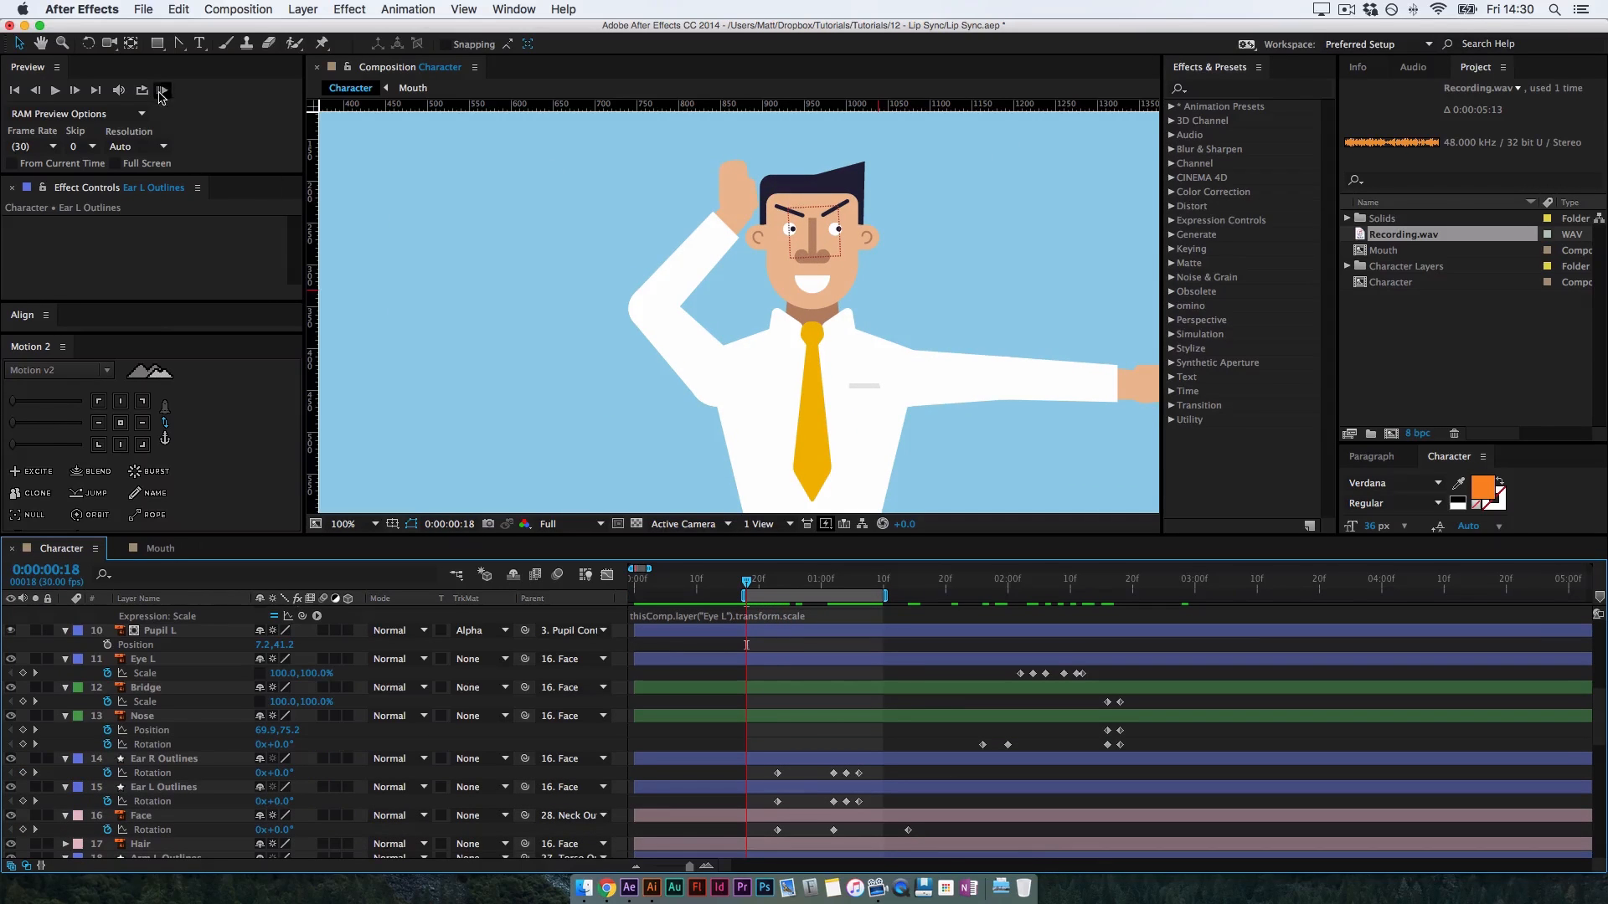
click(160, 92)
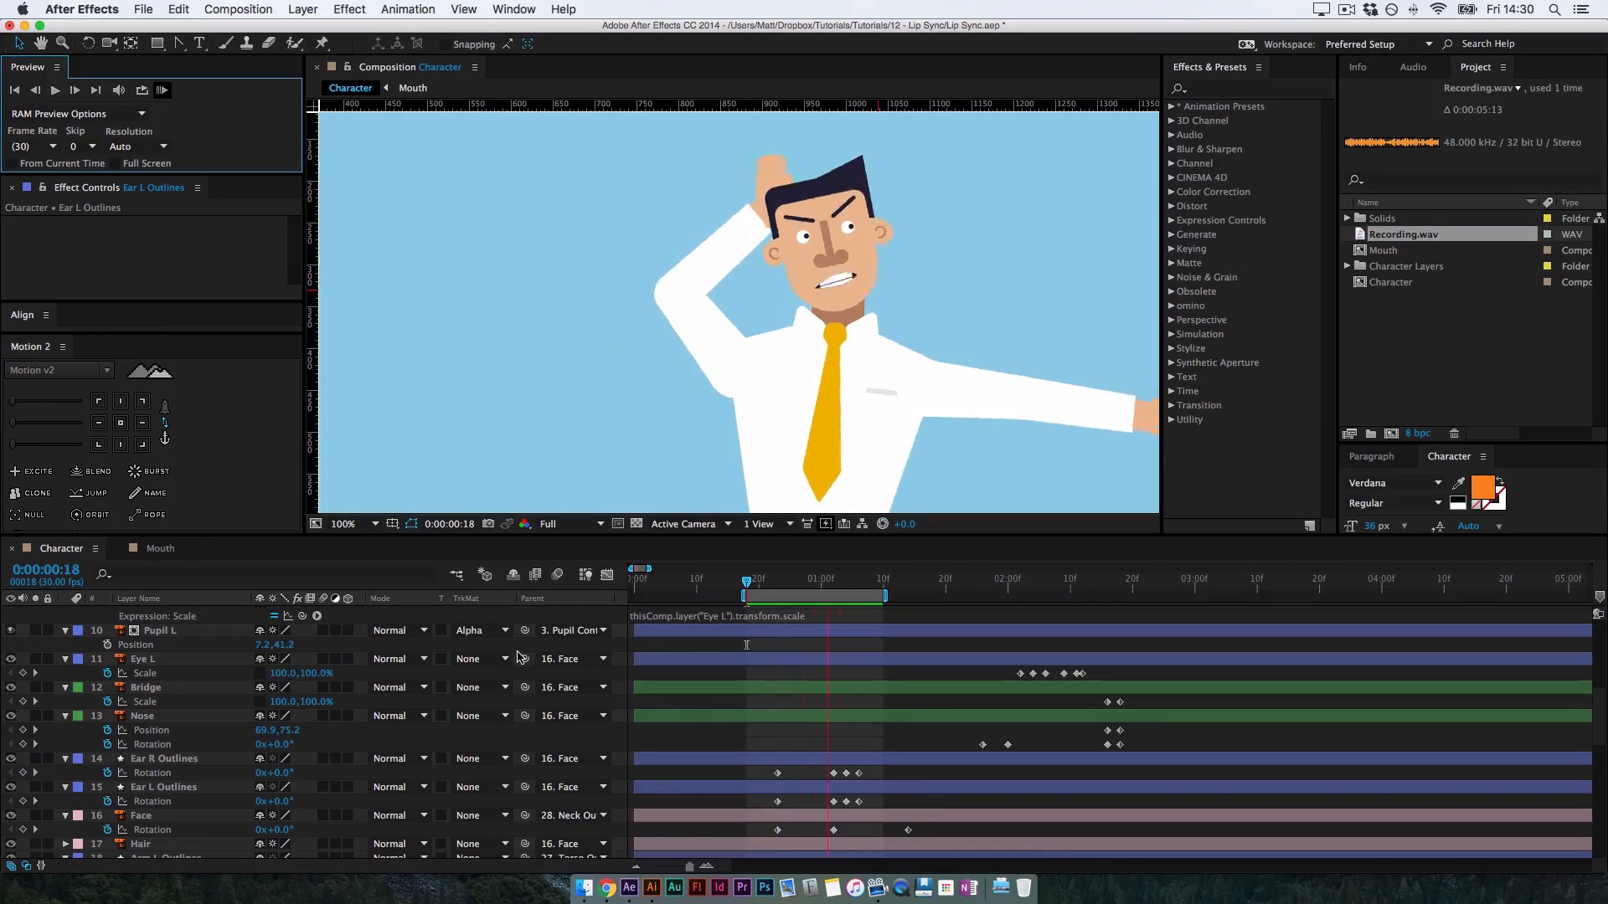
key(space)
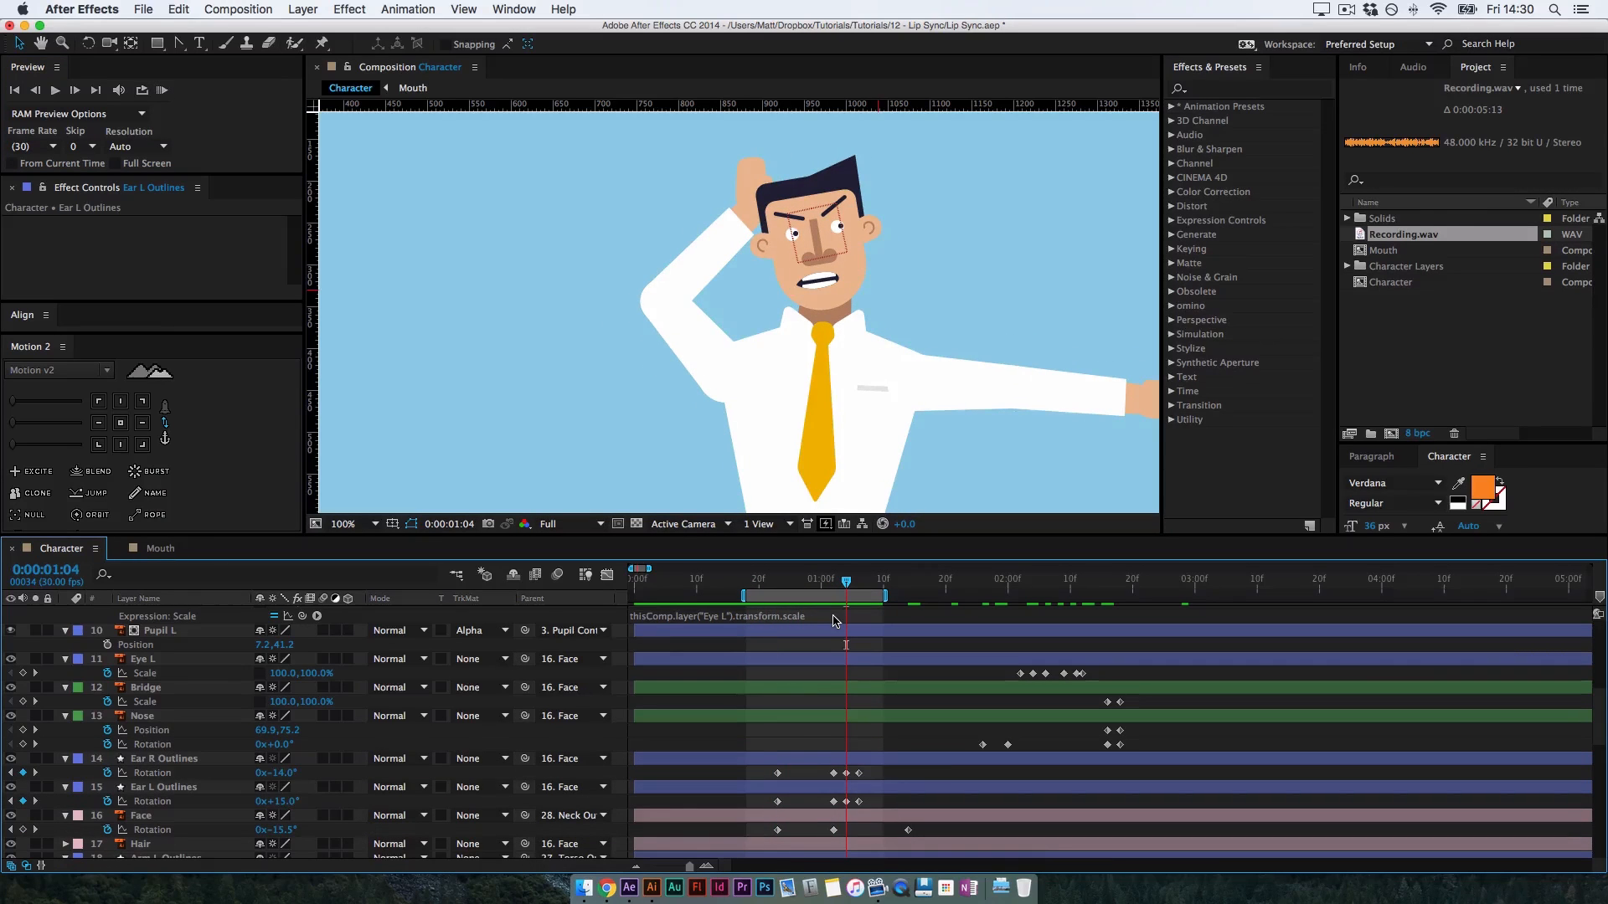
Examine the whole character's pose at 50% zoom at several moments between 0:00:02:24 and 0:00:01:10
scroll(796, 766, down, 2)
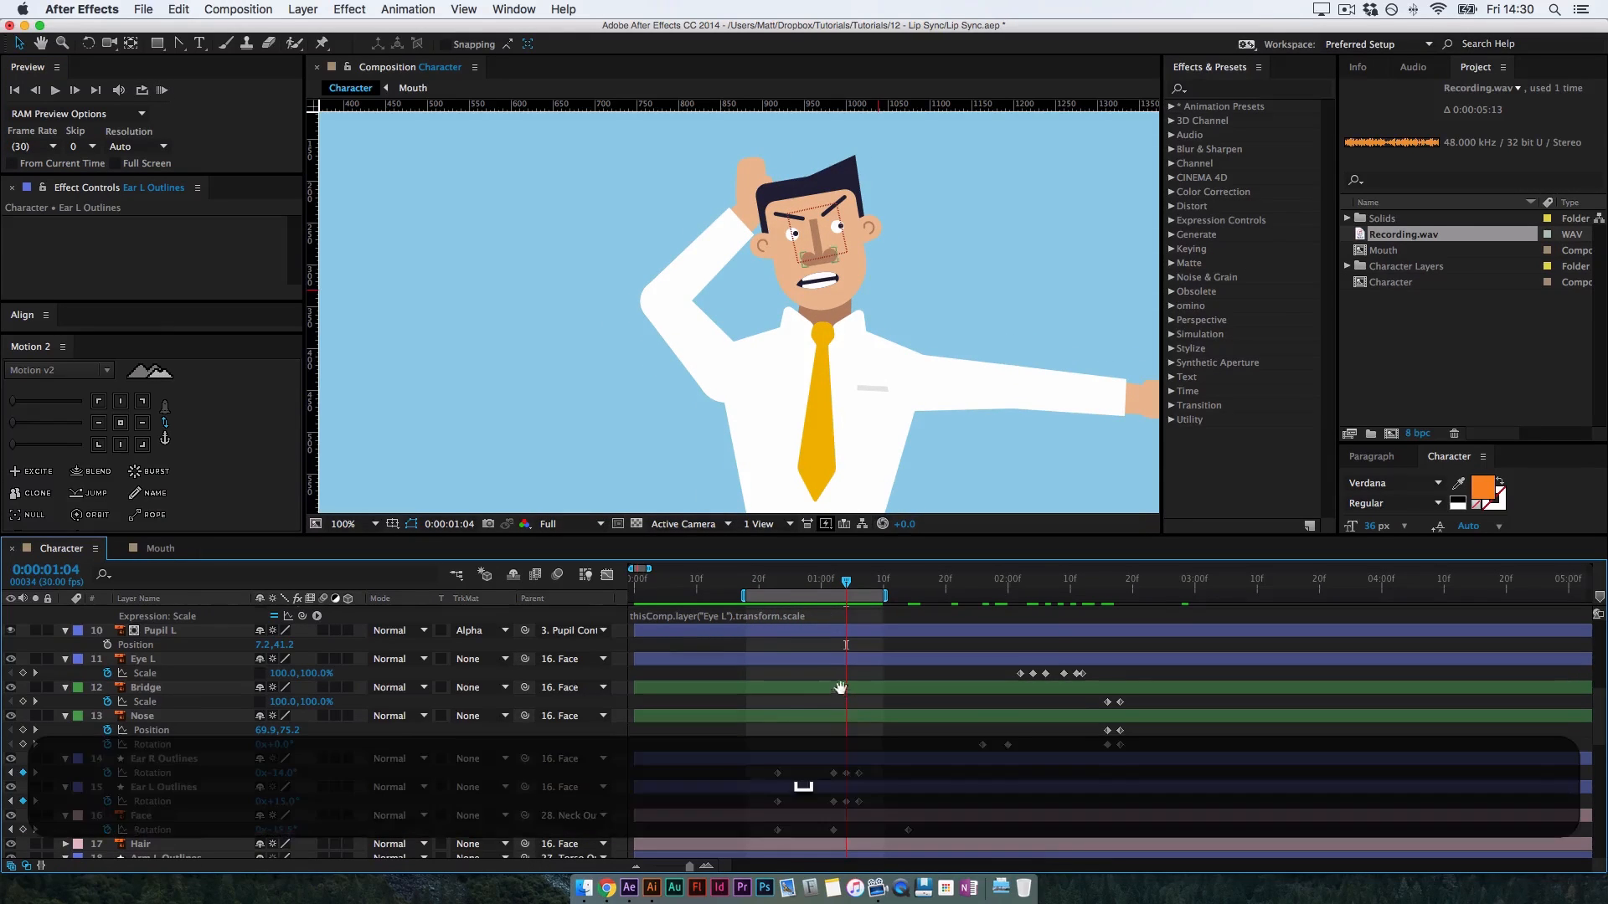
scroll(181, 775, up, 3)
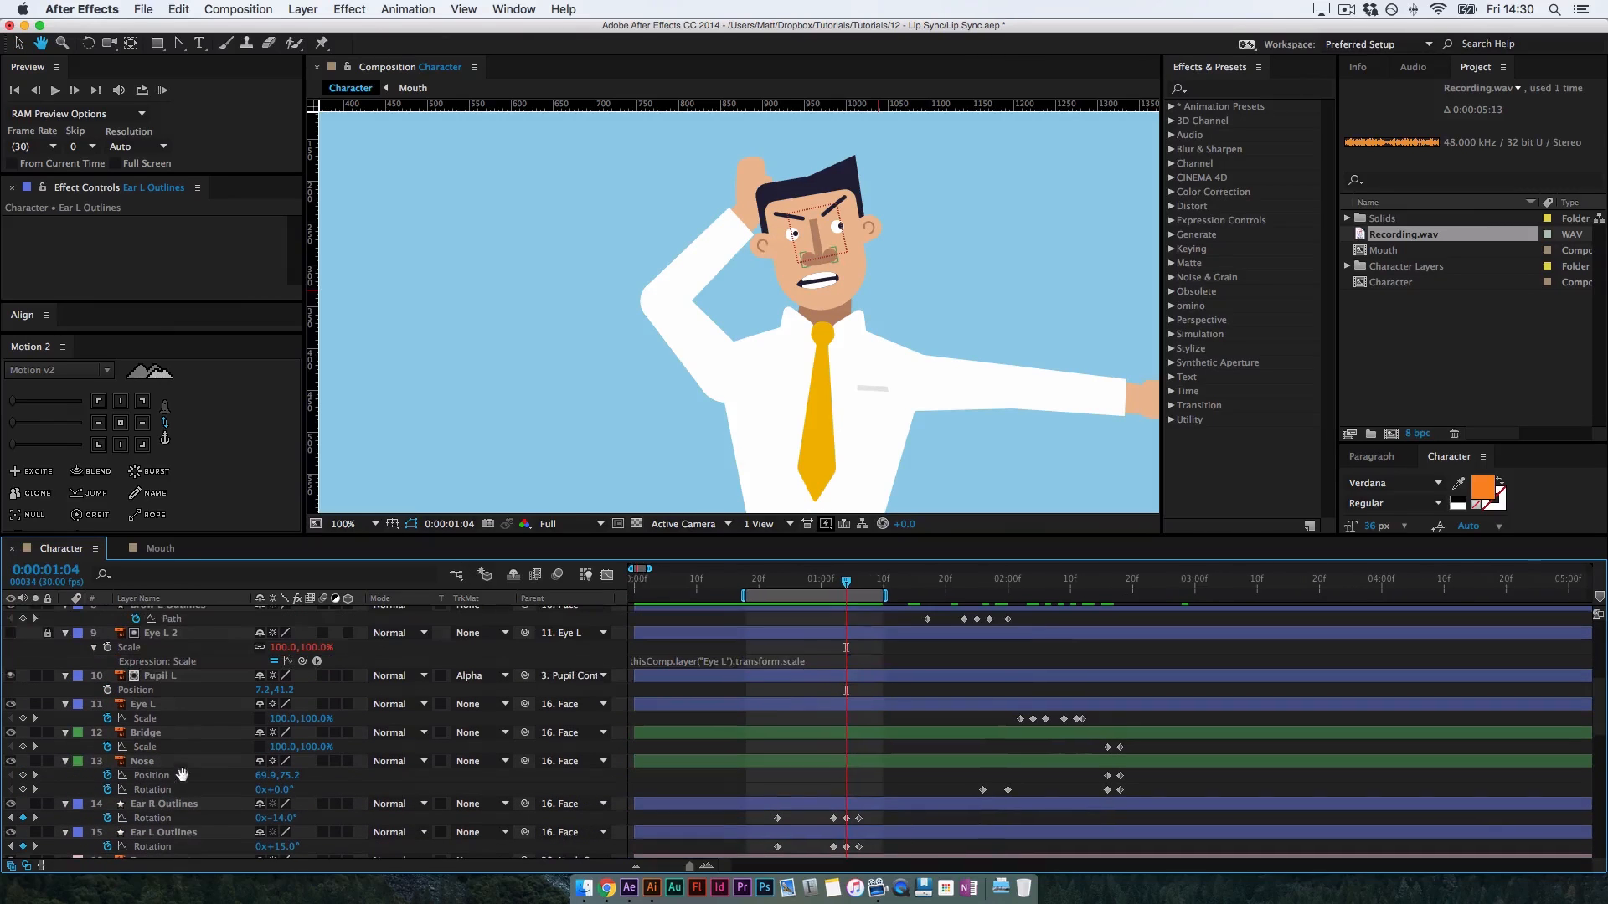
key(space)
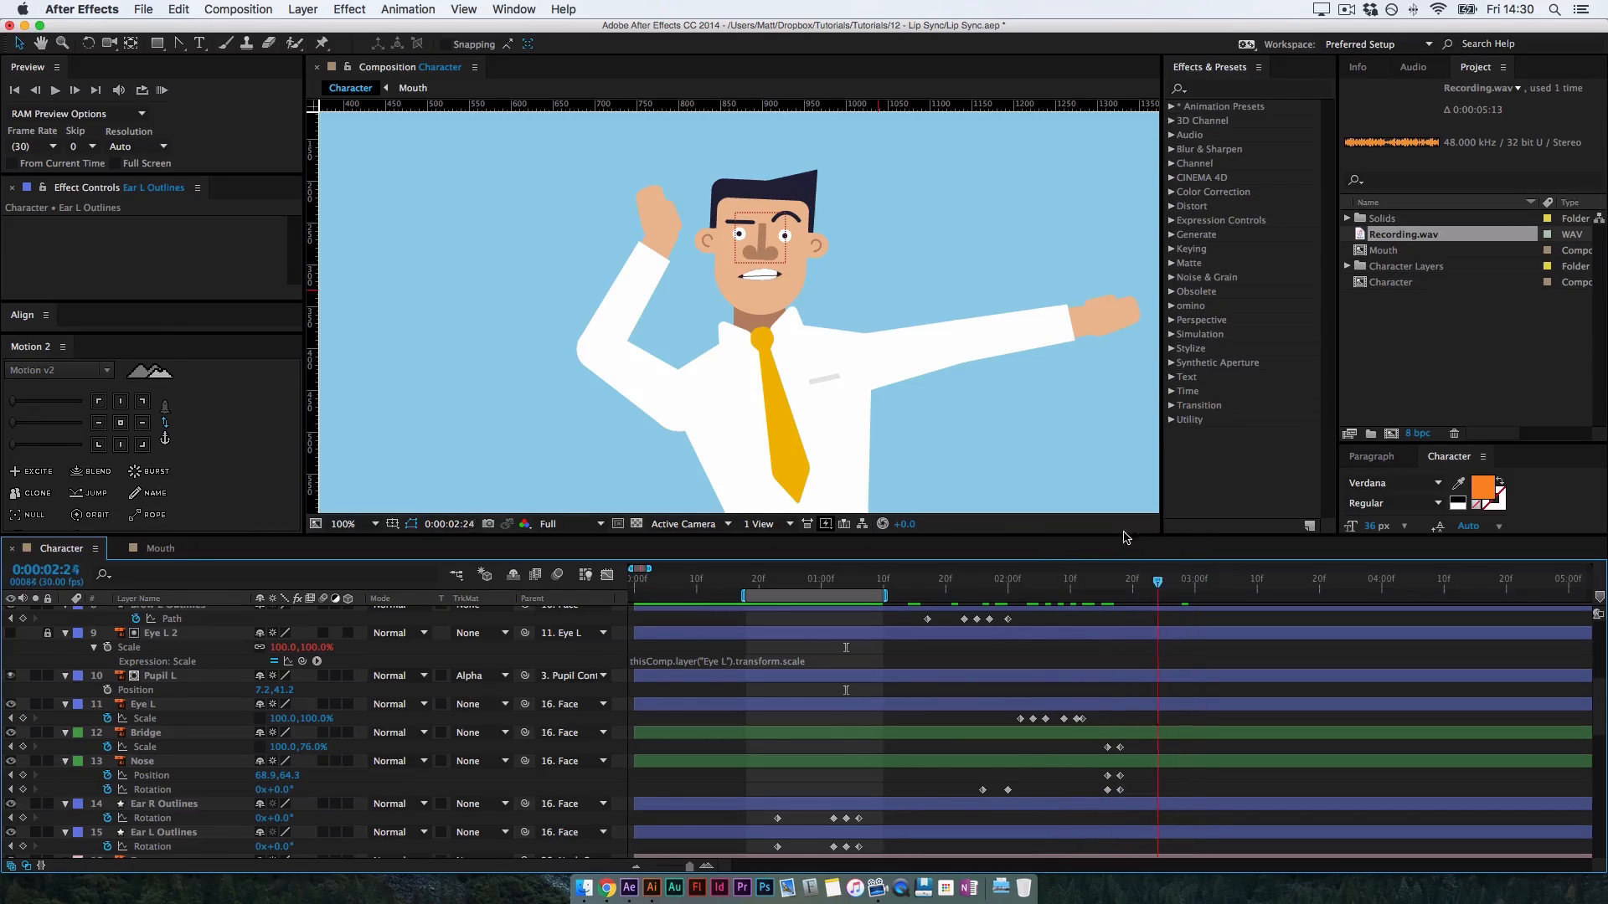
mouse_move(1124, 532)
mouse_down()
mouse_move(1047, 545)
mouse_move(1109, 530)
mouse_up()
key(super+minus)
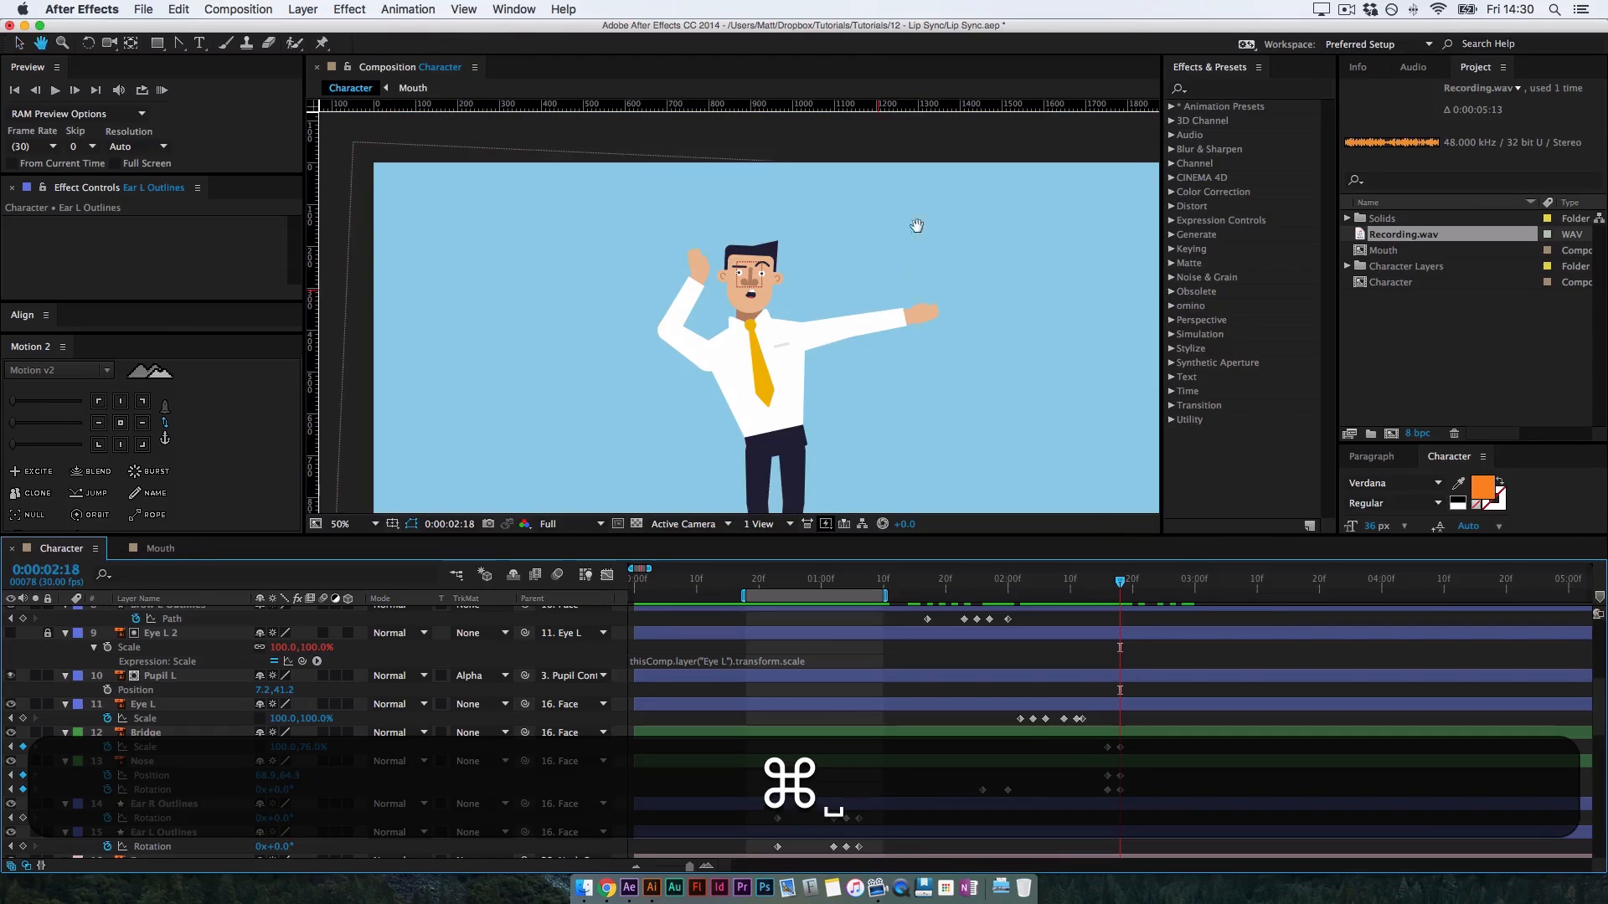
drag(915, 226, 816, 276)
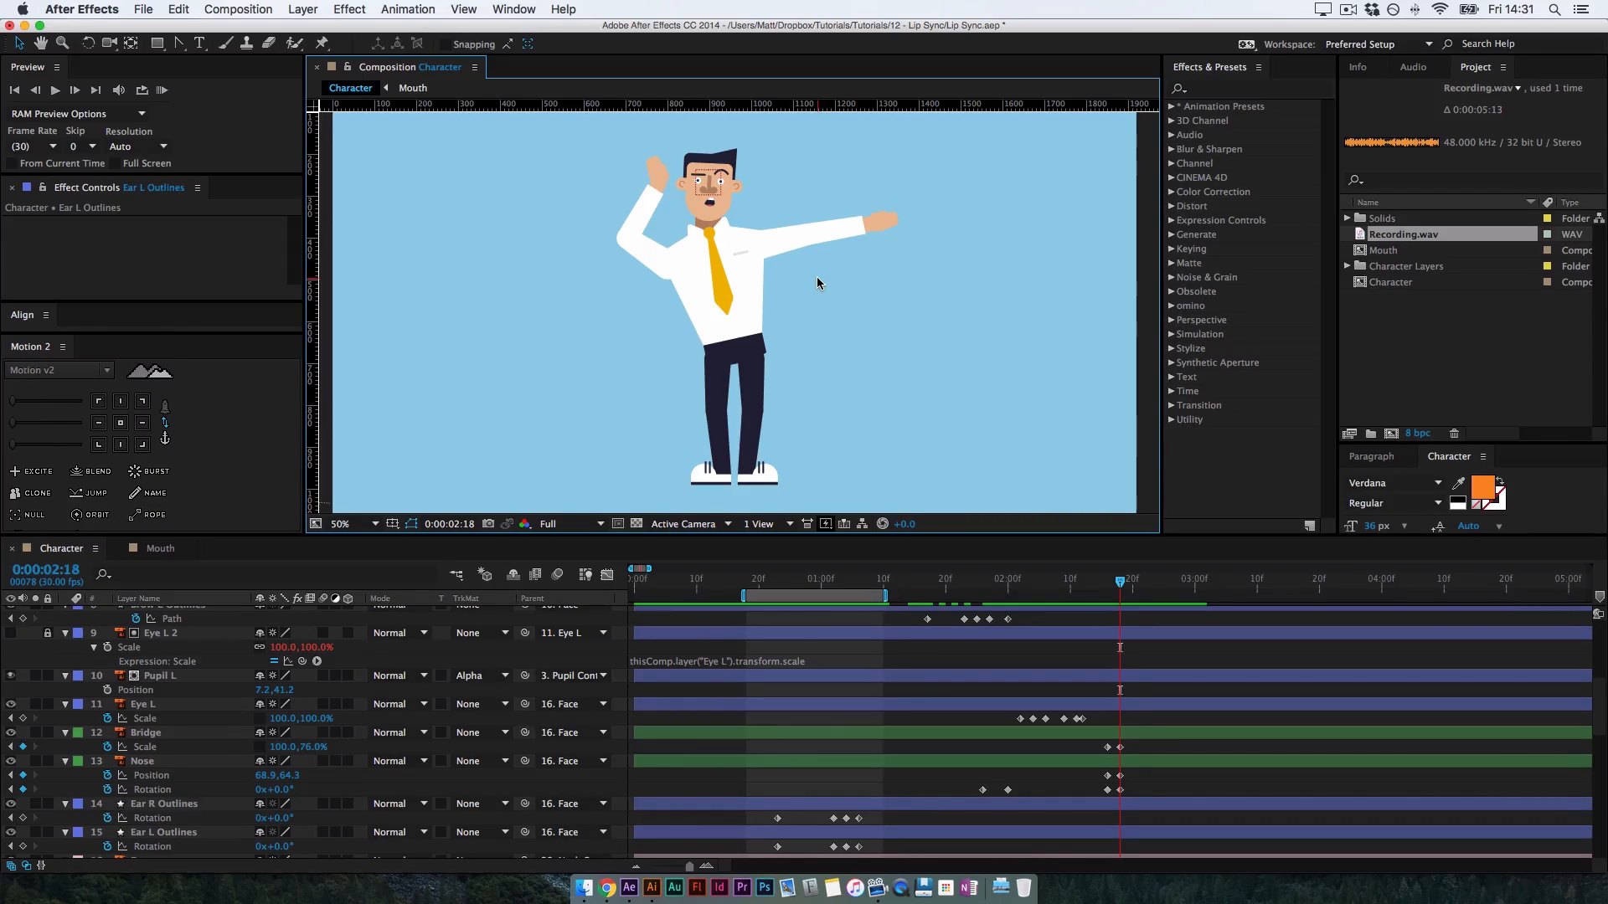
drag(1119, 581, 1148, 616)
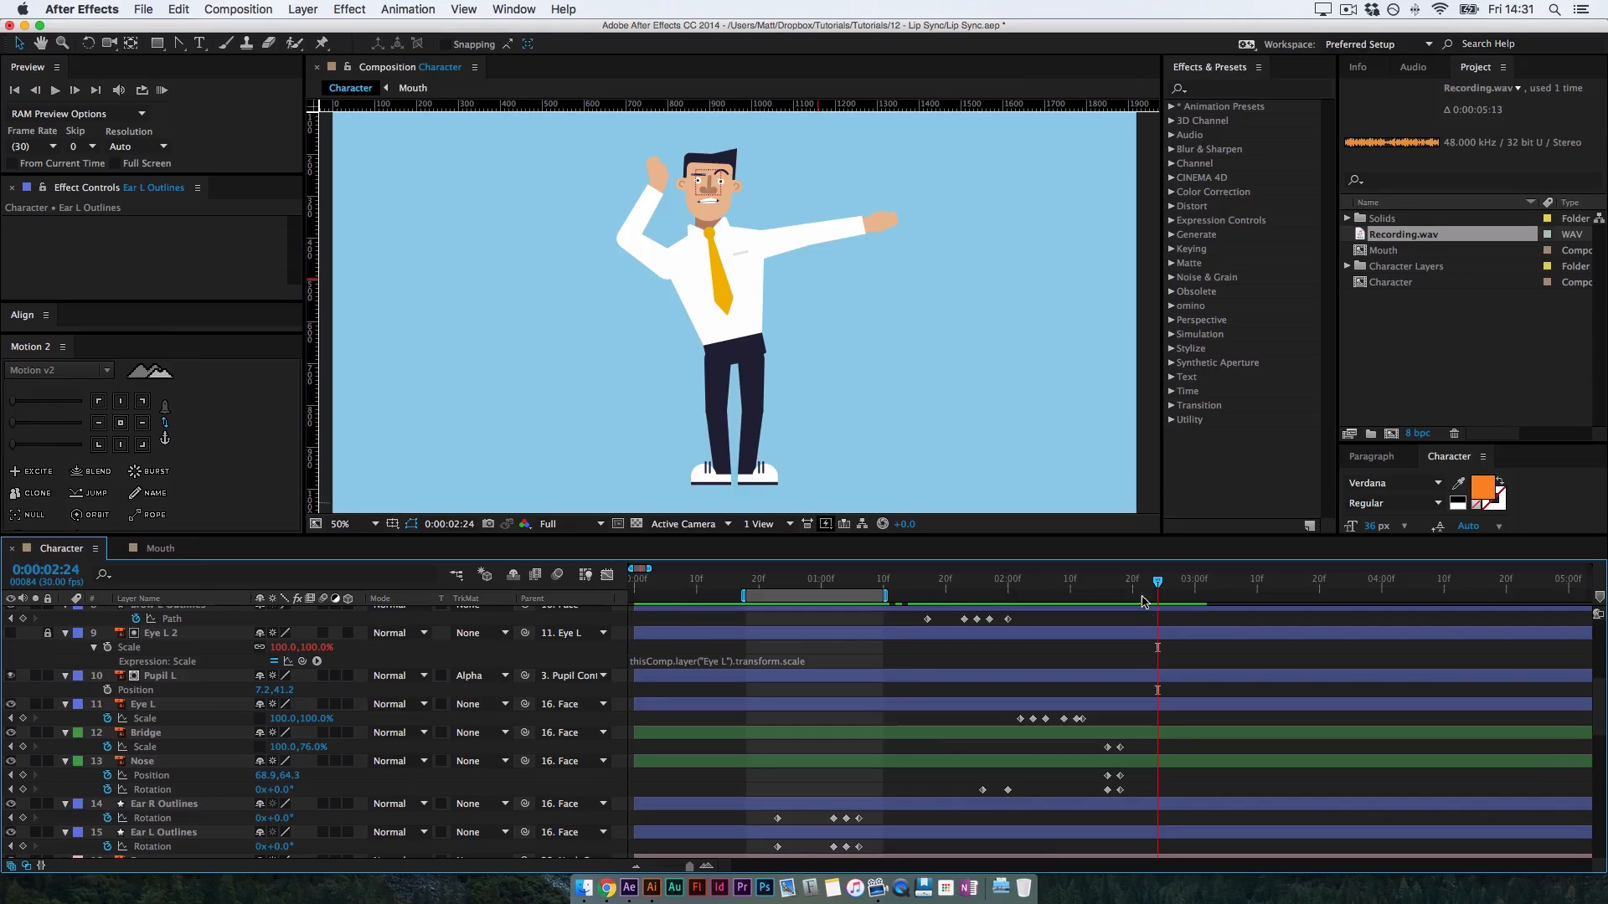
key(Page_Up)
drag(1136, 588, 883, 580)
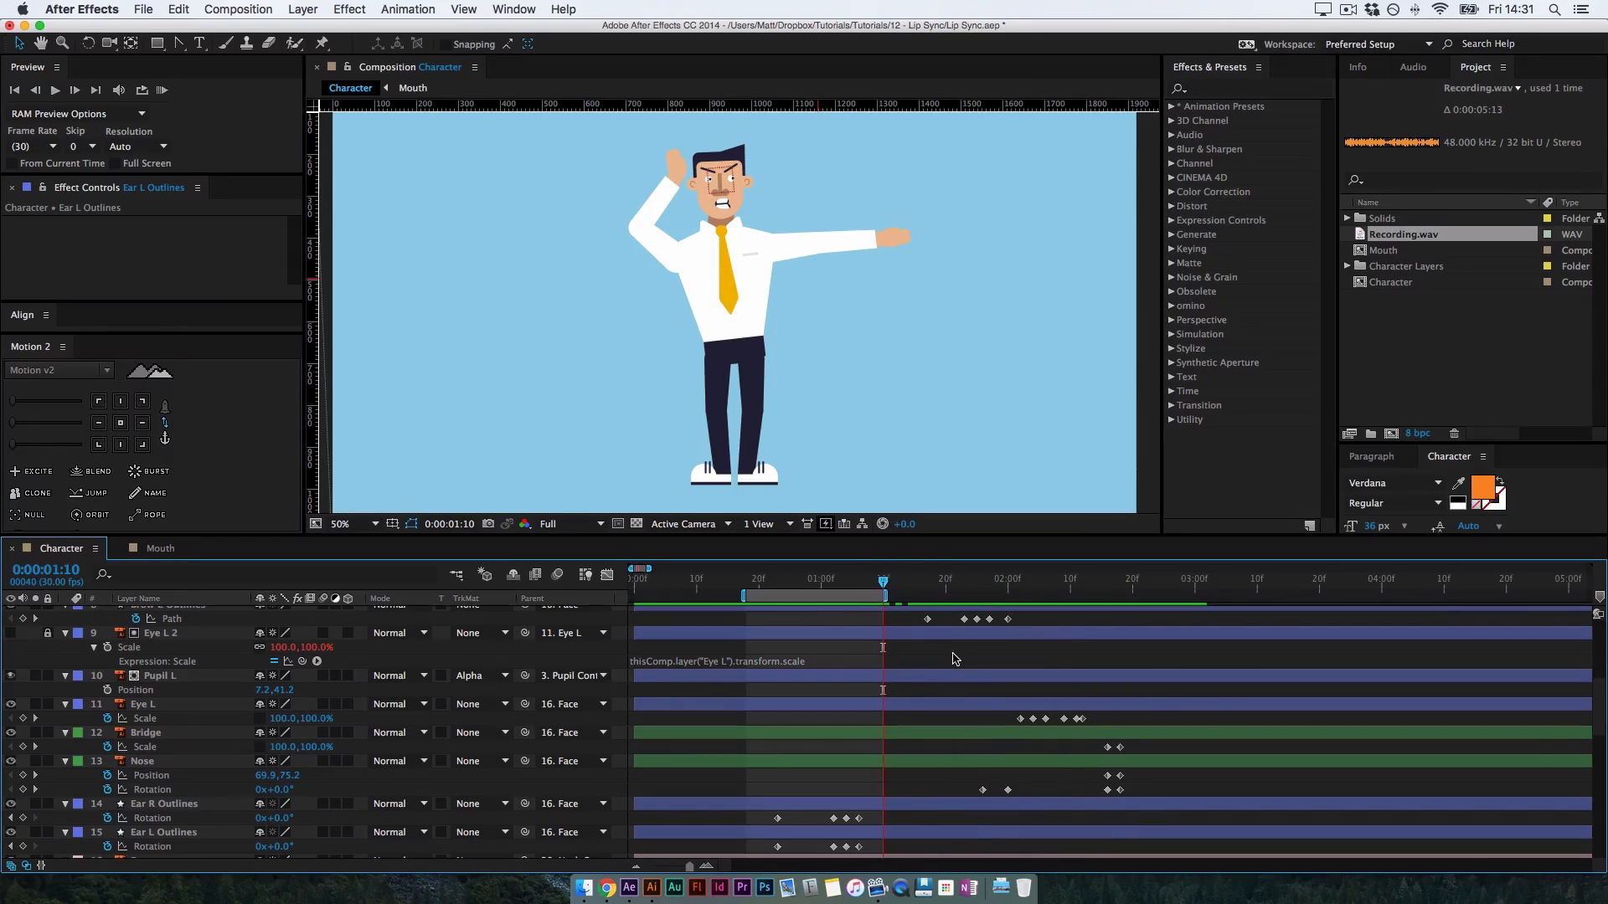
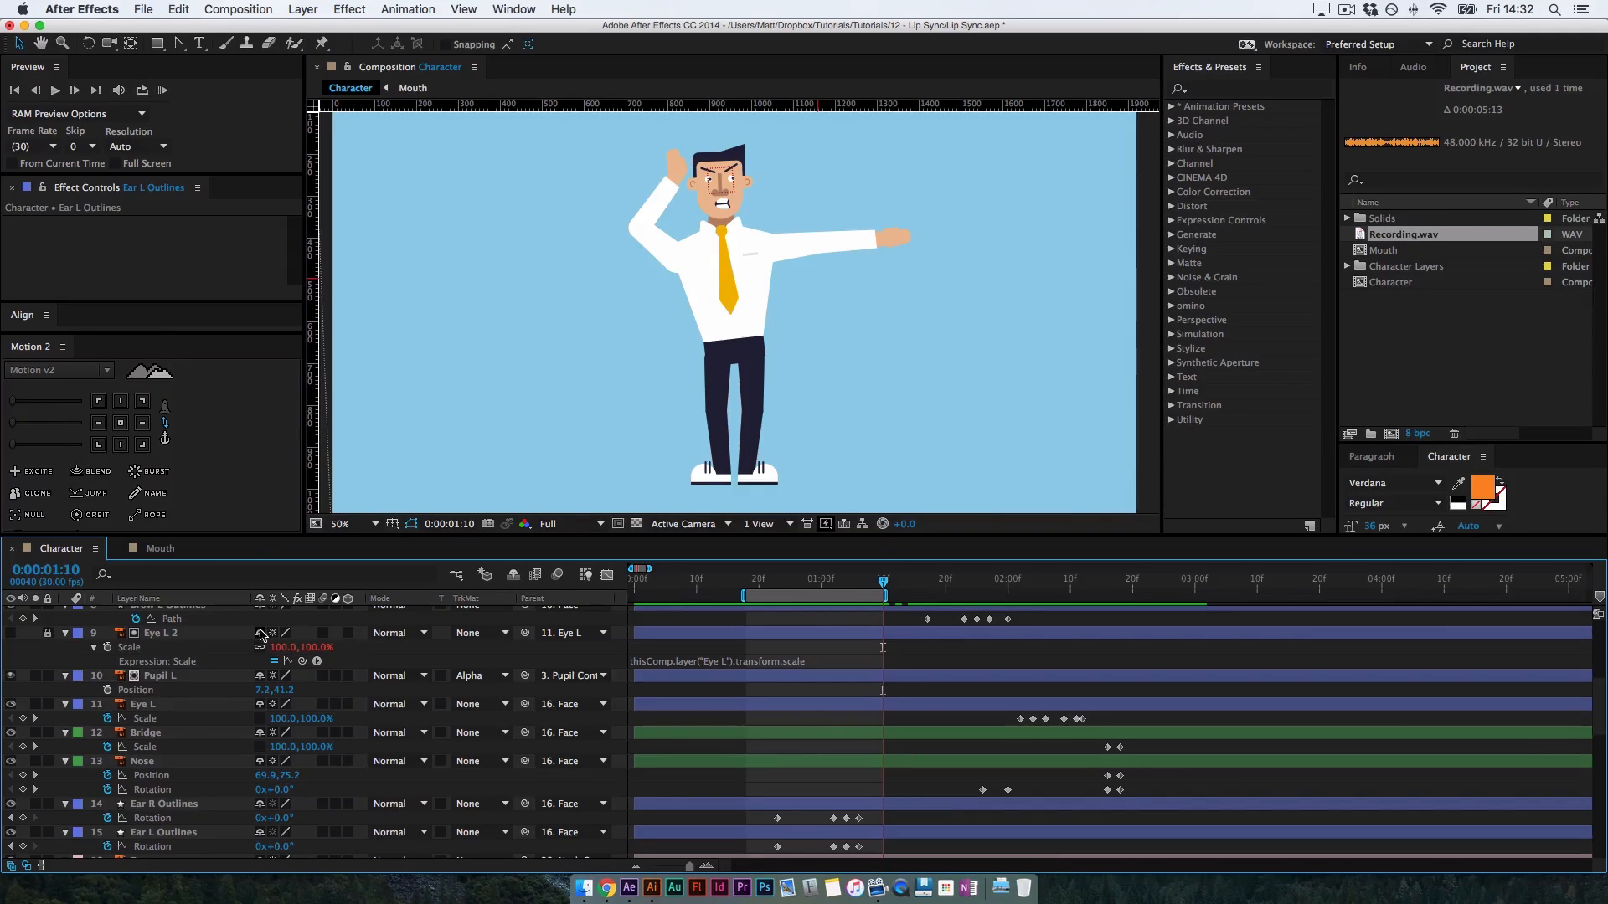
At 0:00:01:10, keyframe Arm R Outlines Rotation at -40° and keyframe Forearm R Outlines bent so the hand reaches the head
key(c)
click(205, 804)
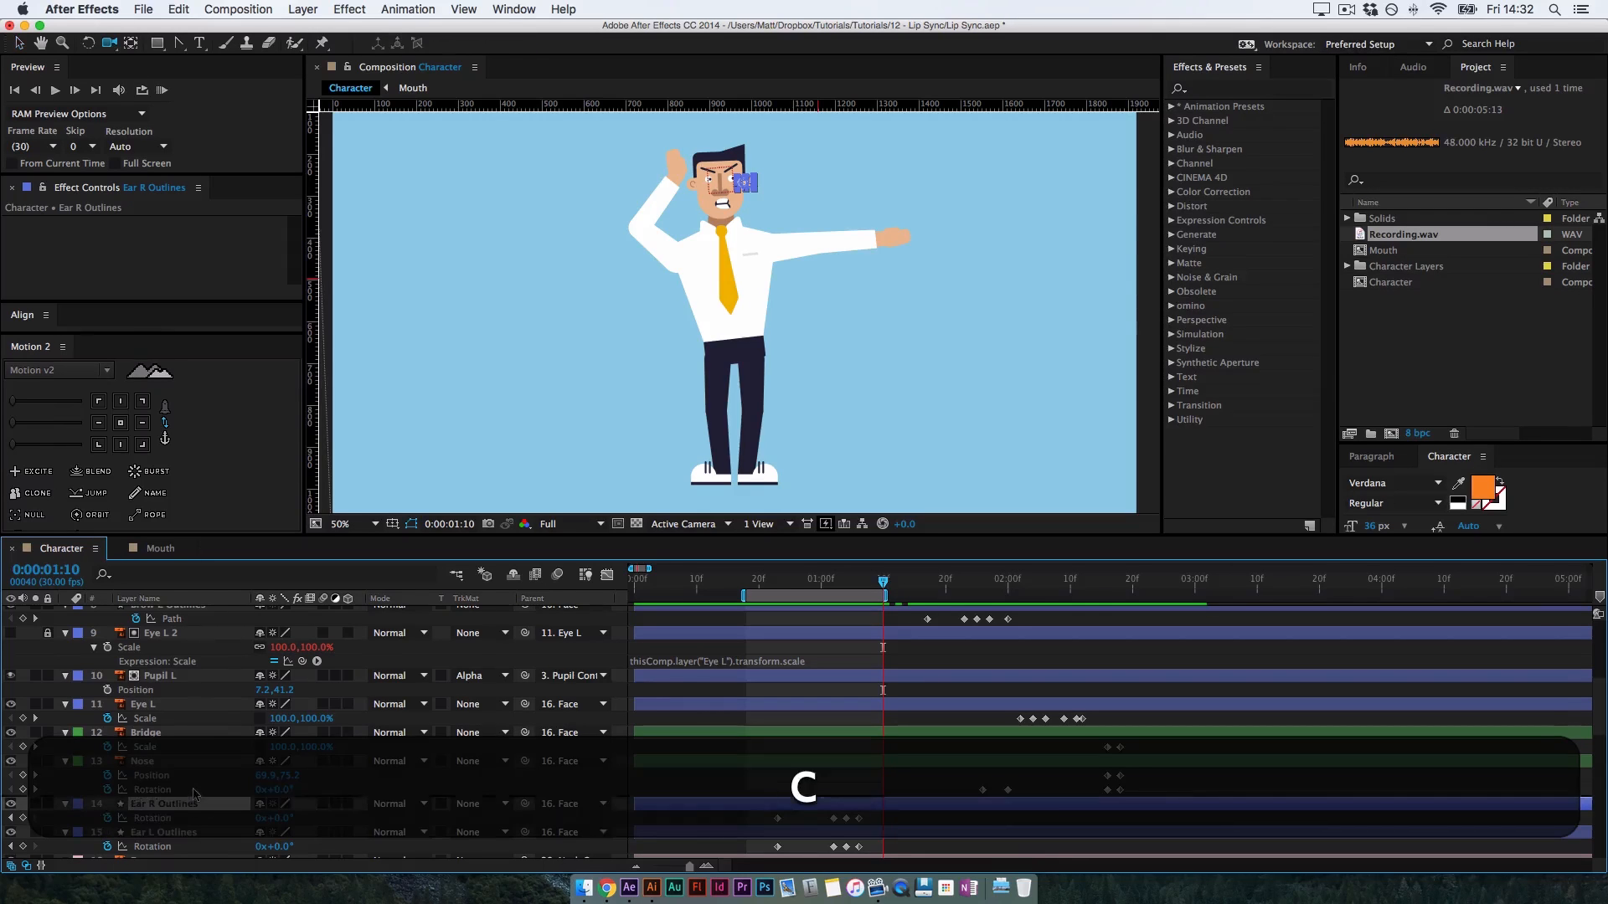
key(space)
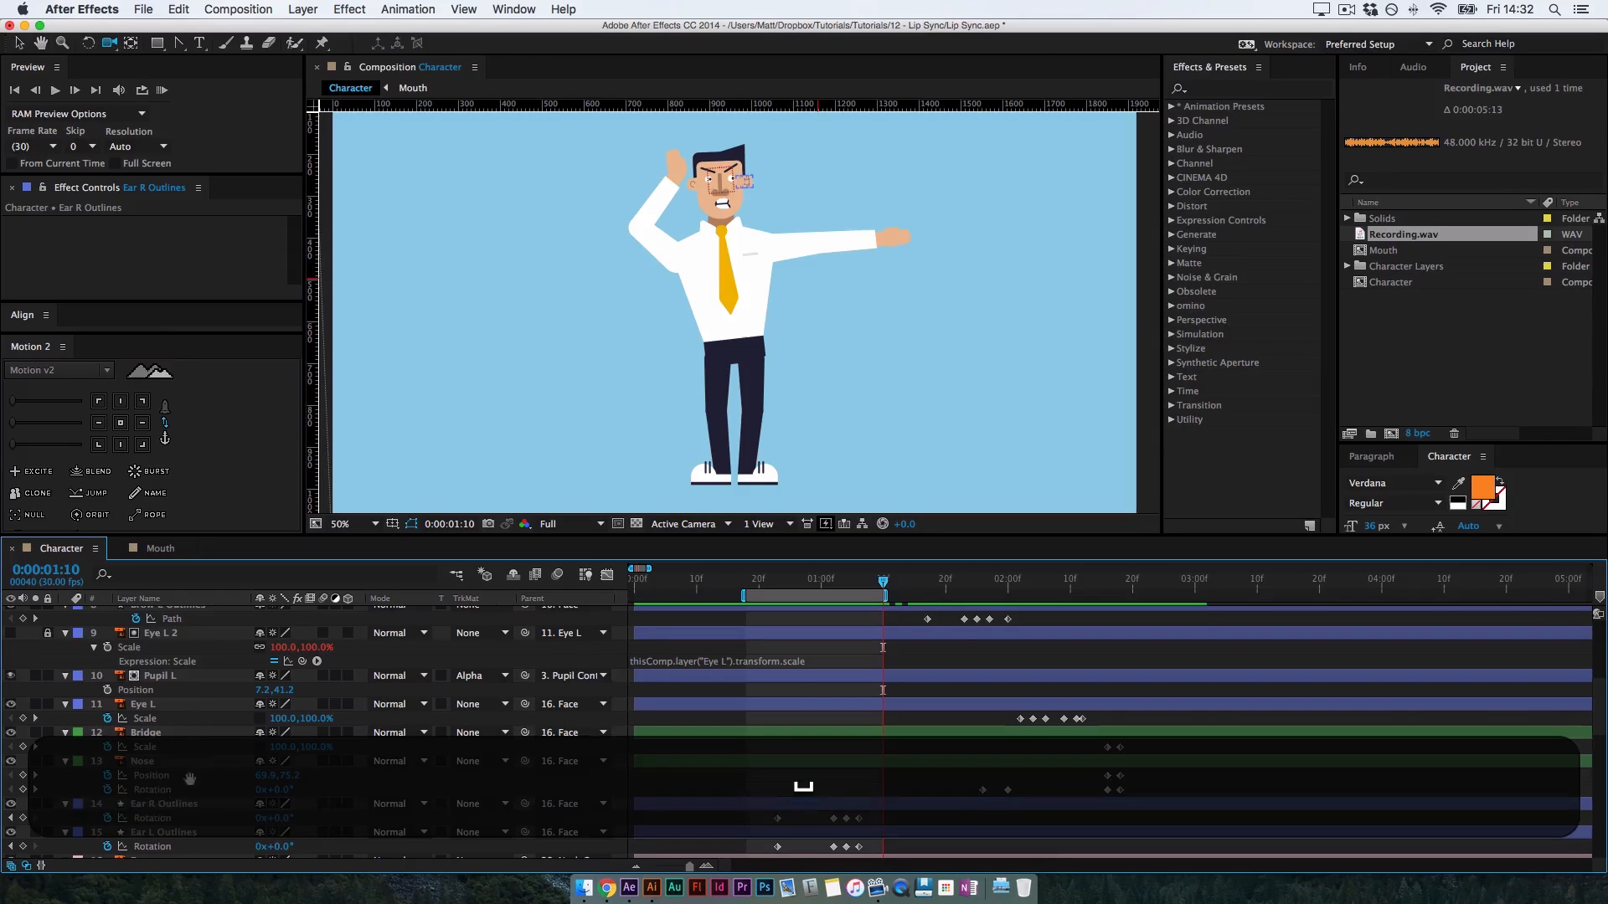
drag(191, 781, 201, 638)
scroll(197, 720, down, 8)
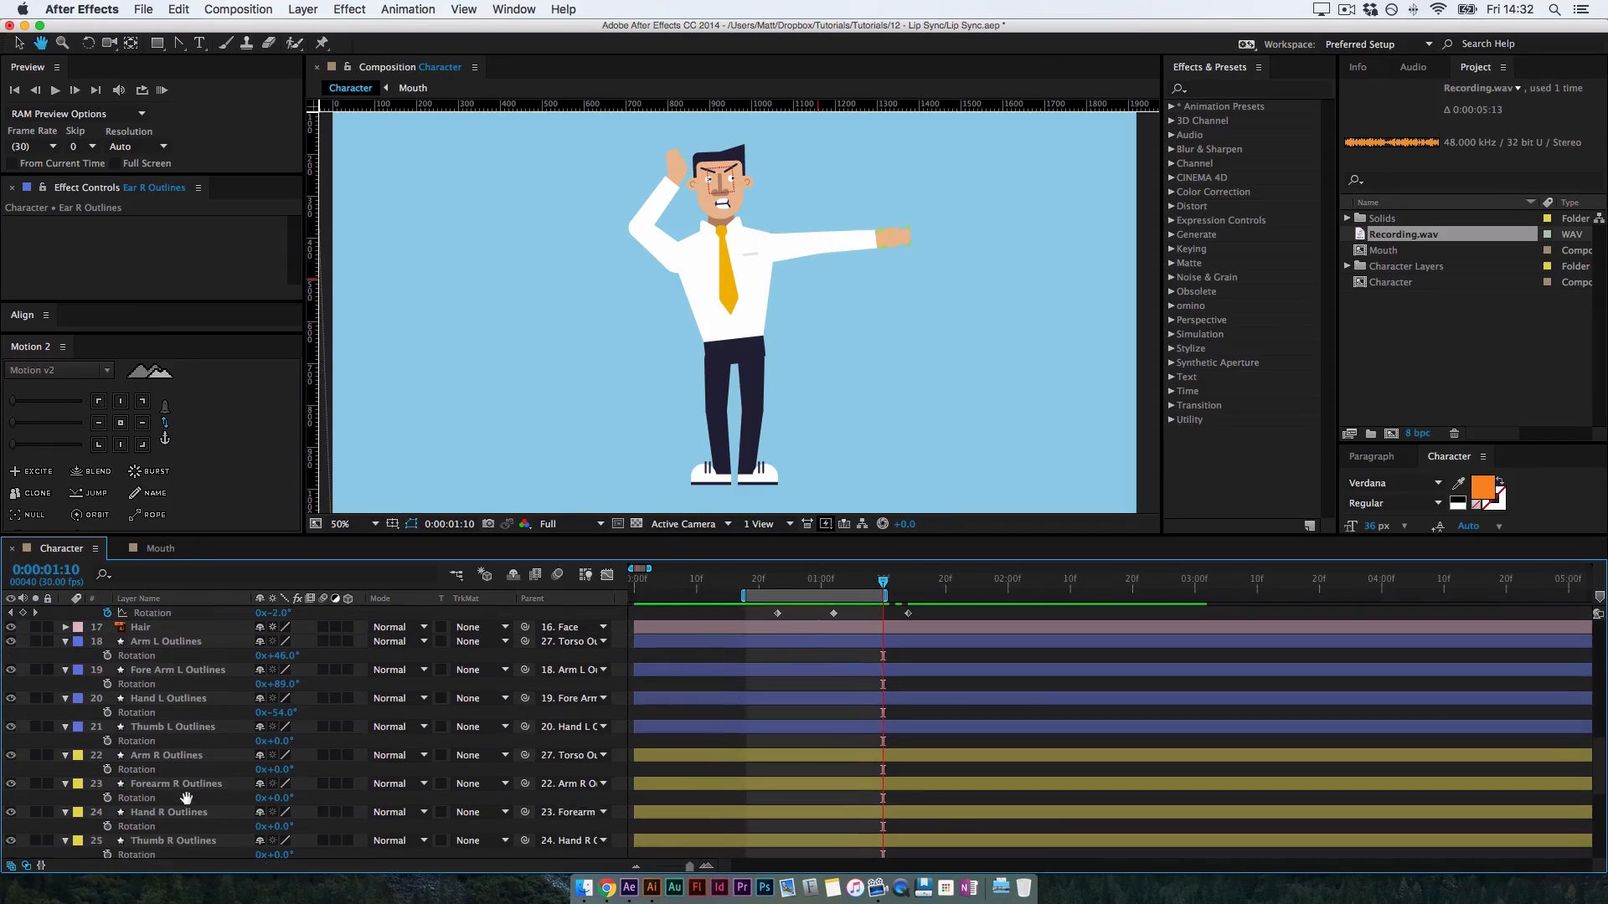
click(180, 720)
super+click(184, 748)
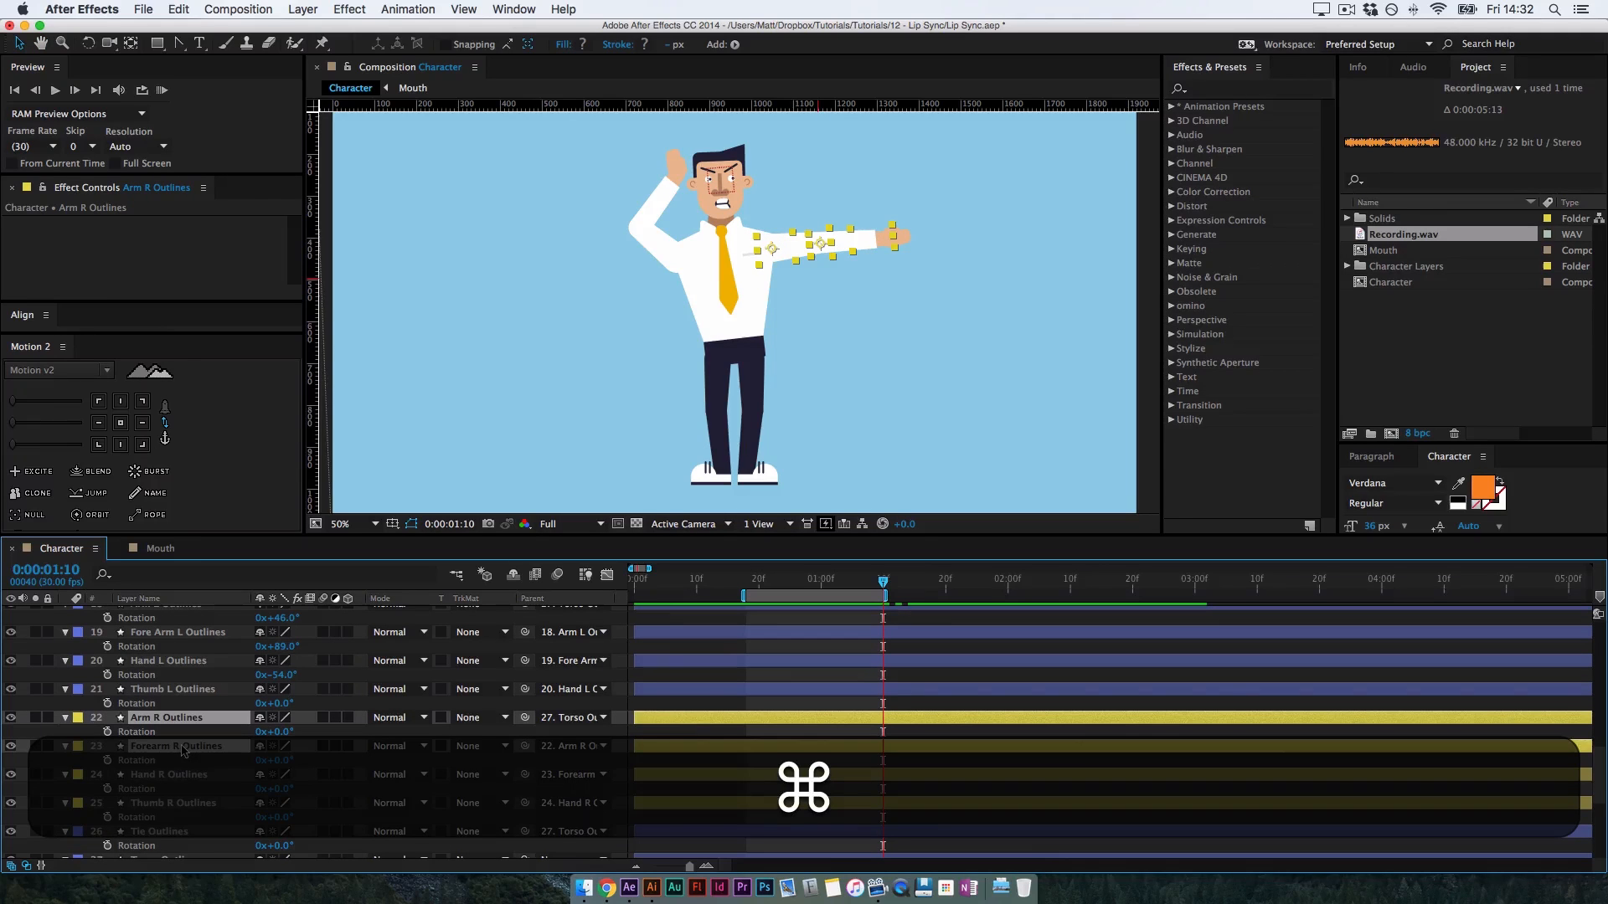
click(107, 731)
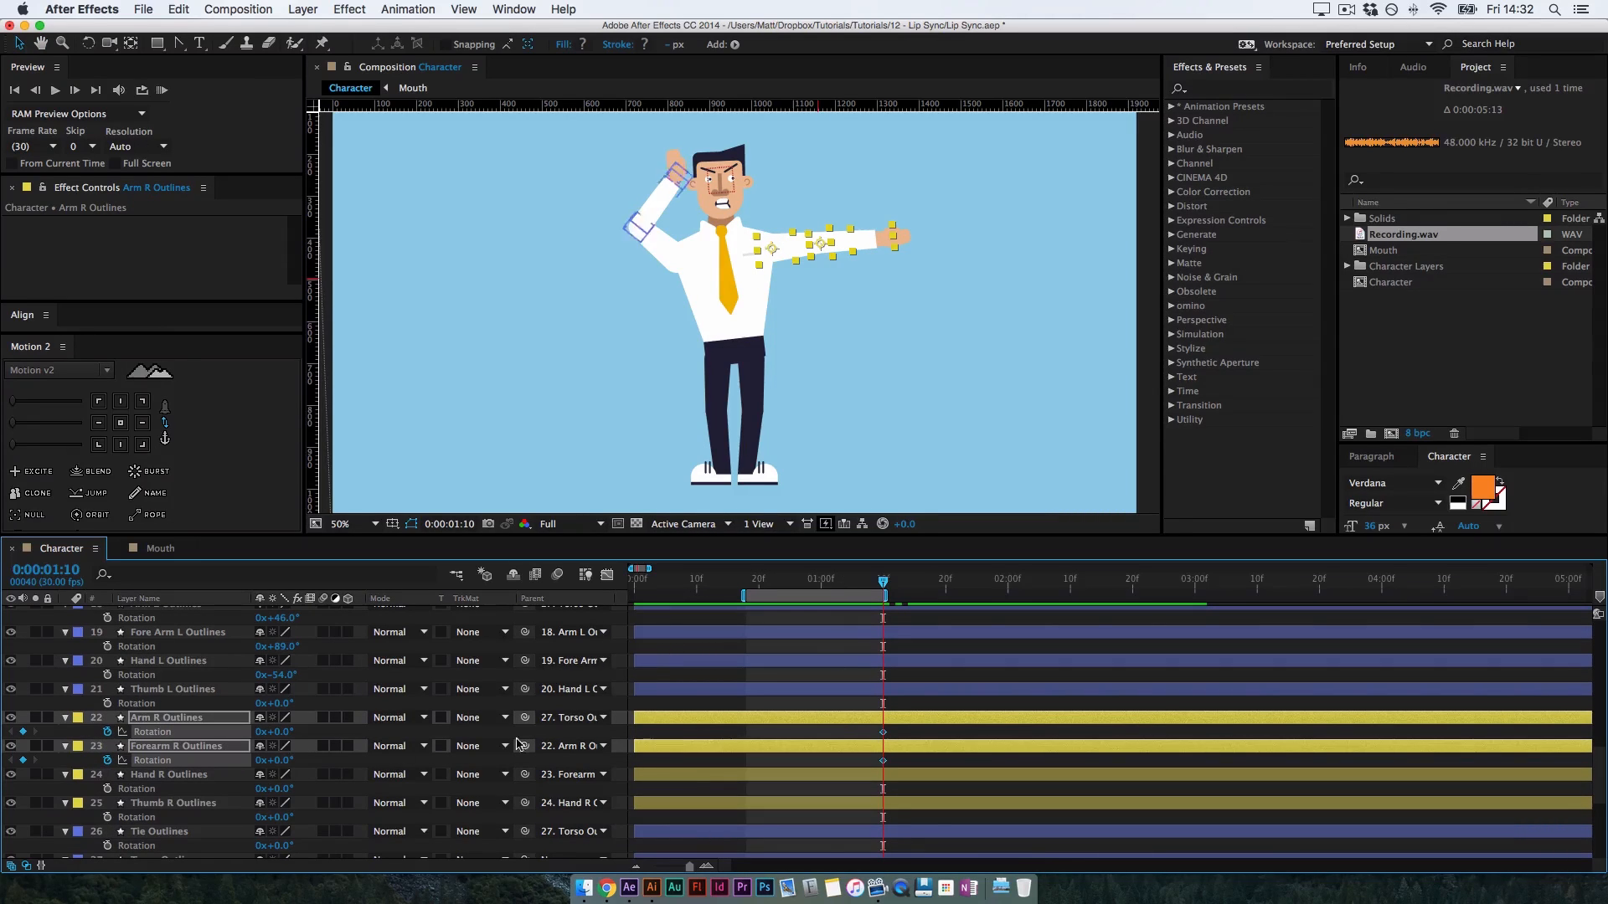
drag(283, 766, 213, 796)
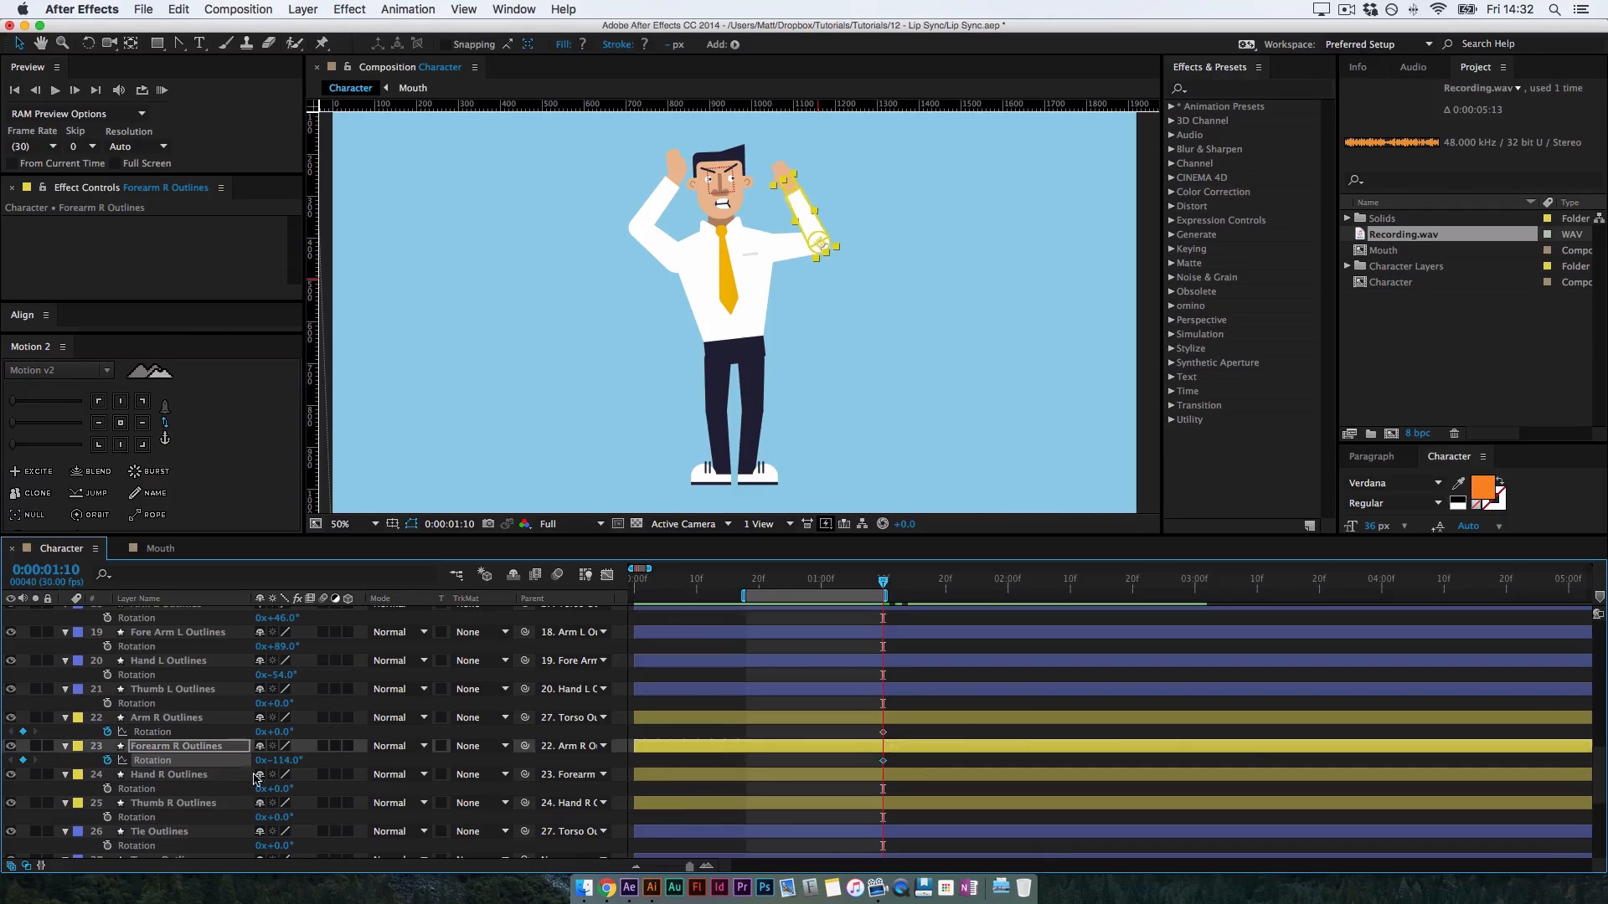
drag(284, 738, 310, 768)
At 0:00:01:20, keyframe Arm R Outlines Rotation at 25° and Forearm R Outlines Rotation at -4° to extend the arm
key(super+Right)
key(super+Right)
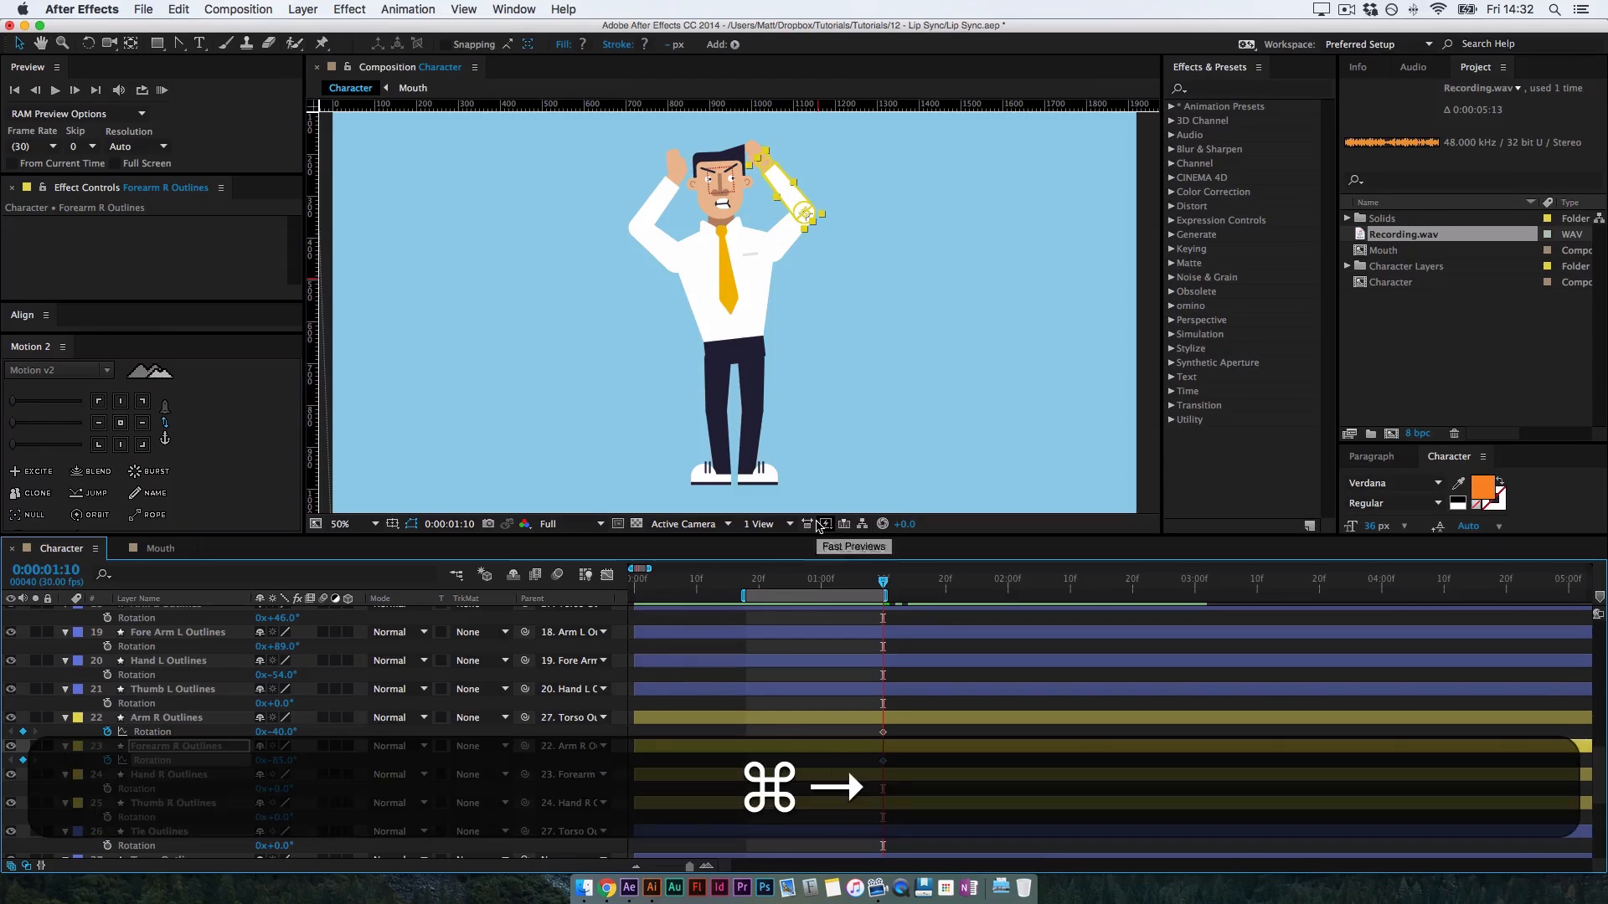
key(super+Right)
key(super+Right)
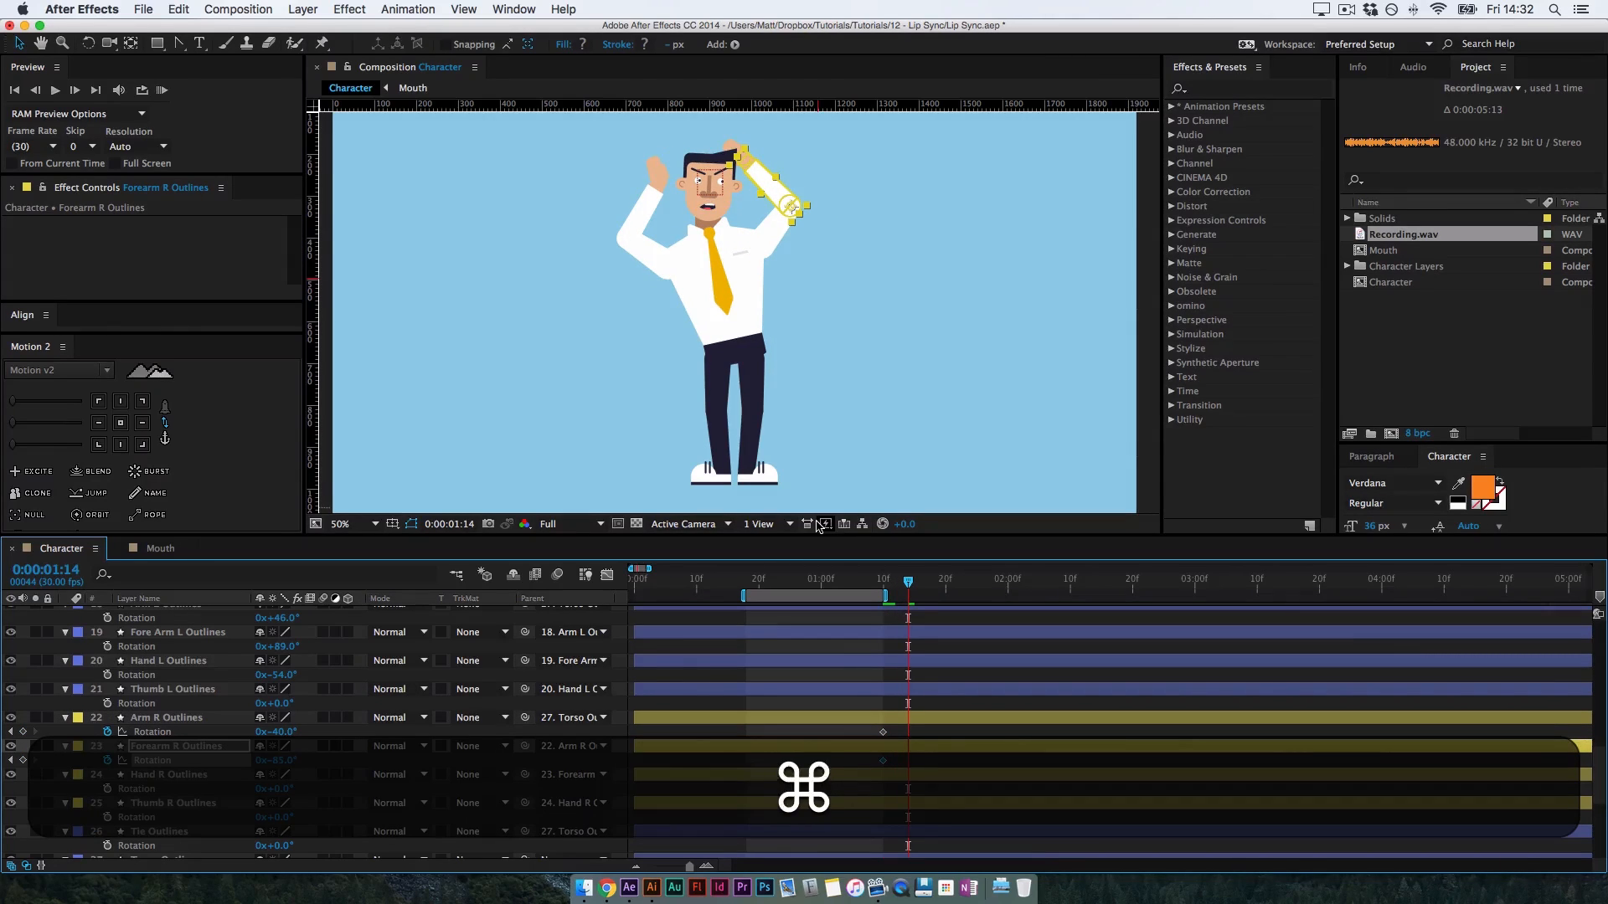
key(super+Left)
key(super+Left)
key(super+Left)
key(super+Left)
key(super+Left)
key(shift+super+Right)
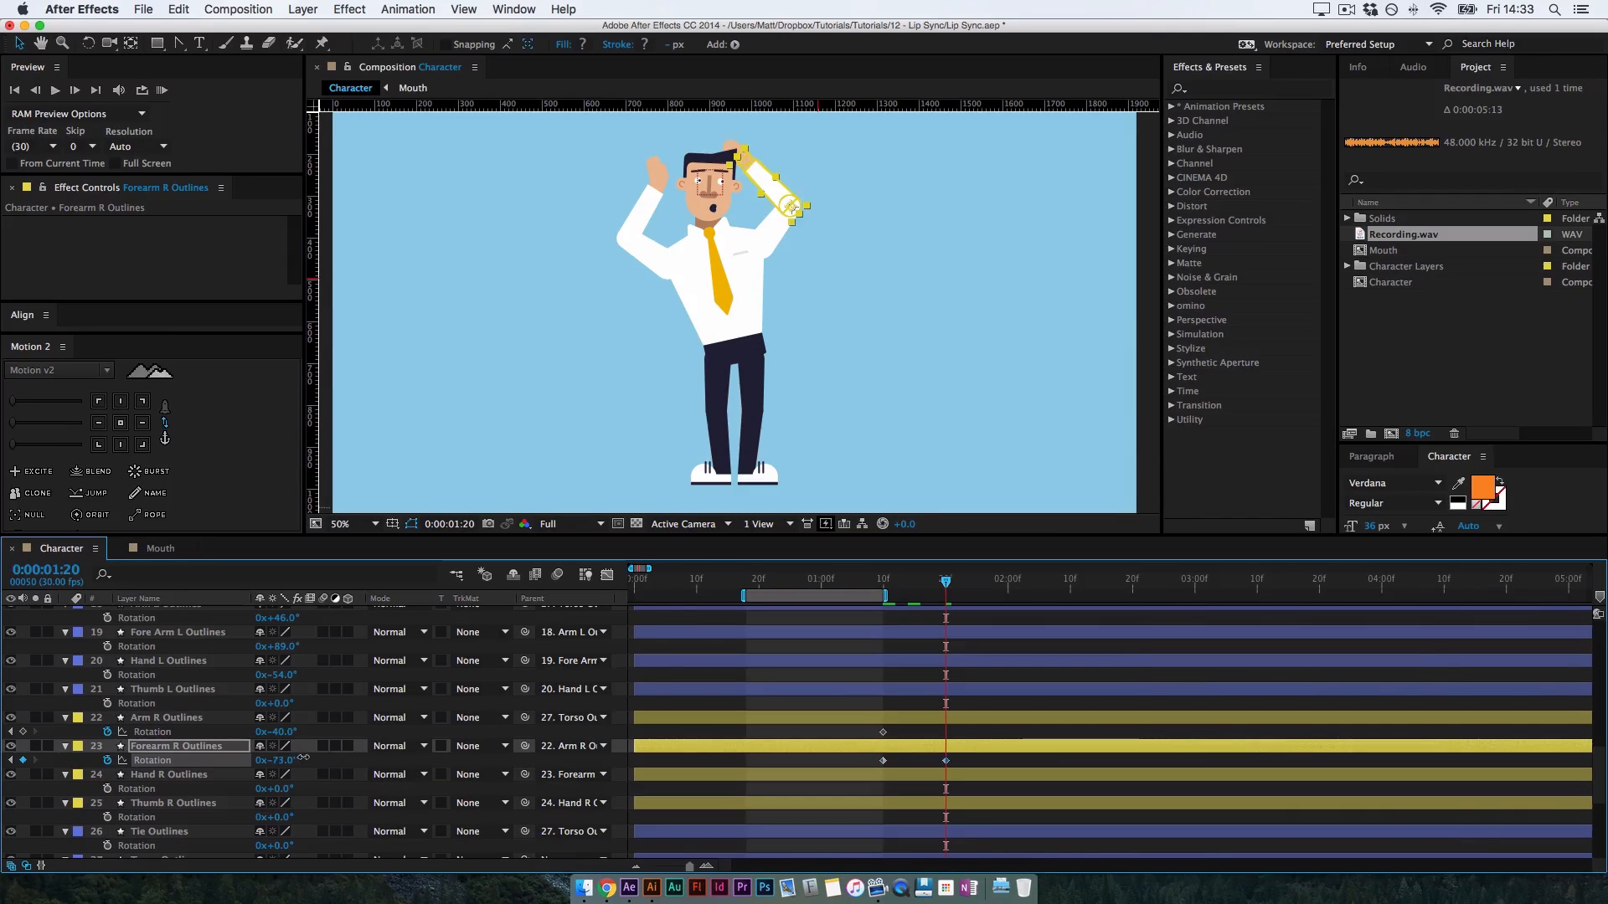
drag(281, 760, 352, 748)
Display the right arm and forearm Rotation keyframes in the speed graph and apply Easy Ease to them
drag(961, 732, 863, 773)
click(607, 575)
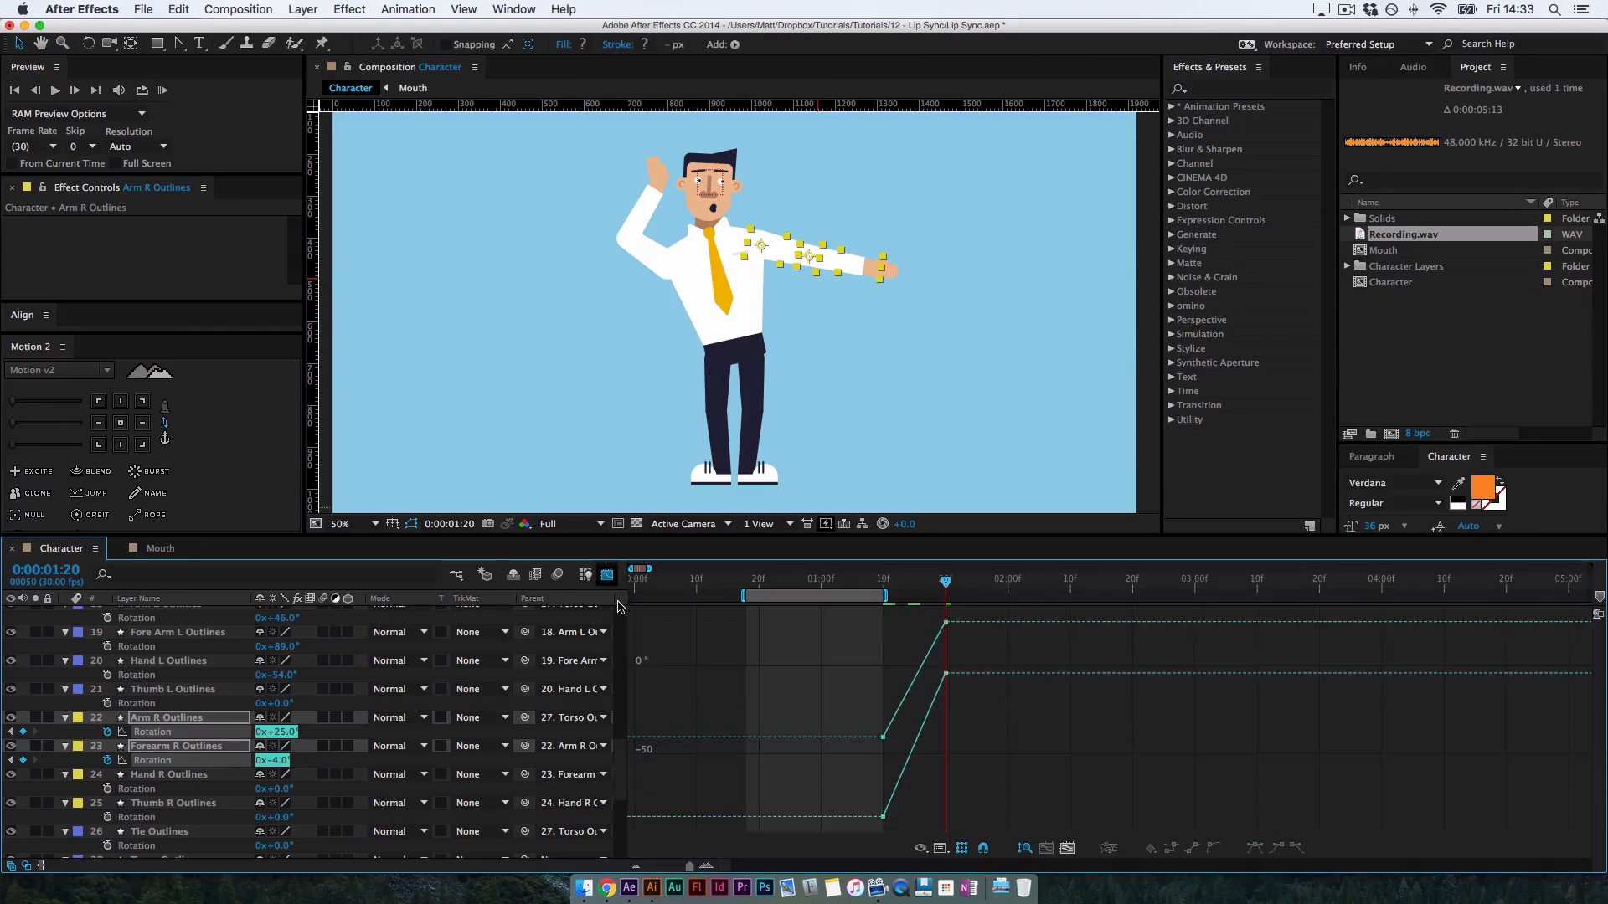
click(937, 847)
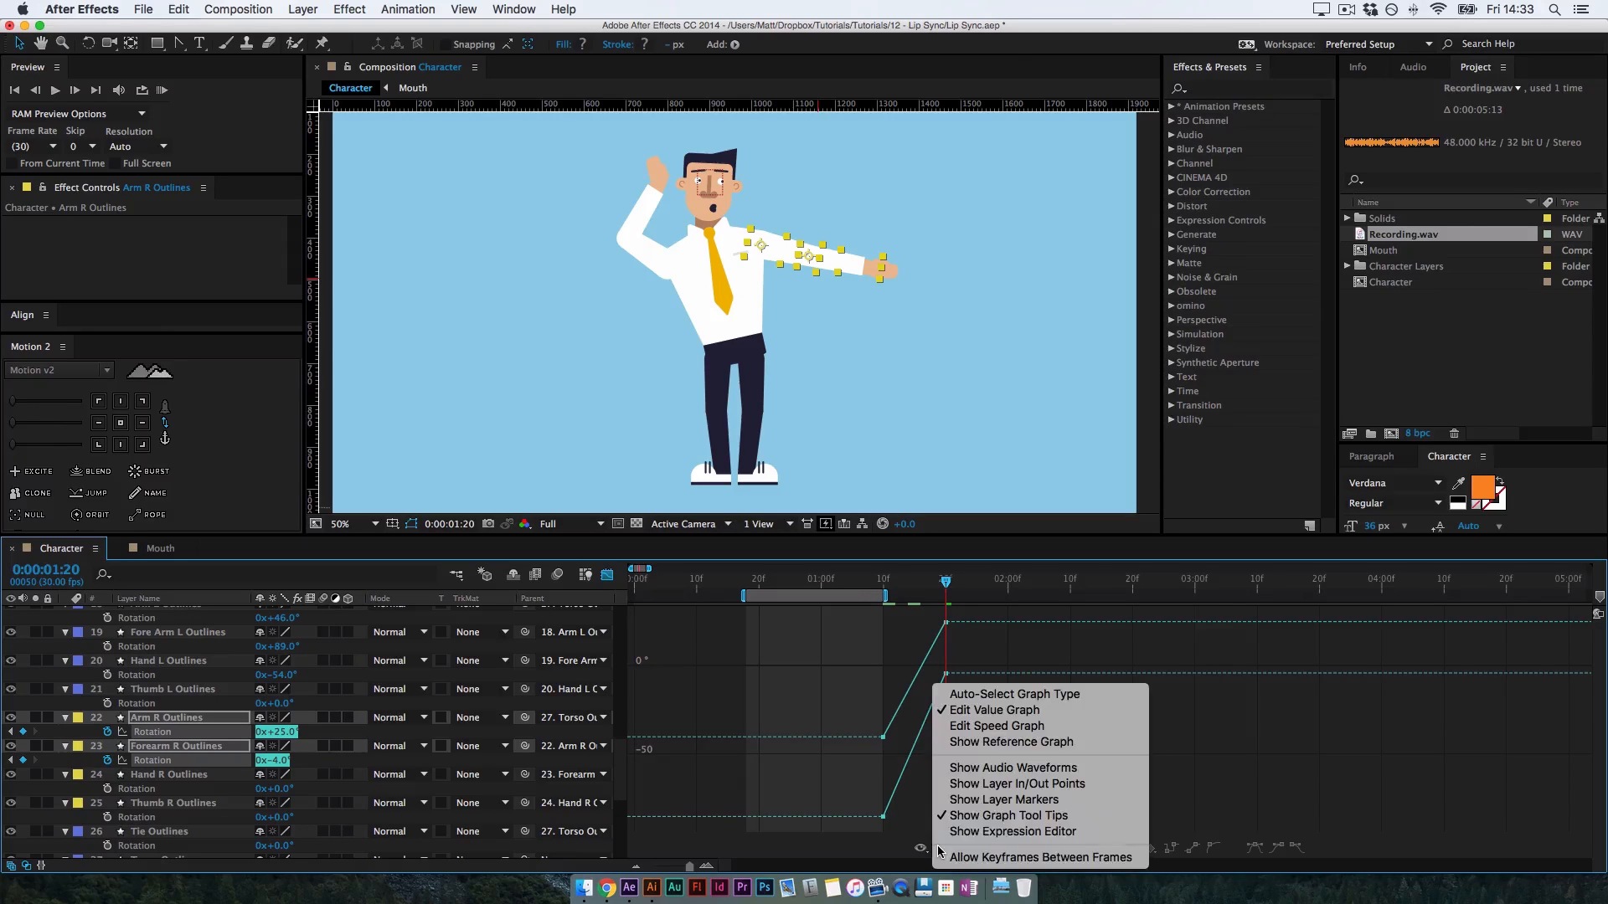
click(982, 726)
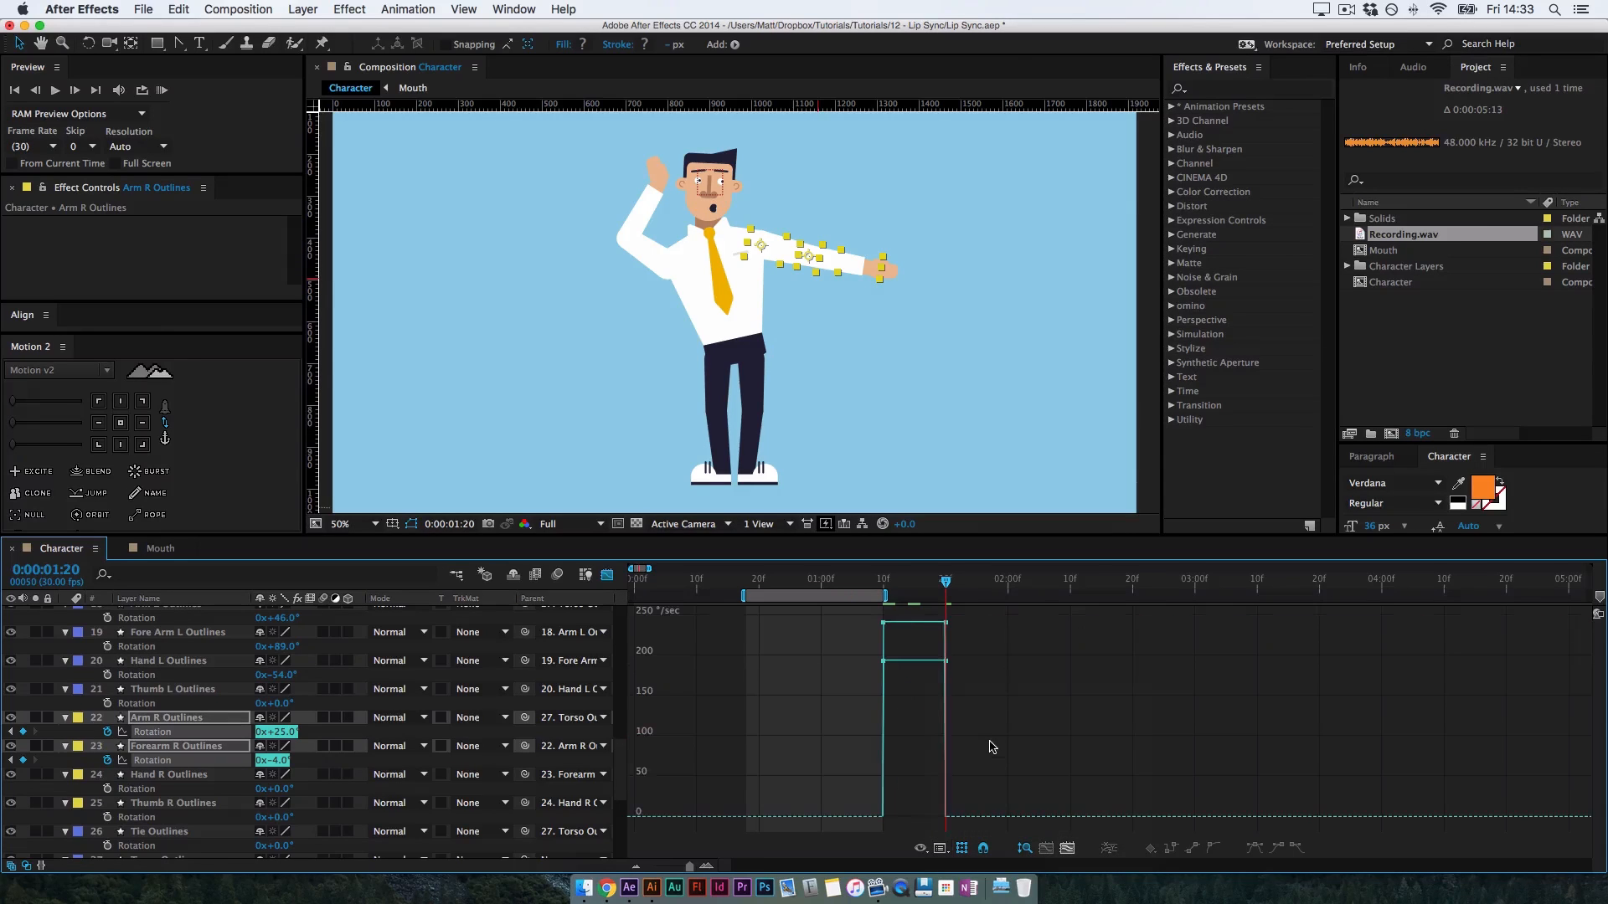
drag(857, 621, 997, 692)
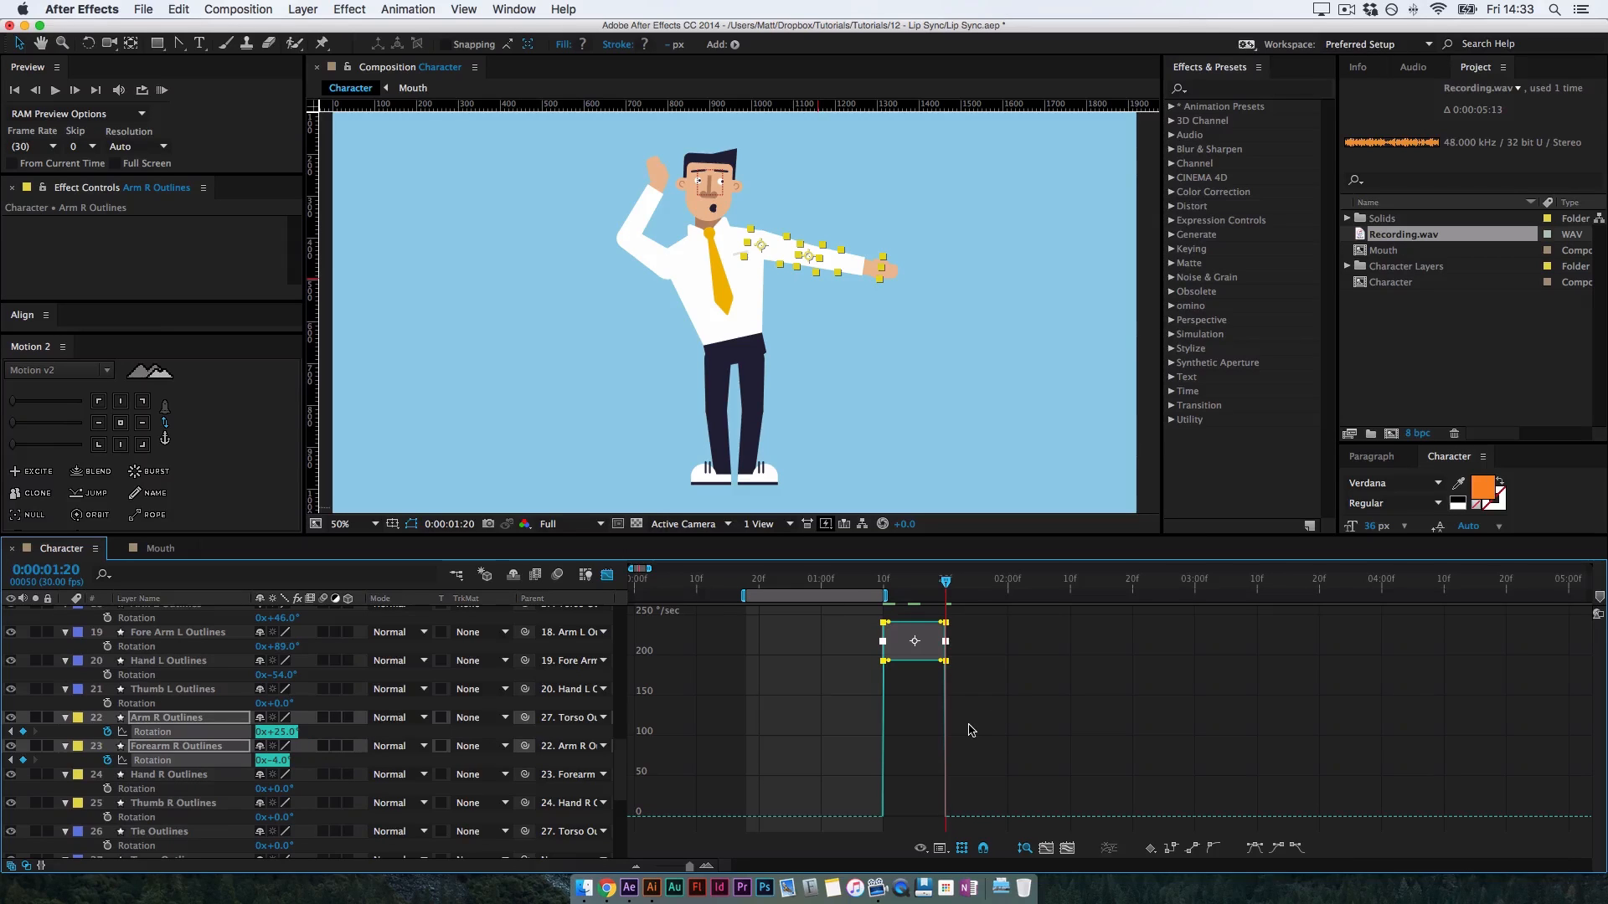
key(F9)
key(equal)
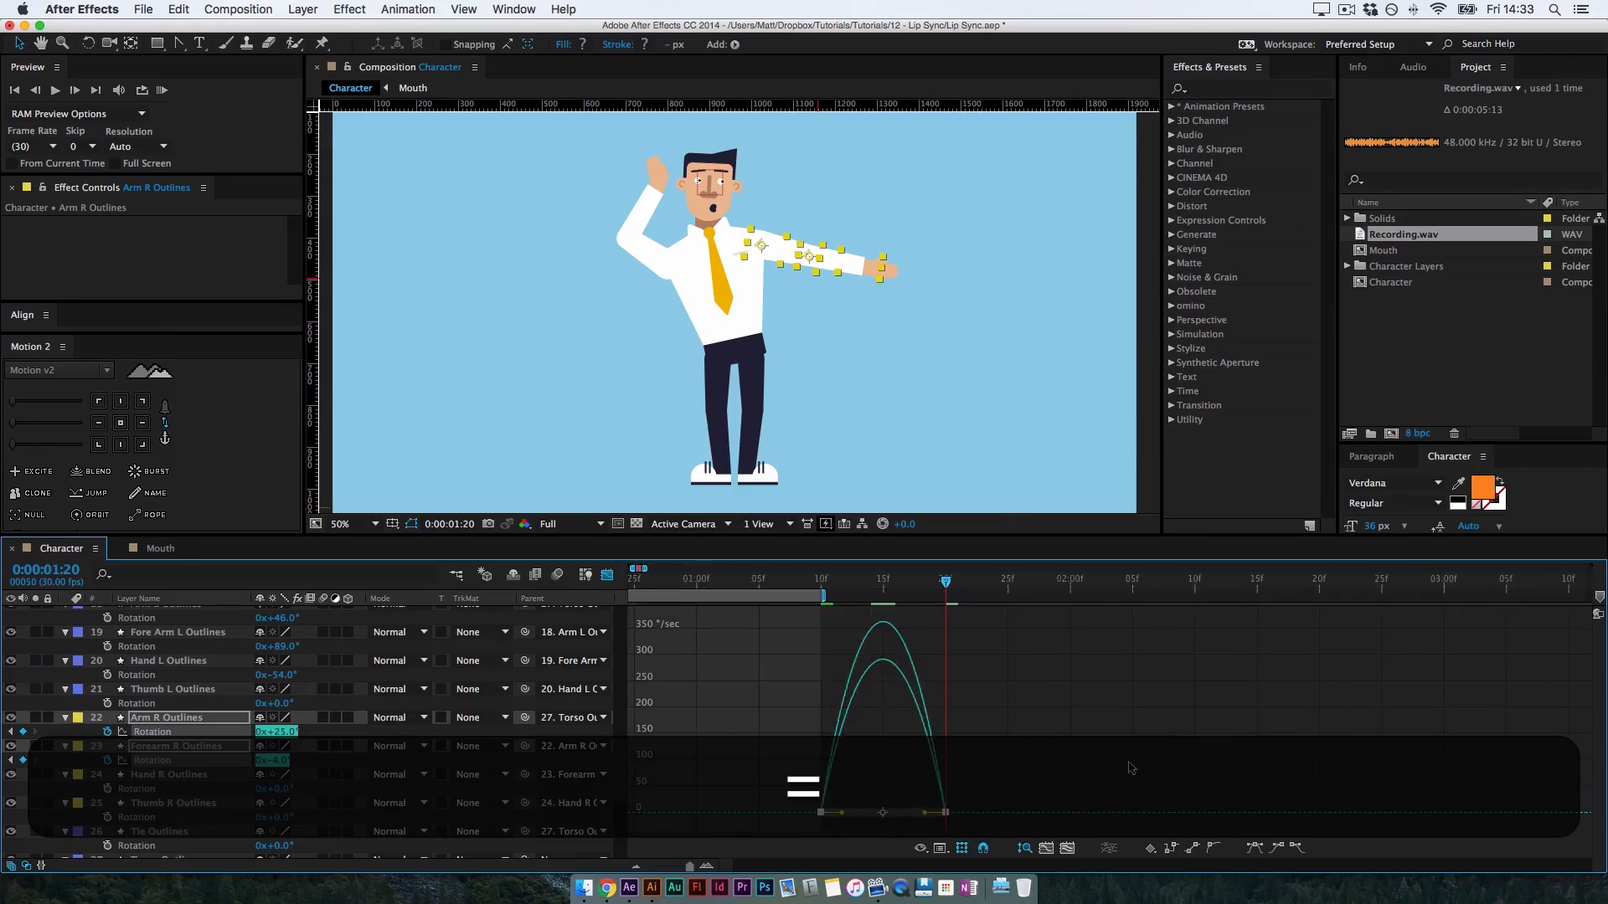
Reshape both speed curves so the arm swing builds slowly from 0:00:01:10 and peaks just before 0:00:01:20, at about 600°/sec for the faster one
key(equal)
key(space)
drag(963, 764, 1065, 812)
key(shift)
drag(906, 789, 942, 817)
key(shift)
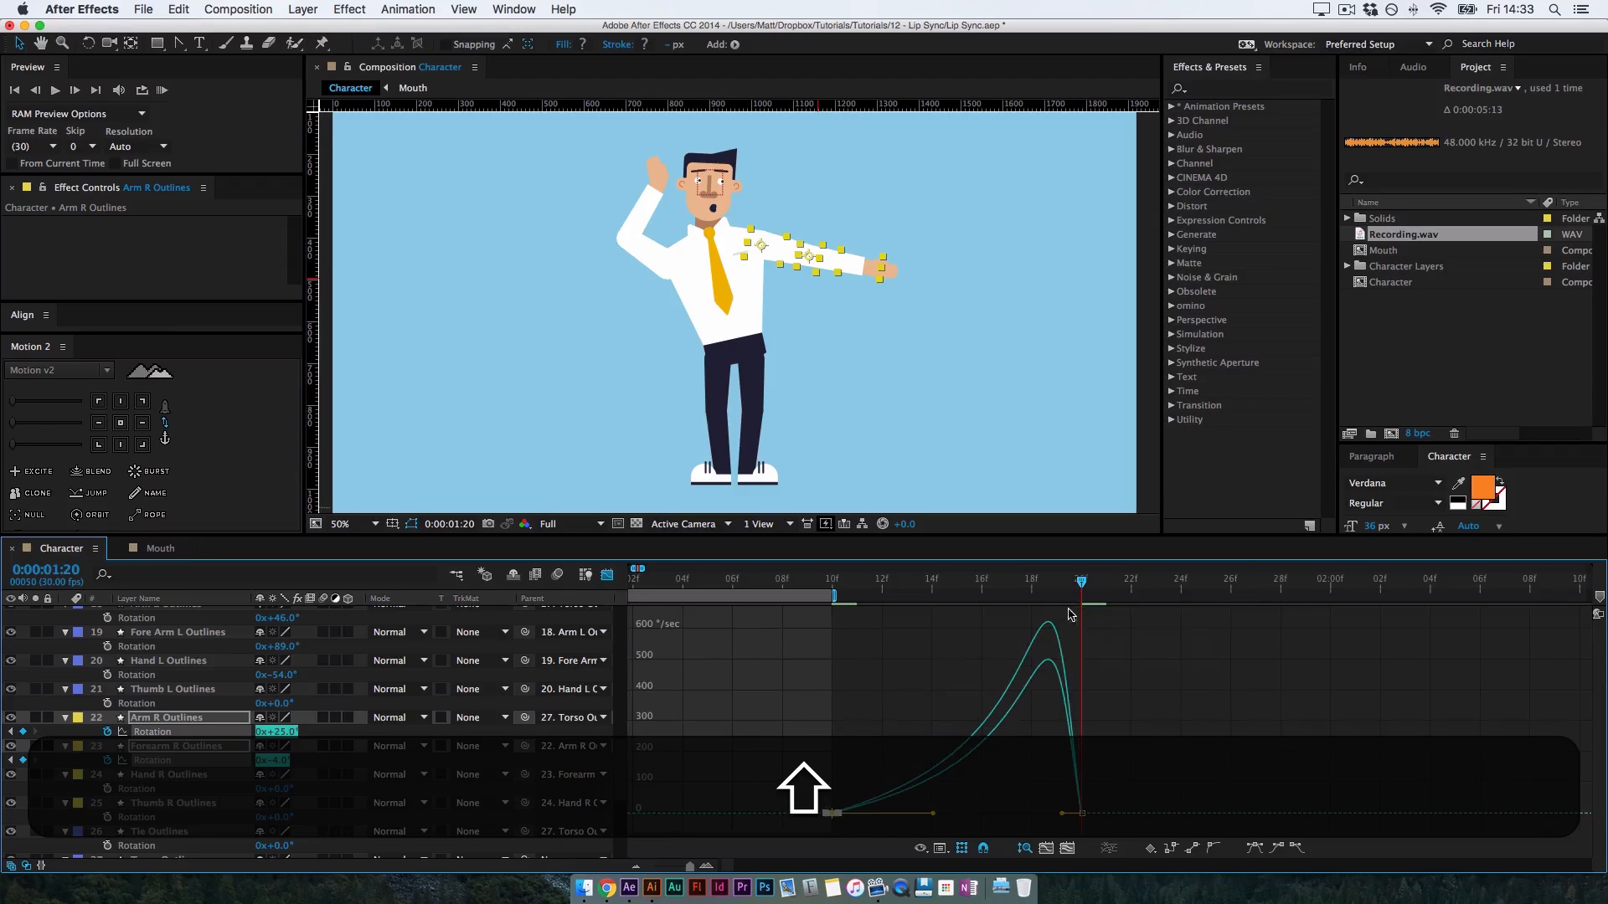
Set the work area from 0:00:01:08 to about 0:00:01:22 and run a RAM preview of the arm swing
drag(1081, 583, 782, 586)
key(n)
key(b)
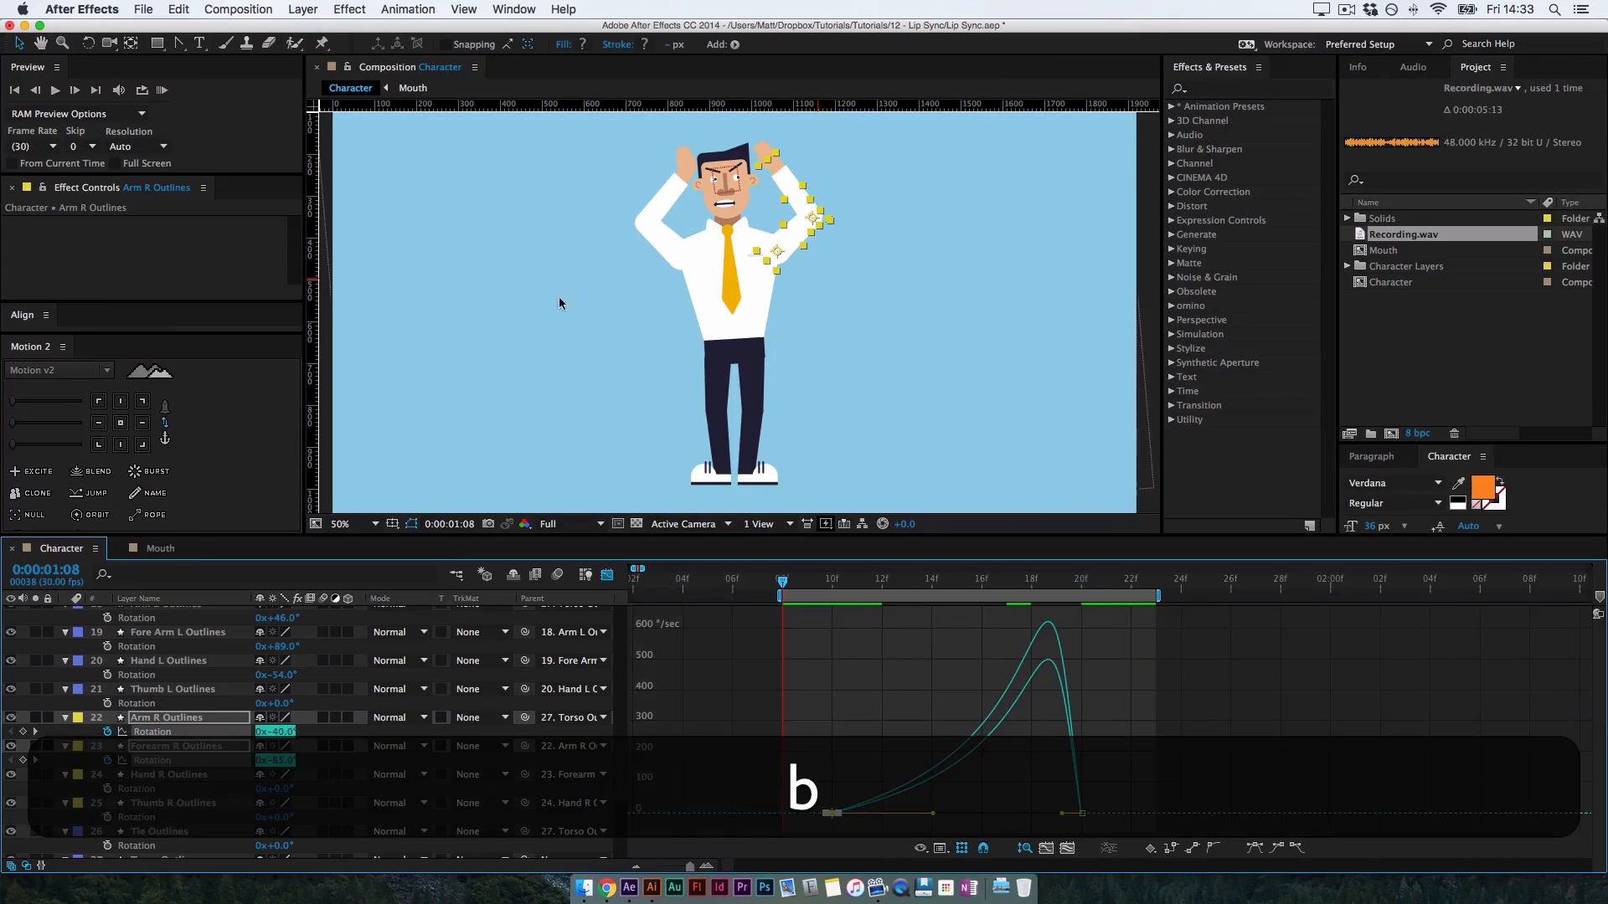
click(162, 90)
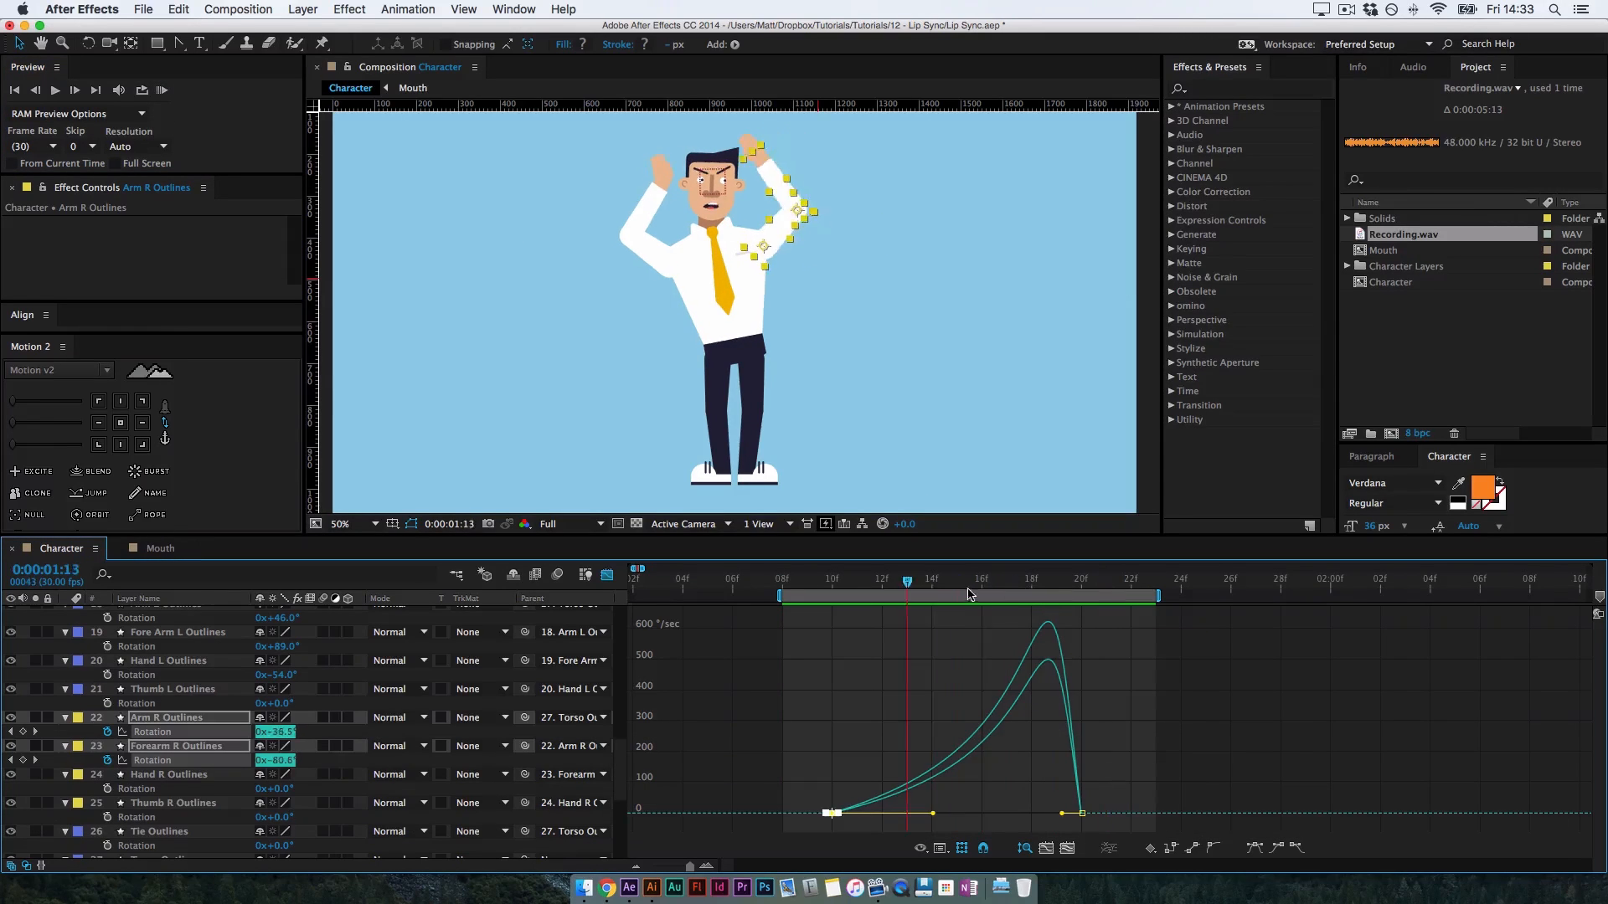
drag(1052, 611, 1059, 618)
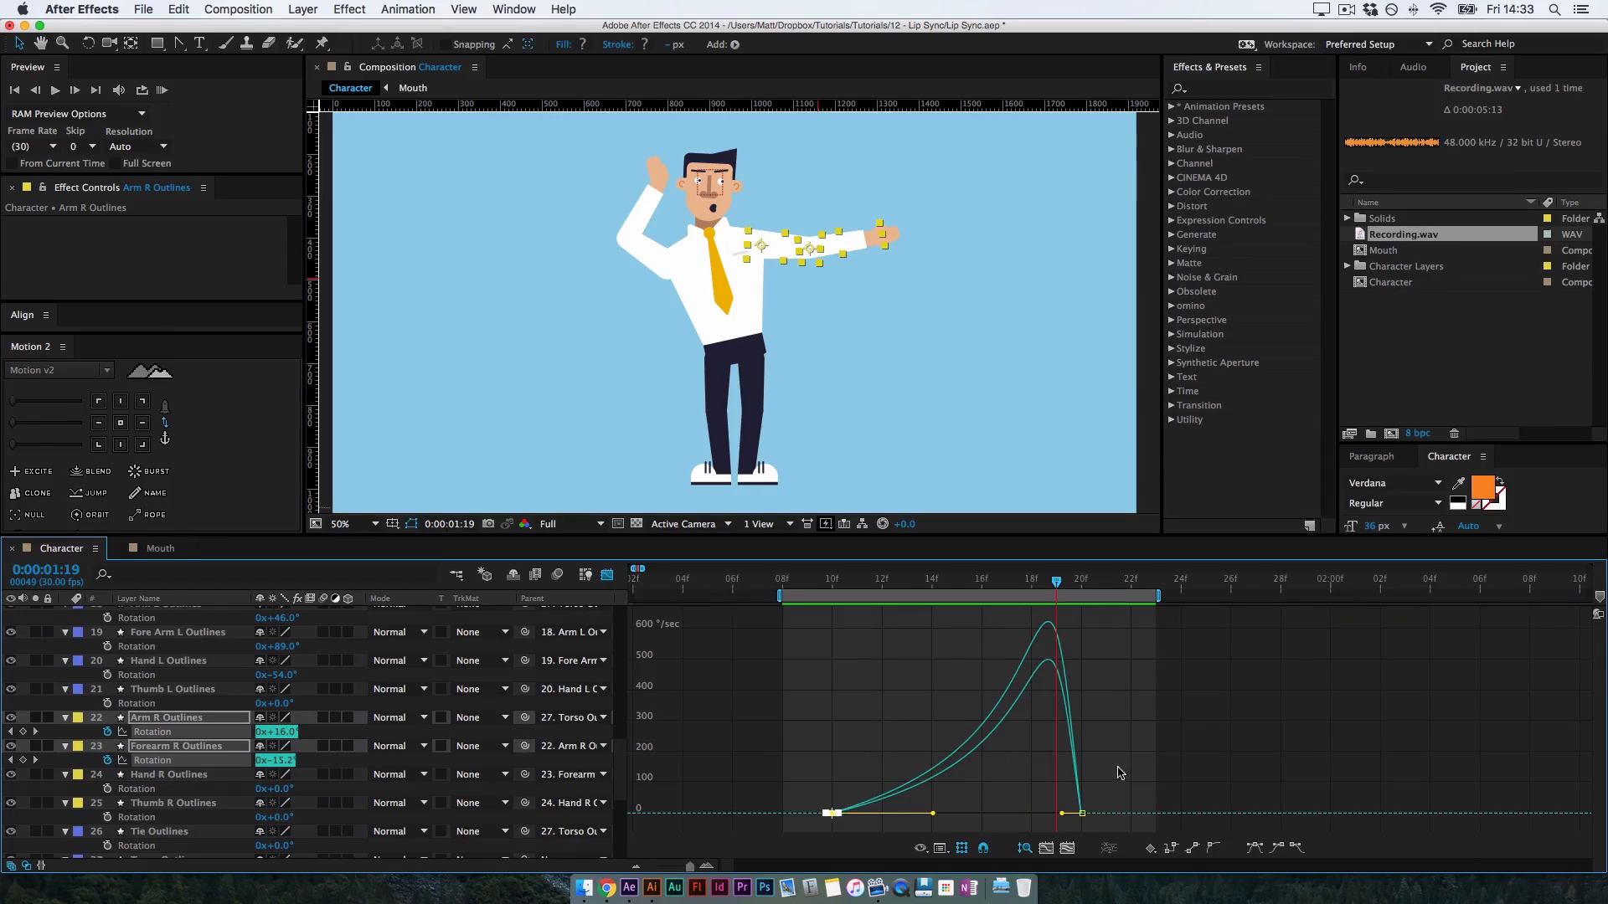
drag(1122, 766, 1053, 833)
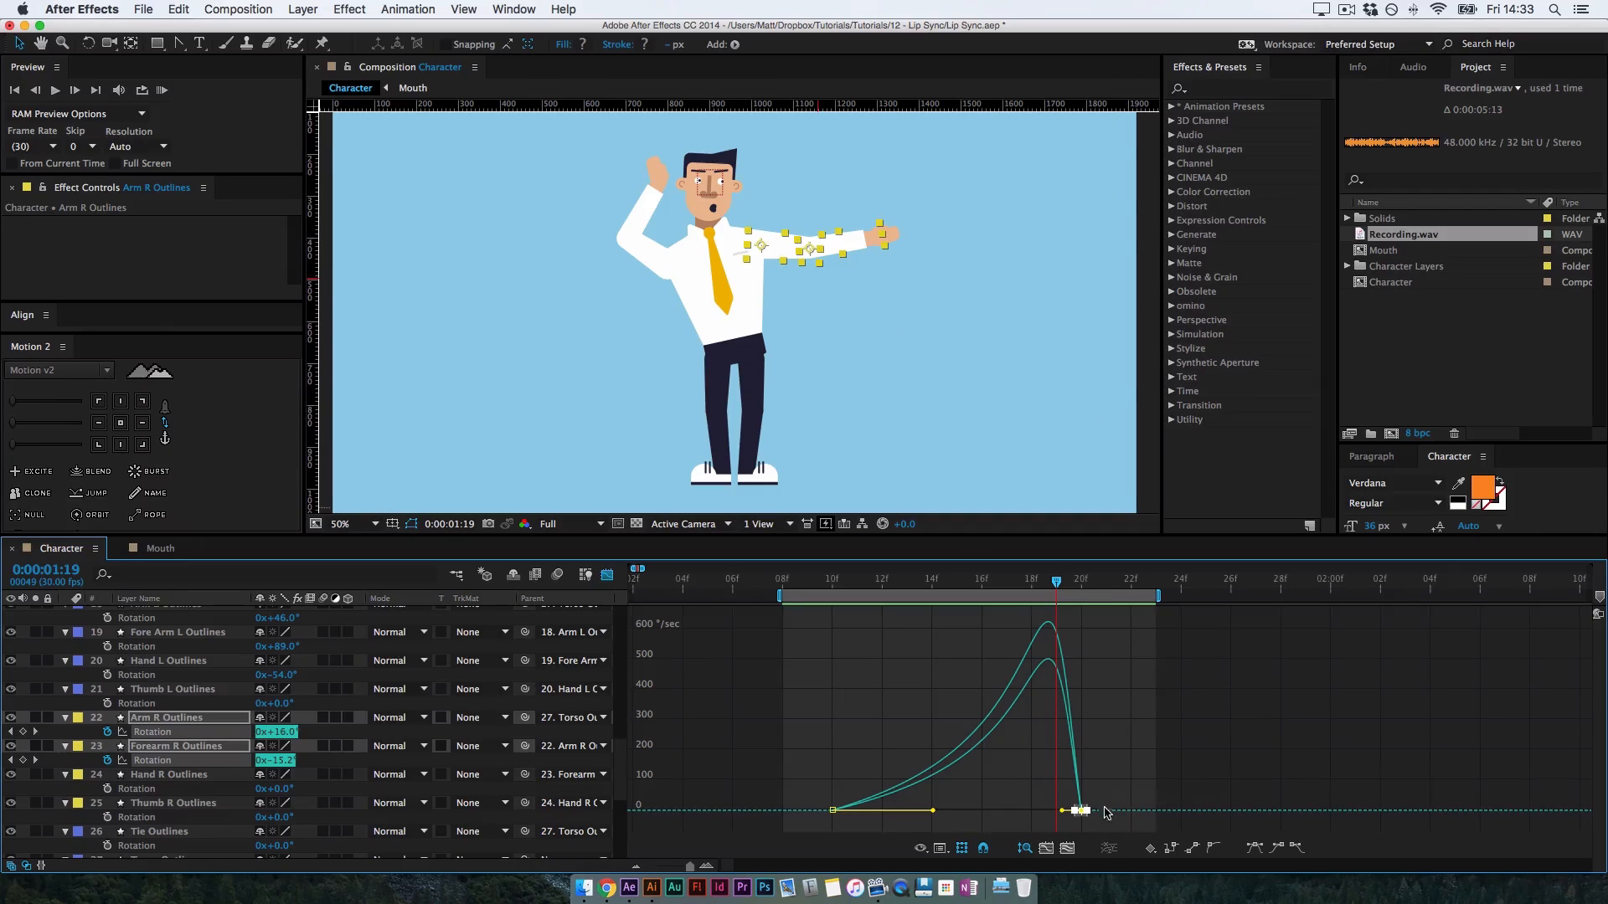
click(1044, 714)
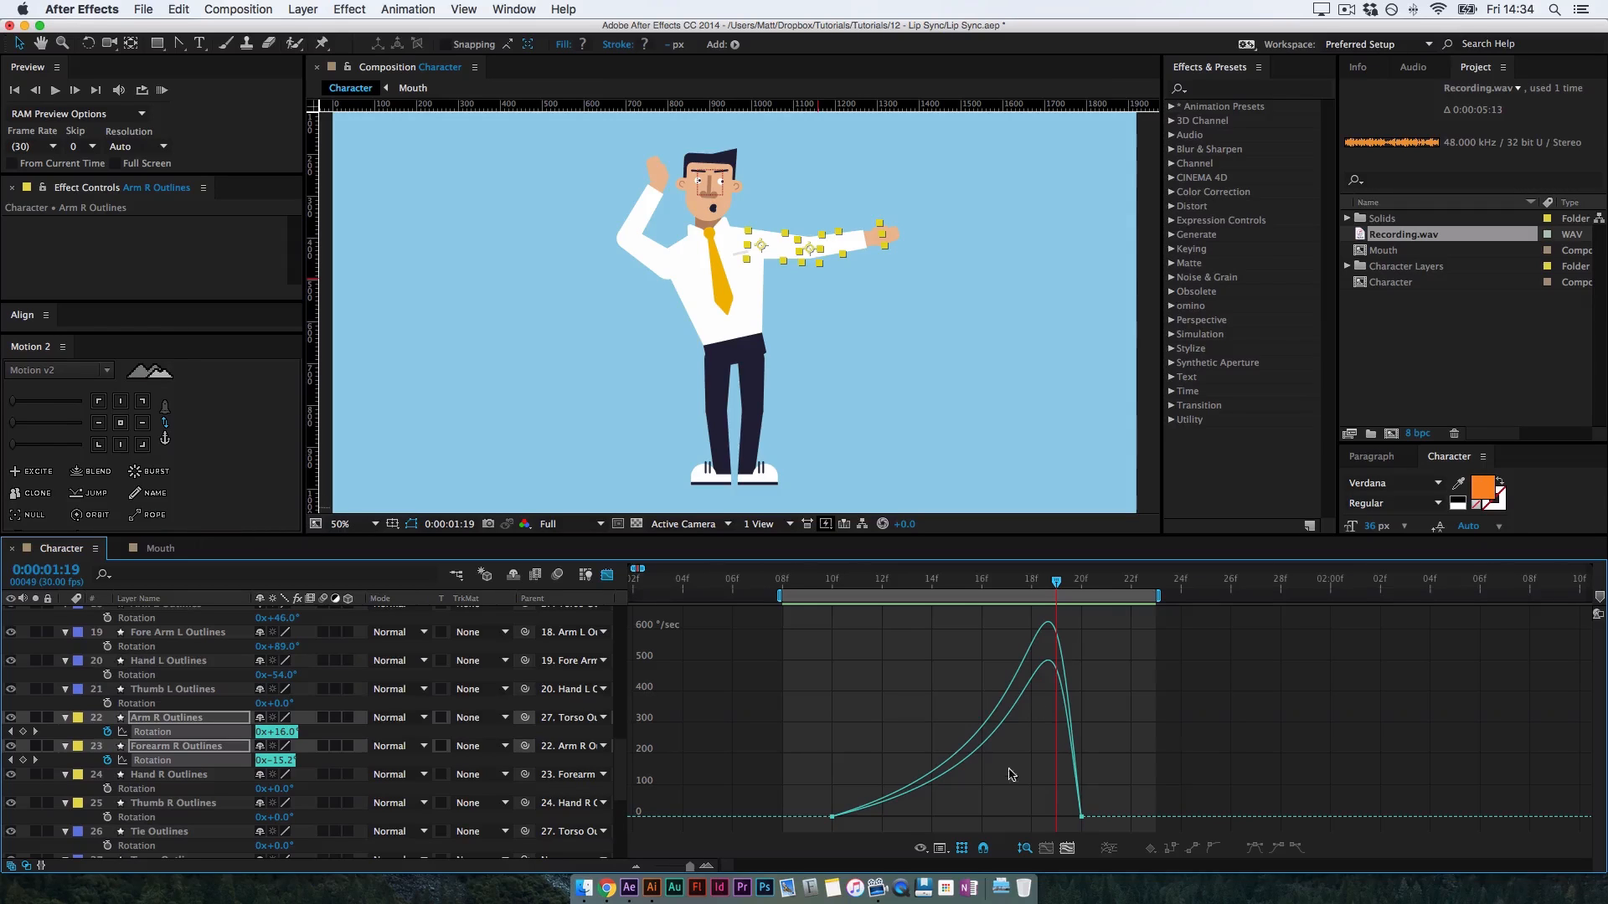
click(503, 675)
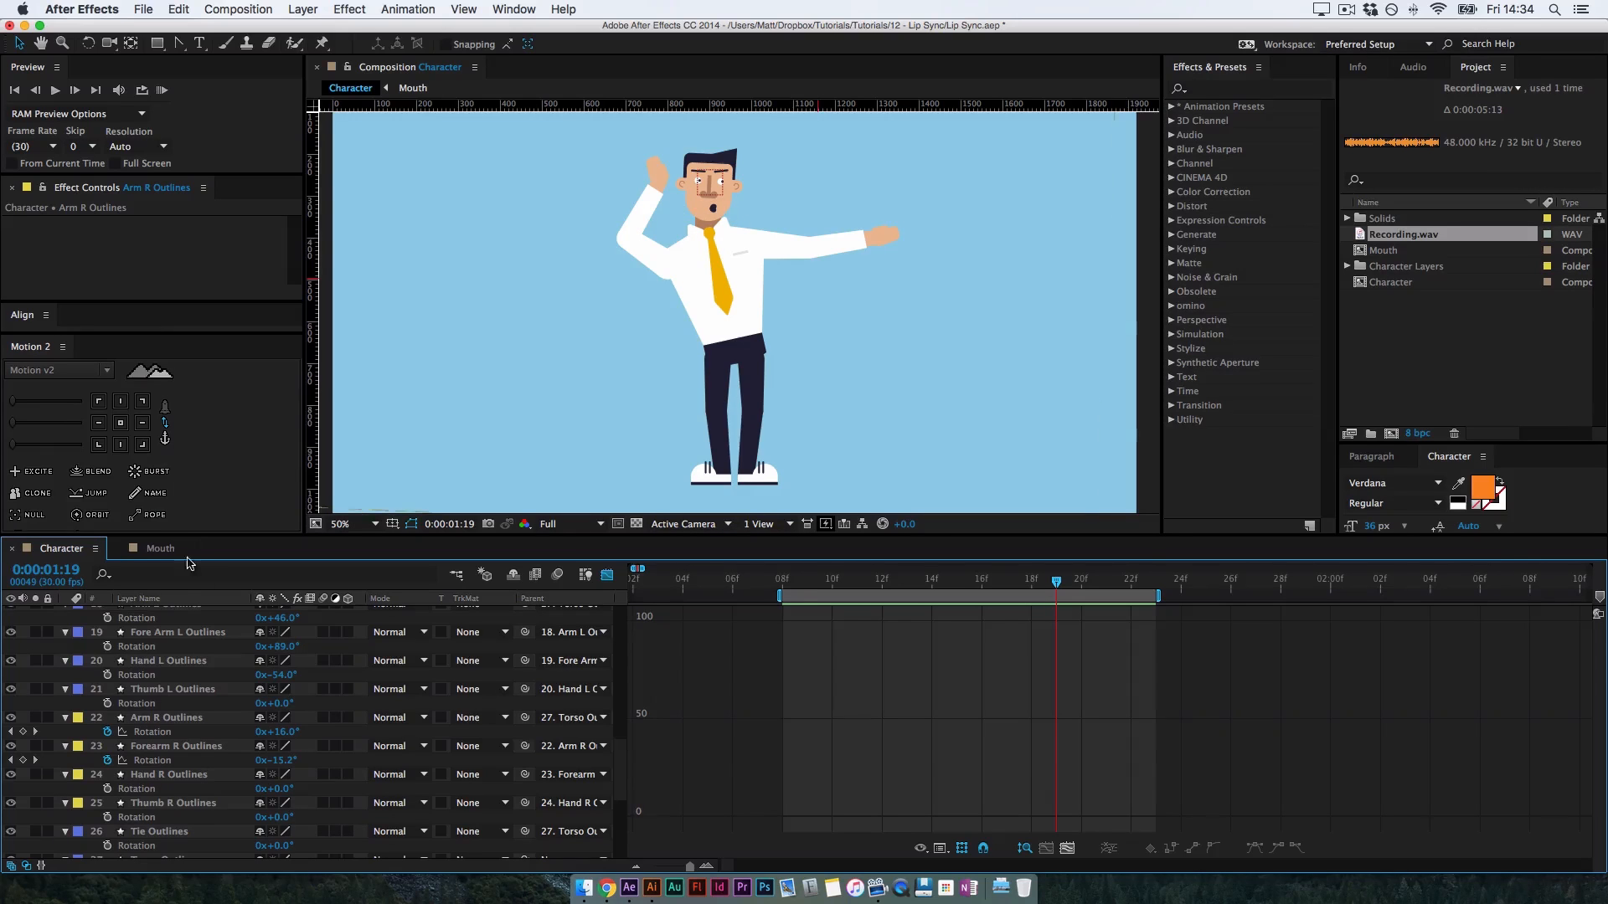
click(156, 548)
click(67, 552)
click(94, 759)
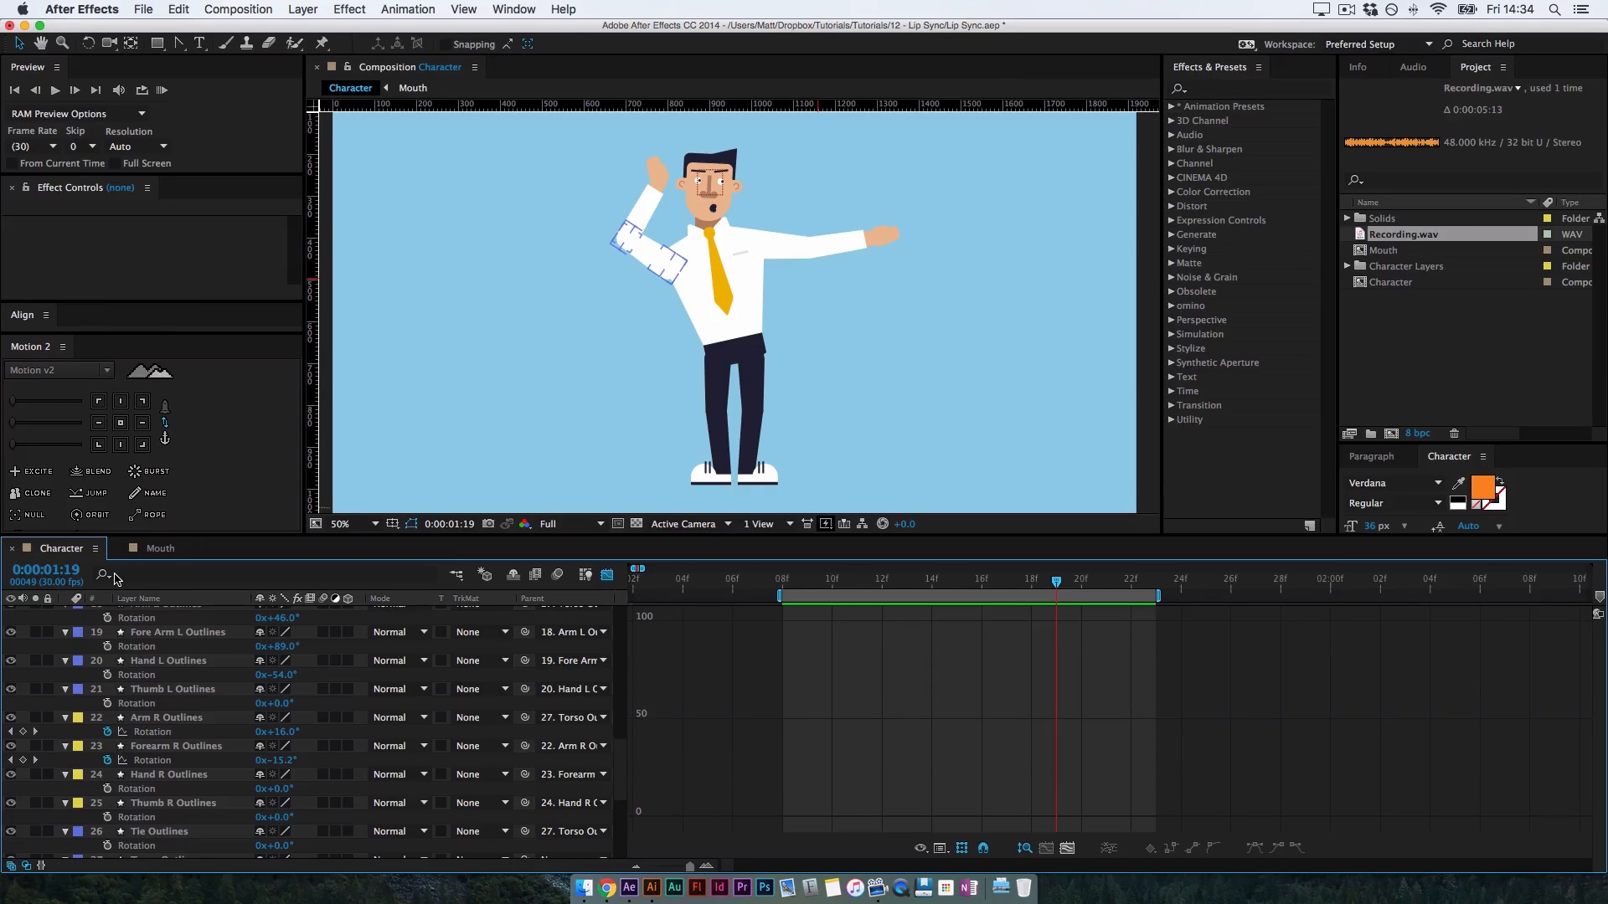
click(1069, 334)
Switch to Chrome and look over mwmotion.tv, the Twitter profile and the notifications on youtube.com
click(606, 886)
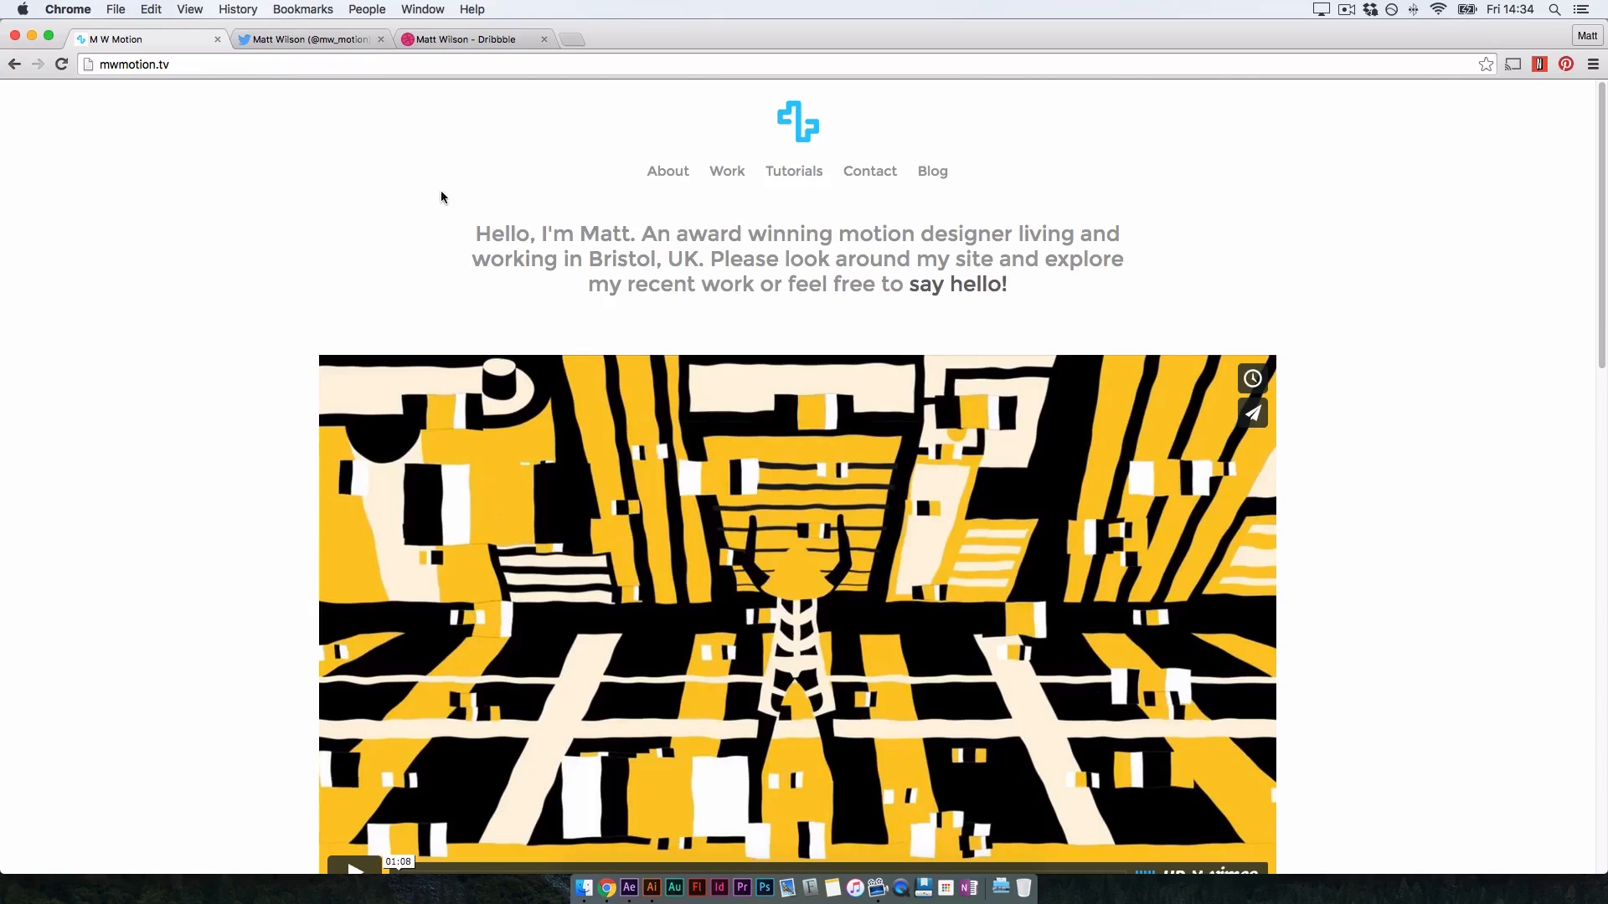
click(364, 46)
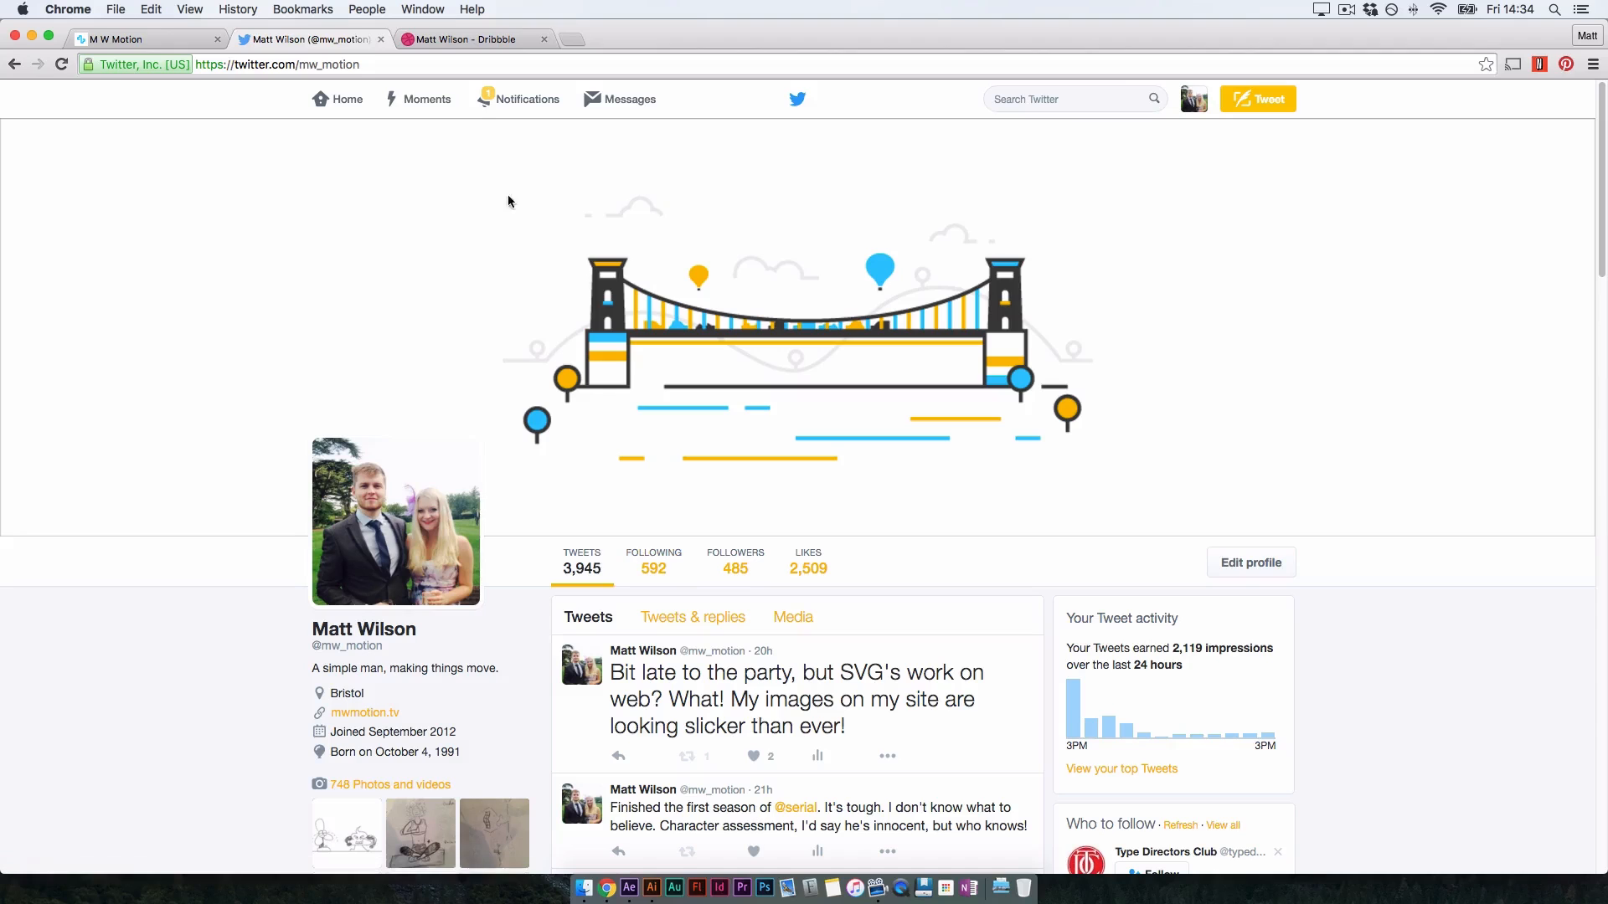
click(573, 40)
text(youtube.com)
key(Return)
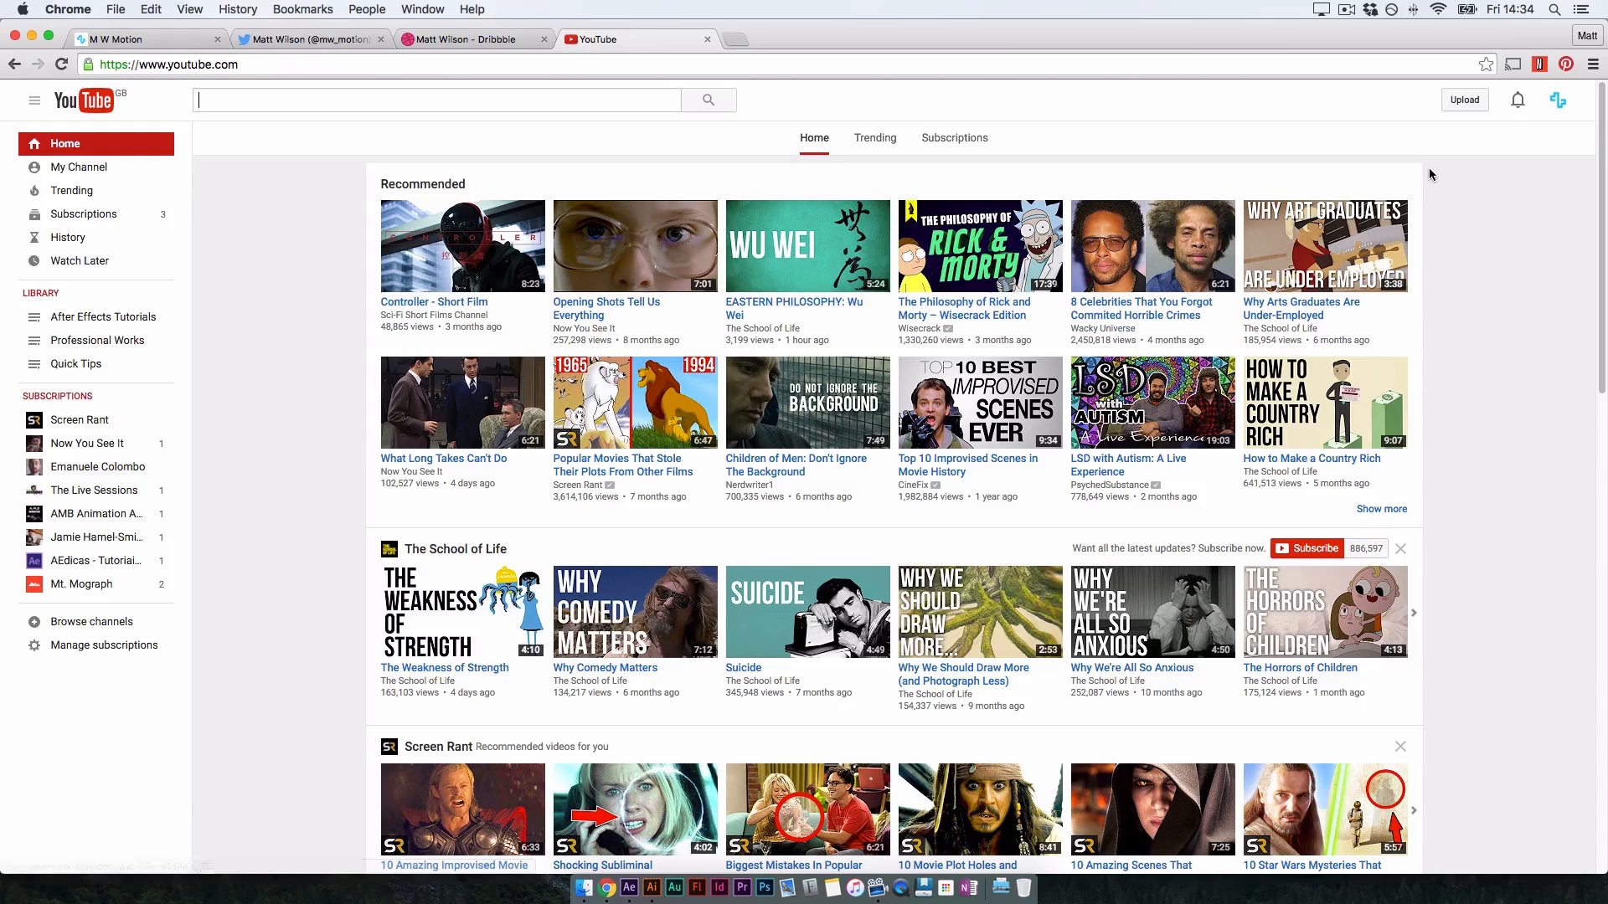
click(1516, 101)
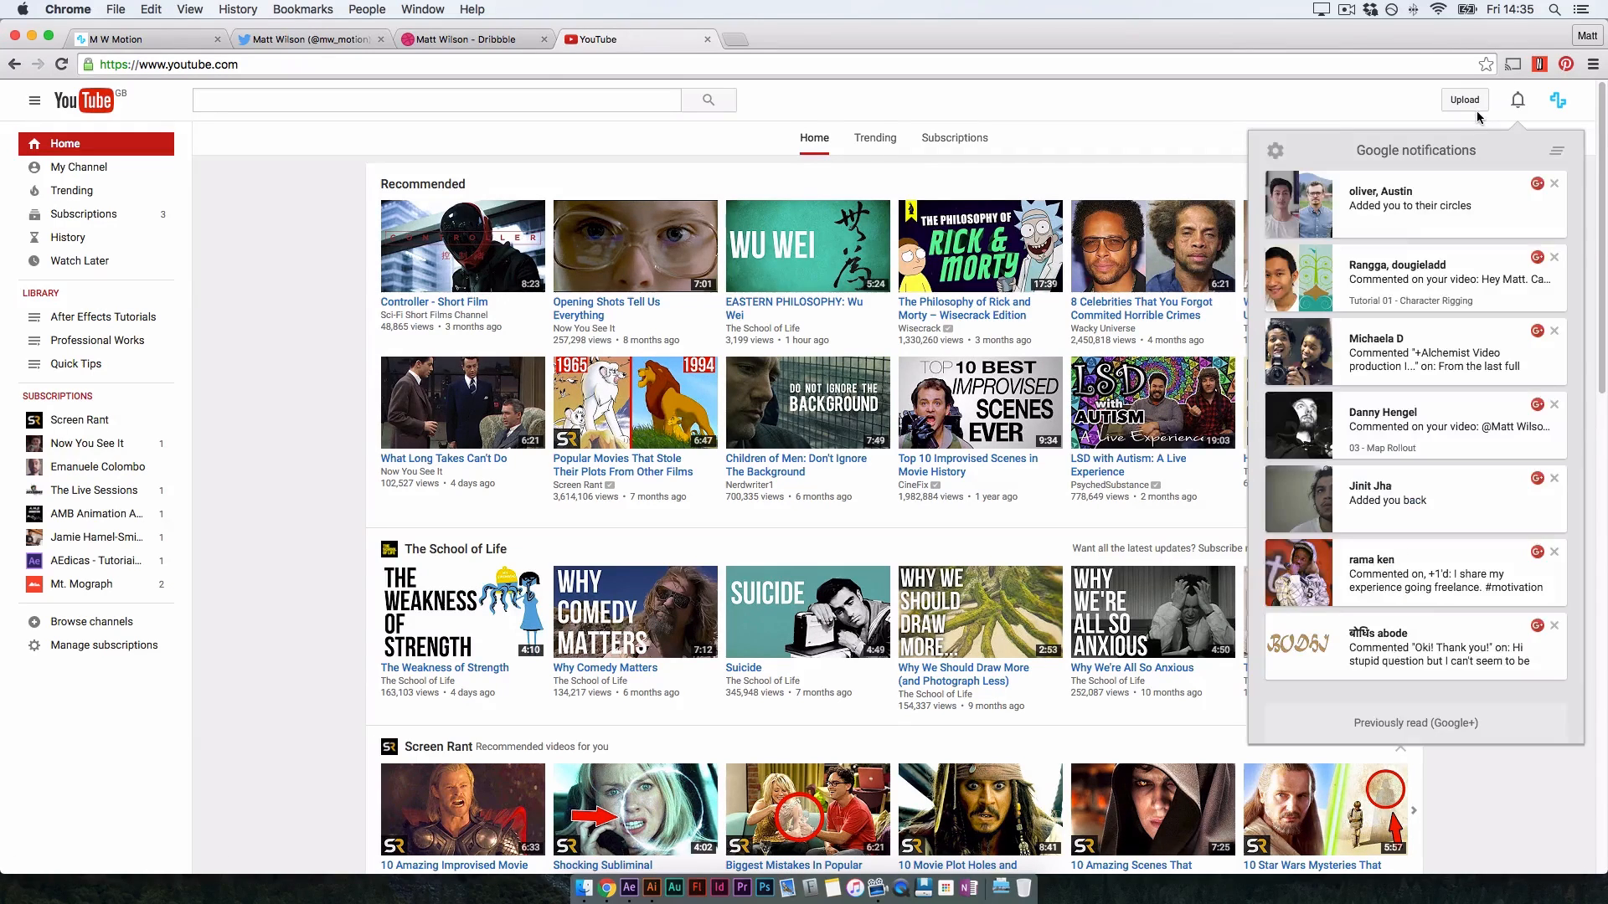
click(308, 325)
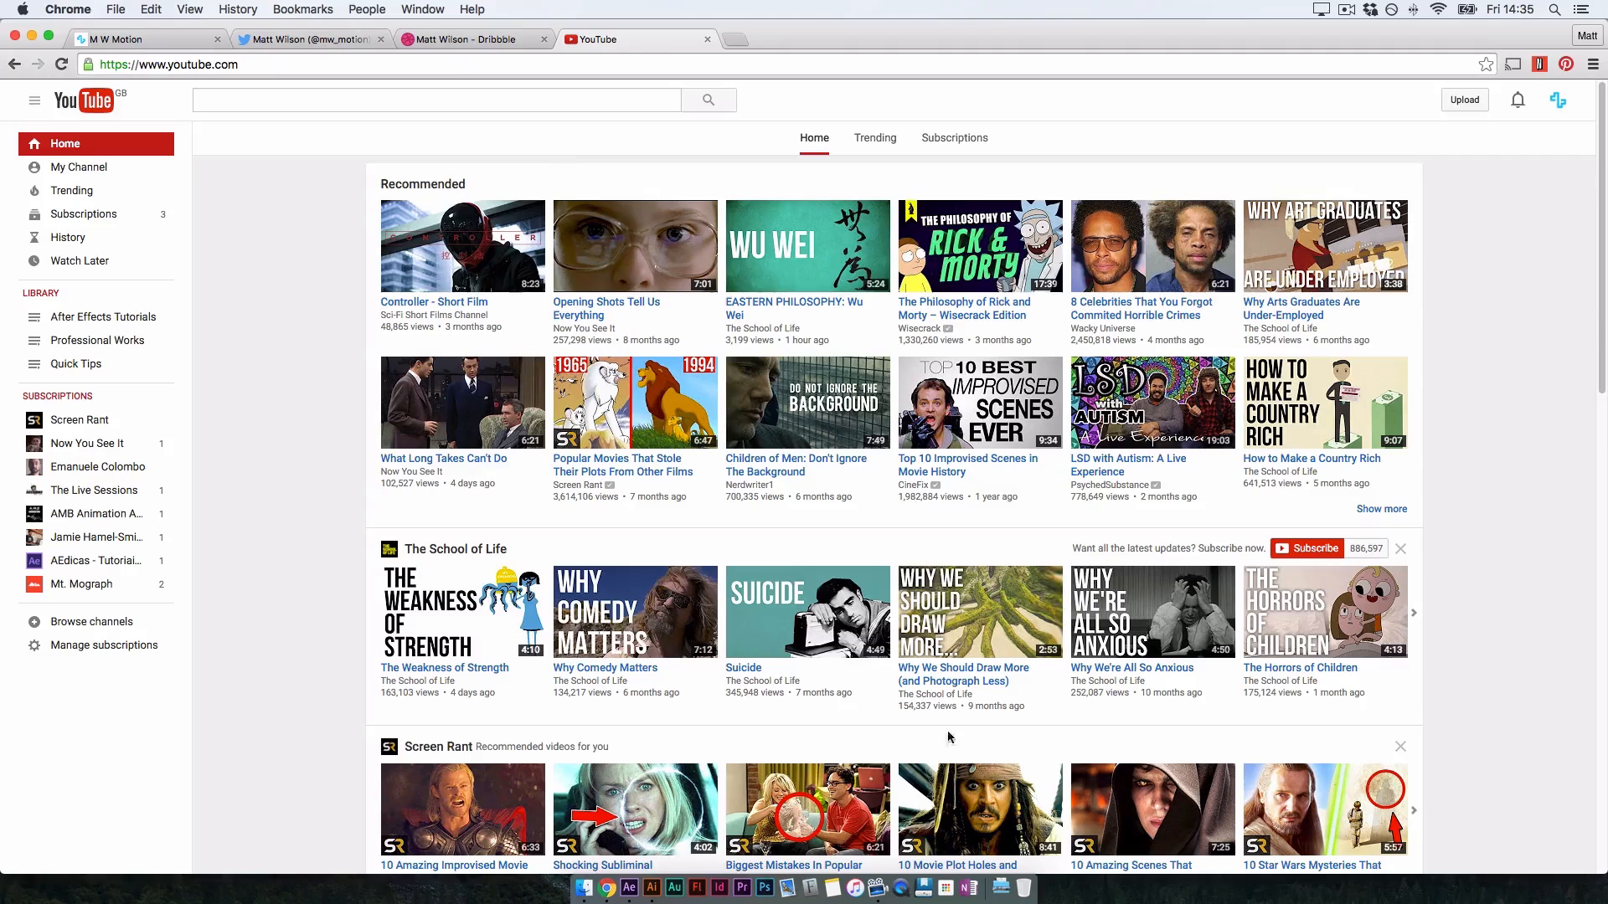
Switch back to After Effects and create a new 568 × 568 px composition at 30 fps named Comp 1
click(629, 888)
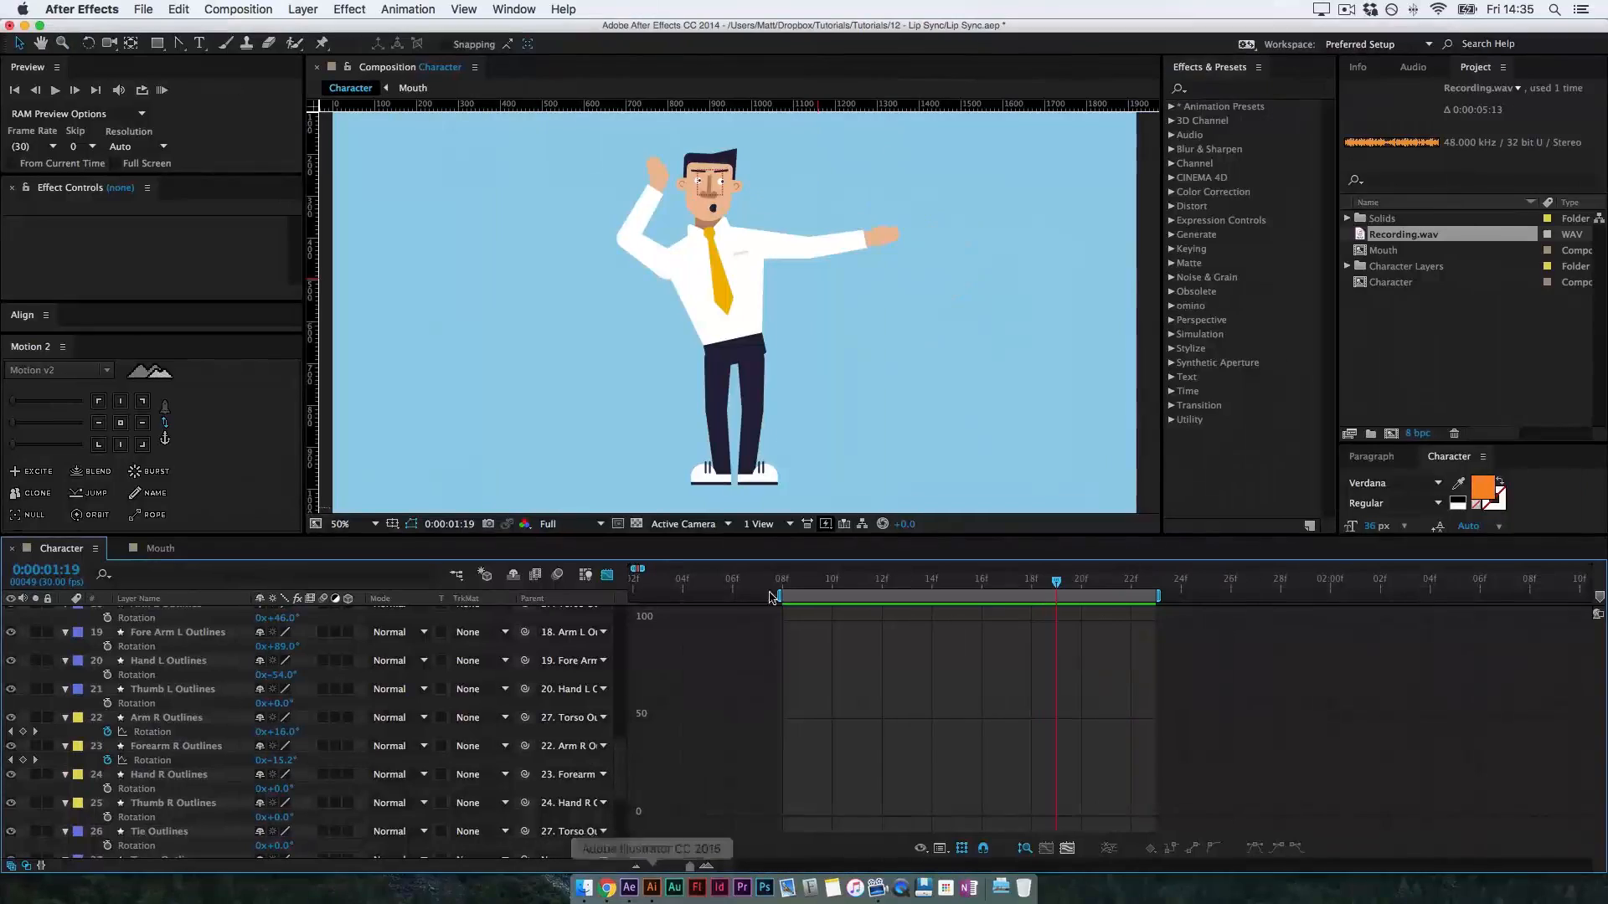
click(239, 10)
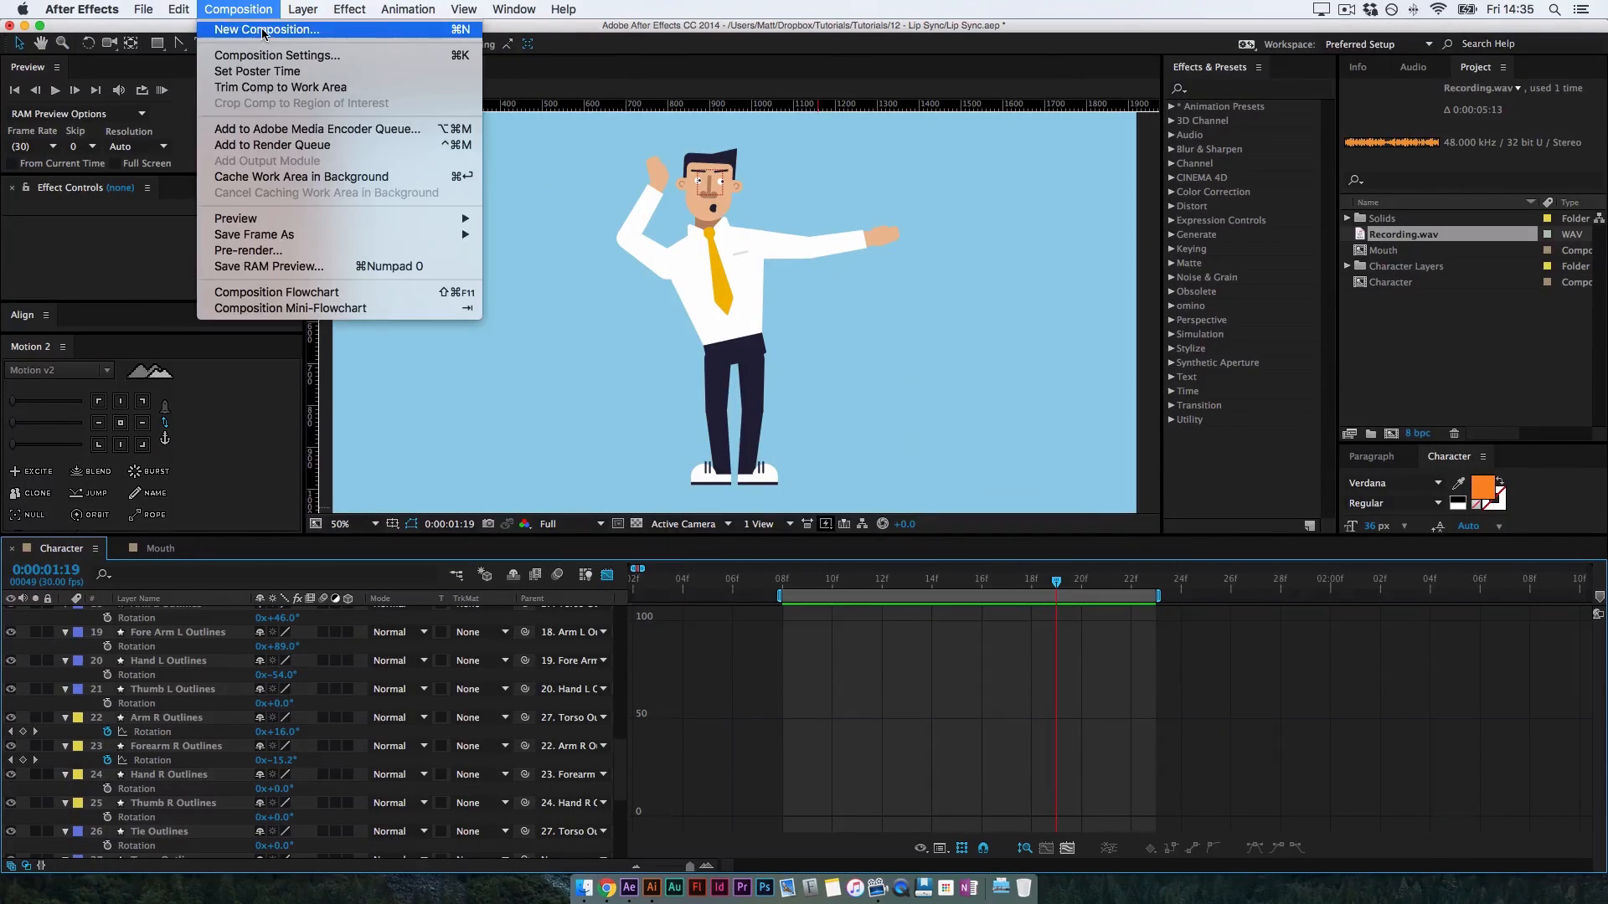
click(265, 30)
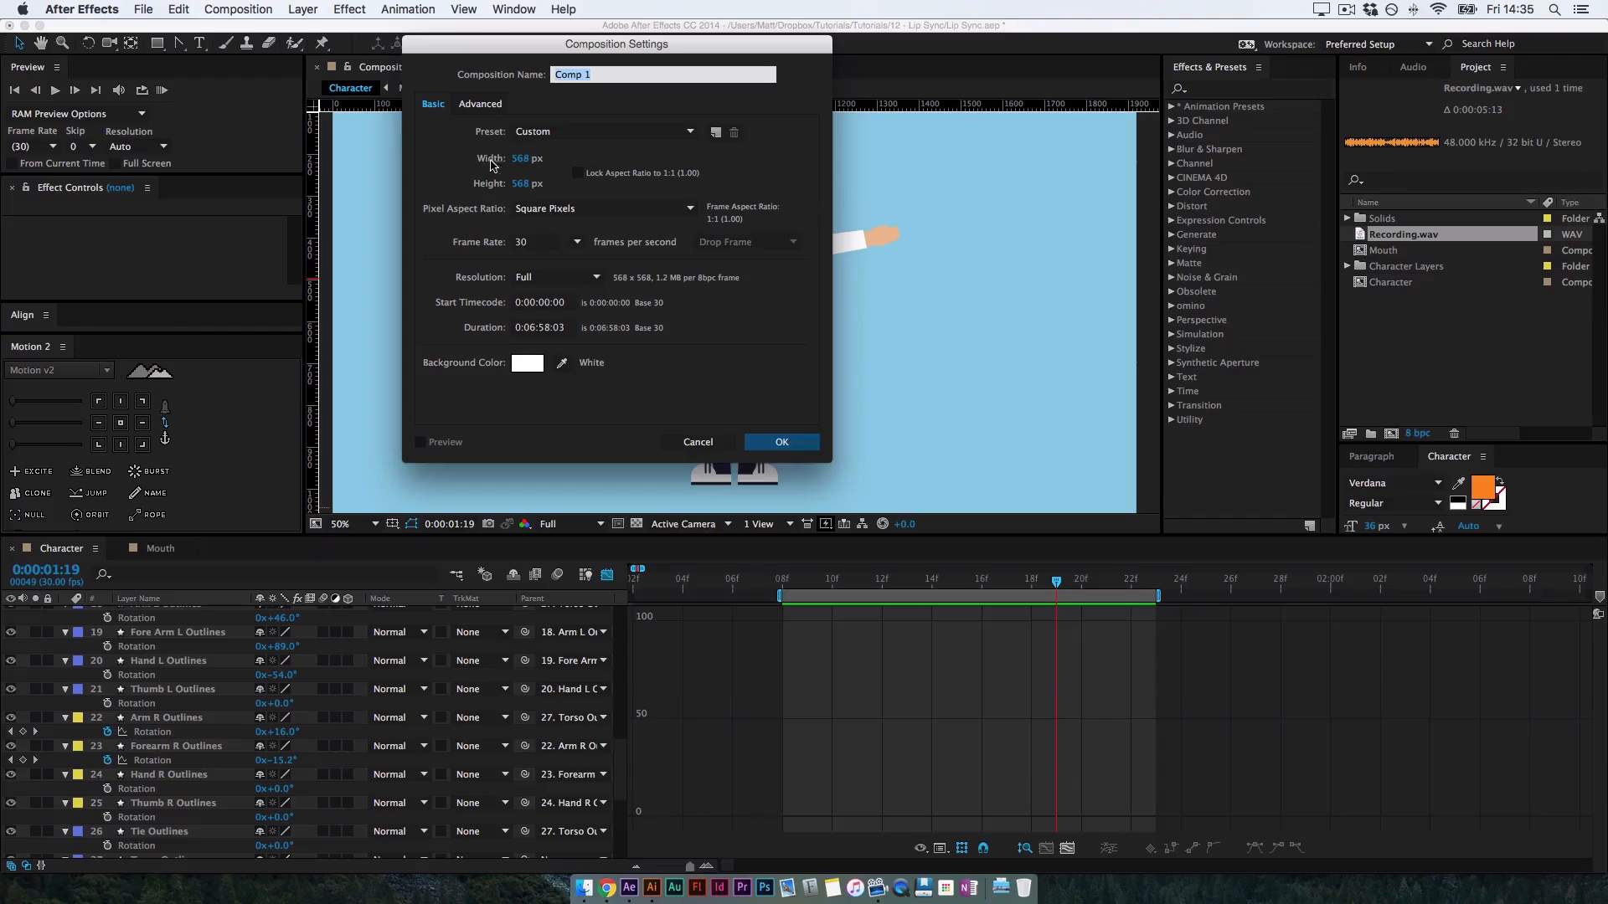
click(781, 442)
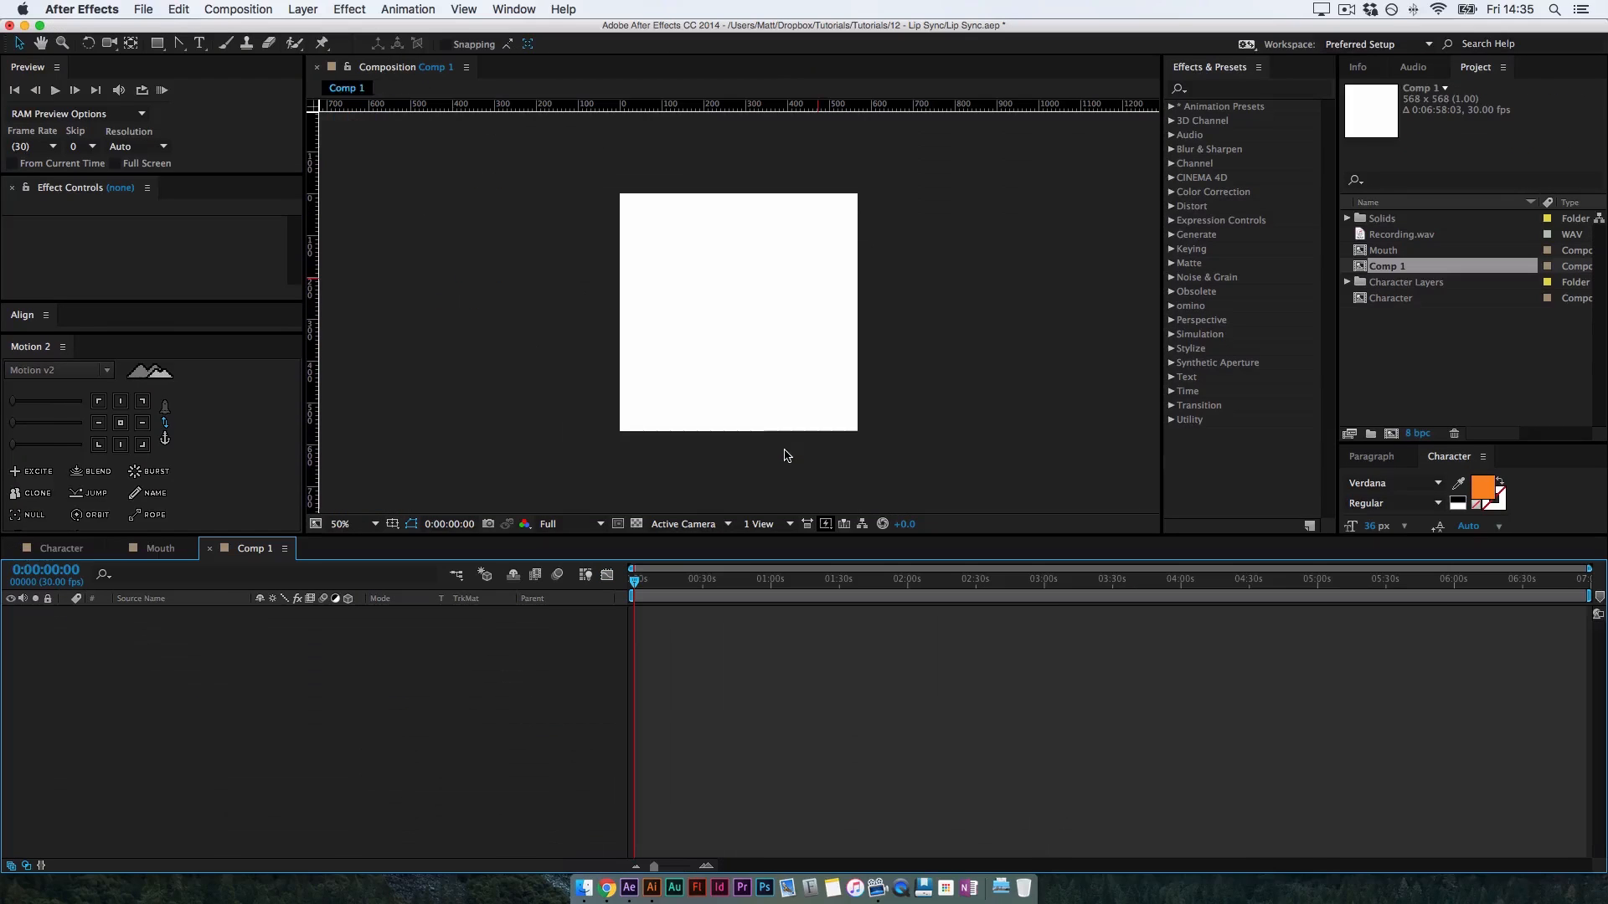
Draw a tall rectangle shape about 55 × 186 px in Comp 1 and fill it with pink #FF9292
key(super+equal)
key(super+equal)
key(super+m)
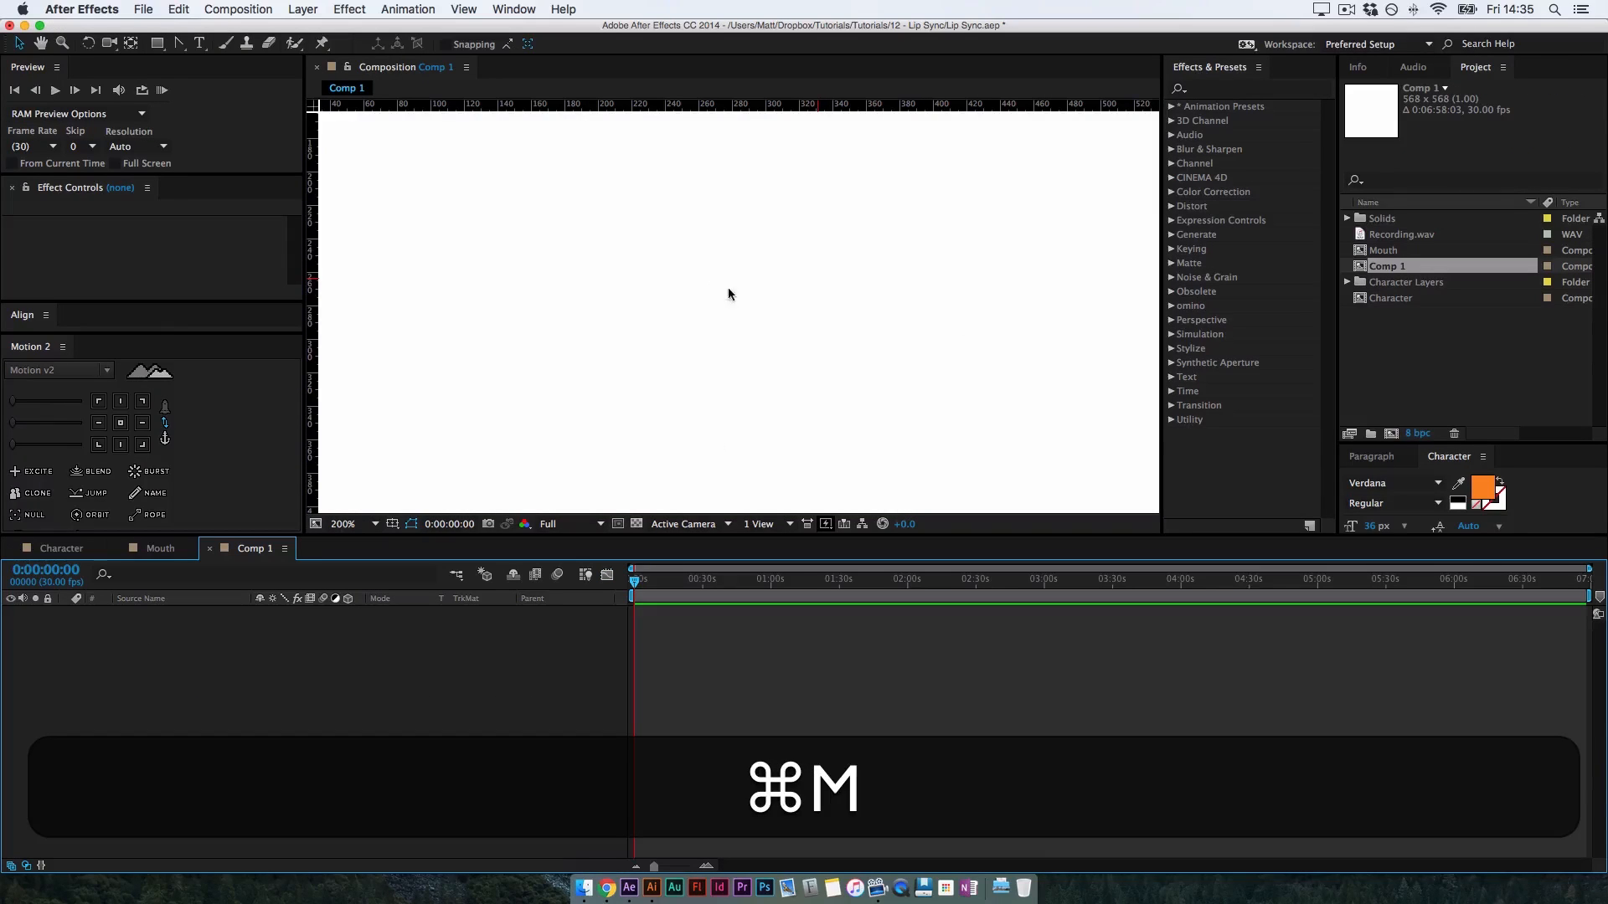
key(m)
key(q)
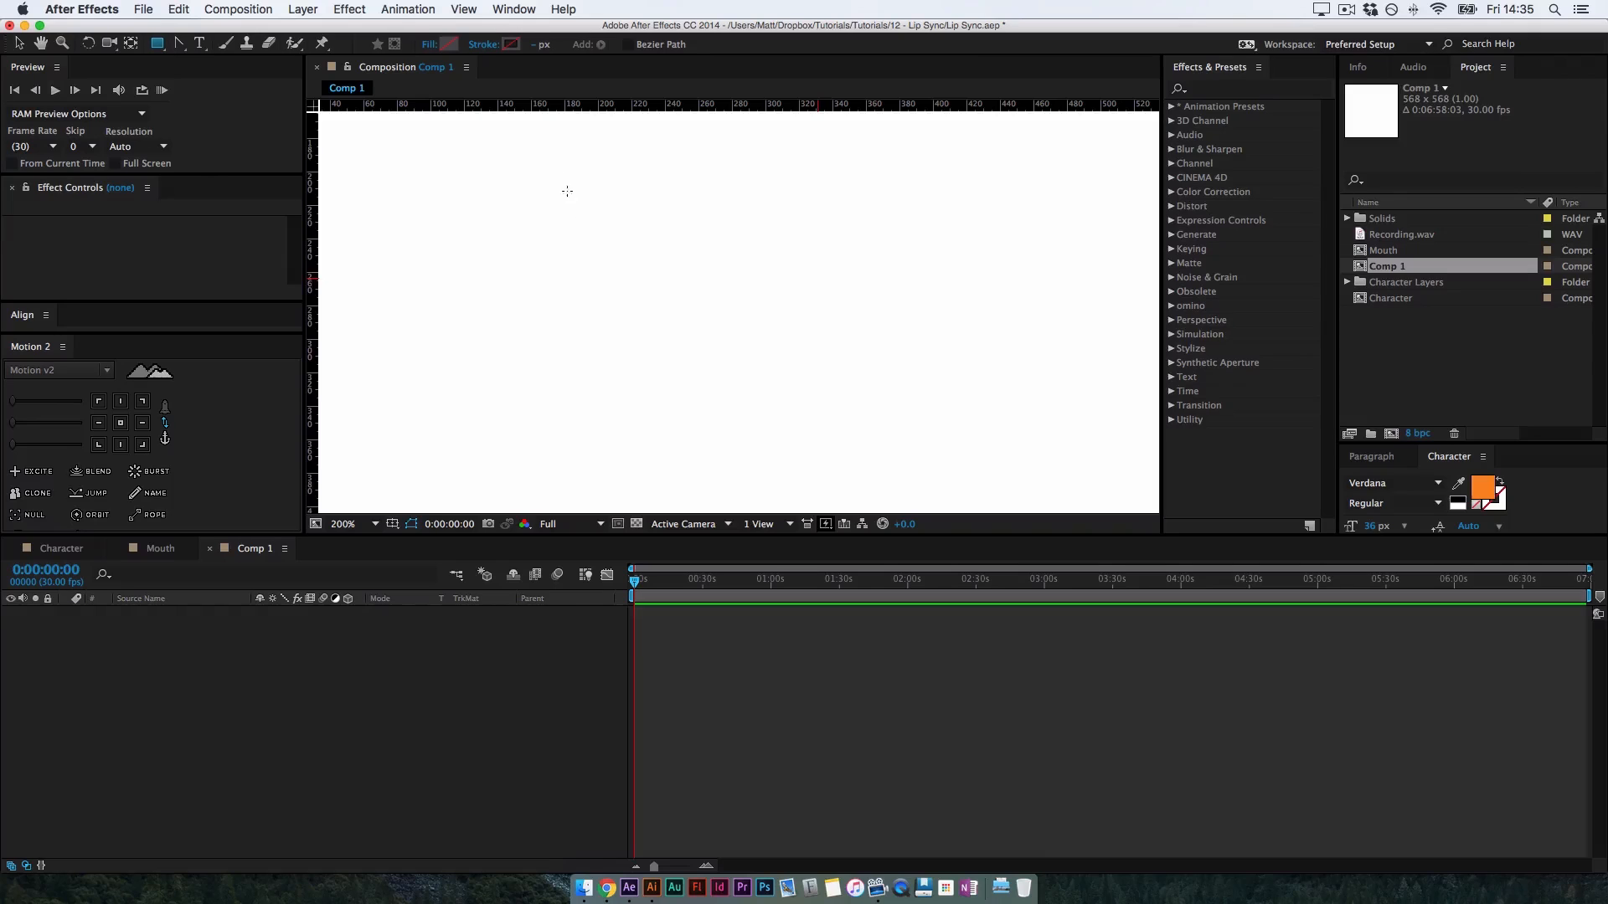
drag(556, 174, 647, 485)
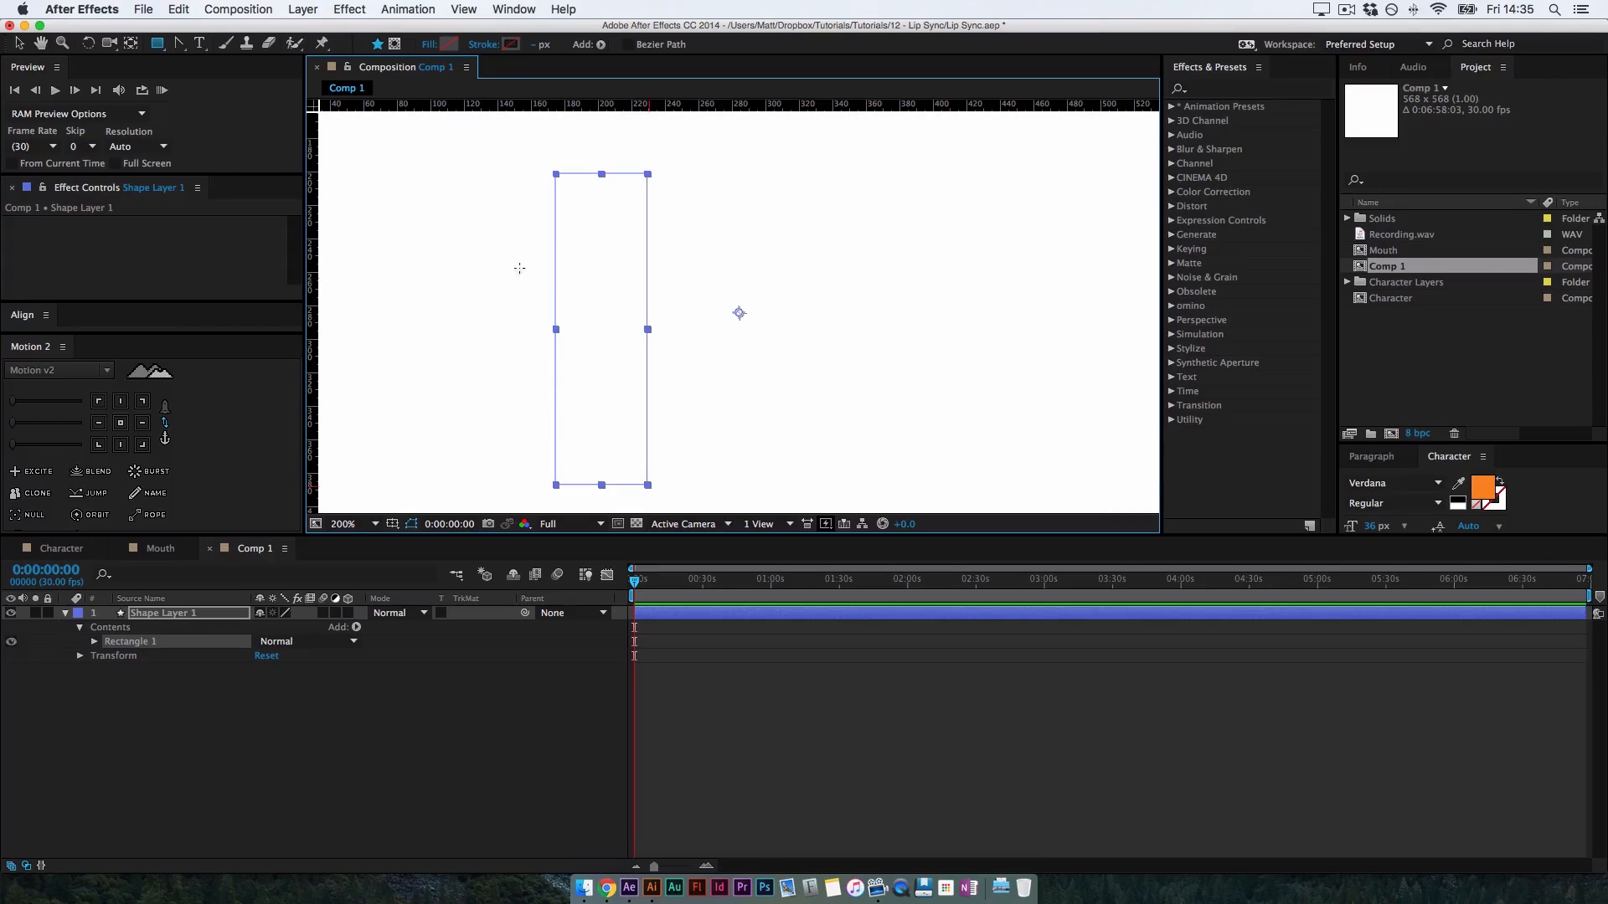
click(445, 44)
click(701, 262)
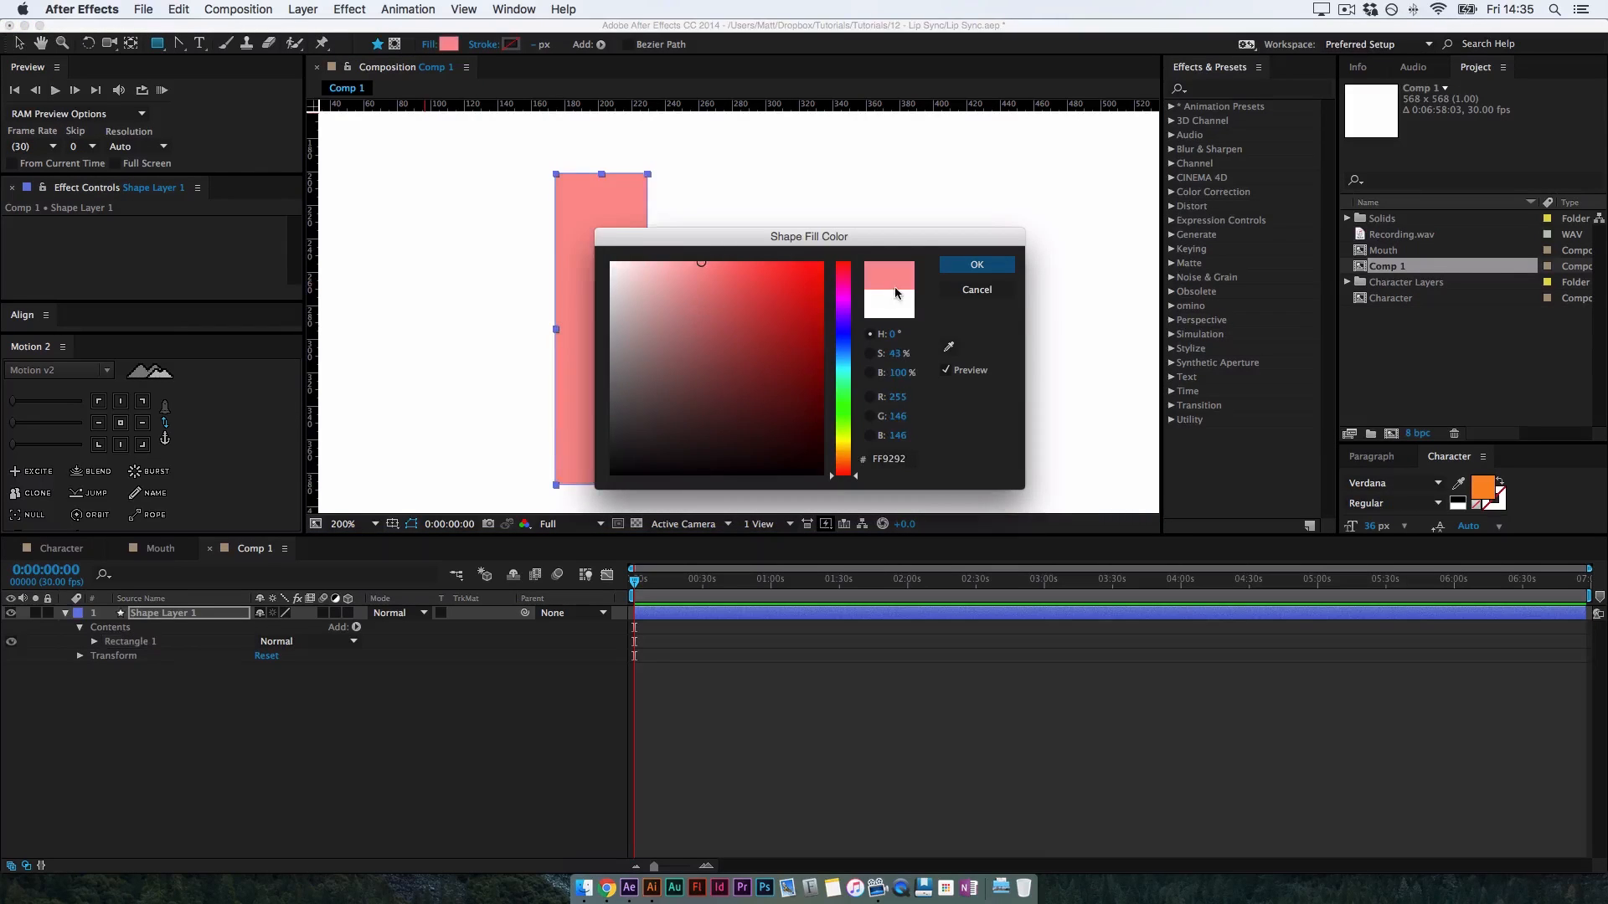
click(976, 265)
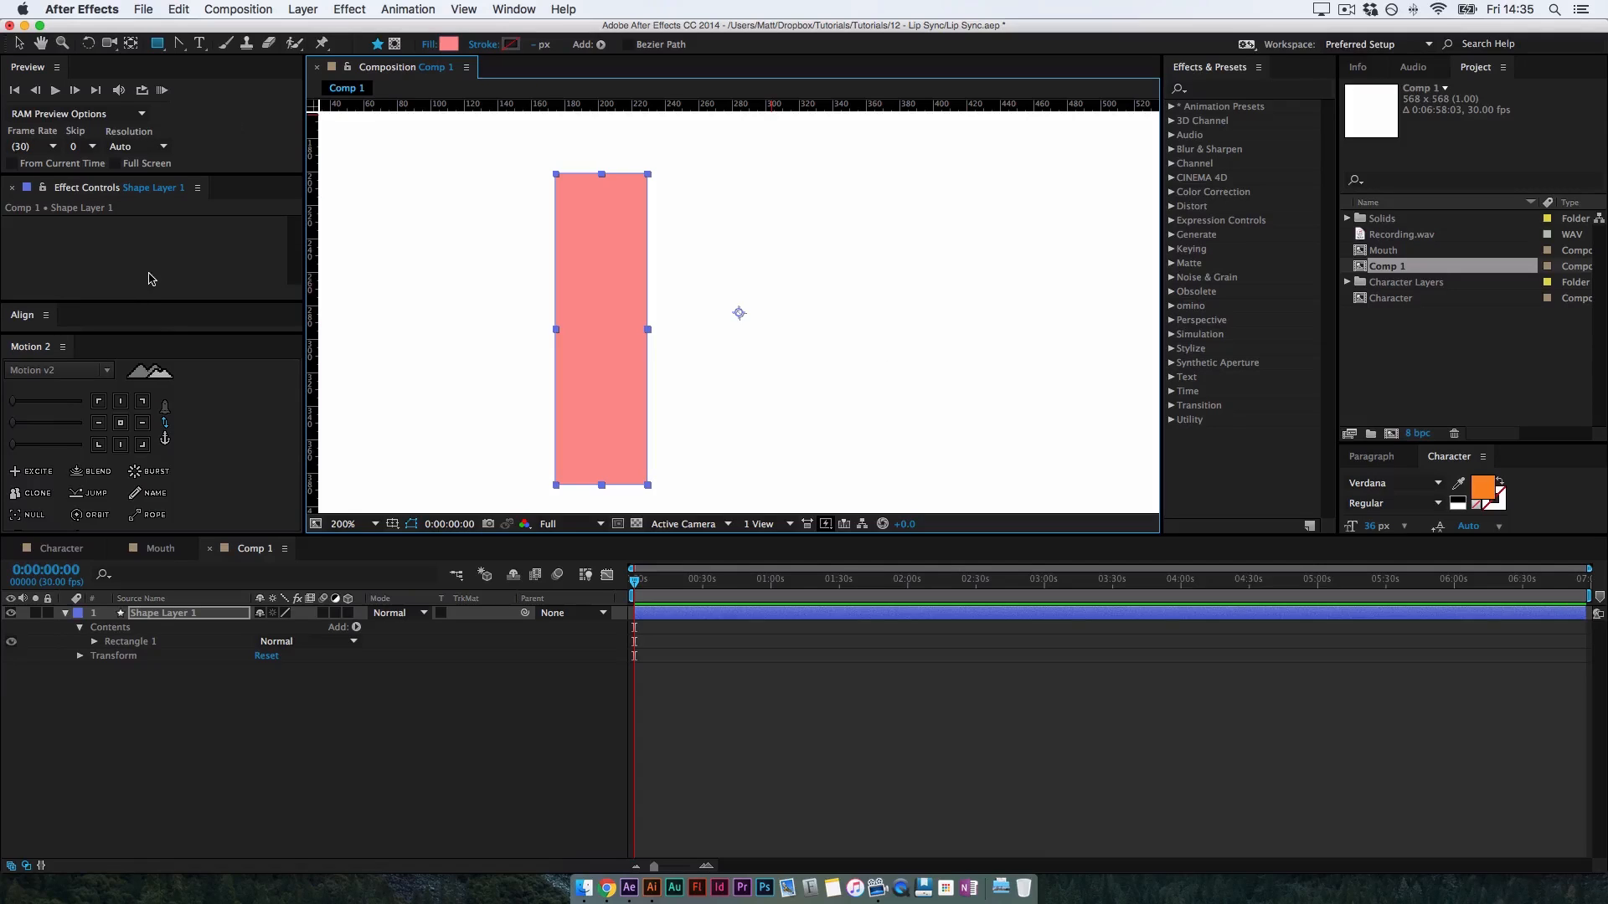
Open the Duik script panel and dock it in the same group as Motion 2
click(513, 9)
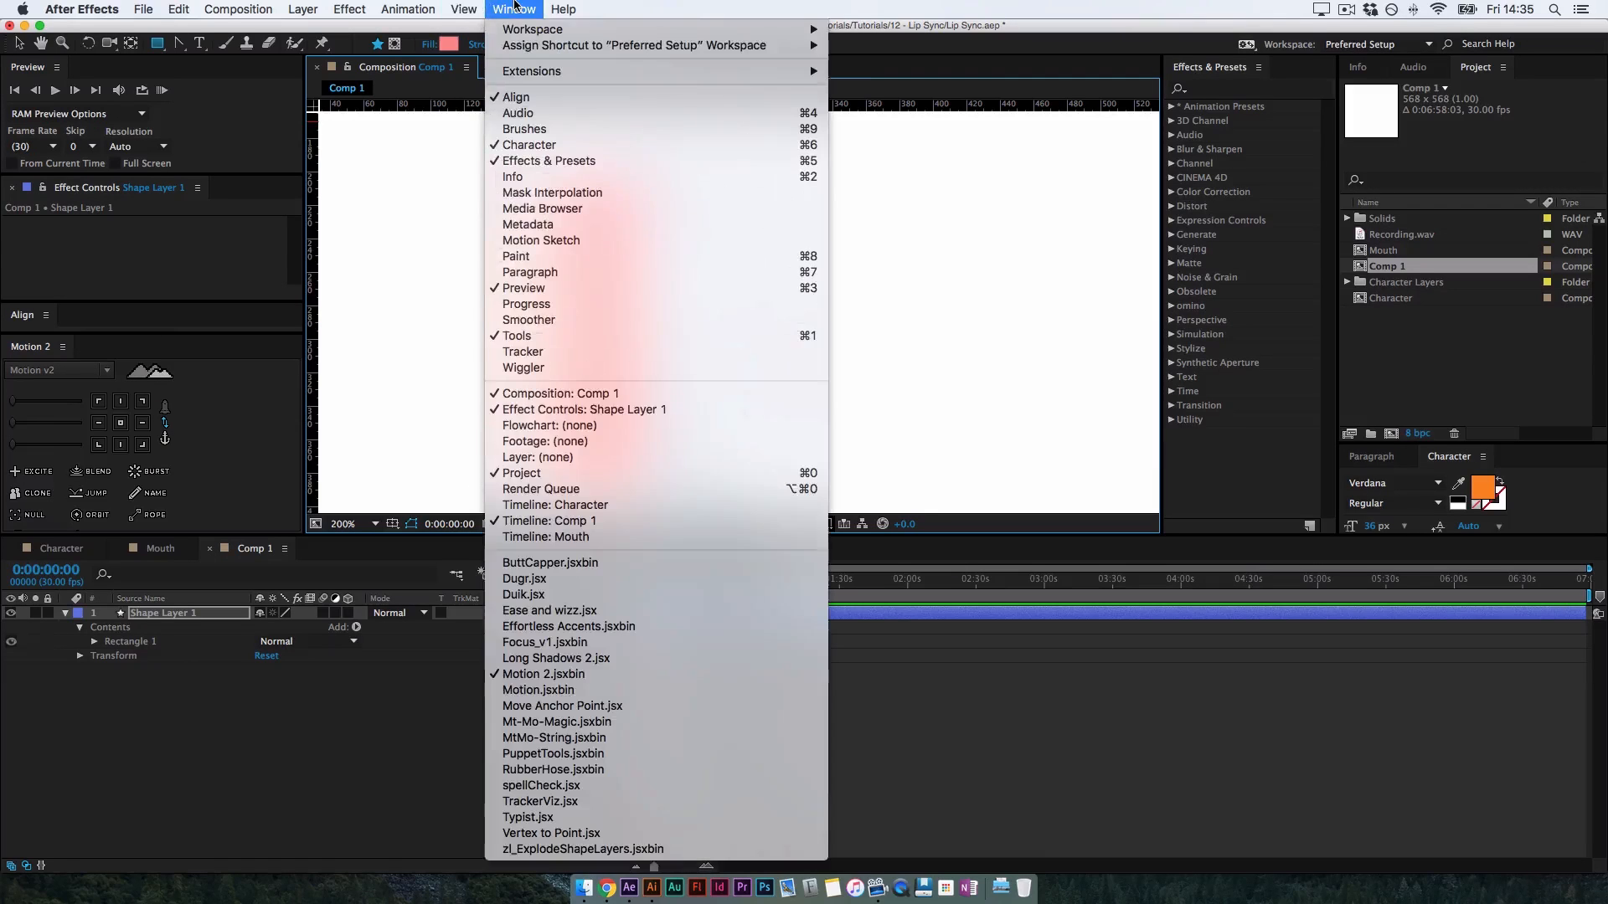
click(536, 594)
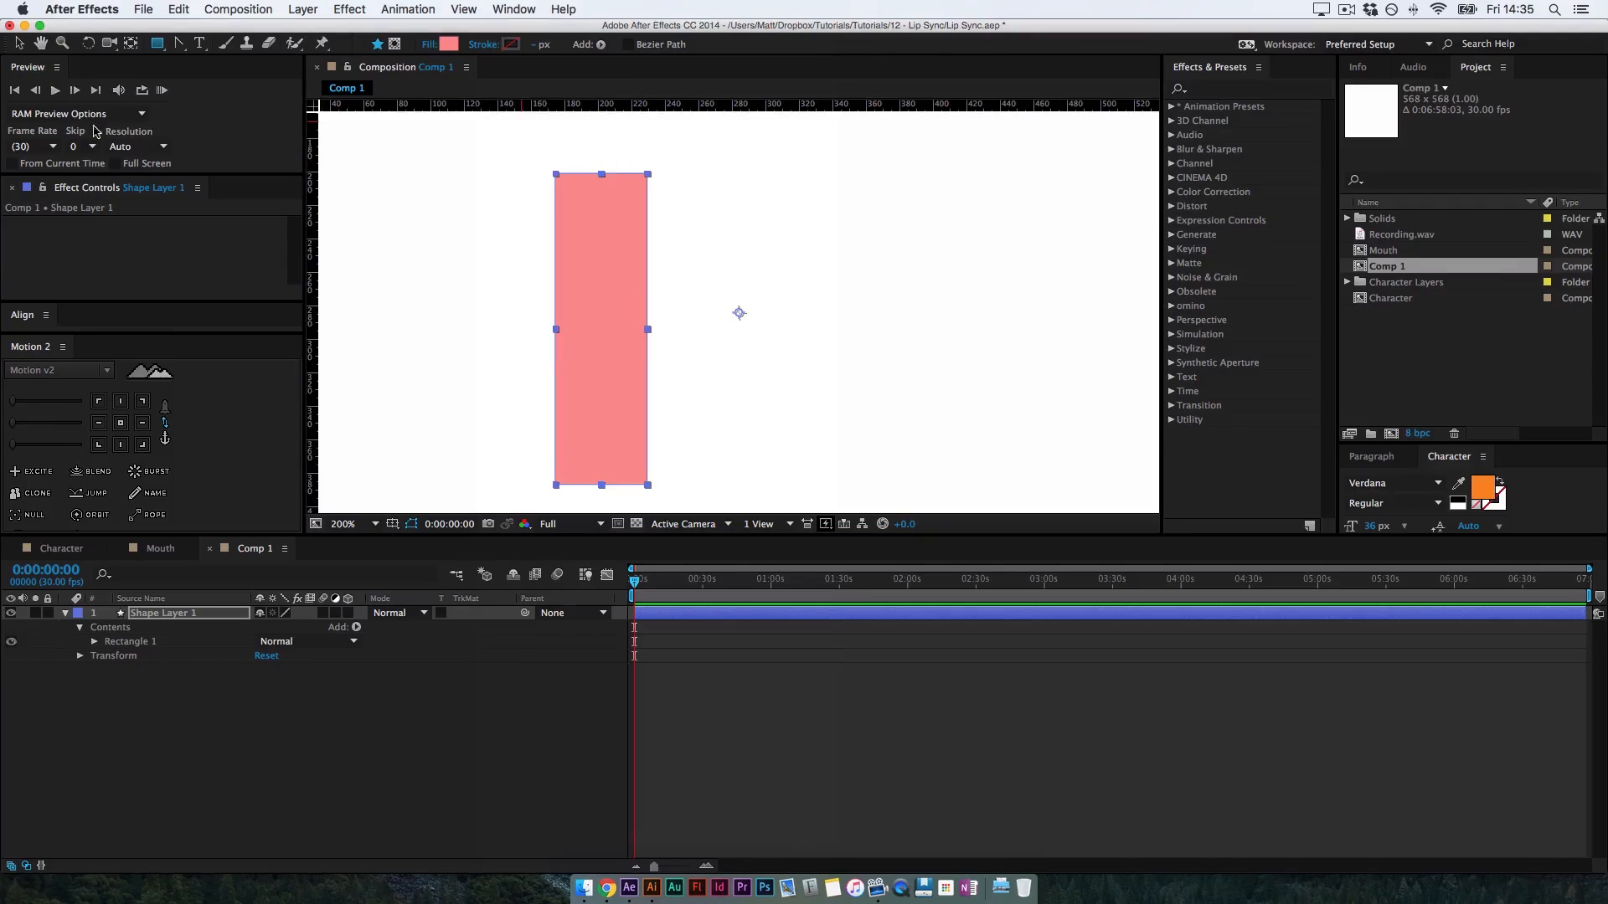
click(373, 244)
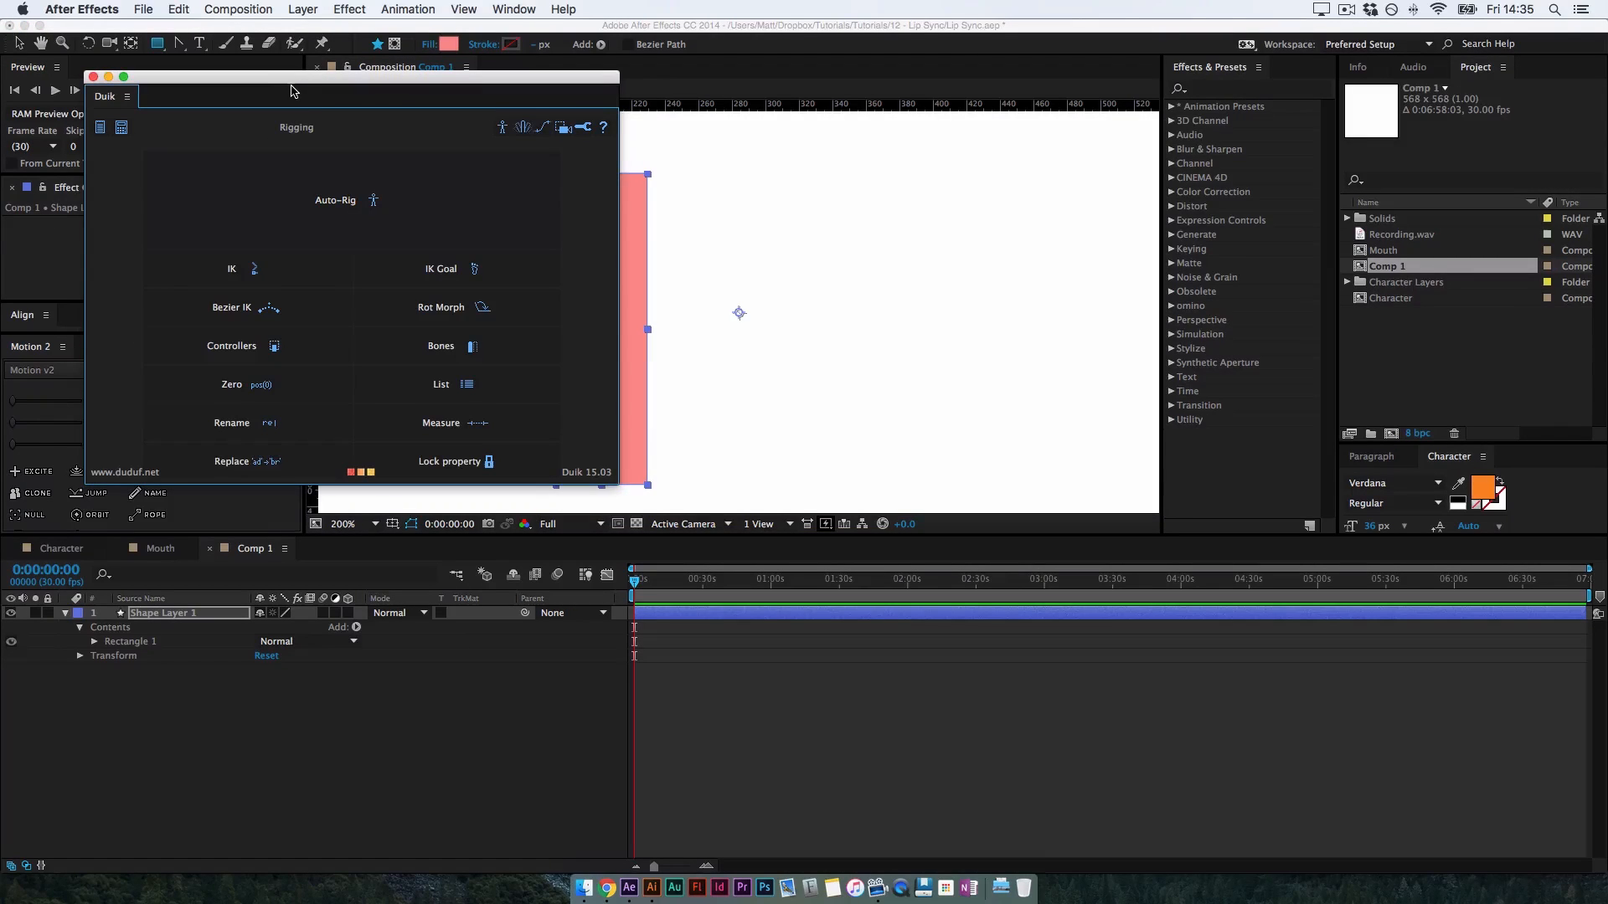
drag(292, 91, 273, 92)
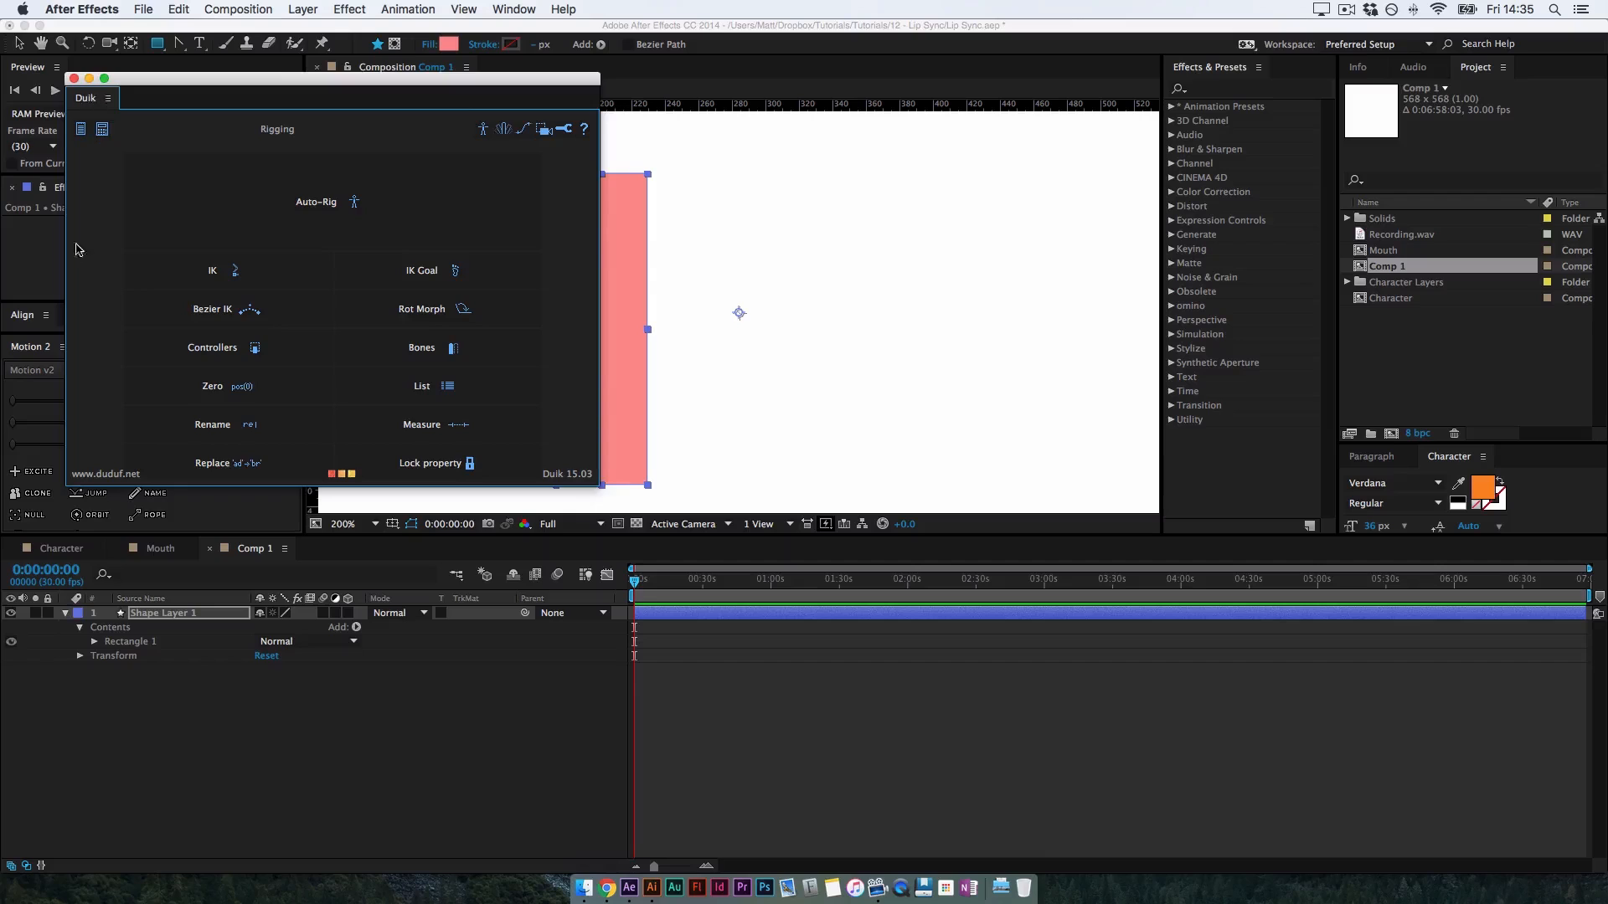
drag(85, 98, 101, 347)
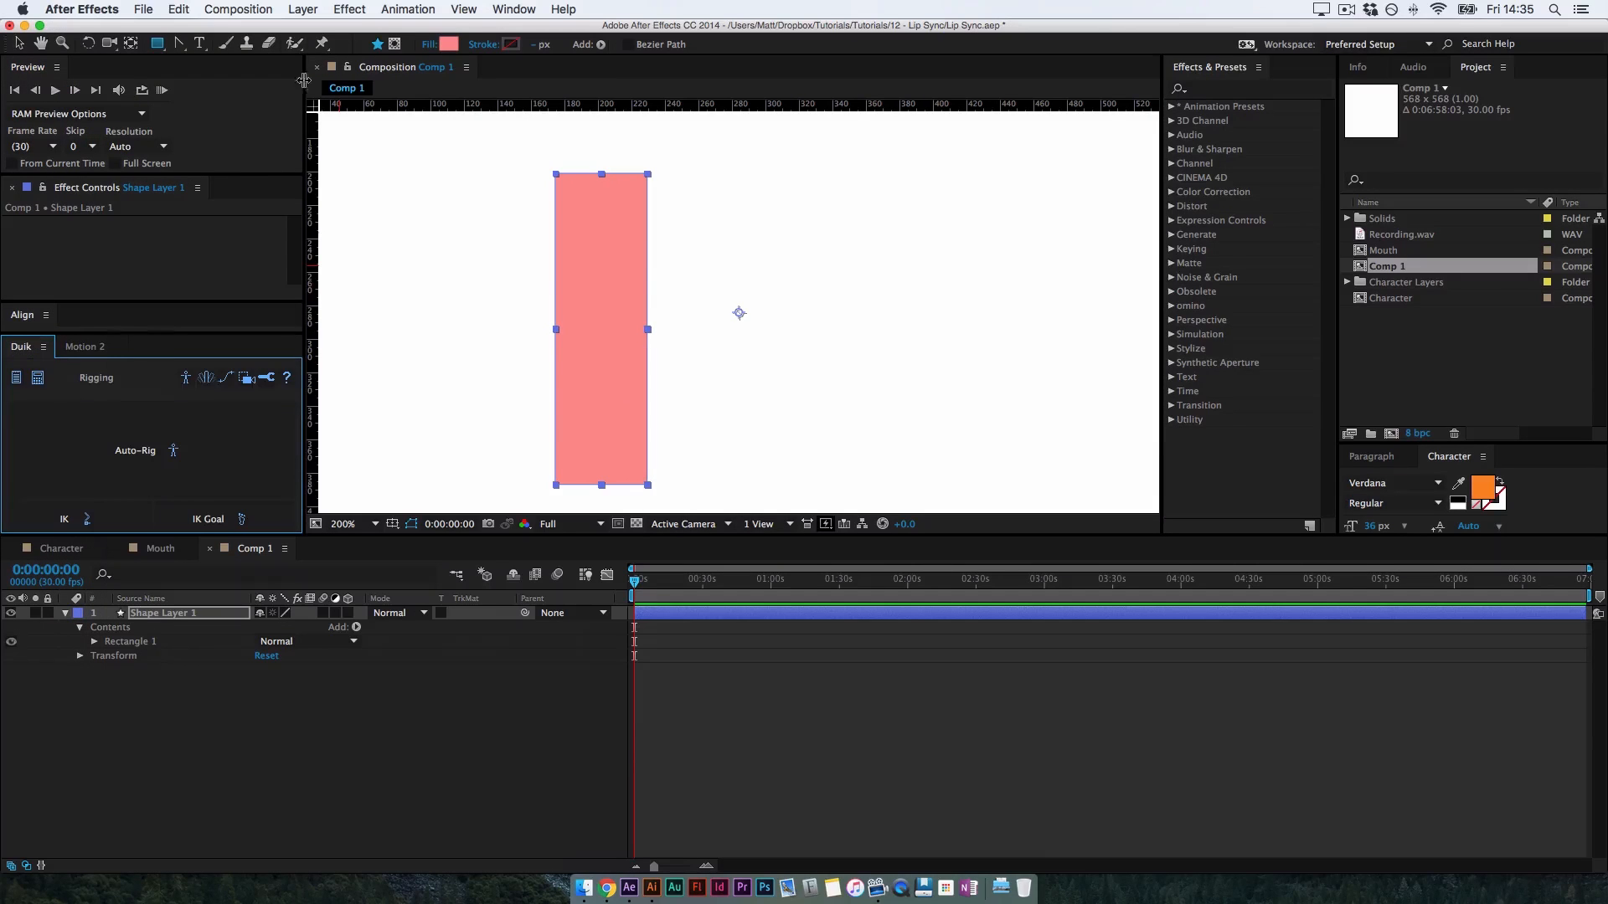
Place three puppet pins down the centre of the pink rectangle, near its upper end, middle and lower end
click(322, 42)
click(603, 330)
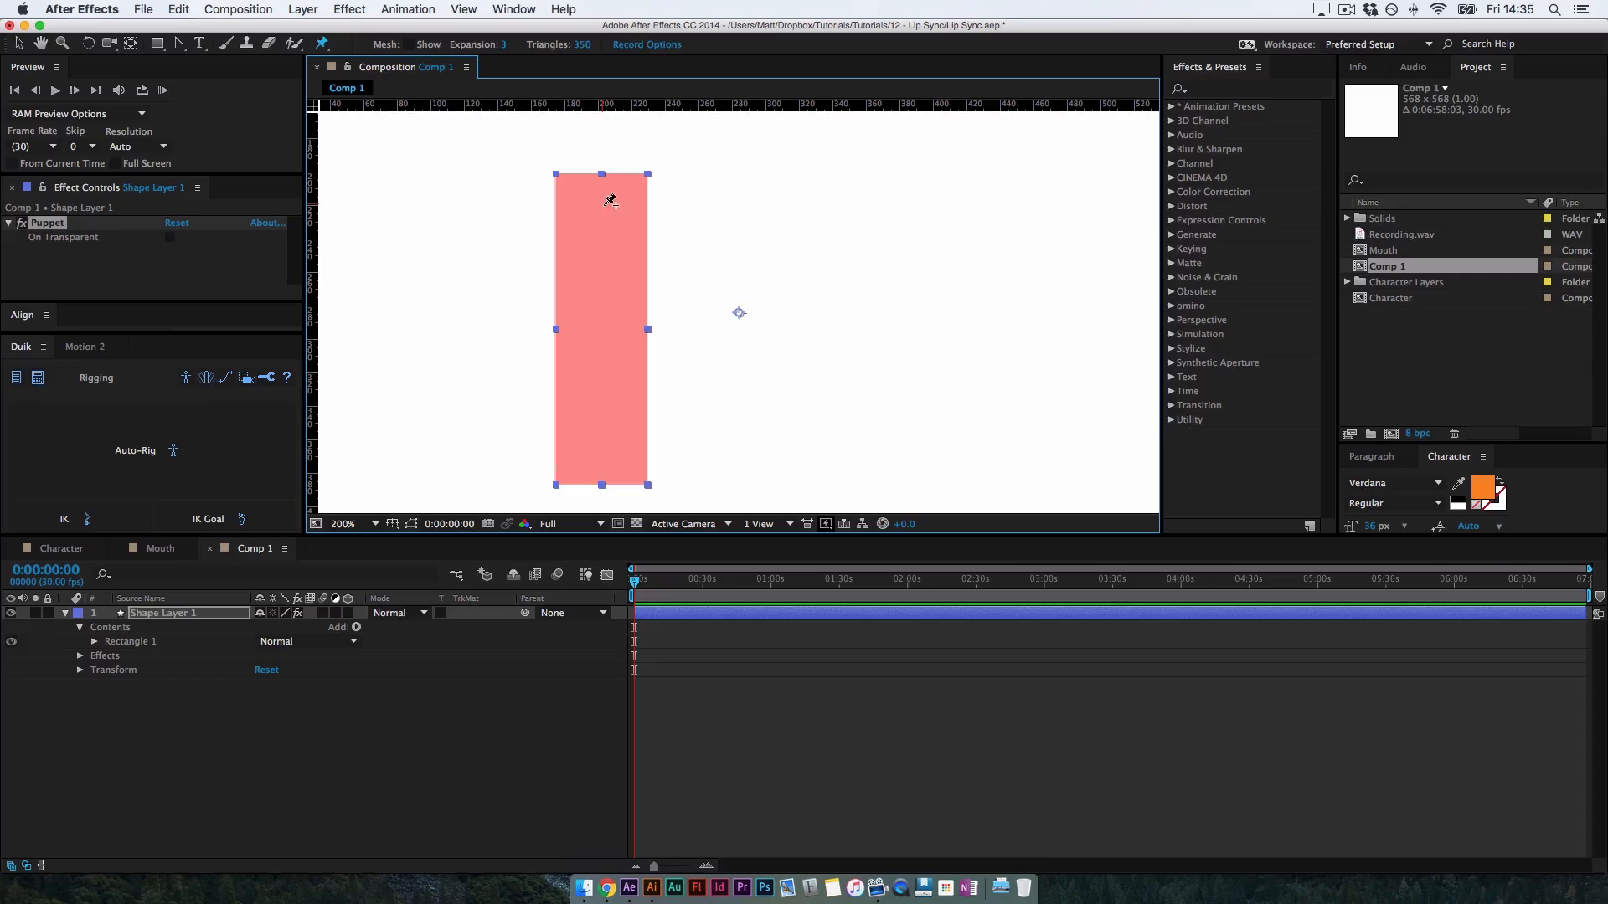
click(603, 202)
click(606, 332)
click(603, 473)
Reveal the Puppet effect's mesh pins, select Puppet Pin 1, 2 and 3, and create Duik bones on them
click(93, 641)
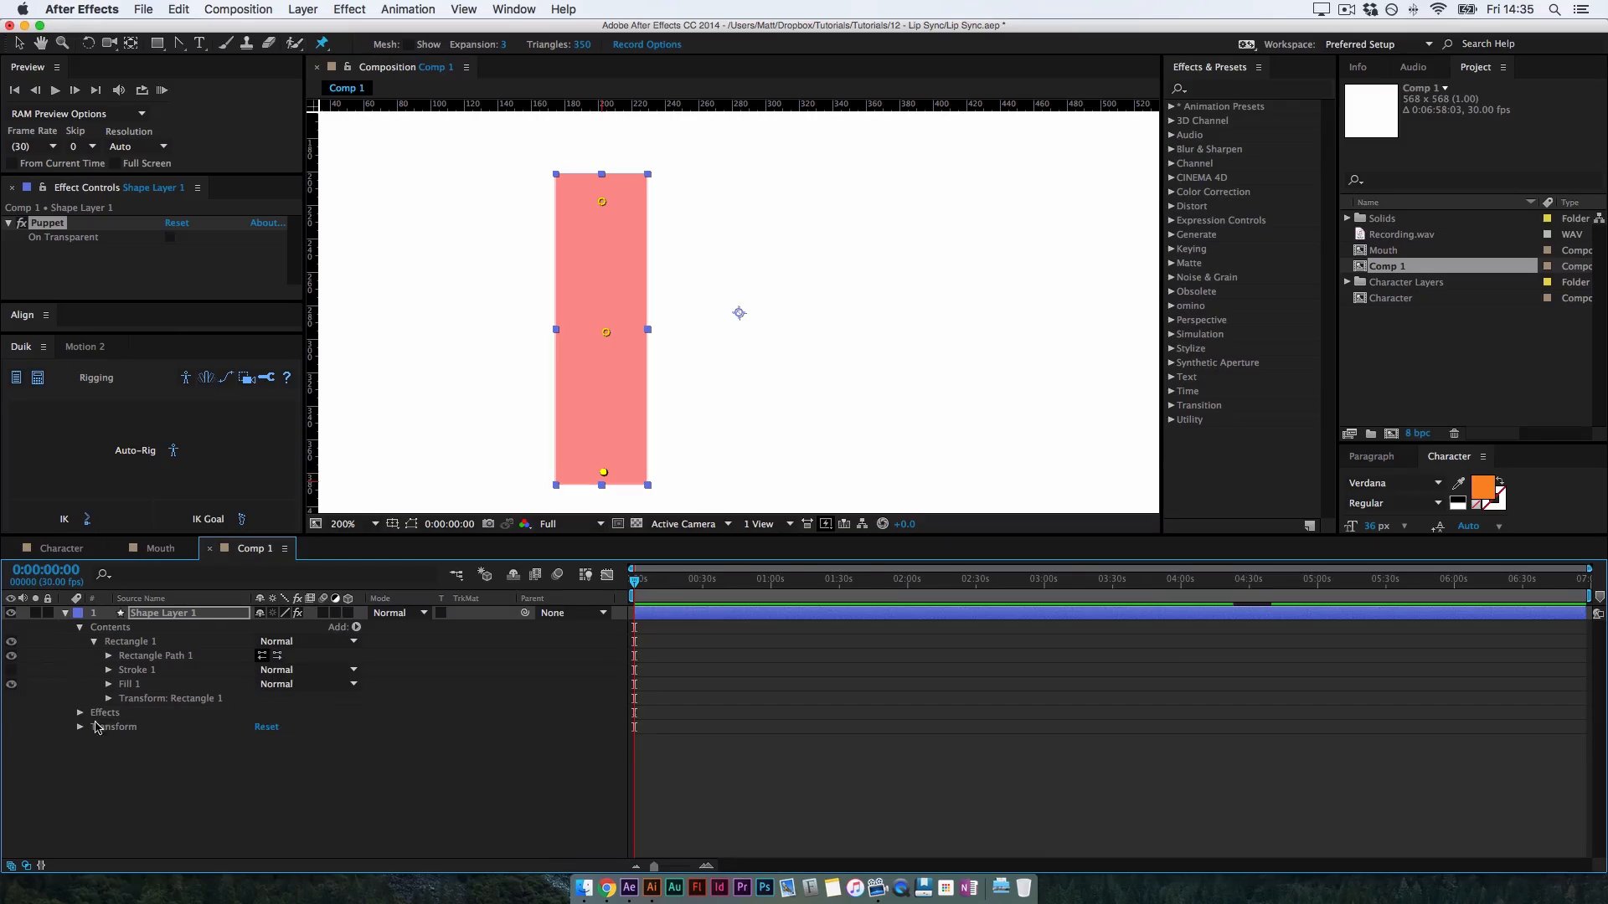
click(80, 712)
click(95, 728)
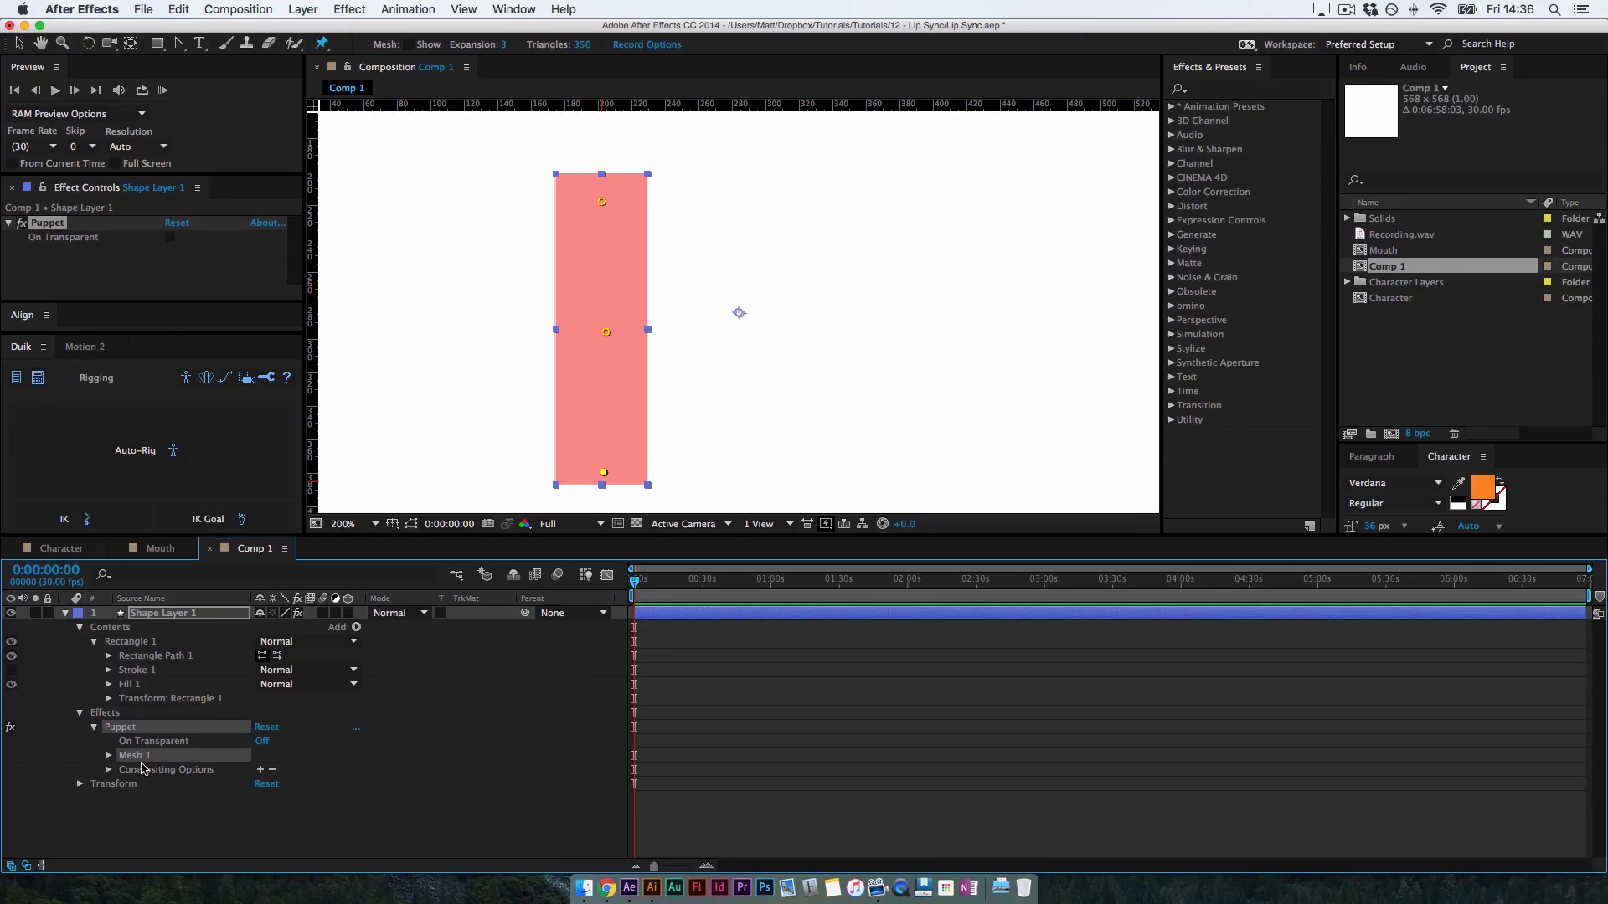
key(u)
key(u)
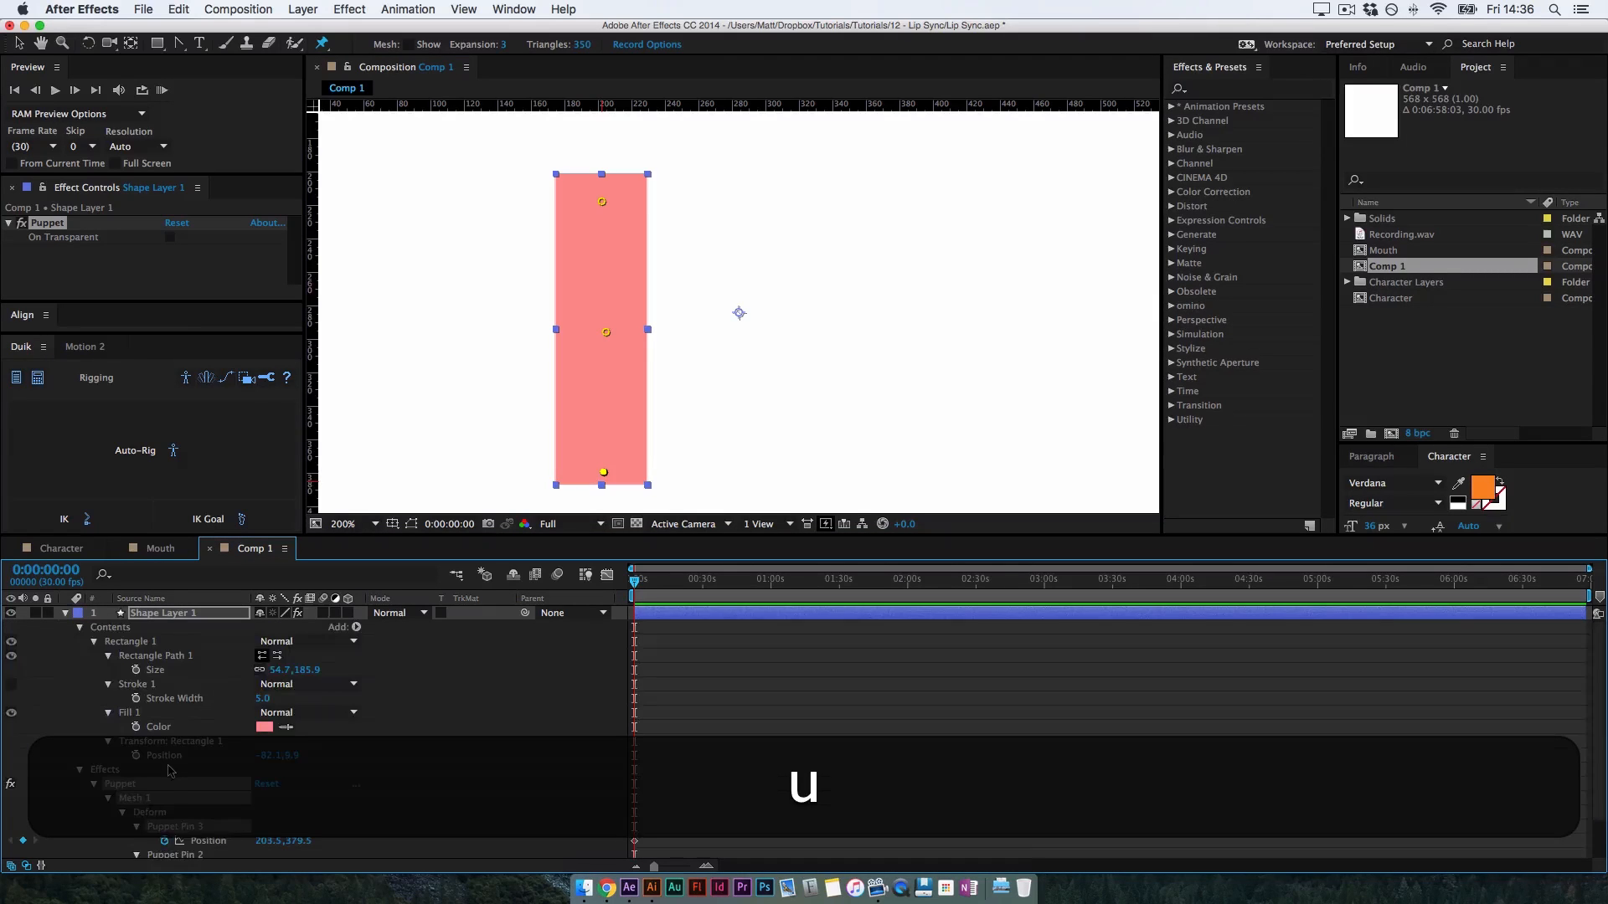
key(c)
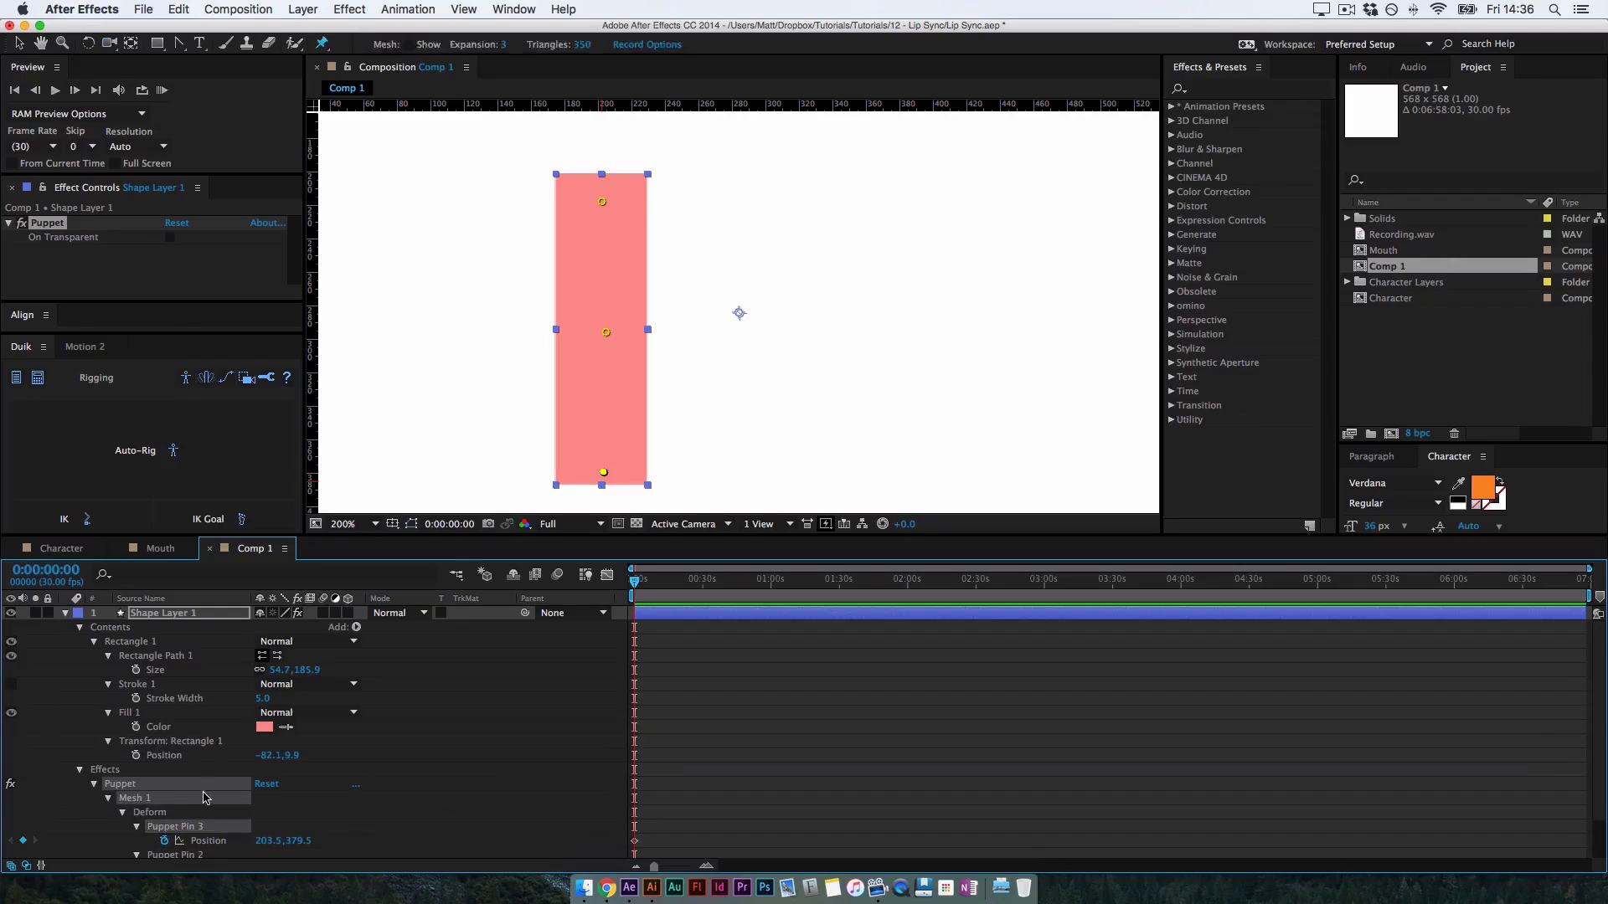
key(space)
drag(215, 757, 215, 709)
shift+click(183, 811)
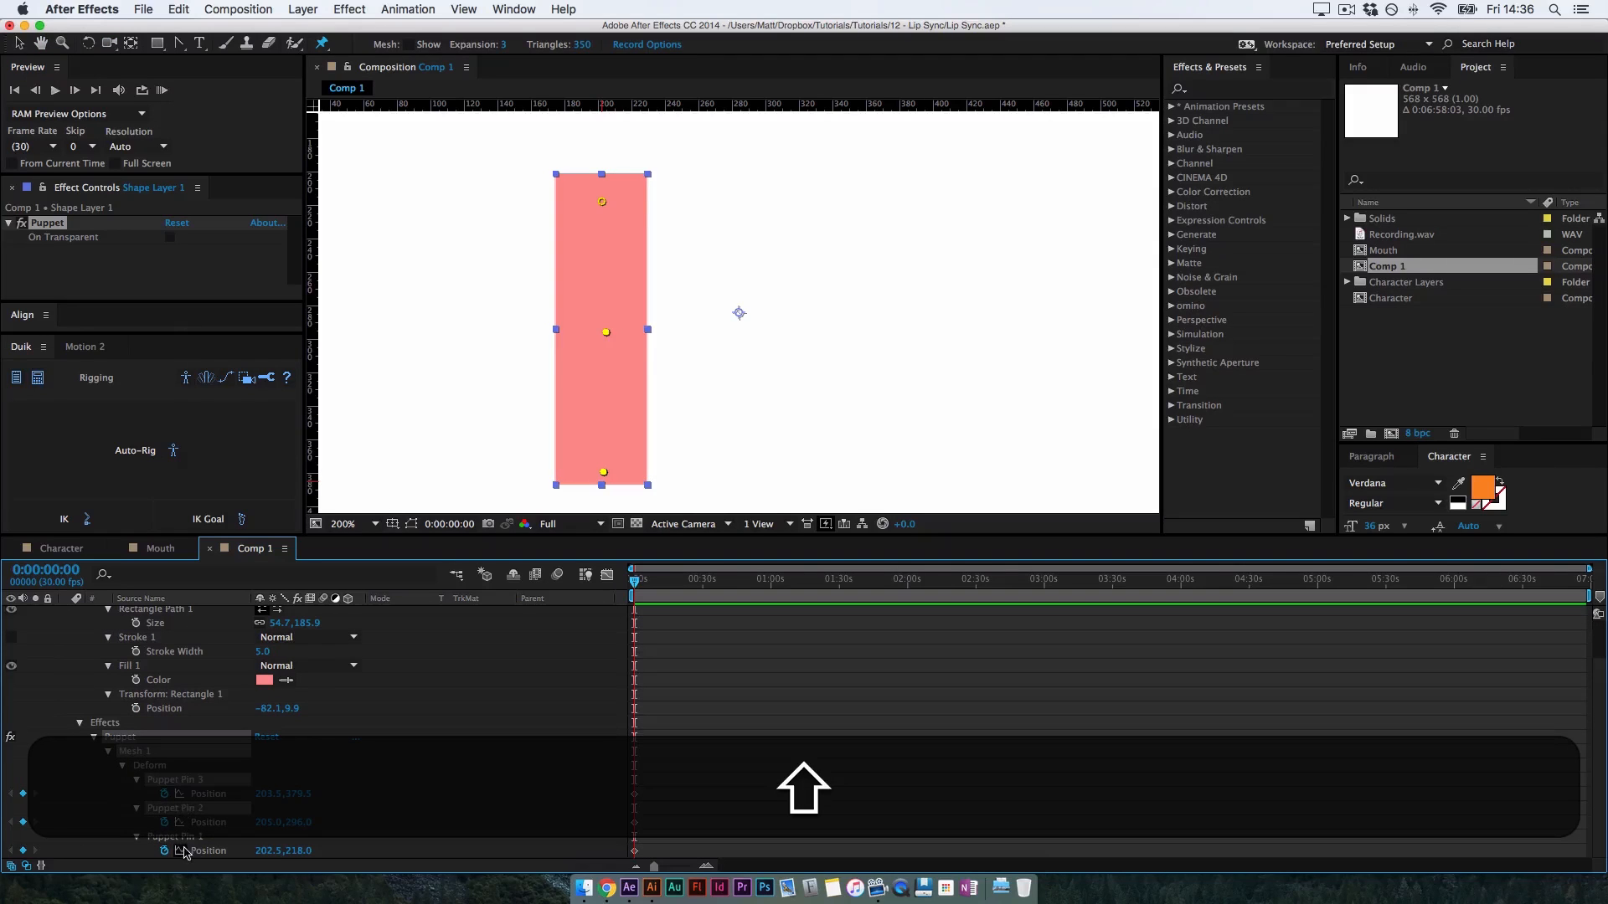
shift+click(183, 838)
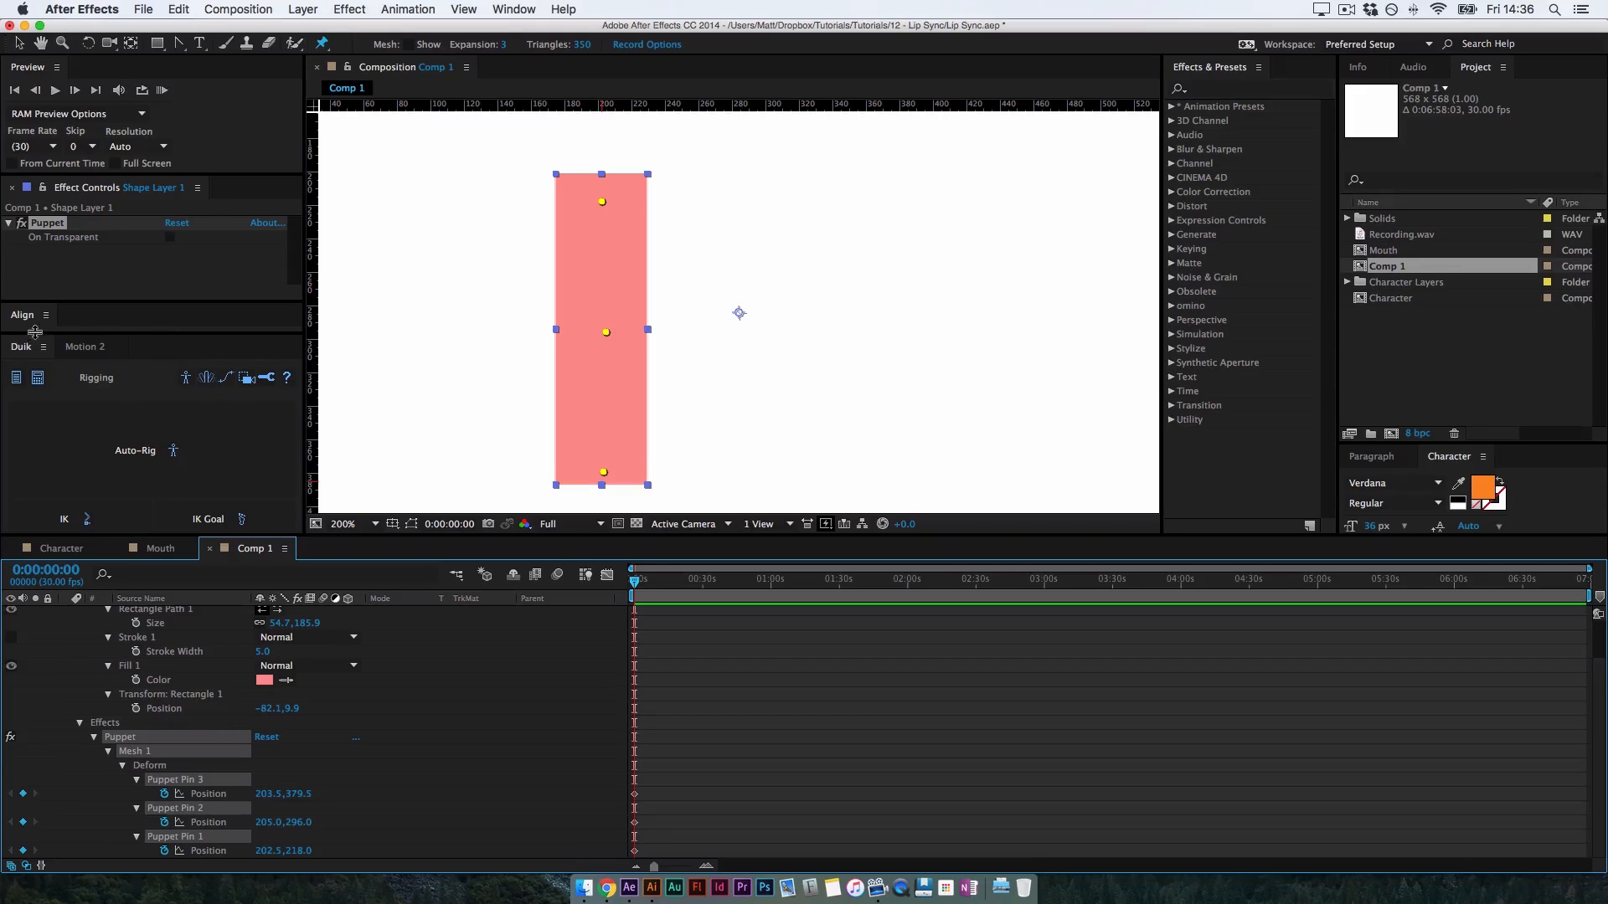
drag(34, 332, 43, 107)
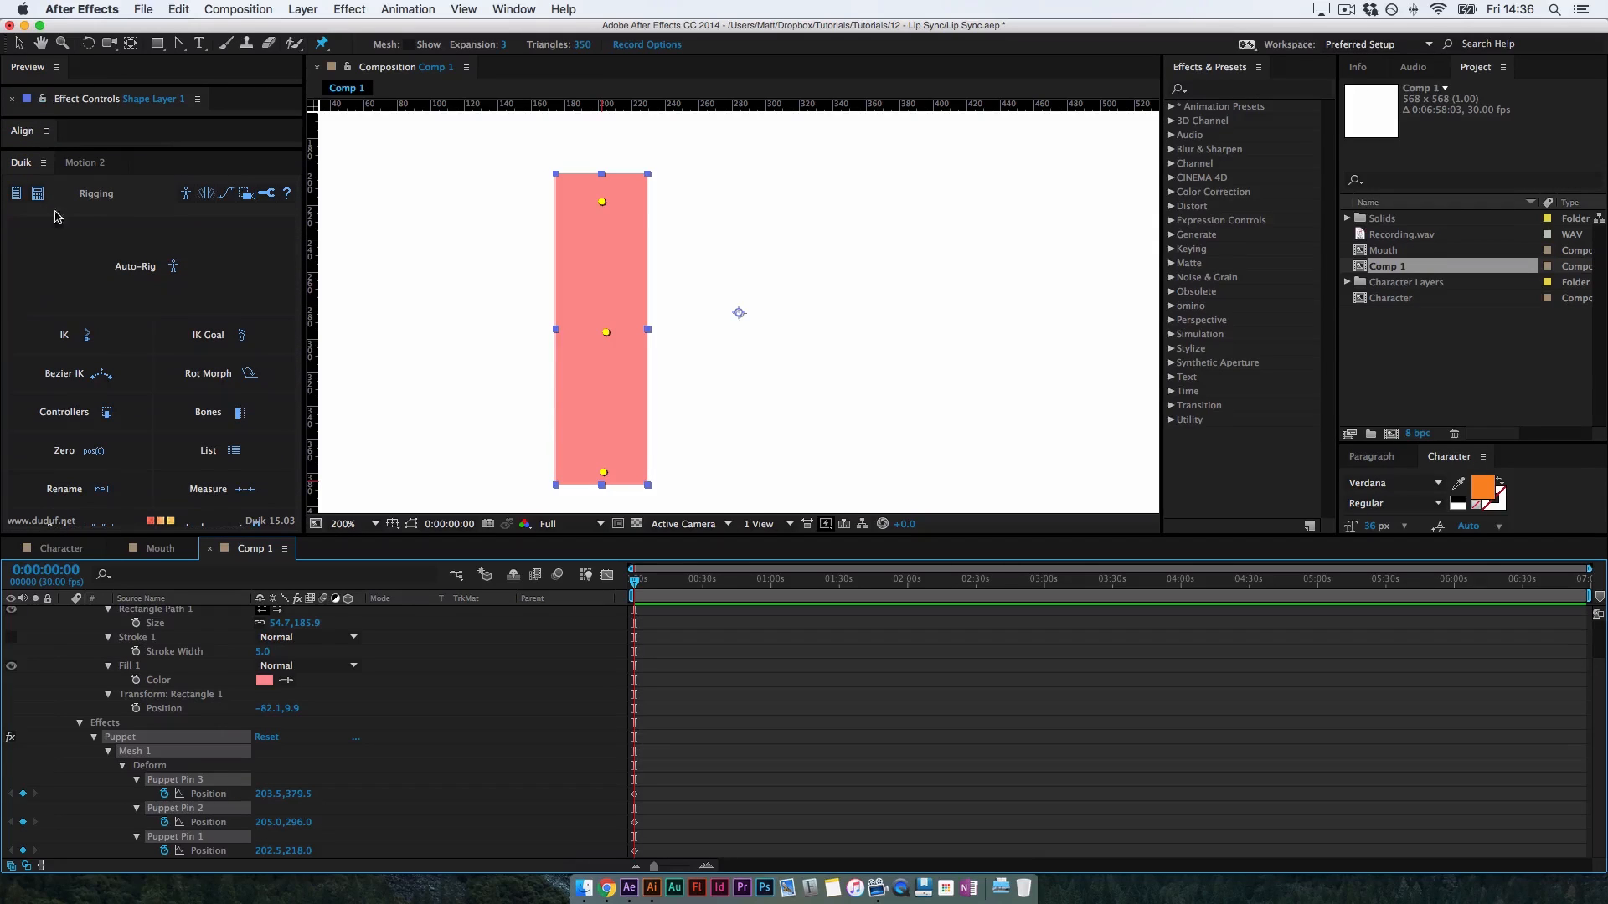
click(221, 430)
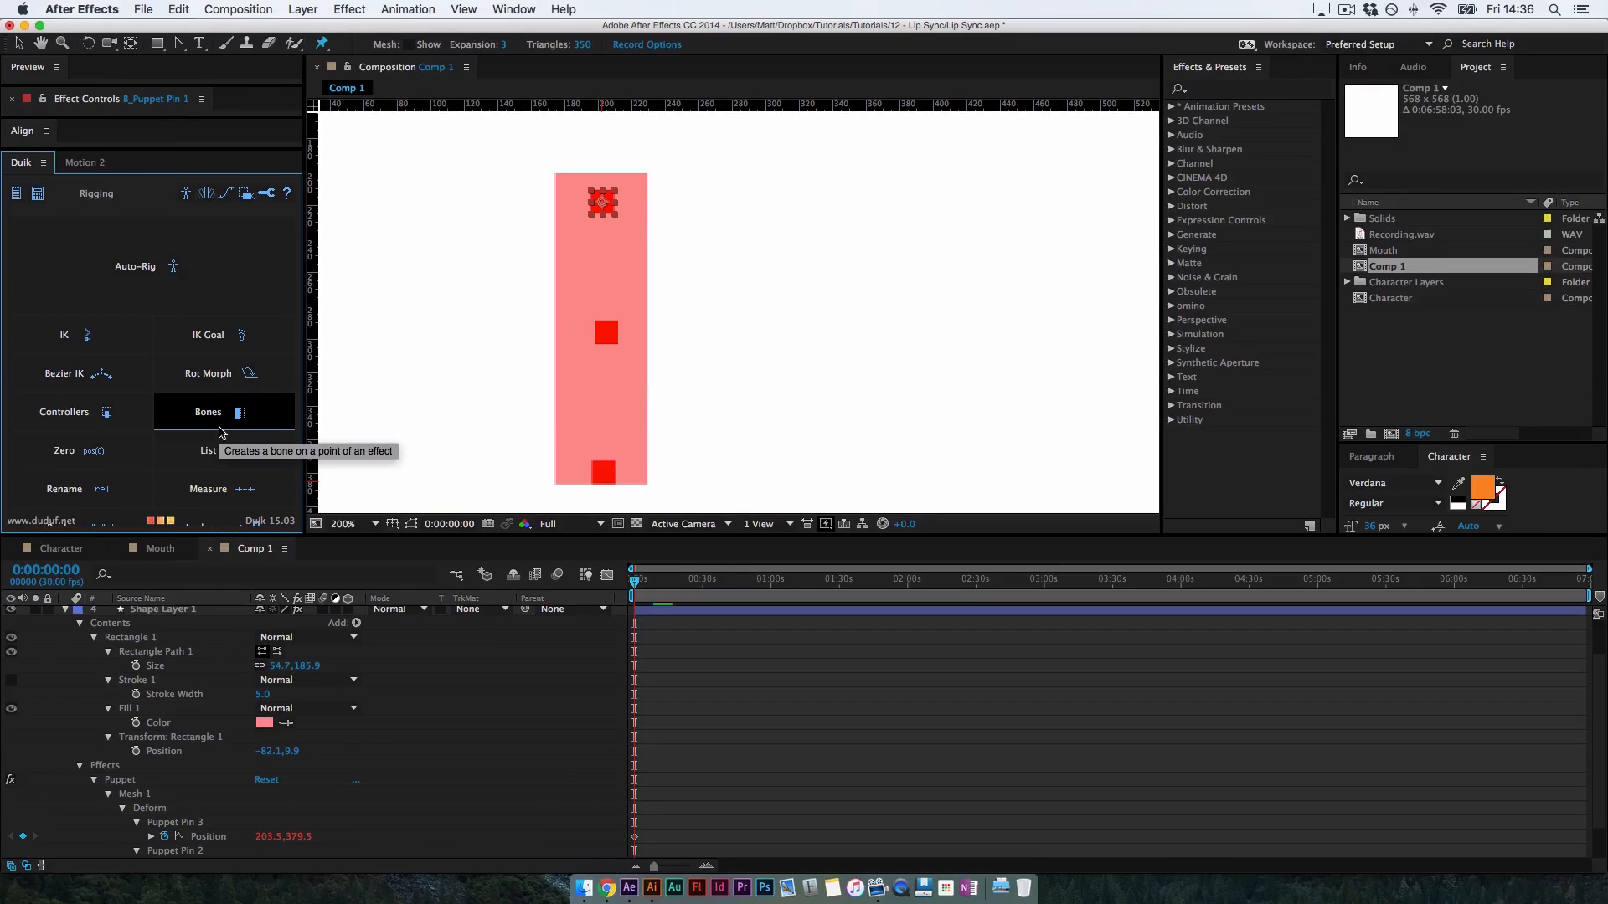
Collapse the shape layer's properties and hide the three B_Puppet Pin bone layers
key(v)
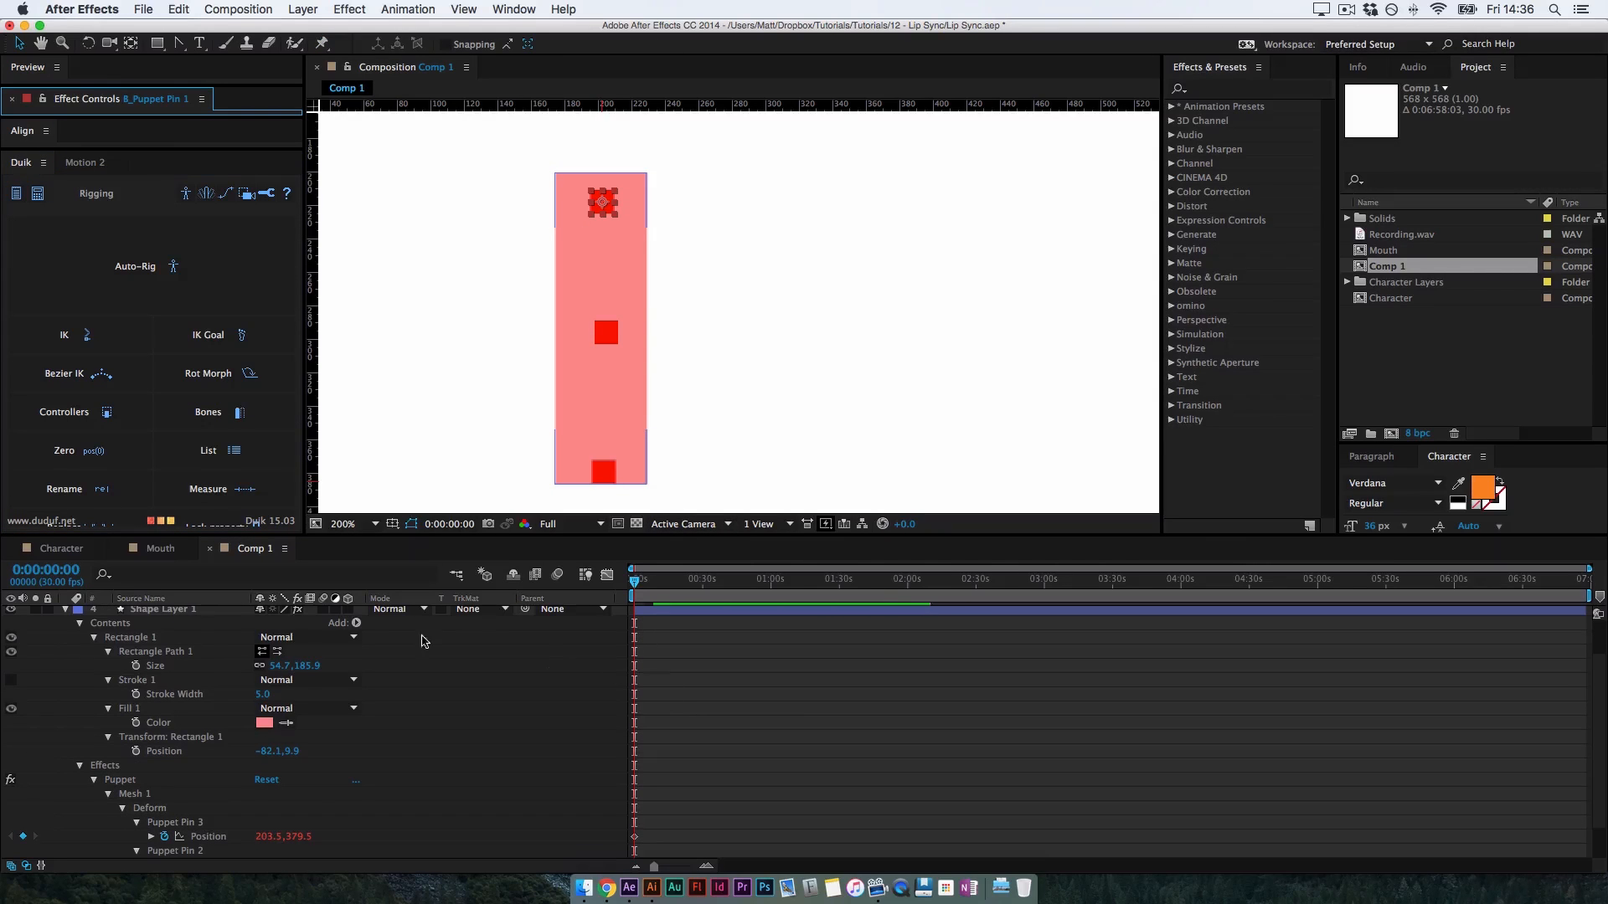
click(65, 610)
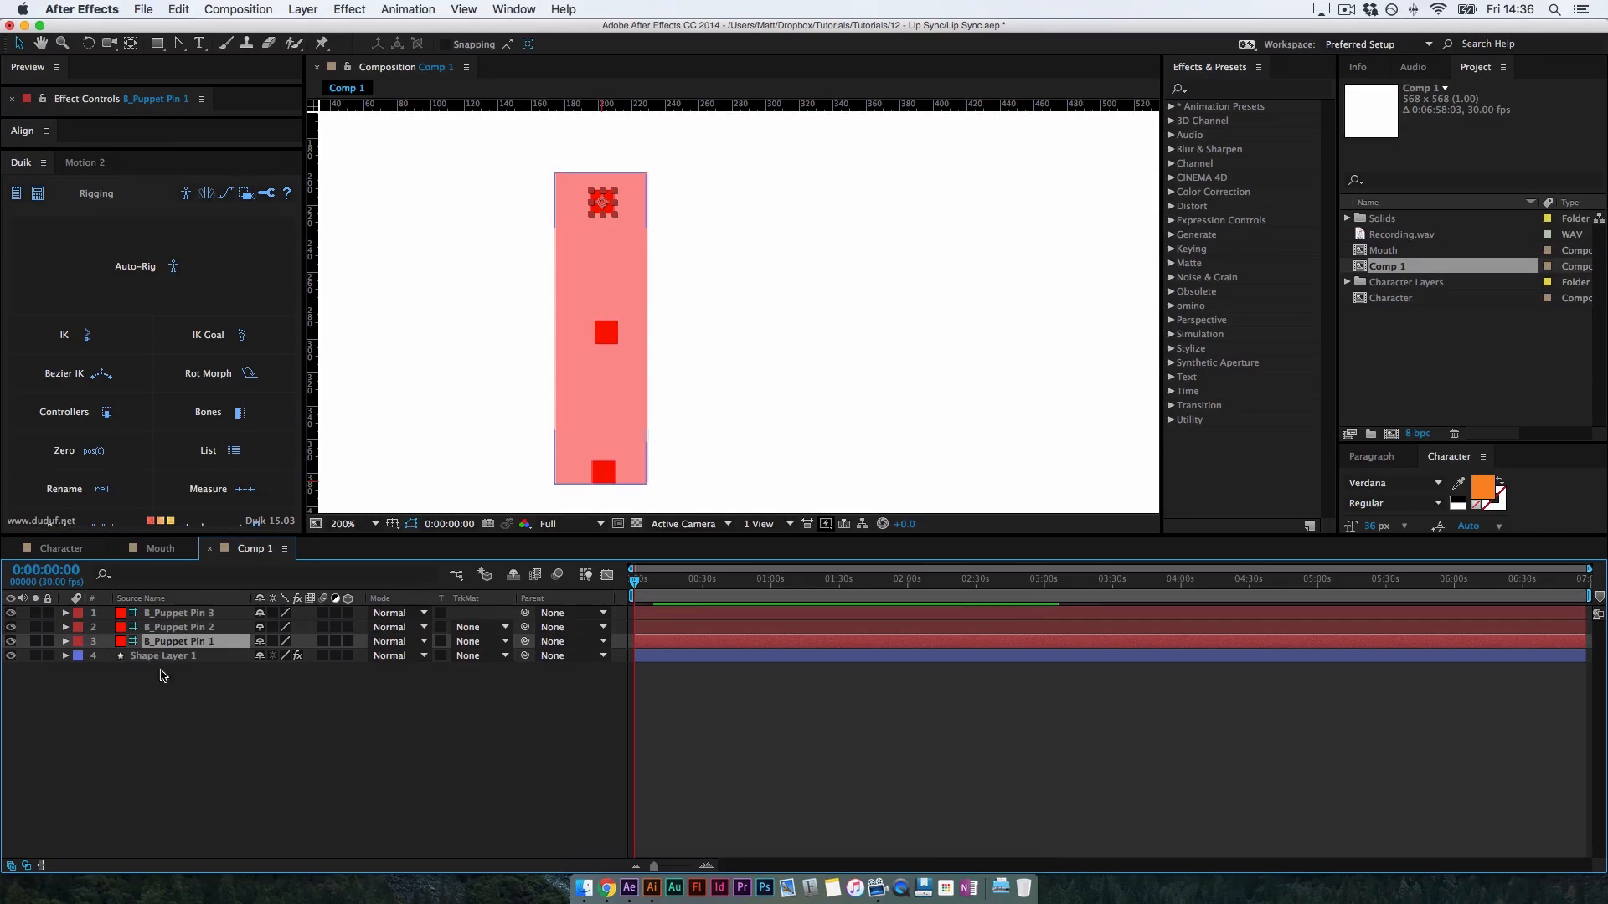
shift+click(170, 620)
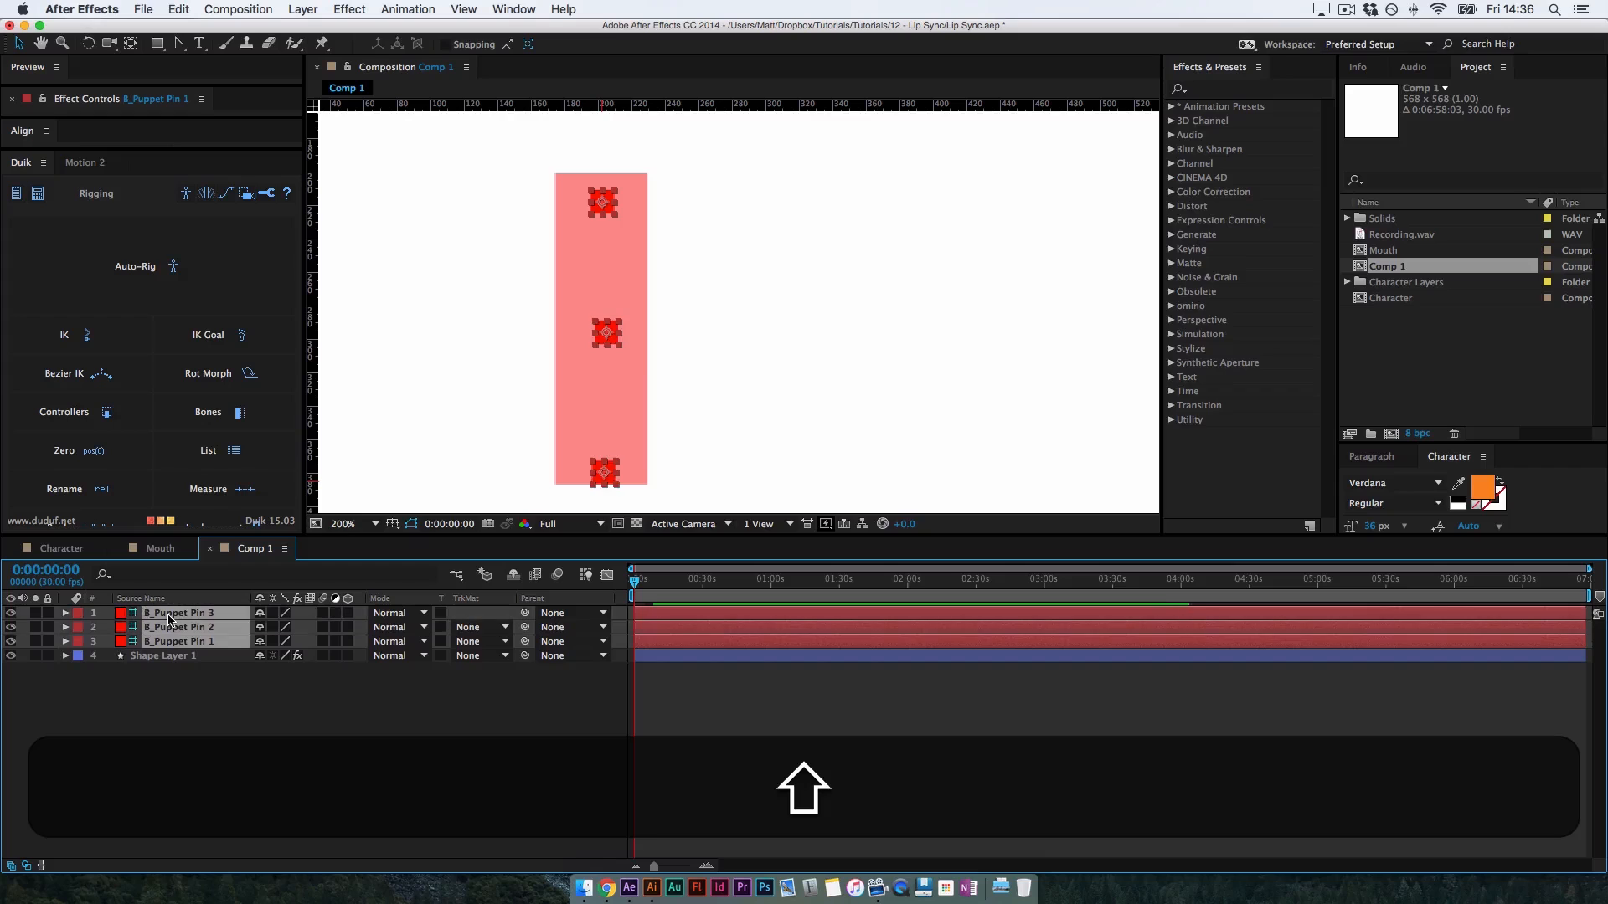
drag(10, 613, 10, 642)
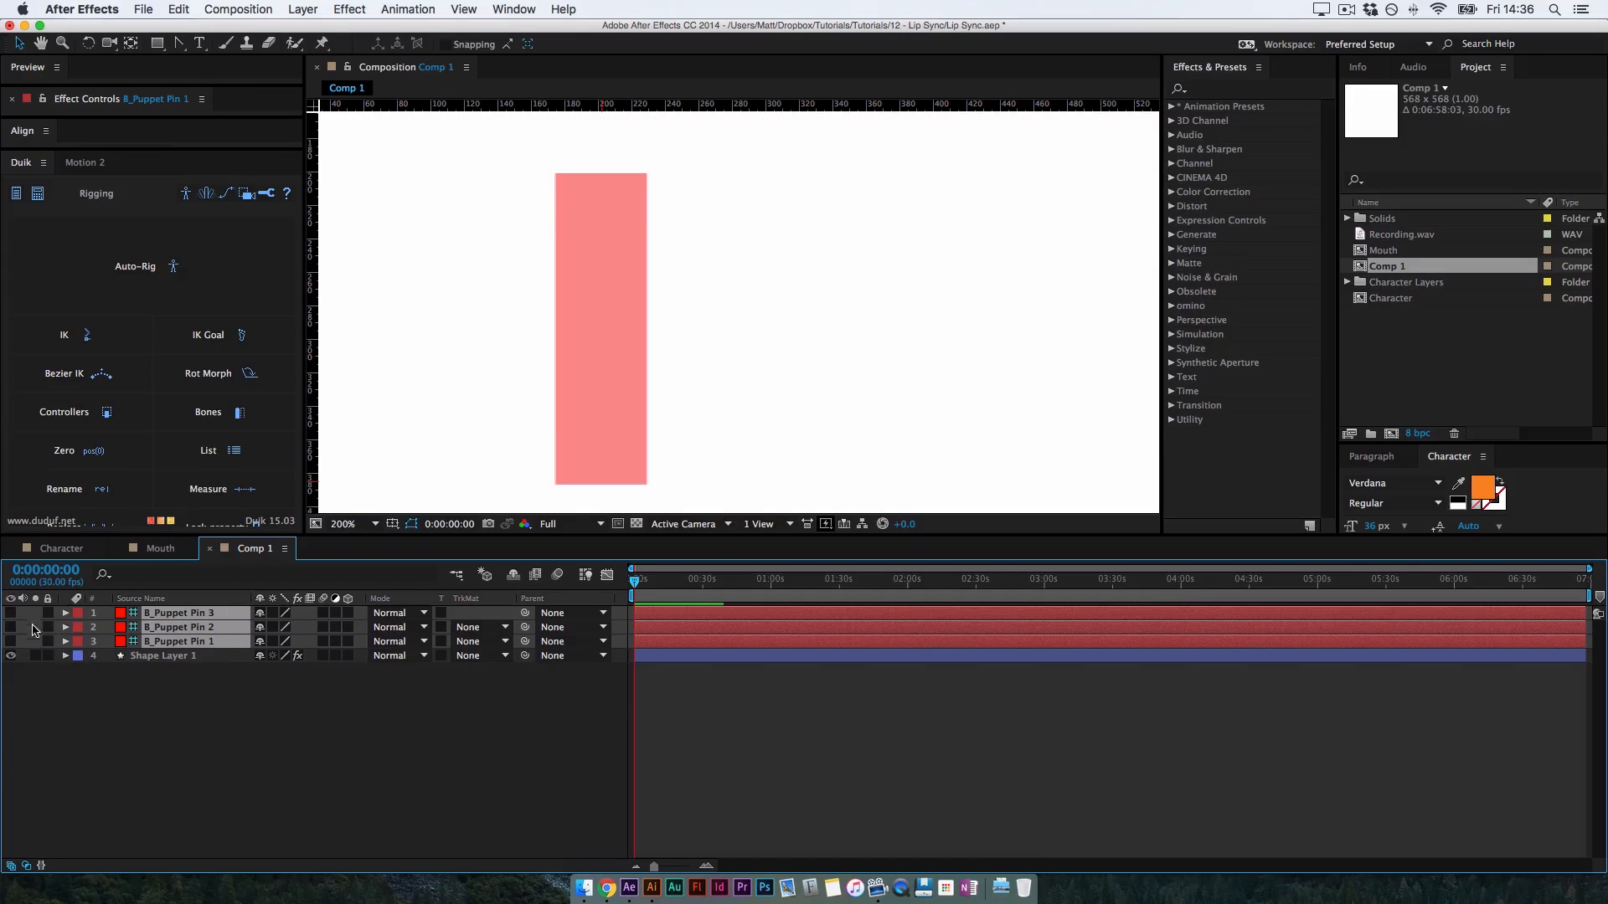
click(182, 703)
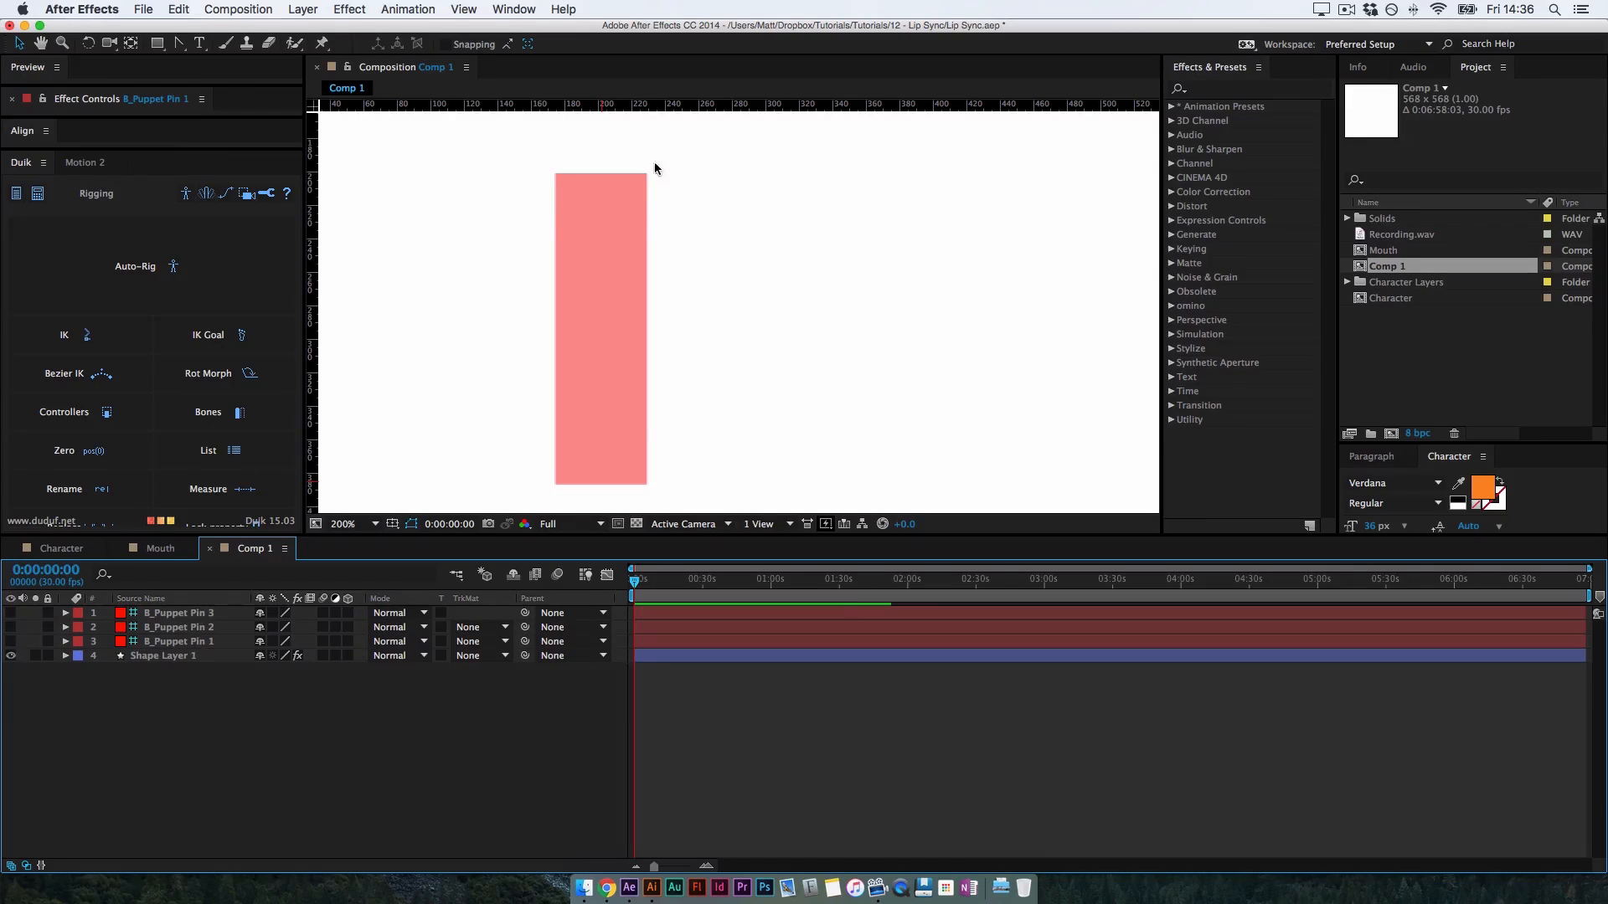
Show the three bone layers again and move the top bone to about 252, 245 to bend the rectangle
click(174, 613)
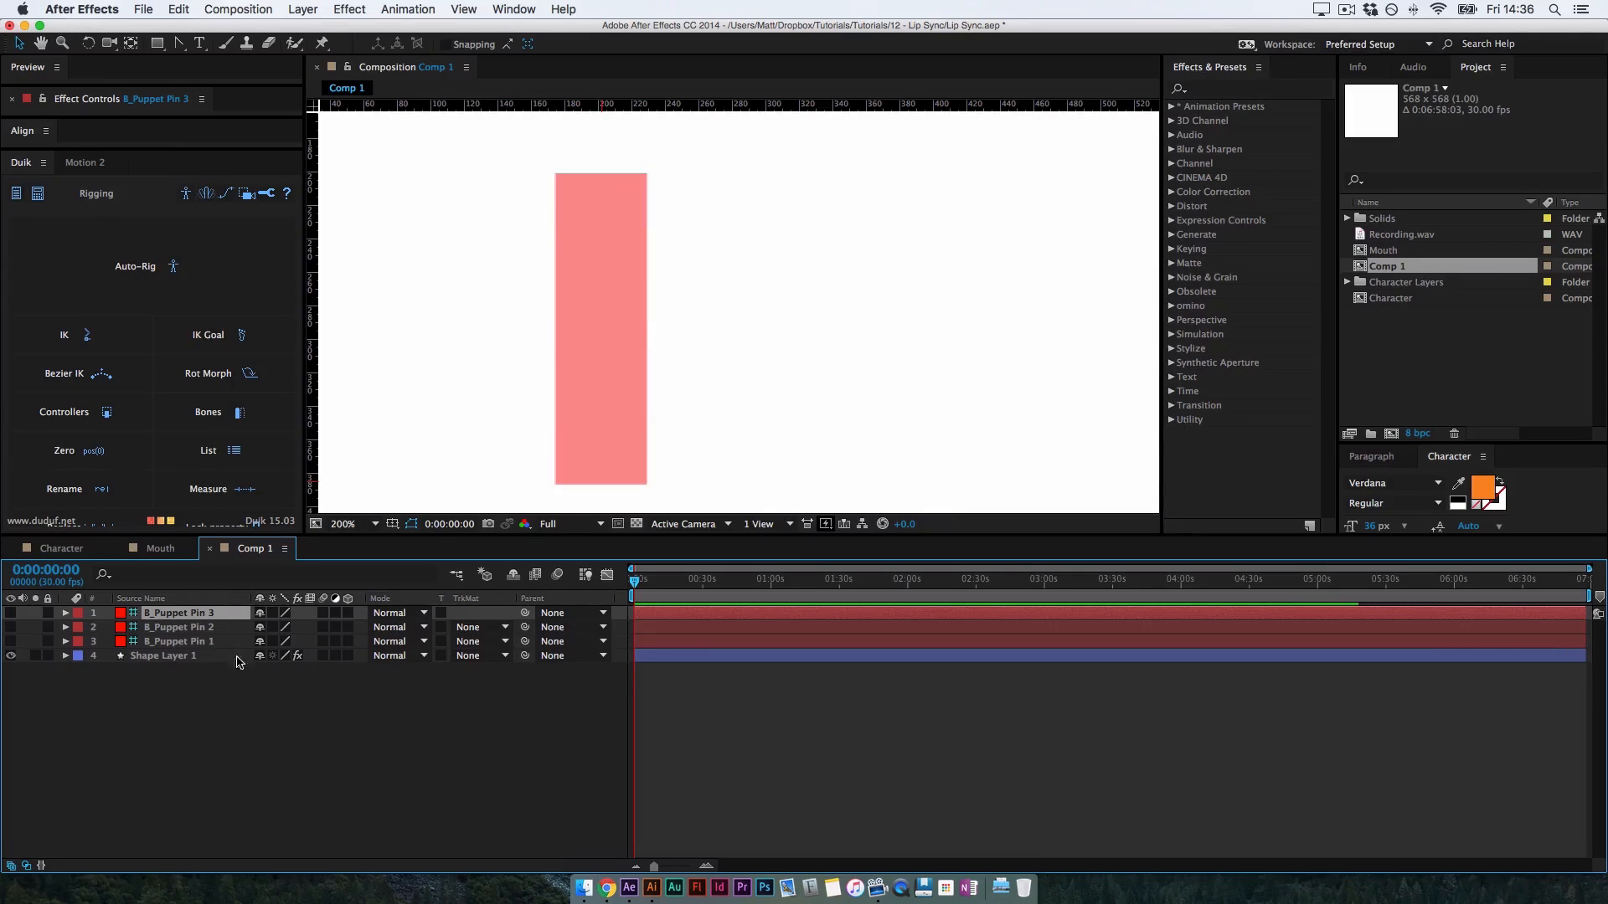
click(10, 627)
click(11, 613)
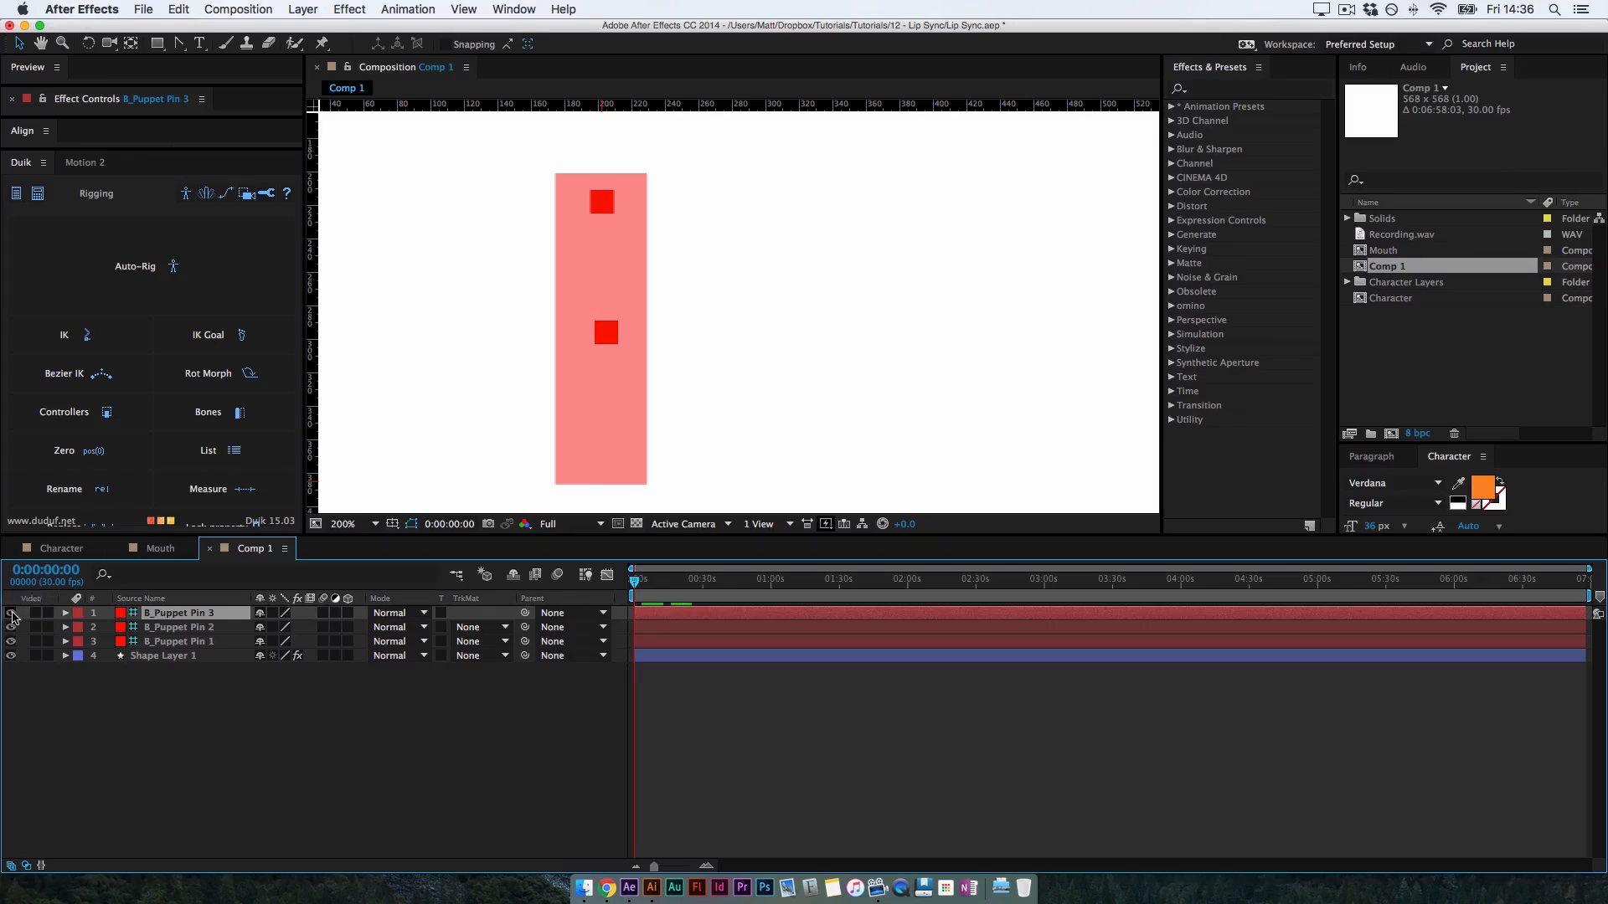
drag(606, 211, 689, 254)
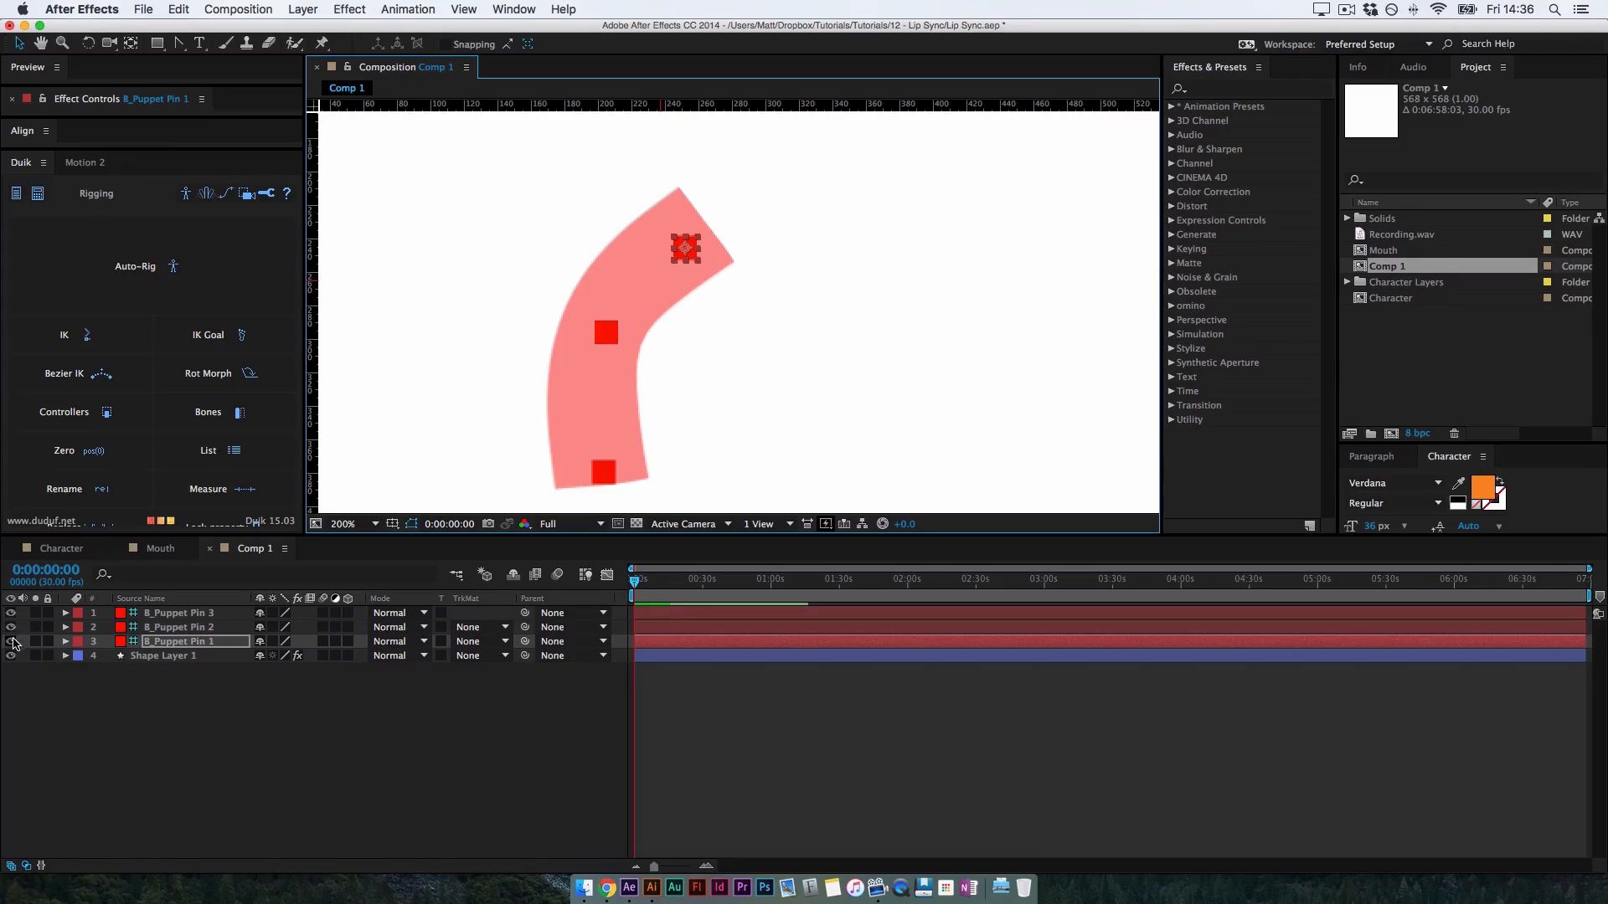
Hide the B_Puppet Pin 1 layer and change its Position to 252.0, 230.5
click(11, 641)
key(p)
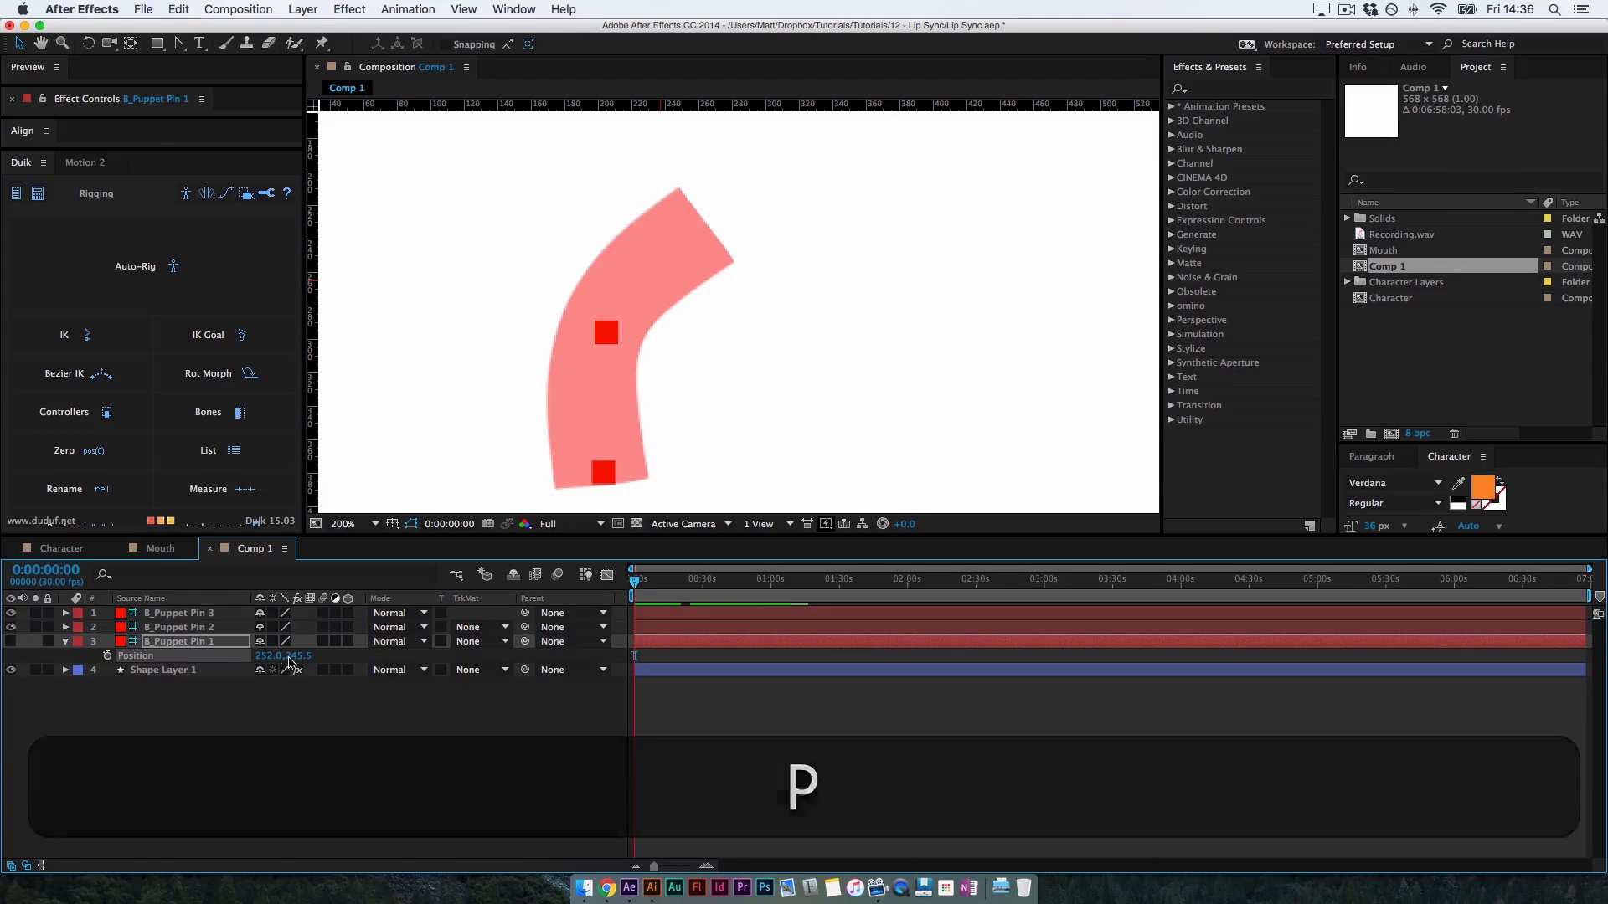
mouse_move(292, 657)
mouse_down()
mouse_move(228, 659)
mouse_move(406, 653)
mouse_move(273, 658)
mouse_up()
Hide the B_Puppet Pin 2 and B_Puppet Pin 3 layers, toggling Pin 3's visibility once as a check
drag(10, 628, 11, 613)
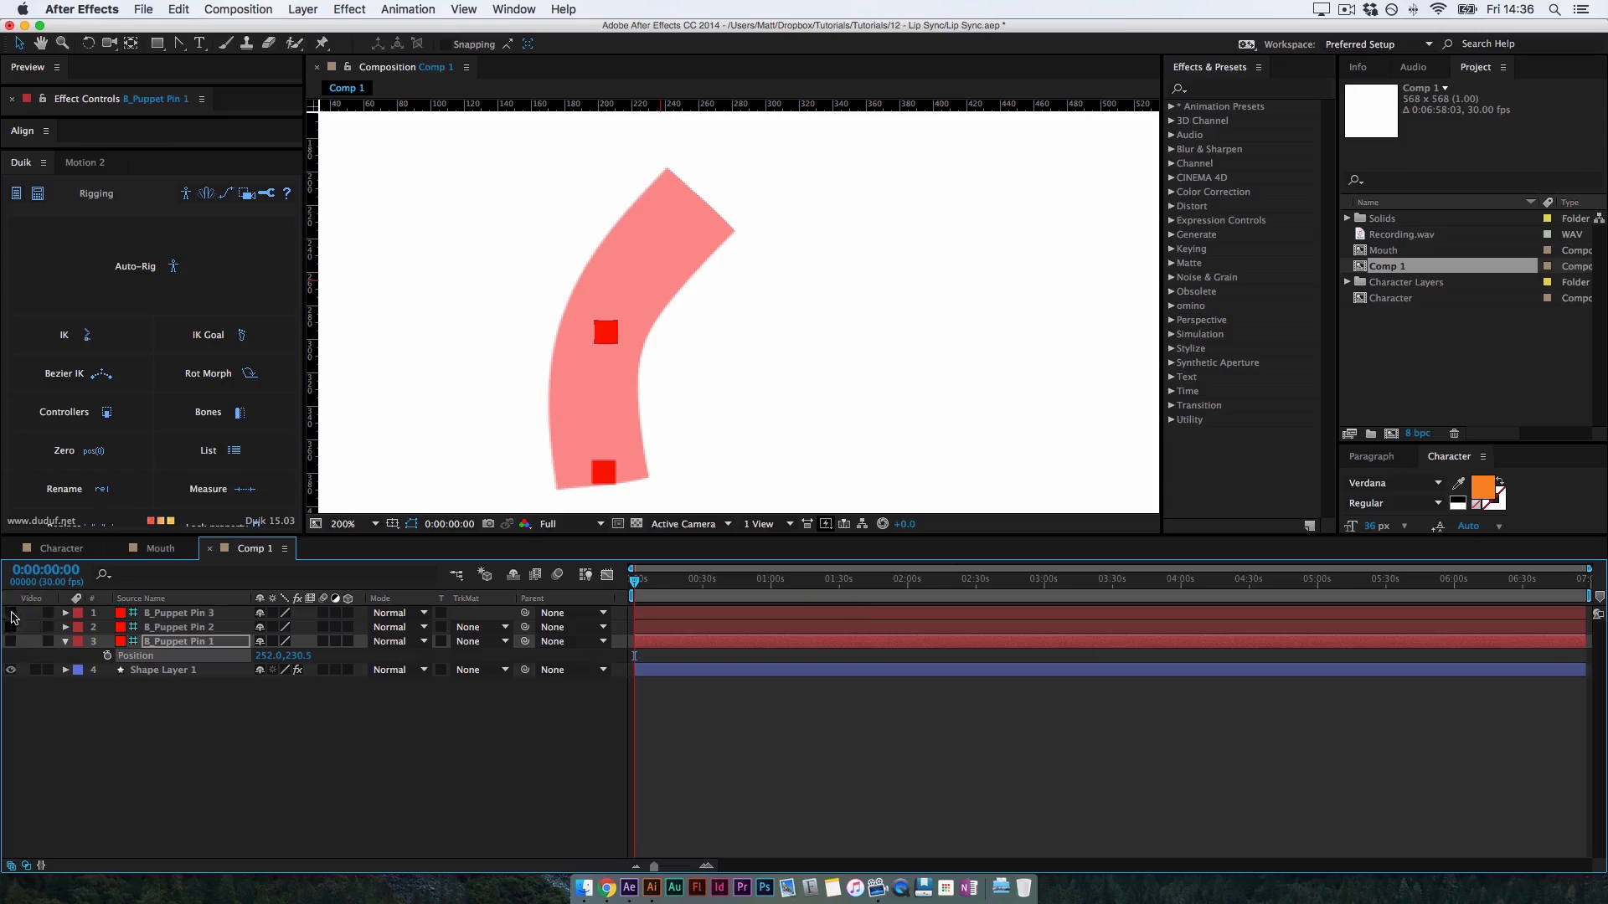
click(55, 734)
click(140, 614)
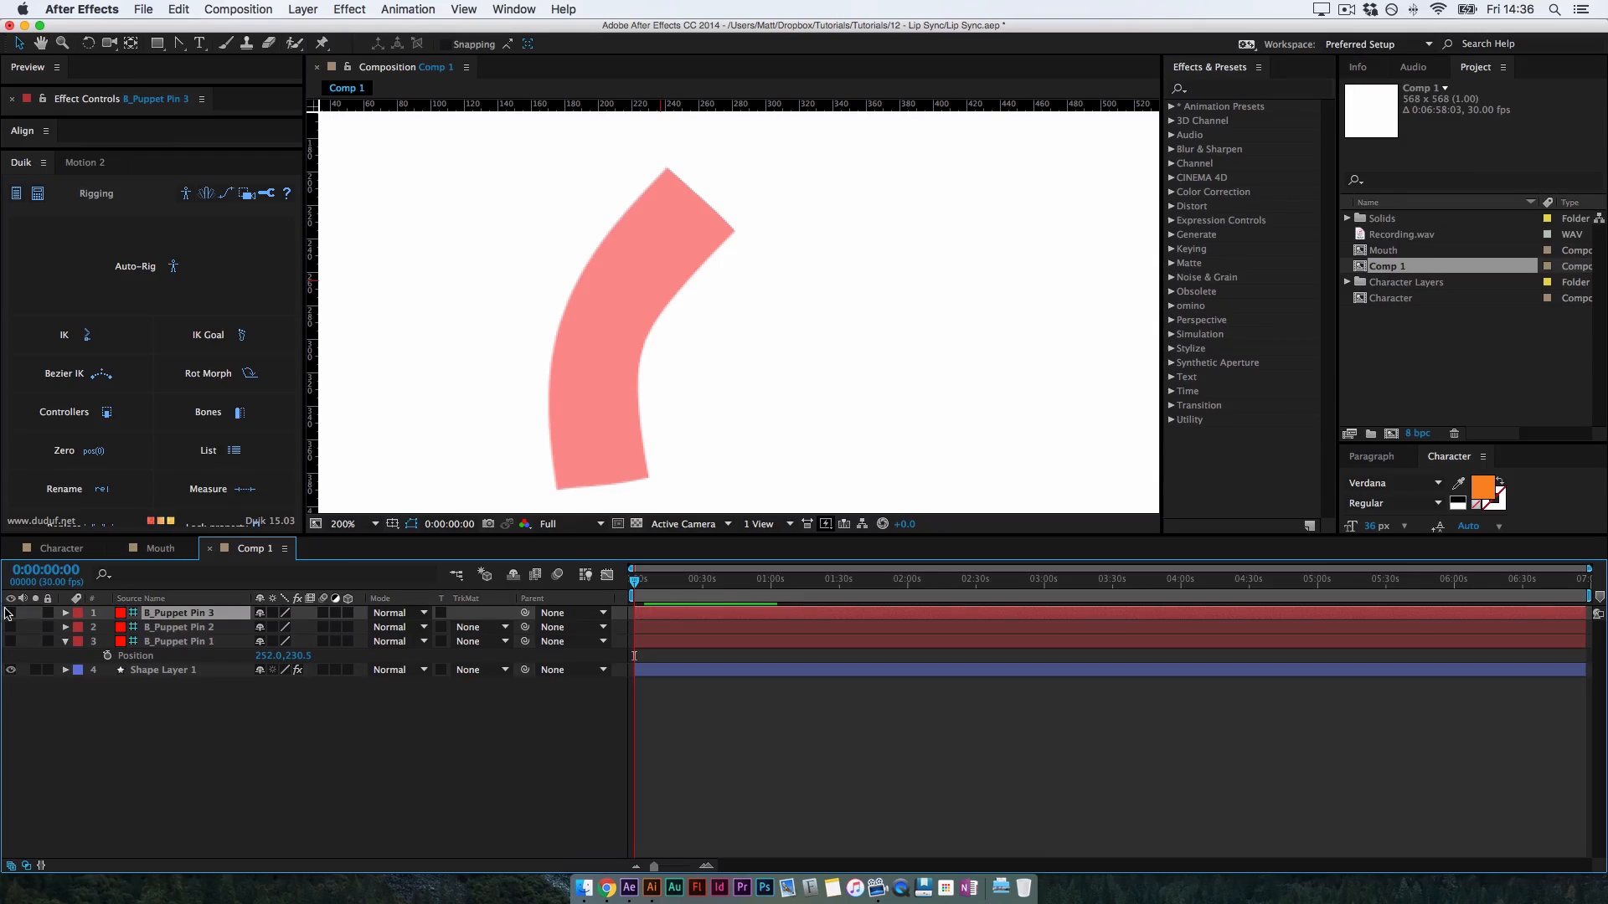
click(11, 613)
click(11, 613)
click(177, 817)
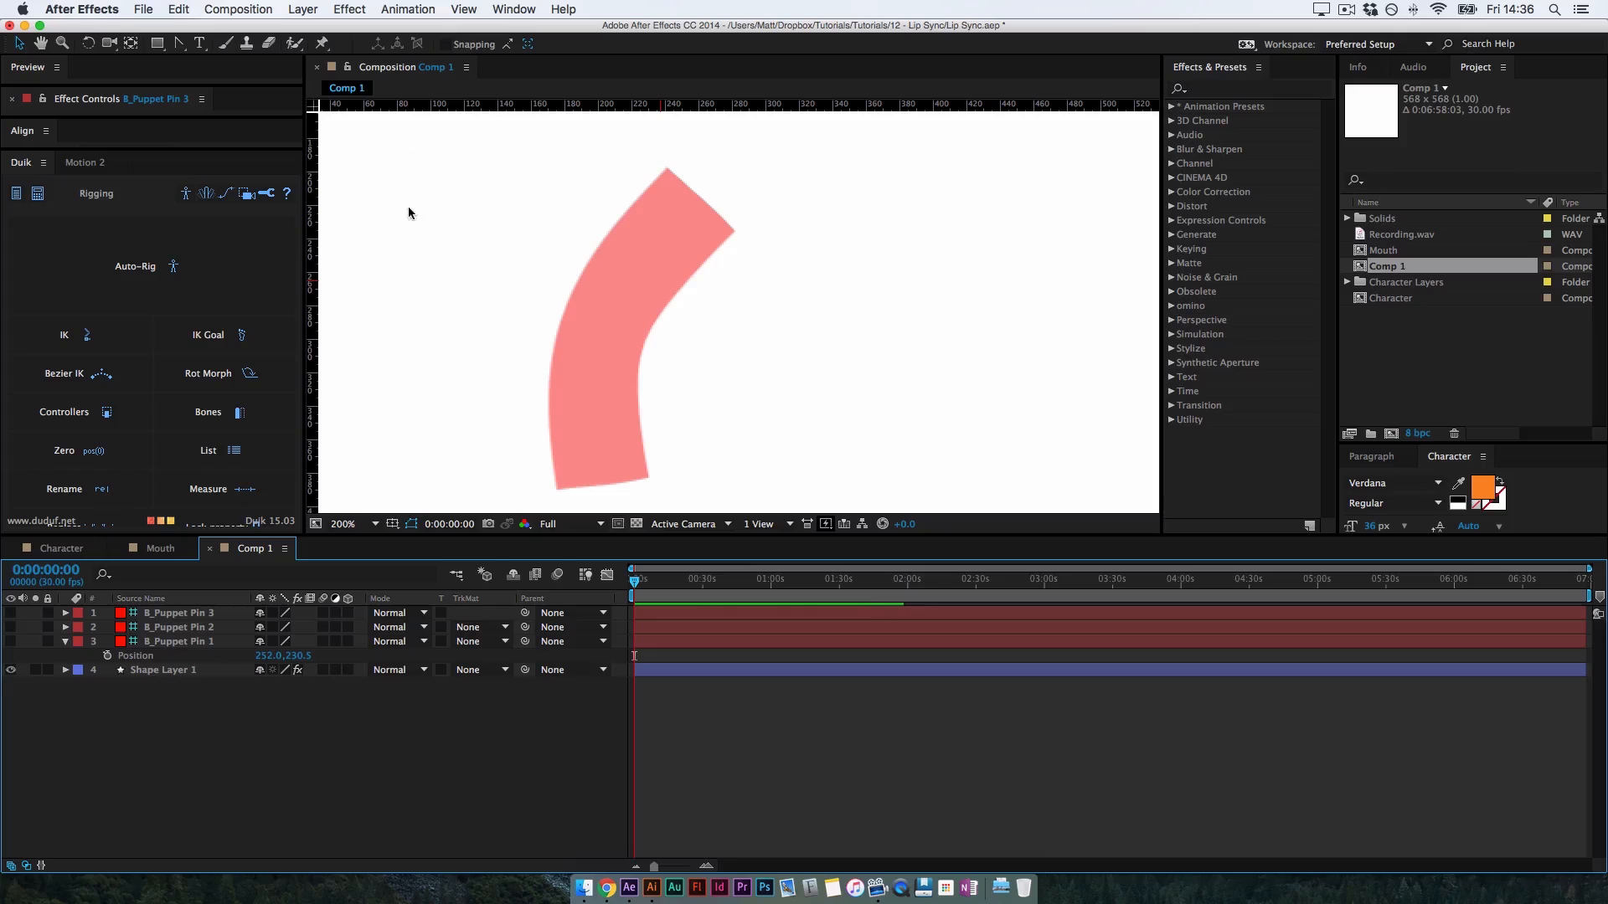
Return to the Character composition, switch to Chrome and look over the mw_motion Twitter and Dribbble profiles
click(61, 551)
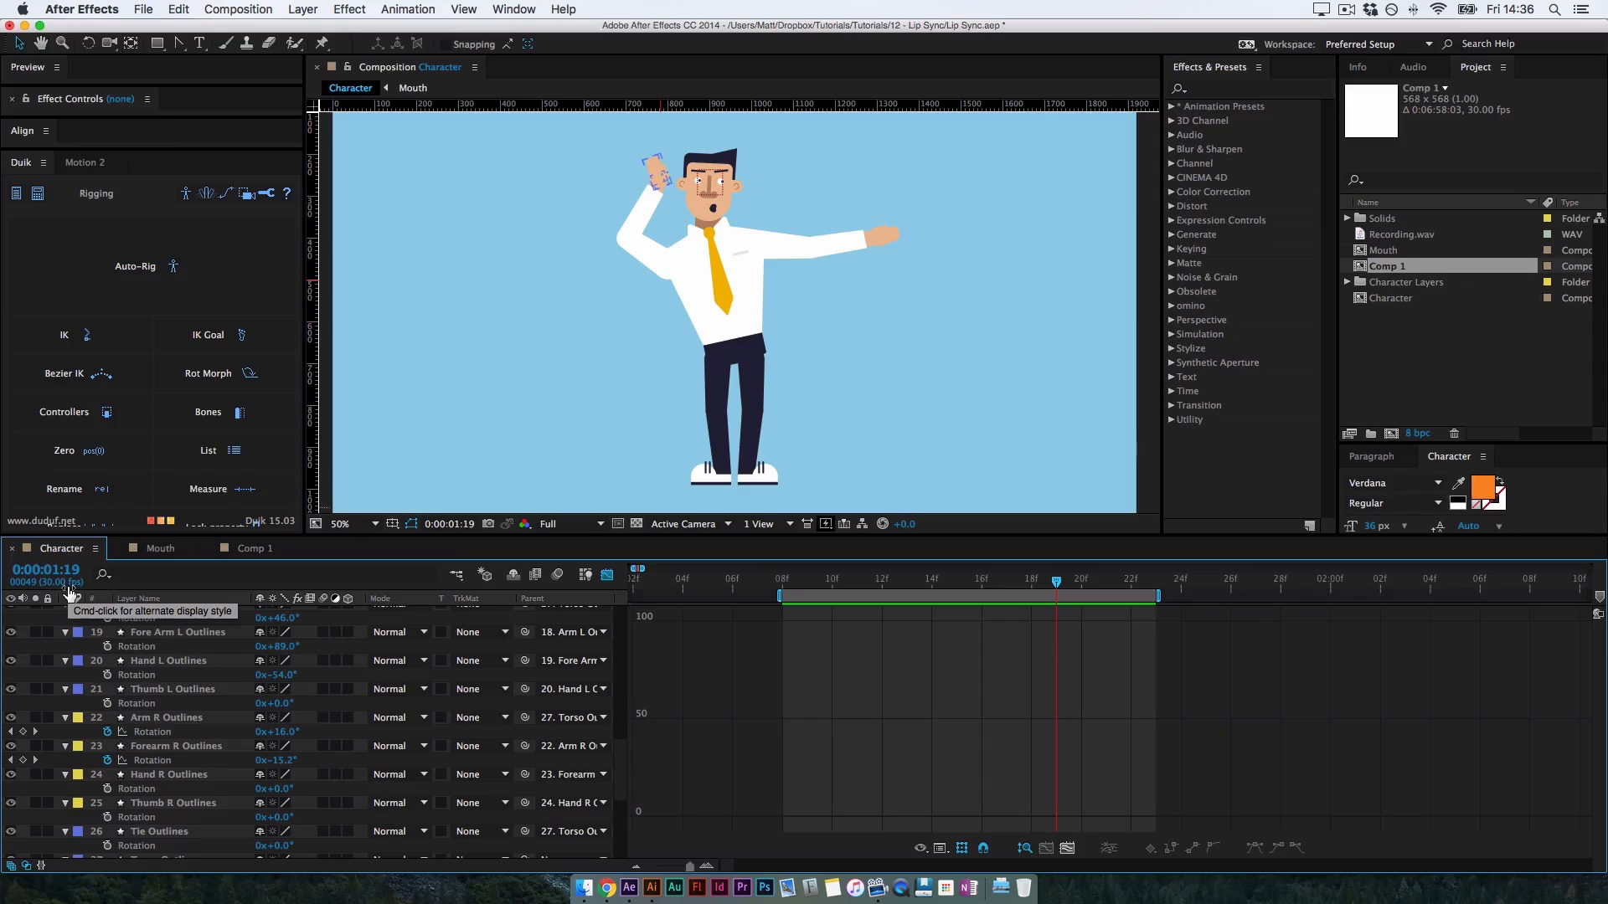
click(606, 887)
click(311, 42)
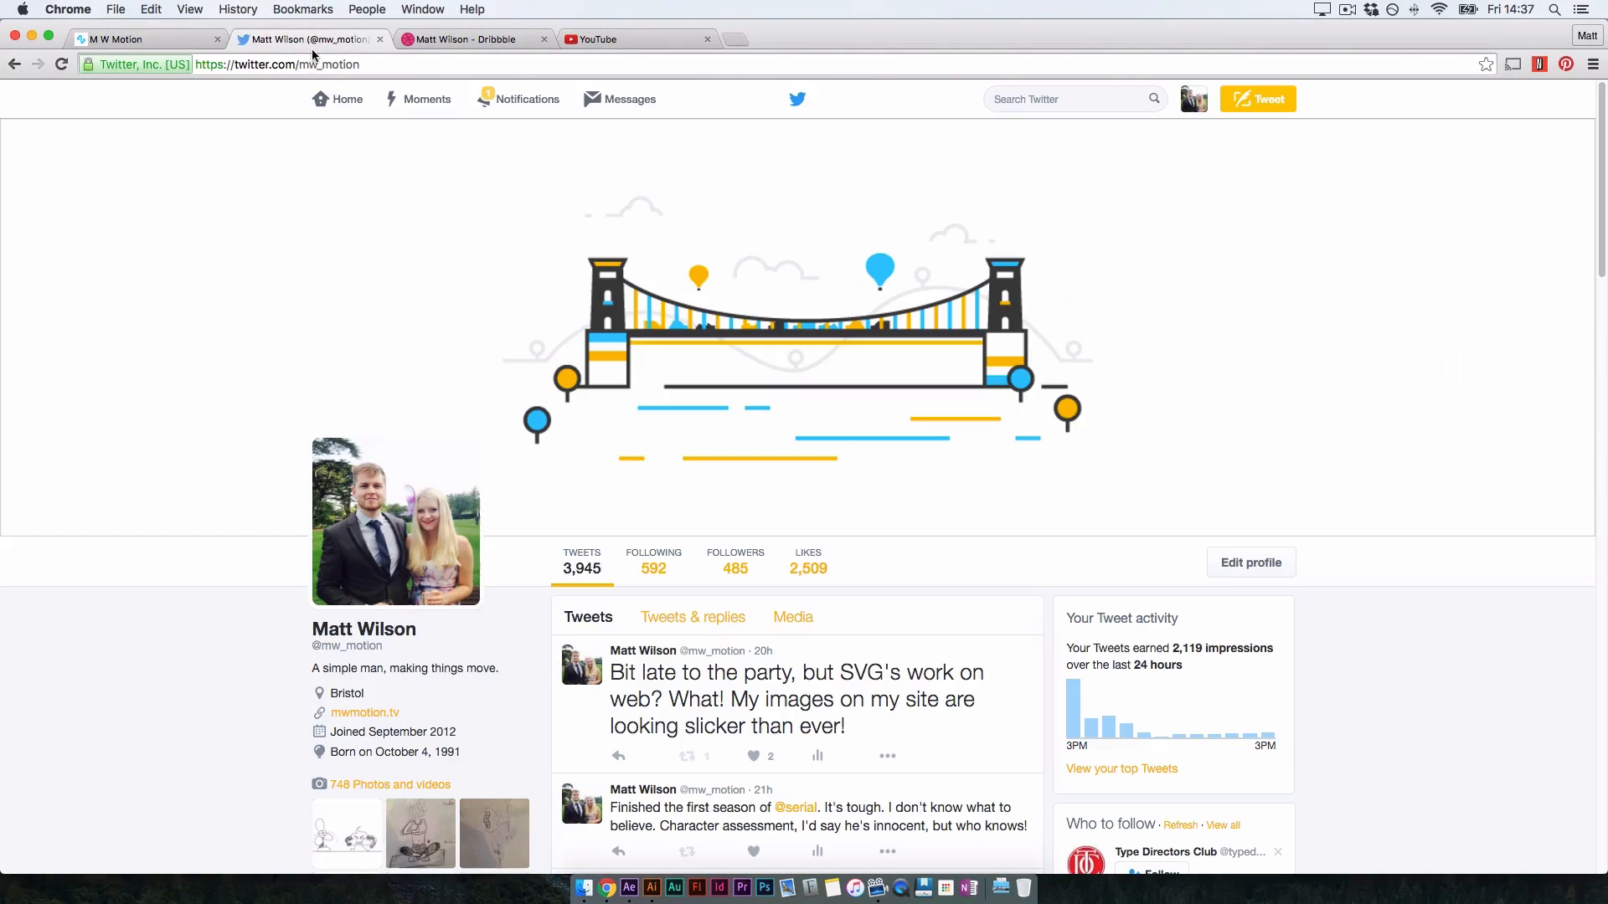
click(467, 35)
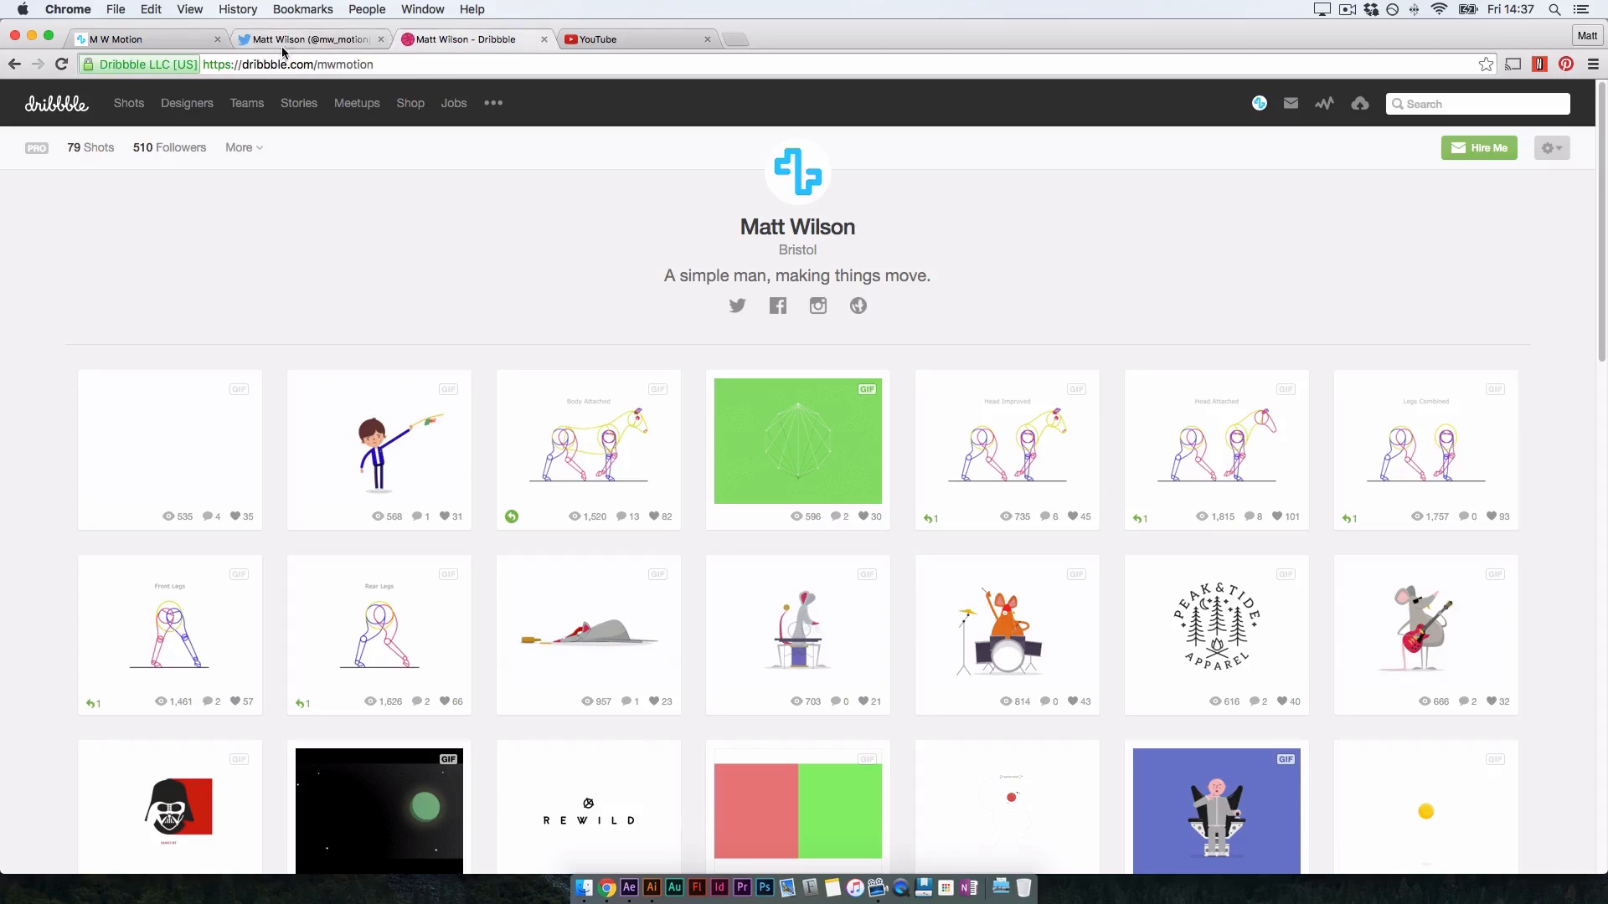
click(310, 40)
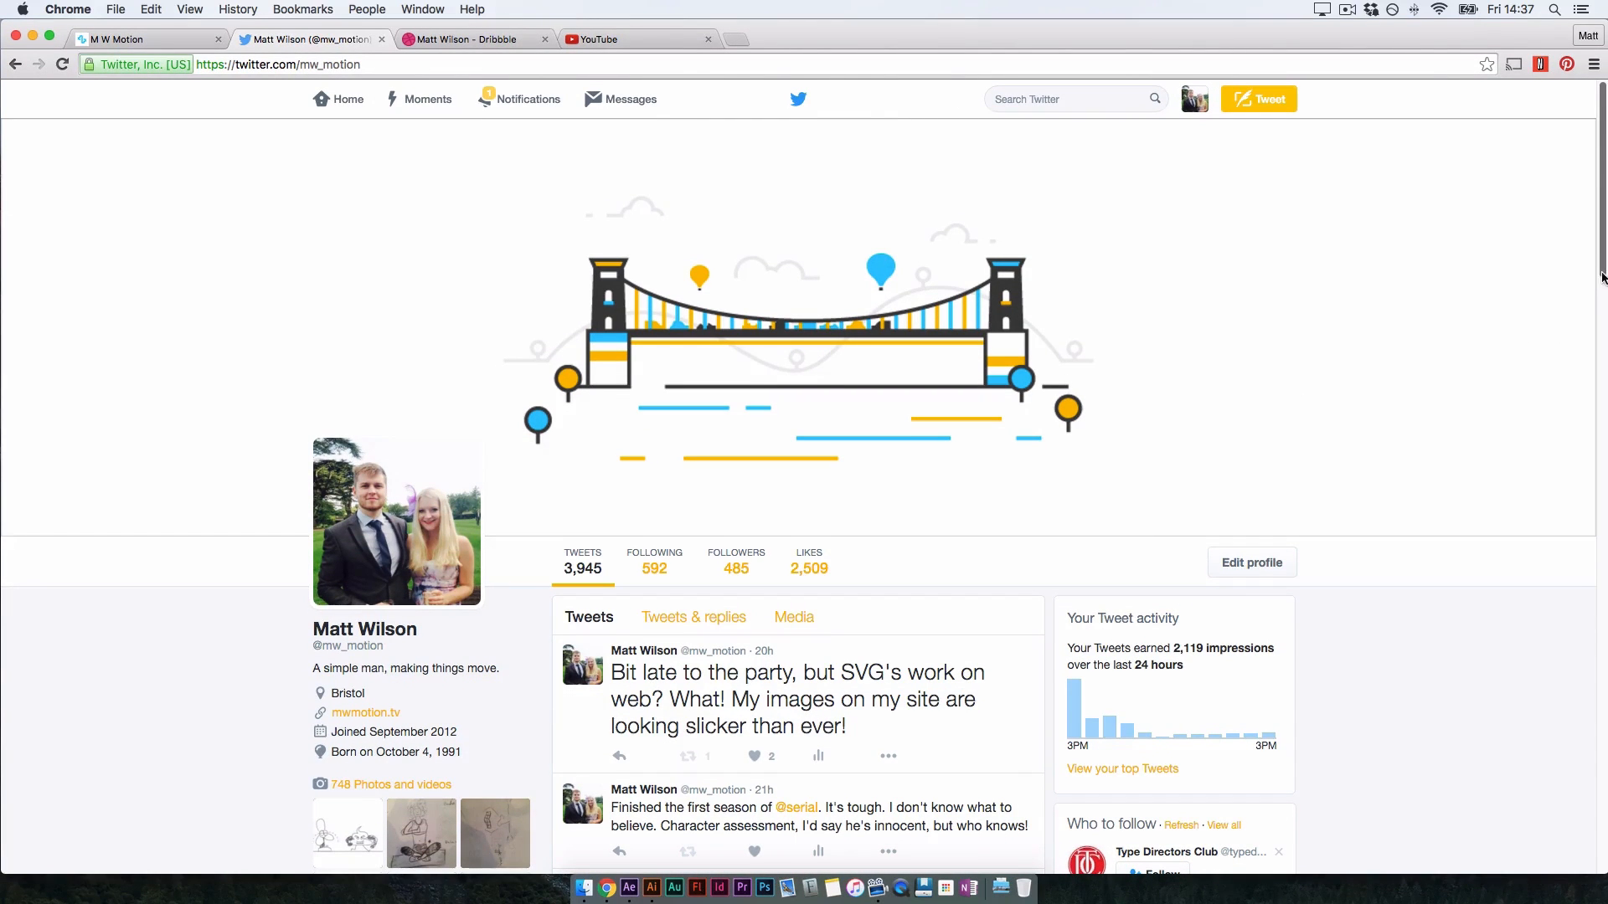
drag(1601, 278, 1577, 398)
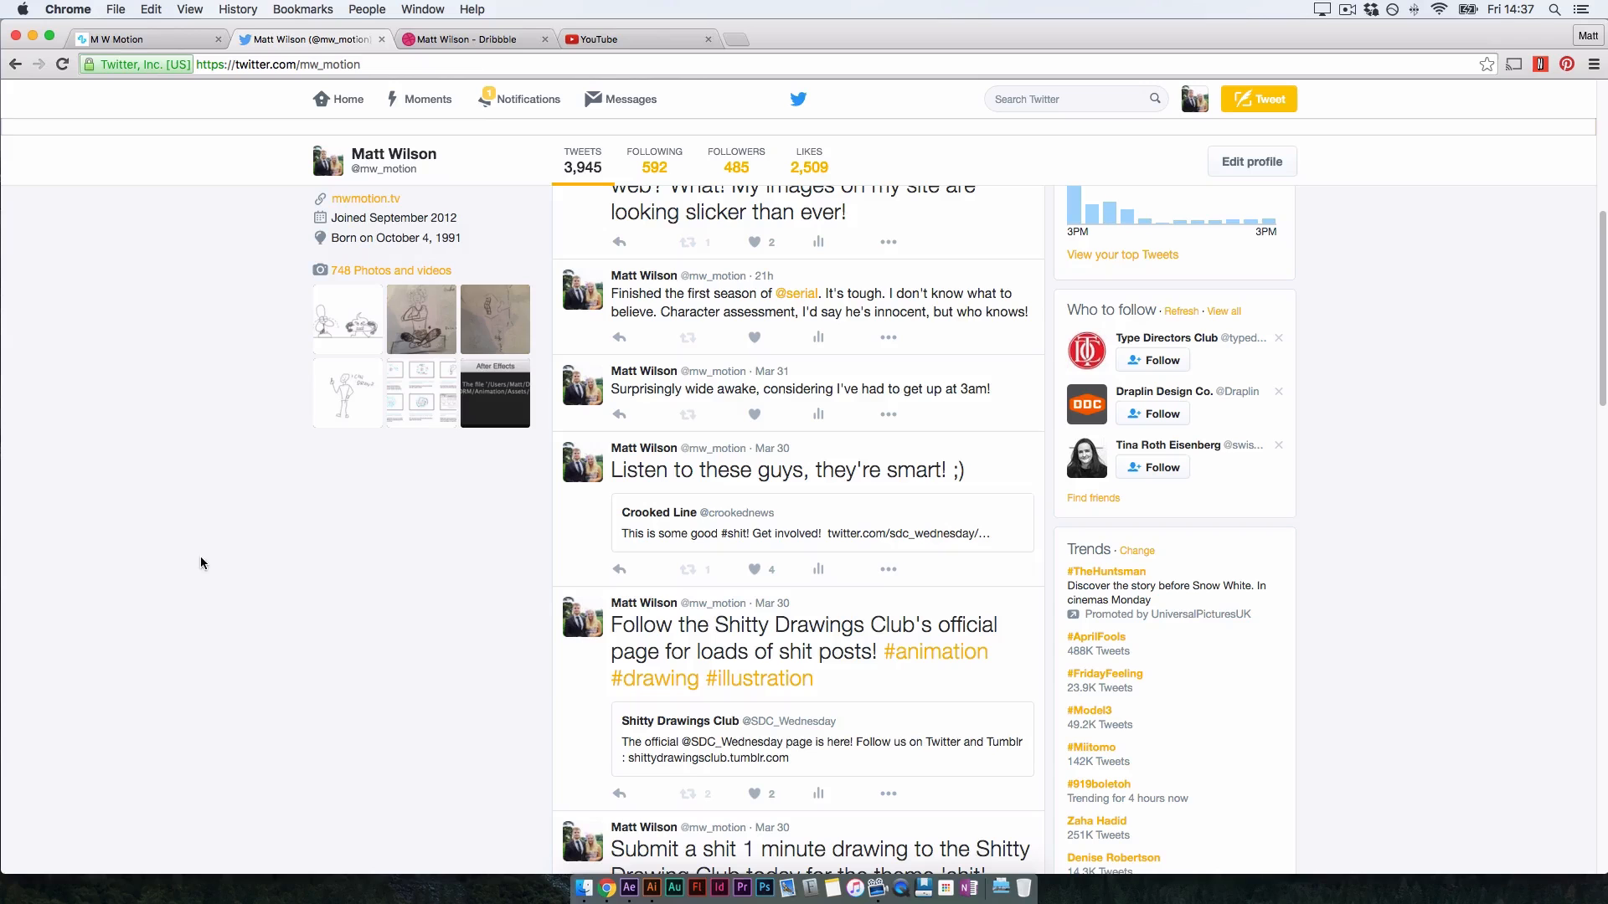
Search Twitter for another artist by first name, view the artist's profile and return to the mw_motion profile
click(1026, 102)
text(sara)
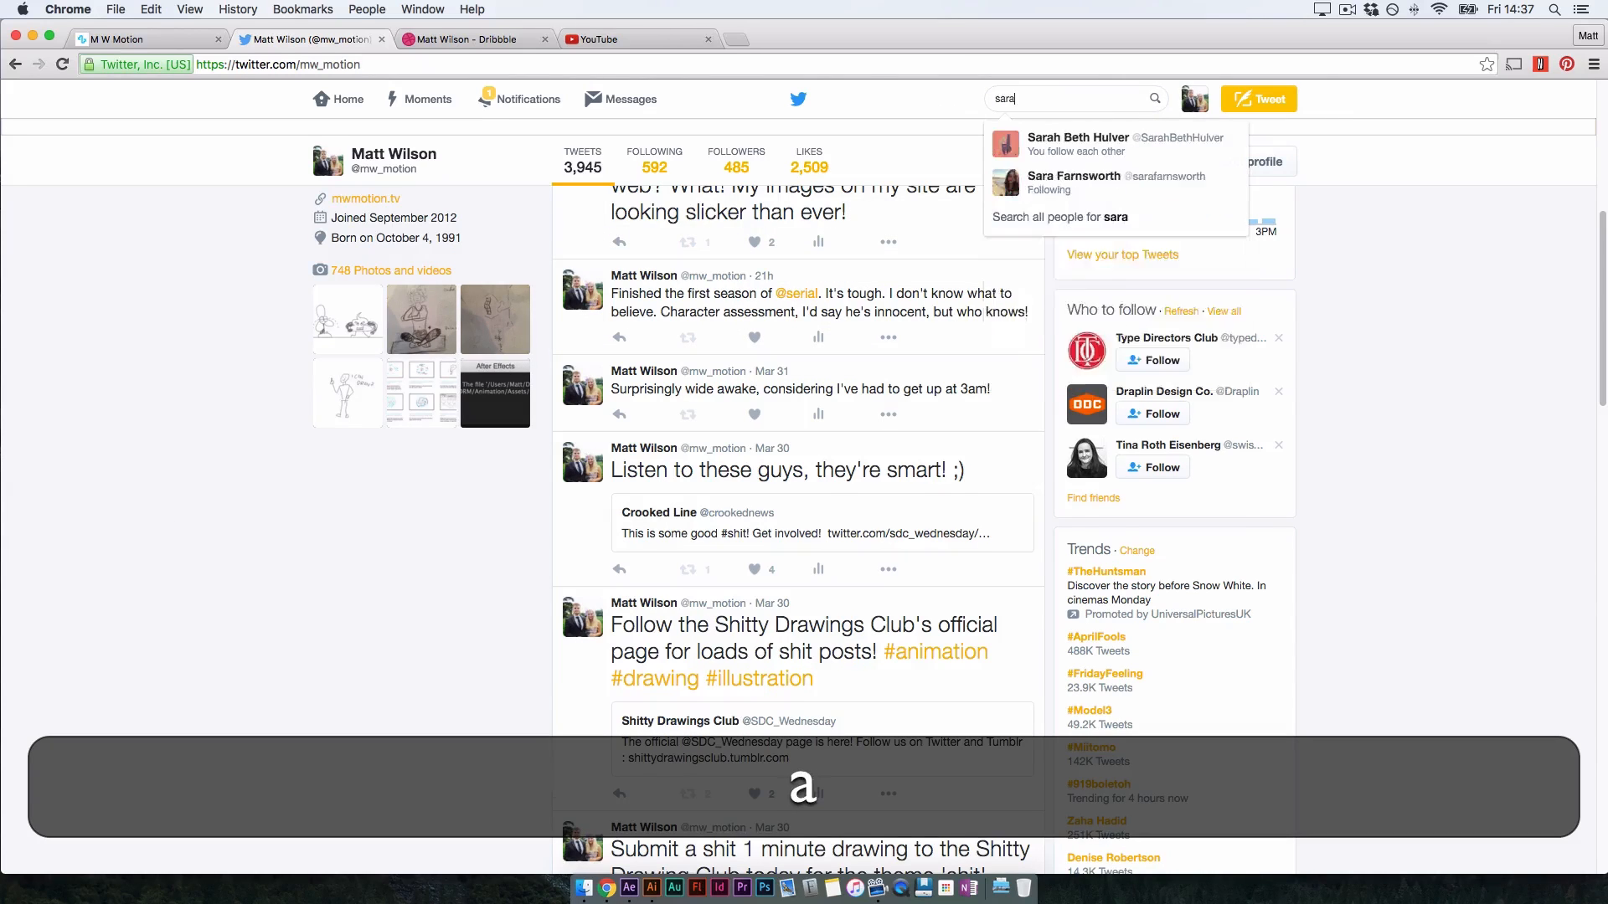
click(1090, 303)
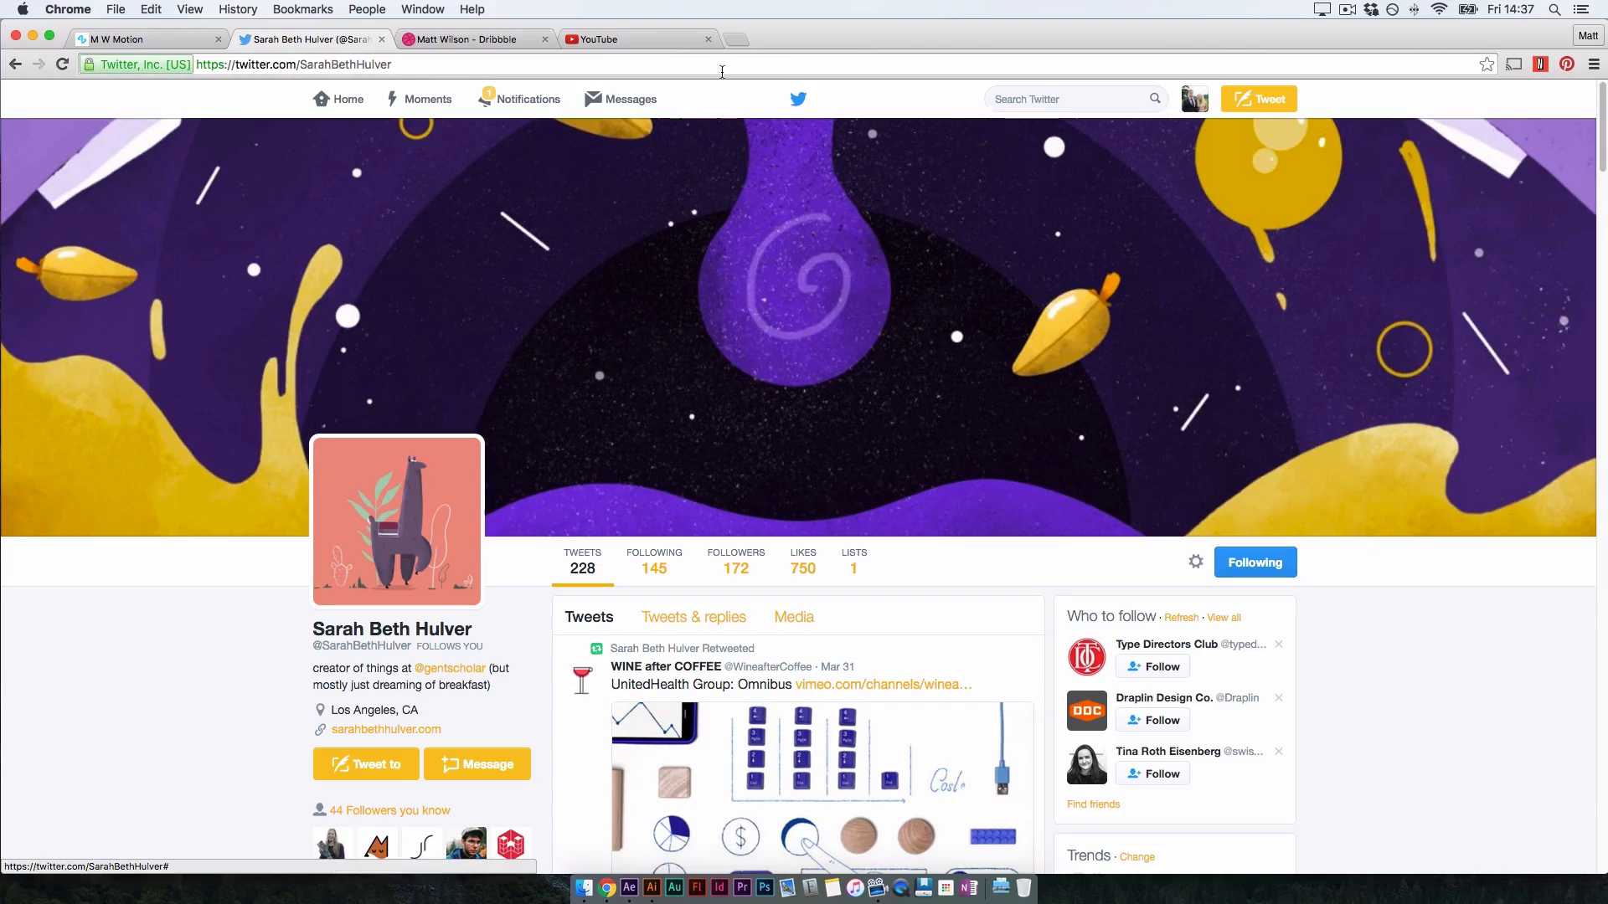
click(13, 67)
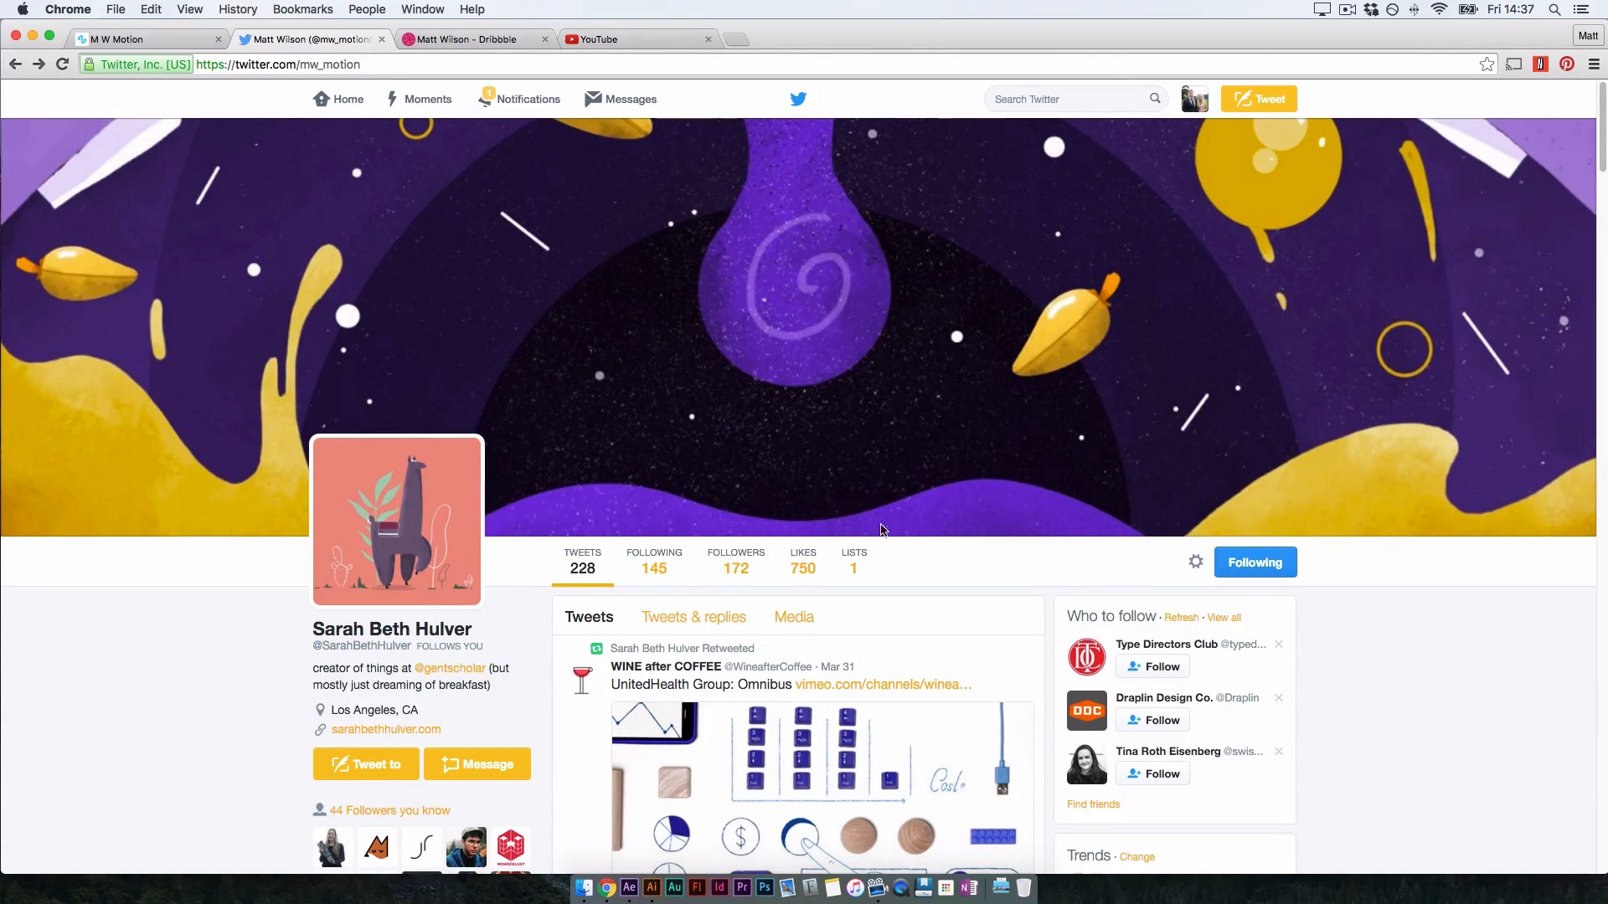
Open the quoted Shitty Drawings Club tweet and browse shittydrawingsclub.tumblr.com through its link
scroll(1549, 319, up, 4)
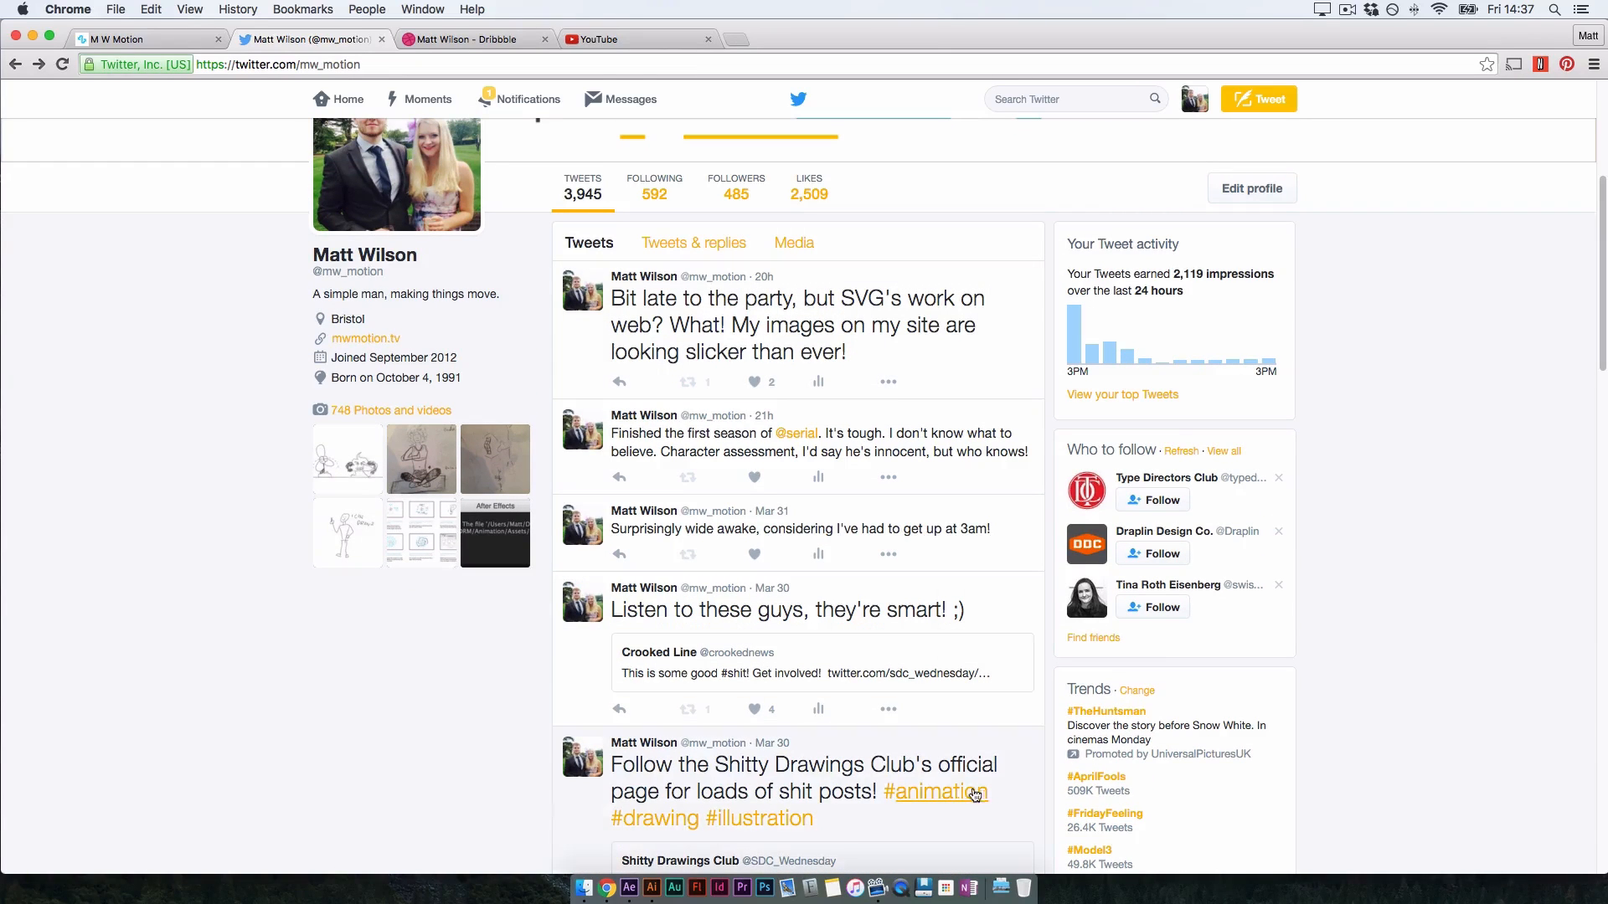
click(693, 863)
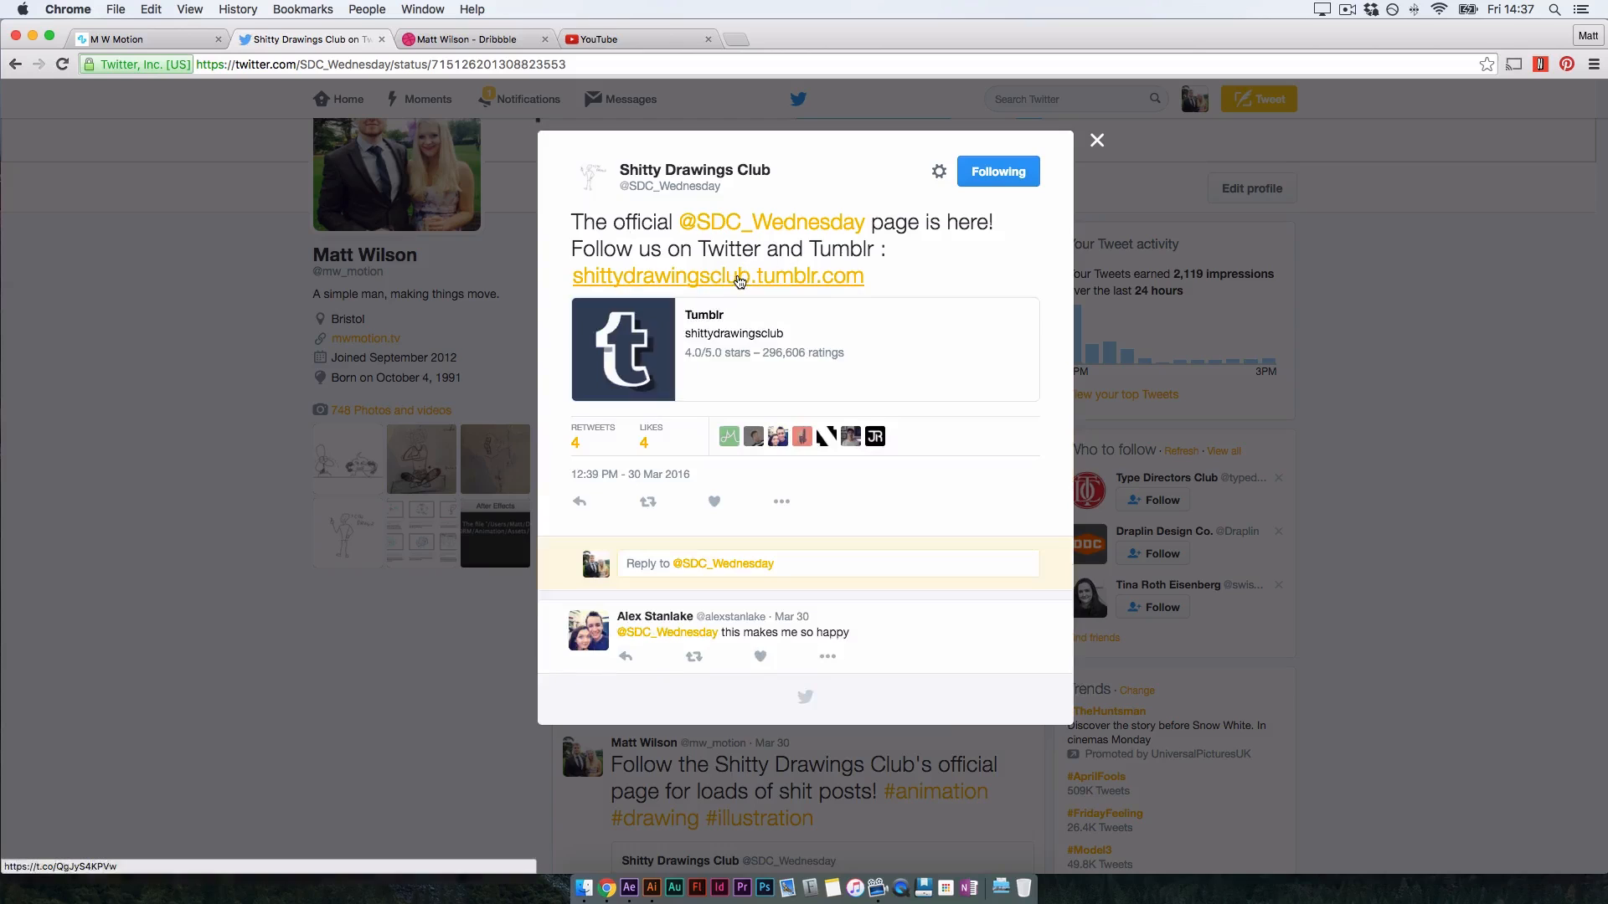
click(733, 276)
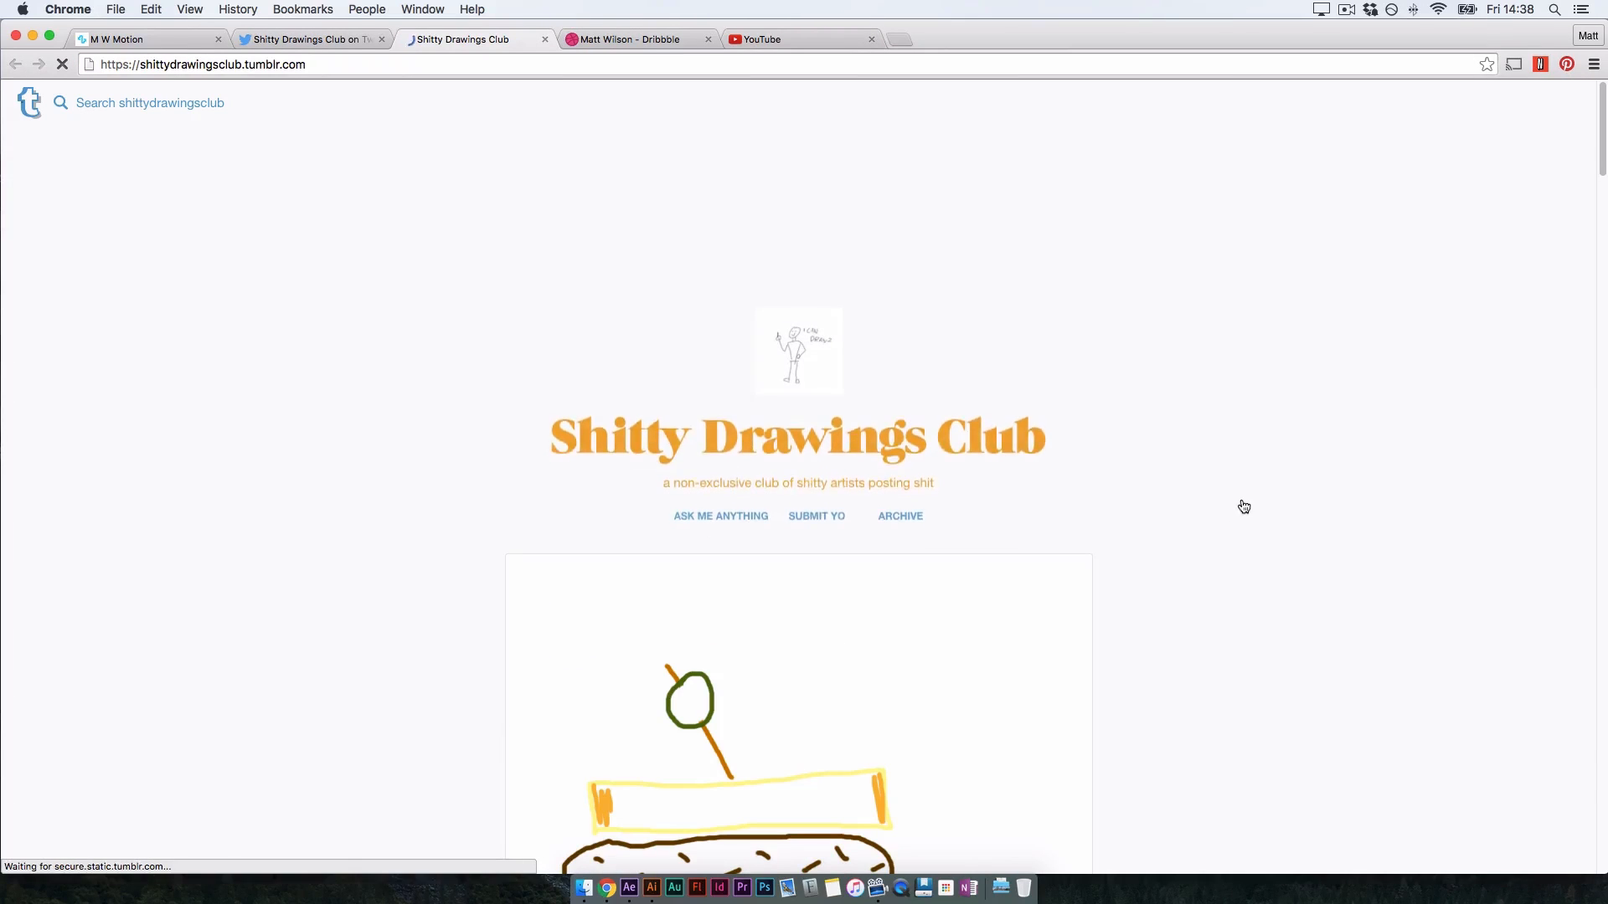
drag(1601, 159, 1602, 195)
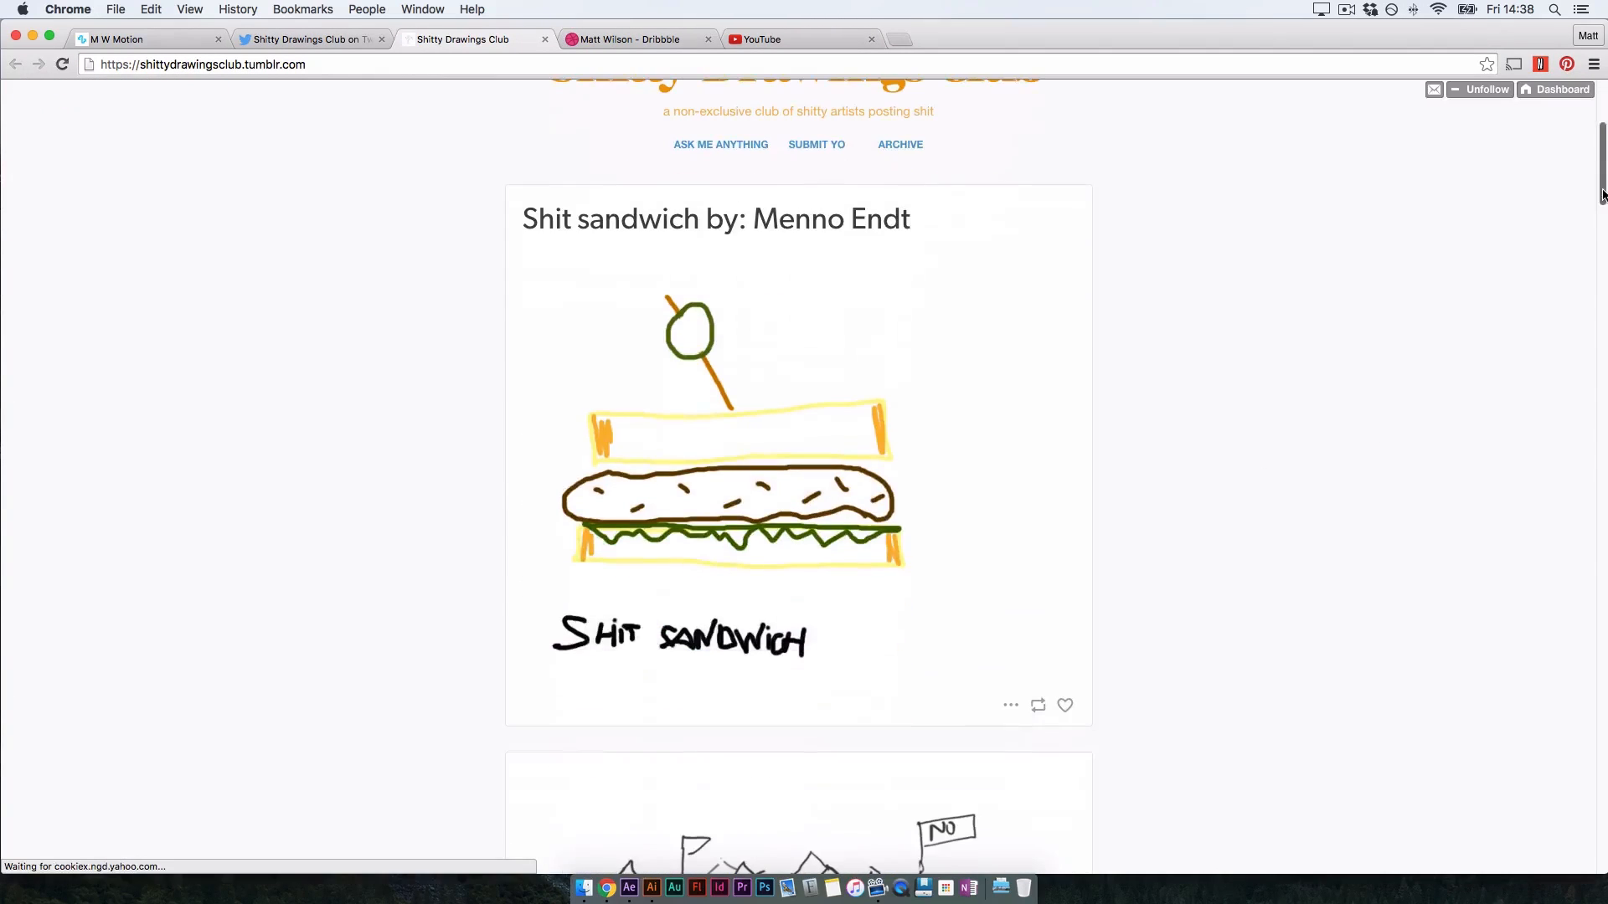
scroll(1602, 196, down, 2)
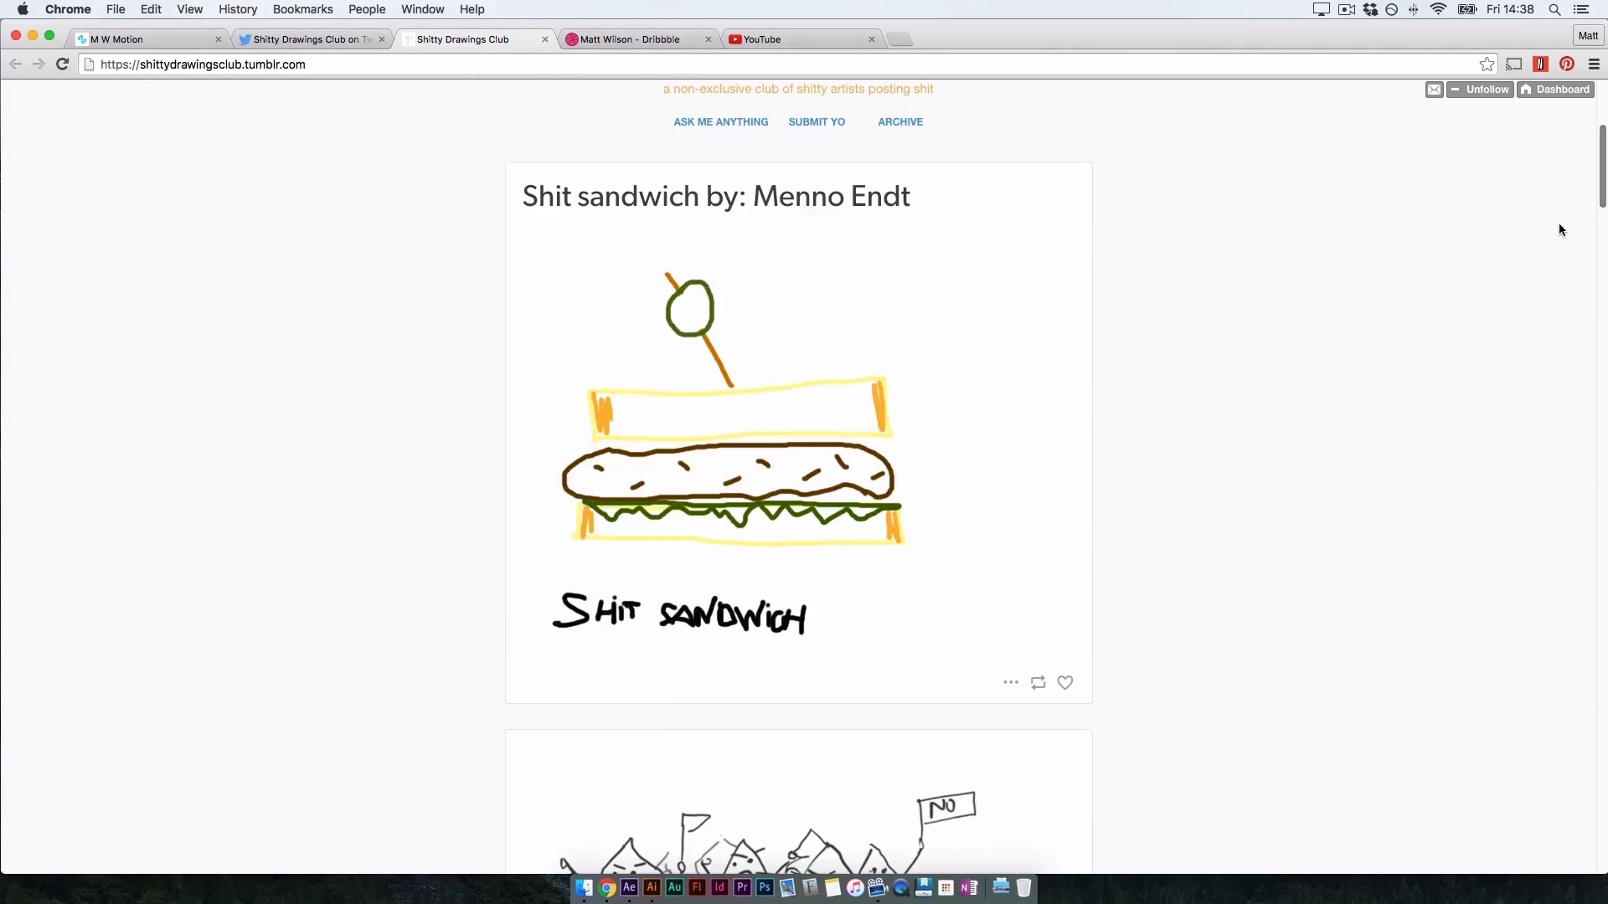
scroll(1558, 226, up, 2)
scroll(1602, 196, up, 5)
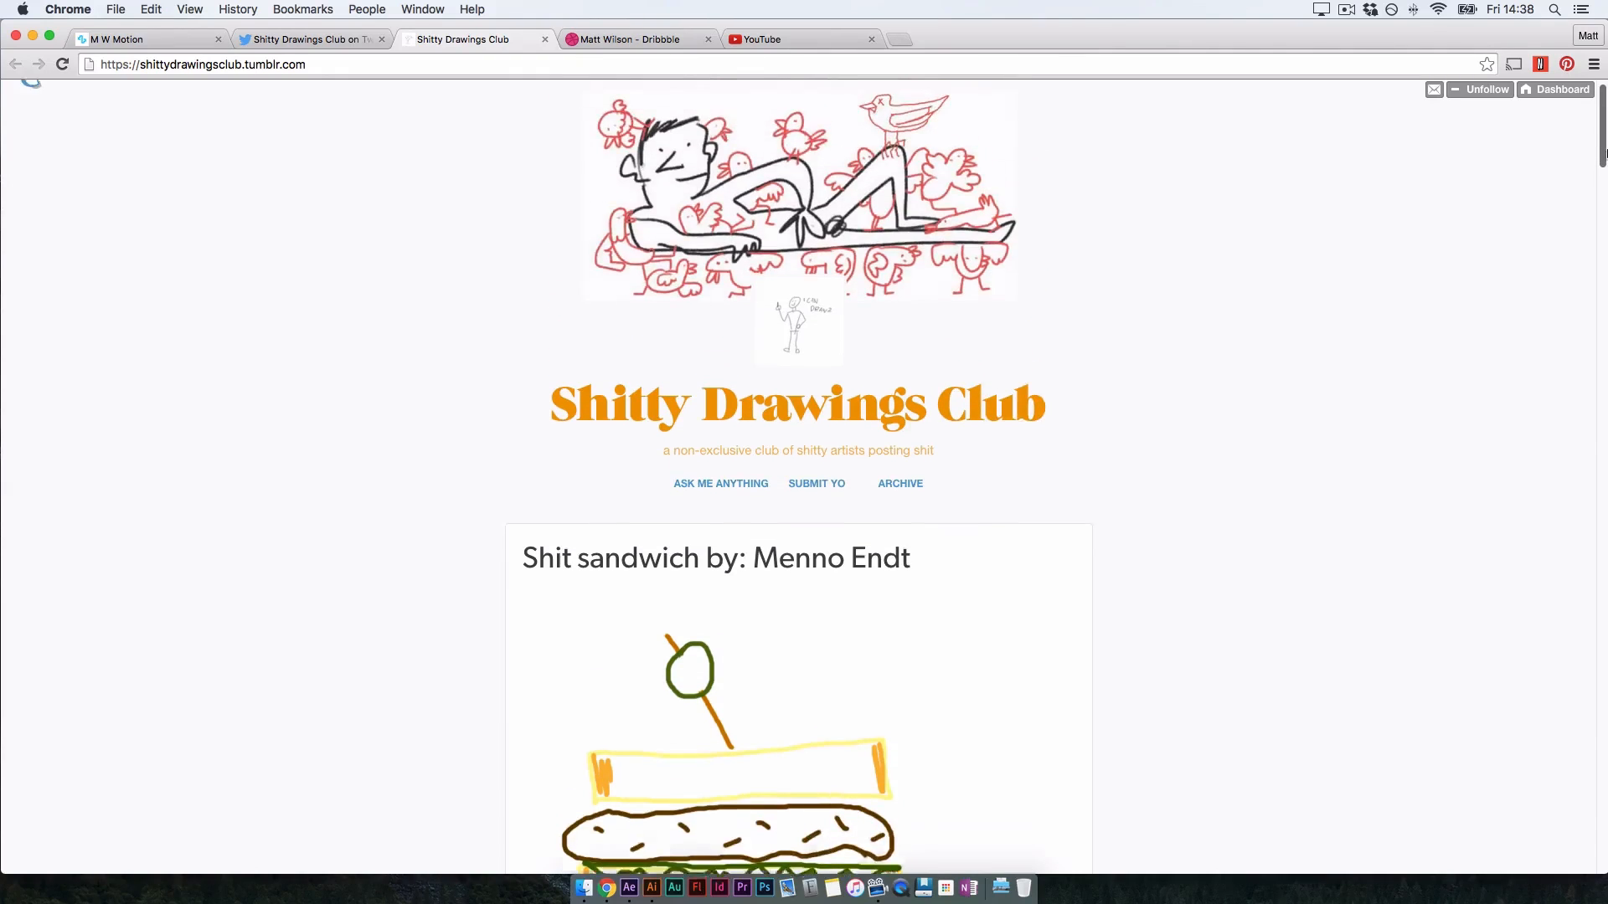
Look through the first posts on the Shitty Drawings Club Tumblr page and return to its header
scroll(1603, 195, down, 5)
mouse_move(1603, 194)
mouse_down()
mouse_move(1549, 615)
mouse_move(1470, 830)
mouse_move(1478, 294)
mouse_move(1428, 298)
mouse_up()
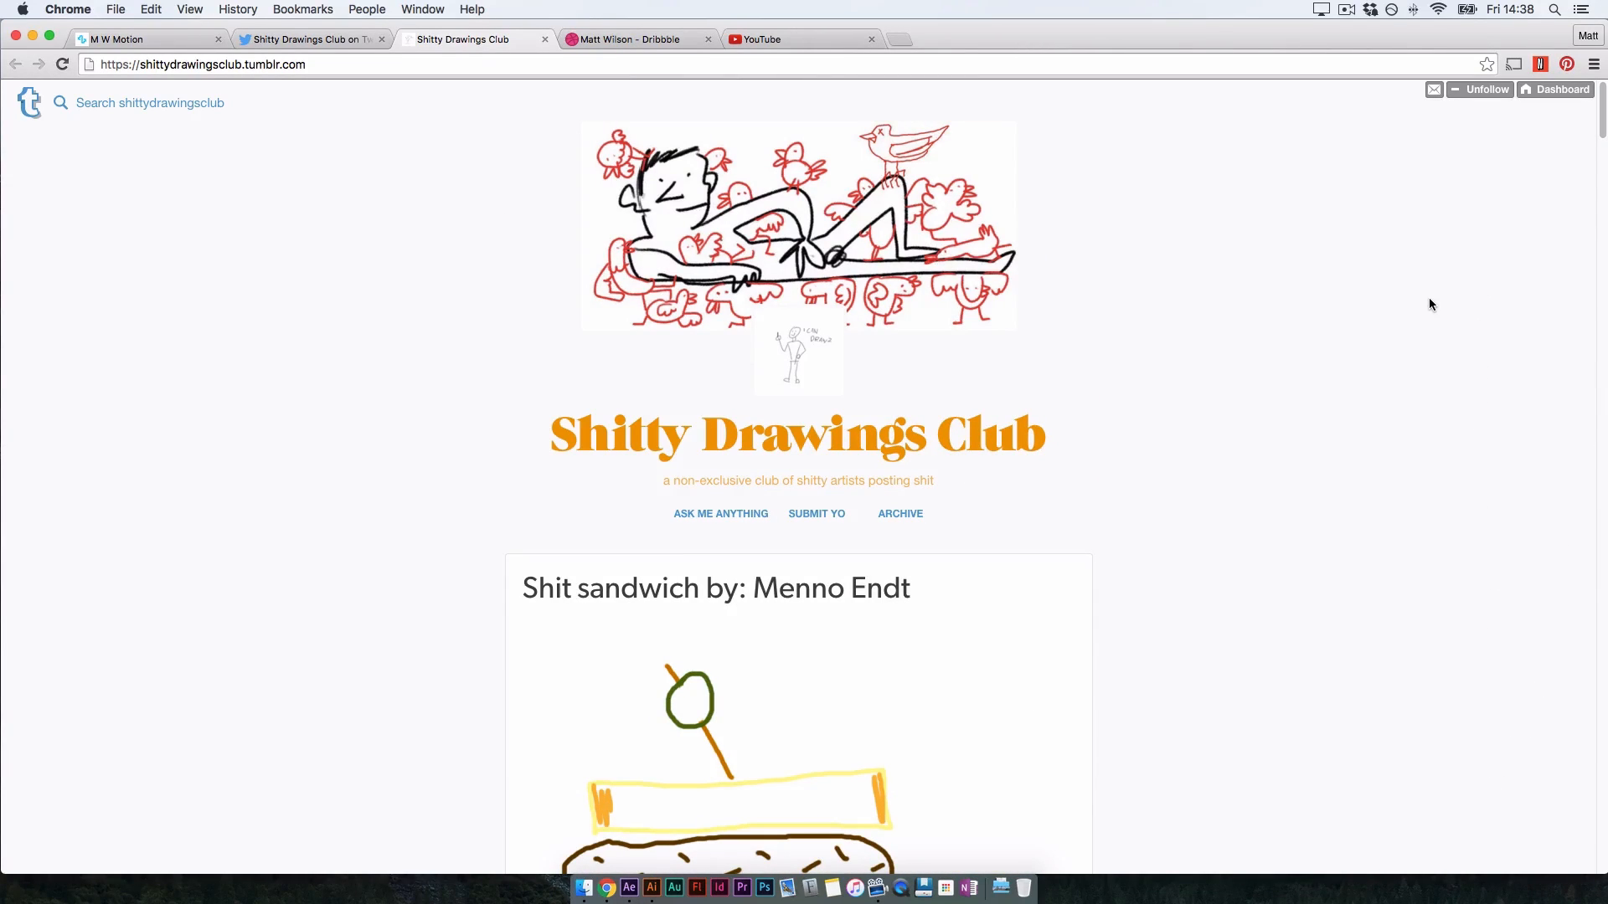
drag(1600, 134, 1598, 165)
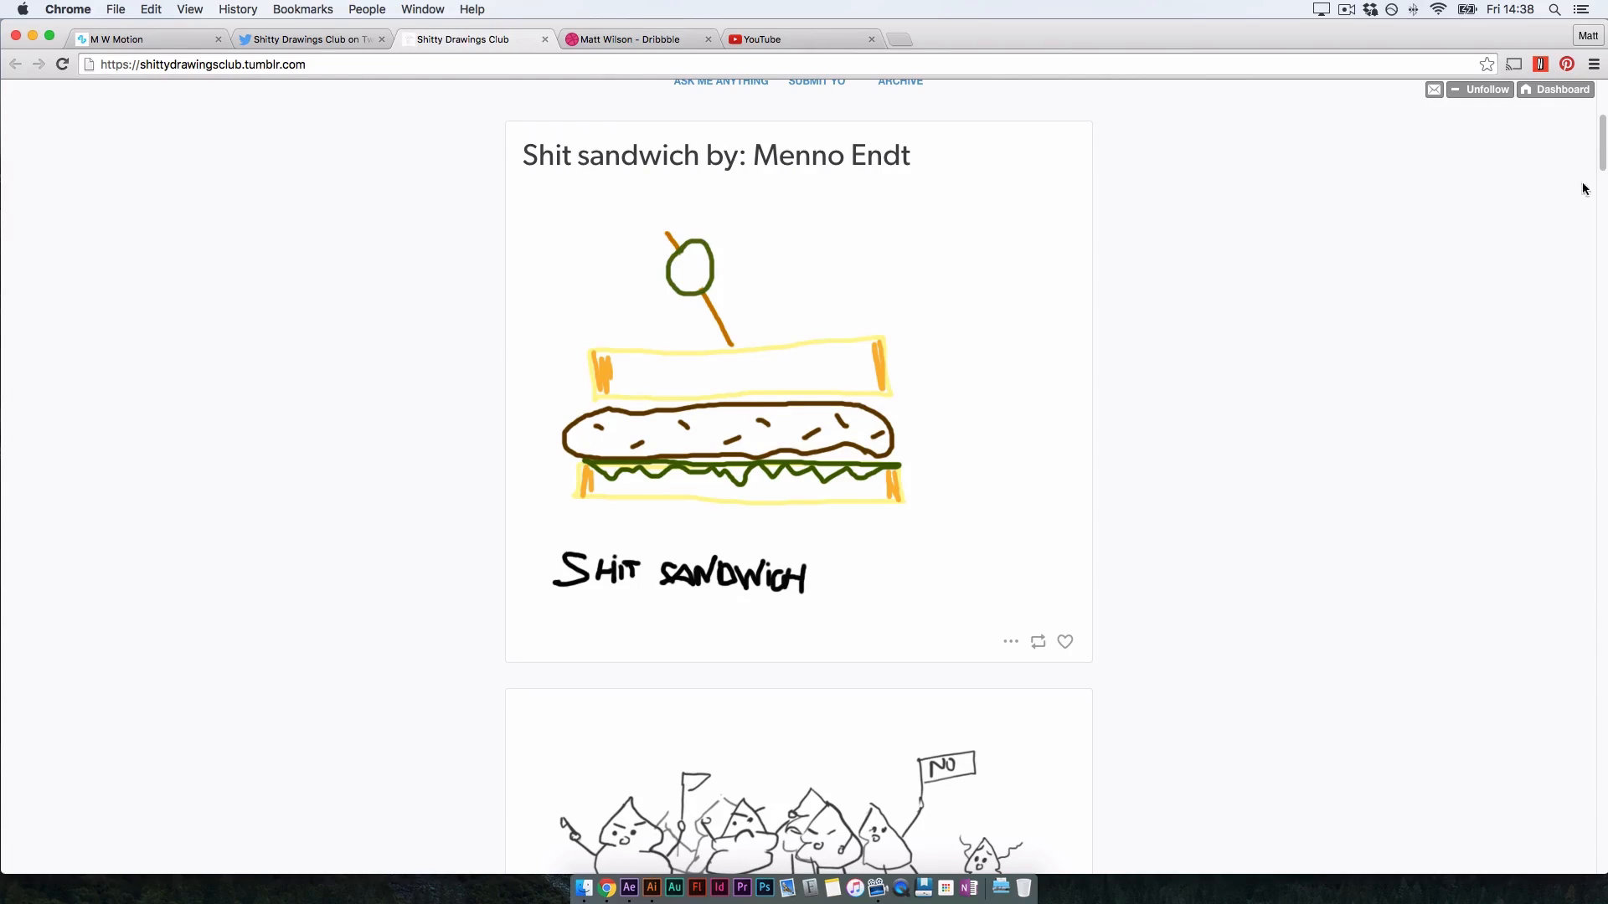
scroll(1600, 145, up, 5)
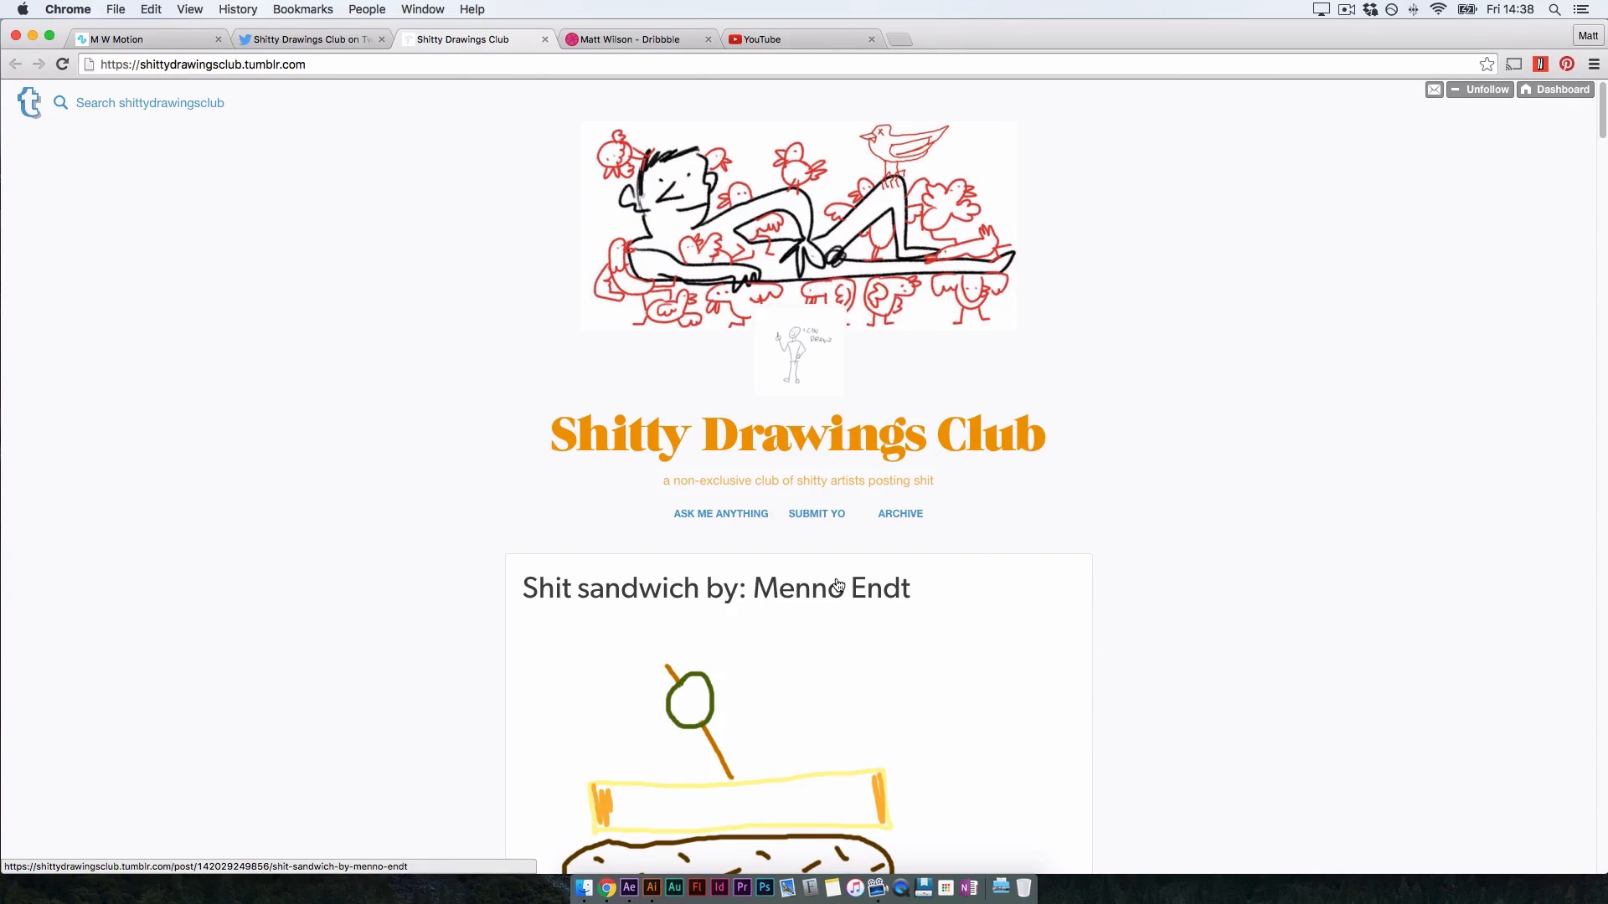
click(322, 43)
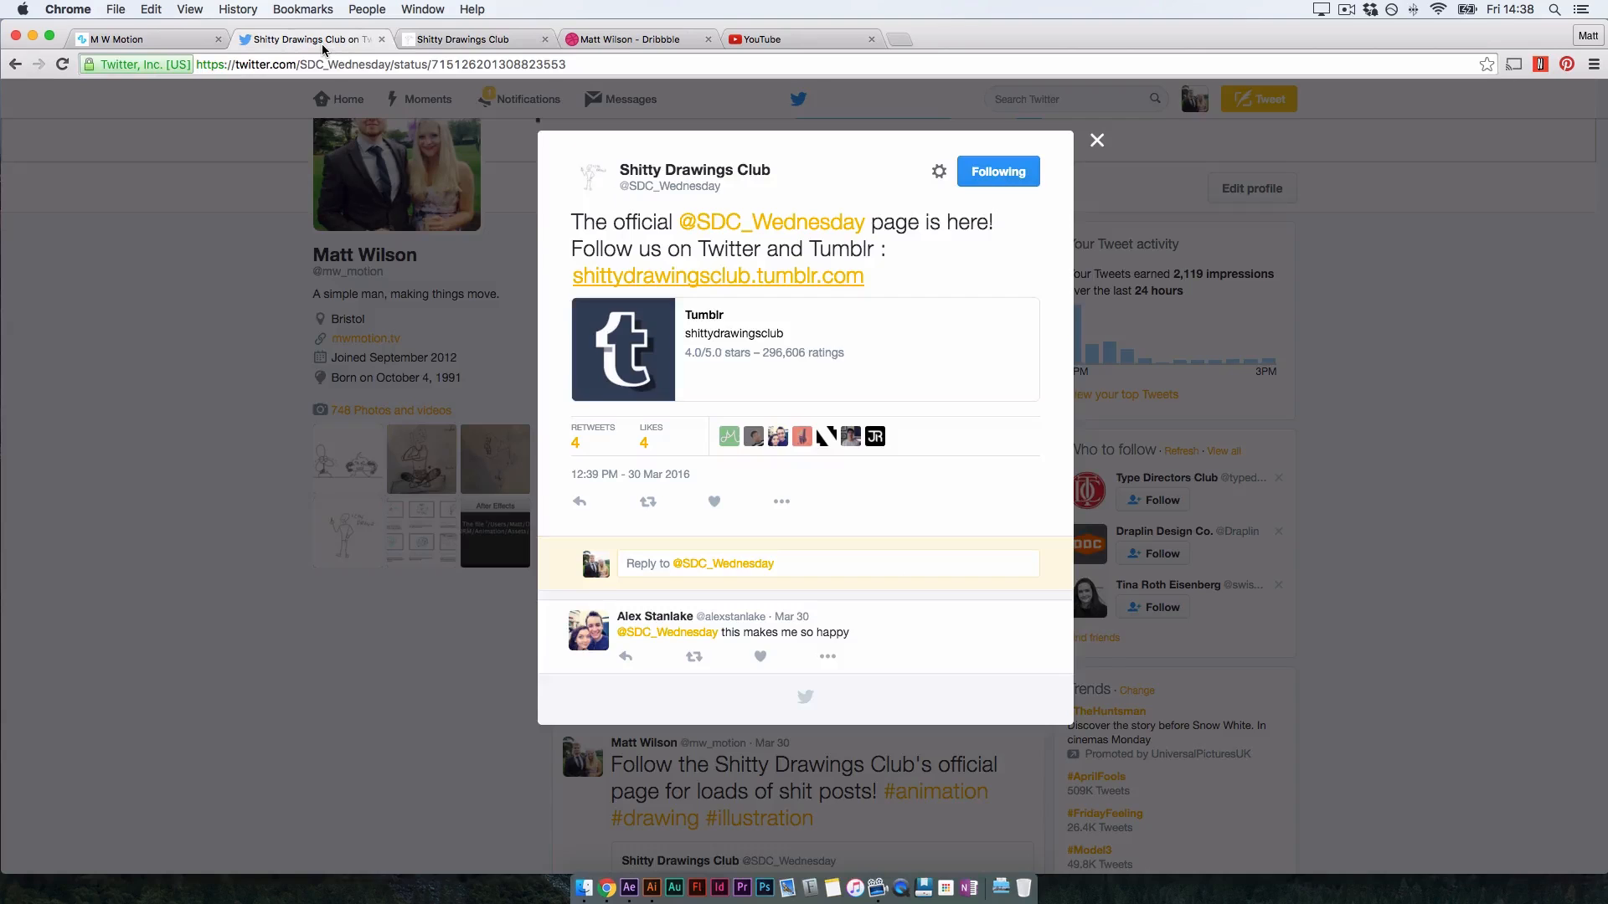
click(802, 226)
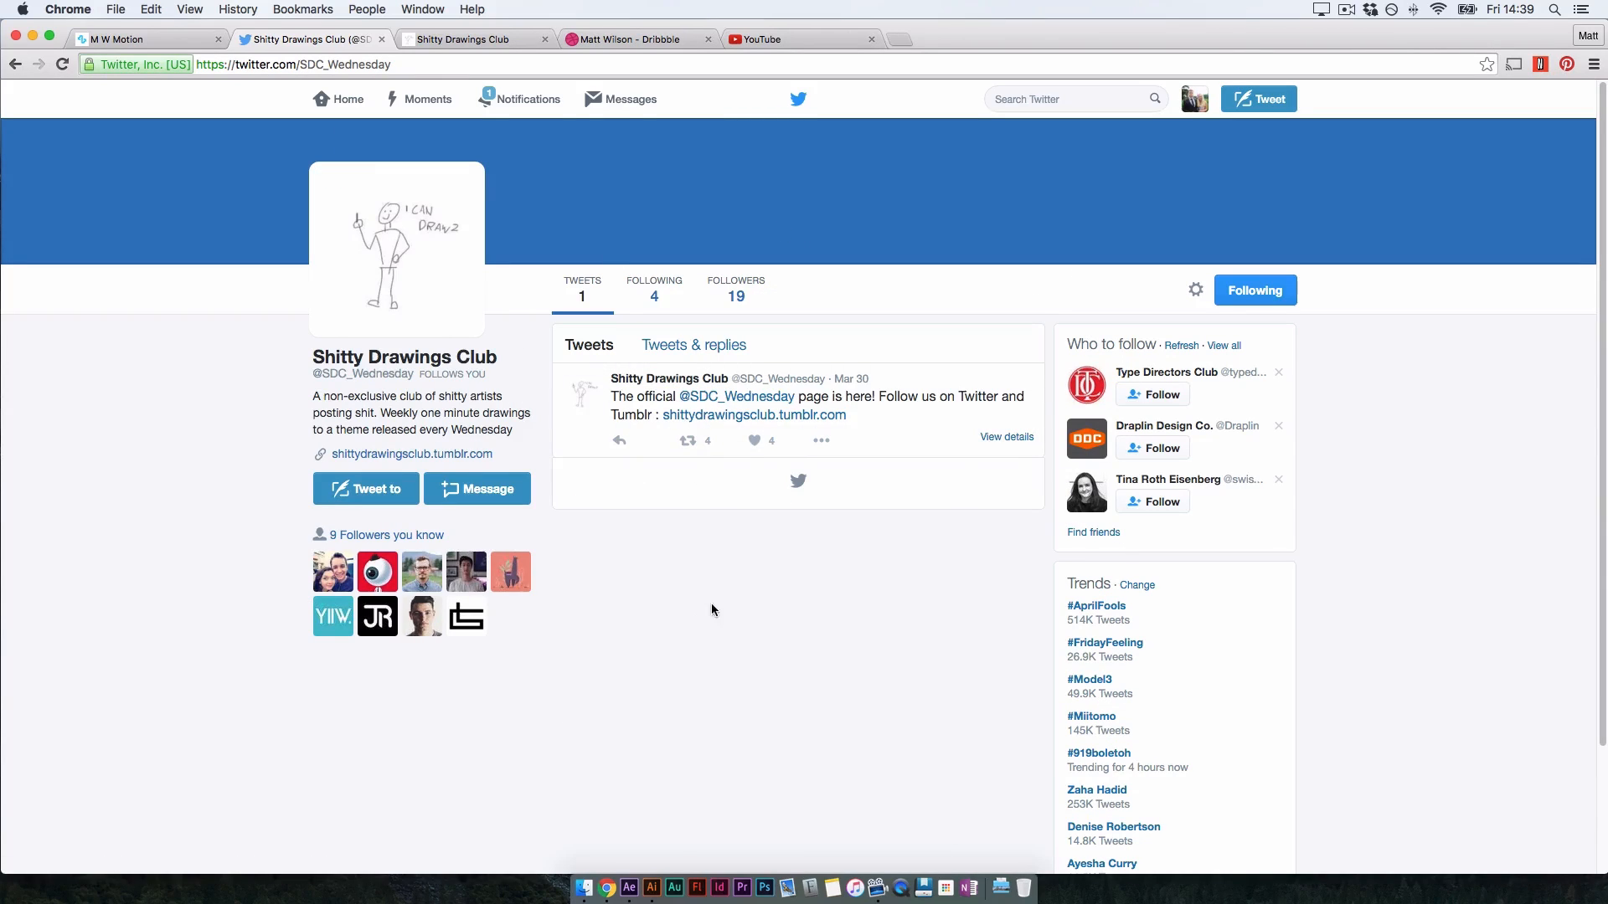
click(350, 102)
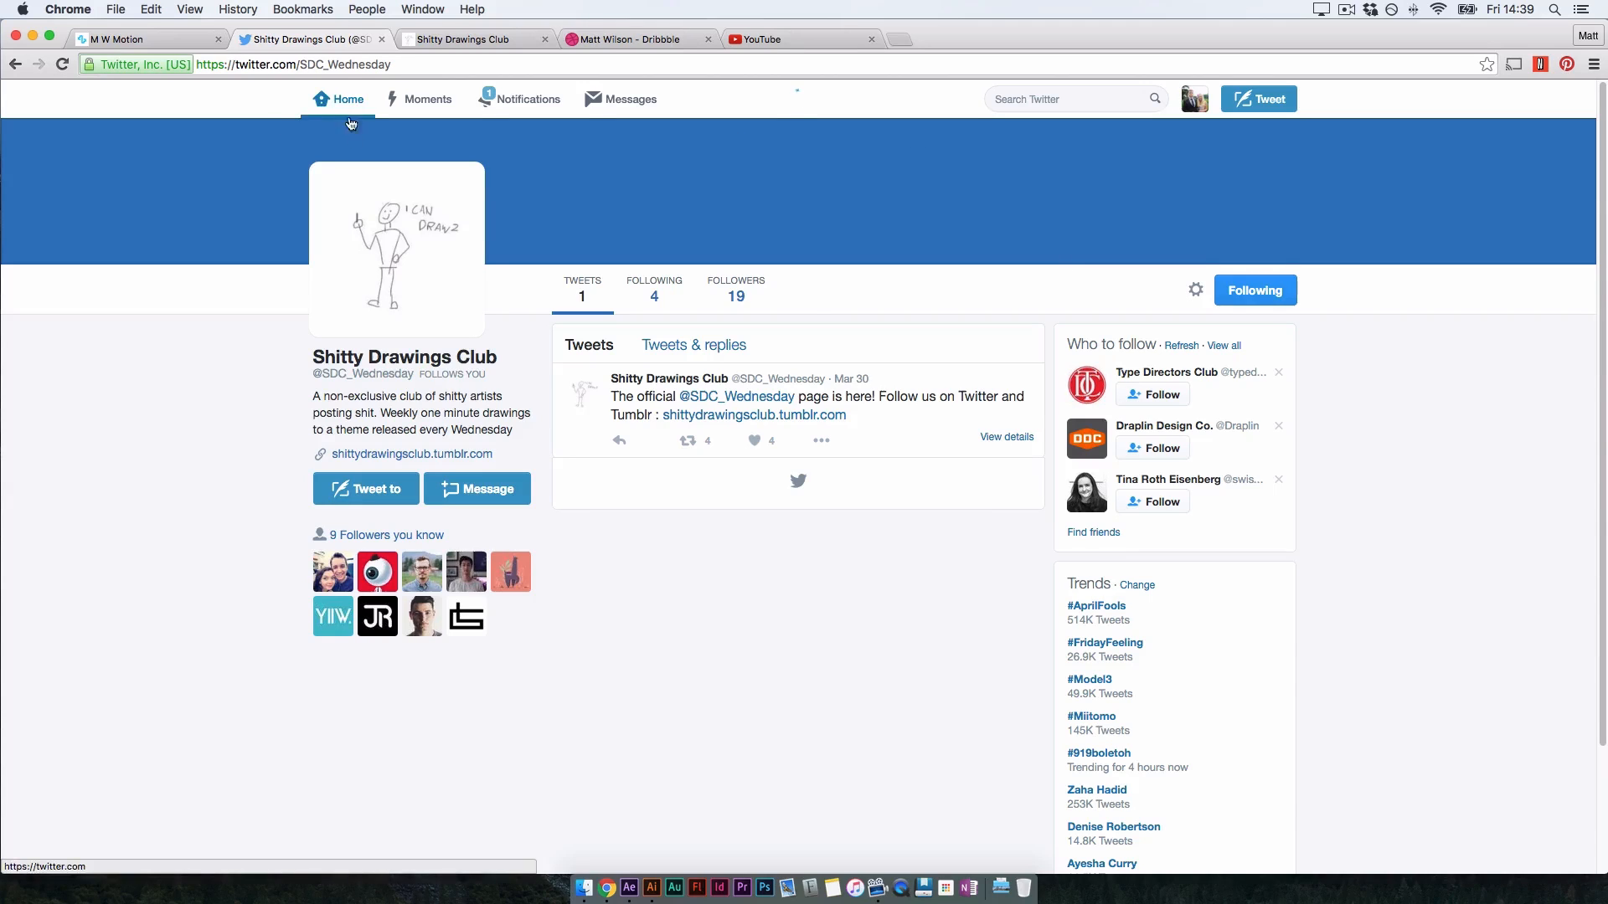